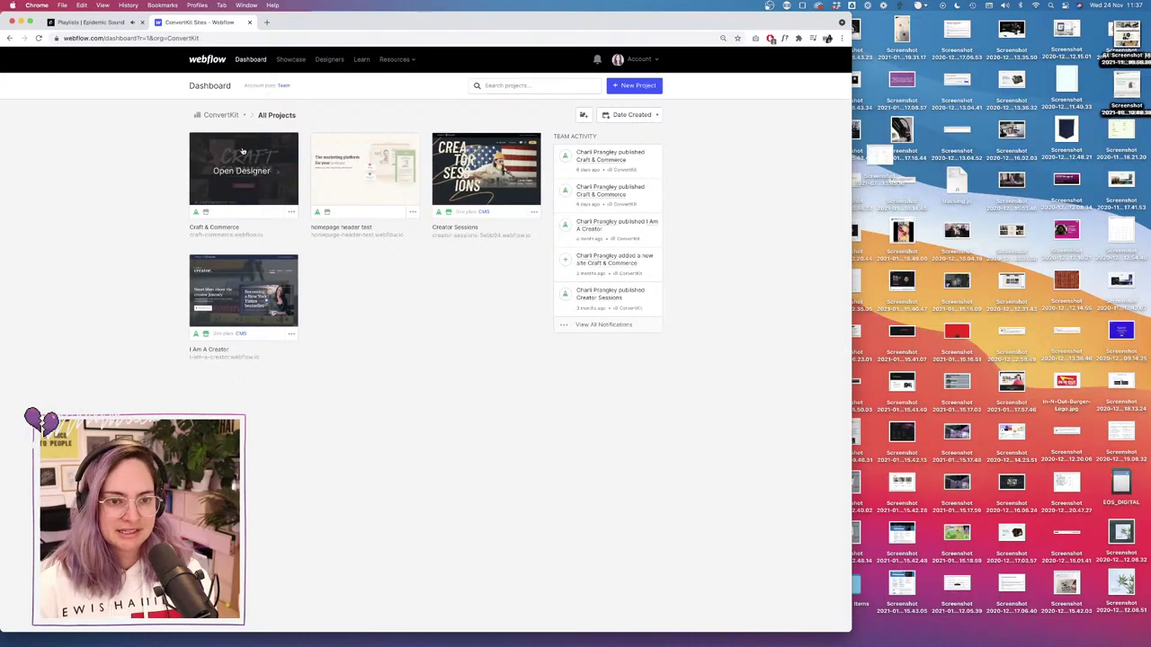
Open the Craft & Commerce project in Webflow's Designer, and bring up the Craft + Commerce 2022 file in Figma beside it.
{"action": "left_click", "coordinate": [243, 172]}
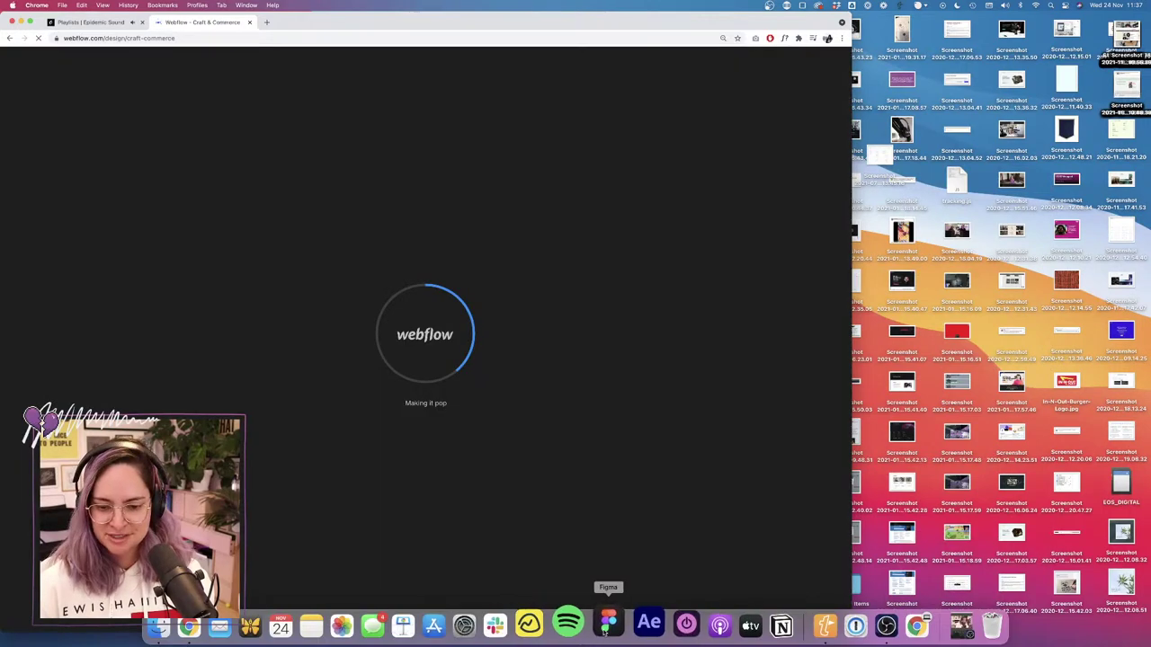
{"action": "left_click", "coordinate": [624, 624]}
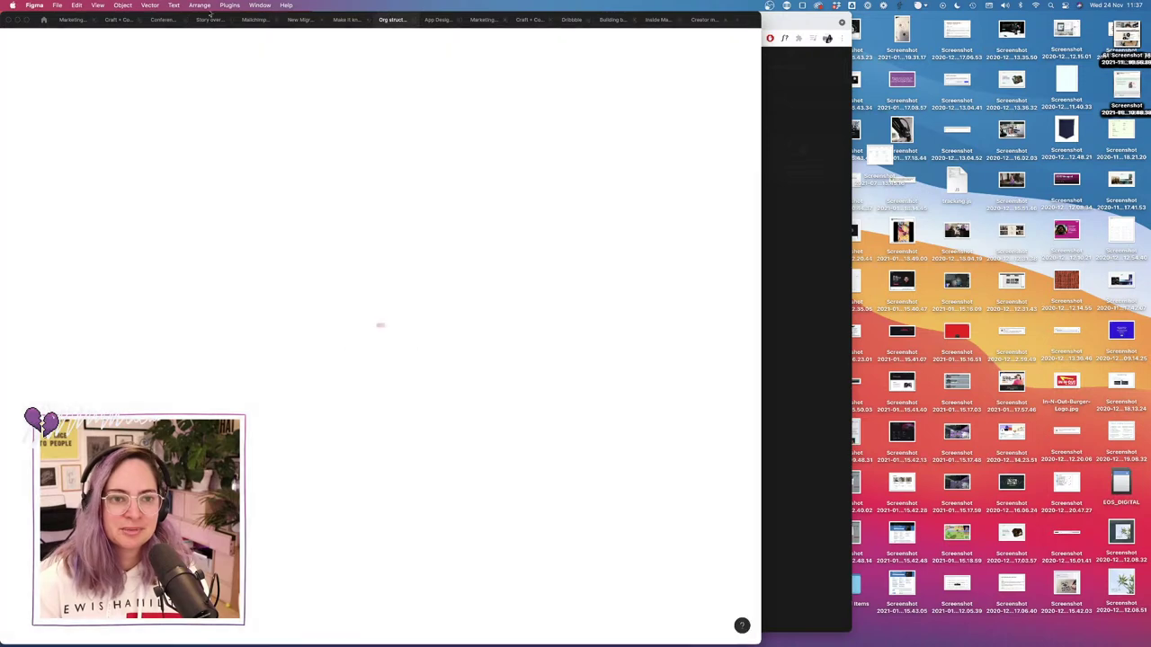
{"action": "left_click", "coordinate": [209, 19]}
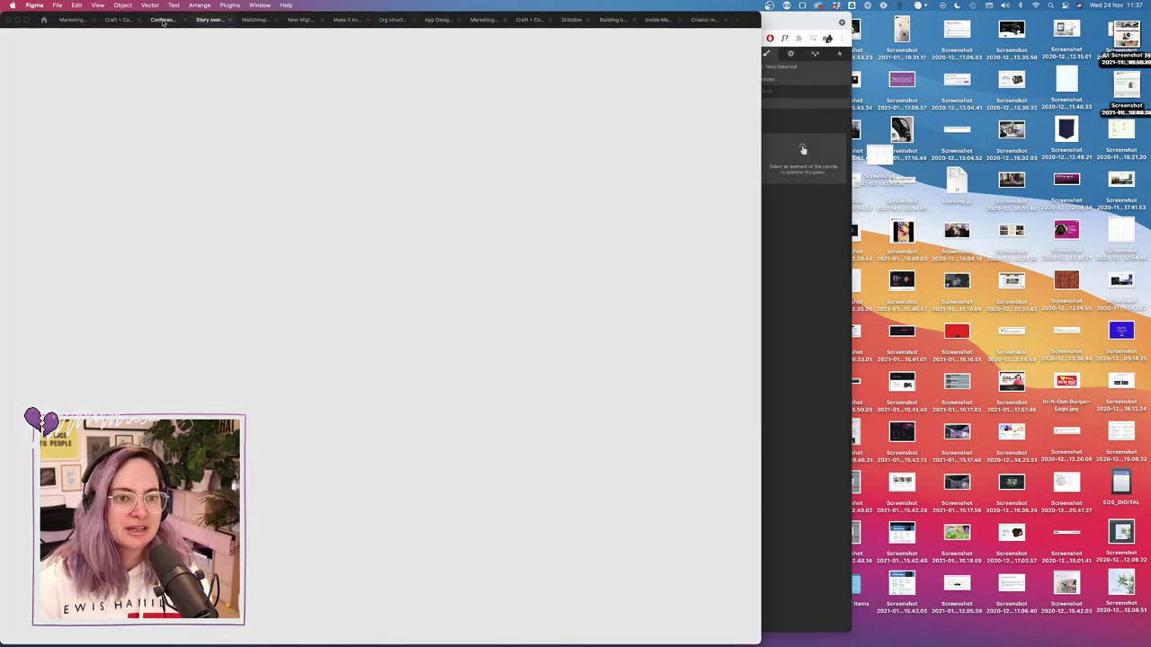
{"action": "left_click", "coordinate": [120, 20]}
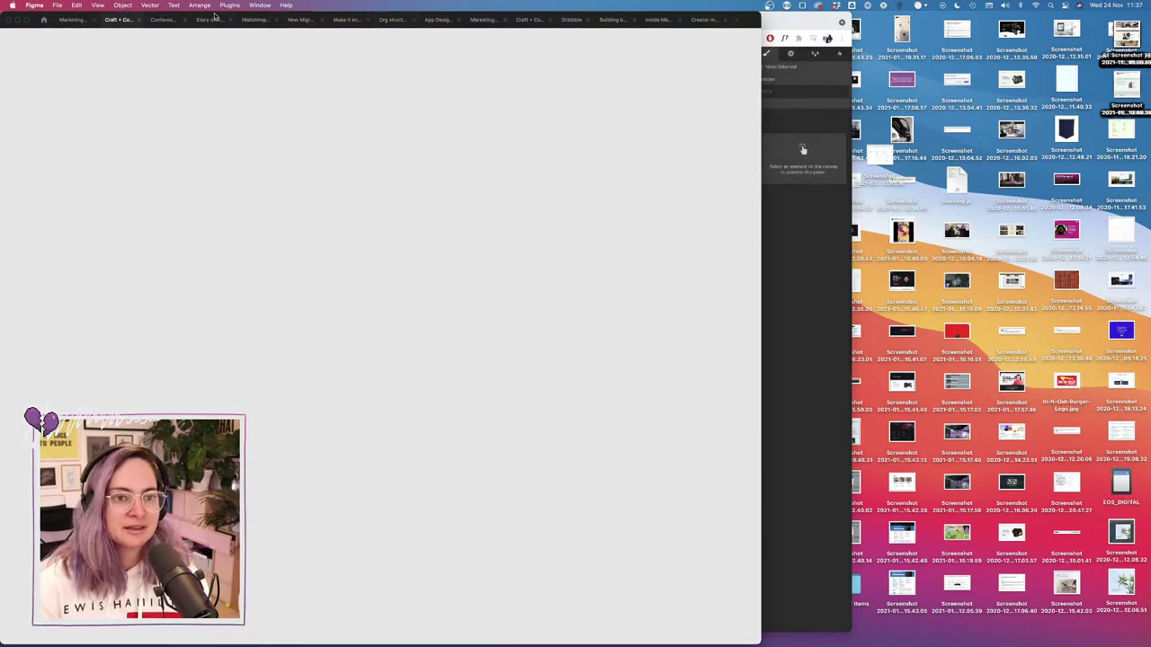
{"action": "left_click_drag", "start_coordinate": [215, 15], "coordinate": [576, 26]}
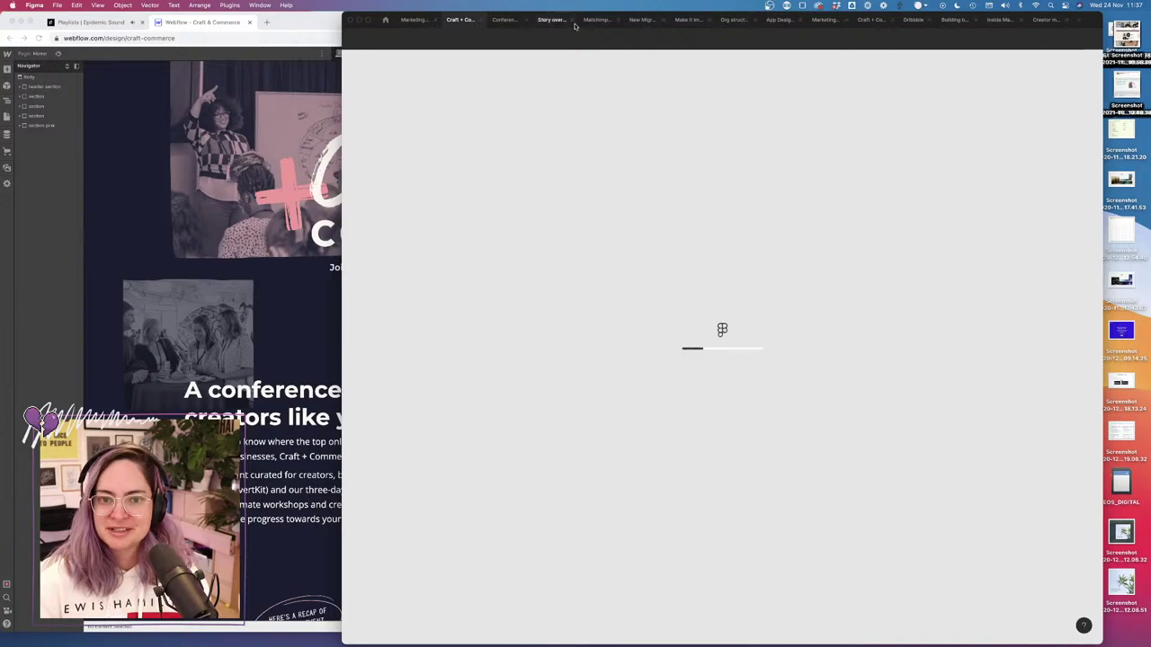
Close the Story, Mailchimp, New Migration and Make it known files that are open in Figma.
{"action": "left_click", "coordinate": [572, 20]}
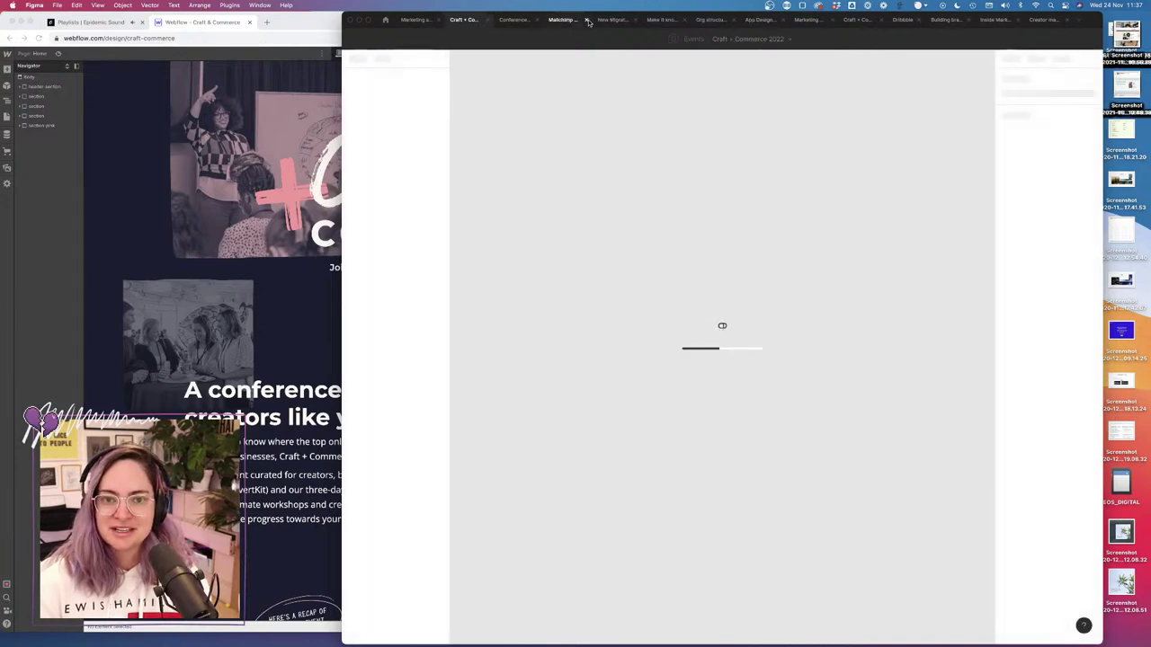
{"action": "left_click", "coordinate": [590, 20]}
{"action": "left_click", "coordinate": [604, 20]}
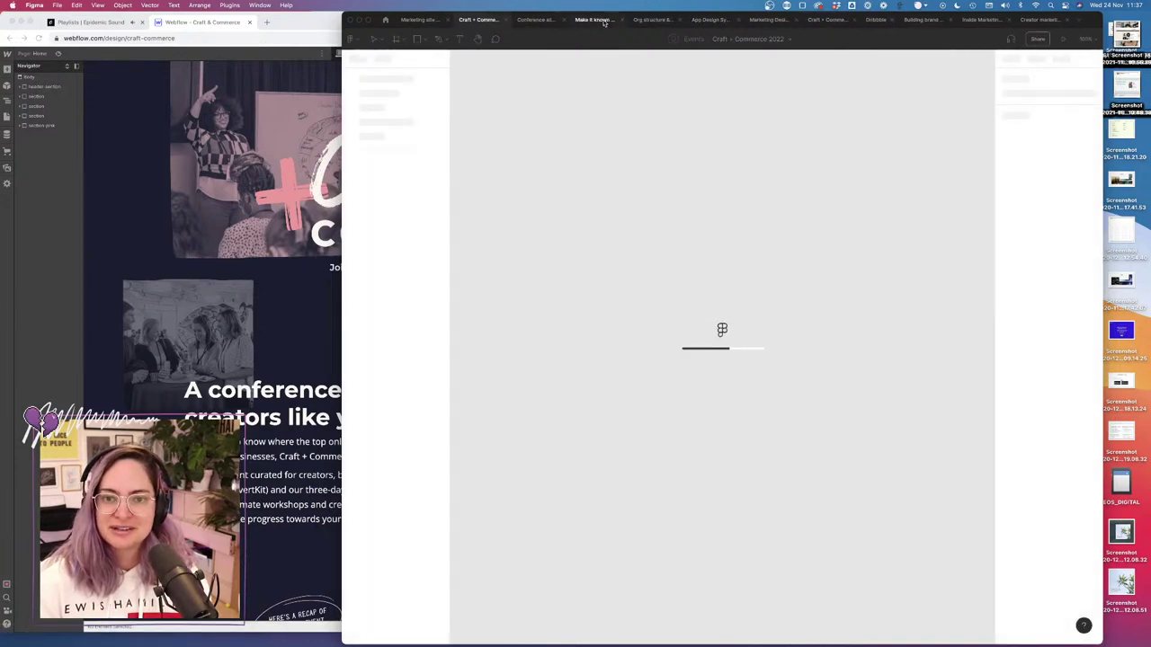
{"action": "left_click", "coordinate": [622, 20]}
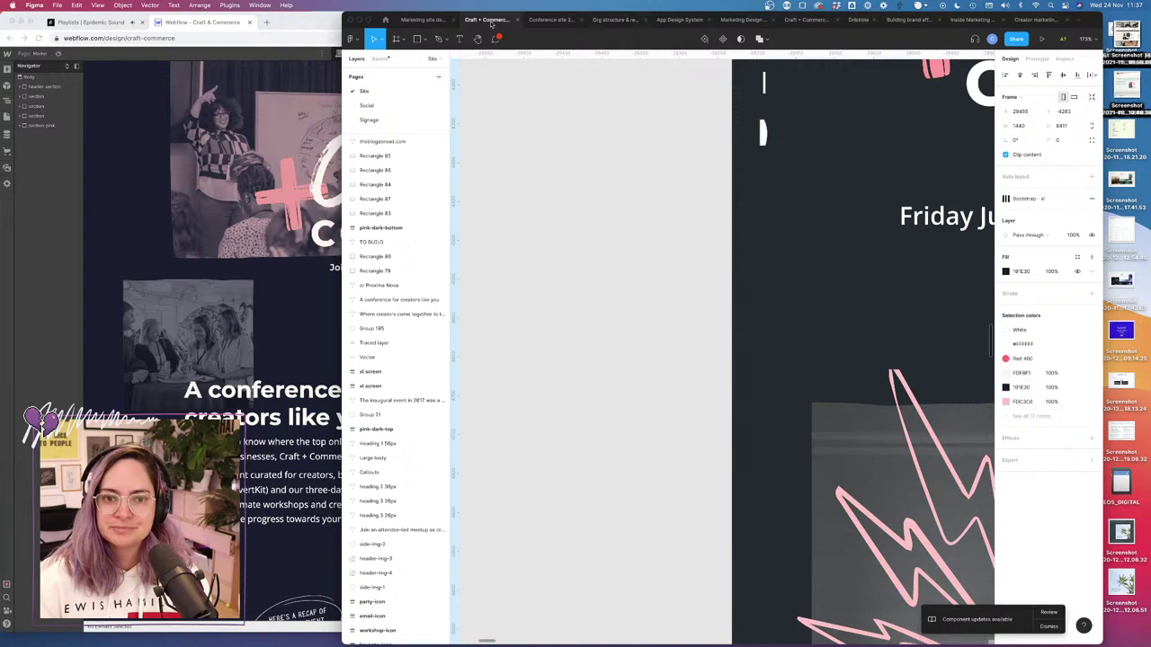
{"action": "scroll", "coordinate": [702, 217], "scroll_direction": "right", "scroll_amount": 2}
{"action": "scroll", "coordinate": [702, 218], "scroll_direction": "up", "scroll_amount": 1}
{"action": "scroll", "coordinate": [702, 218], "scroll_direction": "down", "scroll_amount": 3}
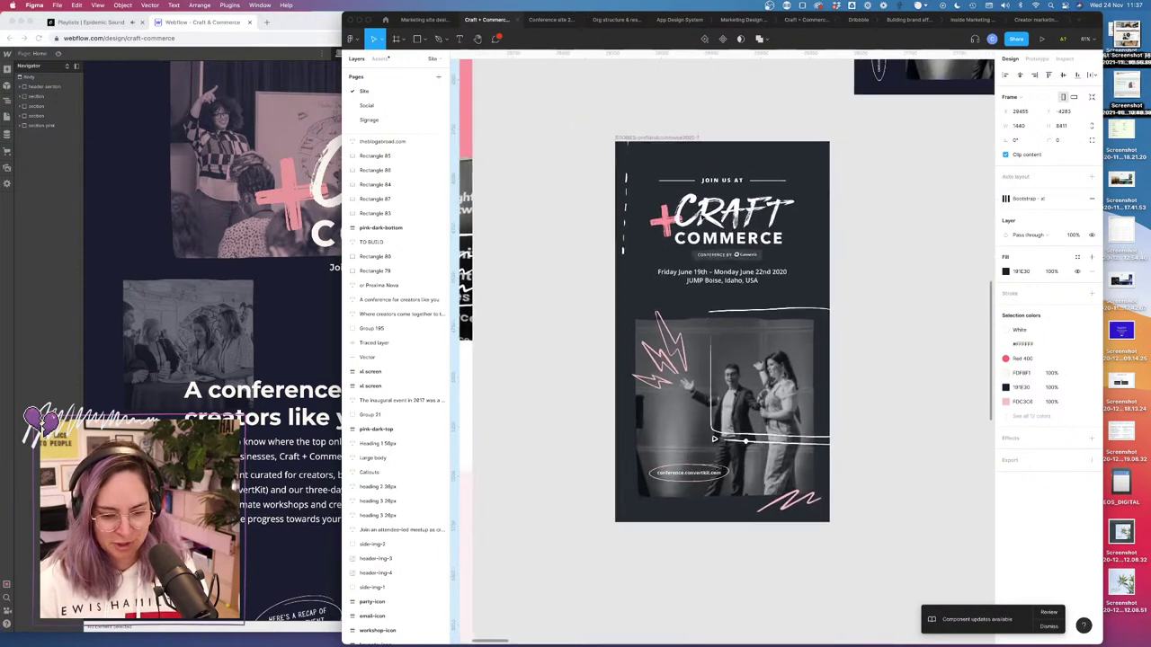
{"action": "key", "text": "F11"}
{"action": "key", "text": "F11"}
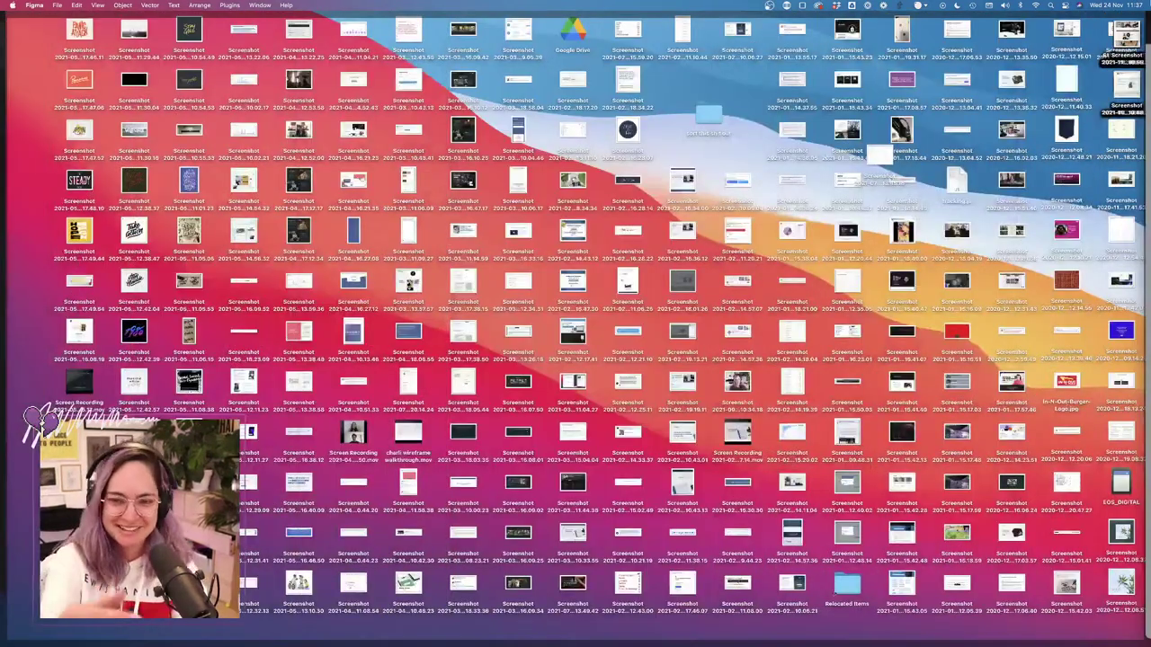
{"action": "key", "text": "F11"}
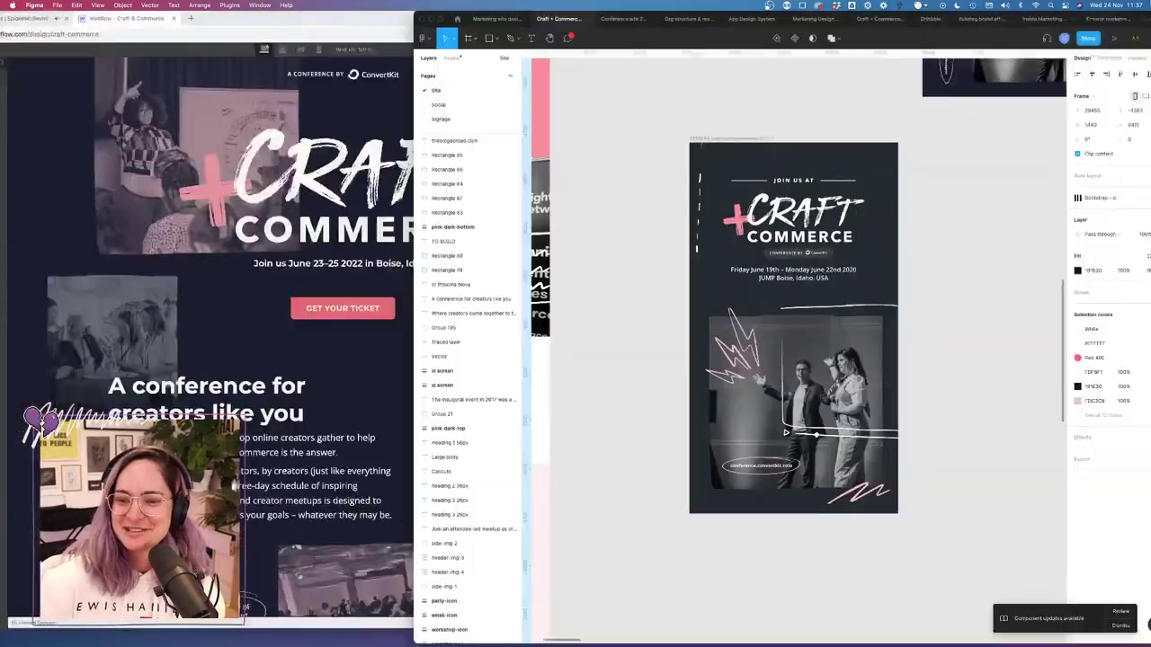
Examine the full-page conference site mockup under the TO BUILD heading, from its header to the ticket section.
{"action": "scroll", "coordinate": [762, 206], "scroll_direction": "down", "scroll_amount": 10}
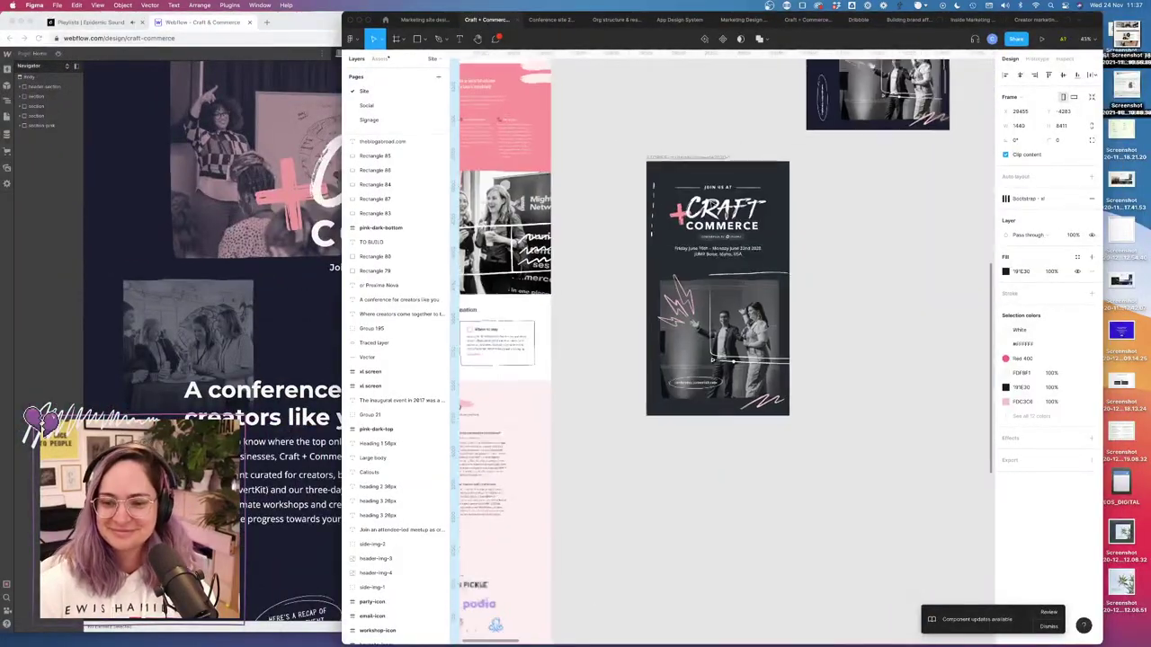
{"action": "scroll", "coordinate": [762, 205], "scroll_direction": "right", "scroll_amount": 10}
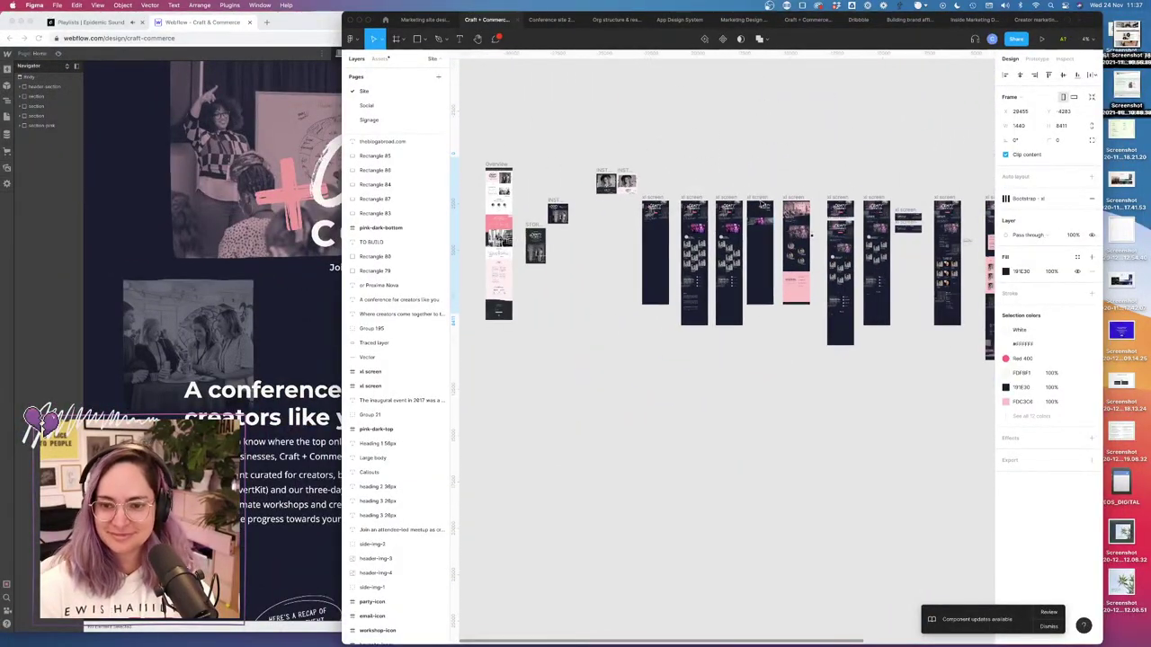
{"action": "scroll", "coordinate": [746, 191], "scroll_direction": "left", "scroll_amount": 1}
{"action": "scroll", "coordinate": [654, 211], "scroll_direction": "up", "scroll_amount": 6}
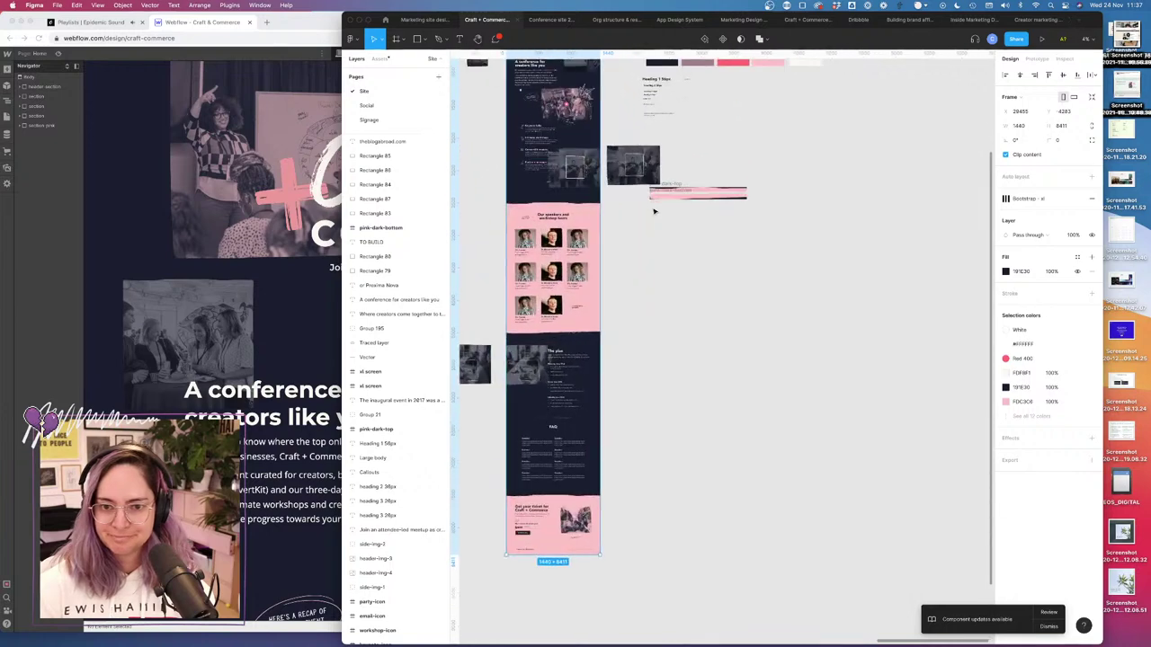
{"action": "scroll", "coordinate": [654, 211], "scroll_direction": "left", "scroll_amount": 3}
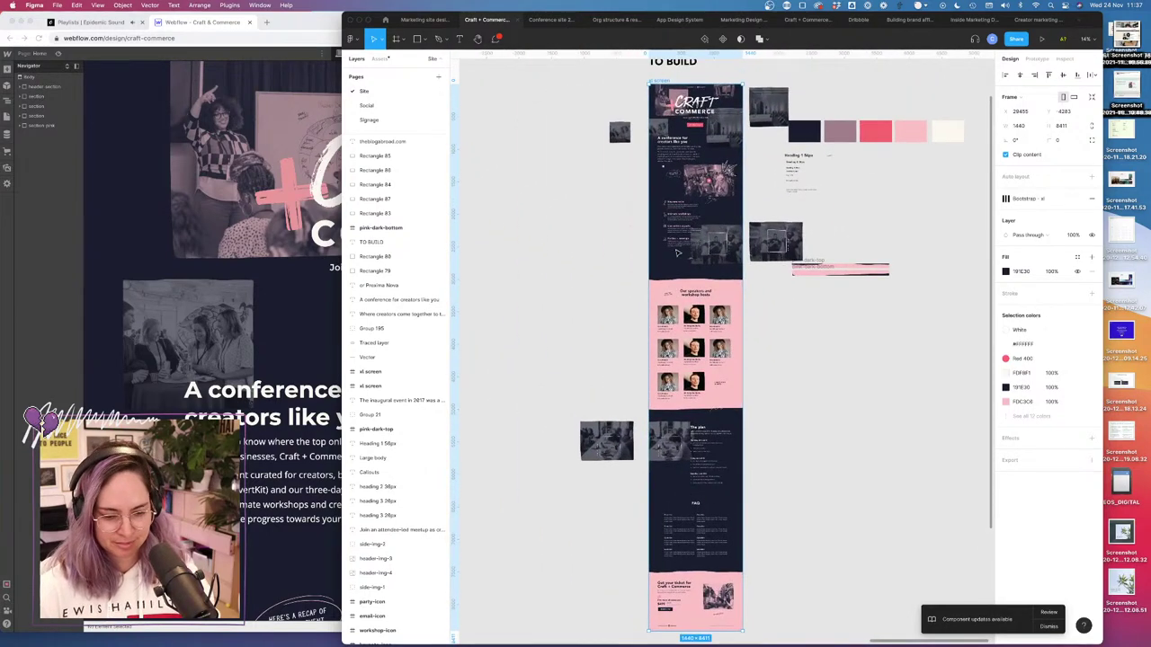
{"action": "scroll", "coordinate": [608, 205], "scroll_direction": "up", "scroll_amount": 3}
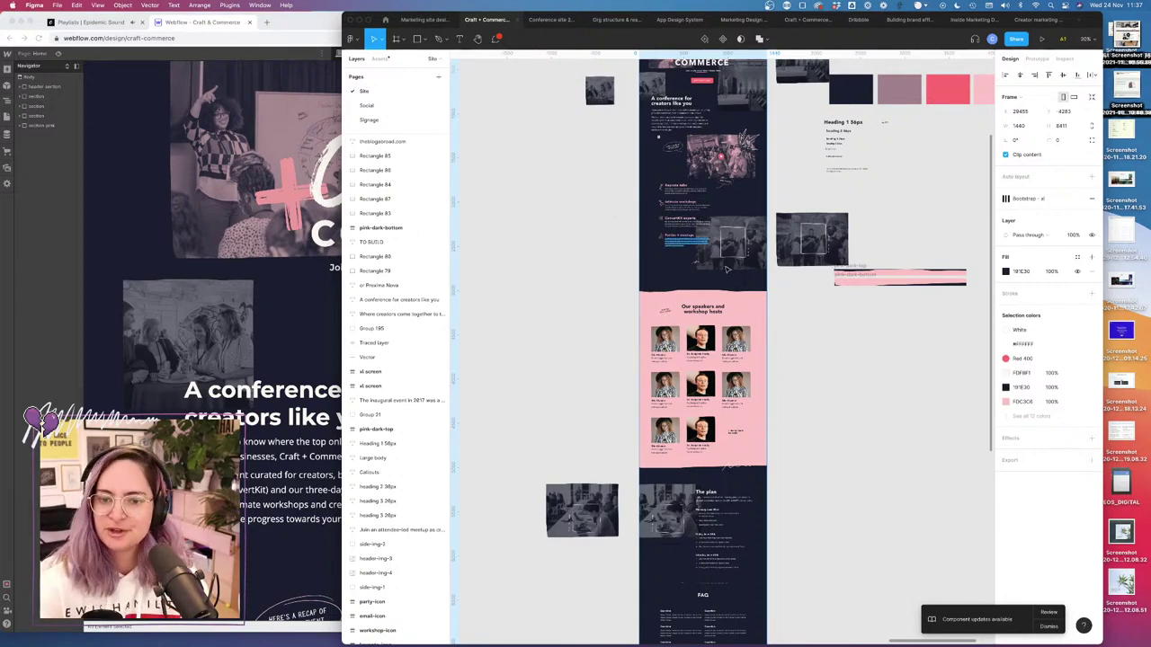
{"action": "scroll", "coordinate": [683, 243], "scroll_direction": "up", "scroll_amount": 5}
{"action": "scroll", "coordinate": [688, 306], "scroll_direction": "up", "scroll_amount": 5}
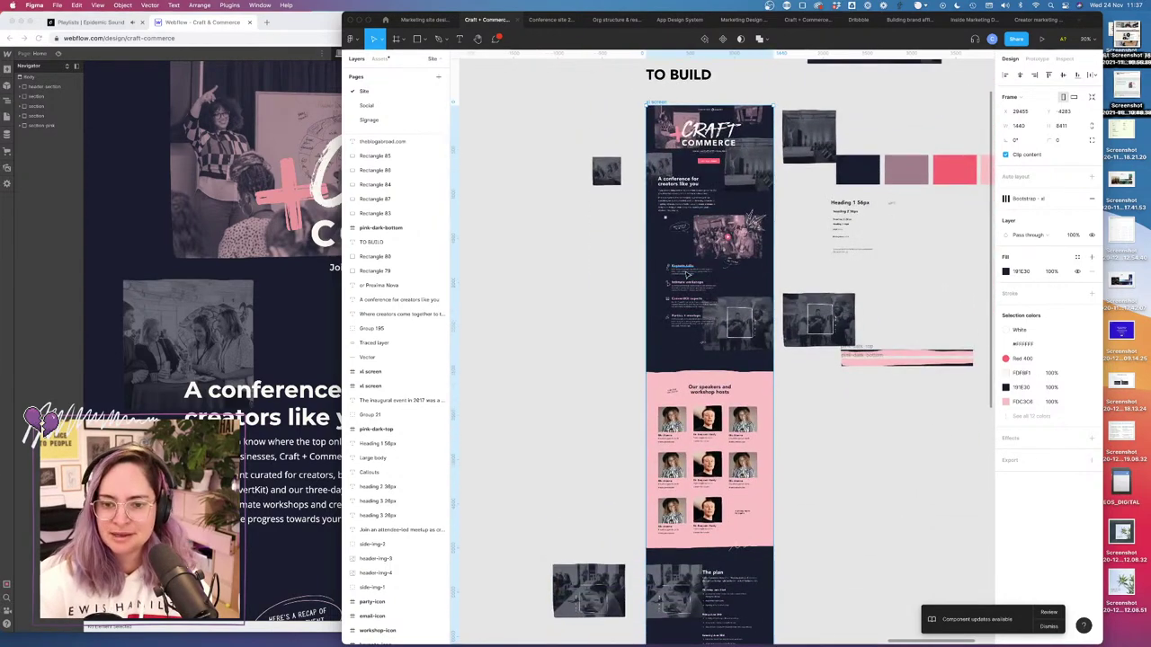
Switch to Webflow and review the built home page from the header through the speakers section to The plan.
{"action": "left_click", "coordinate": [252, 295]}
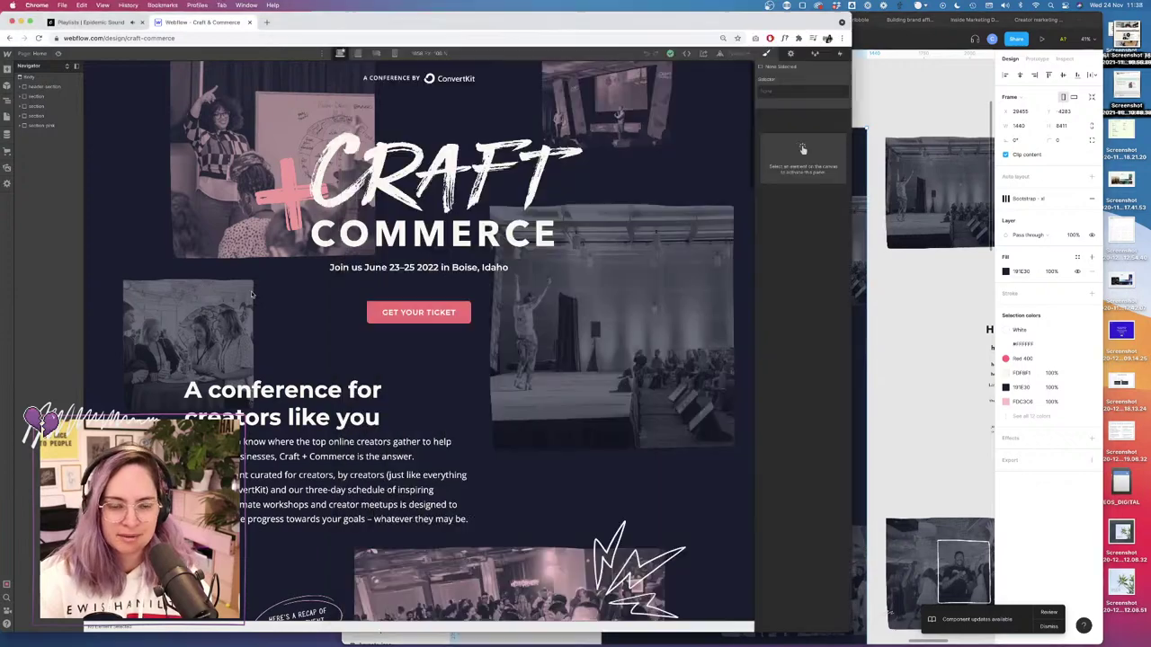
{"action": "scroll", "coordinate": [502, 321], "scroll_direction": "down", "scroll_amount": 5}
{"action": "scroll", "coordinate": [507, 322], "scroll_direction": "down", "scroll_amount": 2}
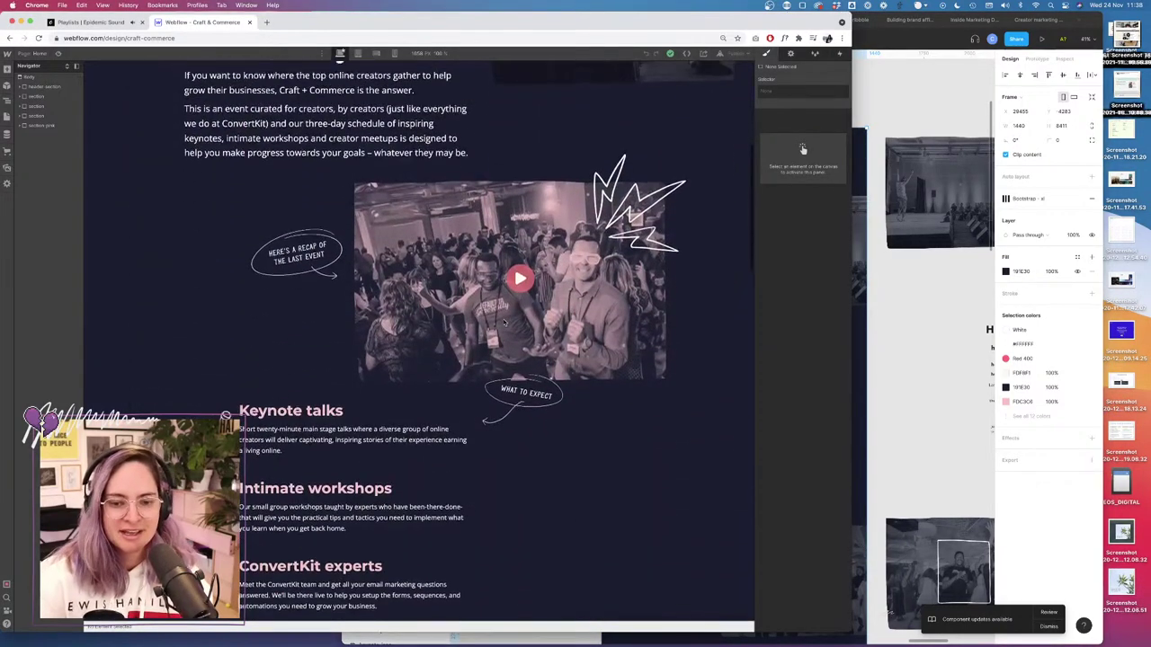
{"action": "scroll", "coordinate": [530, 364], "scroll_direction": "down", "scroll_amount": 5}
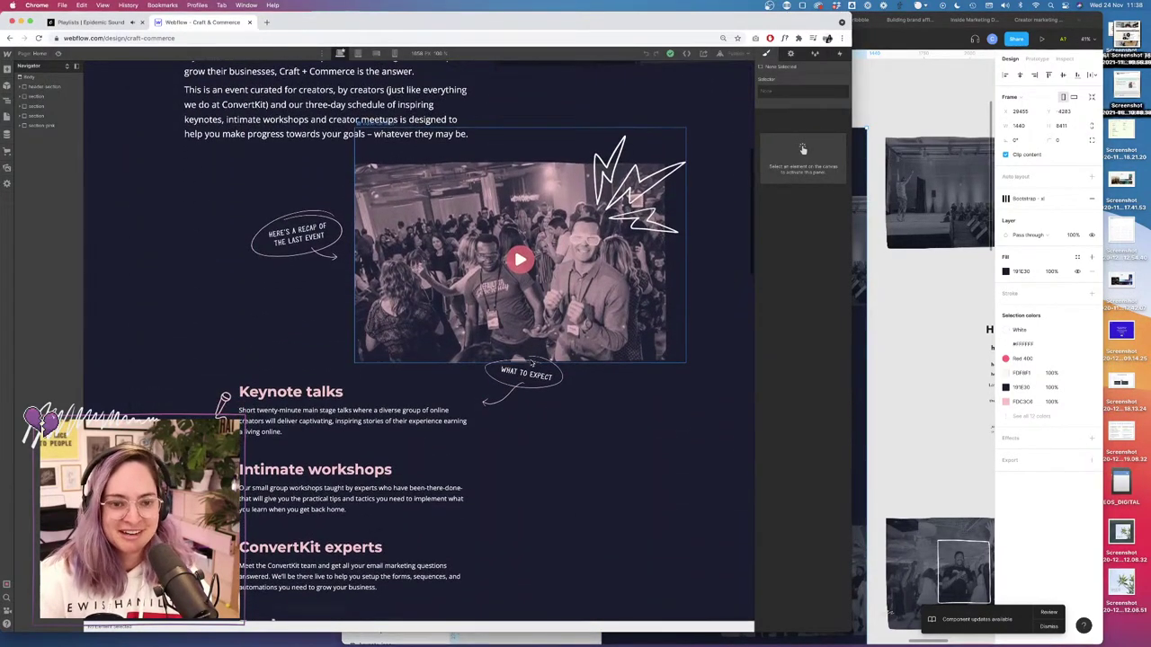
{"action": "scroll", "coordinate": [536, 324], "scroll_direction": "down", "scroll_amount": 9}
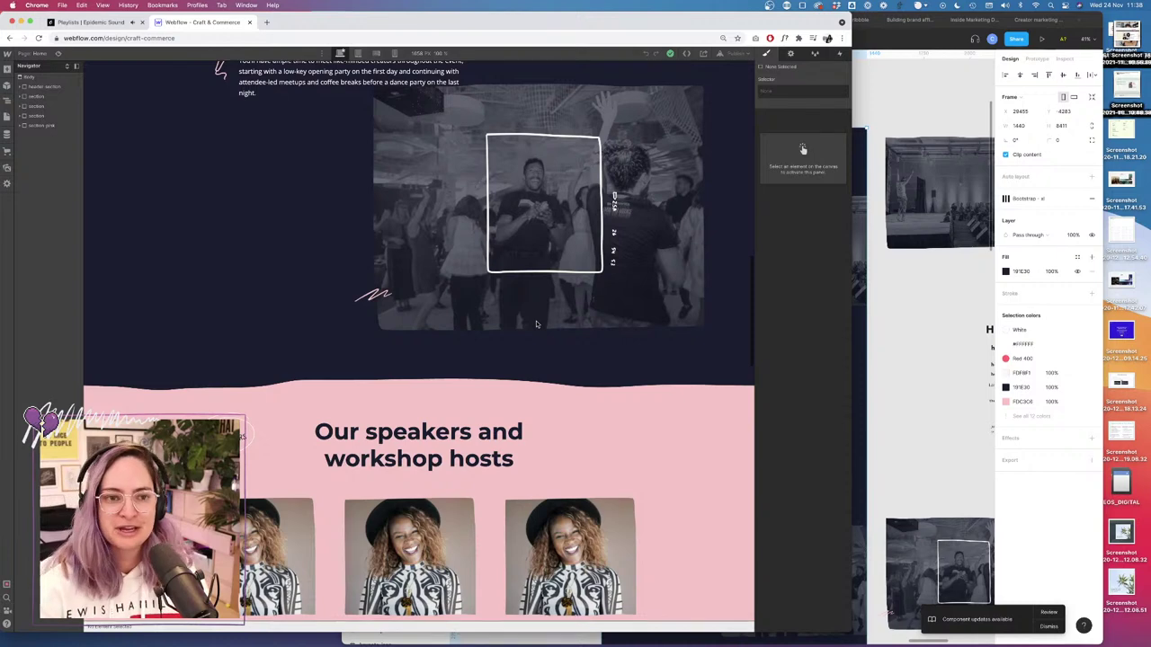
{"action": "scroll", "coordinate": [536, 324], "scroll_direction": "down", "scroll_amount": 5}
{"action": "scroll", "coordinate": [557, 378], "scroll_direction": "down", "scroll_amount": 5}
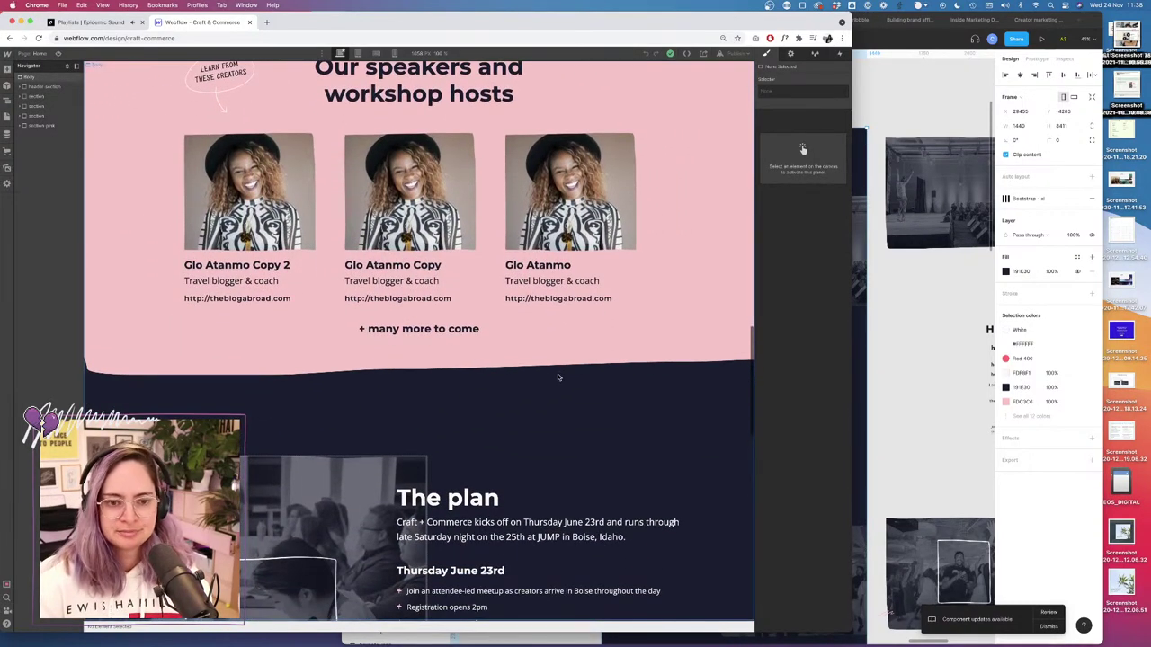
Select the website link of the last speaker shown and open the settings of the Speakers CMS collection.
{"action": "left_click", "coordinate": [558, 299]}
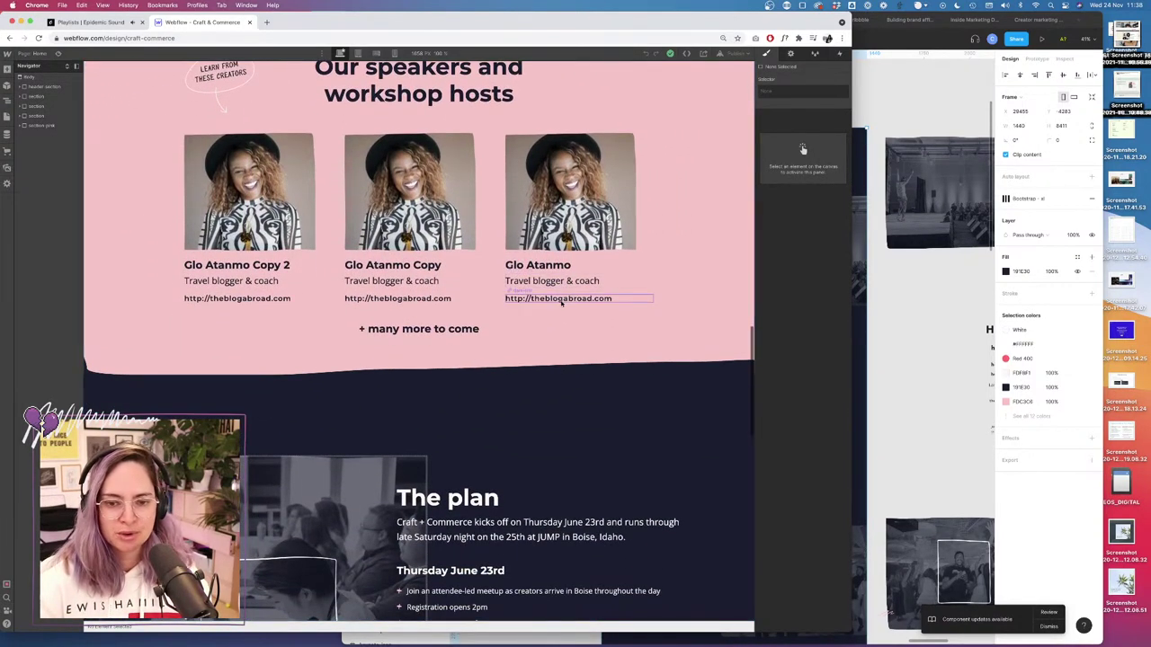
{"action": "left_click", "coordinate": [7, 134]}
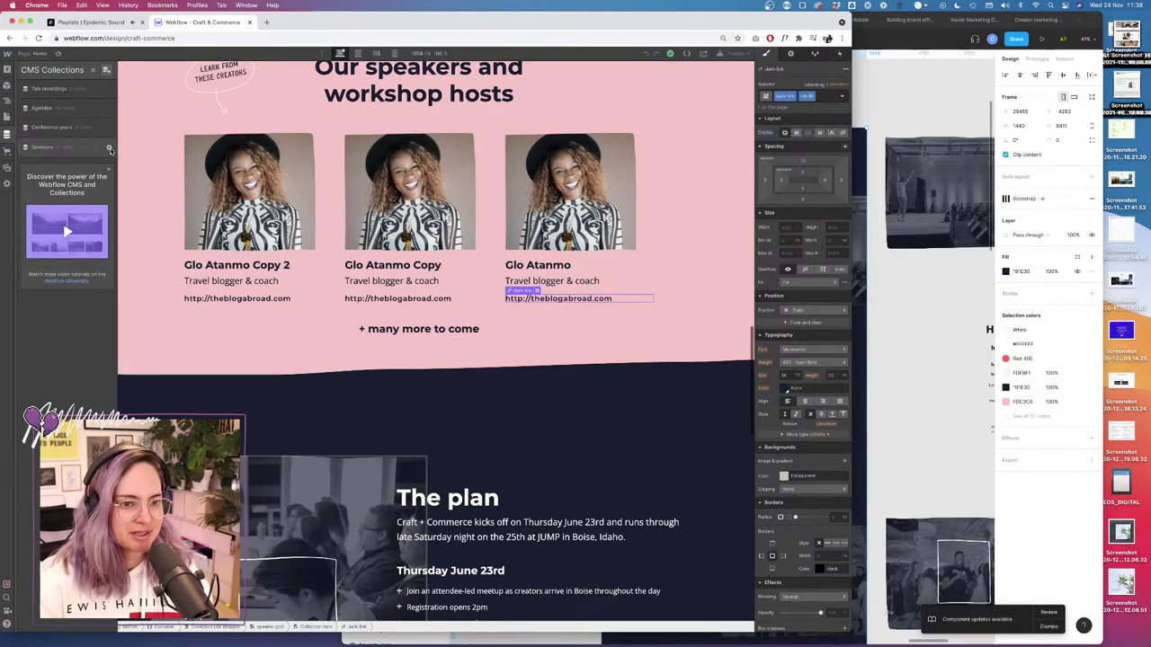
{"action": "left_click", "coordinate": [109, 148]}
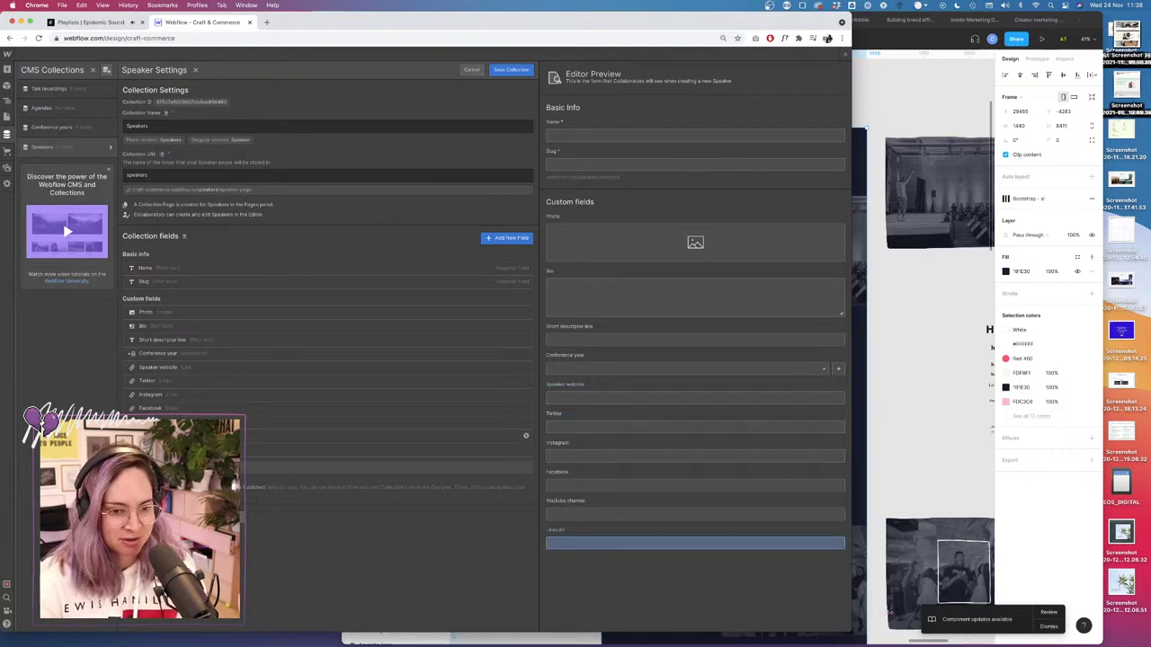
Add a plain text field named "Speaker website display text" to the Speakers collection and save the field.
{"action": "left_click", "coordinate": [506, 238]}
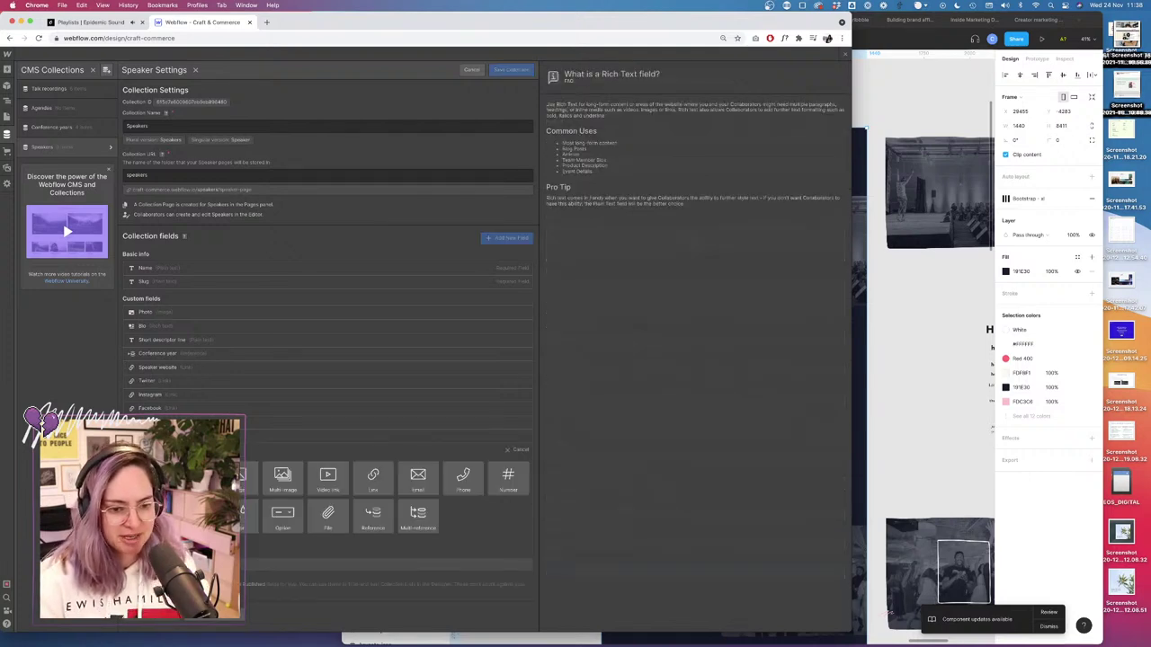
{"action": "left_click", "coordinate": [148, 479]}
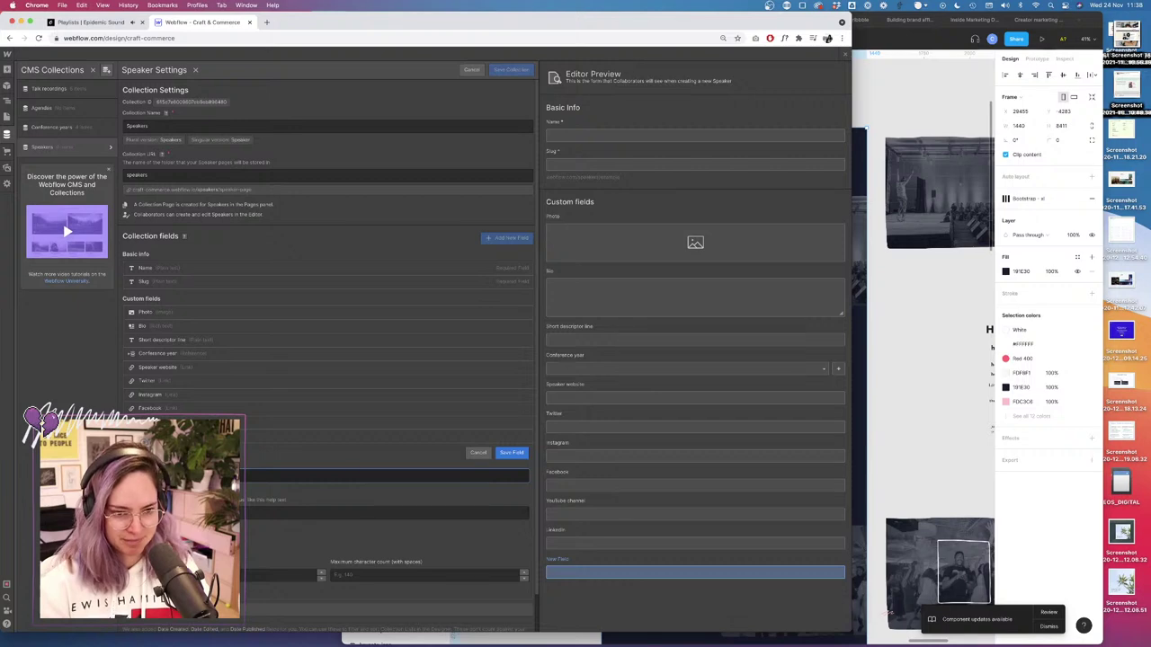
{"action": "type", "text": "Speaker website pl"}
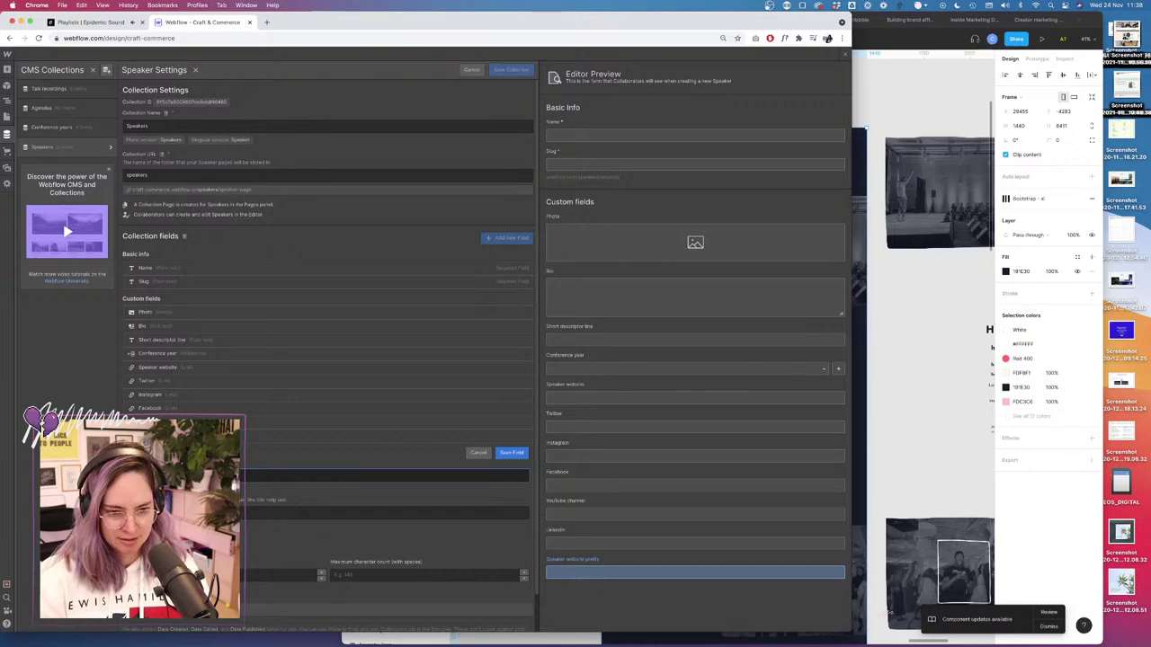
{"action": "key", "text": "BackSpace"}
{"action": "key", "text": "BackSpace"}
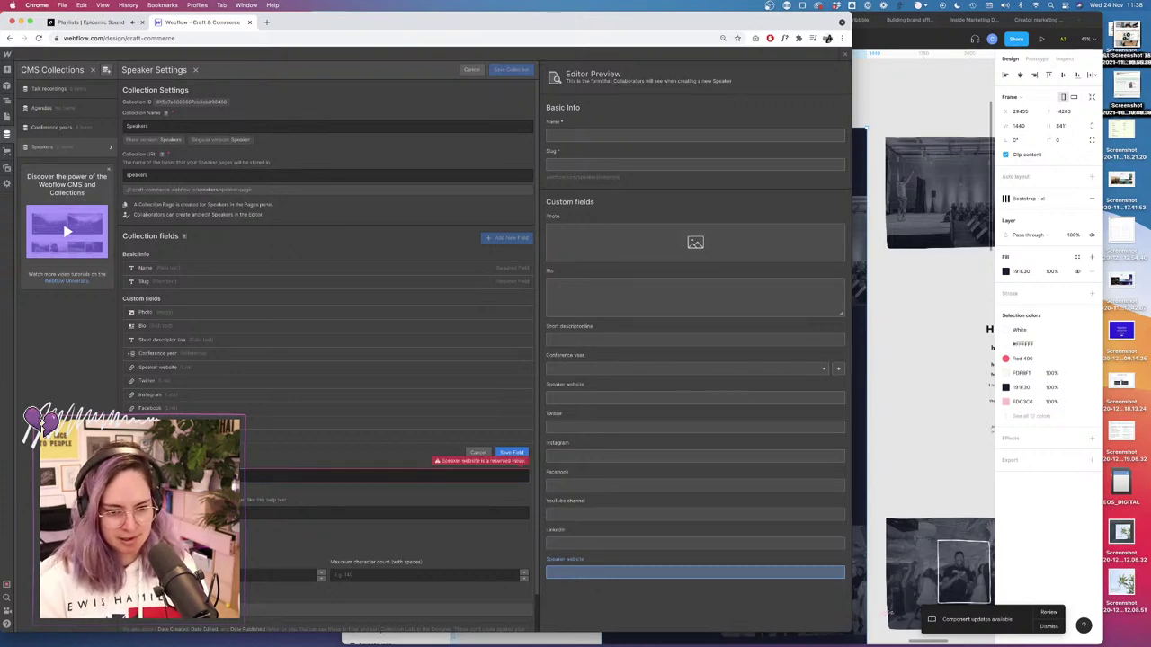
{"action": "type", "text": "display text"}
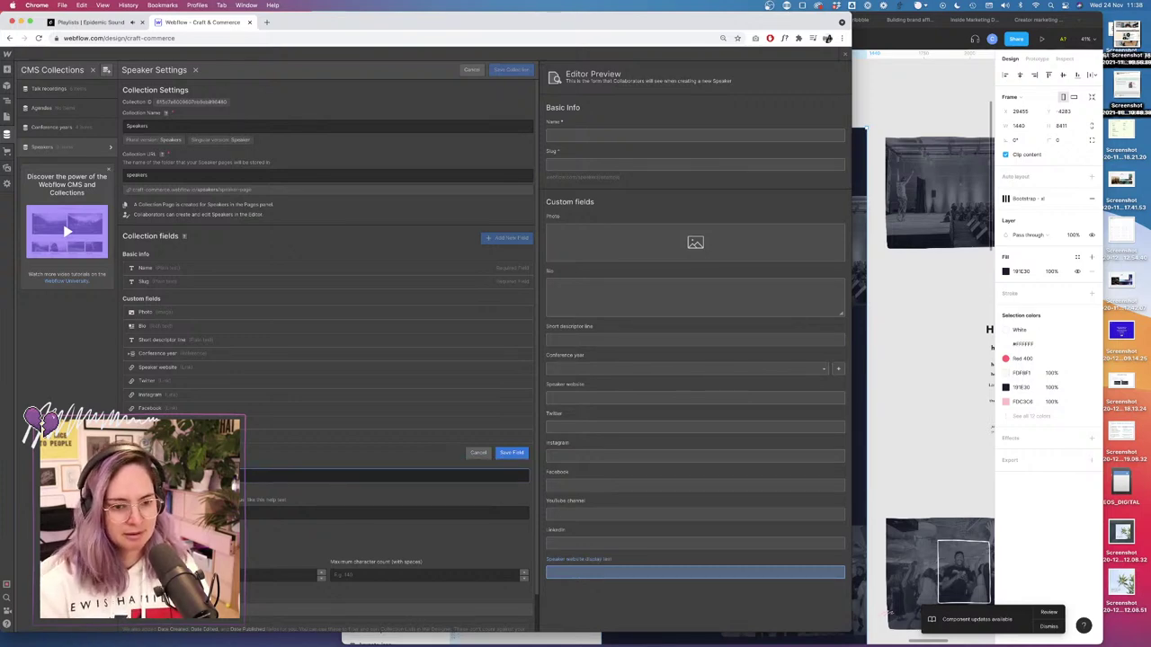
{"action": "left_click", "coordinate": [511, 452]}
Reorder the display text field to sit directly above Speaker website and save the collection.
{"action": "left_click_drag", "start_coordinate": [135, 449], "coordinate": [177, 360]}
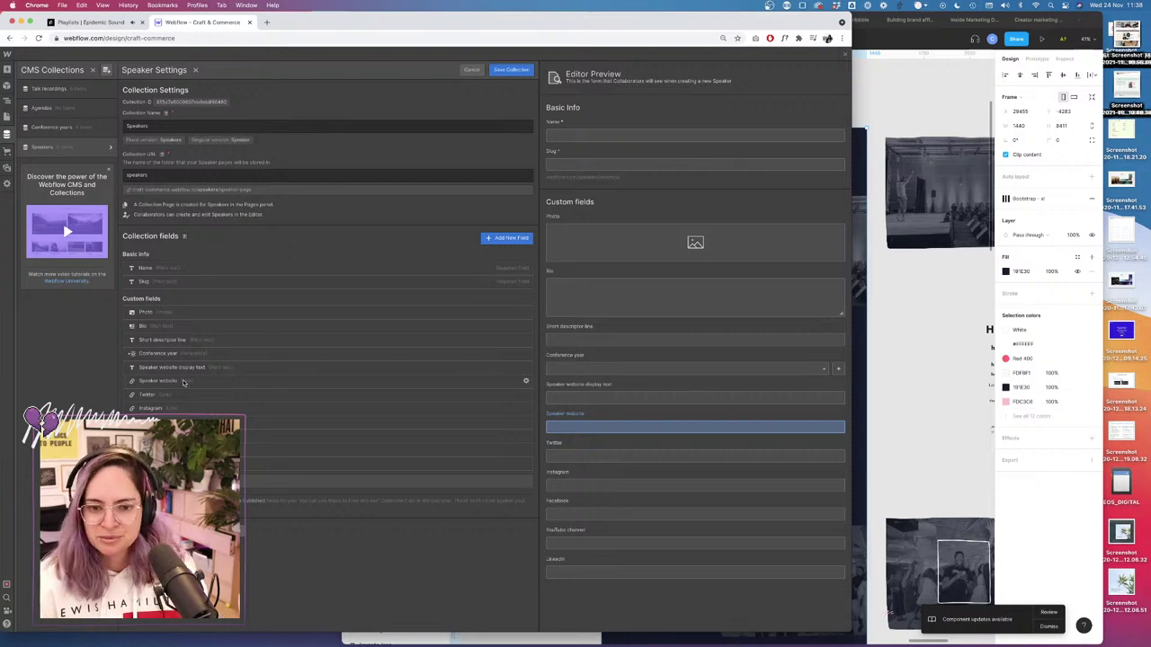
{"action": "left_click", "coordinate": [517, 75]}
In the first speaker entry, fill the website display text with theblogabroad.com, copied from its website link without the leading slashes.
{"action": "left_click", "coordinate": [323, 102]}
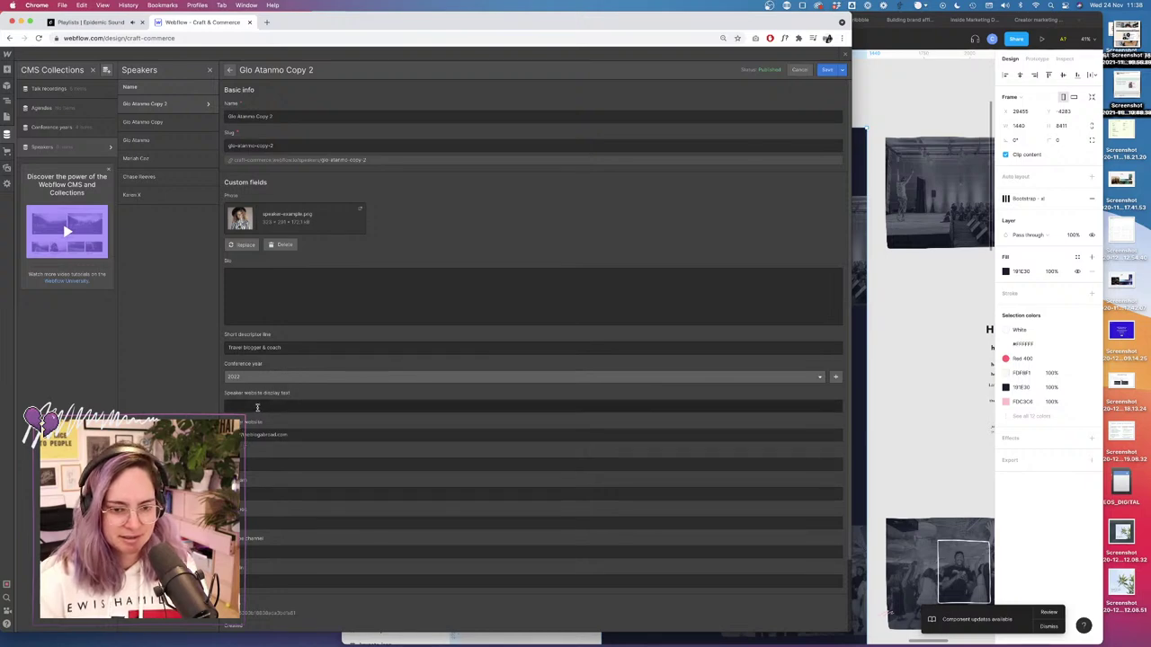
{"action": "left_click_drag", "start_coordinate": [296, 435], "coordinate": [243, 437]}
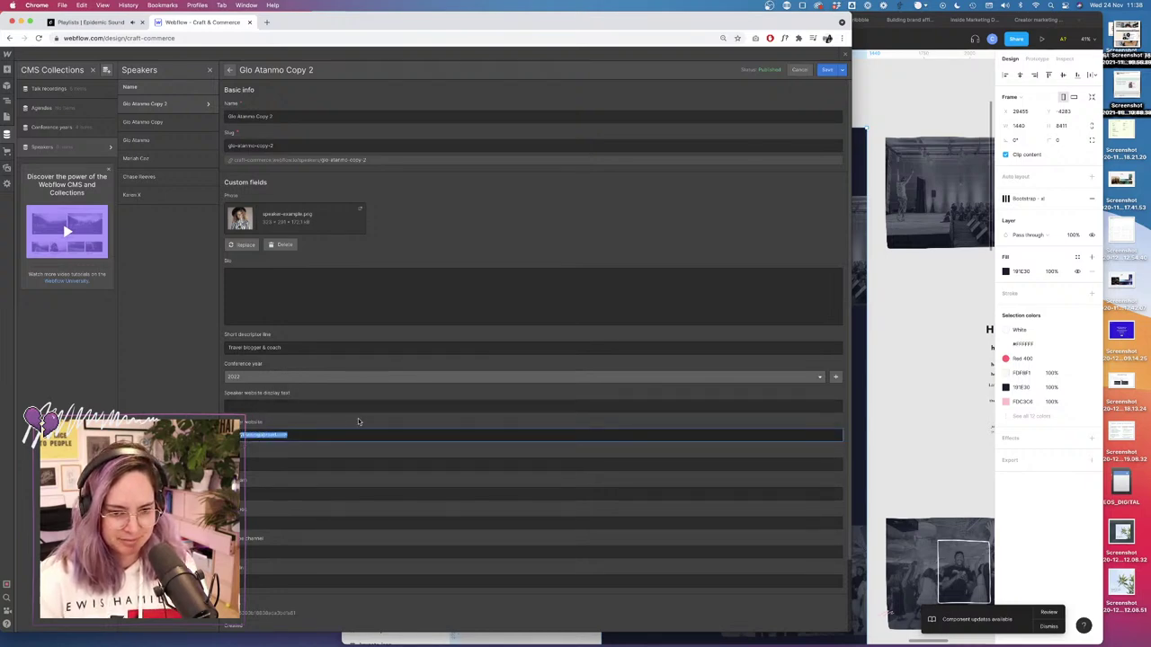
{"action": "key", "text": "ctrl+c"}
{"action": "left_click", "coordinate": [232, 406]}
{"action": "key", "text": "ctrl+v"}
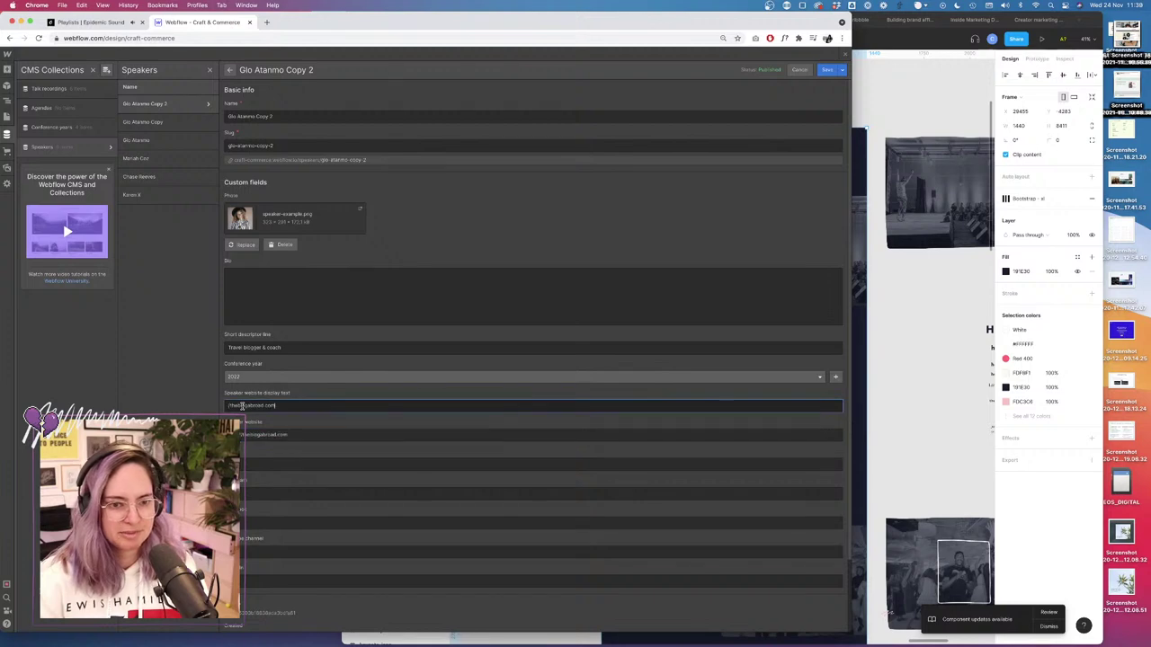
{"action": "key", "text": "Delete"}
{"action": "key", "text": "Delete"}
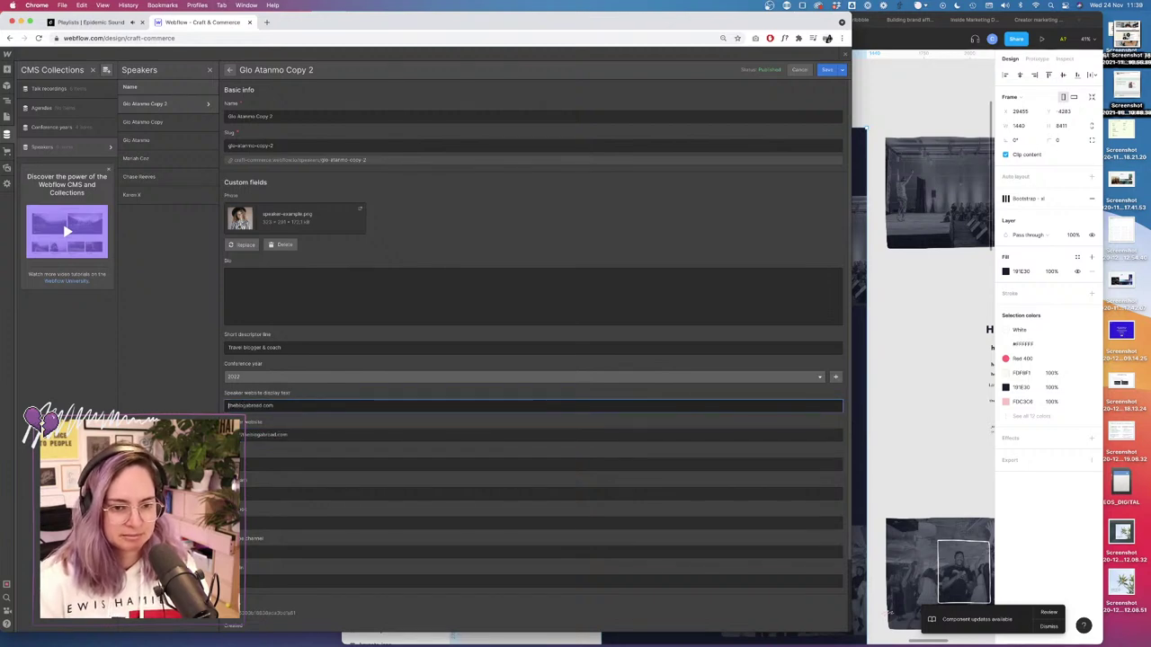
Save the first speaker entry, then fill the second entry's website display text with theblogabroad.com and save it.
{"action": "left_click", "coordinate": [828, 69]}
{"action": "left_click", "coordinate": [284, 121]}
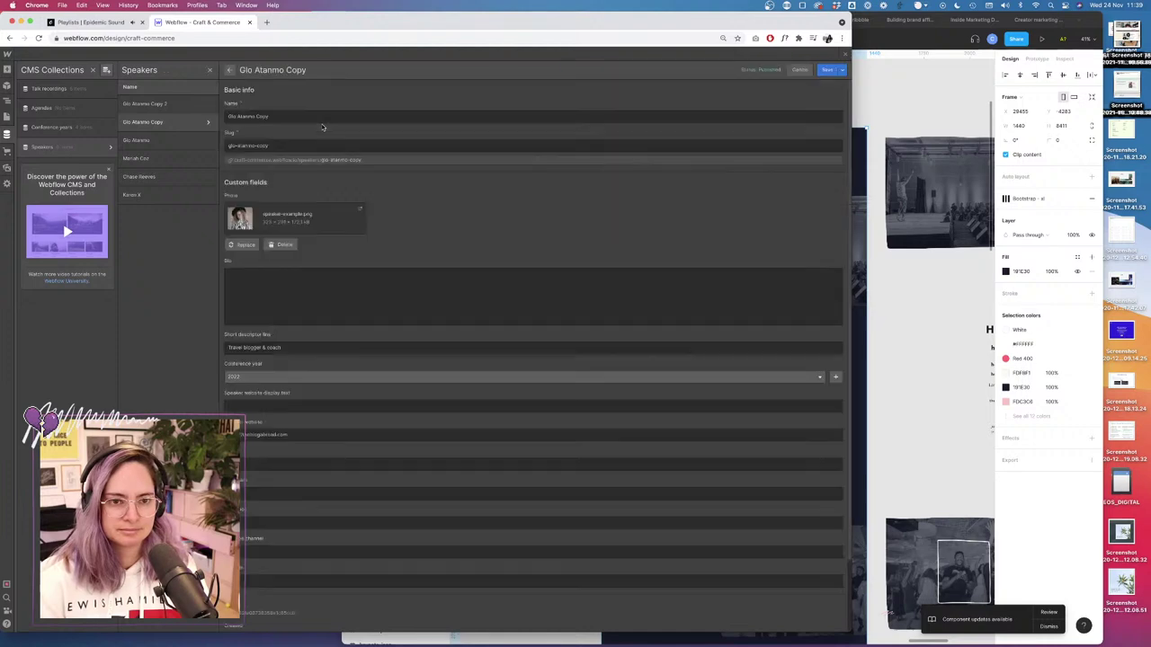
{"action": "left_click", "coordinate": [267, 406]}
{"action": "key", "text": "super+v"}
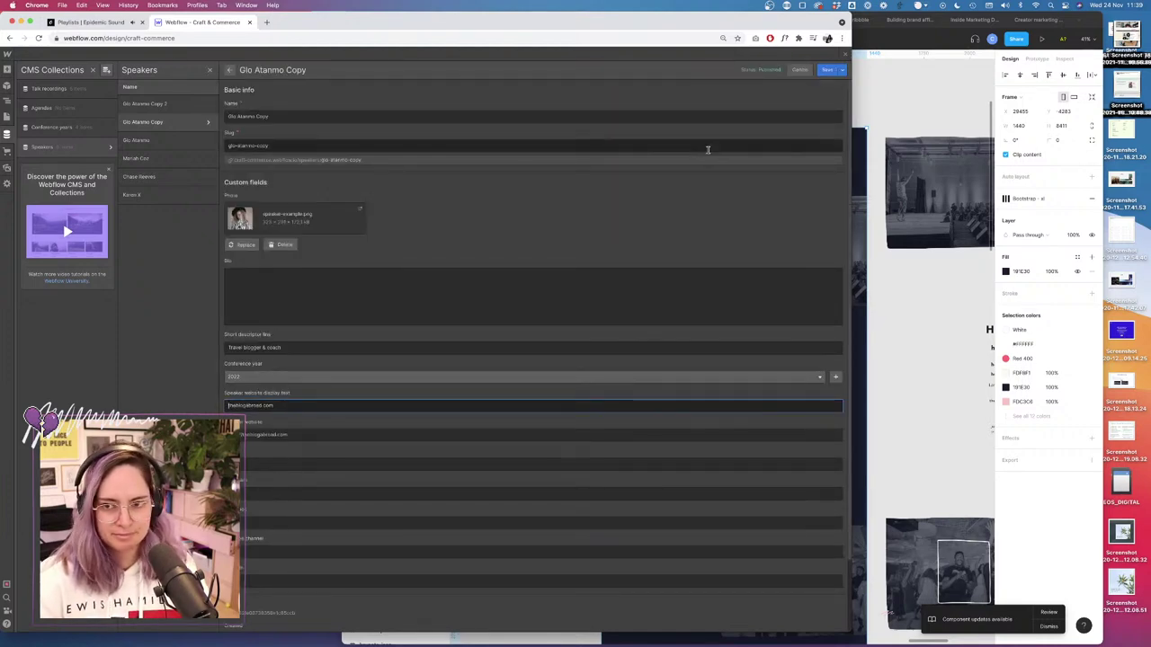
{"action": "left_click", "coordinate": [827, 71]}
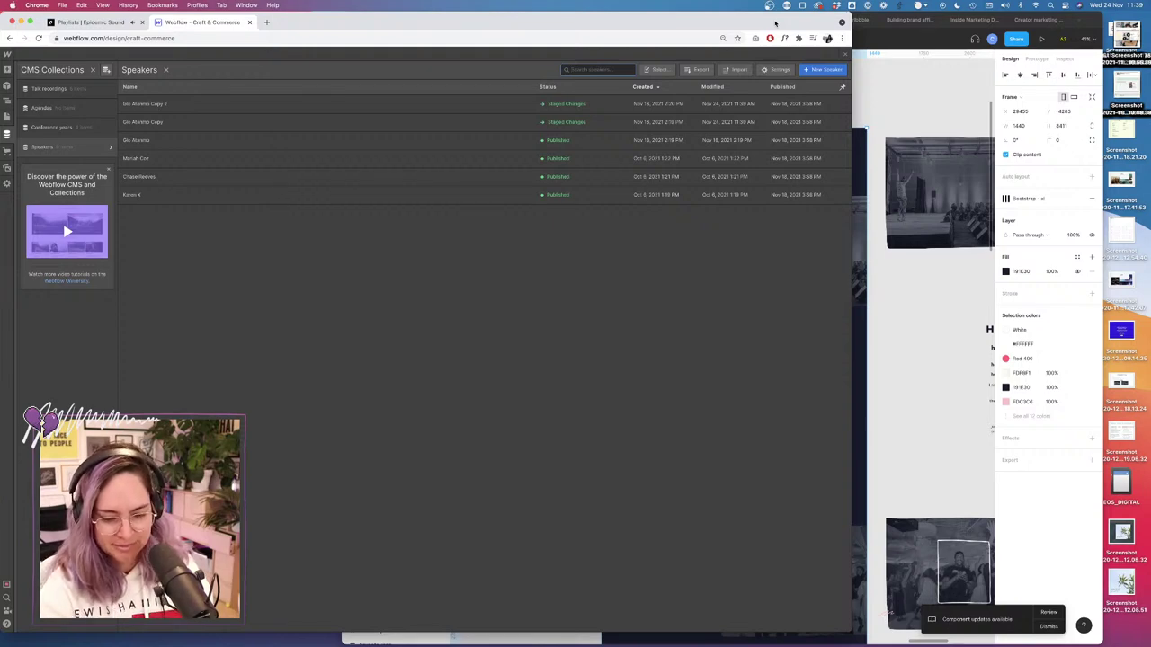
Fill the third speaker entry's website display text with theblogabroad.com and save the entry.
{"action": "left_click", "coordinate": [223, 141]}
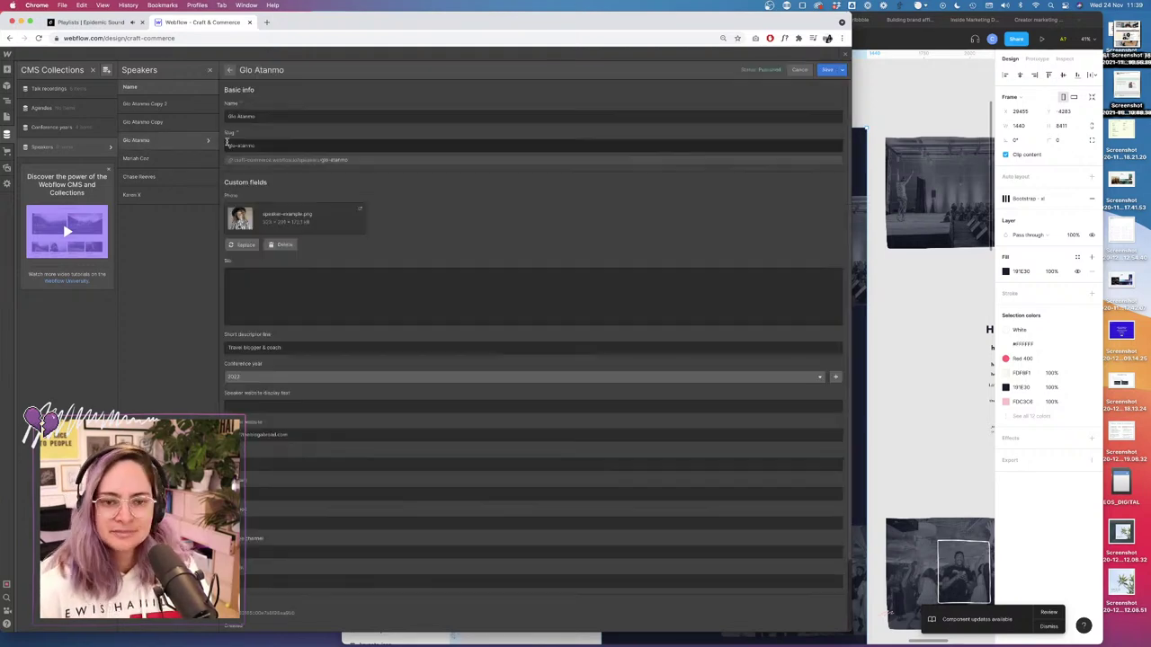
{"action": "left_click", "coordinate": [251, 406]}
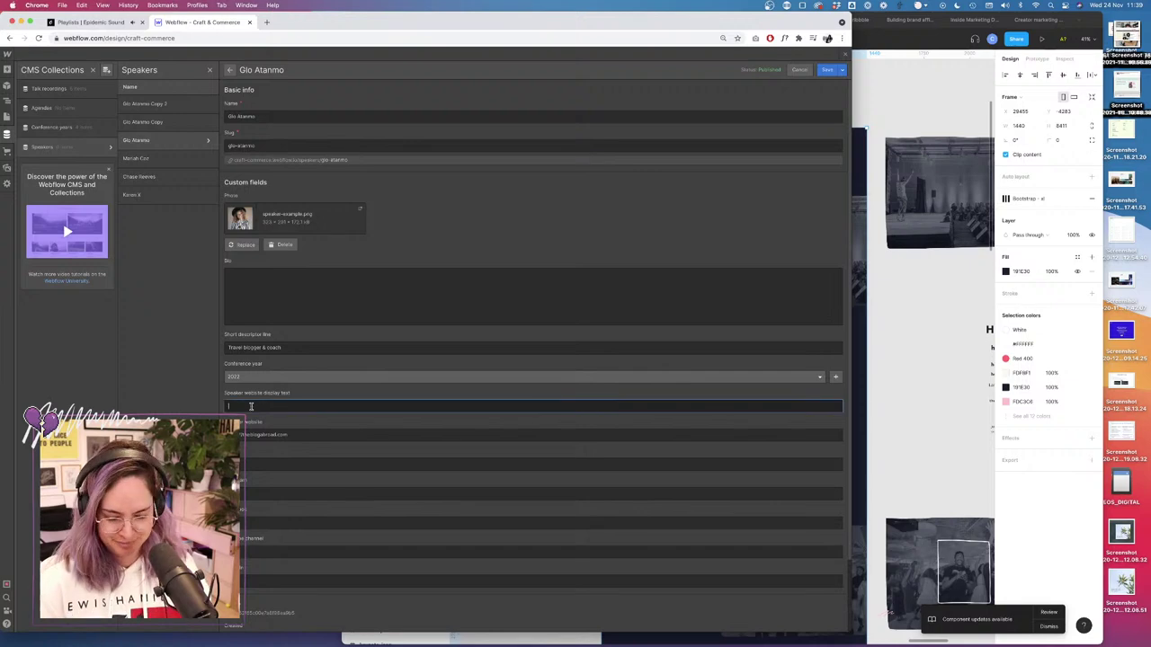
{"action": "key", "text": "super+v"}
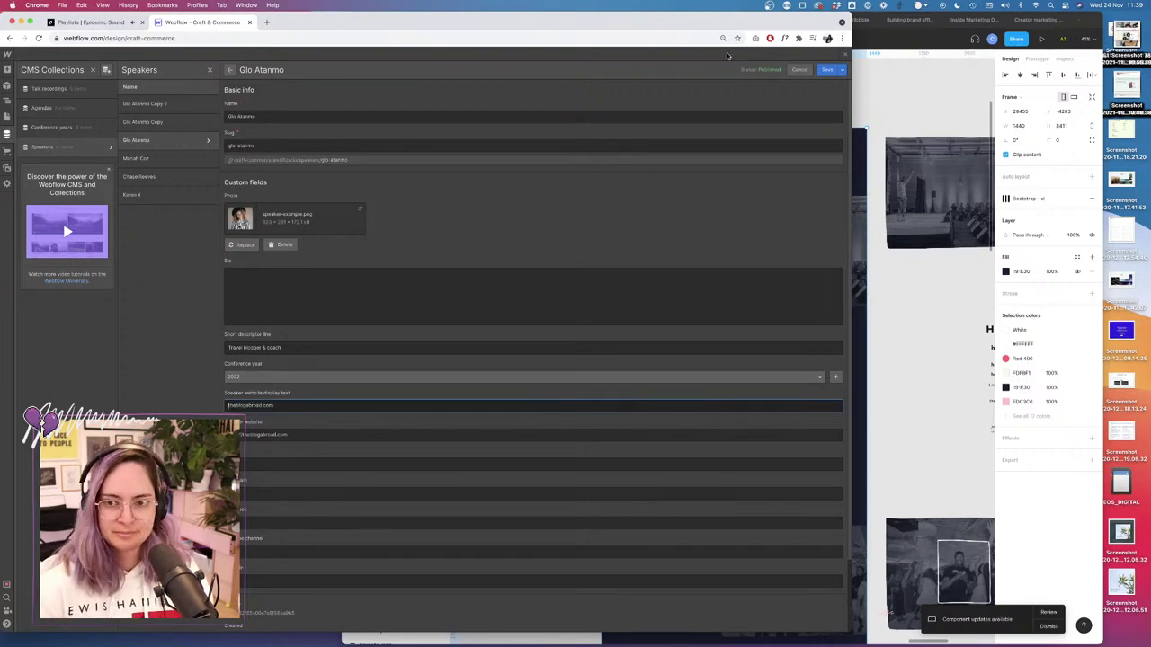
{"action": "left_click", "coordinate": [829, 74]}
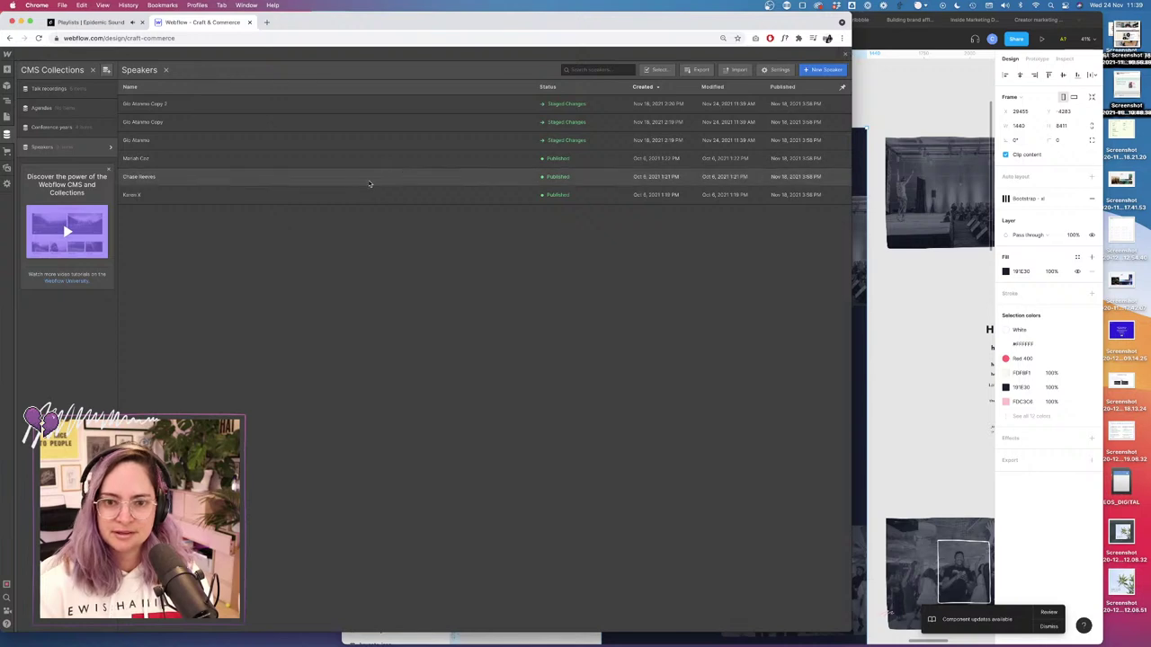
Return to the page canvas and bind the speaker link's text to the Speaker website display text field.
{"action": "left_click", "coordinate": [386, 159]}
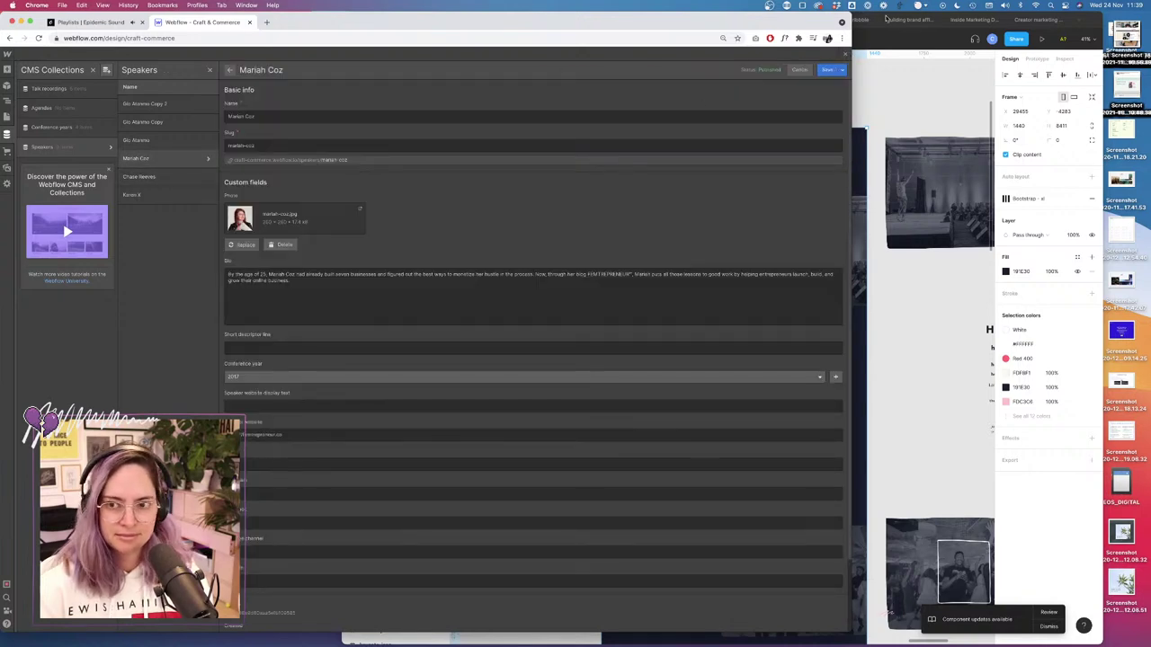
{"action": "left_click", "coordinate": [844, 54]}
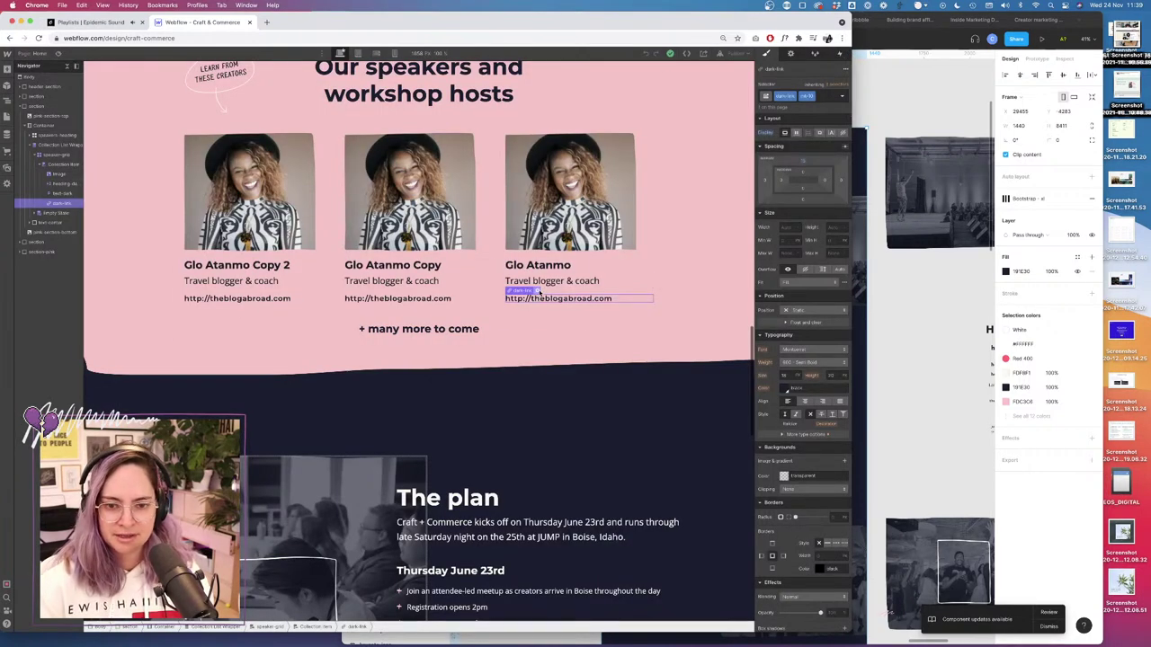
{"action": "left_click", "coordinate": [537, 291]}
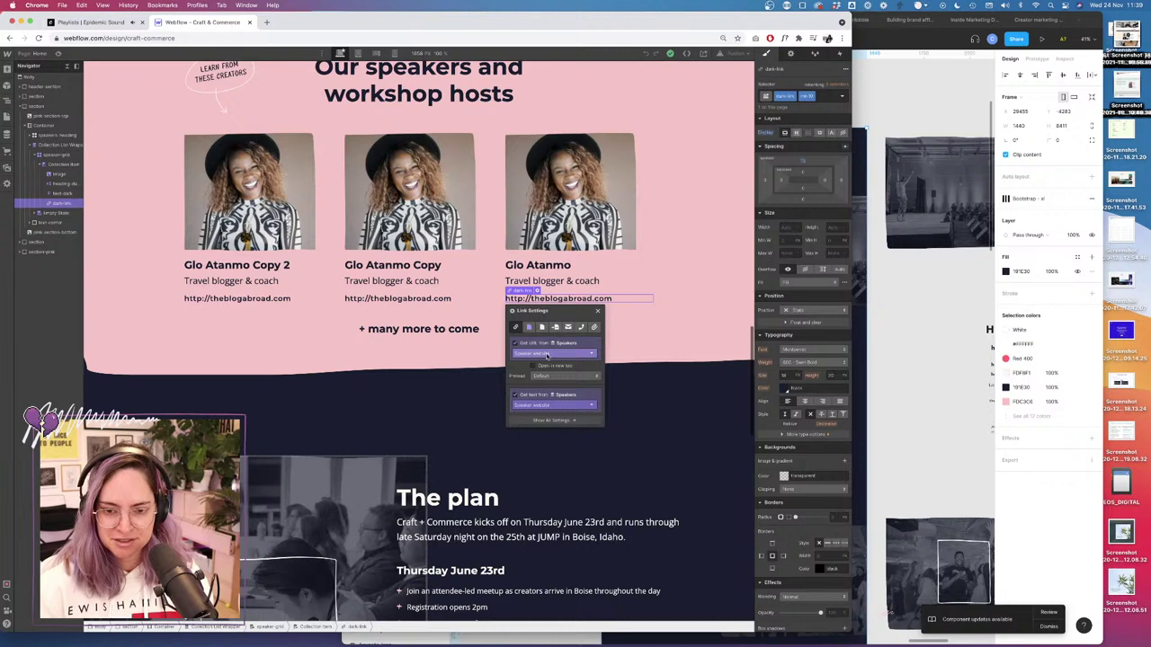
{"action": "left_click", "coordinate": [550, 405]}
{"action": "left_click", "coordinate": [552, 468]}
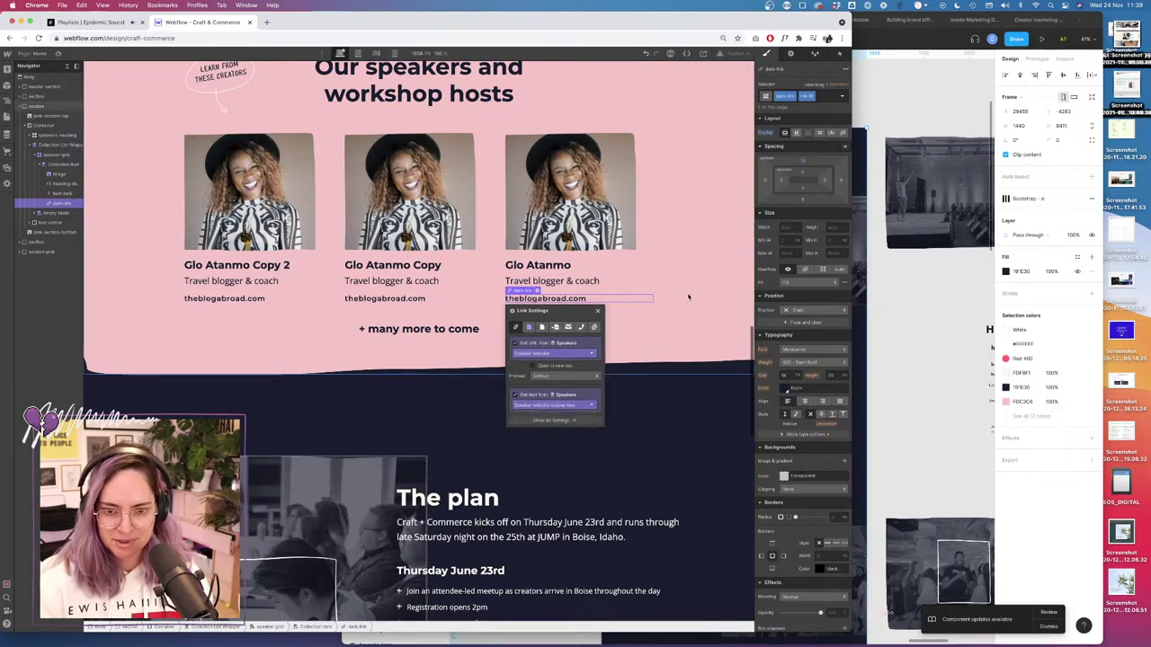
{"action": "left_click", "coordinate": [697, 271]}
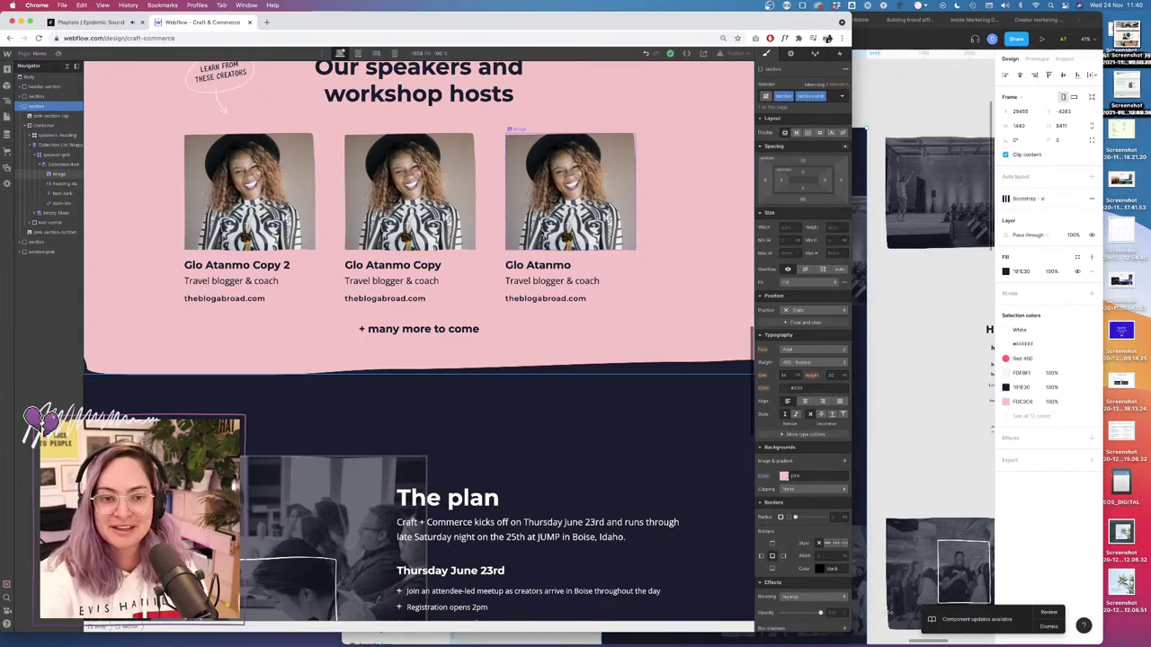
Widen the browser window and preview the page from The plan section to the FAQ.
{"action": "scroll", "coordinate": [566, 328], "scroll_direction": "down", "scroll_amount": 5}
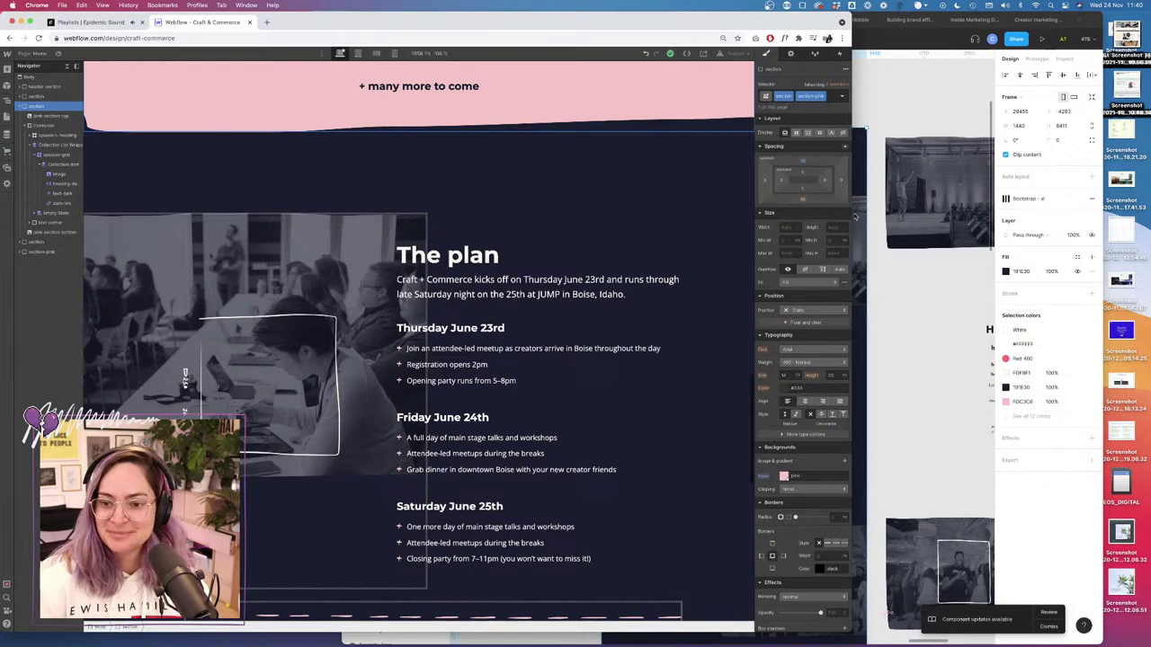
{"action": "left_click_drag", "start_coordinate": [854, 214], "coordinate": [926, 209]}
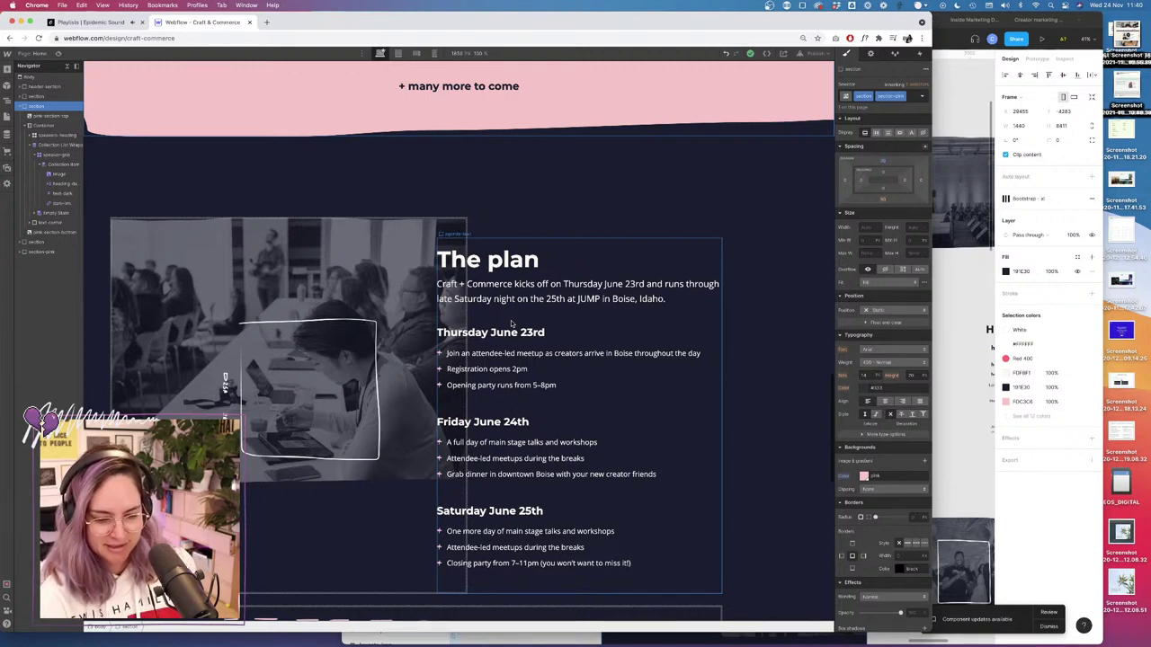
{"action": "scroll", "coordinate": [440, 212], "scroll_direction": "down", "scroll_amount": 1}
{"action": "scroll", "coordinate": [441, 212], "scroll_direction": "down", "scroll_amount": 2}
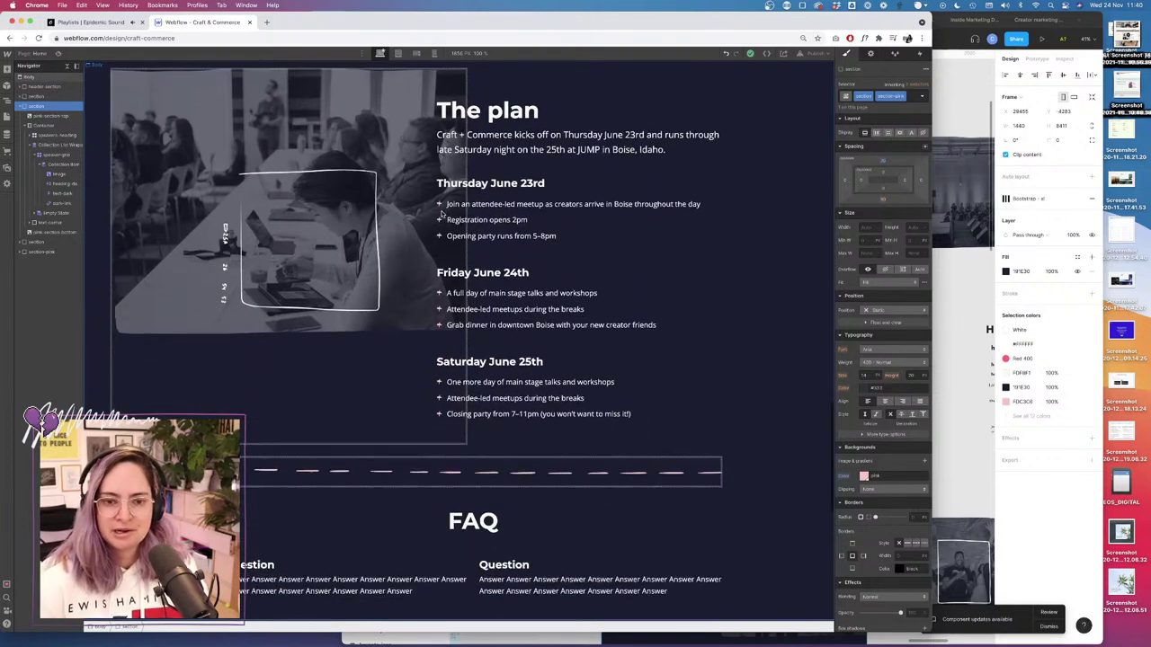
{"action": "left_click", "coordinate": [59, 54]}
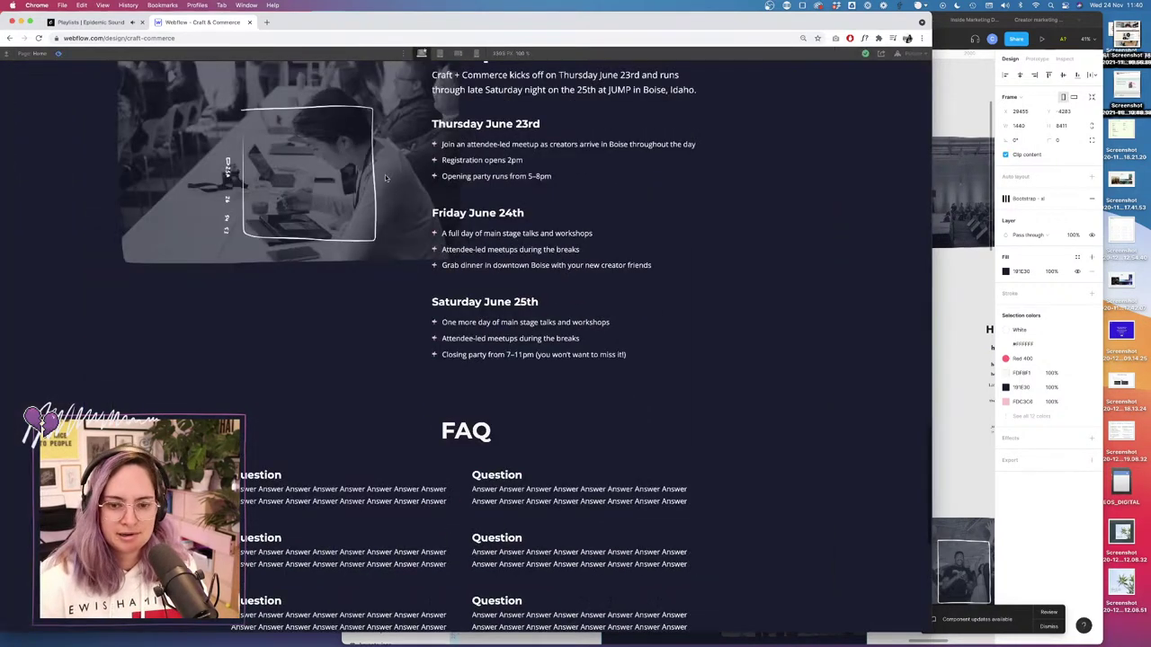
{"action": "left_click", "coordinate": [58, 54]}
Set the minimum height of the agenda-divider above the FAQ to 20 px and preview it.
{"action": "left_click", "coordinate": [481, 474]}
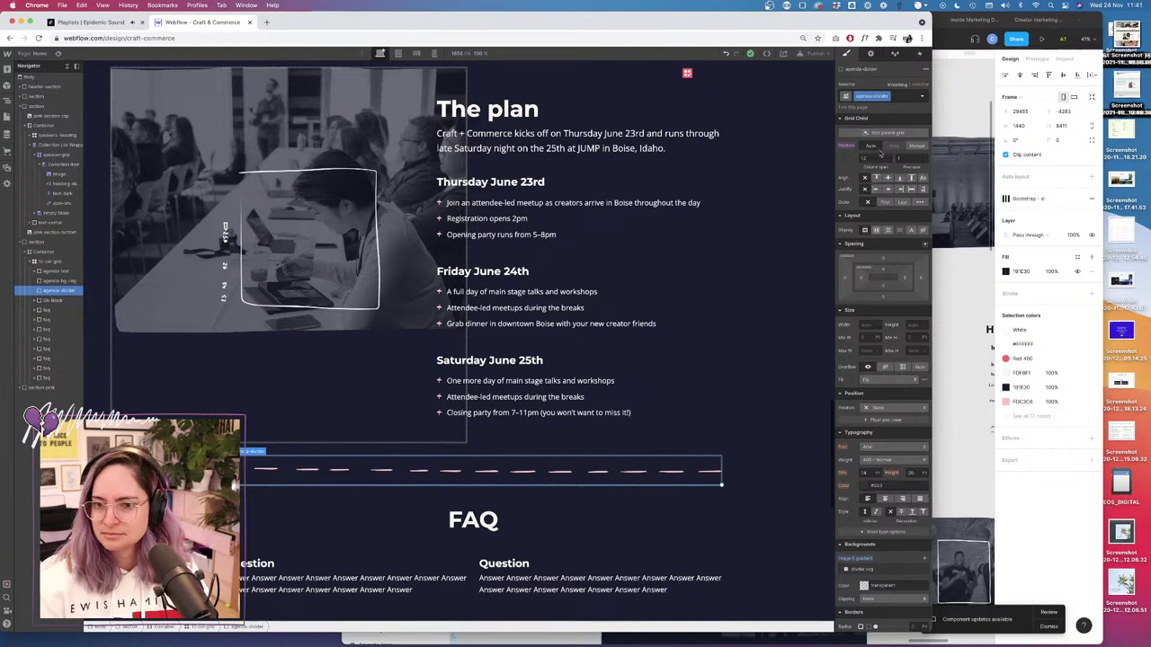
{"action": "left_click", "coordinate": [910, 338]}
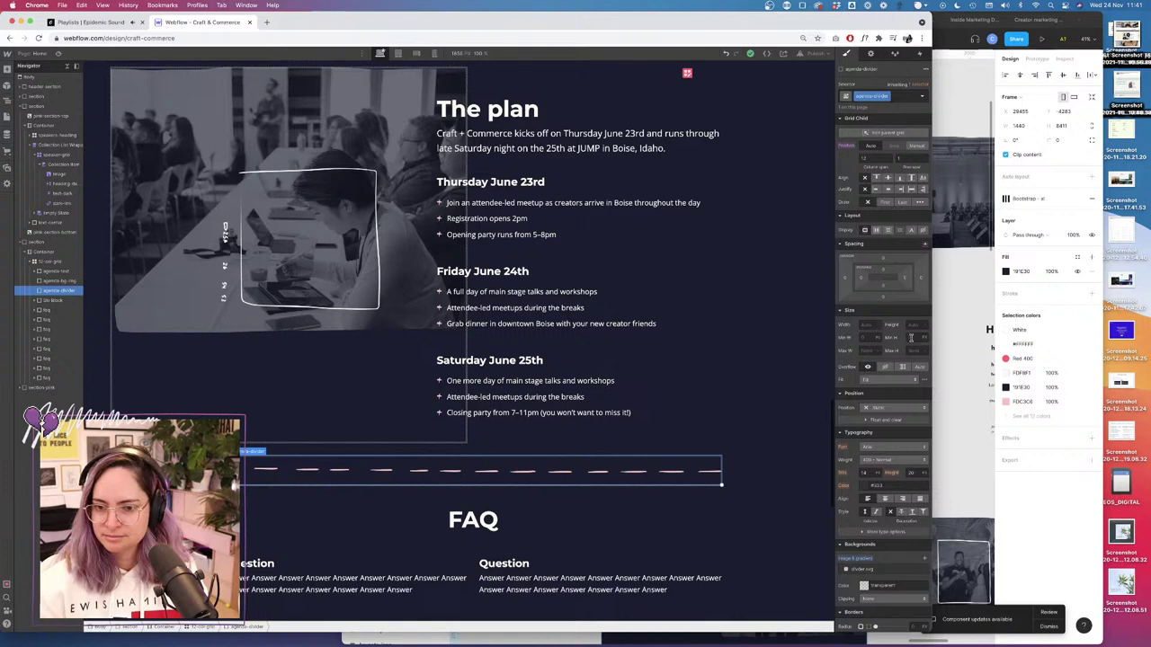
{"action": "type", "text": "20"}
{"action": "key", "text": "Tab"}
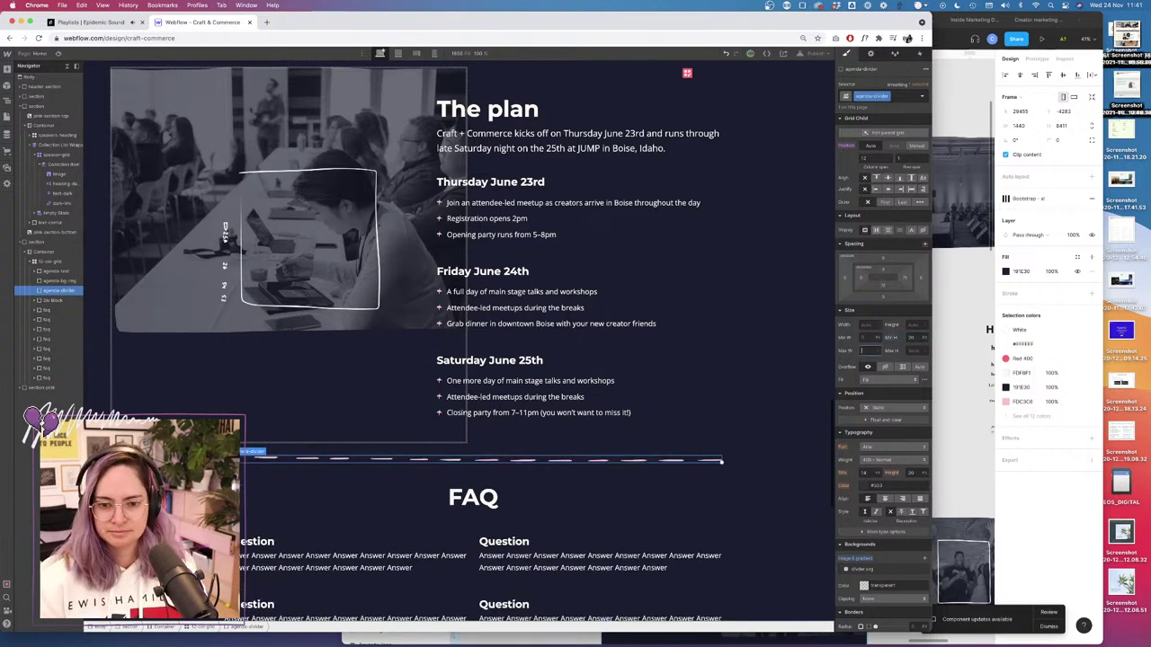
{"action": "left_click", "coordinate": [785, 418]}
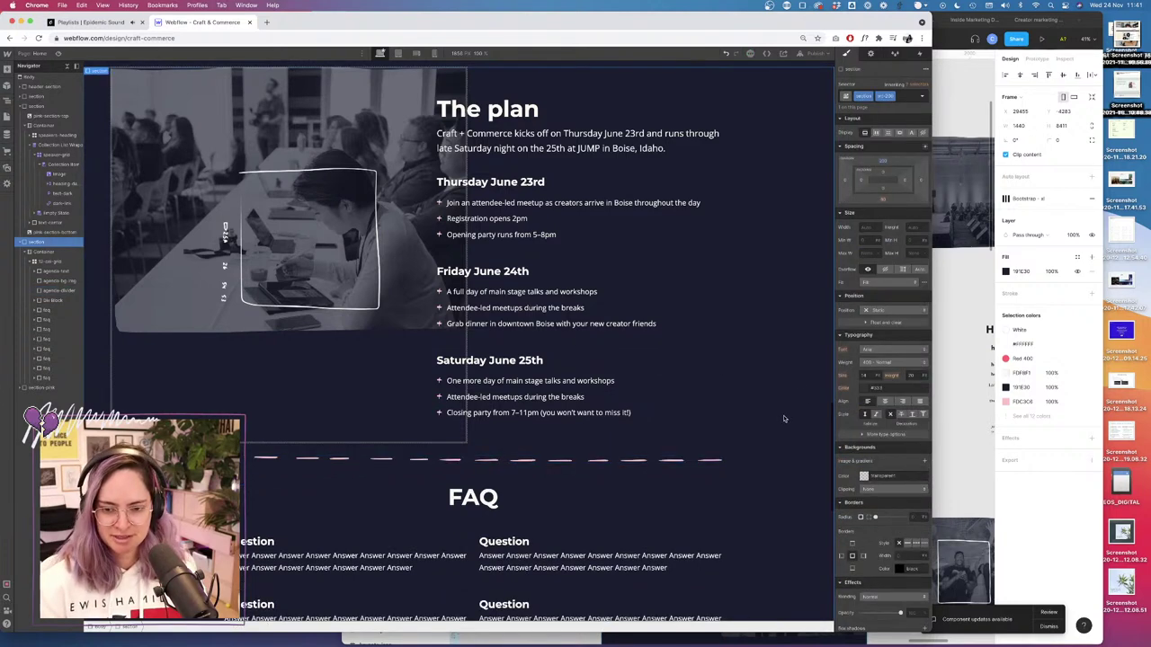
{"action": "left_click", "coordinate": [60, 55]}
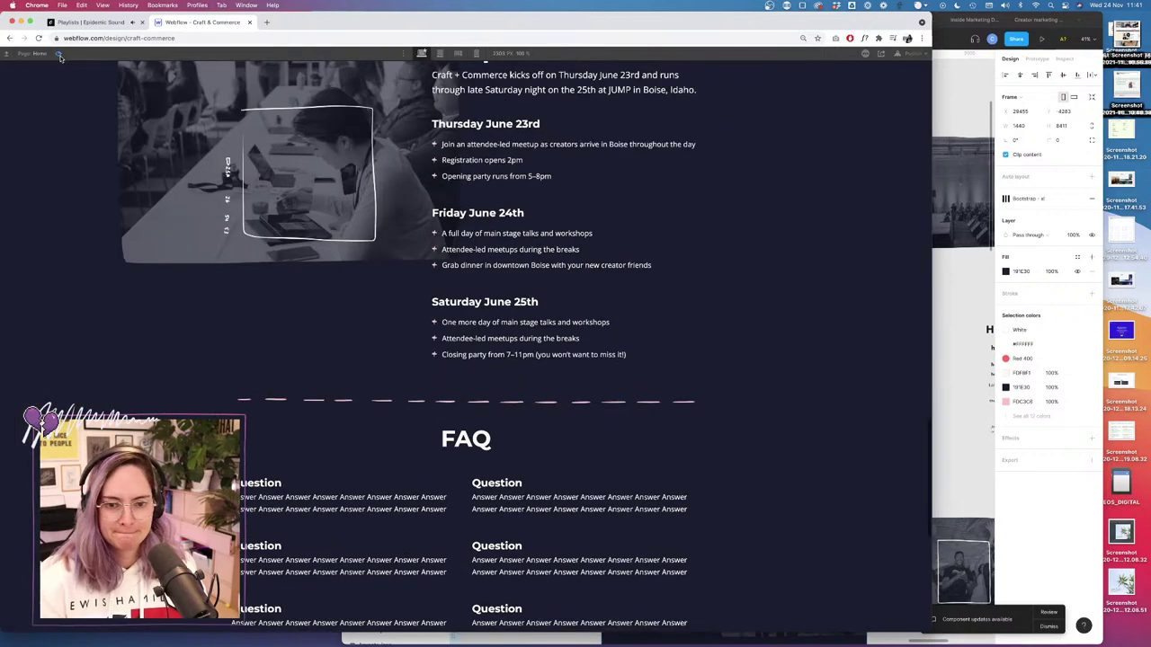
{"action": "left_click", "coordinate": [59, 55]}
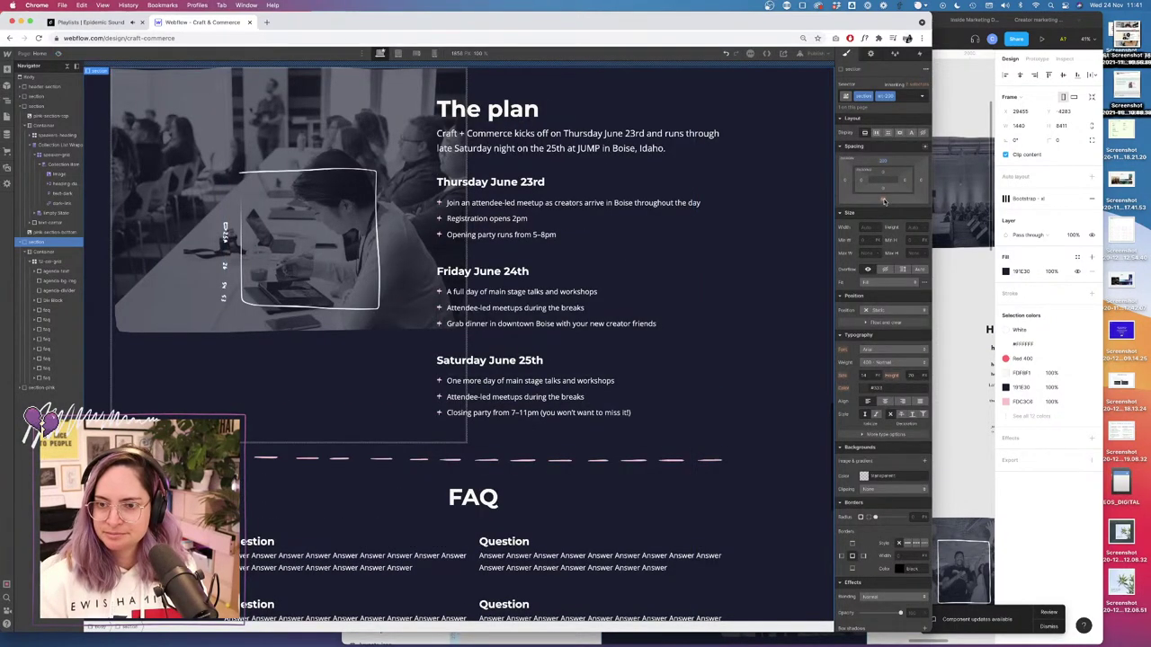
Add bottom and top margins to the agenda-divider and preview the spacing down to the footer.
{"action": "left_click", "coordinate": [495, 461]}
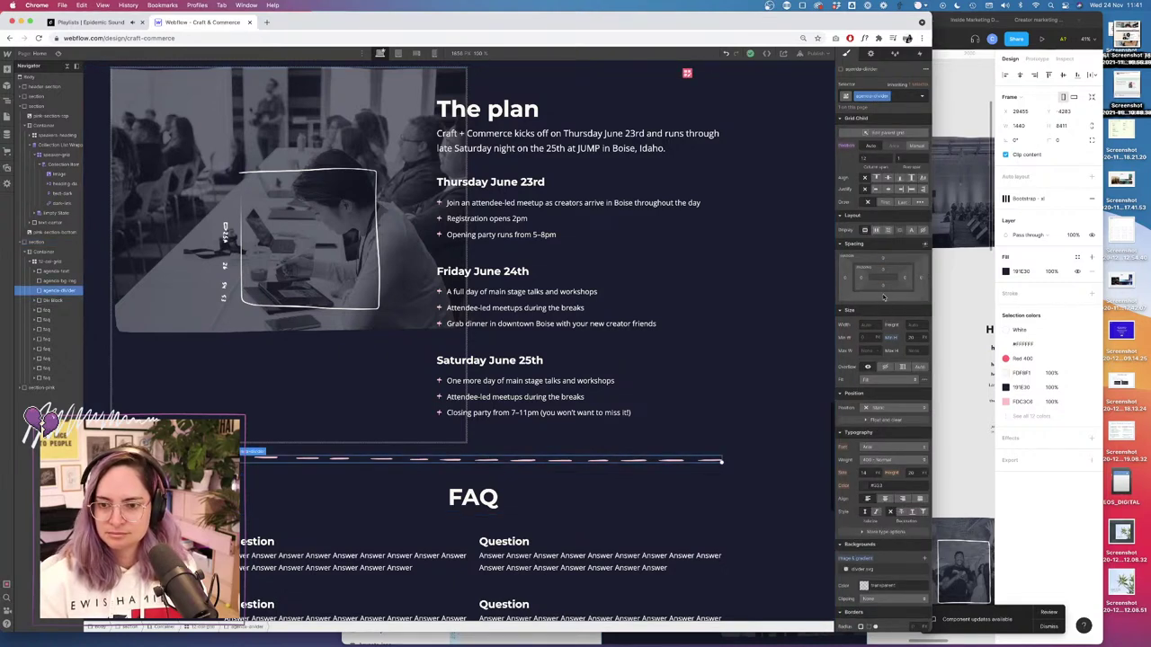
{"action": "left_click_drag", "start_coordinate": [883, 297], "coordinate": [887, 338]}
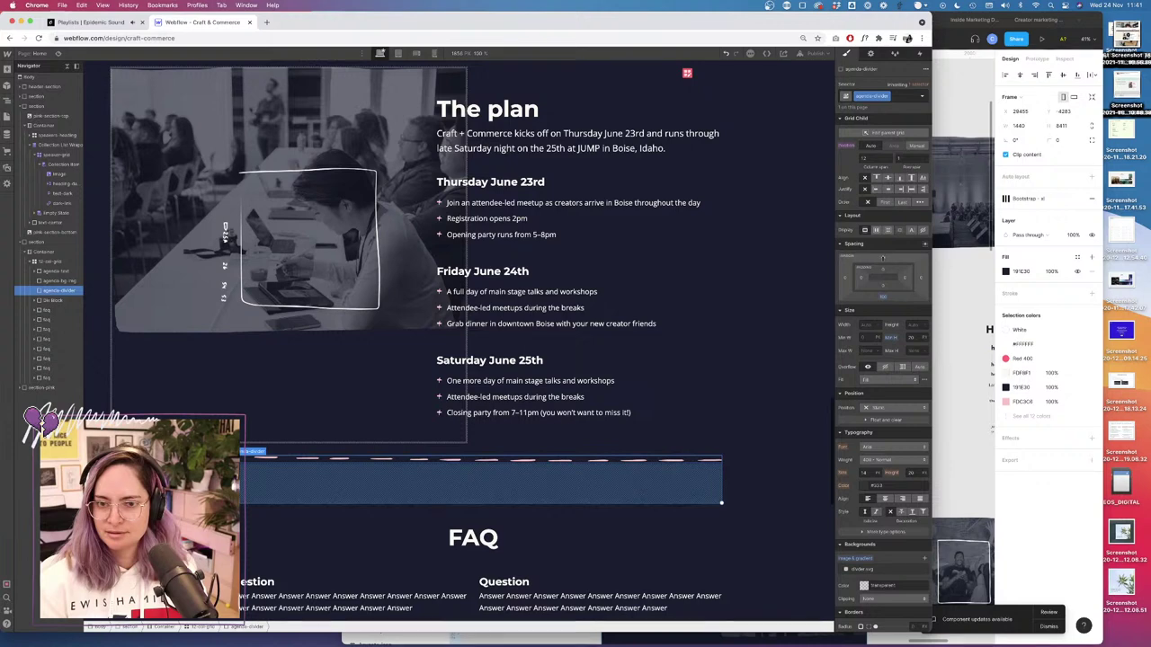
{"action": "left_click_drag", "start_coordinate": [885, 260], "coordinate": [885, 219]}
{"action": "left_click", "coordinate": [58, 53]}
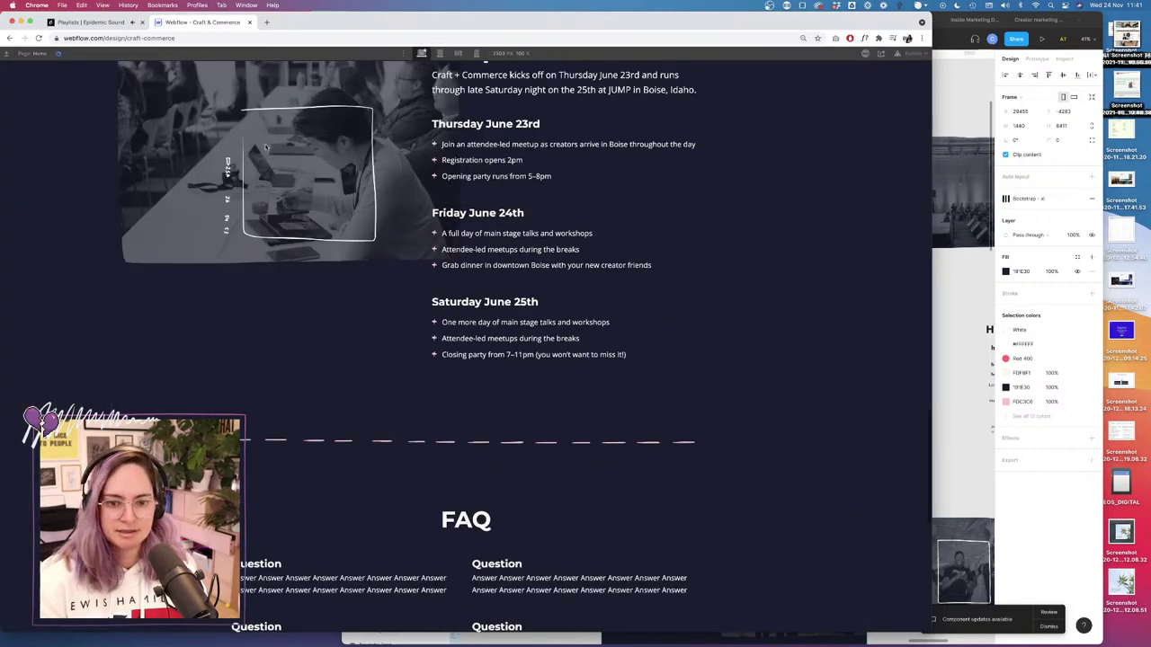
{"action": "scroll", "coordinate": [338, 273], "scroll_direction": "down", "scroll_amount": 2}
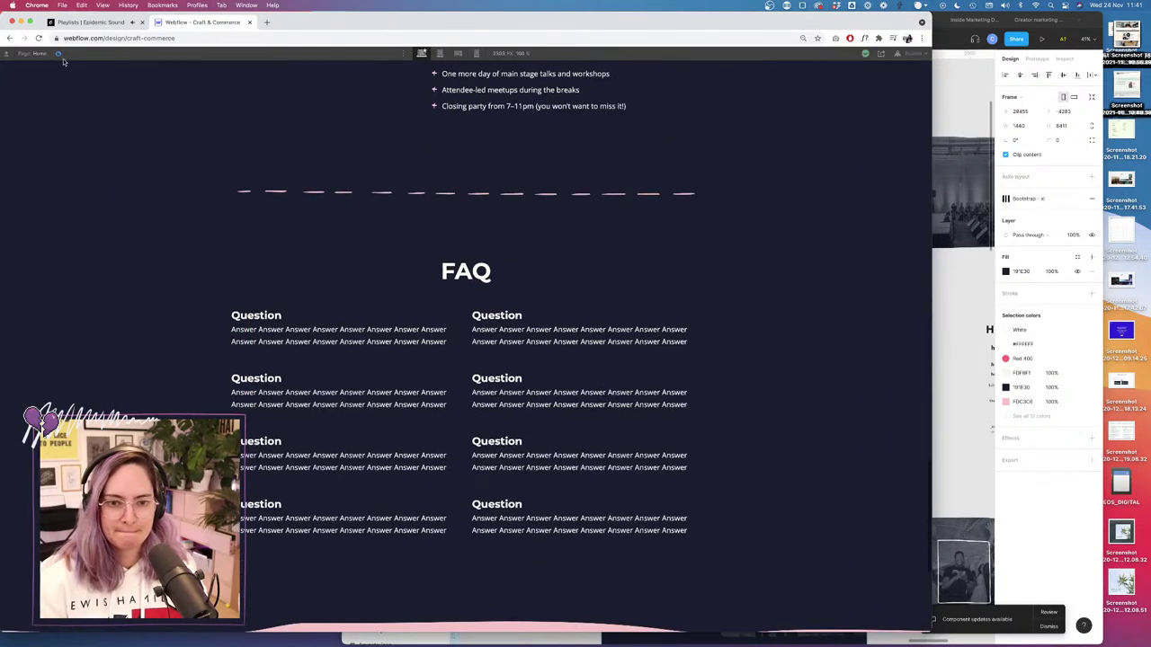
{"action": "scroll", "coordinate": [351, 243], "scroll_direction": "down", "scroll_amount": 3}
{"action": "scroll", "coordinate": [351, 243], "scroll_direction": "down", "scroll_amount": 1}
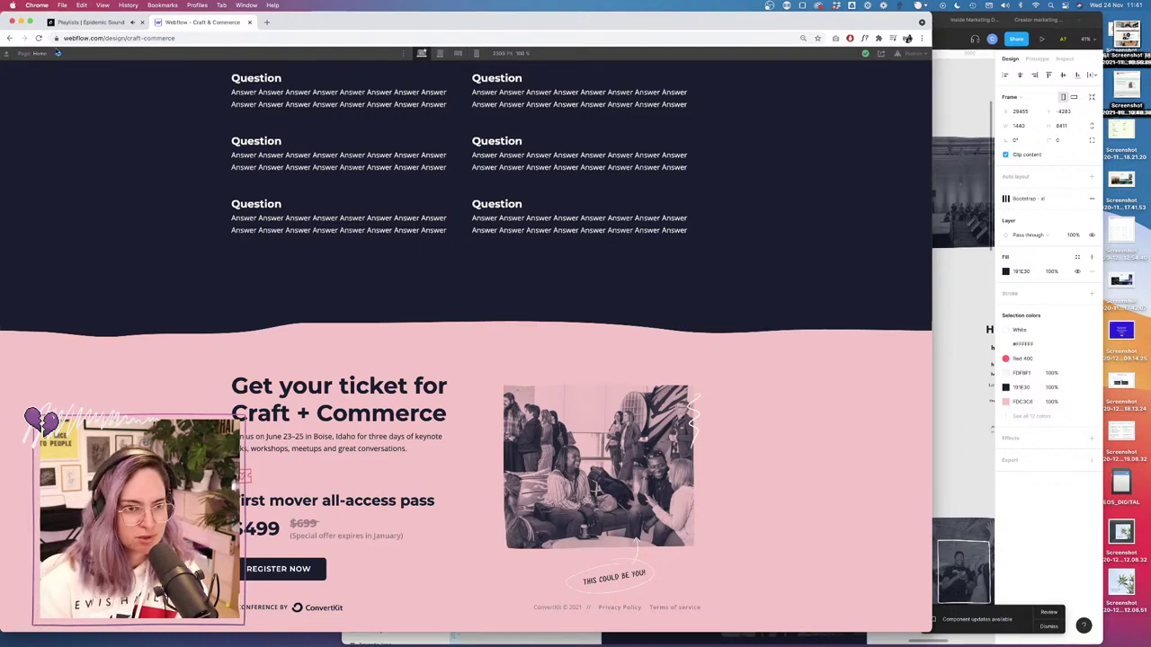
{"action": "left_click", "coordinate": [58, 53]}
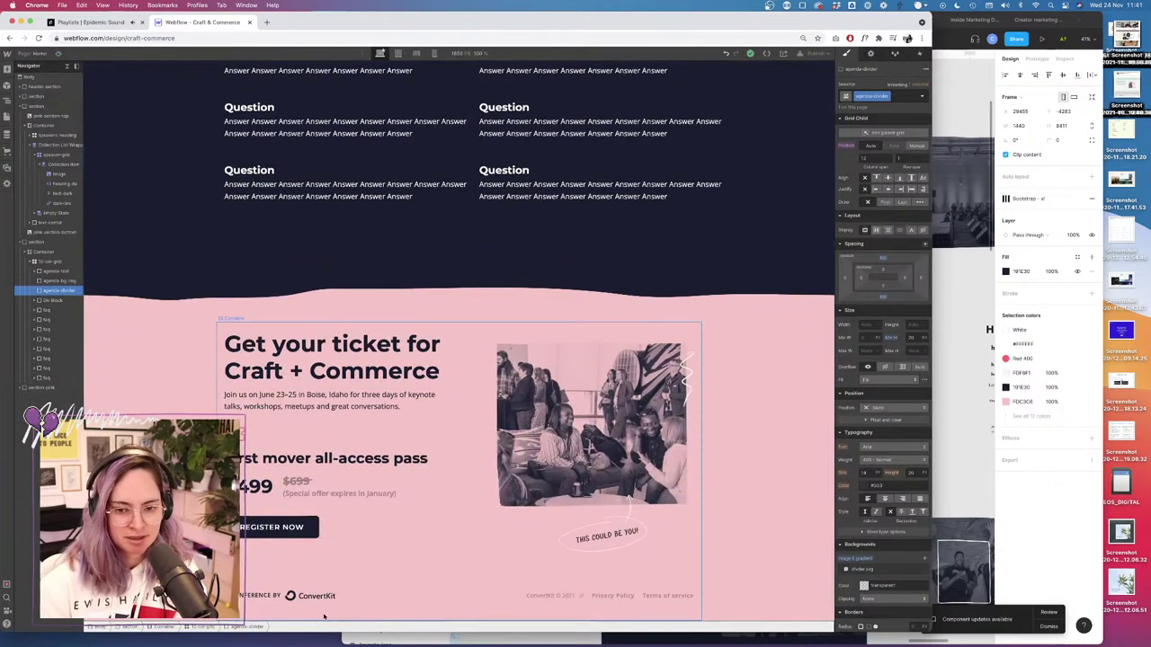
Add a top margin to the footer bar with the ConvertKit logo and preview the gap above it.
{"action": "left_click", "coordinate": [334, 593]}
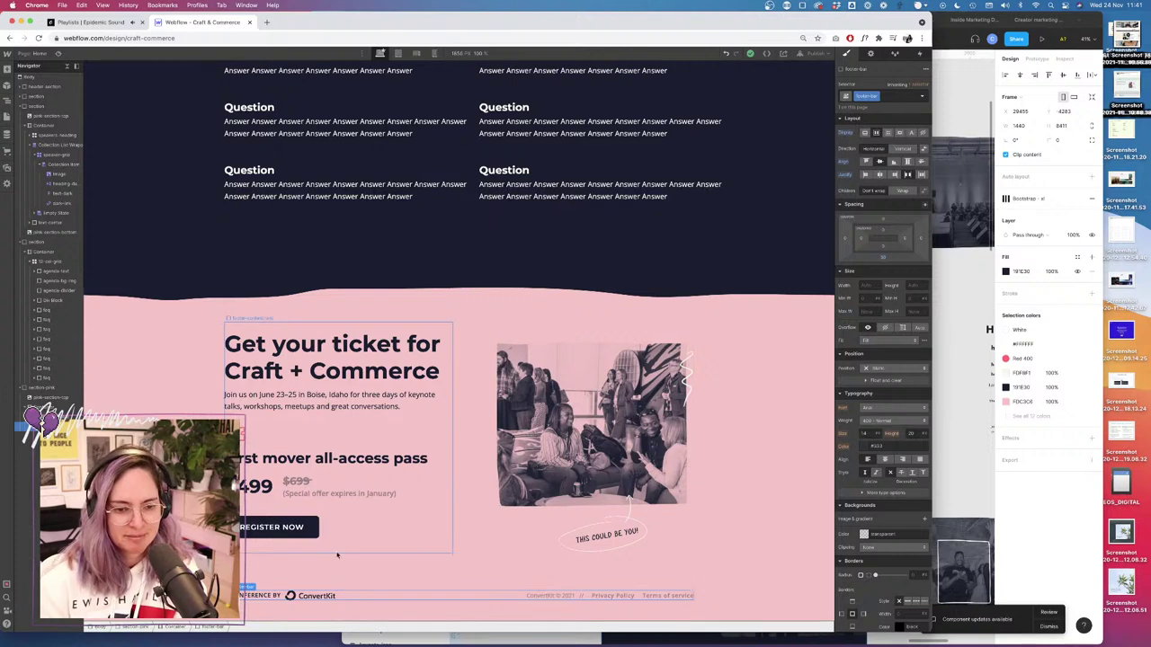
{"action": "left_click", "coordinate": [329, 584]}
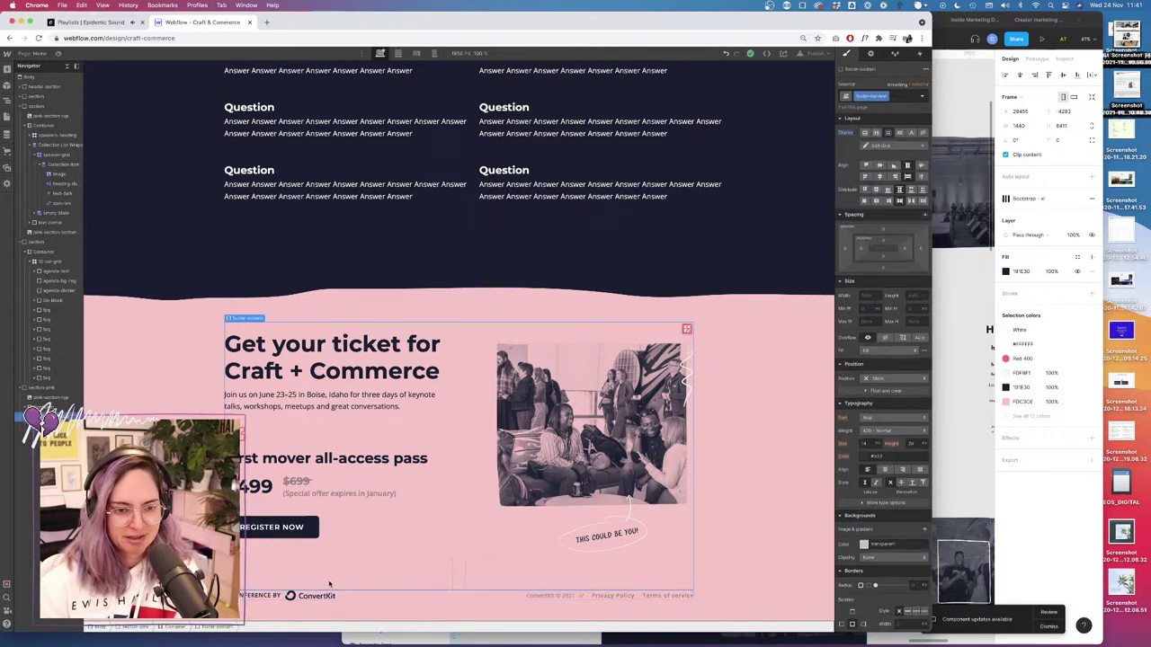
{"action": "left_click", "coordinate": [378, 595]}
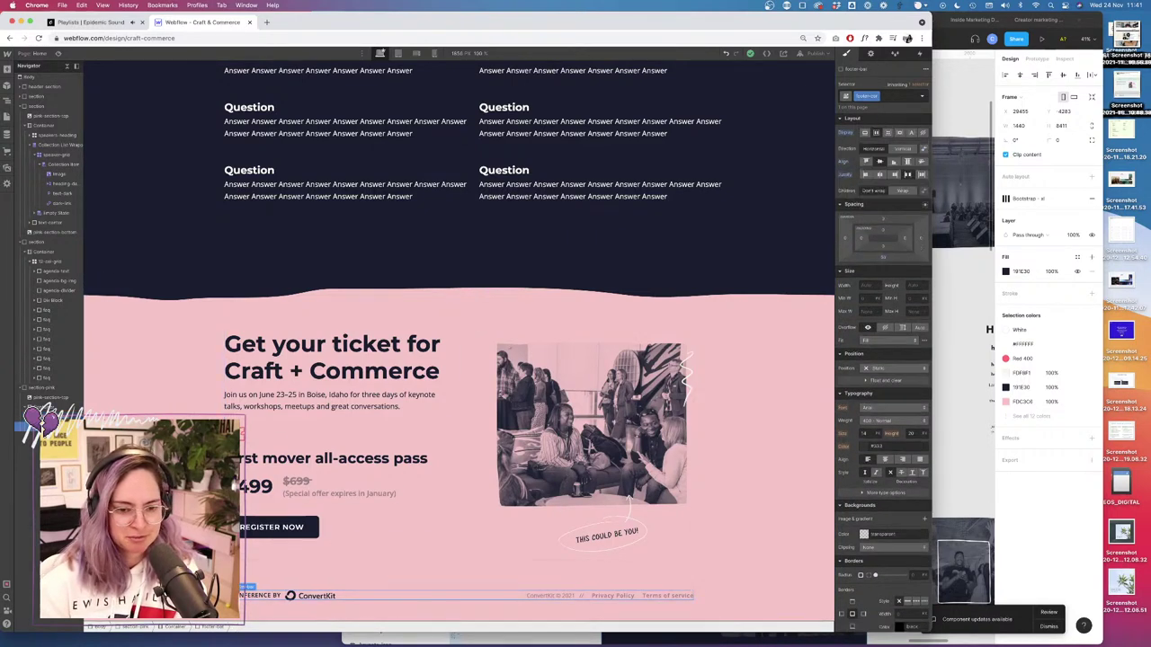
{"action": "left_click_drag", "start_coordinate": [883, 221], "coordinate": [884, 194]}
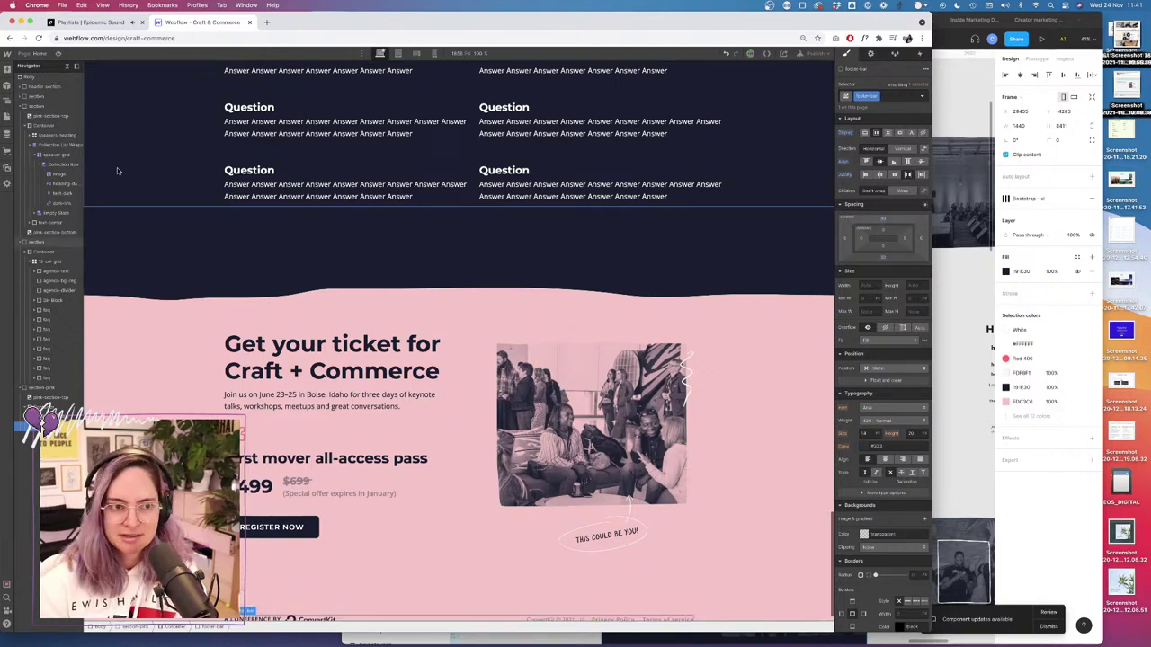
{"action": "left_click", "coordinate": [57, 53]}
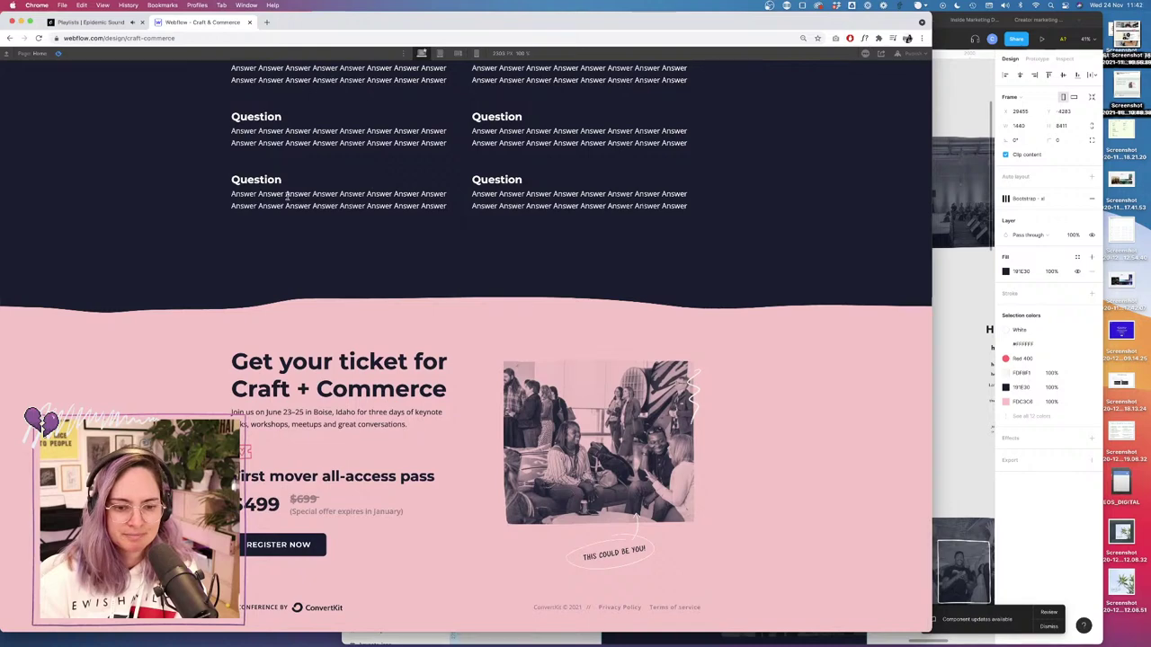
{"action": "left_click", "coordinate": [58, 54]}
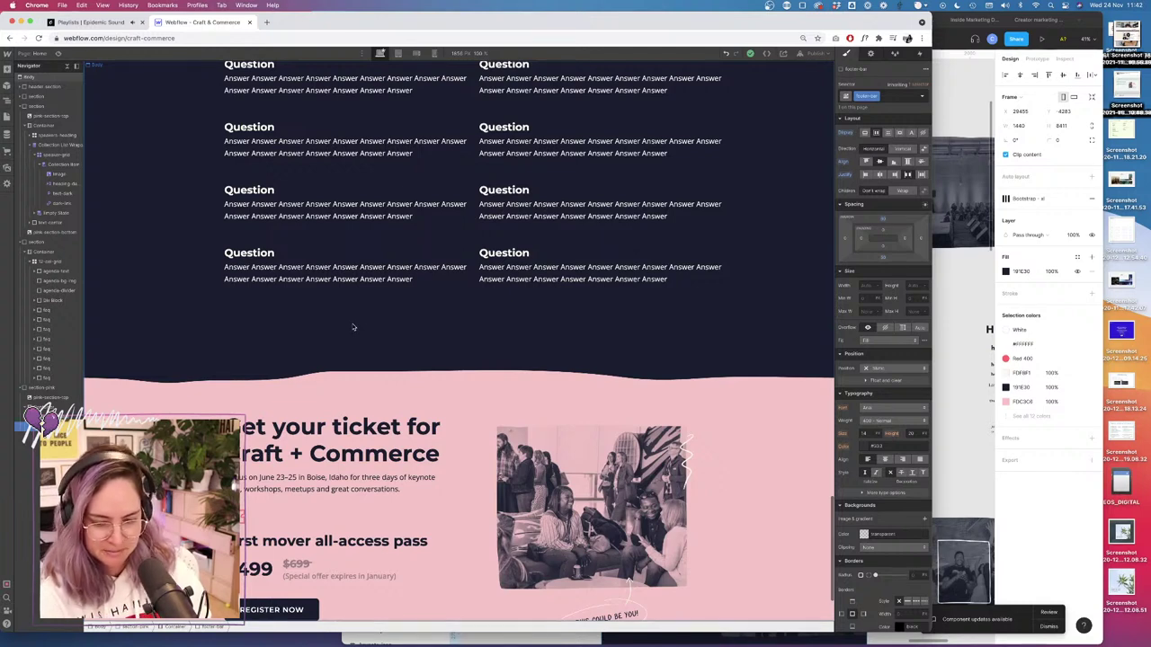
{"action": "scroll", "coordinate": [433, 404], "scroll_direction": "down", "scroll_amount": 1}
{"action": "scroll", "coordinate": [432, 404], "scroll_direction": "down", "scroll_amount": 3}
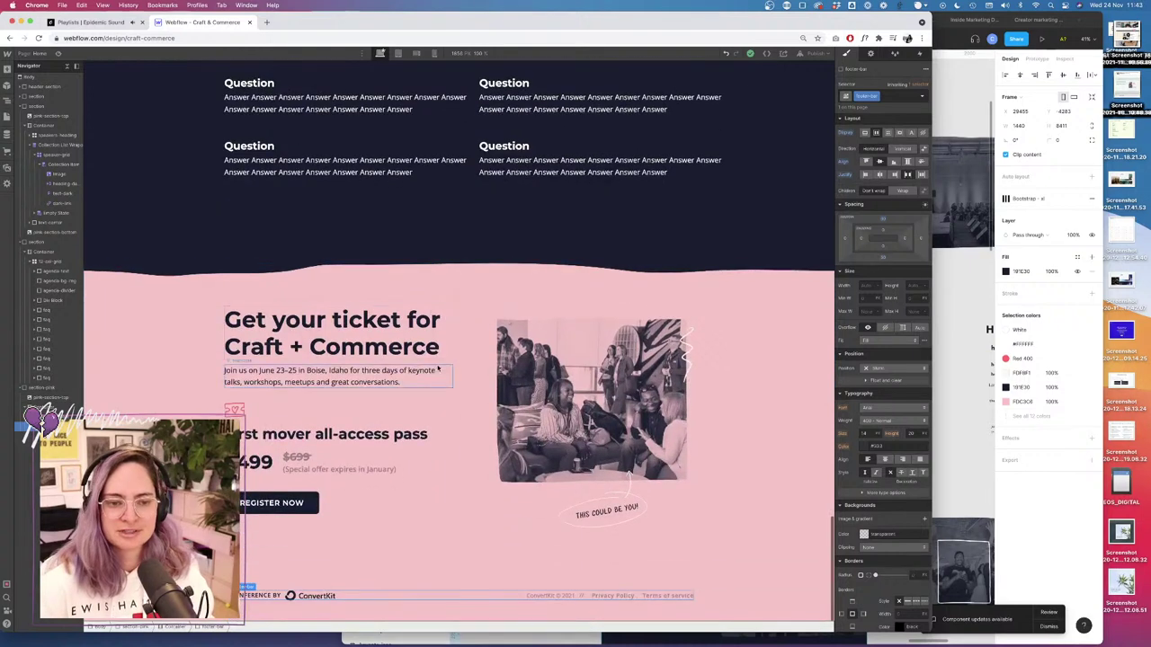
Preview the page from the ticket section and footer up through The plan to the speakers section.
{"action": "left_click", "coordinate": [59, 54]}
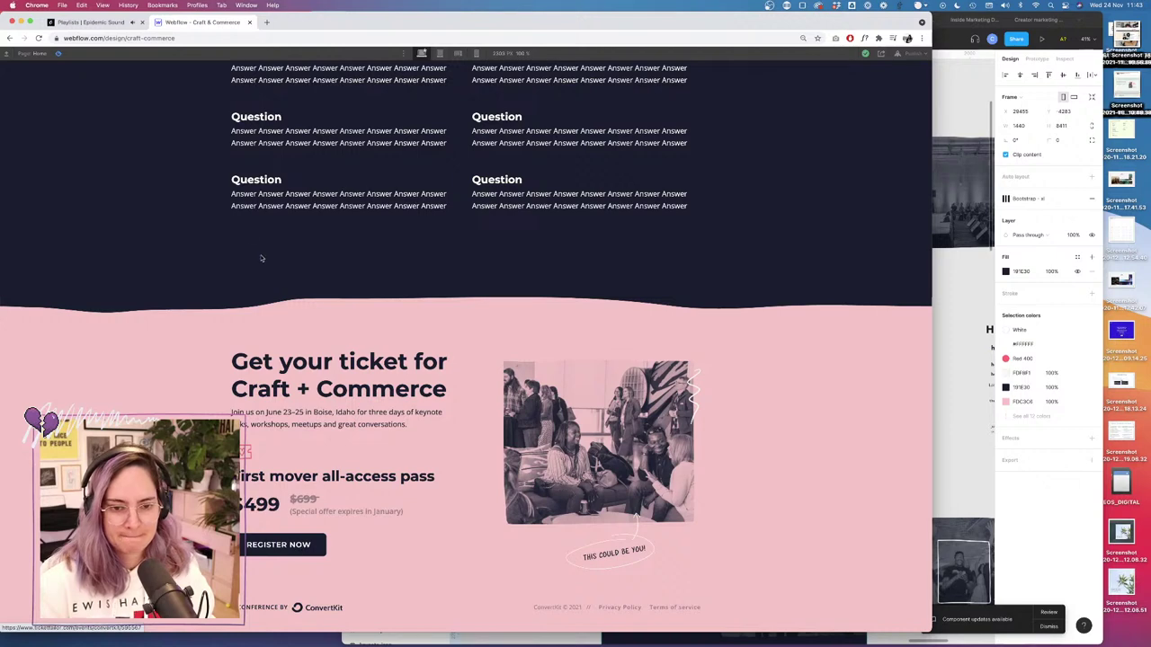
{"action": "scroll", "coordinate": [428, 217], "scroll_direction": "up", "scroll_amount": 8}
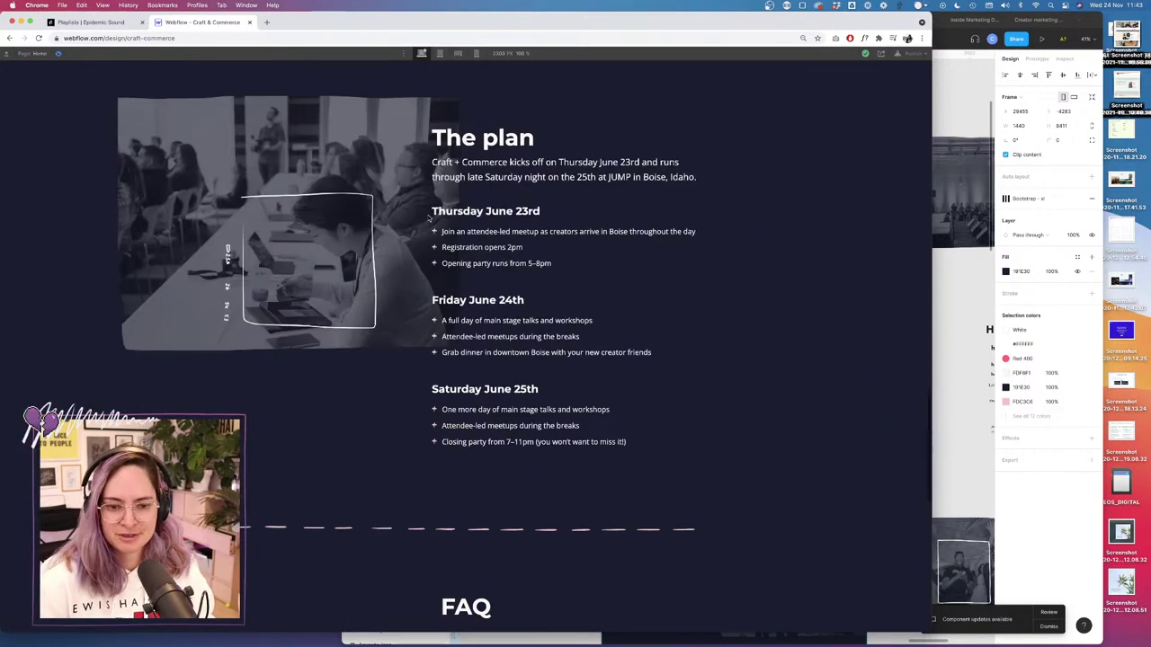
{"action": "scroll", "coordinate": [428, 217], "scroll_direction": "down", "scroll_amount": 1}
{"action": "scroll", "coordinate": [429, 218], "scroll_direction": "up", "scroll_amount": 3}
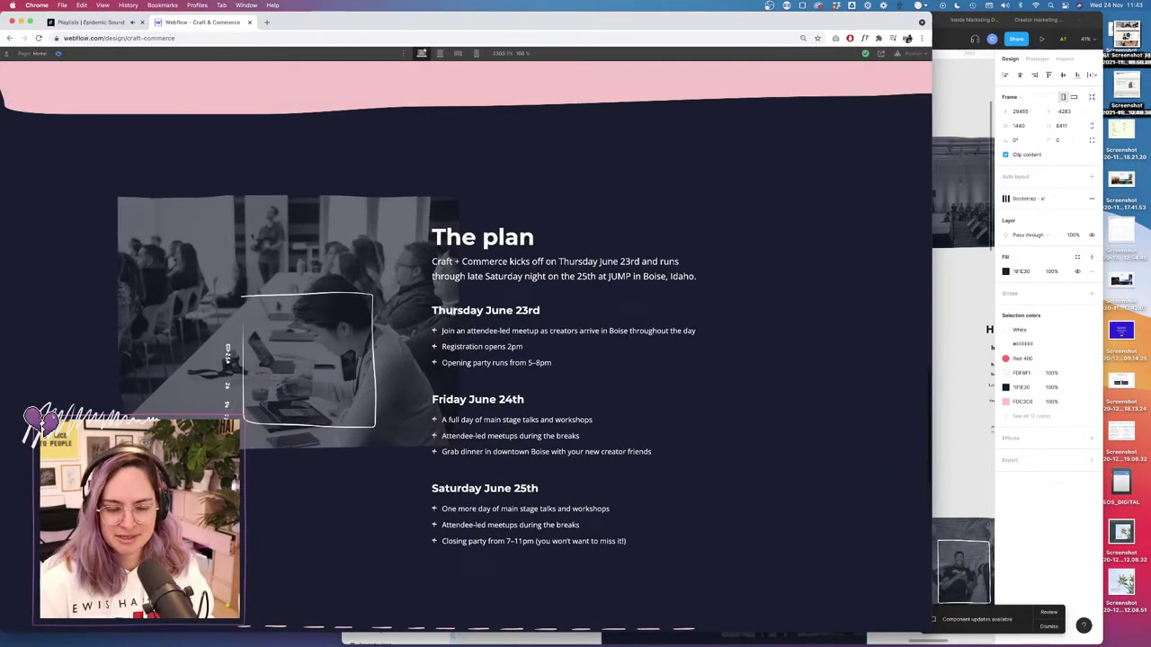
{"action": "scroll", "coordinate": [430, 279], "scroll_direction": "up", "scroll_amount": 3}
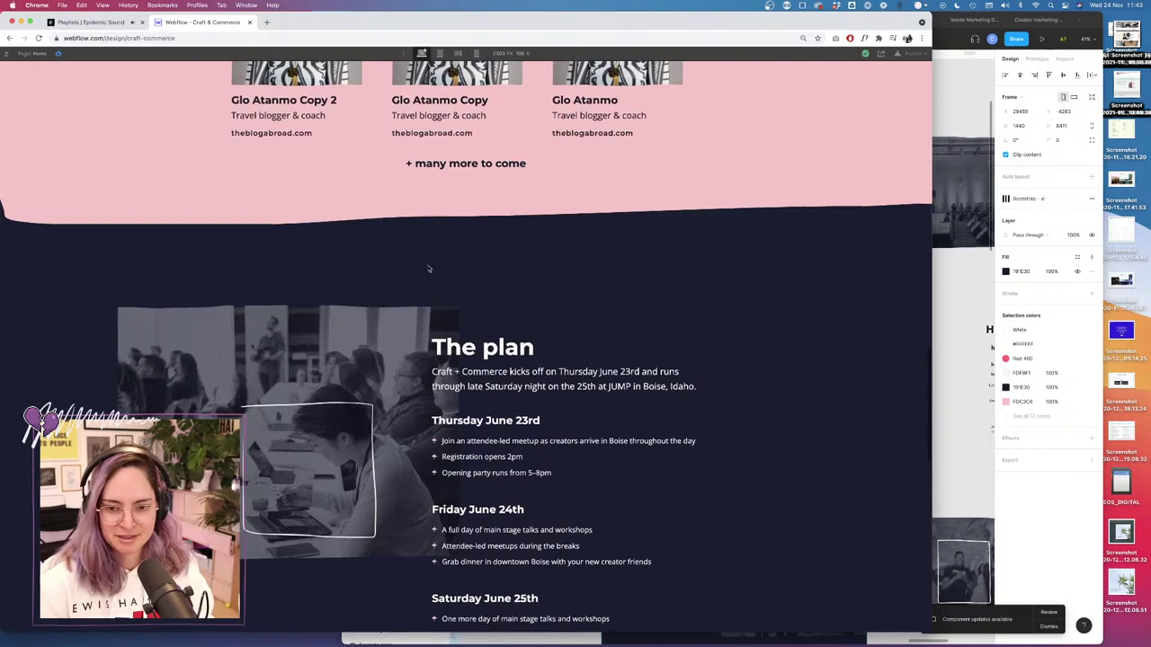
{"action": "scroll", "coordinate": [430, 280], "scroll_direction": "up", "scroll_amount": 6}
{"action": "scroll", "coordinate": [429, 272], "scroll_direction": "up", "scroll_amount": 3}
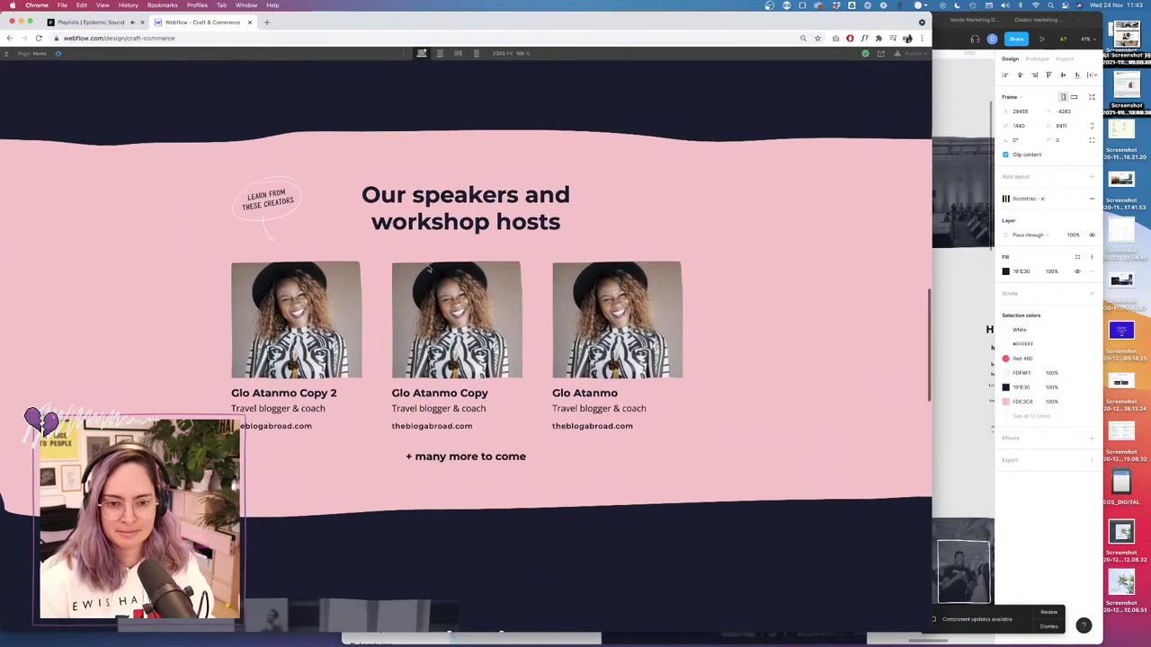
Add a bottom margin to the speaker-grid above the "+ many more to come" heading and preview it.
{"action": "left_click", "coordinate": [57, 53]}
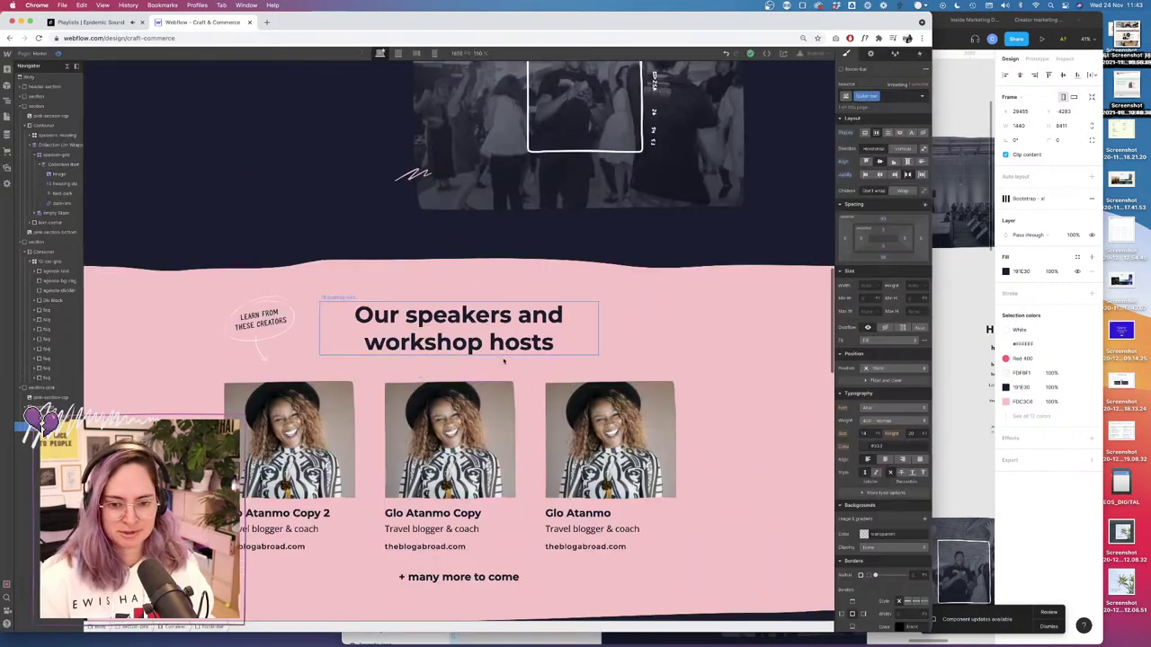
{"action": "left_click", "coordinate": [466, 575]}
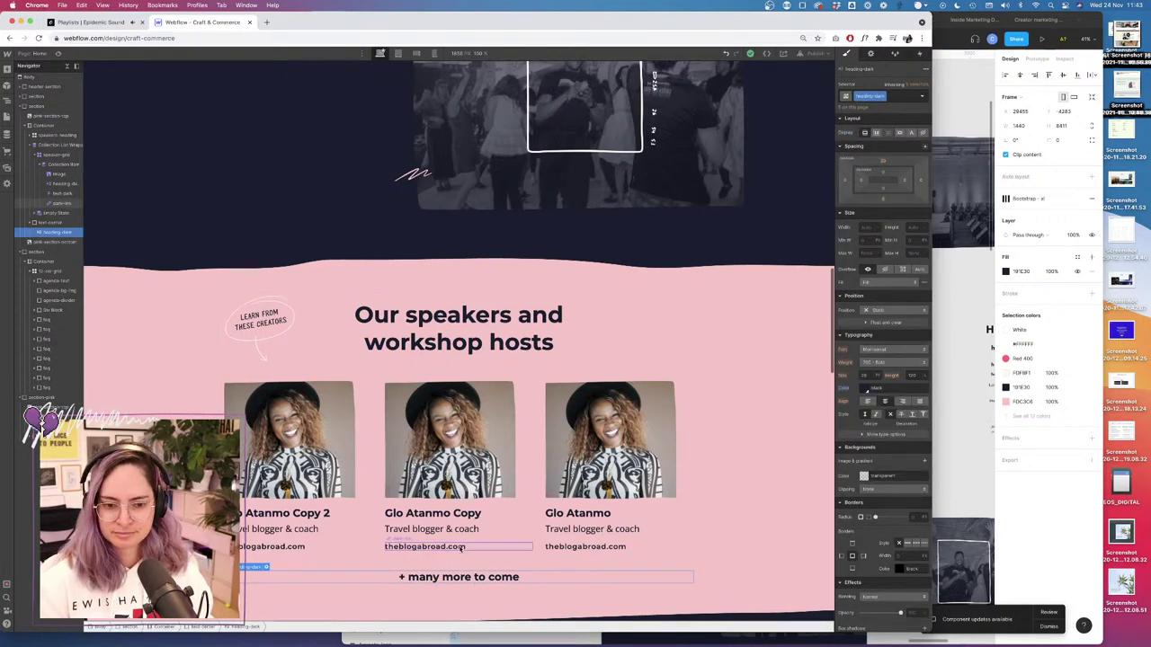
{"action": "left_click", "coordinate": [494, 555]}
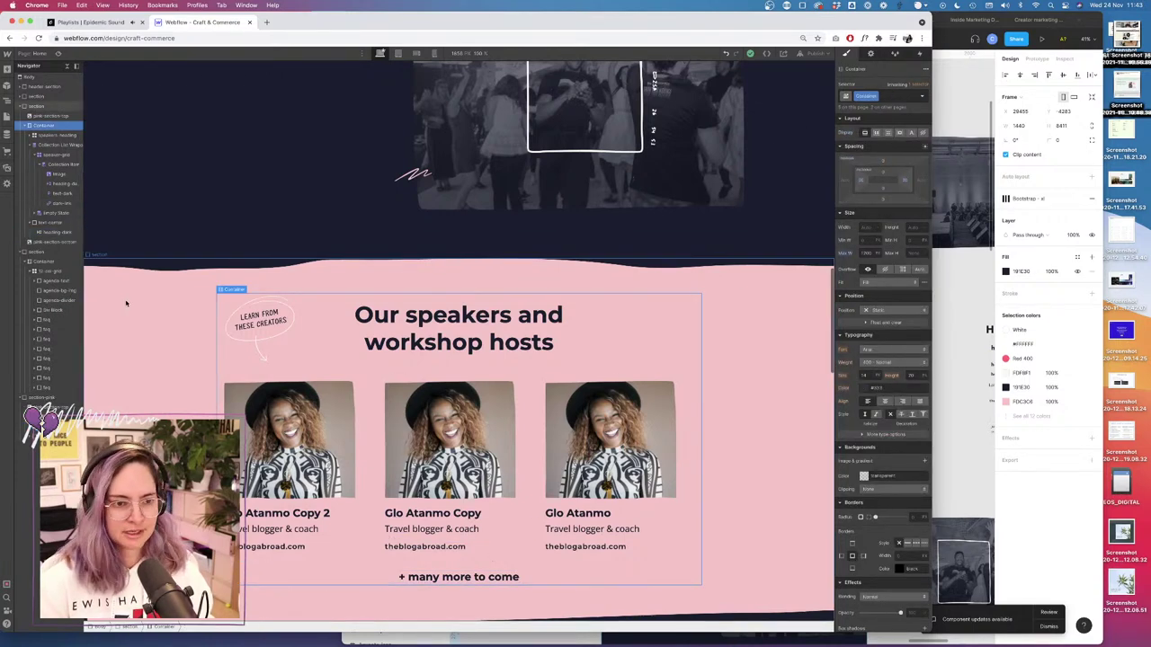
{"action": "left_click", "coordinate": [54, 145]}
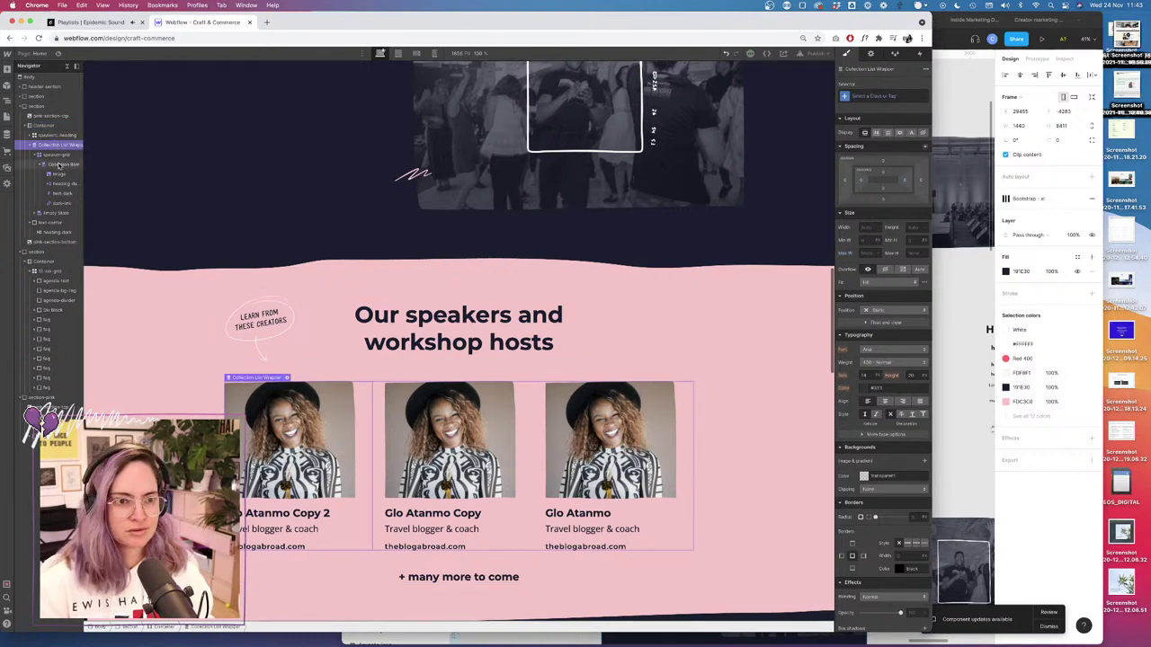
{"action": "left_click", "coordinate": [55, 154]}
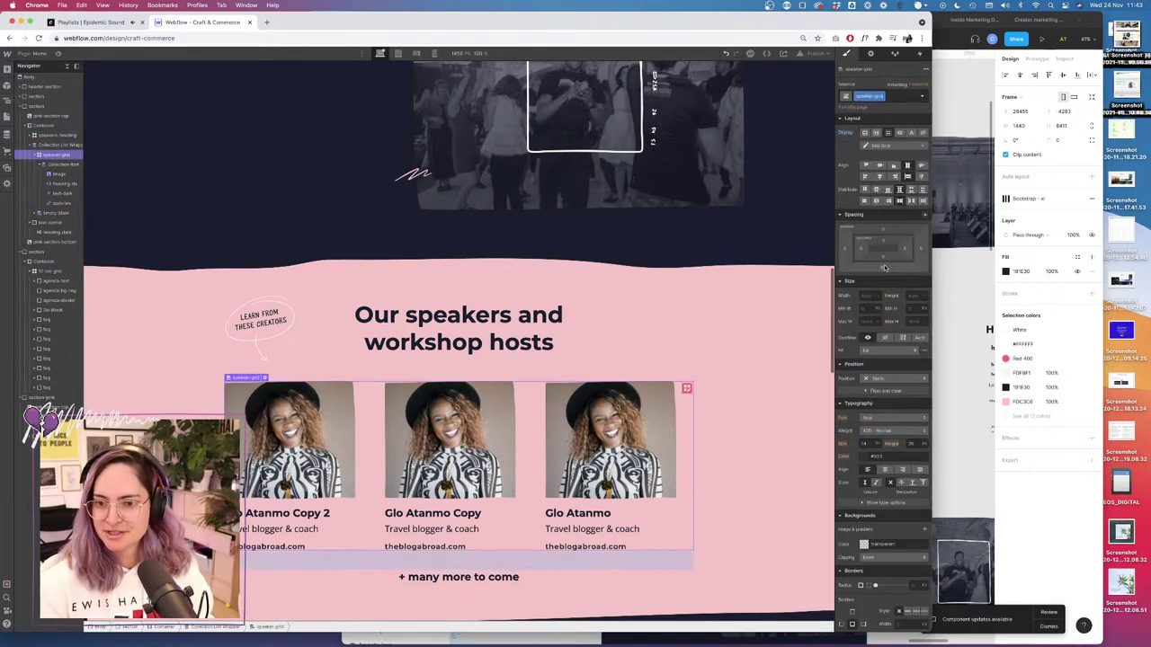
{"action": "left_click_drag", "start_coordinate": [885, 268], "coordinate": [887, 278]}
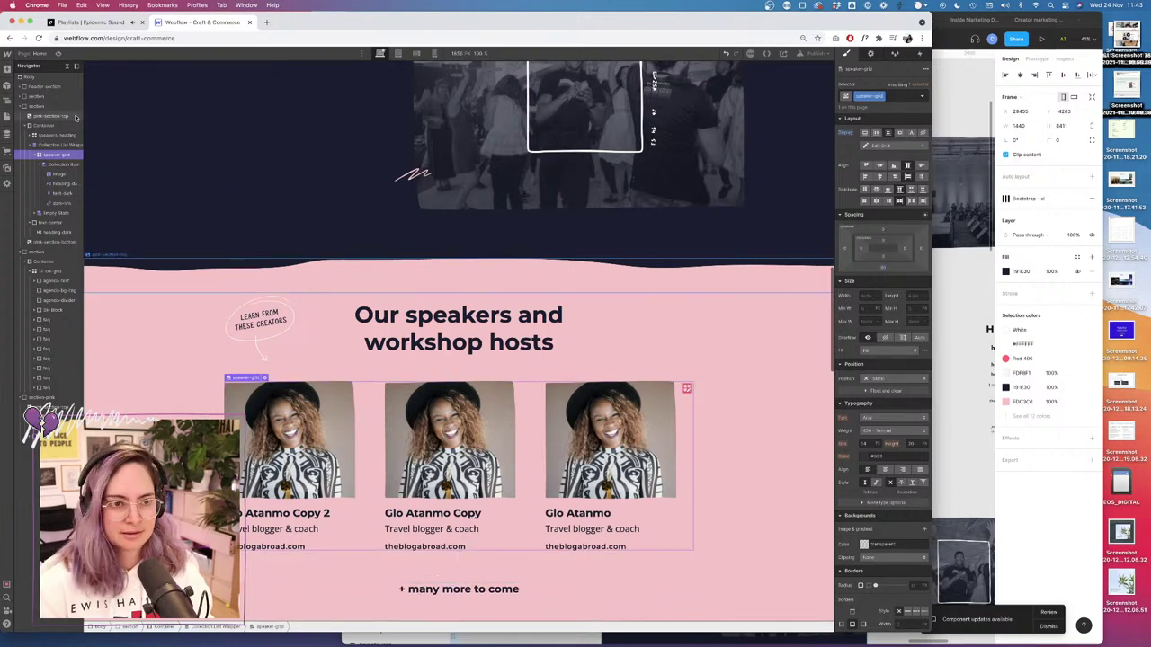
{"action": "key", "text": "super+shift+p"}
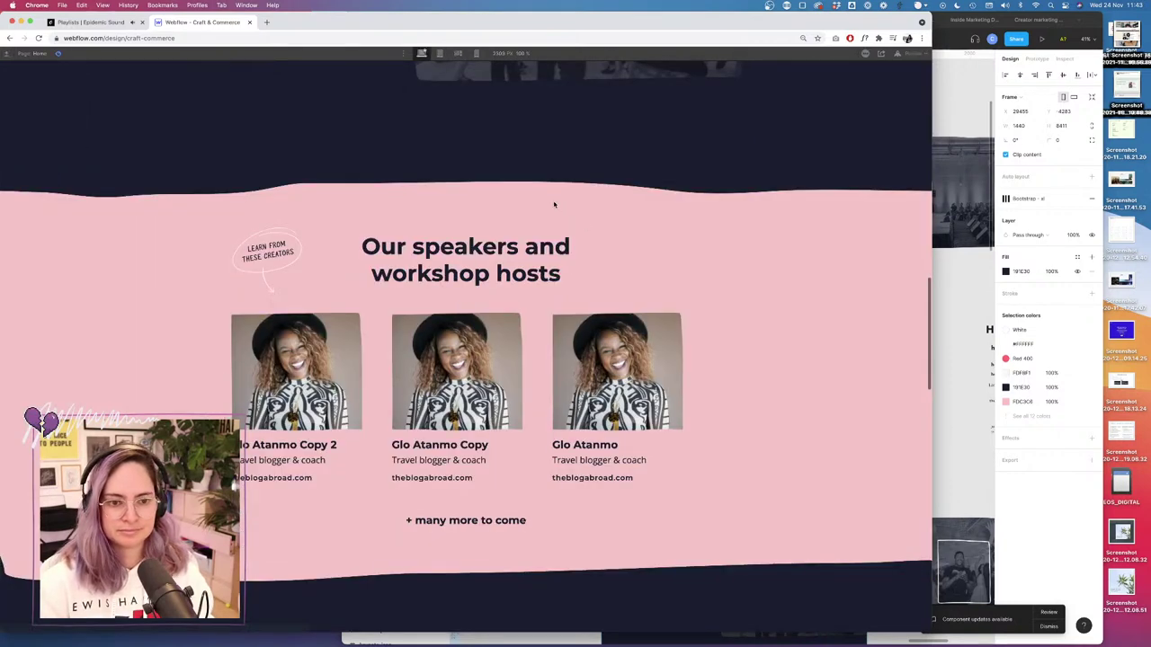
Preview the page up to the Craft + Commerce header, opening and closing the event recap video on the way.
{"action": "scroll", "coordinate": [553, 205], "scroll_direction": "up", "scroll_amount": 5}
{"action": "scroll", "coordinate": [554, 205], "scroll_direction": "up", "scroll_amount": 5}
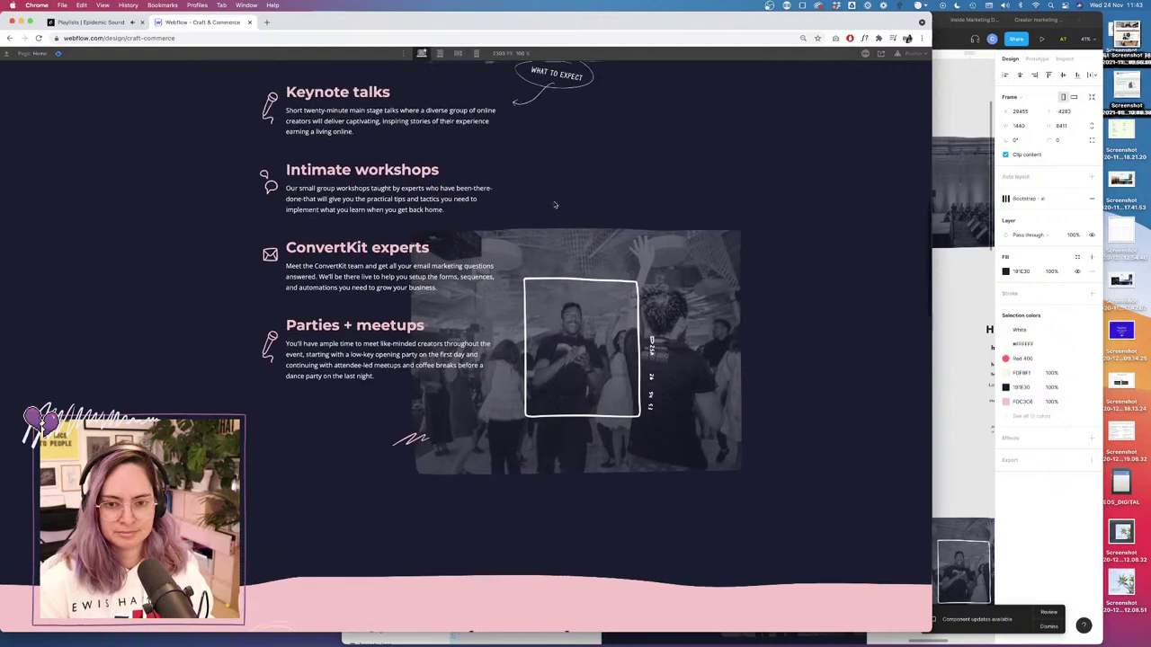
{"action": "scroll", "coordinate": [554, 205], "scroll_direction": "up", "scroll_amount": 6}
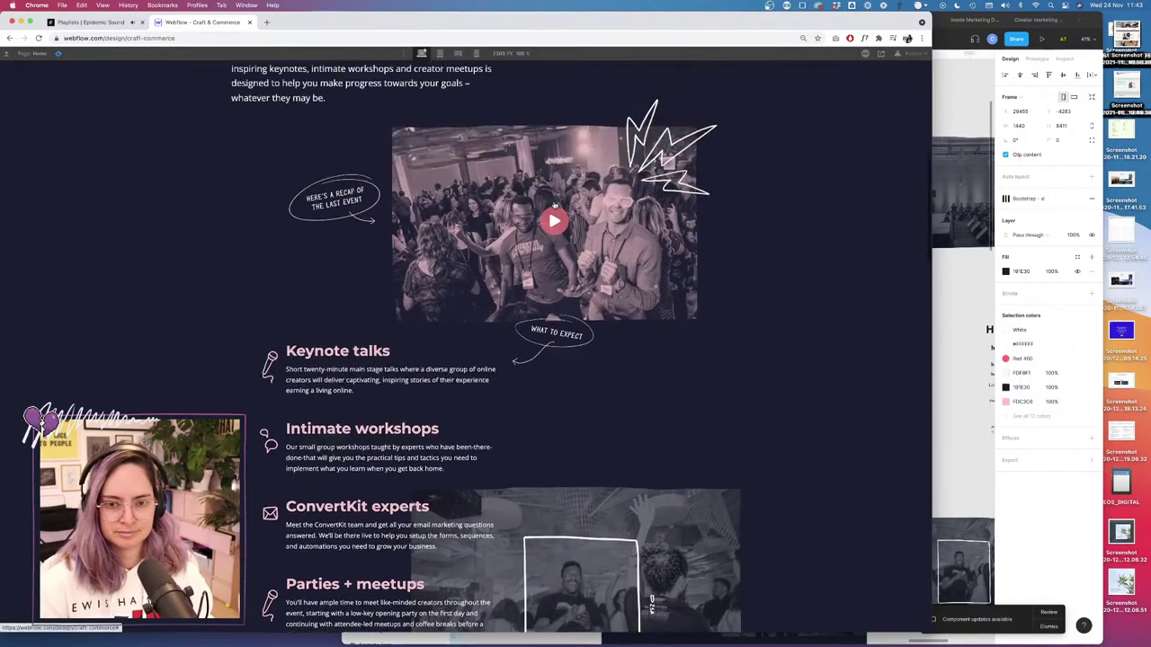
{"action": "left_click", "coordinate": [555, 350]}
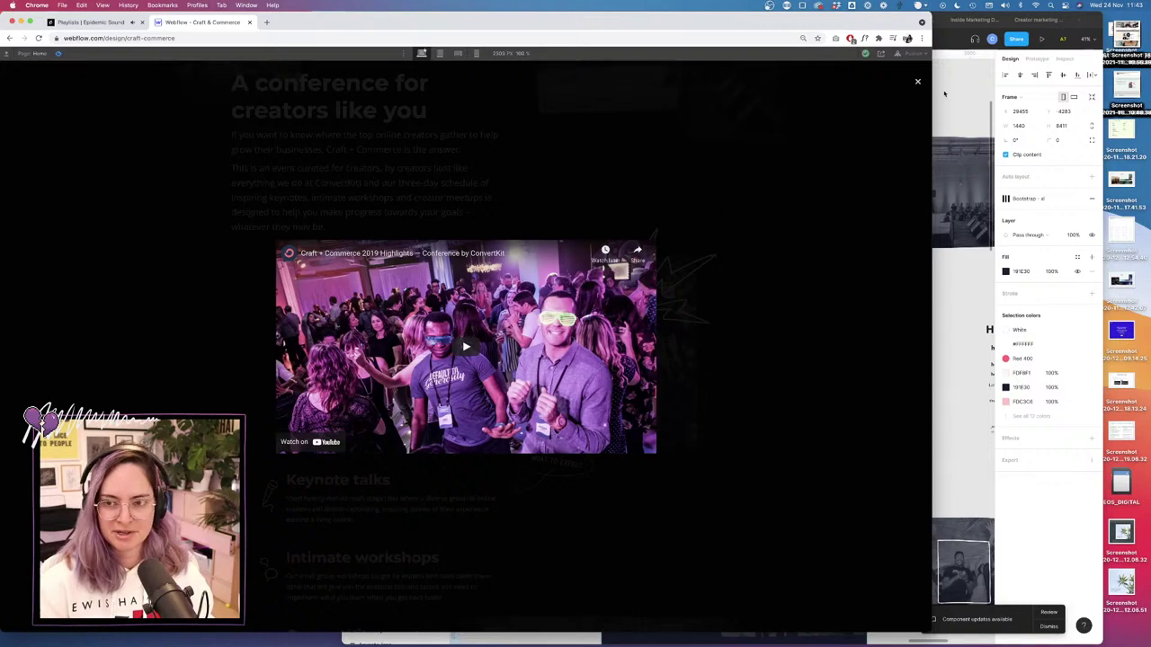
{"action": "left_click", "coordinate": [917, 82]}
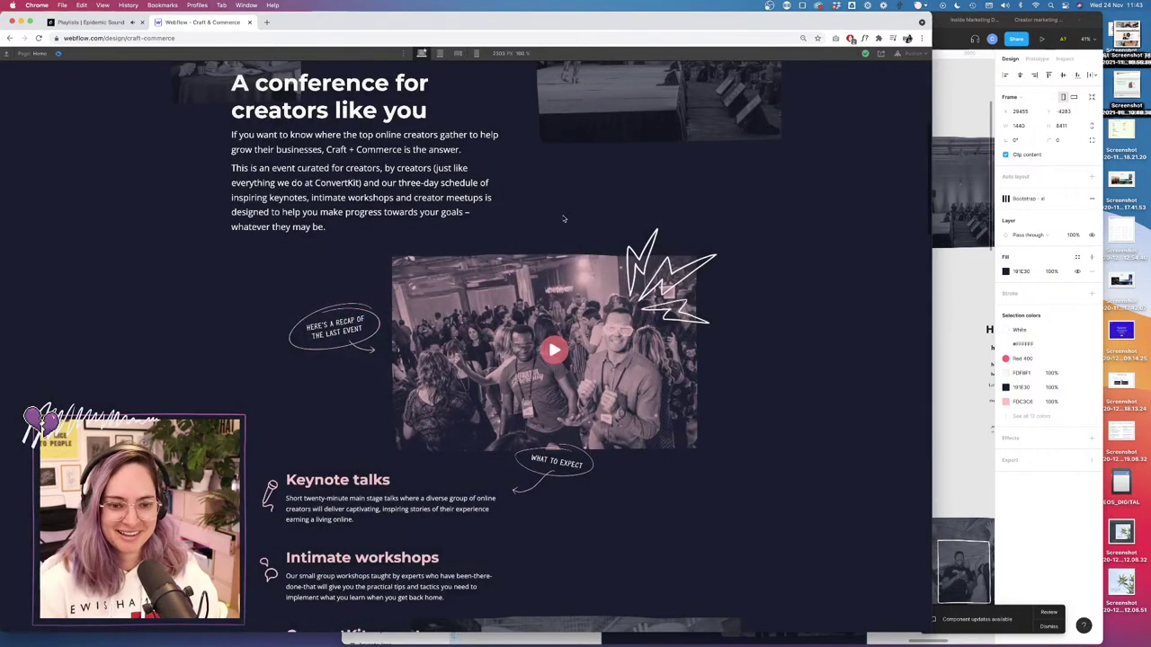
{"action": "scroll", "coordinate": [563, 219], "scroll_direction": "up", "scroll_amount": 1}
{"action": "scroll", "coordinate": [563, 219], "scroll_direction": "up", "scroll_amount": 2}
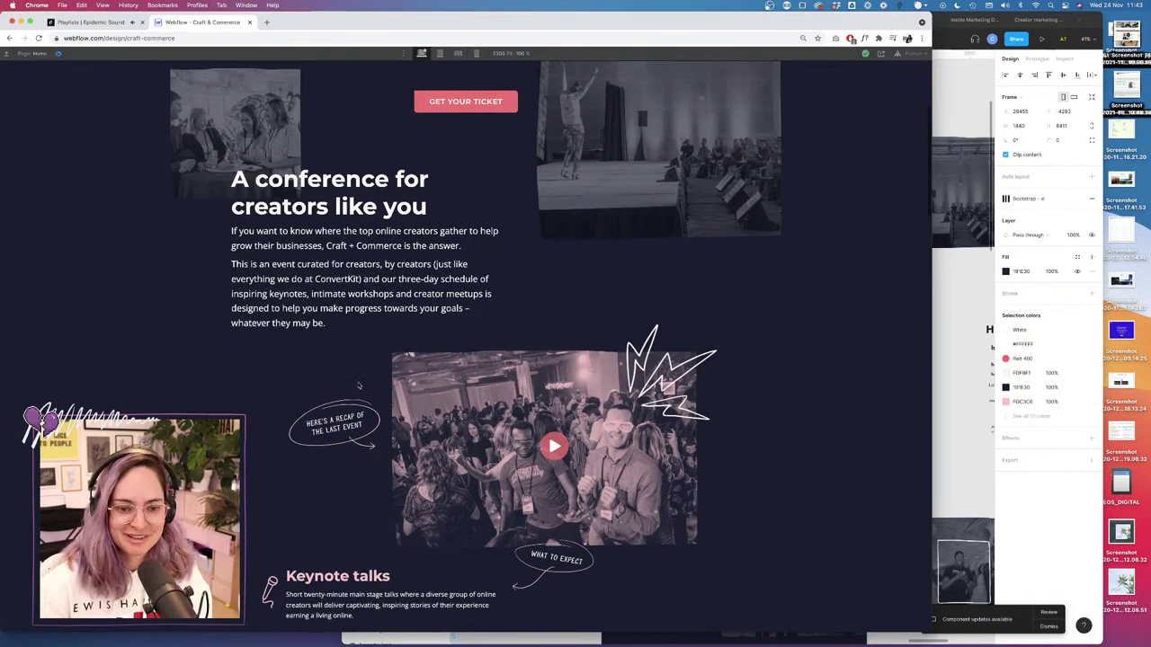
{"action": "scroll", "coordinate": [579, 260], "scroll_direction": "up", "scroll_amount": 4}
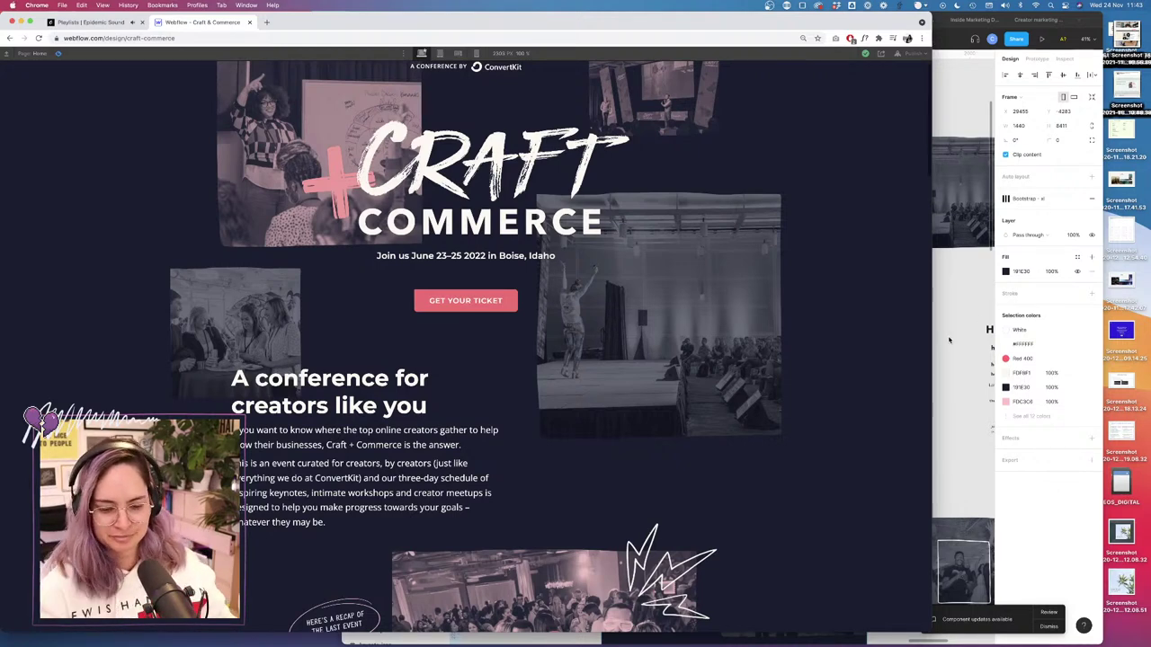
Switch to Figma, duplicate the Heading 1 56px text onto empty canvas beside the type styles, and change it to "TO DO".
{"action": "left_click", "coordinate": [948, 339]}
{"action": "scroll", "coordinate": [919, 192], "scroll_direction": "up", "scroll_amount": 5}
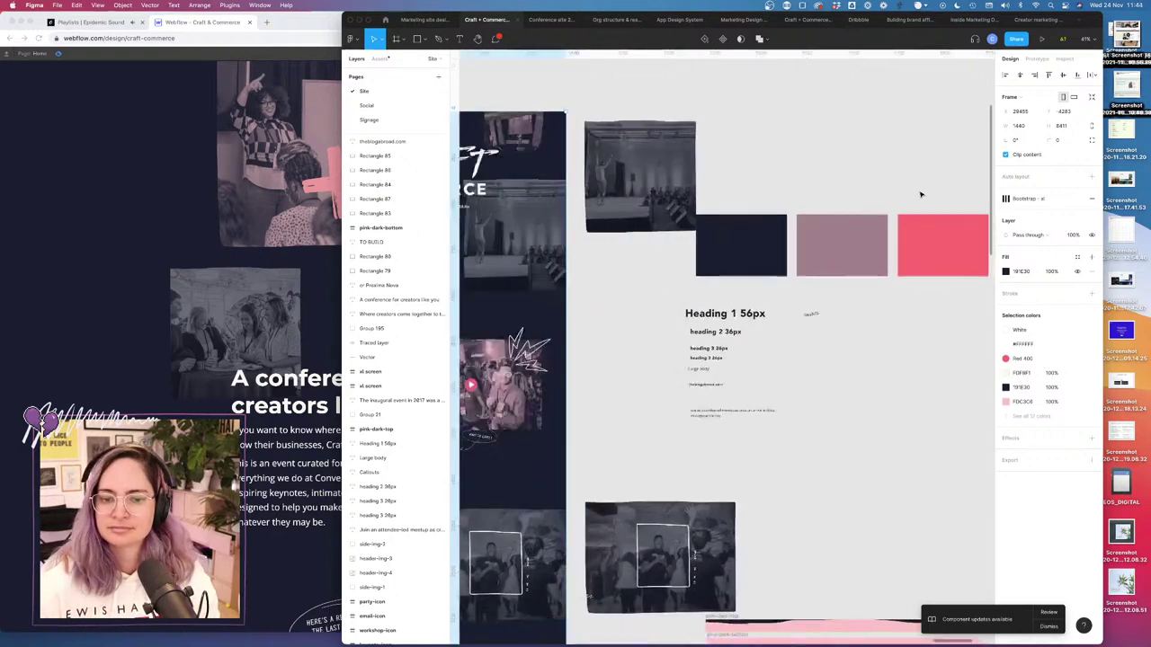
{"action": "scroll", "coordinate": [920, 194], "scroll_direction": "left", "scroll_amount": 3}
{"action": "scroll", "coordinate": [920, 194], "scroll_direction": "right", "scroll_amount": 5}
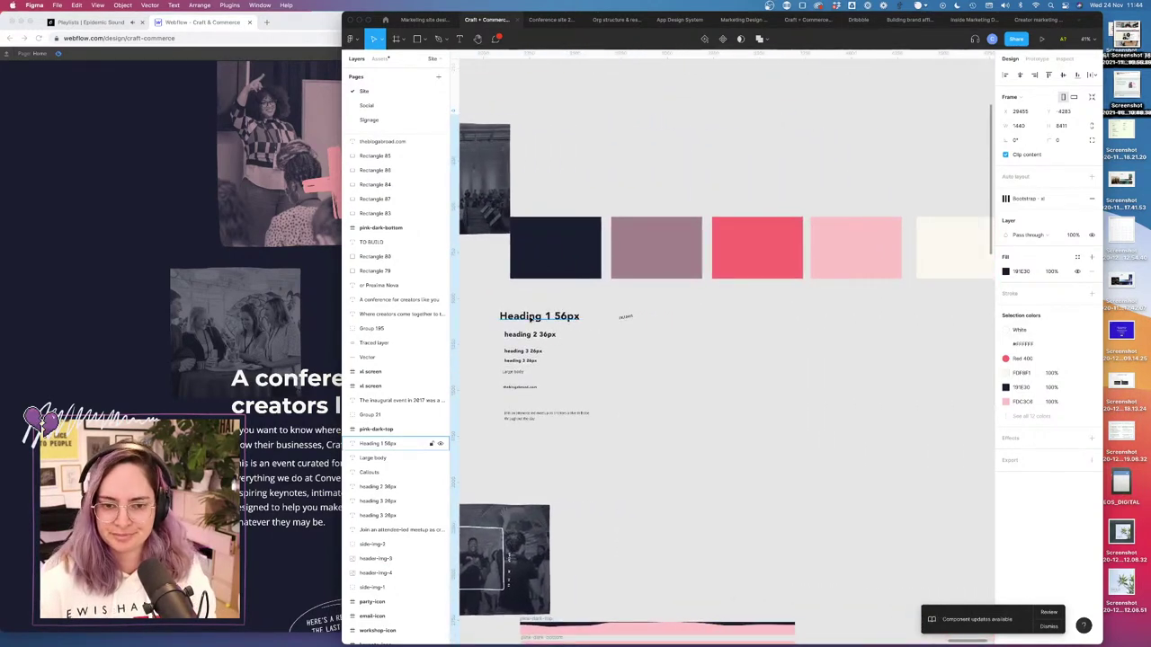
{"action": "left_click_drag", "start_coordinate": [540, 317], "coordinate": [914, 380]}
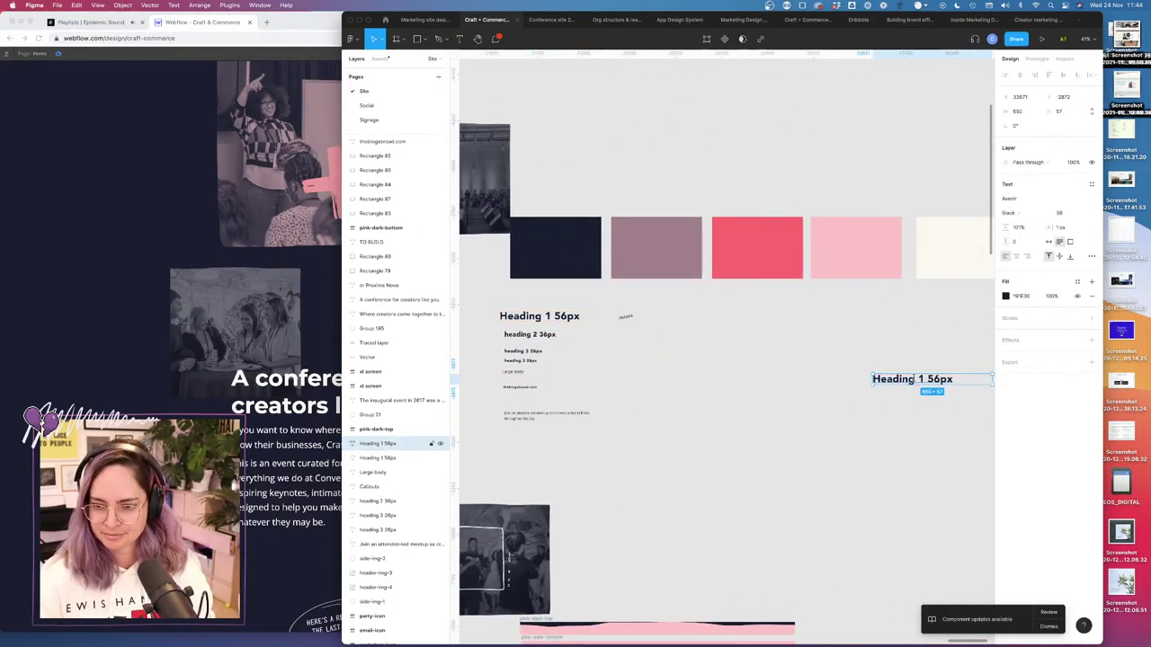
{"action": "double_click", "coordinate": [913, 379]}
{"action": "type", "text": "TO DO"}
{"action": "key", "text": "Escape"}
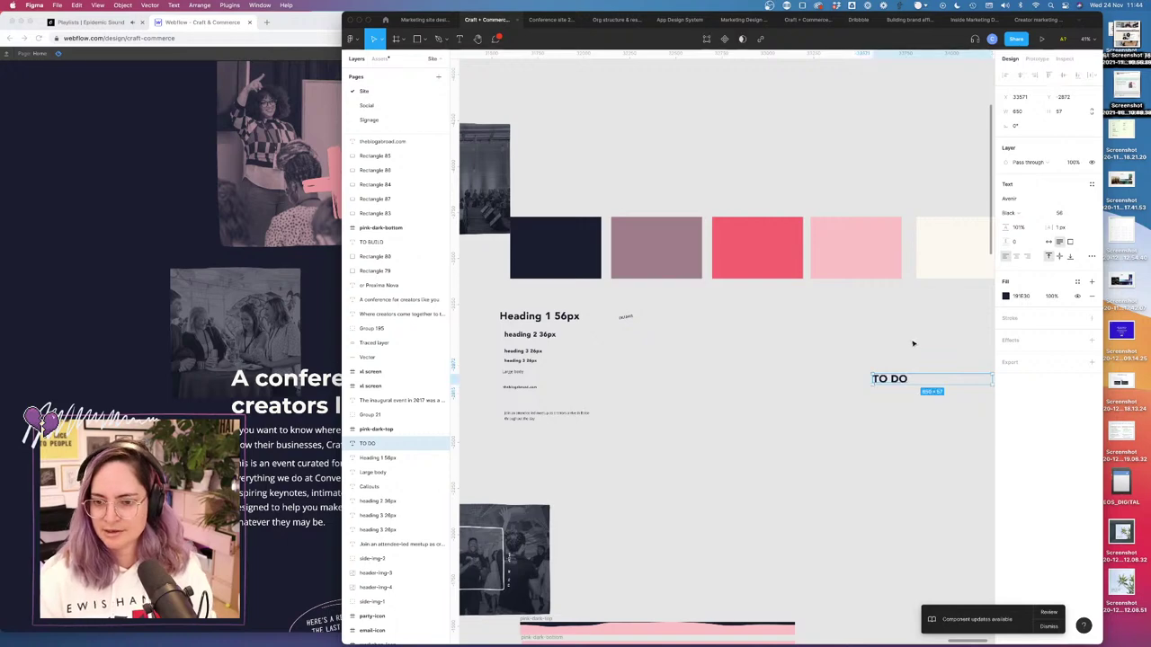
Duplicate the heading 2 36px text below the TO DO title and change it to "Hover states".
{"action": "left_click_drag", "start_coordinate": [529, 334], "coordinate": [906, 405]}
{"action": "scroll", "coordinate": [905, 390], "scroll_direction": "up", "scroll_amount": 5}
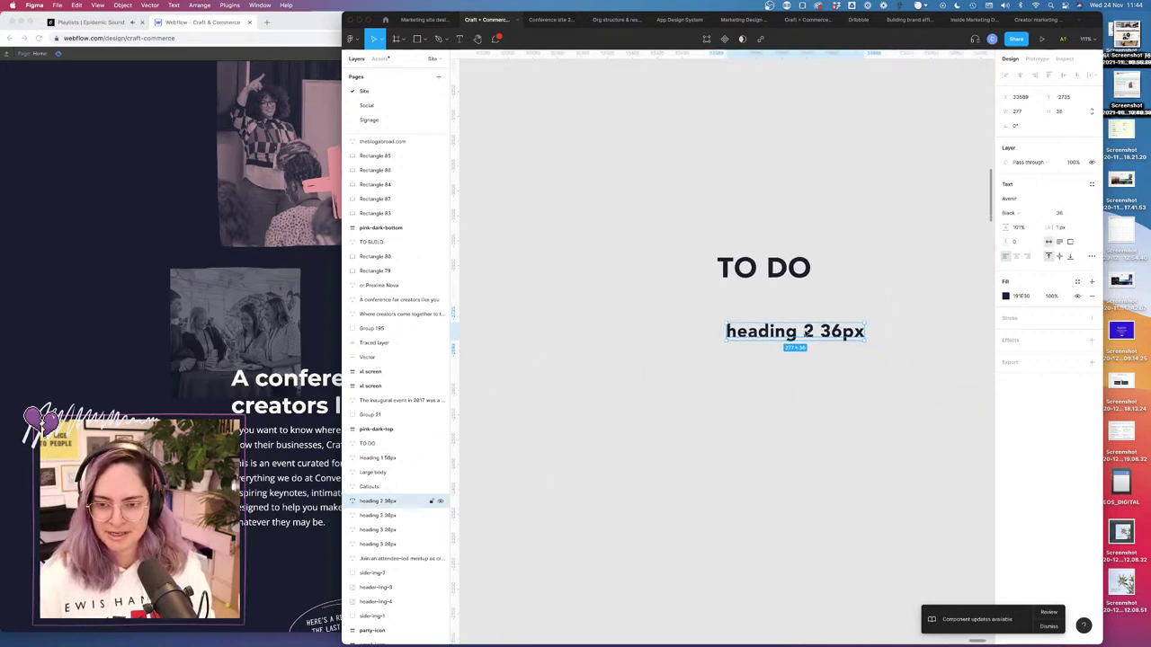
{"action": "key", "text": "Return"}
{"action": "type", "text": "Hover states"}
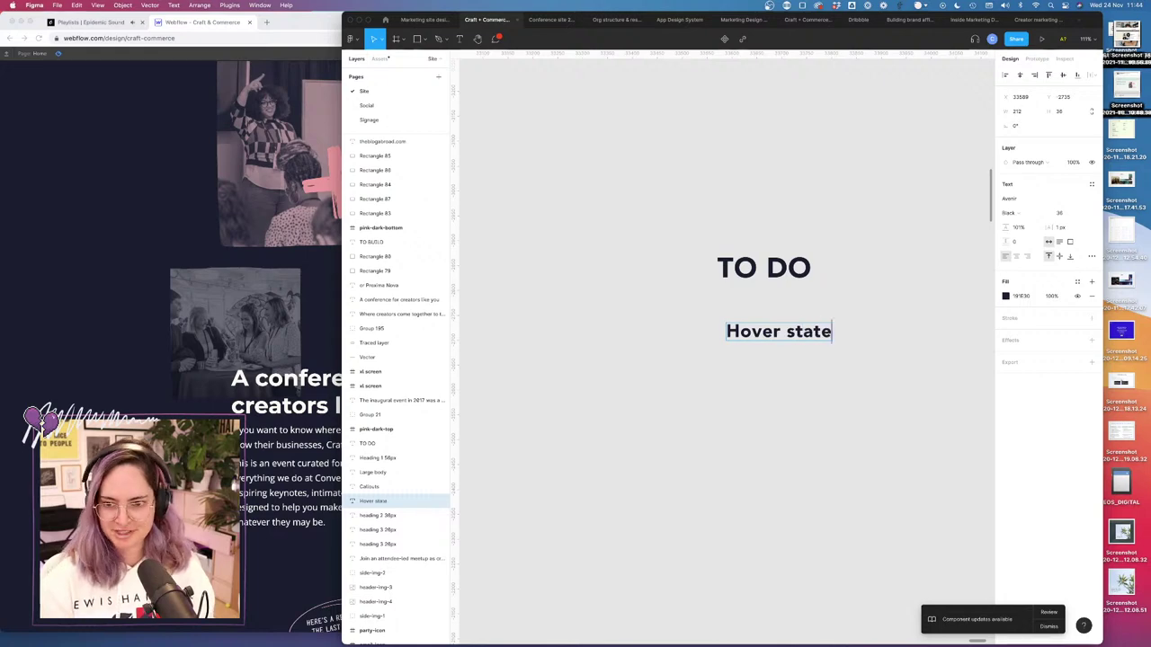
{"action": "key", "text": "Return"}
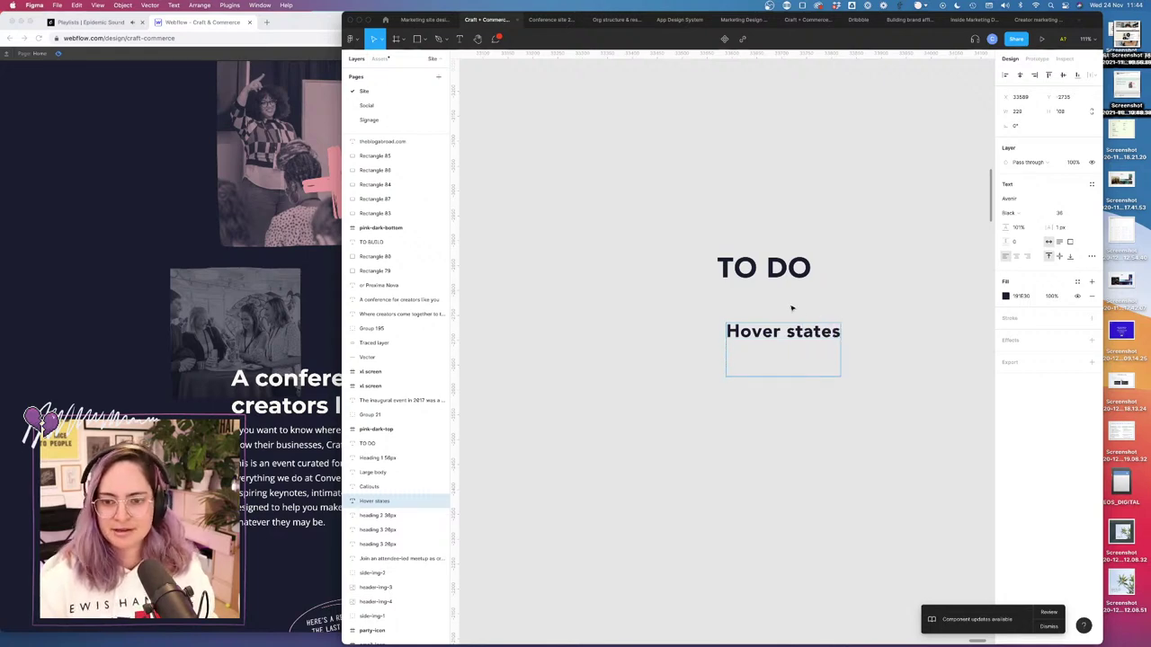
{"action": "key", "text": "BackSpace"}
{"action": "key", "text": "Escape"}
Duplicate the Hover states item directly below itself and change the copy's text to "Mobile".
{"action": "left_click_drag", "start_coordinate": [768, 335], "coordinate": [768, 369]}
{"action": "left_click", "coordinate": [142, 363]}
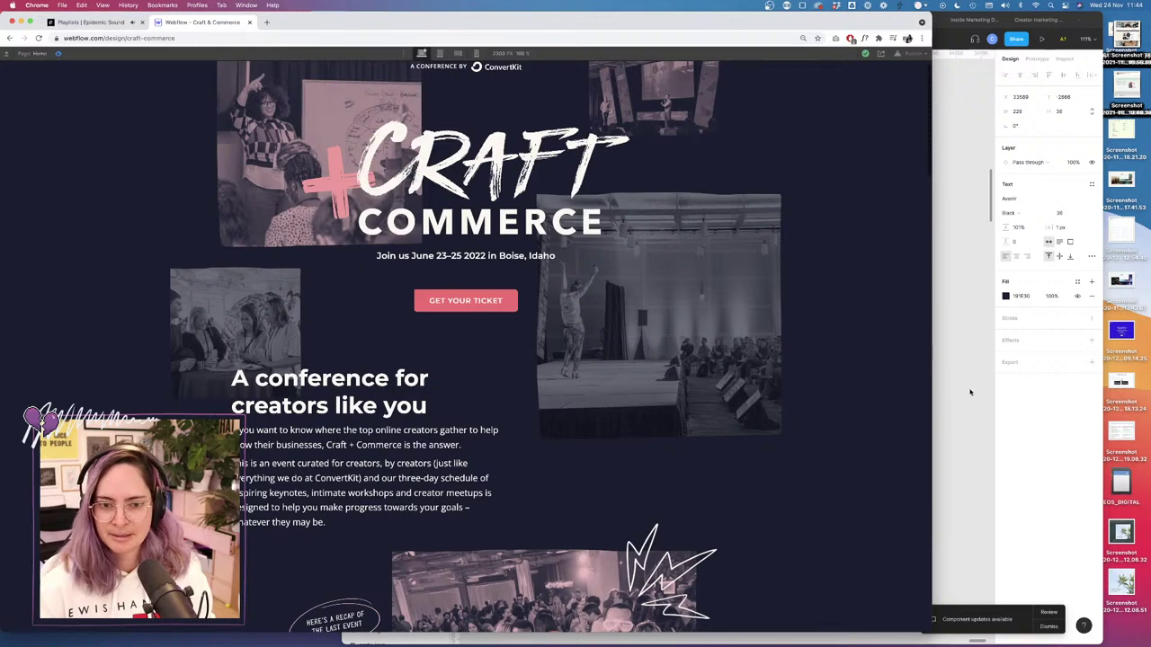
{"action": "key", "text": "super+Tab"}
{"action": "key", "text": "Return"}
{"action": "type", "text": "Mobile"}
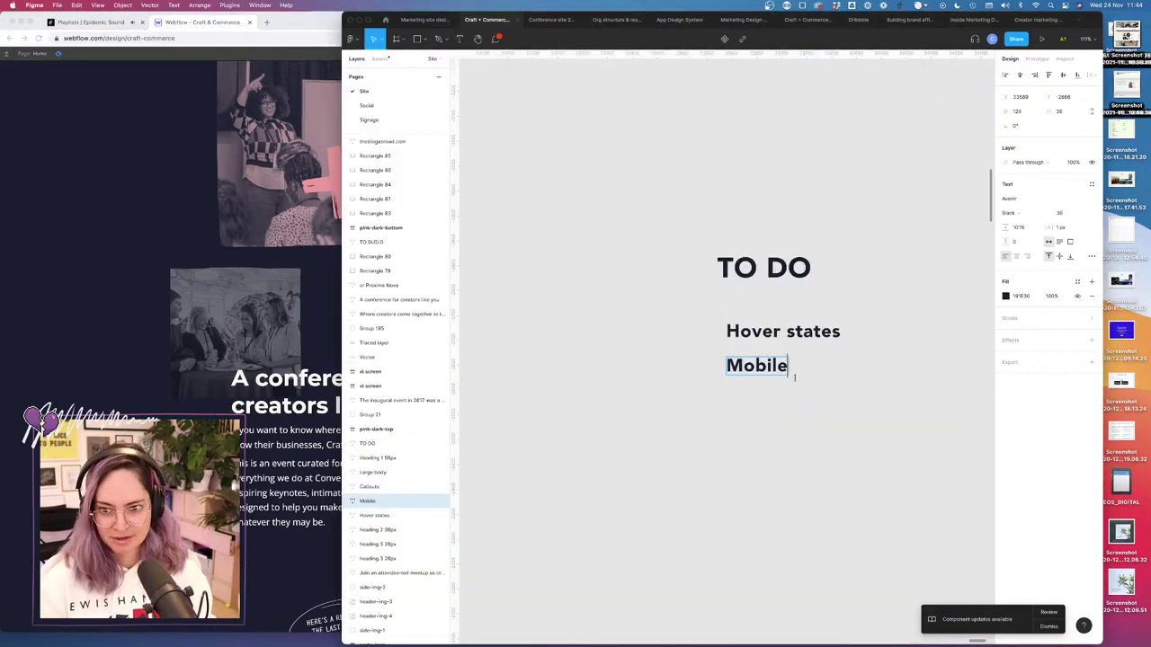
{"action": "key", "text": "Escape"}
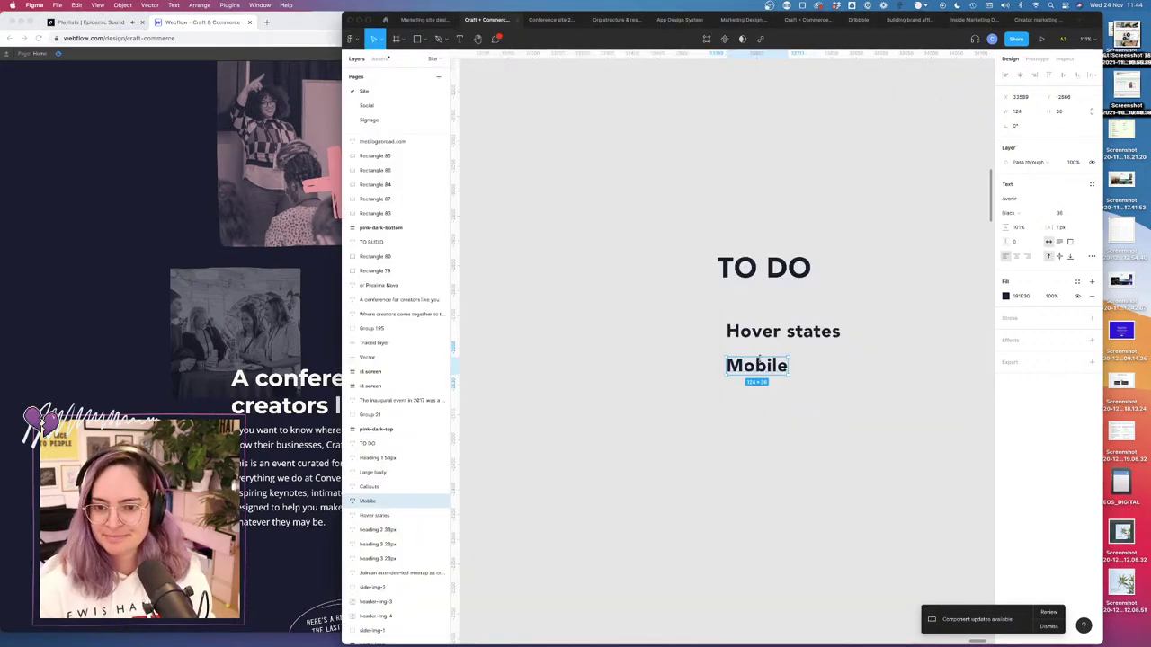
Add two more items below Mobile in the TO DO list, reading "Final copy" and "Adding speakers".
{"action": "key", "text": "super+d"}
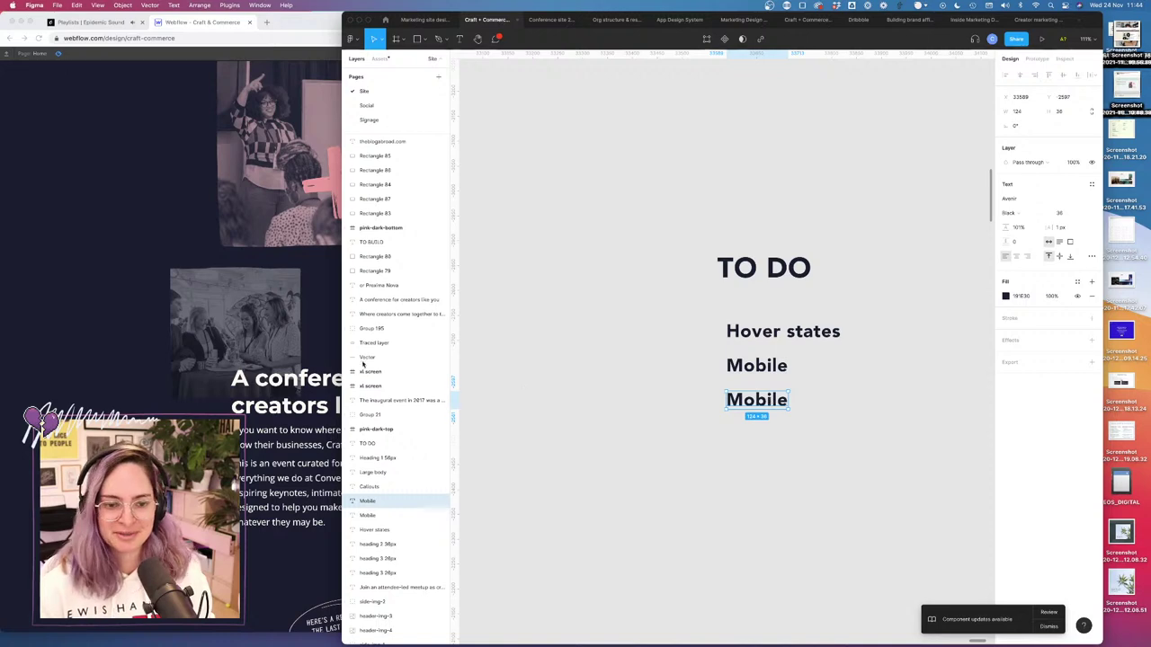
{"action": "key", "text": "Return"}
{"action": "type", "text": "Final copy"}
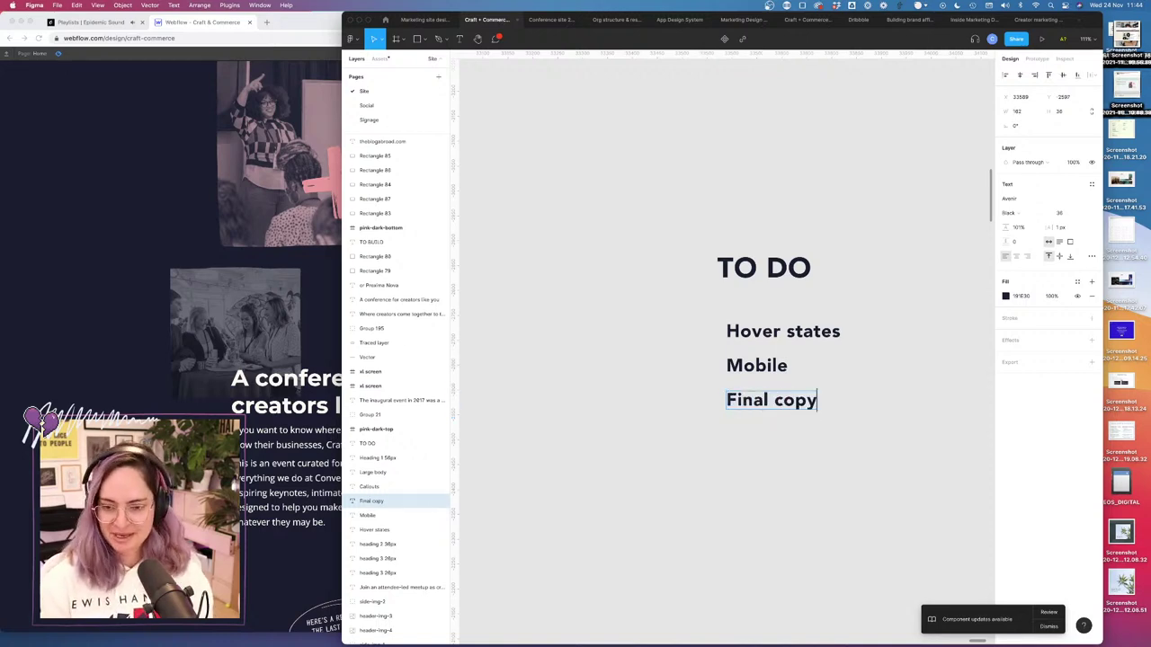
{"action": "key", "text": "Escape"}
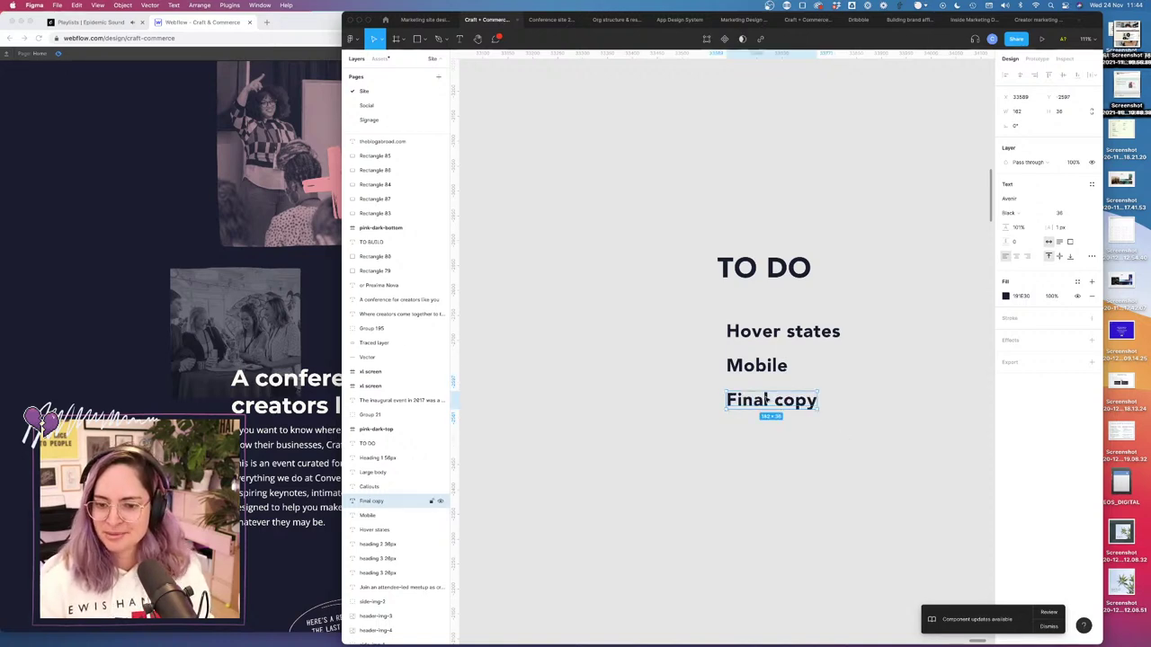
{"action": "left_click_drag", "start_coordinate": [777, 401], "coordinate": [777, 435]}
{"action": "key", "text": "Return"}
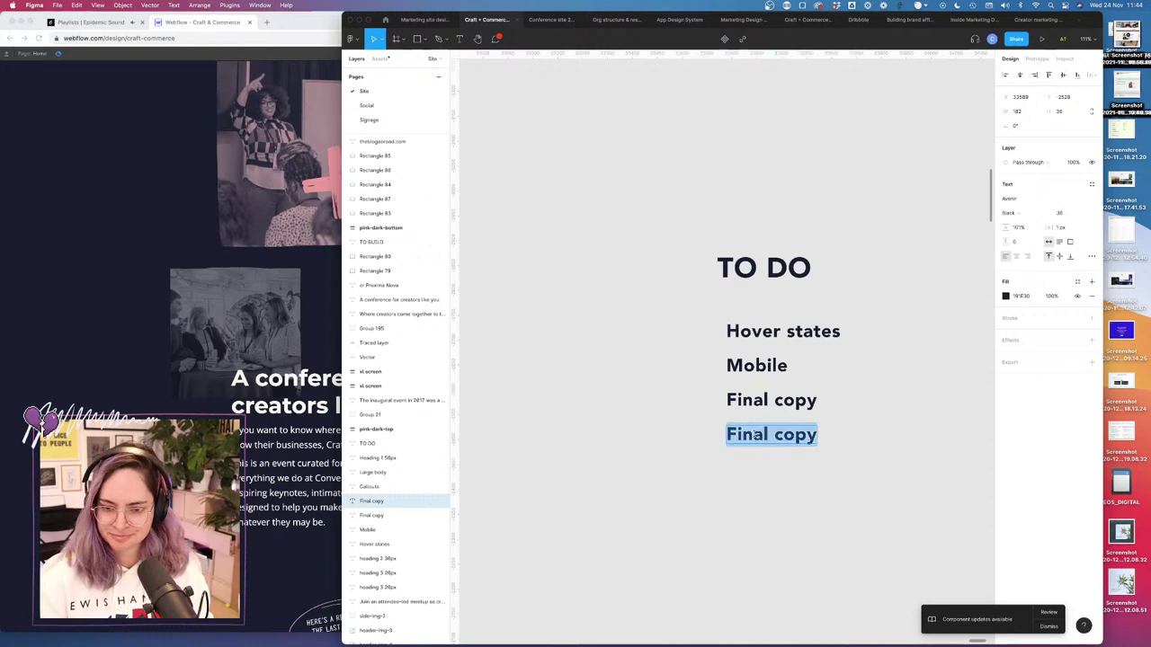
{"action": "type", "text": "Adding speakers"}
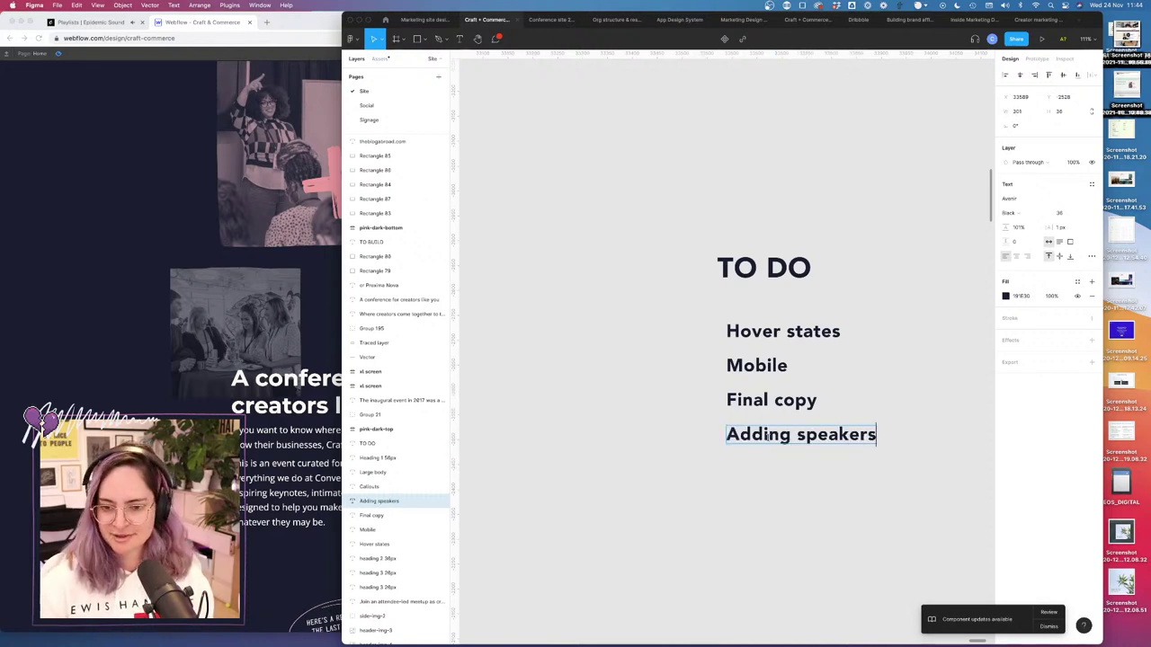
{"action": "key", "text": "Escape"}
Switch back to the Webflow preview in Chrome and look over the page header and intro section.
{"action": "left_click", "coordinate": [253, 380]}
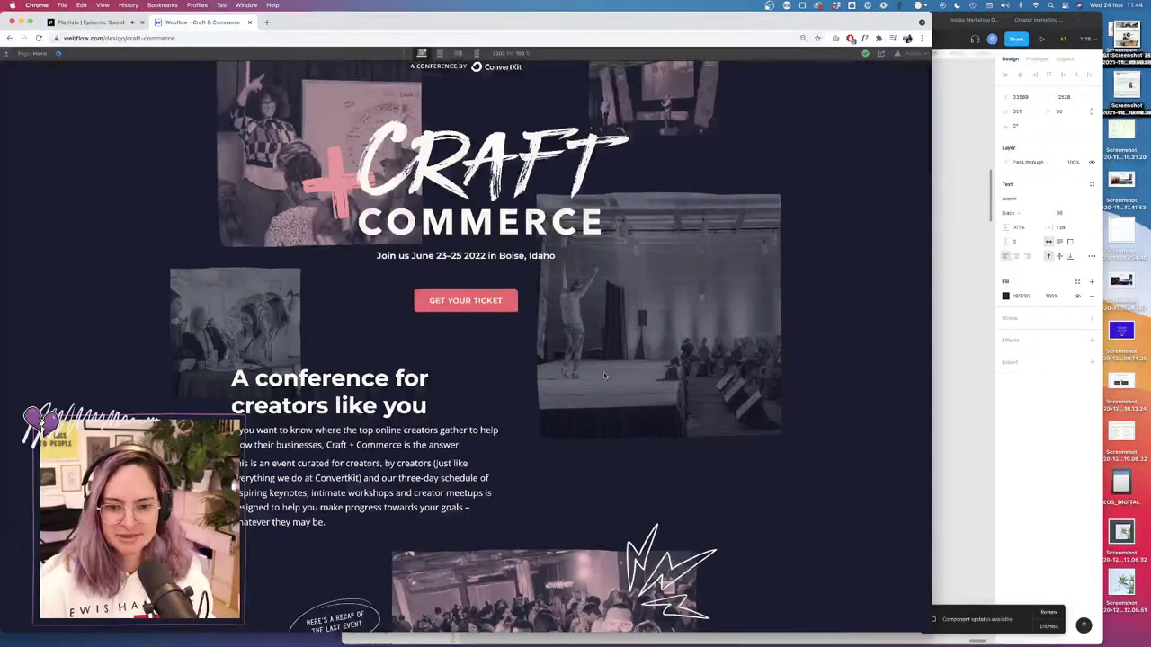
{"action": "scroll", "coordinate": [603, 375], "scroll_direction": "down", "scroll_amount": 3}
{"action": "scroll", "coordinate": [653, 334], "scroll_direction": "up", "scroll_amount": 3}
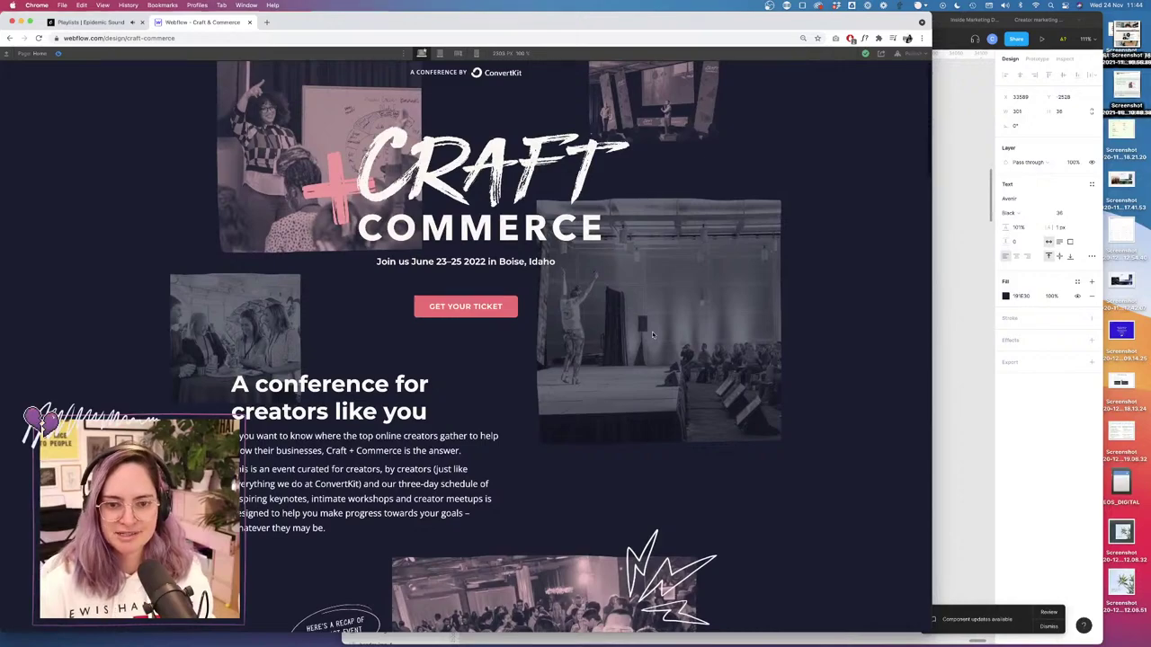
Look through the conference page preview from the header to the ticket section and footer.
{"action": "scroll", "coordinate": [653, 335], "scroll_direction": "up", "scroll_amount": 1}
{"action": "scroll", "coordinate": [652, 336], "scroll_direction": "down", "scroll_amount": 8}
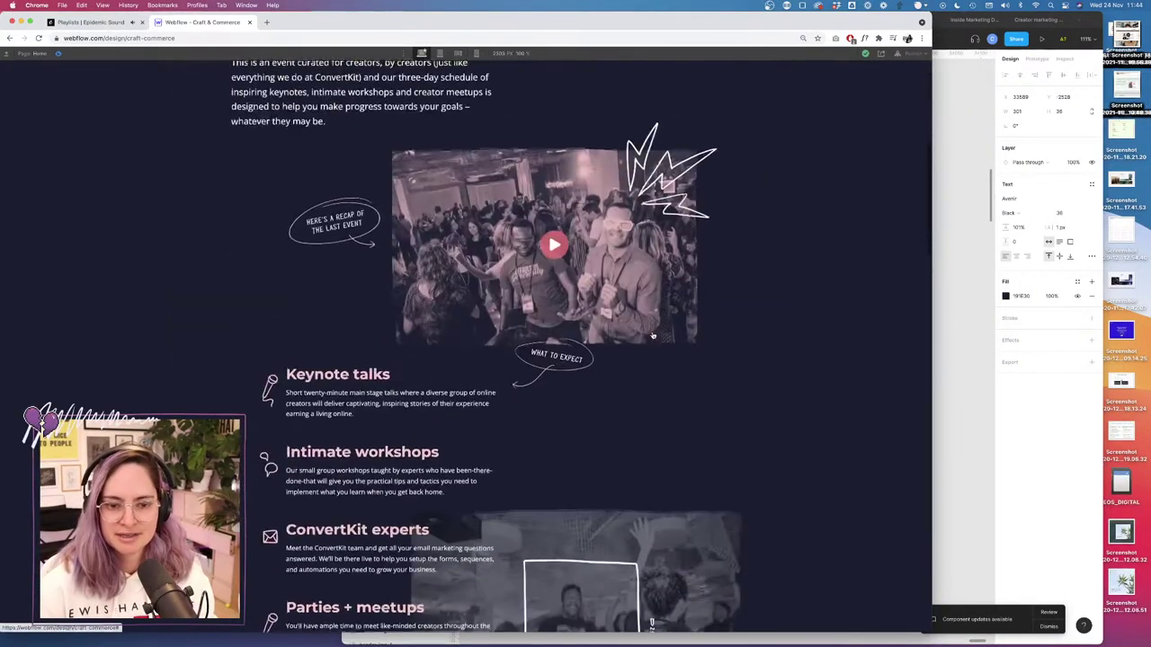
{"action": "scroll", "coordinate": [653, 336], "scroll_direction": "down", "scroll_amount": 10}
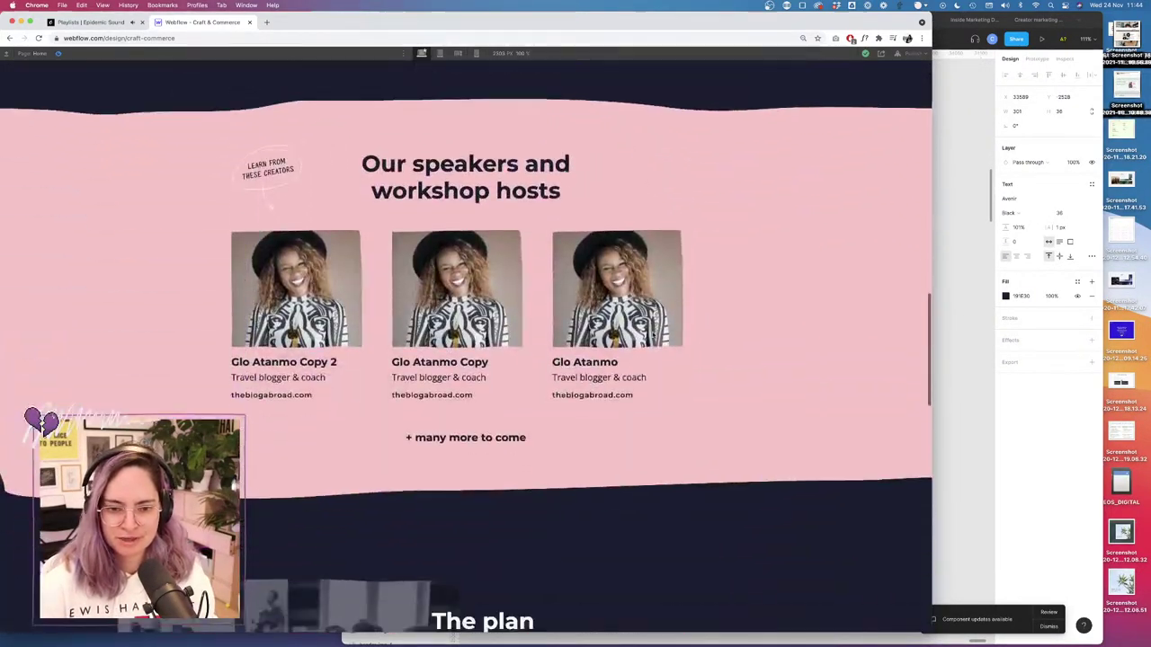
{"action": "scroll", "coordinate": [652, 336], "scroll_direction": "down", "scroll_amount": 5}
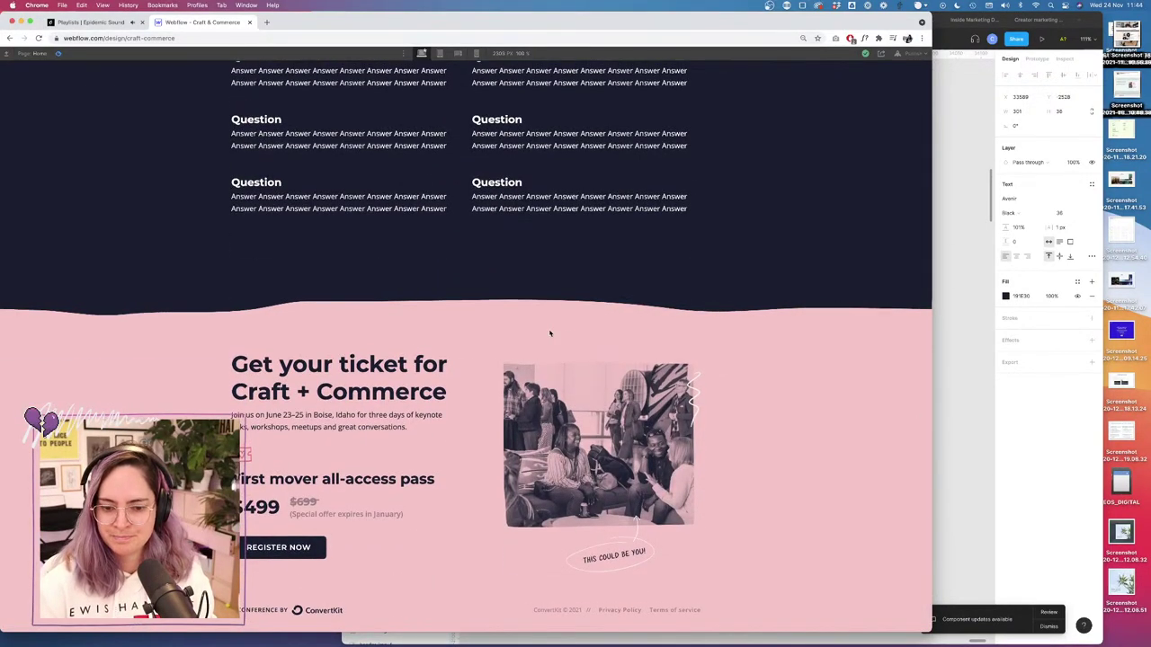
Switch to Figma, duplicate the Adding speakers item below itself in the TO DO list, and change the copy's text to "Connect links".
{"action": "left_click", "coordinate": [1066, 481]}
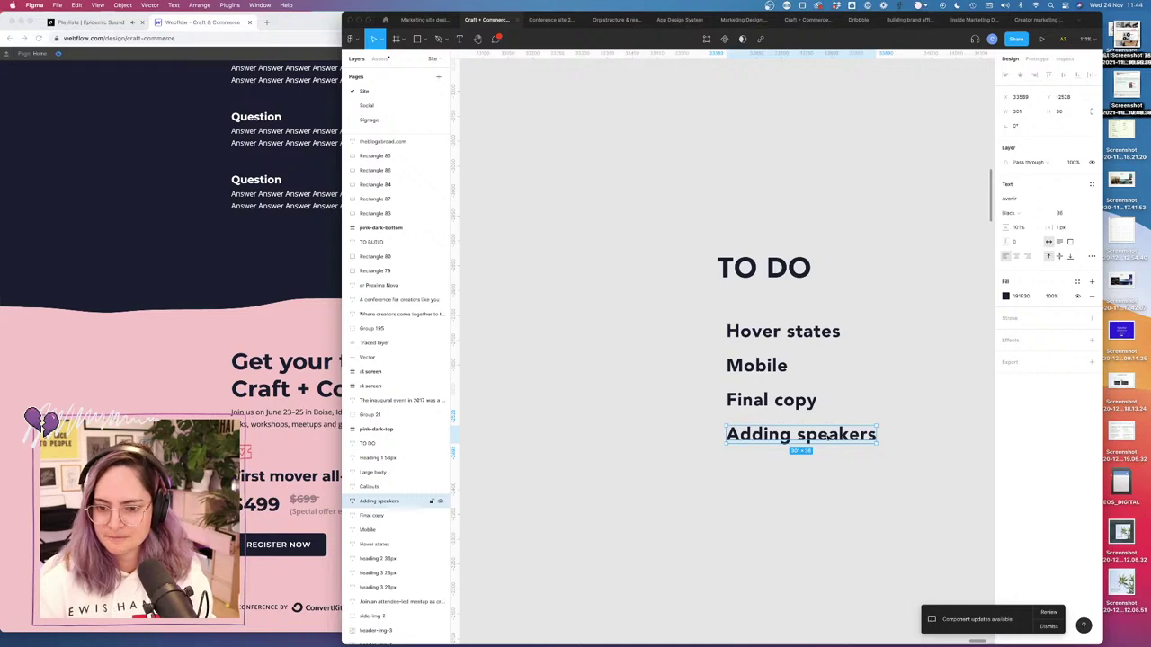
{"action": "left_click_drag", "start_coordinate": [825, 436], "coordinate": [825, 476]}
{"action": "key", "text": "Return"}
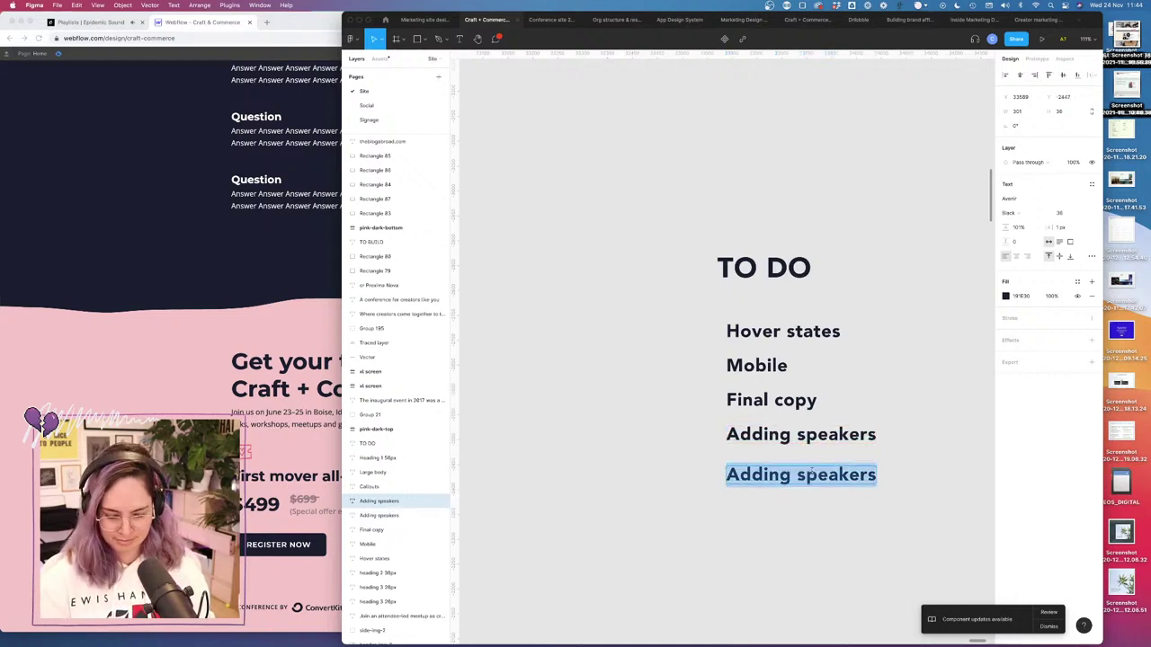
{"action": "type", "text": "Connect links"}
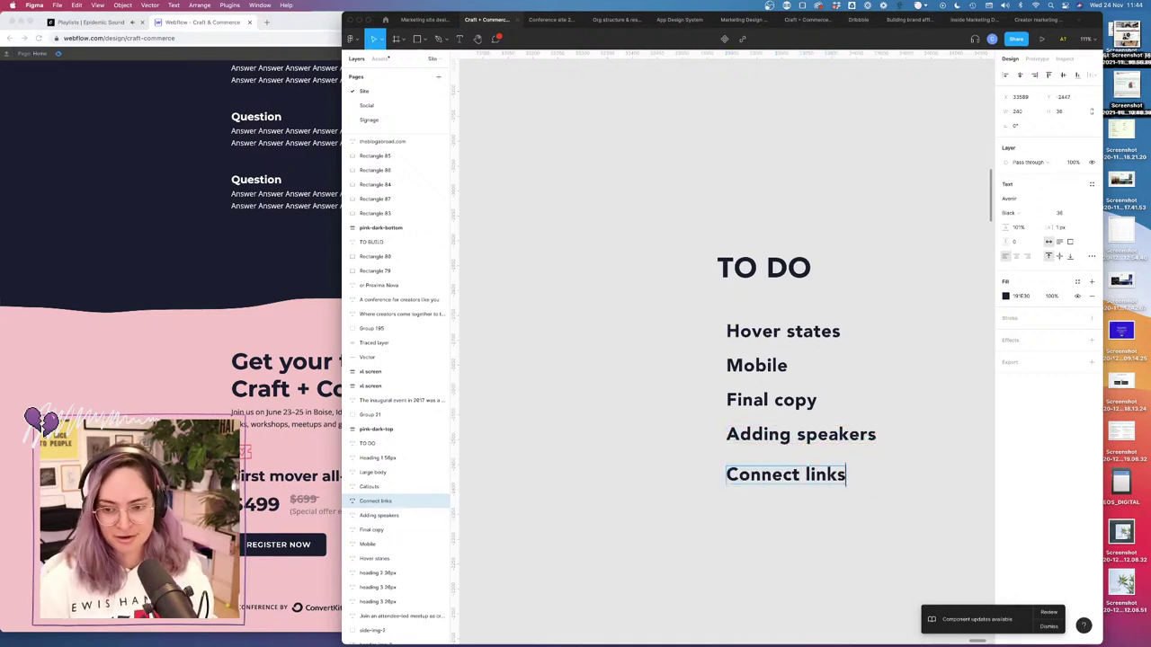
{"action": "key", "text": "Escape"}
{"action": "key", "text": "Escape"}
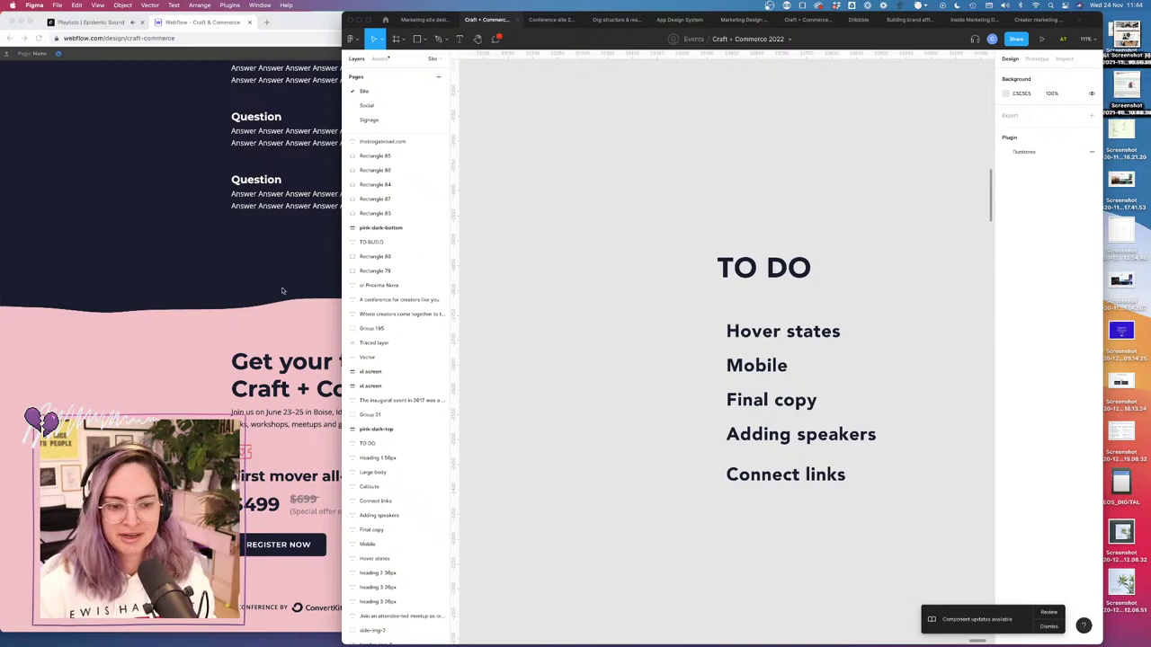
Reorder the TO DO list to Hover states, Connect links and Mobile, with Final copy and Adding speakers moved to the bottom.
{"action": "left_click", "coordinate": [281, 288]}
{"action": "scroll", "coordinate": [465, 278], "scroll_direction": "down", "scroll_amount": 15}
{"action": "scroll", "coordinate": [518, 274], "scroll_direction": "up", "scroll_amount": 10}
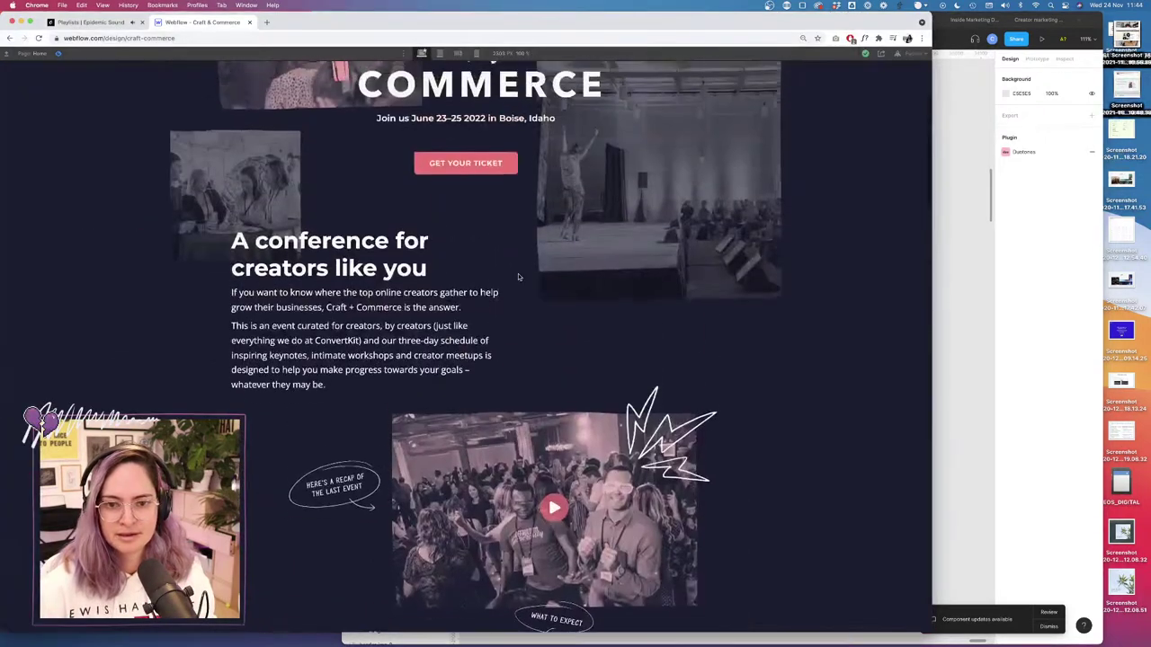
{"action": "left_click", "coordinate": [971, 406]}
{"action": "left_click", "coordinate": [775, 402]}
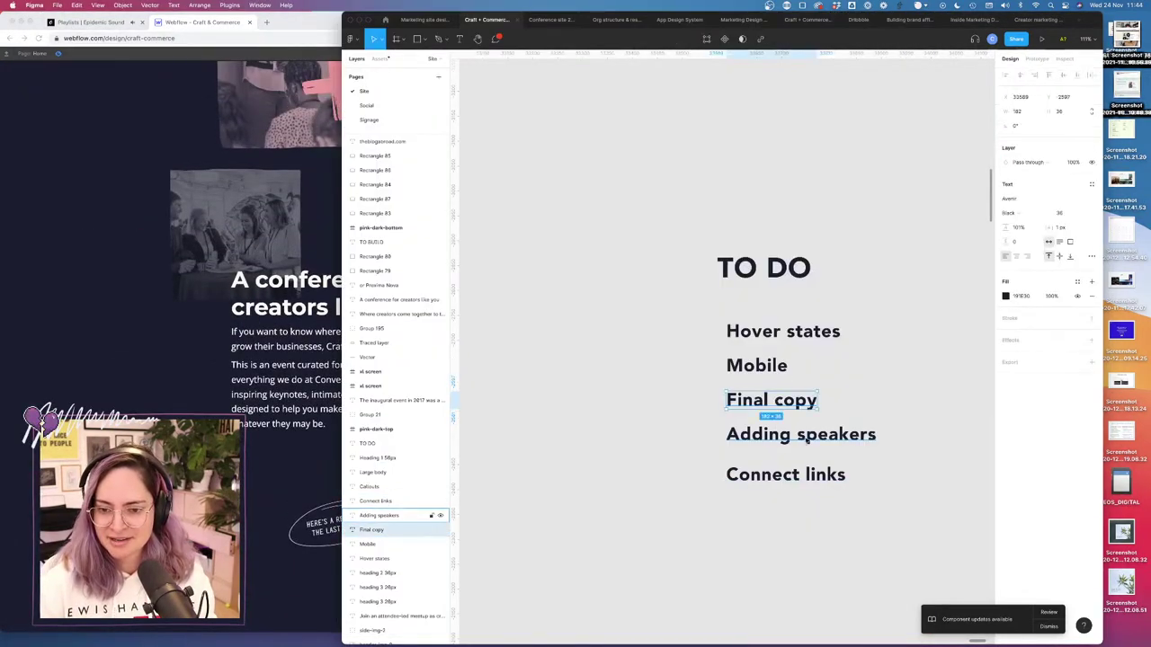
{"action": "left_click", "coordinate": [809, 441], "text": "shift"}
{"action": "left_click_drag", "start_coordinate": [810, 441], "coordinate": [835, 566]}
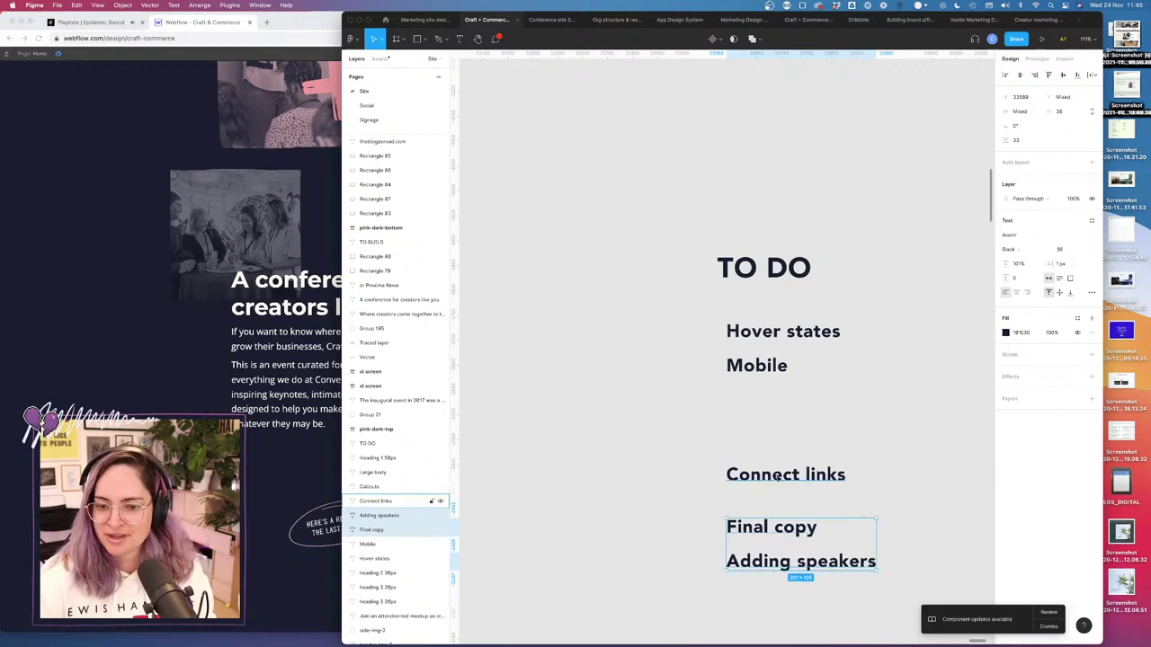
{"action": "left_click_drag", "start_coordinate": [778, 476], "coordinate": [771, 371]}
{"action": "left_click", "coordinate": [759, 366]}
Duplicate Mobile below itself as "Animation?" and move Final copy and Adding speakers up directly beneath it.
{"action": "mouse_move", "coordinate": [775, 421]}
{"action": "left_mouse_down"}
{"action": "mouse_move", "coordinate": [763, 392]}
{"action": "mouse_move", "coordinate": [769, 441]}
{"action": "left_mouse_up"}
{"action": "left_click", "coordinate": [814, 405]}
{"action": "double_click", "coordinate": [770, 440]}
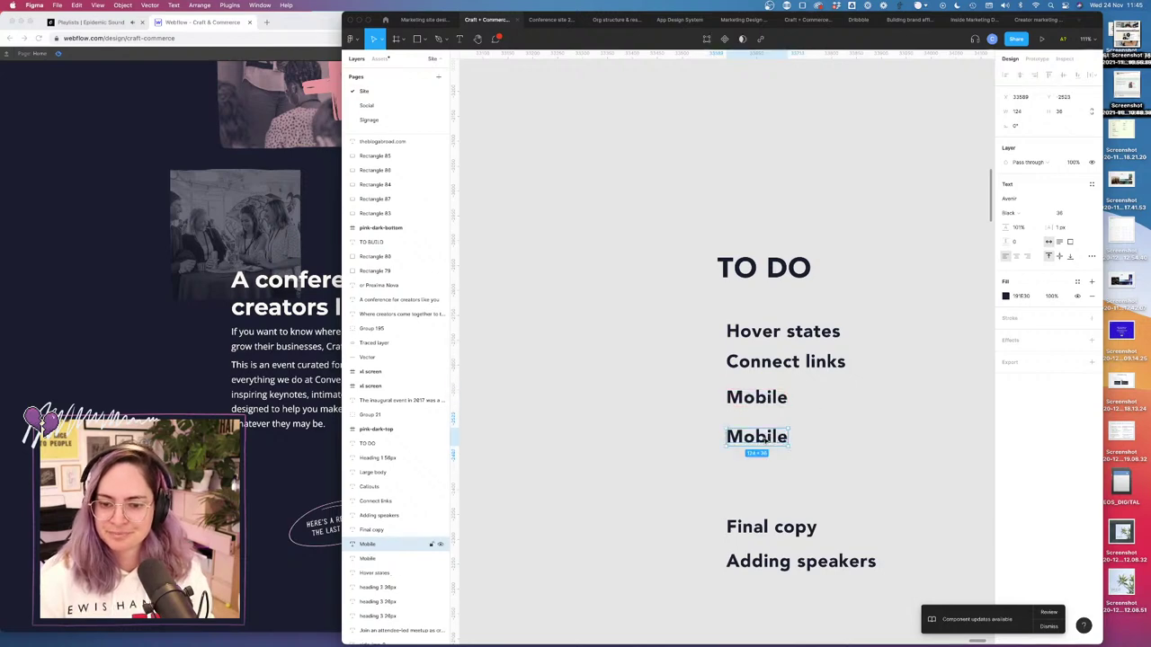
{"action": "type", "text": "Animation?"}
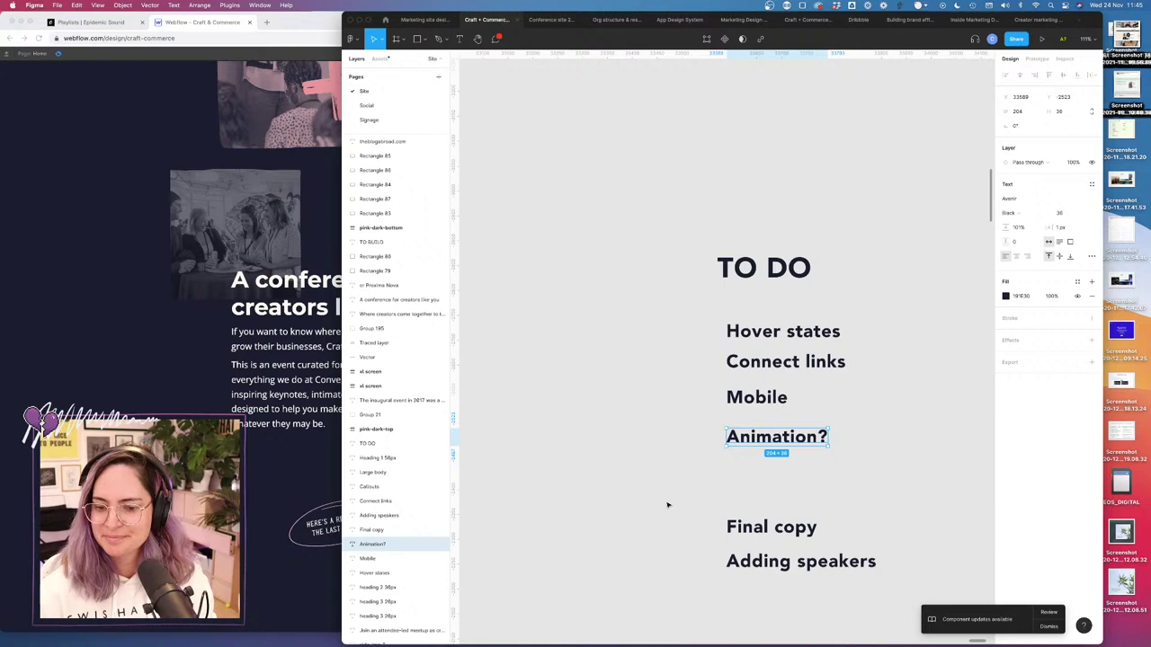
{"action": "left_click_drag", "start_coordinate": [667, 504], "coordinate": [878, 601]}
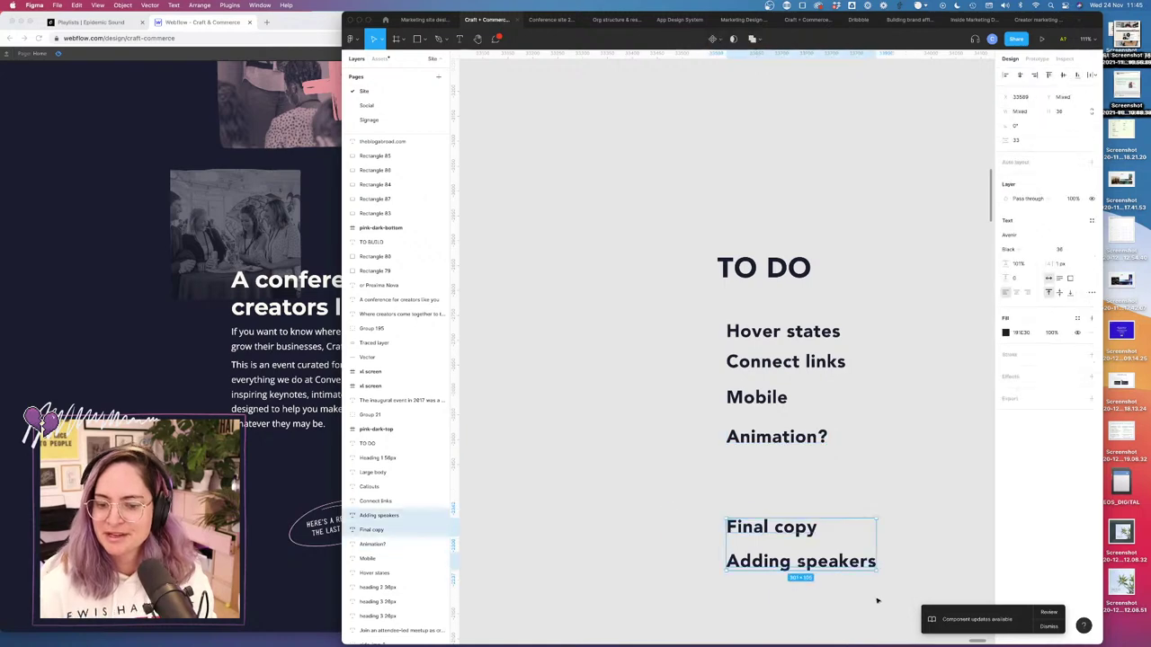
{"action": "left_click_drag", "start_coordinate": [793, 534], "coordinate": [797, 480]}
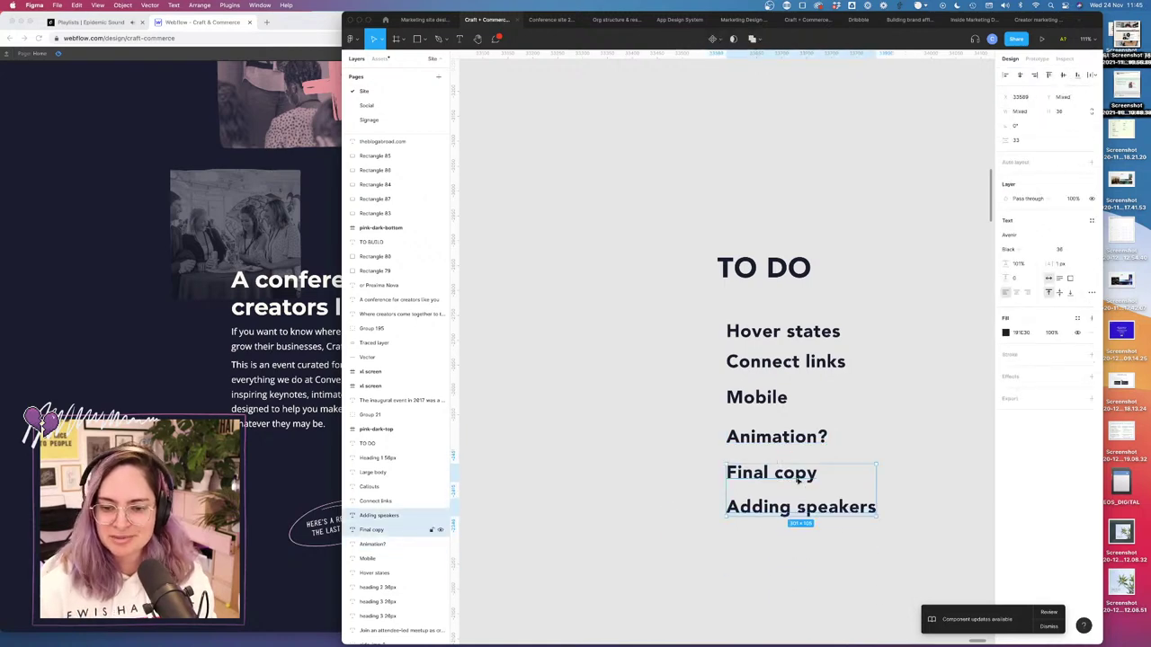
Switch to the Webflow preview in Chrome and look over the page from the header to the Parties + meetups text.
{"action": "left_click", "coordinate": [166, 408]}
{"action": "scroll", "coordinate": [669, 120], "scroll_direction": "up", "scroll_amount": 3}
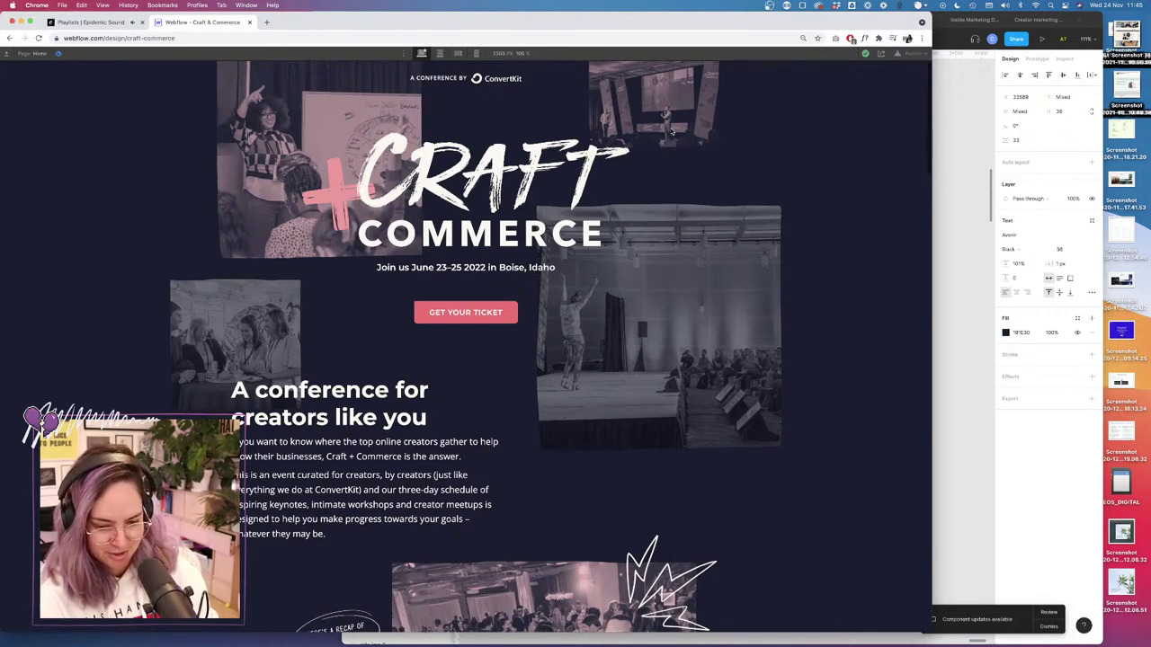
{"action": "scroll", "coordinate": [501, 339], "scroll_direction": "down", "scroll_amount": 10}
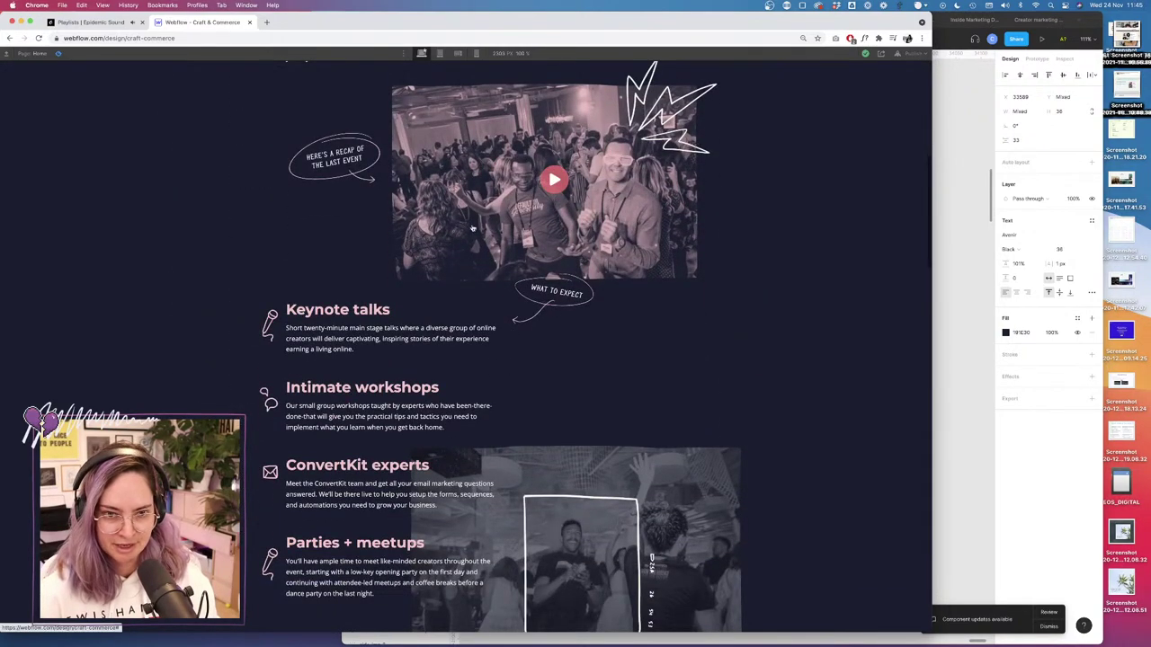
Switch to Figma and shift Mobile, Animation?, Final copy and Adding speakers down to open a gap below Connect links.
{"action": "left_click", "coordinate": [979, 357]}
{"action": "left_click", "coordinate": [894, 304]}
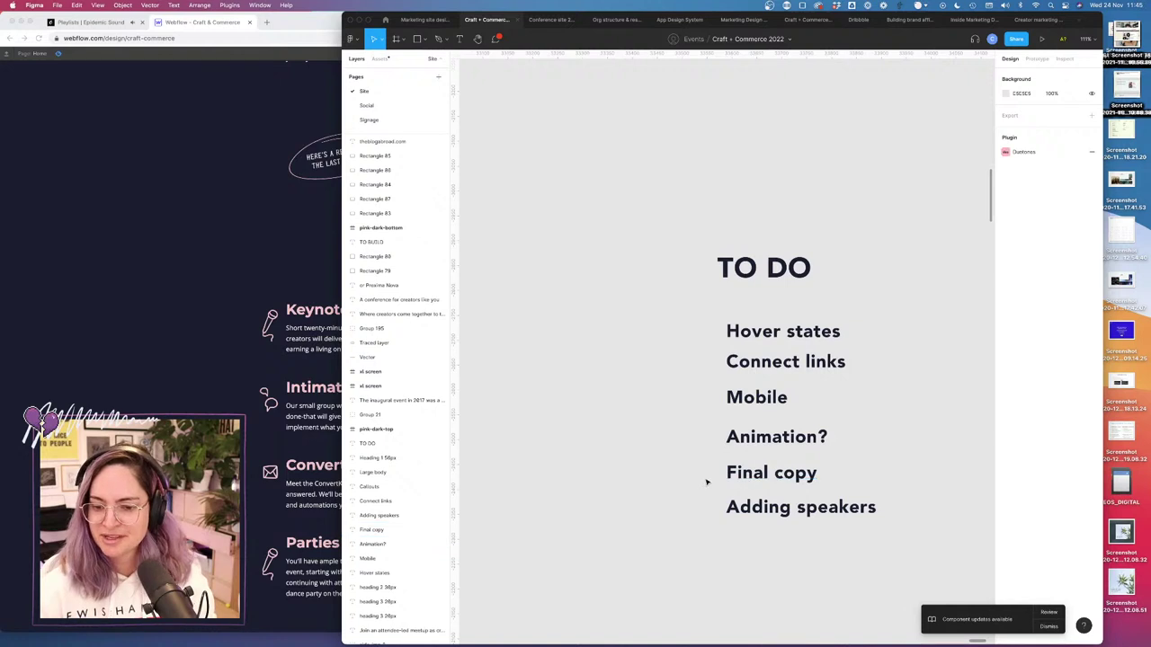
{"action": "left_click_drag", "start_coordinate": [710, 392], "coordinate": [877, 526]}
{"action": "key", "text": "shift+Down"}
{"action": "key", "text": "shift+Down"}
{"action": "key", "text": "shift+Down"}
{"action": "key", "text": "shift+Down"}
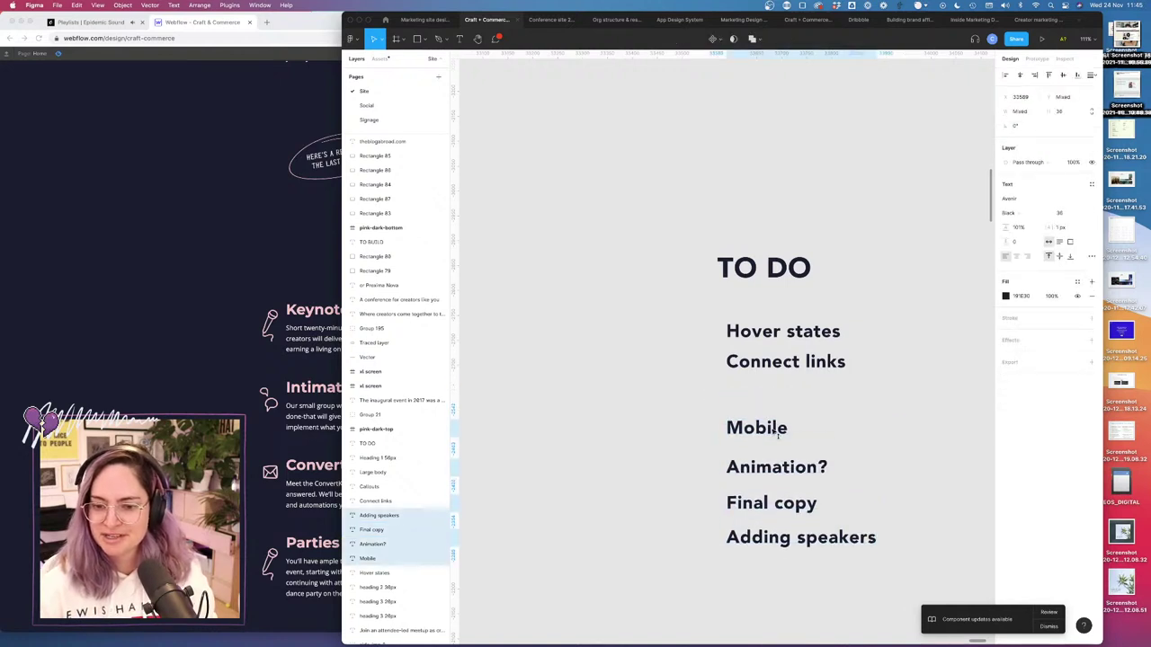
Duplicate Connect links into the gap as "Alt text" and nudge it and the items below it slightly up.
{"action": "left_click", "coordinate": [834, 367]}
{"action": "left_click_drag", "start_coordinate": [796, 365], "coordinate": [797, 404]}
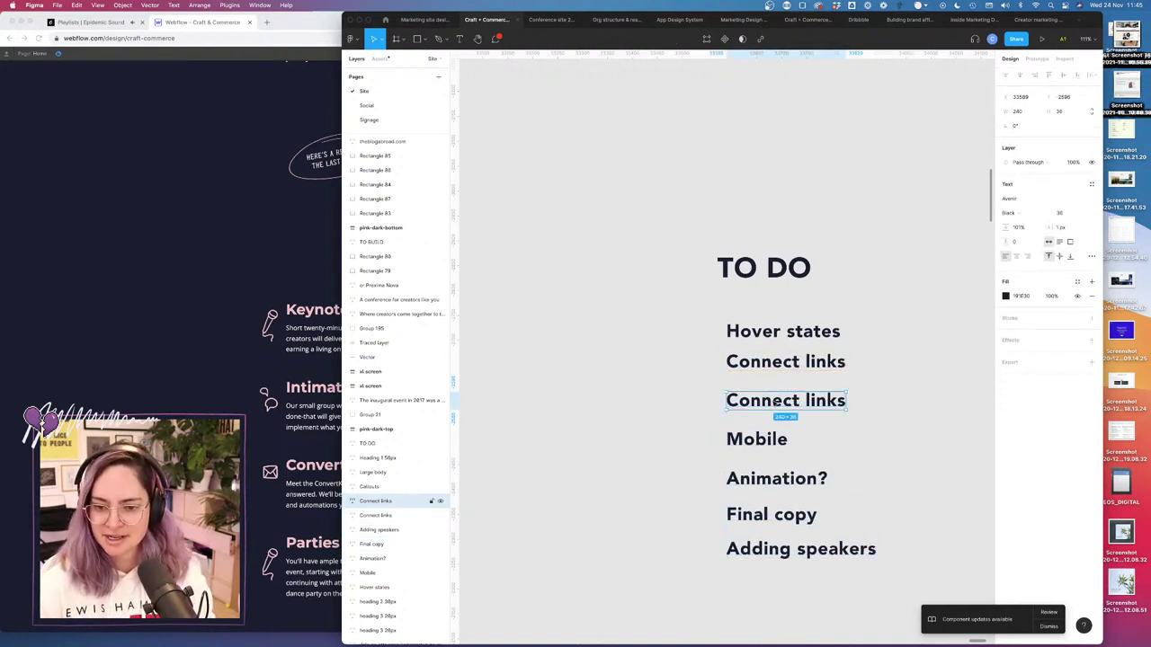
{"action": "double_click", "coordinate": [768, 402]}
{"action": "type", "text": "Alt text"}
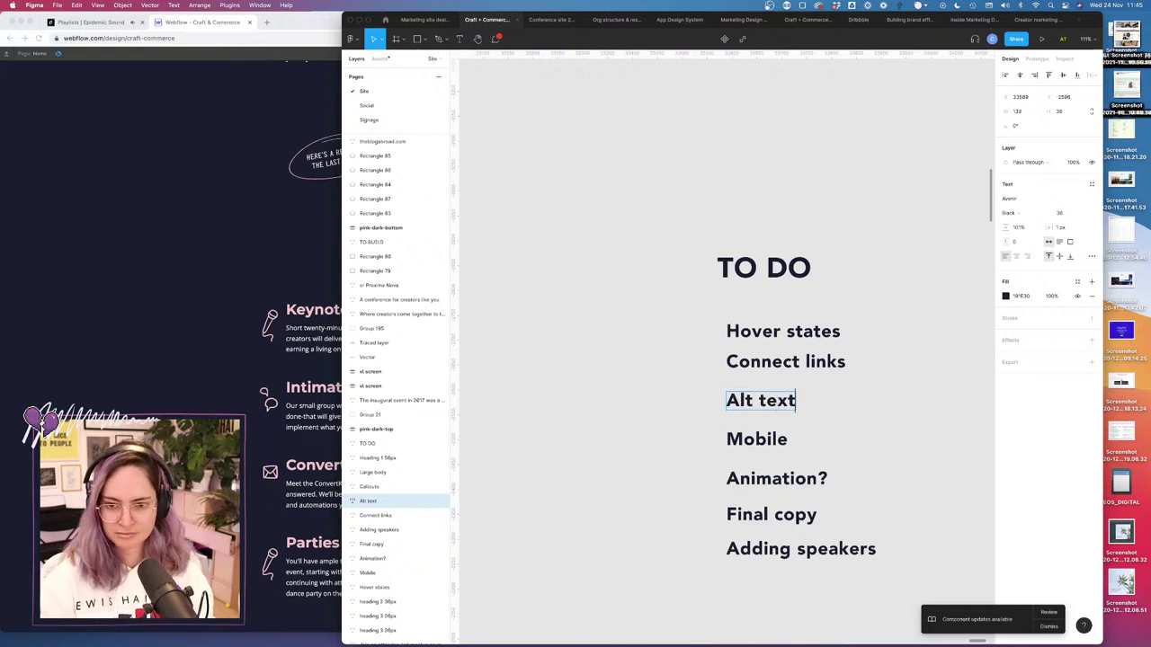
{"action": "key", "text": "Escape"}
{"action": "left_click_drag", "start_coordinate": [699, 395], "coordinate": [905, 581]}
{"action": "left_click_drag", "start_coordinate": [760, 471], "coordinate": [761, 465]}
{"action": "left_click", "coordinate": [676, 396]}
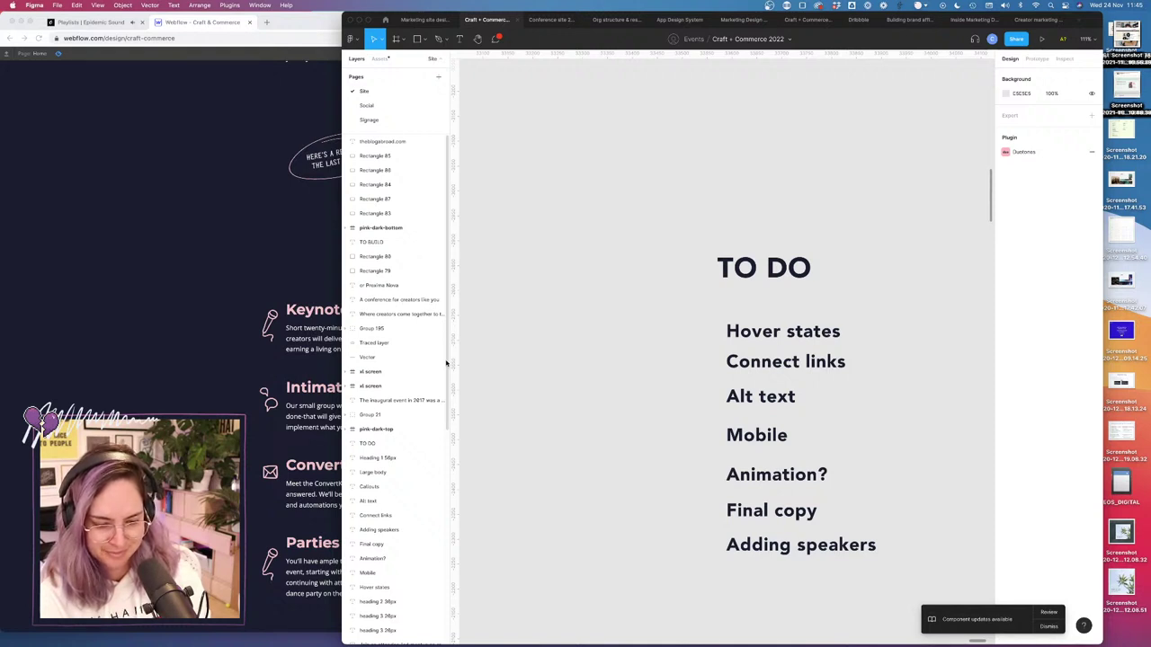
Switch to the Webflow preview in Chrome and review the page from Keynote talks down to the footer and back to the FAQ.
{"action": "left_click", "coordinate": [269, 271]}
{"action": "scroll", "coordinate": [538, 327], "scroll_direction": "down", "scroll_amount": 5}
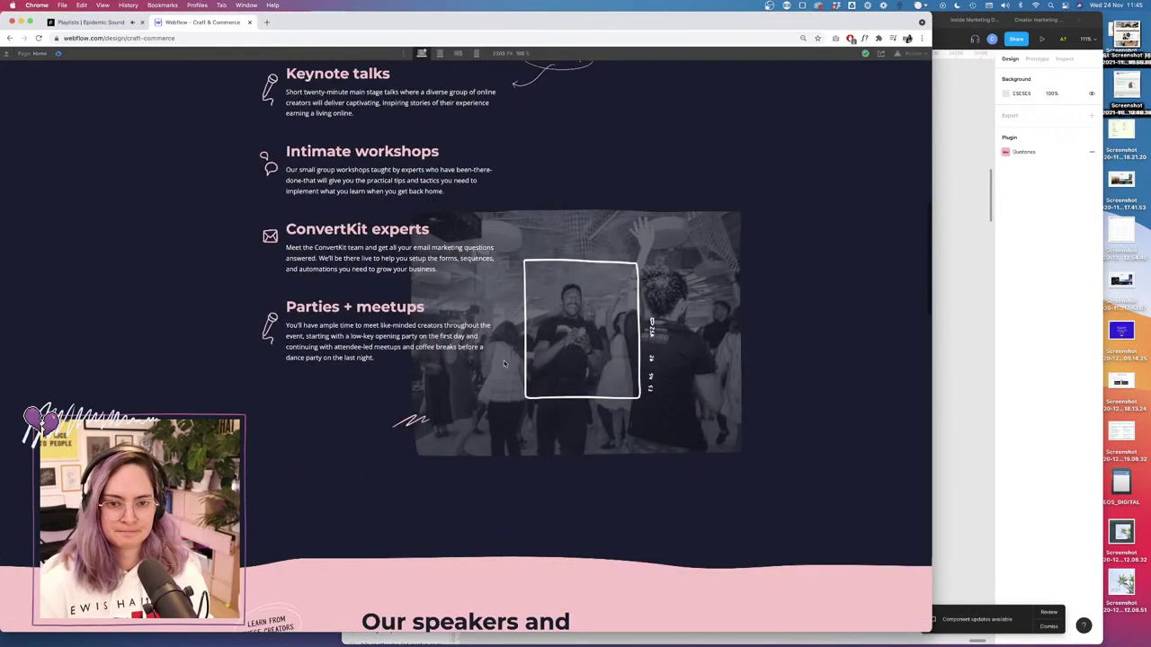
{"action": "scroll", "coordinate": [504, 363], "scroll_direction": "down", "scroll_amount": 15}
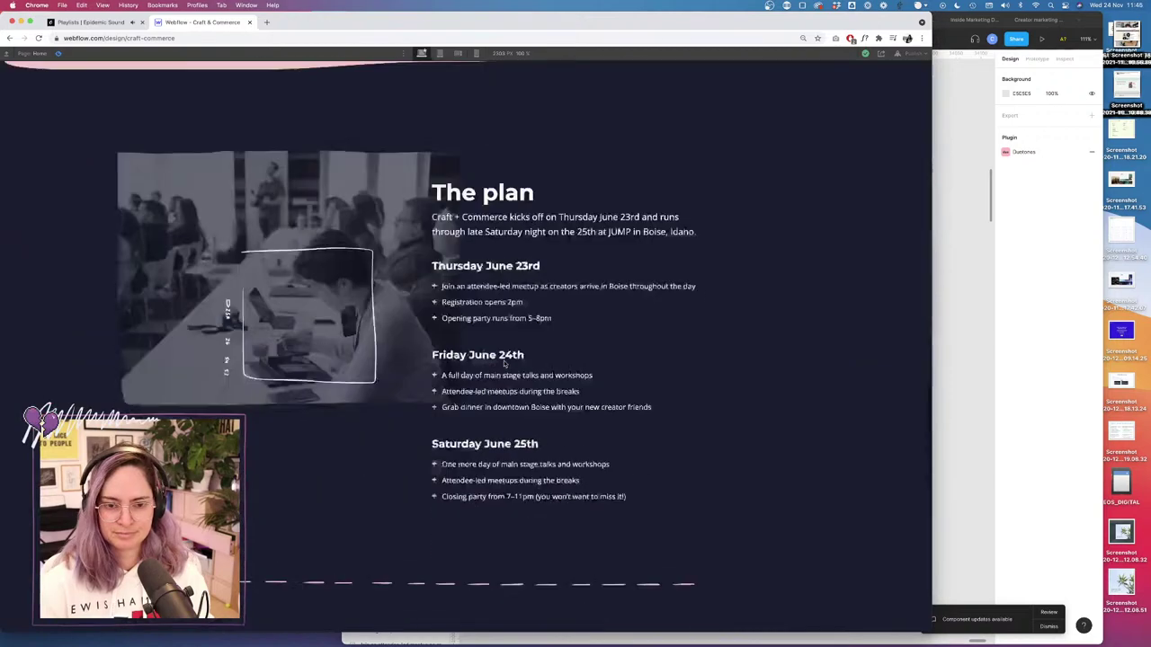
{"action": "scroll", "coordinate": [503, 363], "scroll_direction": "down", "scroll_amount": 6}
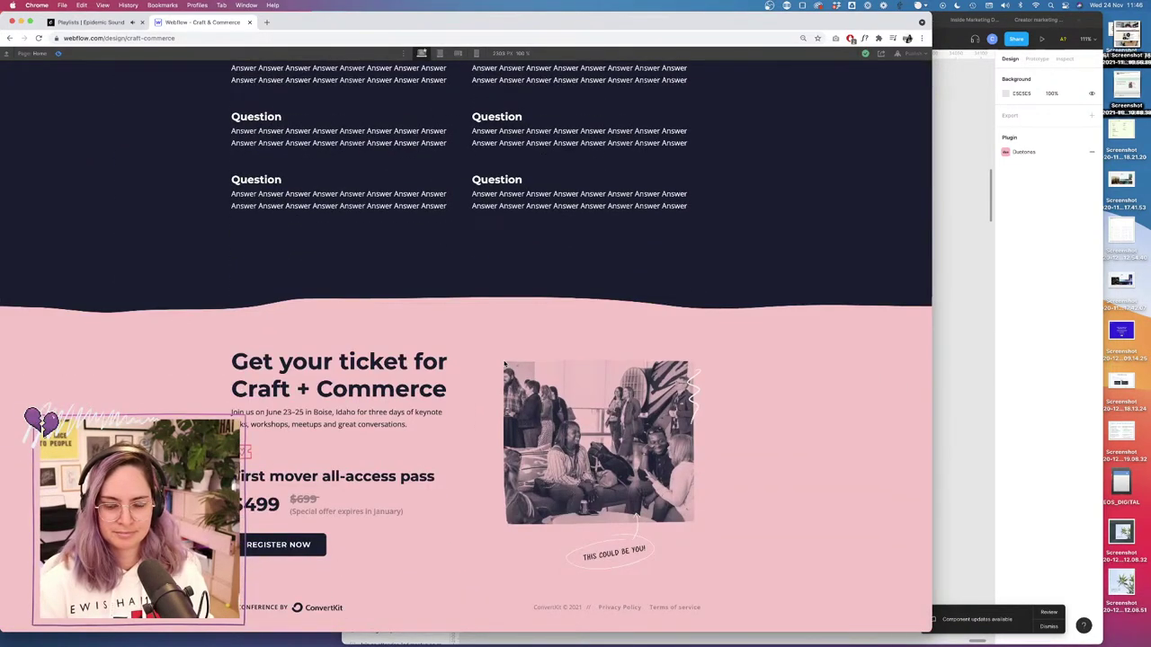
{"action": "scroll", "coordinate": [504, 363], "scroll_direction": "up", "scroll_amount": 6}
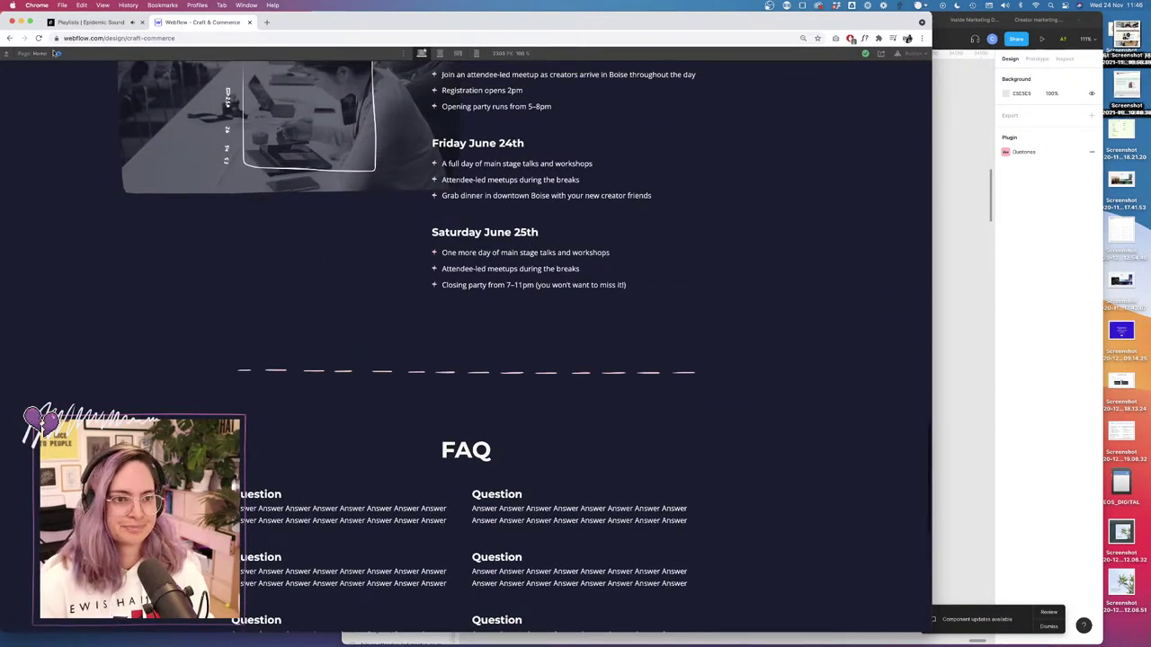
Move the Figma window aside and narrow the Chrome window so the TO DO list stays visible beside the Webflow page.
{"action": "left_click", "coordinate": [936, 190]}
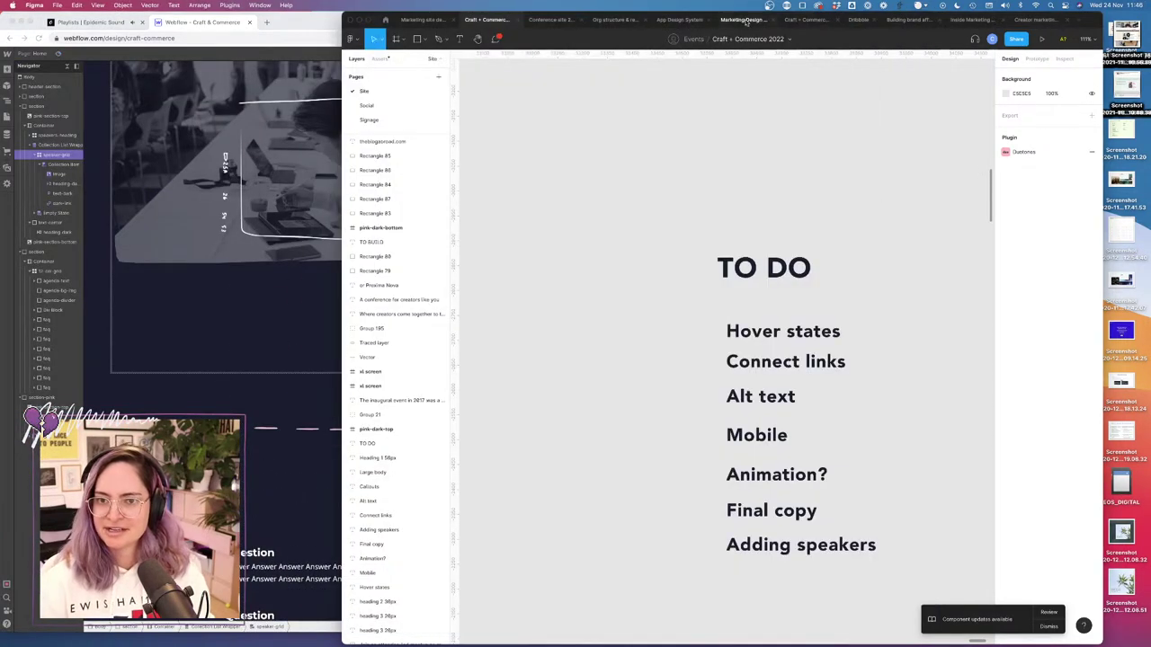
{"action": "left_click_drag", "start_coordinate": [753, 16], "coordinate": [949, 16]}
{"action": "left_click", "coordinate": [518, 356]}
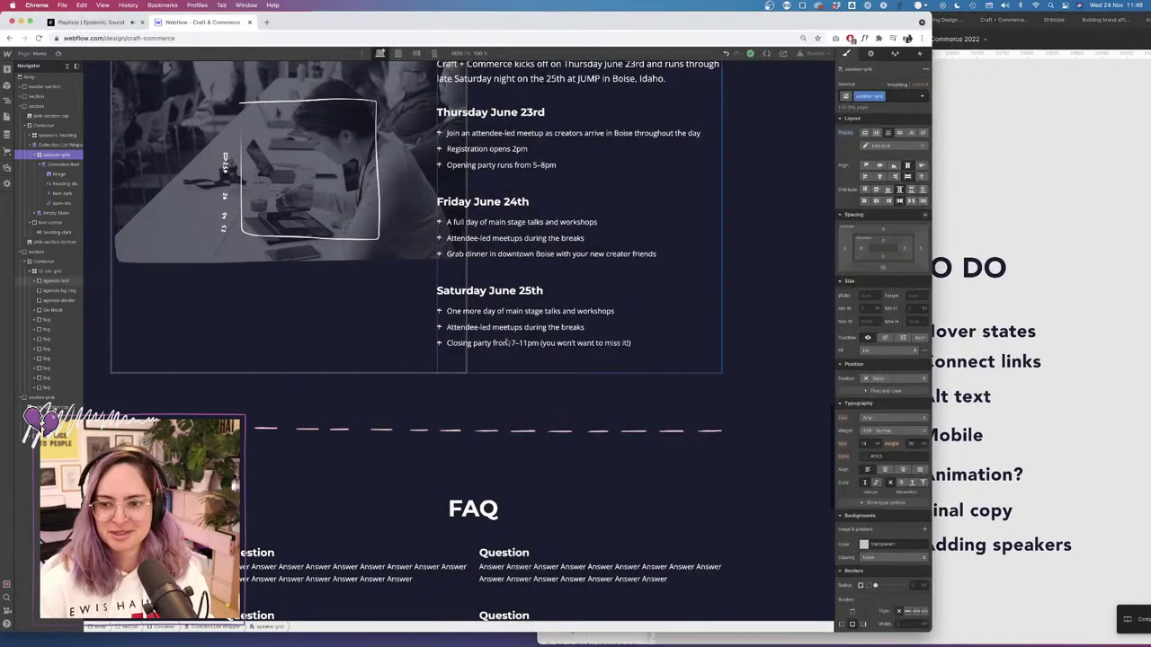
{"action": "left_click_drag", "start_coordinate": [931, 241], "coordinate": [825, 241]}
{"action": "left_click", "coordinate": [540, 243]}
Preview the page from the agenda up to the What to expect section, and return to the Webflow Designer.
{"action": "left_click", "coordinate": [58, 54]}
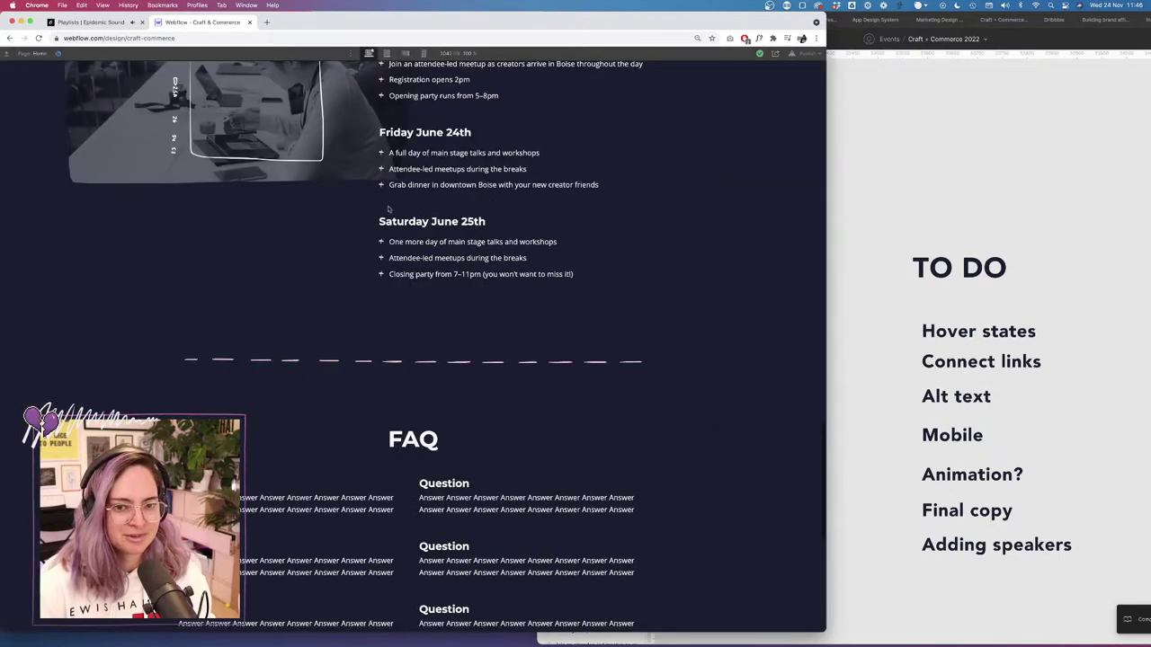
{"action": "scroll", "coordinate": [329, 208], "scroll_direction": "up", "scroll_amount": 10}
{"action": "scroll", "coordinate": [334, 288], "scroll_direction": "up", "scroll_amount": 4}
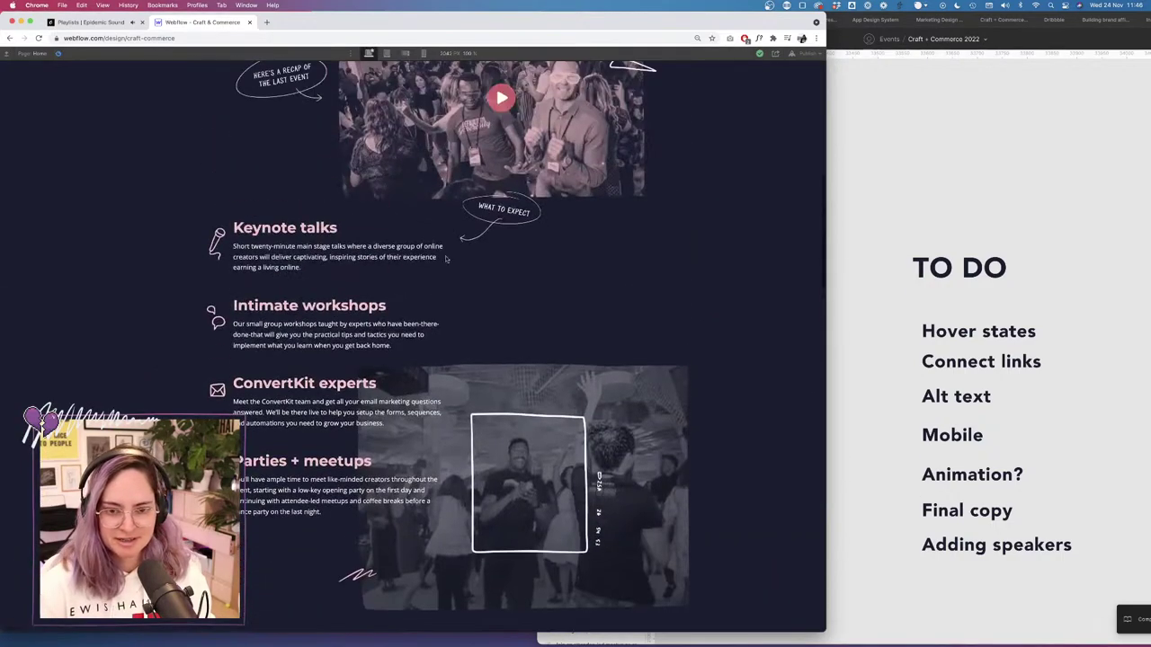
{"action": "left_click", "coordinate": [59, 54]}
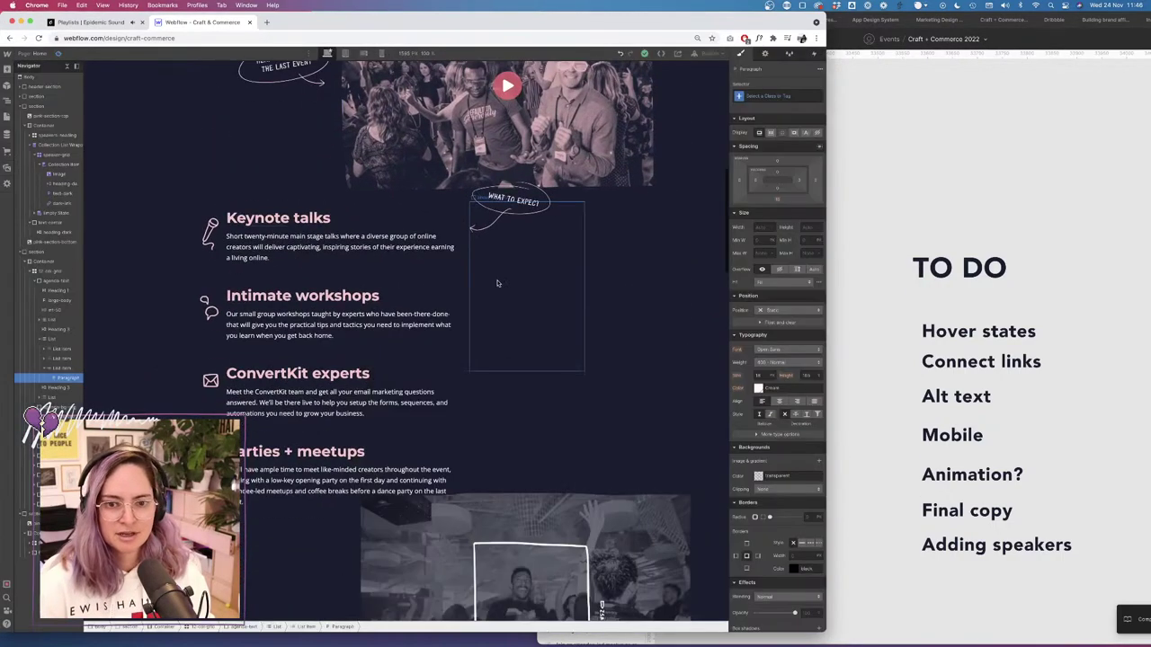
Switch to Figma and select the squiggle graphic at the bottom edge of the speakers section in the page design.
{"action": "scroll", "coordinate": [496, 285], "scroll_direction": "down", "scroll_amount": 5}
{"action": "left_click", "coordinate": [850, 323]}
{"action": "scroll", "coordinate": [850, 324], "scroll_direction": "down", "scroll_amount": 5}
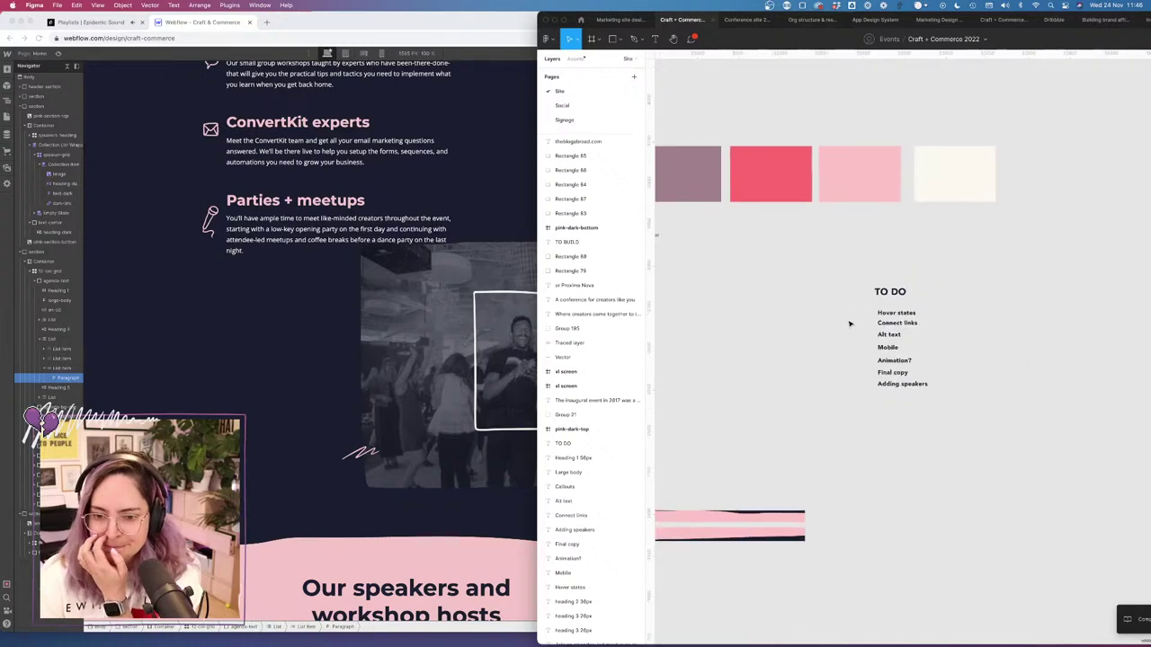
{"action": "scroll", "coordinate": [850, 324], "scroll_direction": "left", "scroll_amount": 5}
{"action": "scroll", "coordinate": [850, 324], "scroll_direction": "down", "scroll_amount": 4}
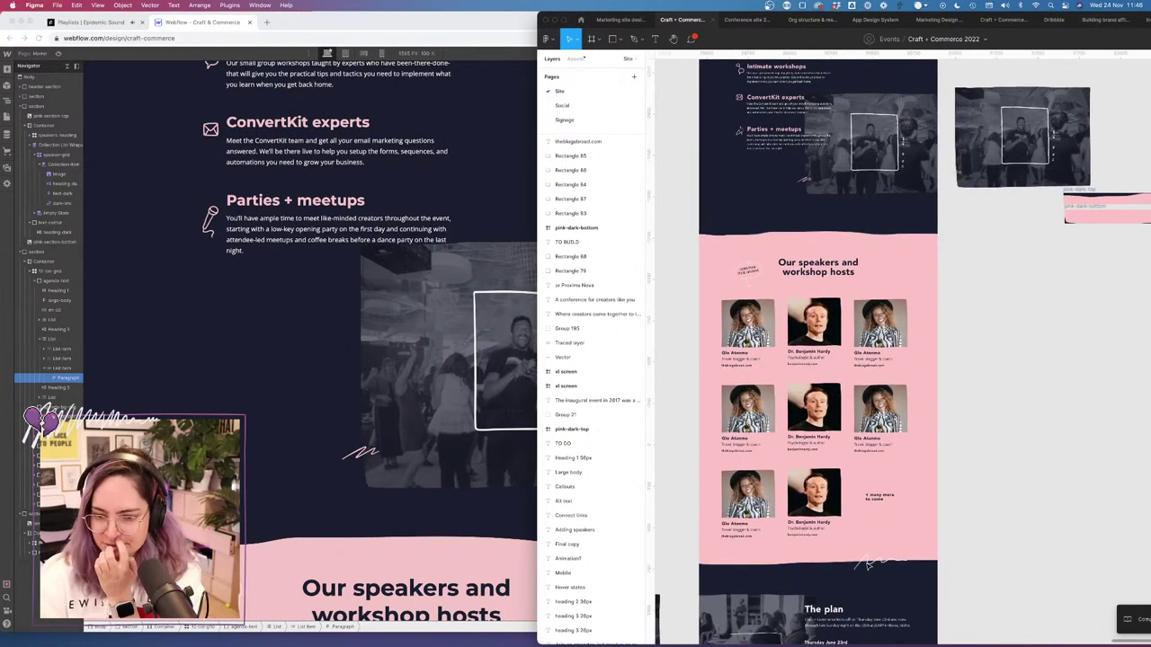
{"action": "left_click", "coordinate": [873, 562]}
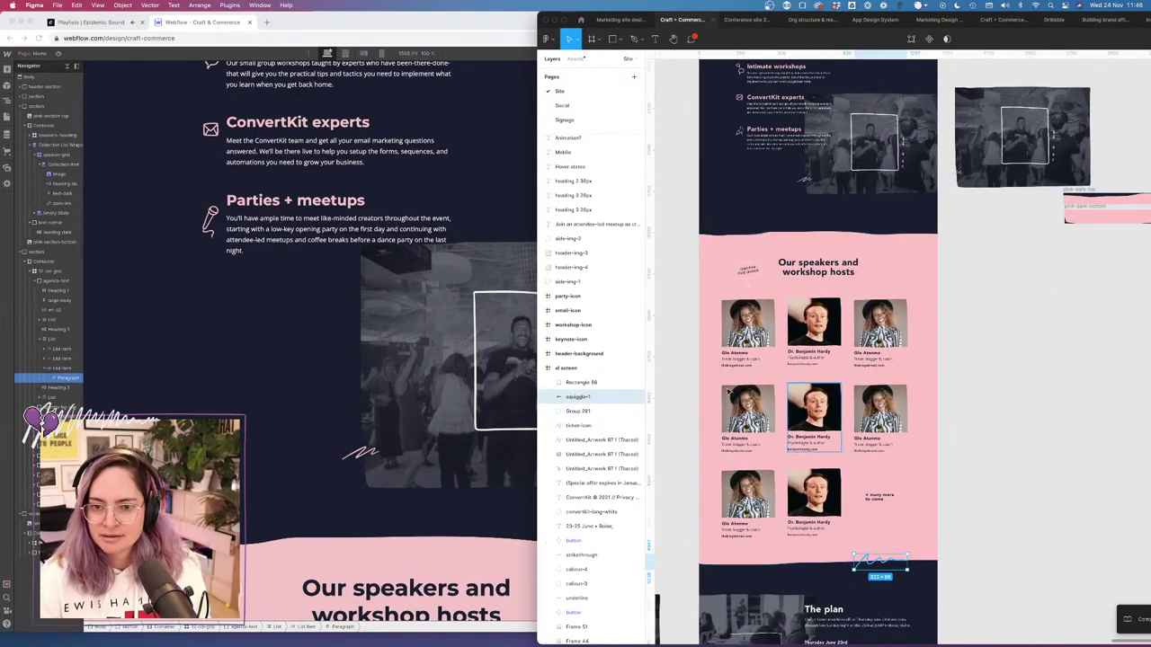
Compare the Webflow speakers section and the start of the agenda with the Figma page design for missing hand-drawn details.
{"action": "scroll", "coordinate": [475, 470], "scroll_direction": "down", "scroll_amount": 5}
{"action": "scroll", "coordinate": [474, 469], "scroll_direction": "down", "scroll_amount": 4}
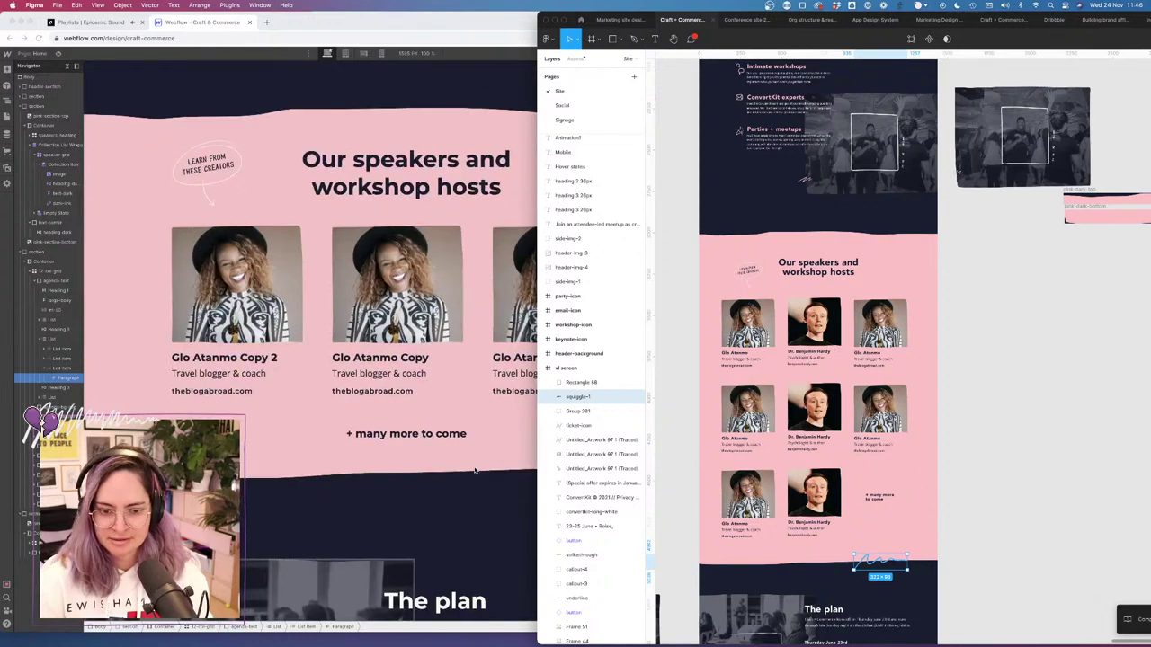
{"action": "scroll", "coordinate": [816, 504], "scroll_direction": "down", "scroll_amount": 6}
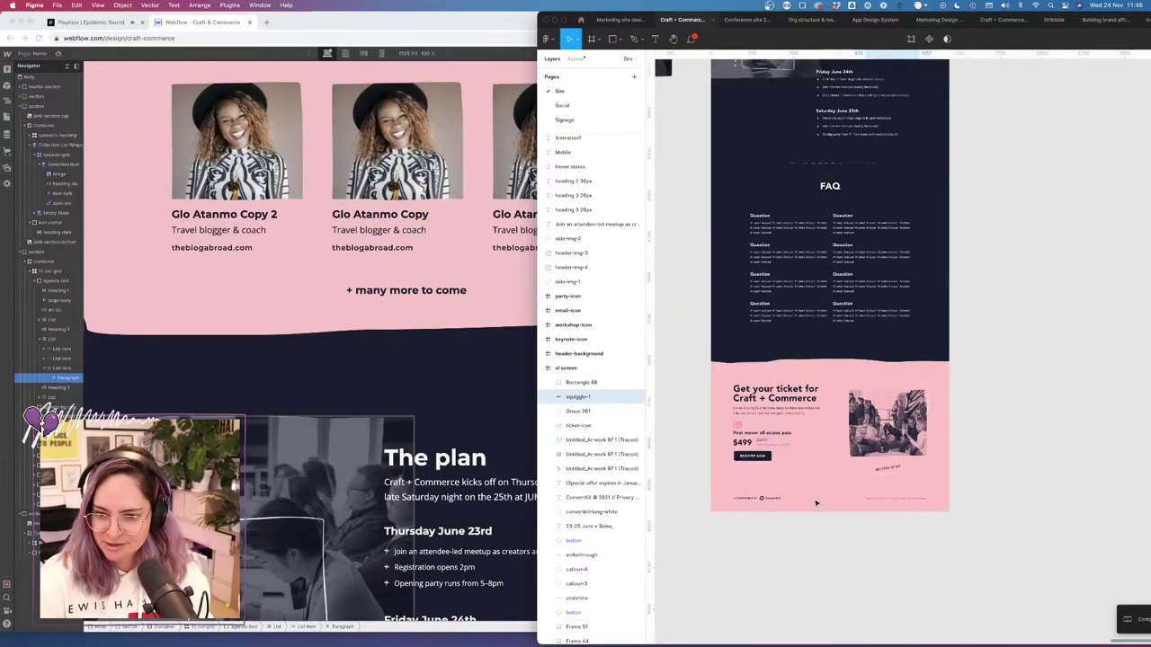
{"action": "scroll", "coordinate": [817, 504], "scroll_direction": "up", "scroll_amount": 10}
{"action": "scroll", "coordinate": [817, 504], "scroll_direction": "up", "scroll_amount": 1}
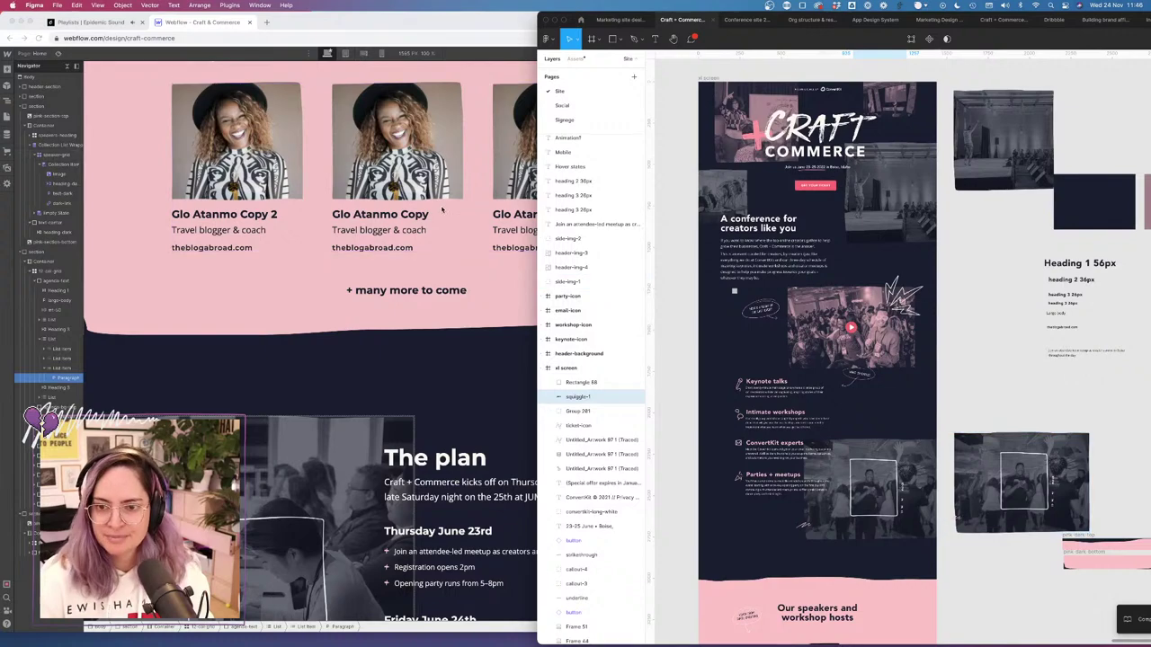
{"action": "scroll", "coordinate": [815, 503], "scroll_direction": "down", "scroll_amount": 5}
{"action": "scroll", "coordinate": [796, 290], "scroll_direction": "up", "scroll_amount": 5}
Duplicate the "Hover states" item at the start of the Figma TO DO list and change the copy's text to "Add hand drawn bits".
{"action": "scroll", "coordinate": [797, 289], "scroll_direction": "right", "scroll_amount": 10}
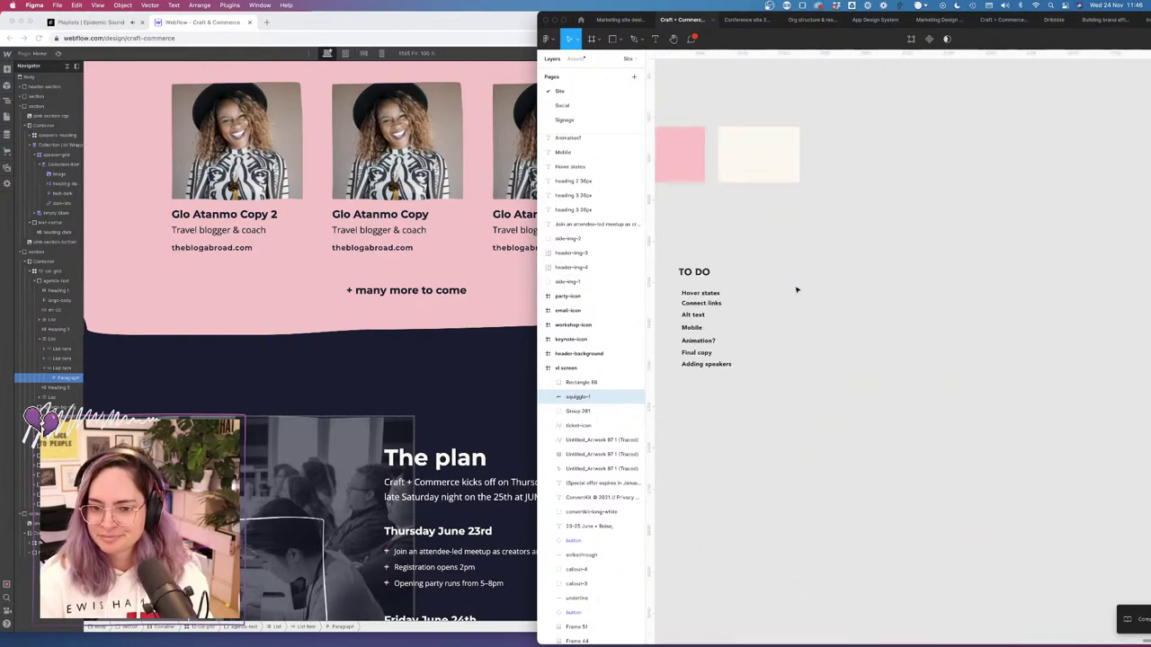
{"action": "scroll", "coordinate": [797, 289], "scroll_direction": "left", "scroll_amount": 2}
{"action": "left_click", "coordinate": [793, 293]}
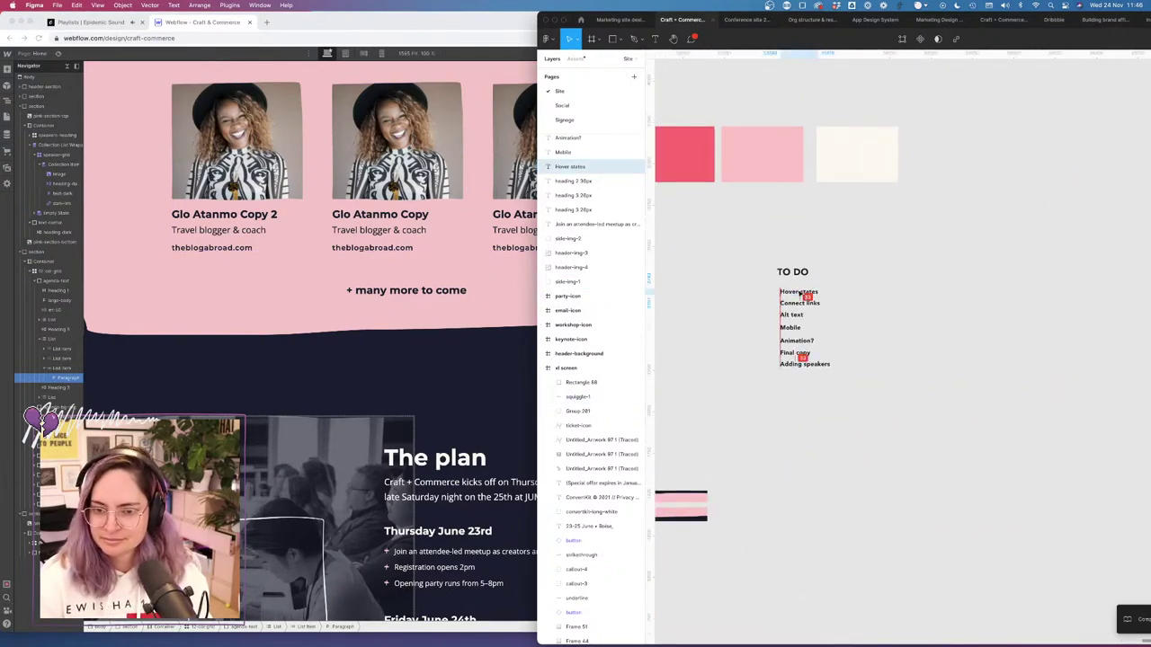
{"action": "left_click_drag", "start_coordinate": [793, 293], "coordinate": [793, 284]}
{"action": "double_click", "coordinate": [792, 276]}
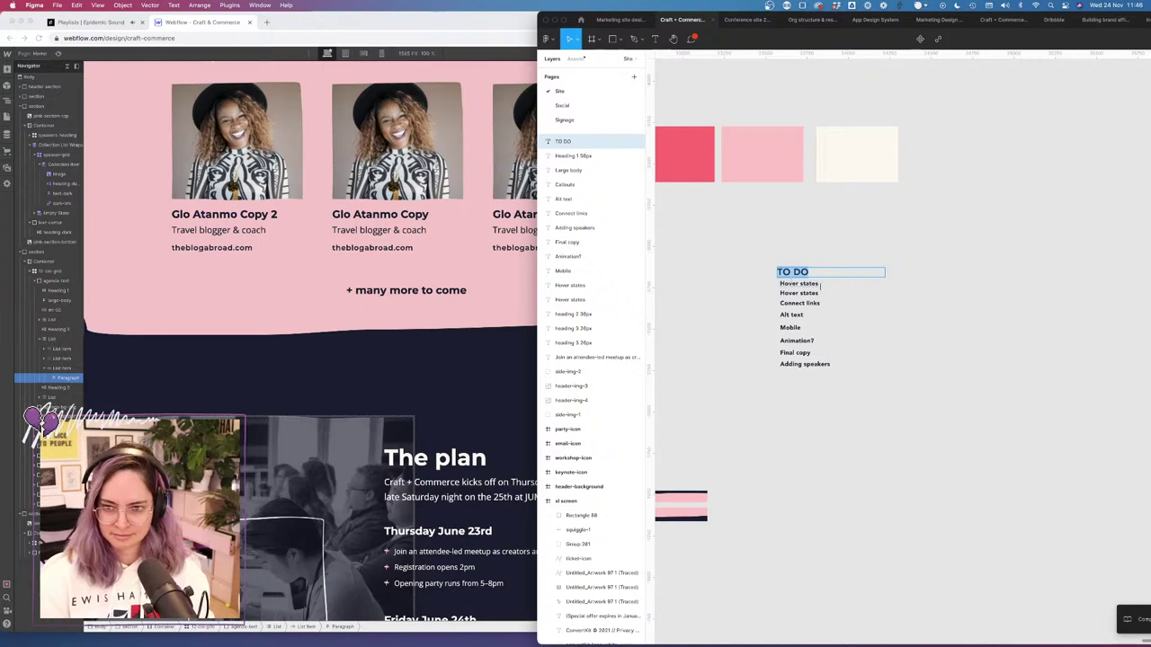
{"action": "left_click", "coordinate": [811, 283]}
{"action": "type", "text": "Add hand drawn bits"}
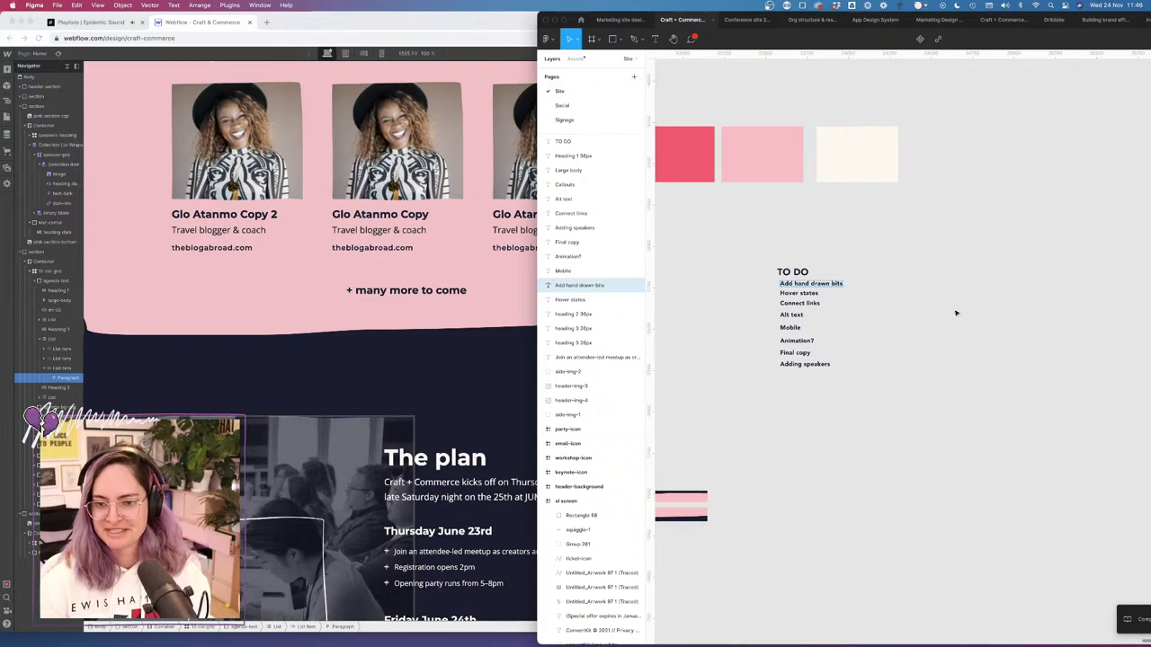
{"action": "key", "text": "Escape"}
{"action": "scroll", "coordinate": [857, 285], "scroll_direction": "up", "scroll_amount": 5}
{"action": "scroll", "coordinate": [858, 285], "scroll_direction": "left", "scroll_amount": 3}
Switch to Webflow in Chrome and wrap "June 23–25 2022" in the header's date line in a text span.
{"action": "left_click", "coordinate": [474, 313]}
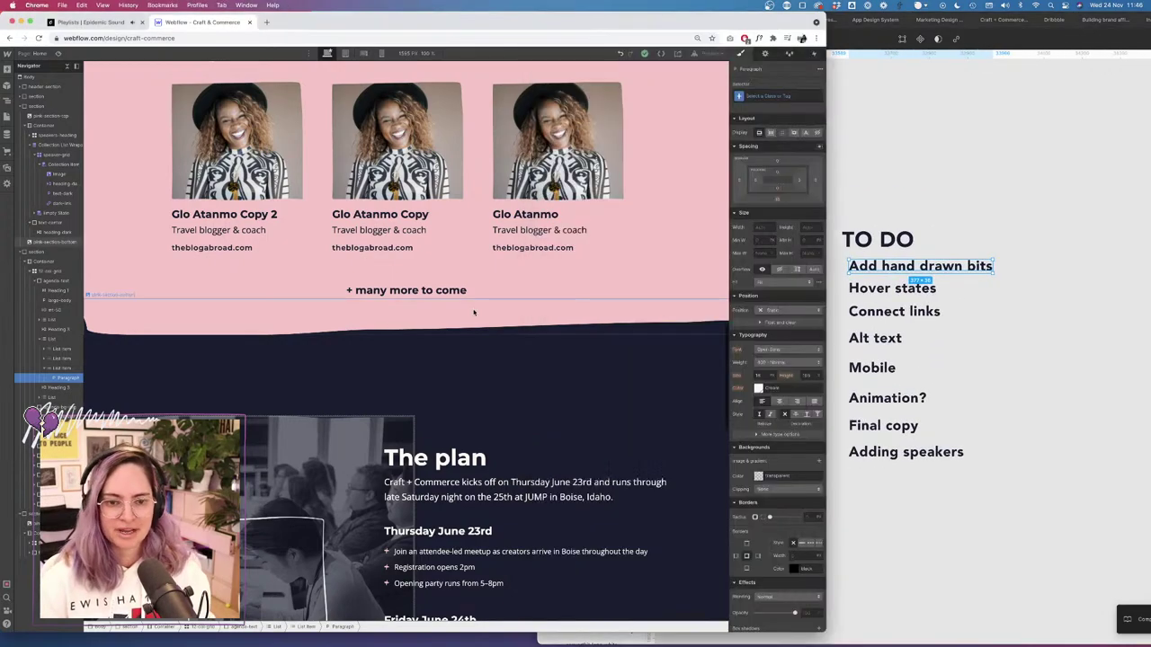
{"action": "scroll", "coordinate": [474, 312], "scroll_direction": "up", "scroll_amount": 15}
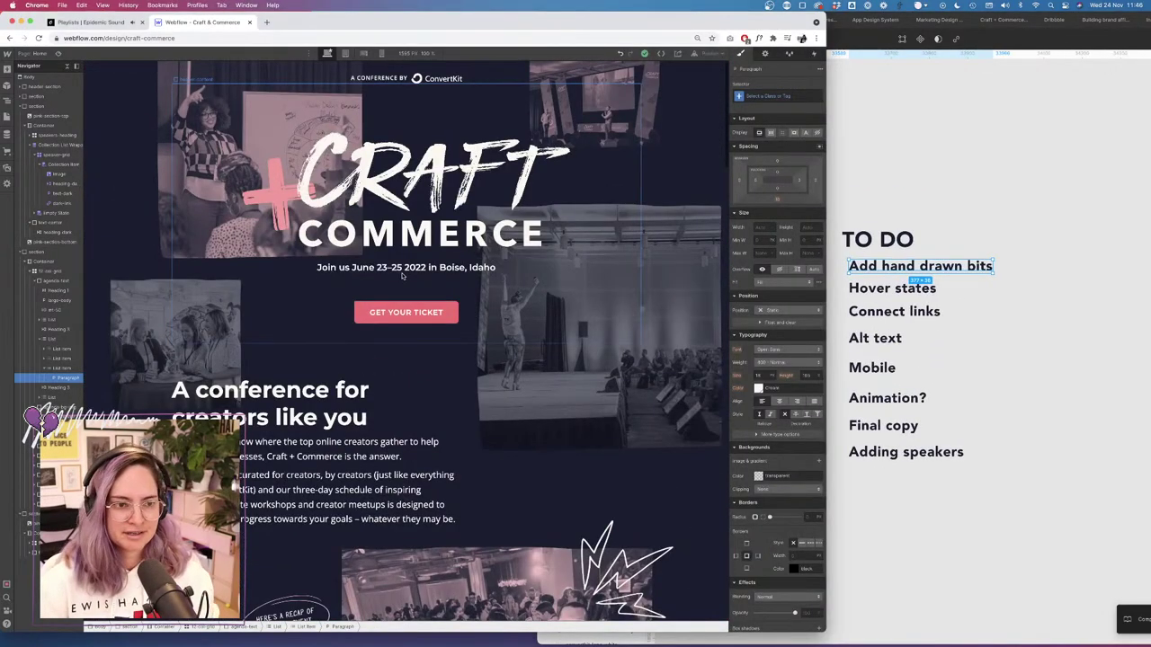
{"action": "left_click", "coordinate": [402, 276]}
{"action": "left_click", "coordinate": [6, 168]}
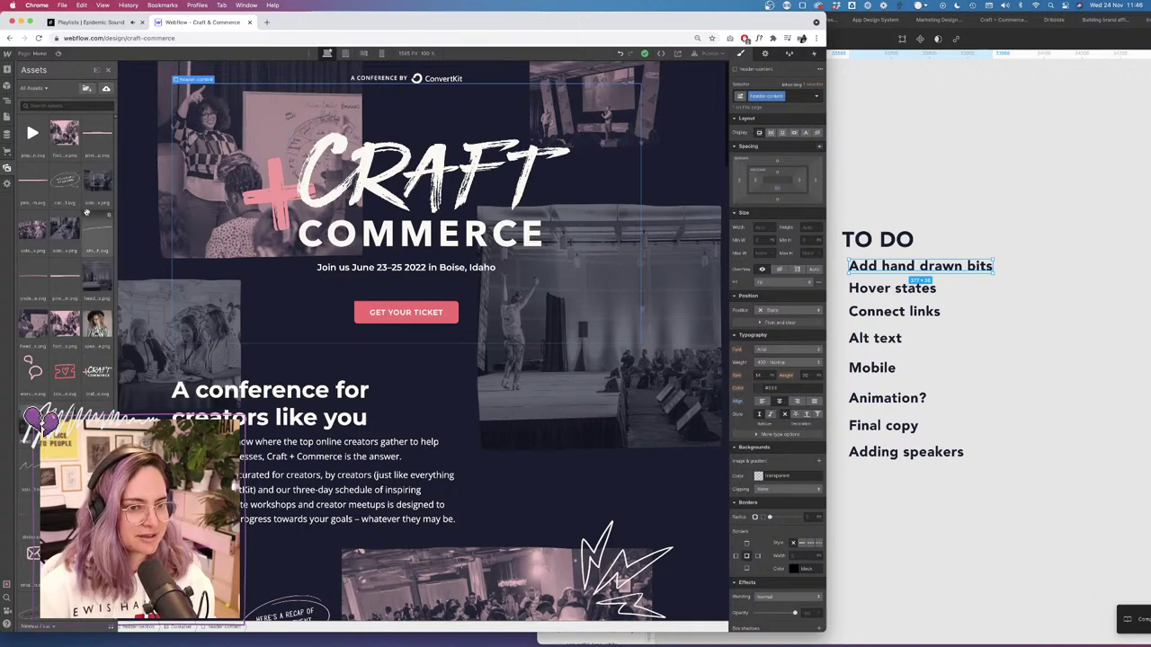
{"action": "left_click", "coordinate": [416, 273]}
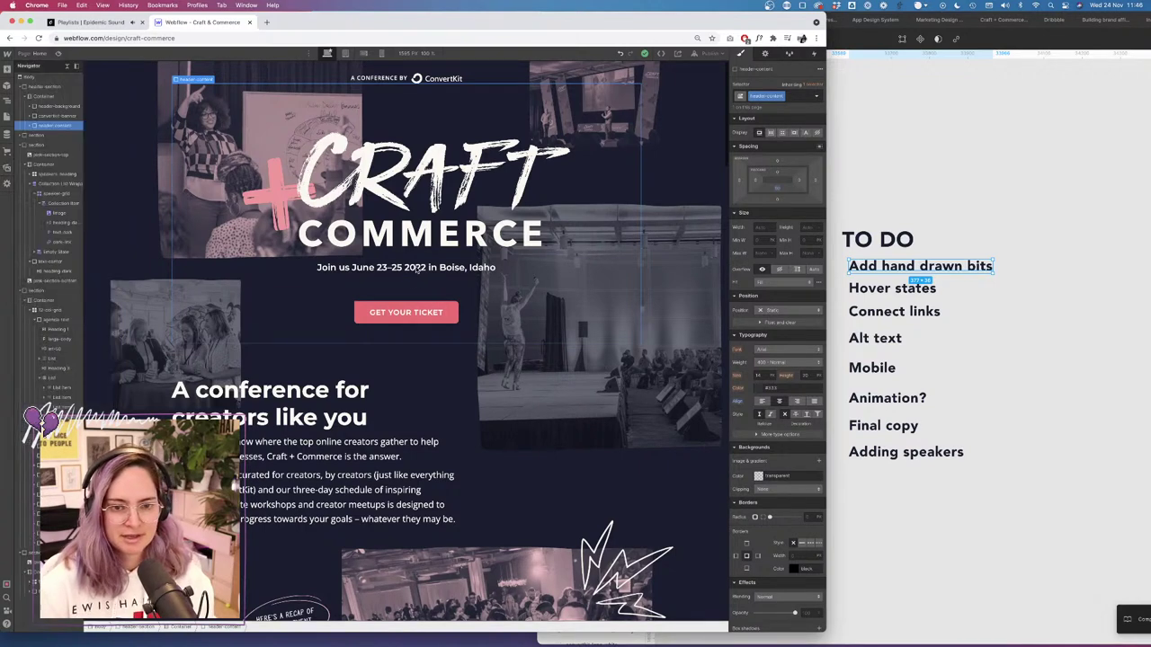
{"action": "left_click", "coordinate": [418, 268]}
{"action": "double_click", "coordinate": [408, 270]}
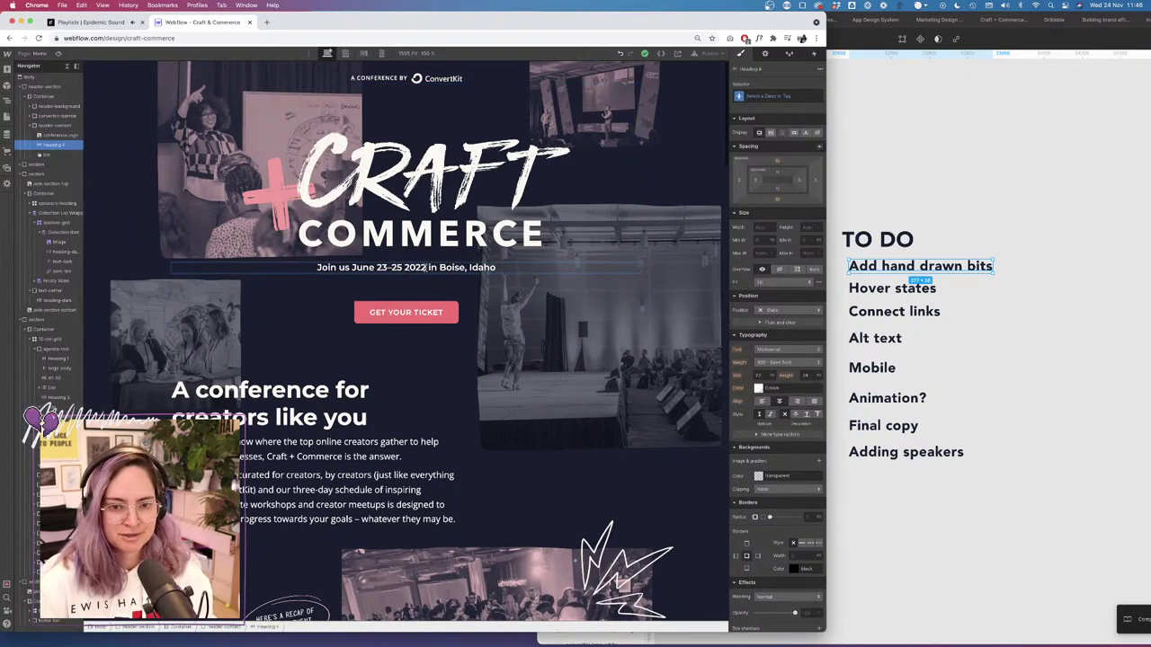
{"action": "left_click_drag", "start_coordinate": [426, 267], "coordinate": [352, 267]}
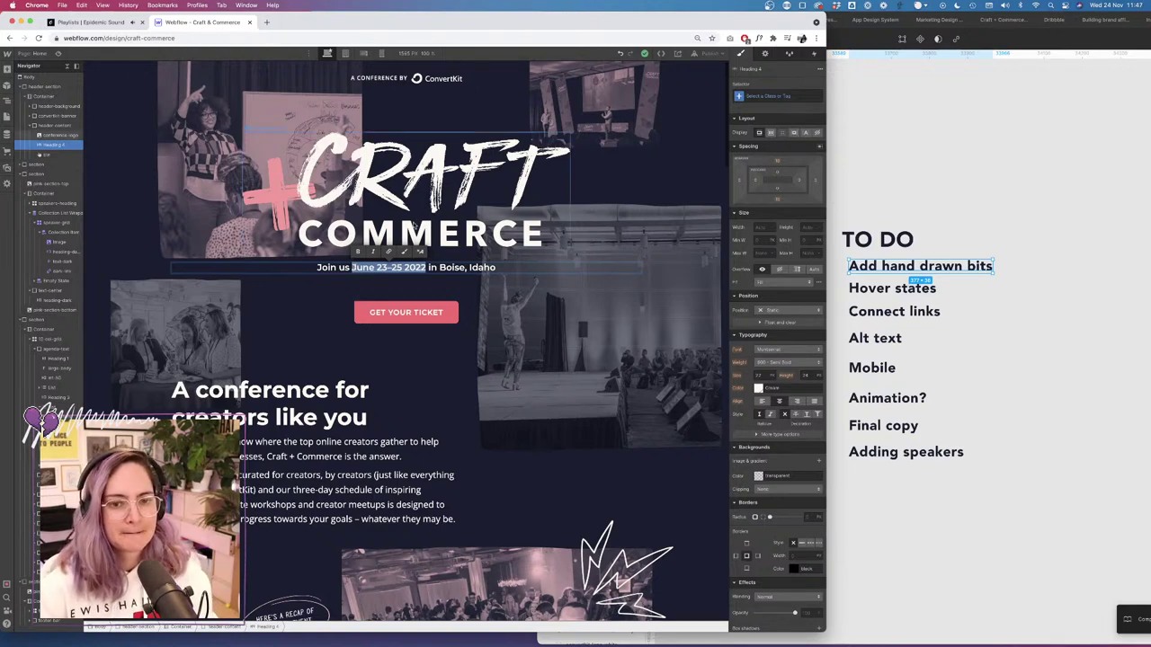
{"action": "left_click", "coordinate": [406, 252]}
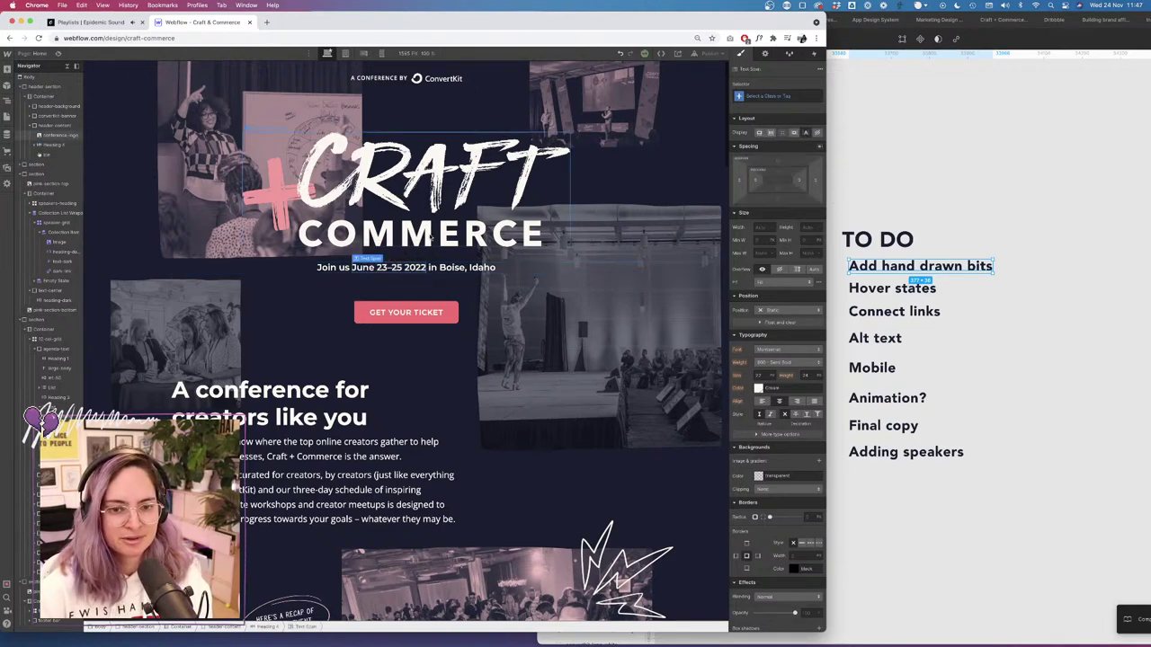
Create the class "date-underline" on the date's text span.
{"action": "left_click", "coordinate": [756, 97]}
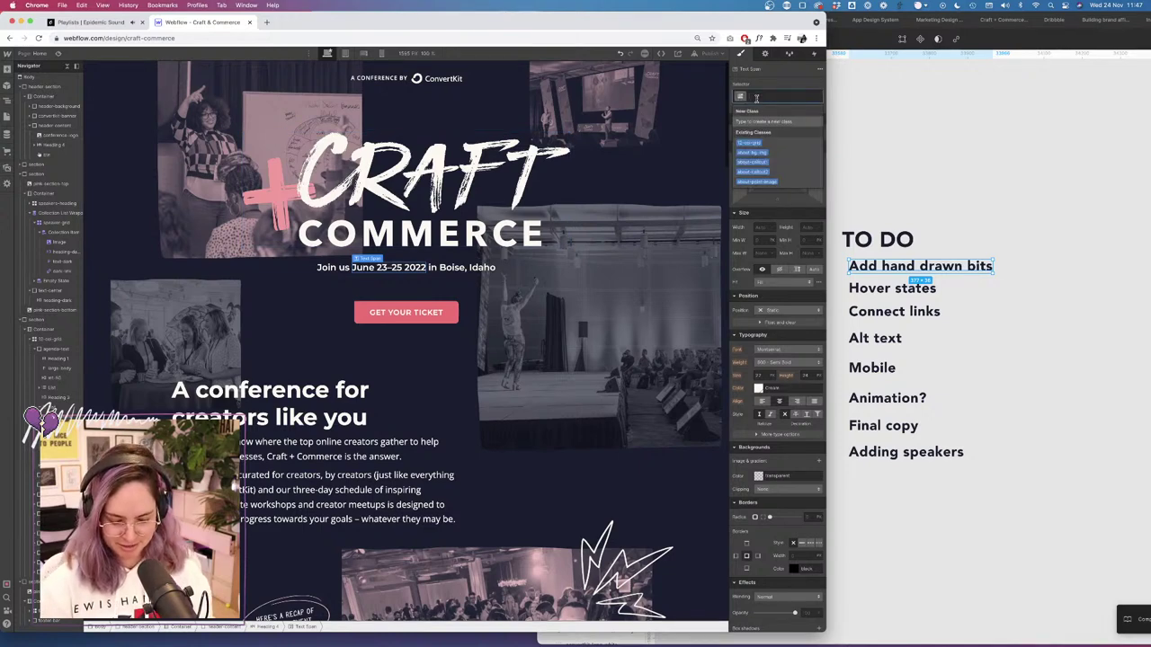
{"action": "type", "text": "date-scribble"}
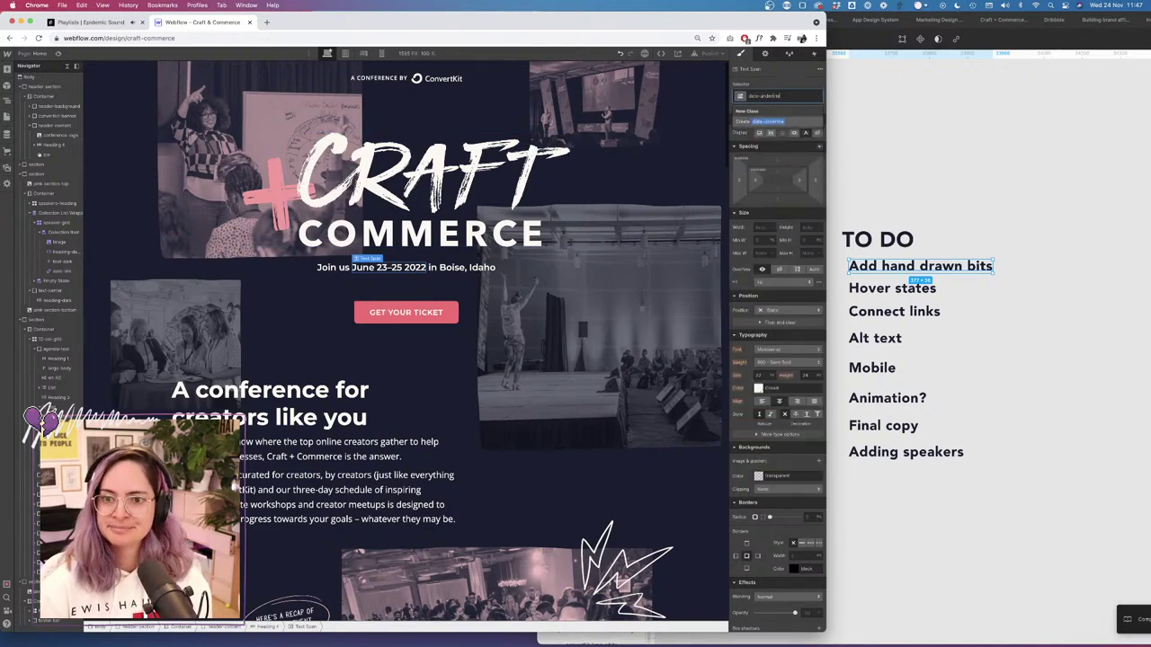
{"action": "key", "text": "Return"}
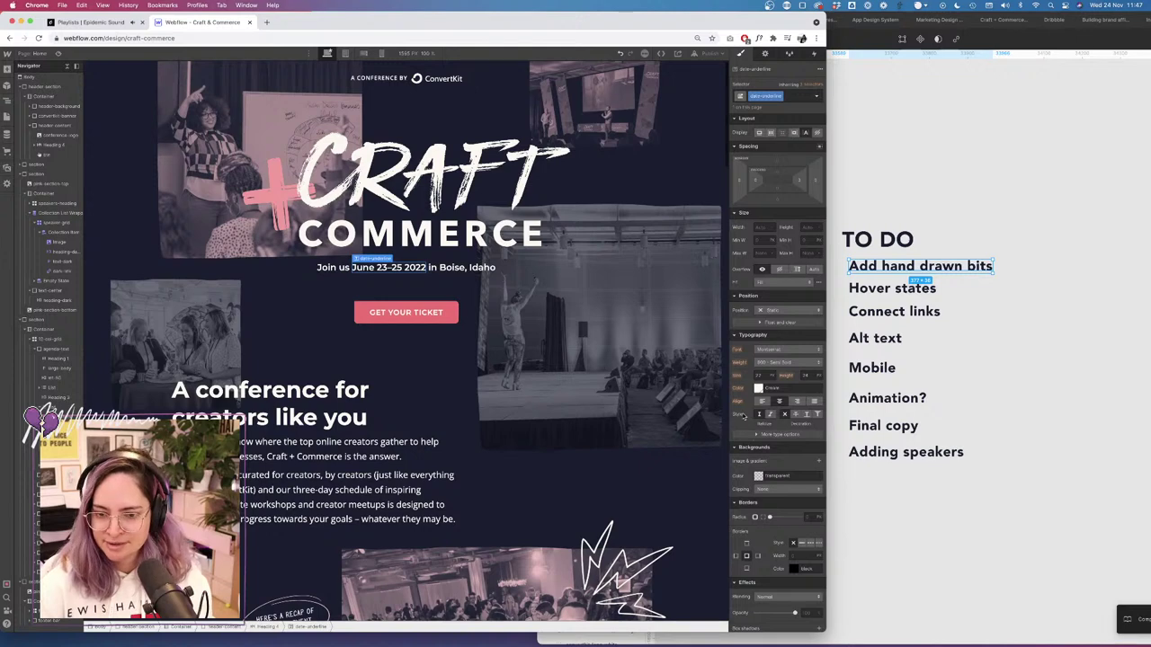
Add underline.svg as the background image of the date-underline span and turn off its tiling.
{"action": "scroll", "coordinate": [745, 421], "scroll_direction": "down", "scroll_amount": 3}
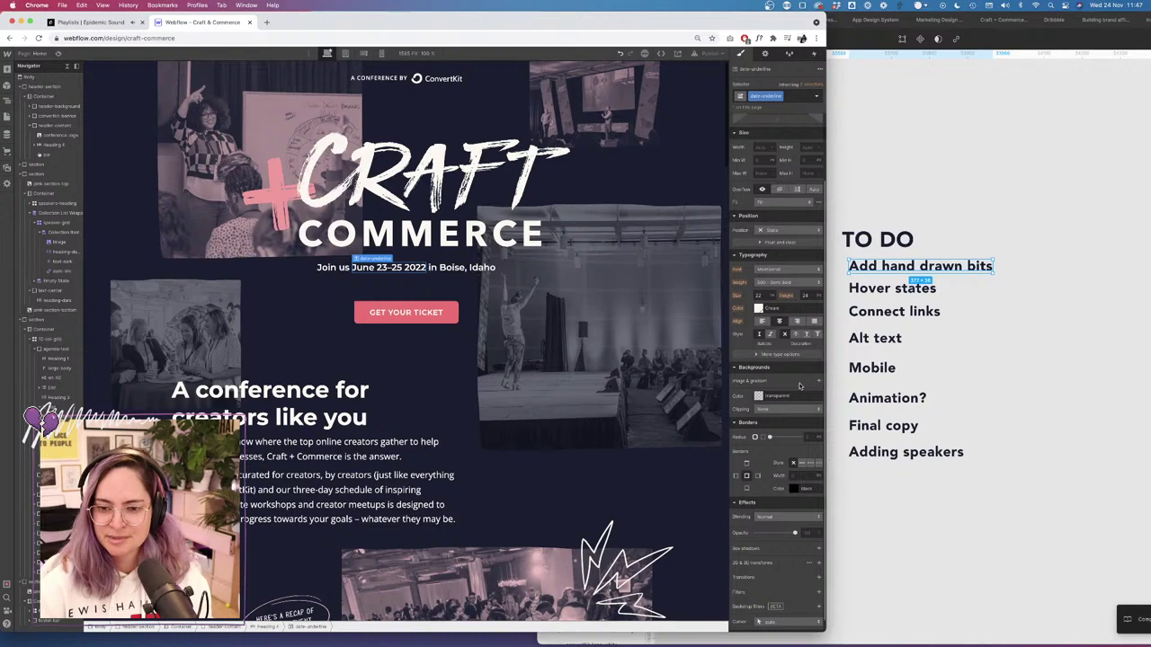
{"action": "left_click", "coordinate": [818, 382]}
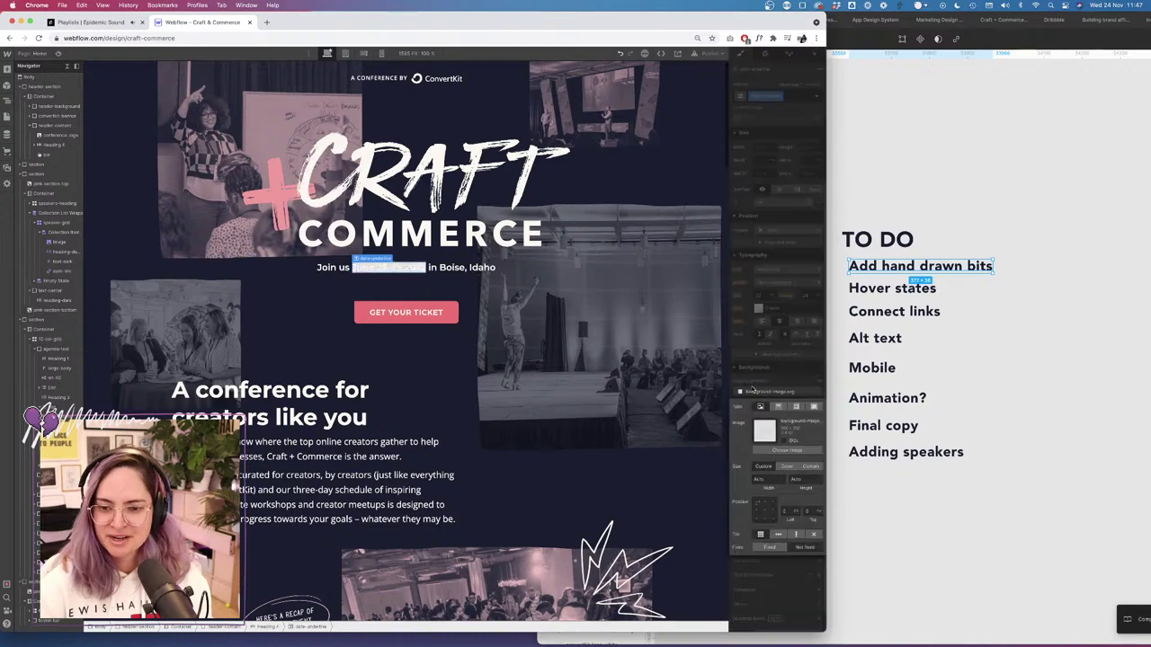
{"action": "left_click", "coordinate": [779, 452]}
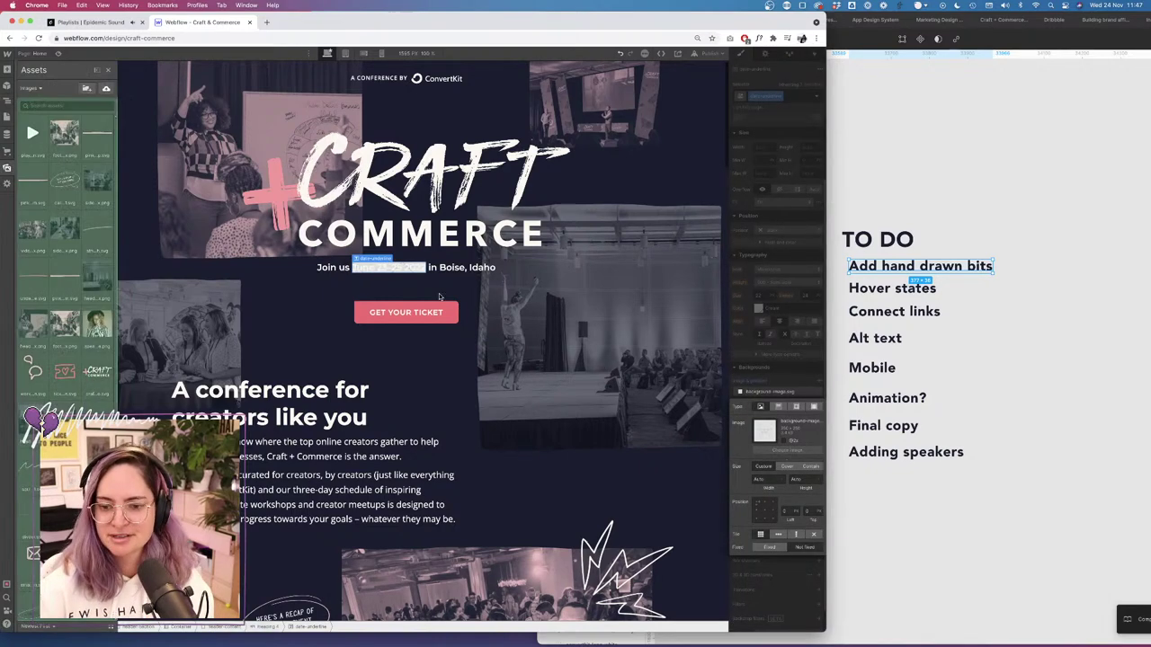
{"action": "left_click", "coordinate": [24, 278]}
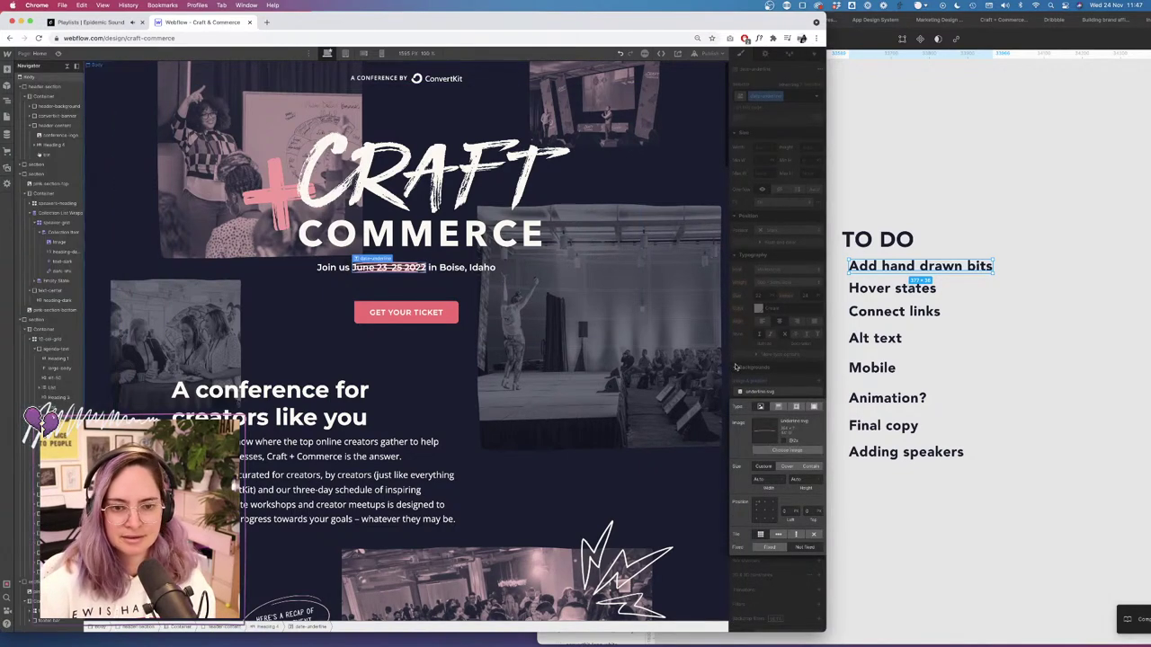
{"action": "left_click", "coordinate": [815, 536]}
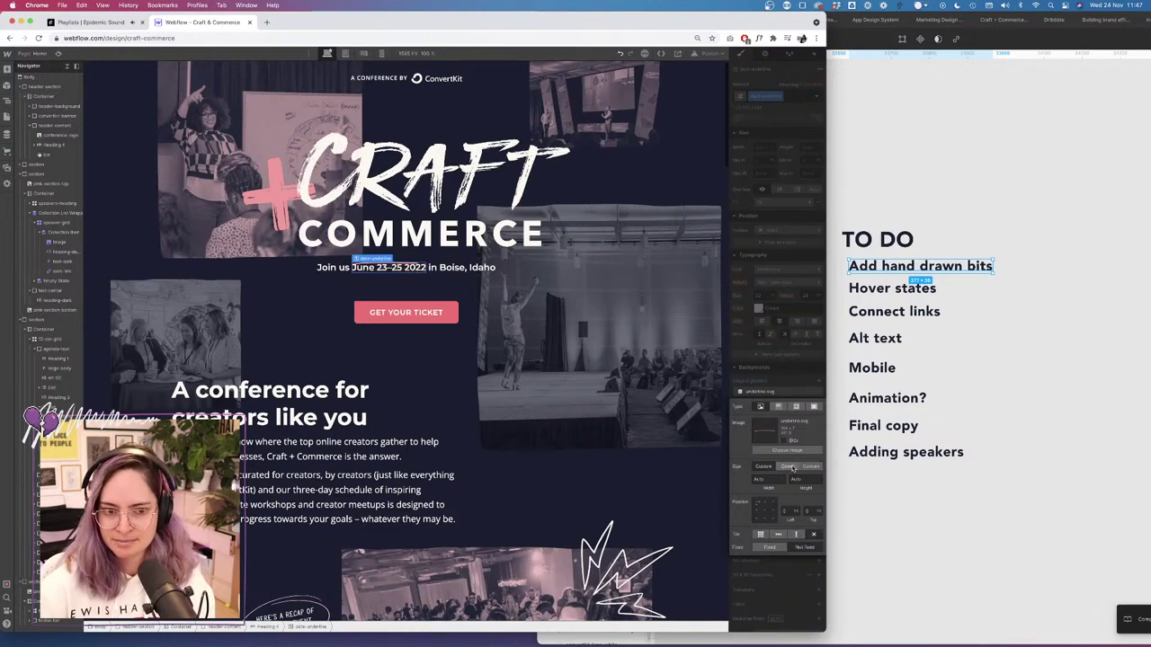
Anchor the underline background at the bottom centre of the date span and adjust its vertical offset in small increments.
{"action": "left_click", "coordinate": [763, 511]}
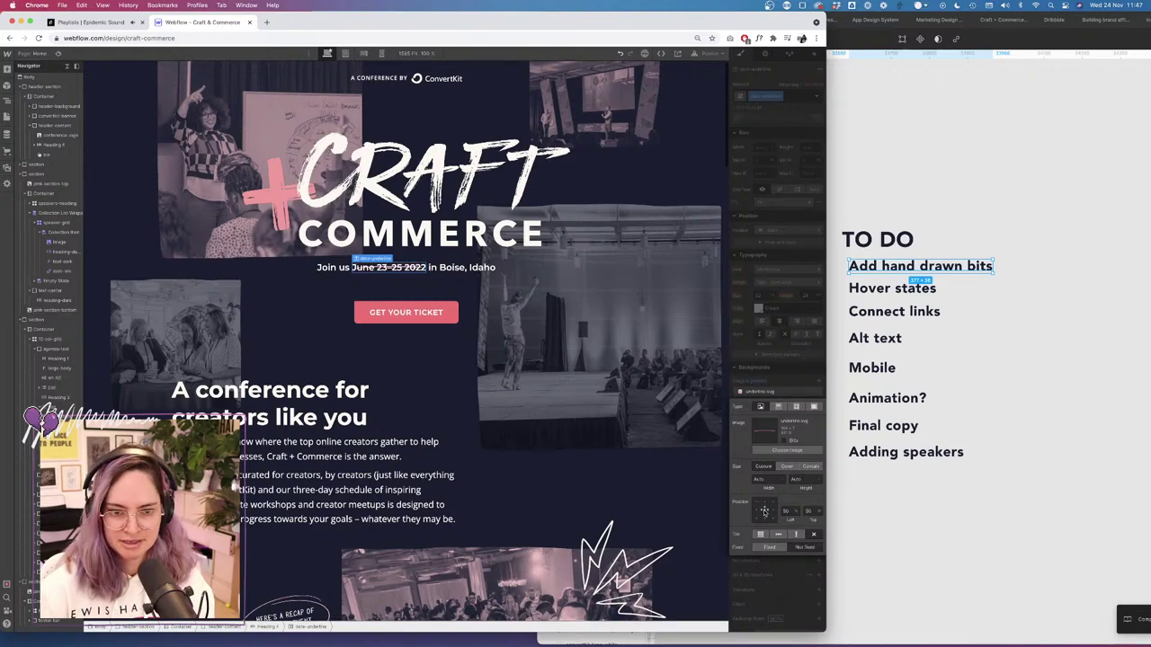
{"action": "left_click", "coordinate": [764, 517]}
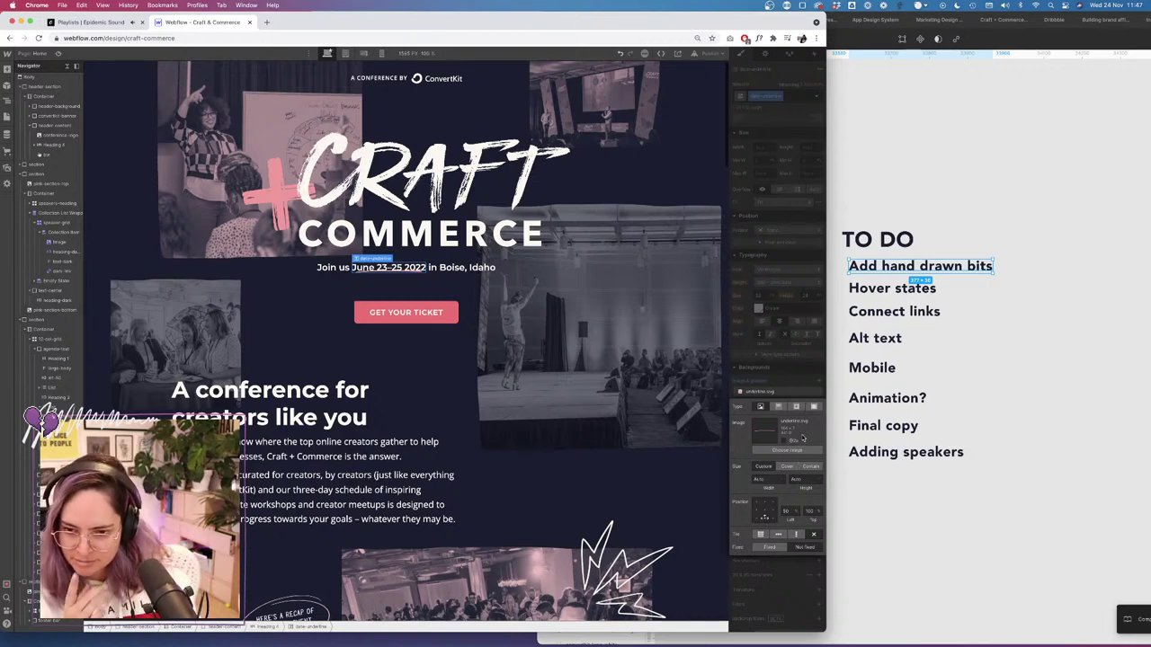
{"action": "left_click", "coordinate": [810, 511]}
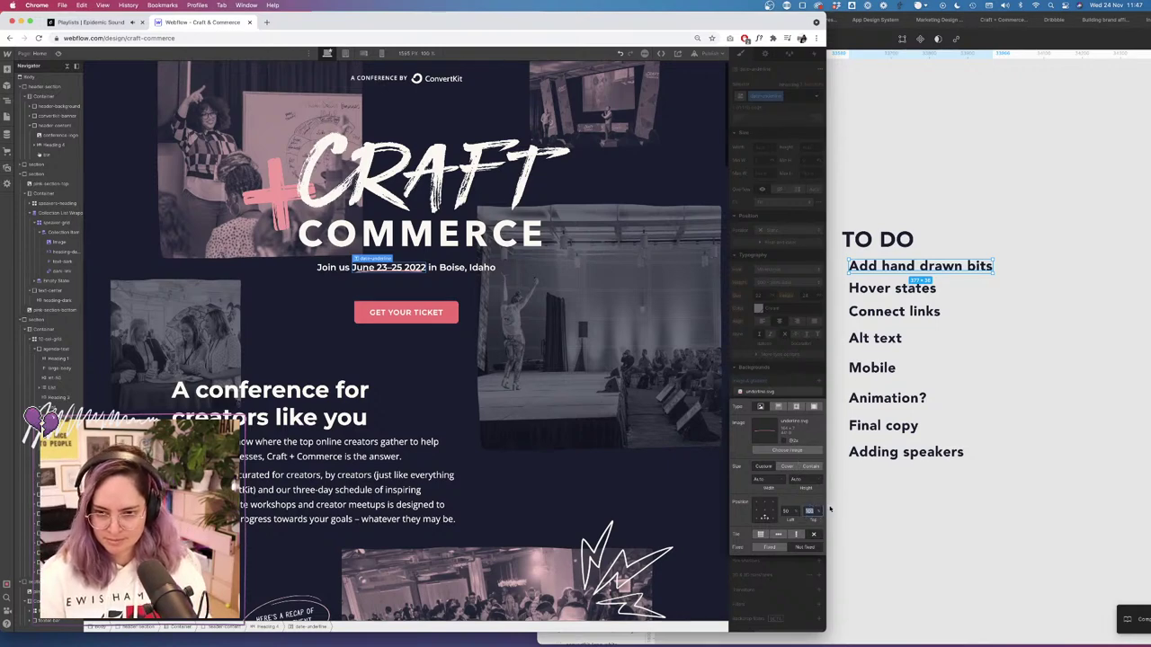
{"action": "type", "text": "10"}
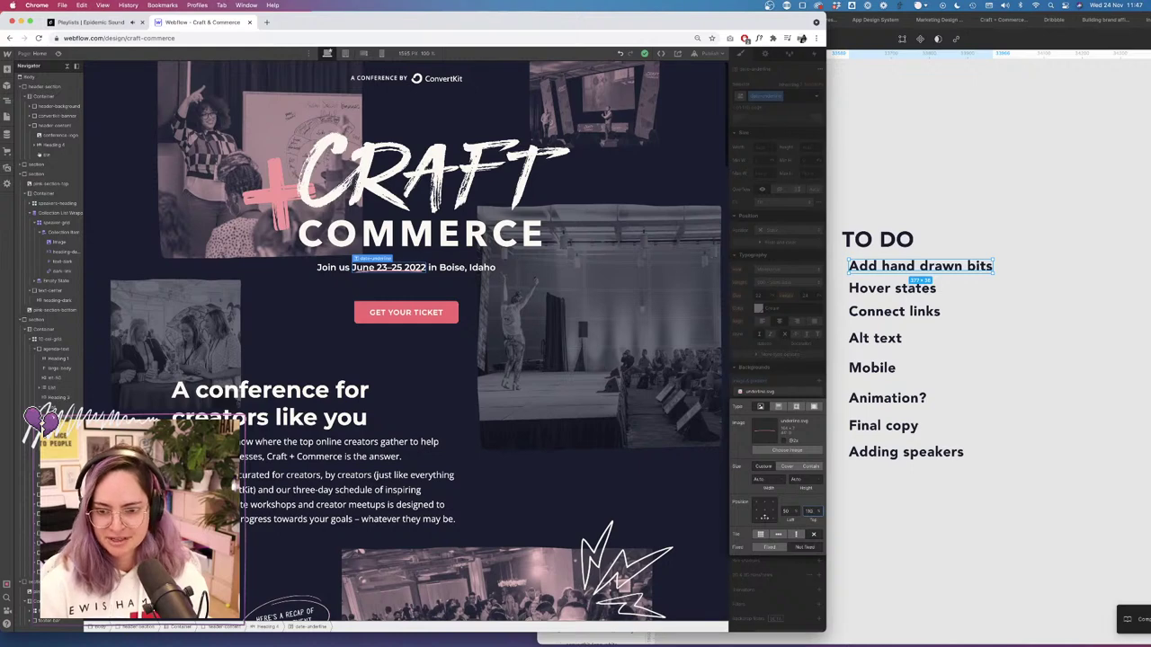
{"action": "key", "text": "Return"}
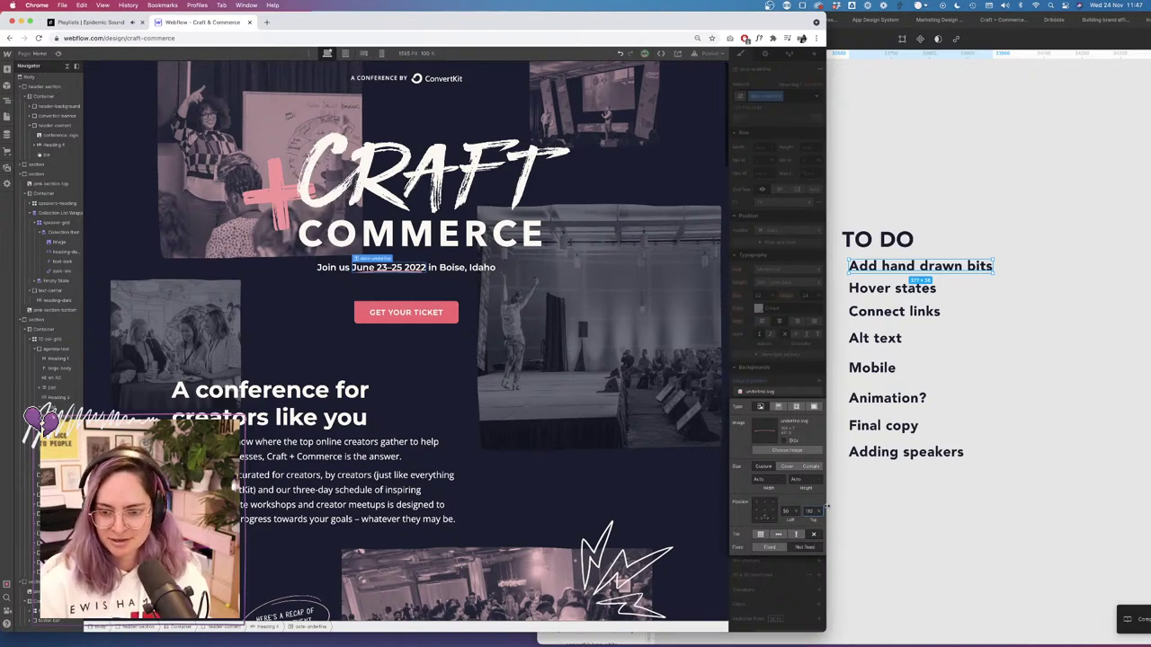
{"action": "key", "text": "shift+Up"}
{"action": "key", "text": "shift+Up"}
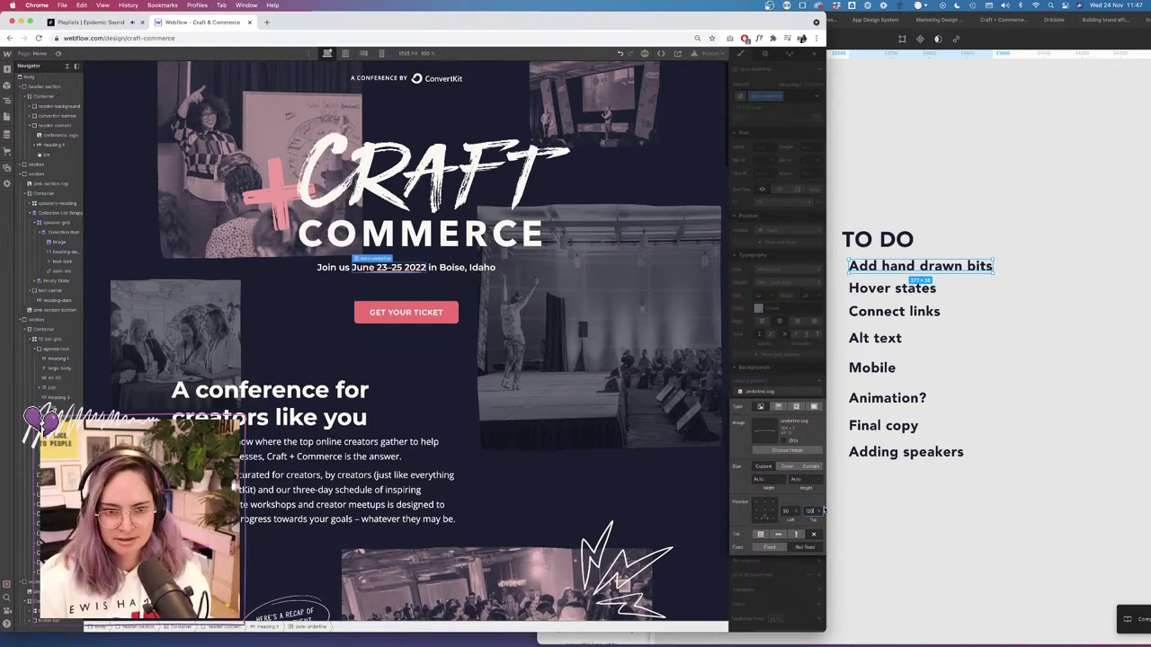
{"action": "key", "text": "BackSpace"}
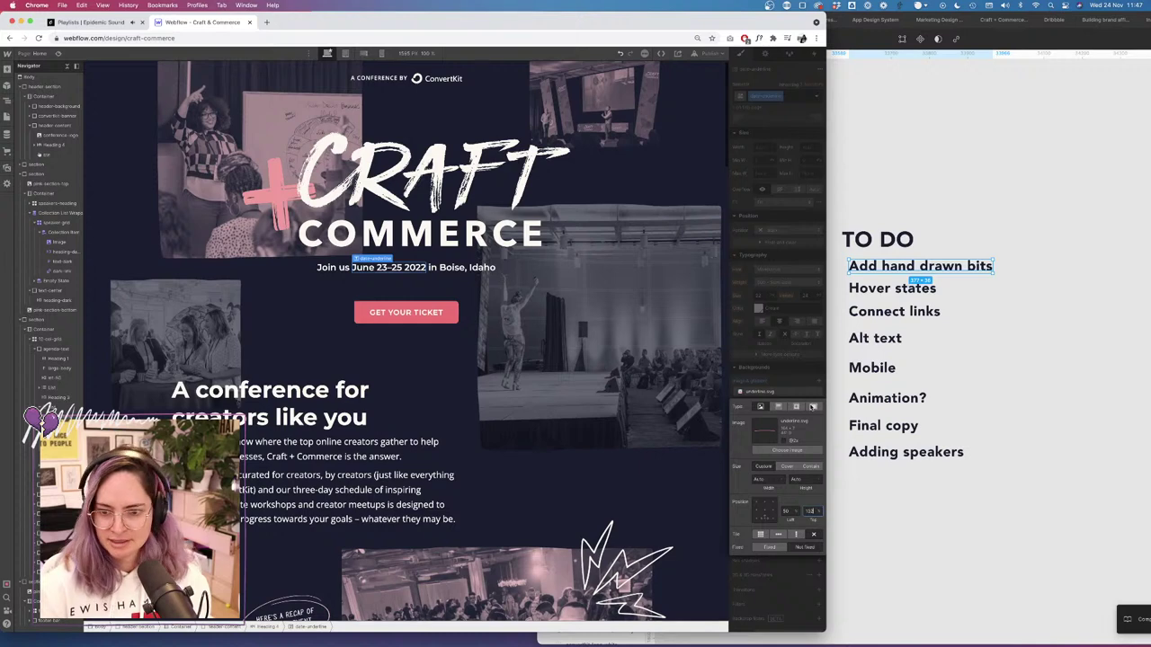
{"action": "key", "text": "Up"}
{"action": "key", "text": "Up"}
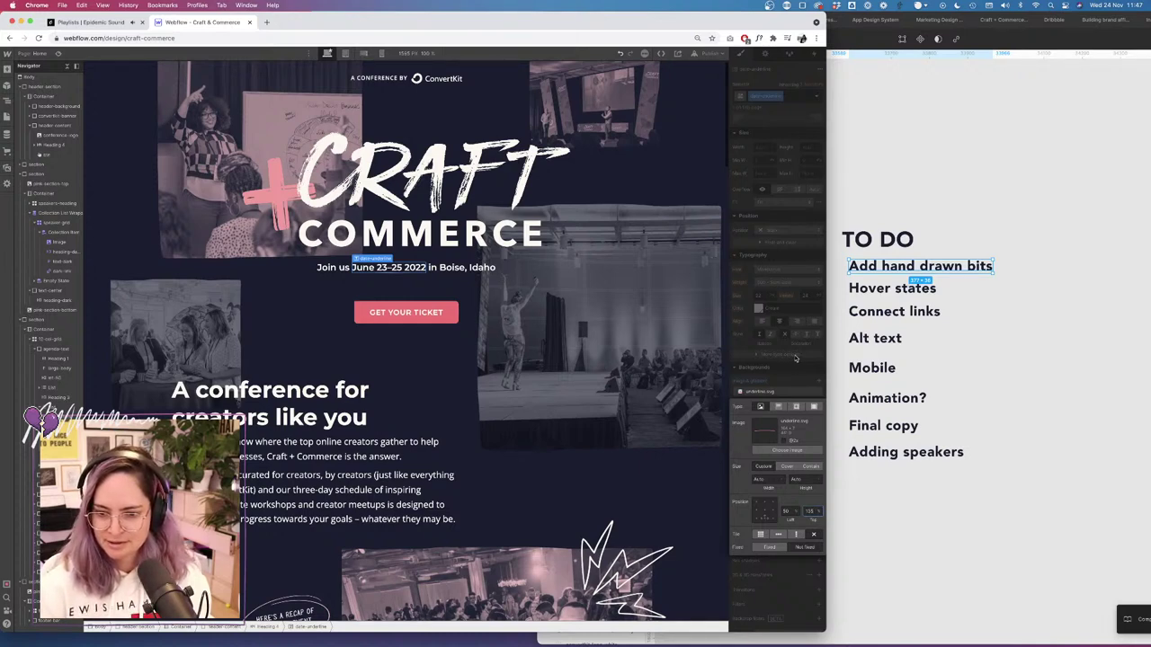
{"action": "left_click", "coordinate": [794, 361]}
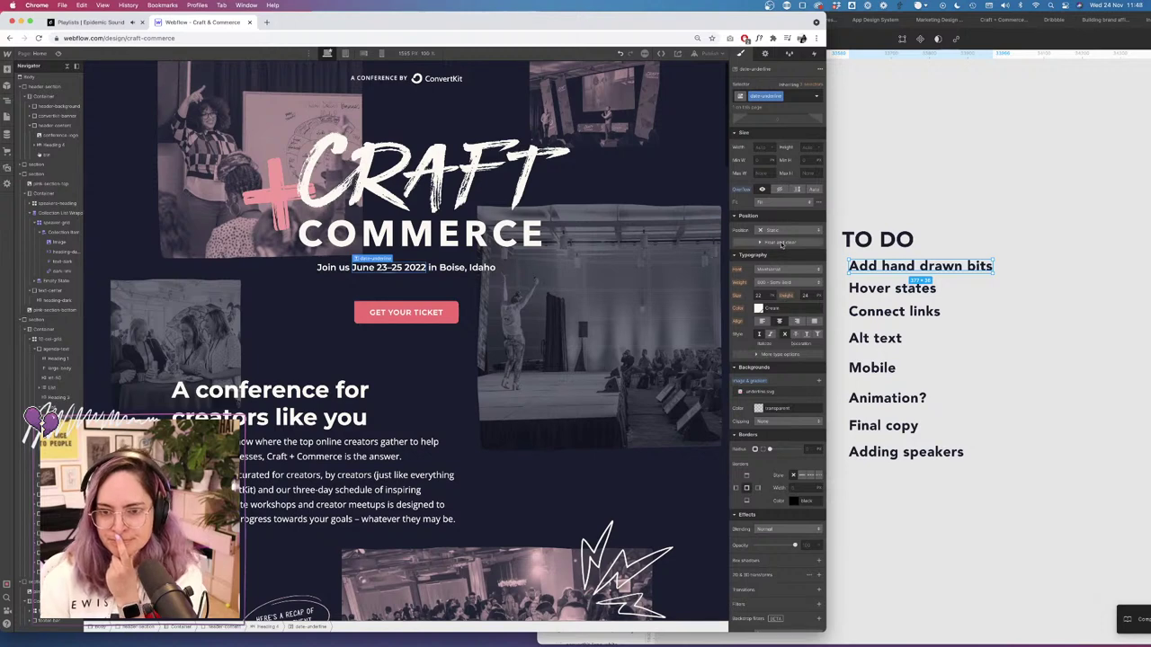
Set the date-underline span's display to inline-block and add a little bottom padding beneath the date text.
{"action": "scroll", "coordinate": [780, 203], "scroll_direction": "up", "scroll_amount": 3}
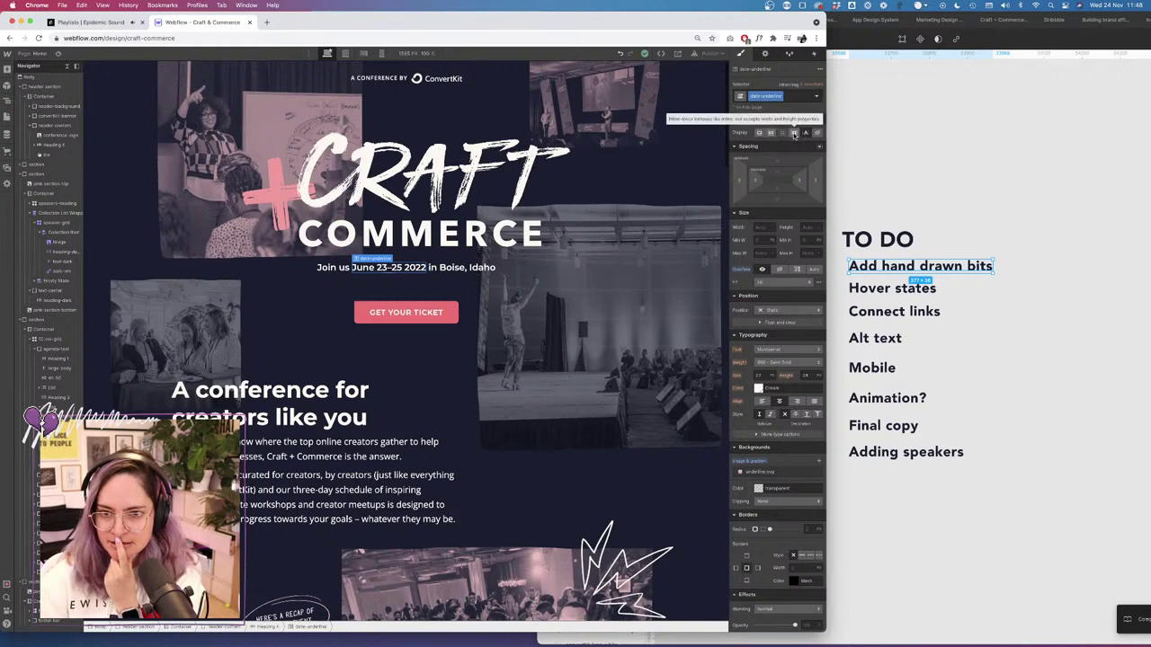
{"action": "left_click", "coordinate": [794, 133]}
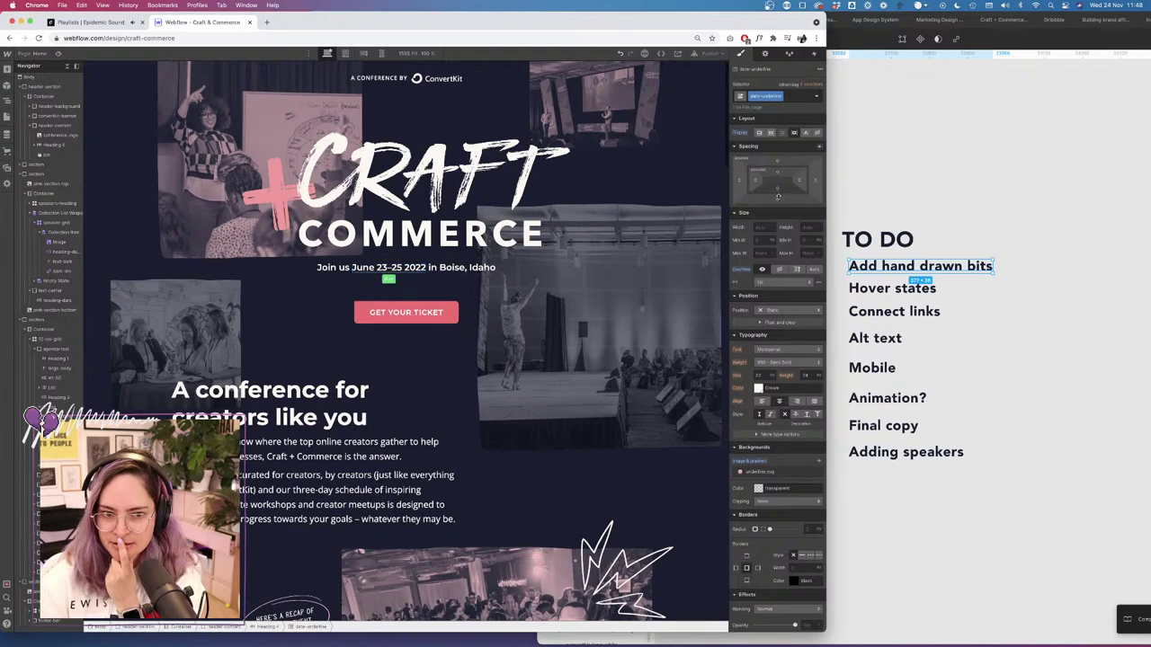
{"action": "left_click_drag", "start_coordinate": [778, 186], "coordinate": [779, 182]}
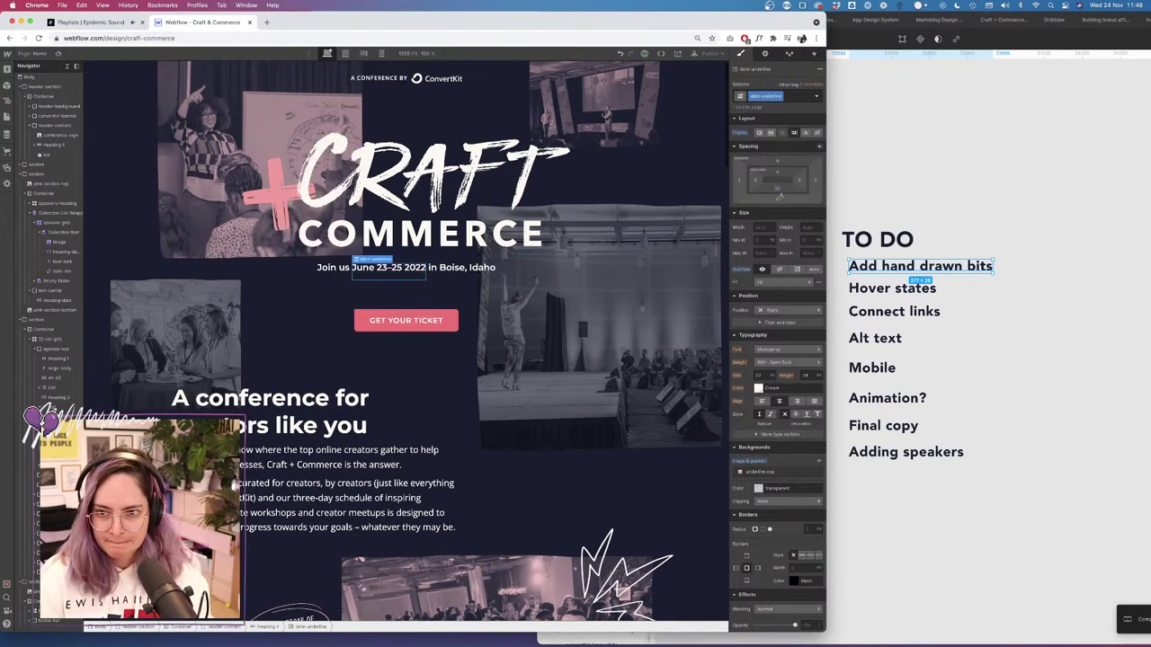
Set the vertical position of the date-underline span's background image to 100%.
{"action": "left_click", "coordinate": [777, 475]}
{"action": "left_click", "coordinate": [811, 420]}
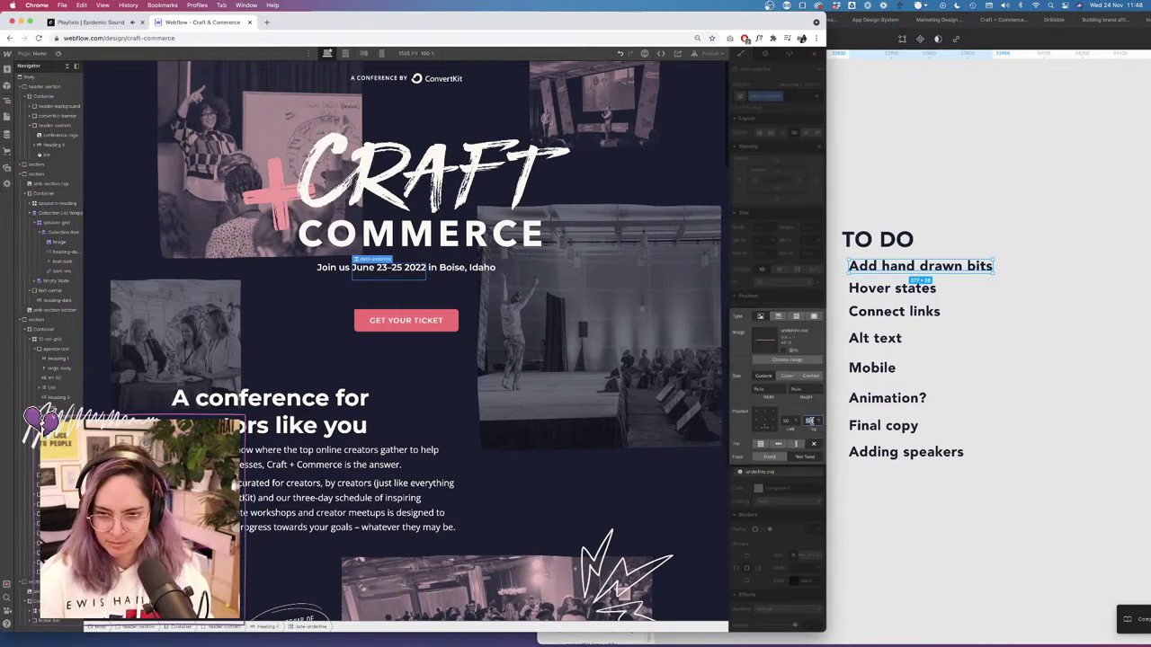
{"action": "type", "text": "100"}
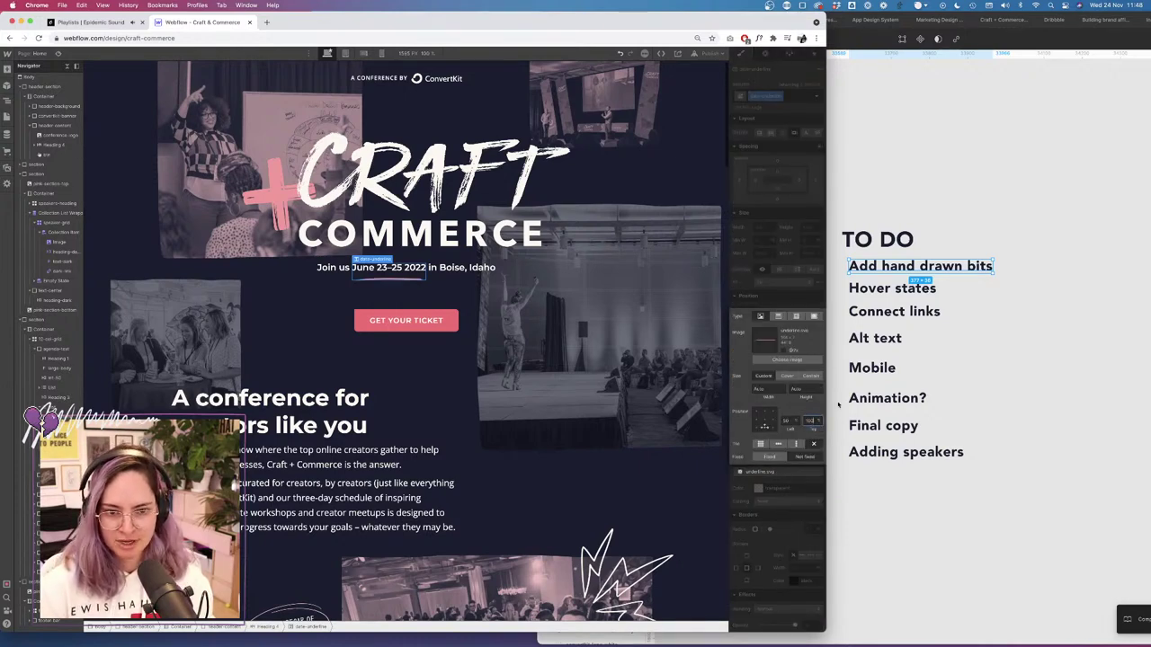
{"action": "left_click", "coordinate": [790, 209]}
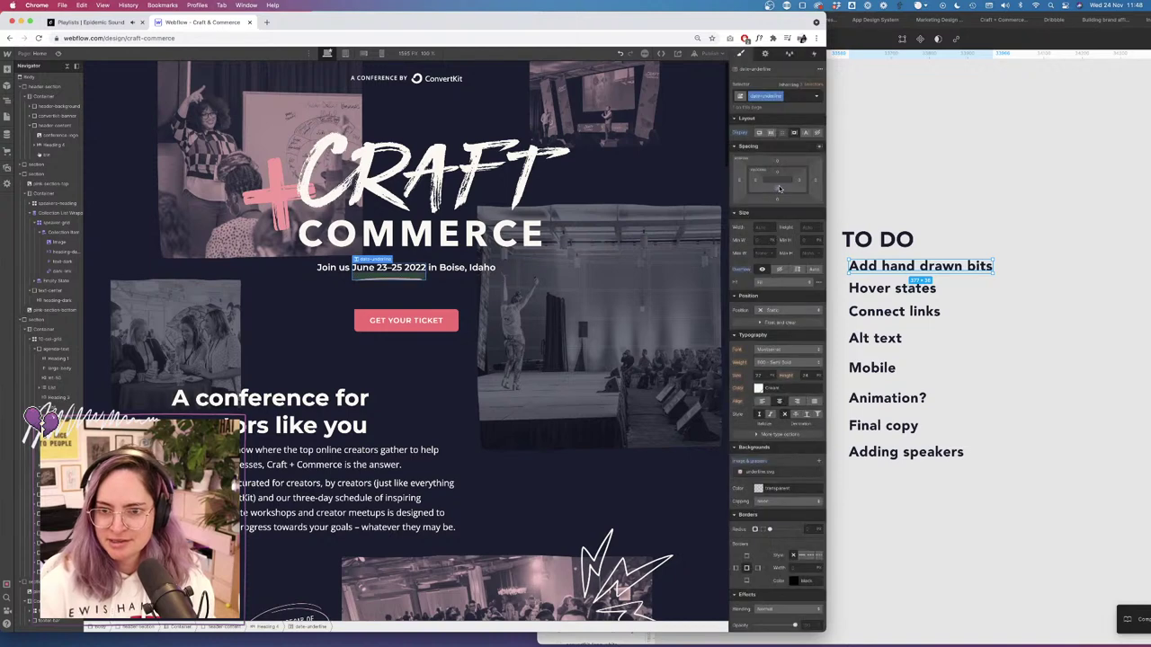
Fine-tune the bottom padding of the date-underline span in small increments to space the underline beneath the date.
{"action": "left_click_drag", "start_coordinate": [778, 188], "coordinate": [778, 190]}
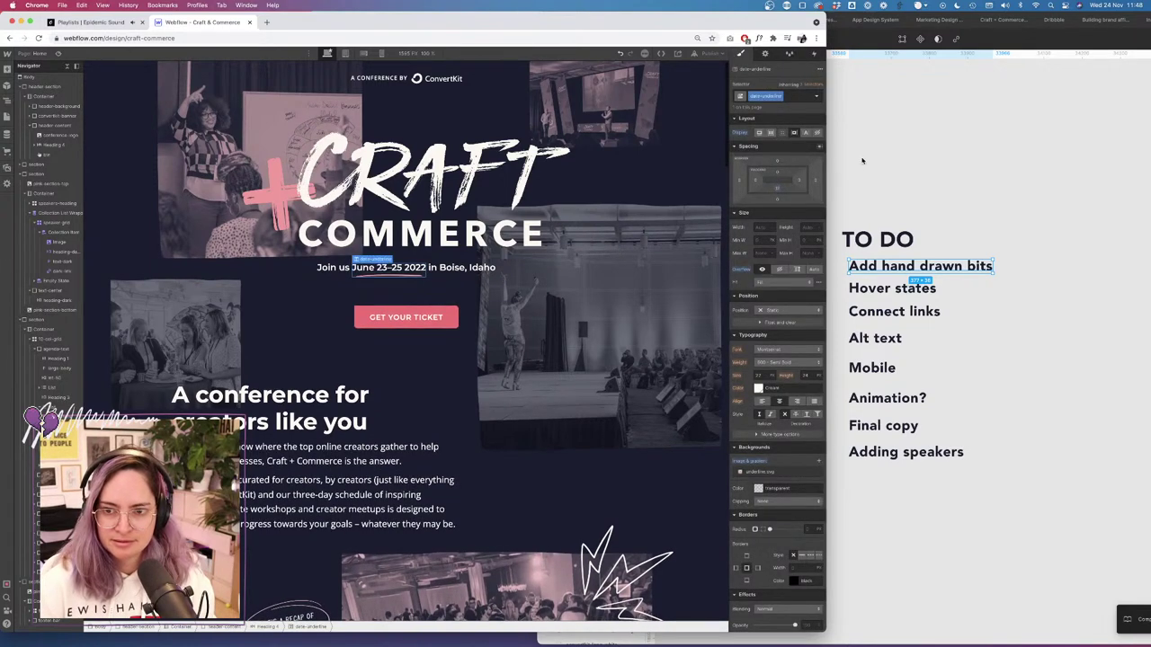
{"action": "left_click", "coordinate": [778, 189]}
{"action": "key", "text": "Up"}
{"action": "key", "text": "Up"}
{"action": "key", "text": "Up"}
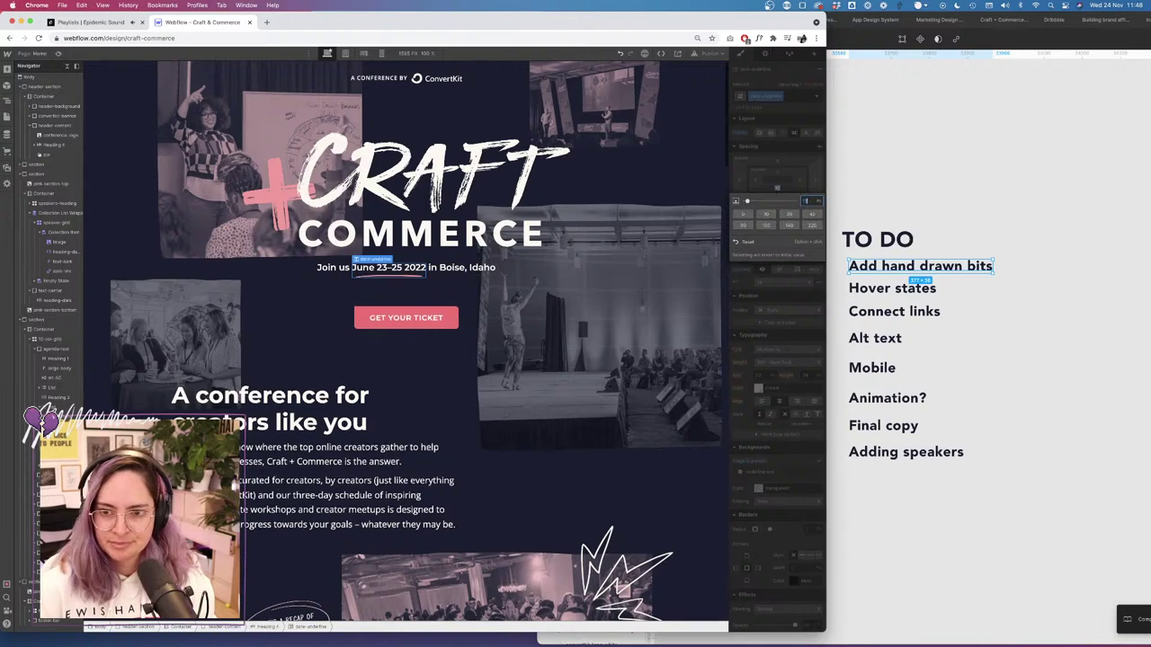
{"action": "left_click", "coordinate": [781, 151]}
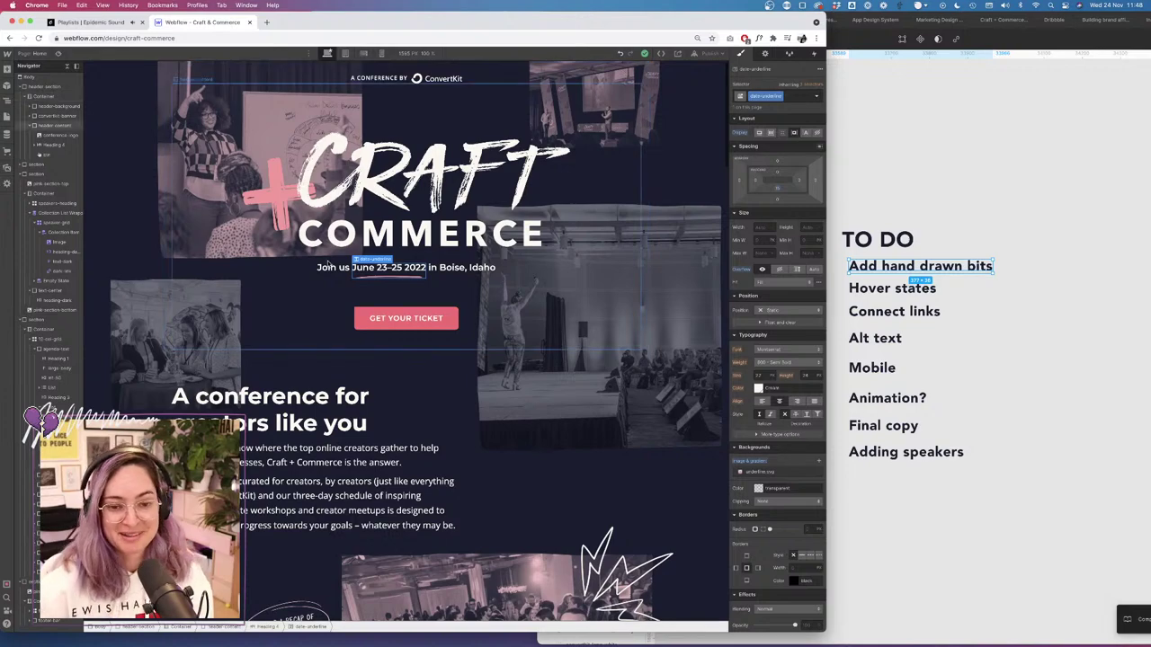
Examine the page's hand-drawn callouts and their layout blocks from the hero through the about and speakers sections.
{"action": "scroll", "coordinate": [476, 337], "scroll_direction": "down", "scroll_amount": 2}
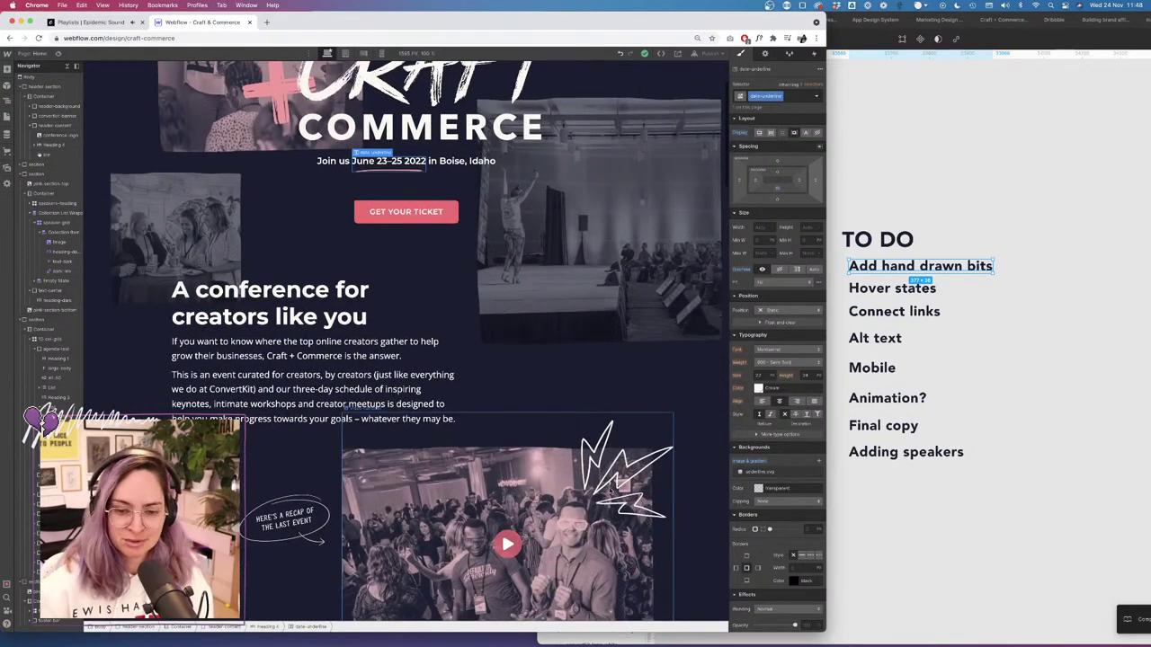
{"action": "scroll", "coordinate": [610, 491], "scroll_direction": "down", "scroll_amount": 5}
{"action": "left_click", "coordinate": [611, 256]}
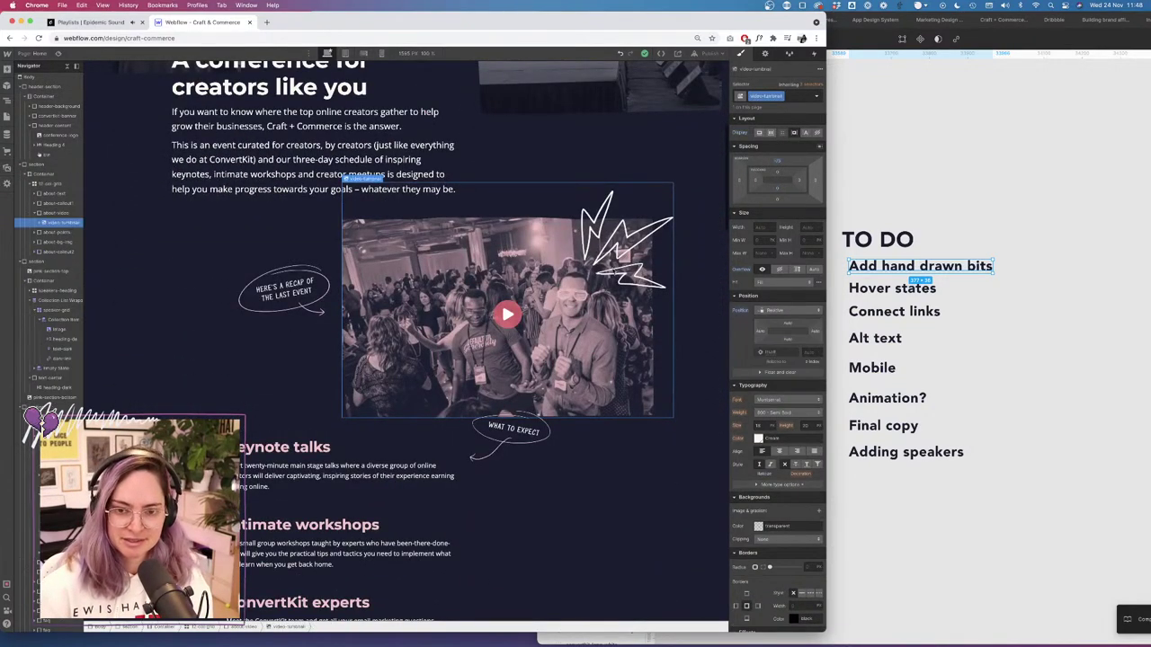
{"action": "left_click", "coordinate": [304, 272]}
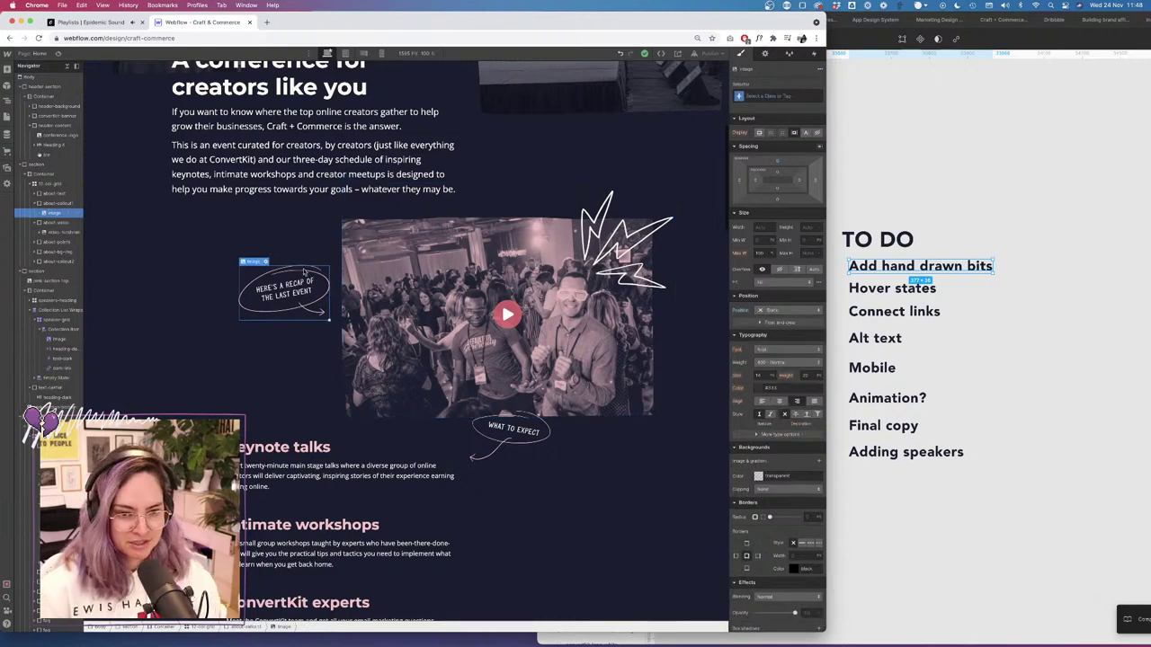
{"action": "left_click", "coordinate": [65, 203]}
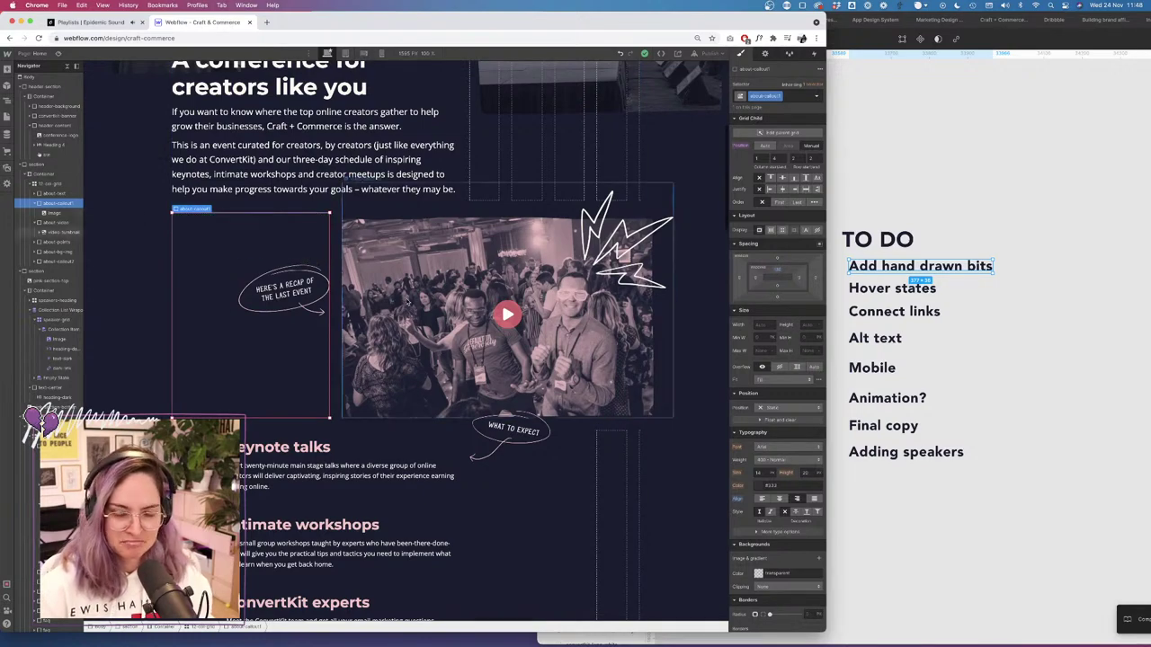
{"action": "scroll", "coordinate": [407, 302], "scroll_direction": "down", "scroll_amount": 10}
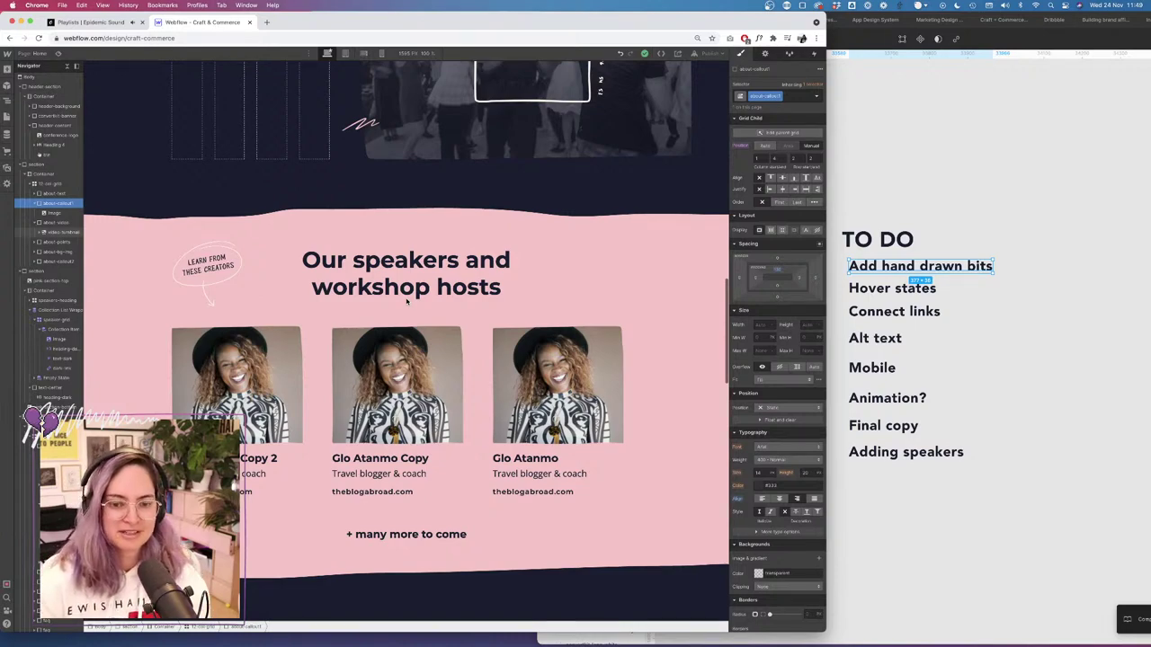
{"action": "scroll", "coordinate": [406, 302], "scroll_direction": "up", "scroll_amount": 15}
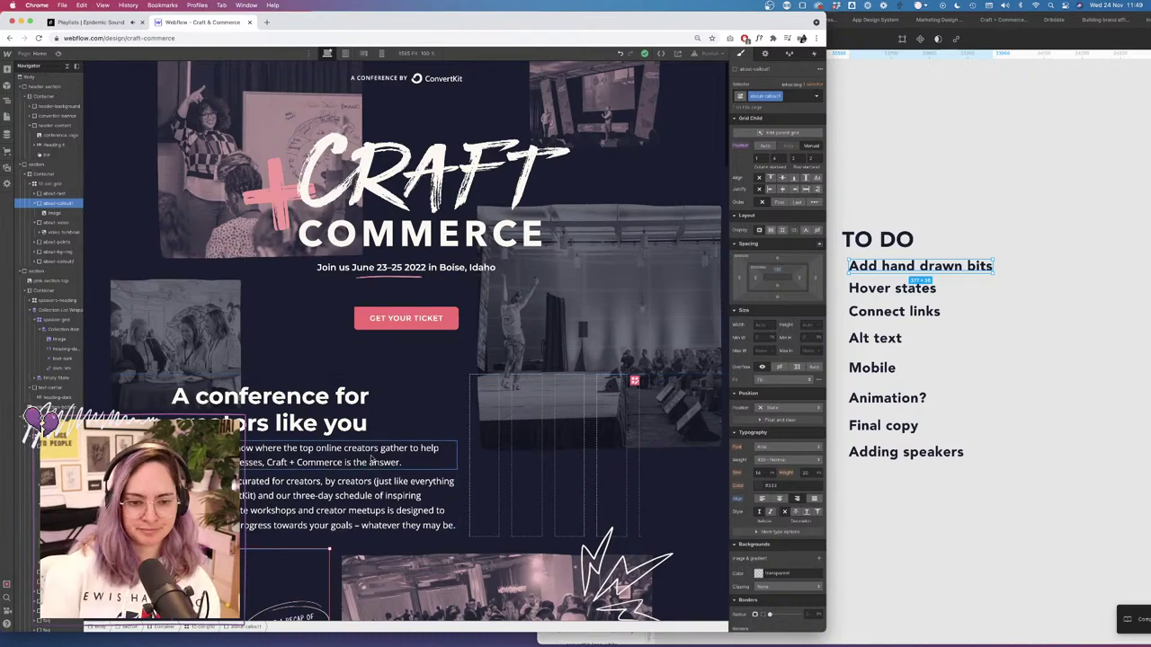
{"action": "left_click", "coordinate": [378, 459]}
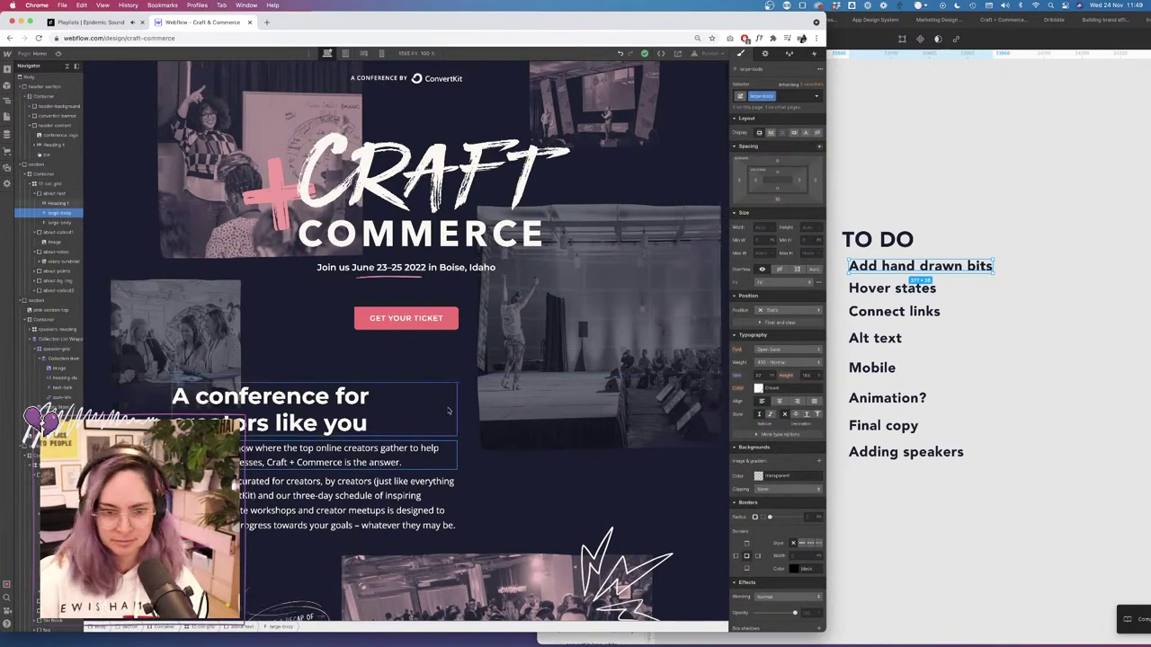
{"action": "scroll", "coordinate": [448, 411], "scroll_direction": "down", "scroll_amount": 10}
{"action": "scroll", "coordinate": [405, 377], "scroll_direction": "up", "scroll_amount": 10}
Add an image element with the white squiggle asset to the pink speakers section, placed before its bottom edge graphic.
{"action": "left_click", "coordinate": [102, 322]}
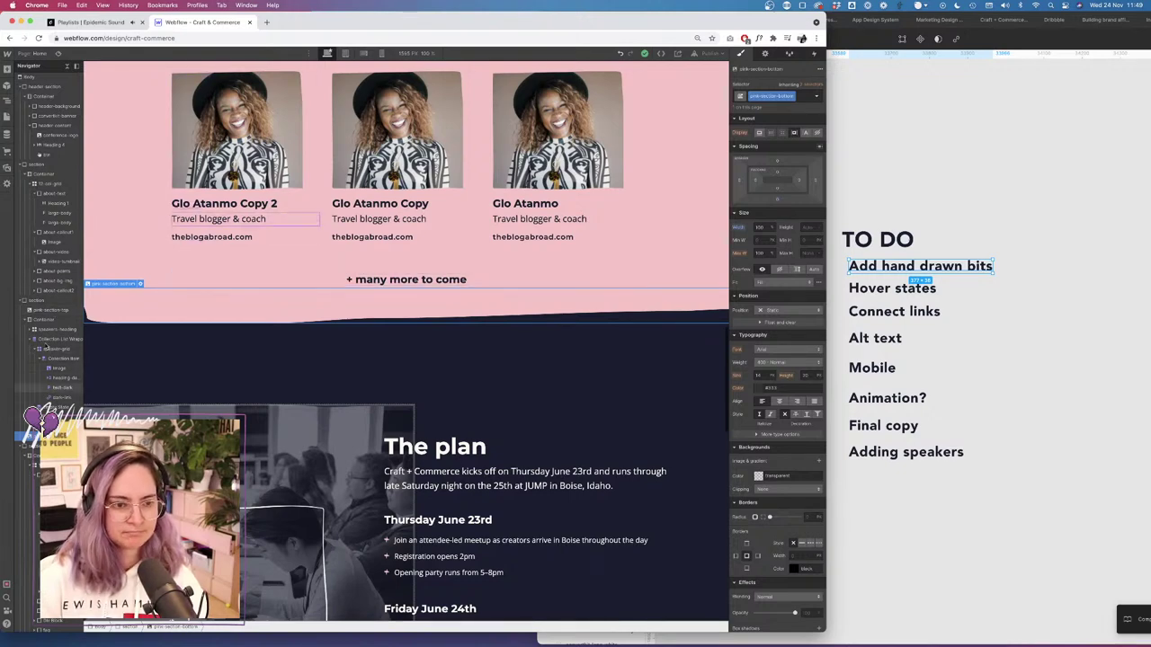
{"action": "left_click", "coordinate": [45, 301]}
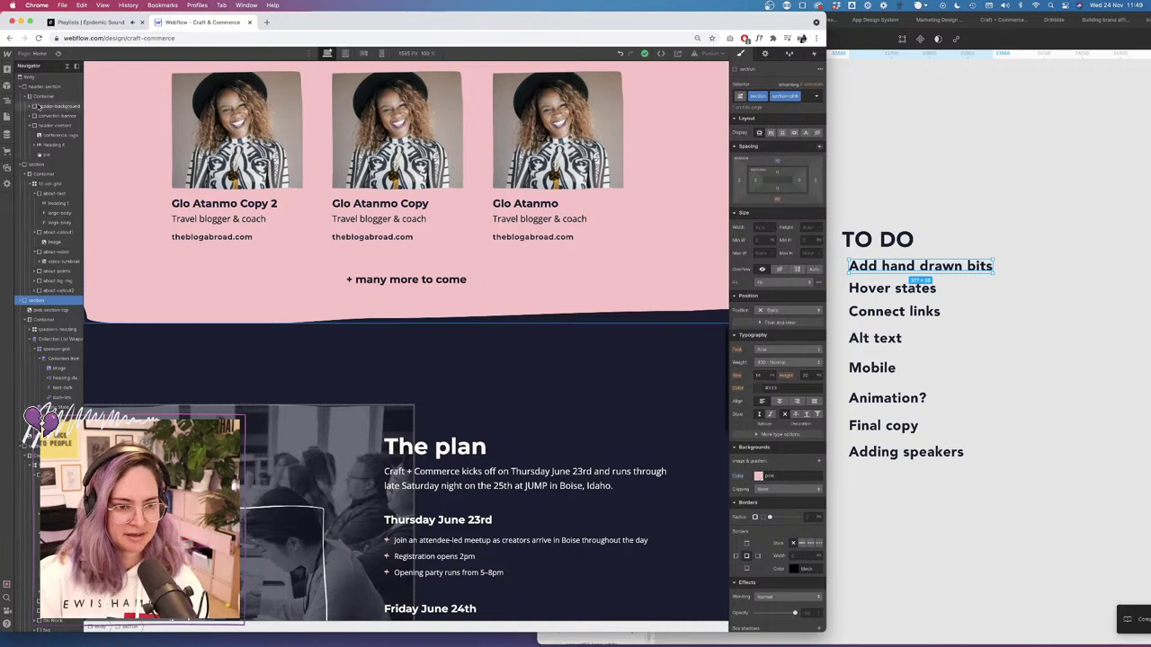
{"action": "left_click", "coordinate": [7, 70]}
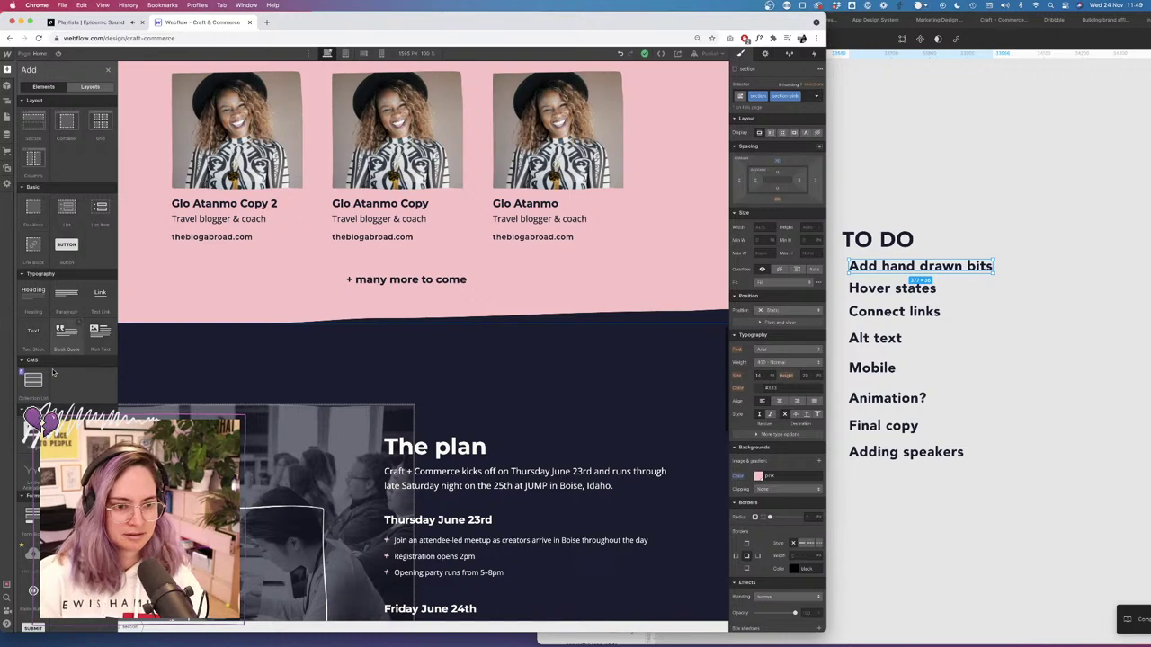
{"action": "left_click", "coordinate": [33, 430]}
{"action": "scroll", "coordinate": [617, 272], "scroll_direction": "up", "scroll_amount": 1}
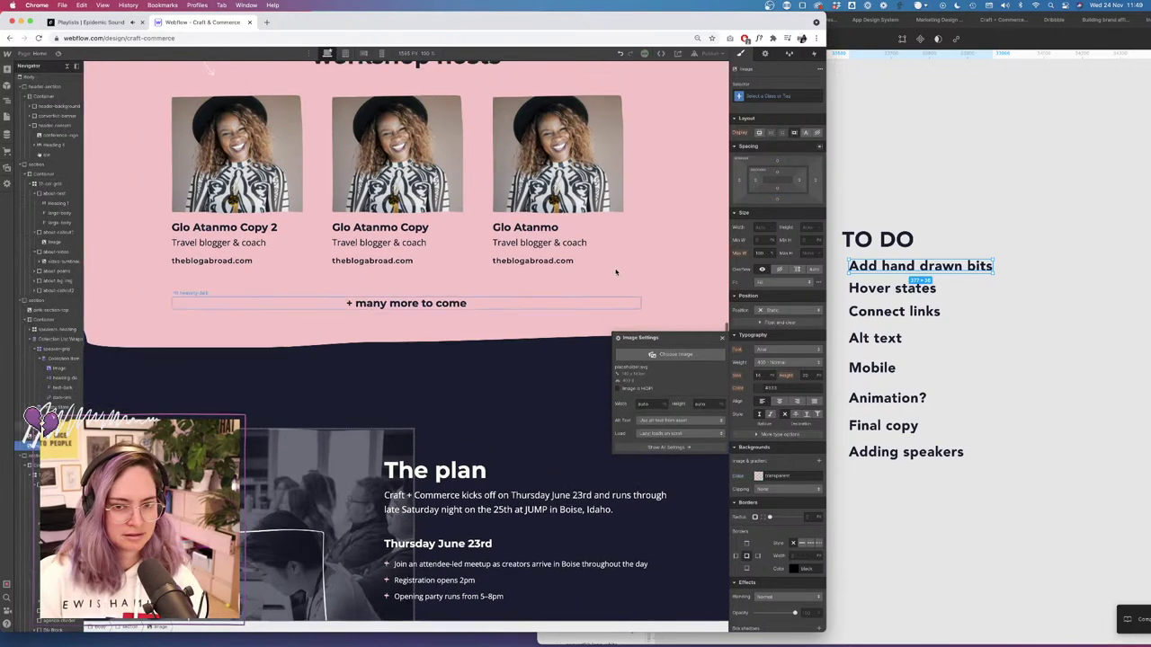
{"action": "left_click", "coordinate": [673, 364]}
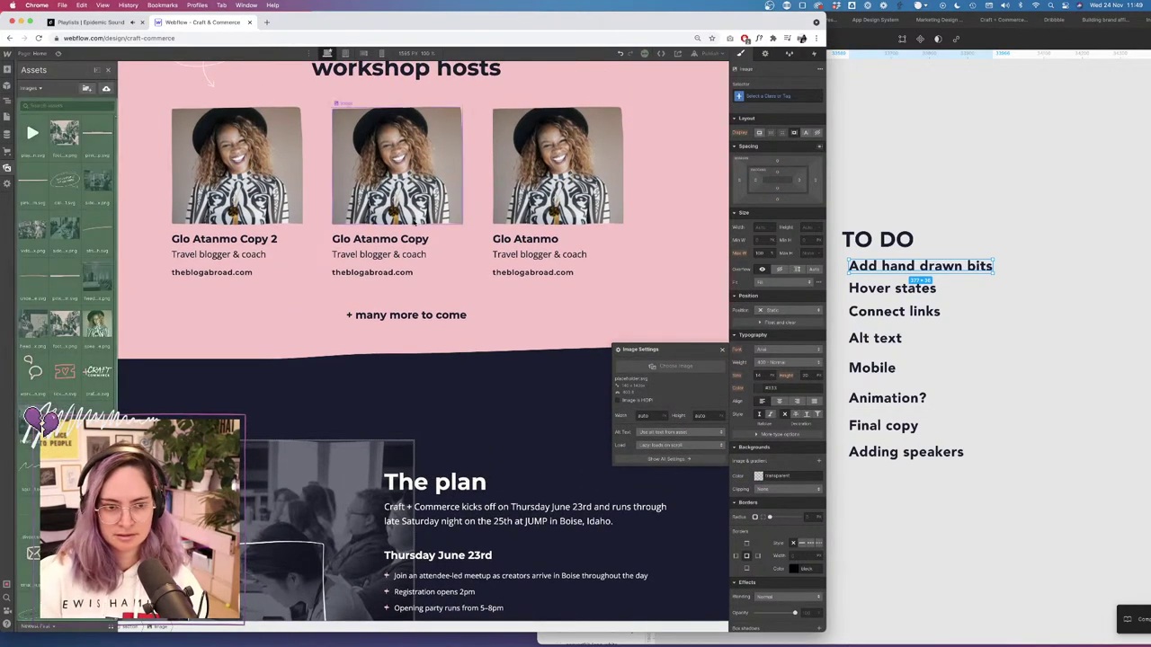
{"action": "left_click", "coordinate": [86, 275]}
{"action": "scroll", "coordinate": [57, 377], "scroll_direction": "down", "scroll_amount": 2}
{"action": "left_click", "coordinate": [33, 407]}
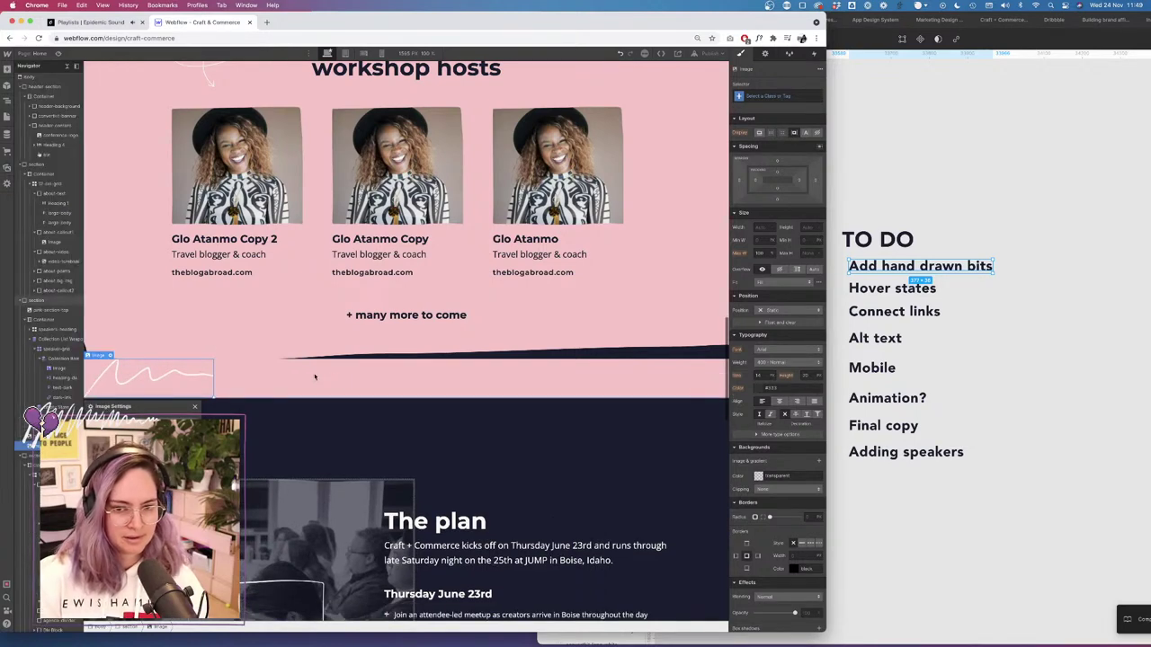
{"action": "left_click_drag", "start_coordinate": [29, 446], "coordinate": [29, 436]}
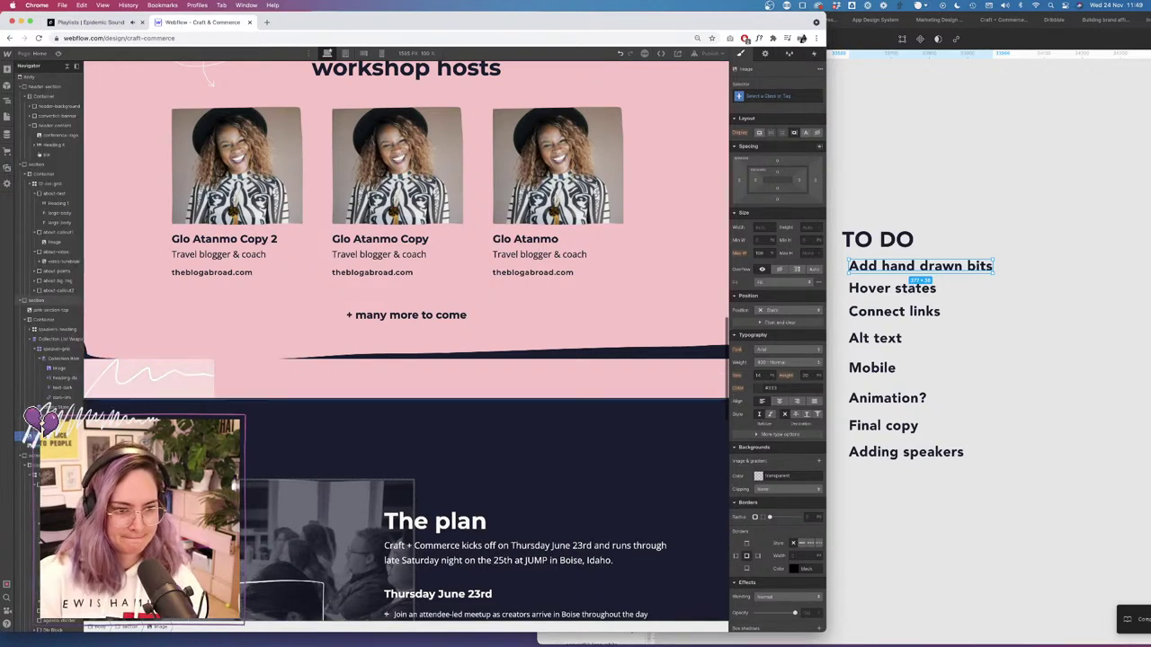
{"action": "left_click", "coordinate": [180, 350]}
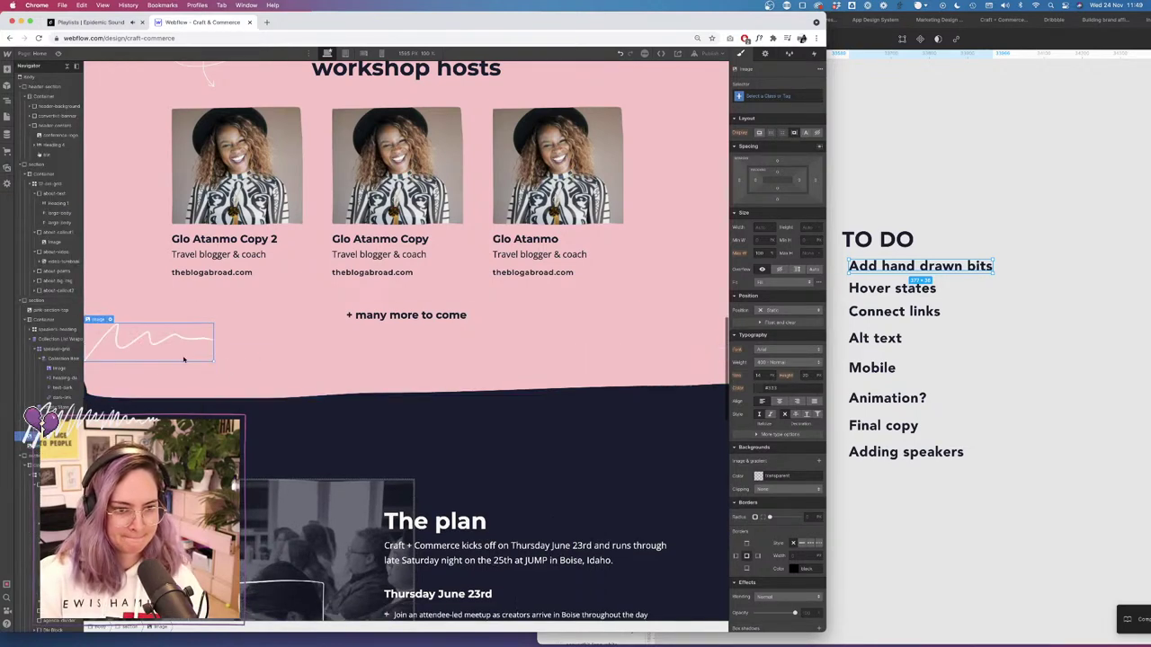
Create the class "squiggle" on the new squiggle image.
{"action": "left_click", "coordinate": [767, 96]}
{"action": "type", "text": "squig"}
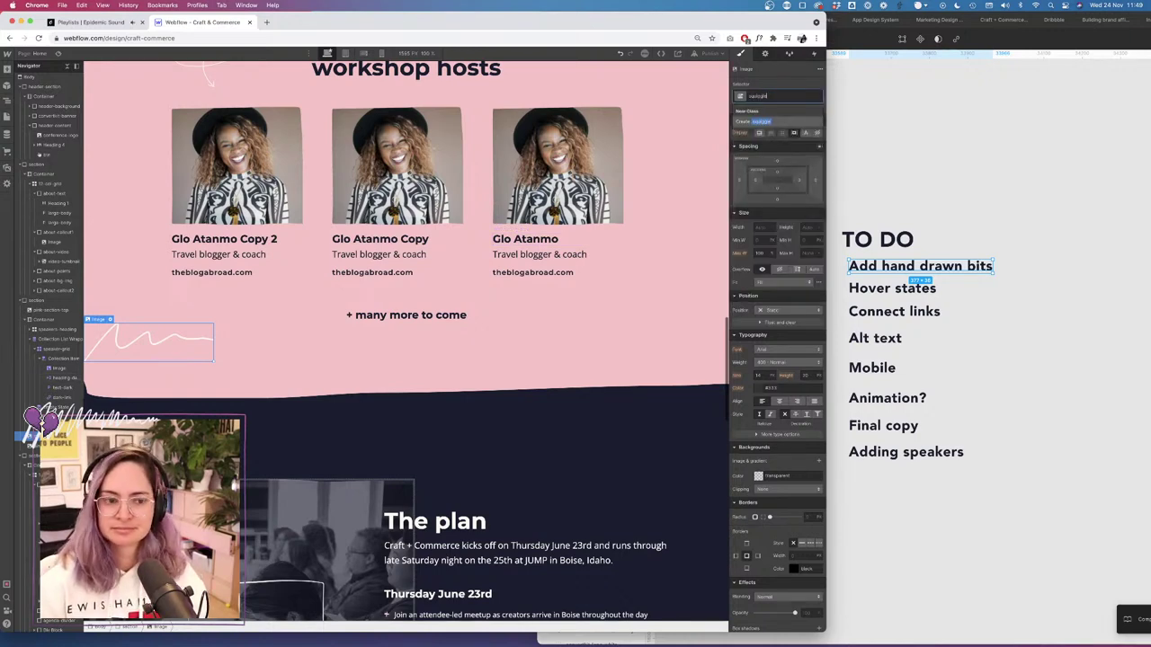
{"action": "type", "text": "gle"}
{"action": "key", "text": "Return"}
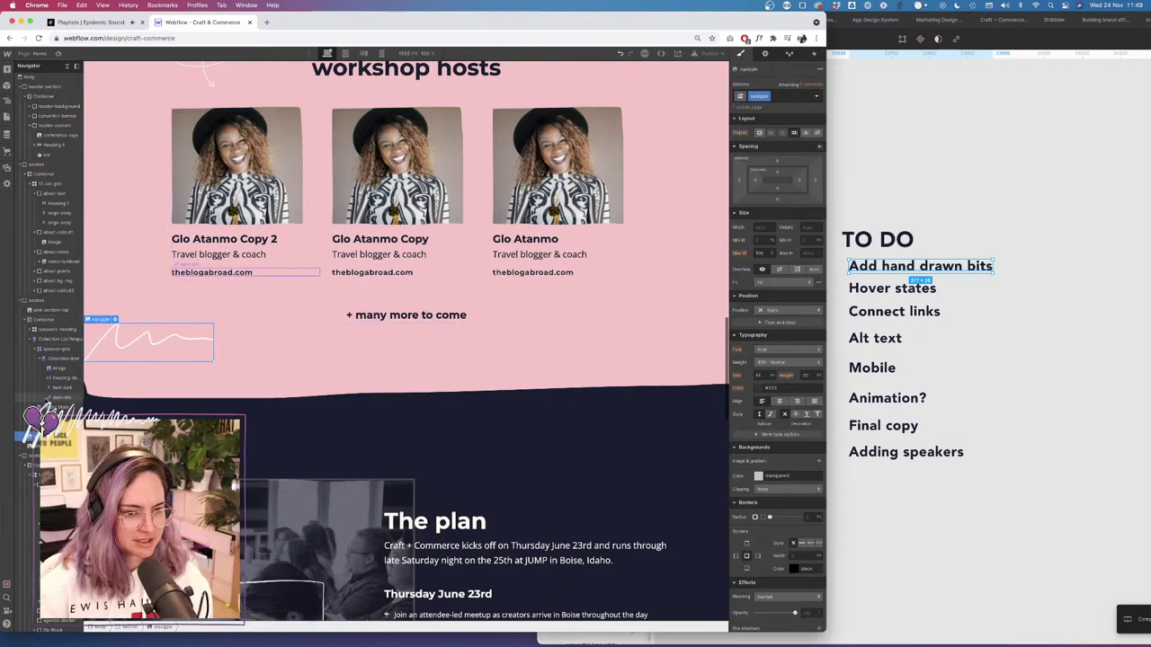
Move the squiggle image into the speakers section's Container, after the centred "+ many more to come" block.
{"action": "left_click_drag", "start_coordinate": [34, 436], "coordinate": [50, 331]}
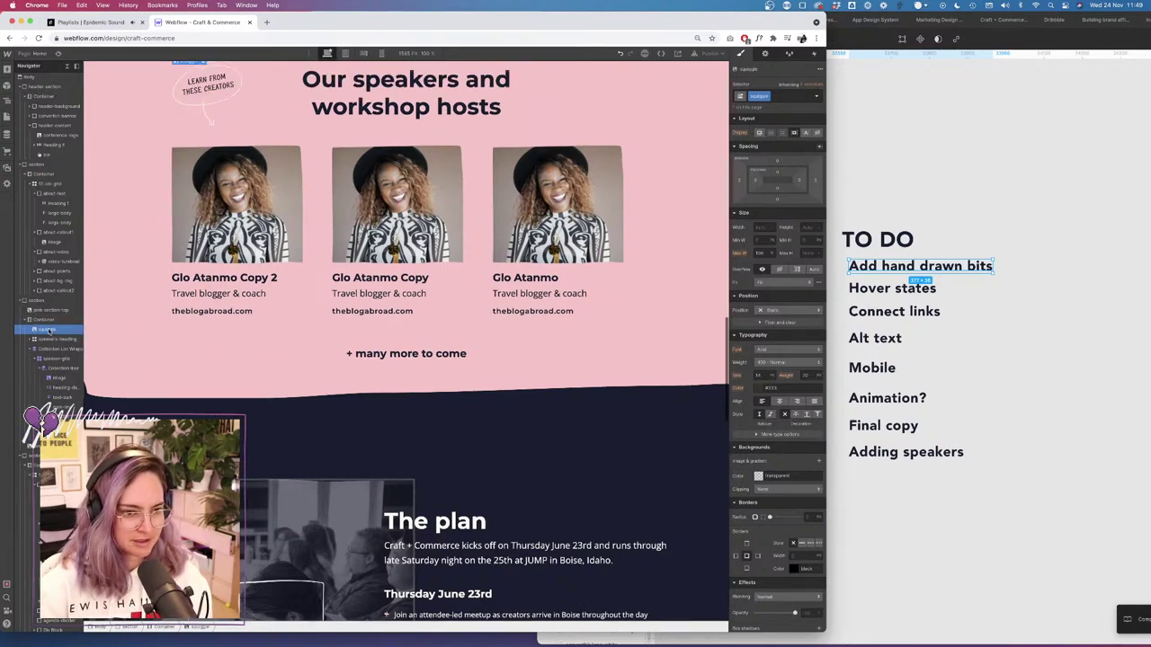
{"action": "left_click", "coordinate": [34, 349]}
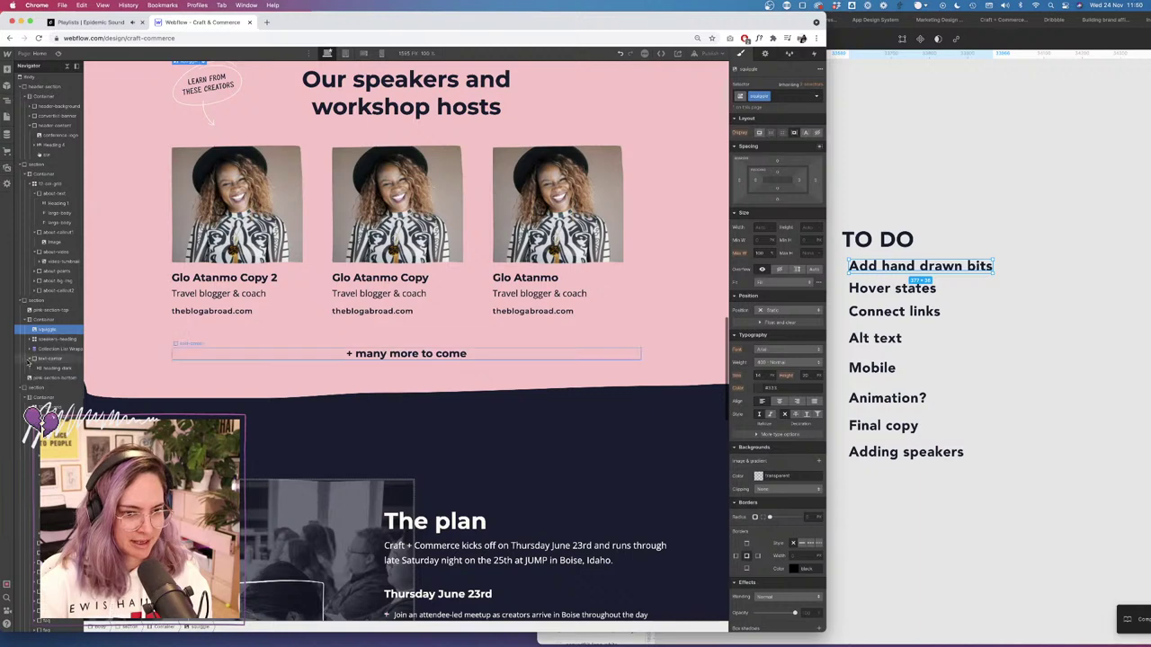
{"action": "left_click_drag", "start_coordinate": [50, 330], "coordinate": [47, 359]}
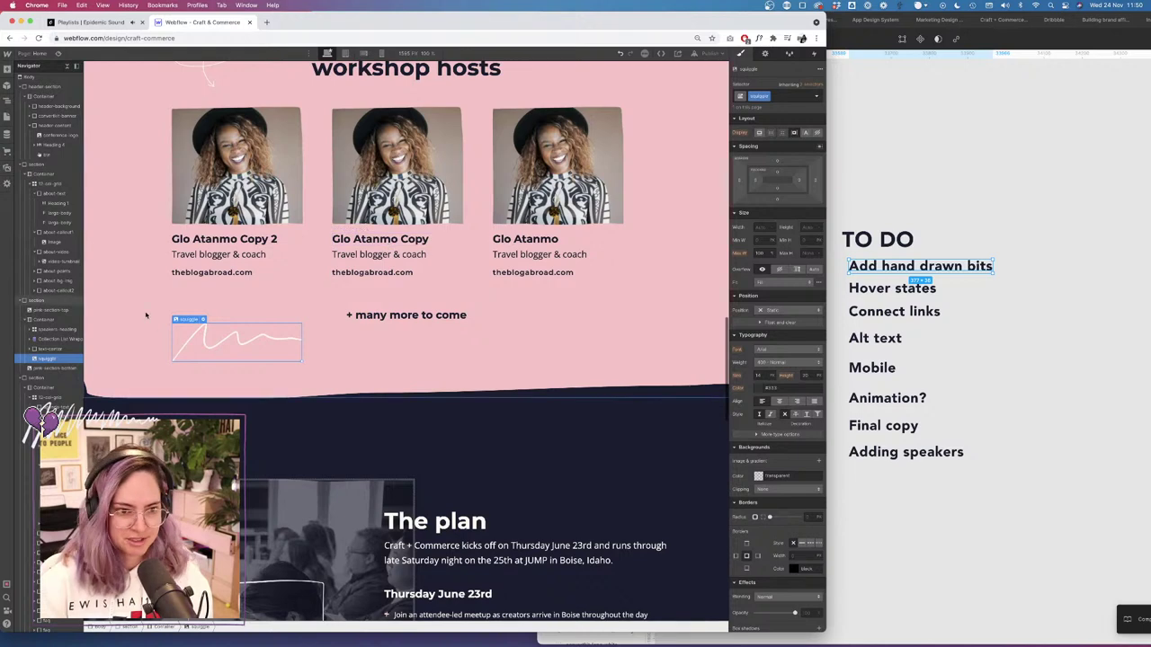
Add the combo class "relative" to the speakers section's Container and set its position to relative.
{"action": "left_click", "coordinate": [44, 320]}
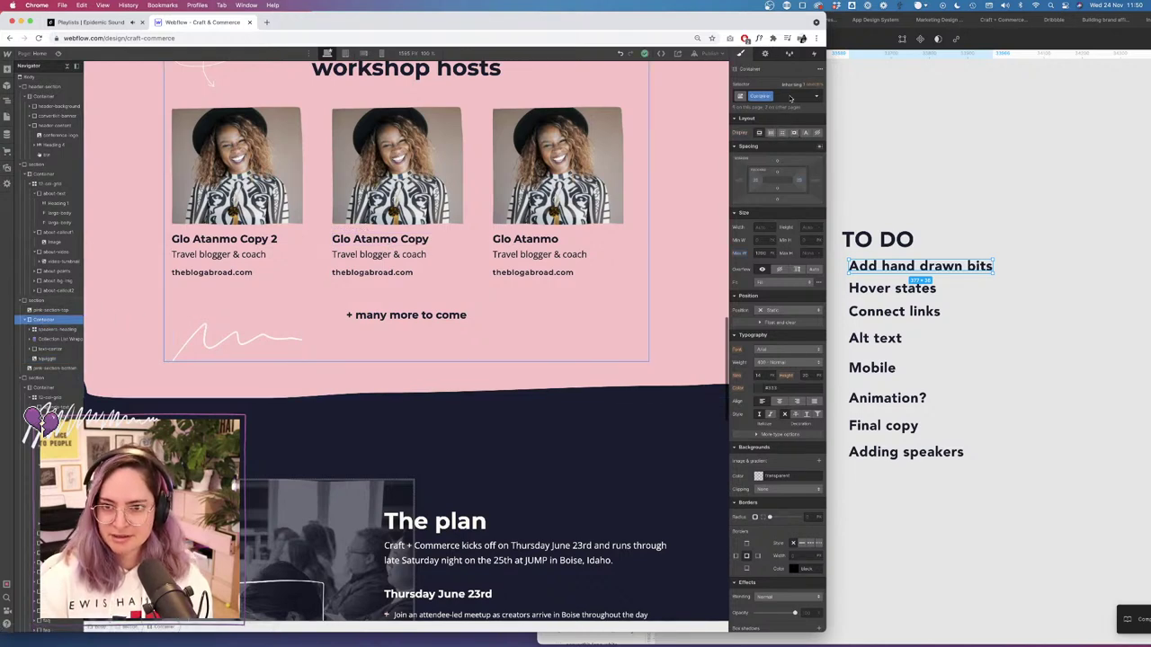
{"action": "left_click", "coordinate": [790, 97]}
{"action": "type", "text": "relative"}
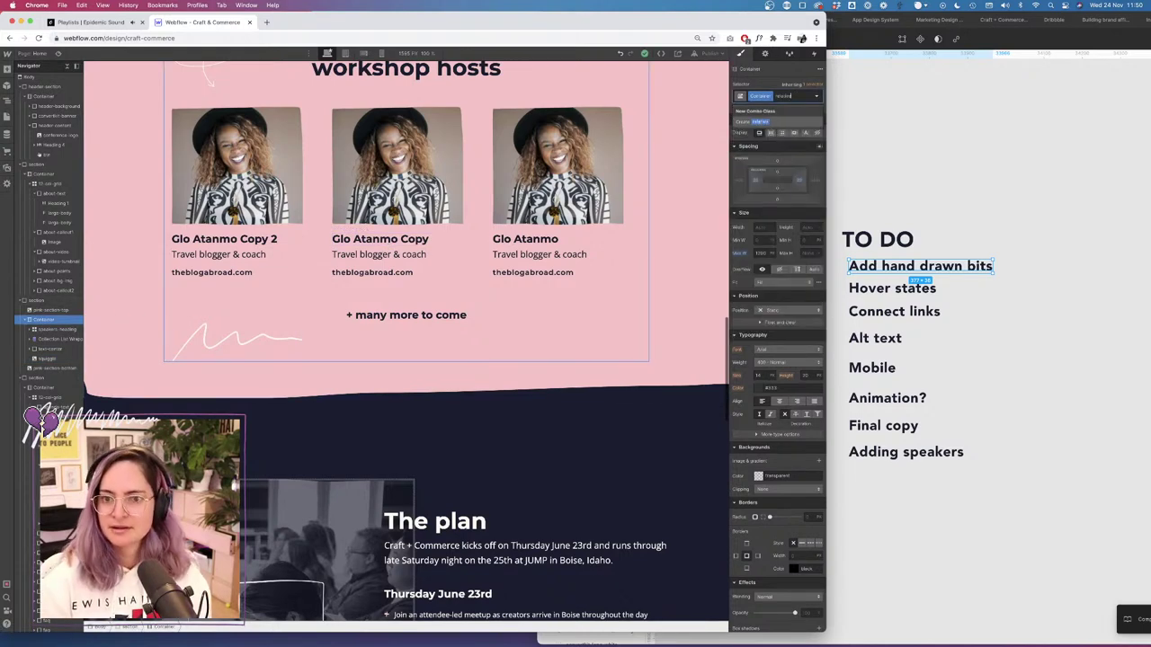
{"action": "key", "text": "Return"}
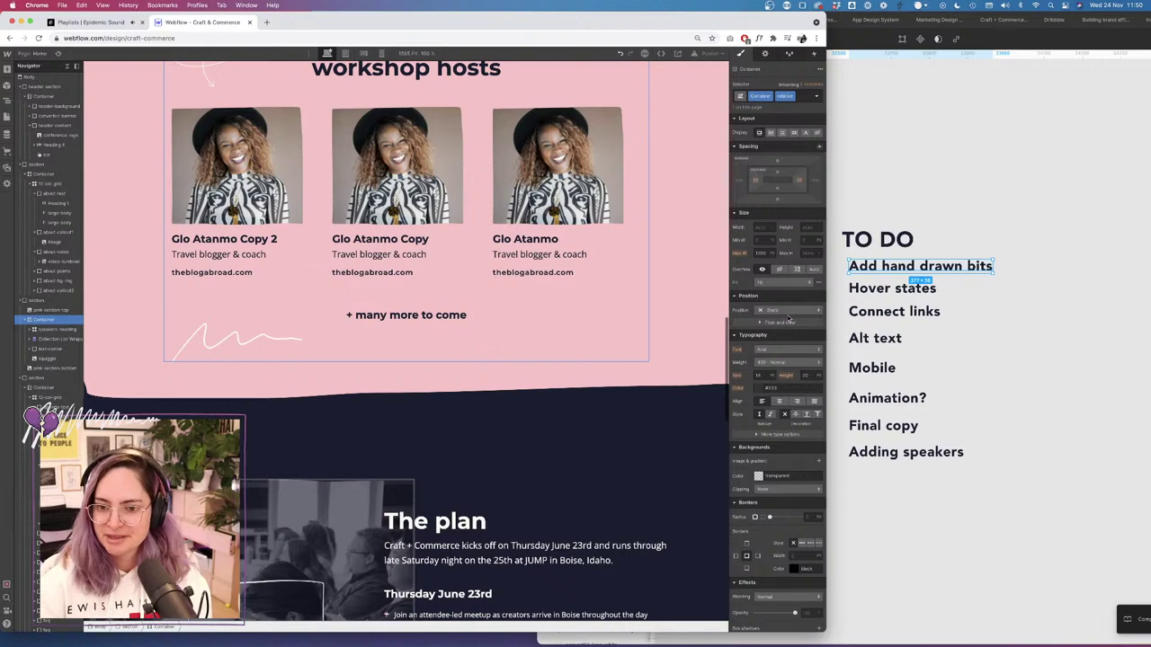
{"action": "left_click", "coordinate": [784, 310]}
{"action": "left_click", "coordinate": [778, 330]}
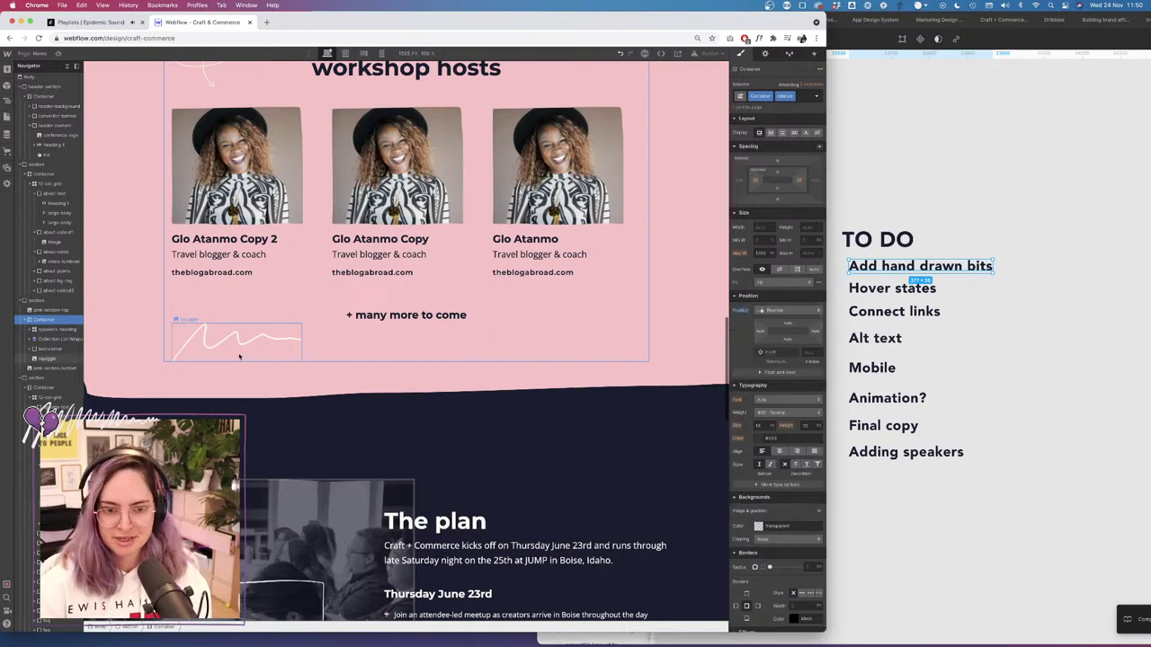
Set the squiggle image's position to absolute and anchor it to the bottom right of the Container.
{"action": "left_click", "coordinate": [54, 358]}
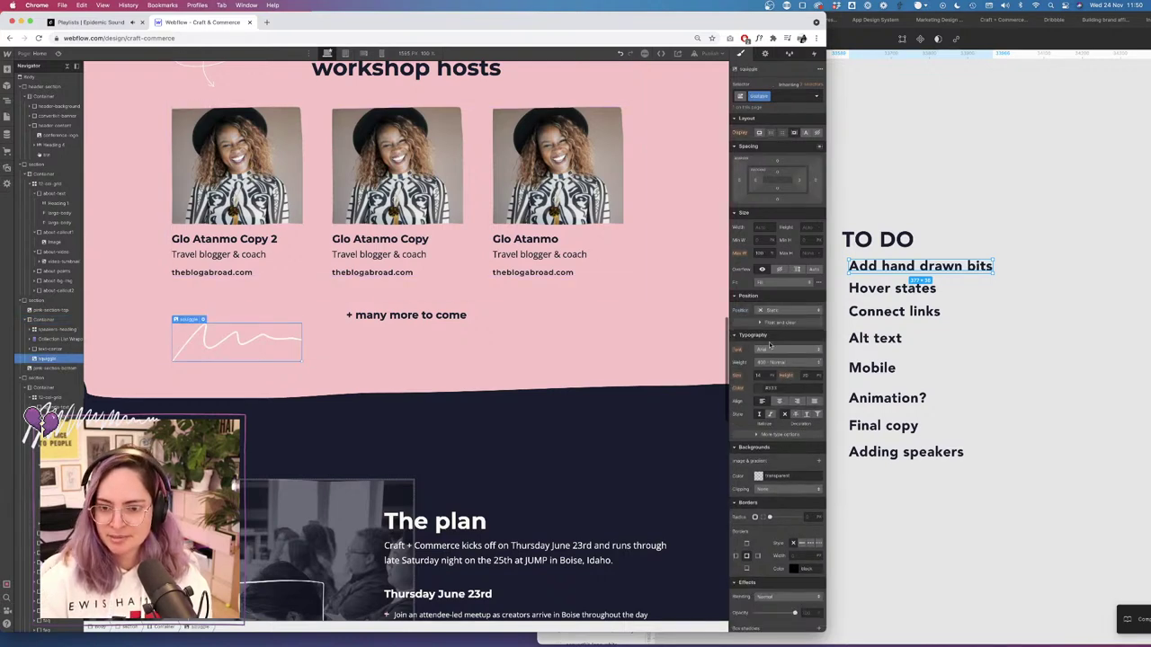
{"action": "left_click", "coordinate": [784, 310]}
{"action": "left_click", "coordinate": [780, 332]}
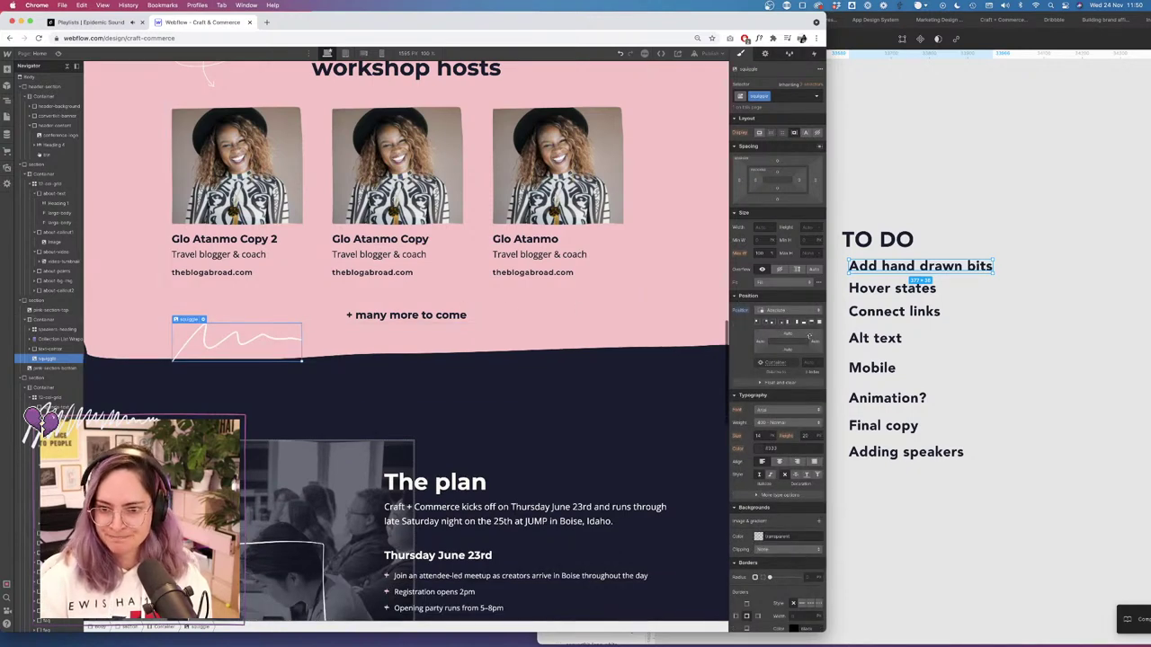
{"action": "left_click", "coordinate": [782, 324]}
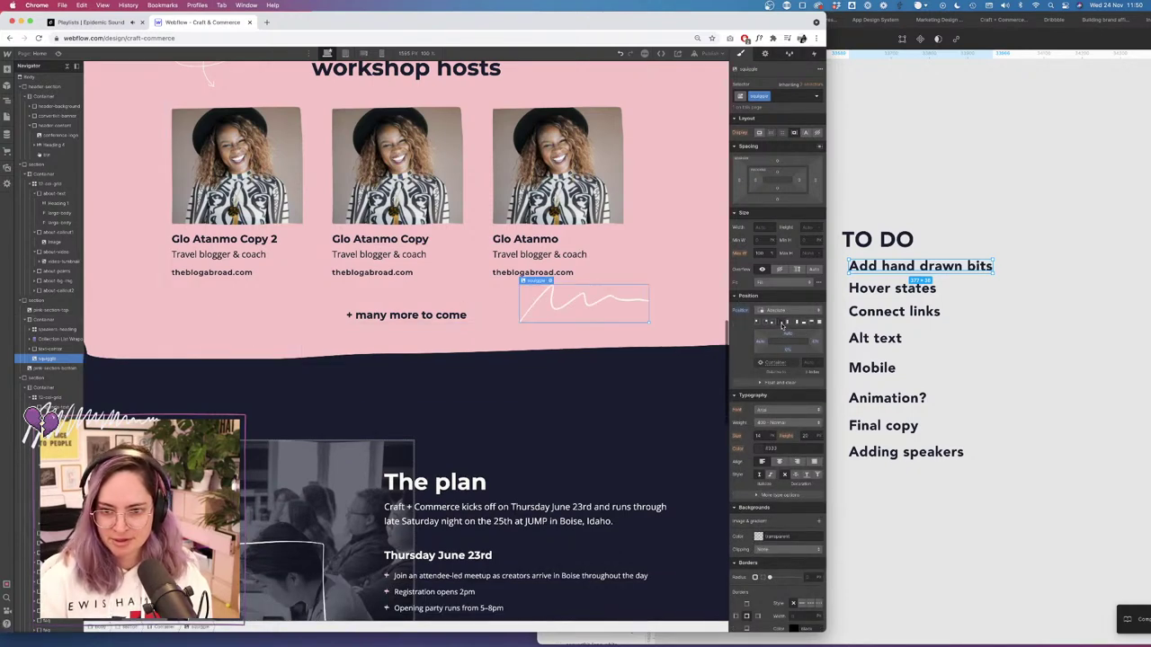
{"action": "left_click", "coordinate": [794, 325]}
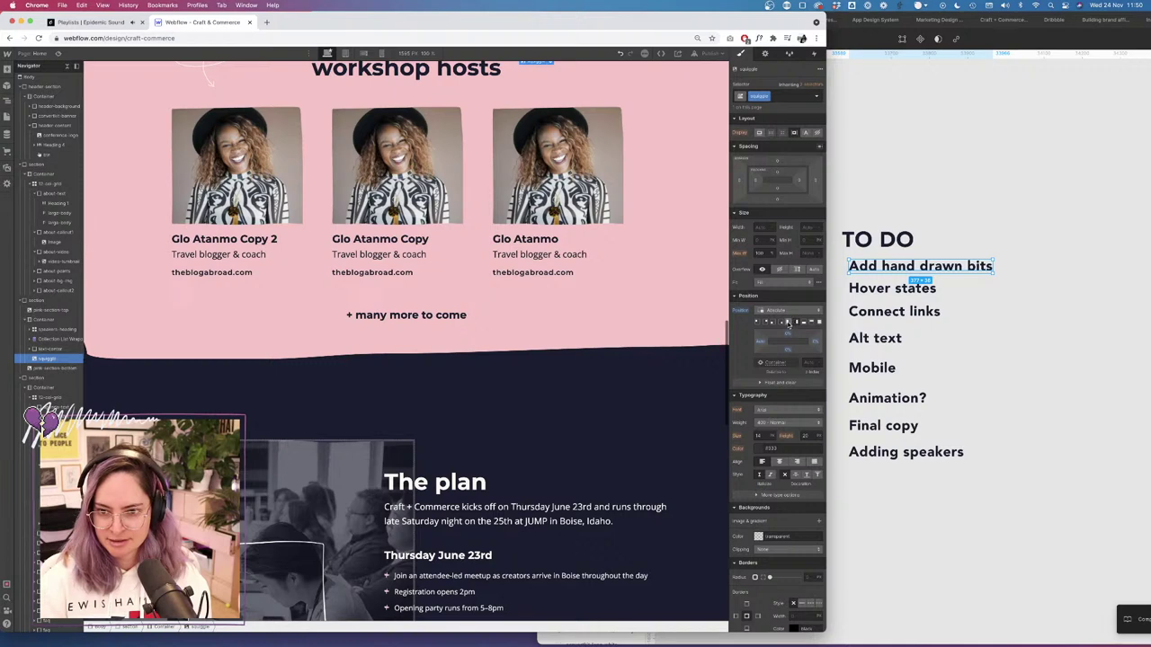
{"action": "left_click", "coordinate": [781, 324]}
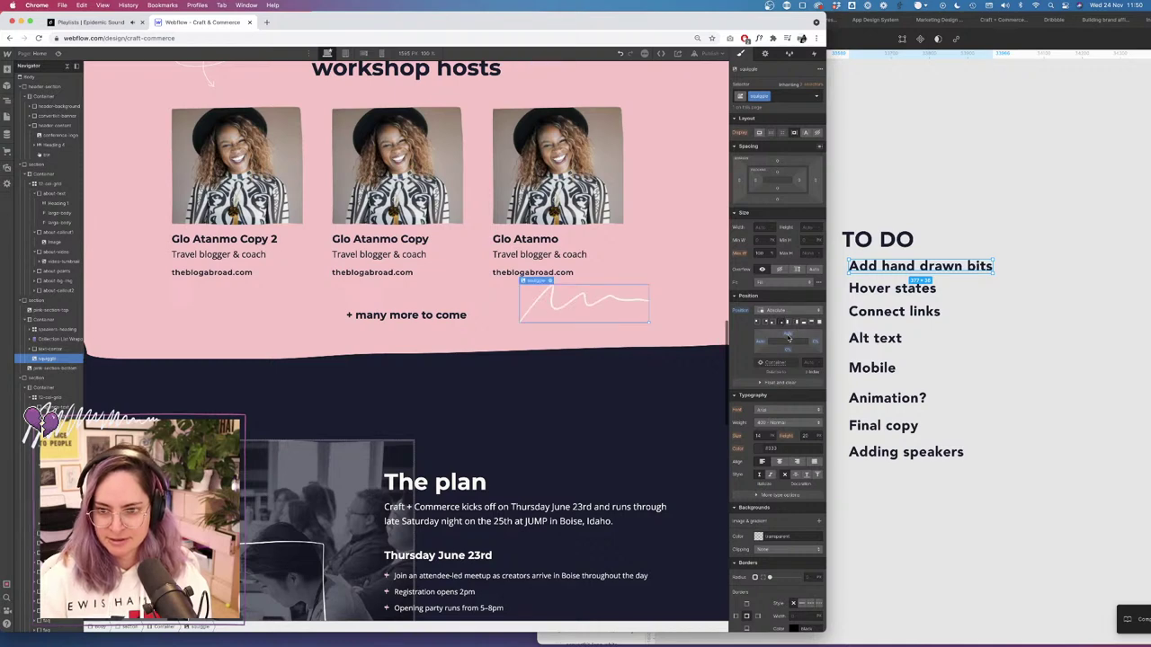
{"action": "left_click_drag", "start_coordinate": [788, 334], "coordinate": [788, 331]}
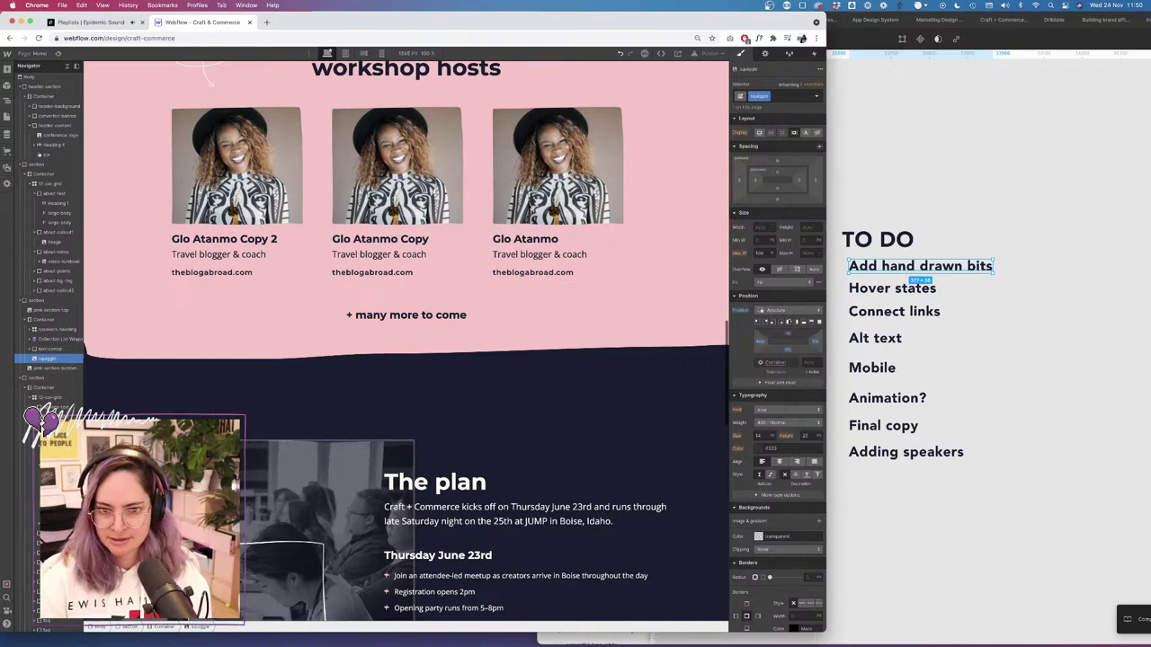
{"action": "left_click", "coordinate": [794, 325]}
{"action": "left_click", "coordinate": [782, 323]}
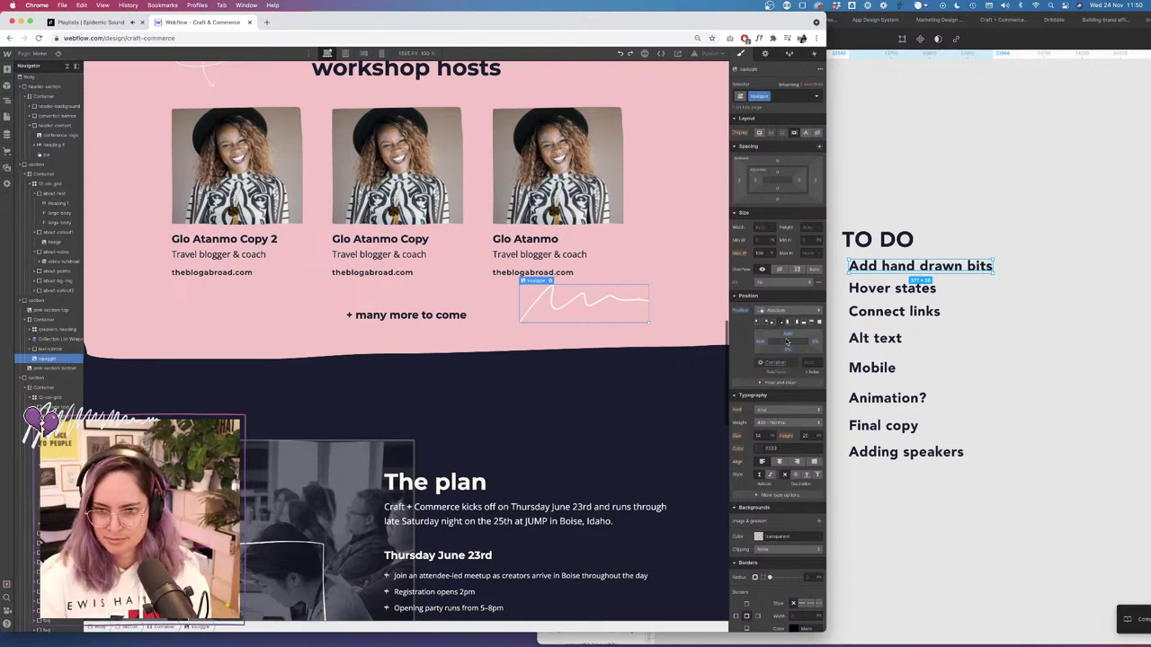
{"action": "left_click", "coordinate": [790, 338]}
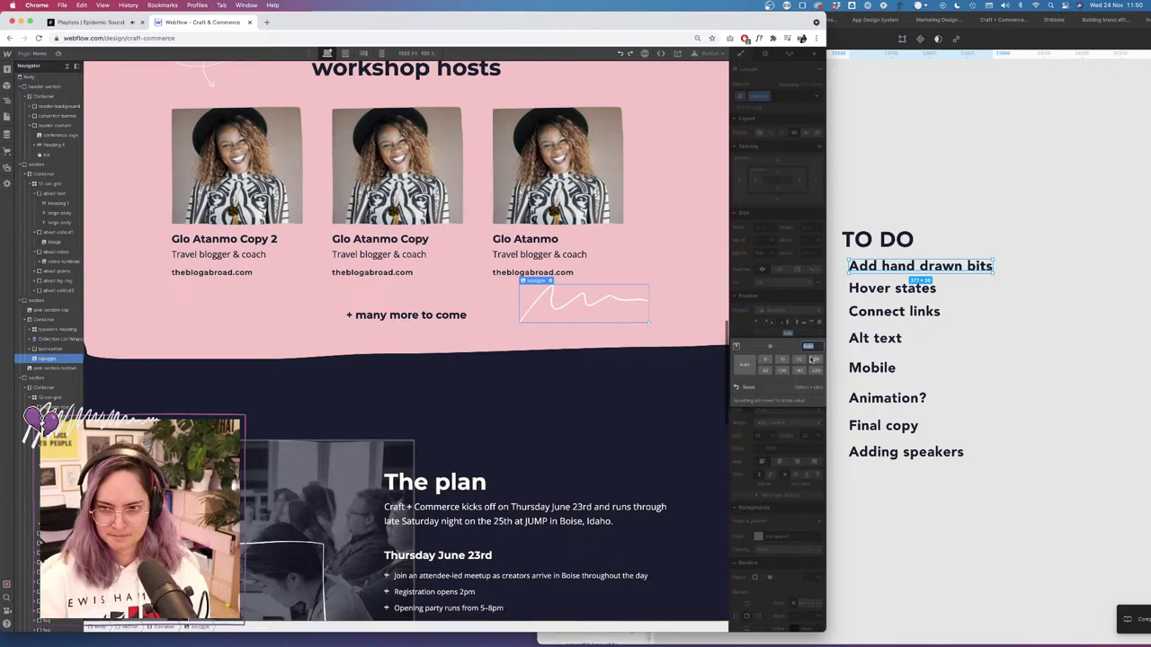
{"action": "left_click", "coordinate": [815, 360]}
{"action": "scroll", "coordinate": [662, 295], "scroll_direction": "up", "scroll_amount": 1}
{"action": "scroll", "coordinate": [661, 296], "scroll_direction": "up", "scroll_amount": 2}
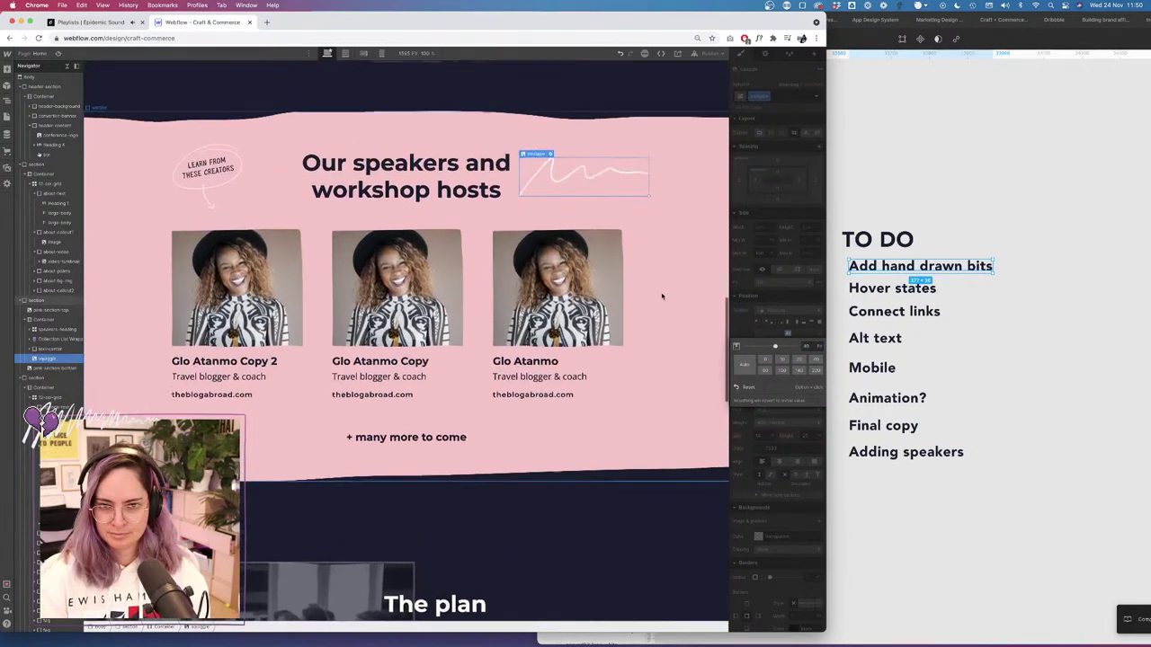
{"action": "scroll", "coordinate": [661, 296], "scroll_direction": "down", "scroll_amount": 1}
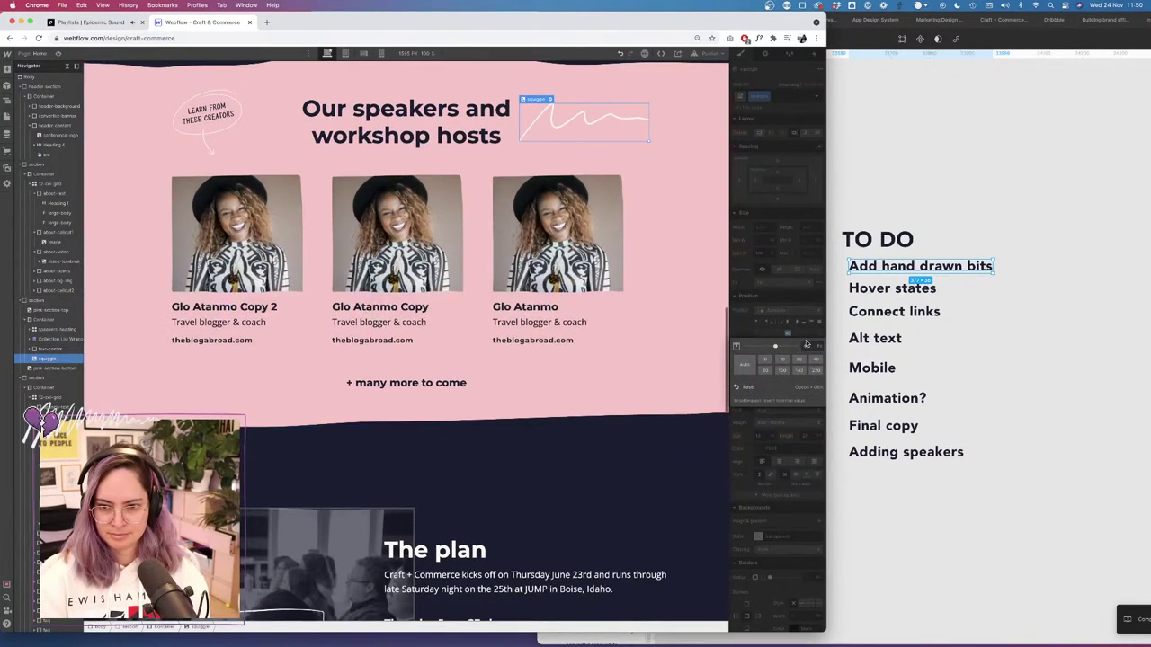
{"action": "left_click", "coordinate": [744, 364]}
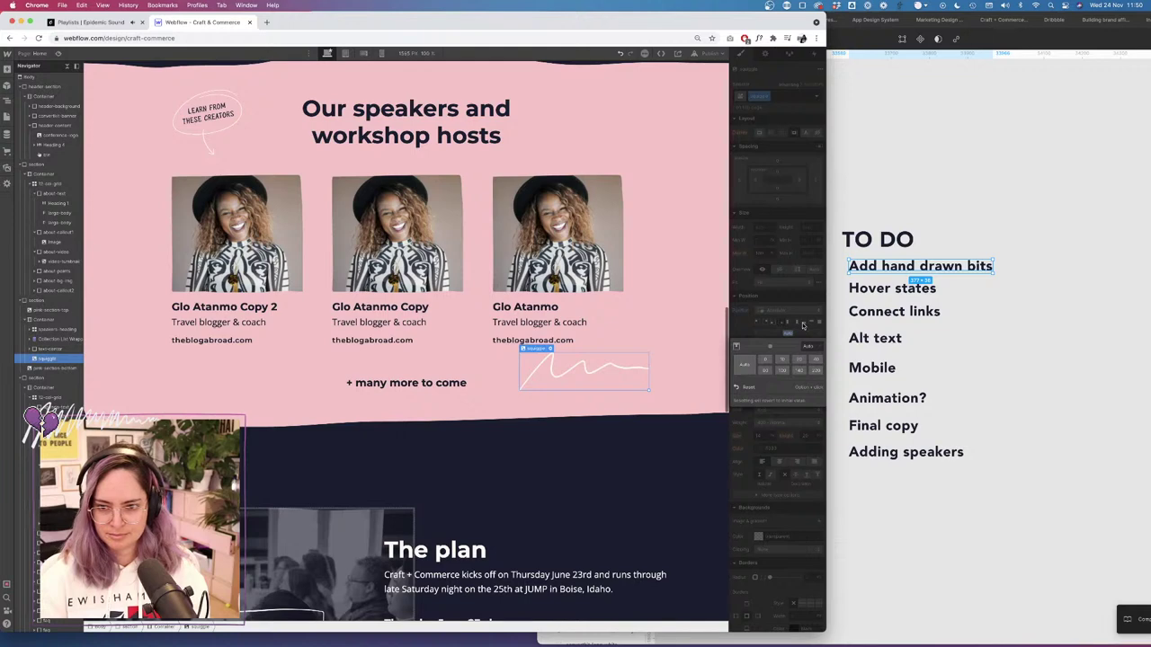
Lower the squiggle with a negative bottom offset until it crosses the wavy lower edge of the pink speakers section.
{"action": "left_click", "coordinate": [788, 351]}
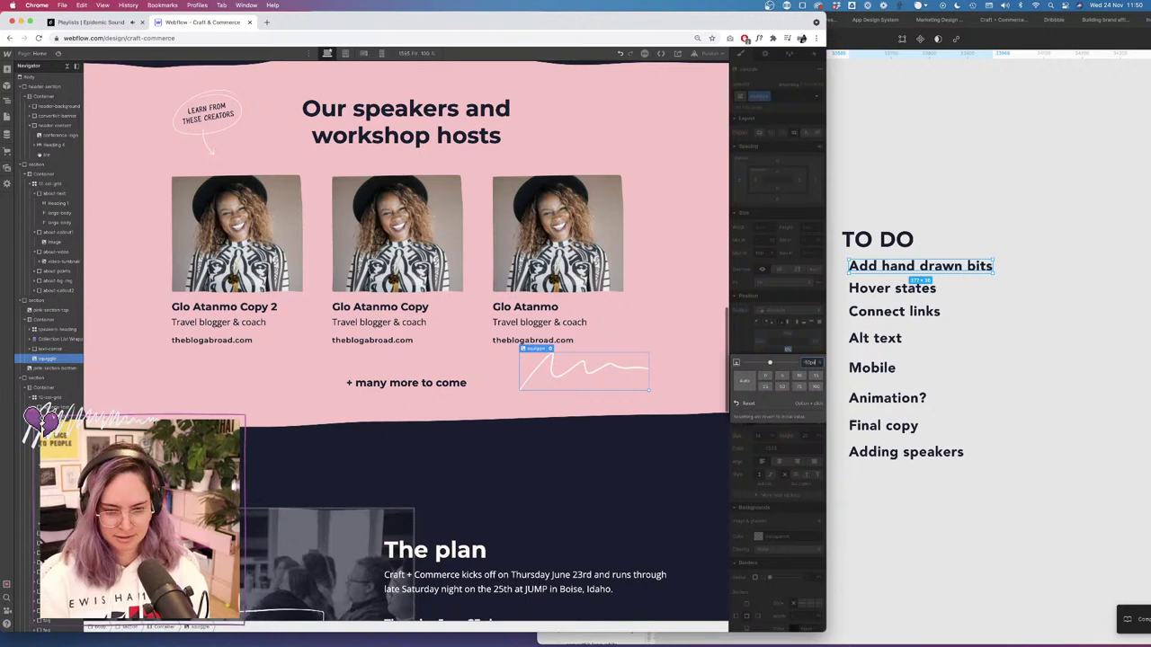
{"action": "key", "text": "Return"}
{"action": "left_click", "coordinate": [787, 337]}
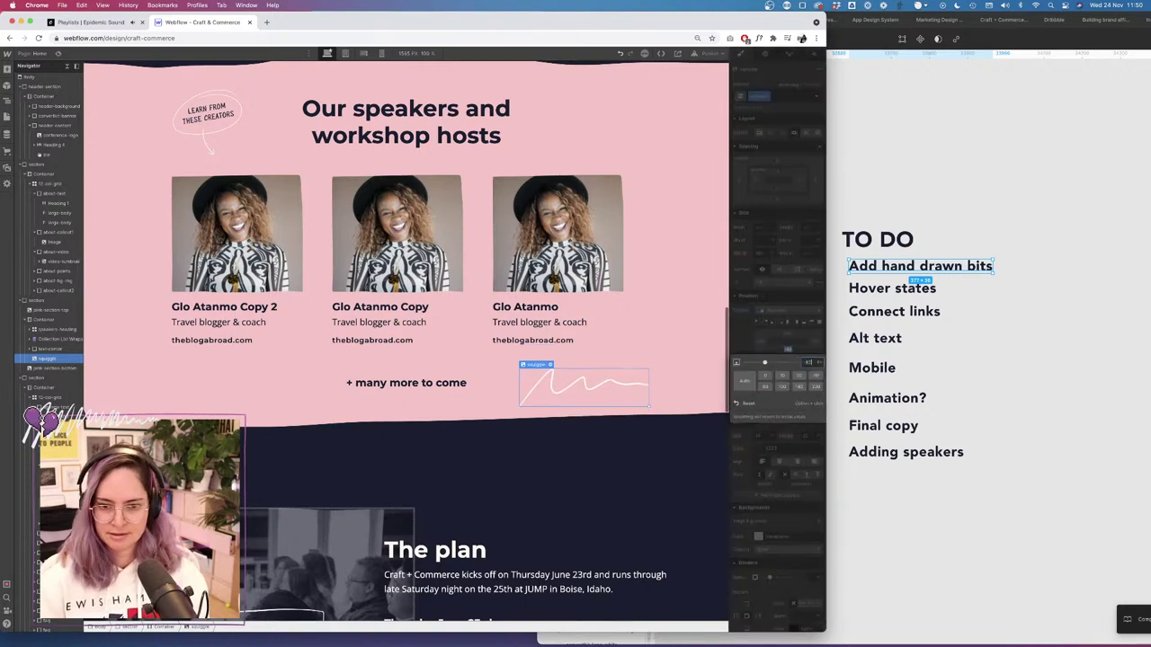
{"action": "key", "text": "Down"}
{"action": "key", "text": "Down"}
{"action": "key", "text": "Down"}
{"action": "key", "text": "Down"}
{"action": "key", "text": "Down"}
{"action": "key", "text": "Down"}
{"action": "key", "text": "Down"}
{"action": "key", "text": "Down"}
{"action": "key", "text": "Down"}
{"action": "key", "text": "Down"}
{"action": "key", "text": "Down"}
{"action": "key", "text": "Down"}
{"action": "key", "text": "Down"}
{"action": "key", "text": "Down"}
{"action": "key", "text": "Down"}
{"action": "key", "text": "Down"}
{"action": "key", "text": "Down"}
{"action": "key", "text": "Down"}
{"action": "key", "text": "Down"}
{"action": "key", "text": "Down"}
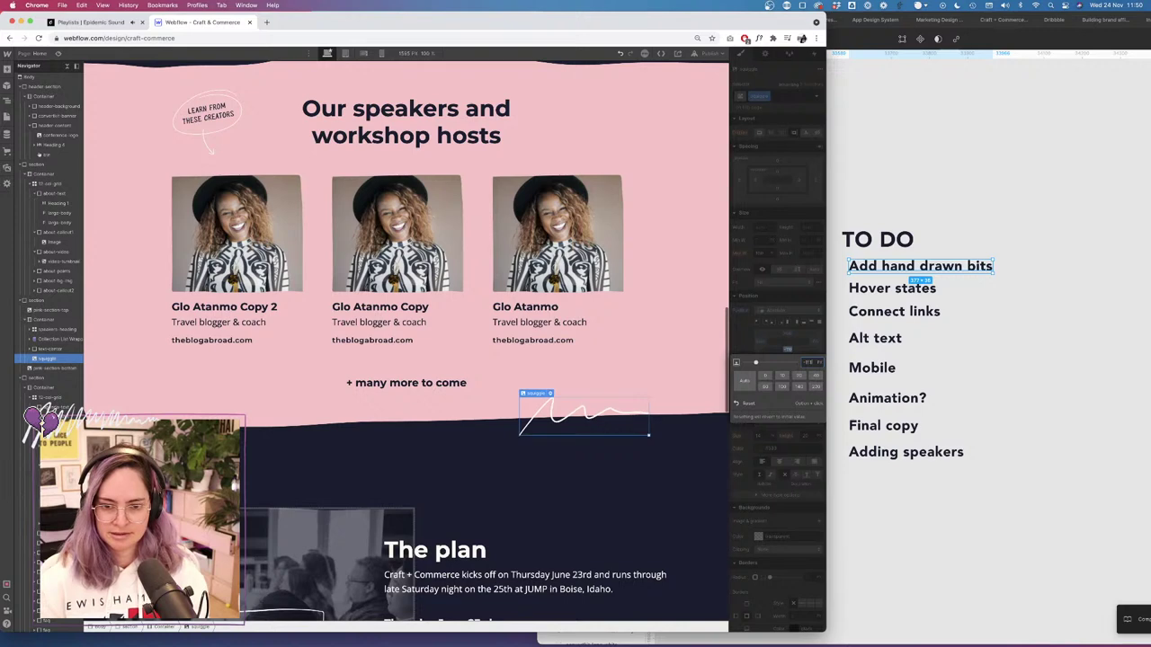
Preview the page in a wider browser window to check where the squiggle sits on the section edge.
{"action": "left_click", "coordinate": [57, 53]}
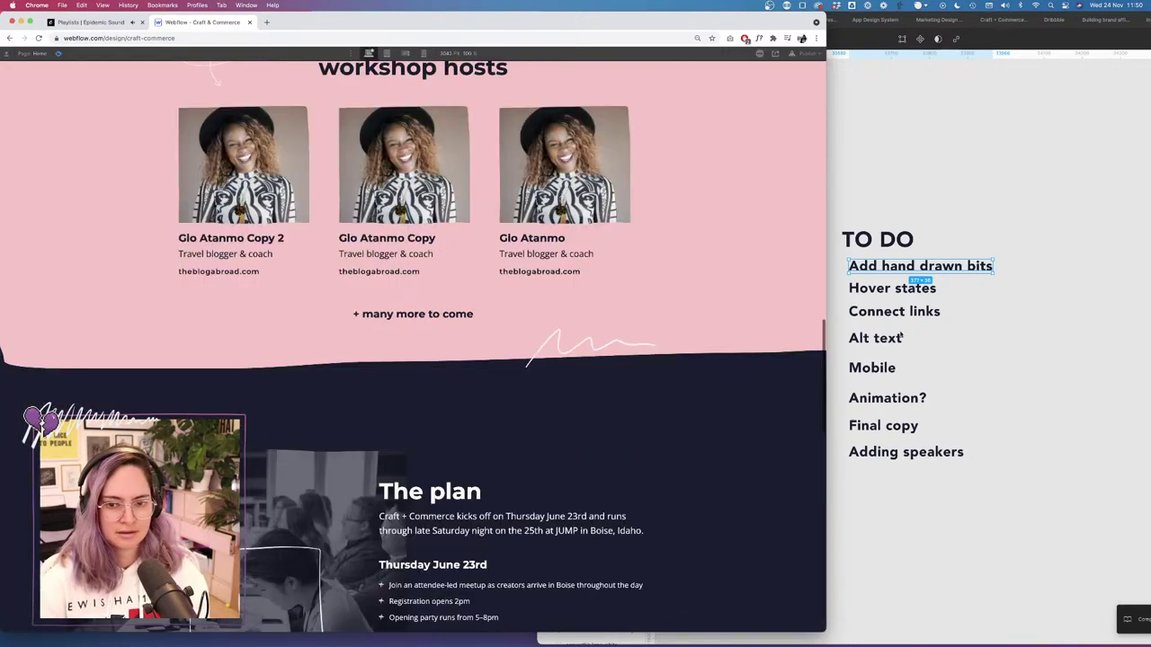
{"action": "left_click_drag", "start_coordinate": [836, 276], "coordinate": [985, 329]}
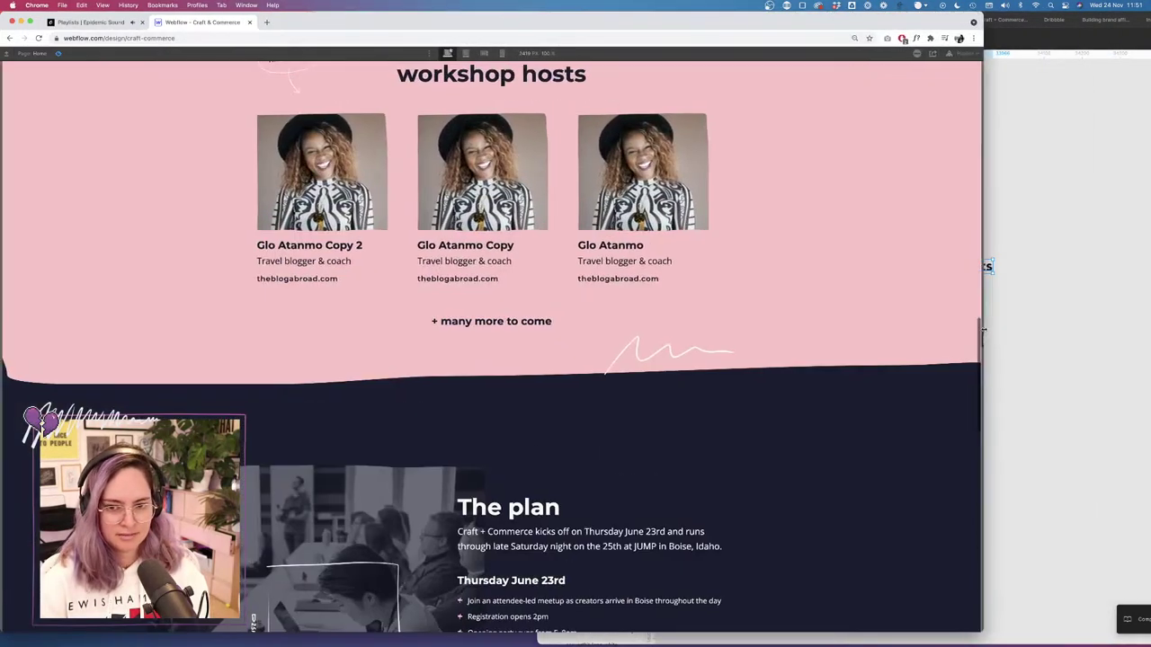
{"action": "left_click", "coordinate": [59, 54]}
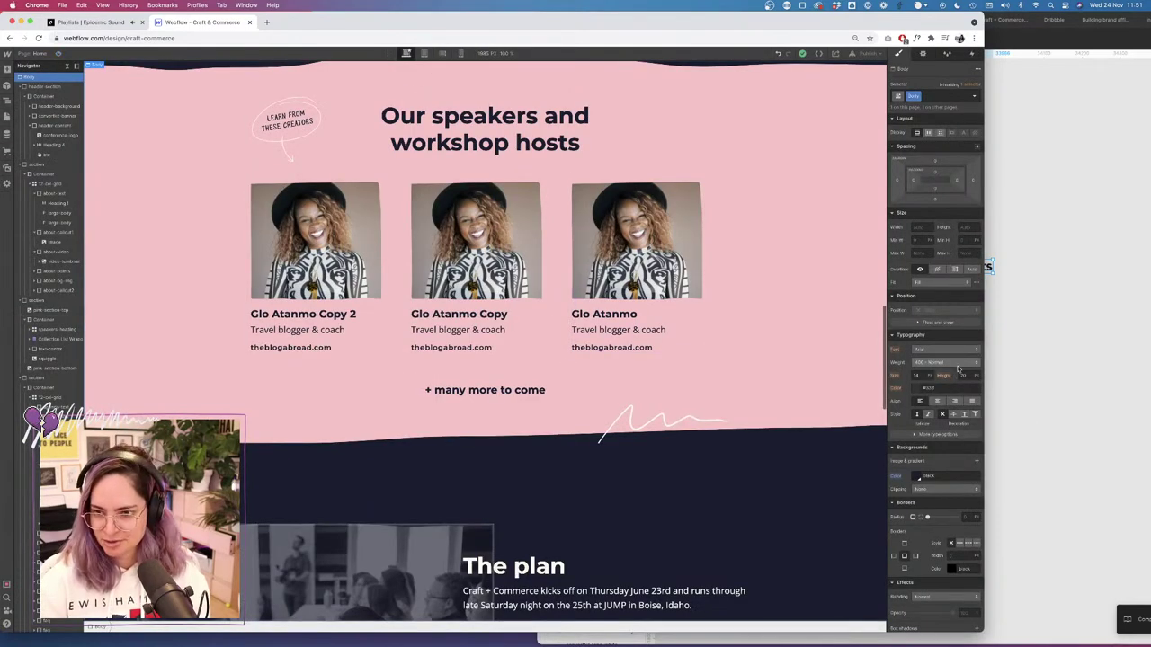
Give the squiggle a larger negative bottom offset and fine-tune it until it overlaps the speakers section's lower edge.
{"action": "left_click", "coordinate": [679, 418]}
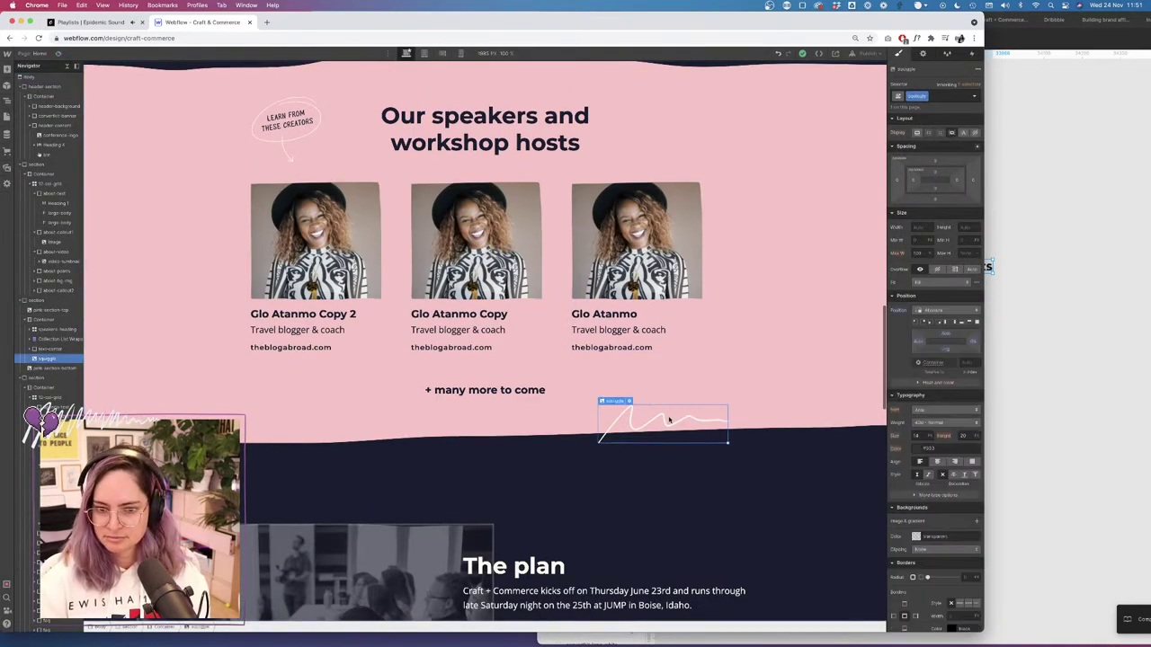
{"action": "left_click", "coordinate": [945, 350]}
{"action": "type", "text": "-100"}
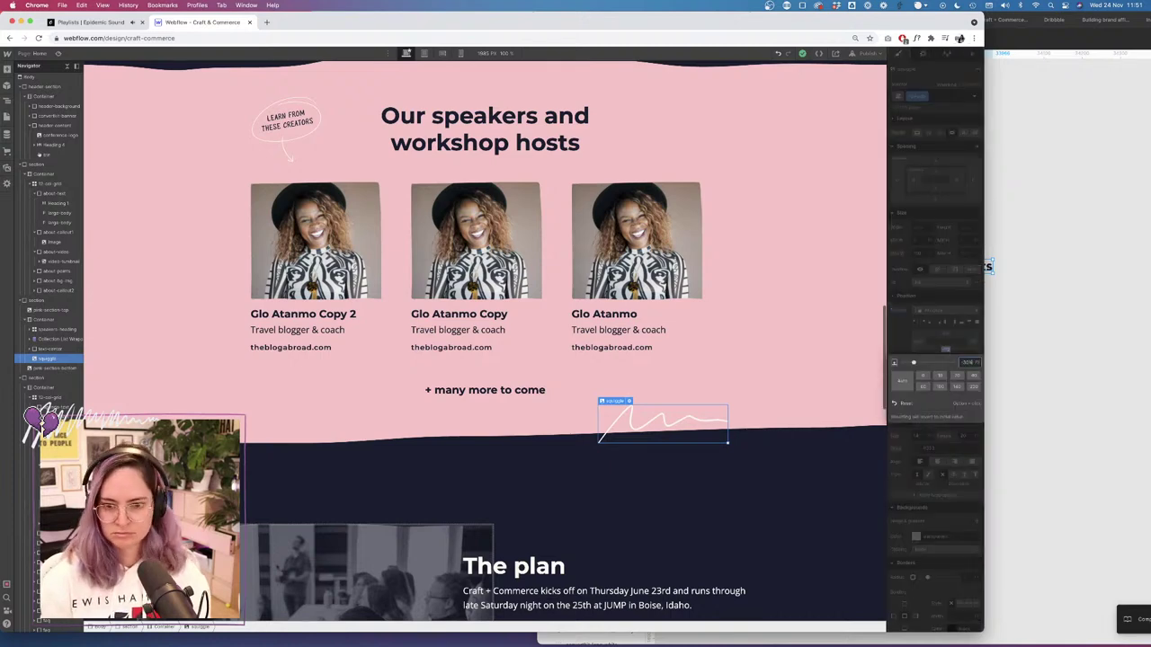
{"action": "key", "text": "Return"}
{"action": "left_click", "coordinate": [949, 349]}
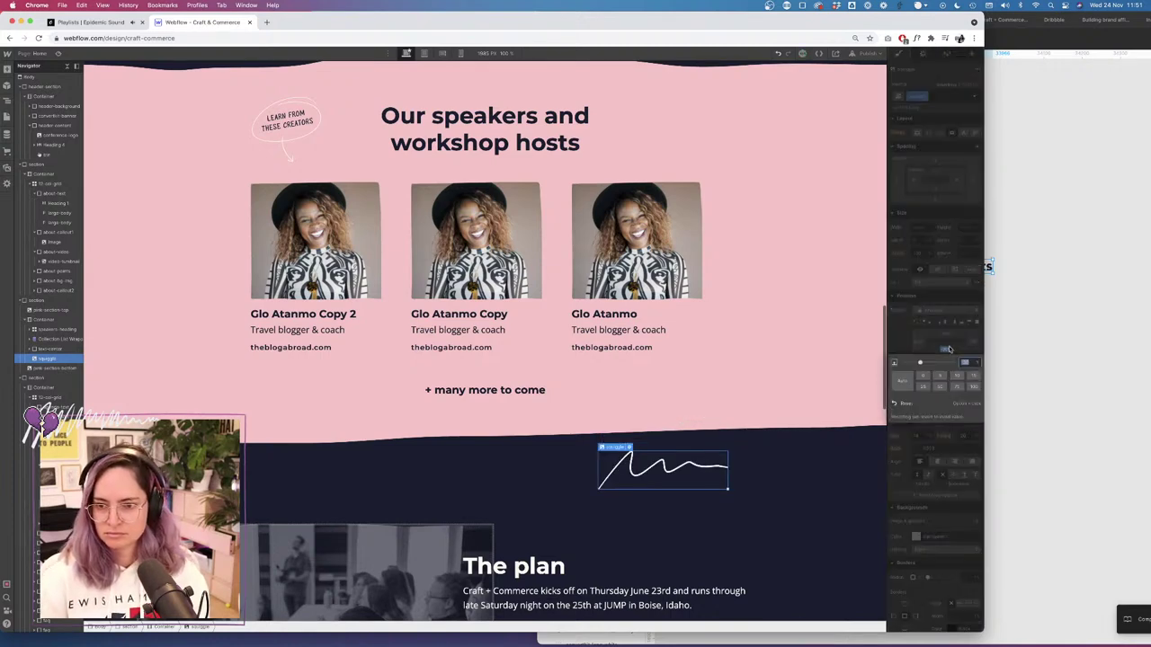
{"action": "key", "text": "shift+Down"}
{"action": "key", "text": "shift+Up"}
{"action": "key", "text": "shift+Up"}
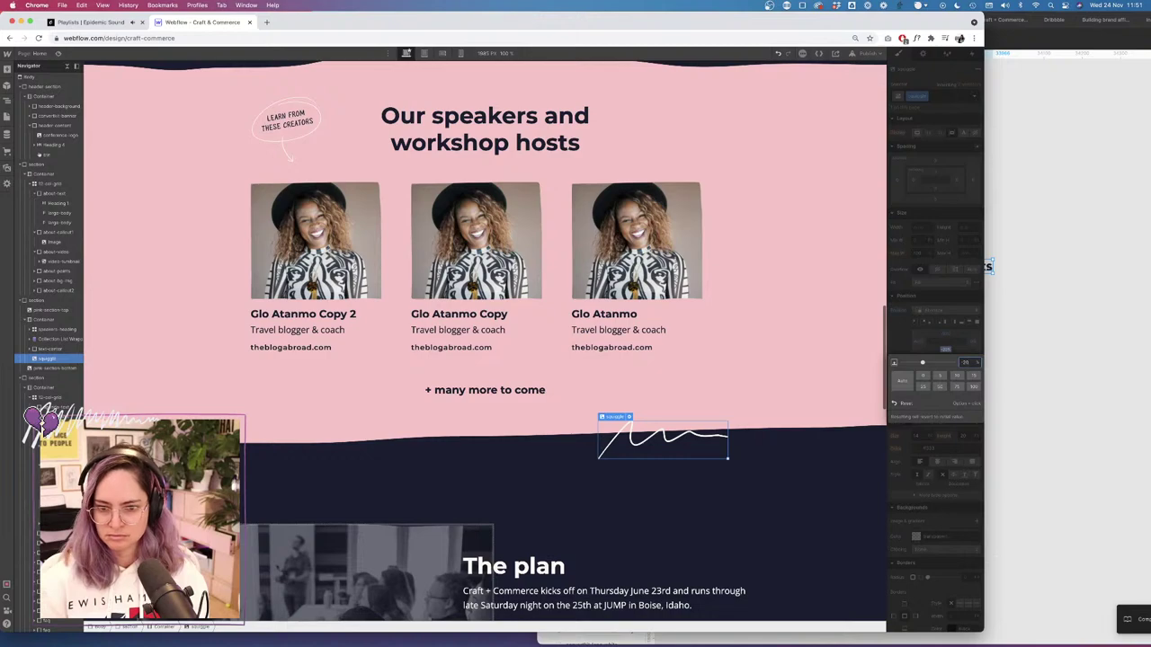
{"action": "left_click_drag", "start_coordinate": [948, 328], "coordinate": [948, 323]}
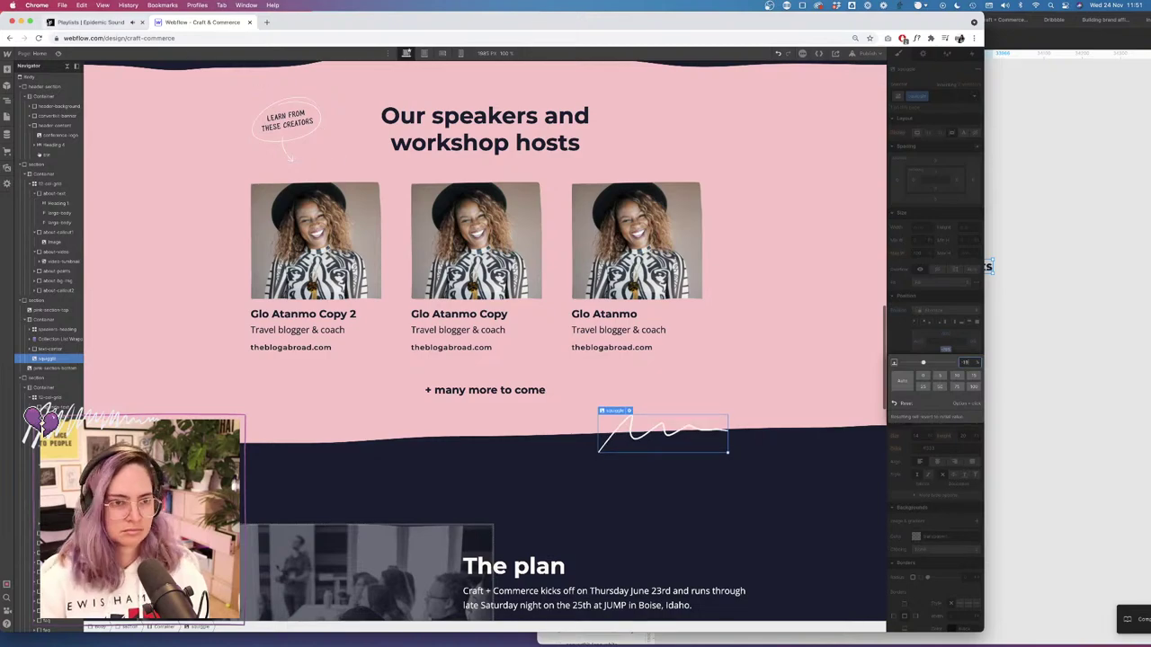
Preview the page in a narrower window, then enter a new bottom offset that raises the squiggle slightly.
{"action": "left_click", "coordinate": [58, 53]}
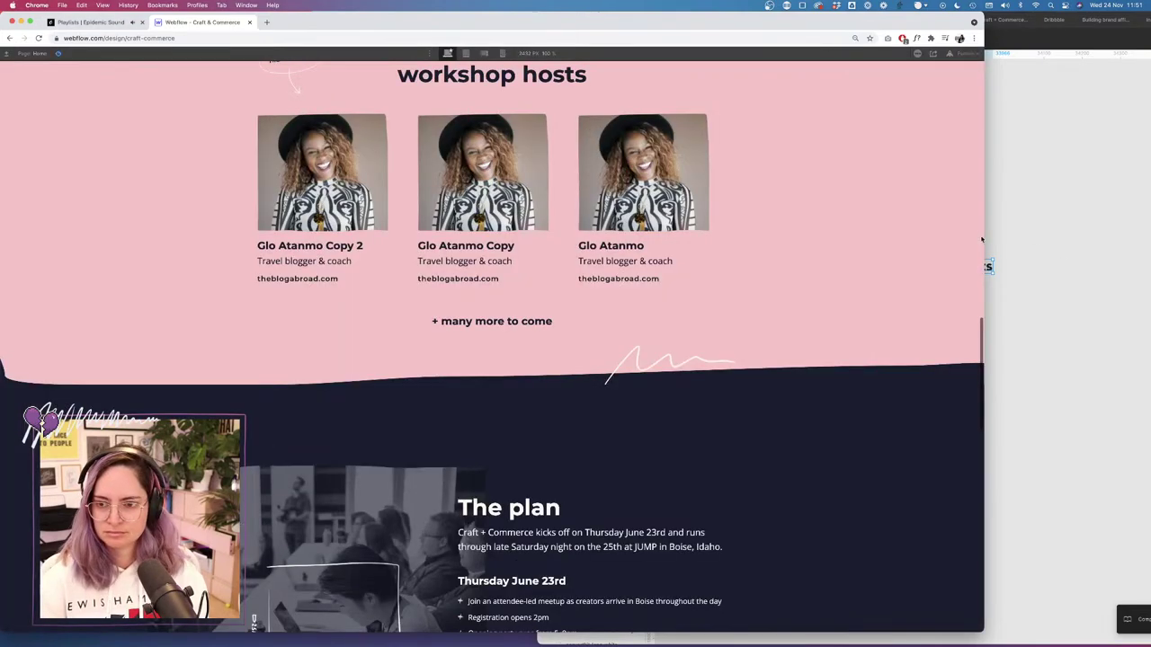
{"action": "left_click_drag", "start_coordinate": [959, 235], "coordinate": [926, 279]}
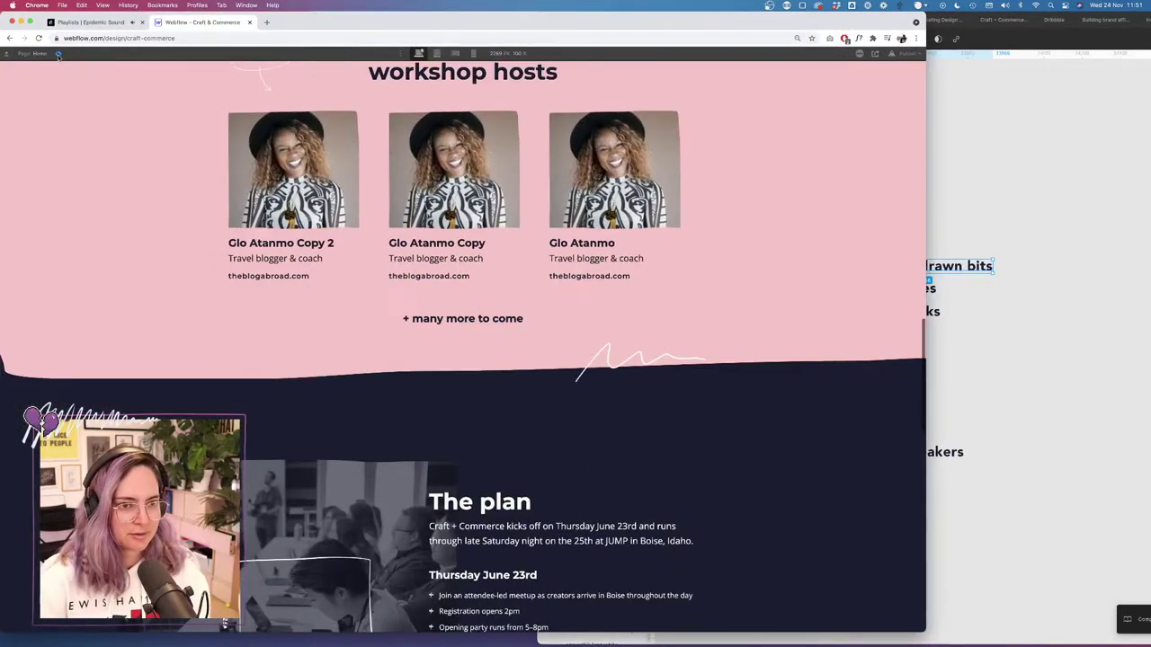
{"action": "key", "text": "shift+p"}
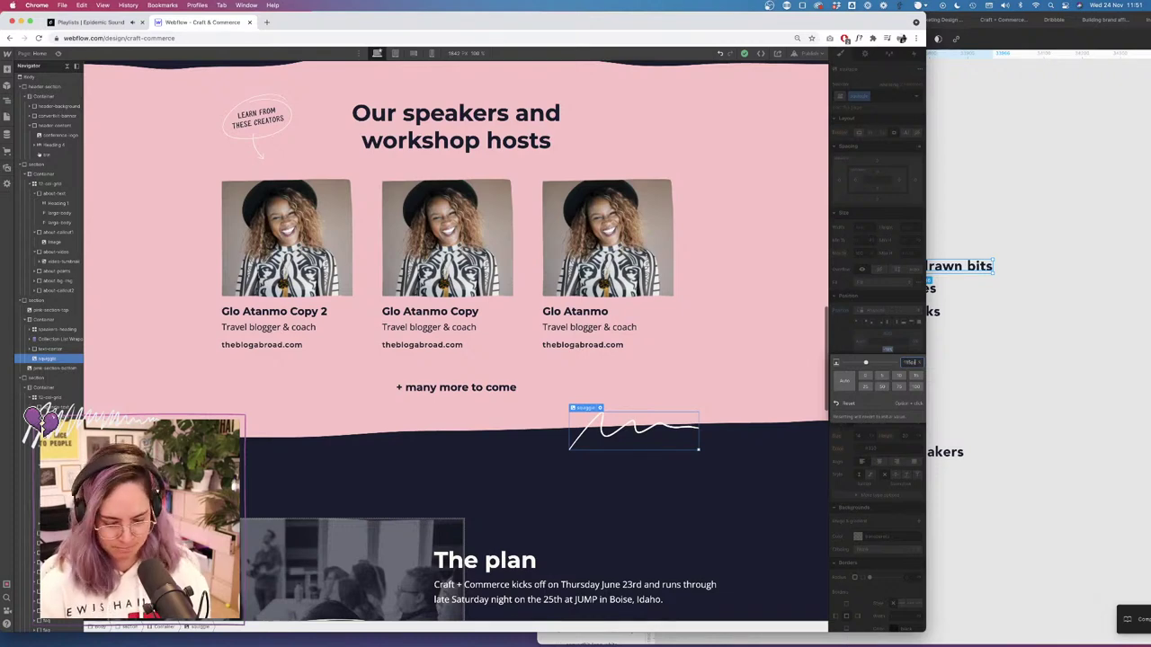
{"action": "key", "text": "Return"}
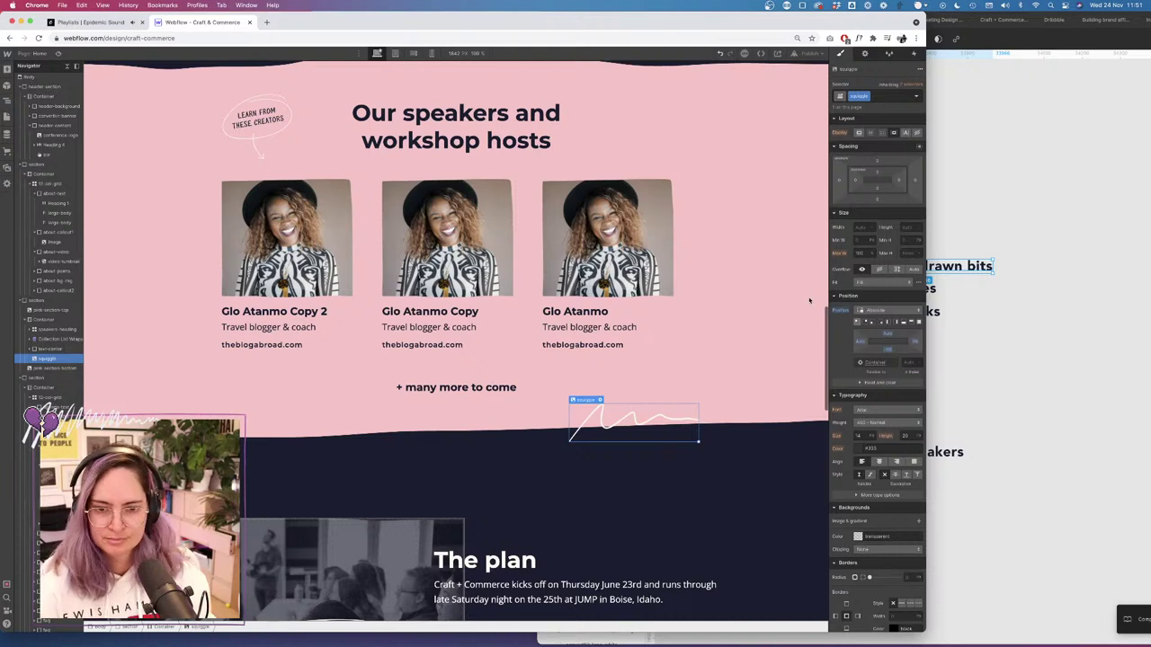
Widen the browser window and check the squiggle's placement between the speakers section and The plan.
{"action": "left_click", "coordinate": [615, 329]}
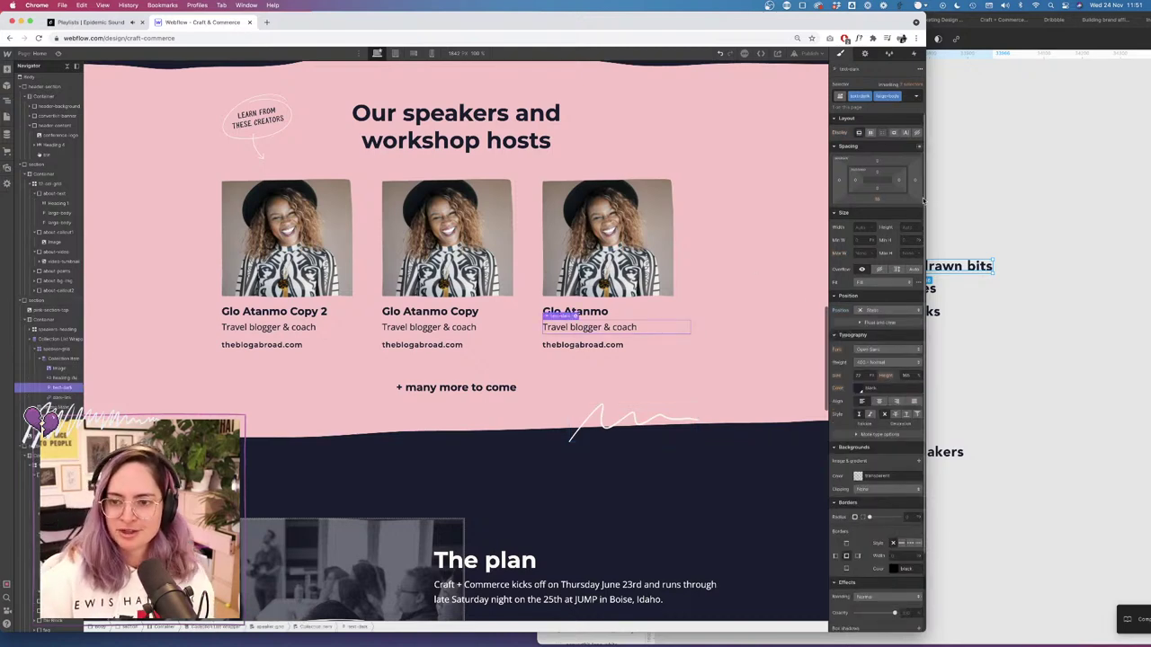
{"action": "left_click_drag", "start_coordinate": [943, 196], "coordinate": [1075, 206]}
{"action": "scroll", "coordinate": [549, 457], "scroll_direction": "down", "scroll_amount": 4}
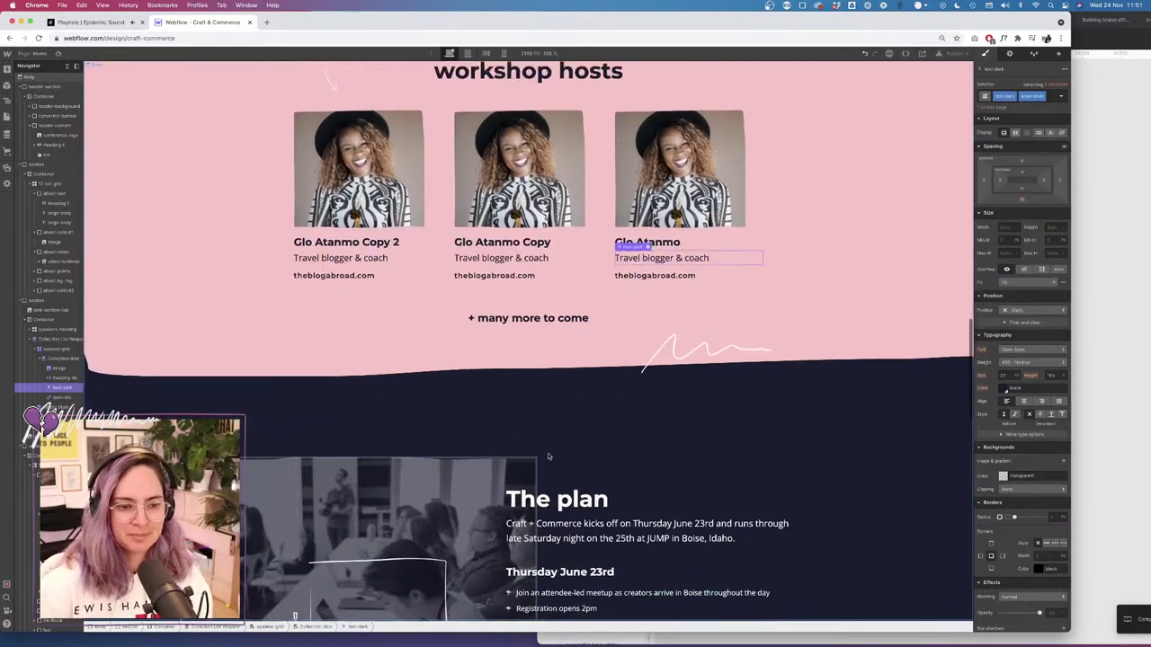
{"action": "scroll", "coordinate": [548, 457], "scroll_direction": "down", "scroll_amount": 5}
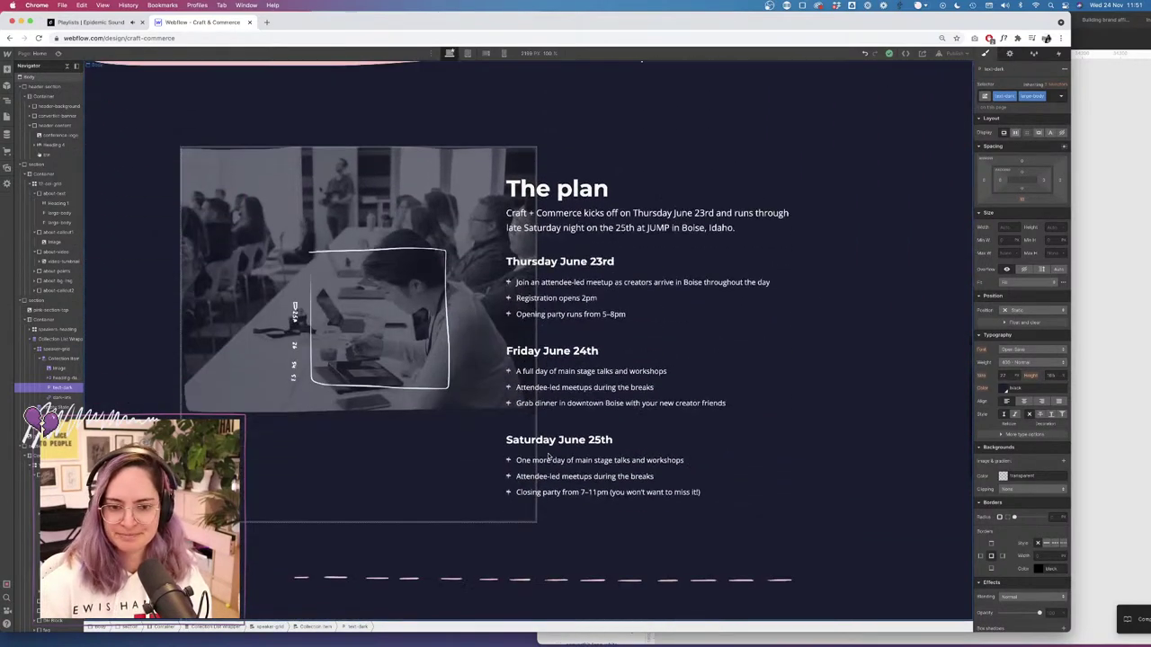
{"action": "scroll", "coordinate": [548, 457], "scroll_direction": "up", "scroll_amount": 9}
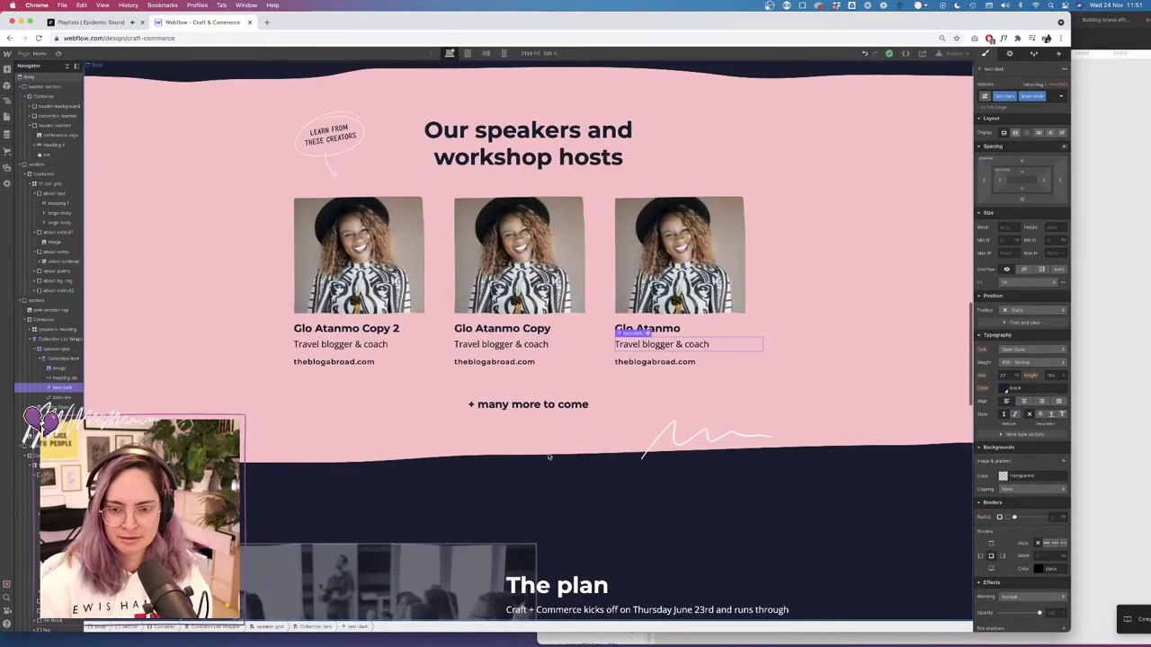
{"action": "scroll", "coordinate": [548, 457], "scroll_direction": "up", "scroll_amount": 1}
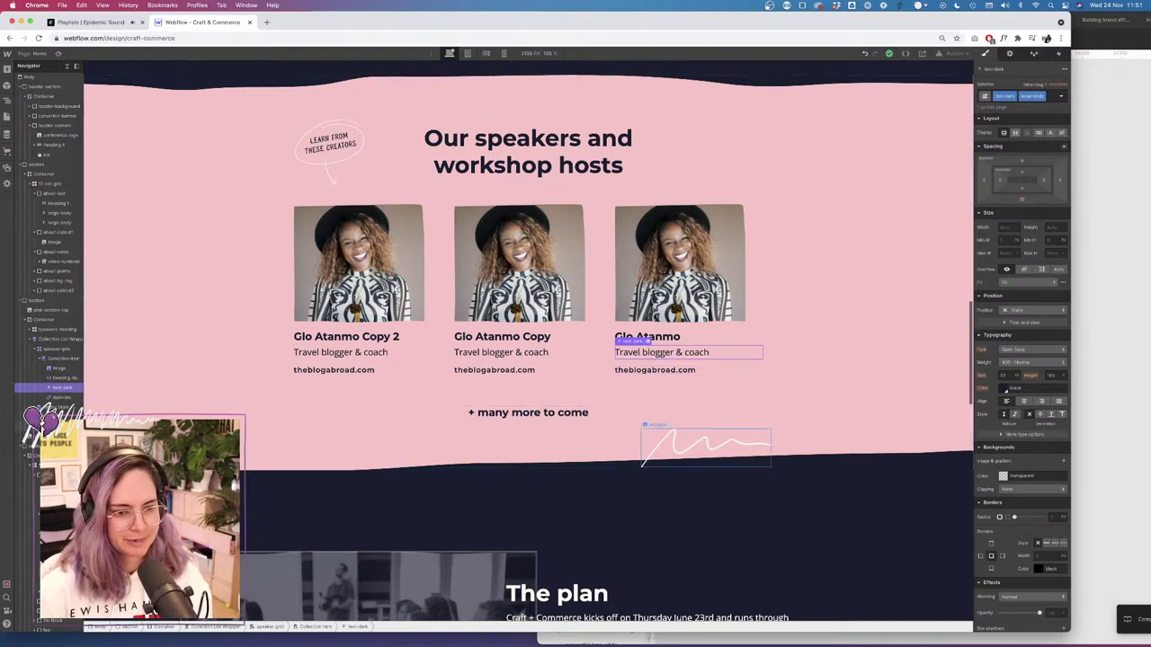
Inspect the squiggle and the pink section's bottom image, and review the hand-drawn elements down to the ticket section.
{"action": "left_click", "coordinate": [712, 442]}
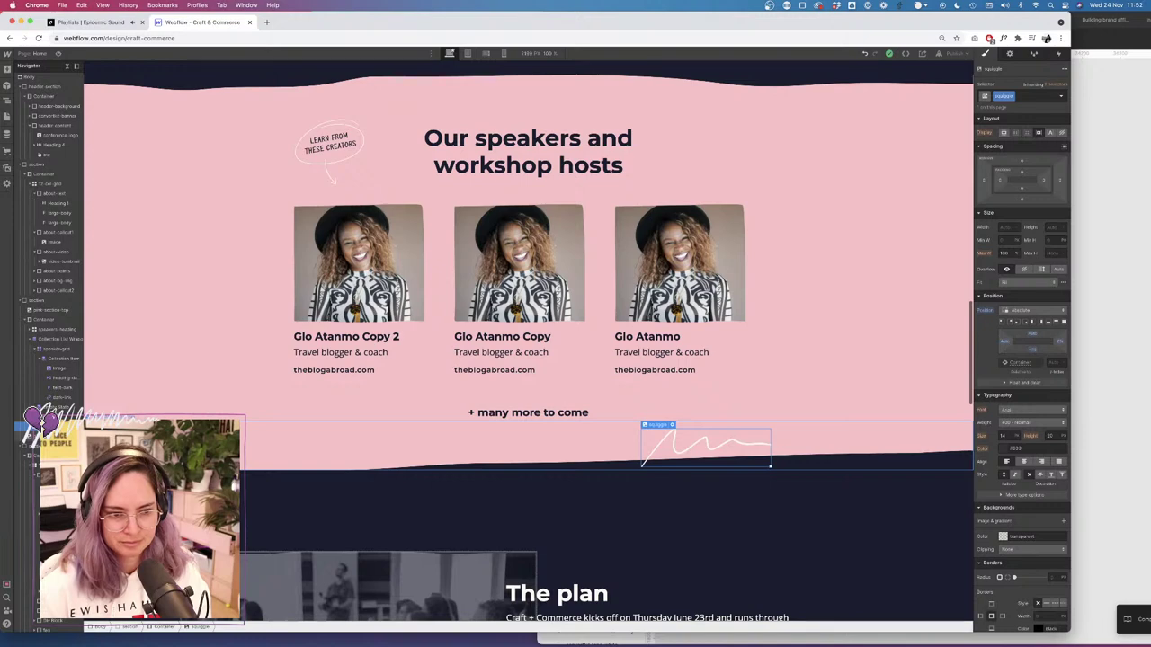
{"action": "left_click", "coordinate": [54, 436]}
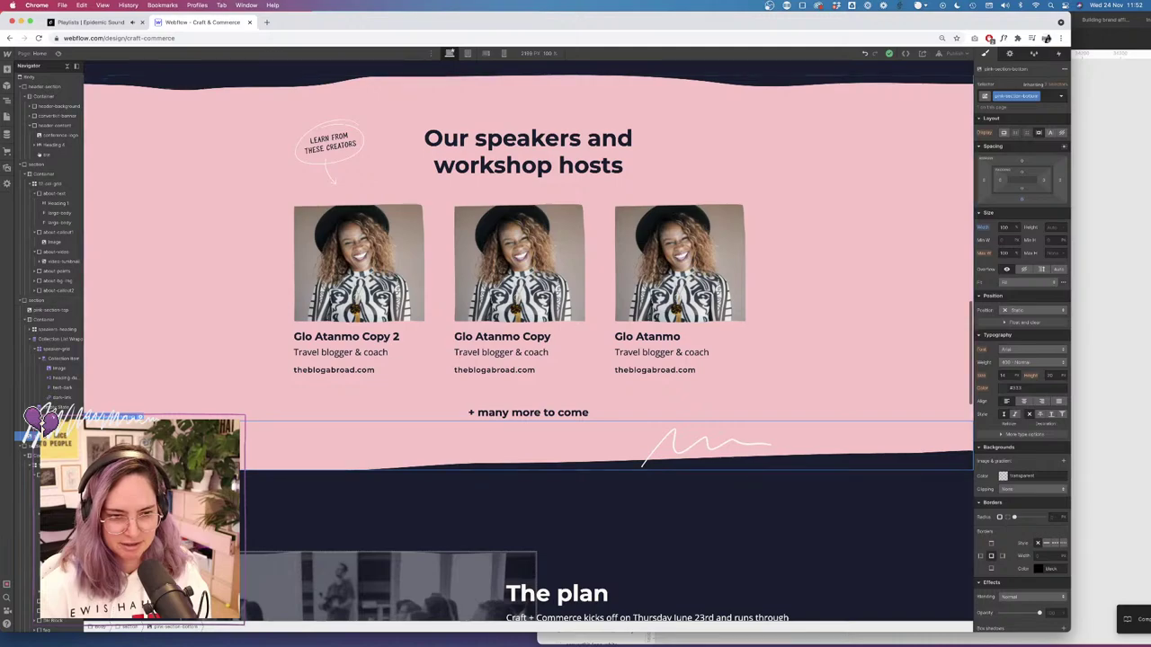
{"action": "left_click", "coordinate": [666, 459]}
{"action": "scroll", "coordinate": [665, 464], "scroll_direction": "down", "scroll_amount": 5}
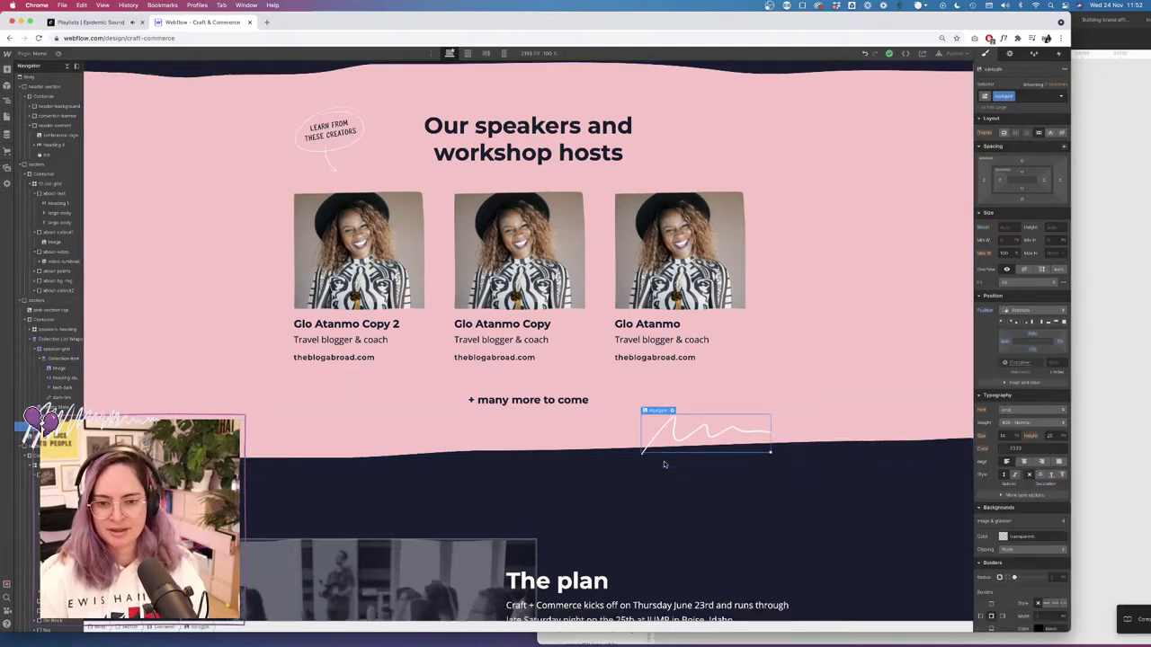
{"action": "scroll", "coordinate": [664, 464], "scroll_direction": "down", "scroll_amount": 15}
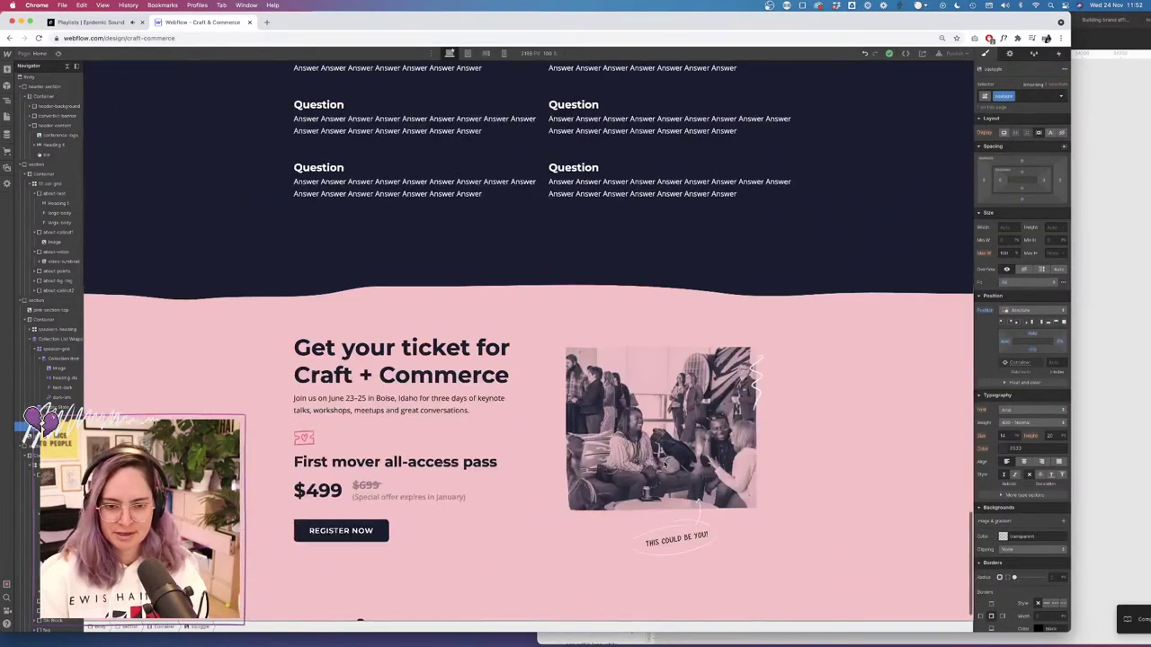
{"action": "scroll", "coordinate": [664, 465], "scroll_direction": "up", "scroll_amount": 10}
{"action": "scroll", "coordinate": [665, 464], "scroll_direction": "down", "scroll_amount": 10}
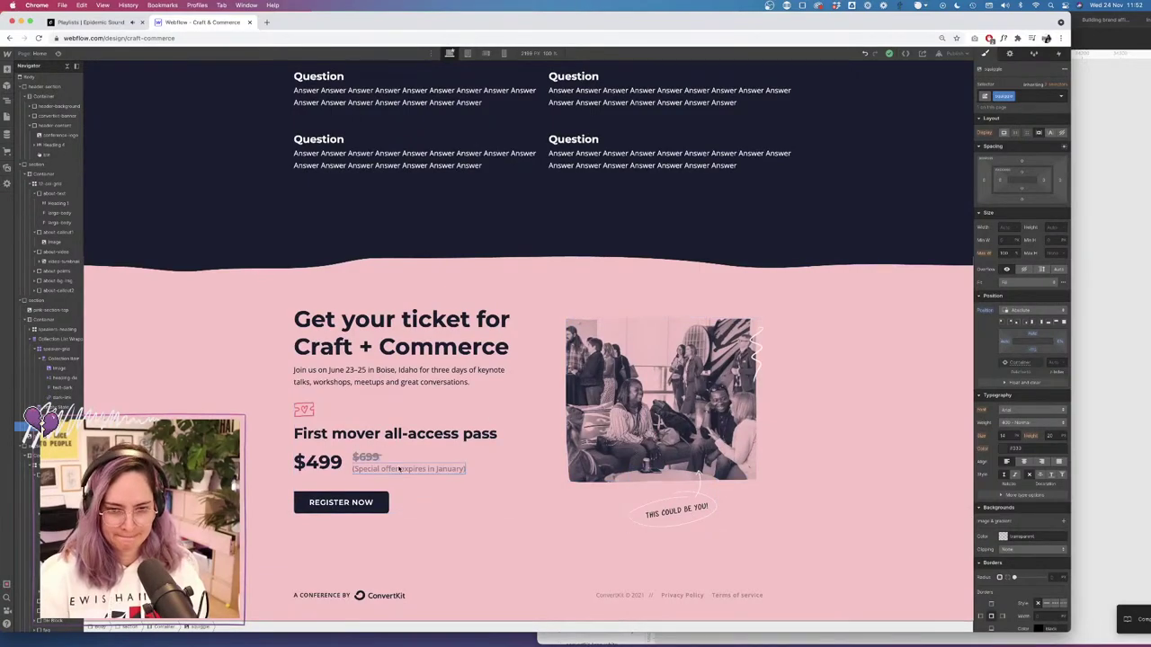
{"action": "scroll", "coordinate": [481, 339], "scroll_direction": "up", "scroll_amount": 12}
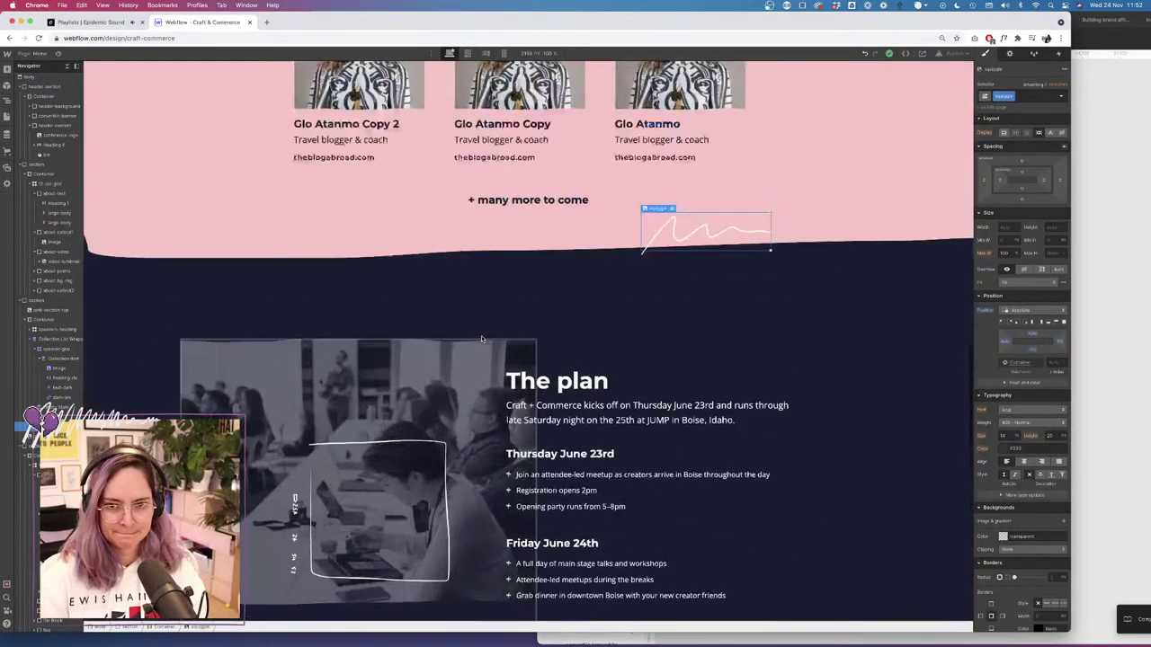
{"action": "scroll", "coordinate": [481, 339], "scroll_direction": "up", "scroll_amount": 5}
Switch to Figma, move "Add hand drawn bits" out beside the TO DO list, and head it with a copied heading reading "DONE".
{"action": "left_click", "coordinate": [1117, 300]}
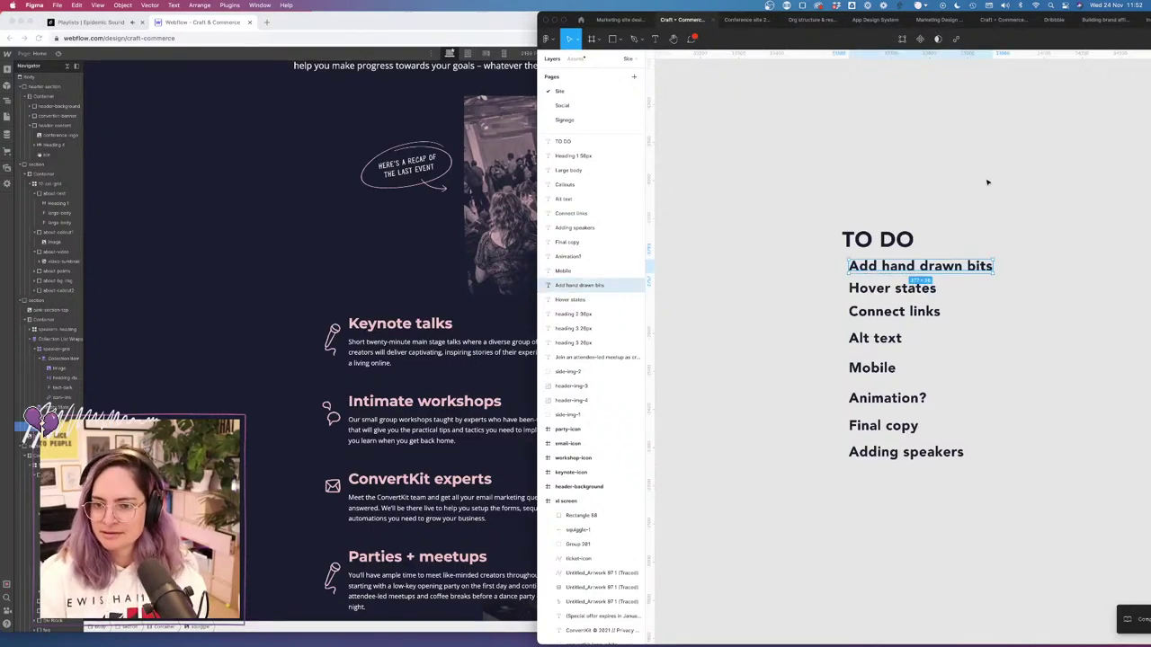
{"action": "left_click_drag", "start_coordinate": [865, 272], "coordinate": [1094, 272]}
{"action": "left_click_drag", "start_coordinate": [885, 242], "coordinate": [1133, 249]}
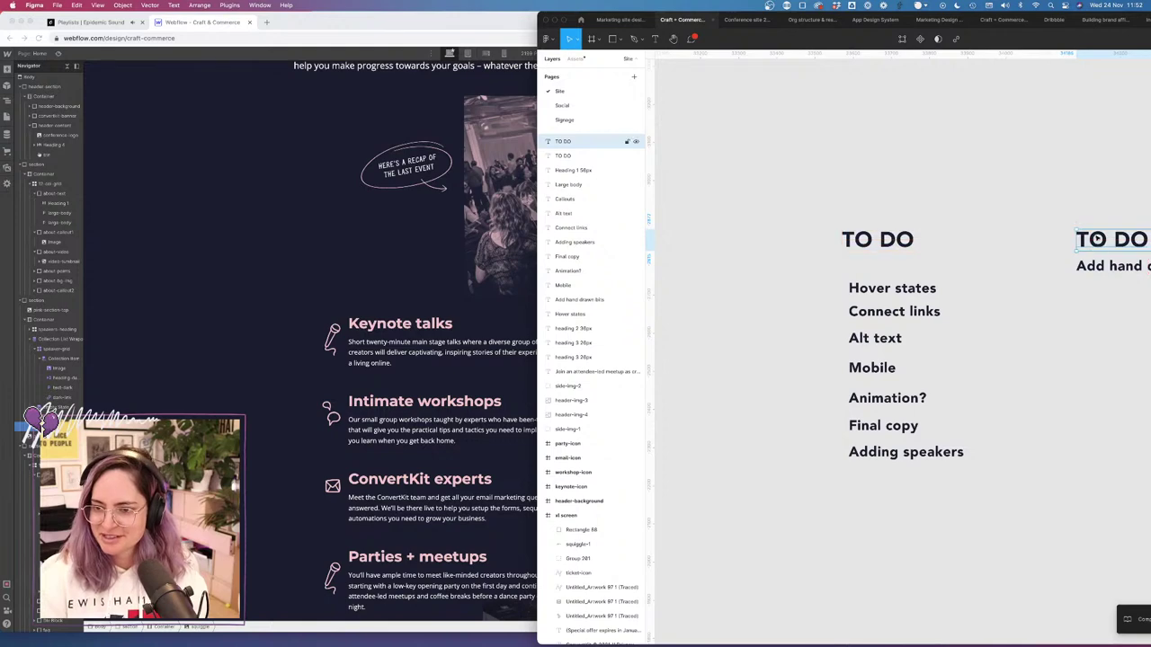
{"action": "double_click", "coordinate": [1097, 235]}
{"action": "type", "text": "DONE"}
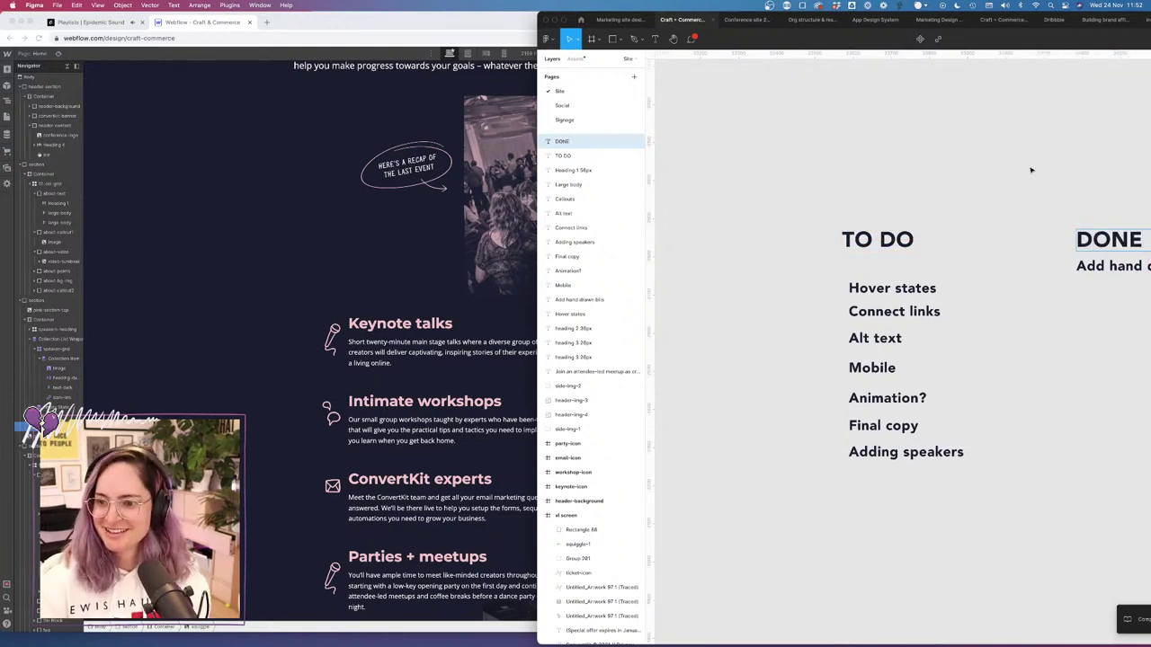
Switch to Webflow, view the link settings of the header's GET YOUR TICKET button, and open the Style guide page.
{"action": "left_click", "coordinate": [1031, 170]}
{"action": "scroll", "coordinate": [1031, 170], "scroll_direction": "right", "scroll_amount": 2}
{"action": "left_click", "coordinate": [414, 209]}
{"action": "scroll", "coordinate": [414, 209], "scroll_direction": "up", "scroll_amount": 2}
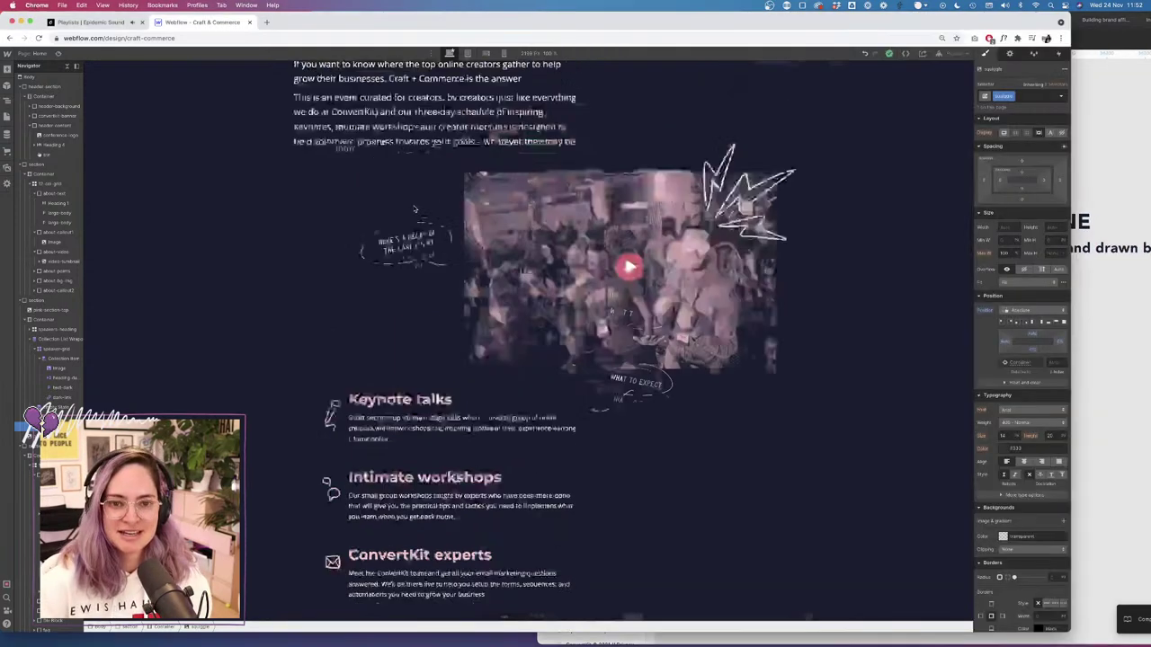
{"action": "scroll", "coordinate": [415, 210], "scroll_direction": "up", "scroll_amount": 3}
{"action": "left_click", "coordinate": [499, 315]}
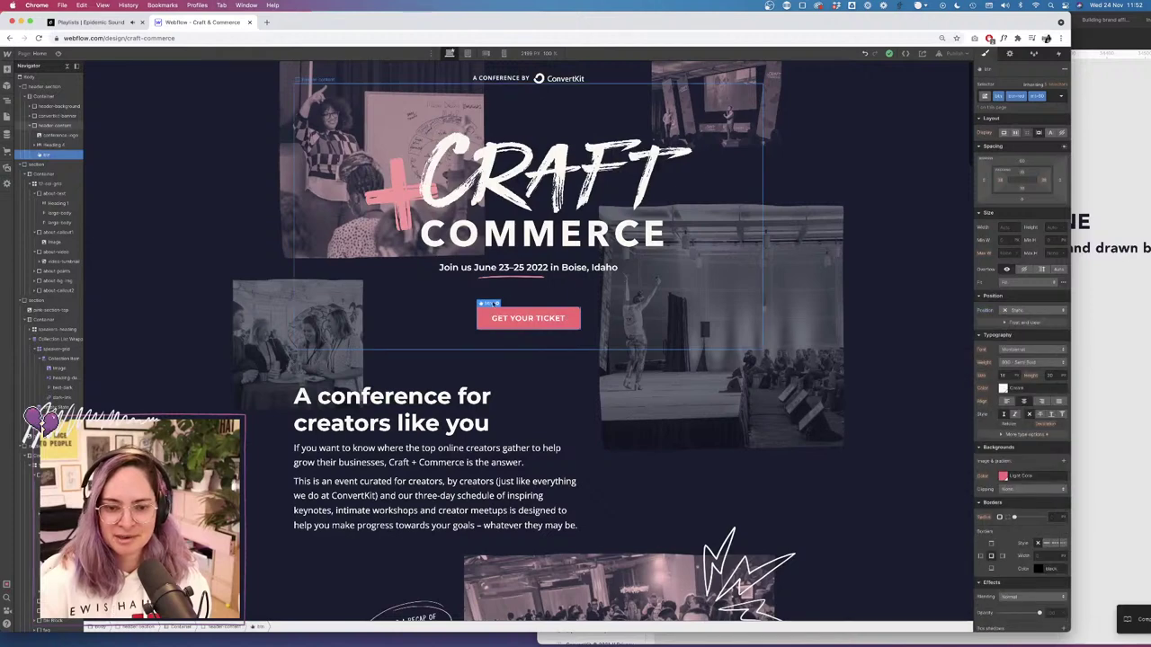
{"action": "left_click", "coordinate": [499, 304]}
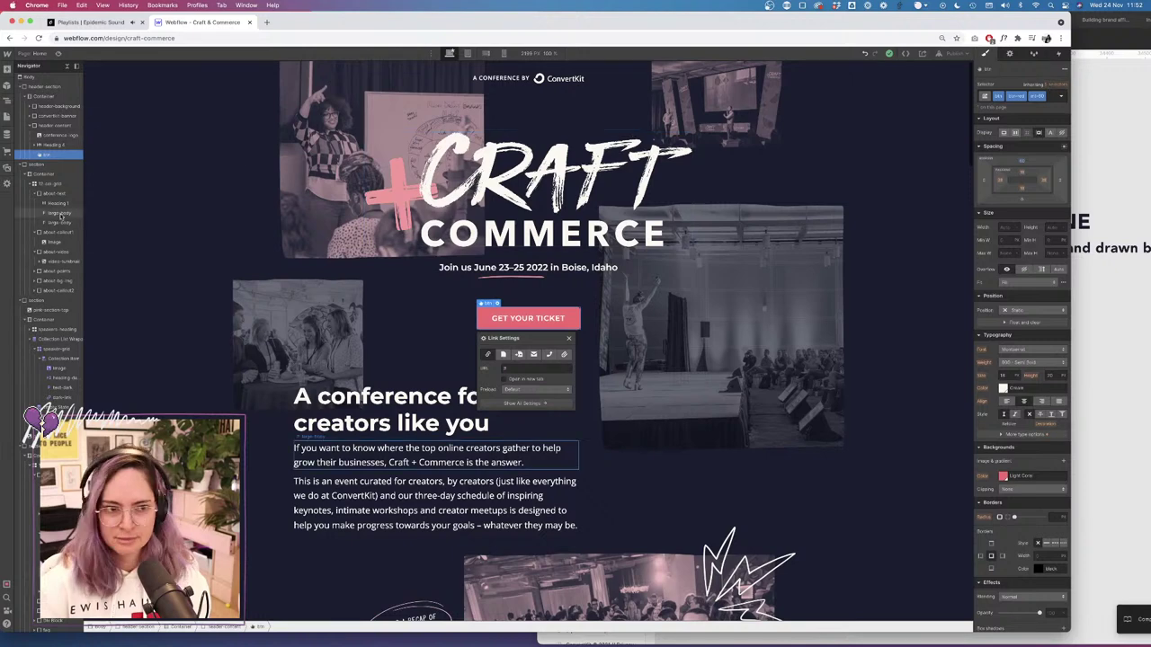
{"action": "left_click", "coordinate": [8, 117]}
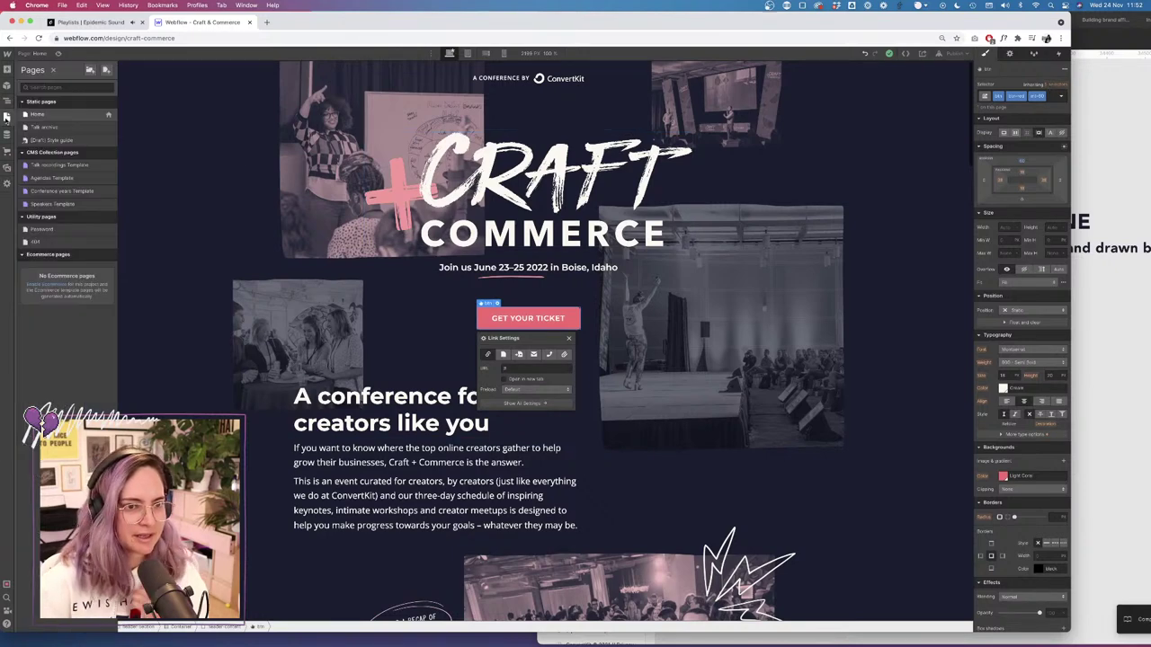
{"action": "left_click", "coordinate": [77, 141]}
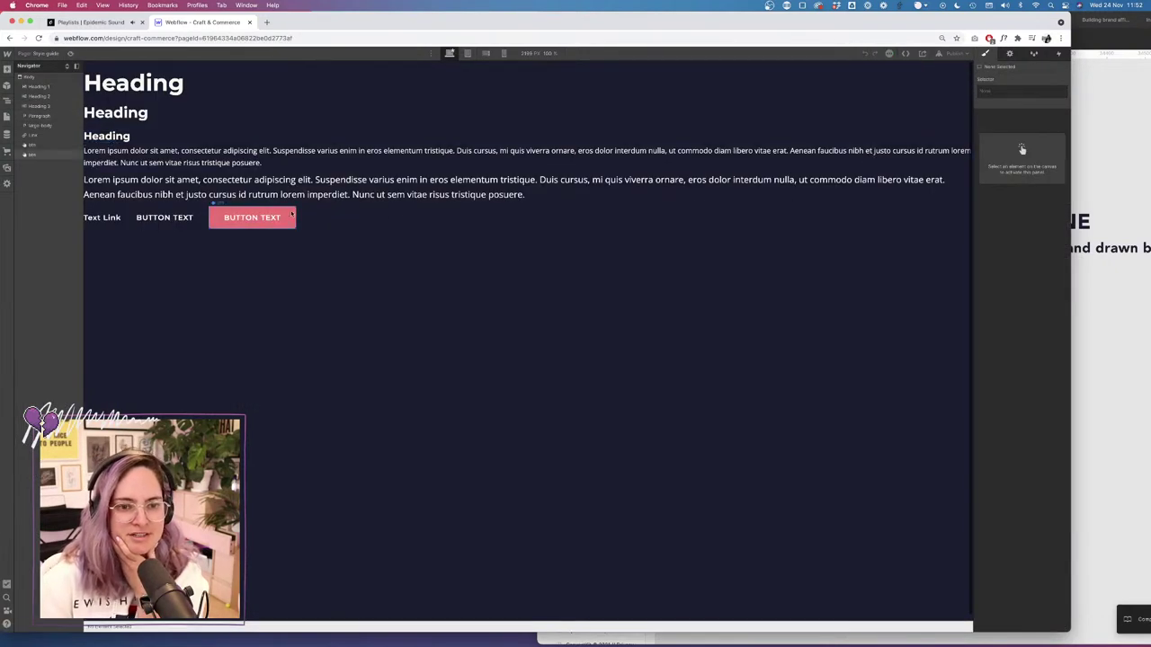
Set the pink button's Hover state background colour to the Rosy Brown swatch.
{"action": "left_click", "coordinate": [291, 214]}
{"action": "left_click", "coordinate": [1061, 97]}
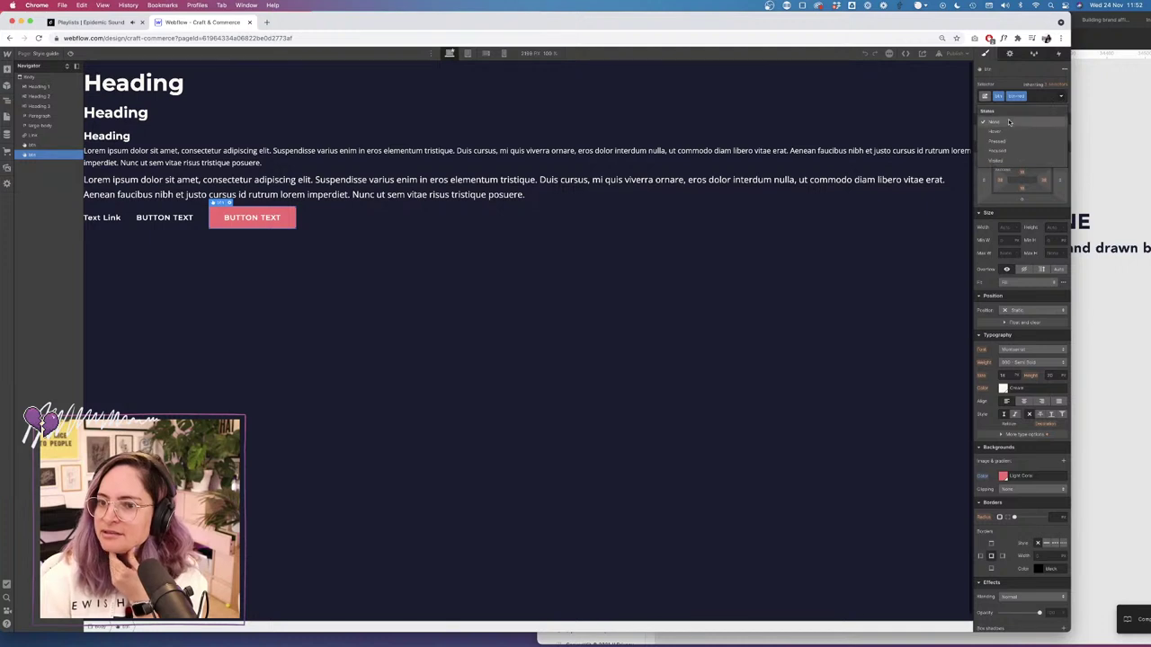
{"action": "left_click", "coordinate": [998, 141]}
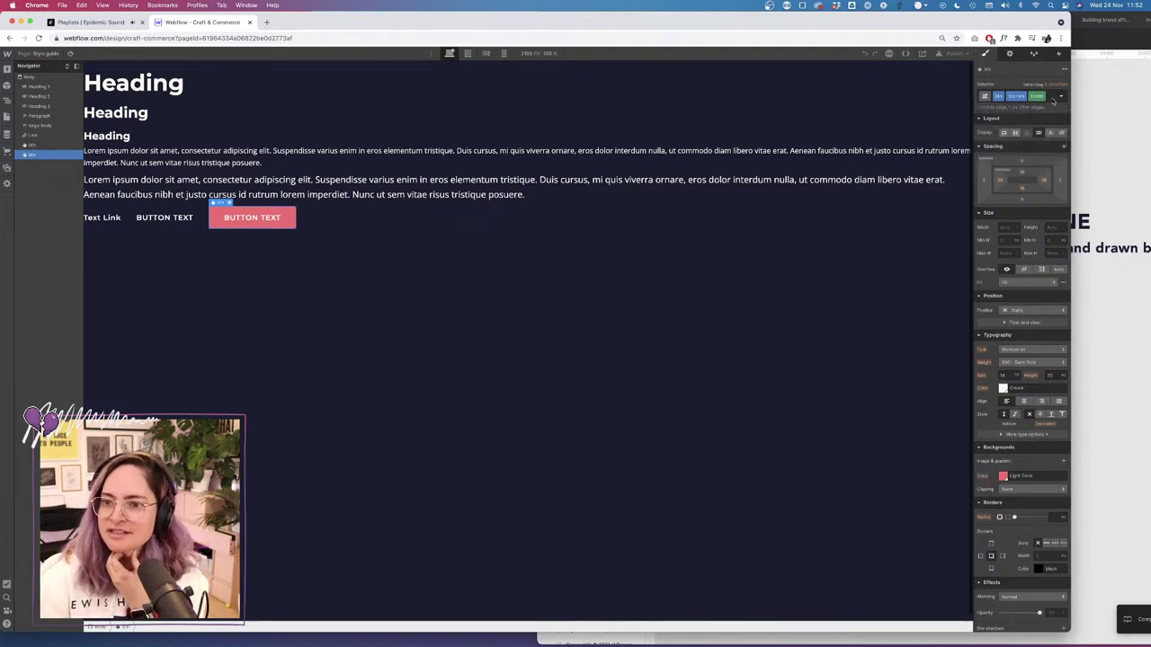
{"action": "left_click", "coordinate": [1003, 476]}
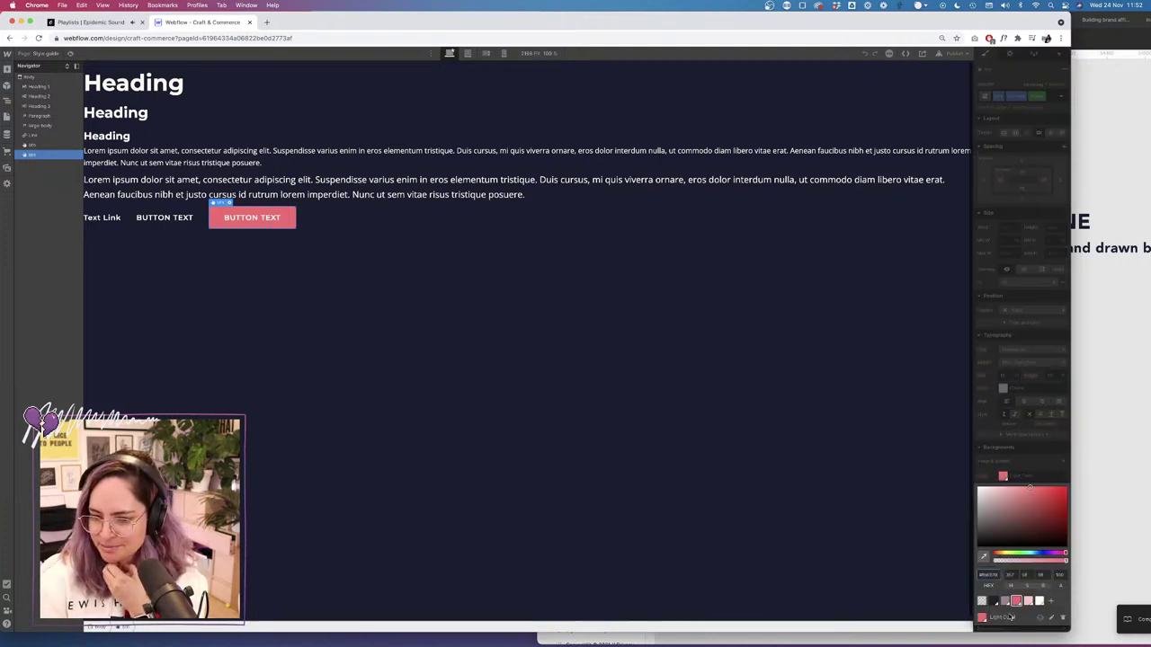
{"action": "left_click", "coordinate": [1004, 600]}
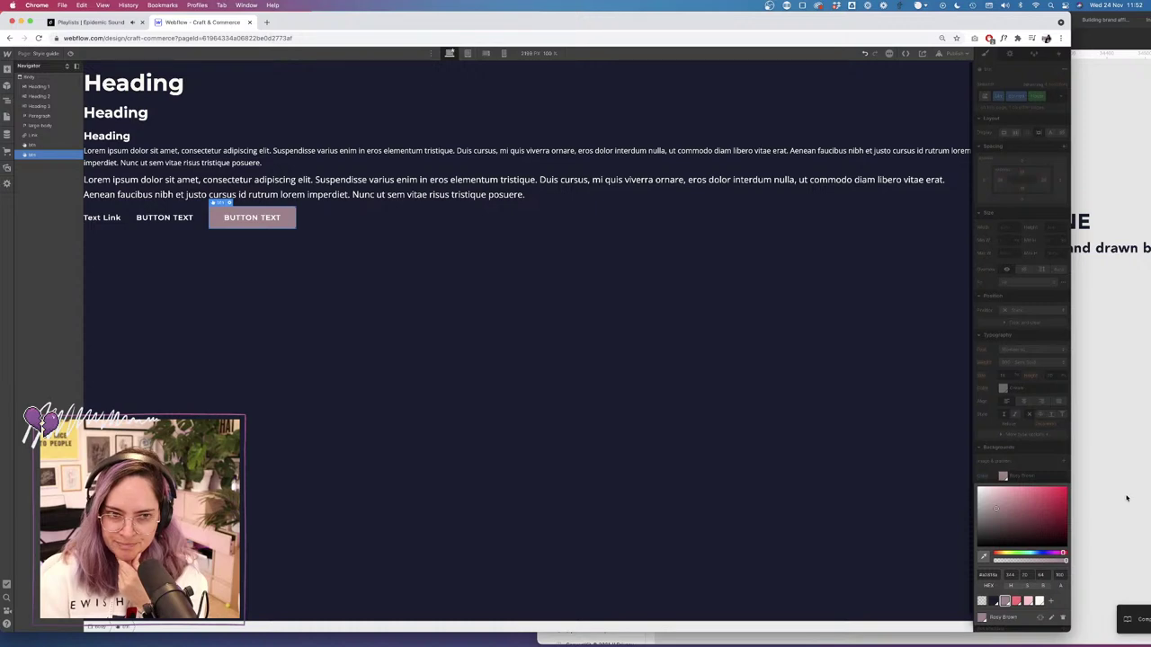
{"action": "left_click", "coordinate": [1029, 293]}
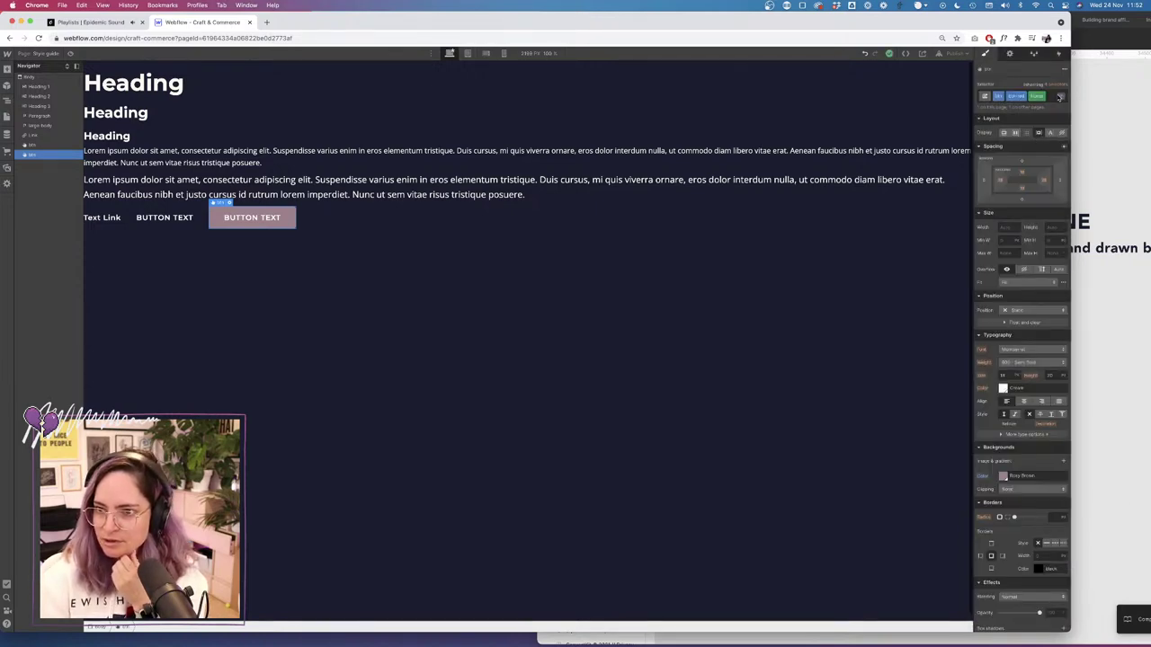
Add a 200 ms Background Color transition to the pink button's None state and preview its hover effect.
{"action": "left_click", "coordinate": [1059, 98]}
{"action": "left_click", "coordinate": [1007, 146]}
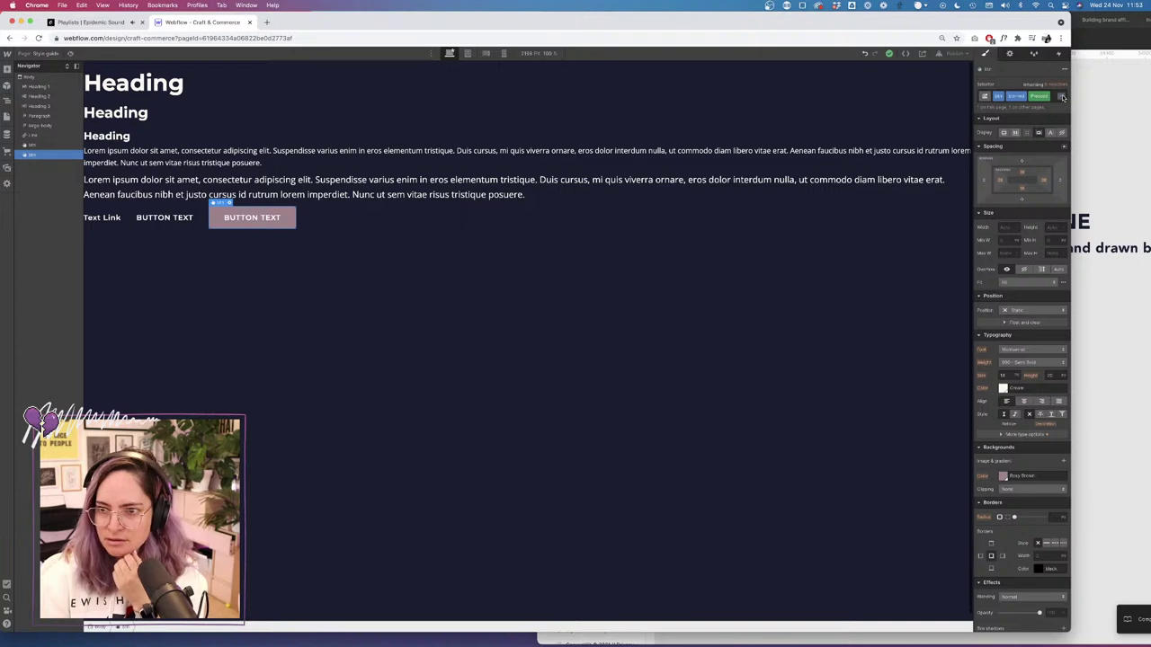
{"action": "left_click", "coordinate": [1062, 96]}
{"action": "left_click", "coordinate": [1001, 125]}
{"action": "scroll", "coordinate": [998, 422], "scroll_direction": "down", "scroll_amount": 3}
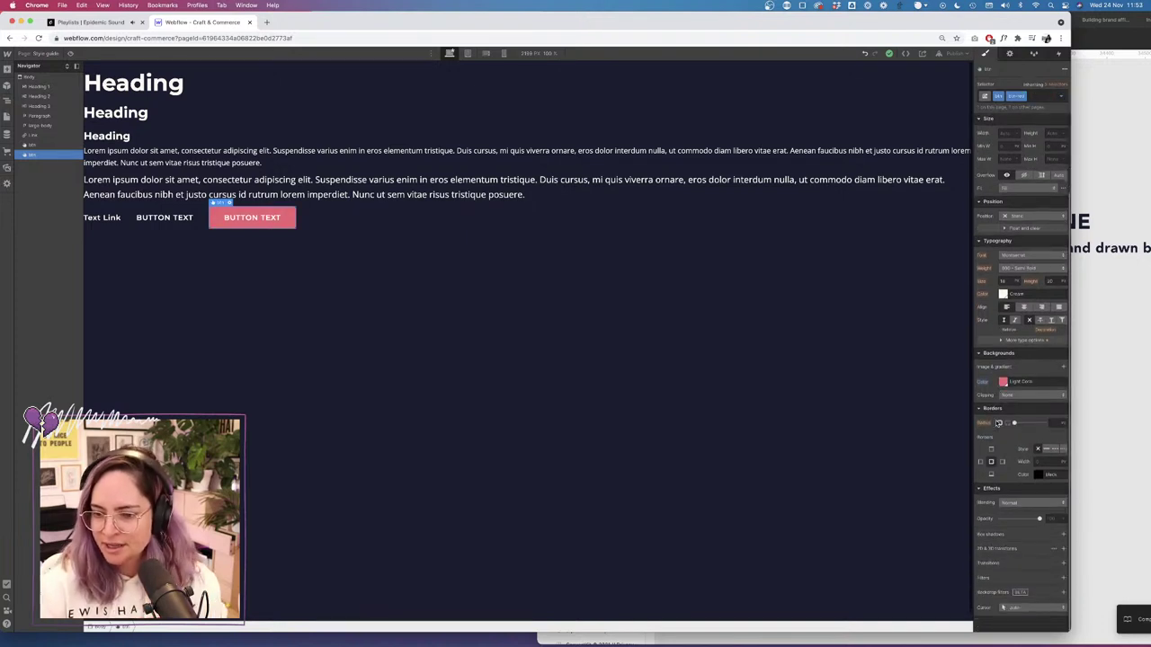
{"action": "left_click", "coordinate": [1062, 562]}
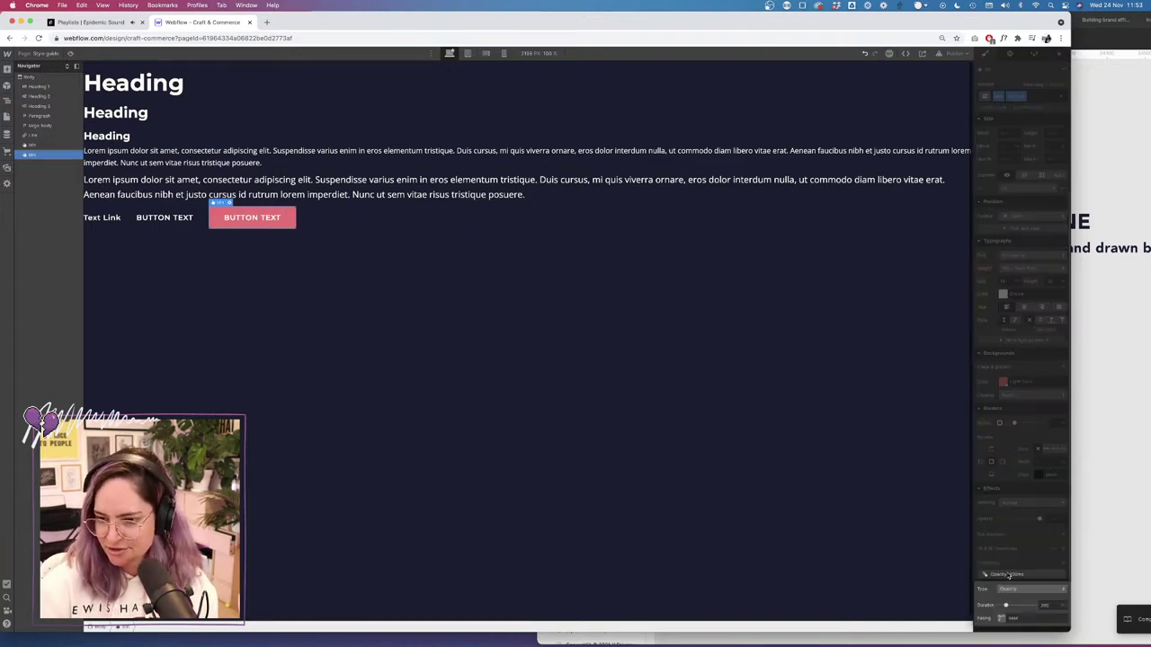
{"action": "left_click", "coordinate": [1012, 590]}
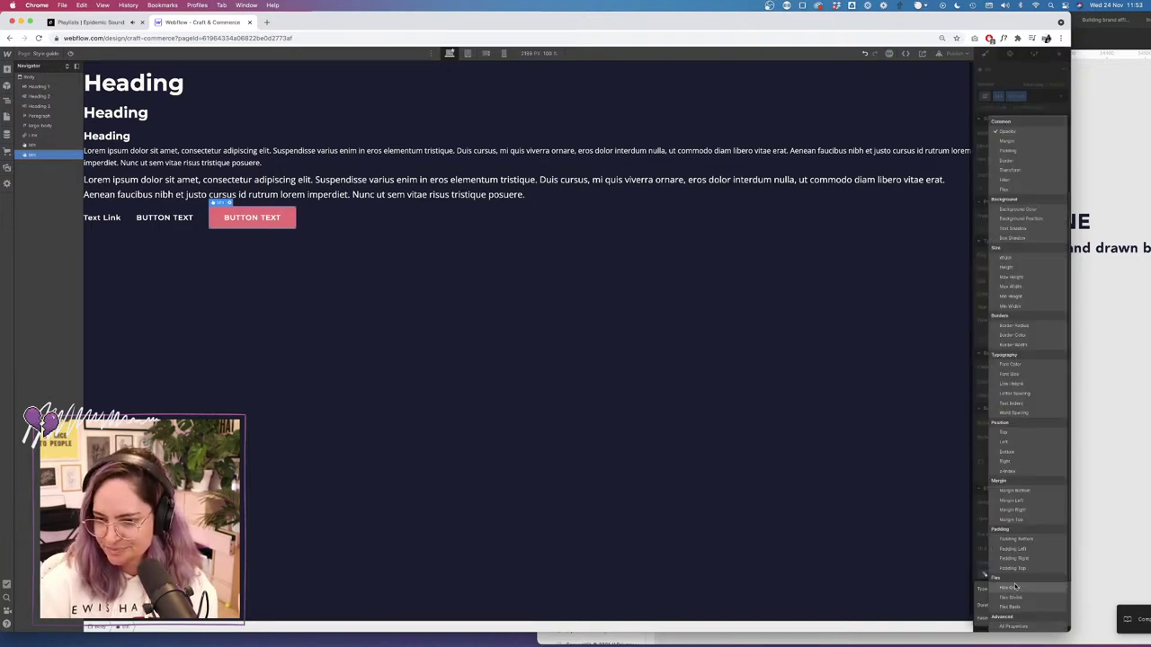
{"action": "left_click", "coordinate": [1021, 210]}
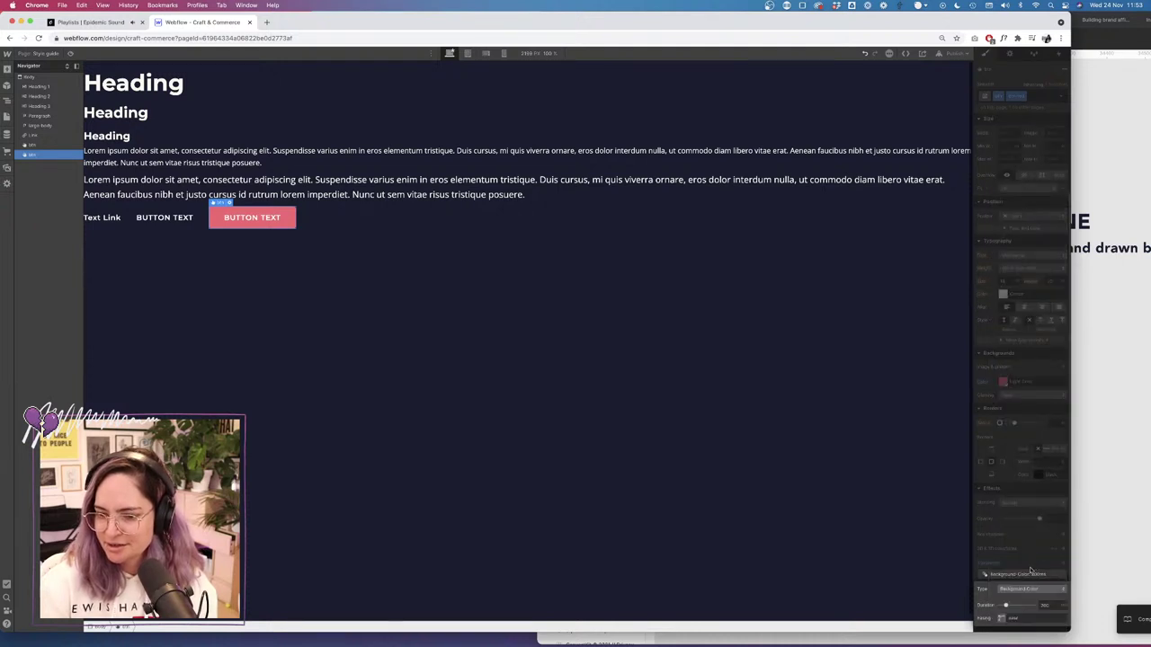
{"action": "left_click", "coordinate": [1001, 619]}
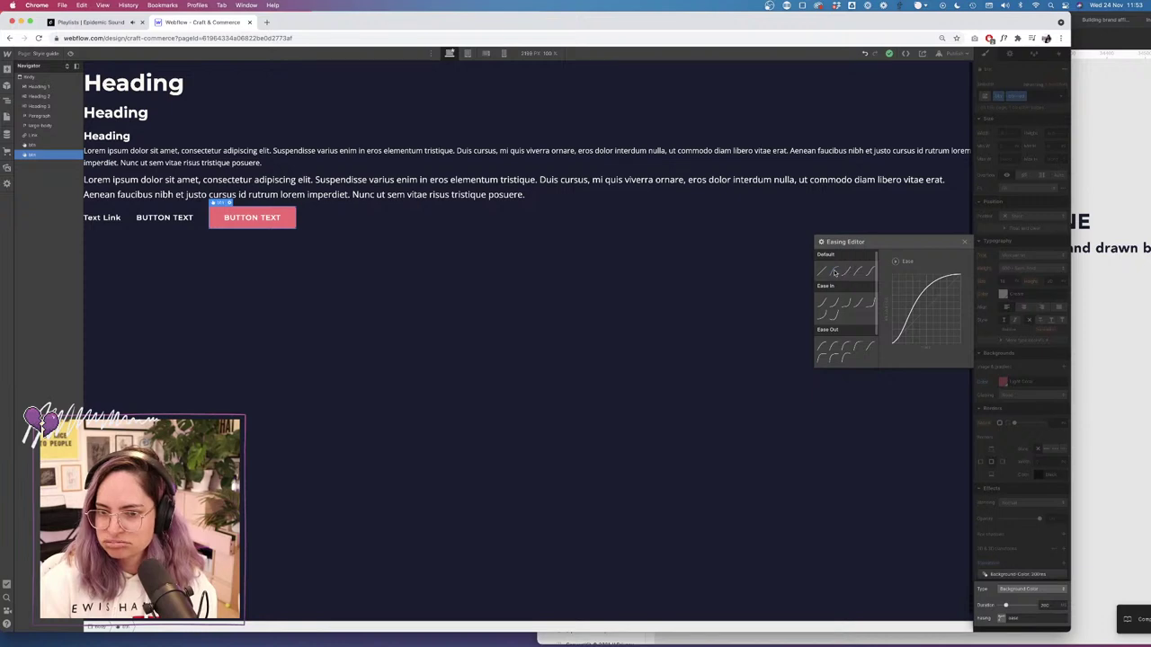
{"action": "left_click", "coordinate": [842, 272]}
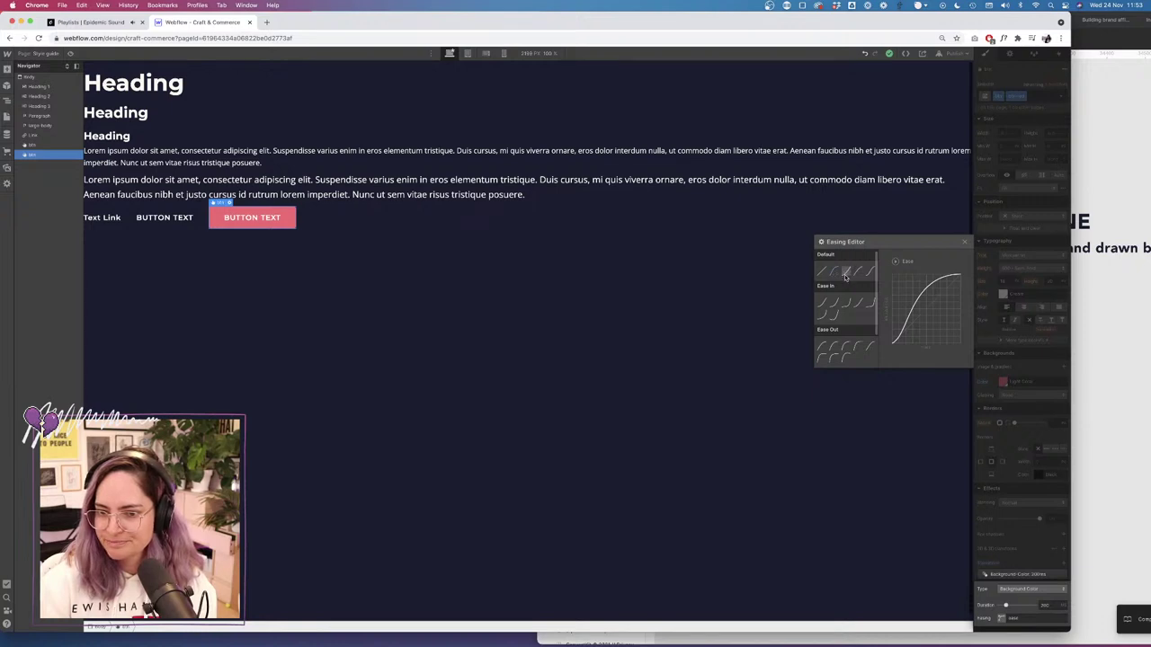
{"action": "left_click", "coordinate": [1032, 553]}
{"action": "left_click", "coordinate": [416, 245]}
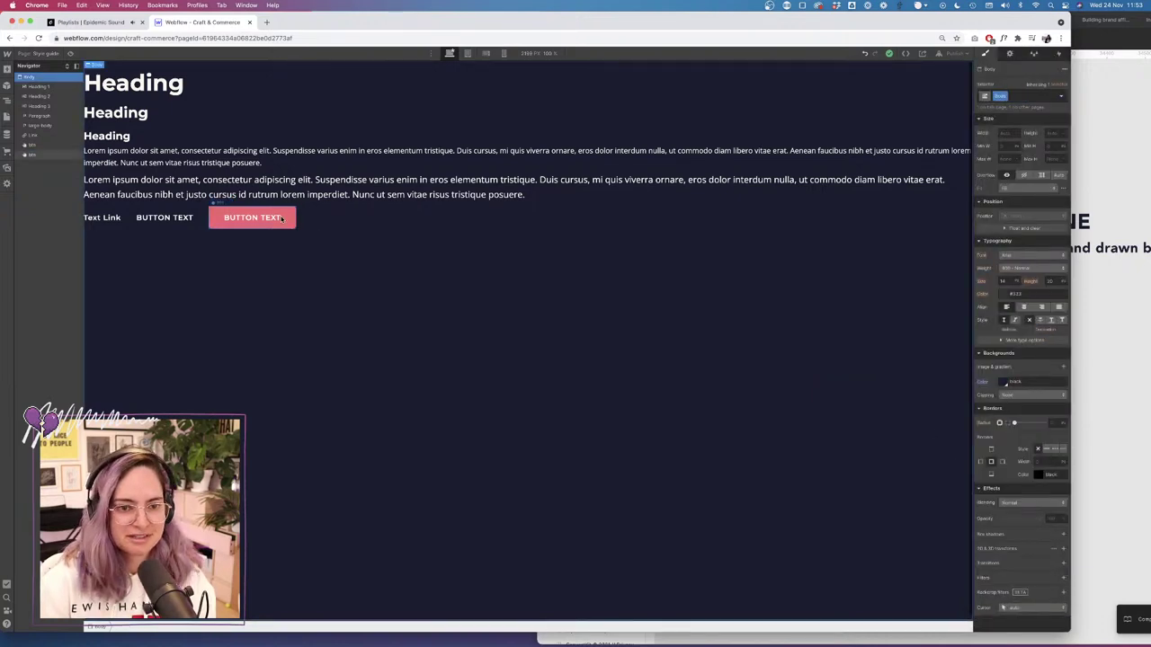
{"action": "left_click", "coordinate": [70, 53]}
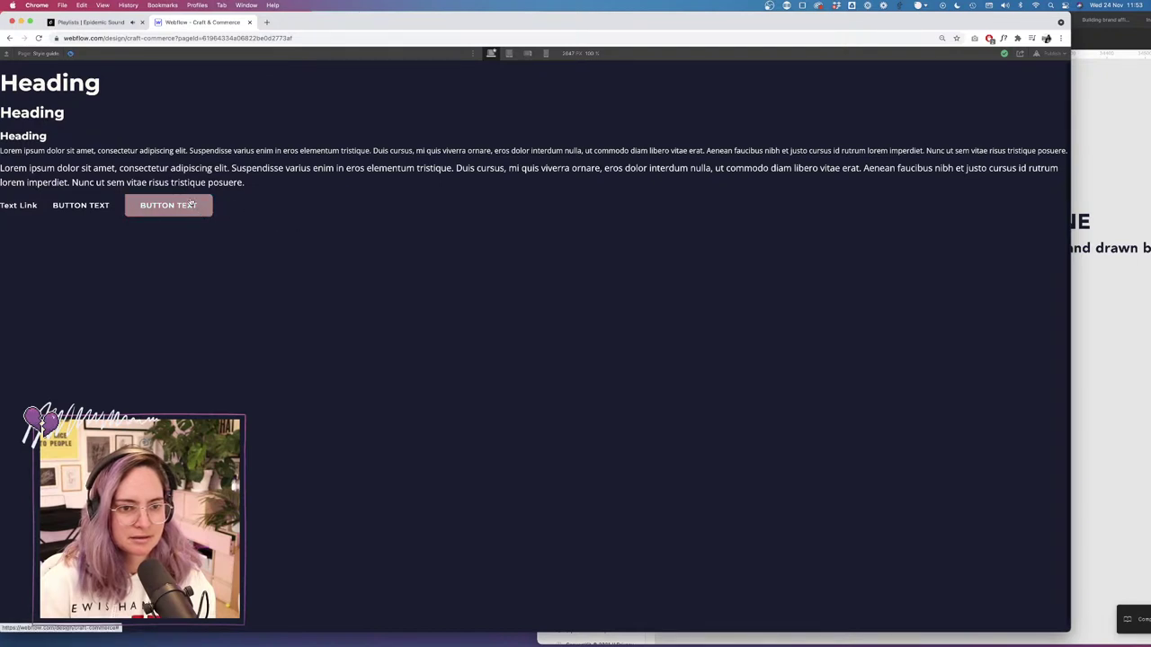
{"action": "left_click", "coordinate": [71, 56]}
Switch to Figma and duplicate the coral red palette swatch directly below the original.
{"action": "left_click", "coordinate": [1117, 381]}
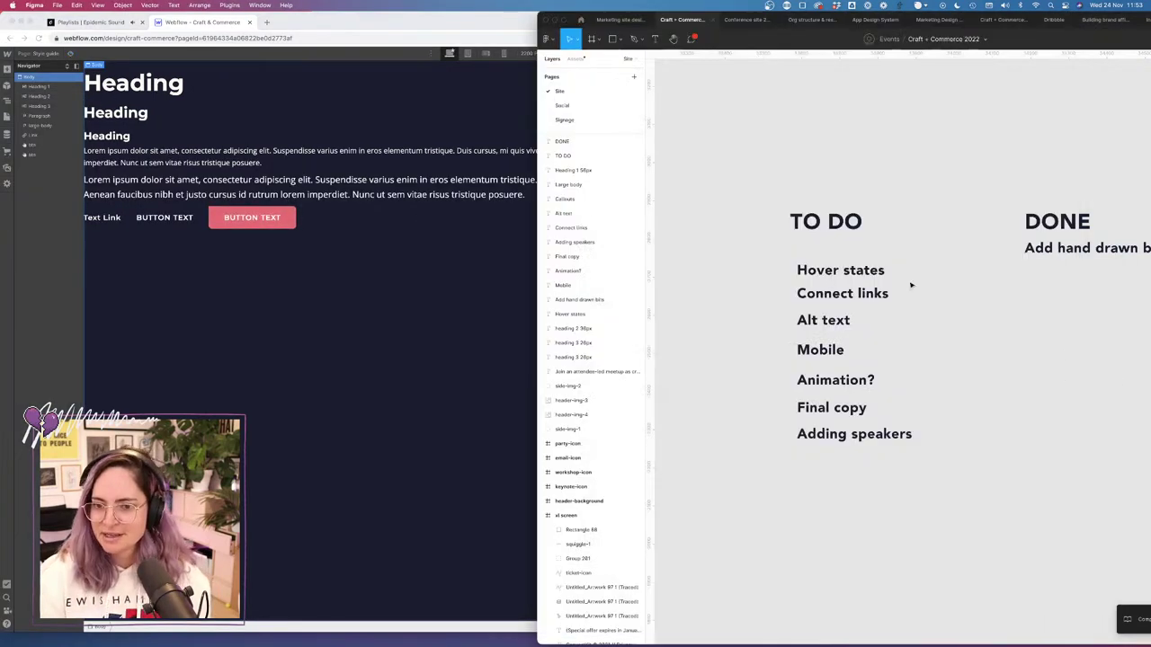
{"action": "scroll", "coordinate": [911, 286], "scroll_direction": "left", "scroll_amount": 5}
{"action": "left_click", "coordinate": [920, 194]}
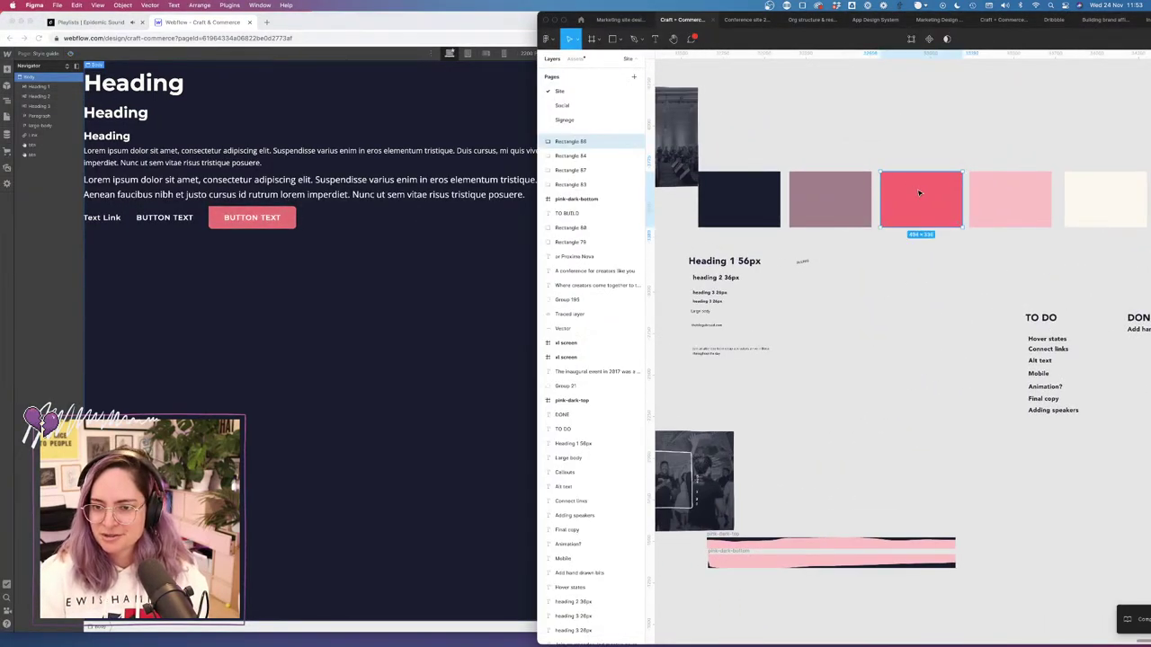
{"action": "left_click_drag", "start_coordinate": [920, 193], "coordinate": [922, 260]}
{"action": "left_click_drag", "start_coordinate": [1086, 14], "coordinate": [880, 9]}
Fill the duplicated swatch with the dark red D7434A from the ConvertKit colors and copy its hex code.
{"action": "left_click", "coordinate": [986, 199]}
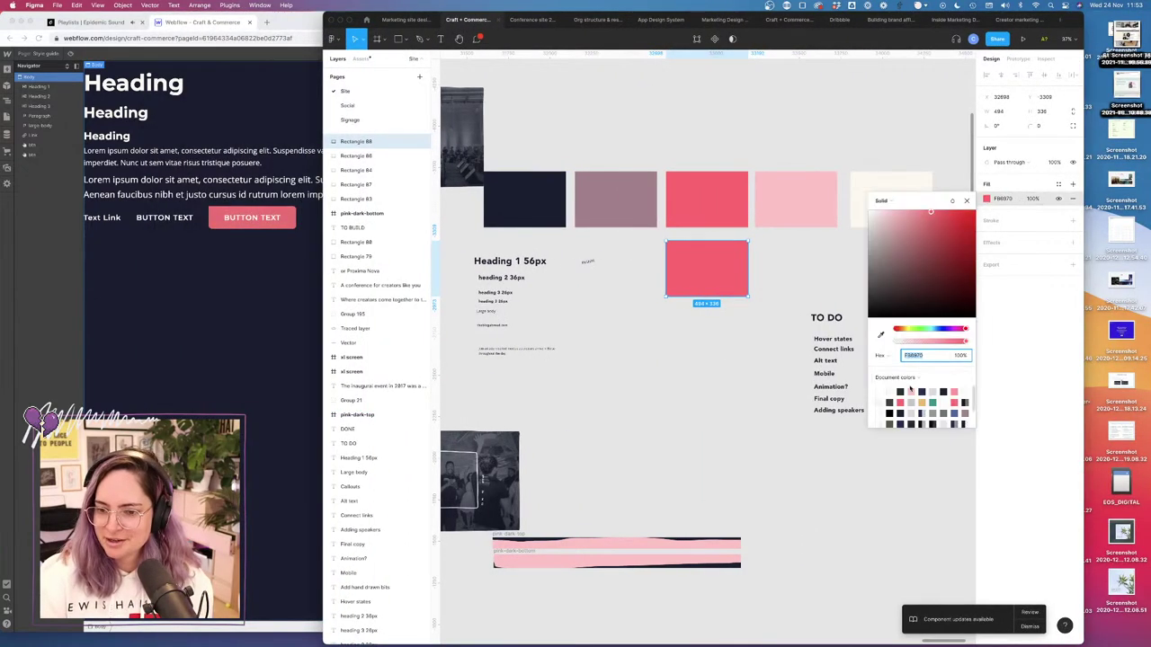
{"action": "left_click", "coordinate": [907, 378]}
{"action": "left_click", "coordinate": [909, 389]}
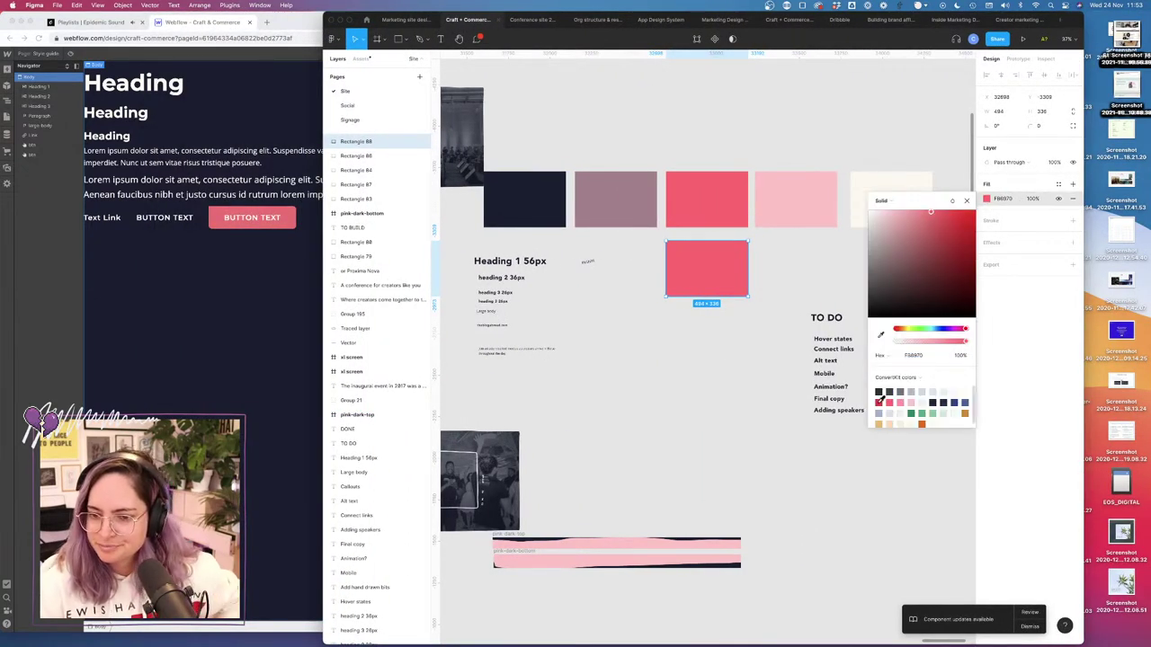
{"action": "left_click", "coordinate": [878, 401]}
{"action": "key", "text": "Escape"}
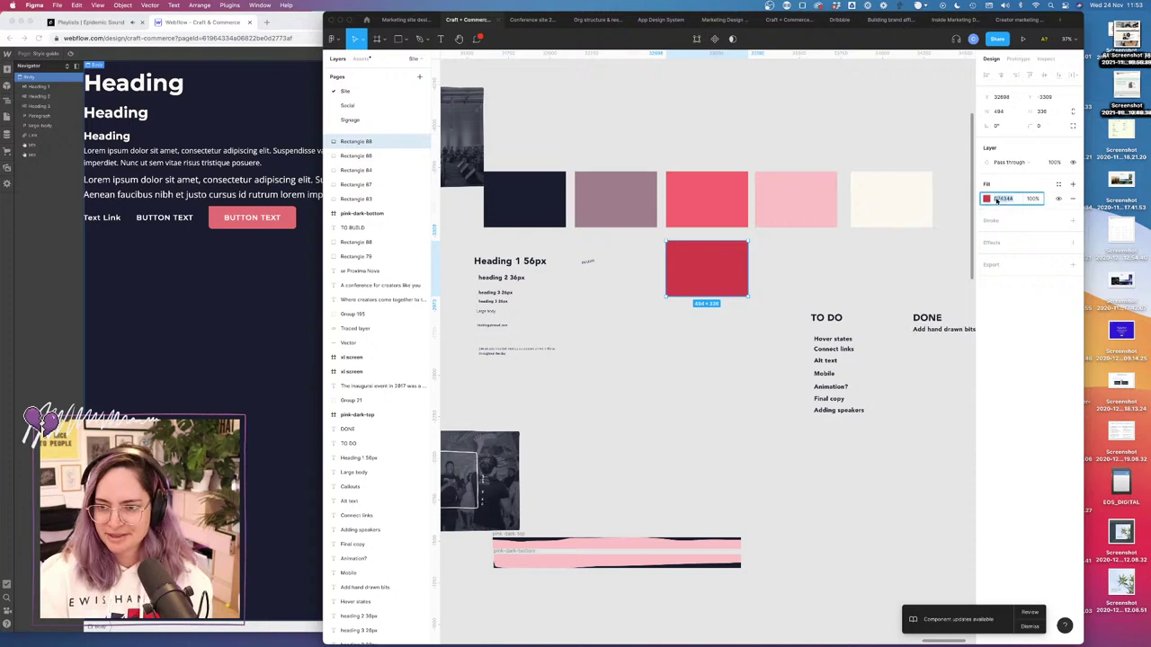
Switch to Webflow and set the pink button's Hover state background colour to #d7434a.
{"action": "left_click", "coordinate": [276, 335]}
{"action": "left_click", "coordinate": [252, 217]}
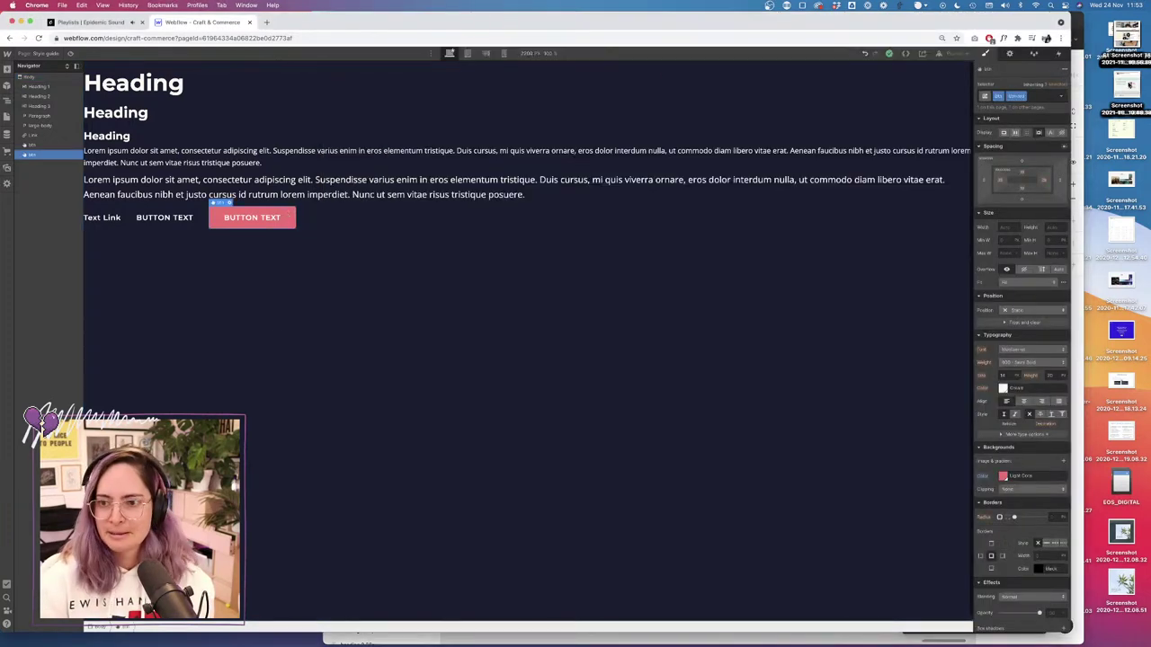
{"action": "left_click", "coordinate": [1061, 97]}
{"action": "left_click", "coordinate": [995, 132]}
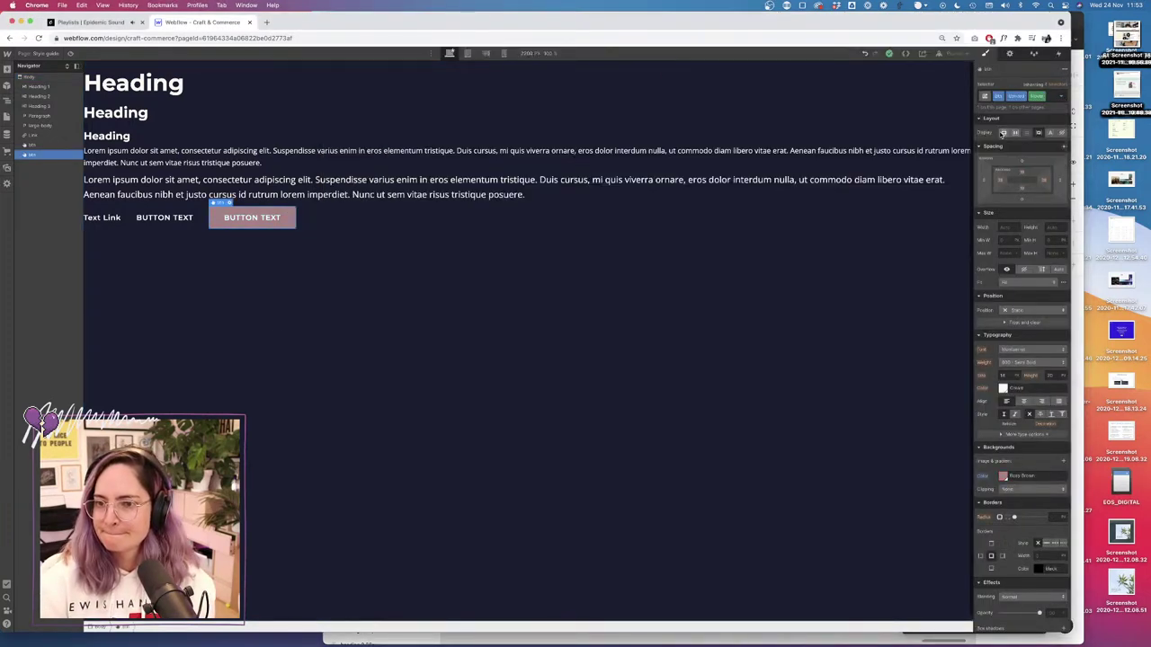
{"action": "scroll", "coordinate": [1013, 448], "scroll_direction": "down", "scroll_amount": 2}
{"action": "left_click", "coordinate": [1003, 424]}
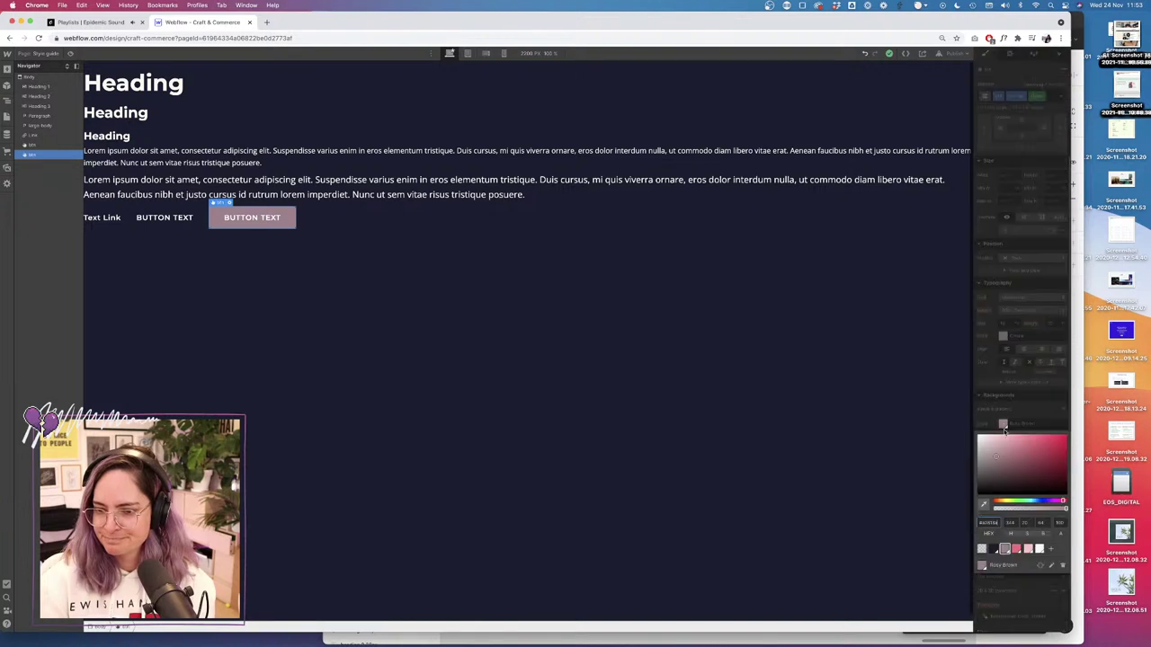
{"action": "double_click", "coordinate": [983, 523]}
{"action": "type", "text": "d7434a"}
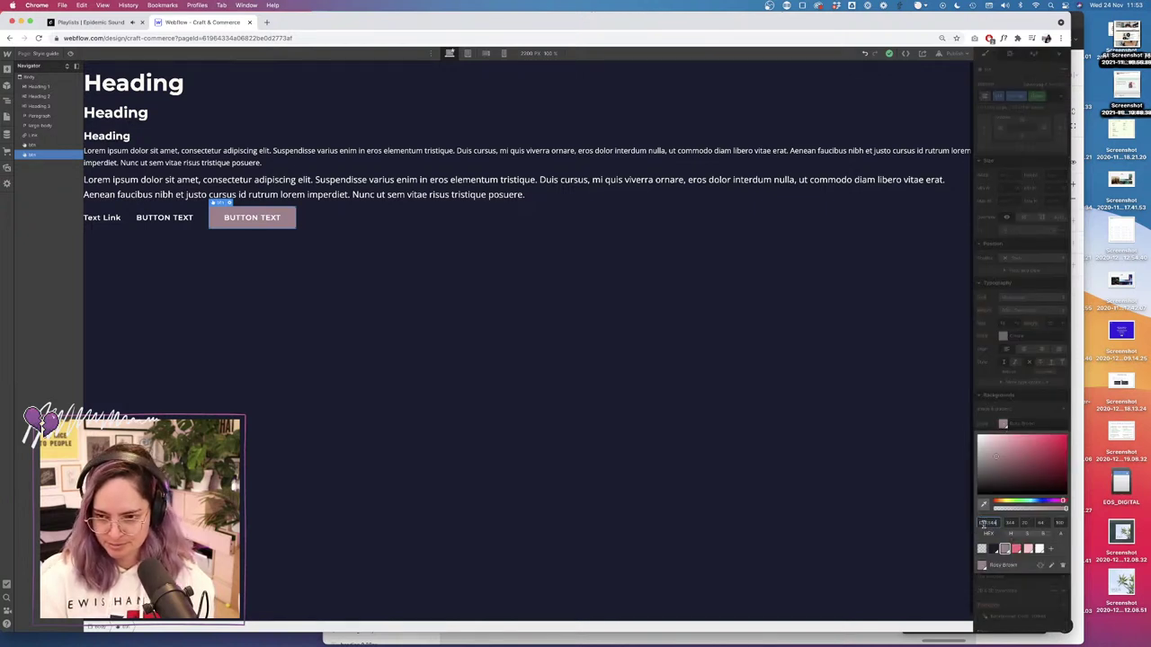
{"action": "key", "text": "Tab"}
Save the dark red as a reusable colour swatch under its suggested name and preview the button's hover effect.
{"action": "left_click", "coordinate": [1051, 550]}
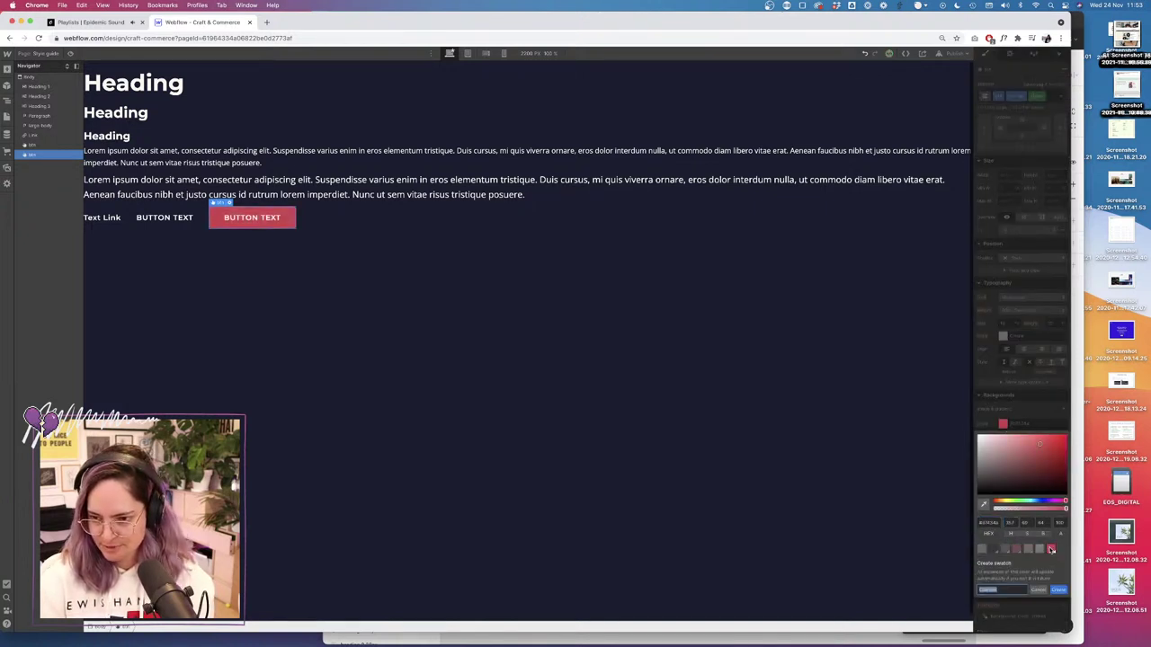
{"action": "left_click", "coordinate": [1066, 590]}
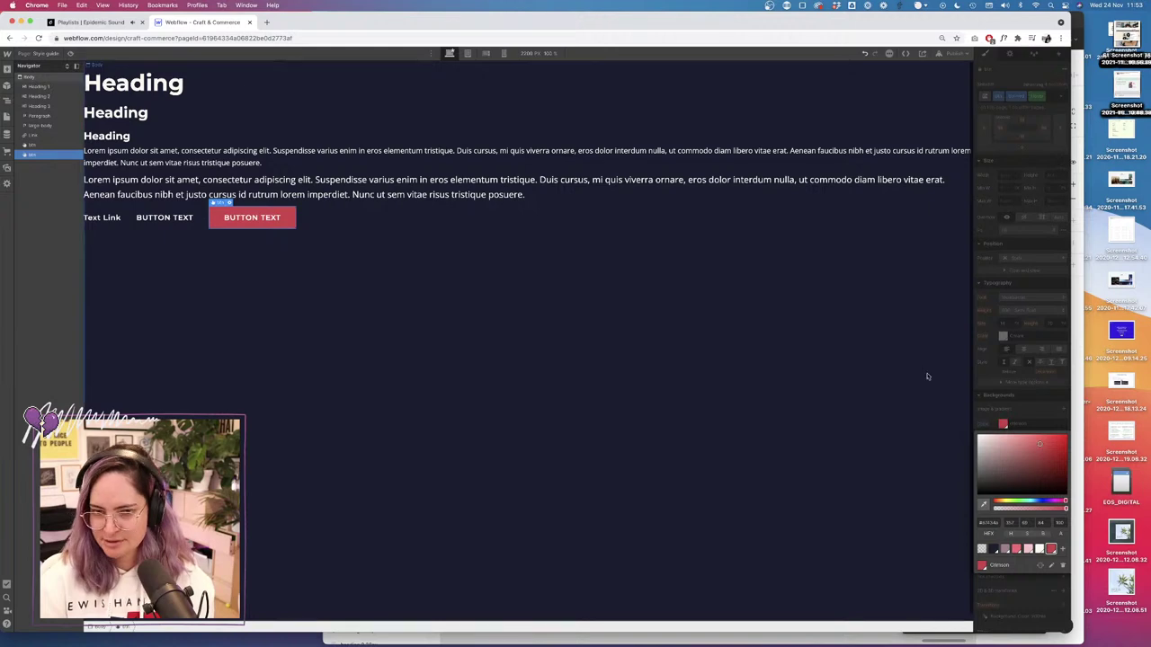
{"action": "left_click", "coordinate": [957, 357]}
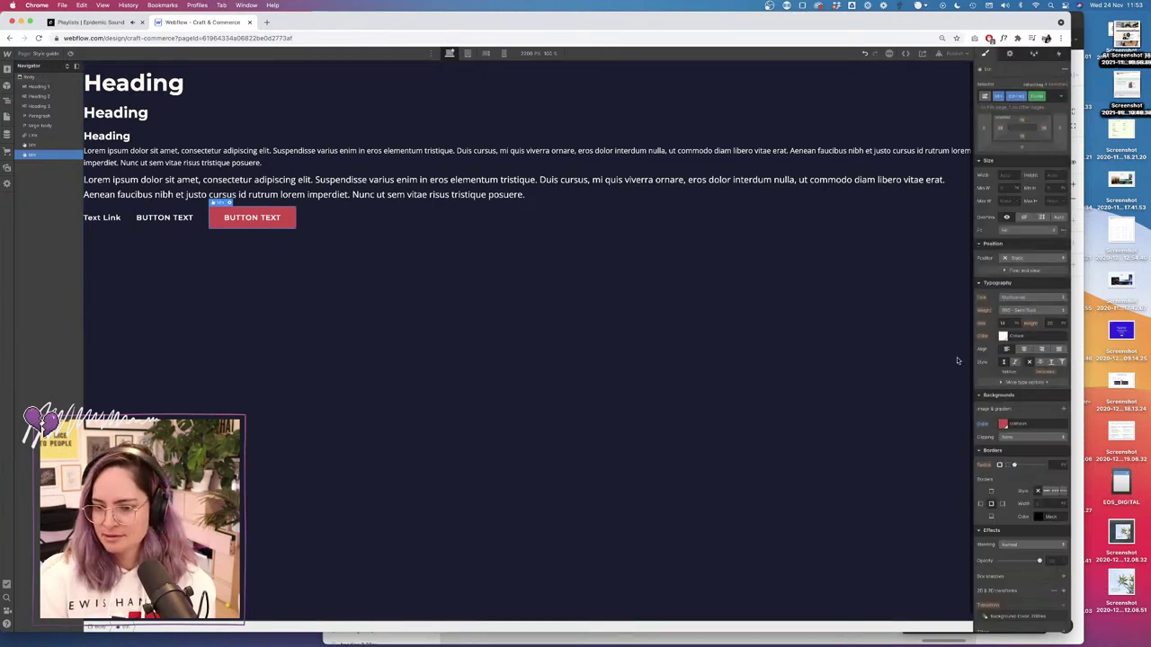
{"action": "left_click", "coordinate": [843, 316]}
{"action": "left_click", "coordinate": [71, 53]}
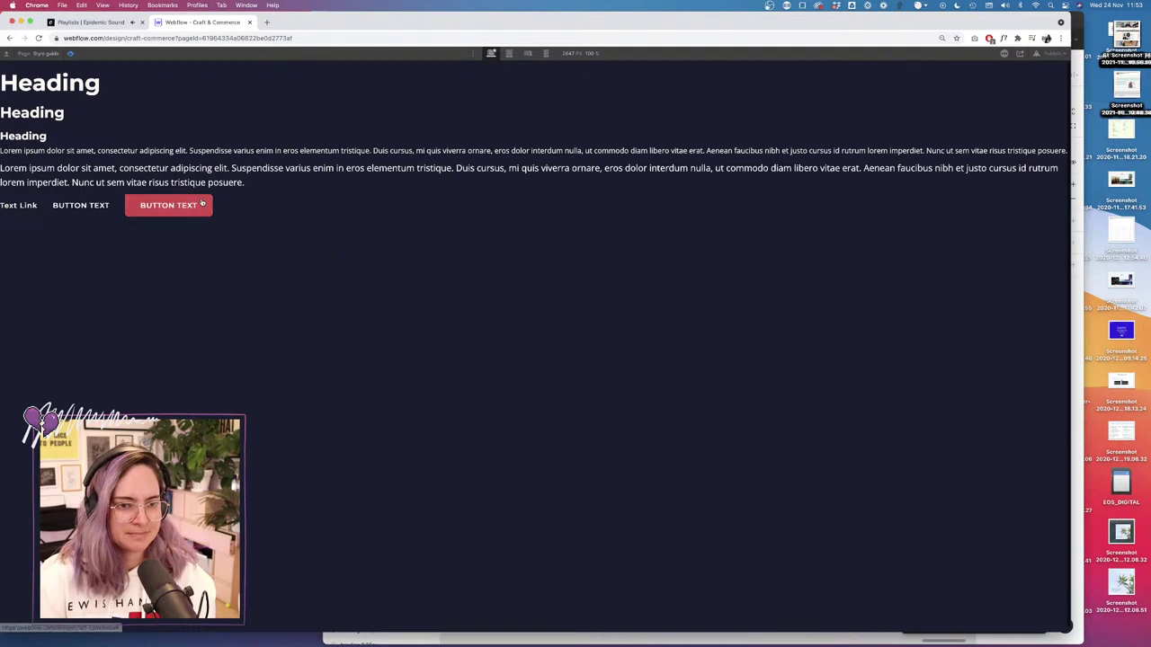
{"action": "left_click", "coordinate": [72, 54]}
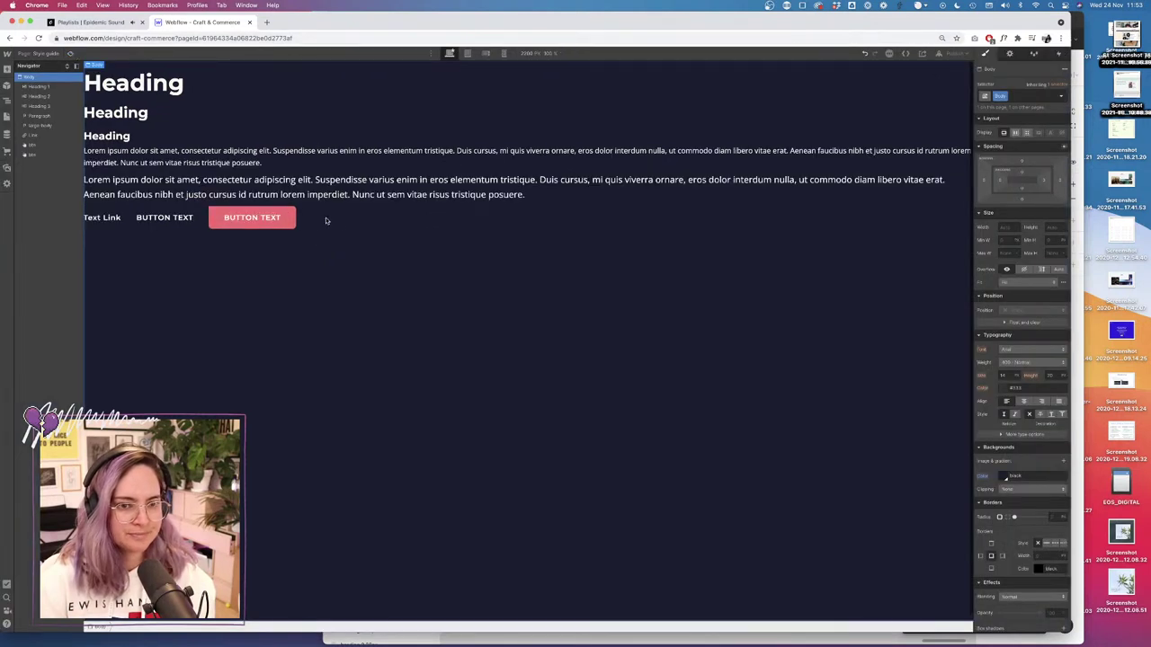
Set the dark button's Hover state background colour to the Rosy Brown swatch.
{"action": "left_click", "coordinate": [185, 219]}
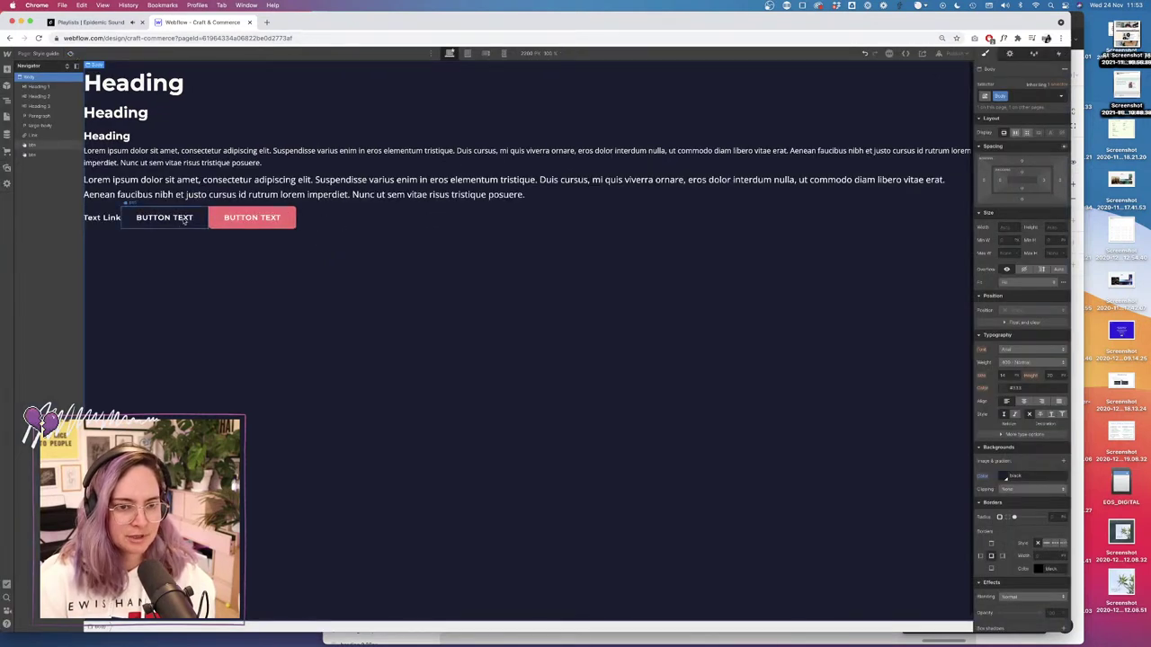
{"action": "left_click", "coordinate": [1061, 97]}
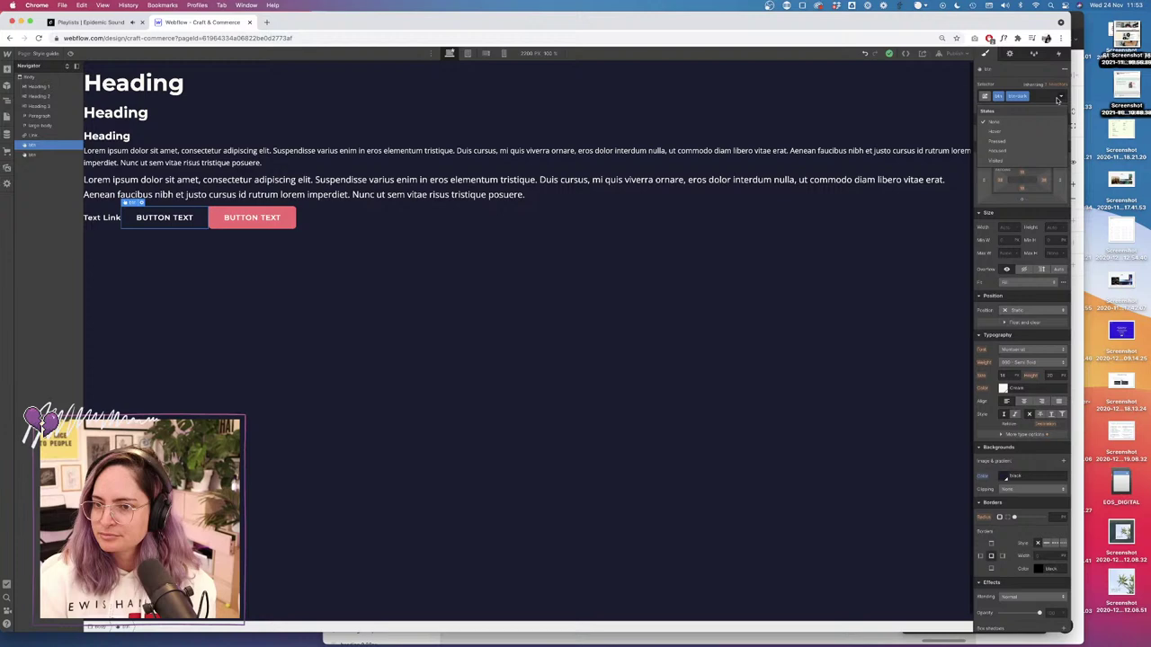
{"action": "left_click", "coordinate": [1003, 135]}
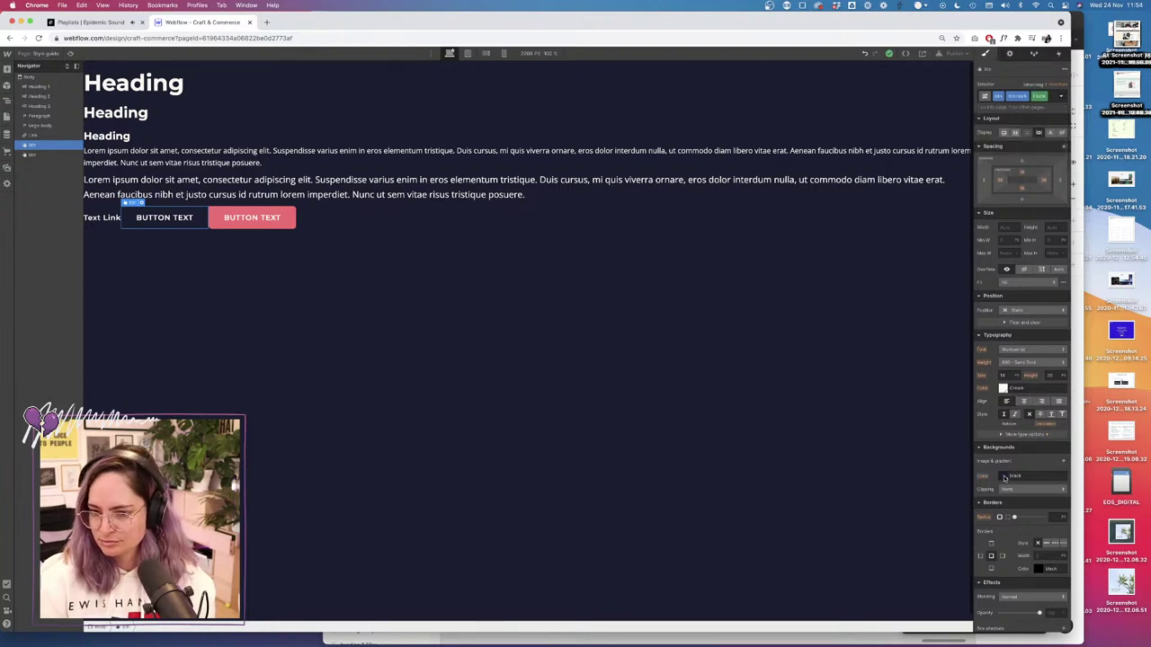
{"action": "left_click", "coordinate": [1005, 478]}
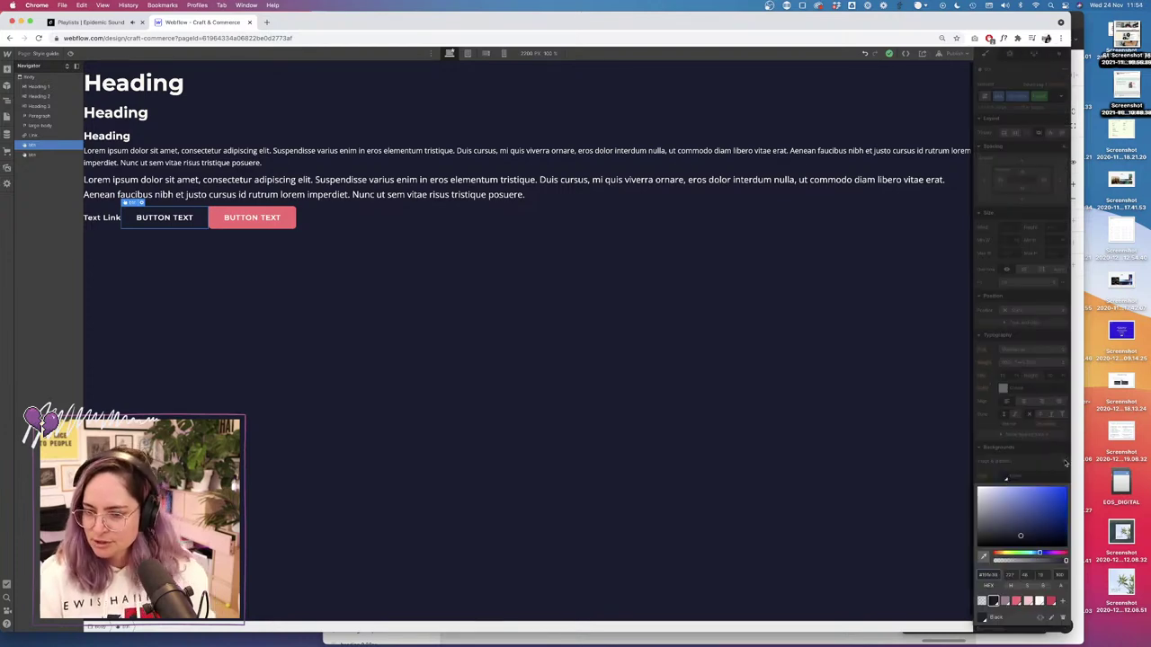
{"action": "left_click", "coordinate": [1004, 601]}
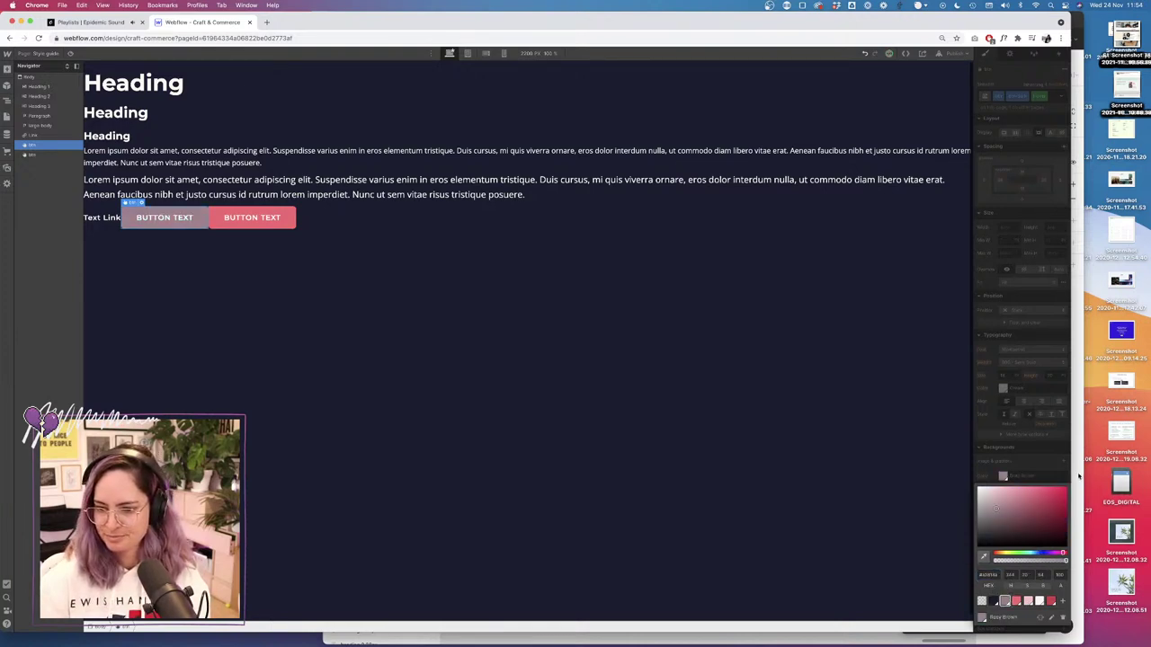
Switch to Figma, duplicate the dark navy palette swatch directly above the original, and fill the copy with the lighter navy 2D3244.
{"action": "key", "text": "super+Tab"}
{"action": "left_click", "coordinate": [542, 208]}
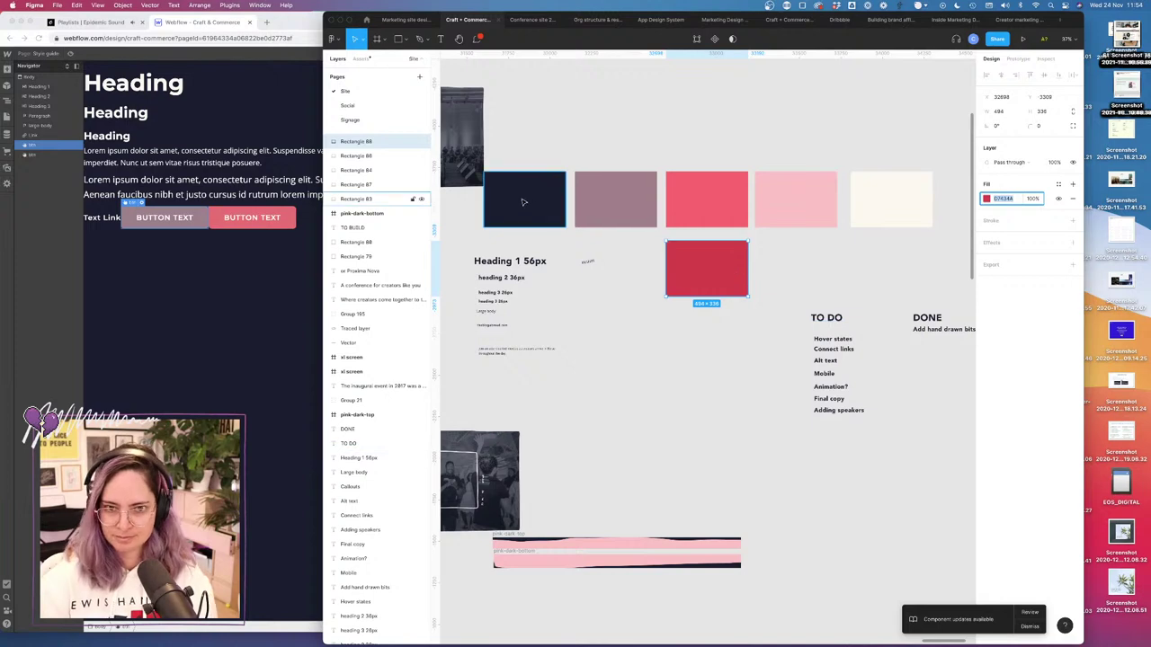
{"action": "left_click_drag", "start_coordinate": [541, 208], "coordinate": [537, 136]}
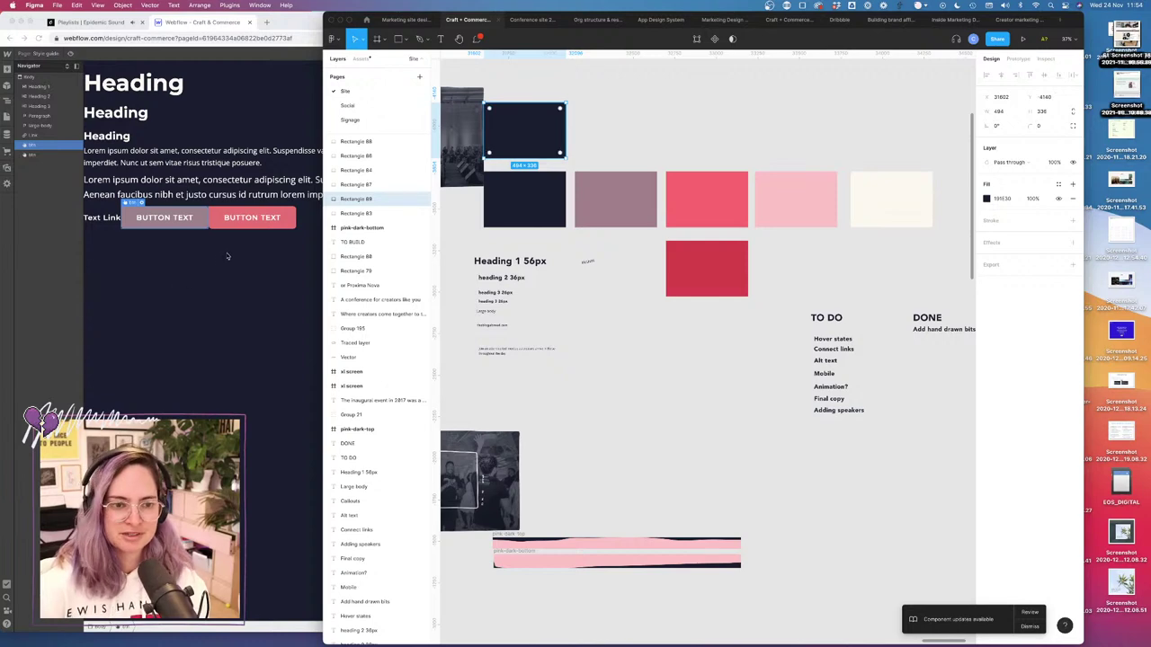
{"action": "left_click", "coordinate": [1033, 199]}
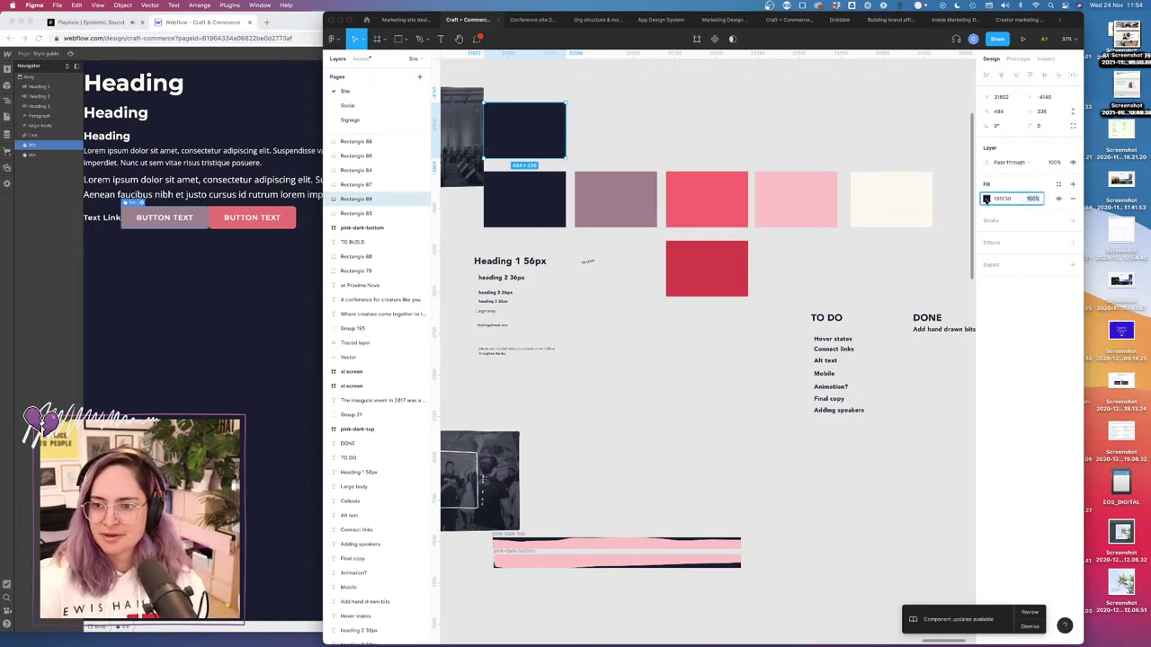
{"action": "left_click", "coordinate": [986, 199]}
{"action": "mouse_move", "coordinate": [920, 297]}
{"action": "left_mouse_down"}
{"action": "mouse_move", "coordinate": [957, 307]}
{"action": "mouse_move", "coordinate": [905, 288]}
{"action": "left_mouse_up"}
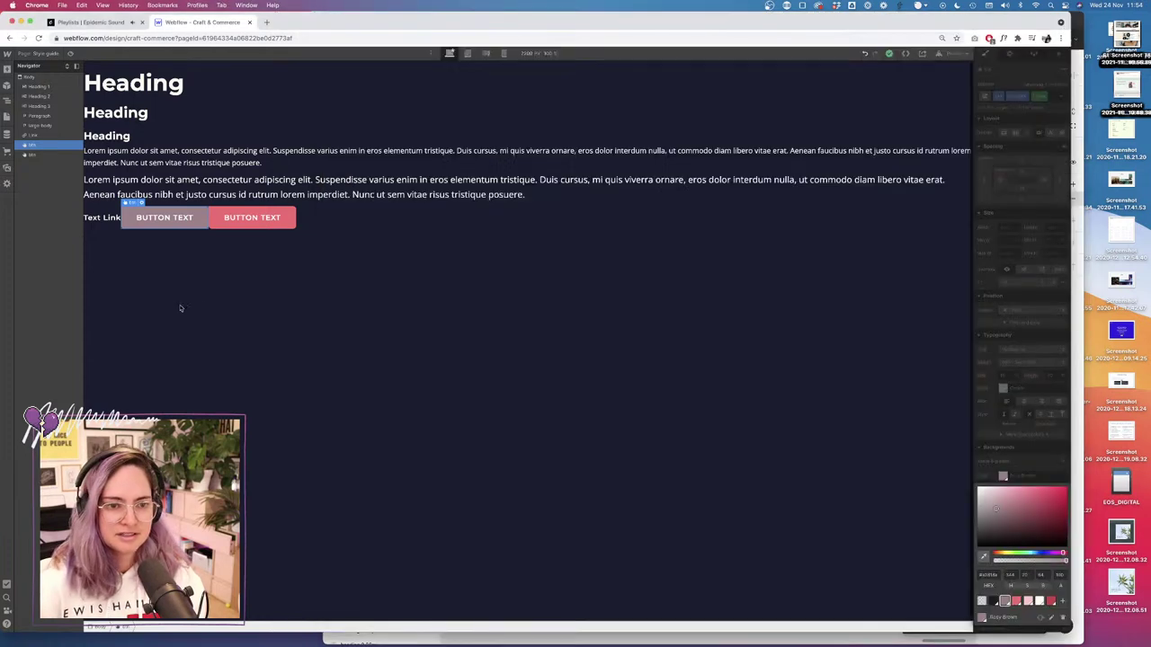
Switch to Webflow, add a 200 ms Background Color transition to the dark button's None state, and preview its hover effect.
{"action": "left_click", "coordinate": [184, 307]}
{"action": "left_click", "coordinate": [1040, 449]}
{"action": "scroll", "coordinate": [1043, 490], "scroll_direction": "down", "scroll_amount": 3}
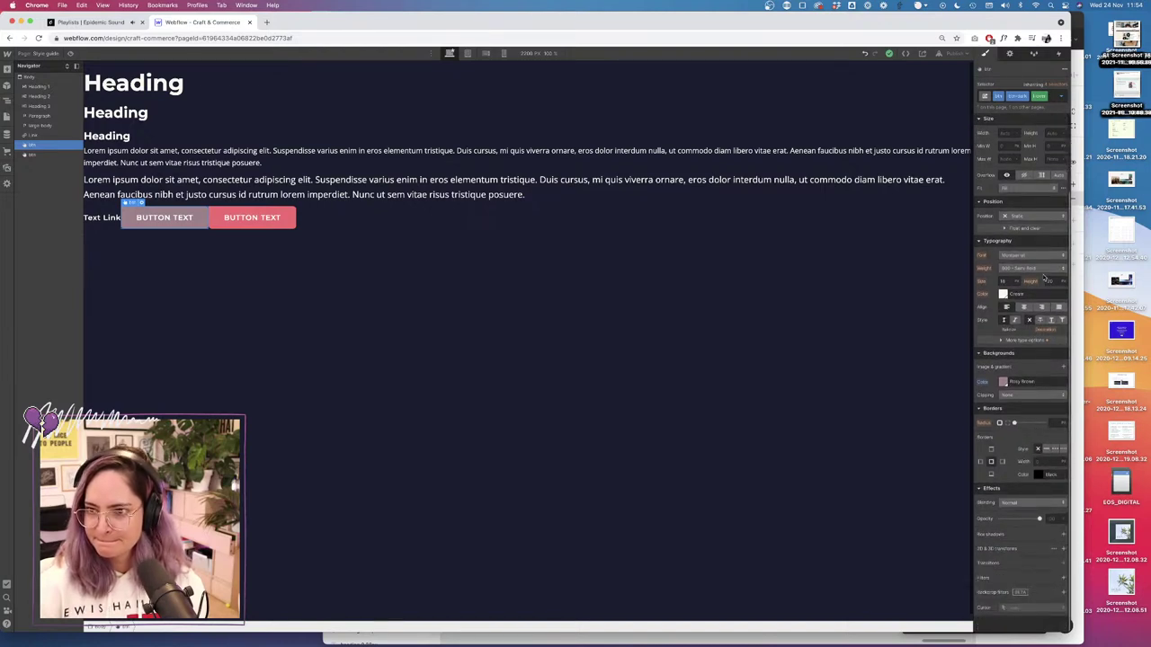
{"action": "left_click", "coordinate": [1060, 96]}
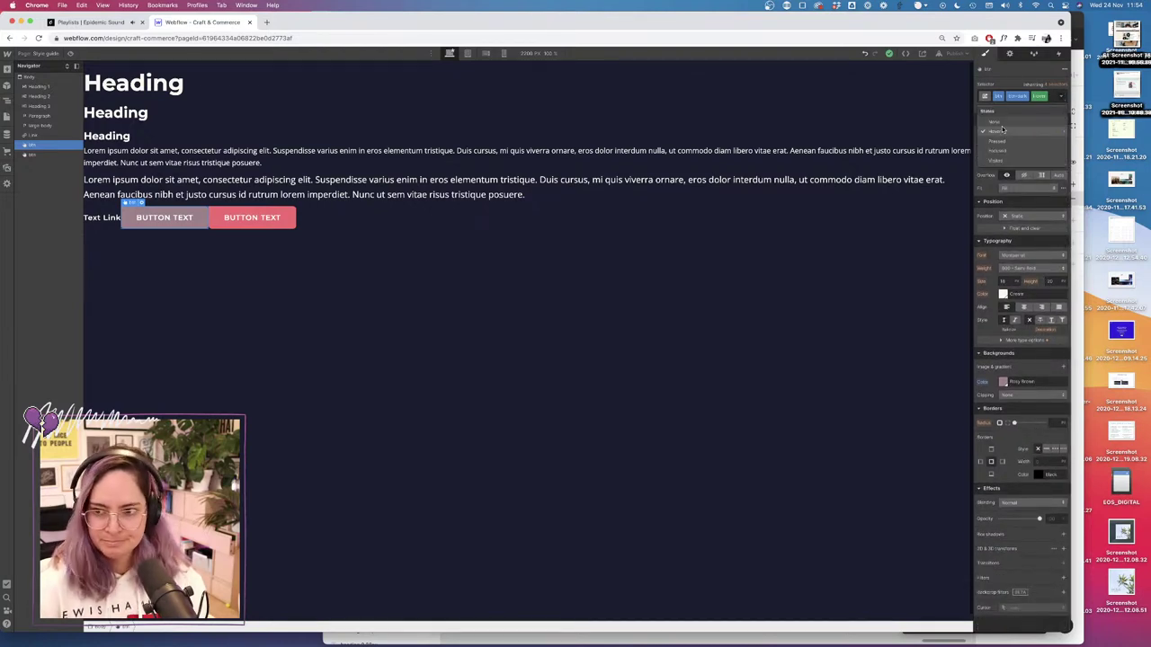
{"action": "left_click", "coordinate": [1002, 130]}
{"action": "left_click", "coordinate": [1060, 96]}
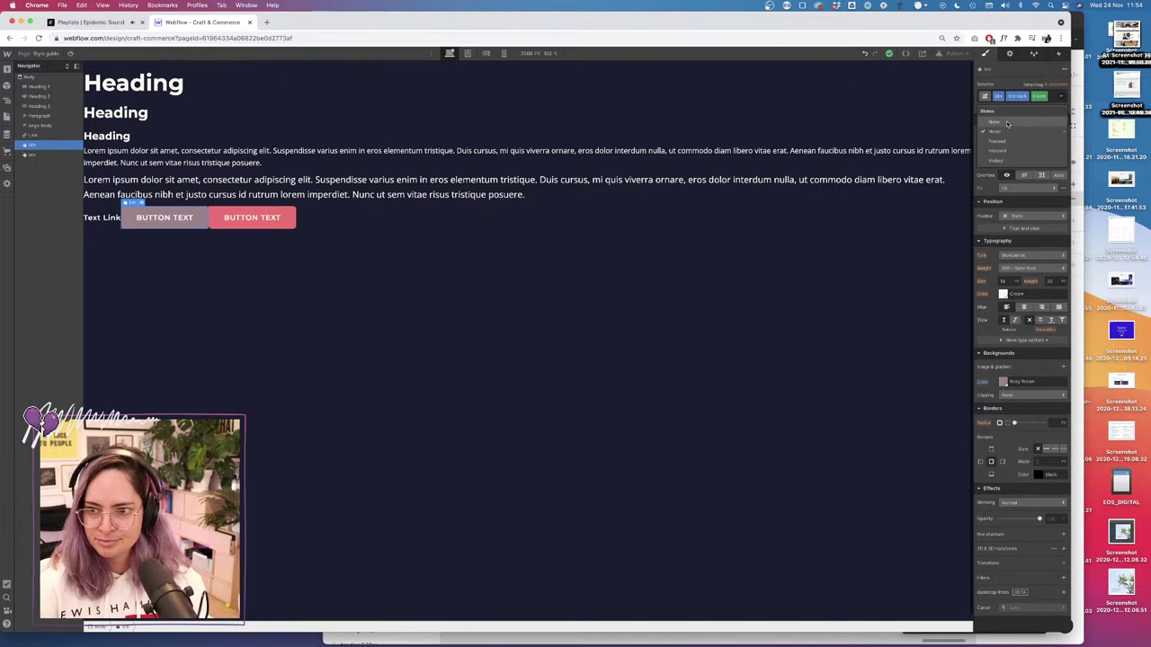
{"action": "left_click", "coordinate": [1007, 122]}
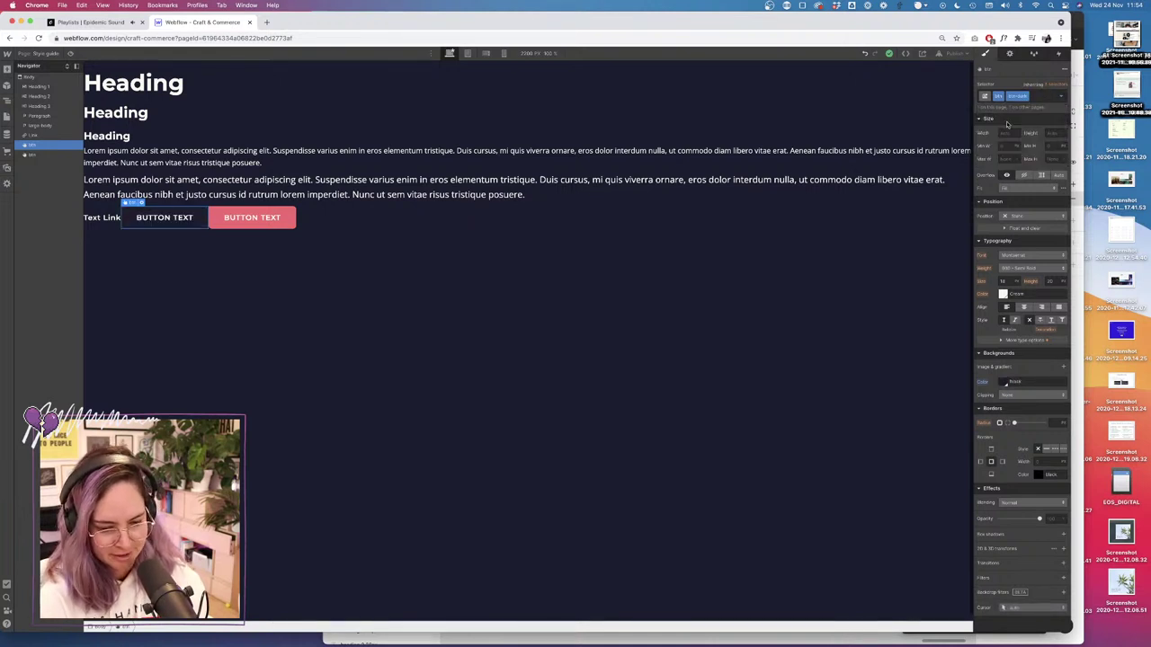
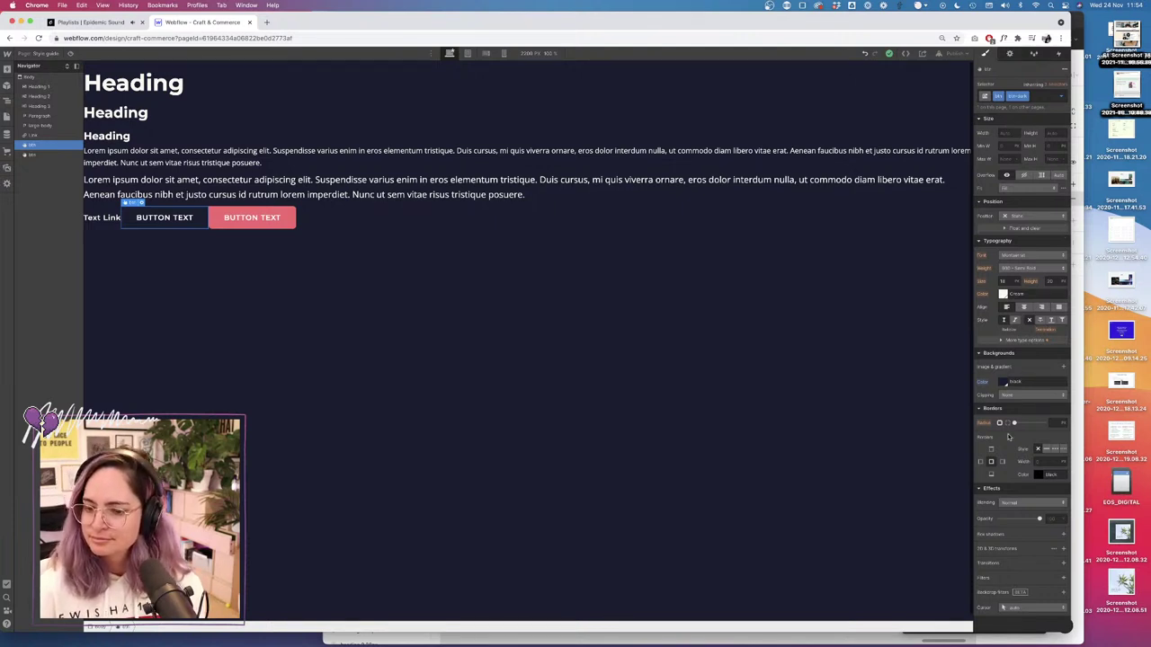
{"action": "left_click", "coordinate": [1063, 564]}
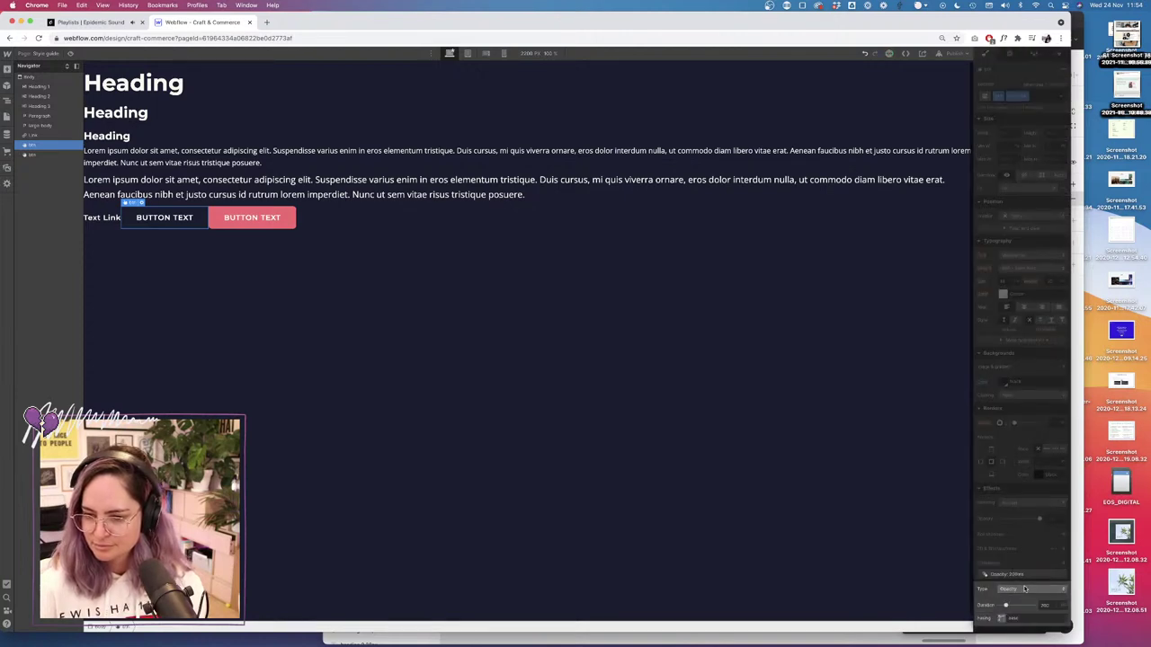
{"action": "left_click", "coordinate": [1025, 589]}
{"action": "left_click", "coordinate": [1025, 209]}
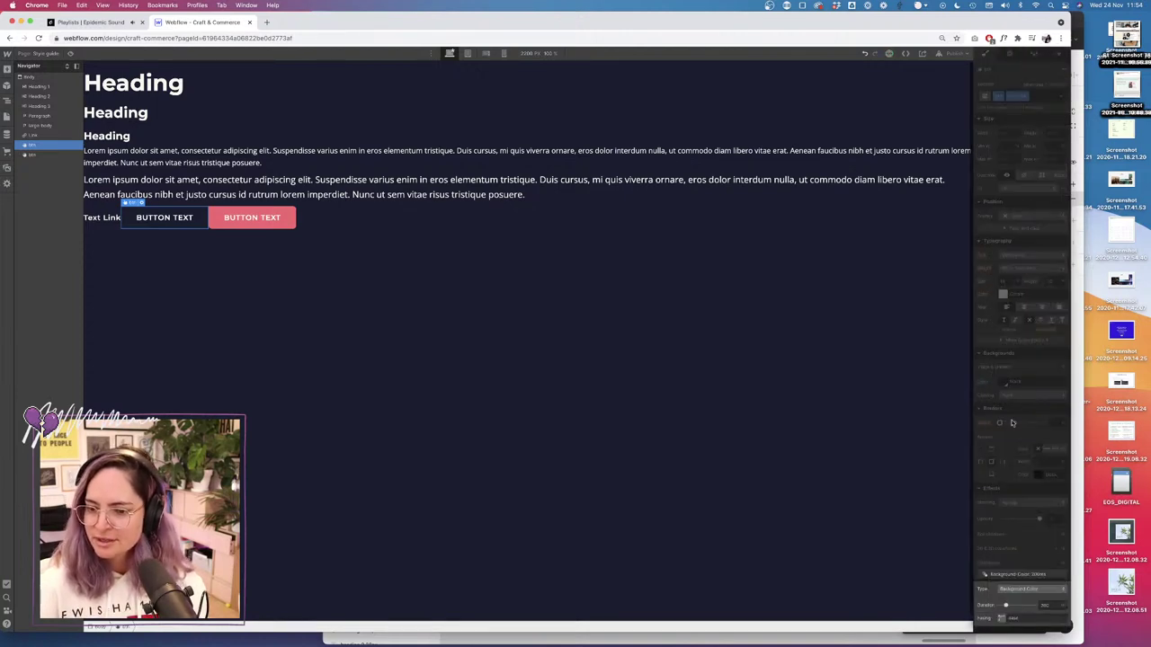
{"action": "left_click", "coordinate": [1025, 542]}
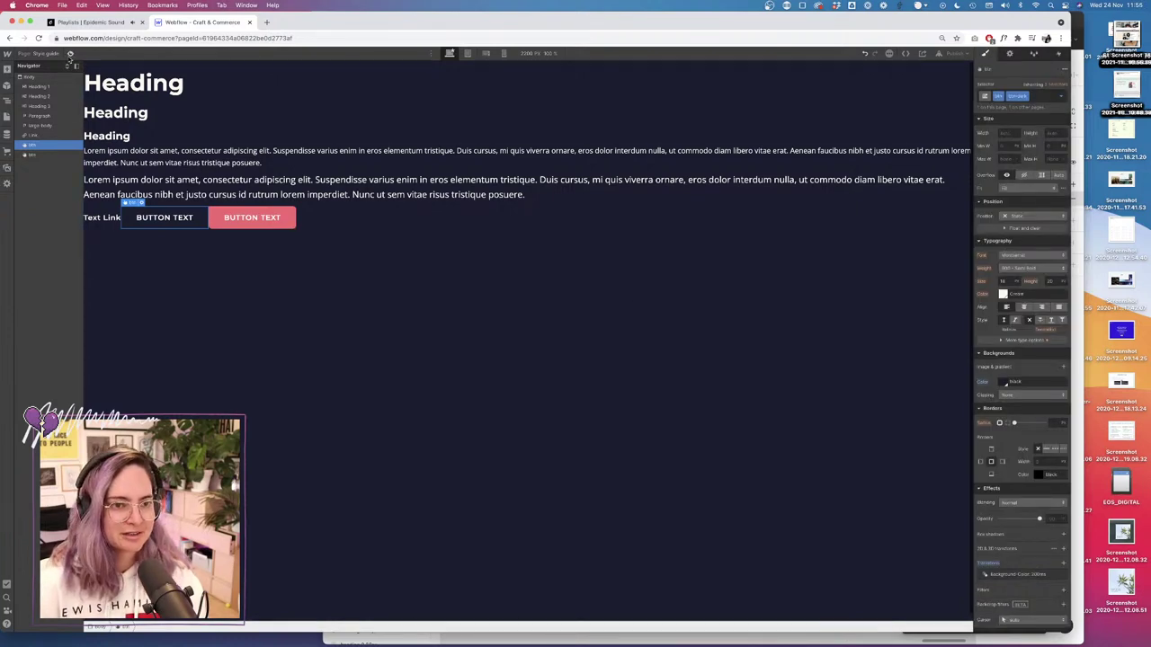
{"action": "left_click", "coordinate": [70, 53]}
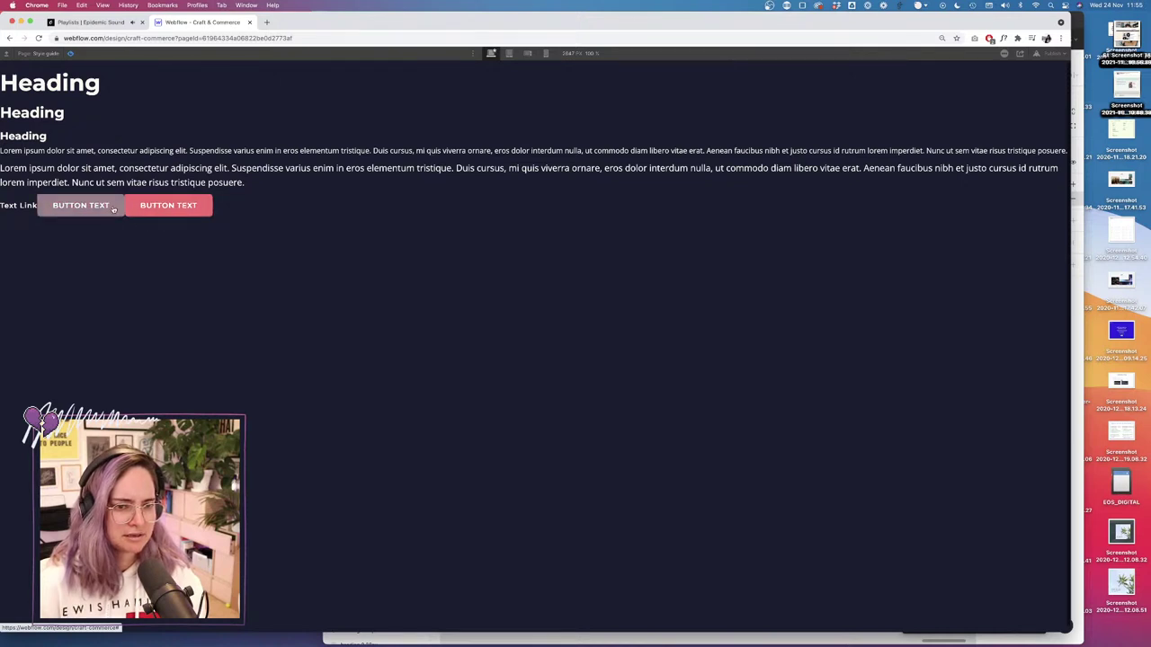
{"action": "left_click", "coordinate": [70, 54]}
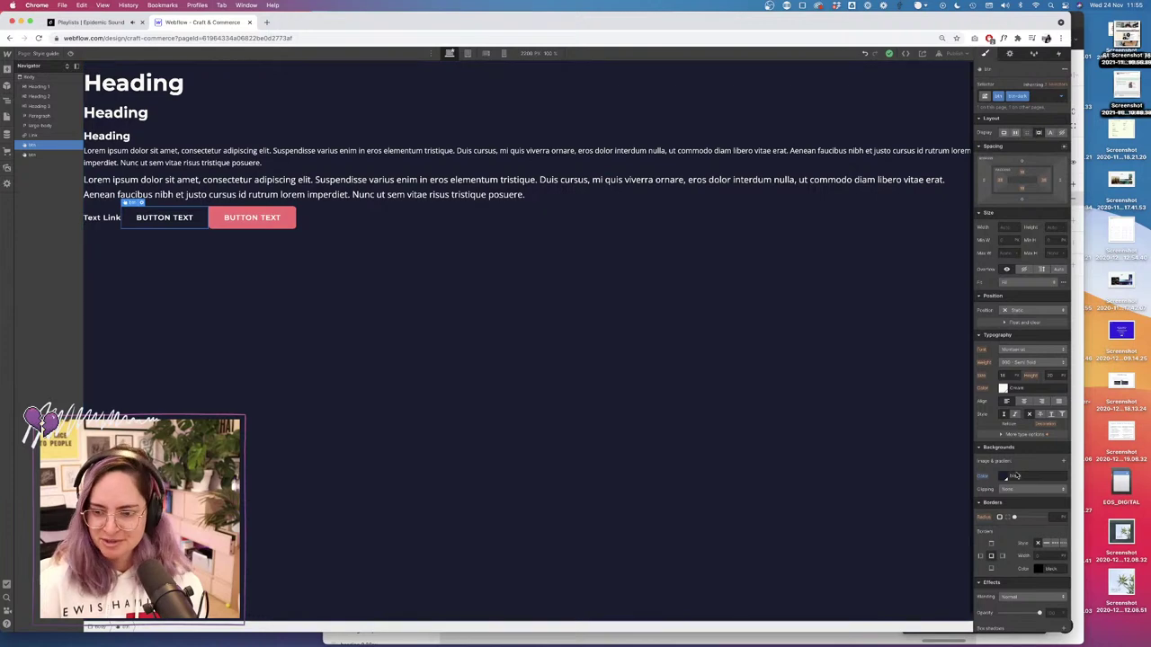
Copy the lighter navy swatch's hex code from Figma and return to the dark button's background colour settings in Webflow.
{"action": "left_click", "coordinate": [1007, 480]}
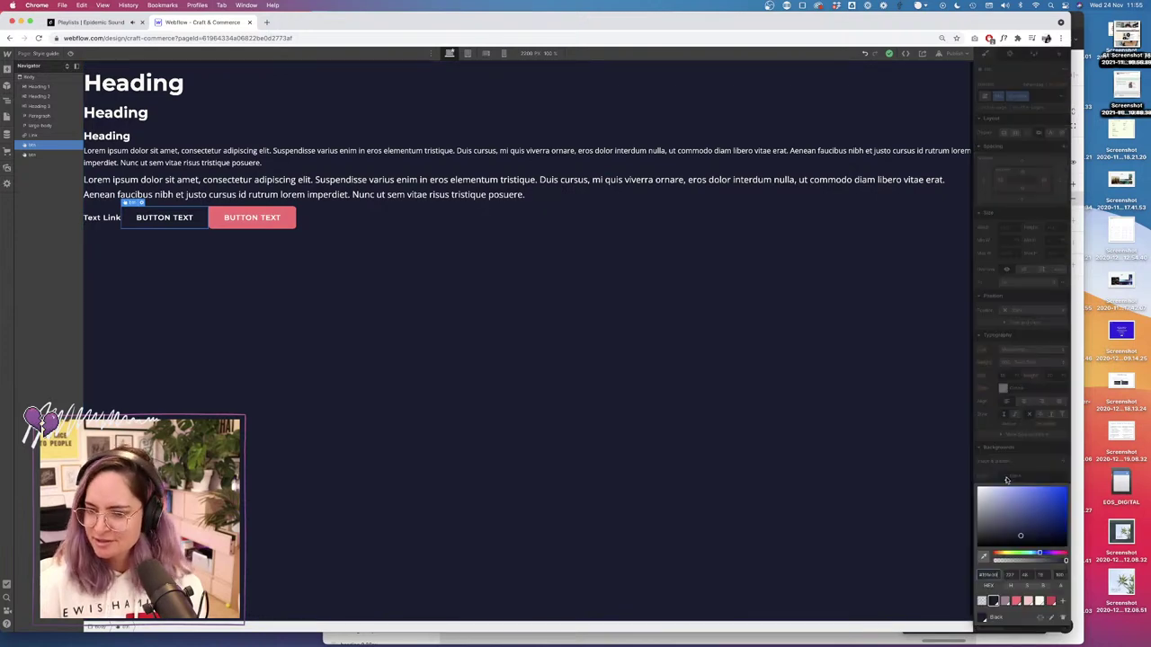
{"action": "left_click", "coordinate": [1080, 470]}
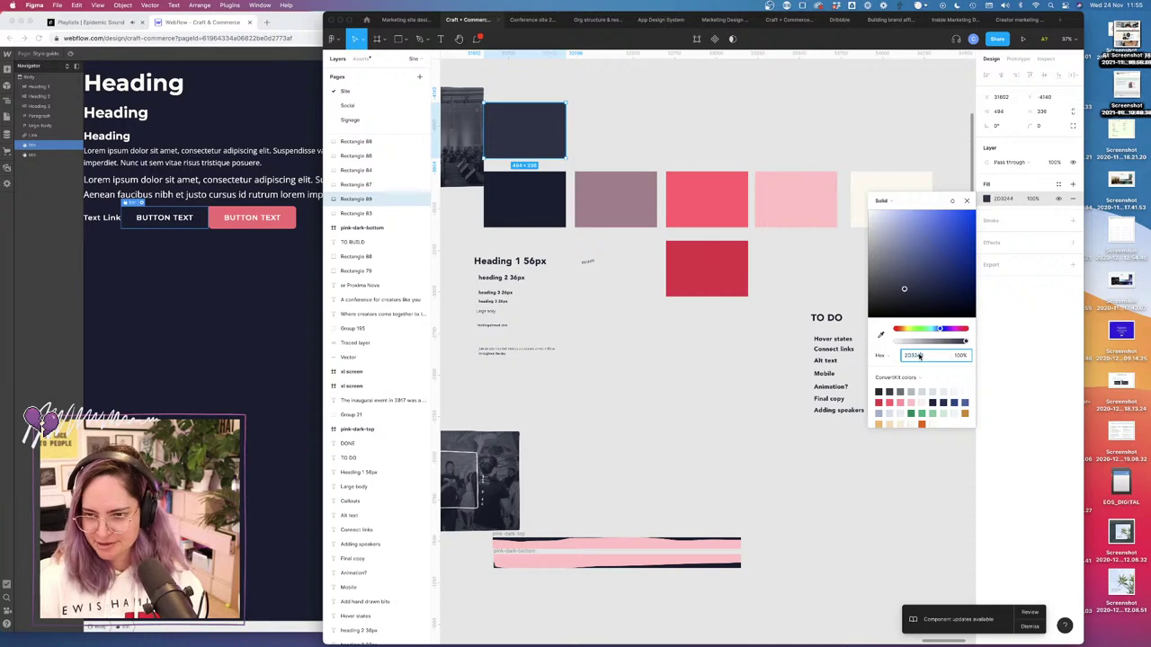
{"action": "left_click", "coordinate": [227, 306]}
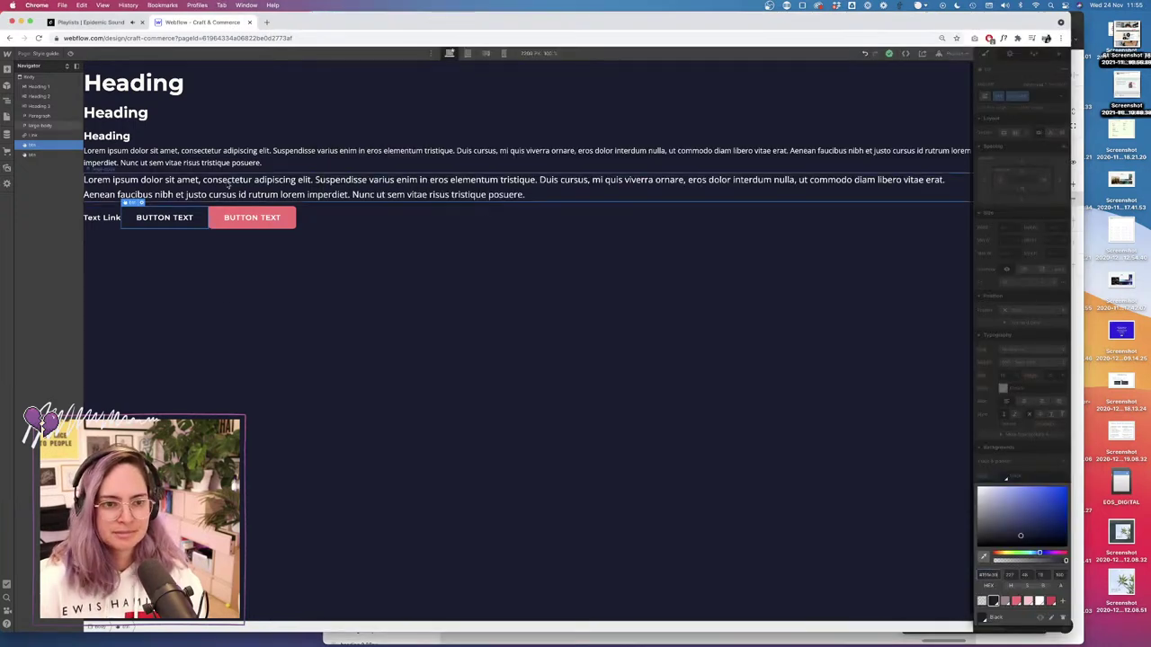
Set the dark button's background colour to #2d3244 and save it as a reusable swatch under its suggested name.
{"action": "left_click", "coordinate": [988, 575]}
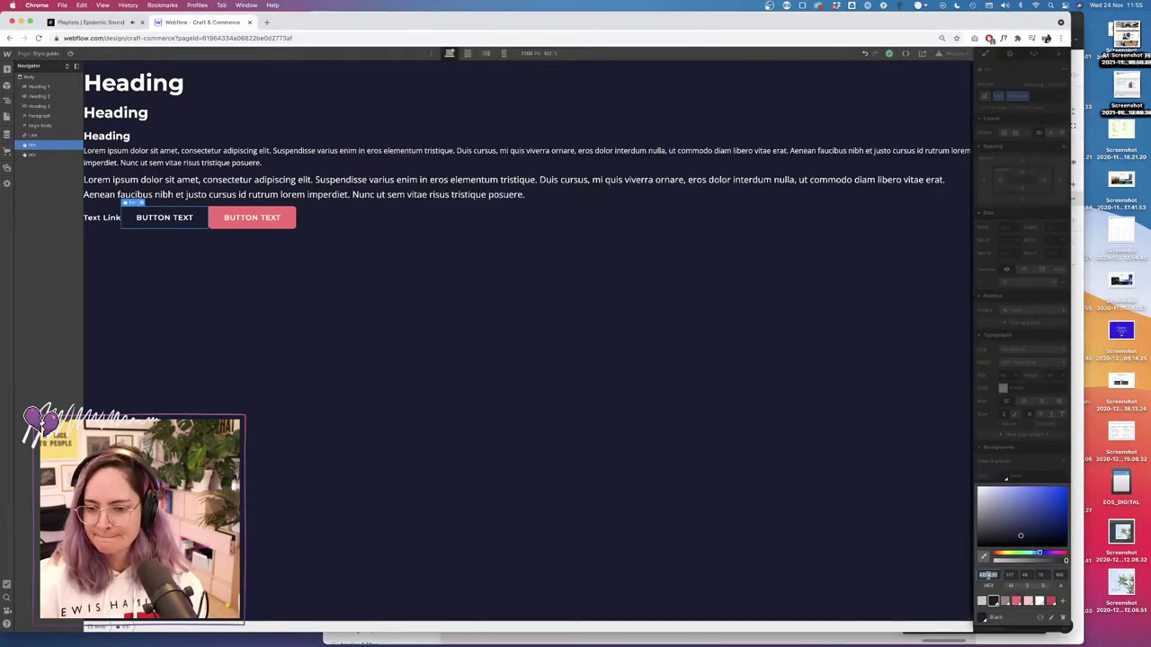
{"action": "key", "text": "super+v"}
{"action": "key", "text": "Tab"}
{"action": "left_click", "coordinate": [1061, 601]}
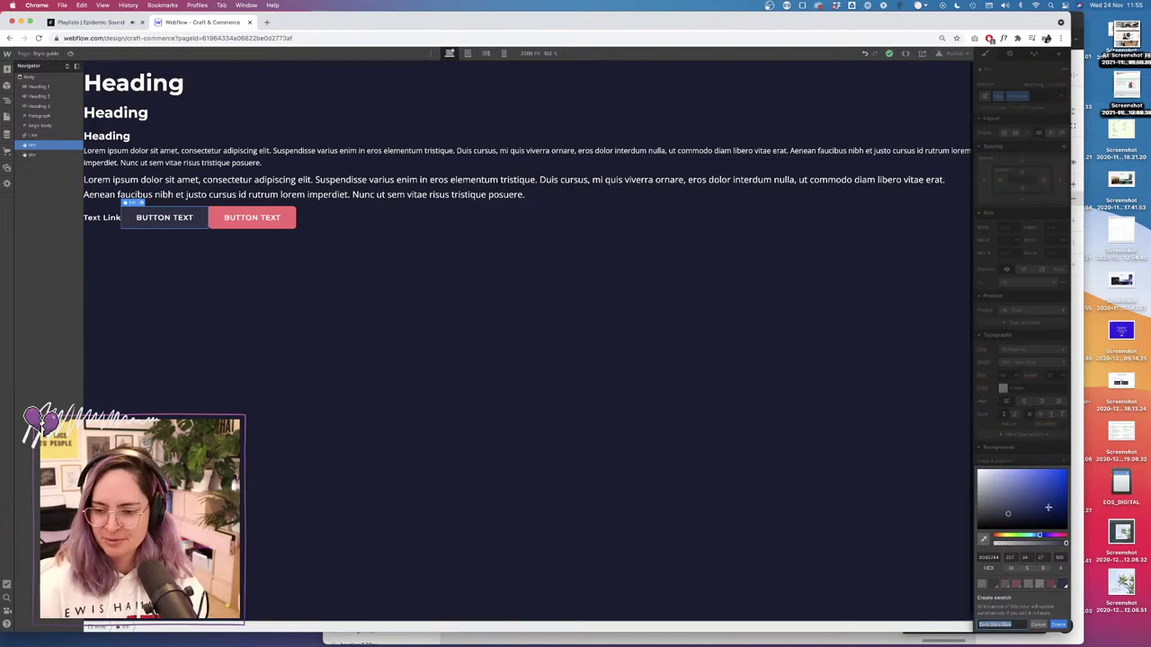
{"action": "left_click", "coordinate": [1058, 623]}
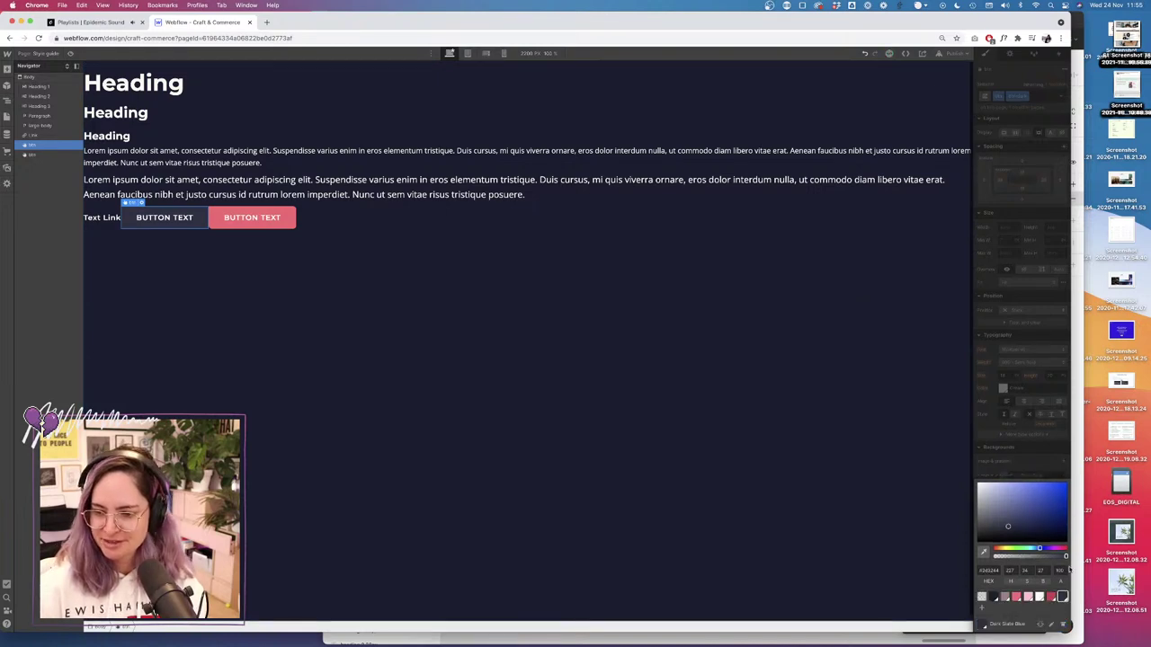
Set the dark button's None state background colour back to the Black swatch.
{"action": "left_click", "coordinate": [1030, 452]}
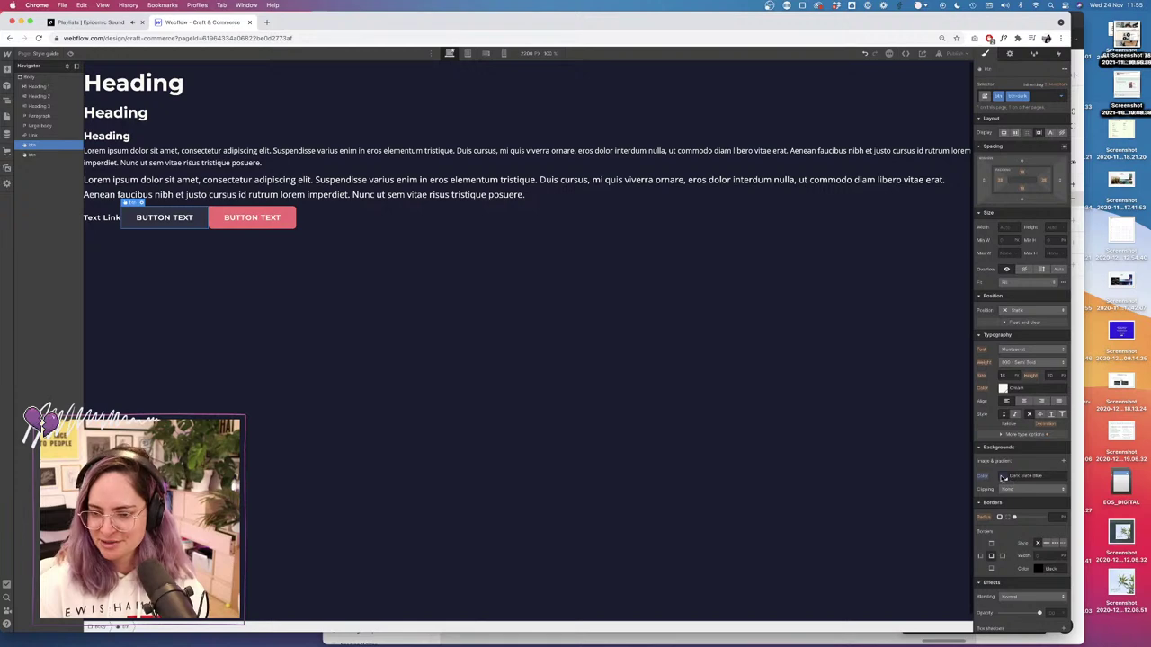
{"action": "left_click", "coordinate": [1003, 478]}
{"action": "left_click", "coordinate": [994, 433]}
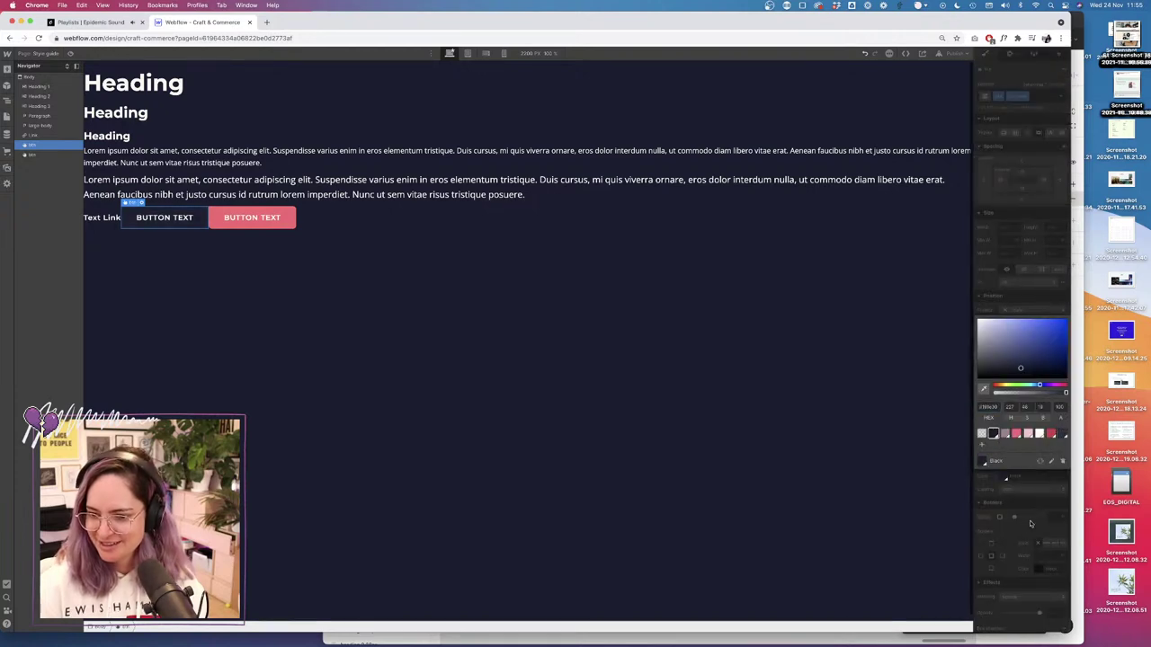
{"action": "left_click", "coordinate": [1030, 524]}
Set the dark button's Hover state background to the Dark Slate Blue swatch and preview the style guide page.
{"action": "left_click", "coordinate": [1063, 96]}
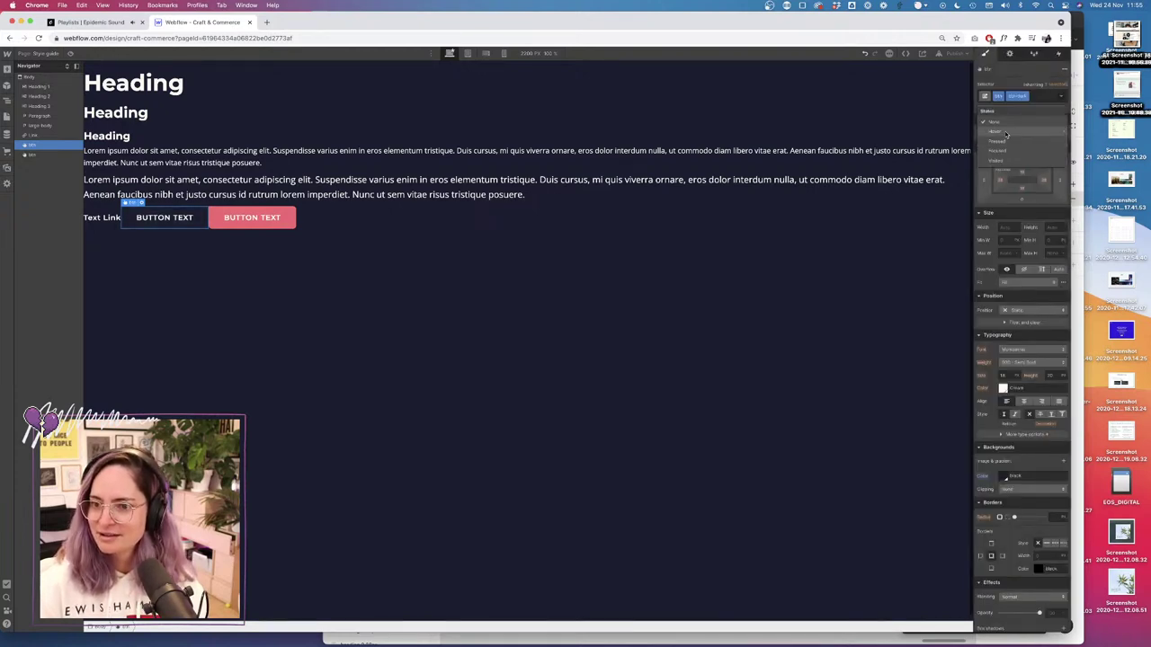
{"action": "left_click", "coordinate": [1006, 133]}
{"action": "left_click", "coordinate": [1004, 477]}
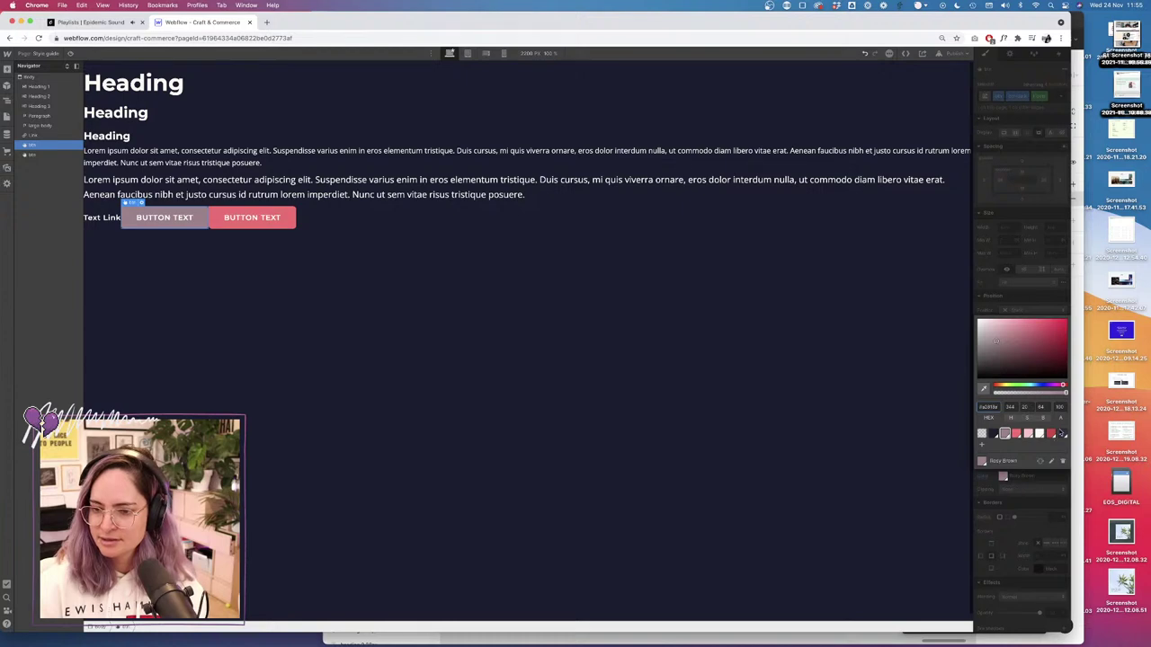
{"action": "left_click", "coordinate": [1060, 433]}
{"action": "left_click", "coordinate": [683, 367]}
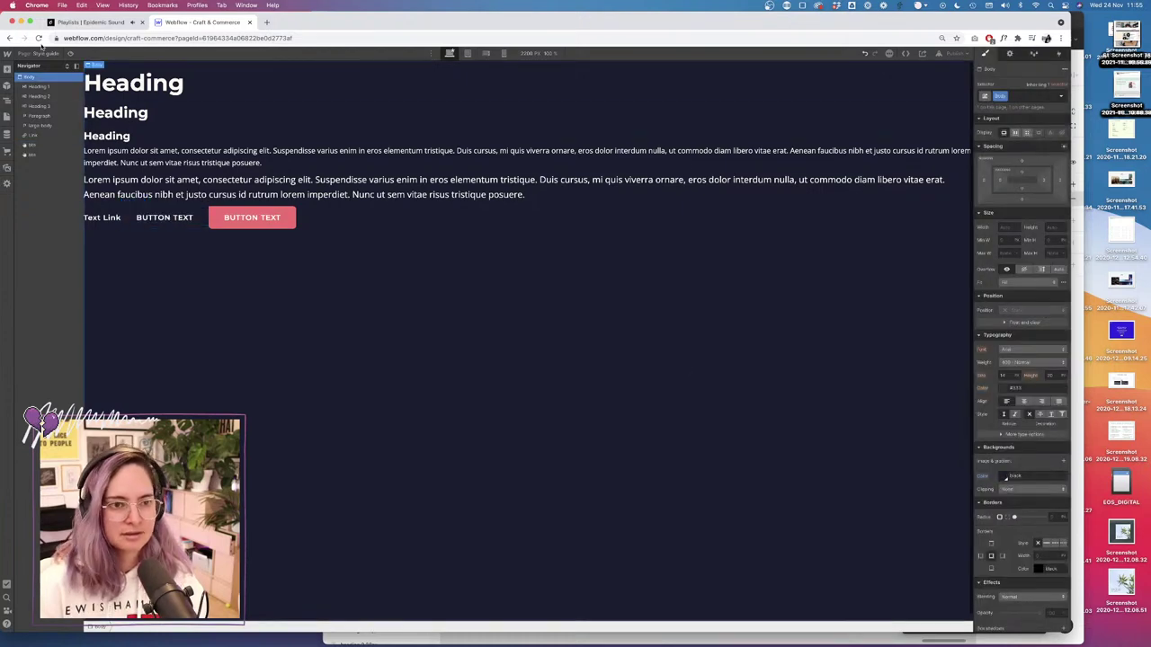
{"action": "left_click", "coordinate": [70, 53]}
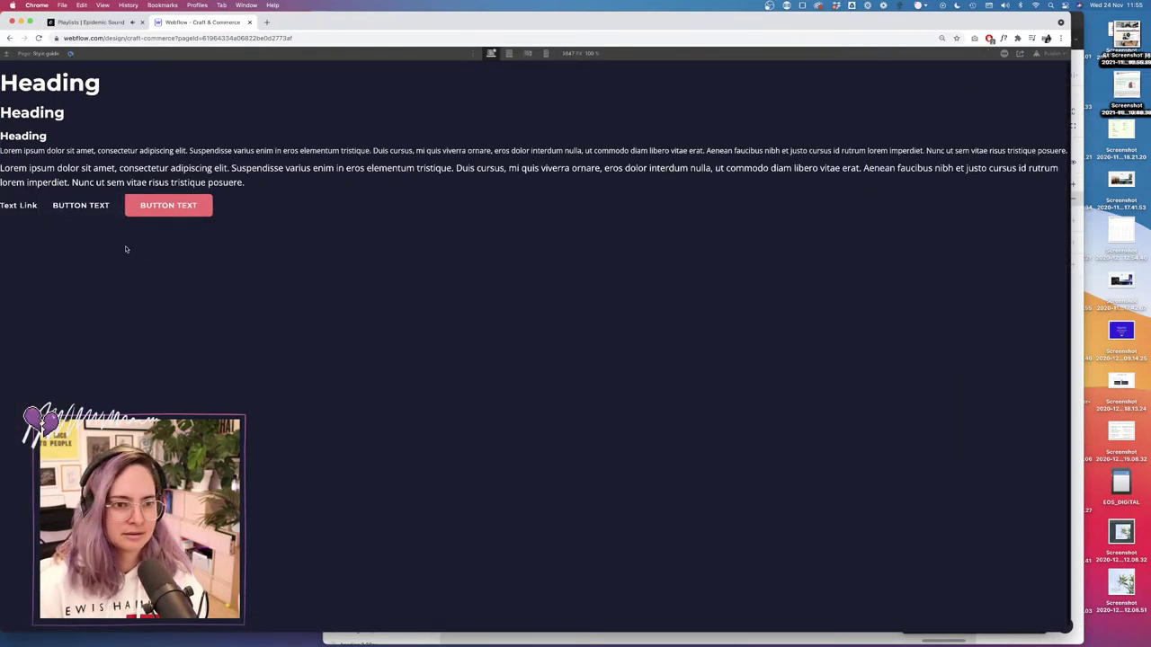
{"action": "key", "text": "Escape"}
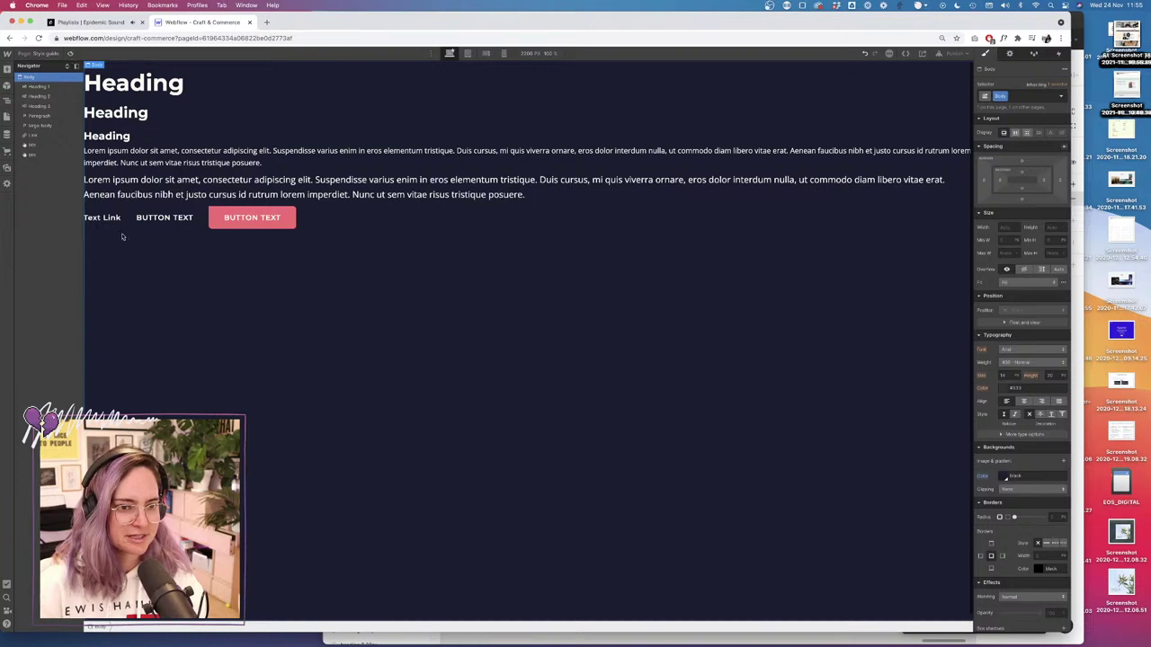
Open the Home page and preview the hover effect on the GET YOUR TICKET button.
{"action": "left_click", "coordinate": [7, 106]}
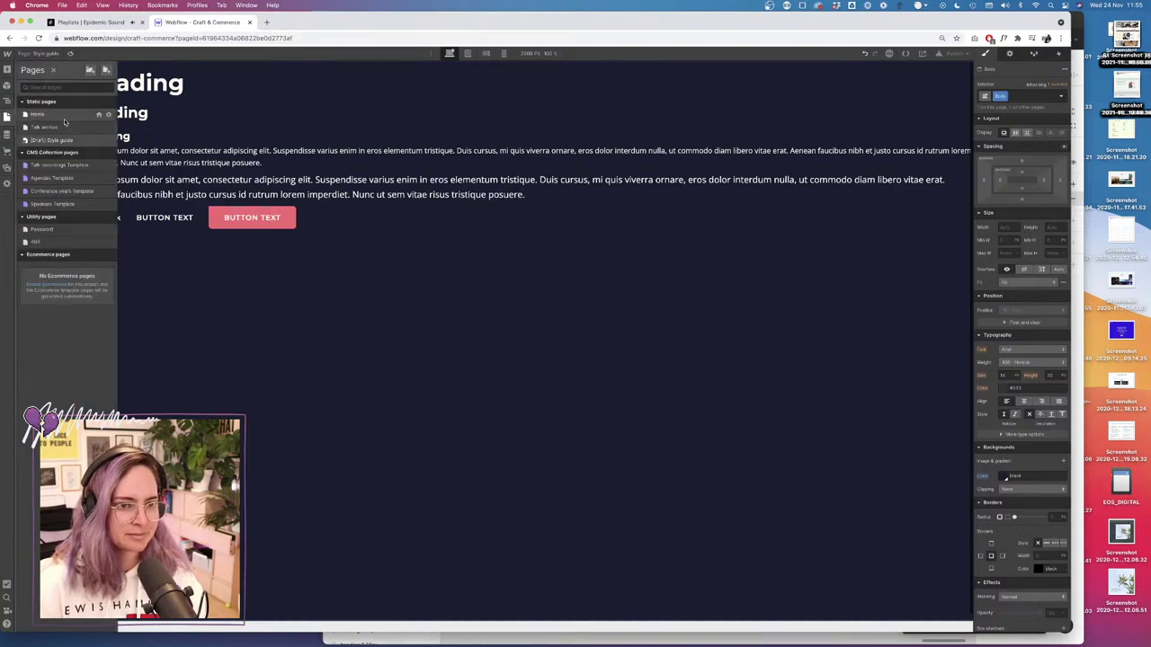
{"action": "left_click", "coordinate": [63, 115]}
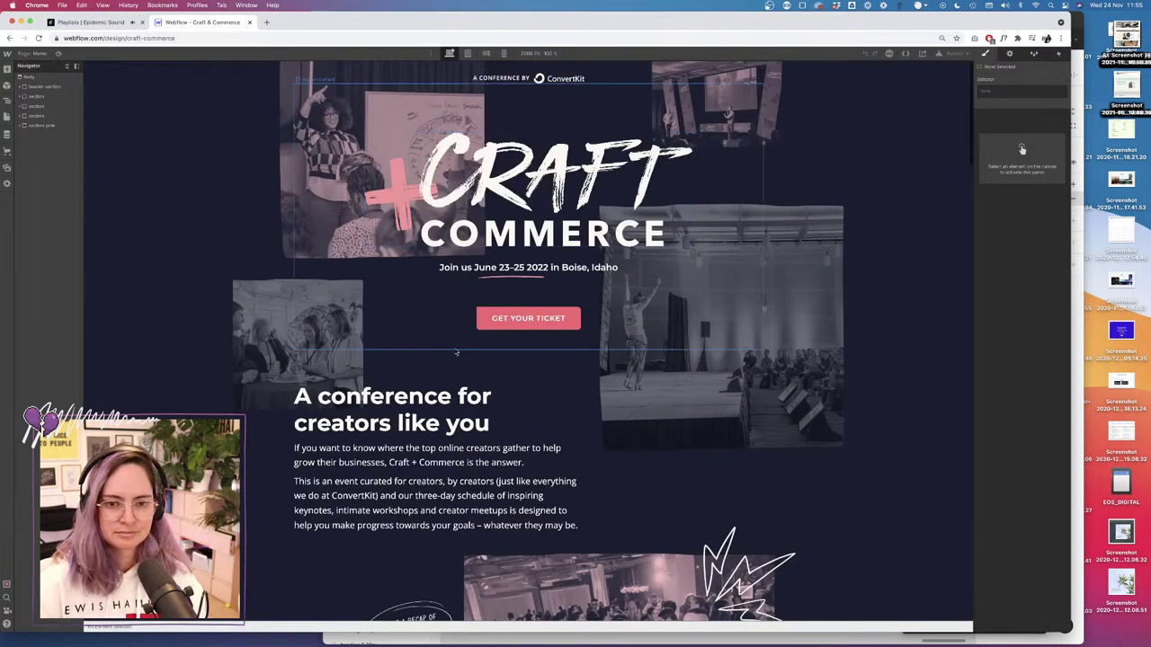
{"action": "left_click", "coordinate": [58, 53]}
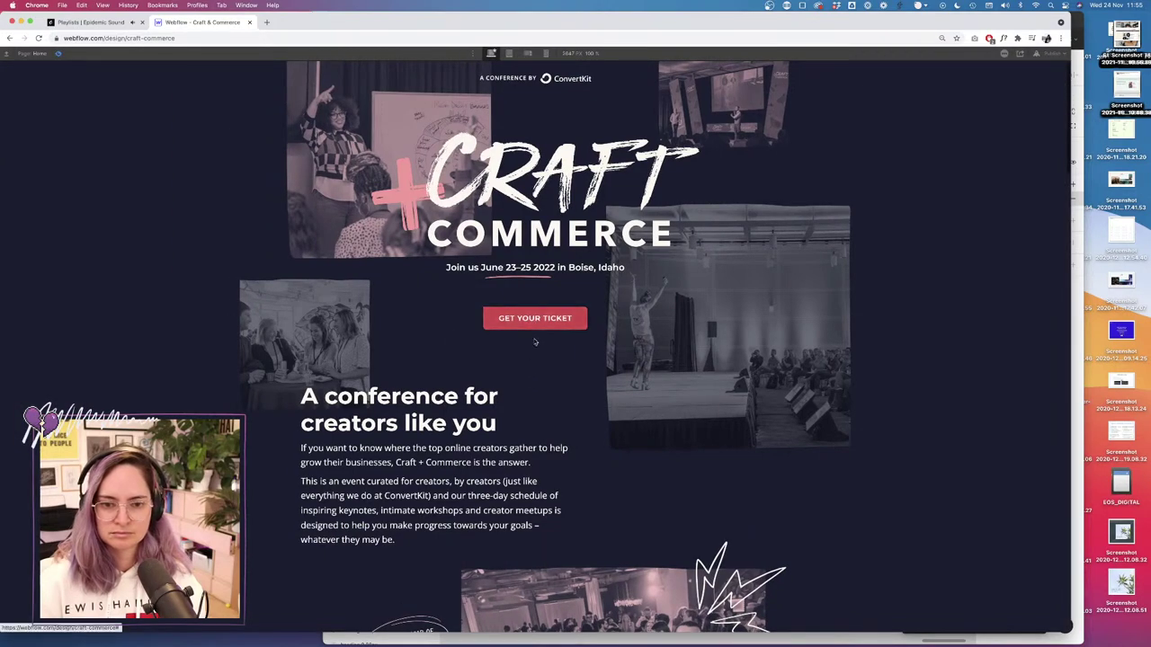
Review the full Home page preview, from the header to the ticket section at the end.
{"action": "scroll", "coordinate": [535, 342], "scroll_direction": "down", "scroll_amount": 5}
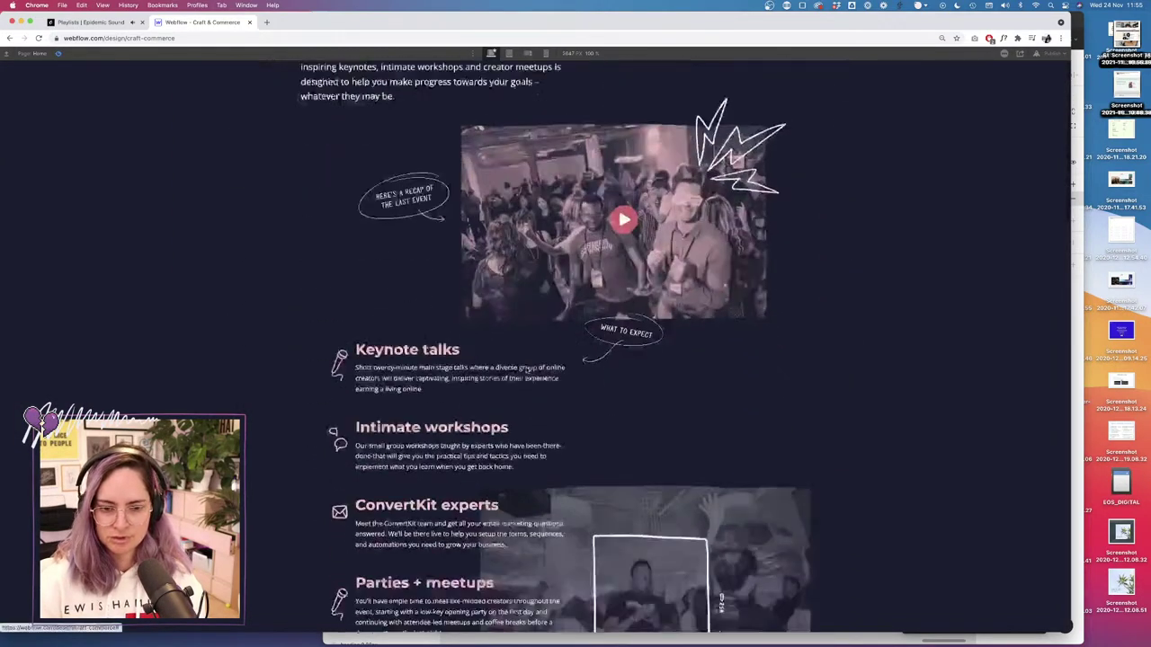
{"action": "scroll", "coordinate": [526, 373], "scroll_direction": "down", "scroll_amount": 10}
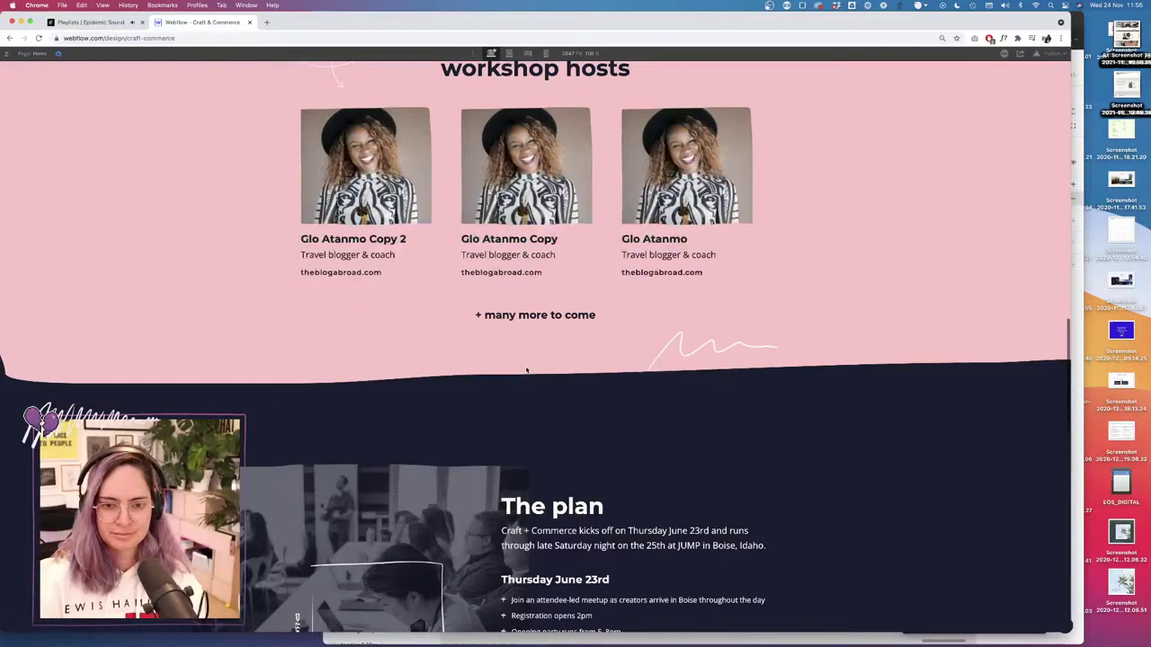
{"action": "scroll", "coordinate": [526, 369], "scroll_direction": "down", "scroll_amount": 10}
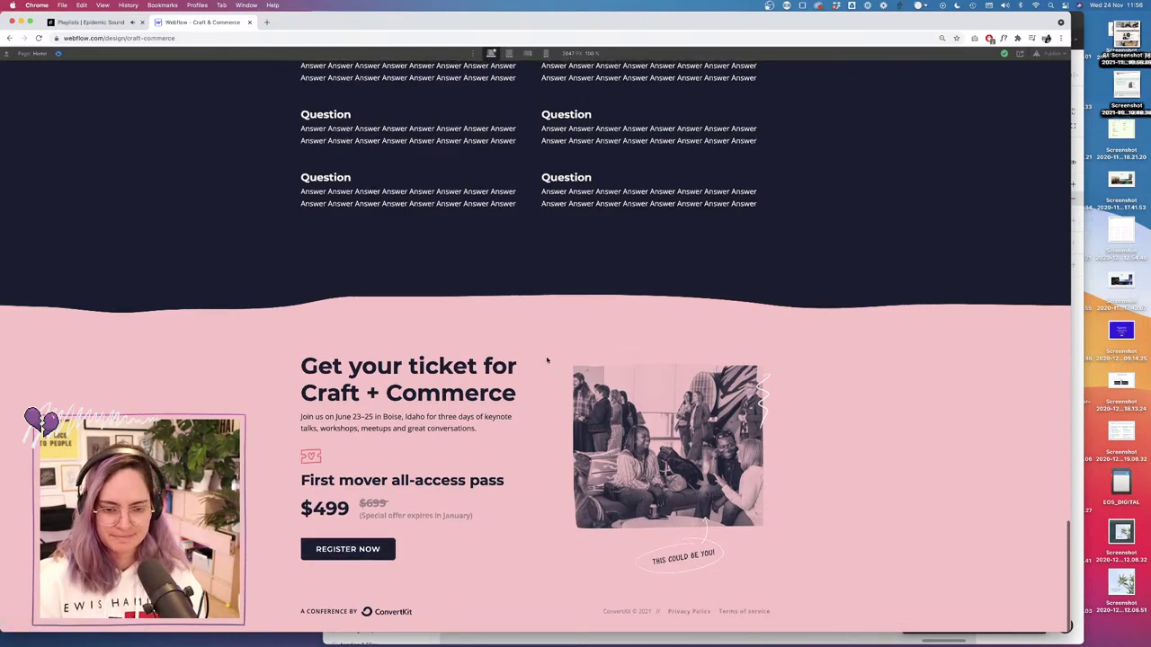
{"action": "scroll", "coordinate": [547, 359], "scroll_direction": "up", "scroll_amount": 15}
{"action": "scroll", "coordinate": [547, 360], "scroll_direction": "up", "scroll_amount": 10}
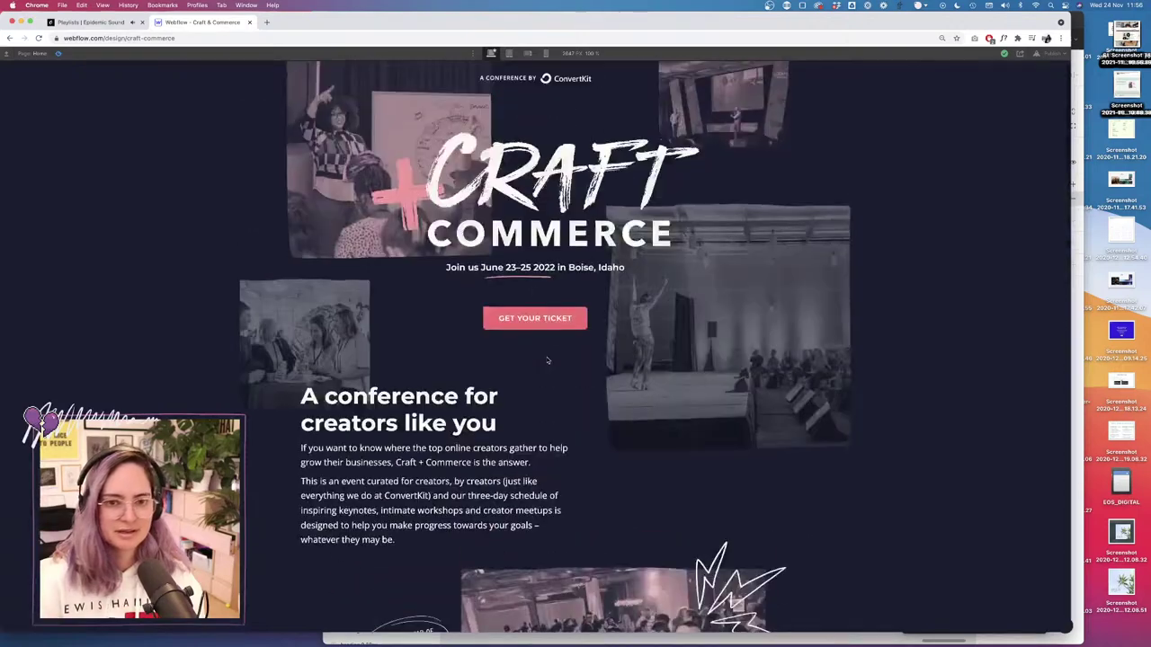
Switch to Figma and examine the hero screen designs and their ABOUT, SPEAKERS, AGENDA and GET YOUR TICKET navigation bar.
{"action": "mouse_move", "coordinate": [641, 629]}
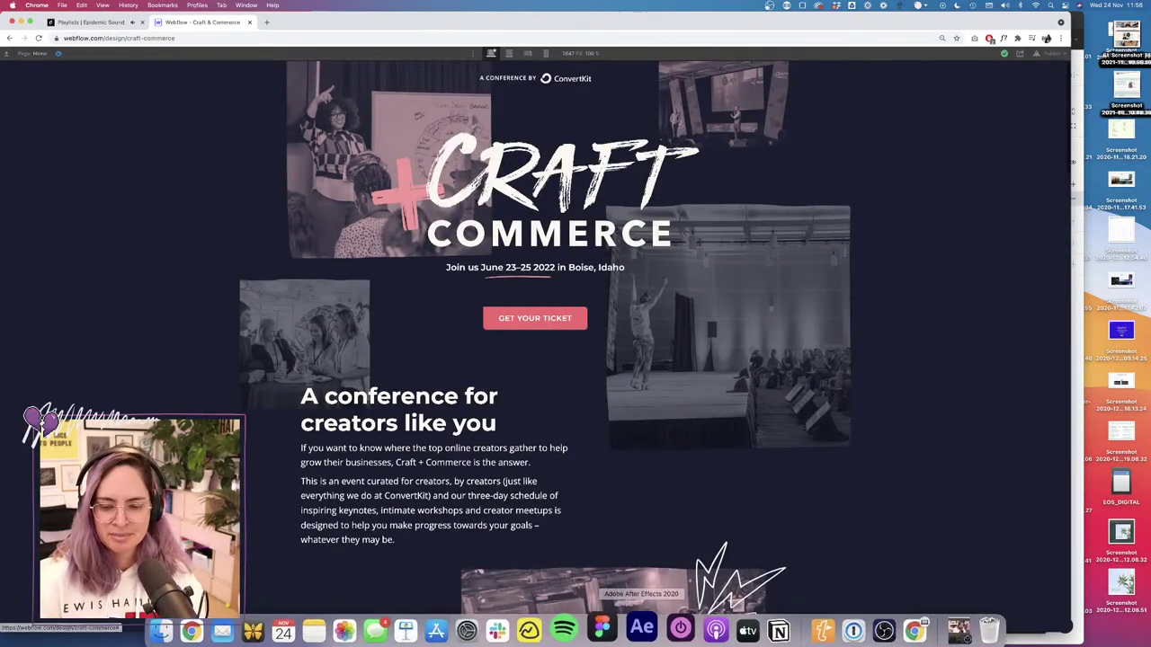
{"action": "left_click", "coordinate": [602, 630]}
{"action": "scroll", "coordinate": [585, 324], "scroll_direction": "down", "scroll_amount": 5}
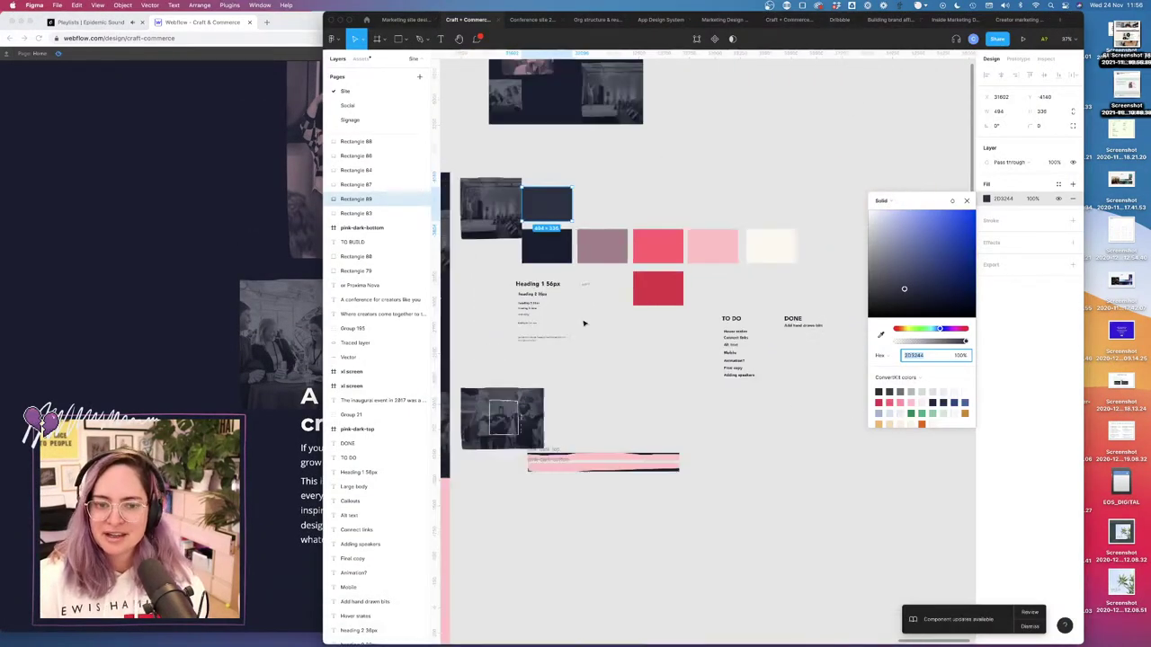
{"action": "scroll", "coordinate": [585, 324], "scroll_direction": "left", "scroll_amount": 10}
{"action": "scroll", "coordinate": [584, 323], "scroll_direction": "down", "scroll_amount": 5}
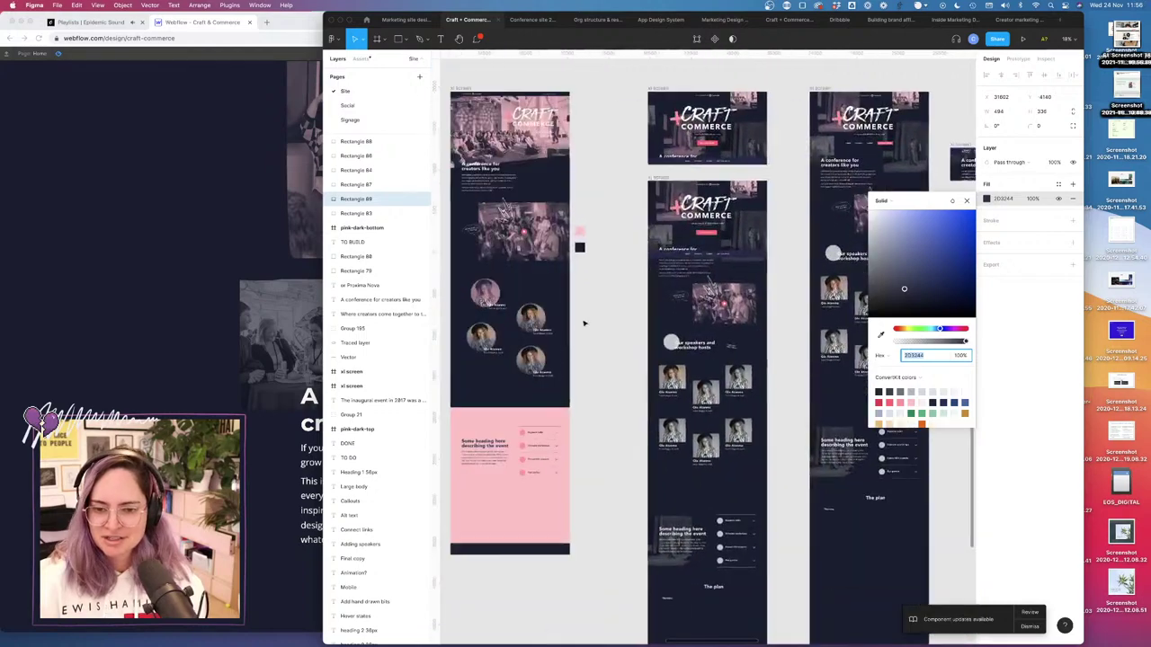
{"action": "scroll", "coordinate": [678, 245], "scroll_direction": "up", "scroll_amount": 10}
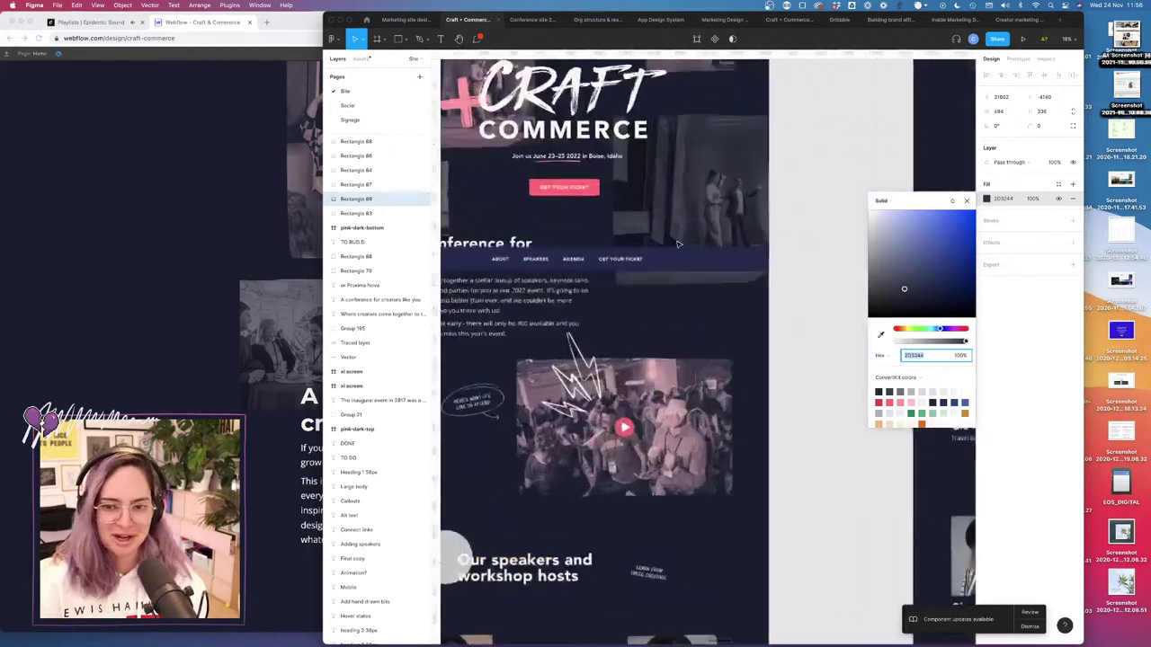
{"action": "scroll", "coordinate": [678, 245], "scroll_direction": "up", "scroll_amount": 10}
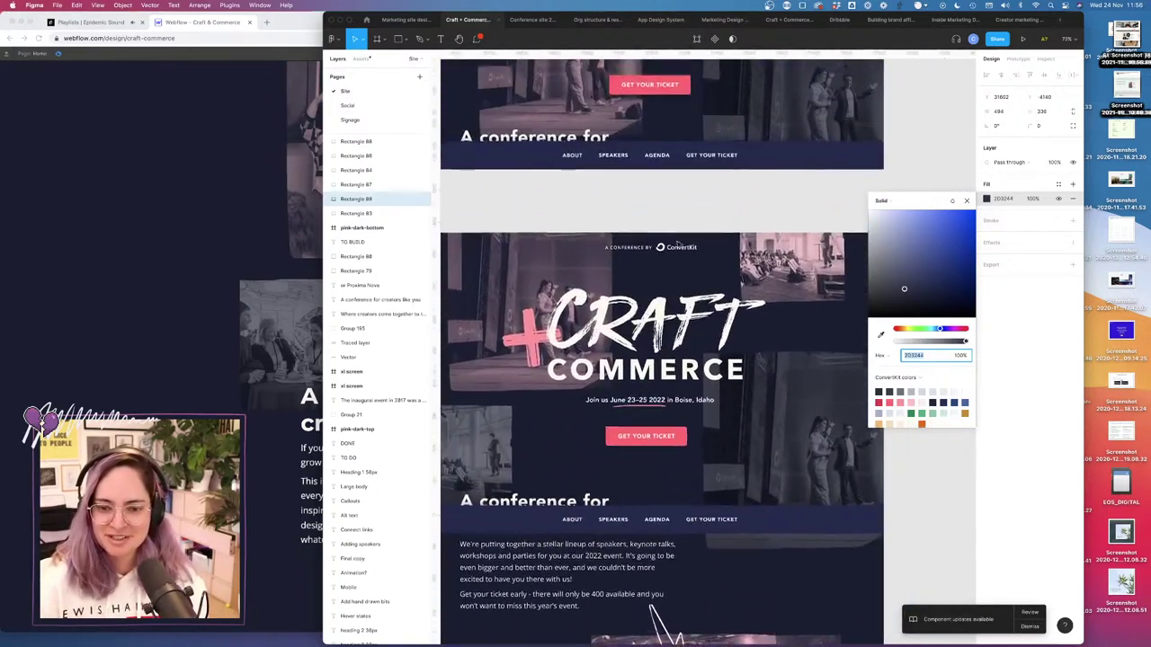
{"action": "scroll", "coordinate": [678, 244], "scroll_direction": "up", "scroll_amount": 2}
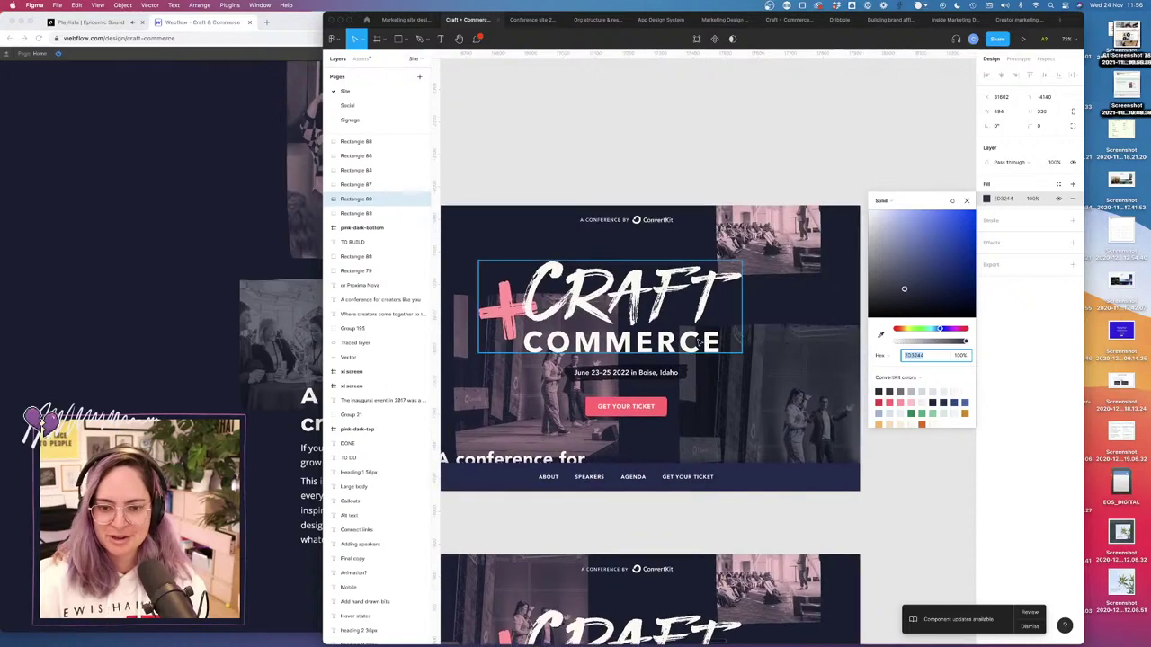
{"action": "scroll", "coordinate": [679, 245], "scroll_direction": "down", "scroll_amount": 2}
{"action": "left_click", "coordinate": [967, 200]}
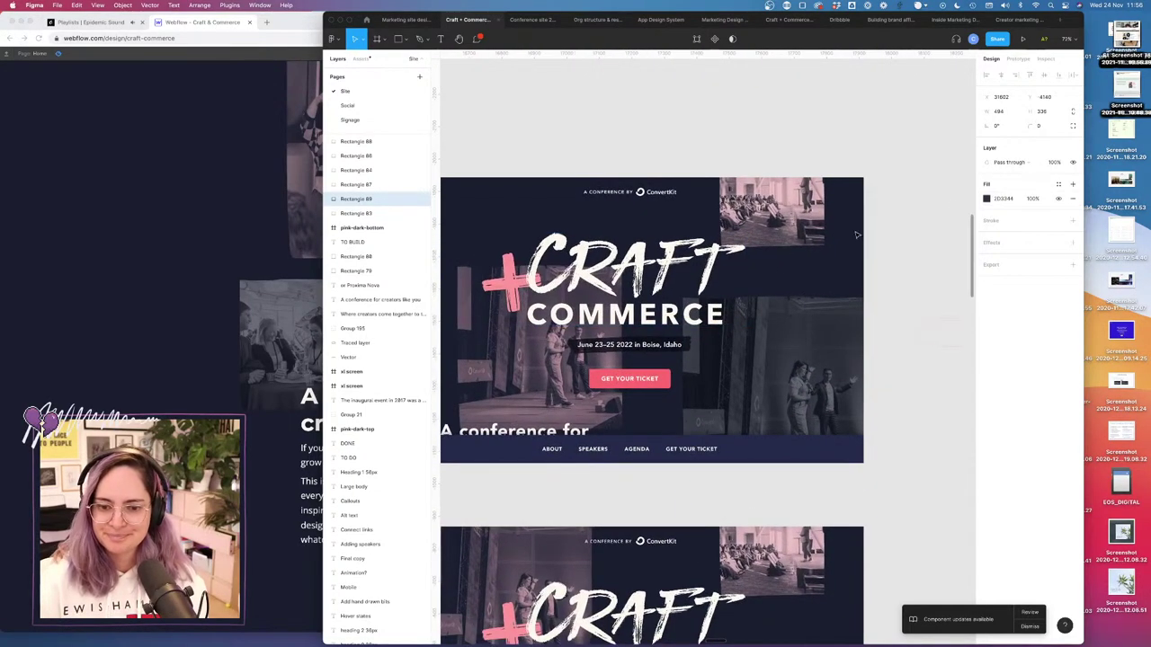
{"action": "scroll", "coordinate": [655, 393], "scroll_direction": "up", "scroll_amount": 2}
{"action": "scroll", "coordinate": [655, 393], "scroll_direction": "left", "scroll_amount": 3}
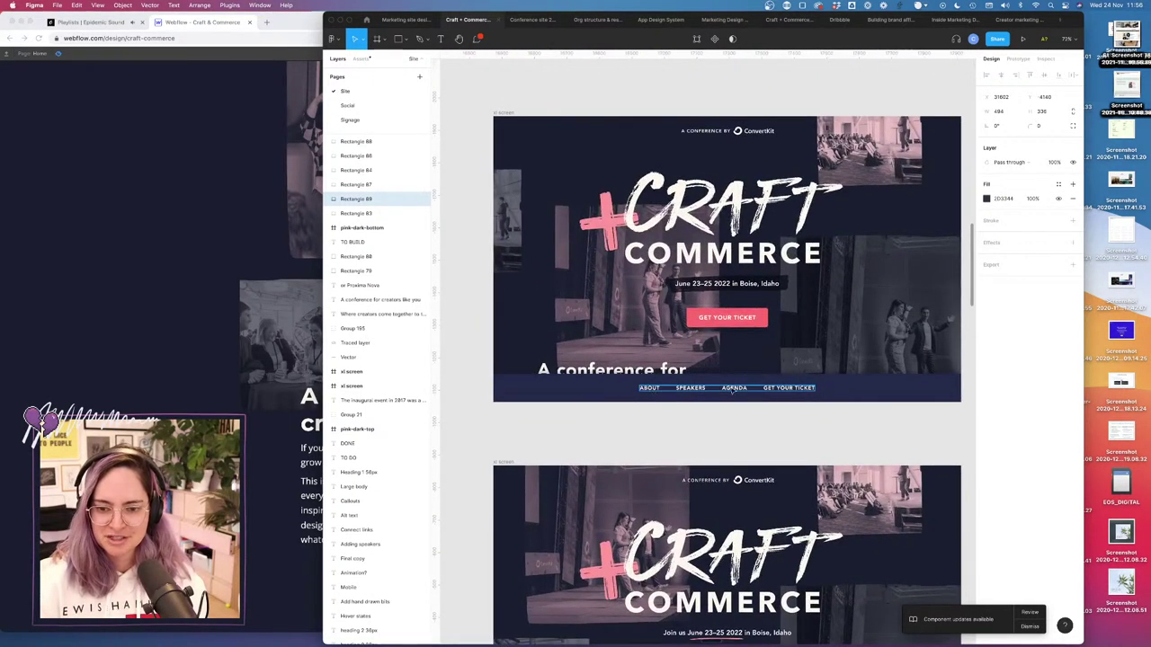
{"action": "scroll", "coordinate": [822, 412], "scroll_direction": "down", "scroll_amount": 3}
{"action": "scroll", "coordinate": [821, 413], "scroll_direction": "up", "scroll_amount": 6}
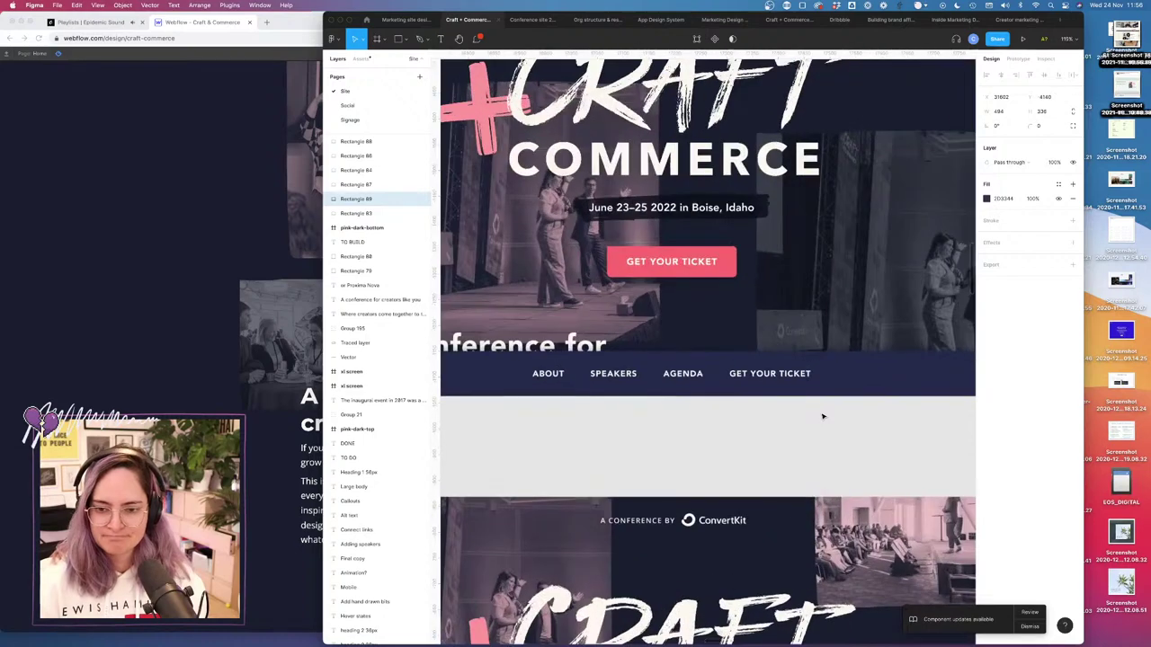
{"action": "scroll", "coordinate": [822, 415], "scroll_direction": "down", "scroll_amount": 3}
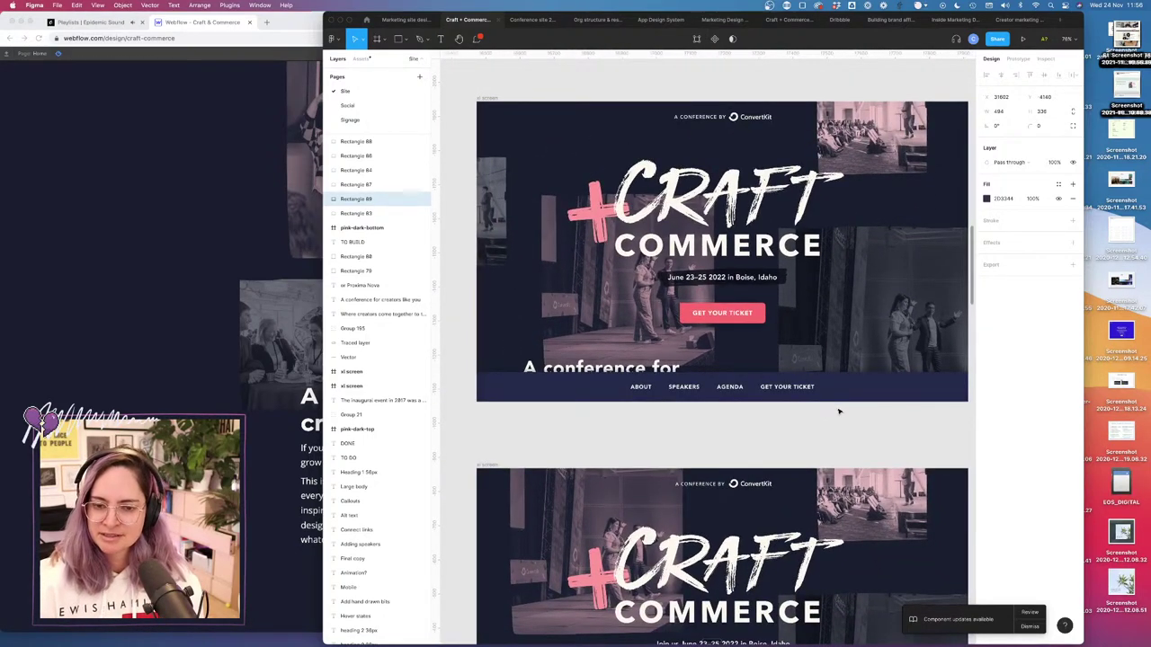
Switch back to the Webflow preview in Chrome and compare the Home page sections, down to the FAQ, with the design.
{"action": "key", "text": "super+Tab"}
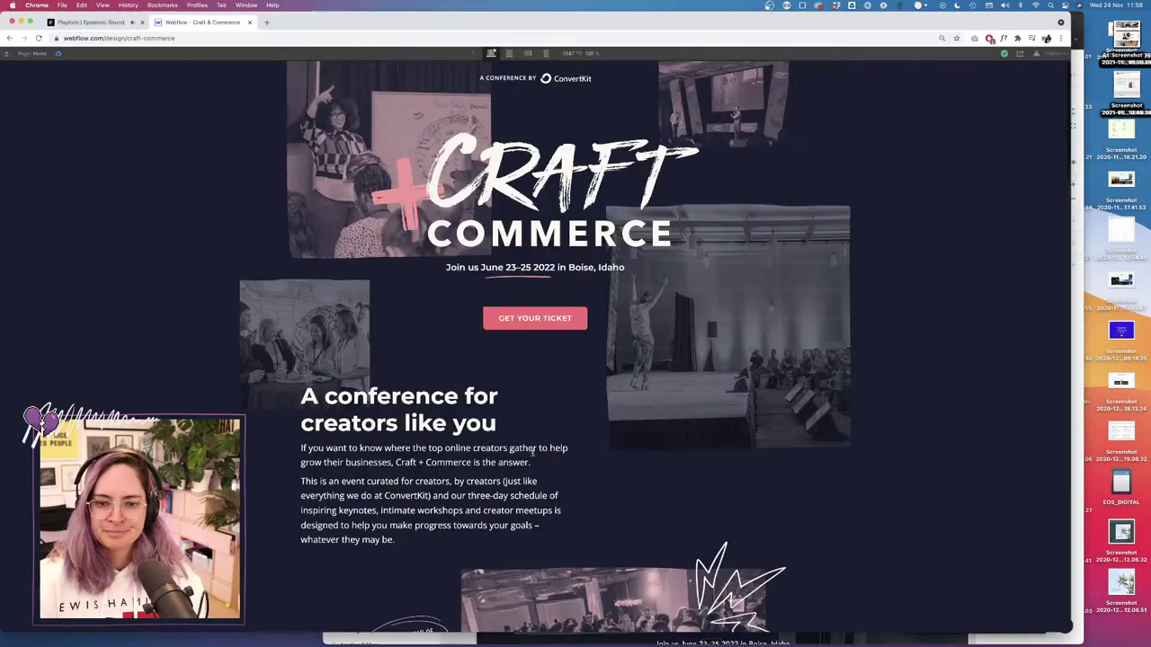
{"action": "scroll", "coordinate": [537, 460], "scroll_direction": "down", "scroll_amount": 14}
{"action": "scroll", "coordinate": [536, 458], "scroll_direction": "up", "scroll_amount": 10}
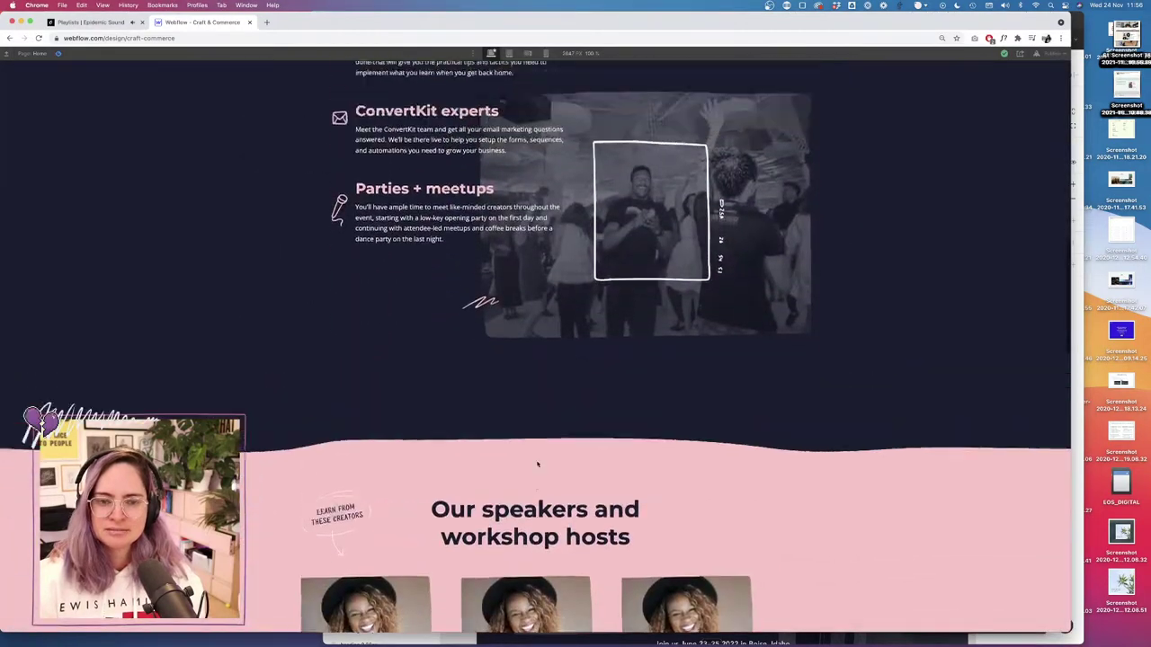
{"action": "scroll", "coordinate": [552, 386], "scroll_direction": "up", "scroll_amount": 4}
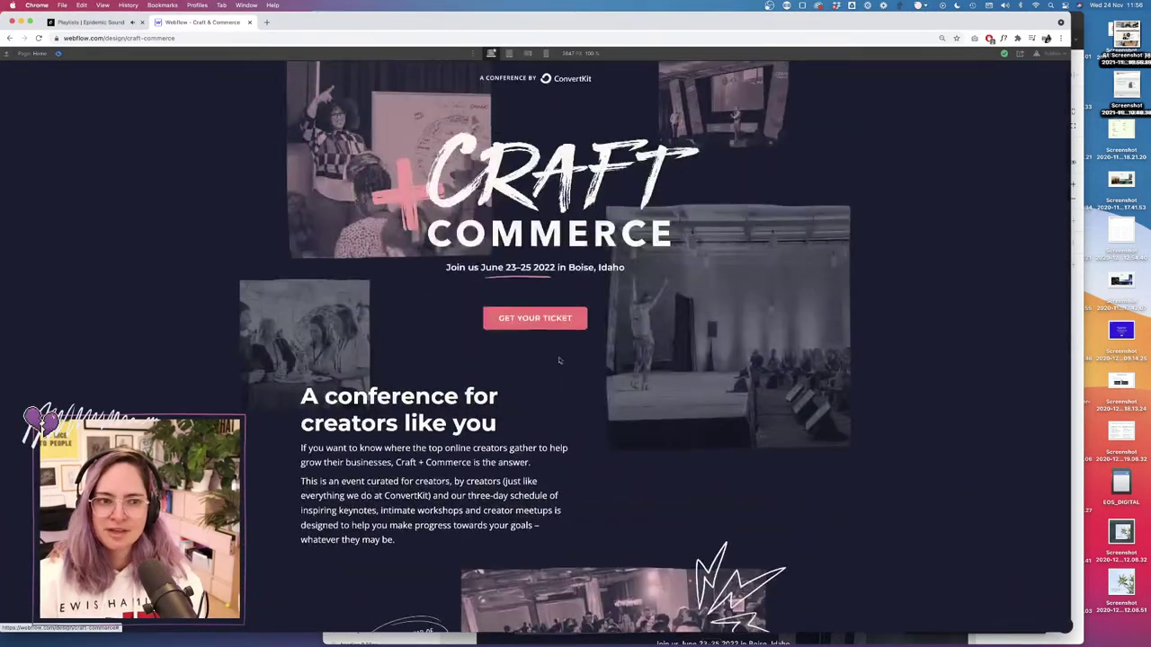
{"action": "scroll", "coordinate": [559, 359], "scroll_direction": "down", "scroll_amount": 10}
{"action": "scroll", "coordinate": [556, 355], "scroll_direction": "down", "scroll_amount": 10}
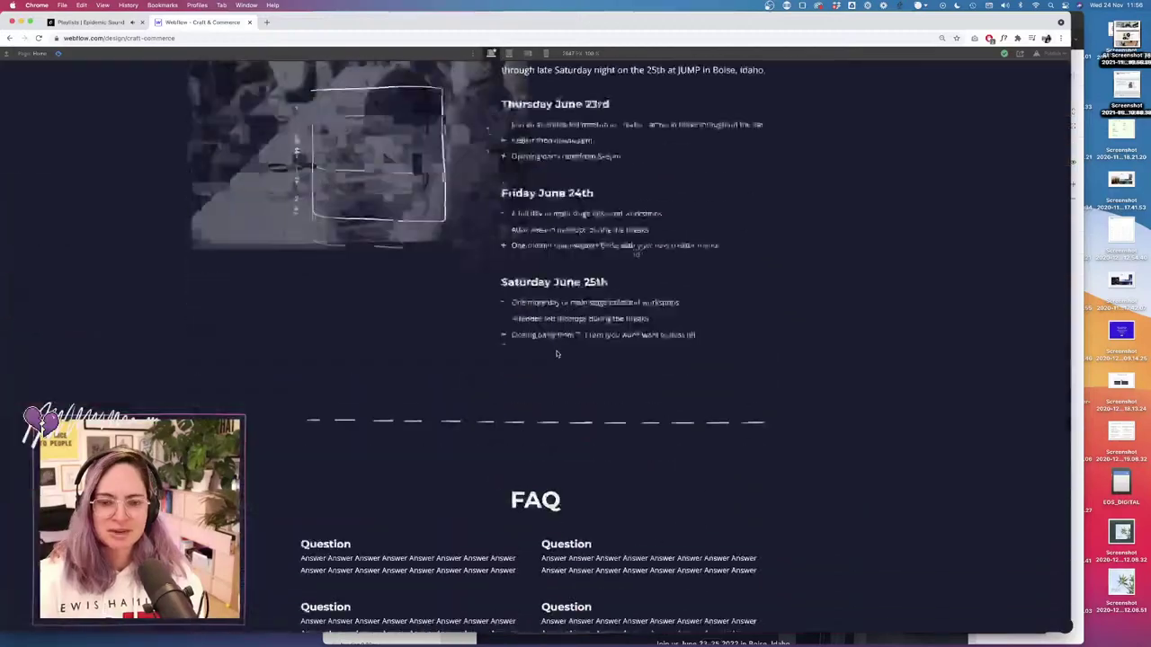
{"action": "scroll", "coordinate": [557, 354], "scroll_direction": "up", "scroll_amount": 14}
{"action": "scroll", "coordinate": [557, 354], "scroll_direction": "up", "scroll_amount": 10}
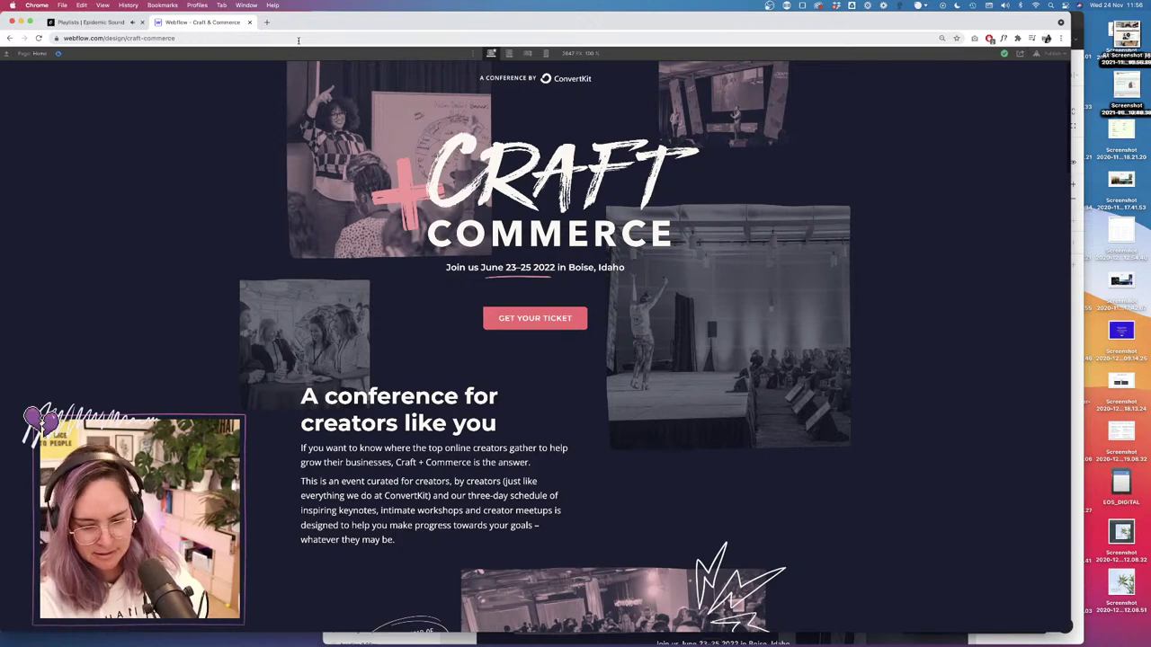
{"action": "left_click", "coordinate": [266, 23]}
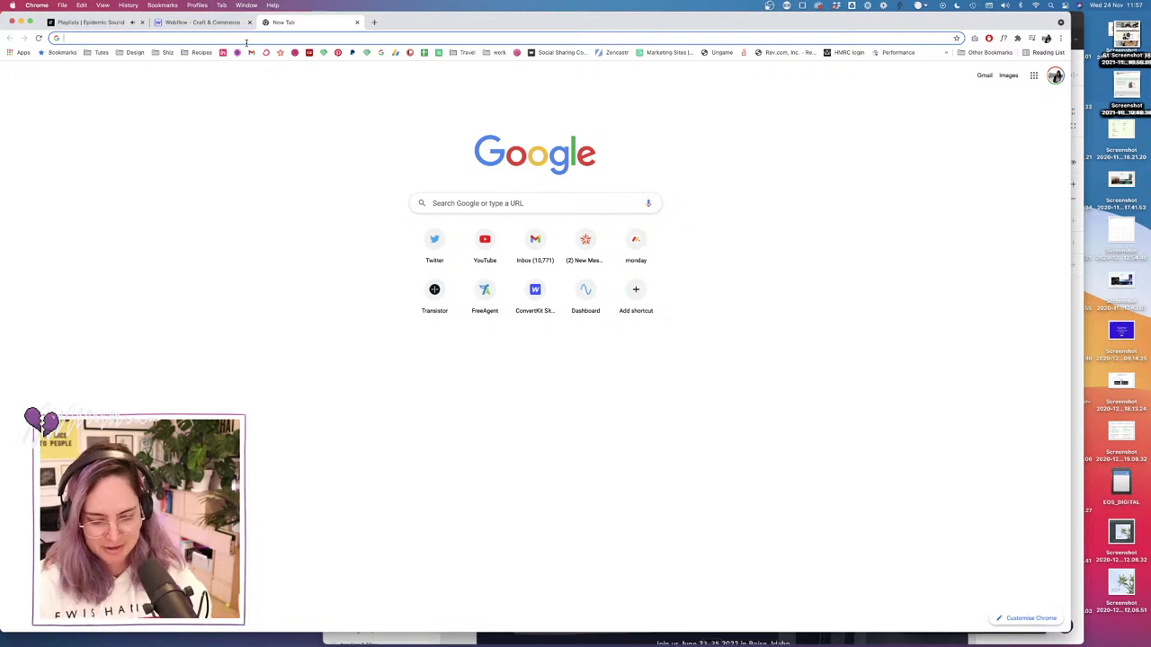
{"action": "left_click", "coordinate": [245, 38]}
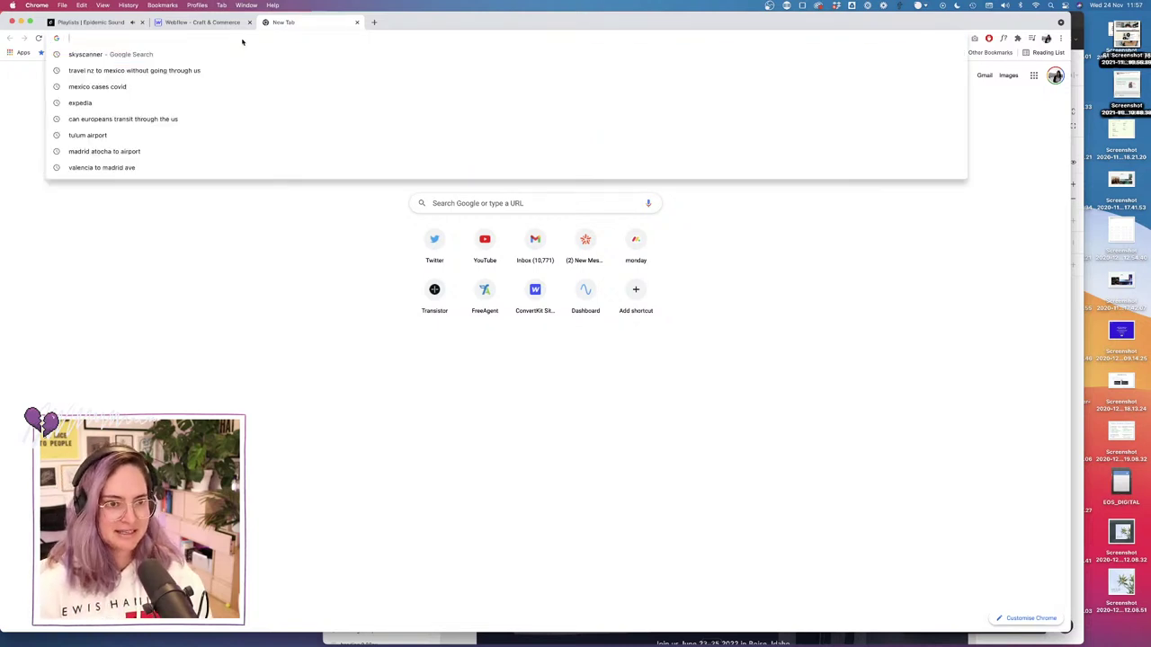
{"action": "type", "text": "https://www.tickettailor.com/events/convertkit/595567"}
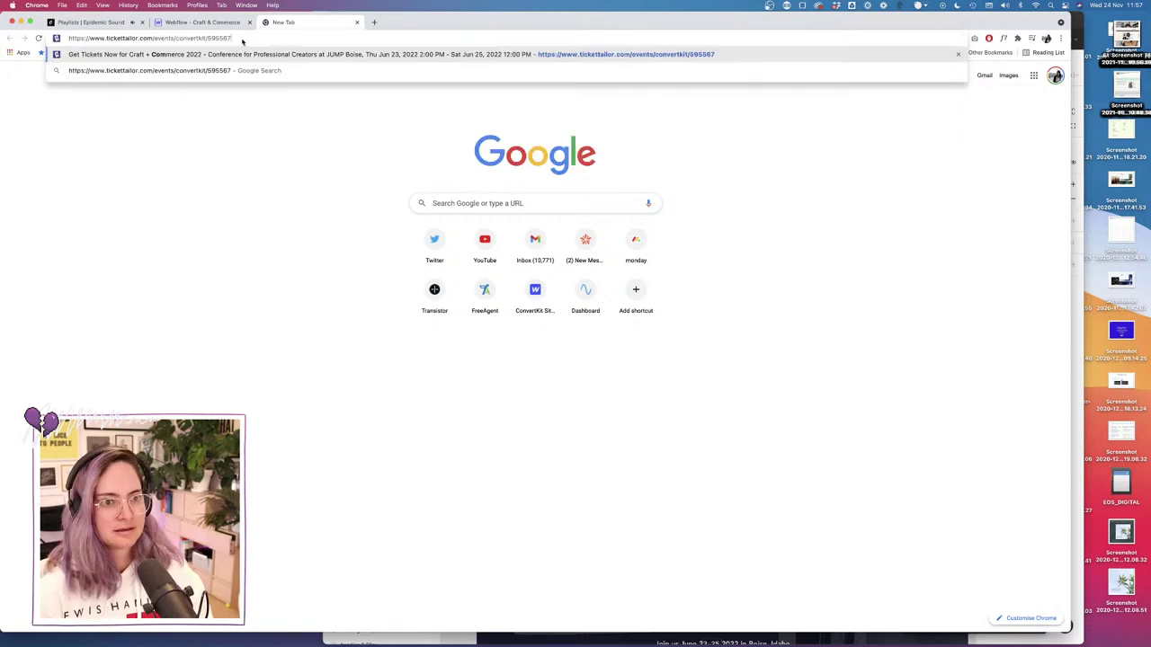
{"action": "key", "text": "Return"}
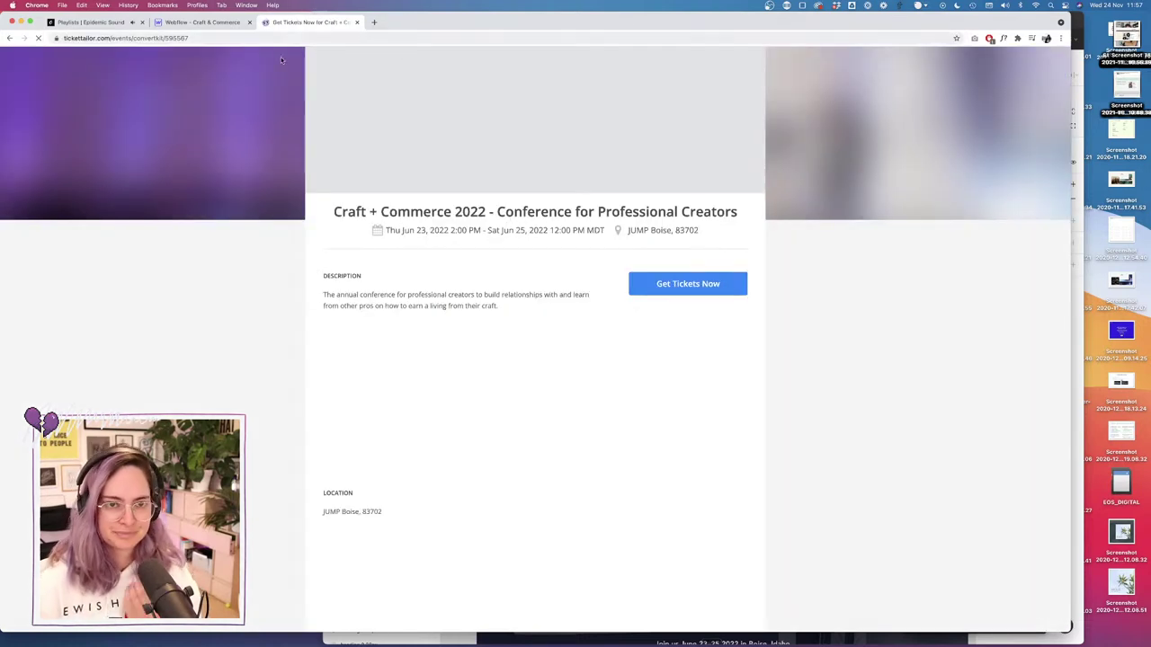
{"action": "left_click", "coordinate": [243, 37]}
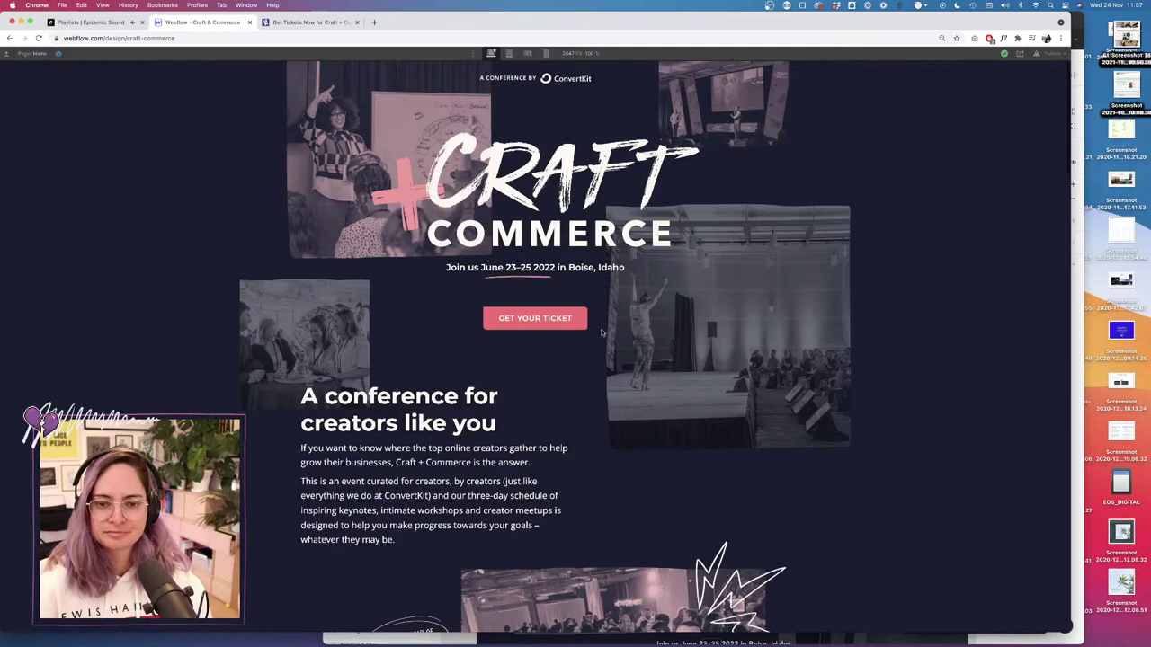
{"action": "left_click", "coordinate": [59, 53]}
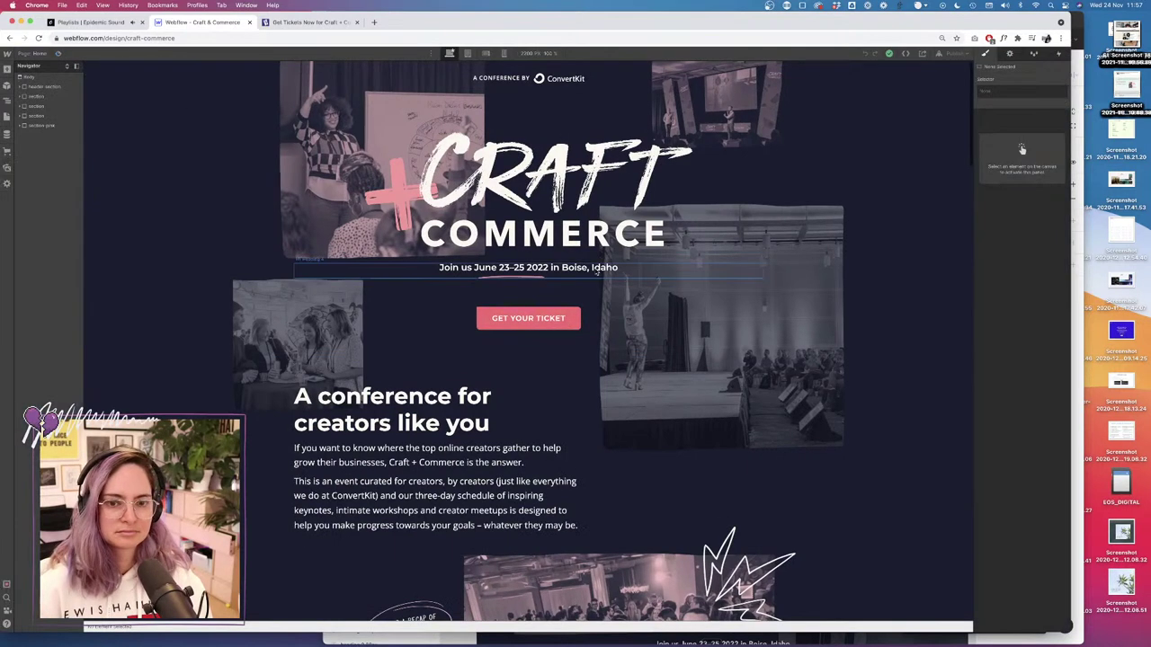
{"action": "left_click", "coordinate": [571, 312]}
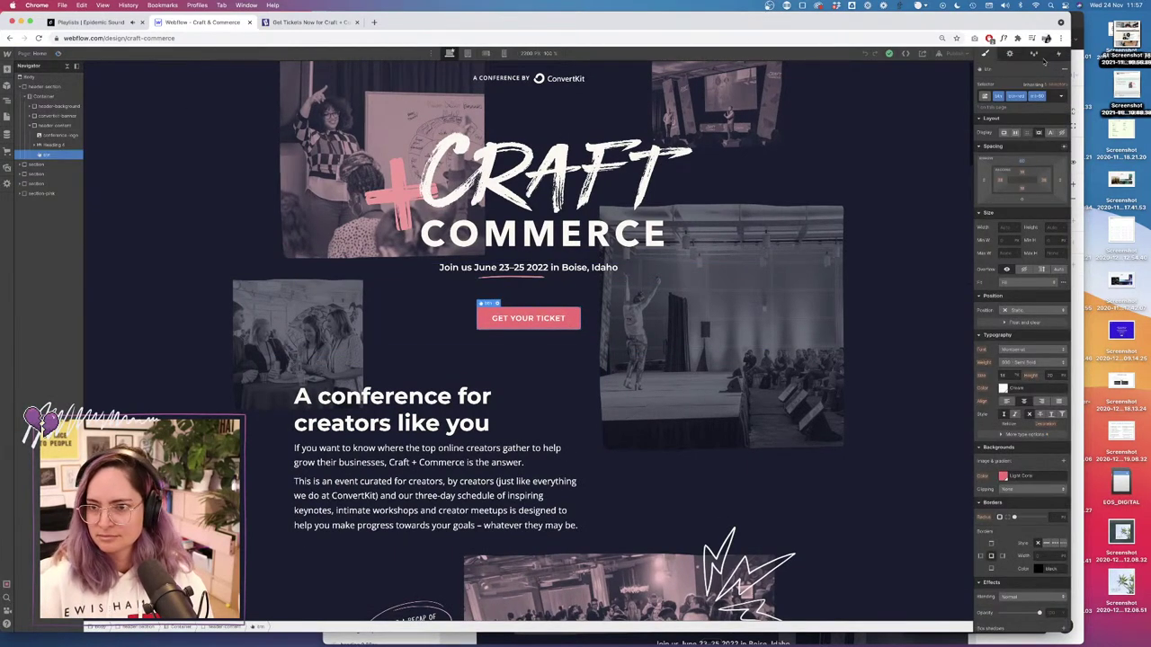
{"action": "left_click", "coordinate": [1010, 55]}
{"action": "left_click", "coordinate": [1007, 123]}
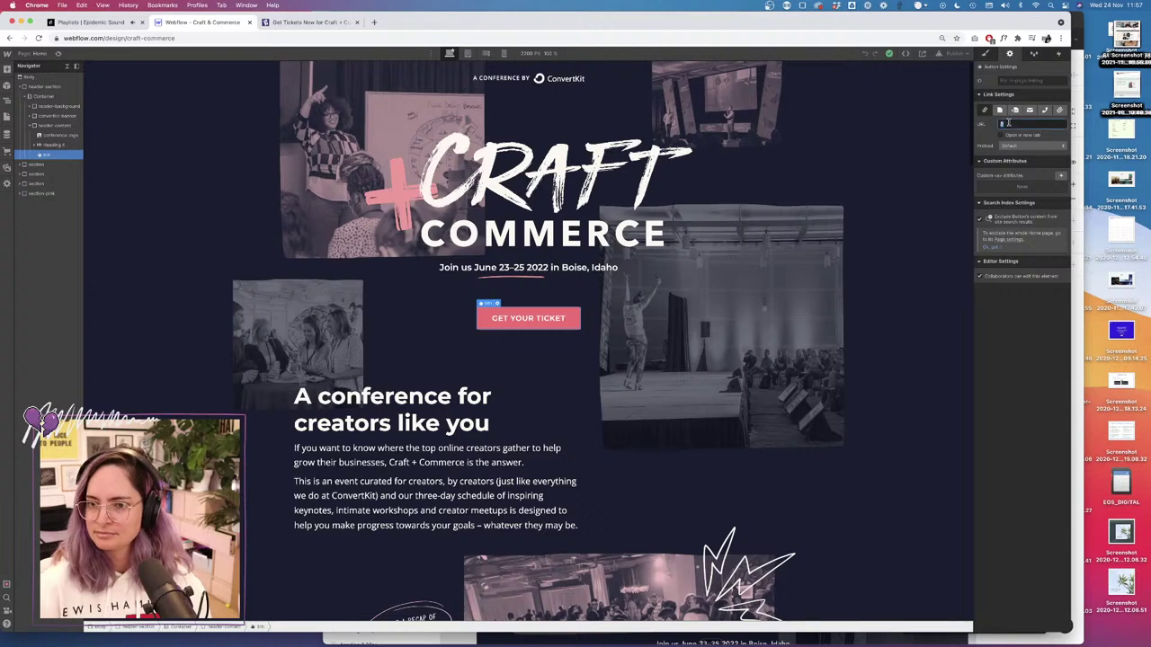
{"action": "key", "text": "super+v"}
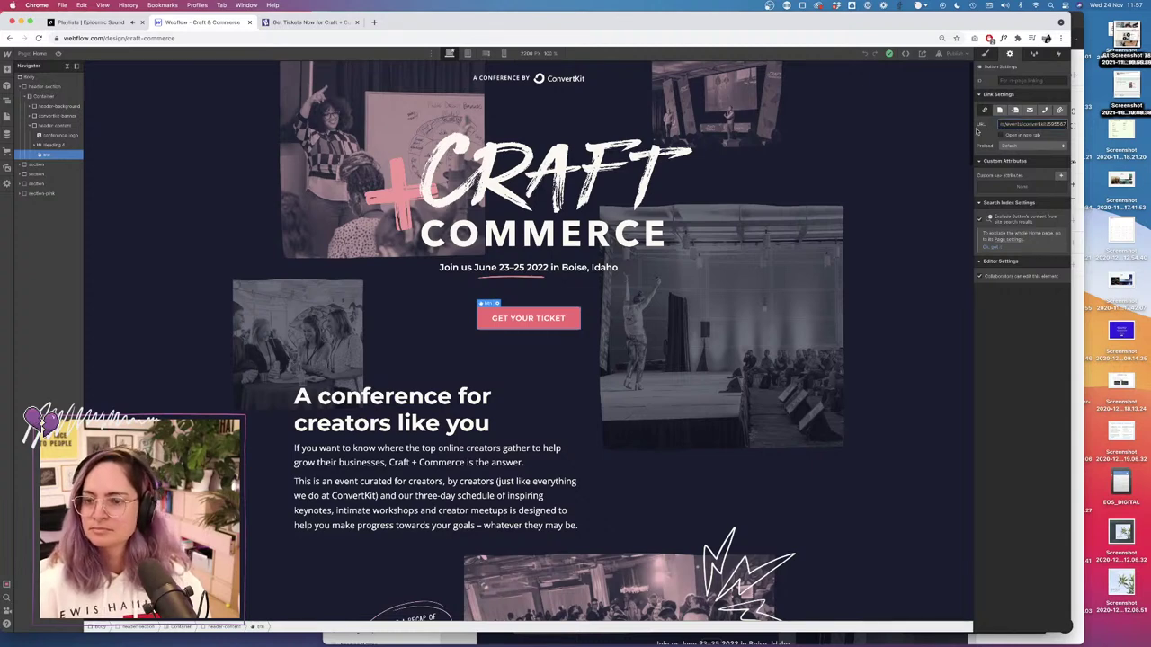
{"action": "key", "text": "Return"}
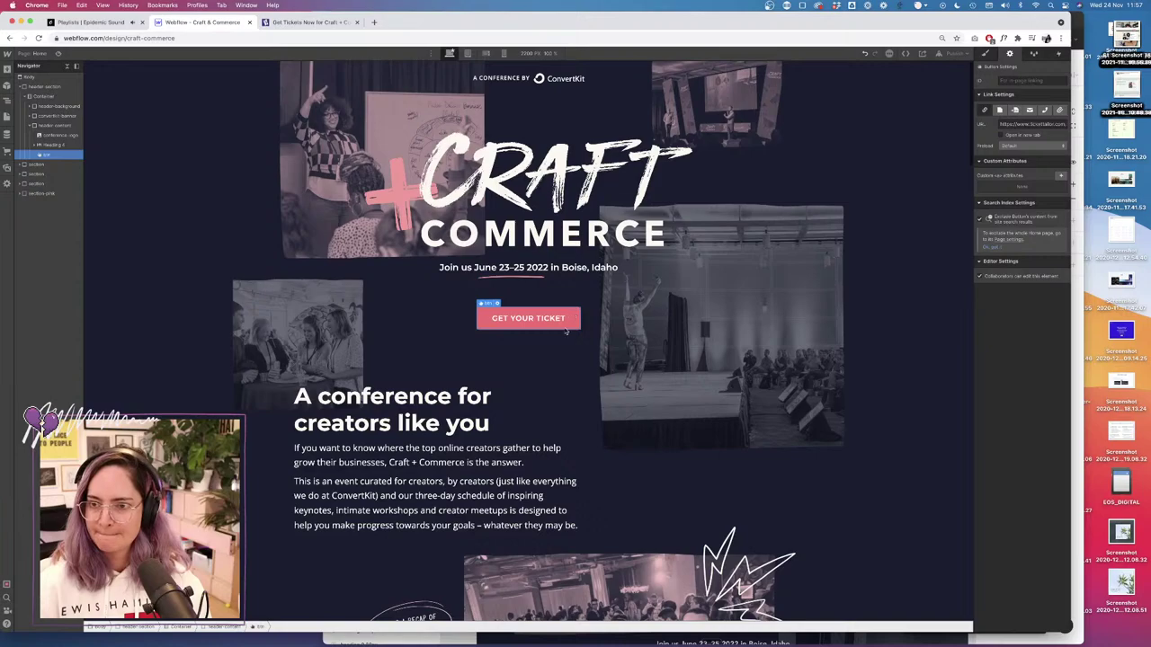
Link the REGISTER NOW button in the closing ticket section to the same Ticket Tailor event page.
{"action": "scroll", "coordinate": [561, 342], "scroll_direction": "down", "scroll_amount": 15}
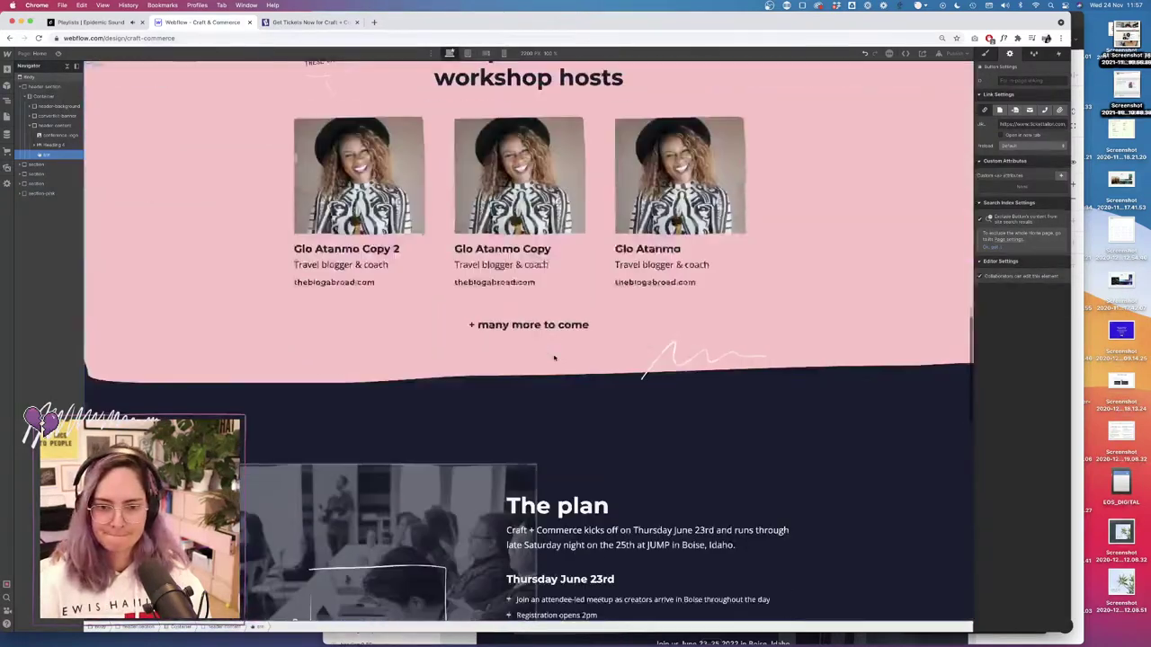
{"action": "scroll", "coordinate": [554, 358], "scroll_direction": "down", "scroll_amount": 15}
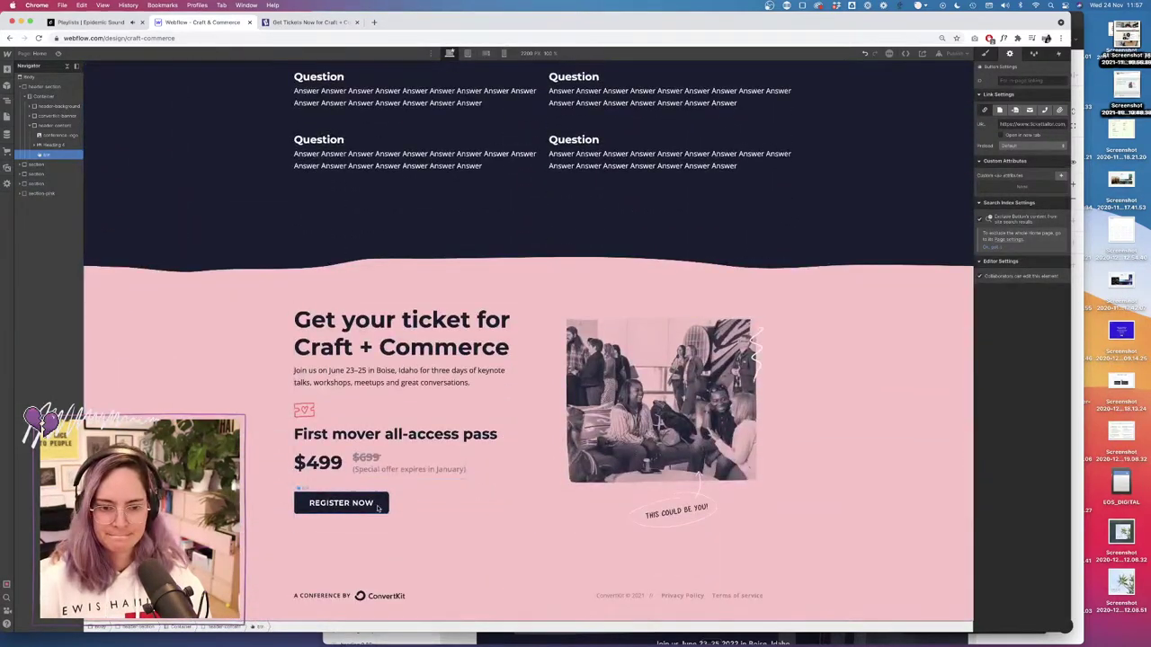
{"action": "left_click", "coordinate": [377, 508]}
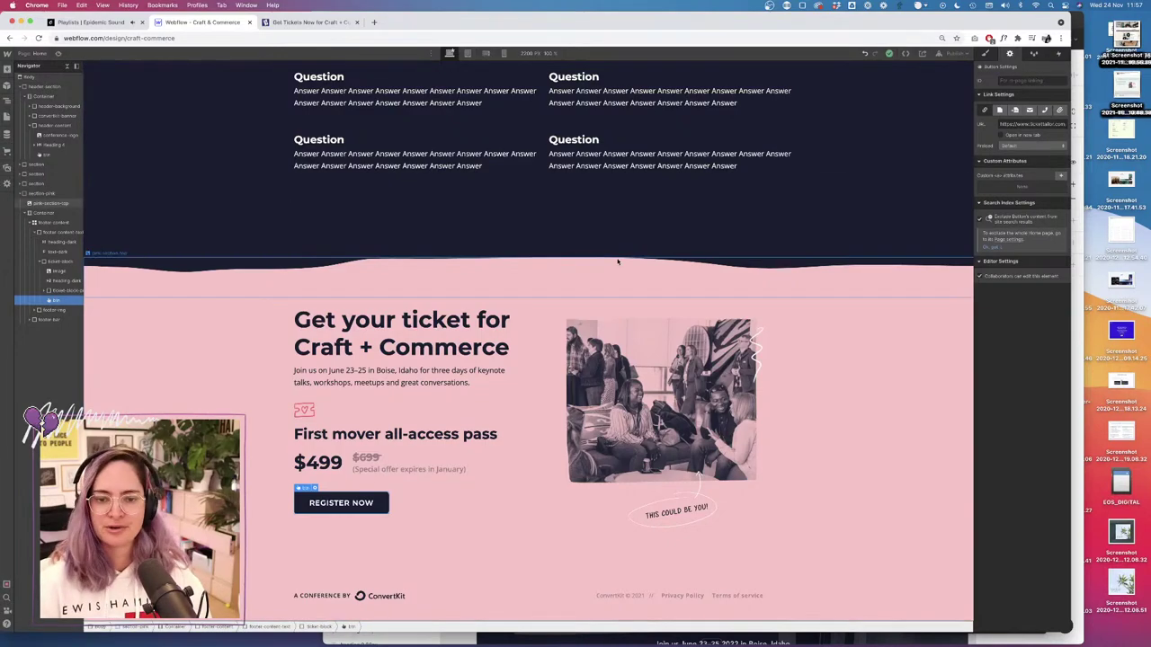
{"action": "left_click", "coordinate": [586, 295]}
Return to the header's GET YOUR TICKET button and check its link settings.
{"action": "scroll", "coordinate": [584, 297], "scroll_direction": "up", "scroll_amount": 5}
{"action": "scroll", "coordinate": [584, 296], "scroll_direction": "up", "scroll_amount": 15}
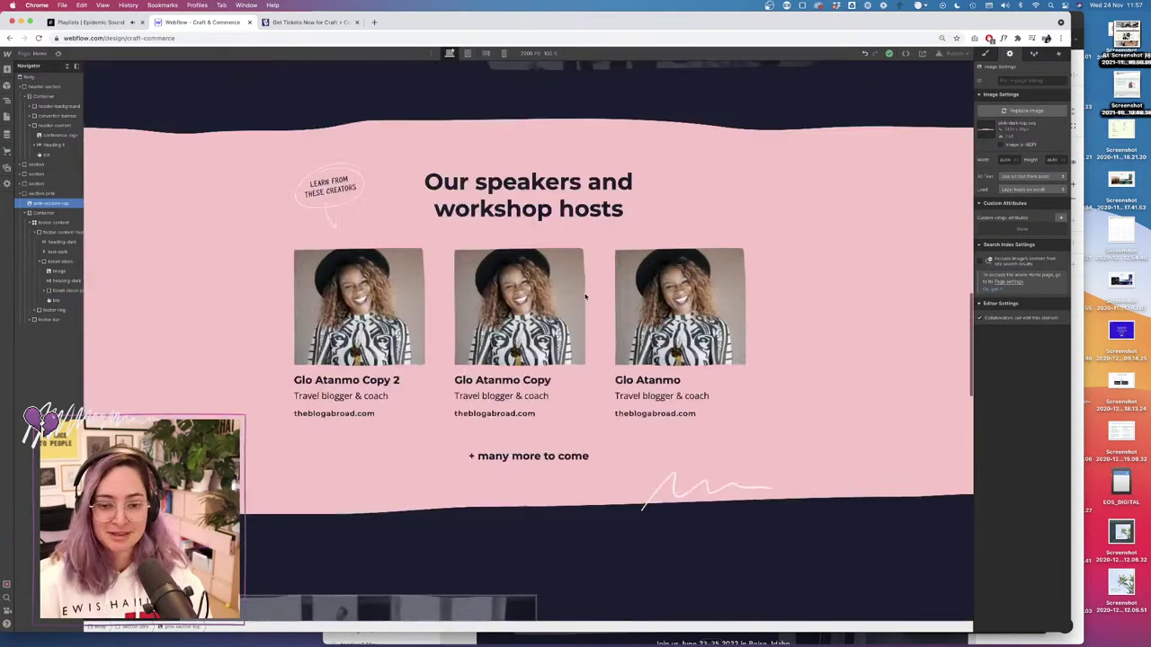
{"action": "scroll", "coordinate": [585, 297], "scroll_direction": "up", "scroll_amount": 2}
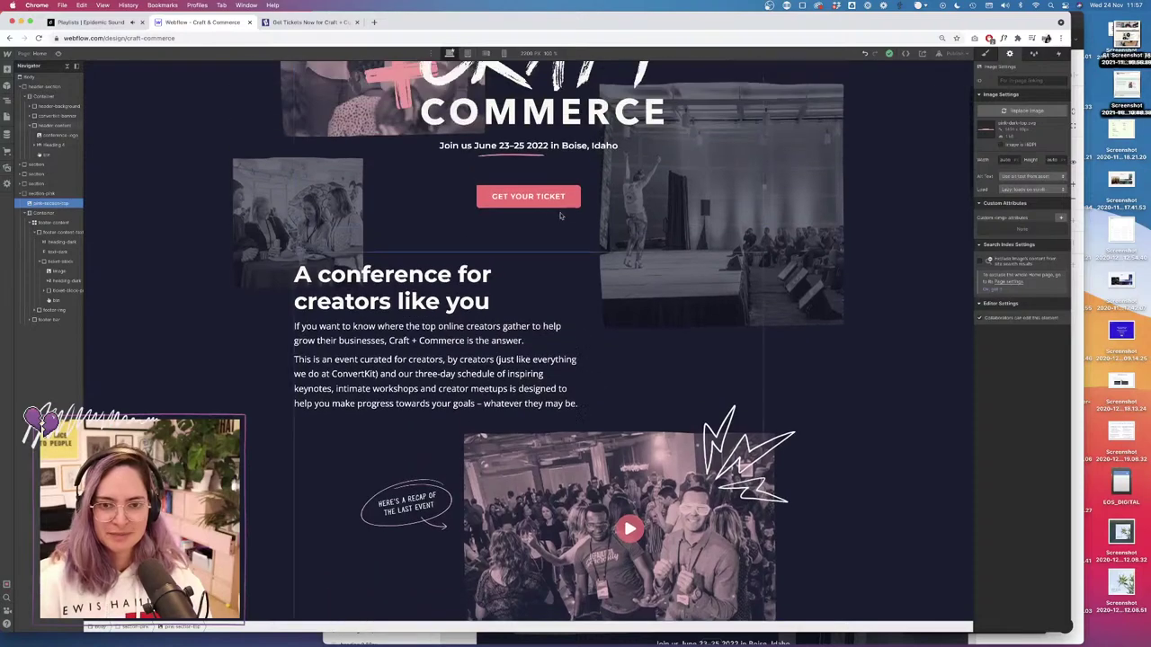
{"action": "left_click", "coordinate": [528, 196]}
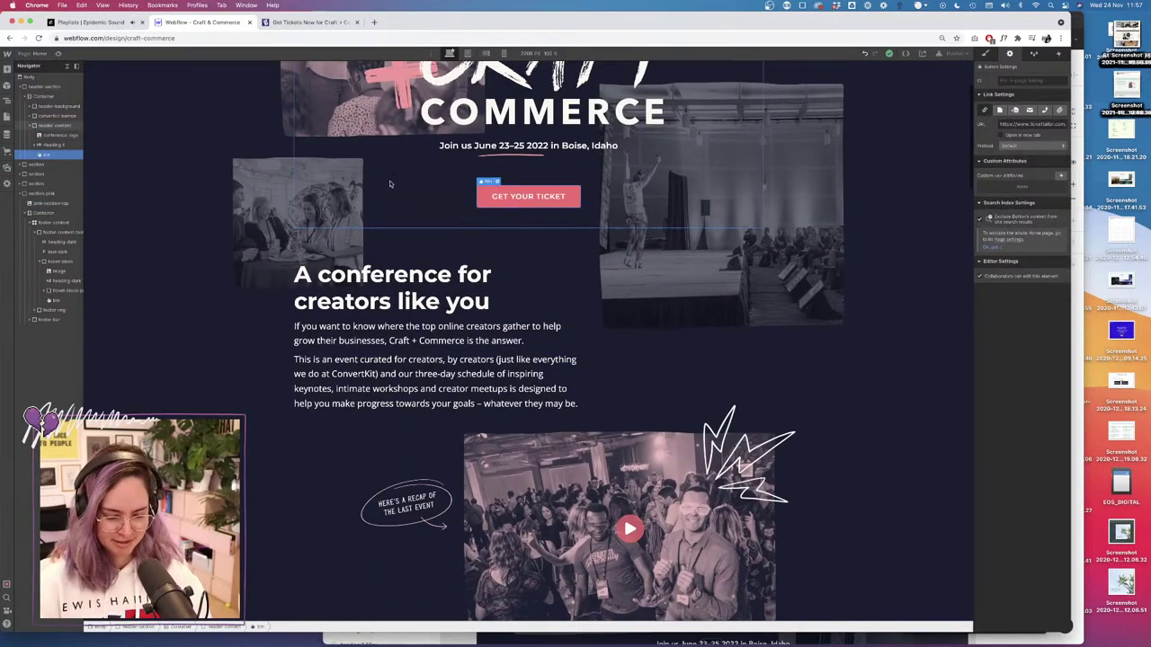
Duplicate the header's GET YOUR TICKET button and move the copy into the about-points block.
{"action": "key", "text": "super+d"}
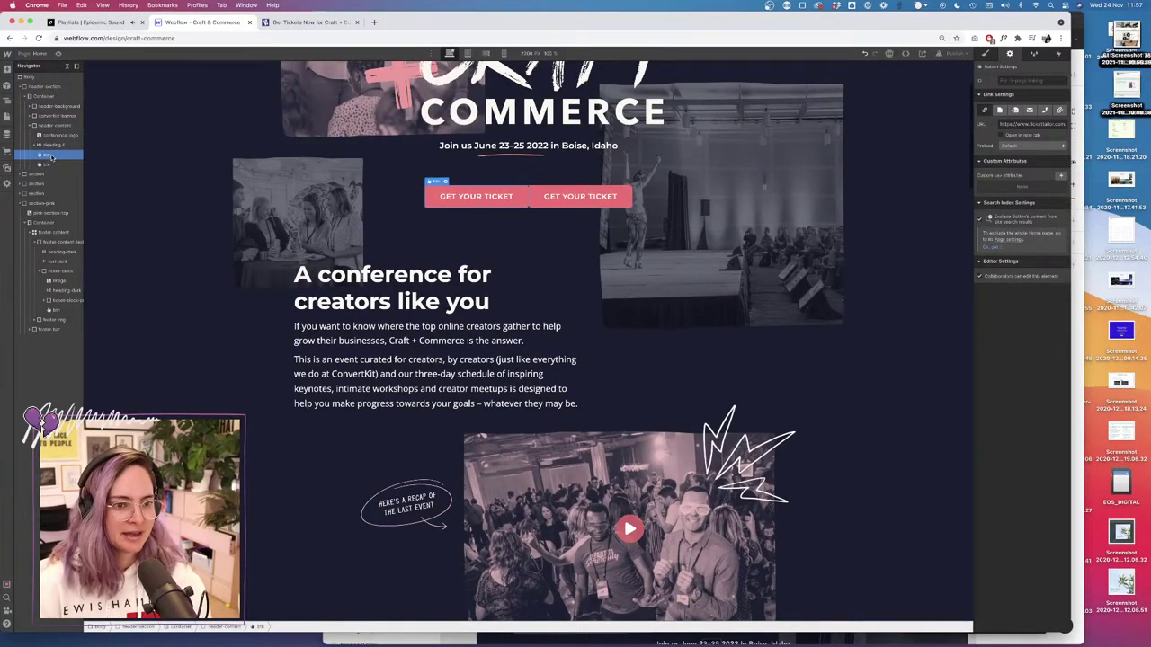
{"action": "scroll", "coordinate": [498, 374], "scroll_direction": "down", "scroll_amount": 12}
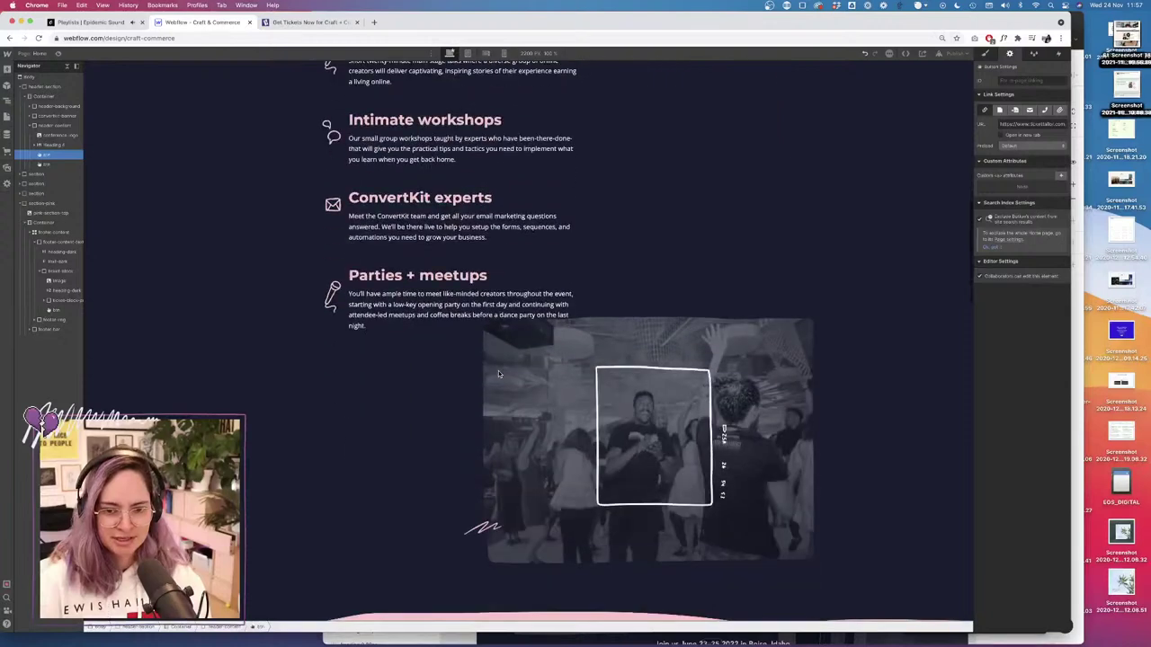
{"action": "scroll", "coordinate": [372, 364], "scroll_direction": "up", "scroll_amount": 3}
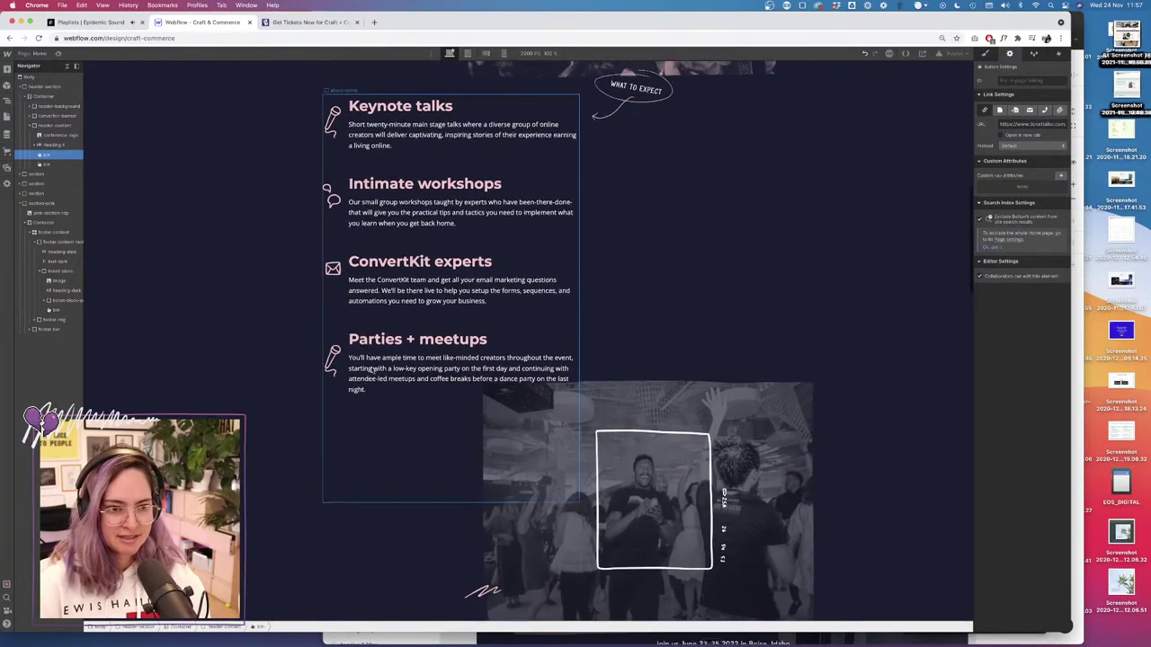
{"action": "left_click", "coordinate": [378, 372]}
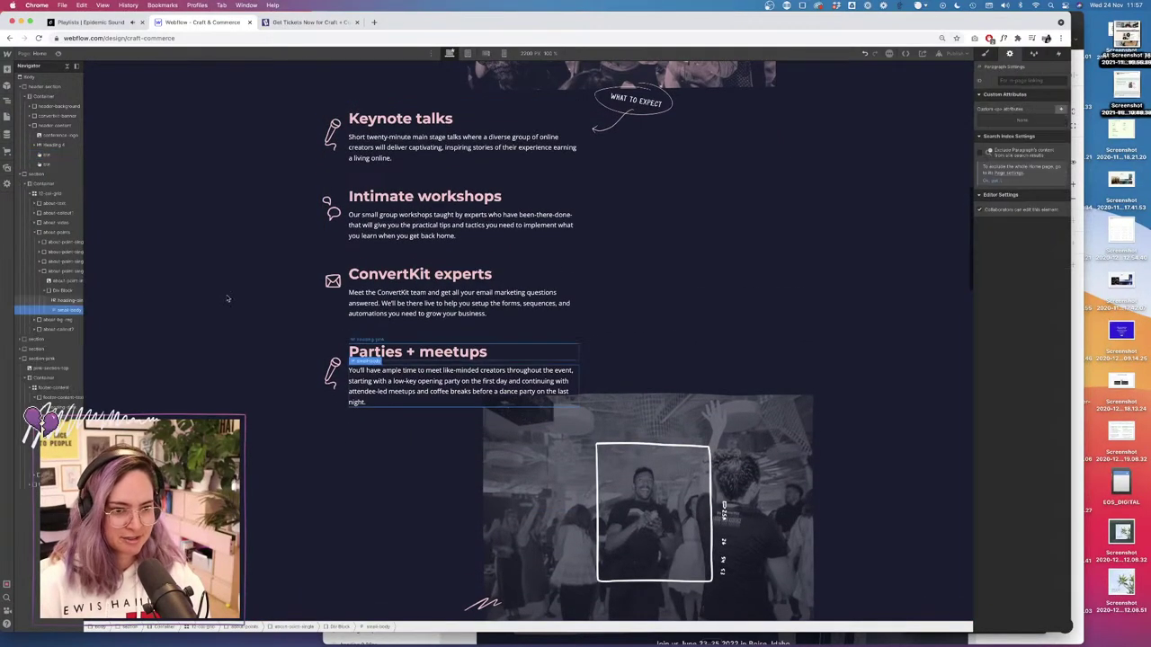
{"action": "left_click", "coordinate": [45, 291]}
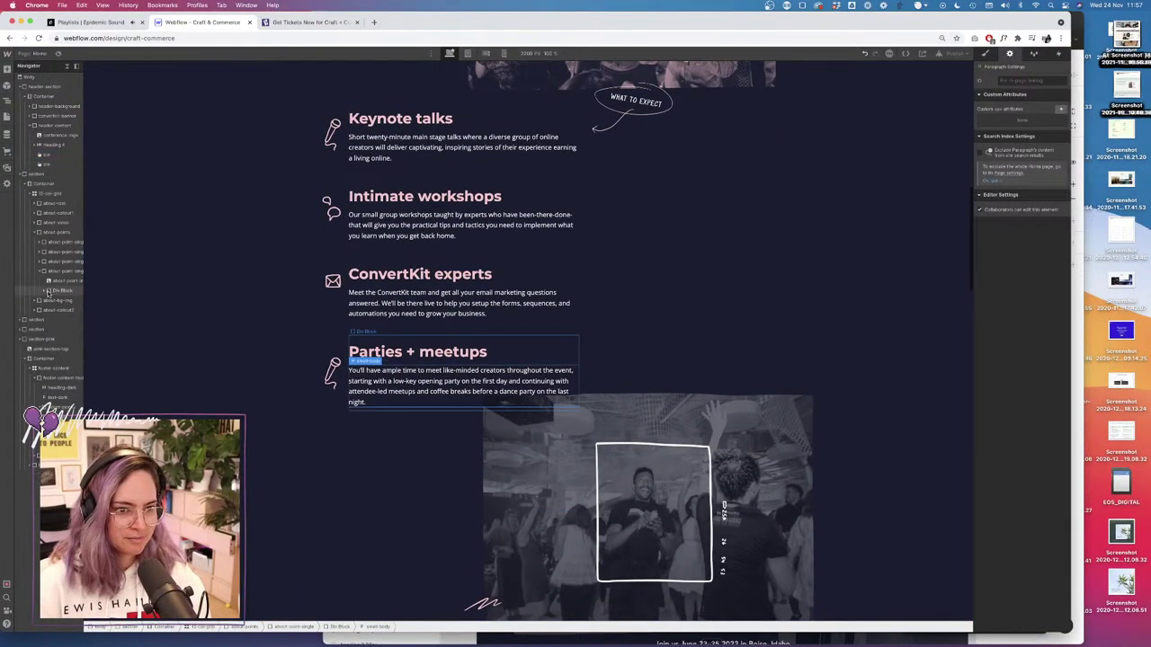
{"action": "left_click", "coordinate": [54, 231]}
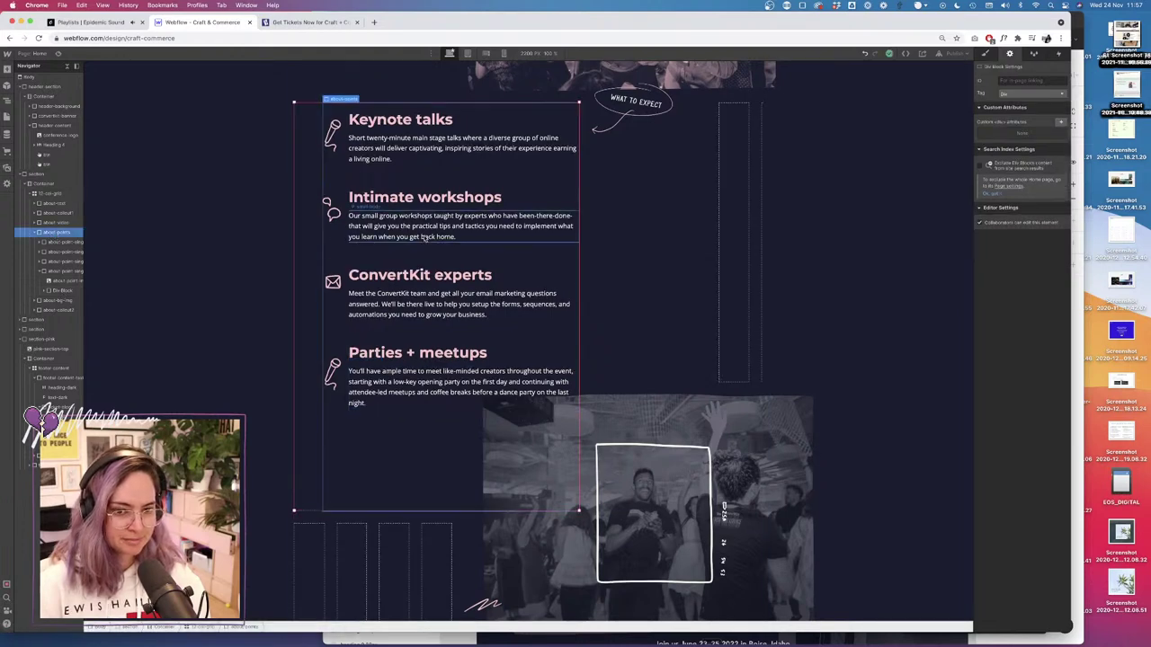
{"action": "scroll", "coordinate": [476, 162], "scroll_direction": "up", "scroll_amount": 5}
{"action": "scroll", "coordinate": [525, 85], "scroll_direction": "up", "scroll_amount": 1}
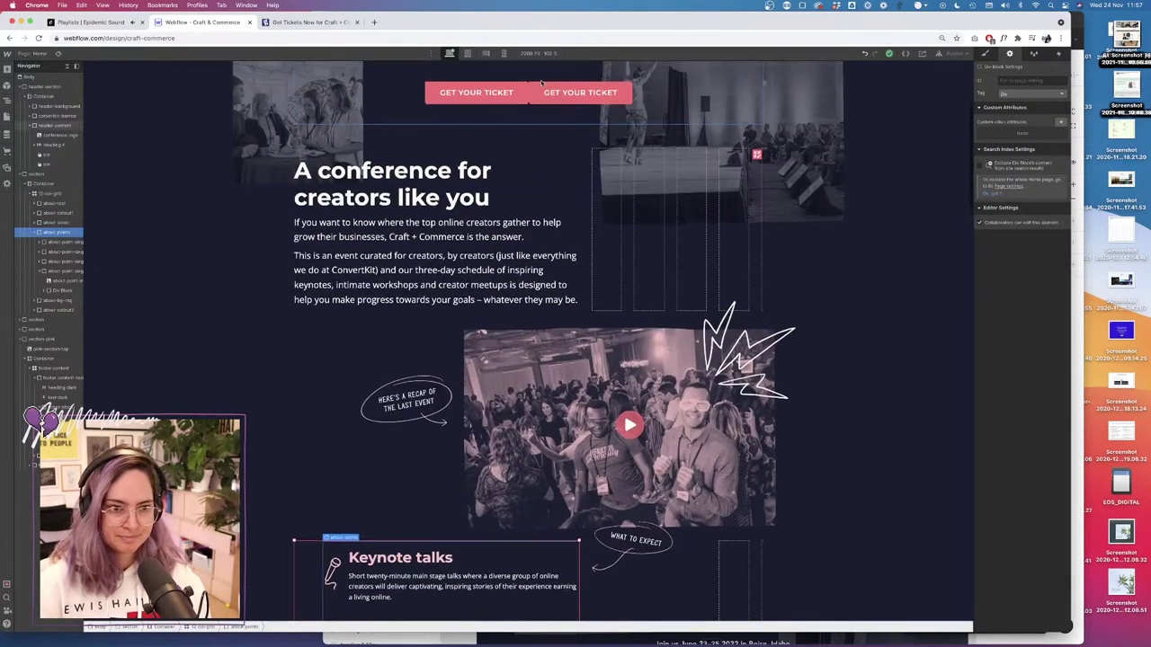
{"action": "key", "text": "ctrl+v"}
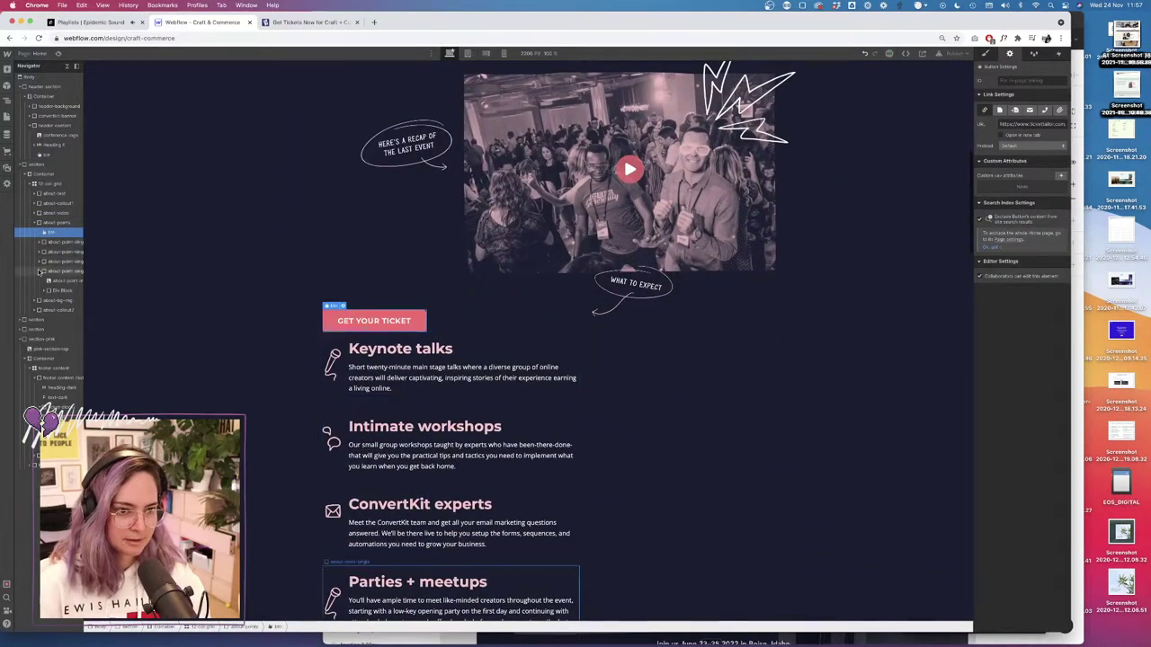
Reorder the copied ticket button to the end of the about-points block, below Parties + meetups.
{"action": "left_click", "coordinate": [40, 270]}
{"action": "left_click_drag", "start_coordinate": [52, 232], "coordinate": [51, 271]}
{"action": "scroll", "coordinate": [360, 379], "scroll_direction": "down", "scroll_amount": 1}
{"action": "scroll", "coordinate": [575, 342], "scroll_direction": "down", "scroll_amount": 5}
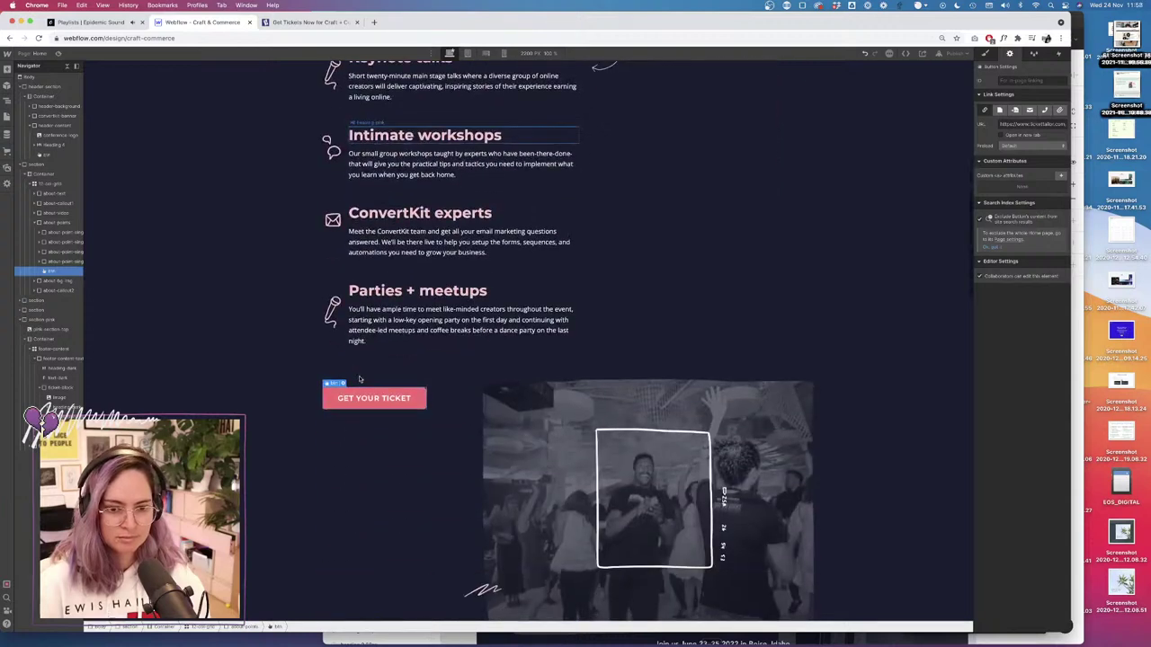
Examine the style and grid settings of the copied ticket button, the about-points block and the about-bg-img block with its image.
{"action": "left_click", "coordinate": [698, 294]}
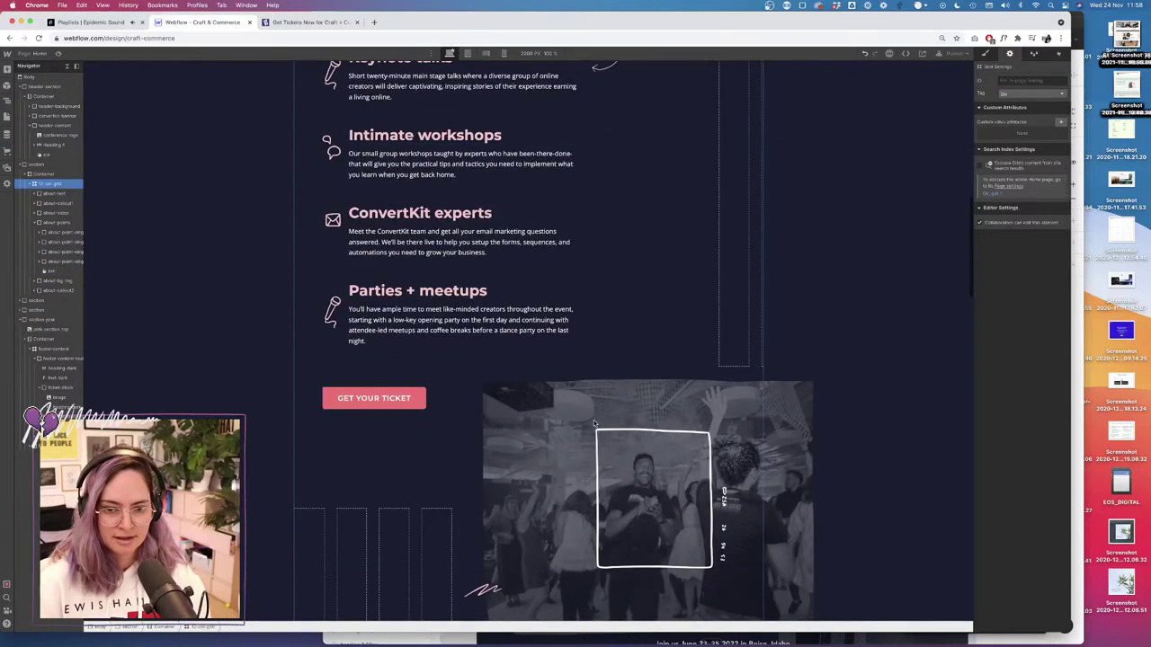
{"action": "left_click", "coordinate": [59, 271]}
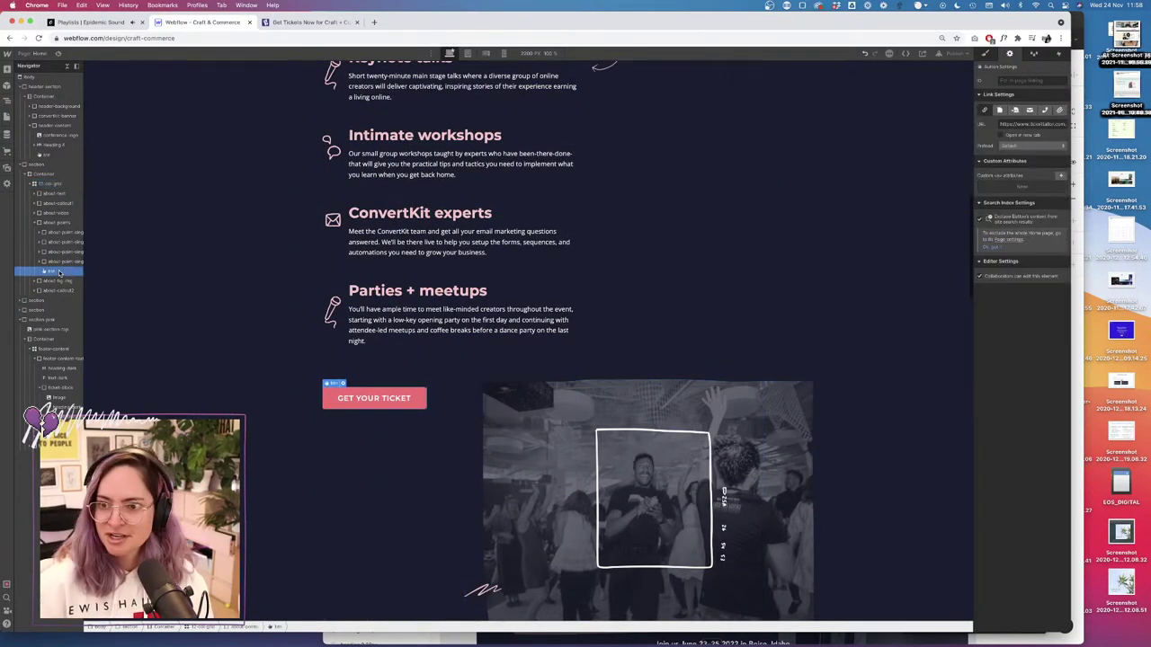
{"action": "left_click", "coordinate": [984, 54]}
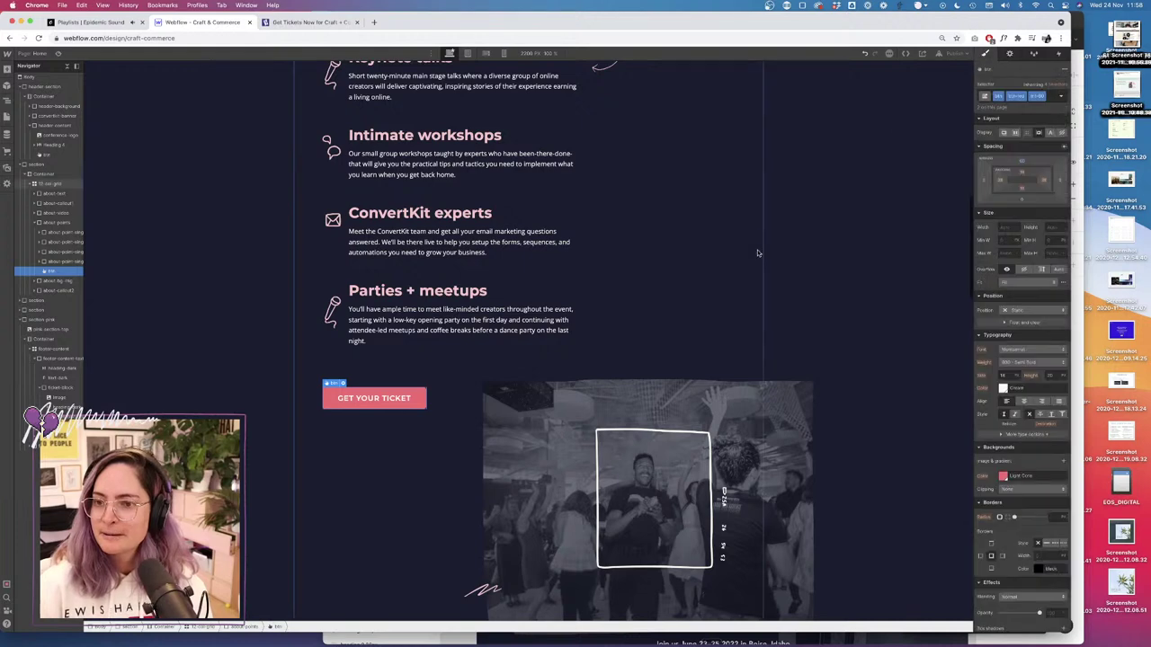
{"action": "left_click", "coordinate": [693, 420]}
{"action": "left_click", "coordinate": [57, 280]}
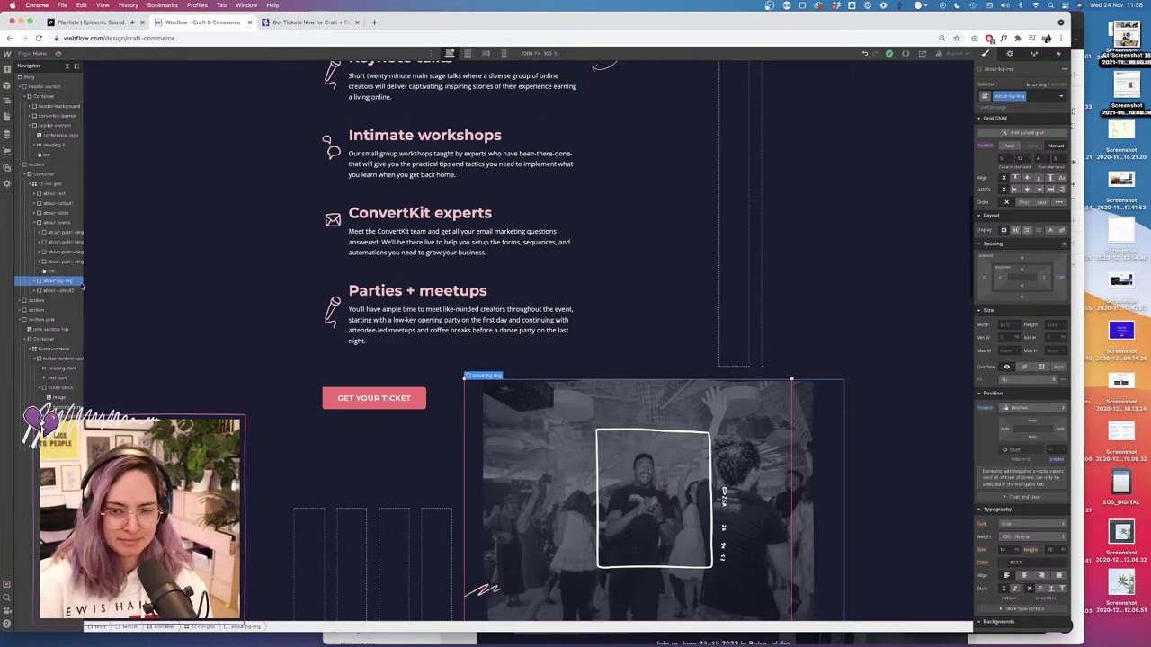
{"action": "left_click", "coordinate": [59, 222]}
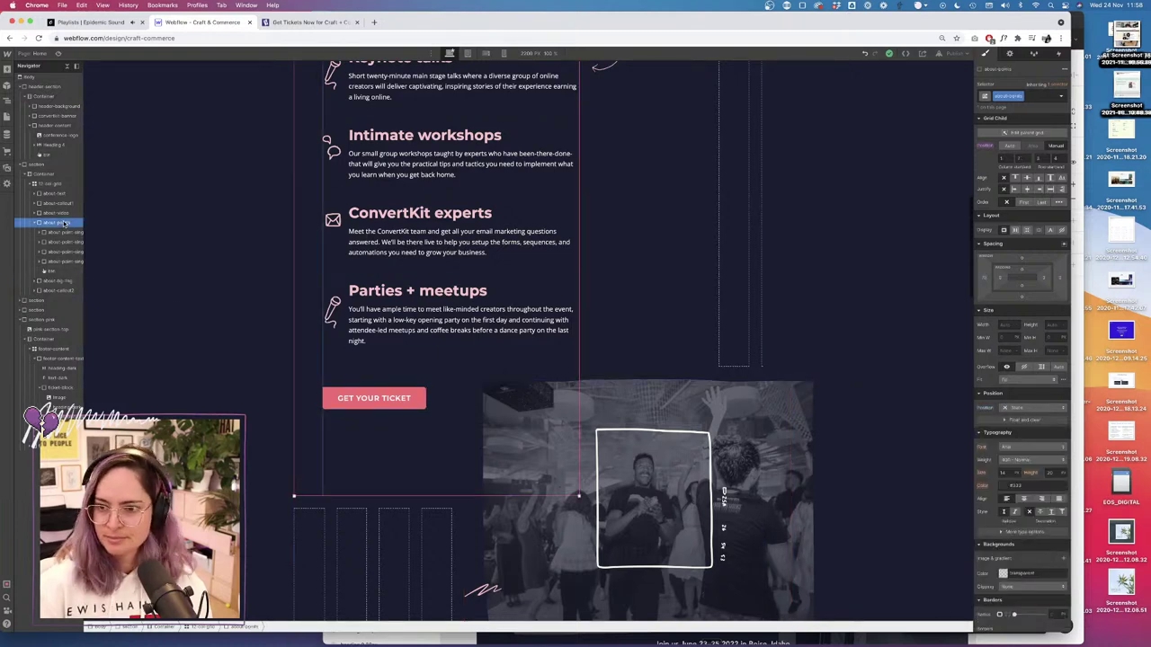
{"action": "left_click", "coordinate": [56, 281]}
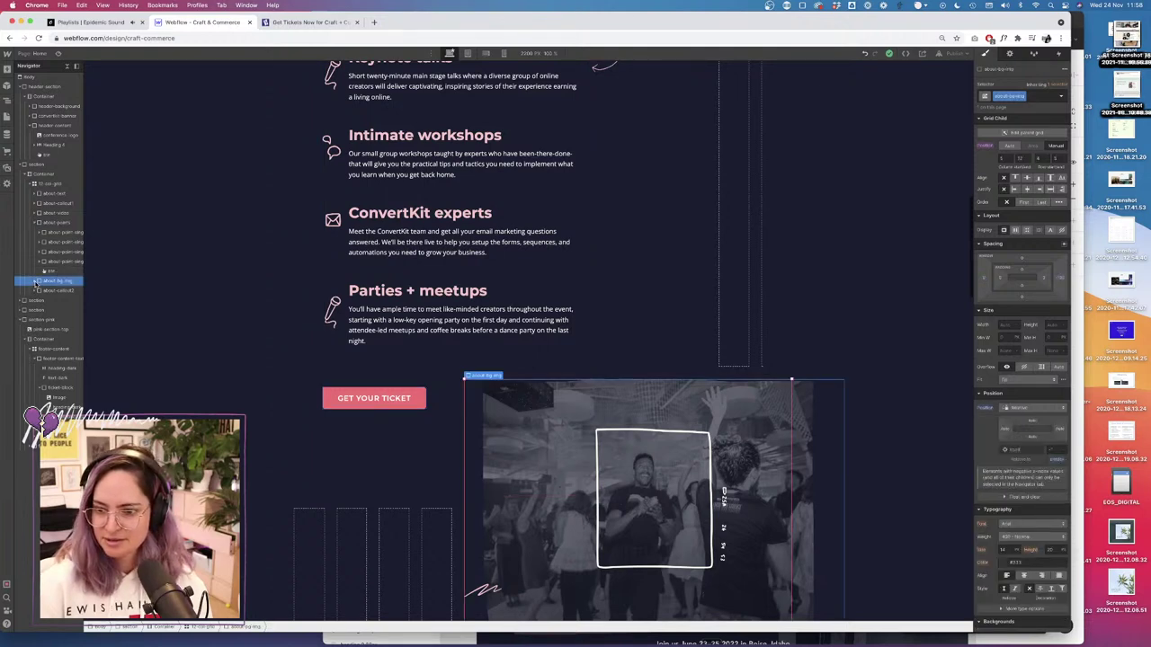
{"action": "left_click", "coordinate": [36, 281]}
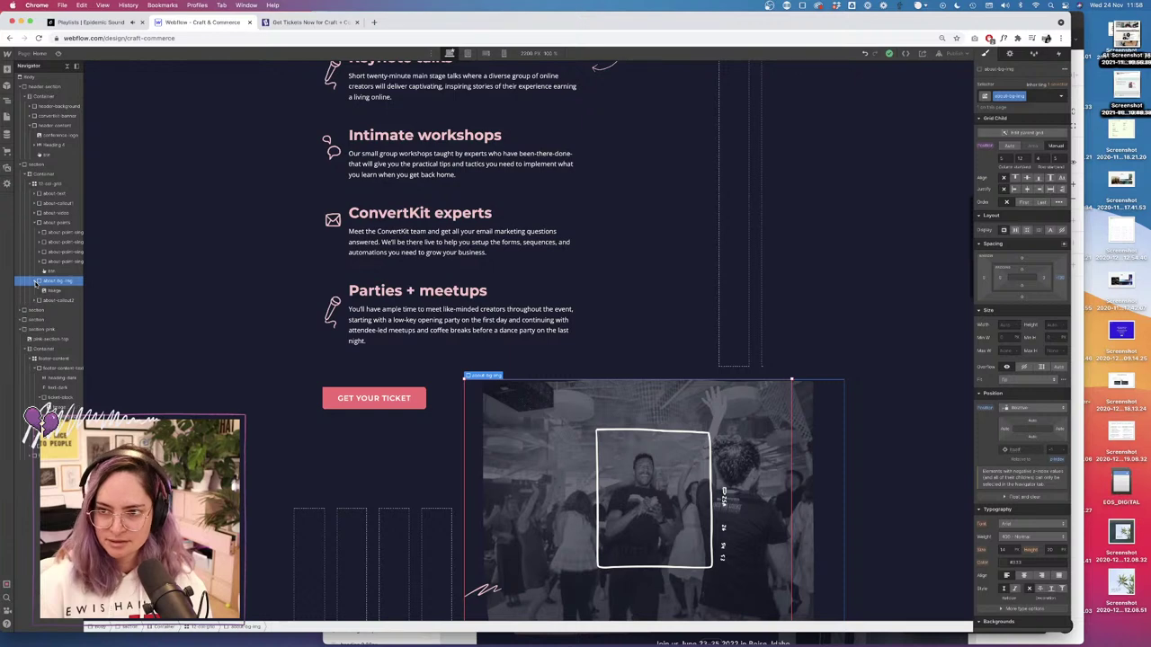
{"action": "left_click", "coordinate": [55, 291]}
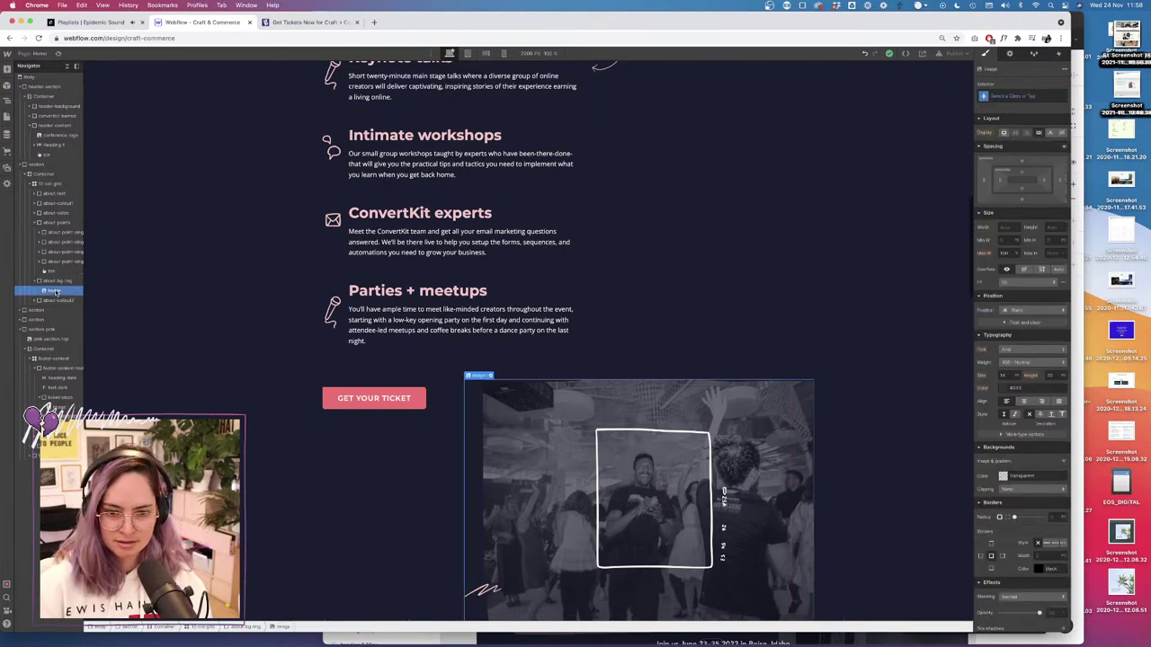
{"action": "left_click", "coordinate": [72, 271]}
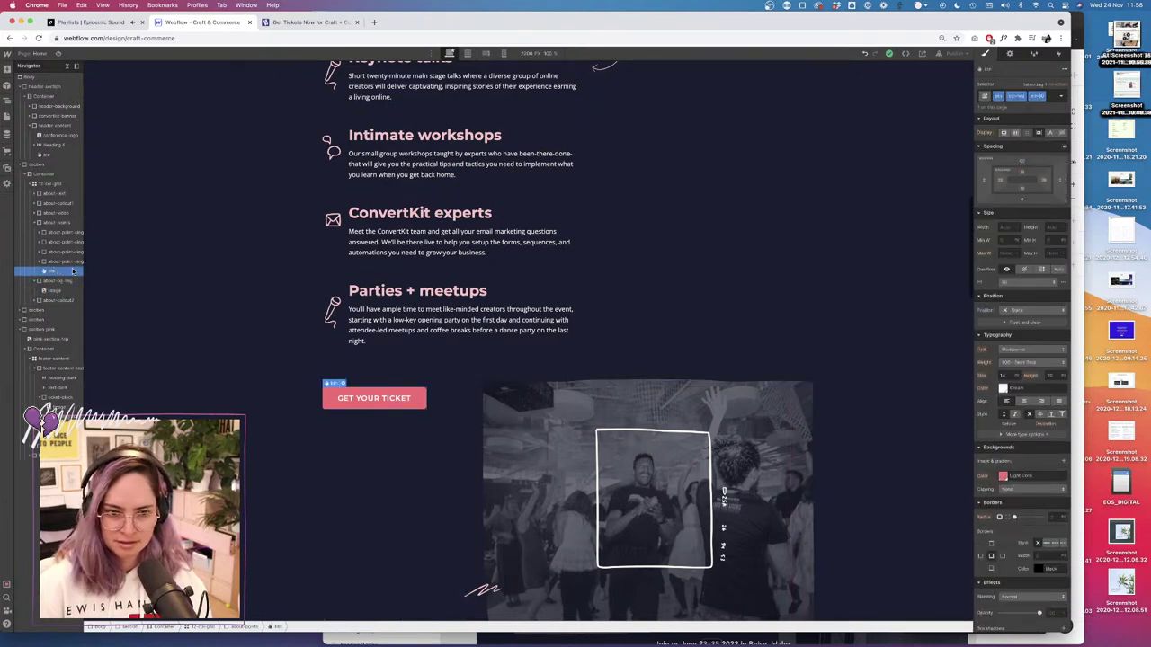
{"action": "scroll", "coordinate": [71, 276], "scroll_direction": "right", "scroll_amount": 1}
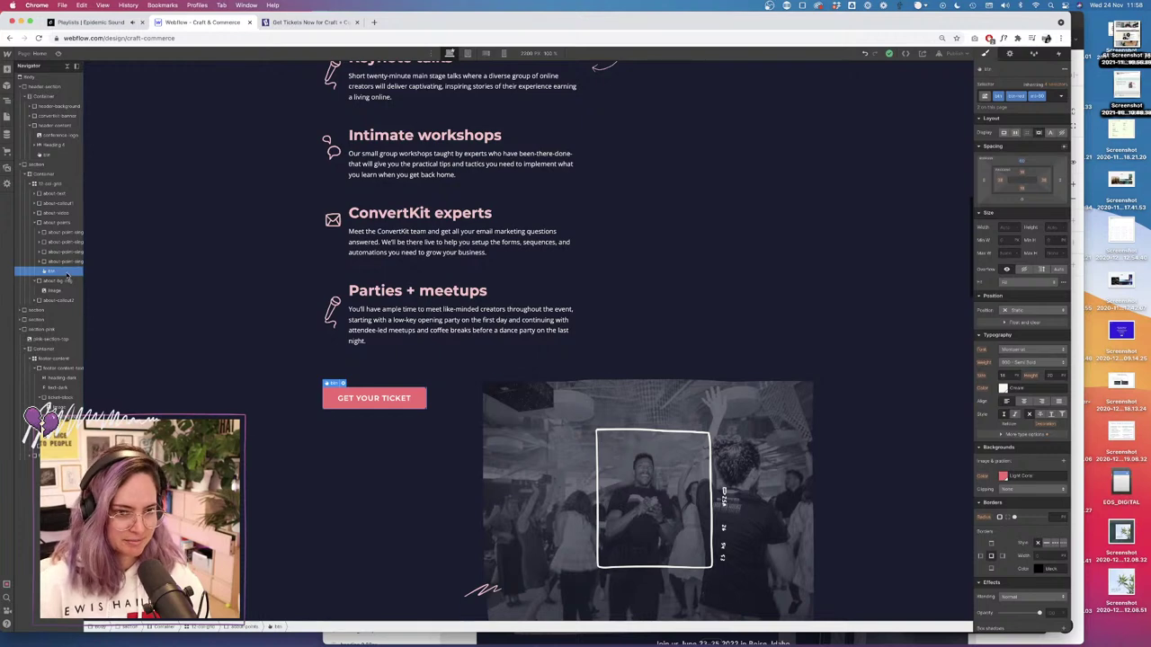
{"action": "right_click", "coordinate": [56, 274]}
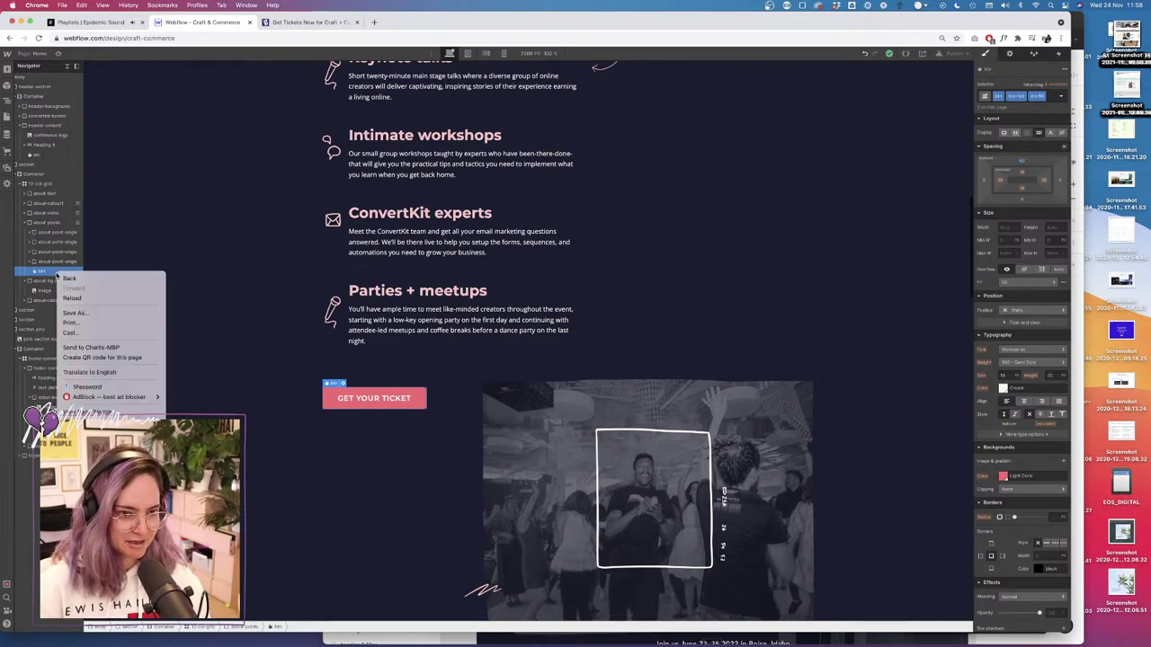
{"action": "left_click", "coordinate": [51, 273]}
{"action": "scroll", "coordinate": [48, 274], "scroll_direction": "left", "scroll_amount": 1}
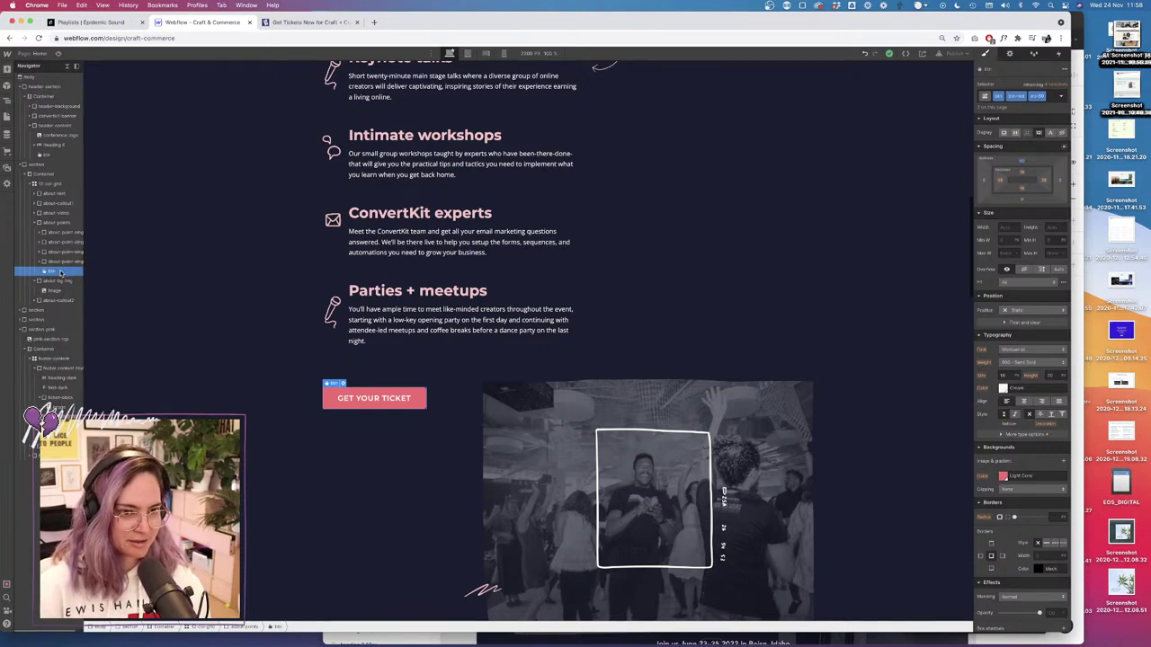
Try placing the copied ticket button directly in the 12-column grid and above the grid in the section's container.
{"action": "left_click", "coordinate": [48, 213]}
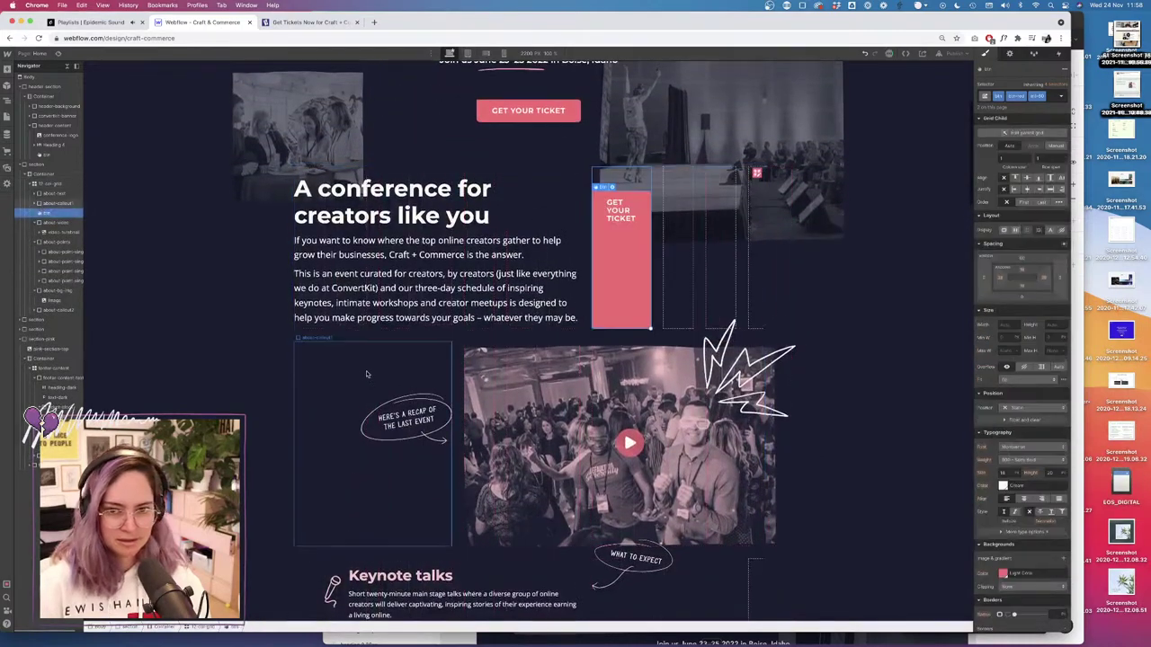
{"action": "scroll", "coordinate": [367, 374], "scroll_direction": "down", "scroll_amount": 8}
{"action": "scroll", "coordinate": [129, 252], "scroll_direction": "up", "scroll_amount": 8}
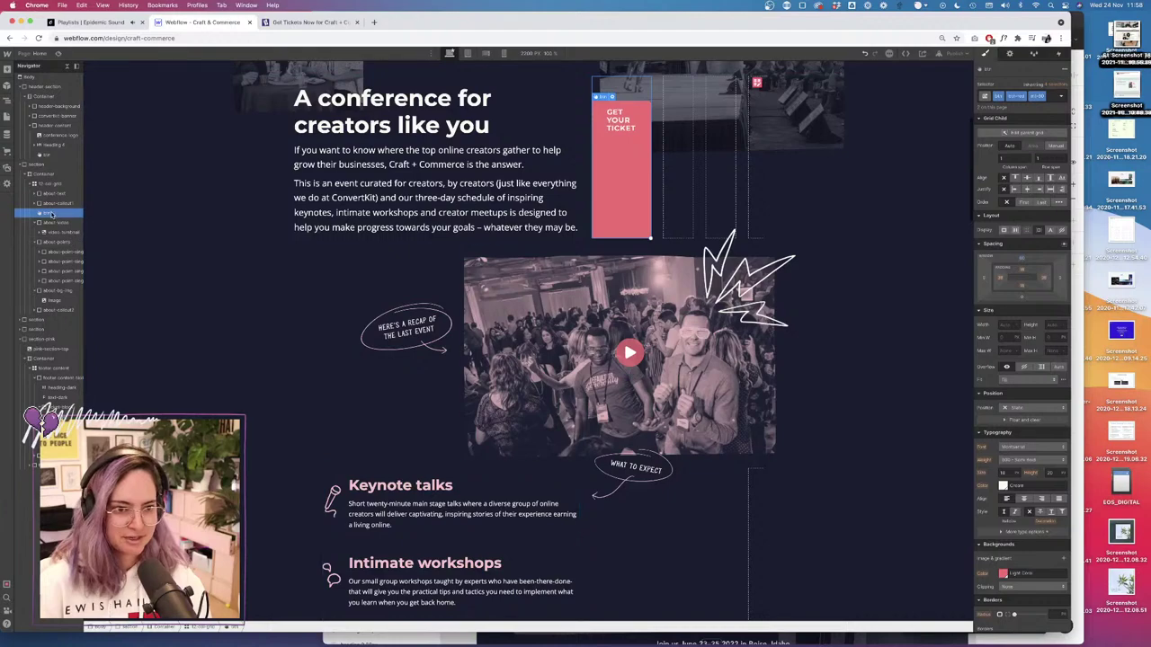
{"action": "left_click", "coordinate": [42, 182]}
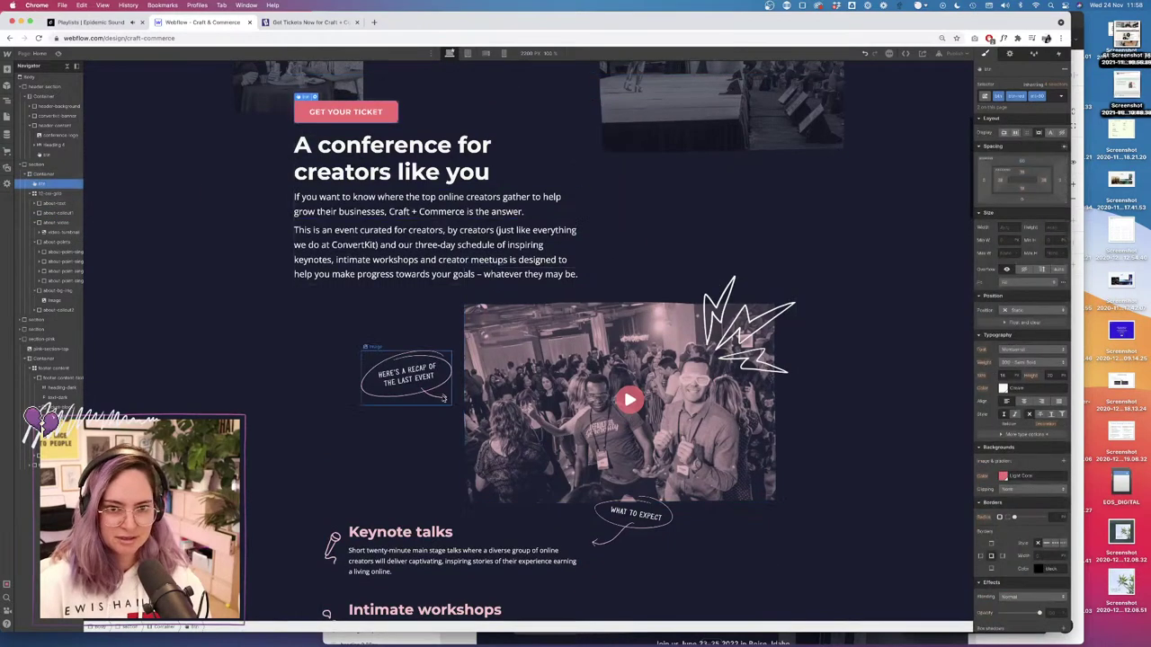
{"action": "scroll", "coordinate": [442, 399], "scroll_direction": "down", "scroll_amount": 5}
{"action": "right_click", "coordinate": [410, 397]}
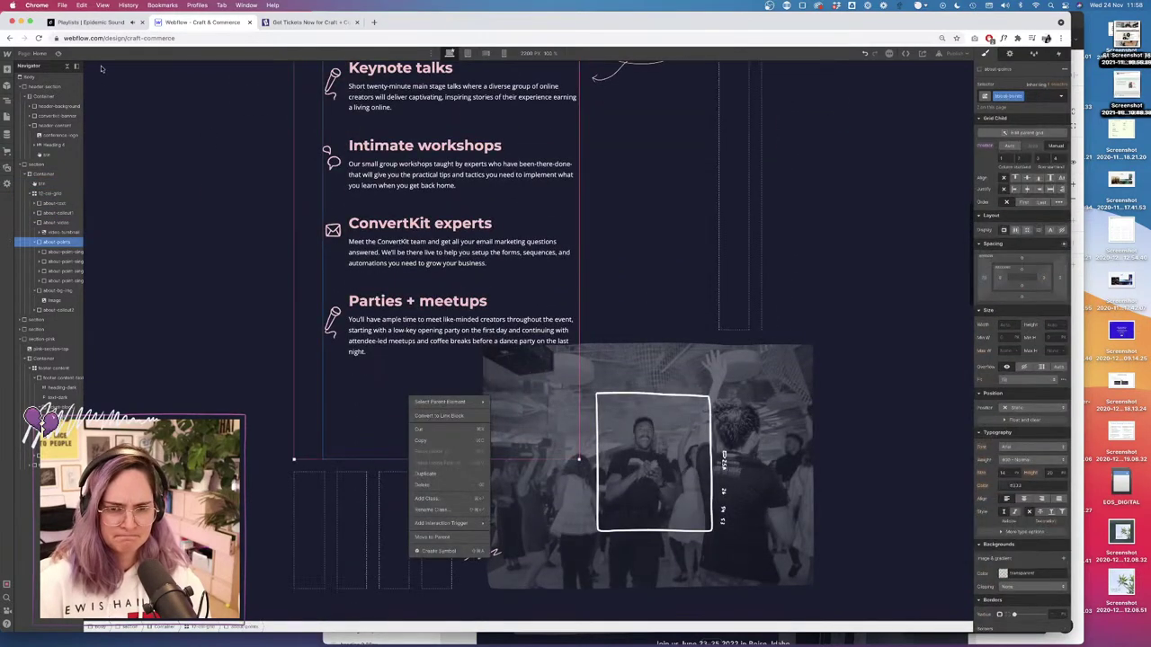
{"action": "left_click", "coordinate": [58, 54]}
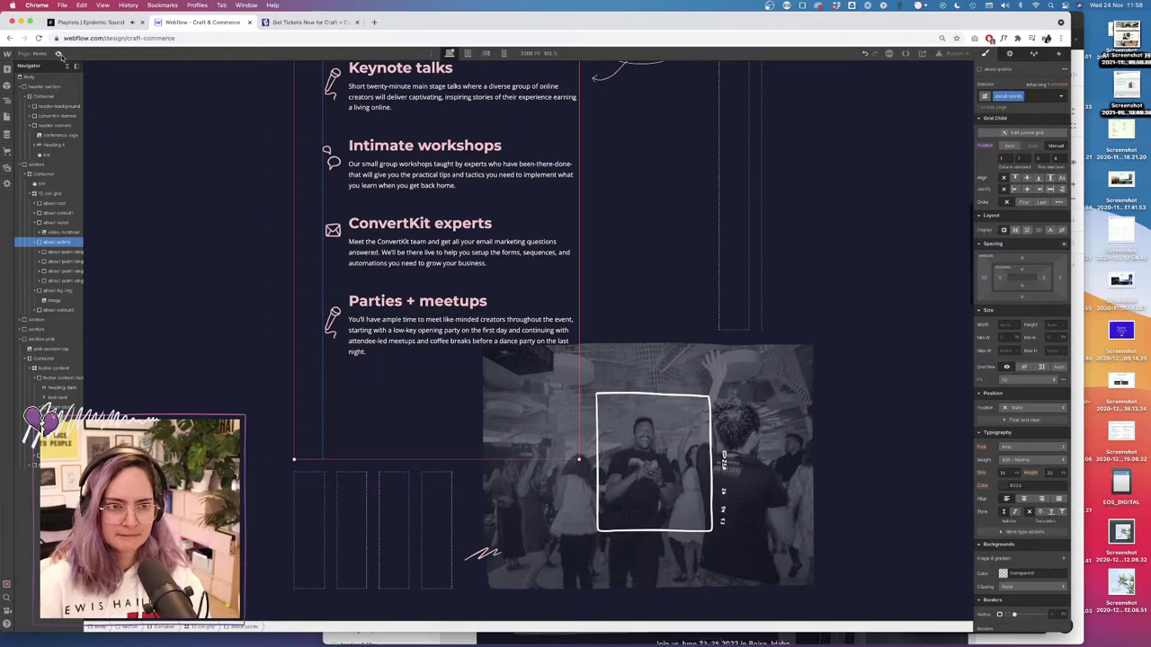
{"action": "left_click", "coordinate": [59, 54]}
{"action": "left_click", "coordinate": [60, 54]}
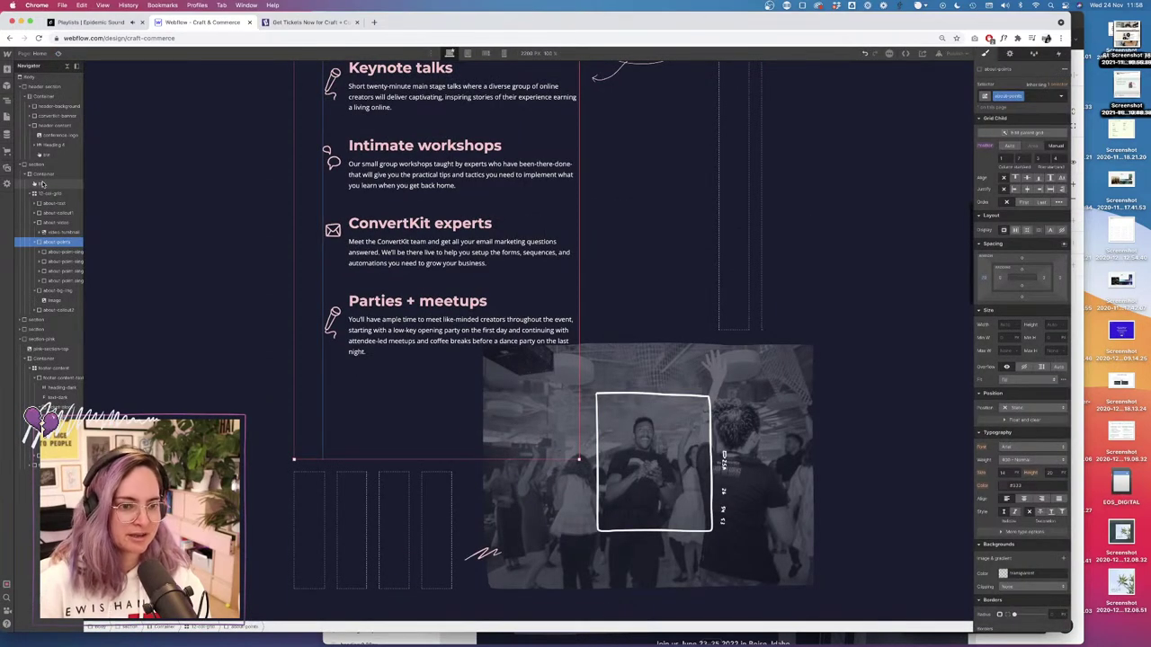
Move the ticket button back inside the about-points block as its last item.
{"action": "left_click_drag", "start_coordinate": [43, 183], "coordinate": [51, 280]}
{"action": "scroll", "coordinate": [102, 279], "scroll_direction": "down", "scroll_amount": 3}
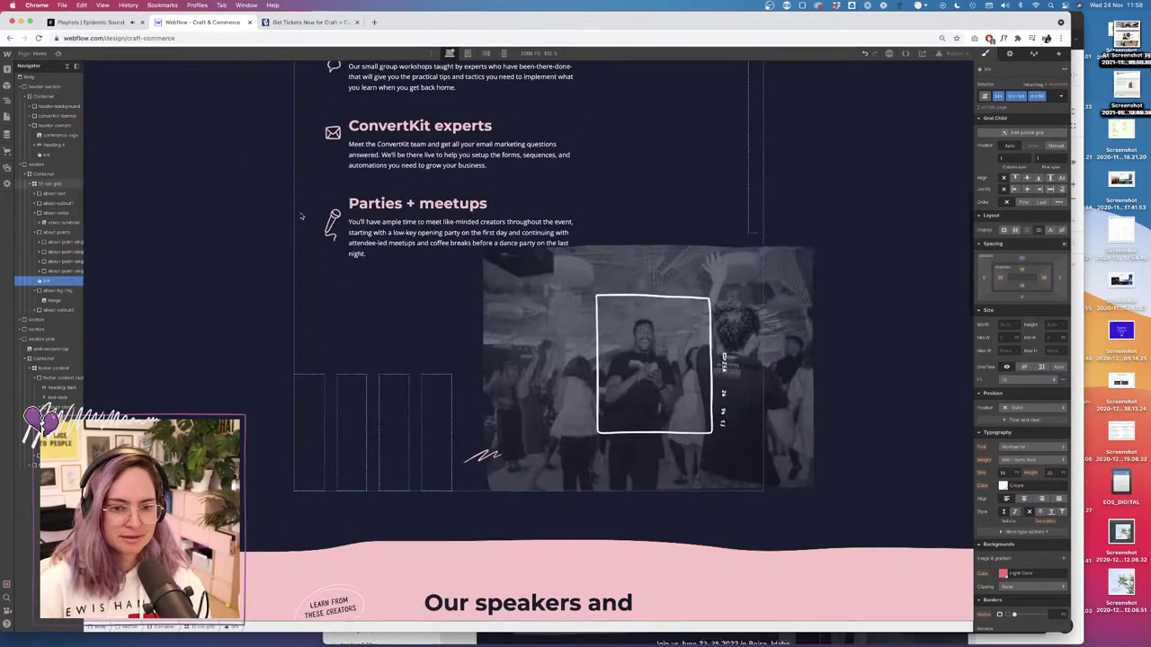
{"action": "mouse_move", "coordinate": [45, 282]}
{"action": "left_mouse_down"}
{"action": "mouse_move", "coordinate": [63, 281]}
{"action": "mouse_move", "coordinate": [61, 263]}
{"action": "mouse_move", "coordinate": [59, 282]}
{"action": "left_mouse_up"}
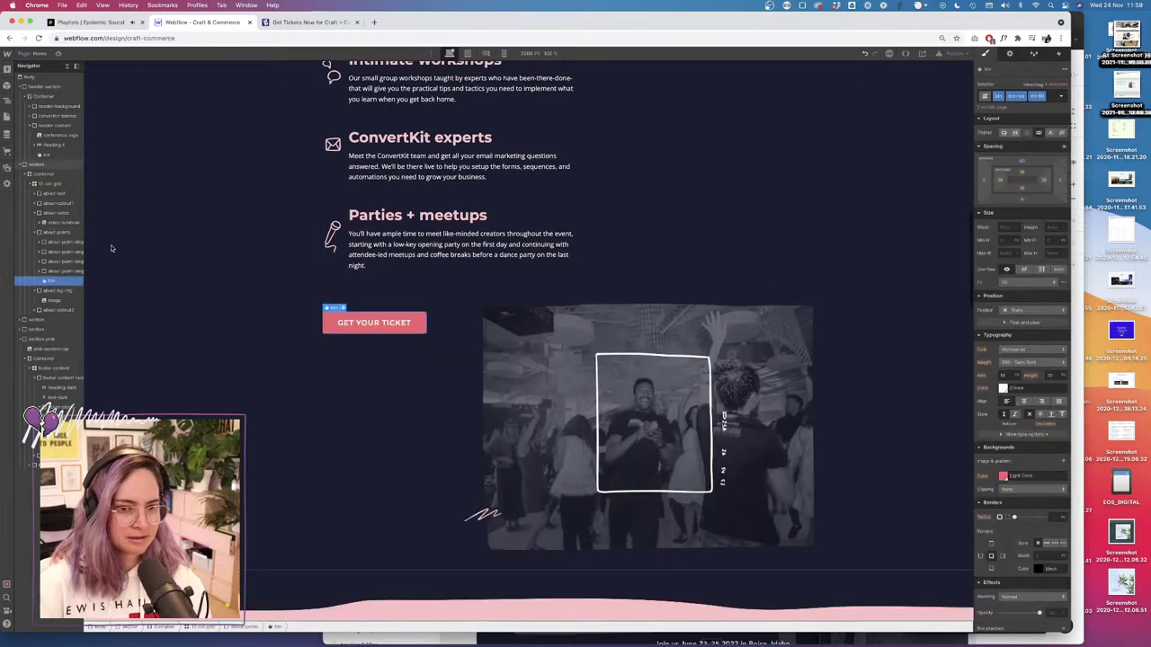
Preview the page and review the new ticket button and the sections from Keynote talks down to the FAQ.
{"action": "left_click", "coordinate": [57, 53]}
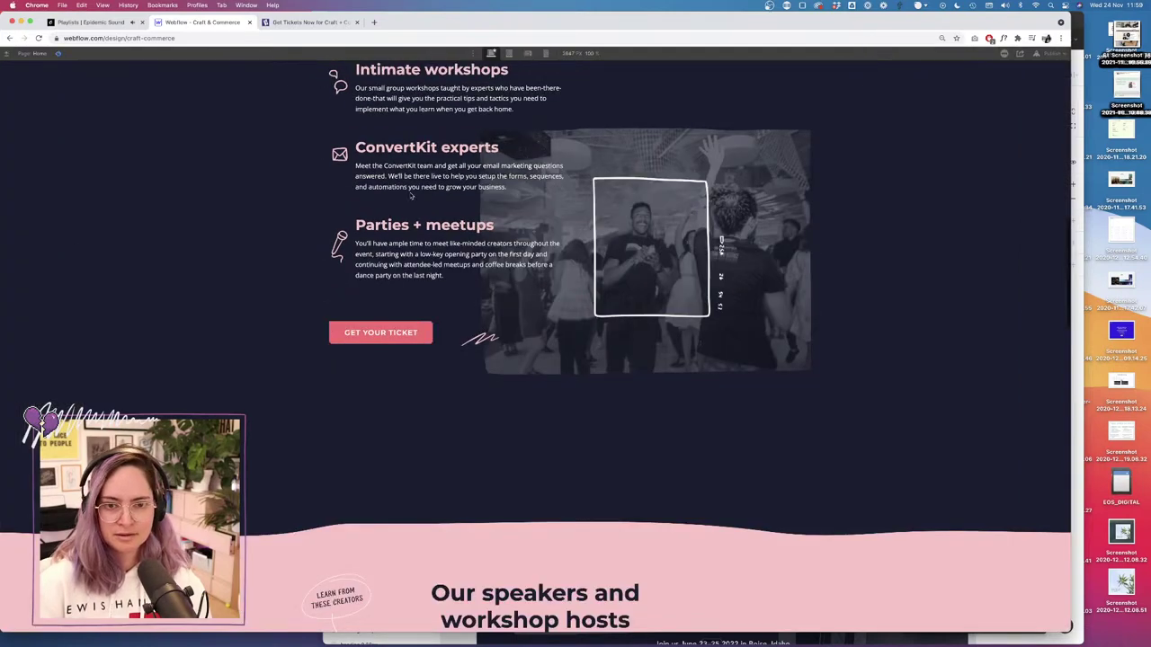
{"action": "scroll", "coordinate": [412, 194], "scroll_direction": "up", "scroll_amount": 5}
{"action": "scroll", "coordinate": [420, 192], "scroll_direction": "down", "scroll_amount": 2}
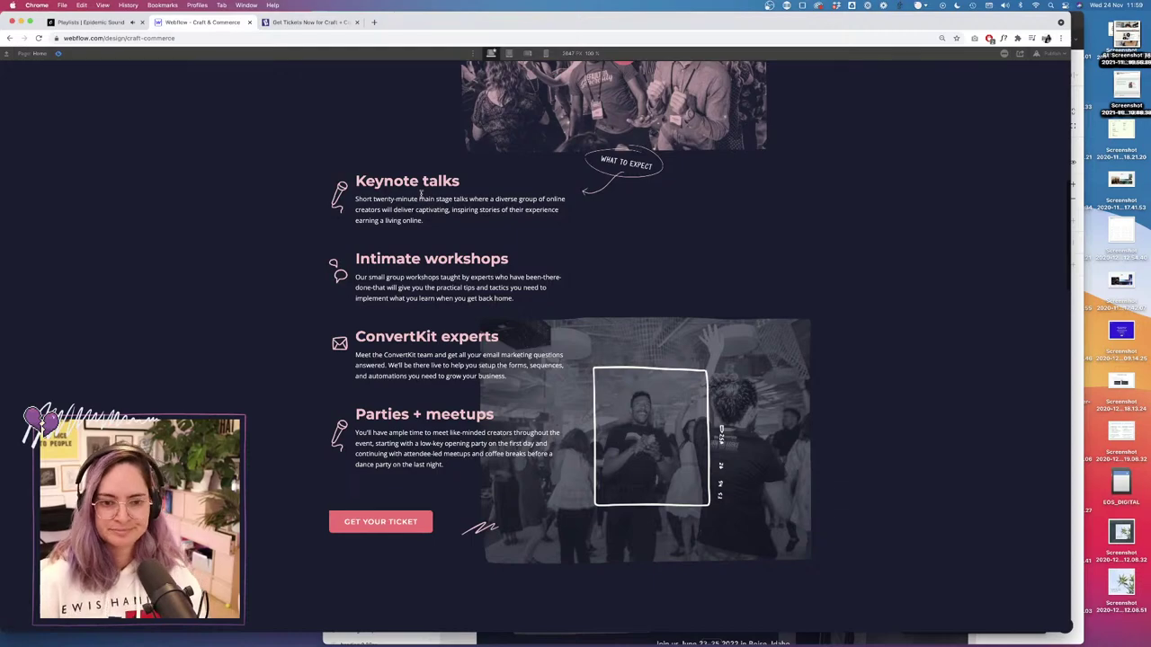
{"action": "scroll", "coordinate": [421, 194], "scroll_direction": "down", "scroll_amount": 4}
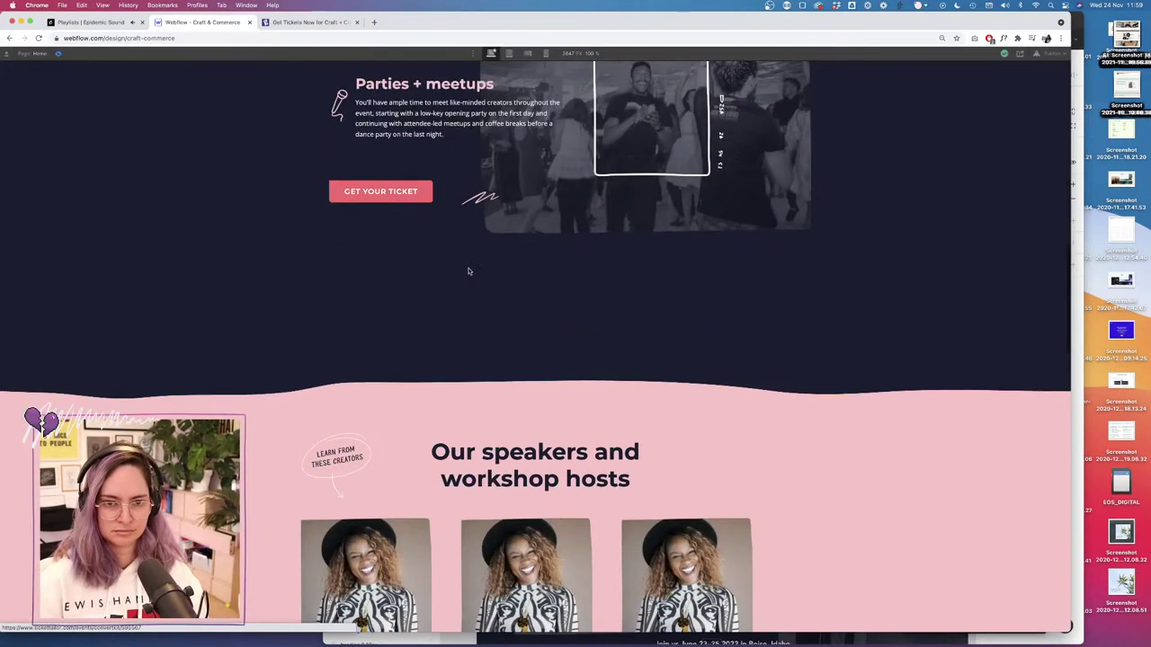
{"action": "scroll", "coordinate": [452, 239], "scroll_direction": "down", "scroll_amount": 10}
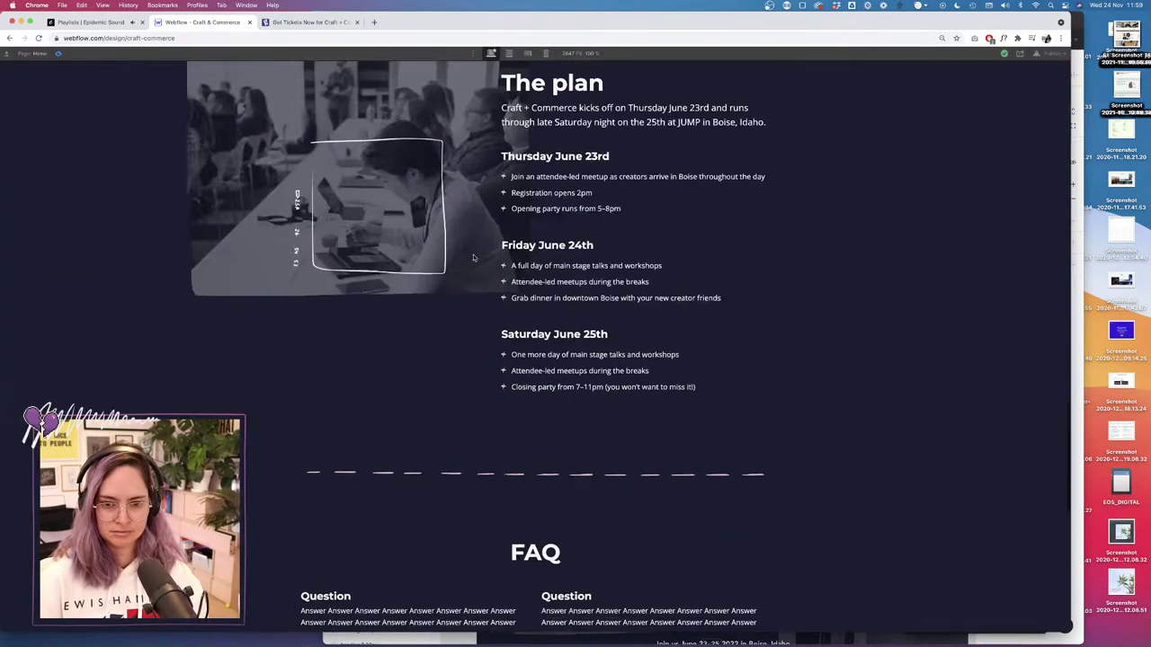
Paste a copy of the GET YOUR TICKET button and place it at the end of the agenda-text block, below the Saturday June 25th list.
{"action": "left_click", "coordinate": [59, 53]}
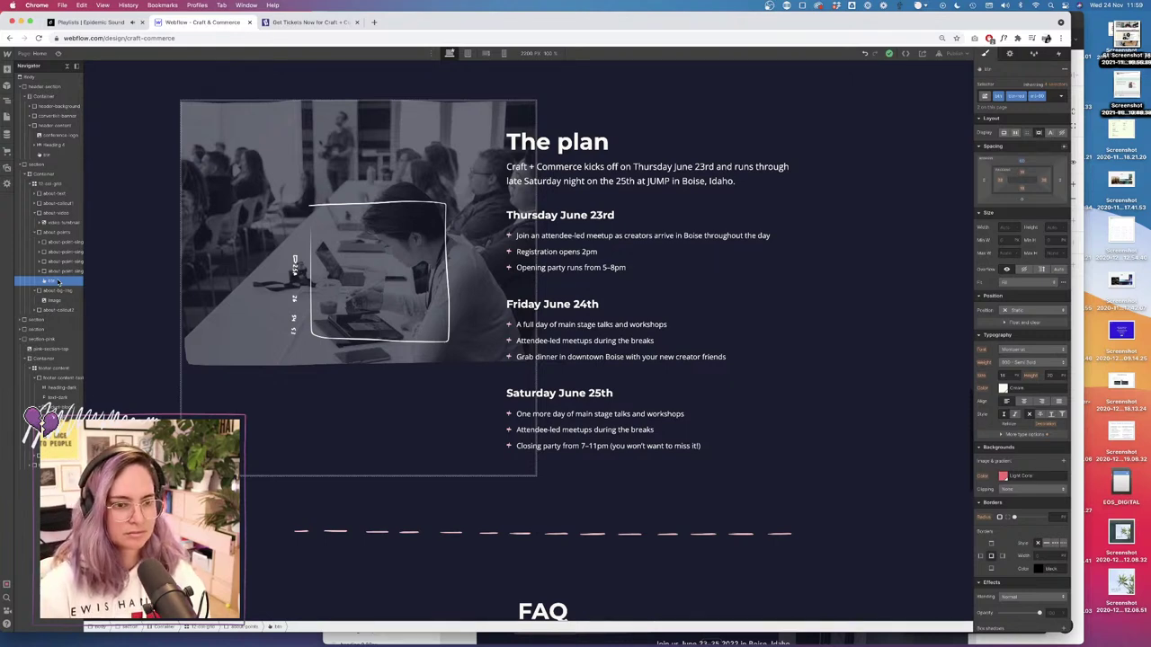
{"action": "key", "text": "super+v"}
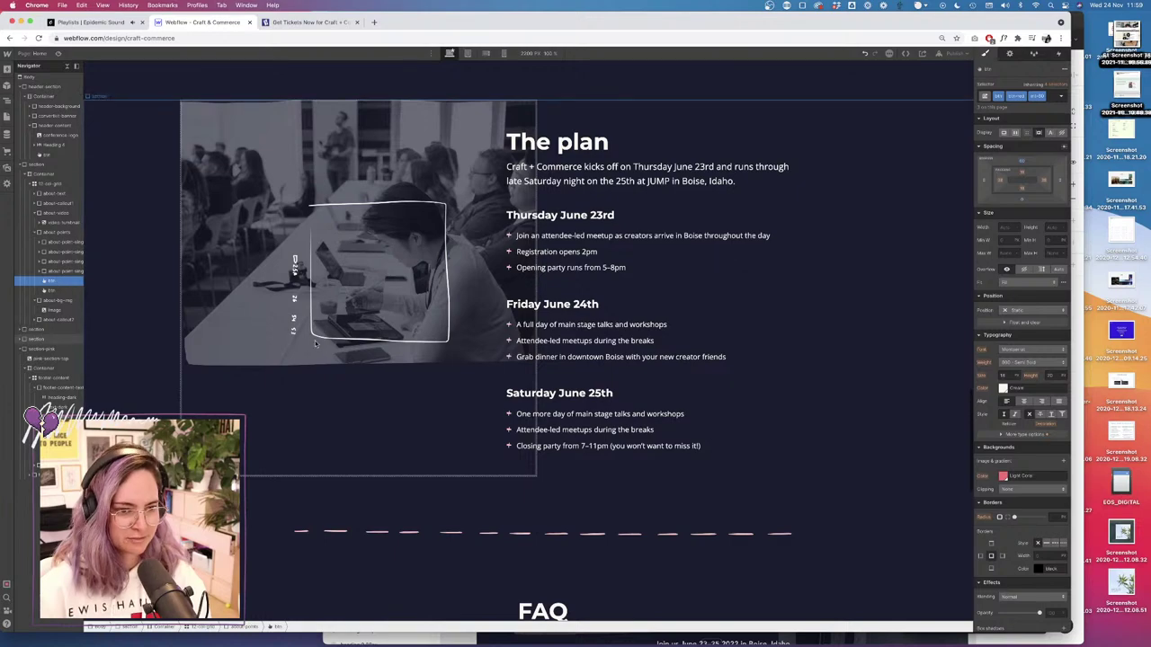
{"action": "scroll", "coordinate": [350, 358], "scroll_direction": "down", "scroll_amount": 10}
{"action": "scroll", "coordinate": [350, 356], "scroll_direction": "up", "scroll_amount": 5}
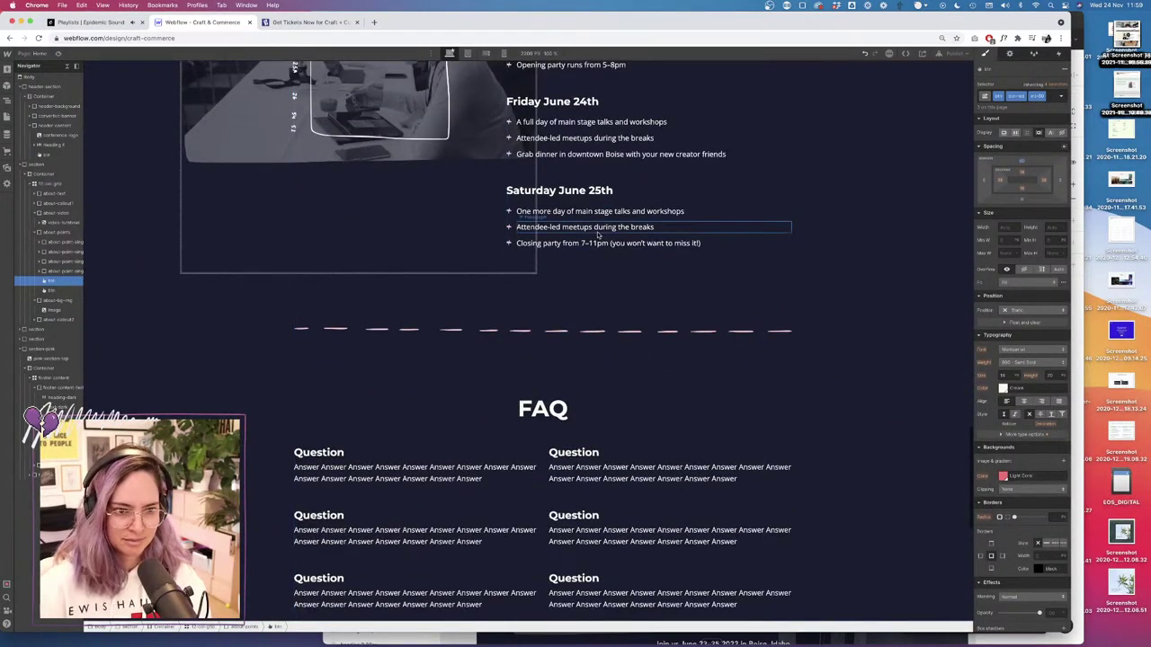
{"action": "left_click", "coordinate": [23, 339]}
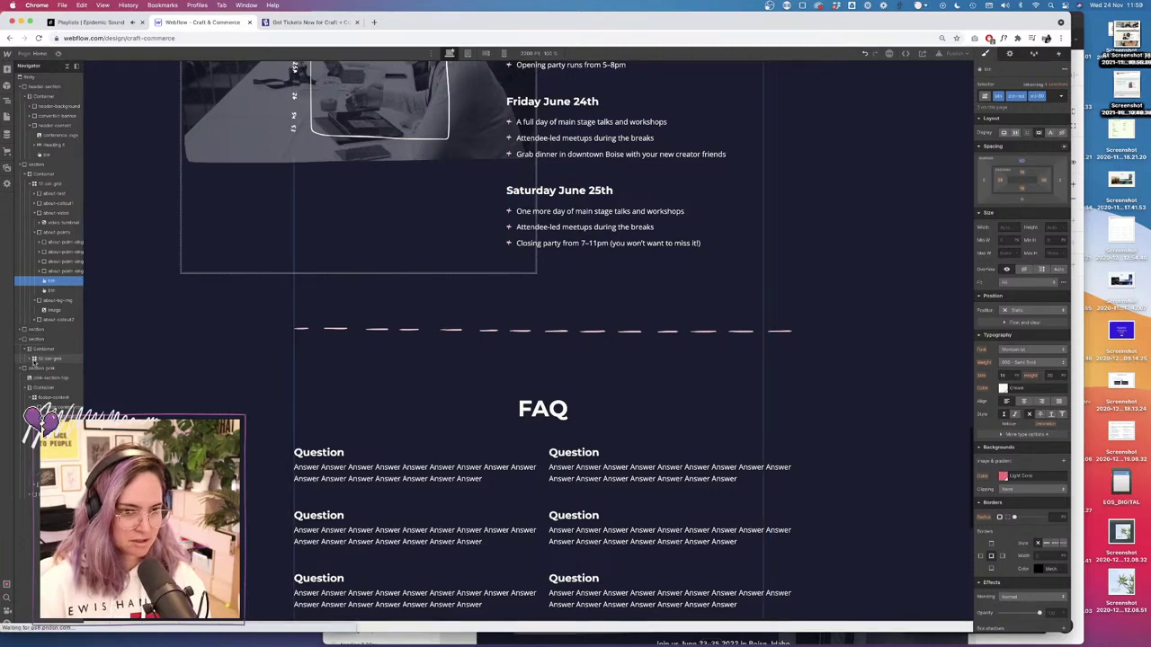
{"action": "left_click", "coordinate": [29, 359]}
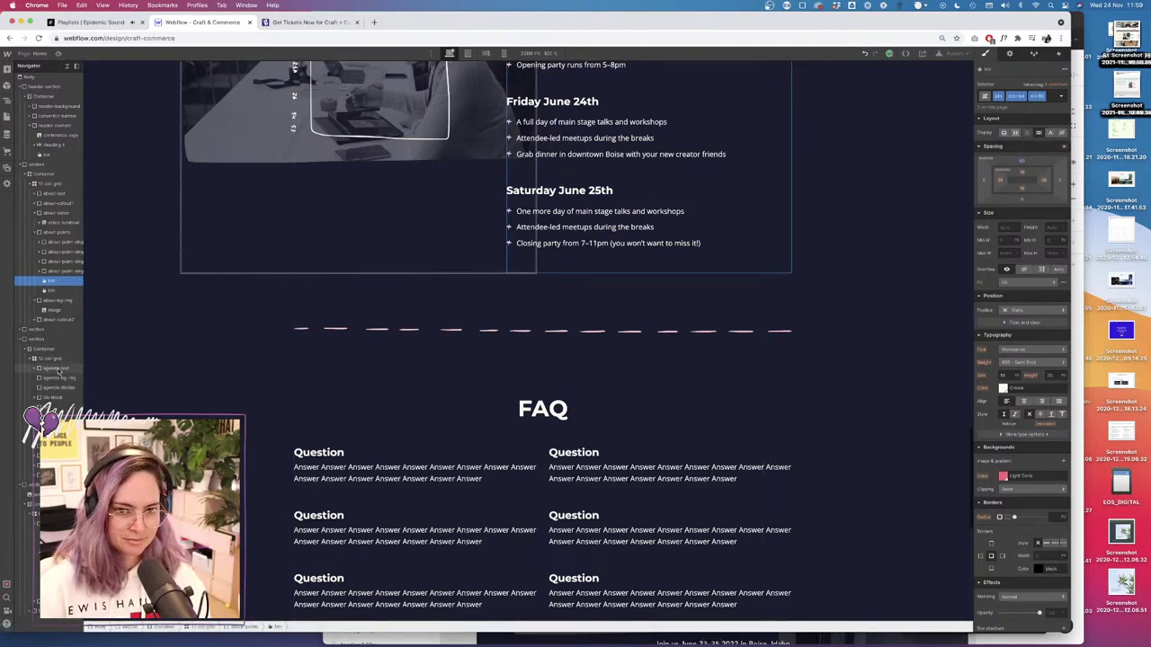
{"action": "left_click", "coordinate": [57, 368]}
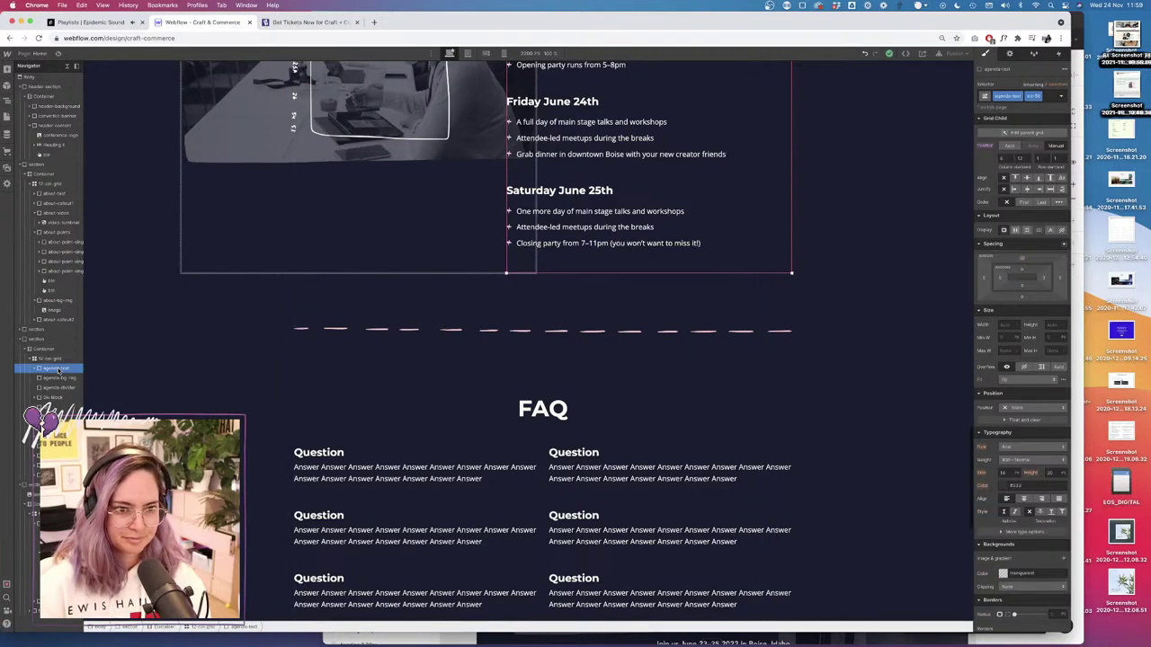
{"action": "left_click", "coordinate": [56, 291]}
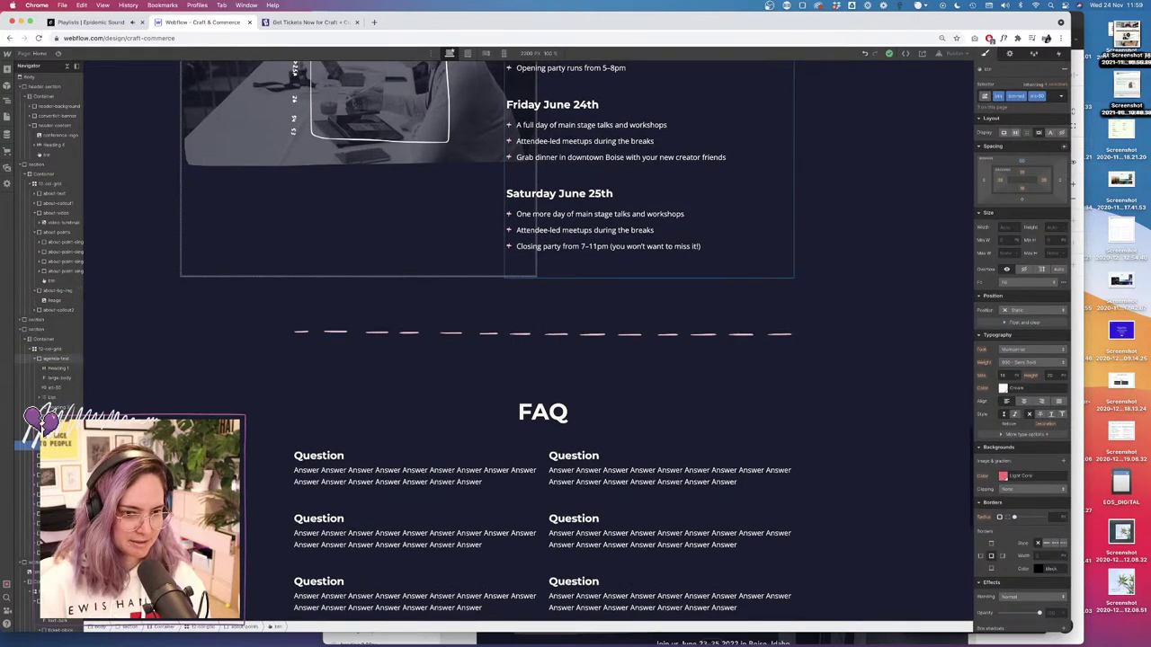
{"action": "key", "text": "ctrl+v"}
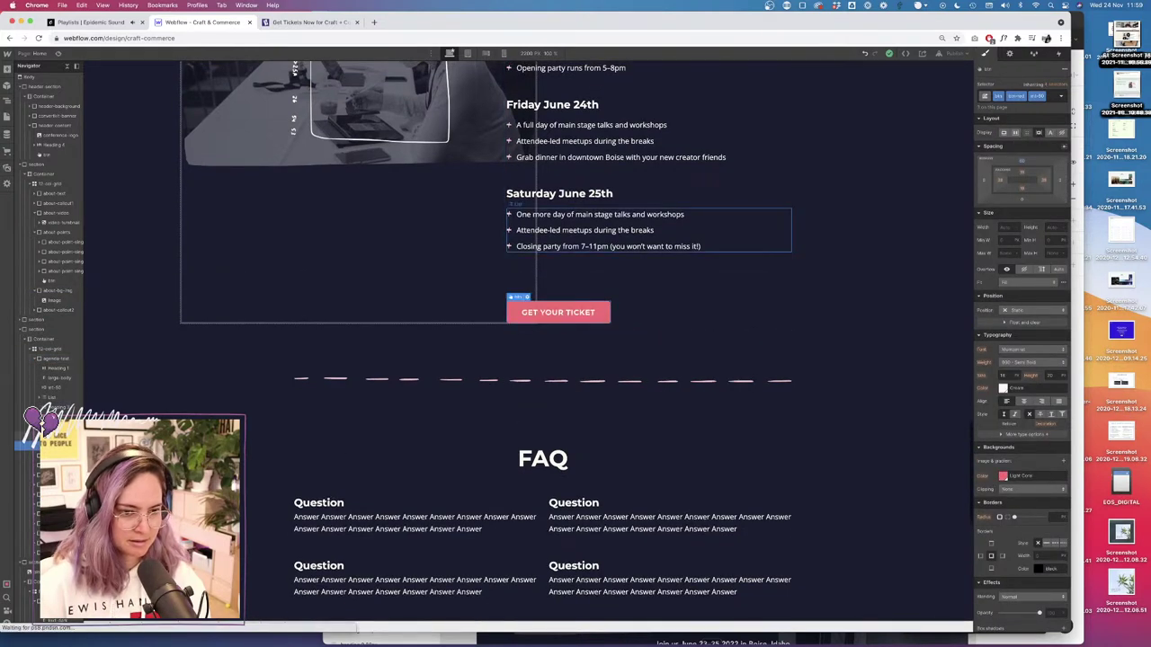
Remove the last combo class from the agenda section's ticket button to reduce the spacing above it.
{"action": "left_click", "coordinate": [1047, 99]}
{"action": "key", "text": "BackSpace"}
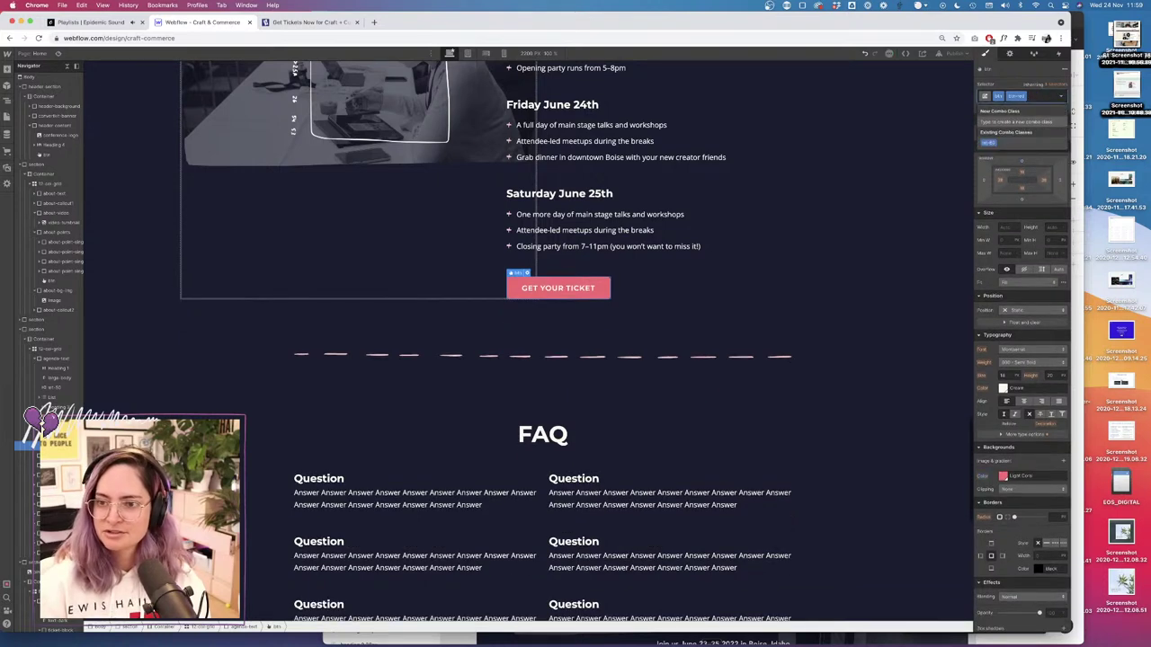
Preview the page down to its footer, return to editing and review the layout from the header to the speakers section.
{"action": "left_click", "coordinate": [58, 53]}
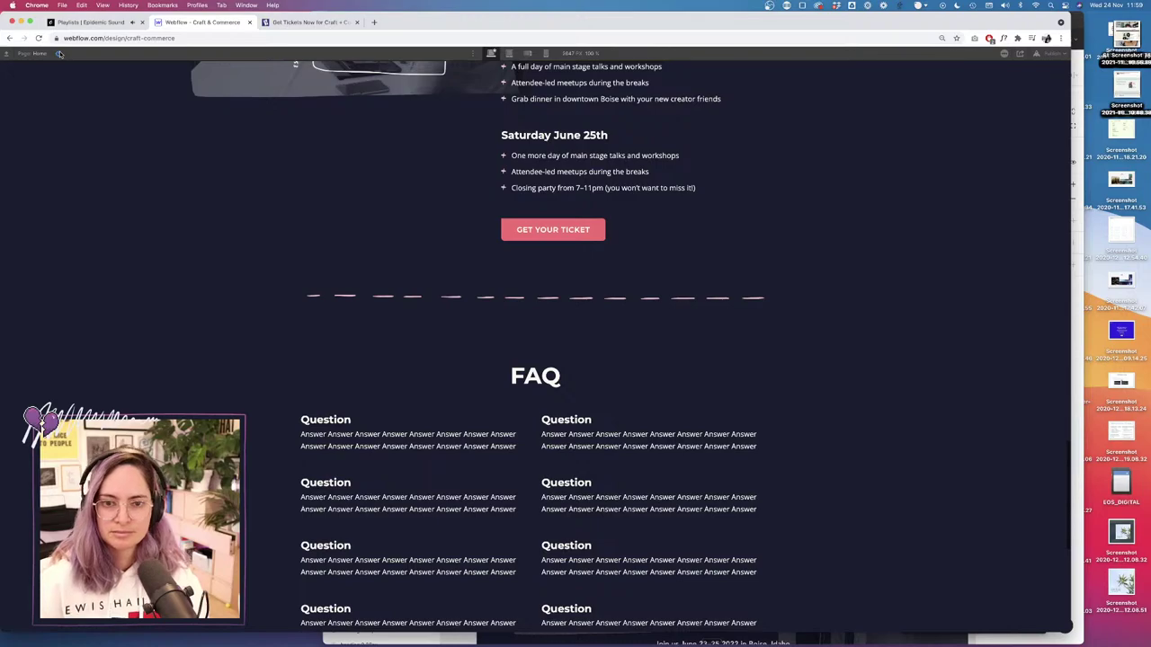
{"action": "scroll", "coordinate": [514, 297], "scroll_direction": "up", "scroll_amount": 15}
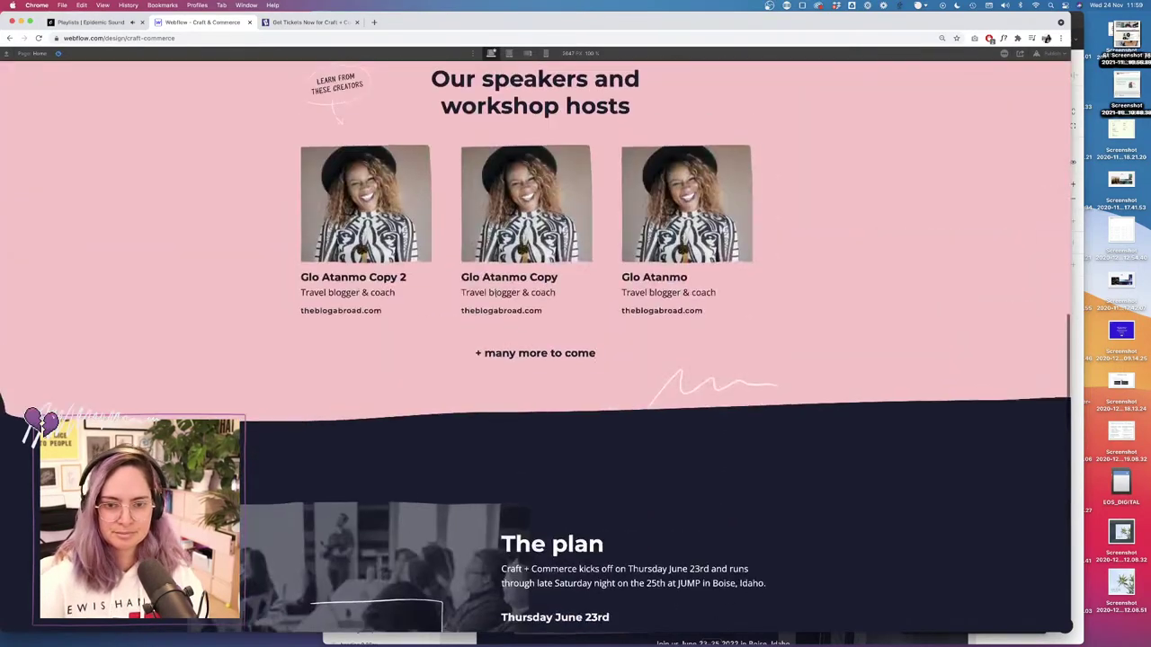
{"action": "scroll", "coordinate": [495, 297], "scroll_direction": "up", "scroll_amount": 3}
{"action": "scroll", "coordinate": [495, 297], "scroll_direction": "down", "scroll_amount": 10}
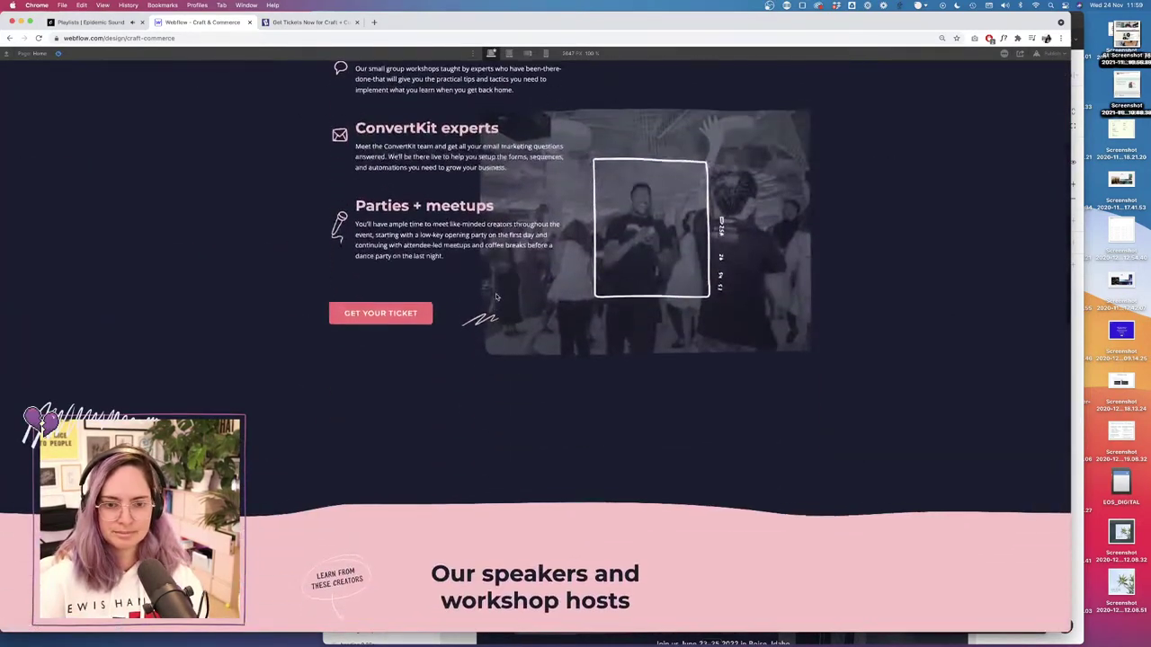
{"action": "scroll", "coordinate": [495, 296], "scroll_direction": "down", "scroll_amount": 15}
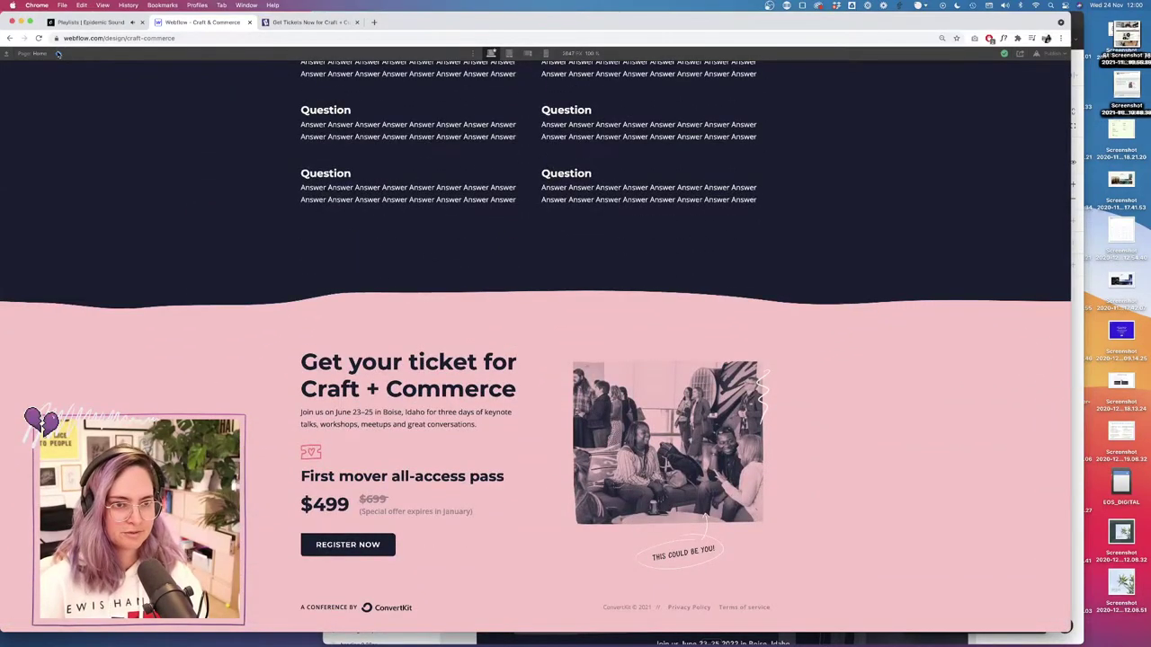
{"action": "left_click", "coordinate": [58, 53]}
{"action": "scroll", "coordinate": [337, 154], "scroll_direction": "up", "scroll_amount": 10}
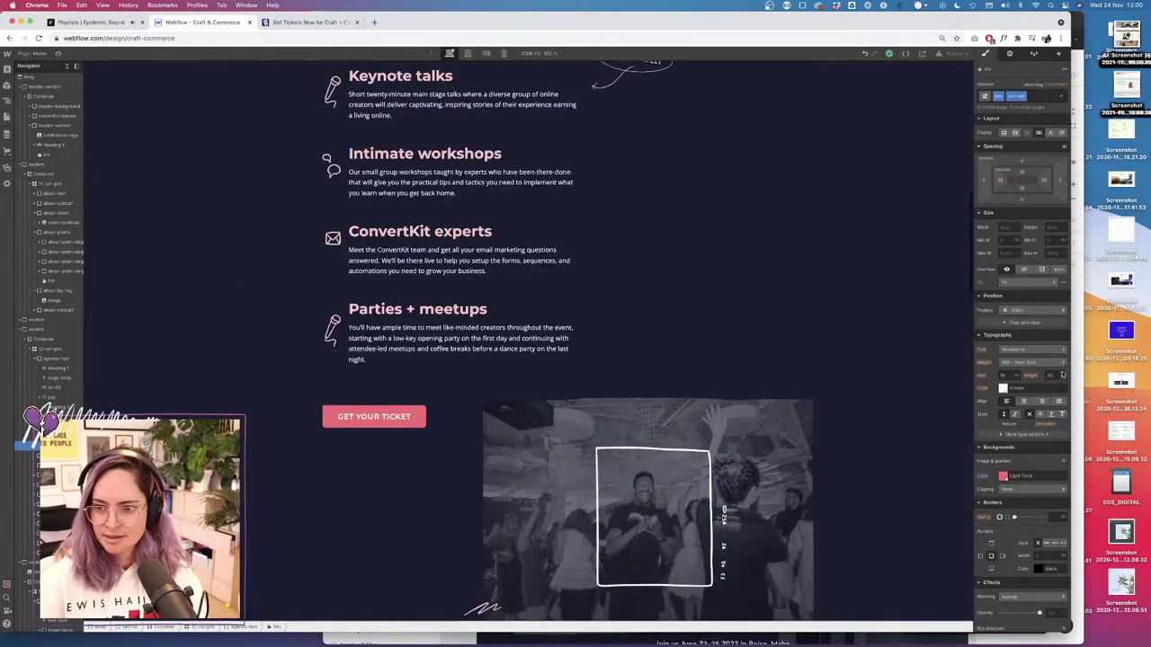
{"action": "scroll", "coordinate": [499, 277], "scroll_direction": "up", "scroll_amount": 5}
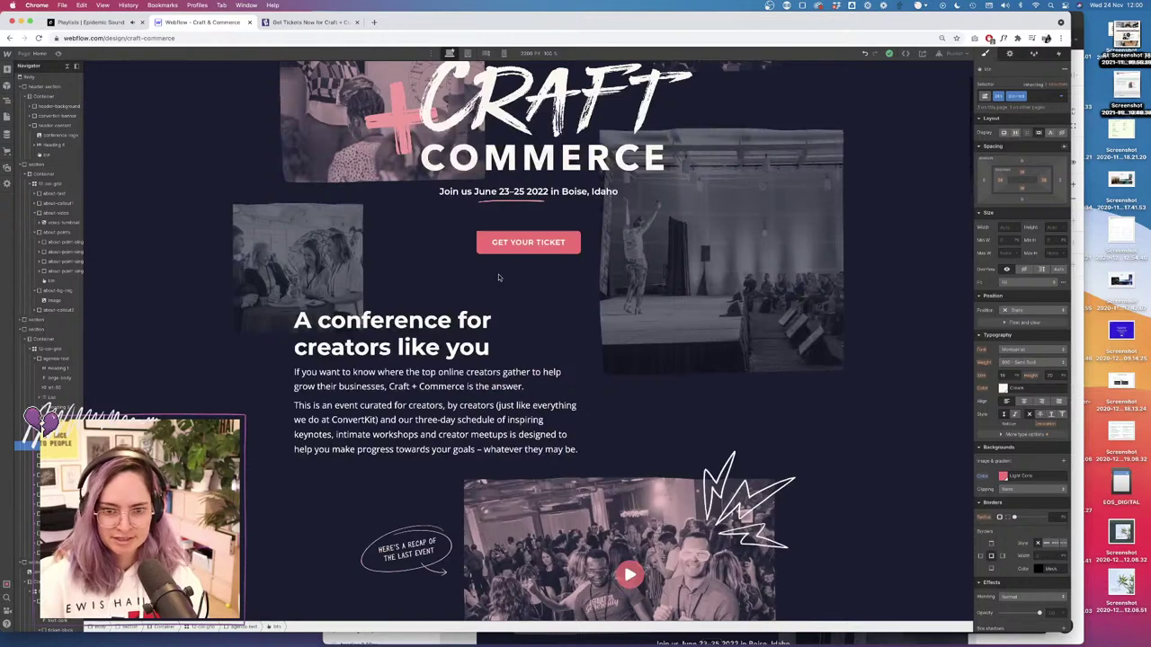
{"action": "scroll", "coordinate": [498, 277], "scroll_direction": "down", "scroll_amount": 10}
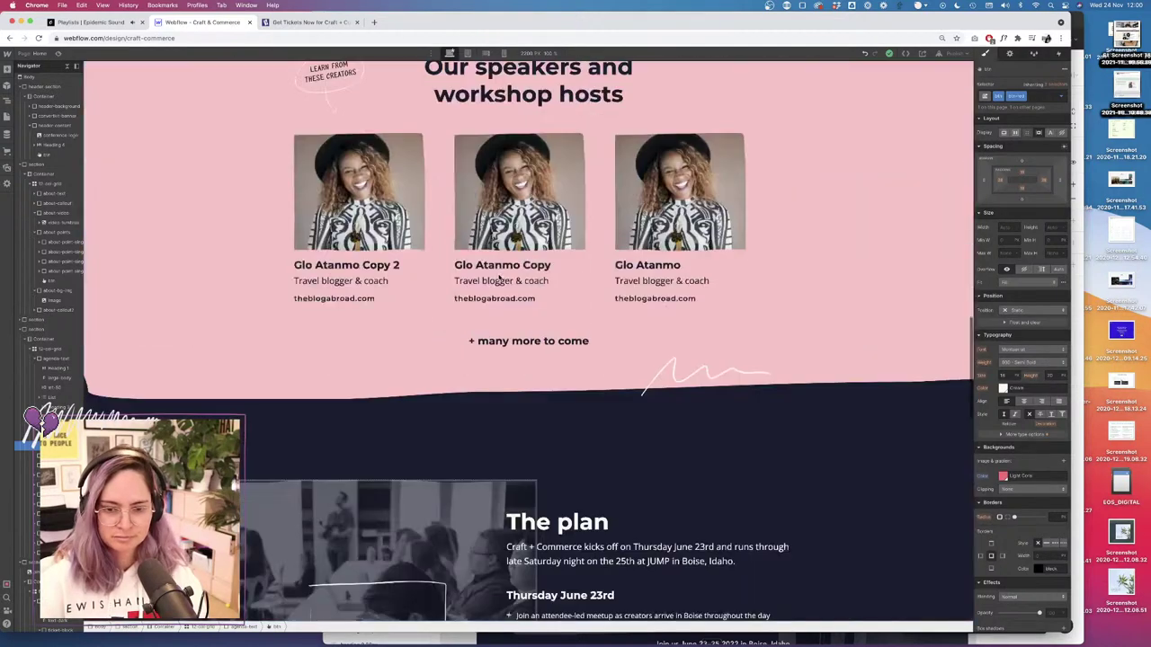
Remove the combo class from the website link under the first speaker card, leaving only the dark-link class.
{"action": "left_click", "coordinate": [334, 298]}
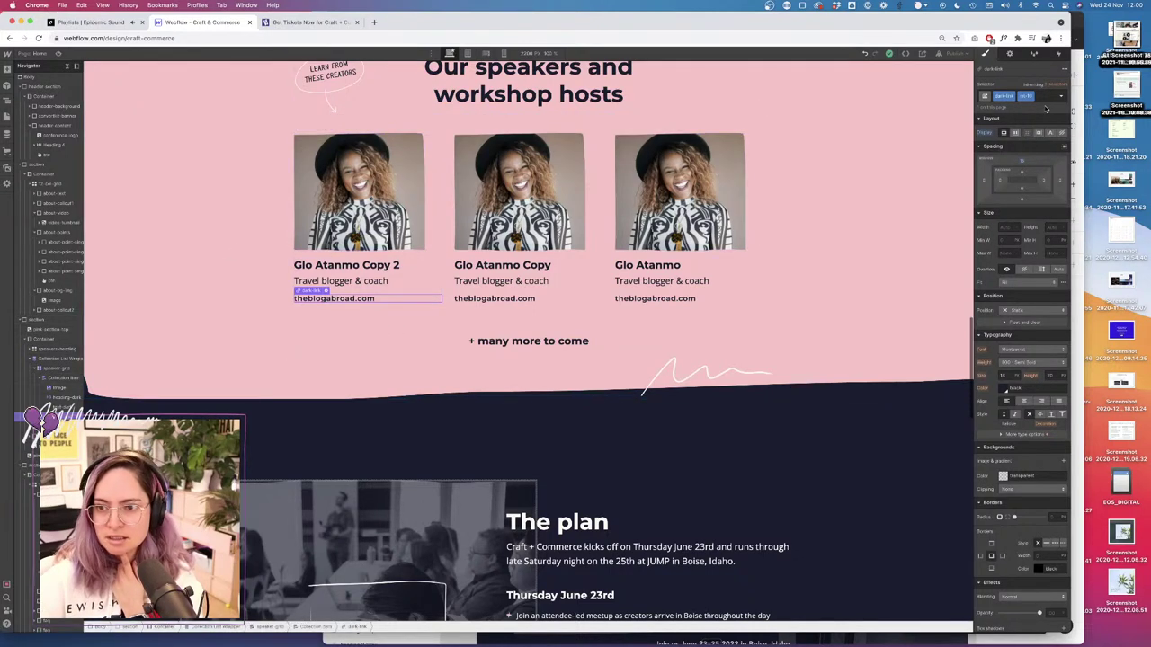
{"action": "left_click", "coordinate": [1043, 98]}
{"action": "key", "text": "BackSpace"}
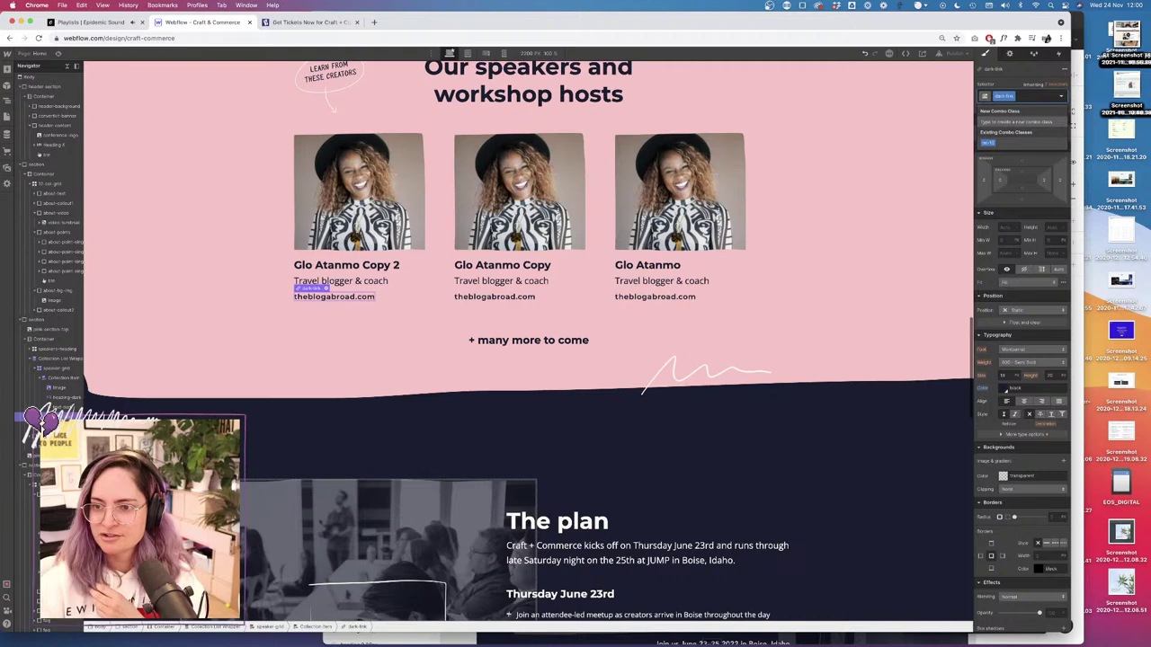
Give the dark-link hover state the Dark Slate Blue text color and a letter spacing of 2.
{"action": "left_click", "coordinate": [1062, 98]}
{"action": "left_click", "coordinate": [1002, 133]}
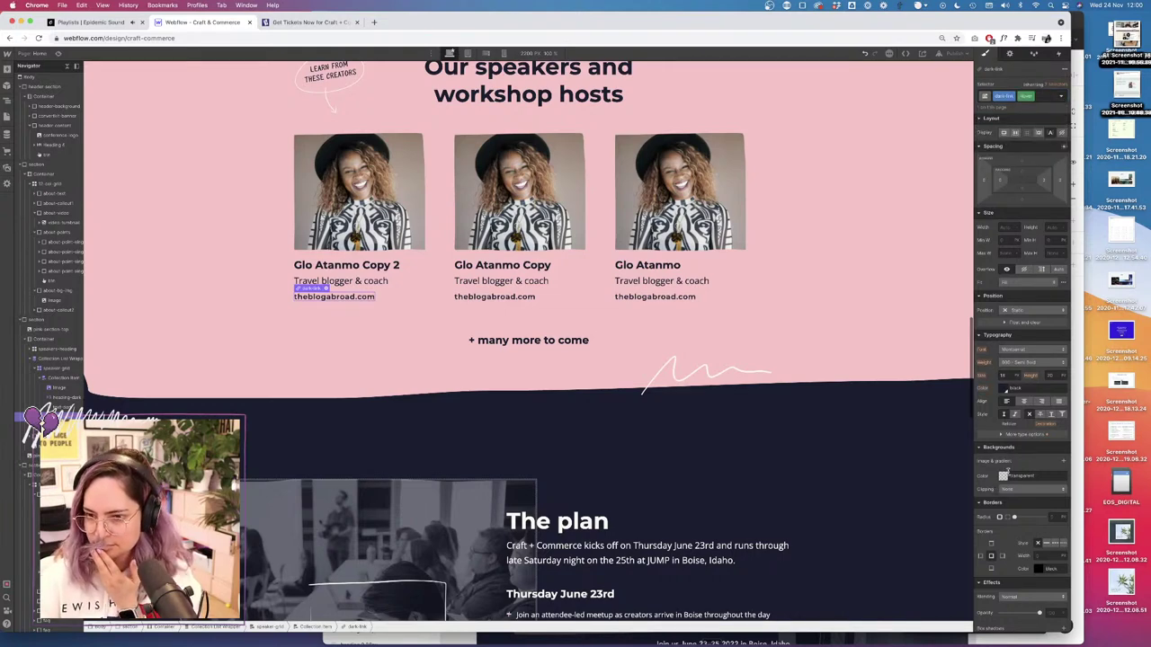
{"action": "left_click", "coordinate": [1005, 390]}
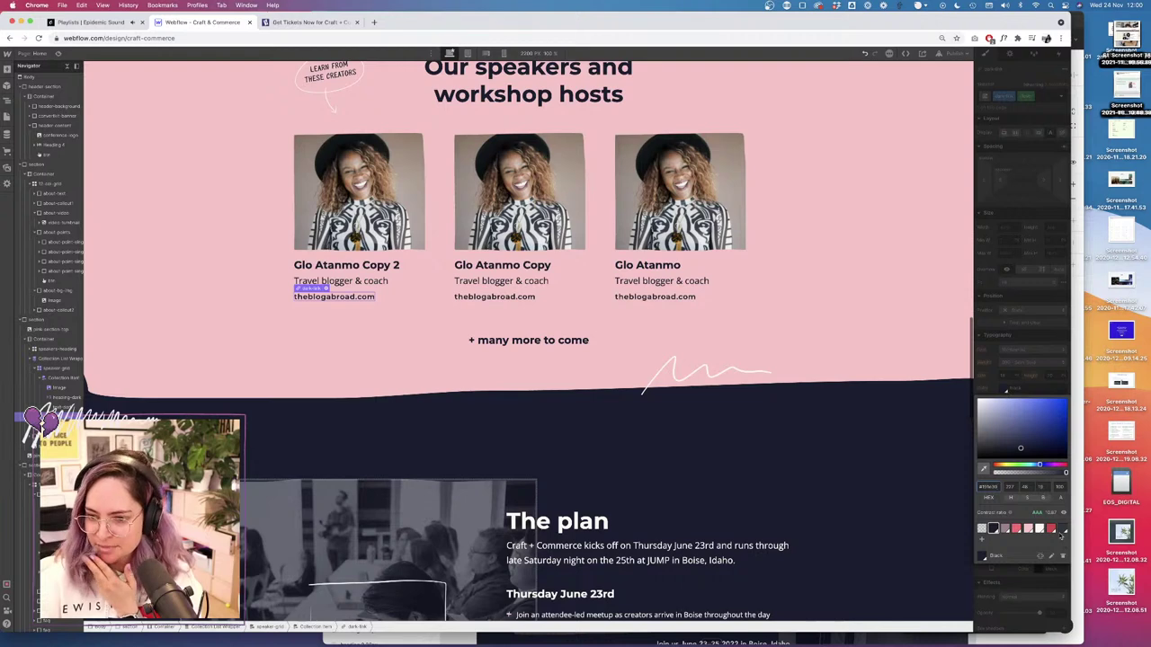
{"action": "left_click", "coordinate": [1063, 530]}
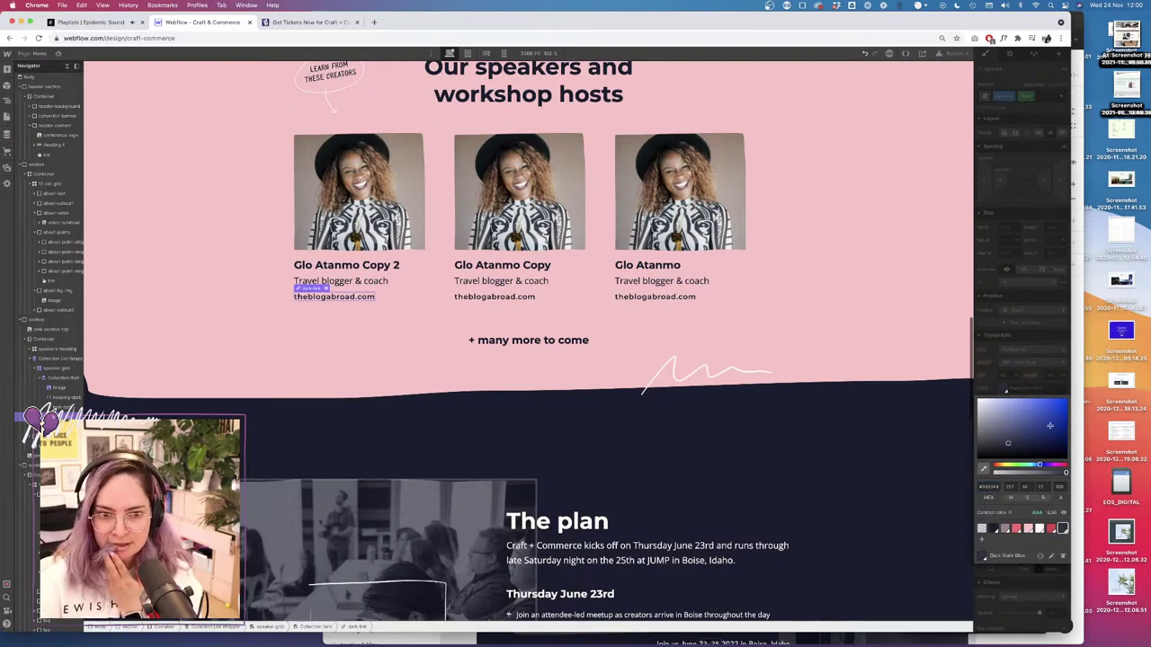
{"action": "left_click", "coordinate": [995, 371]}
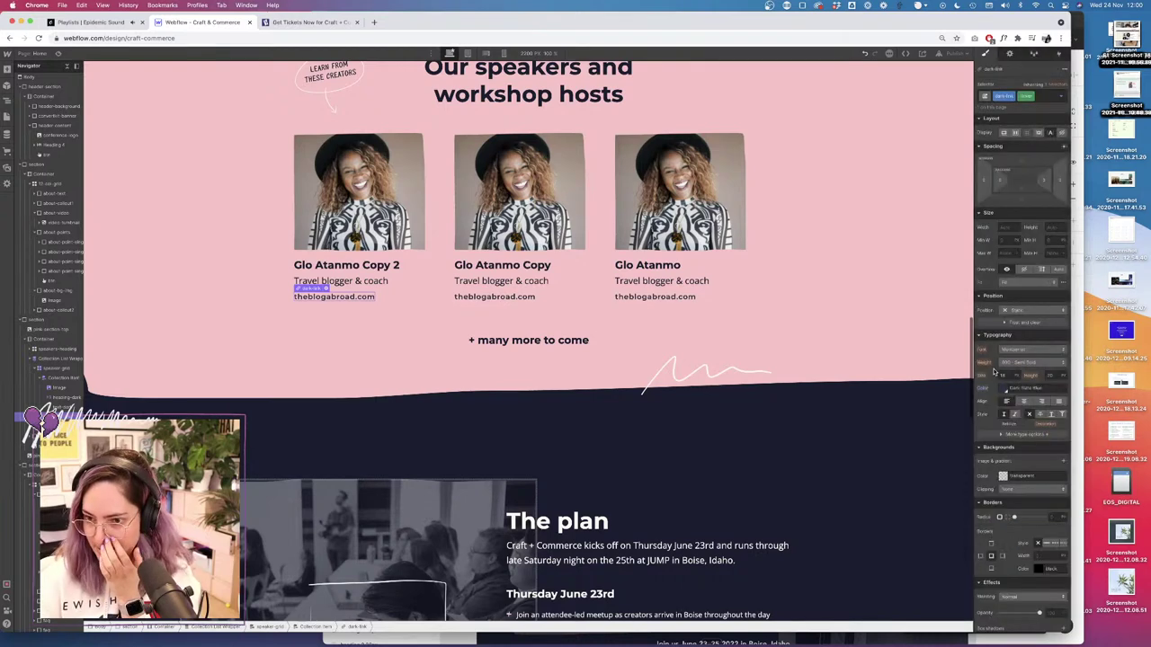
{"action": "left_click", "coordinate": [1000, 436]}
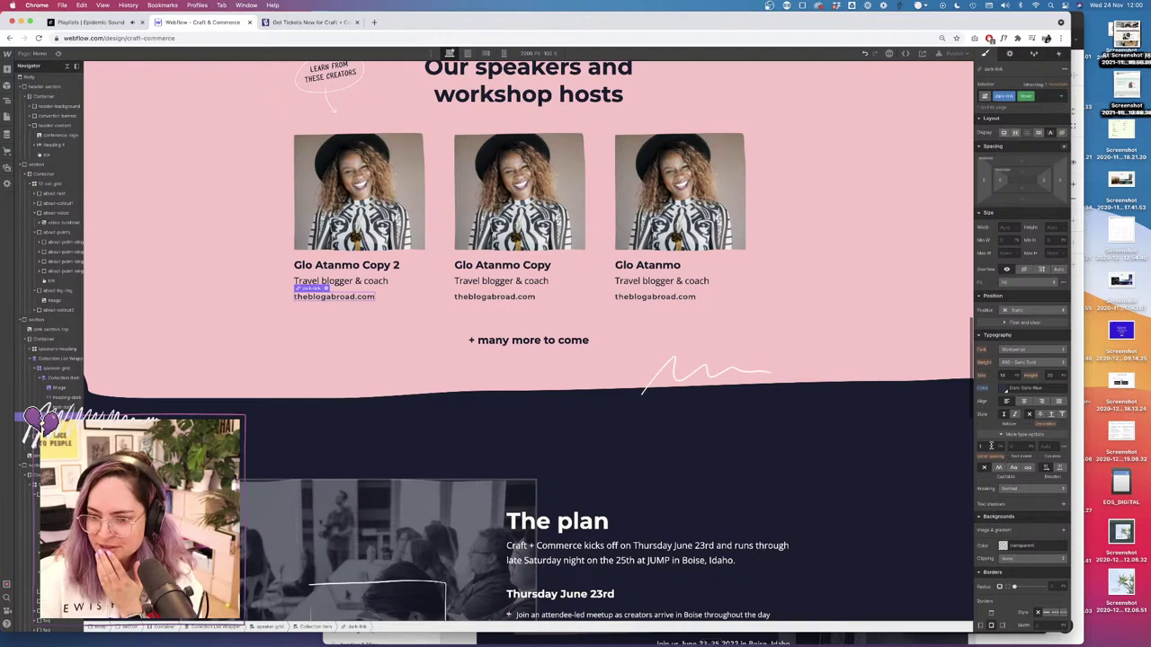
{"action": "key", "text": "Tab"}
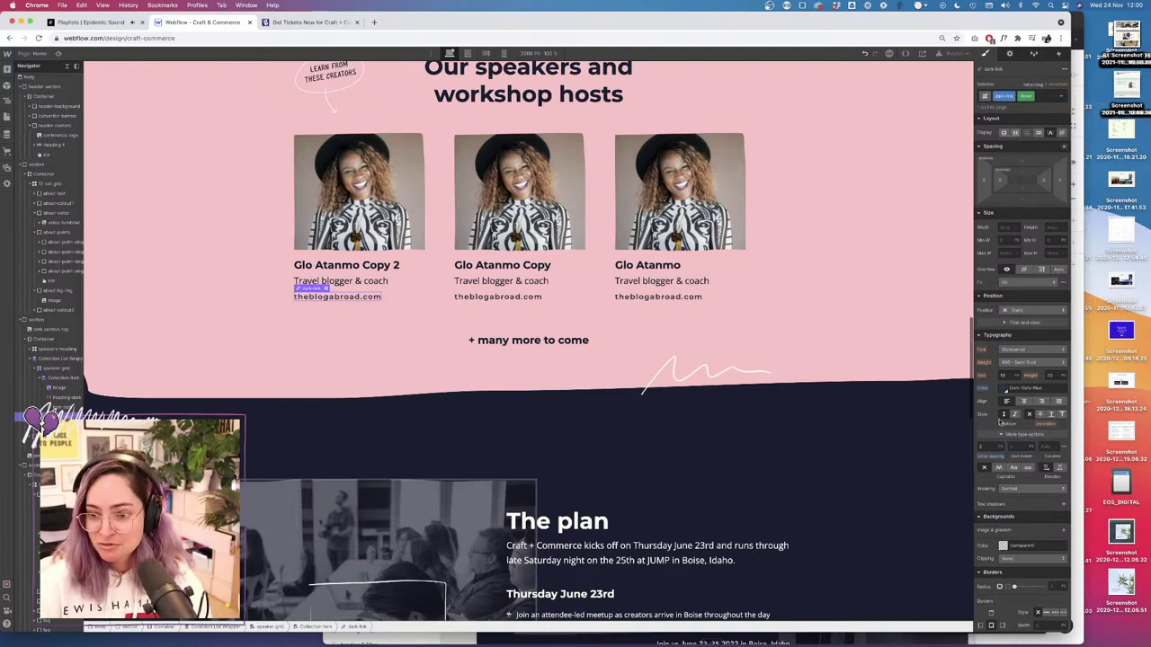
Return dark-link to its default state and add a 200 ms Letter Spacing transition.
{"action": "left_click", "coordinate": [1061, 96]}
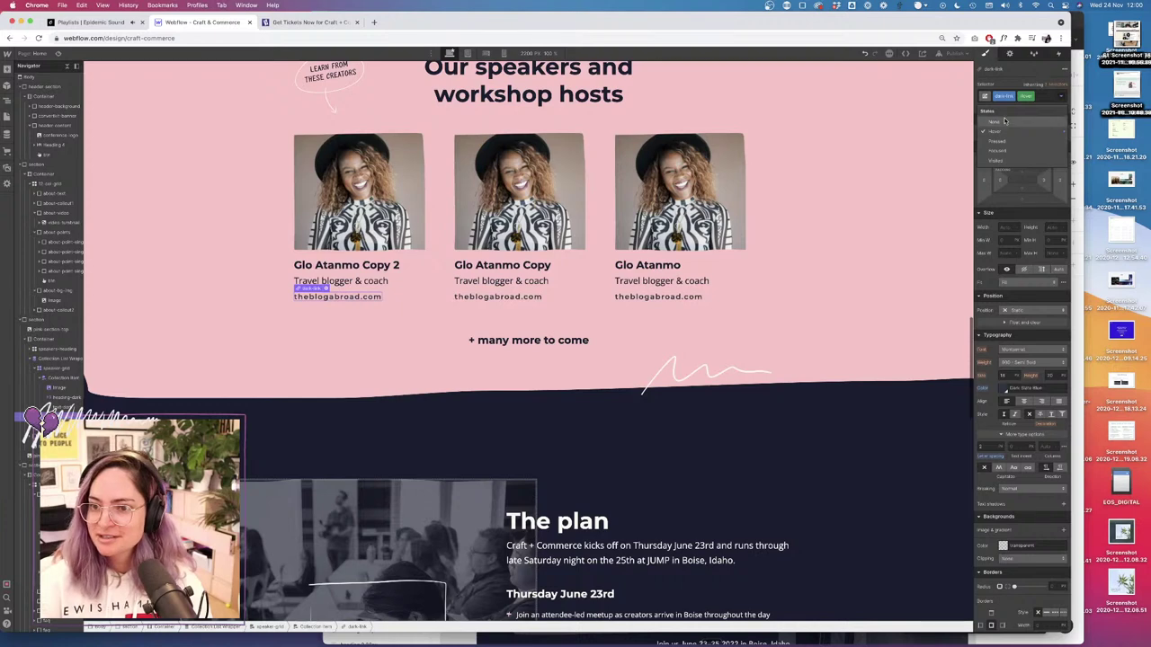
{"action": "left_click", "coordinate": [994, 122]}
{"action": "scroll", "coordinate": [1024, 537], "scroll_direction": "down", "scroll_amount": 5}
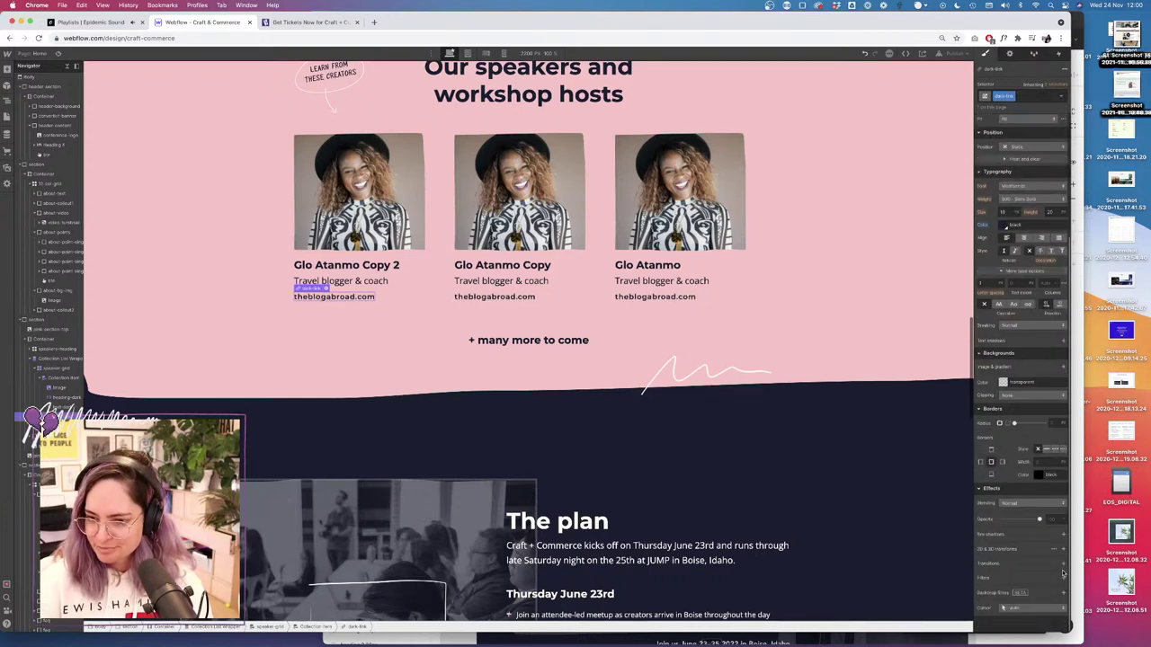
{"action": "left_click", "coordinate": [1063, 563]}
{"action": "left_click", "coordinate": [1030, 592]}
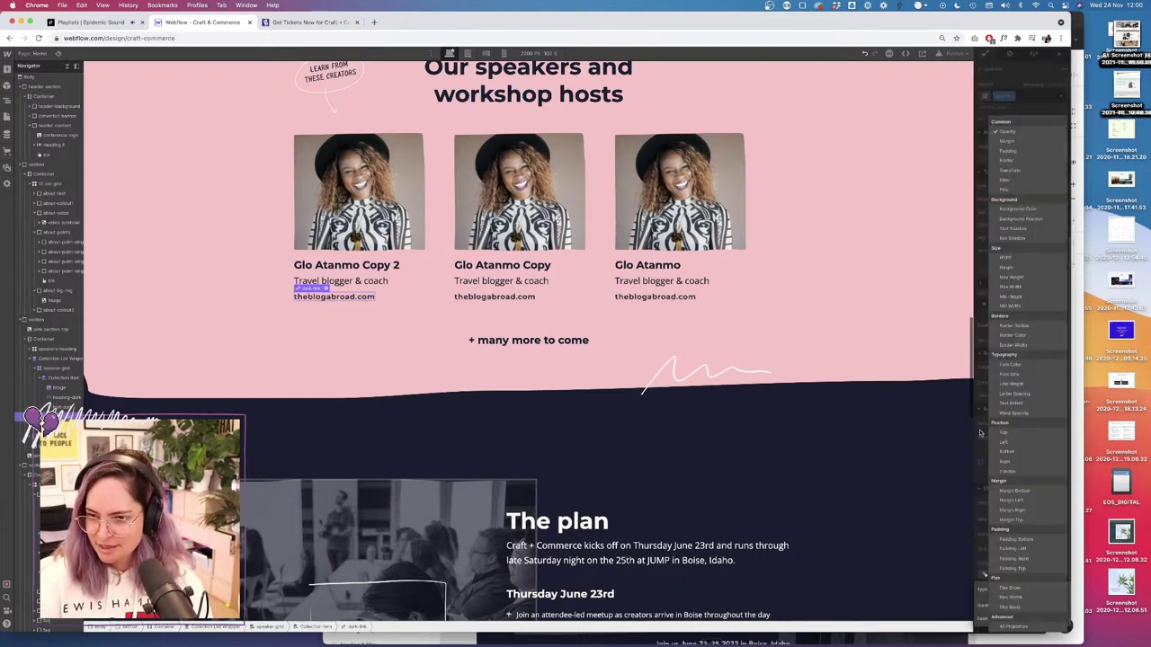
{"action": "left_click", "coordinate": [1013, 393]}
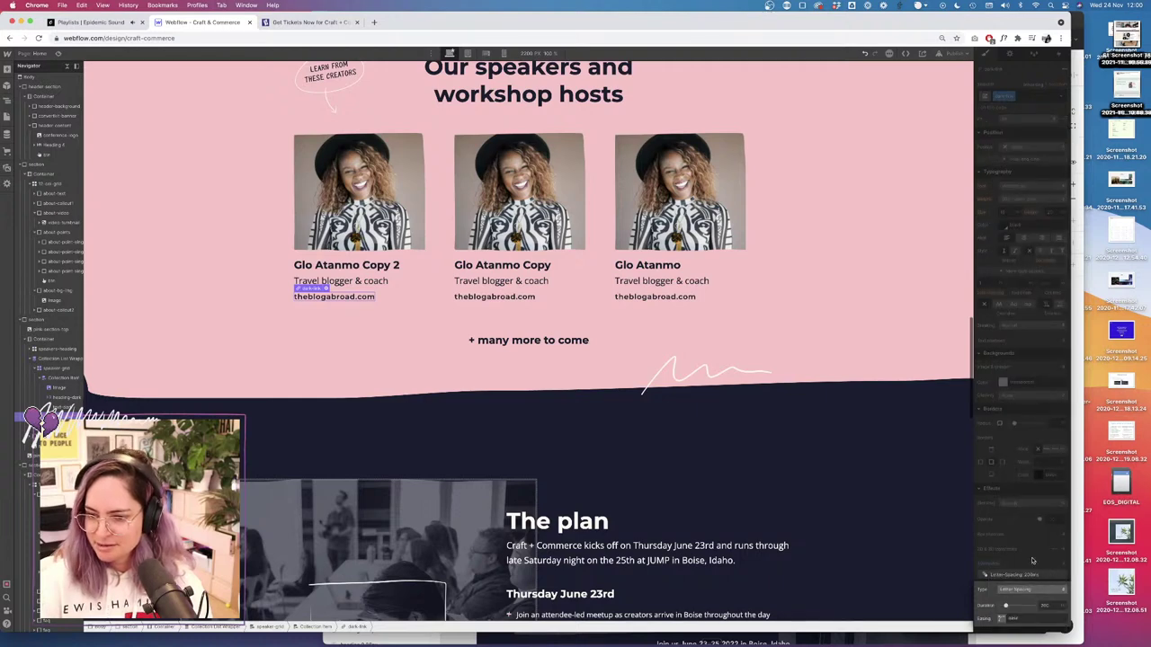
Add a 200 ms Font Color transition to dark-link and preview the hover effect on the speaker links.
{"action": "left_click", "coordinate": [1034, 589]}
{"action": "left_click", "coordinate": [1026, 586]}
{"action": "left_click", "coordinate": [1026, 586]}
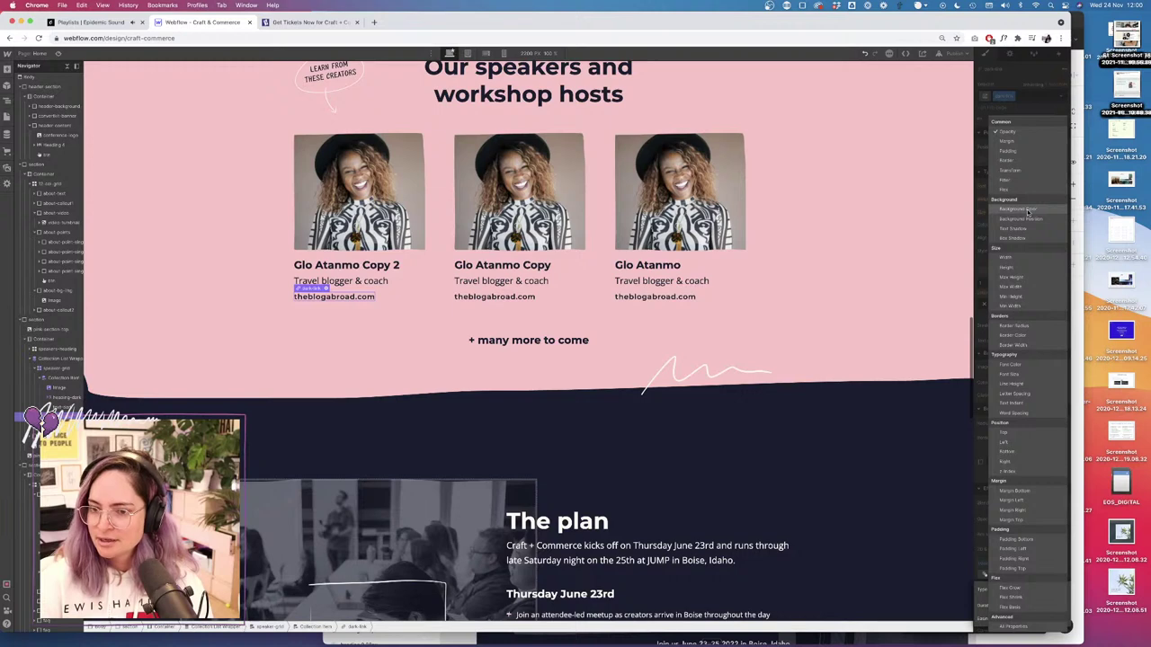
{"action": "left_click", "coordinate": [1017, 367]}
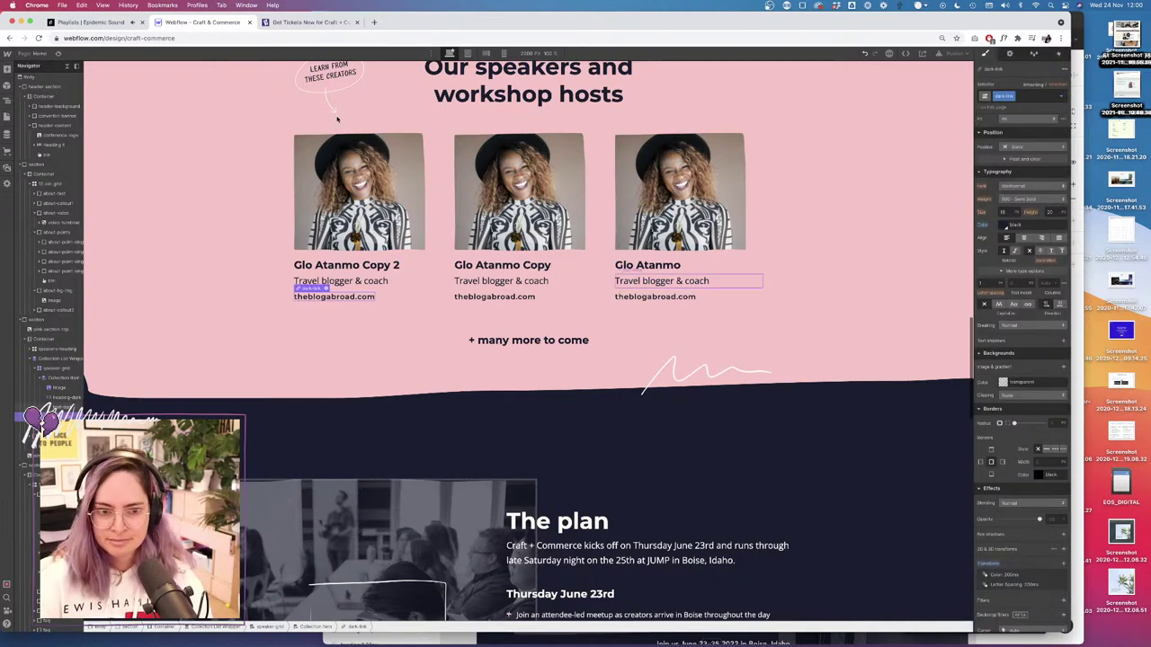
{"action": "left_click", "coordinate": [58, 53]}
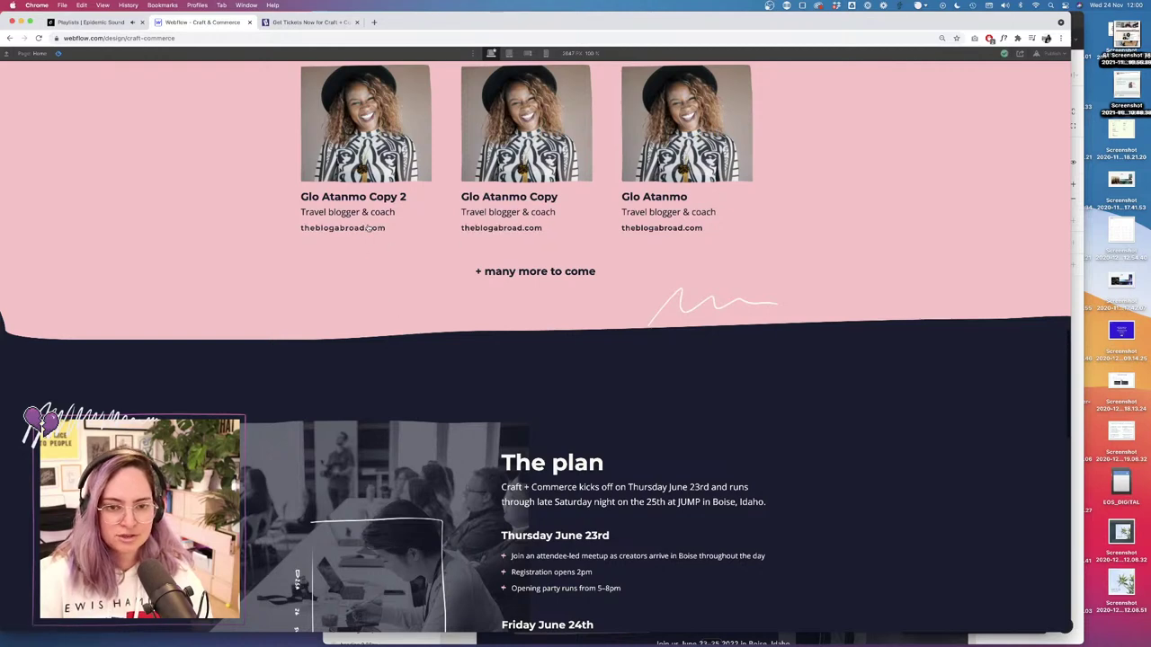
{"action": "left_click", "coordinate": [59, 53]}
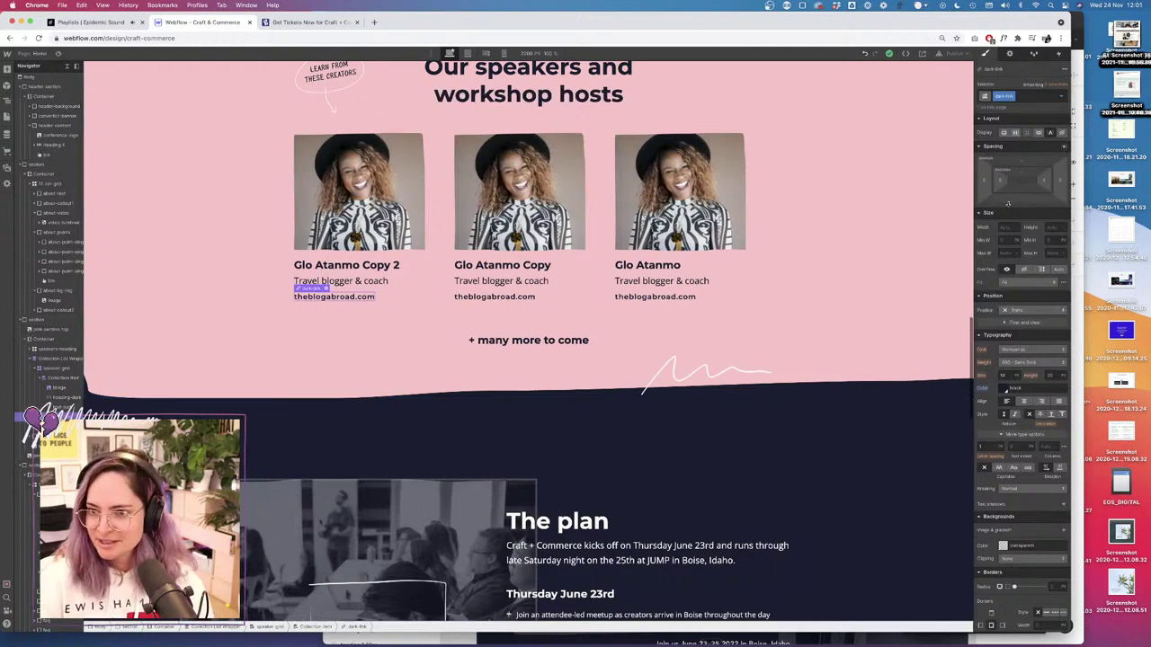
Set the dark-link hover state's letter spacing to 1.2 and check the effect in preview.
{"action": "left_click", "coordinate": [1059, 97]}
{"action": "left_click", "coordinate": [1024, 132]}
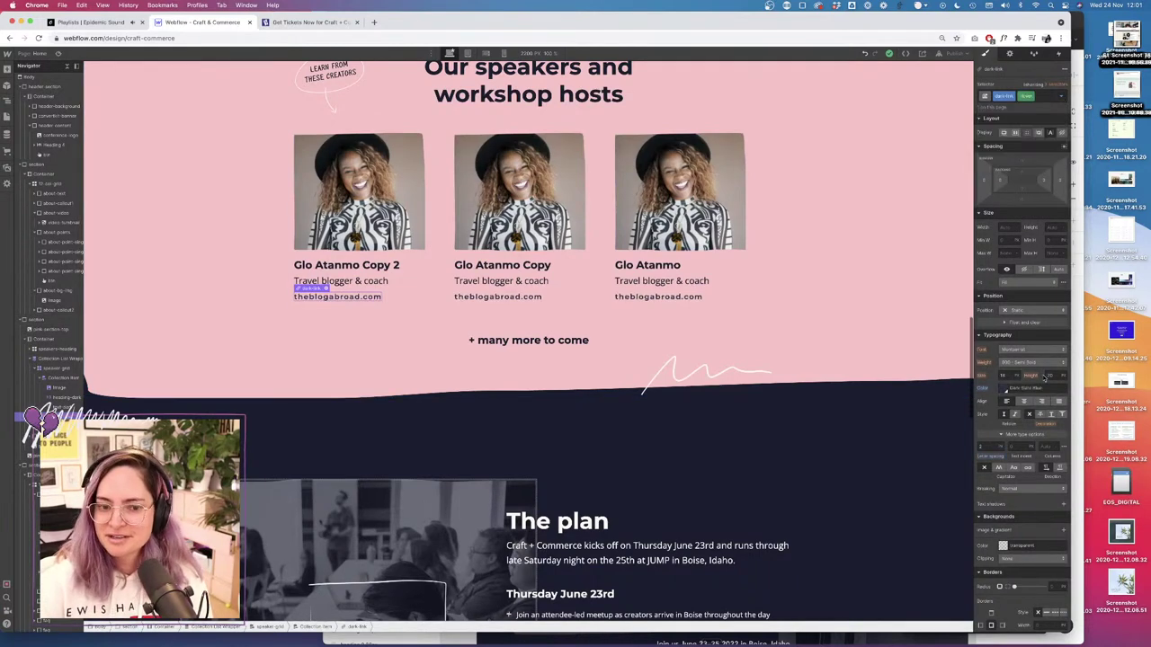
{"action": "left_click", "coordinate": [986, 447]}
{"action": "type", "text": "1.2"}
{"action": "key", "text": "Tab"}
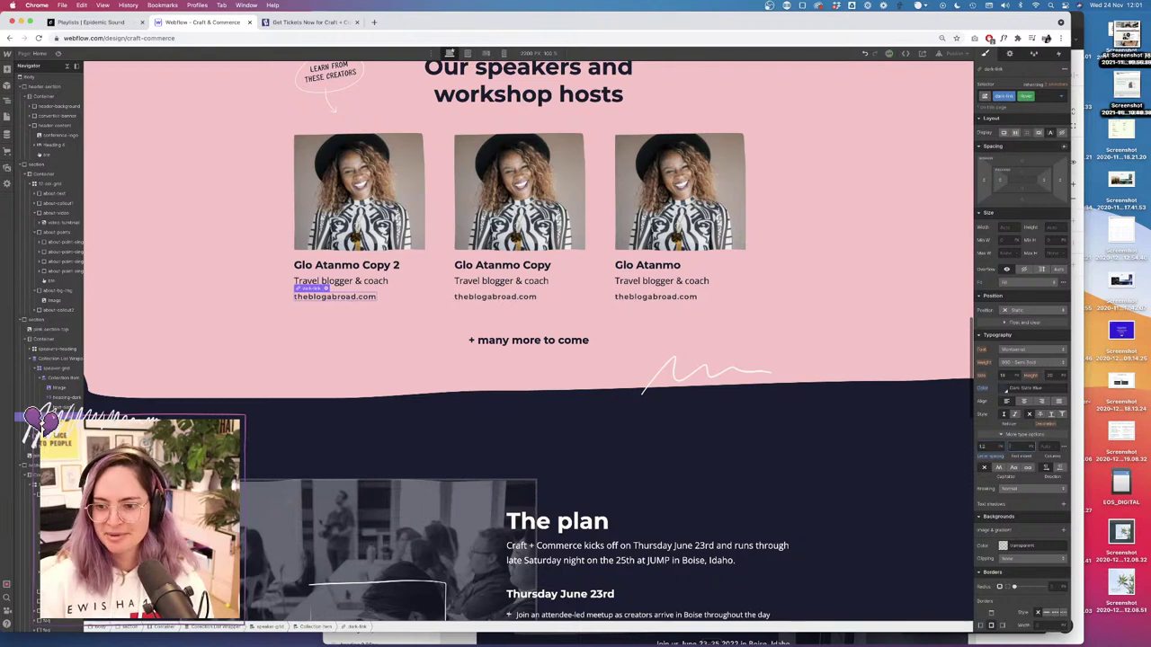
{"action": "left_click", "coordinate": [58, 53]}
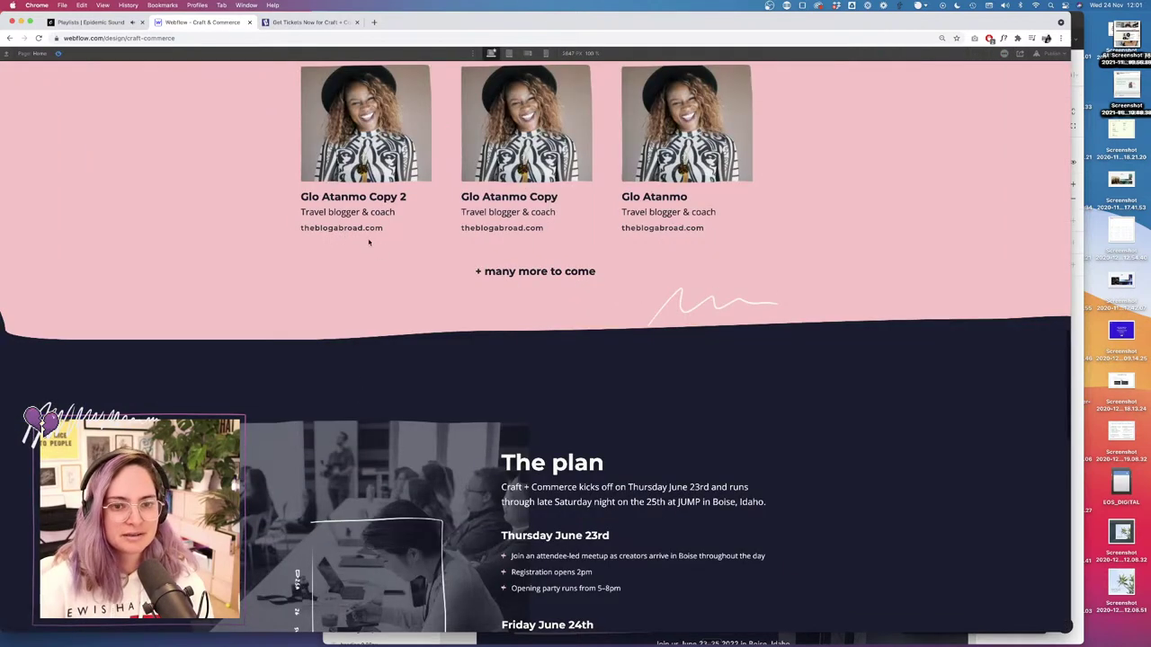
{"action": "left_click", "coordinate": [58, 53]}
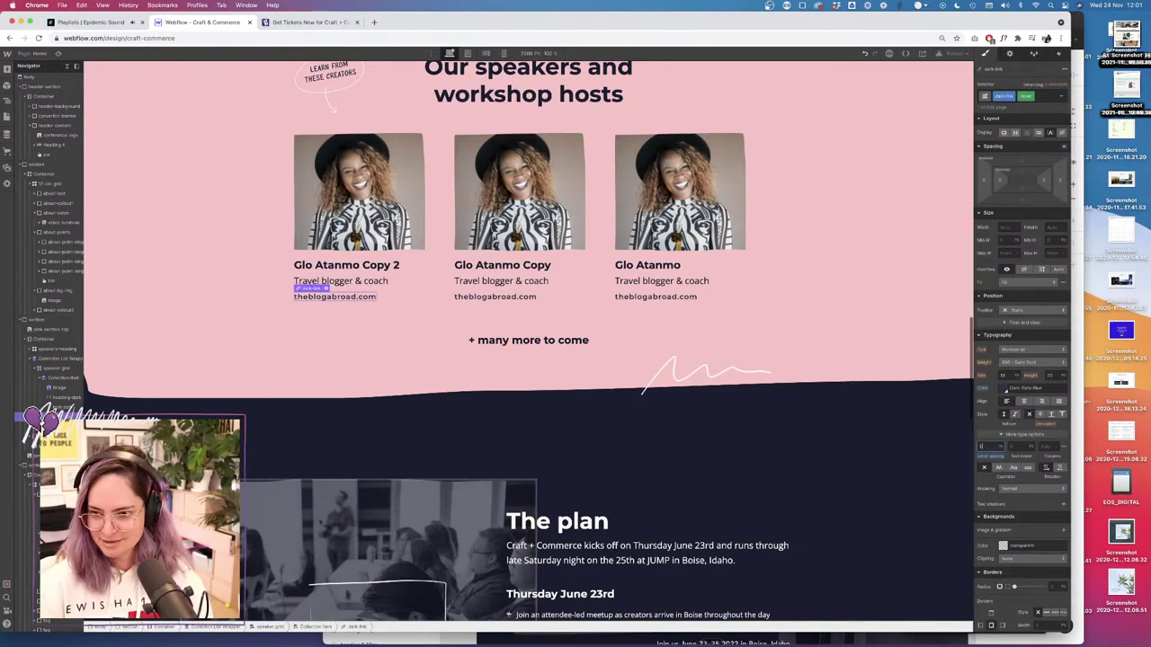
Set the dark-link hover letter spacing to 1.5 and preview the page from the speakers down to the footer.
{"action": "left_click", "coordinate": [912, 264]}
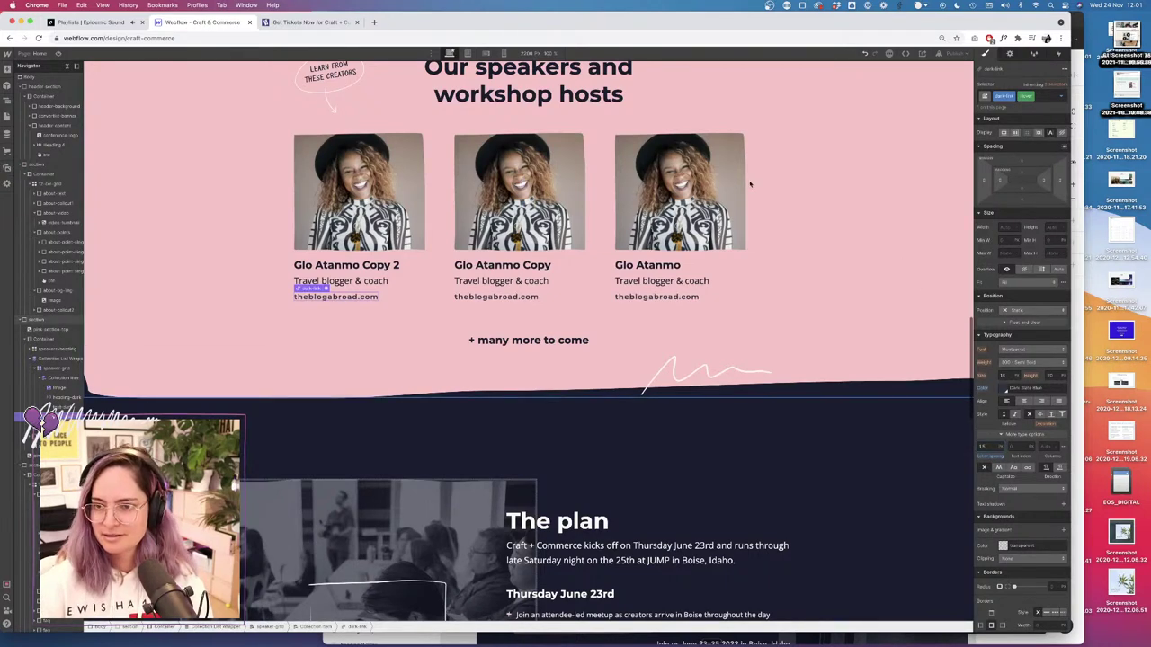
{"action": "left_click", "coordinate": [58, 53]}
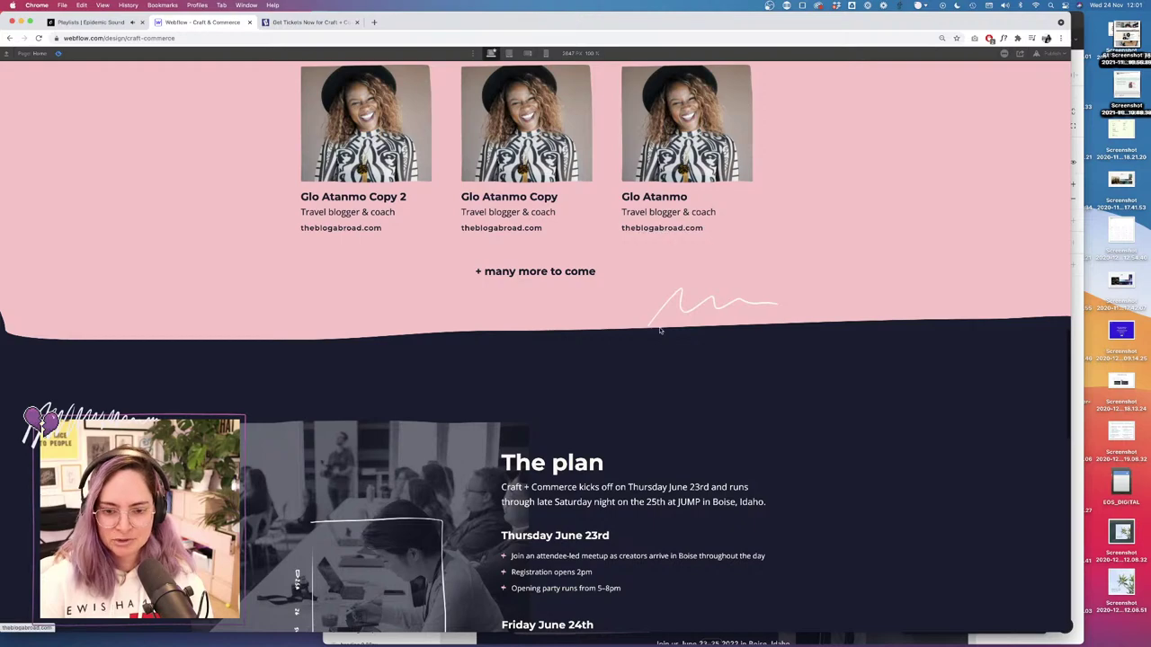
{"action": "scroll", "coordinate": [660, 331], "scroll_direction": "down", "scroll_amount": 3}
{"action": "scroll", "coordinate": [660, 331], "scroll_direction": "down", "scroll_amount": 9}
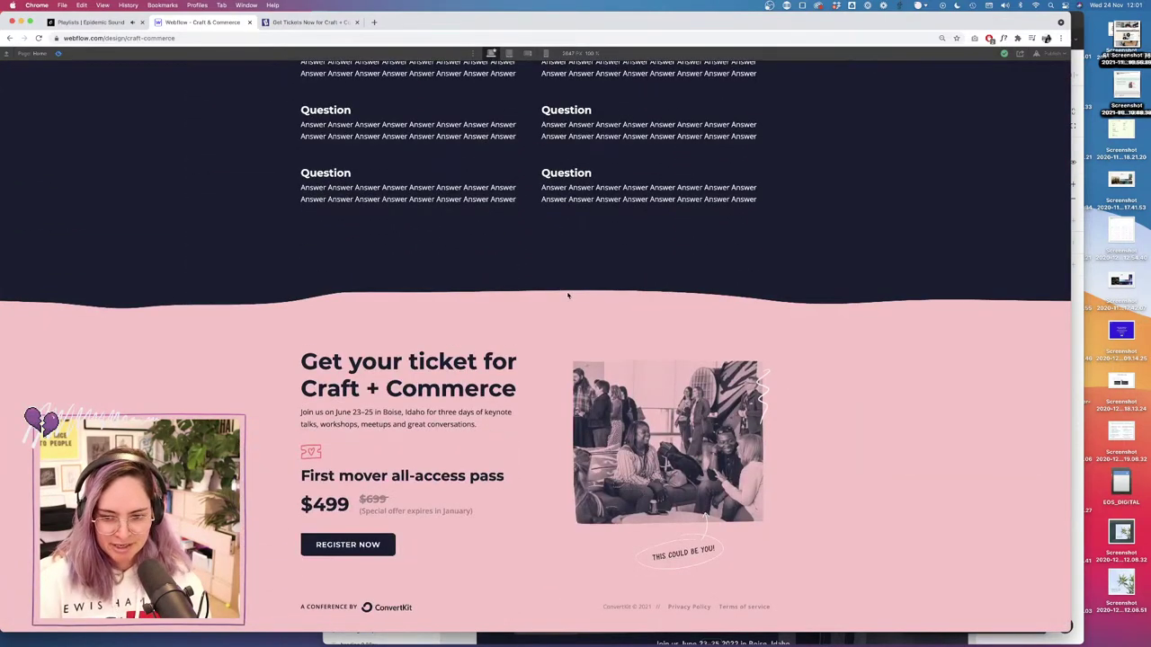
{"action": "scroll", "coordinate": [553, 369], "scroll_direction": "up", "scroll_amount": 6}
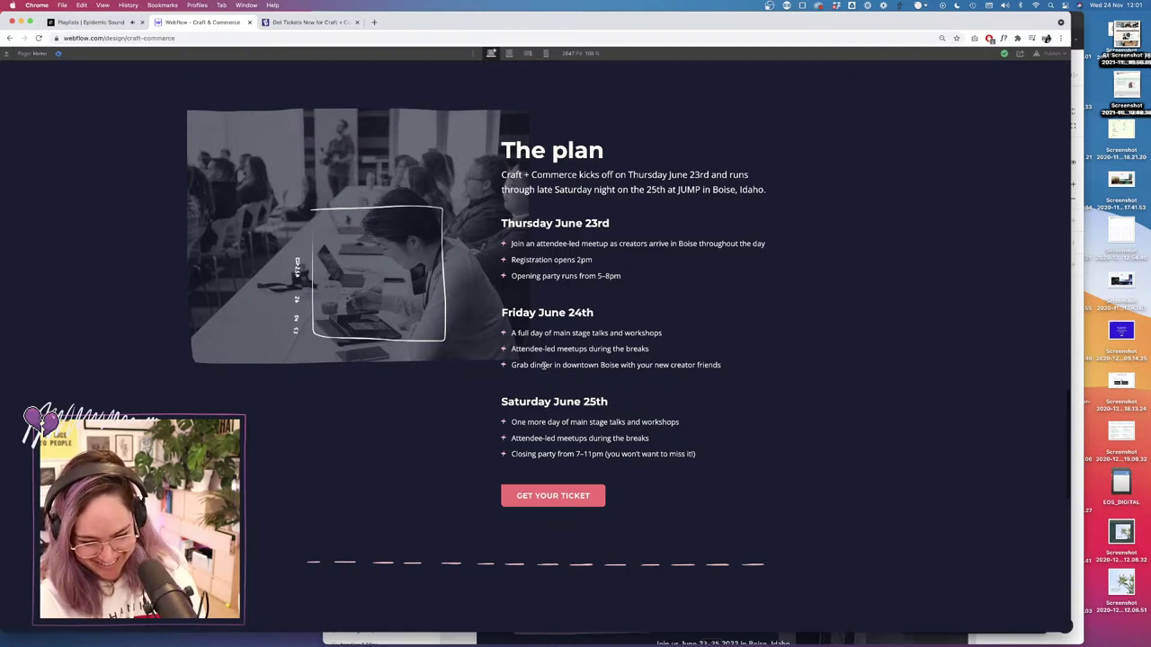
Exit preview, add a link block to the header's ConvertKit banner, and nest the ConvertKit logo inside it.
{"action": "left_click", "coordinate": [58, 54]}
{"action": "scroll", "coordinate": [531, 342], "scroll_direction": "up", "scroll_amount": 15}
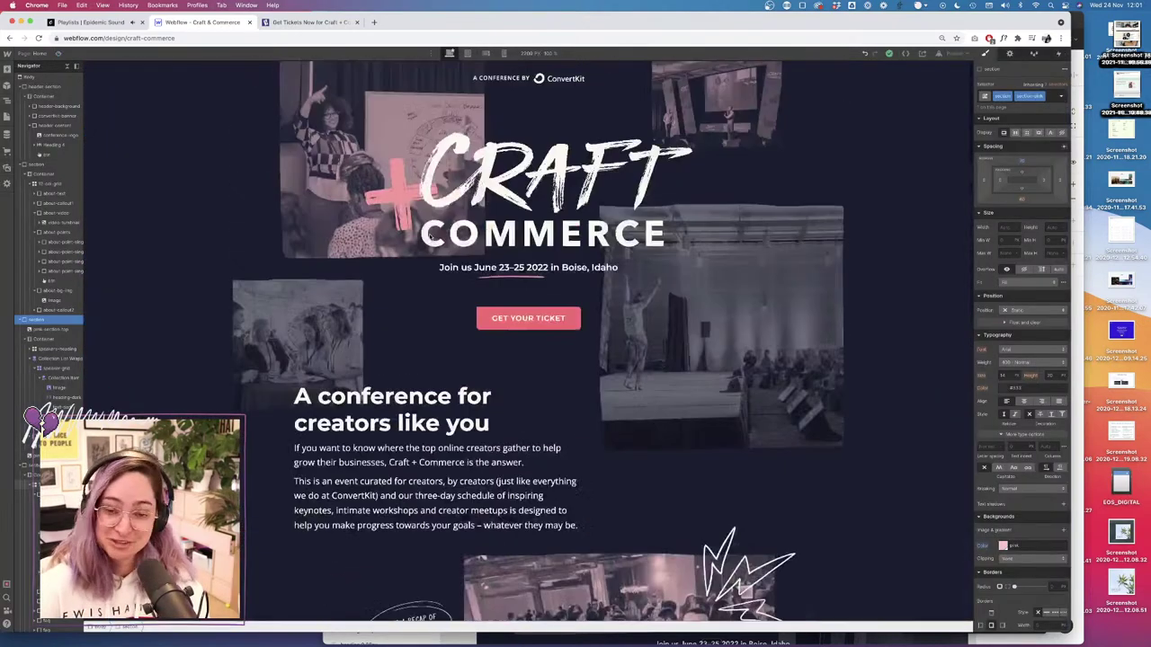
{"action": "left_click", "coordinate": [568, 81]}
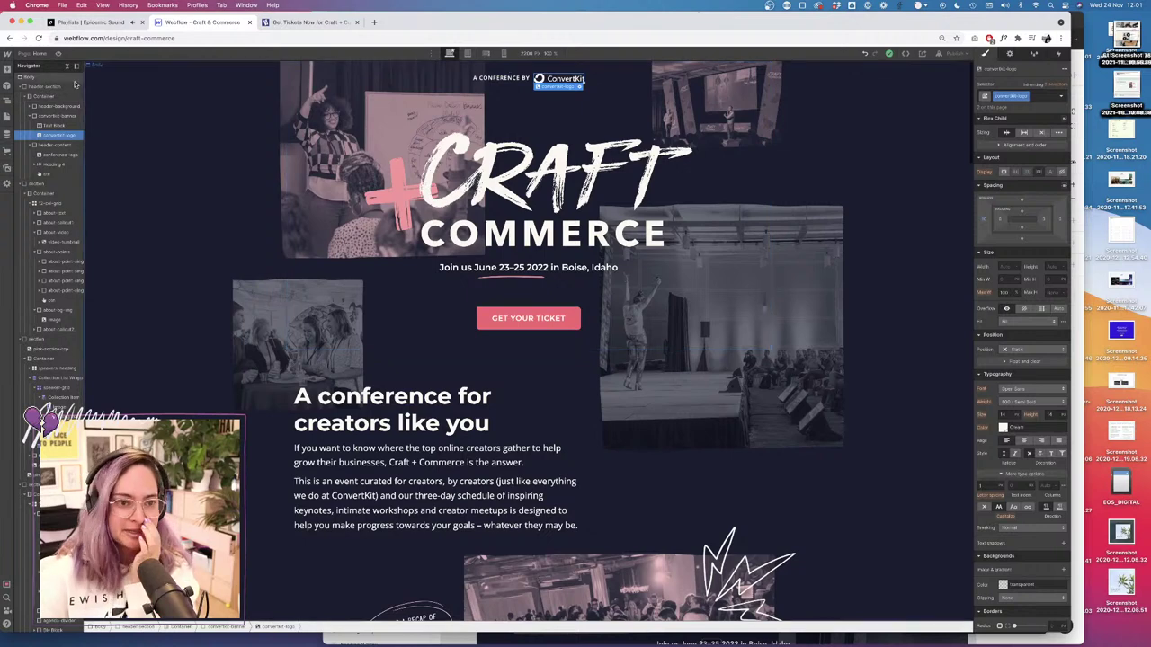
{"action": "left_click", "coordinate": [54, 126]}
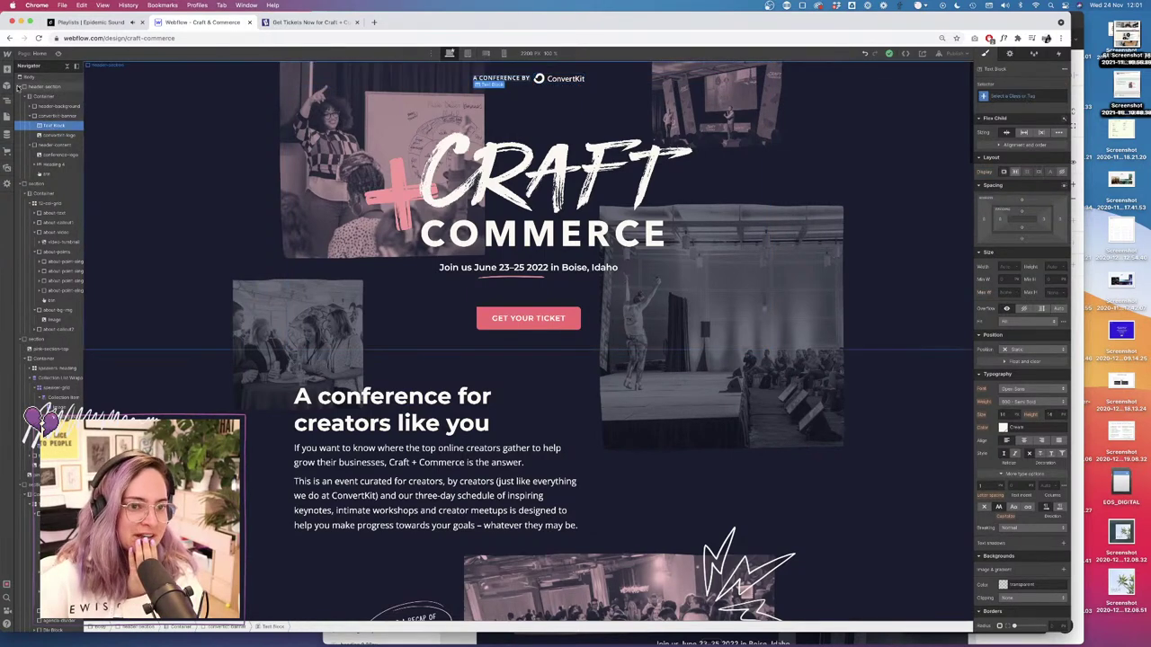
{"action": "left_click", "coordinate": [7, 69]}
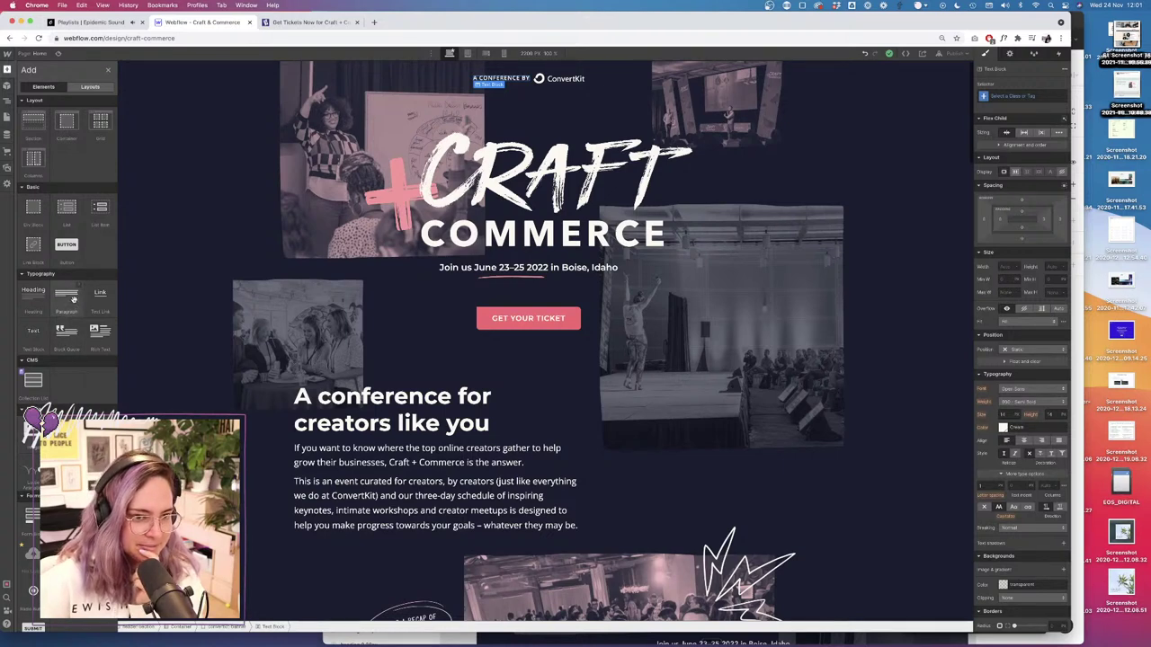
{"action": "left_click_drag", "start_coordinate": [33, 244], "coordinate": [530, 90]}
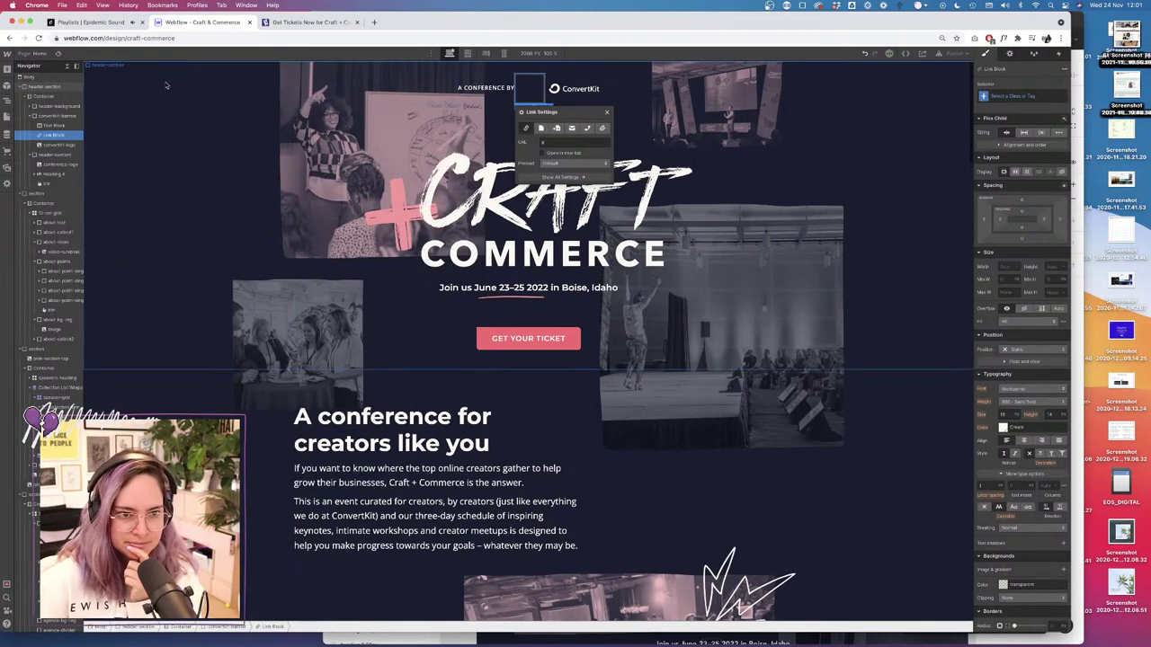
{"action": "left_click", "coordinate": [52, 144]}
{"action": "left_click_drag", "start_coordinate": [51, 147], "coordinate": [57, 135]}
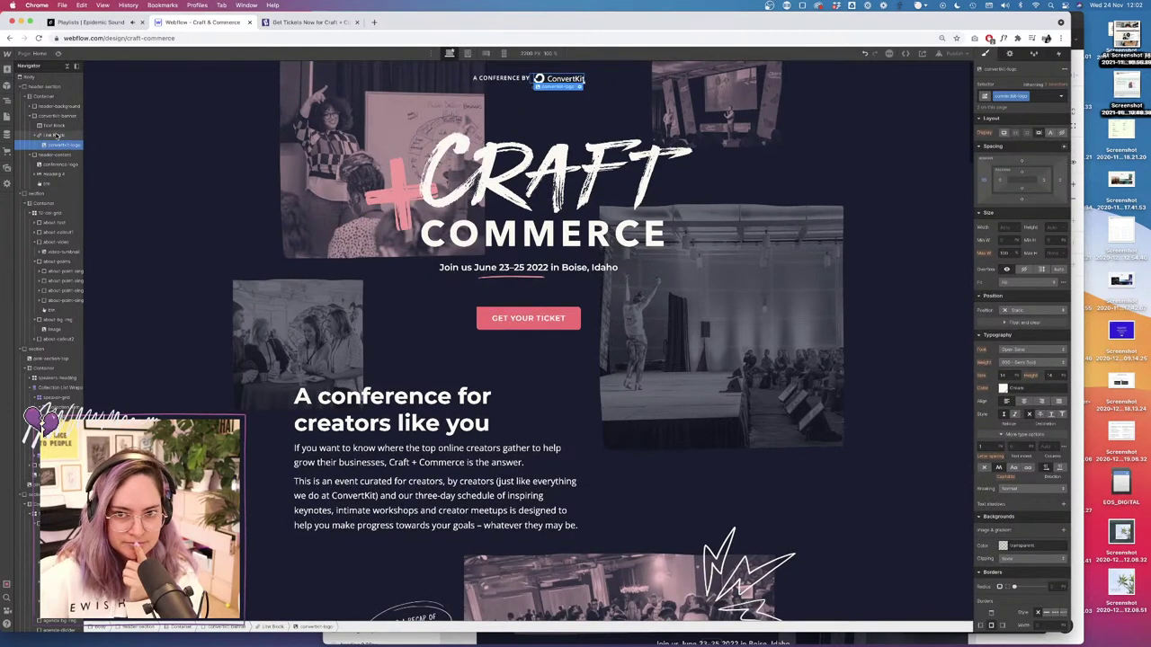
Remove the left margin from the ConvertKit logo inside the new link block.
{"action": "left_click", "coordinate": [54, 134]}
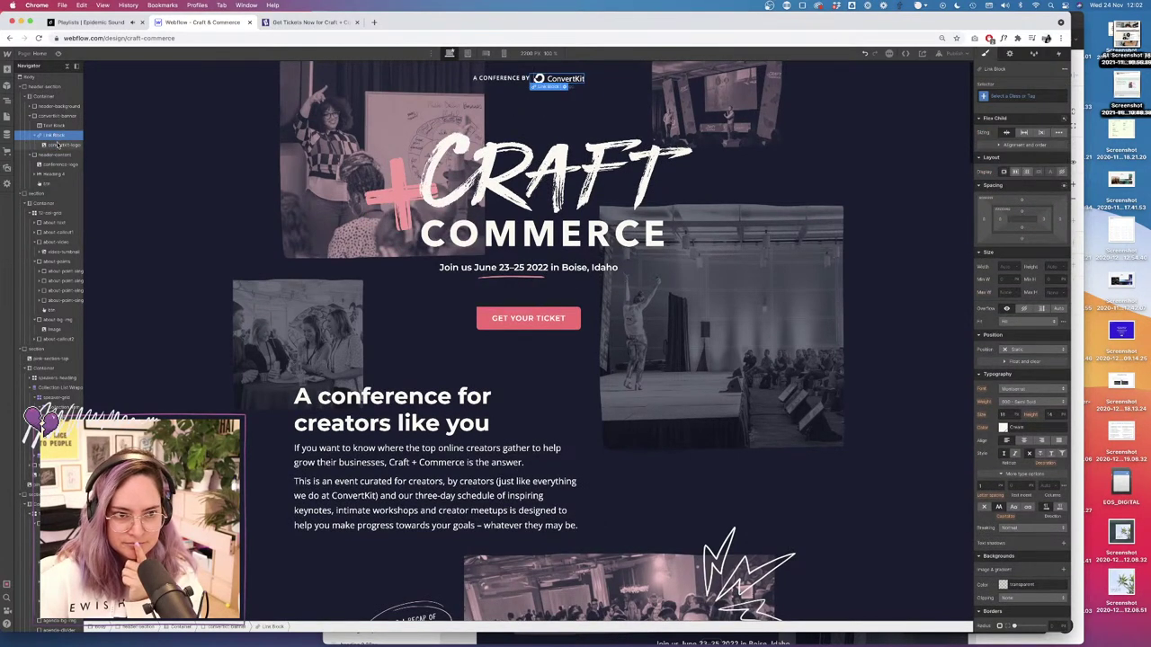
{"action": "left_click", "coordinate": [60, 144]}
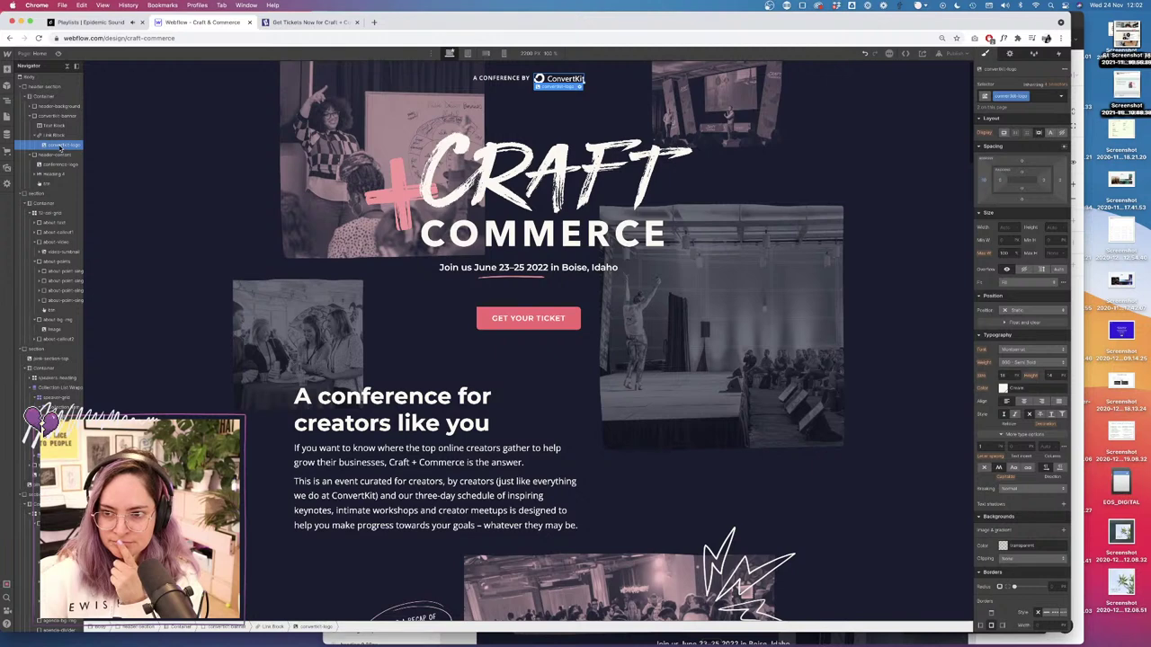
{"action": "left_click", "coordinate": [983, 181]}
{"action": "key", "text": "Return"}
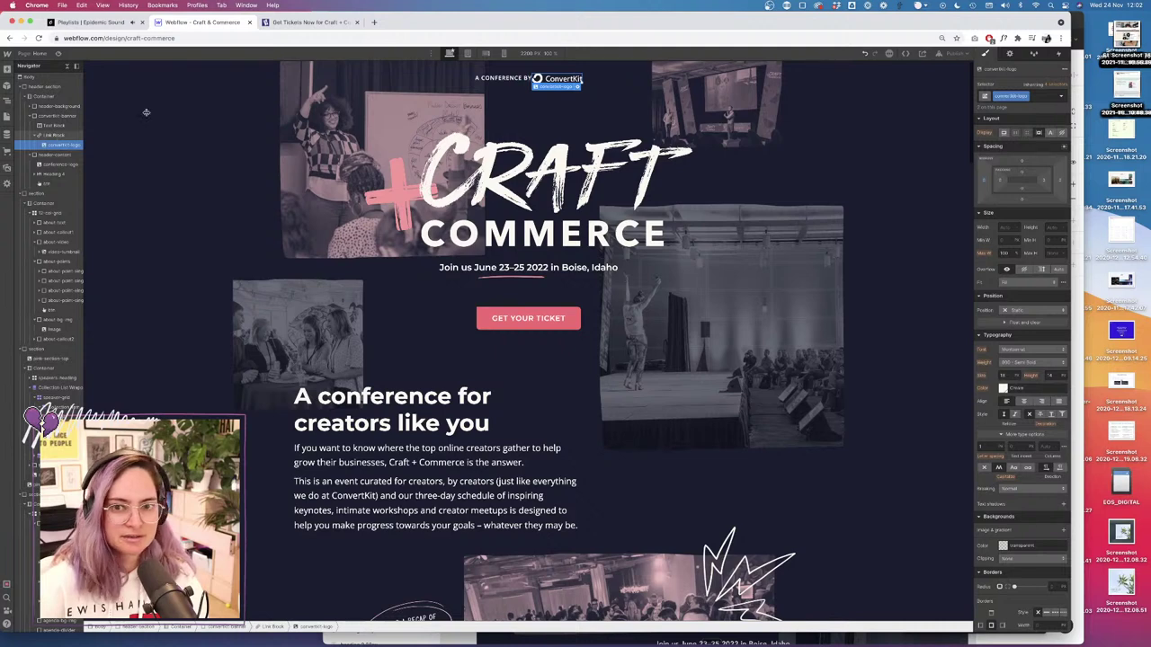
Give the logo's link block a new class named CONVERTKIT LOGO LINK.
{"action": "left_click", "coordinate": [54, 135]}
{"action": "left_click", "coordinate": [1023, 96]}
{"action": "type", "text": "c"}
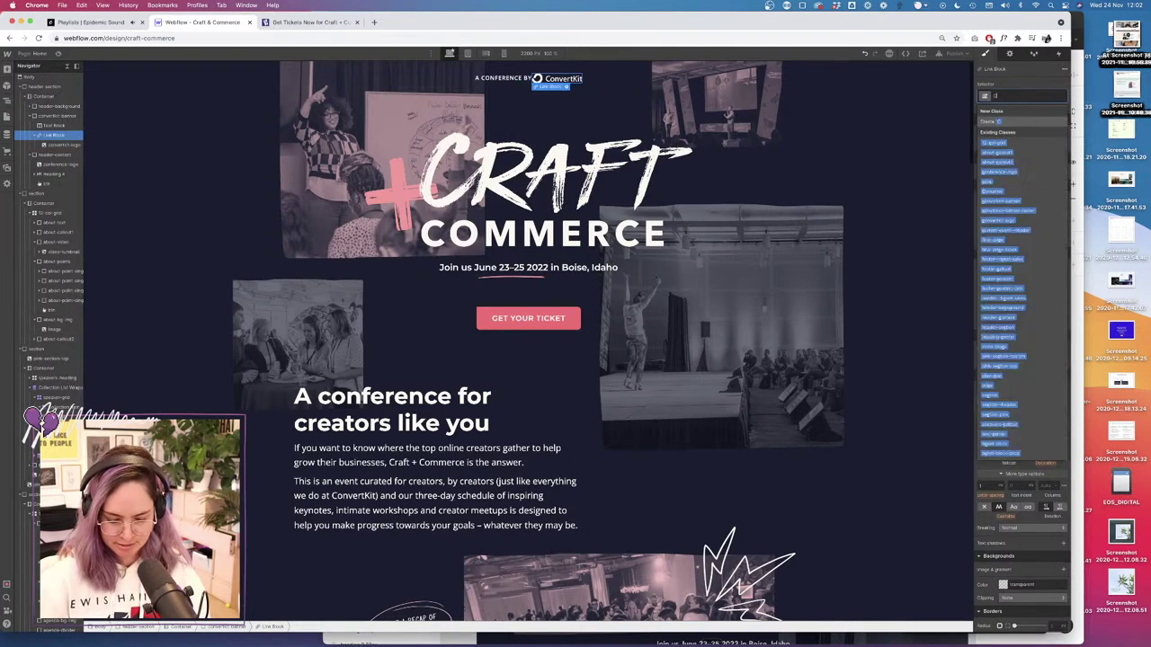
{"action": "type", "text": "ONVERTKIT-LOGO-"}
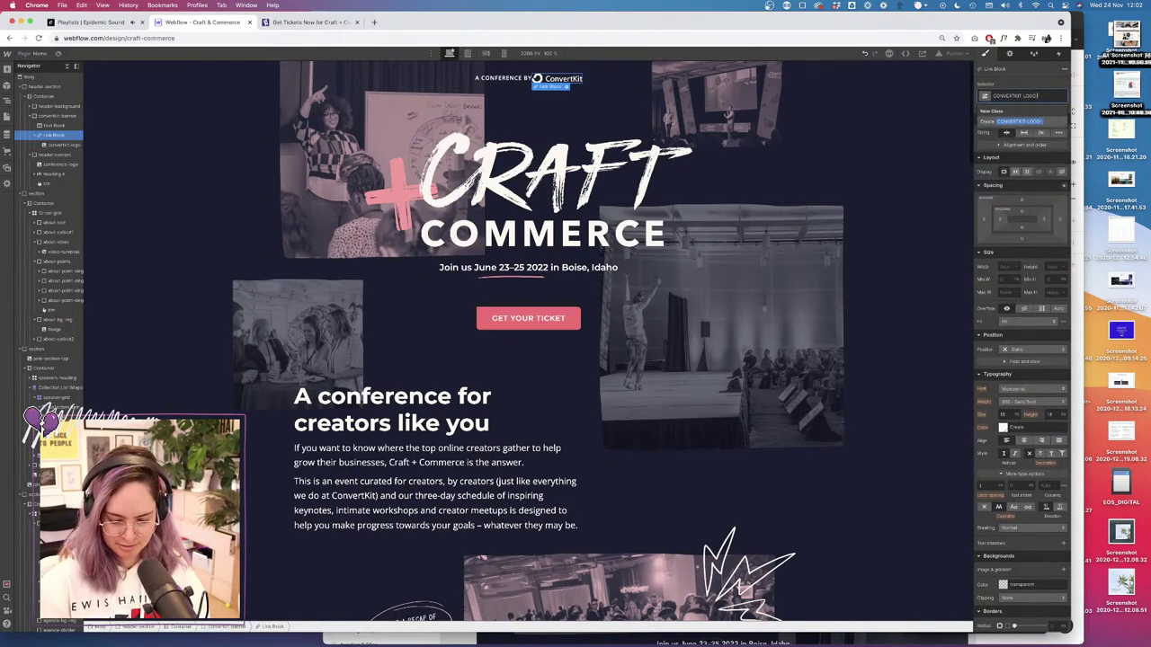
{"action": "type", "text": " link"}
{"action": "key", "text": "Return"}
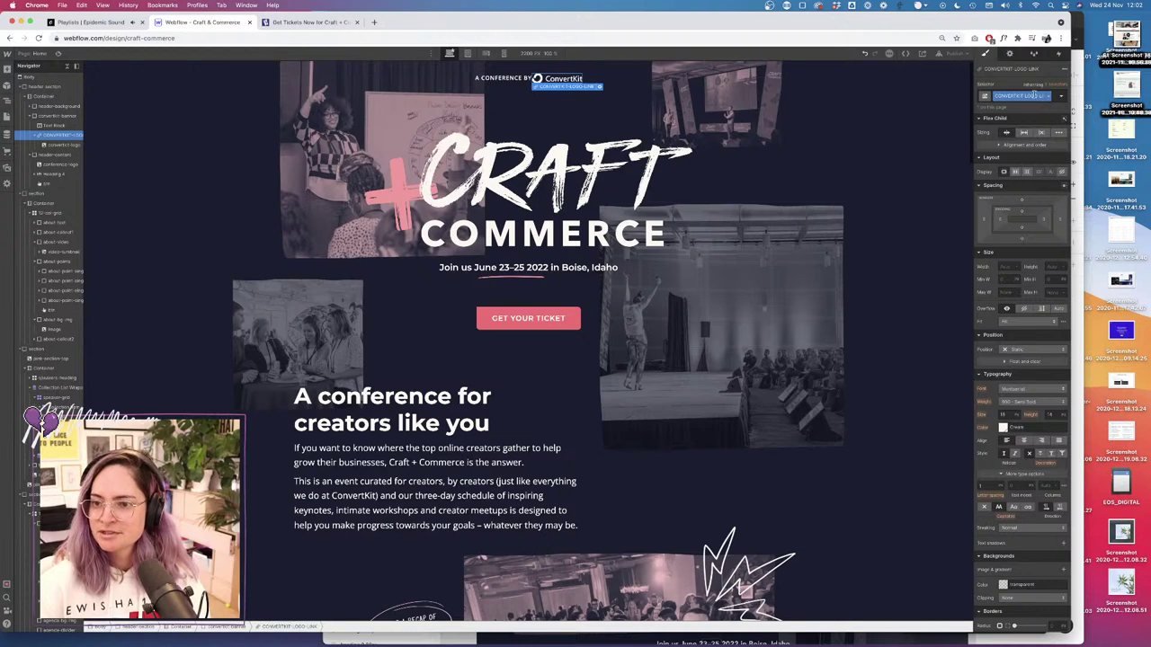
Try to replace the link block's uppercase class by removing it and entering convertkit-logo-link.
{"action": "left_click", "coordinate": [1055, 97]}
{"action": "key", "text": "BackSpace"}
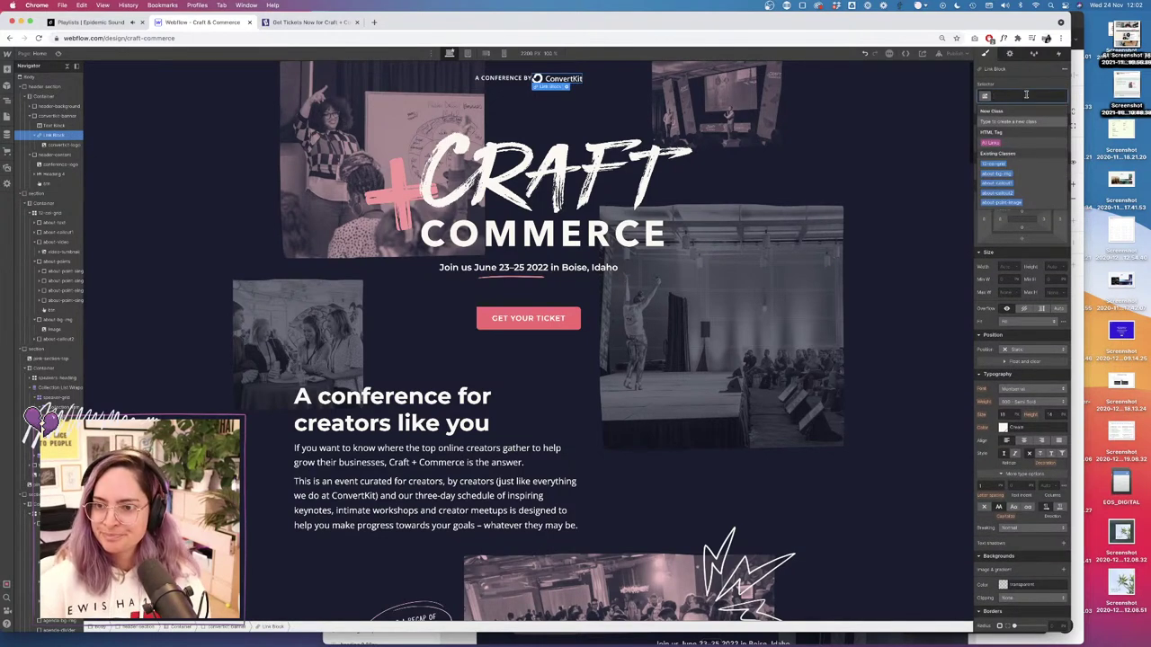
{"action": "type", "text": "convert"}
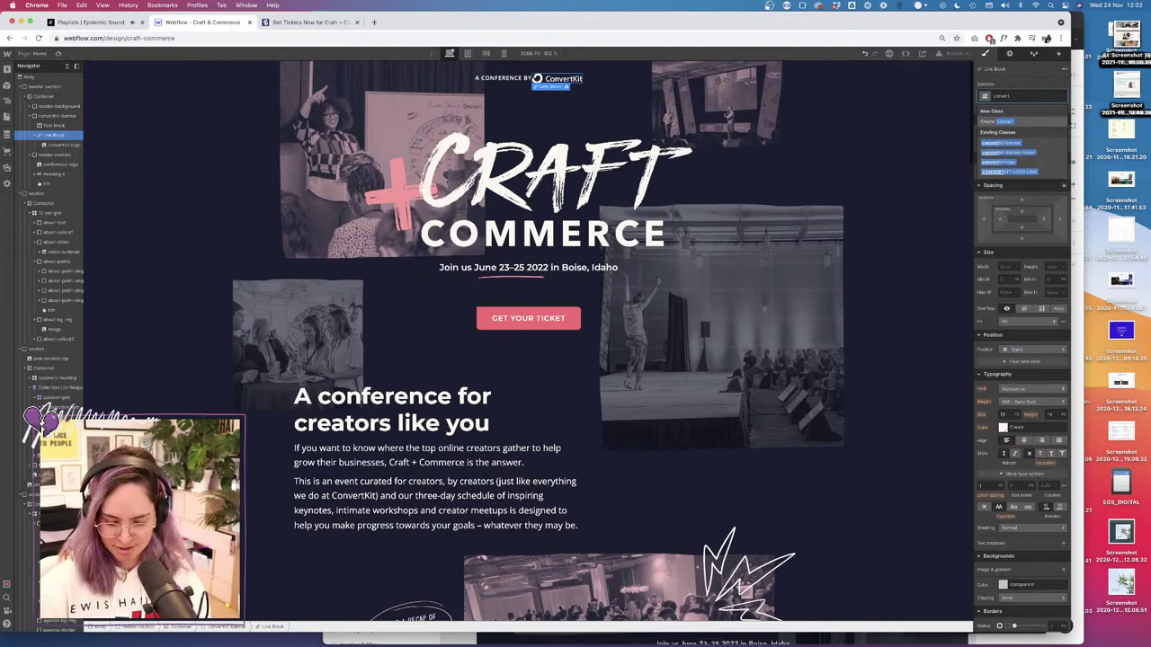
{"action": "type", "text": "kit-logo-link"}
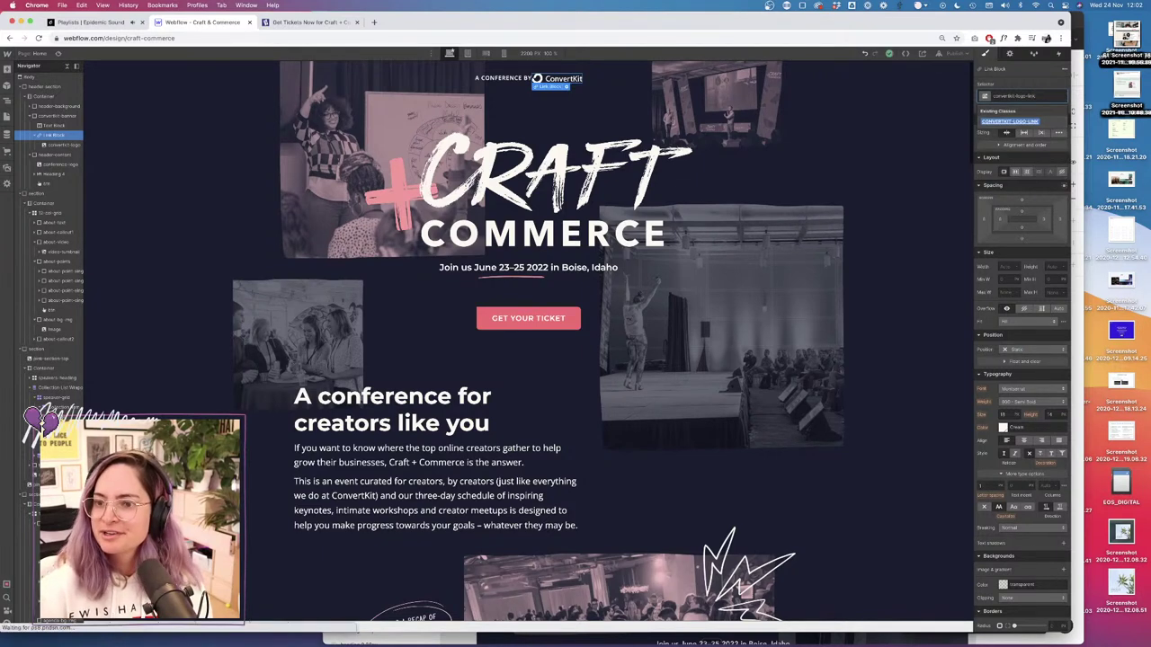
{"action": "key", "text": "Return"}
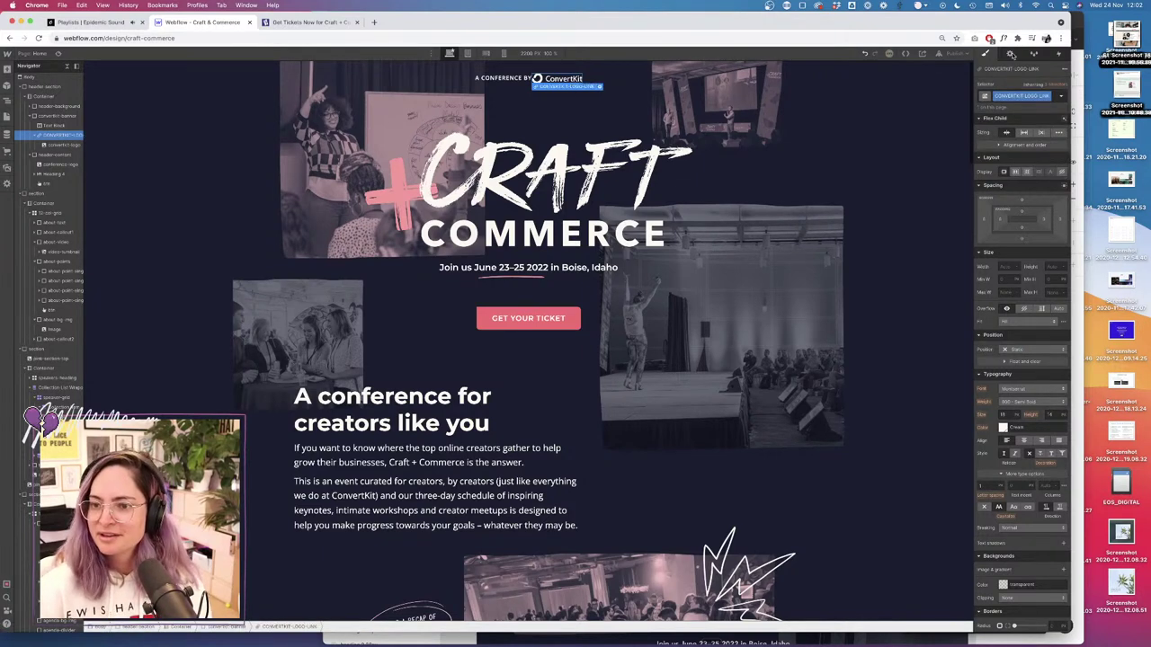
Rename the link block's class to convertkit-logo-link.
{"action": "left_click", "coordinate": [1048, 97]}
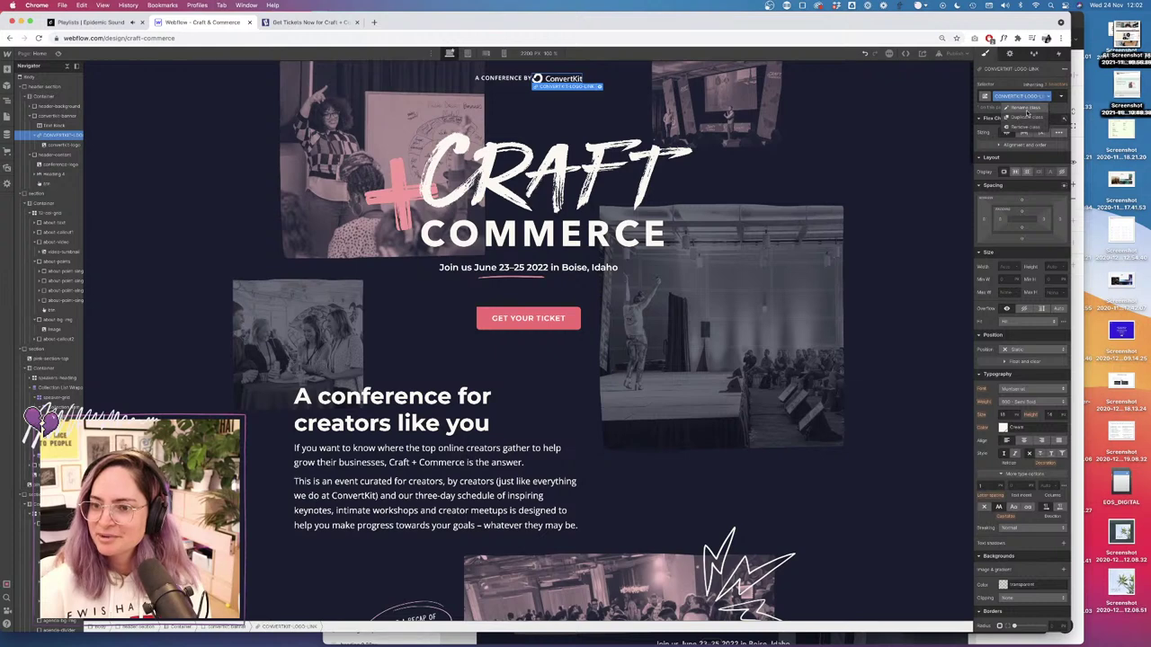
{"action": "left_click", "coordinate": [1027, 108]}
{"action": "type", "text": "convert"}
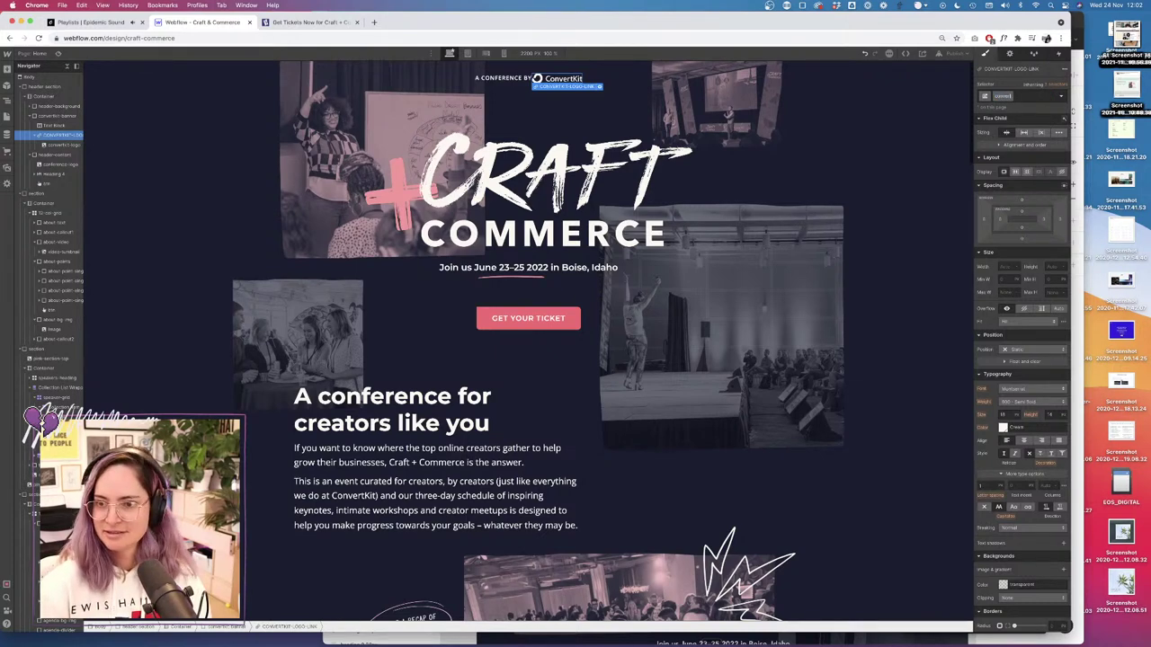
{"action": "type", "text": "kit-logo-link"}
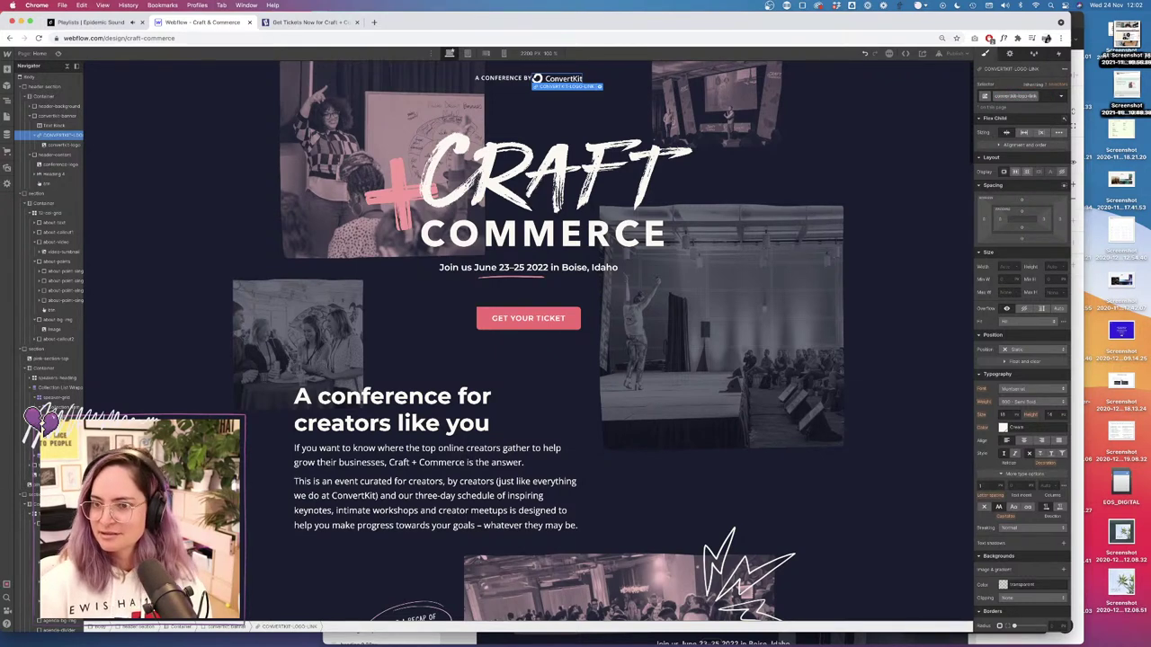
{"action": "key", "text": "Return"}
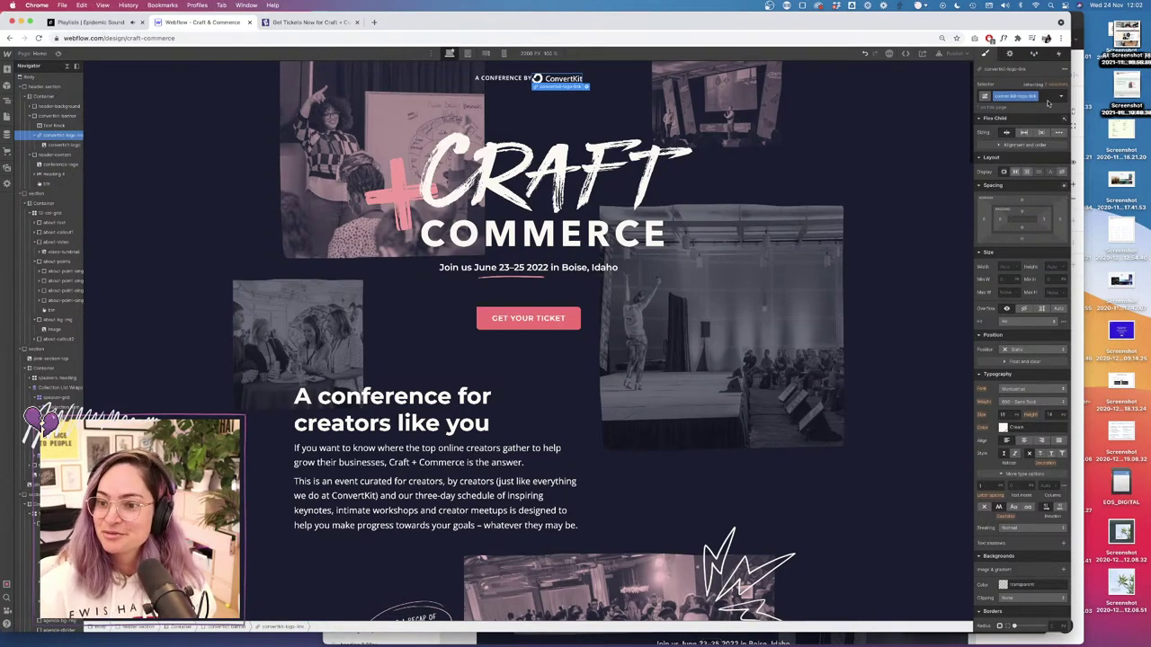
Add a left margin to the convertkit-logo-link block and open its link URL for editing.
{"action": "left_click", "coordinate": [984, 220]}
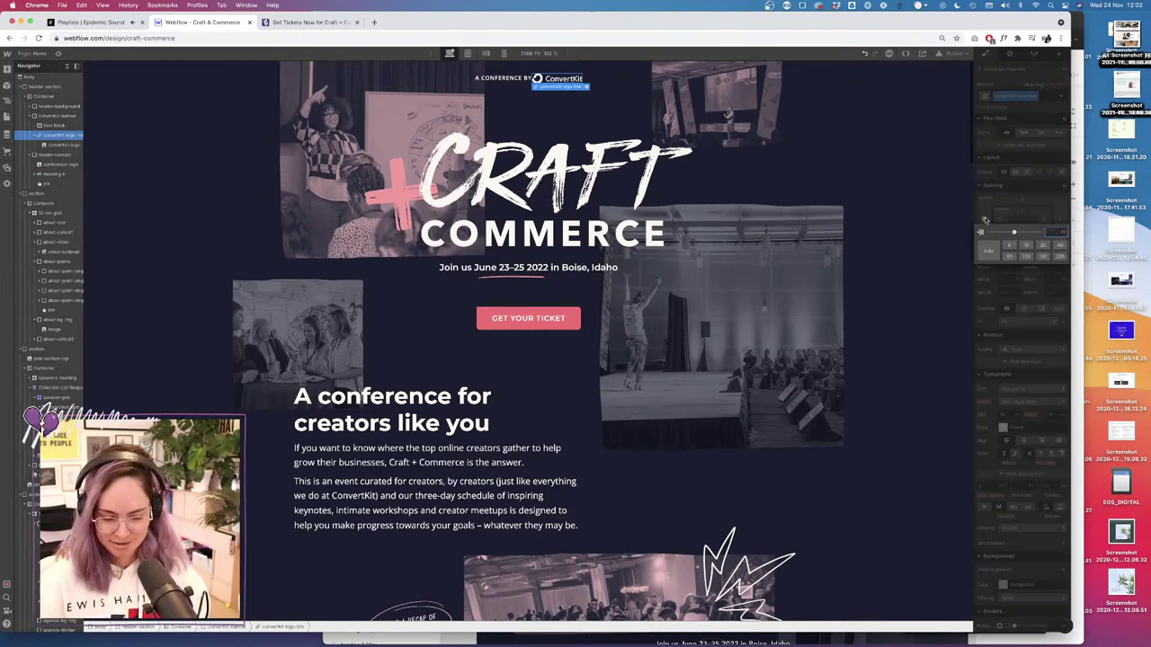
{"action": "key", "text": "Return"}
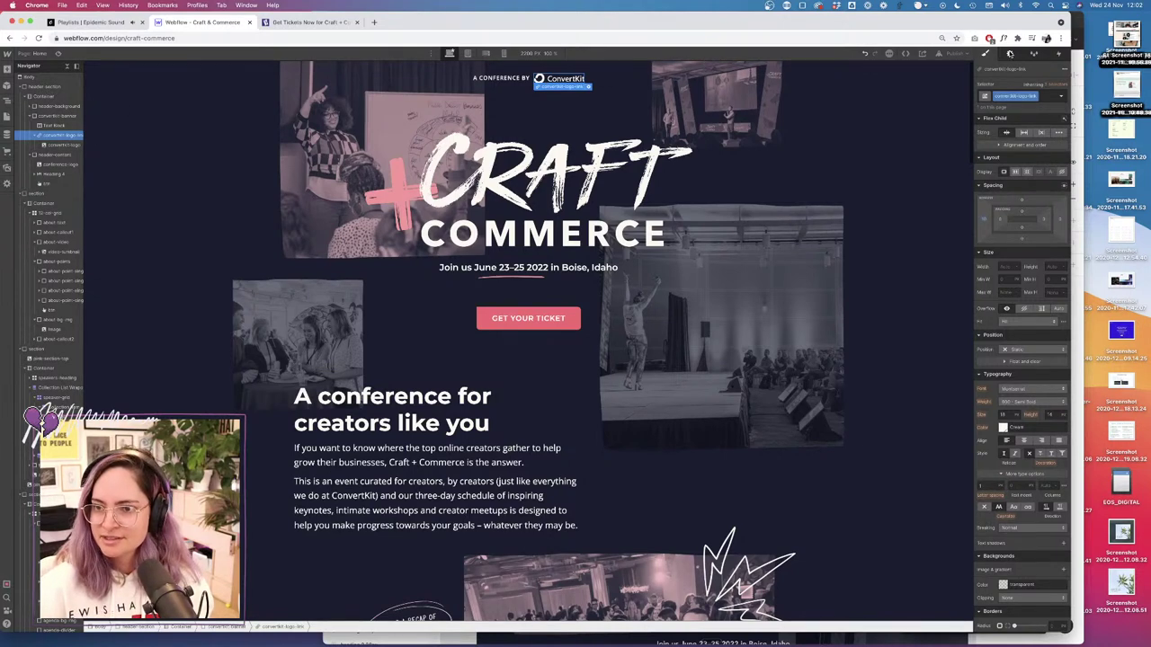
{"action": "left_click", "coordinate": [1008, 54]}
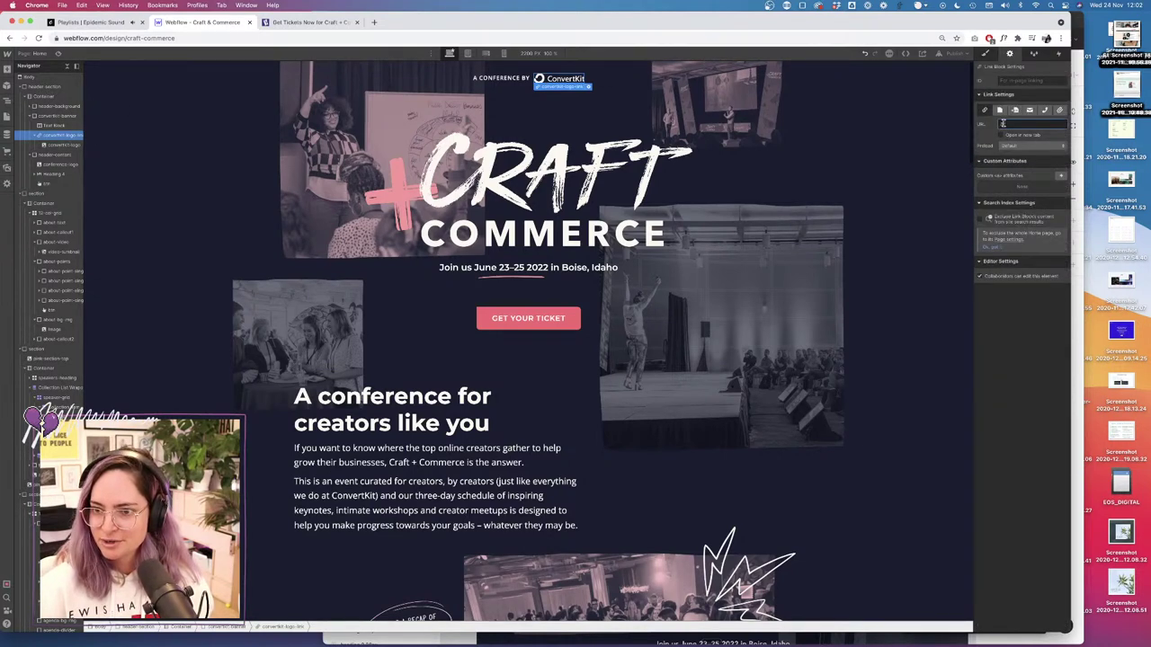
{"action": "left_click", "coordinate": [1002, 123]}
Switch to Figma and duplicate the "Adding speakers" item below itself in the TO DO list, changing the copy's text to "Tracking".
{"action": "left_click", "coordinate": [1077, 305]}
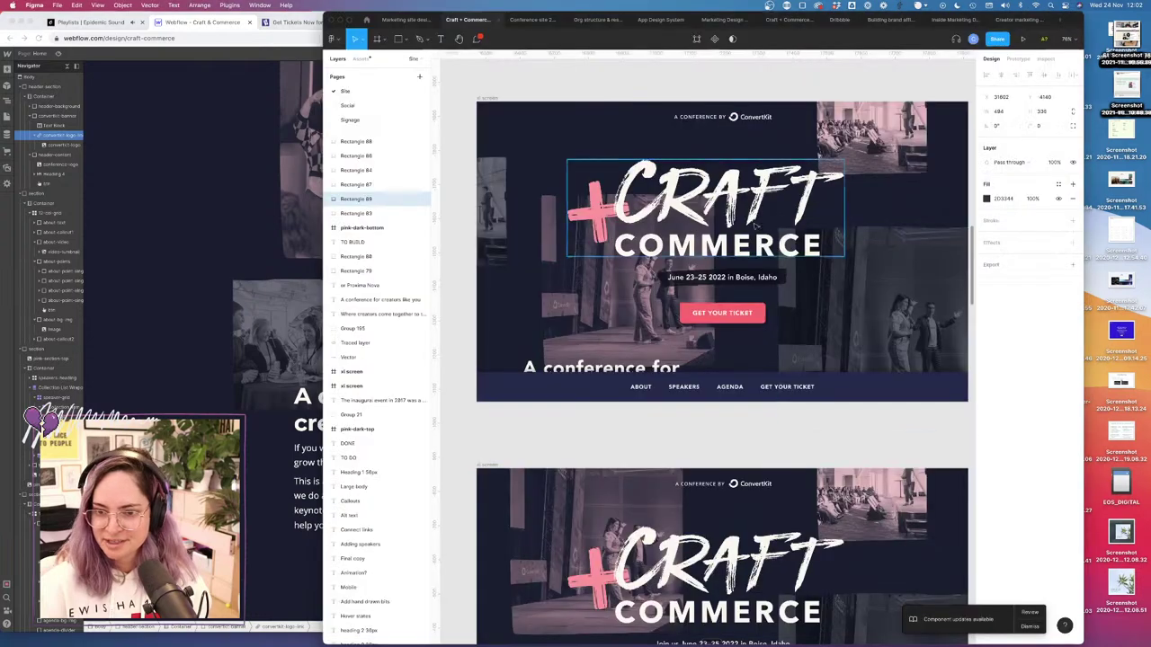
{"action": "scroll", "coordinate": [814, 313], "scroll_direction": "down", "scroll_amount": 5}
{"action": "scroll", "coordinate": [815, 312], "scroll_direction": "right", "scroll_amount": 3}
{"action": "scroll", "coordinate": [816, 313], "scroll_direction": "down", "scroll_amount": 10}
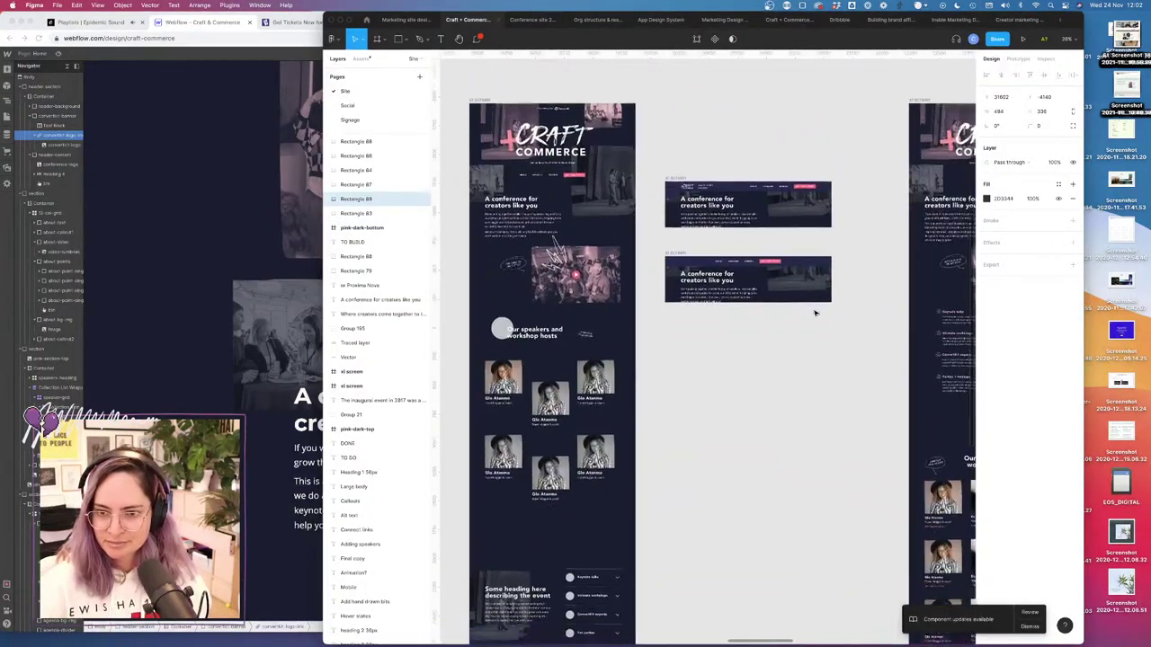
{"action": "scroll", "coordinate": [816, 312], "scroll_direction": "right", "scroll_amount": 5}
{"action": "scroll", "coordinate": [816, 313], "scroll_direction": "left", "scroll_amount": 4}
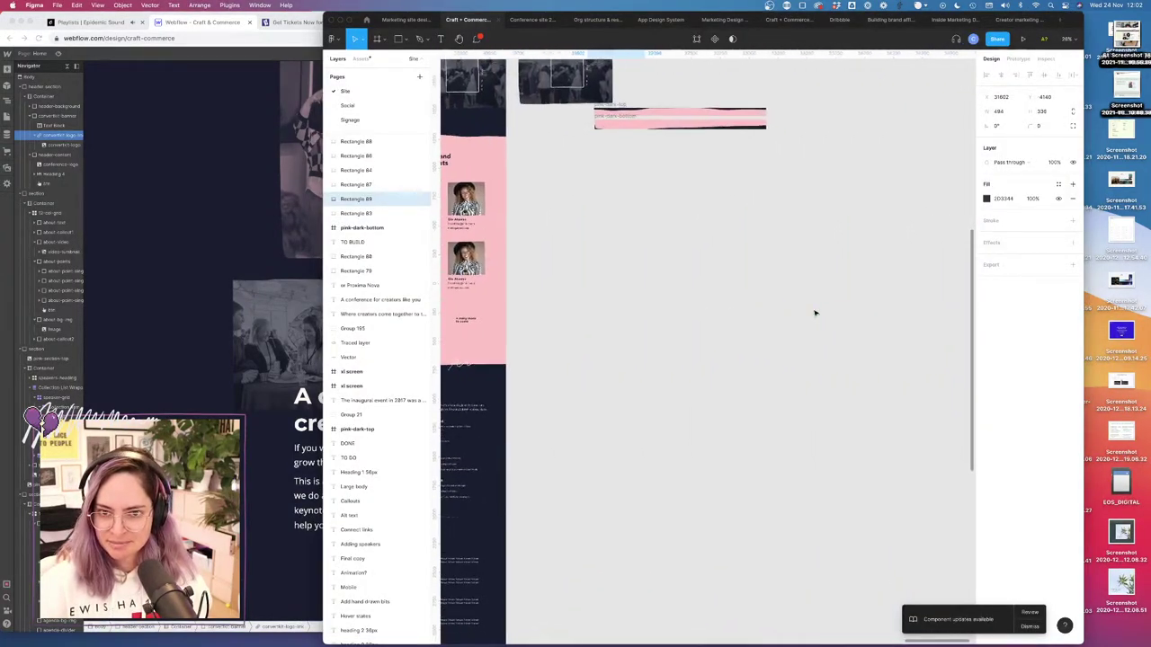
{"action": "scroll", "coordinate": [815, 313], "scroll_direction": "down", "scroll_amount": 6}
{"action": "scroll", "coordinate": [756, 236], "scroll_direction": "up", "scroll_amount": 5}
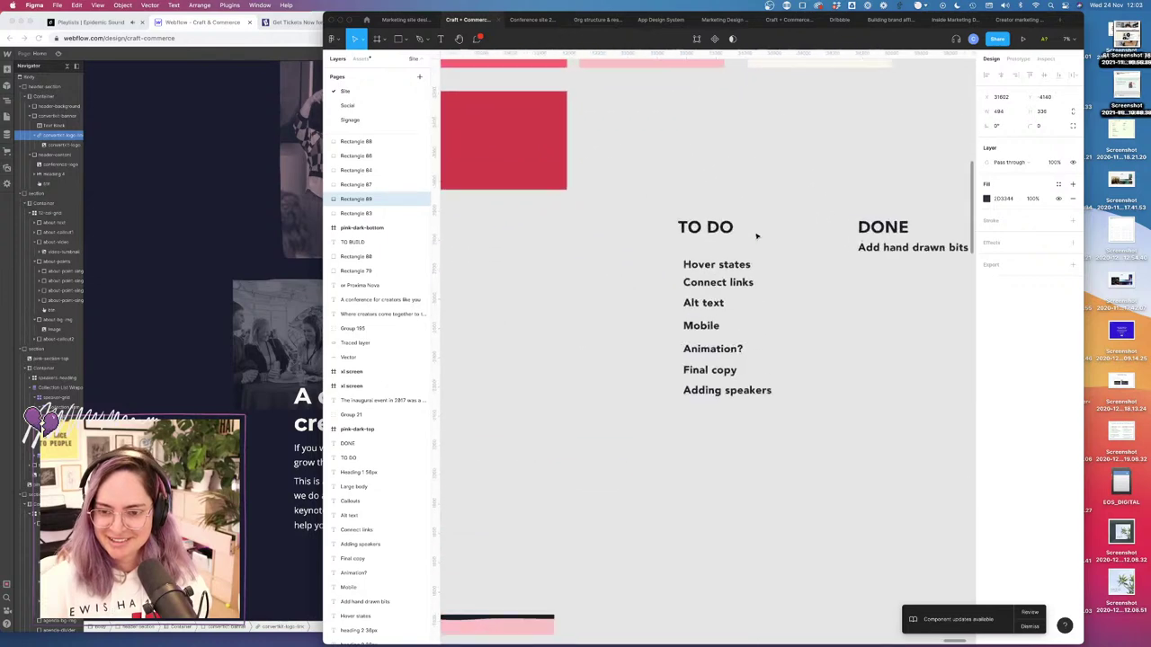
{"action": "left_click", "coordinate": [726, 395]}
{"action": "left_click_drag", "start_coordinate": [726, 401], "coordinate": [740, 419]}
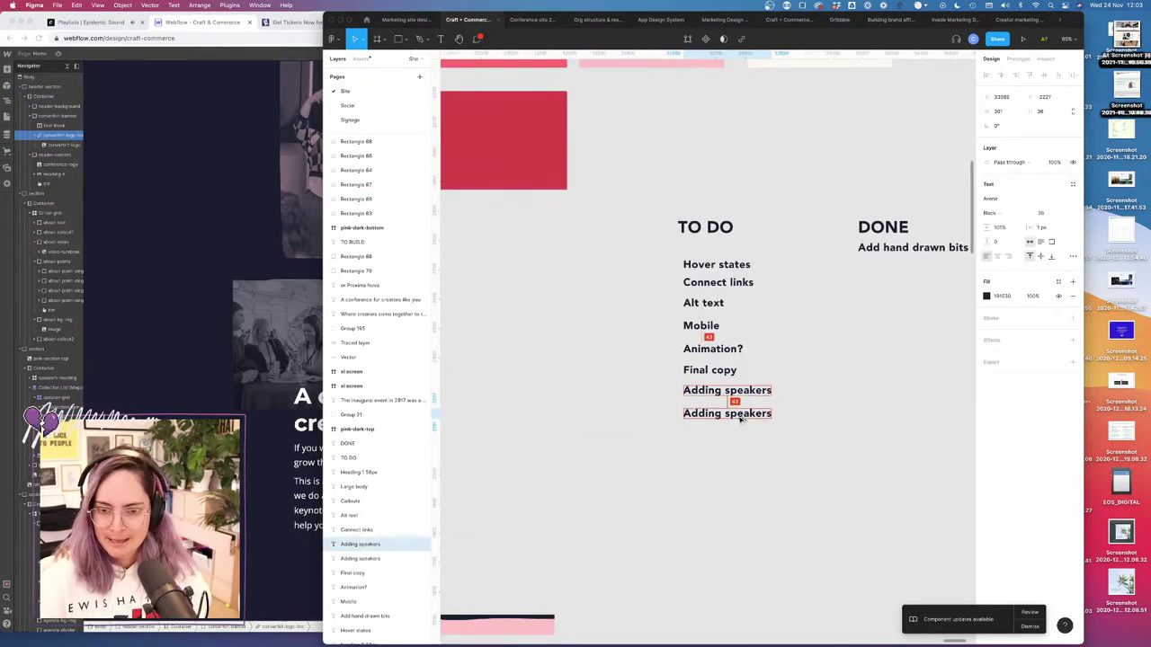
{"action": "double_click", "coordinate": [732, 410]}
{"action": "type", "text": "Tracking"}
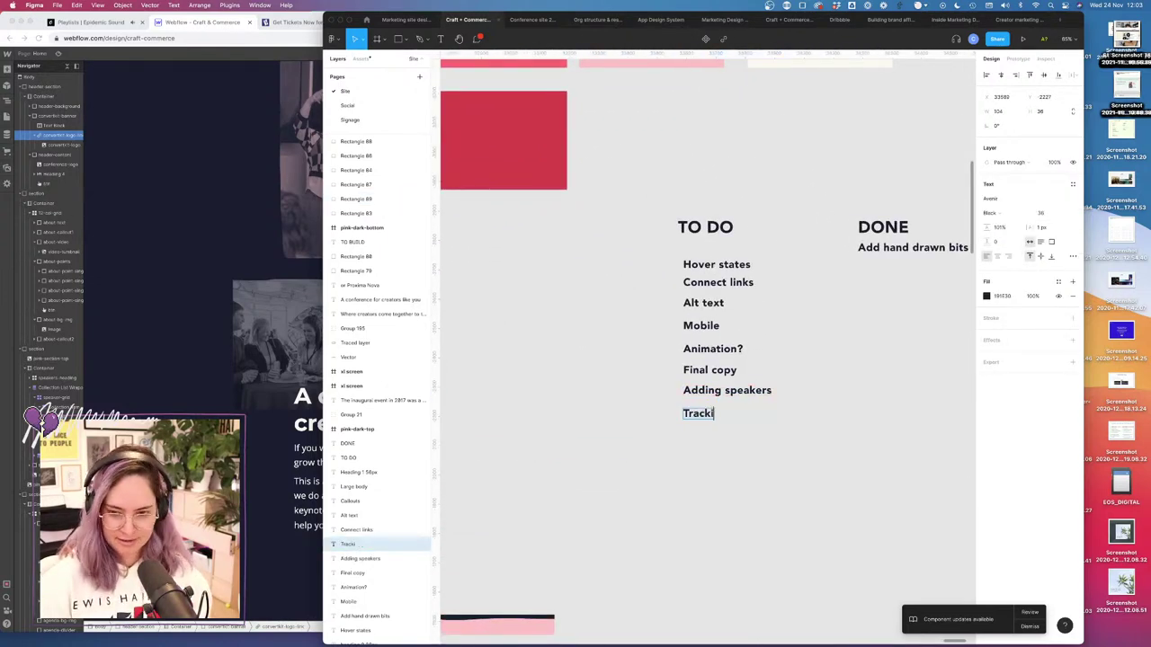
{"action": "left_click", "coordinate": [797, 434]}
Duplicate the "Tracking" item below itself and change the copy's text to "Cookie banner".
{"action": "left_click_drag", "start_coordinate": [705, 415], "coordinate": [708, 446]}
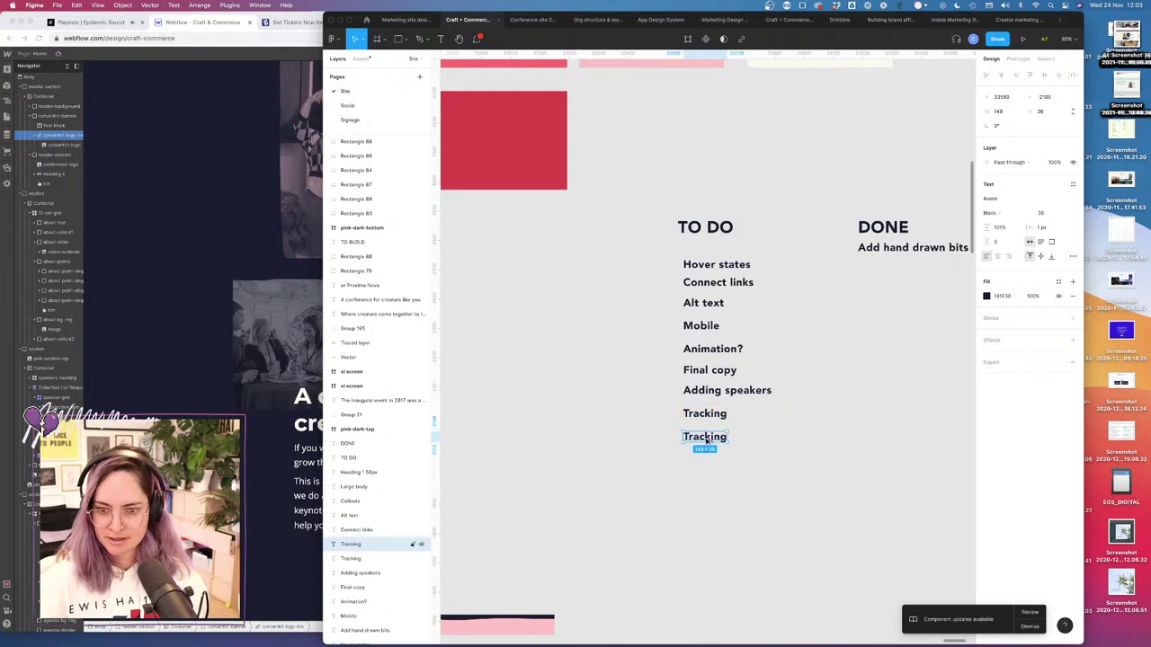
{"action": "double_click", "coordinate": [705, 438]}
{"action": "type", "text": "Cookie banner"}
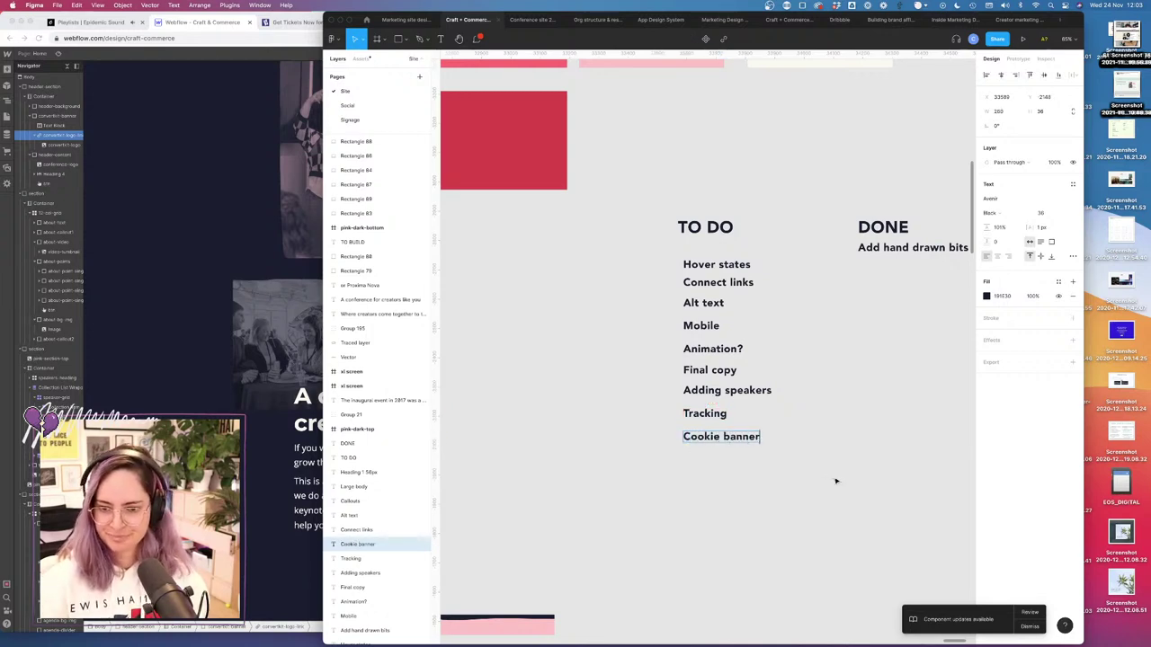
{"action": "key", "text": "Escape"}
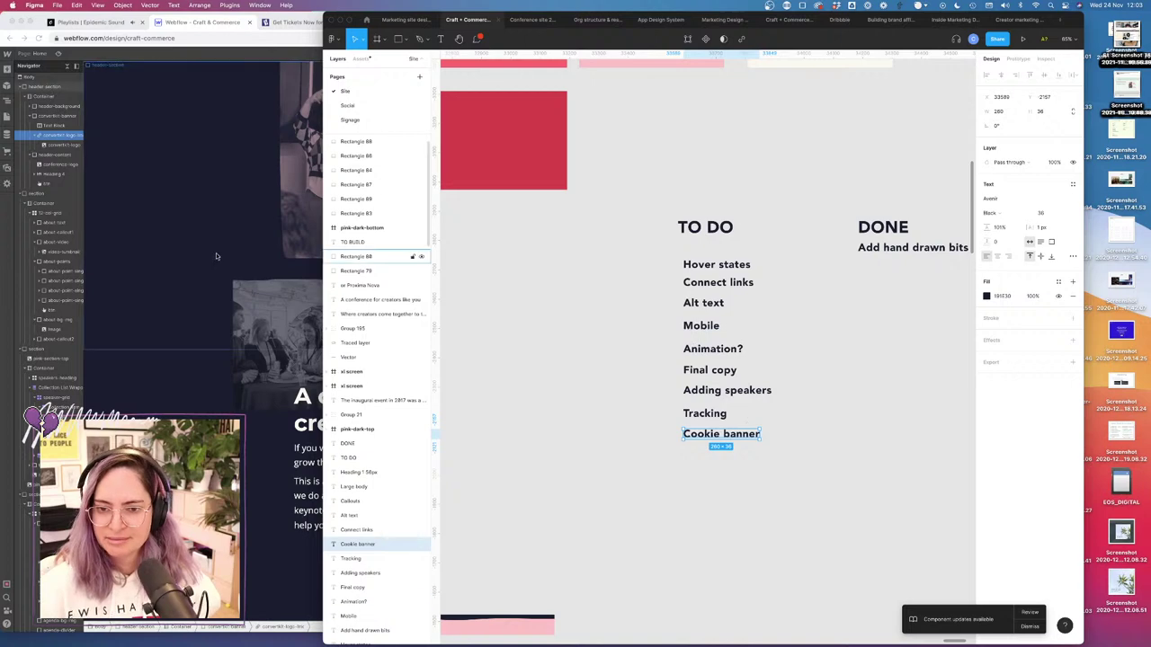
{"action": "left_click", "coordinate": [238, 235]}
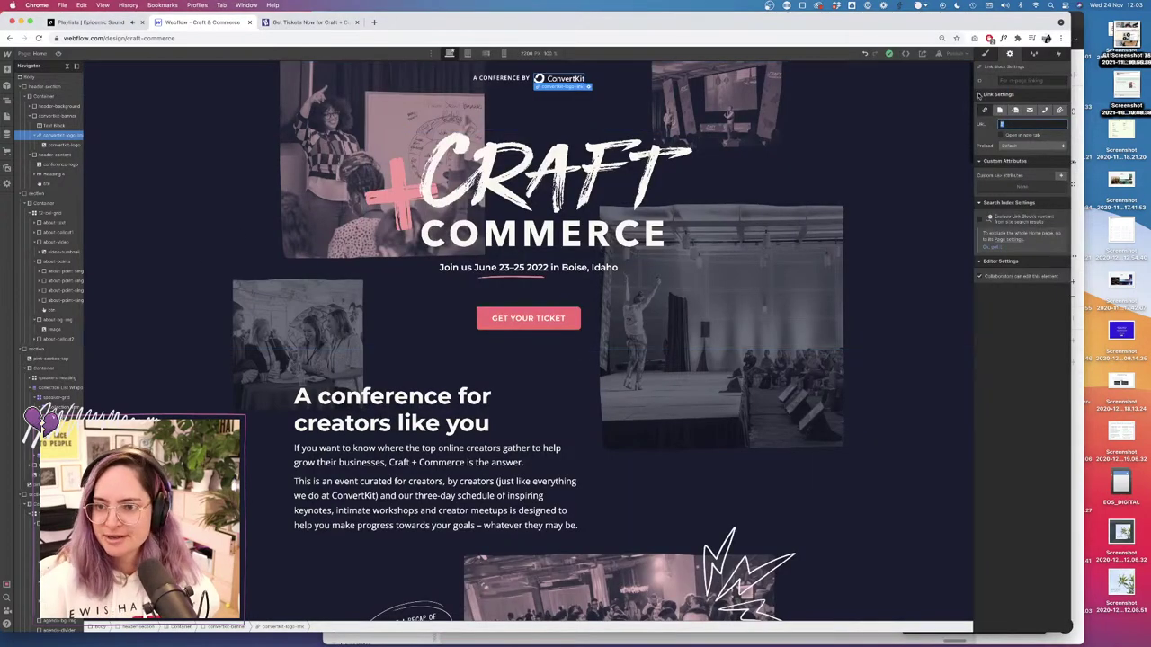
{"action": "type", "text": "https"}
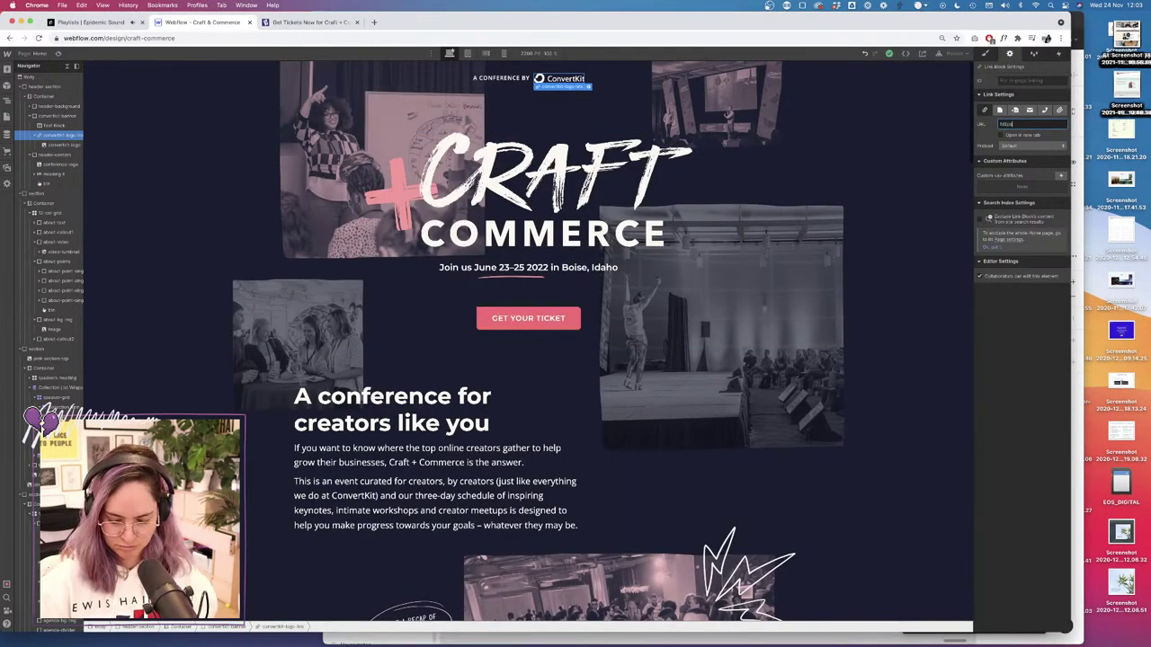
{"action": "type", "text": "://convertkit.com"}
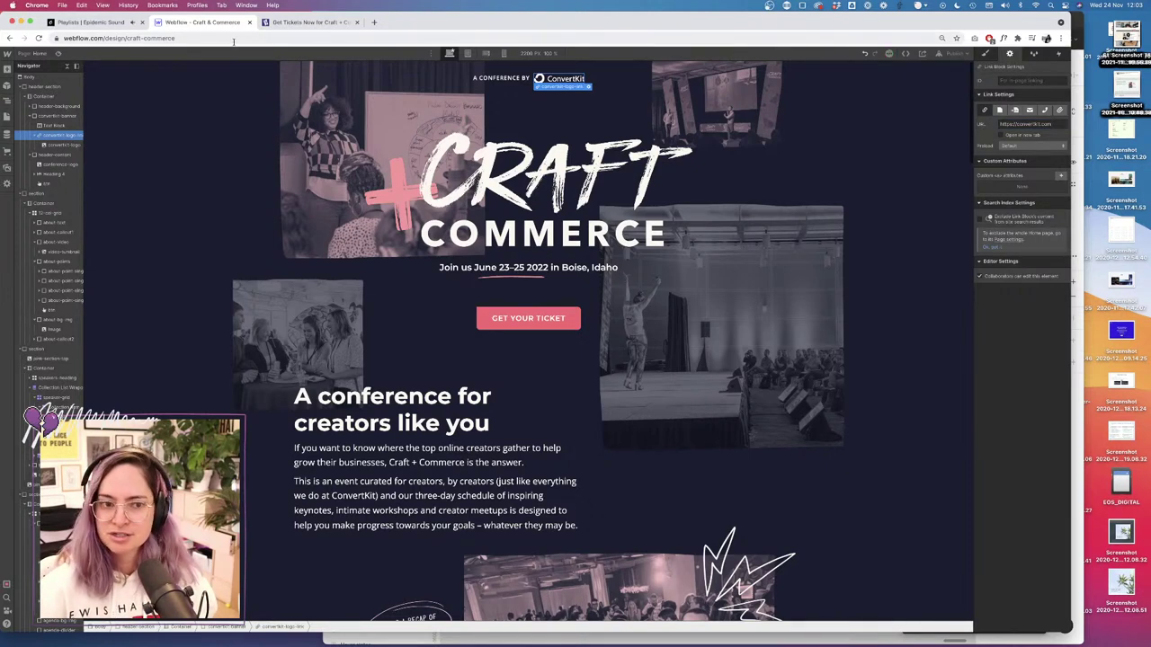
Set the hover-state opacity of the header's convertkit-logo-link block to 85%.
{"action": "left_click", "coordinate": [986, 53]}
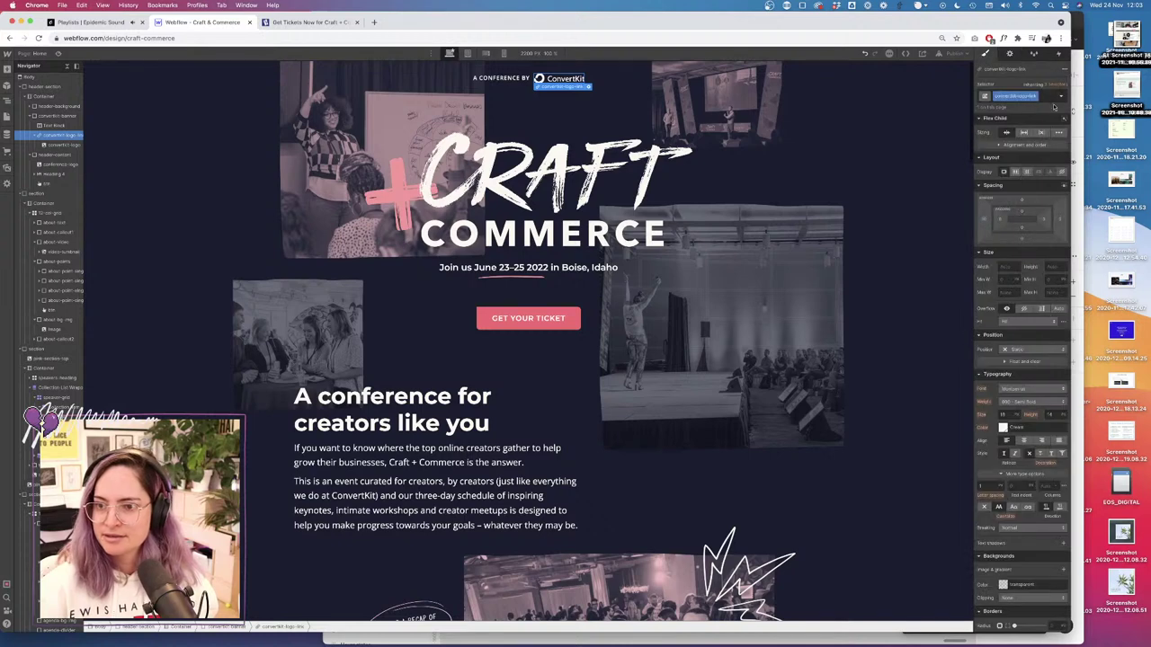
{"action": "left_click", "coordinate": [1060, 96]}
{"action": "left_click", "coordinate": [999, 133]}
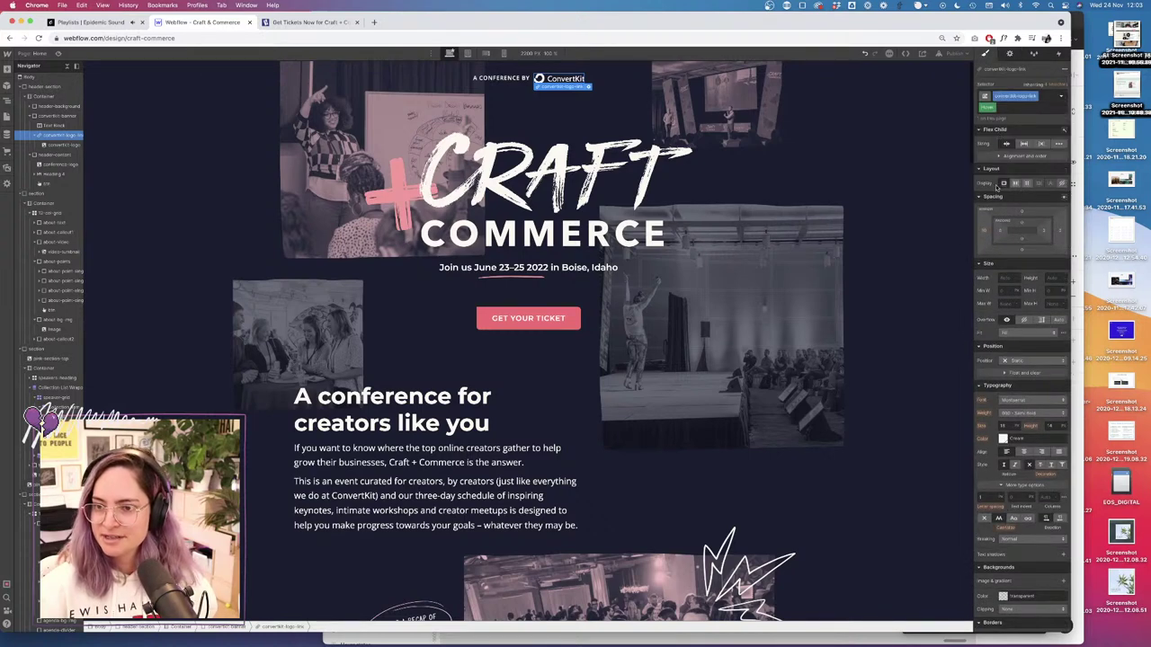
{"action": "scroll", "coordinate": [989, 333], "scroll_direction": "down", "scroll_amount": 3}
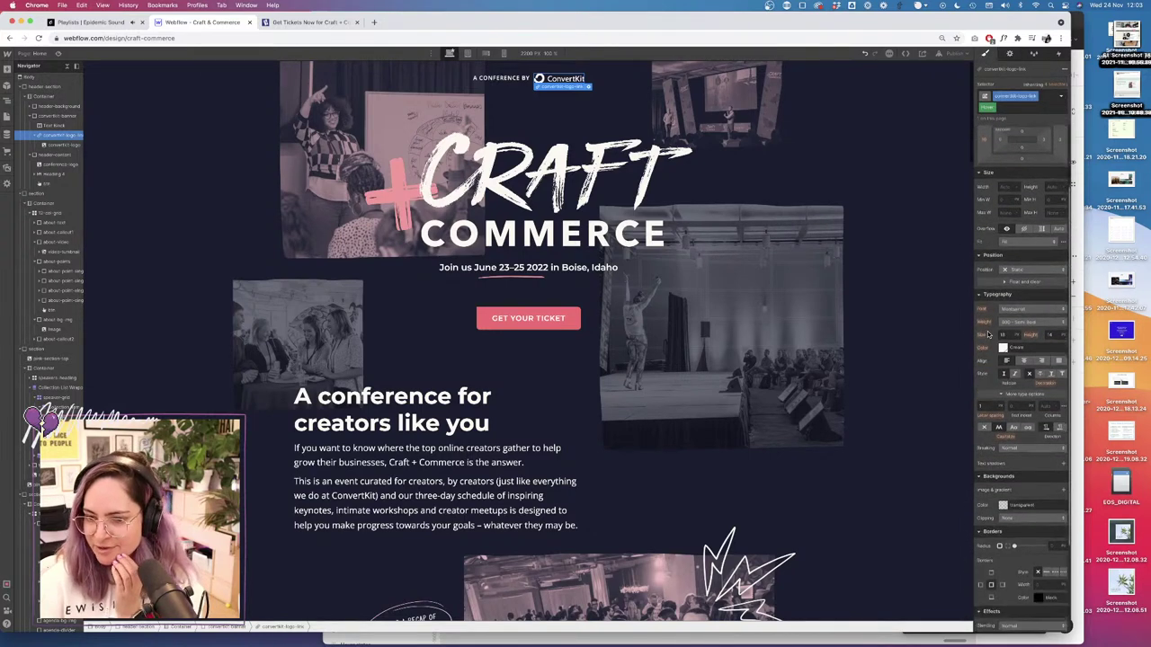
{"action": "scroll", "coordinate": [988, 342], "scroll_direction": "down", "scroll_amount": 3}
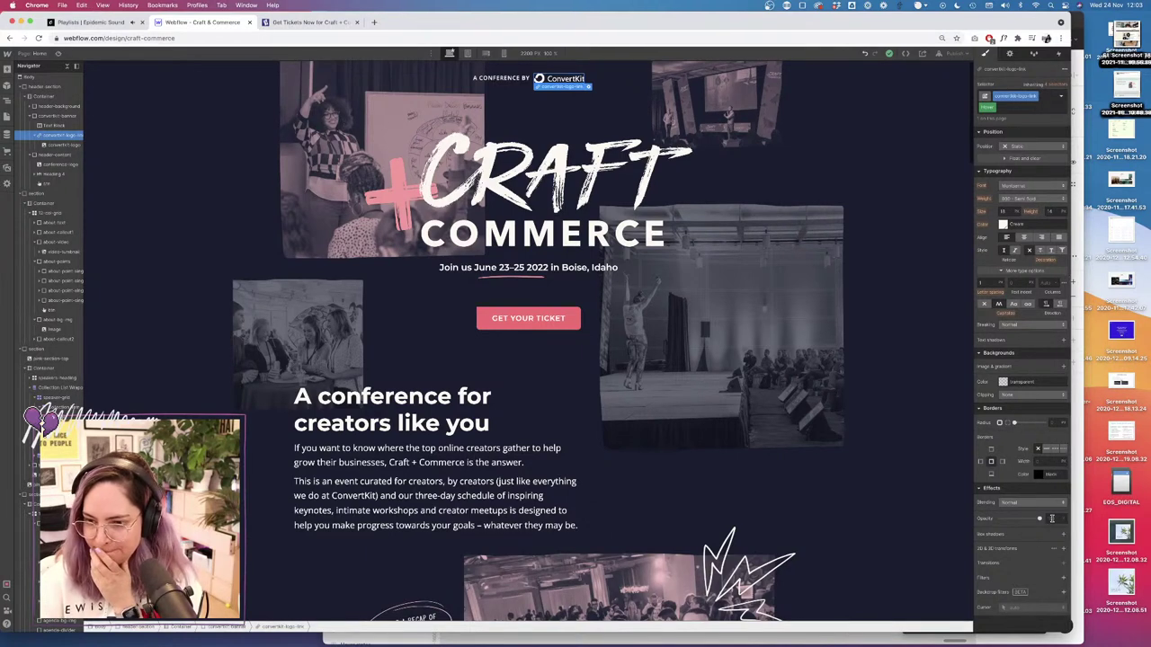
{"action": "key", "text": "Return"}
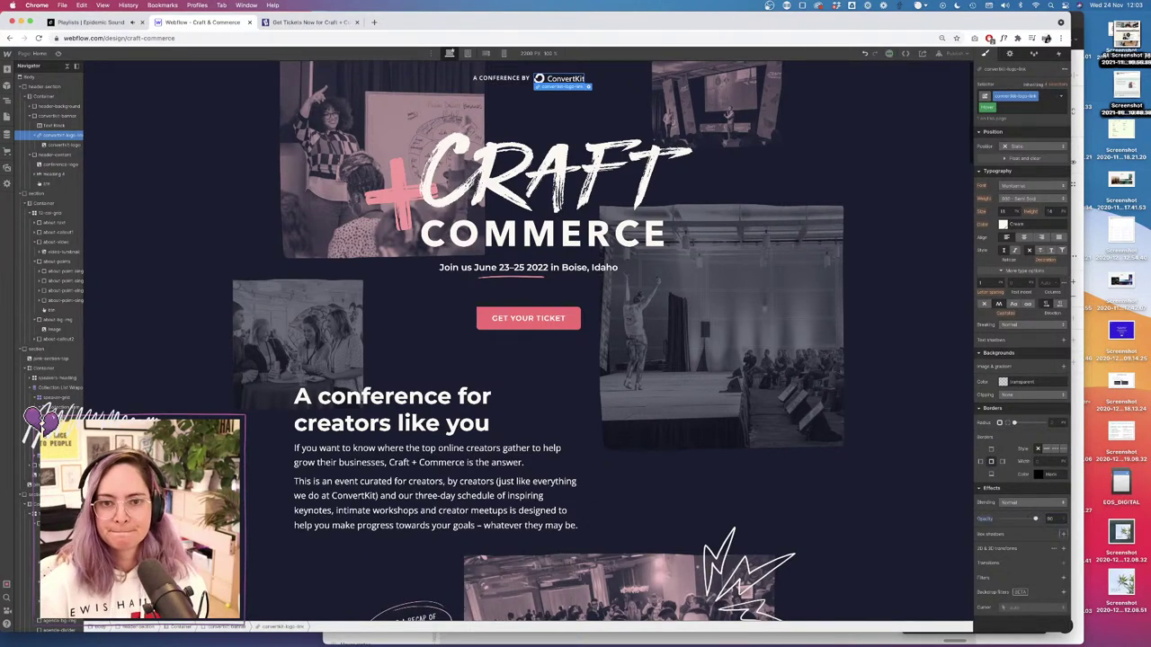
{"action": "left_click", "coordinate": [1051, 518]}
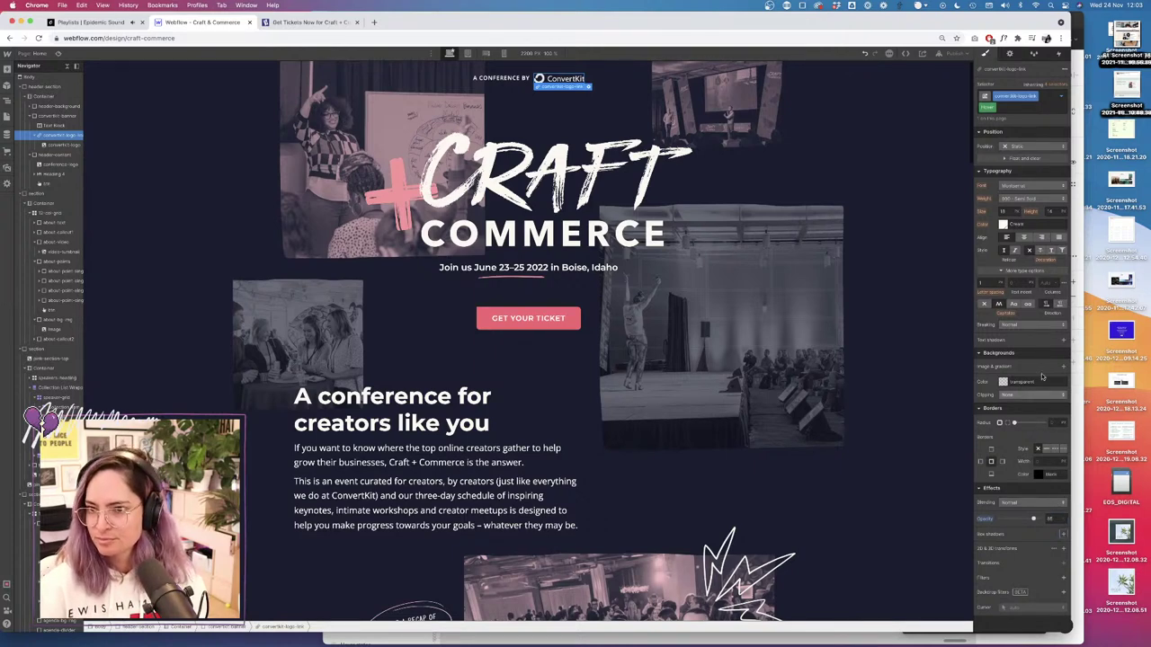
Return the convertkit-logo-link block to its normal state and add a 200 ms opacity transition.
{"action": "left_click", "coordinate": [1063, 97]}
{"action": "left_click", "coordinate": [1004, 133]}
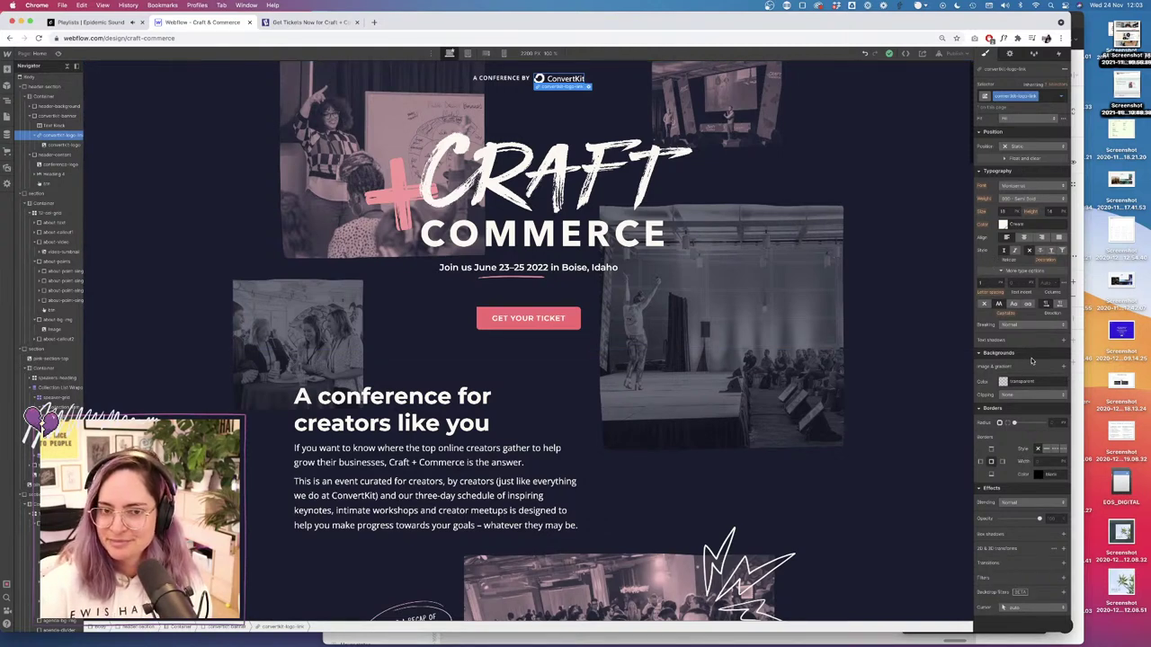
{"action": "left_click", "coordinate": [1064, 563]}
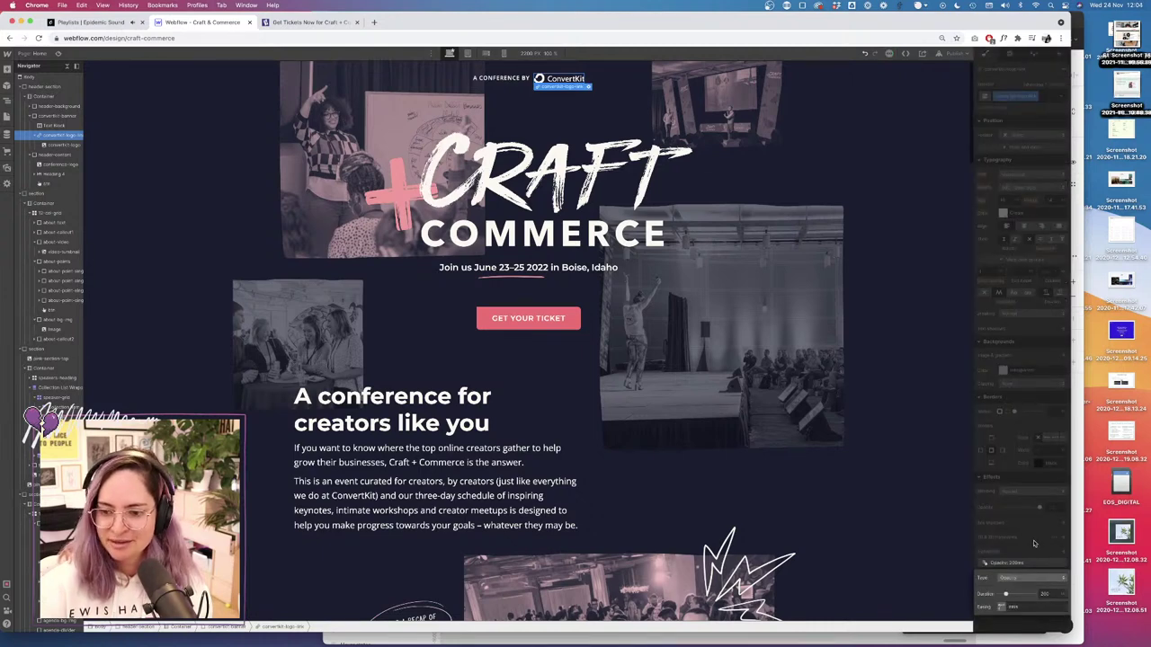
{"action": "left_click", "coordinate": [1034, 543]}
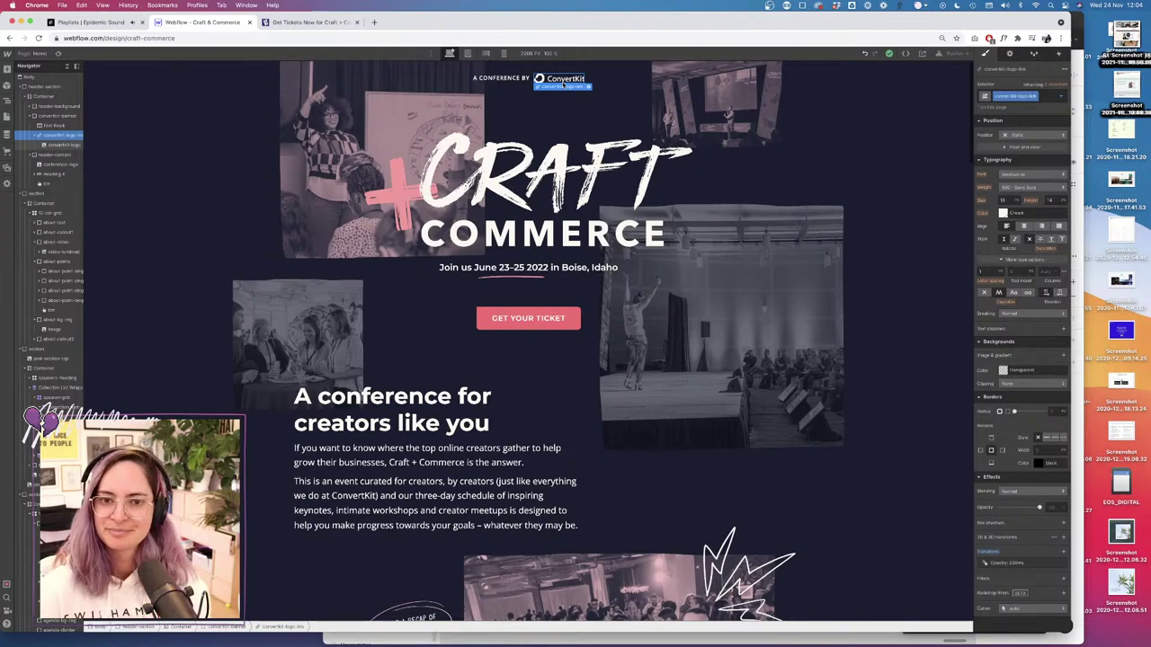
Add a link block beside the ConvertKit logo in the footer banner and nest the logo image inside it.
{"action": "scroll", "coordinate": [754, 272], "scroll_direction": "down", "scroll_amount": 15}
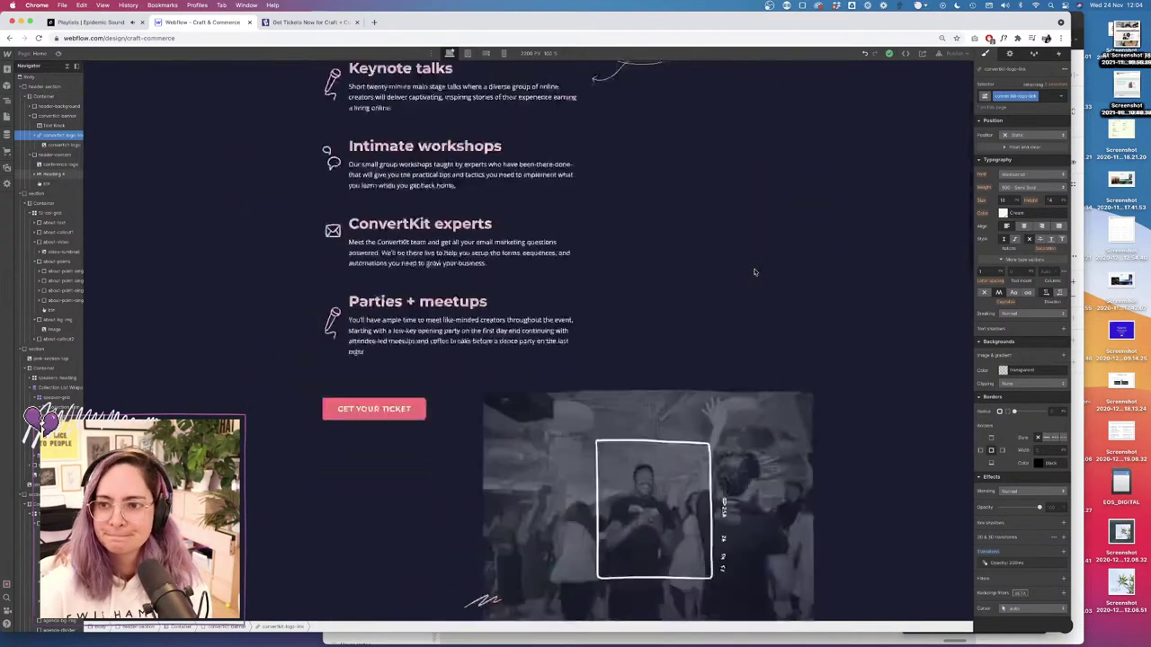
{"action": "scroll", "coordinate": [754, 271], "scroll_direction": "down", "scroll_amount": 5}
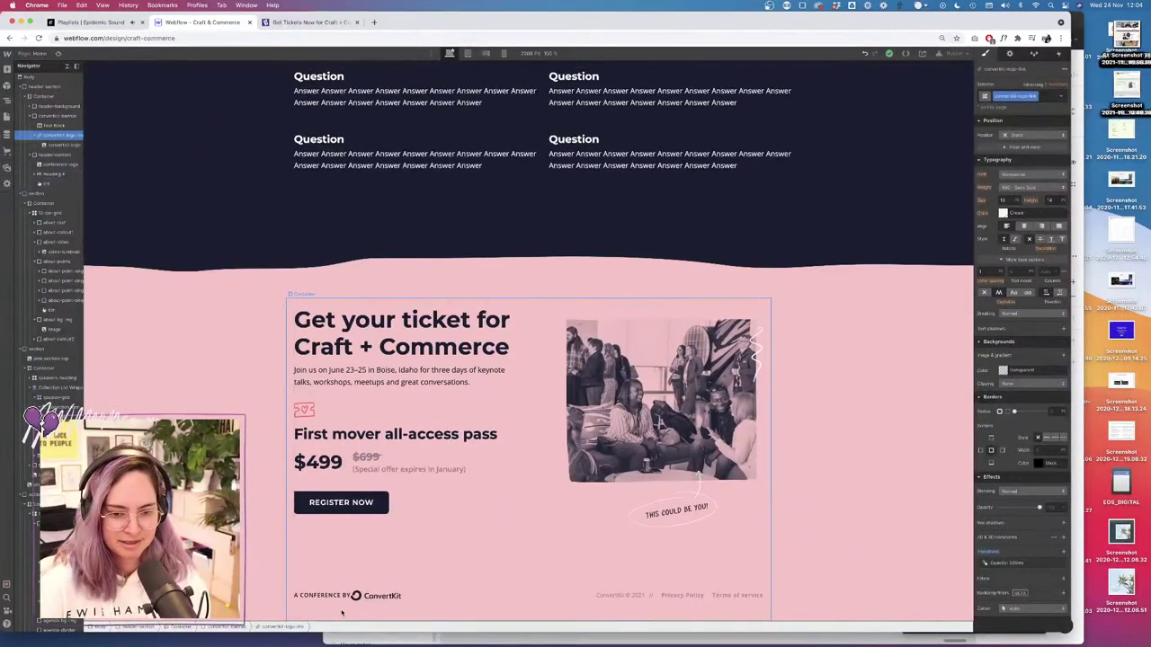
{"action": "left_click", "coordinate": [382, 599]}
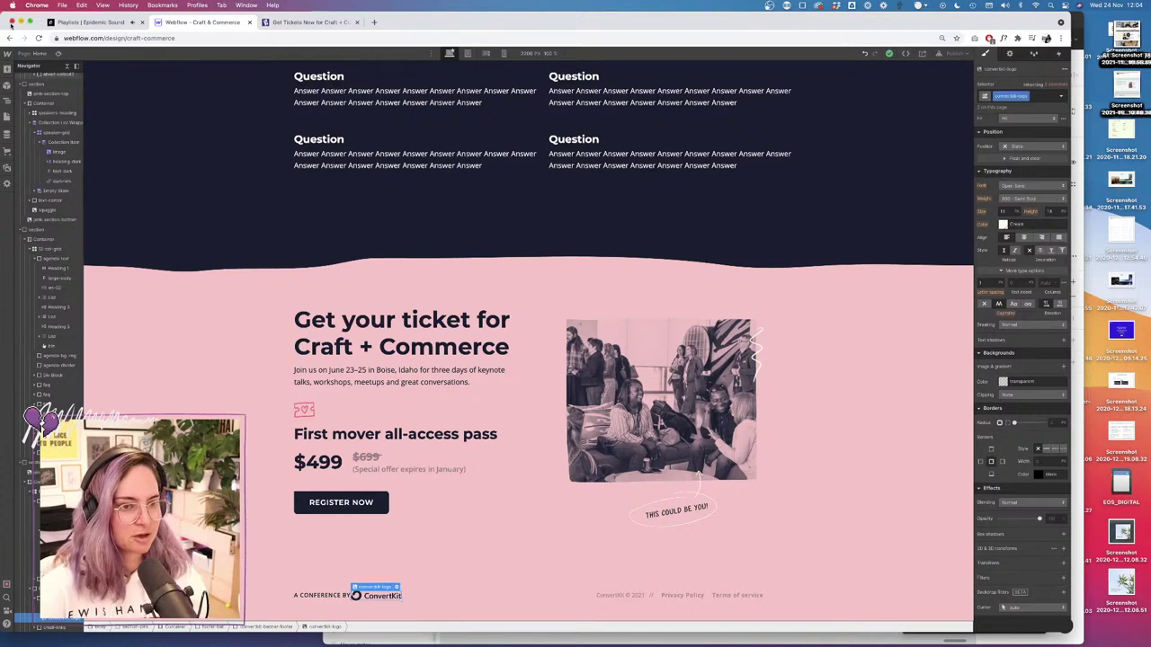
{"action": "left_click", "coordinate": [6, 71]}
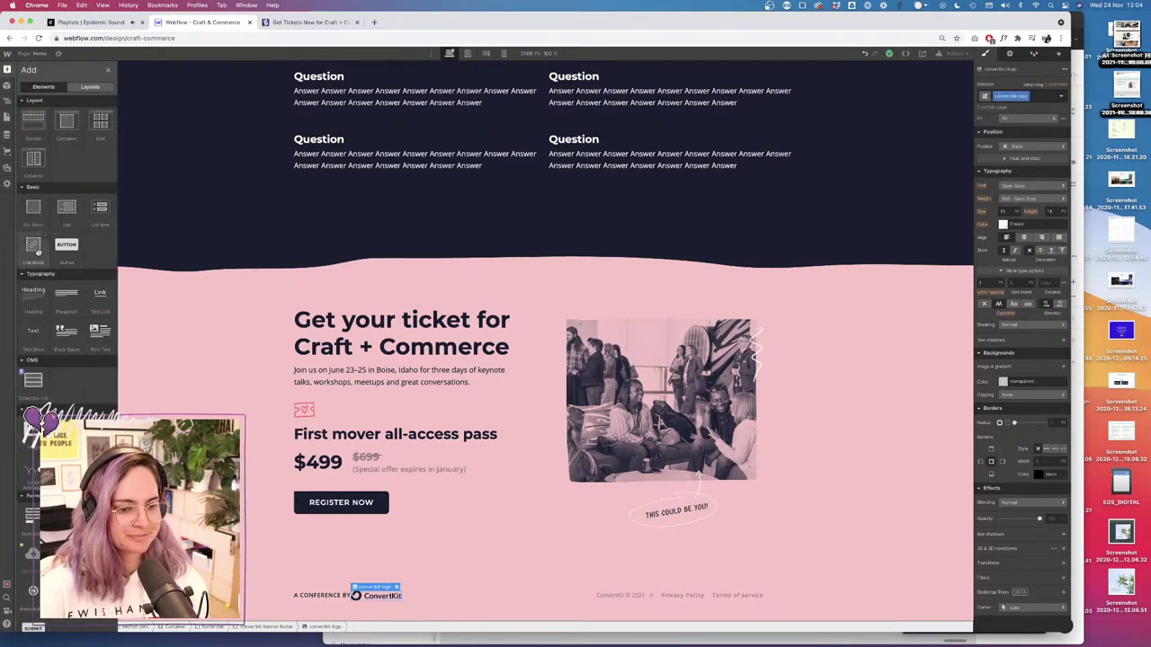
{"action": "left_click", "coordinate": [35, 250]}
{"action": "scroll", "coordinate": [48, 350], "scroll_direction": "down", "scroll_amount": 1}
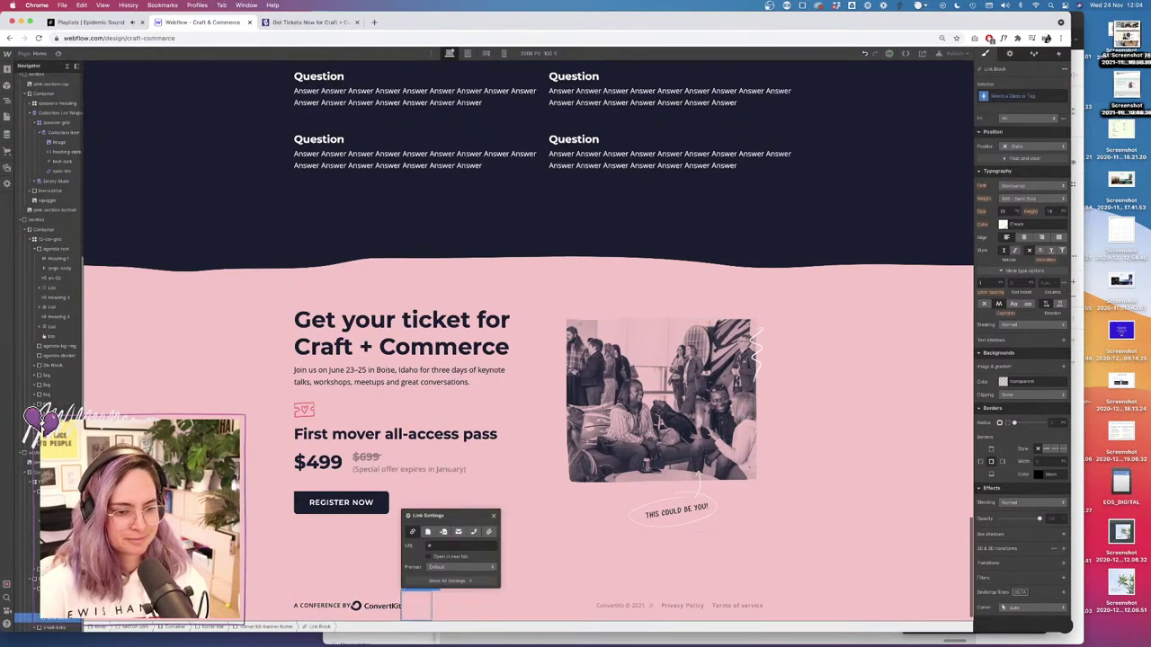
{"action": "left_click", "coordinate": [54, 609]}
{"action": "left_click_drag", "start_coordinate": [54, 609], "coordinate": [54, 619]}
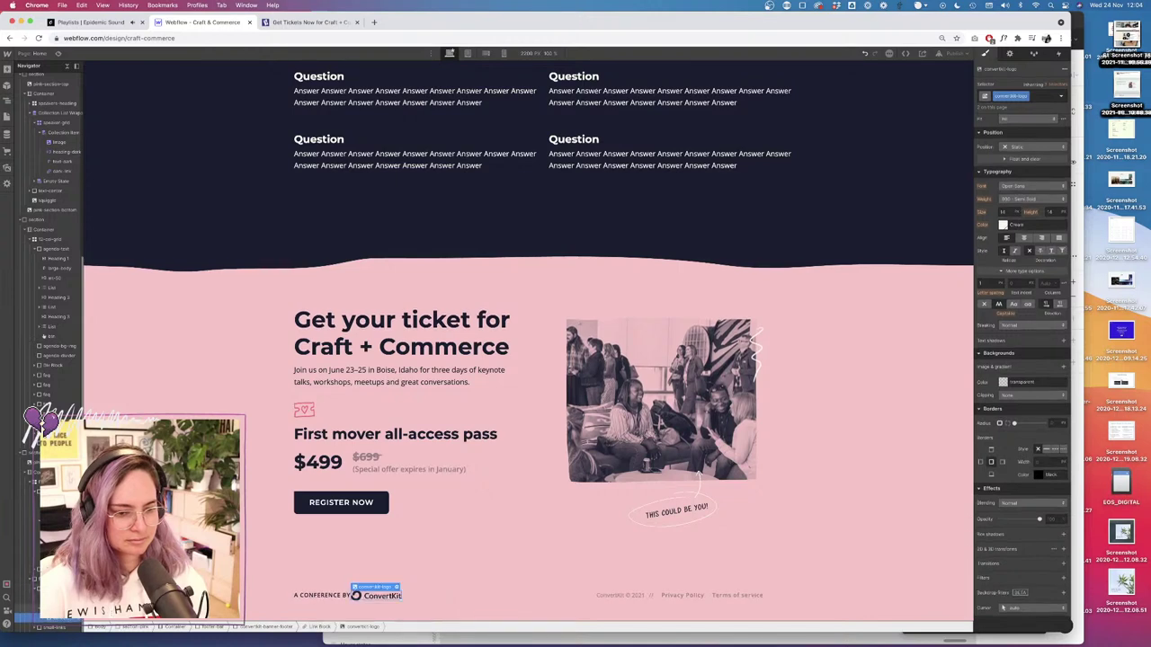
Apply the existing convertkit-logo-link class to the footer's new link block and check the footer in preview mode.
{"action": "left_click", "coordinate": [1017, 97]}
{"action": "type", "text": "conv"}
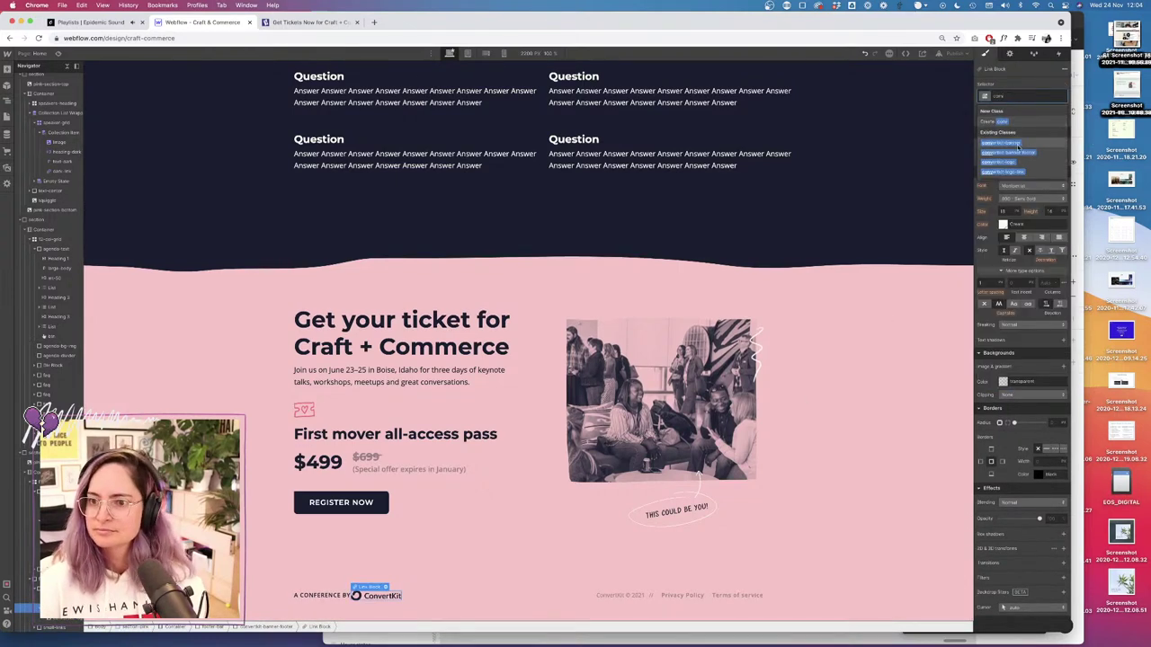
{"action": "left_click", "coordinate": [1013, 172]}
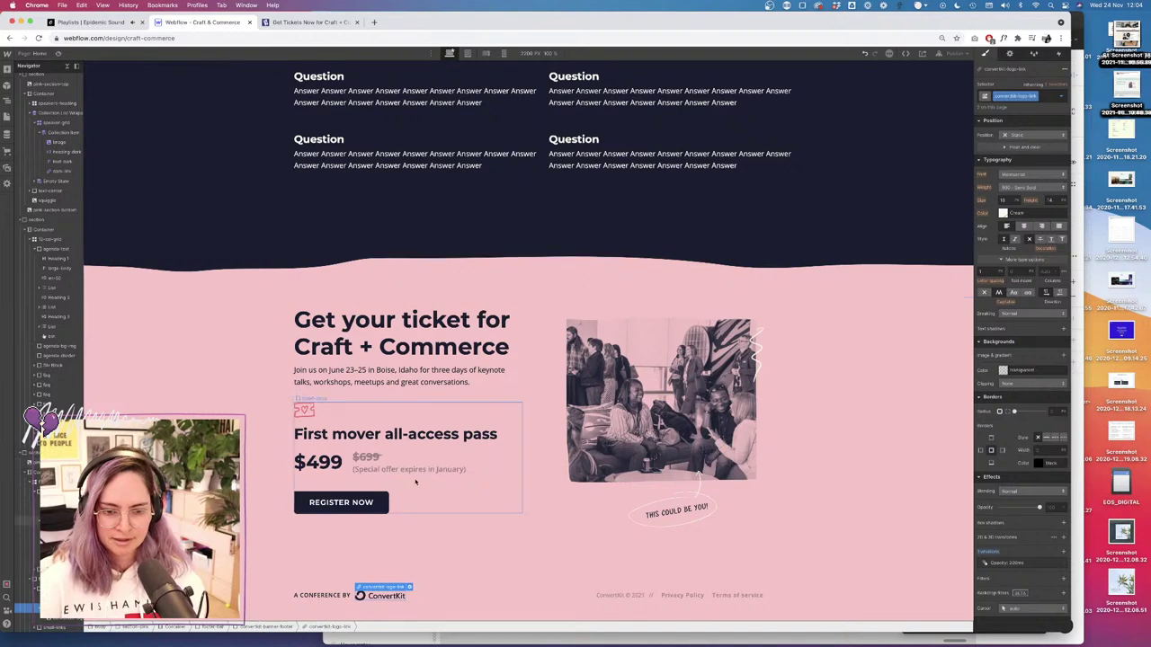
{"action": "left_click", "coordinate": [58, 53]}
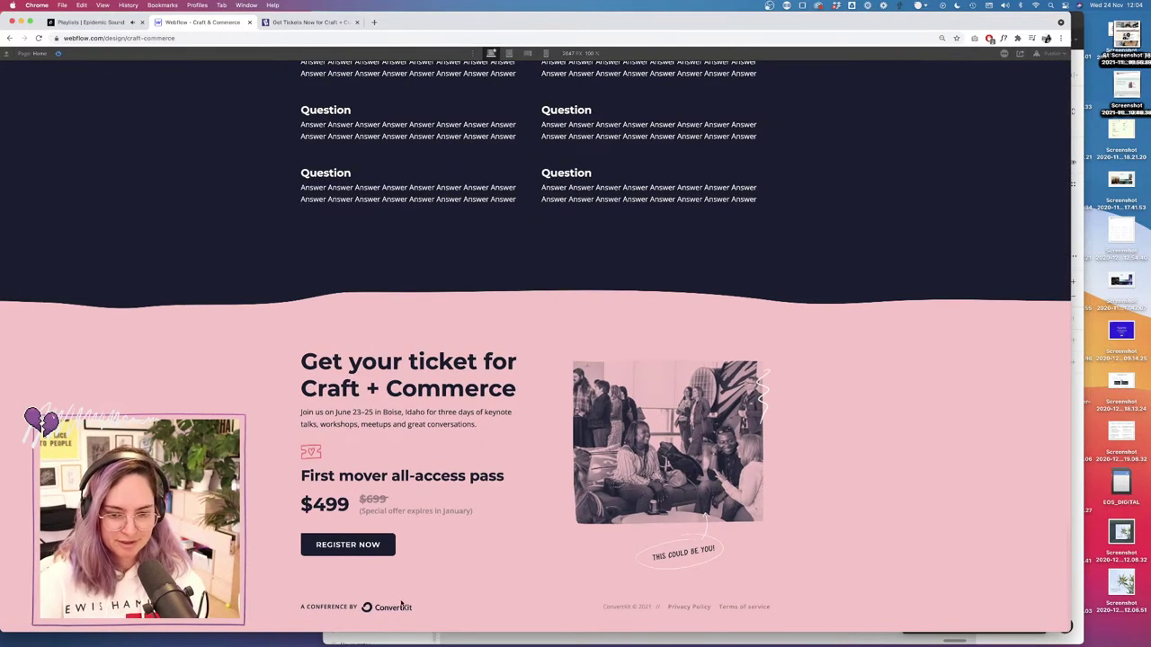
{"action": "left_click", "coordinate": [59, 53]}
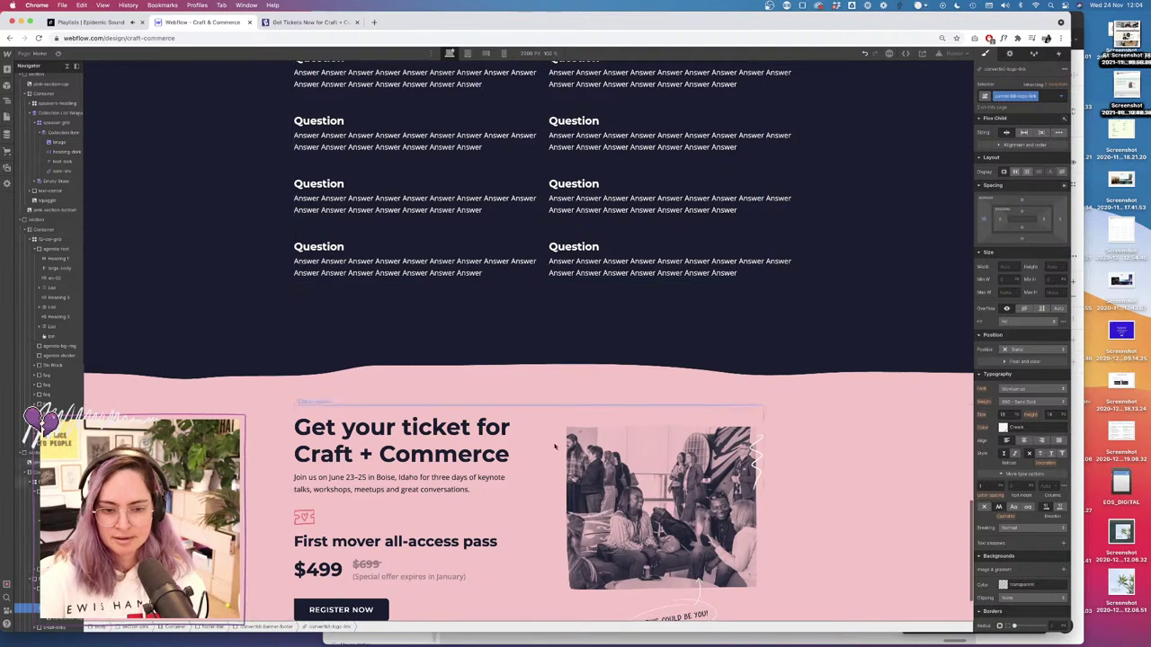
{"action": "scroll", "coordinate": [917, 259], "scroll_direction": "down", "scroll_amount": 2}
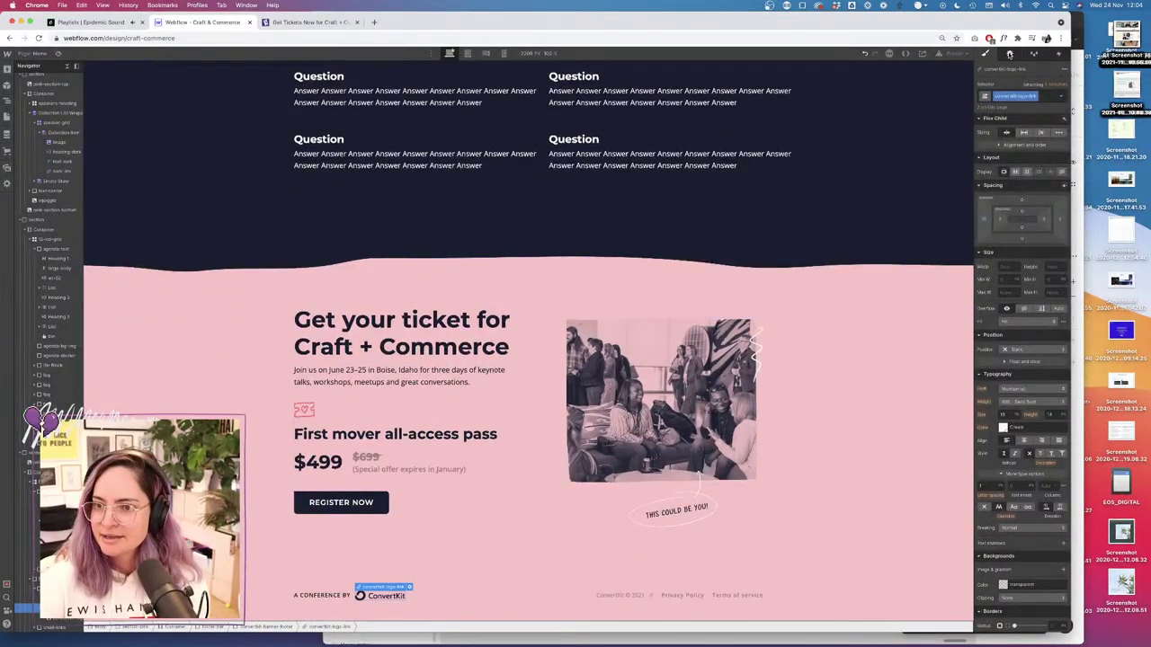
{"action": "left_click", "coordinate": [1009, 54]}
{"action": "left_click", "coordinate": [1010, 125]}
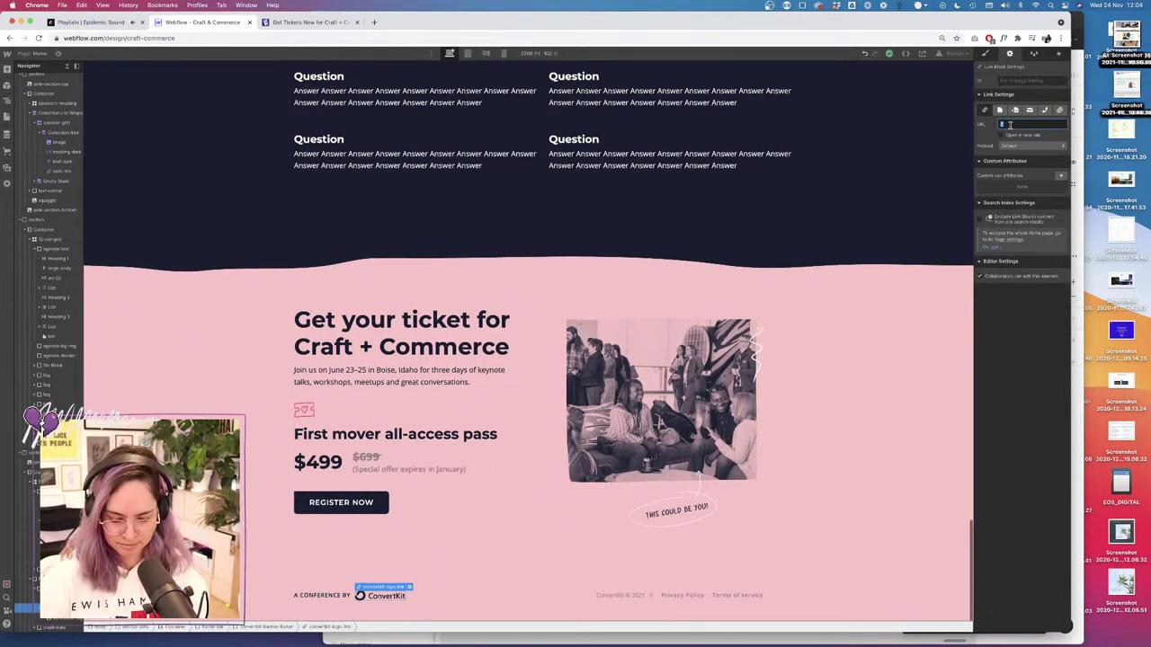
{"action": "type", "text": "https://convertkit.c"}
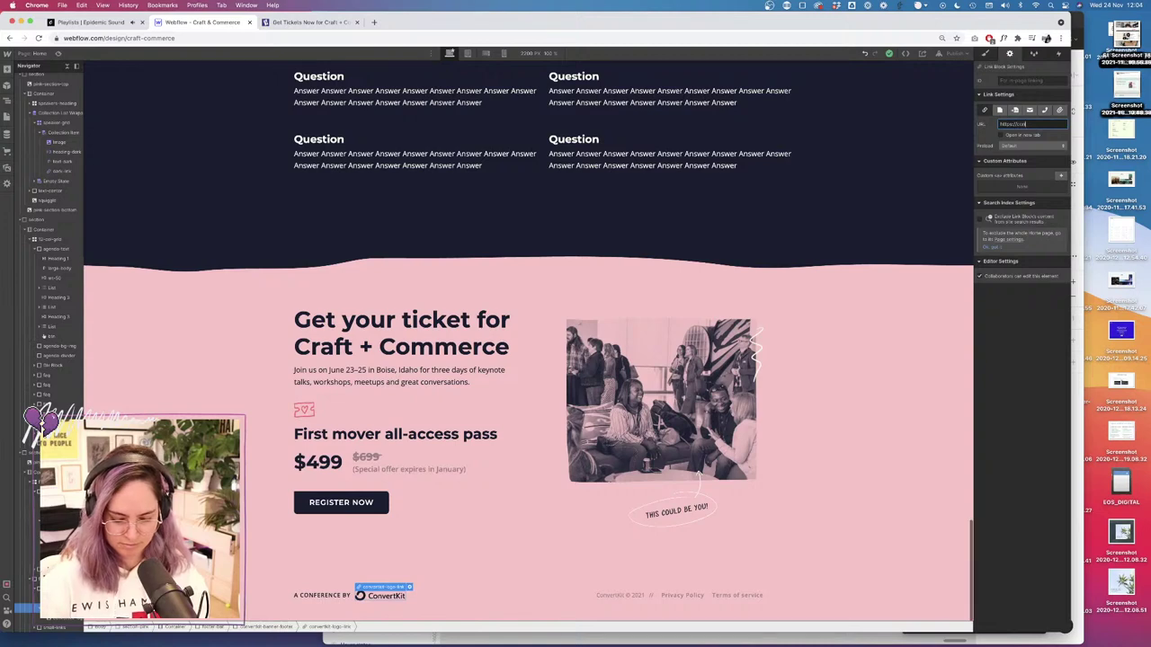
{"action": "type", "text": "om"}
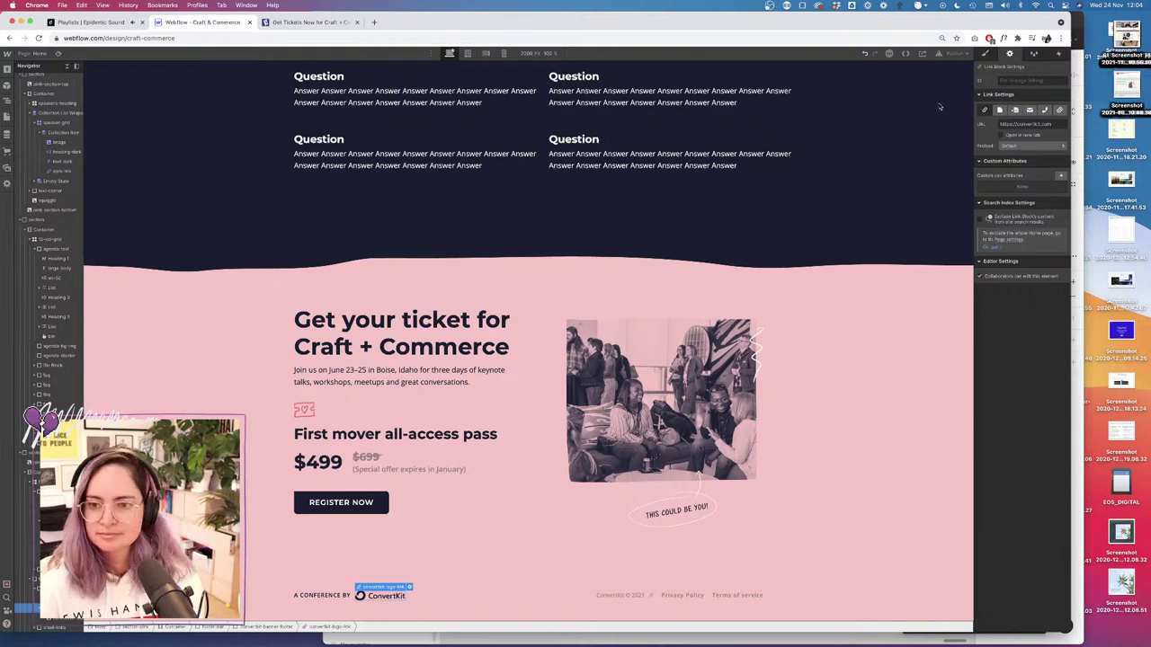
Select the footer's Privacy Policy link, then load convertkit.com in a new tab and open its Privacy Policy and Terms of Service pages in separate tabs.
{"action": "left_click", "coordinate": [682, 595]}
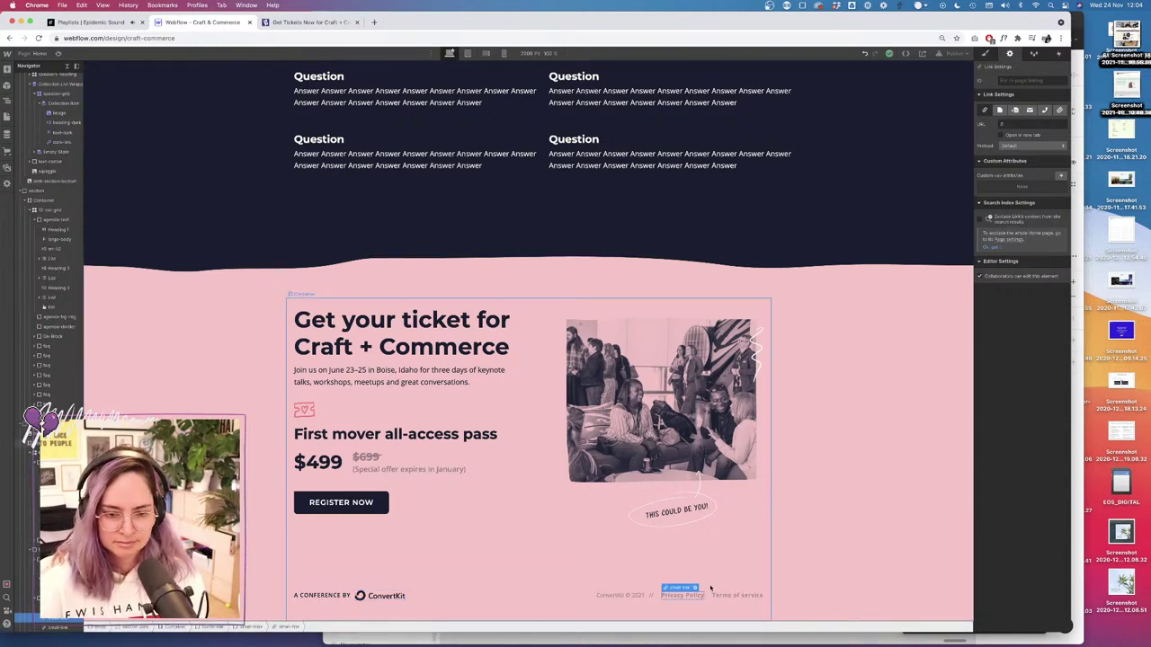
{"action": "left_click", "coordinate": [374, 22]}
{"action": "type", "text": "convertkit.com"}
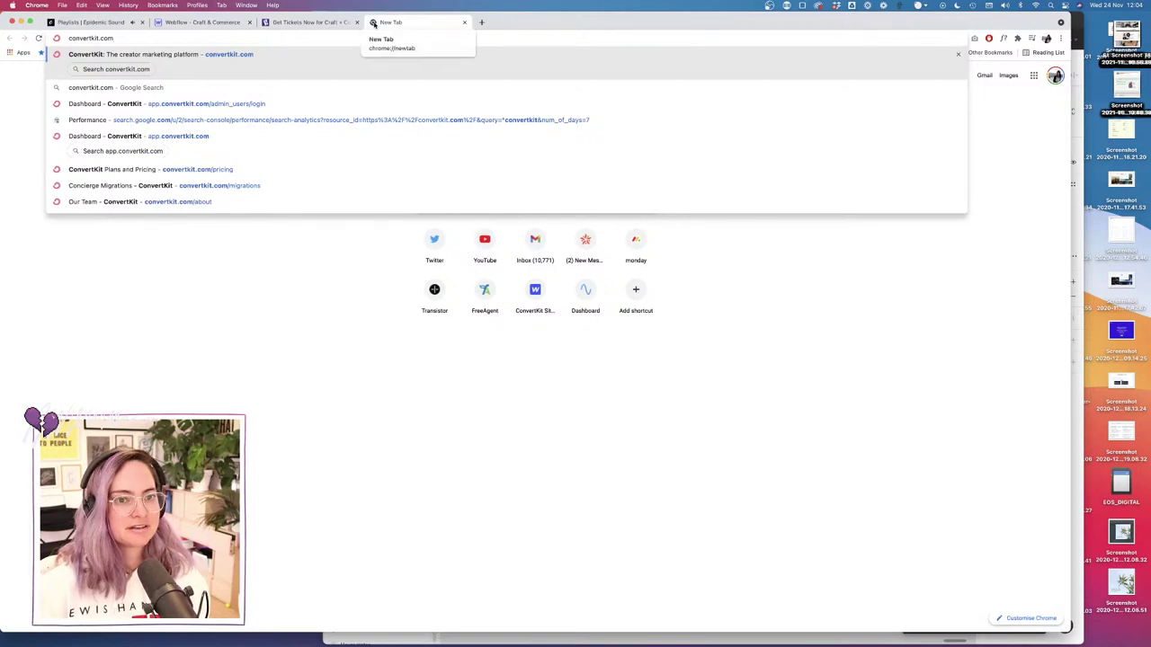
{"action": "key", "text": "Return"}
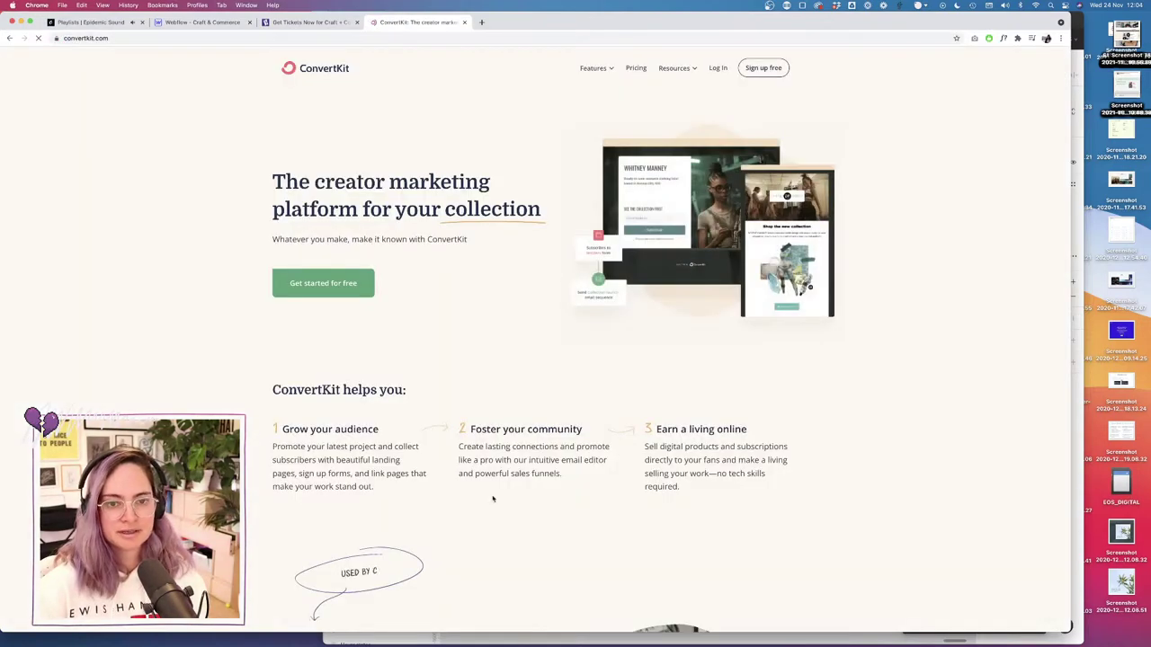
{"action": "scroll", "coordinate": [494, 498], "scroll_direction": "down", "scroll_amount": 20}
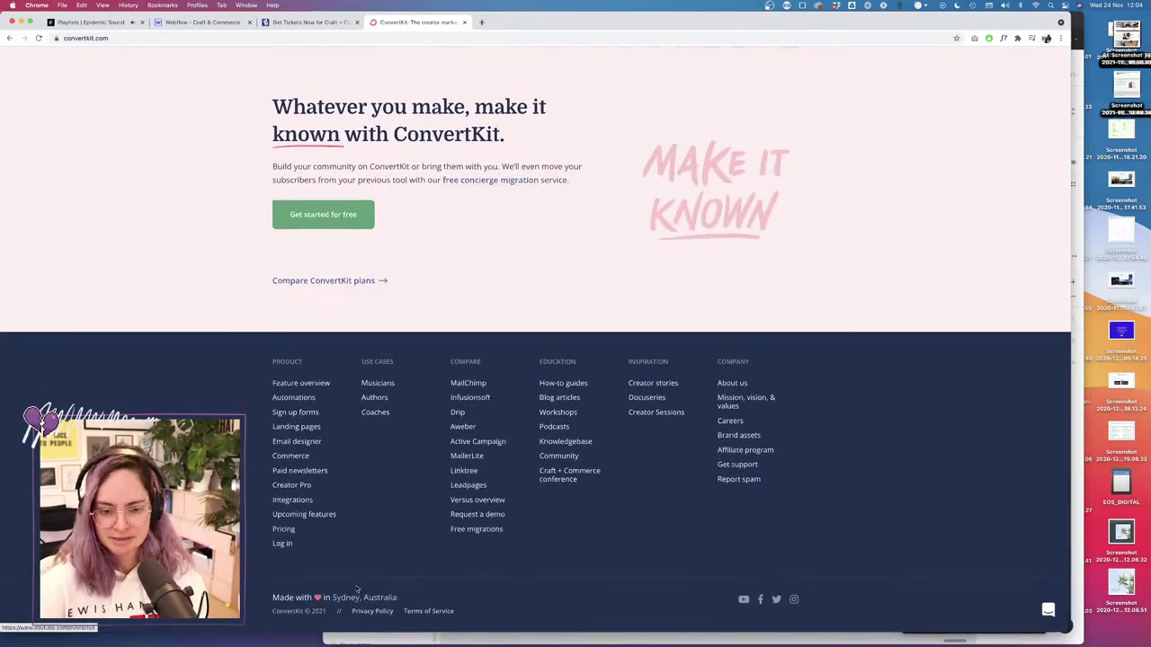
{"action": "left_click", "coordinate": [382, 613], "text": "super"}
{"action": "left_click", "coordinate": [430, 615], "text": "super"}
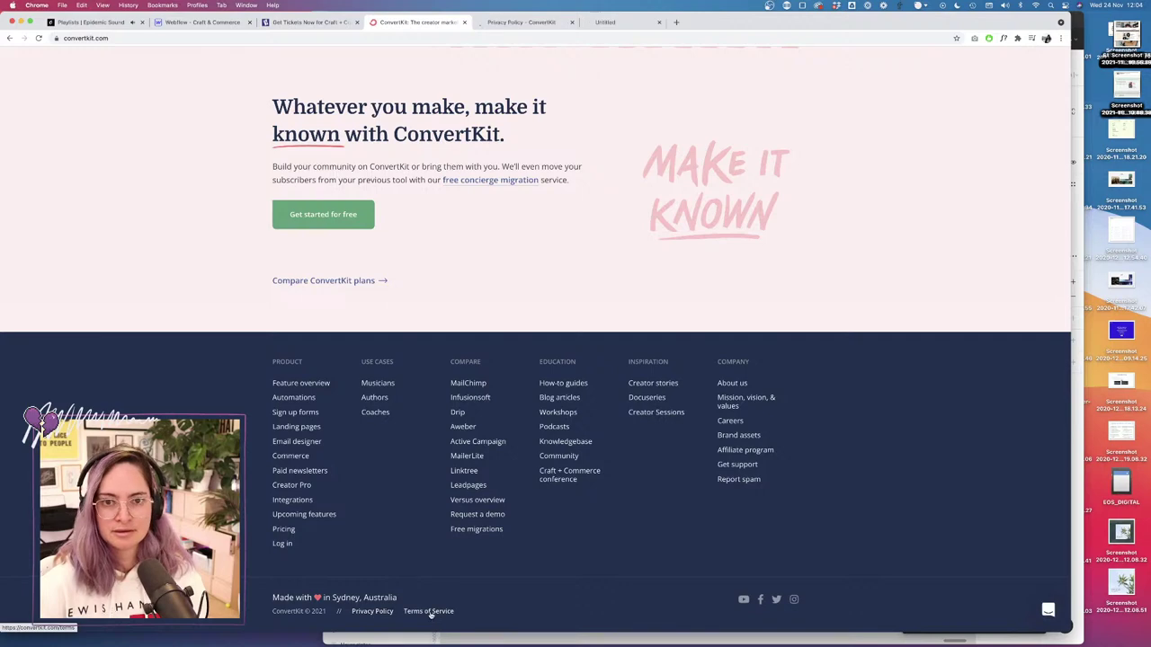
Copy the address of ConvertKit's Privacy Policy page and set it as the URL of the footer's Privacy Policy link in Webflow.
{"action": "left_click", "coordinate": [486, 23]}
{"action": "left_click", "coordinate": [482, 33]}
{"action": "key", "text": "super+c"}
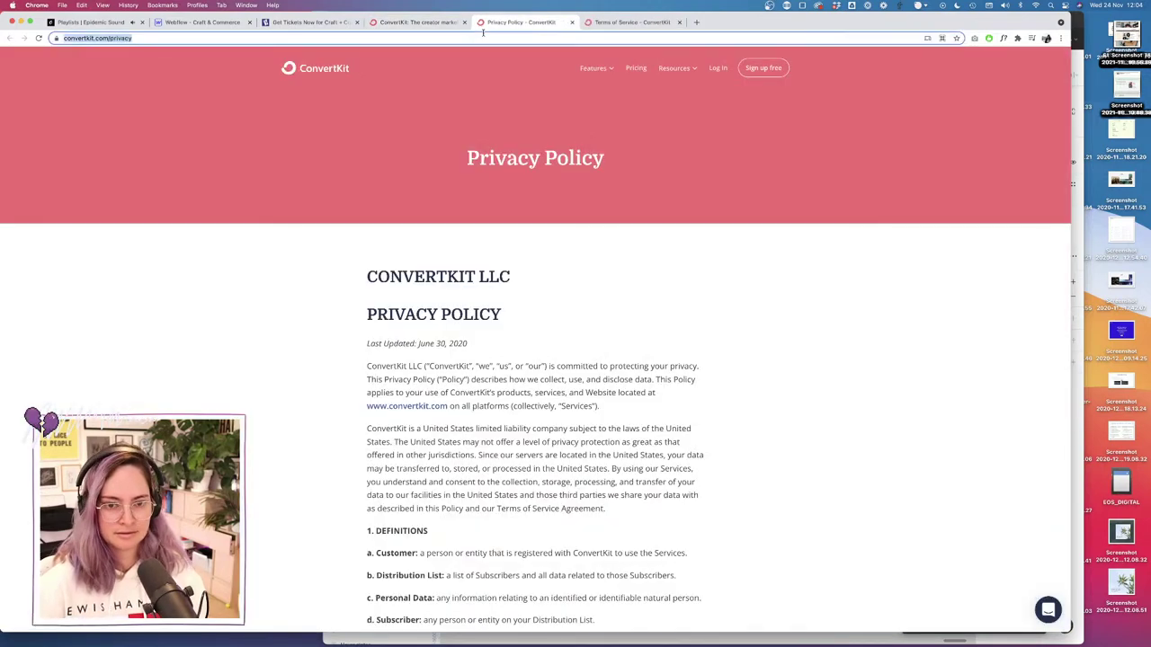
{"action": "left_click", "coordinate": [205, 25]}
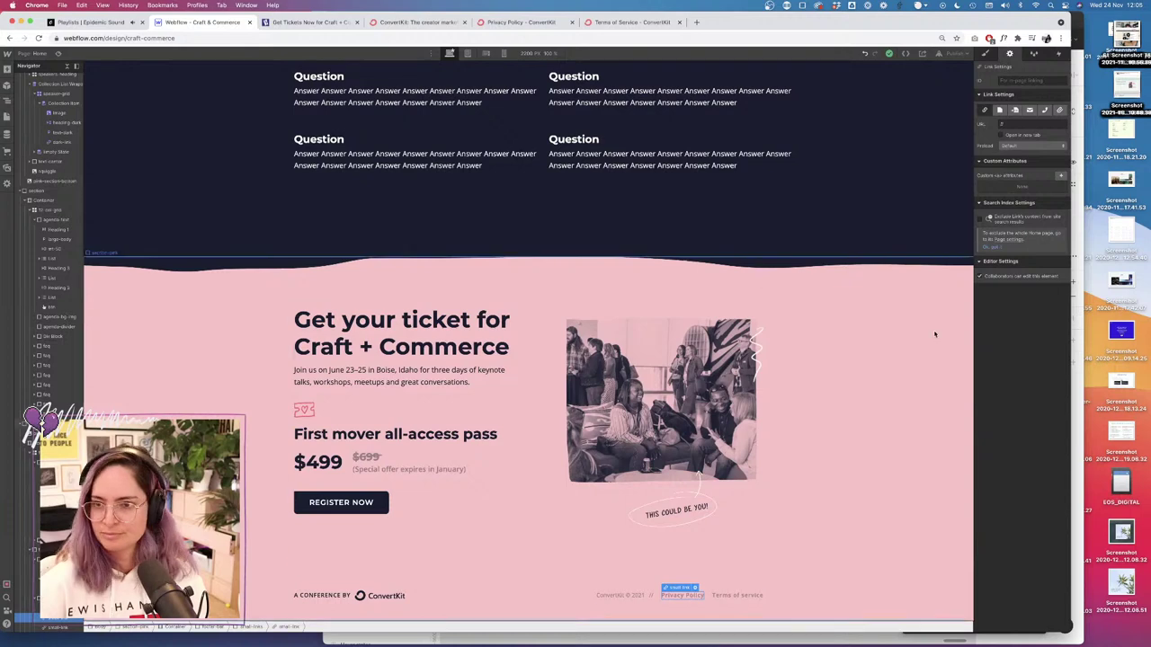
{"action": "left_click", "coordinate": [1007, 124]}
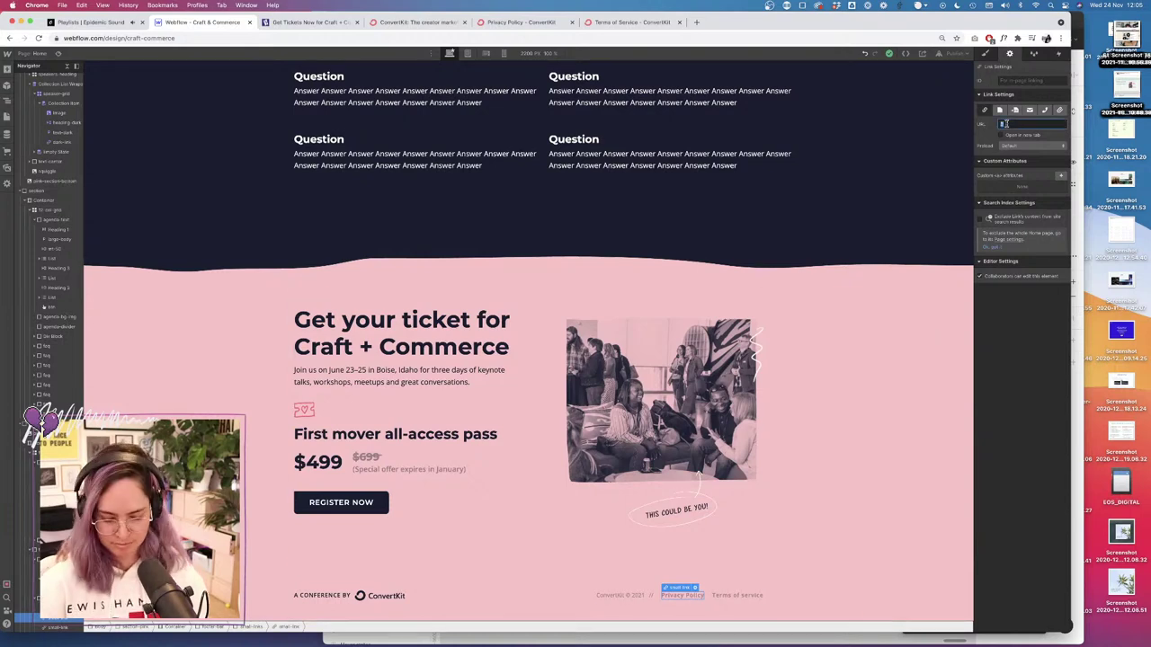
{"action": "key", "text": "super+v"}
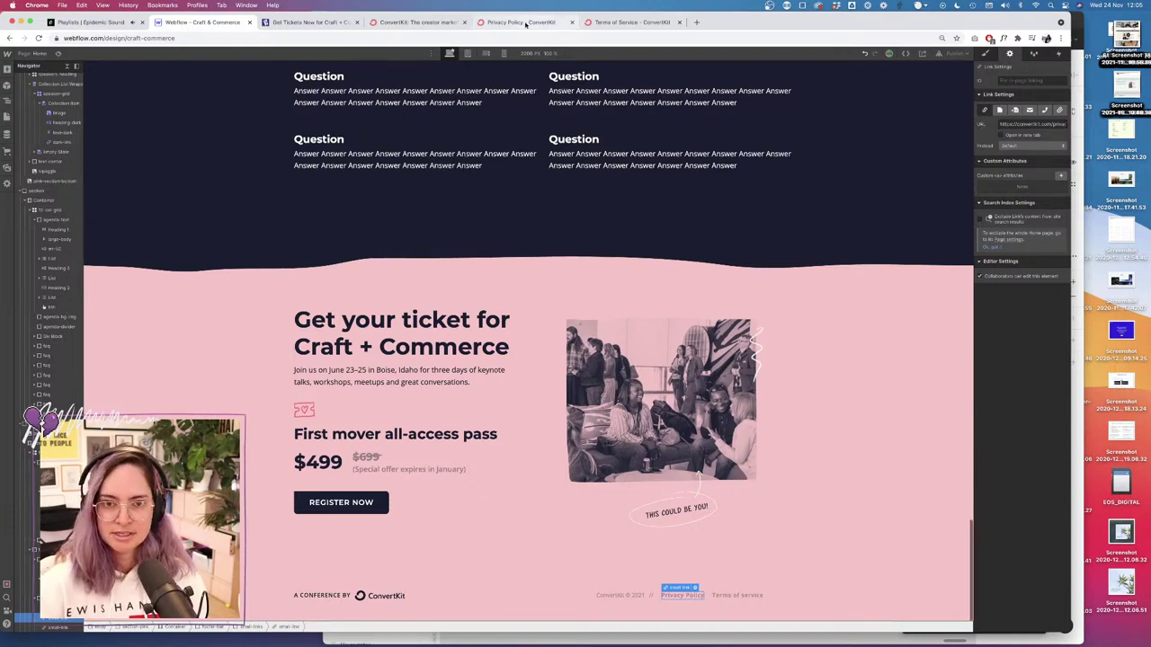
Copy the convertkit.com/terms page address and set it as the URL of the footer's Terms of service link in Webflow.
{"action": "left_click", "coordinate": [627, 28]}
{"action": "left_click", "coordinate": [401, 37]}
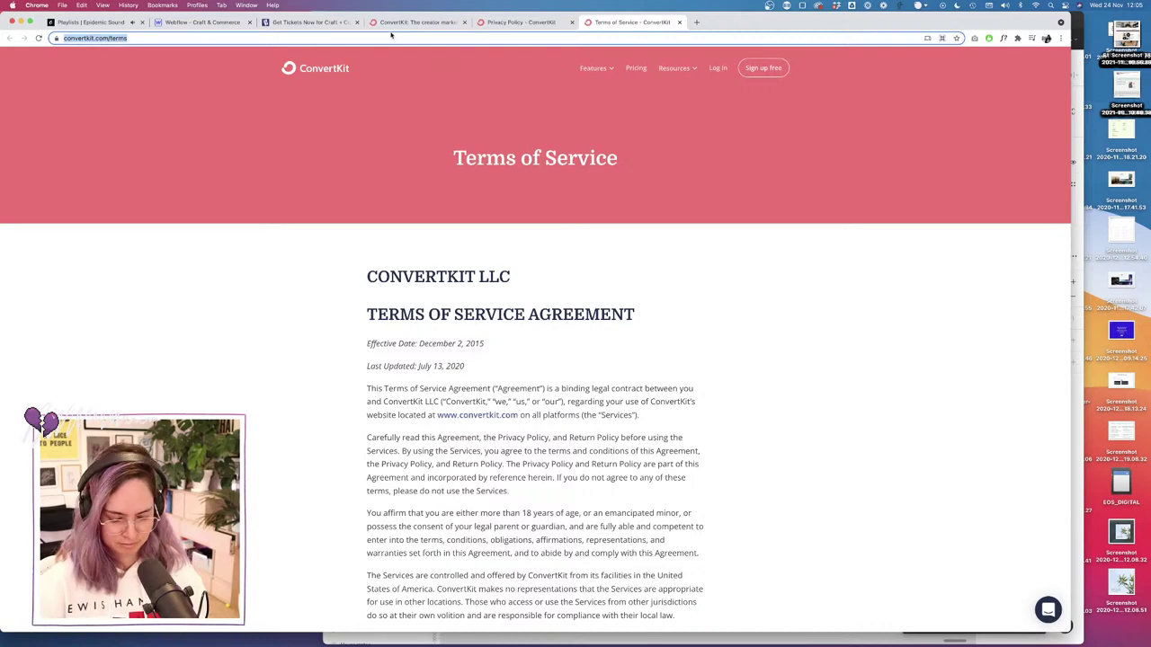
{"action": "left_click", "coordinate": [229, 23]}
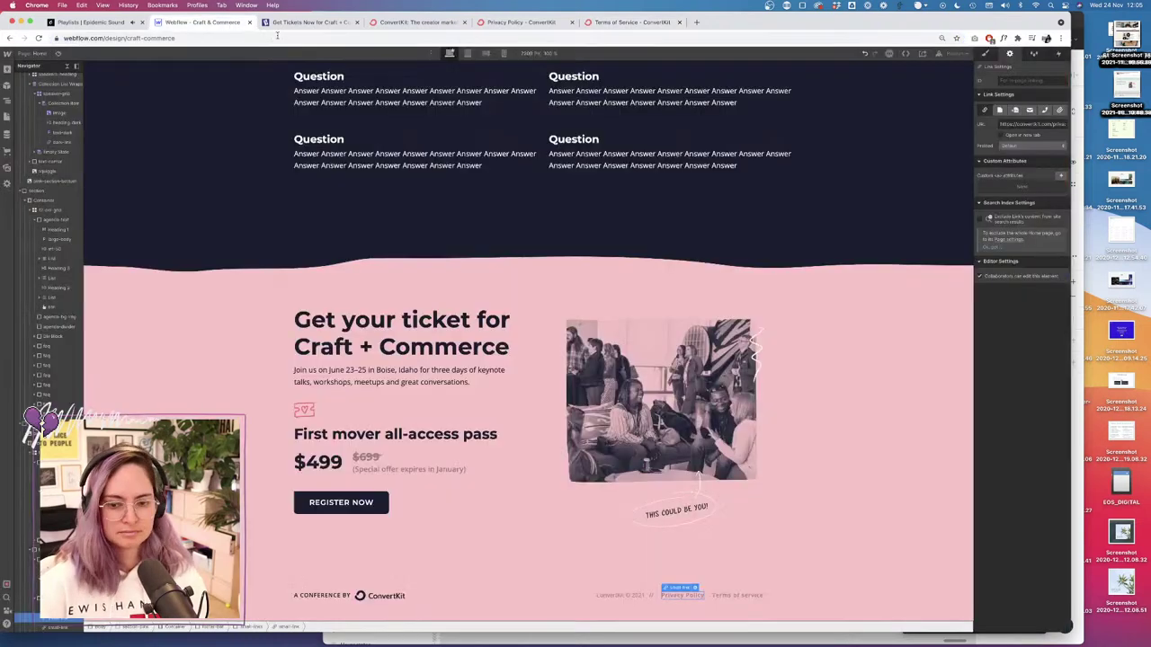
{"action": "left_click", "coordinate": [732, 595]}
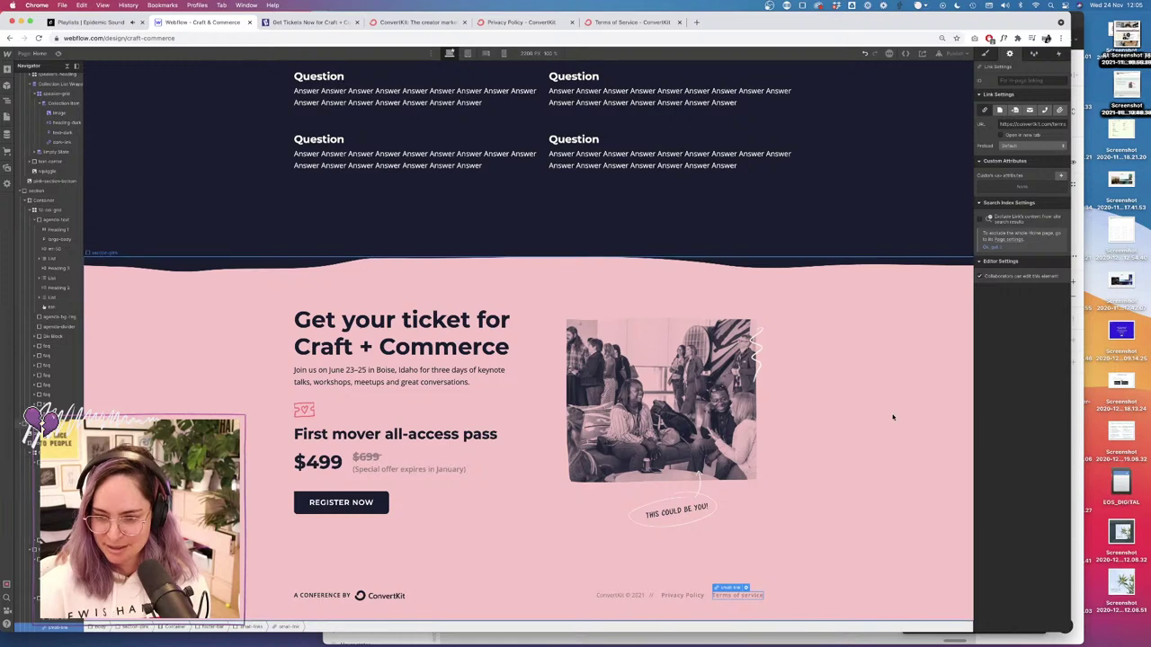
Set the hover-state text colour of the footer's small links to the Dark Slate Blue swatch.
{"action": "left_click", "coordinate": [985, 53]}
{"action": "left_click", "coordinate": [1061, 97]}
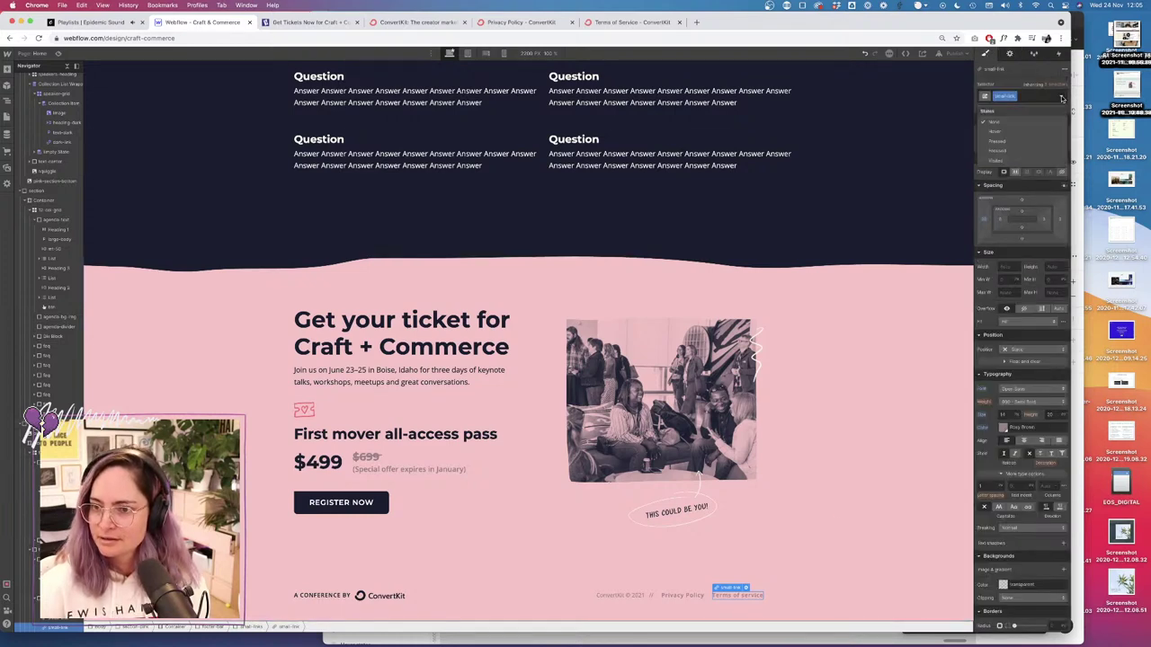
{"action": "left_click", "coordinate": [994, 131]}
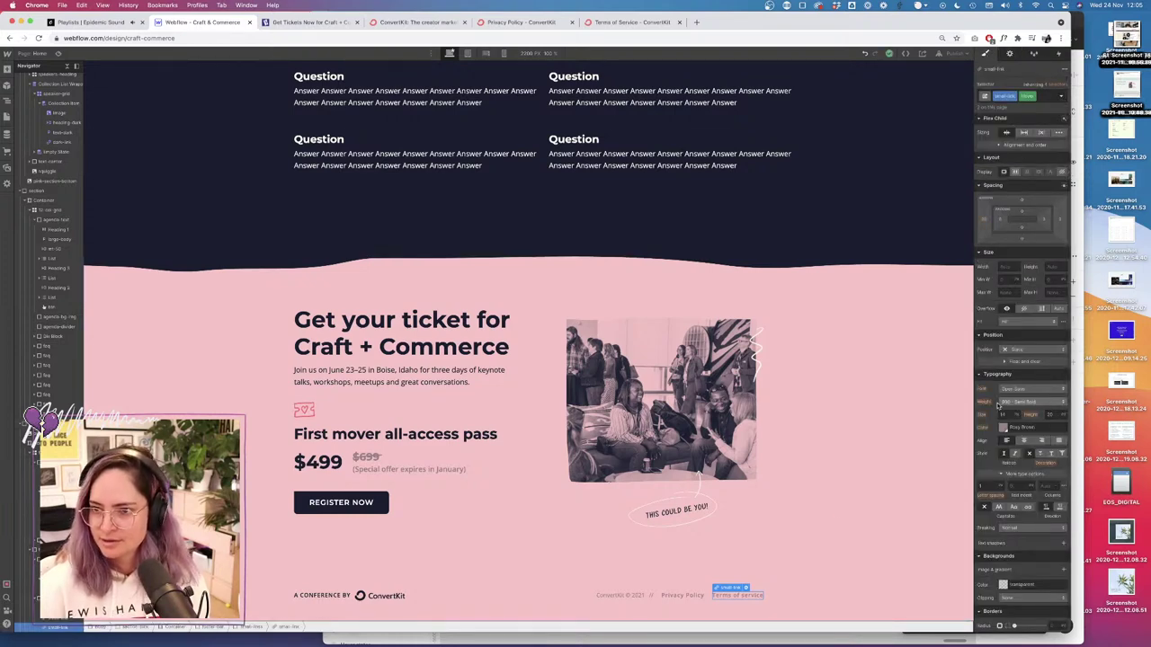
{"action": "scroll", "coordinate": [1002, 407], "scroll_direction": "down", "scroll_amount": 5}
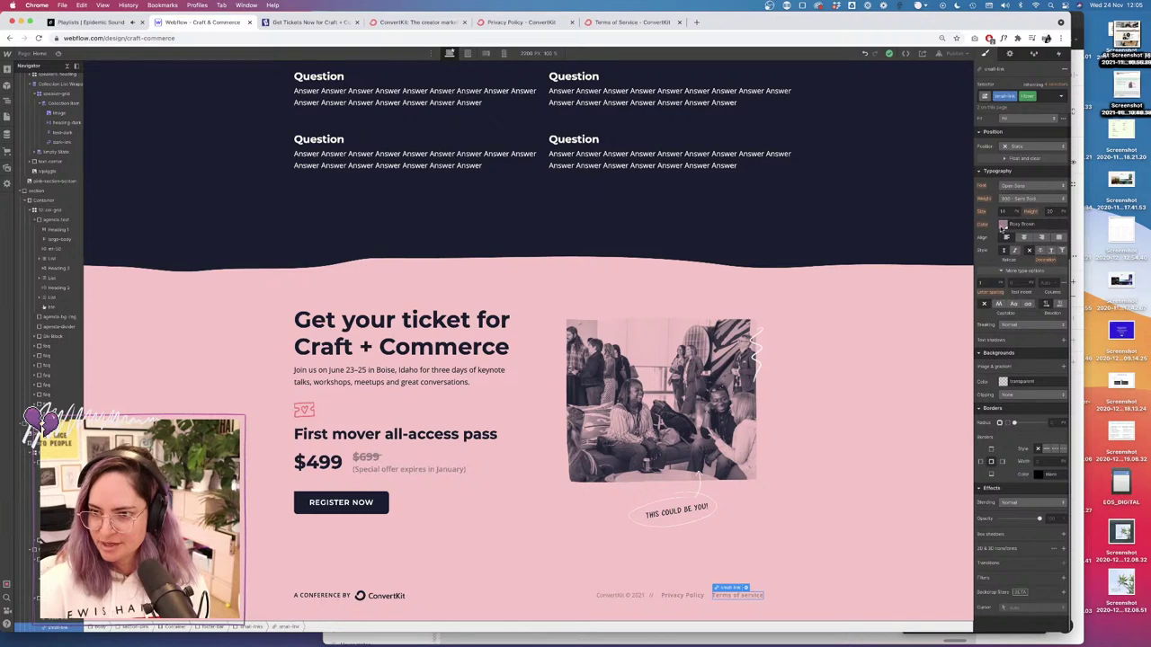
{"action": "left_click", "coordinate": [1002, 224]}
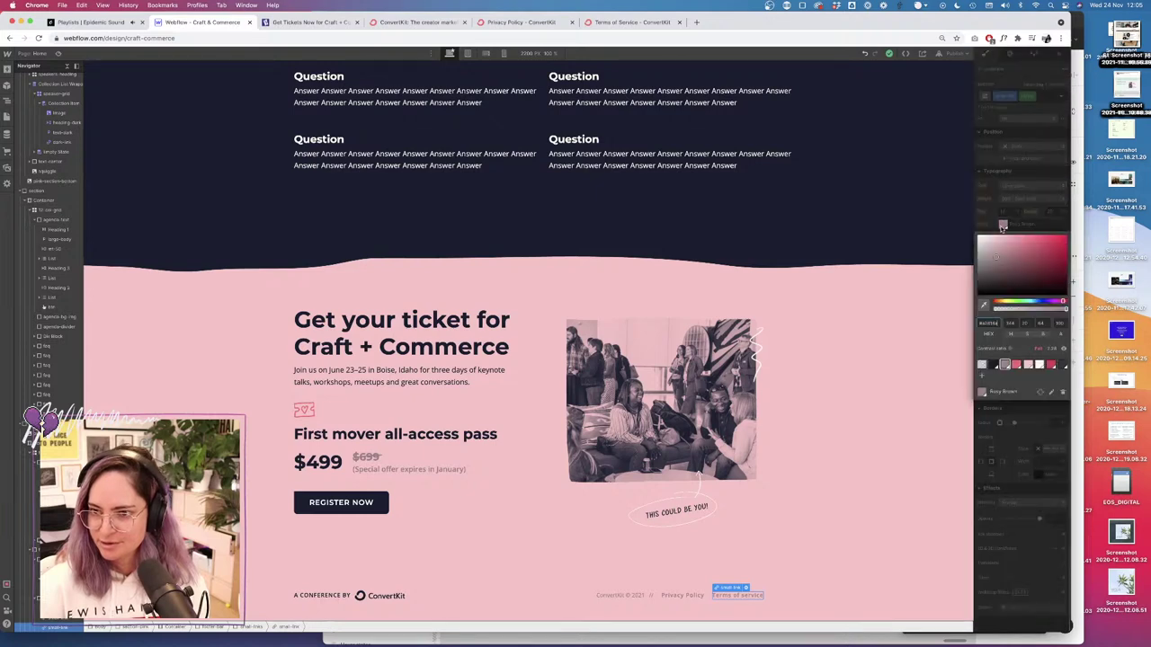
{"action": "left_click", "coordinate": [1064, 365]}
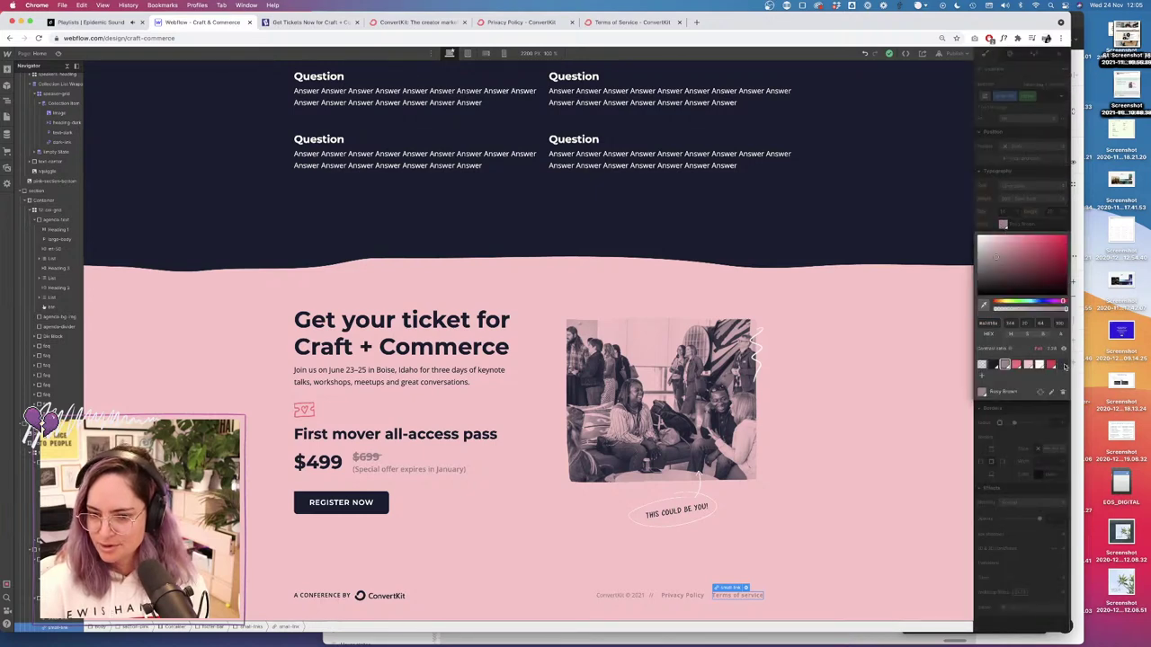
{"action": "left_click", "coordinate": [1026, 414]}
Return the small links to their default state and add a Font Color transition.
{"action": "left_click", "coordinate": [1059, 96]}
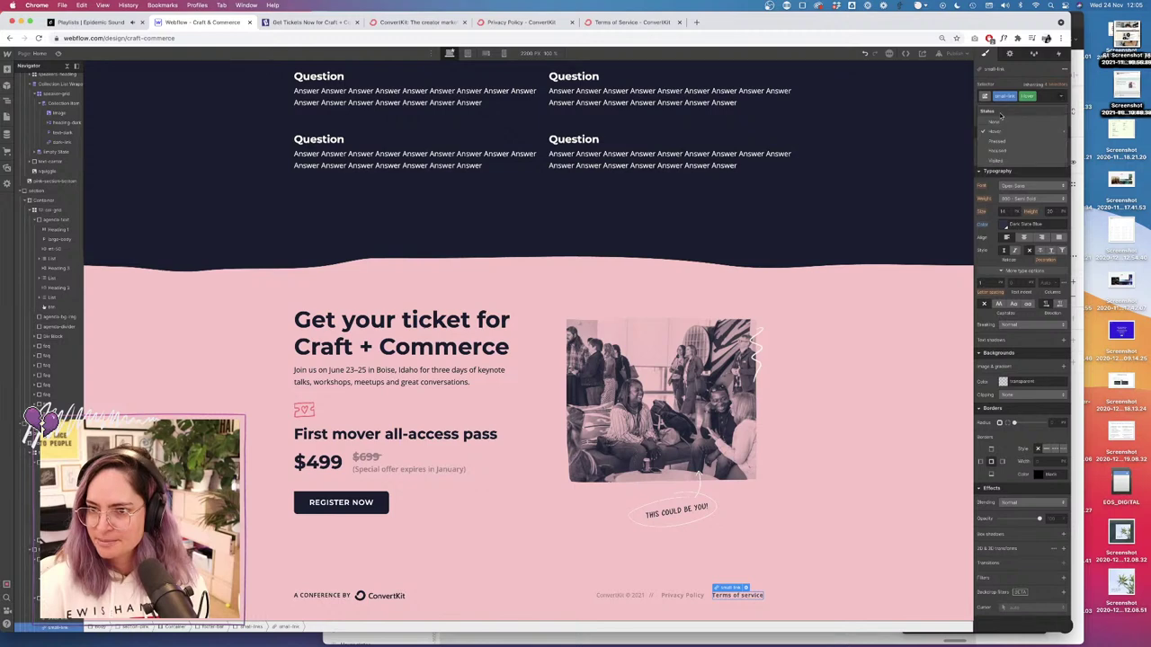
{"action": "left_click", "coordinate": [998, 124]}
{"action": "left_click", "coordinate": [1064, 563]}
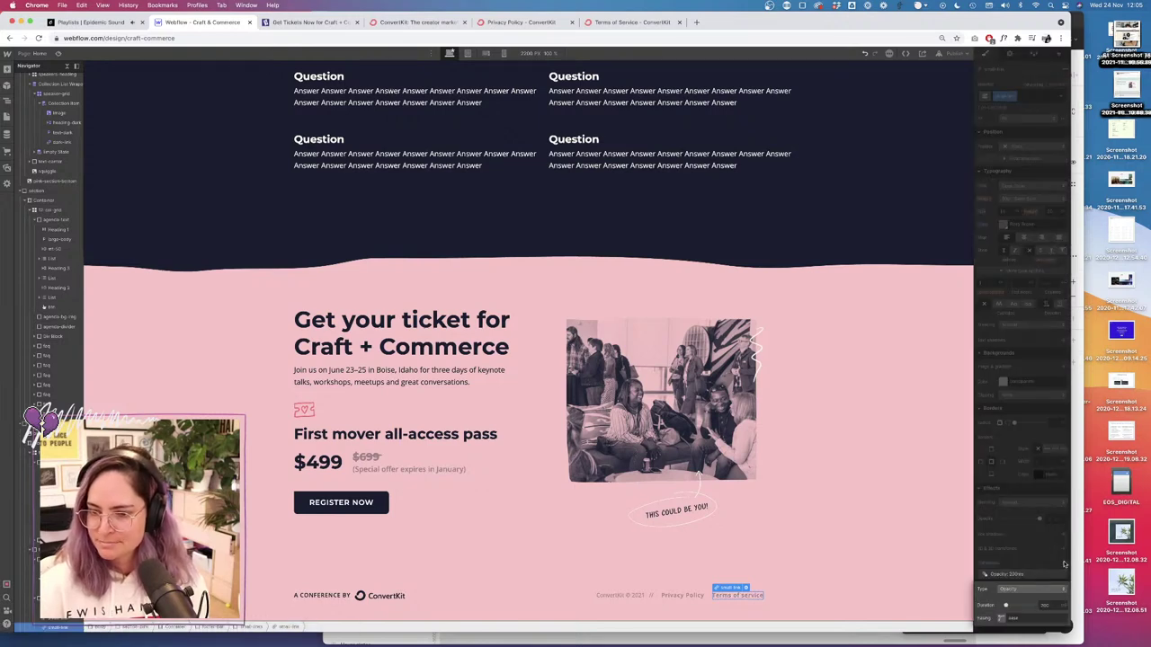
{"action": "left_click", "coordinate": [1024, 588]}
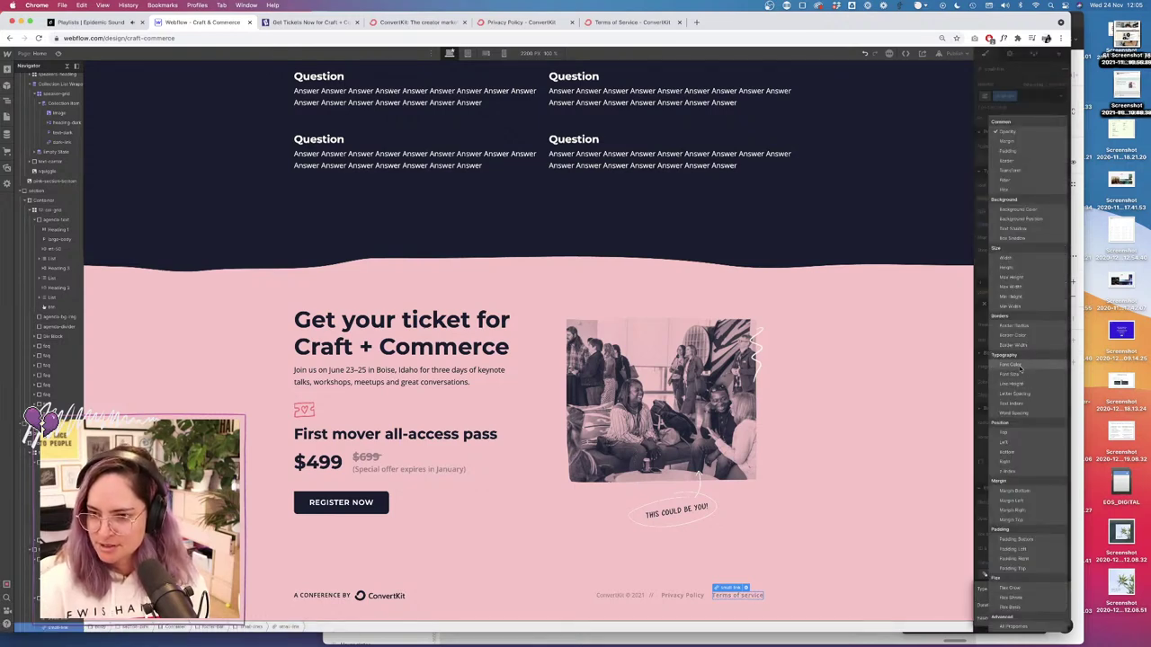
{"action": "left_click", "coordinate": [1011, 364]}
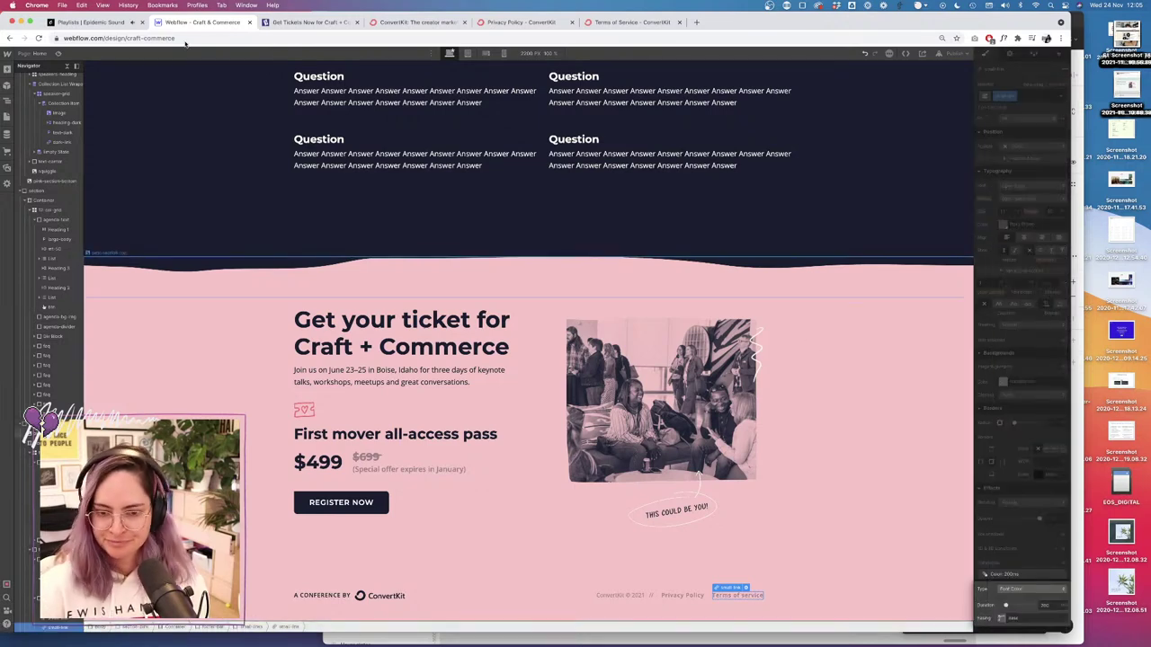
Preview the landing page and check the footer links, ticket buttons and header ConvertKit logo, then return to editing.
{"action": "left_click", "coordinate": [58, 54]}
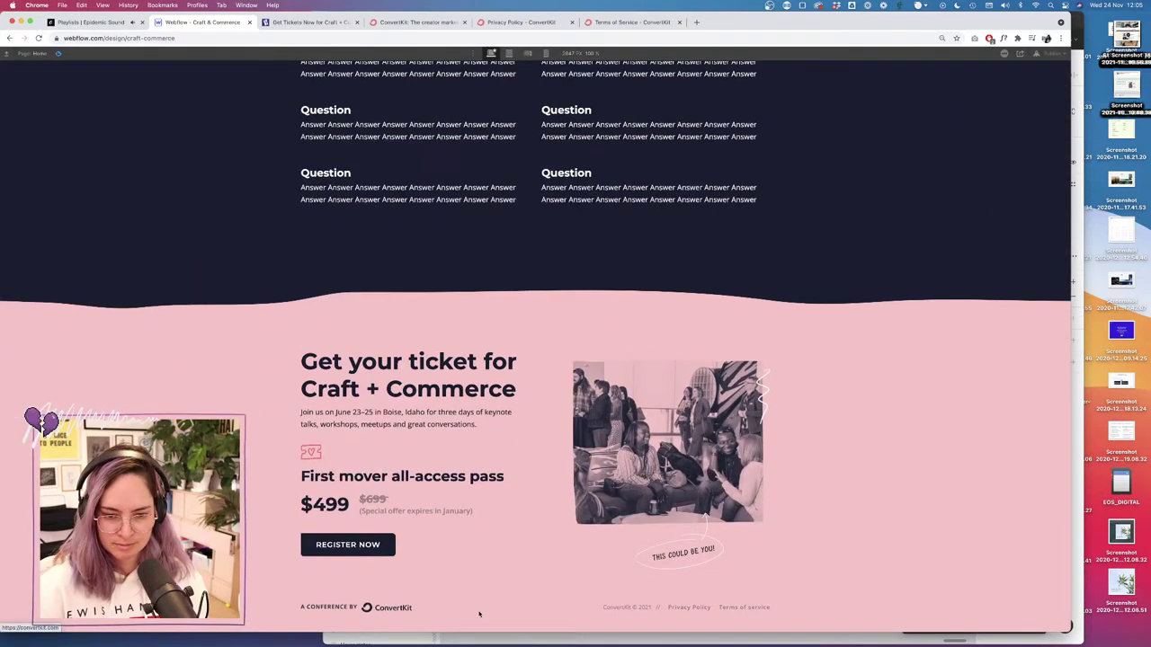
{"action": "scroll", "coordinate": [470, 549], "scroll_direction": "up", "scroll_amount": 15}
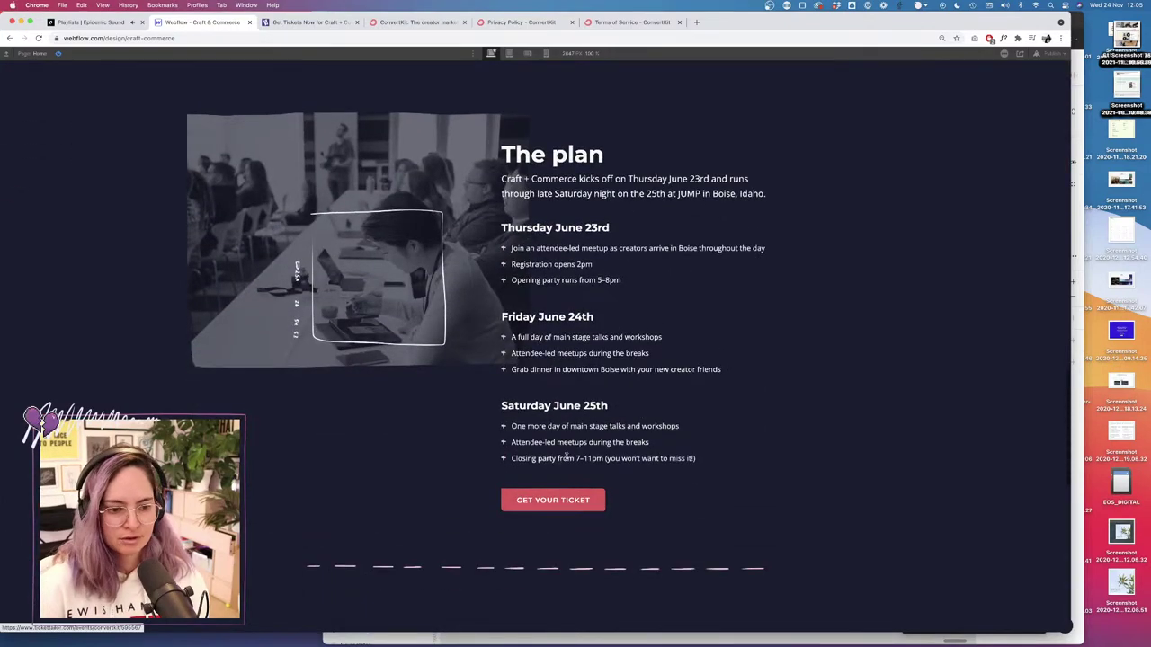
{"action": "scroll", "coordinate": [568, 459], "scroll_direction": "down", "scroll_amount": 10}
{"action": "scroll", "coordinate": [548, 441], "scroll_direction": "up", "scroll_amount": 3}
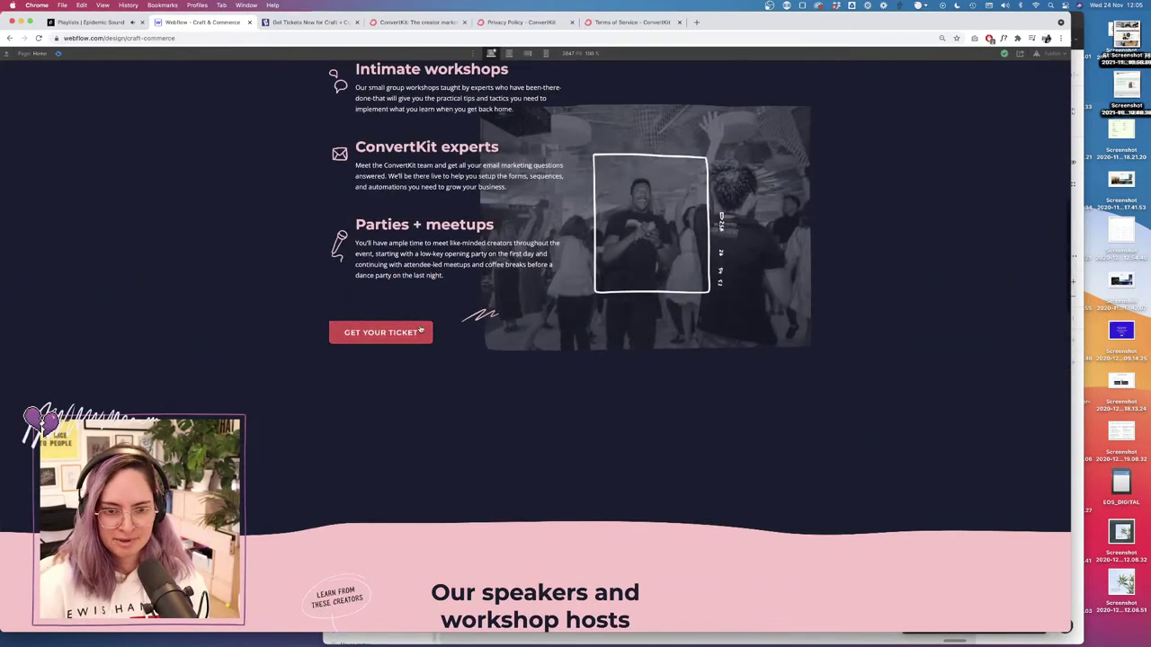
{"action": "scroll", "coordinate": [419, 329], "scroll_direction": "up", "scroll_amount": 10}
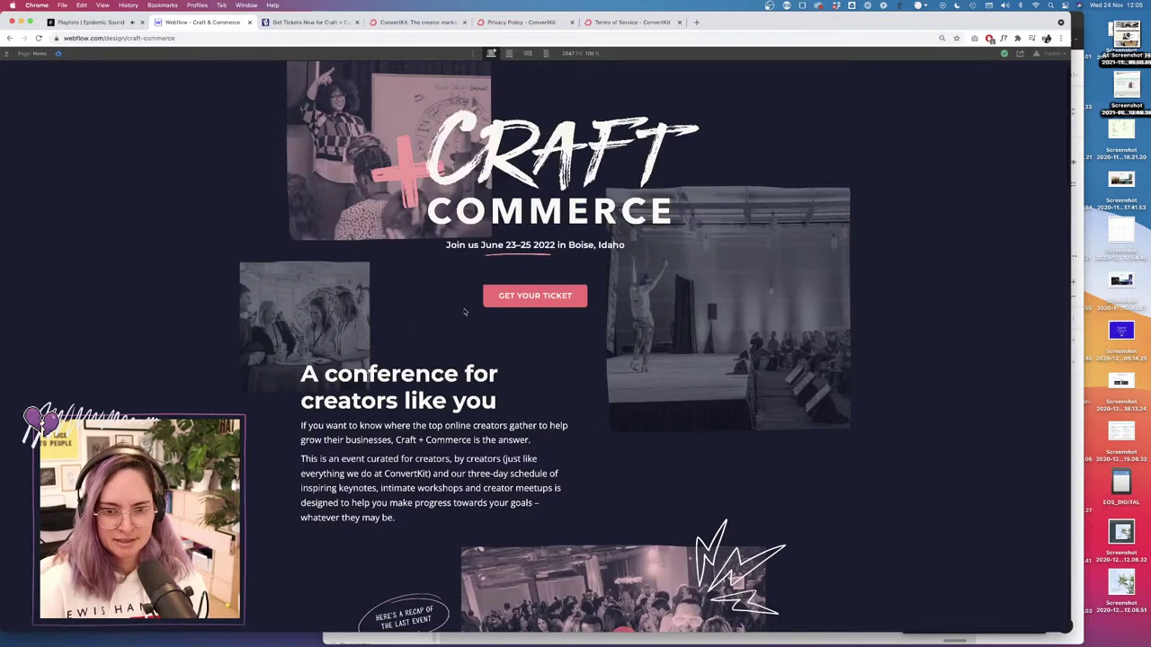
{"action": "scroll", "coordinate": [566, 131], "scroll_direction": "up", "scroll_amount": 1}
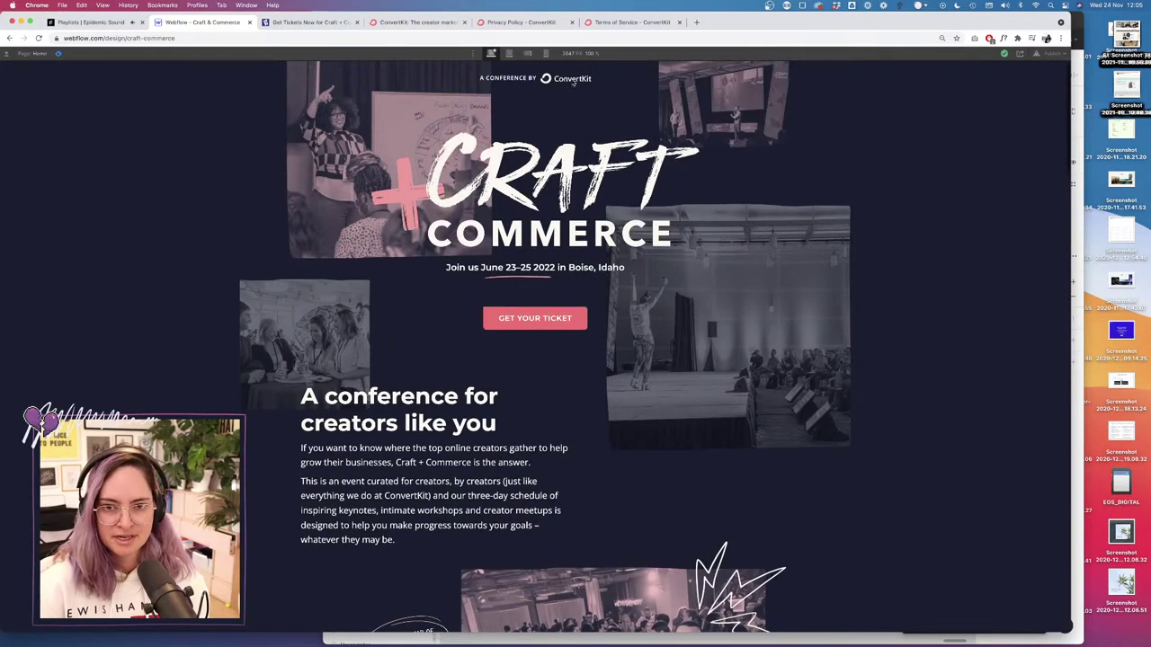
{"action": "scroll", "coordinate": [573, 90], "scroll_direction": "down", "scroll_amount": 4}
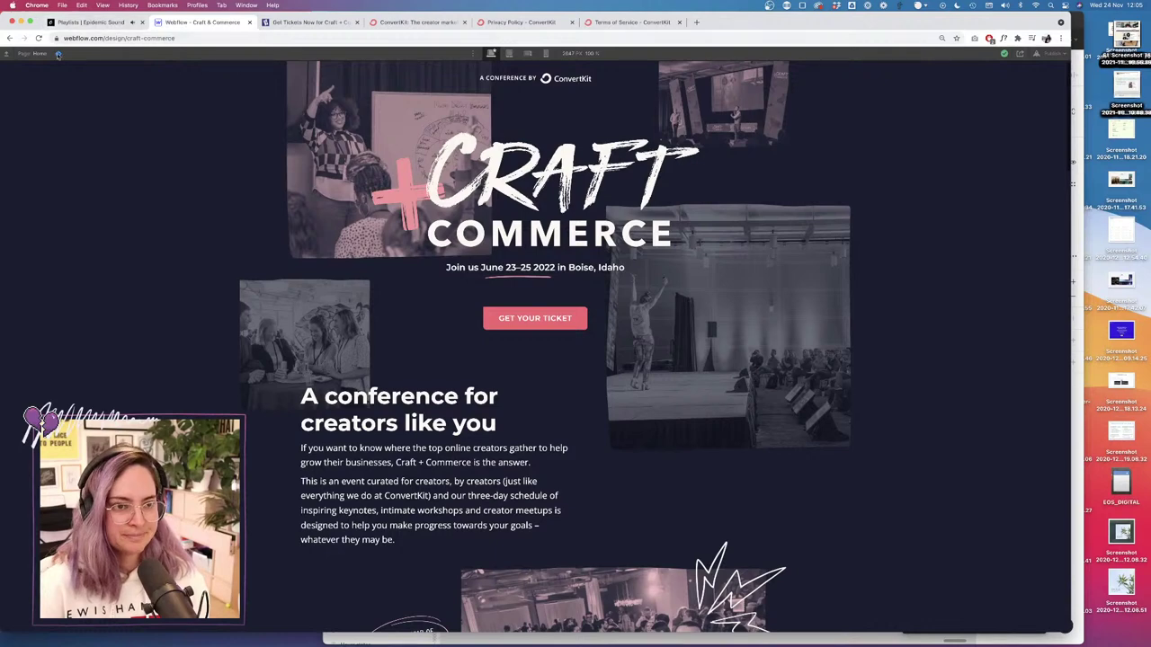
{"action": "left_click", "coordinate": [58, 54]}
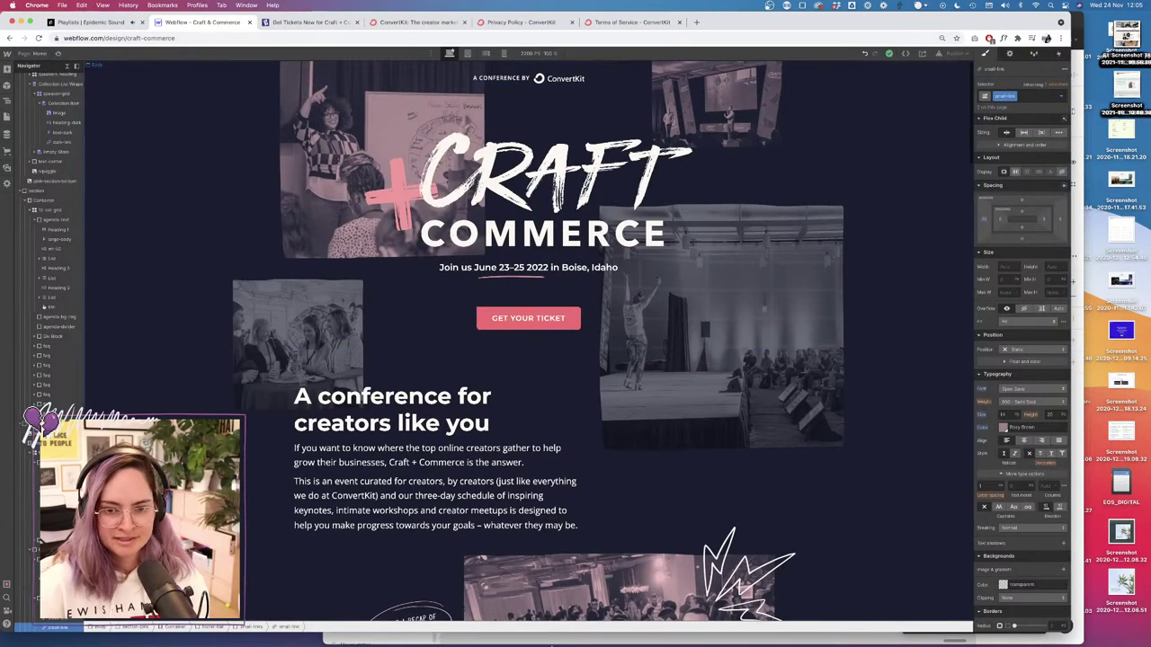
Switch to Figma and move "Hover states" and "Connect links" from the TO DO list into the DONE list.
{"action": "mouse_move", "coordinate": [537, 631]}
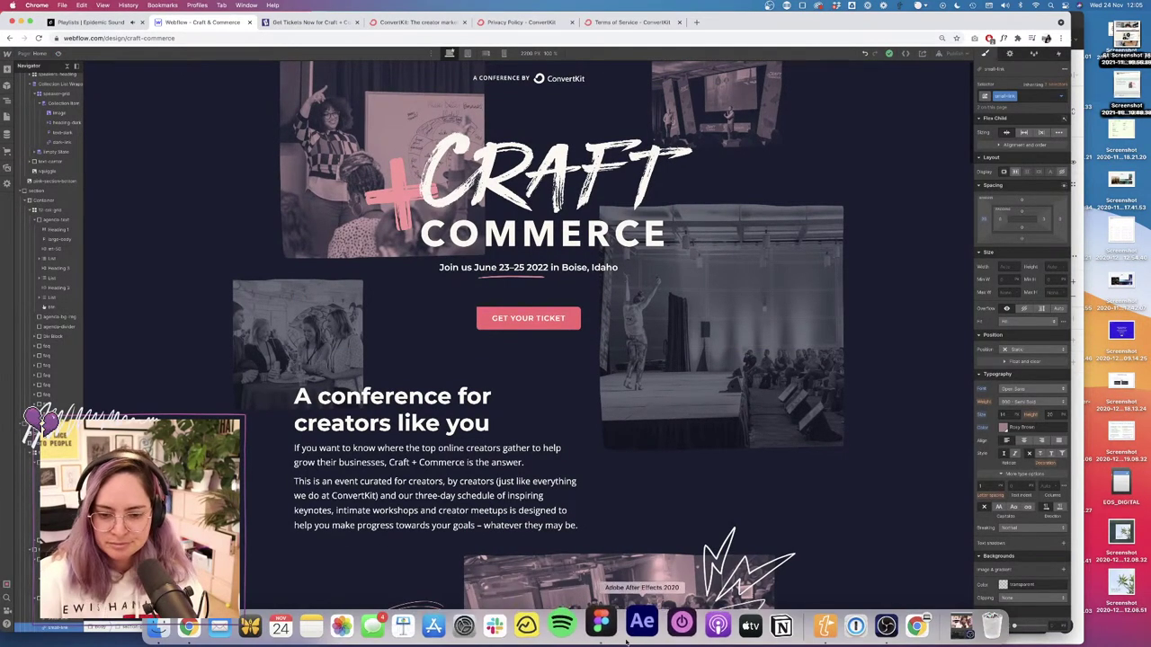
{"action": "left_click", "coordinate": [626, 625]}
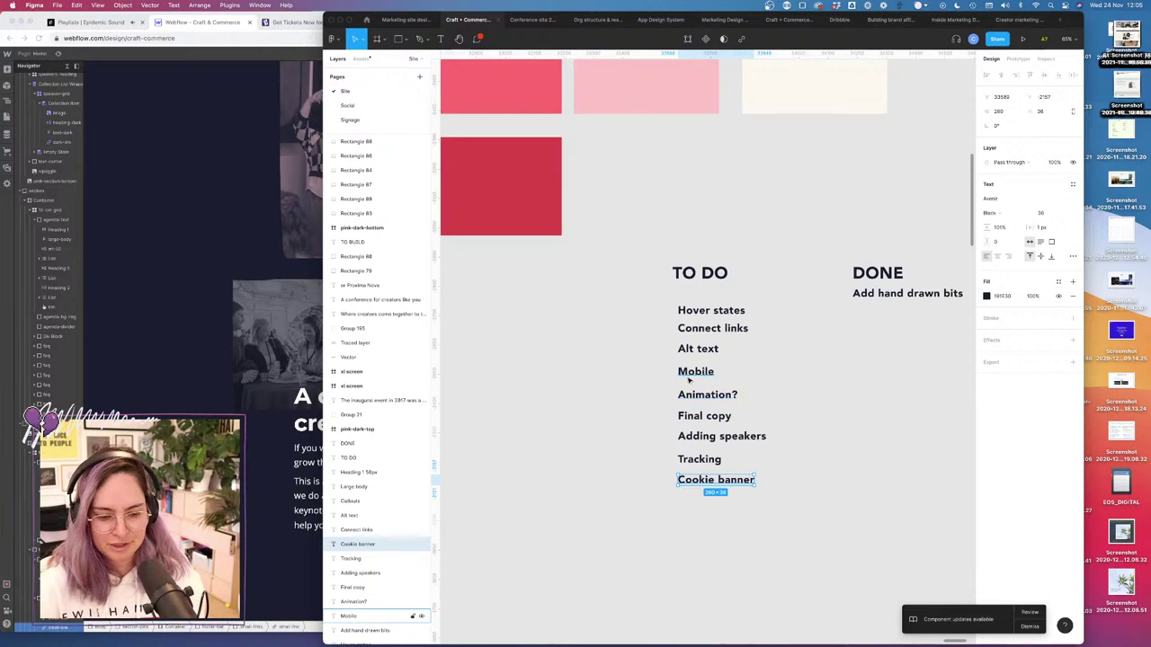
{"action": "scroll", "coordinate": [689, 379], "scroll_direction": "right", "scroll_amount": 3}
{"action": "scroll", "coordinate": [690, 379], "scroll_direction": "down", "scroll_amount": 2}
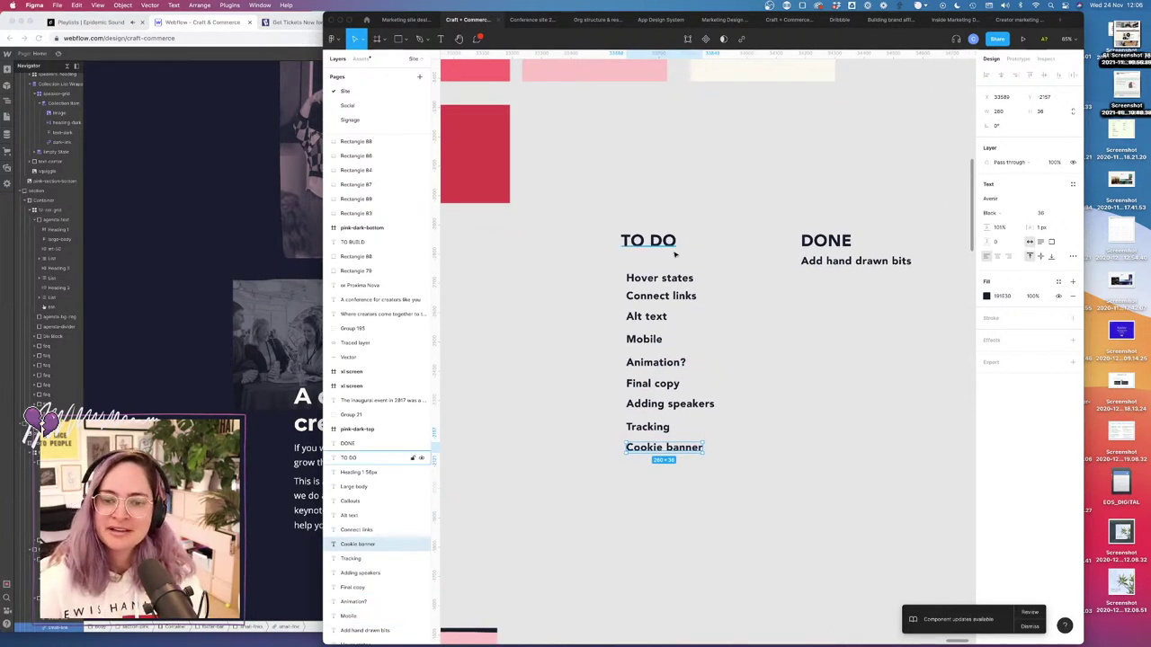
{"action": "scroll", "coordinate": [634, 260], "scroll_direction": "up", "scroll_amount": 5}
{"action": "scroll", "coordinate": [634, 260], "scroll_direction": "left", "scroll_amount": 5}
{"action": "scroll", "coordinate": [634, 259], "scroll_direction": "down", "scroll_amount": 5}
{"action": "scroll", "coordinate": [634, 259], "scroll_direction": "right", "scroll_amount": 5}
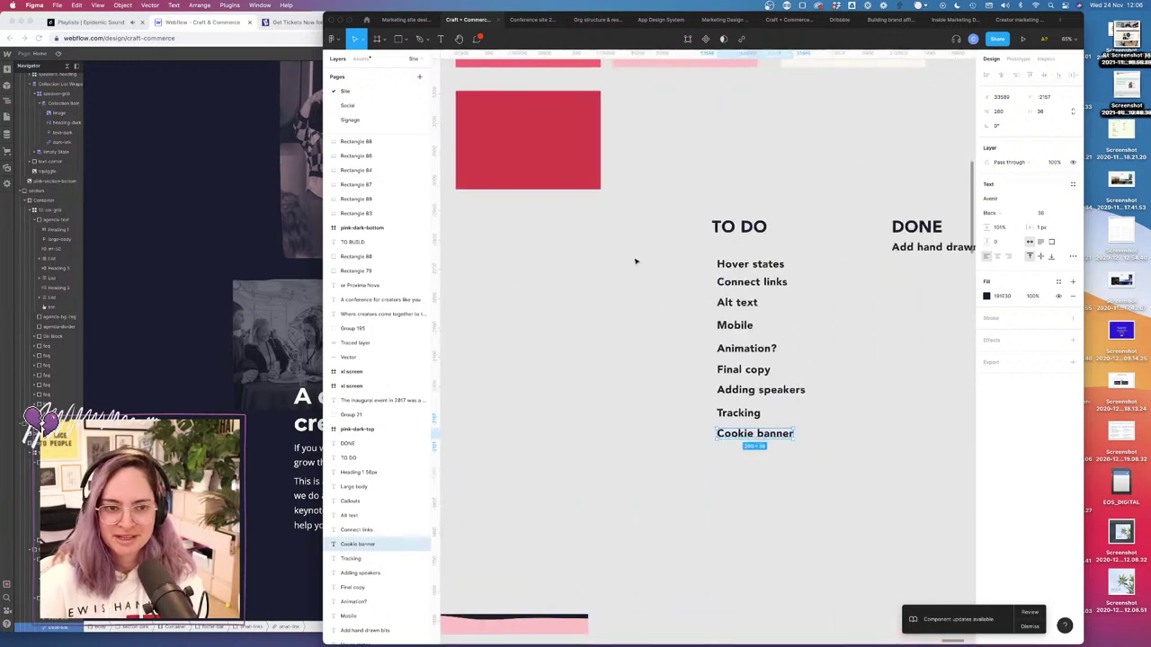
{"action": "left_click_drag", "start_coordinate": [554, 258], "coordinate": [727, 265]}
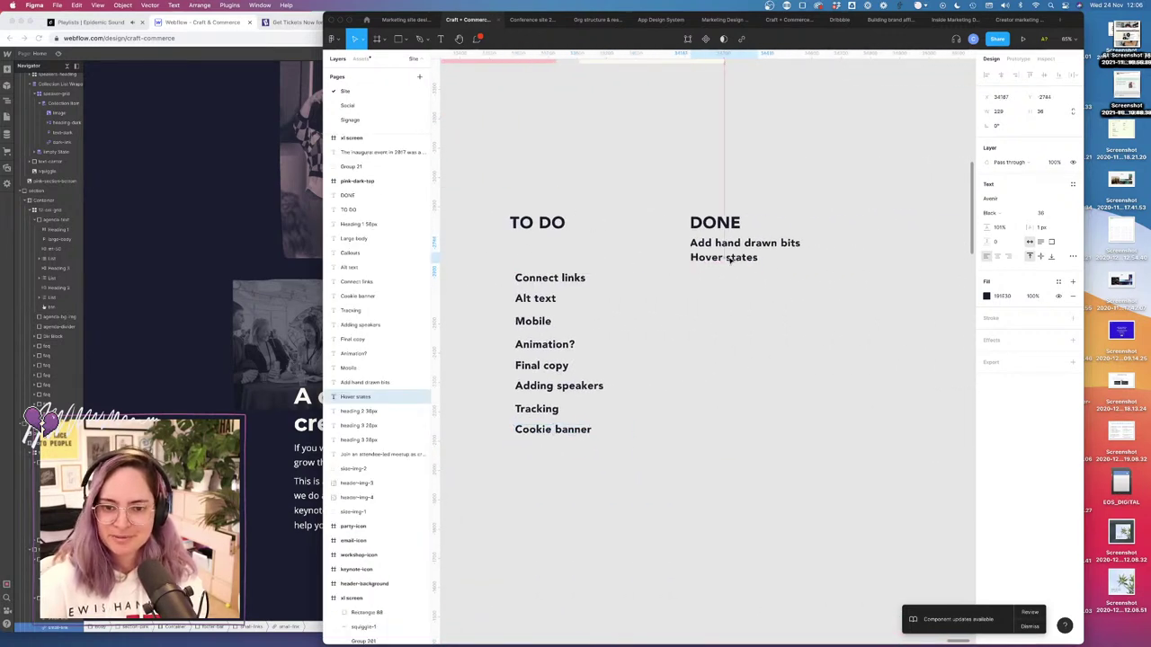
{"action": "mouse_move", "coordinate": [555, 278]}
{"action": "left_mouse_down"}
{"action": "mouse_move", "coordinate": [762, 294]}
{"action": "mouse_move", "coordinate": [727, 281]}
{"action": "left_mouse_up"}
Switch back to Webflow and, in the image assets, give the play icon the alt text "Play".
{"action": "left_click", "coordinate": [121, 217]}
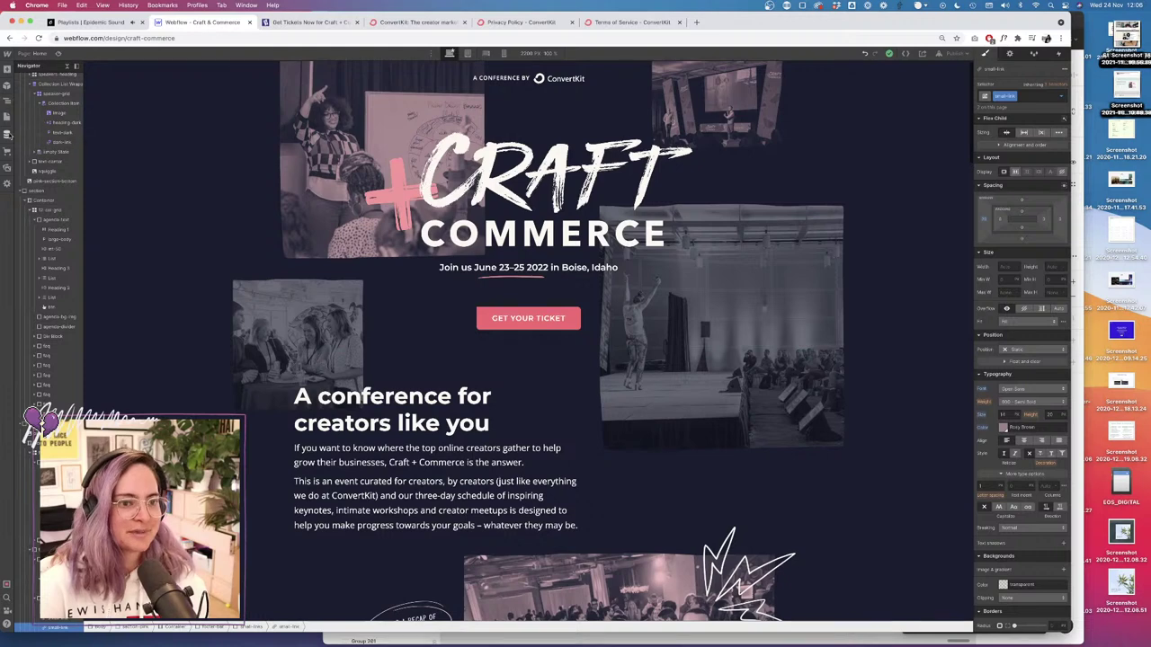
{"action": "right_click", "coordinate": [4, 168]}
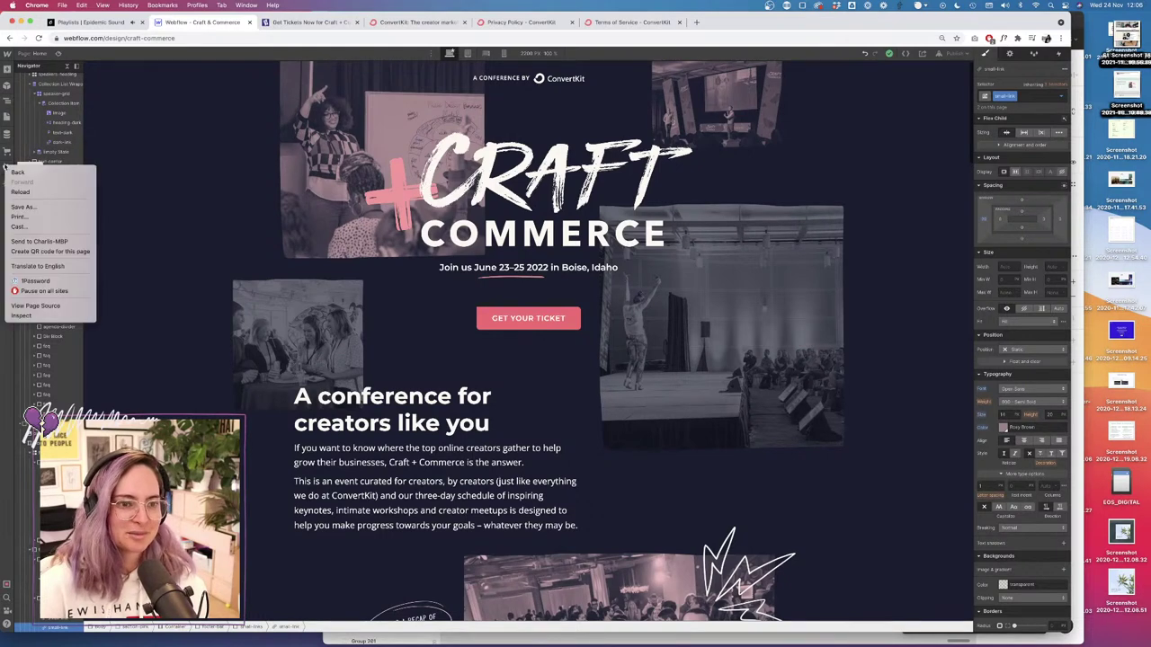
{"action": "left_click", "coordinate": [7, 168]}
{"action": "left_click", "coordinate": [8, 168]}
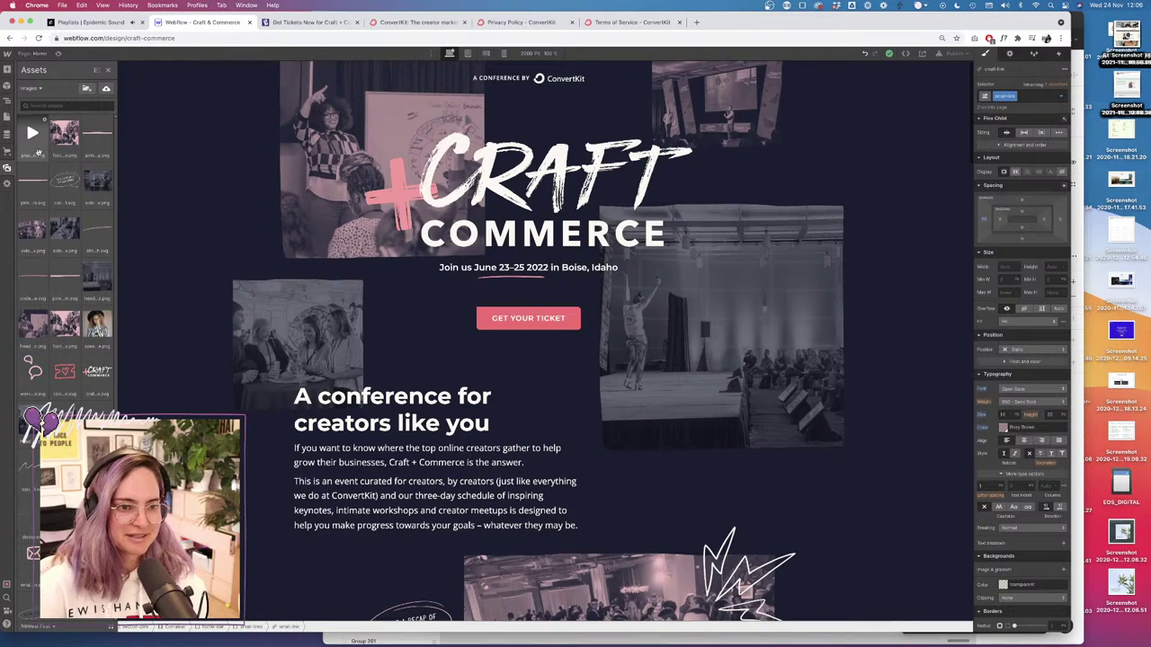
{"action": "left_click", "coordinate": [44, 123]}
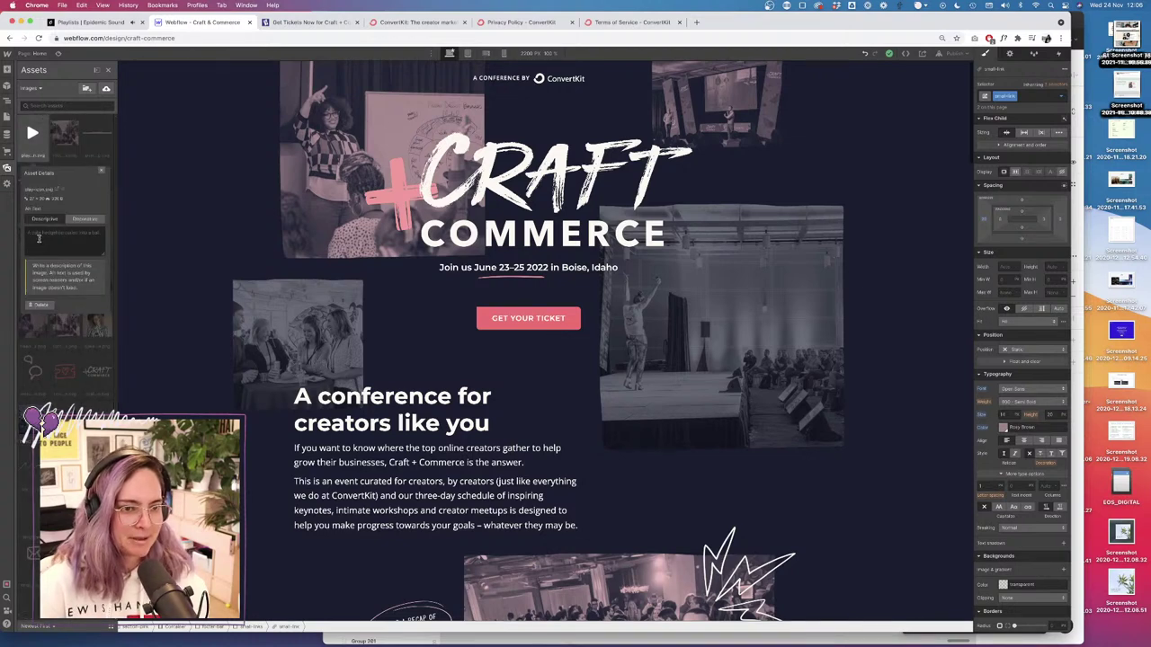
{"action": "left_click", "coordinate": [48, 230]}
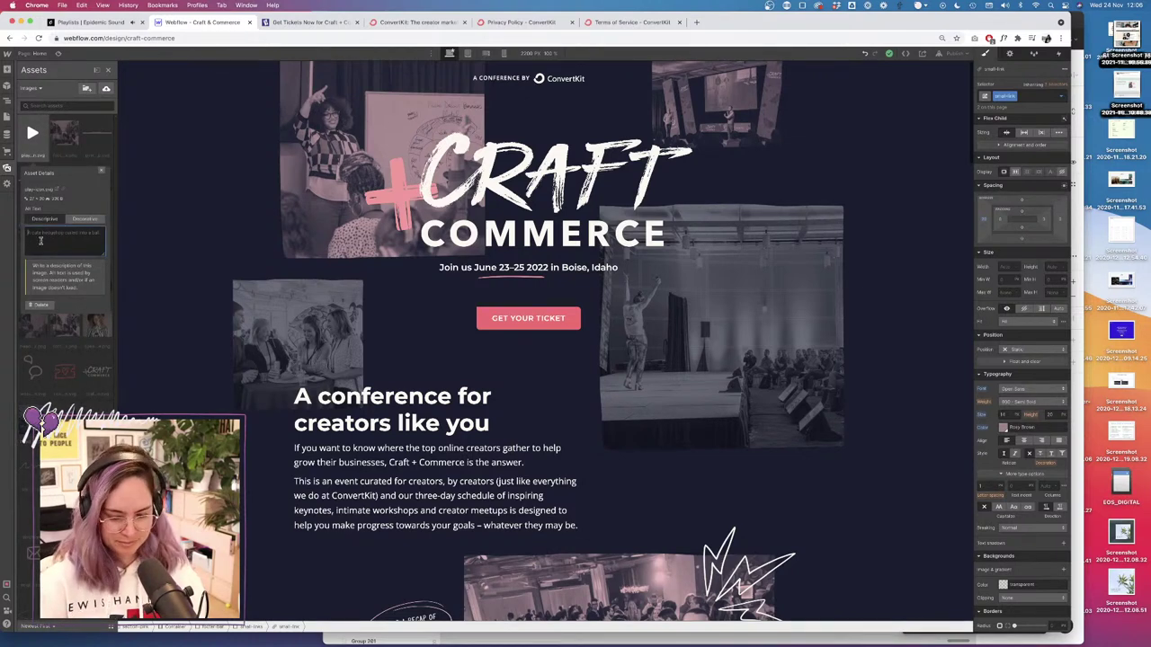
{"action": "type", "text": "Play"}
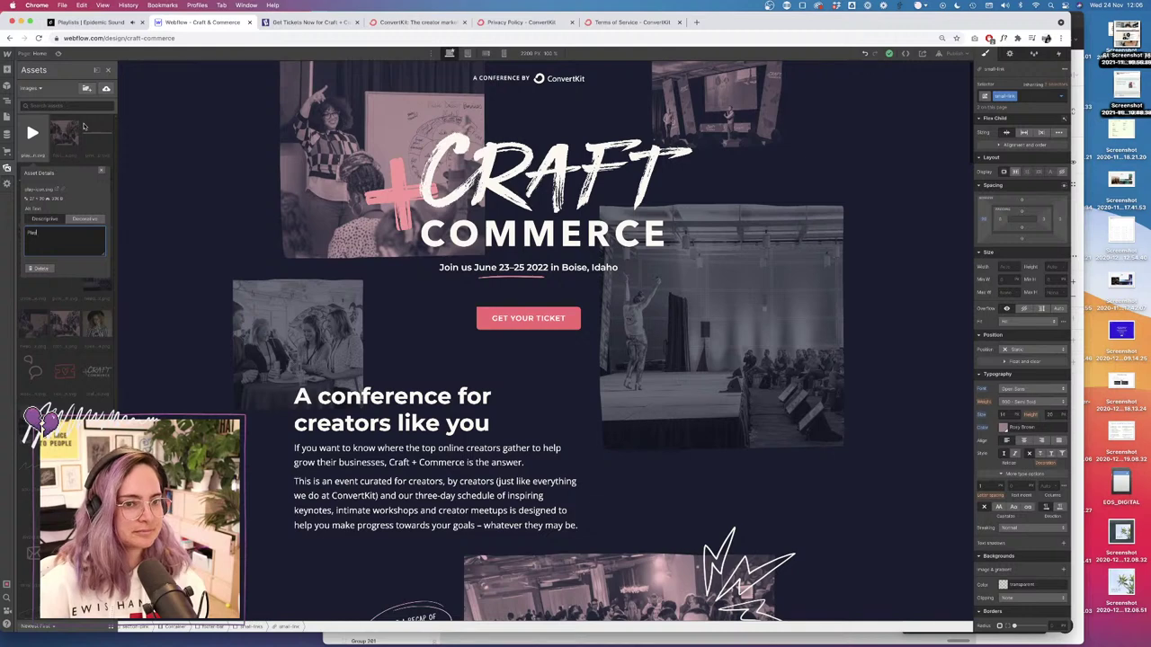
{"action": "left_click", "coordinate": [83, 126]}
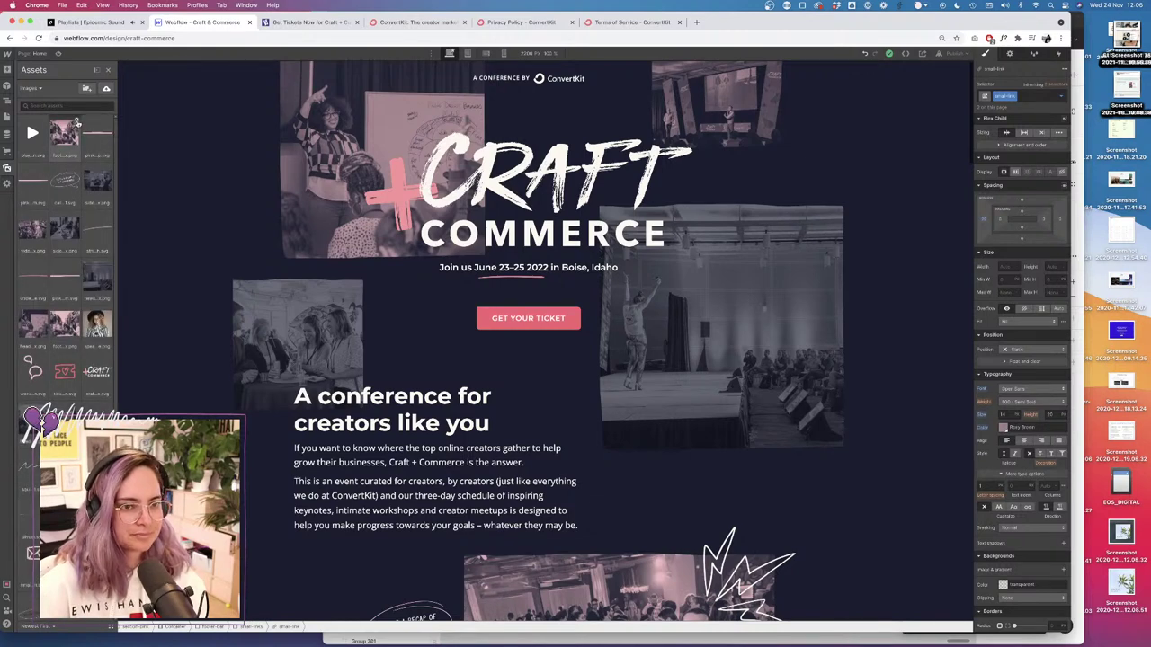
Mark the footer photo and the pink line PNG beside it in the image assets as decorative.
{"action": "left_click", "coordinate": [77, 122]}
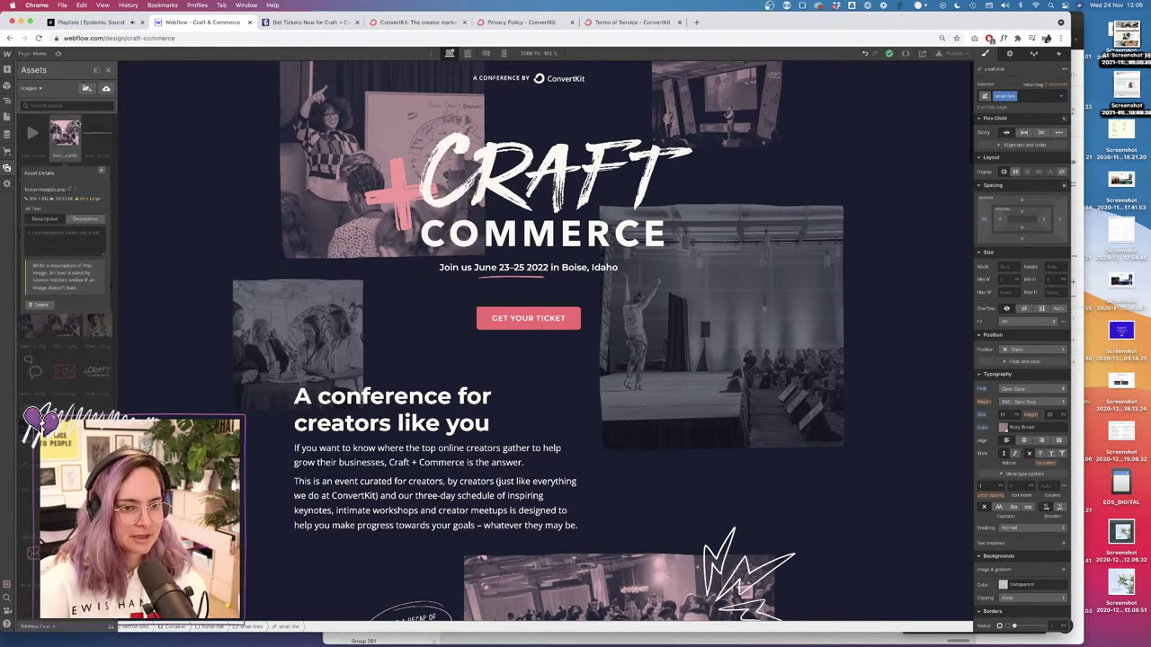
{"action": "left_click", "coordinate": [88, 219]}
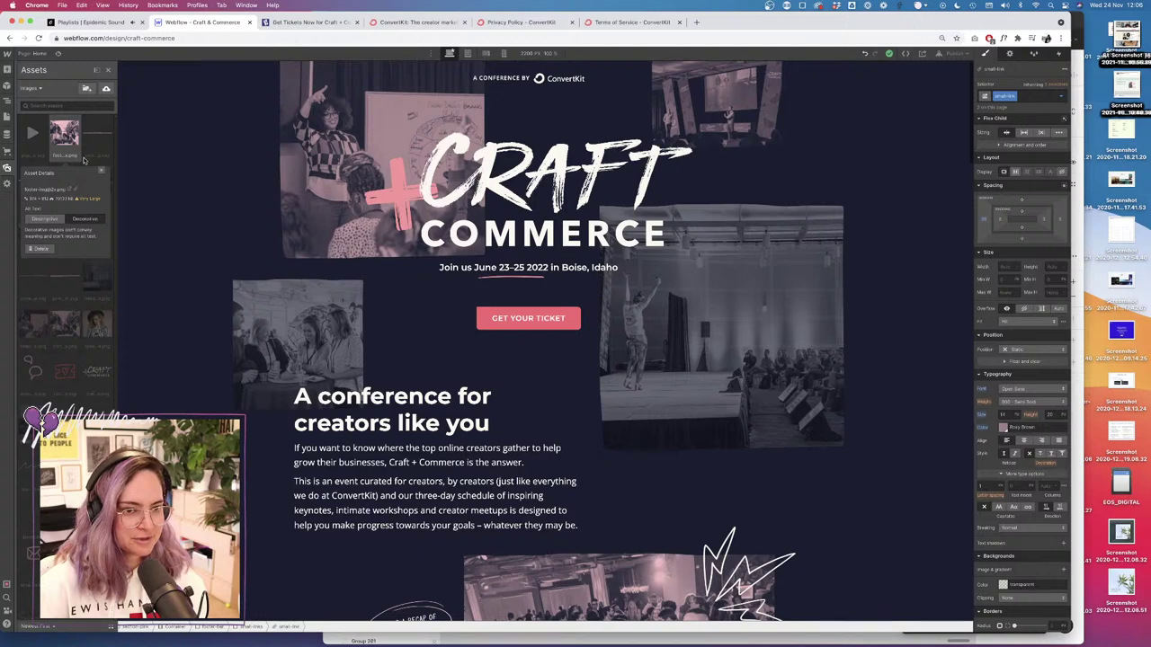
{"action": "left_click", "coordinate": [92, 127]}
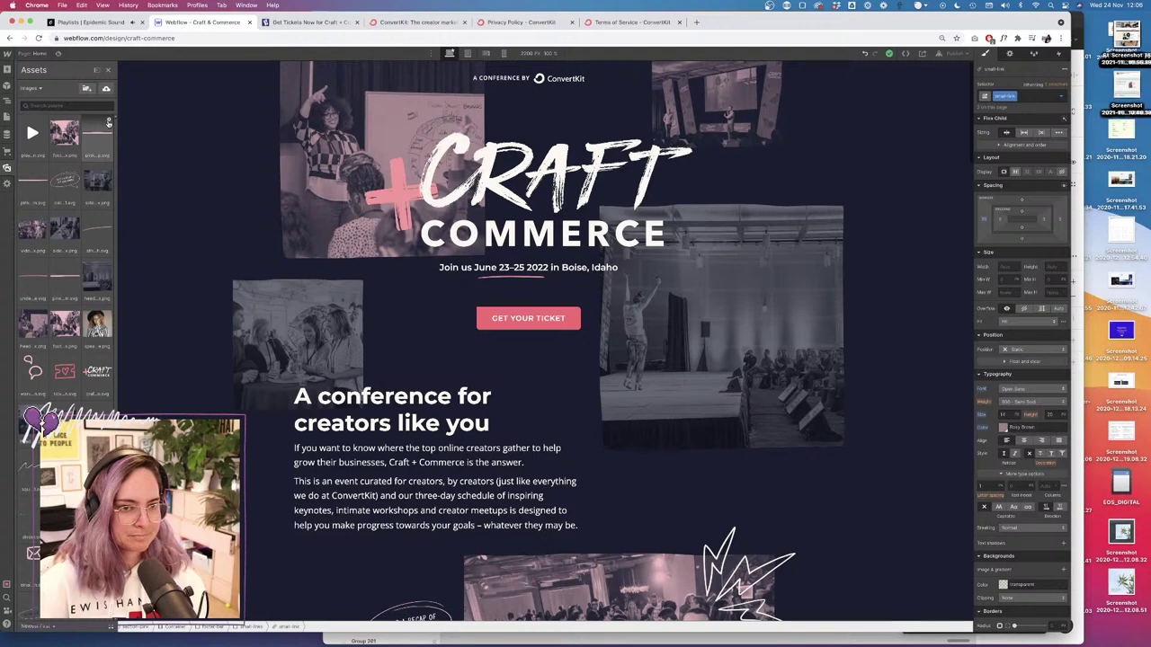
{"action": "left_click", "coordinate": [108, 123]}
{"action": "left_click", "coordinate": [91, 221]}
{"action": "left_click", "coordinate": [92, 127]}
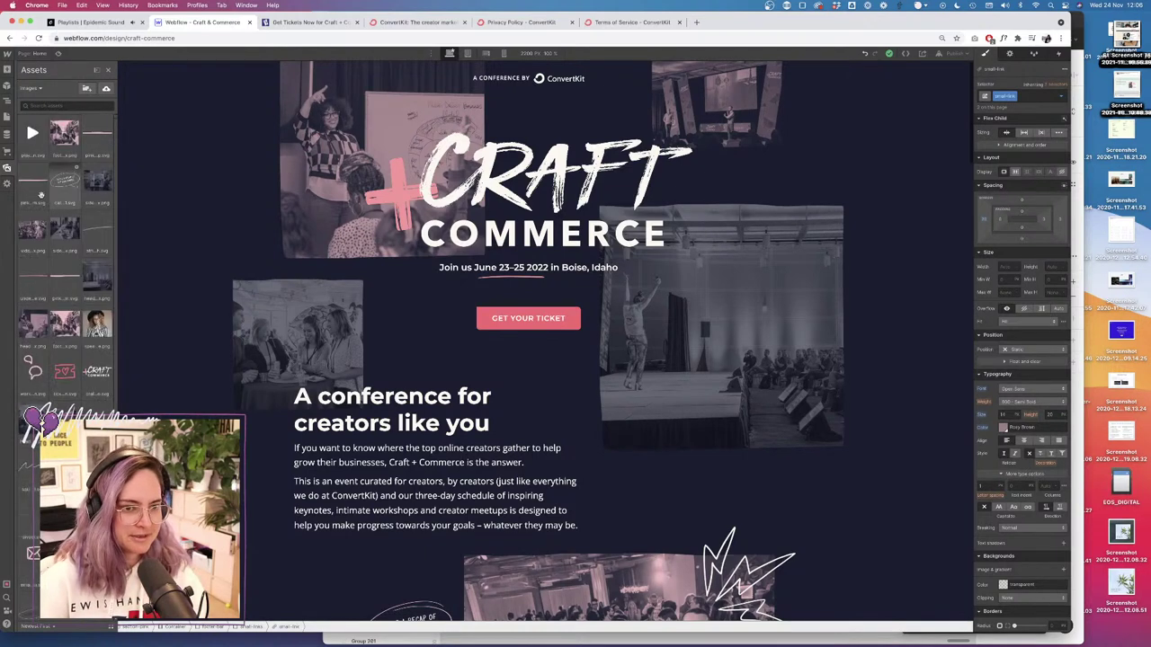
Mark the pink-dark-bottom.svg asset as decorative and close its details.
{"action": "left_click", "coordinate": [44, 169]}
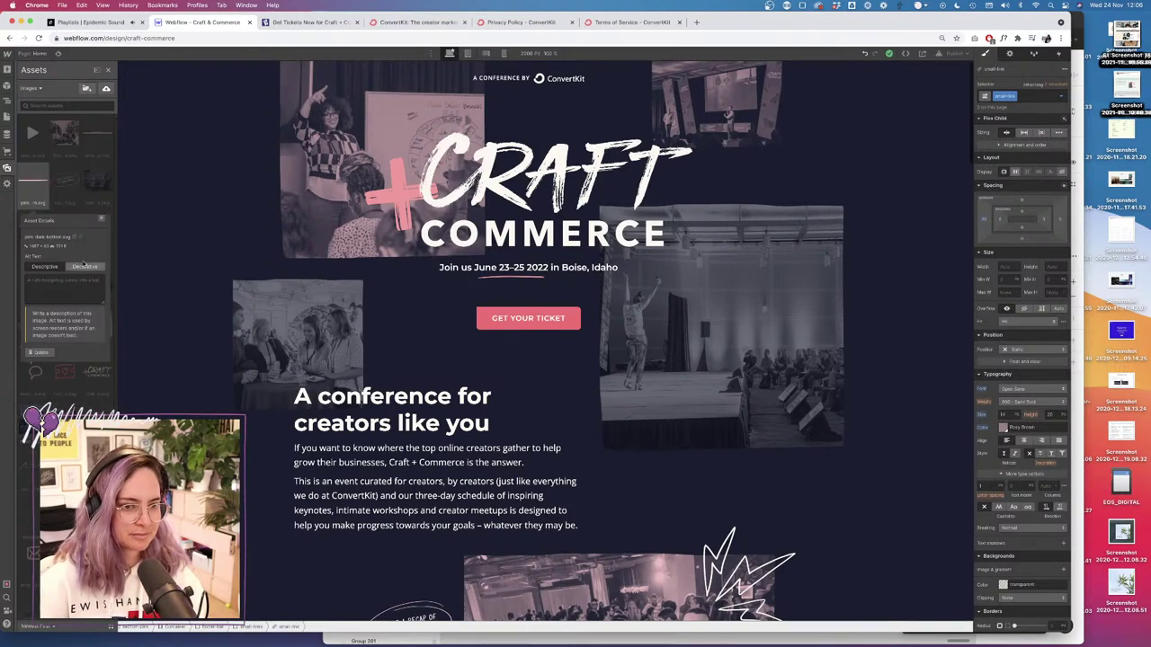
{"action": "left_click", "coordinate": [86, 267]}
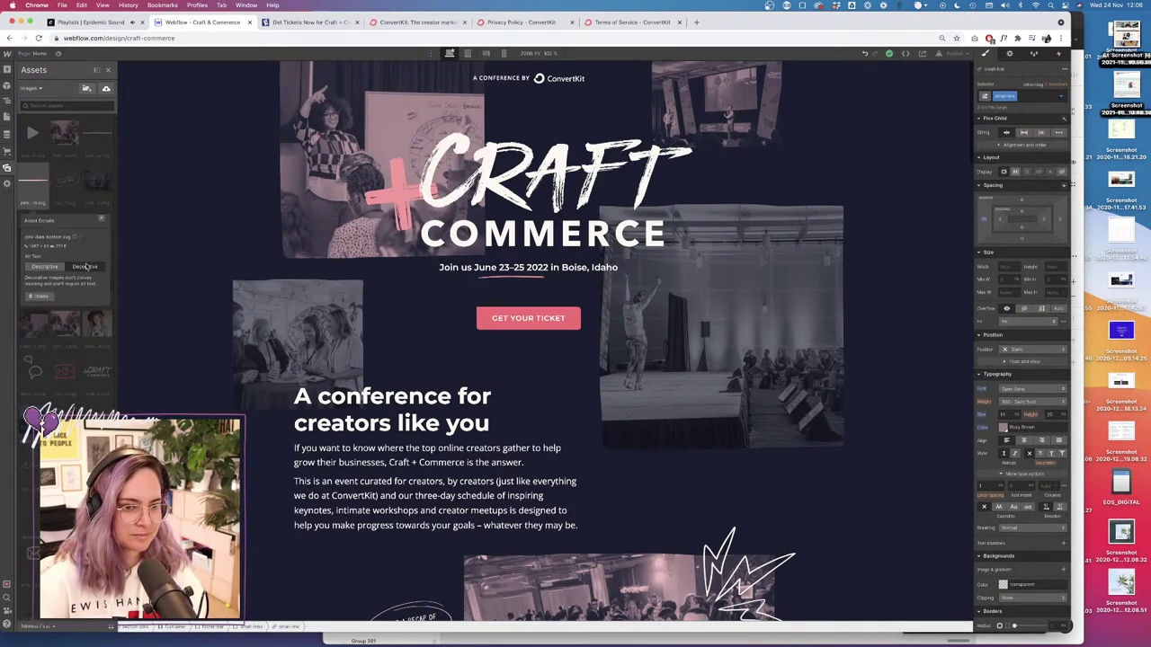
{"action": "left_click", "coordinate": [76, 168]}
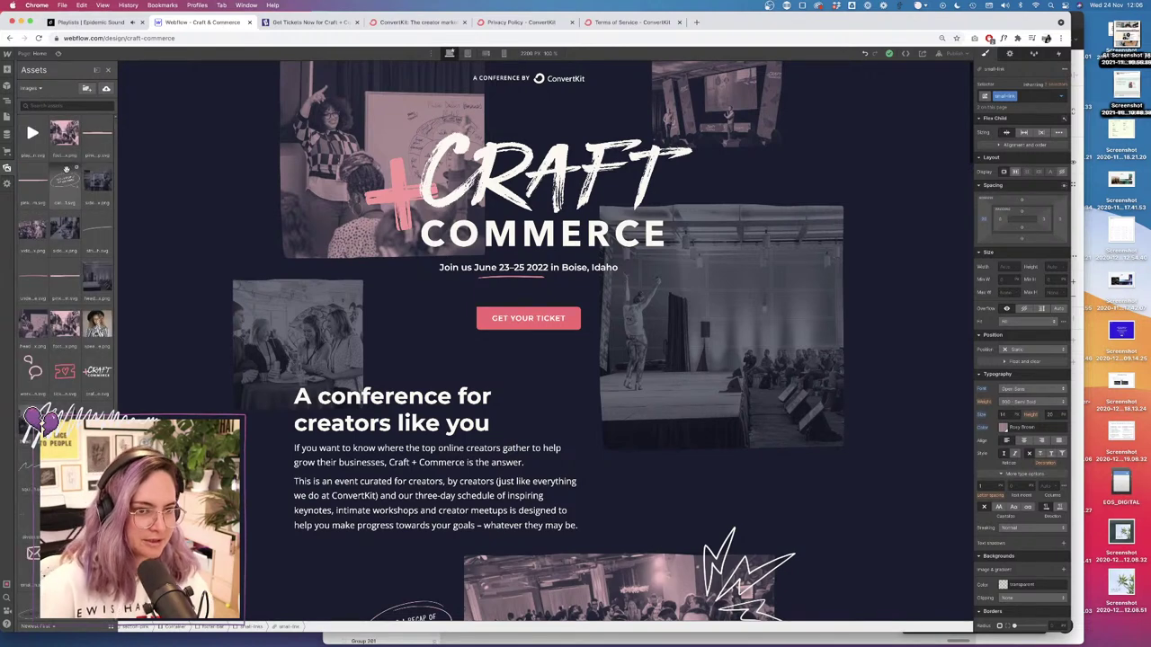
Give the white speech-bubble callout asset the alt text 'Text bubble that says "Here's a recap of the last event"' and close its details.
{"action": "left_click", "coordinate": [76, 171]}
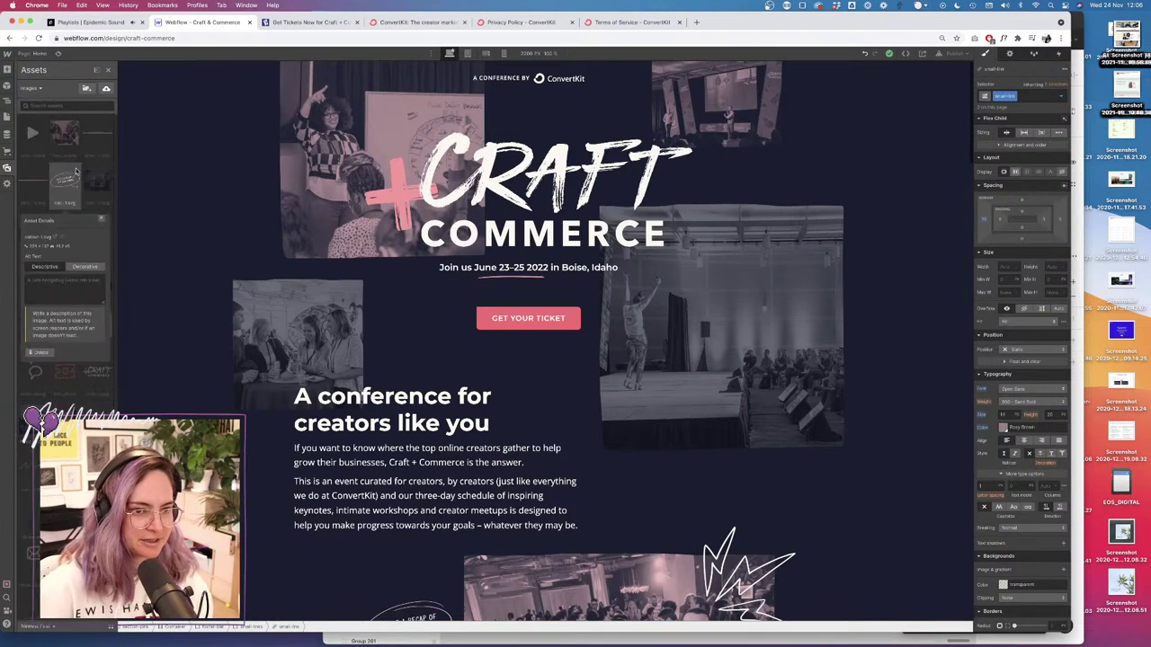
{"action": "left_click", "coordinate": [42, 288]}
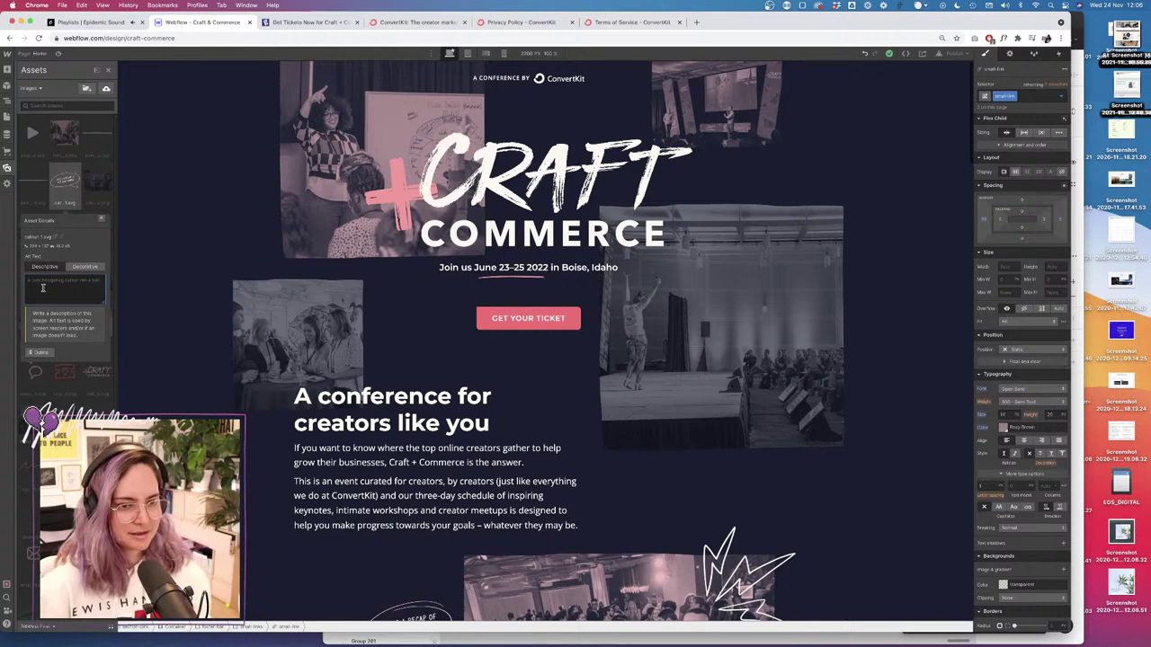
{"action": "type", "text": "A"}
{"action": "type", "text": "ere's a visual of the last event"}
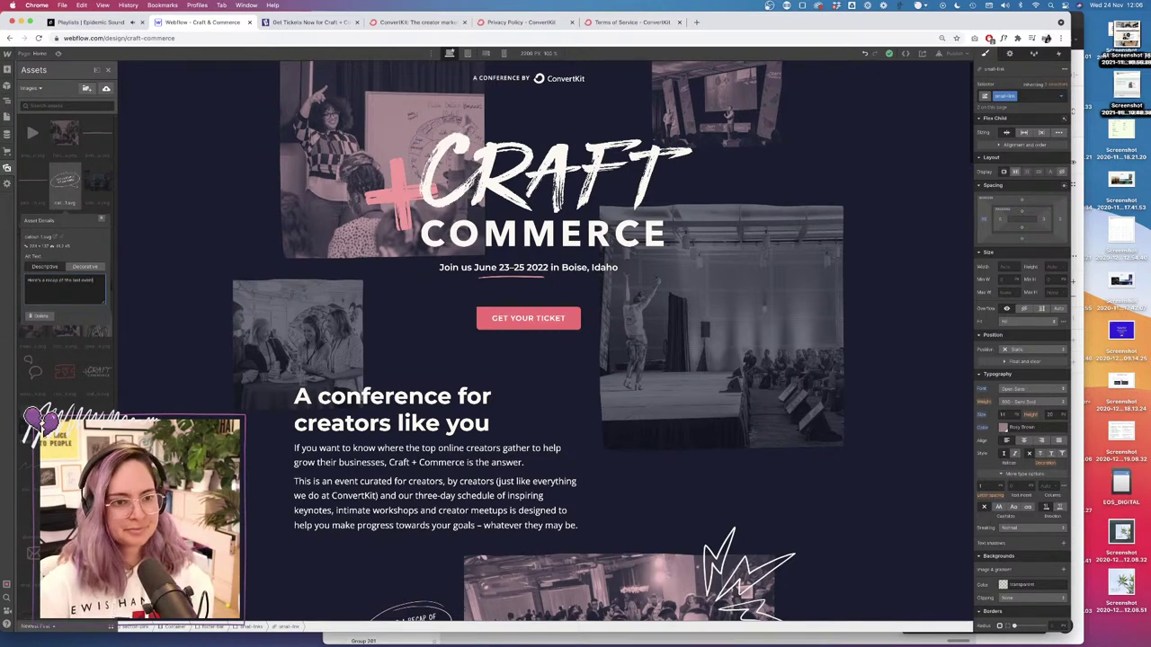
{"action": "left_click", "coordinate": [27, 279]}
{"action": "type", "text": "Text bubbl"}
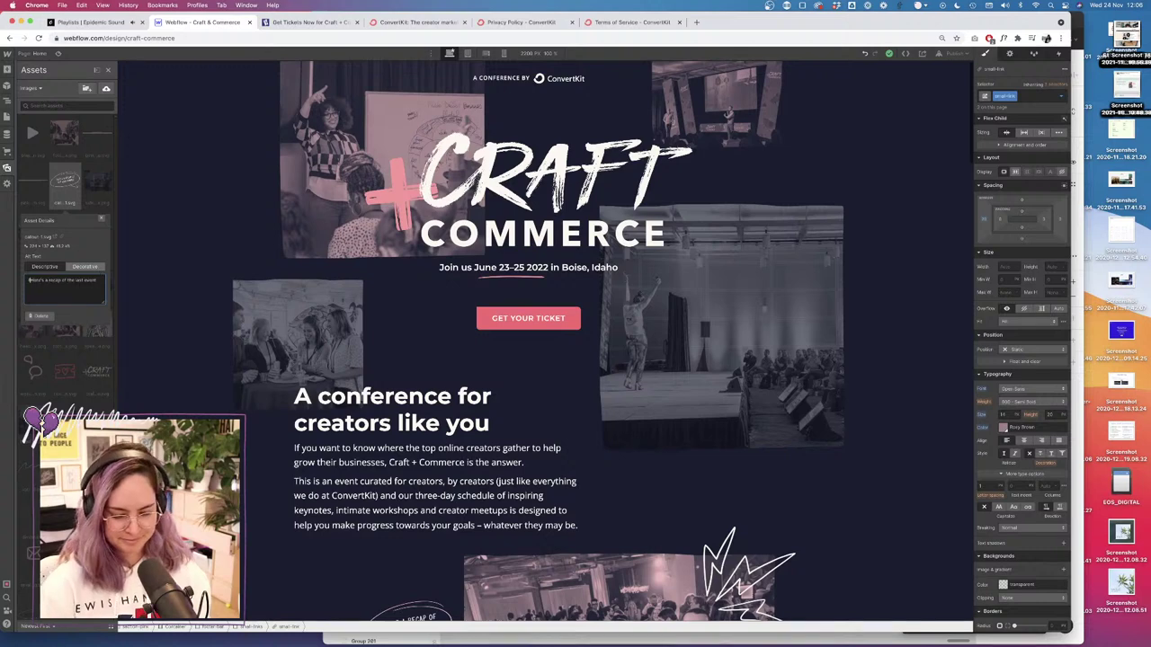
{"action": "type", "text": "e that says "}
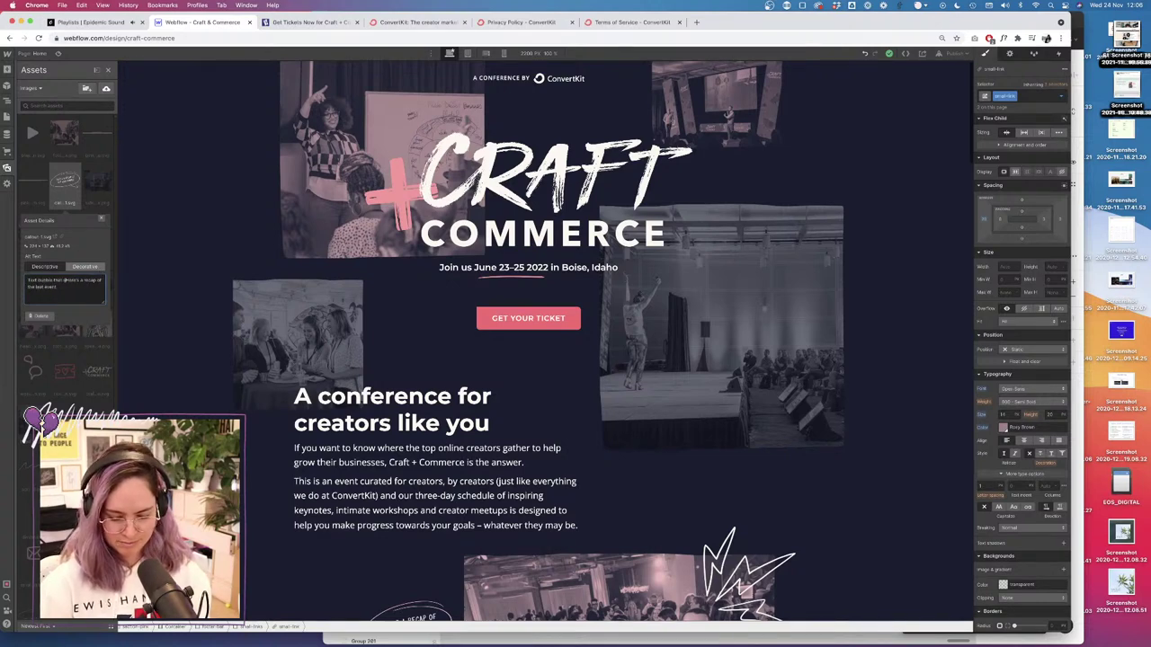
{"action": "type", "text": "\""}
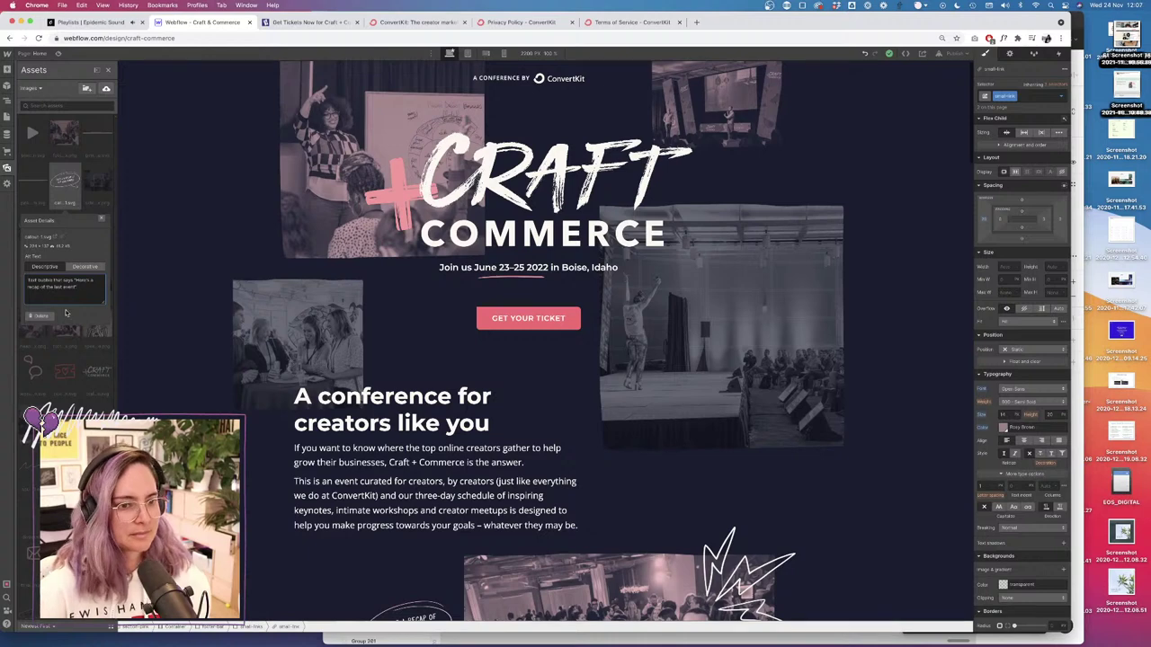
{"action": "left_click", "coordinate": [89, 357]}
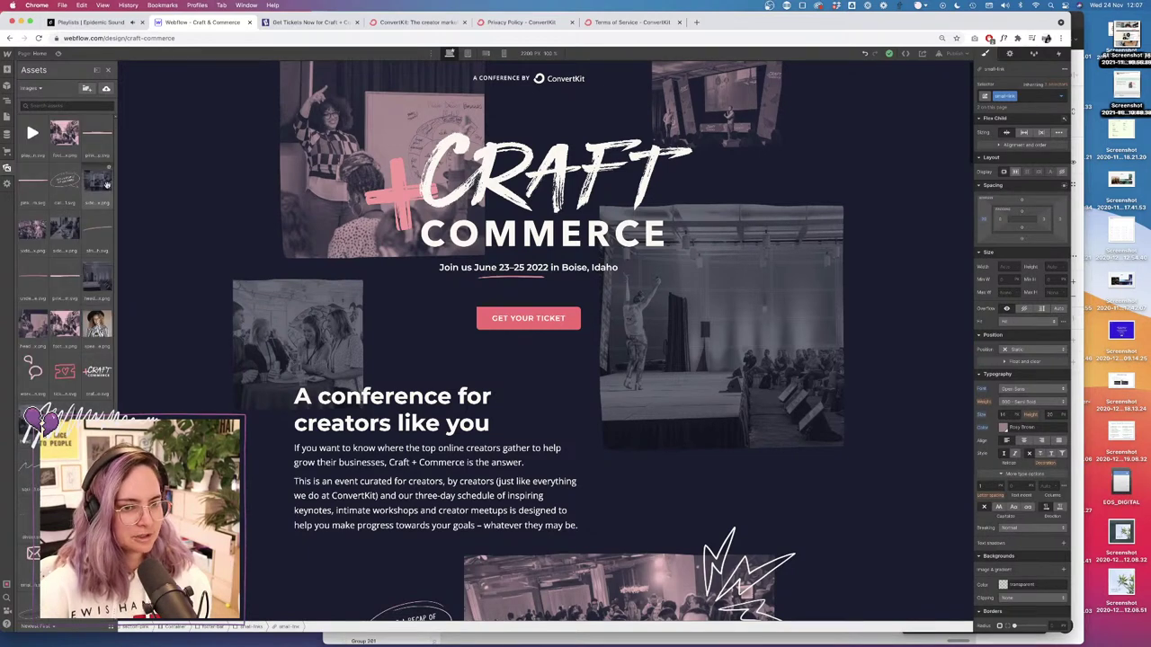
Give the dark crowd photo beside the callout the alt text "An image of a man having a good time on a dance floor".
{"action": "left_click", "coordinate": [109, 169]}
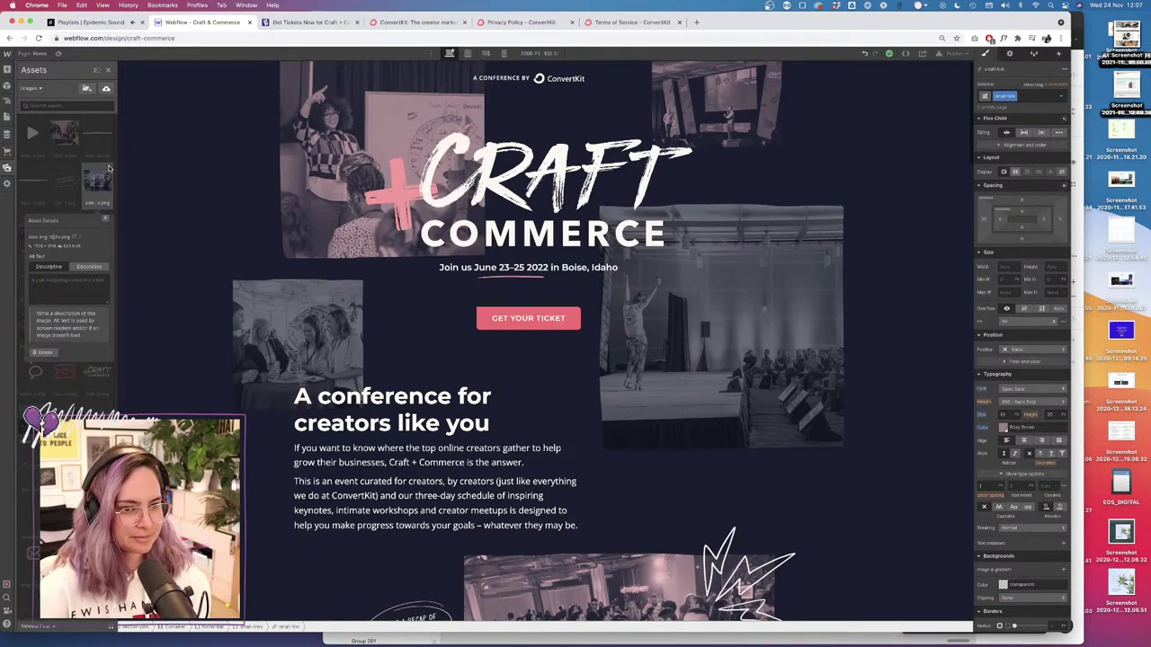
{"action": "left_click", "coordinate": [48, 285]}
{"action": "type", "text": "A"}
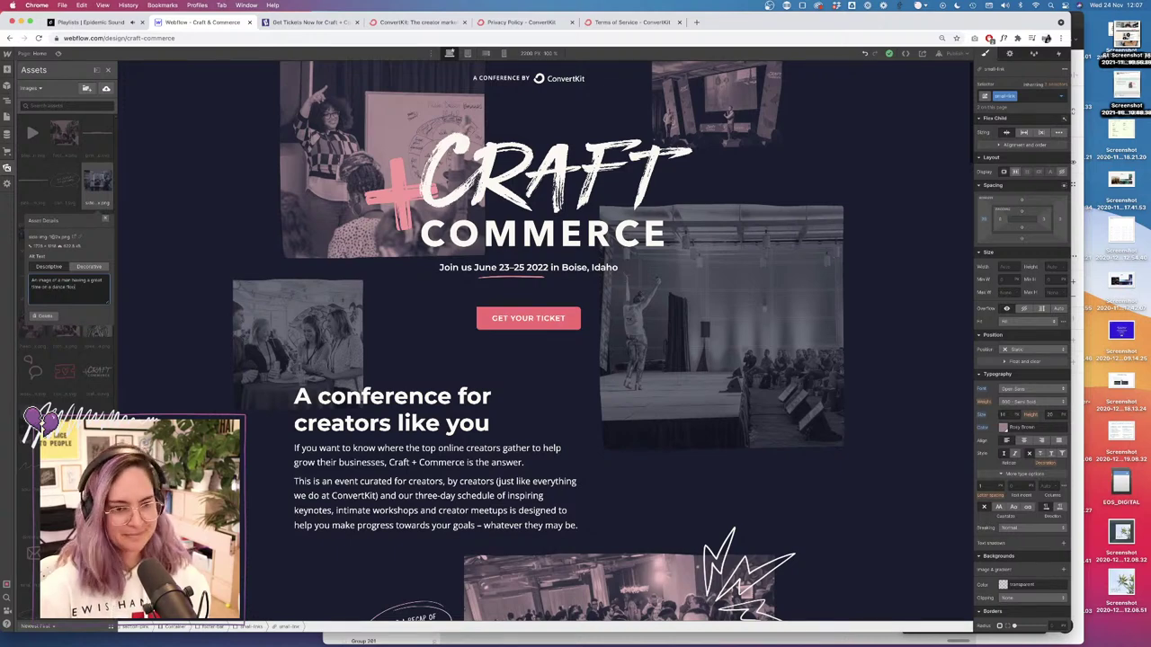
{"action": "left_click", "coordinate": [76, 195]}
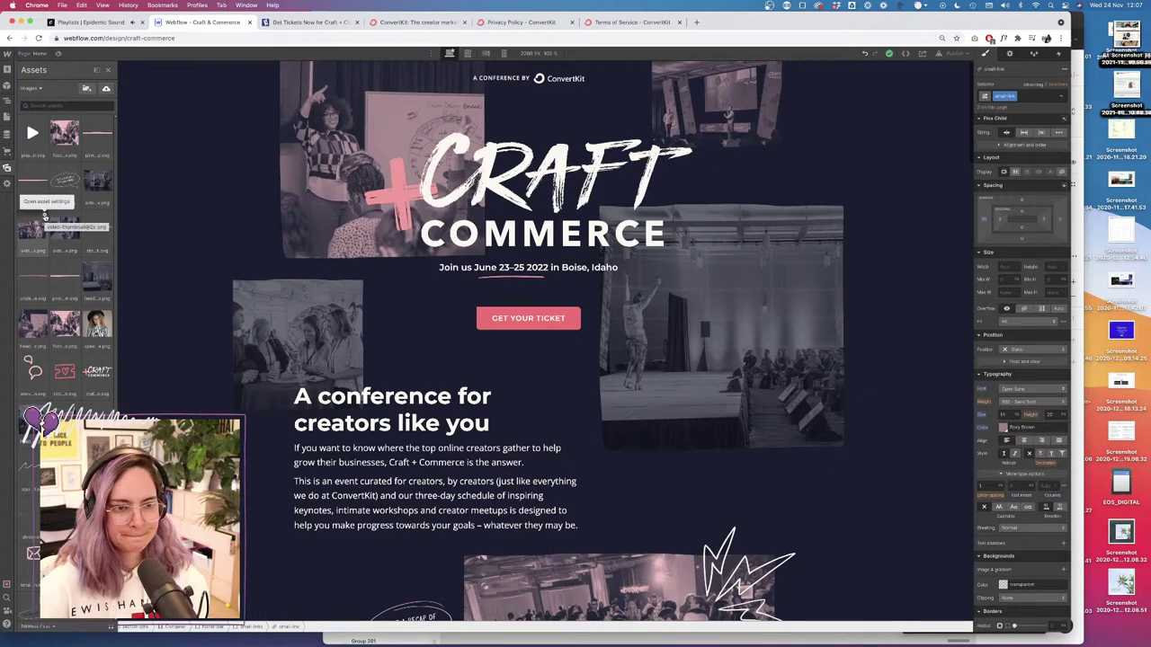
Mark the video thumbnail PNG in the image assets as decorative and close its details.
{"action": "left_click", "coordinate": [43, 217]}
{"action": "left_click", "coordinate": [86, 315]}
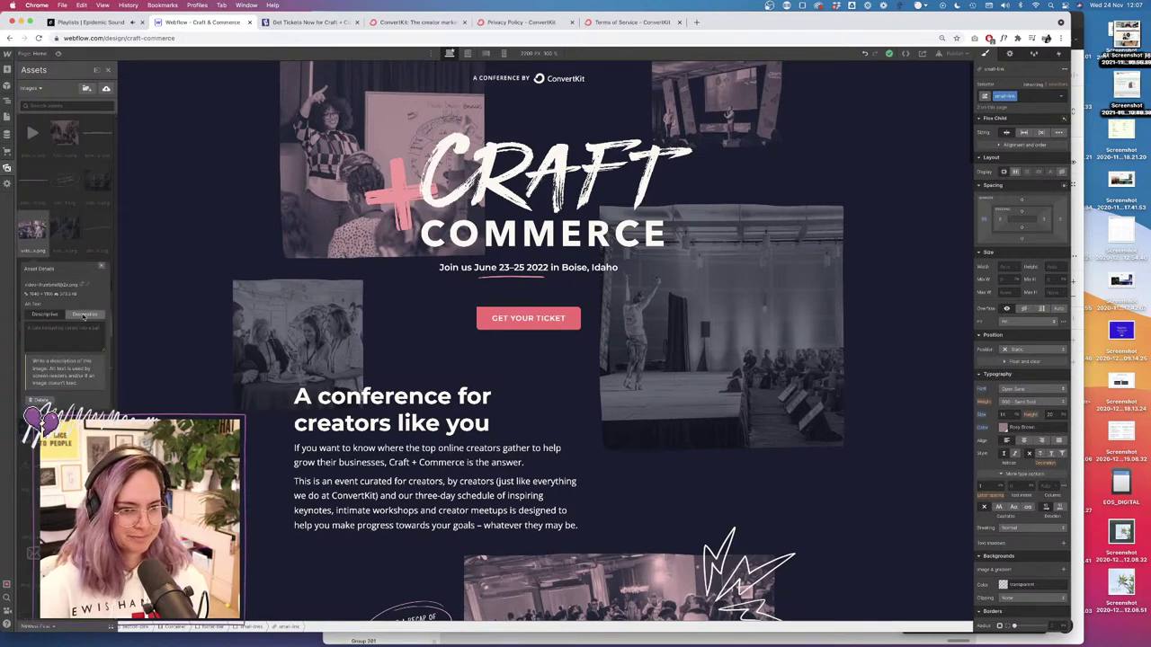
{"action": "left_click", "coordinate": [78, 217]}
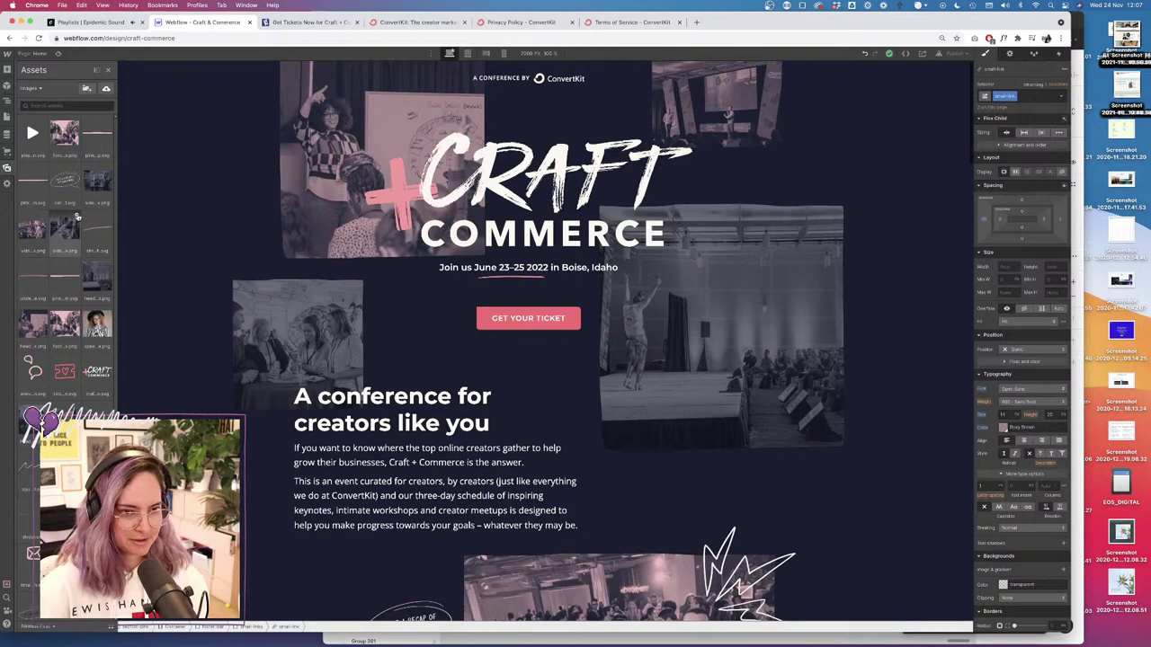
Give the dark photo beside the video thumbnail the alt text "An image of a group of creators learning in a workshop".
{"action": "left_click", "coordinate": [76, 216]}
{"action": "left_click", "coordinate": [43, 328]}
{"action": "type", "text": "An image of a group"}
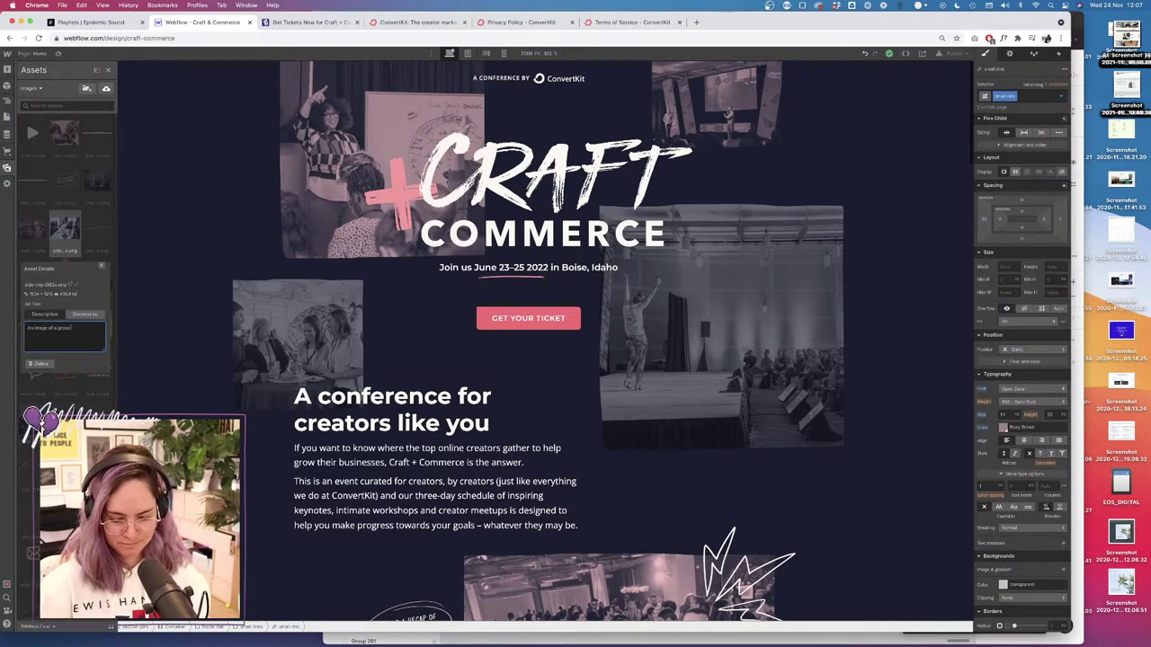
{"action": "type", "text": " of creators "}
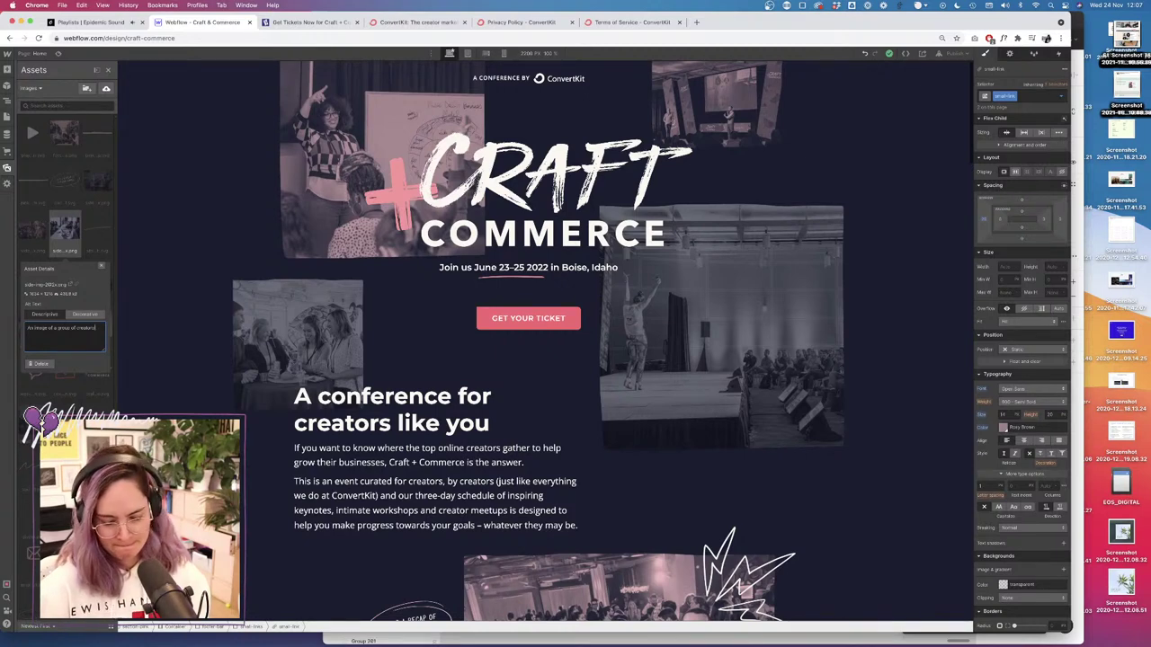
{"action": "type", "text": "learning in a workshop"}
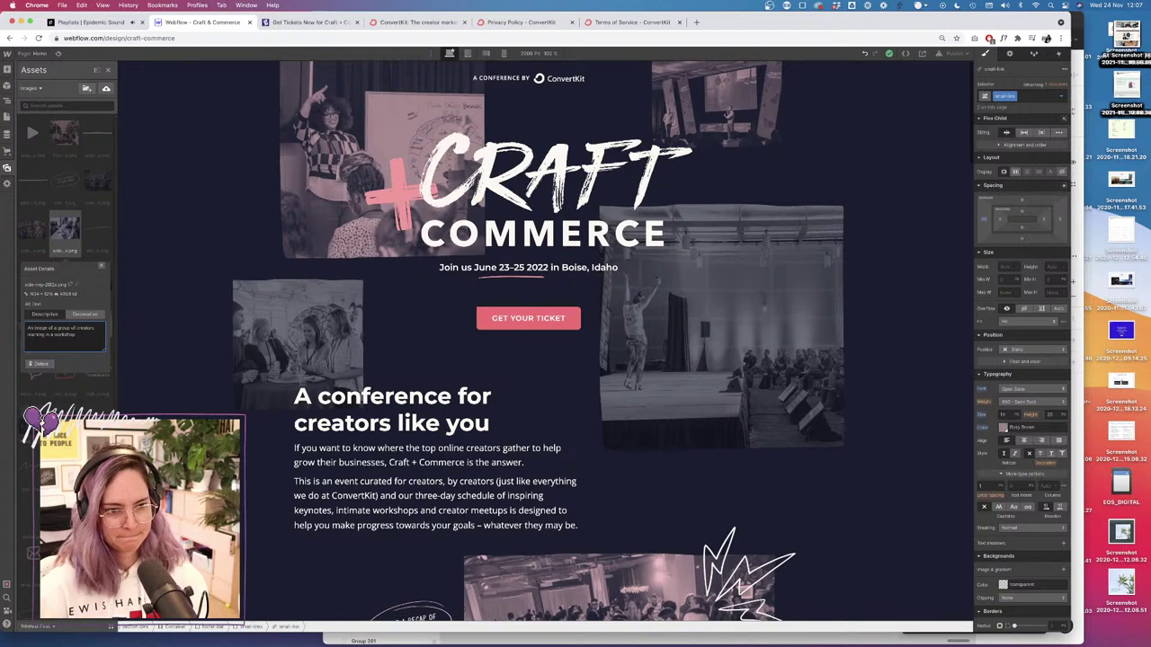
{"action": "left_click", "coordinate": [87, 223]}
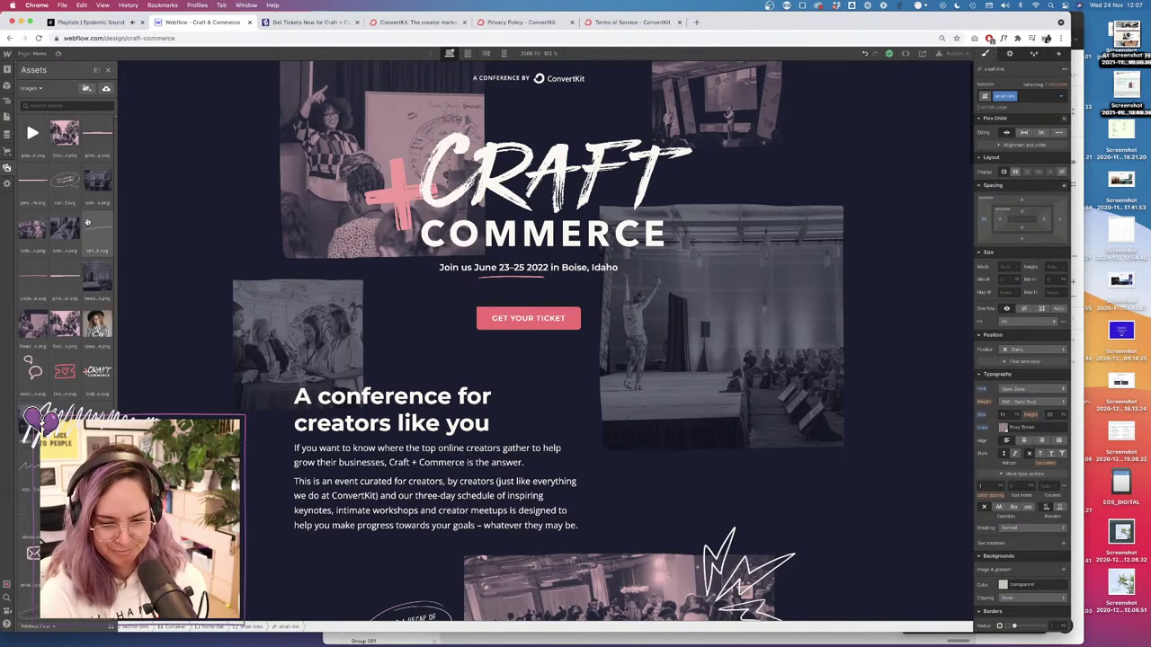
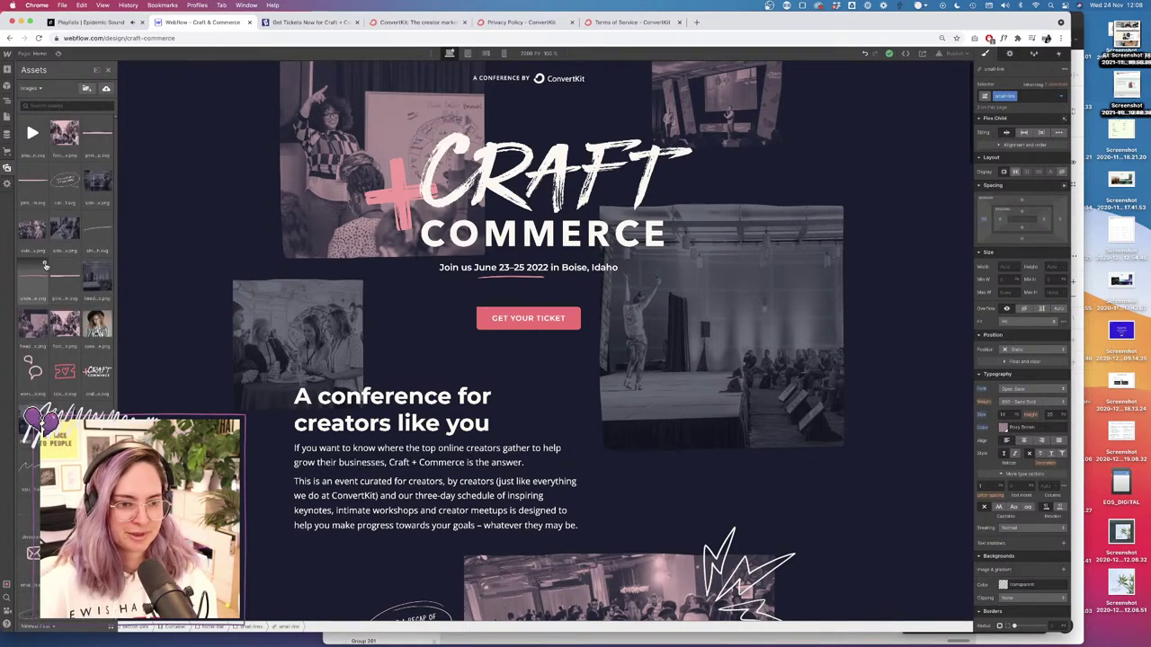
Mark the underline SVG and the pink bottom-edge SVG beside it in the image assets as decorative.
{"action": "left_click", "coordinate": [47, 266]}
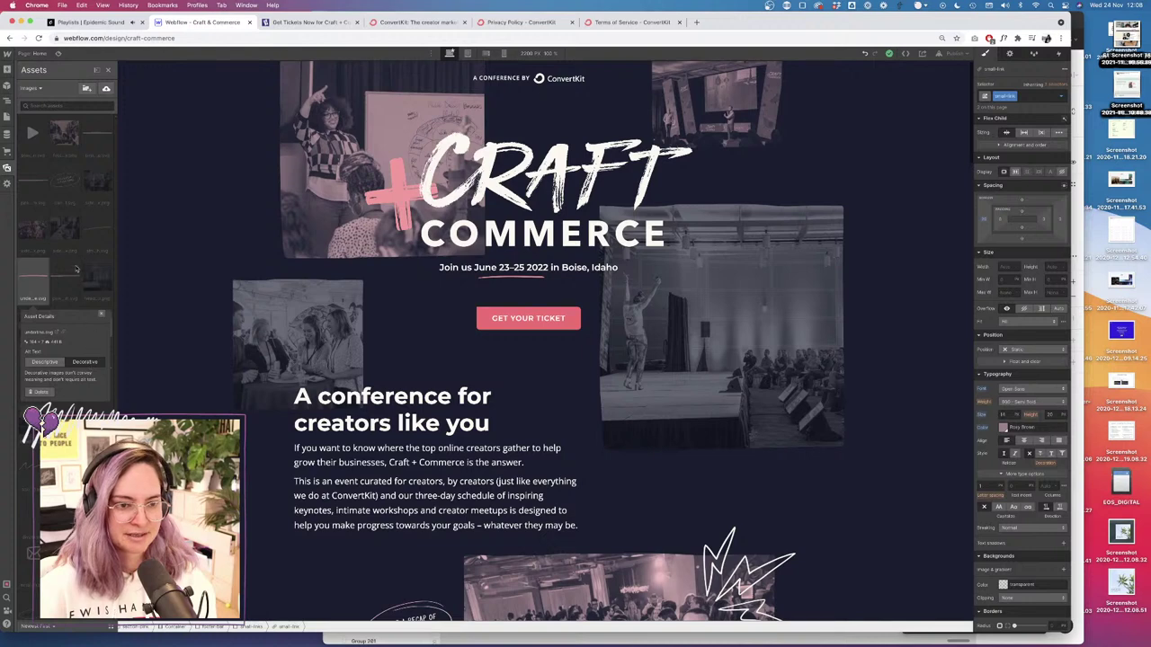
{"action": "left_click", "coordinate": [77, 267]}
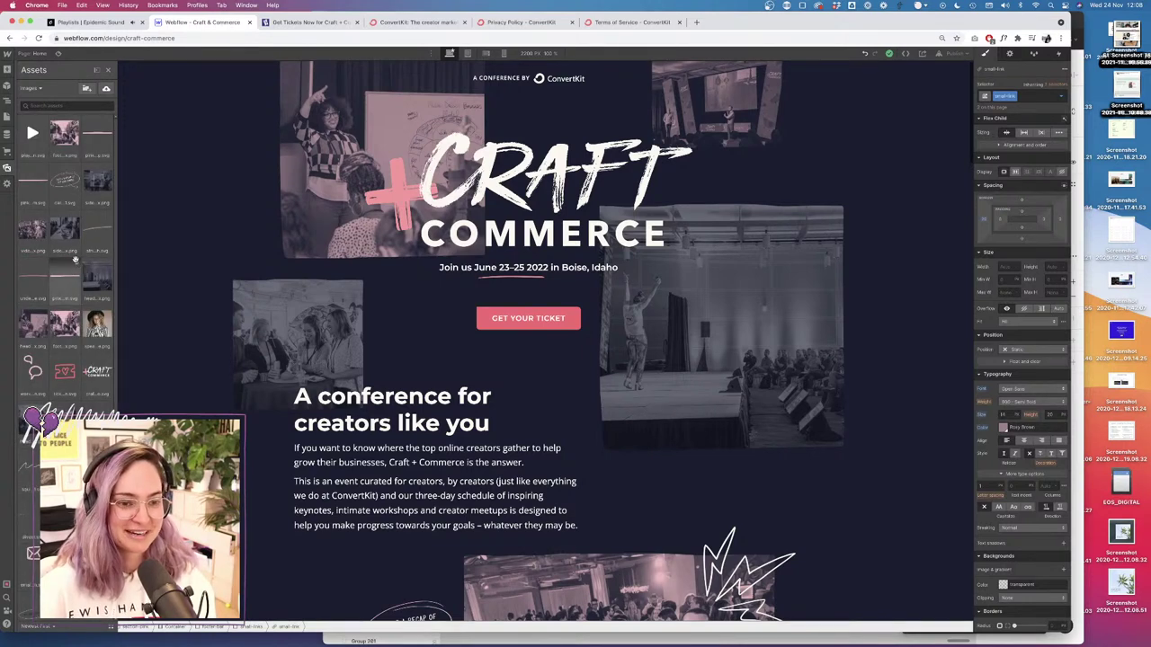
{"action": "left_click", "coordinate": [76, 264]}
{"action": "left_click", "coordinate": [87, 361]}
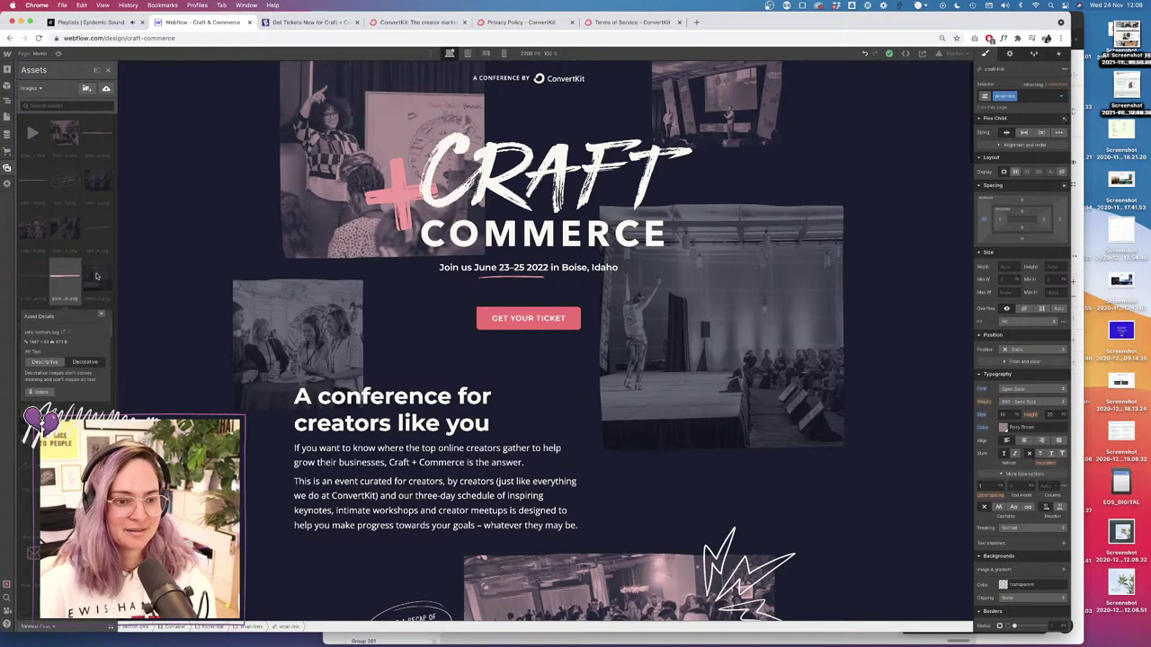
{"action": "left_click", "coordinate": [97, 274]}
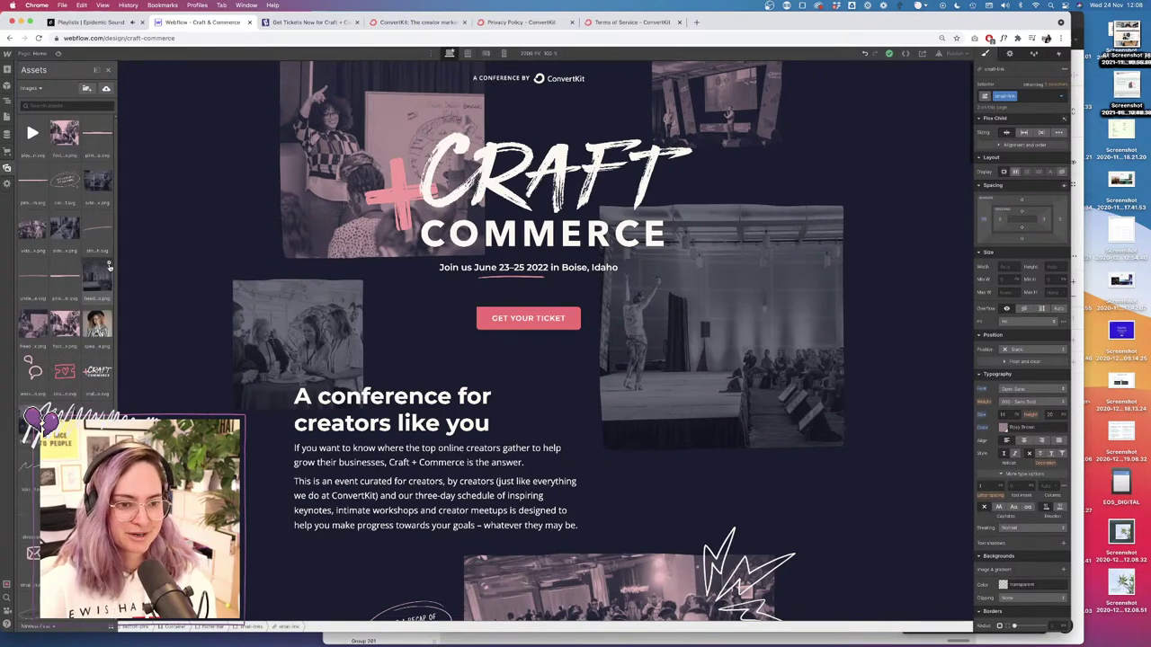
Mark the dark header stage photo in the image assets as decorative and close its details.
{"action": "left_click", "coordinate": [110, 263]}
{"action": "left_click", "coordinate": [85, 362]}
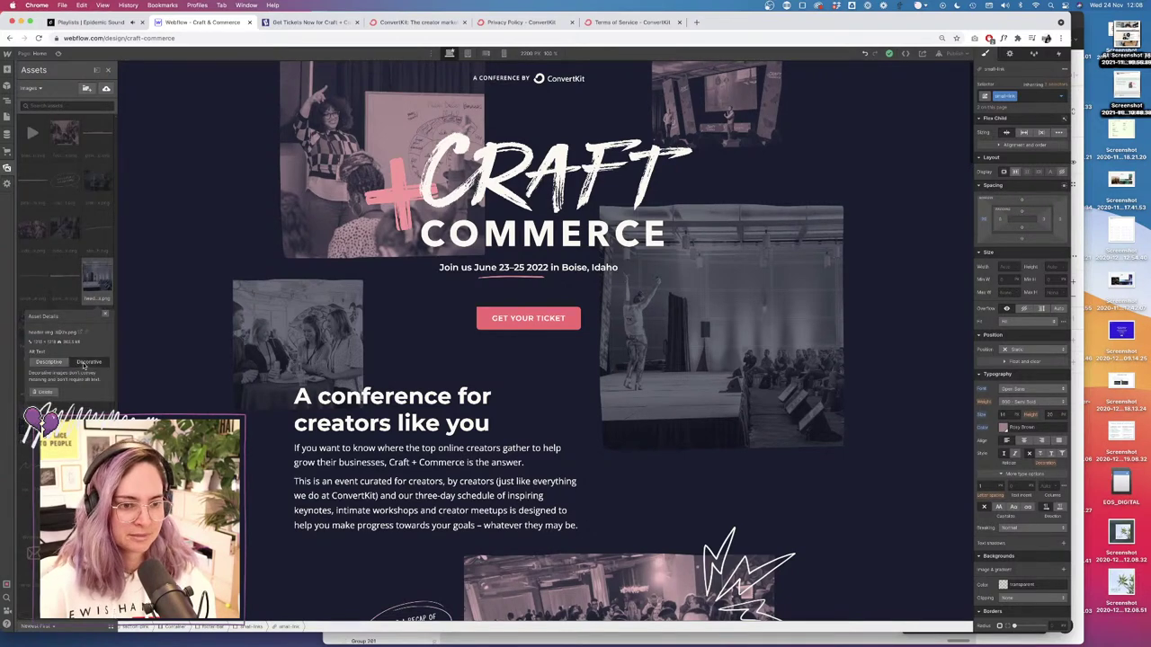
{"action": "left_click", "coordinate": [60, 257]}
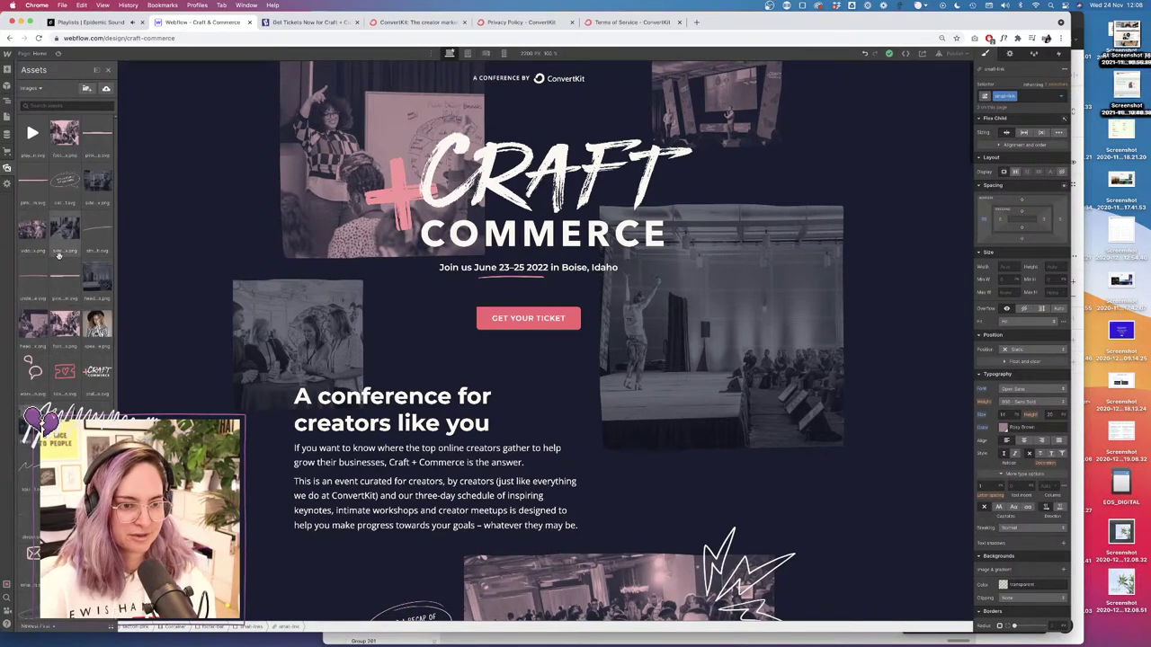
{"action": "left_click", "coordinate": [46, 315]}
{"action": "left_click", "coordinate": [74, 311]}
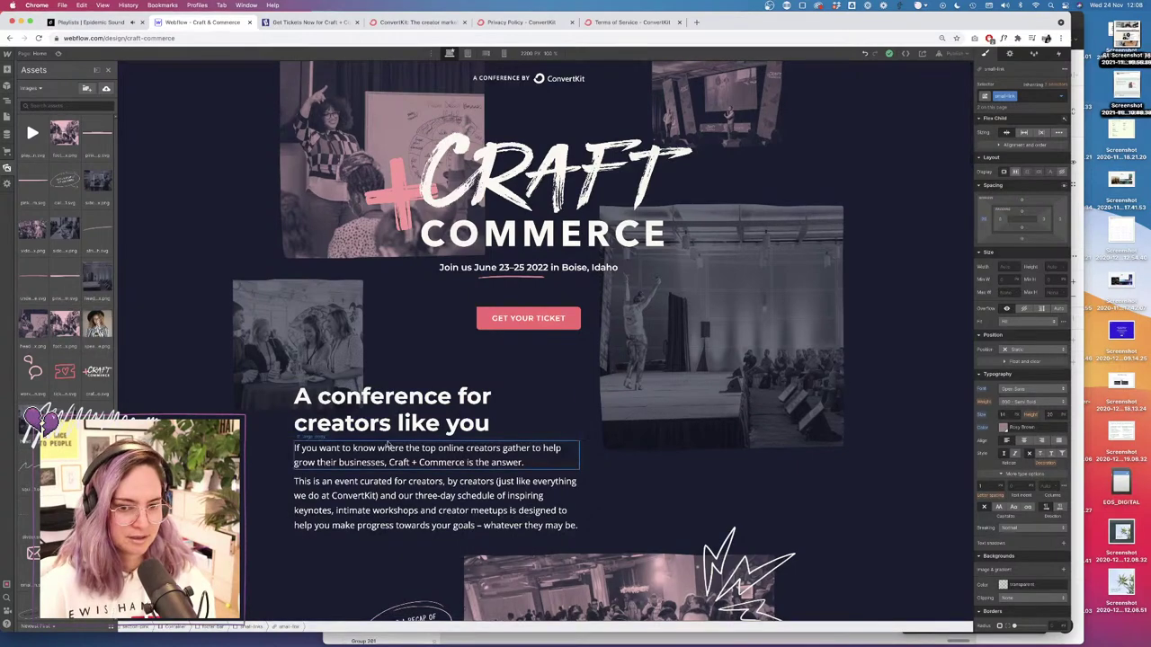
Open the image settings of the first speaker photo and turn on getting its alt text from the Speakers collection.
{"action": "scroll", "coordinate": [388, 443], "scroll_direction": "down", "scroll_amount": 15}
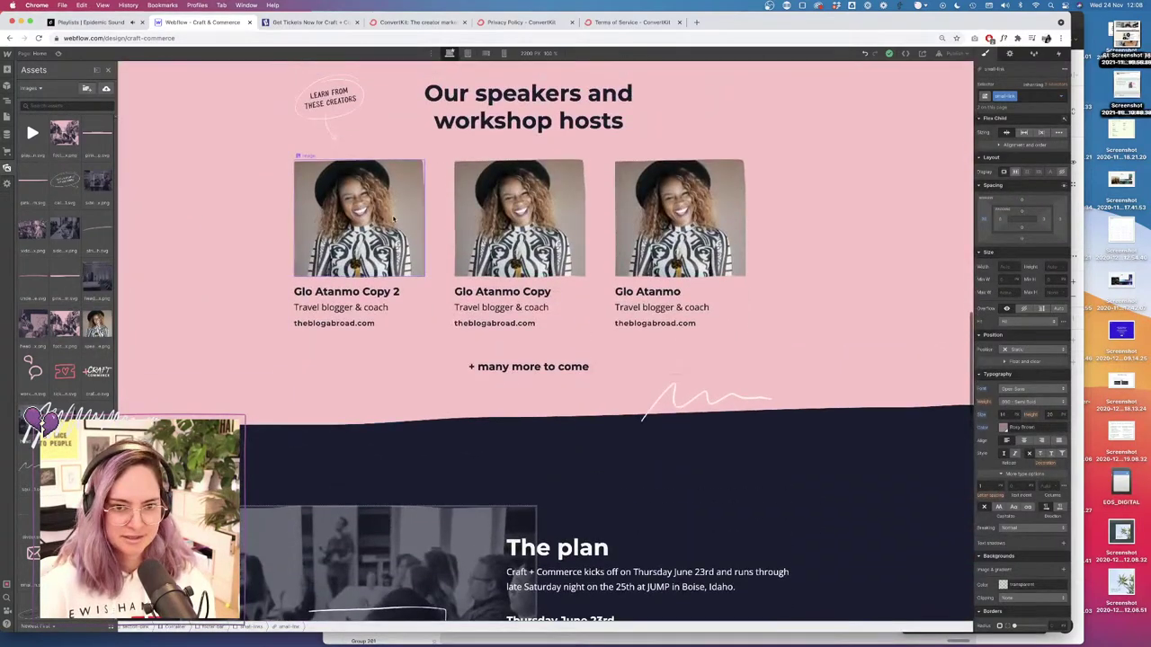
{"action": "left_click", "coordinate": [322, 163]}
{"action": "double_click", "coordinate": [324, 169]}
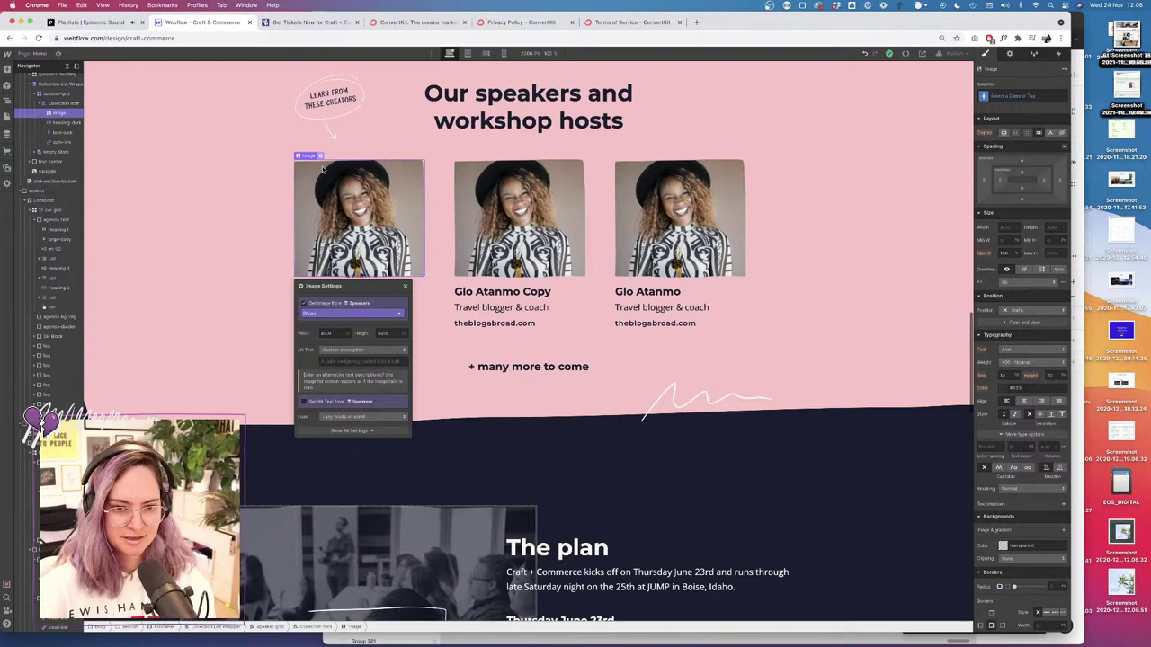
{"action": "left_click", "coordinate": [346, 350]}
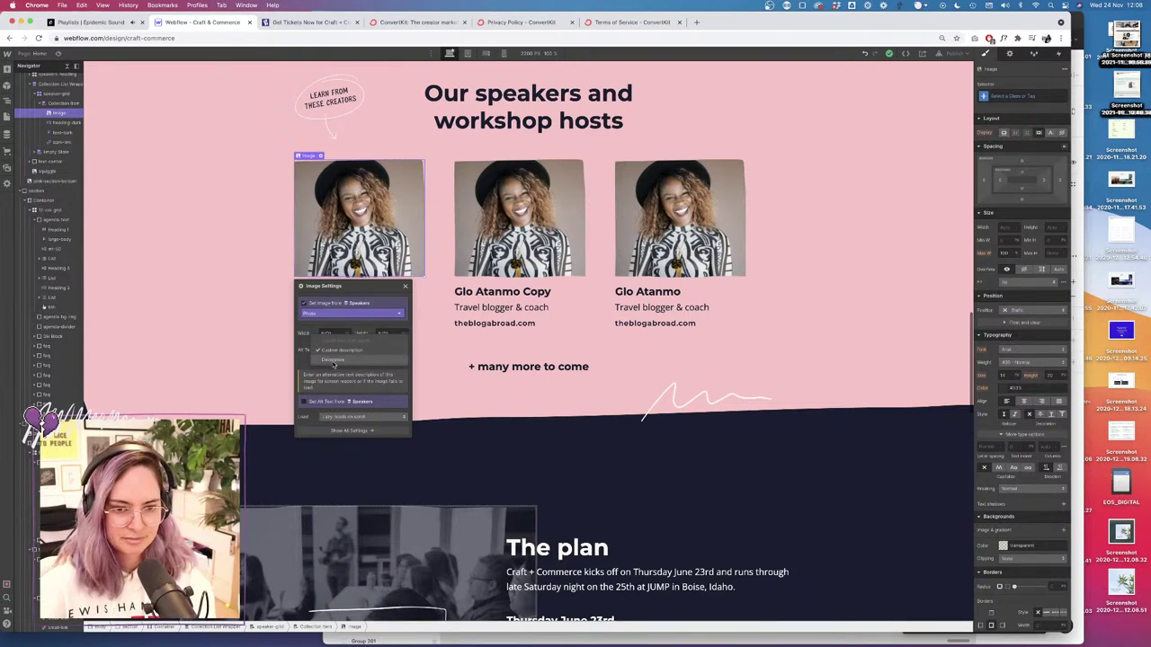
{"action": "left_click", "coordinate": [335, 351]}
{"action": "left_click", "coordinate": [335, 361]}
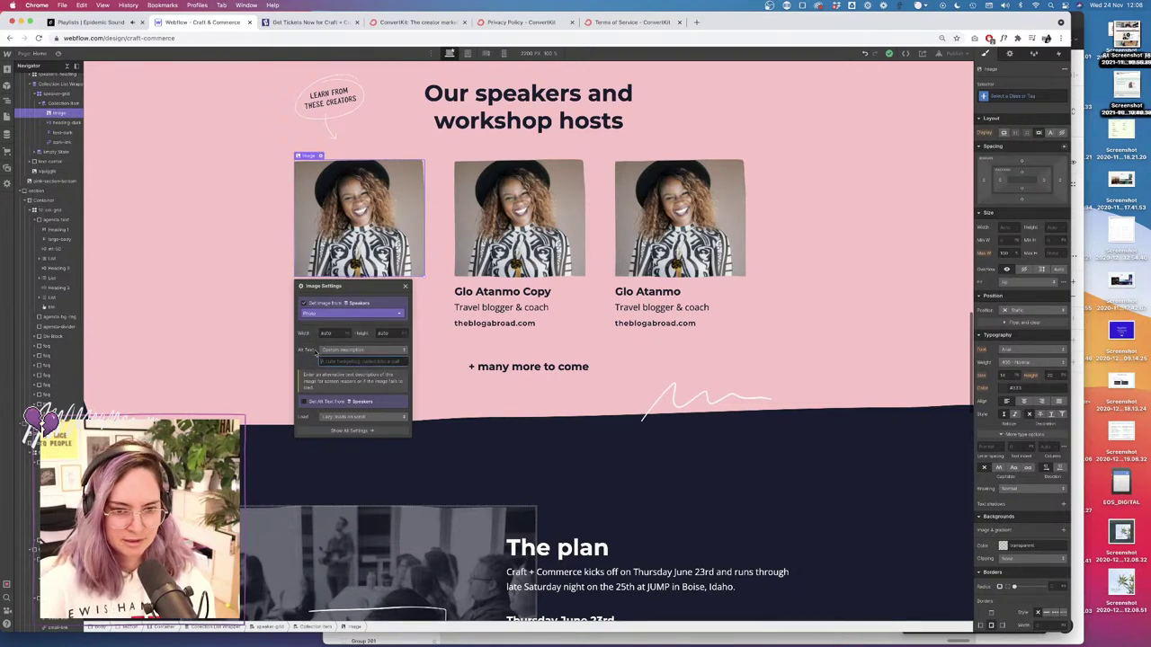
{"action": "left_click", "coordinate": [306, 401]}
{"action": "left_click", "coordinate": [339, 412]}
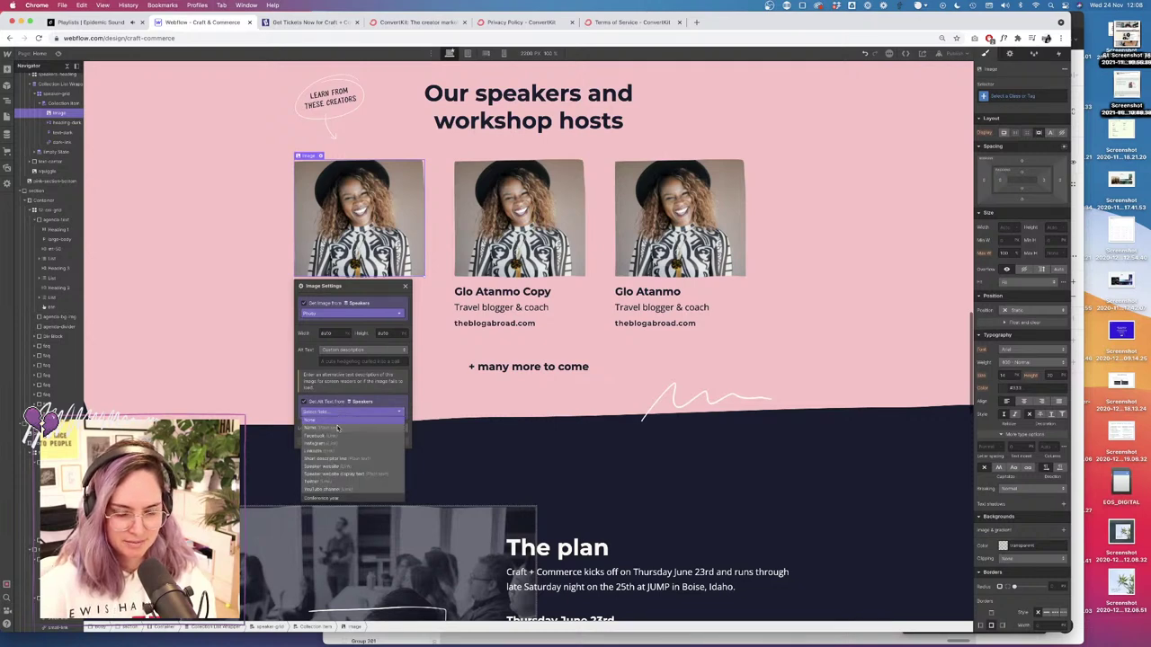
{"action": "left_click", "coordinate": [317, 363]}
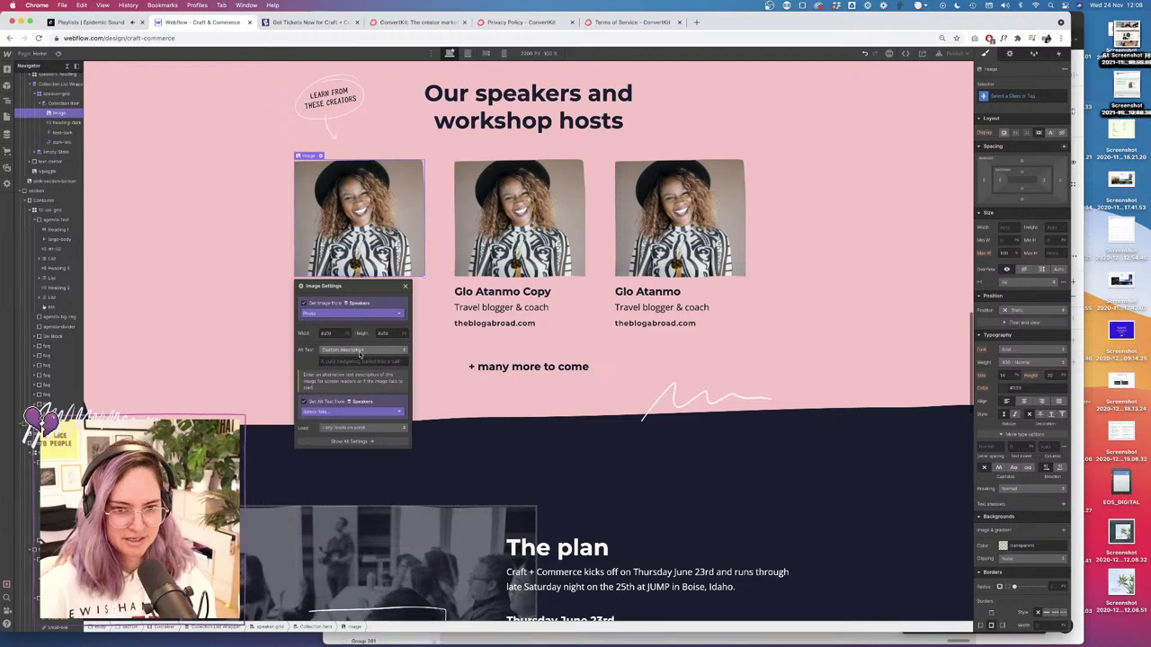
Set the speaker photo's alt text option to Decorative and close its image settings.
{"action": "left_click", "coordinate": [358, 350]}
{"action": "left_click", "coordinate": [358, 363]}
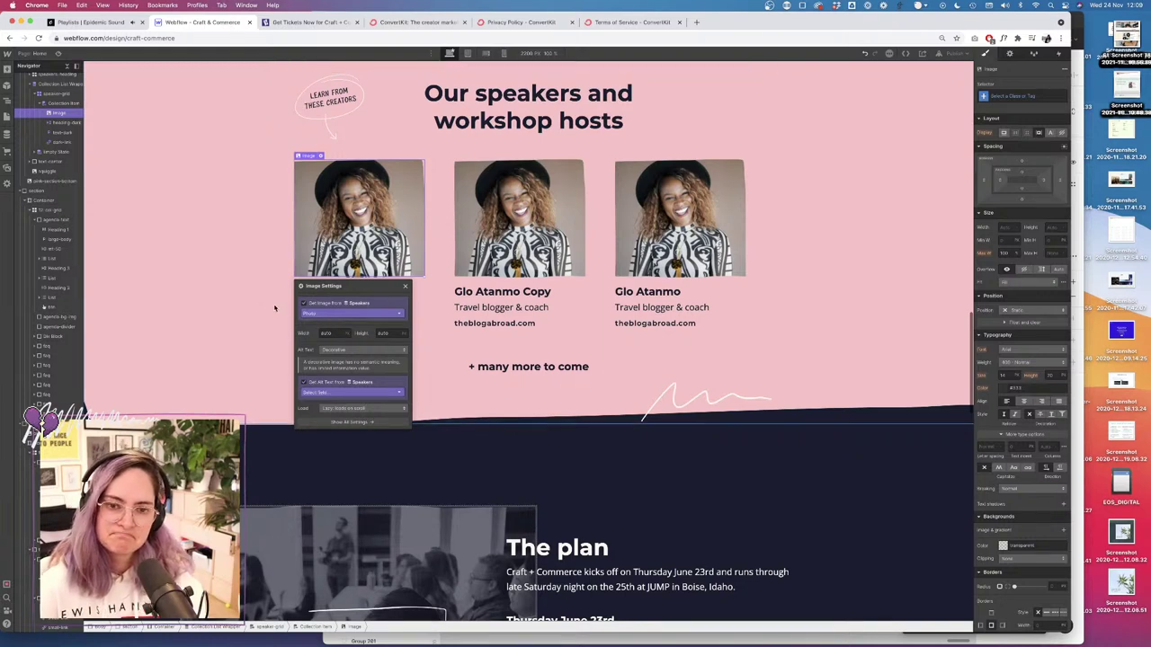
{"action": "left_click", "coordinate": [275, 308]}
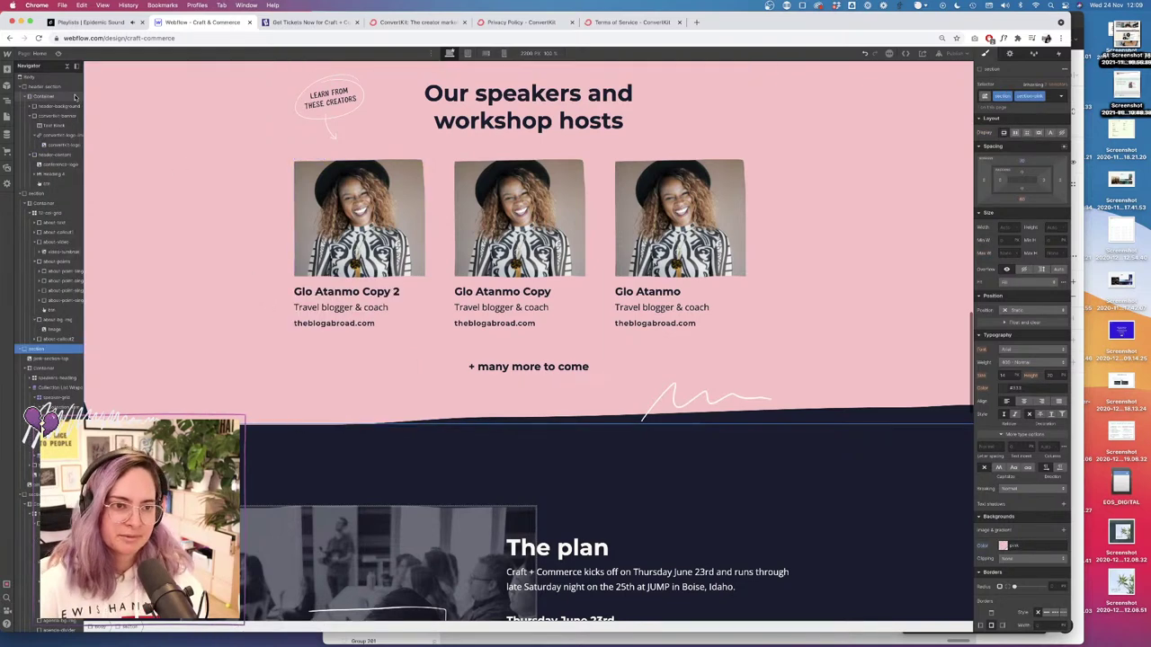
Reopen the image assets and go through the details of the speech-bubble icon, the ticket icon and the Craft + Commerce logo.
{"action": "left_click", "coordinate": [6, 167]}
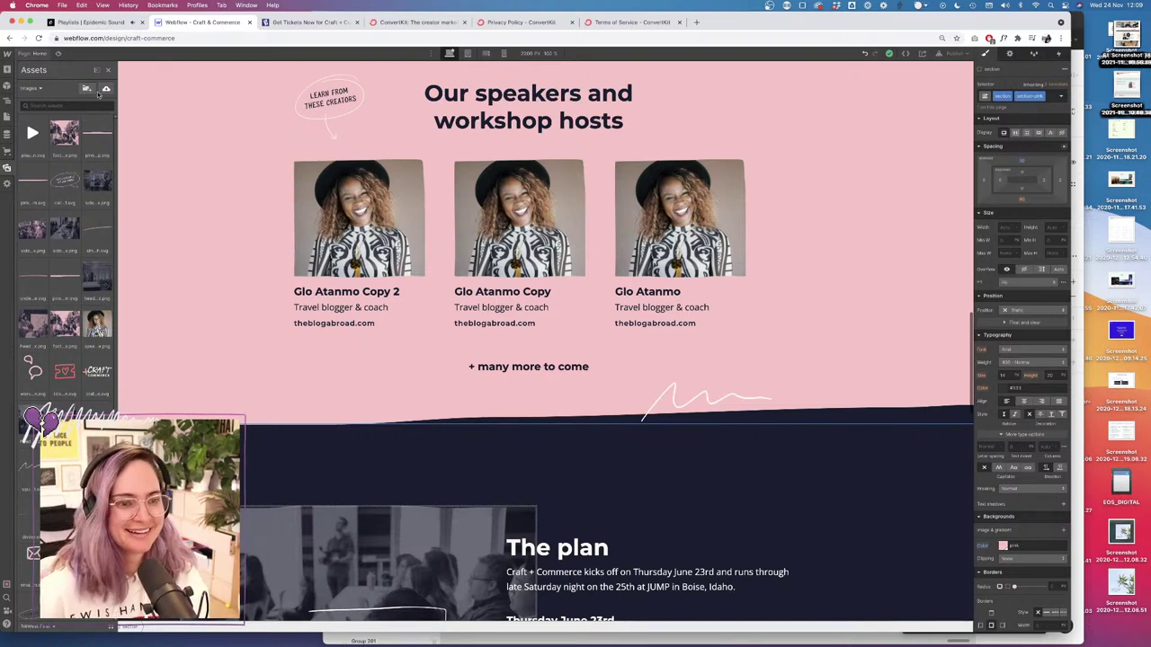
{"action": "scroll", "coordinate": [72, 273], "scroll_direction": "down", "scroll_amount": 1}
{"action": "scroll", "coordinate": [72, 272], "scroll_direction": "down", "scroll_amount": 1}
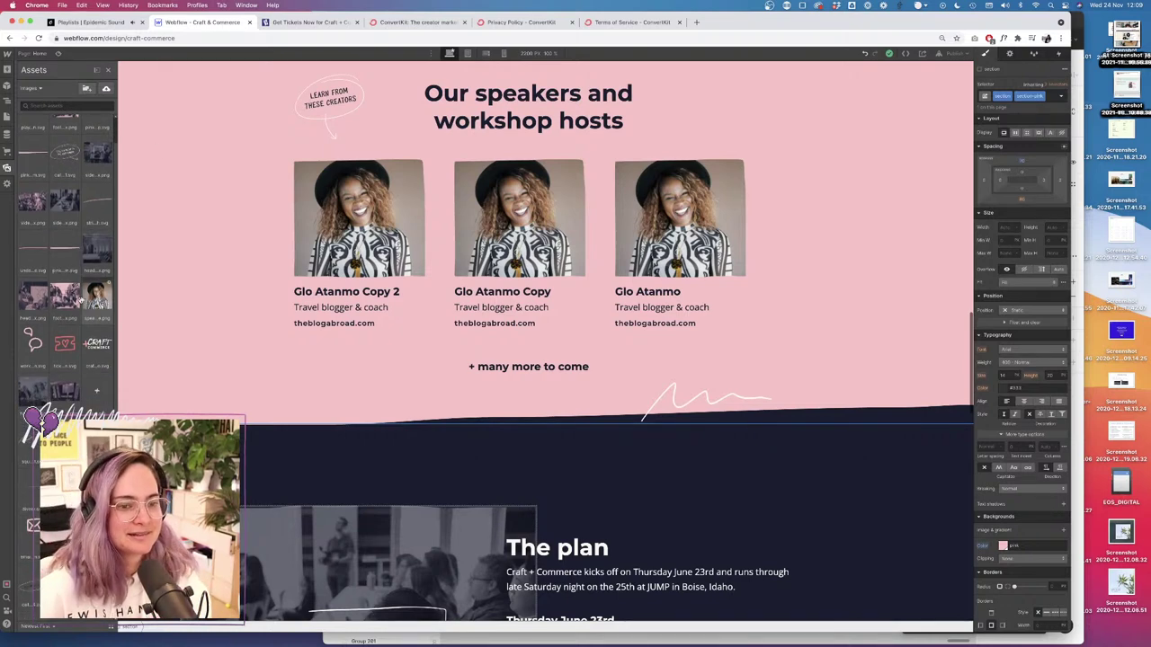
{"action": "left_click", "coordinate": [43, 330]}
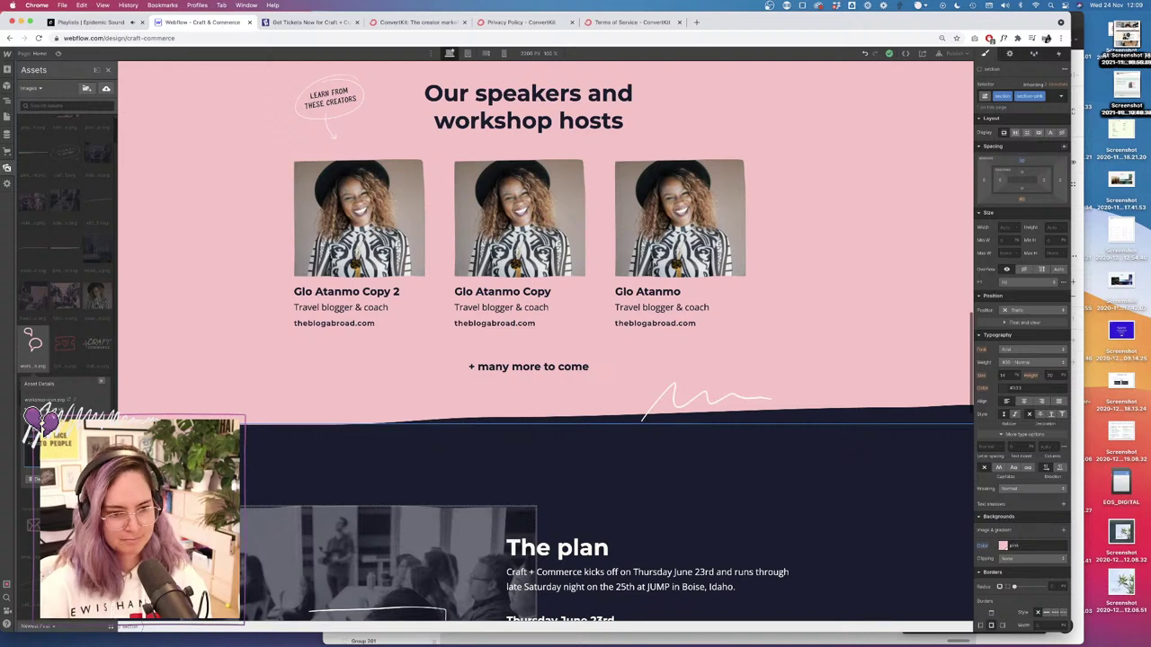
{"action": "left_click", "coordinate": [79, 331]}
{"action": "left_click", "coordinate": [79, 331]}
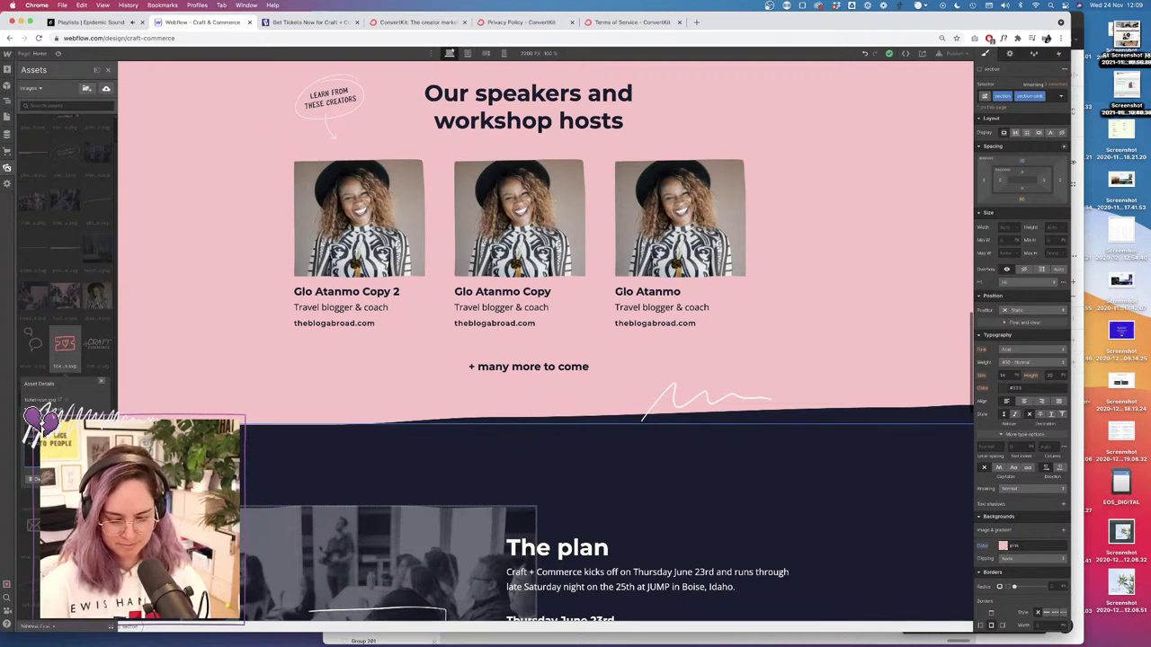
{"action": "left_click", "coordinate": [112, 355]}
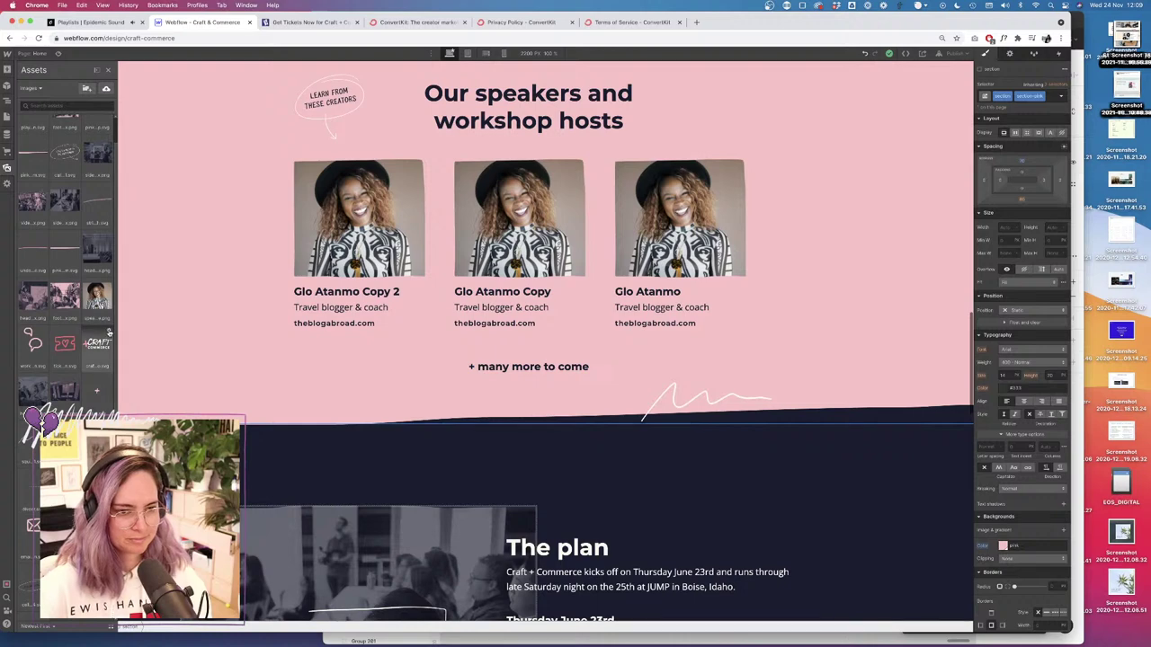
{"action": "left_click", "coordinate": [110, 330]}
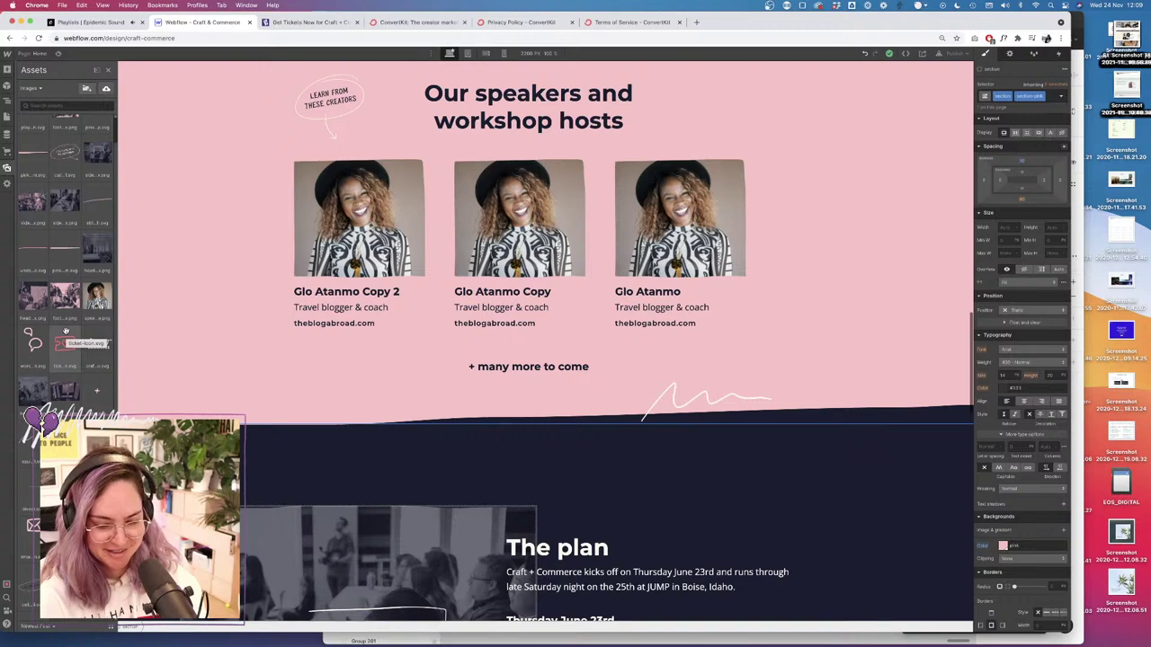
Open ConvertKit at app.convertkit.com in a new browser tab.
{"action": "left_click", "coordinate": [695, 22]}
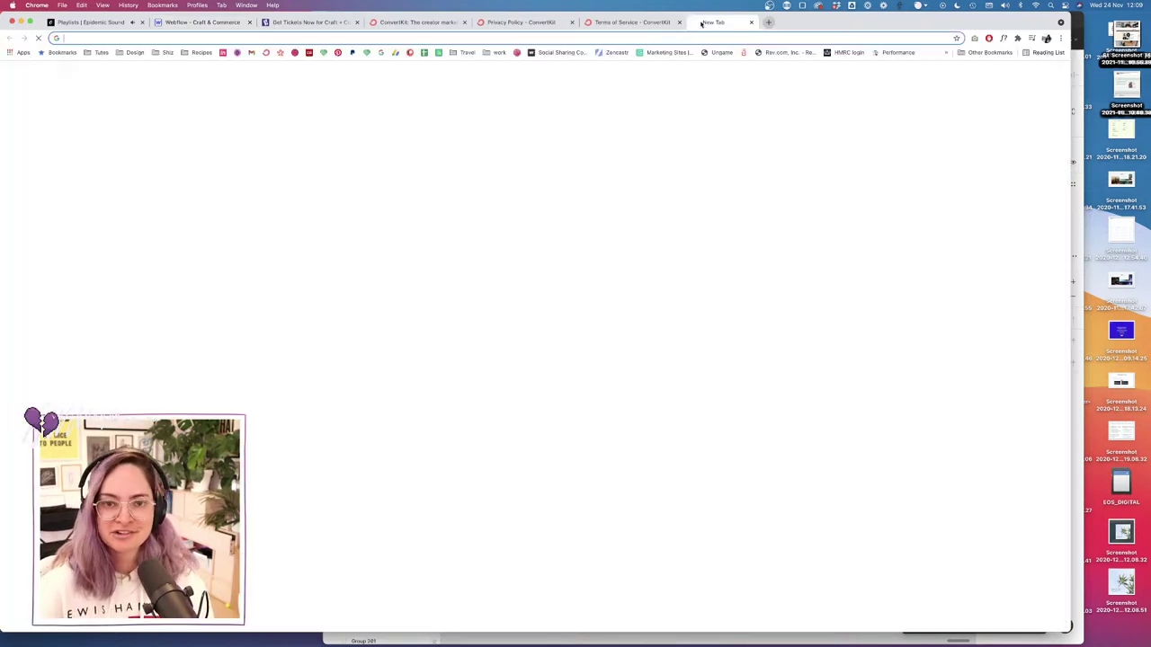
{"action": "type", "text": "app"}
{"action": "key", "text": "Return"}
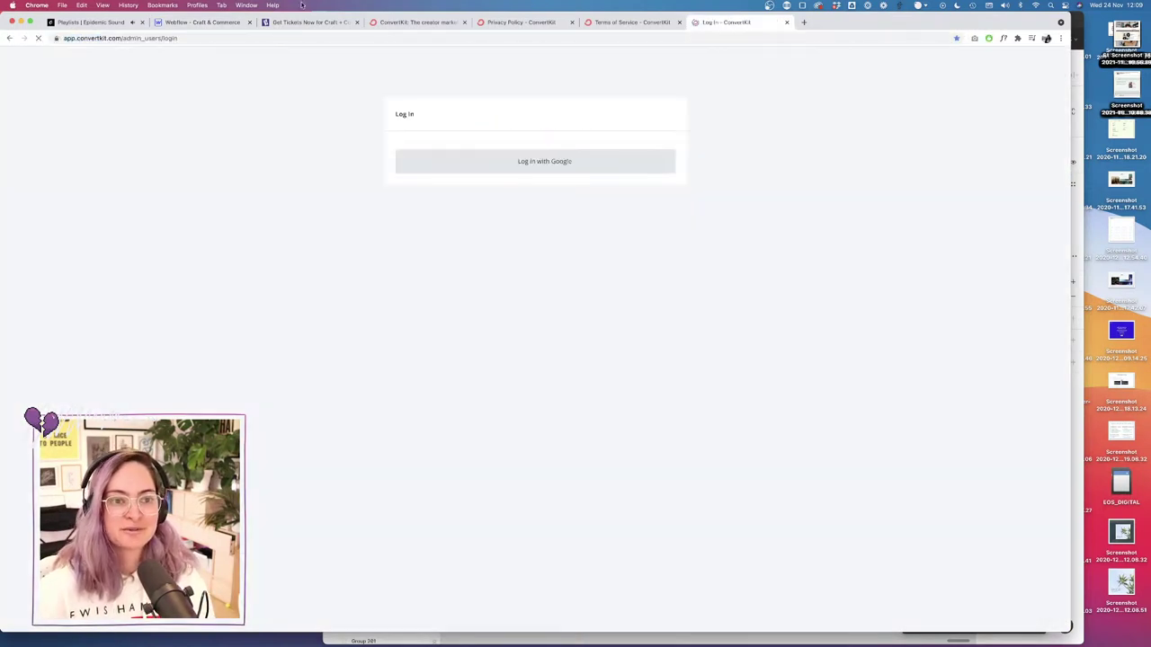
Try to reach the regular ConvertKit login page at app.convertkit.com/login.
{"action": "left_click_drag", "start_coordinate": [161, 38], "coordinate": [123, 38]}
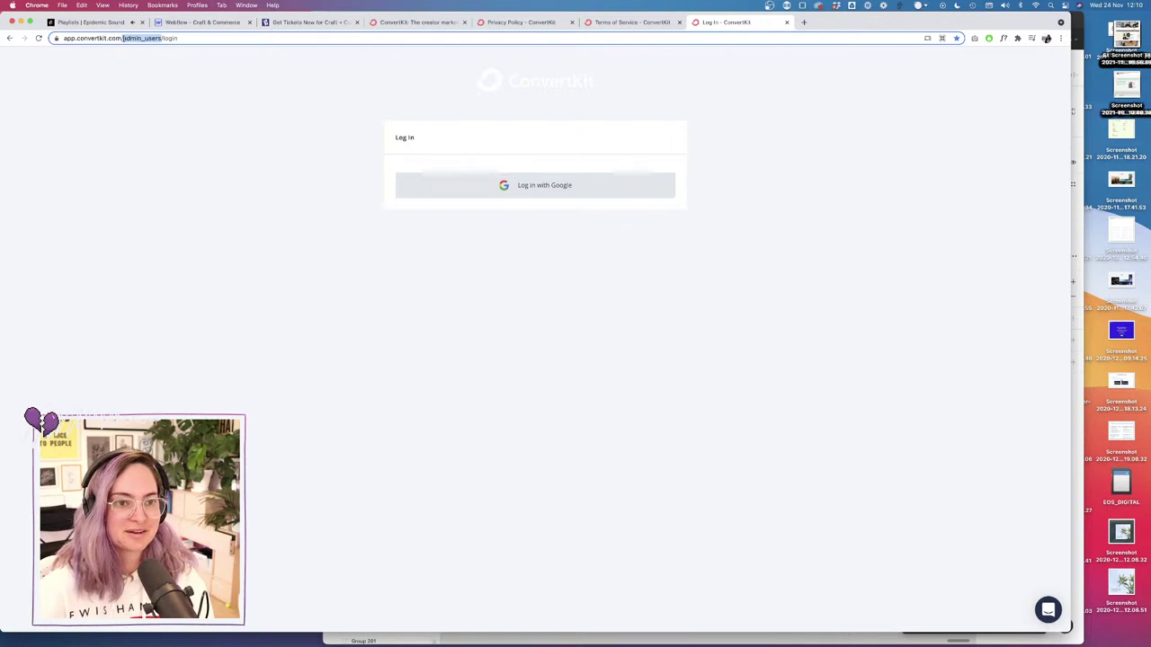
{"action": "key", "text": "BackSpace"}
{"action": "key", "text": "BackSpace"}
{"action": "key", "text": "Return"}
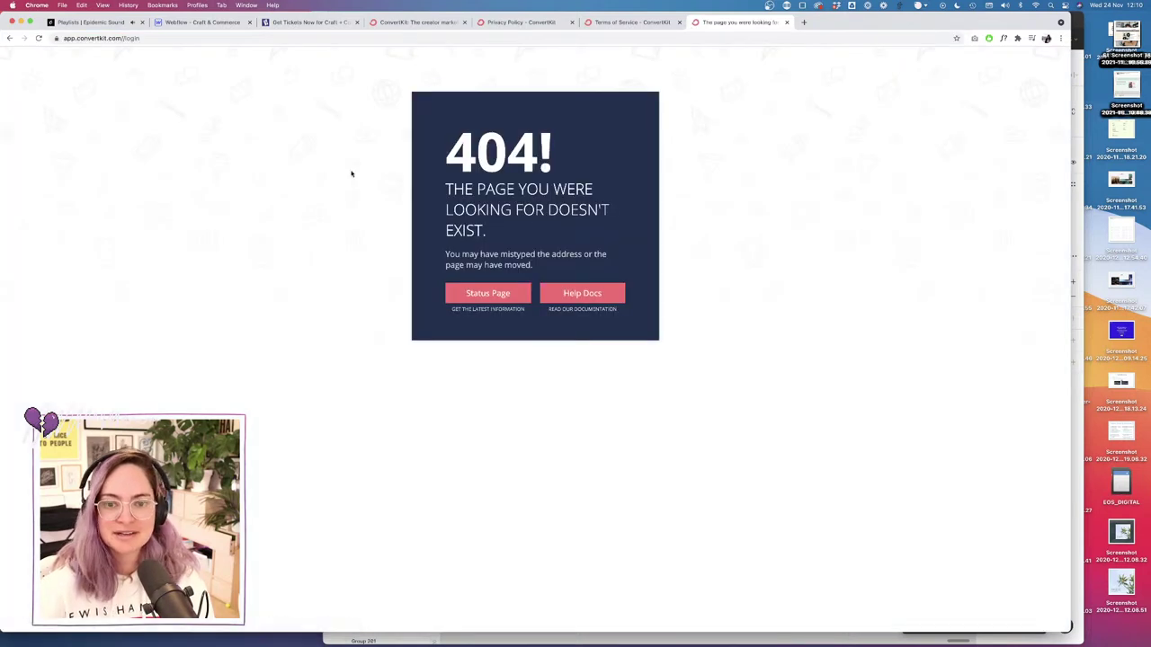
{"action": "left_click", "coordinate": [126, 38]}
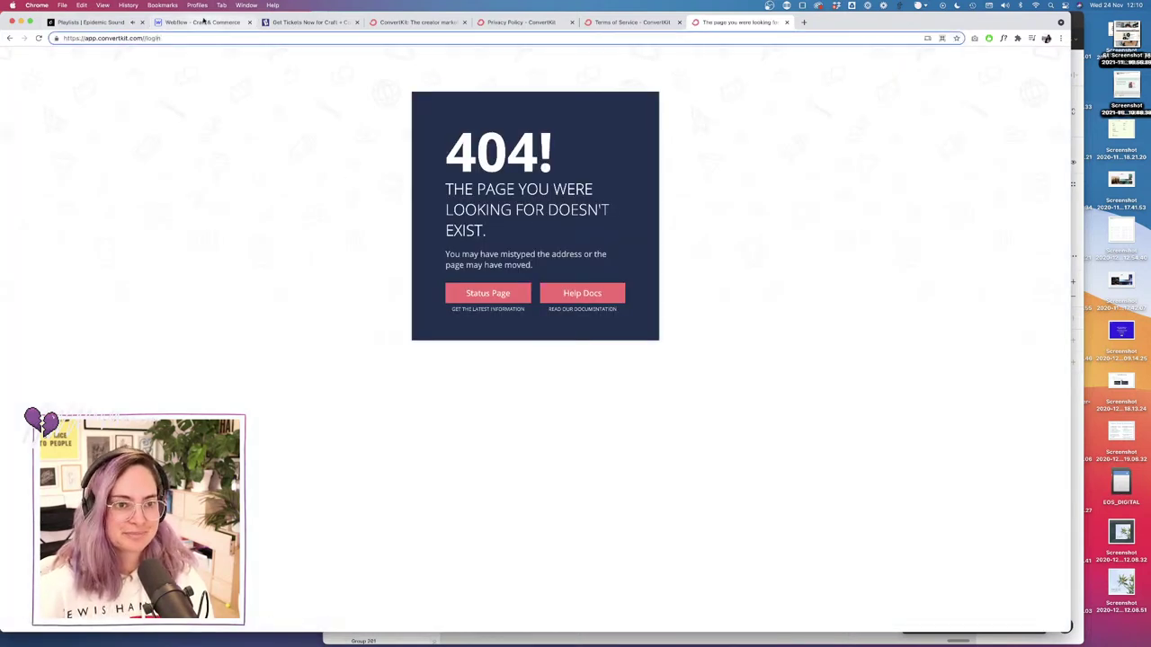
{"action": "key", "text": "BackSpace"}
{"action": "key", "text": "Return"}
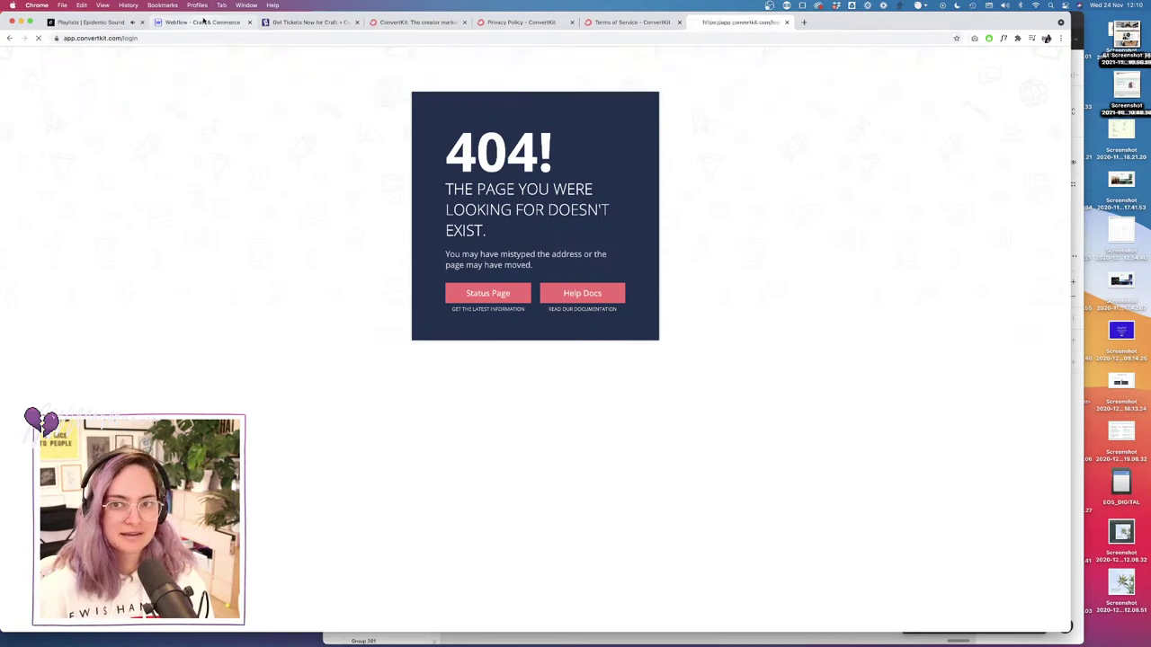
Go to the login page at app.convertkit.com/users/login and log in with the prefilled credentials.
{"action": "left_click_drag", "start_coordinate": [120, 38], "coordinate": [190, 46]}
{"action": "key", "text": "BackSpace"}
{"action": "key", "text": "Down"}
{"action": "key", "text": "Down"}
{"action": "key", "text": "Down"}
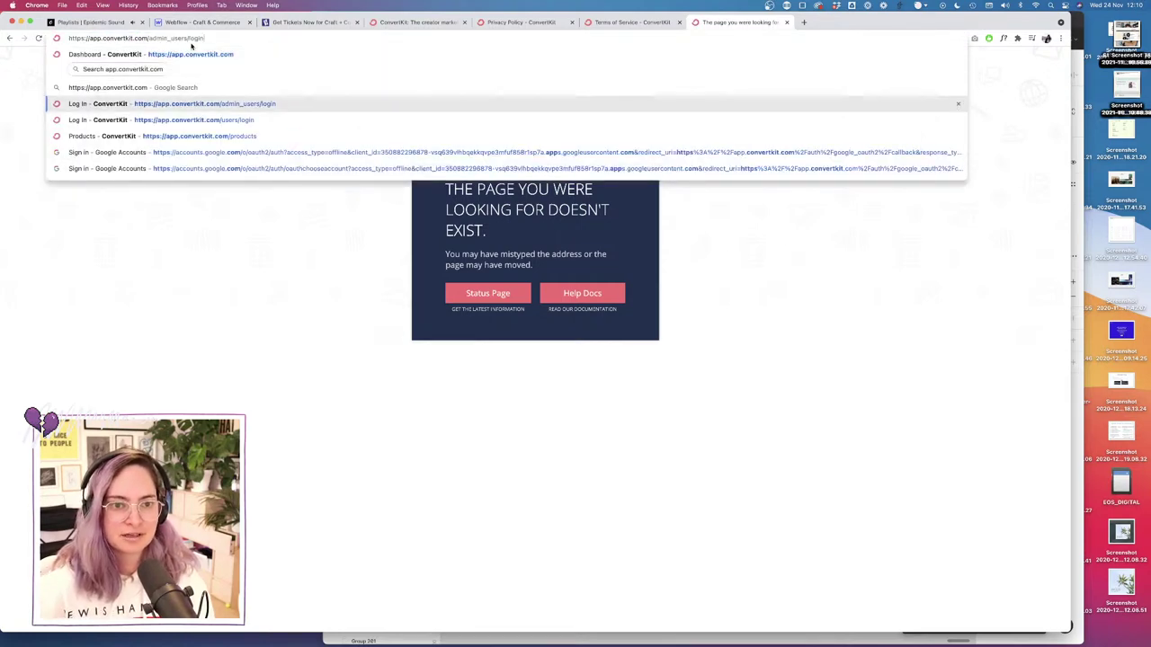
{"action": "key", "text": "Return"}
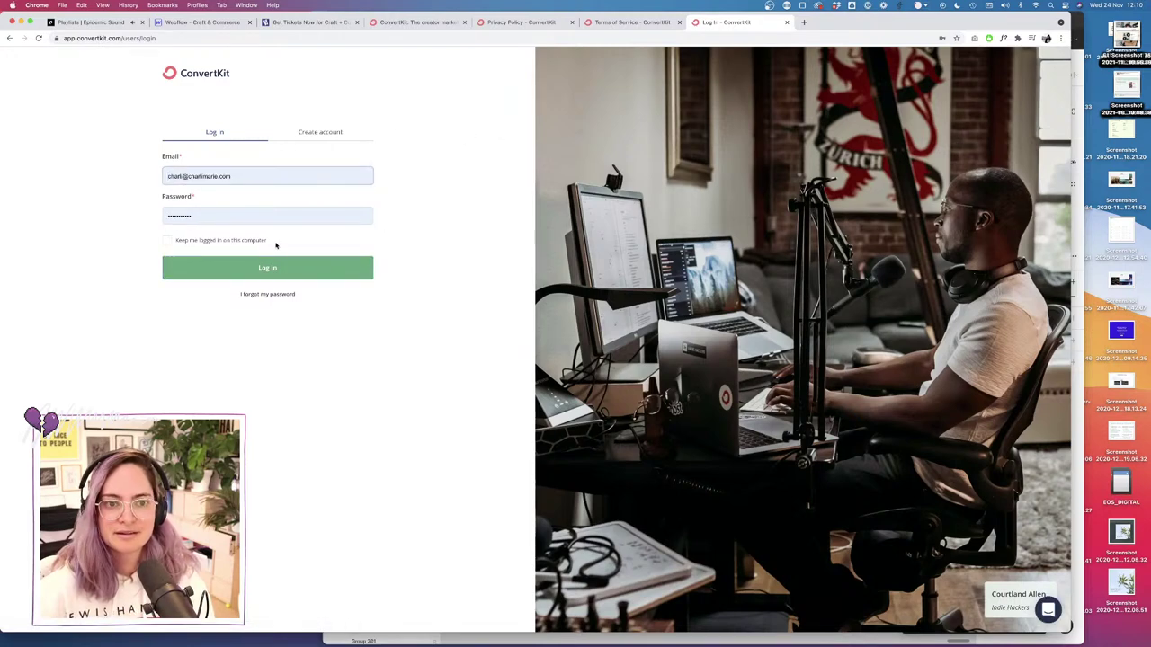
{"action": "left_click", "coordinate": [283, 276]}
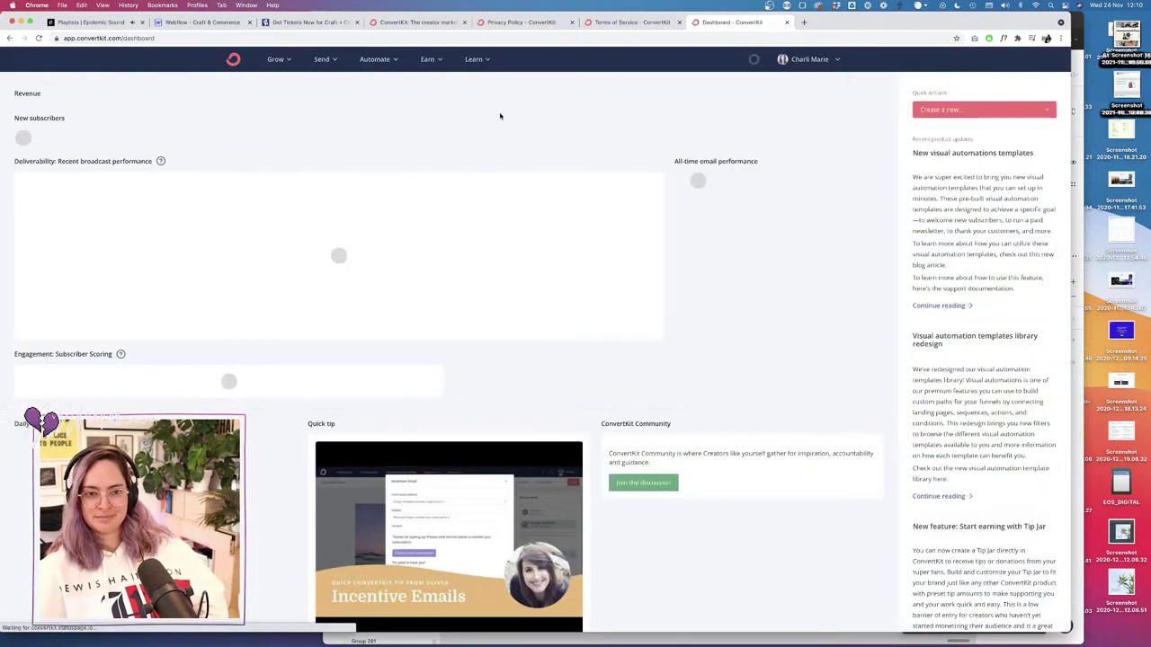
Open the list of landing pages and forms and find the Office Hours - April 13th page.
{"action": "left_click", "coordinate": [292, 66]}
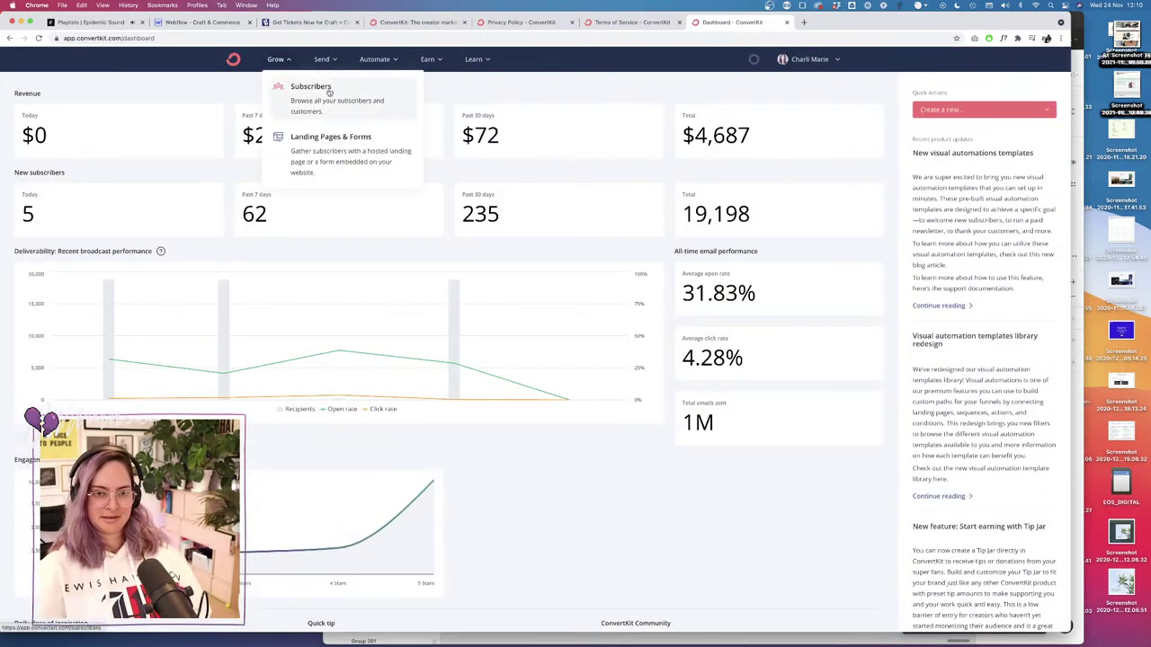
{"action": "left_click", "coordinate": [329, 170]}
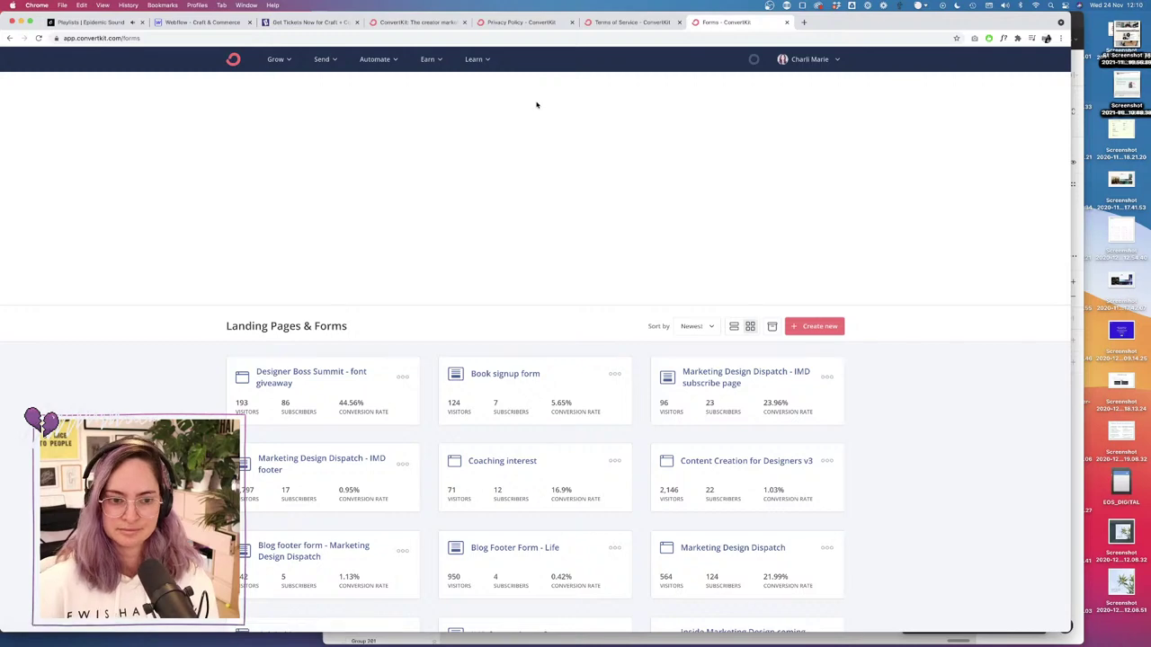
{"action": "scroll", "coordinate": [899, 403], "scroll_direction": "down", "scroll_amount": 5}
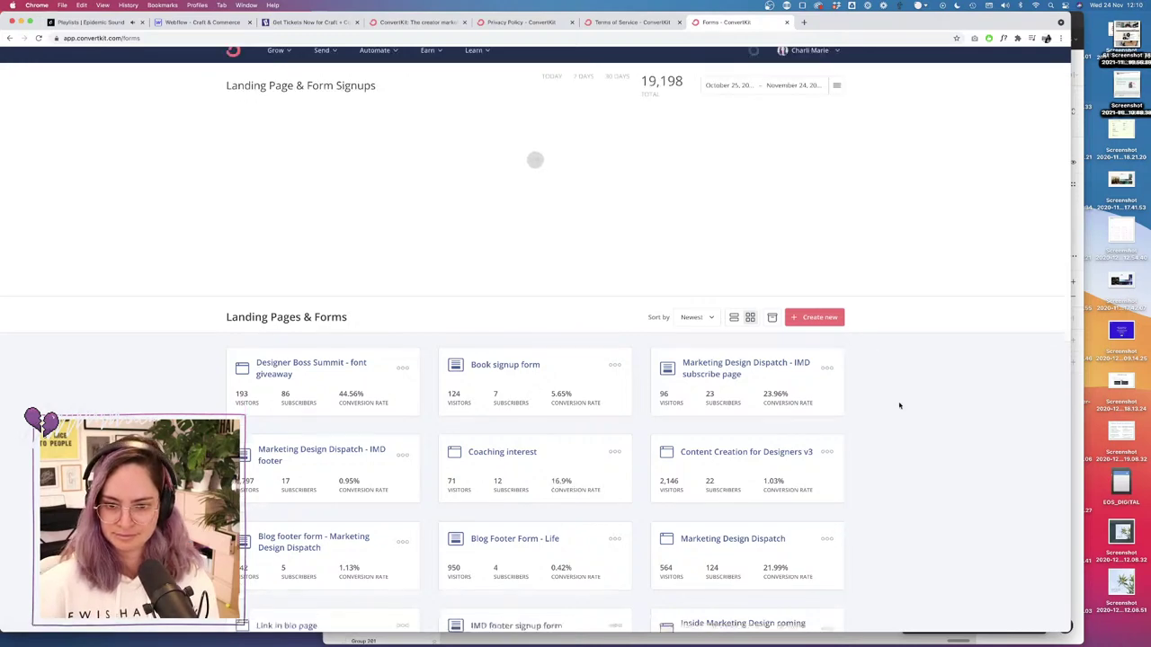
{"action": "scroll", "coordinate": [899, 405], "scroll_direction": "down", "scroll_amount": 1}
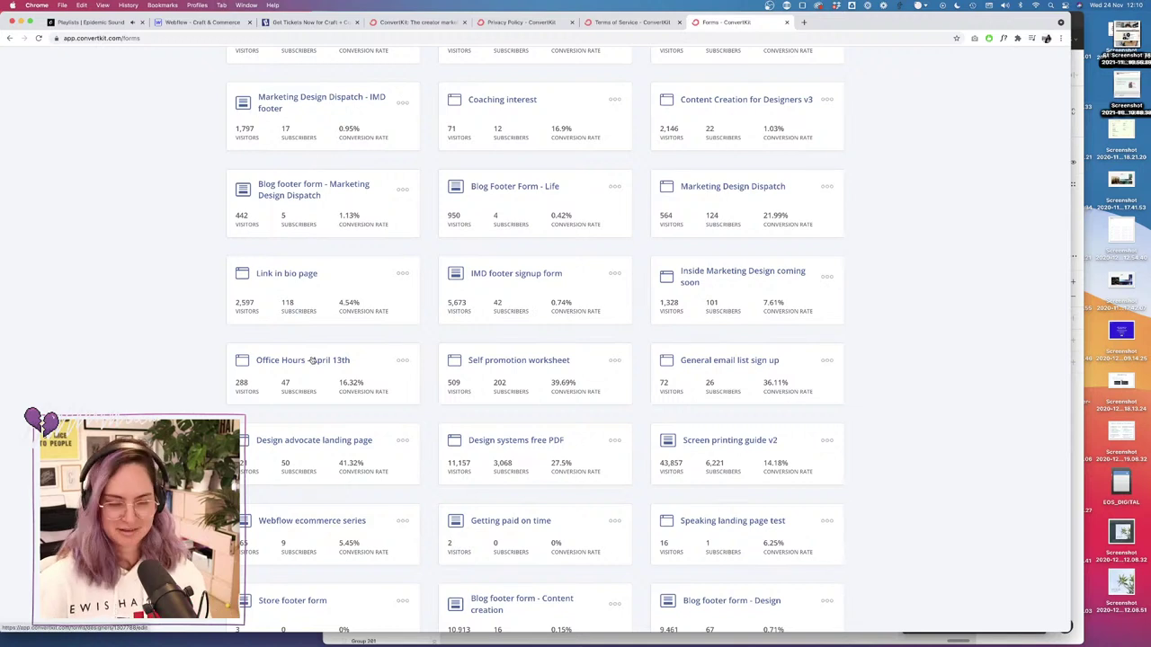
View the Office Hours - April 13th landing page in the editor and return to the list.
{"action": "left_click", "coordinate": [402, 360]}
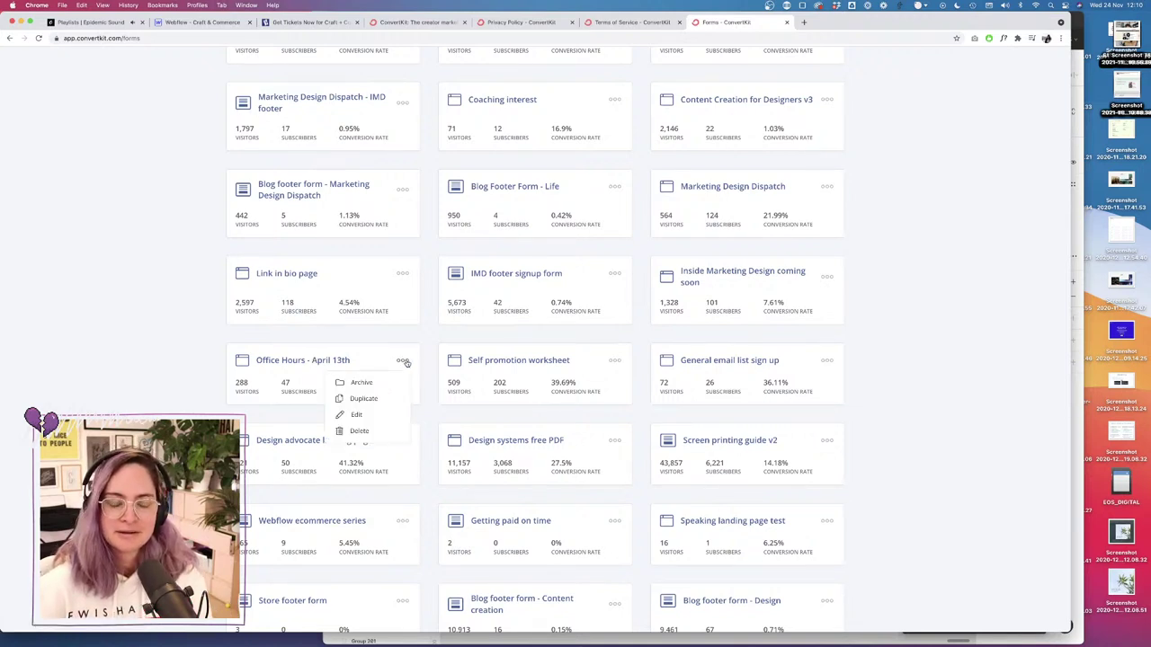
{"action": "left_click", "coordinate": [315, 361]}
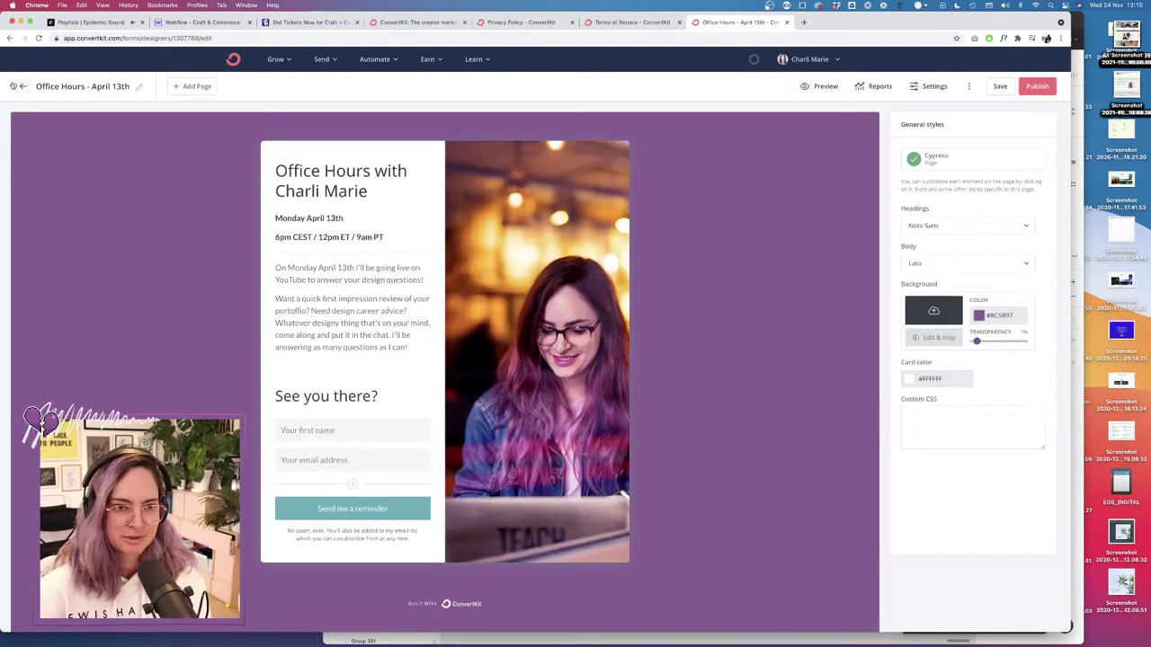
{"action": "left_click", "coordinate": [22, 86]}
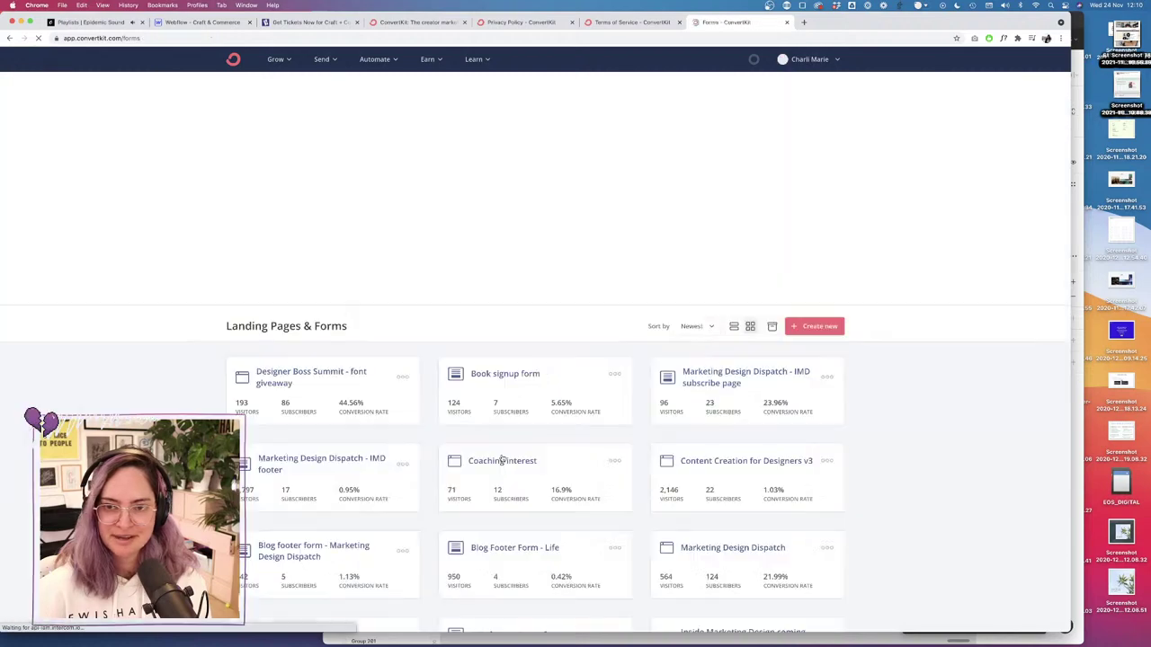
Duplicate the Office Hours - April 13th landing page.
{"action": "scroll", "coordinate": [394, 536], "scroll_direction": "down", "scroll_amount": 5}
{"action": "scroll", "coordinate": [396, 512], "scroll_direction": "up", "scroll_amount": 1}
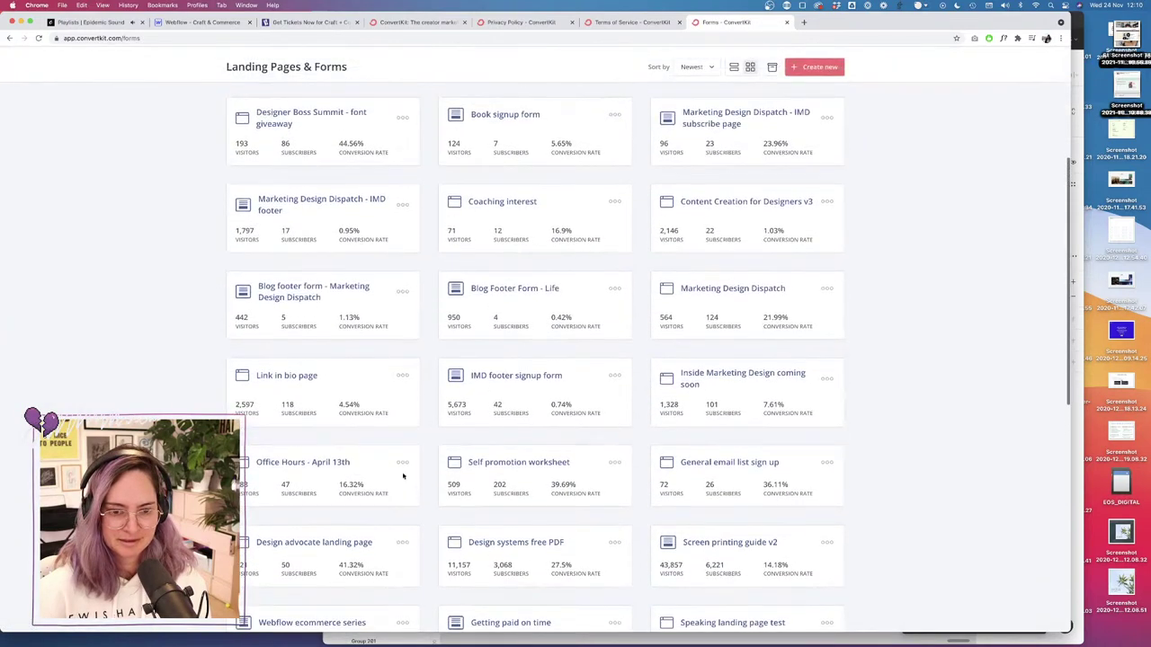
{"action": "left_click", "coordinate": [402, 463]}
{"action": "left_click", "coordinate": [367, 506]}
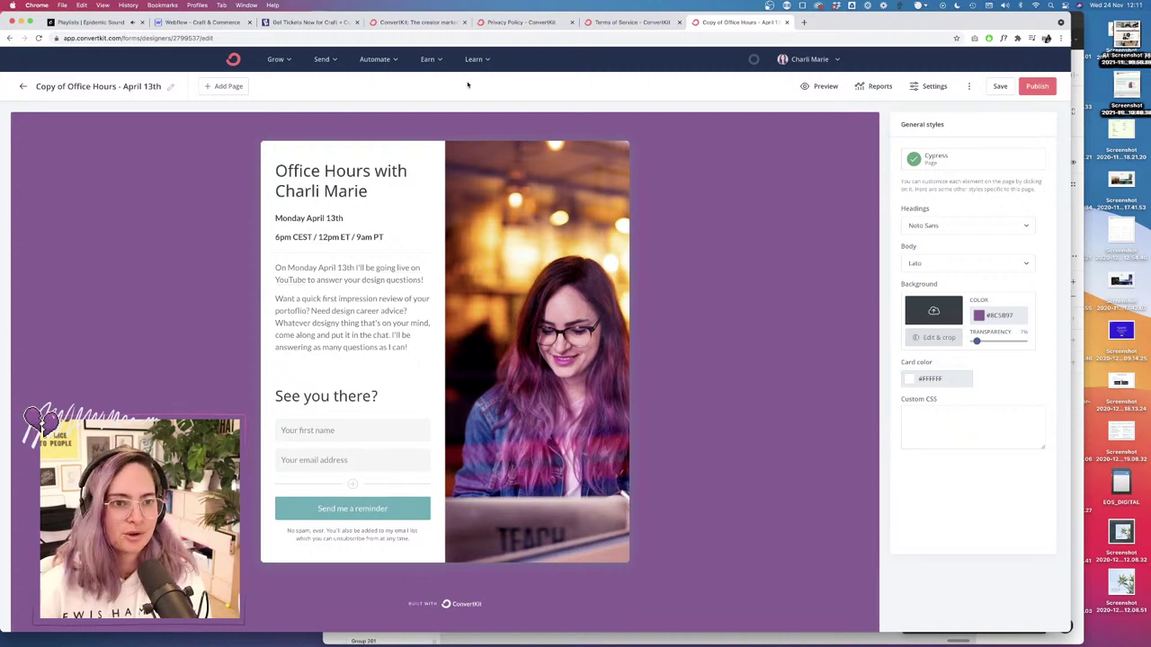
Rename the duplicated landing page as YouTube live stream.
{"action": "left_click", "coordinate": [170, 86]}
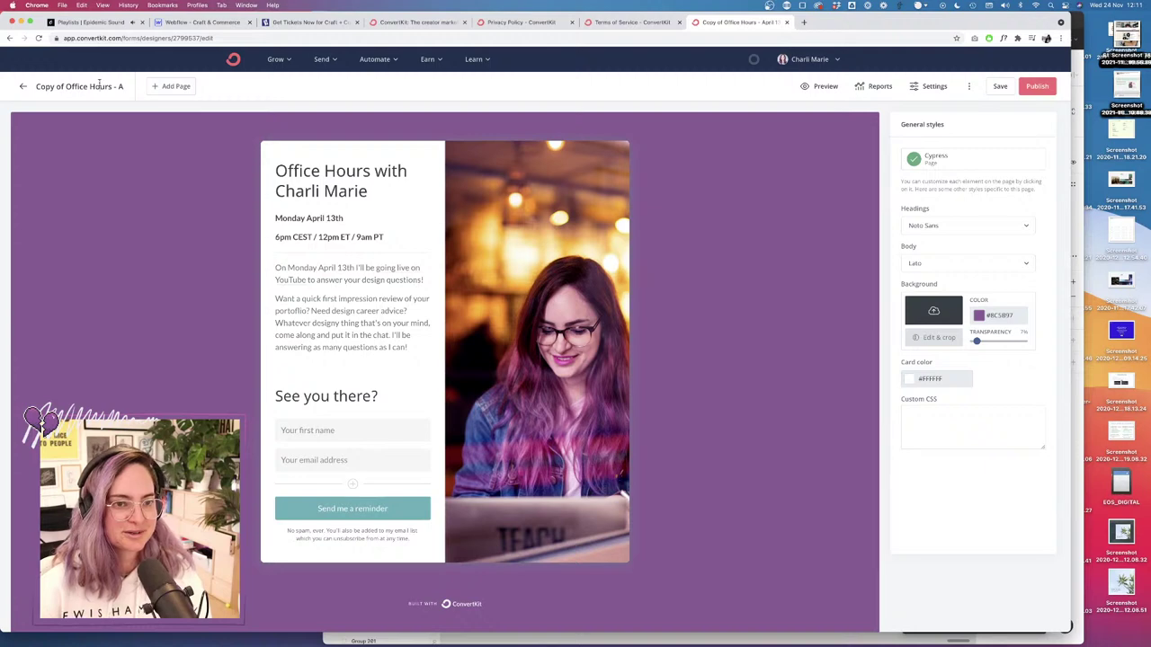
{"action": "triple_click", "coordinate": [99, 84]}
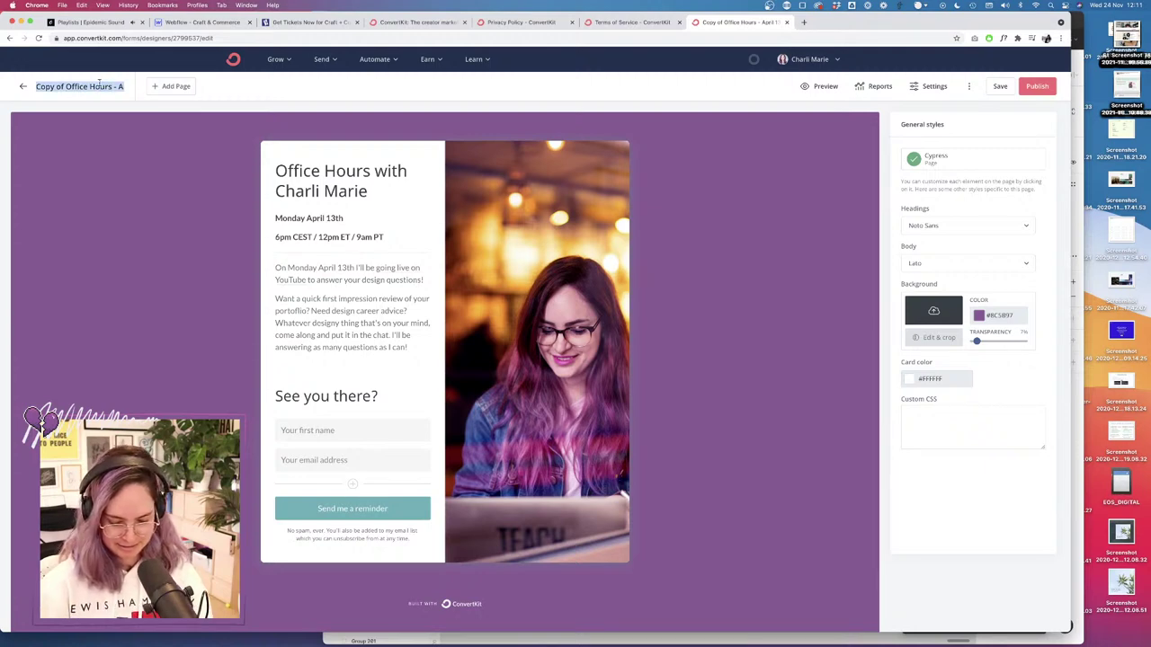
{"action": "type", "text": "YouTu"}
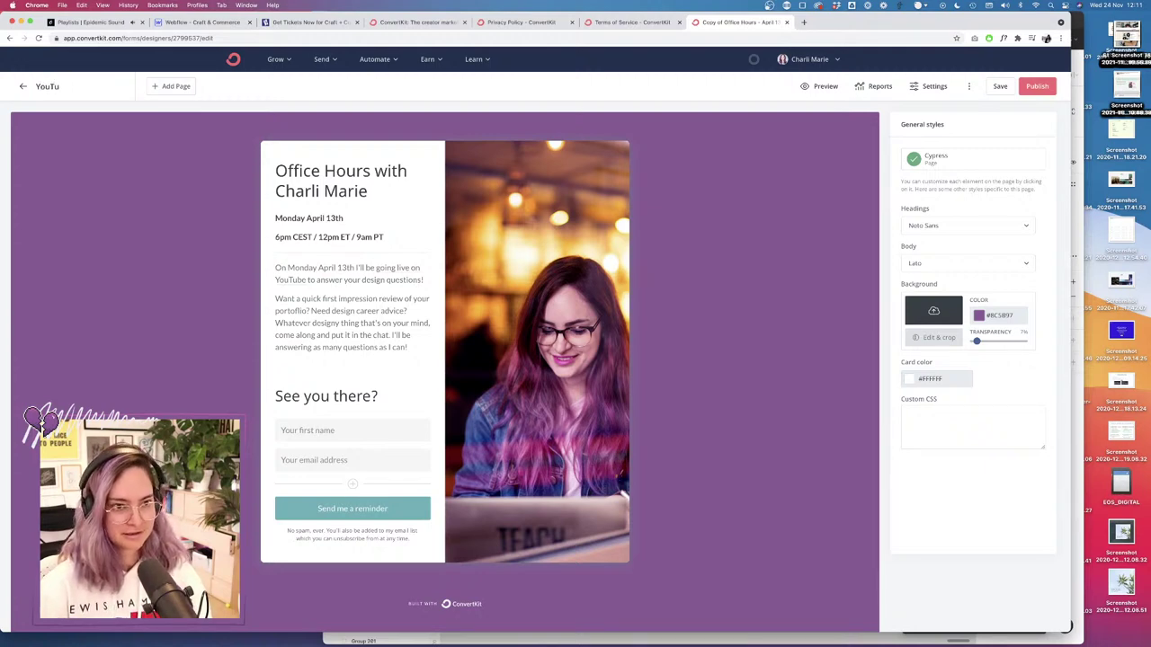
{"action": "type", "text": "vebe live stream"}
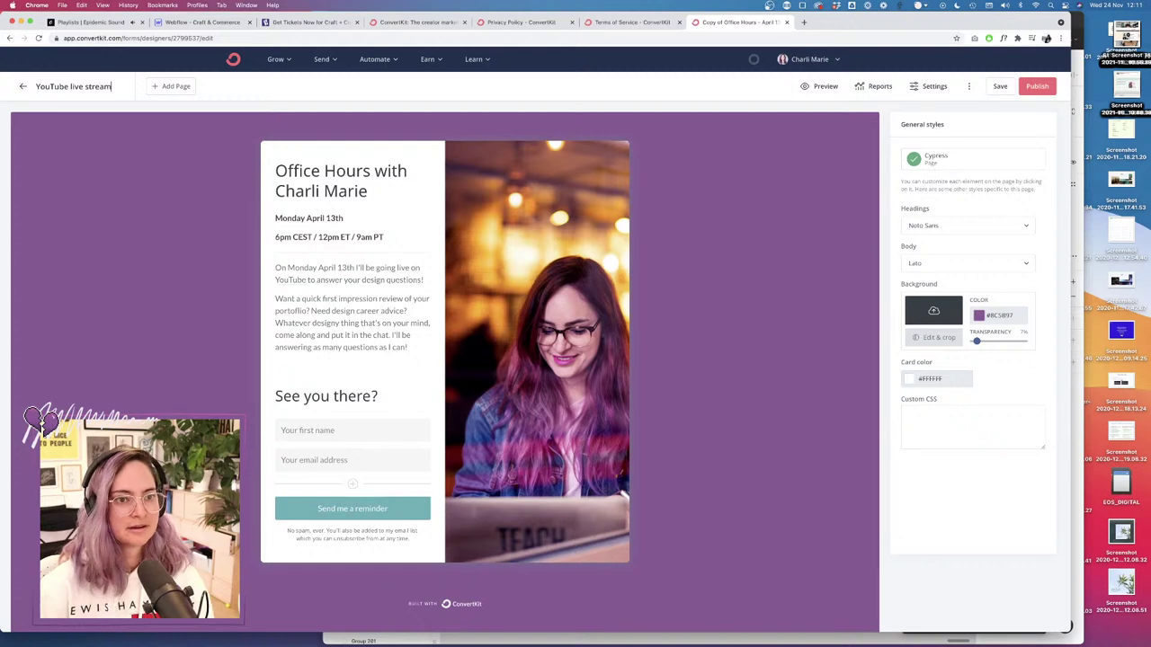
{"action": "left_click", "coordinate": [433, 112]}
Replace "Office Hours" with "Live designing" in the landing page's main heading.
{"action": "double_click", "coordinate": [317, 188]}
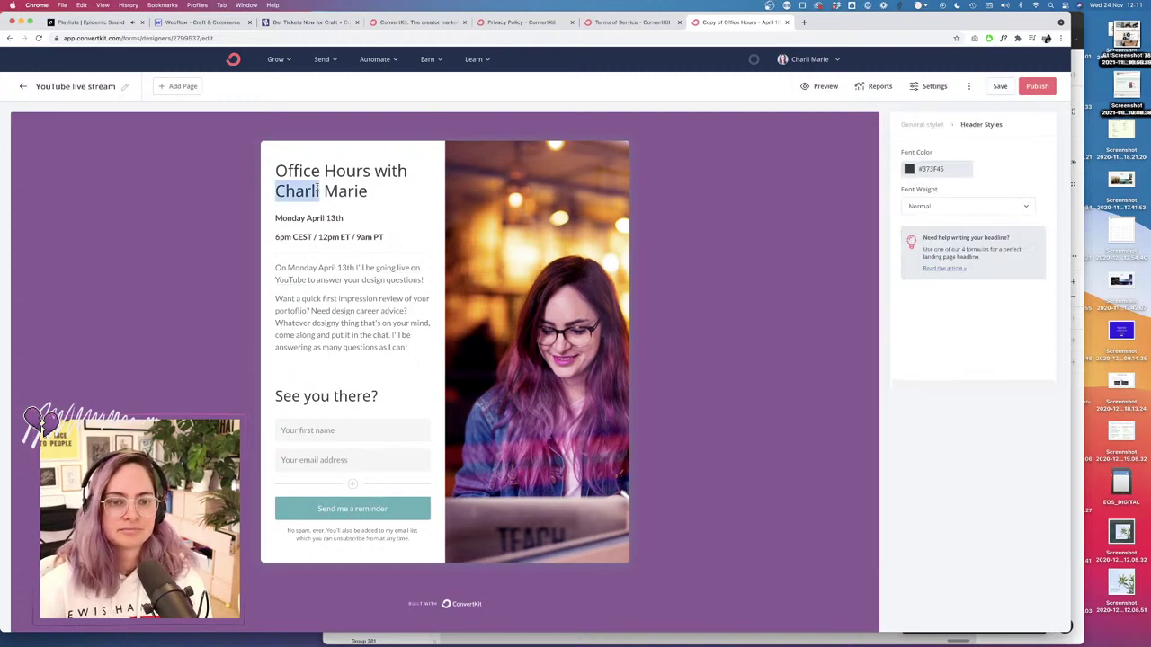
{"action": "left_click", "coordinate": [369, 171]}
{"action": "left_click_drag", "start_coordinate": [369, 170], "coordinate": [235, 165]}
{"action": "type", "text": "Live designing"}
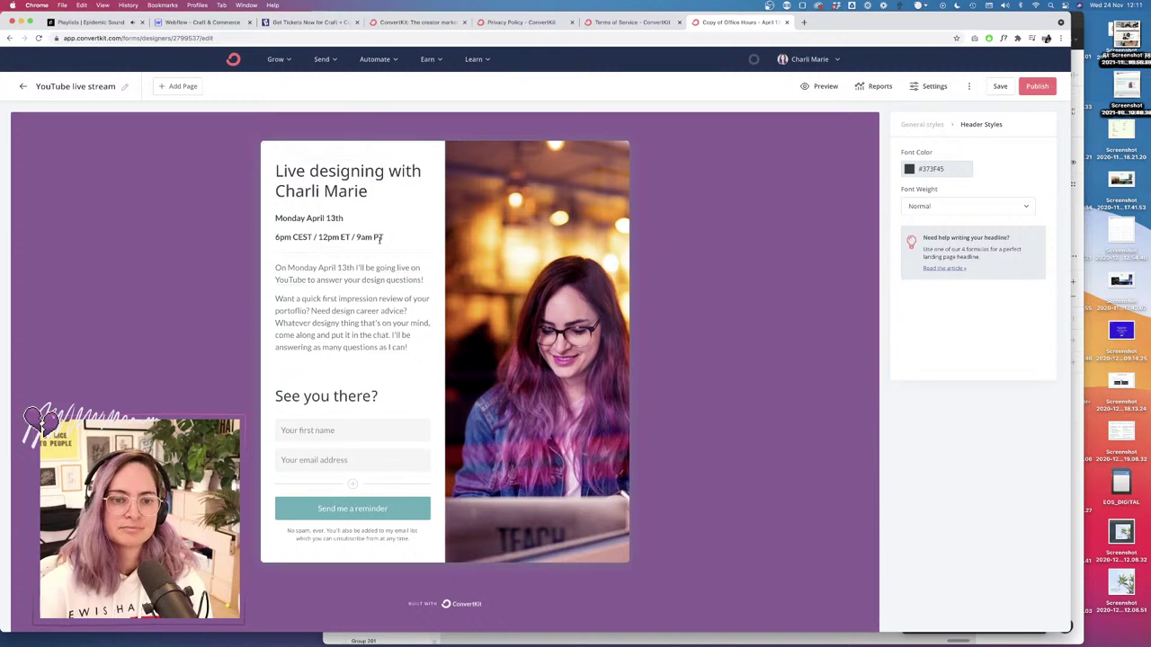
Delete the date and time lines and the description paragraphs below the main heading.
{"action": "left_click_drag", "start_coordinate": [384, 238], "coordinate": [275, 217]}
{"action": "key", "text": "BackSpace"}
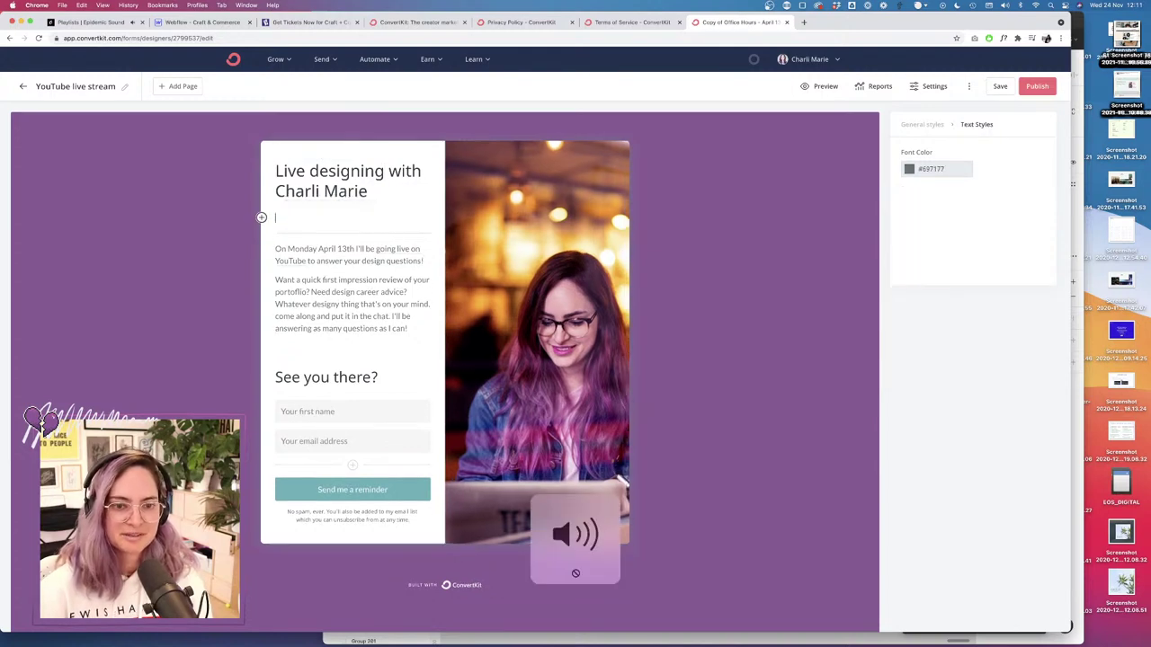
{"action": "left_click_drag", "start_coordinate": [421, 329], "coordinate": [262, 239]}
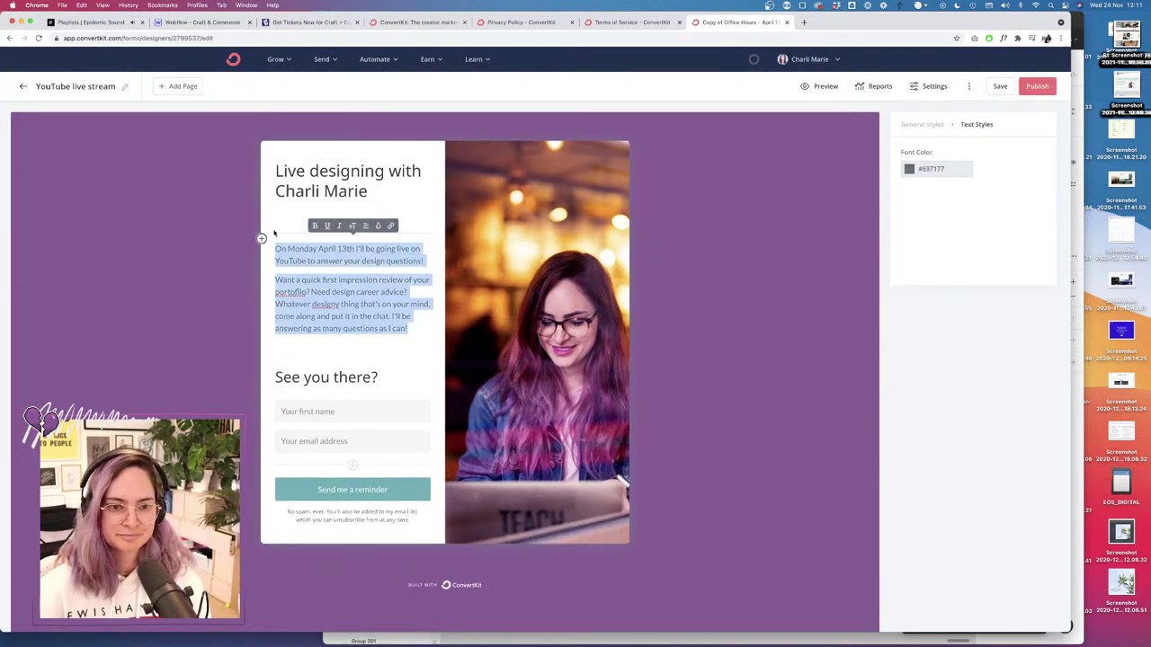
{"action": "key", "text": "BackSpace"}
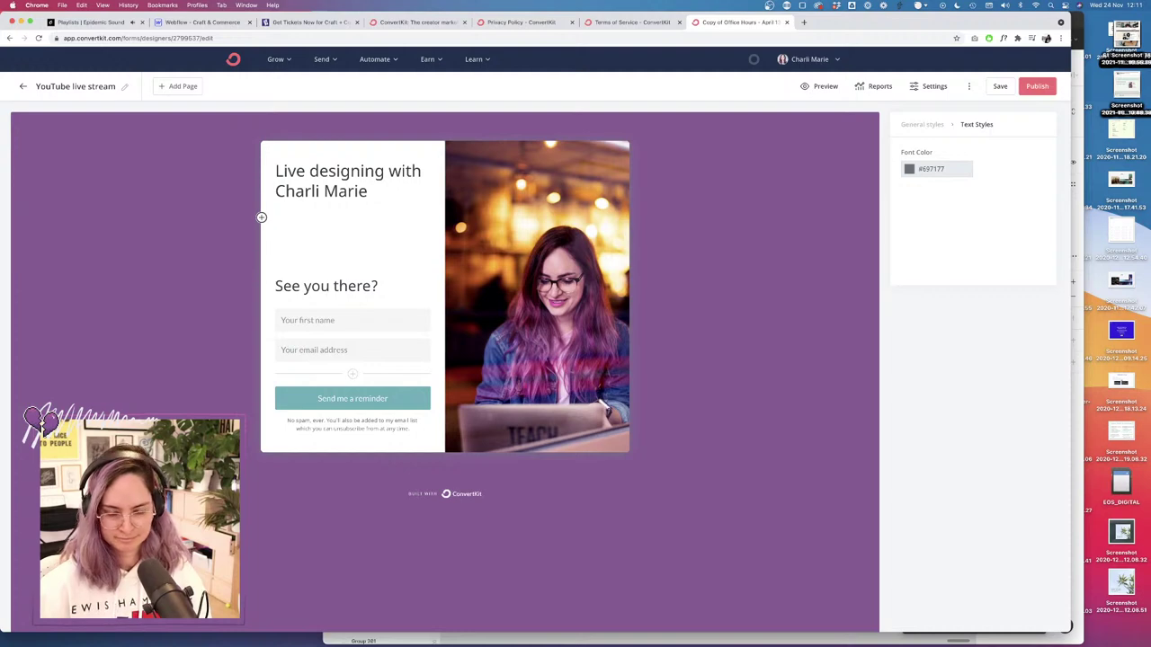
Write "Sign up to be notified whenever I go live on YouTube to stream design and website building work." below the main heading.
{"action": "type", "text": "Sign up to"}
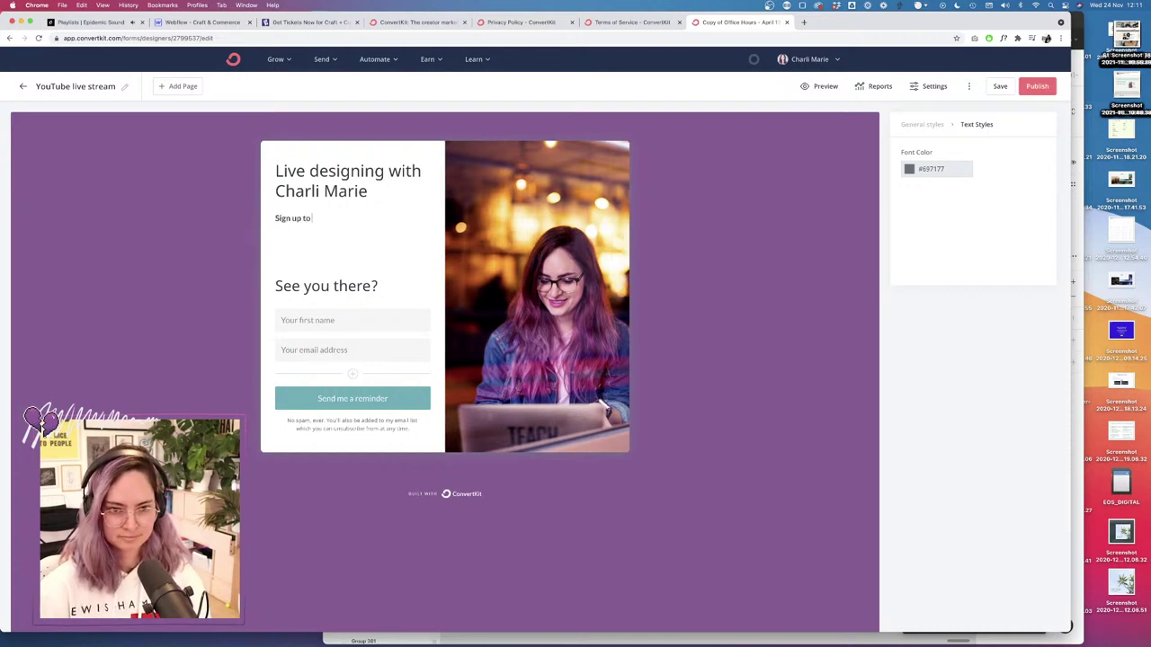
{"action": "type", "text": " be notified whenev"}
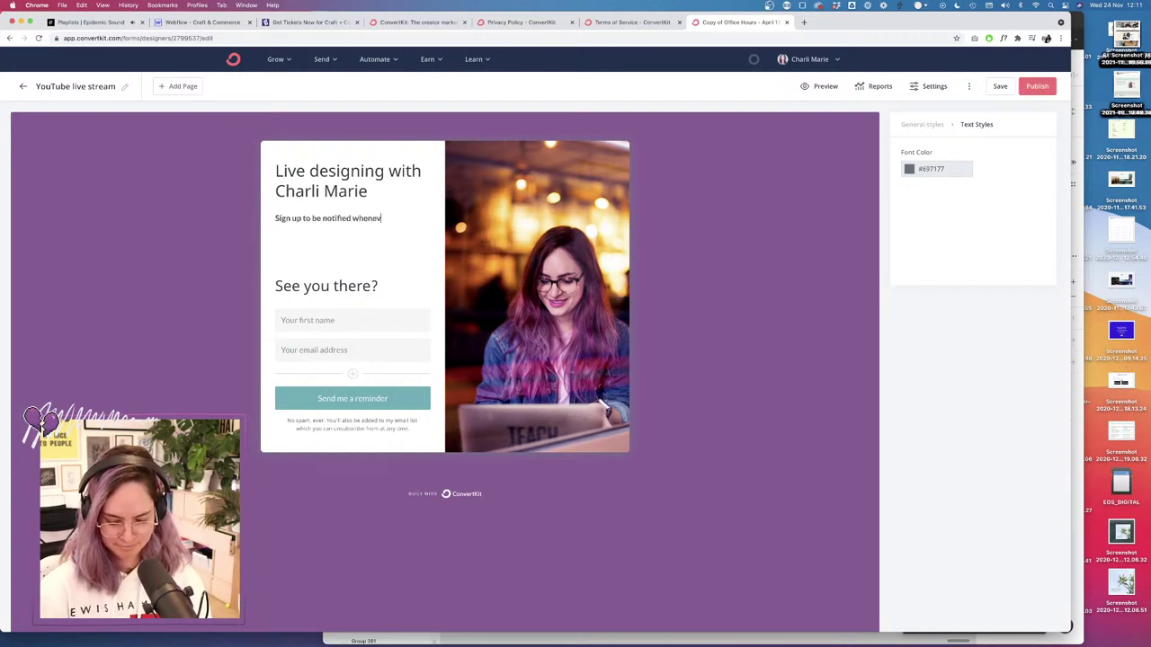
{"action": "type", "text": "er I go l"}
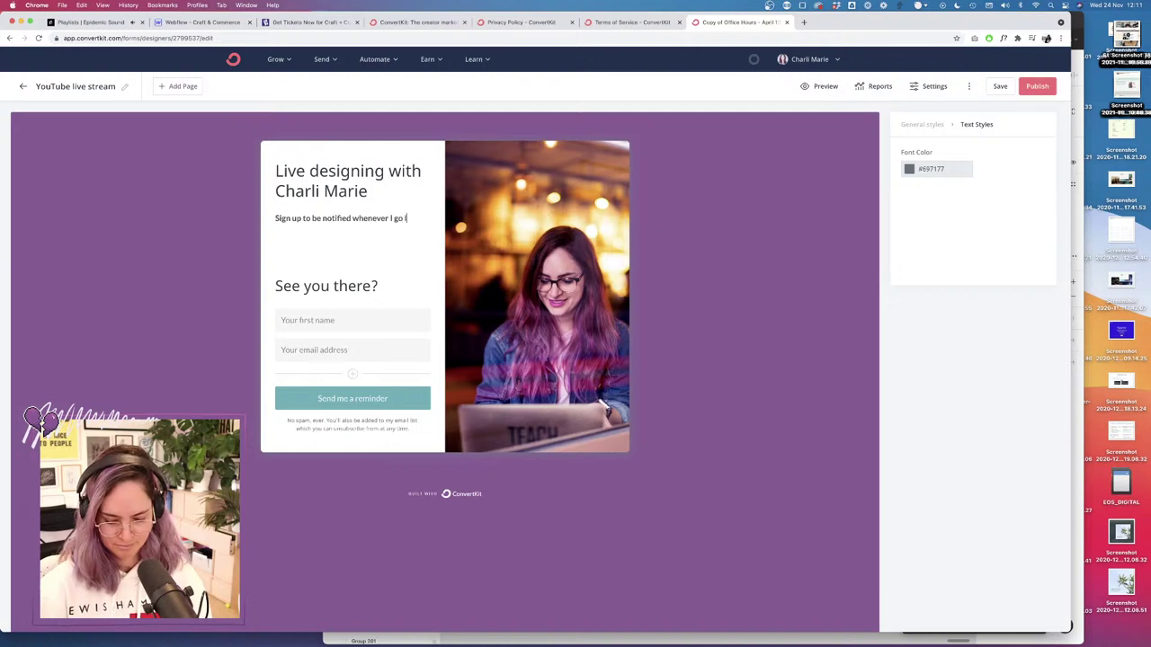
{"action": "type", "text": "ive on YouTube to"}
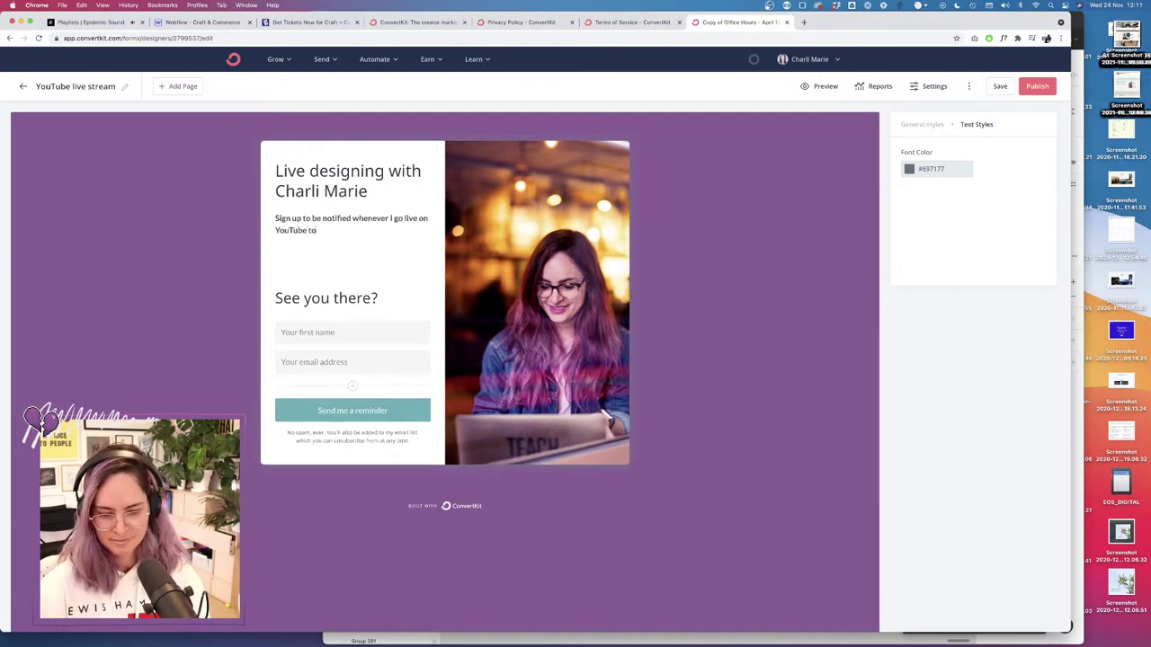
{"action": "type", "text": " stream design"}
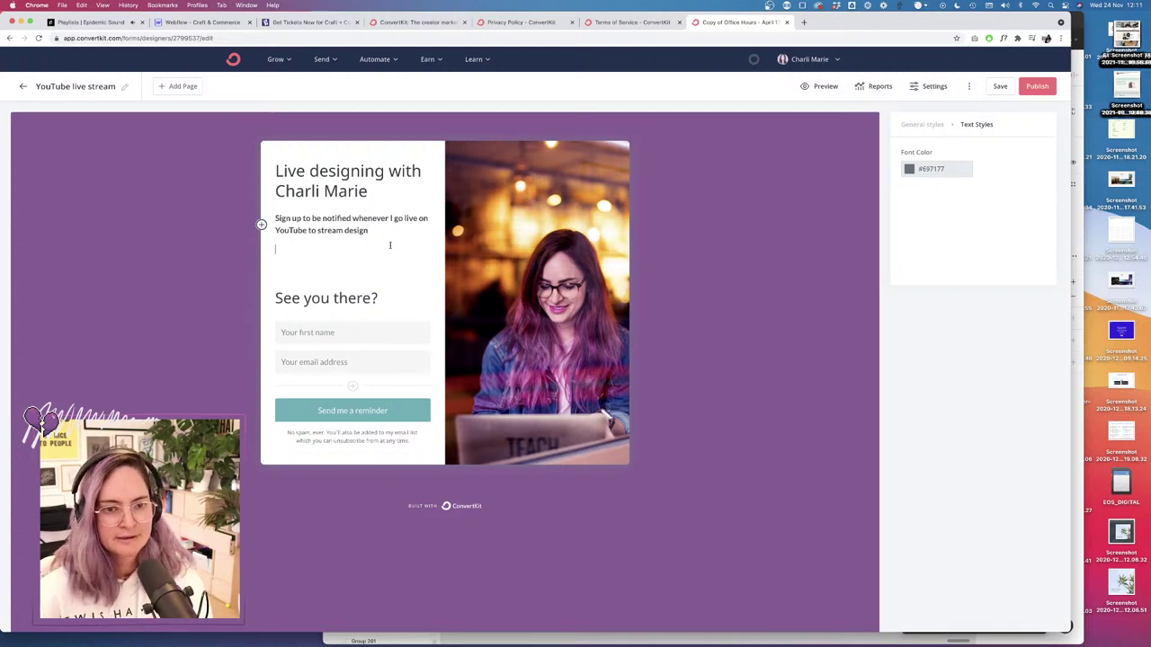
{"action": "key", "text": "BackSpace"}
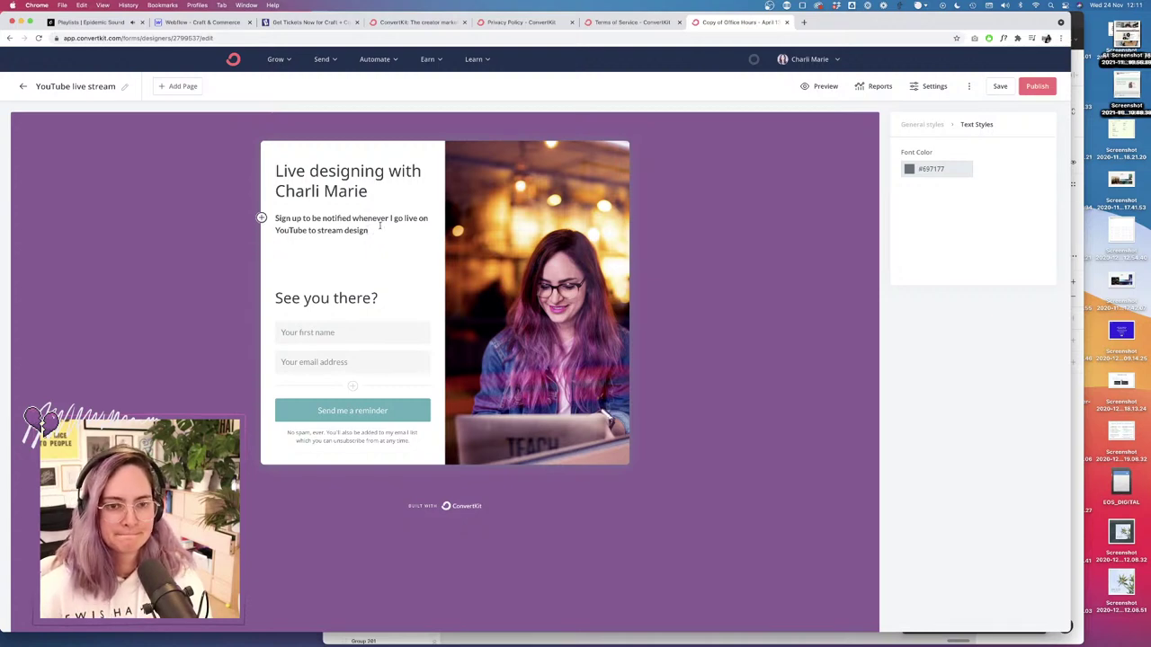
{"action": "type", "text": "a"}
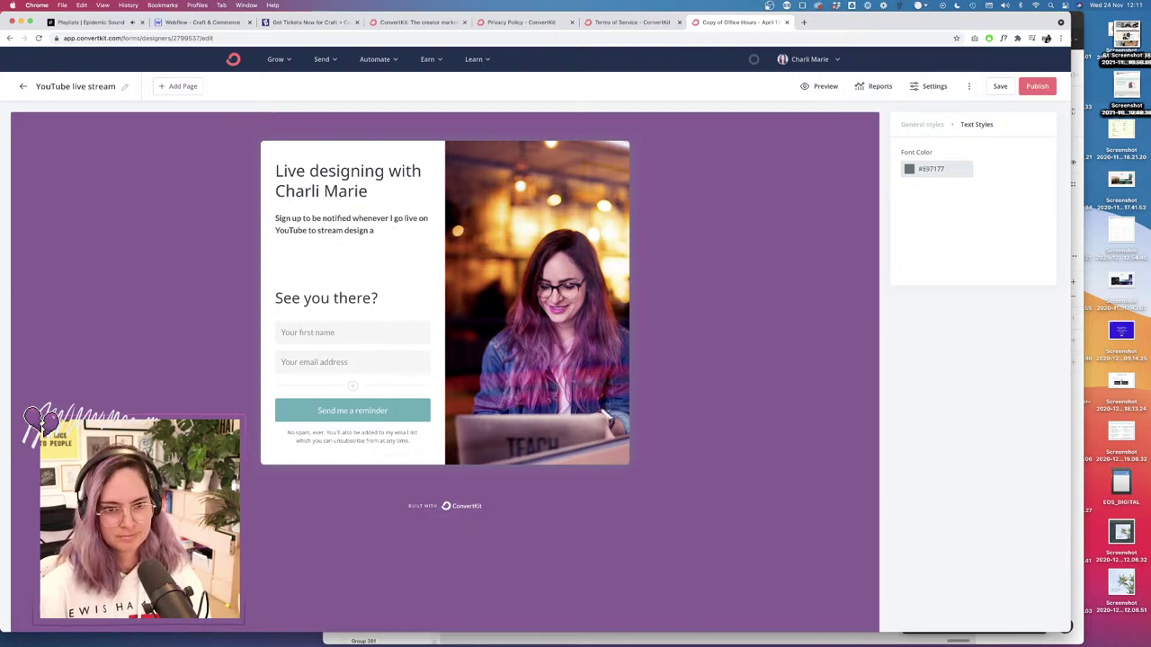
{"action": "type", "text": "nd website"}
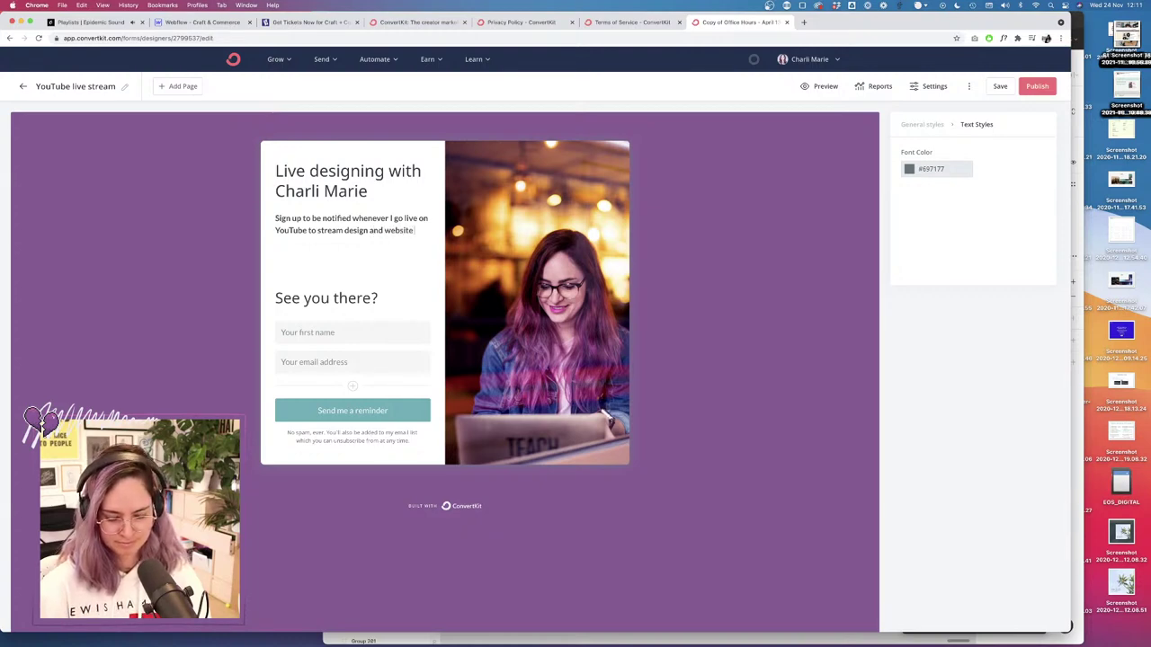
{"action": "type", "text": " building work"}
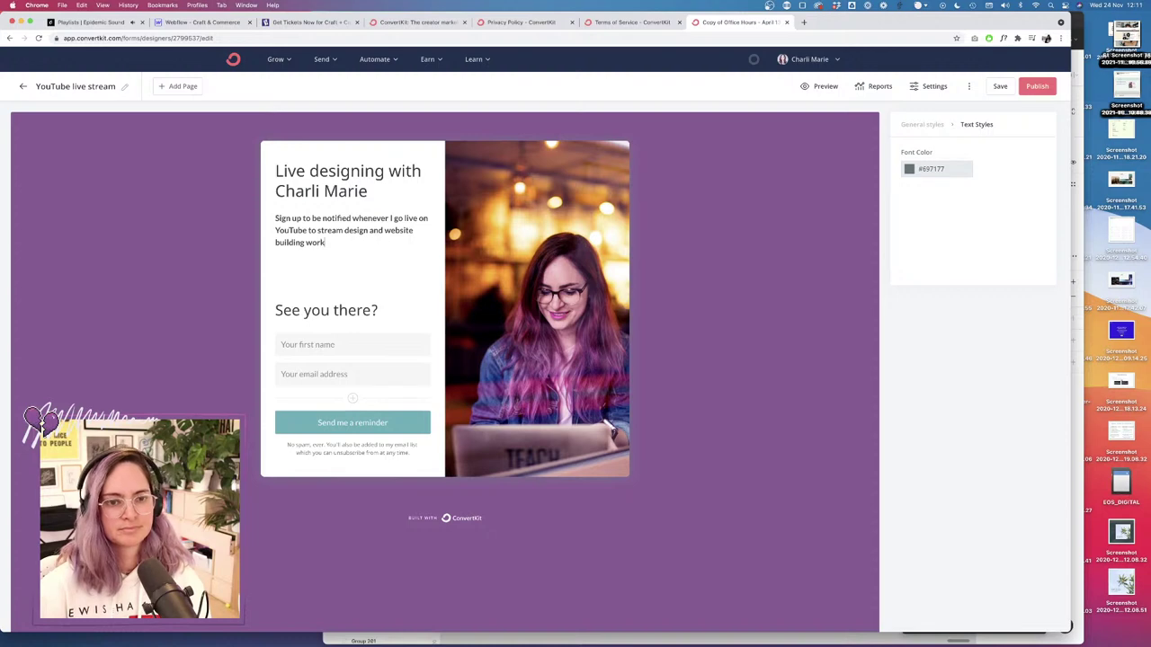
{"action": "key", "text": "BackSpace"}
{"action": "key", "text": "BackSpace"}
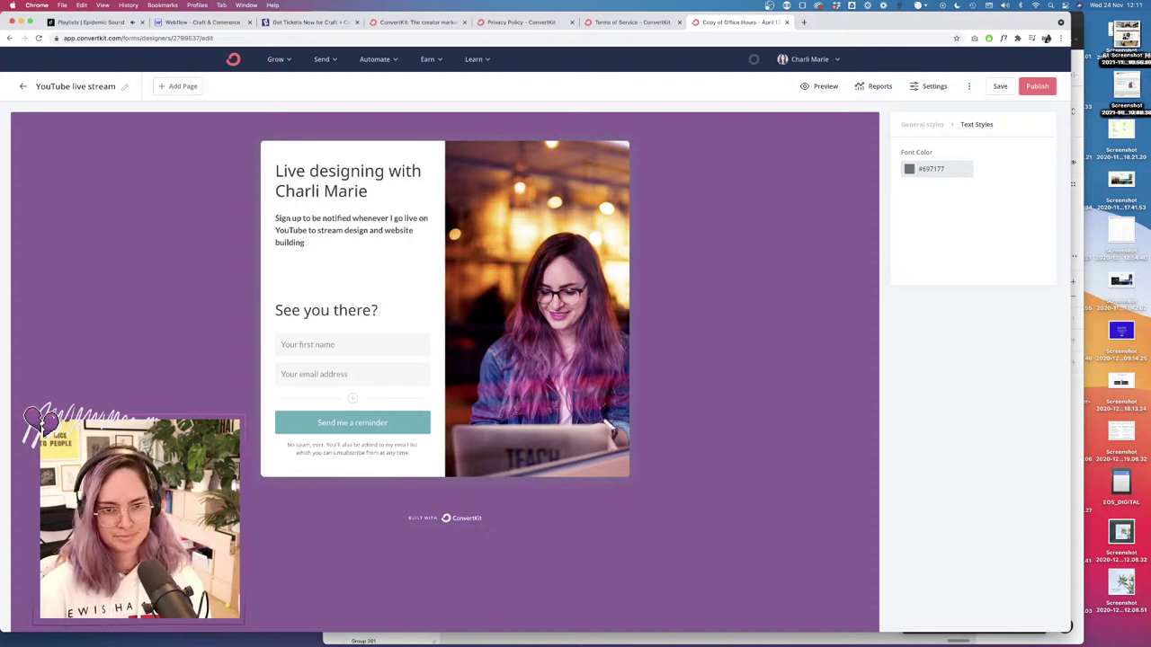
{"action": "type", "text": "work."}
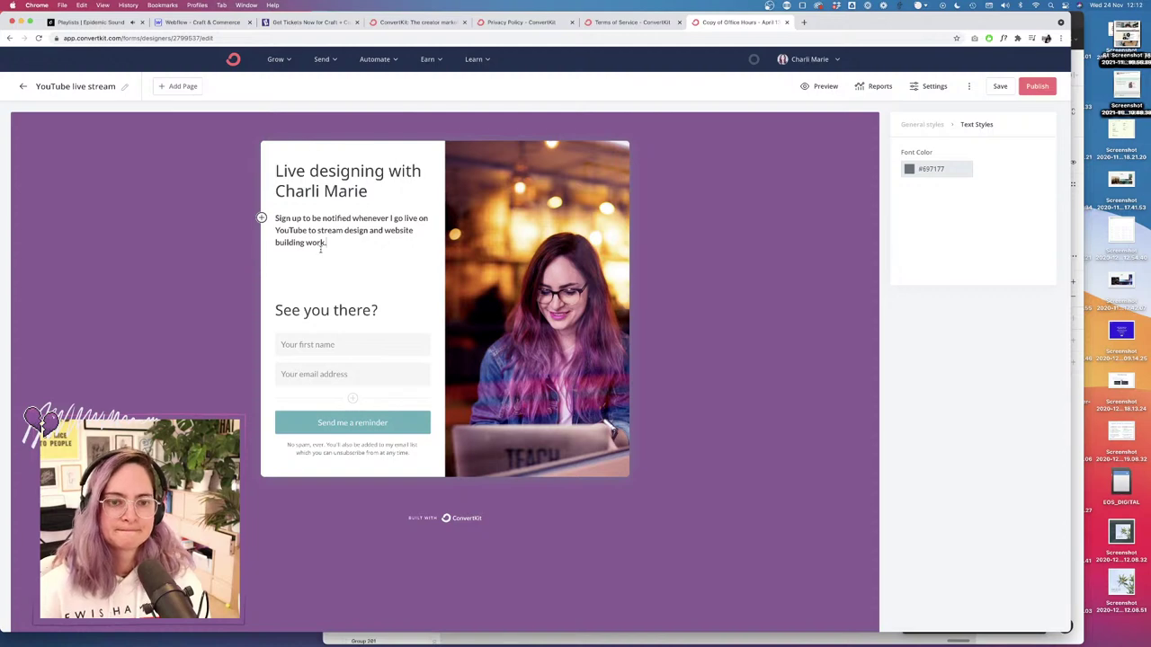
Remove the bold formatting from the description paragraph and check the landing page in preview.
{"action": "left_click_drag", "start_coordinate": [326, 242], "coordinate": [270, 217]}
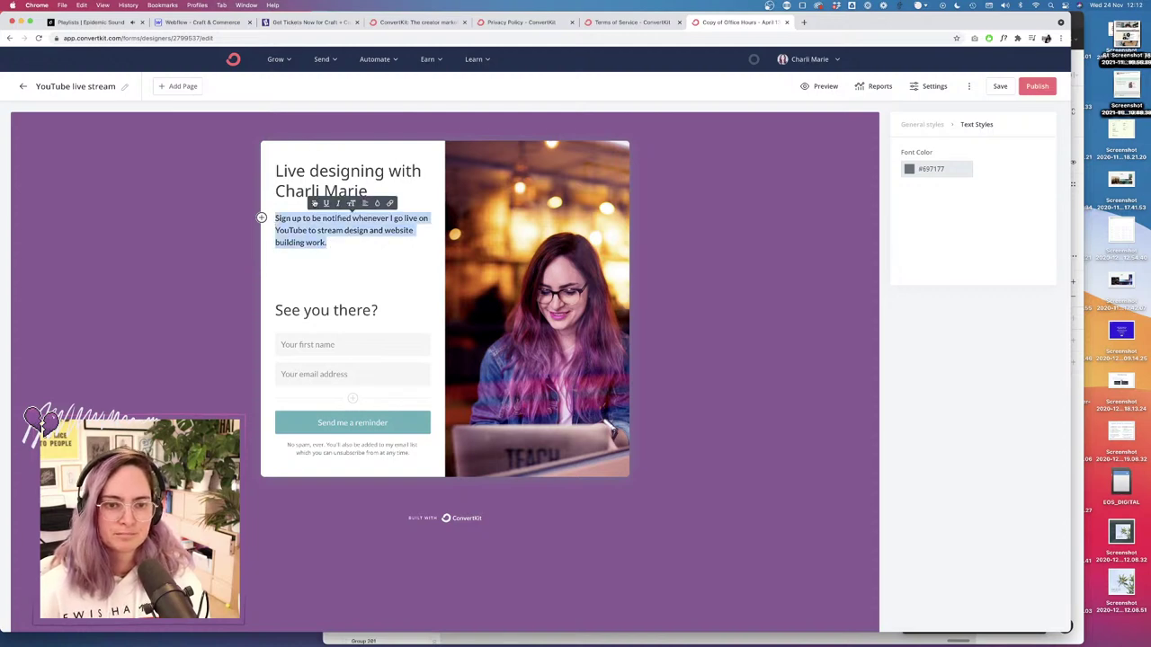
{"action": "left_click_drag", "start_coordinate": [379, 310], "coordinate": [277, 307]}
{"action": "left_click", "coordinate": [409, 302]}
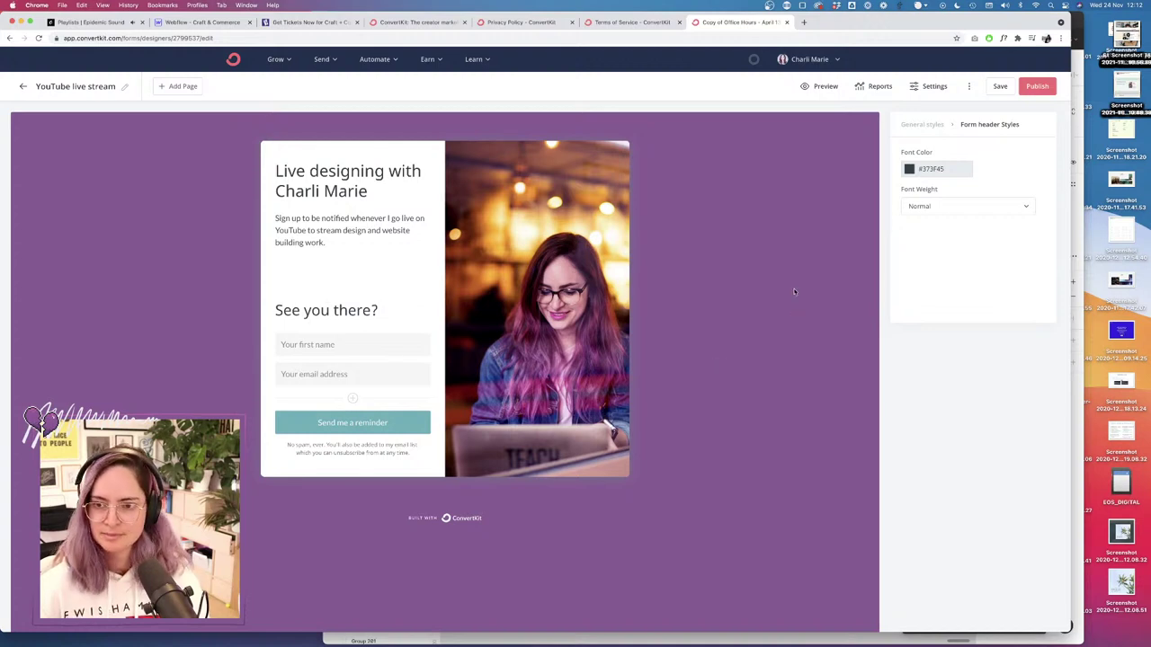
{"action": "left_click", "coordinate": [821, 85]}
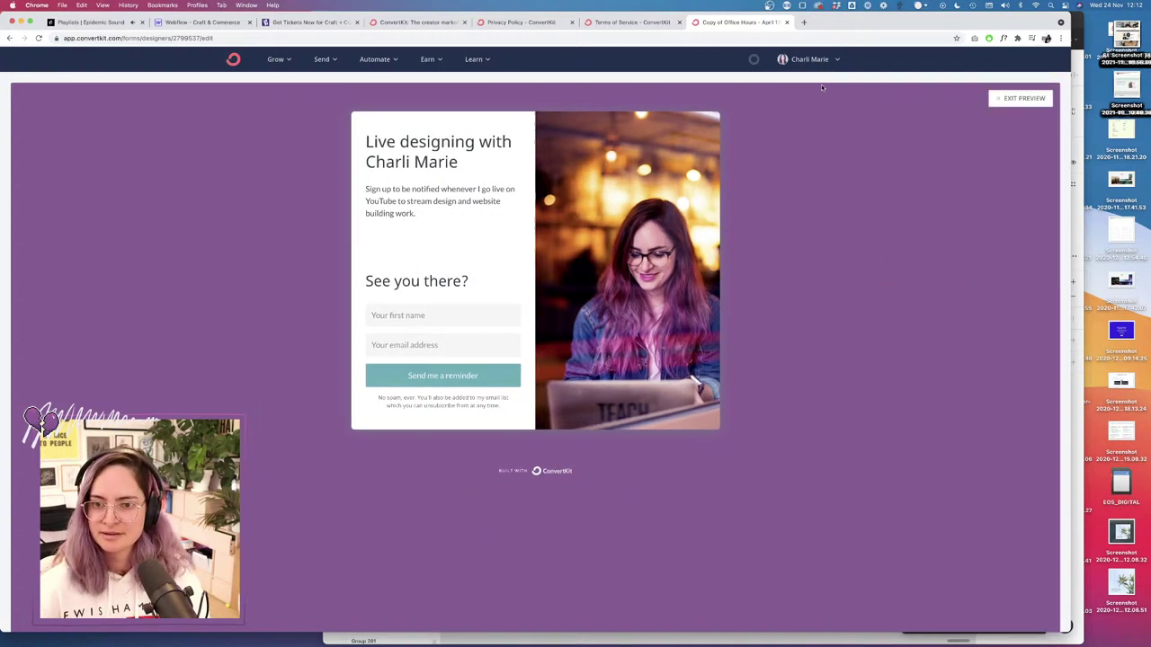
{"action": "left_click", "coordinate": [1017, 98]}
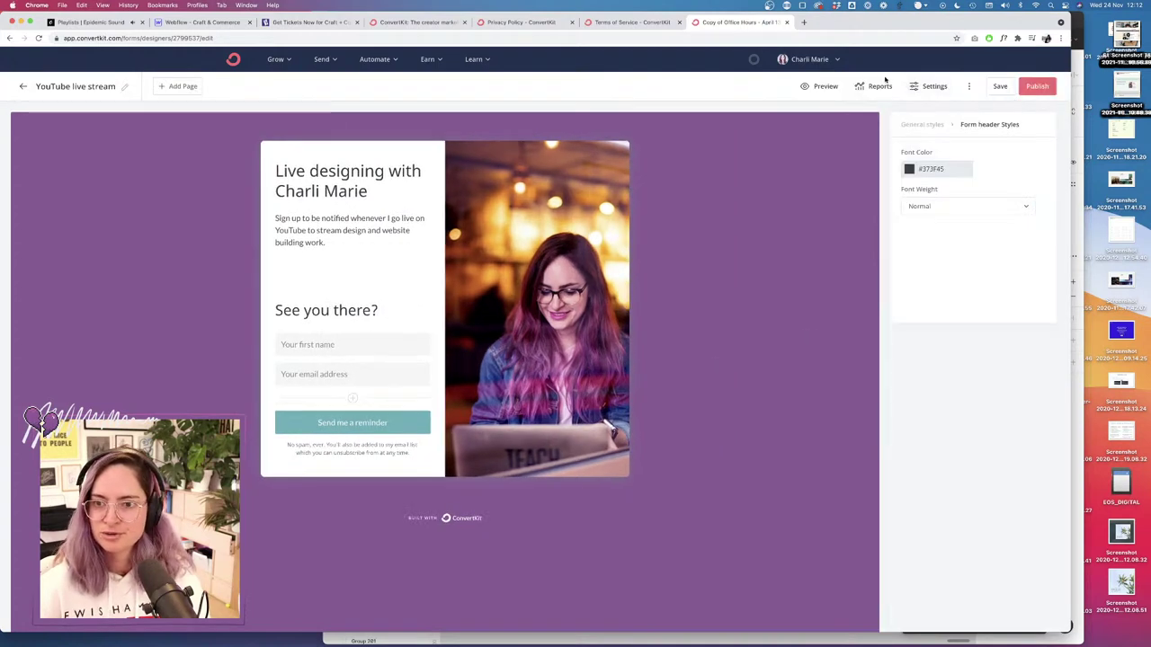
Add the custom domain pages.charlimarie.com with the page URL coworking to the landing page, and save the settings.
{"action": "left_click", "coordinate": [934, 86]}
{"action": "left_click", "coordinate": [434, 178]}
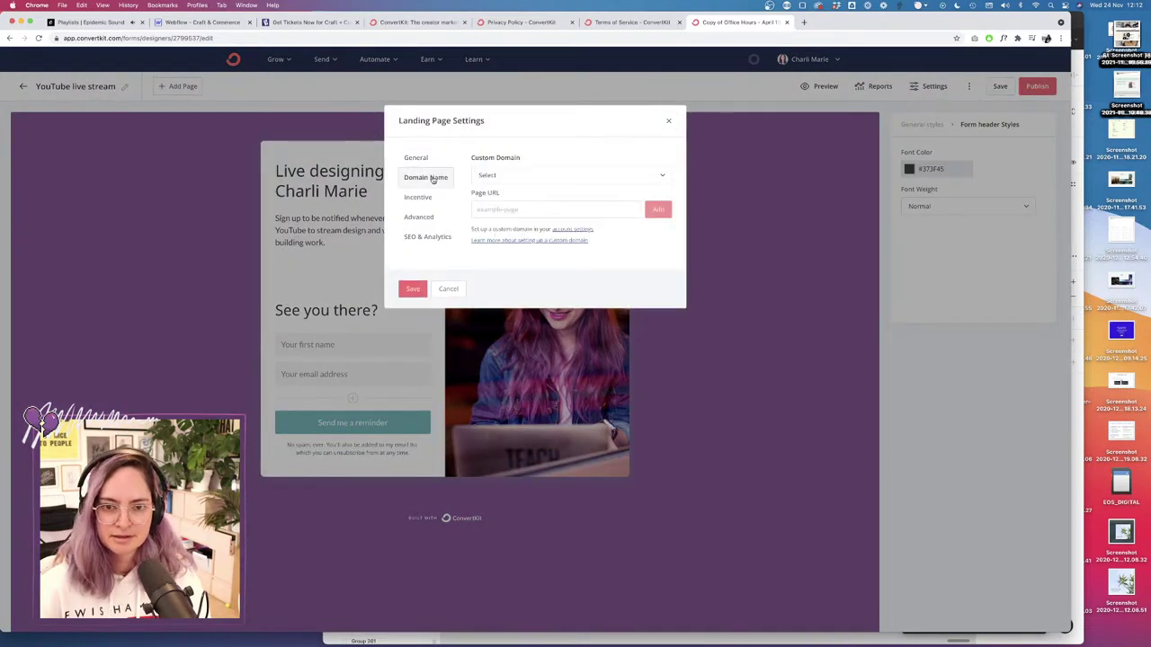
{"action": "left_click", "coordinate": [518, 178]}
{"action": "left_click", "coordinate": [509, 200]}
{"action": "left_click", "coordinate": [501, 210]}
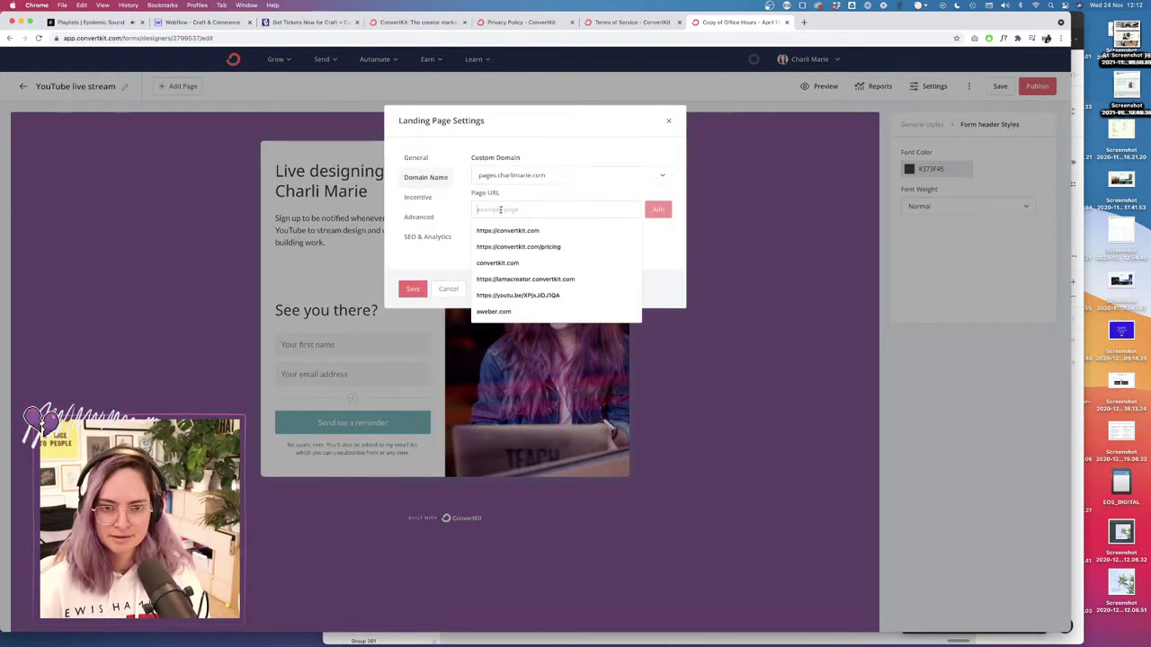
{"action": "type", "text": "live"}
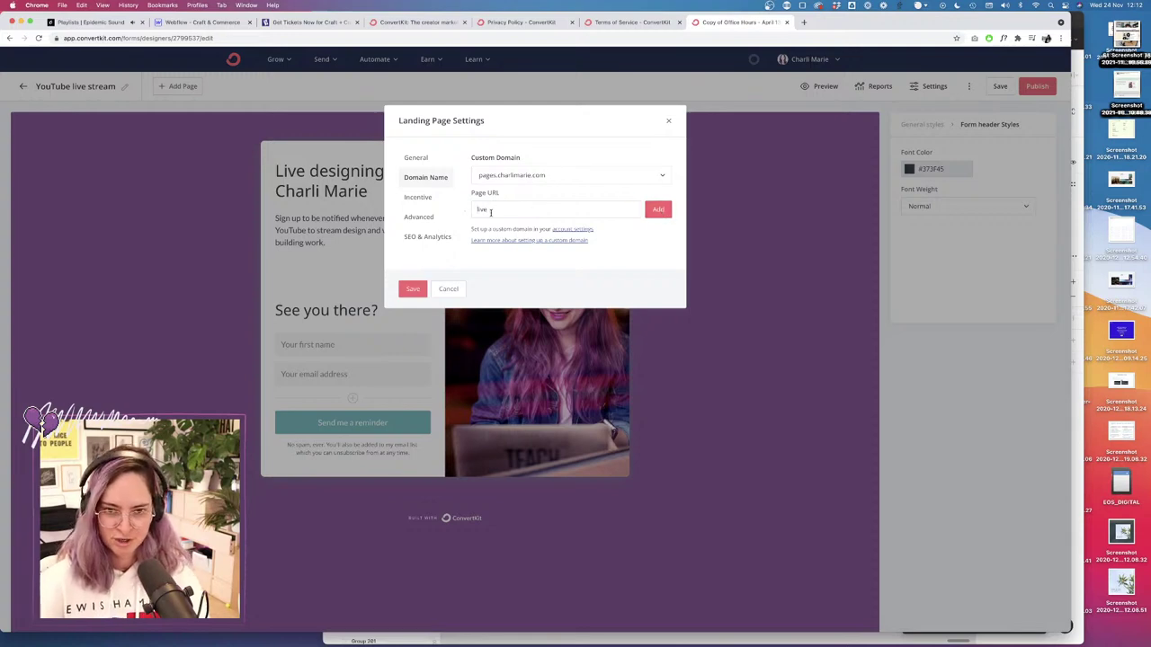
{"action": "key", "text": "BackSpace"}
{"action": "key", "text": "BackSpace"}
{"action": "key", "text": "BackSpace"}
{"action": "key", "text": "BackSpace"}
{"action": "type", "text": "coworking"}
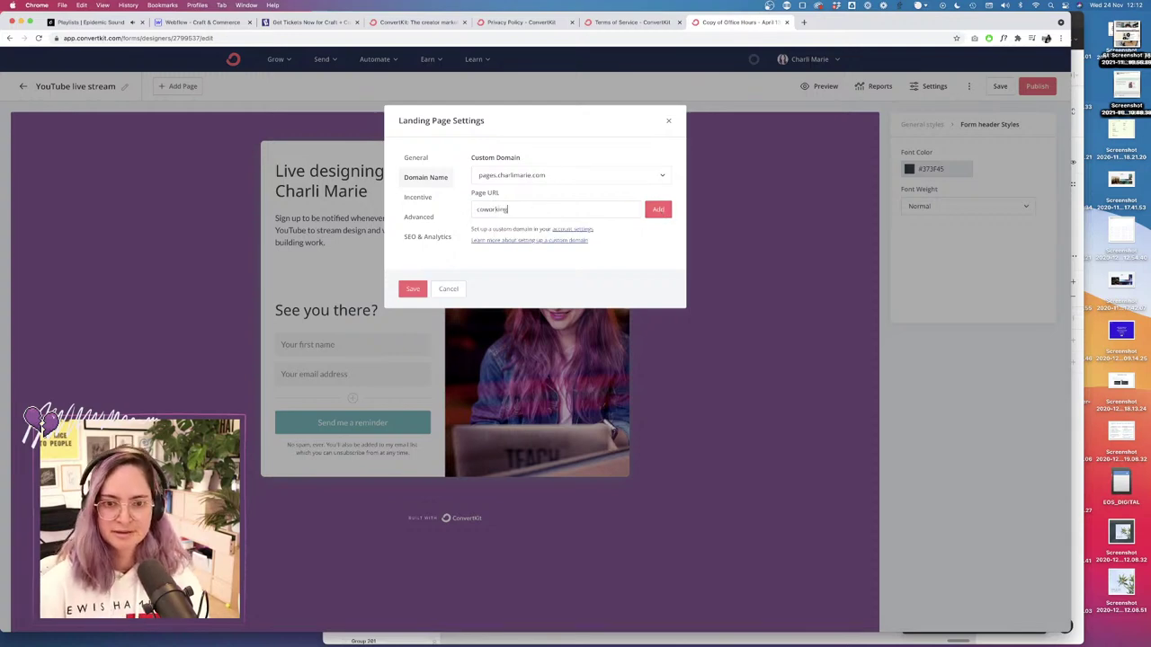
{"action": "left_click", "coordinate": [658, 209]}
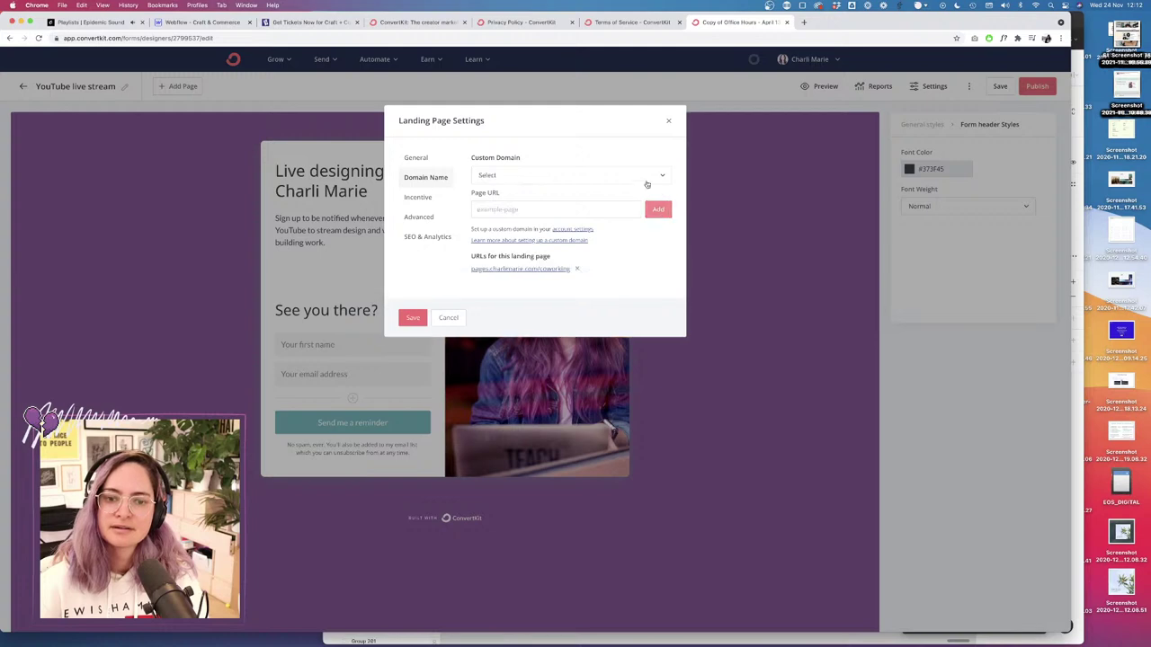
{"action": "left_click", "coordinate": [565, 269]}
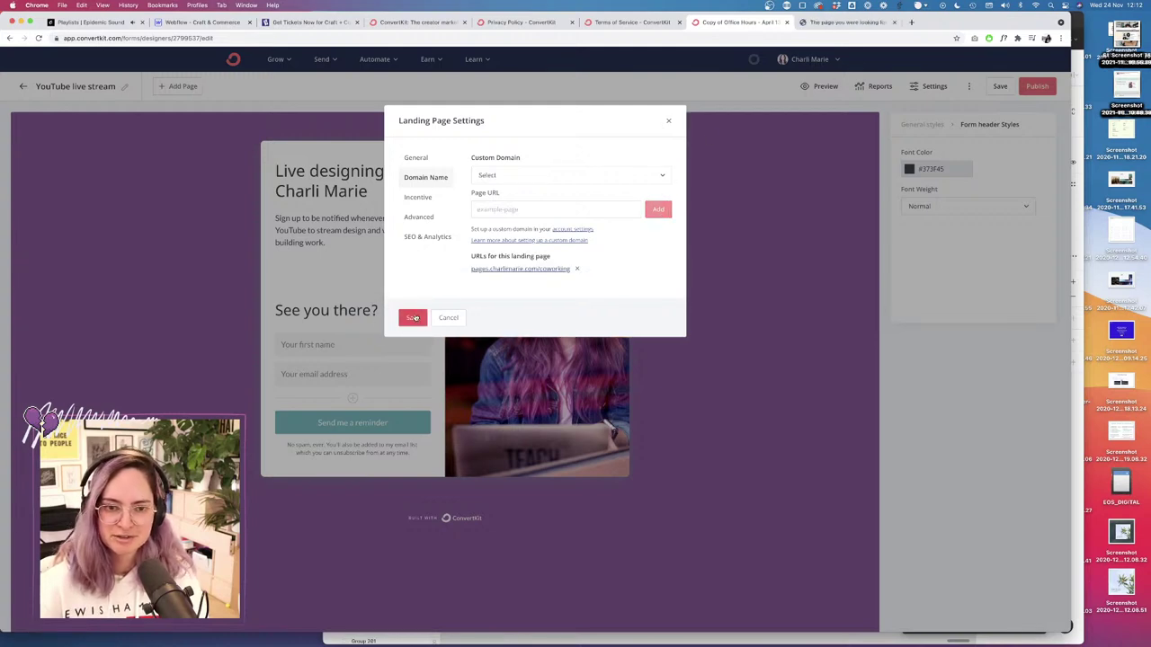
{"action": "left_click", "coordinate": [411, 319]}
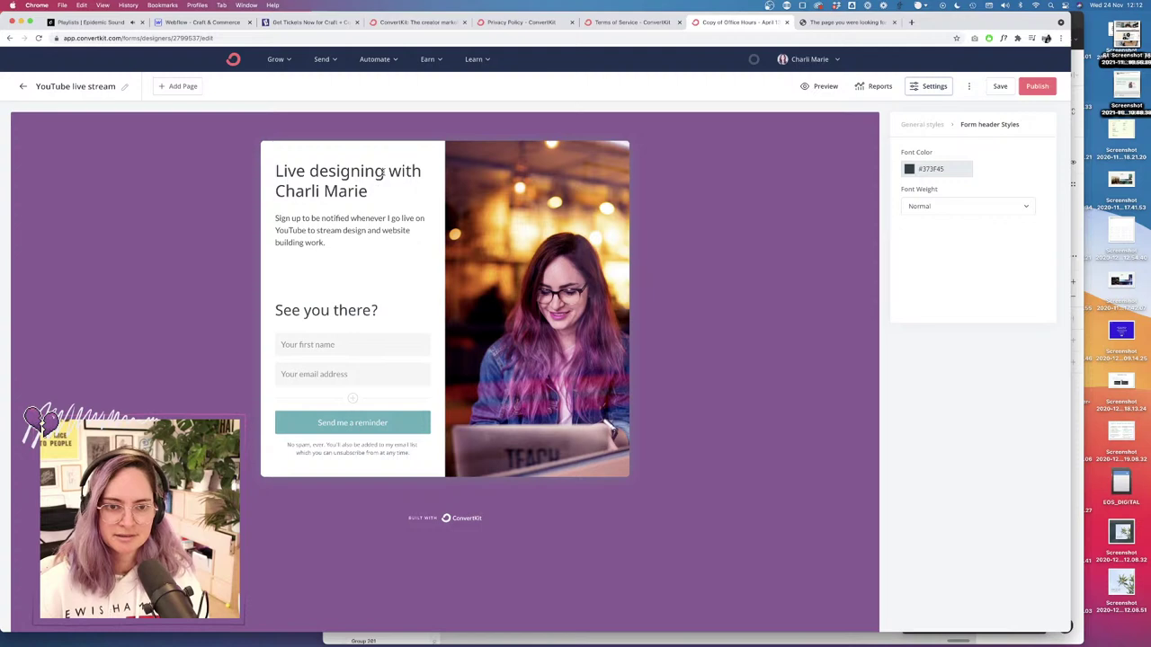
Change "Live designing" in the landing page's main heading to "Livestream coworking sessions".
{"action": "double_click", "coordinate": [382, 172]}
{"action": "type", "text": "co"}
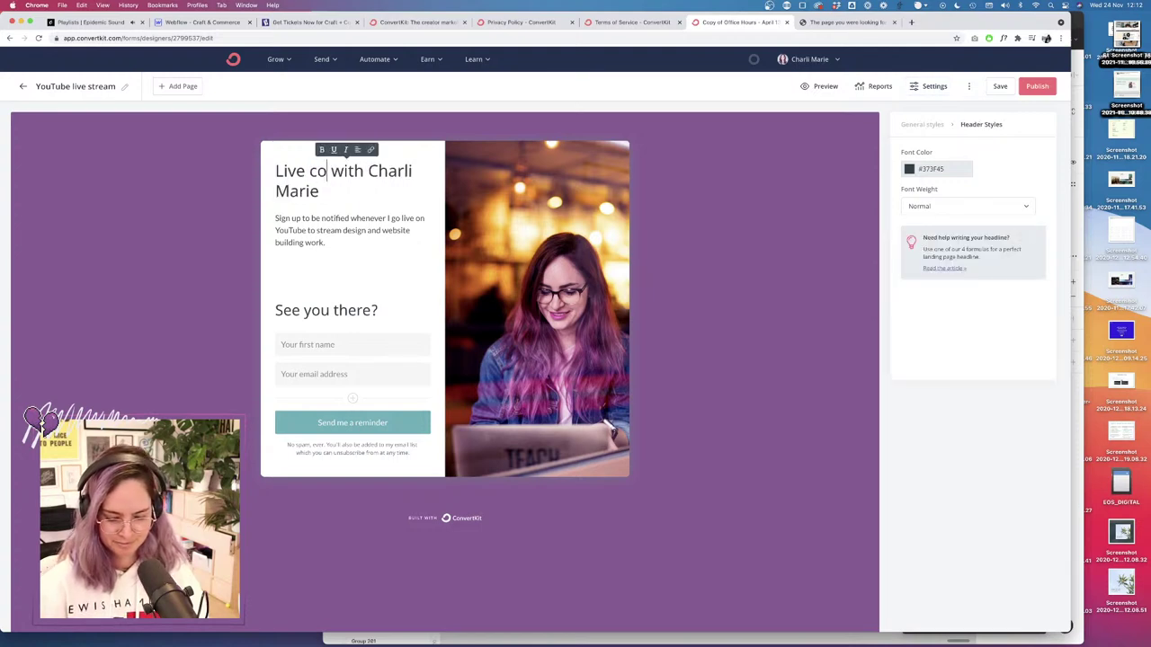
{"action": "type", "text": "working se"}
{"action": "key", "text": "BackSpace"}
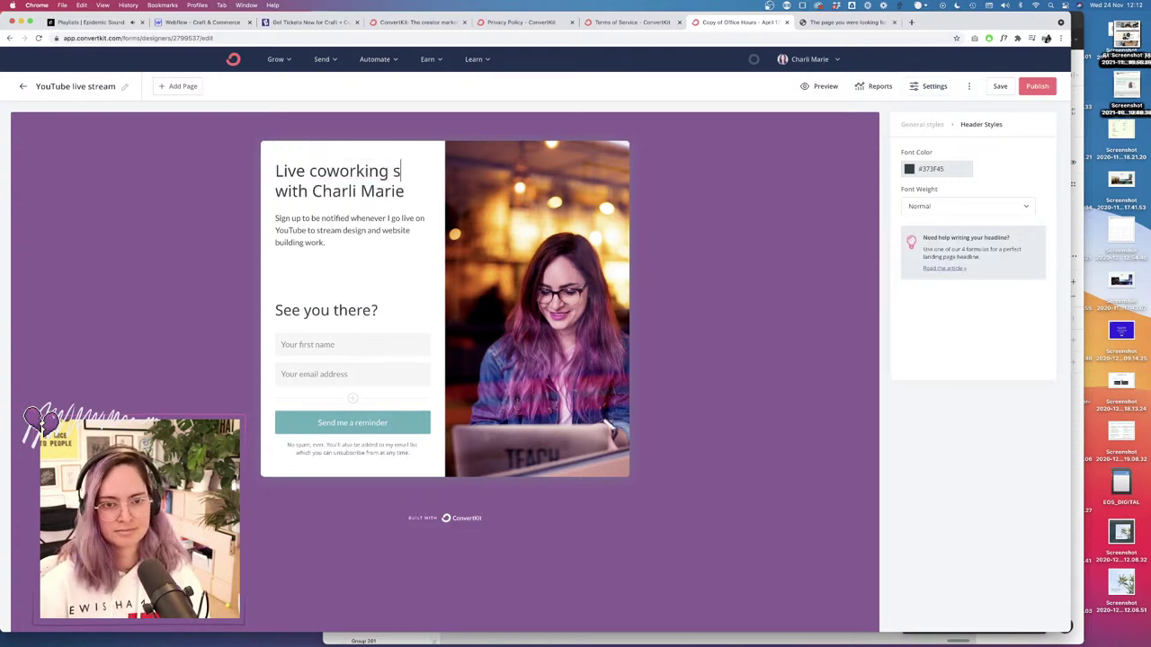
{"action": "type", "text": "essions"}
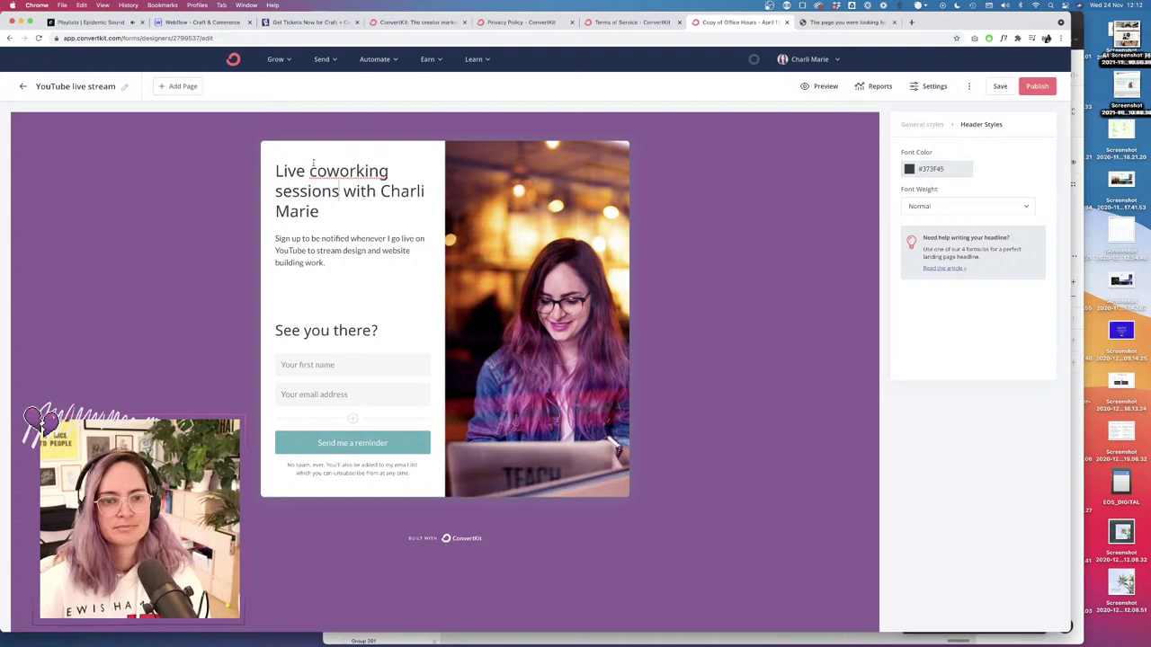
{"action": "type", "text": "stream"}
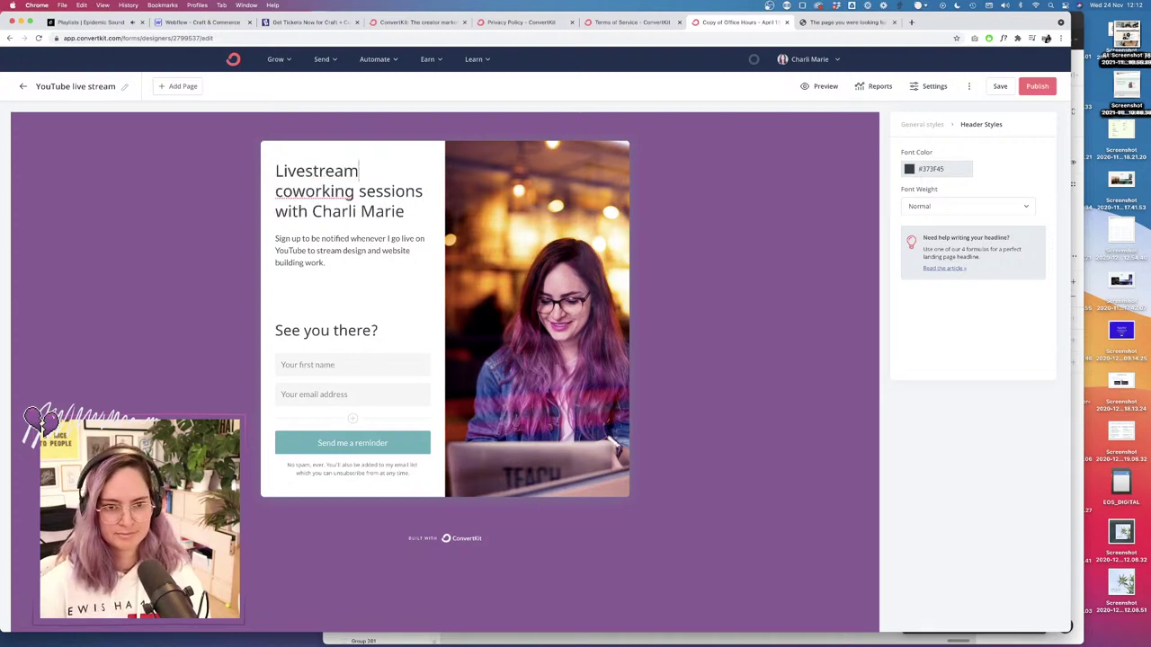
Save and publish the YouTube live stream landing page.
{"action": "left_click", "coordinate": [1043, 87]}
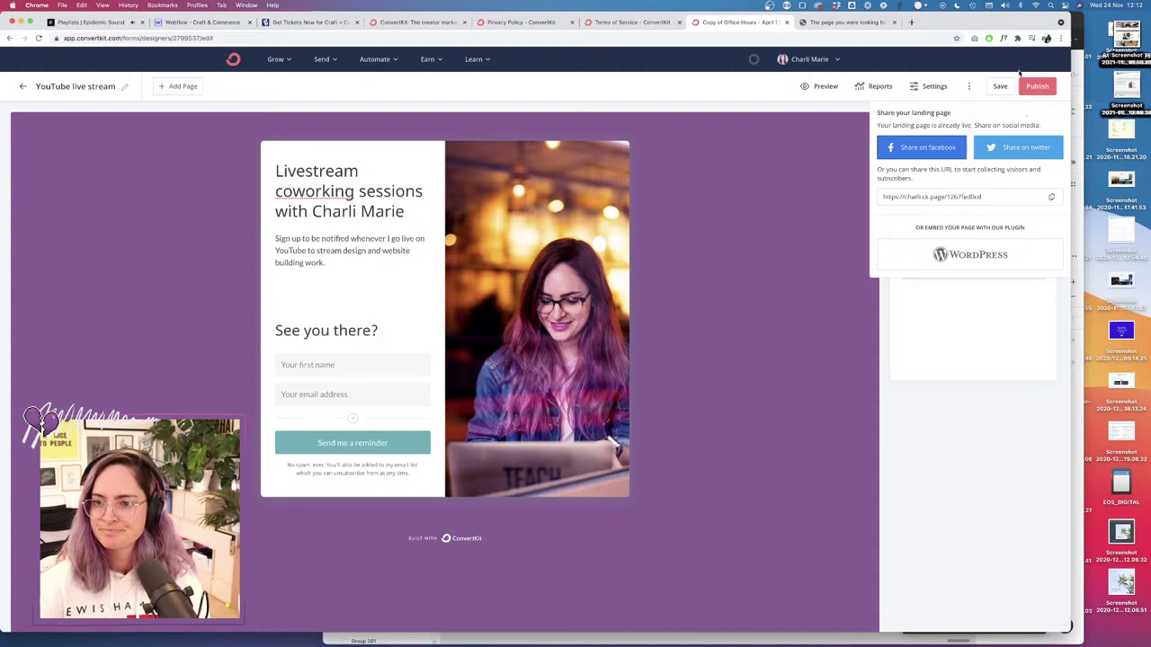
{"action": "left_click", "coordinate": [1000, 87]}
{"action": "left_click", "coordinate": [1043, 87]}
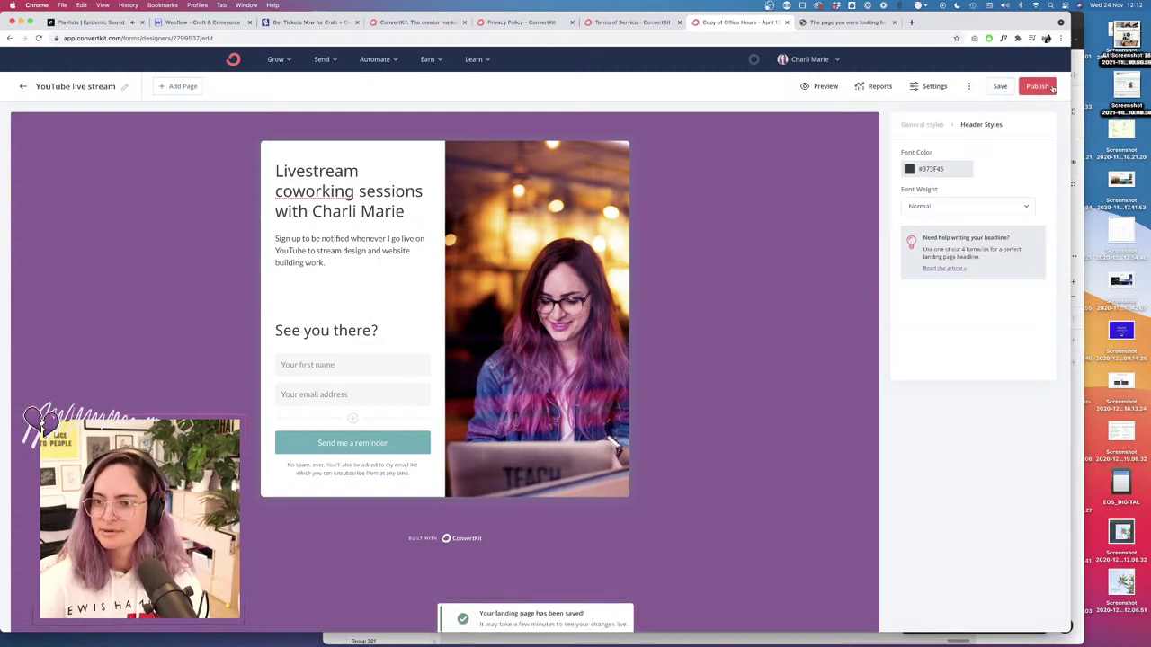
Reload the live coworking page at its custom domain and copy its URL.
{"action": "left_click", "coordinate": [859, 21]}
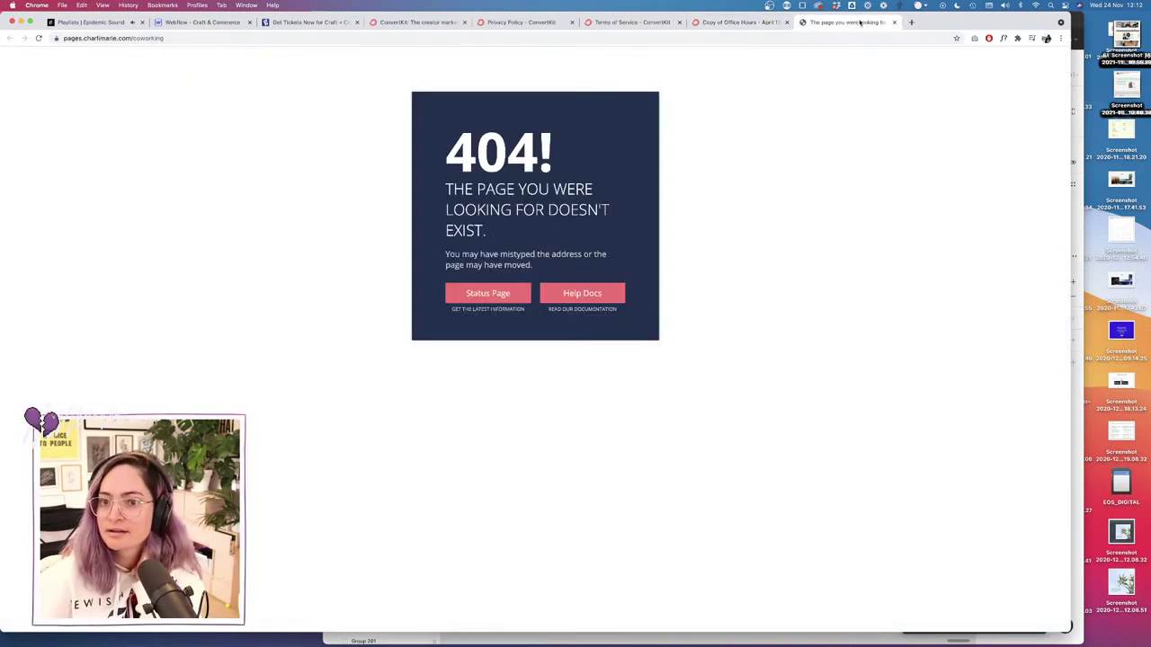
{"action": "left_click", "coordinate": [39, 38]}
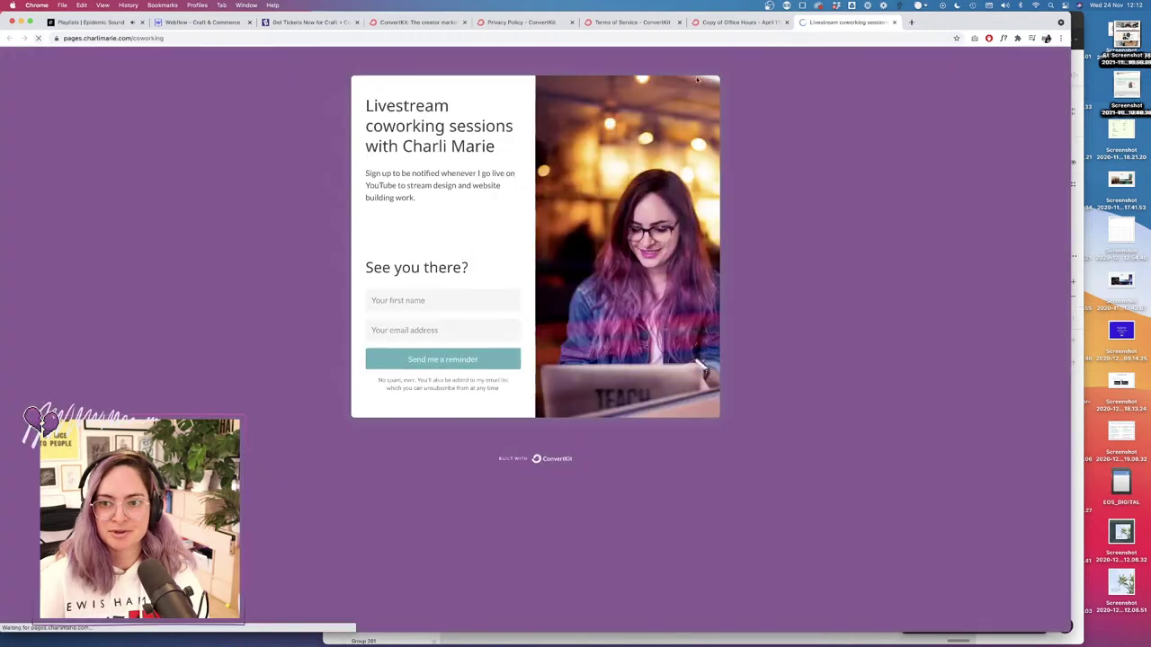
{"action": "left_click", "coordinate": [132, 38]}
{"action": "key", "text": "super+c"}
{"action": "left_click", "coordinate": [240, 78]}
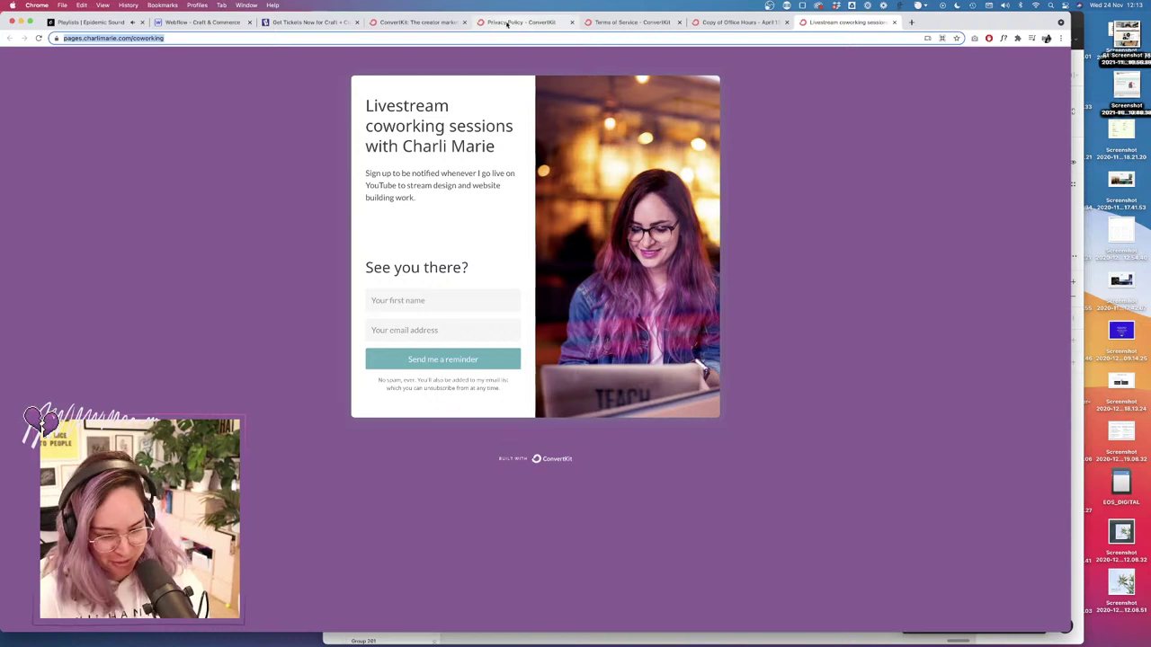
Switch back to the Craft + Commerce project in Webflow and close the ConvertKit homepage, Privacy Policy, Terms of Service and landing page editor tabs.
{"action": "left_click", "coordinate": [400, 22]}
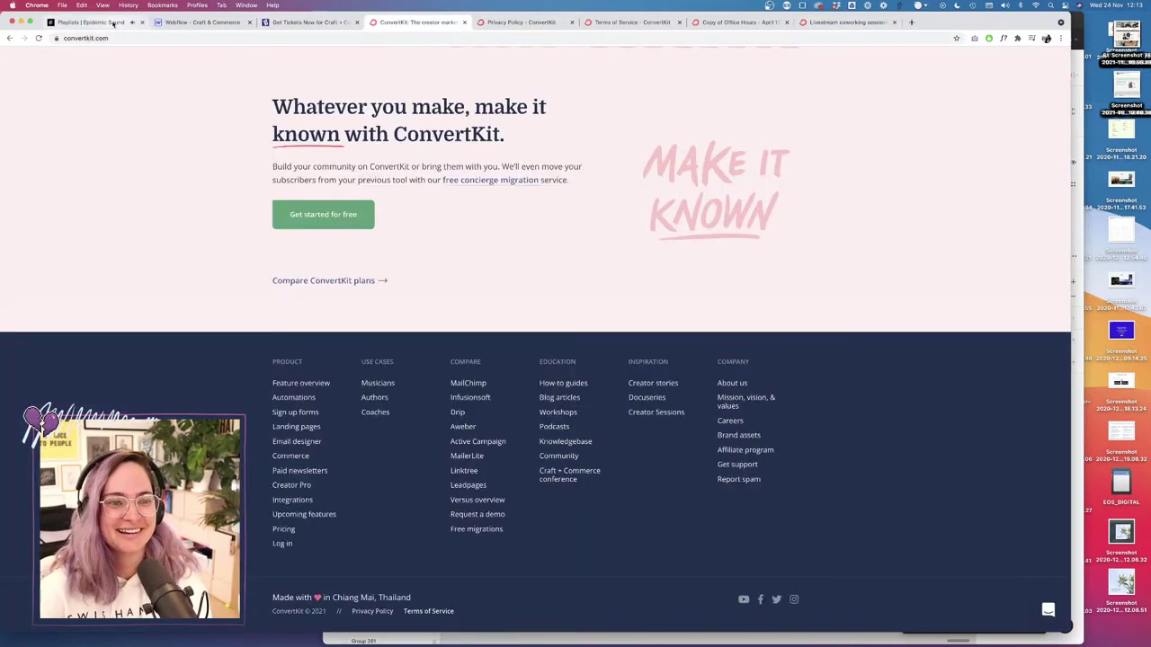
{"action": "left_click", "coordinate": [220, 23]}
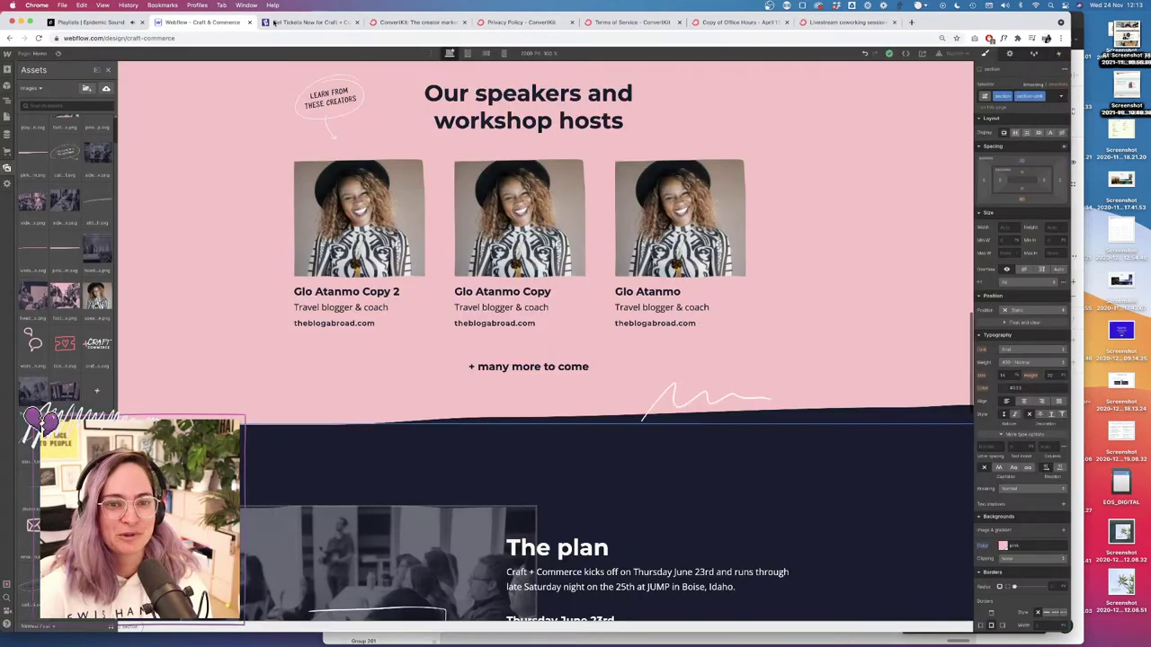
{"action": "left_click", "coordinate": [464, 22]}
{"action": "left_click", "coordinate": [464, 23]}
{"action": "left_click", "coordinate": [464, 23]}
{"action": "left_click", "coordinate": [464, 22]}
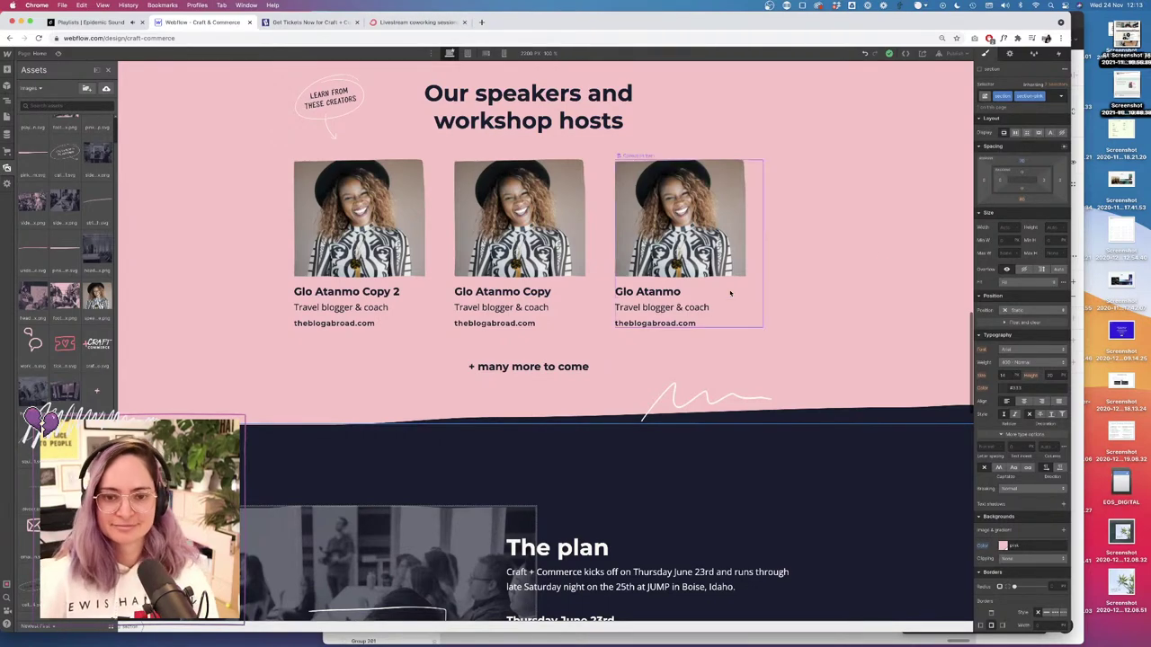
{"action": "scroll", "coordinate": [557, 314], "scroll_direction": "down", "scroll_amount": 5}
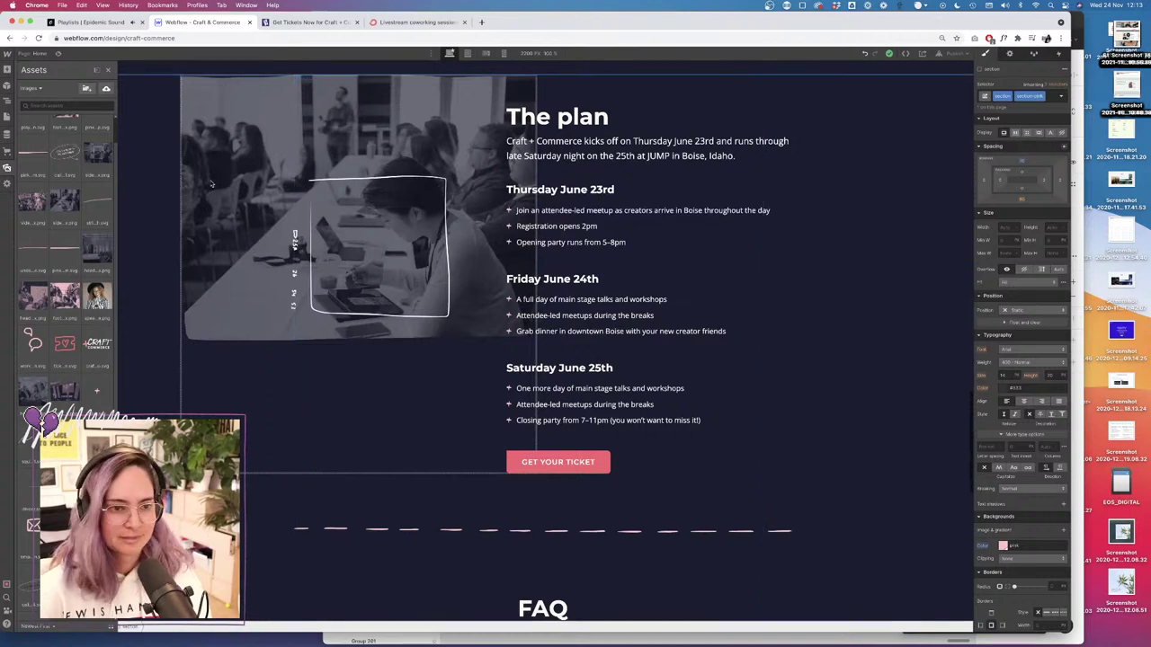
Set the alt text options of the next image assets, including the plus icon, in their asset details.
{"action": "left_click", "coordinate": [46, 382]}
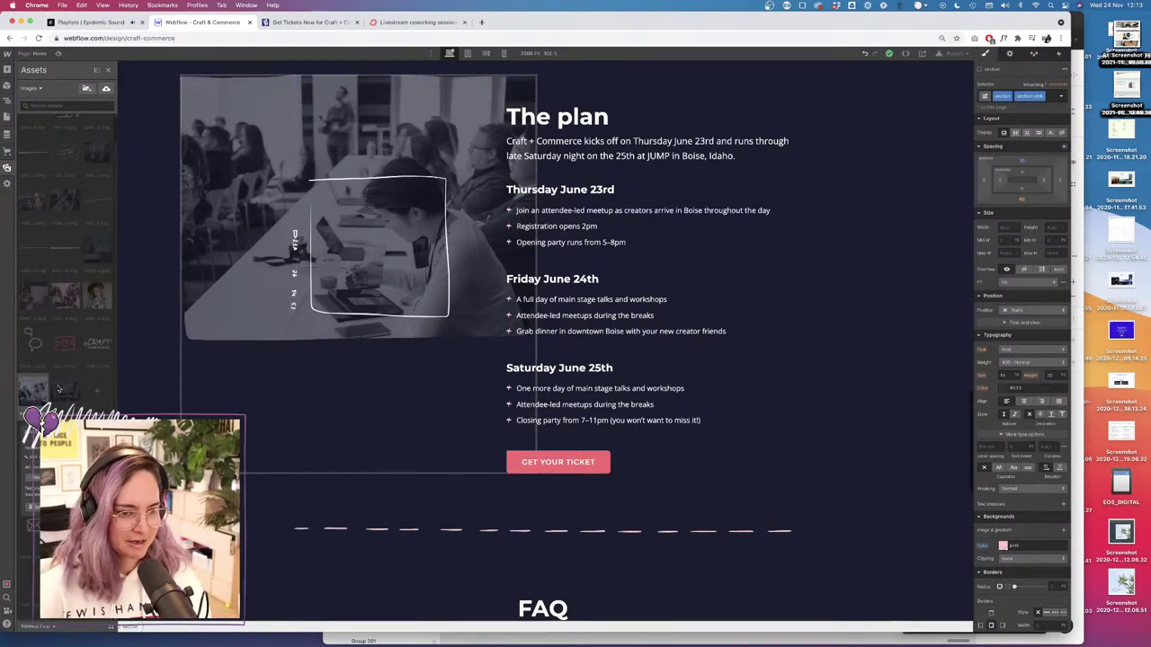
{"action": "left_click", "coordinate": [58, 388]}
{"action": "left_click", "coordinate": [78, 381]}
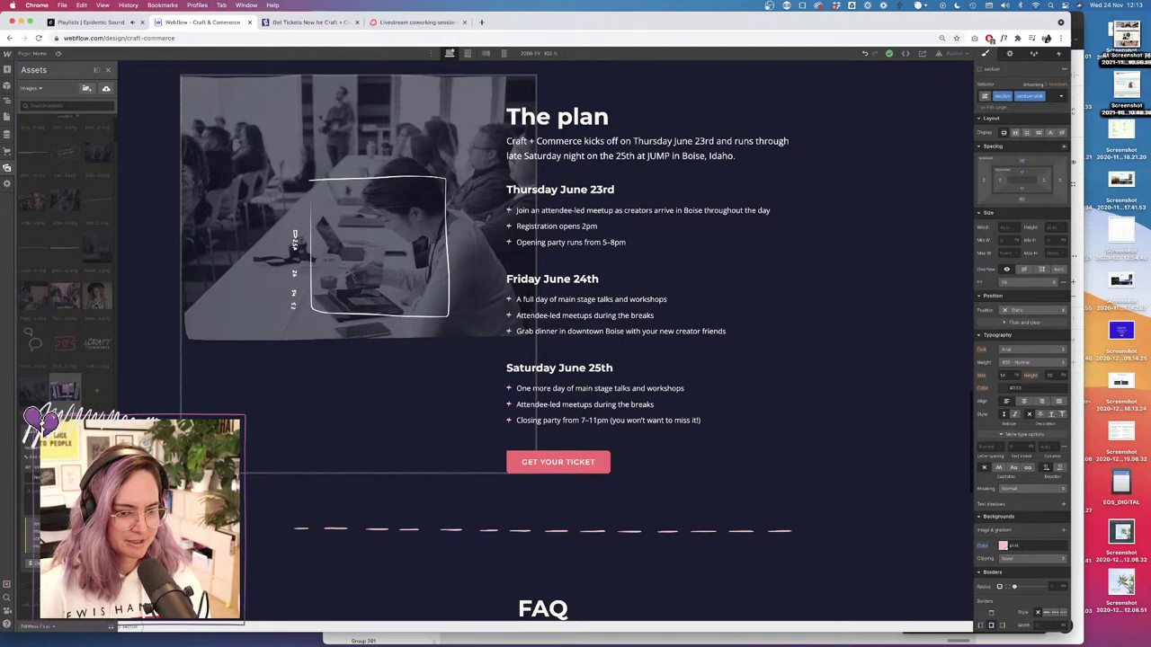
{"action": "left_click", "coordinate": [101, 390]}
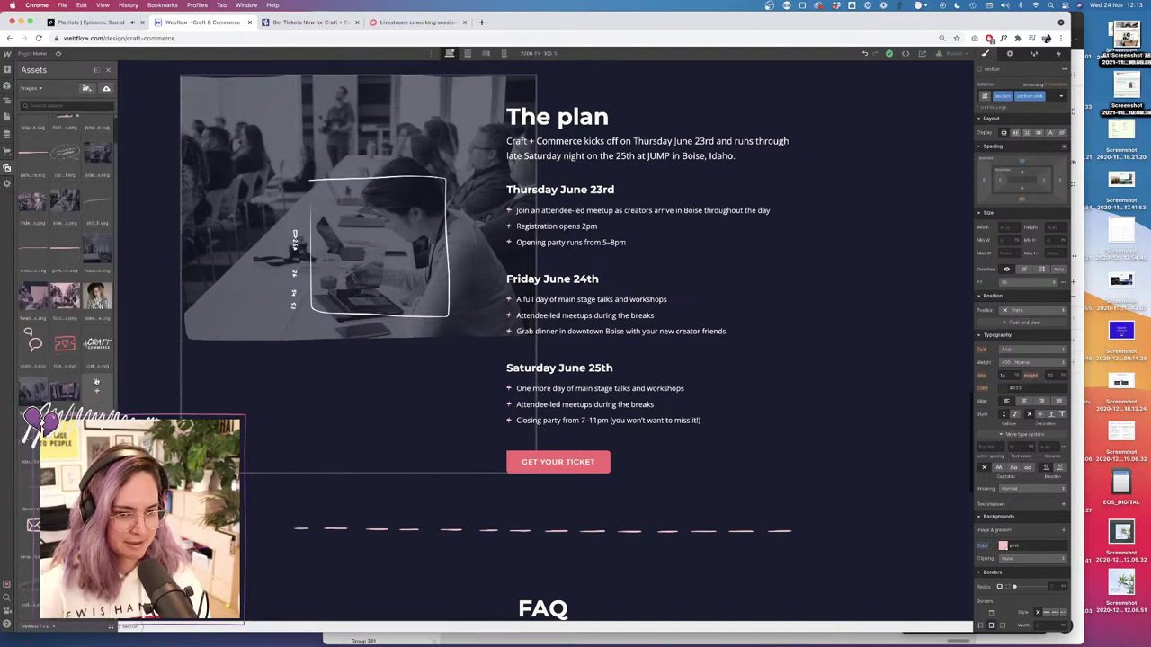
{"action": "left_click", "coordinate": [108, 380]}
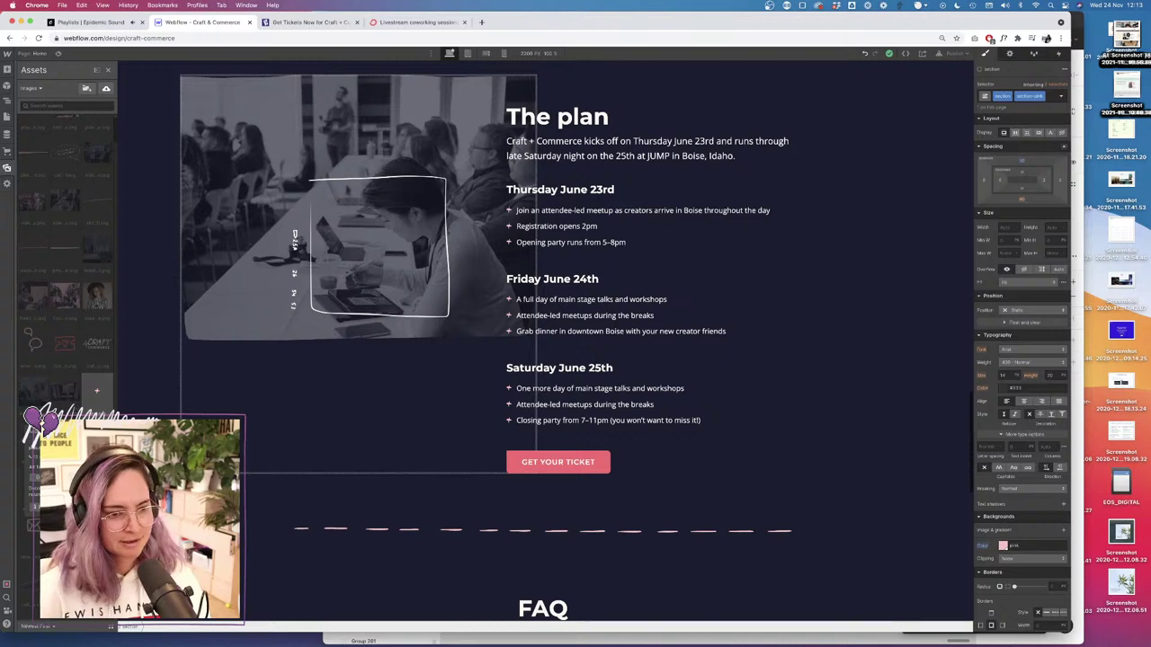
{"action": "left_click", "coordinate": [79, 372]}
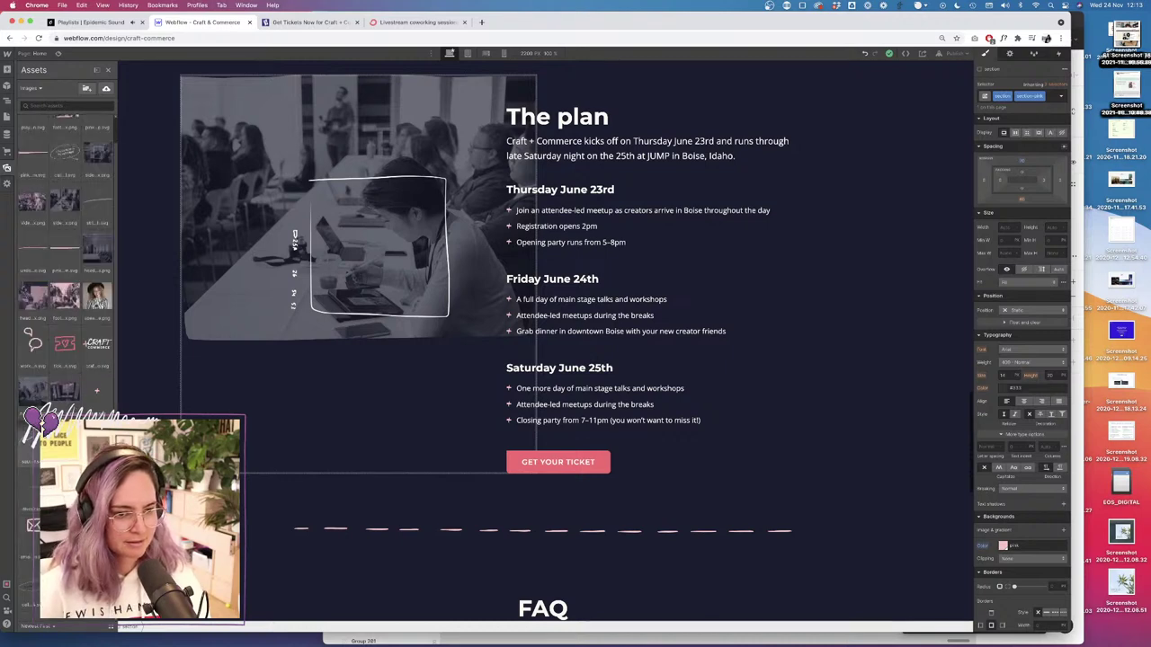
Mark the next two image assets in the library as decorative in their alt text settings.
{"action": "left_click", "coordinate": [77, 237]}
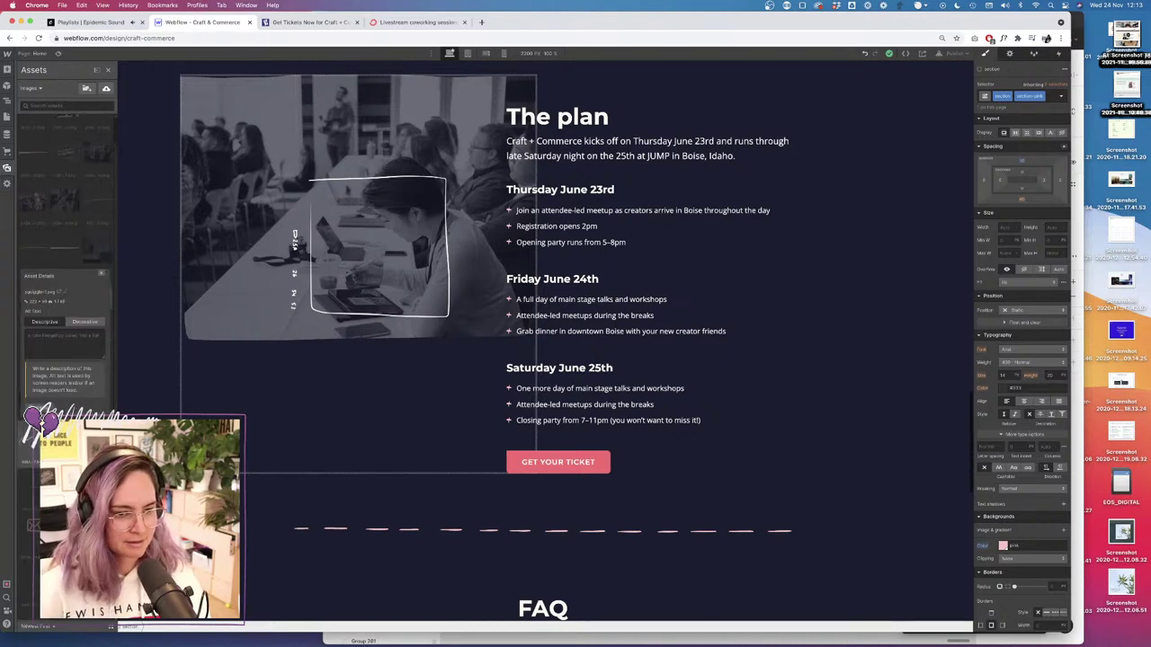
{"action": "left_click", "coordinate": [97, 322]}
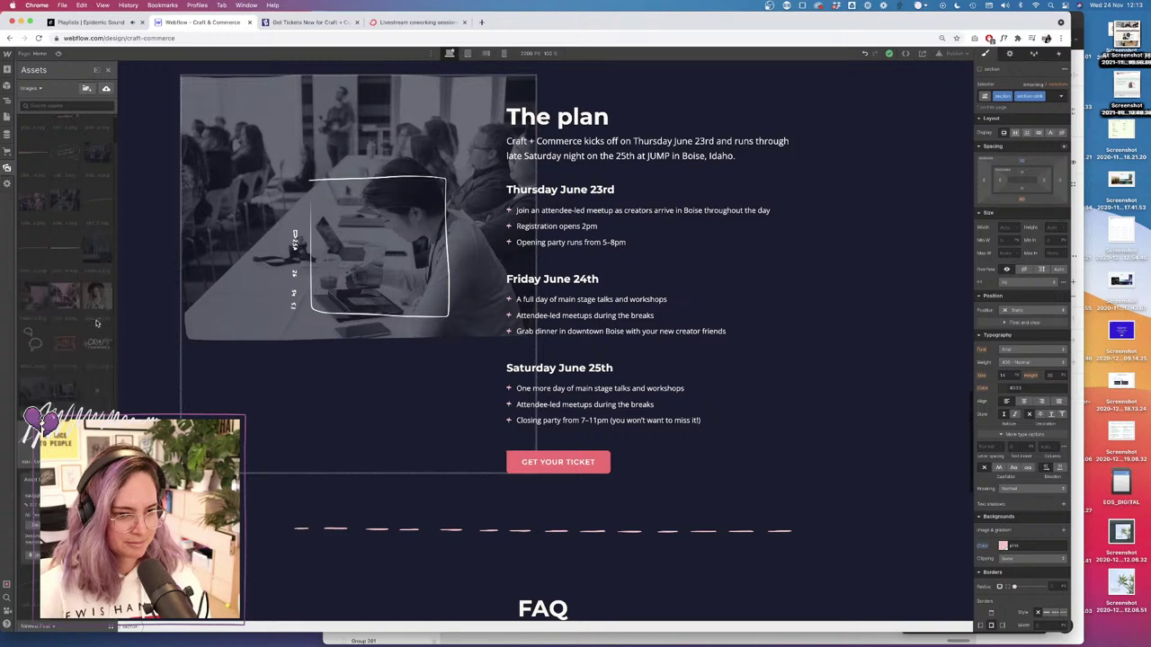
{"action": "key", "text": "Escape"}
{"action": "left_click", "coordinate": [106, 381]}
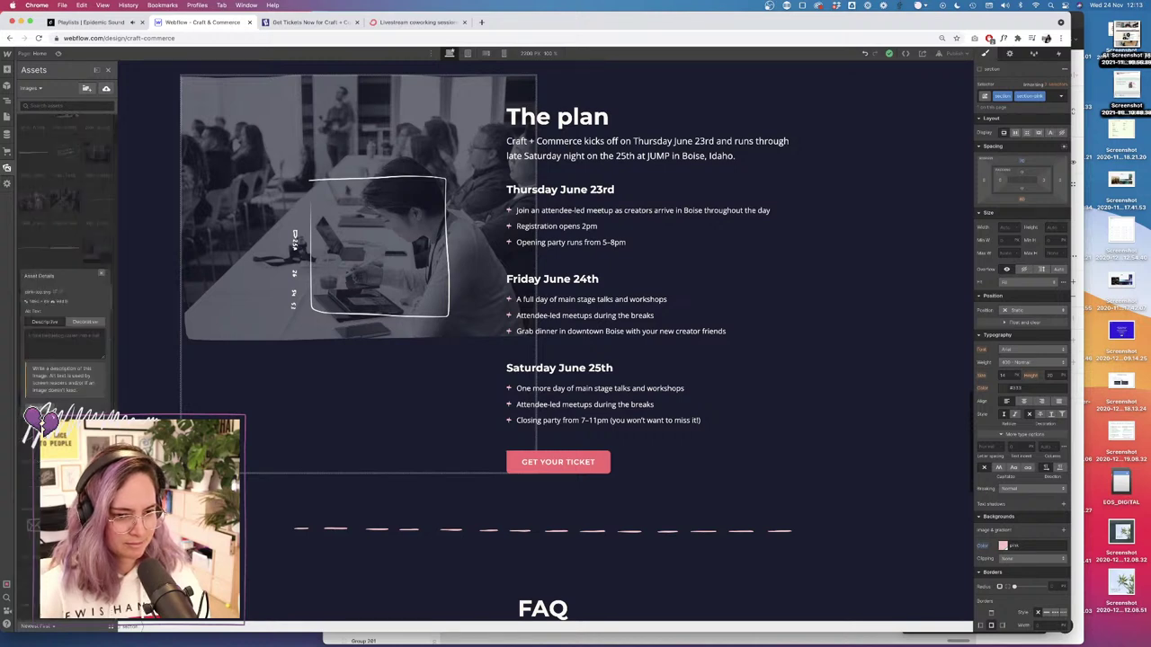
{"action": "left_click", "coordinate": [89, 322]}
{"action": "key", "text": "Escape"}
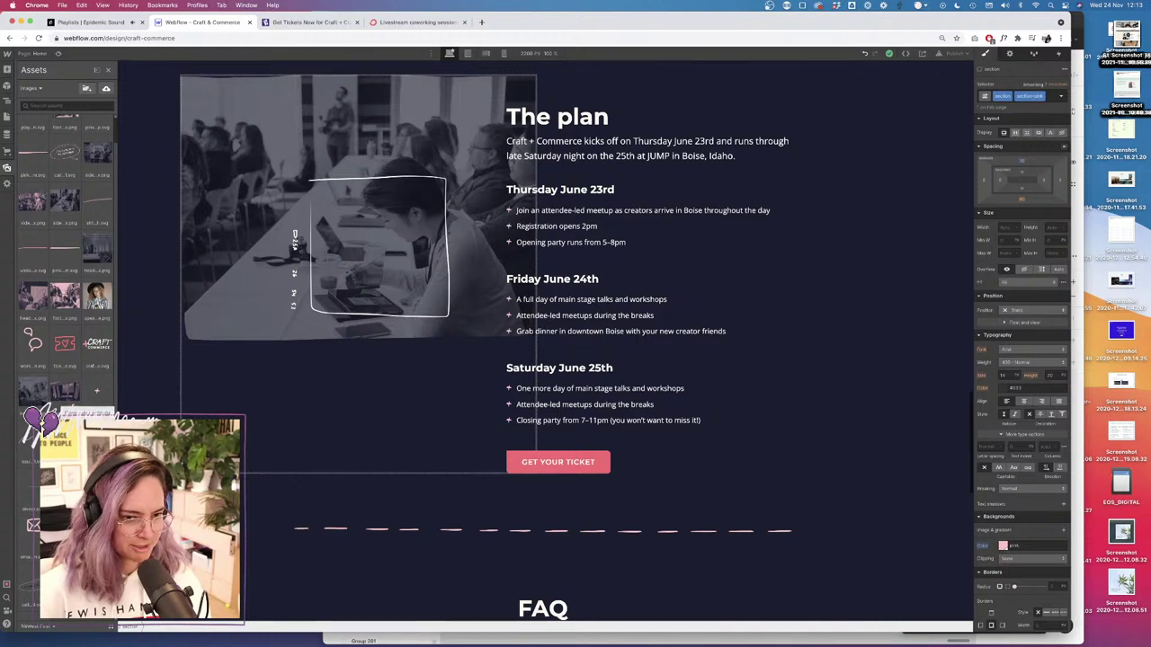
Write descriptive alt text for the next callout image in its asset details.
{"action": "left_click", "coordinate": [75, 381]}
{"action": "left_click", "coordinate": [59, 343]}
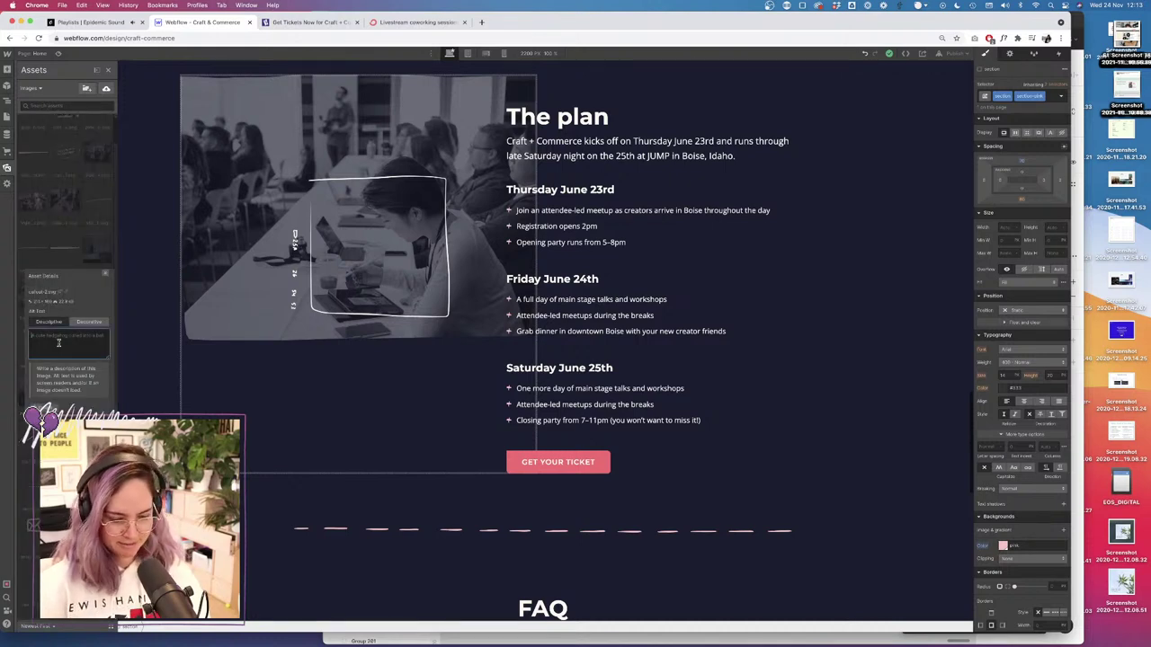
{"action": "type", "text": "A"}
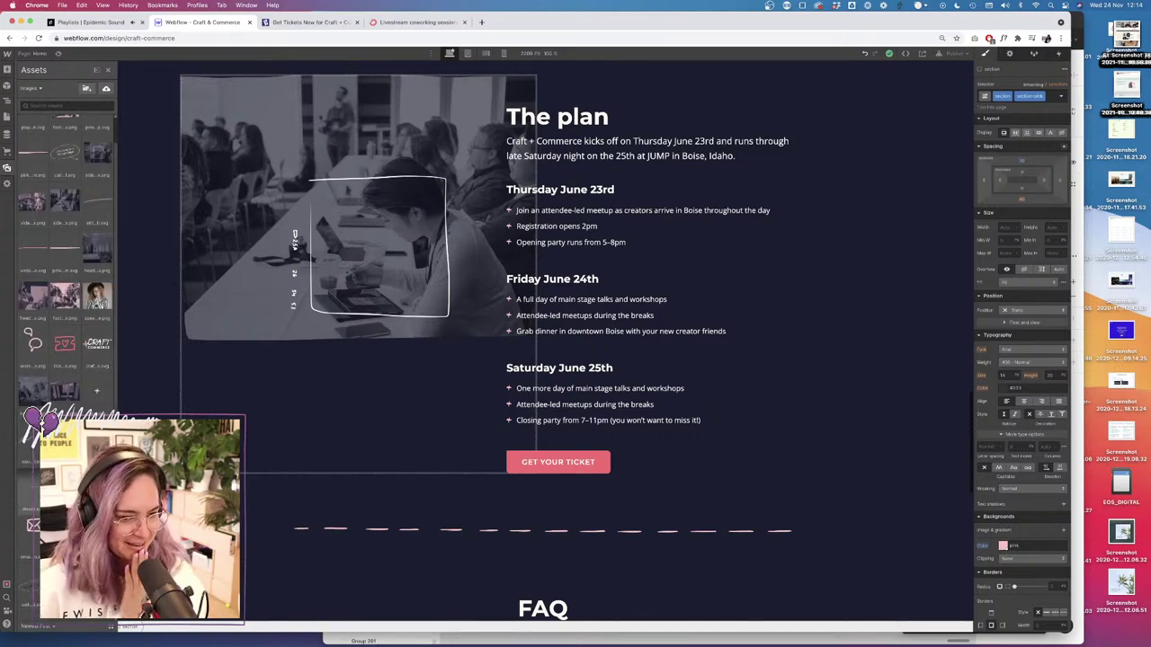
Write alt text for the party icon and for the following icon in the asset library.
{"action": "left_click", "coordinate": [39, 476]}
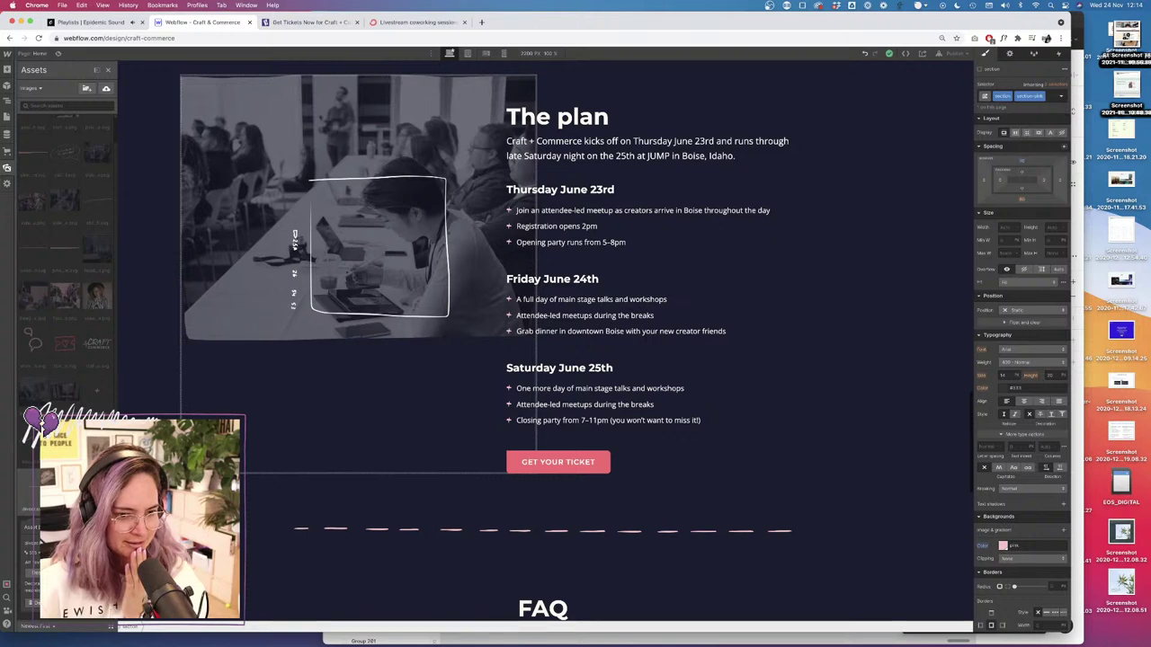
{"action": "left_click", "coordinate": [39, 477]}
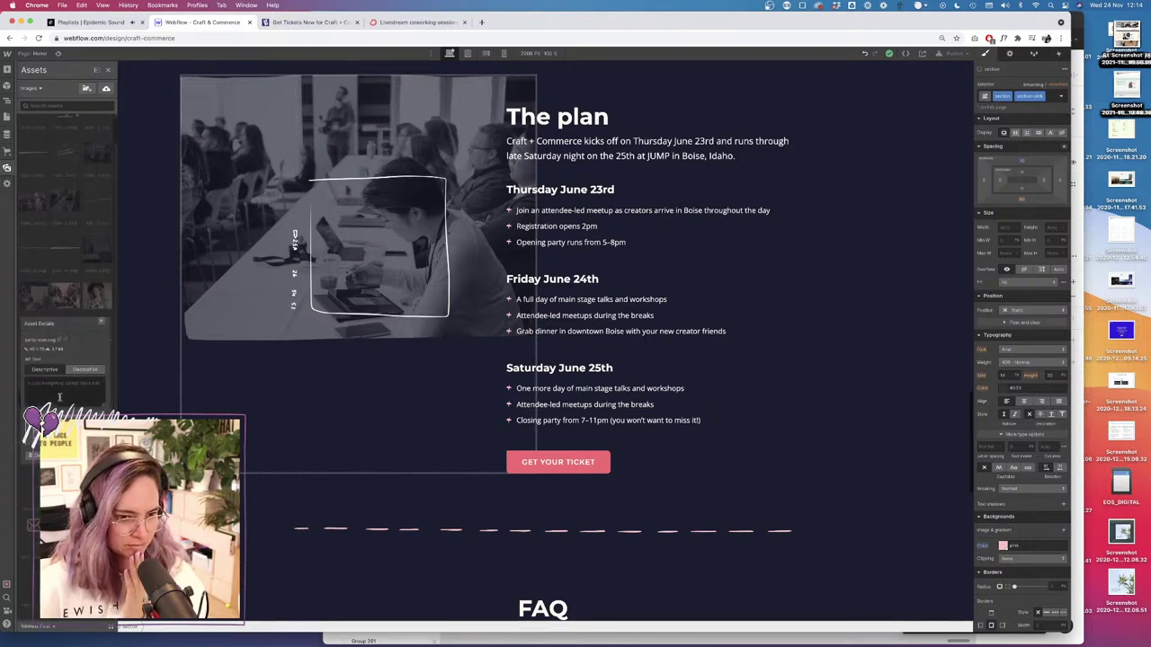
{"action": "left_click", "coordinate": [55, 383]}
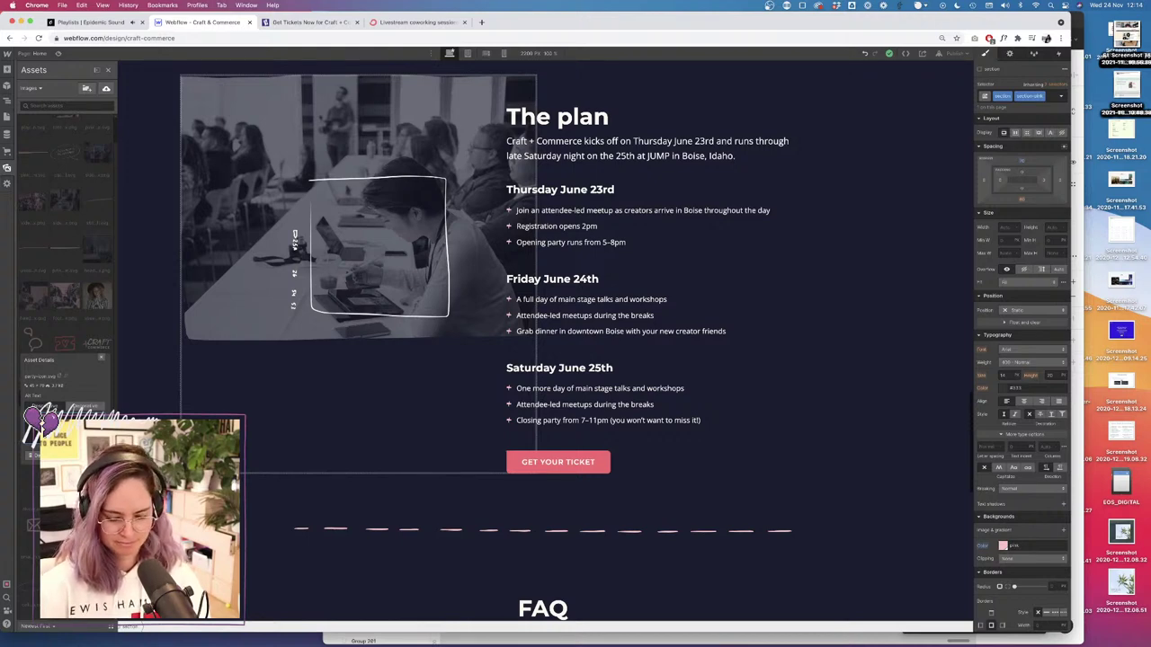
{"action": "key", "text": "Escape"}
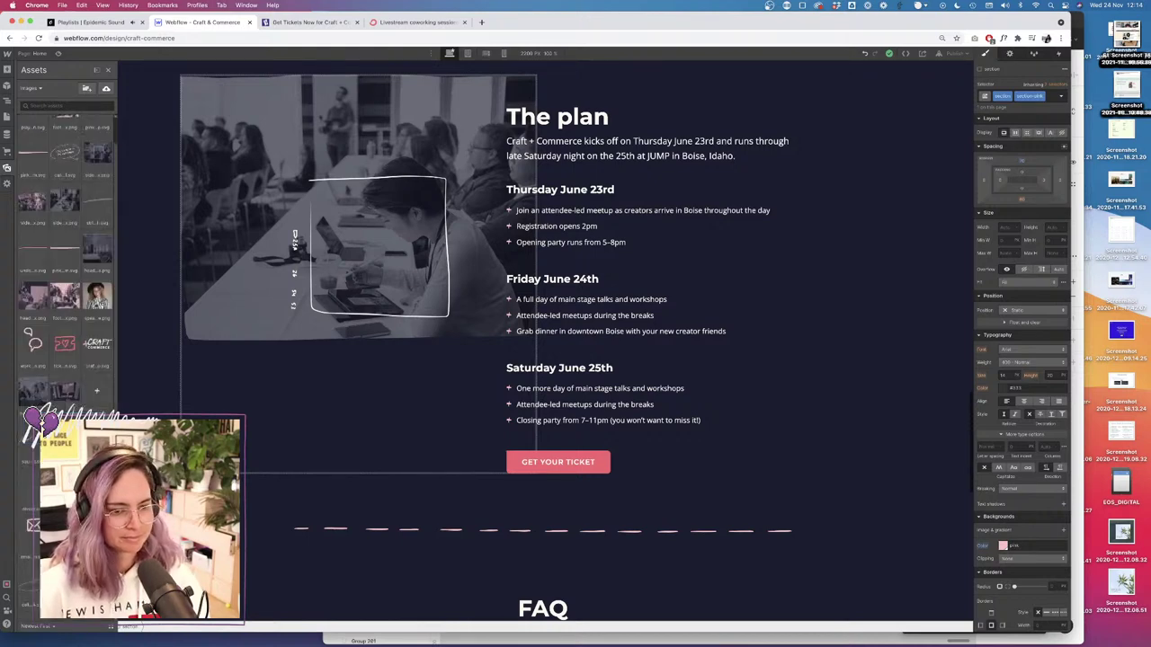
{"action": "left_click", "coordinate": [42, 331]}
{"action": "left_click", "coordinate": [50, 394]}
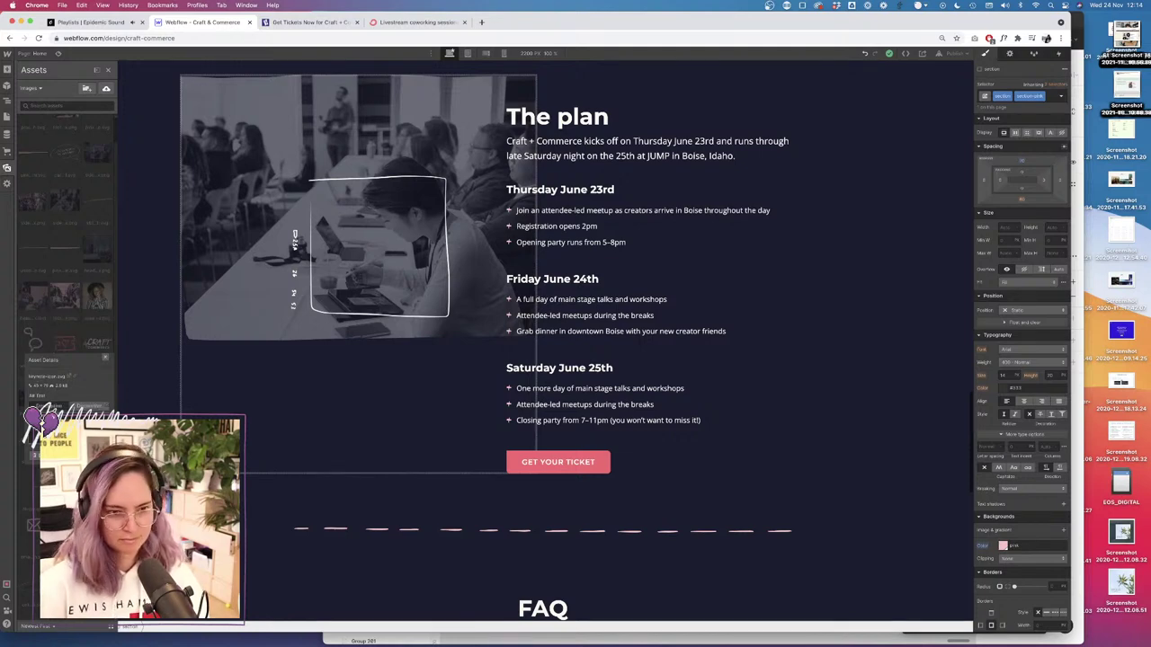
{"action": "key", "text": "Escape"}
Write descriptive alt text for the next image asset and for the dark long ConvertKit logo.
{"action": "left_click", "coordinate": [42, 516]}
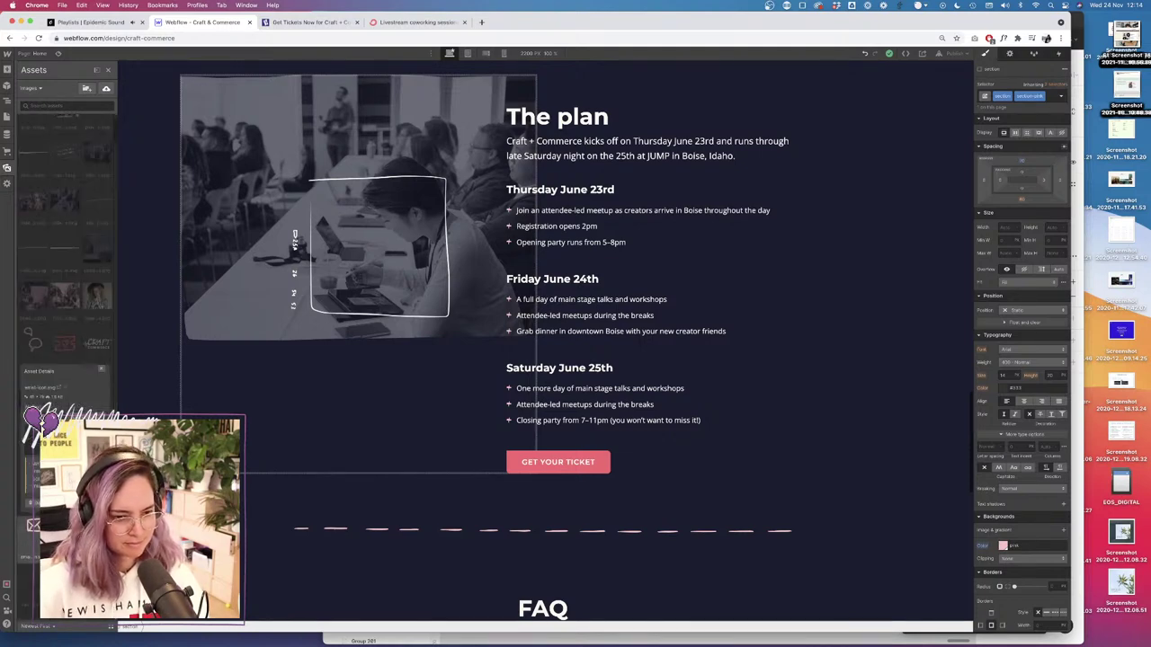
{"action": "type", "text": "A"}
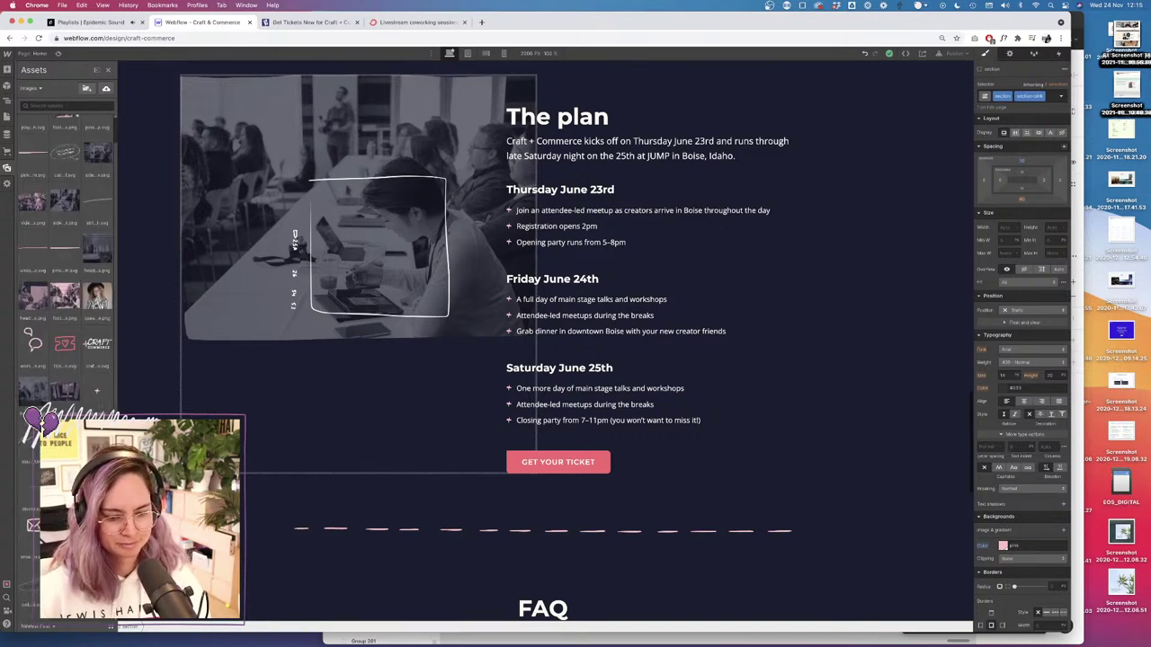
{"action": "left_click", "coordinate": [96, 390]}
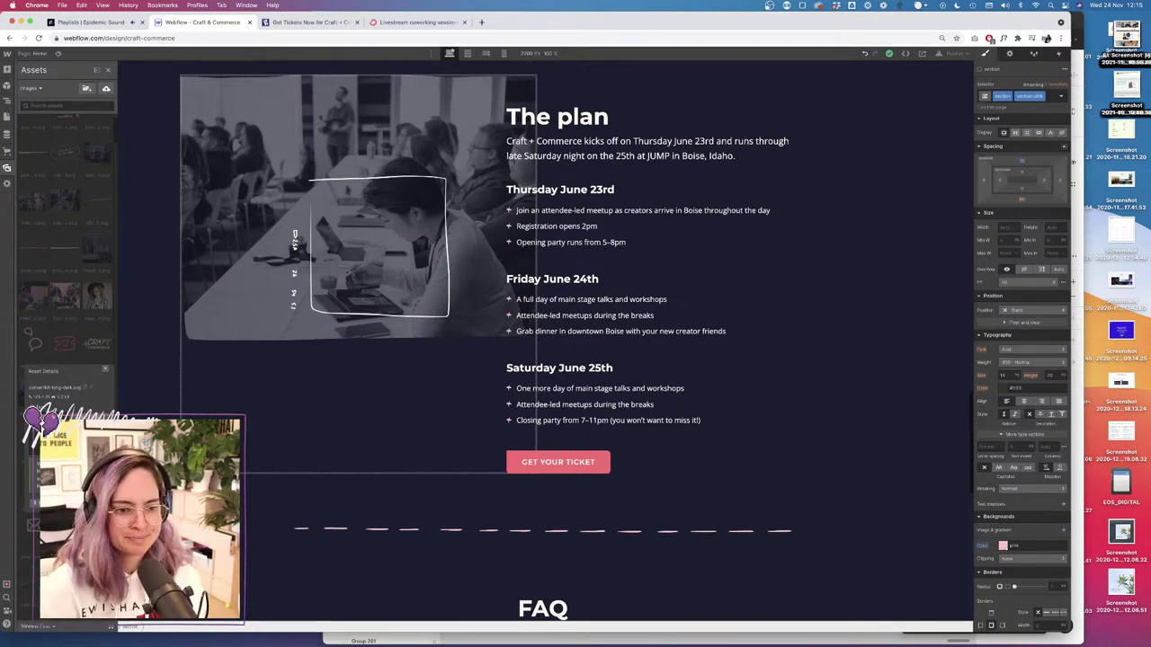
{"action": "key", "text": "Escape"}
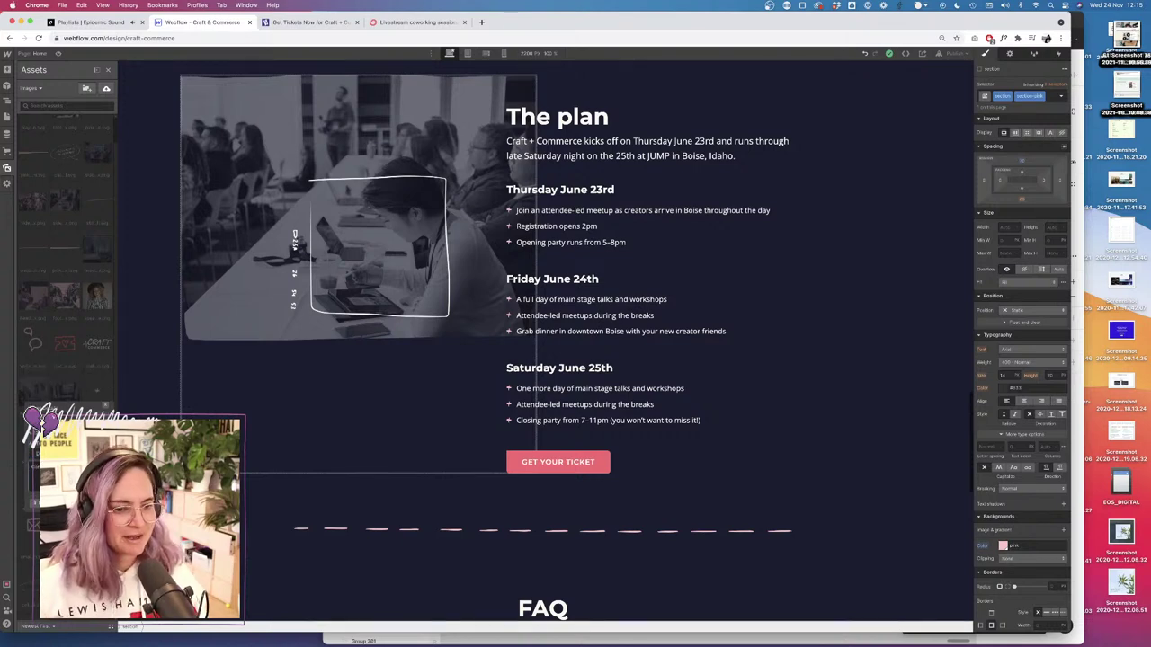
{"action": "key", "text": "Escape"}
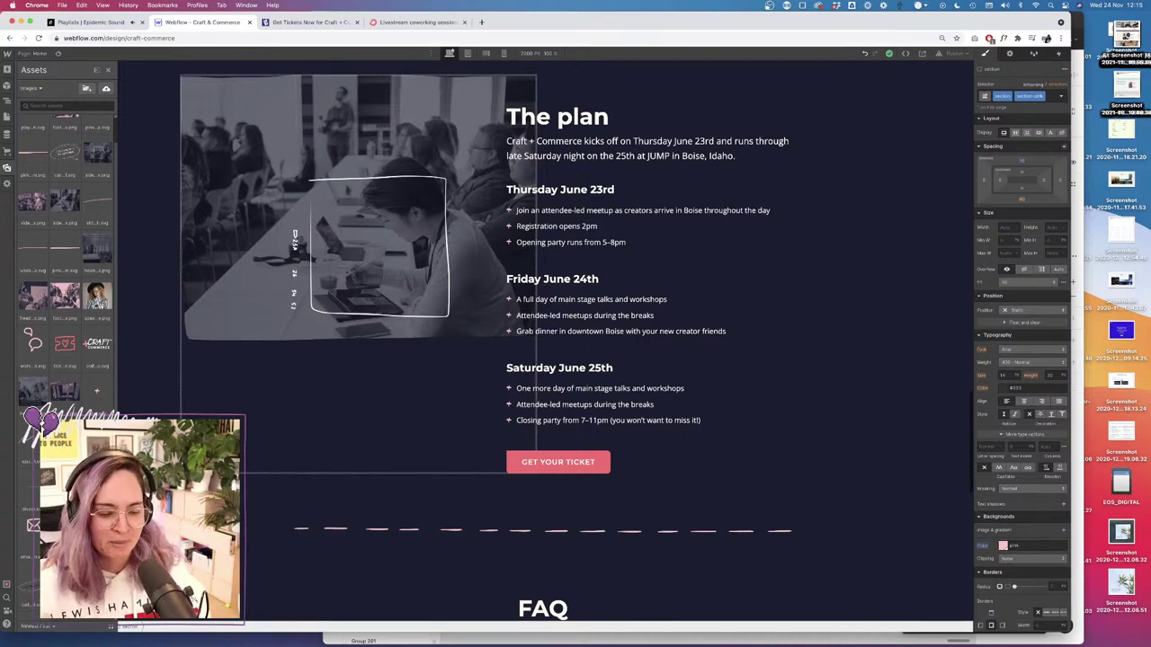
Set the alt text of the next asset further down the image library.
{"action": "scroll", "coordinate": [63, 270], "scroll_direction": "down", "scroll_amount": 2}
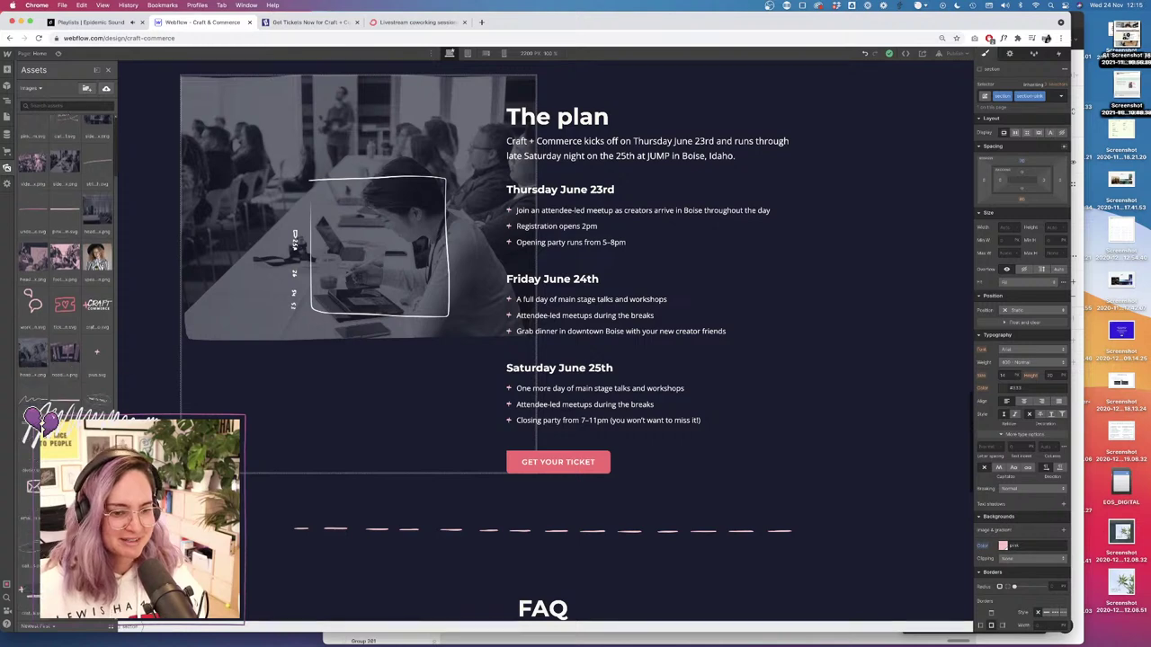
{"action": "left_click", "coordinate": [43, 534]}
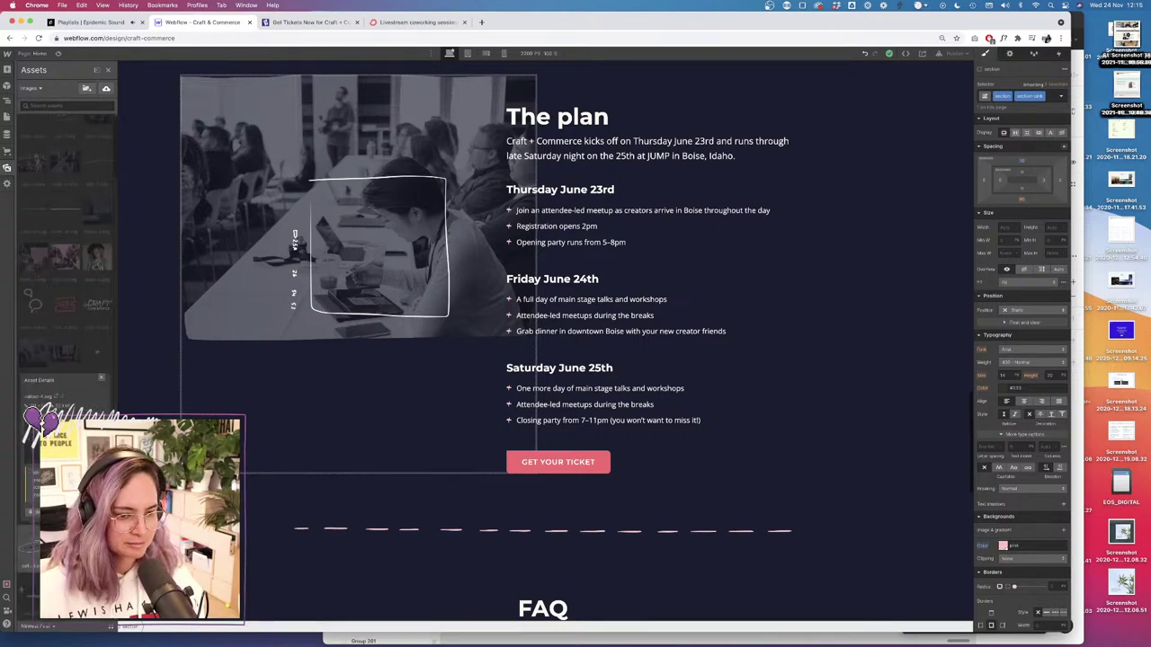
{"action": "key", "text": "Escape"}
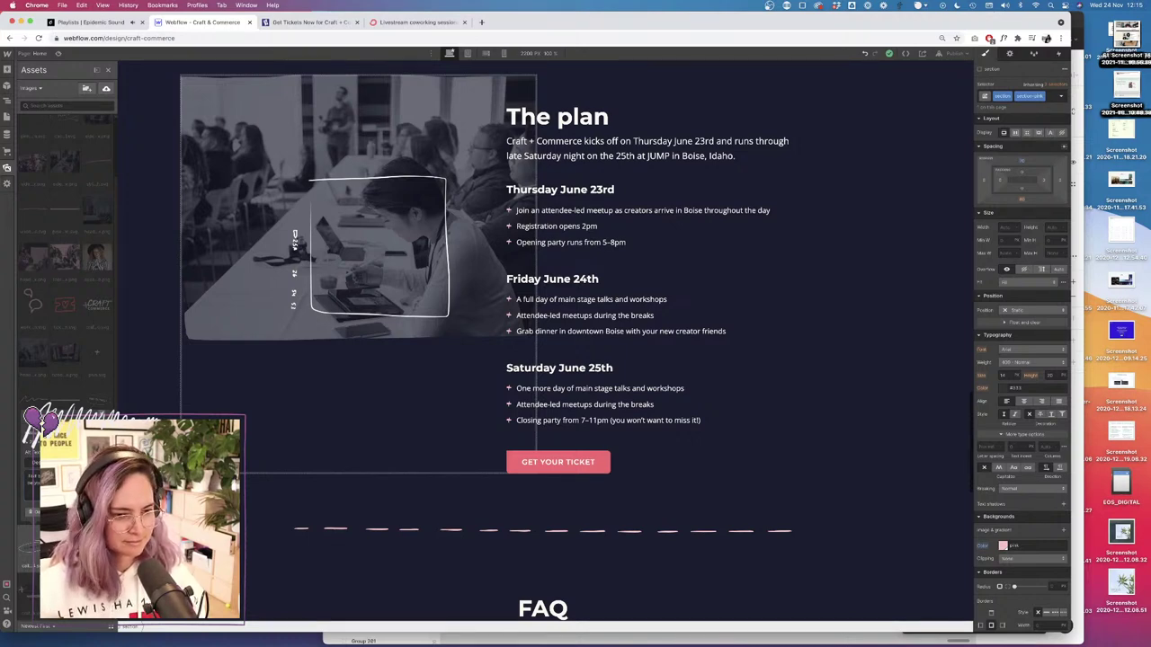
{"action": "key", "text": "Escape"}
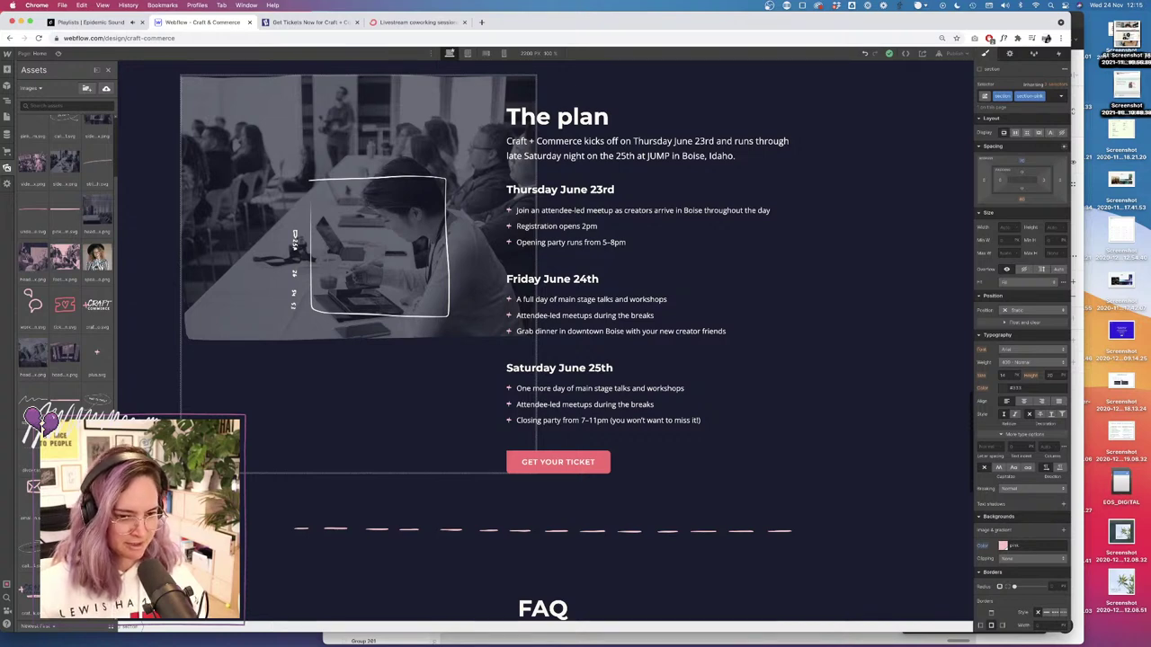
Fill in the alt text of the remaining callout and logo assets and close their asset details.
{"action": "left_click", "coordinate": [37, 514]}
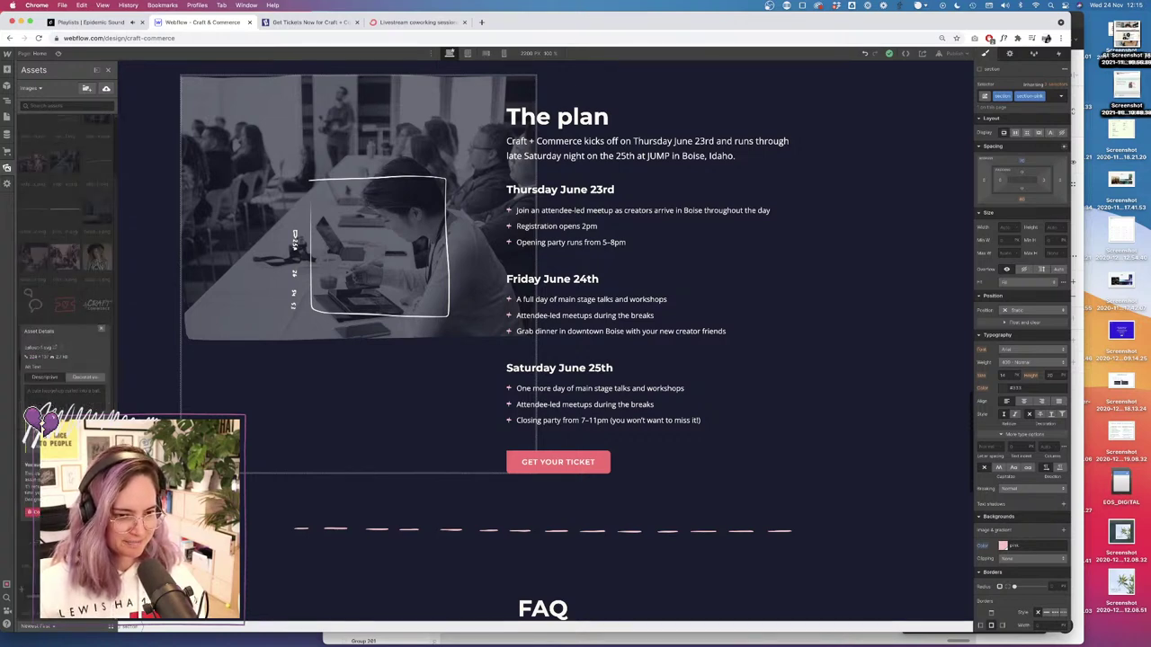
{"action": "left_click", "coordinate": [38, 514]}
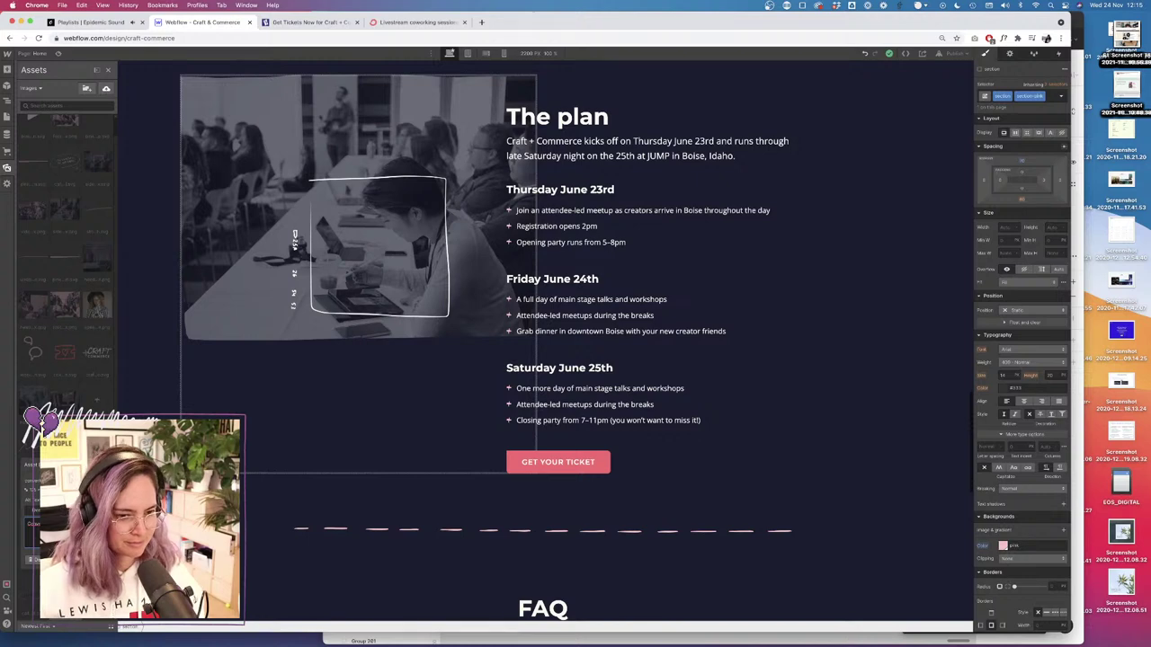
{"action": "key", "text": "XF86AudioLowerVolume"}
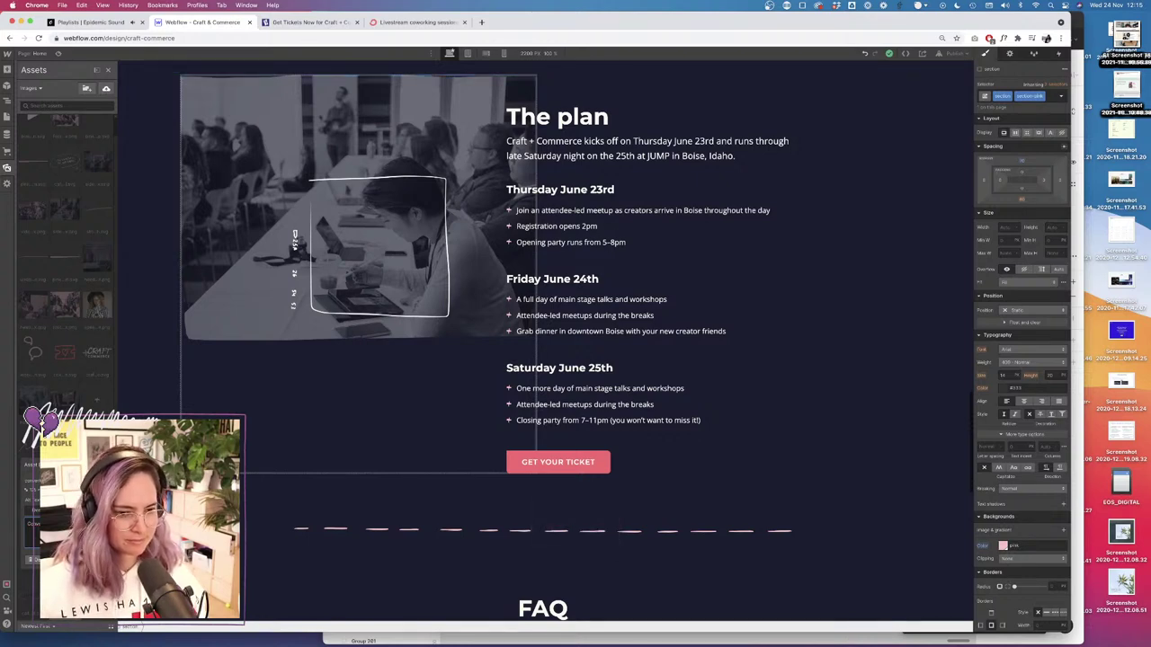
{"action": "key", "text": "Escape"}
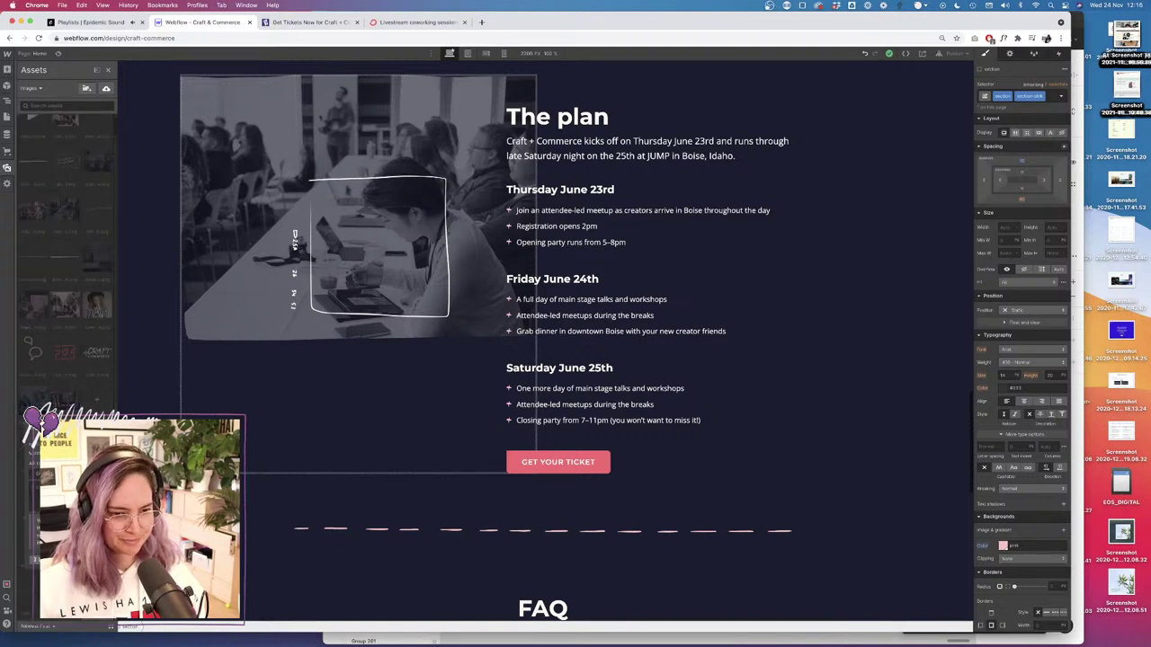
{"action": "left_click", "coordinate": [106, 377]}
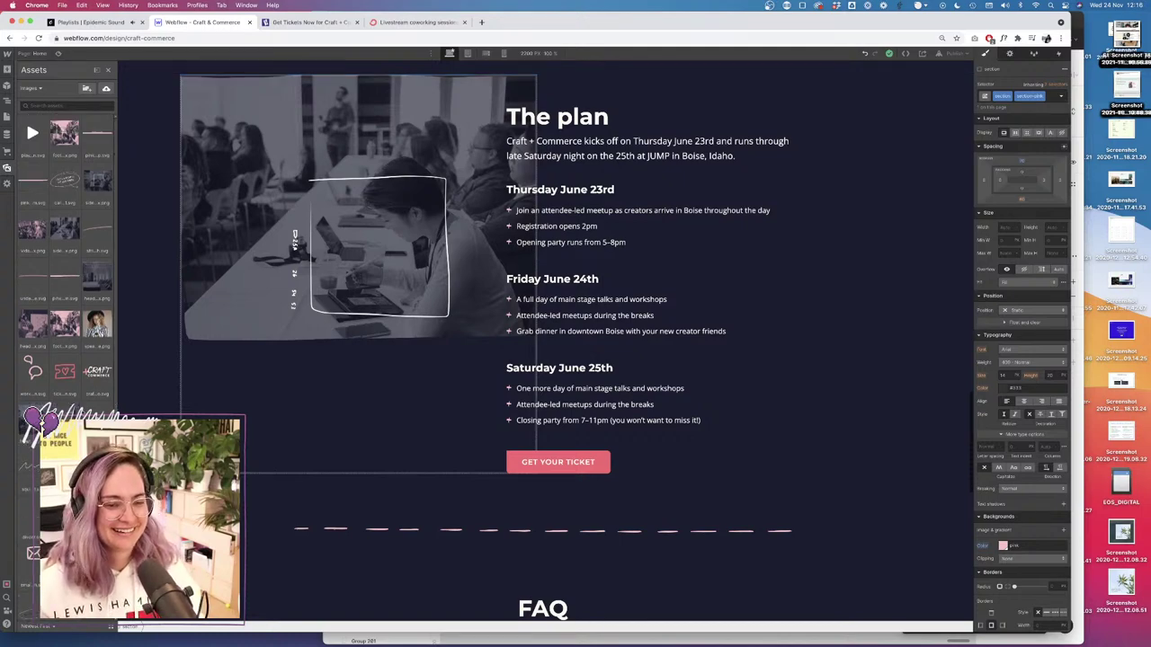
Switch to the Figma task board beside the Webflow page and move "Alt text" from TO DO to DONE under "Connect links".
{"action": "left_click", "coordinate": [451, 425]}
{"action": "scroll", "coordinate": [450, 425], "scroll_direction": "down", "scroll_amount": 10}
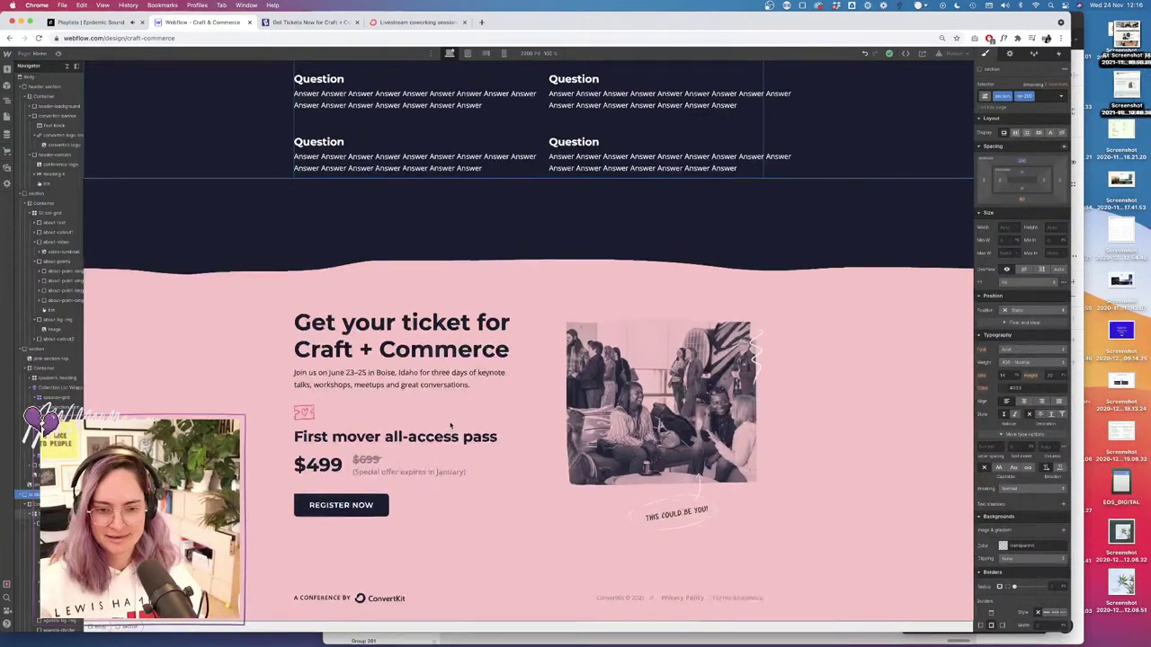
{"action": "scroll", "coordinate": [450, 425], "scroll_direction": "up", "scroll_amount": 10}
{"action": "left_click", "coordinate": [1078, 448]}
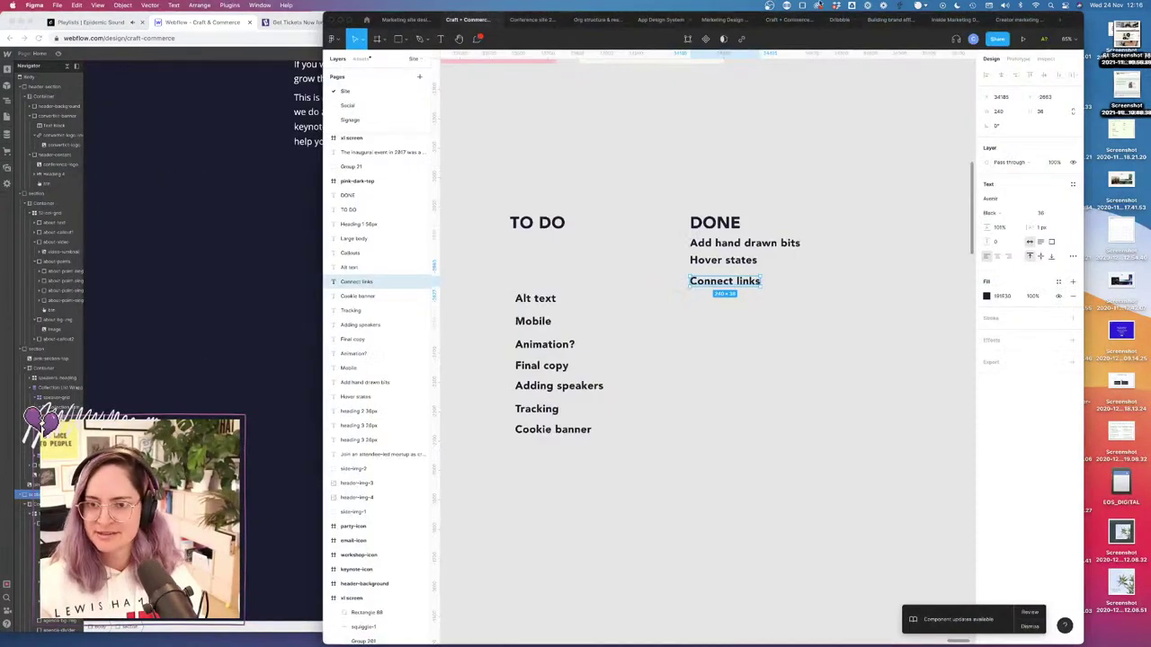
{"action": "left_click_drag", "start_coordinate": [435, 9], "coordinate": [671, 7]}
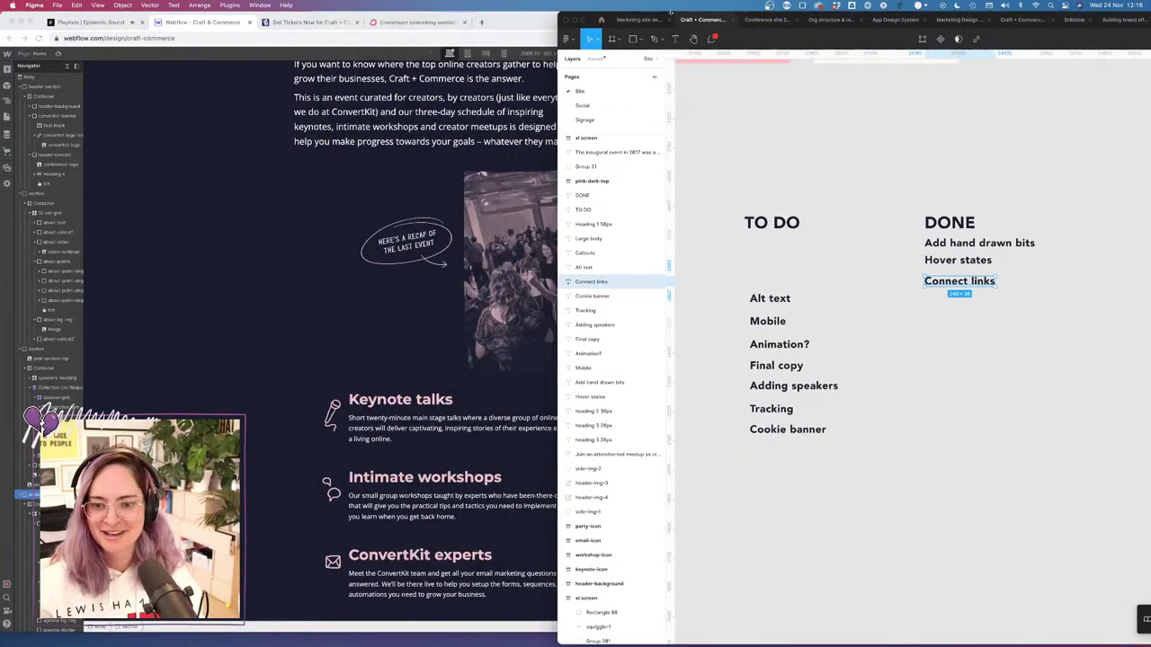
{"action": "left_click_drag", "start_coordinate": [769, 297], "coordinate": [951, 297]}
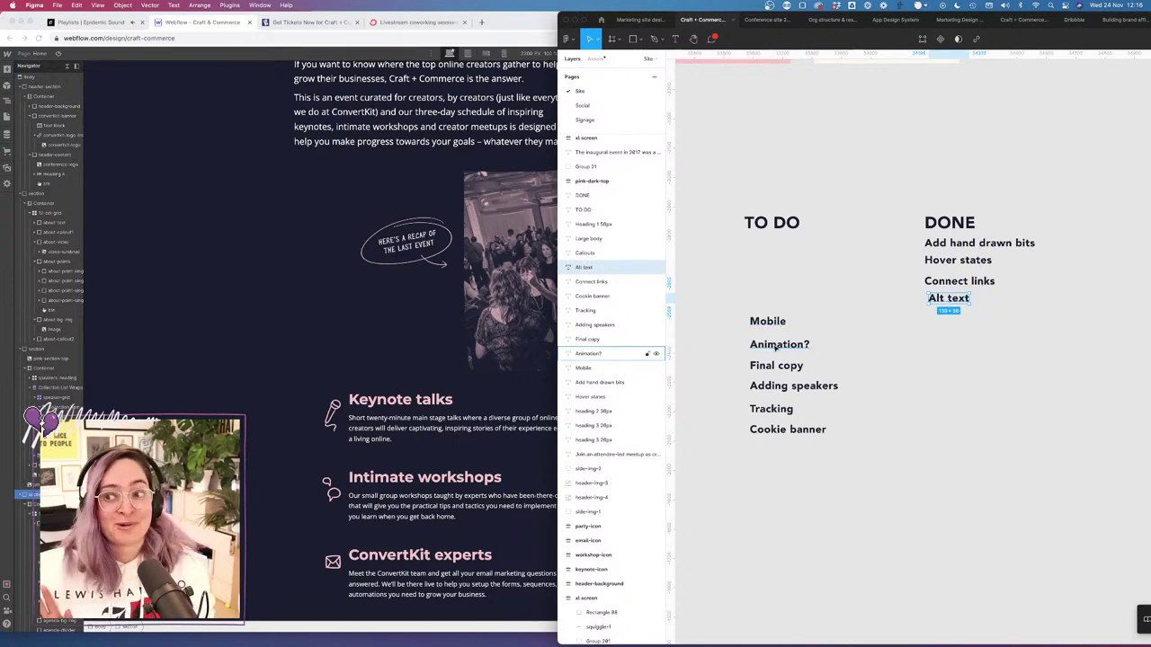
Switch back to Webflow and return to the hero header of the Craft + Commerce page.
{"action": "left_click", "coordinate": [278, 260]}
{"action": "scroll", "coordinate": [499, 135], "scroll_direction": "up", "scroll_amount": 5}
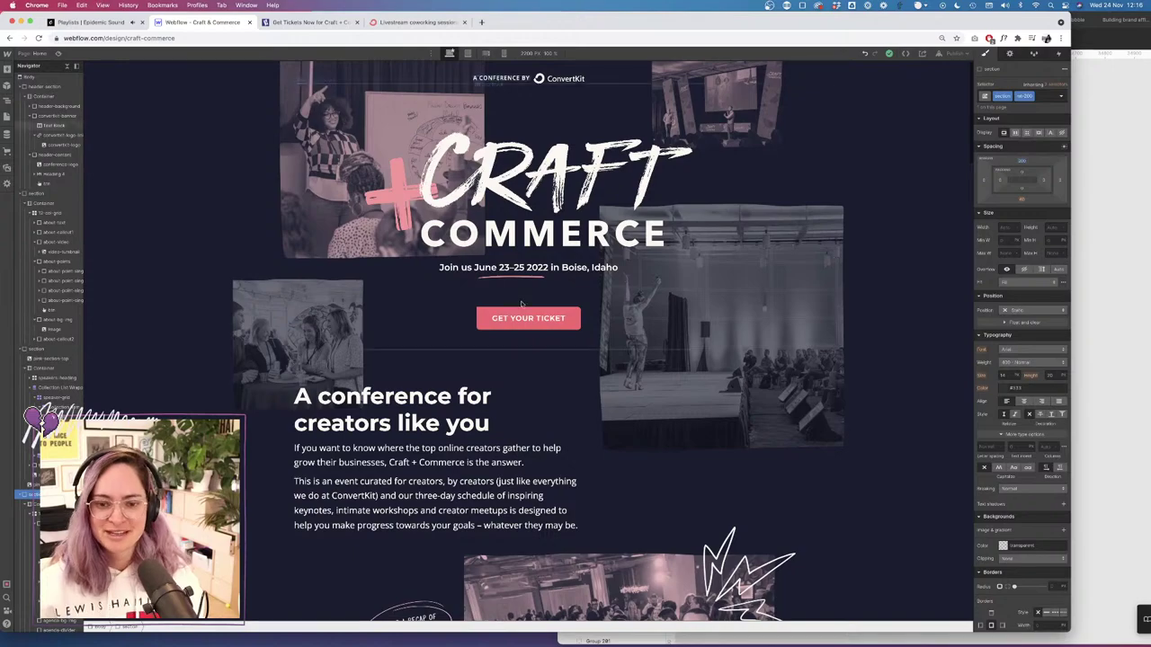
Review the whole Craft + Commerce page in preview mode down to the ticket footer, and return to the designer.
{"action": "scroll", "coordinate": [521, 304], "scroll_direction": "down", "scroll_amount": 10}
{"action": "scroll", "coordinate": [523, 305], "scroll_direction": "down", "scroll_amount": 5}
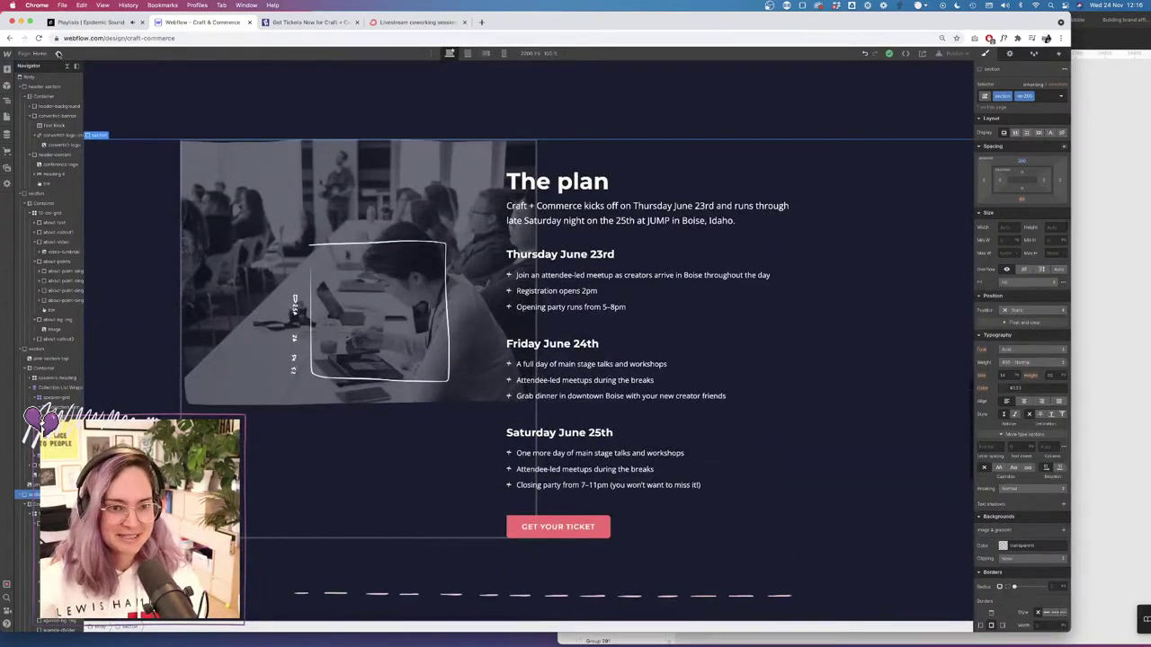
{"action": "key", "text": "super+shift+p"}
{"action": "scroll", "coordinate": [561, 423], "scroll_direction": "down", "scroll_amount": 15}
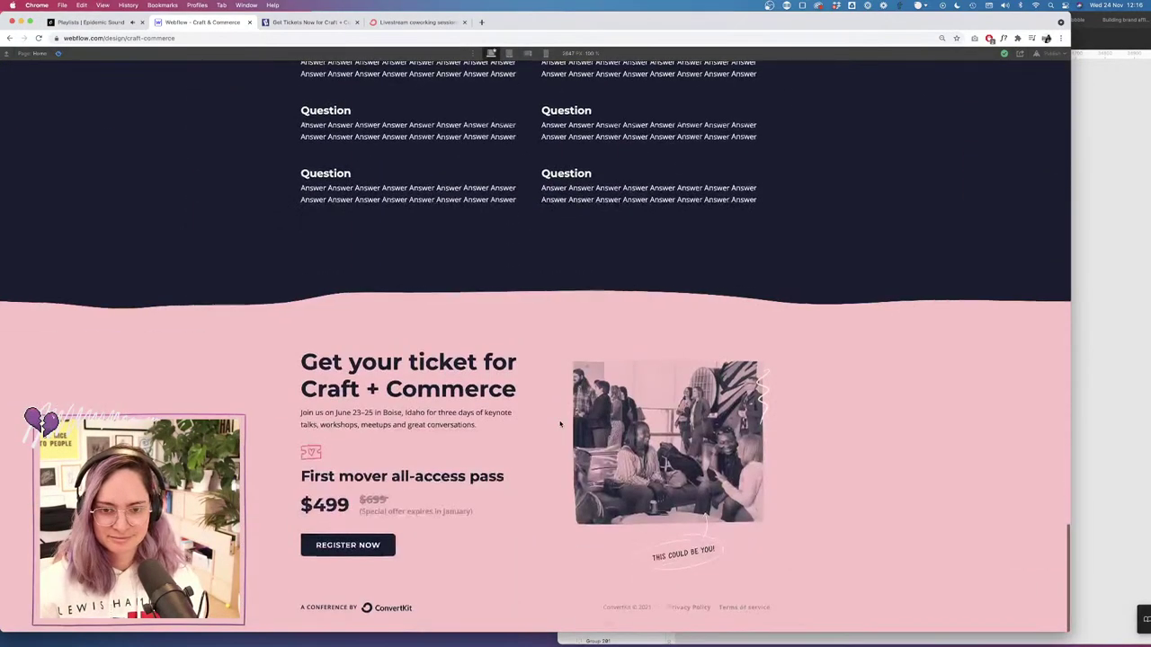
{"action": "scroll", "coordinate": [560, 422], "scroll_direction": "up", "scroll_amount": 20}
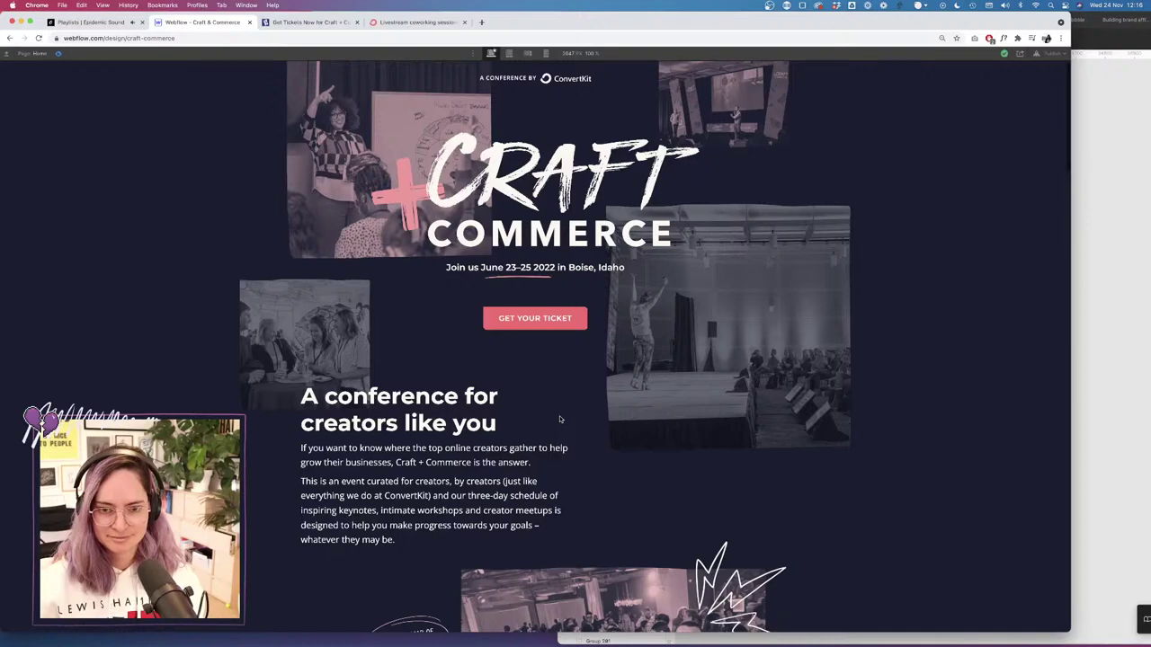
{"action": "left_click", "coordinate": [57, 53]}
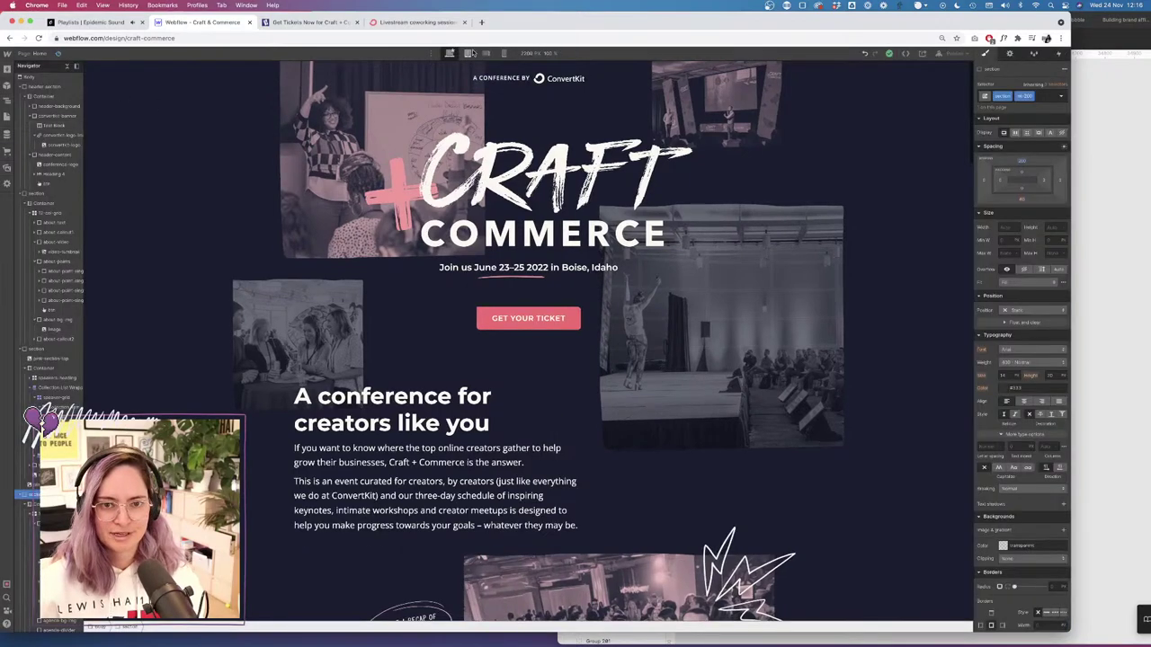
At the tablet breakpoint, set the maximum width of the first header background image, header-bg-img1, to 80%.
{"action": "left_click", "coordinate": [467, 53]}
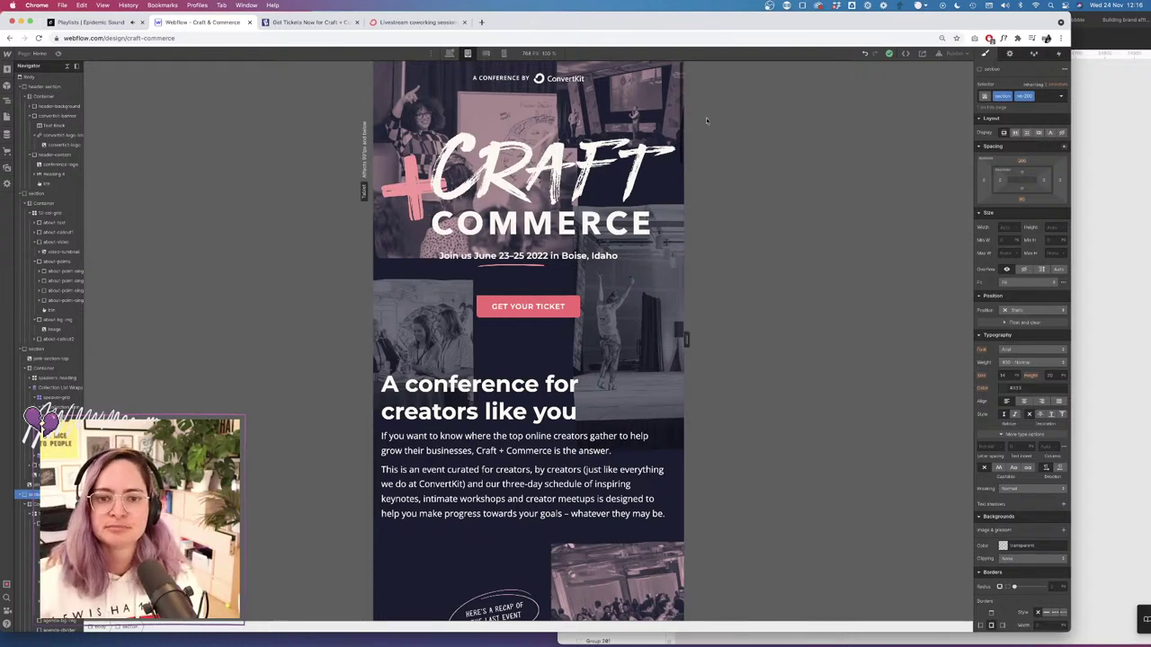
{"action": "left_click", "coordinate": [384, 86]}
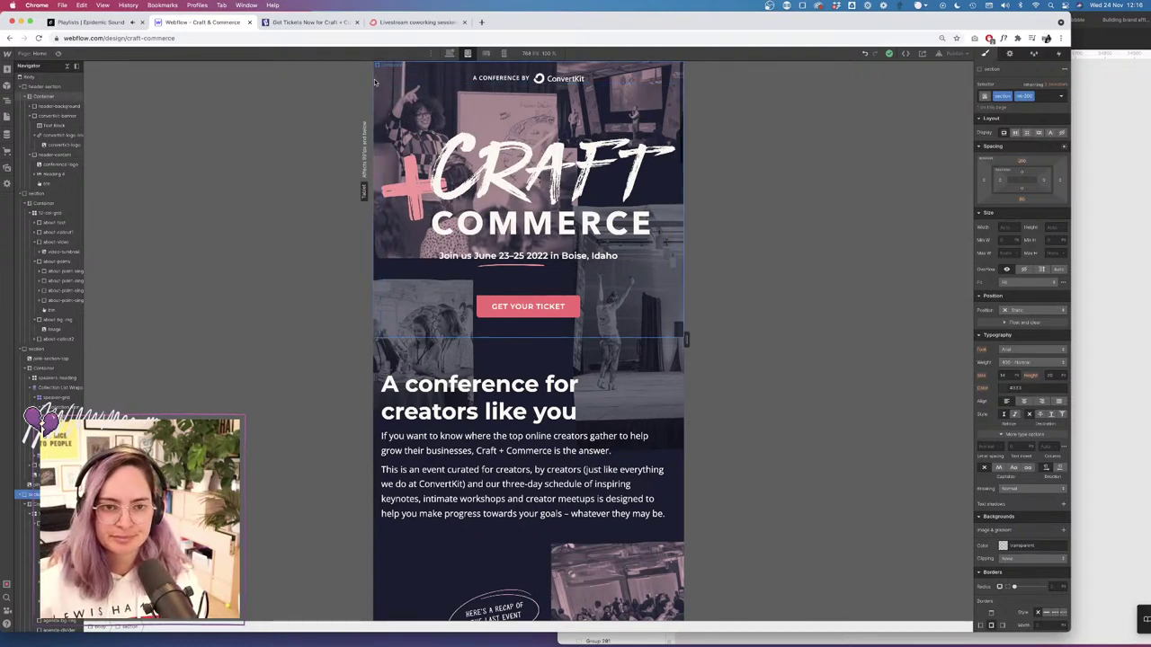
{"action": "left_click", "coordinate": [56, 106]}
{"action": "left_click", "coordinate": [33, 106]}
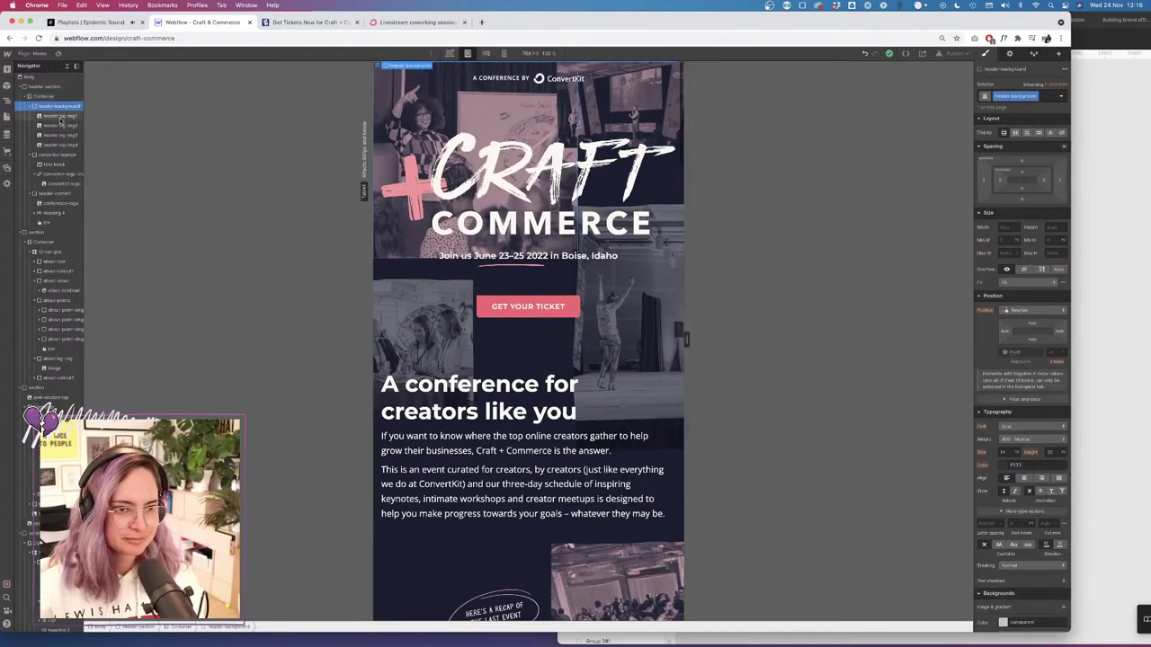
{"action": "left_click", "coordinate": [60, 117]}
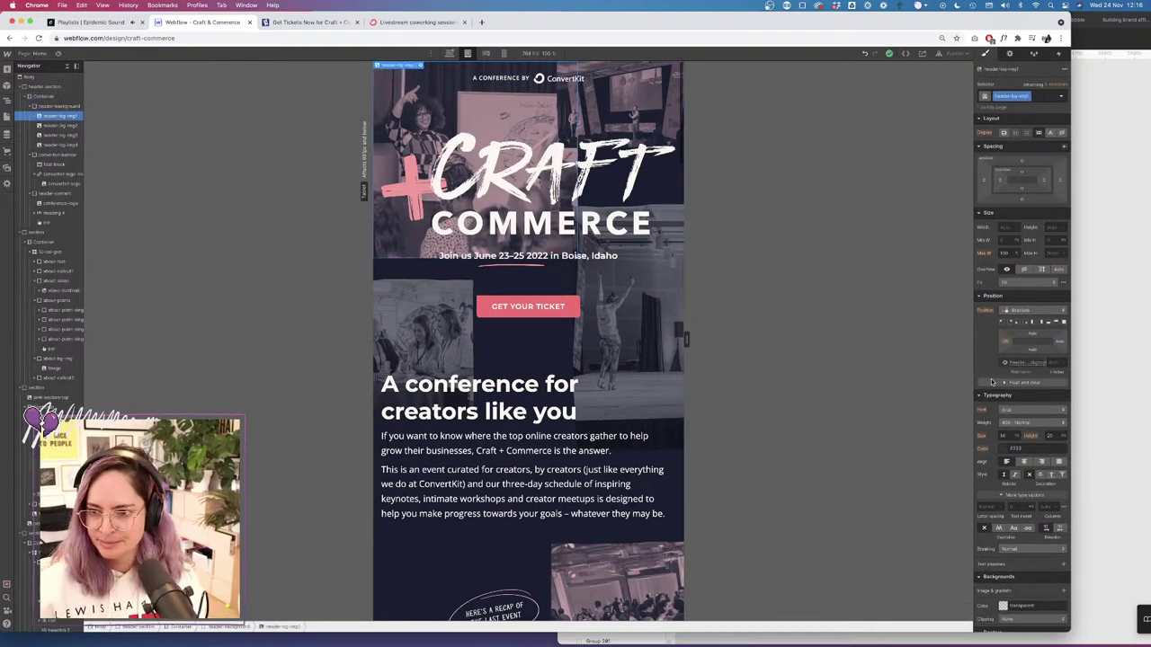
{"action": "scroll", "coordinate": [994, 381], "scroll_direction": "down", "scroll_amount": 2}
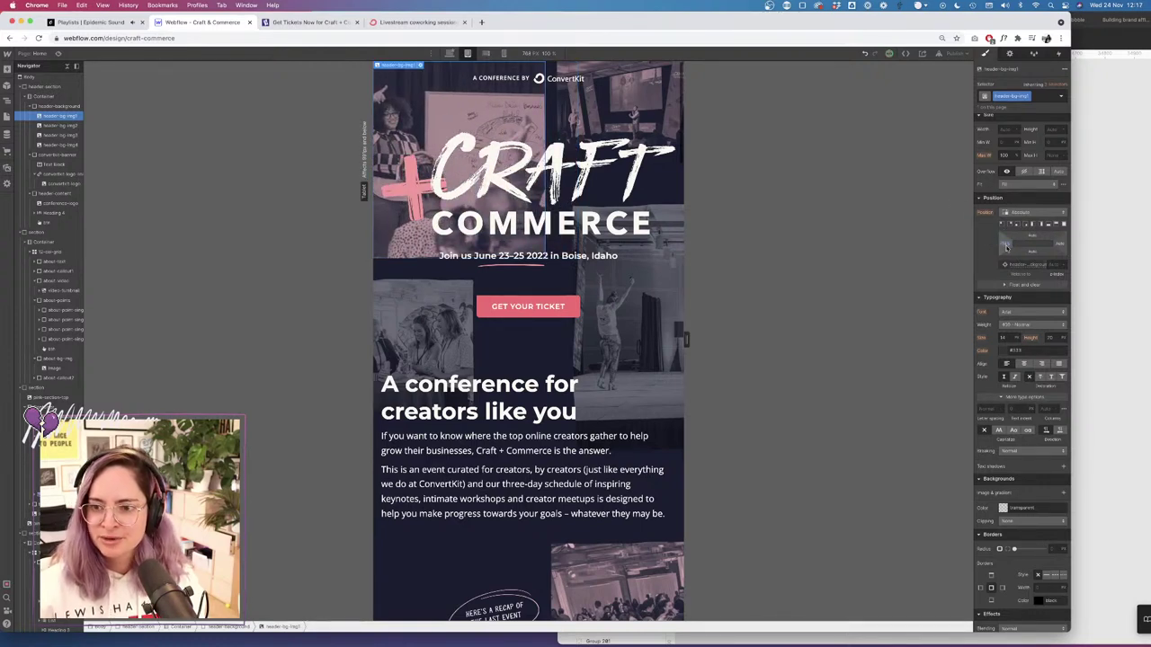
{"action": "scroll", "coordinate": [994, 260], "scroll_direction": "up", "scroll_amount": 3}
{"action": "left_click", "coordinate": [1006, 253]}
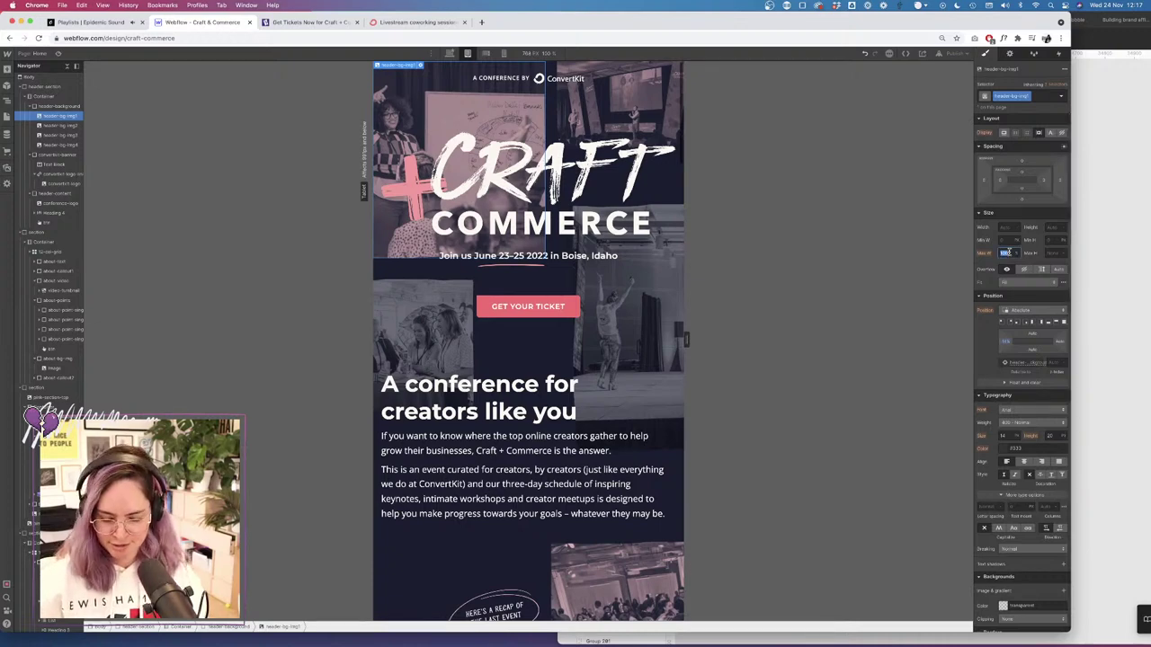
{"action": "type", "text": "80"}
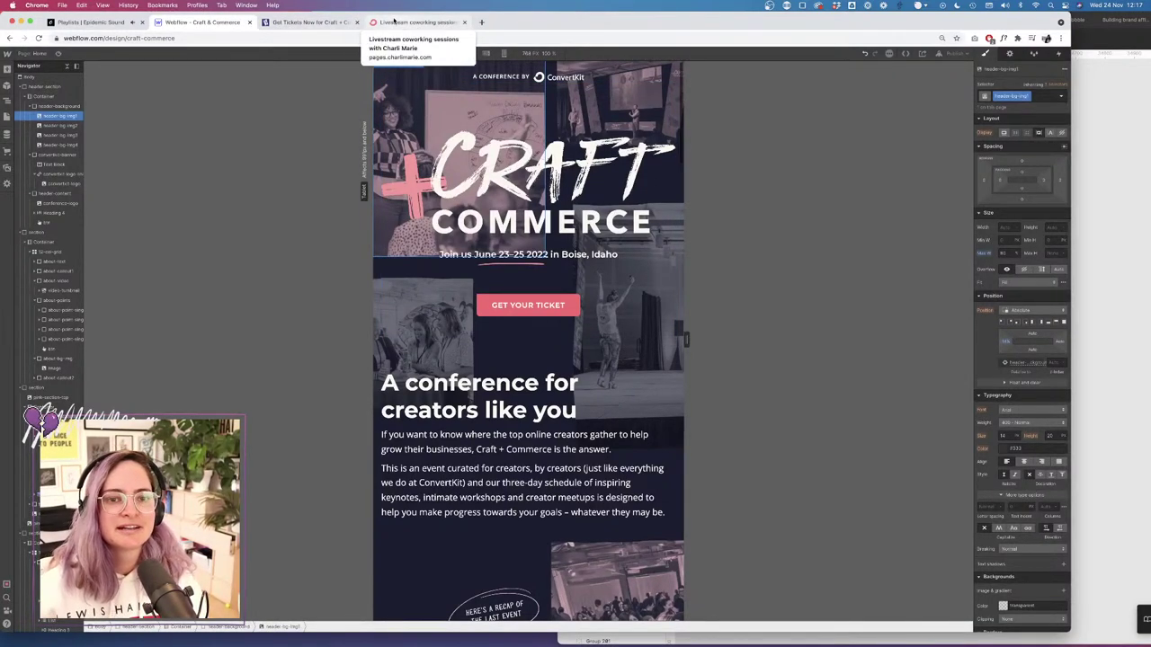
Preview the page at the desktop breakpoint and resize the browser window to check the remaining tasks on the Figma board.
{"action": "left_click", "coordinate": [451, 53]}
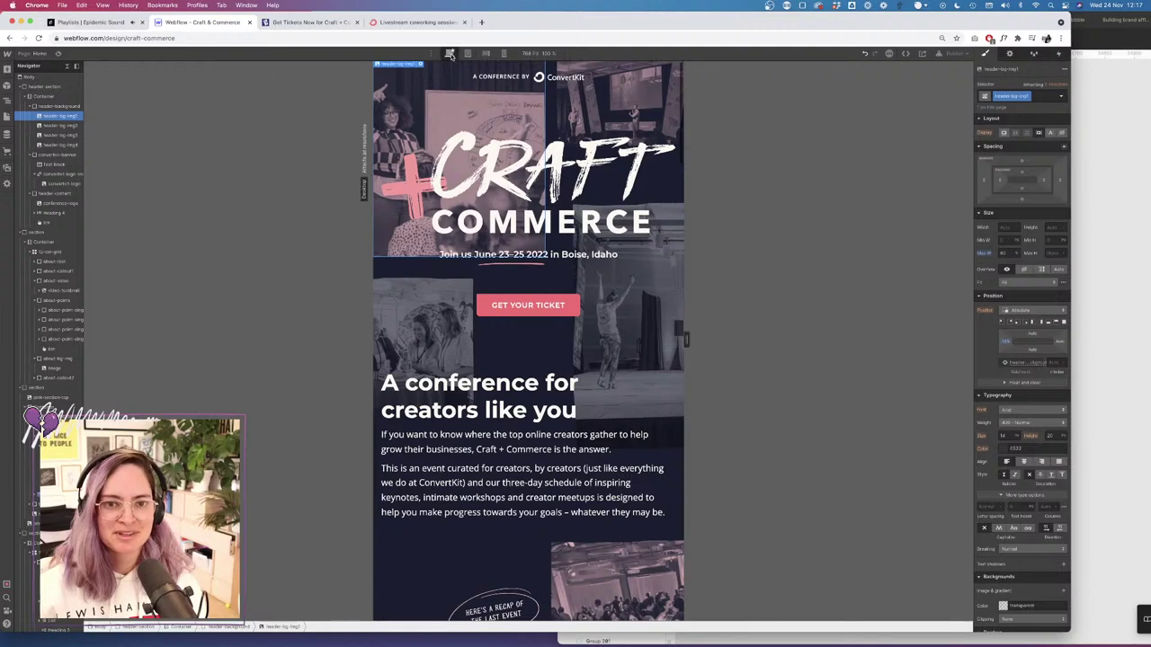
{"action": "left_click", "coordinate": [58, 53]}
{"action": "scroll", "coordinate": [867, 303], "scroll_direction": "down", "scroll_amount": 2}
{"action": "scroll", "coordinate": [867, 302], "scroll_direction": "down", "scroll_amount": 2}
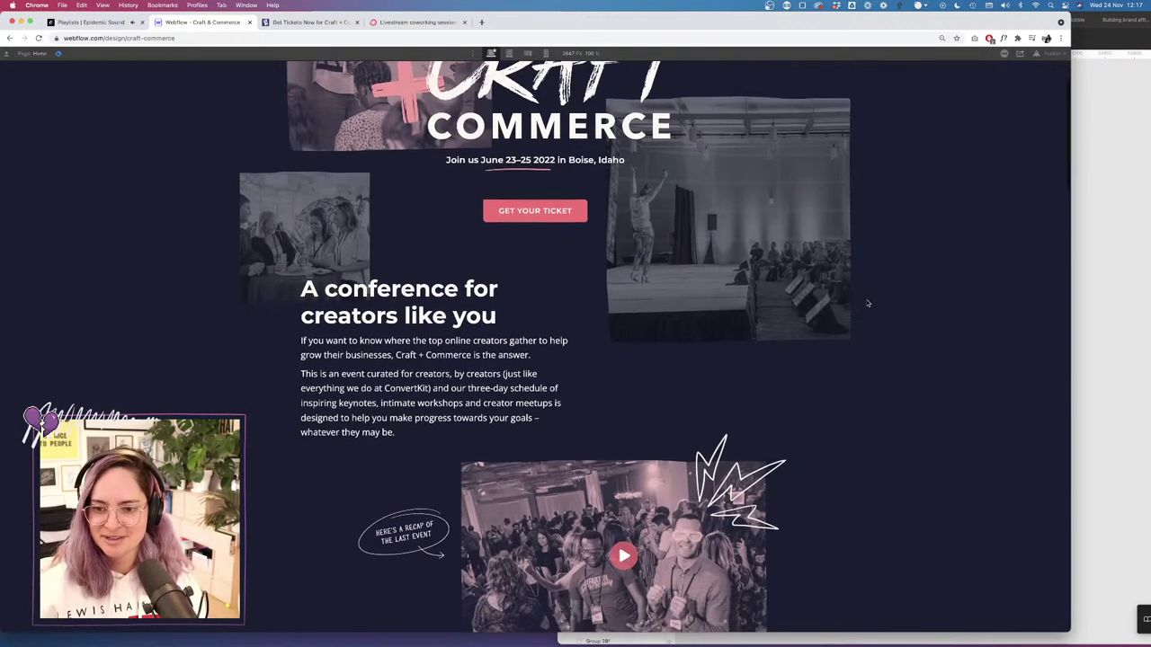
{"action": "left_click_drag", "start_coordinate": [1071, 286], "coordinate": [604, 261]}
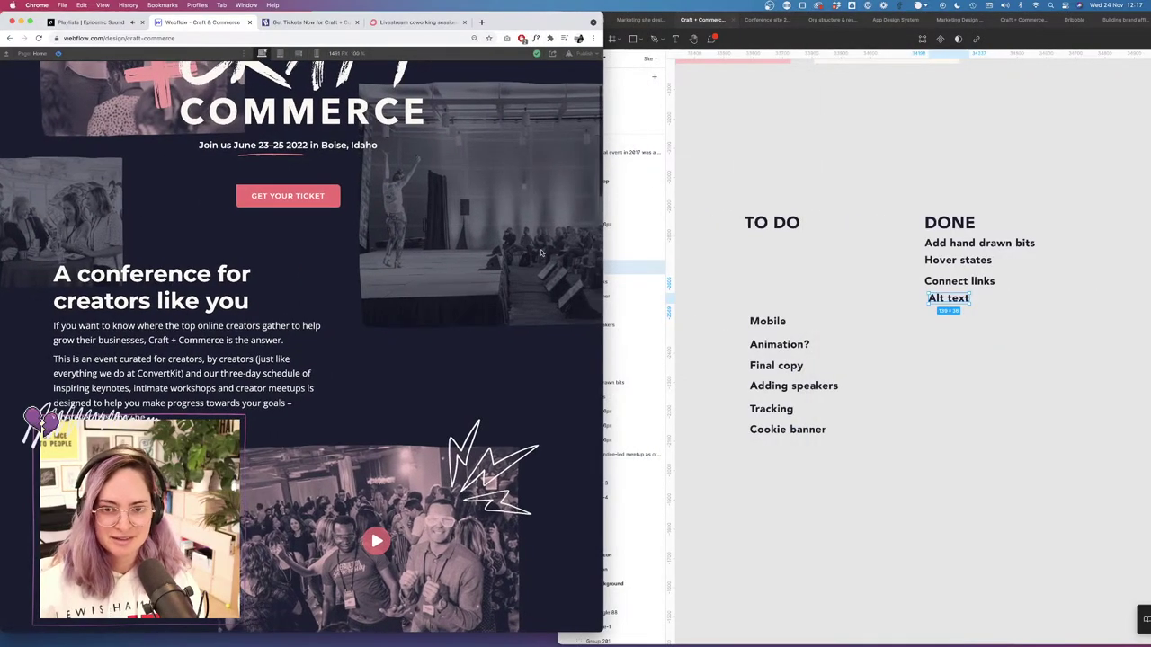
{"action": "left_click_drag", "start_coordinate": [602, 222], "coordinate": [980, 263]}
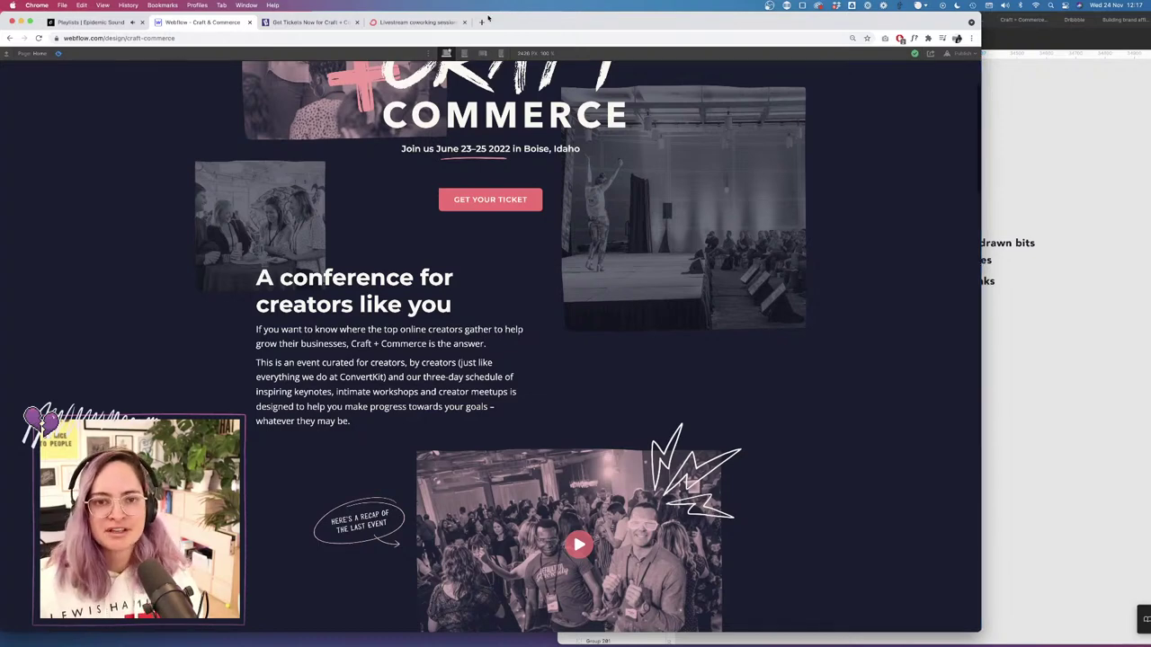
Open convertkit.com in a new tab and inspect its hero illustration in the developer tools, with the inspector resized beside the page.
{"action": "left_click", "coordinate": [480, 22]}
{"action": "type", "text": "convertkit.com"}
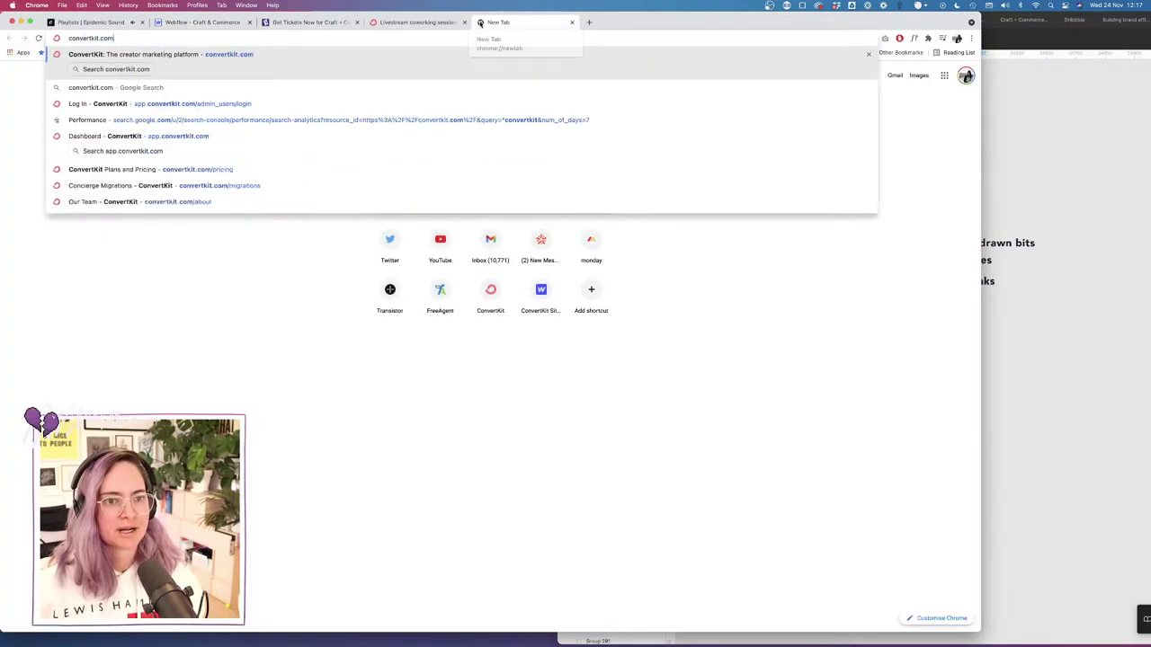
{"action": "key", "text": "Return"}
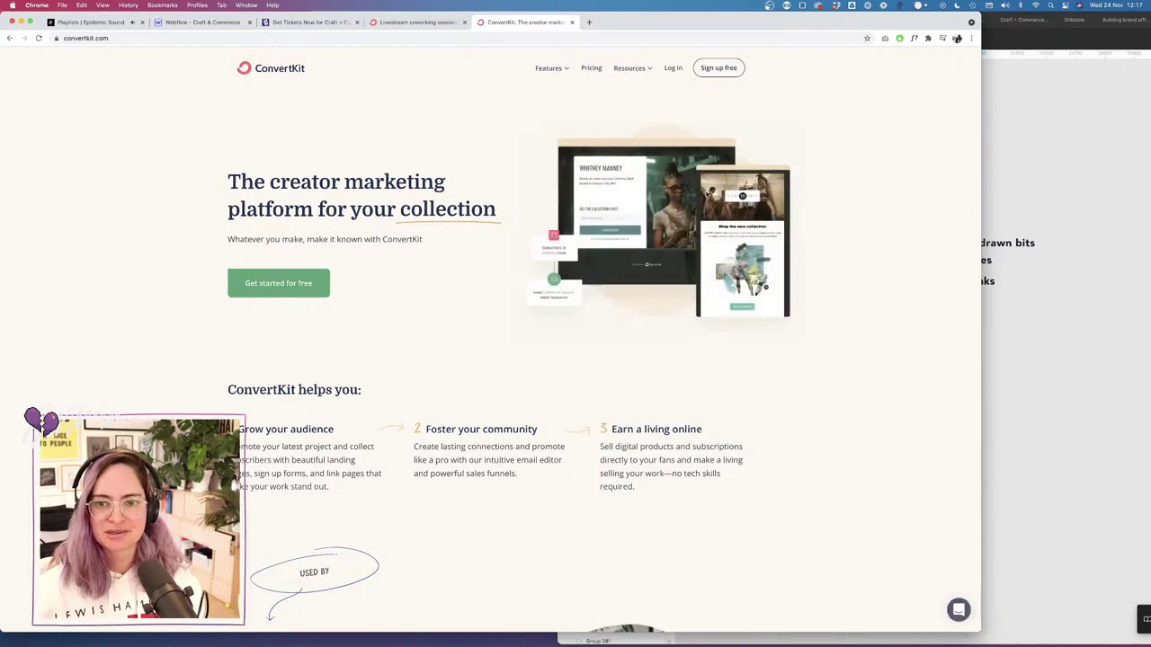
{"action": "right_click", "coordinate": [706, 184]}
{"action": "left_click", "coordinate": [719, 278]}
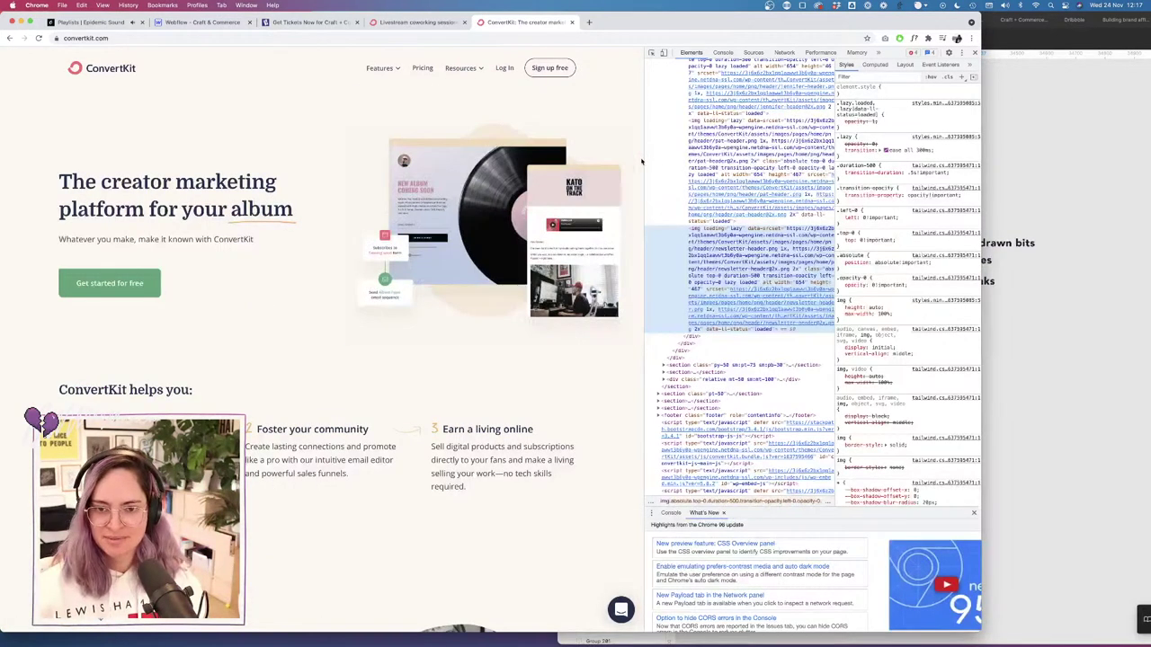
{"action": "left_click_drag", "start_coordinate": [644, 162], "coordinate": [583, 160]}
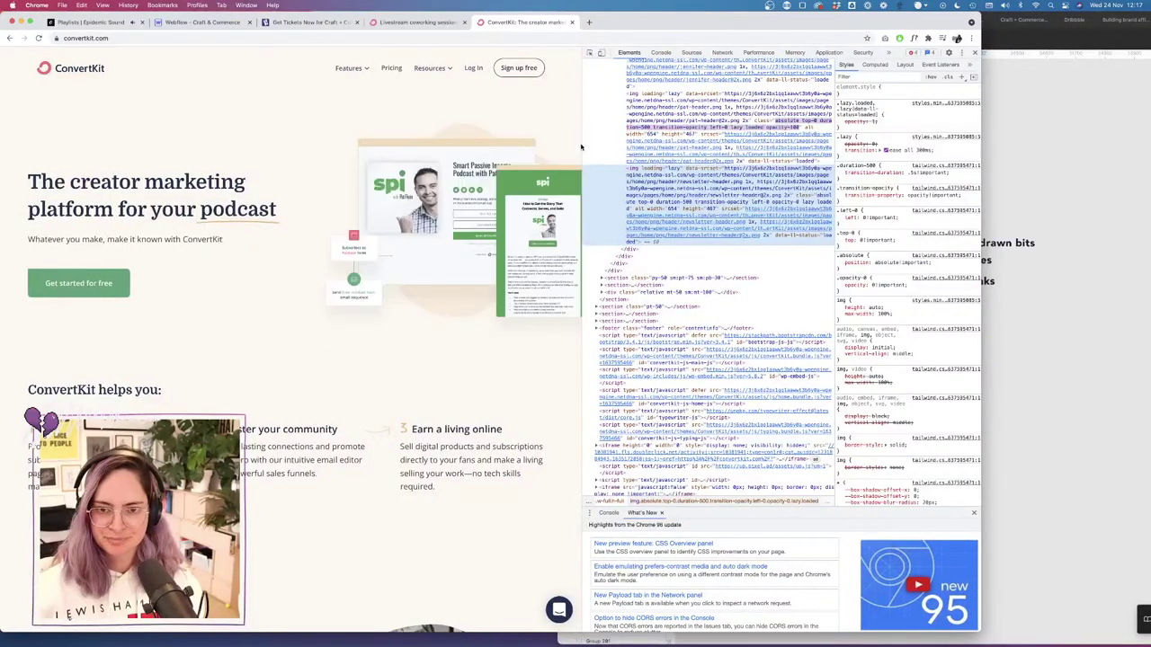
{"action": "left_click_drag", "start_coordinate": [583, 145], "coordinate": [679, 143]}
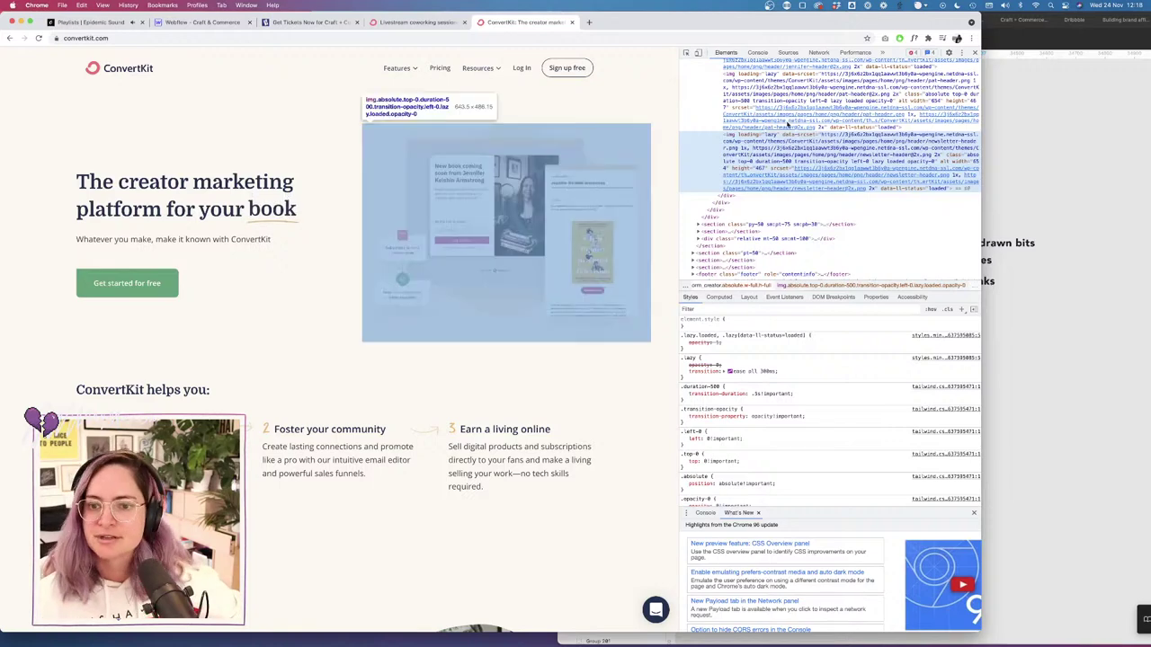
Examine the markup and style rules of the ConvertKit hero images and their platform_creator container.
{"action": "mouse_move", "coordinate": [797, 143]}
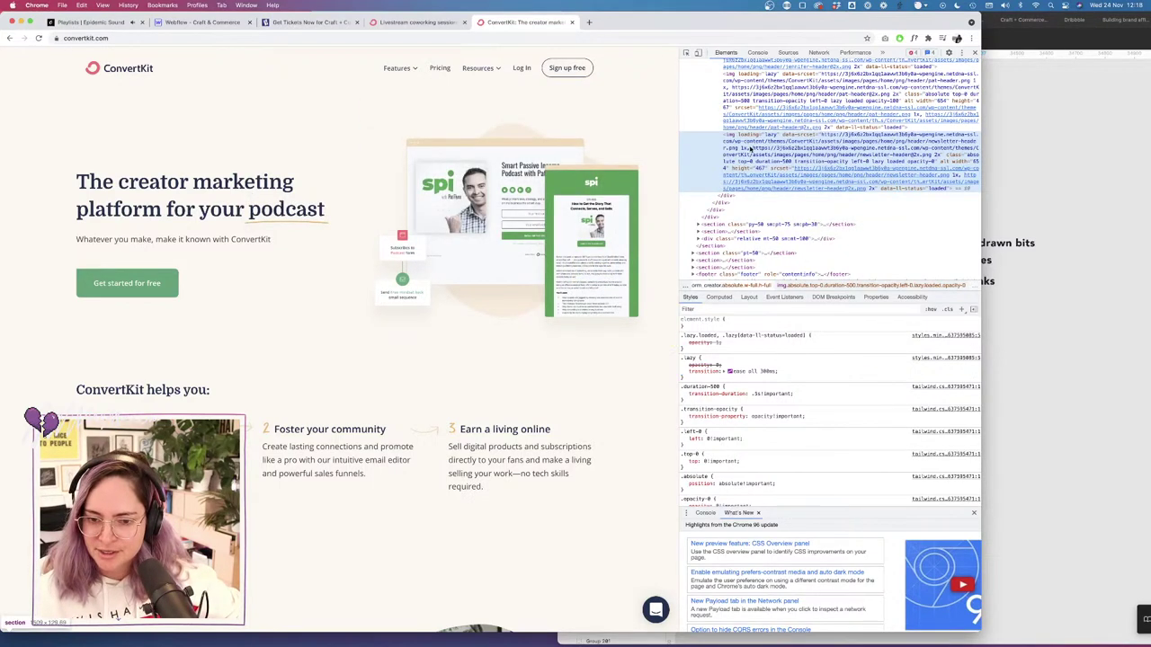
{"action": "scroll", "coordinate": [762, 360], "scroll_direction": "down", "scroll_amount": 2}
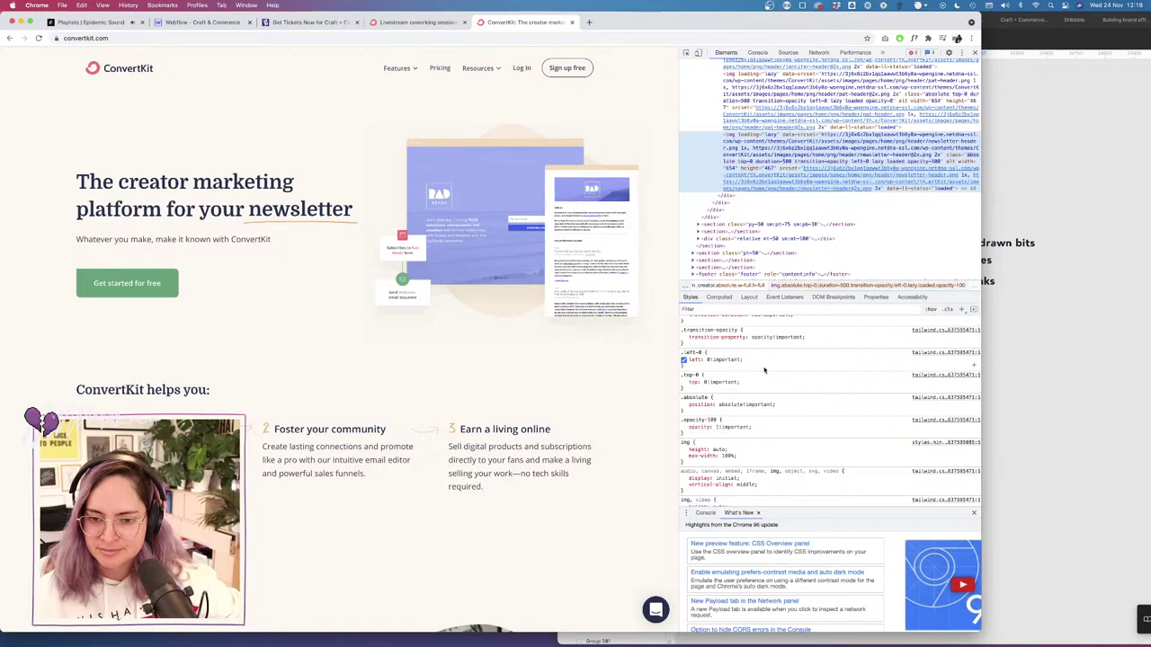
{"action": "scroll", "coordinate": [760, 385], "scroll_direction": "down", "scroll_amount": 4}
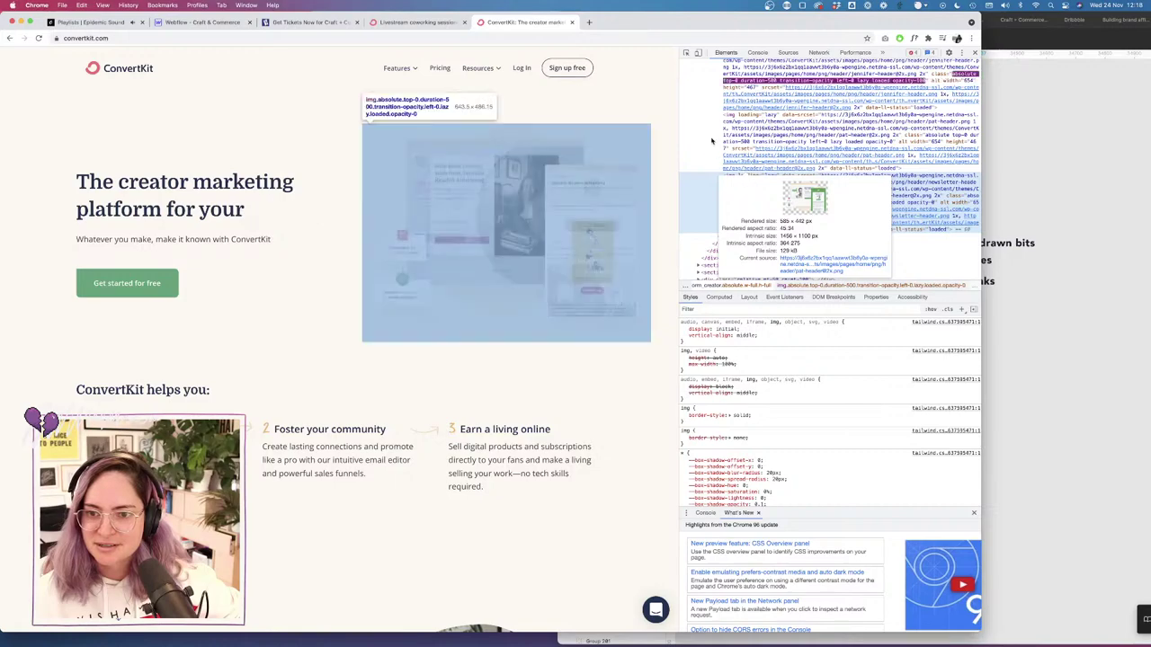
{"action": "scroll", "coordinate": [713, 144], "scroll_direction": "up", "scroll_amount": 3}
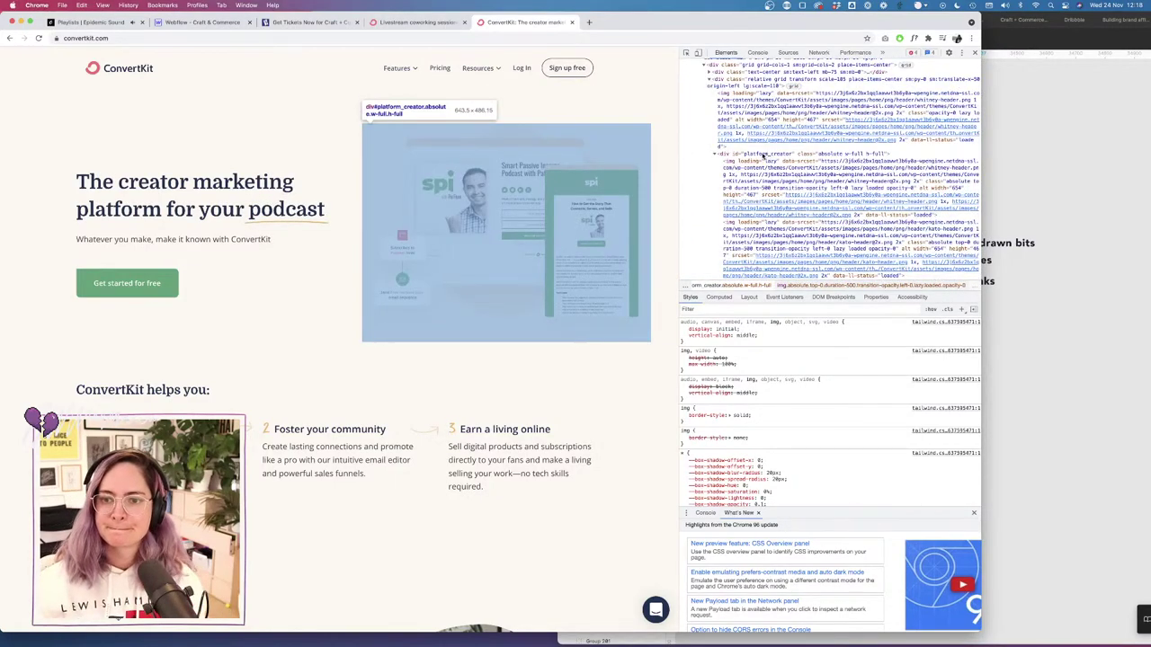
{"action": "left_click", "coordinate": [762, 156]}
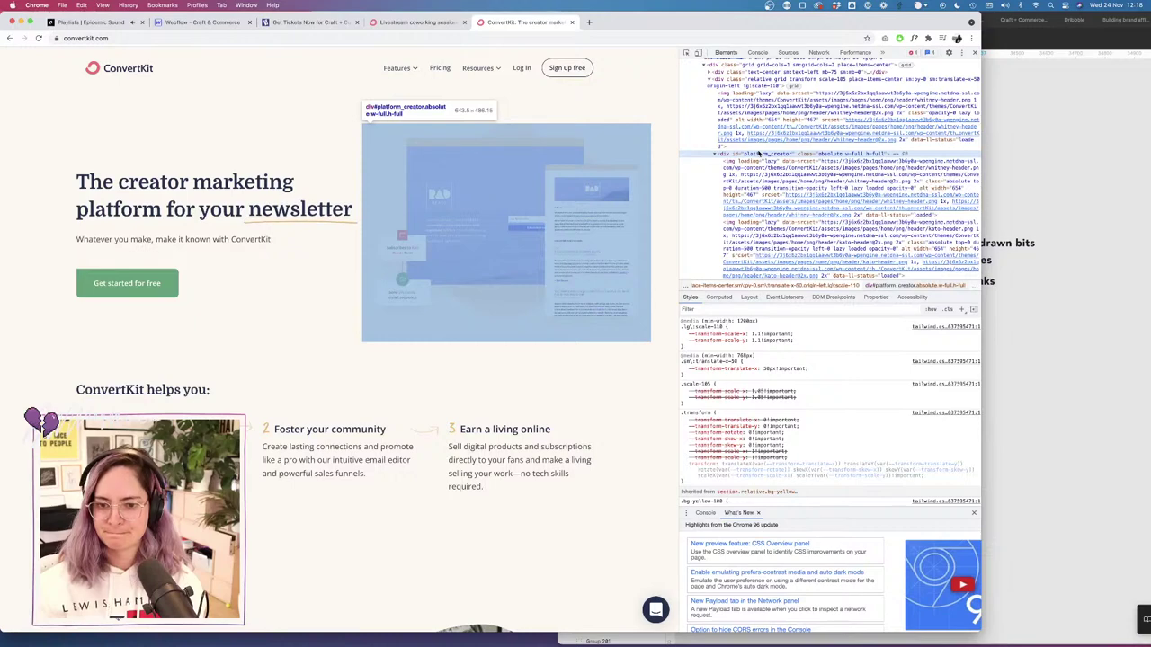
{"action": "scroll", "coordinate": [803, 379], "scroll_direction": "down", "scroll_amount": 5}
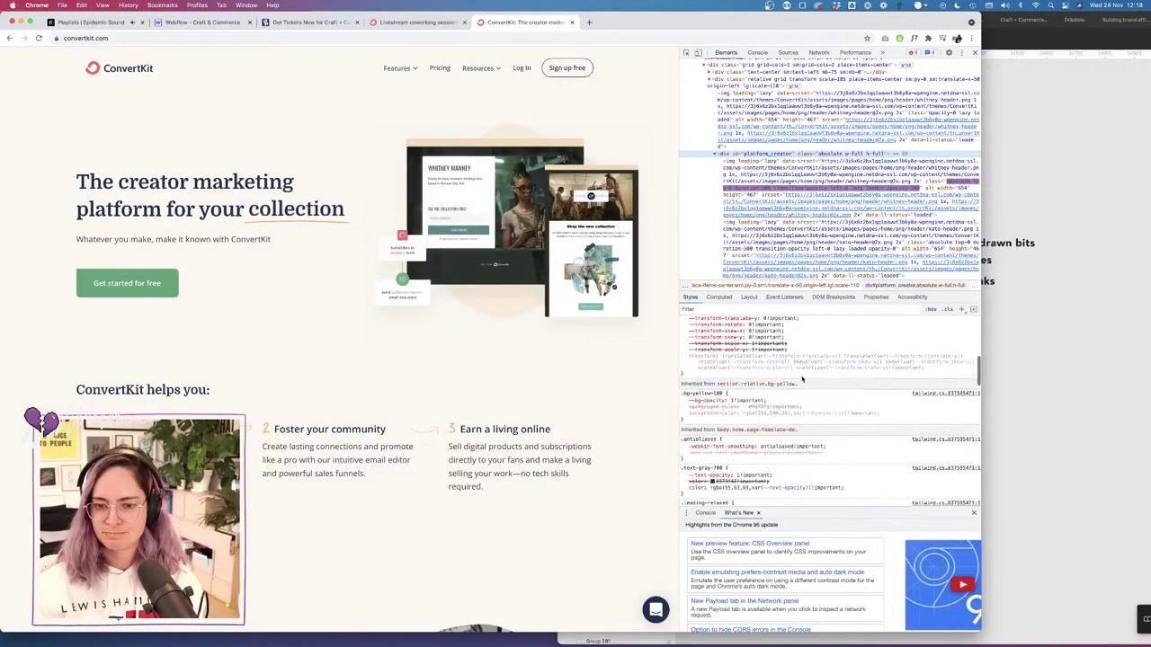
{"action": "scroll", "coordinate": [803, 378], "scroll_direction": "down", "scroll_amount": 2}
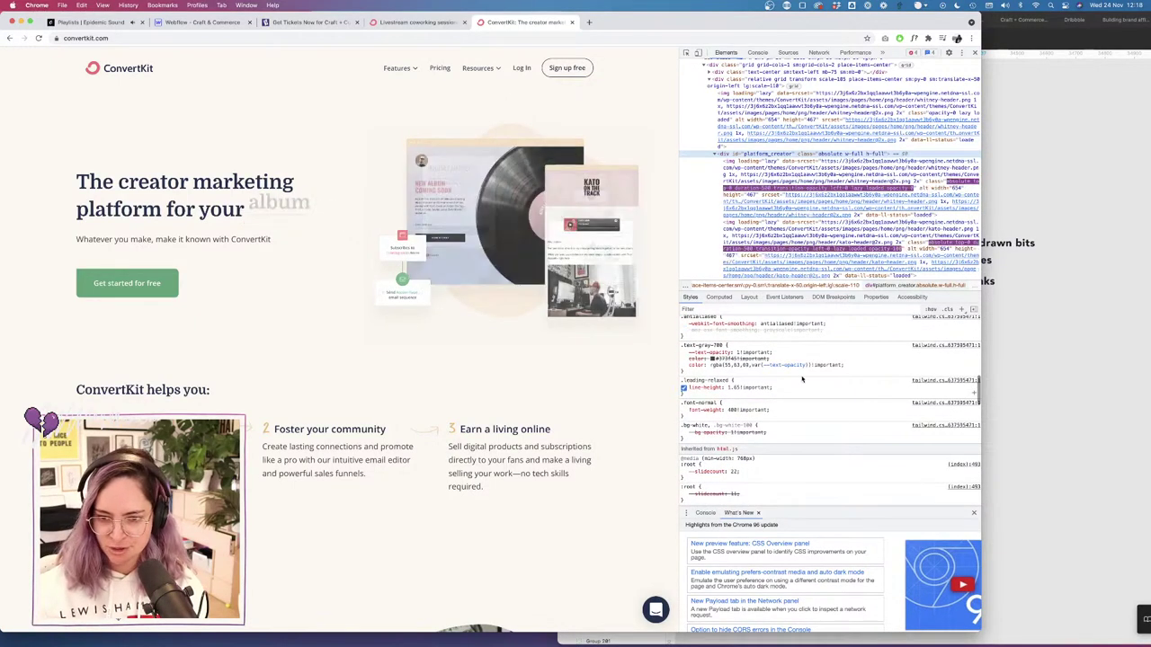
{"action": "scroll", "coordinate": [801, 377], "scroll_direction": "up", "scroll_amount": 3}
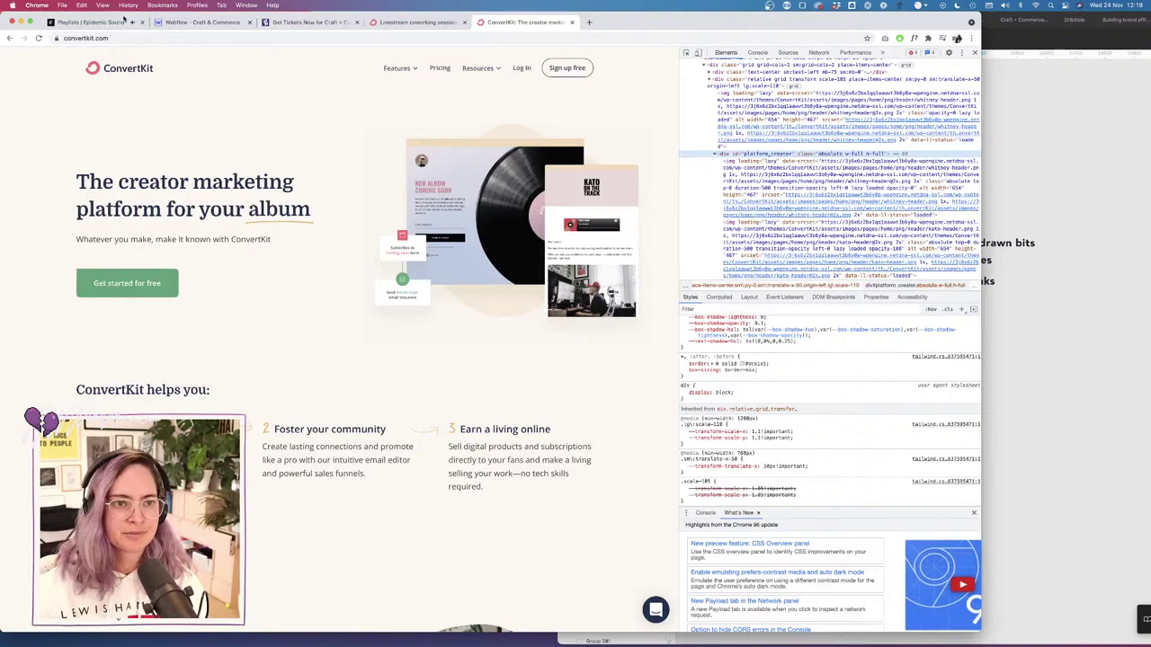
Examine the style rules of the relative grid container that wraps the ConvertKit hero images.
{"action": "mouse_move", "coordinate": [763, 241]}
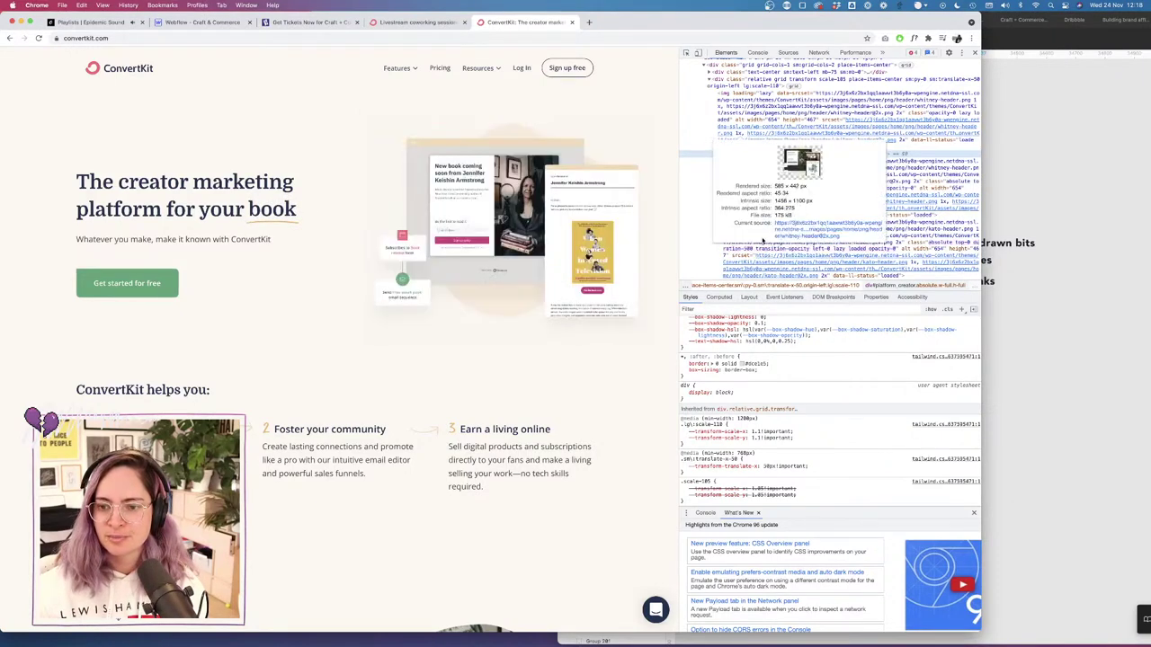
{"action": "scroll", "coordinate": [796, 98], "scroll_direction": "up", "scroll_amount": 1}
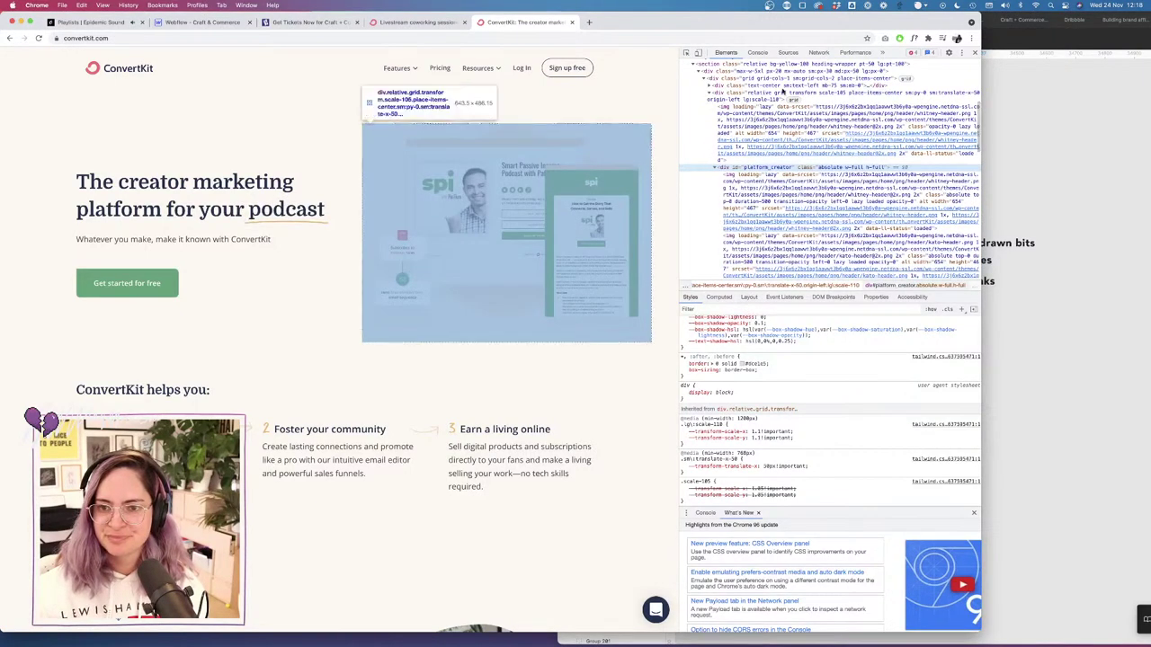
{"action": "scroll", "coordinate": [782, 90], "scroll_direction": "up", "scroll_amount": 1}
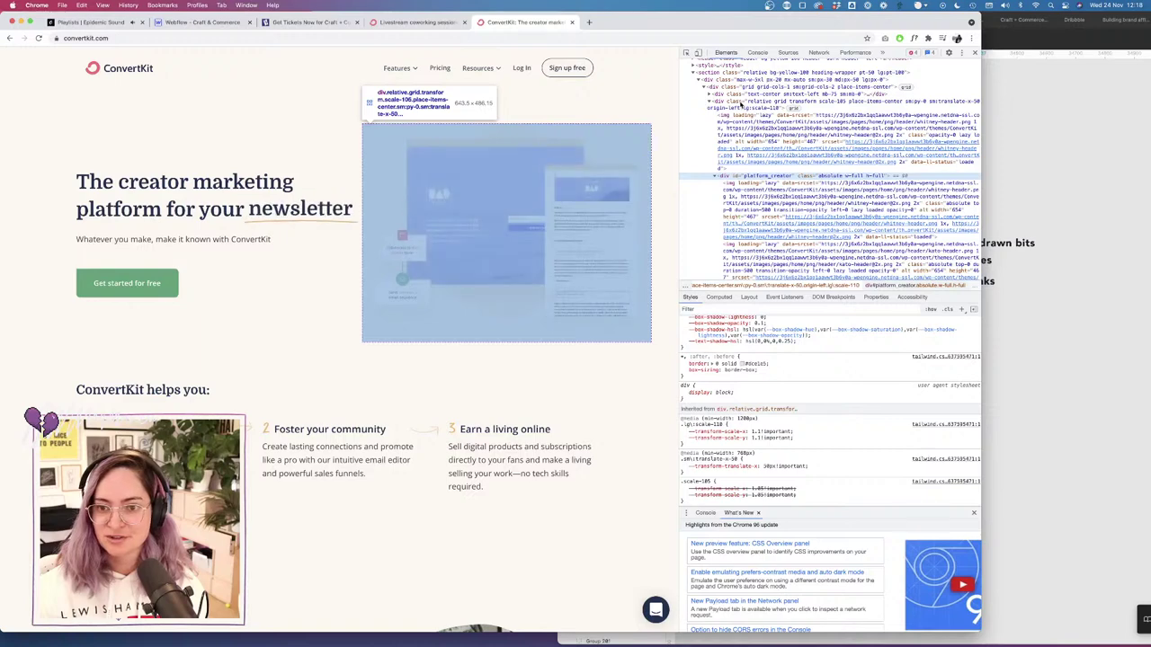
{"action": "left_click", "coordinate": [741, 104]}
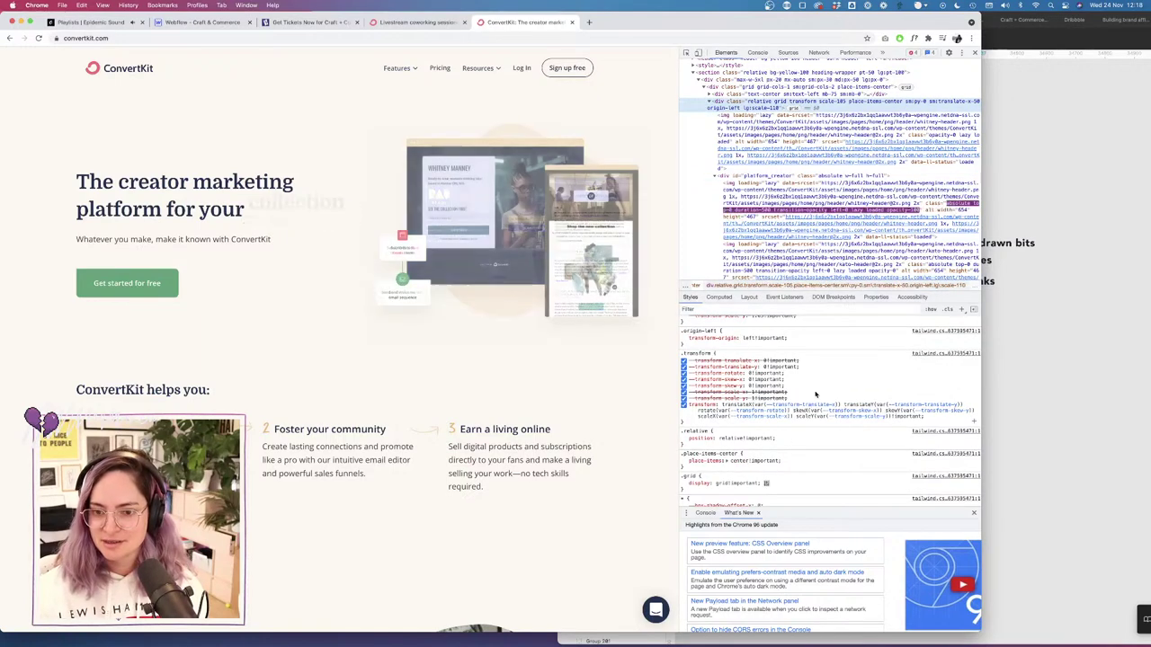
{"action": "scroll", "coordinate": [816, 394], "scroll_direction": "up", "scroll_amount": 3}
{"action": "scroll", "coordinate": [815, 394], "scroll_direction": "down", "scroll_amount": 5}
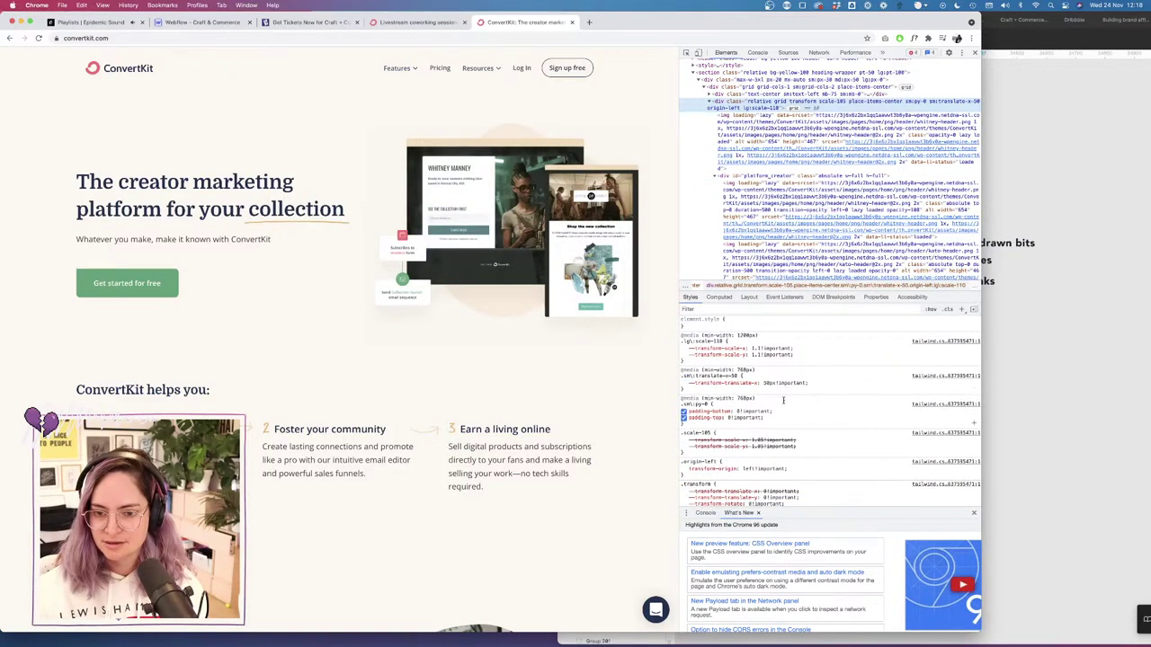
{"action": "scroll", "coordinate": [783, 401], "scroll_direction": "down", "scroll_amount": 6}
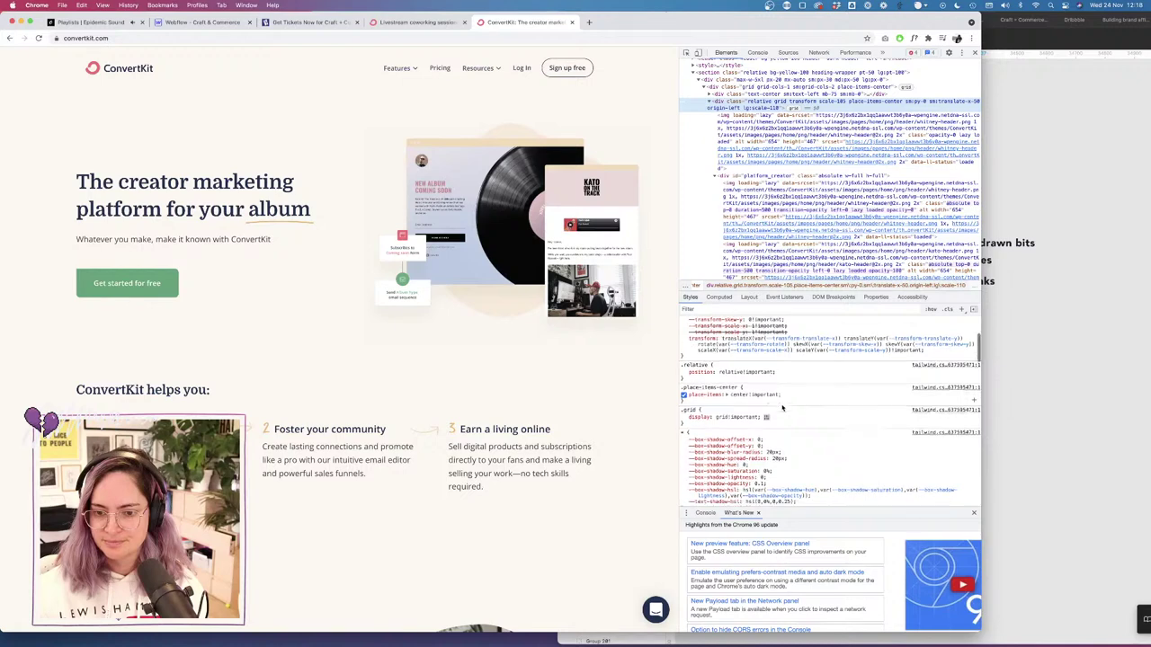
{"action": "scroll", "coordinate": [781, 407], "scroll_direction": "down", "scroll_amount": 6}
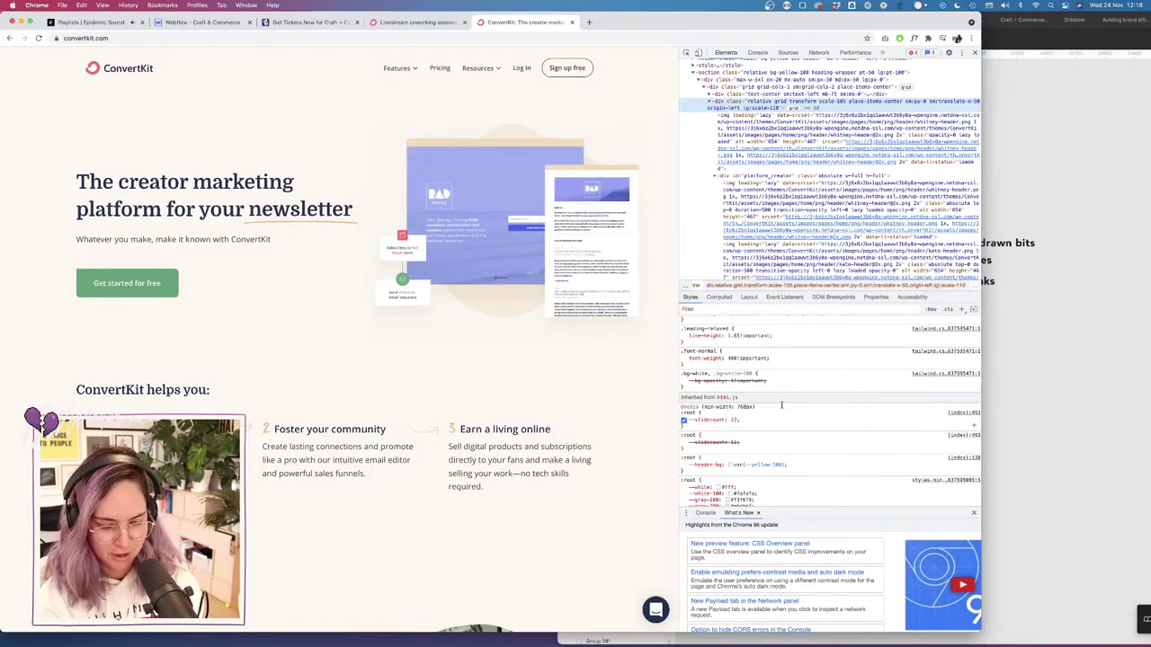
Return to the Webflow Designer and set the Body element's overflow to Hidden.
{"action": "left_click", "coordinate": [190, 22]}
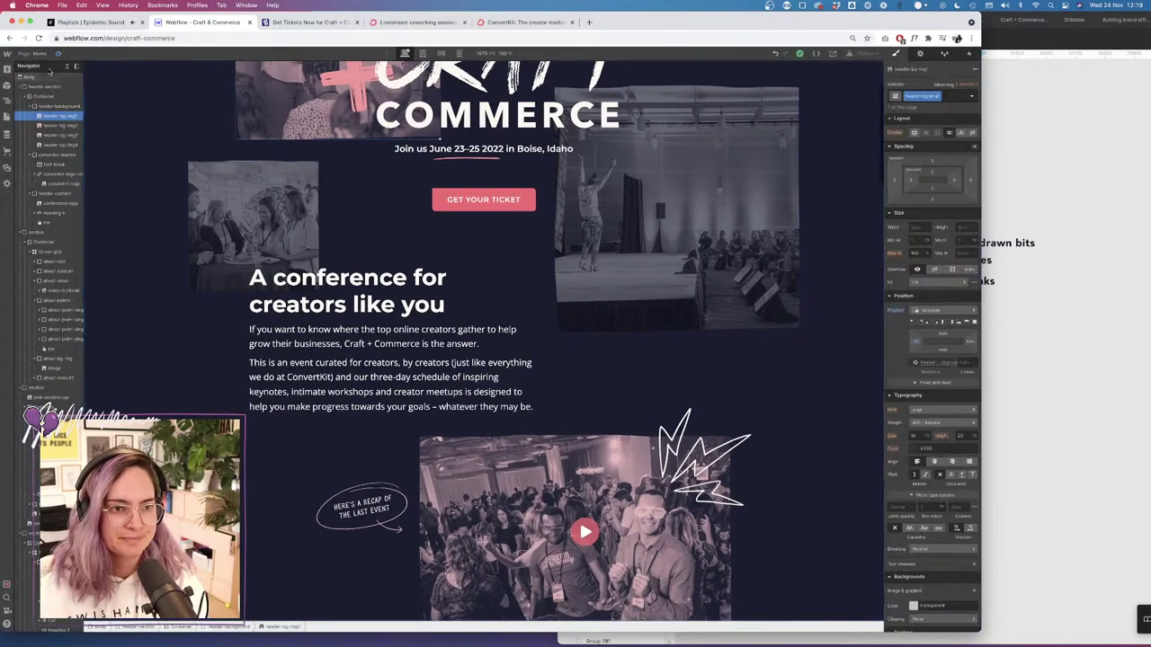
{"action": "left_click", "coordinate": [29, 77]}
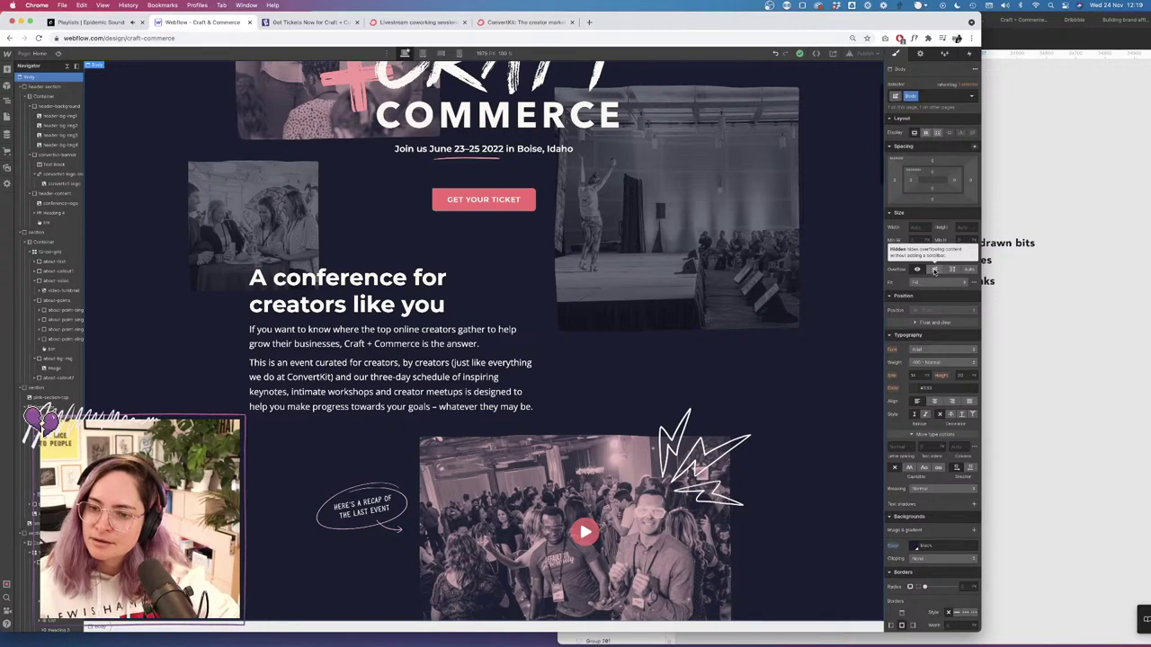
{"action": "left_click", "coordinate": [934, 270]}
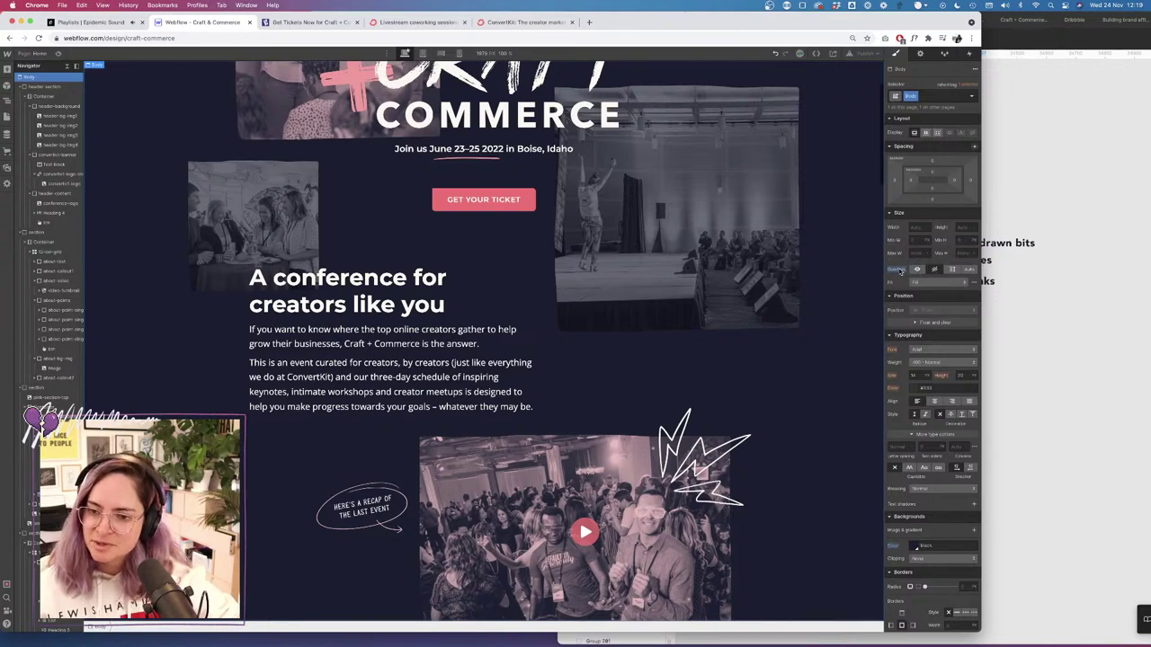
Preview the page and check its sections and how the hero images crop at narrower and wider window widths.
{"action": "scroll", "coordinate": [575, 270], "scroll_direction": "down", "scroll_amount": 3}
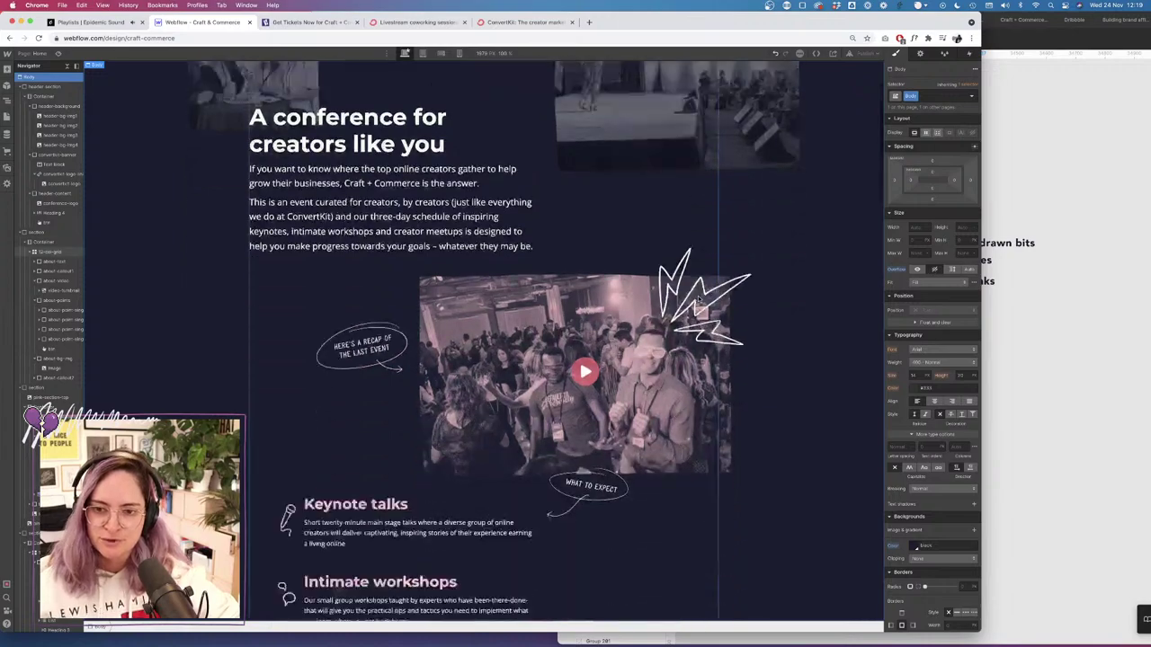
{"action": "left_click", "coordinate": [57, 54]}
{"action": "scroll", "coordinate": [418, 291], "scroll_direction": "up", "scroll_amount": 8}
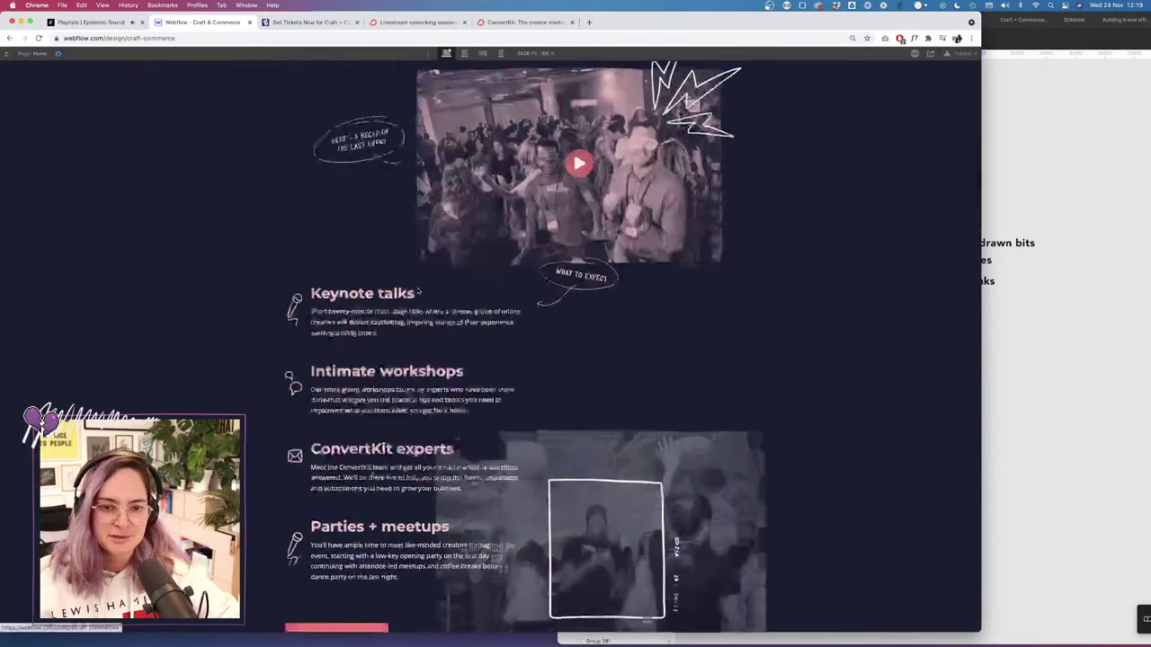
{"action": "scroll", "coordinate": [418, 292], "scroll_direction": "down", "scroll_amount": 1}
{"action": "scroll", "coordinate": [418, 292], "scroll_direction": "down", "scroll_amount": 10}
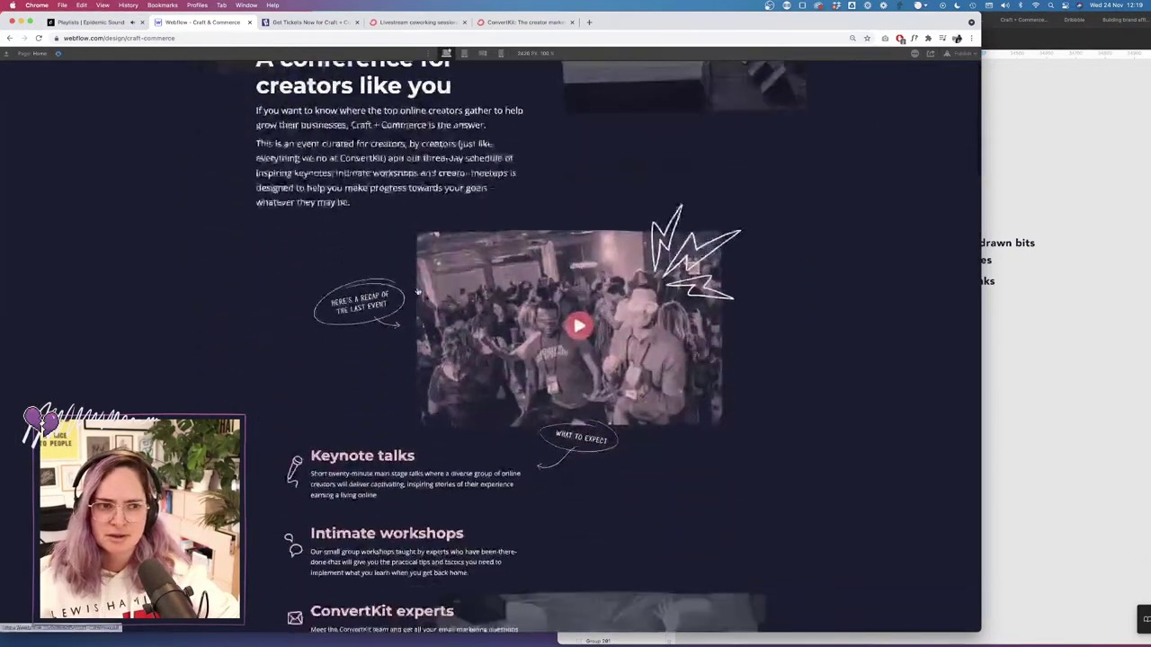
{"action": "scroll", "coordinate": [483, 286], "scroll_direction": "up", "scroll_amount": 11}
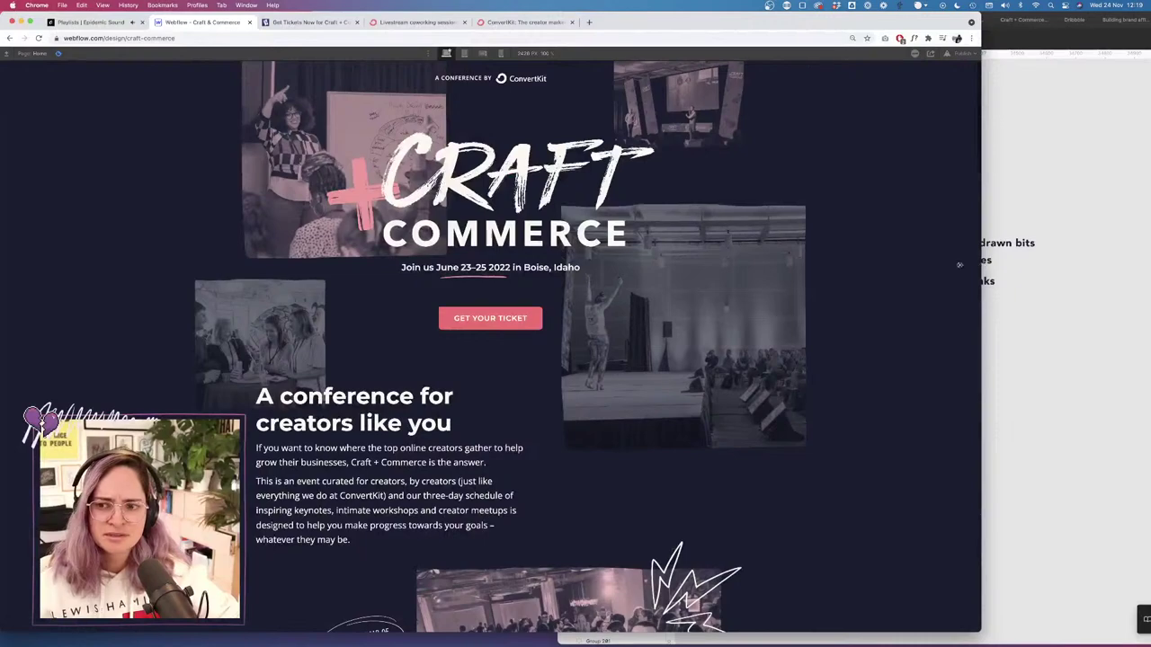
{"action": "left_click_drag", "start_coordinate": [959, 265], "coordinate": [563, 260]}
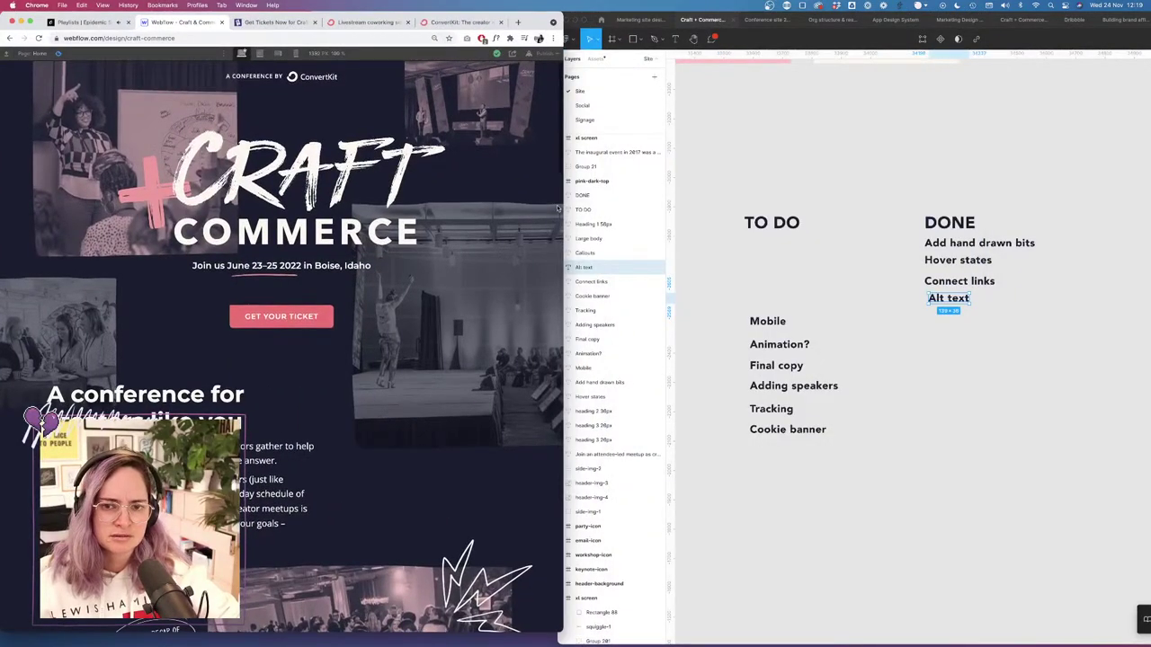
{"action": "left_click_drag", "start_coordinate": [562, 208], "coordinate": [1051, 239]}
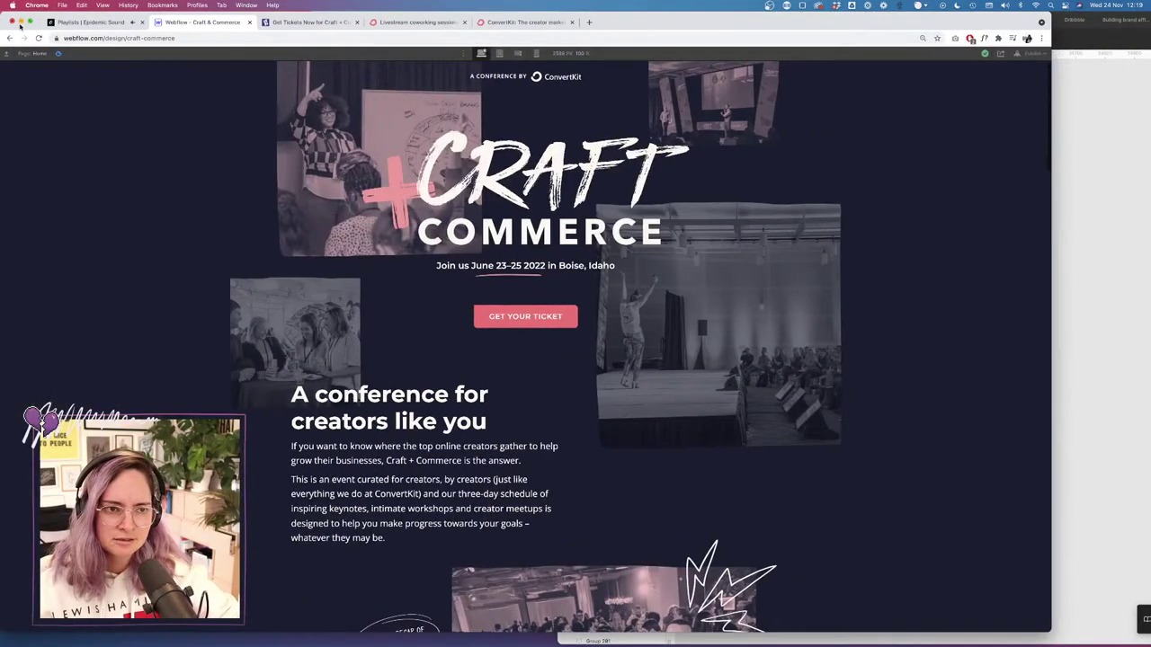
Leave the preview, publish the site to craft-commerce.webflow.io, and check the live page at narrow and wide window widths.
{"action": "key", "text": "shift+p"}
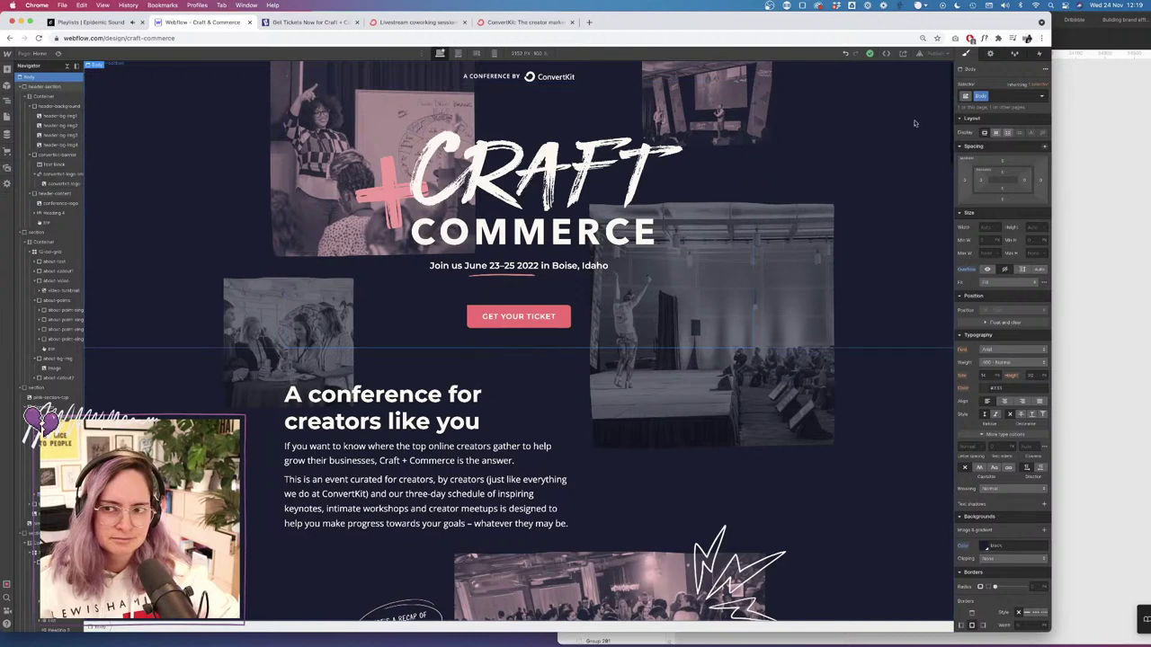
{"action": "left_click", "coordinate": [930, 57]}
{"action": "left_click", "coordinate": [907, 155]}
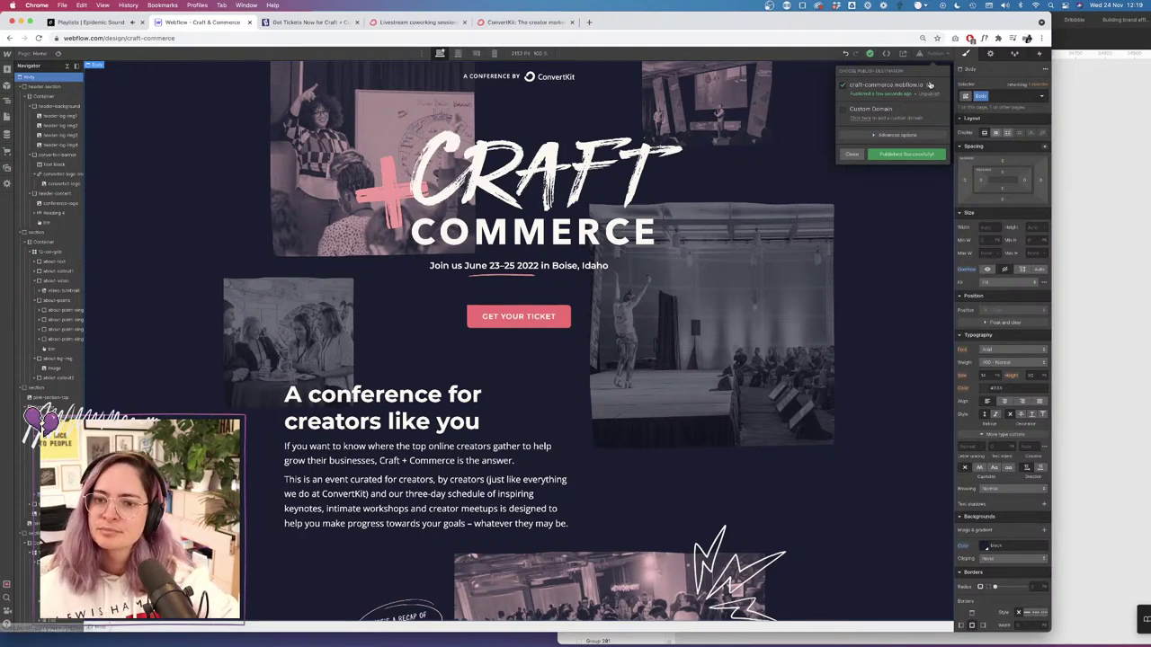
{"action": "left_click", "coordinate": [928, 84]}
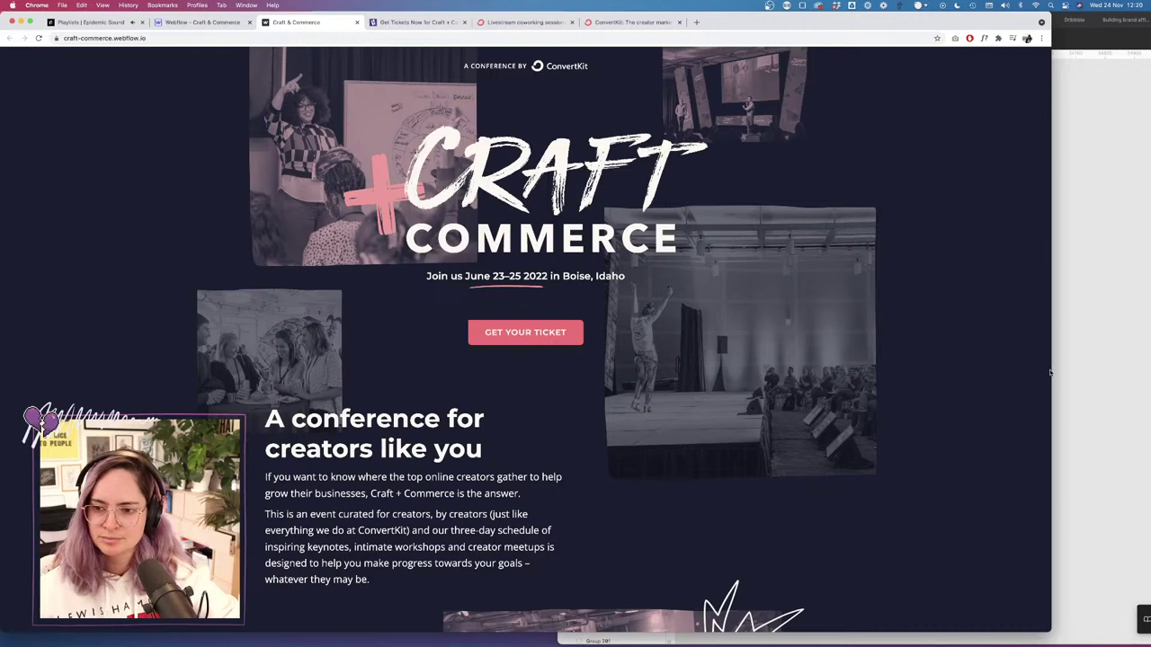
{"action": "left_click_drag", "start_coordinate": [1051, 368], "coordinate": [582, 316]}
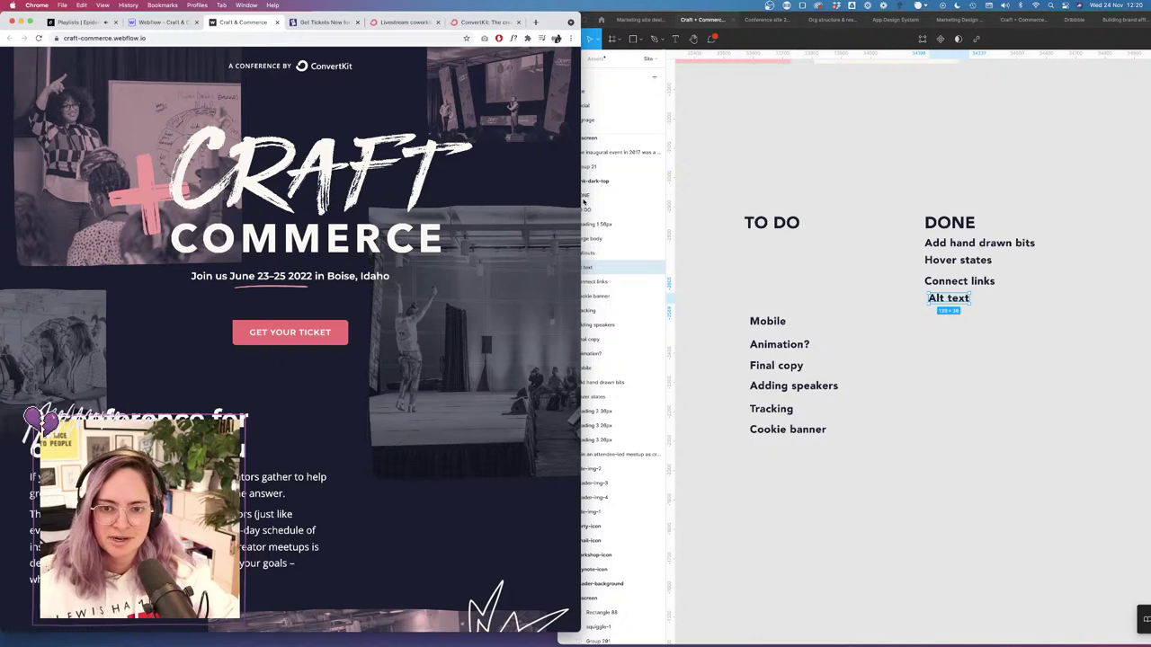
{"action": "left_click_drag", "start_coordinate": [581, 195], "coordinate": [1073, 189]}
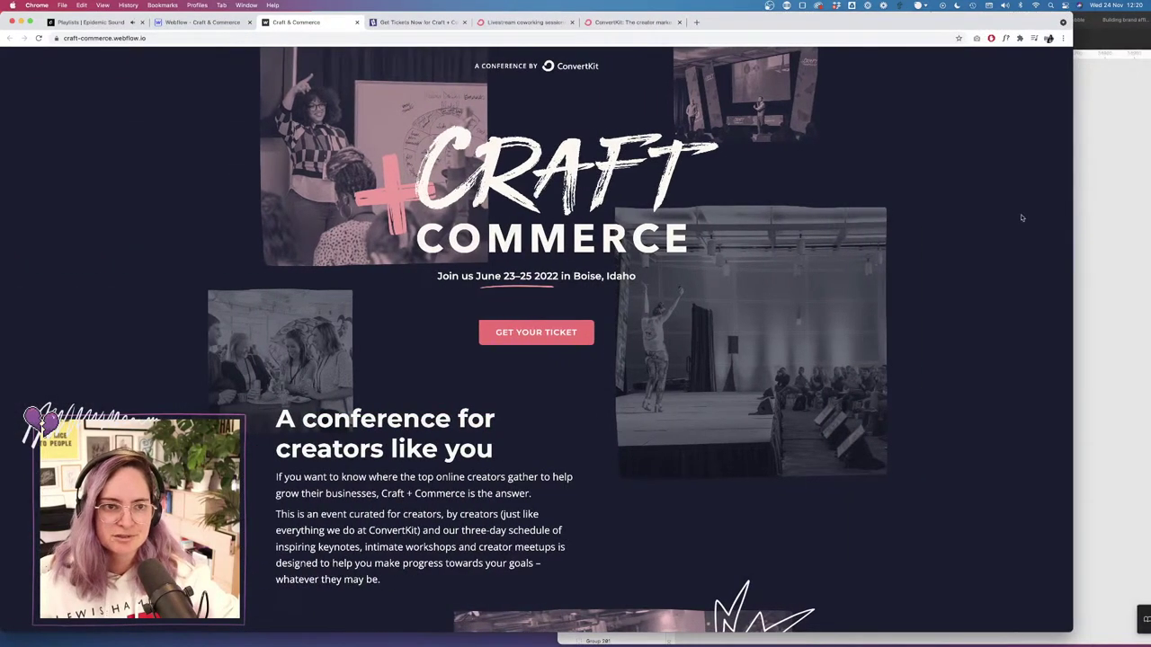
Return to the Webflow Designer and reset the Body element's overflow setting.
{"action": "left_click", "coordinate": [202, 22]}
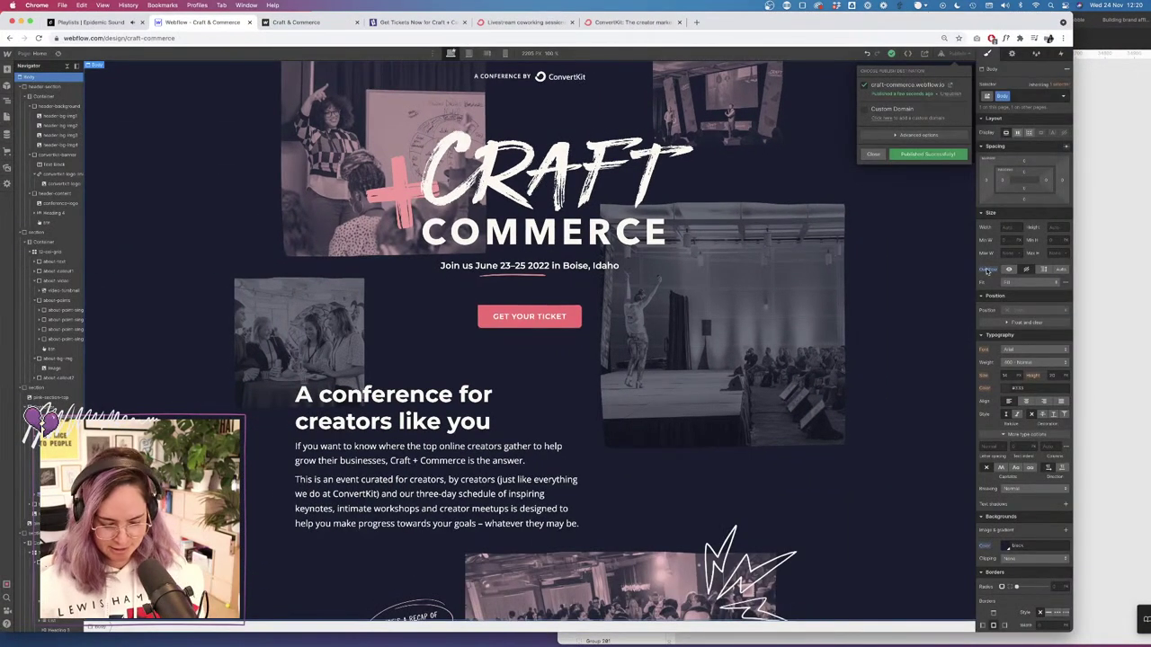
{"action": "left_click", "coordinate": [988, 270]}
{"action": "right_click", "coordinate": [991, 271]}
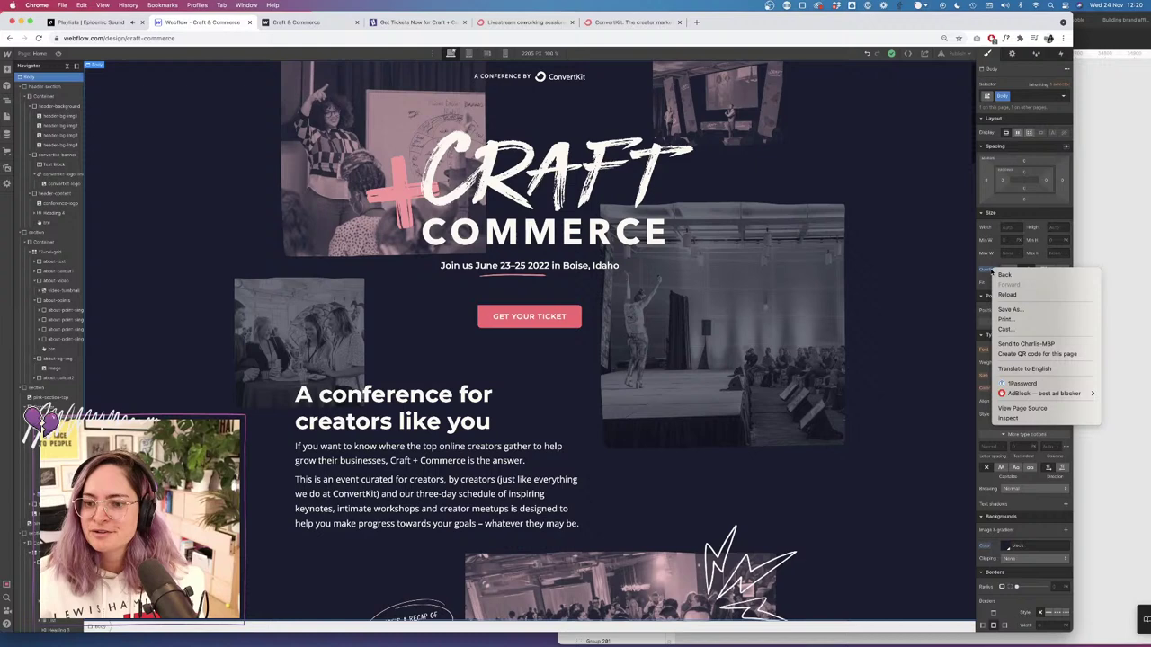
{"action": "left_click", "coordinate": [988, 268]}
{"action": "left_click", "coordinate": [988, 268]}
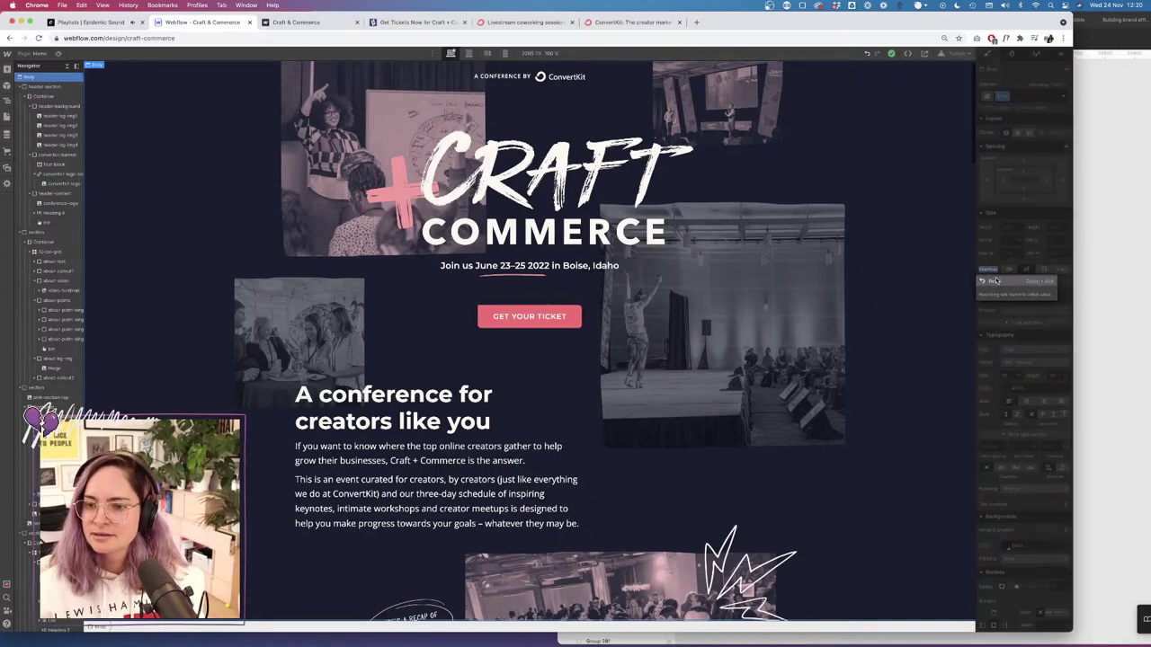
{"action": "left_click", "coordinate": [994, 280]}
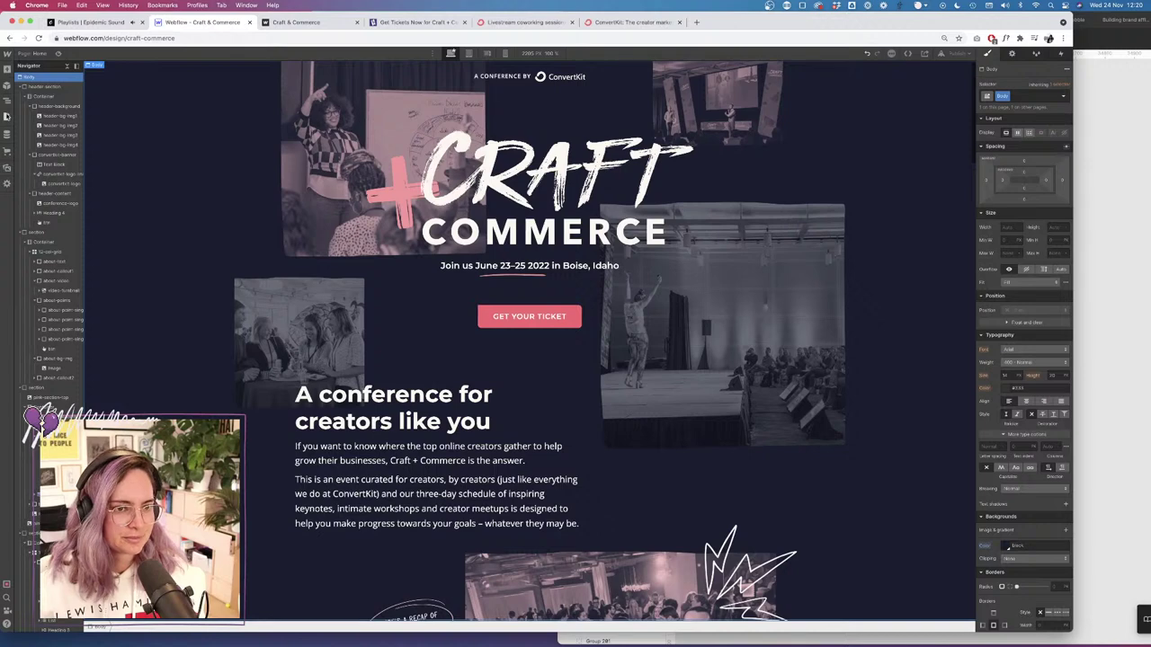
Add a style block with .body {overflow-x: hidden;} to the Home page's custom head code and save the page settings.
{"action": "left_click", "coordinate": [7, 116]}
{"action": "left_click", "coordinate": [108, 116]}
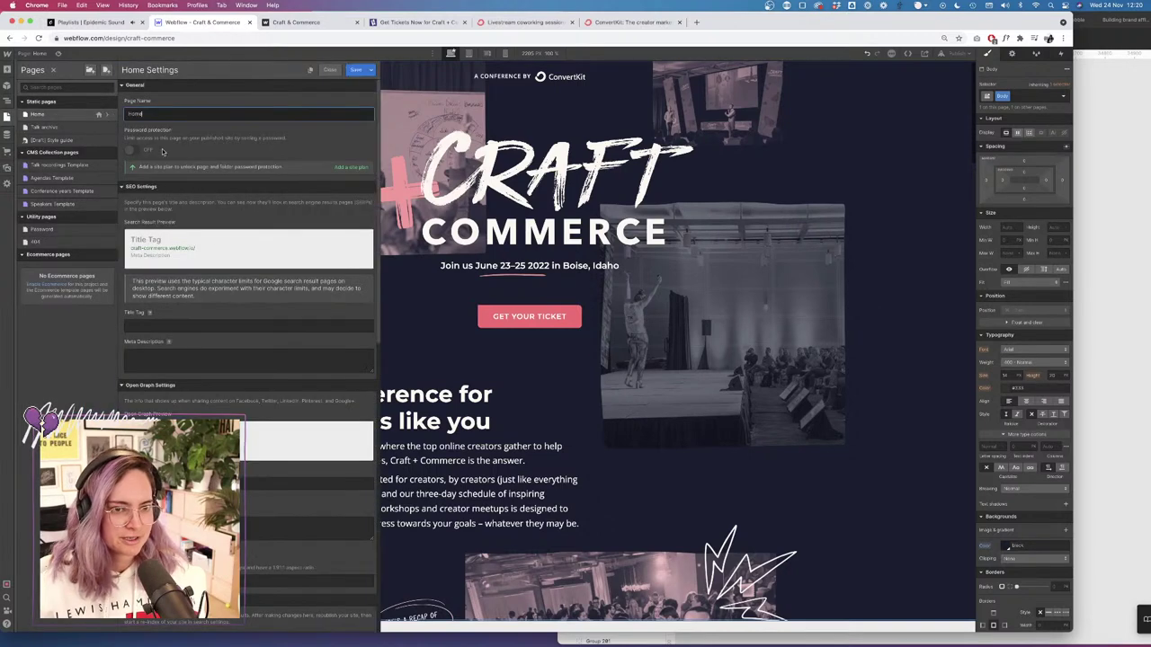
{"action": "scroll", "coordinate": [242, 459], "scroll_direction": "down", "scroll_amount": 10}
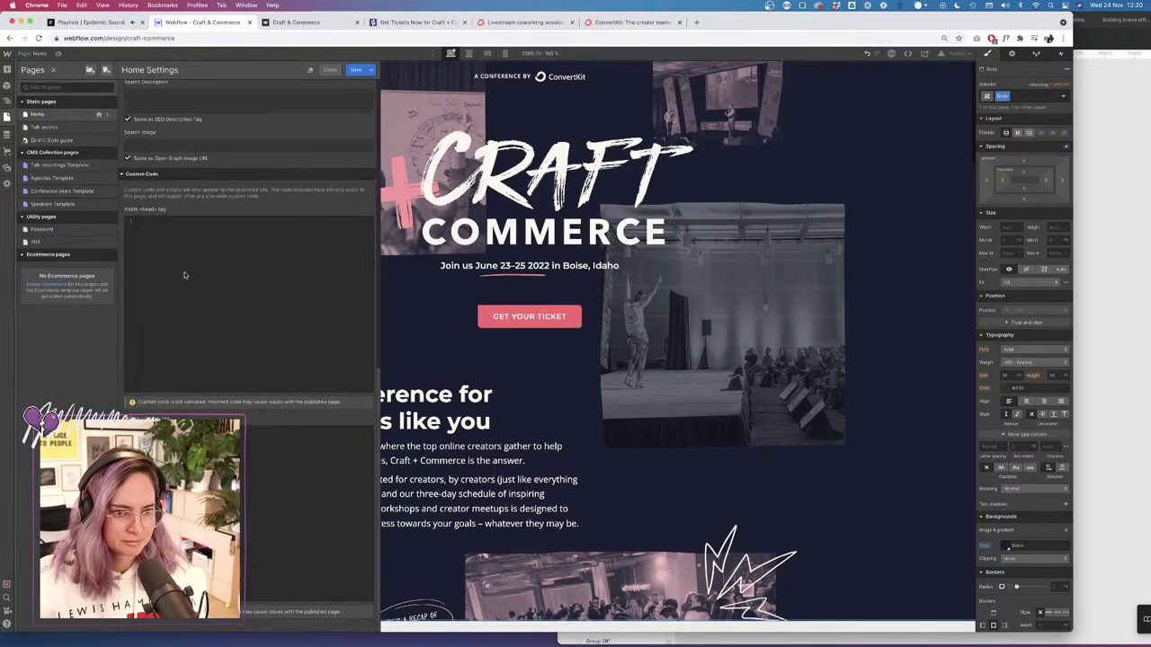
{"action": "left_click", "coordinate": [162, 224]}
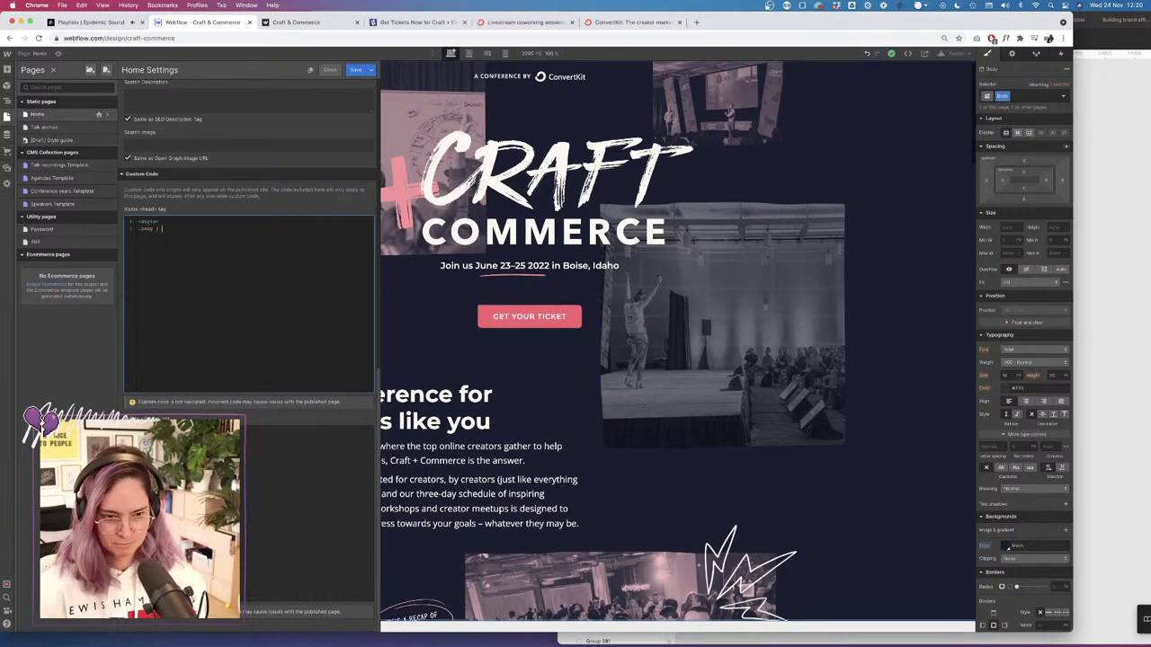
{"action": "type", "text": "ody {over"}
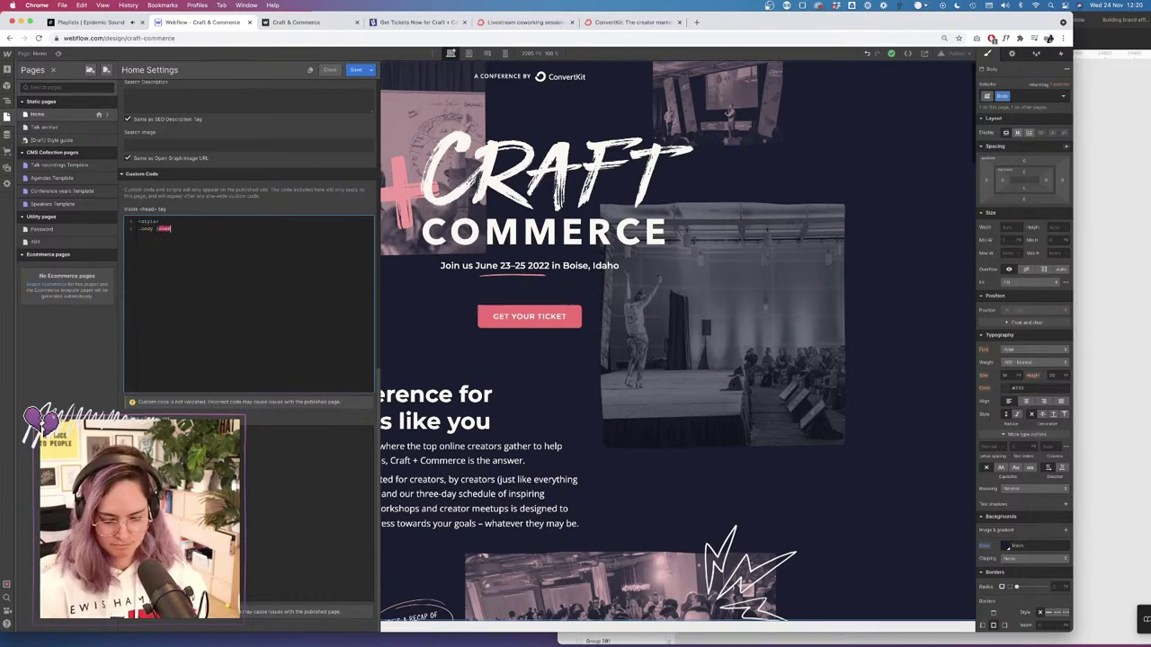
{"action": "type", "text": "flow-"}
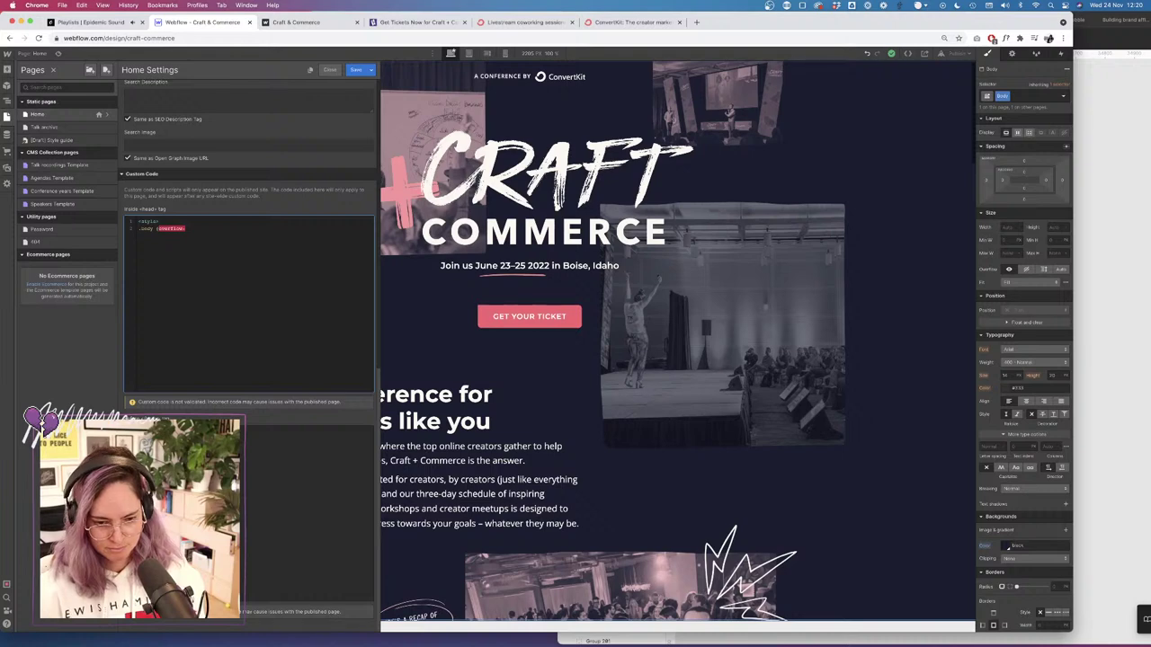
{"action": "type", "text": "x"}
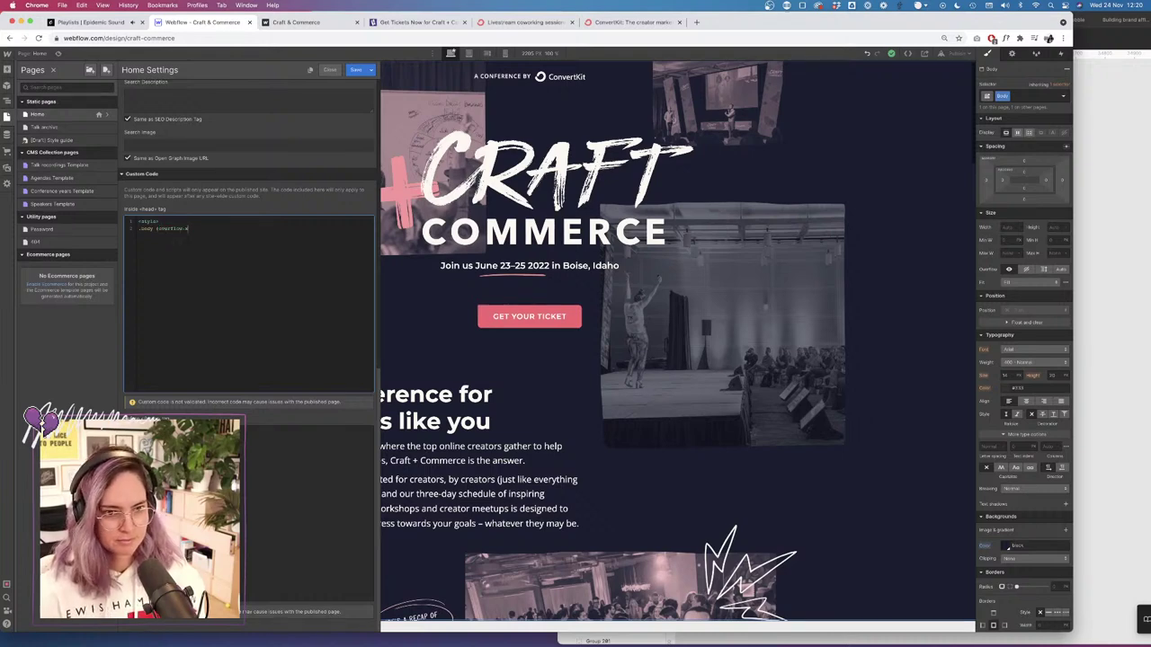
{"action": "type", "text": ": hidden;} </"}
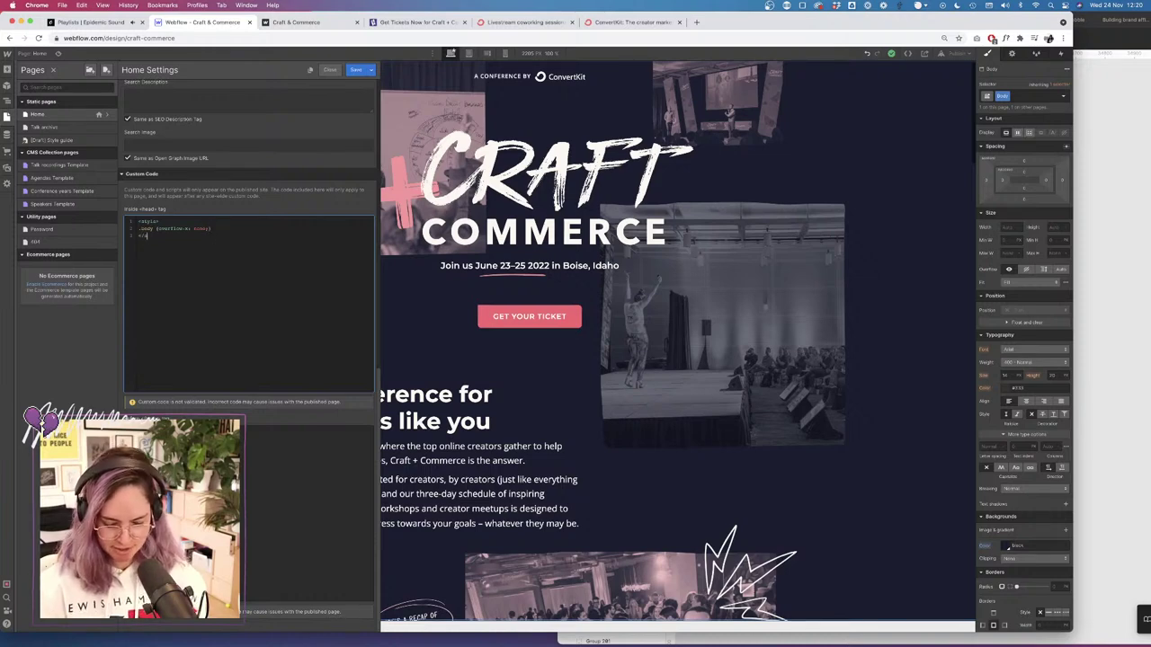
{"action": "type", "text": "style>"}
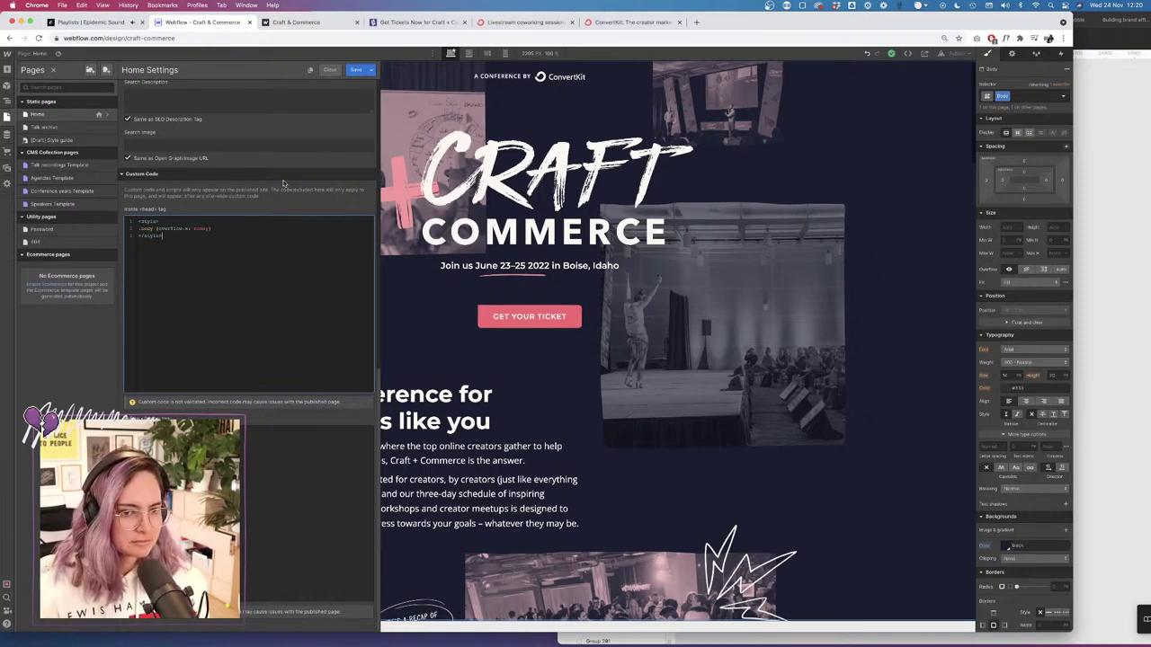
{"action": "left_click", "coordinate": [357, 71]}
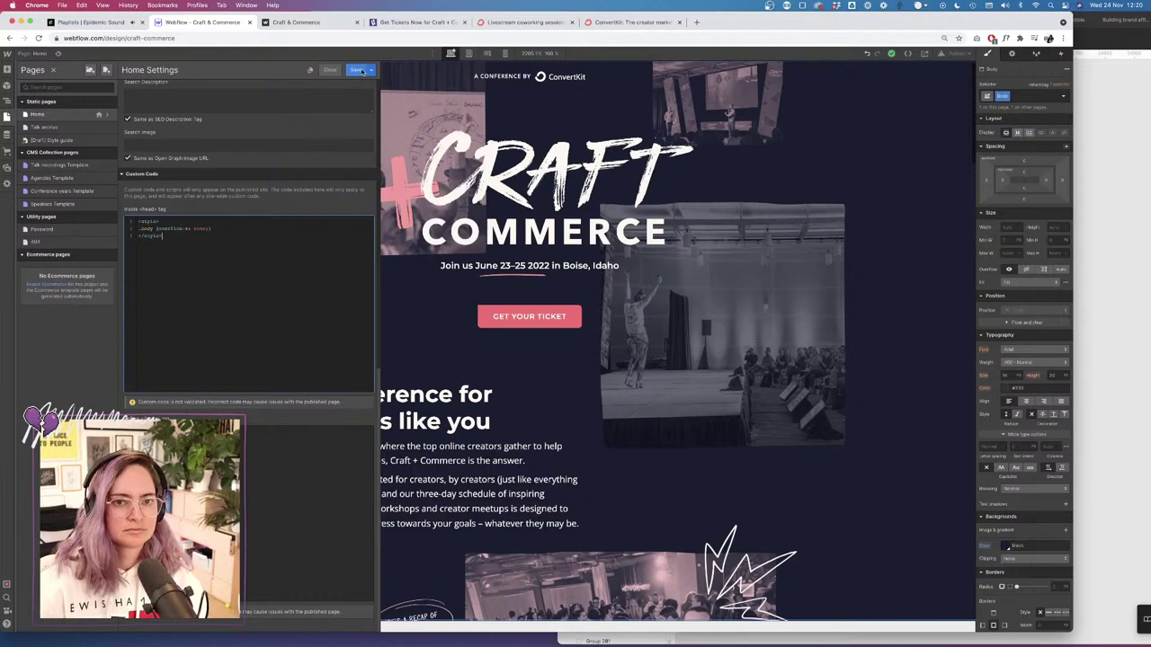
Publish the site again, reload the live page, and check its scrolling and overflow at narrow and wide window widths.
{"action": "left_click", "coordinate": [957, 54]}
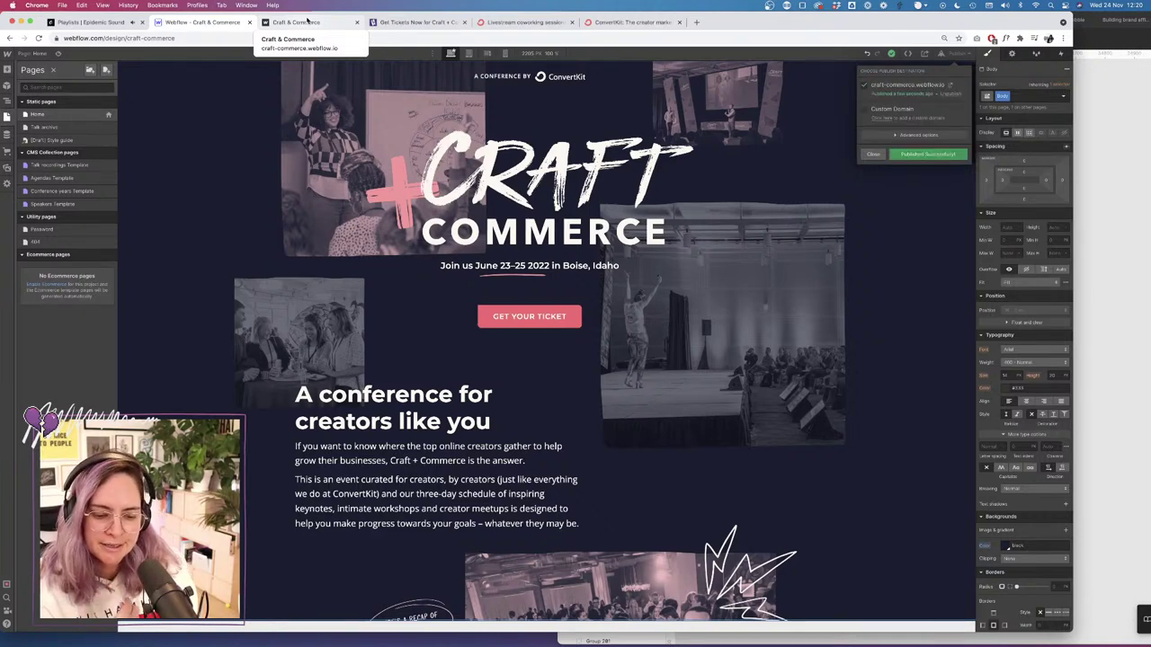
{"action": "left_click", "coordinate": [307, 22]}
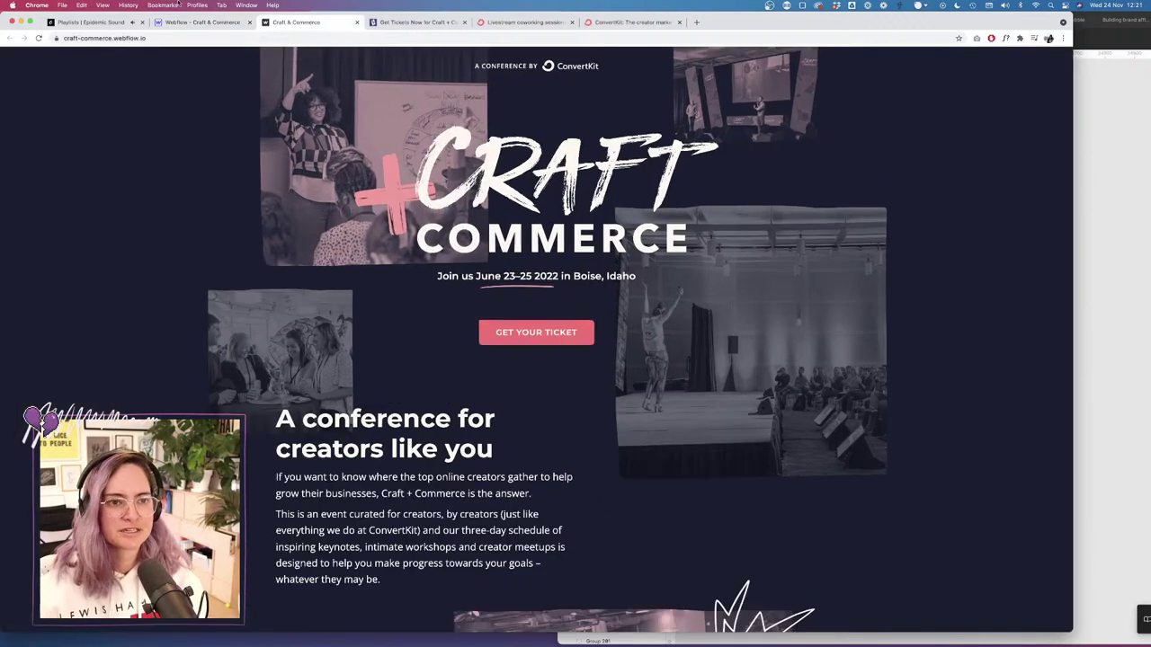
{"action": "left_click", "coordinate": [40, 39]}
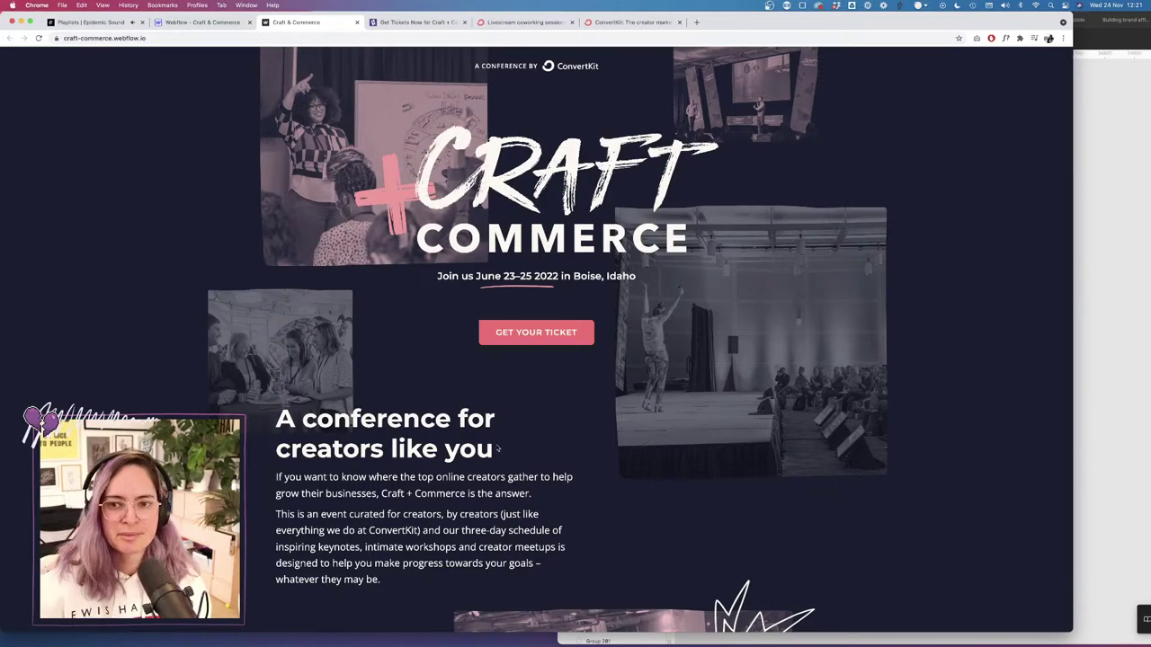
{"action": "scroll", "coordinate": [497, 447], "scroll_direction": "down", "scroll_amount": 20}
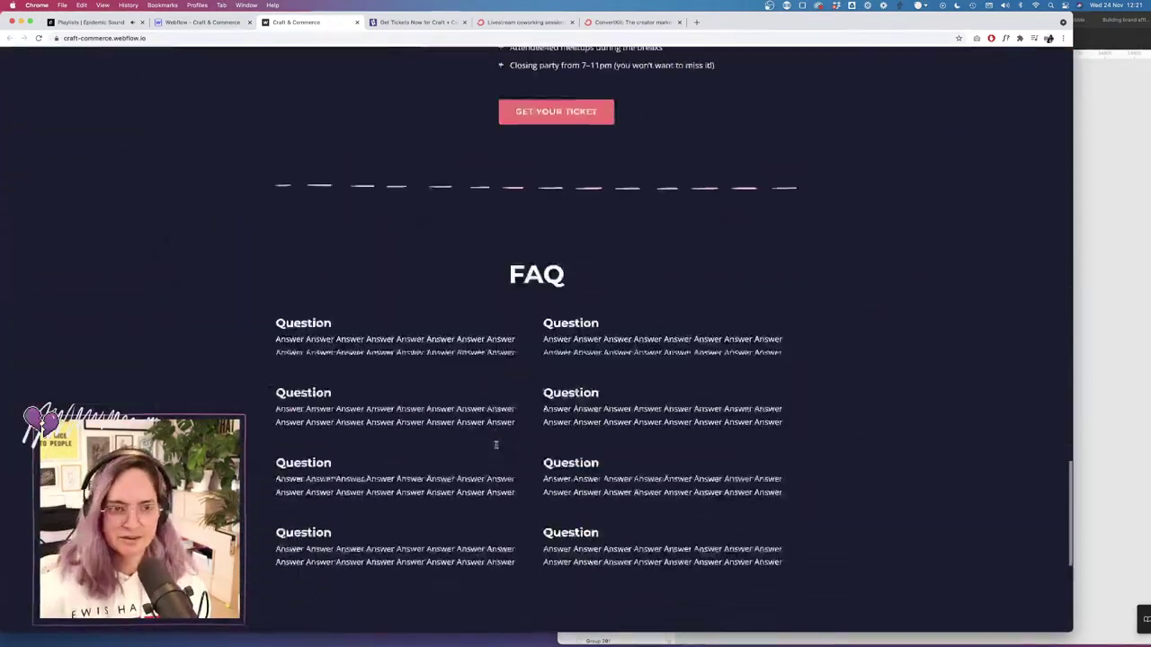
{"action": "scroll", "coordinate": [495, 444], "scroll_direction": "up", "scroll_amount": 20}
{"action": "scroll", "coordinate": [495, 444], "scroll_direction": "down", "scroll_amount": 2}
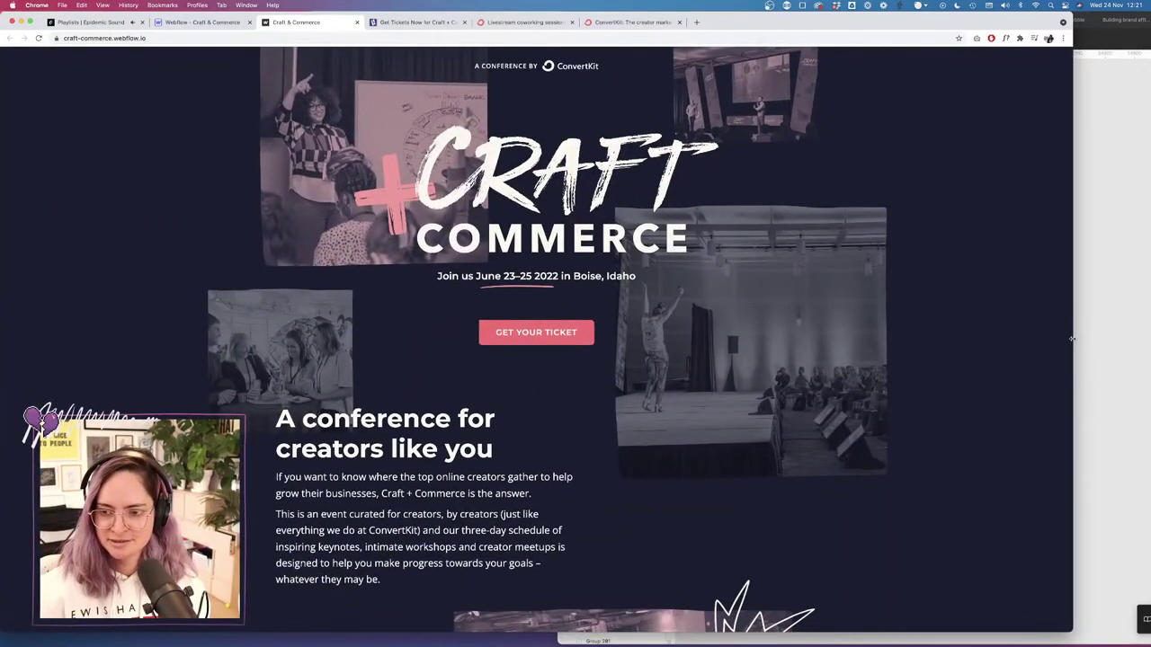
{"action": "left_click_drag", "start_coordinate": [1071, 339], "coordinate": [627, 339]}
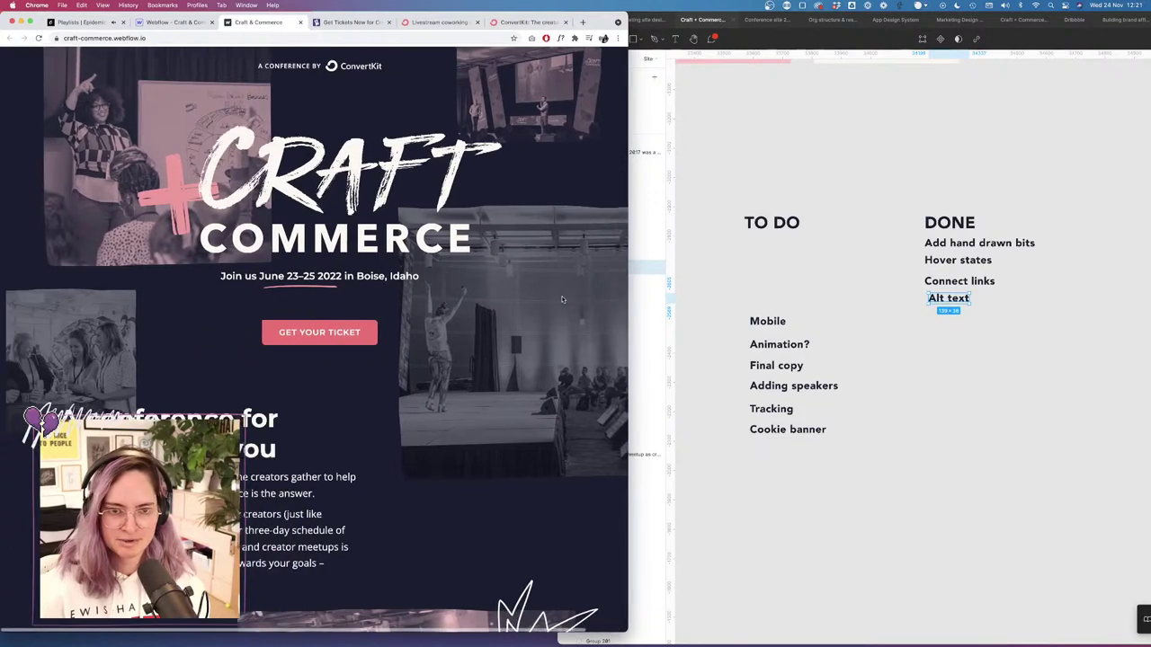
{"action": "left_click_drag", "start_coordinate": [628, 227], "coordinate": [1091, 258]}
Return to the Webflow Designer, rename the Body element's class to lowercase body, and publish the site to craft-commerce.webflow.io.
{"action": "left_click", "coordinate": [205, 22]}
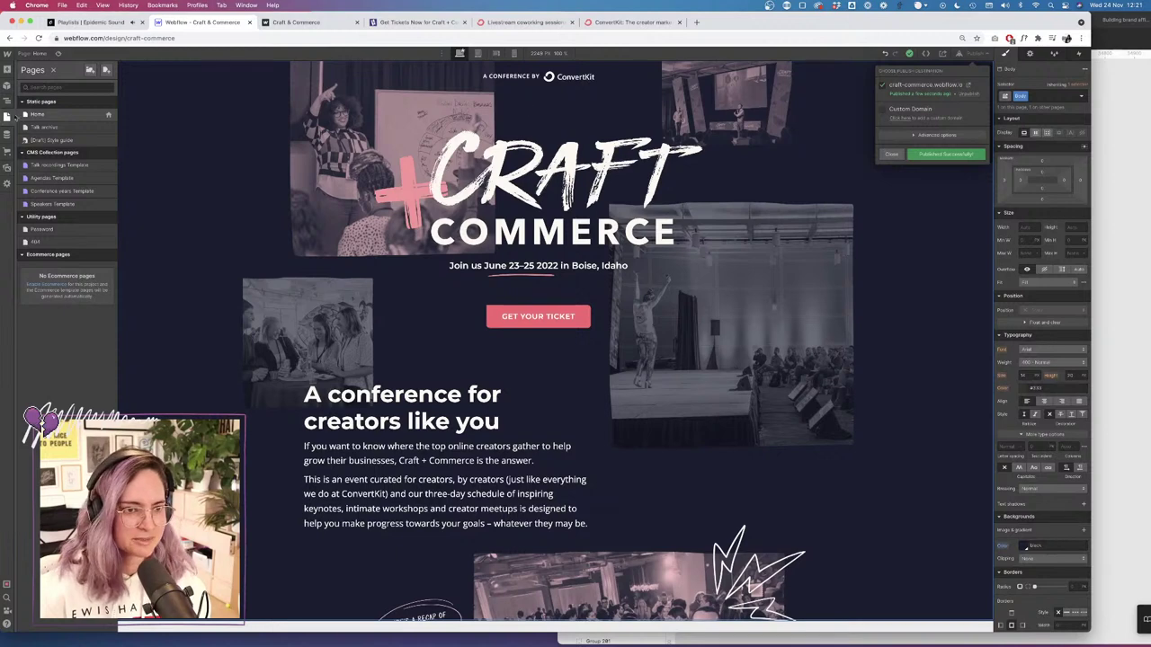
{"action": "left_click", "coordinate": [85, 114]}
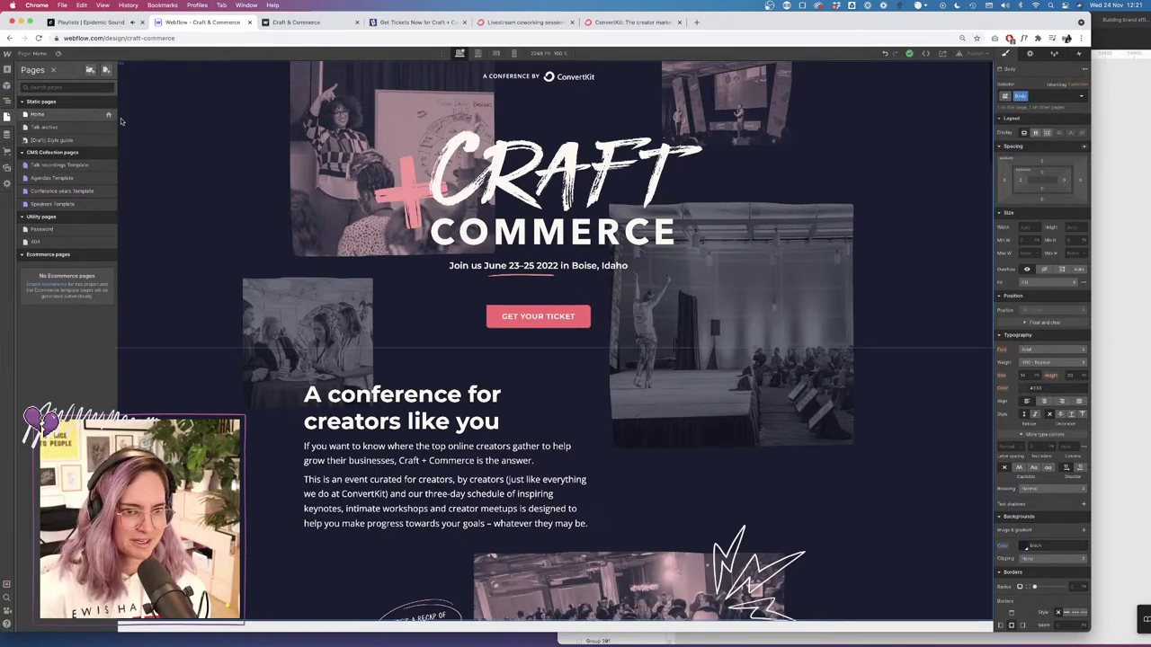
{"action": "left_click", "coordinate": [1025, 96]}
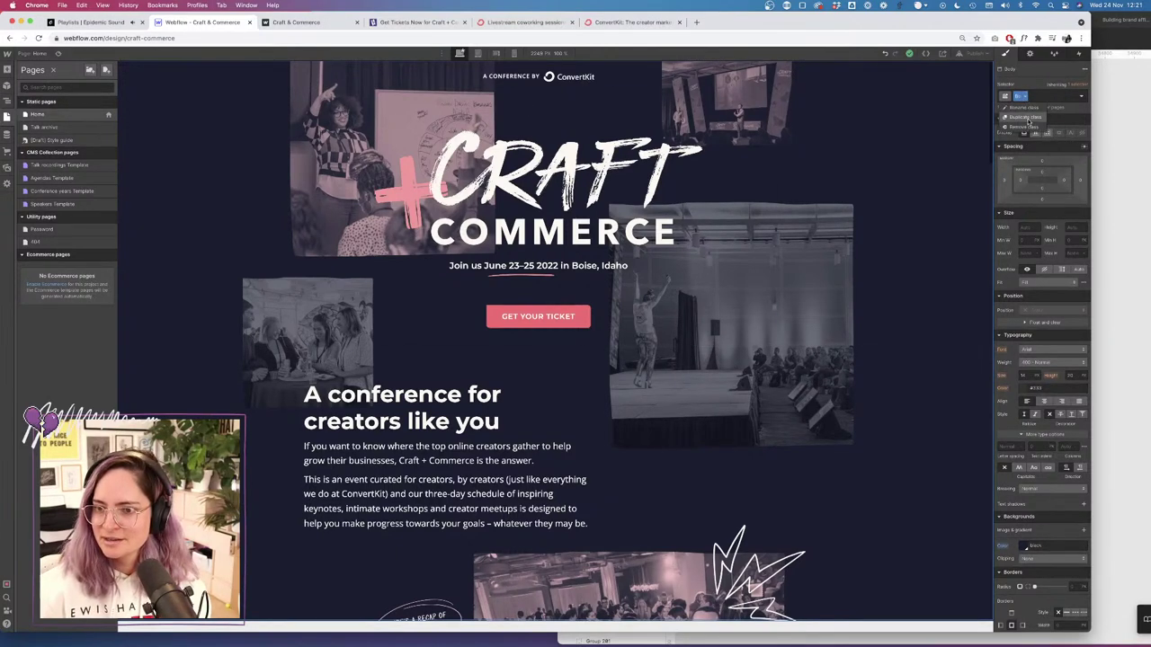
{"action": "left_click", "coordinate": [1024, 108]}
{"action": "type", "text": "bo"}
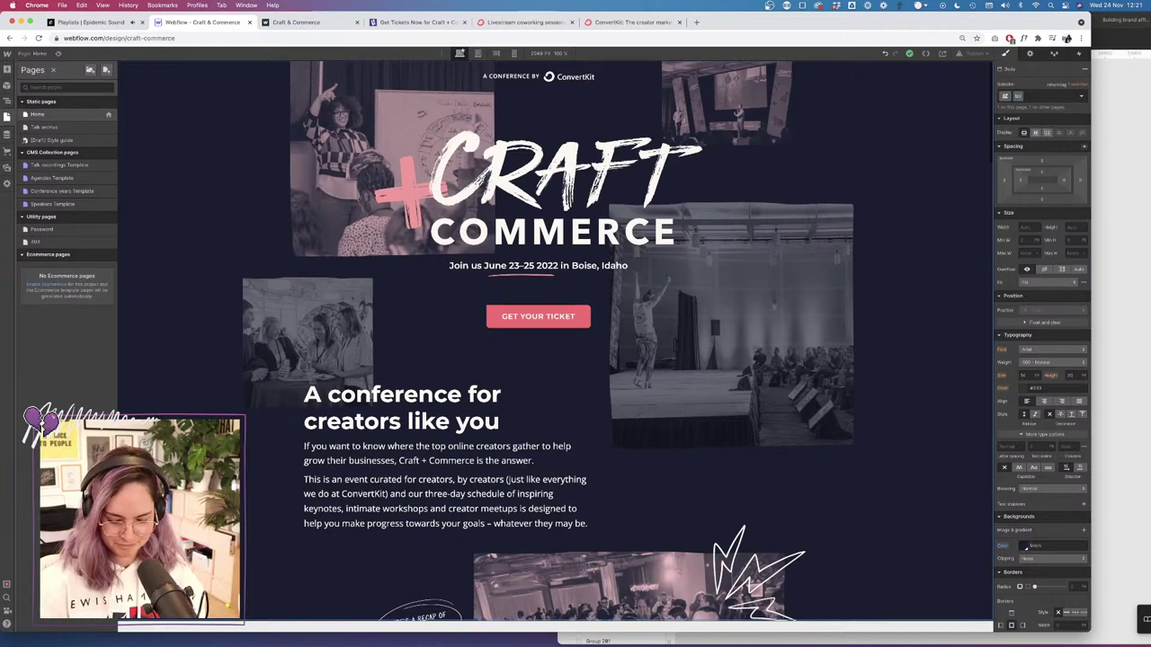
{"action": "left_click", "coordinate": [971, 54]}
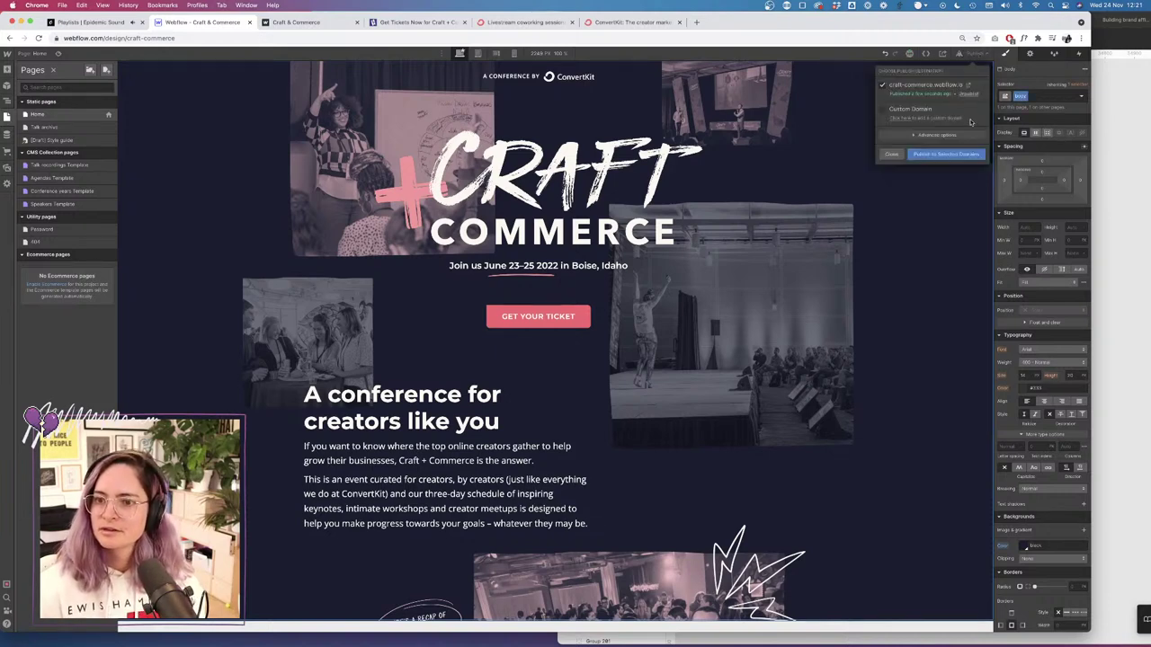
{"action": "left_click", "coordinate": [946, 154]}
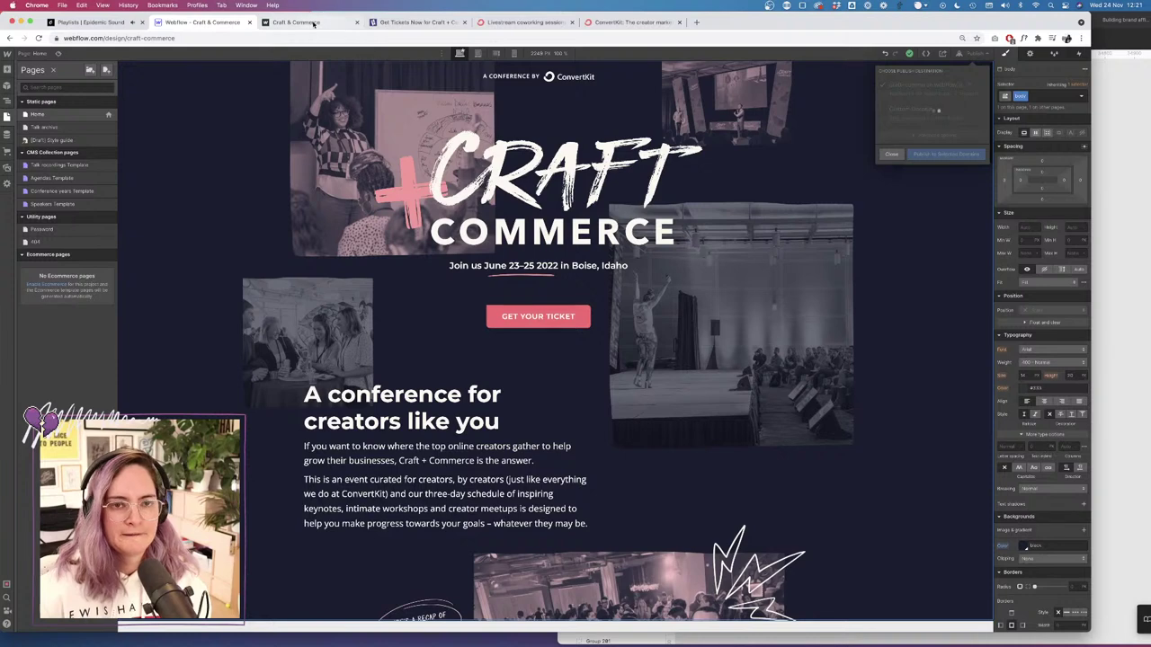
Search Google in a new browser tab for "overflow x webflow" and read the Webflow forum thread on overflow-x and overflow-y.
{"action": "left_click", "coordinate": [695, 21]}
{"action": "type", "text": "o"}
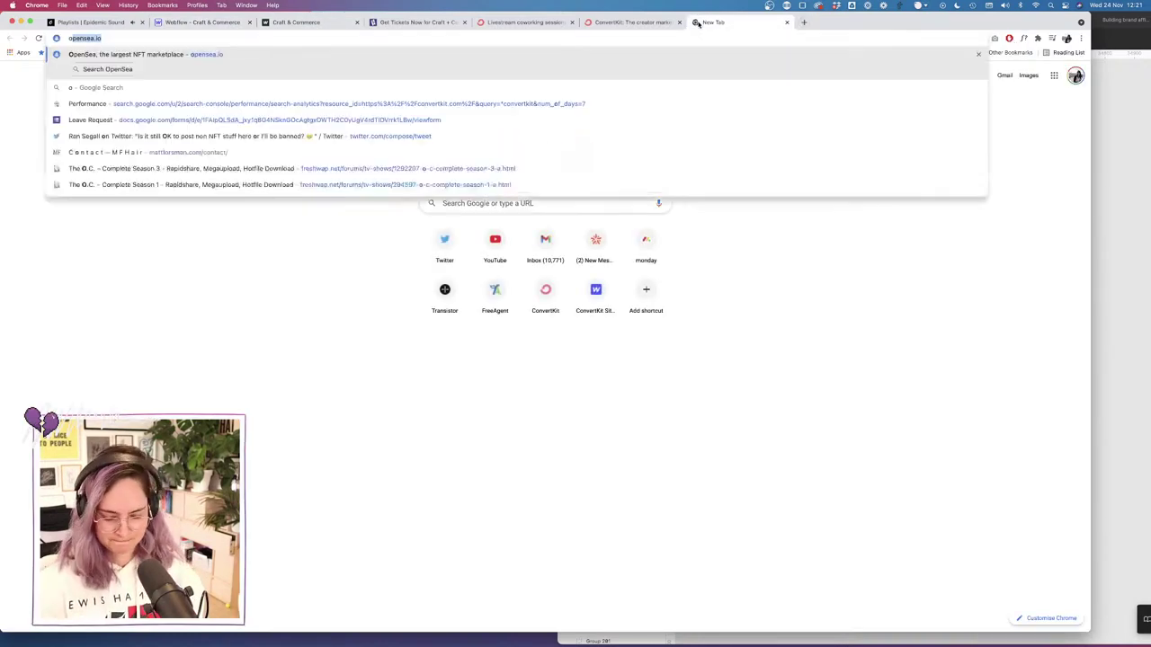
{"action": "type", "text": "verflow x webflow"}
{"action": "key", "text": "Return"}
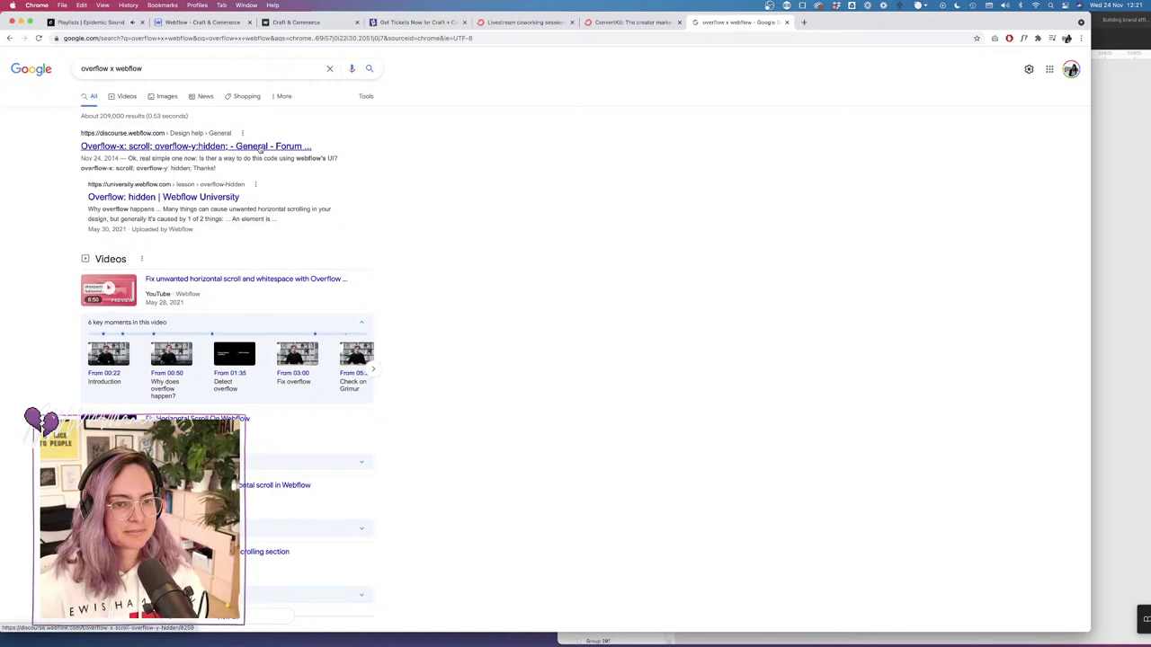
{"action": "left_click", "coordinate": [835, 20]}
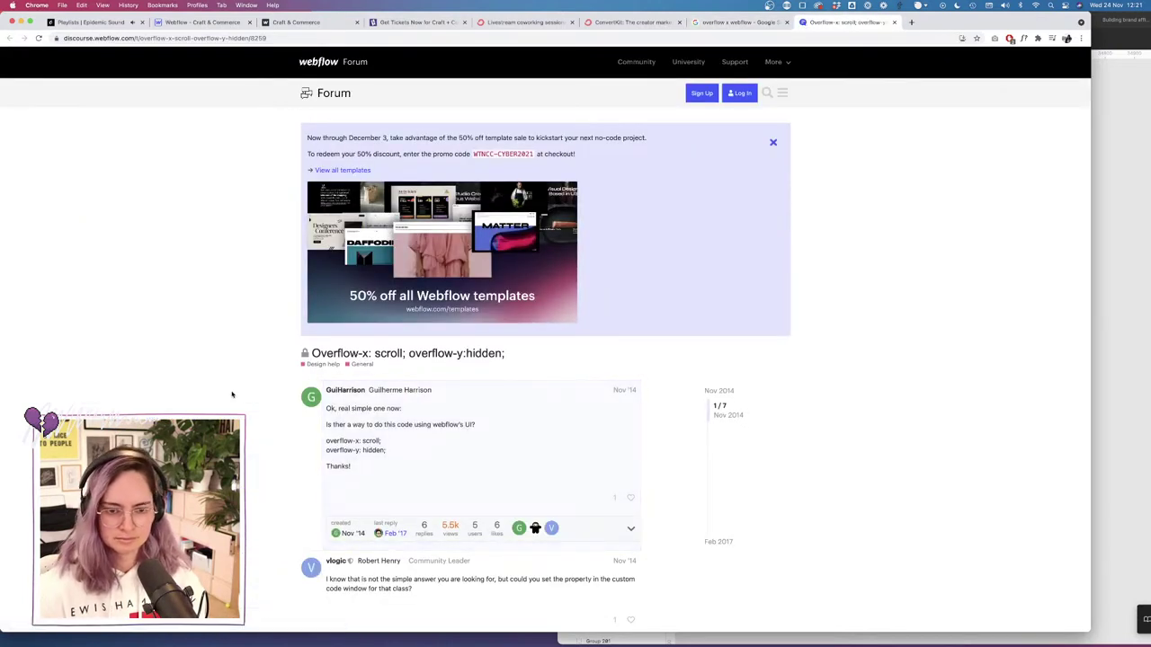
{"action": "scroll", "coordinate": [232, 394], "scroll_direction": "down", "scroll_amount": 8}
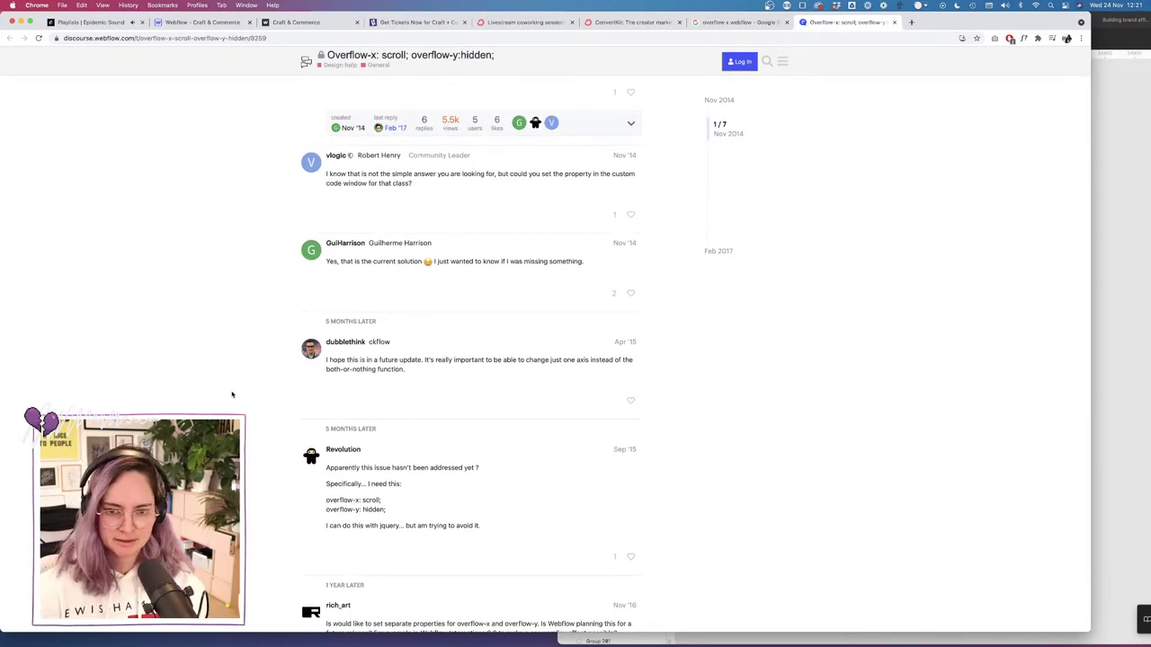
{"action": "scroll", "coordinate": [232, 394], "scroll_direction": "down", "scroll_amount": 10}
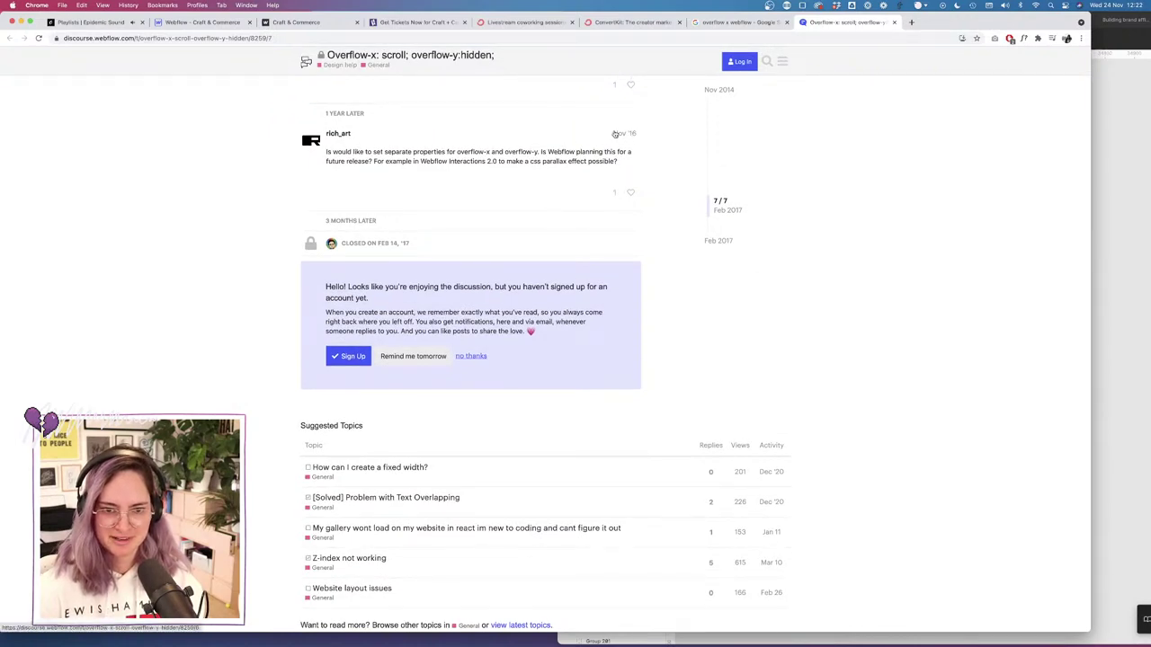
{"action": "scroll", "coordinate": [281, 221], "scroll_direction": "up", "scroll_amount": 5}
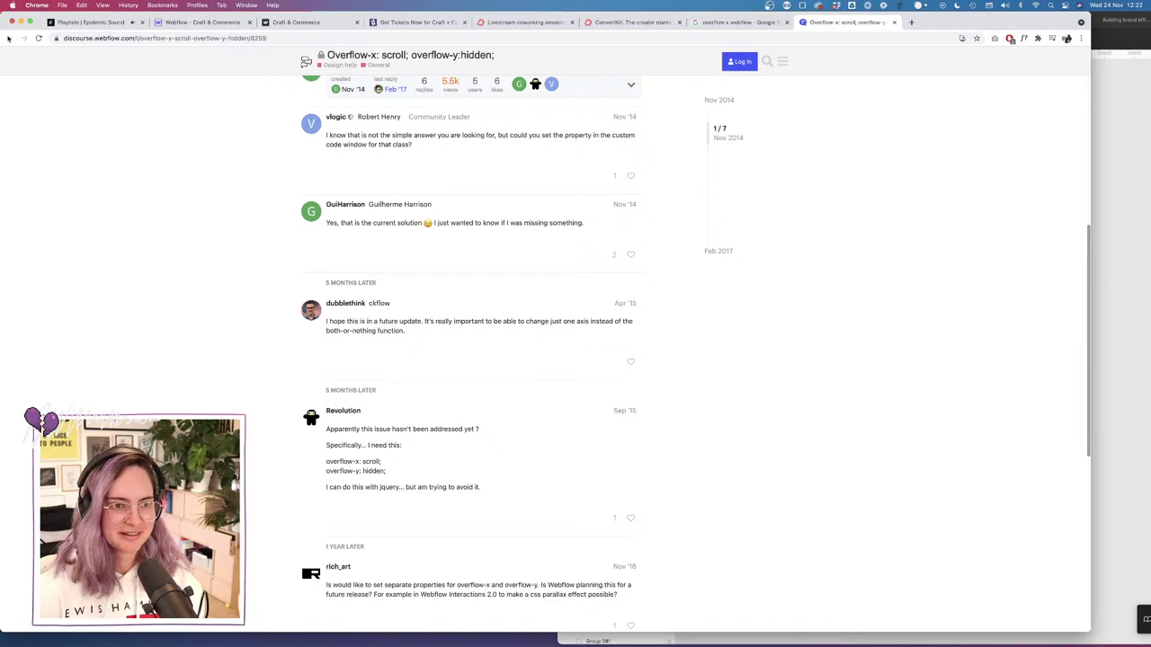
Open the Webflow University lesson "Overflow: hidden" from the search results and read why overflow happens and how to detect it.
{"action": "left_click", "coordinate": [769, 20]}
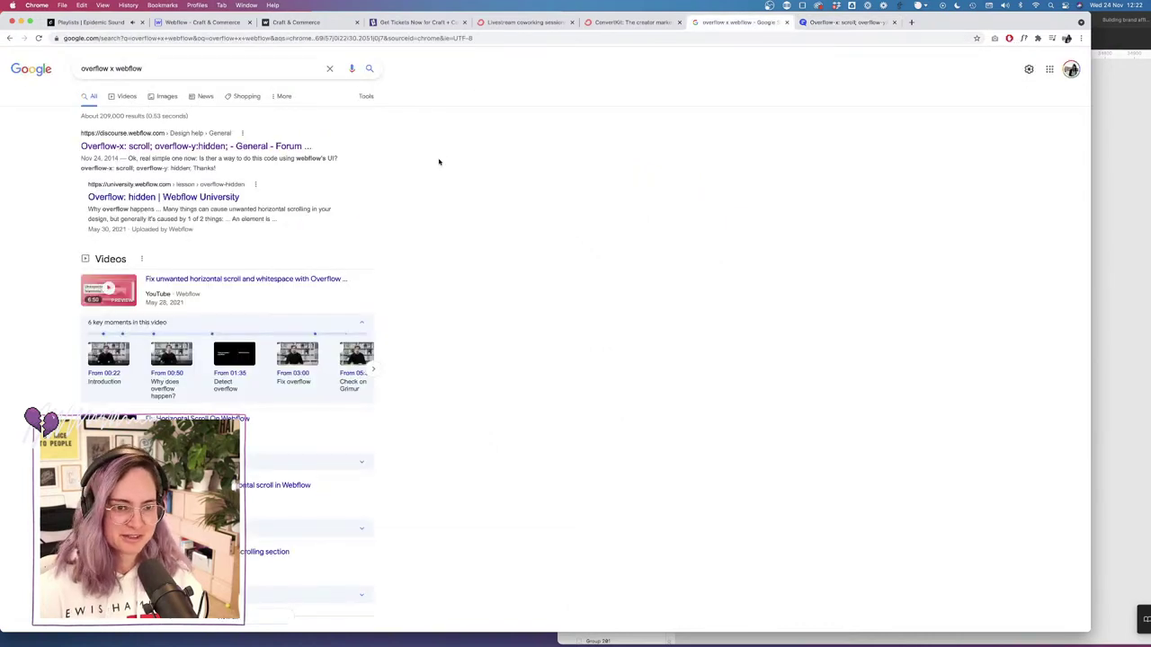
{"action": "left_click", "coordinate": [204, 197], "text": "super"}
{"action": "left_click", "coordinate": [951, 21]}
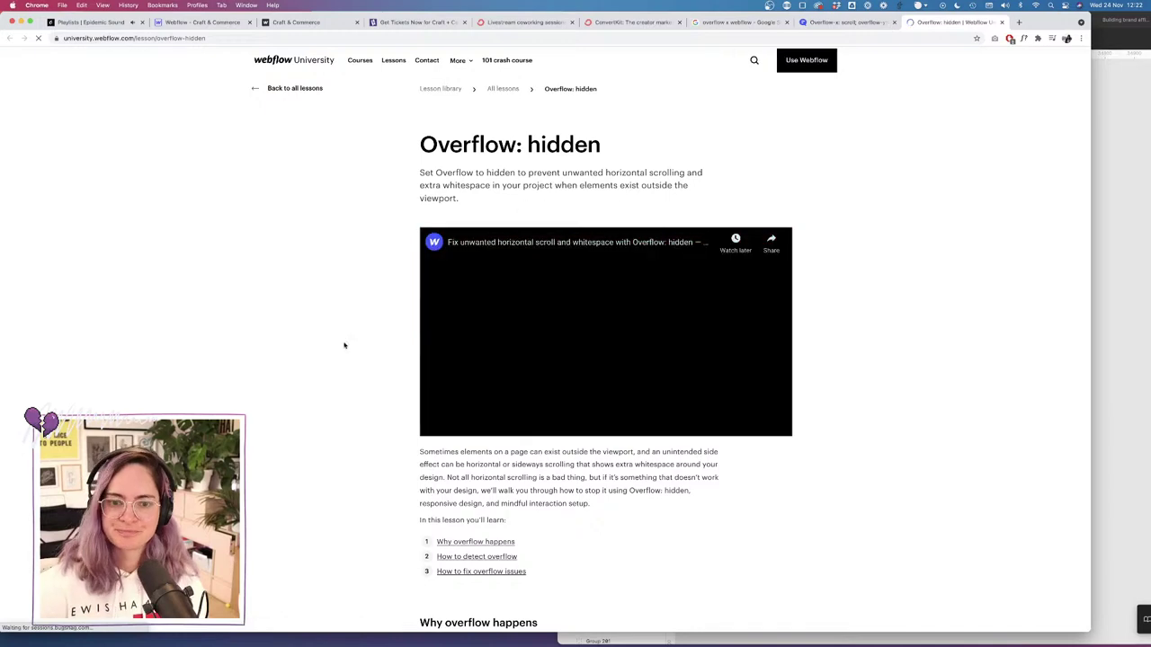
{"action": "scroll", "coordinate": [320, 355], "scroll_direction": "down", "scroll_amount": 1}
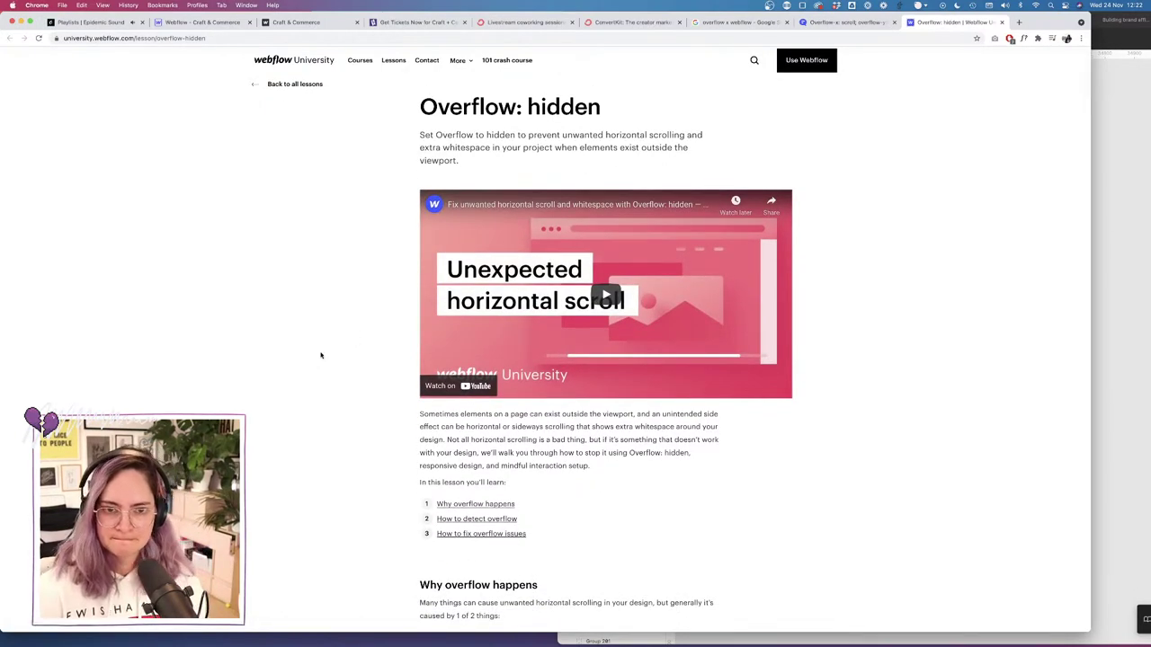
{"action": "scroll", "coordinate": [320, 355], "scroll_direction": "down", "scroll_amount": 4}
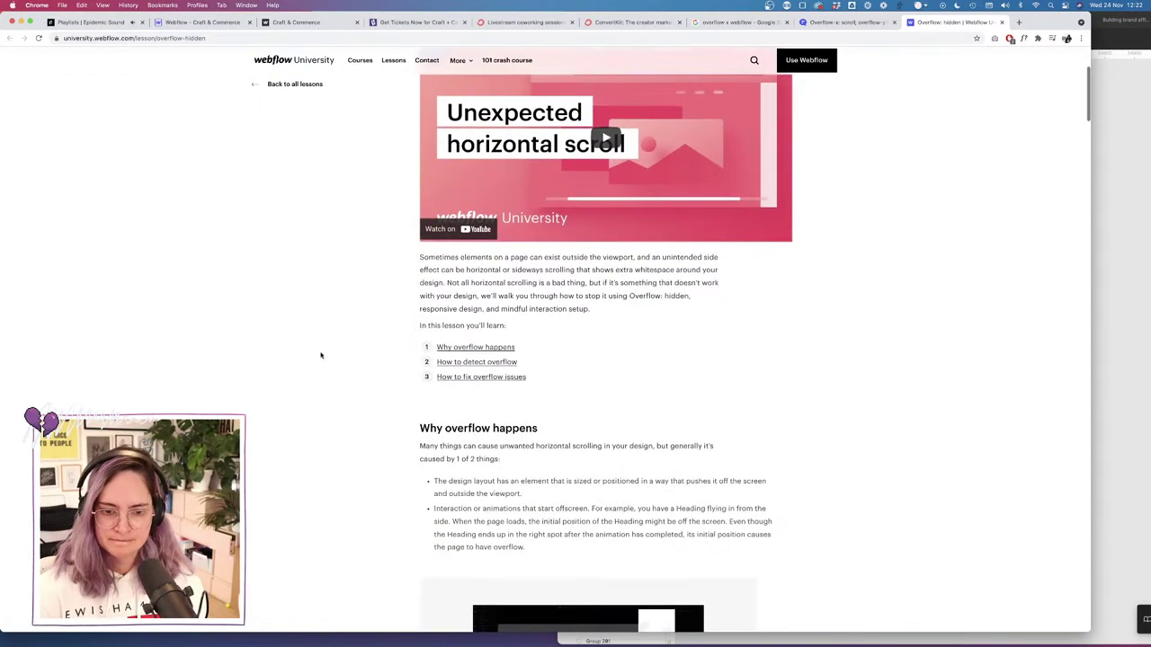
{"action": "scroll", "coordinate": [320, 355], "scroll_direction": "down", "scroll_amount": 10}
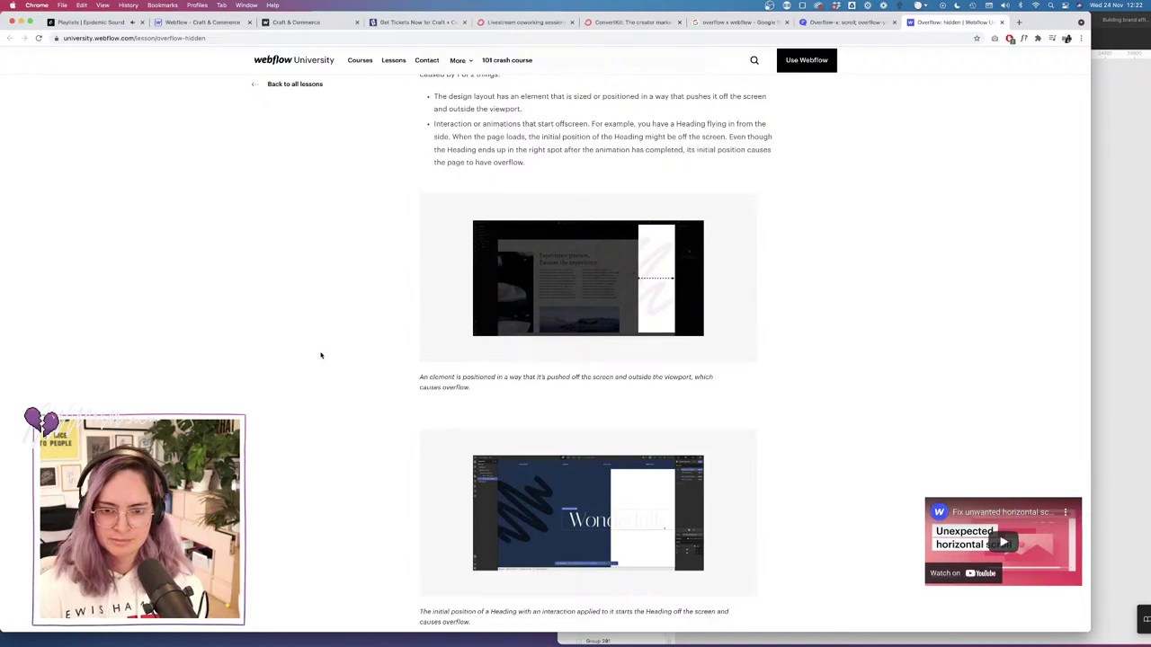
{"action": "scroll", "coordinate": [320, 355], "scroll_direction": "down", "scroll_amount": 10}
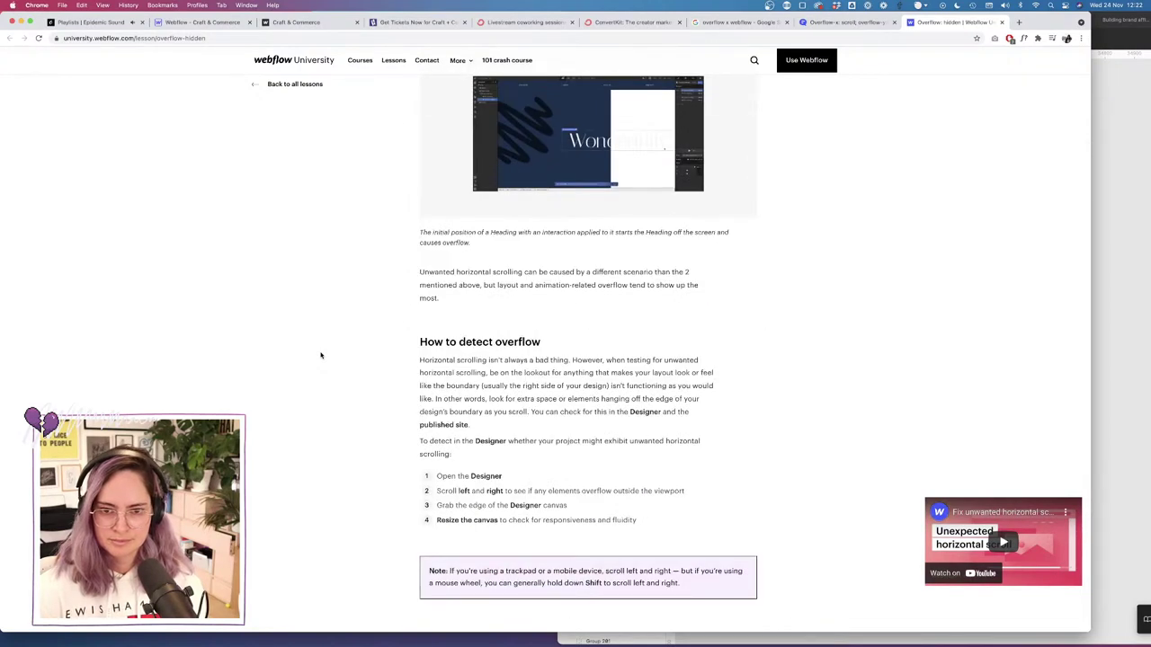
{"action": "scroll", "coordinate": [320, 355], "scroll_direction": "down", "scroll_amount": 3}
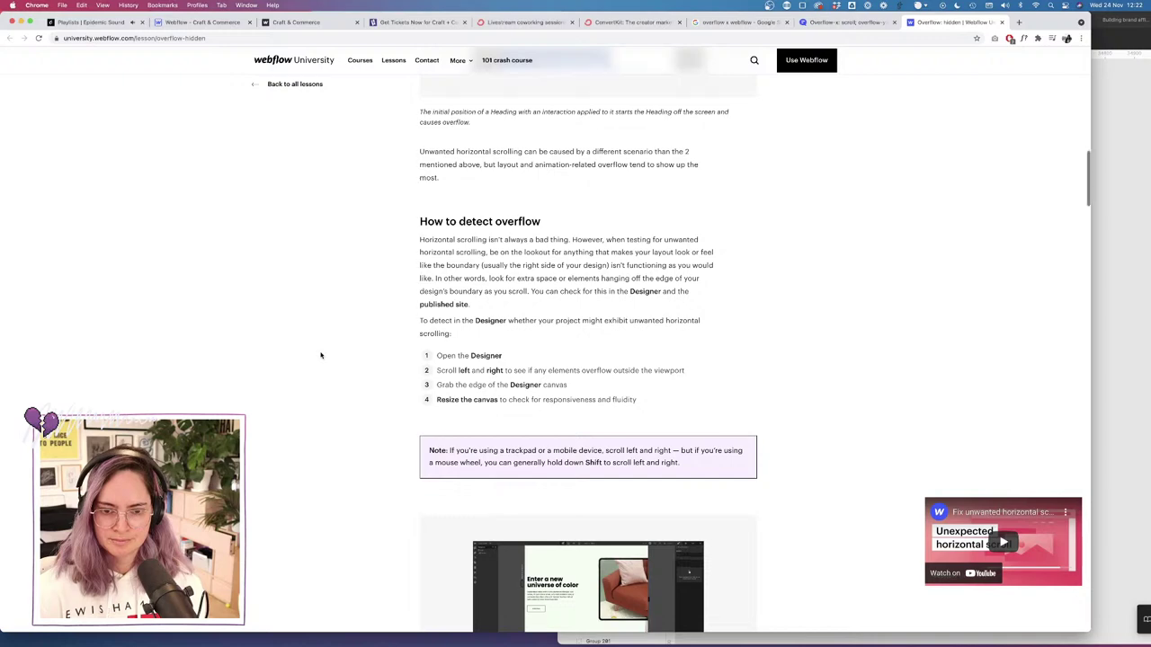
{"action": "scroll", "coordinate": [320, 355], "scroll_direction": "down", "scroll_amount": 8}
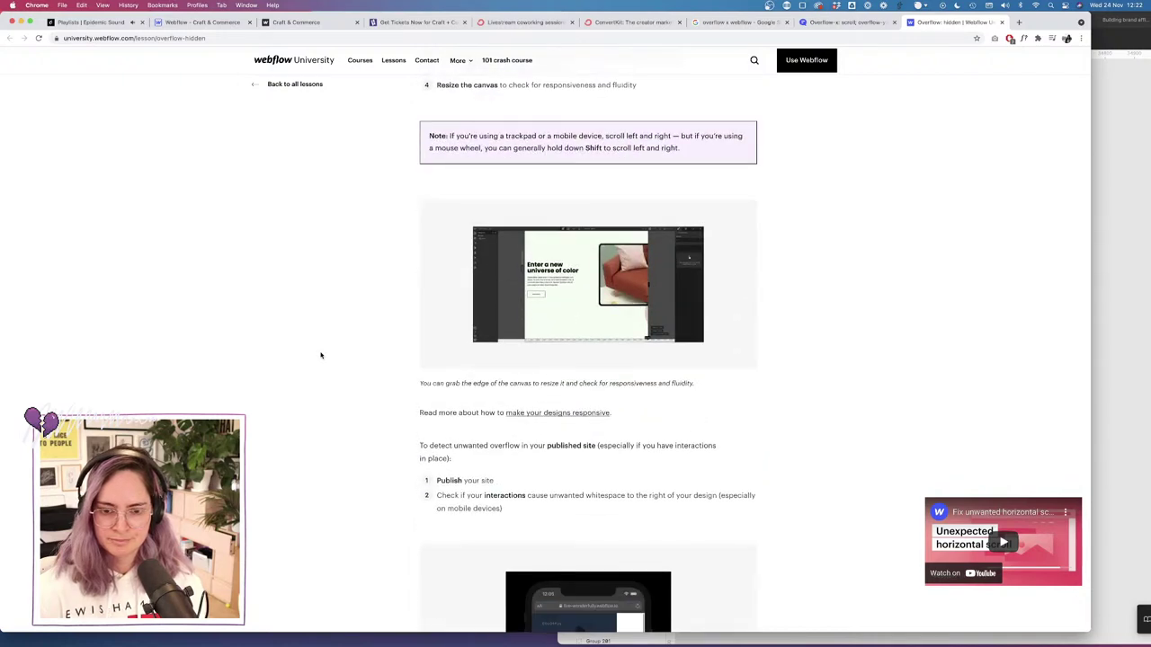
{"action": "scroll", "coordinate": [320, 355], "scroll_direction": "down", "scroll_amount": 5}
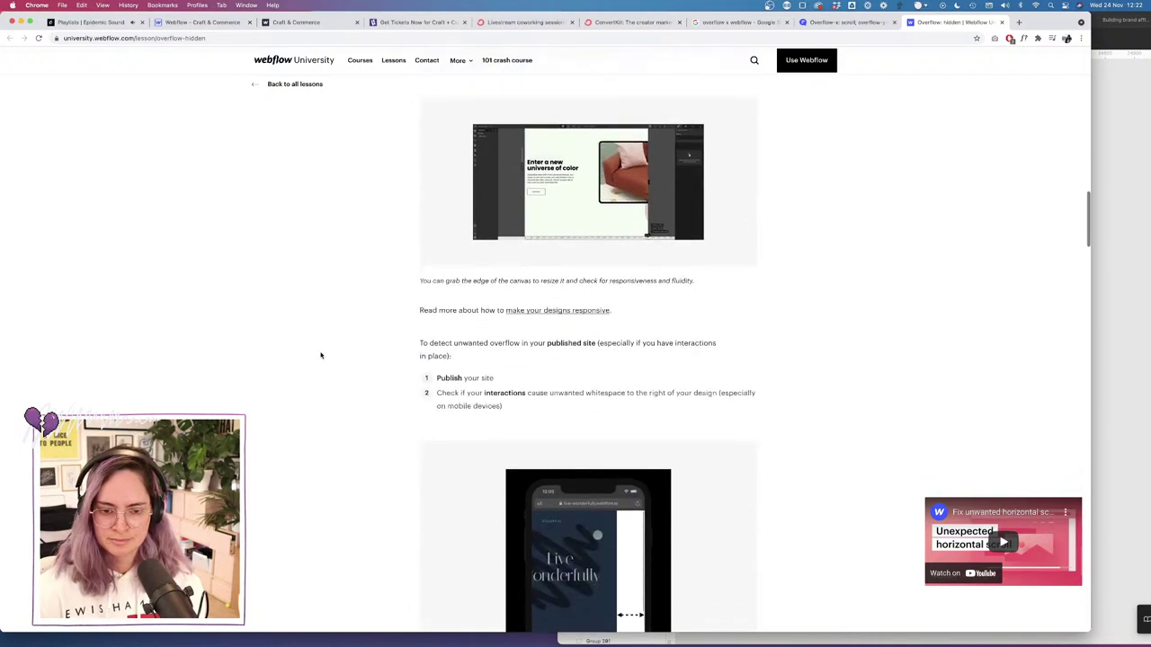
Read the lesson's ways to fix overflow issues, through to setting Overflow: hidden on an entire page.
{"action": "scroll", "coordinate": [320, 355], "scroll_direction": "down", "scroll_amount": 12}
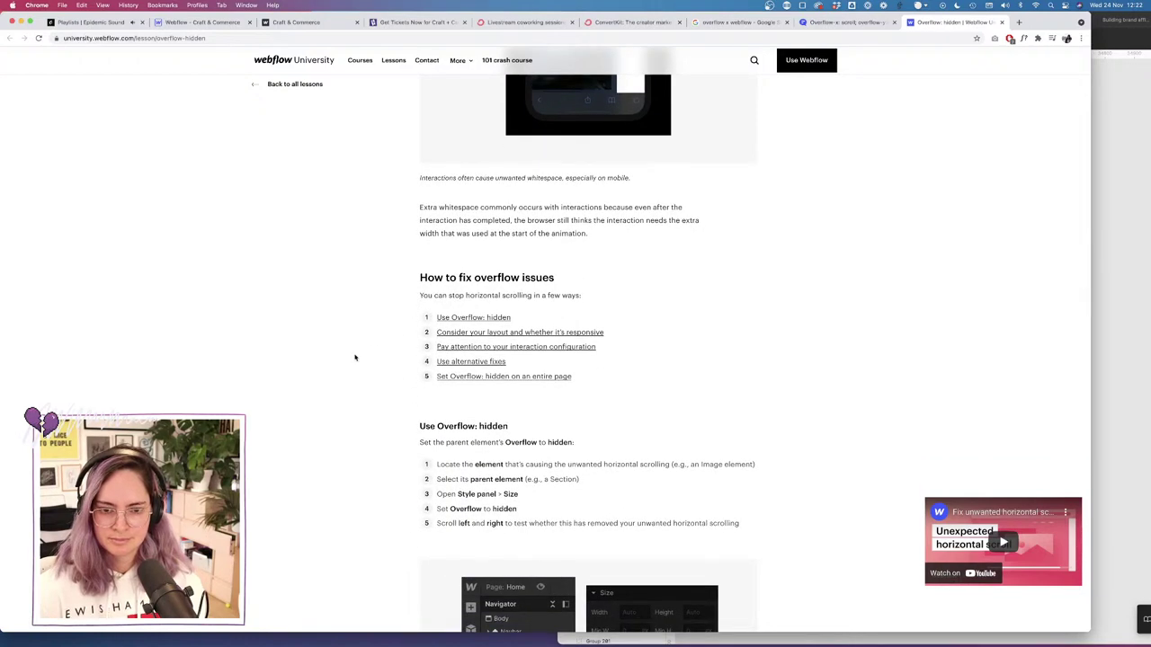
{"action": "scroll", "coordinate": [354, 357], "scroll_direction": "down", "scroll_amount": 3}
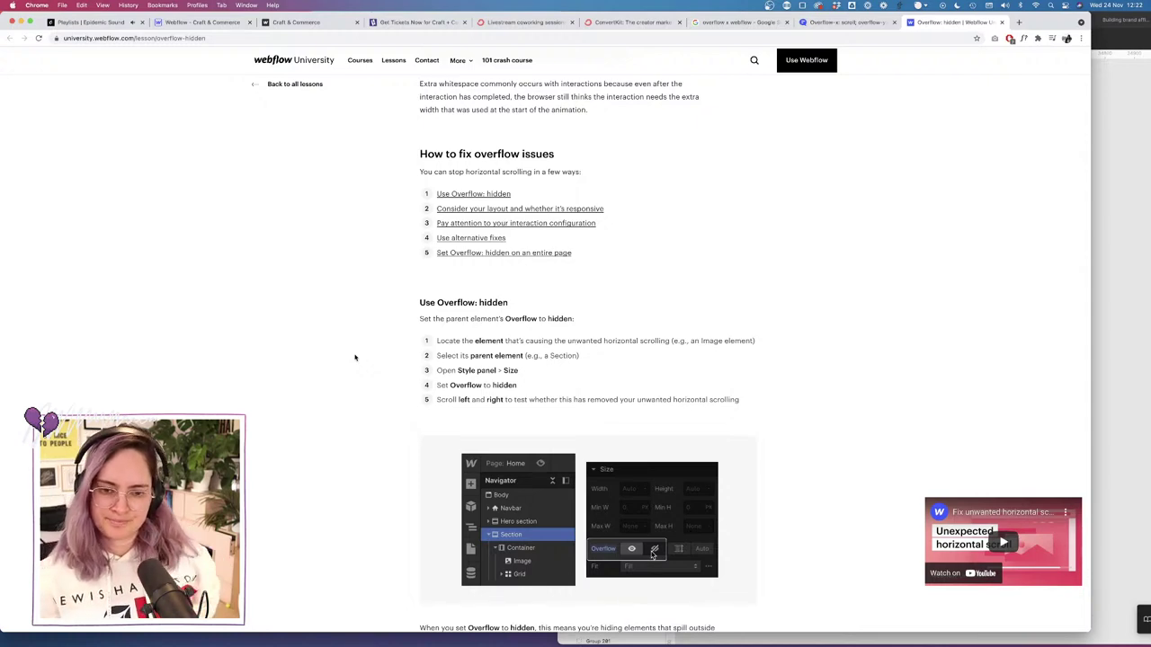
{"action": "scroll", "coordinate": [354, 357], "scroll_direction": "down", "scroll_amount": 8}
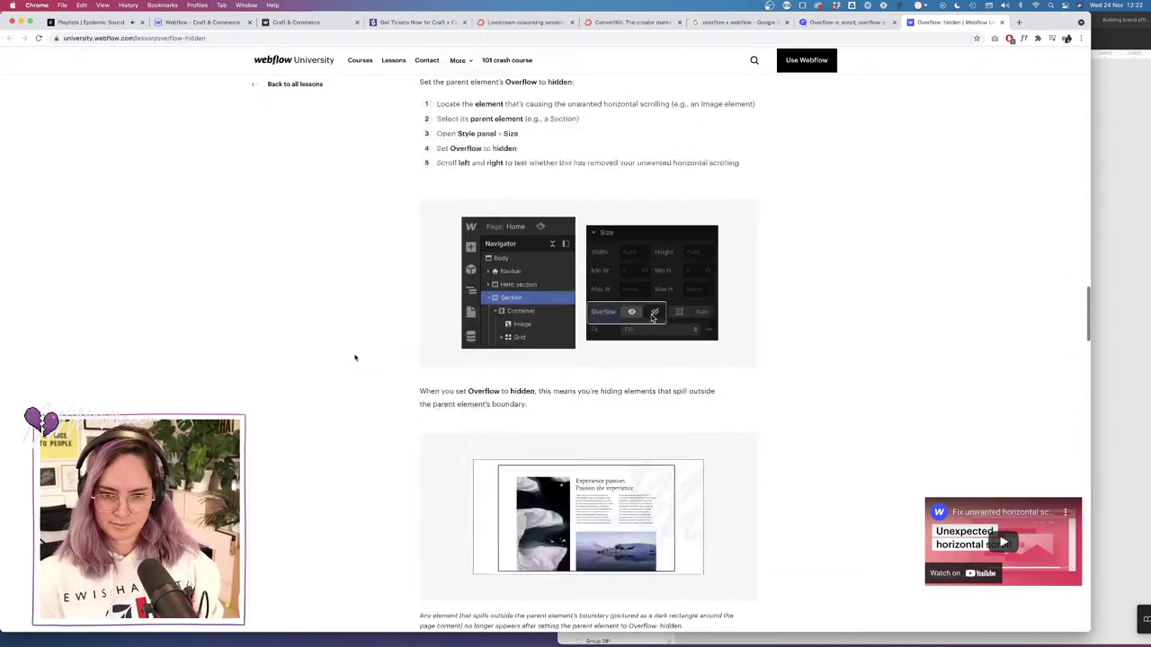
{"action": "scroll", "coordinate": [354, 357], "scroll_direction": "up", "scroll_amount": 3}
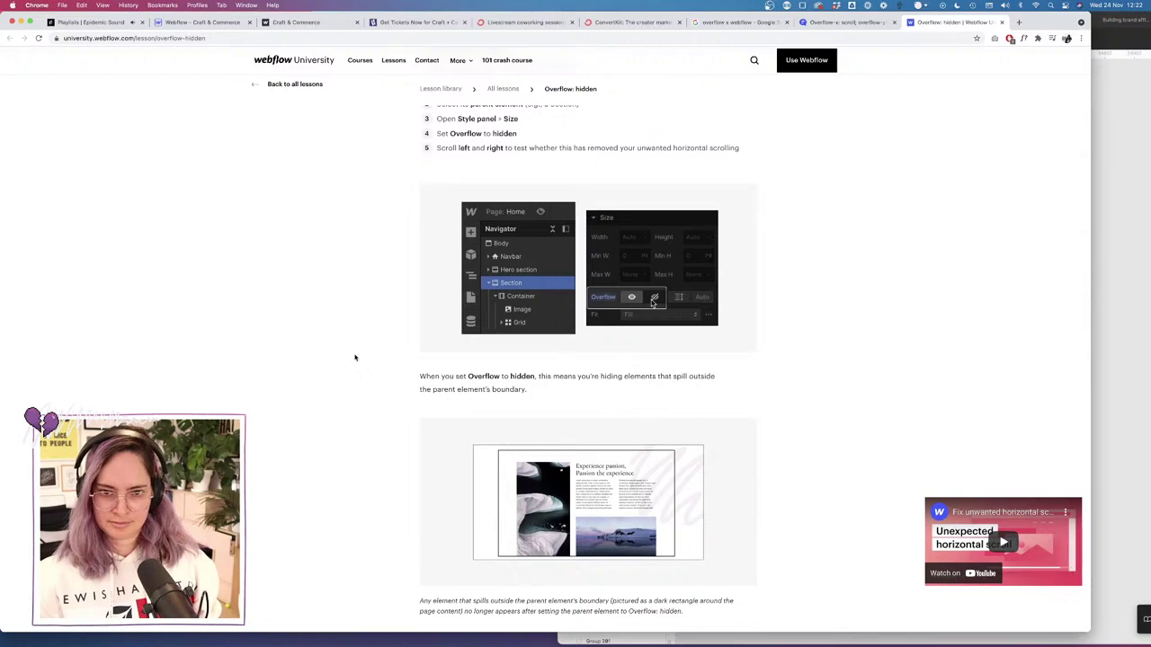
{"action": "scroll", "coordinate": [354, 357], "scroll_direction": "down", "scroll_amount": 5}
{"action": "scroll", "coordinate": [355, 357], "scroll_direction": "down", "scroll_amount": 5}
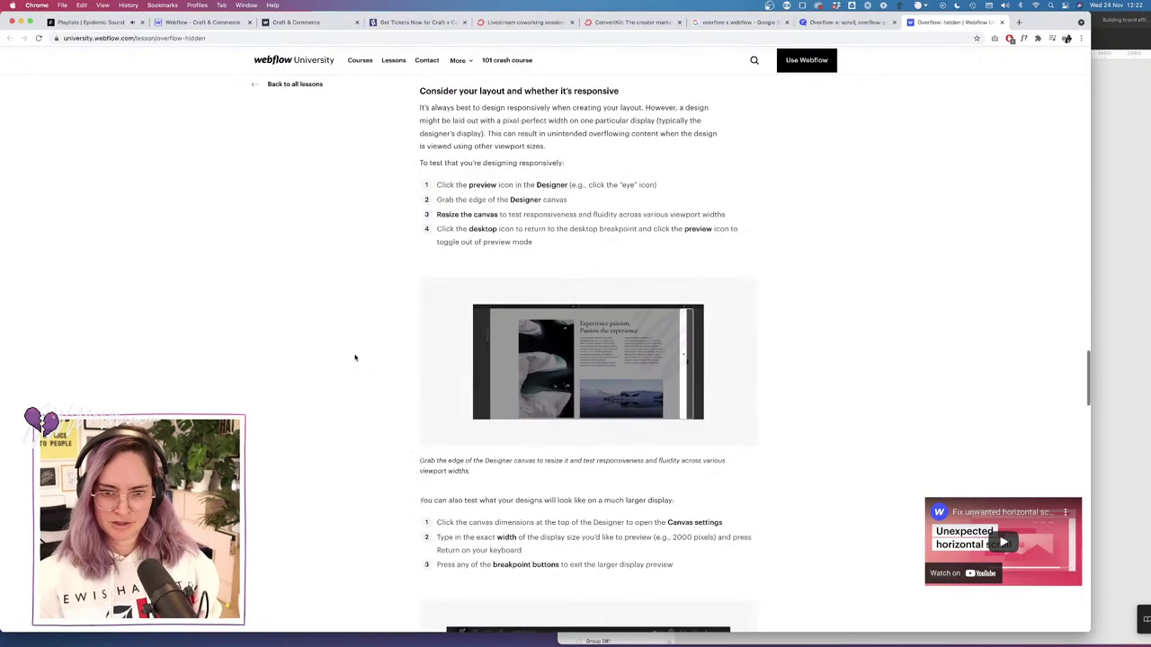
{"action": "scroll", "coordinate": [354, 357], "scroll_direction": "down", "scroll_amount": 12}
{"action": "scroll", "coordinate": [355, 357], "scroll_direction": "up", "scroll_amount": 6}
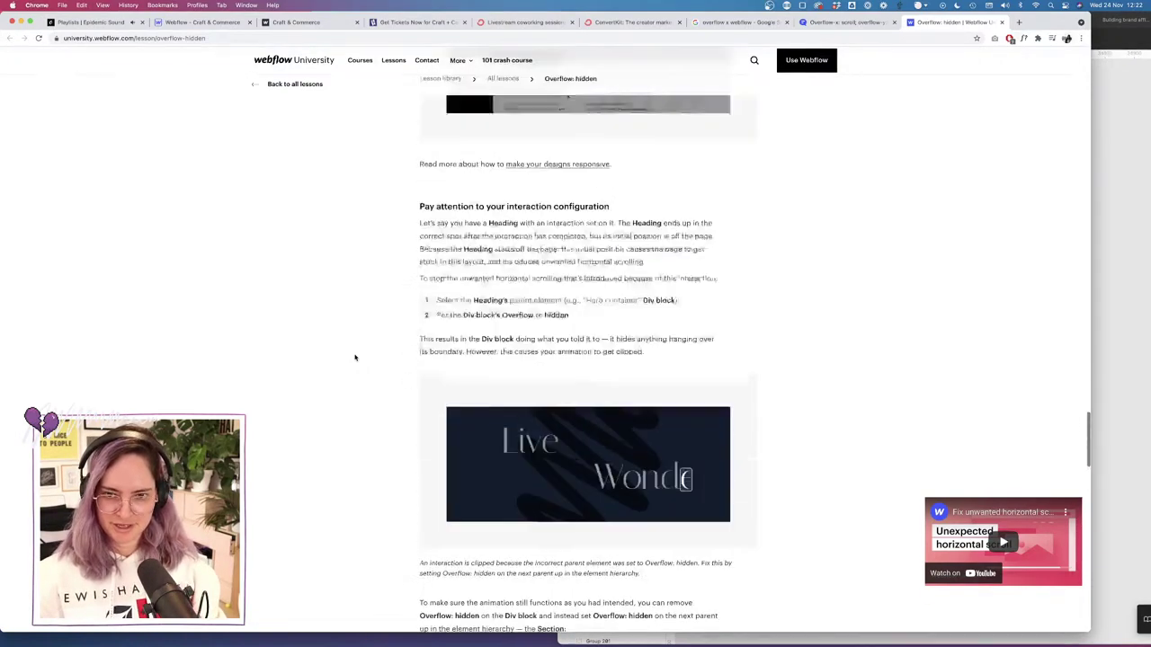
{"action": "scroll", "coordinate": [354, 357], "scroll_direction": "down", "scroll_amount": 10}
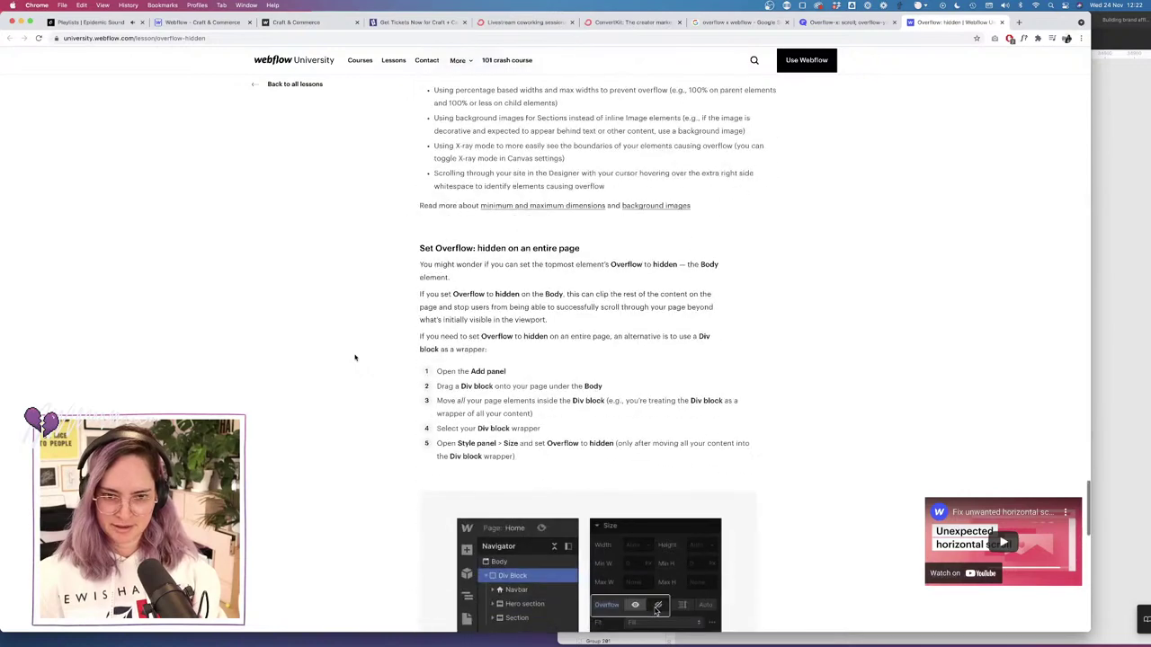
{"action": "scroll", "coordinate": [354, 357], "scroll_direction": "down", "scroll_amount": 5}
{"action": "scroll", "coordinate": [354, 357], "scroll_direction": "up", "scroll_amount": 2}
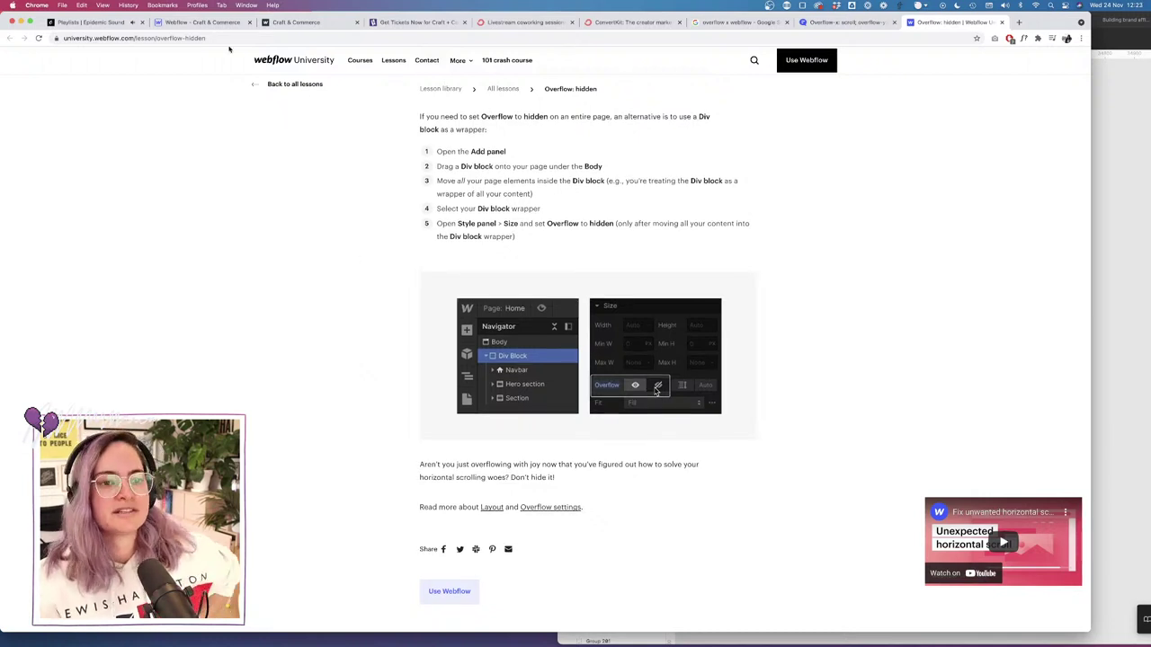
Check the publish status in the Designer, reload the live Craft & Commerce page, and test it in a narrower browser window.
{"action": "left_click", "coordinate": [187, 21]}
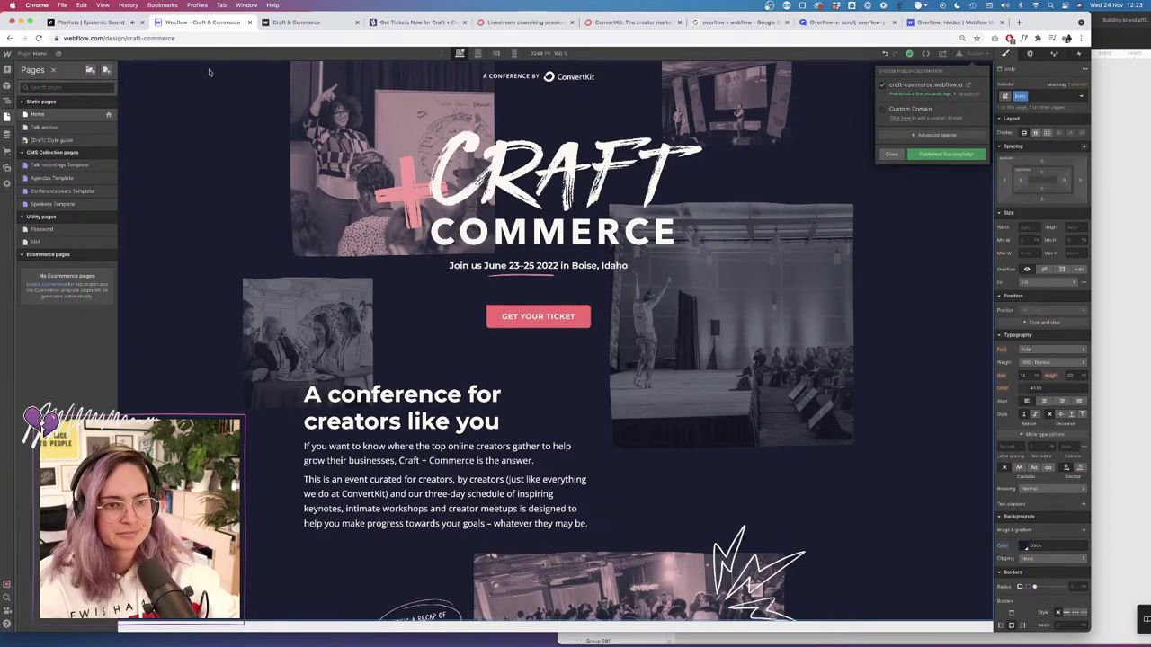
{"action": "left_click", "coordinate": [315, 23]}
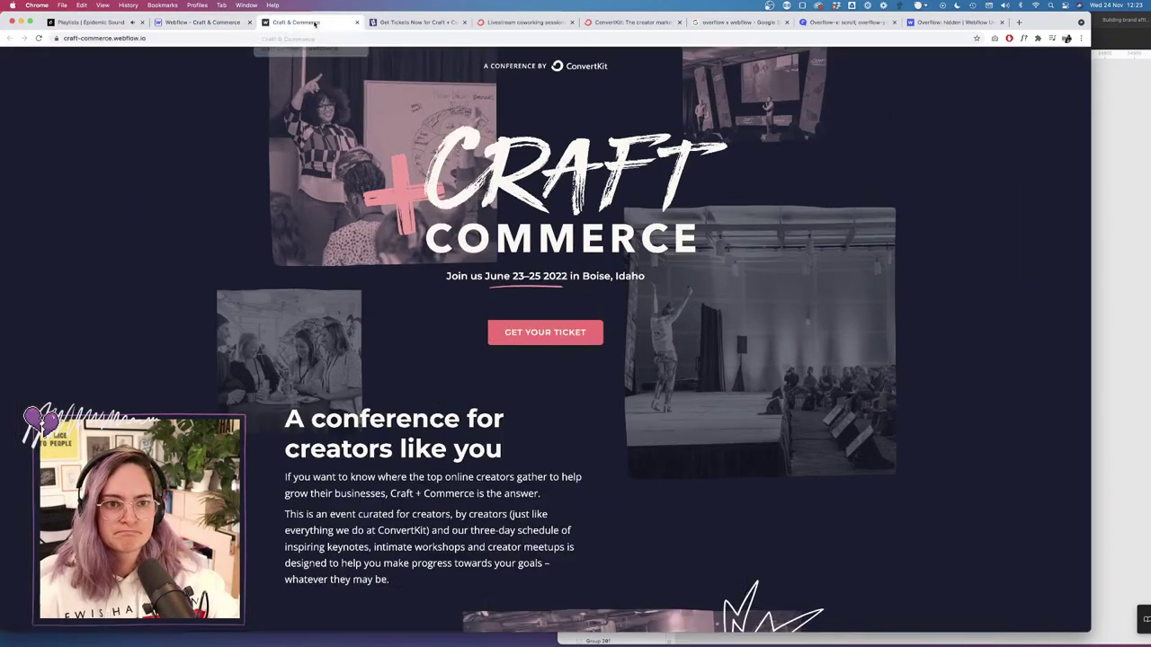
{"action": "left_click", "coordinate": [39, 37]}
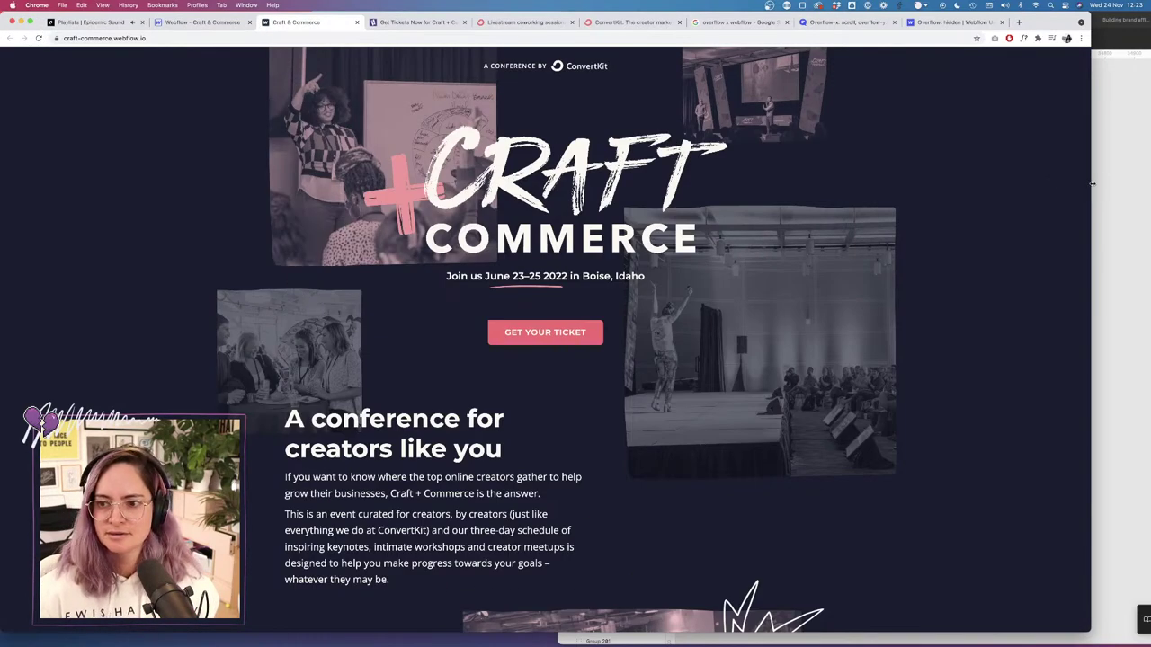
{"action": "left_click_drag", "start_coordinate": [1091, 183], "coordinate": [935, 179]}
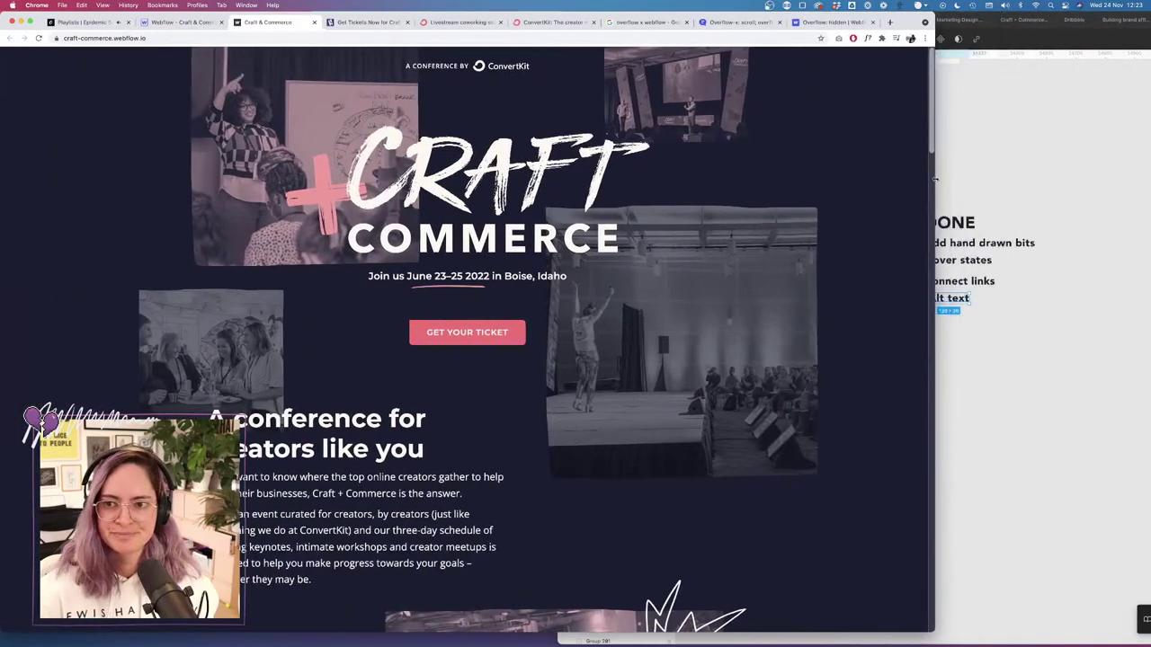
Reread the Webflow University overflow lesson from the entire-page section back up through the alternative fixes and canvas resizing advice.
{"action": "left_click", "coordinate": [836, 21]}
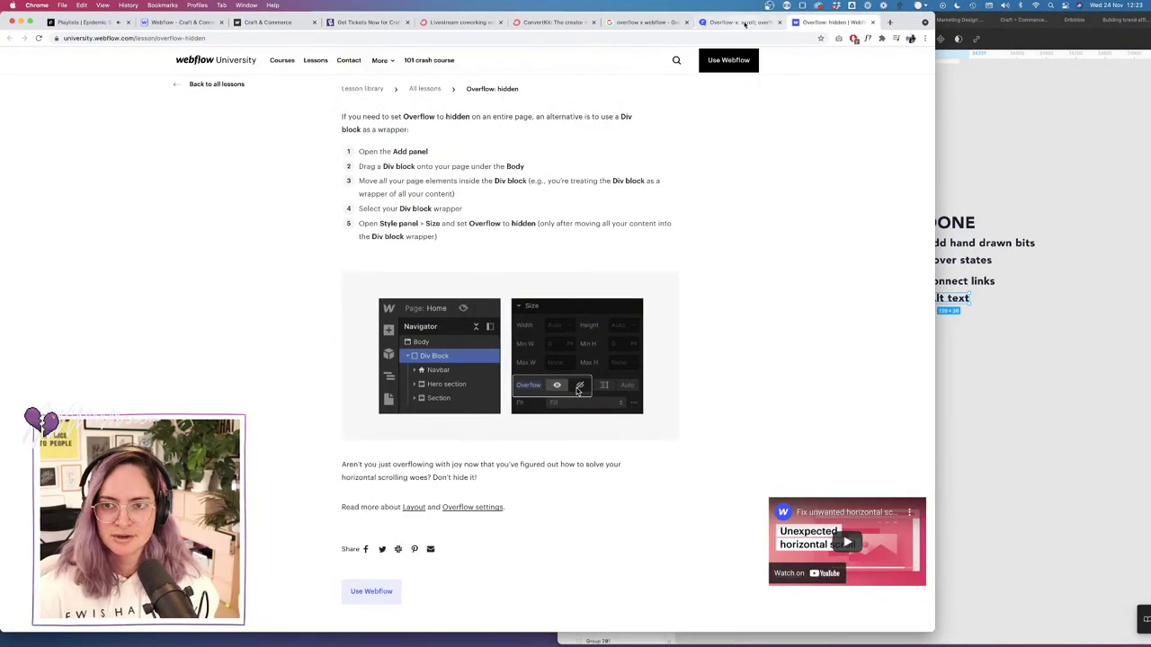
{"action": "scroll", "coordinate": [761, 164], "scroll_direction": "up", "scroll_amount": 1}
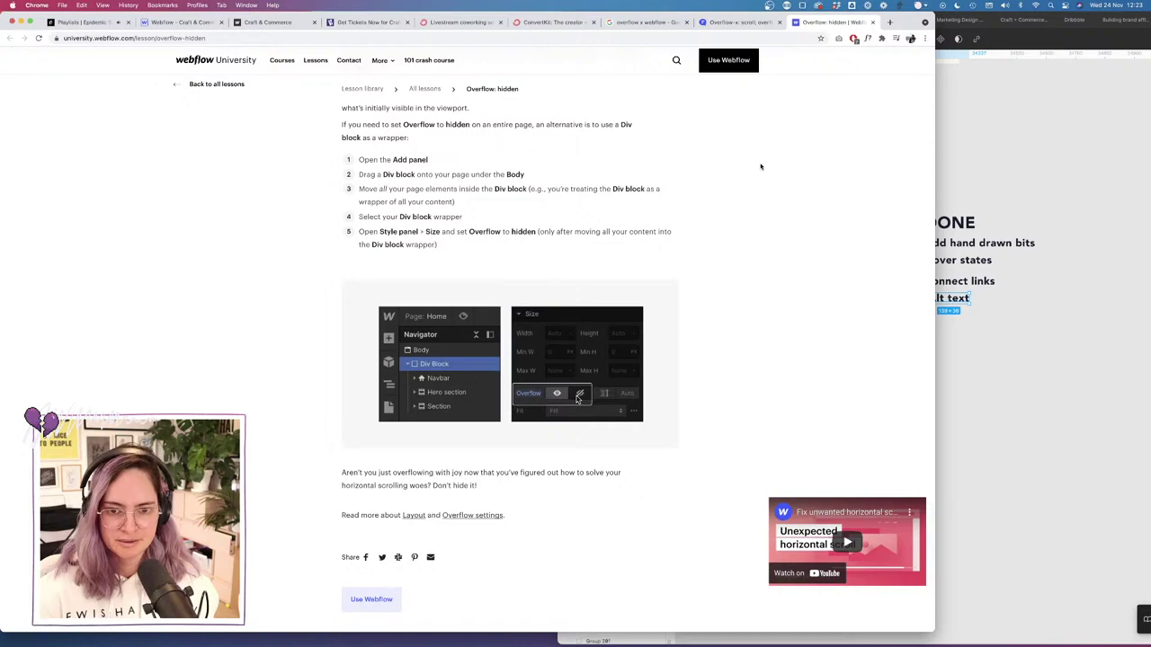
{"action": "scroll", "coordinate": [761, 166], "scroll_direction": "up", "scroll_amount": 6}
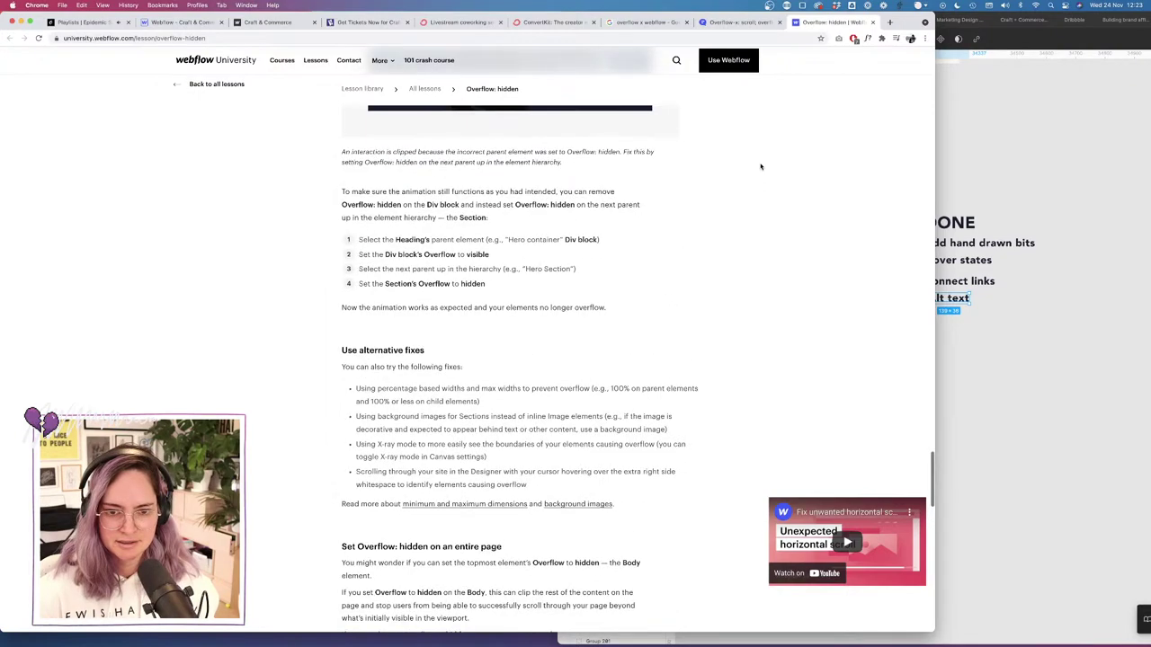
{"action": "scroll", "coordinate": [760, 166], "scroll_direction": "up", "scroll_amount": 6}
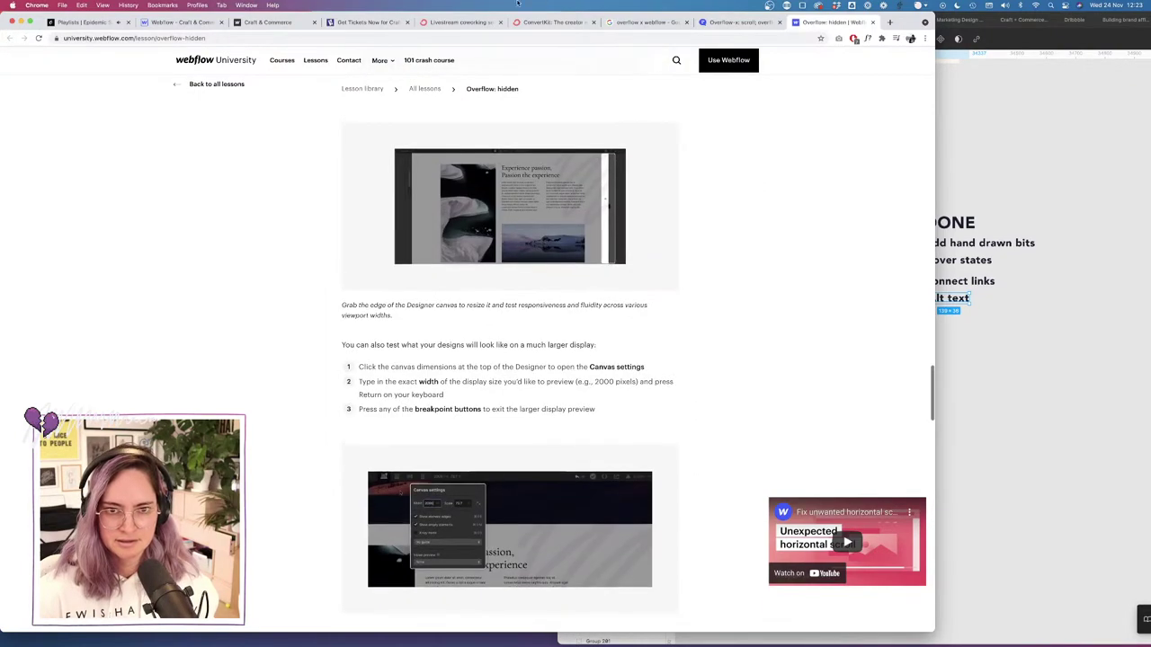
Search Google in a new browser tab for "overflow css property" and open the W3Schools overflow-x reference page.
{"action": "left_click", "coordinate": [890, 20]}
{"action": "type", "text": "overfl"}
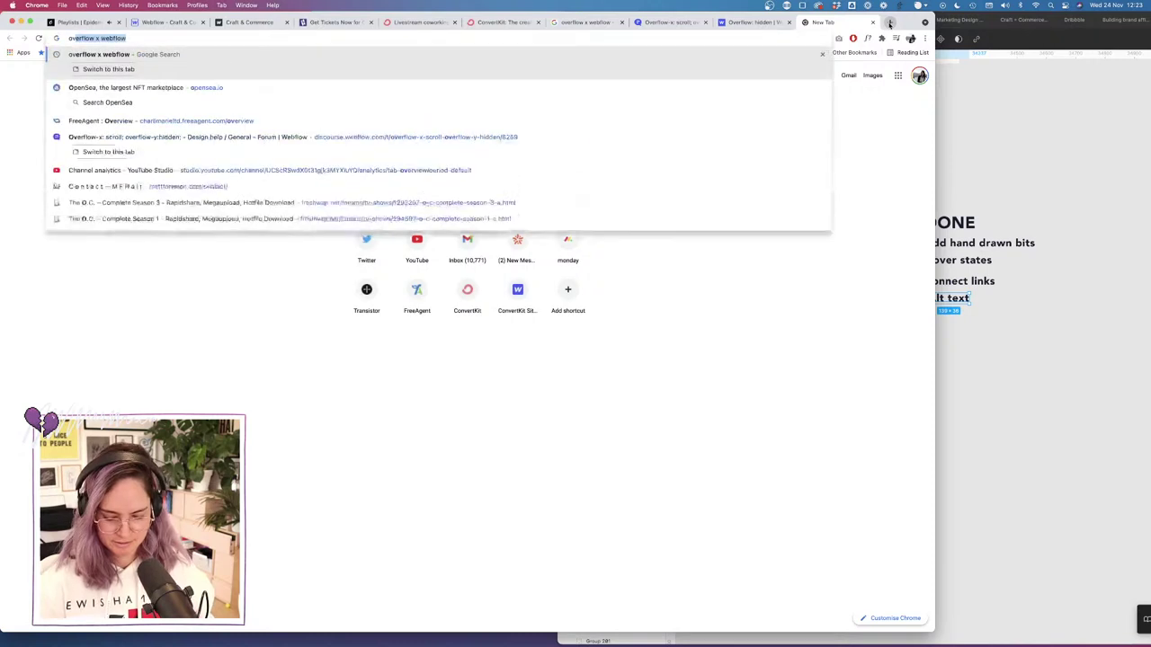
{"action": "type", "text": "ow css"}
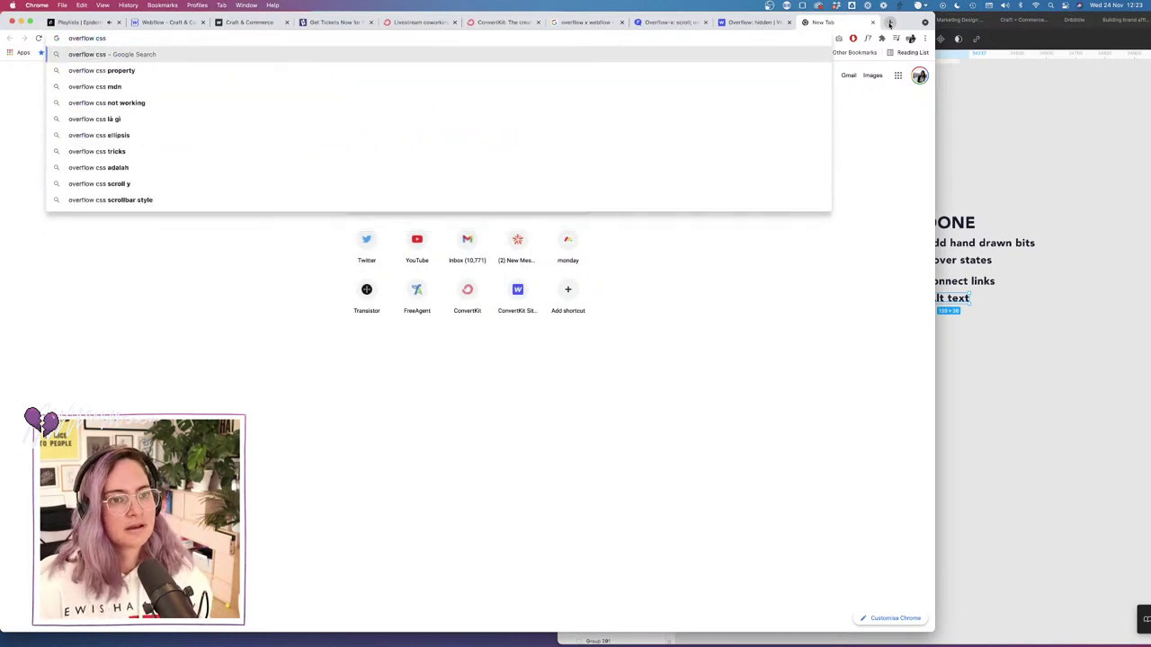
{"action": "type", "text": " property"}
{"action": "key", "text": "Return"}
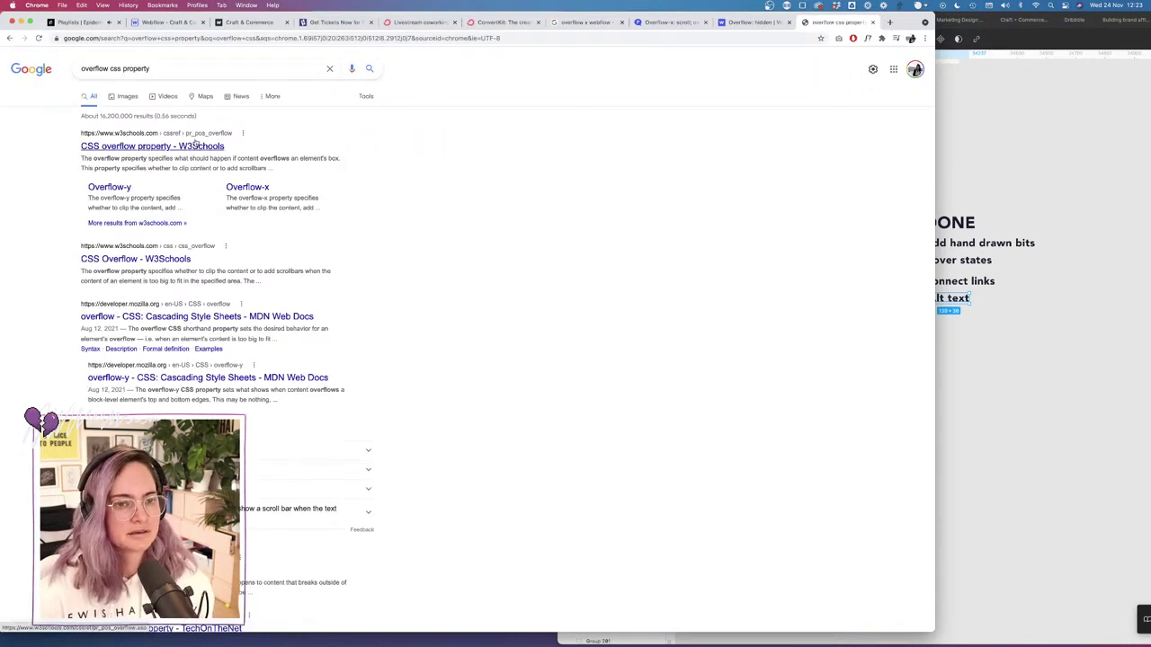
{"action": "left_click", "coordinate": [250, 187]}
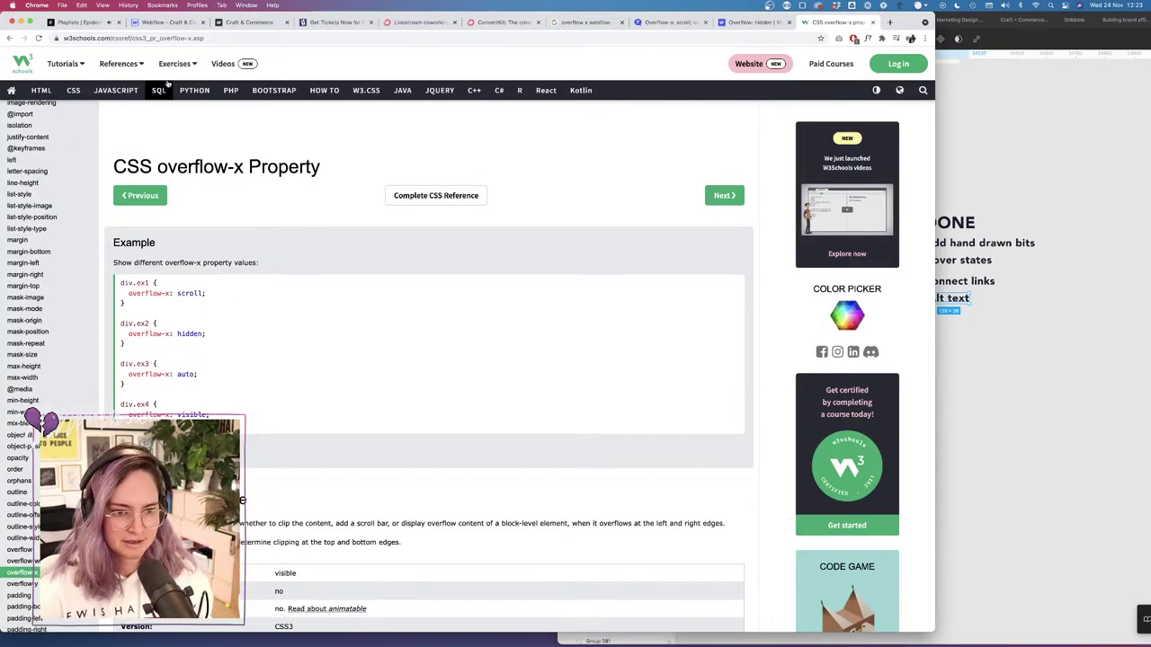
In the Designer, set the overflow value in the Home page's custom head code to "hidden;" and close the page settings.
{"action": "left_click", "coordinate": [163, 22]}
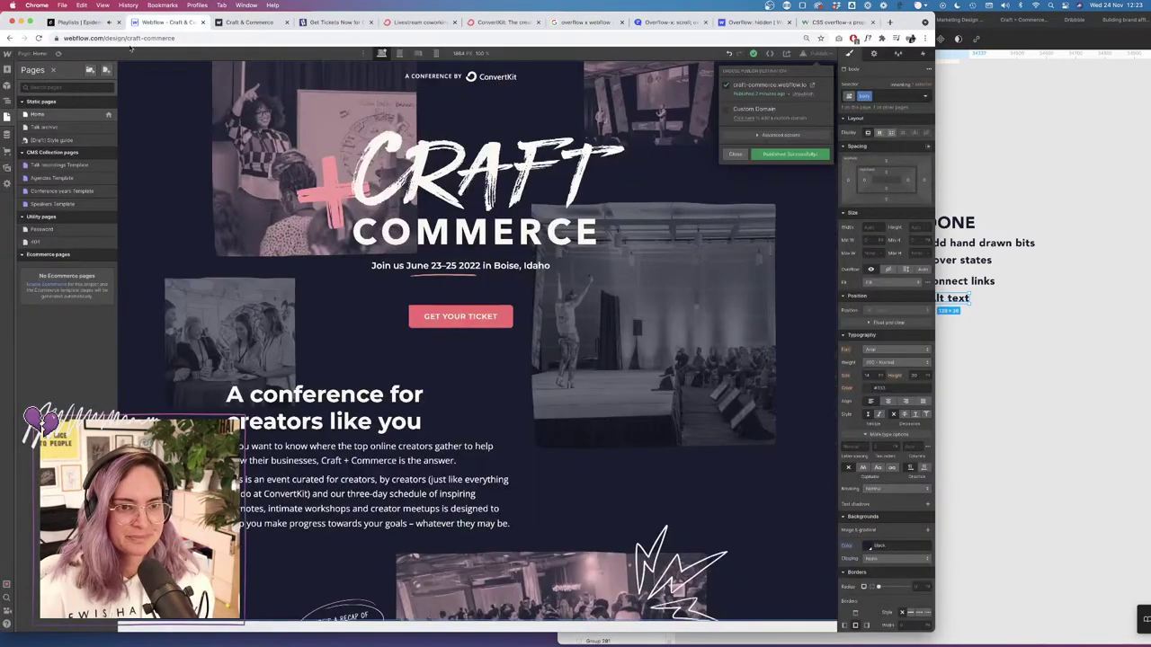
{"action": "left_click", "coordinate": [109, 115]}
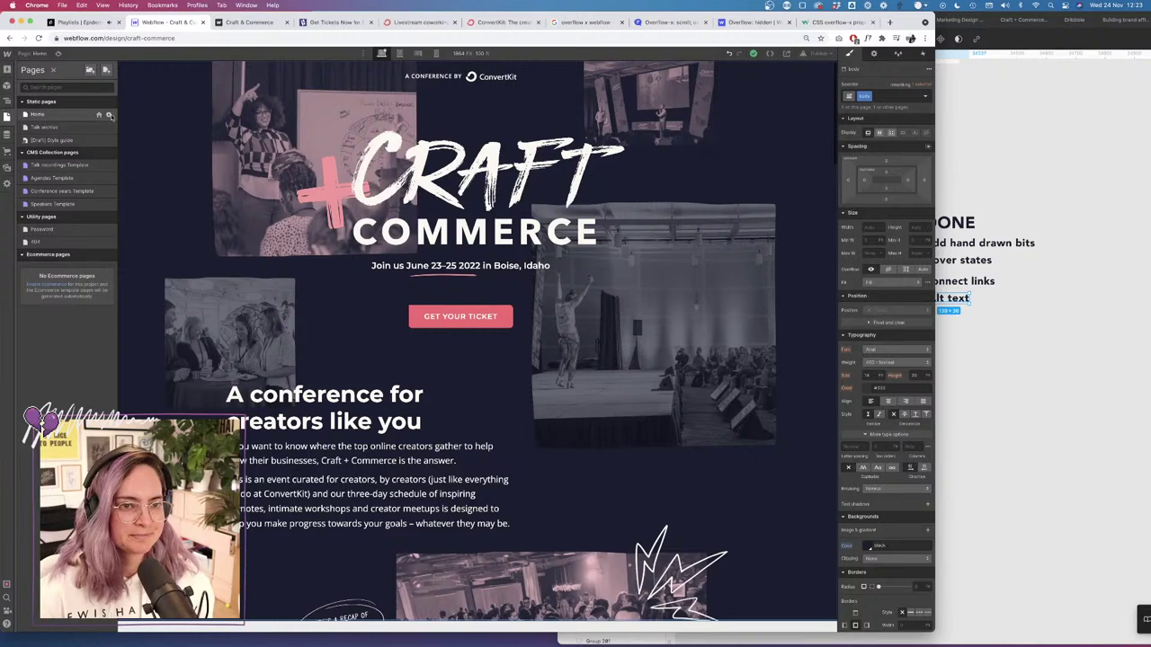
{"action": "left_click", "coordinate": [109, 115]}
{"action": "scroll", "coordinate": [205, 230], "scroll_direction": "down", "scroll_amount": 10}
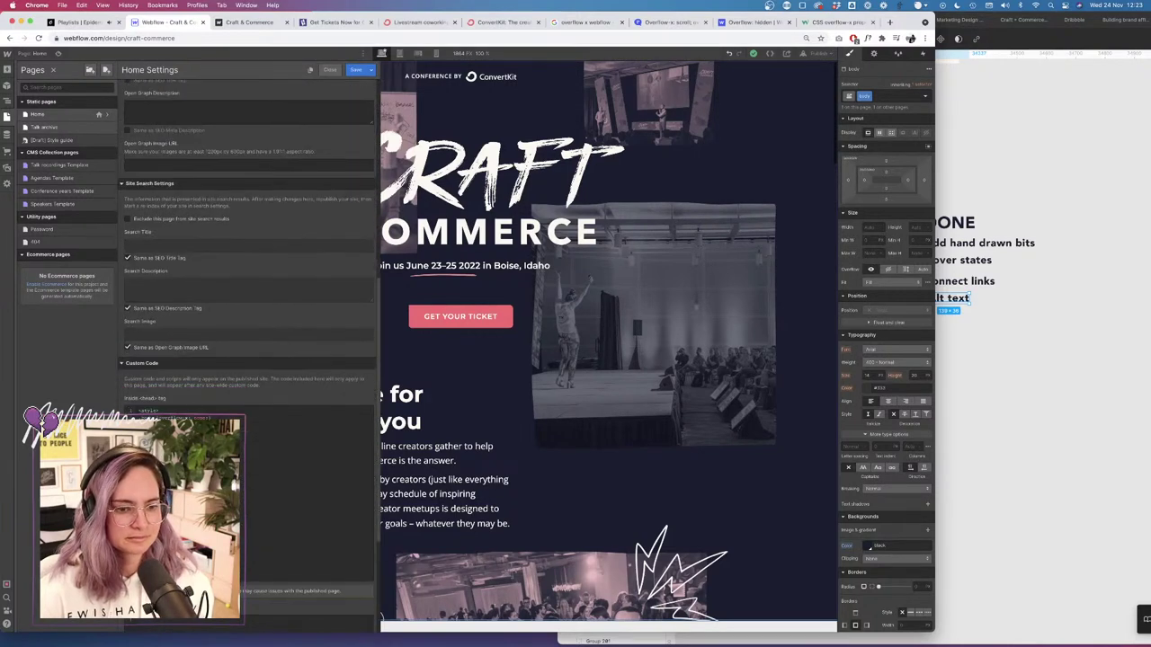
{"action": "left_click_drag", "start_coordinate": [206, 417], "coordinate": [194, 417]}
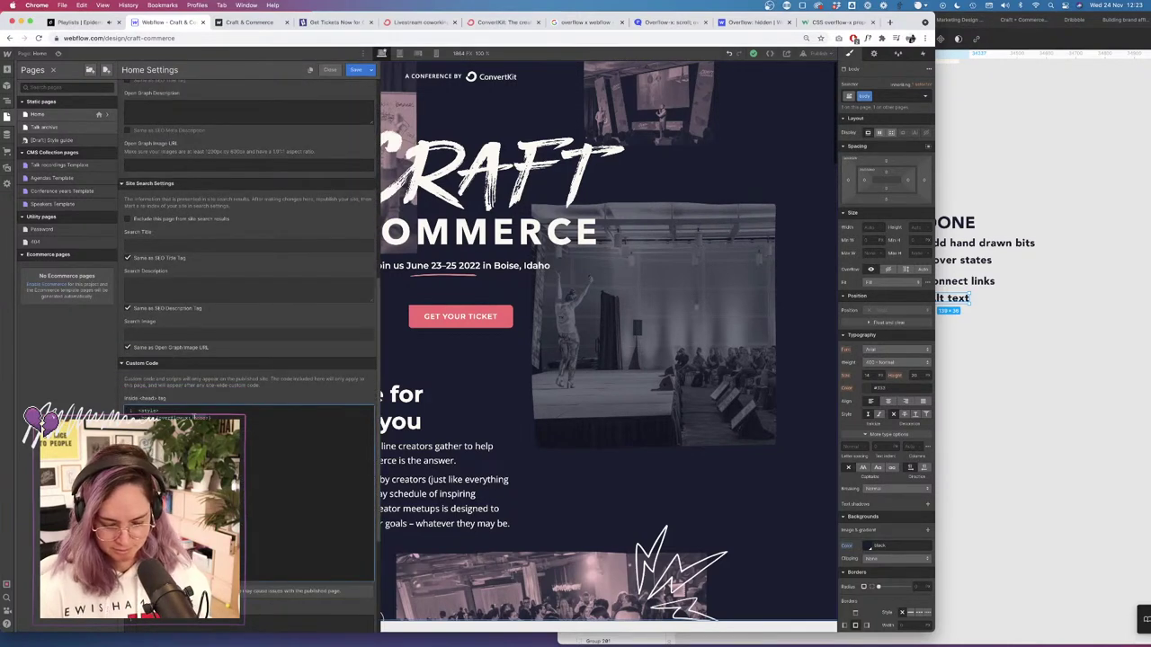
{"action": "type", "text": "hidden;"}
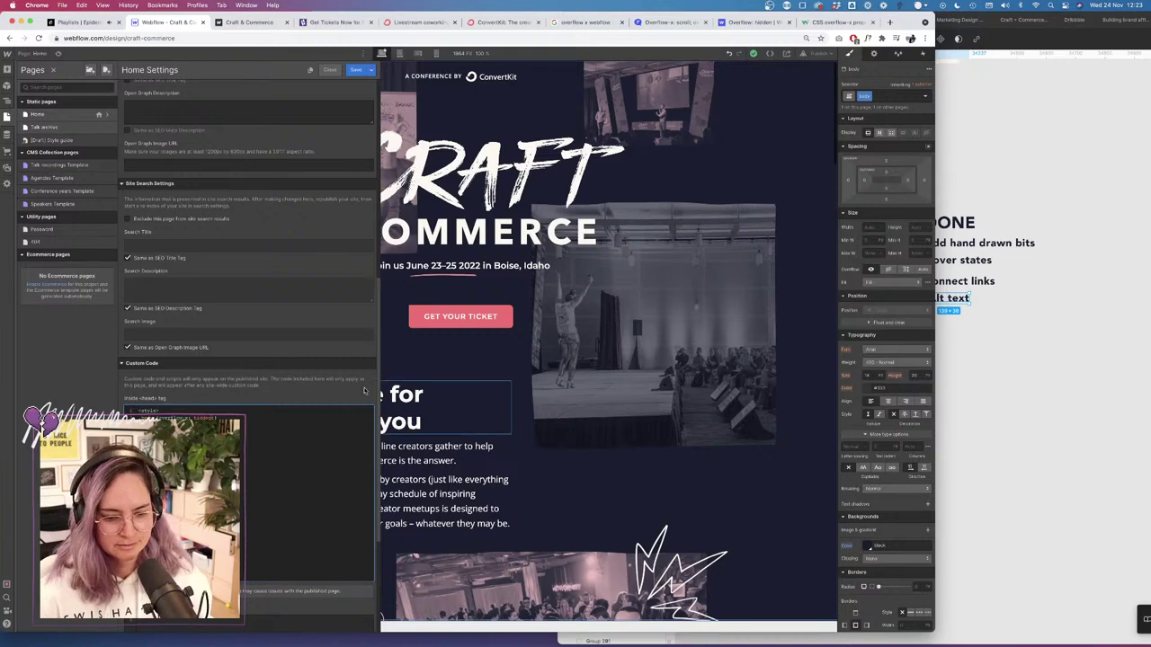
{"action": "left_click", "coordinate": [285, 399]}
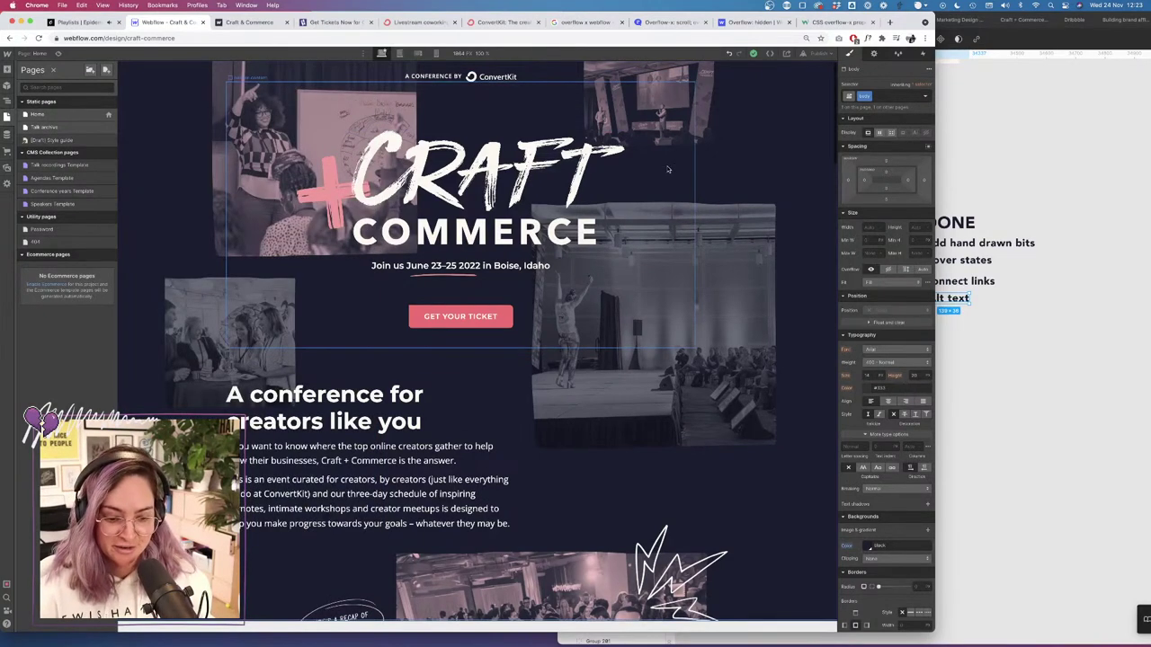
Publish the site to craft-commerce.webflow.io and reload the live Craft + Commerce page.
{"action": "left_click", "coordinate": [816, 53]}
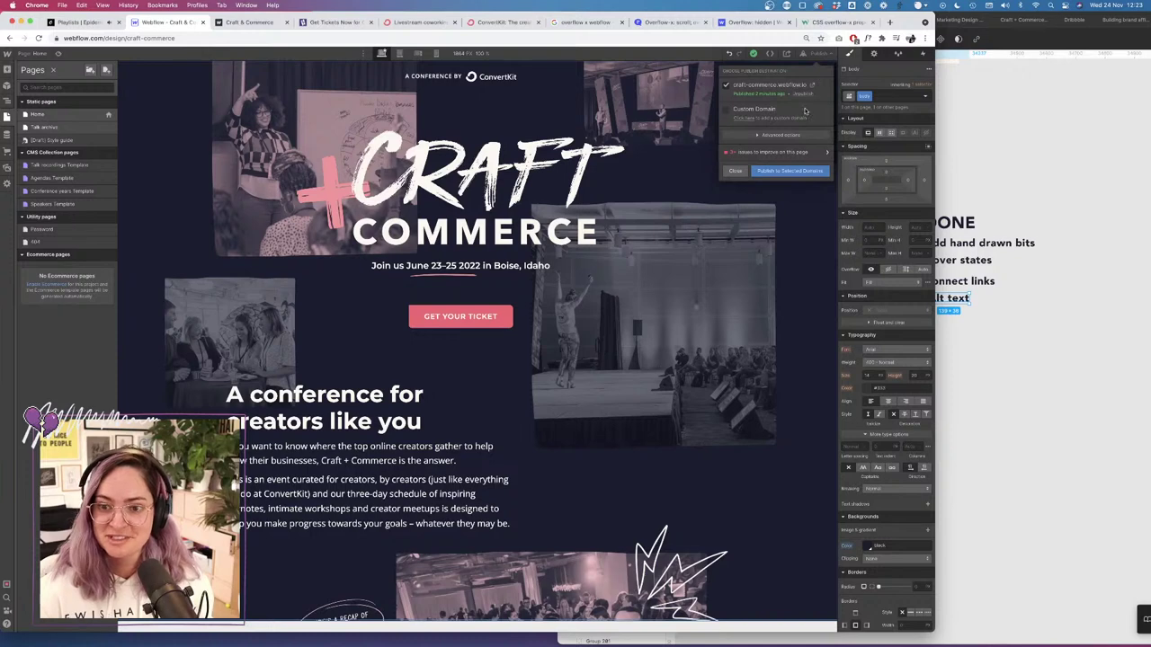
{"action": "left_click", "coordinate": [789, 173]}
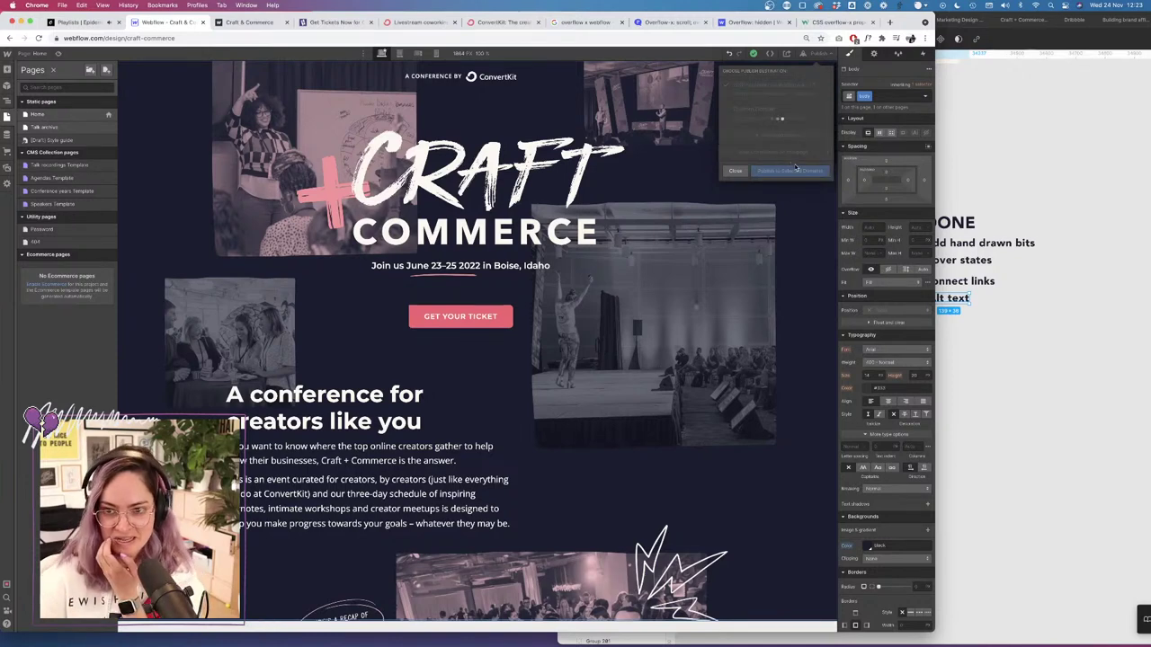
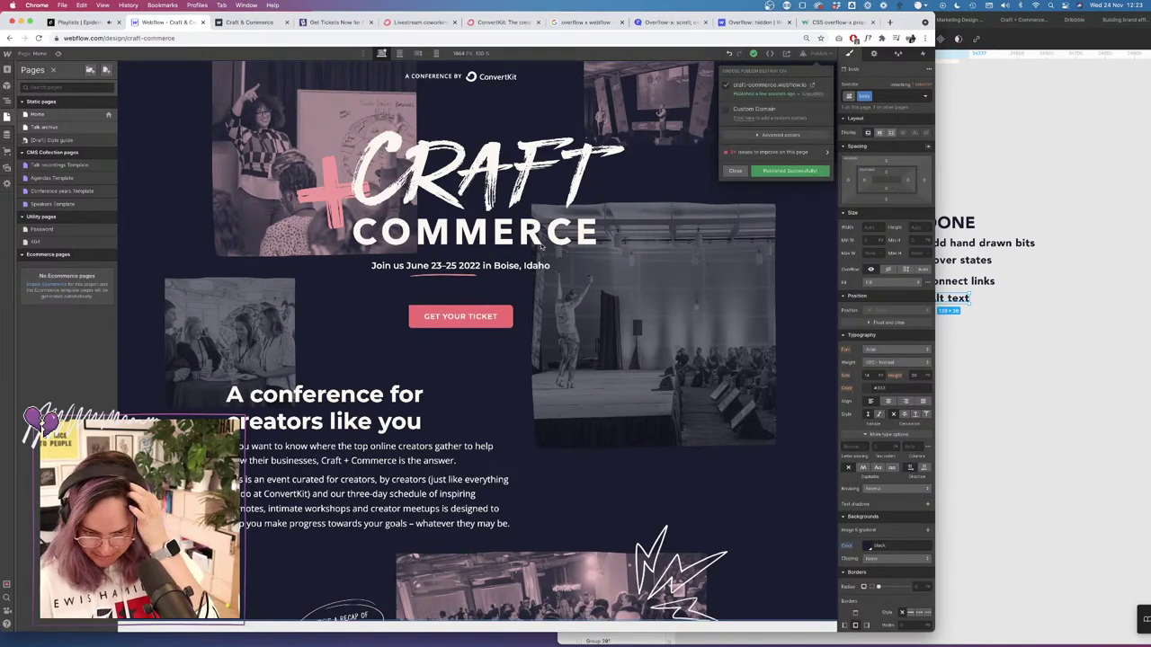
{"action": "left_click", "coordinate": [254, 22]}
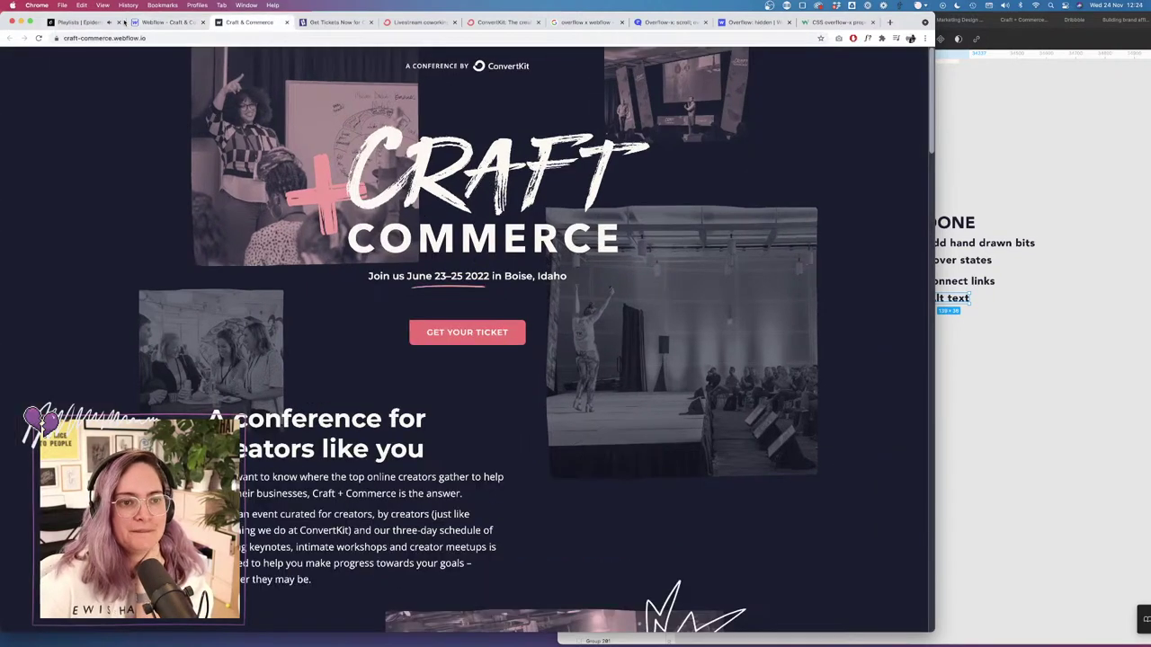
{"action": "left_click", "coordinate": [40, 39]}
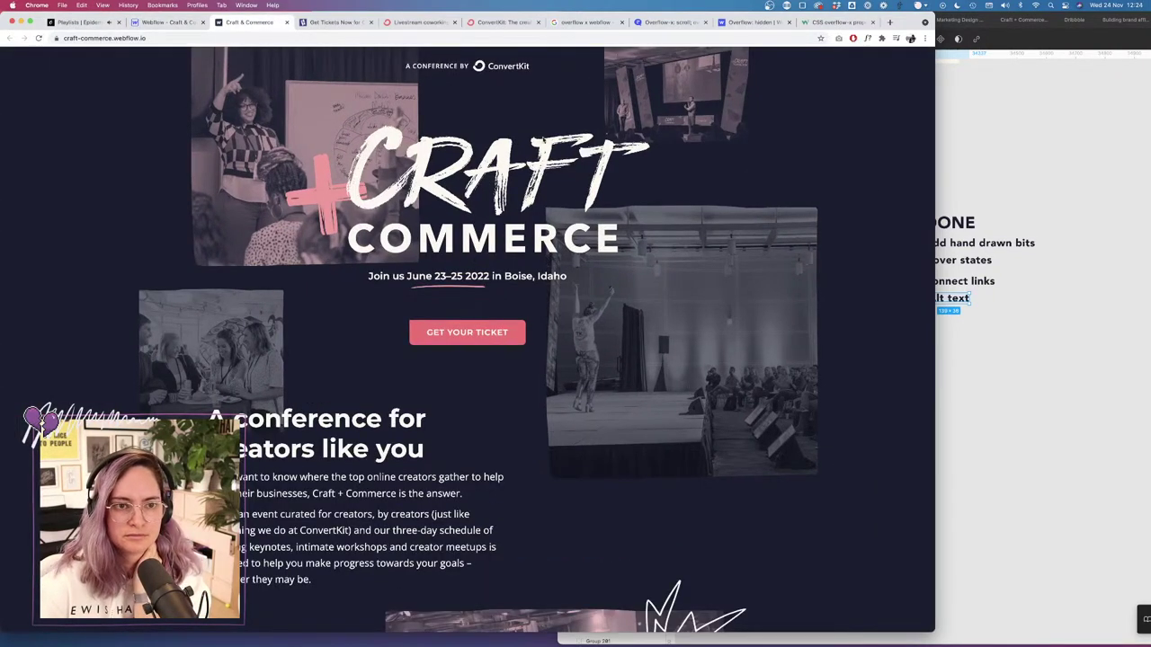
Check how the live page's header and lower sections respond when the browser window is made narrower and wider.
{"action": "left_click_drag", "start_coordinate": [934, 203], "coordinate": [584, 220]}
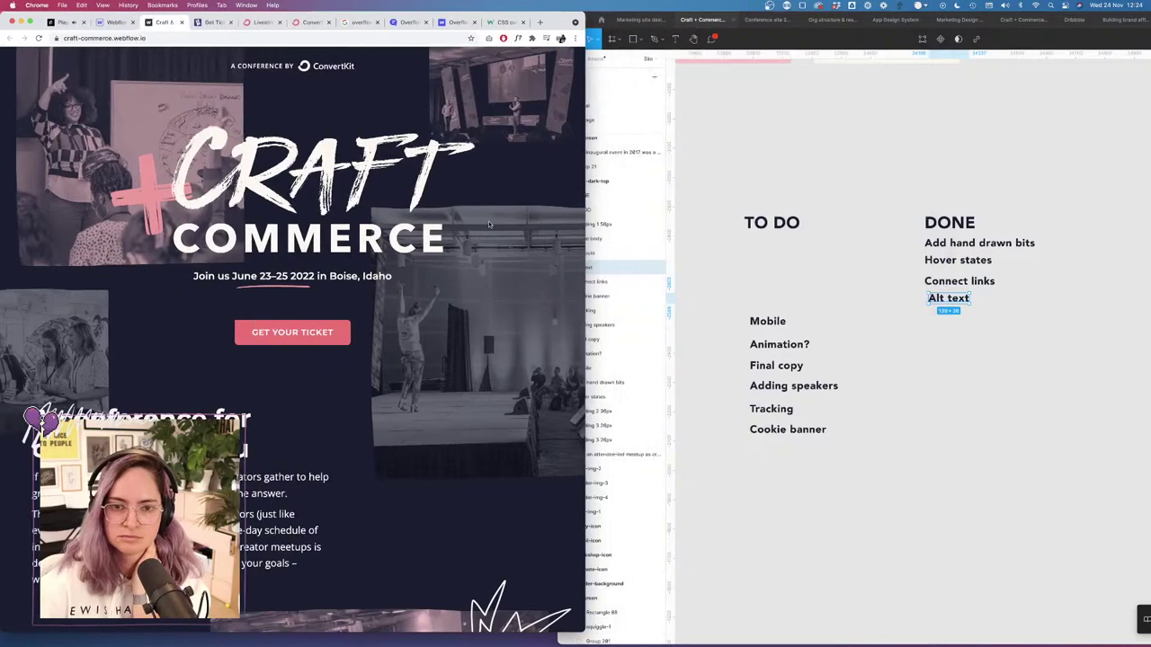
{"action": "scroll", "coordinate": [489, 225], "scroll_direction": "down", "scroll_amount": 20}
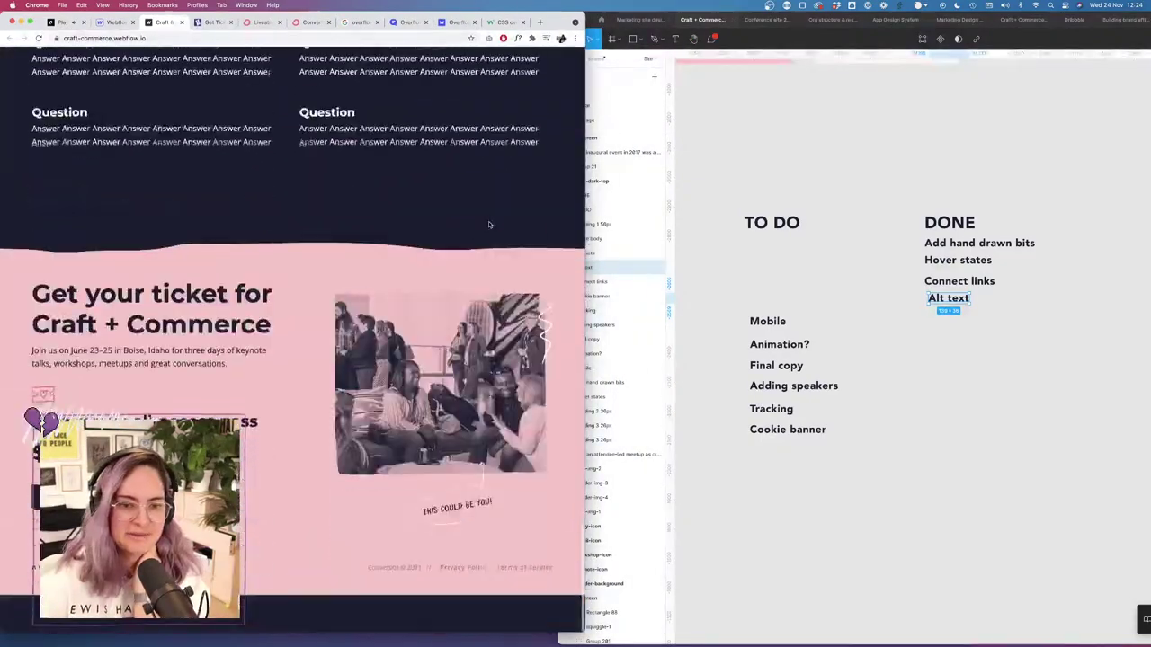
{"action": "scroll", "coordinate": [489, 225], "scroll_direction": "up", "scroll_amount": 5}
{"action": "scroll", "coordinate": [490, 225], "scroll_direction": "up", "scroll_amount": 10}
{"action": "scroll", "coordinate": [489, 225], "scroll_direction": "down", "scroll_amount": 20}
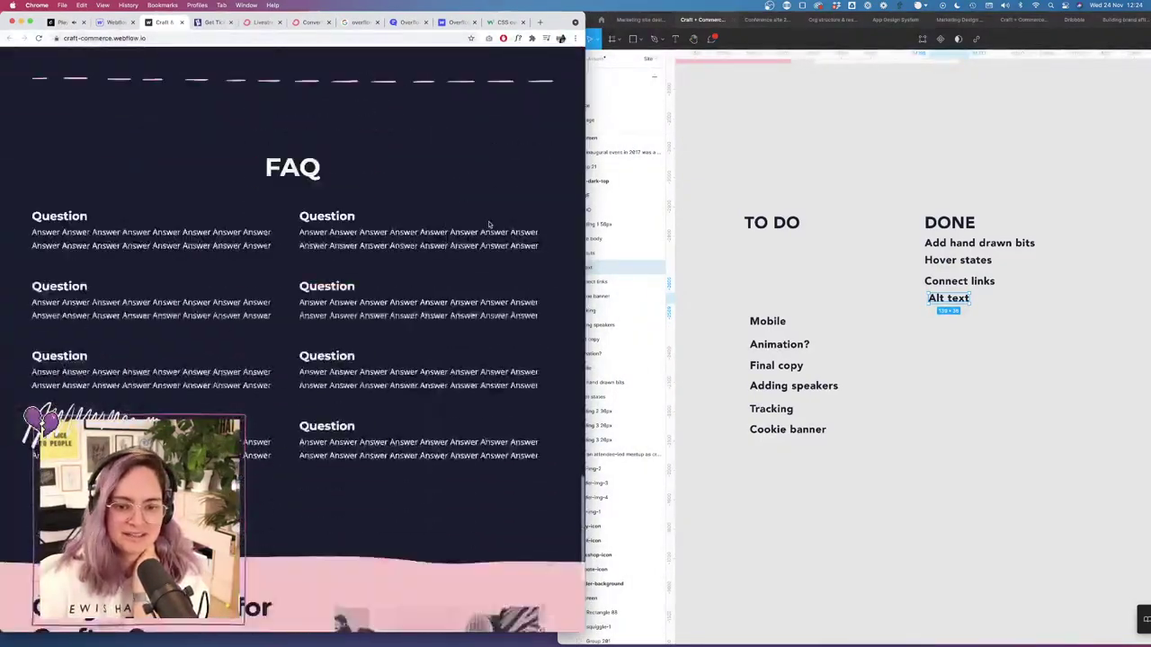
{"action": "scroll", "coordinate": [489, 225], "scroll_direction": "up", "scroll_amount": 15}
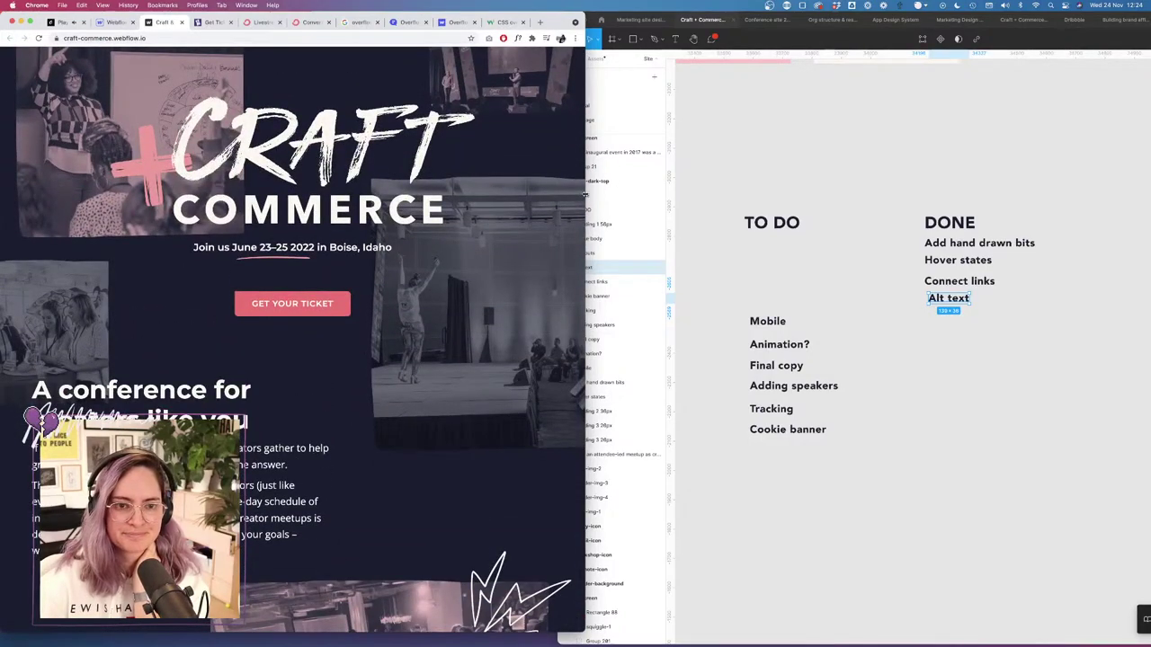
{"action": "left_click_drag", "start_coordinate": [584, 194], "coordinate": [439, 188]}
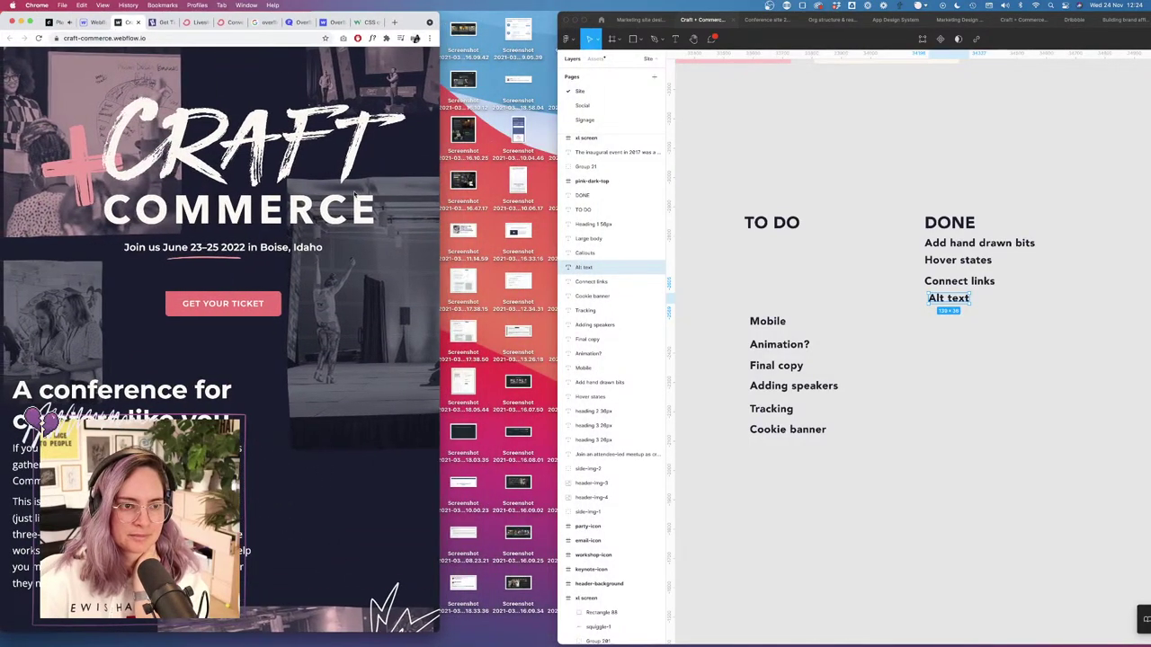
{"action": "left_click_drag", "start_coordinate": [440, 186], "coordinate": [1002, 171]}
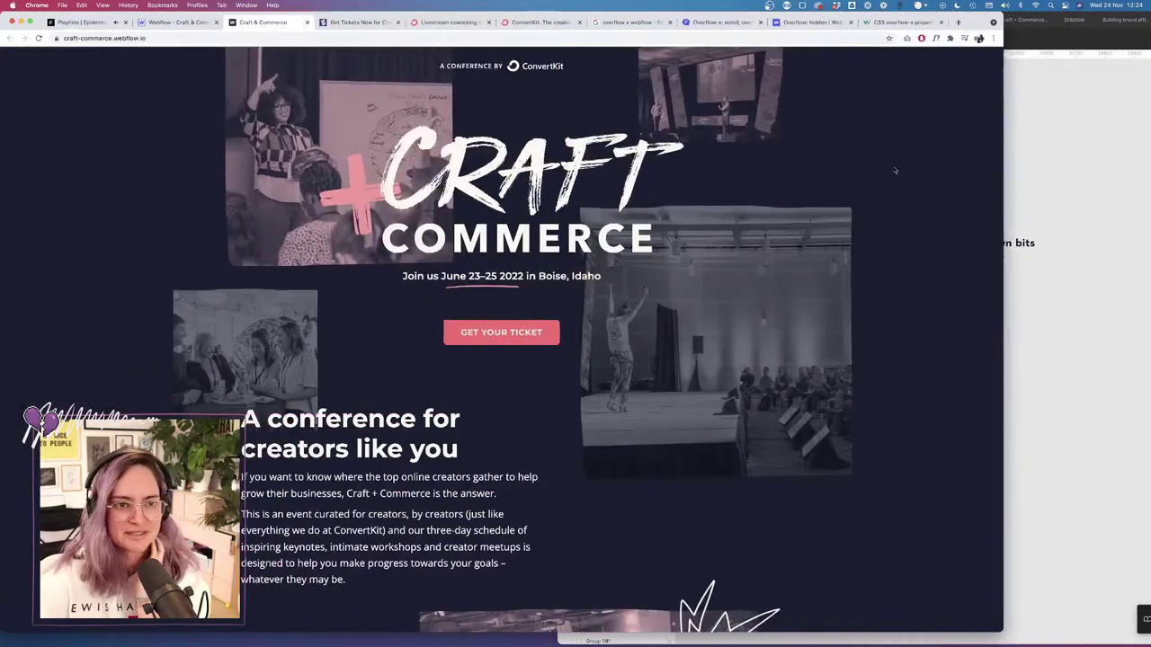
Return to the Webflow designer, switch the home page to the tablet breakpoint and show the element tree.
{"action": "left_click", "coordinate": [176, 22]}
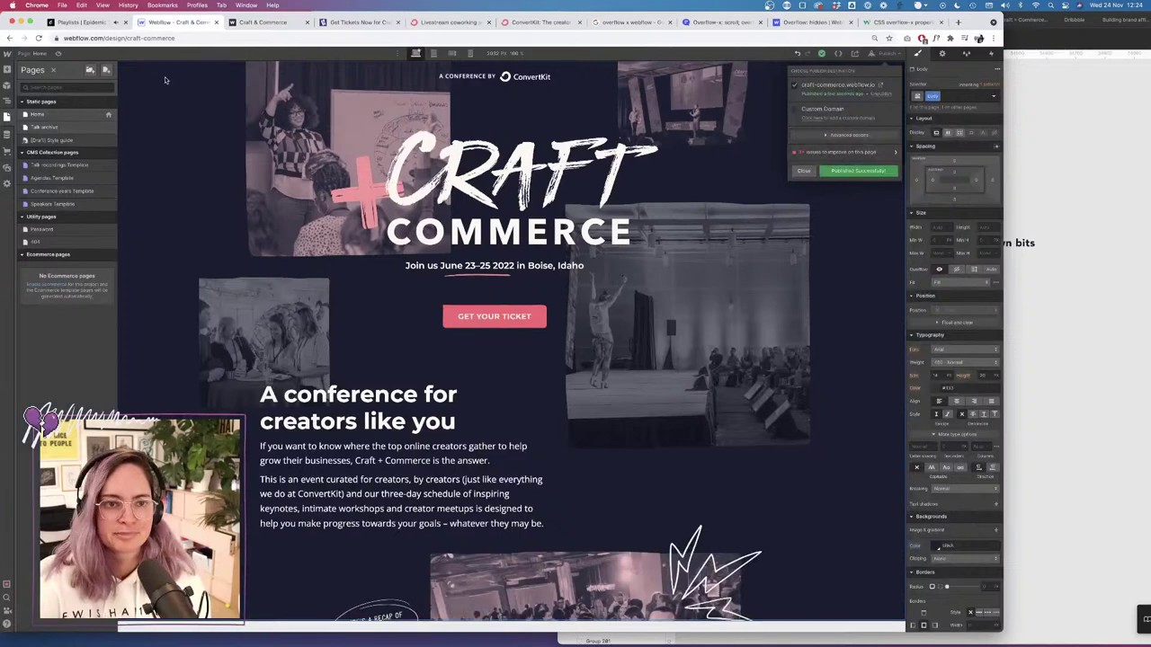
{"action": "left_click", "coordinate": [434, 55]}
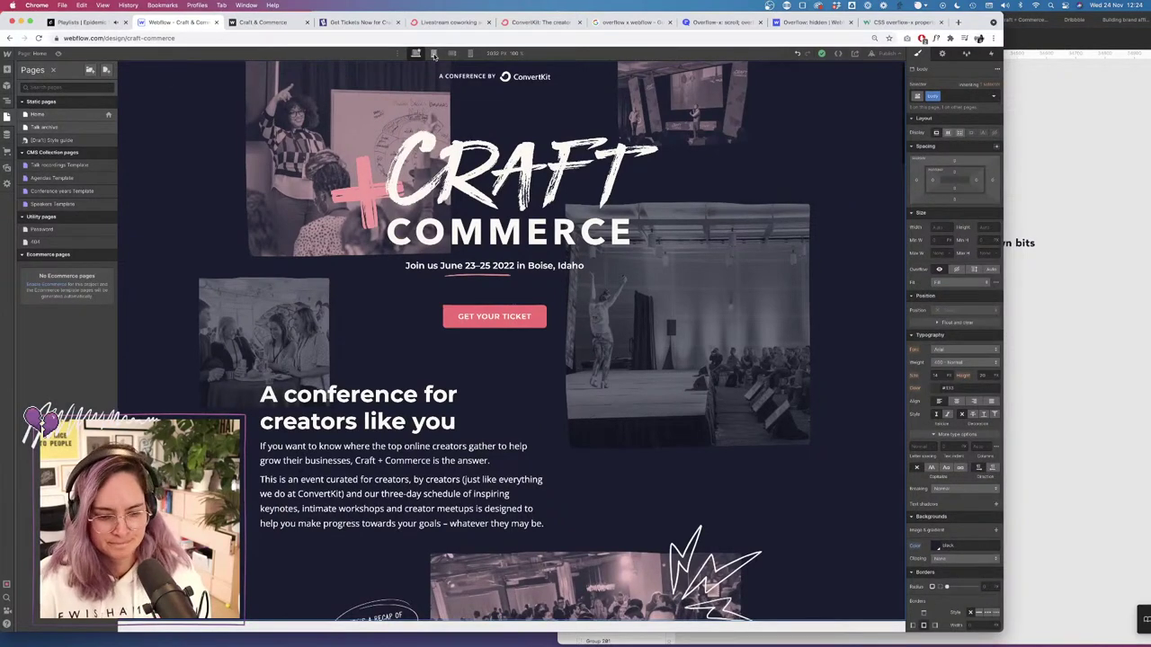
{"action": "left_click", "coordinate": [432, 54]}
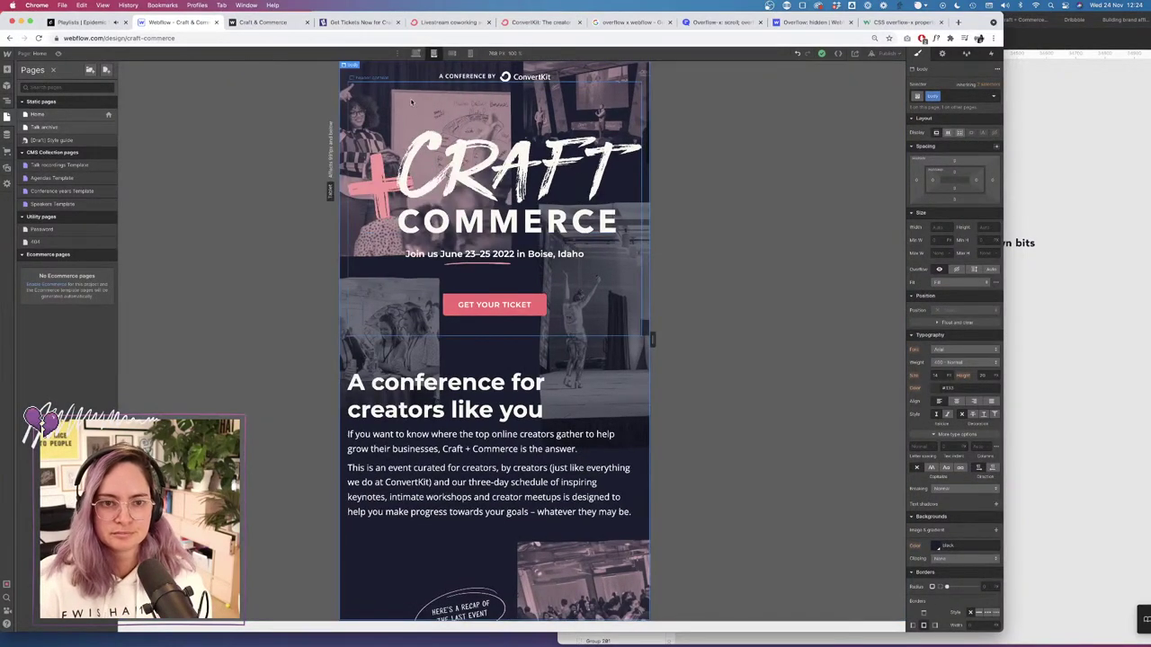
{"action": "left_click", "coordinate": [7, 102]}
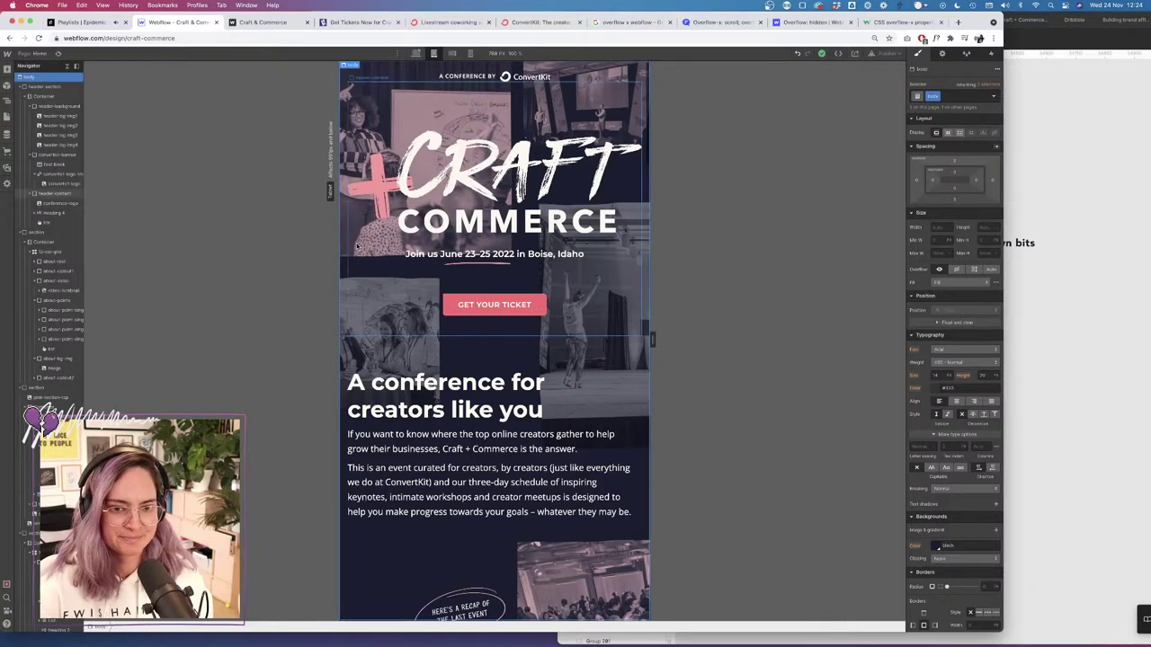
{"action": "left_click", "coordinate": [344, 251]}
{"action": "left_click", "coordinate": [56, 96]}
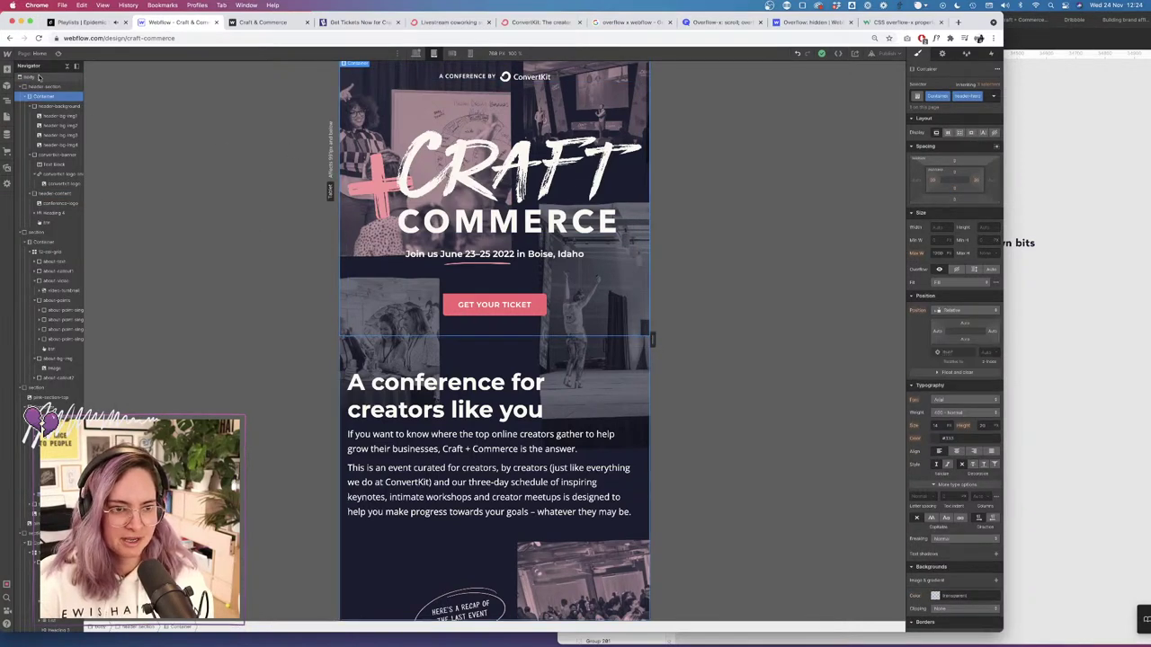
Try a pixel width on header-bg-img1, starting at 75 px and enlarging it in steps.
{"action": "left_click", "coordinate": [71, 118]}
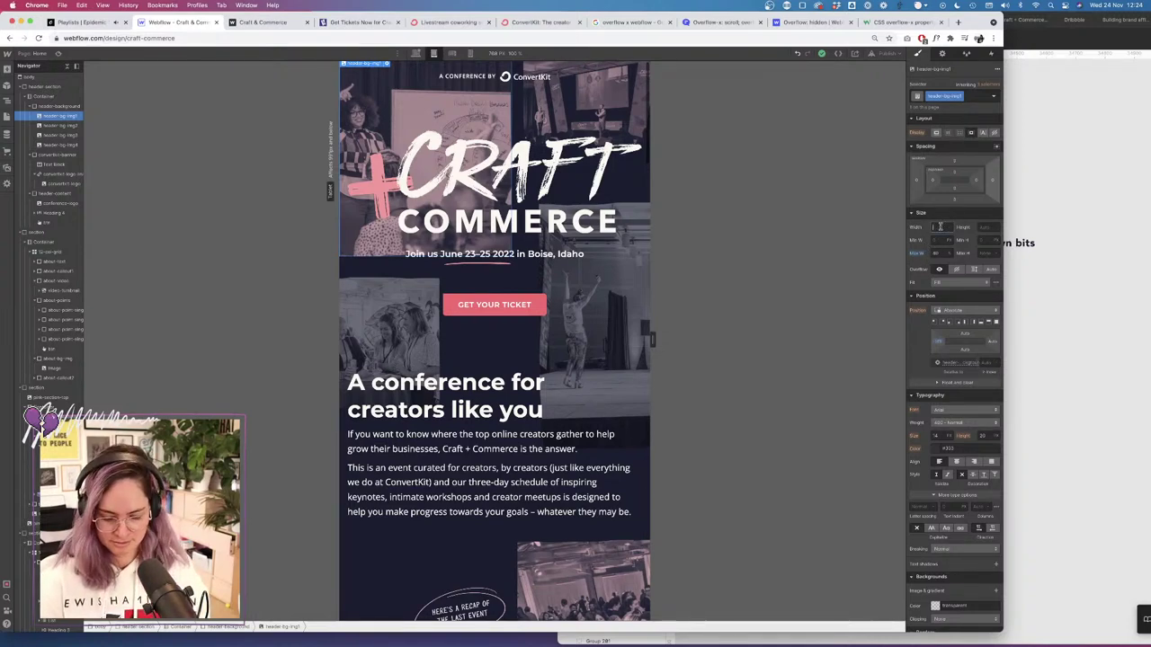
{"action": "type", "text": "75"}
{"action": "key", "text": "Tab"}
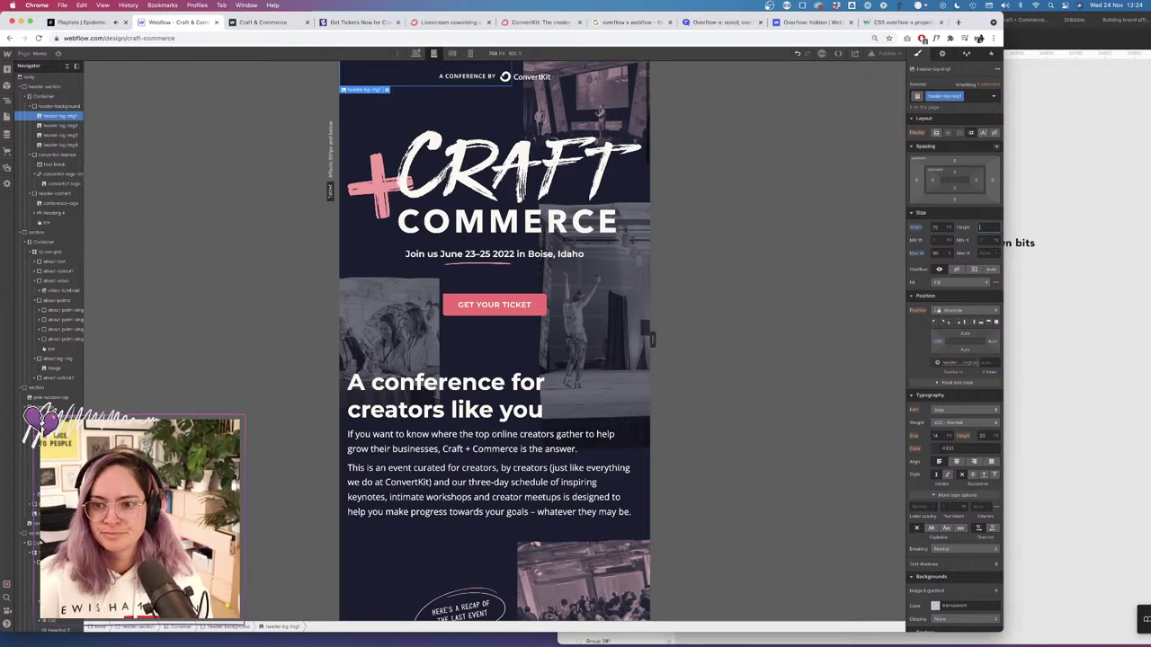
{"action": "key", "text": "shift+Up"}
{"action": "key", "text": "shift+Up"}
{"action": "key", "text": "shift+Up"}
{"action": "key", "text": "shift+Up"}
{"action": "key", "text": "shift+Up"}
{"action": "key", "text": "shift+Up"}
{"action": "key", "text": "shift+Up"}
{"action": "key", "text": "shift+Up"}
{"action": "key", "text": "shift+Up"}
{"action": "key", "text": "shift+Up"}
{"action": "key", "text": "shift+Up"}
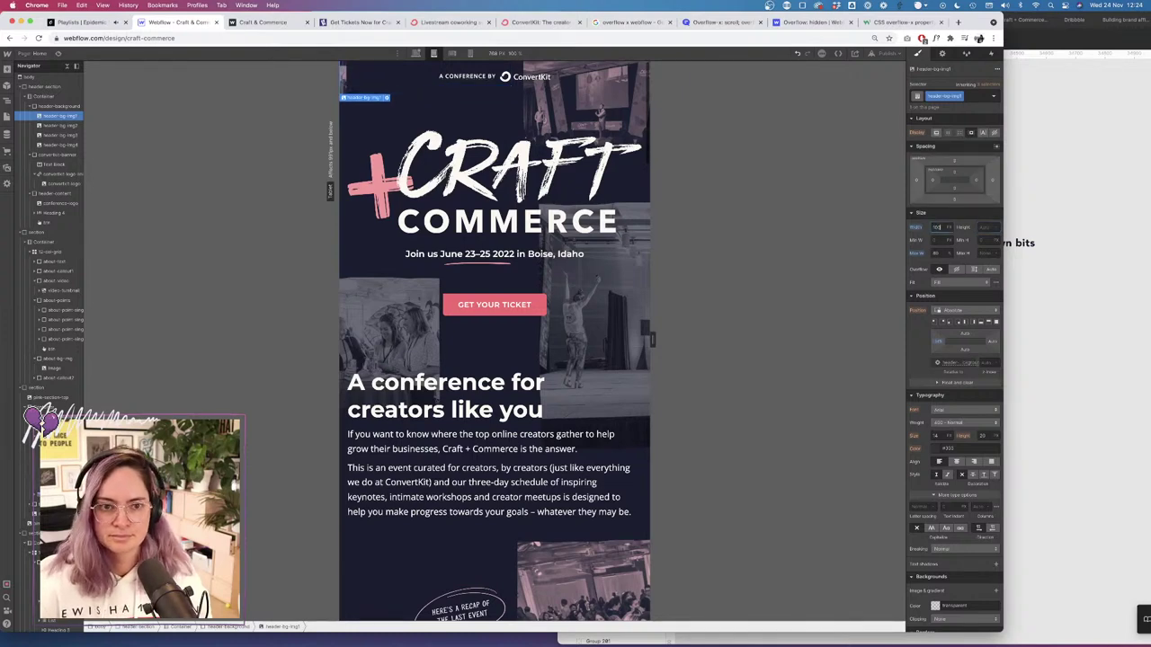
{"action": "key", "text": "shift+Up"}
{"action": "key", "text": "shift+Up"}
{"action": "key", "text": "shift+Up"}
{"action": "key", "text": "shift+Up"}
{"action": "key", "text": "shift+Up"}
{"action": "key", "text": "shift+Up"}
{"action": "key", "text": "shift+Up"}
{"action": "key", "text": "shift+Up"}
{"action": "key", "text": "shift+Up"}
{"action": "key", "text": "shift+Up"}
{"action": "key", "text": "shift+Up"}
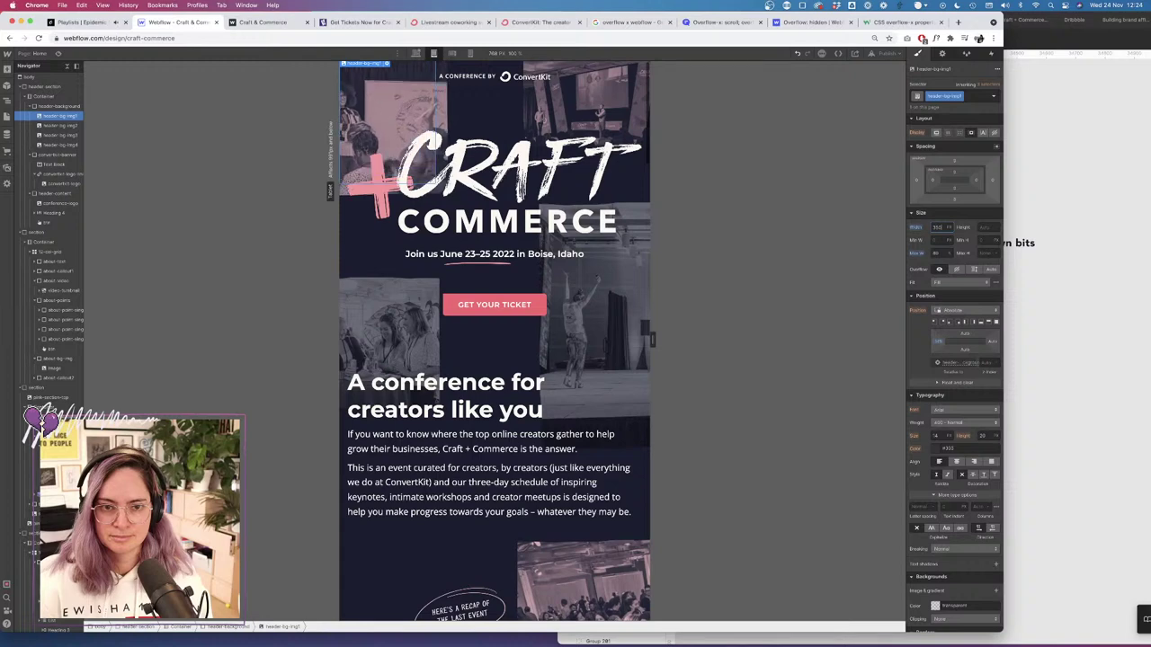
Set the width of header-bg-img1 to 50% and reset its maximum-width override at the tablet breakpoint.
{"action": "left_click", "coordinate": [935, 227]}
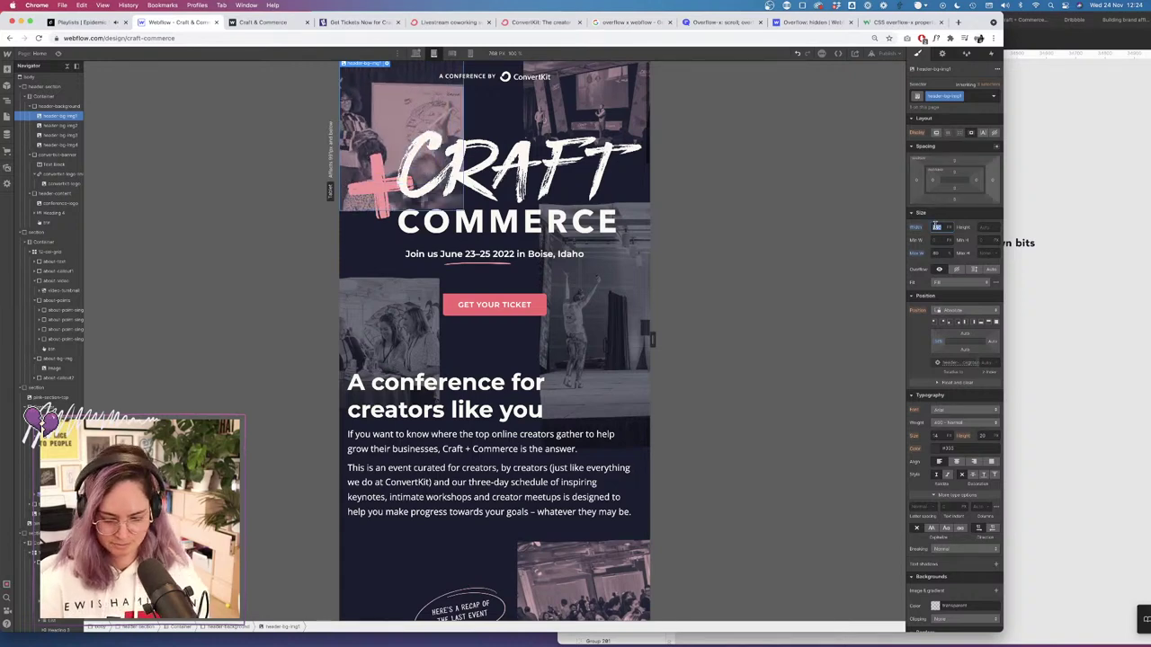
{"action": "type", "text": "80%"}
{"action": "key", "text": "Return"}
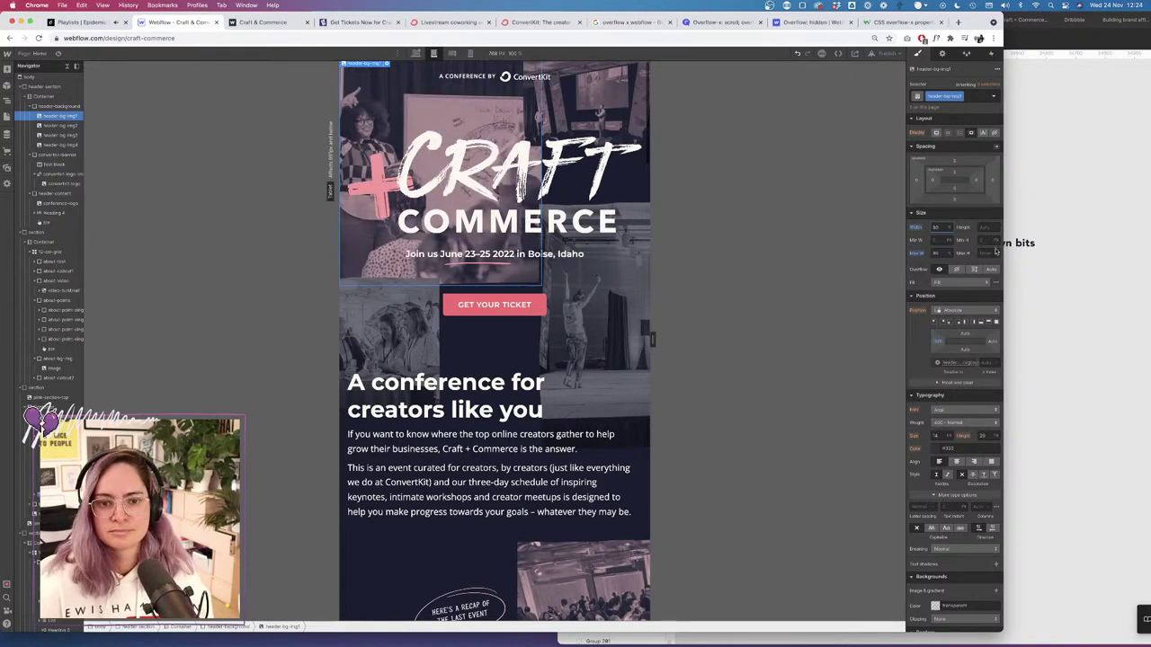
{"action": "key", "text": "shift+Down"}
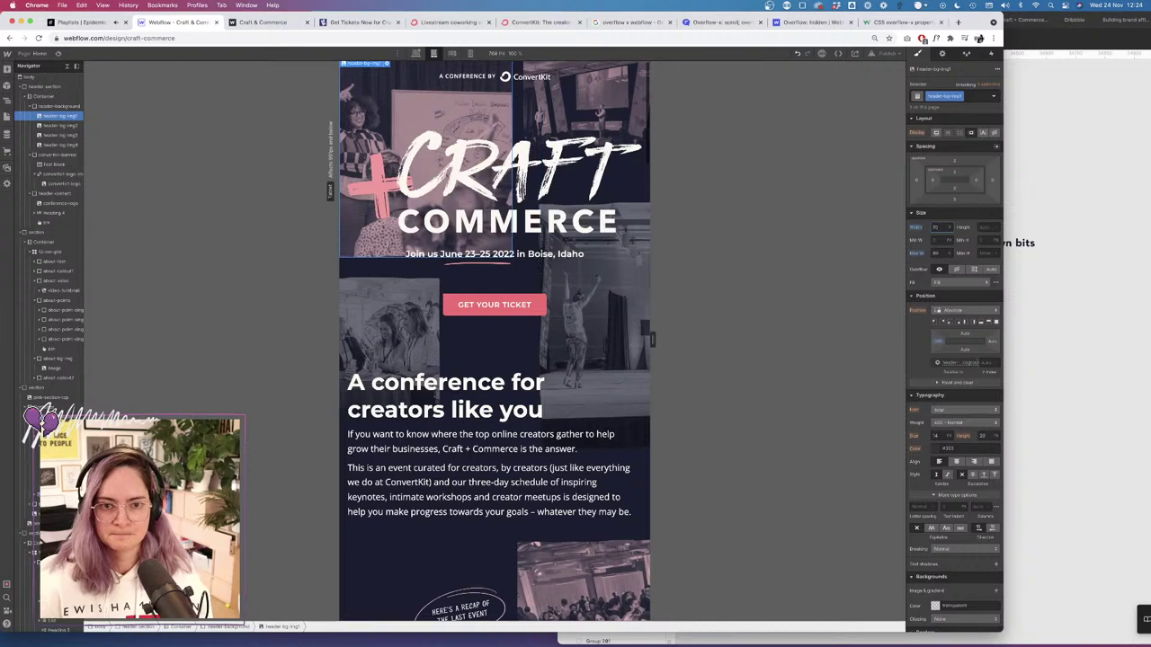
{"action": "left_click", "coordinate": [919, 256]}
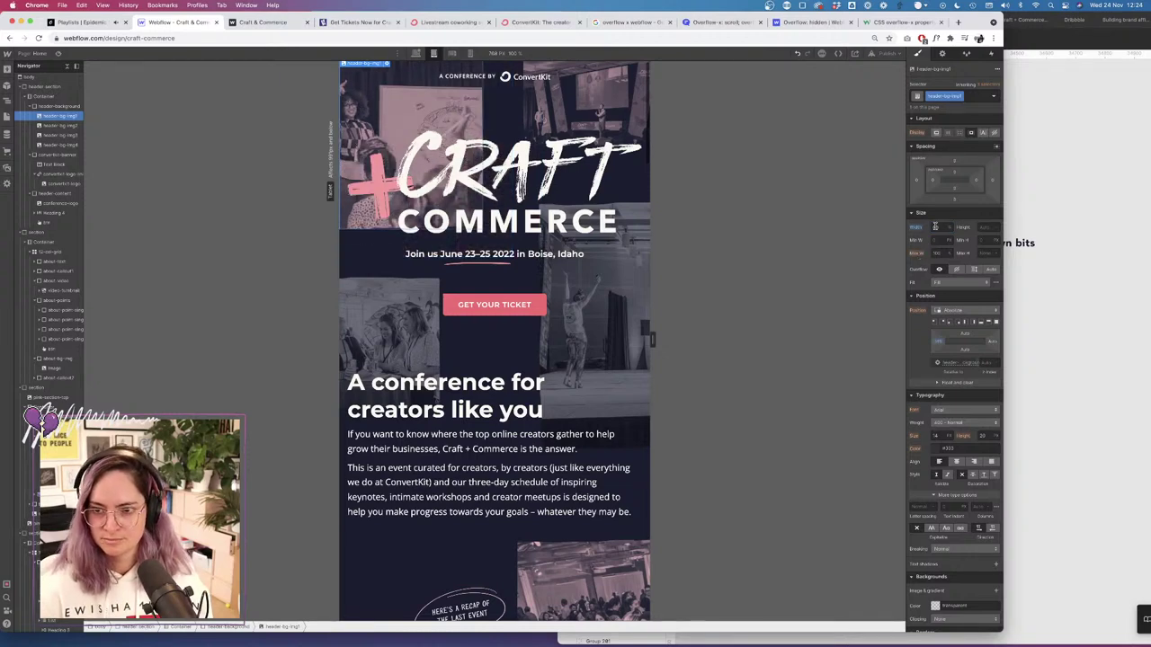
{"action": "left_click", "coordinate": [936, 227]}
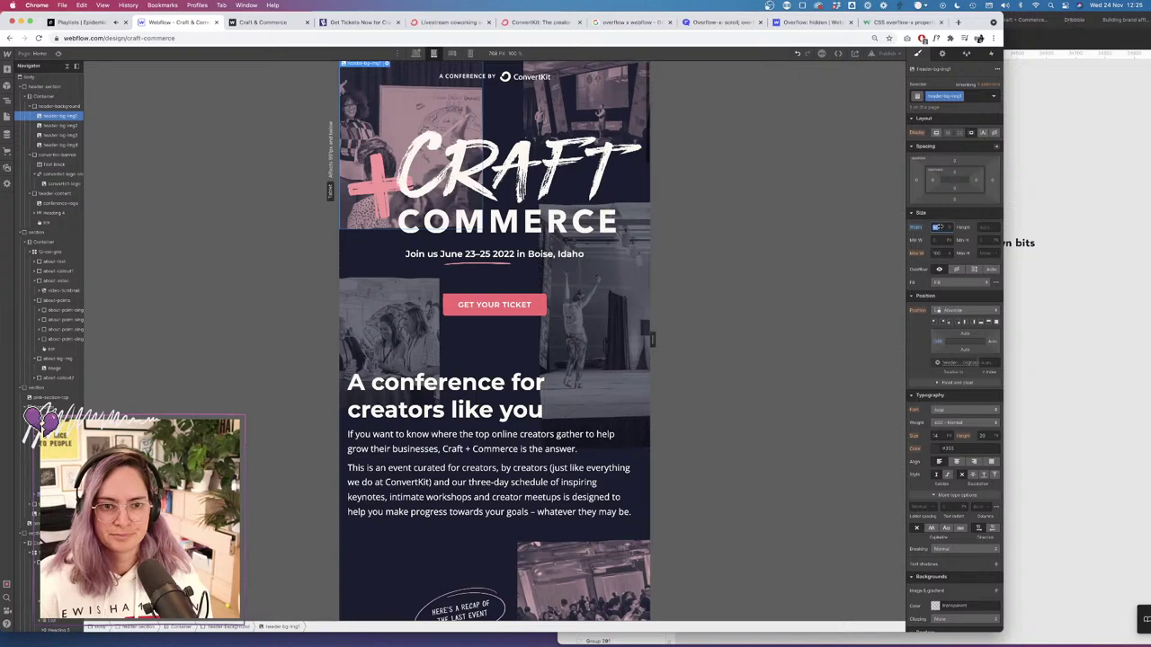
{"action": "type", "text": "50"}
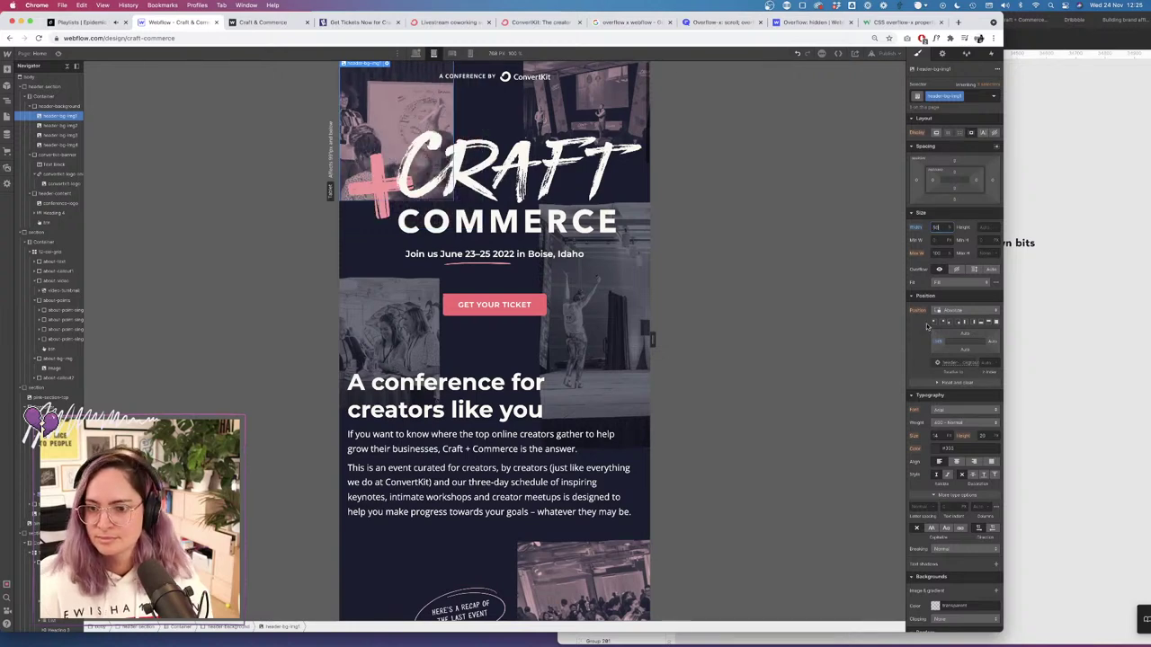
Adjust the left position offset of header-bg-img1 to about -7%.
{"action": "scroll", "coordinate": [930, 326], "scroll_direction": "down", "scroll_amount": 1}
{"action": "left_click", "coordinate": [936, 295]}
{"action": "type", "text": "-20"}
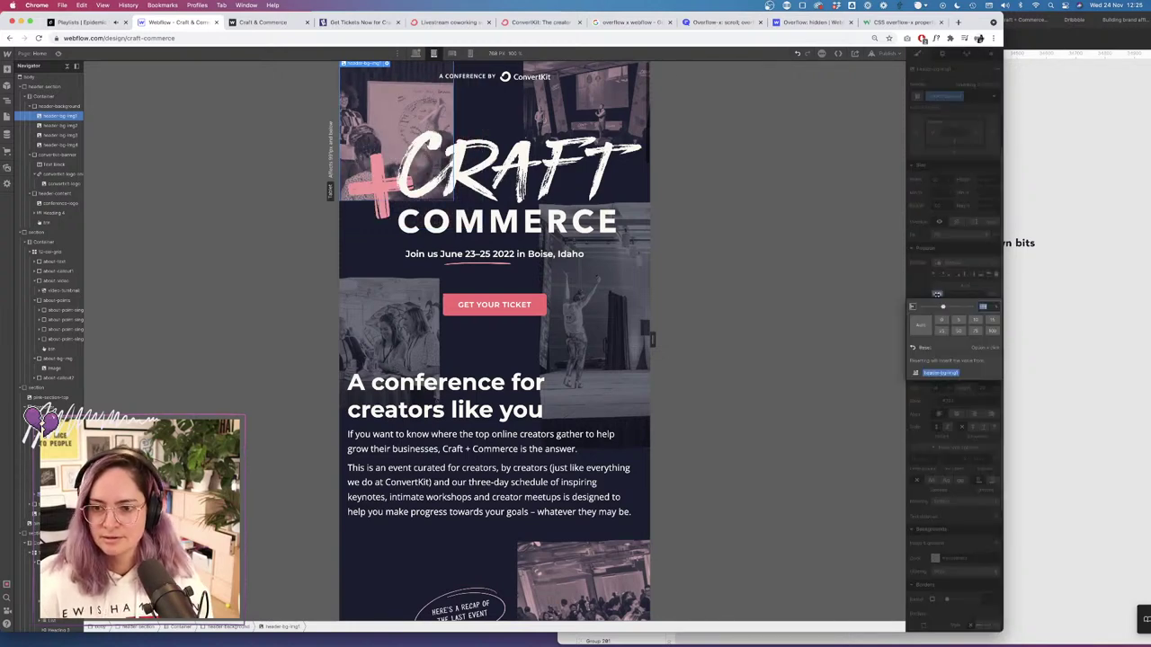
{"action": "key", "text": "shift+Up"}
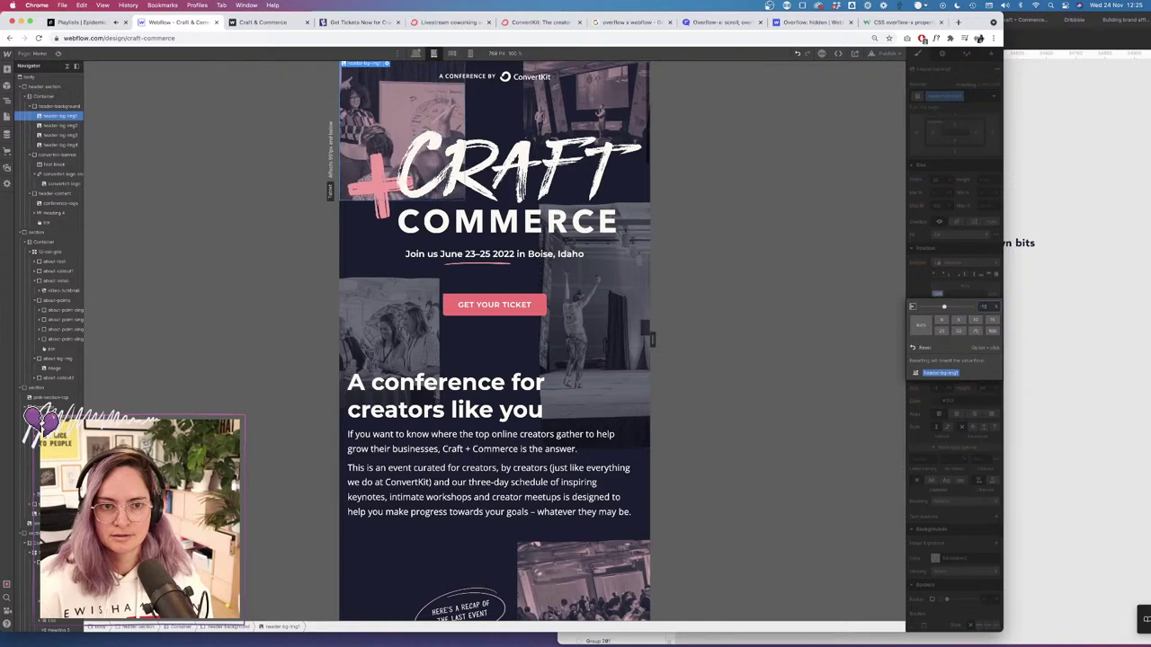
{"action": "key", "text": "Up"}
{"action": "key", "text": "Up"}
{"action": "key", "text": "Up"}
{"action": "key", "text": "Up"}
{"action": "key", "text": "Up"}
{"action": "key", "text": "Up"}
{"action": "key", "text": "Up"}
{"action": "key", "text": "Up"}
{"action": "key", "text": "Up"}
{"action": "key", "text": "Up"}
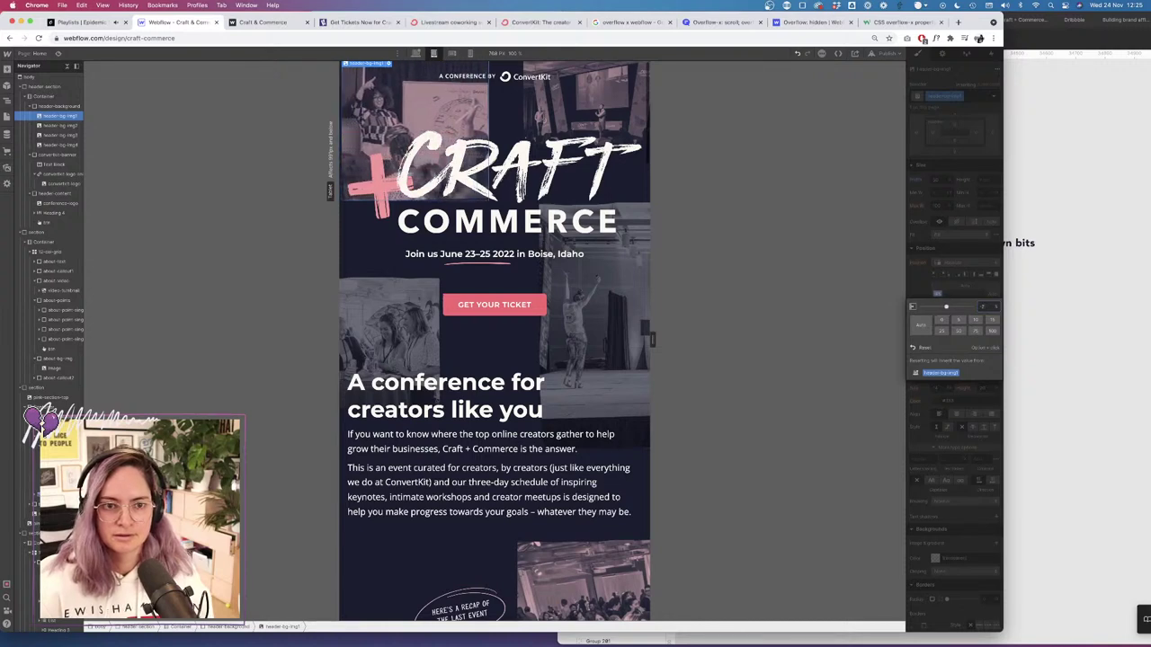
{"action": "key", "text": "Up"}
{"action": "key", "text": "Up"}
{"action": "key", "text": "Down"}
{"action": "key", "text": "Down"}
{"action": "key", "text": "Down"}
{"action": "key", "text": "Down"}
{"action": "key", "text": "Down"}
{"action": "key", "text": "Down"}
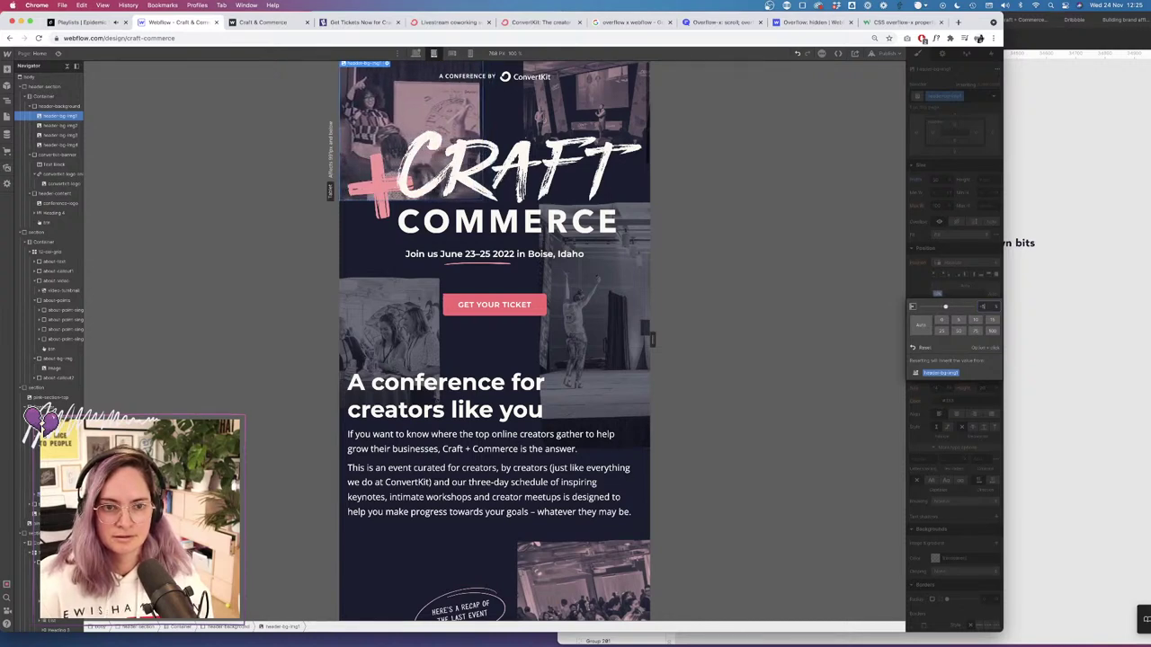
{"action": "key", "text": "Down"}
{"action": "key", "text": "Down"}
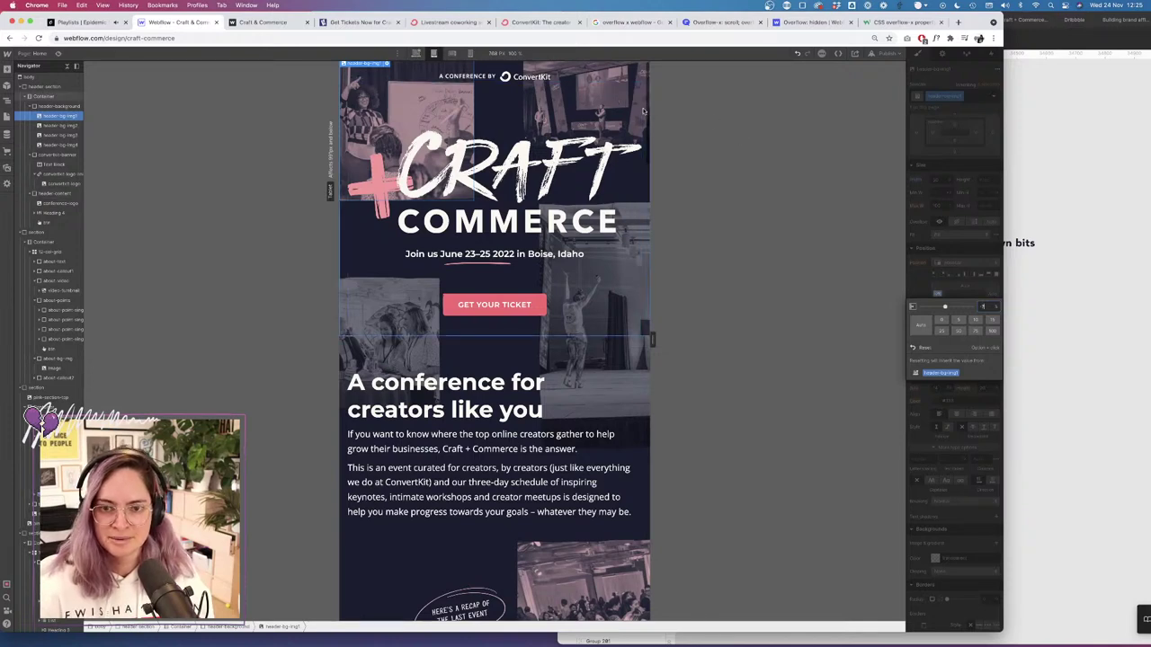
Set the width and the maximum width of header-bg-img2 to 50% at the tablet breakpoint.
{"action": "left_click", "coordinate": [59, 125]}
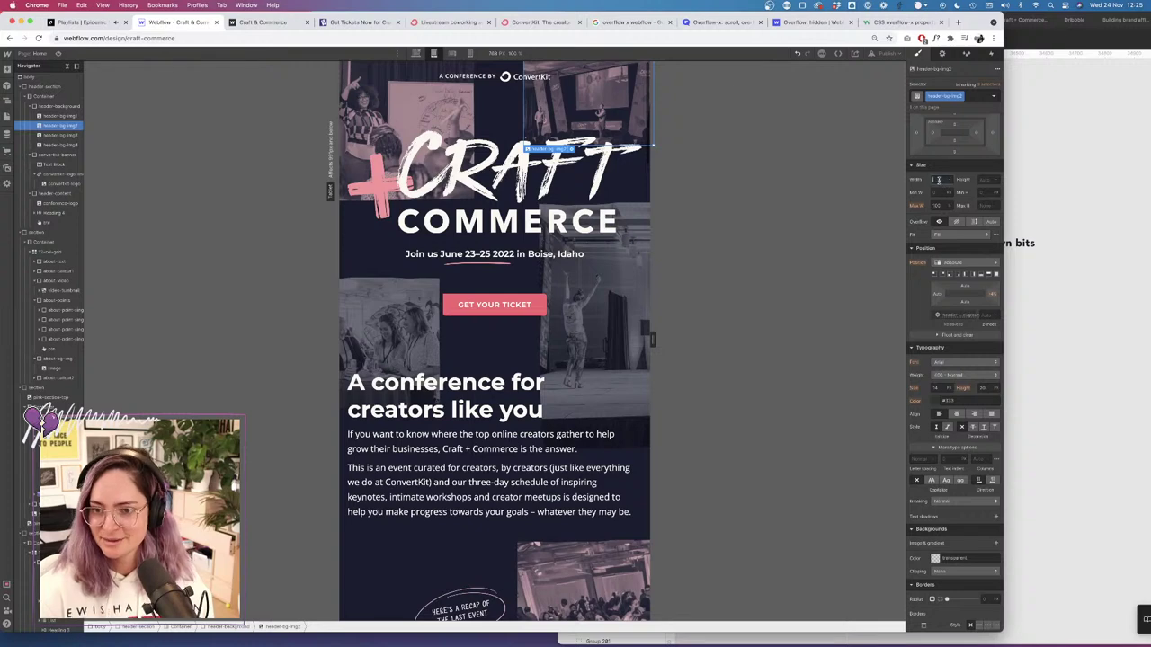
{"action": "left_click", "coordinate": [71, 117]}
{"action": "left_click", "coordinate": [65, 125]}
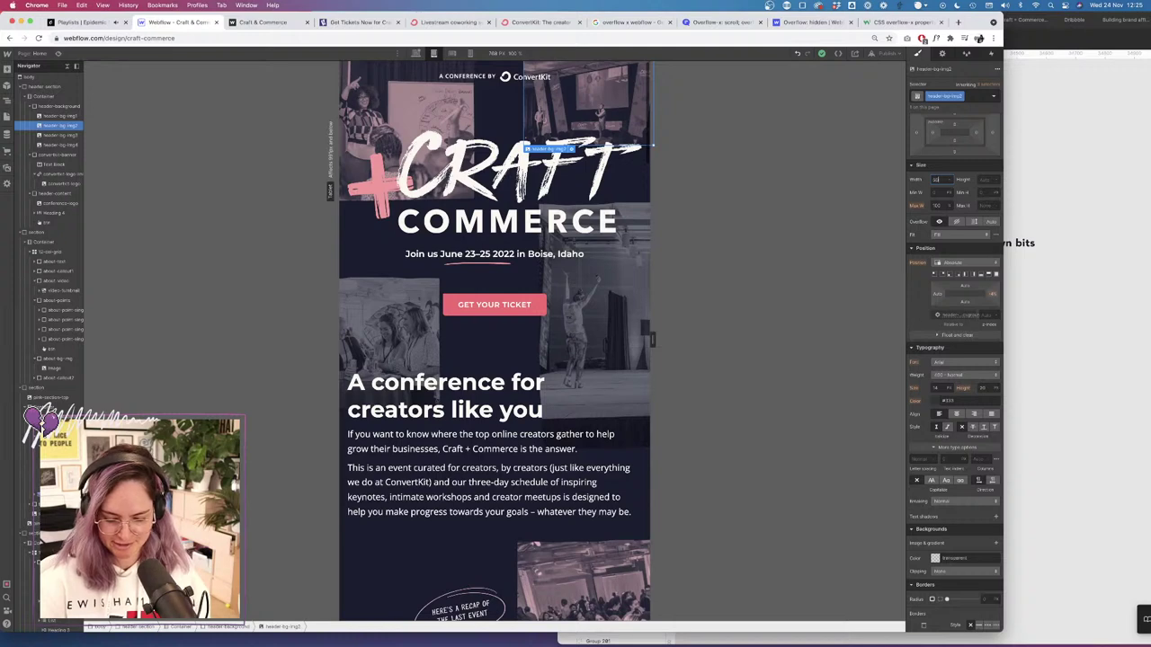
{"action": "key", "text": "Return"}
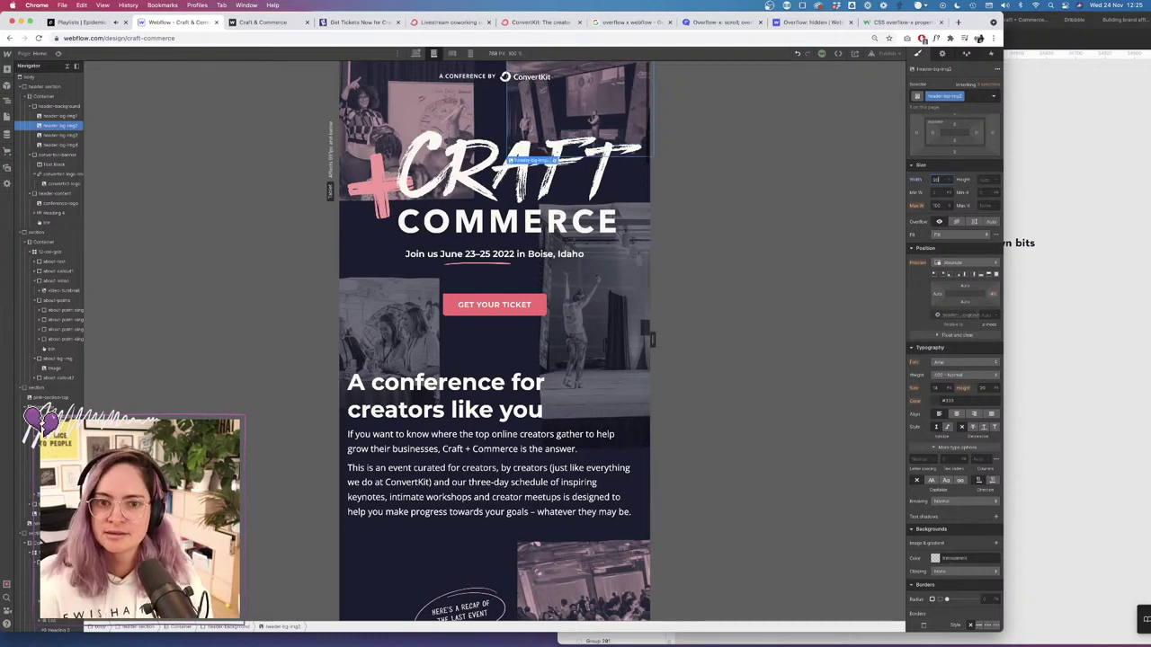
{"action": "left_click", "coordinate": [938, 206]}
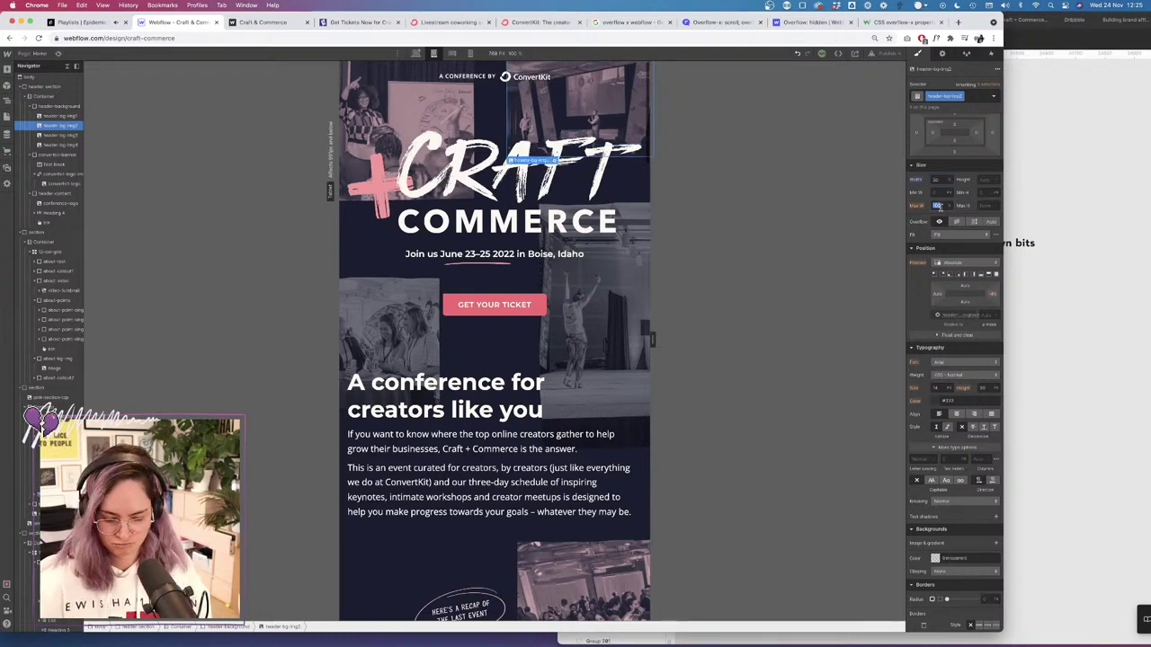
{"action": "type", "text": "30"}
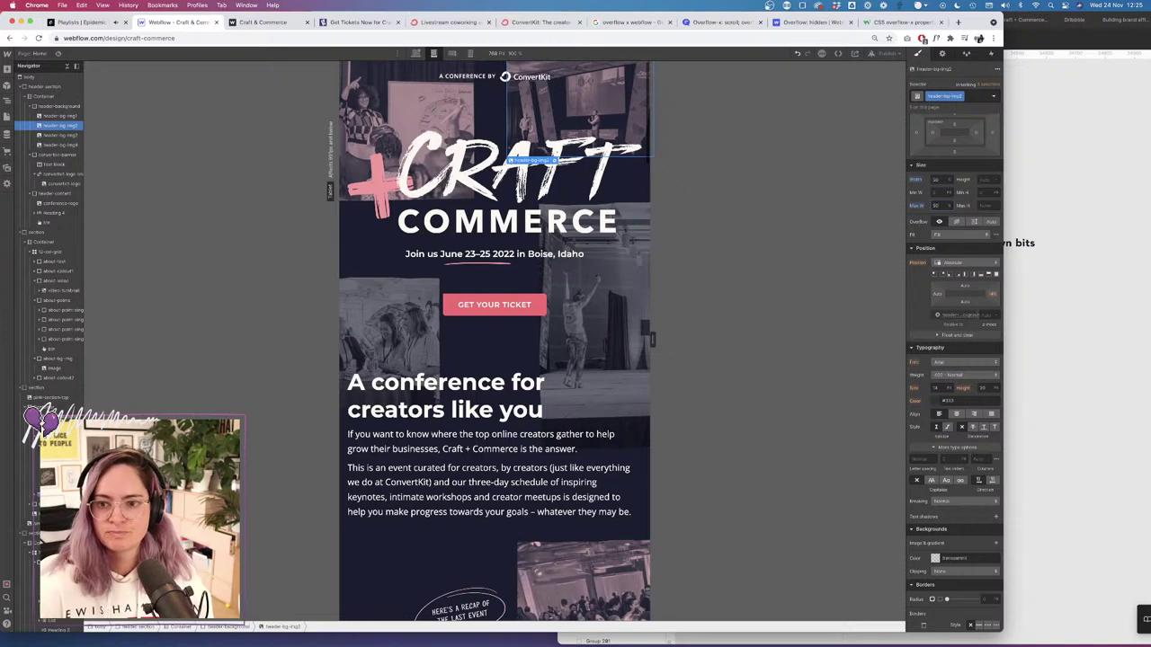
Set the width of header-bg-img2 to 40% and fine-tune it in small steps to 35%.
{"action": "left_click", "coordinate": [936, 180]}
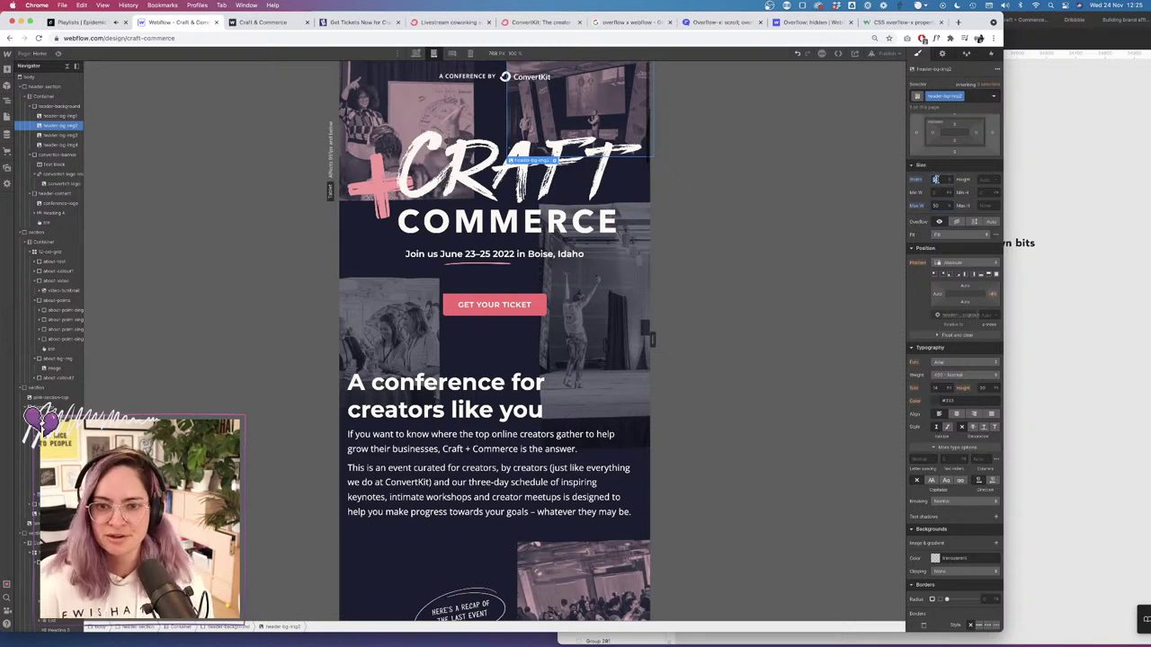
{"action": "type", "text": "40"}
{"action": "key", "text": "Return"}
{"action": "key", "text": "Down"}
{"action": "key", "text": "Down"}
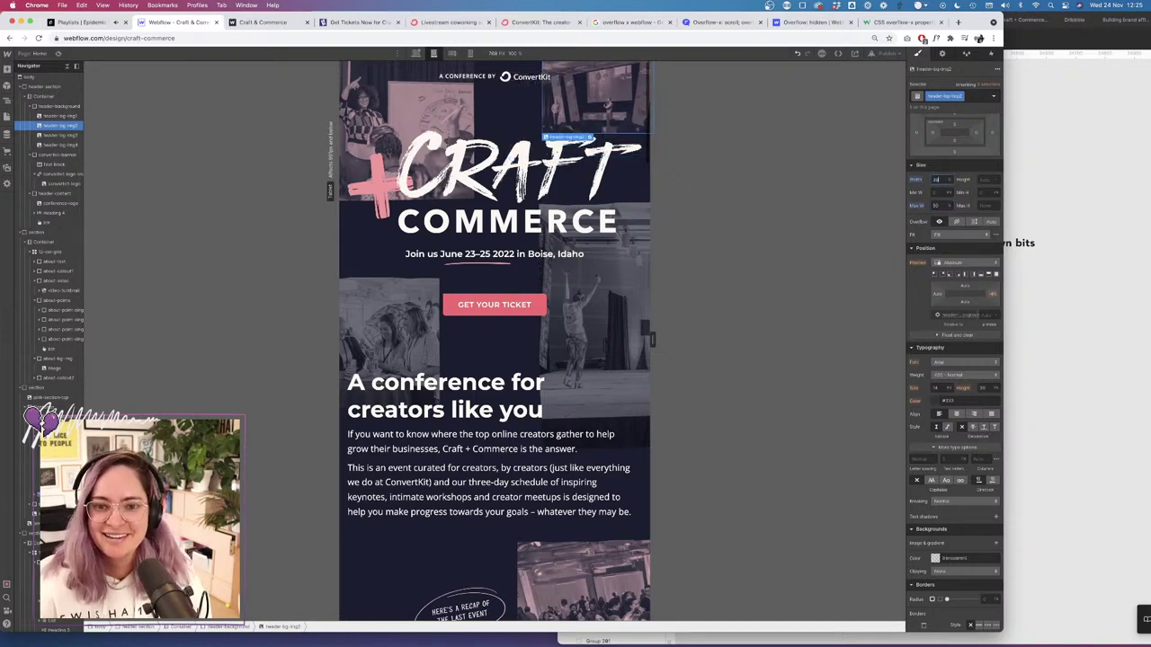
{"action": "key", "text": "Down"}
{"action": "key", "text": "Down"}
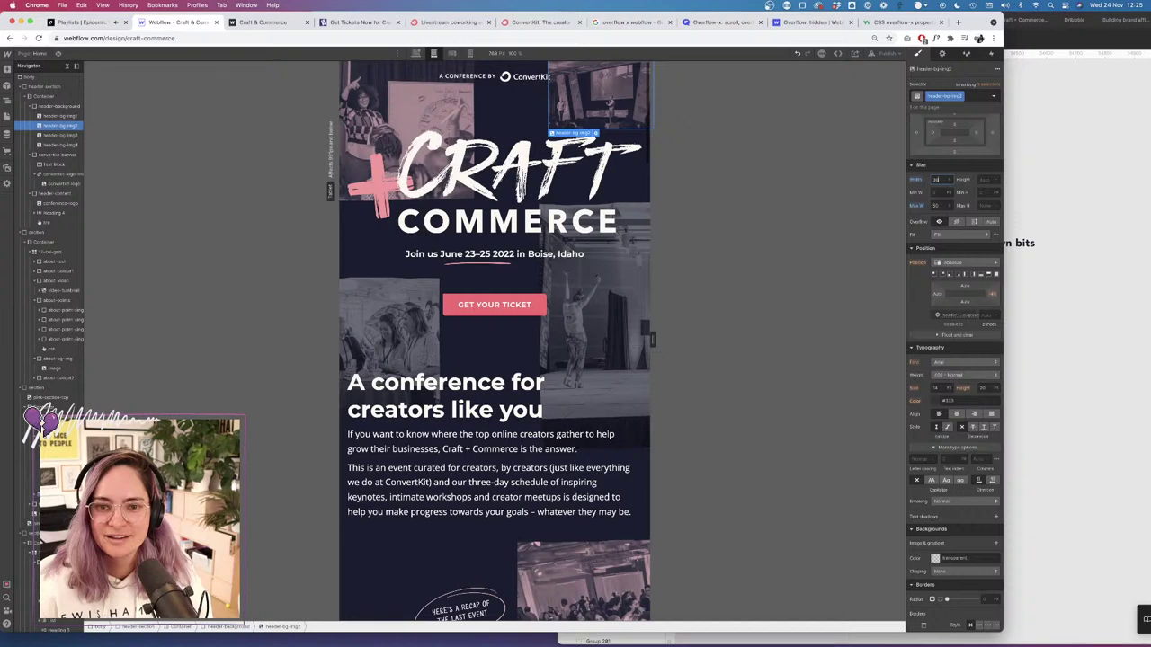
{"action": "key", "text": "Down"}
{"action": "key", "text": "Up"}
{"action": "key", "text": "Up"}
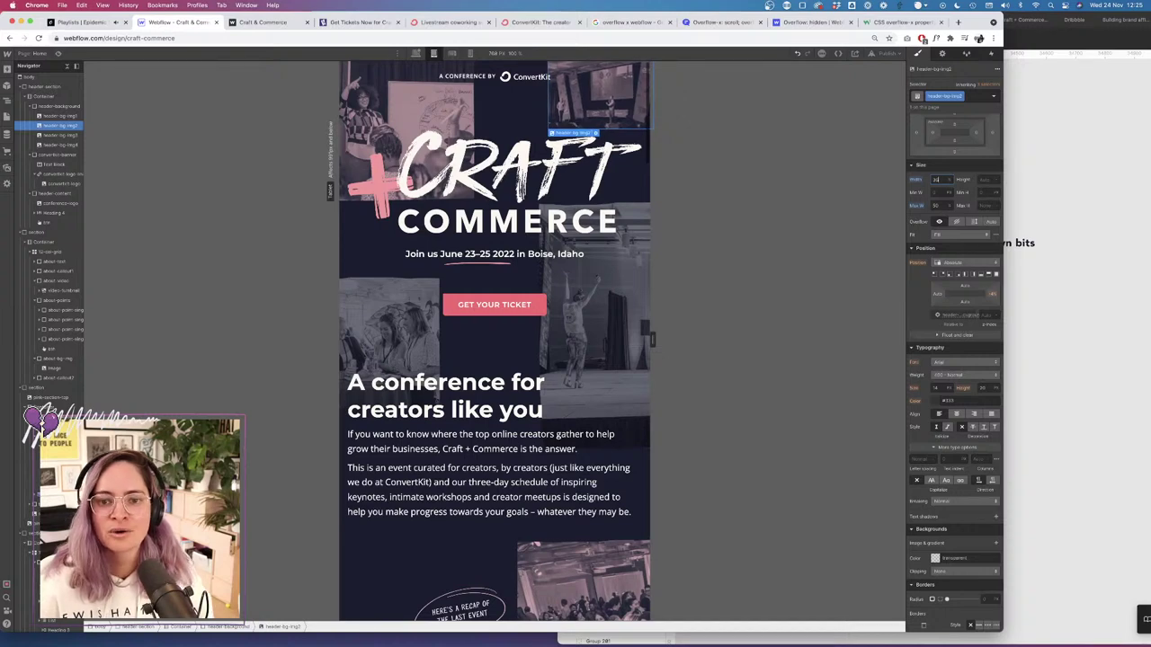
{"action": "key", "text": "Up"}
{"action": "key", "text": "Up"}
{"action": "key", "text": "Up"}
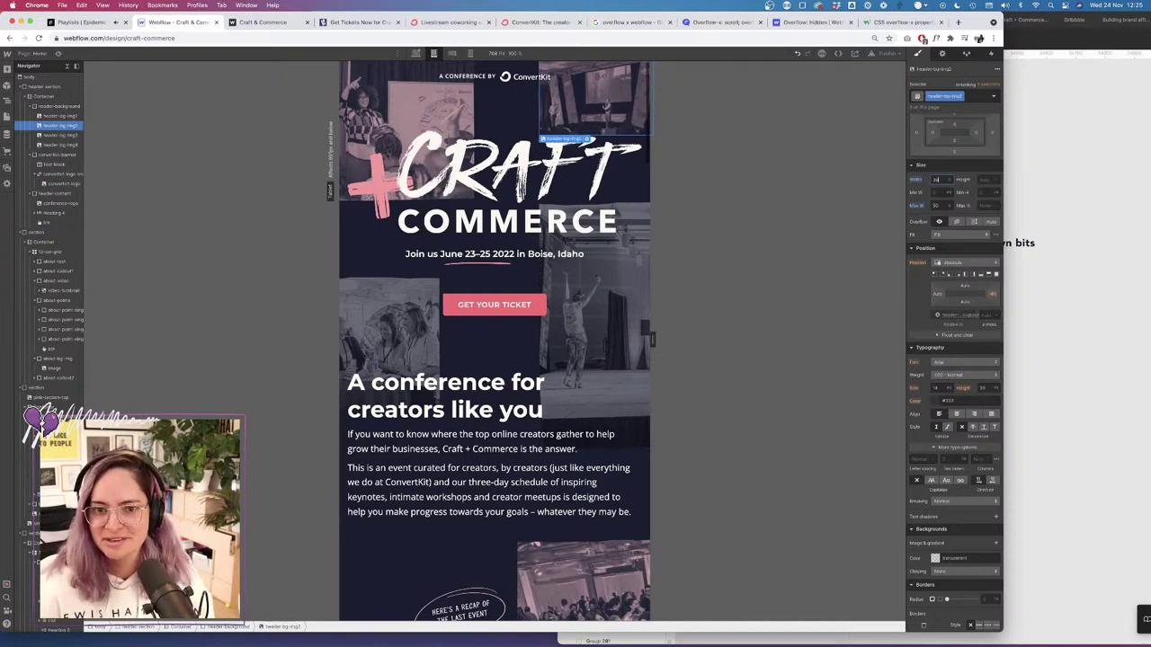
{"action": "key", "text": "Down"}
{"action": "key", "text": "Down"}
{"action": "key", "text": "Down"}
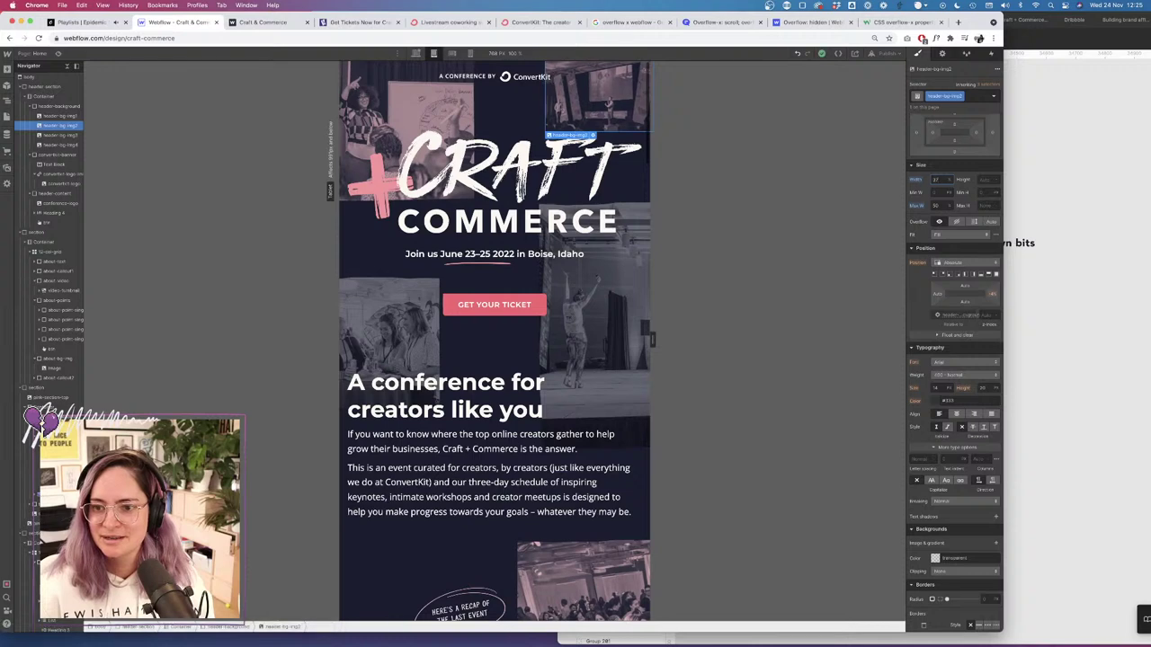
{"action": "key", "text": "Down"}
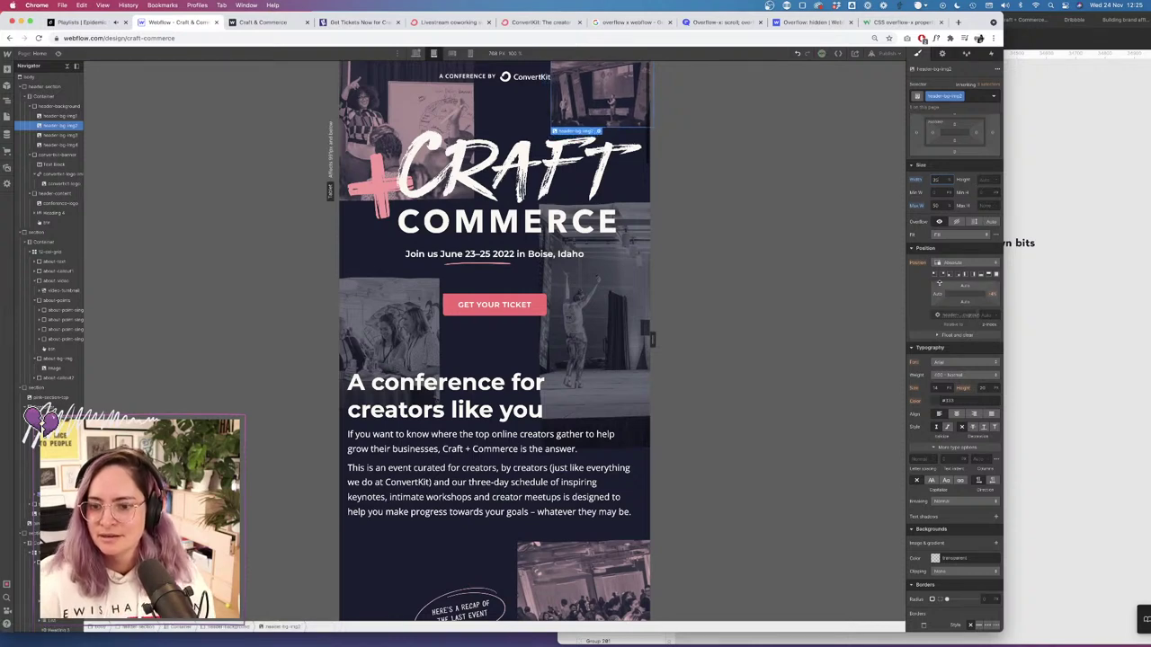
Set the right position offset of header-bg-img2 to 15% and reduce it by a few percent.
{"action": "left_click", "coordinate": [992, 295]}
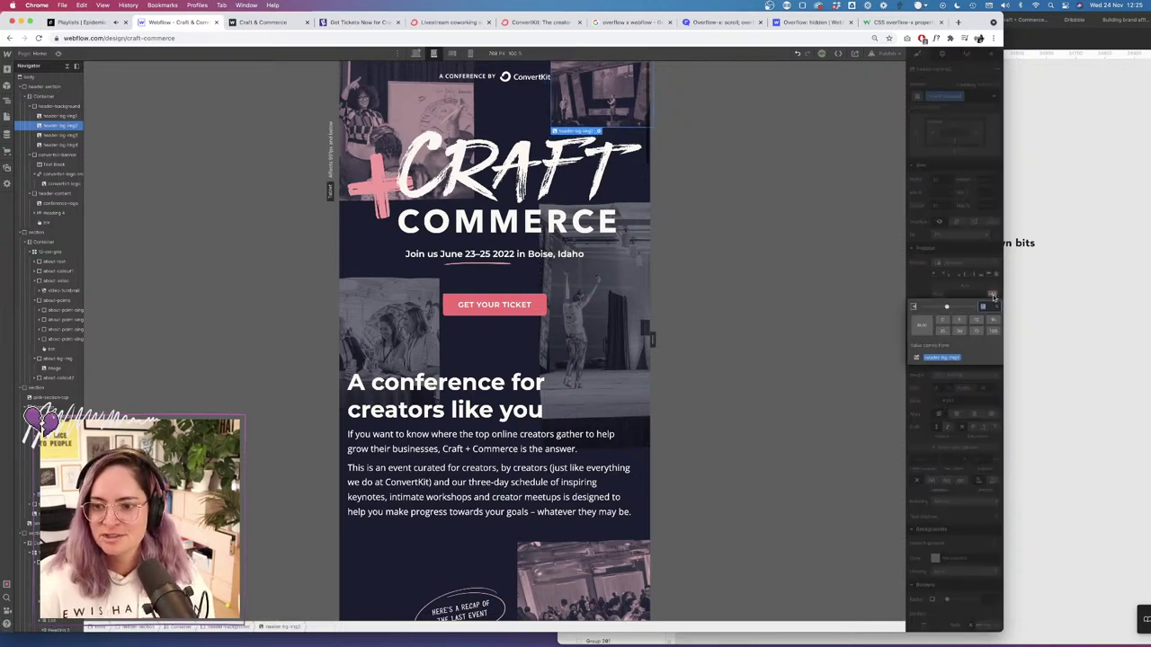
{"action": "type", "text": "15"}
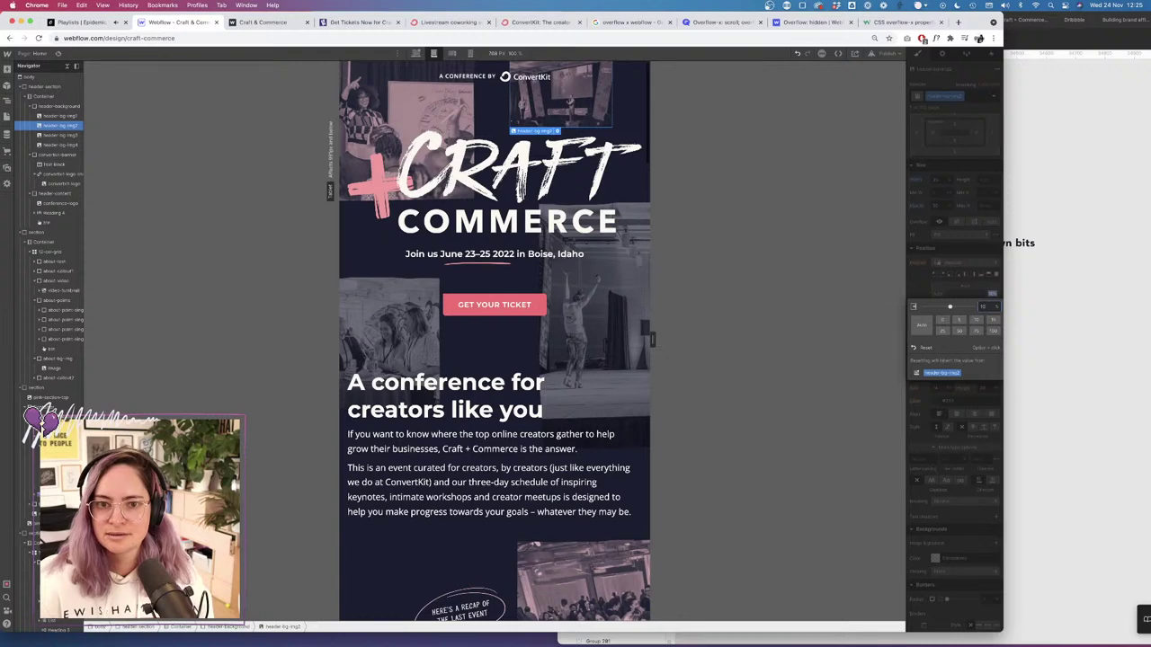
{"action": "key", "text": "Down"}
{"action": "key", "text": "Down"}
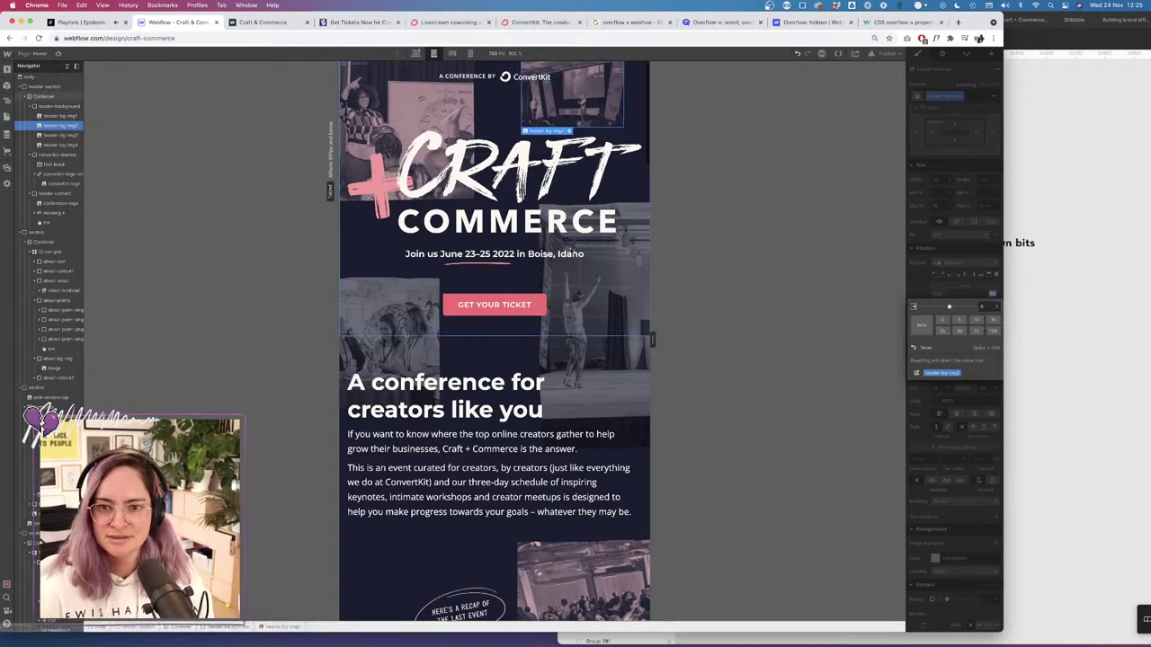
Check how far the header background images overflow the tablet page sideways and how they sit behind the header content.
{"action": "scroll", "coordinate": [566, 251], "scroll_direction": "right", "scroll_amount": 1}
{"action": "scroll", "coordinate": [565, 250], "scroll_direction": "right", "scroll_amount": 3}
{"action": "scroll", "coordinate": [565, 249], "scroll_direction": "left", "scroll_amount": 3}
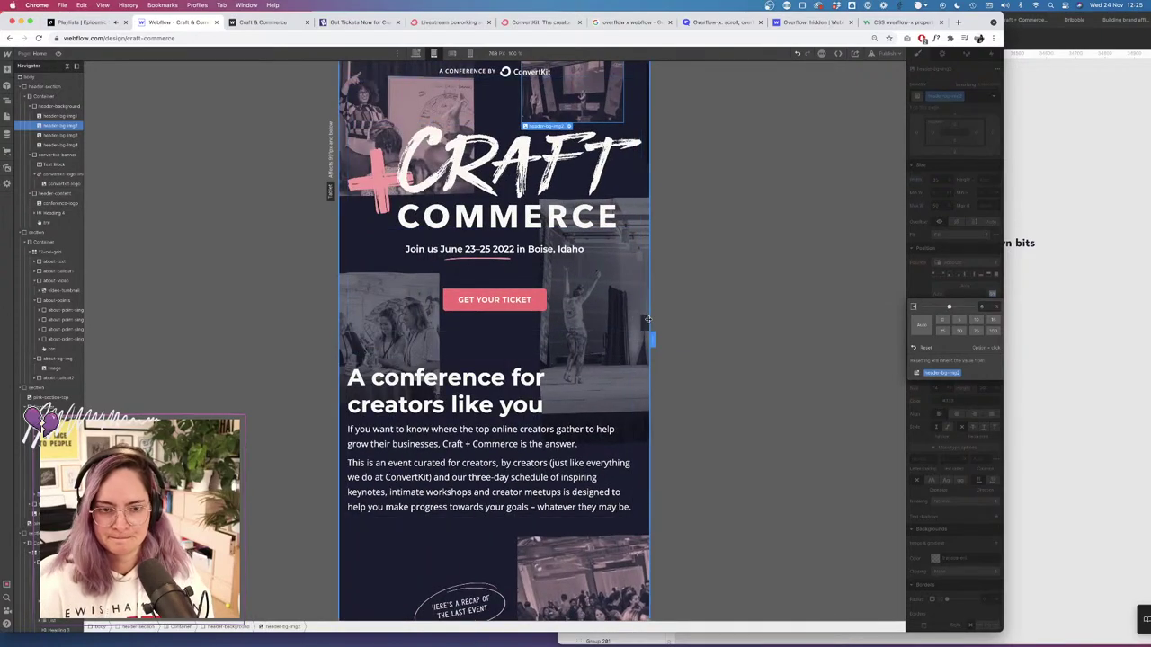
{"action": "scroll", "coordinate": [608, 340], "scroll_direction": "down", "scroll_amount": 5}
{"action": "scroll", "coordinate": [607, 339], "scroll_direction": "up", "scroll_amount": 5}
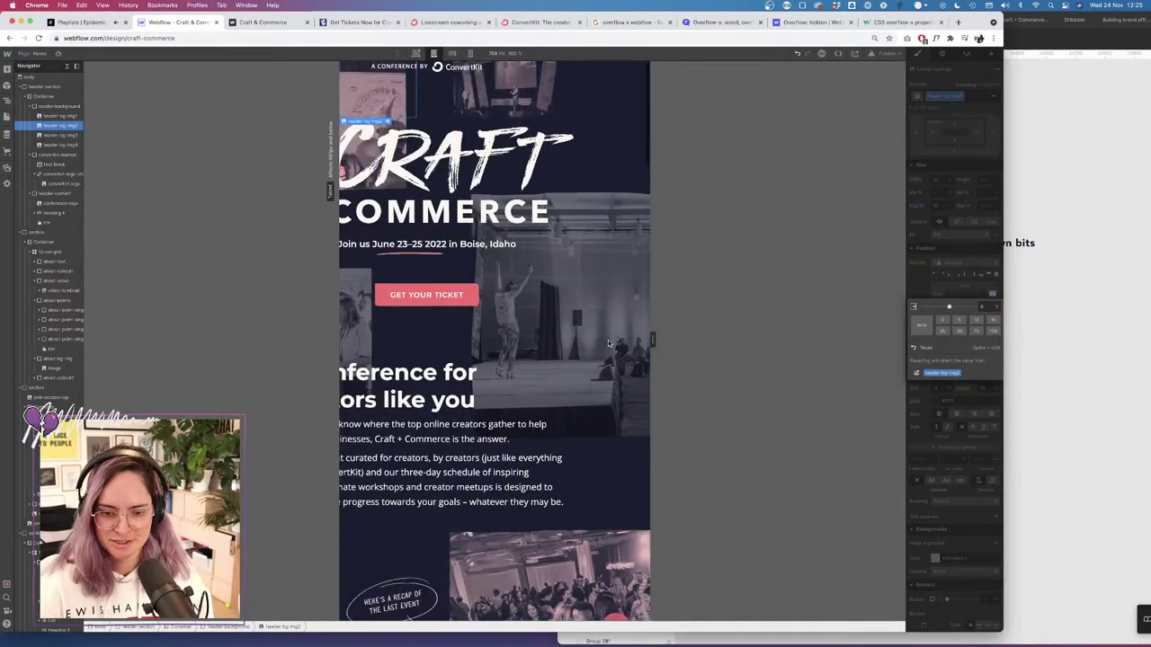
{"action": "scroll", "coordinate": [579, 373], "scroll_direction": "down", "scroll_amount": 5}
{"action": "scroll", "coordinate": [594, 355], "scroll_direction": "up", "scroll_amount": 6}
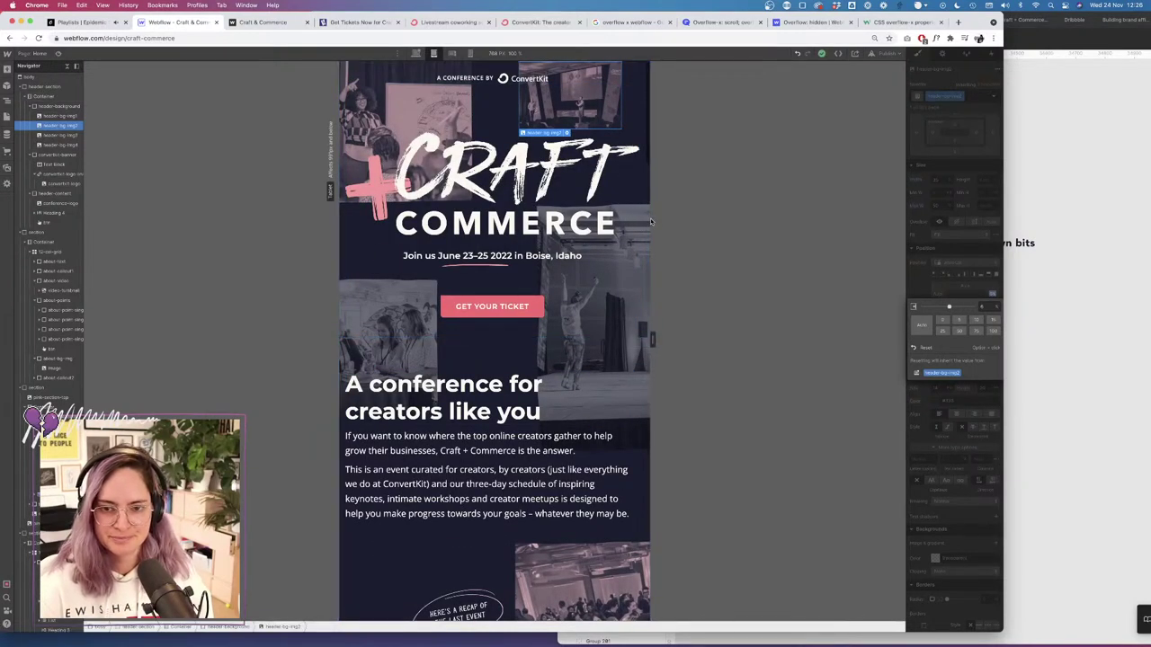
Set the maximum width of header-bg-img3 to 50% and its width to 30%.
{"action": "left_click", "coordinate": [57, 203]}
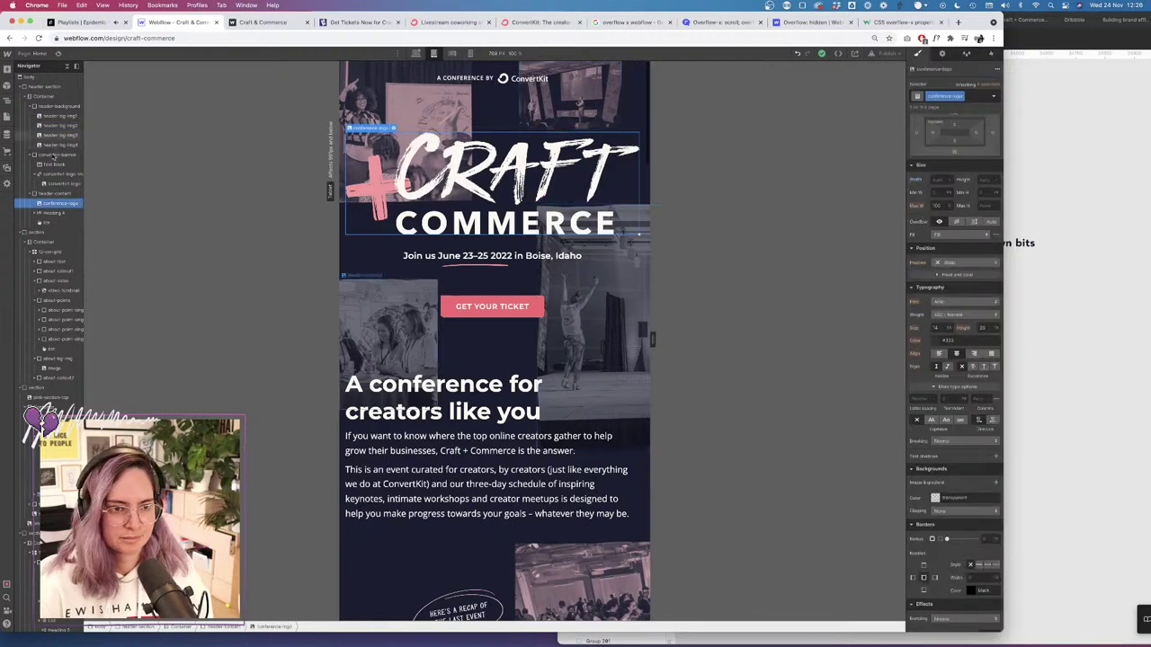
{"action": "left_click", "coordinate": [59, 135]}
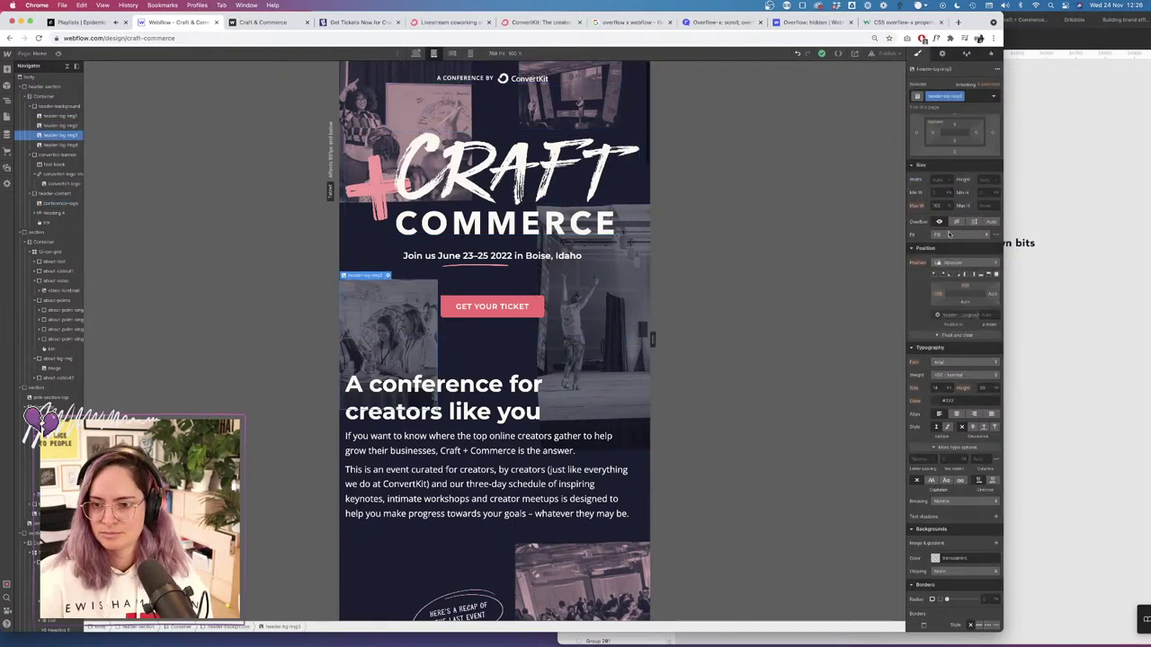
{"action": "left_click", "coordinate": [939, 181]}
{"action": "left_click", "coordinate": [937, 206]}
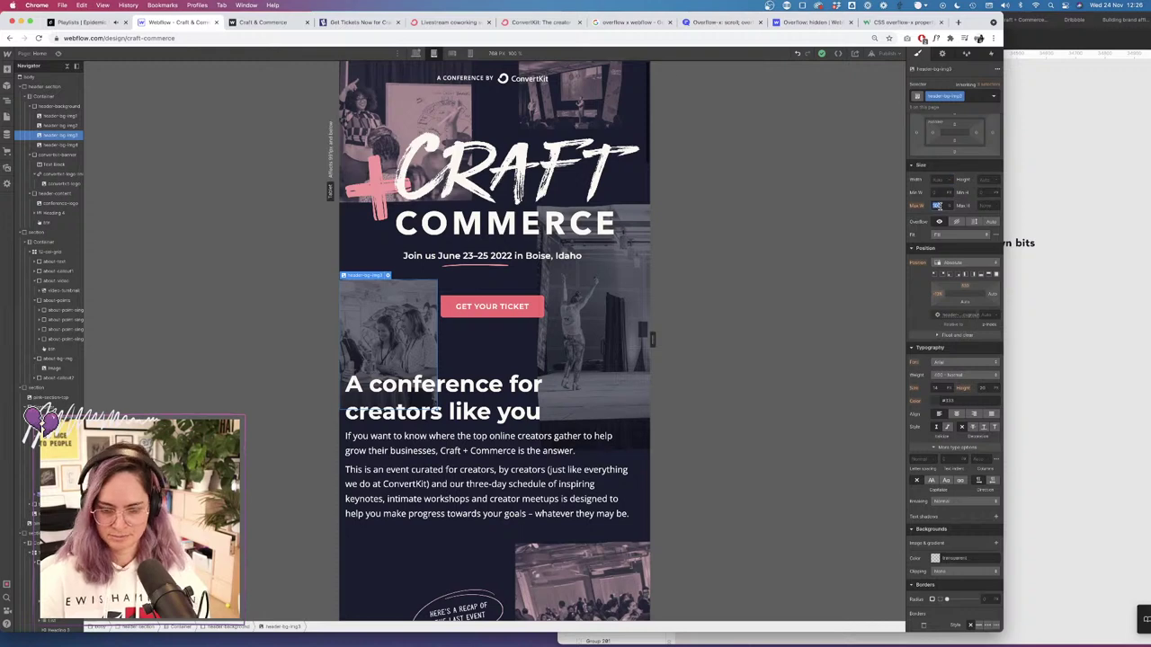
{"action": "key", "text": "Return"}
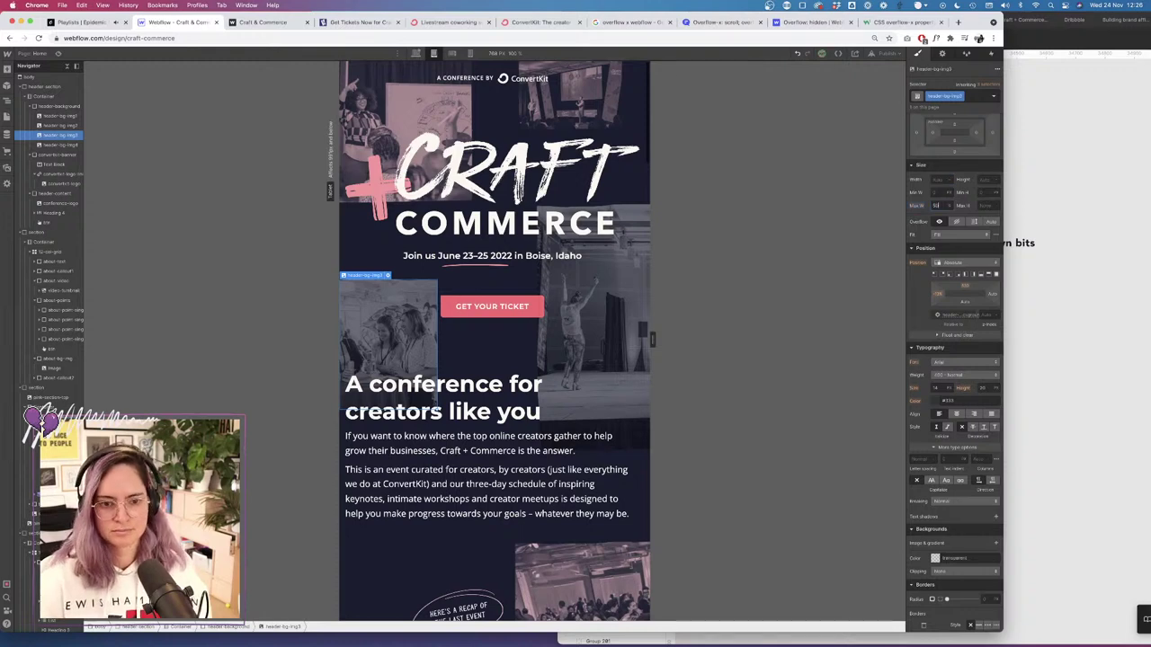
{"action": "left_click", "coordinate": [938, 179]}
{"action": "type", "text": "20"}
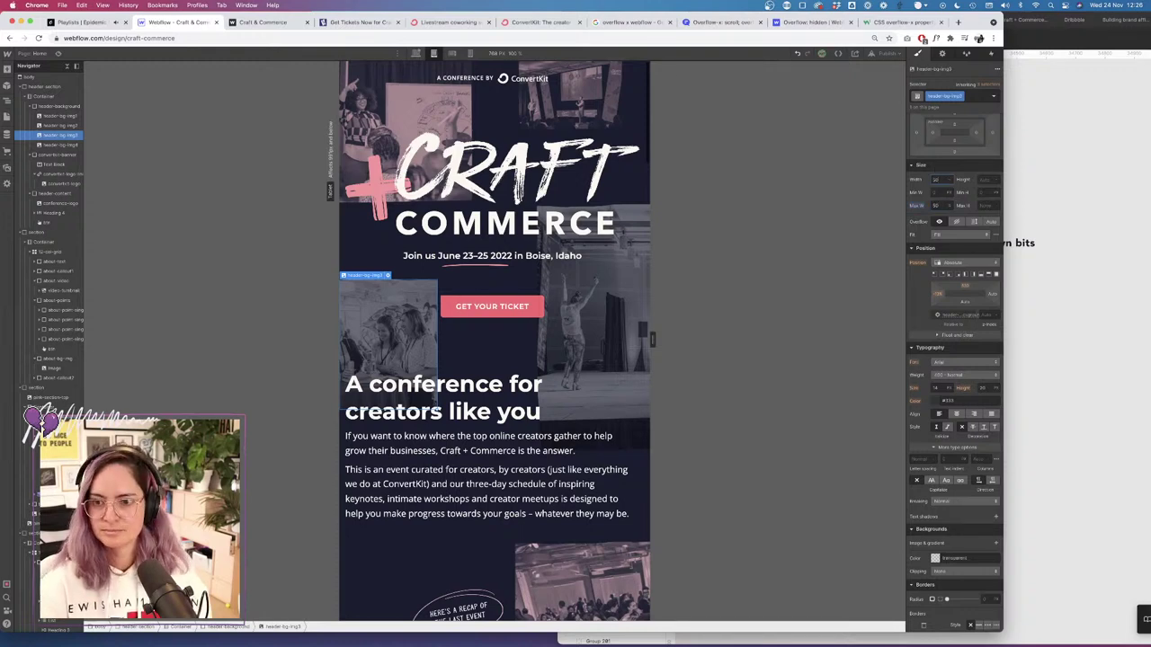
{"action": "type", "text": "%"}
{"action": "key", "text": "Return"}
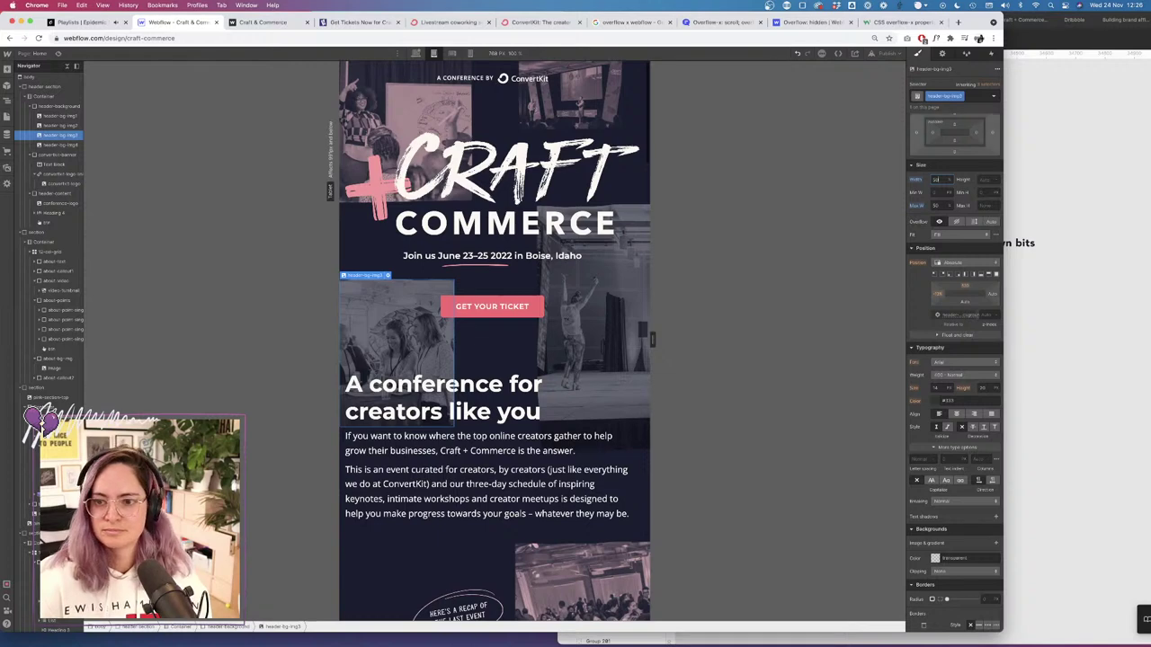
{"action": "key", "text": "shift+Down"}
{"action": "key", "text": "shift+Down"}
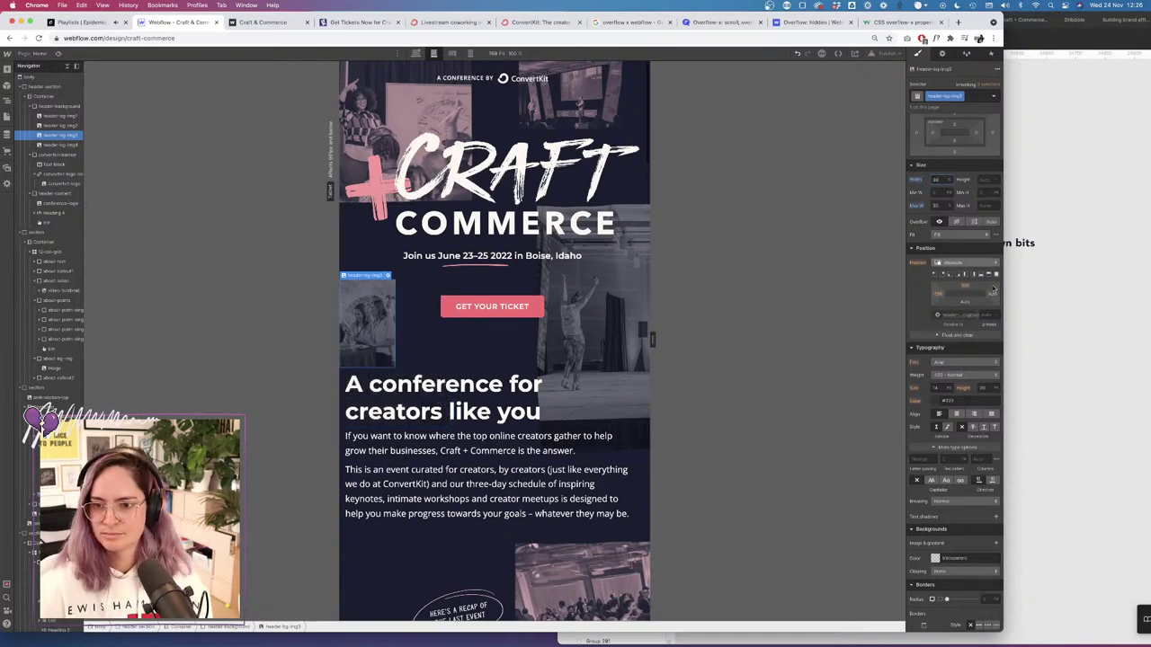
Adjust the left position offset of header-bg-img3 to about 4% so the image sits inside the page edge.
{"action": "left_click", "coordinate": [935, 294]}
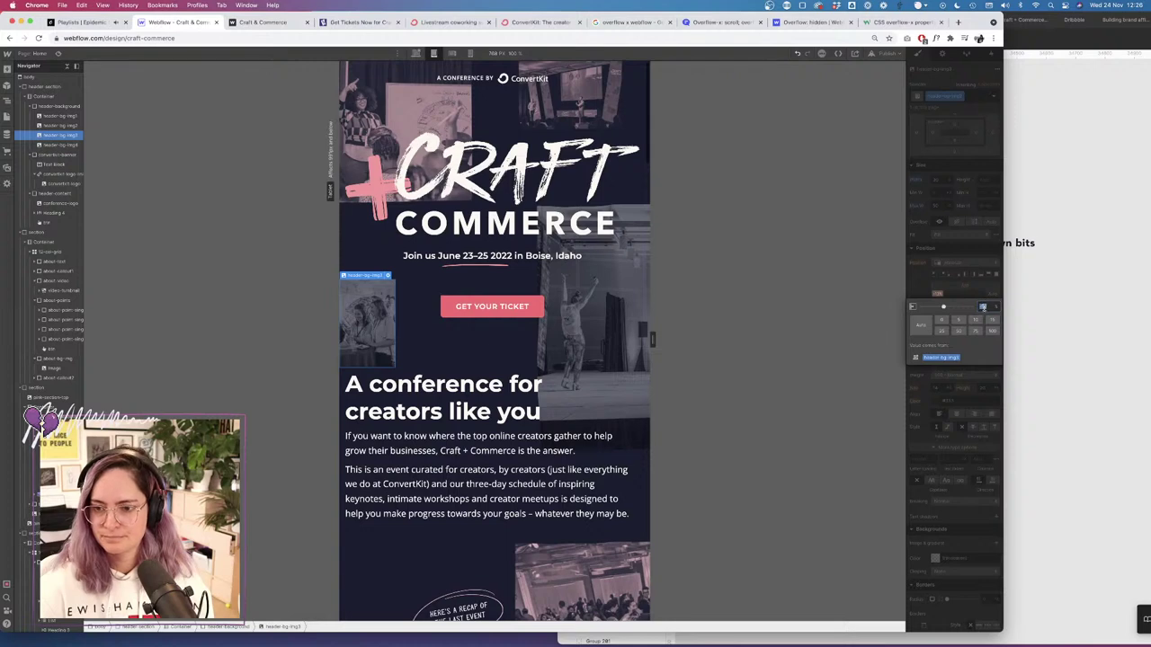
{"action": "key", "text": "shift+Up"}
{"action": "key", "text": "shift+Down"}
{"action": "key", "text": "shift+Down"}
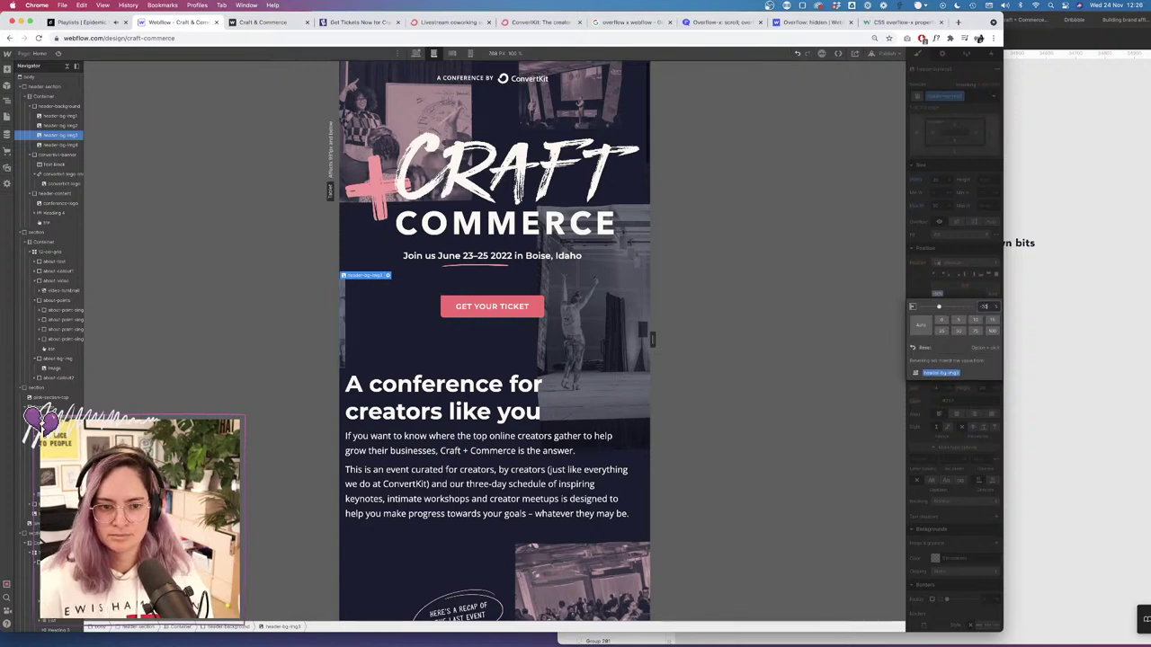
{"action": "key", "text": "shift+Up"}
{"action": "key", "text": "Up"}
{"action": "key", "text": "Up"}
{"action": "key", "text": "Up"}
{"action": "key", "text": "Up"}
{"action": "key", "text": "Up"}
{"action": "key", "text": "Up"}
{"action": "key", "text": "Up"}
{"action": "key", "text": "Up"}
{"action": "key", "text": "Up"}
{"action": "key", "text": "Up"}
{"action": "key", "text": "Up"}
{"action": "key", "text": "Up"}
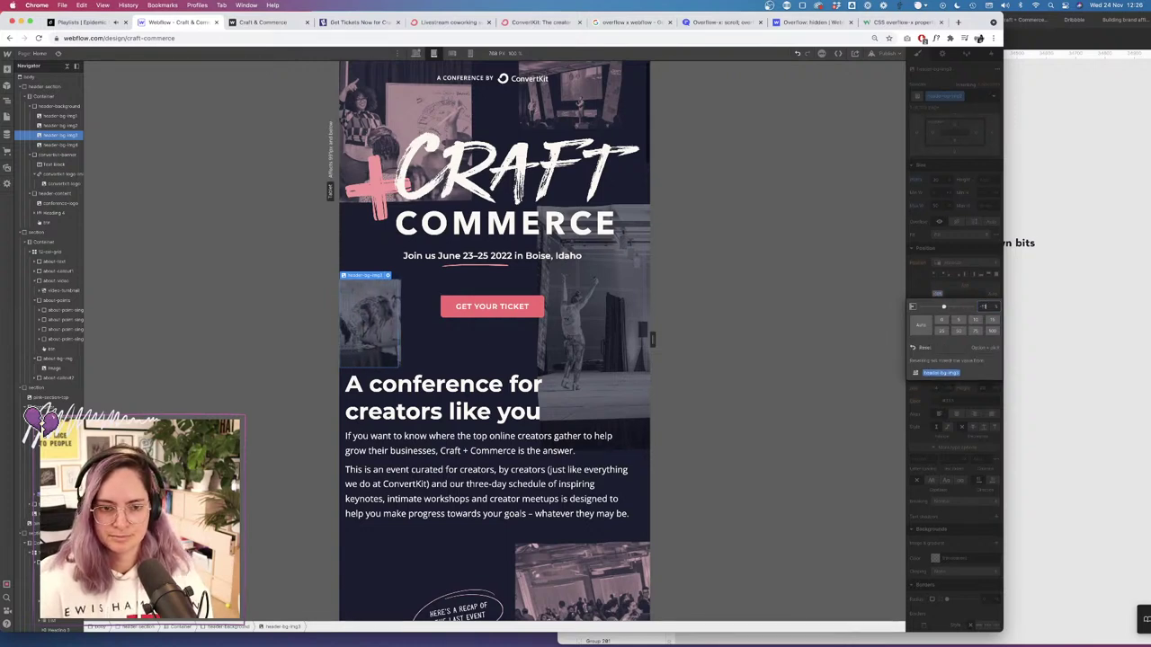
{"action": "left_click_drag", "start_coordinate": [944, 306], "coordinate": [945, 306]}
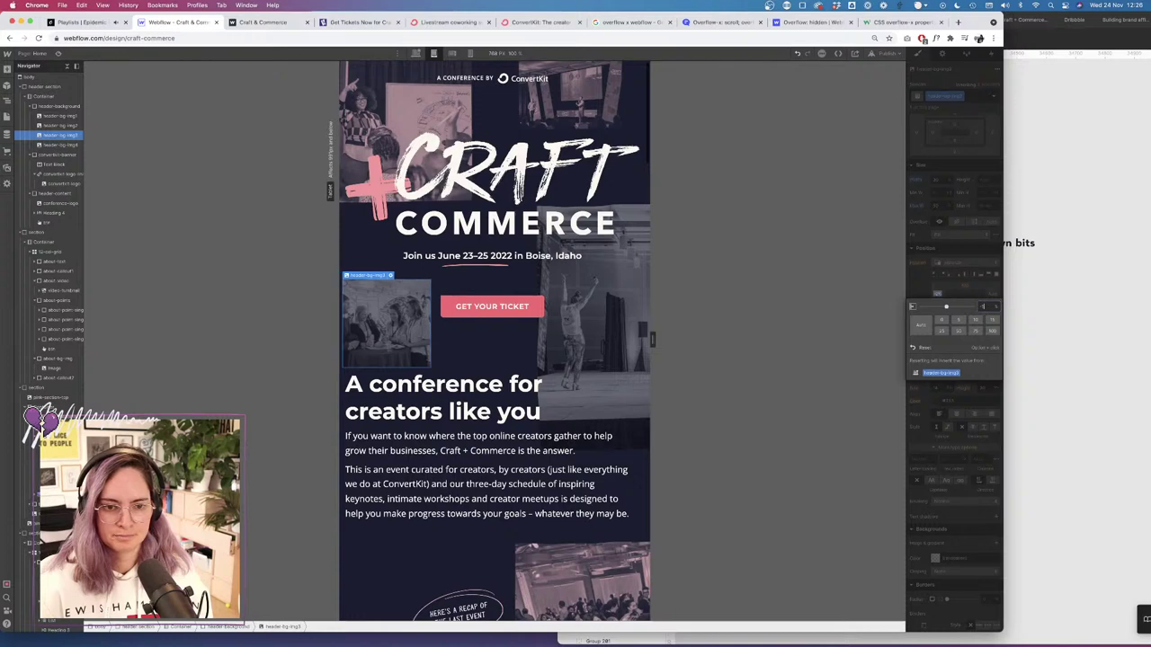
{"action": "key", "text": "Down"}
{"action": "key", "text": "Down"}
{"action": "key", "text": "Down"}
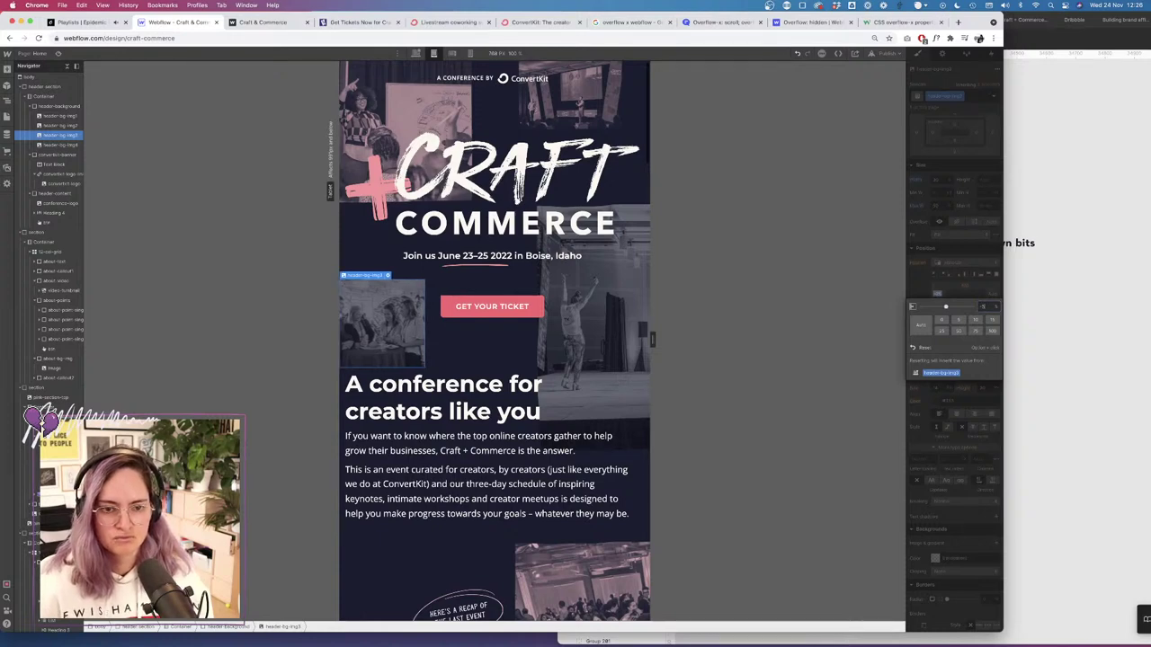
{"action": "key", "text": "Up"}
{"action": "left_click_drag", "start_coordinate": [944, 306], "coordinate": [947, 306]}
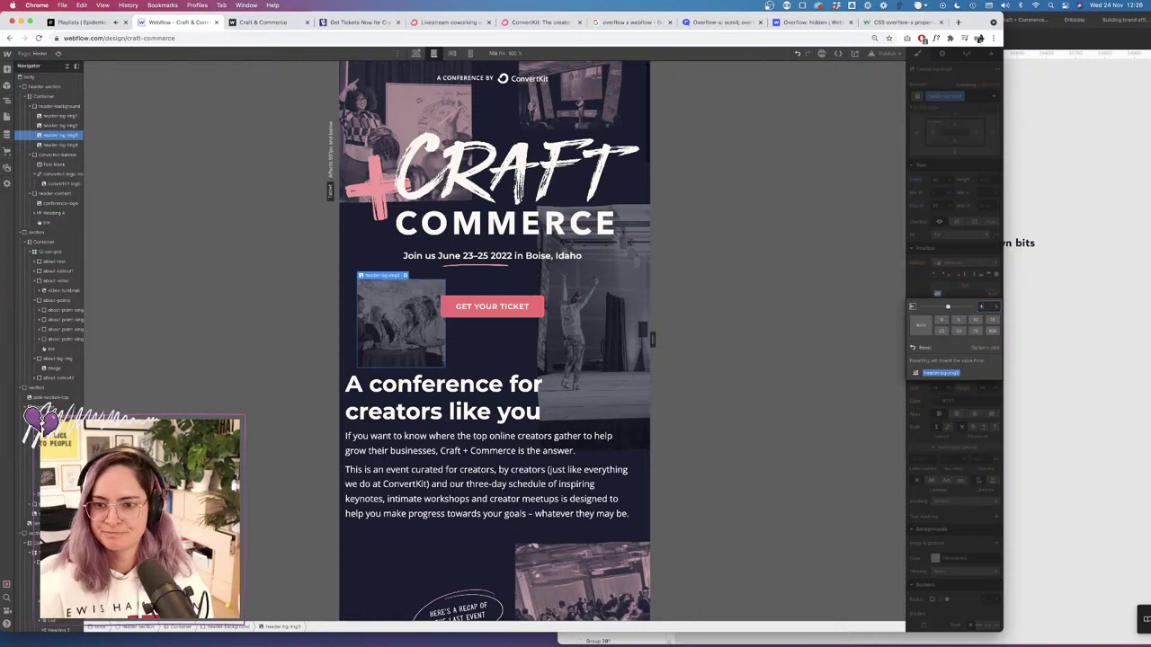
Move header-bg-img3 up by reducing its top position offset by about 80 px.
{"action": "left_click", "coordinate": [964, 279]}
{"action": "left_click", "coordinate": [964, 286]}
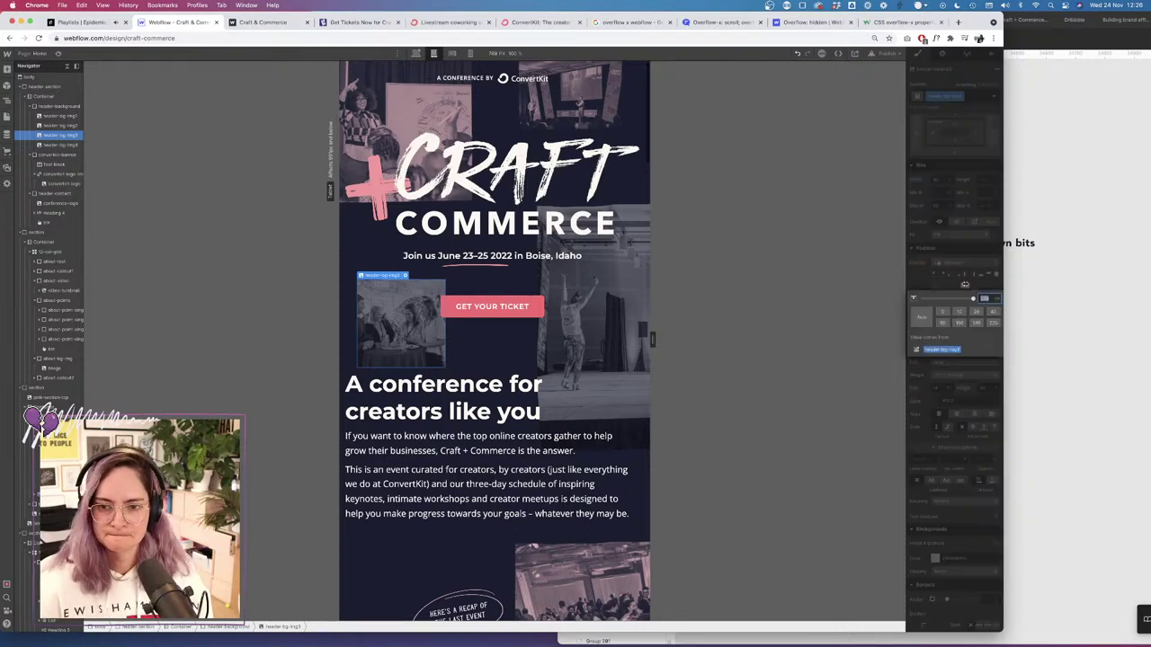
{"action": "key", "text": "shift+Down"}
{"action": "key", "text": "shift+Down"}
{"action": "key", "text": "shift+Down"}
{"action": "key", "text": "shift+Down"}
{"action": "key", "text": "shift+Down"}
{"action": "key", "text": "shift+Down"}
{"action": "key", "text": "shift+Down"}
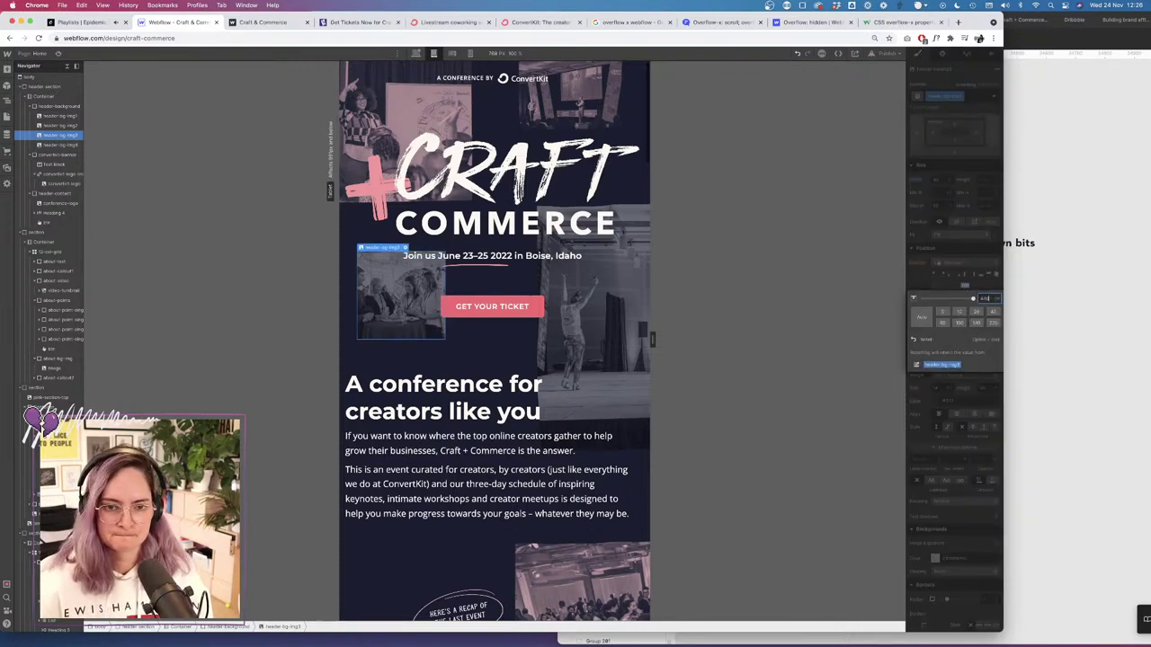
{"action": "key", "text": "shift+Down"}
{"action": "left_click_drag", "start_coordinate": [964, 286], "coordinate": [964, 287]}
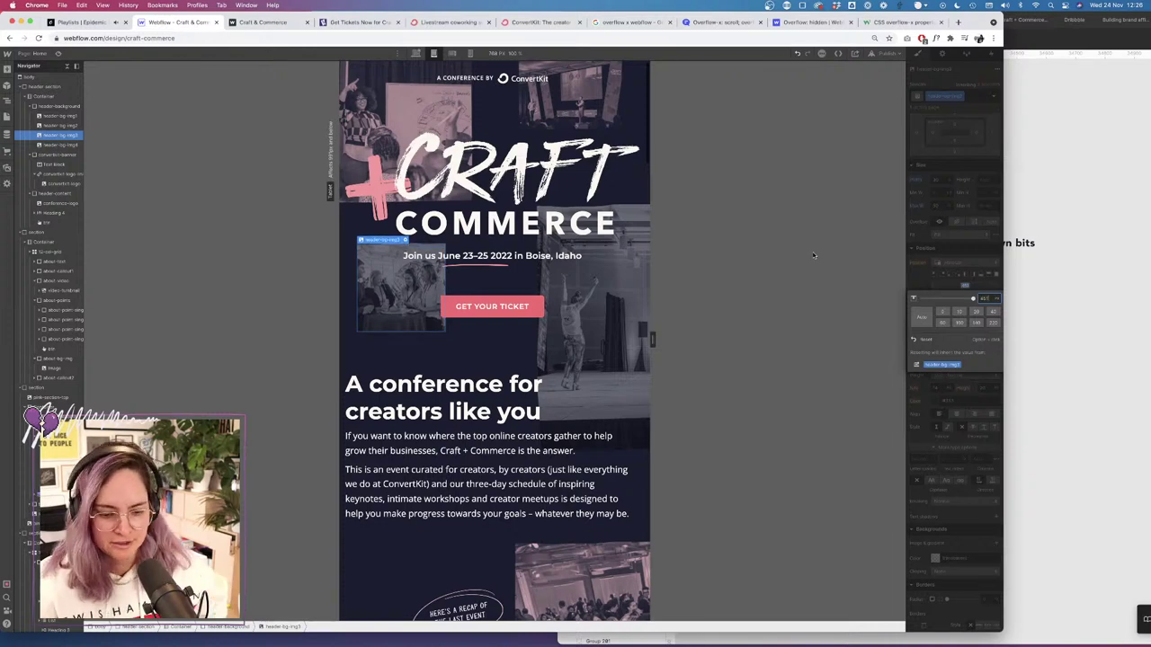
Set the width of header-bg-img4 to 80%.
{"action": "left_click", "coordinate": [62, 146]}
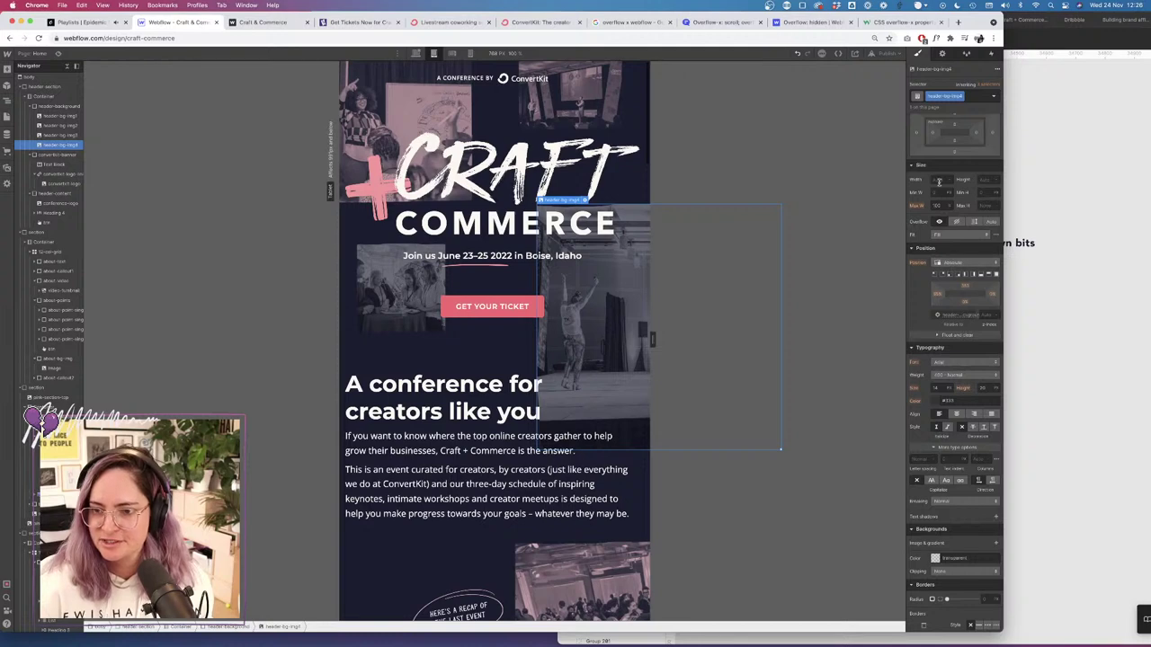
{"action": "type", "text": "50"}
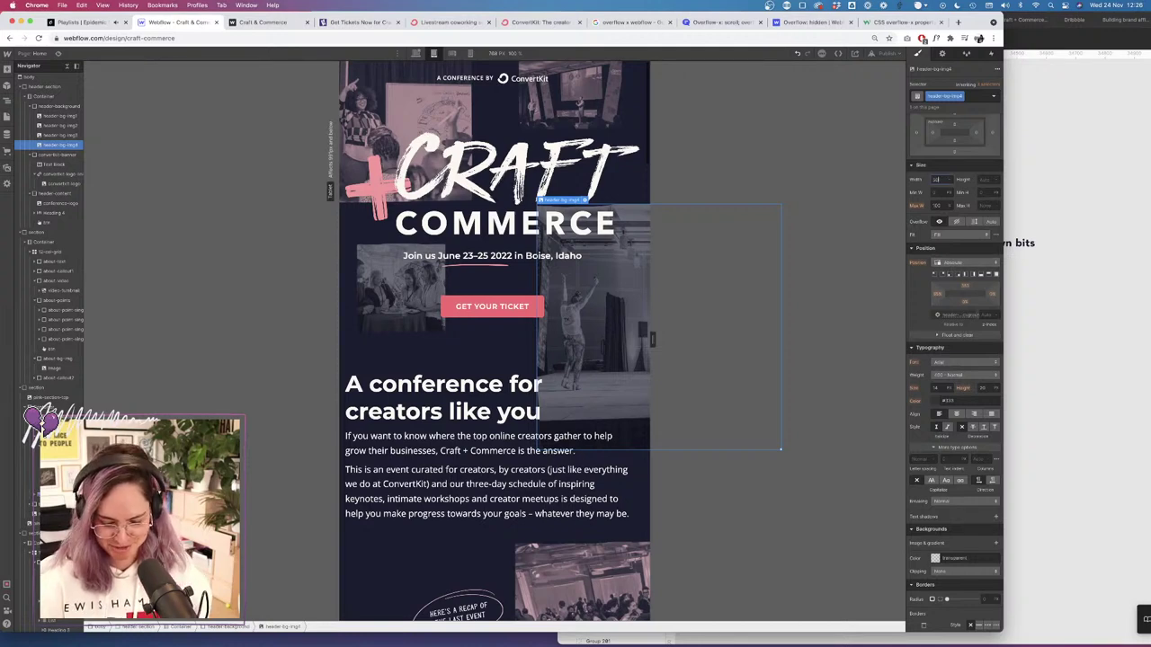
{"action": "type", "text": "%"}
{"action": "key", "text": "Return"}
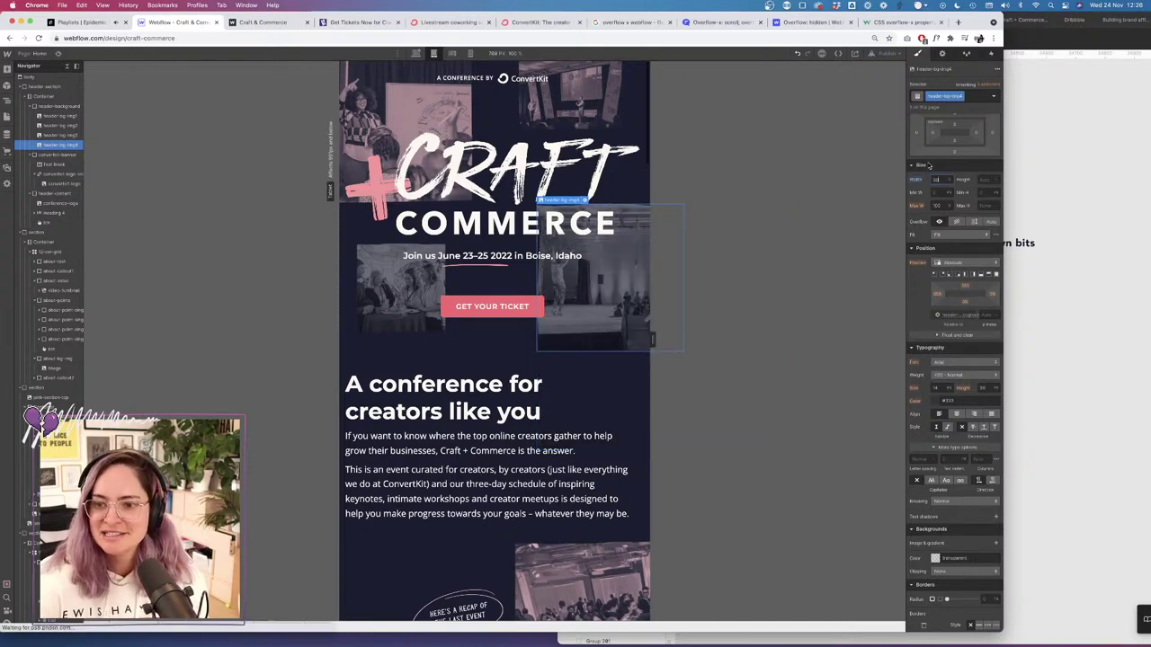
{"action": "left_click", "coordinate": [943, 179]}
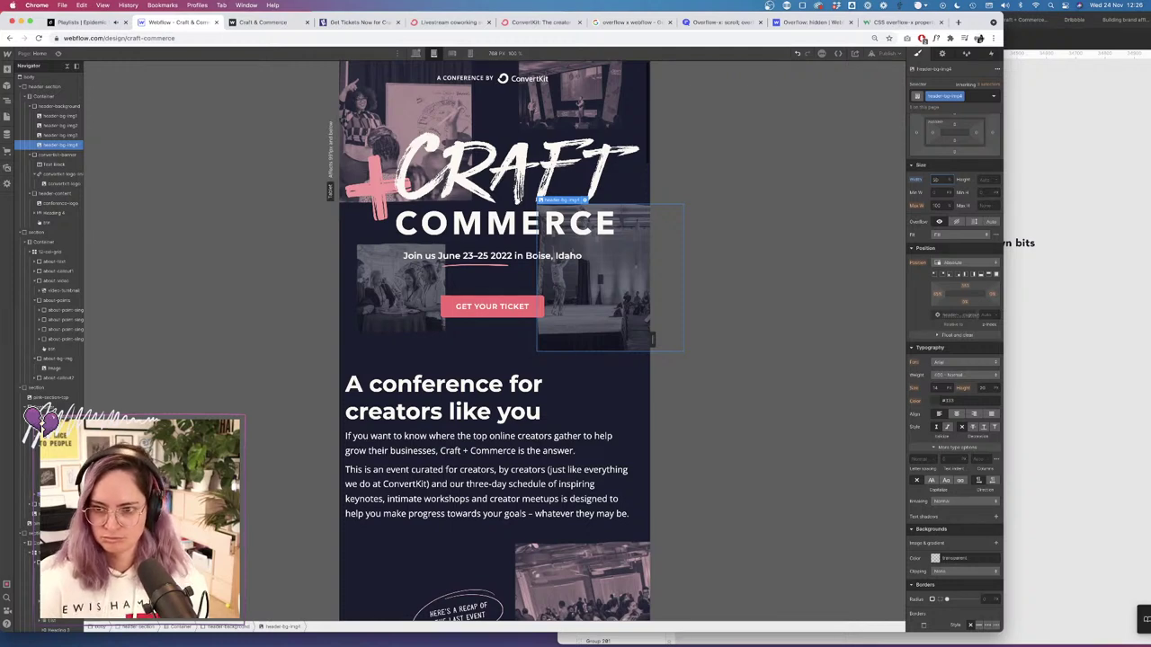
{"action": "key", "text": "Return"}
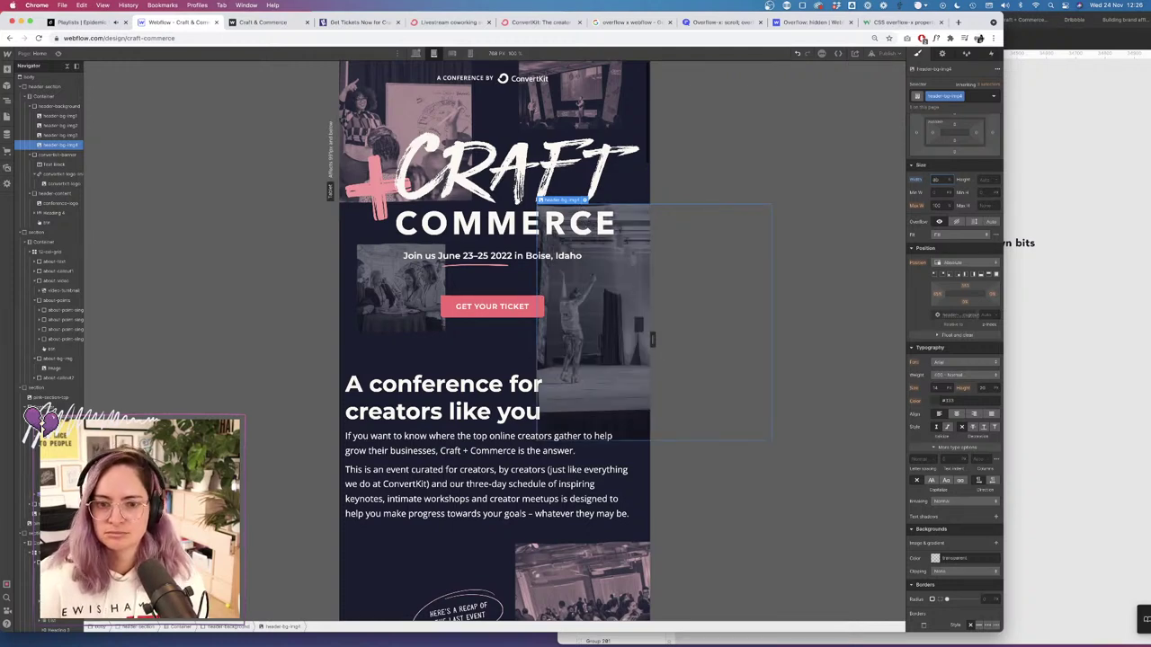
Move header-bg-img4 up by reducing its top position offset by about 70 px.
{"action": "left_click", "coordinate": [964, 285]}
{"action": "key", "text": "Down"}
{"action": "key", "text": "Down"}
{"action": "key", "text": "Down"}
{"action": "key", "text": "Down"}
{"action": "key", "text": "Down"}
{"action": "key", "text": "Down"}
{"action": "key", "text": "Down"}
{"action": "key", "text": "Down"}
{"action": "key", "text": "Down"}
{"action": "key", "text": "Down"}
{"action": "key", "text": "Down"}
{"action": "key", "text": "Down"}
{"action": "key", "text": "Down"}
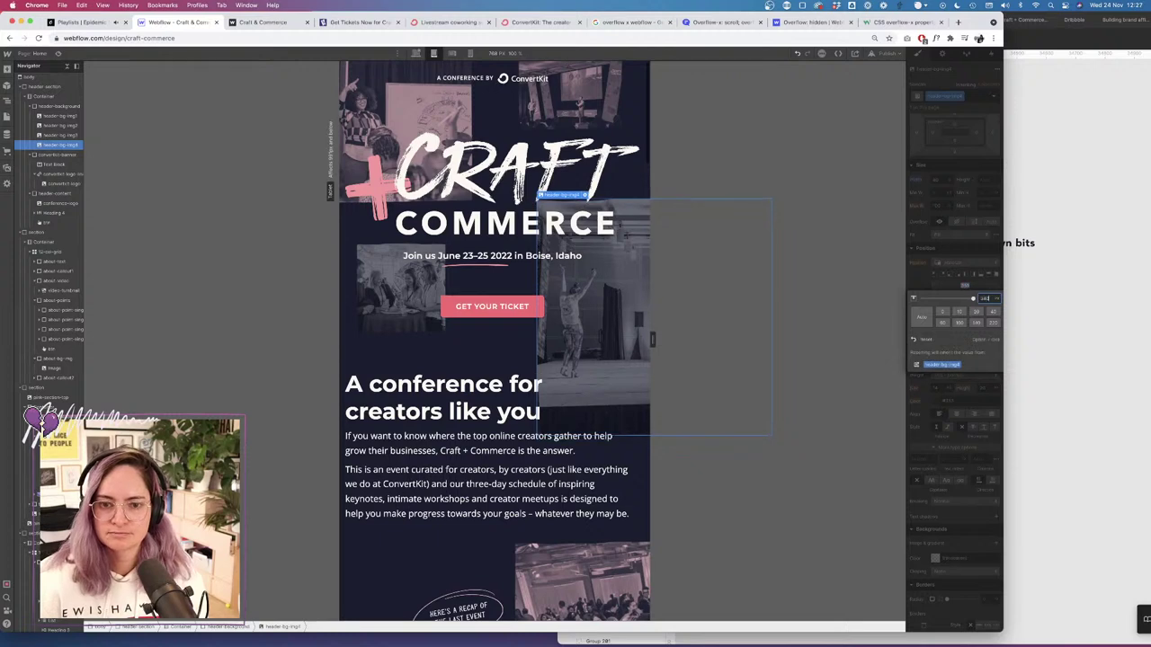
{"action": "key", "text": "shift+Down"}
{"action": "key", "text": "shift+Down"}
{"action": "key", "text": "shift+Down"}
{"action": "key", "text": "shift+Down"}
{"action": "key", "text": "shift+Down"}
{"action": "key", "text": "shift+Down"}
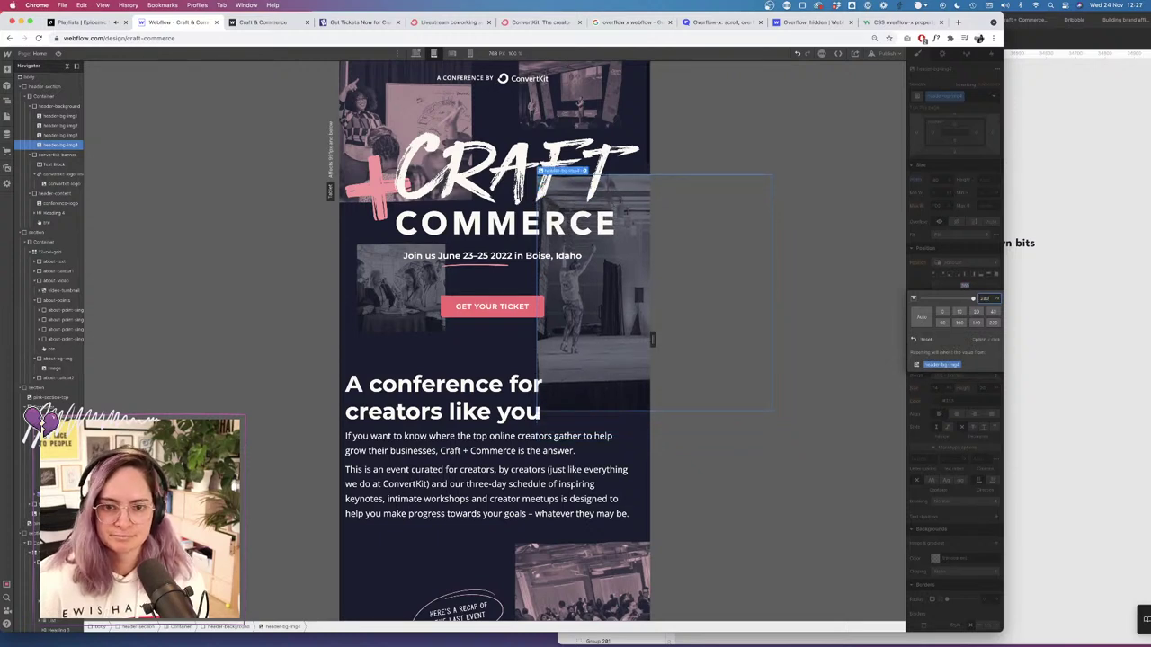
Reduce the left position offset of header-bg-img4 to about 61%.
{"action": "left_click", "coordinate": [932, 284]}
{"action": "left_click", "coordinate": [936, 295]}
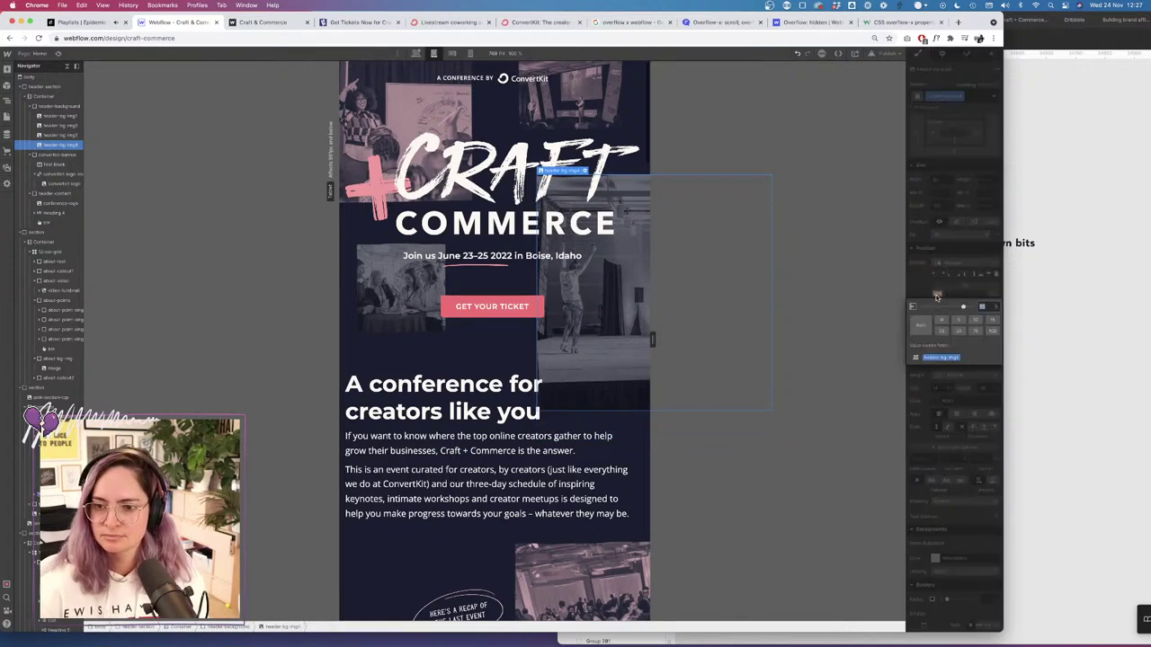
{"action": "key", "text": "shift+Down"}
{"action": "key", "text": "shift+Down"}
{"action": "key", "text": "shift+Down"}
{"action": "key", "text": "shift+Down"}
{"action": "key", "text": "shift+Down"}
{"action": "key", "text": "shift+Down"}
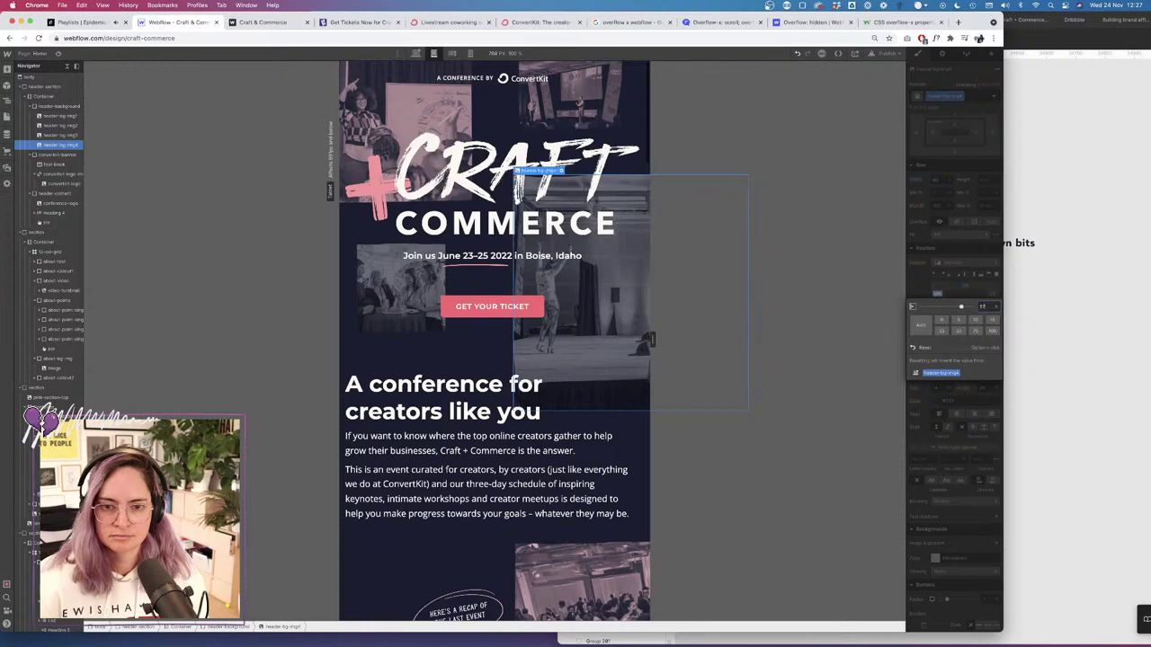
{"action": "key", "text": "shift+Up"}
{"action": "key", "text": "shift+Up"}
{"action": "key", "text": "shift+Up"}
{"action": "key", "text": "shift+Up"}
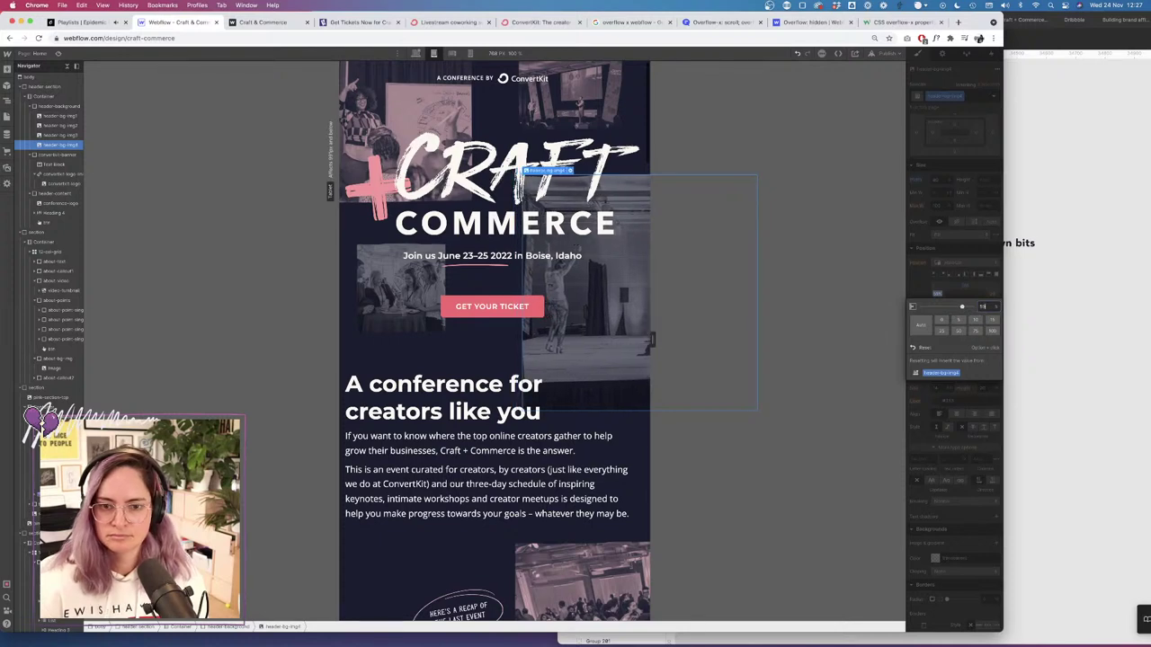
{"action": "key", "text": "shift+Down"}
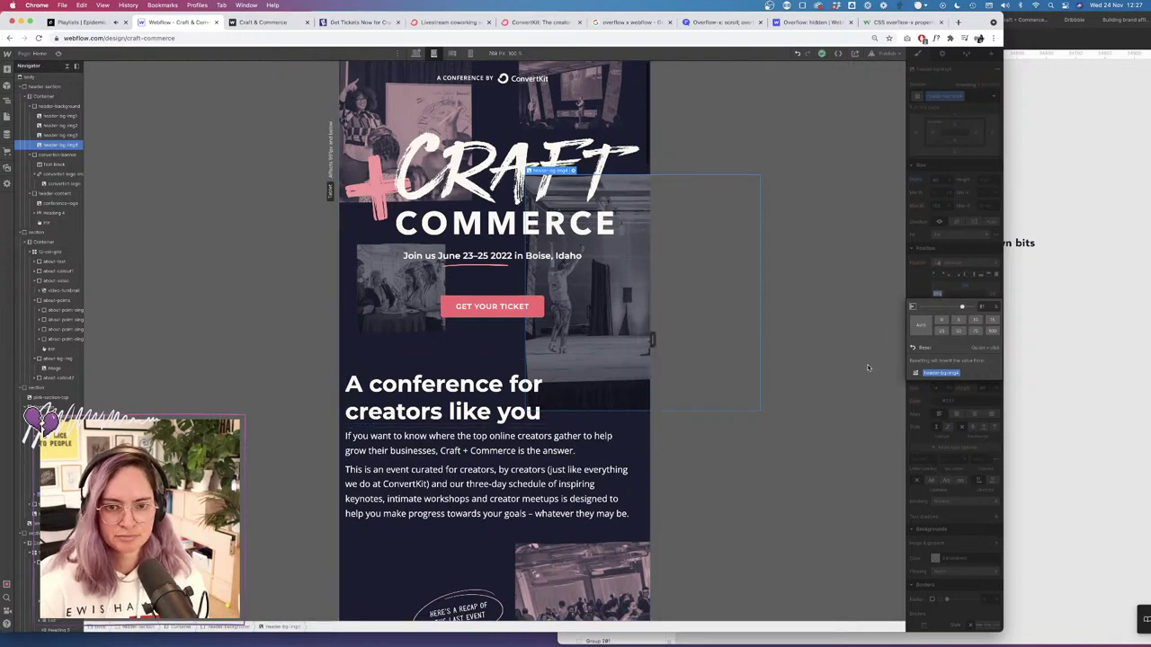
Publish the site to craft-commerce.webflow.io and open the published page.
{"action": "left_click", "coordinate": [887, 53]}
{"action": "left_click", "coordinate": [870, 173]}
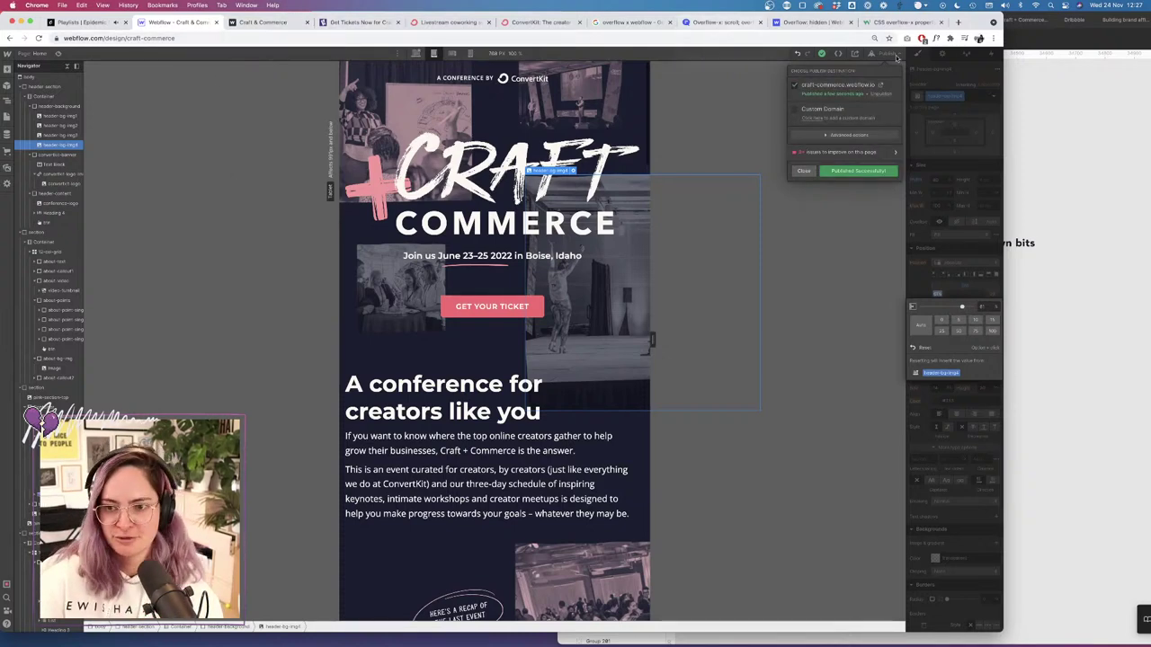
{"action": "left_click", "coordinate": [882, 84]}
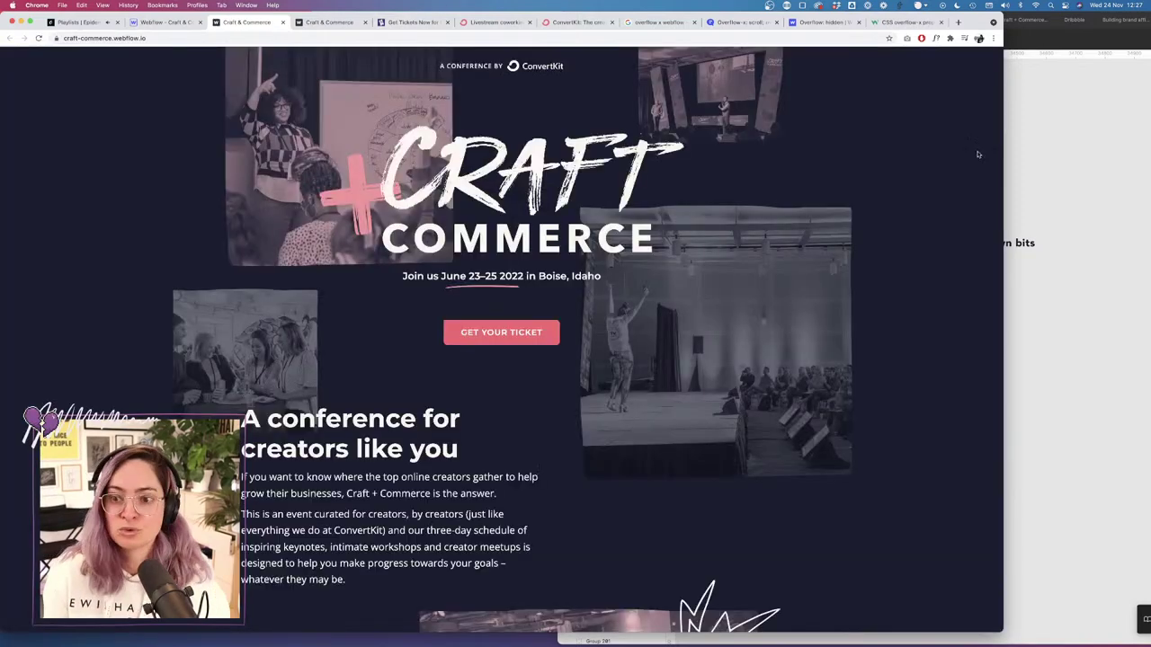
In Figma, duplicate the "Cookie banner" item below itself in the TO DO list and change the copy's text to ".ico".
{"action": "left_click", "coordinate": [1027, 226]}
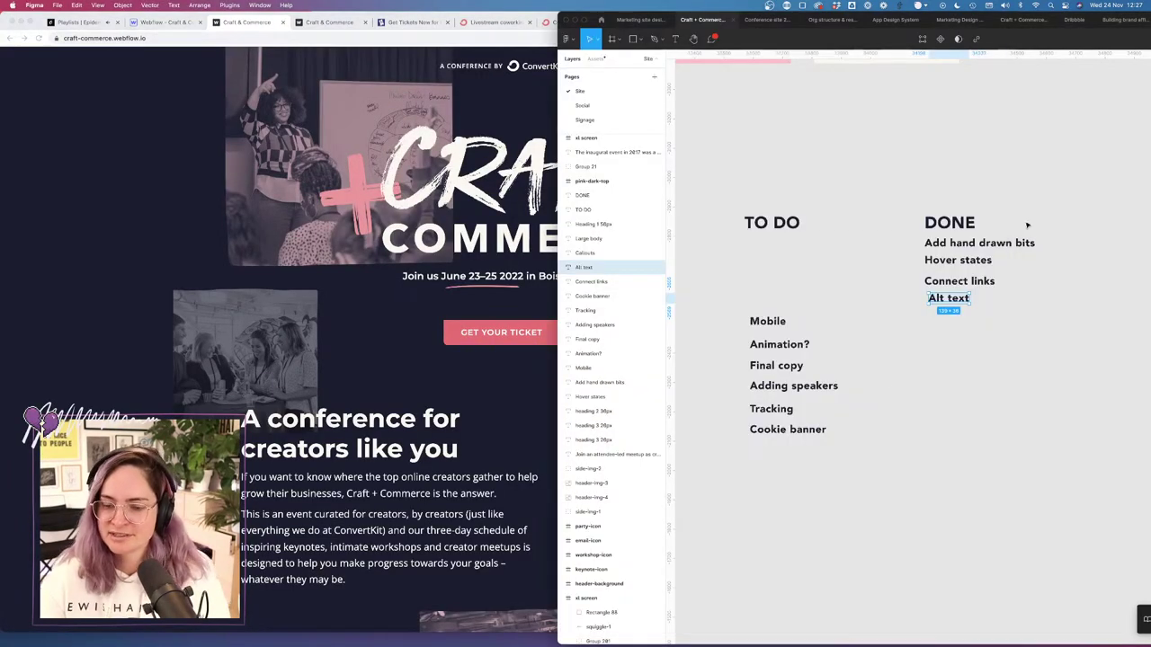
{"action": "left_click", "coordinate": [751, 432]}
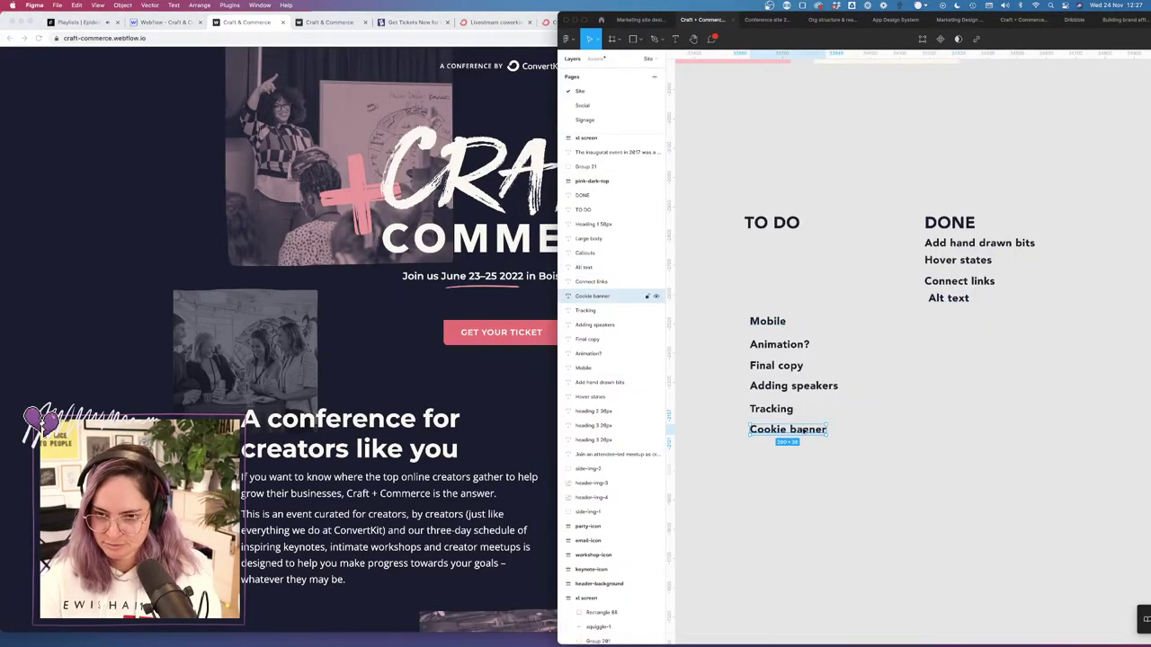
{"action": "left_click_drag", "start_coordinate": [805, 432], "coordinate": [789, 451]}
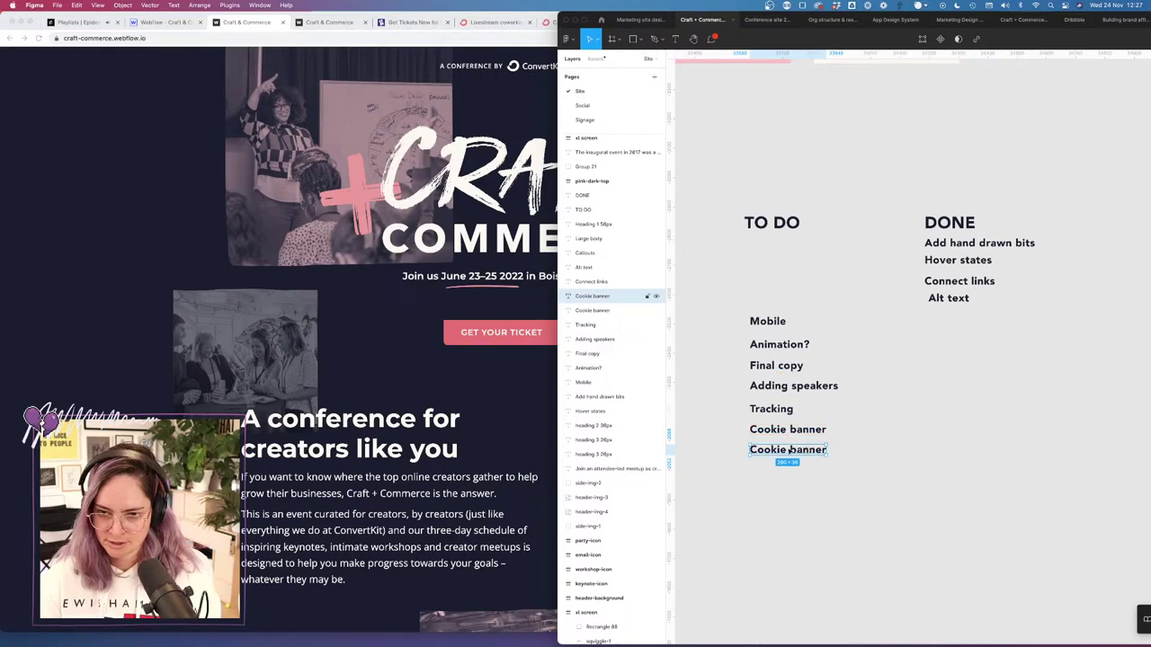
{"action": "double_click", "coordinate": [788, 449]}
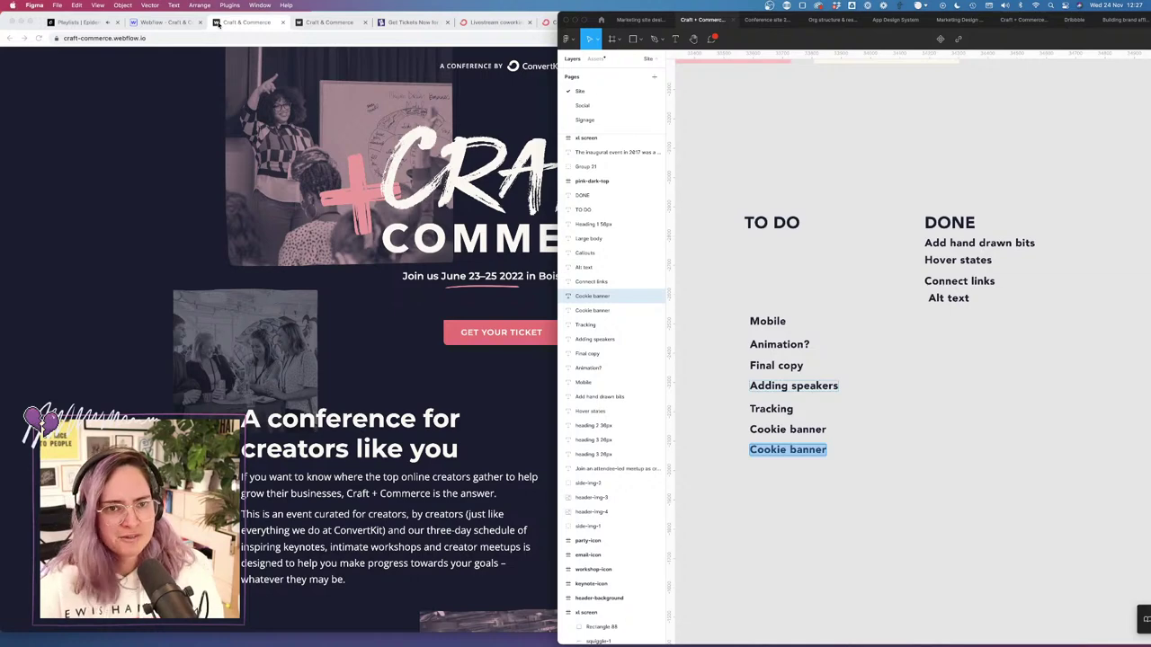
{"action": "key", "text": "BackSpace"}
{"action": "type", "text": ".icon"}
{"action": "key", "text": "BackSpace"}
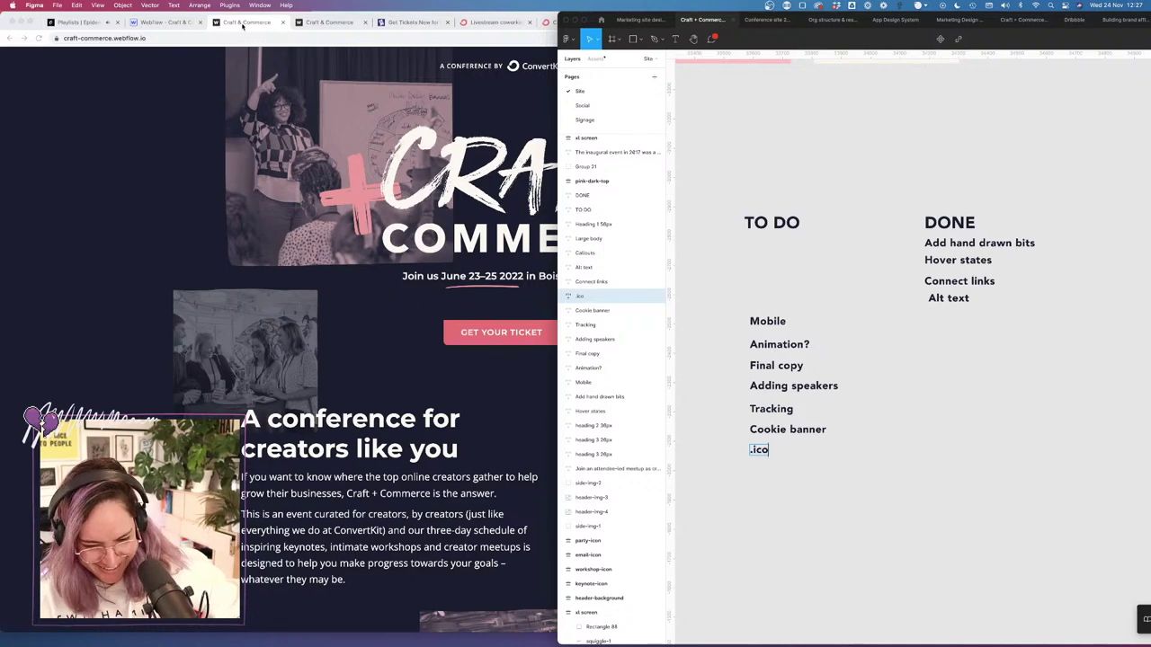
Check the published page's header and about section in Chrome at several narrower window widths.
{"action": "left_click", "coordinate": [243, 26]}
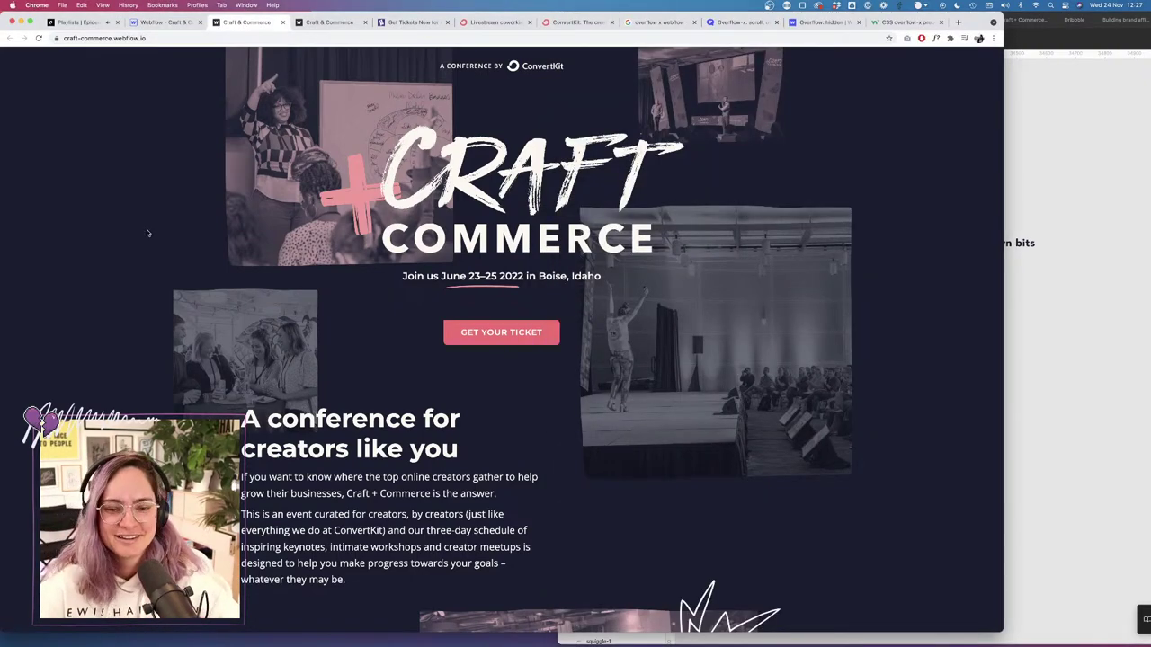
{"action": "scroll", "coordinate": [147, 232], "scroll_direction": "down", "scroll_amount": 1}
{"action": "scroll", "coordinate": [147, 233], "scroll_direction": "up", "scroll_amount": 1}
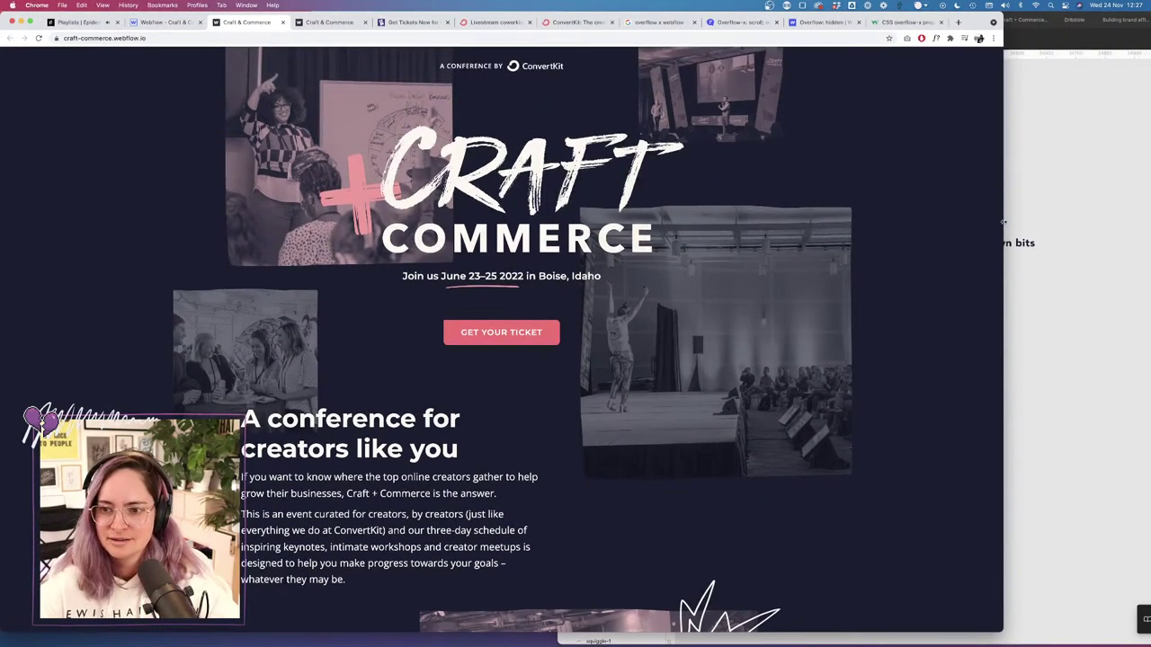
{"action": "left_click_drag", "start_coordinate": [1002, 222], "coordinate": [302, 189]}
{"action": "scroll", "coordinate": [270, 193], "scroll_direction": "down", "scroll_amount": 10}
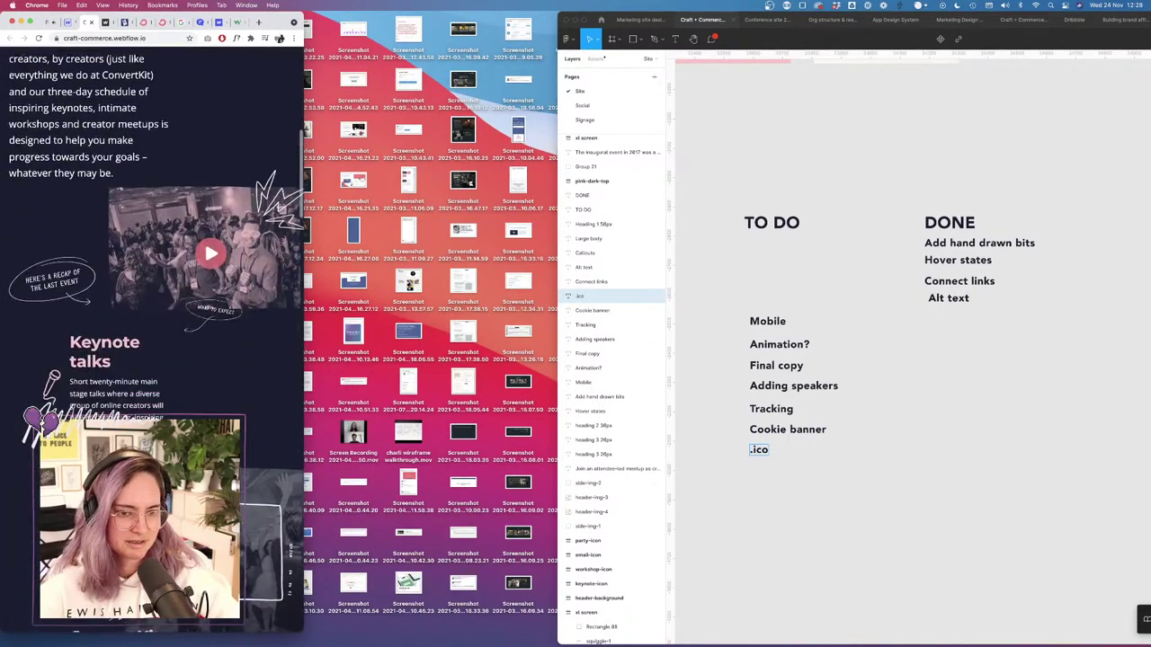
{"action": "scroll", "coordinate": [150, 408], "scroll_direction": "up", "scroll_amount": 15}
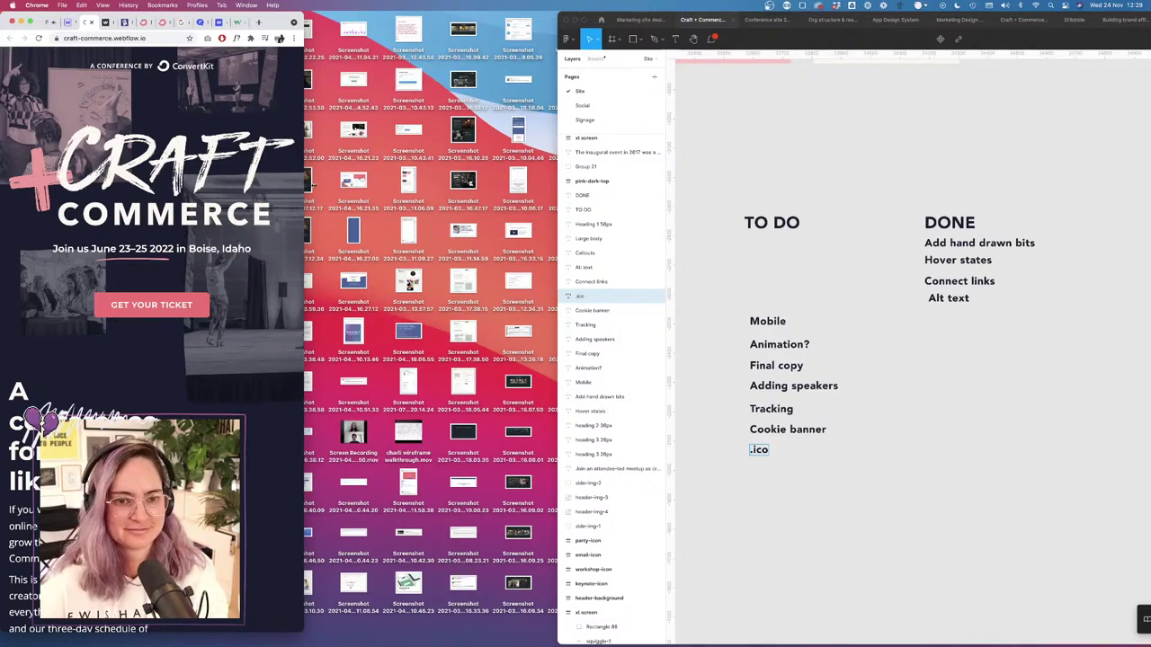
{"action": "left_click_drag", "start_coordinate": [308, 184], "coordinate": [512, 211]}
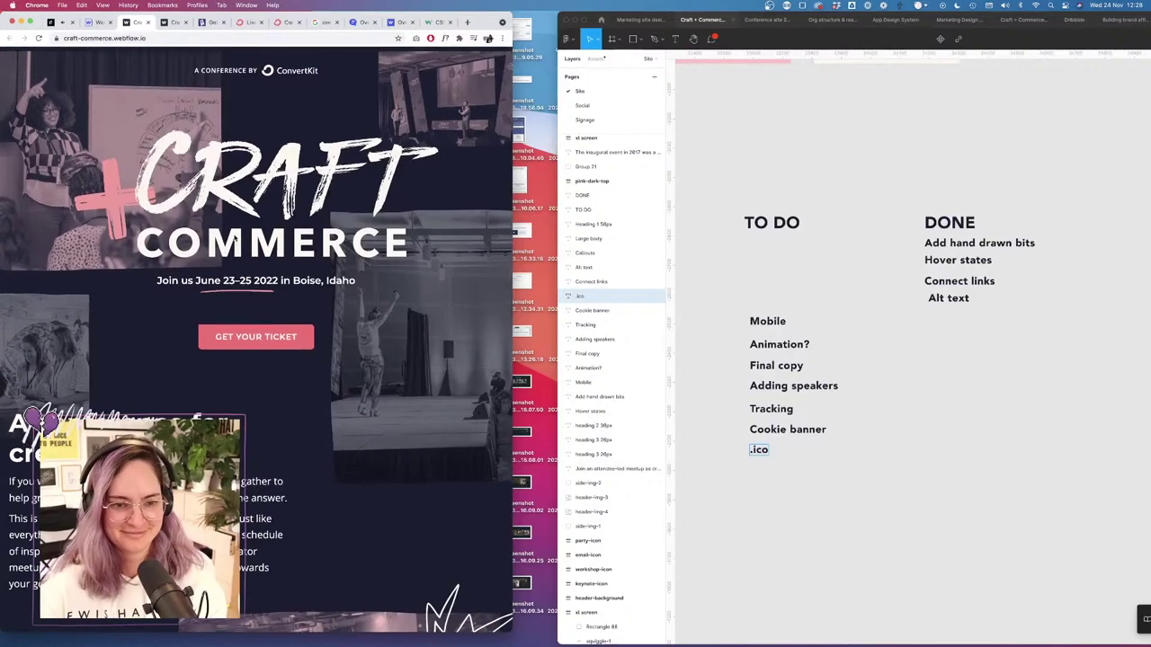
{"action": "left_click_drag", "start_coordinate": [513, 258], "coordinate": [775, 340]}
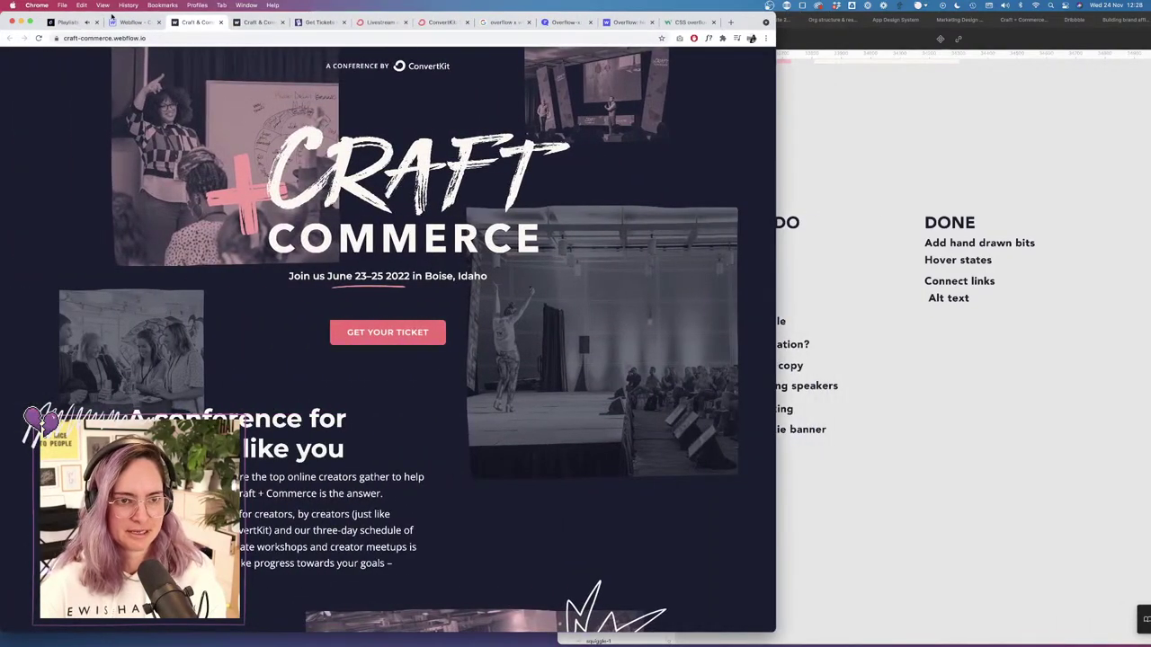
Back in Webflow, examine the 12-col-grid's column setup in the about section and the grid child settings of its about-text block.
{"action": "left_click", "coordinate": [115, 21]}
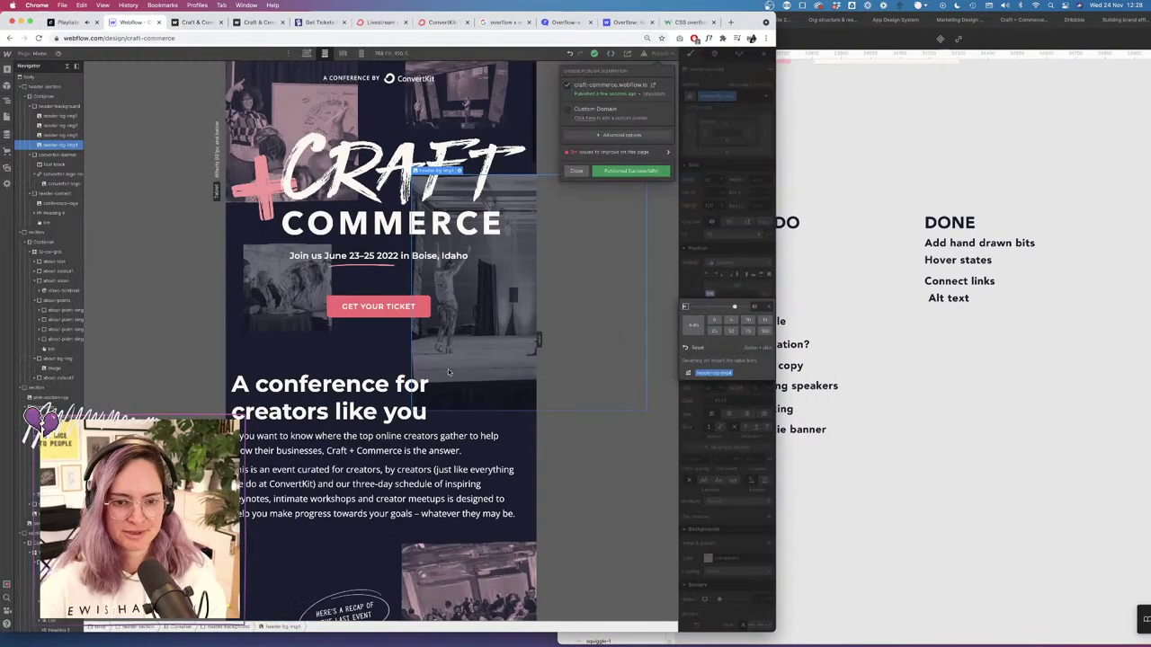
{"action": "left_click", "coordinate": [344, 409]}
{"action": "left_click", "coordinate": [367, 409]}
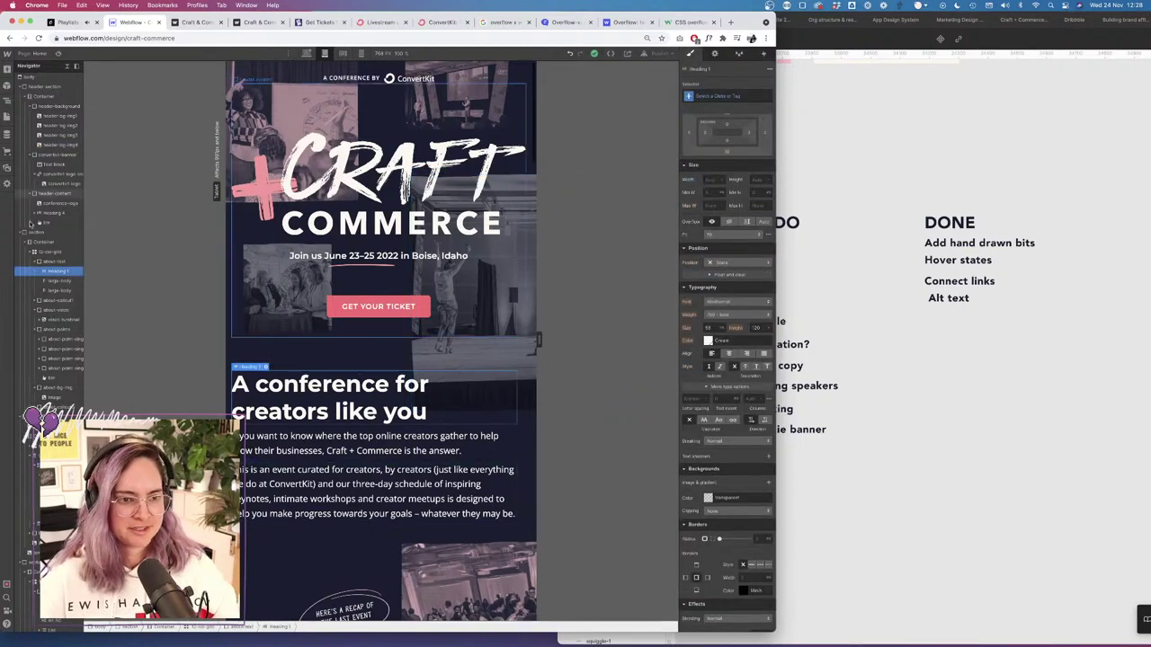
{"action": "left_click", "coordinate": [47, 252]}
{"action": "scroll", "coordinate": [404, 398], "scroll_direction": "down", "scroll_amount": 5}
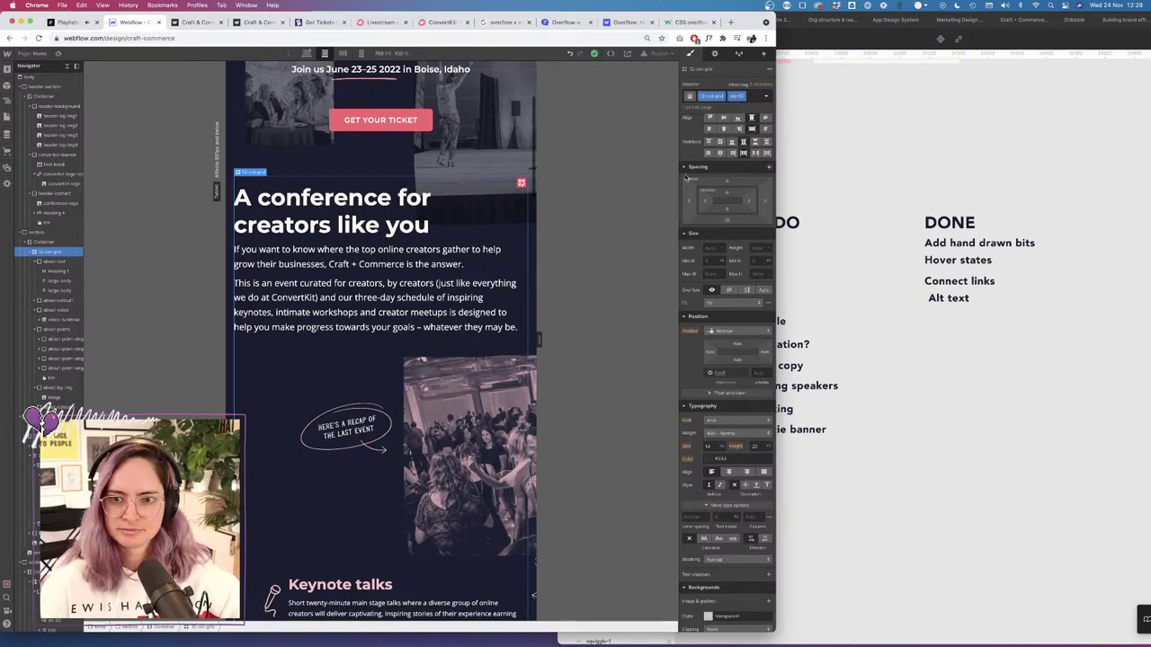
{"action": "scroll", "coordinate": [689, 176], "scroll_direction": "up", "scroll_amount": 2}
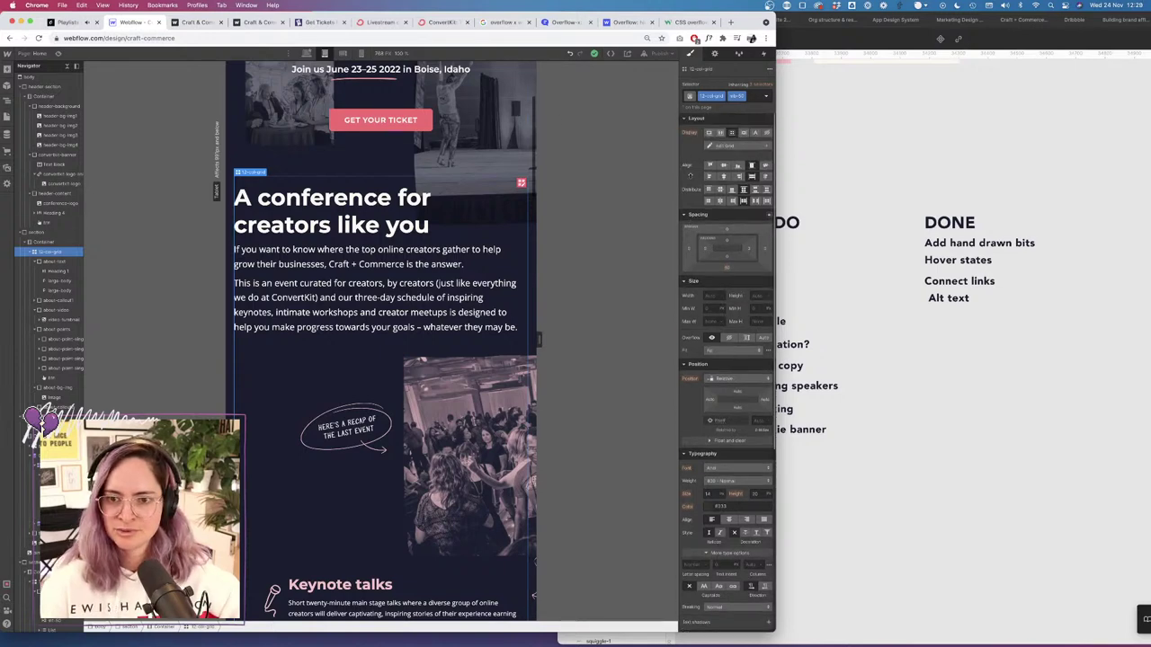
{"action": "left_click", "coordinate": [739, 146]}
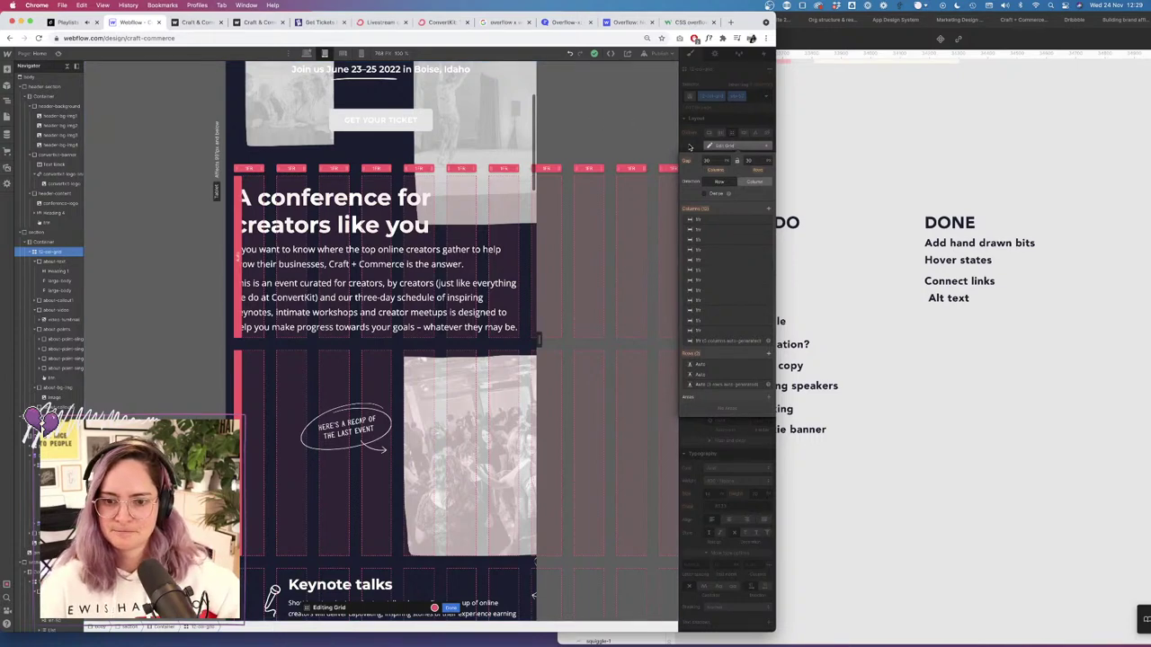
{"action": "left_click", "coordinate": [730, 147]}
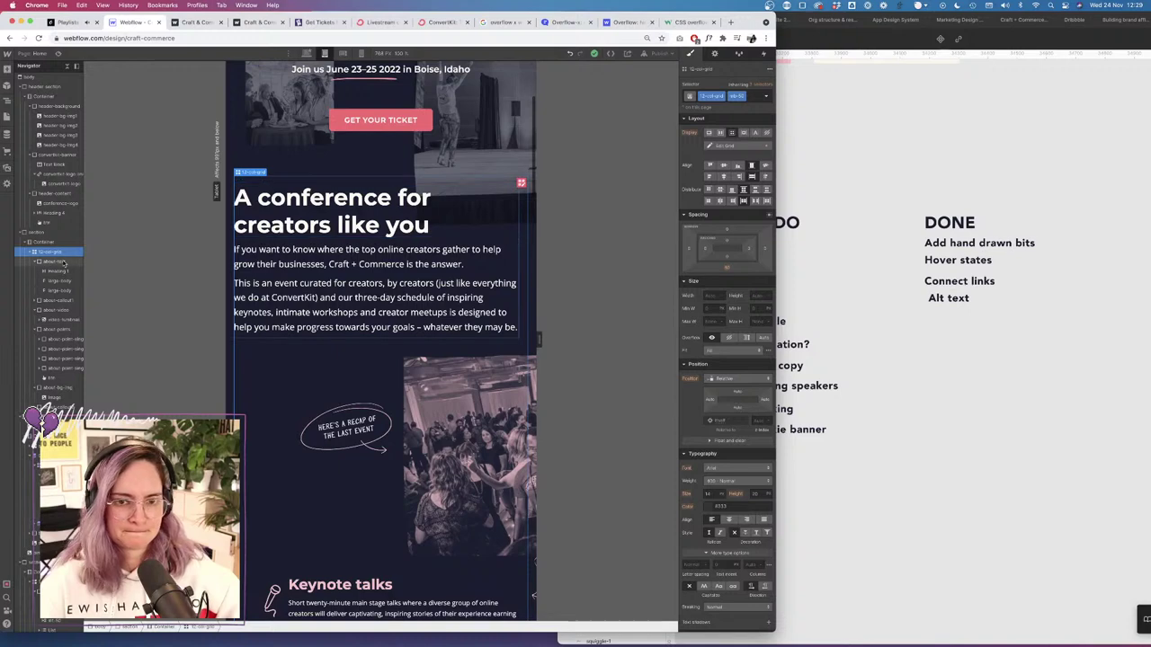
{"action": "left_click", "coordinate": [61, 262]}
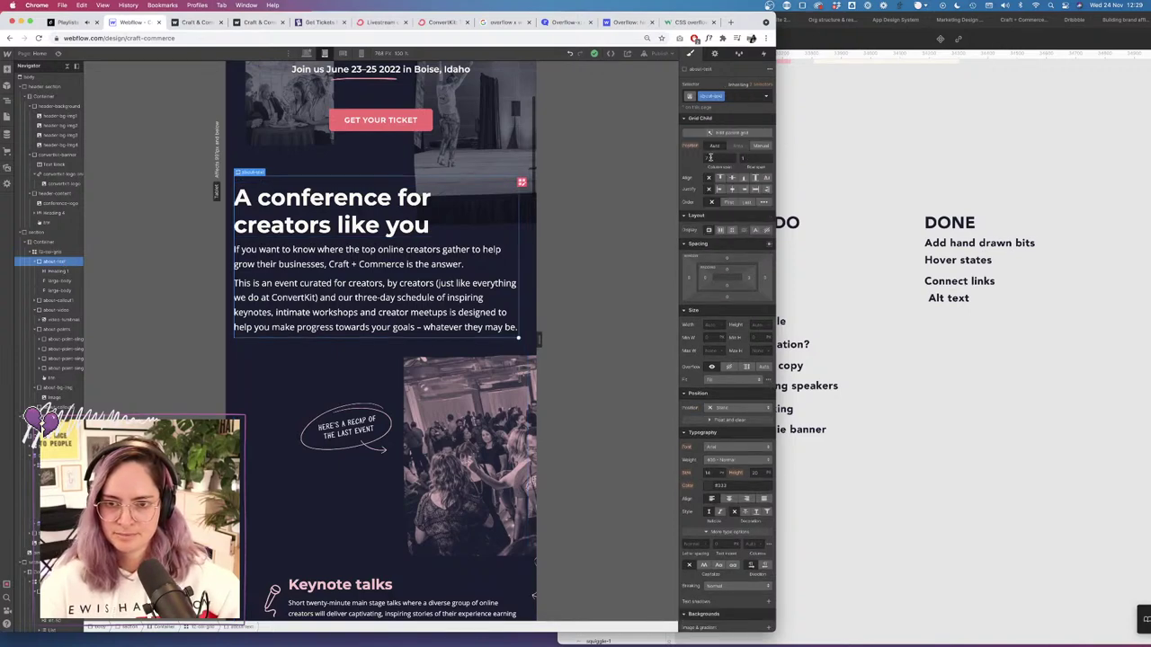
Return to the published page, widen the browser window slightly and open the developer tools to inspect the header.
{"action": "left_click", "coordinate": [198, 24]}
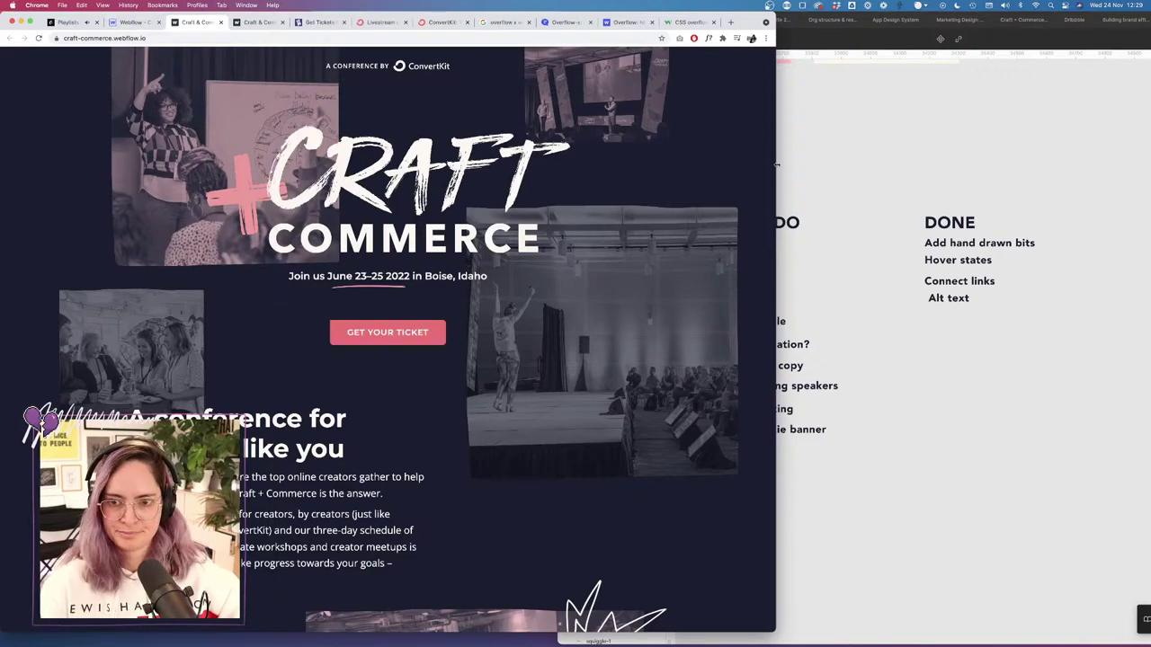
{"action": "left_click_drag", "start_coordinate": [776, 164], "coordinate": [809, 165]}
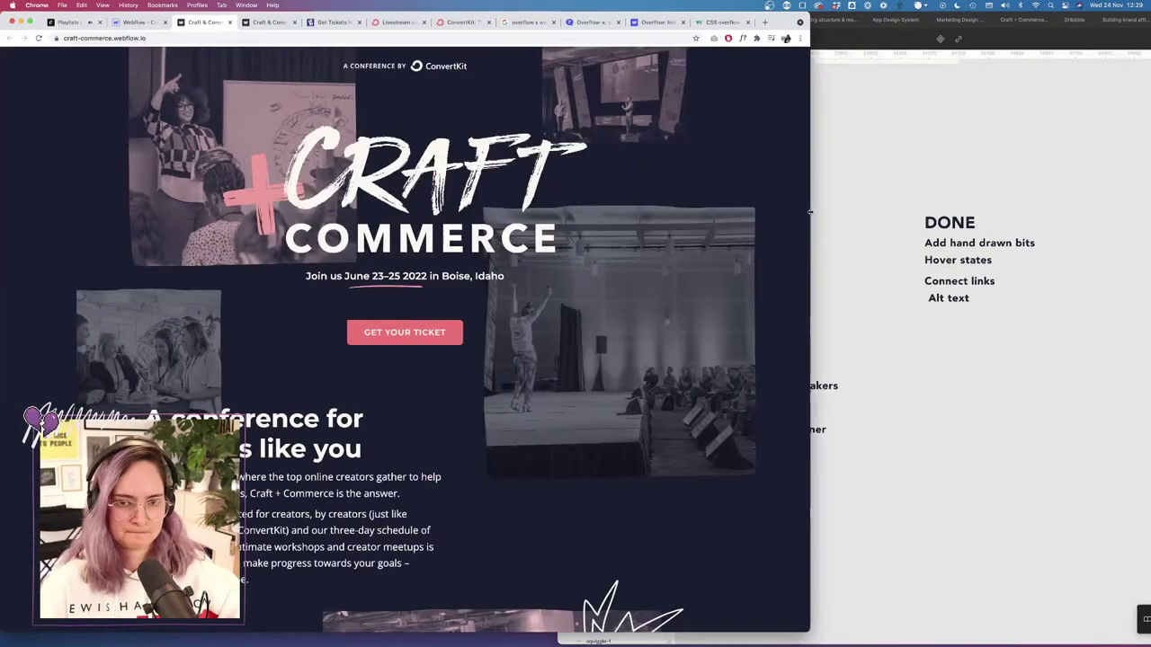
{"action": "right_click", "coordinate": [671, 183]}
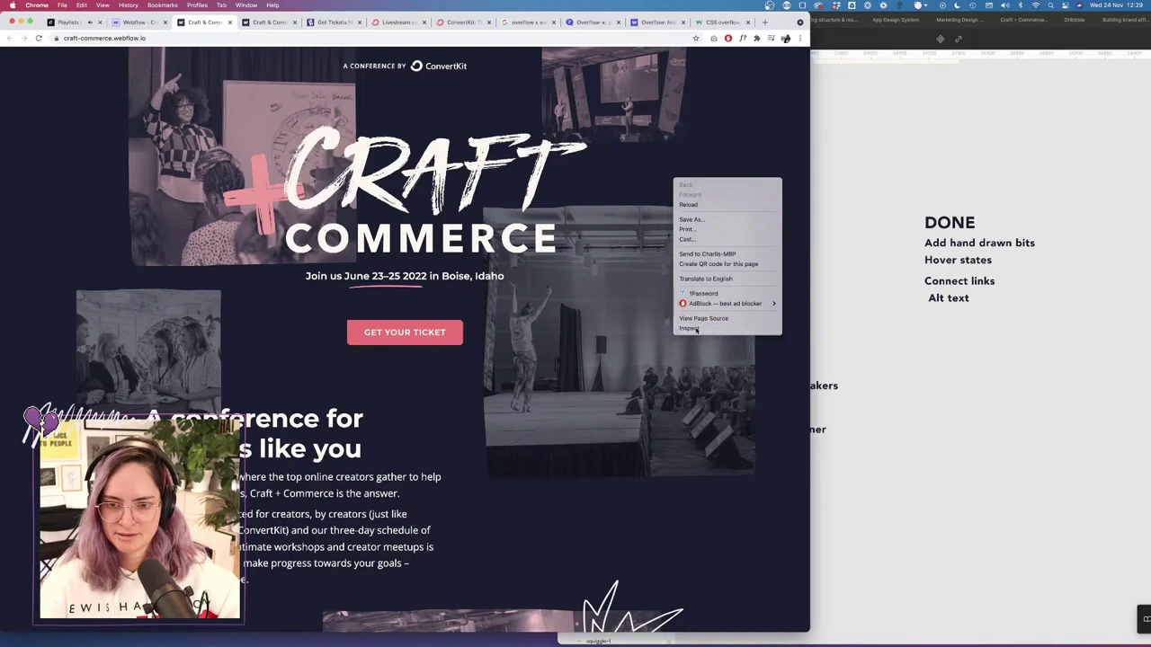
{"action": "left_click", "coordinate": [694, 328]}
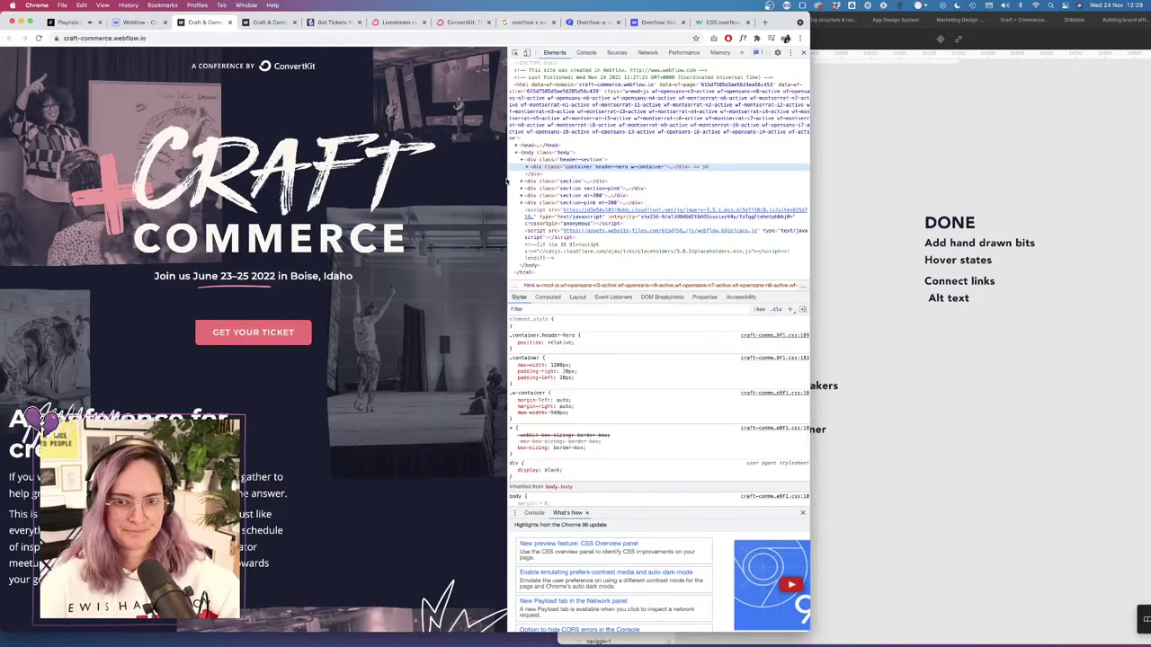
Narrow the published page's viewport beside the developer tools and examine the about section's text and video at about 758 px.
{"action": "left_click_drag", "start_coordinate": [508, 165], "coordinate": [342, 164]}
{"action": "scroll", "coordinate": [224, 308], "scroll_direction": "down", "scroll_amount": 10}
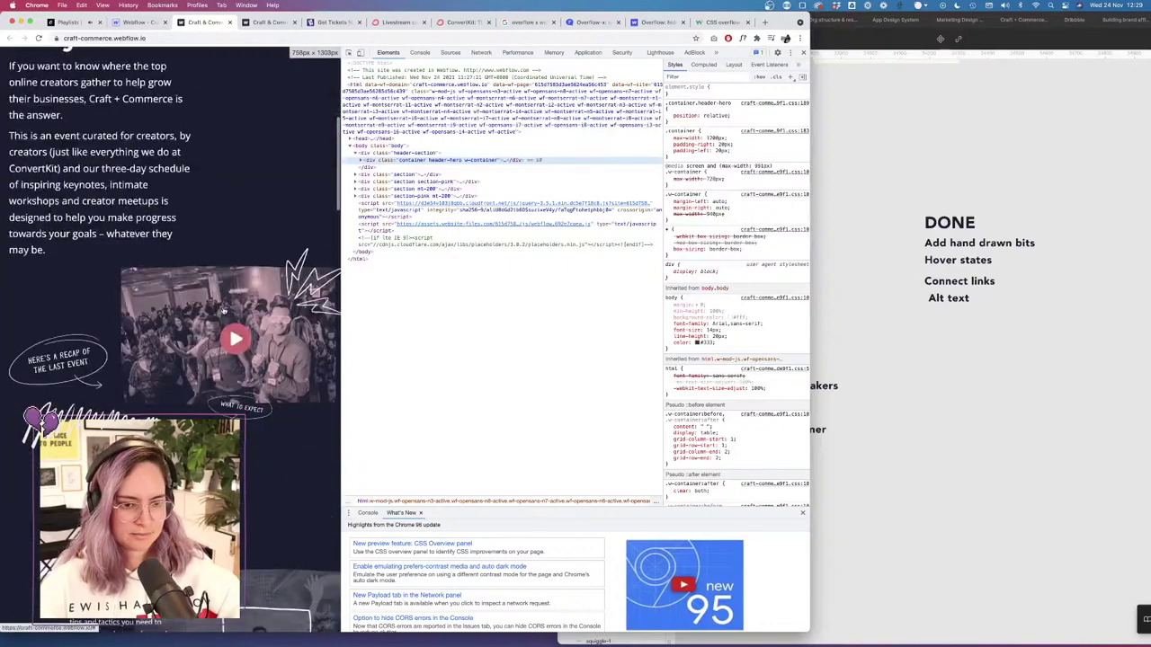
{"action": "scroll", "coordinate": [223, 307], "scroll_direction": "down", "scroll_amount": 2}
In Webflow, set the about-text block's column span to 12 at the tablet breakpoint.
{"action": "left_click", "coordinate": [137, 21]}
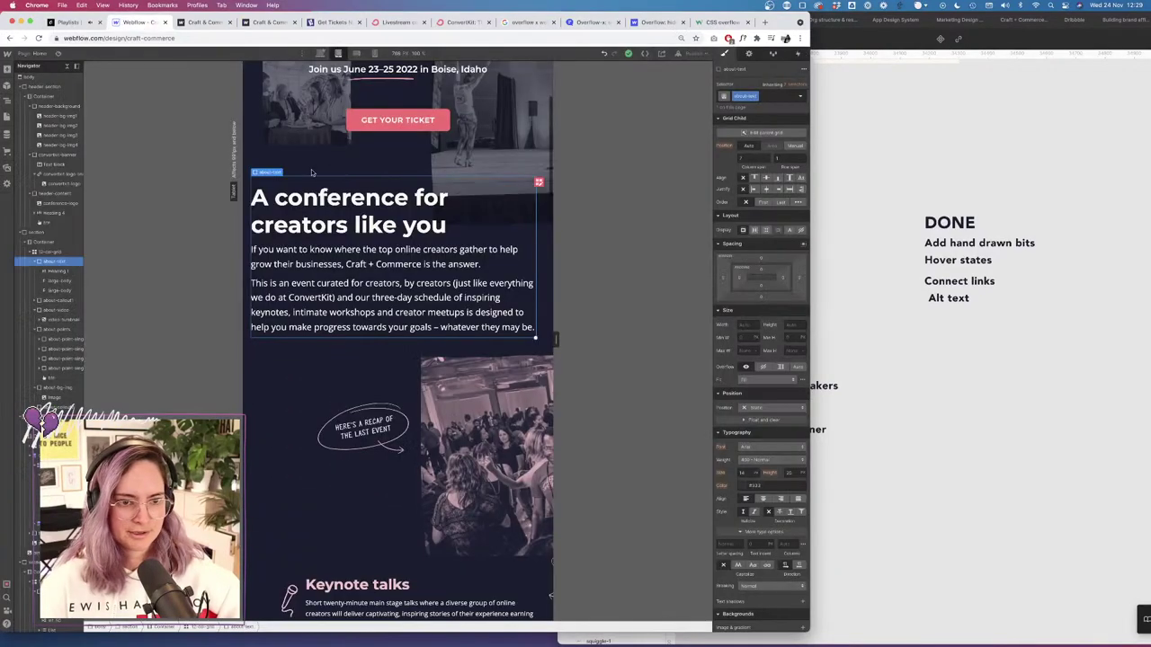
{"action": "left_click", "coordinate": [748, 159]}
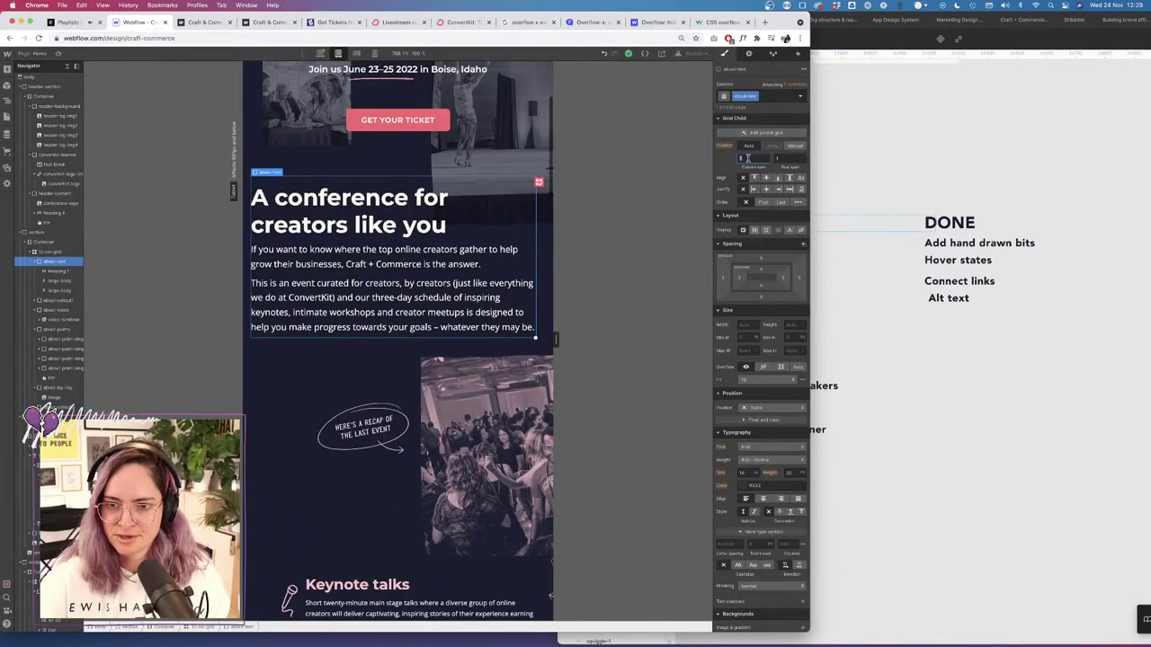
{"action": "type", "text": "2"}
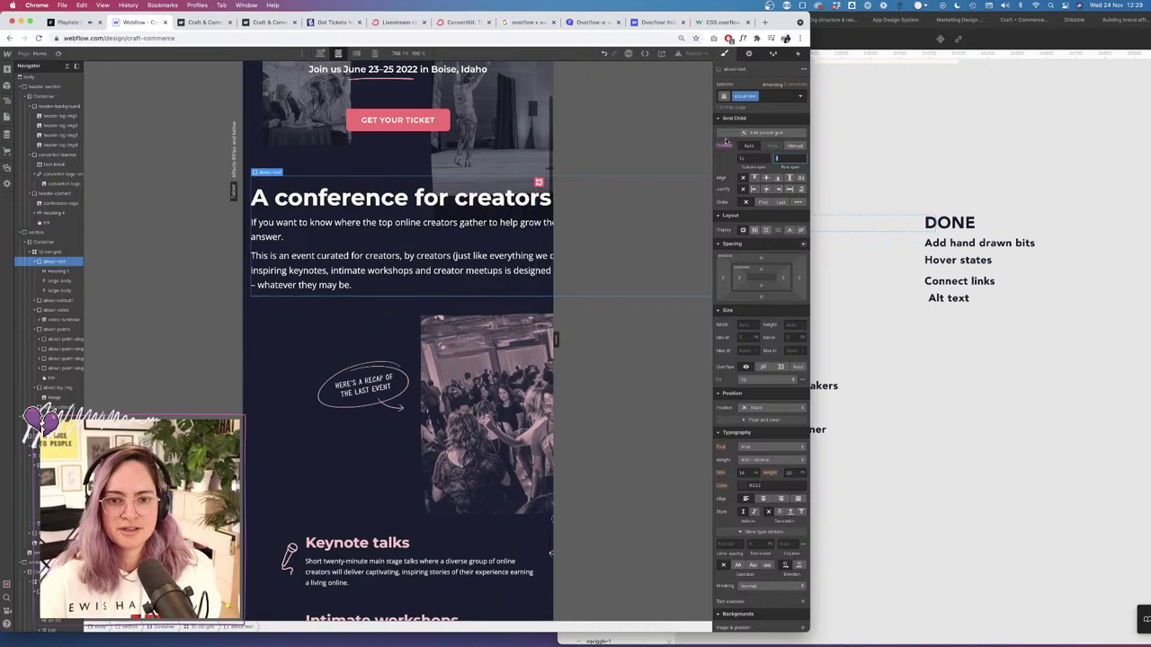
Compare the about-video block with the published page, and remove its right margin at the tablet breakpoint in Webflow.
{"action": "left_click", "coordinate": [461, 354]}
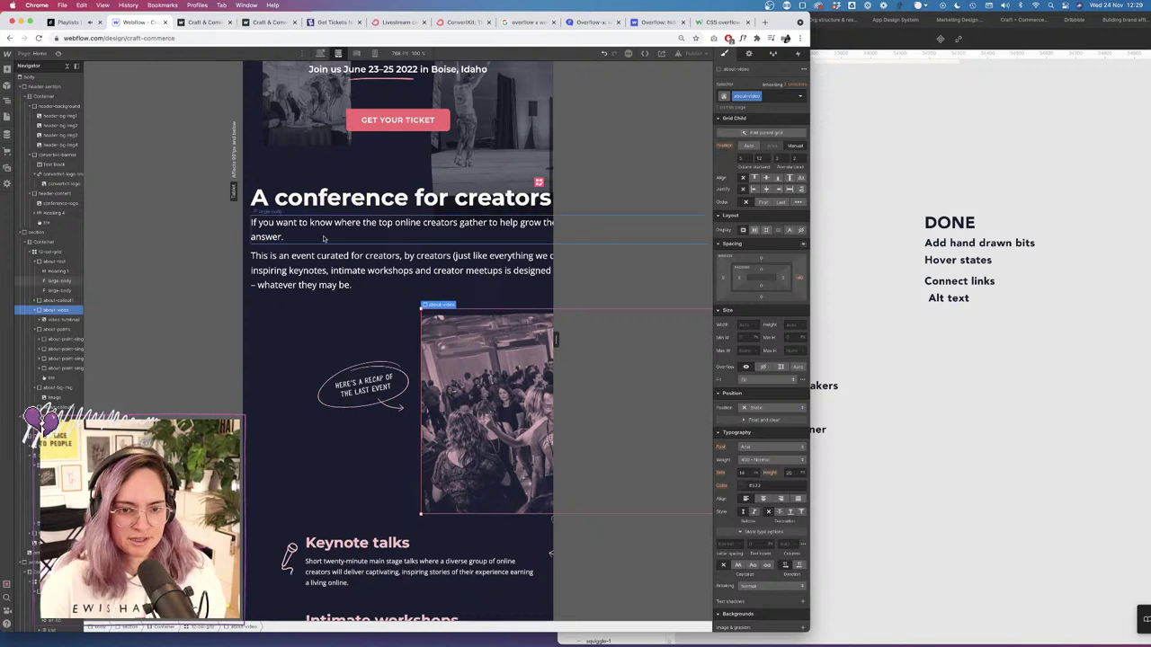
{"action": "left_click", "coordinate": [209, 22]}
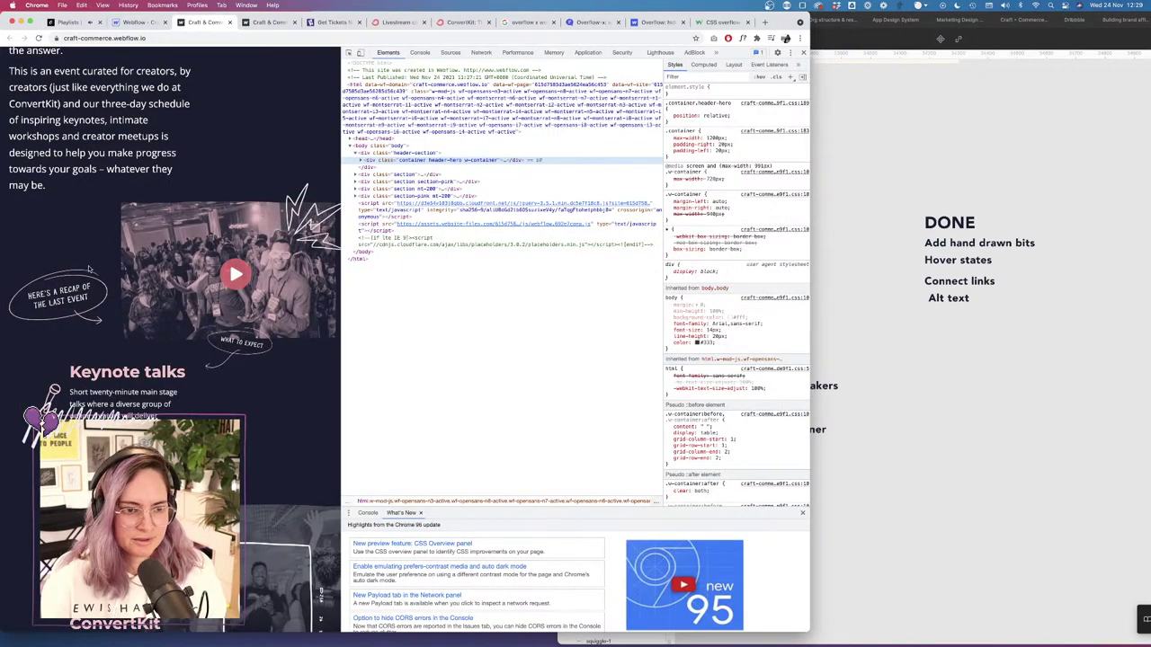
{"action": "scroll", "coordinate": [132, 266], "scroll_direction": "up", "scroll_amount": 3}
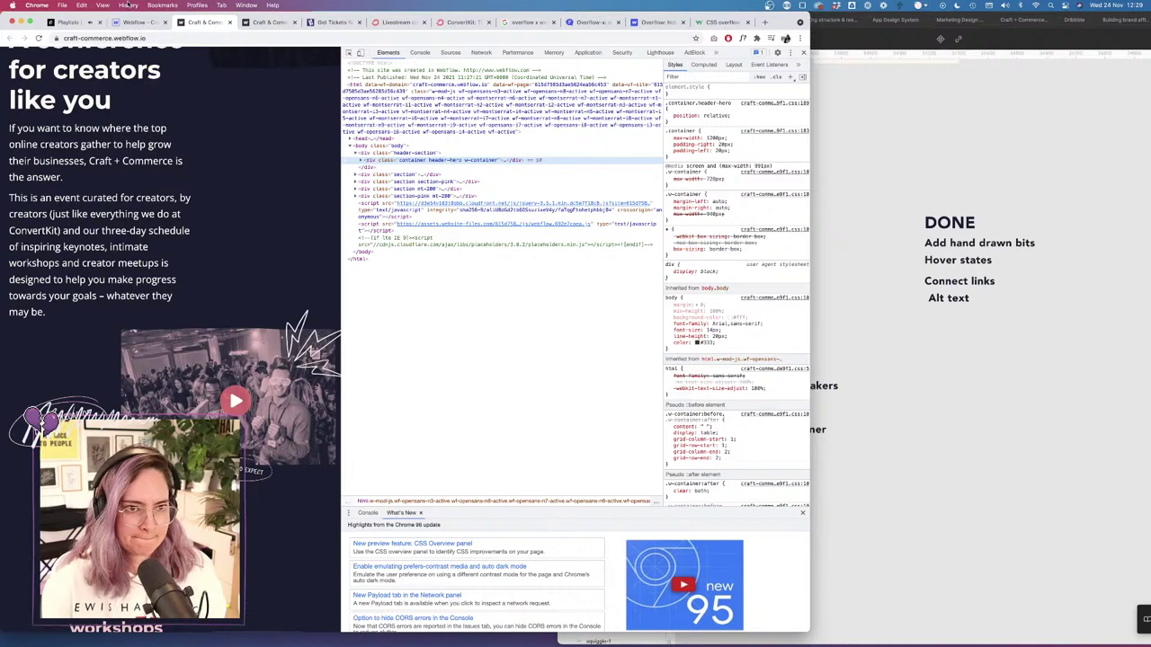
{"action": "left_click", "coordinate": [137, 22]}
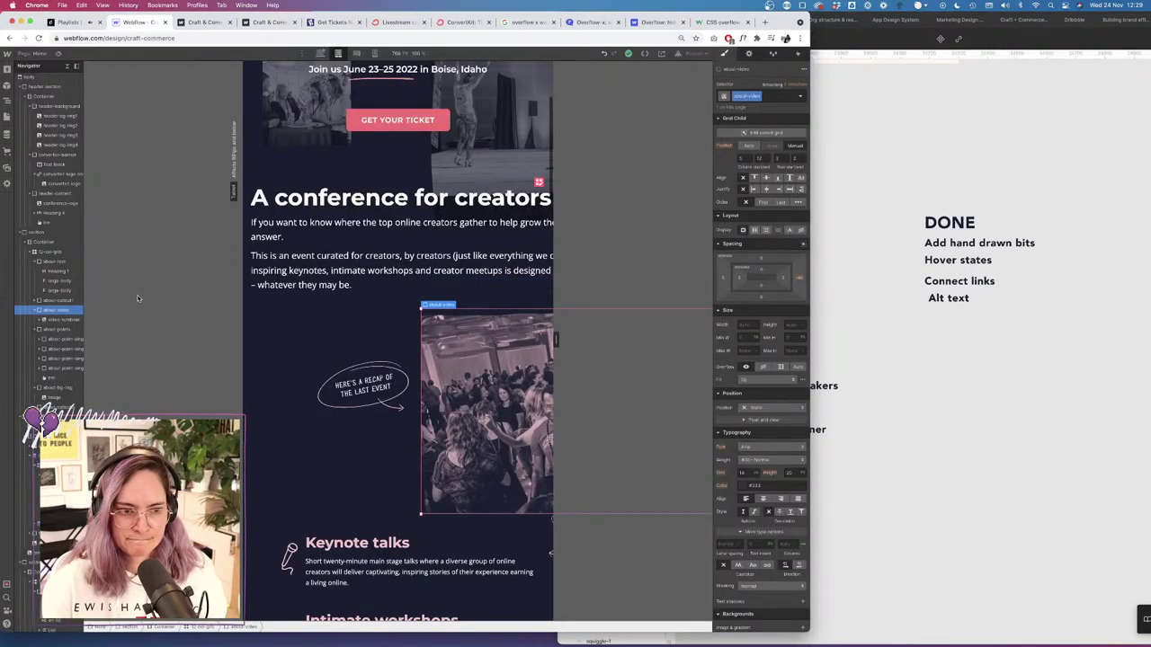
{"action": "left_click", "coordinate": [800, 279]}
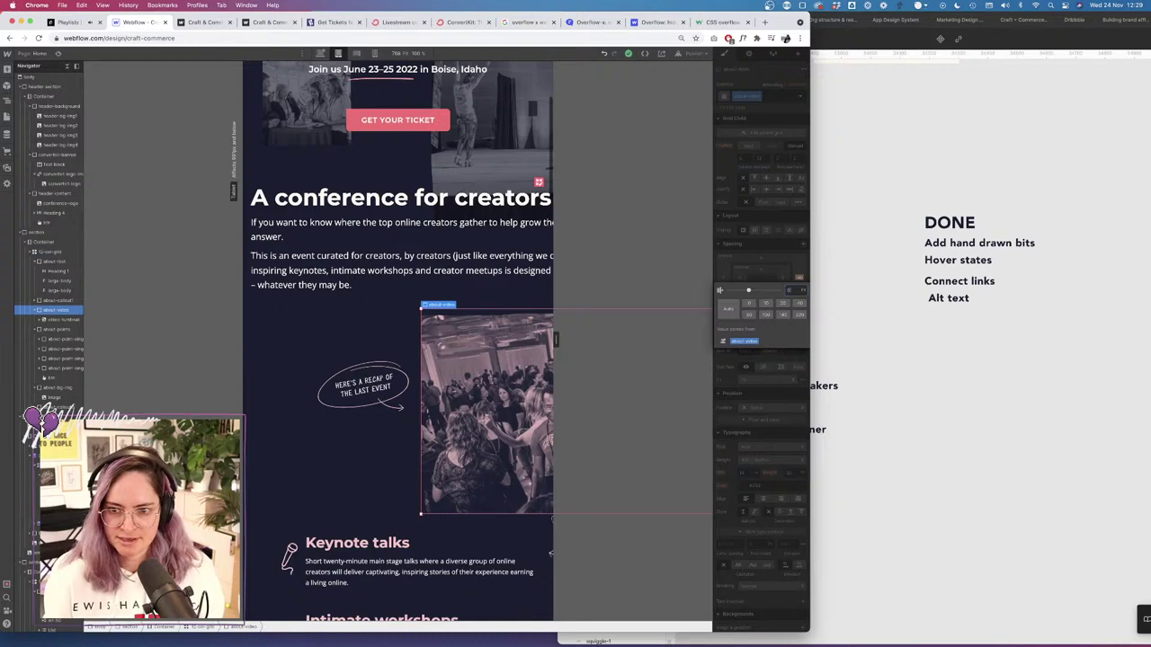
{"action": "key", "text": "Return"}
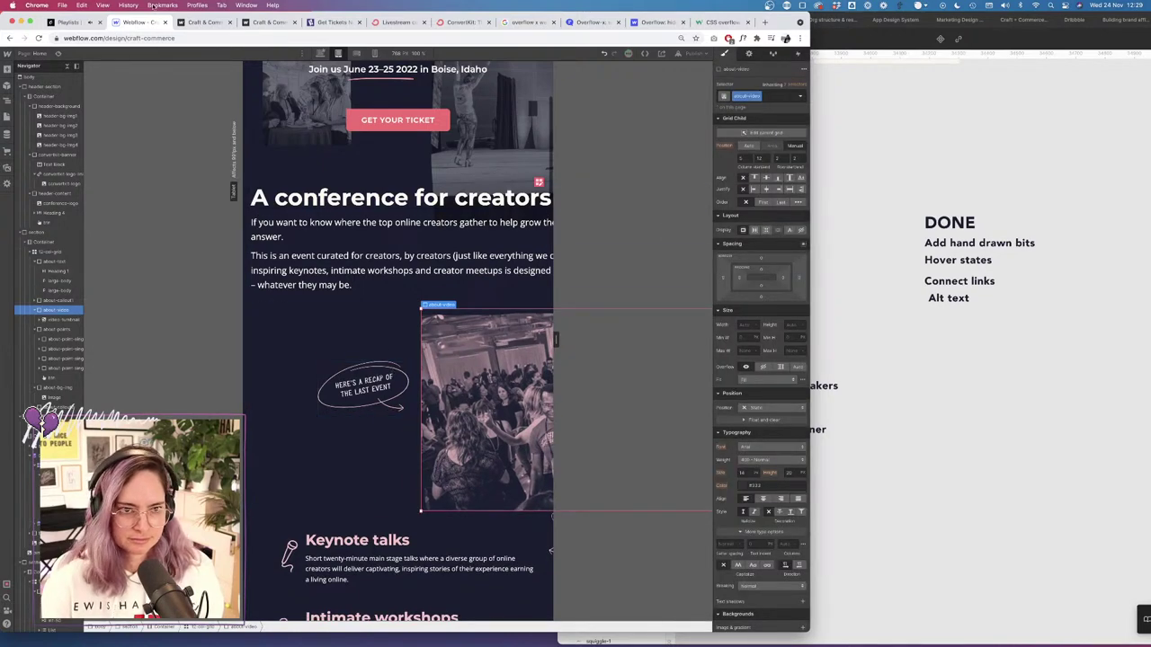
Check the published page's about section, video and recap callout at a wider and a narrower viewport against the Webflow canvas.
{"action": "left_click", "coordinate": [205, 24]}
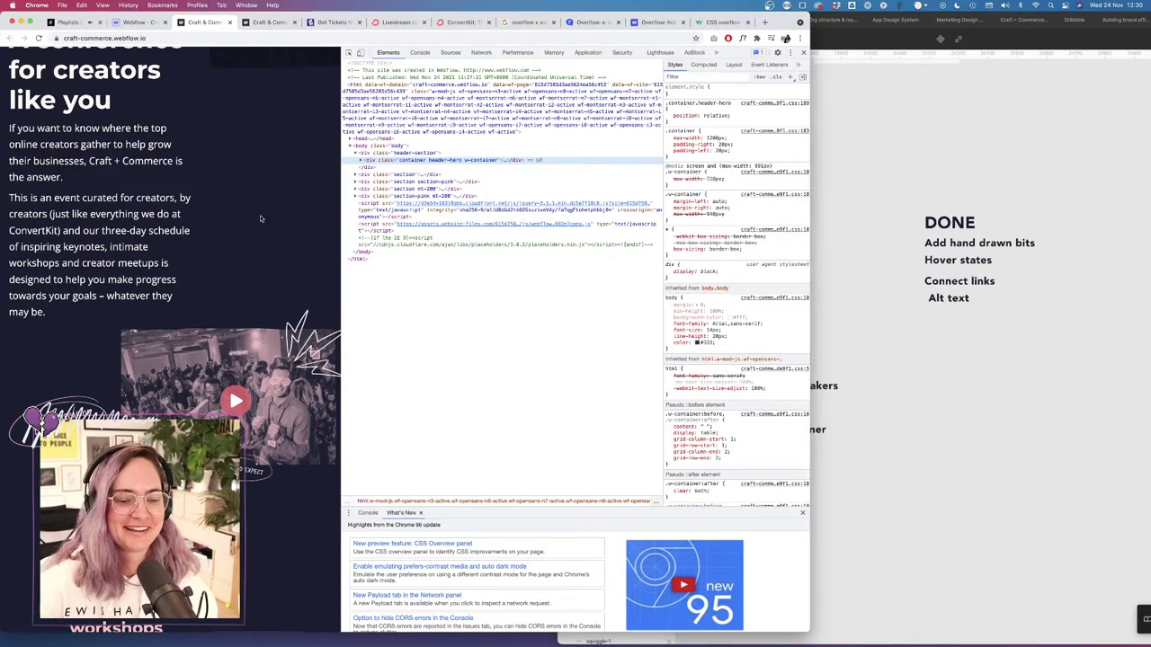
{"action": "scroll", "coordinate": [260, 218], "scroll_direction": "down", "scroll_amount": 3}
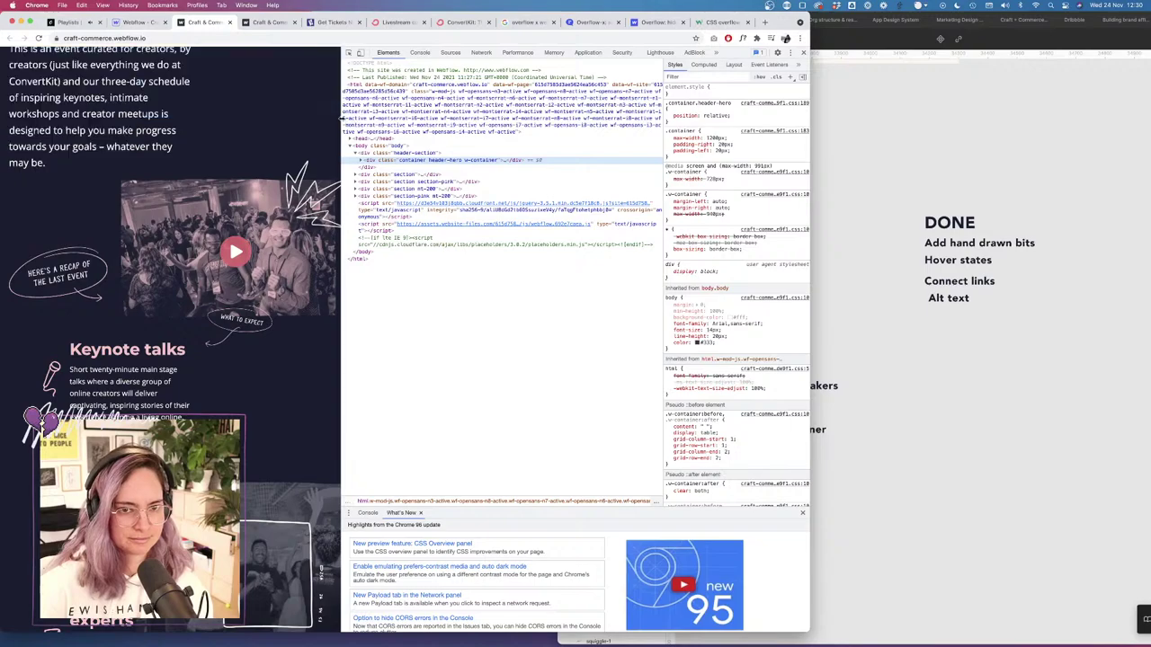
{"action": "left_click_drag", "start_coordinate": [342, 167], "coordinate": [632, 177]}
{"action": "left_click_drag", "start_coordinate": [620, 270], "coordinate": [370, 200]}
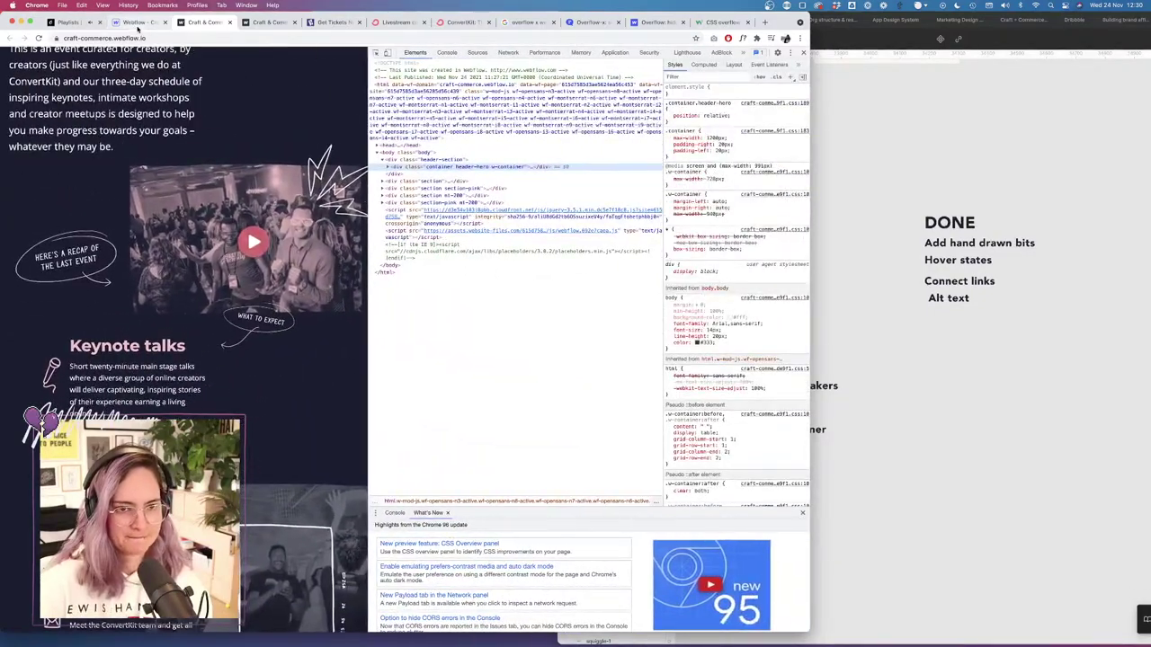
{"action": "left_click", "coordinate": [139, 22]}
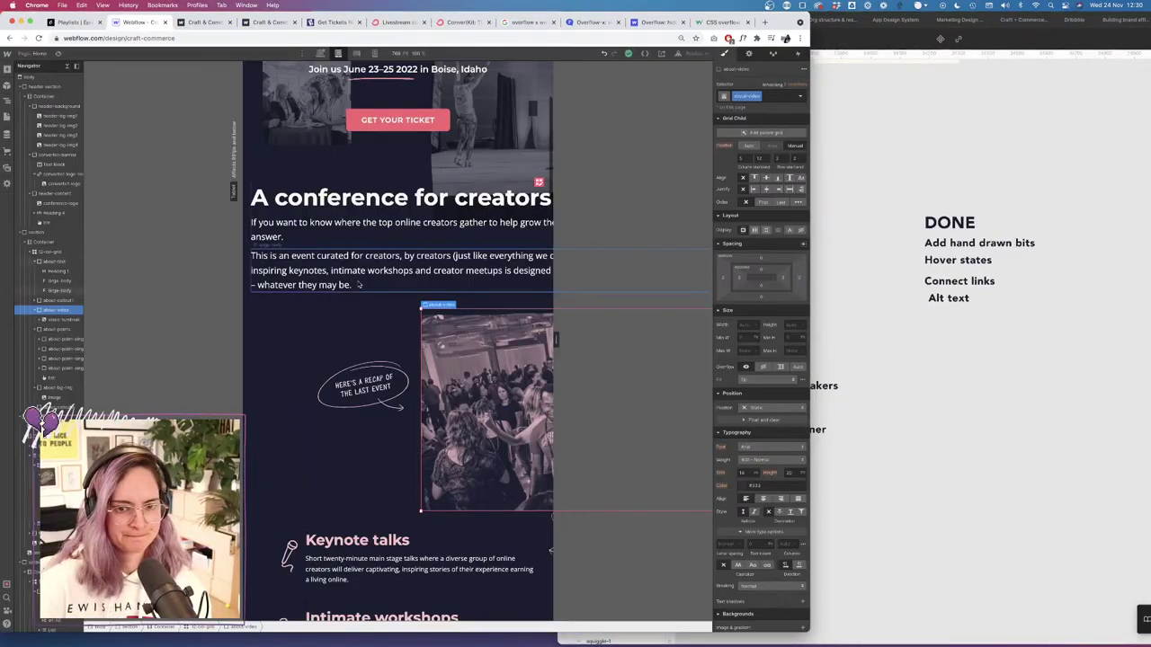
{"action": "left_click", "coordinate": [205, 22]}
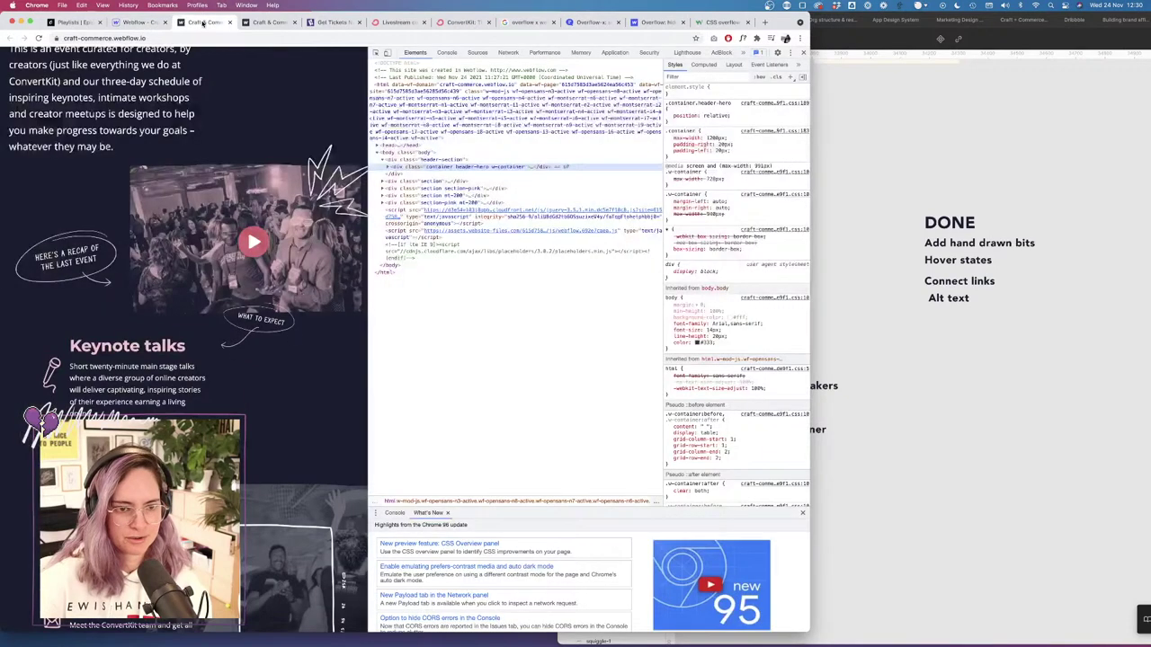
Try a width of 30% on the about-callout1 block in Webflow, and reset the width.
{"action": "left_click", "coordinate": [142, 22]}
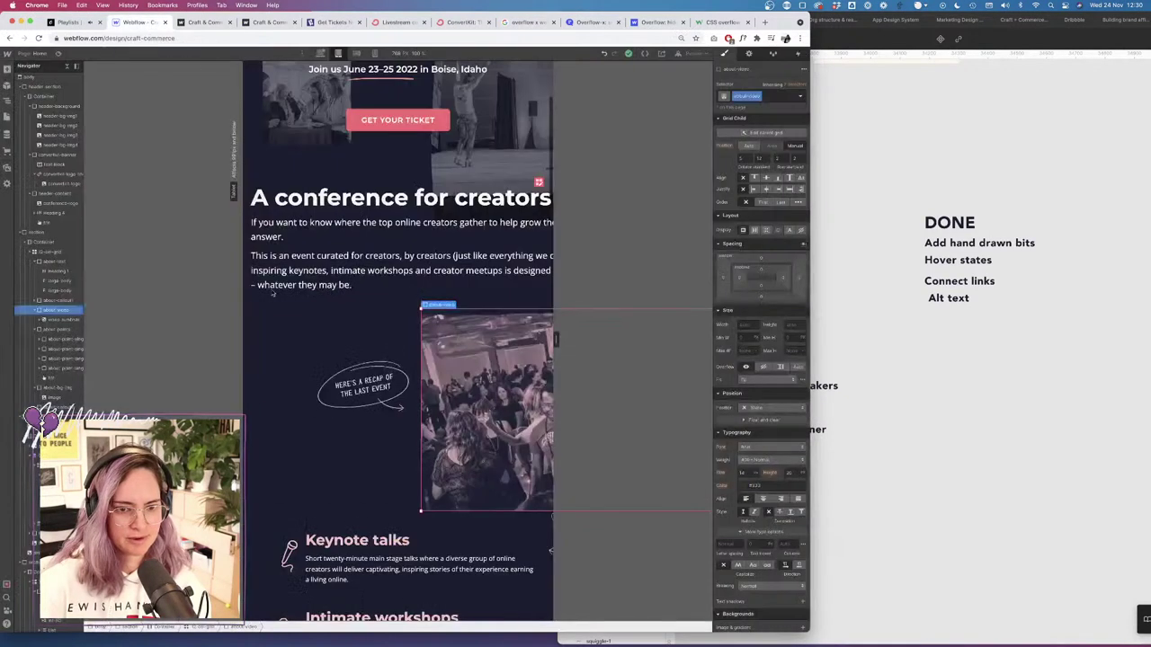
{"action": "left_click", "coordinate": [383, 373]}
{"action": "left_click", "coordinate": [59, 300]}
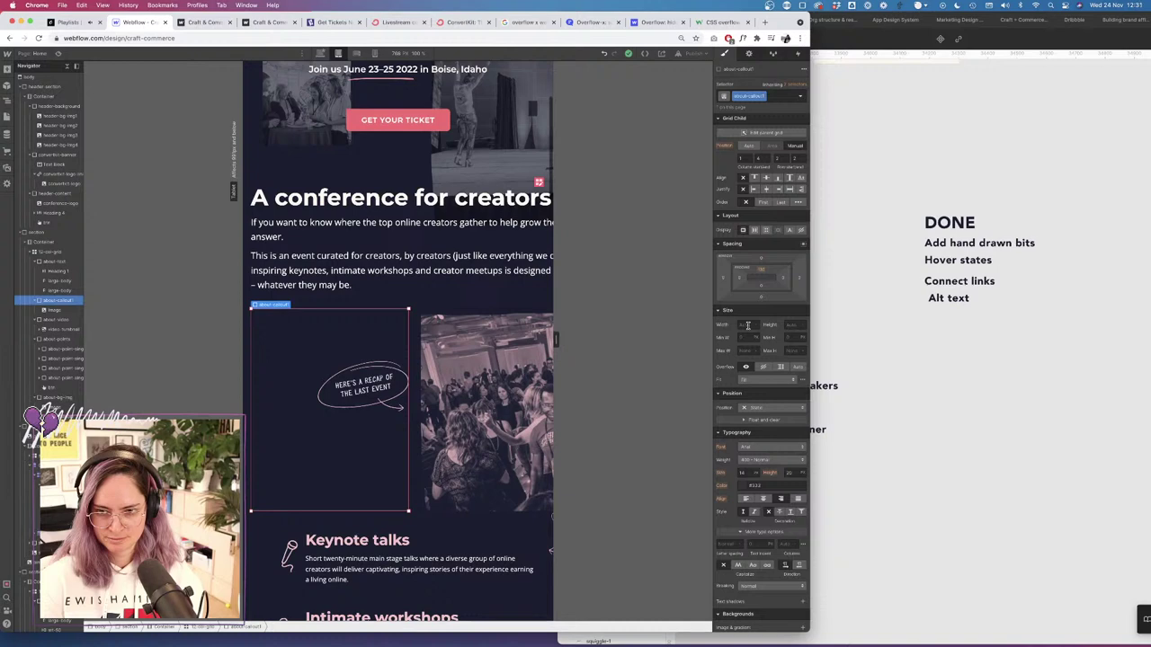
{"action": "left_click", "coordinate": [748, 325]}
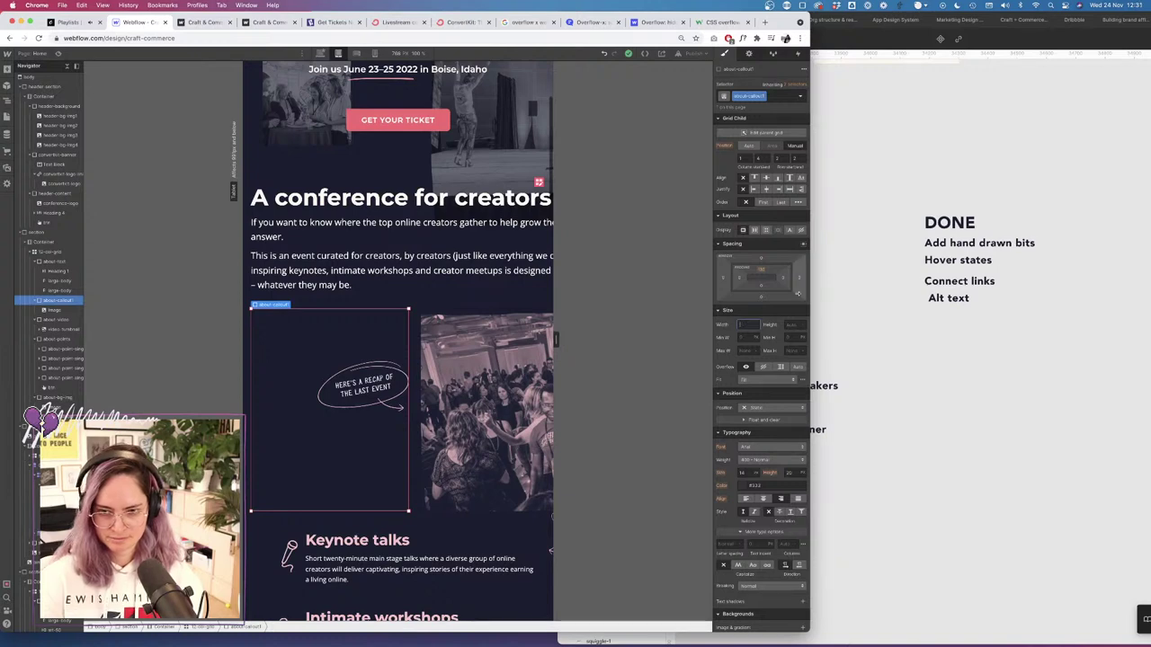
{"action": "type", "text": "30%"}
{"action": "key", "text": "Tab"}
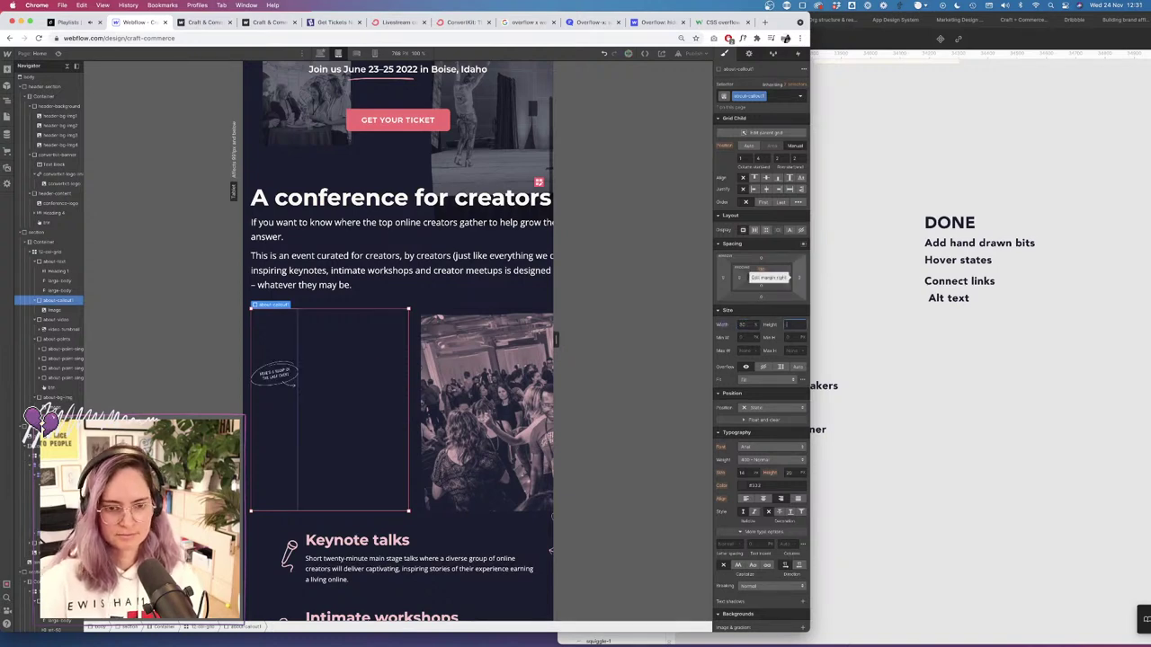
{"action": "left_click", "coordinate": [723, 325], "text": "alt"}
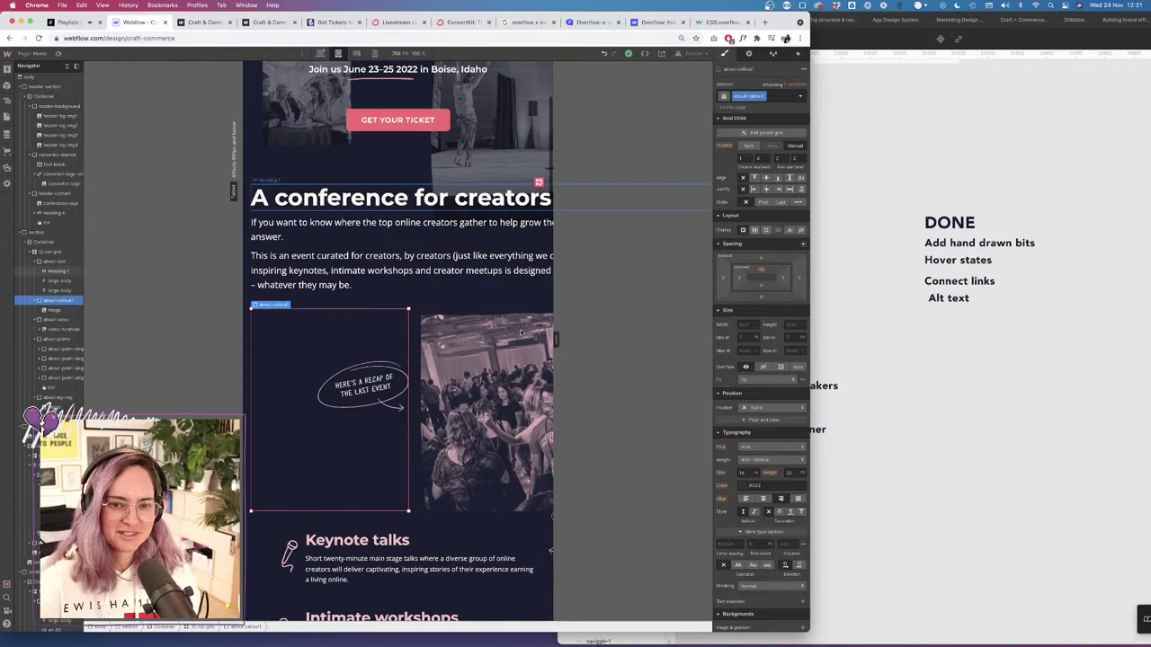
Compare the video and recap callout layout on the Webflow canvas with the published page's about section.
{"action": "scroll", "coordinate": [520, 333], "scroll_direction": "down", "scroll_amount": 4}
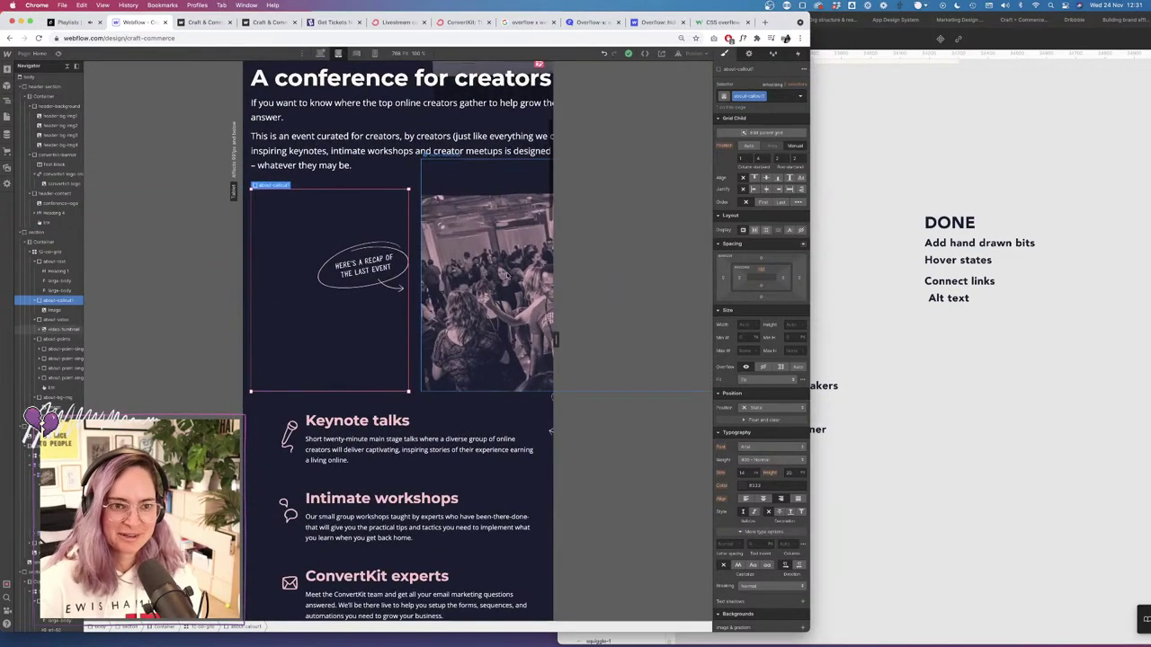
{"action": "left_click", "coordinate": [202, 22]}
{"action": "scroll", "coordinate": [282, 206], "scroll_direction": "up", "scroll_amount": 3}
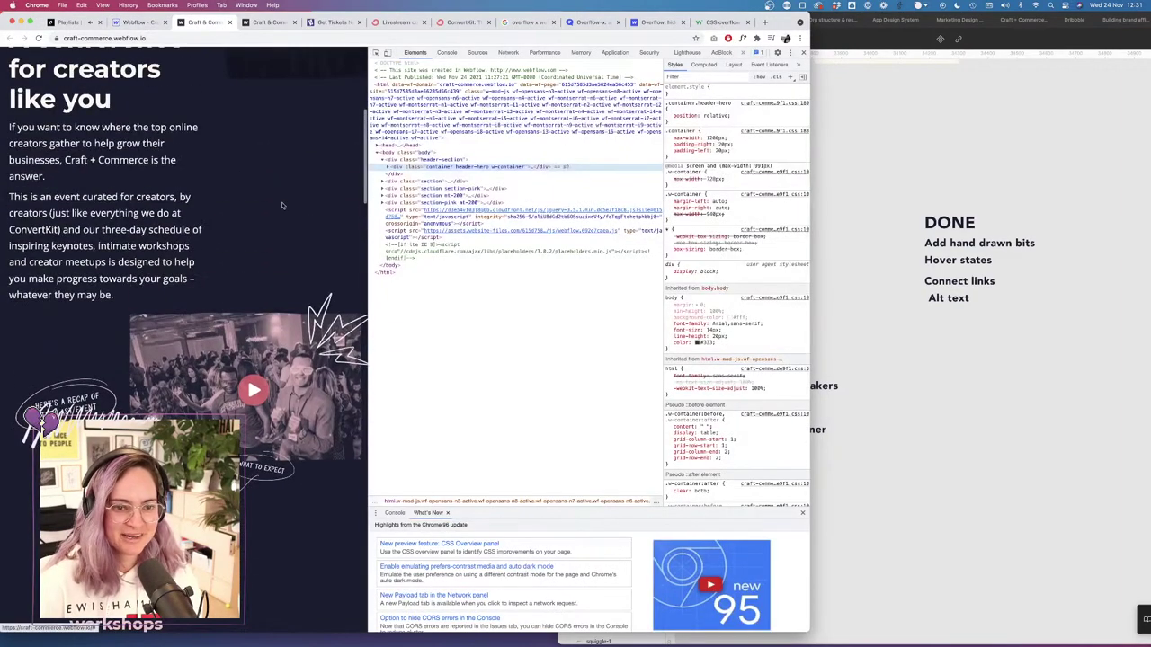
{"action": "scroll", "coordinate": [196, 176], "scroll_direction": "up", "scroll_amount": 1}
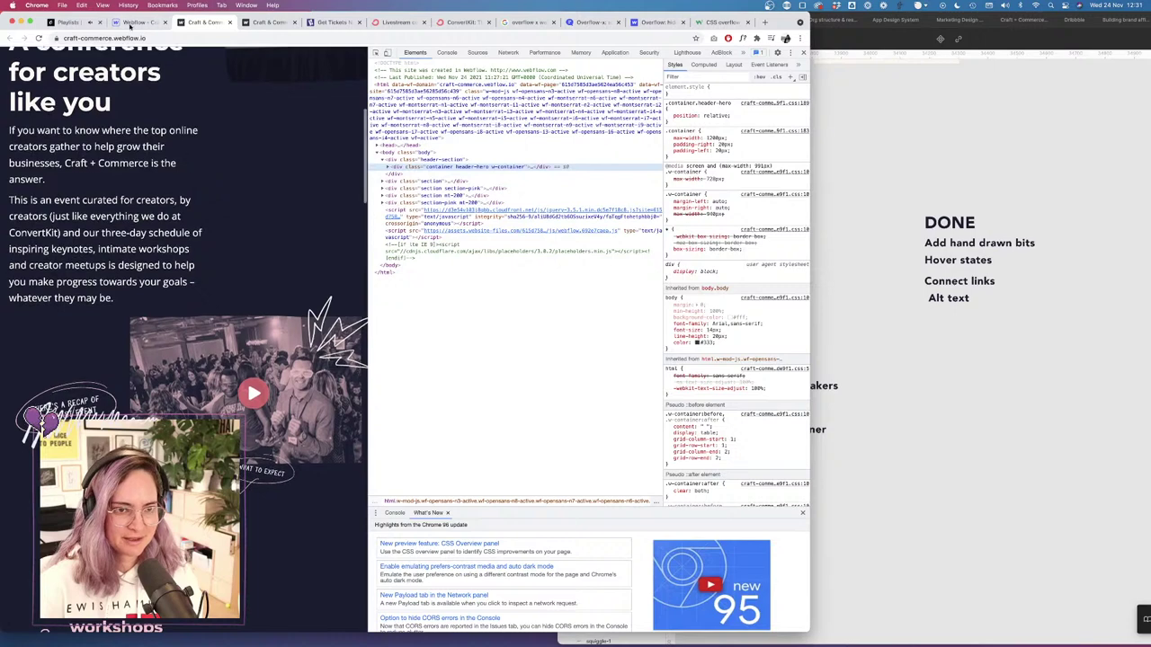
Publish the site from Webflow to the craft-commerce.webflow.io domain.
{"action": "left_click", "coordinate": [133, 23]}
{"action": "left_click", "coordinate": [694, 53]}
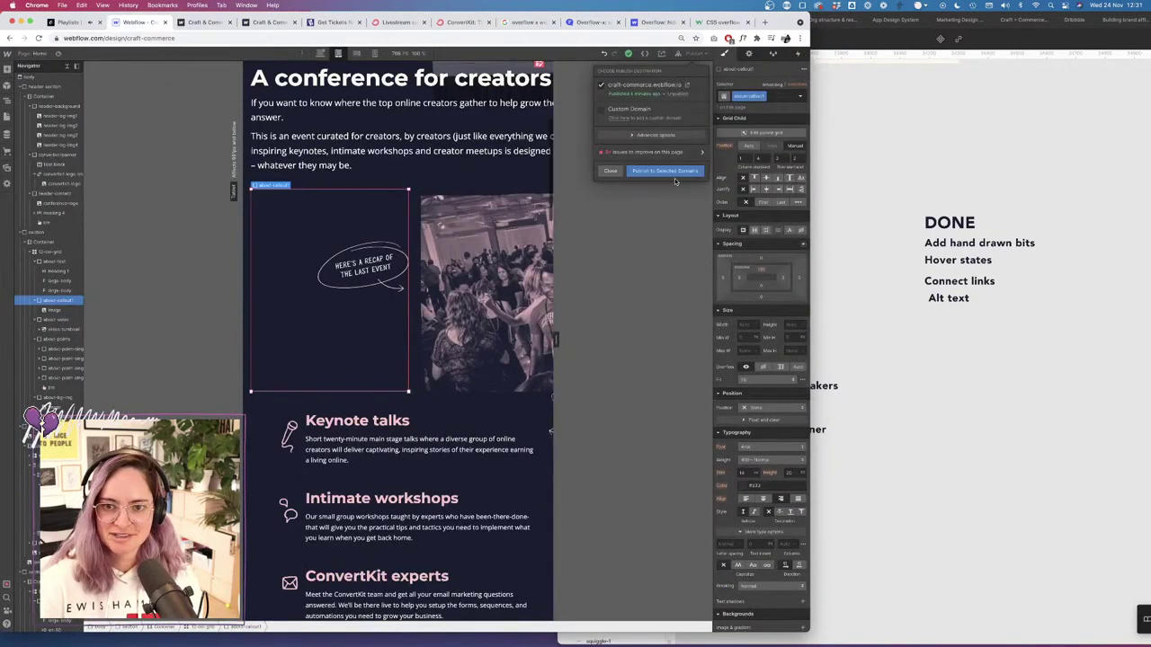
{"action": "left_click", "coordinate": [671, 172]}
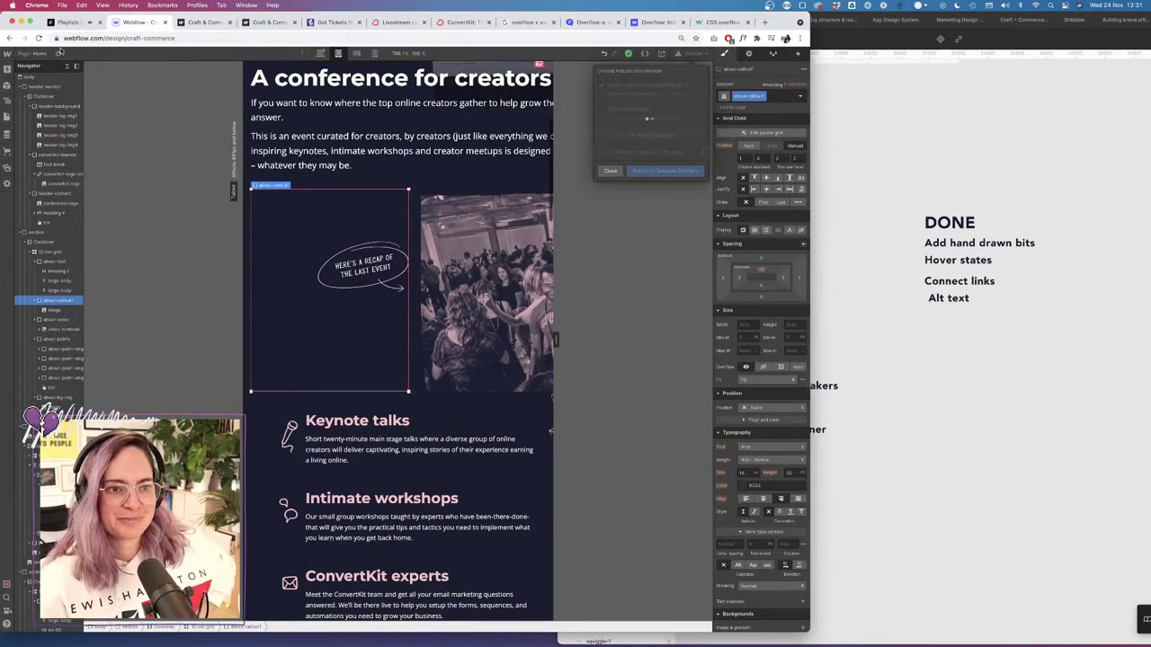
Preview the about section at tablet width in Webflow and return to the designer.
{"action": "left_click", "coordinate": [58, 53]}
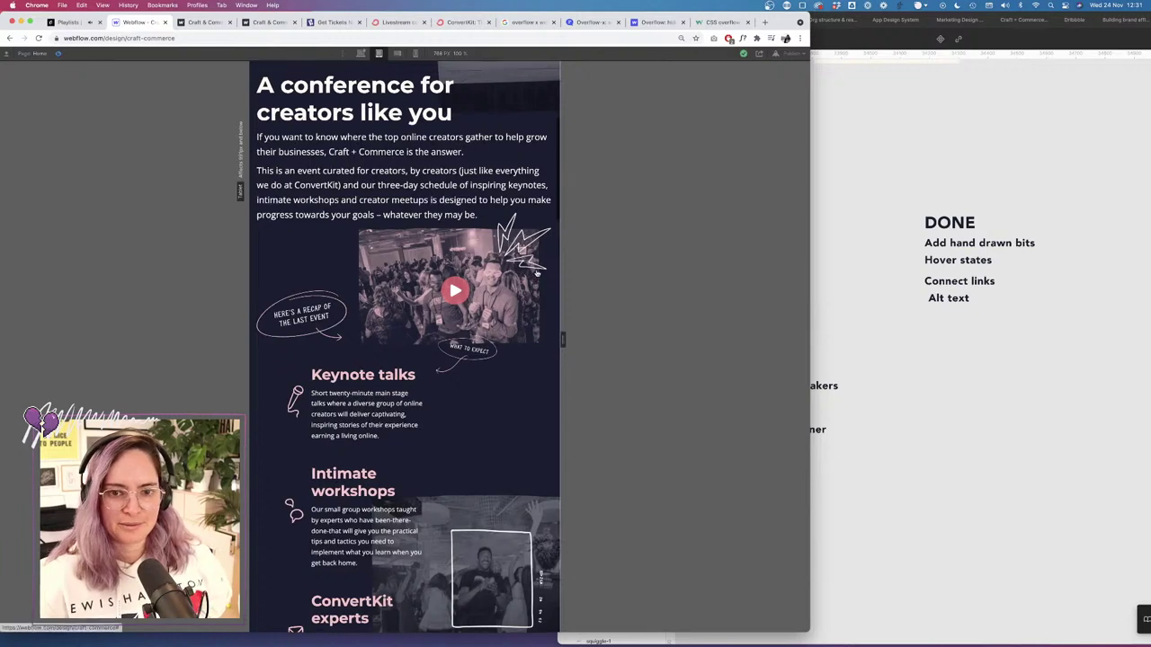
{"action": "scroll", "coordinate": [537, 273], "scroll_direction": "up", "scroll_amount": 3}
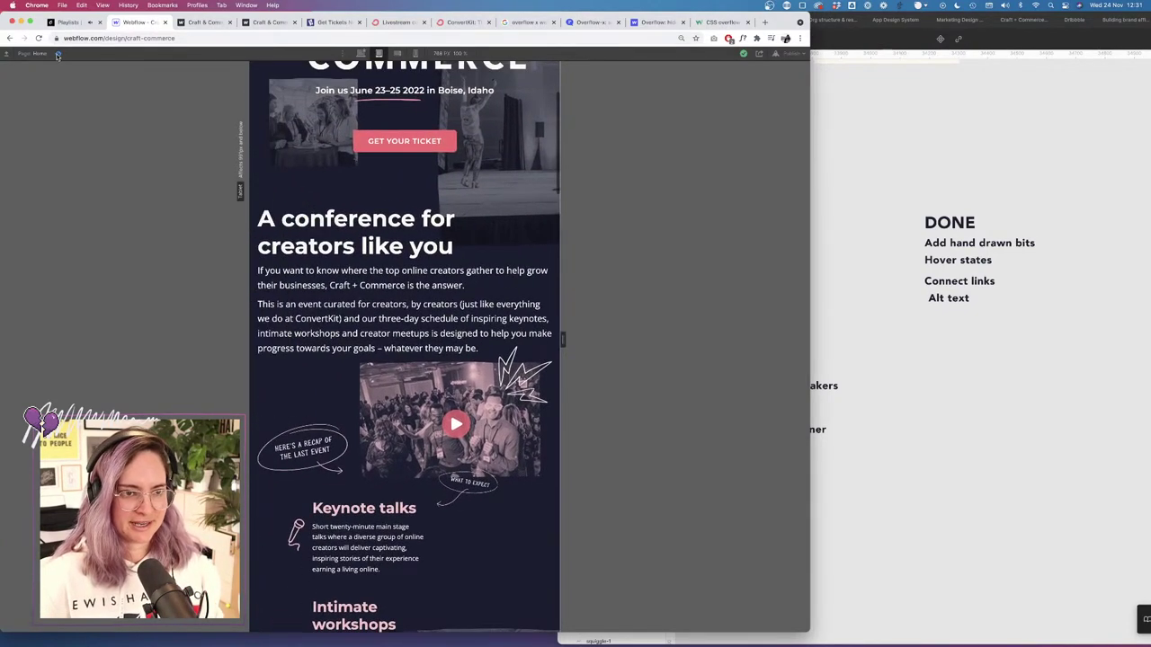
{"action": "key", "text": "super+shift+p"}
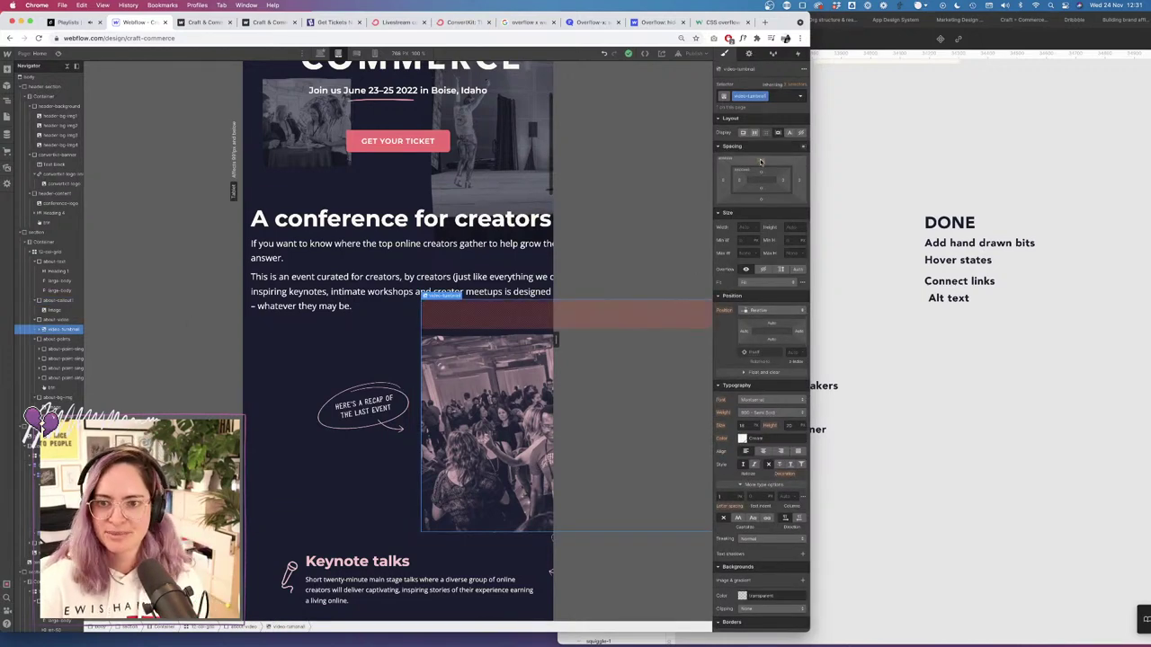
Set the video thumbnail link's top margin to 0 at the tablet breakpoint and preview the spacing below the about text.
{"action": "left_click", "coordinate": [761, 162]}
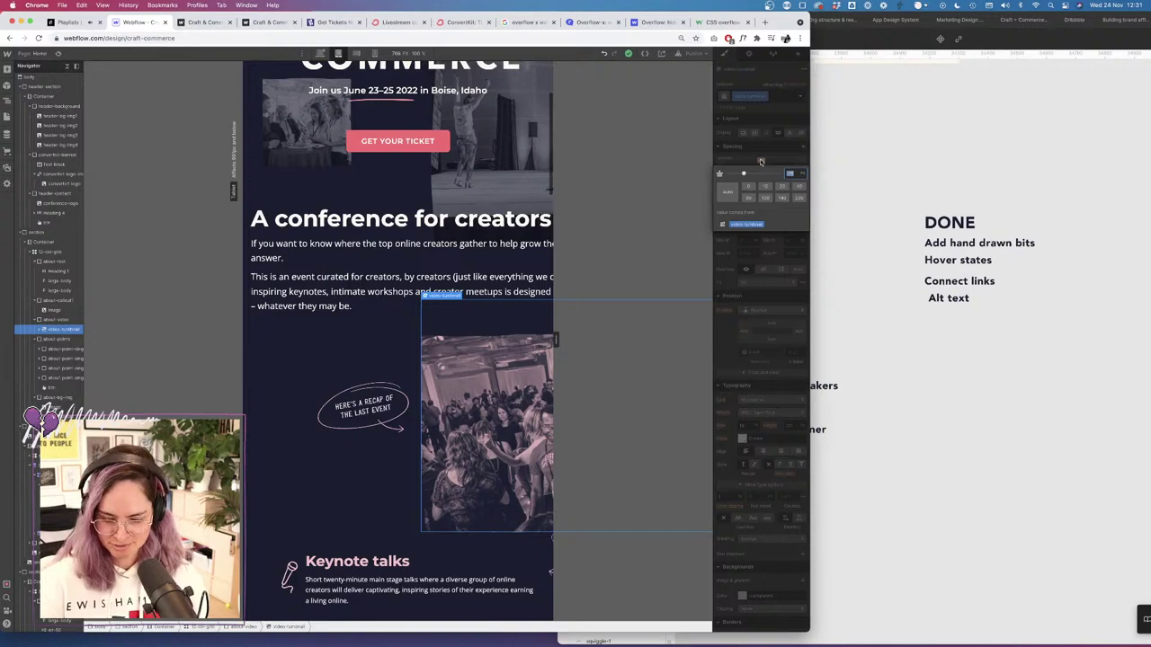
{"action": "type", "text": "0"}
{"action": "key", "text": "Return"}
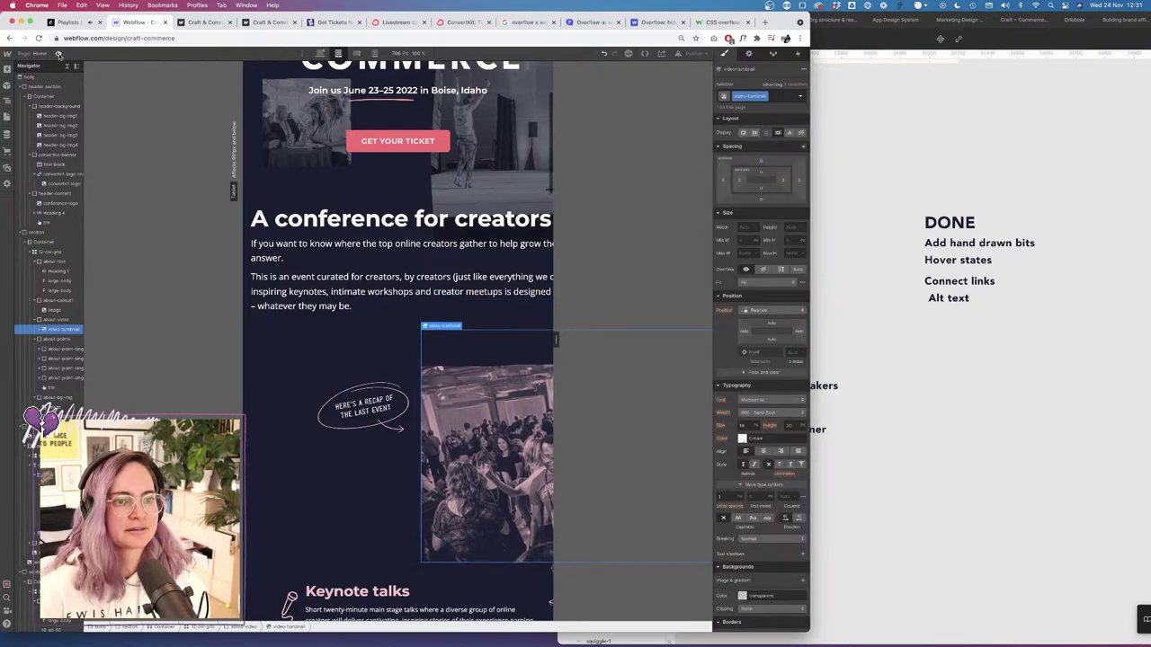
{"action": "left_click", "coordinate": [58, 54]}
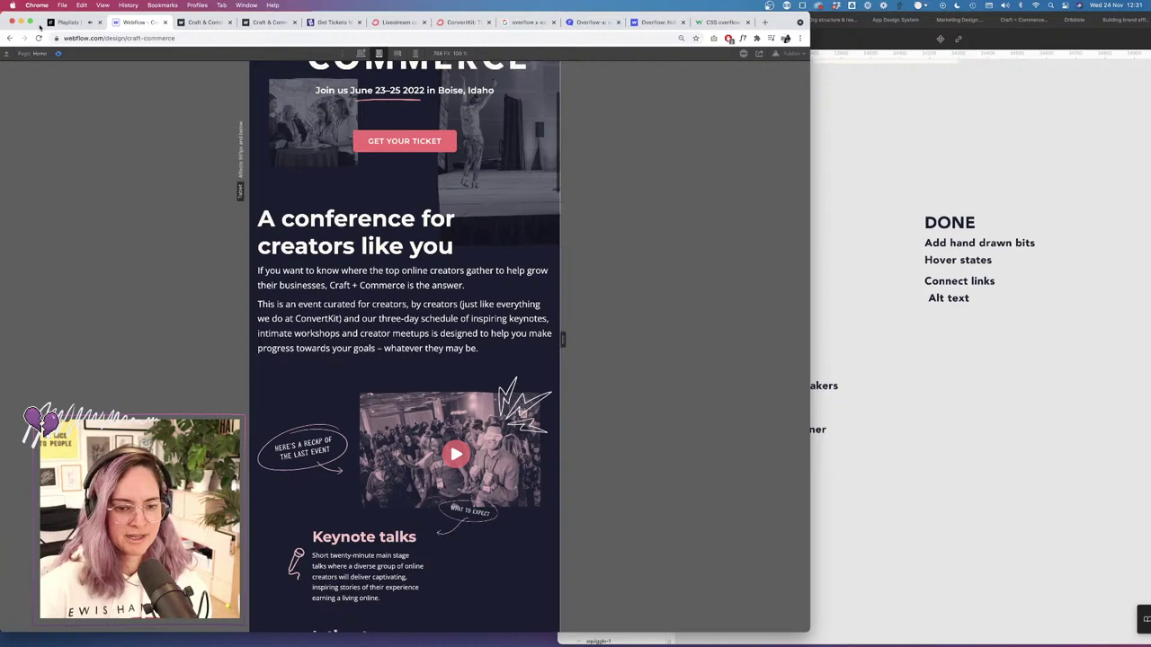
{"action": "left_click", "coordinate": [59, 54]}
Set the about-points block's left margin to 0 at the tablet breakpoint and preview the about section.
{"action": "scroll", "coordinate": [297, 476], "scroll_direction": "down", "scroll_amount": 3}
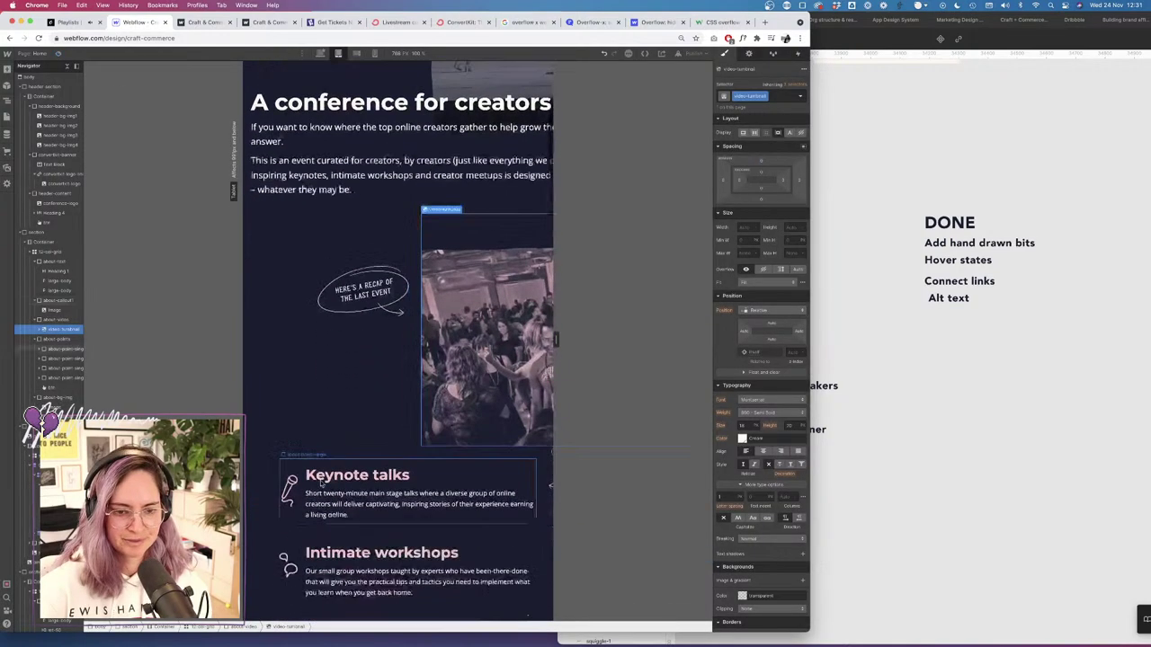
{"action": "left_click", "coordinate": [329, 479]}
{"action": "left_click", "coordinate": [281, 476]}
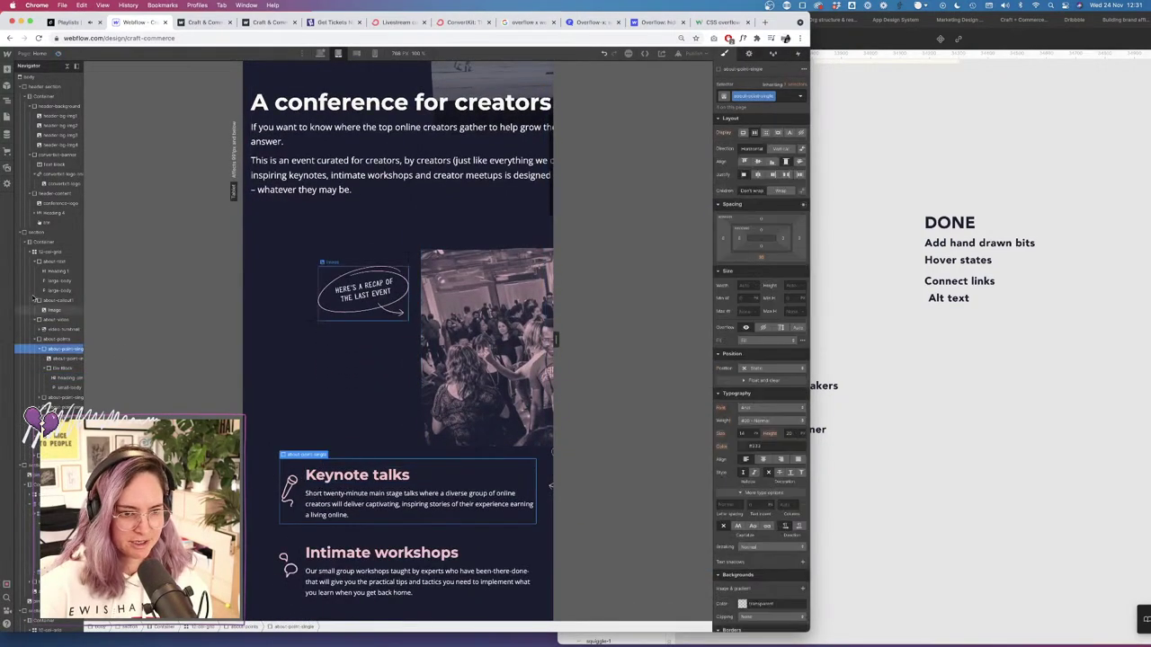
{"action": "left_click", "coordinate": [55, 340]}
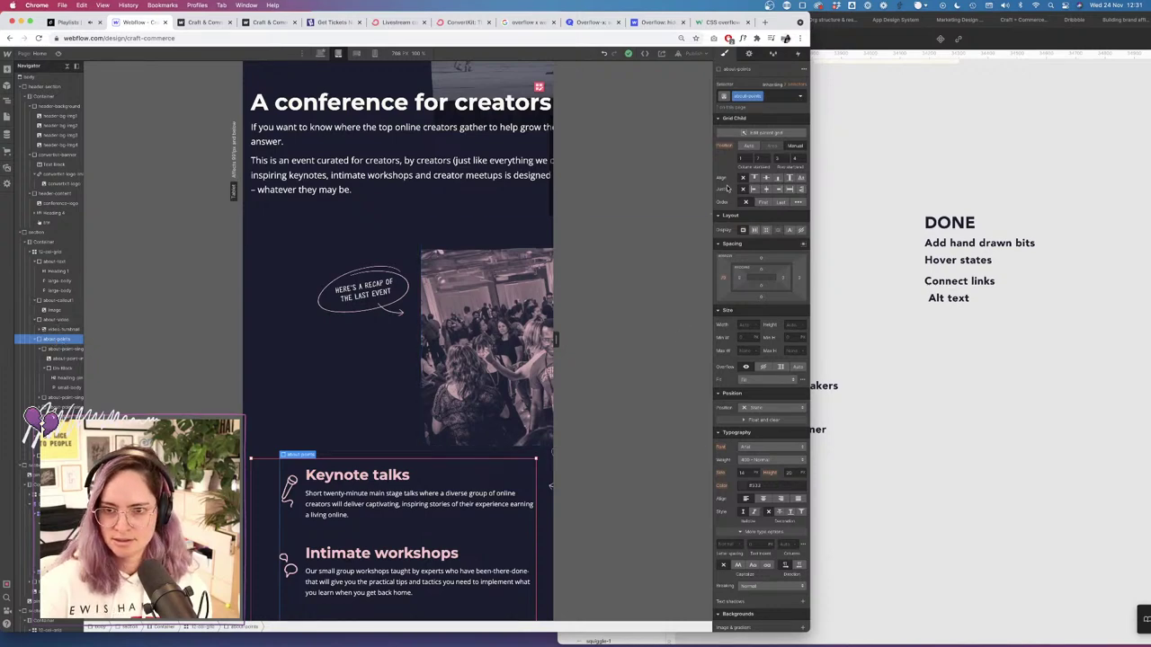
{"action": "scroll", "coordinate": [287, 358], "scroll_direction": "down", "scroll_amount": 3}
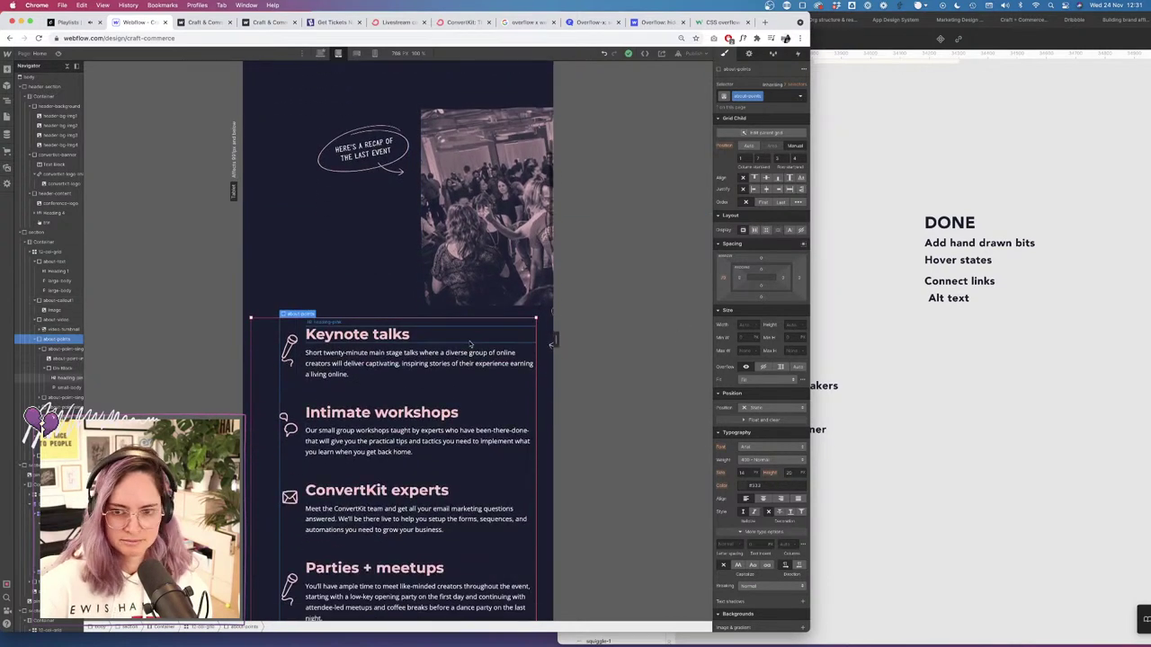
{"action": "left_click", "coordinate": [725, 278]}
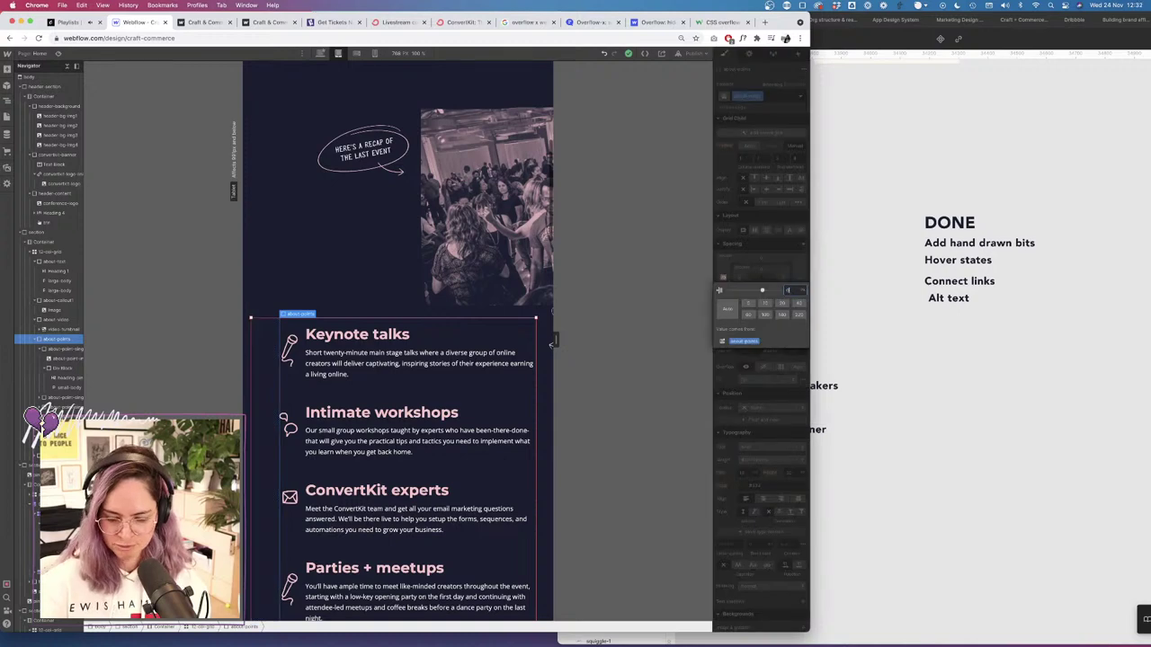
{"action": "key", "text": "Return"}
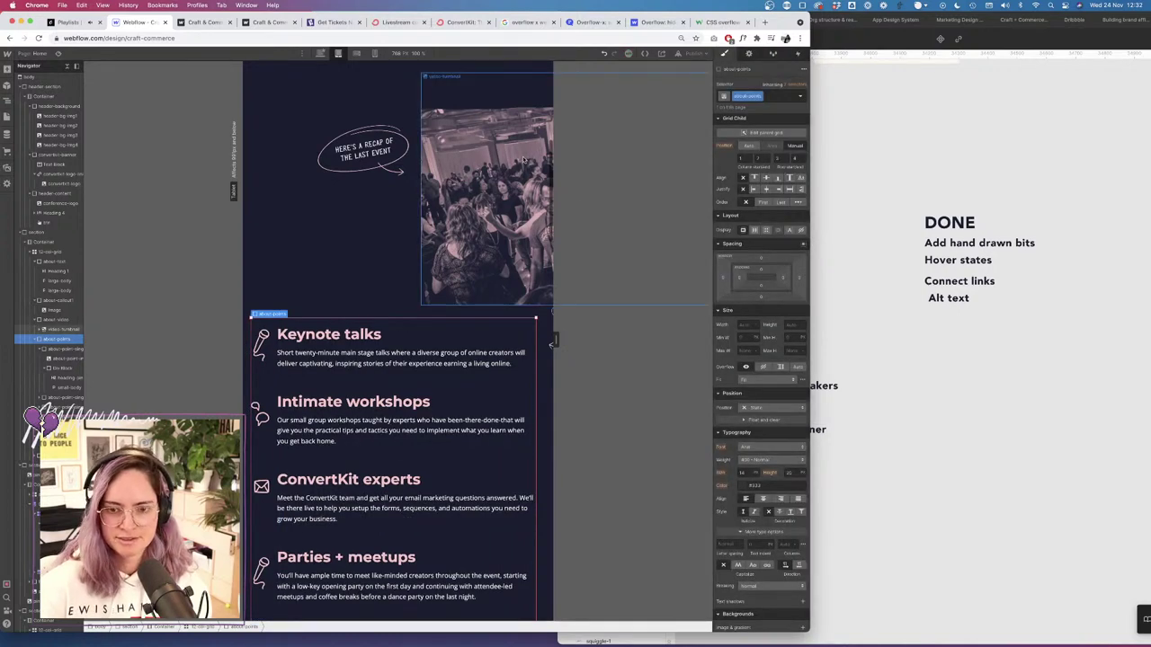
{"action": "left_click", "coordinate": [60, 52]}
{"action": "scroll", "coordinate": [427, 282], "scroll_direction": "up", "scroll_amount": 4}
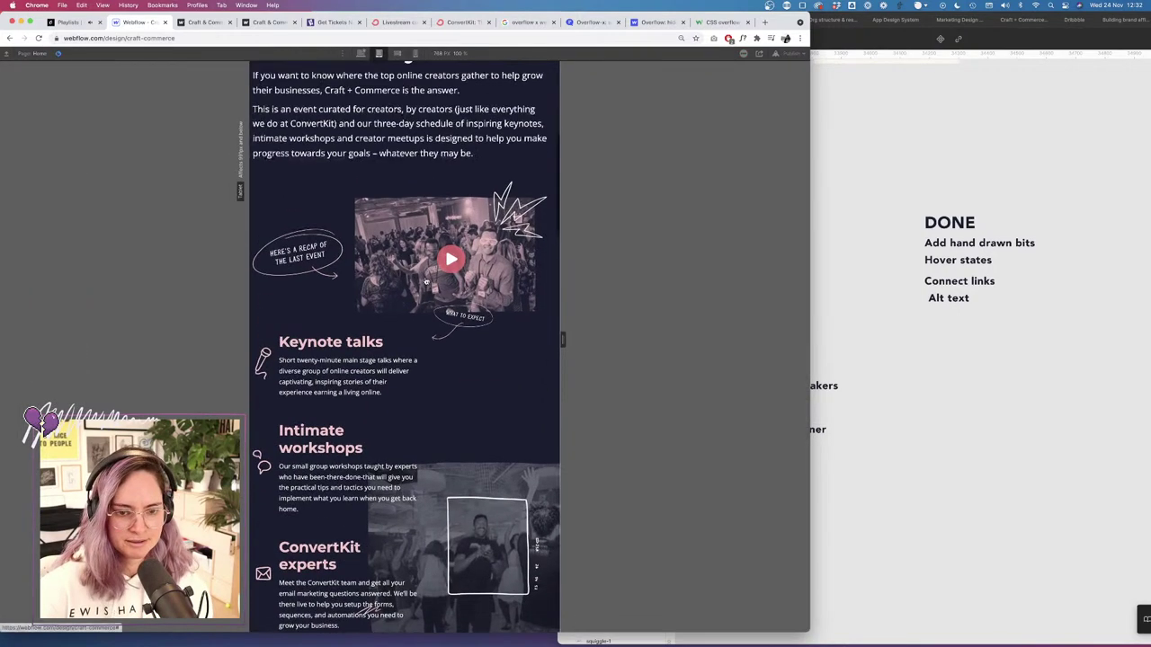
{"action": "scroll", "coordinate": [427, 283], "scroll_direction": "up", "scroll_amount": 1}
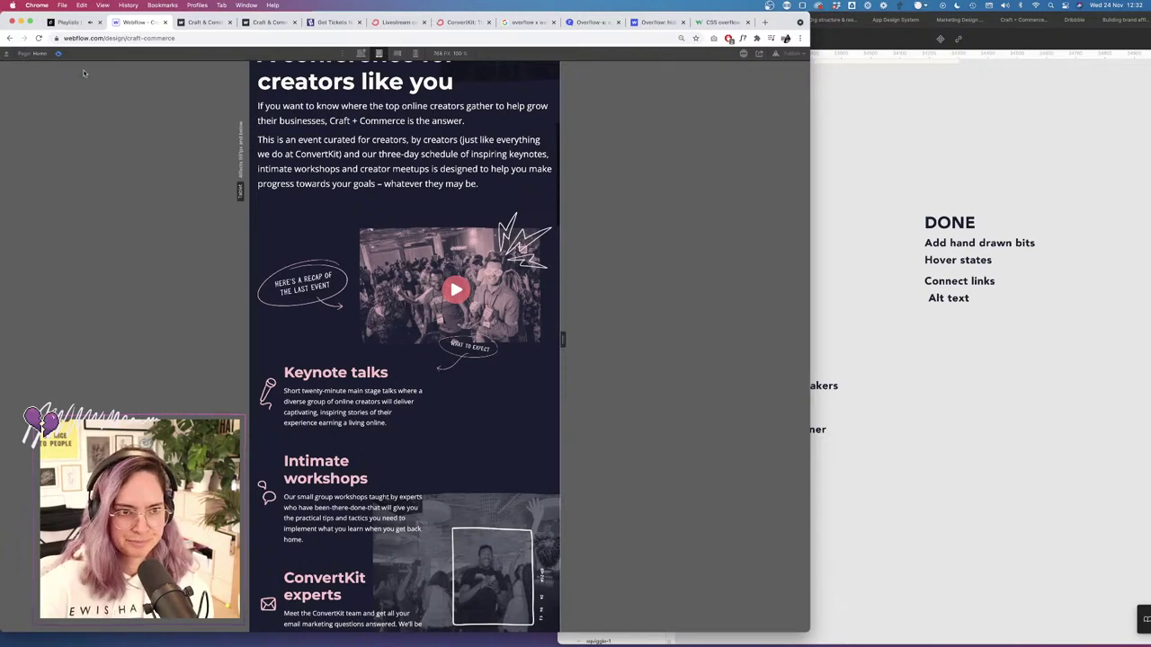
{"action": "left_click", "coordinate": [59, 54]}
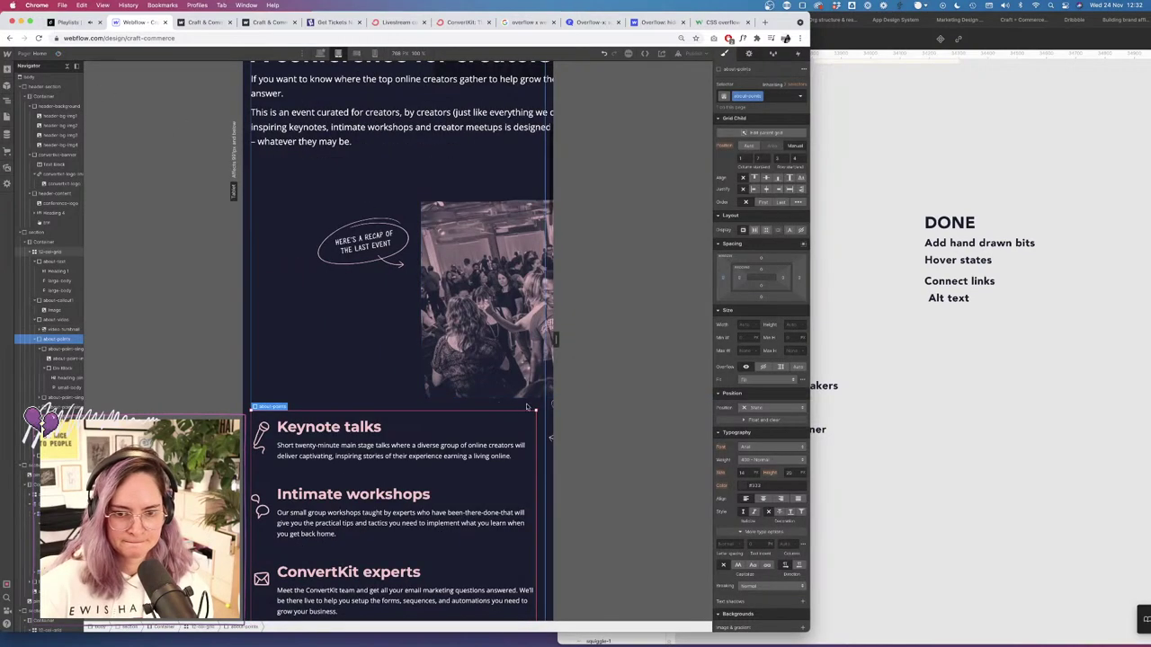
Make the block around the "What to expect" callout (about-callout2) span grid columns 9 to 12 at the tablet breakpoint.
{"action": "left_click", "coordinate": [488, 395]}
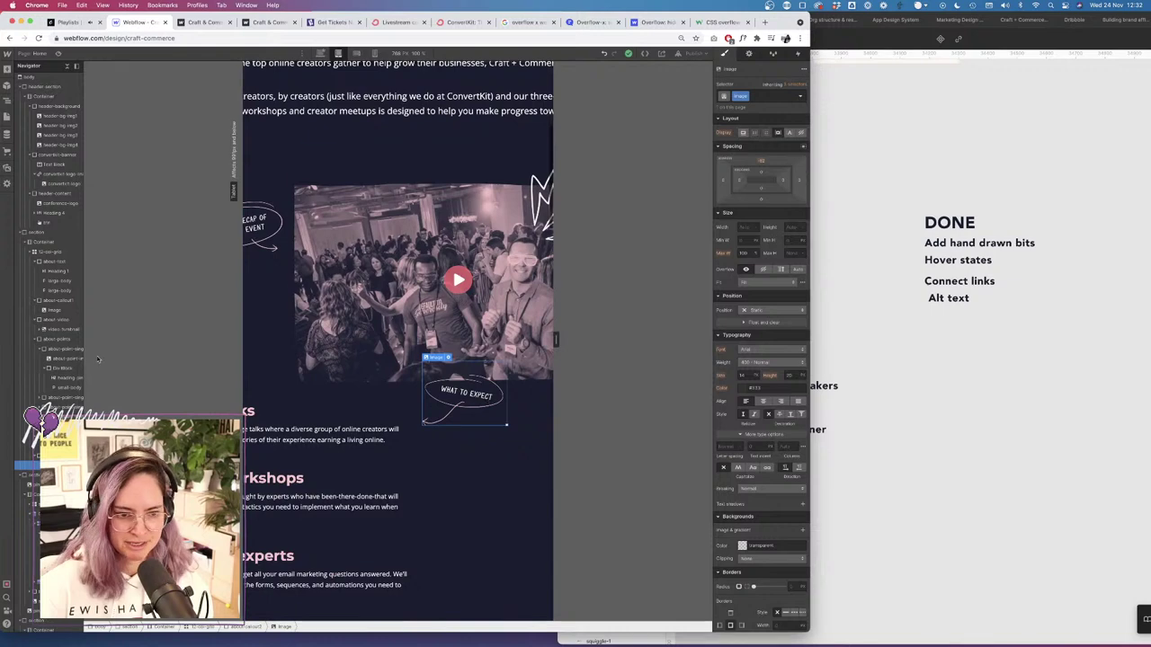
{"action": "left_click", "coordinate": [54, 456]}
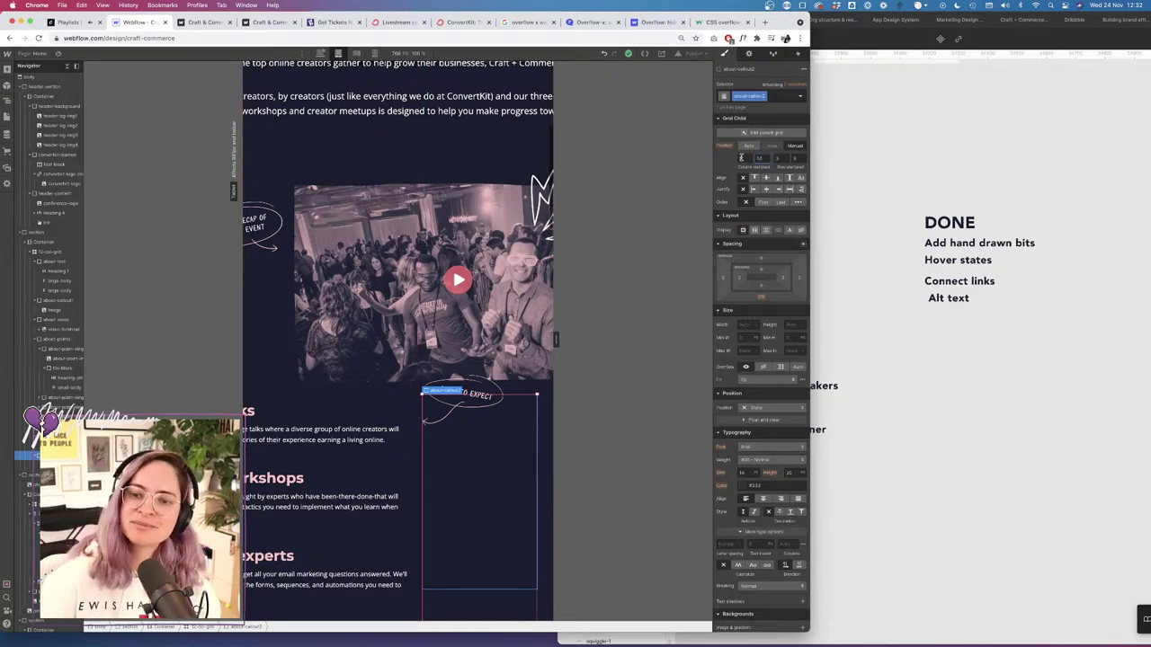
{"action": "left_click", "coordinate": [745, 157]}
{"action": "type", "text": "9"}
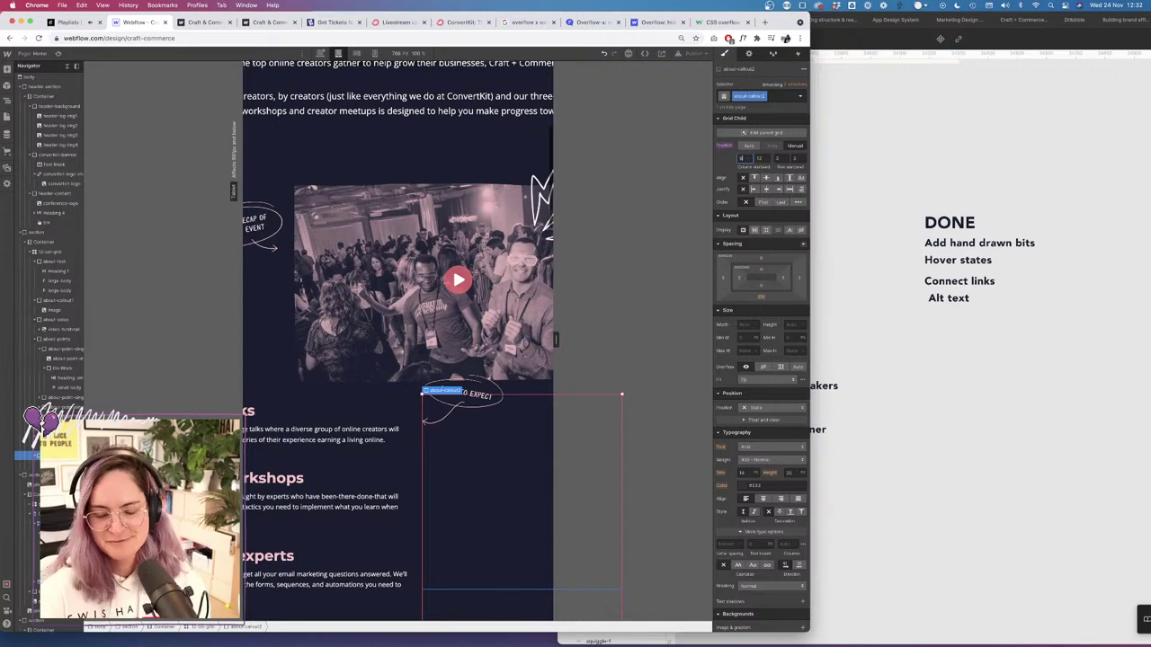
{"action": "key", "text": "Tab"}
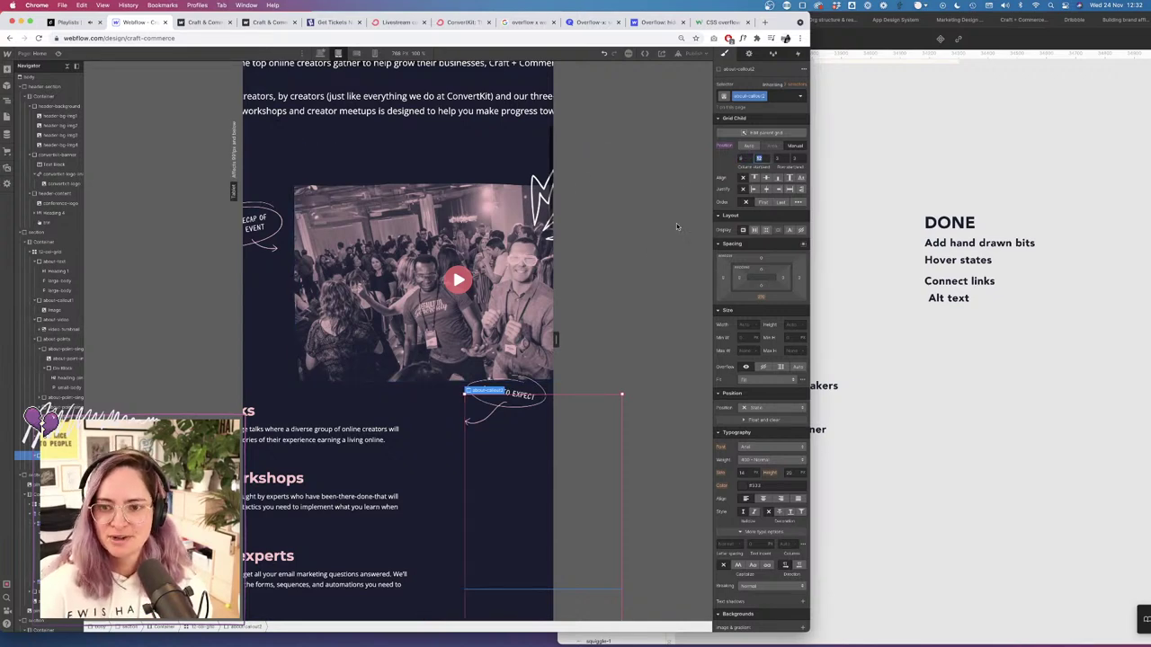
Widen the about-points block to end at grid column 8 and preview the section at tablet width.
{"action": "left_click", "coordinate": [67, 388]}
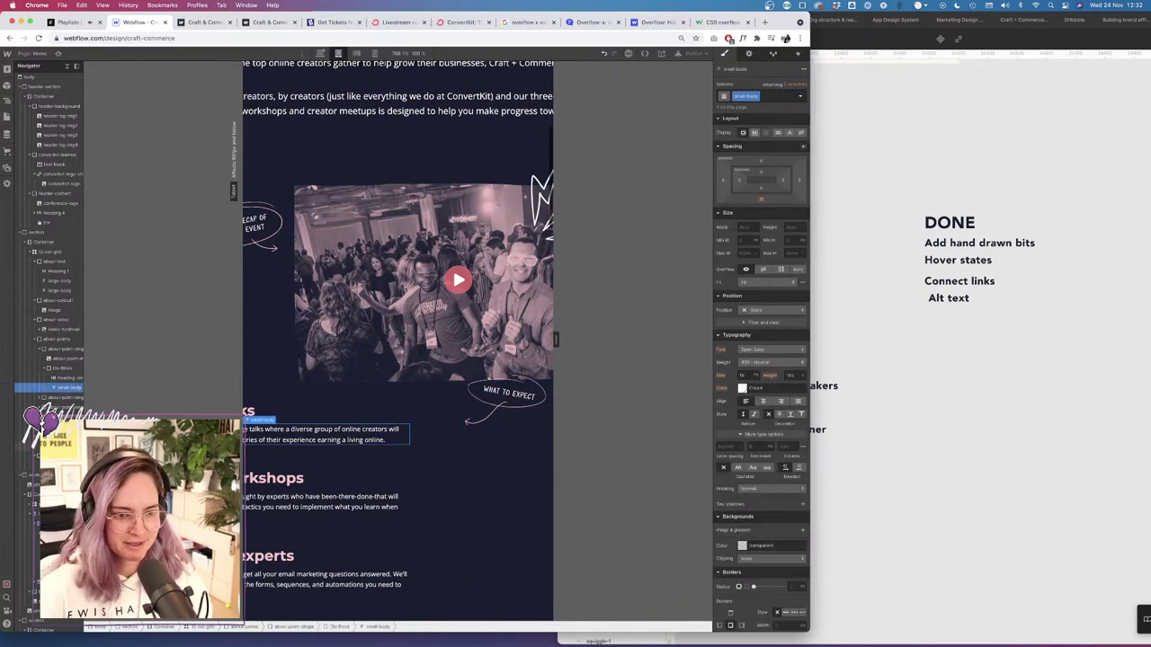
{"action": "left_click", "coordinate": [57, 339]}
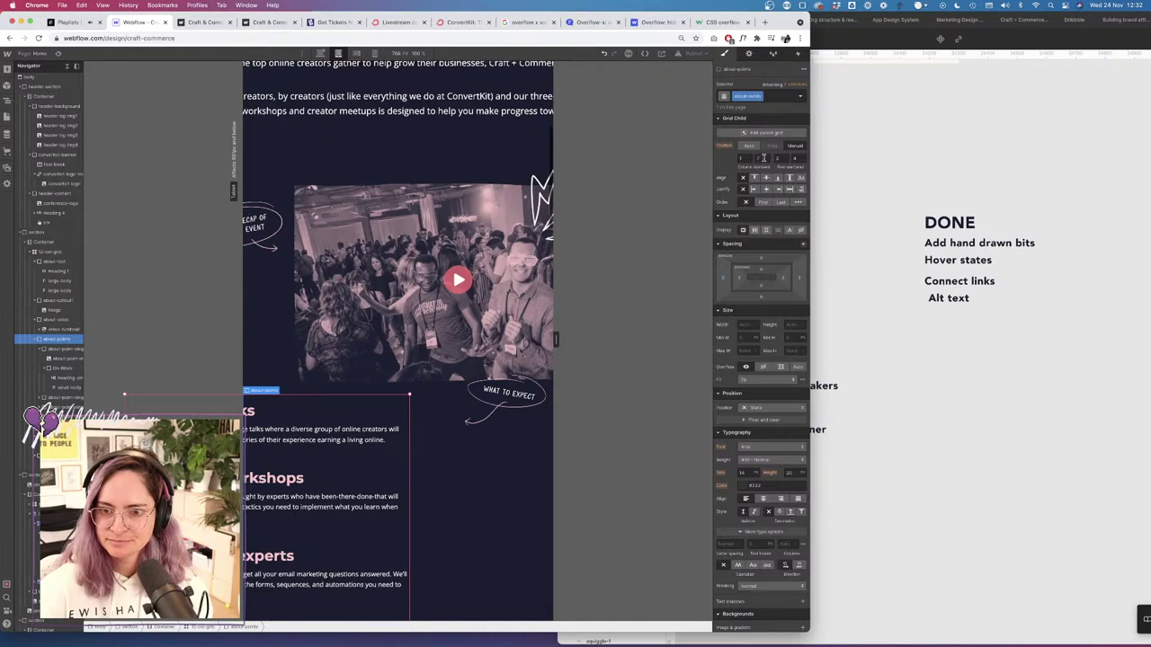
{"action": "left_click", "coordinate": [760, 157]}
{"action": "type", "text": "9"}
{"action": "key", "text": "Tab"}
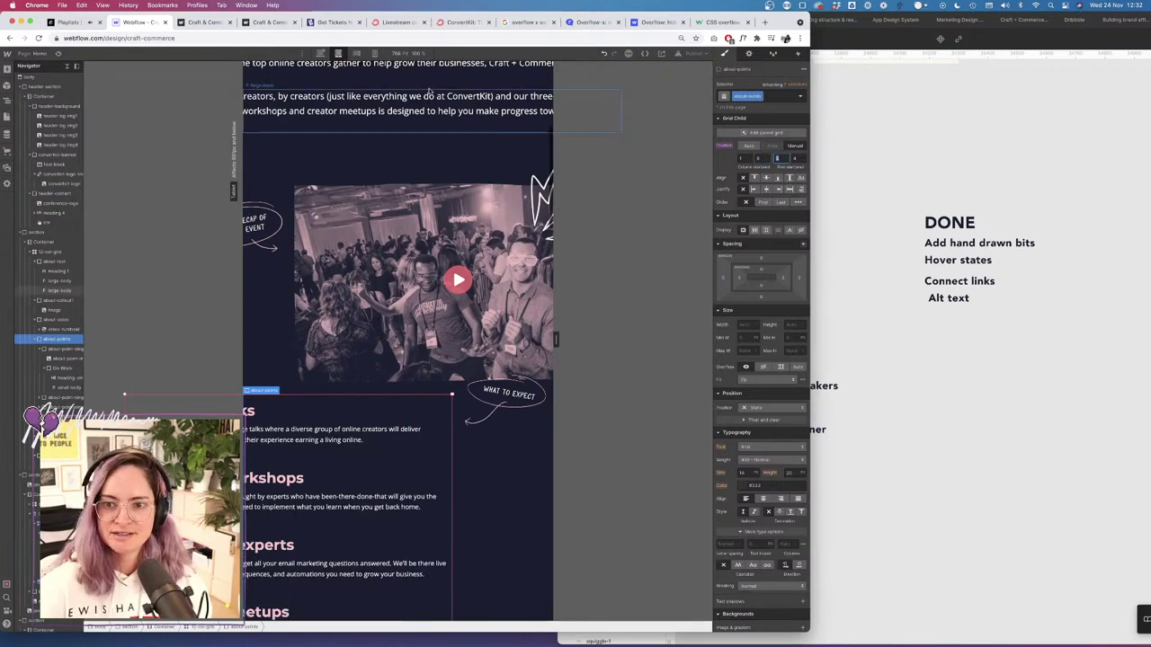
{"action": "left_click", "coordinate": [55, 53]}
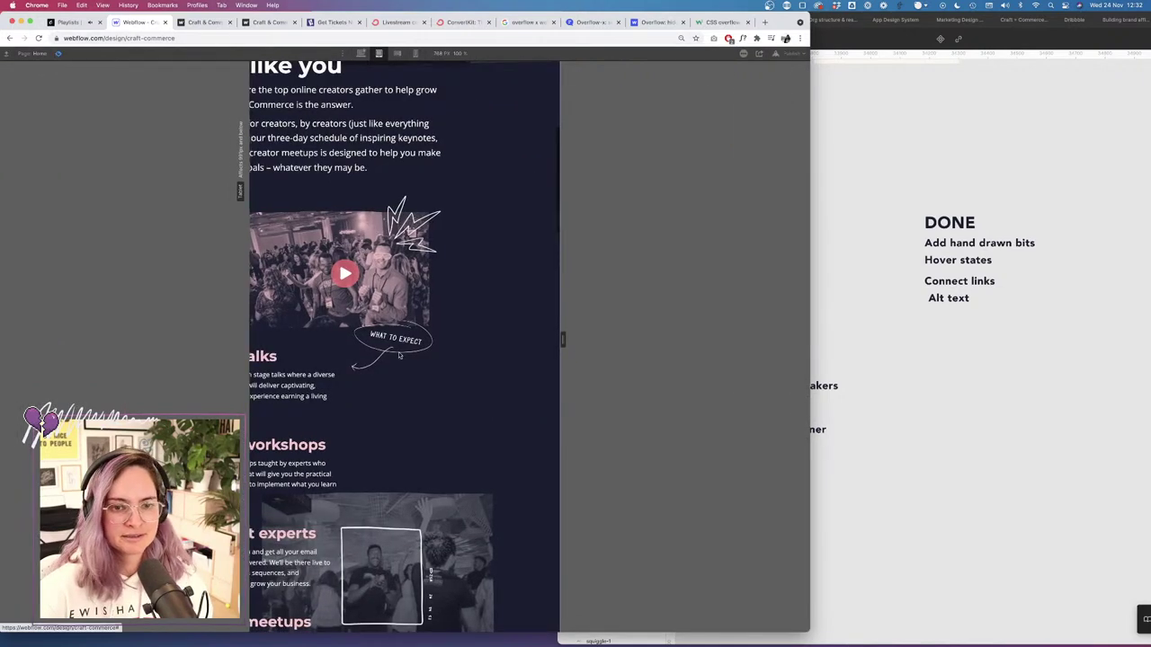
{"action": "scroll", "coordinate": [406, 336], "scroll_direction": "up", "scroll_amount": 5}
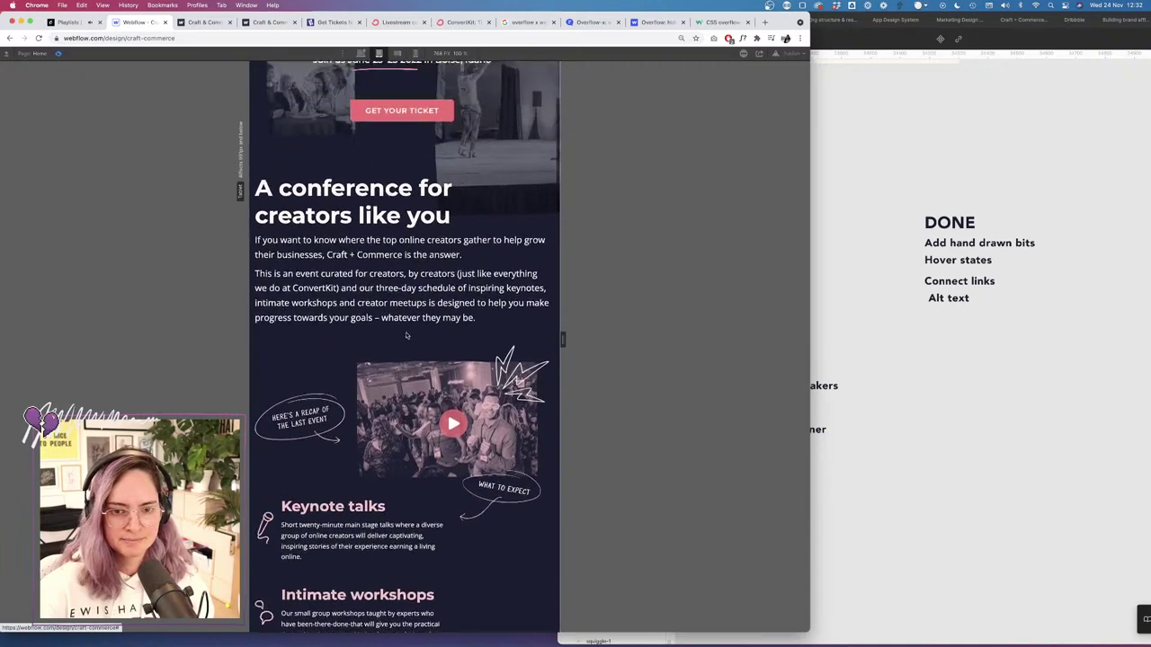
{"action": "scroll", "coordinate": [406, 332], "scroll_direction": "down", "scroll_amount": 7}
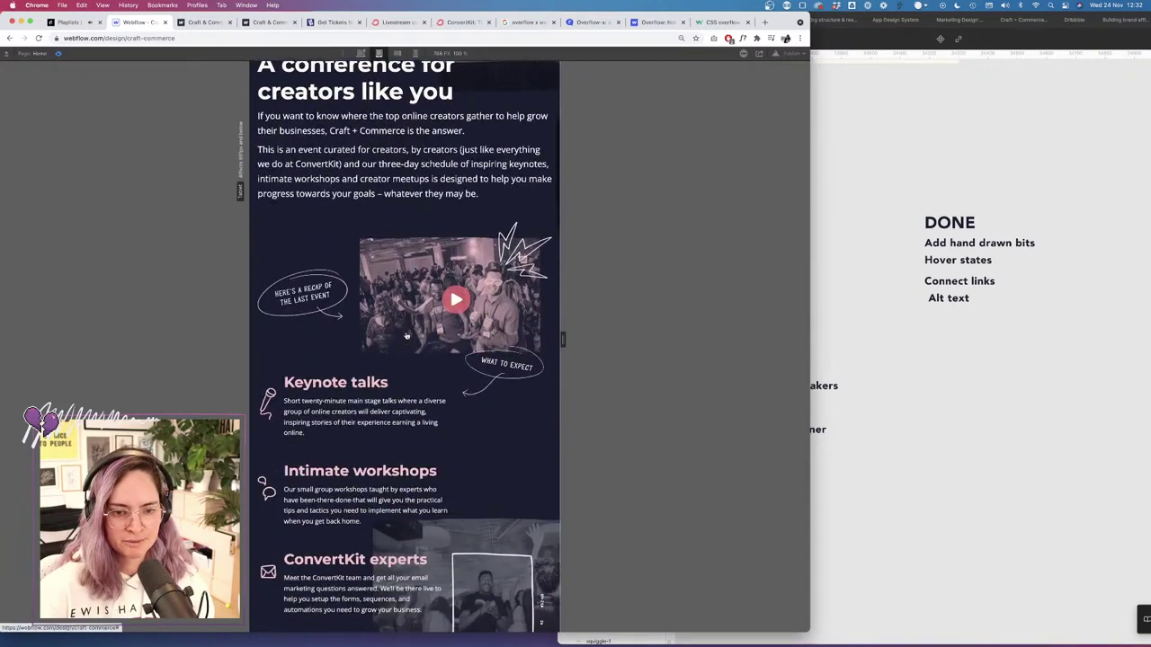
{"action": "scroll", "coordinate": [405, 333], "scroll_direction": "down", "scroll_amount": 3}
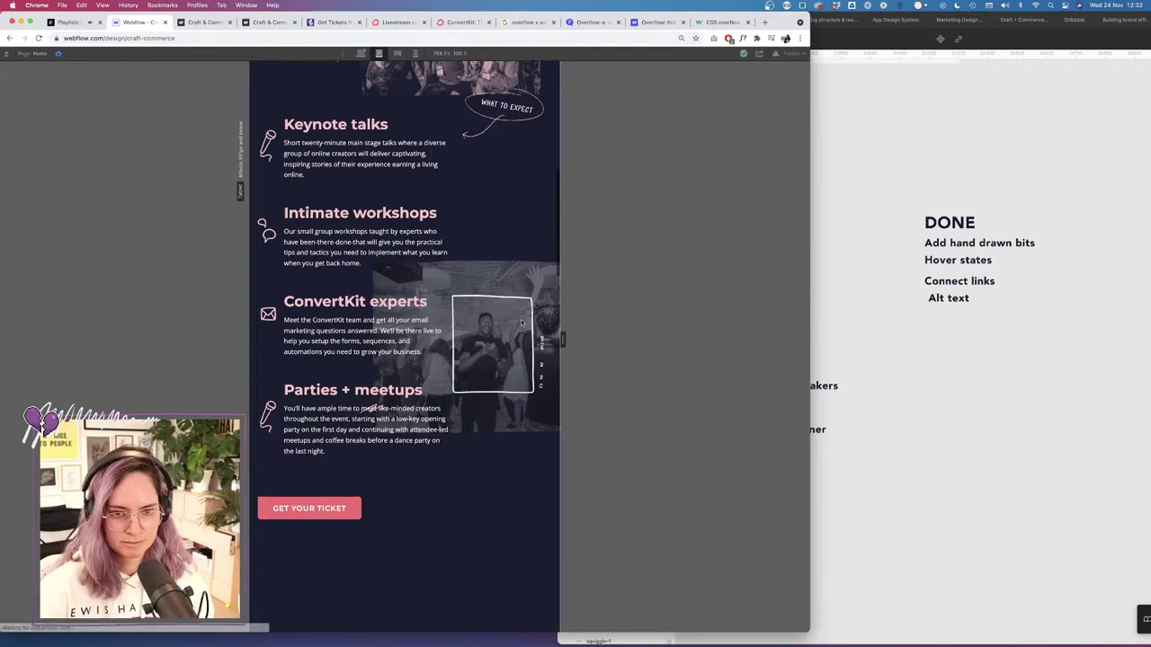
{"action": "left_click", "coordinate": [57, 53]}
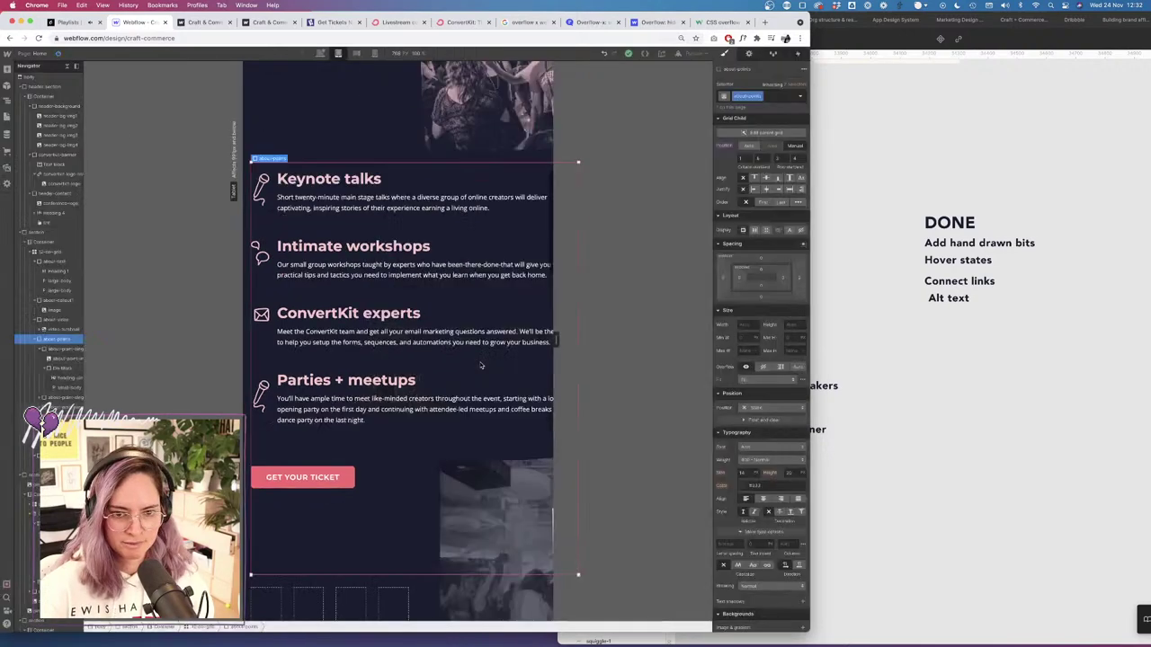
Give the about-bg-img block below the points list a top margin of about 60 px and preview it.
{"action": "scroll", "coordinate": [498, 446], "scroll_direction": "down", "scroll_amount": 4}
{"action": "left_click", "coordinate": [498, 446]}
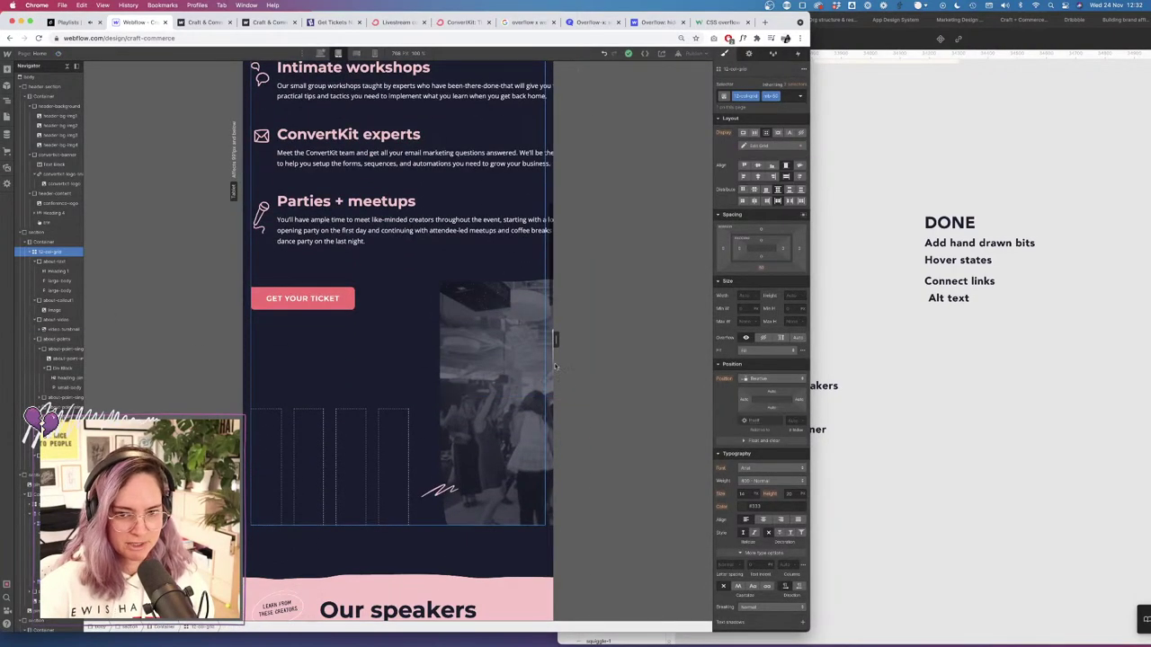
{"action": "left_click", "coordinate": [551, 425]}
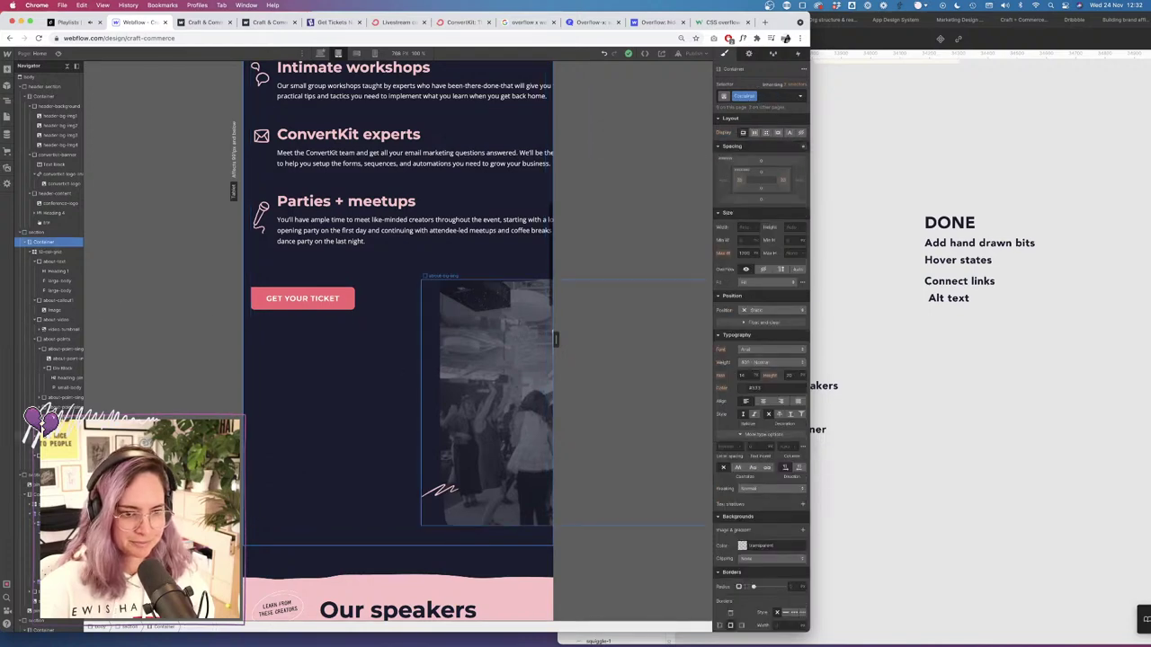
{"action": "left_click", "coordinate": [503, 405]}
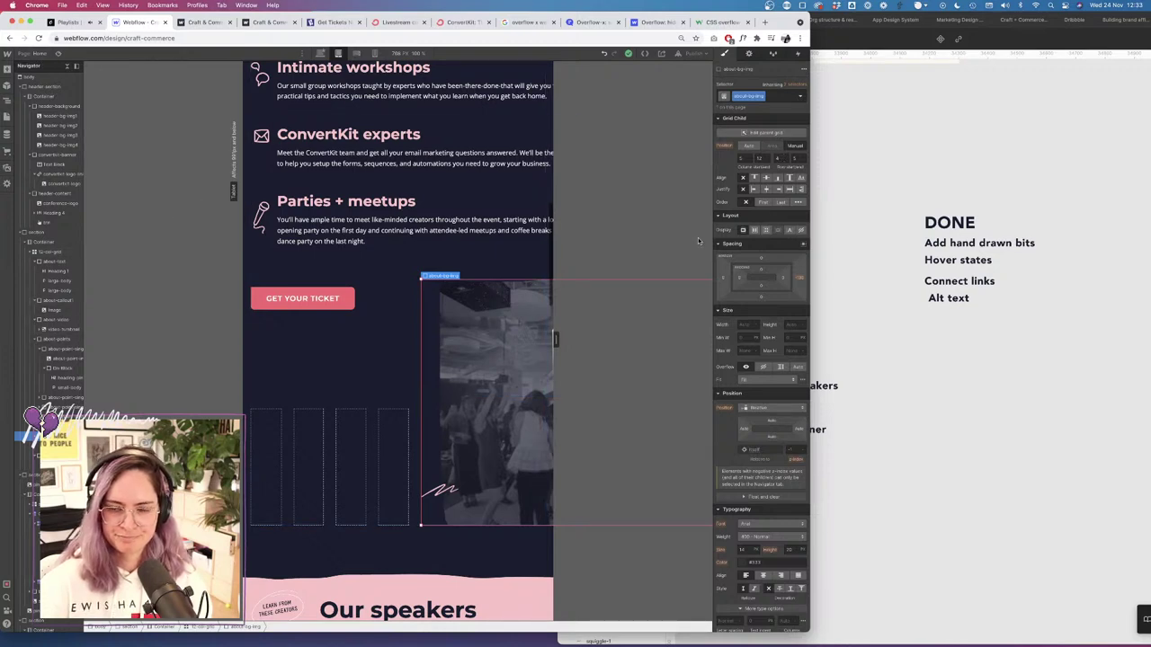
{"action": "left_click_drag", "start_coordinate": [762, 260], "coordinate": [768, 232]}
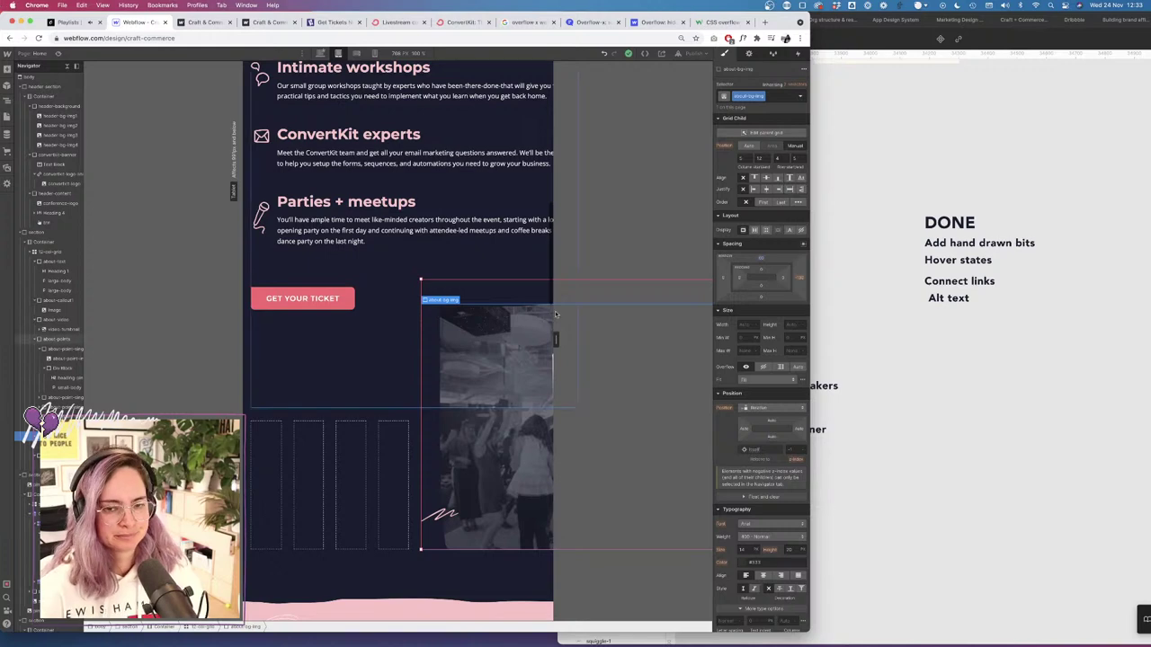
{"action": "left_click", "coordinate": [39, 38]}
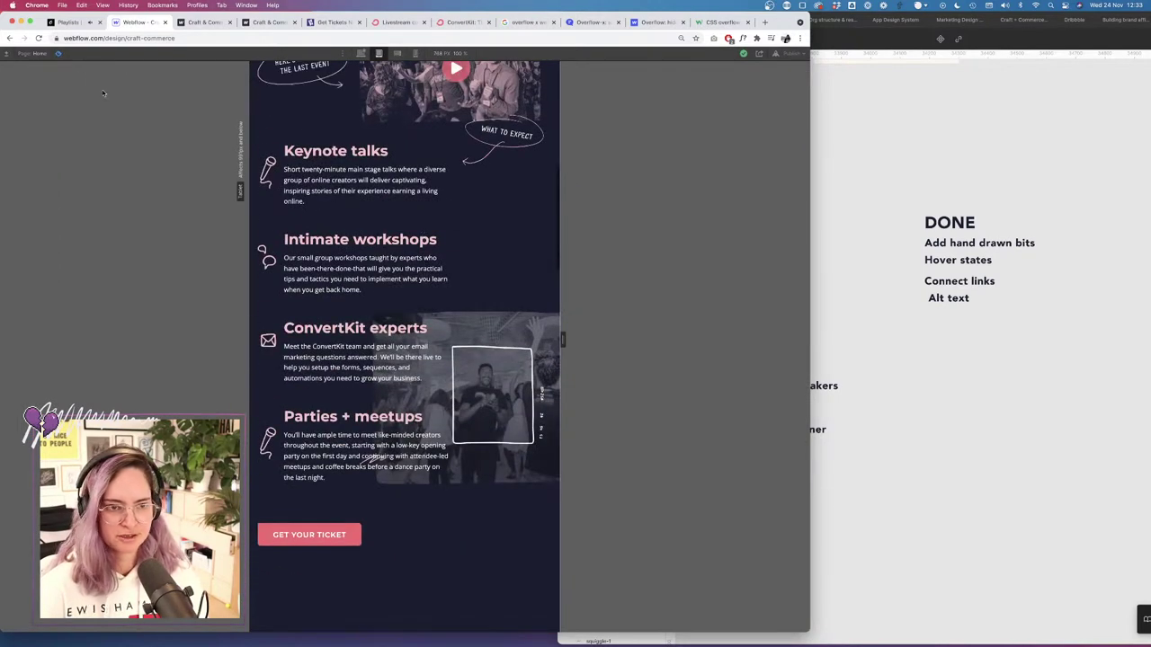
Move the about-bg-img block down to start at grid row 5 and preview its position.
{"action": "left_click", "coordinate": [59, 54]}
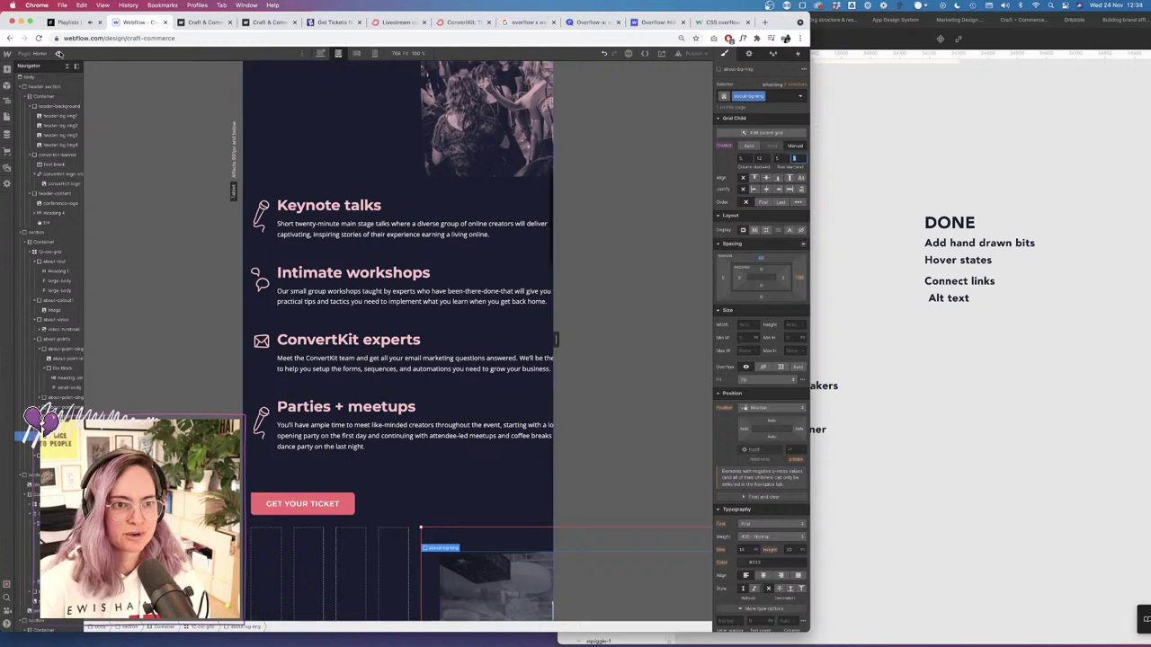
{"action": "left_click", "coordinate": [60, 54]}
{"action": "left_click", "coordinate": [59, 54]}
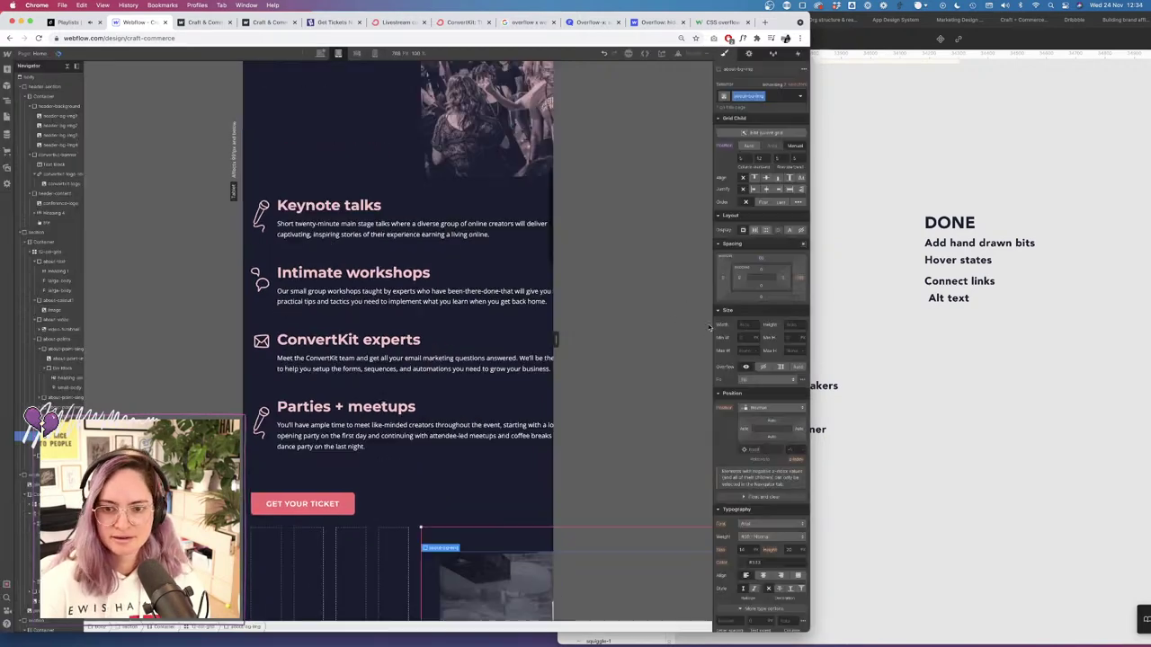
Give the about-bg-img block a negative top margin to pull the photo up beside the ticket button, checking it in preview.
{"action": "left_click_drag", "start_coordinate": [760, 255], "coordinate": [764, 324]}
{"action": "left_click", "coordinate": [59, 54]}
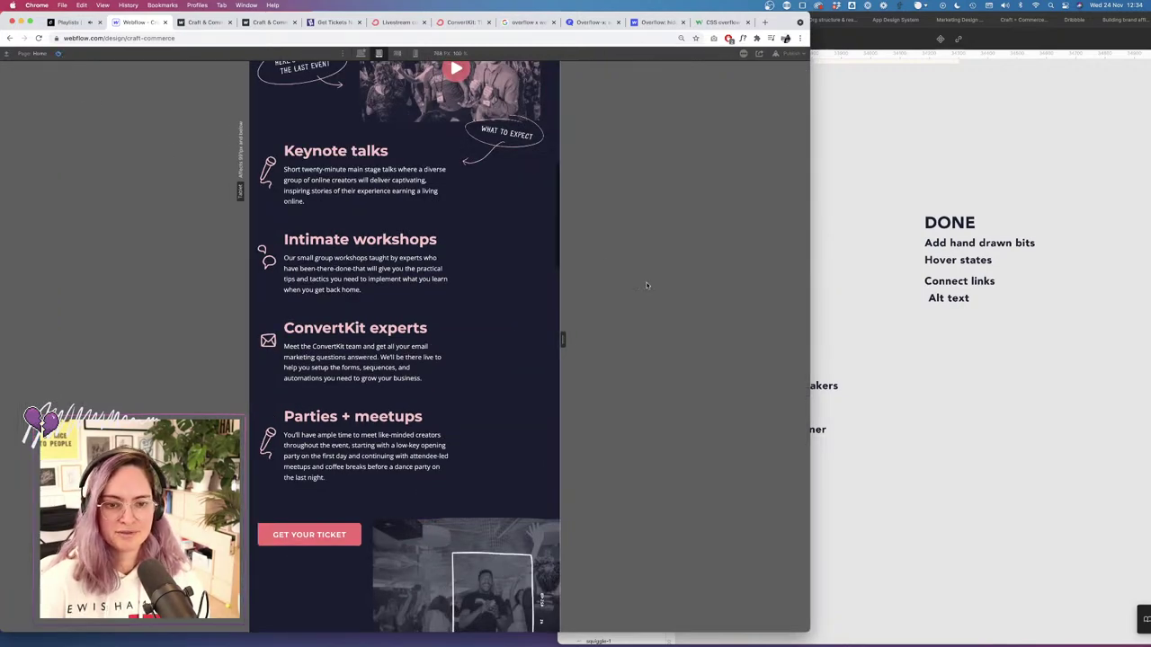
{"action": "left_click", "coordinate": [59, 54]}
{"action": "left_click_drag", "start_coordinate": [763, 259], "coordinate": [768, 313]}
{"action": "left_click", "coordinate": [59, 54]}
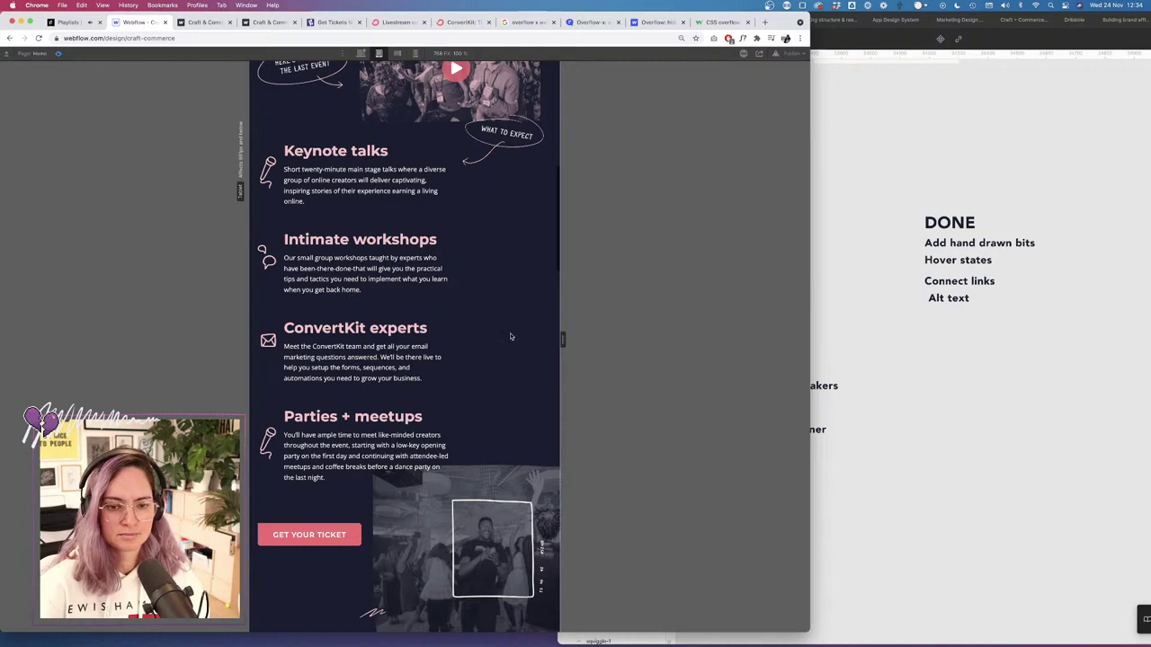
{"action": "scroll", "coordinate": [348, 303], "scroll_direction": "down", "scroll_amount": 3}
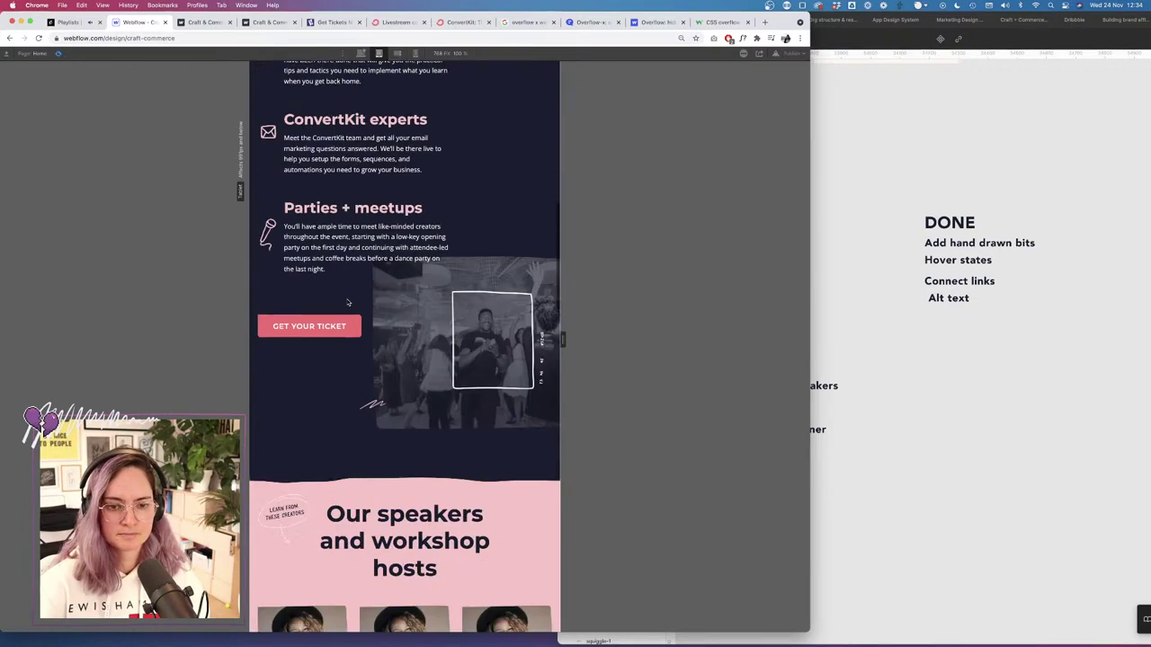
{"action": "scroll", "coordinate": [348, 303], "scroll_direction": "up", "scroll_amount": 5}
{"action": "scroll", "coordinate": [330, 303], "scroll_direction": "down", "scroll_amount": 2}
{"action": "scroll", "coordinate": [330, 303], "scroll_direction": "down", "scroll_amount": 1}
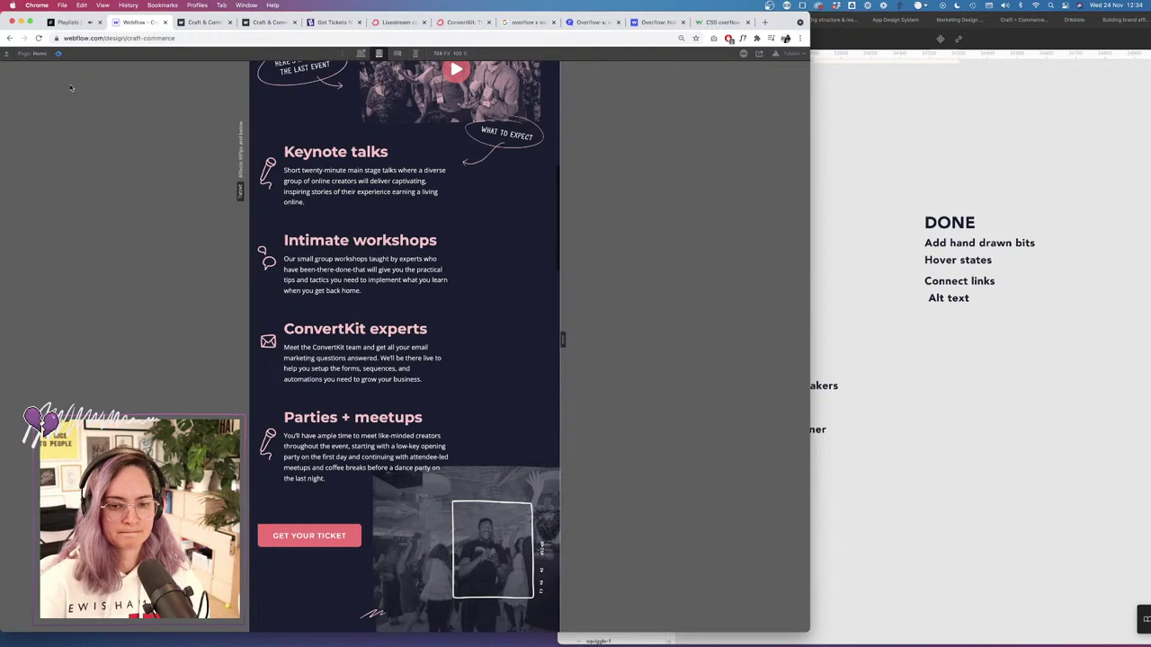
Set the about-bg-img block's row start to 4 in the grid and check the placement in preview.
{"action": "left_click", "coordinate": [59, 54]}
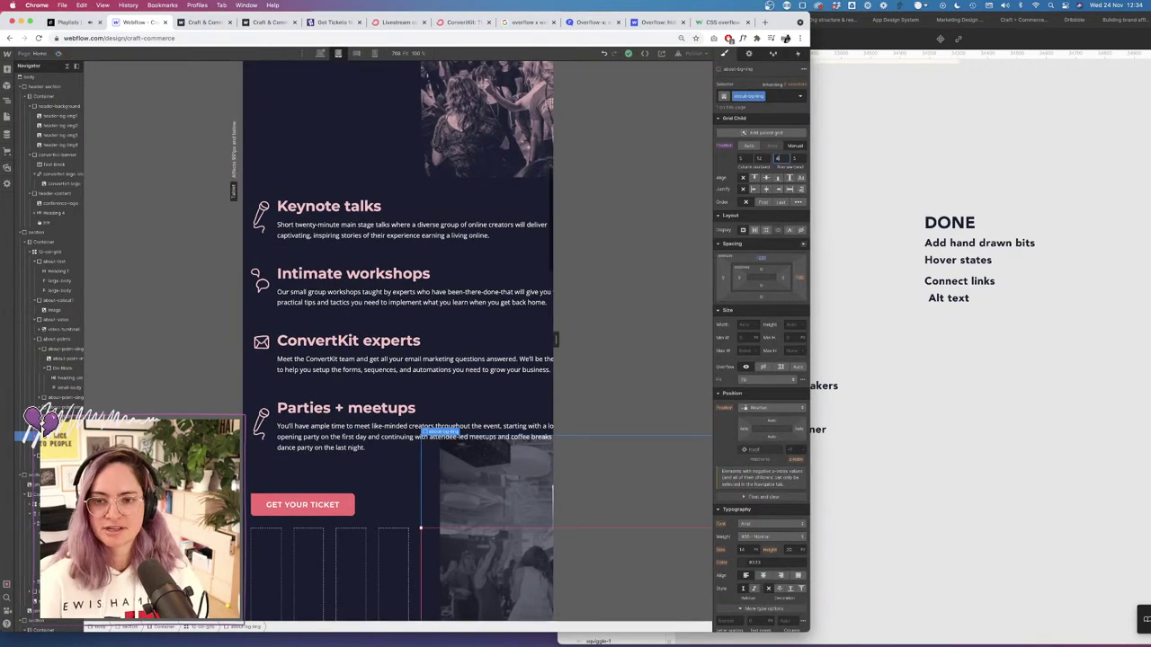
{"action": "key", "text": "Tab"}
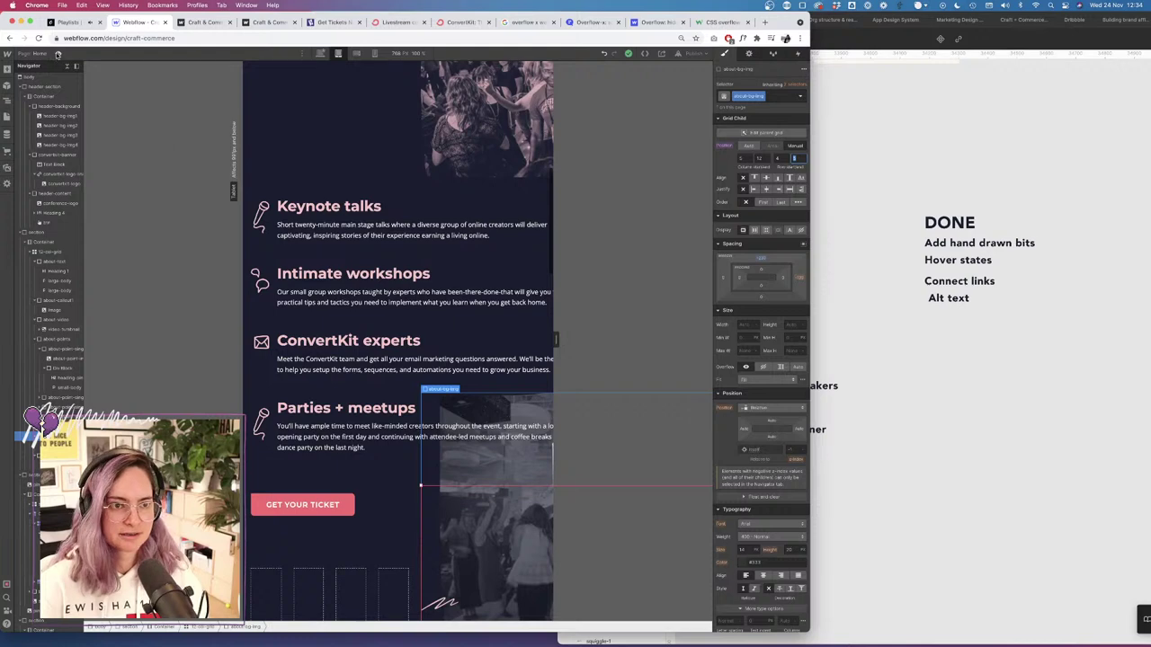
{"action": "left_click", "coordinate": [58, 54]}
{"action": "left_click", "coordinate": [55, 54]}
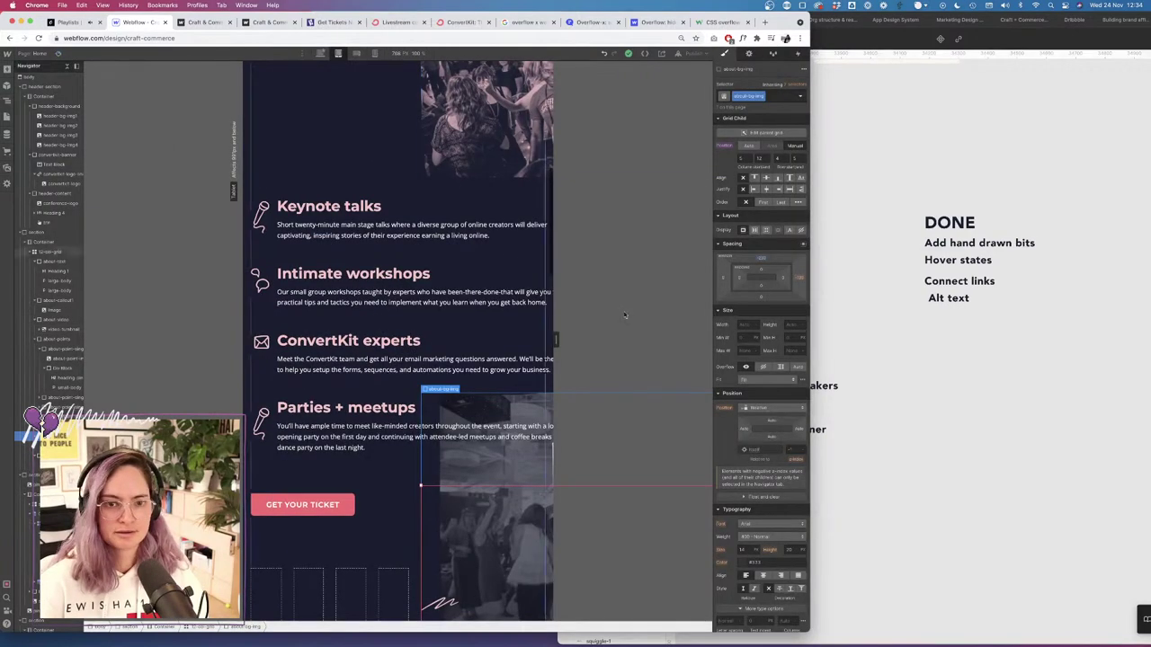
Increase the about-bg-img block's top margin up to 300 px, previewing how far the photo moves down.
{"action": "left_click", "coordinate": [758, 259]}
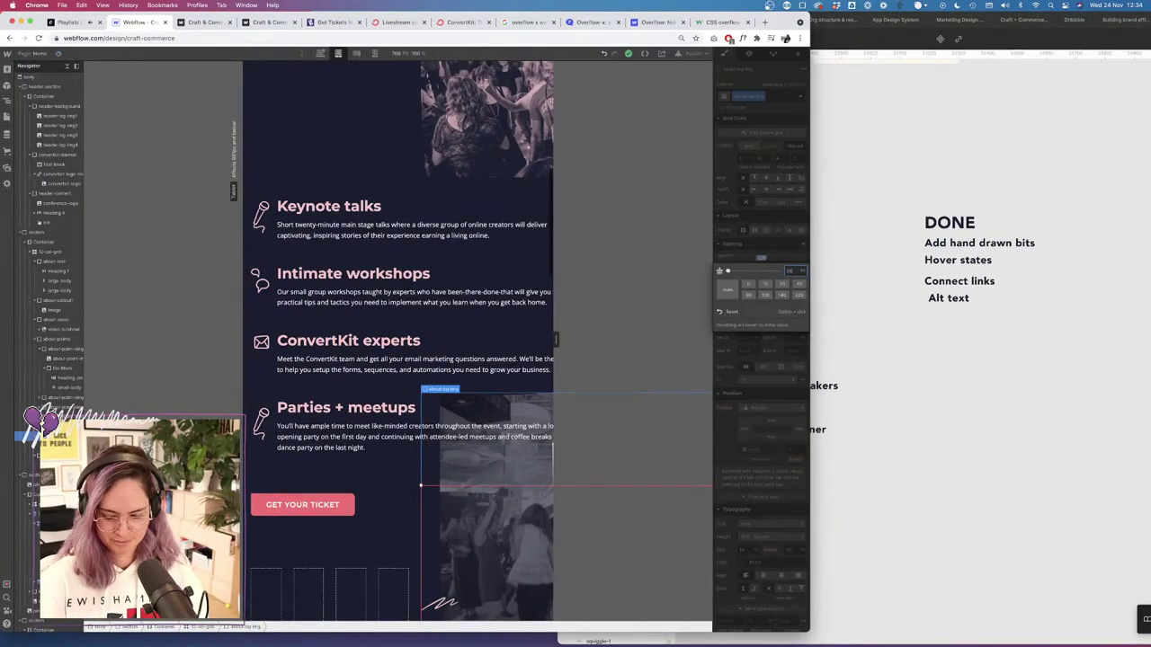
{"action": "key", "text": "Return"}
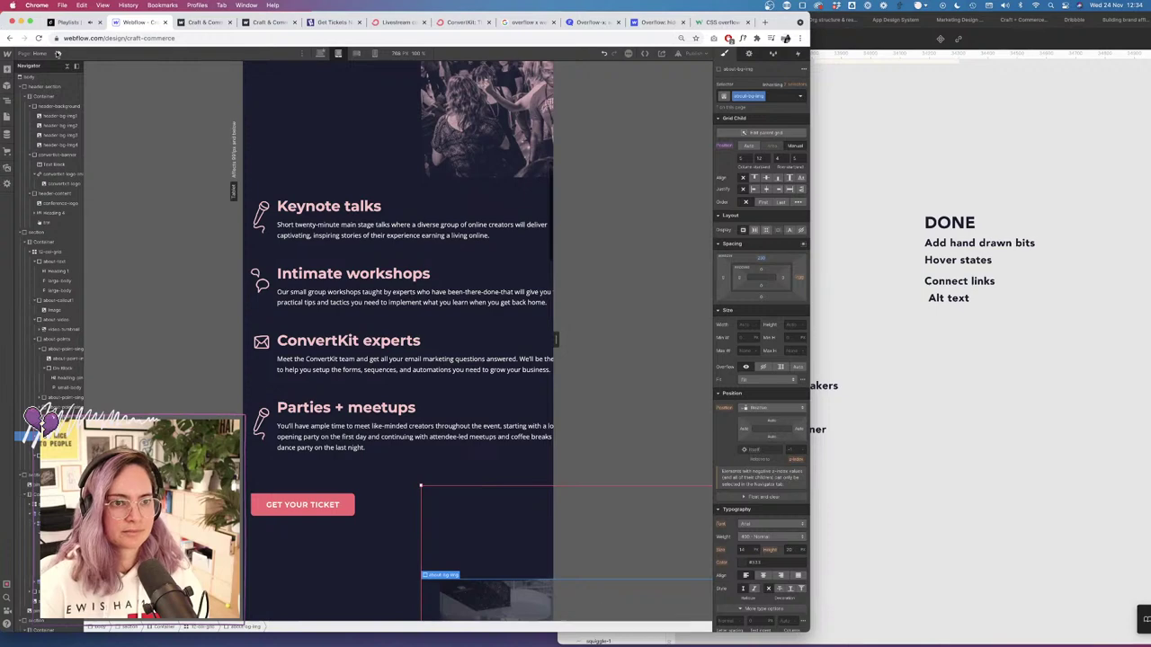
{"action": "left_click", "coordinate": [58, 54]}
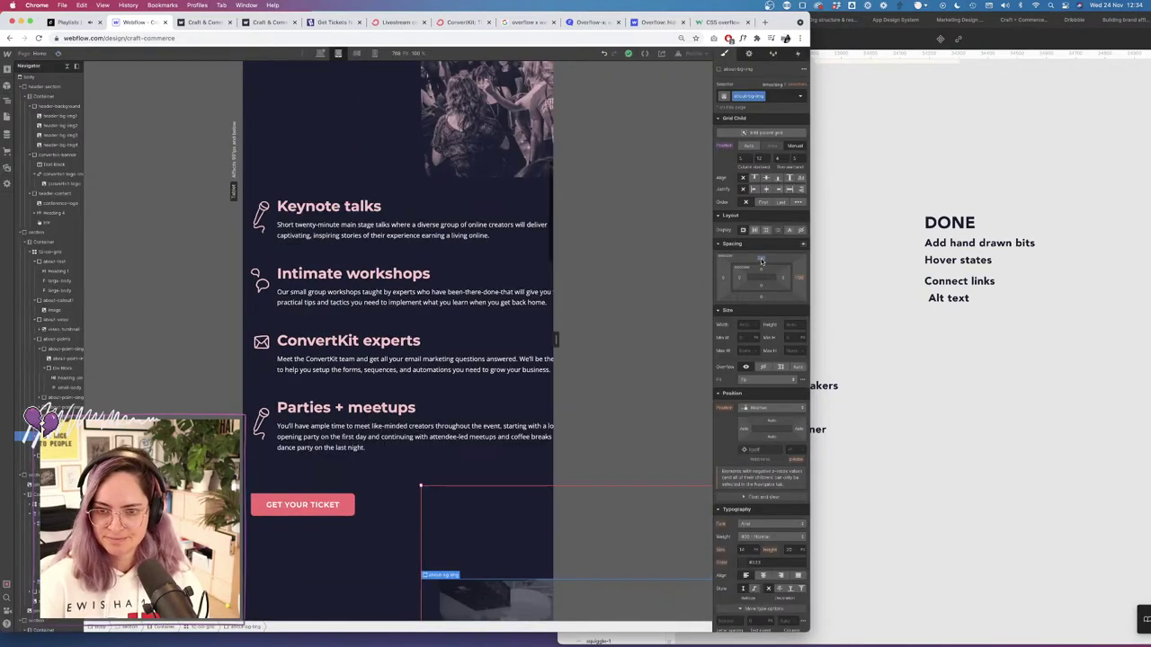
{"action": "left_click", "coordinate": [760, 259]}
{"action": "type", "text": "0"}
{"action": "key", "text": "Return"}
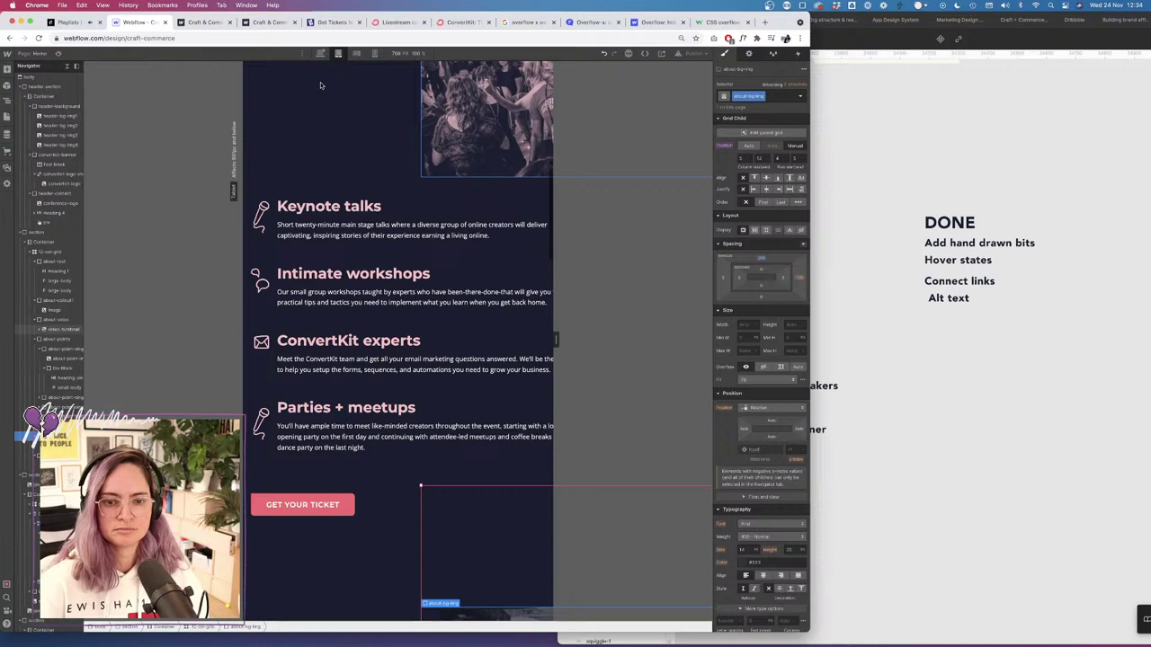
{"action": "left_click", "coordinate": [59, 54]}
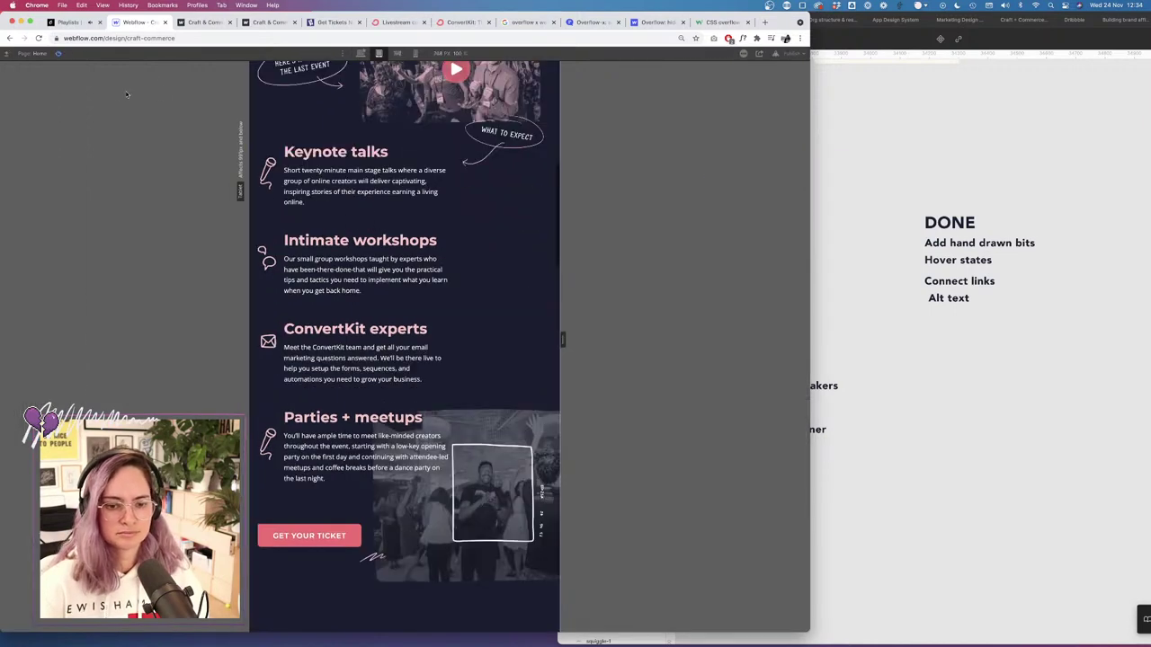
{"action": "left_click", "coordinate": [58, 53]}
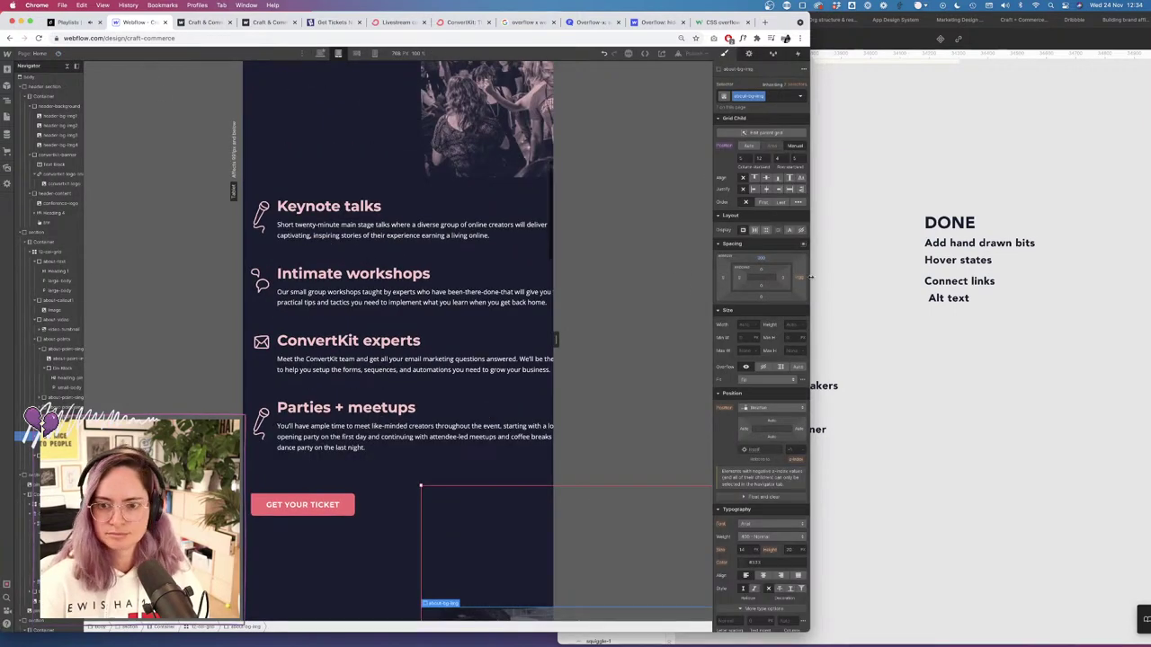
Raise the about-bg-img block's top margin further and preview the photo beside the Parties + meetups text.
{"action": "left_click", "coordinate": [762, 259]}
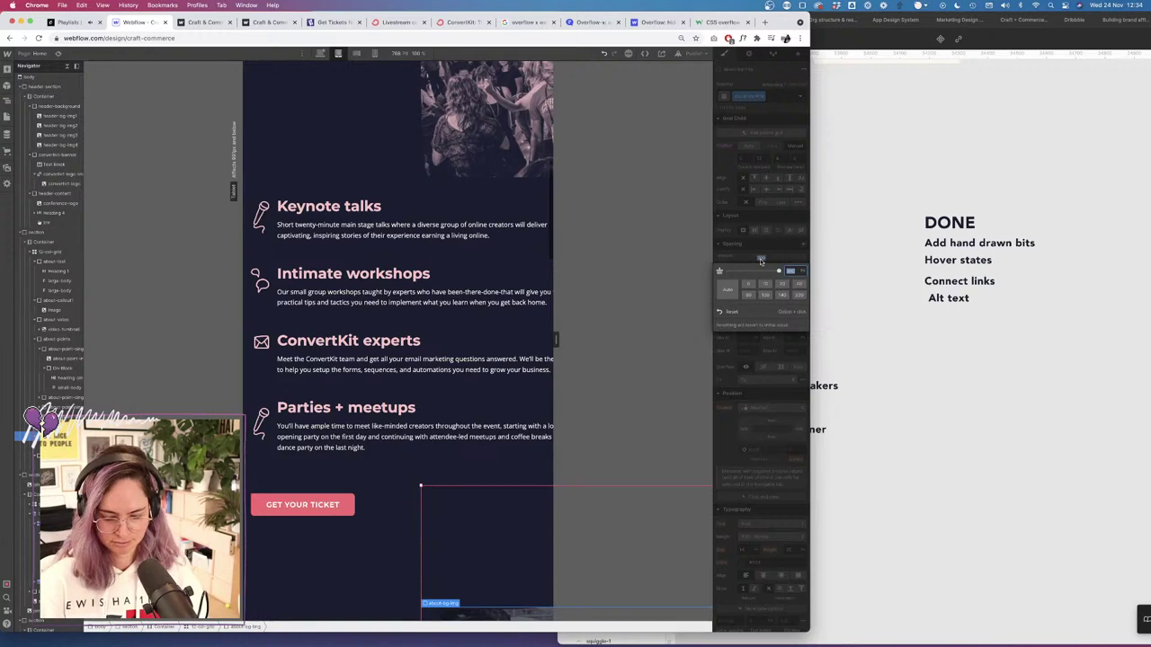
{"action": "type", "text": "30"}
{"action": "key", "text": "Return"}
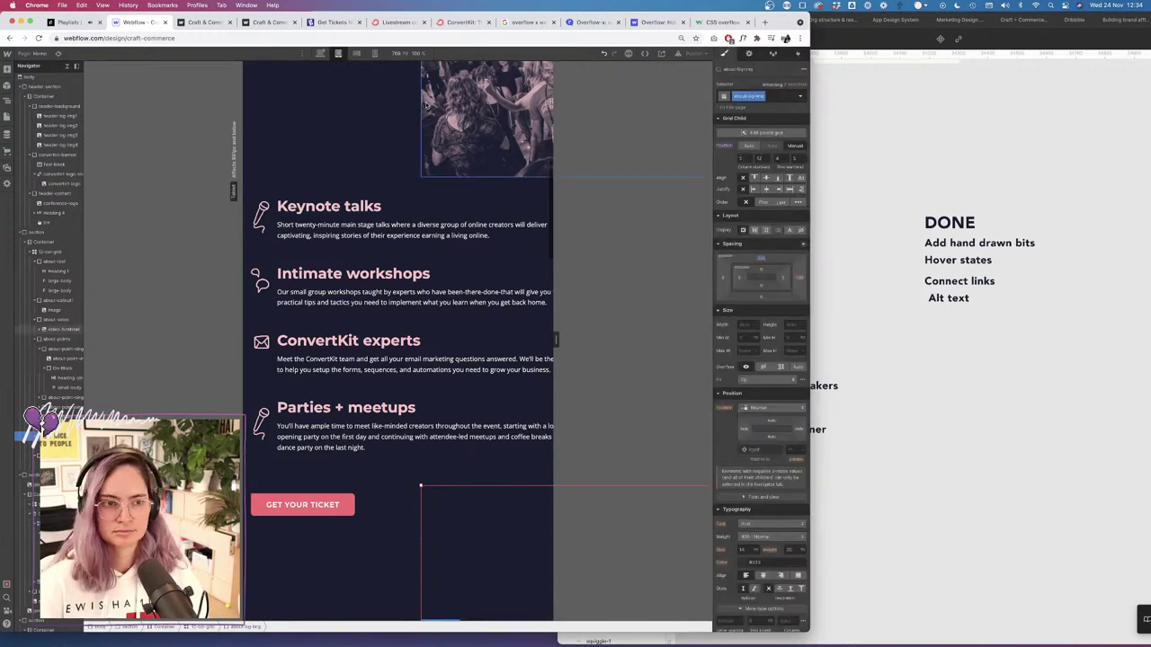
{"action": "left_click", "coordinate": [59, 54]}
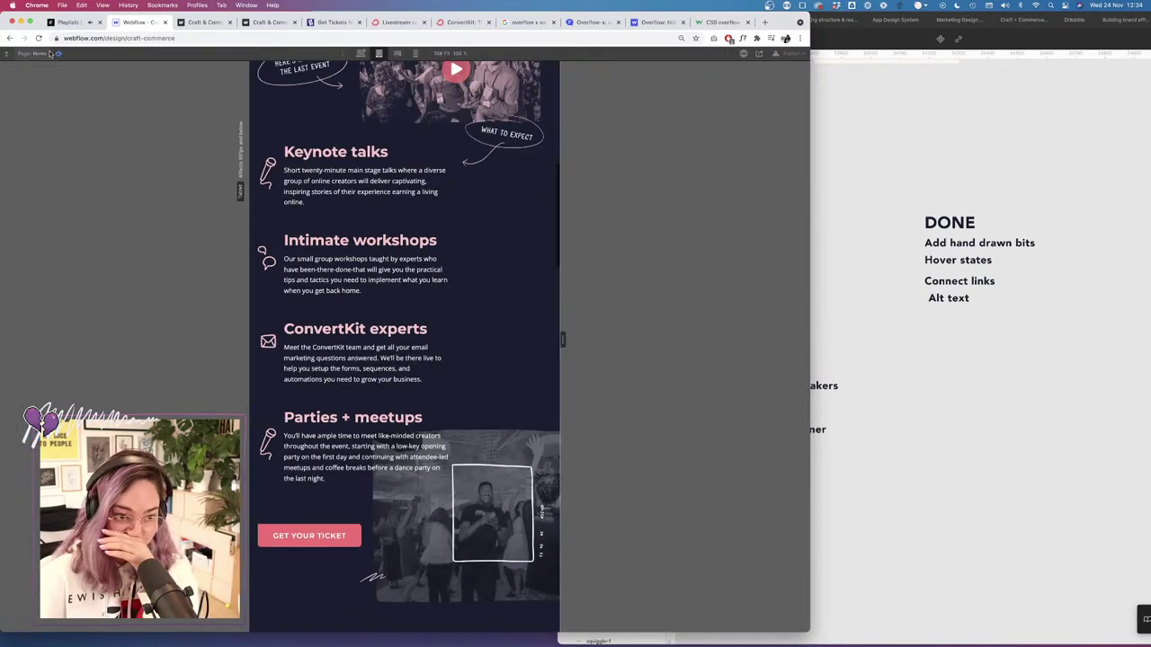
{"action": "left_click", "coordinate": [59, 54]}
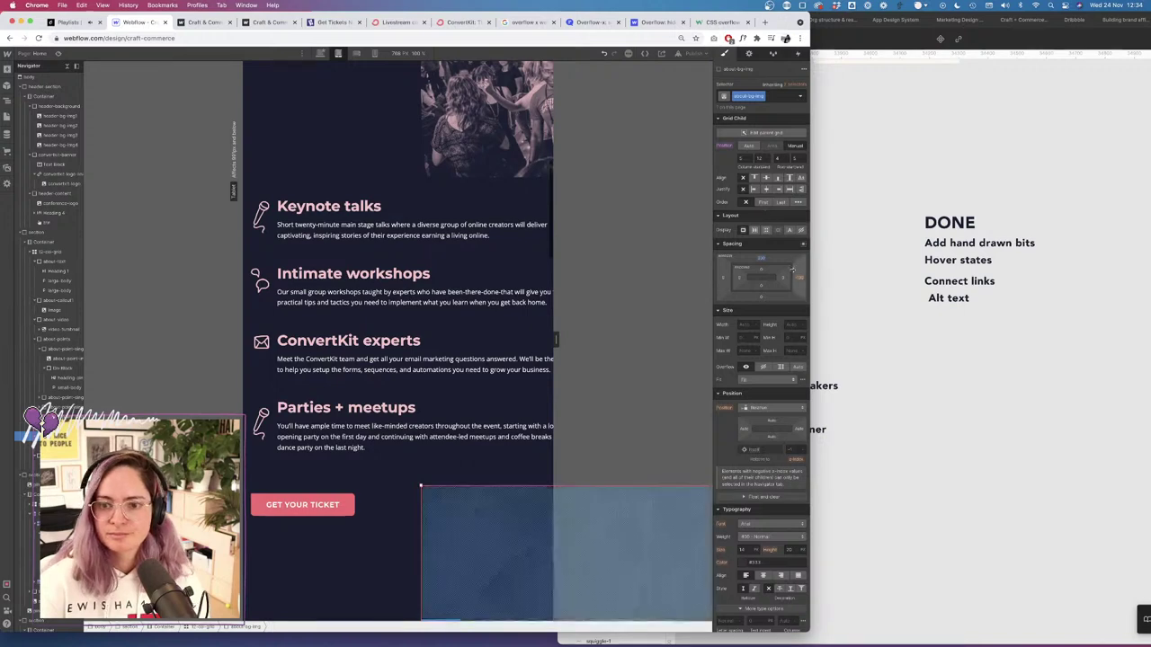
Set the about-bg-img block's top margin to 400 px and preview the page from the header to the speakers section.
{"action": "left_click", "coordinate": [761, 258]}
{"action": "key", "text": "Return"}
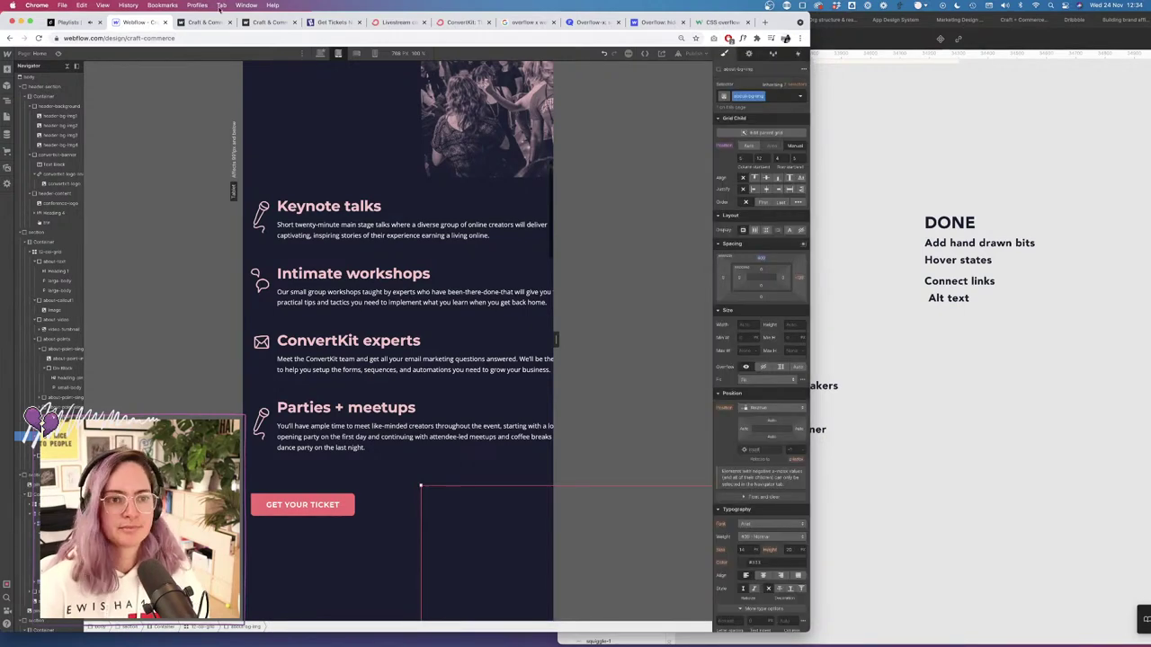
{"action": "left_click", "coordinate": [60, 54]}
{"action": "scroll", "coordinate": [491, 341], "scroll_direction": "up", "scroll_amount": 5}
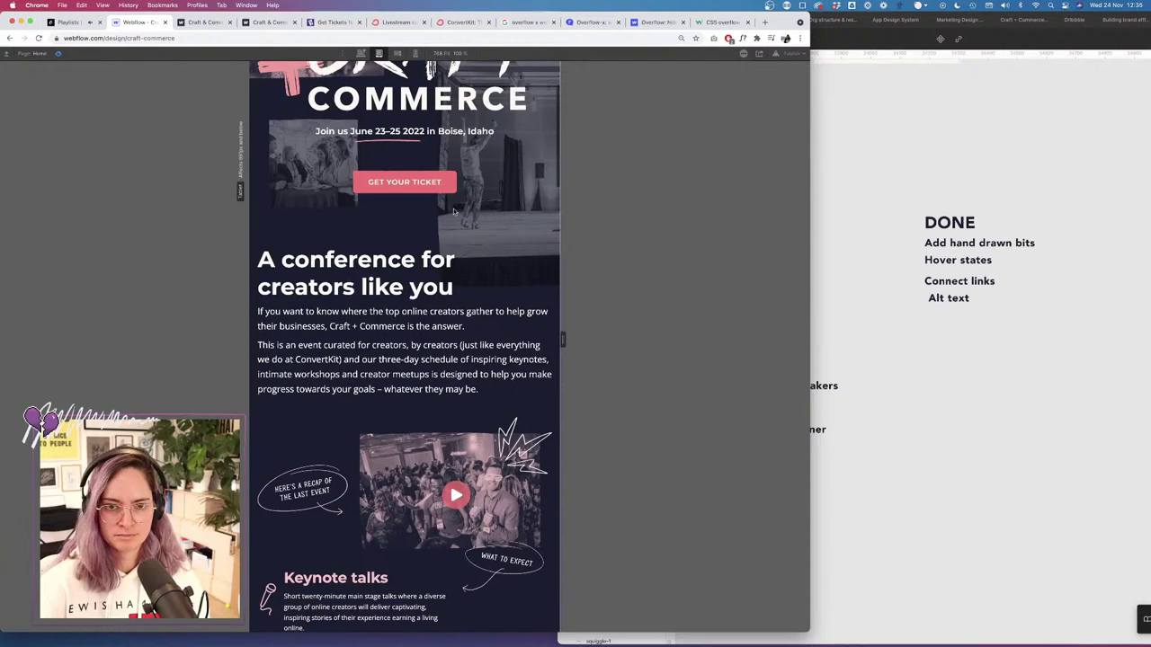
{"action": "scroll", "coordinate": [454, 211], "scroll_direction": "up", "scroll_amount": 2}
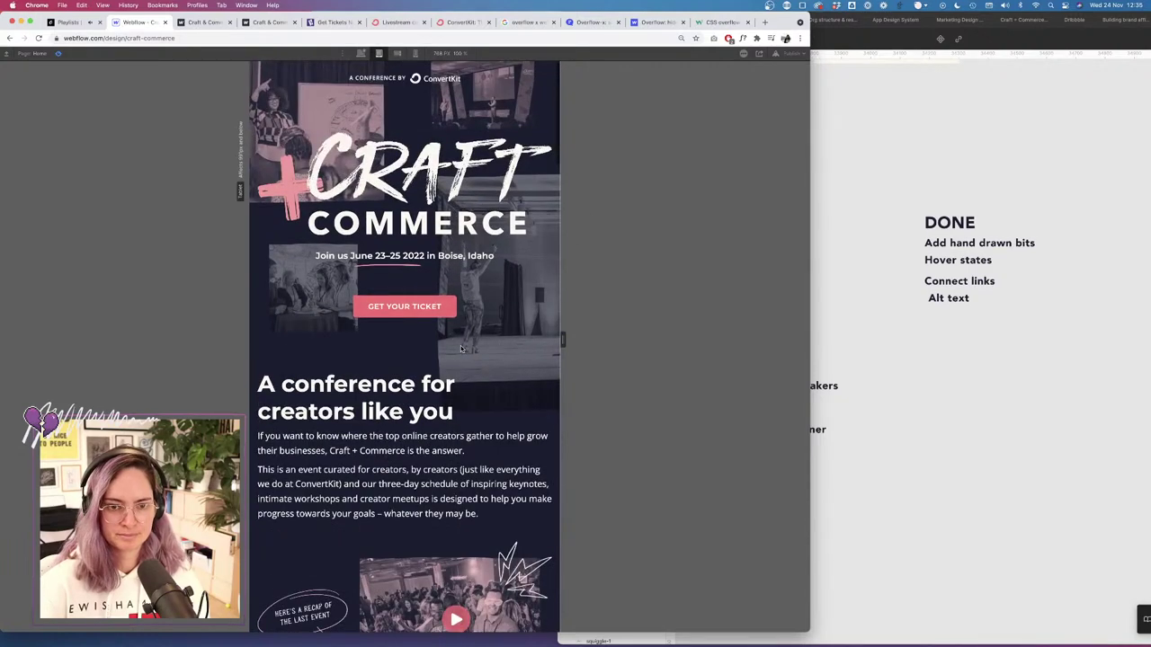
{"action": "scroll", "coordinate": [461, 349], "scroll_direction": "down", "scroll_amount": 5}
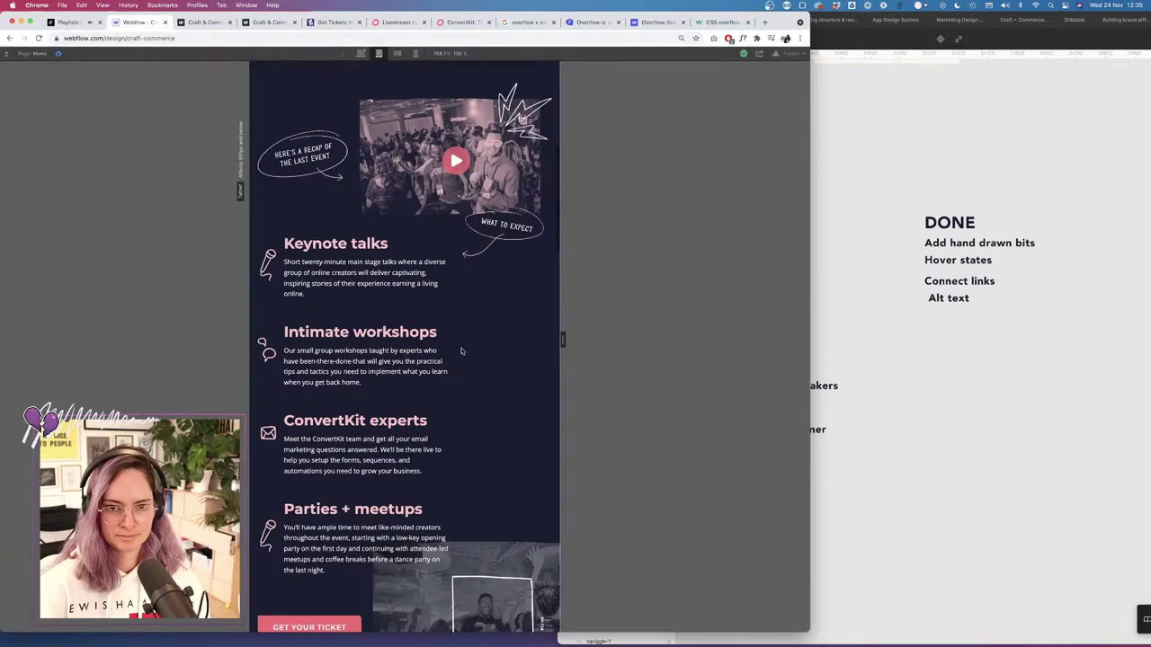
{"action": "scroll", "coordinate": [461, 351], "scroll_direction": "down", "scroll_amount": 5}
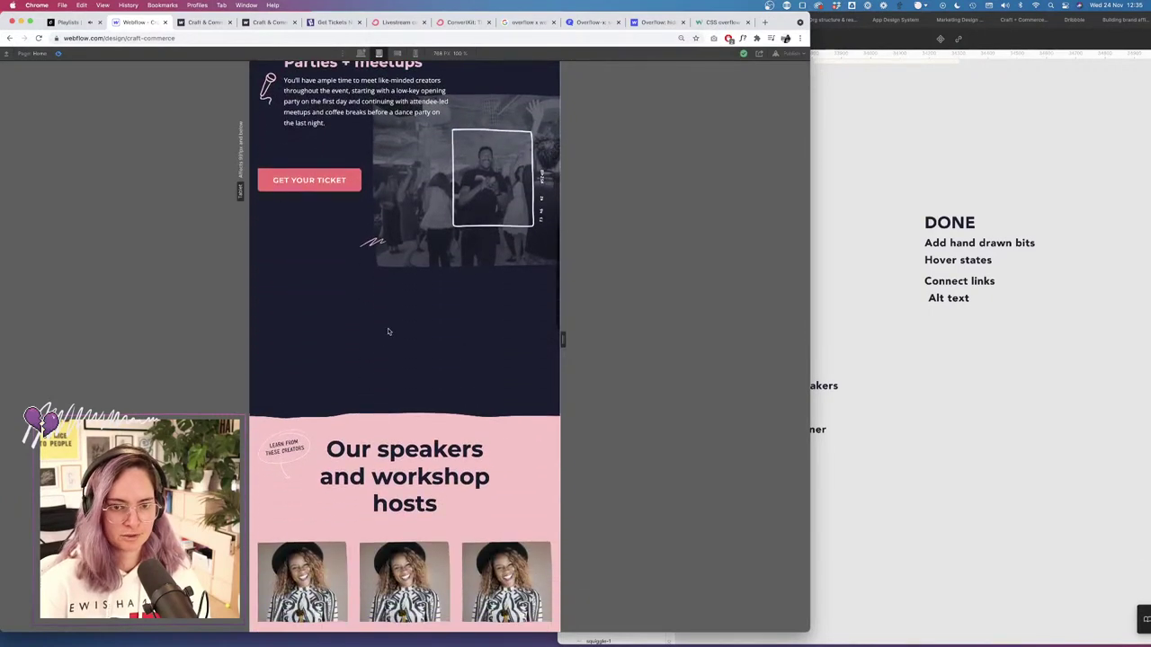
{"action": "left_click", "coordinate": [63, 56]}
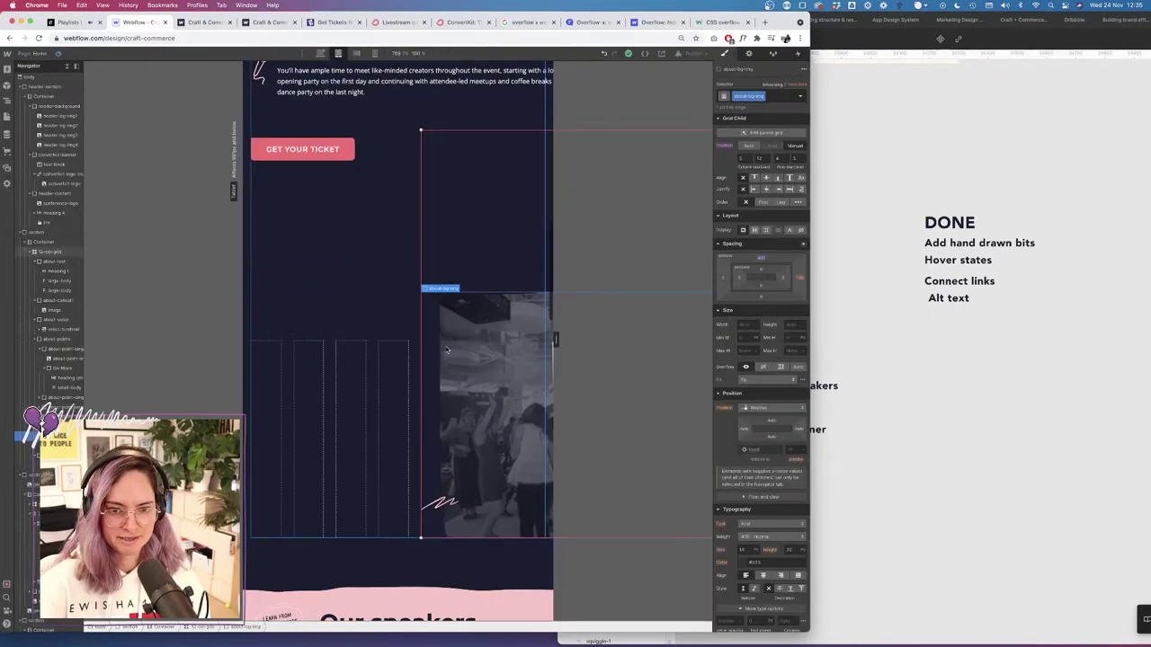
Examine the spacing of the about section's container, its 12-column grid and the about-callout2 block.
{"action": "left_click", "coordinate": [387, 566]}
{"action": "left_click", "coordinate": [398, 462]}
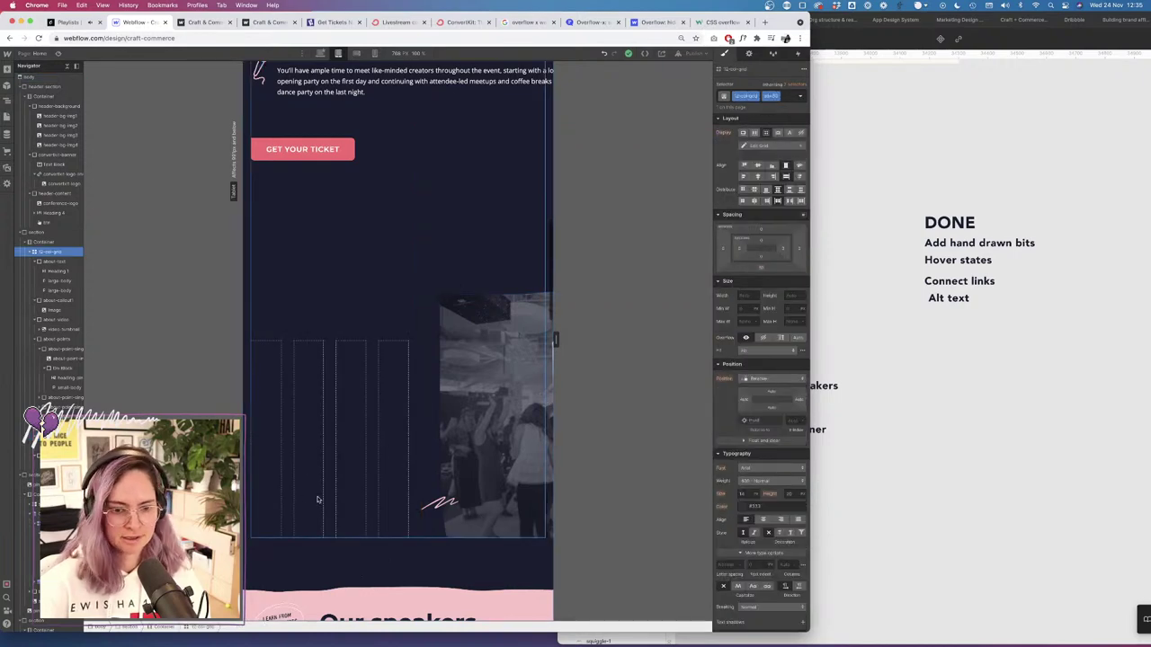
{"action": "left_click", "coordinate": [45, 243]}
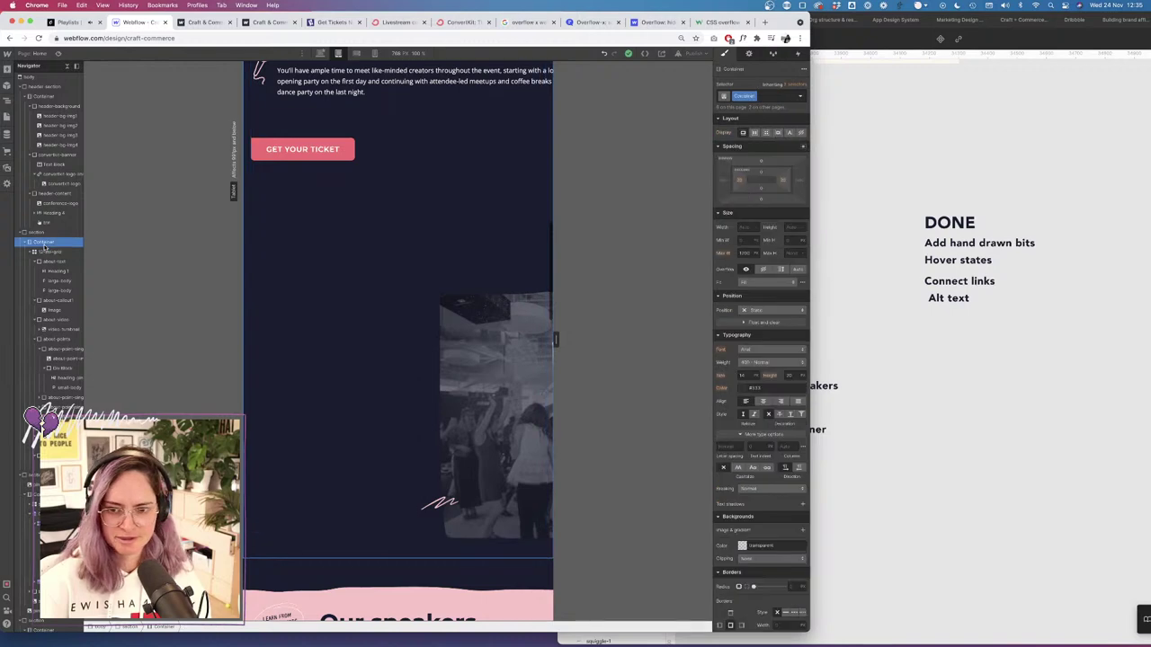
{"action": "left_click", "coordinate": [51, 253]}
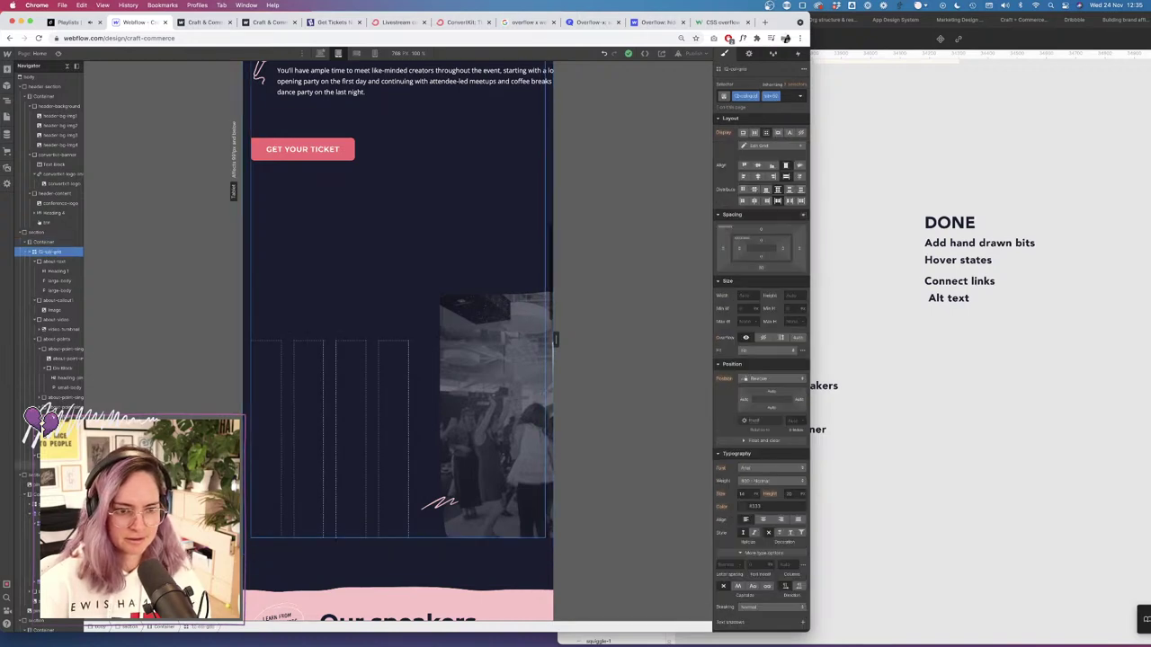
{"action": "left_click", "coordinate": [22, 456]}
{"action": "scroll", "coordinate": [483, 449], "scroll_direction": "up", "scroll_amount": 4}
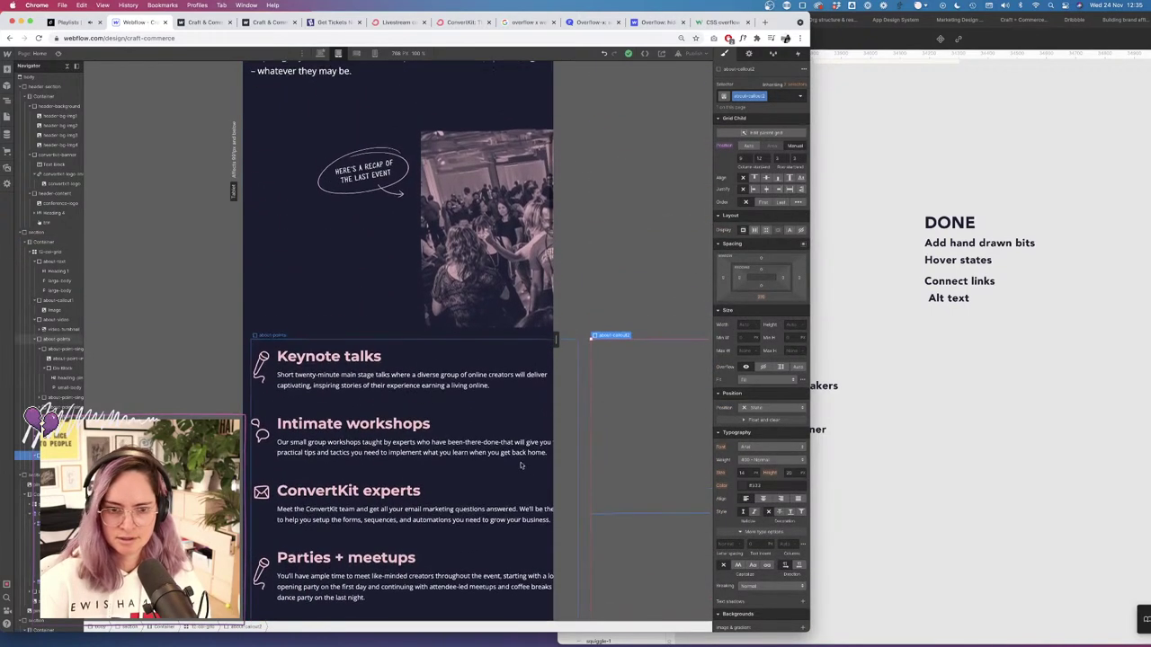
{"action": "scroll", "coordinate": [483, 449], "scroll_direction": "down", "scroll_amount": 6}
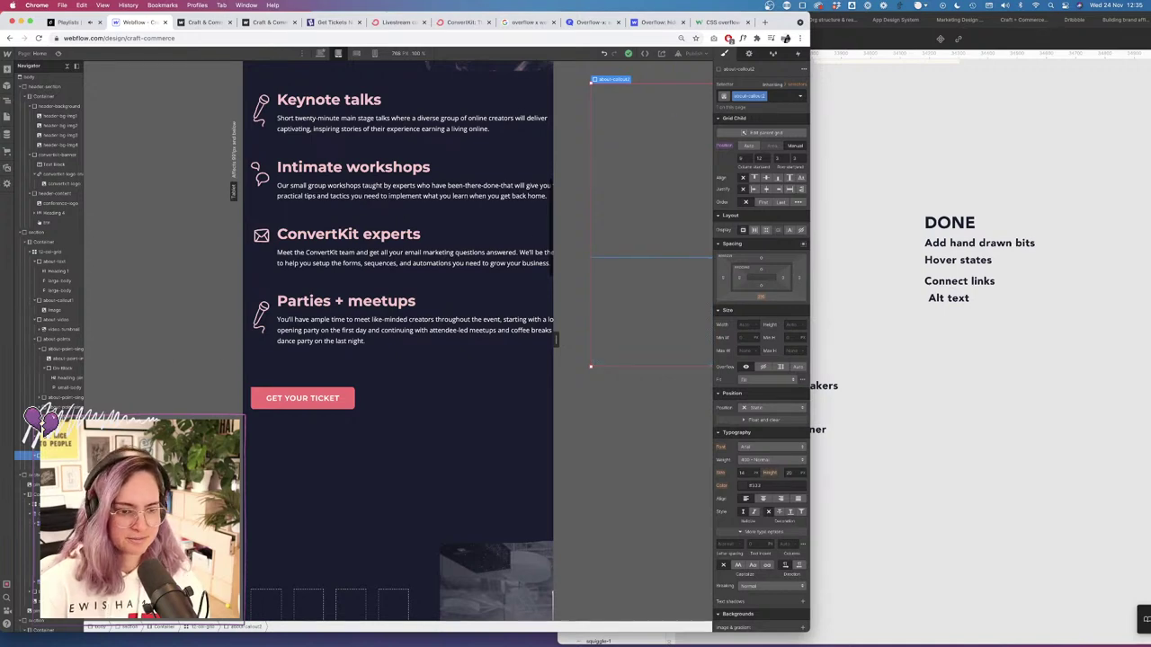
Select the about-bg-img block and reset its top margin.
{"action": "left_click", "coordinate": [495, 579]}
{"action": "key", "text": "Up"}
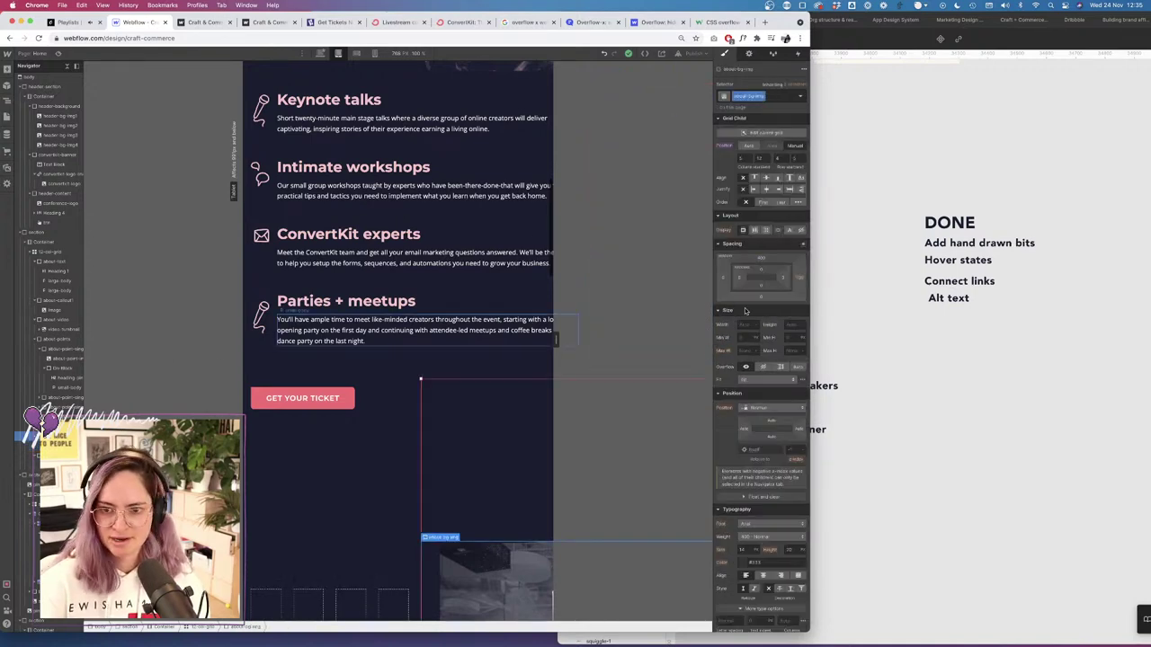
{"action": "left_click", "coordinate": [761, 260], "text": "alt"}
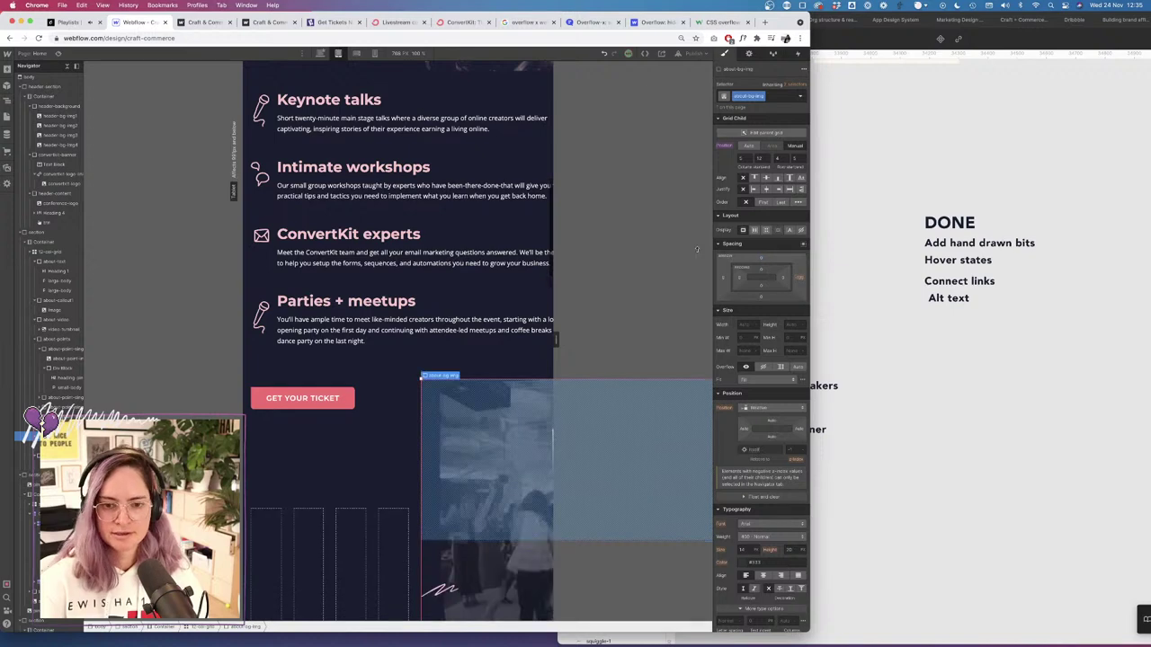
Set the about-callout2 block's bottom margin to 500 px and preview the about section.
{"action": "left_click", "coordinate": [36, 456]}
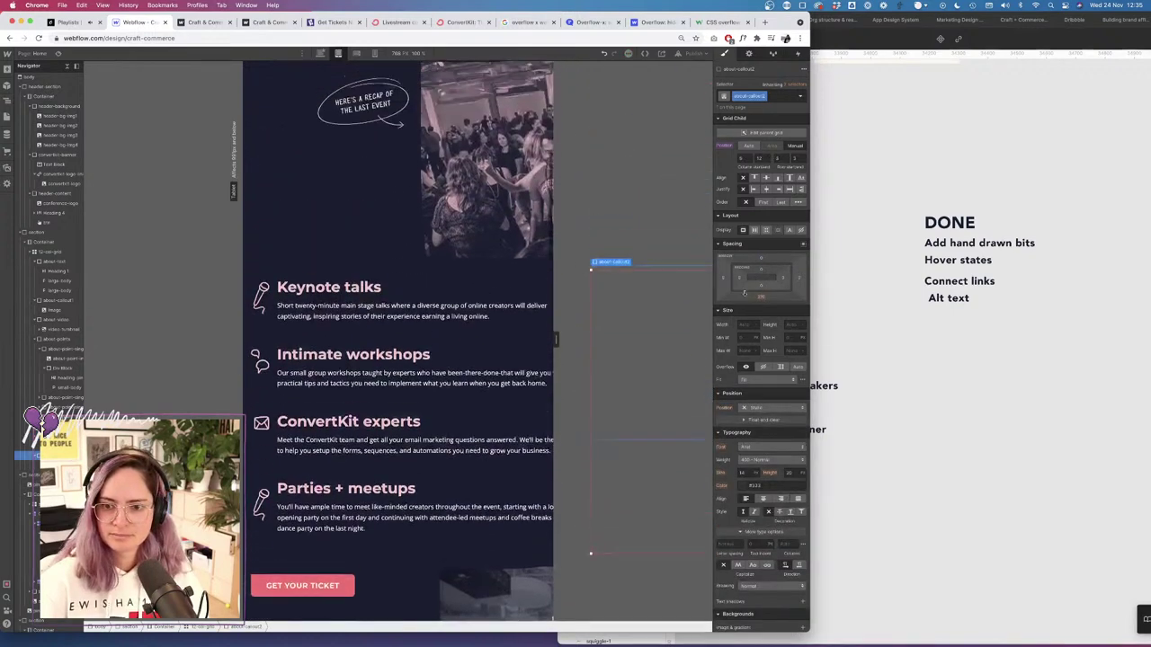
{"action": "left_click", "coordinate": [760, 297]}
{"action": "type", "text": "500"}
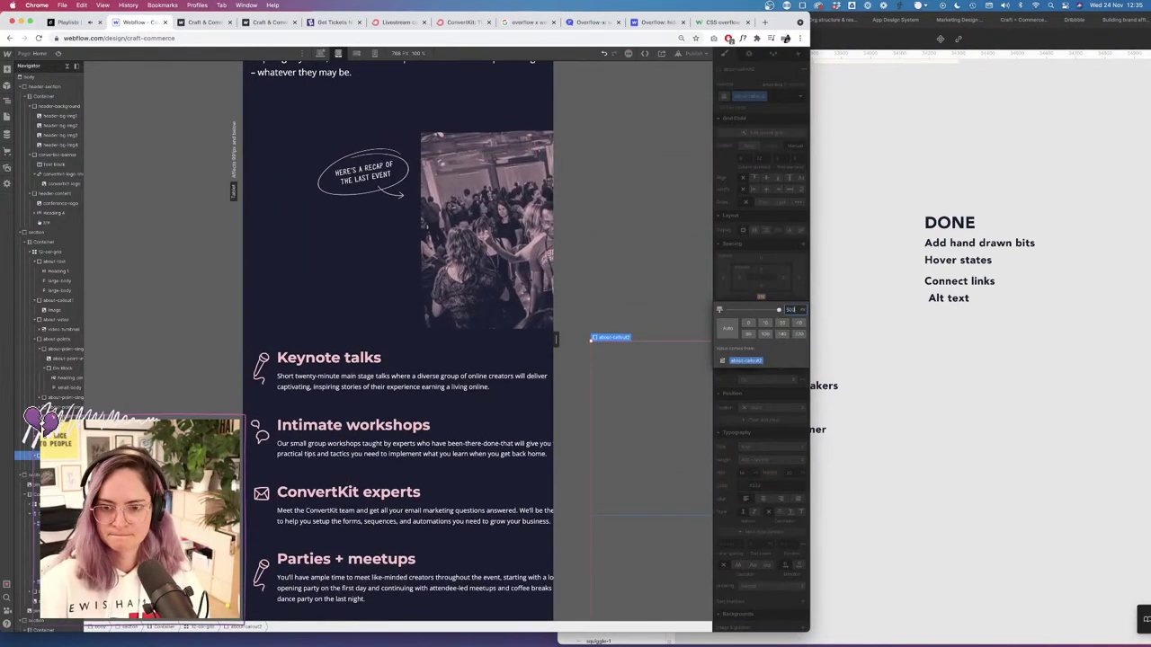
{"action": "key", "text": "Return"}
{"action": "left_click", "coordinate": [58, 54]}
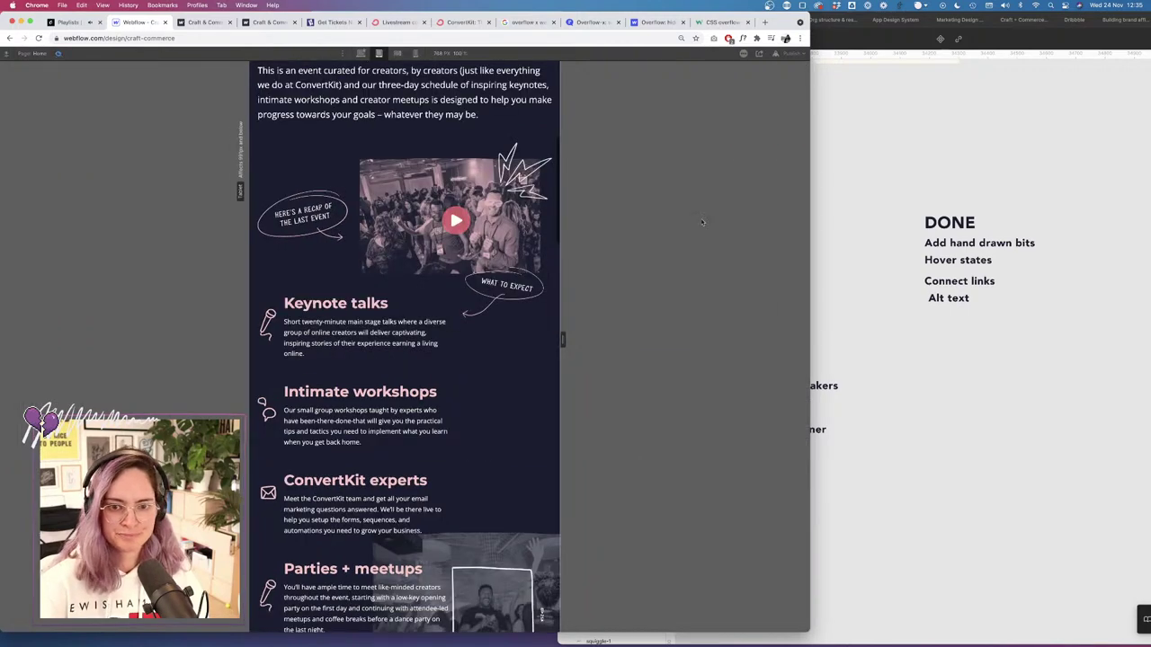
{"action": "left_click", "coordinate": [58, 54]}
Set the about-callout2 block's bottom margin to 700 px and preview the photo's position beside the ticket button.
{"action": "left_click", "coordinate": [762, 298]}
{"action": "type", "text": "700"}
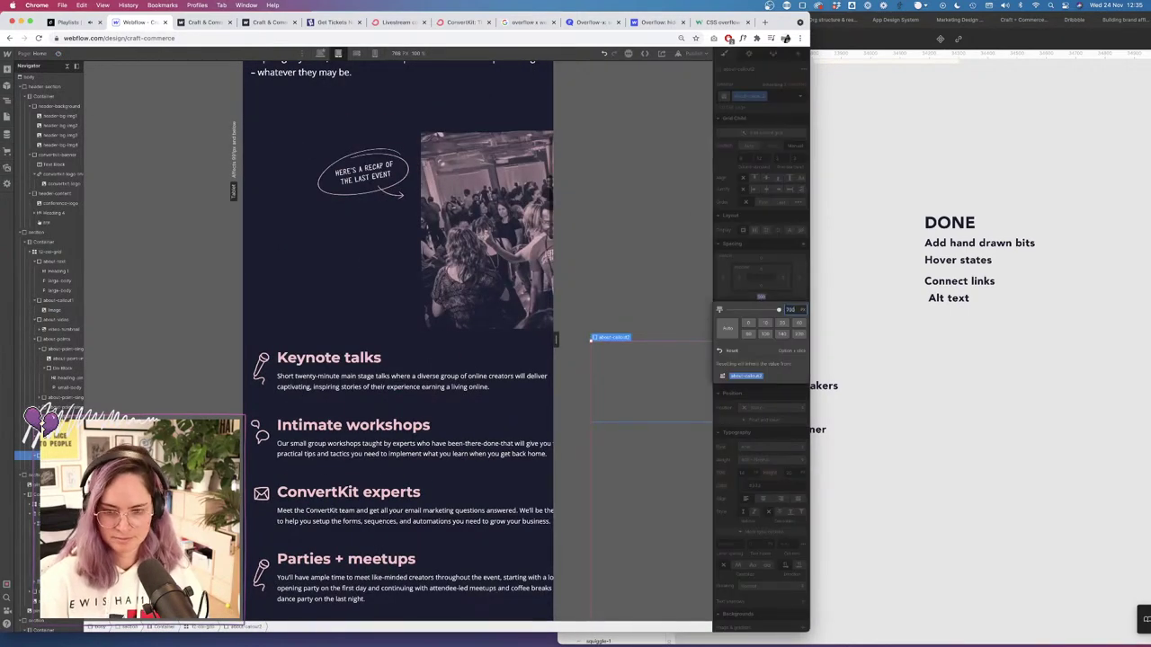
{"action": "key", "text": "Return"}
{"action": "left_click", "coordinate": [57, 54]}
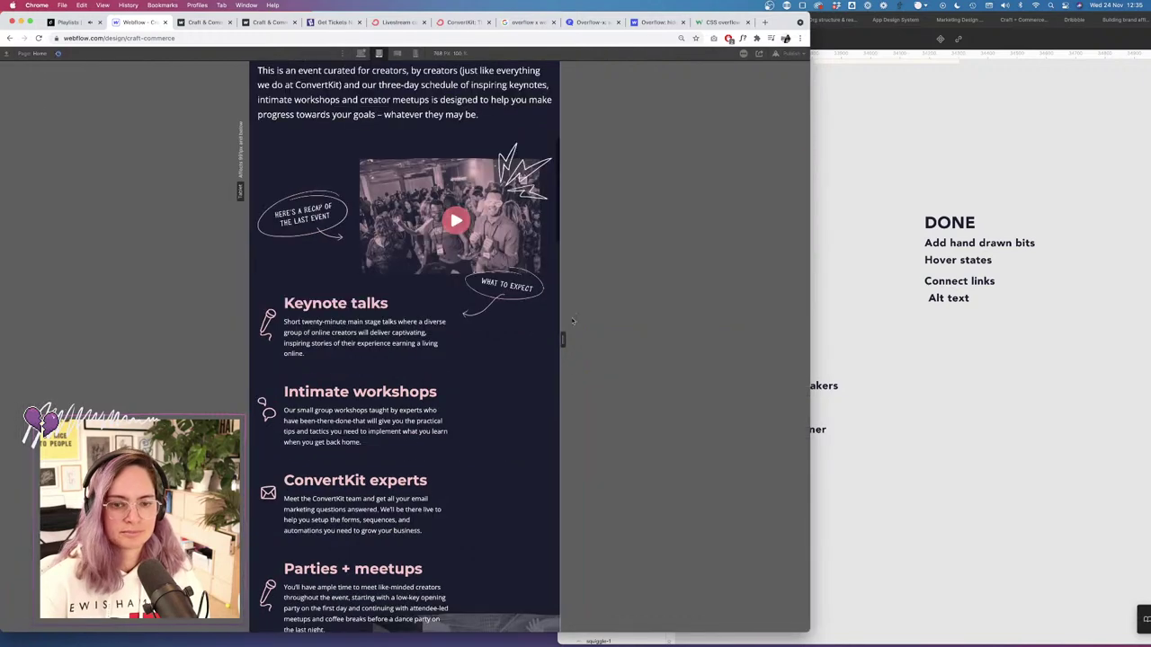
{"action": "scroll", "coordinate": [548, 361], "scroll_direction": "down", "scroll_amount": 5}
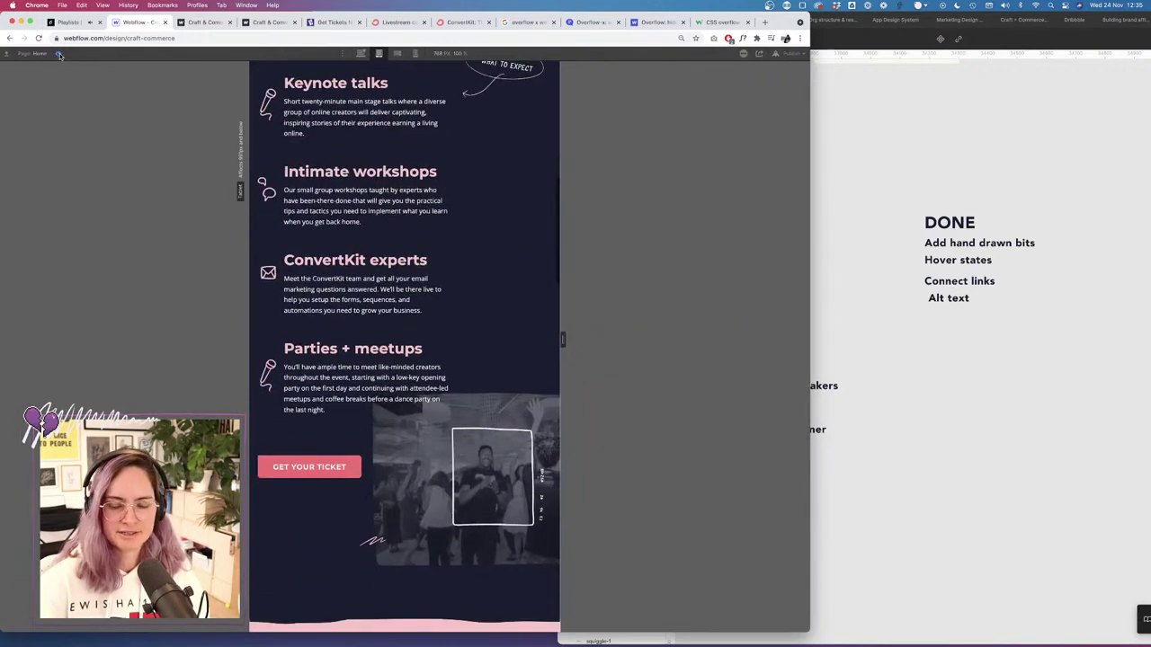
{"action": "left_click", "coordinate": [59, 54]}
Set the about-callout2 block's bottom margin to 600 px and check the about section down to the speakers heading.
{"action": "left_click", "coordinate": [760, 298]}
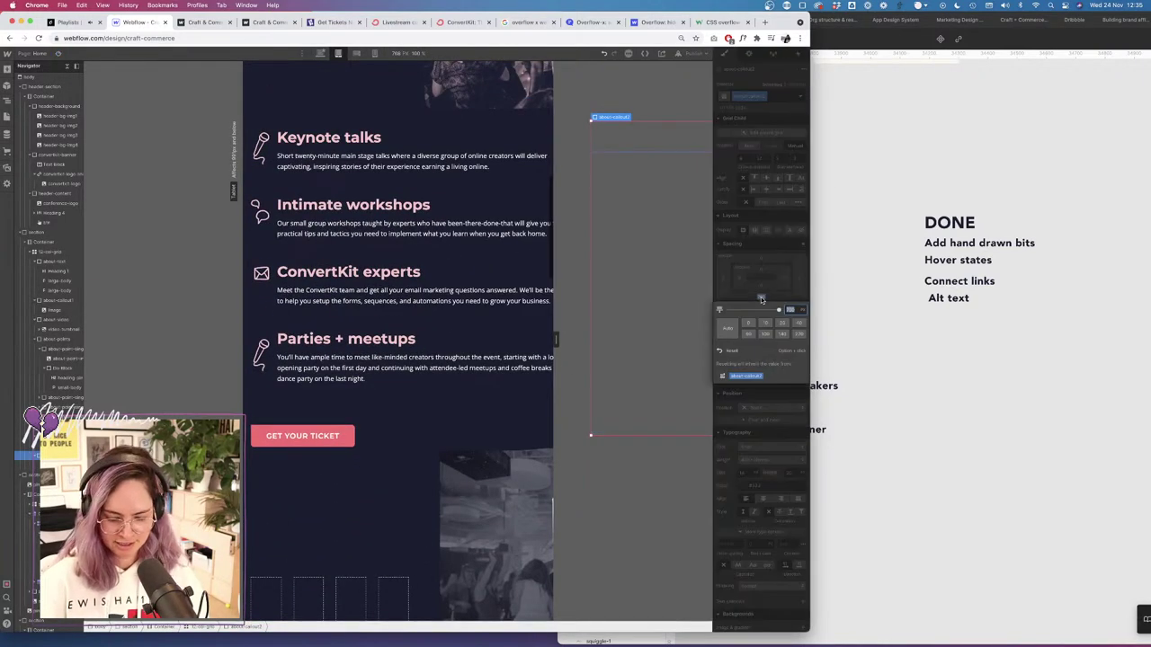
{"action": "key", "text": "Return"}
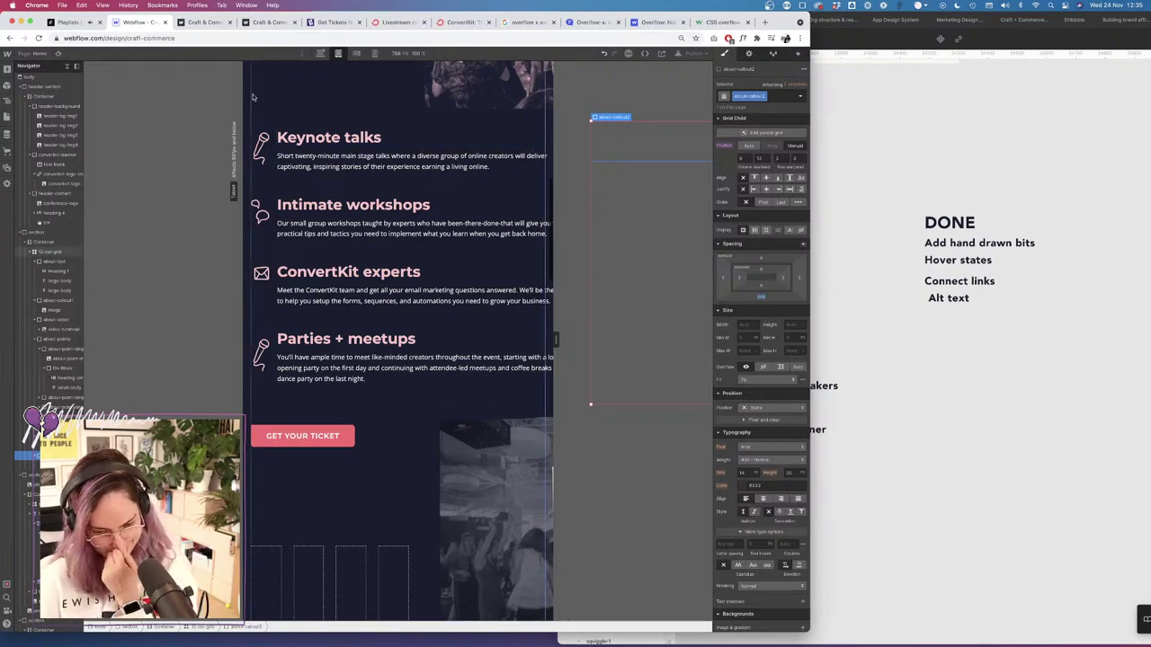
{"action": "left_click", "coordinate": [57, 54]}
{"action": "scroll", "coordinate": [465, 292], "scroll_direction": "up", "scroll_amount": 5}
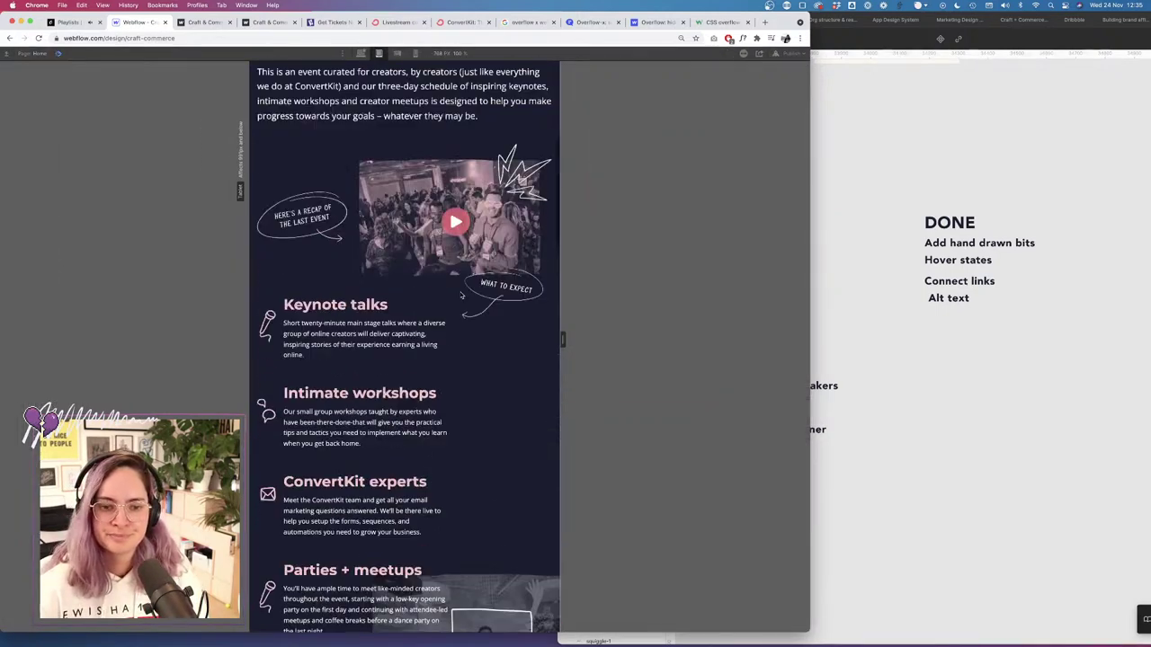
{"action": "scroll", "coordinate": [359, 225], "scroll_direction": "down", "scroll_amount": 6}
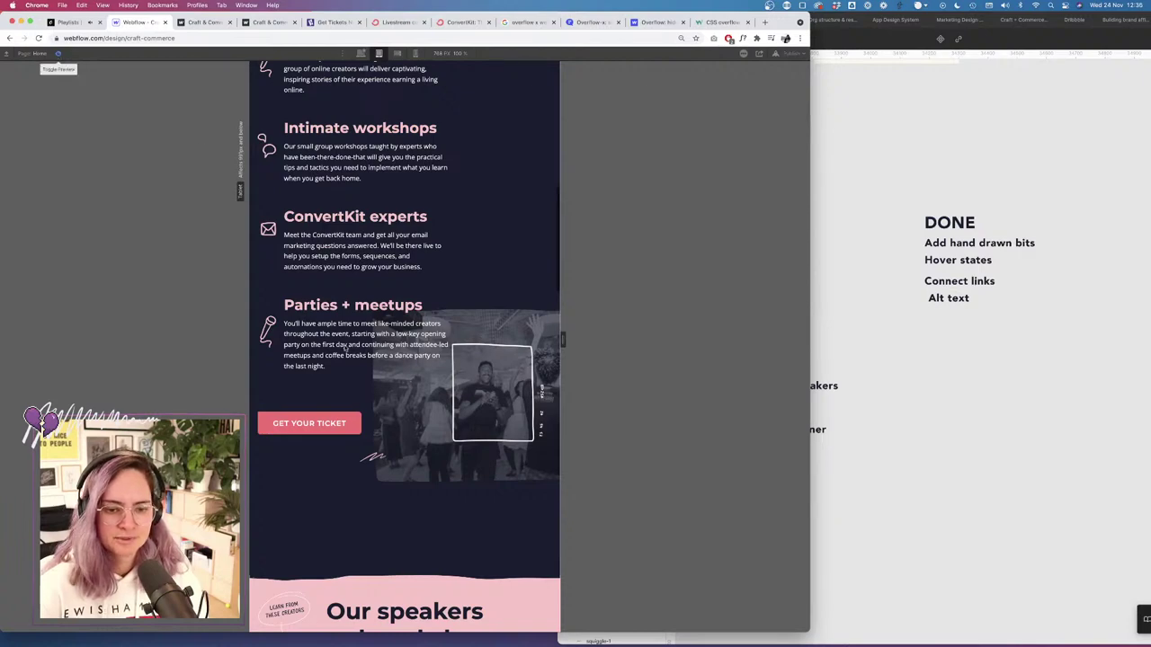
{"action": "left_click", "coordinate": [57, 54]}
{"action": "scroll", "coordinate": [427, 359], "scroll_direction": "down", "scroll_amount": 5}
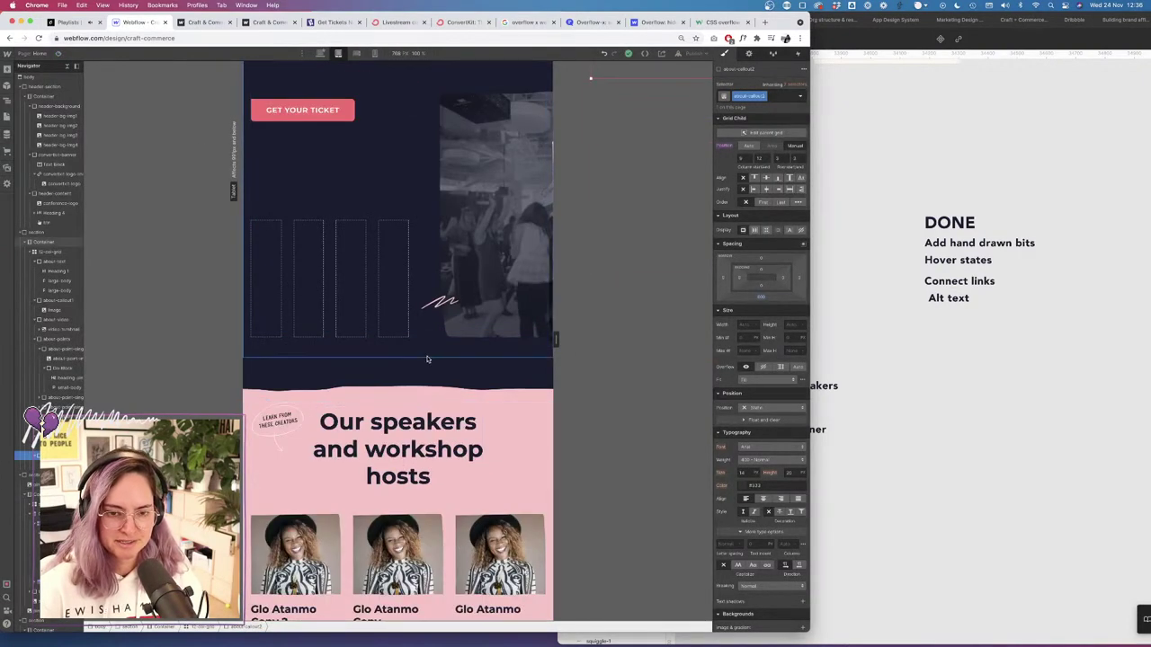
{"action": "left_click", "coordinate": [421, 369]}
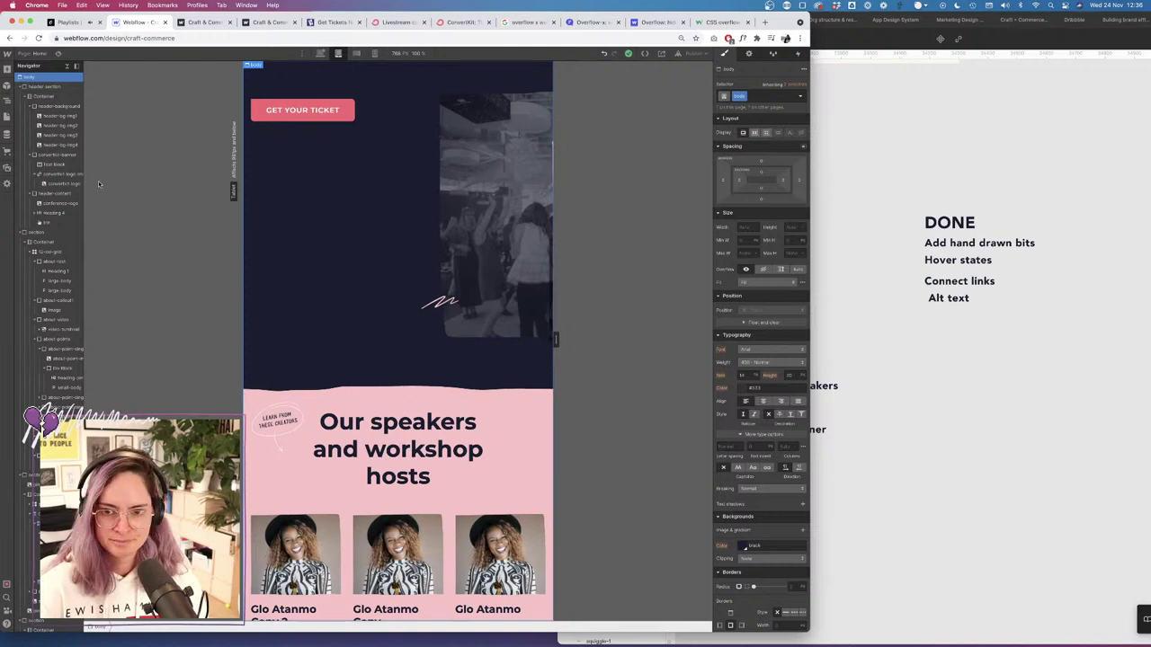
Inspect the about-callout2 block, about-bg-img block and its image, the section wrapper and the pink section's top edge.
{"action": "left_click", "coordinate": [27, 456]}
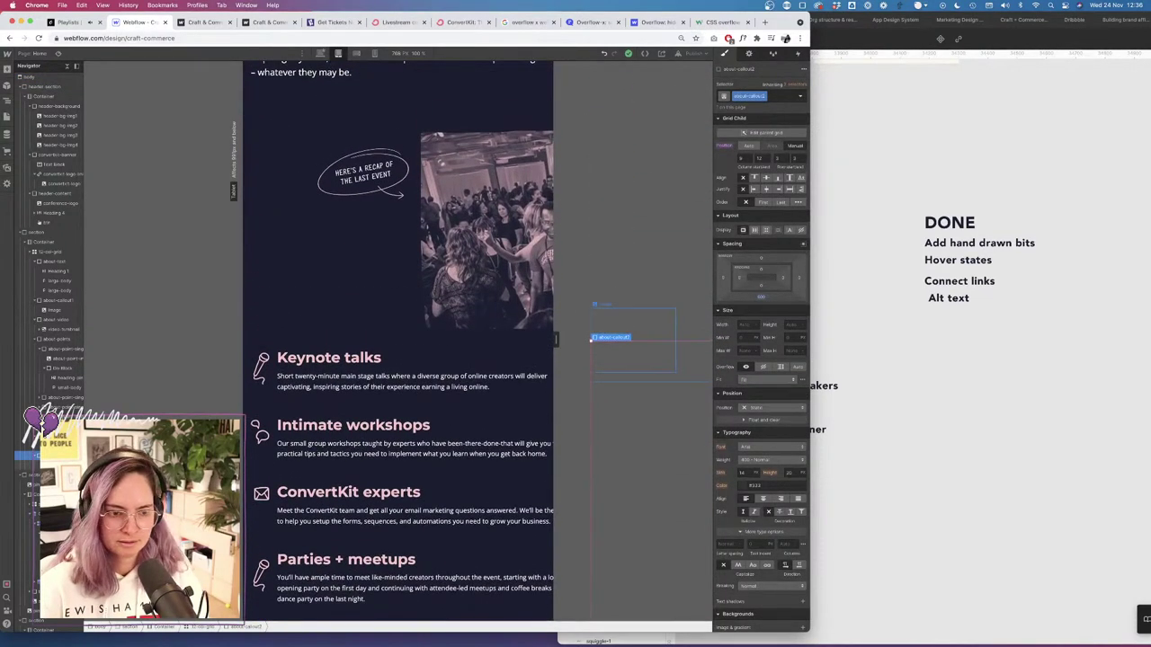
{"action": "left_click", "coordinate": [27, 438]}
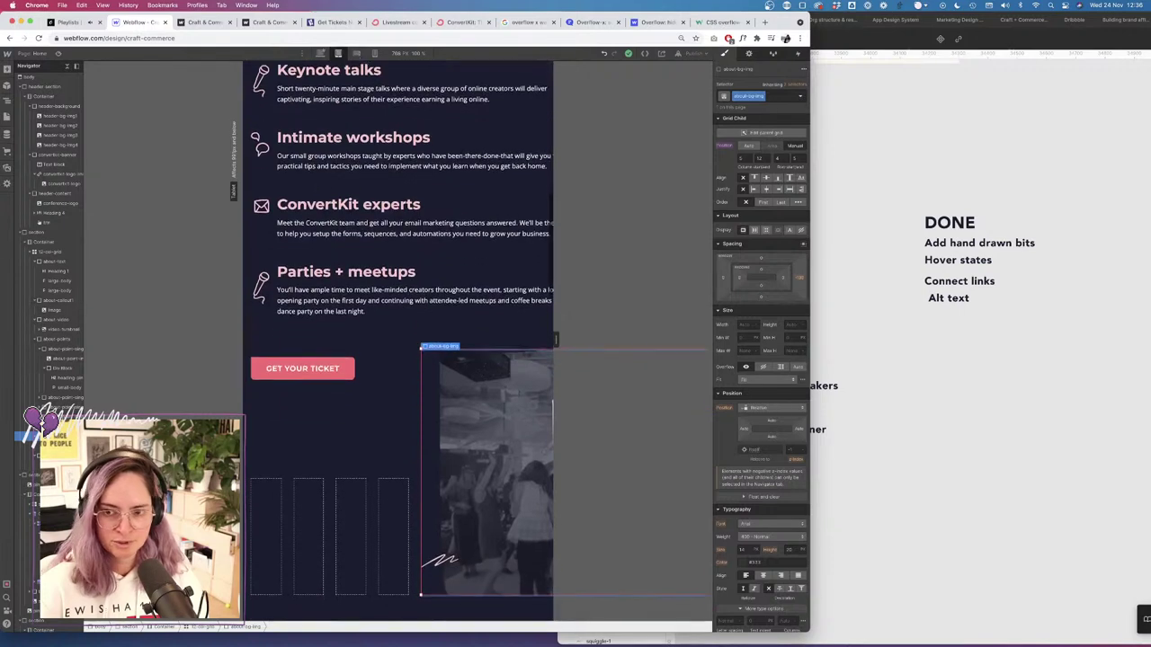
{"action": "left_click", "coordinate": [27, 446]}
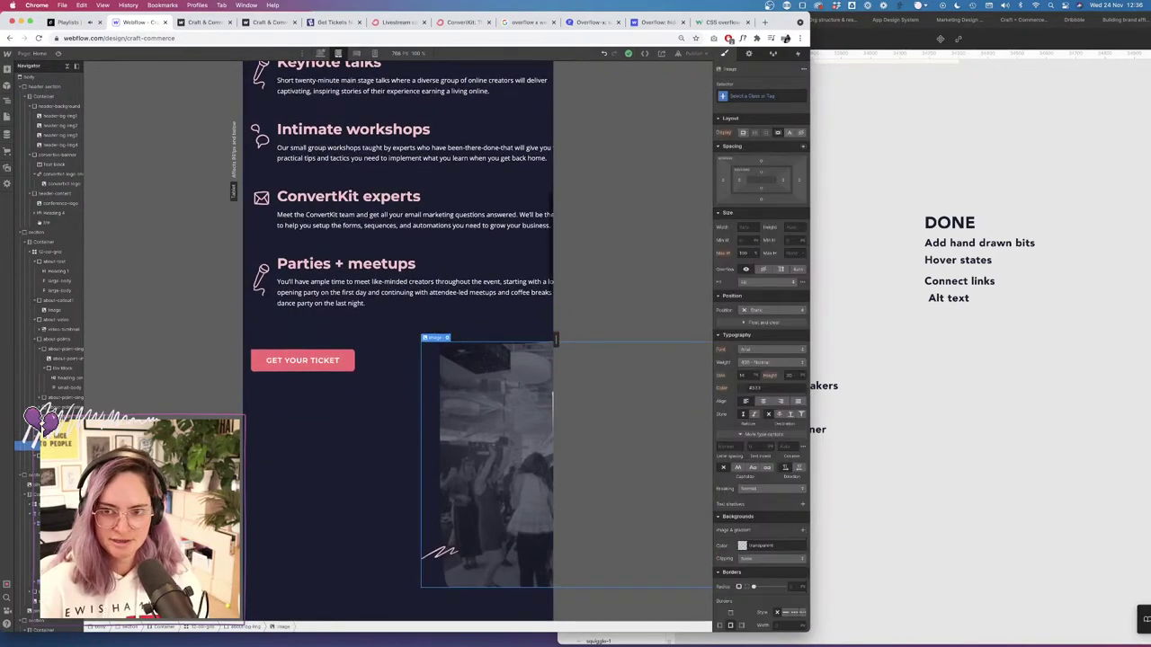
{"action": "left_click", "coordinate": [36, 232]}
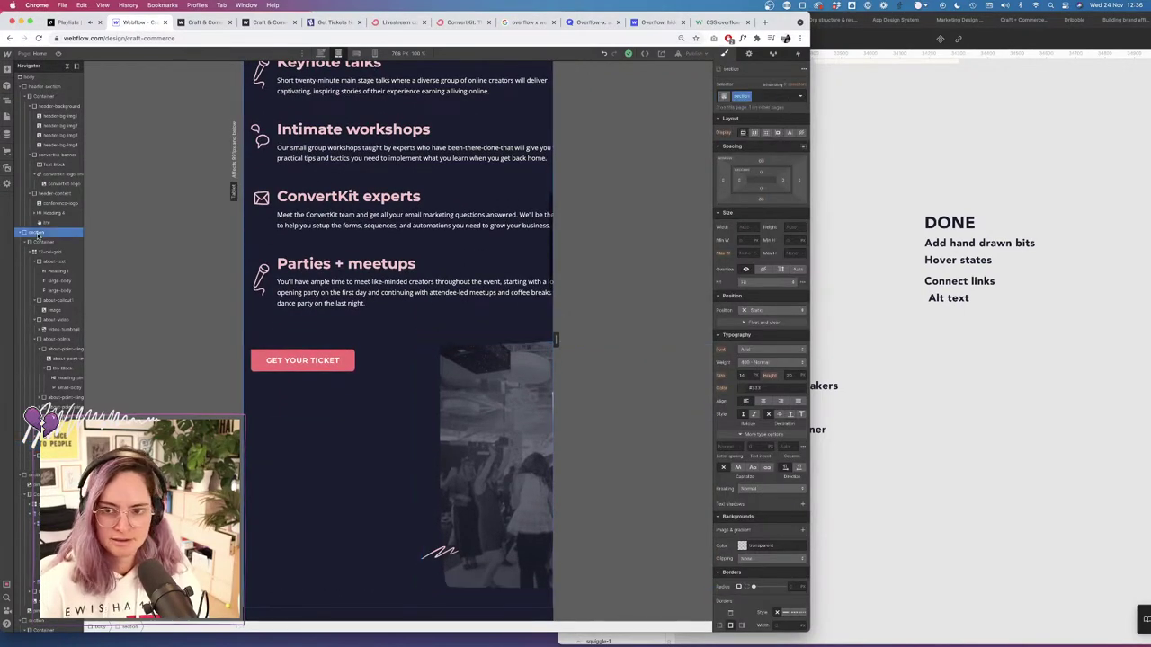
{"action": "scroll", "coordinate": [278, 367], "scroll_direction": "down", "scroll_amount": 5}
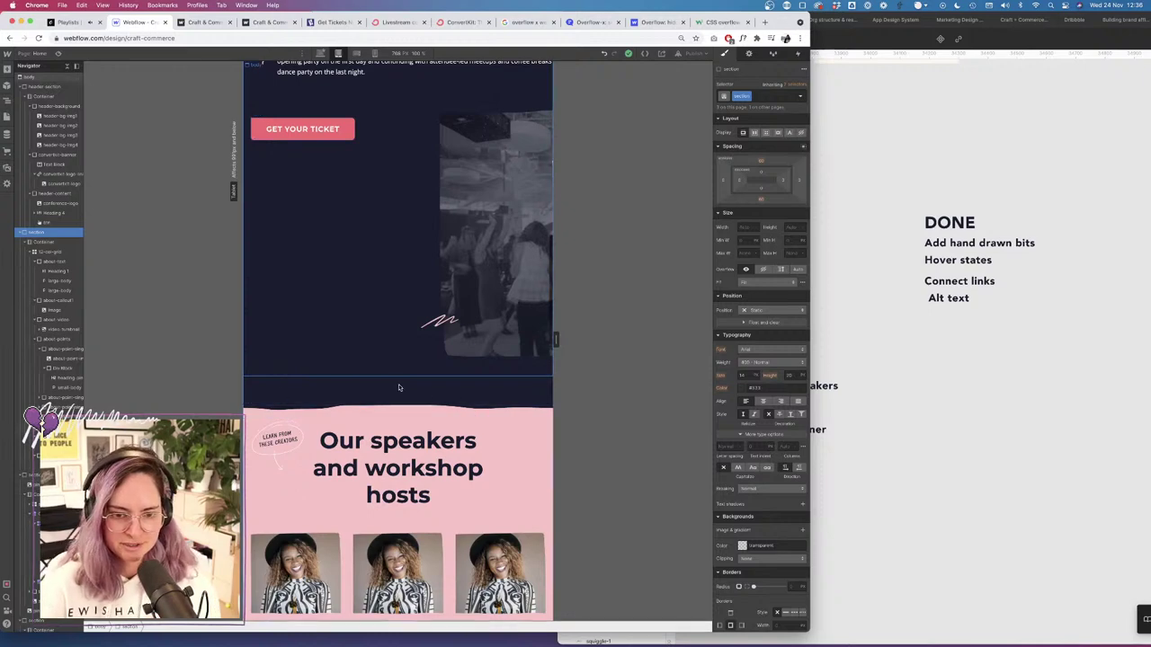
{"action": "left_click", "coordinate": [386, 412]}
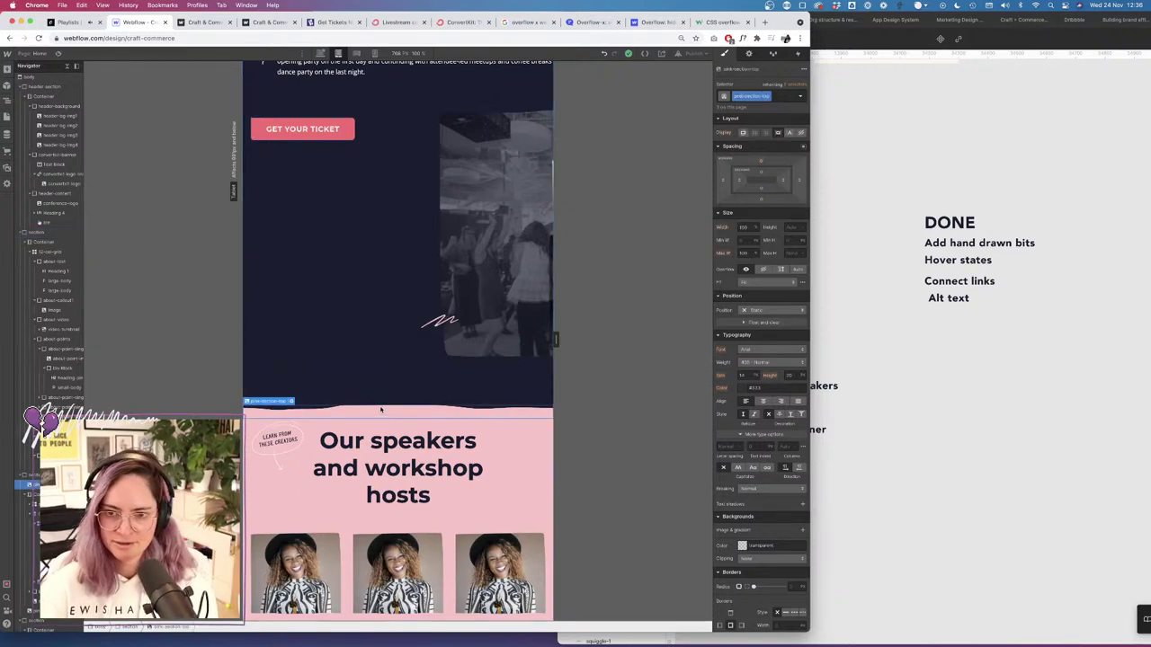
{"action": "left_click", "coordinate": [365, 392]}
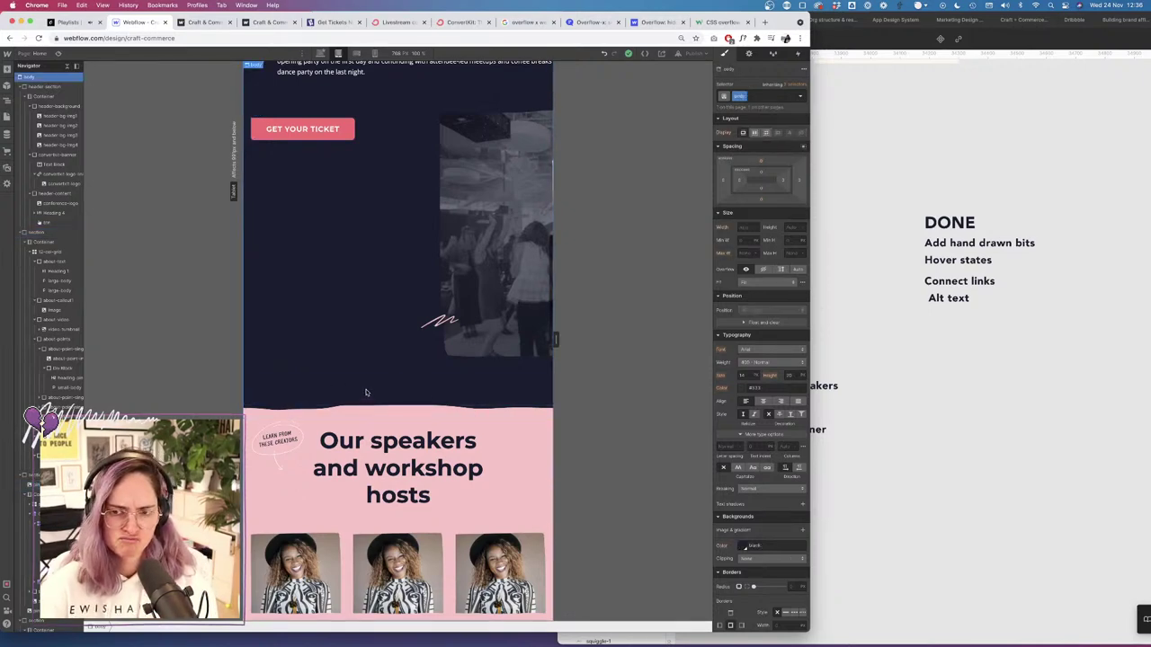
Publish the site to craft-commerce.webflow.io, open the live page and close the two duplicate page tabs.
{"action": "left_click", "coordinate": [694, 53]}
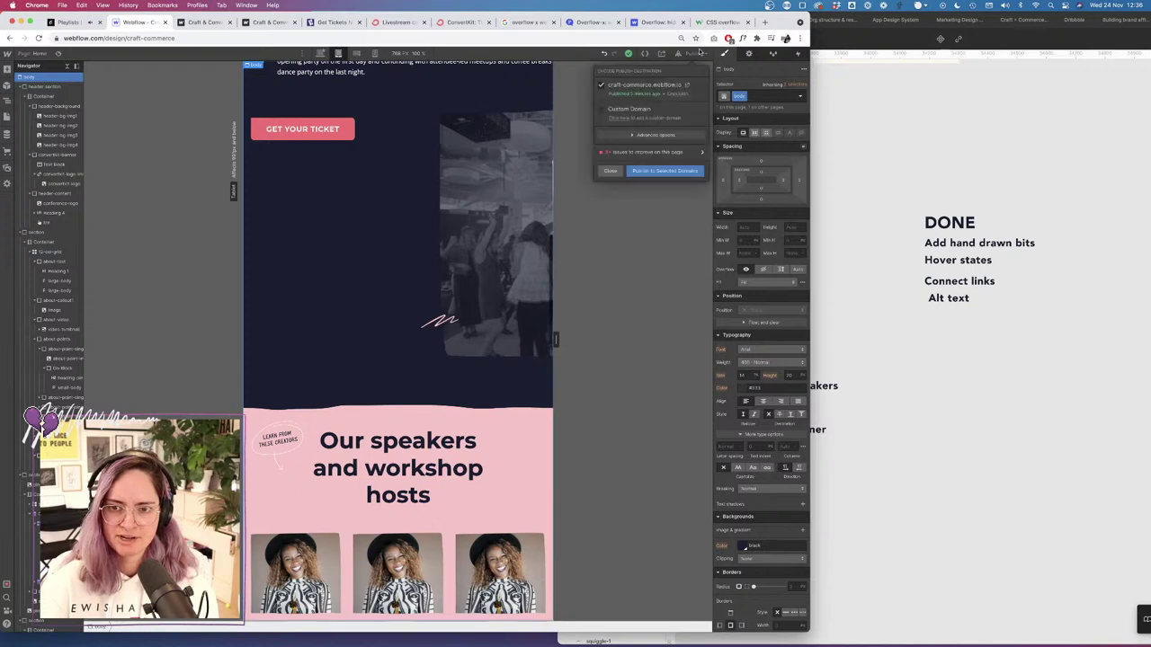
{"action": "left_click", "coordinate": [664, 171]}
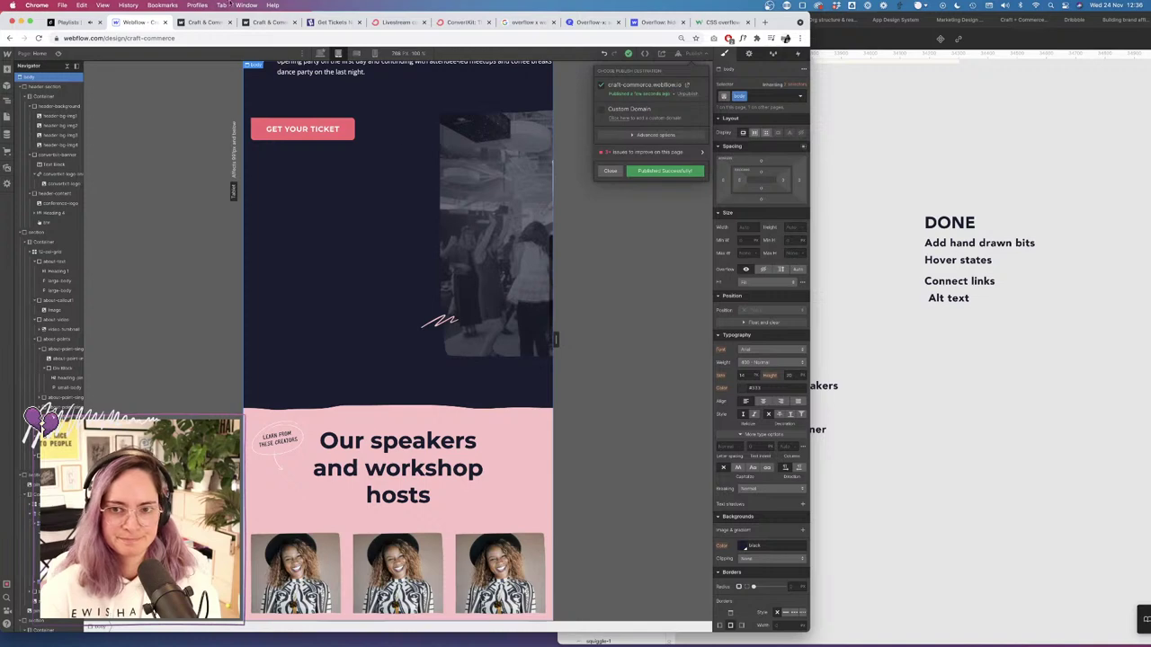
{"action": "left_click", "coordinate": [686, 86]}
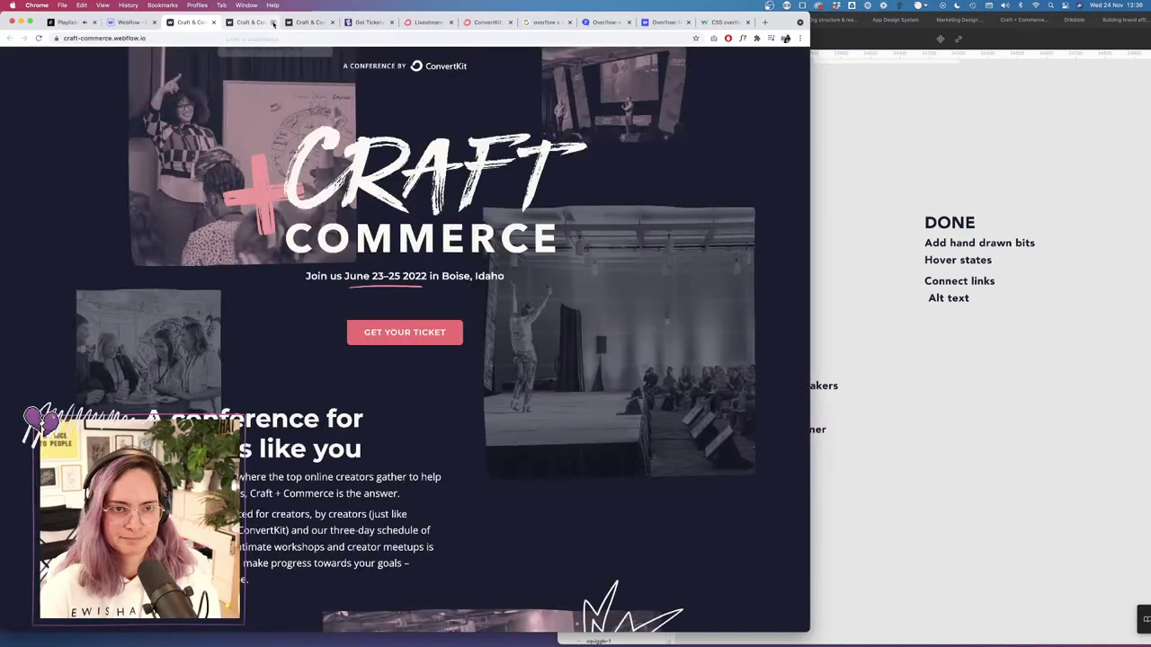
{"action": "left_click", "coordinate": [273, 22]}
{"action": "left_click", "coordinate": [273, 22]}
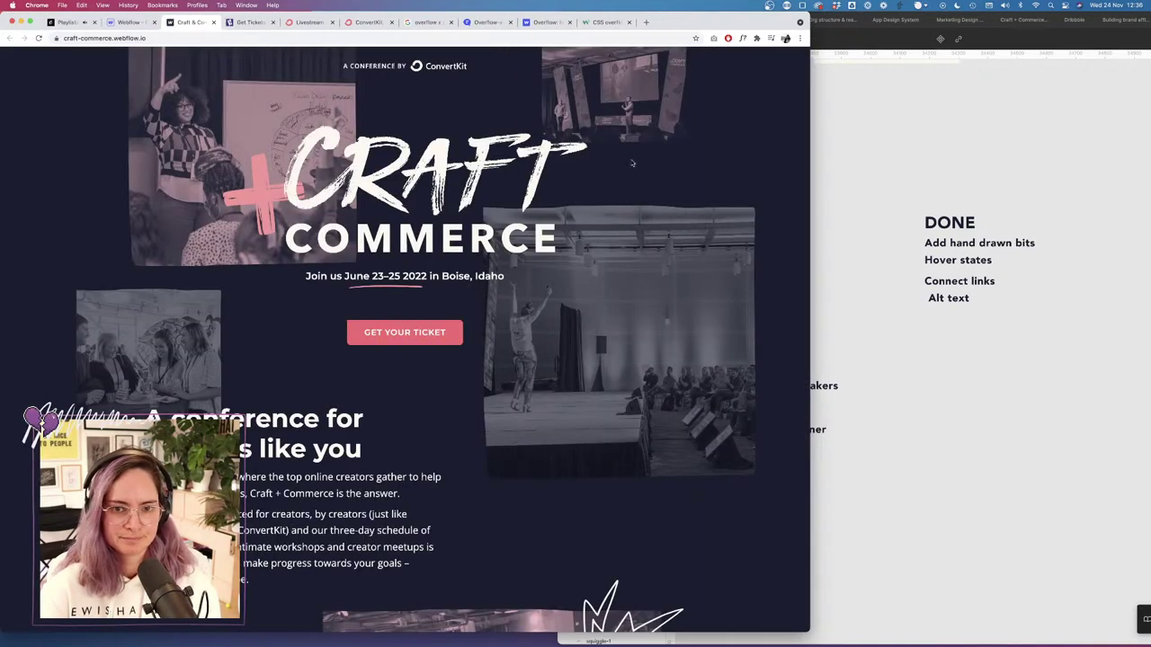
Open the developer tools on the live page and review the narrowed layout from the header down to the about section's photo and ticket button.
{"action": "right_click", "coordinate": [506, 165]}
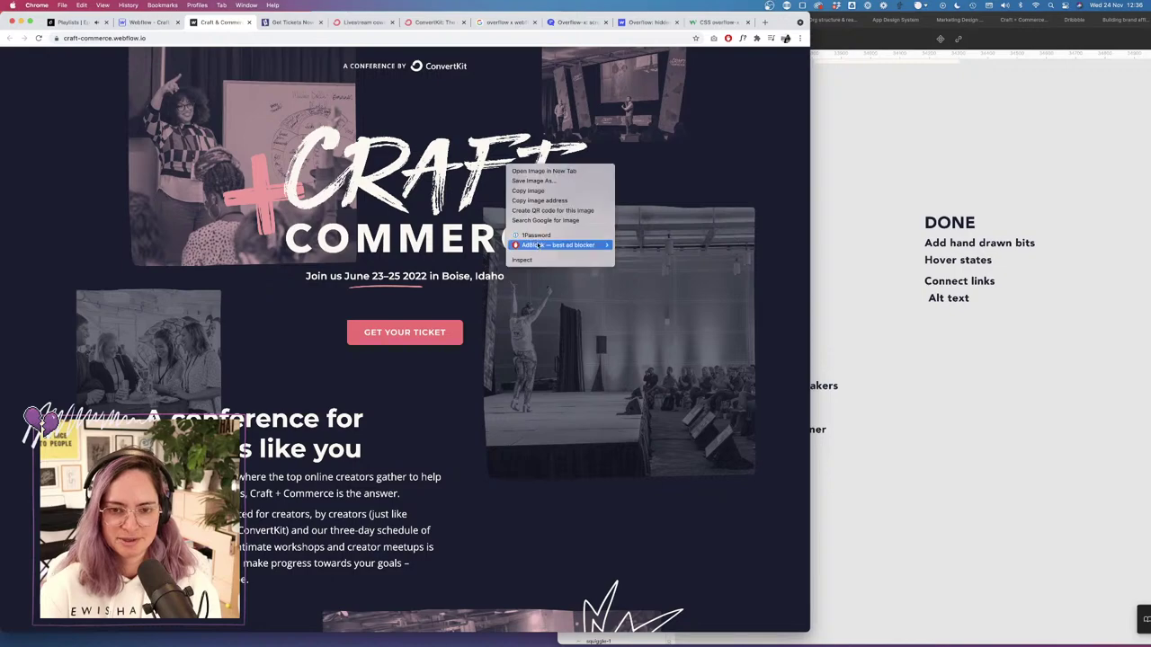
{"action": "left_click", "coordinate": [539, 247]}
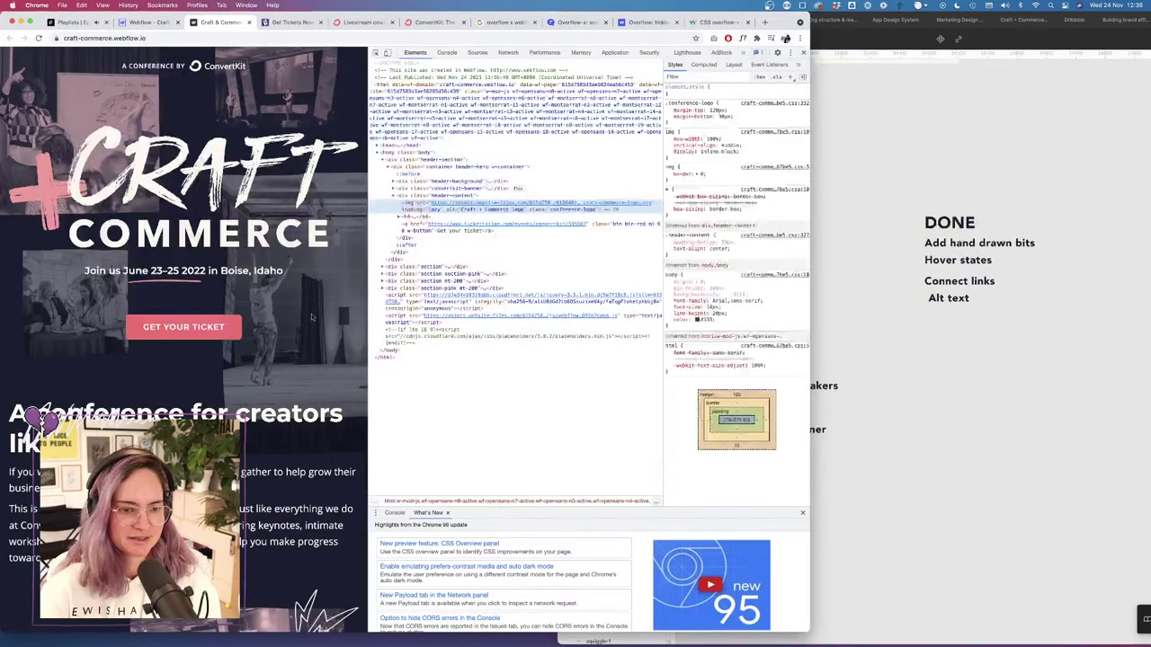
{"action": "scroll", "coordinate": [312, 317], "scroll_direction": "down", "scroll_amount": 8}
{"action": "scroll", "coordinate": [312, 317], "scroll_direction": "down", "scroll_amount": 5}
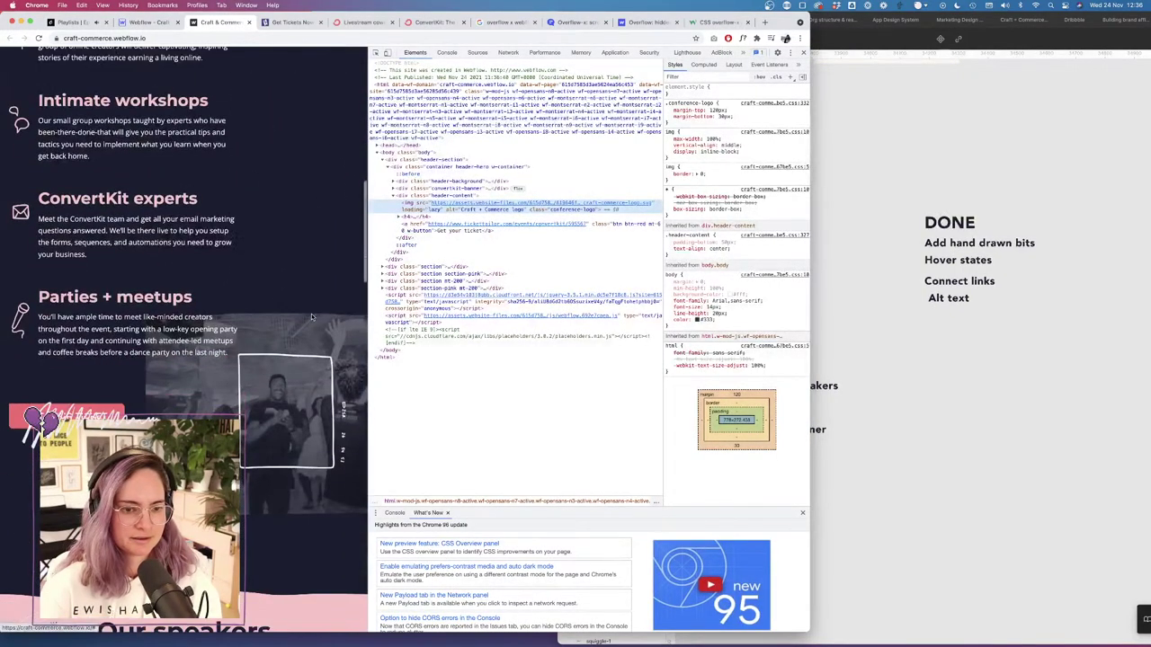
{"action": "scroll", "coordinate": [183, 398], "scroll_direction": "down", "scroll_amount": 5}
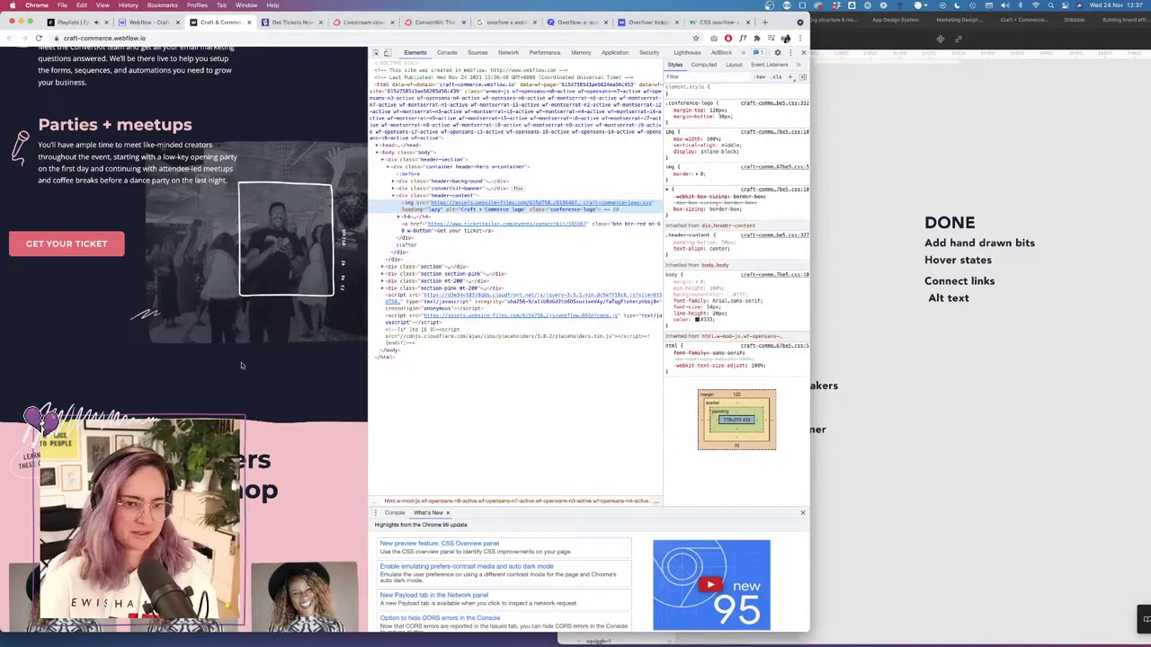
{"action": "scroll", "coordinate": [342, 204], "scroll_direction": "up", "scroll_amount": 5}
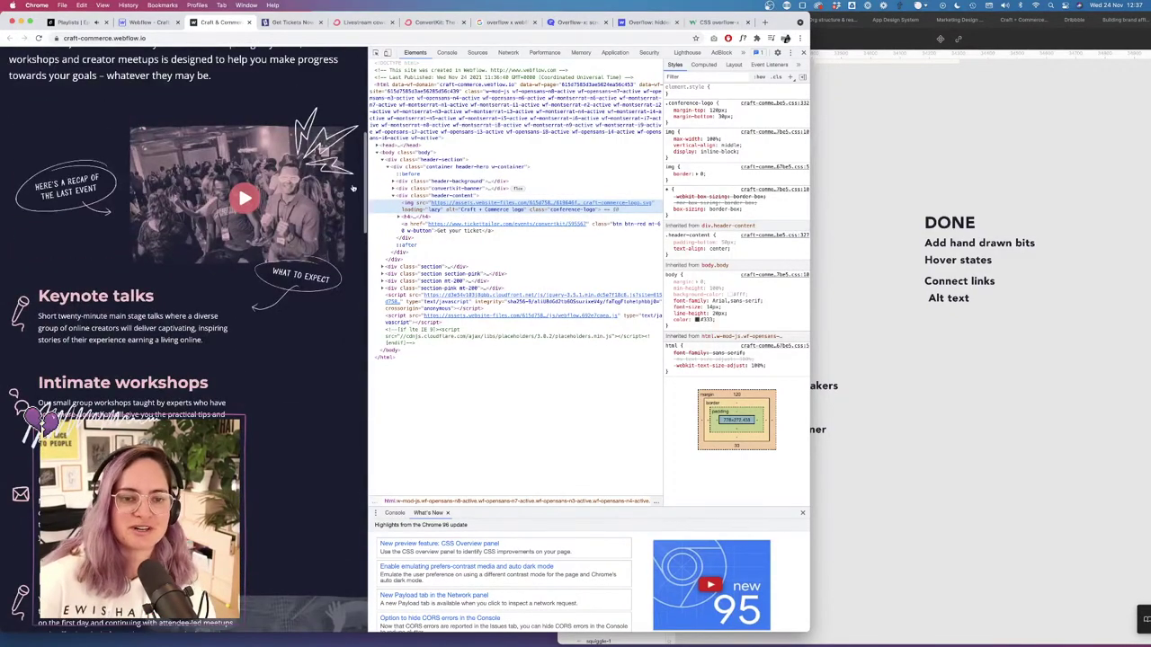
{"action": "scroll", "coordinate": [341, 204], "scroll_direction": "up", "scroll_amount": 5}
{"action": "scroll", "coordinate": [342, 204], "scroll_direction": "down", "scroll_amount": 7}
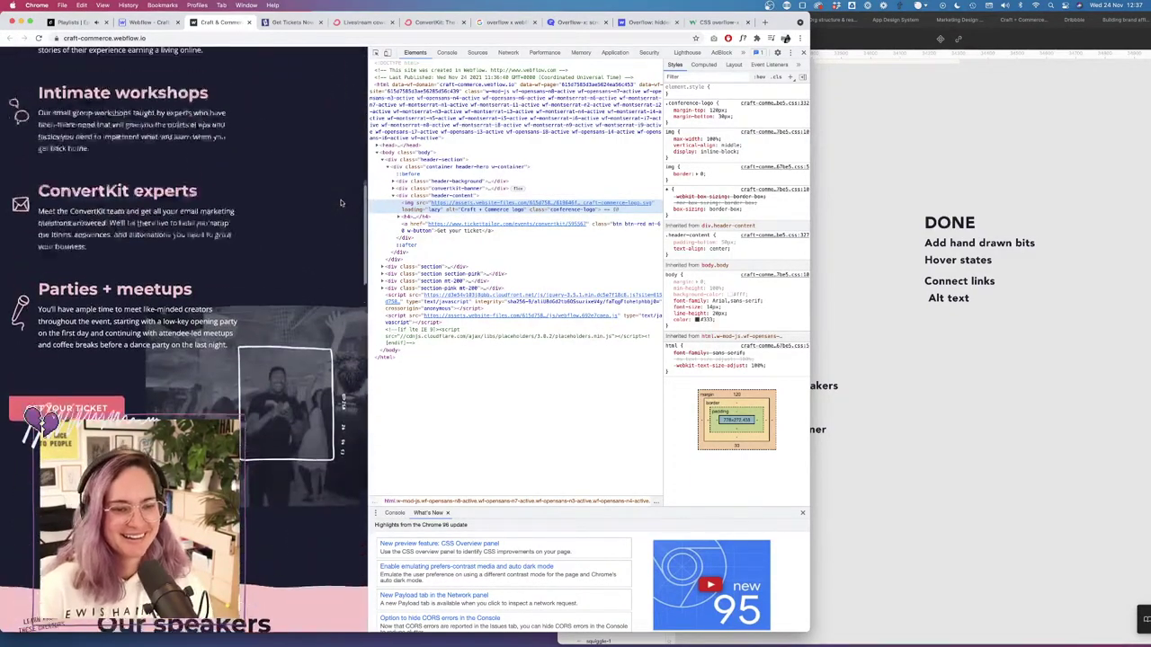
{"action": "scroll", "coordinate": [342, 204], "scroll_direction": "up", "scroll_amount": 8}
{"action": "scroll", "coordinate": [342, 204], "scroll_direction": "up", "scroll_amount": 3}
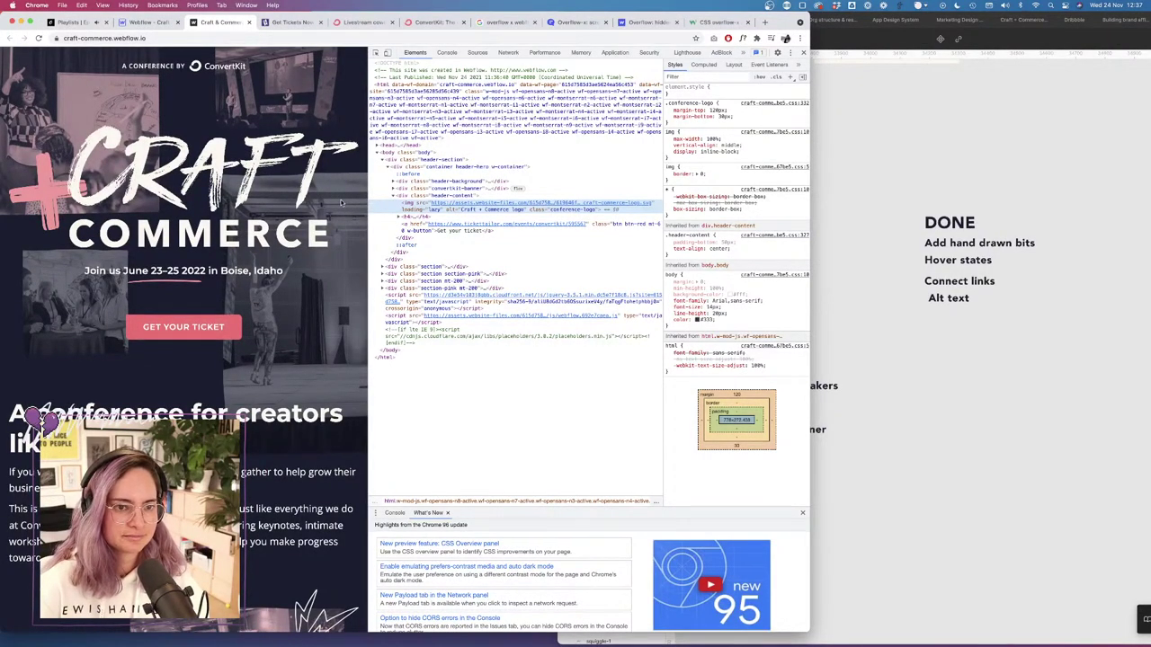
Examine the live page's speakers section and widen the page viewport to about 905 px.
{"action": "scroll", "coordinate": [342, 204], "scroll_direction": "down", "scroll_amount": 8}
{"action": "scroll", "coordinate": [341, 203], "scroll_direction": "down", "scroll_amount": 5}
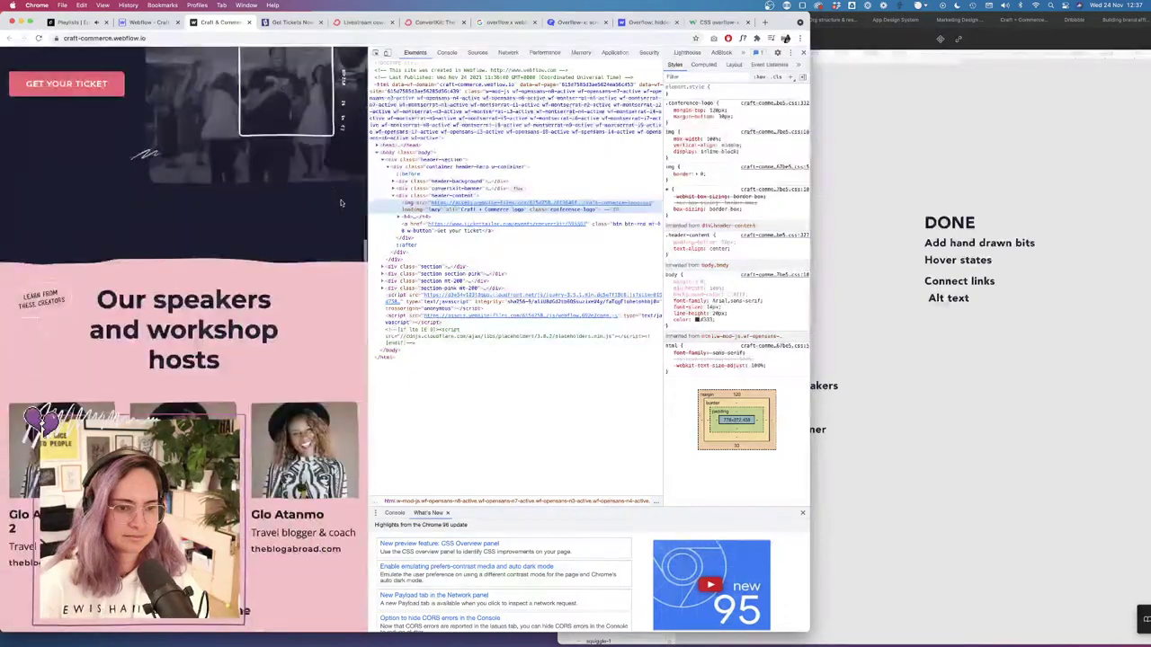
{"action": "scroll", "coordinate": [300, 218], "scroll_direction": "down", "scroll_amount": 1}
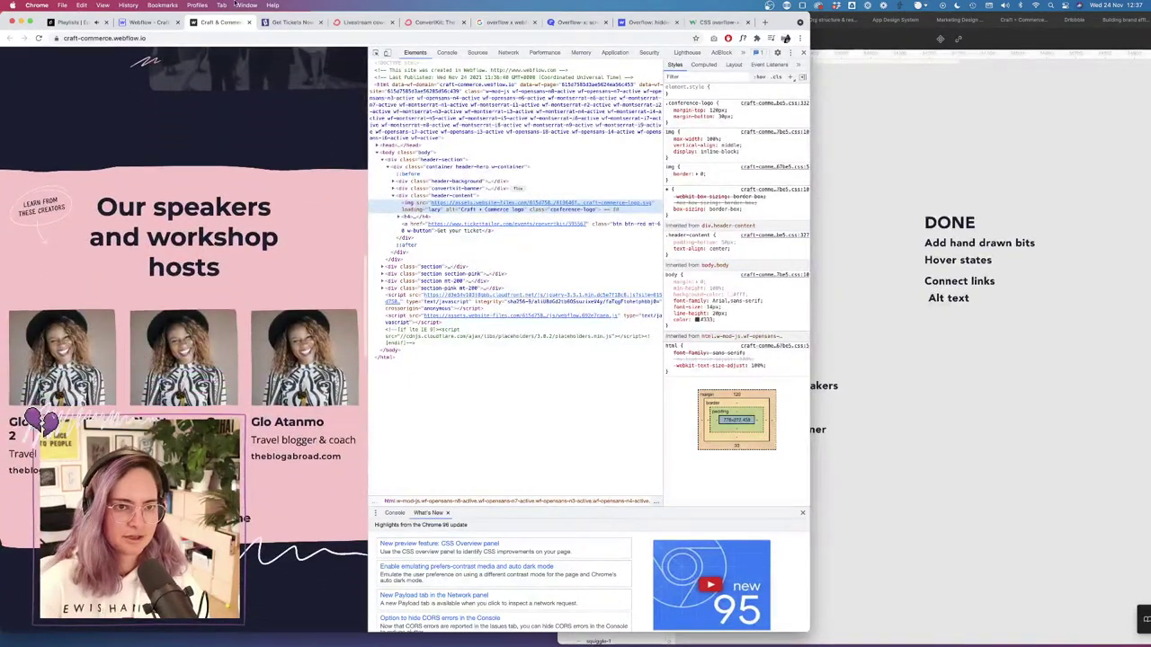
{"action": "left_click", "coordinate": [142, 23]}
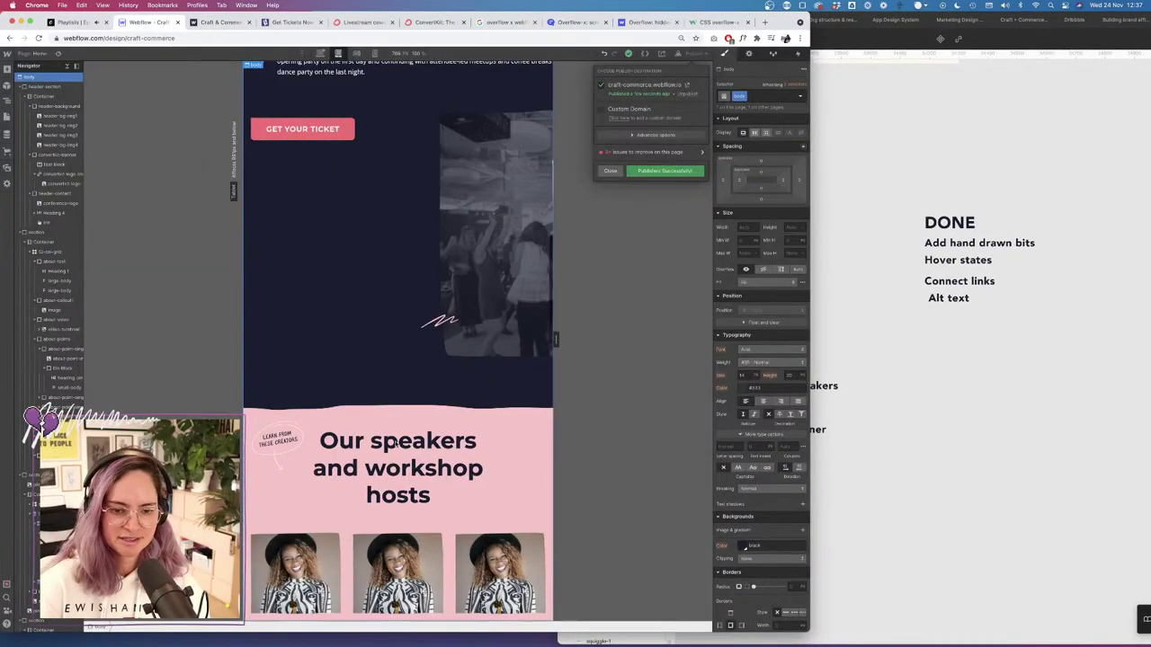
{"action": "left_click", "coordinate": [220, 23]}
{"action": "scroll", "coordinate": [180, 378], "scroll_direction": "down", "scroll_amount": 3}
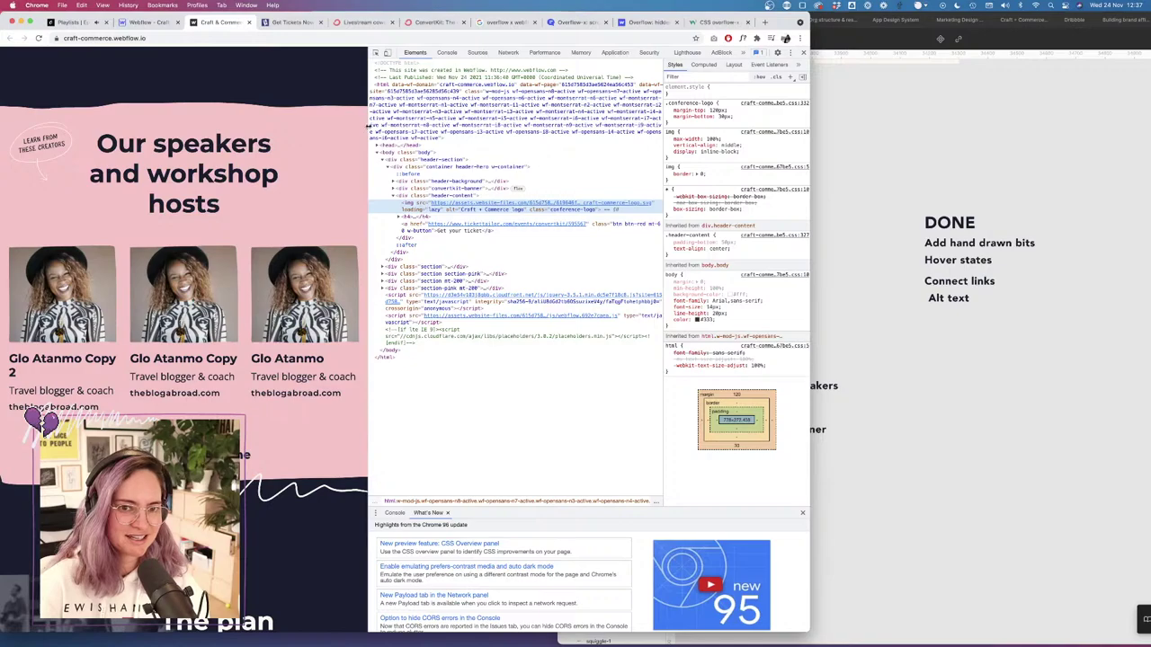
{"action": "left_click_drag", "start_coordinate": [369, 127], "coordinate": [406, 144]}
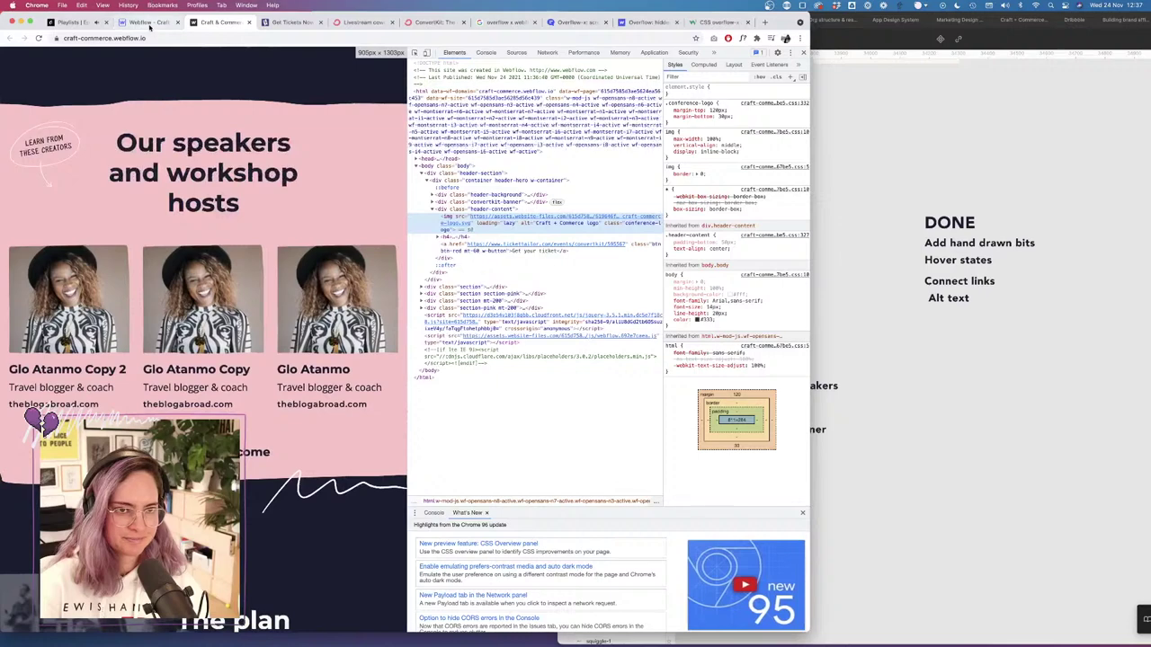
Return to the Webflow designer and reduce the speaker-grid to two columns at the tablet breakpoint.
{"action": "left_click", "coordinate": [148, 22]}
{"action": "left_click", "coordinate": [492, 533]}
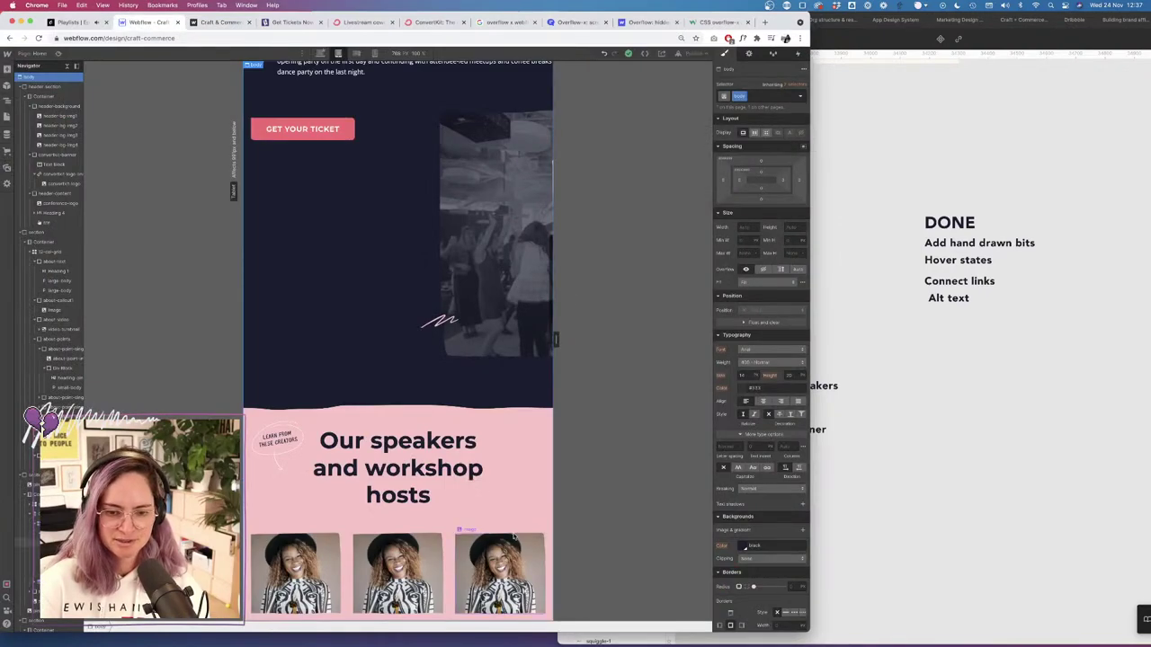
{"action": "scroll", "coordinate": [492, 532], "scroll_direction": "down", "scroll_amount": 3}
{"action": "left_click", "coordinate": [27, 524]}
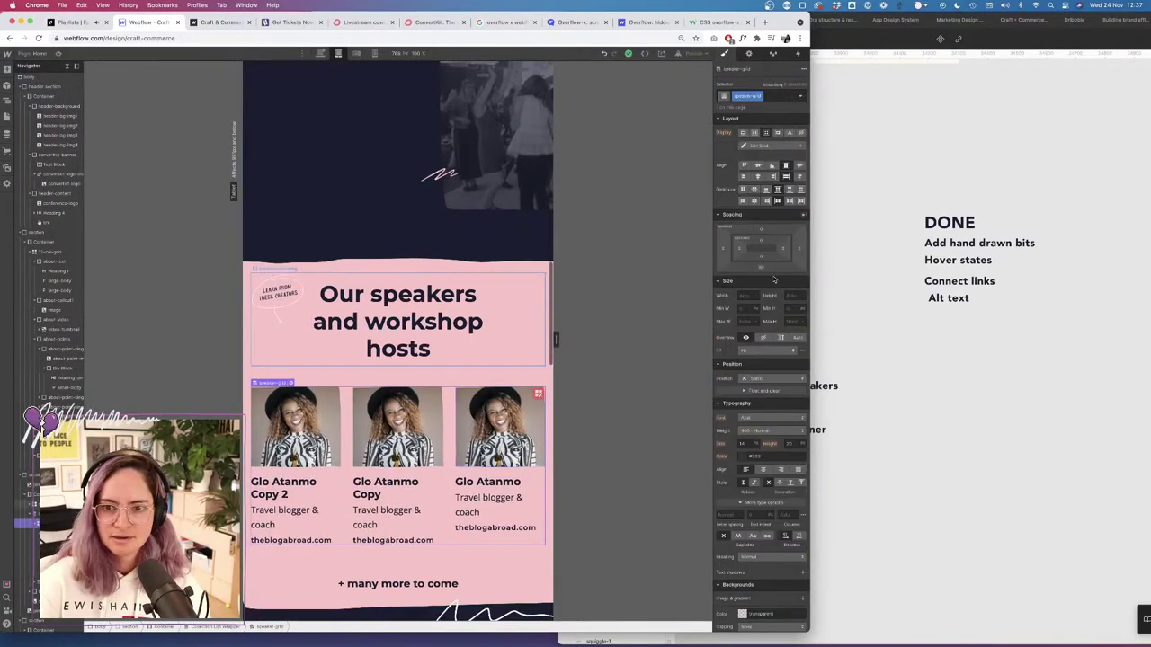
{"action": "left_click", "coordinate": [782, 146]}
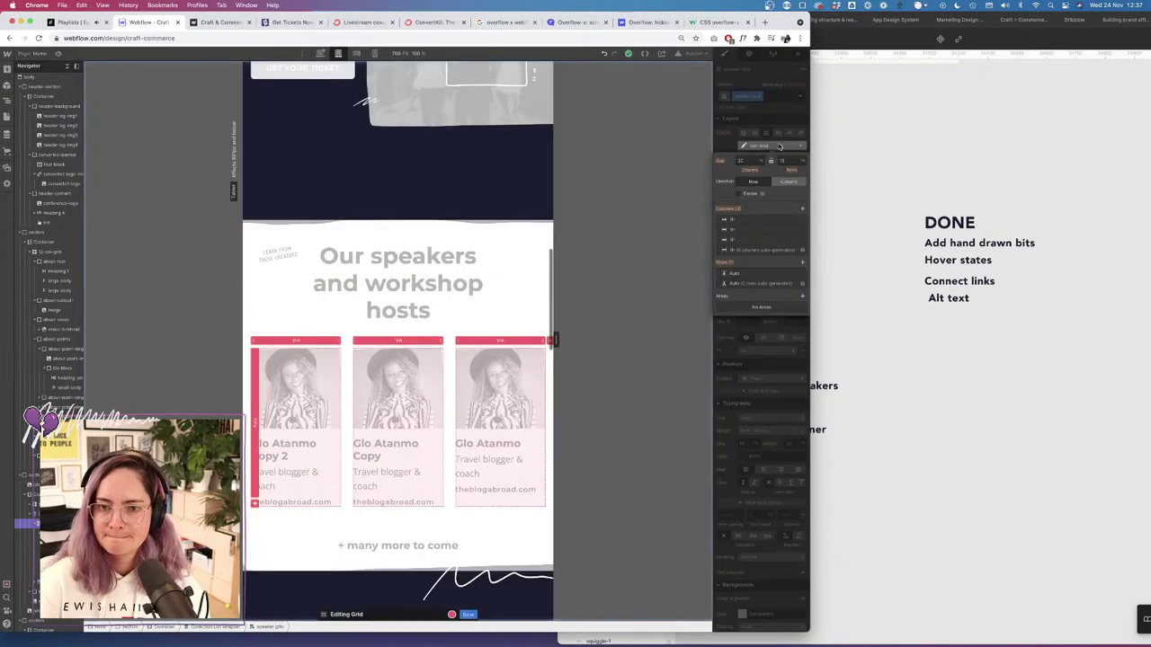
{"action": "left_click", "coordinate": [801, 241]}
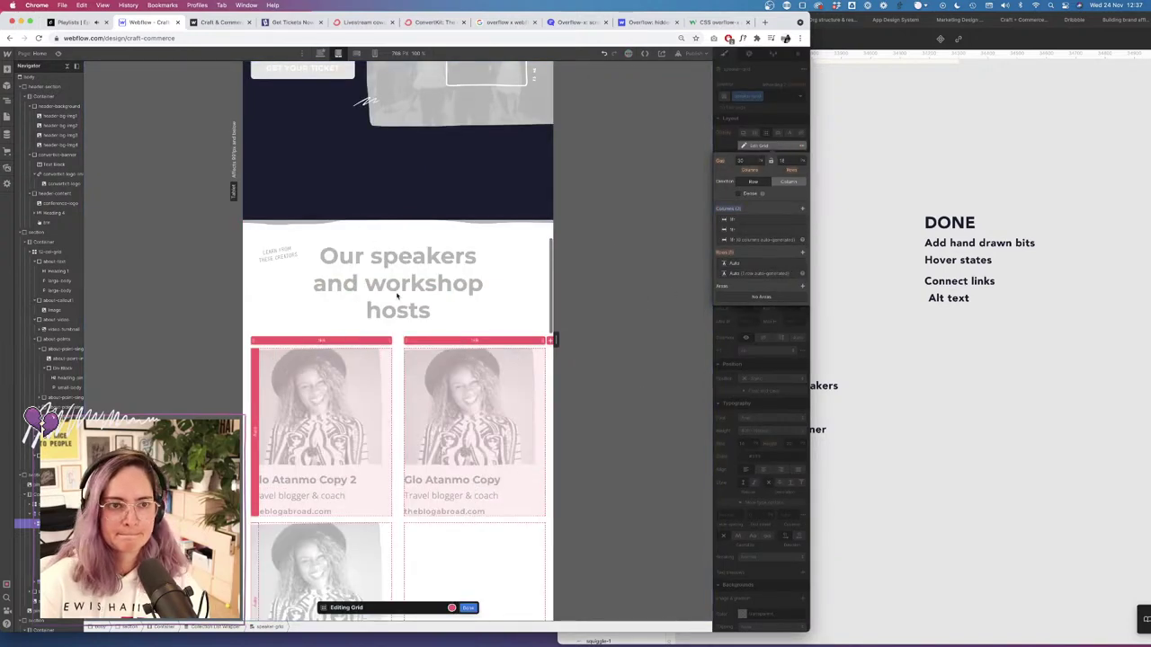
{"action": "left_click", "coordinate": [469, 609]}
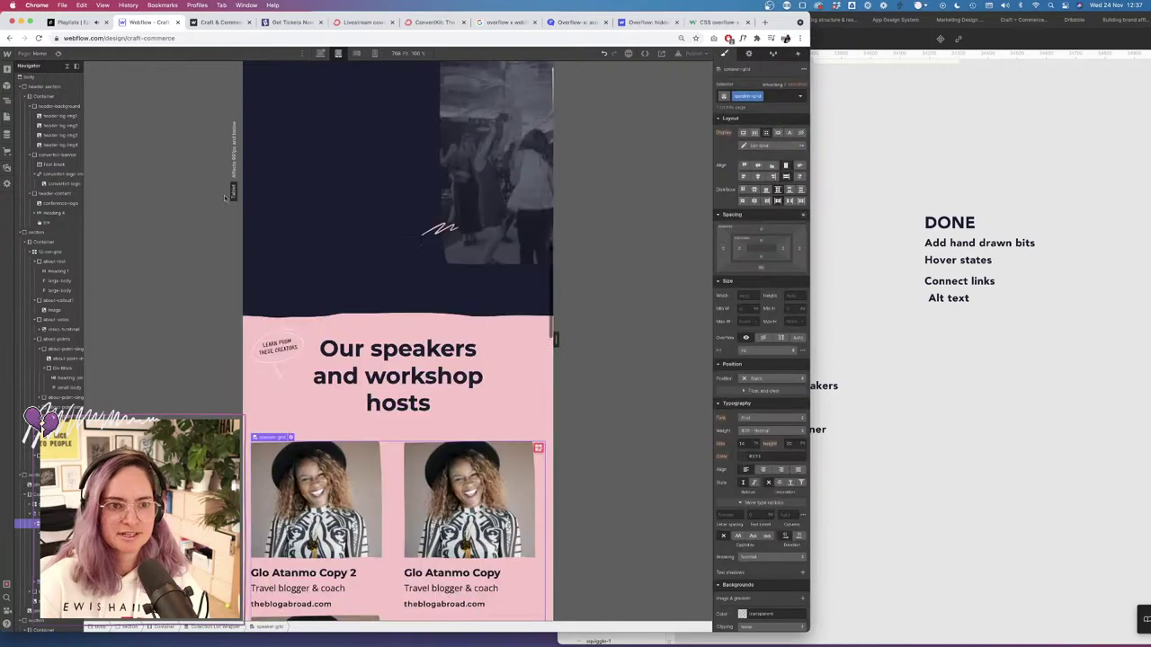
Preview the speakers section with its two-column grid.
{"action": "left_click", "coordinate": [60, 54]}
{"action": "scroll", "coordinate": [338, 334], "scroll_direction": "down", "scroll_amount": 5}
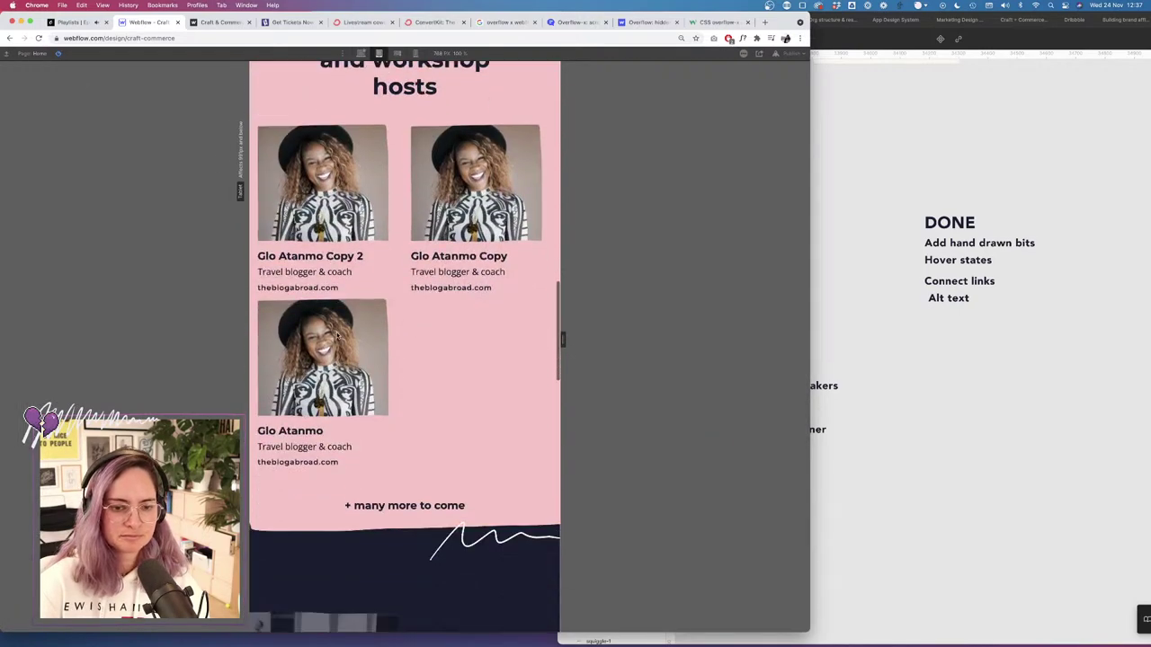
{"action": "scroll", "coordinate": [337, 334], "scroll_direction": "up", "scroll_amount": 1}
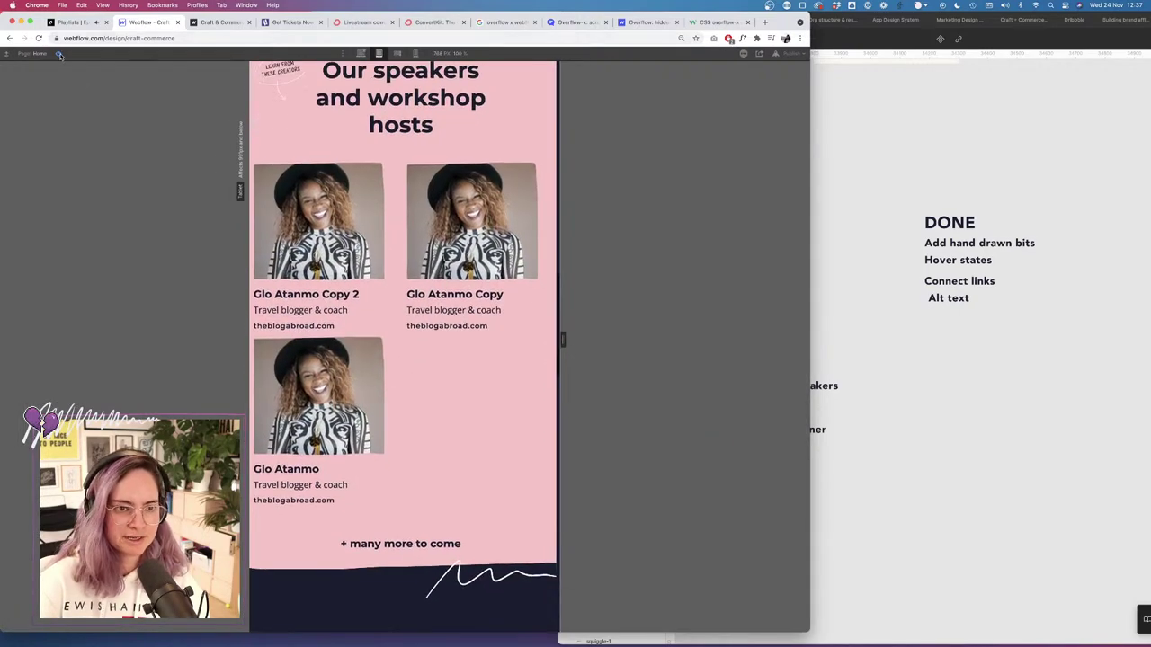
Assign the new class speaker-block to the speakers' collection item at the desktop breakpoint.
{"action": "left_click", "coordinate": [357, 400]}
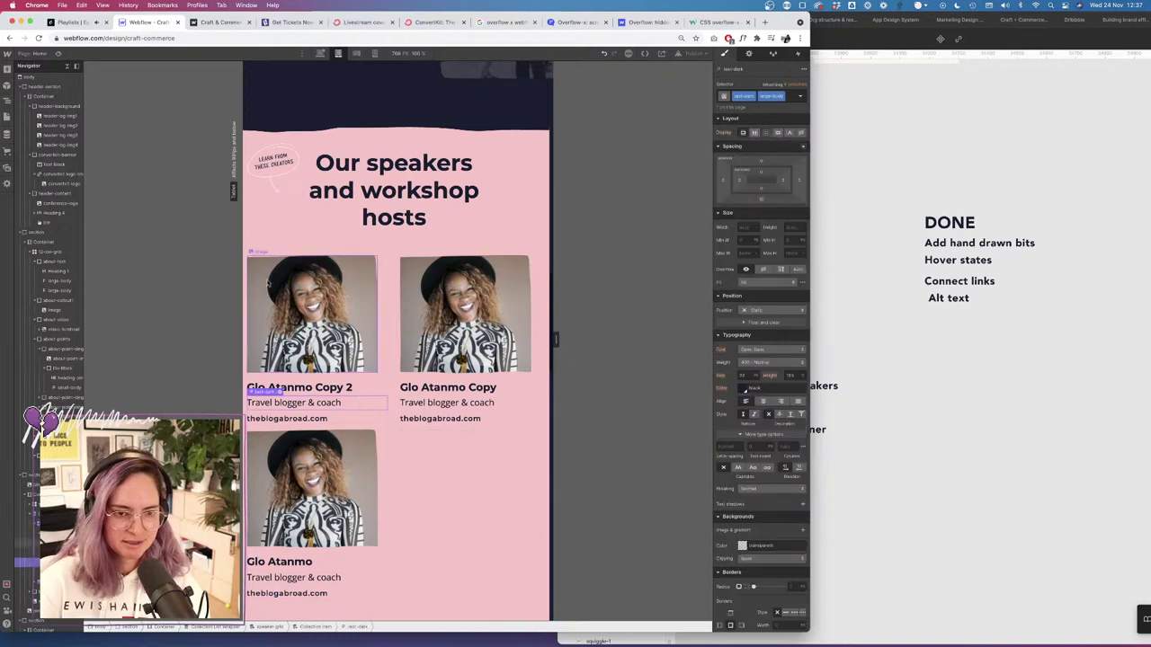
{"action": "key", "text": "Up"}
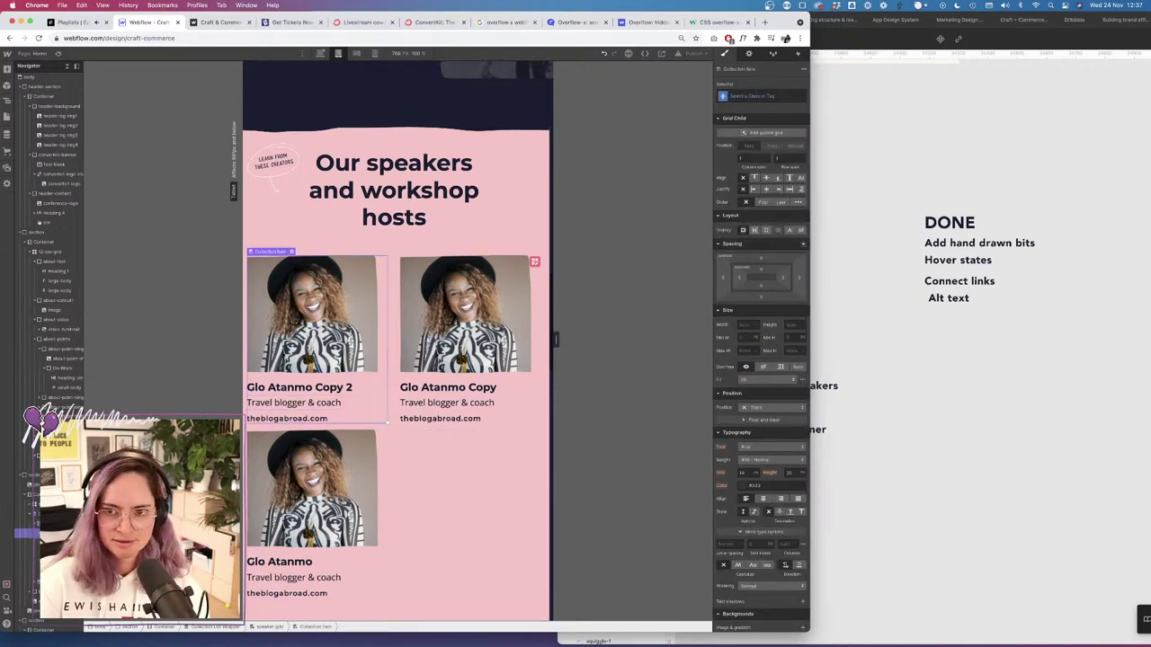
{"action": "key", "text": "Up"}
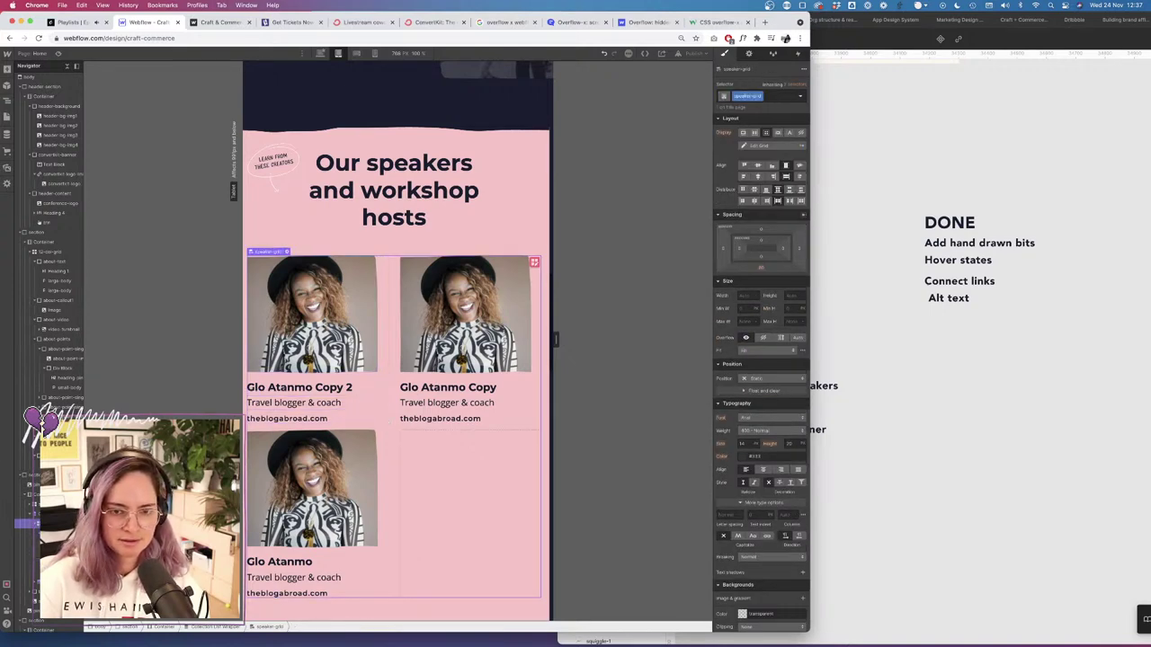
{"action": "key", "text": "Down"}
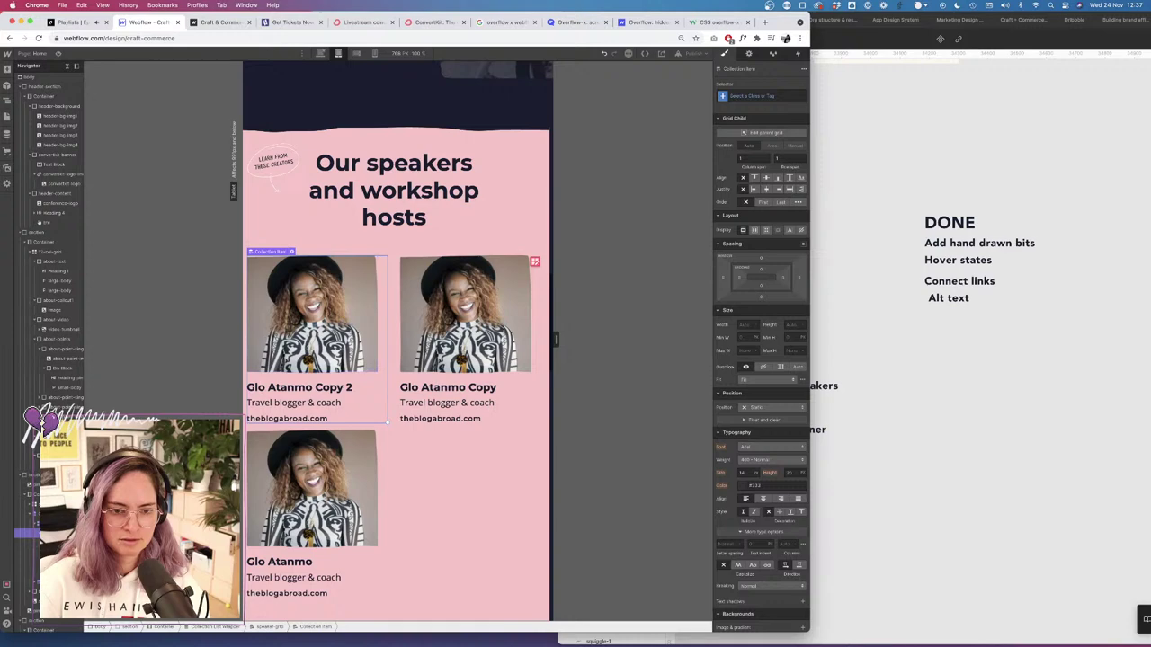
{"action": "left_click", "coordinate": [320, 54]}
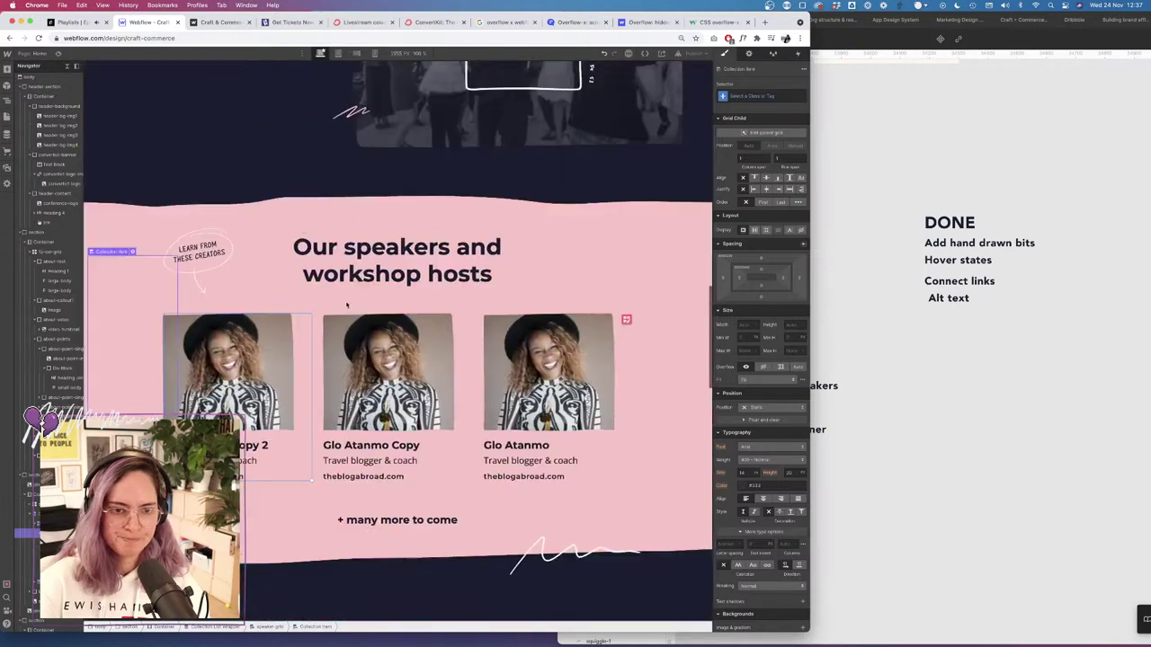
{"action": "left_click", "coordinate": [758, 94]}
{"action": "type", "text": "speak"}
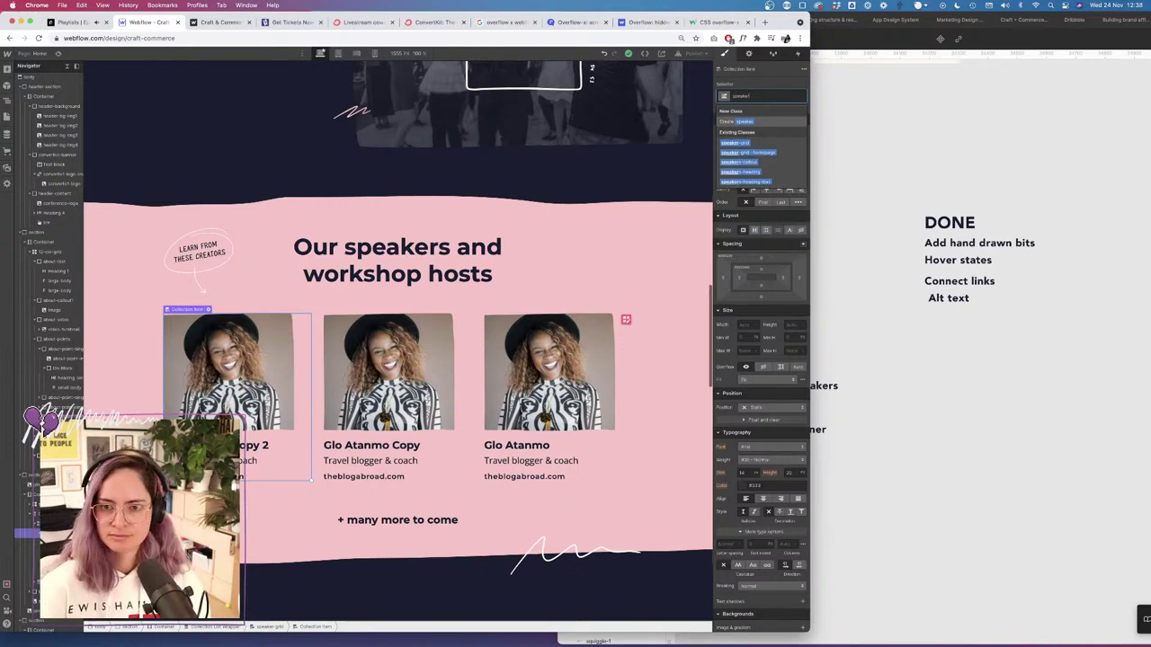
{"action": "type", "text": "er"}
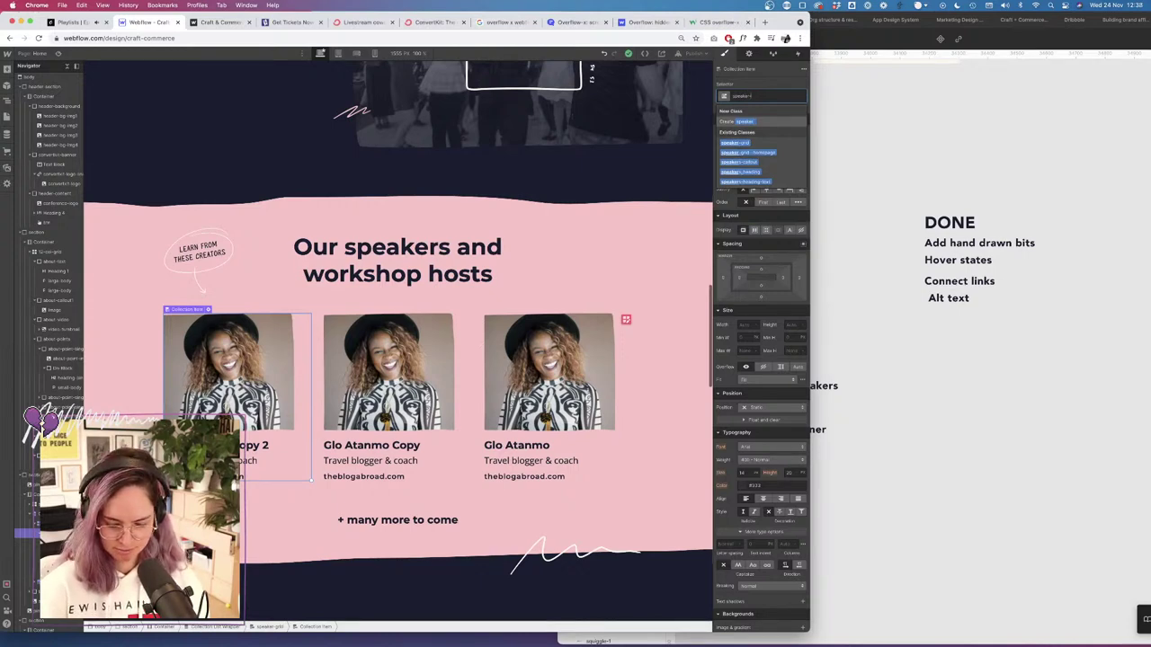
{"action": "type", "text": "-block"}
{"action": "key", "text": "Return"}
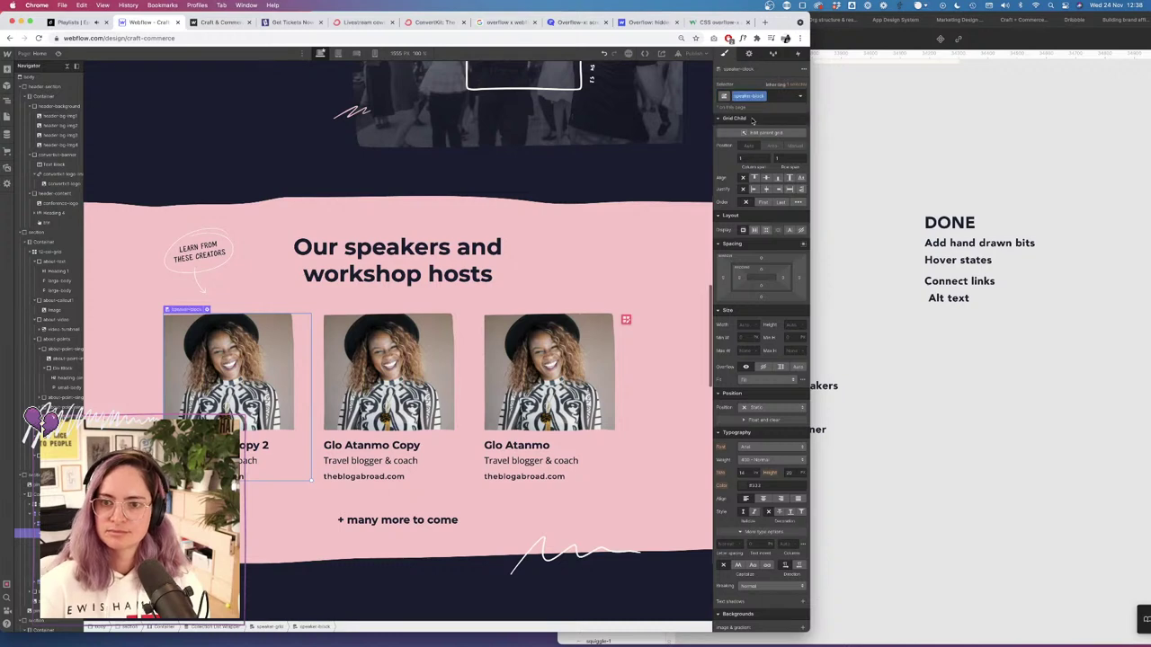
Add a bottom margin to speaker-block and check the row spacing at the tablet breakpoint.
{"action": "left_click_drag", "start_coordinate": [762, 305], "coordinate": [763, 311]}
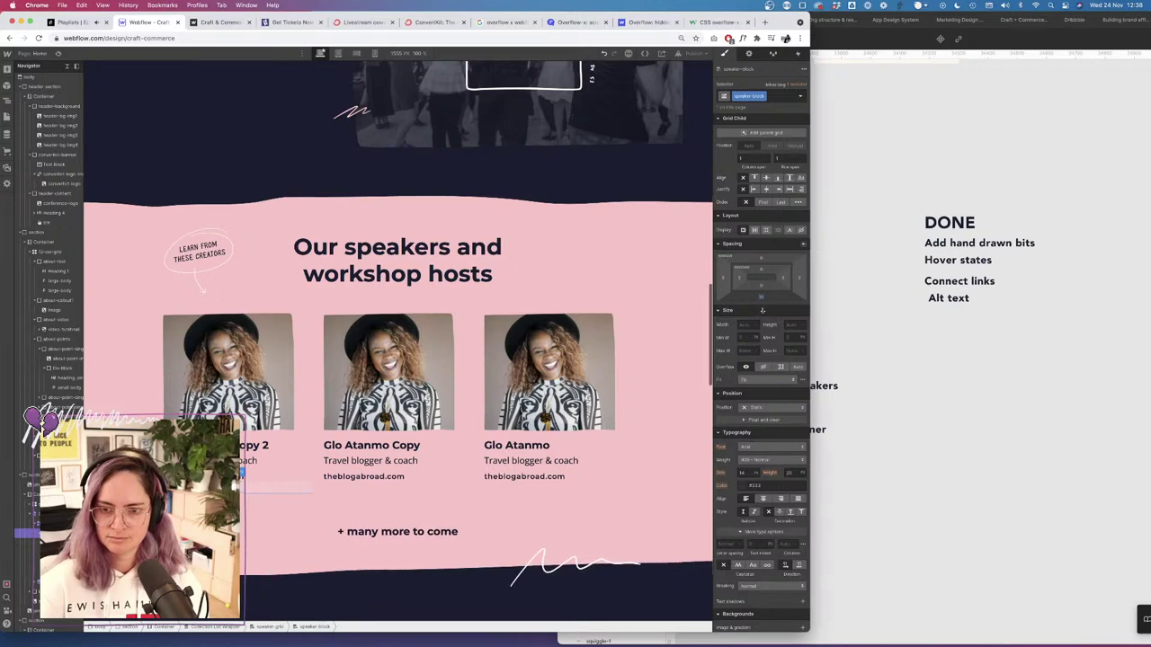
{"action": "left_click_drag", "start_coordinate": [763, 311], "coordinate": [762, 311]}
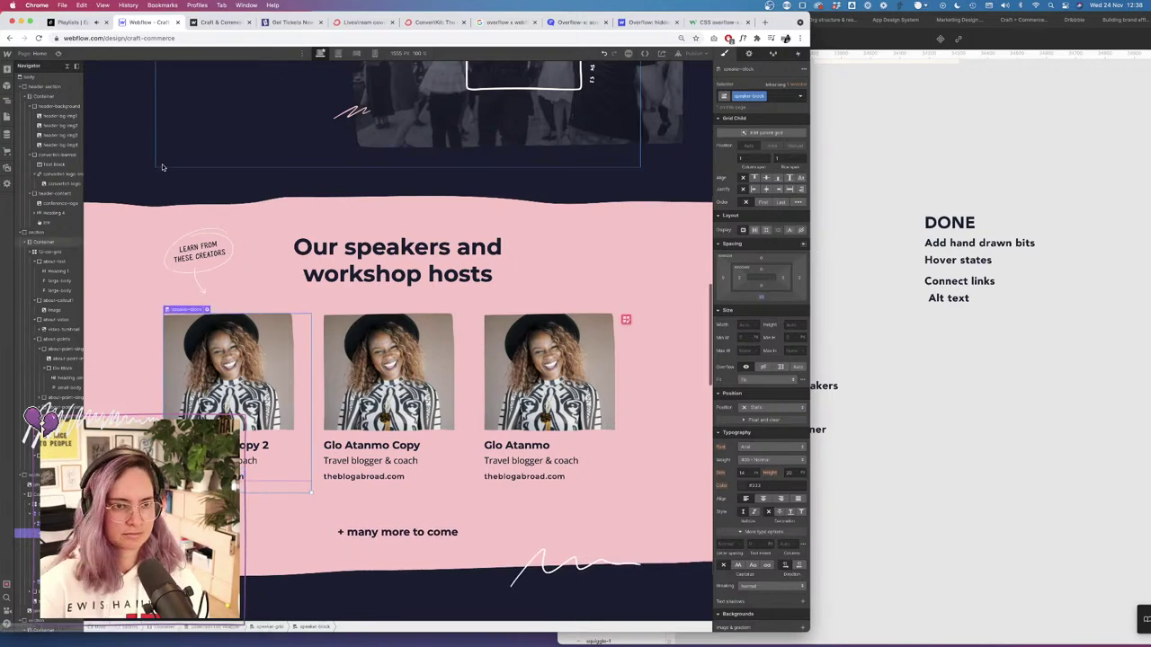
{"action": "left_click", "coordinate": [338, 54]}
{"action": "scroll", "coordinate": [431, 360], "scroll_direction": "down", "scroll_amount": 5}
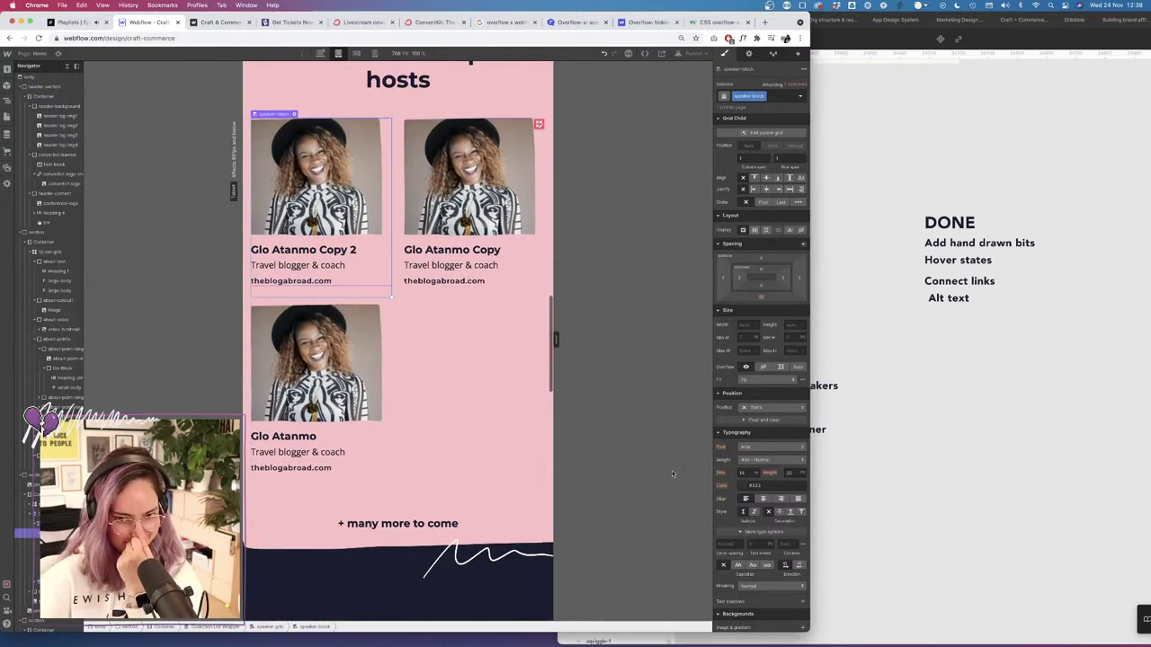
Inspect the spacing of the "+ many more to come" text, the collection list, the speakers heading and the speaker-grid.
{"action": "left_click", "coordinate": [405, 521]}
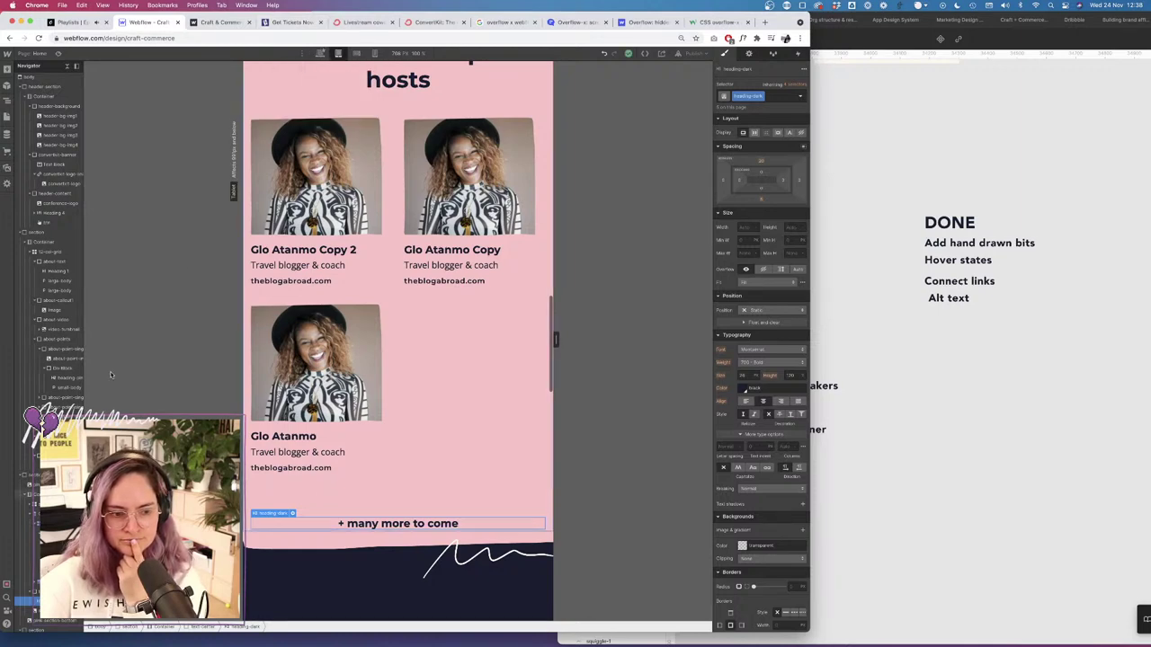
{"action": "left_click", "coordinate": [55, 592]}
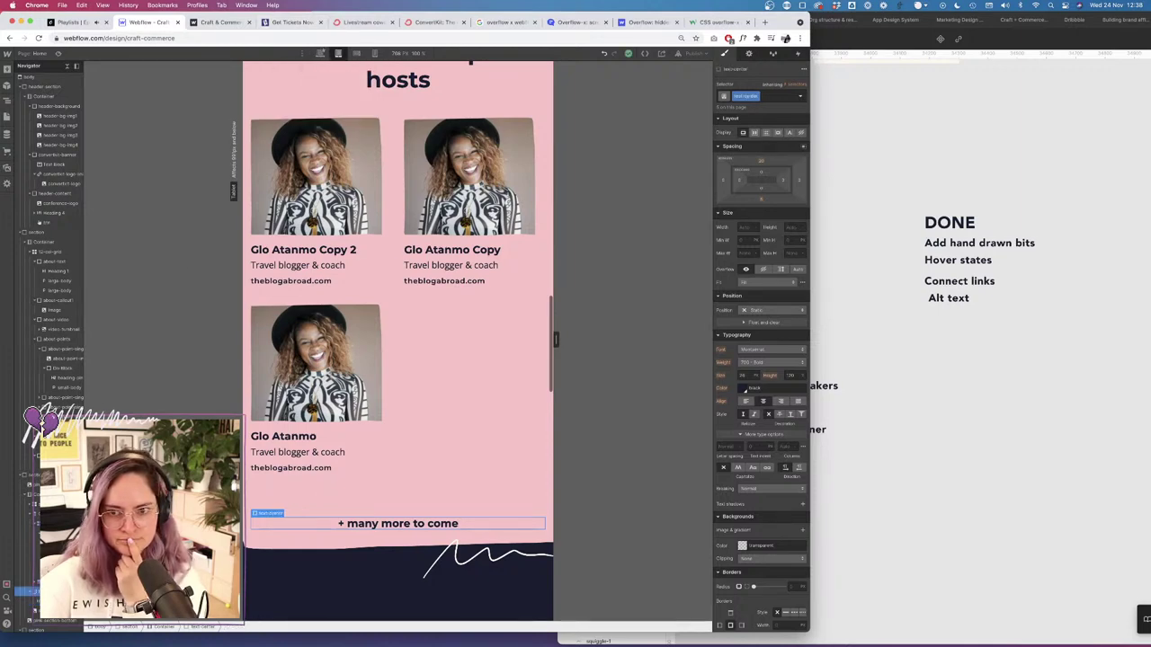
{"action": "left_click", "coordinate": [321, 53]}
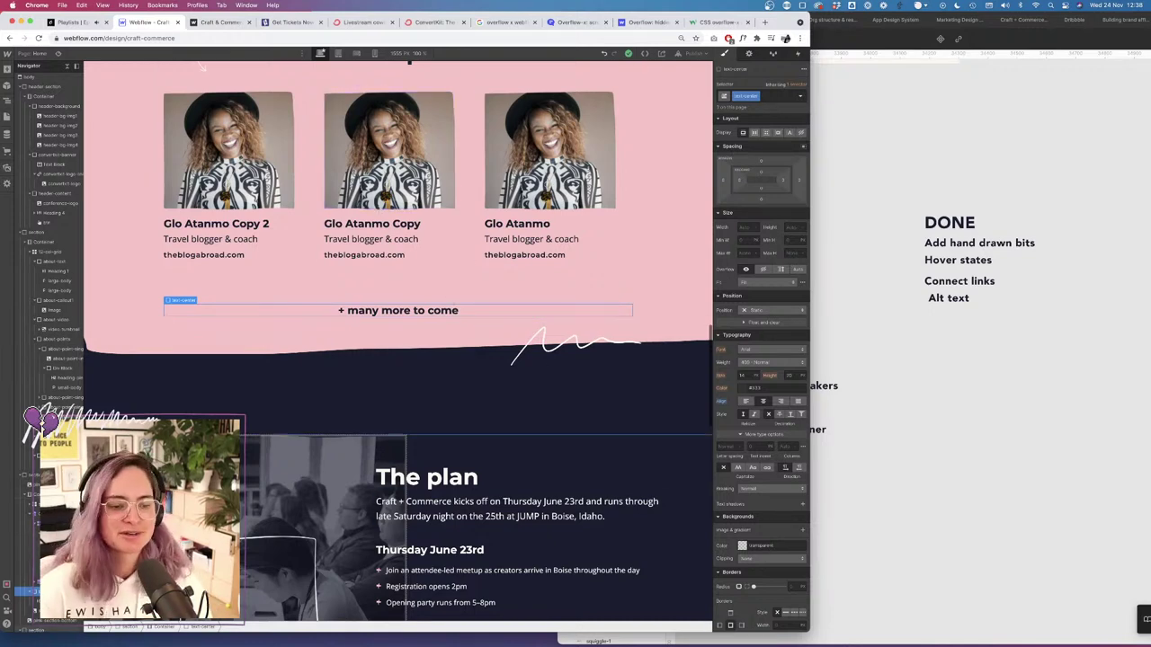
{"action": "left_click", "coordinate": [313, 266]}
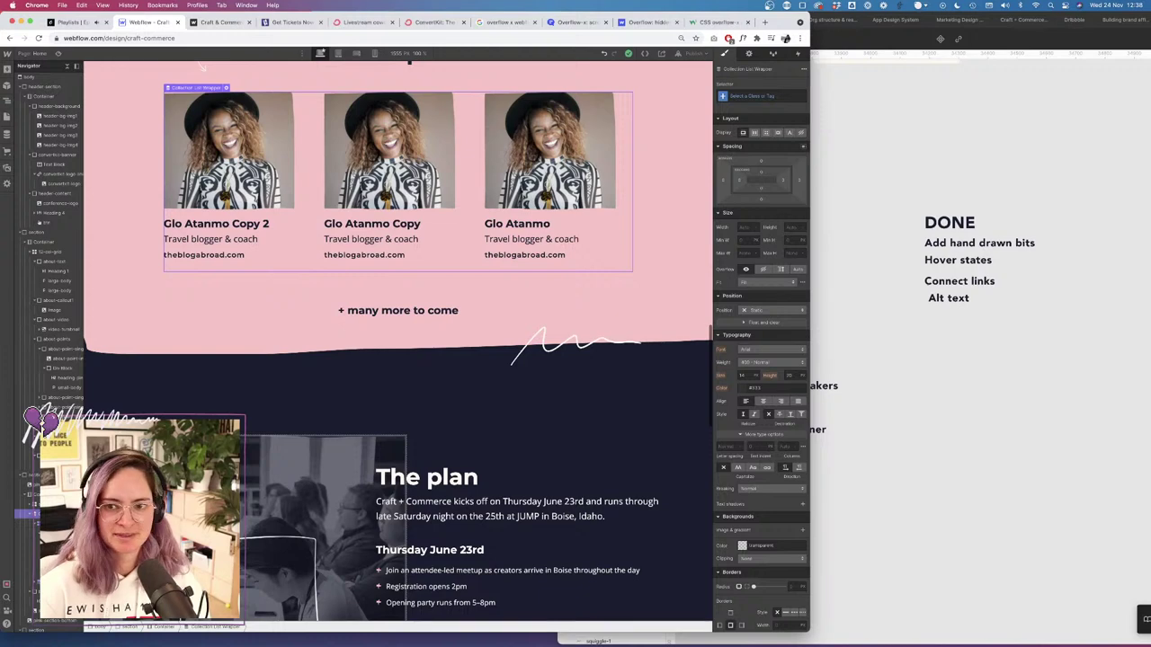
{"action": "left_click", "coordinate": [313, 67]}
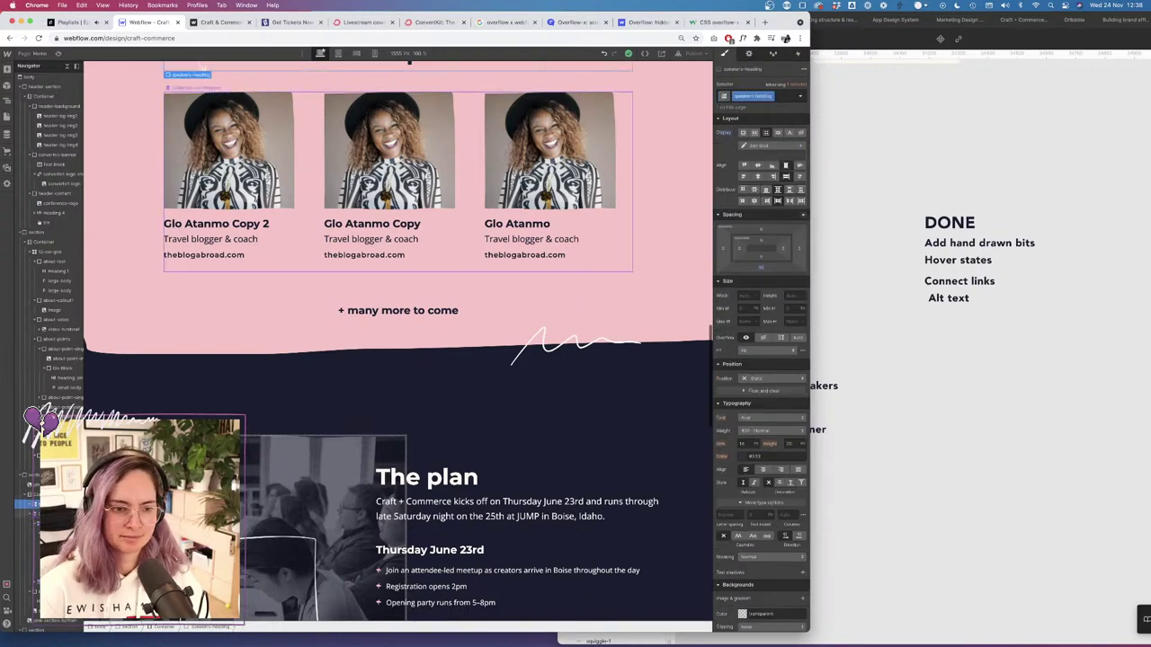
{"action": "left_click", "coordinate": [27, 523]}
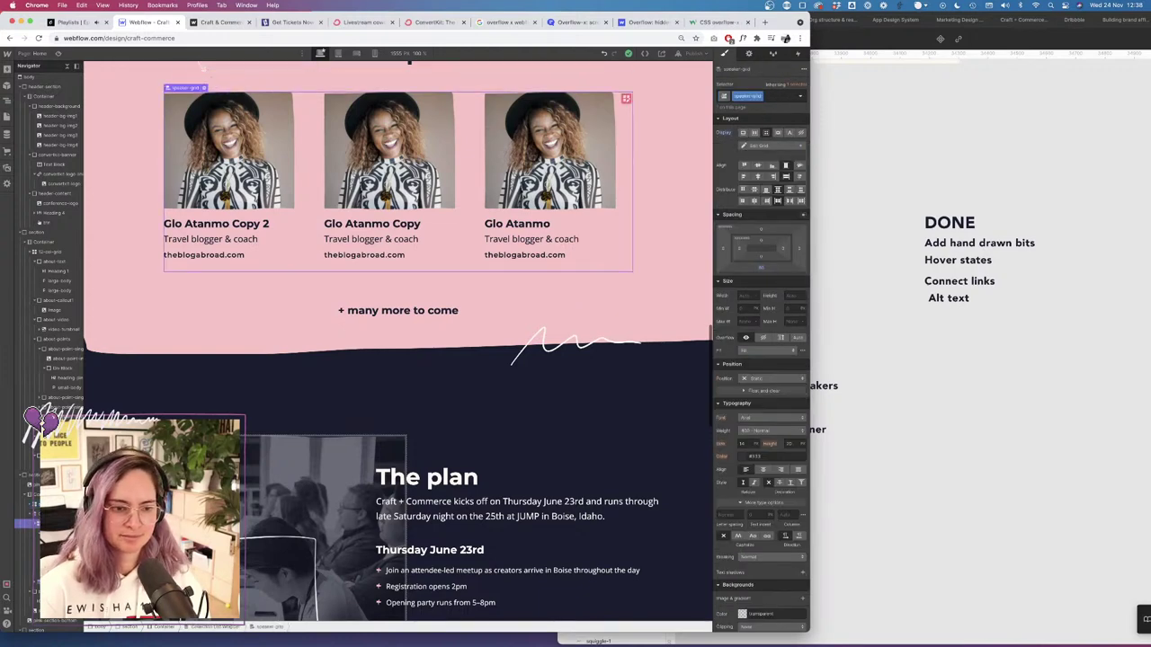
Preview the speakers section at desktop width and compare it with the tablet layout.
{"action": "left_click", "coordinate": [56, 54]}
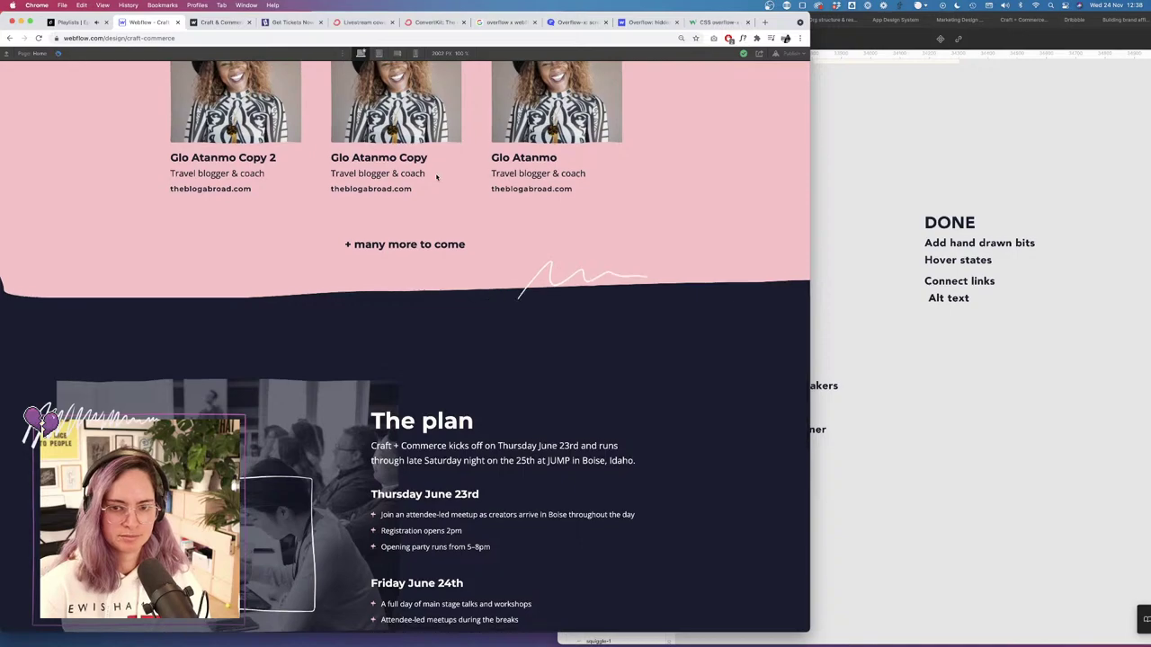
{"action": "scroll", "coordinate": [437, 178], "scroll_direction": "up", "scroll_amount": 5}
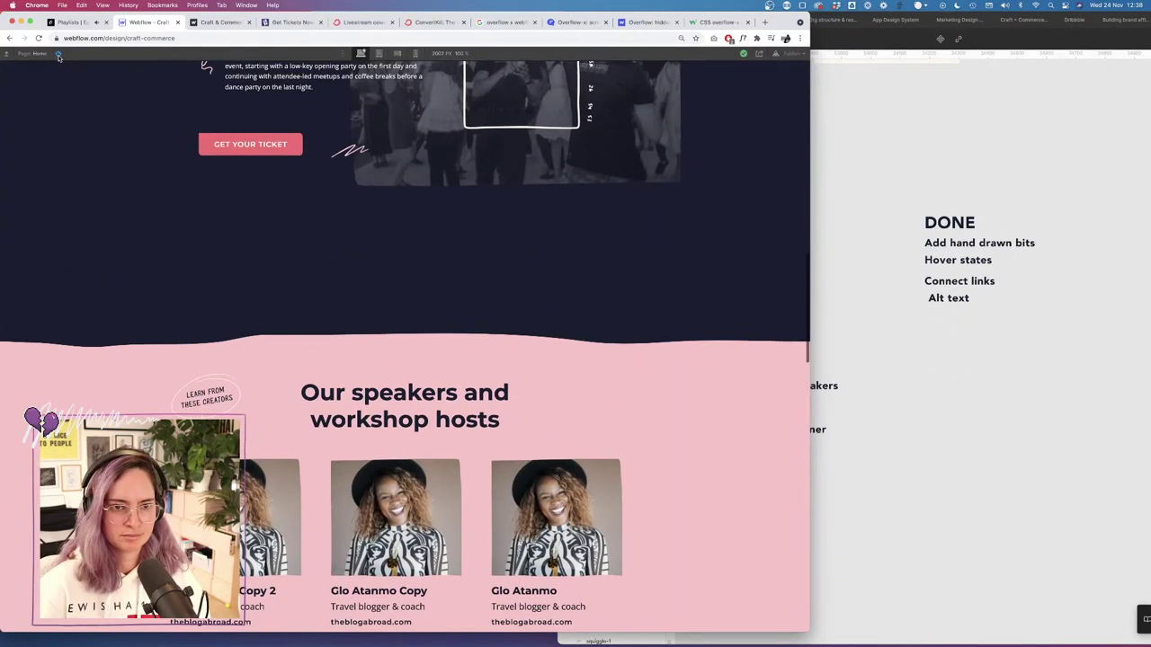
{"action": "left_click", "coordinate": [59, 56]}
{"action": "left_click", "coordinate": [338, 53]}
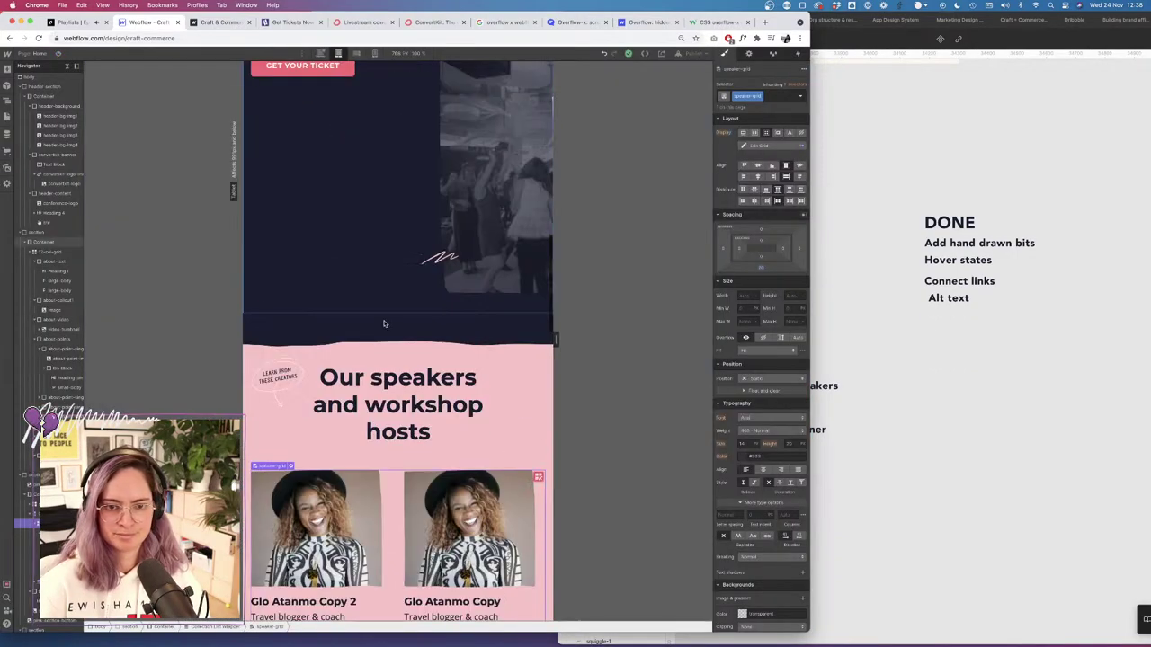
{"action": "scroll", "coordinate": [383, 323], "scroll_direction": "up", "scroll_amount": 2}
{"action": "scroll", "coordinate": [381, 322], "scroll_direction": "down", "scroll_amount": 5}
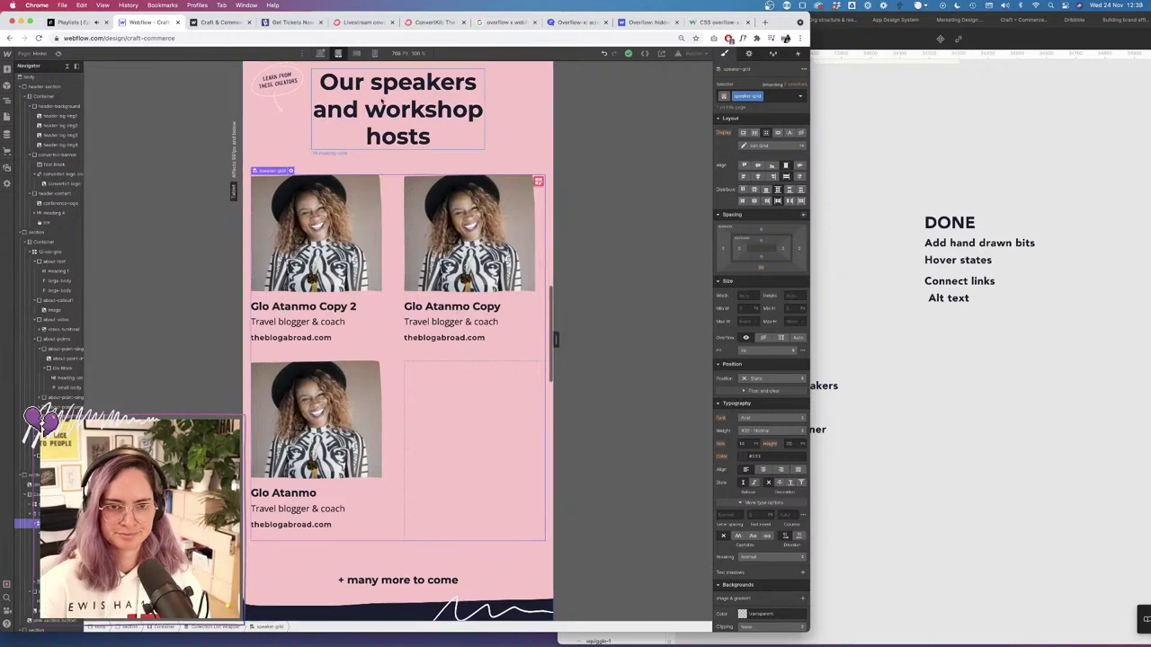
{"action": "scroll", "coordinate": [451, 284], "scroll_direction": "up", "scroll_amount": 2}
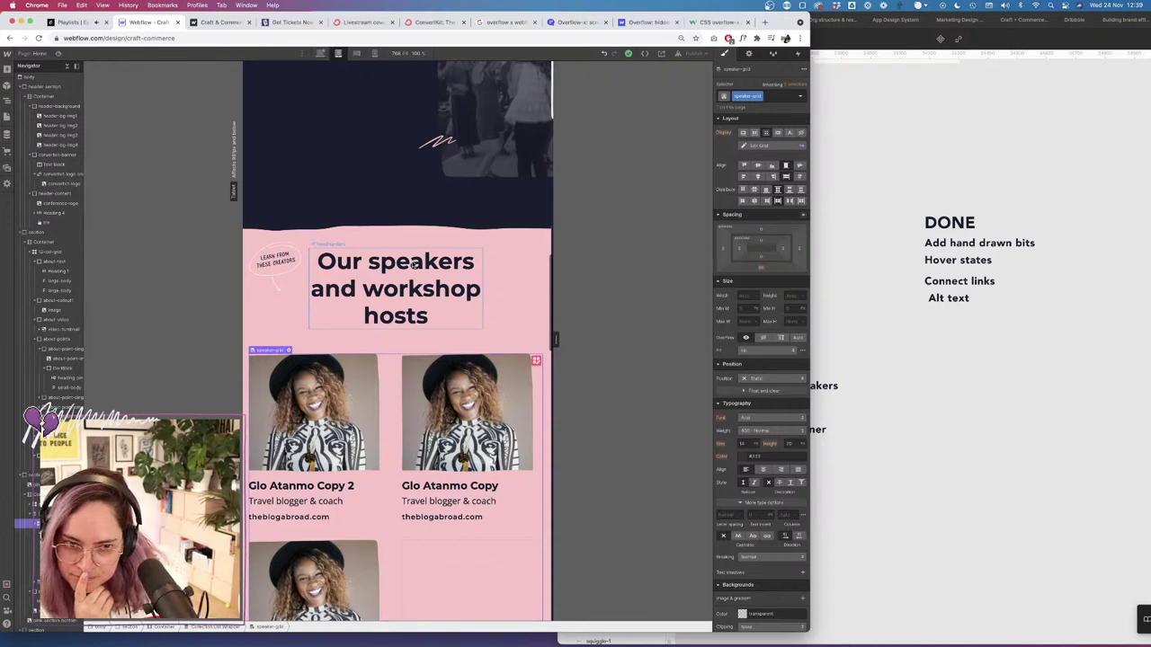
Inspect the style settings of the speakers callout image, its wrapper and the neighbouring heading text block at tablet.
{"action": "left_click", "coordinate": [293, 259]}
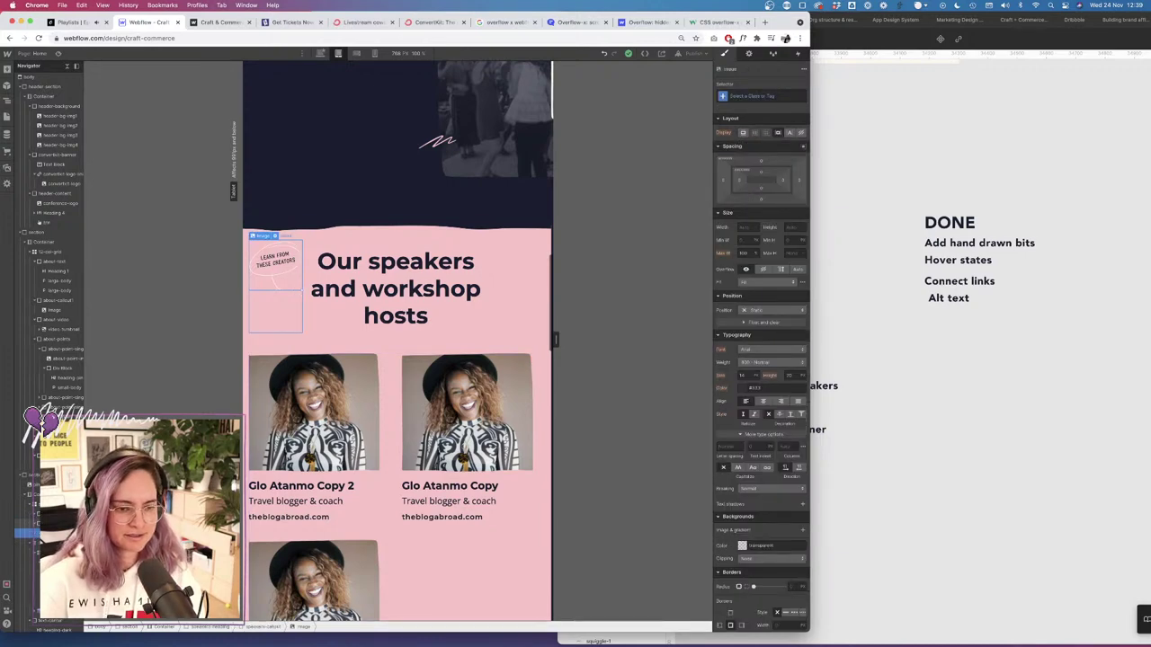
{"action": "left_click", "coordinate": [275, 311]}
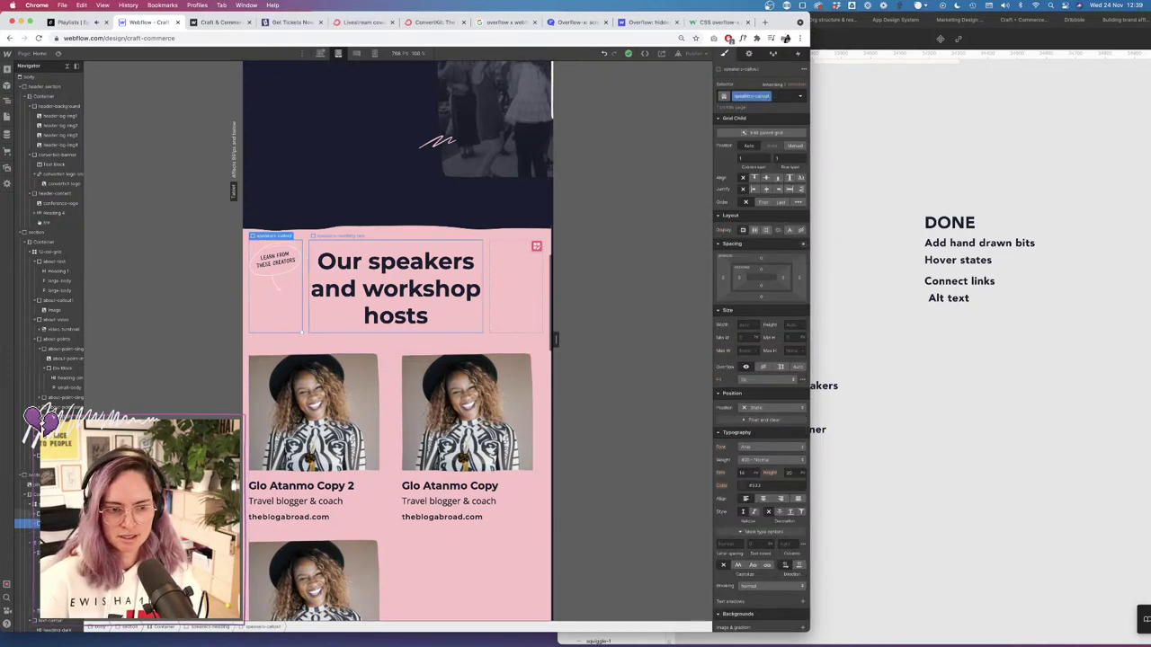
{"action": "left_click", "coordinate": [335, 297]}
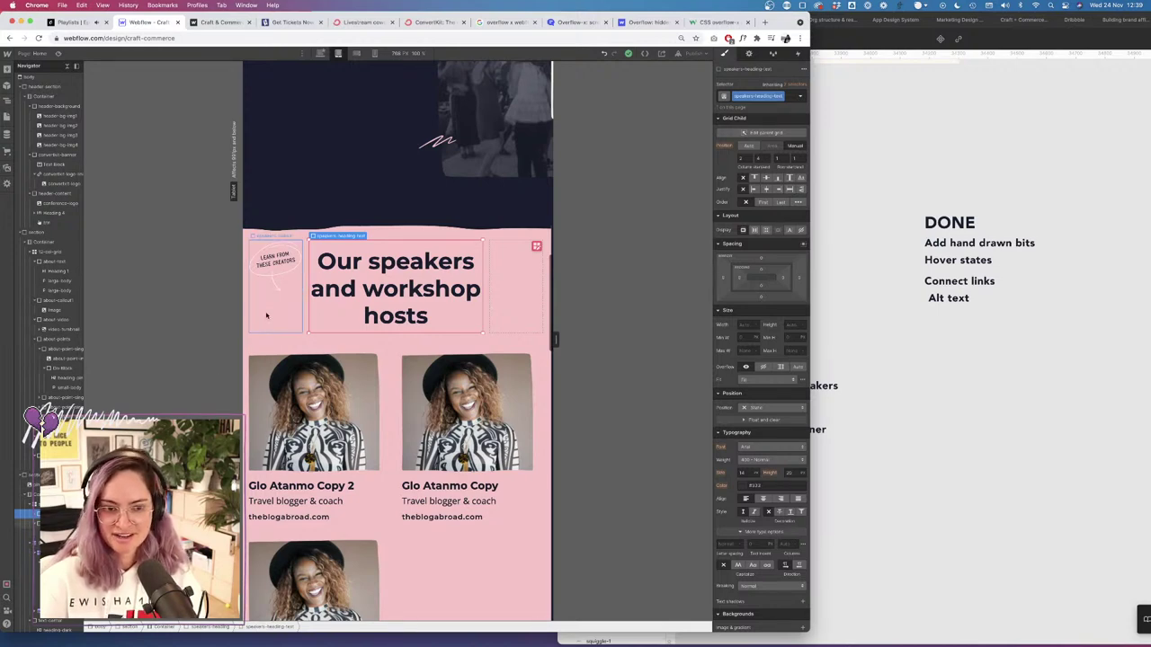
Switch to Figma and duplicate the "Learn from these creators" callout to the right of the speakers heading.
{"action": "left_click", "coordinate": [960, 390]}
{"action": "scroll", "coordinate": [844, 355], "scroll_direction": "down", "scroll_amount": 3}
{"action": "scroll", "coordinate": [844, 356], "scroll_direction": "down", "scroll_amount": 2}
{"action": "scroll", "coordinate": [845, 355], "scroll_direction": "up", "scroll_amount": 8}
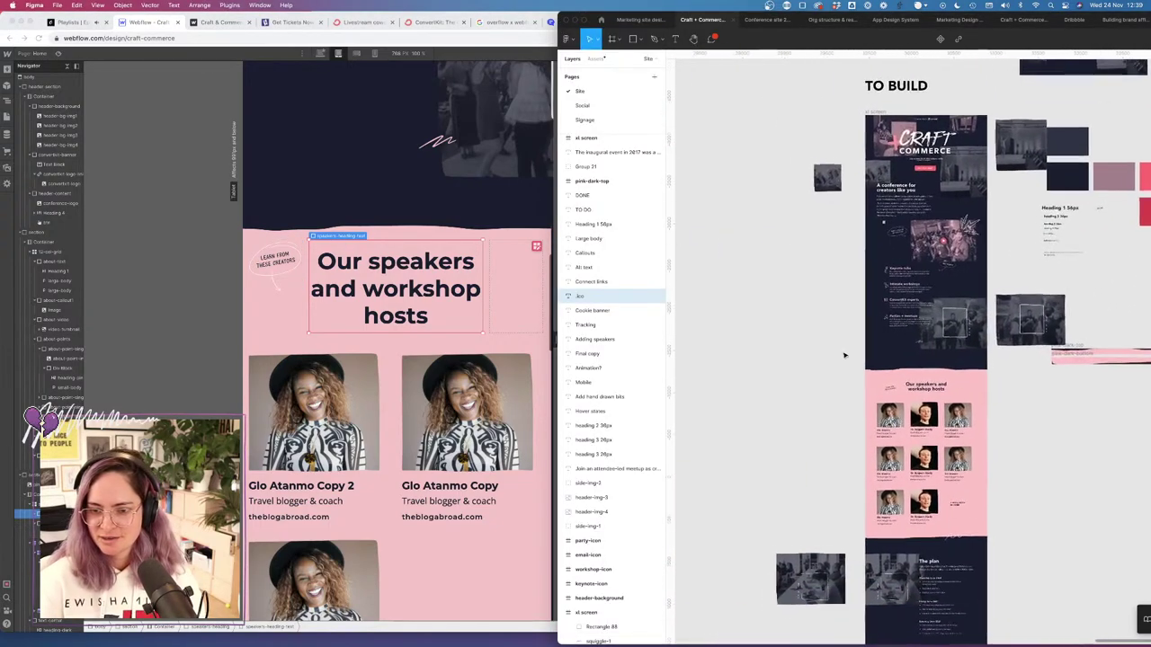
{"action": "scroll", "coordinate": [845, 355], "scroll_direction": "up", "scroll_amount": 5}
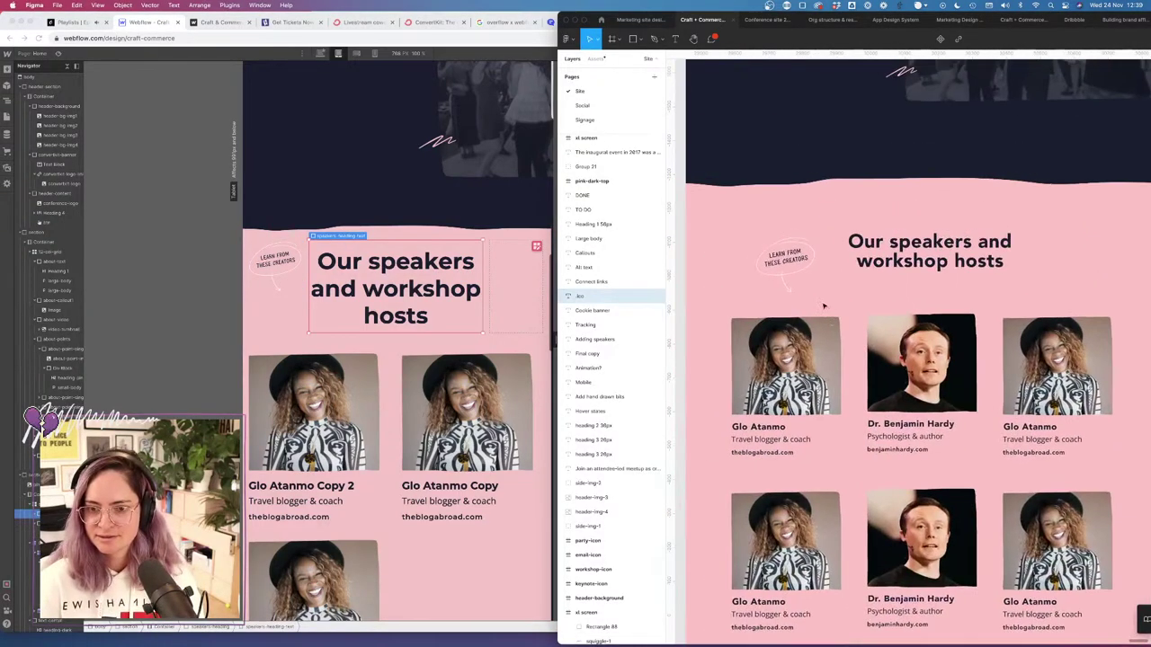
{"action": "left_click", "coordinate": [797, 262]}
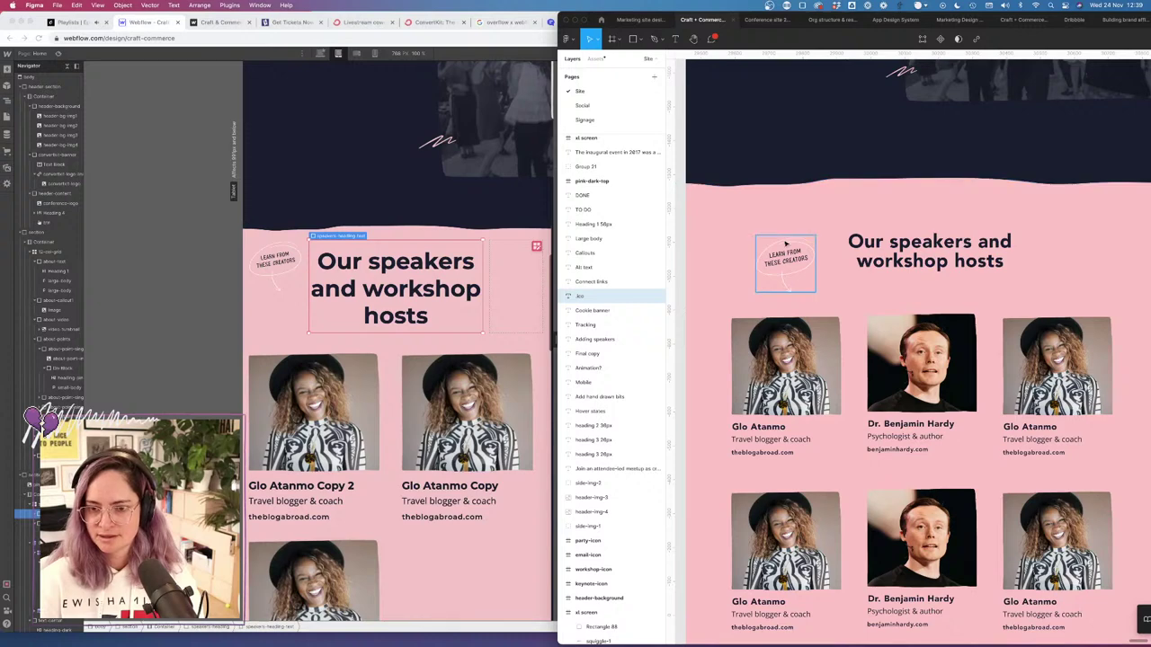
{"action": "left_click", "coordinate": [785, 244]}
{"action": "left_click_drag", "start_coordinate": [785, 251], "coordinate": [1069, 256]}
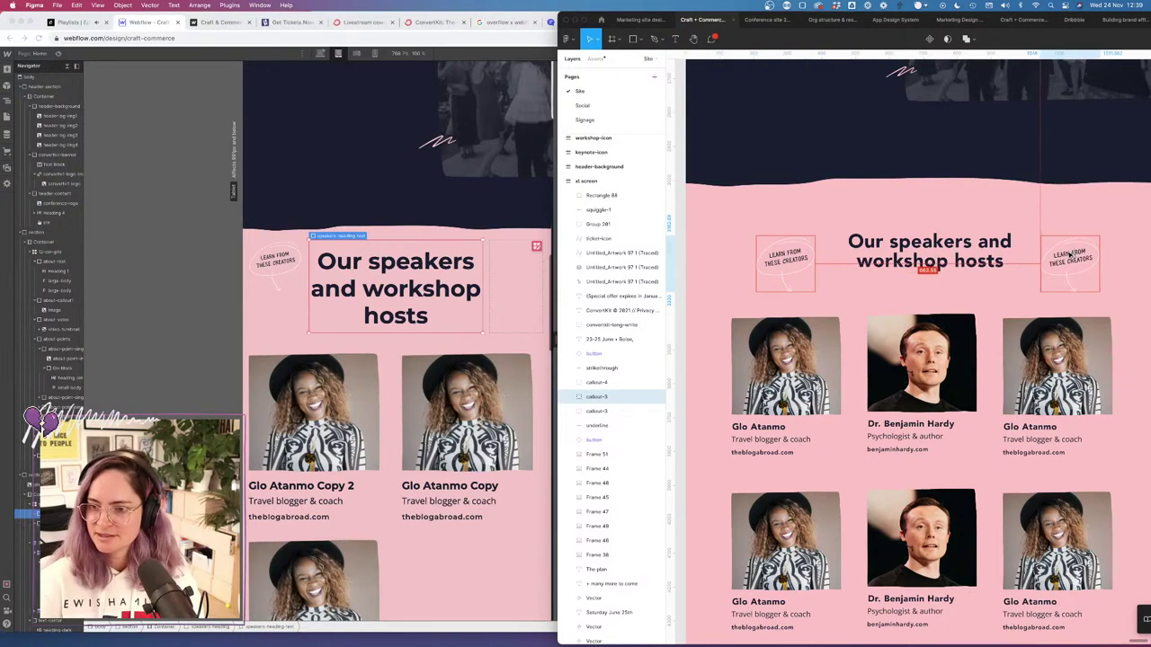
Flip the arrow inside the duplicated callout horizontally.
{"action": "scroll", "coordinate": [1069, 255], "scroll_direction": "right", "scroll_amount": 3}
{"action": "scroll", "coordinate": [1069, 255], "scroll_direction": "right", "scroll_amount": 1}
{"action": "double_click", "coordinate": [906, 284]}
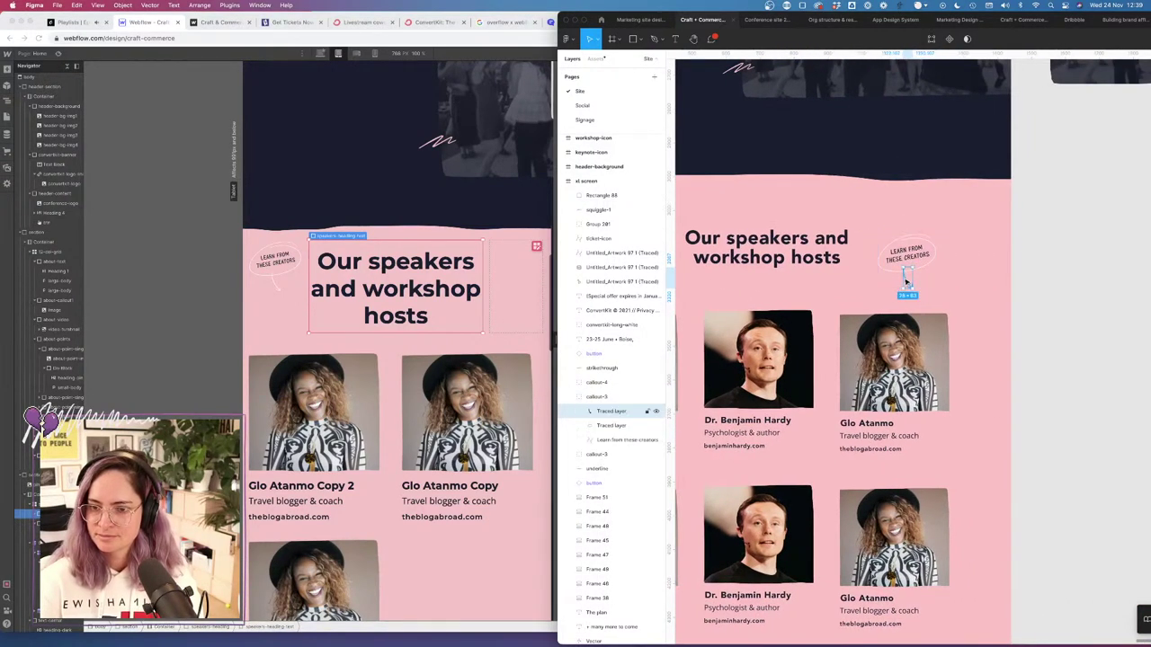
{"action": "left_click", "coordinate": [1048, 277]}
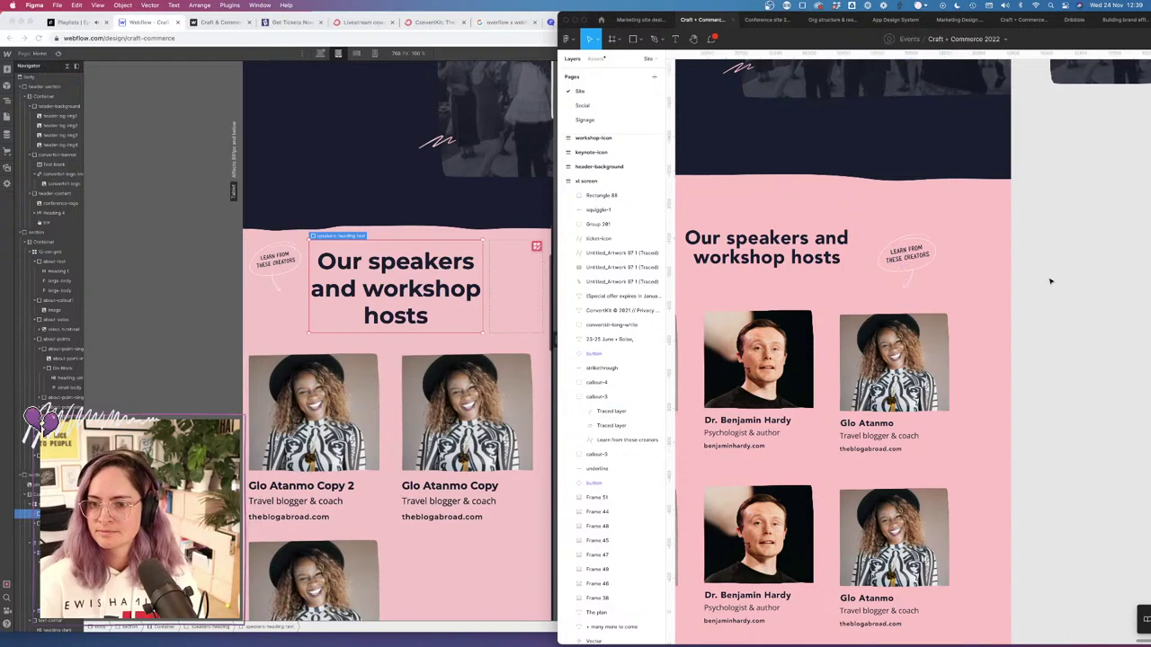
Rename the duplicated callout group beside the speakers heading to callout-3-mobile.
{"action": "left_click", "coordinate": [933, 257]}
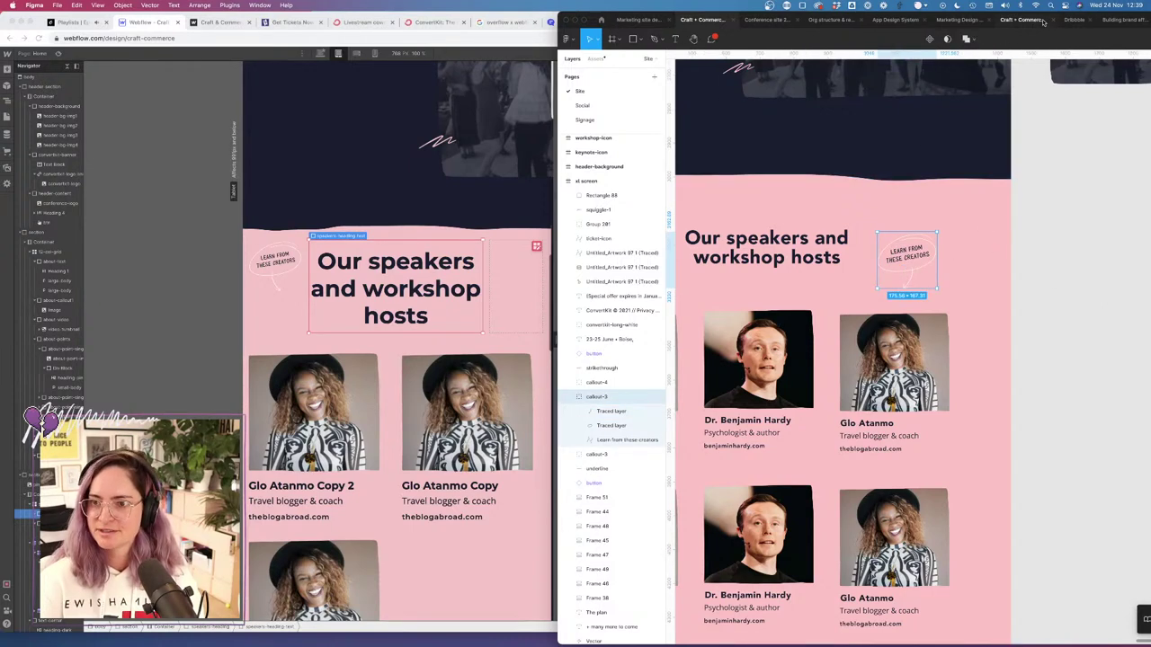
{"action": "left_click_drag", "start_coordinate": [1048, 15], "coordinate": [880, 16]}
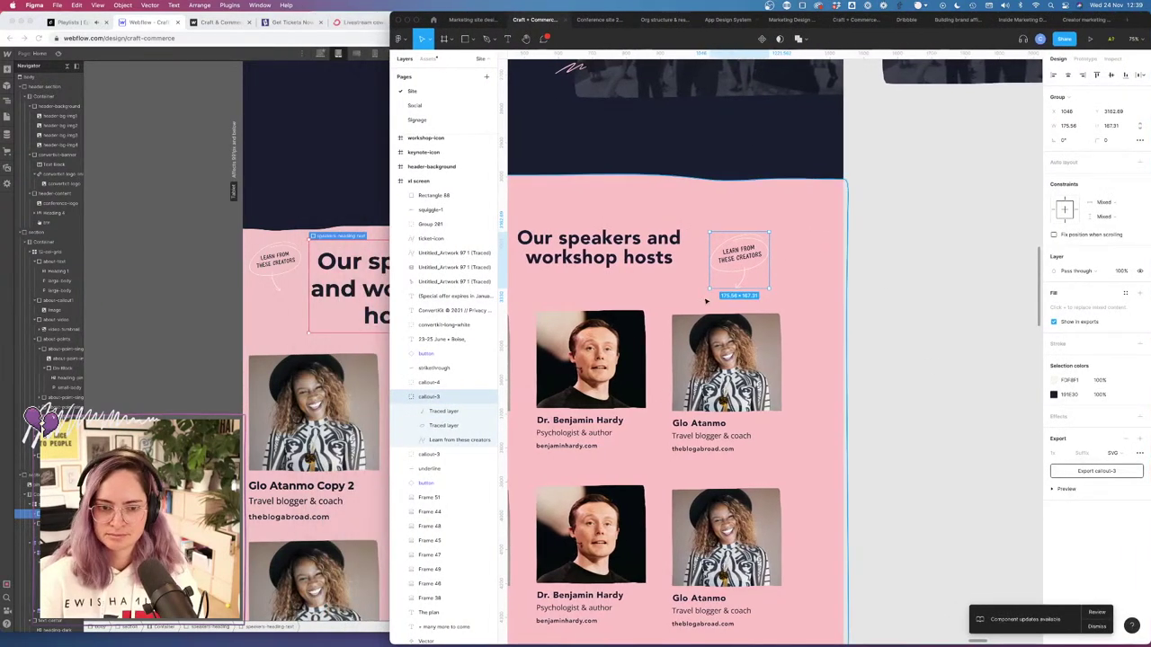
{"action": "double_click", "coordinate": [429, 396]}
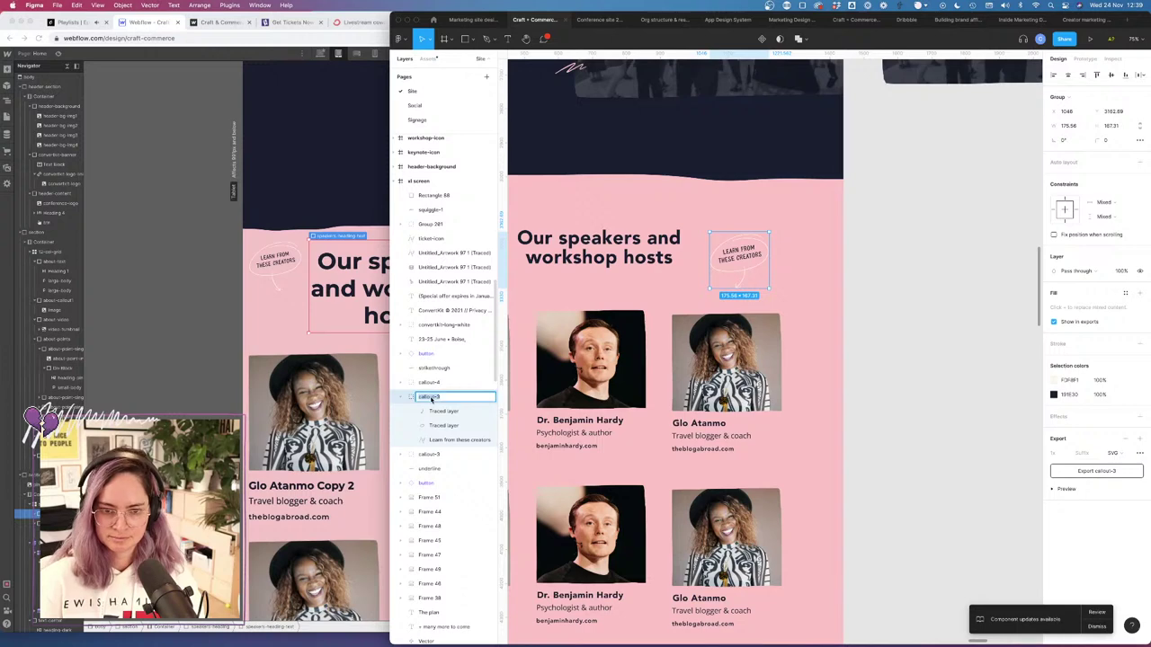
{"action": "type", "text": "-mobile"}
{"action": "key", "text": "Return"}
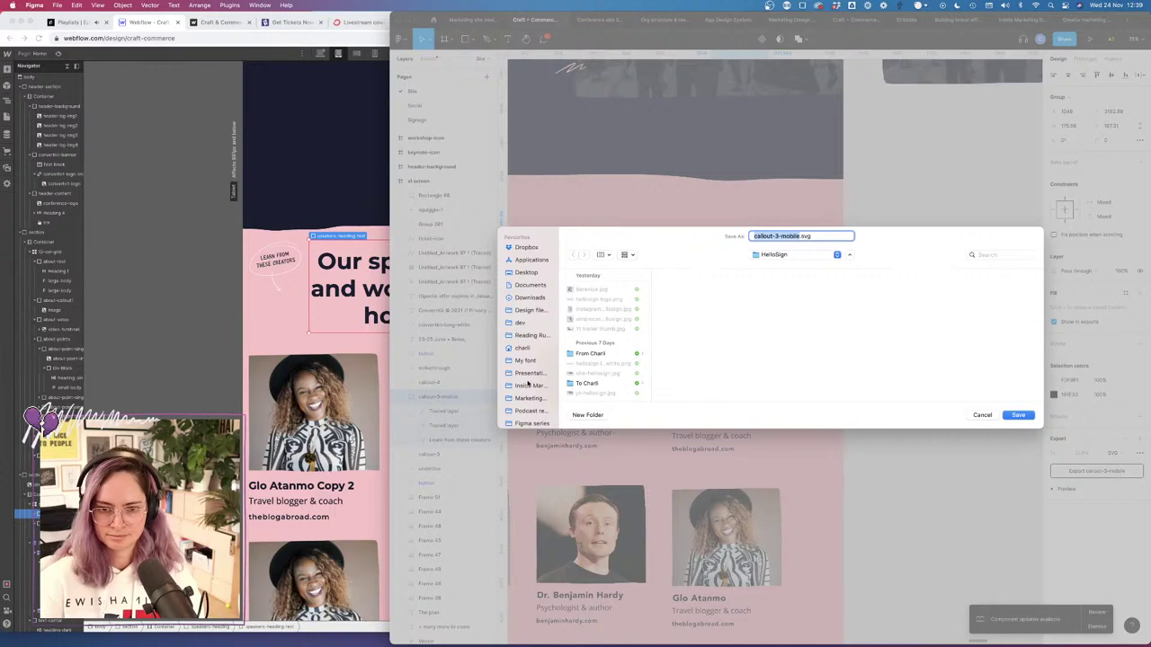
Export callout-3-mobile as an SVG into Design files & assets > Craft + Commerce > Conference Website > 2022 > _exports.
{"action": "left_click", "coordinate": [530, 310]}
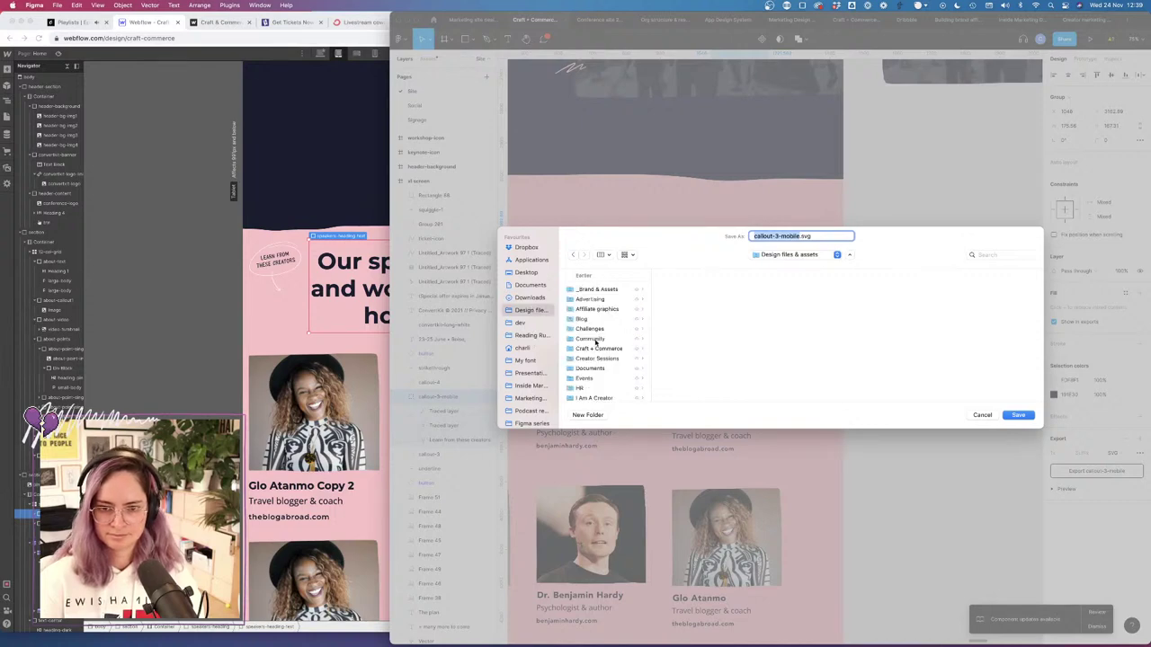
{"action": "left_click", "coordinate": [603, 349]}
{"action": "left_click", "coordinate": [696, 289]}
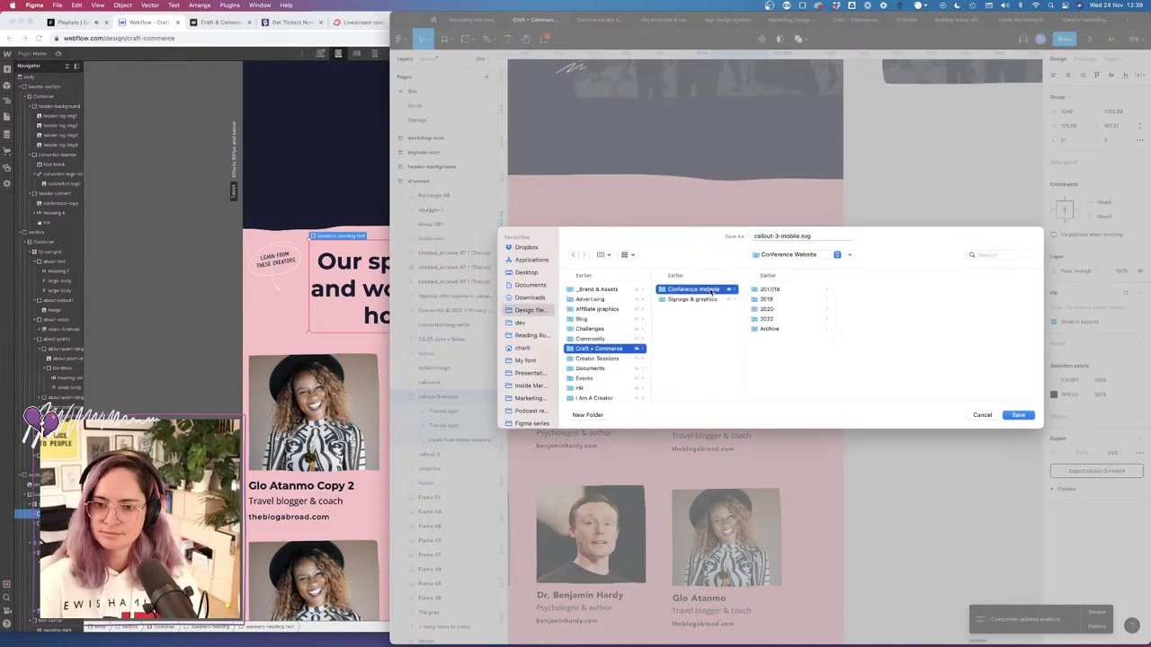
{"action": "left_click", "coordinate": [766, 319]}
{"action": "left_click", "coordinate": [875, 290]}
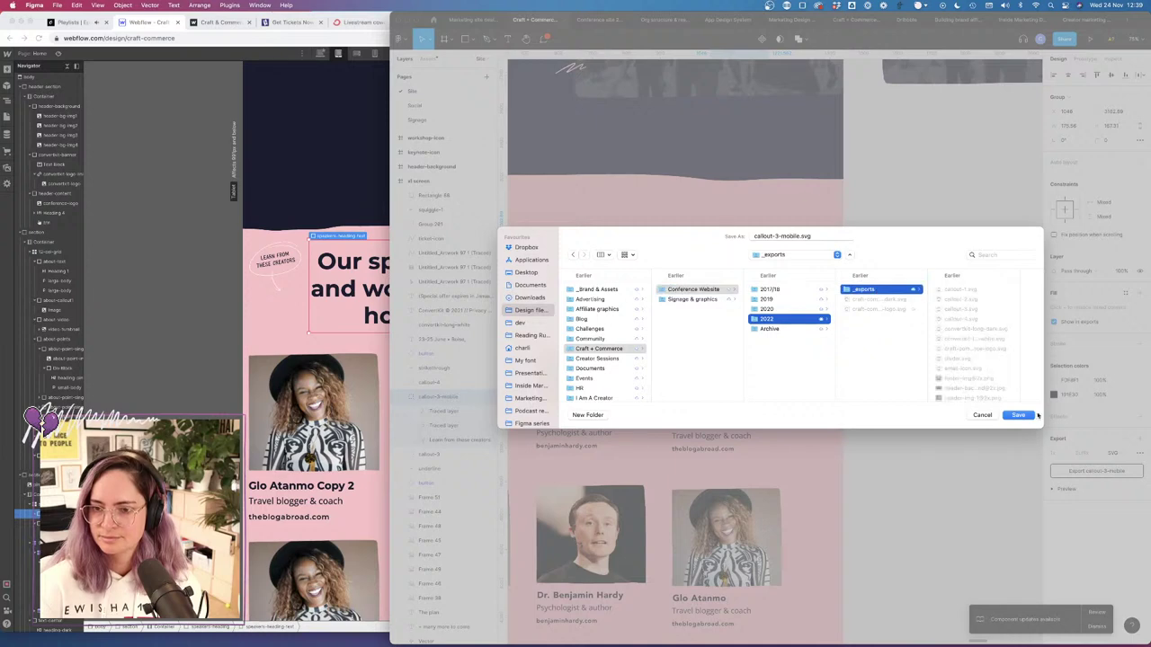
{"action": "left_click", "coordinate": [1017, 415]}
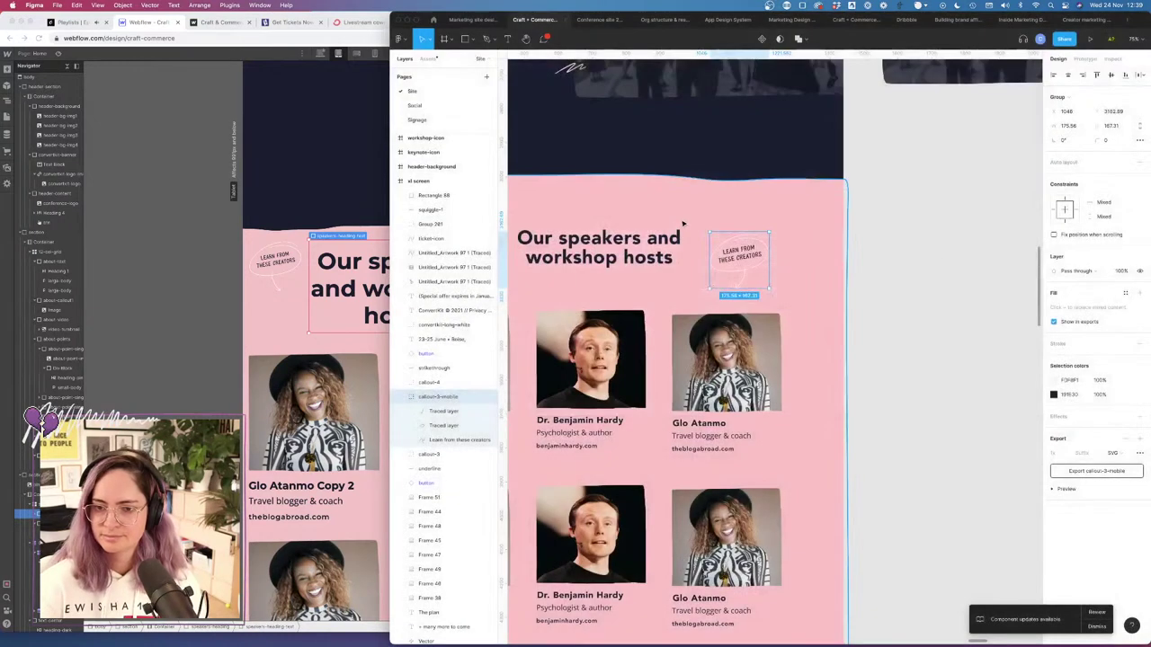
Switch to Webflow and add callout-3-mobile.svg from the 2022 _exports folder in Finder to the speakers-callout block.
{"action": "left_click", "coordinate": [245, 266]}
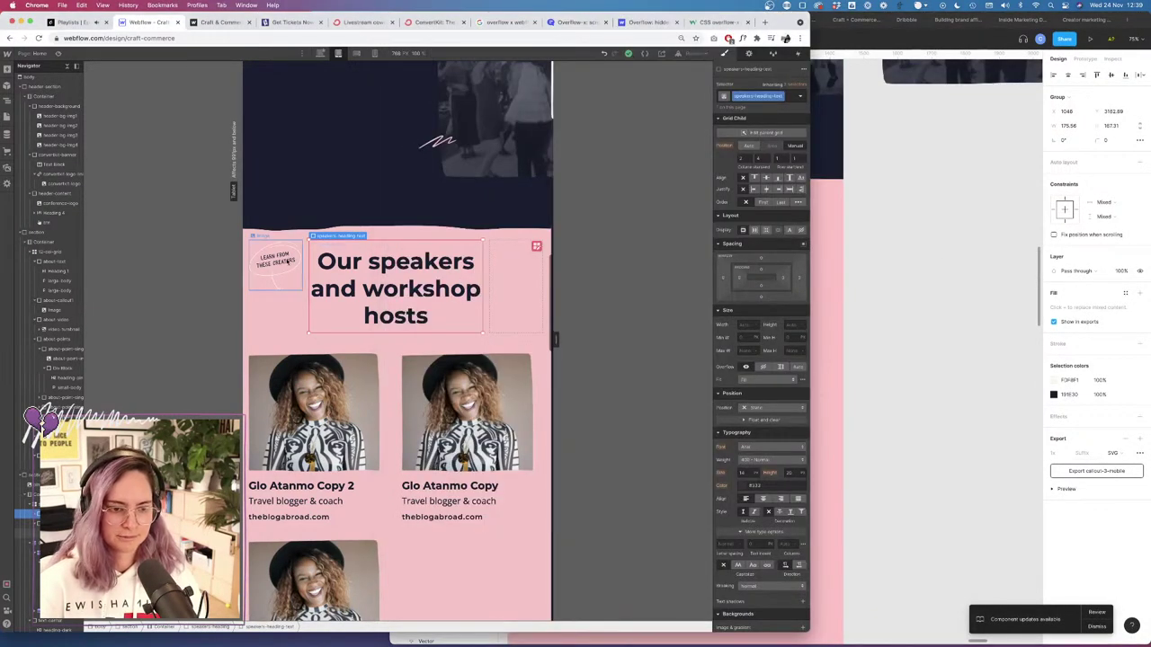
{"action": "left_click", "coordinate": [278, 262]}
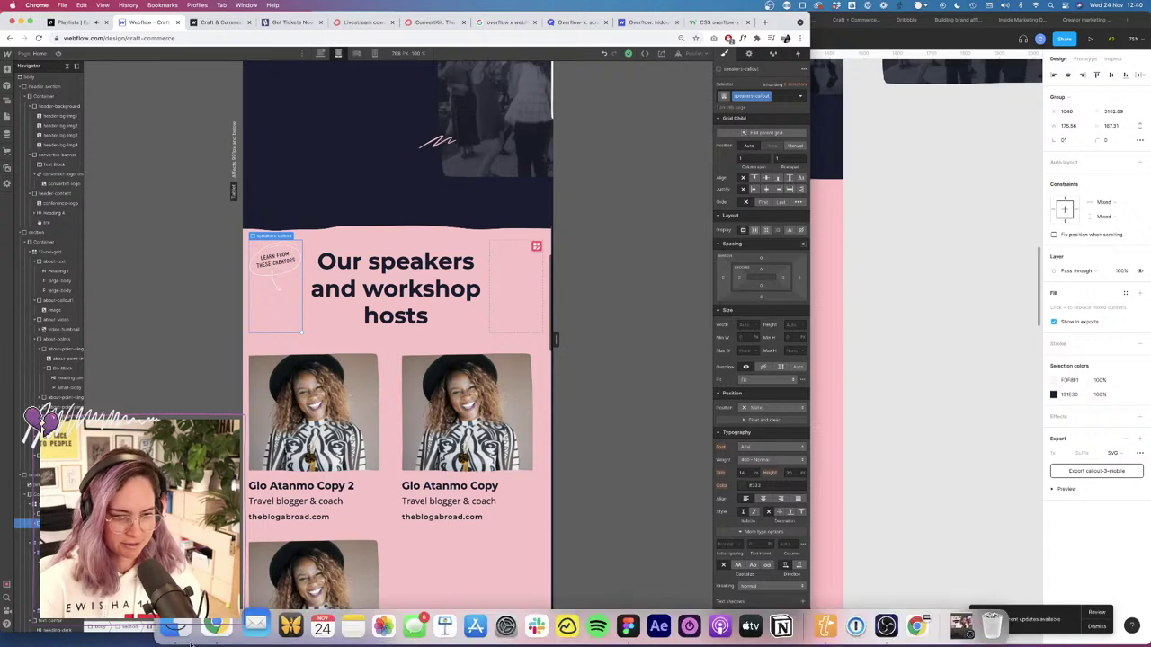
{"action": "left_click", "coordinate": [179, 626]}
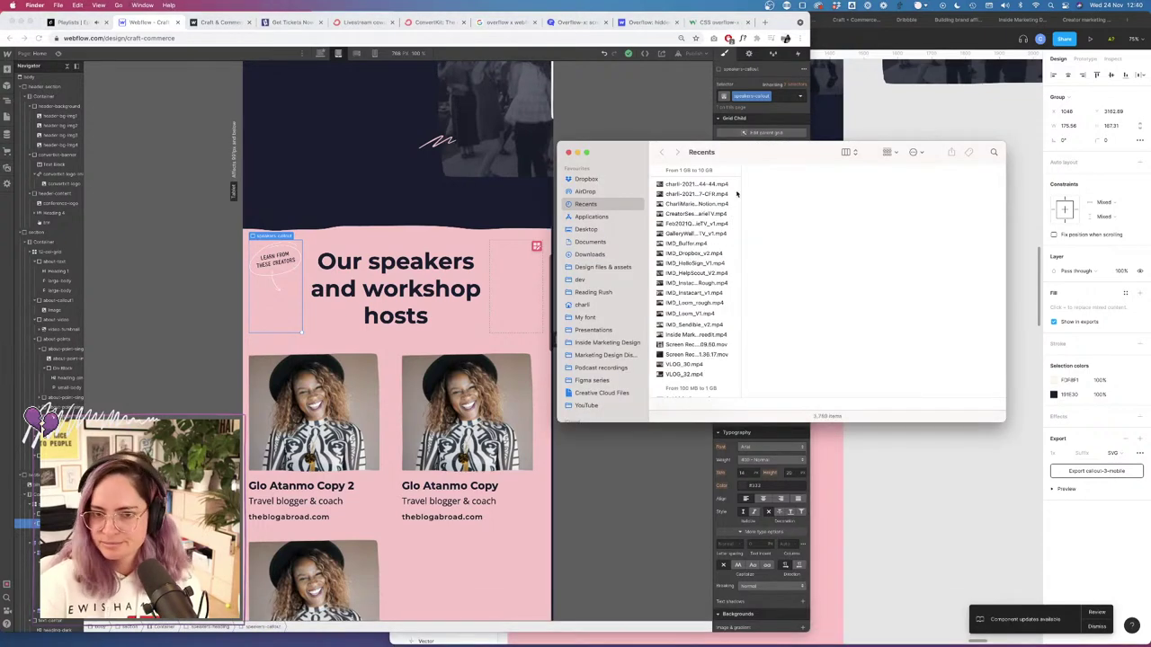
{"action": "left_click", "coordinate": [604, 267]}
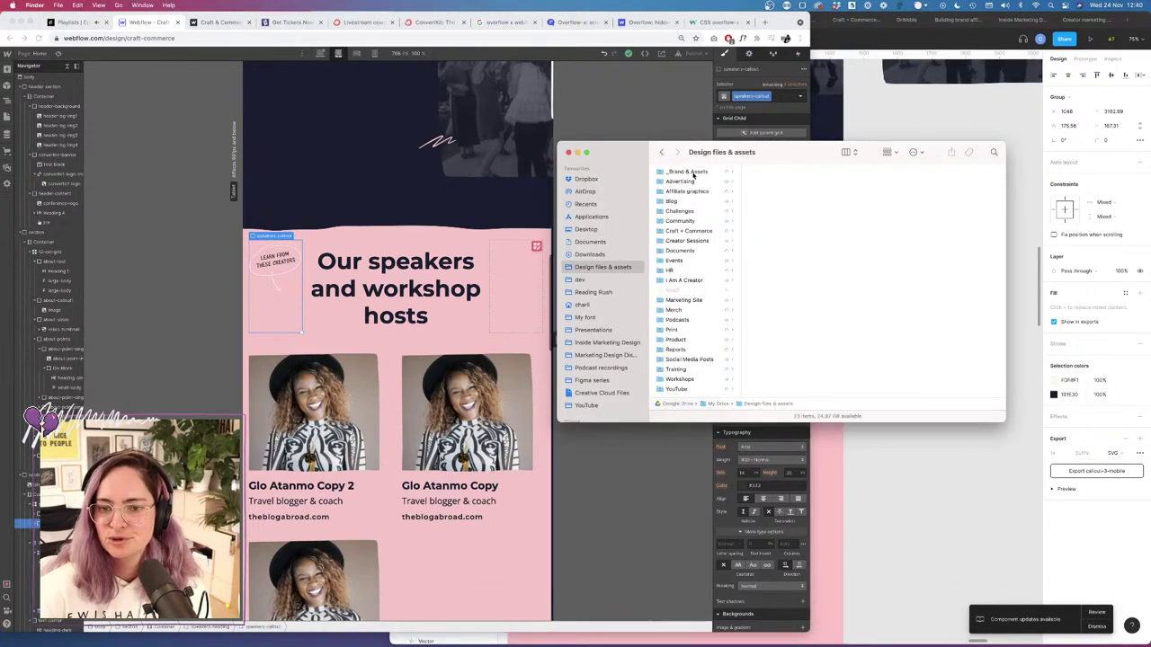
{"action": "left_click", "coordinate": [697, 235]}
{"action": "left_click", "coordinate": [787, 176]}
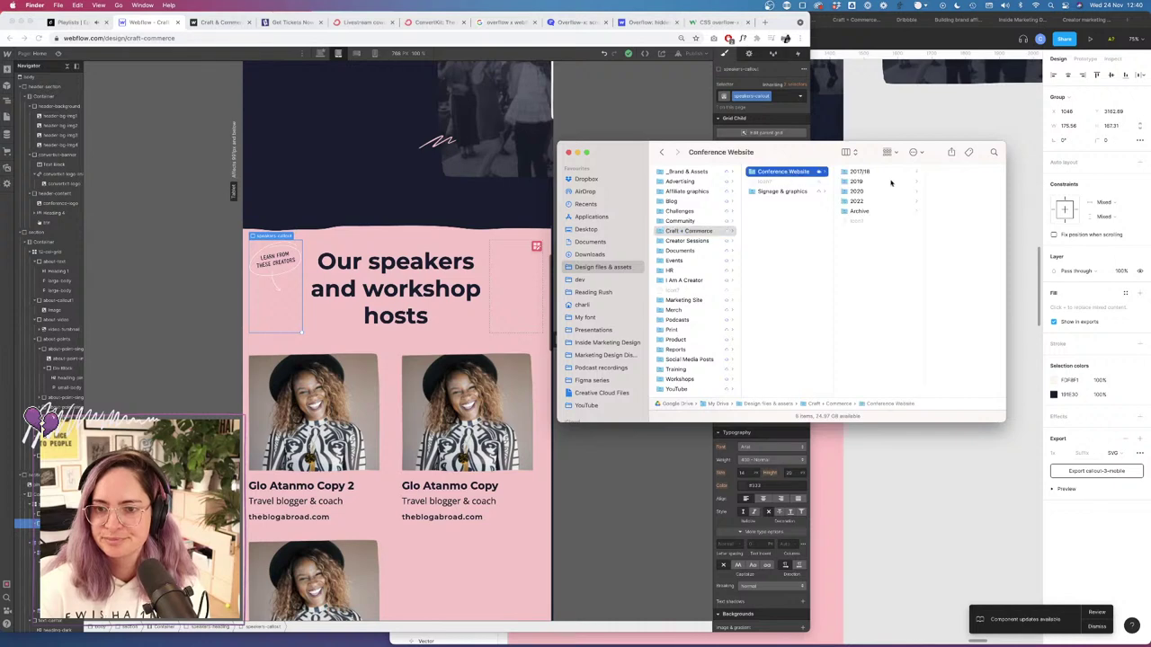
{"action": "left_click", "coordinate": [863, 201]}
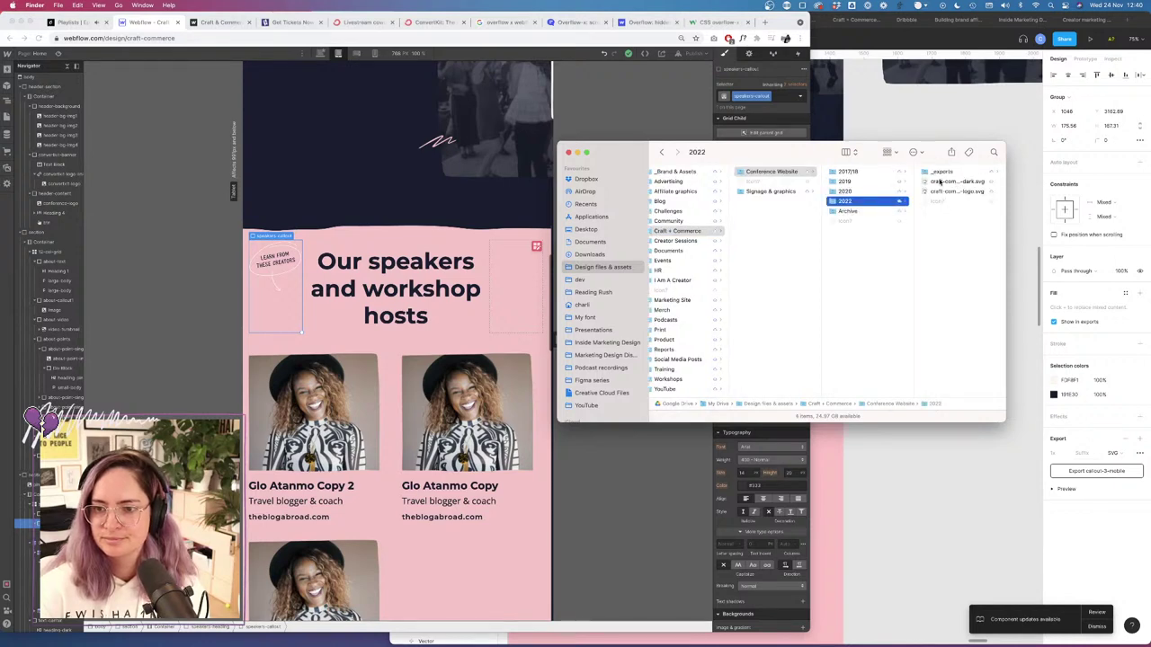
{"action": "left_click", "coordinate": [942, 172]}
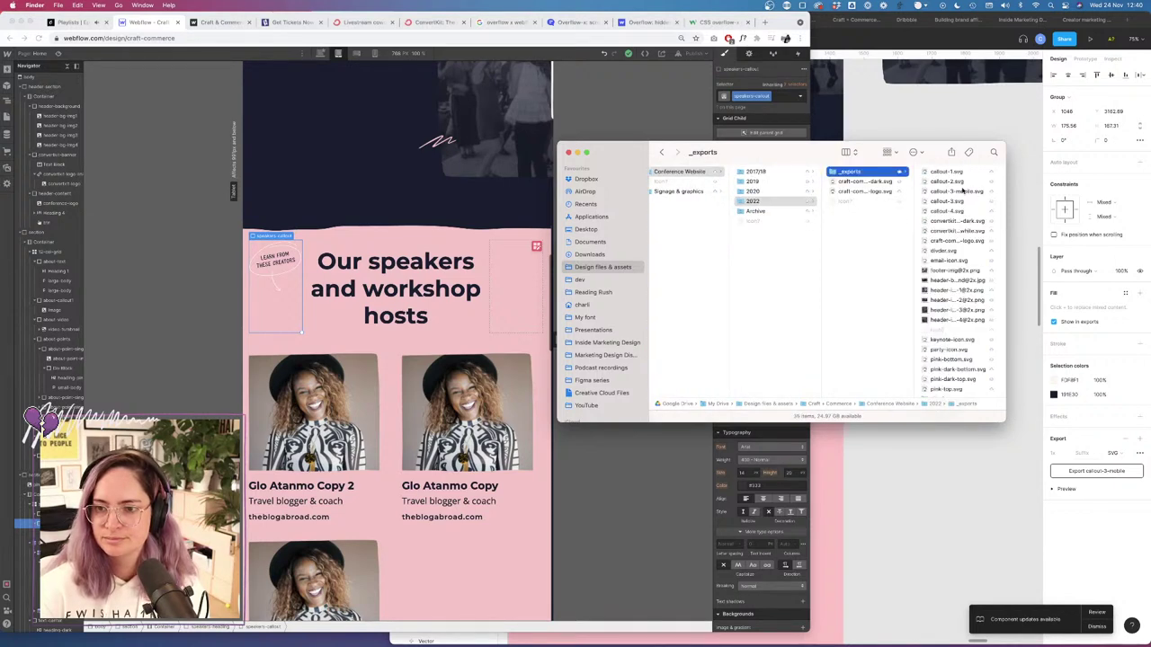
{"action": "left_click", "coordinate": [958, 192]}
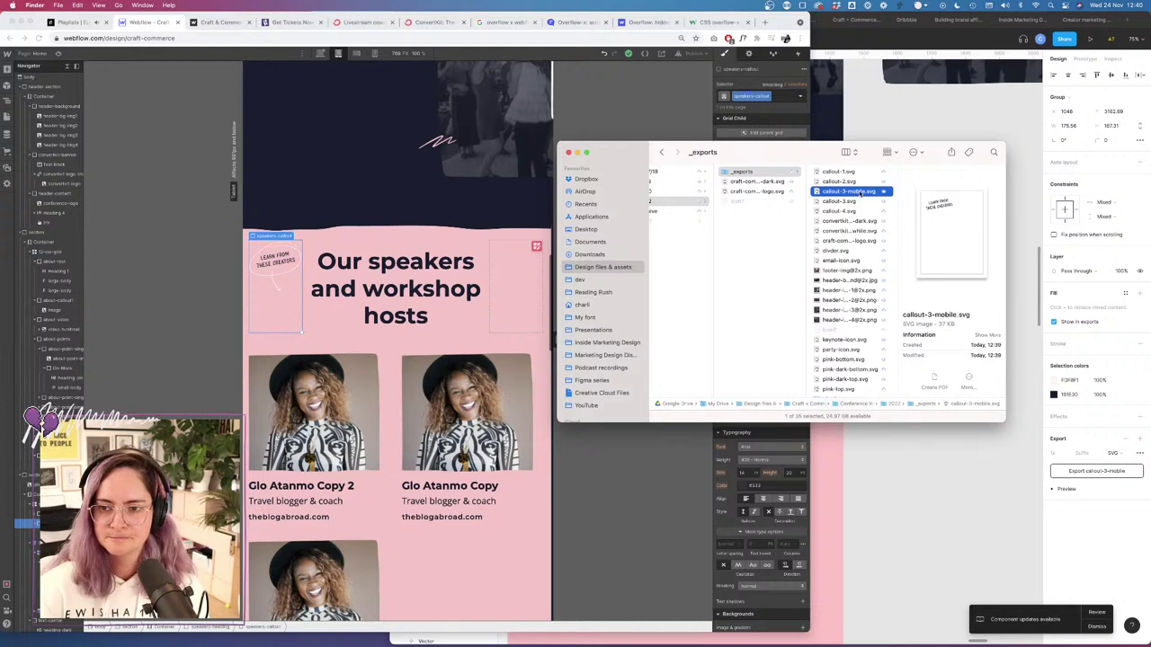
{"action": "left_click_drag", "start_coordinate": [854, 192], "coordinate": [60, 546]}
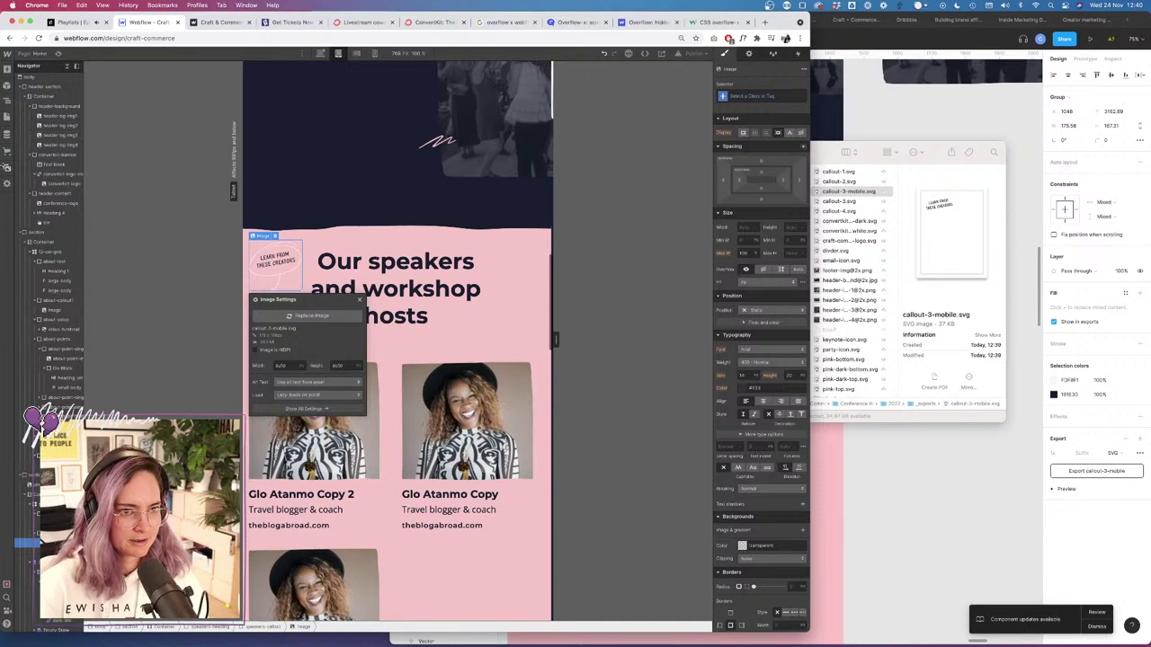
Give the callout-3-mobile.svg asset the descriptive alt text: Text bubble that says "Learn from these creators".
{"action": "left_click", "coordinate": [7, 170]}
{"action": "left_click", "coordinate": [8, 170]}
{"action": "left_click", "coordinate": [8, 169]}
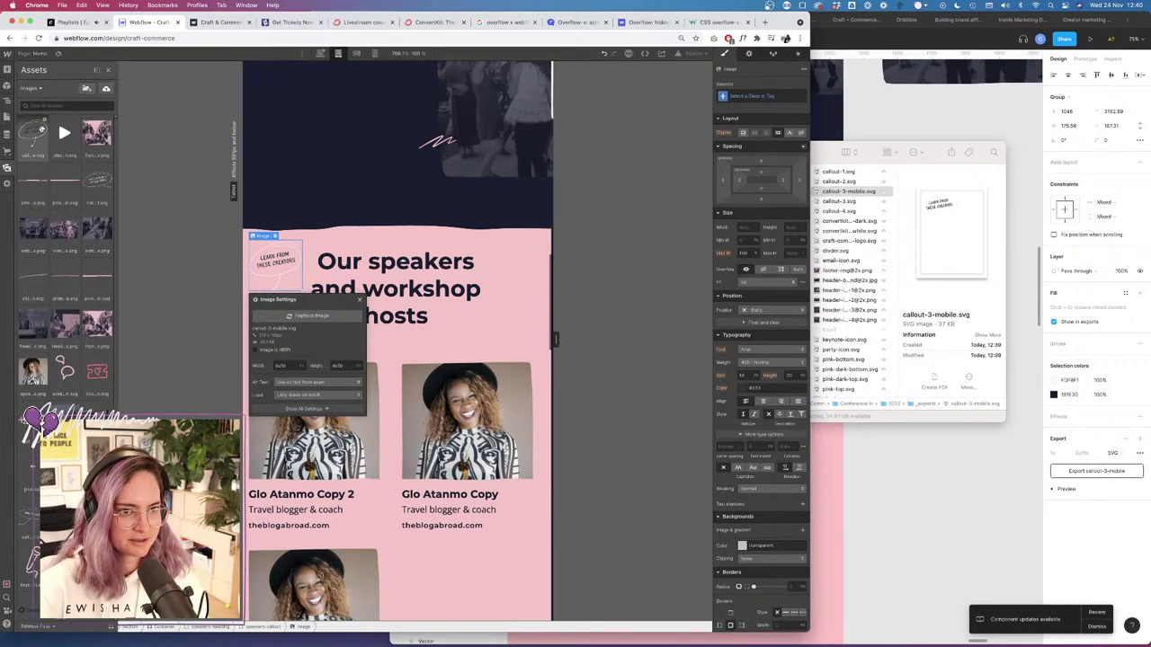
{"action": "left_click", "coordinate": [44, 120]}
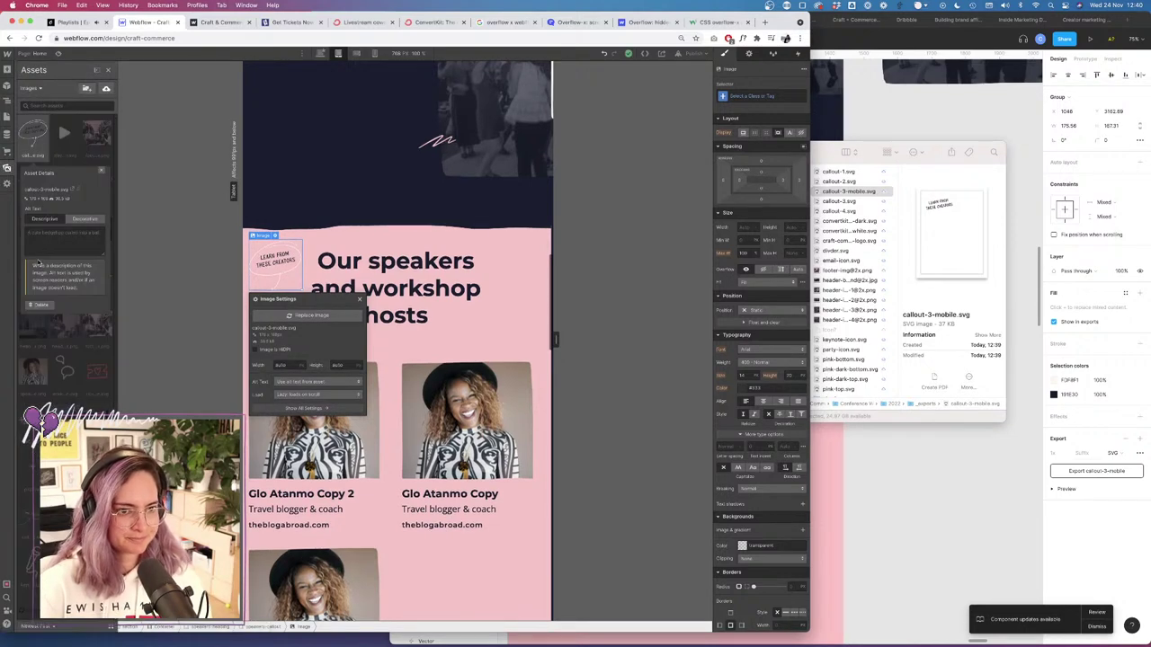
{"action": "type", "text": "Text b"}
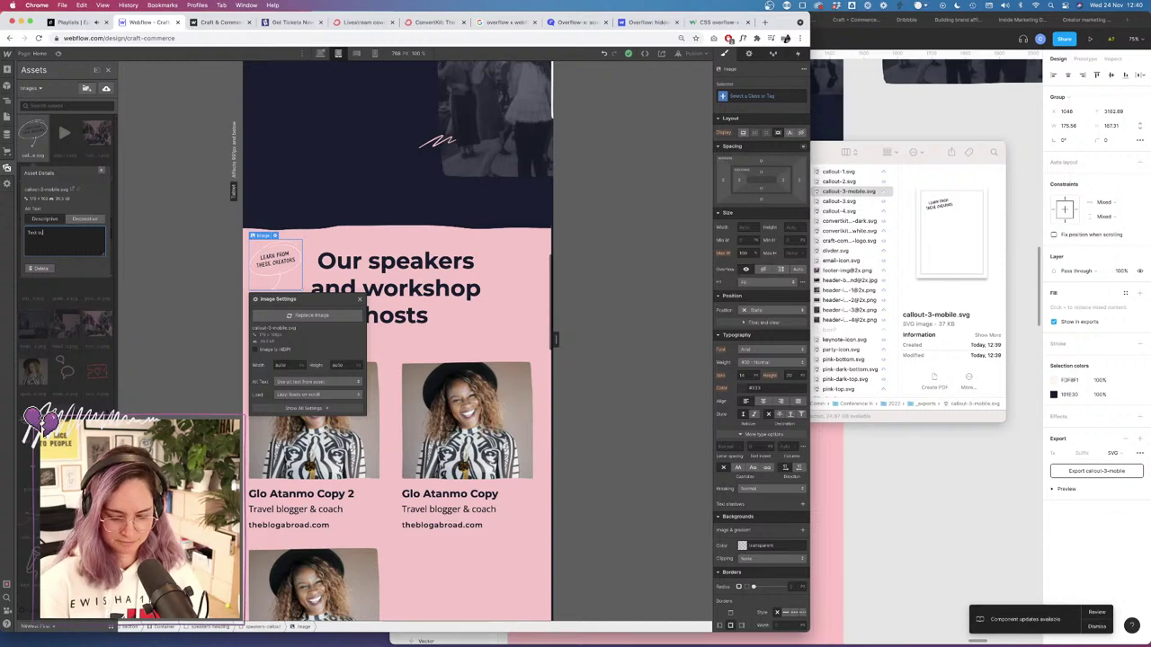
{"action": "type", "text": "ubble the"}
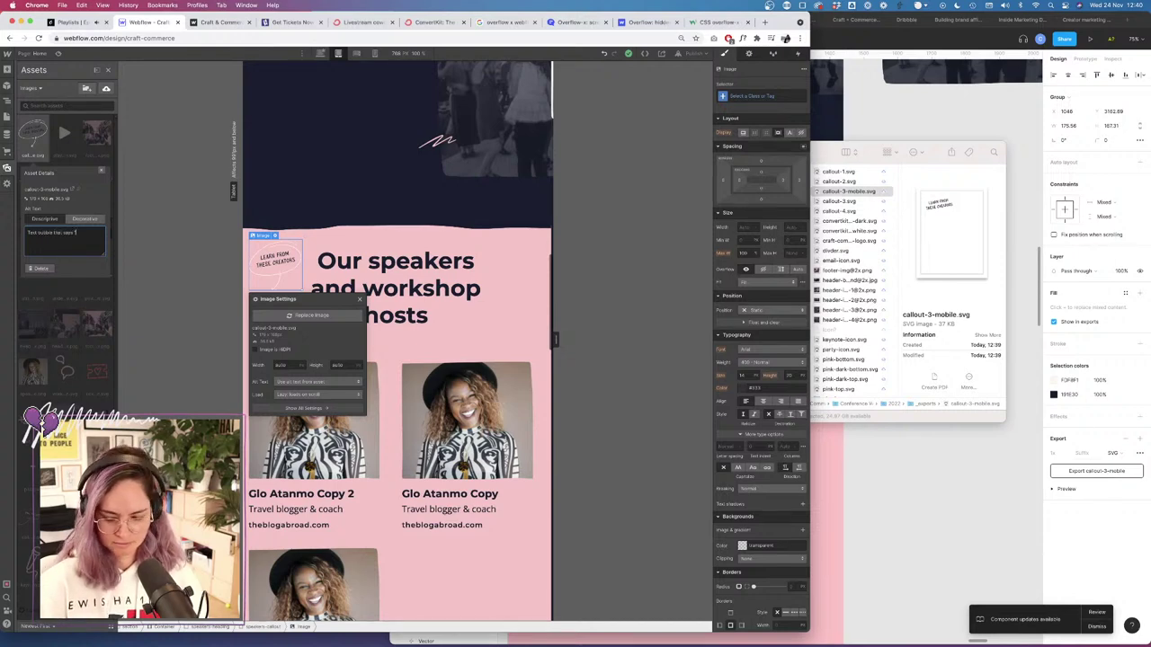
{"action": "type", "text": "Learn from the"}
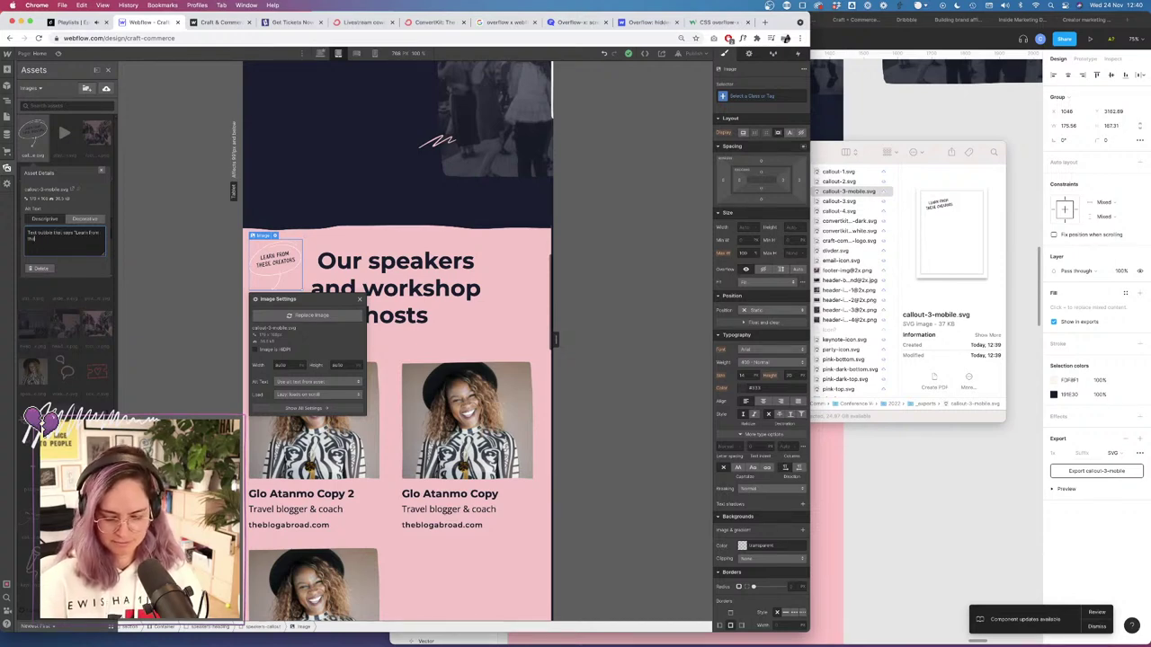
{"action": "type", "text": "reators"}
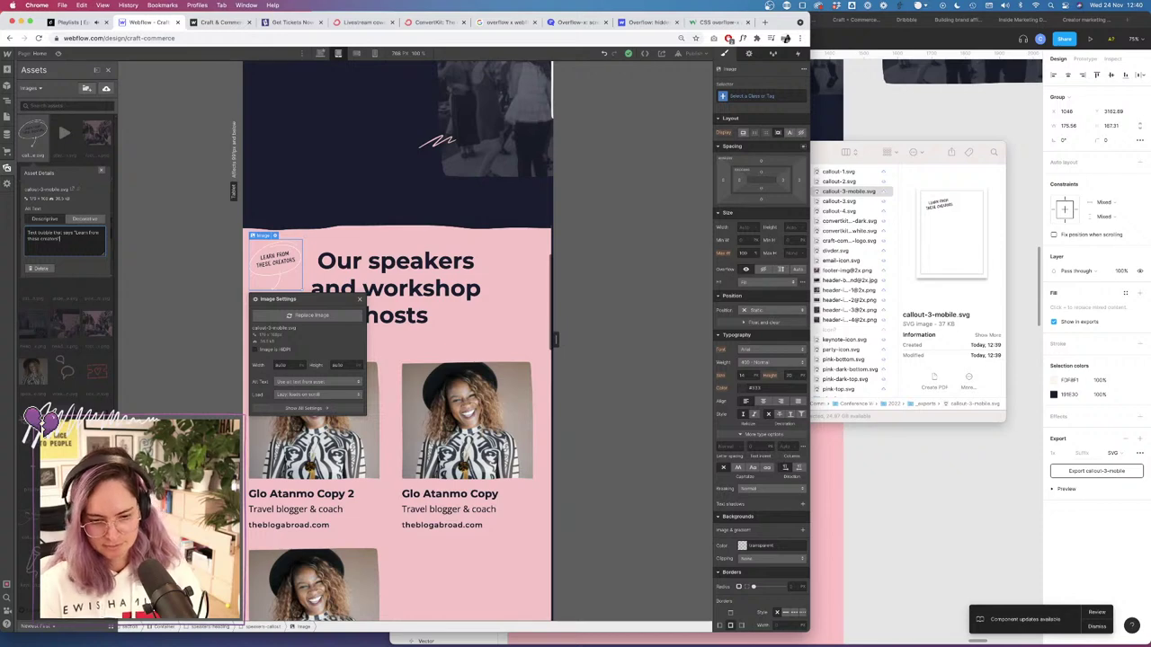
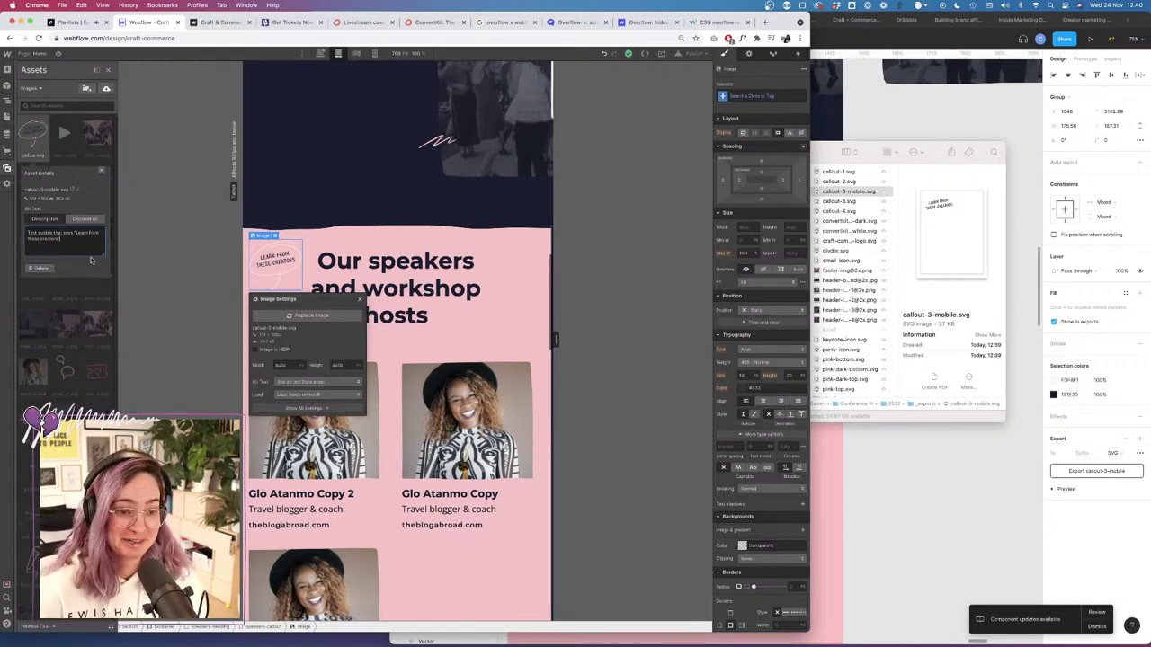
{"action": "left_click", "coordinate": [87, 153]}
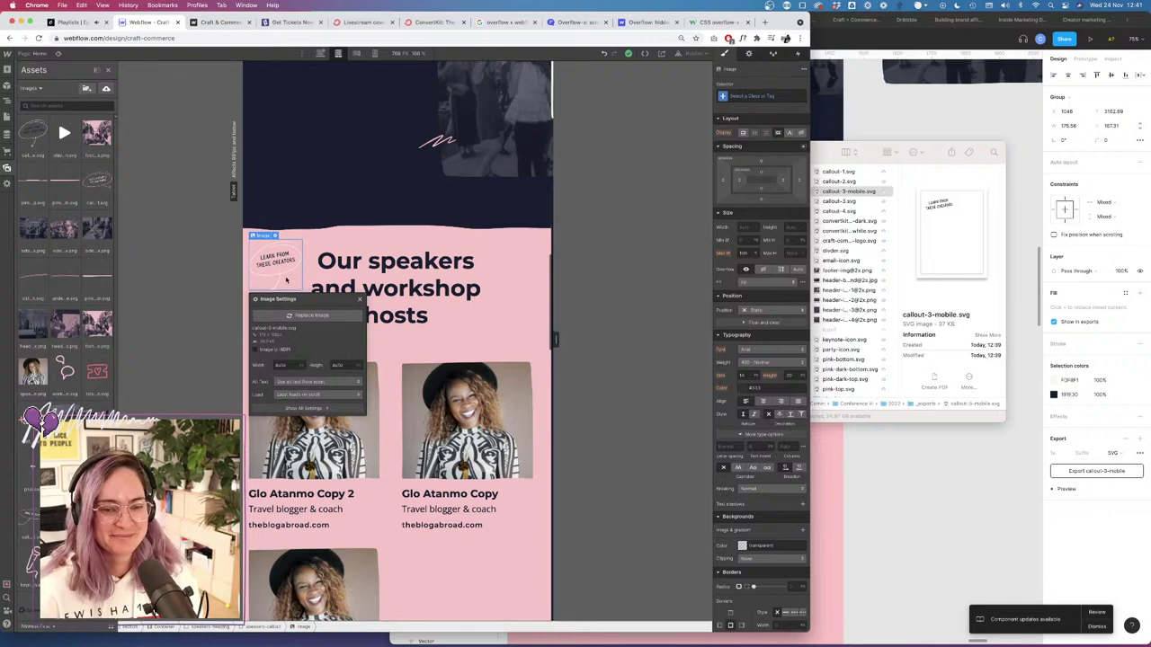
Bring back the page's element tree and switch the canvas to the desktop breakpoint with the mobile callout image selected.
{"action": "left_click", "coordinate": [764, 96]}
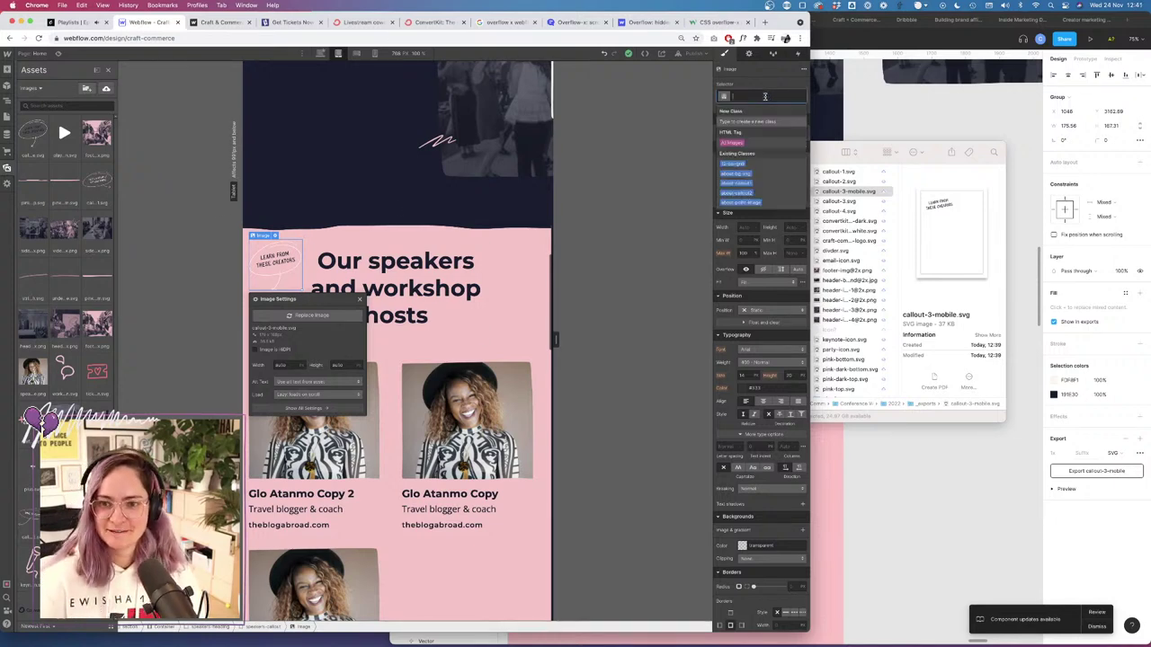
{"action": "key", "text": "Escape"}
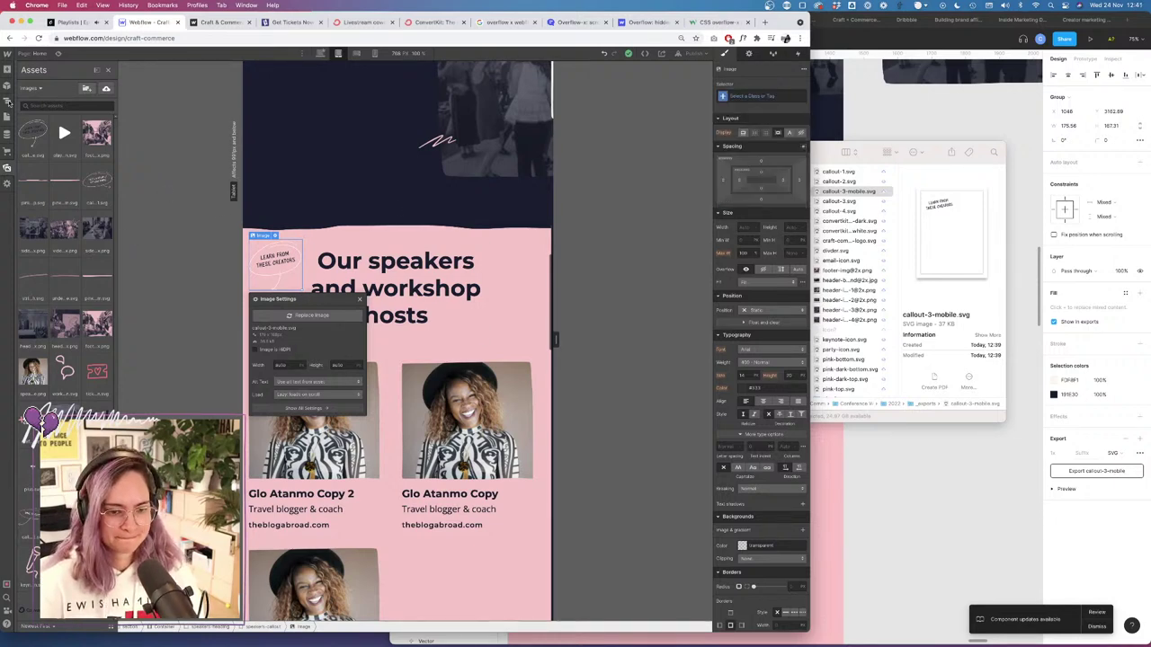
{"action": "left_click", "coordinate": [7, 101]}
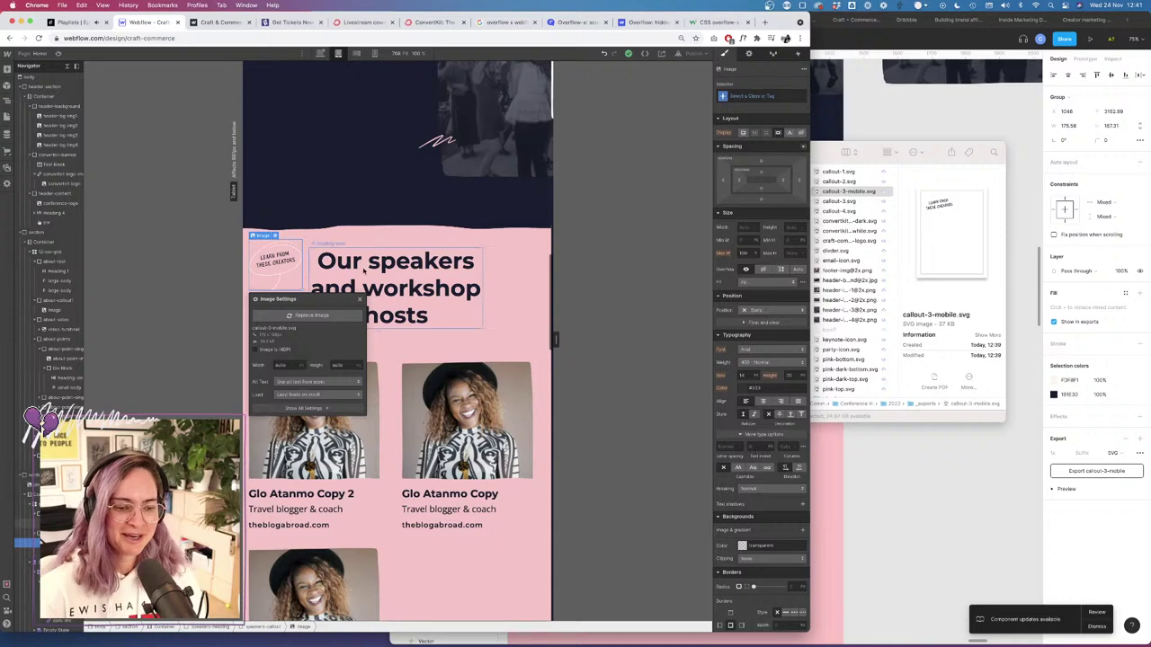
{"action": "left_click", "coordinate": [320, 53]}
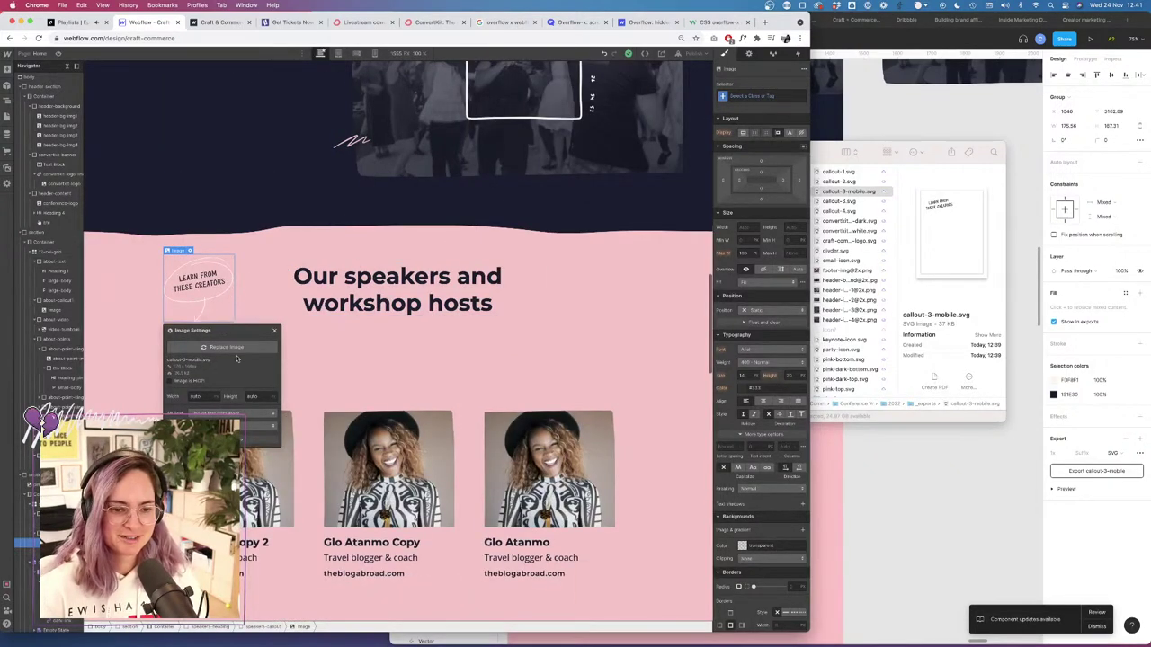
Create the class hidden-desktop on the mobile callout image and set its display to none at desktop.
{"action": "key", "text": "super+Return"}
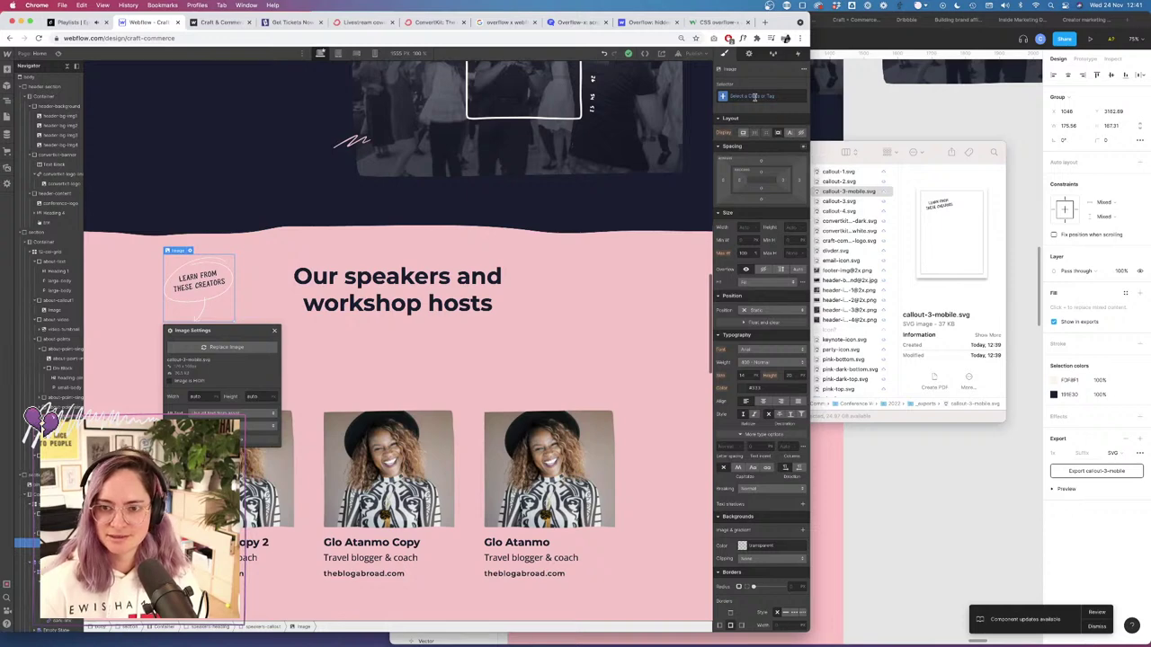
{"action": "type", "text": "speak"}
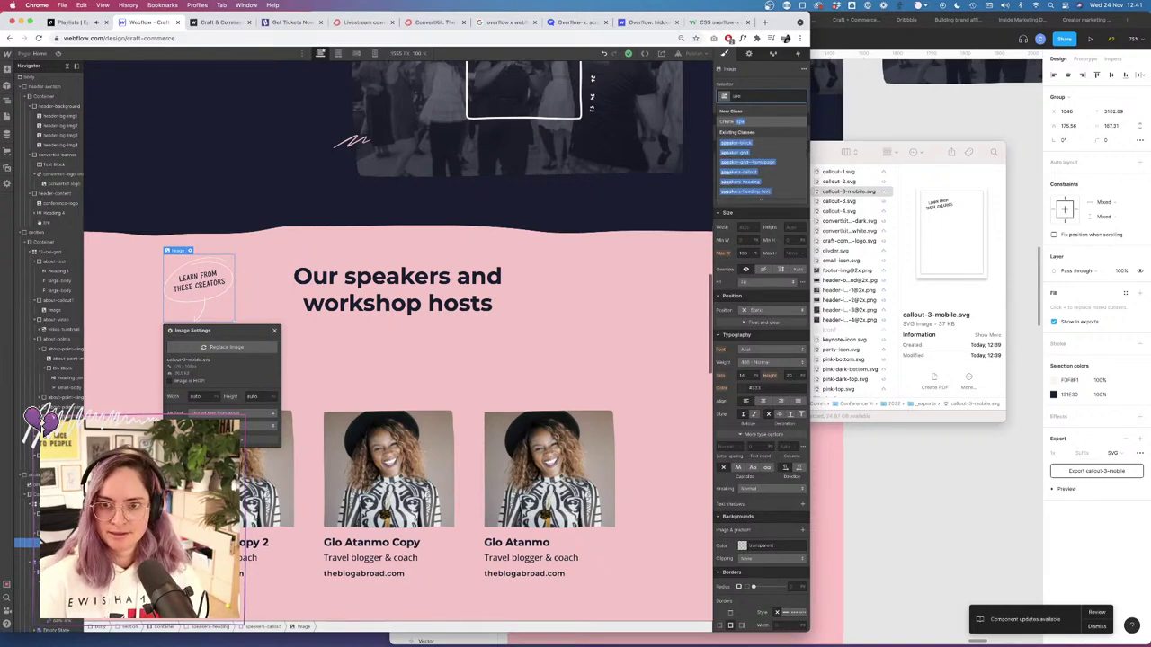
{"action": "key", "text": "BackSpace"}
{"action": "key", "text": "BackSpace"}
{"action": "key", "text": "BackSpace"}
{"action": "type", "text": "hi"}
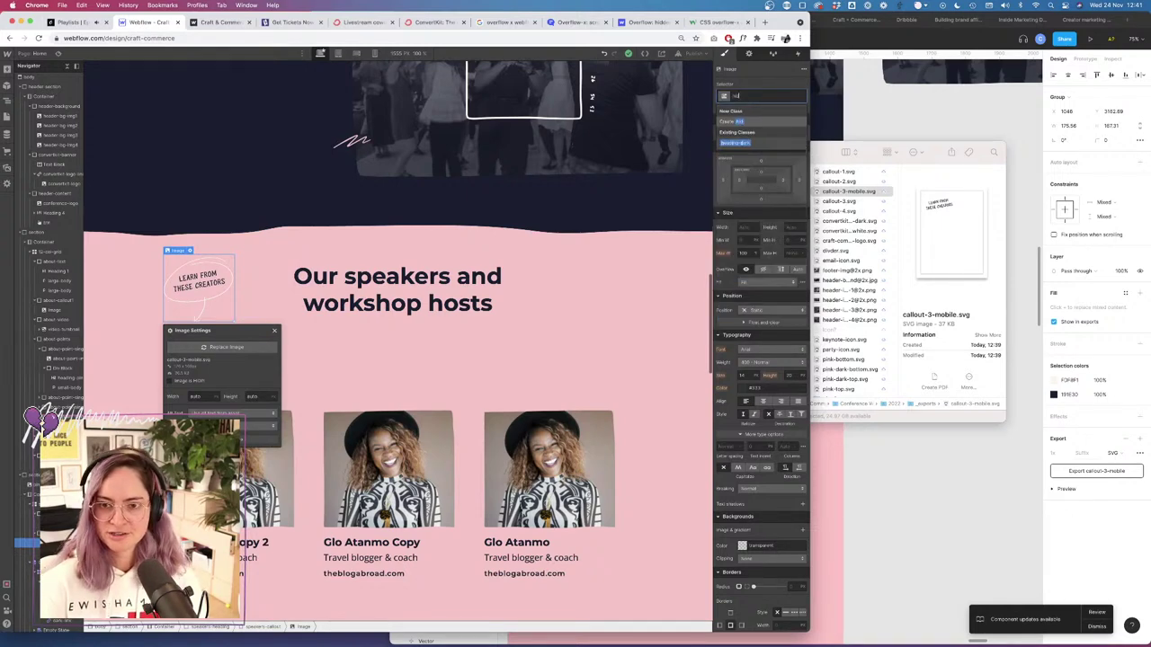
{"action": "key", "text": "BackSpace"}
{"action": "type", "text": "idden-desktop"}
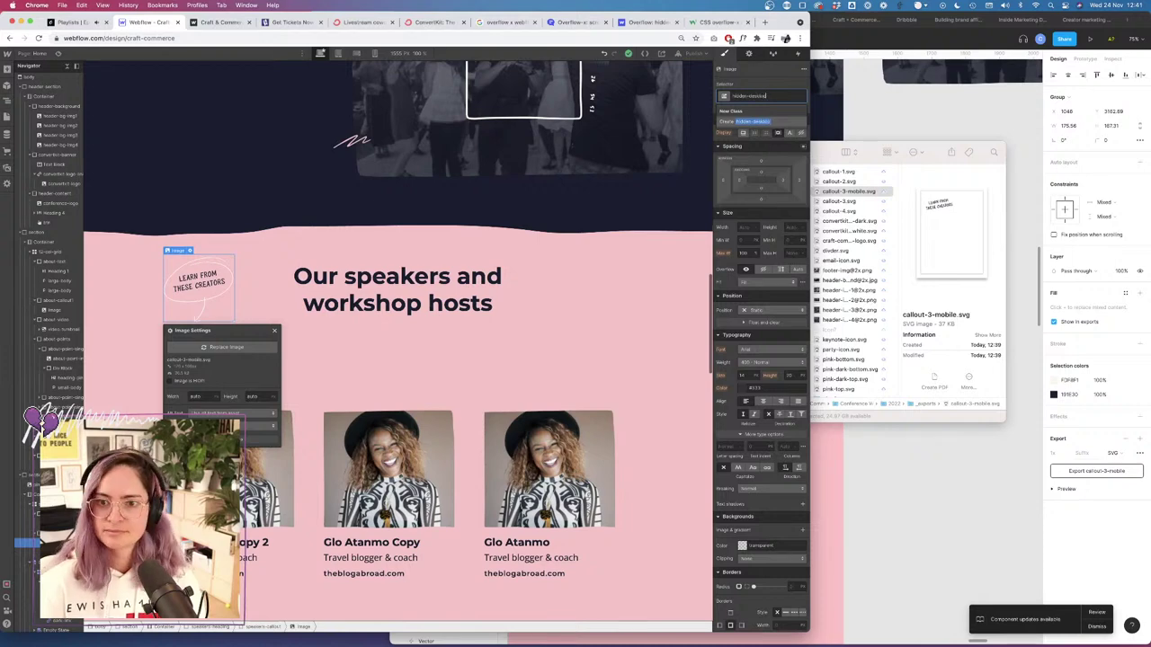
{"action": "key", "text": "Return"}
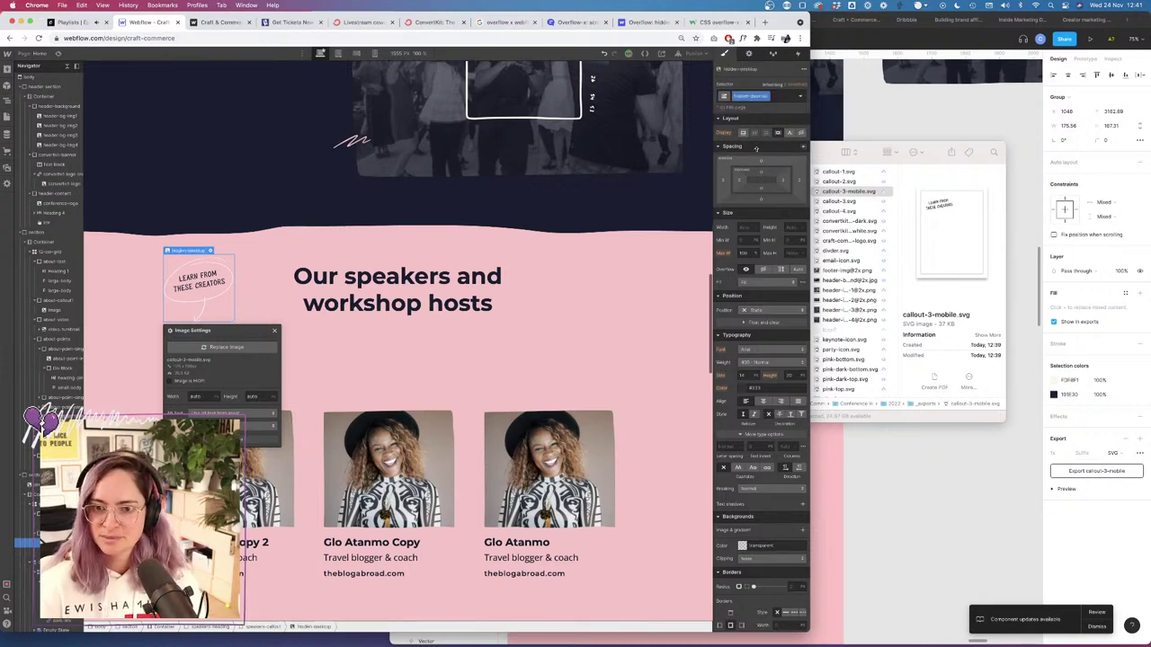
{"action": "left_click", "coordinate": [801, 132]}
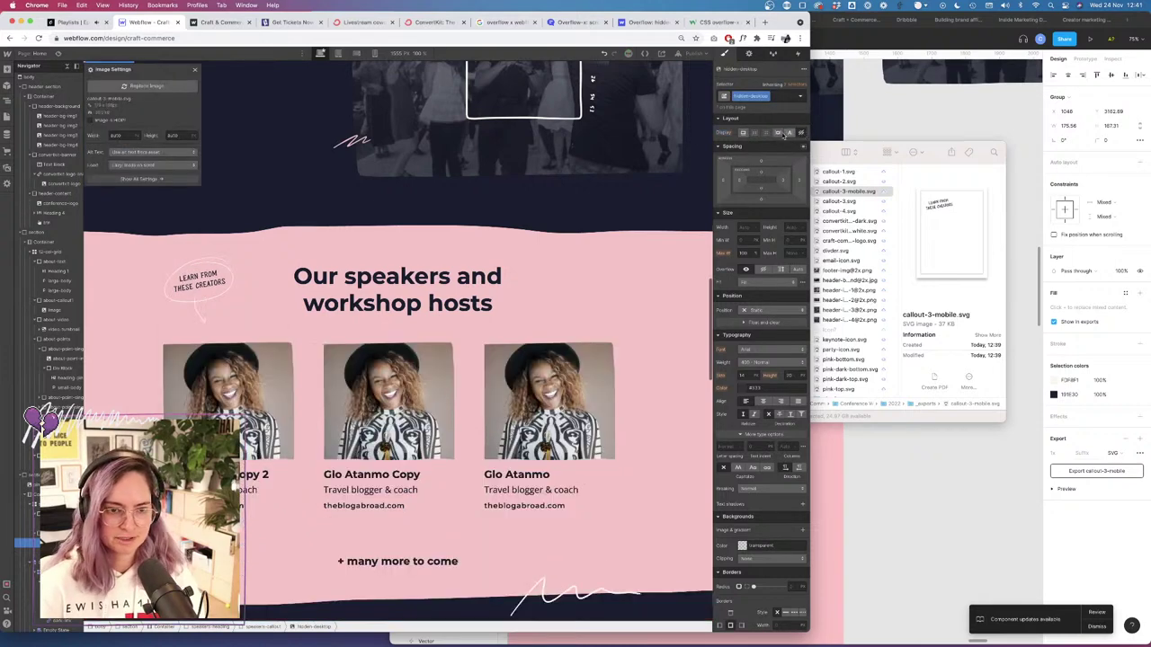
Set the display of the hidden-desktop class to block at the tablet breakpoint.
{"action": "left_click", "coordinate": [338, 53]}
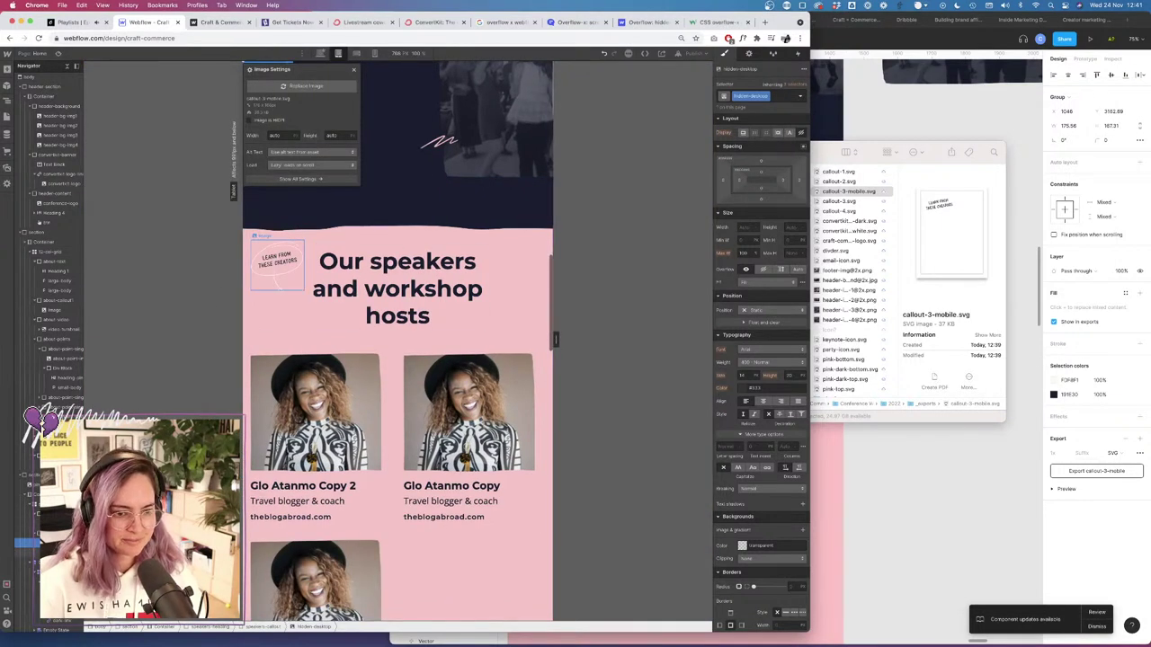
{"action": "left_click", "coordinate": [278, 301]}
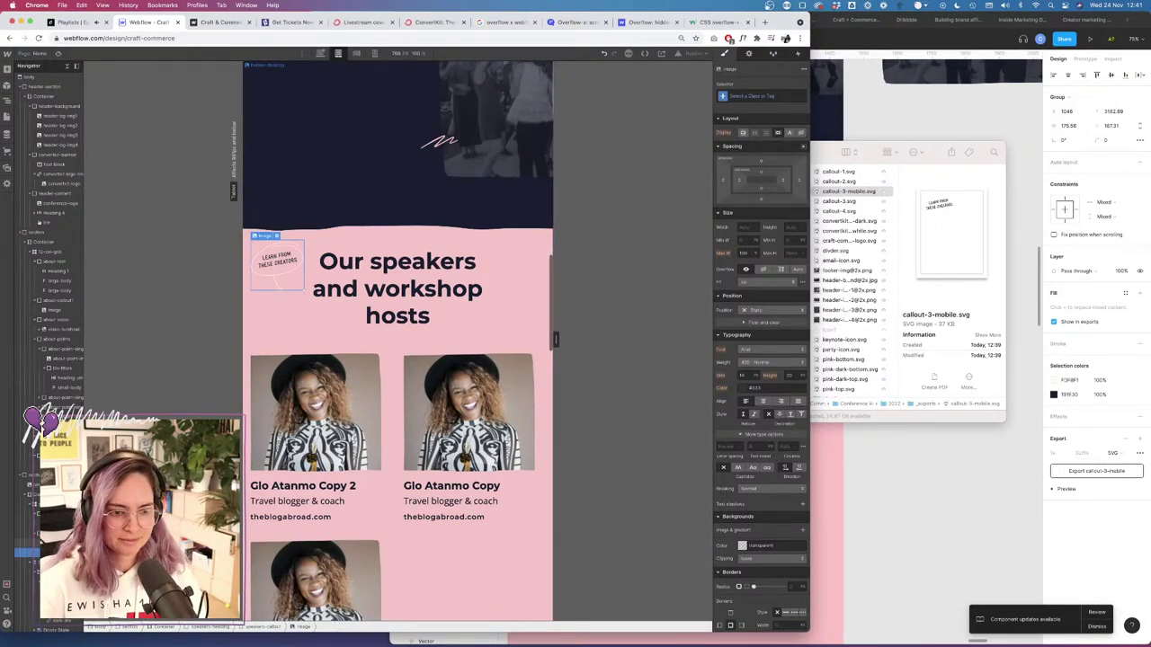
{"action": "left_click", "coordinate": [27, 543]}
{"action": "left_click", "coordinate": [743, 132]}
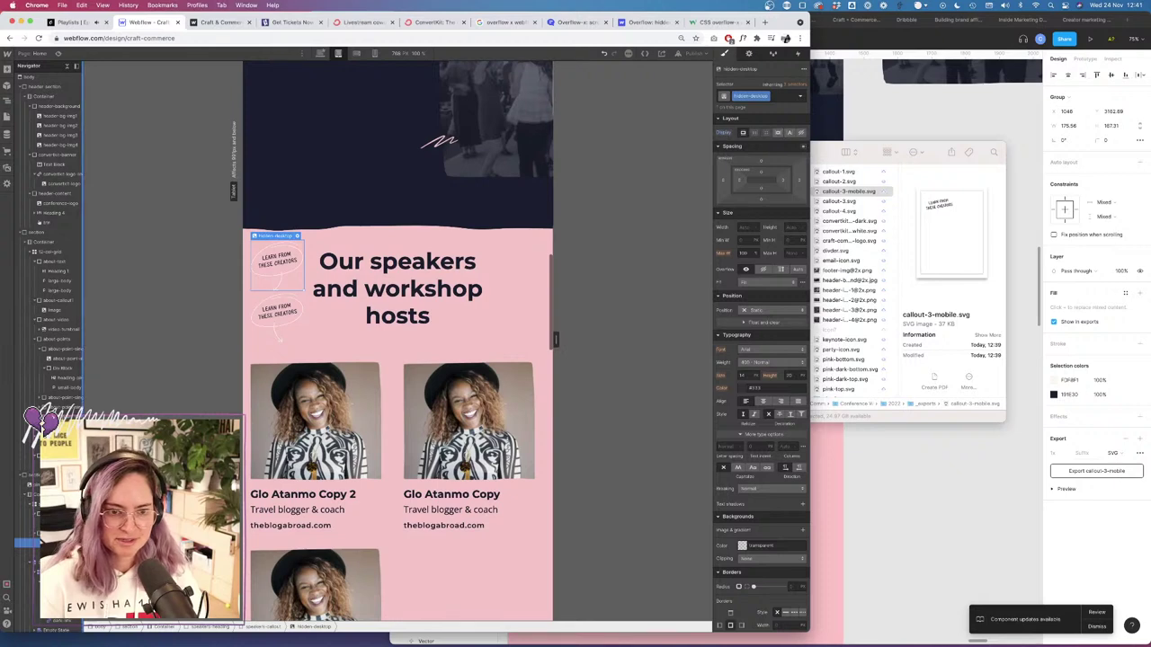
Create the class hidden-mobile on the original callout image and set its display to none at the tablet breakpoint.
{"action": "left_click", "coordinate": [277, 317]}
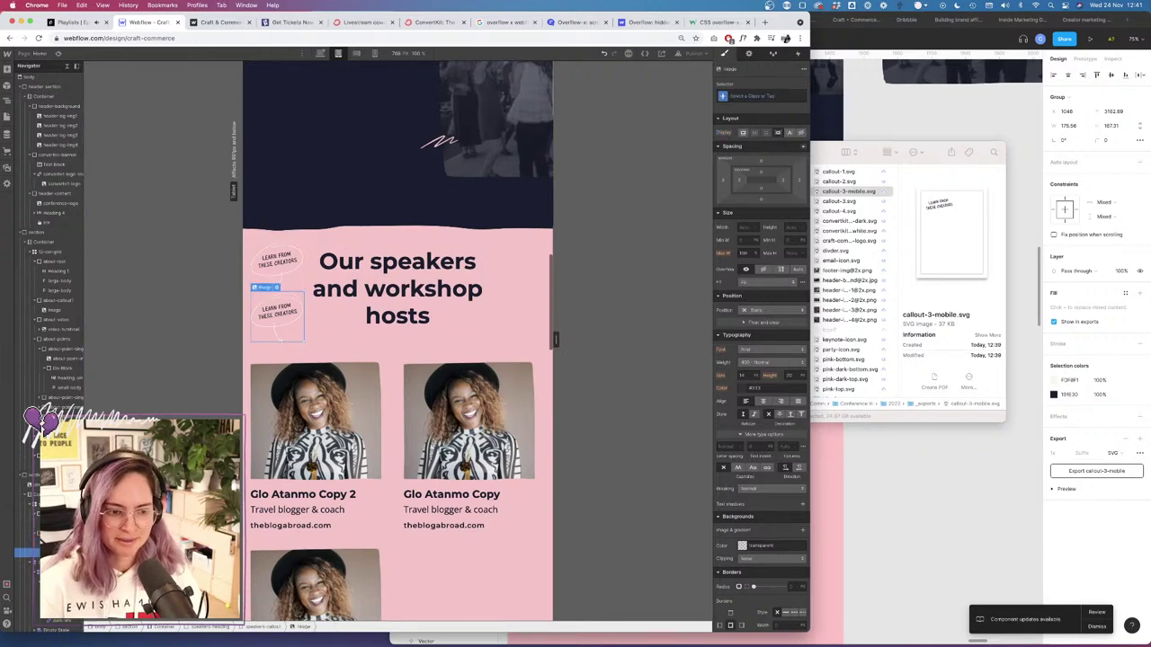
{"action": "left_click", "coordinate": [762, 96]}
{"action": "type", "text": "hidden"}
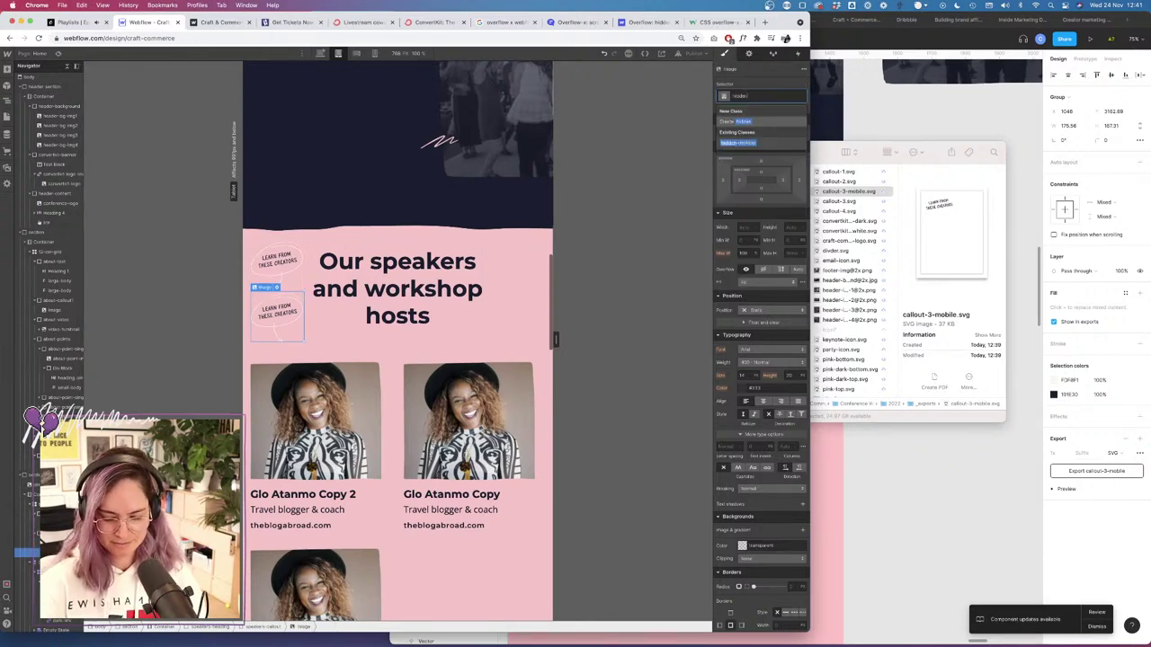
{"action": "type", "text": "-table"}
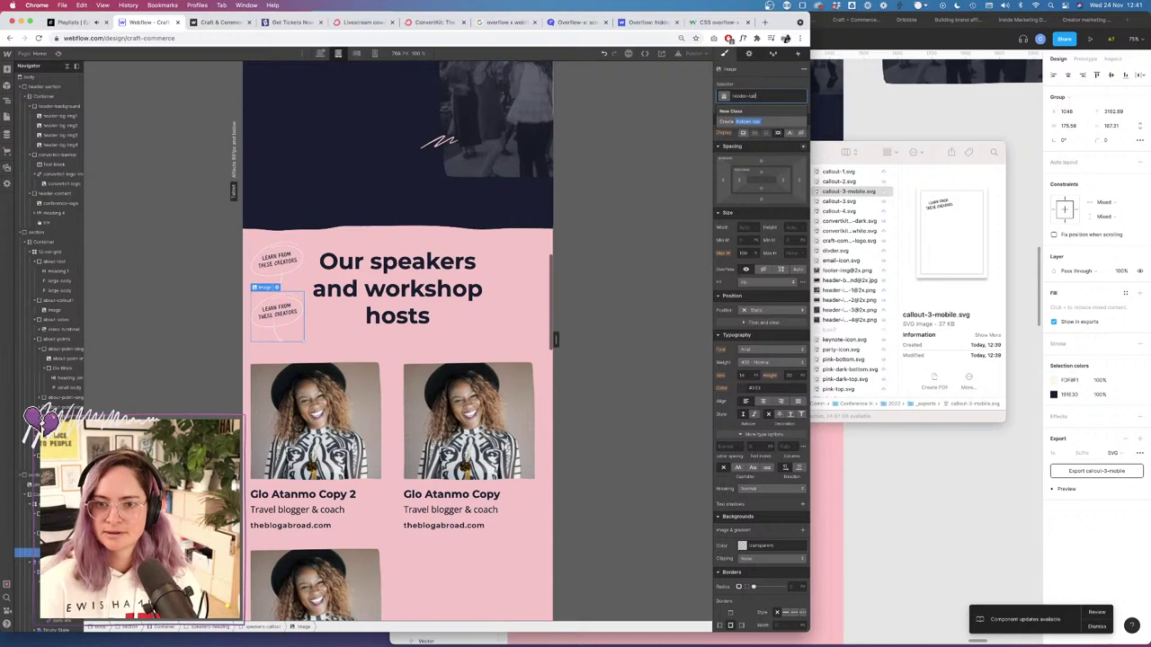
{"action": "type", "text": "t"}
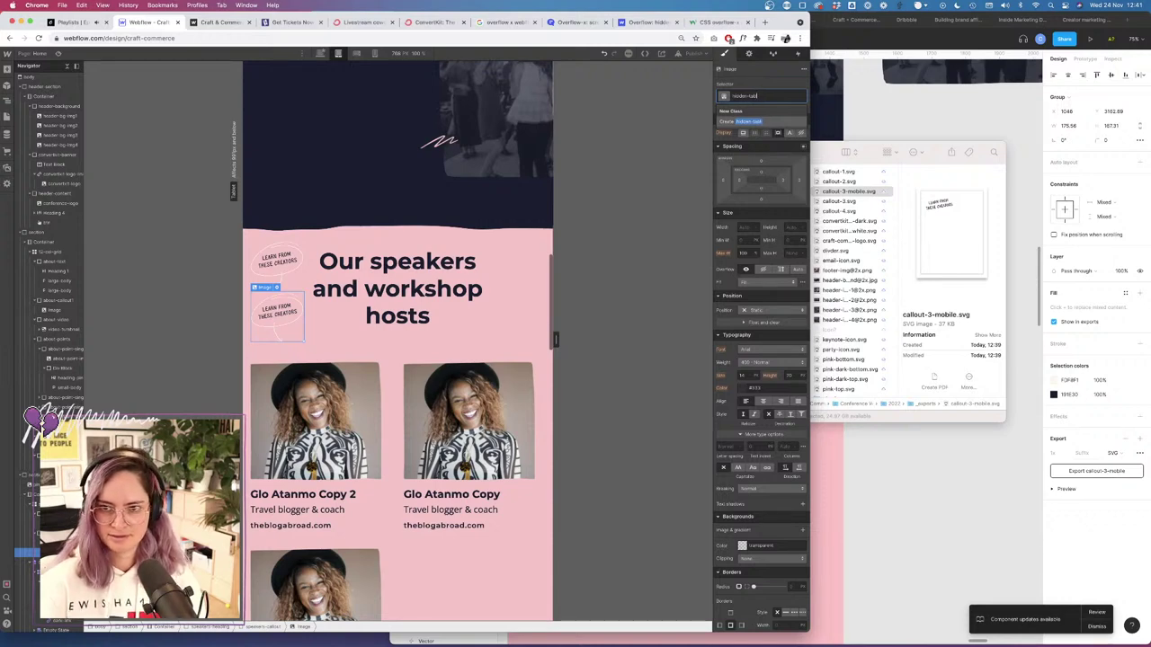
{"action": "key", "text": "BackSpace"}
{"action": "key", "text": "BackSpace"}
{"action": "key", "text": "BackSpace"}
{"action": "key", "text": "BackSpace"}
{"action": "key", "text": "BackSpace"}
{"action": "key", "text": "BackSpace"}
{"action": "type", "text": "mobile"}
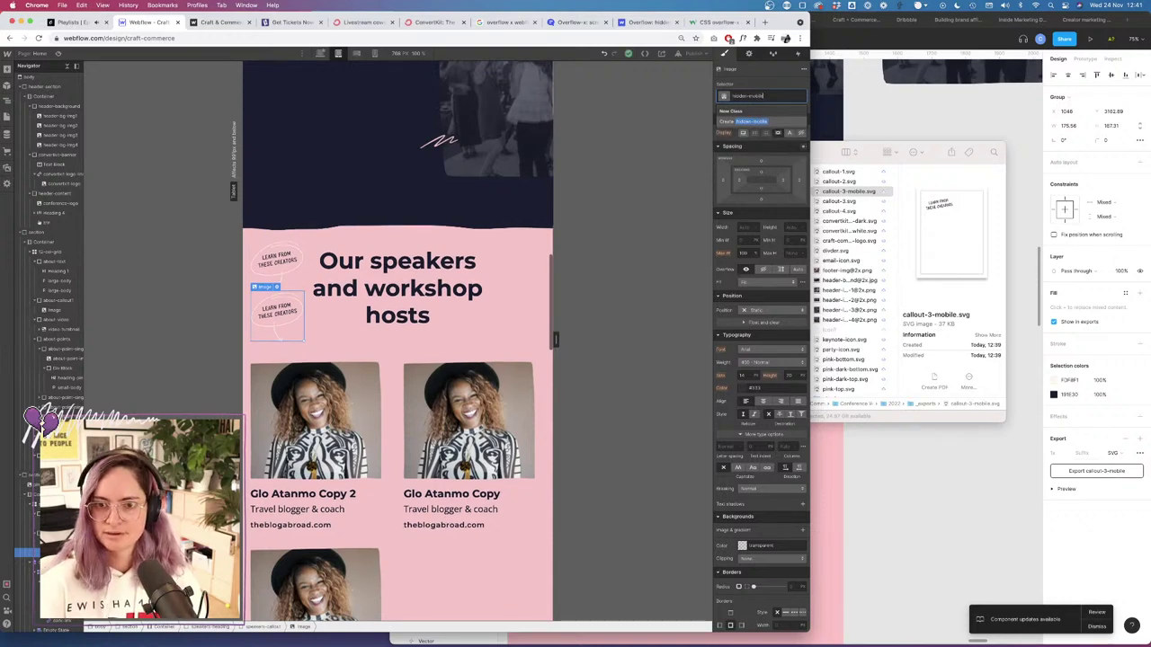
{"action": "key", "text": "Return"}
{"action": "left_click", "coordinate": [800, 132]}
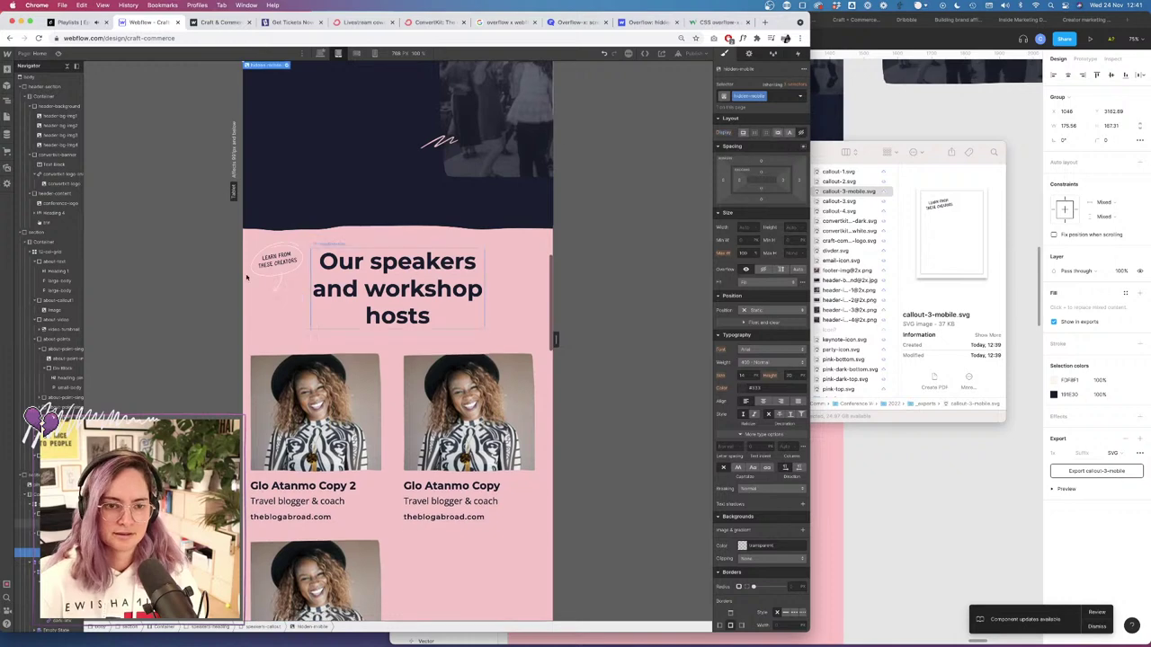
Try a wider column span for the speakers-callout block at the tablet breakpoint.
{"action": "left_click", "coordinate": [440, 350]}
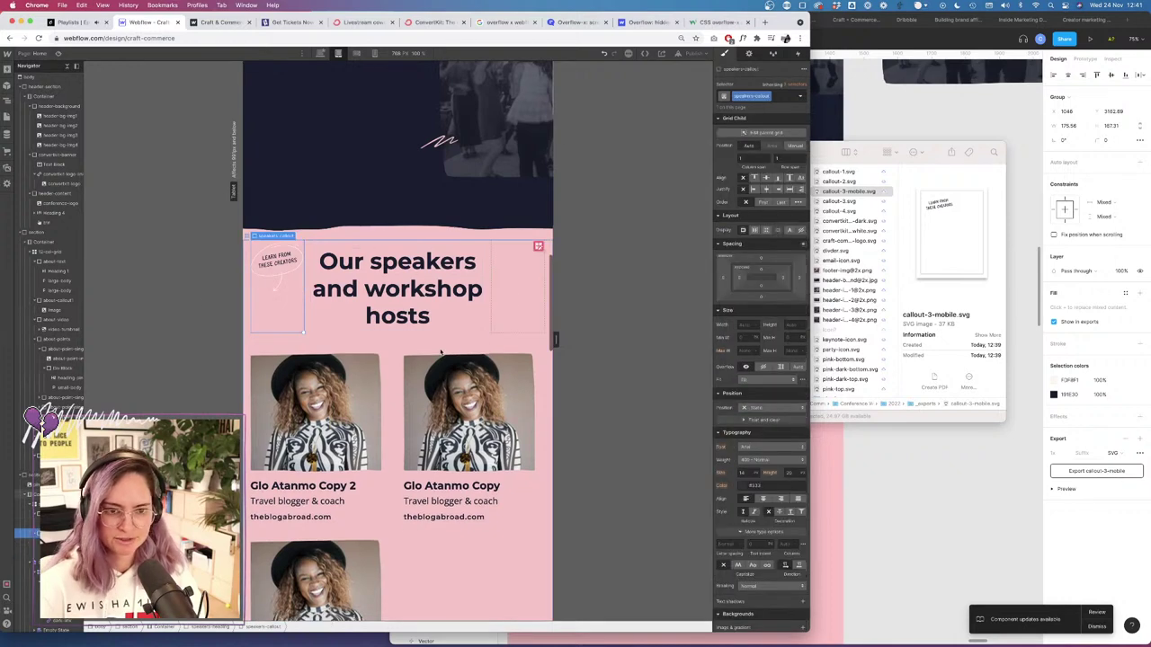
{"action": "left_click", "coordinate": [744, 158]}
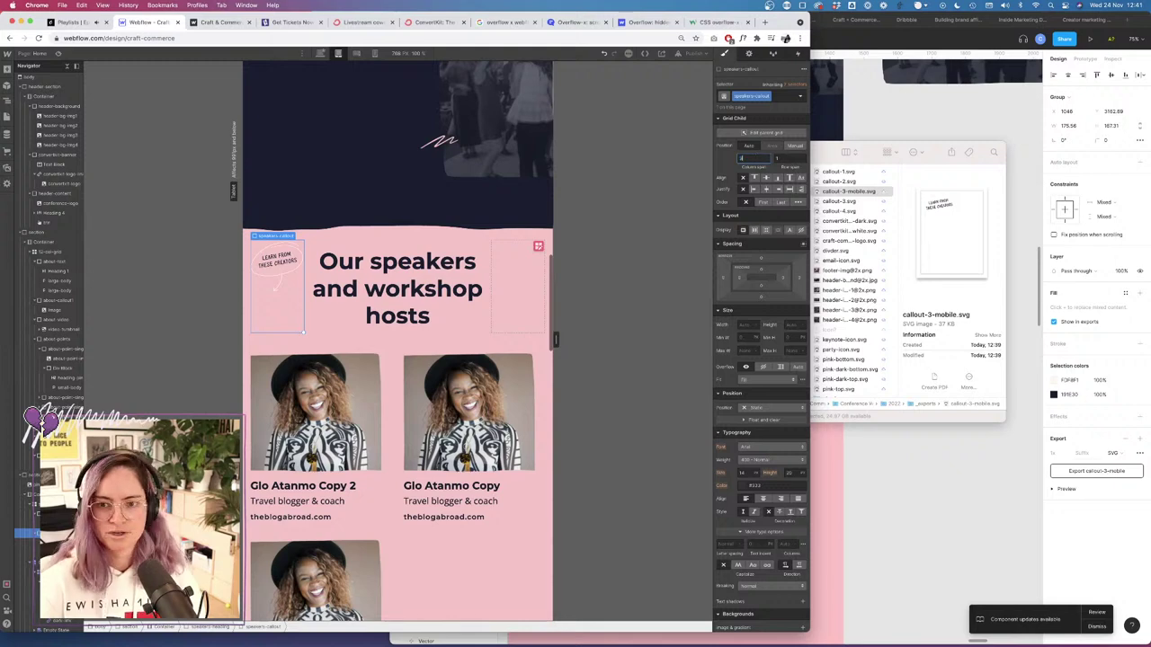
{"action": "type", "text": "2"}
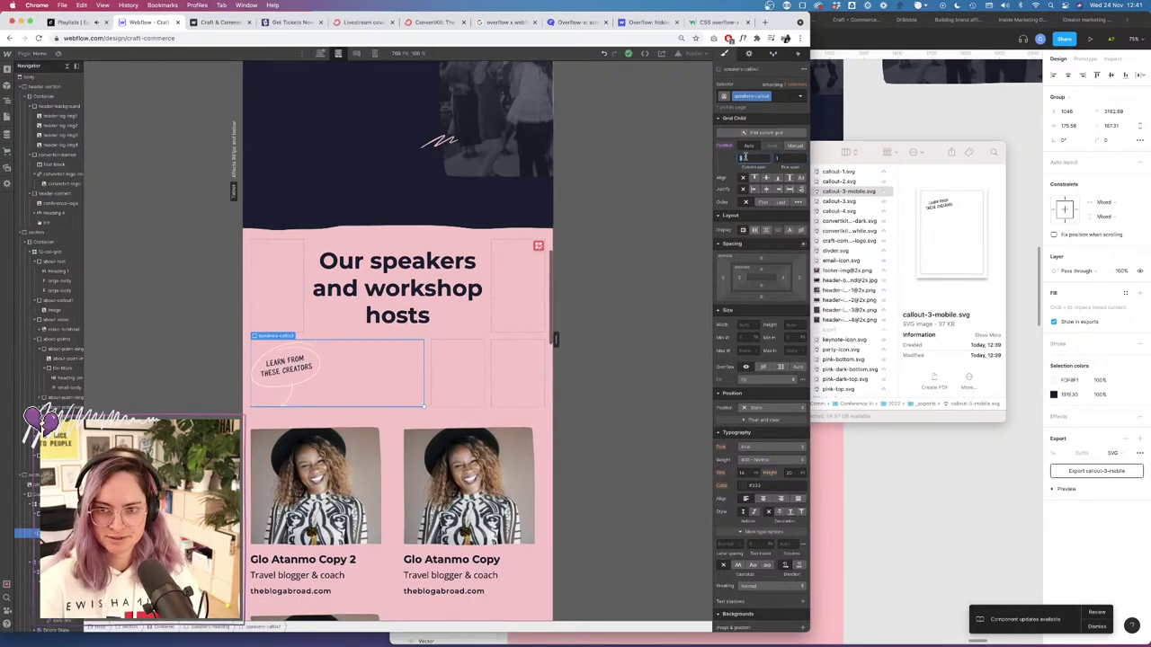
{"action": "left_click", "coordinate": [795, 145]}
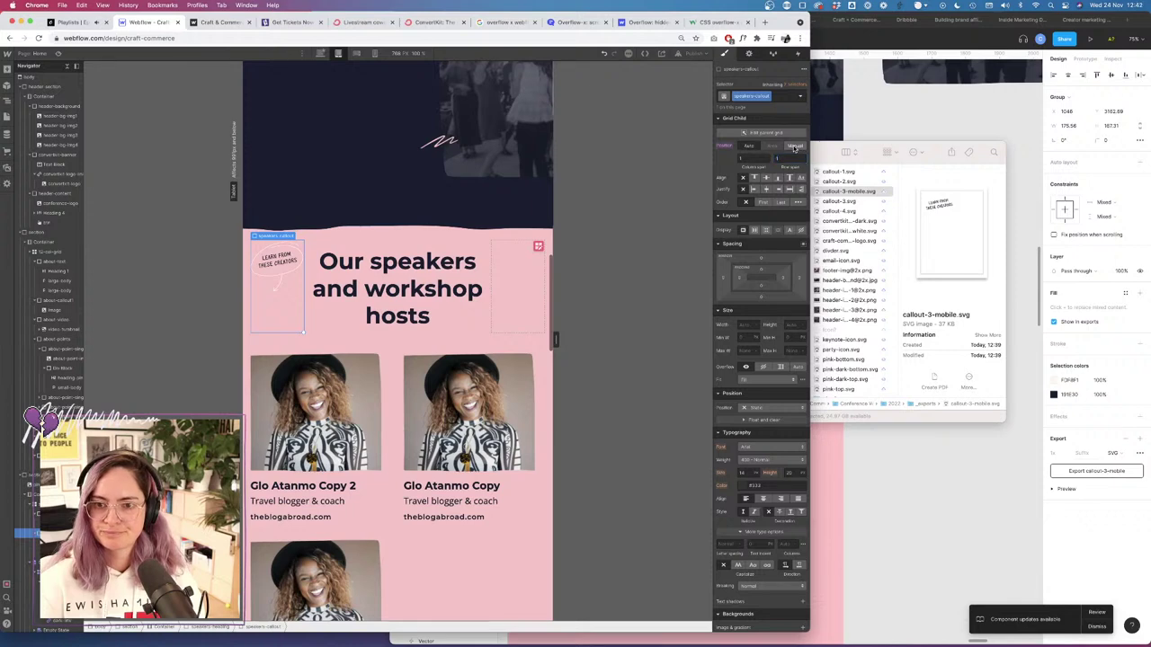
Switch the speakers-callout block to manual grid positioning and place it in column 3.
{"action": "left_click", "coordinate": [794, 147]}
{"action": "left_click", "coordinate": [745, 159]}
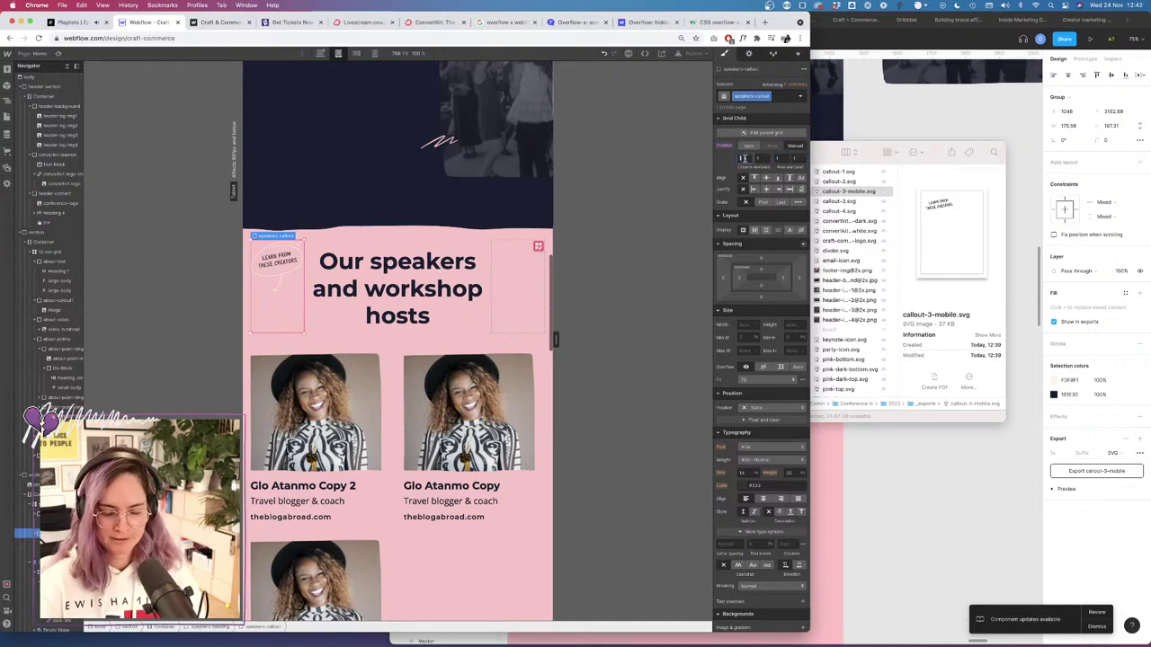
{"action": "type", "text": "3"}
{"action": "key", "text": "Tab"}
{"action": "type", "text": "3"}
{"action": "key", "text": "Tab"}
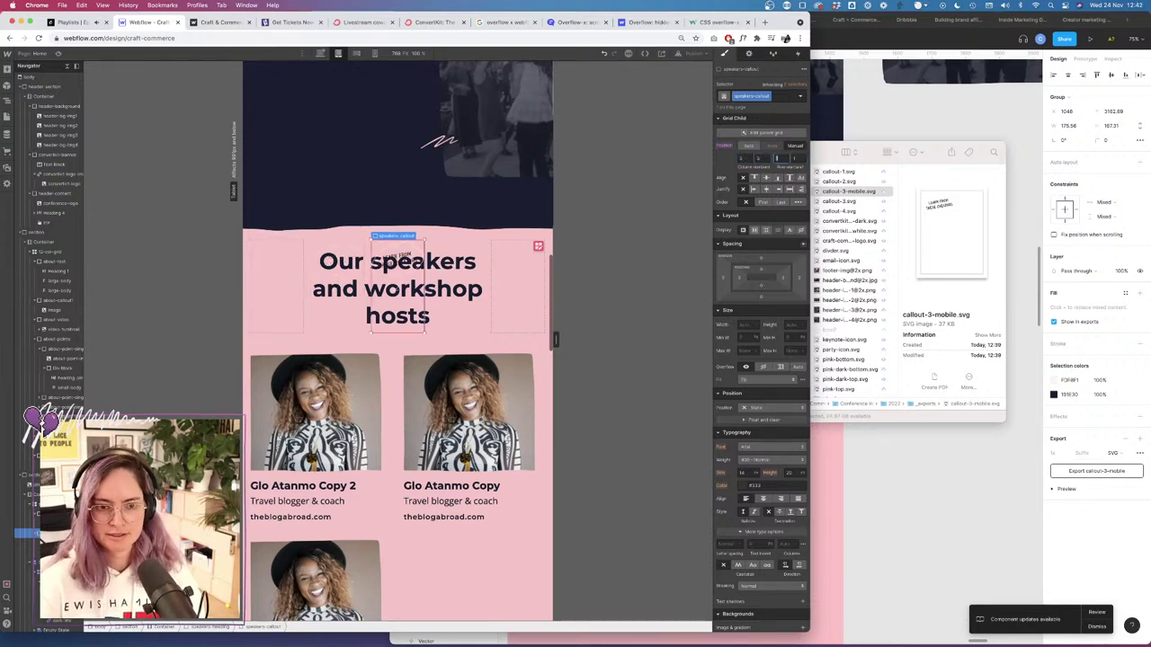
Move the speakers-callout block to column 5 of the speakers-heading grid.
{"action": "left_click", "coordinate": [539, 245]}
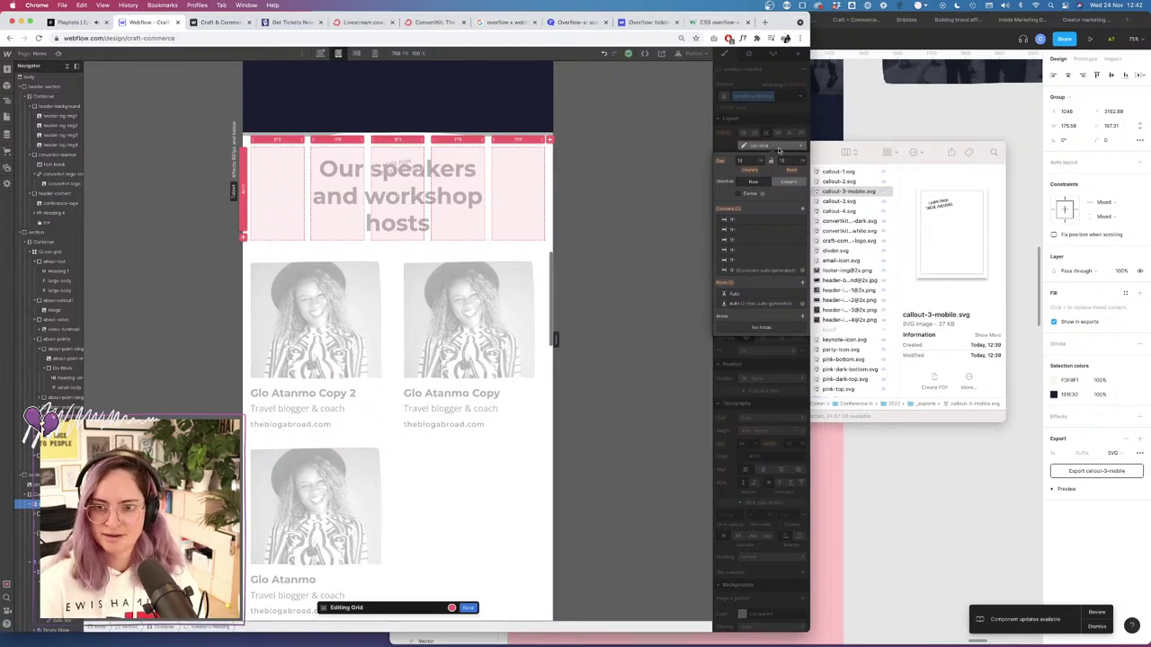
{"action": "key", "text": "Escape"}
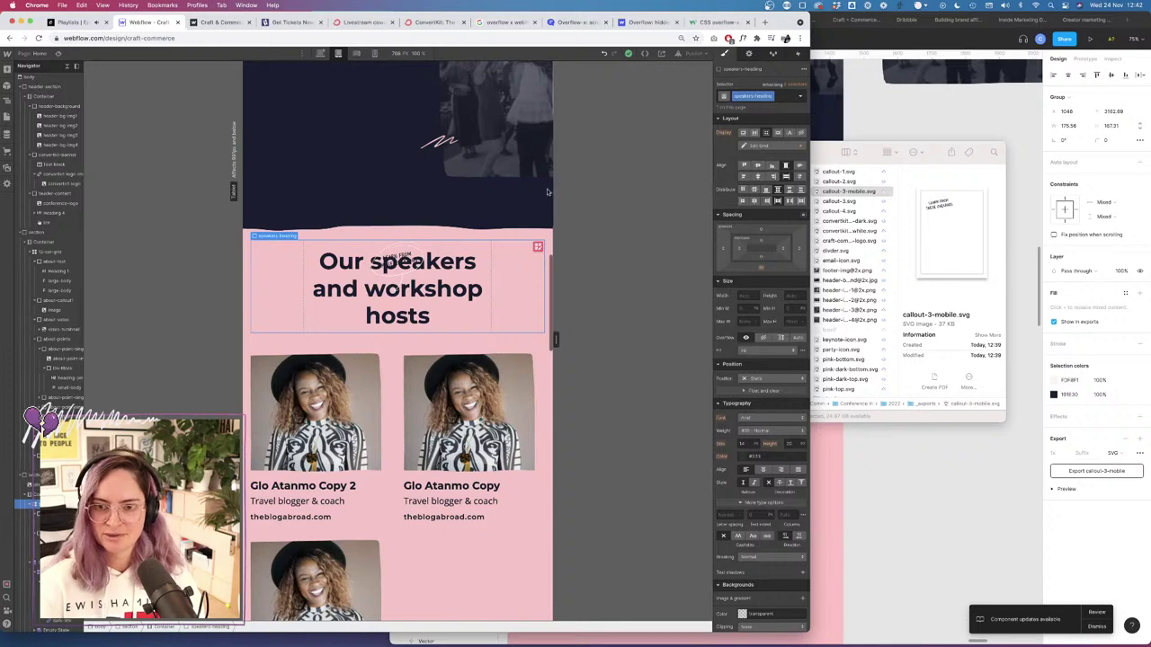
{"action": "left_click", "coordinate": [20, 533]}
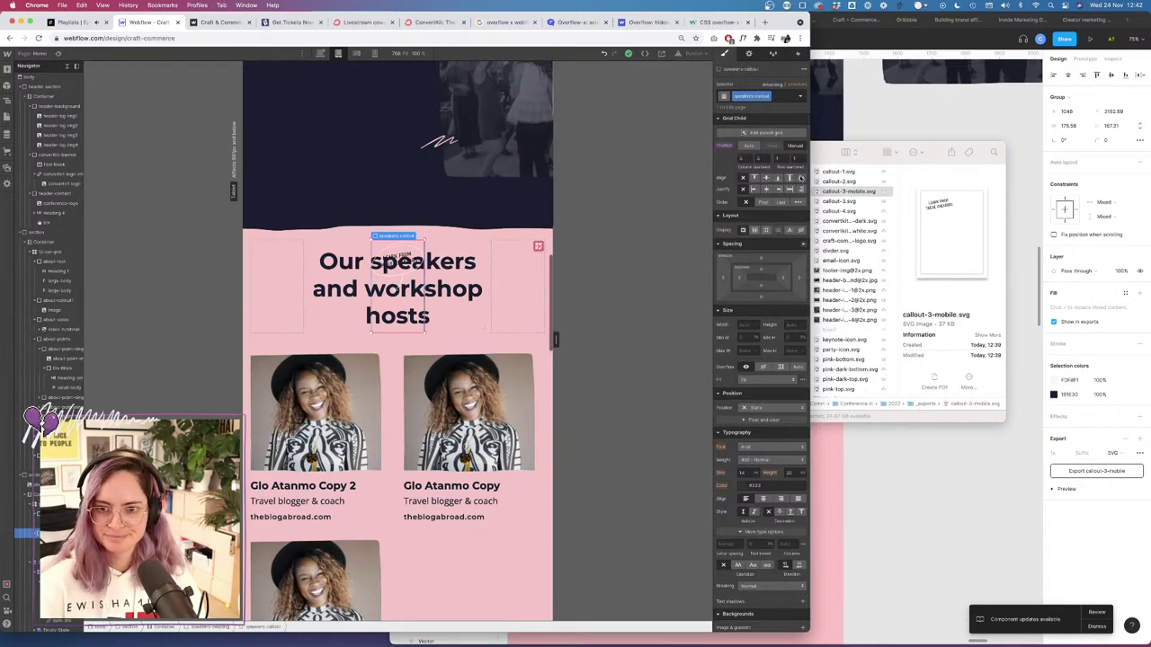
{"action": "left_click", "coordinate": [748, 159]}
{"action": "type", "text": "5"}
{"action": "key", "text": "Tab"}
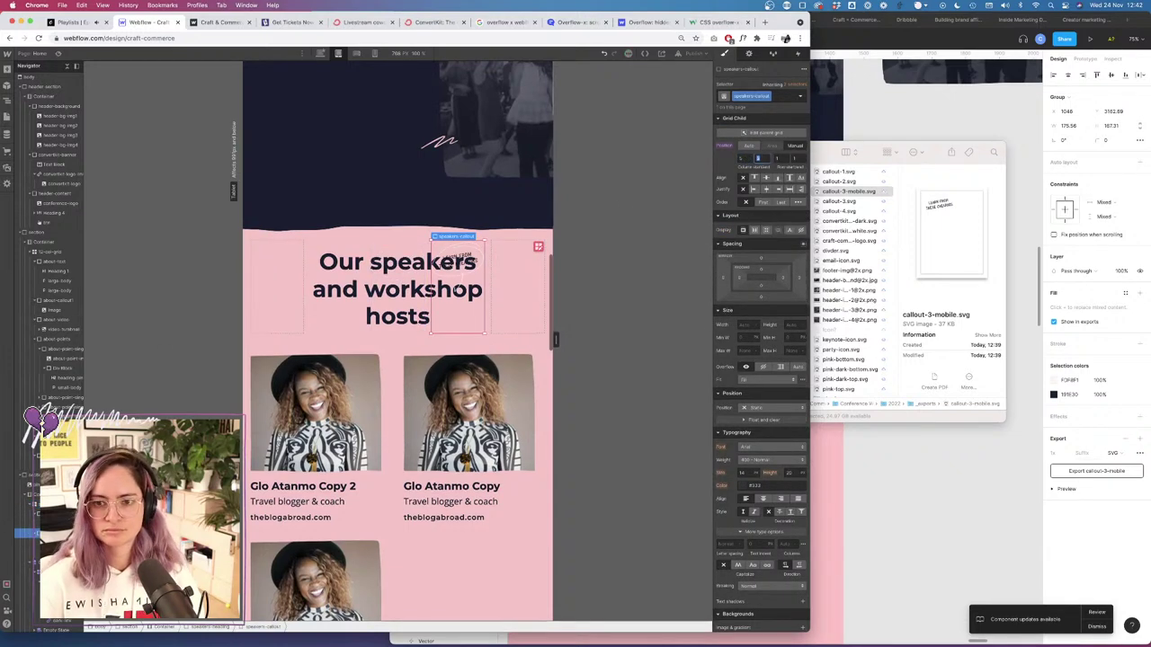
{"action": "type", "text": "5"}
{"action": "key", "text": "Tab"}
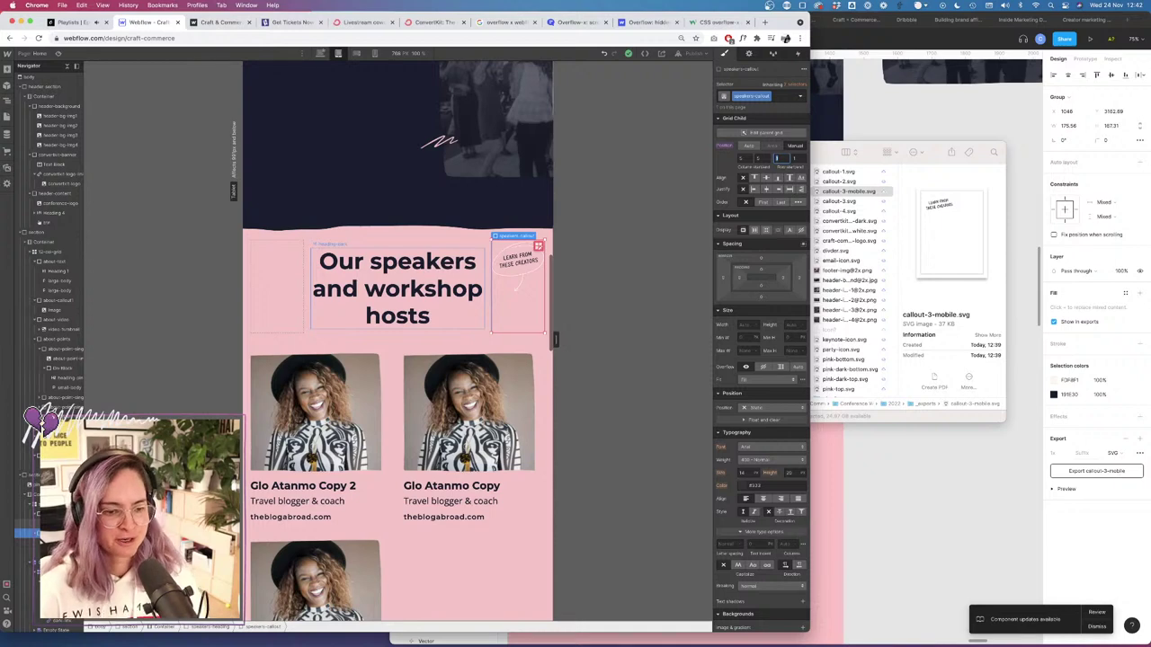
Set the column start of the speakers-heading-text block to 1 at the tablet breakpoint.
{"action": "left_click", "coordinate": [476, 331]}
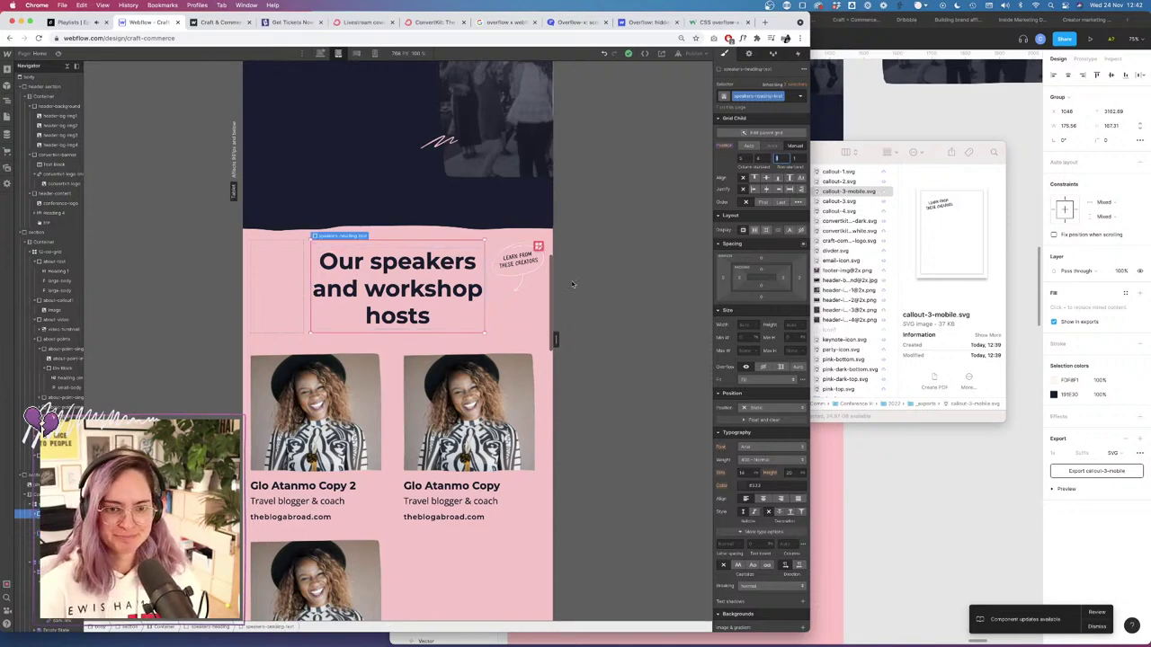
{"action": "left_click", "coordinate": [742, 157]}
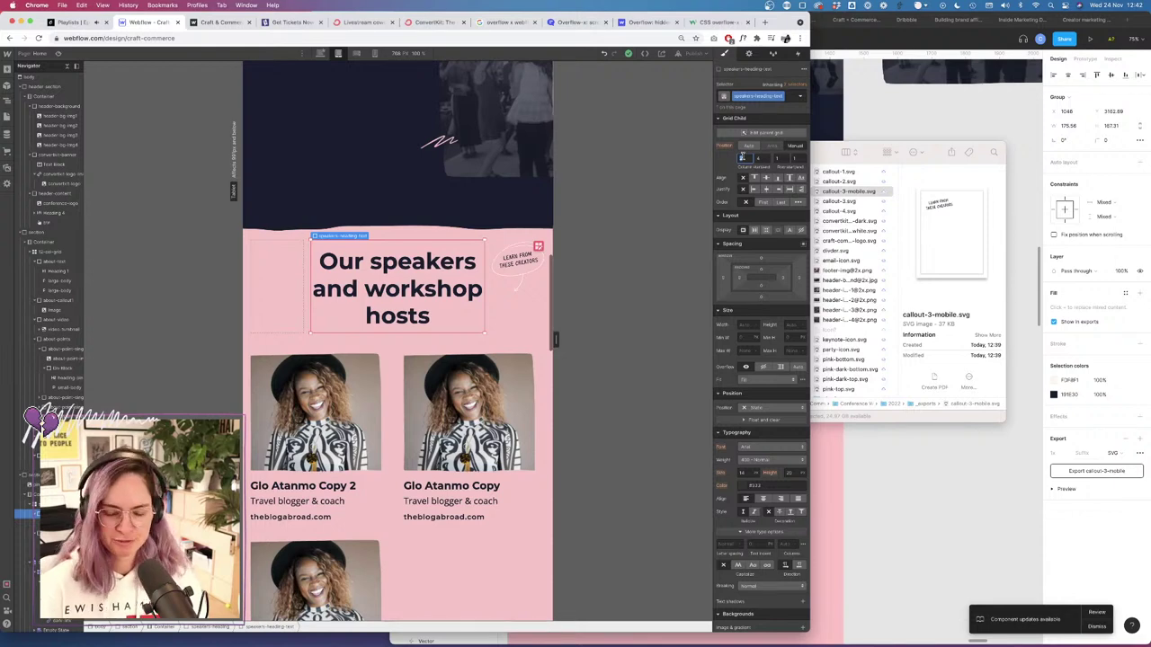
{"action": "type", "text": "1"}
{"action": "key", "text": "Tab"}
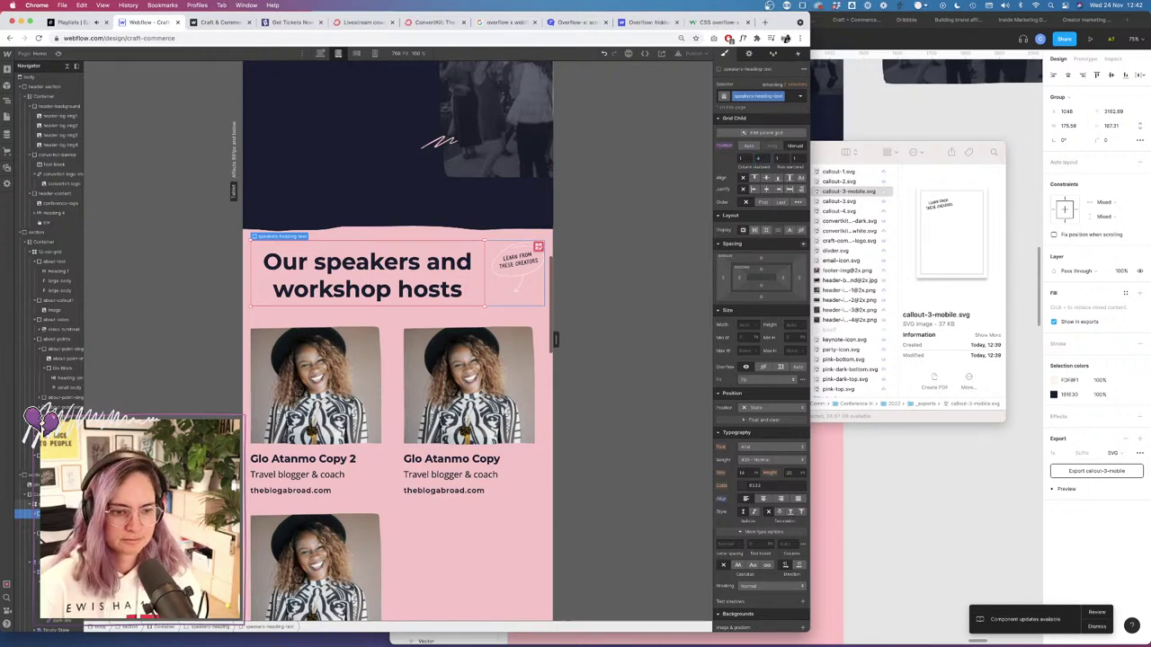
Remove the text-center combo class from the "Our speakers and workshop hosts" heading.
{"action": "left_click", "coordinate": [59, 505]}
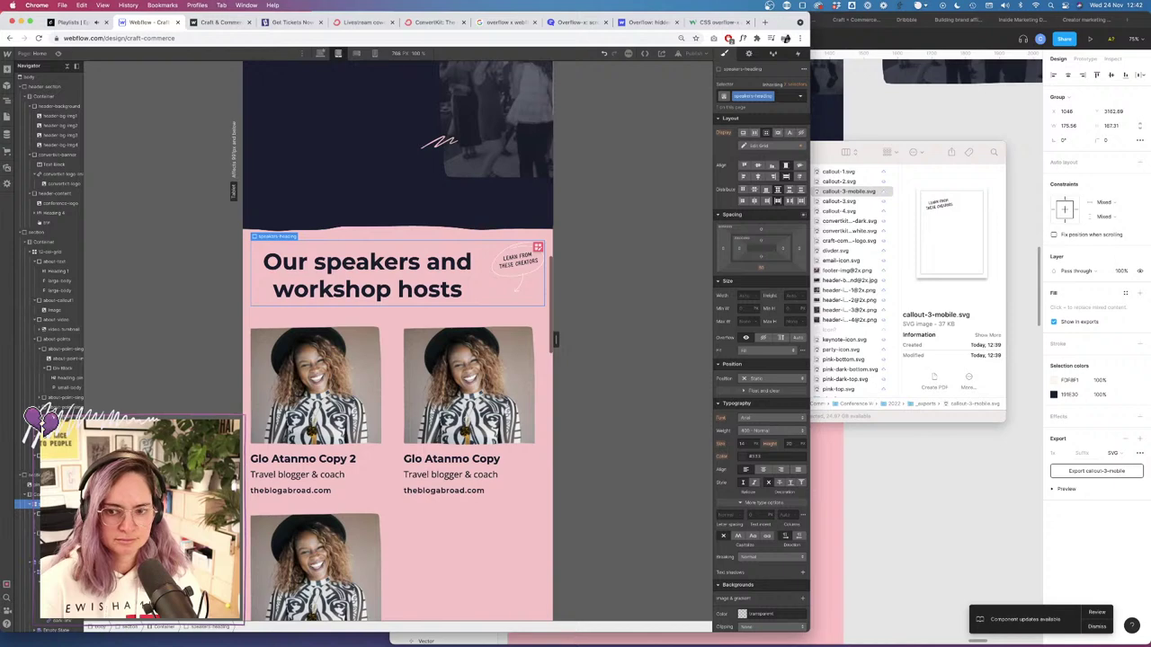
{"action": "left_click", "coordinate": [25, 523]}
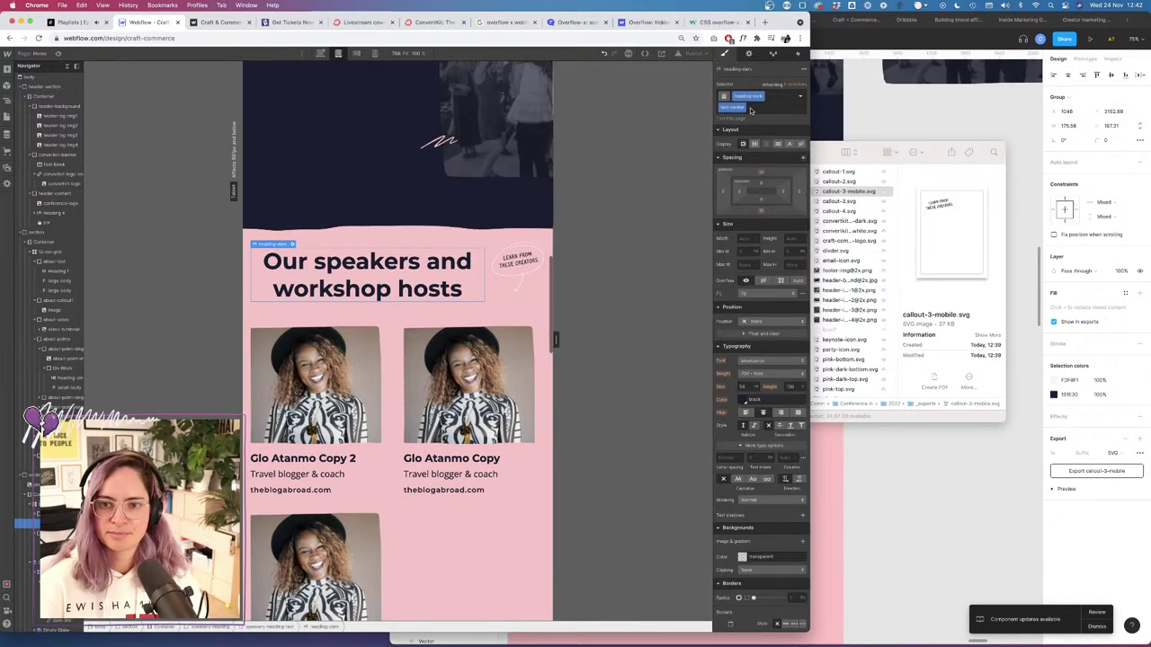
{"action": "left_click", "coordinate": [753, 108]}
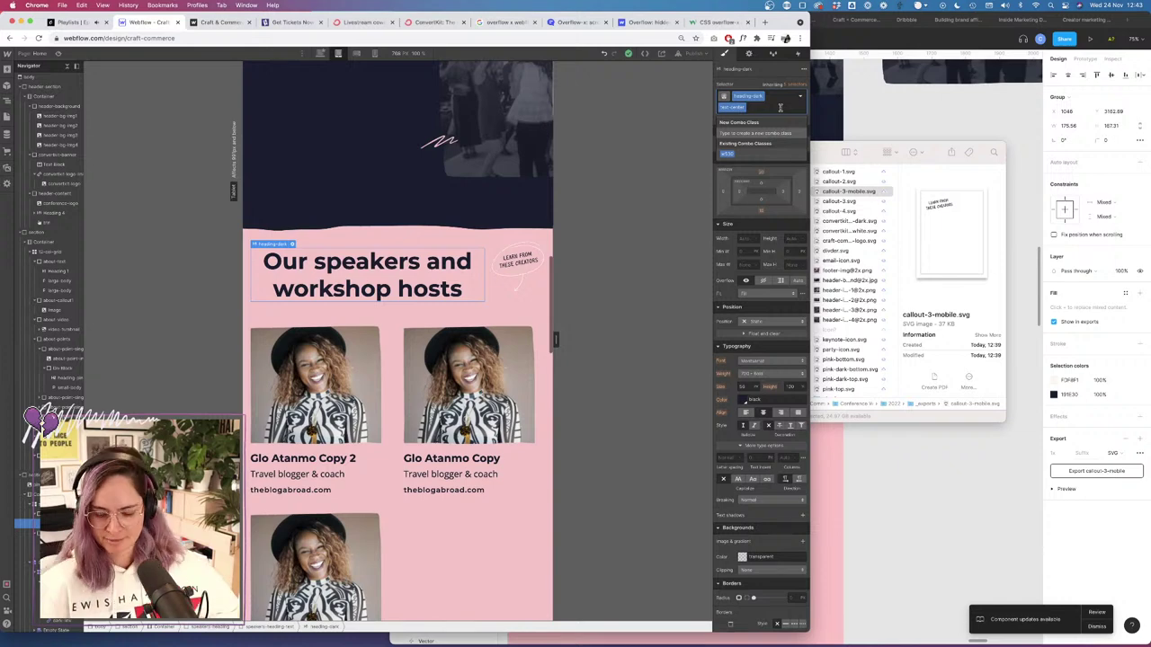
{"action": "key", "text": "BackSpace"}
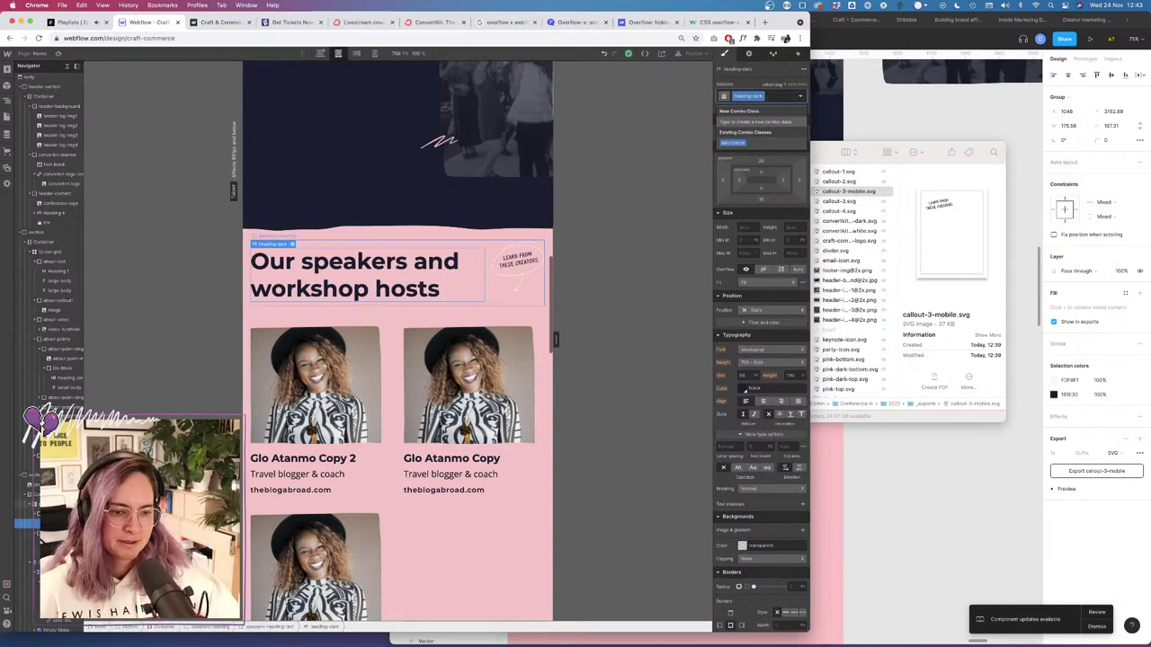
Center the text of the speakers-heading-text block at the desktop breakpoint.
{"action": "left_click", "coordinate": [60, 513]}
{"action": "left_click", "coordinate": [321, 56]}
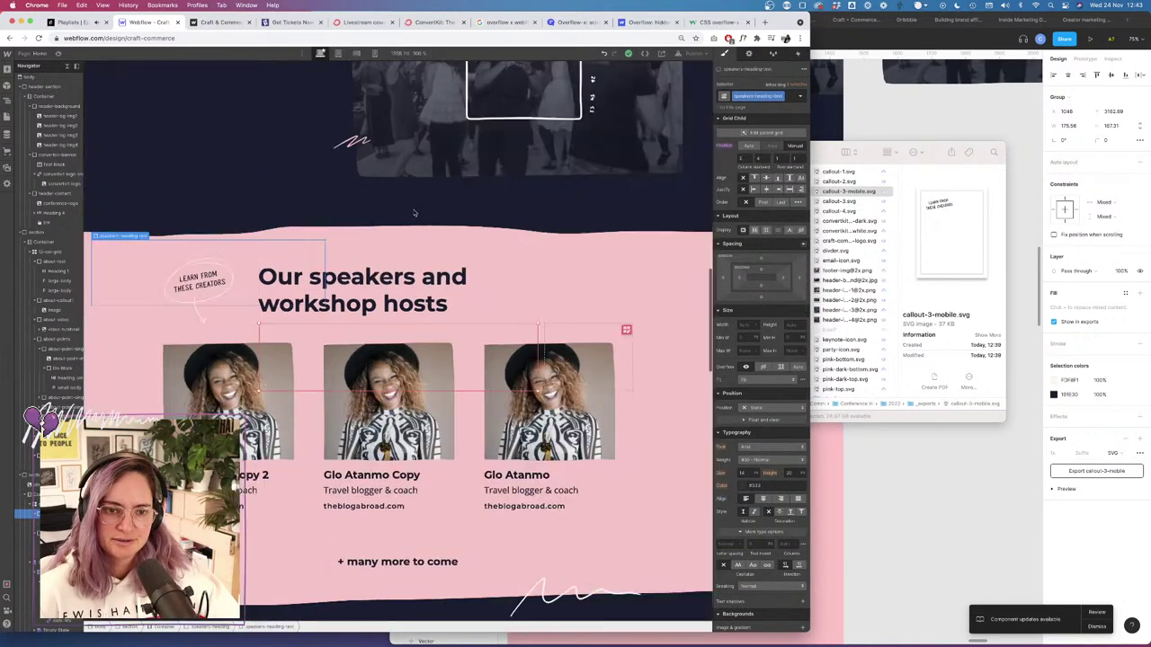
{"action": "left_click", "coordinate": [424, 282]}
{"action": "key", "text": "Escape"}
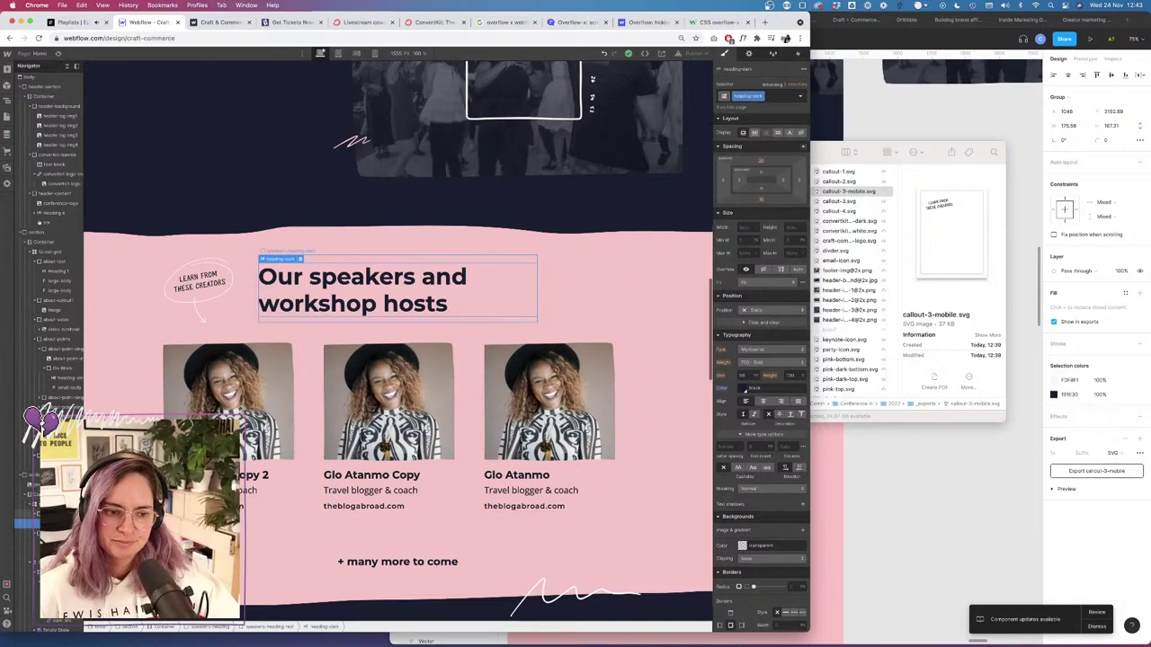
{"action": "left_click", "coordinate": [763, 500]}
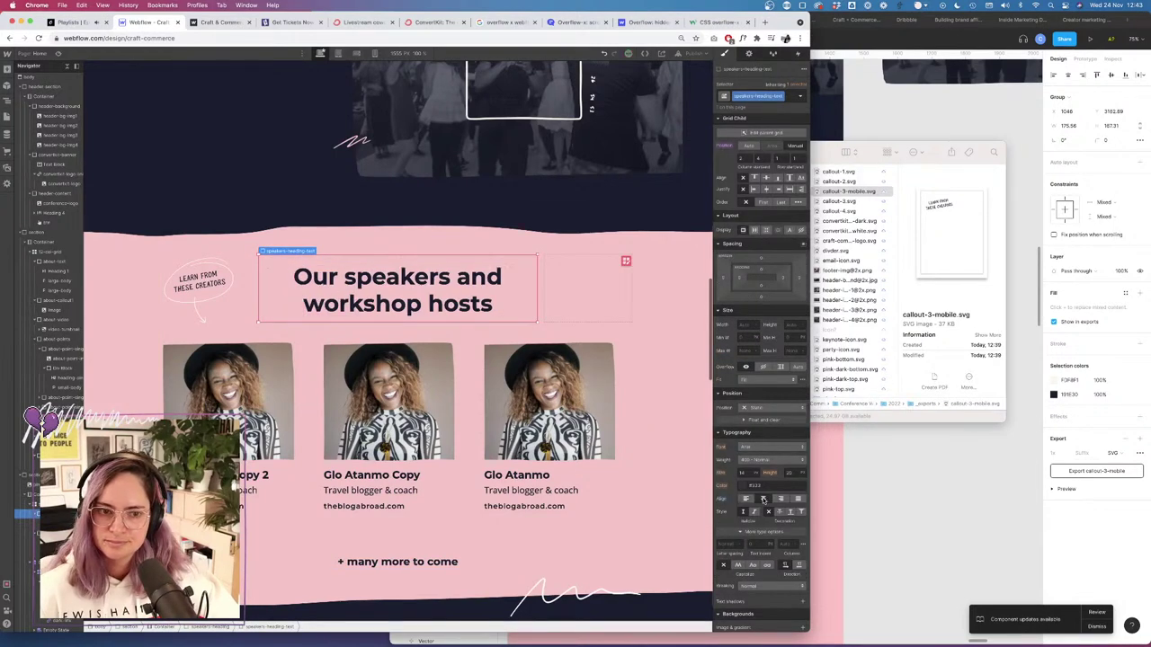
Align the speakers-callout block to the end of its grid cell vertically at the tablet breakpoint.
{"action": "left_click", "coordinate": [338, 53]}
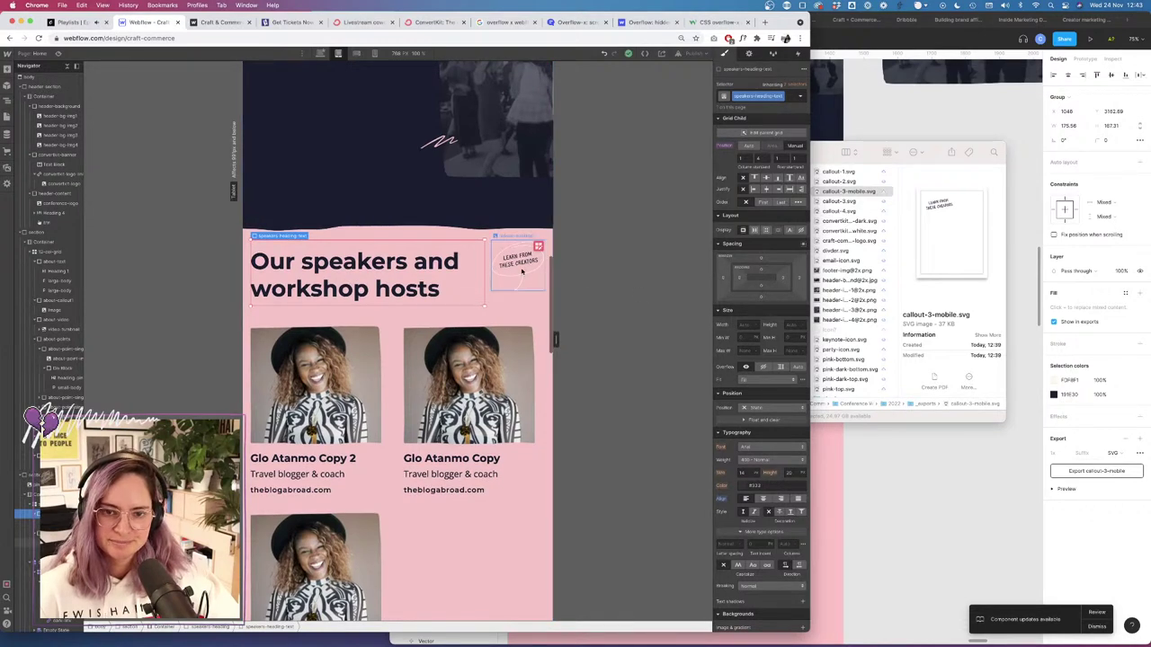
{"action": "left_click", "coordinate": [525, 270]}
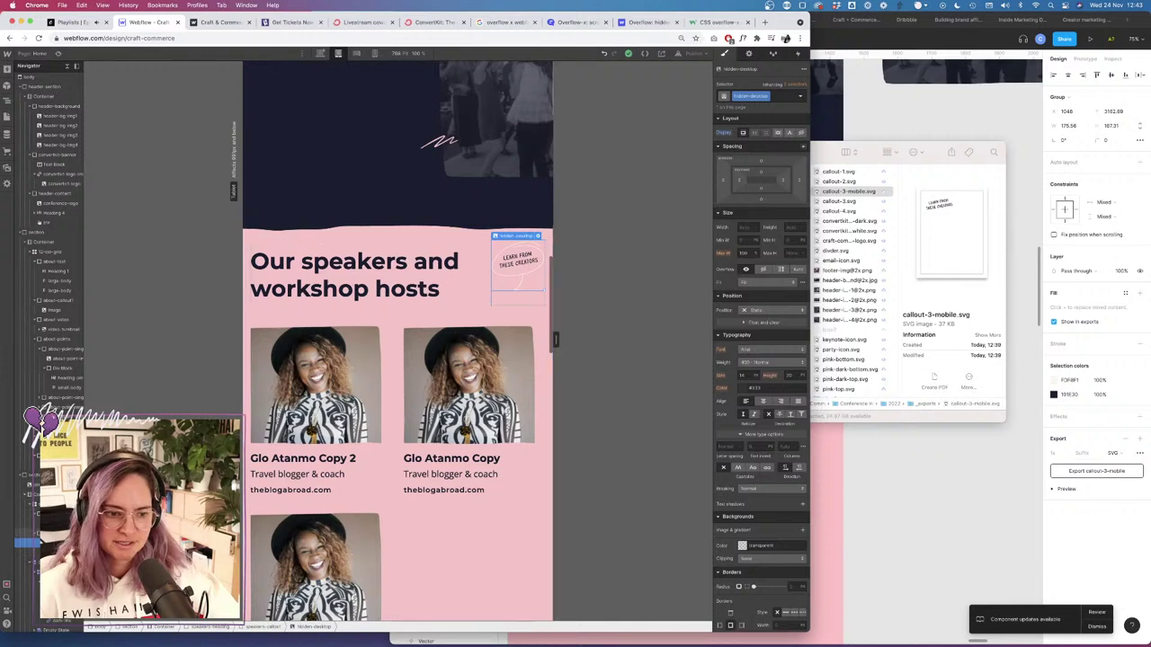
{"action": "key", "text": "Up"}
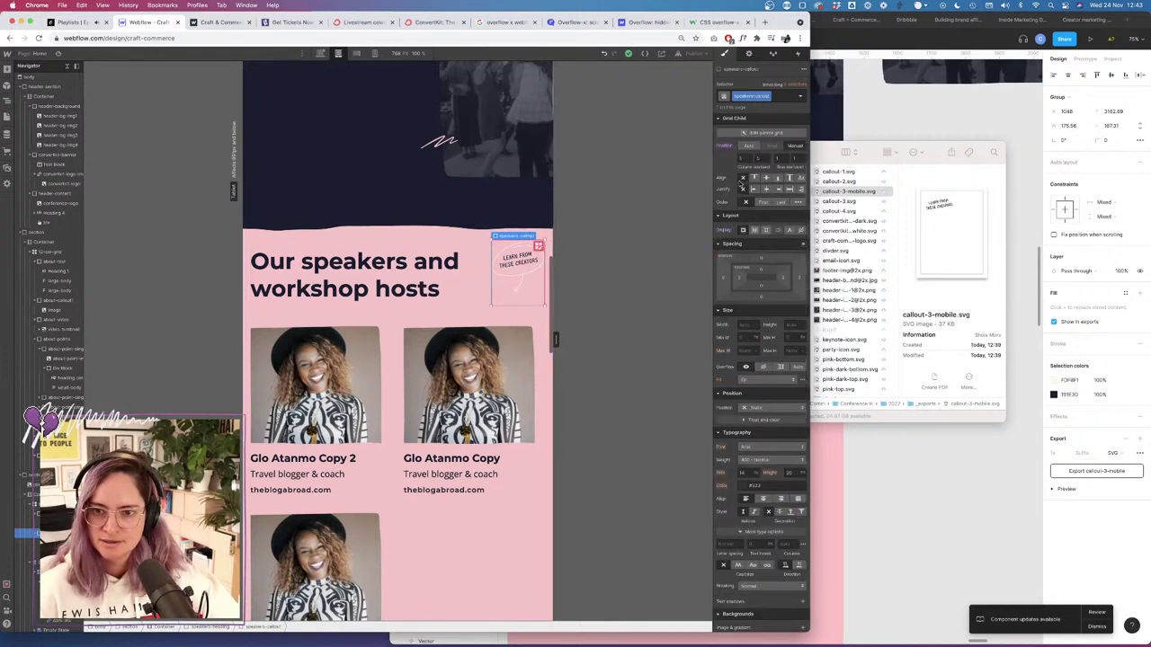
{"action": "left_click", "coordinate": [778, 178]}
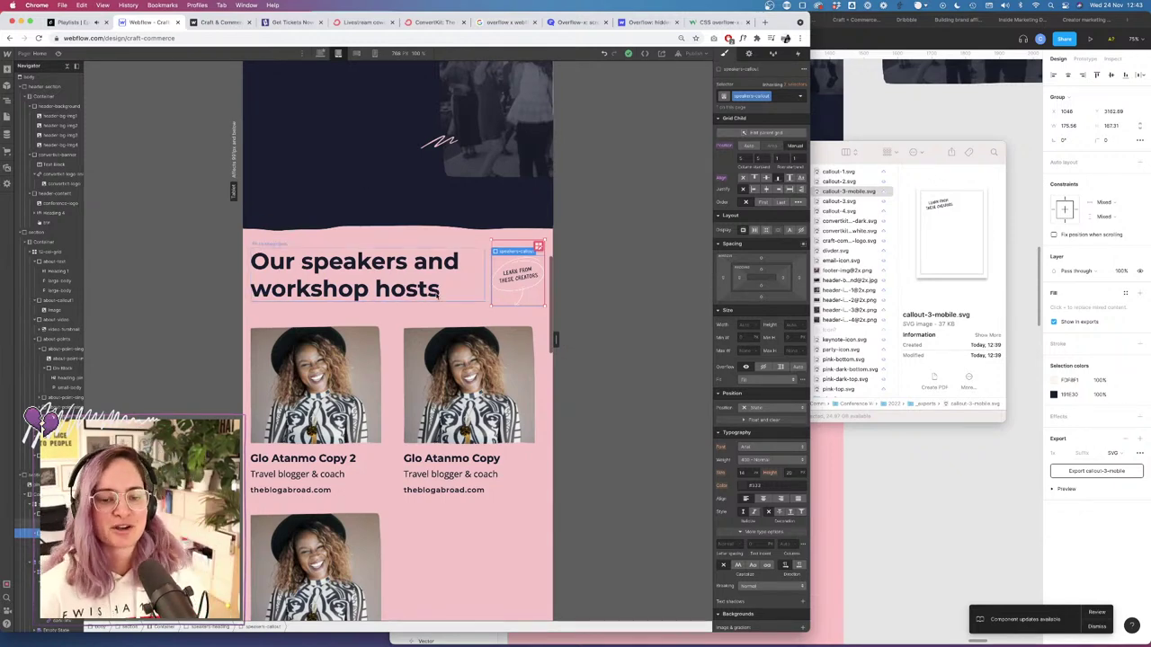
{"action": "scroll", "coordinate": [438, 294], "scroll_direction": "down", "scroll_amount": 8}
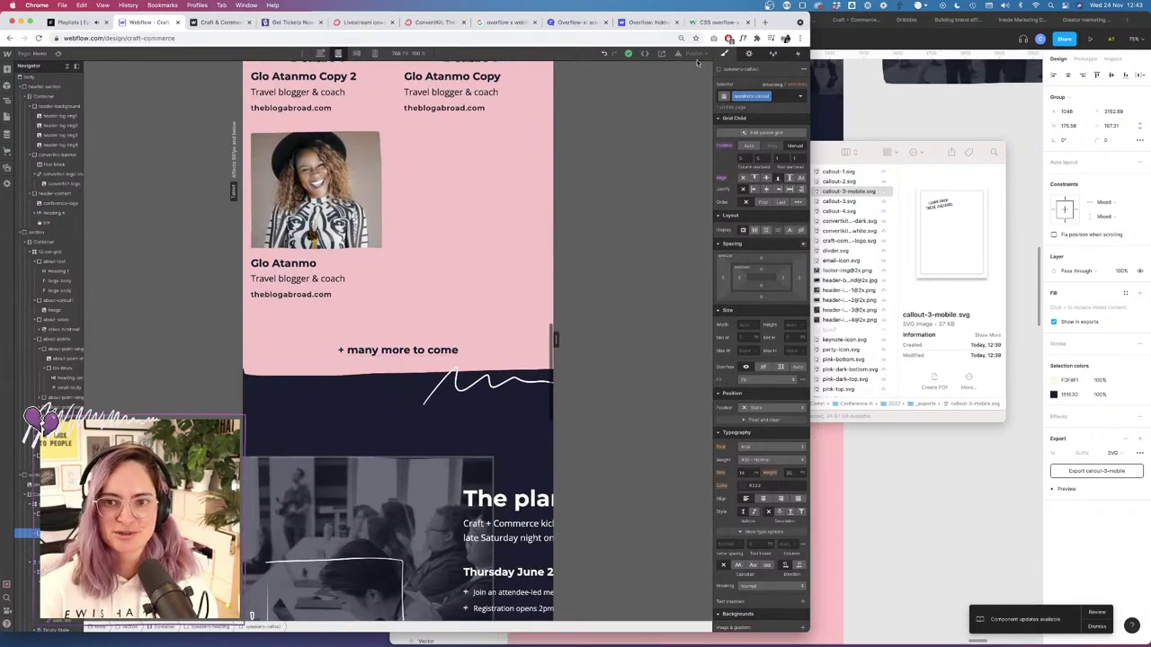
Publish the site to craft-commerce.webflow.io.
{"action": "scroll", "coordinate": [443, 315], "scroll_direction": "down", "scroll_amount": 1}
{"action": "scroll", "coordinate": [443, 316], "scroll_direction": "left", "scroll_amount": 1}
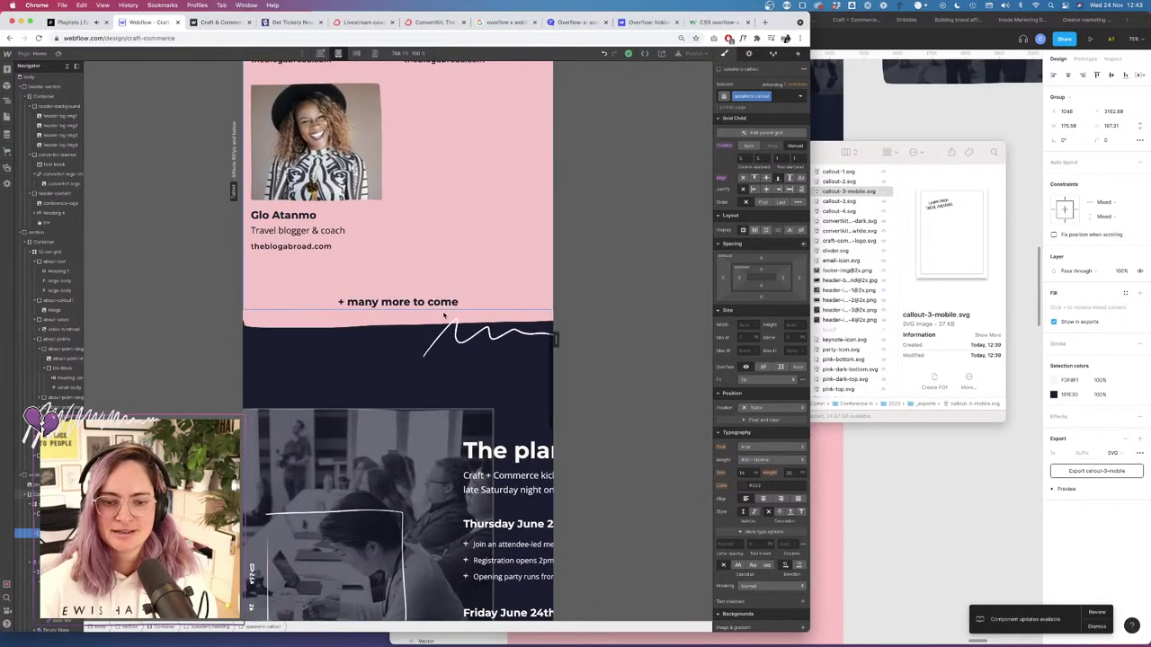
{"action": "scroll", "coordinate": [443, 316], "scroll_direction": "down", "scroll_amount": 5}
{"action": "left_click", "coordinate": [697, 54]}
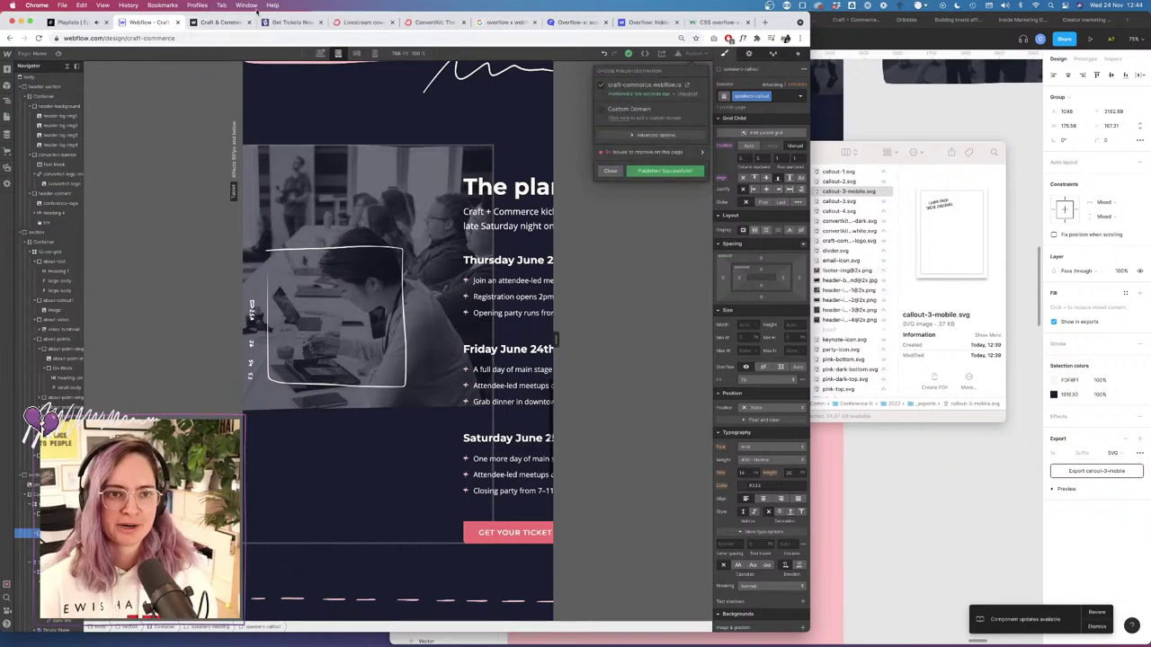
Reload the published page and check the speakers section and the transition into The plan at tablet width.
{"action": "left_click", "coordinate": [222, 24]}
{"action": "left_click", "coordinate": [39, 39]}
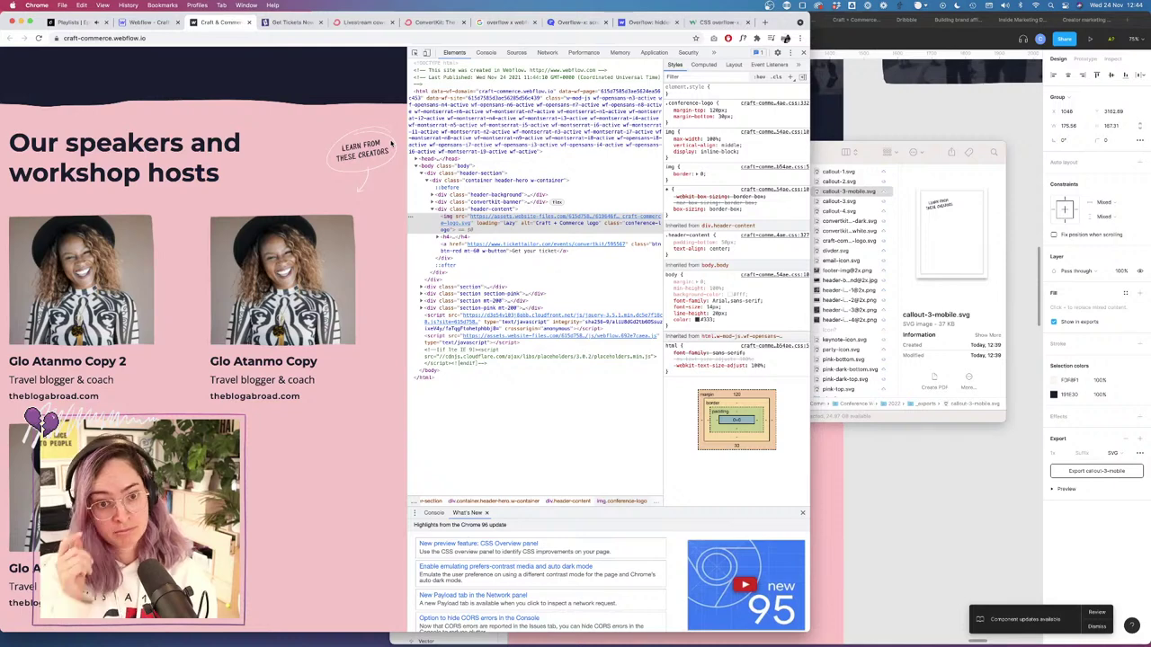
{"action": "scroll", "coordinate": [294, 250], "scroll_direction": "down", "scroll_amount": 5}
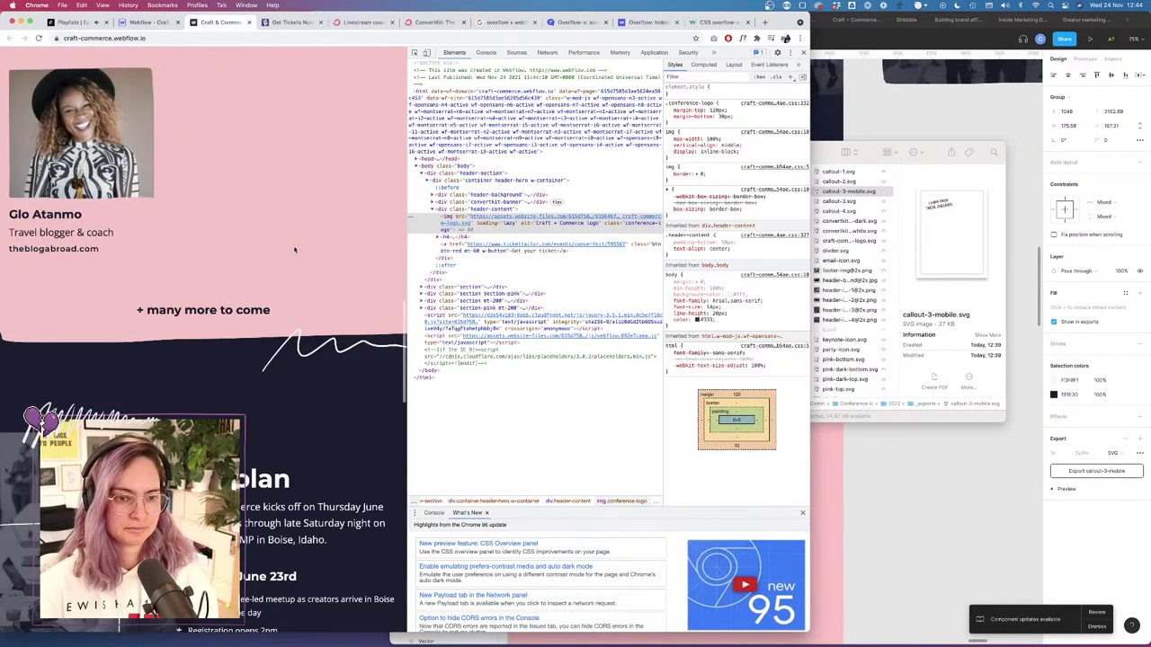
{"action": "scroll", "coordinate": [294, 250], "scroll_direction": "down", "scroll_amount": 1}
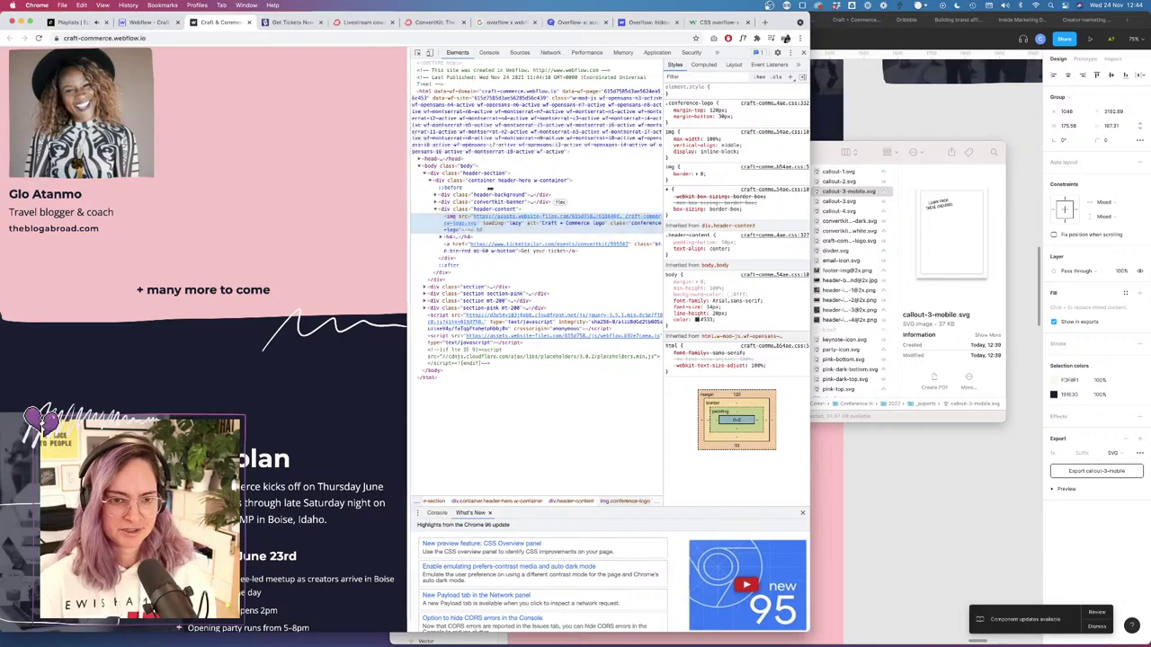
{"action": "left_click_drag", "start_coordinate": [408, 188], "coordinate": [687, 205]}
{"action": "left_click_drag", "start_coordinate": [601, 225], "coordinate": [402, 228]}
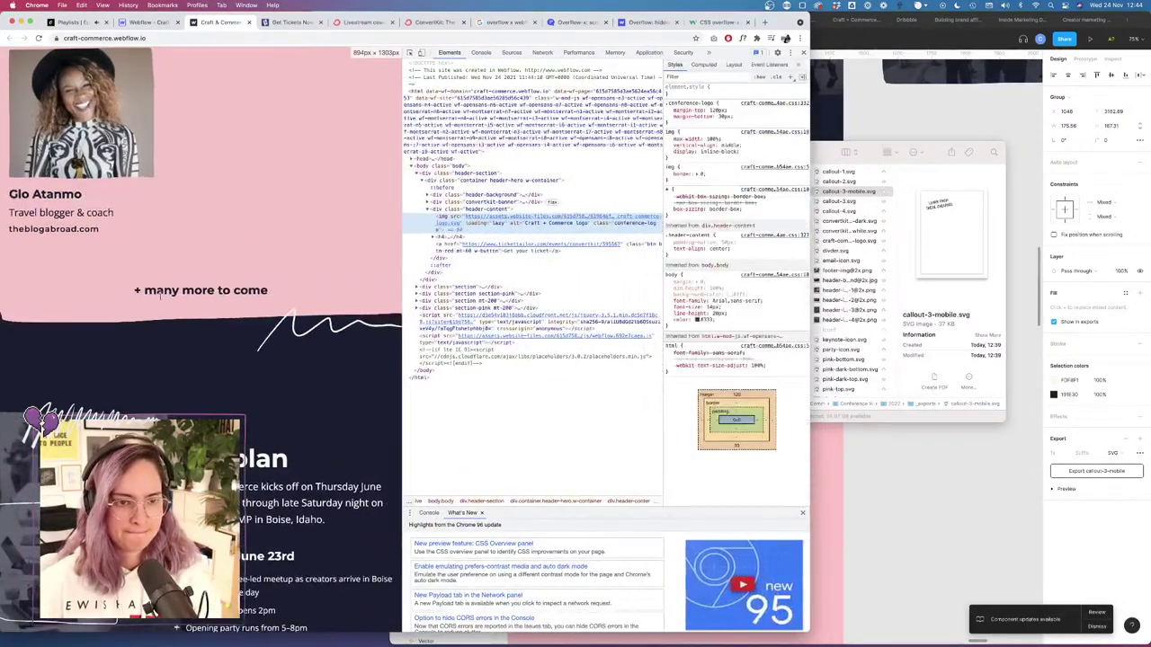
Back in the Webflow Designer, reduce the bottom margin of the speaker-grid block at the tablet breakpoint.
{"action": "left_click", "coordinate": [150, 22]}
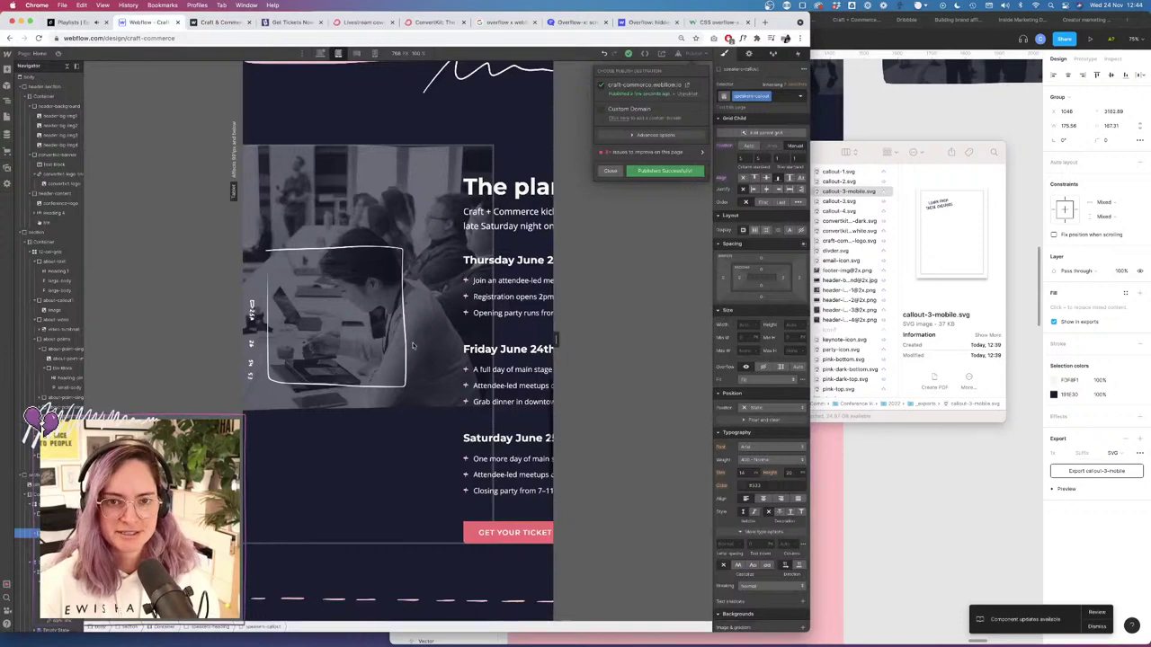
{"action": "right_click", "coordinate": [405, 264]}
{"action": "left_click", "coordinate": [431, 203]}
{"action": "left_click", "coordinate": [432, 202]}
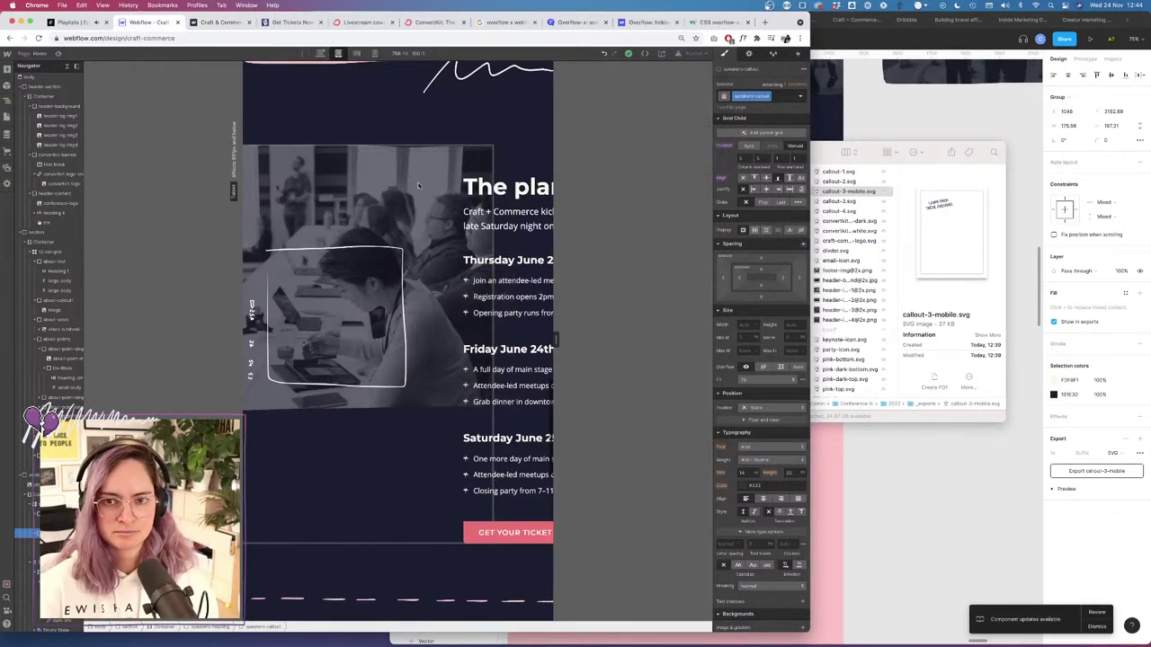
{"action": "scroll", "coordinate": [421, 180], "scroll_direction": "up", "scroll_amount": 3}
{"action": "scroll", "coordinate": [420, 177], "scroll_direction": "up", "scroll_amount": 3}
{"action": "left_click", "coordinate": [413, 430]}
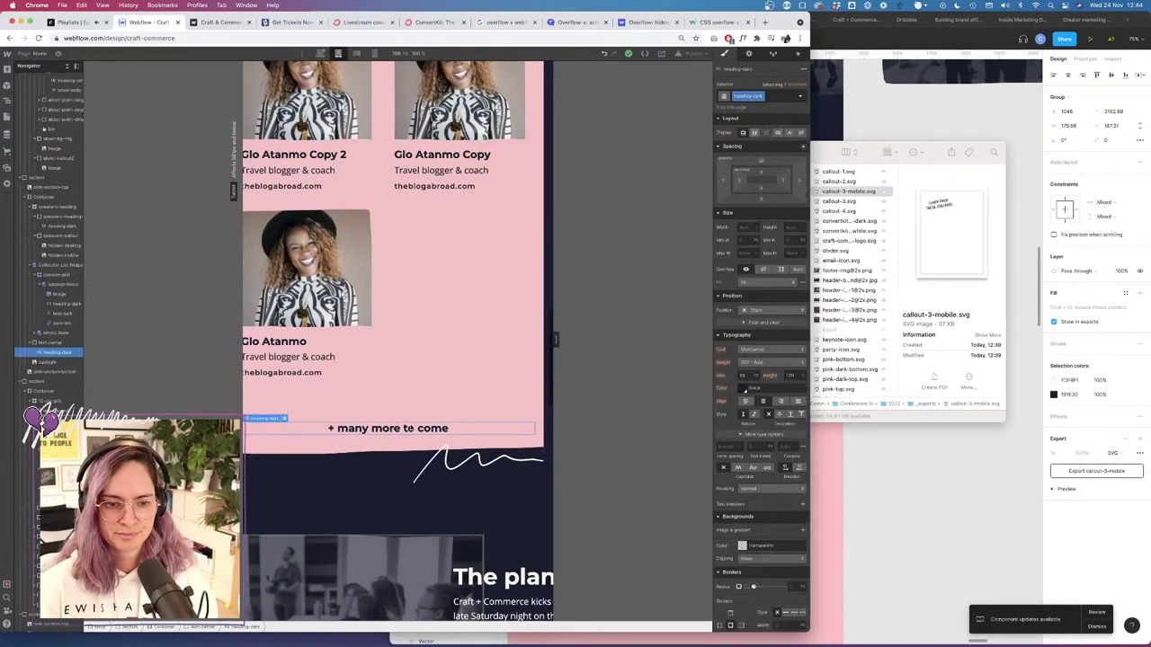
{"action": "left_click", "coordinate": [50, 343]}
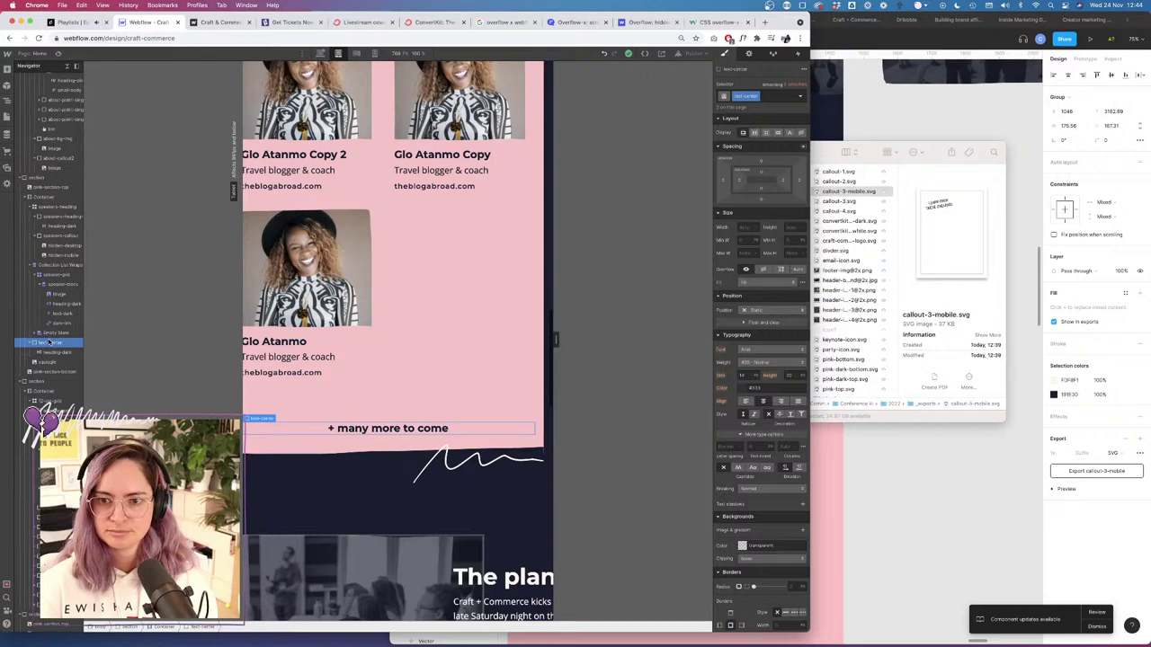
{"action": "left_click", "coordinate": [58, 208]}
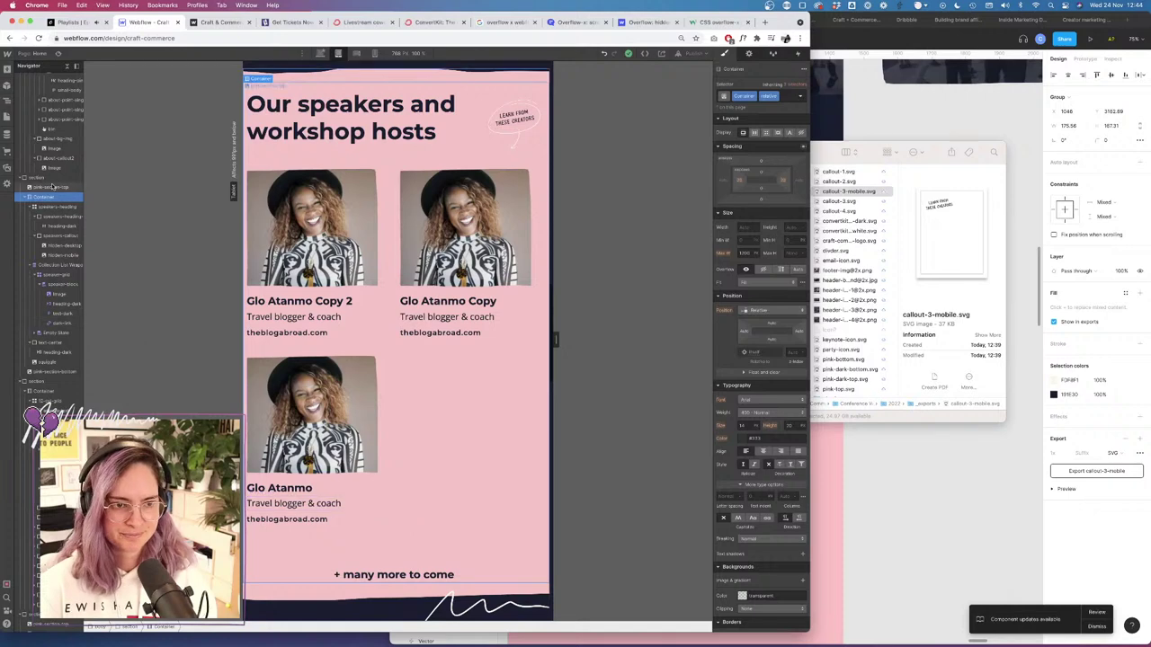
{"action": "left_click", "coordinate": [60, 216]}
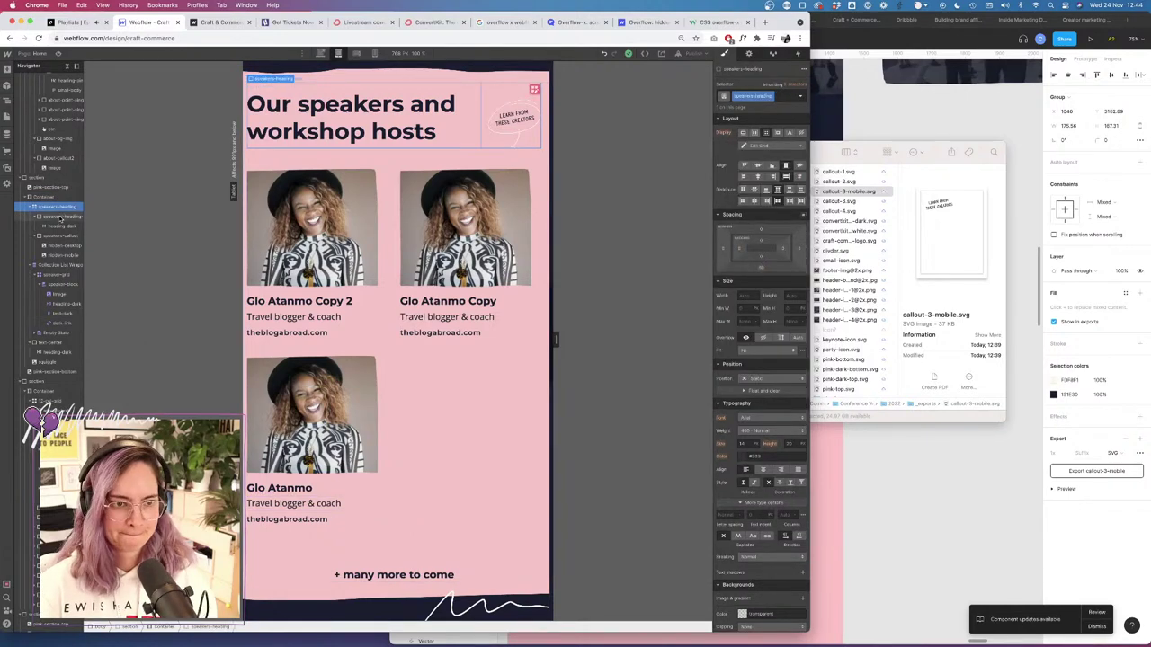
{"action": "left_click", "coordinate": [56, 274]}
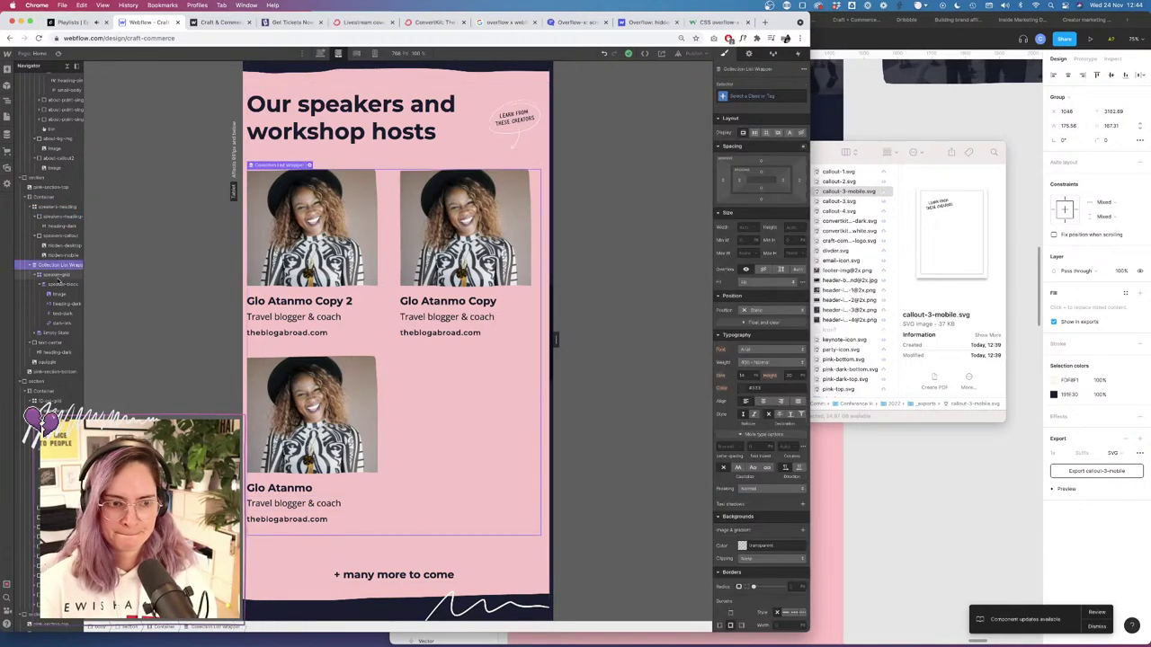
{"action": "left_click_drag", "start_coordinate": [760, 264], "coordinate": [776, 257]}
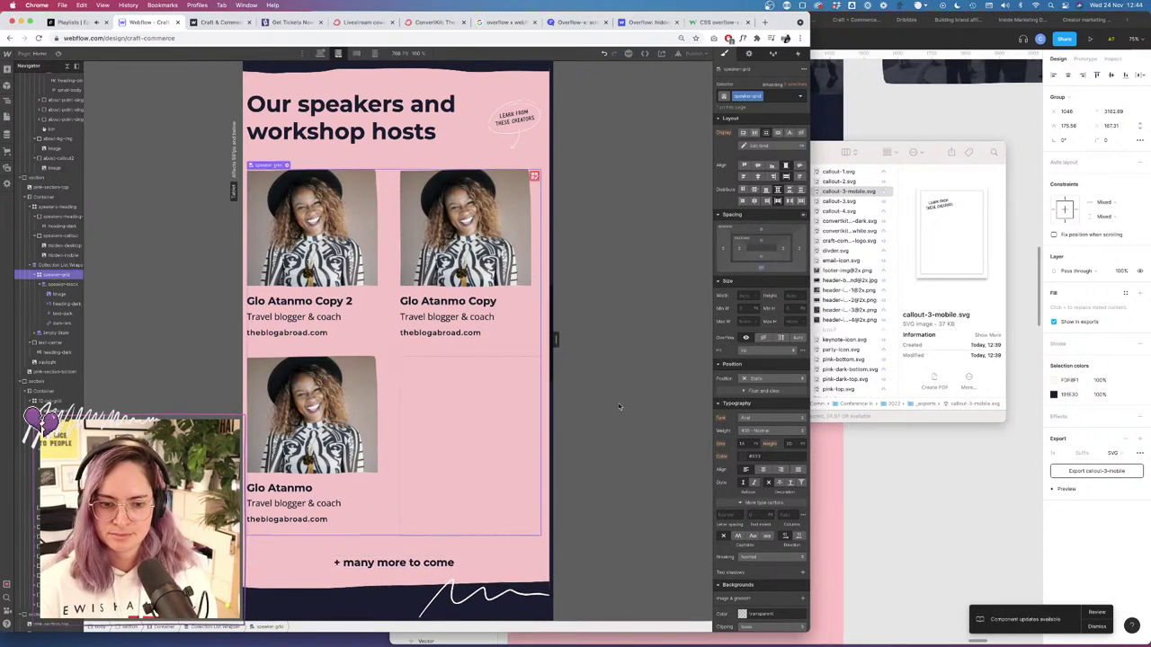
Increase the top padding of the pink-section-bottom image at the tablet breakpoint, comparing with the published page.
{"action": "left_click", "coordinate": [466, 578]}
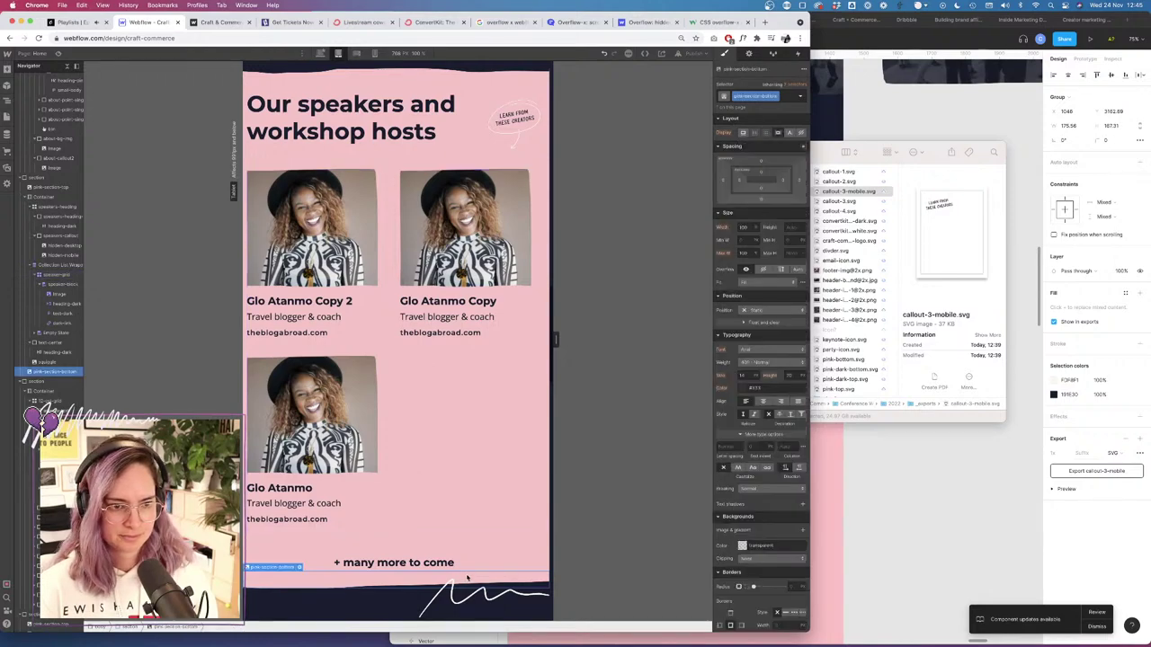
{"action": "left_click", "coordinate": [220, 21]}
{"action": "scroll", "coordinate": [316, 265], "scroll_direction": "up", "scroll_amount": 5}
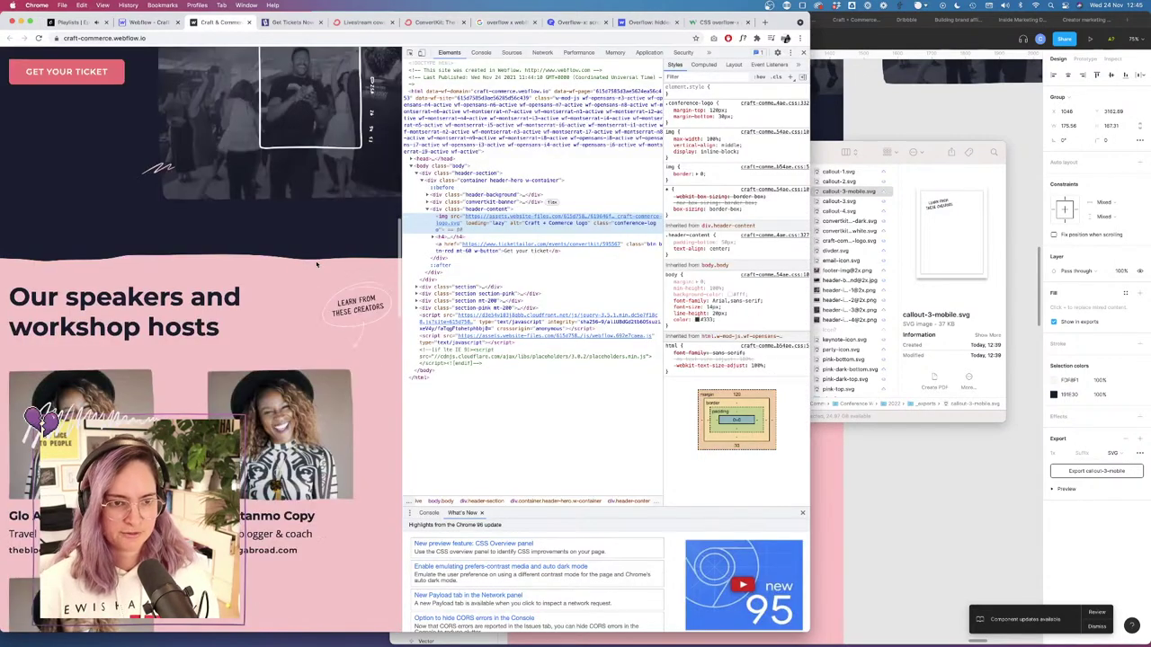
{"action": "left_click", "coordinate": [148, 21]}
{"action": "scroll", "coordinate": [597, 459], "scroll_direction": "down", "scroll_amount": 3}
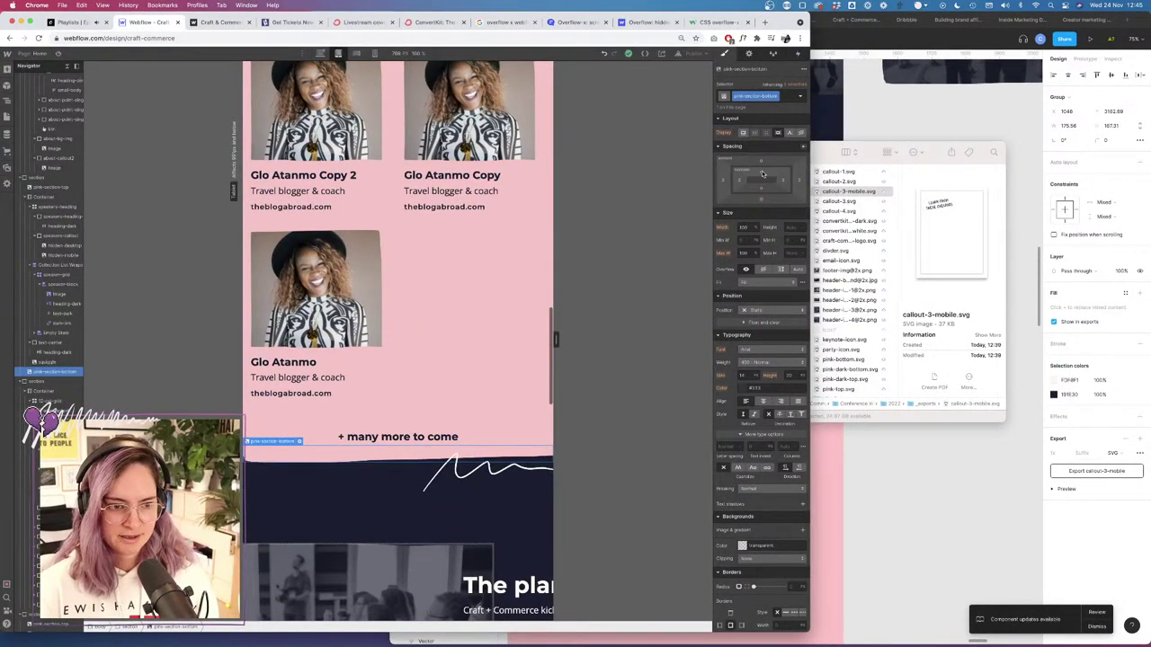
{"action": "left_click_drag", "start_coordinate": [763, 173], "coordinate": [763, 192]}
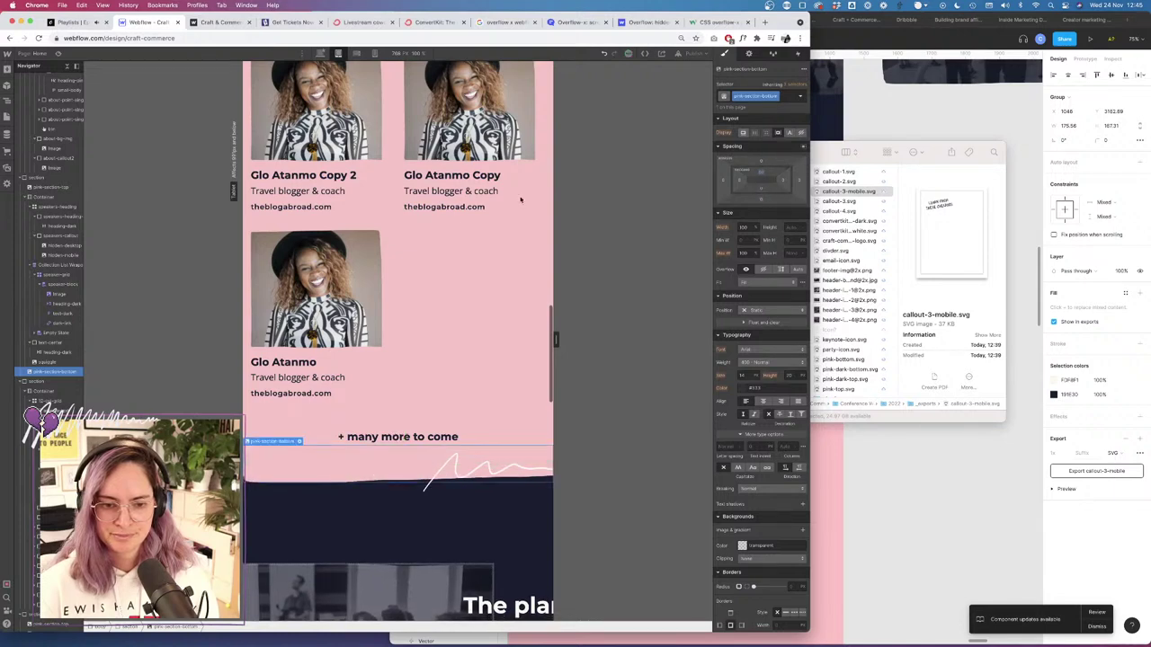
Increase the bottom padding of the pink-section-top image at the tablet breakpoint and preview the speakers section.
{"action": "scroll", "coordinate": [381, 255], "scroll_direction": "up", "scroll_amount": 3}
{"action": "left_click", "coordinate": [398, 175]}
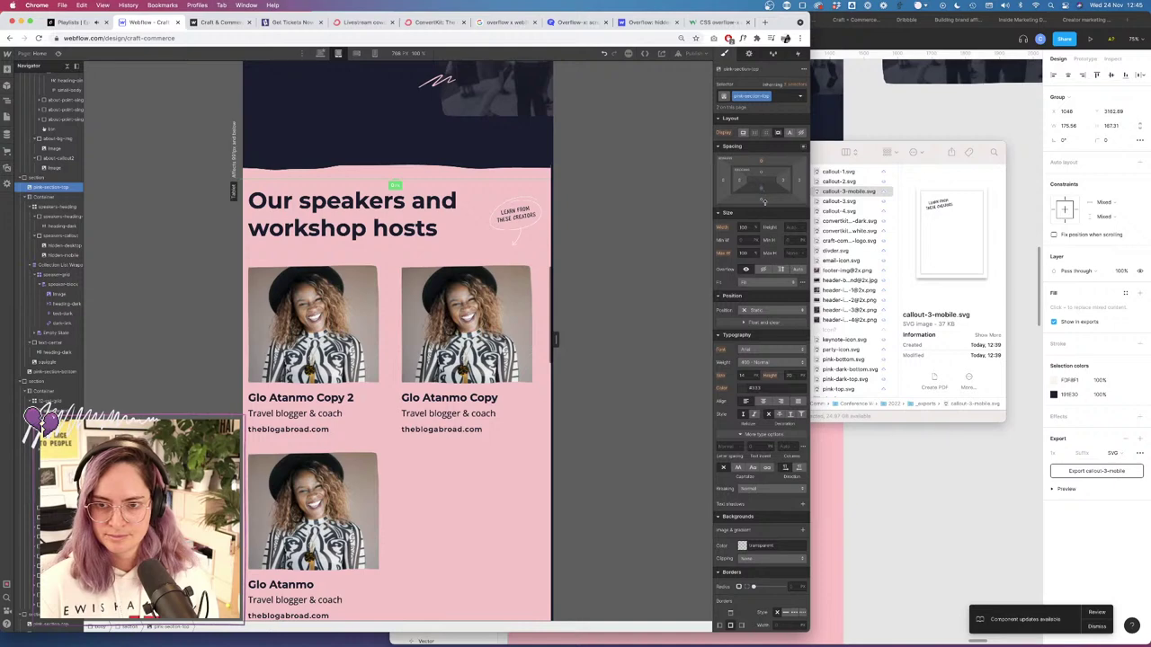
{"action": "left_click_drag", "start_coordinate": [761, 162], "coordinate": [769, 164]}
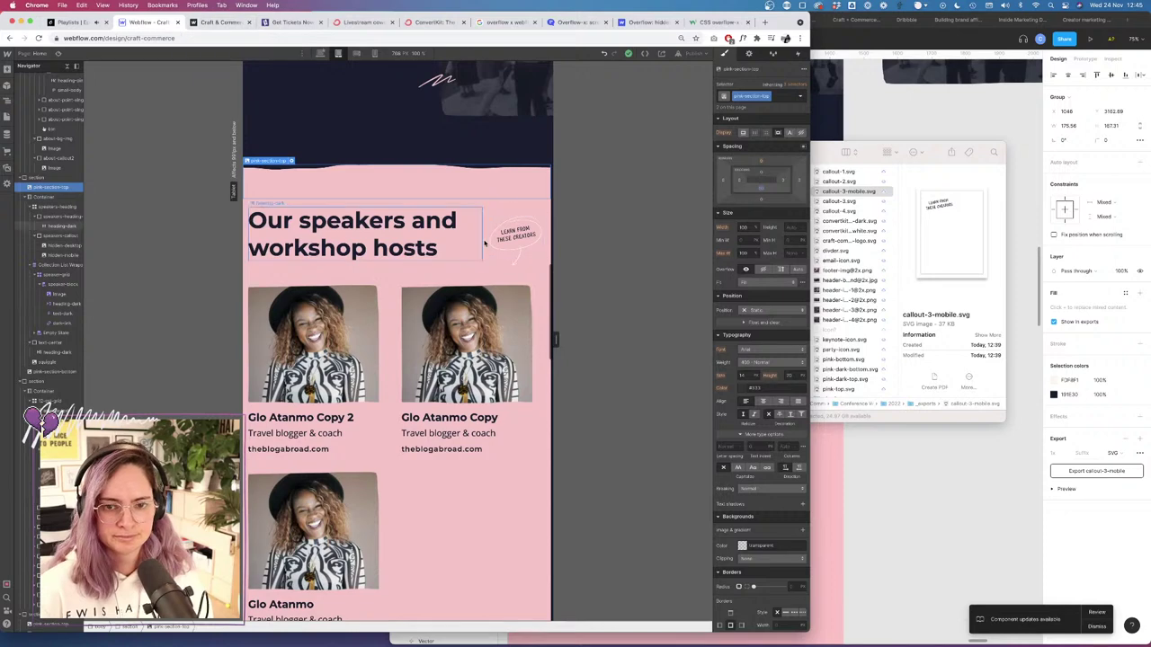
{"action": "left_click", "coordinate": [57, 54]}
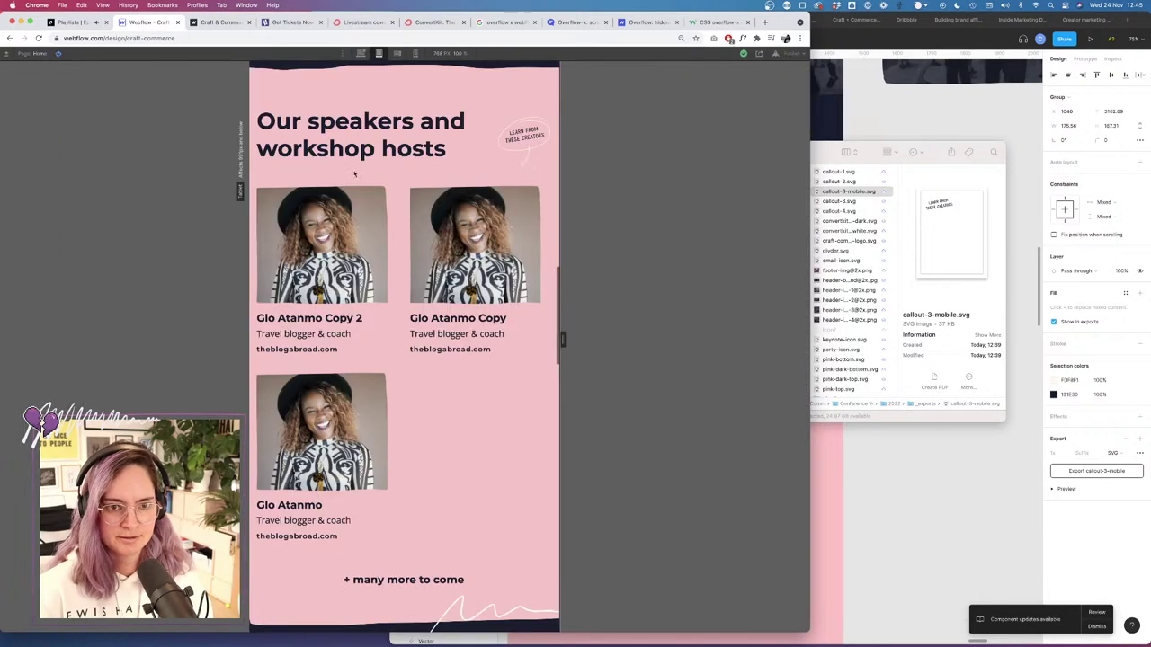
{"action": "scroll", "coordinate": [451, 231], "scroll_direction": "down", "scroll_amount": 3}
{"action": "scroll", "coordinate": [449, 229], "scroll_direction": "down", "scroll_amount": 3}
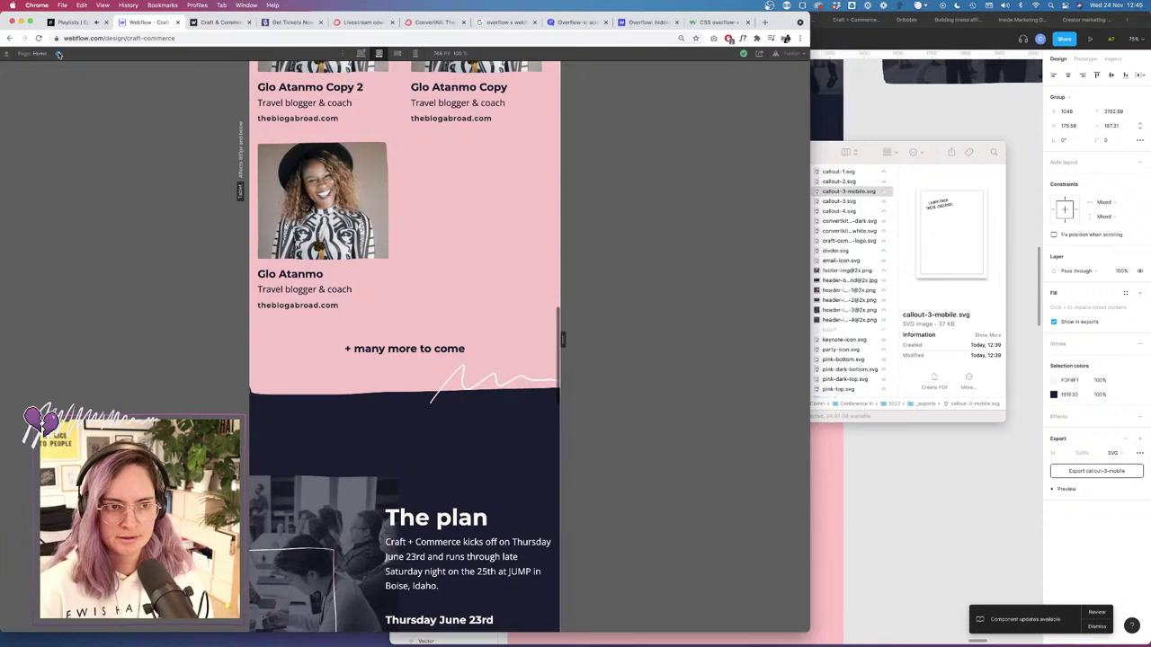
{"action": "key", "text": "super+shift+p"}
Shift the squiggle image slightly lower through its bottom position offset at the tablet breakpoint.
{"action": "left_click", "coordinate": [485, 463]}
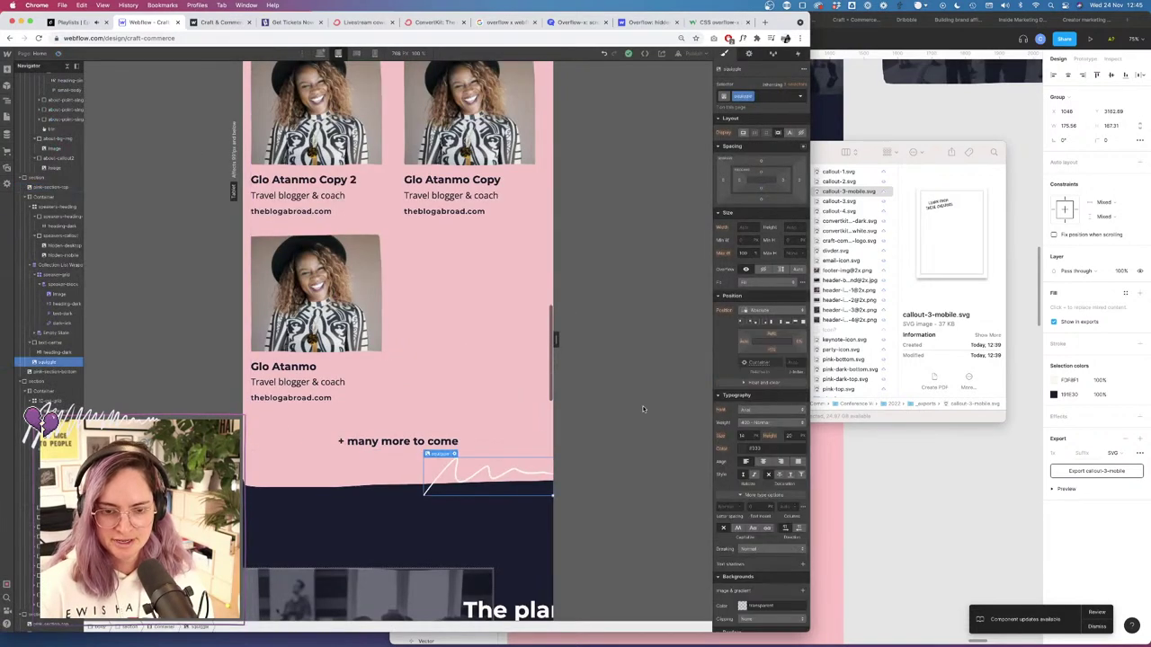
{"action": "left_click", "coordinate": [774, 350]}
{"action": "key", "text": "shift+Up"}
{"action": "key", "text": "shift+Up"}
{"action": "key", "text": "shift+Up"}
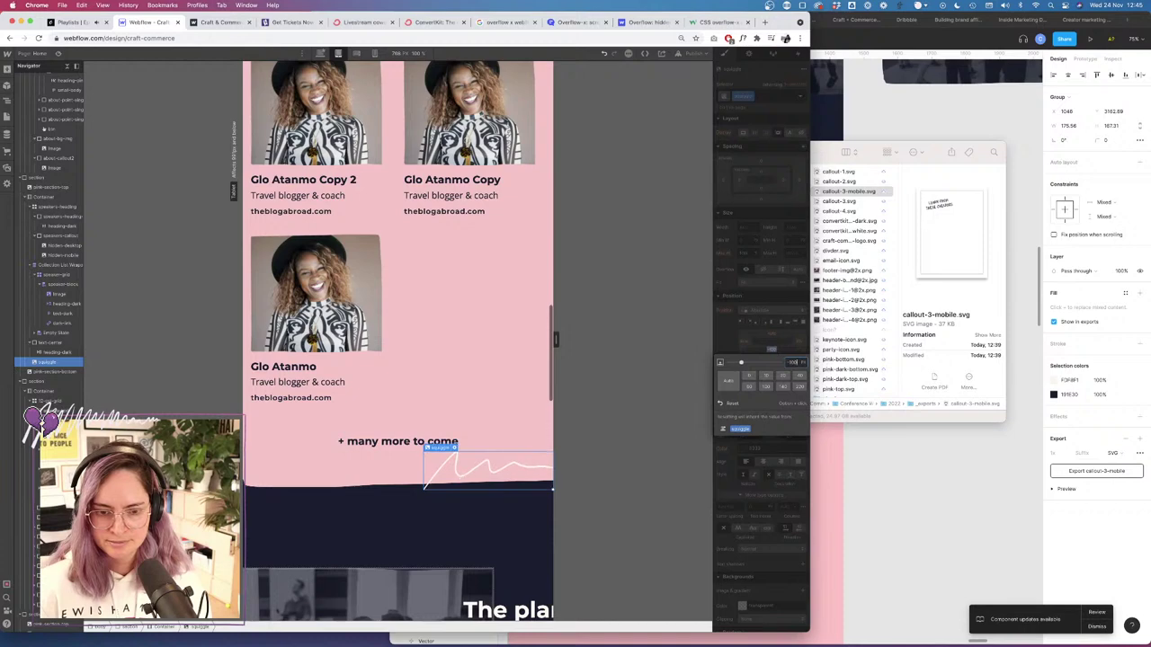
{"action": "key", "text": "shift+Down"}
{"action": "key", "text": "shift+Down"}
{"action": "key", "text": "shift+Down"}
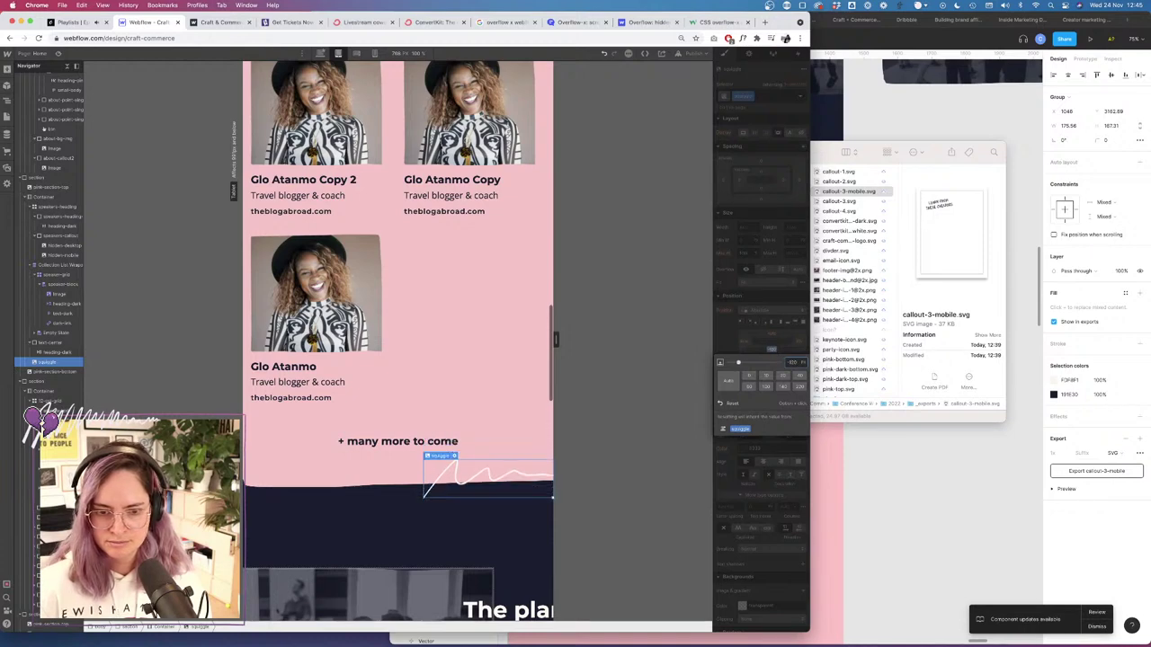
{"action": "key", "text": "shift+Down"}
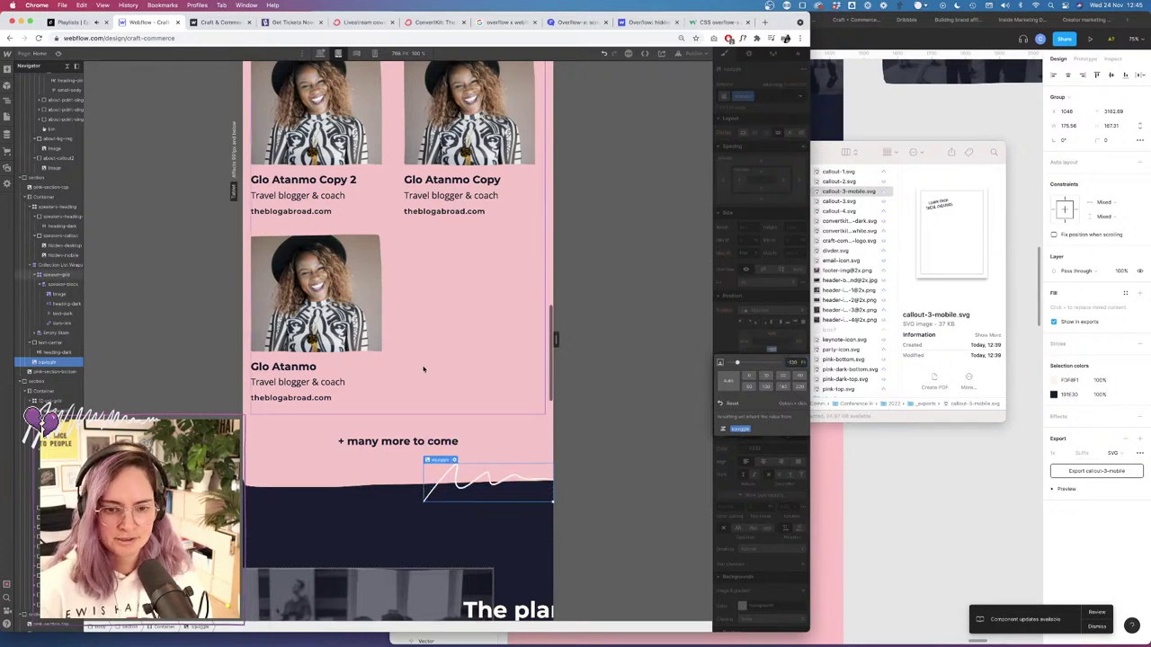
Examine the published page's speakers and The plan sections, comparing their layout with the section above.
{"action": "scroll", "coordinate": [423, 368], "scroll_direction": "down", "scroll_amount": 5}
{"action": "left_click", "coordinate": [215, 23]}
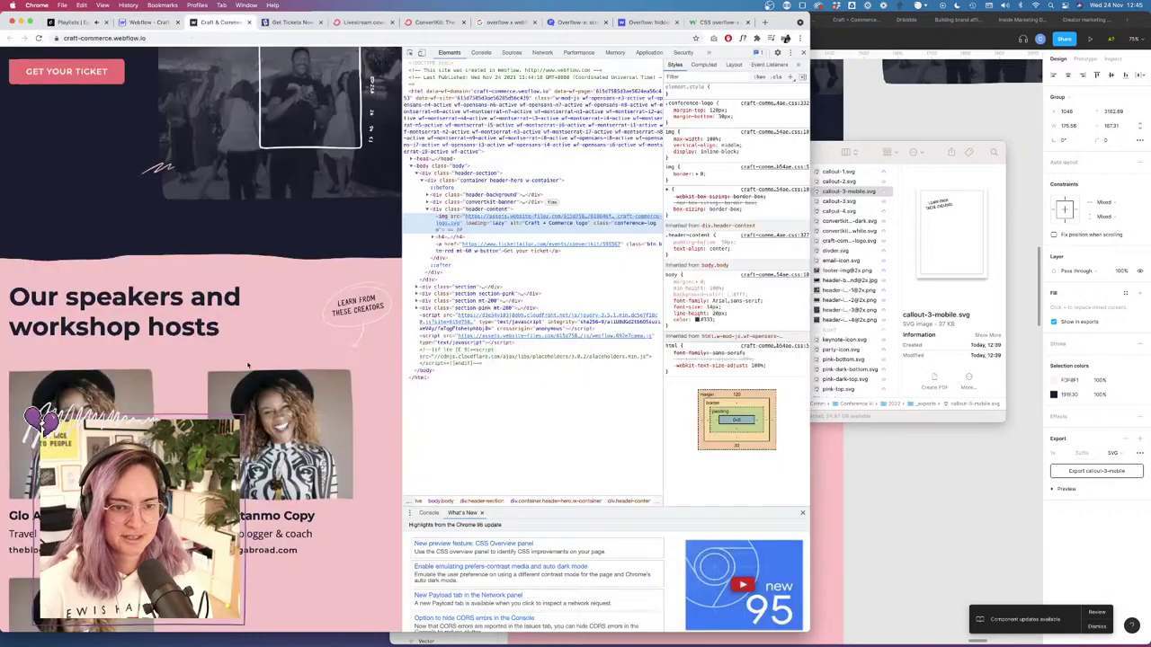
{"action": "scroll", "coordinate": [245, 361], "scroll_direction": "down", "scroll_amount": 6}
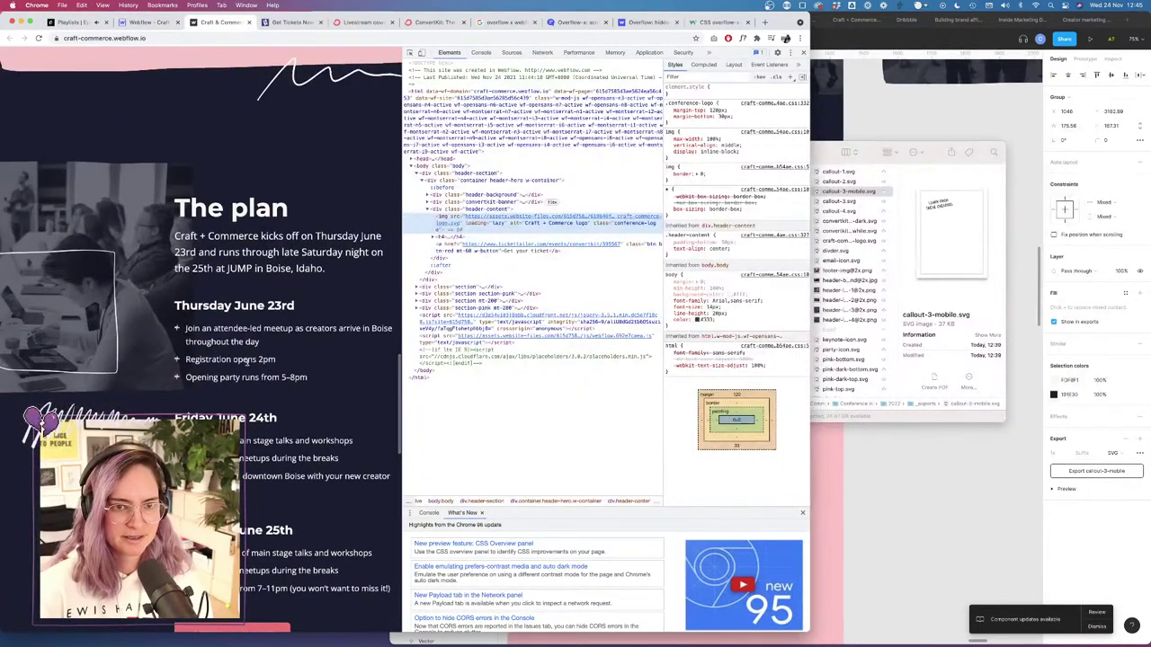
{"action": "scroll", "coordinate": [245, 361], "scroll_direction": "down", "scroll_amount": 1}
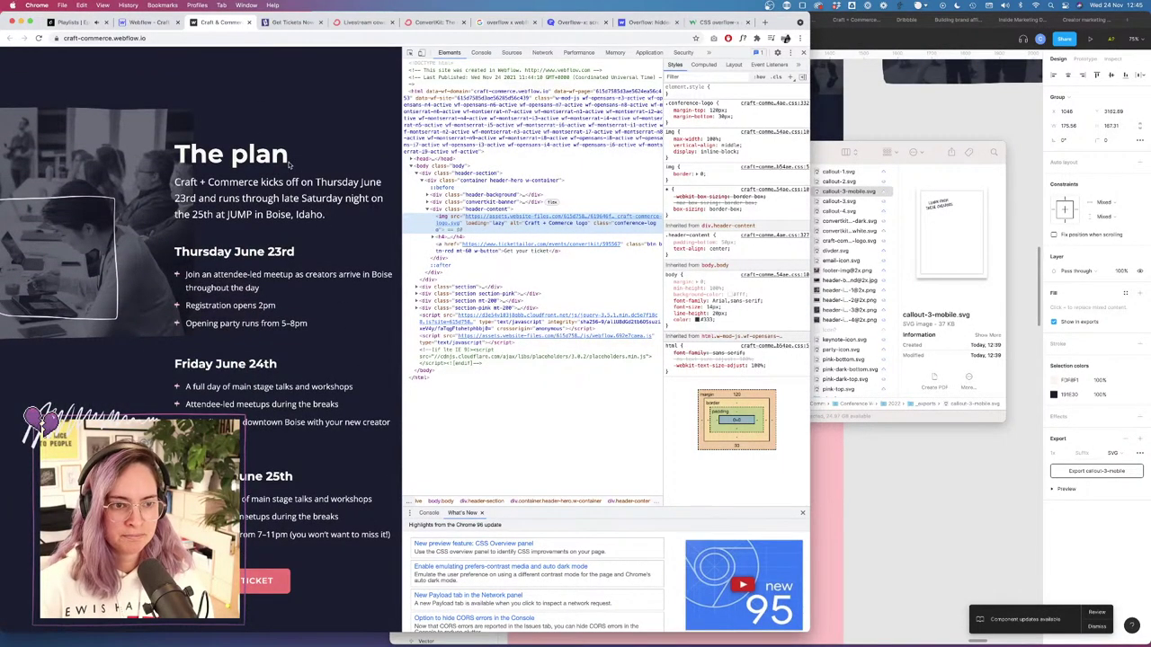
{"action": "scroll", "coordinate": [236, 95], "scroll_direction": "up", "scroll_amount": 10}
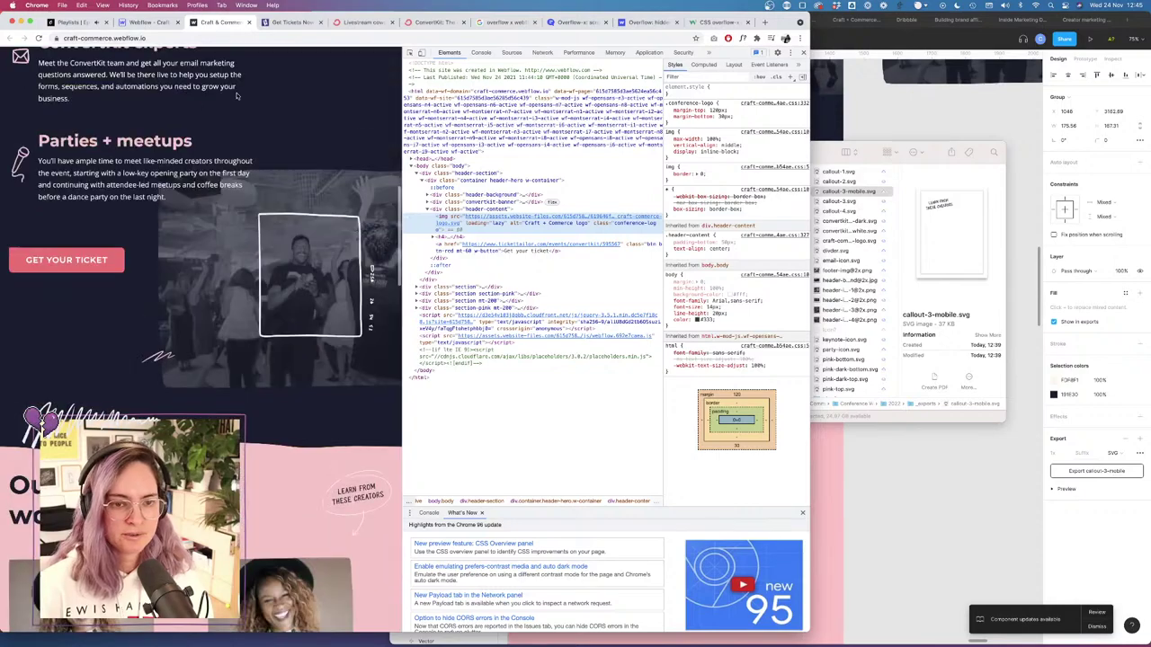
{"action": "scroll", "coordinate": [237, 96], "scroll_direction": "up", "scroll_amount": 3}
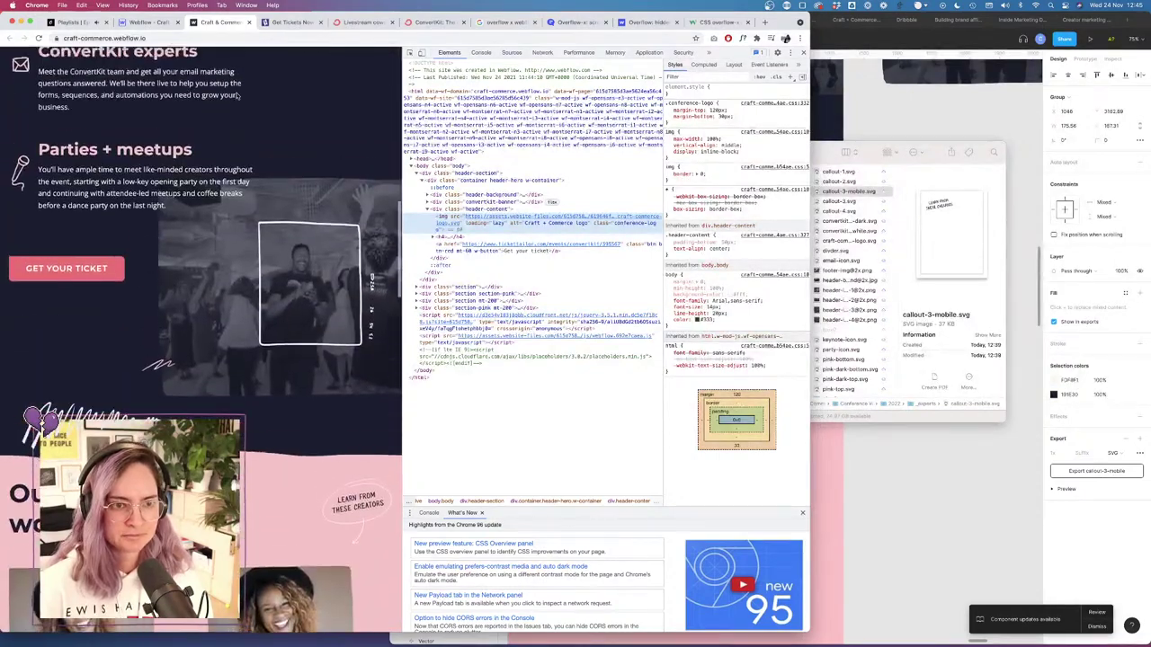
{"action": "scroll", "coordinate": [236, 95], "scroll_direction": "down", "scroll_amount": 12}
{"action": "scroll", "coordinate": [236, 95], "scroll_direction": "up", "scroll_amount": 3}
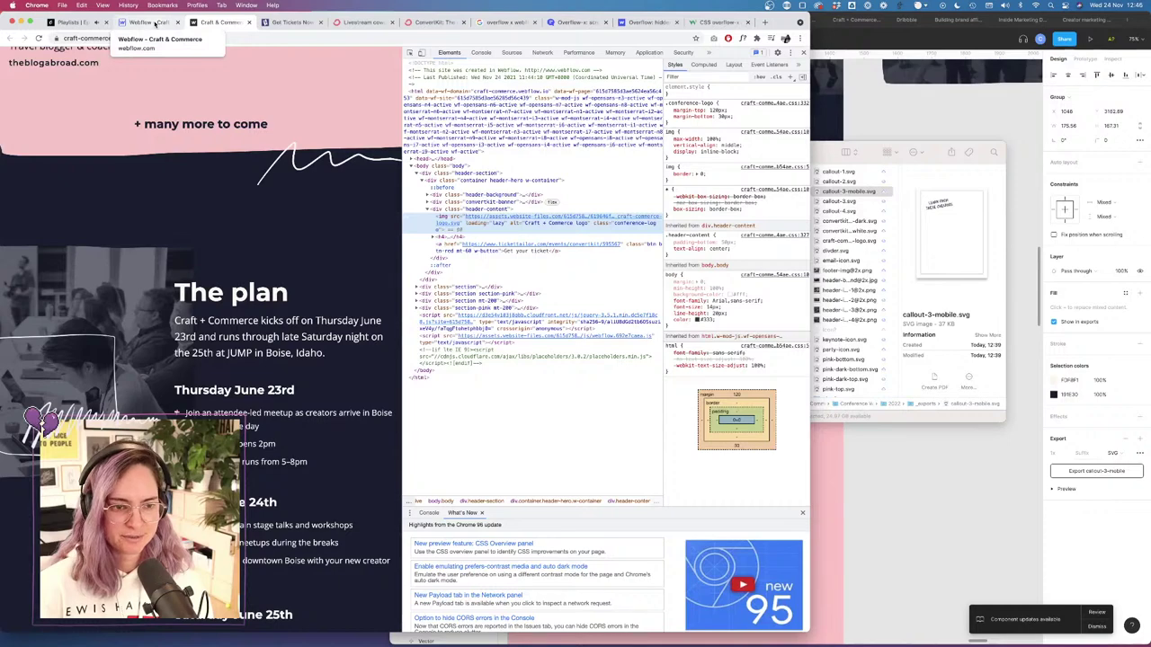
Return to the Webflow Designer and inspect the background image settings of The plan section's agenda-bg-img block.
{"action": "left_click", "coordinate": [154, 23]}
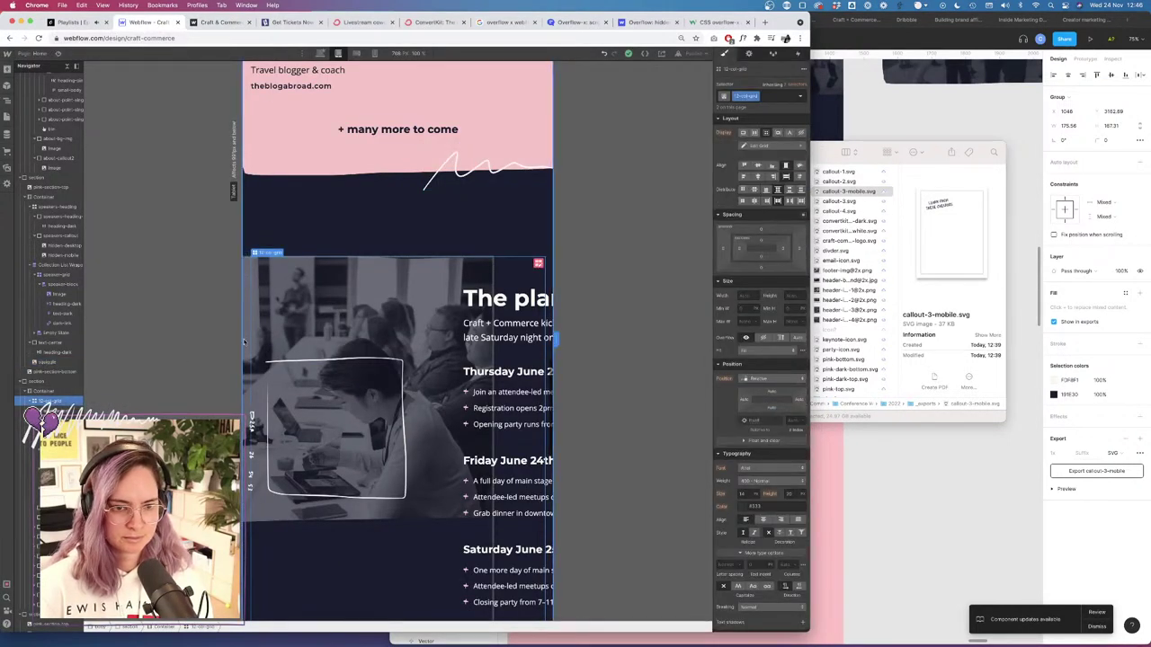
{"action": "left_click", "coordinate": [47, 392]}
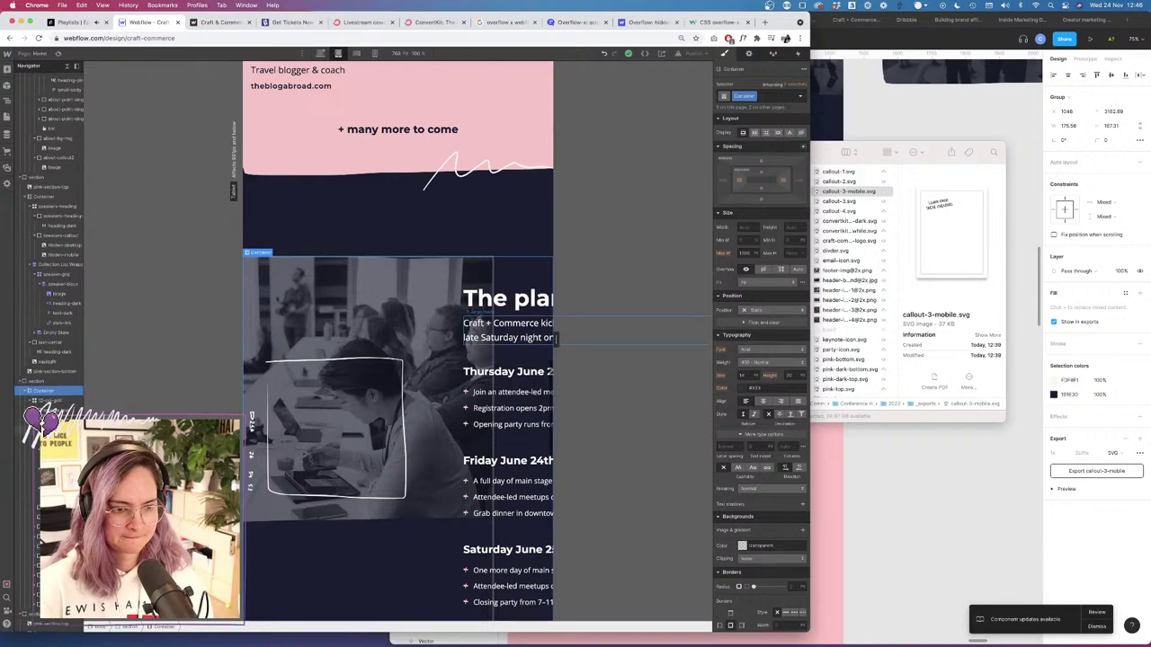
{"action": "scroll", "coordinate": [51, 399], "scroll_direction": "down", "scroll_amount": 3}
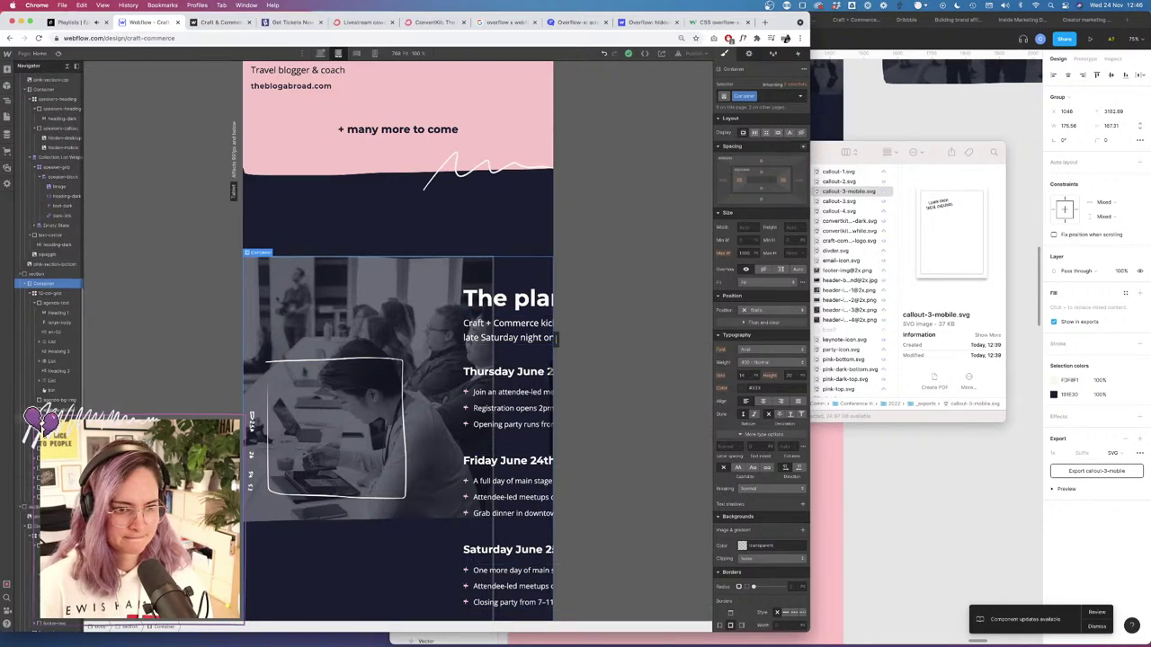
{"action": "left_click", "coordinate": [37, 303]}
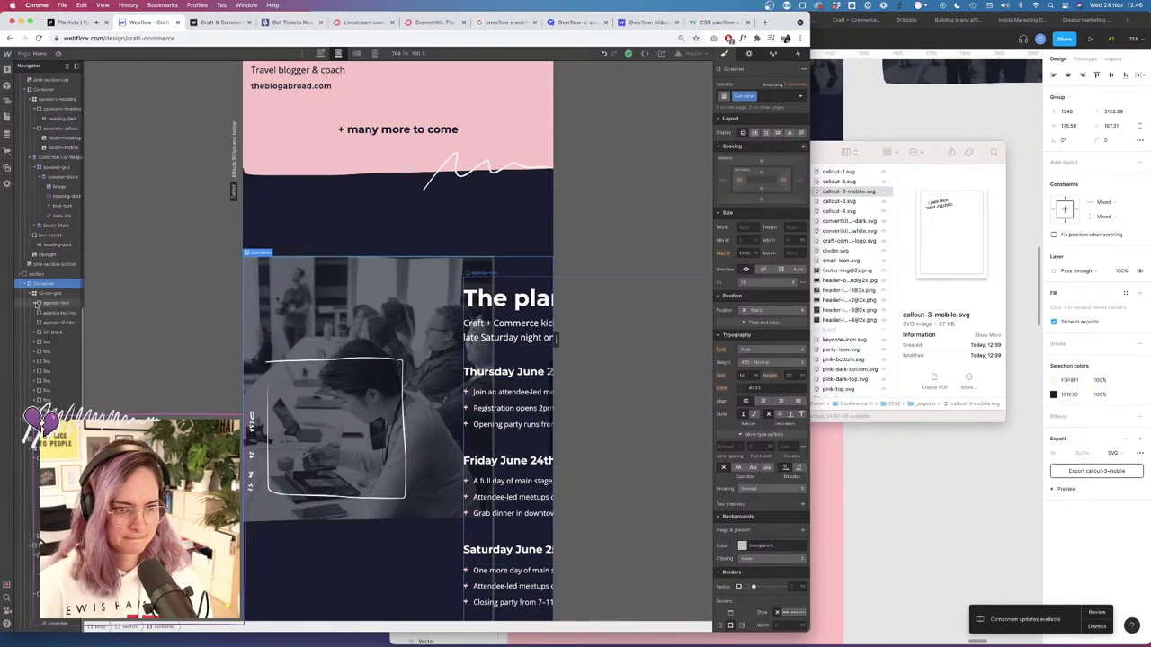
{"action": "left_click", "coordinate": [56, 313]}
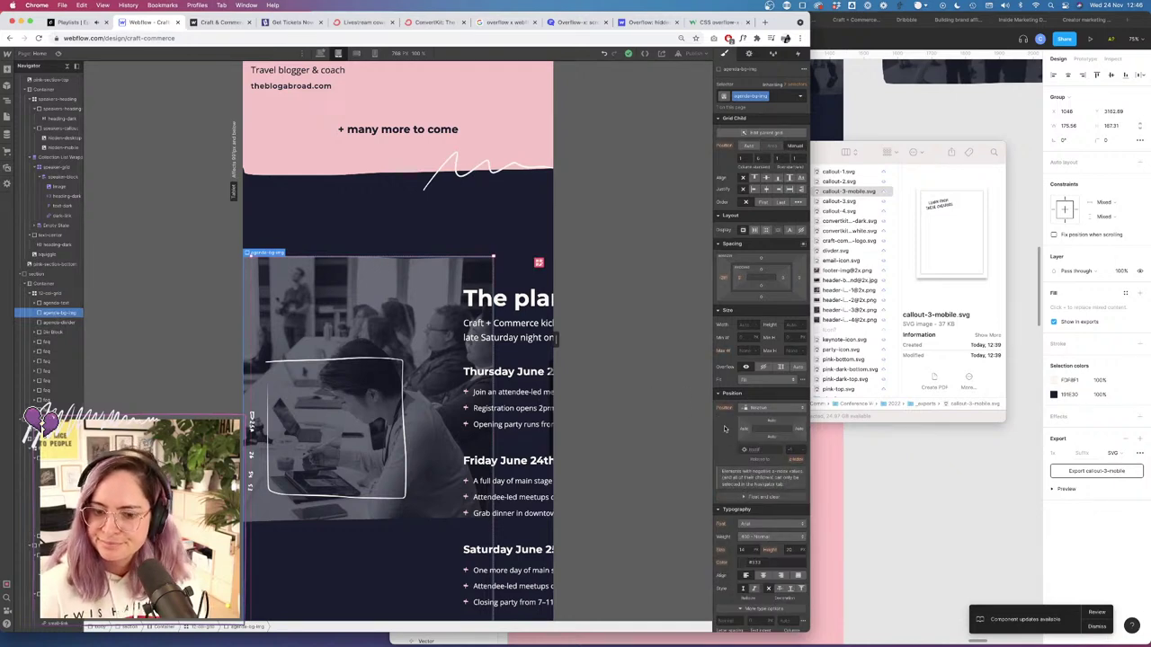
{"action": "scroll", "coordinate": [752, 315], "scroll_direction": "down", "scroll_amount": 2}
{"action": "scroll", "coordinate": [752, 315], "scroll_direction": "down", "scroll_amount": 1}
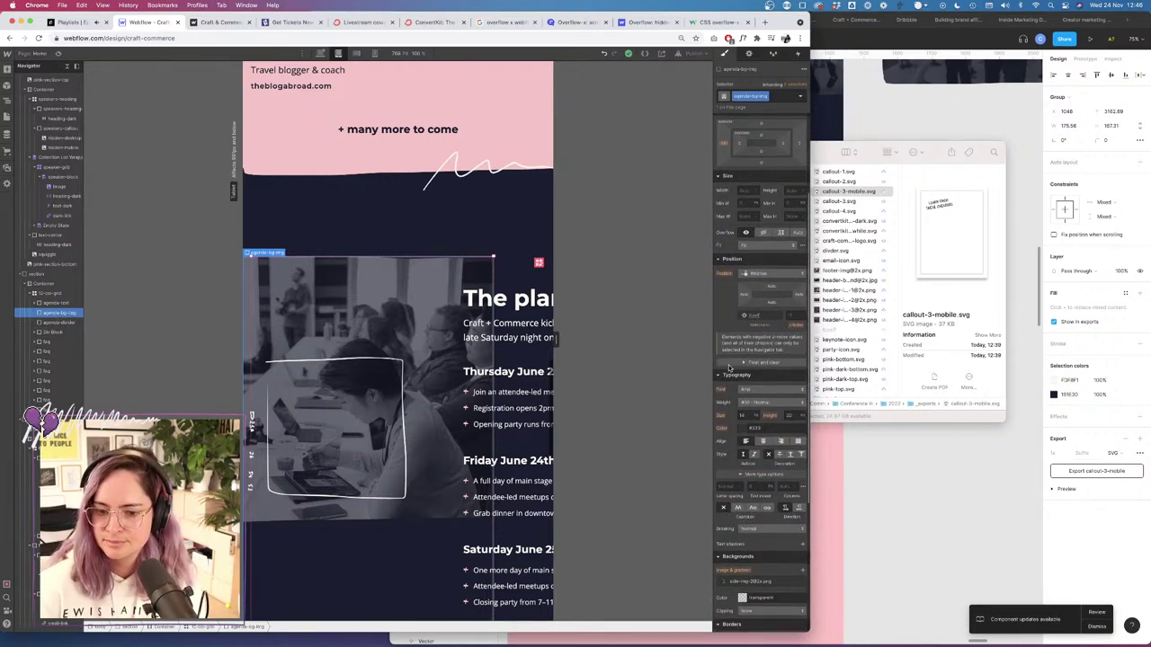
{"action": "left_click", "coordinate": [765, 582]}
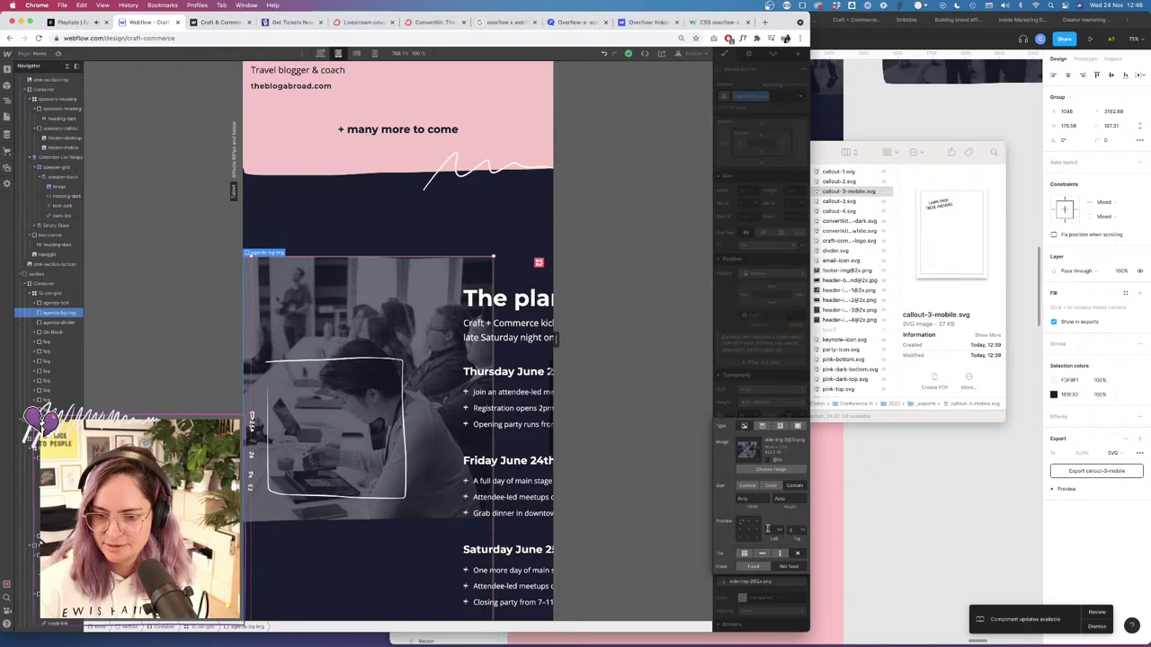
{"action": "left_click", "coordinate": [777, 382]}
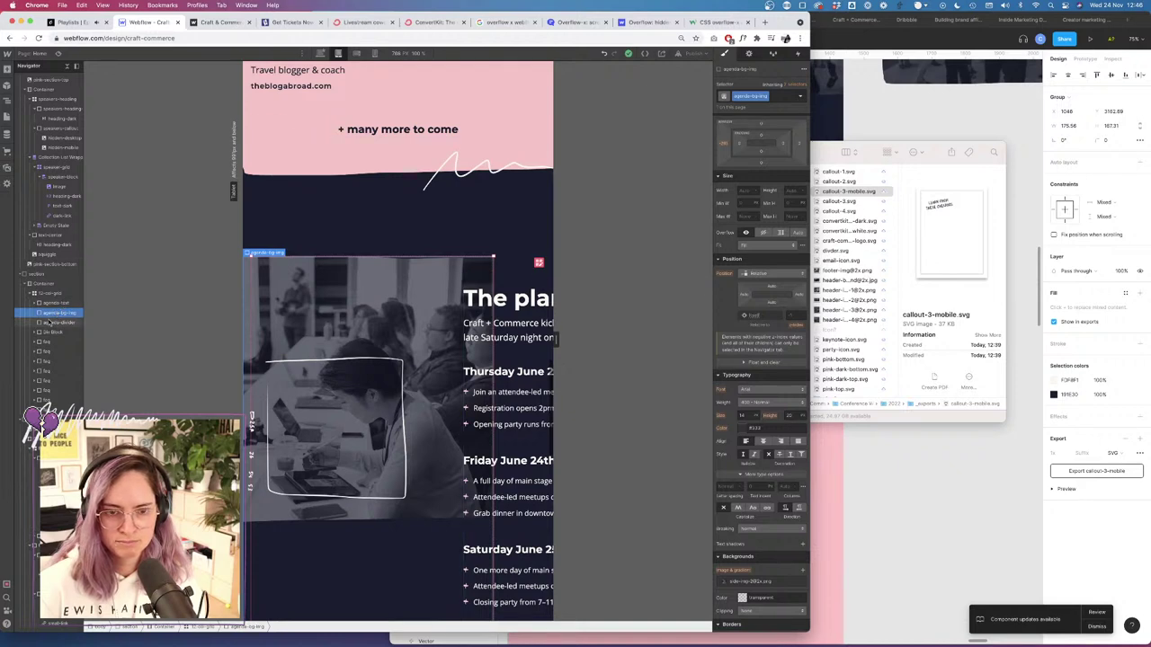
Adjust the left margin of the agenda-bg-img block at the tablet breakpoint and preview The plan section.
{"action": "scroll", "coordinate": [724, 288], "scroll_direction": "up", "scroll_amount": 3}
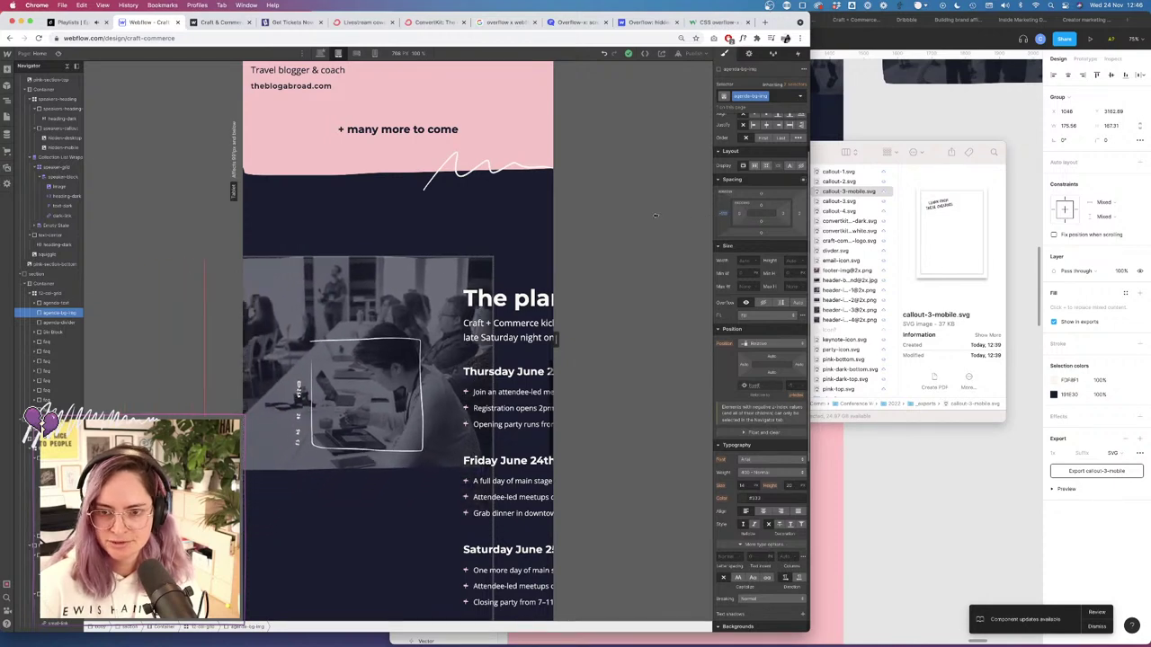
{"action": "left_click", "coordinate": [58, 53]}
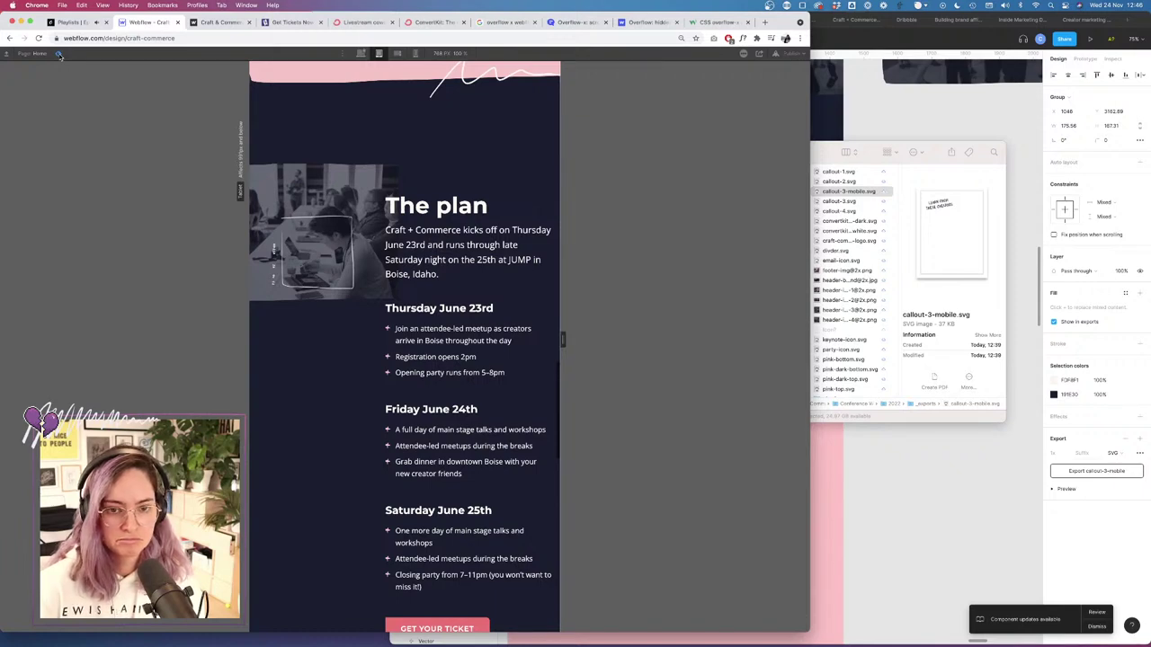
{"action": "left_click", "coordinate": [58, 53]}
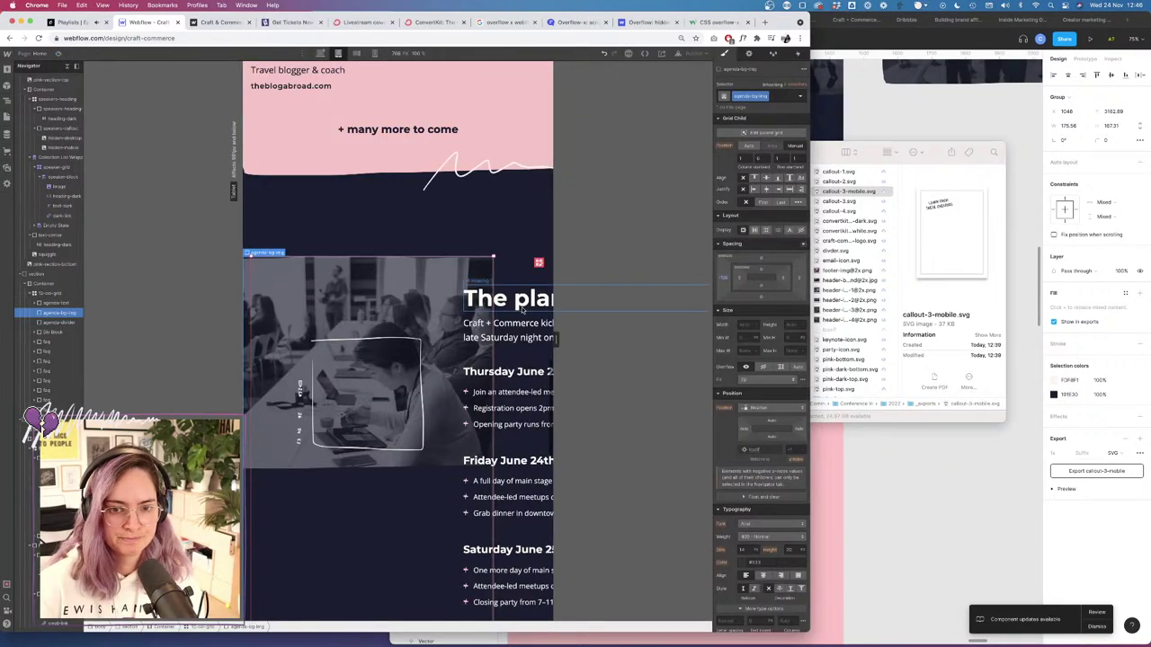
Set the agenda-text block's grid column start to 5 at the tablet breakpoint and preview The plan section.
{"action": "left_click", "coordinate": [54, 293]}
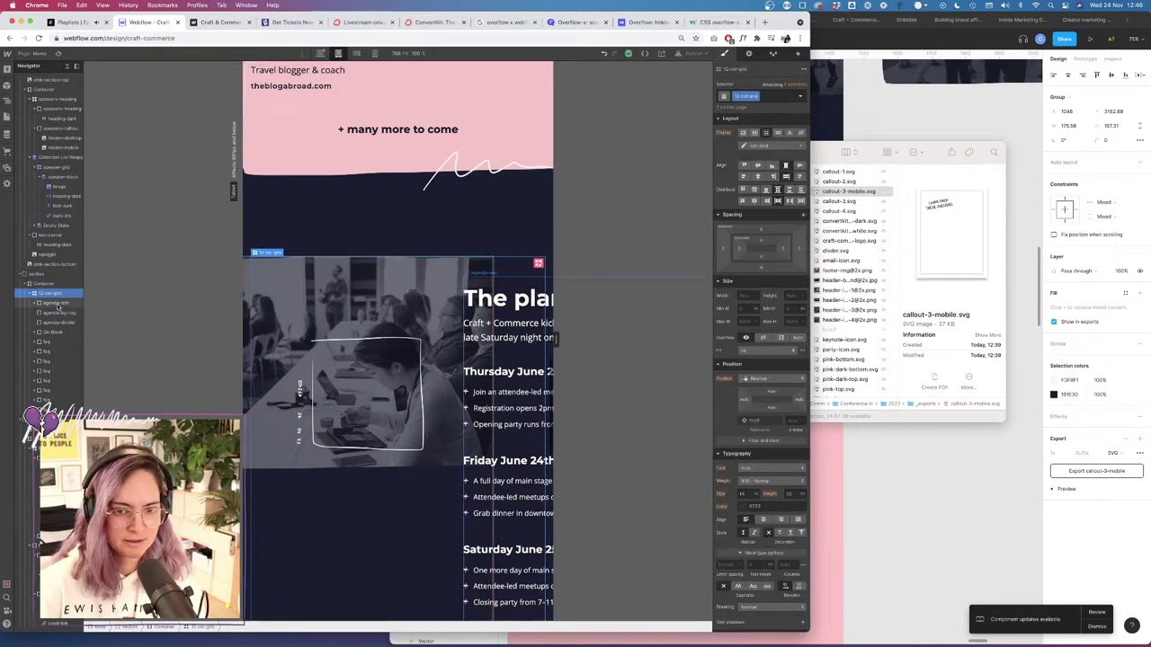
{"action": "left_click", "coordinate": [55, 303]}
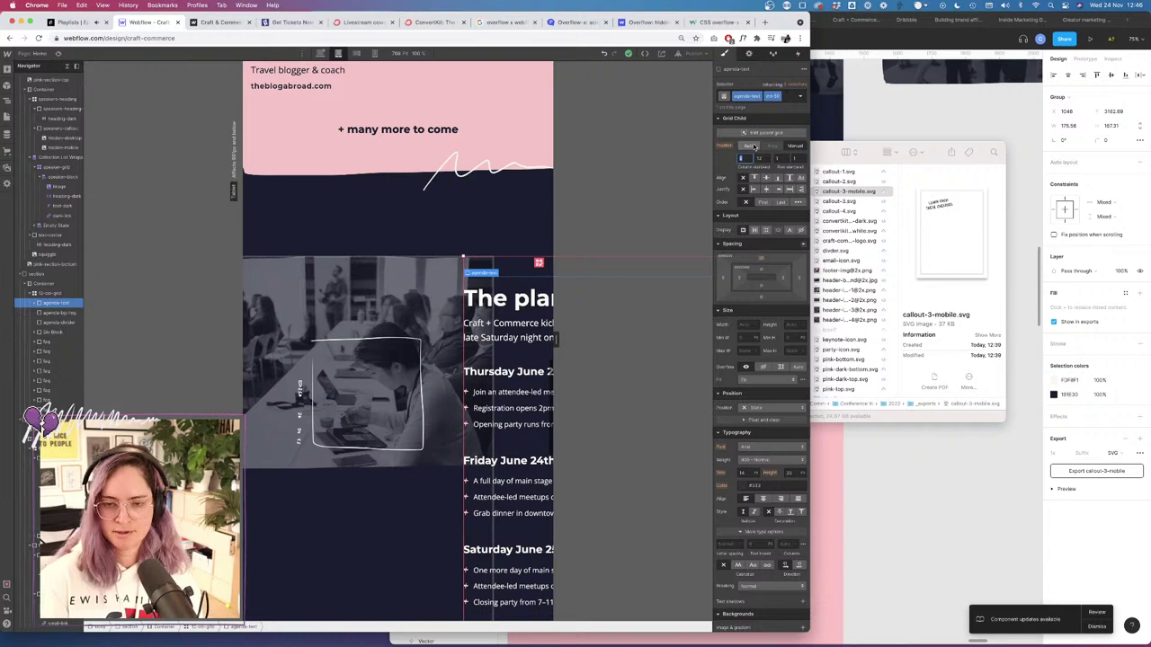
{"action": "left_click", "coordinate": [748, 146]}
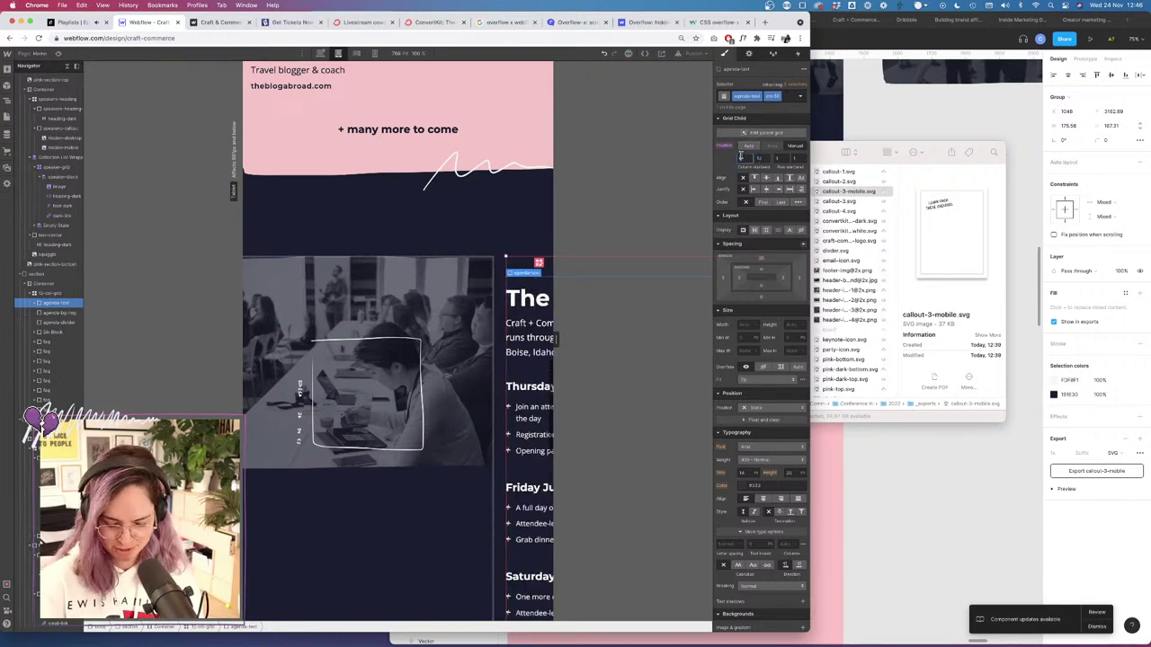
{"action": "type", "text": "5"}
{"action": "key", "text": "Tab"}
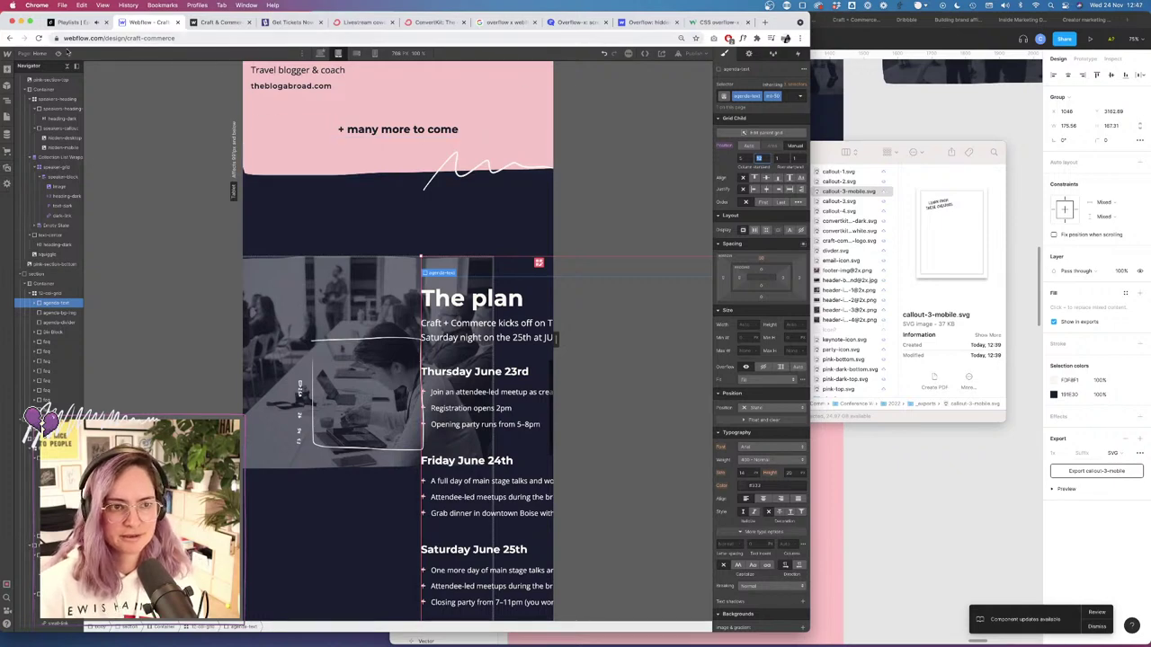
{"action": "left_click", "coordinate": [59, 53]}
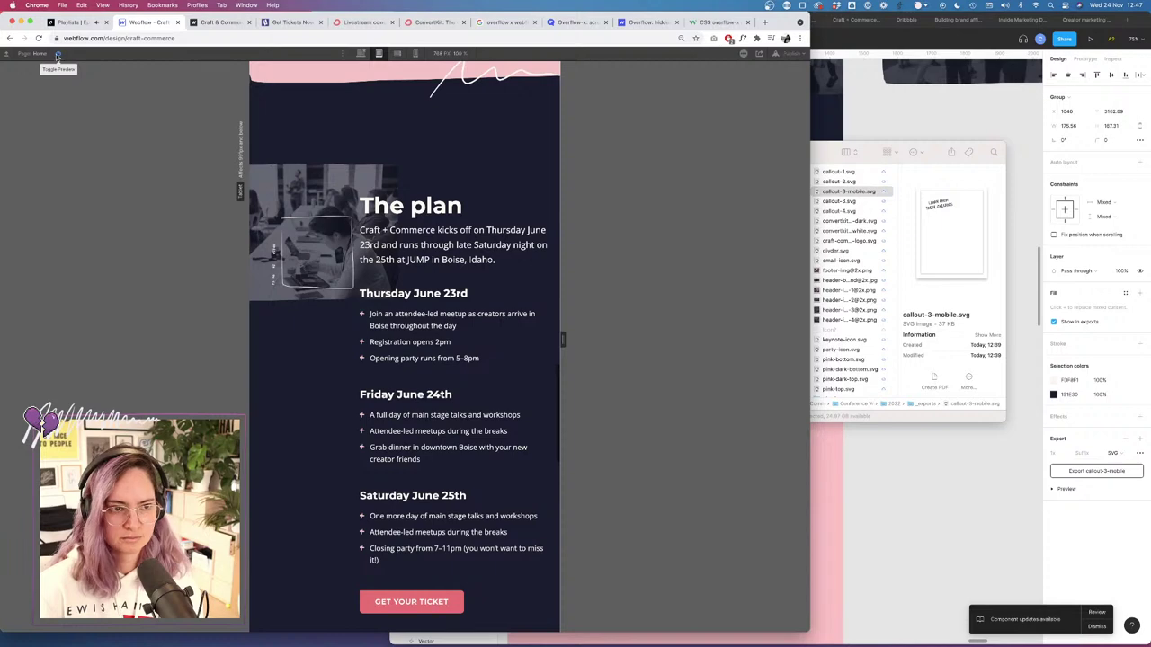
{"action": "left_click", "coordinate": [57, 54]}
Preview the tablet layout from the end of The plan section through the FAQ, ticket section and footer.
{"action": "scroll", "coordinate": [341, 253], "scroll_direction": "down", "scroll_amount": 5}
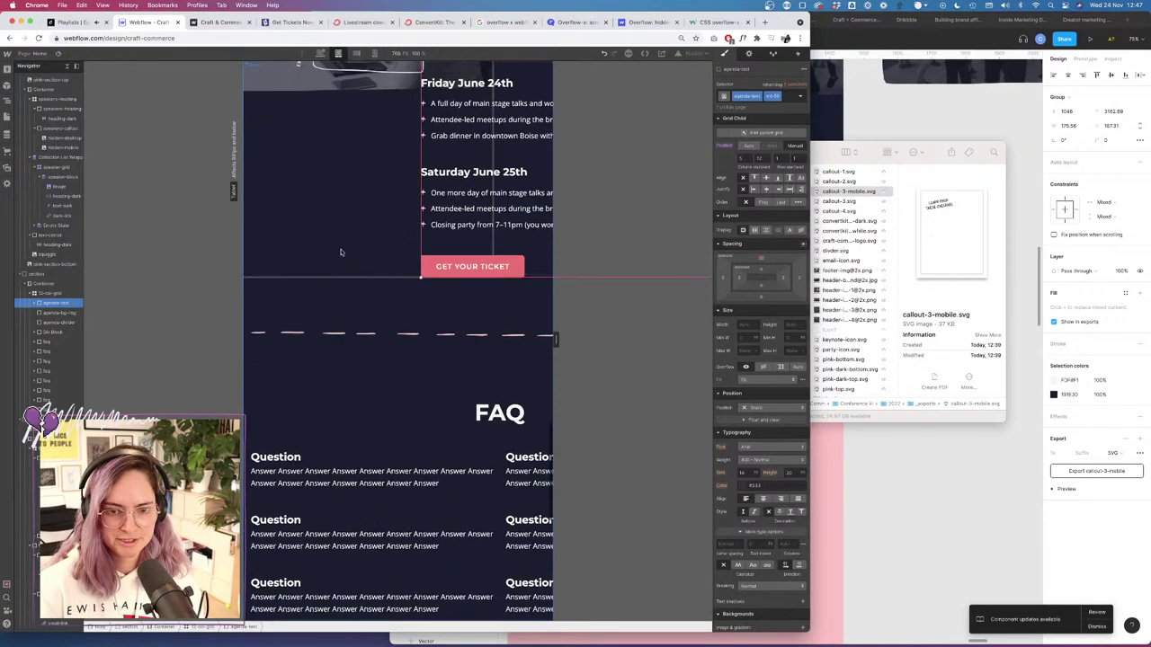
{"action": "key", "text": "super+shift+p"}
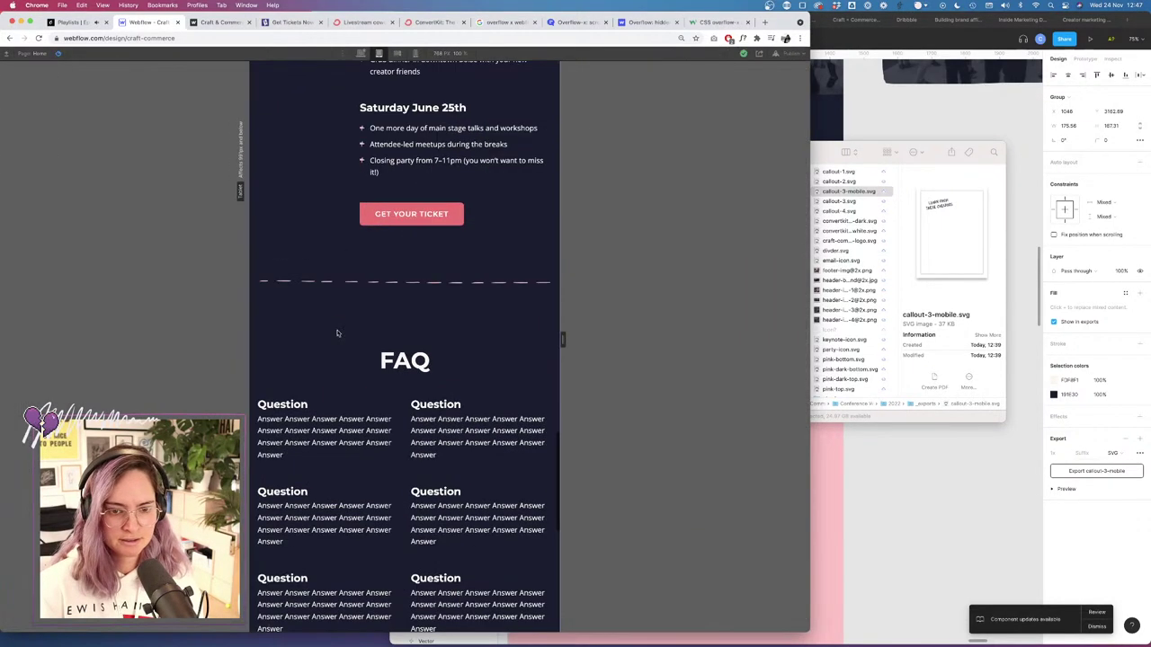
{"action": "scroll", "coordinate": [337, 333], "scroll_direction": "down", "scroll_amount": 2}
{"action": "scroll", "coordinate": [337, 334], "scroll_direction": "up", "scroll_amount": 10}
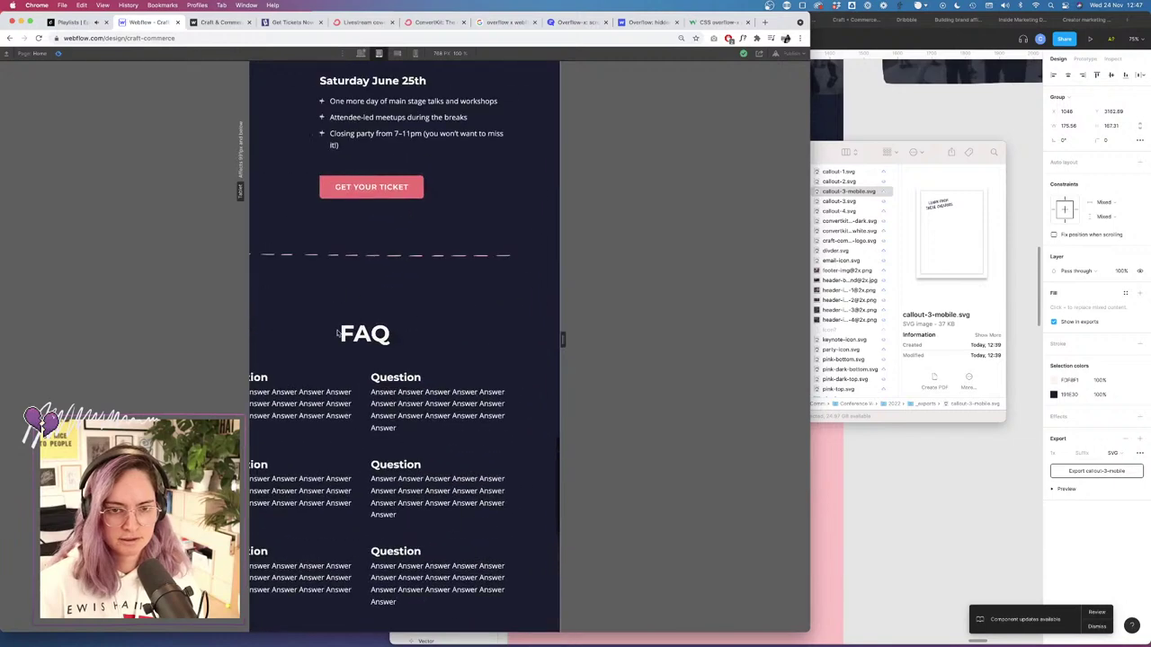
{"action": "scroll", "coordinate": [337, 333], "scroll_direction": "down", "scroll_amount": 10}
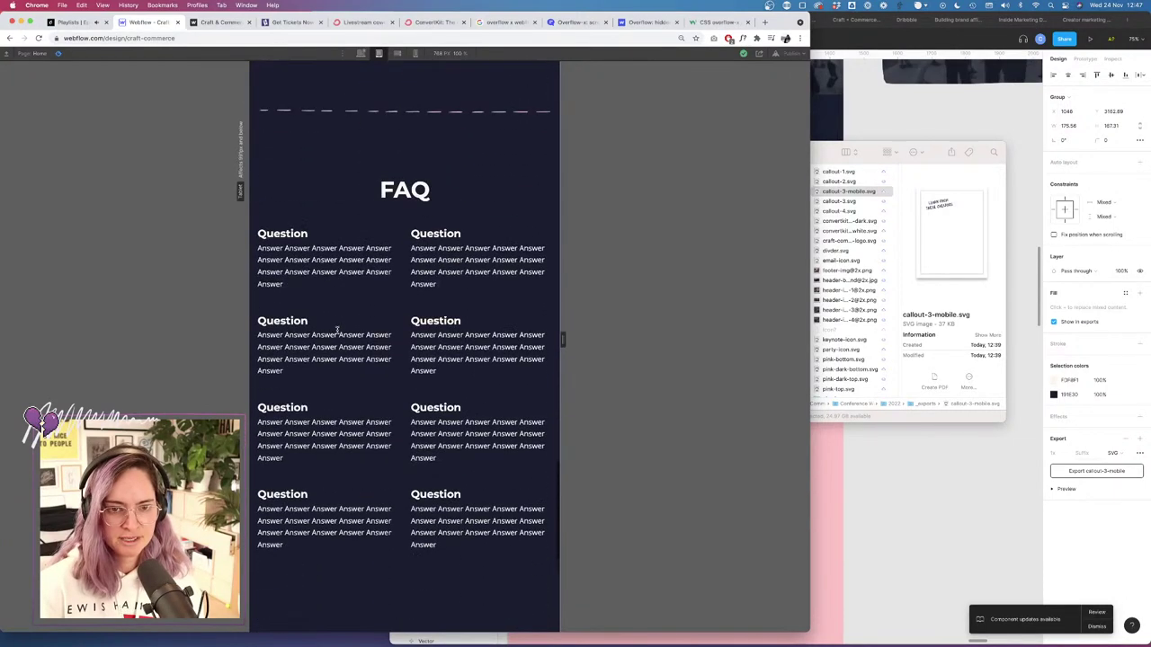
{"action": "scroll", "coordinate": [337, 334], "scroll_direction": "down", "scroll_amount": 2}
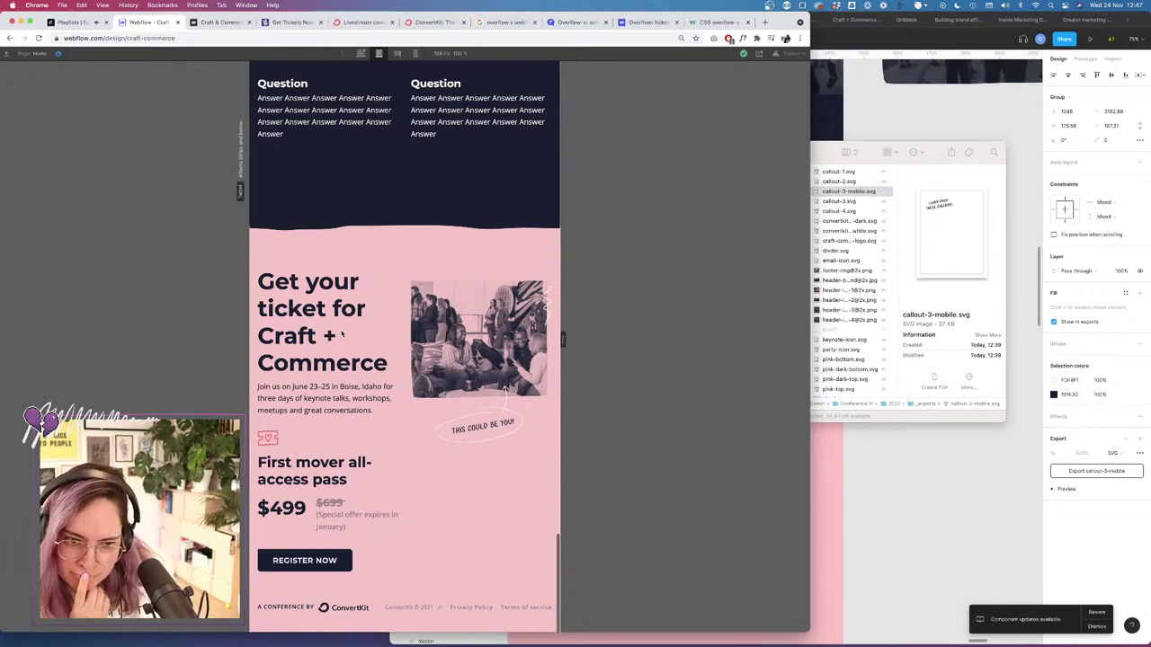
Leave the preview and select the "Get your ticket for Craft + Commerce" heading in the ticket section.
{"action": "left_click", "coordinate": [56, 53]}
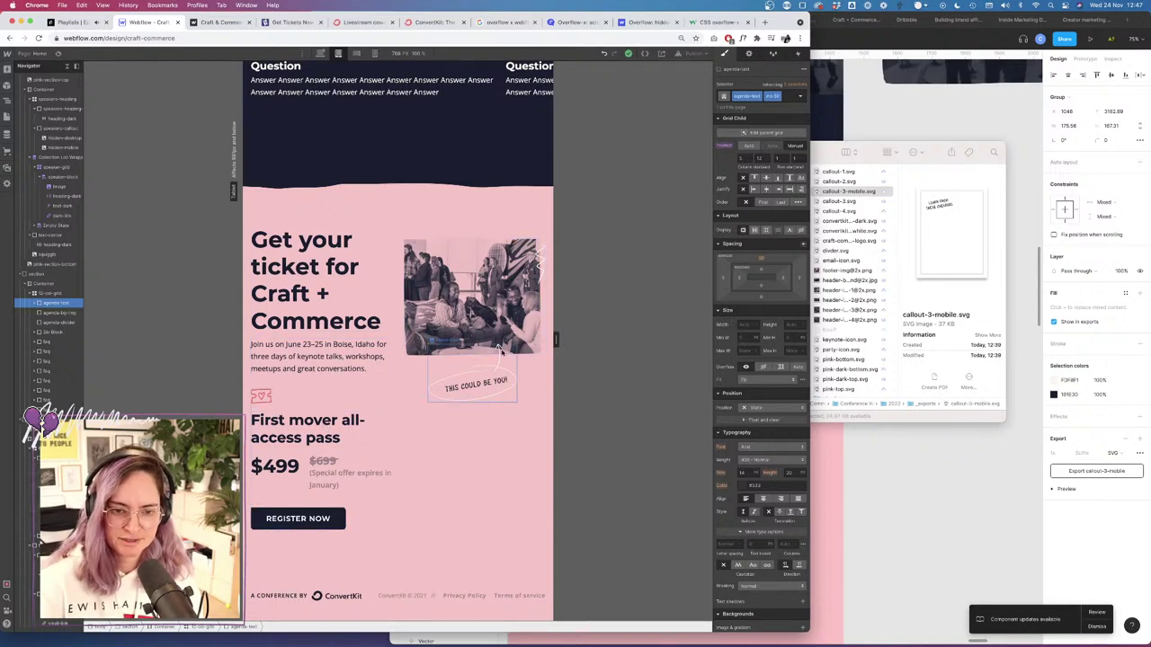
{"action": "left_click", "coordinate": [330, 263]}
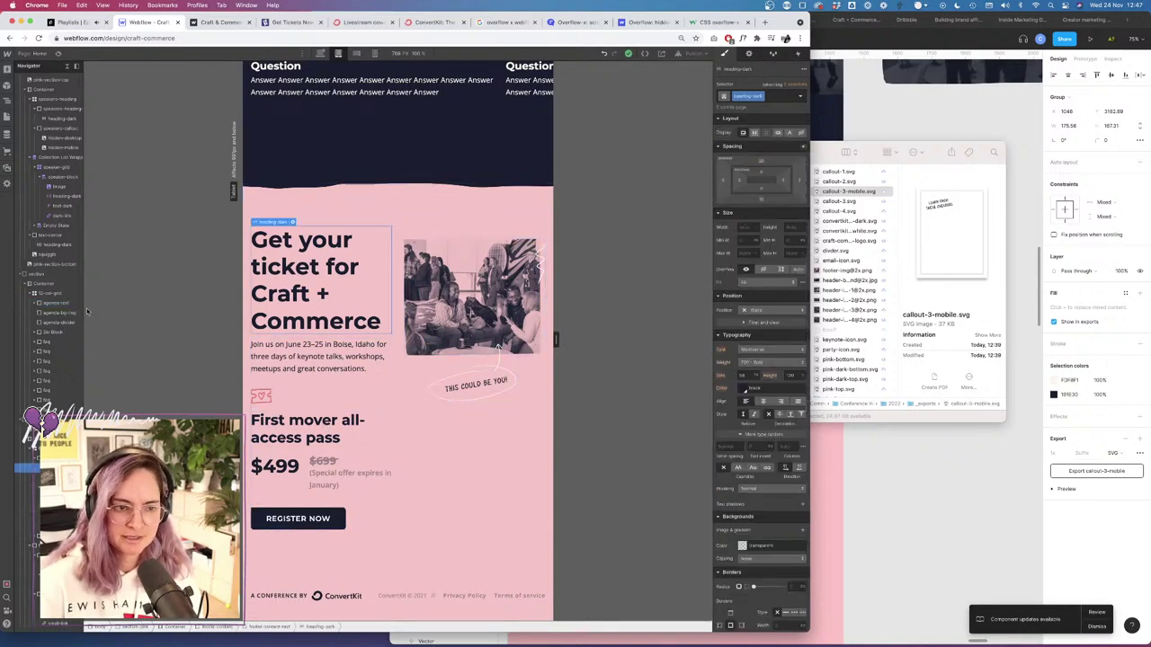
On the desktop breakpoint, move the ticket block out of the footer text block so it sits directly inside the footer content grid.
{"action": "left_click", "coordinate": [56, 457]}
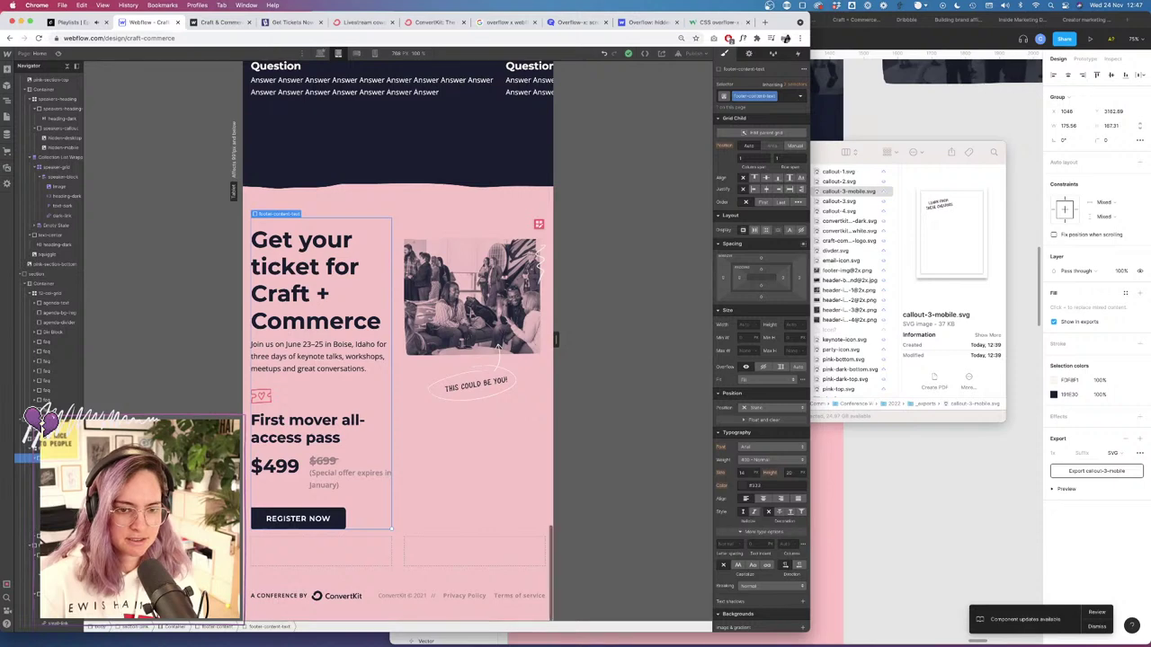
{"action": "left_click", "coordinate": [55, 486]}
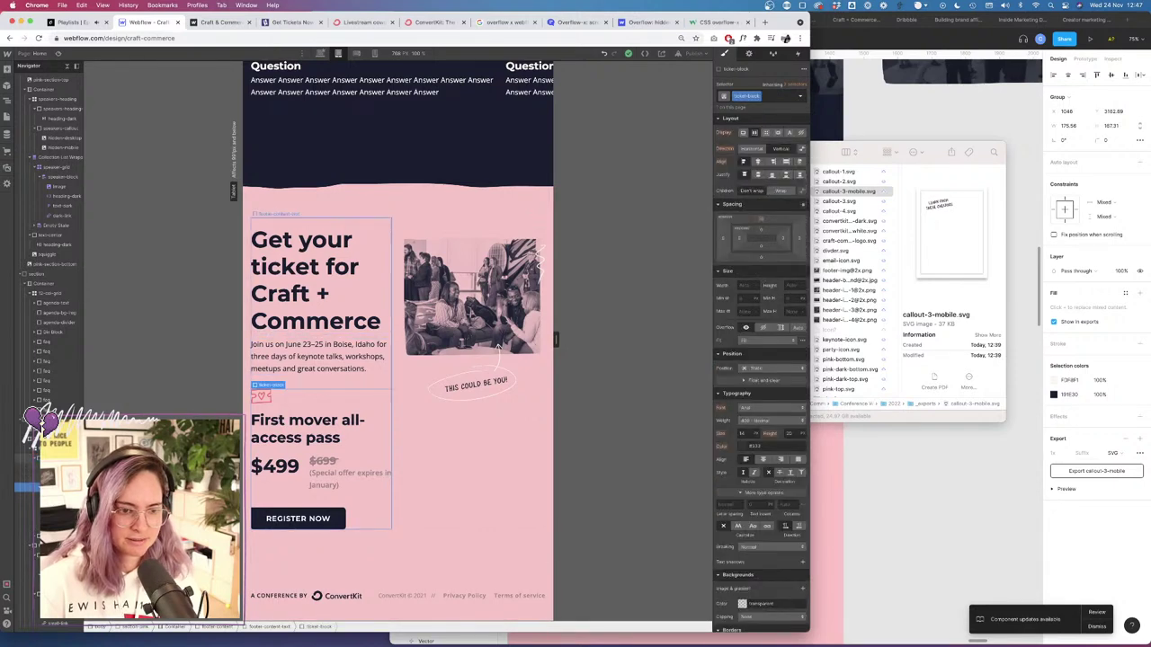
{"action": "left_click", "coordinate": [56, 458]}
{"action": "left_click", "coordinate": [56, 448]}
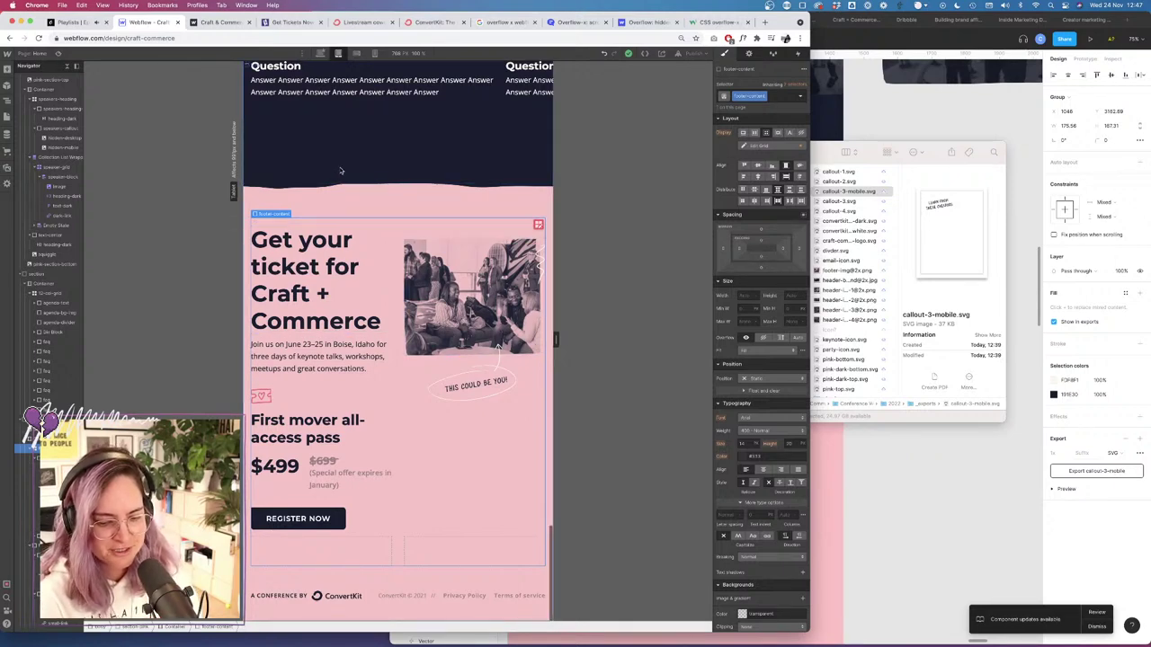
{"action": "left_click", "coordinate": [320, 53]}
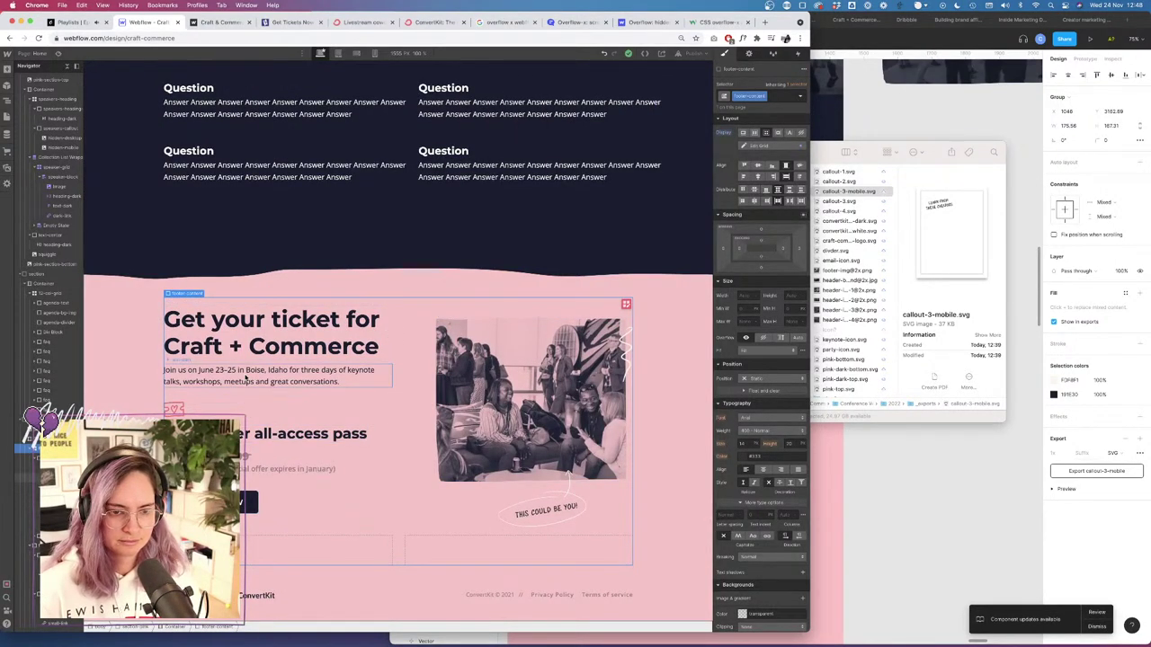
{"action": "left_click", "coordinate": [315, 413]}
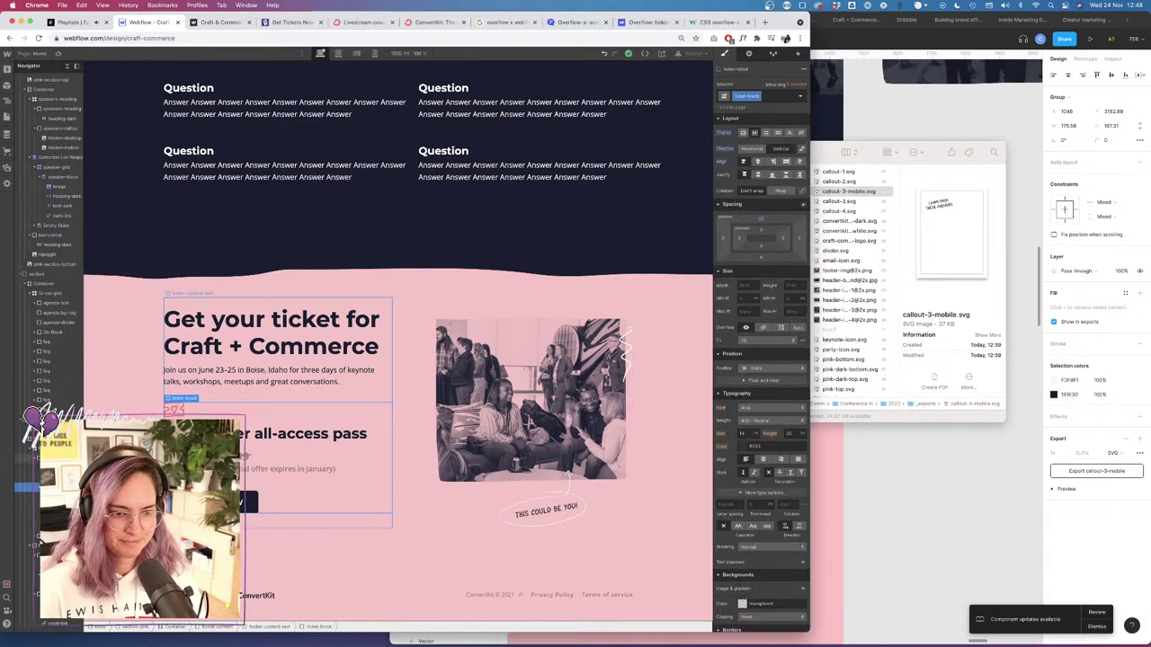
{"action": "left_click_drag", "start_coordinate": [54, 487], "coordinate": [53, 457]}
{"action": "left_click", "coordinate": [54, 478]}
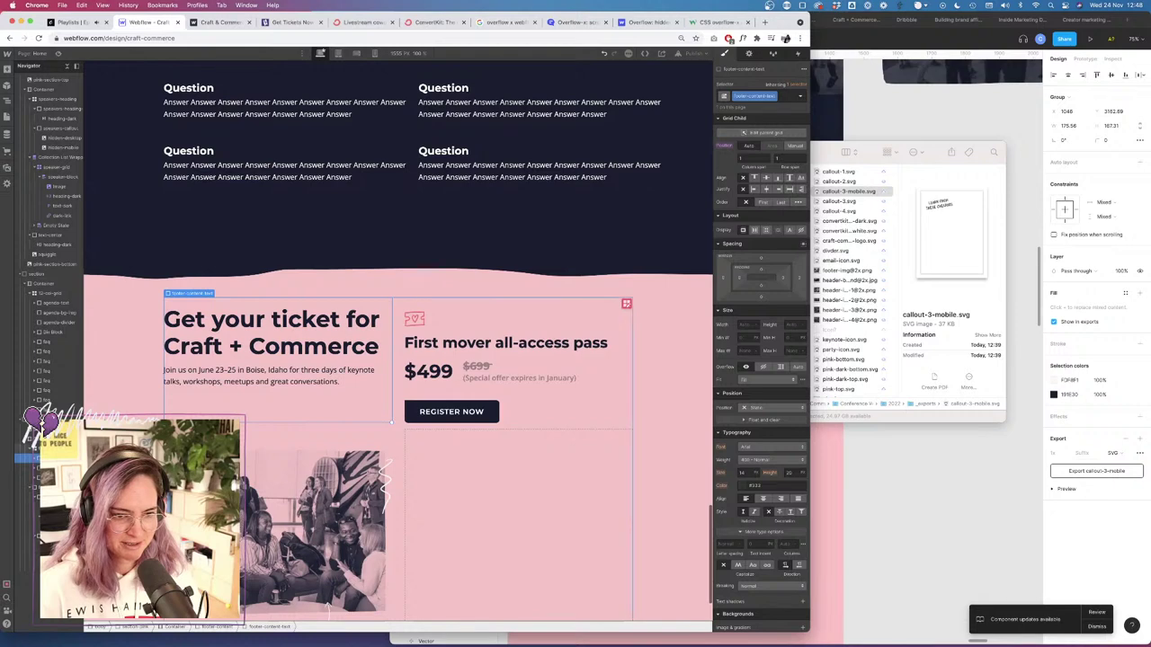
Position the ticket block manually in column 1, row 2 of the footer content grid.
{"action": "left_click", "coordinate": [54, 448]}
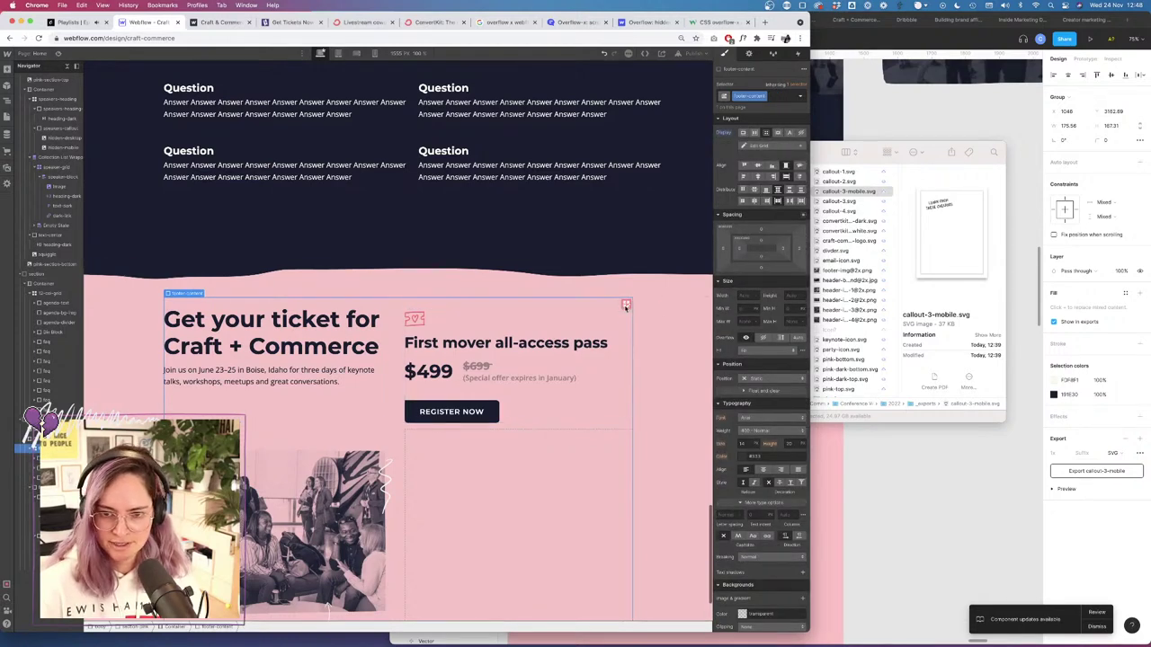
{"action": "left_click", "coordinate": [757, 145]}
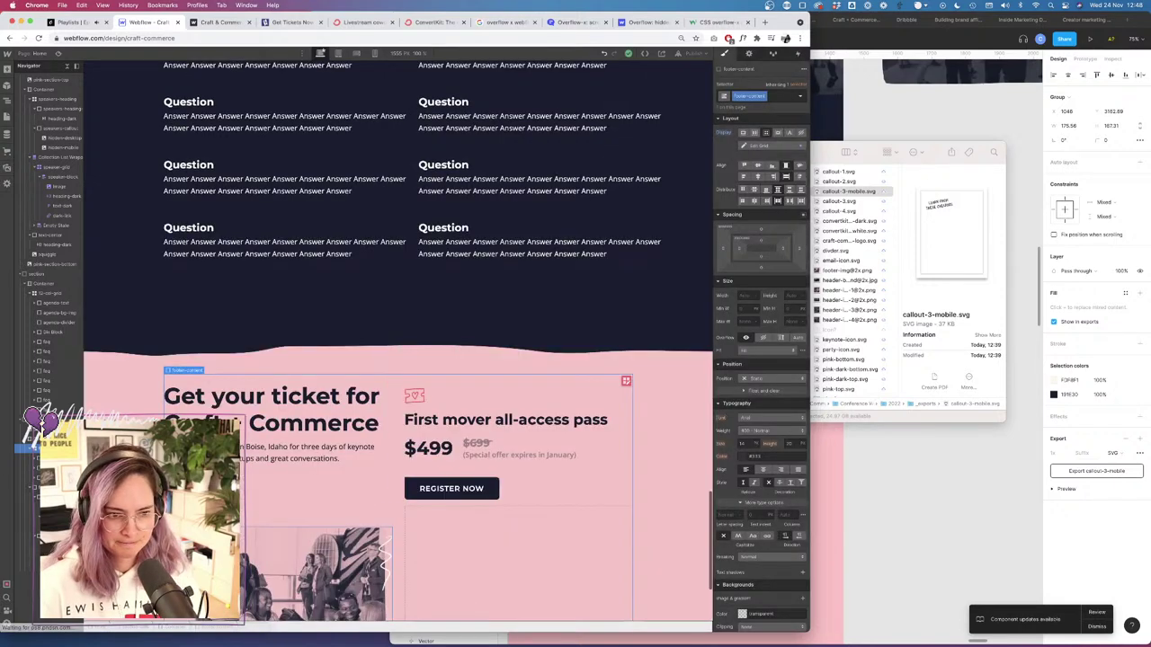
{"action": "left_click", "coordinate": [467, 607]}
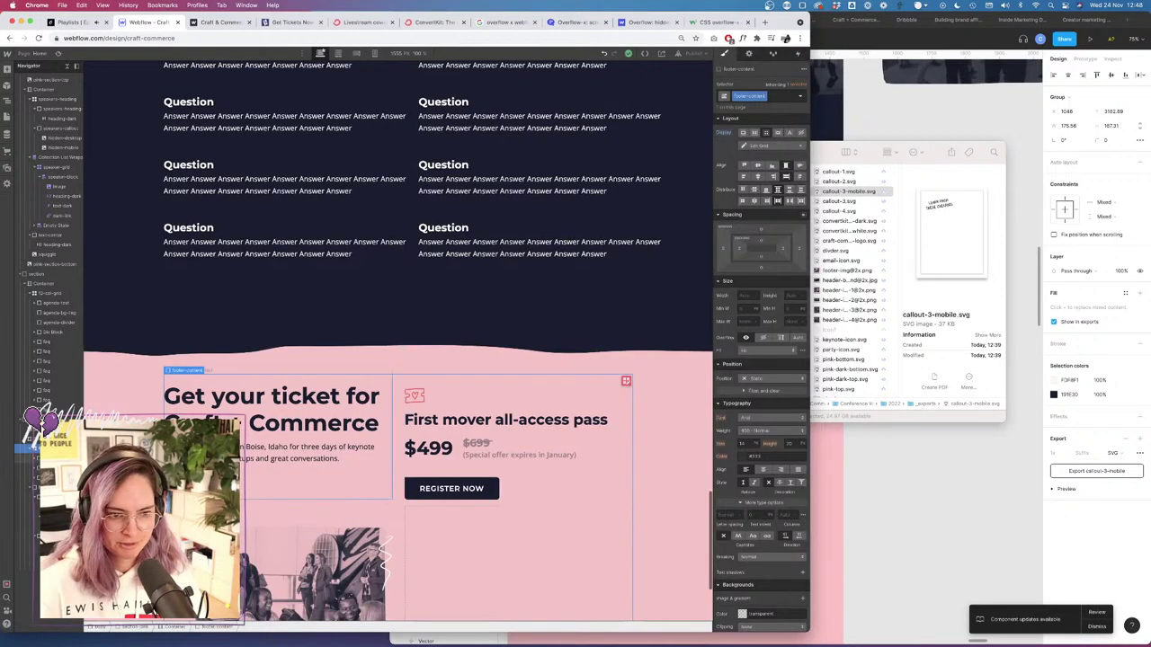
{"action": "left_click", "coordinate": [61, 457]}
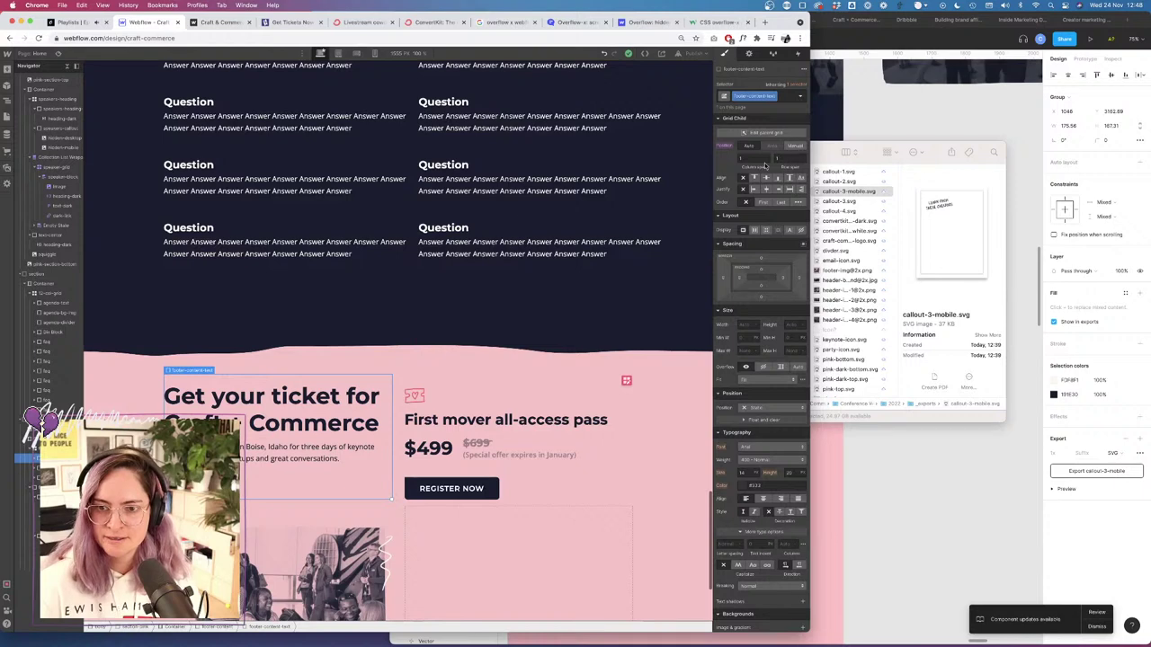
{"action": "left_click", "coordinate": [61, 467]}
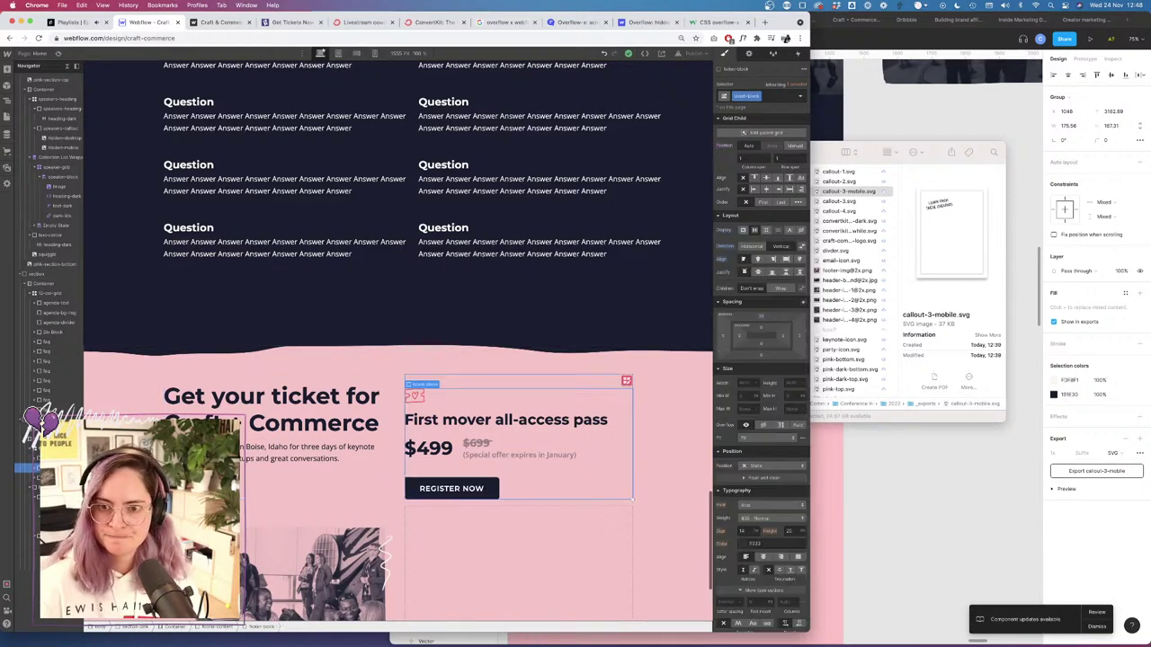
{"action": "left_click", "coordinate": [802, 146]}
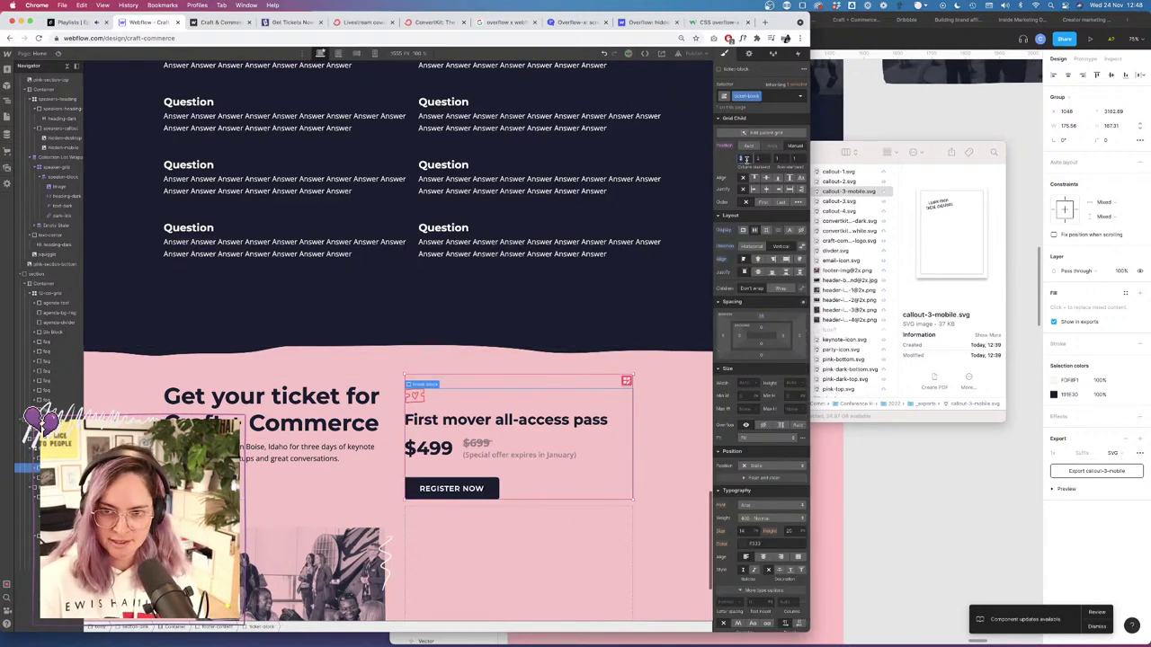
{"action": "type", "text": "1"}
{"action": "key", "text": "Tab"}
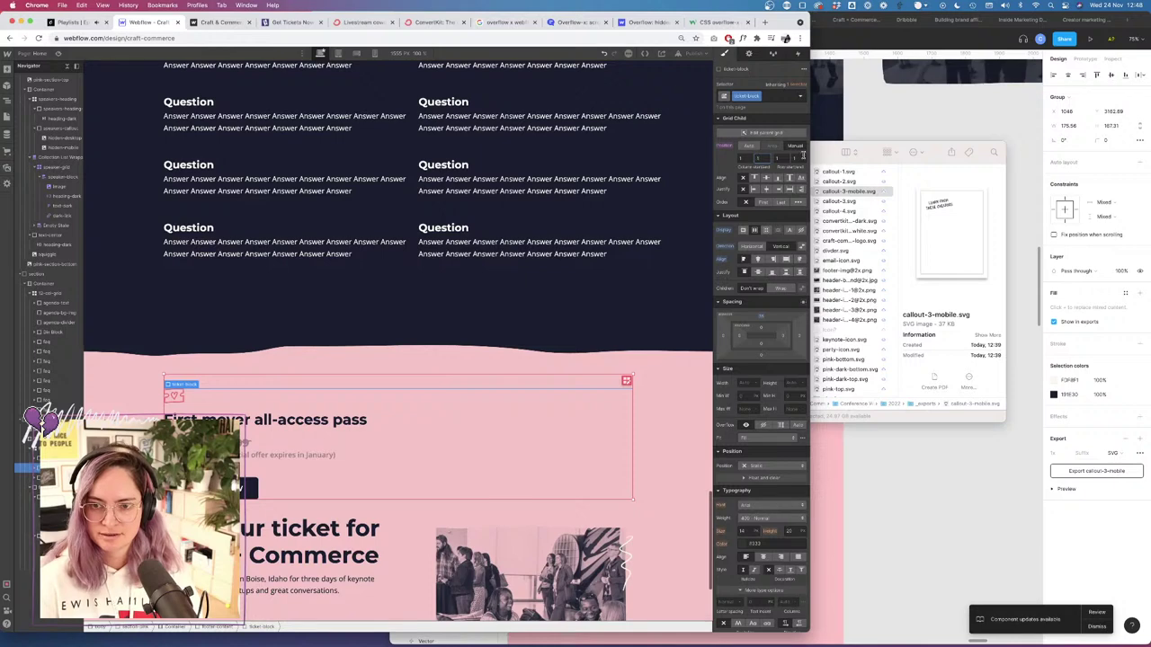
{"action": "key", "text": "Tab"}
{"action": "type", "text": "2"}
{"action": "key", "text": "Tab"}
{"action": "key", "text": "Tab"}
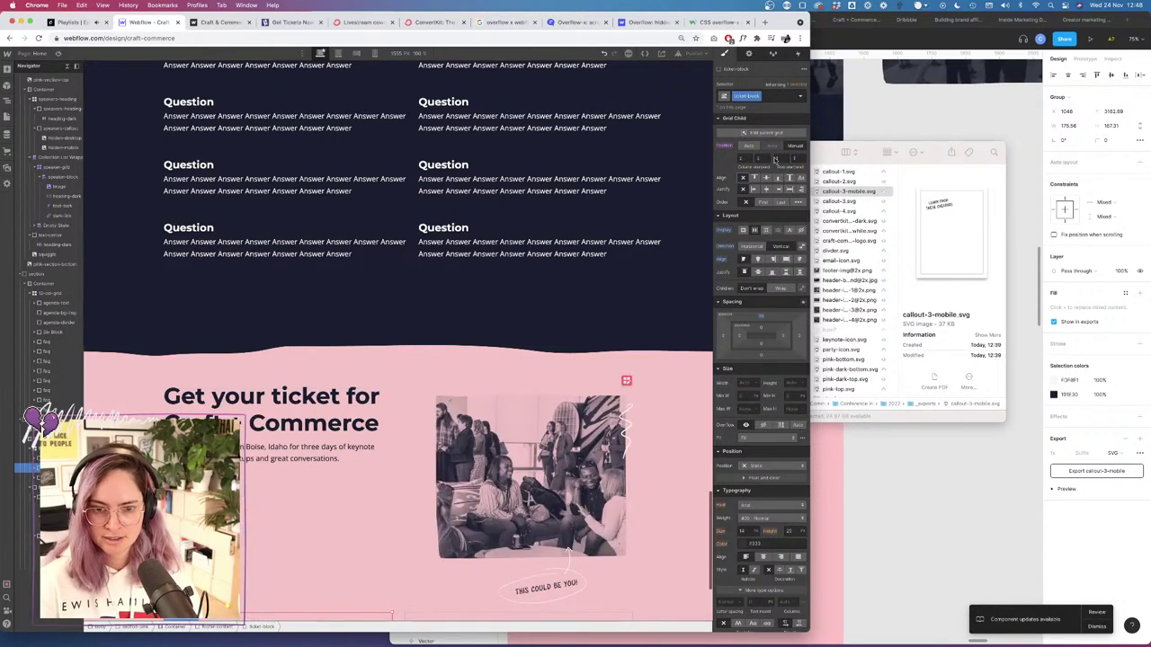
Set the footer image's row span to 2 in the footer content grid.
{"action": "scroll", "coordinate": [332, 300], "scroll_direction": "down", "scroll_amount": 3}
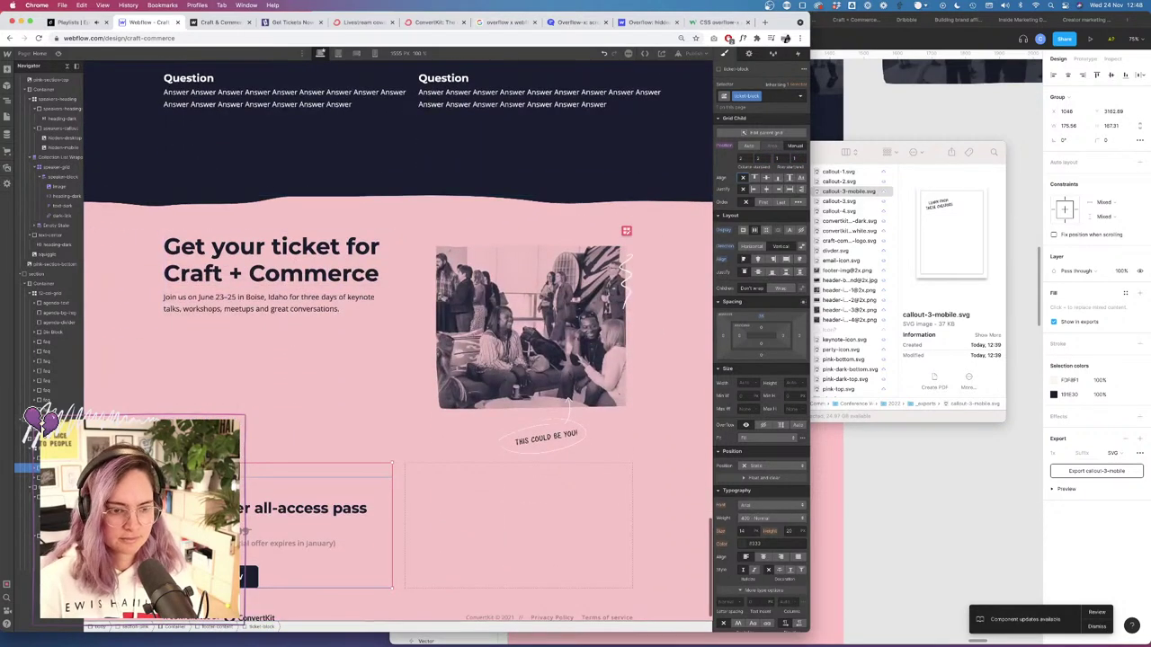
{"action": "left_click", "coordinate": [422, 323]}
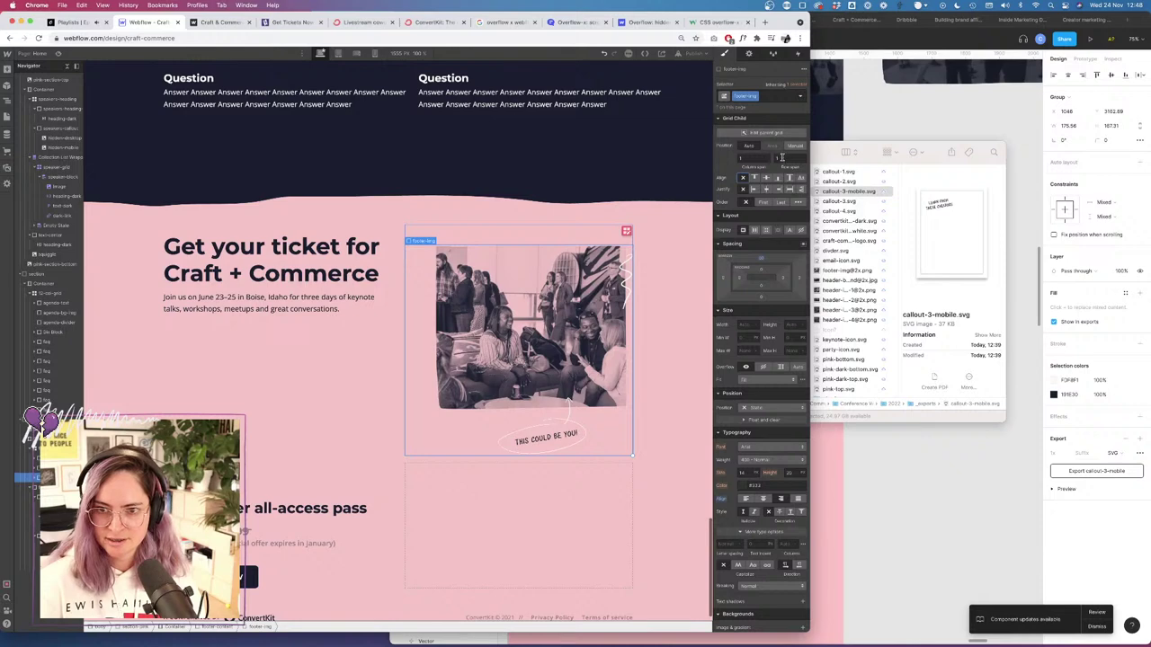
{"action": "scroll", "coordinate": [663, 150], "scroll_direction": "up", "scroll_amount": 2}
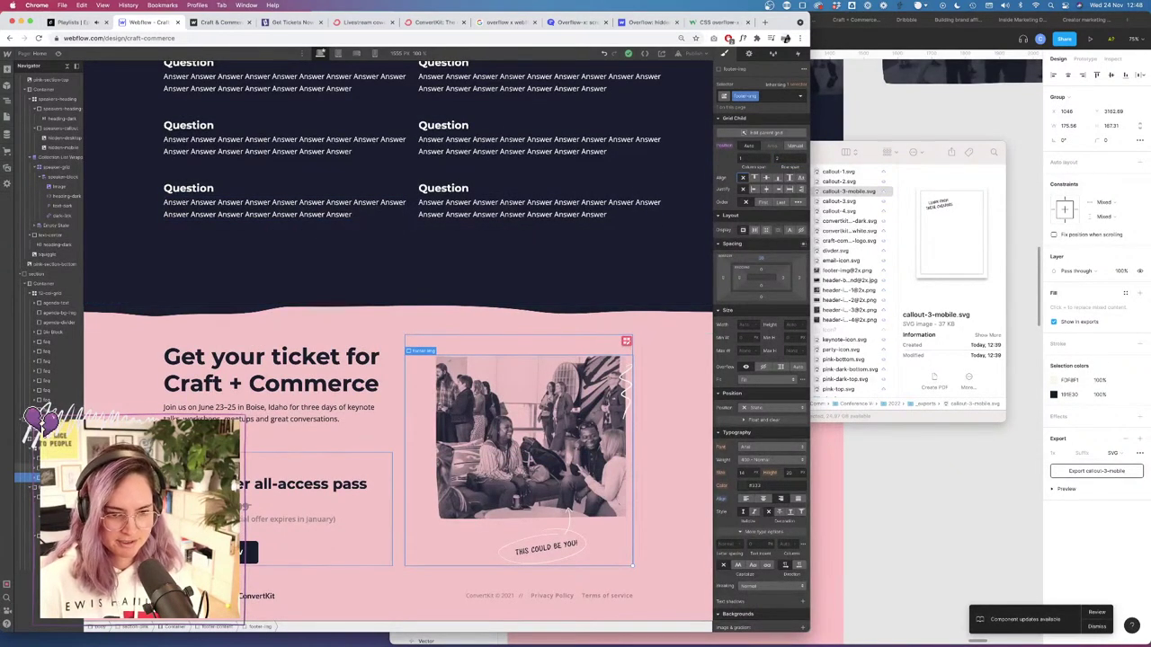
Increase the top margin of the footer bar that holds the logo and legal links.
{"action": "left_click", "coordinate": [274, 597]}
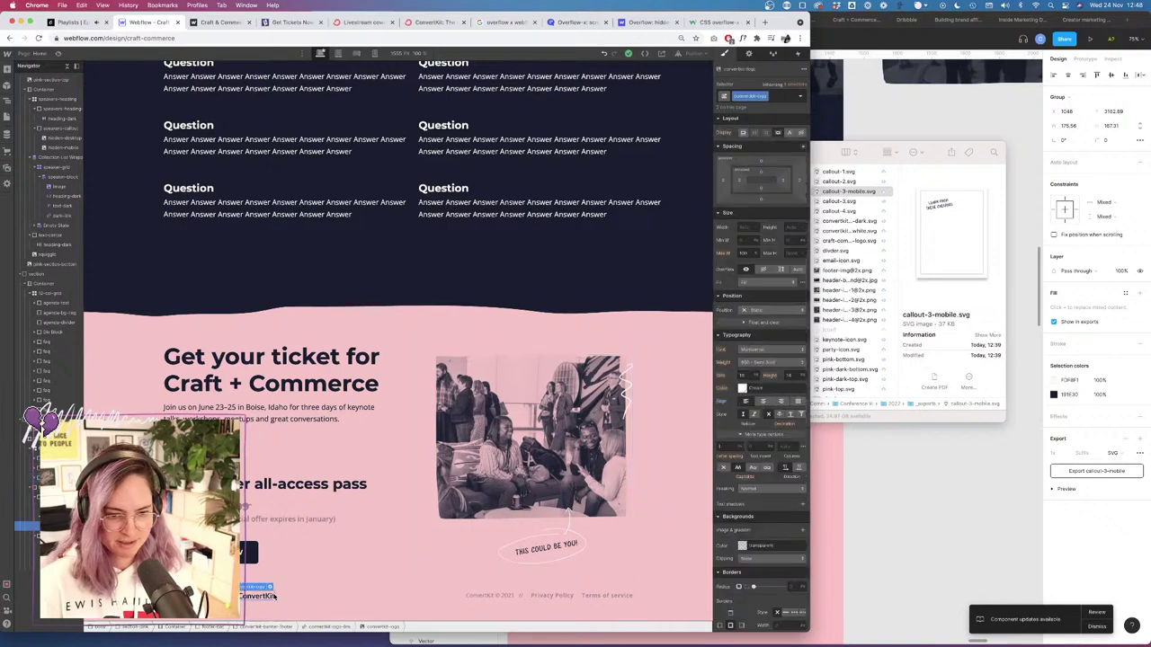
{"action": "left_click", "coordinate": [526, 595]}
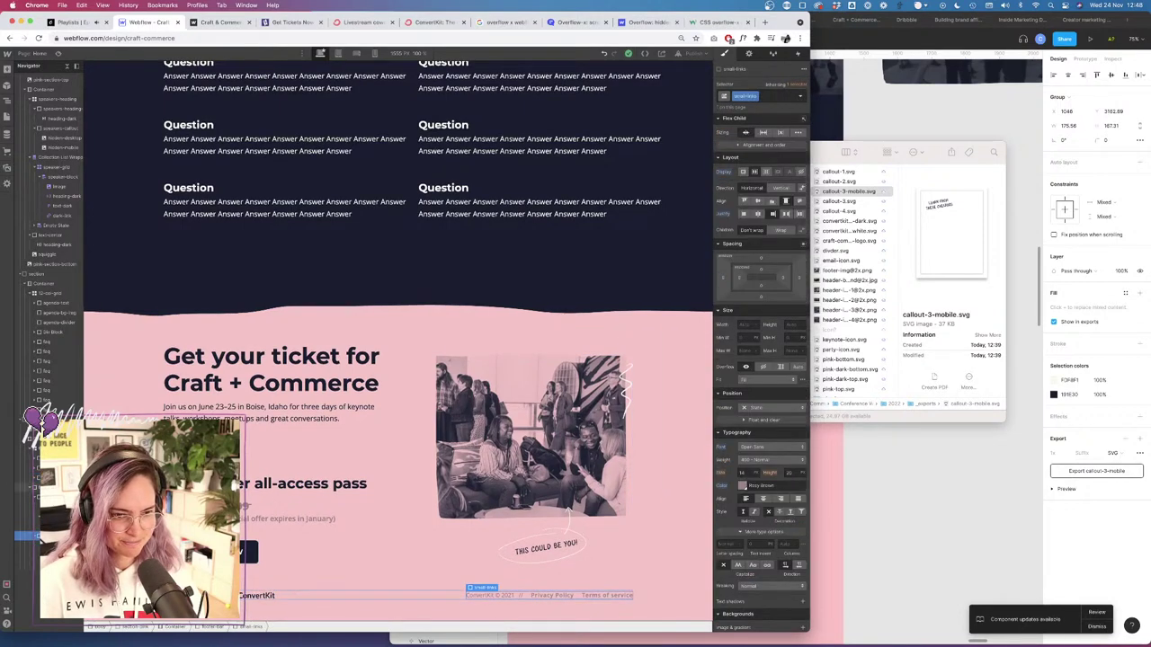
{"action": "left_click", "coordinate": [56, 487]}
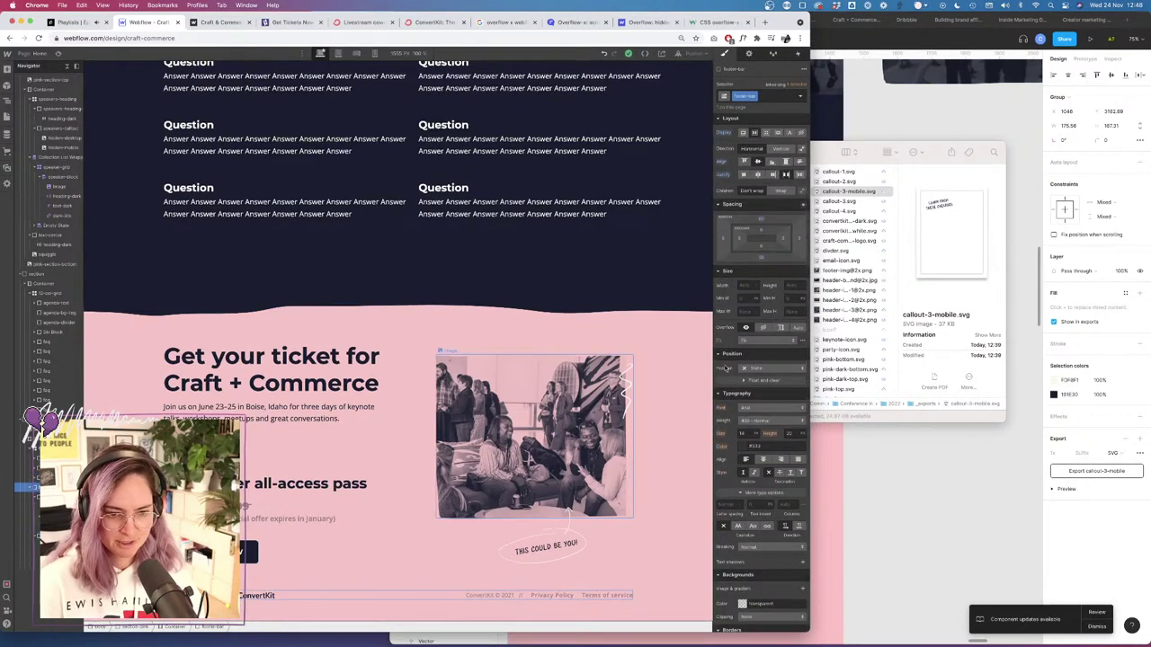
{"action": "left_click", "coordinate": [760, 223]}
{"action": "type", "text": "40"}
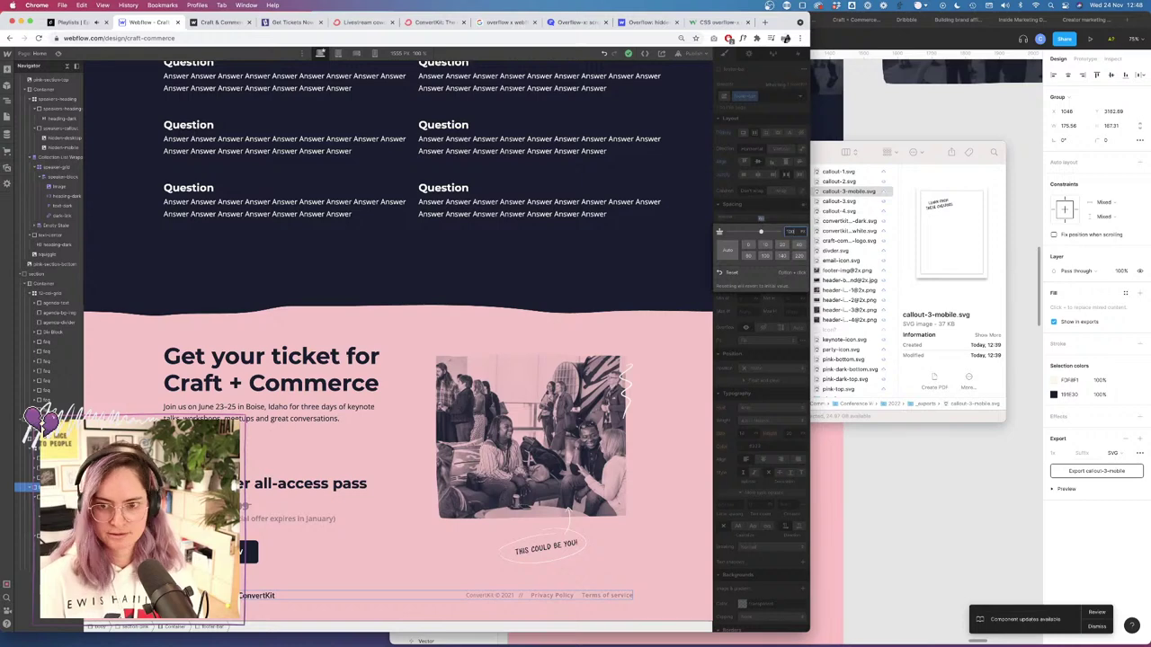
{"action": "key", "text": "Return"}
{"action": "scroll", "coordinate": [296, 357], "scroll_direction": "down", "scroll_amount": 2}
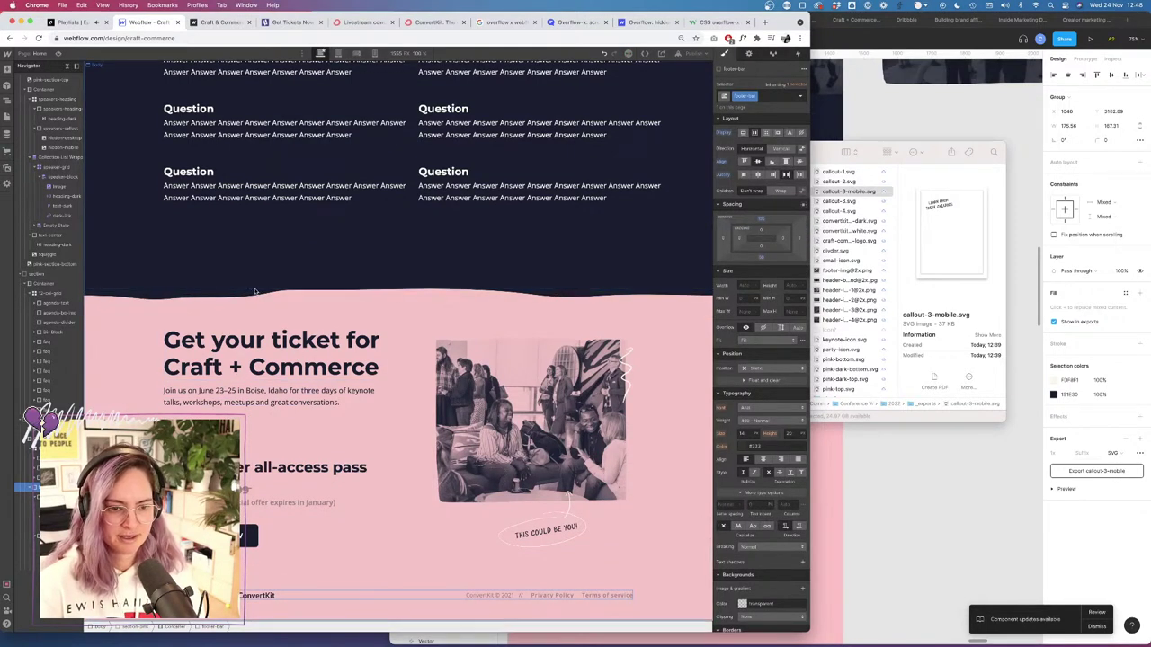
Examine the rearranged footer blocks on desktop and preview the page, returning to the designer.
{"action": "left_click", "coordinate": [290, 422]}
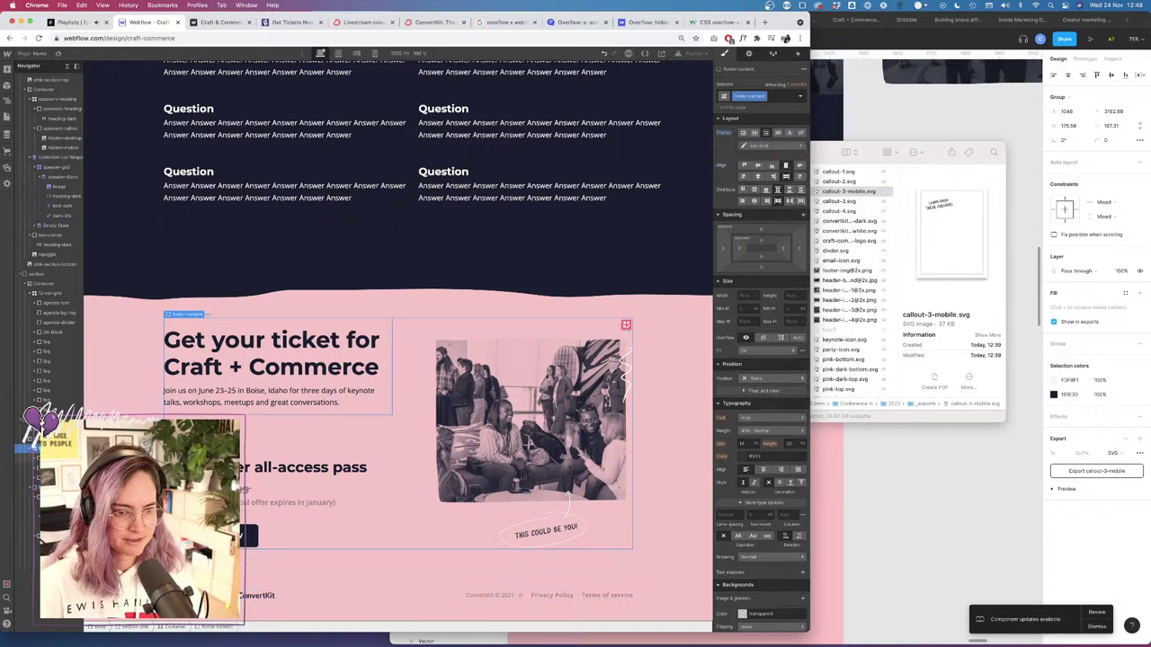
{"action": "left_click", "coordinate": [278, 409]}
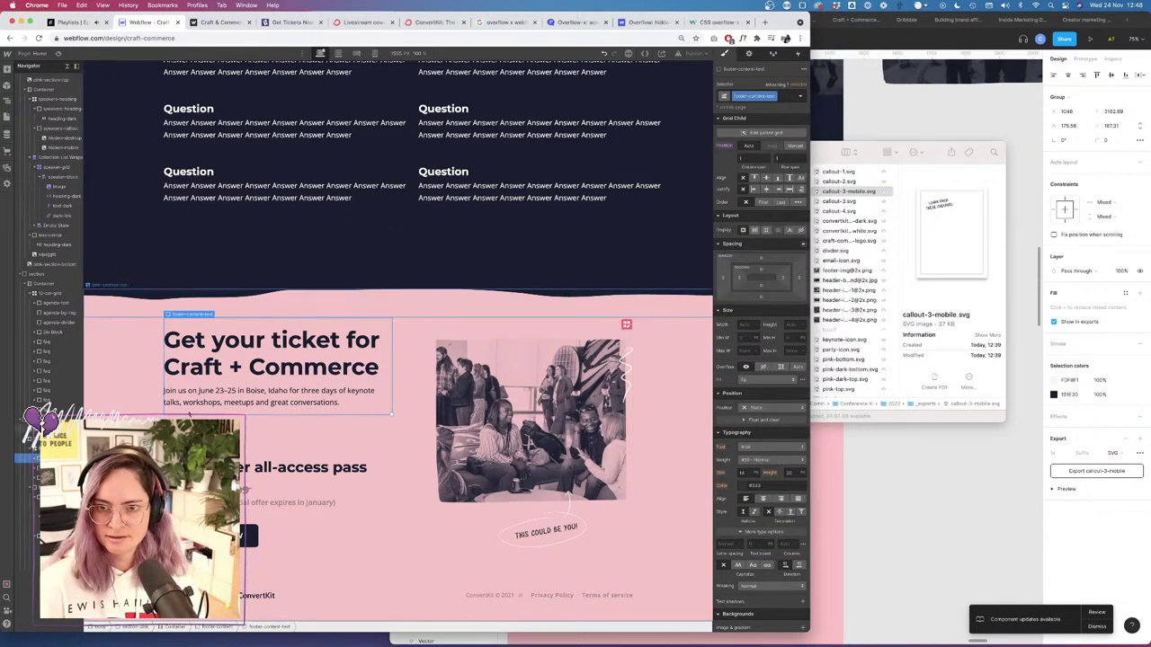
{"action": "left_click", "coordinate": [207, 433]}
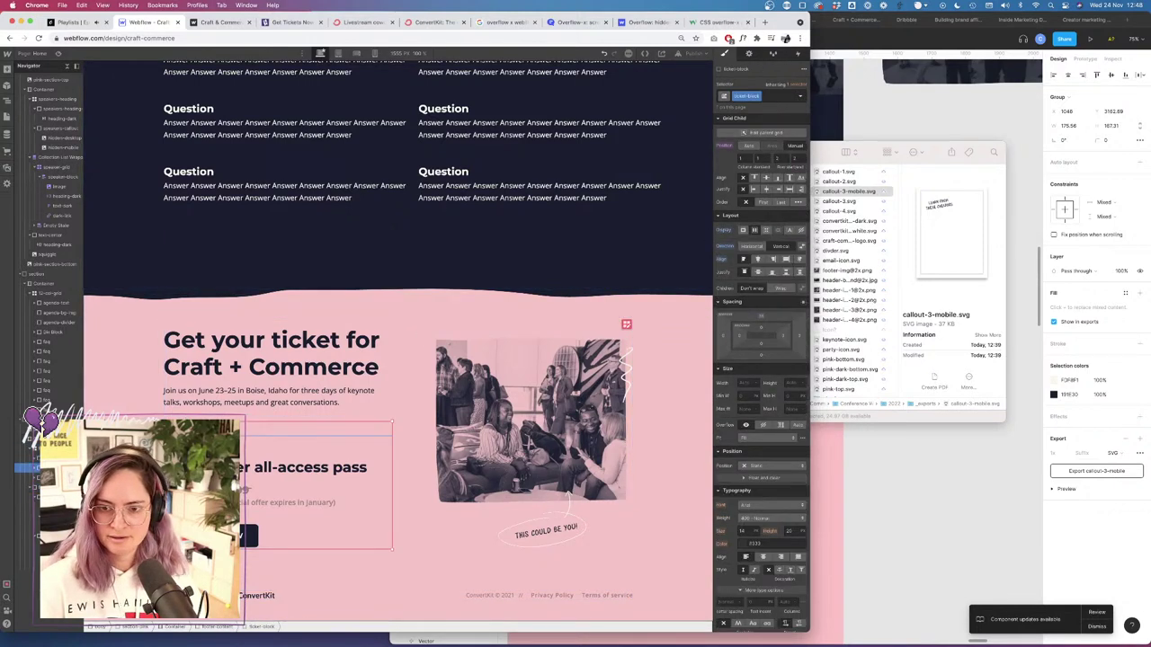
{"action": "left_click", "coordinate": [56, 54]}
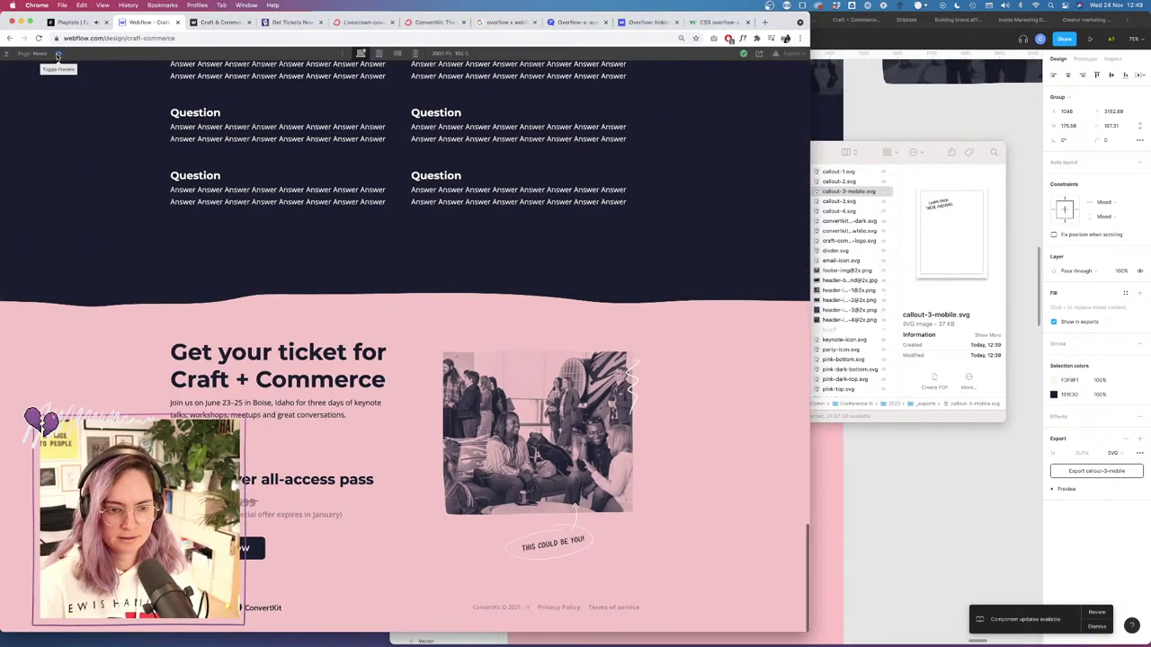
{"action": "left_click", "coordinate": [60, 54]}
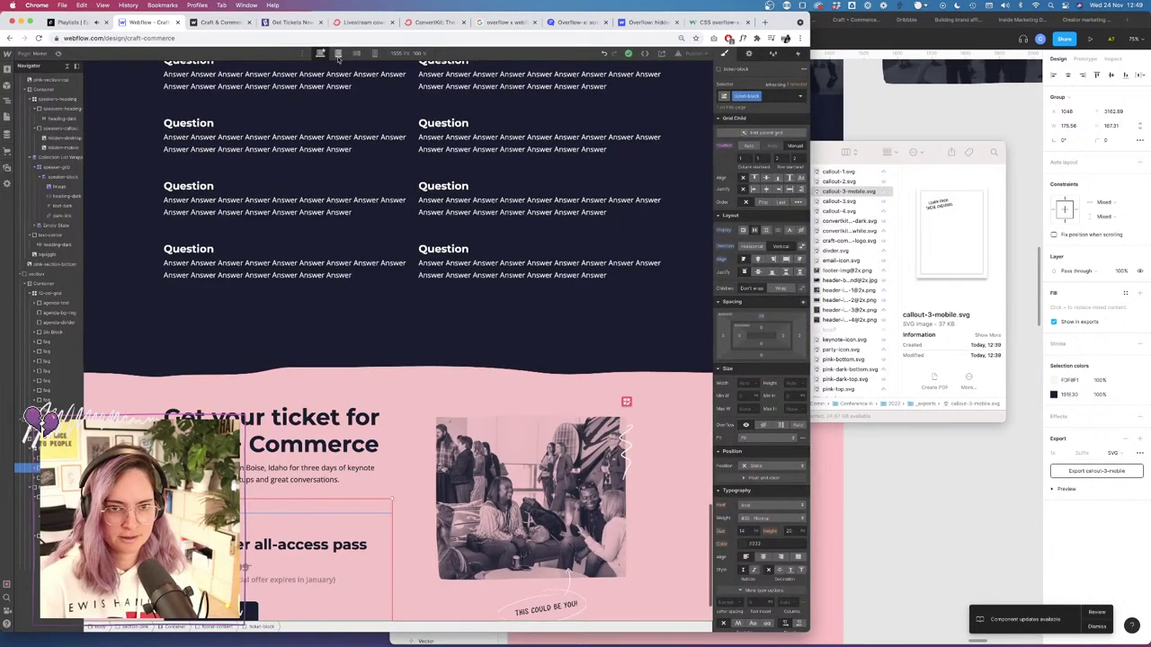
On the tablet breakpoint, set the footer text block's column span to 2 and center its text.
{"action": "left_click", "coordinate": [338, 53]}
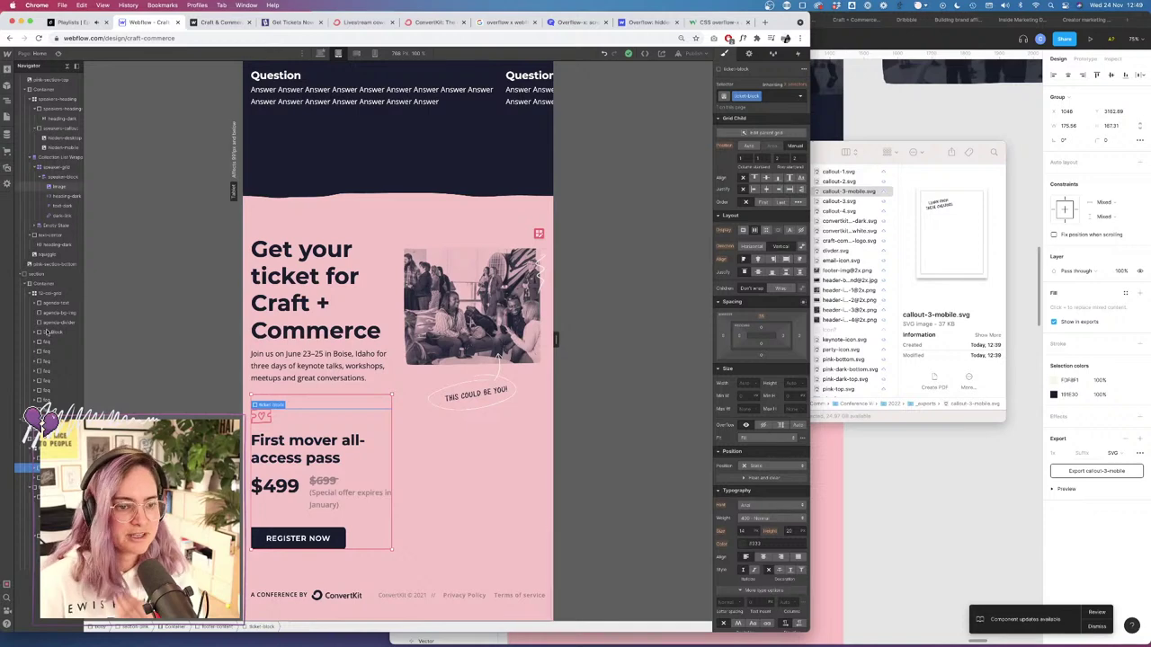
{"action": "left_click", "coordinate": [27, 457]}
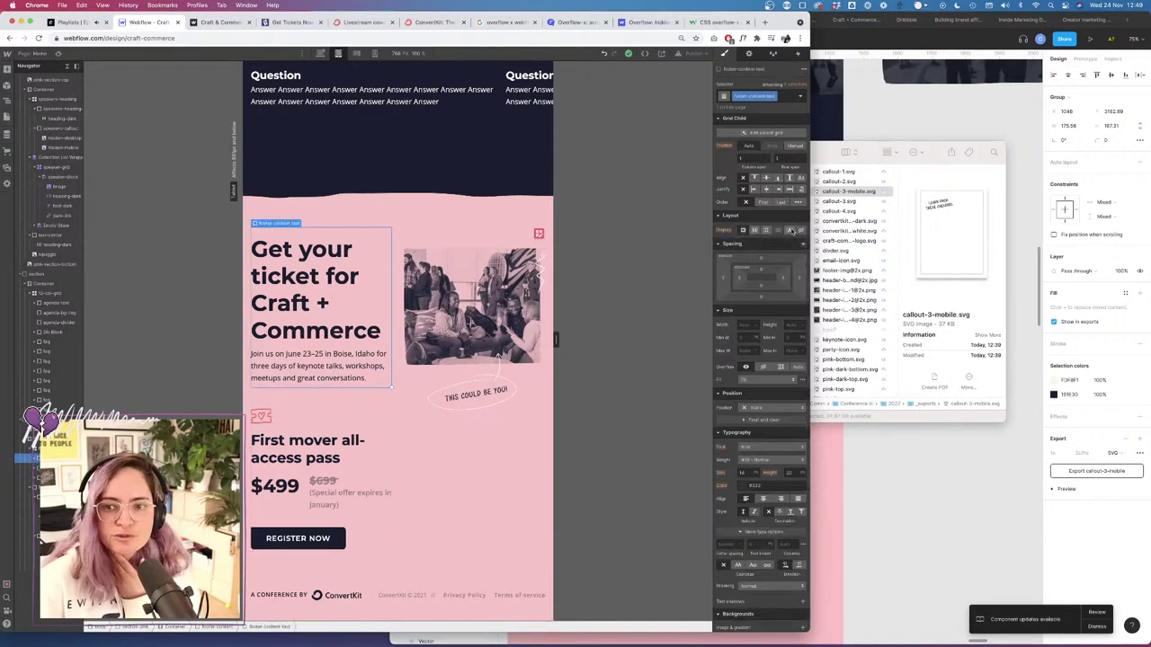
{"action": "left_click", "coordinate": [755, 157]}
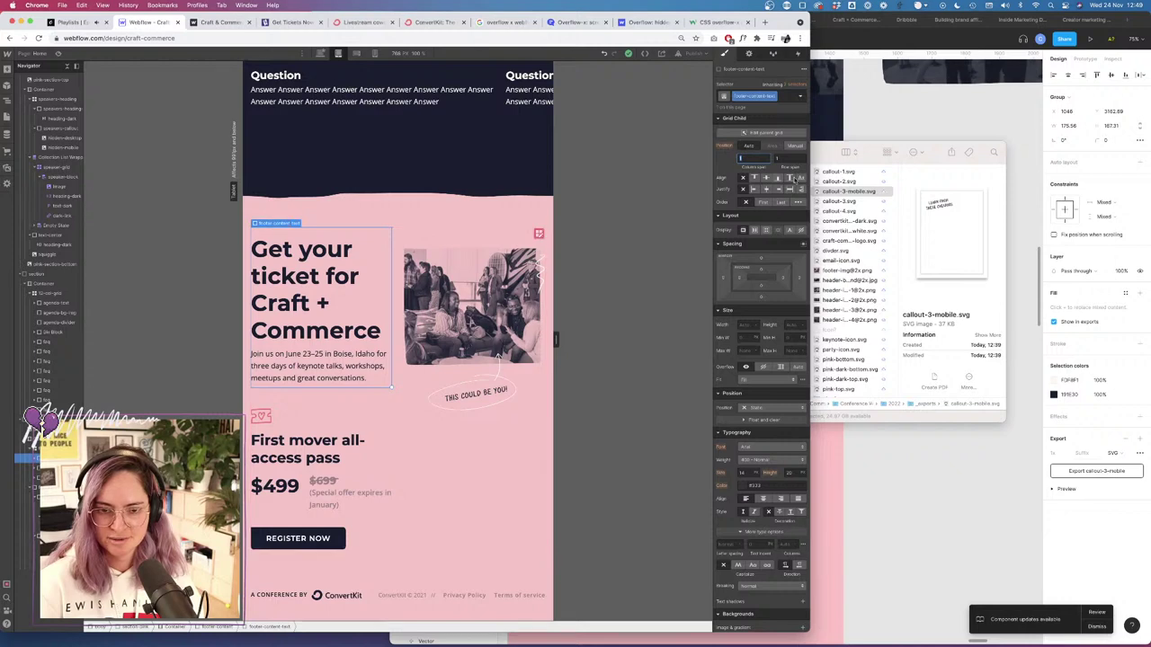
{"action": "type", "text": "2"}
{"action": "key", "text": "Tab"}
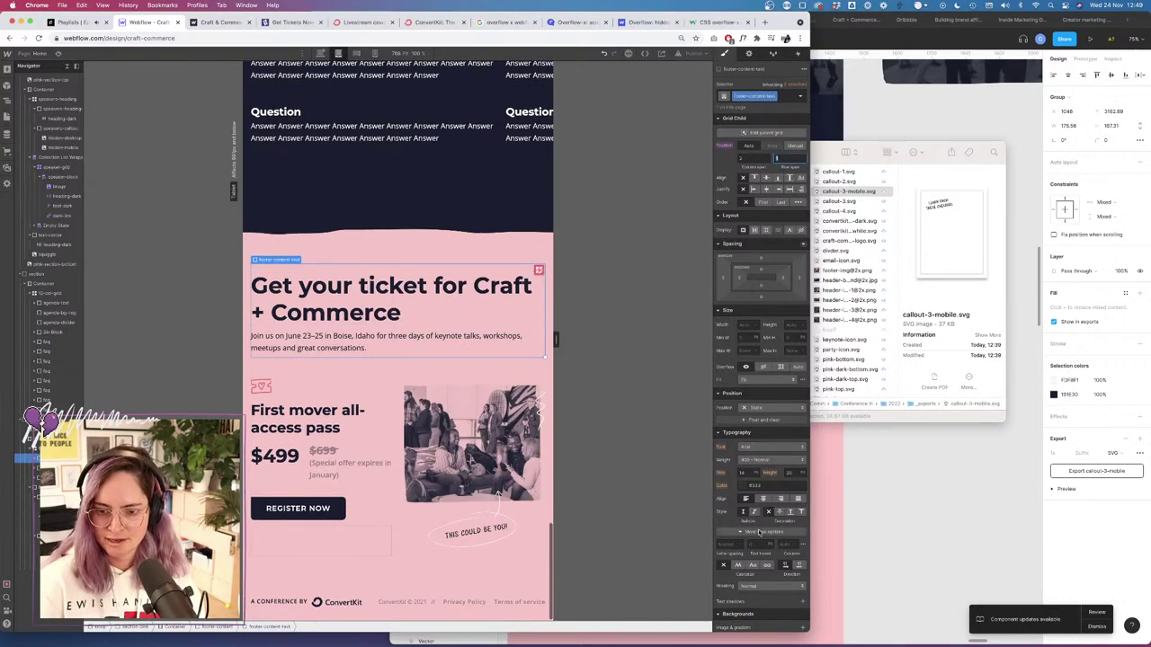
{"action": "left_click", "coordinate": [762, 498]}
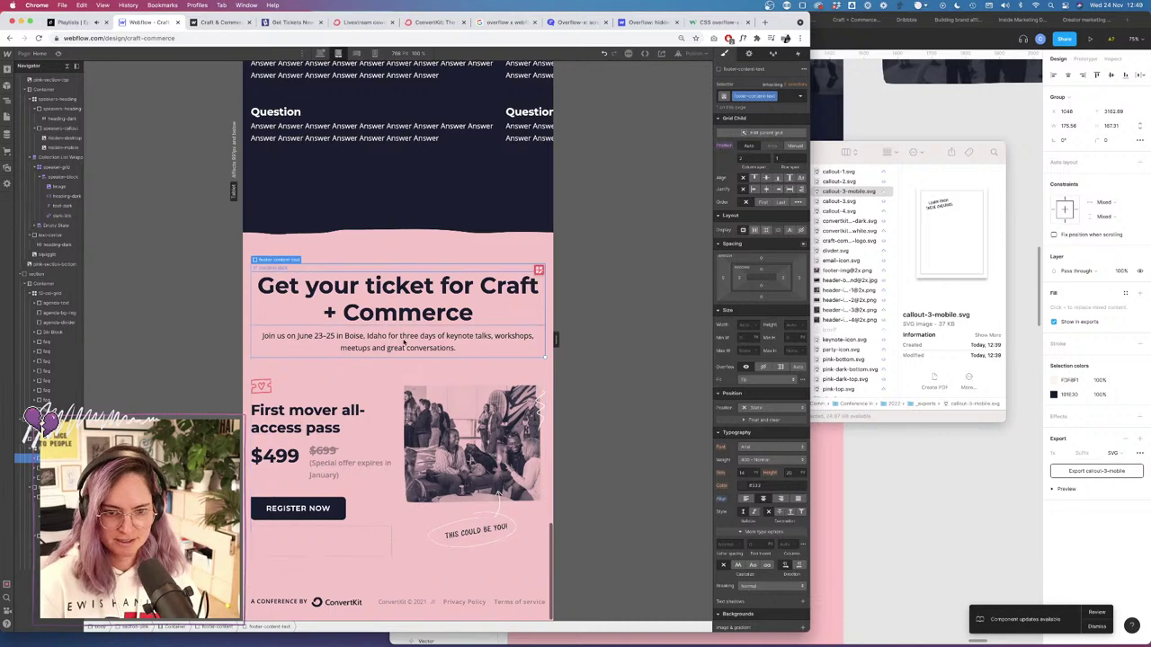
Set the footer image's row span to 1 on the tablet breakpoint.
{"action": "left_click", "coordinate": [359, 389]}
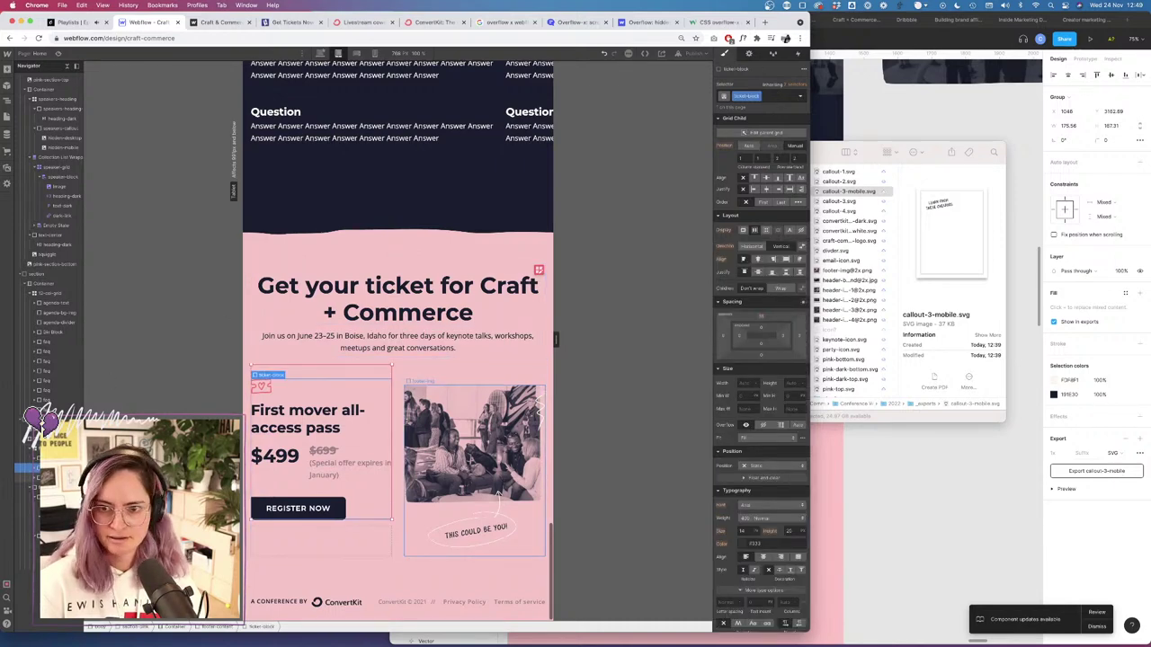
{"action": "left_click", "coordinate": [470, 460]}
{"action": "left_click", "coordinate": [782, 157]}
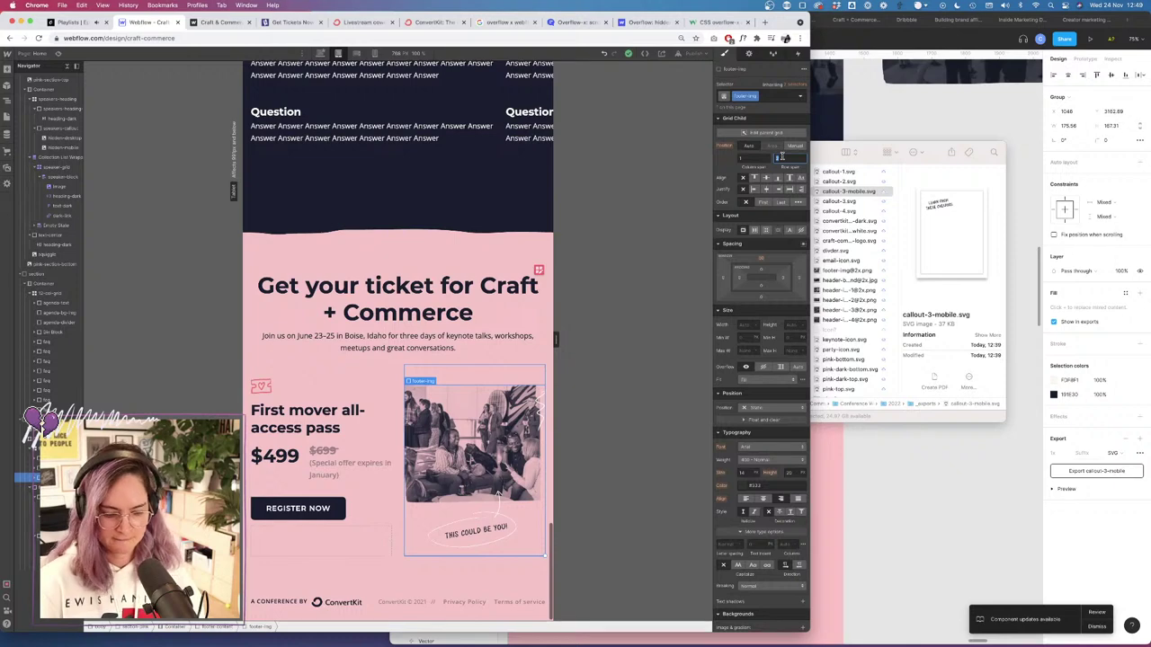
{"action": "key", "text": "Return"}
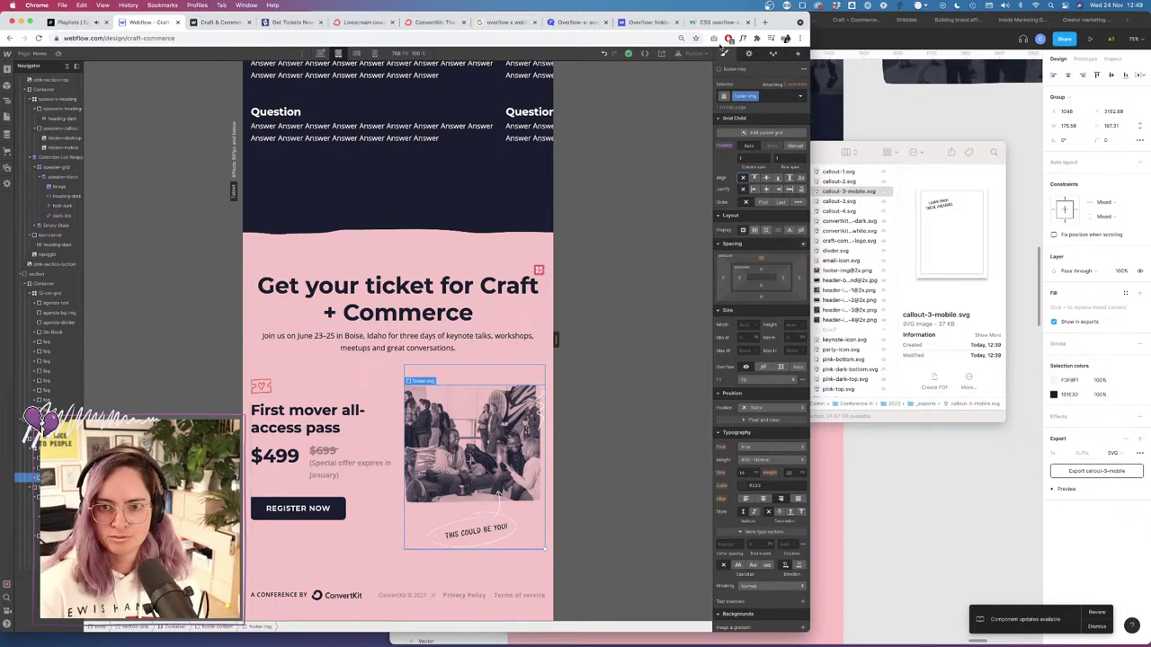
Publish the page to its webflow.io domain and check the tablet layout of the footer ticket section on the live site.
{"action": "left_click", "coordinate": [696, 53]}
{"action": "left_click", "coordinate": [679, 171]}
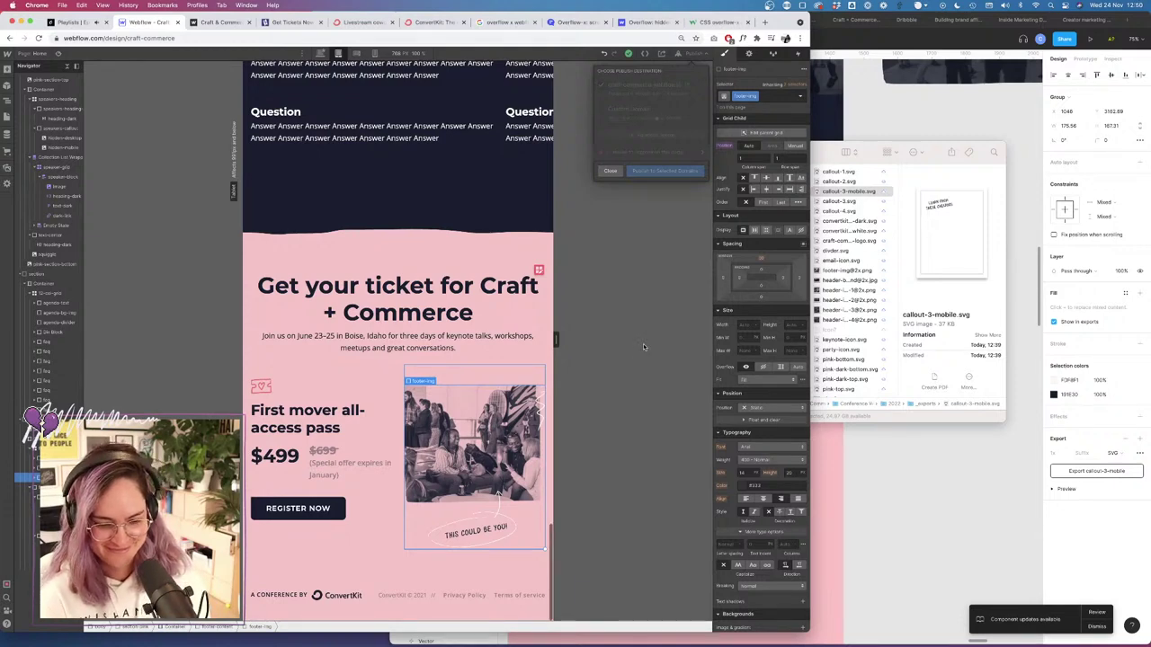
{"action": "left_click", "coordinate": [193, 25]}
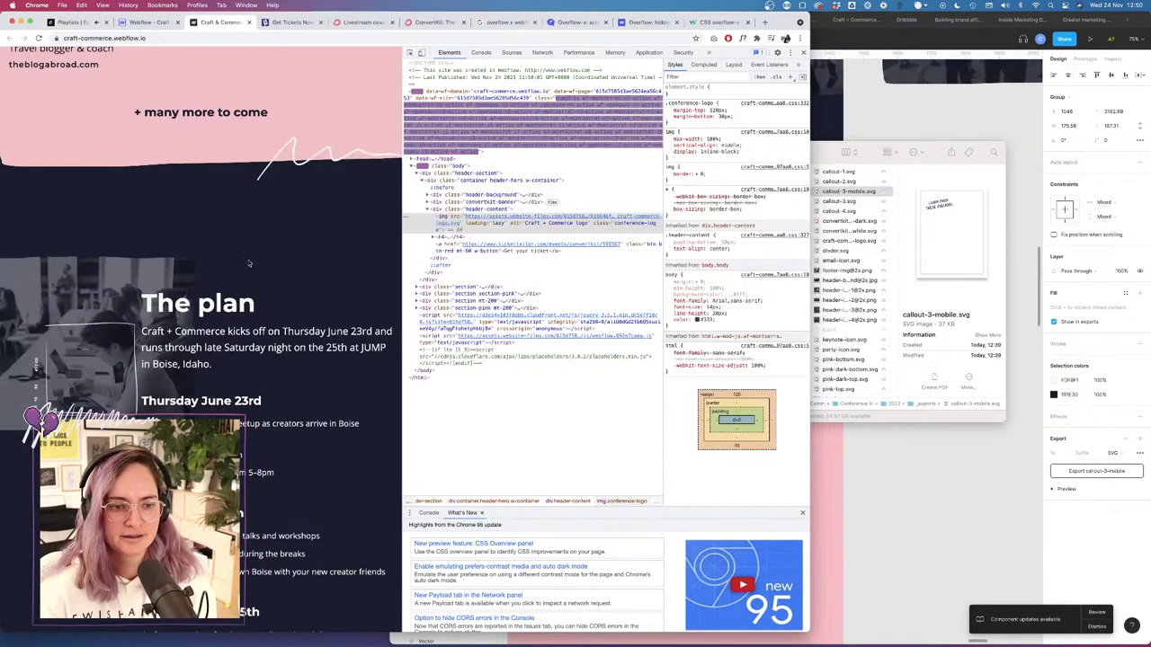
{"action": "scroll", "coordinate": [243, 269], "scroll_direction": "down", "scroll_amount": 10}
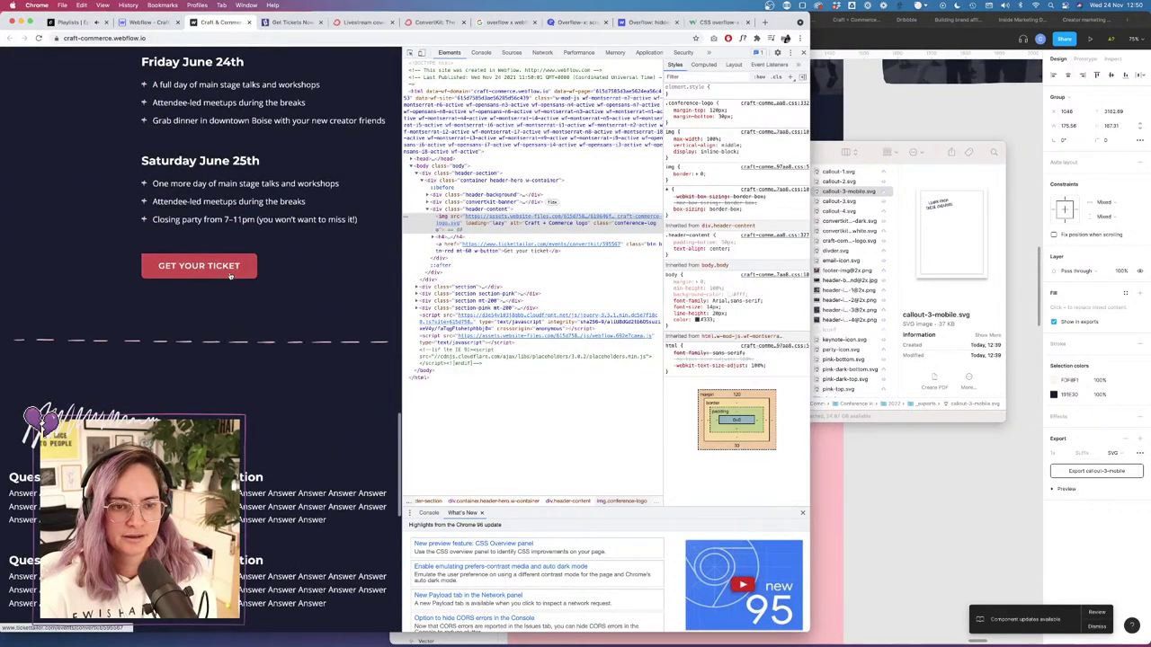
{"action": "scroll", "coordinate": [231, 276], "scroll_direction": "down", "scroll_amount": 15}
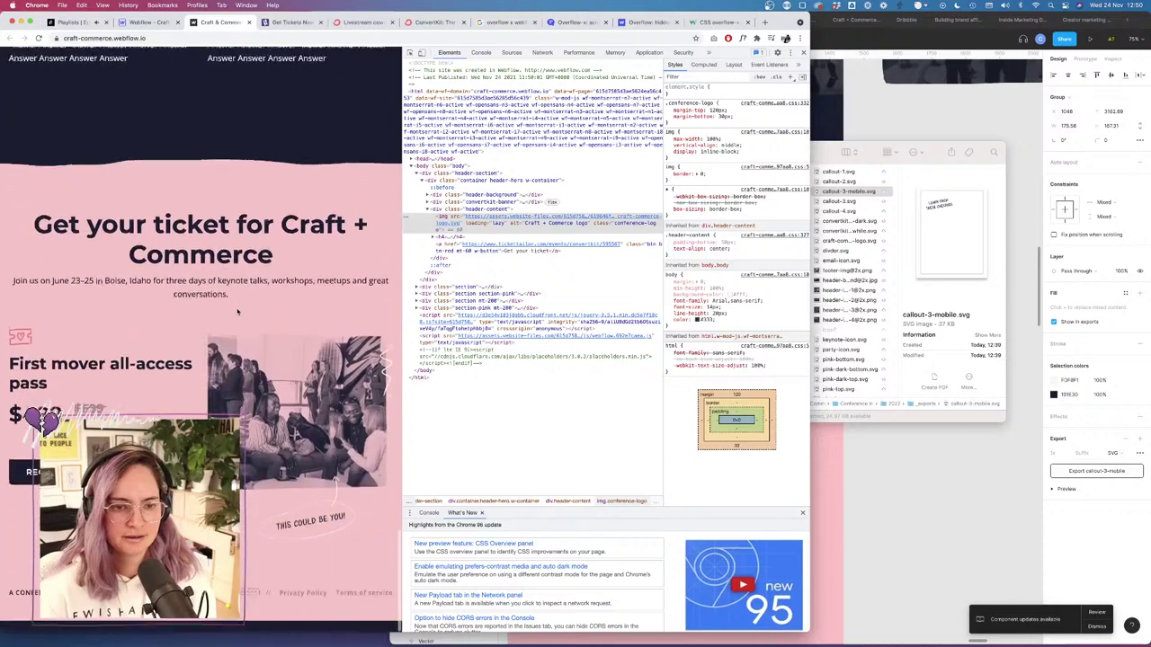
{"action": "scroll", "coordinate": [237, 312], "scroll_direction": "up", "scroll_amount": 1}
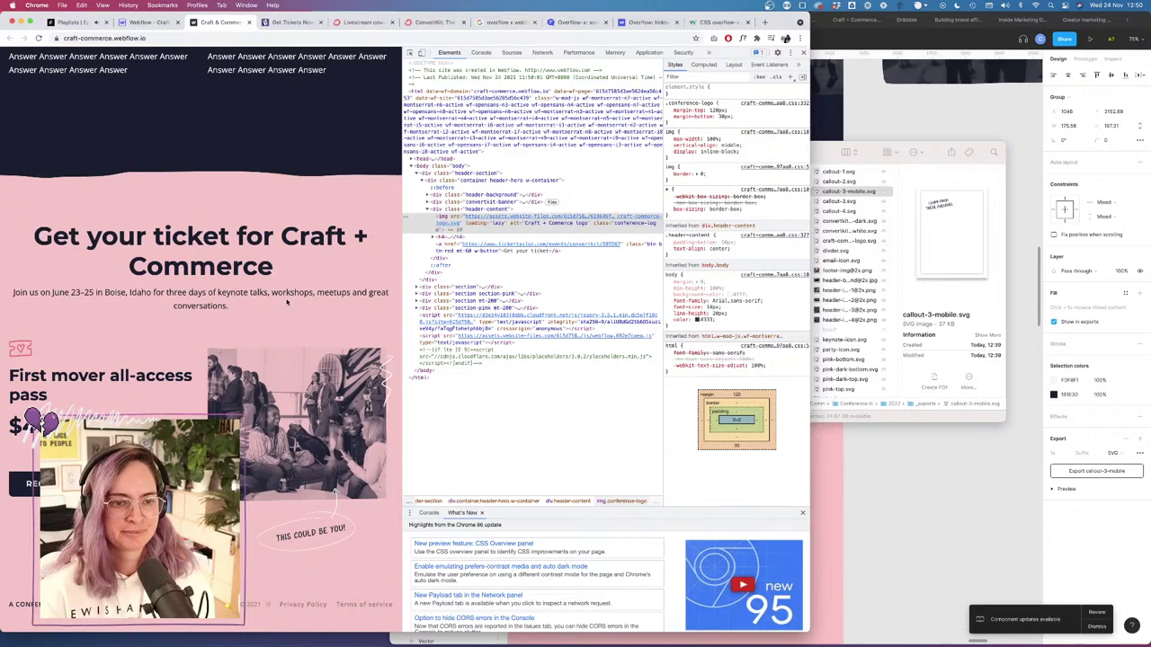
In the designer, reset the text alignment override on the footer text block for the tablet breakpoint.
{"action": "left_click", "coordinate": [149, 22]}
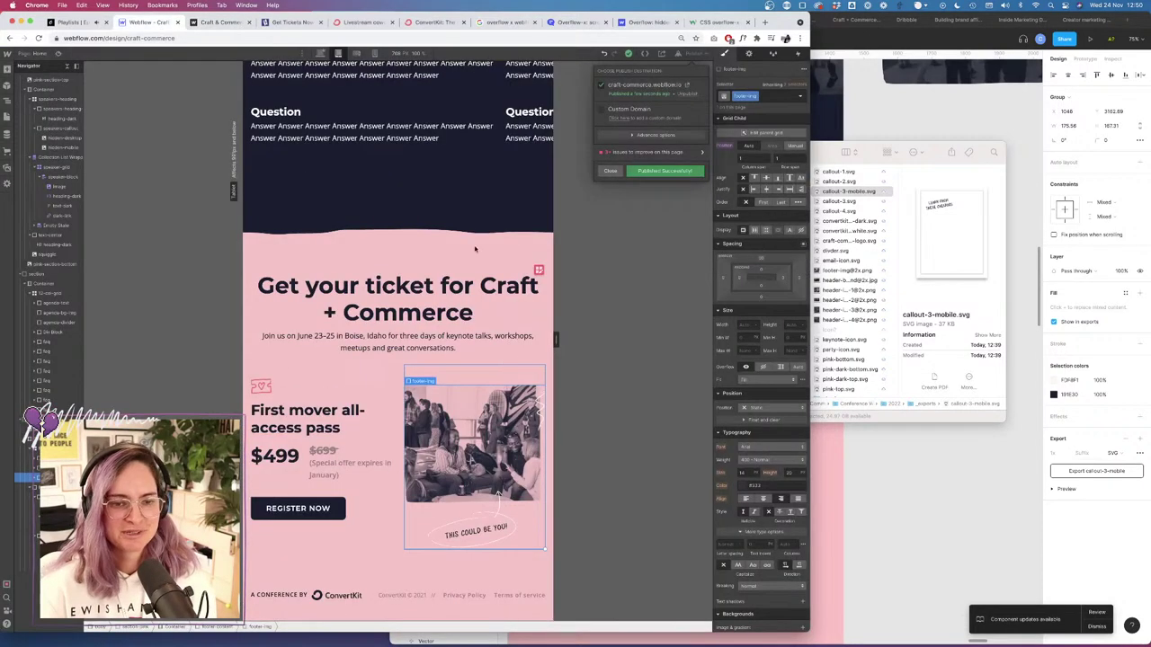
{"action": "left_click", "coordinate": [448, 304]}
{"action": "left_click", "coordinate": [448, 304]}
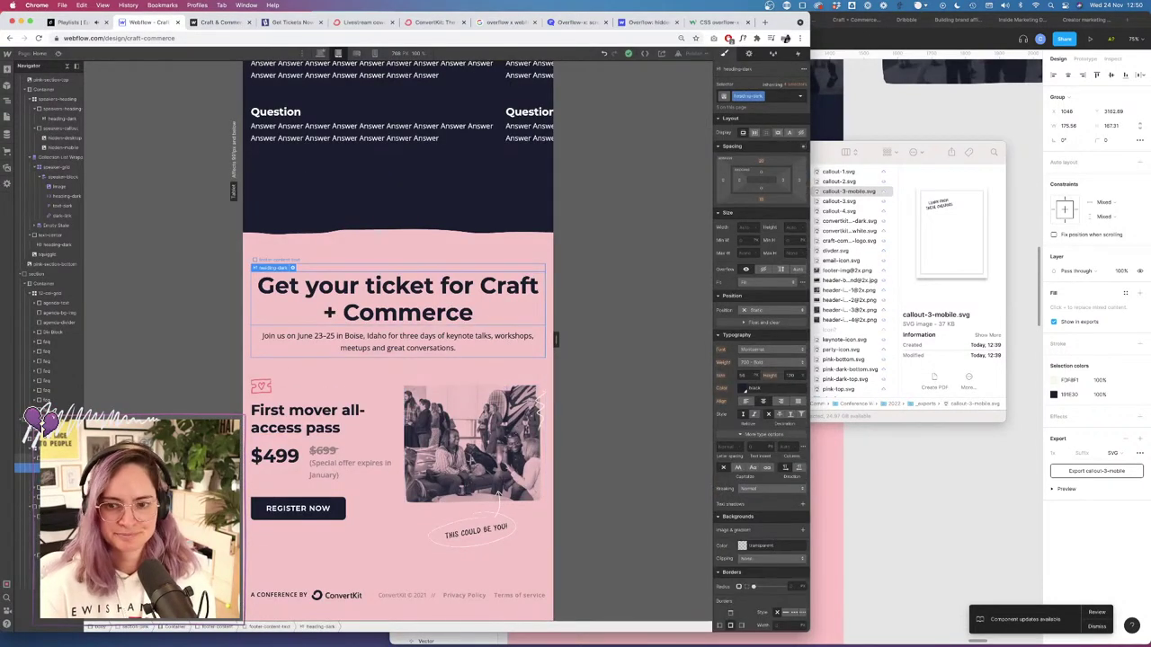
{"action": "key", "text": "Up"}
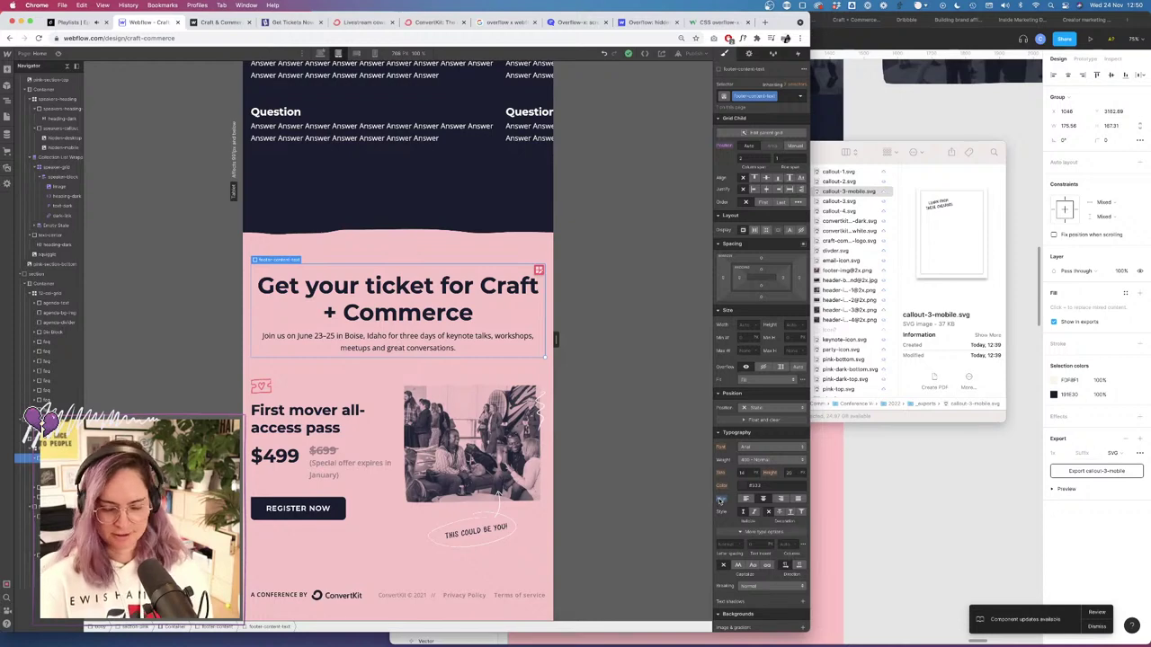
{"action": "left_click", "coordinate": [720, 500], "text": "alt"}
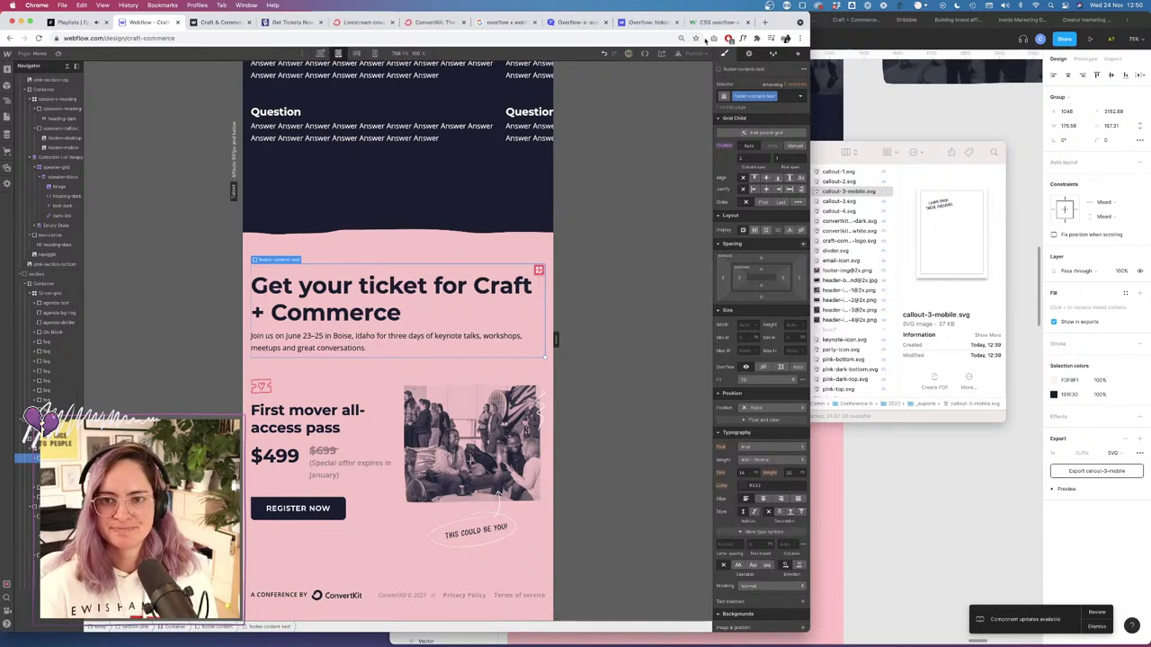
Republish the site to the selected domain and open the live page.
{"action": "left_click", "coordinate": [696, 53]}
{"action": "left_click", "coordinate": [673, 172]}
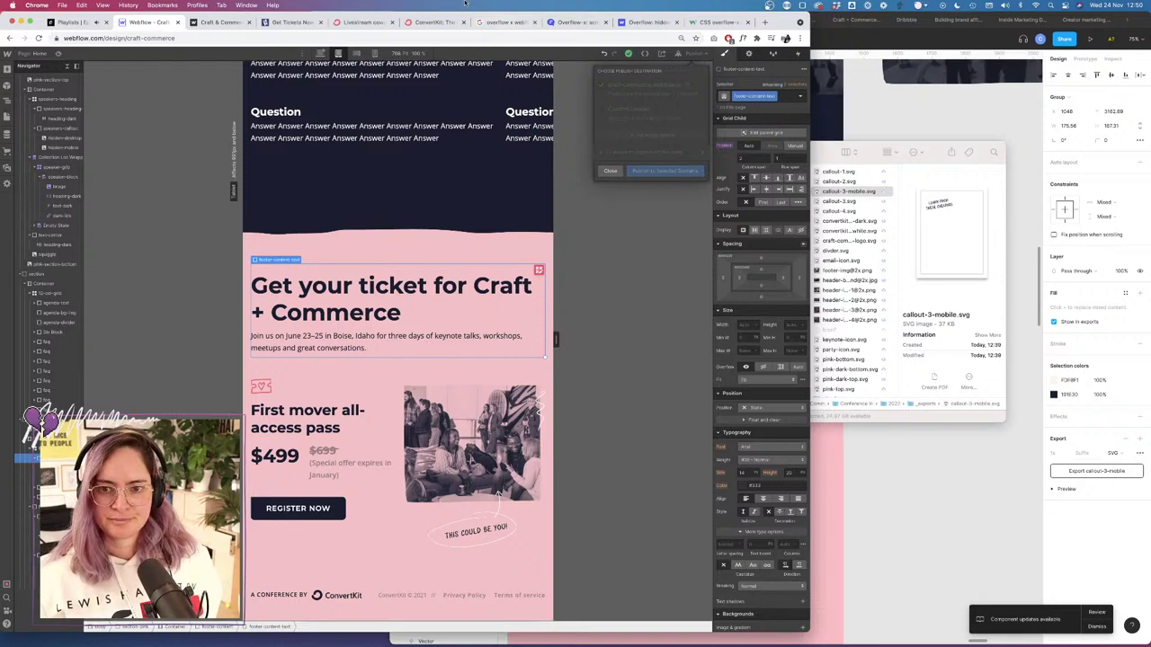
{"action": "left_click", "coordinate": [220, 21]}
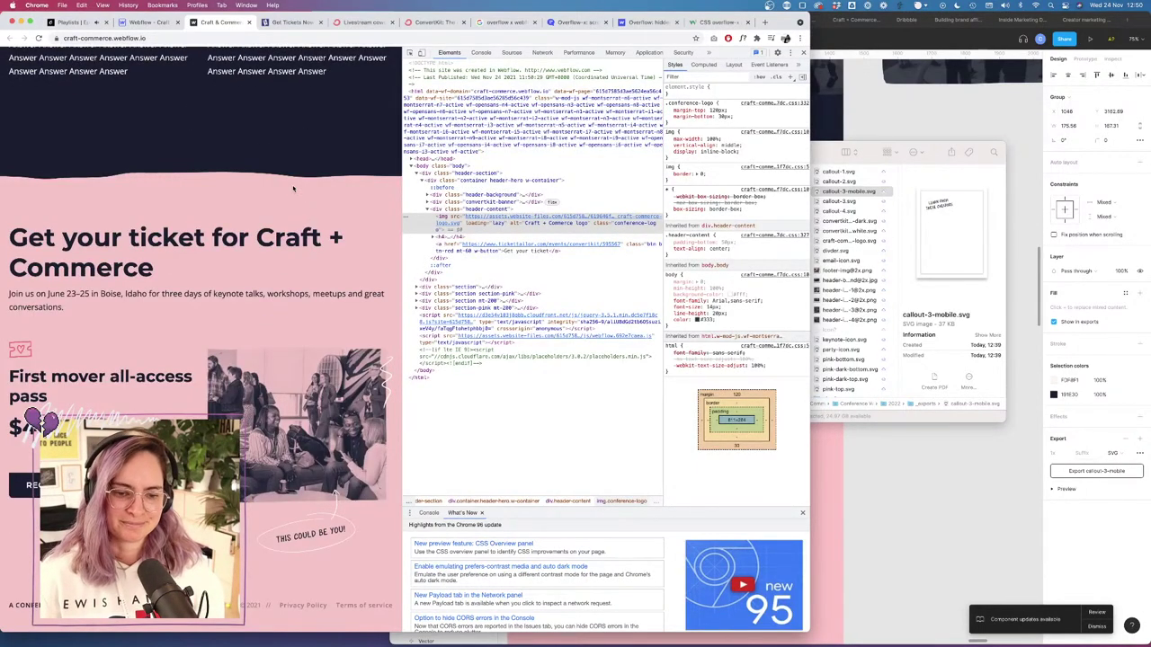
Examine the live page at tablet width from the footer ticket section up through the agenda and speakers to the header.
{"action": "scroll", "coordinate": [292, 188], "scroll_direction": "up", "scroll_amount": 3}
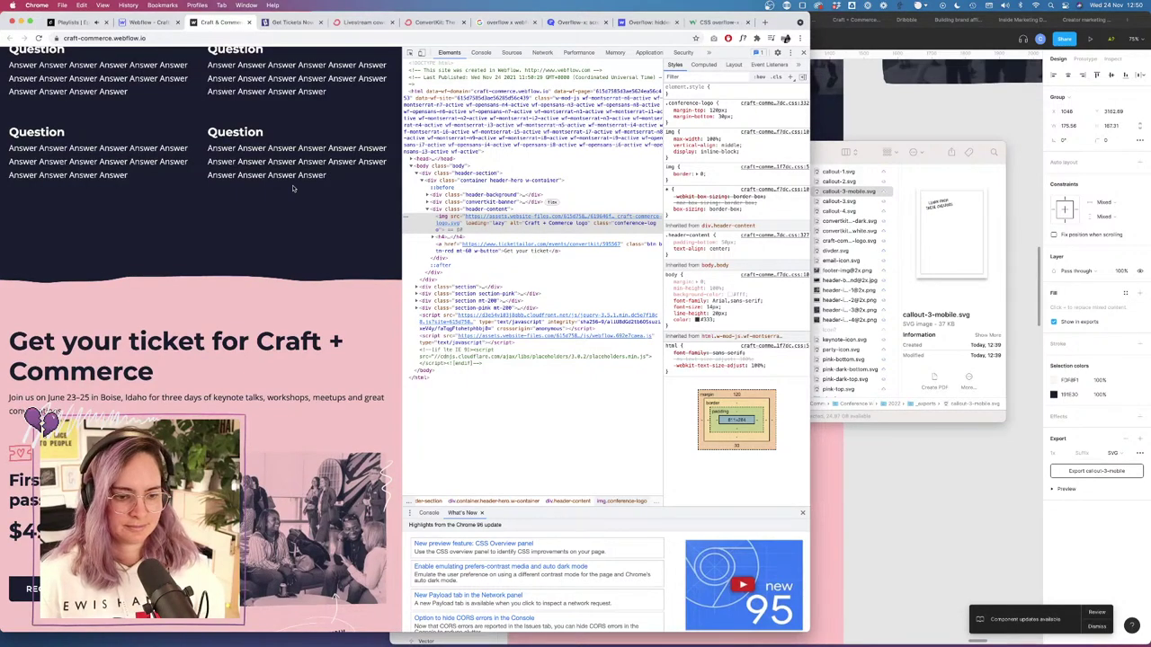
{"action": "scroll", "coordinate": [292, 188], "scroll_direction": "down", "scroll_amount": 1}
{"action": "scroll", "coordinate": [292, 188], "scroll_direction": "up", "scroll_amount": 10}
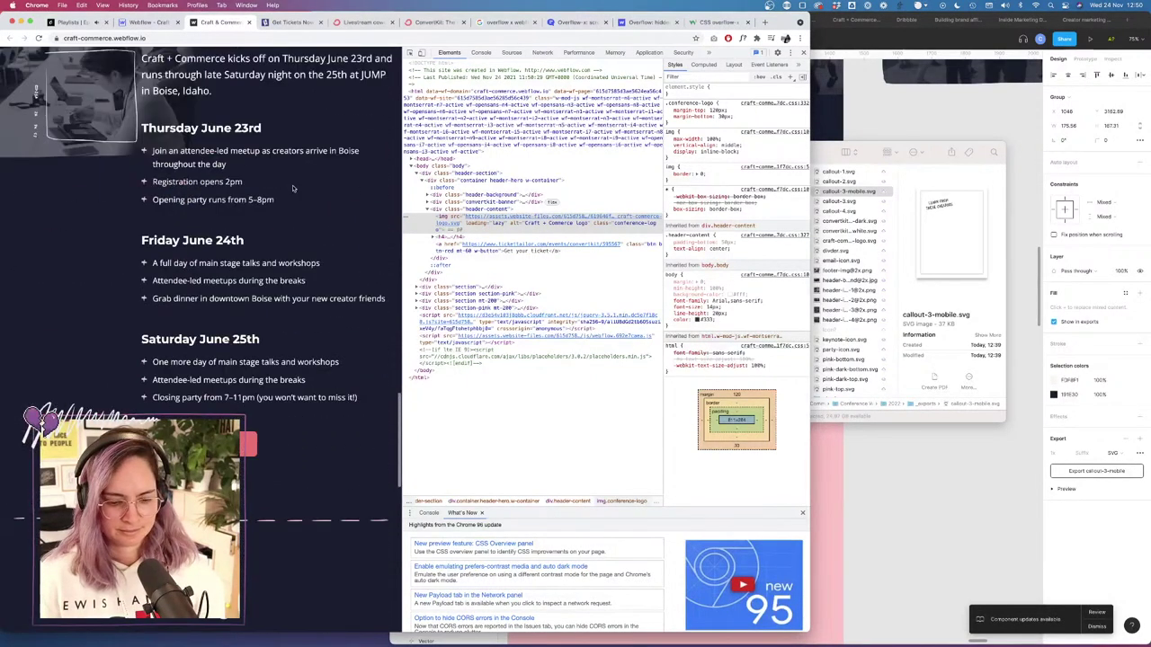
{"action": "scroll", "coordinate": [293, 188], "scroll_direction": "up", "scroll_amount": 10}
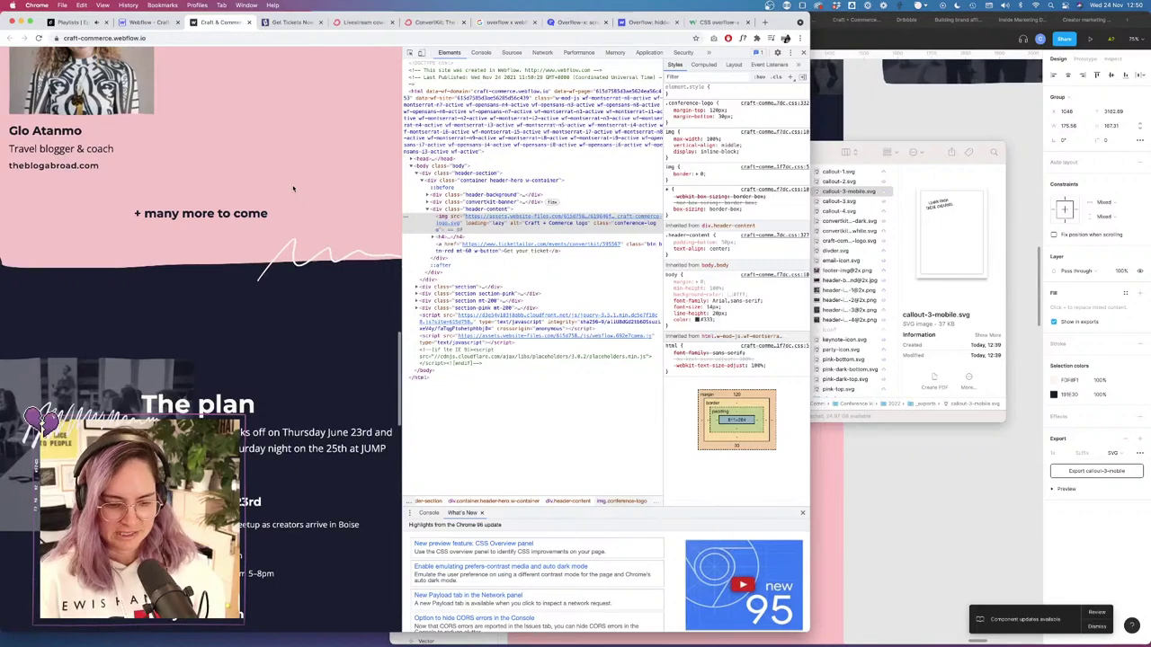
{"action": "scroll", "coordinate": [292, 188], "scroll_direction": "down", "scroll_amount": 1}
{"action": "scroll", "coordinate": [292, 188], "scroll_direction": "up", "scroll_amount": 8}
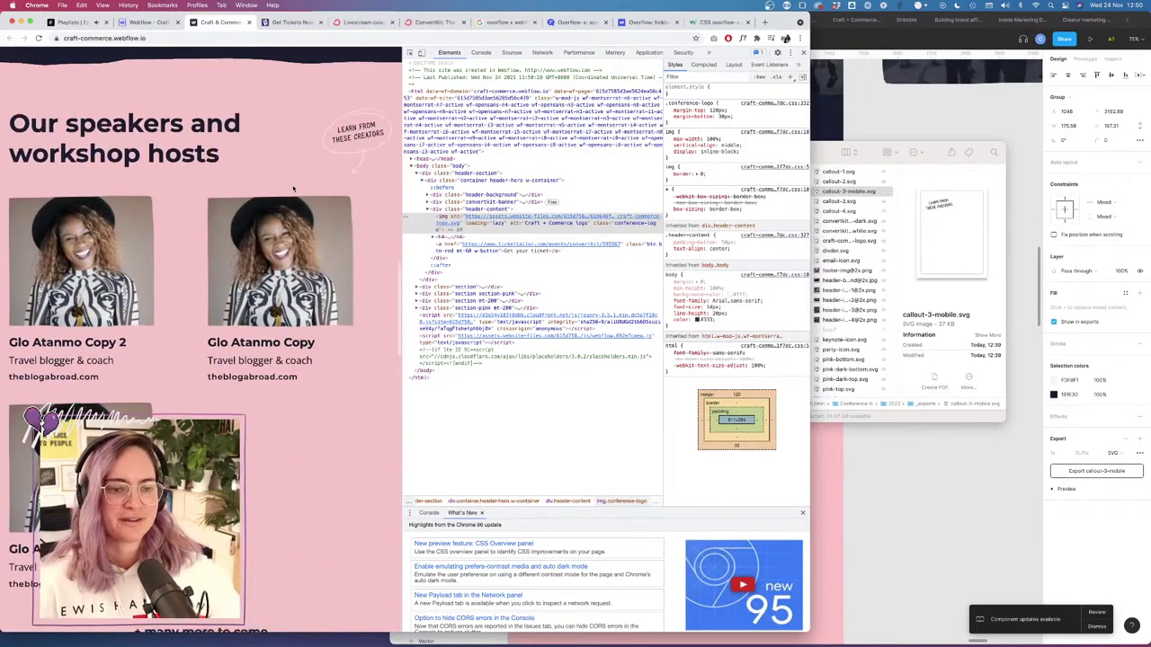
{"action": "scroll", "coordinate": [292, 188], "scroll_direction": "down", "scroll_amount": 6}
{"action": "scroll", "coordinate": [292, 188], "scroll_direction": "up", "scroll_amount": 5}
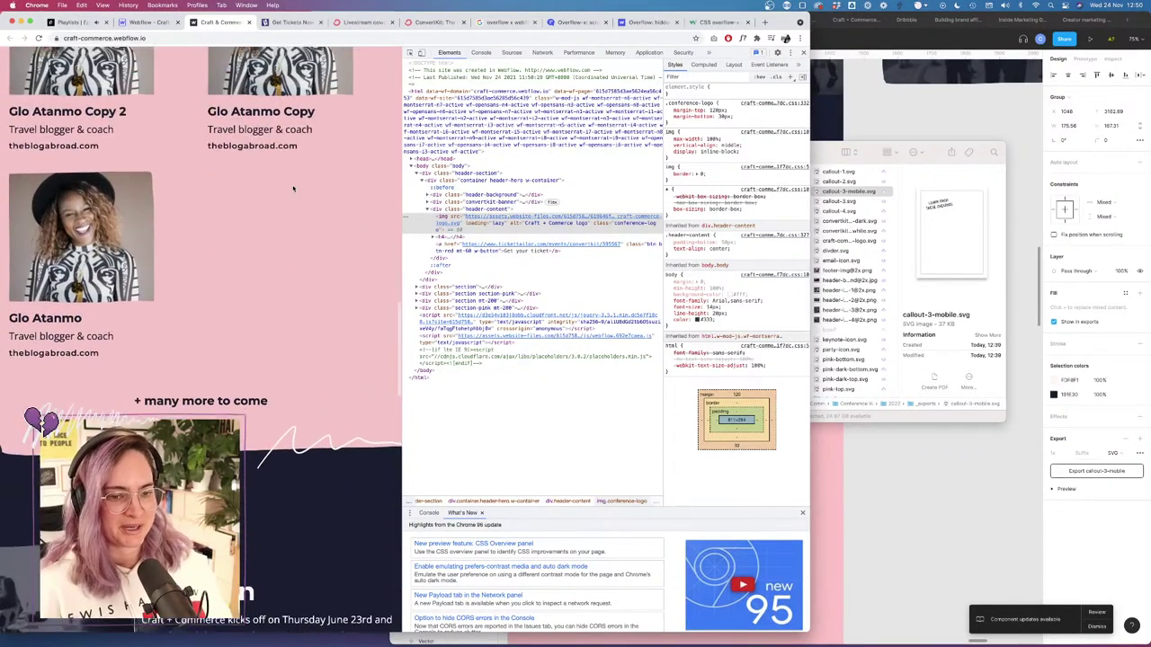
{"action": "scroll", "coordinate": [292, 188], "scroll_direction": "up", "scroll_amount": 20}
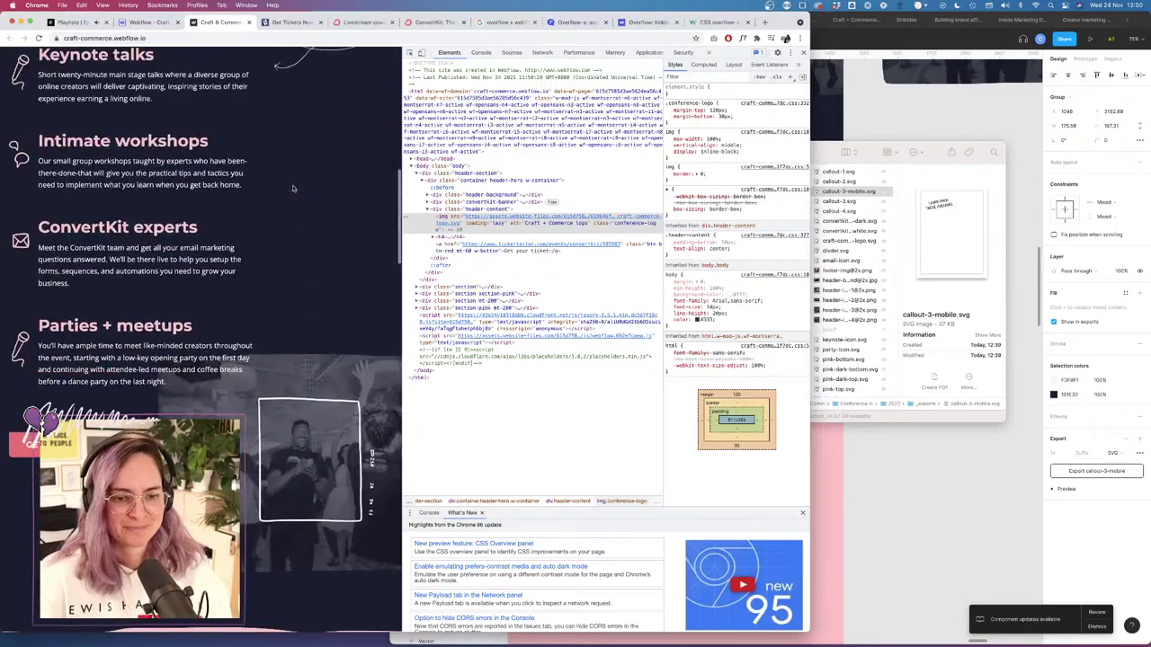
{"action": "scroll", "coordinate": [292, 184], "scroll_direction": "up", "scroll_amount": 2}
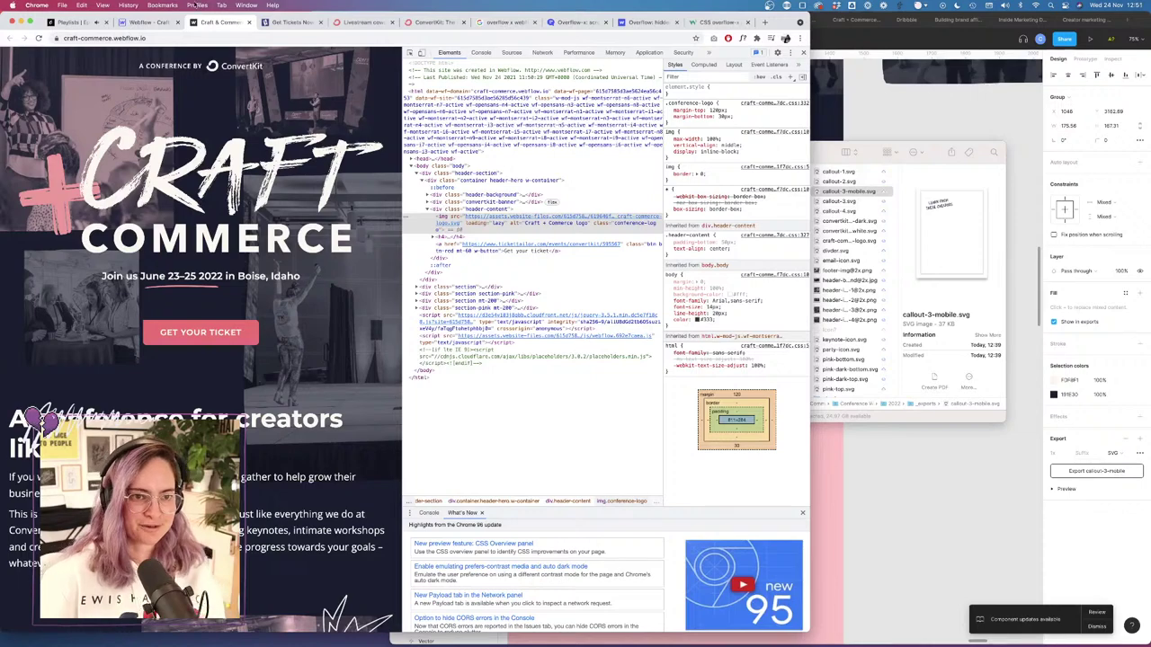
Compare the plan and FAQ sections in the tablet designer view with the live page, returning to the designer.
{"action": "left_click", "coordinate": [156, 25]}
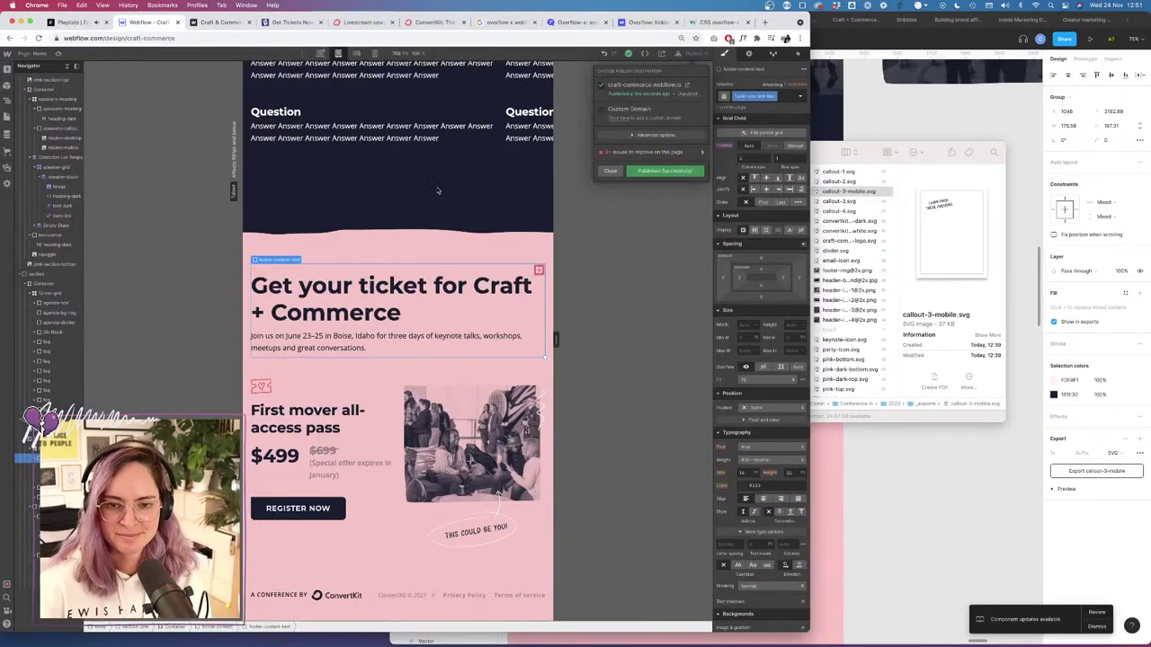
{"action": "left_click", "coordinate": [500, 198]}
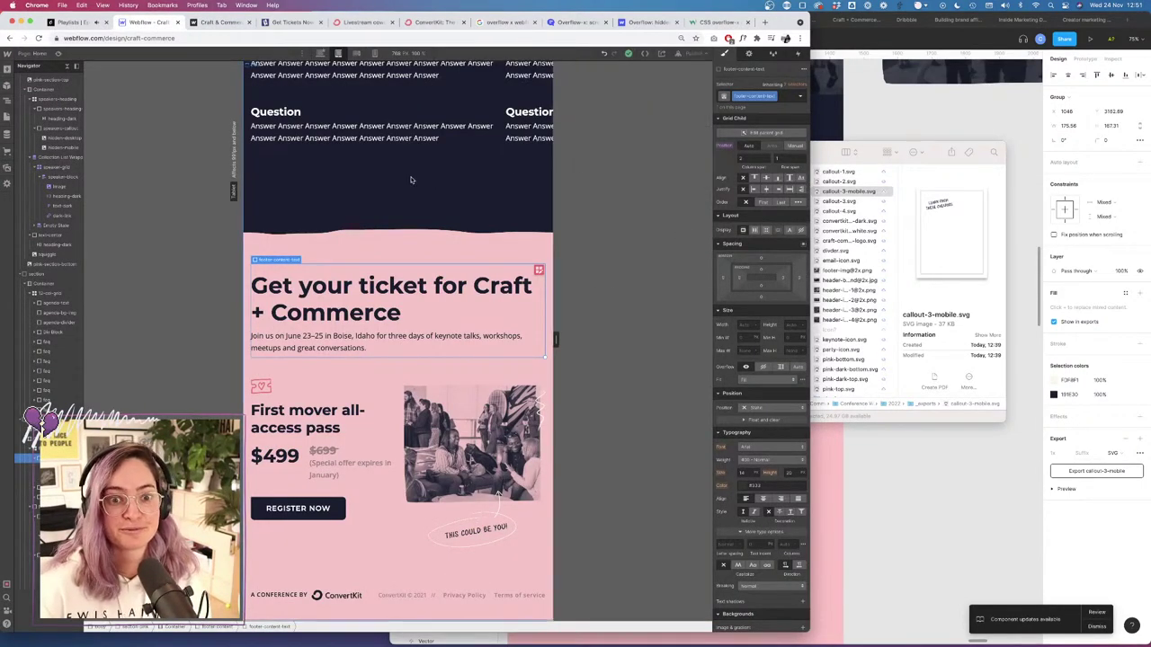
{"action": "scroll", "coordinate": [410, 180], "scroll_direction": "up", "scroll_amount": 10}
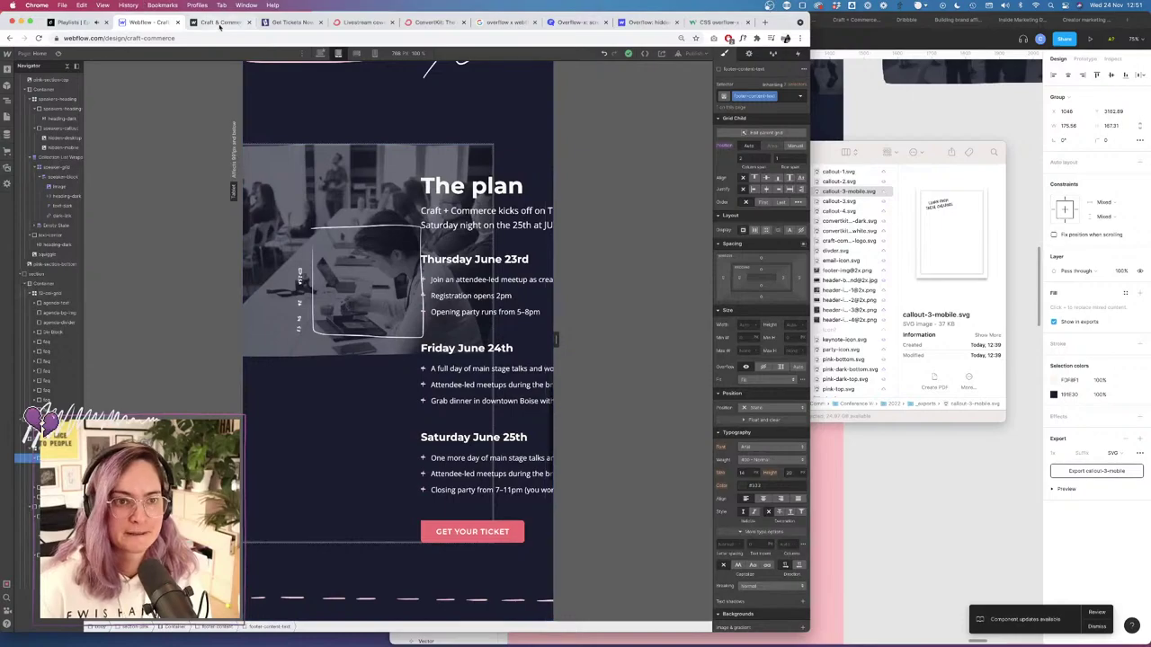
{"action": "left_click", "coordinate": [219, 23]}
{"action": "scroll", "coordinate": [215, 291], "scroll_direction": "down", "scroll_amount": 15}
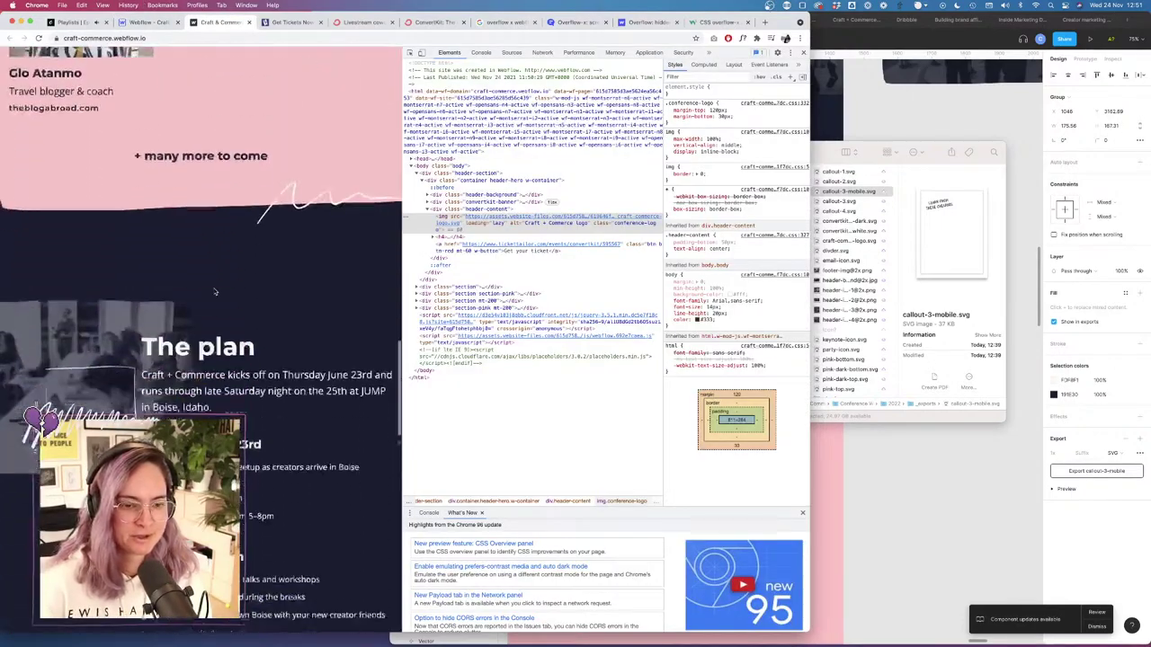
{"action": "scroll", "coordinate": [215, 291], "scroll_direction": "down", "scroll_amount": 10}
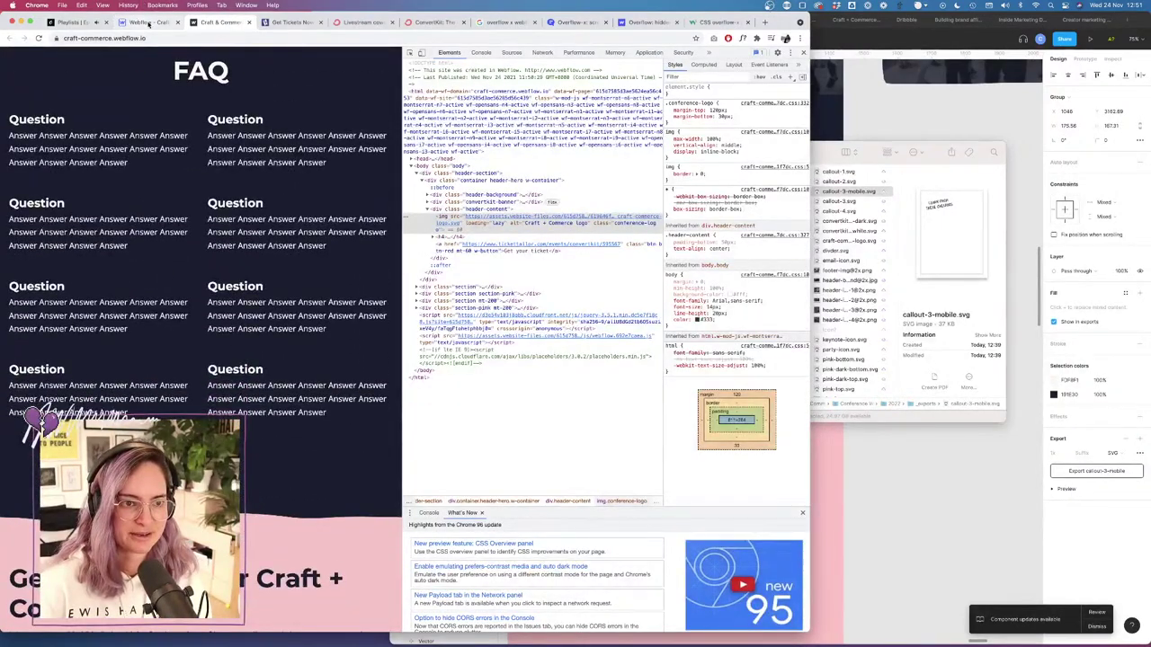
{"action": "left_click", "coordinate": [149, 22]}
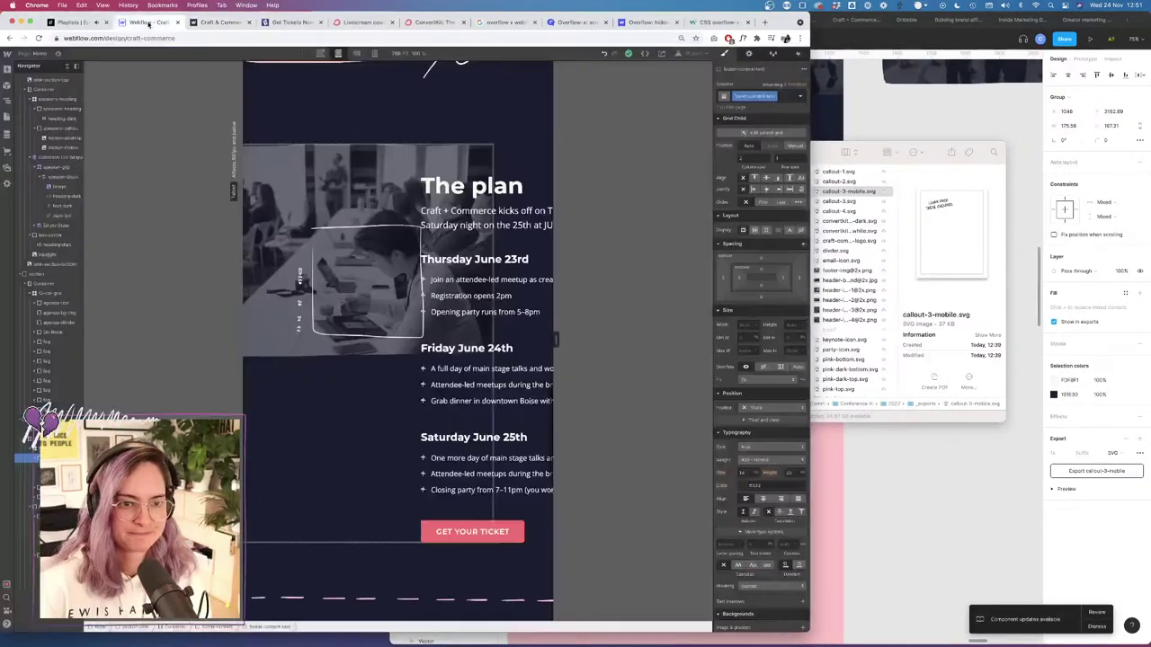
Switch the designer to the mobile landscape breakpoint and compare its header with the live page's header.
{"action": "left_click", "coordinate": [356, 53]}
{"action": "scroll", "coordinate": [418, 149], "scroll_direction": "up", "scroll_amount": 10}
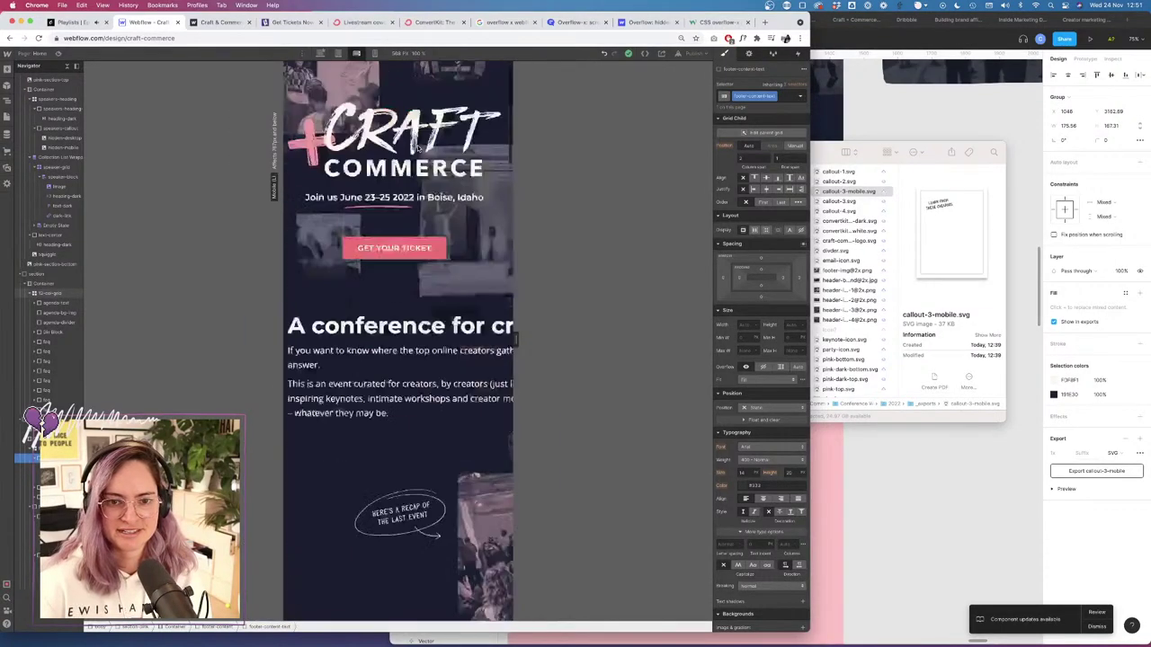
{"action": "left_click", "coordinate": [219, 22]}
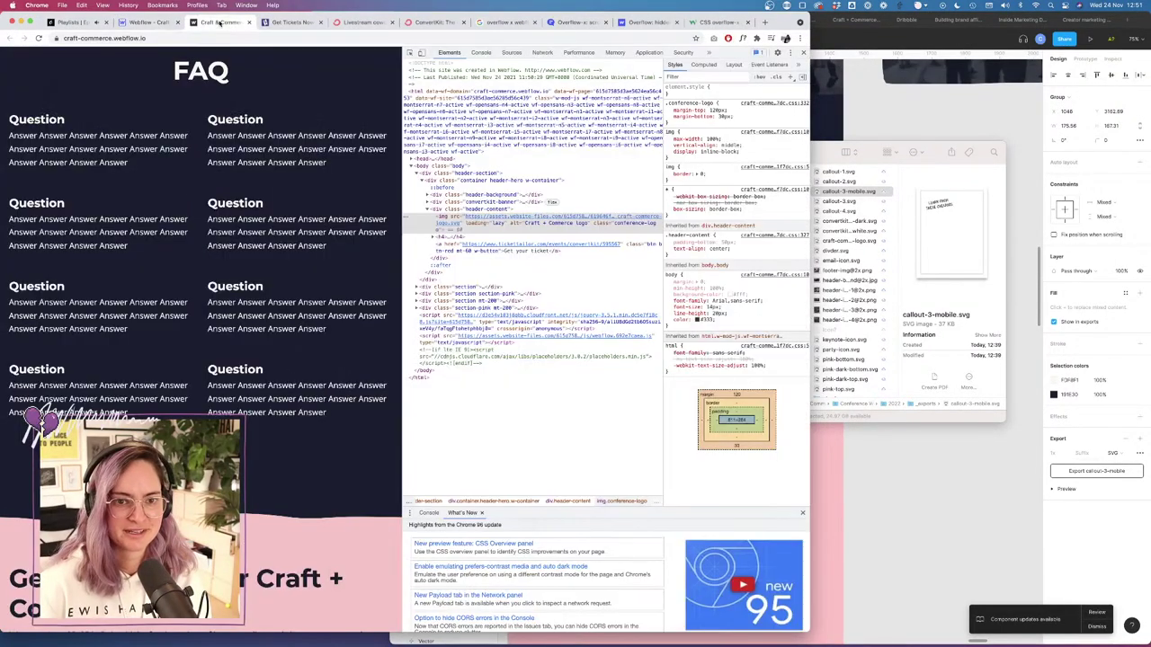
{"action": "left_click", "coordinate": [159, 22]}
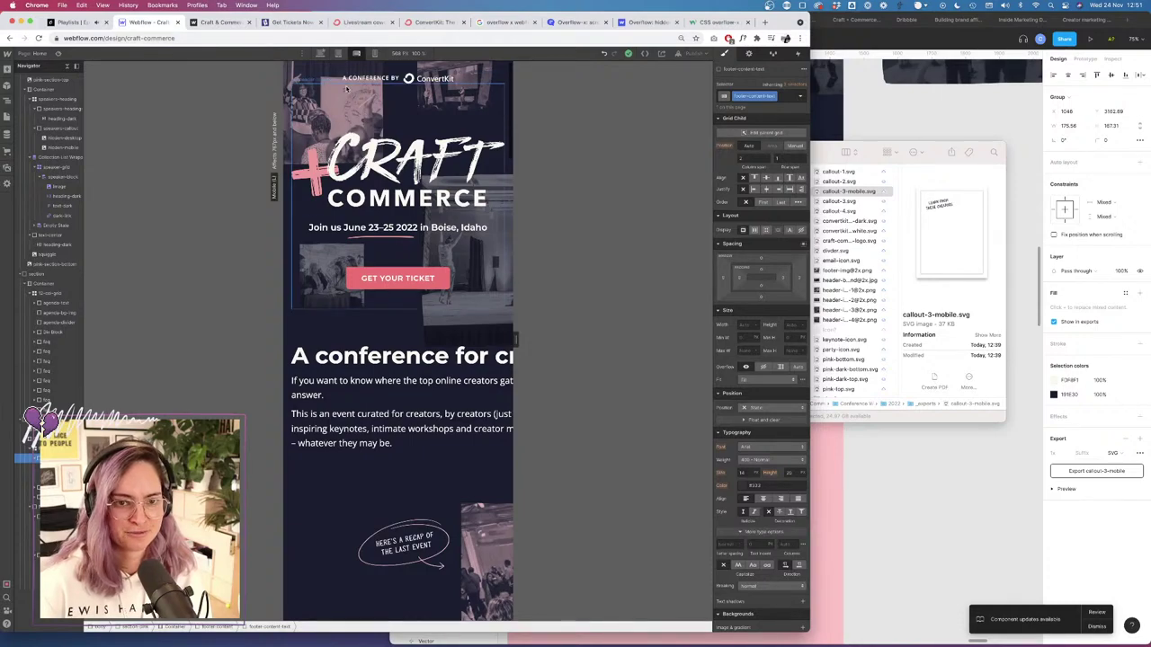
{"action": "left_click", "coordinate": [221, 22]}
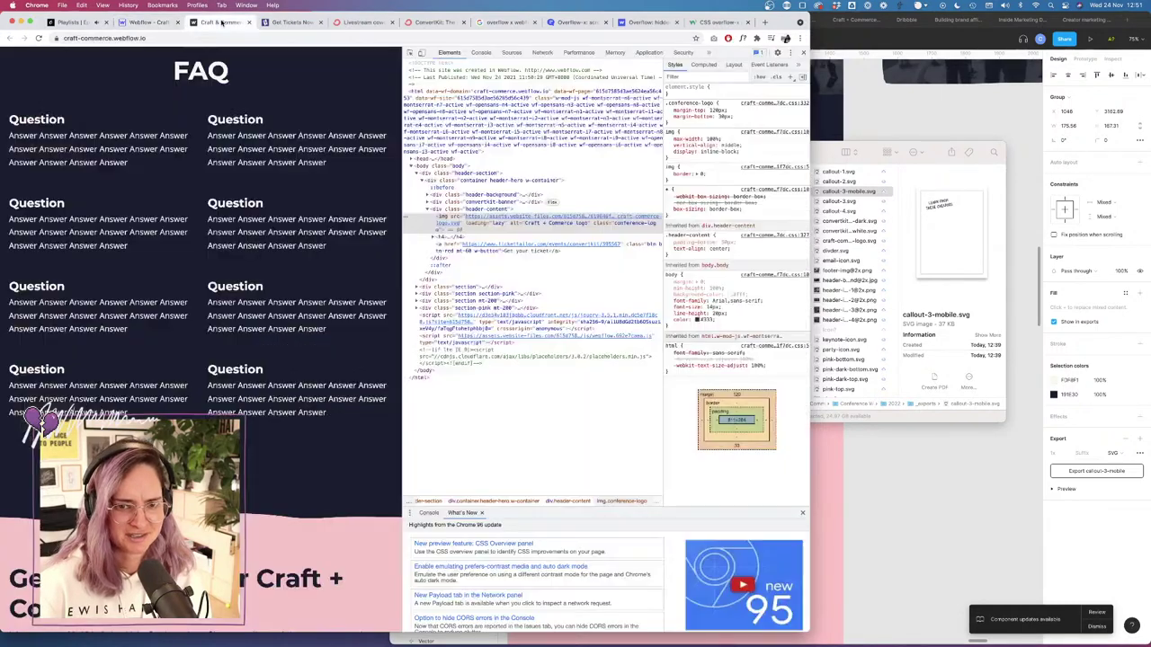
{"action": "scroll", "coordinate": [391, 85], "scroll_direction": "up", "scroll_amount": 20}
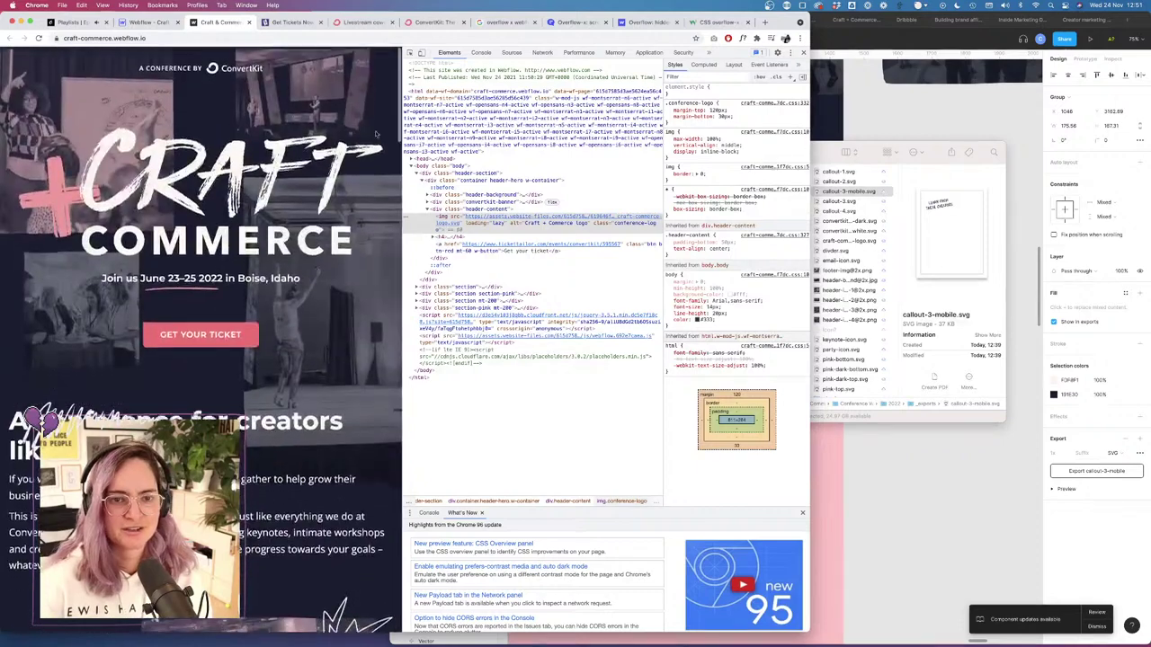
Narrow the live page to mobile landscape width and examine it from the header down to the keynote talks.
{"action": "left_click_drag", "start_coordinate": [402, 143], "coordinate": [258, 135]}
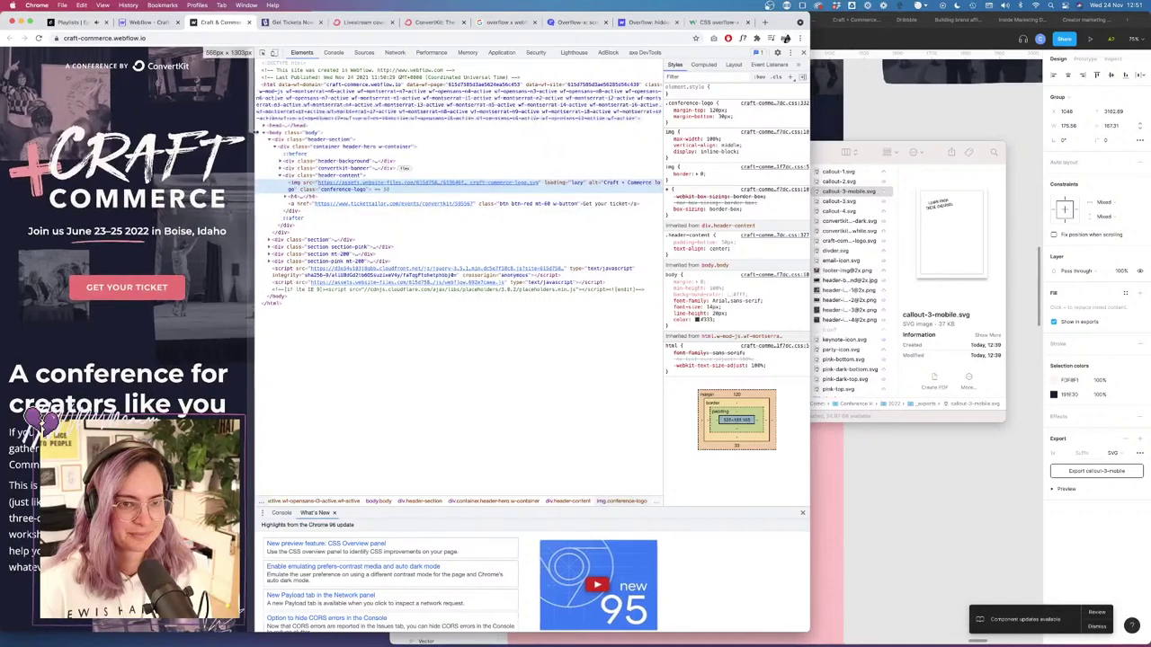
{"action": "left_click", "coordinate": [150, 22]}
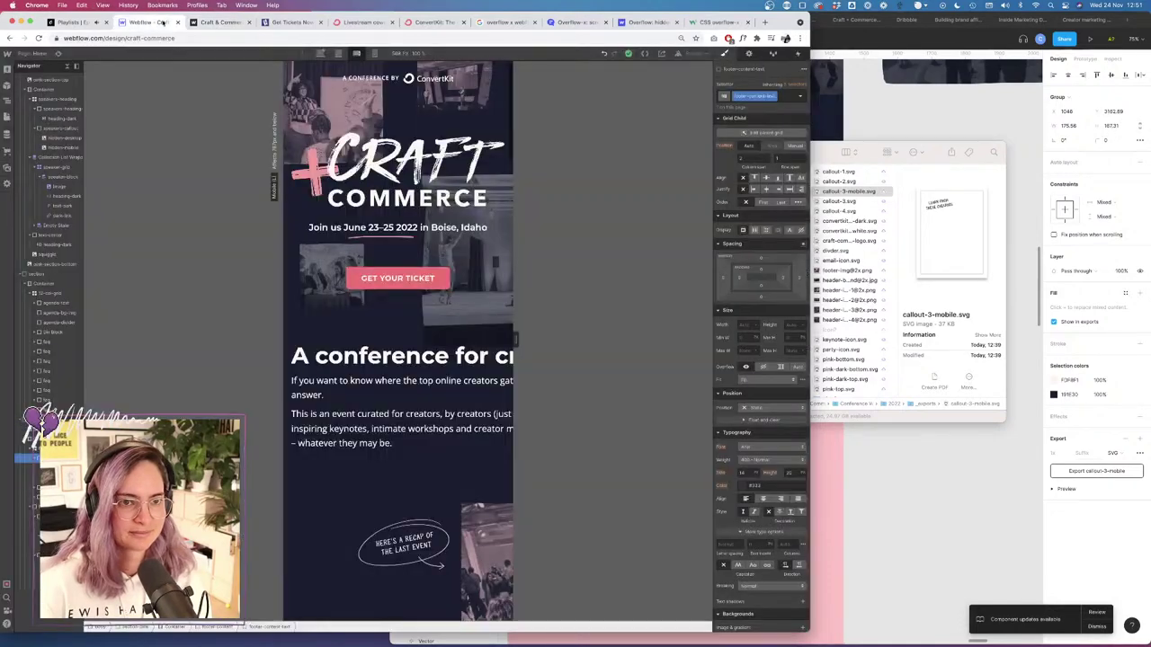
{"action": "left_click", "coordinate": [213, 25]}
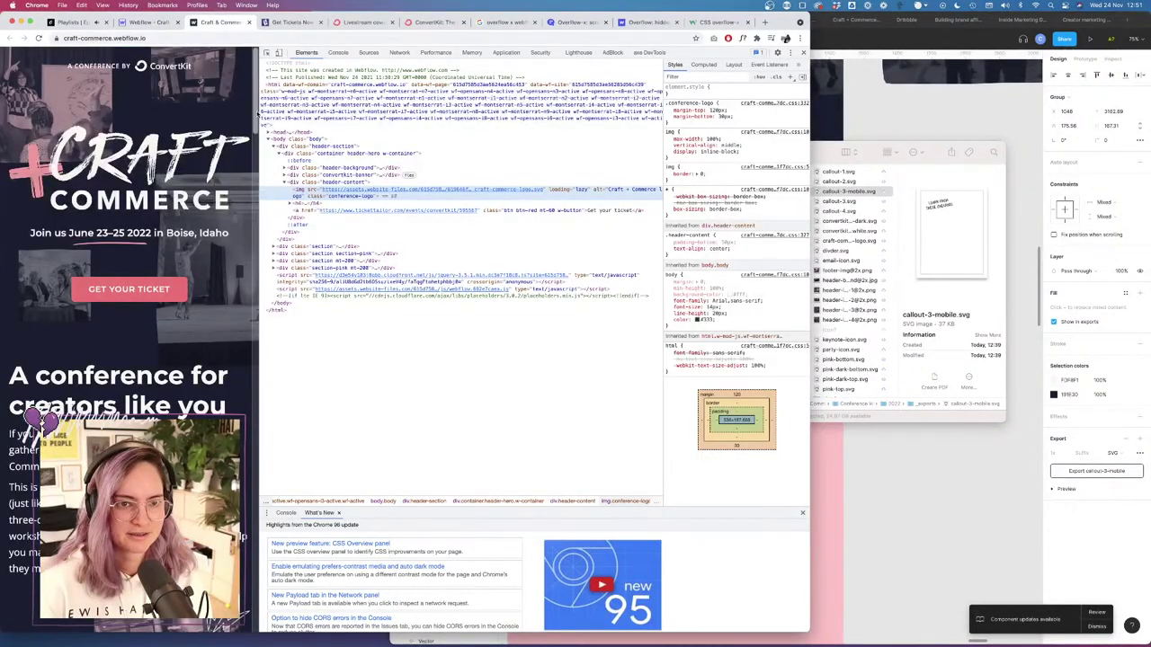
{"action": "left_click_drag", "start_coordinate": [261, 112], "coordinate": [266, 111]}
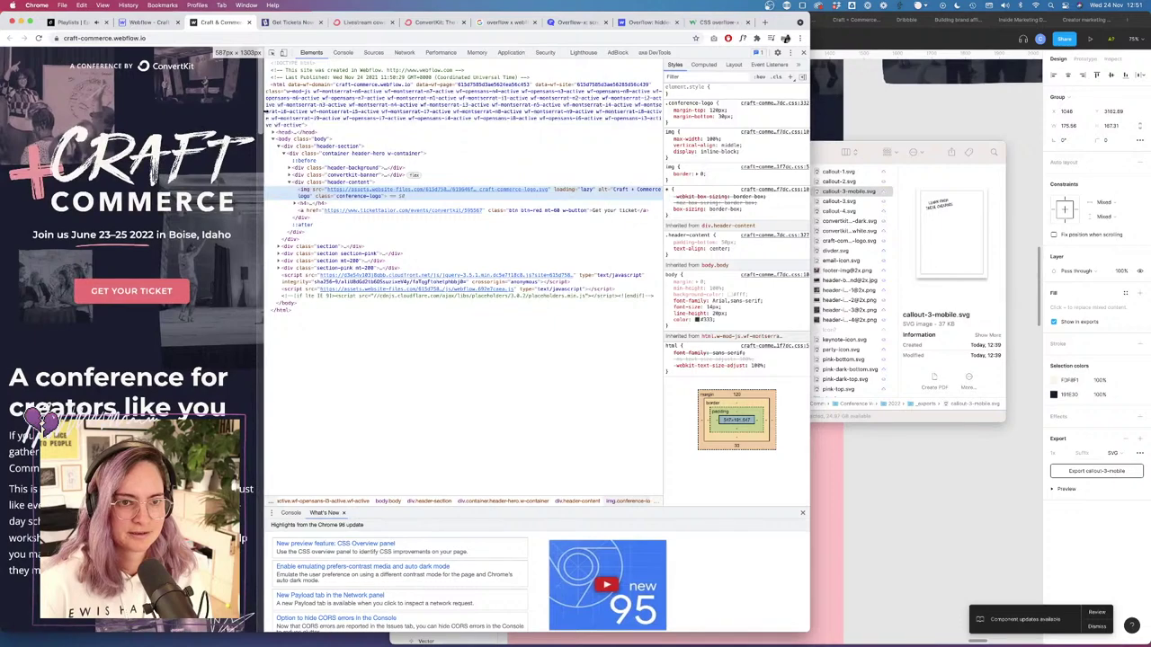
{"action": "scroll", "coordinate": [142, 175], "scroll_direction": "down", "scroll_amount": 5}
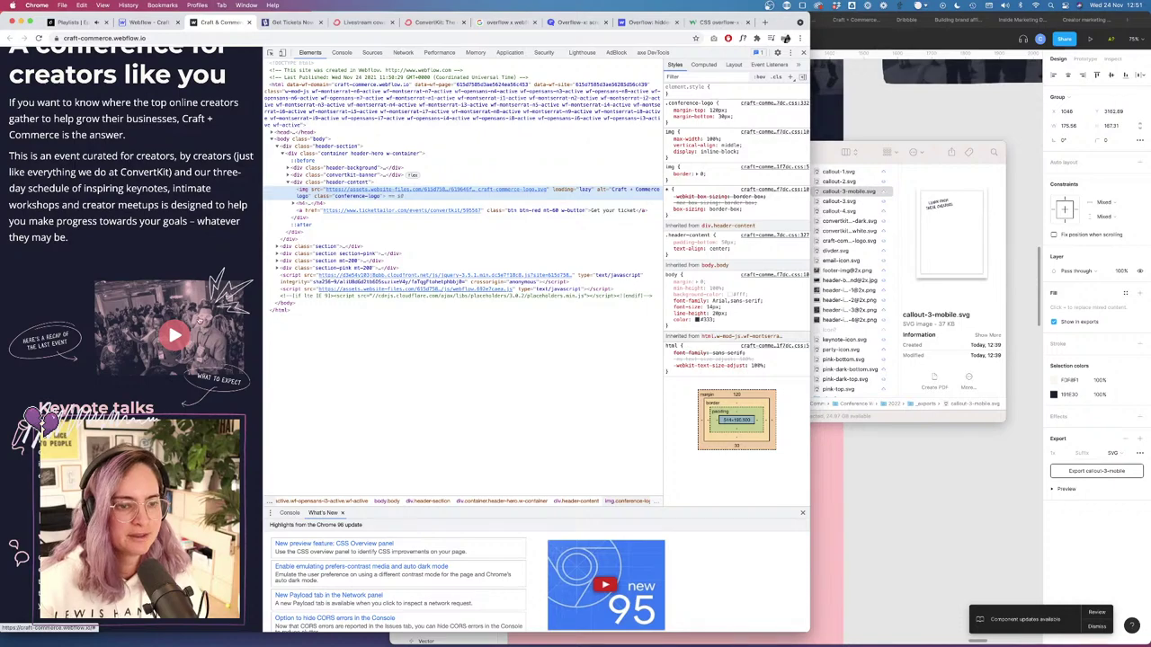
{"action": "scroll", "coordinate": [203, 331], "scroll_direction": "down", "scroll_amount": 3}
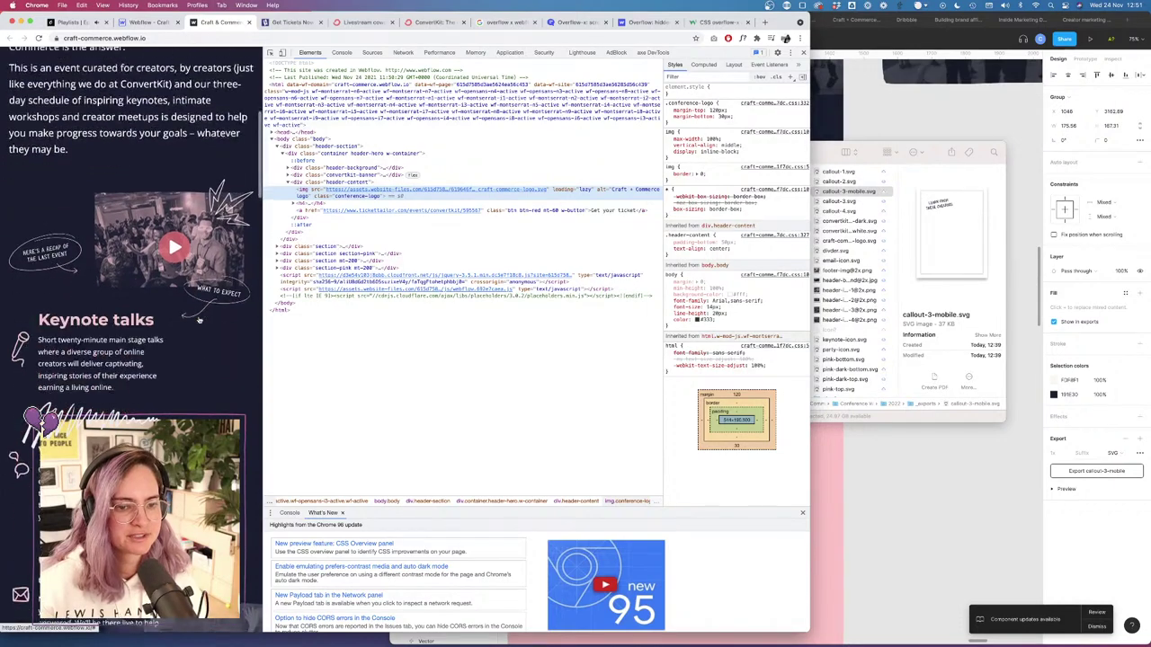
Remove the Image class from the "What to expect" callout image in the designer.
{"action": "left_click", "coordinate": [149, 21]}
{"action": "scroll", "coordinate": [460, 483], "scroll_direction": "down", "scroll_amount": 6}
{"action": "scroll", "coordinate": [460, 483], "scroll_direction": "up", "scroll_amount": 5}
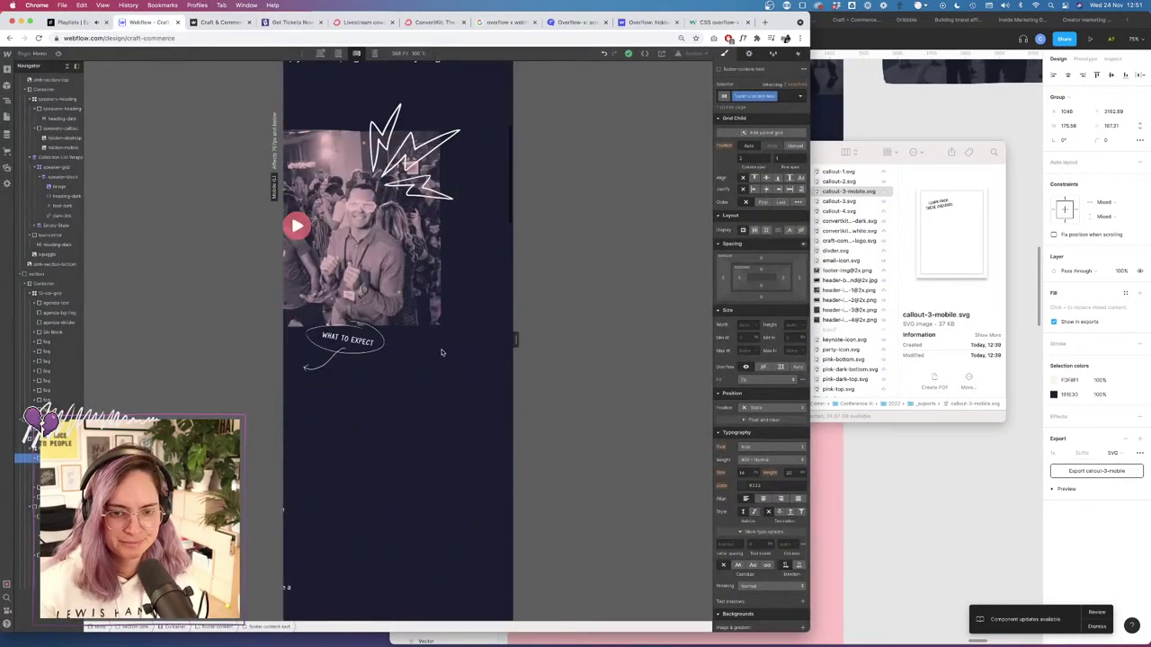
{"action": "left_click", "coordinate": [346, 341]}
{"action": "left_click", "coordinate": [56, 342]}
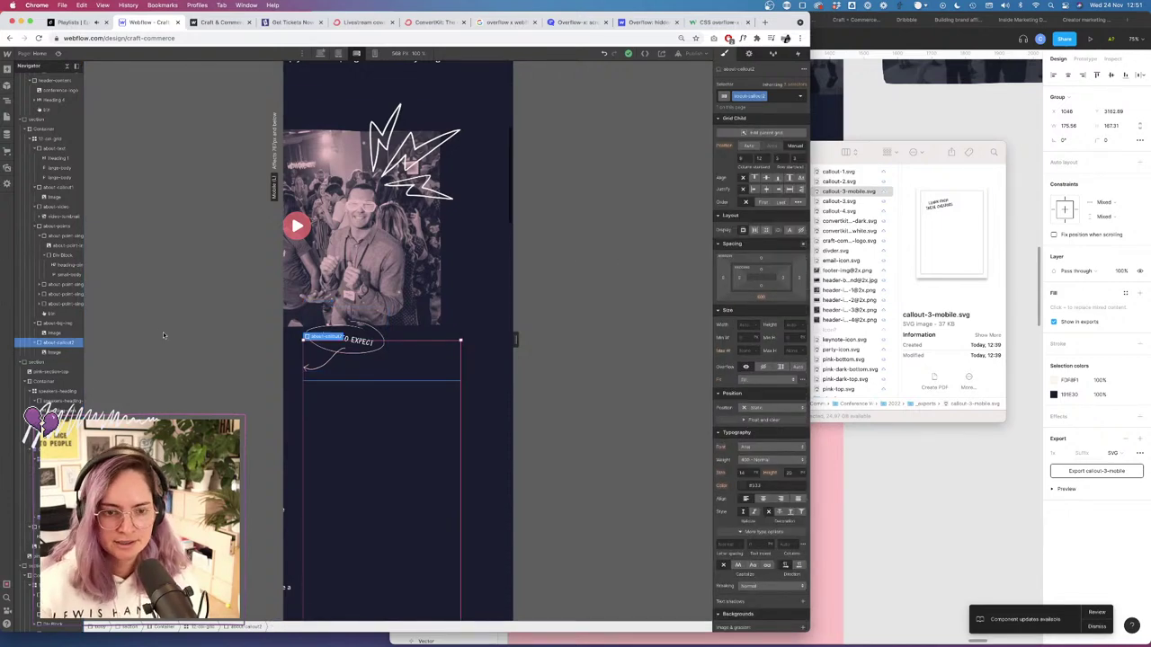
{"action": "left_click", "coordinate": [59, 352]}
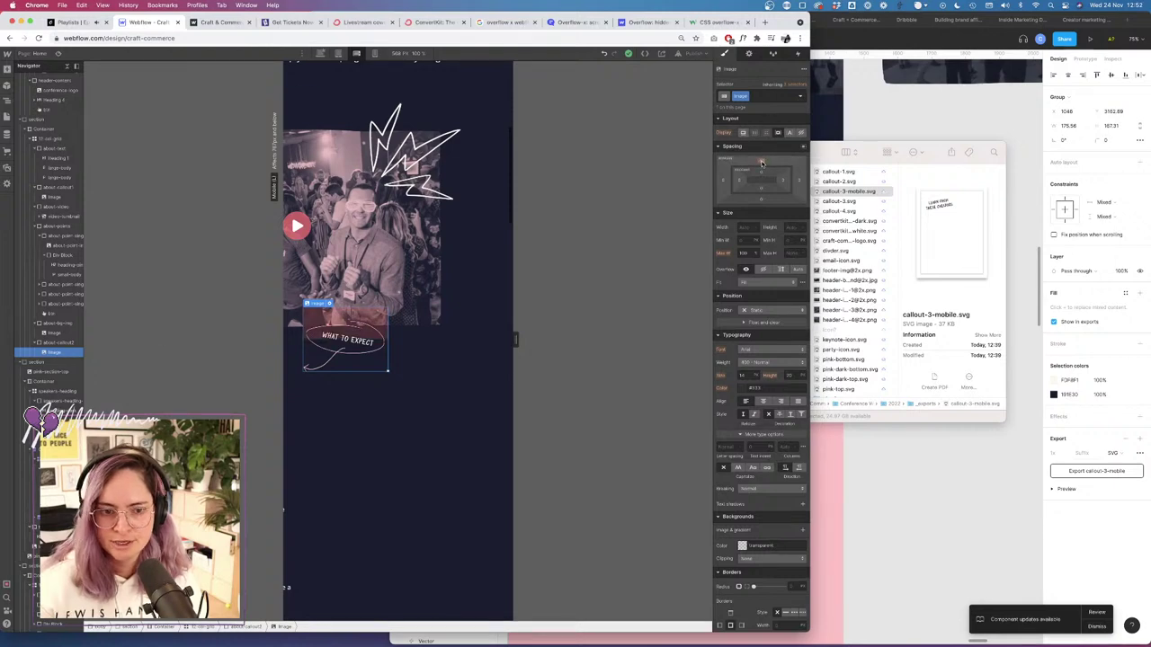
{"action": "left_click_drag", "start_coordinate": [762, 162], "coordinate": [765, 148]}
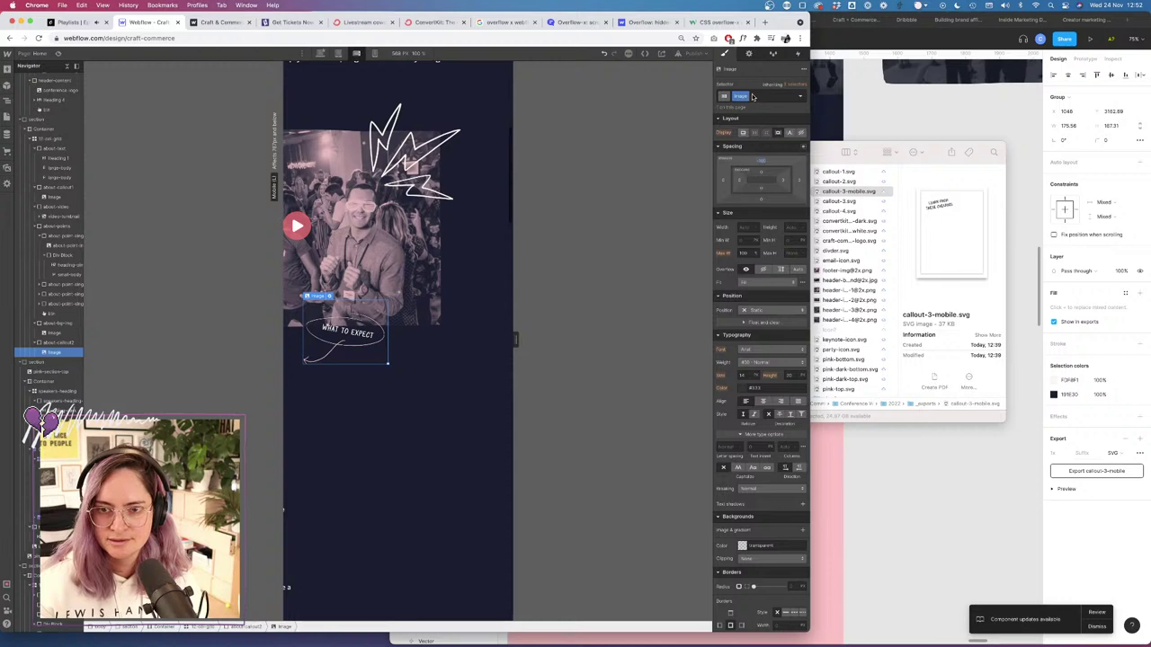
{"action": "left_click", "coordinate": [754, 97]}
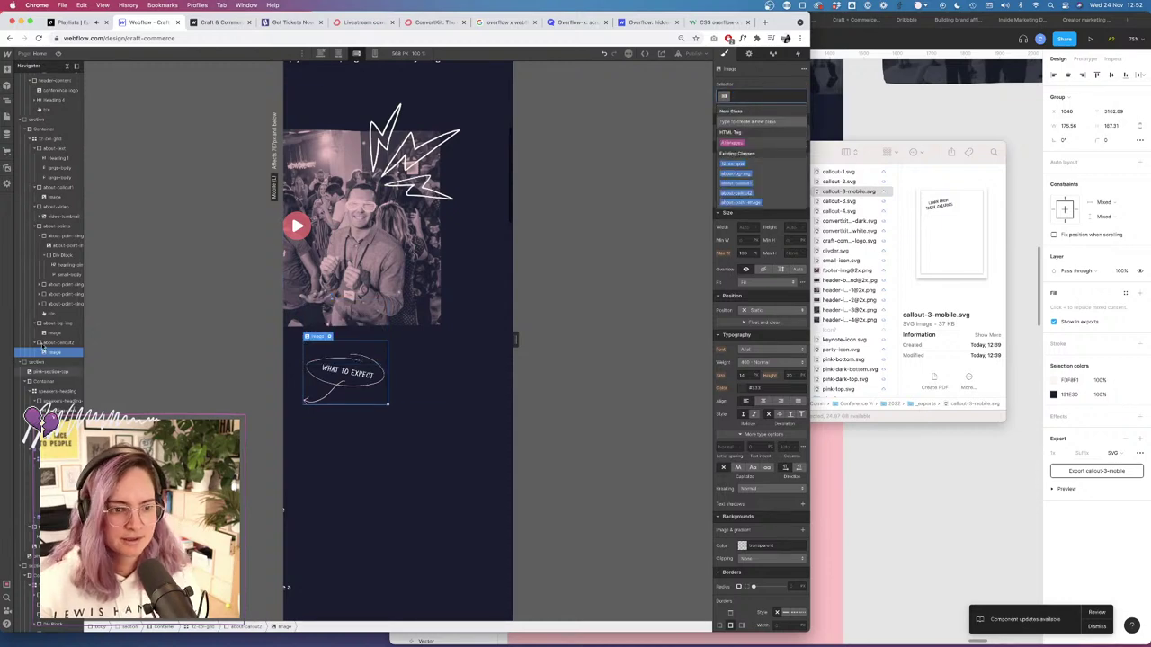
Give about-callout2 a top margin of -70 px at the desktop breakpoint and preview it at desktop and tablet sizes.
{"action": "left_click", "coordinate": [45, 342]}
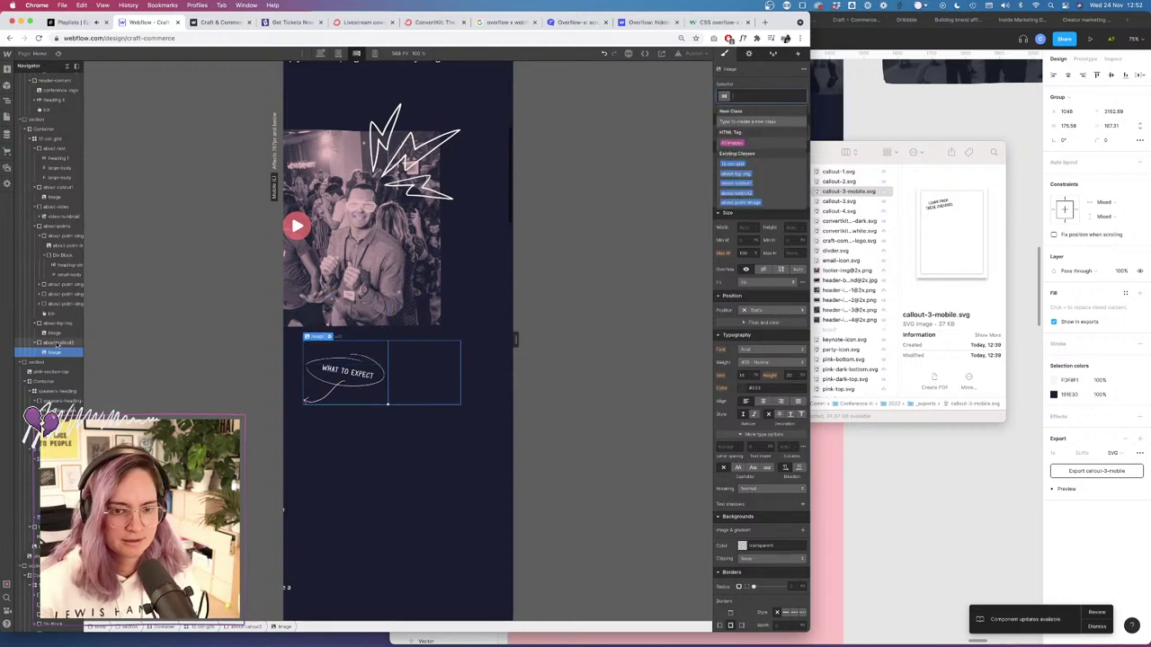
{"action": "left_click", "coordinate": [338, 54]}
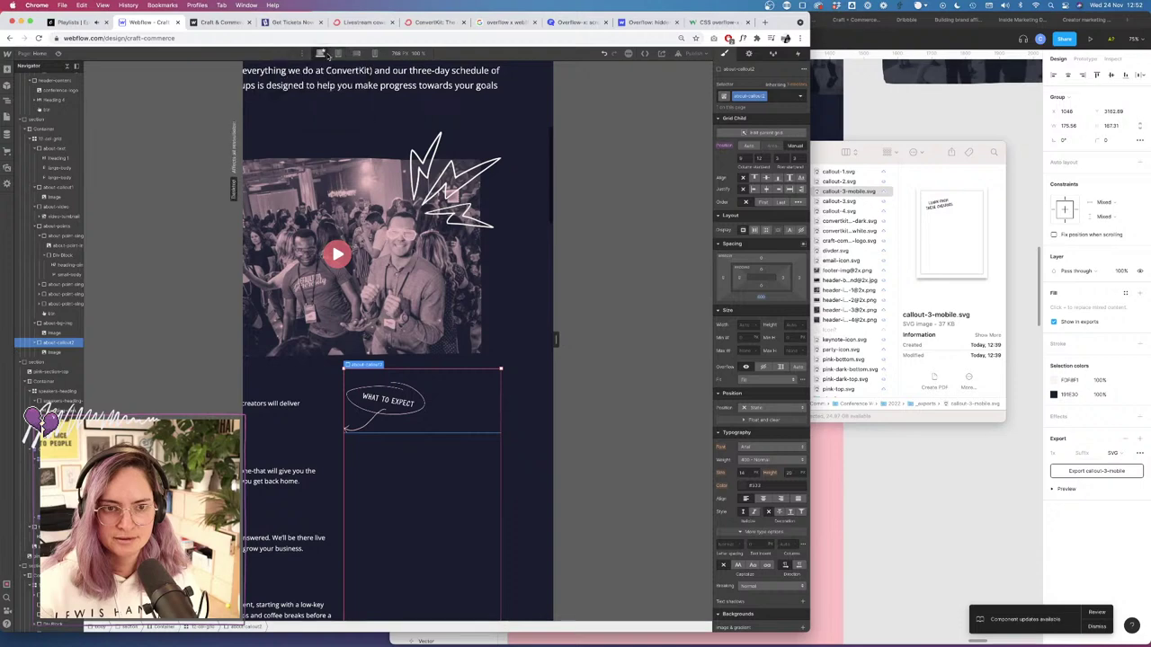
{"action": "left_click", "coordinate": [319, 54]}
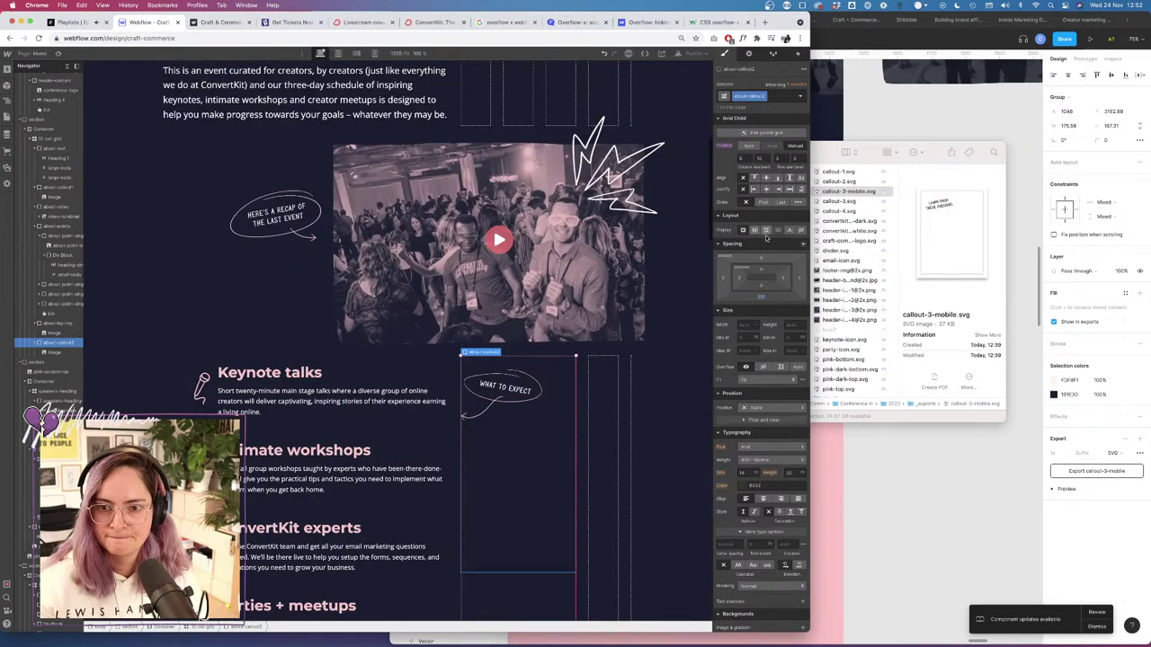
{"action": "left_click_drag", "start_coordinate": [764, 261], "coordinate": [763, 286]}
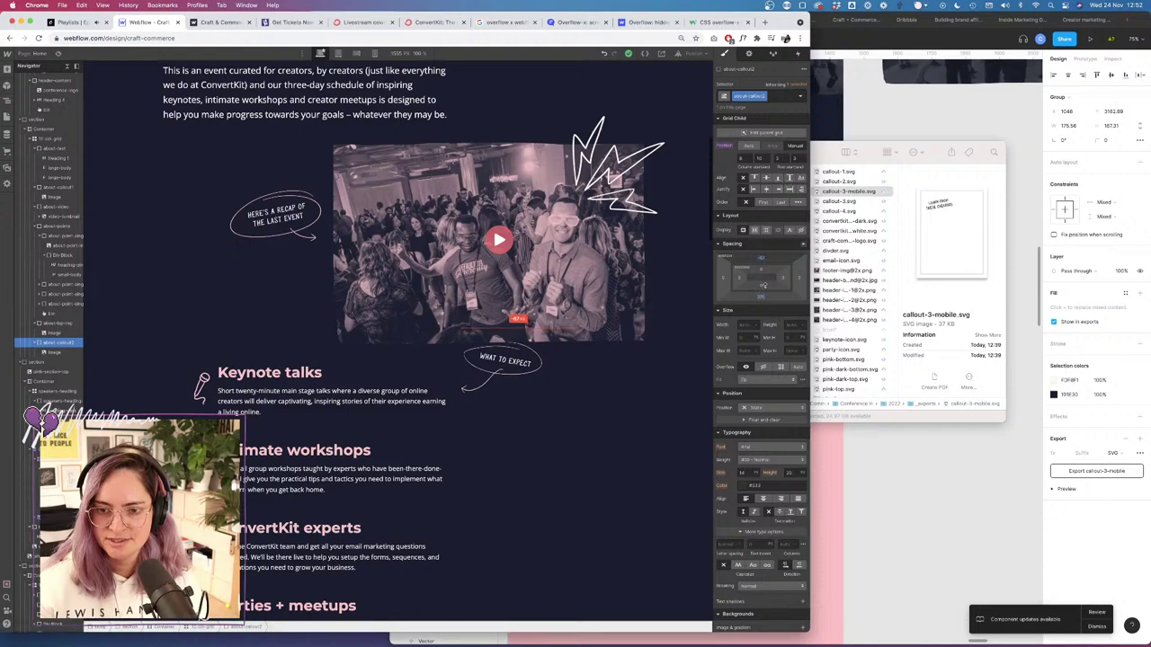
{"action": "left_click", "coordinate": [762, 259]}
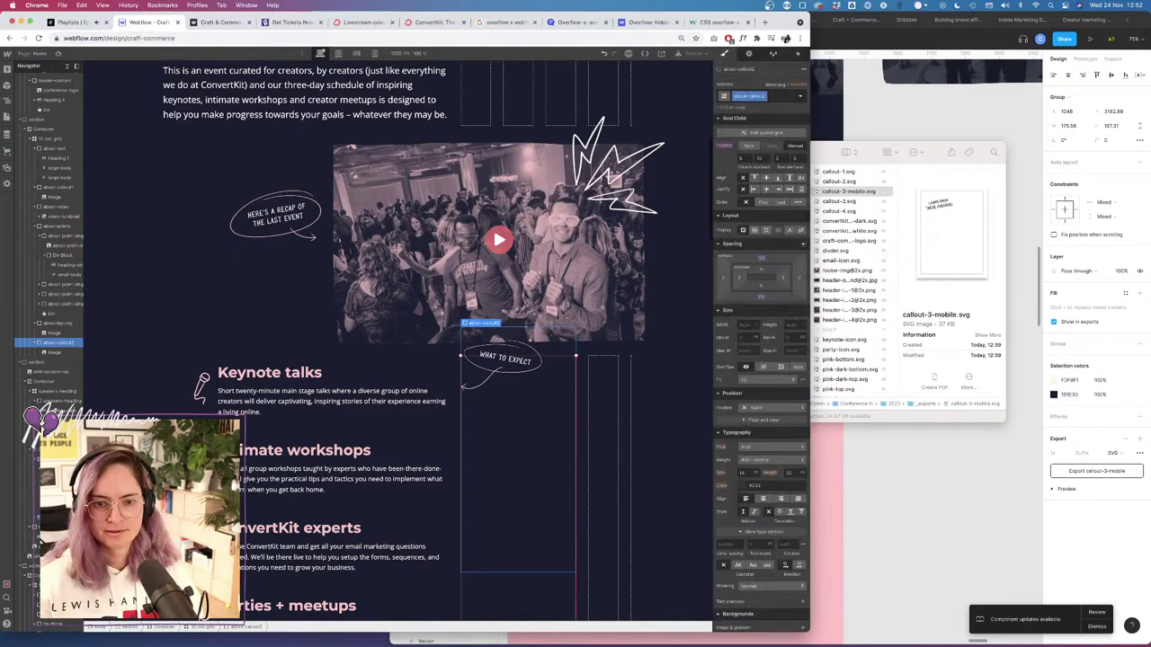
{"action": "left_click", "coordinate": [57, 53]}
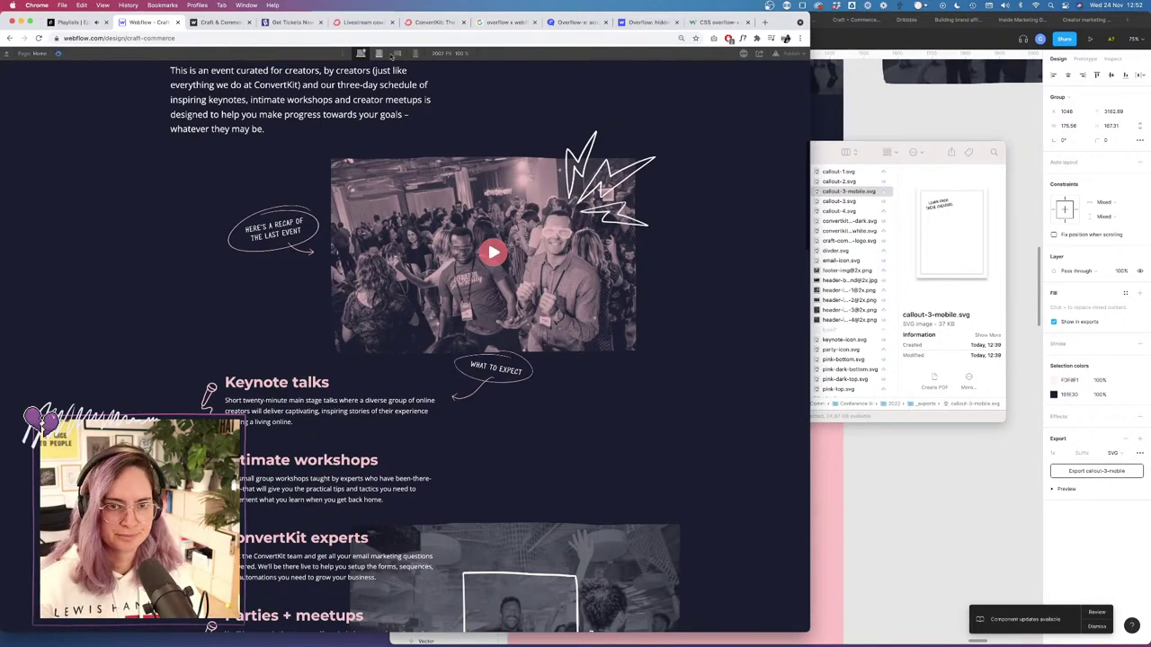
{"action": "left_click", "coordinate": [379, 53]}
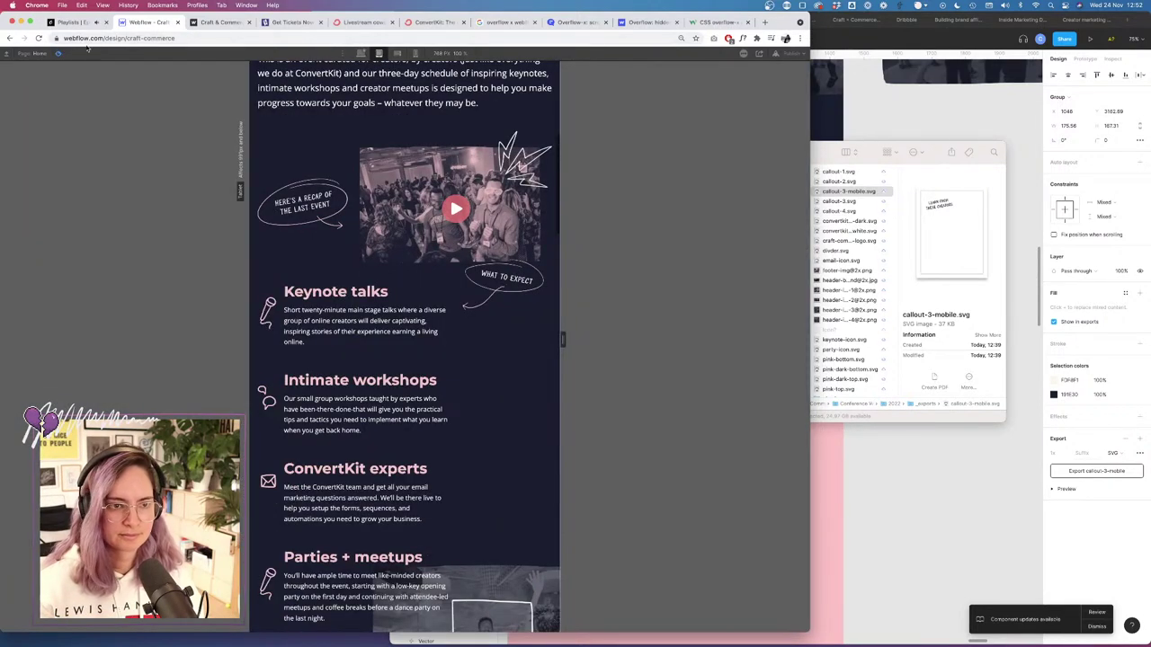
{"action": "left_click", "coordinate": [58, 53]}
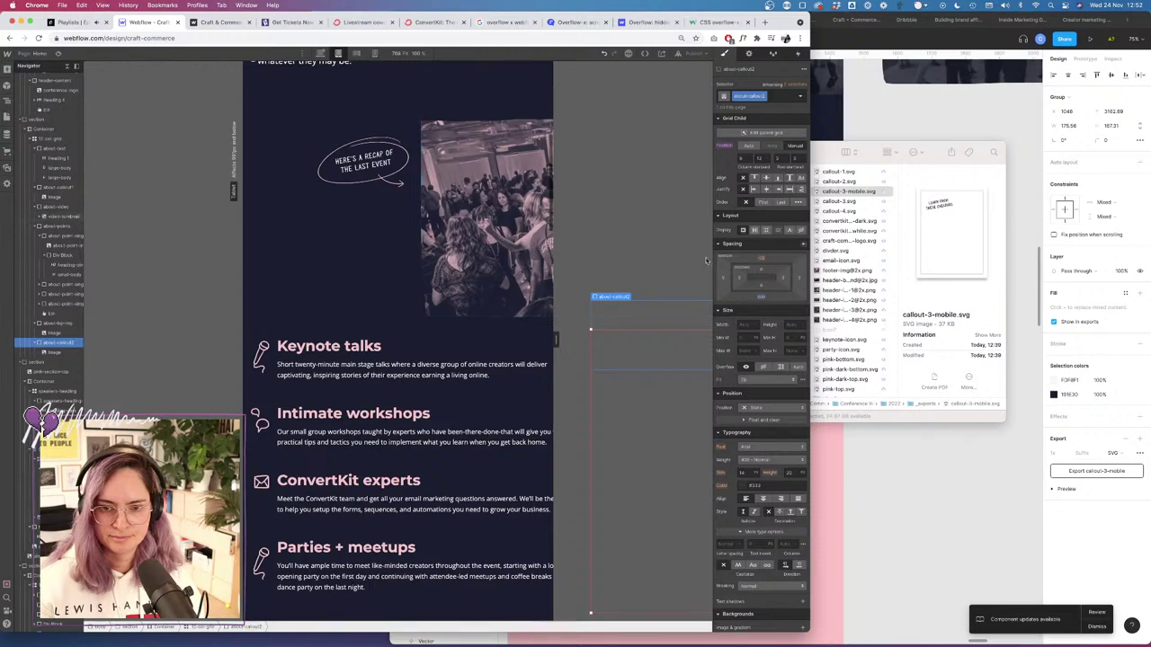
Set about-callout2's top margin to 0 at the mobile landscape breakpoint.
{"action": "left_click", "coordinate": [356, 54]}
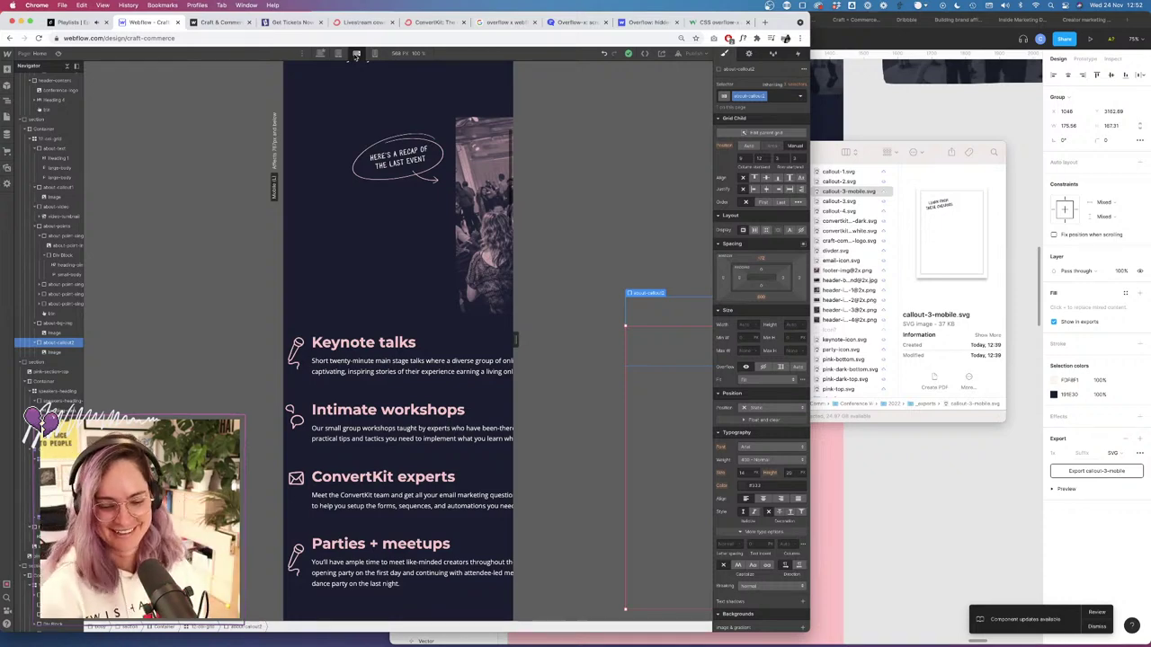
{"action": "scroll", "coordinate": [377, 288], "scroll_direction": "right", "scroll_amount": 3}
{"action": "scroll", "coordinate": [377, 287], "scroll_direction": "down", "scroll_amount": 1}
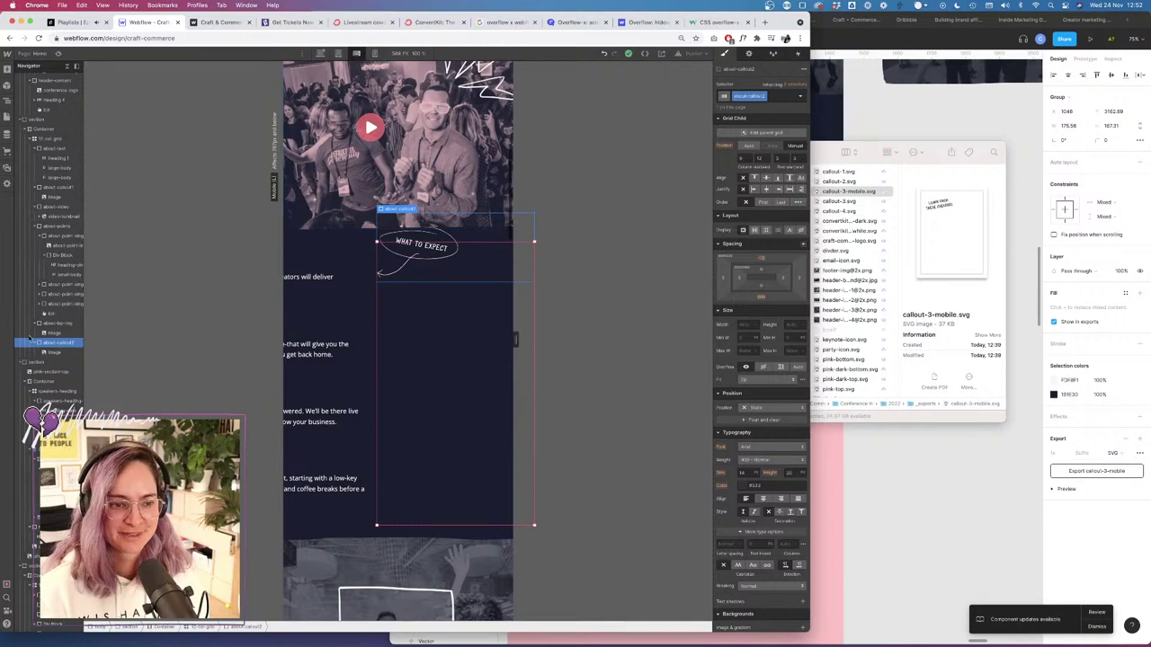
{"action": "left_click", "coordinate": [759, 260]}
{"action": "key", "text": "Return"}
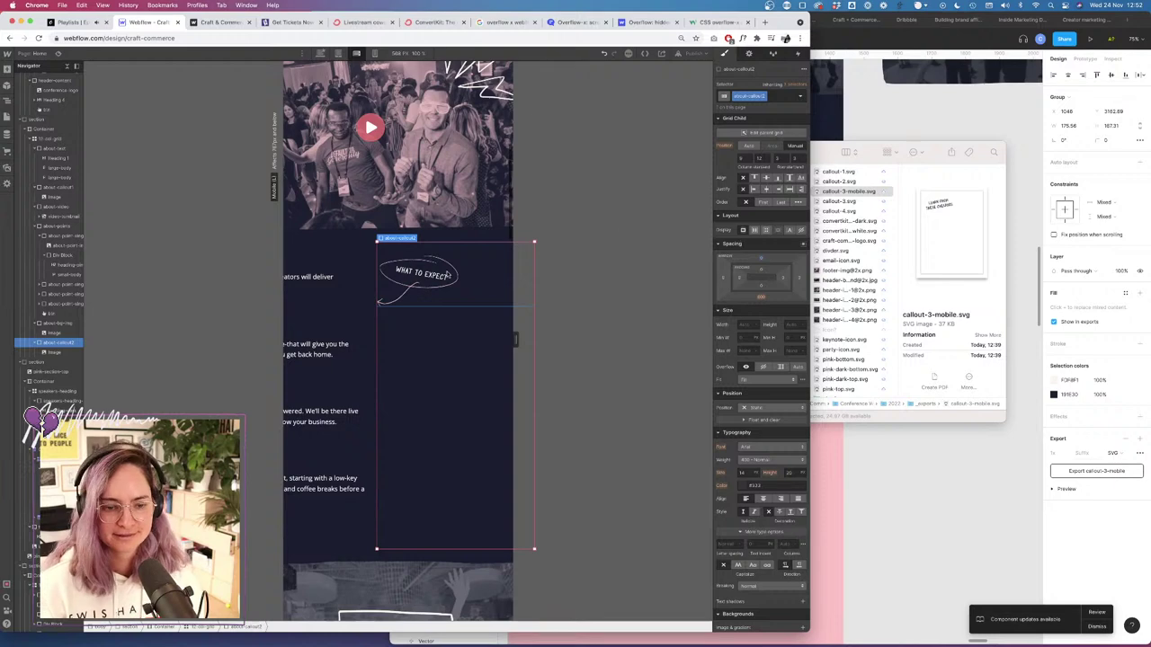
Preview the about section at mobile landscape size and compare its callouts and talk points with the live page.
{"action": "scroll", "coordinate": [372, 303], "scroll_direction": "down", "scroll_amount": 5}
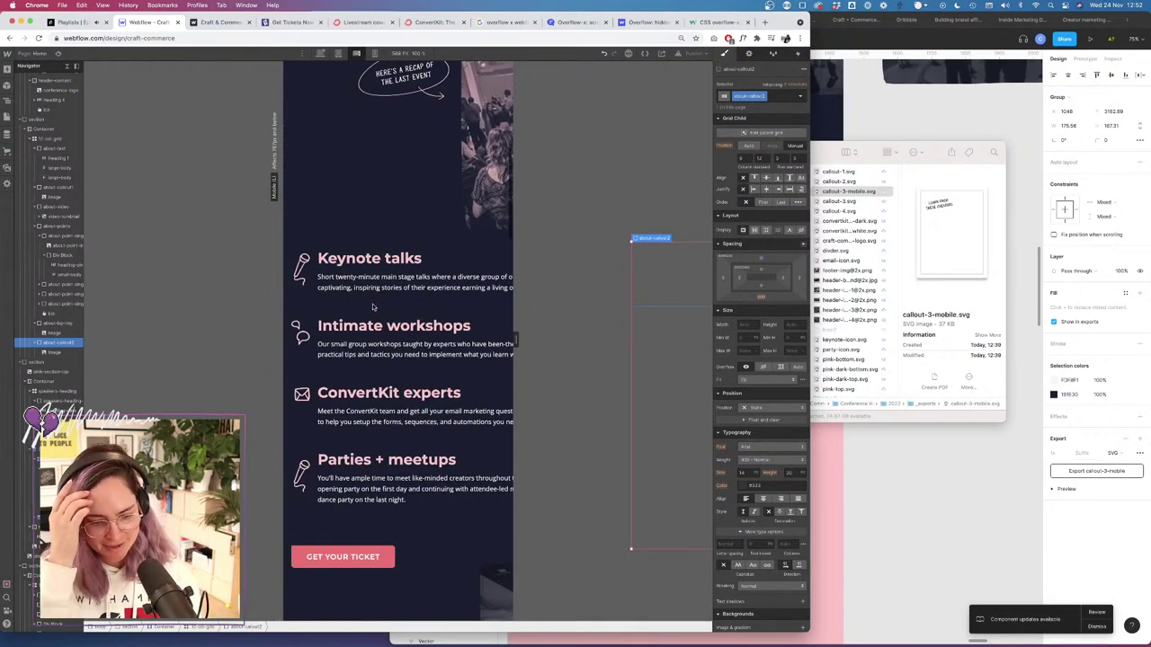
{"action": "scroll", "coordinate": [372, 303], "scroll_direction": "up", "scroll_amount": 5}
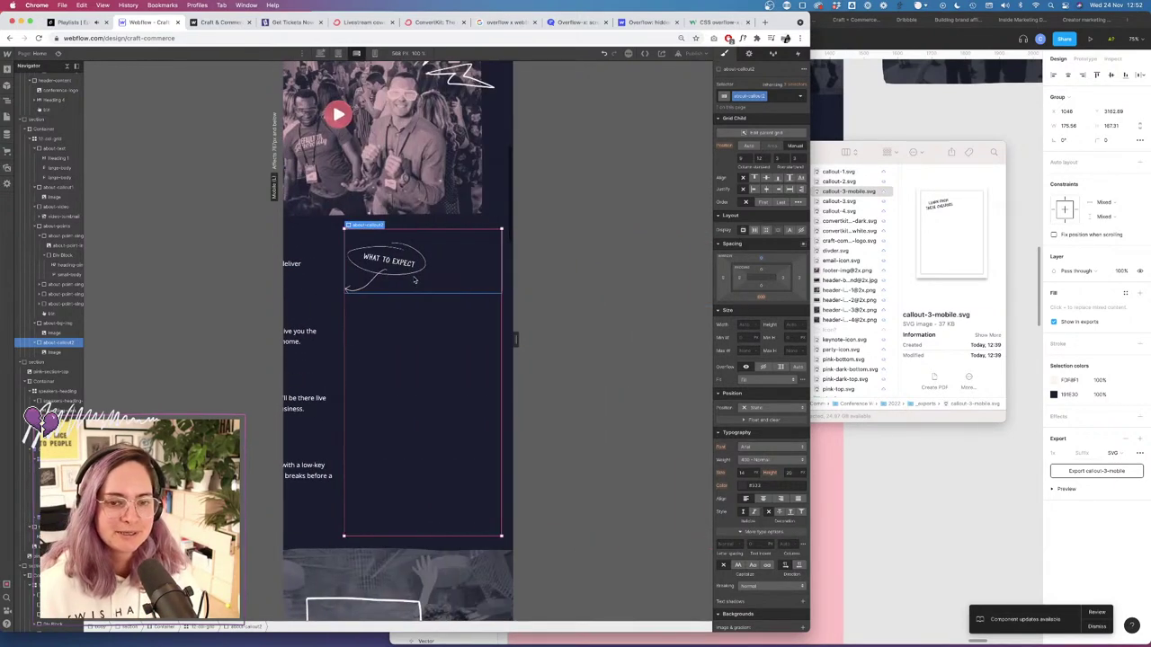
{"action": "scroll", "coordinate": [414, 279], "scroll_direction": "left", "scroll_amount": 2}
{"action": "left_click", "coordinate": [57, 54]}
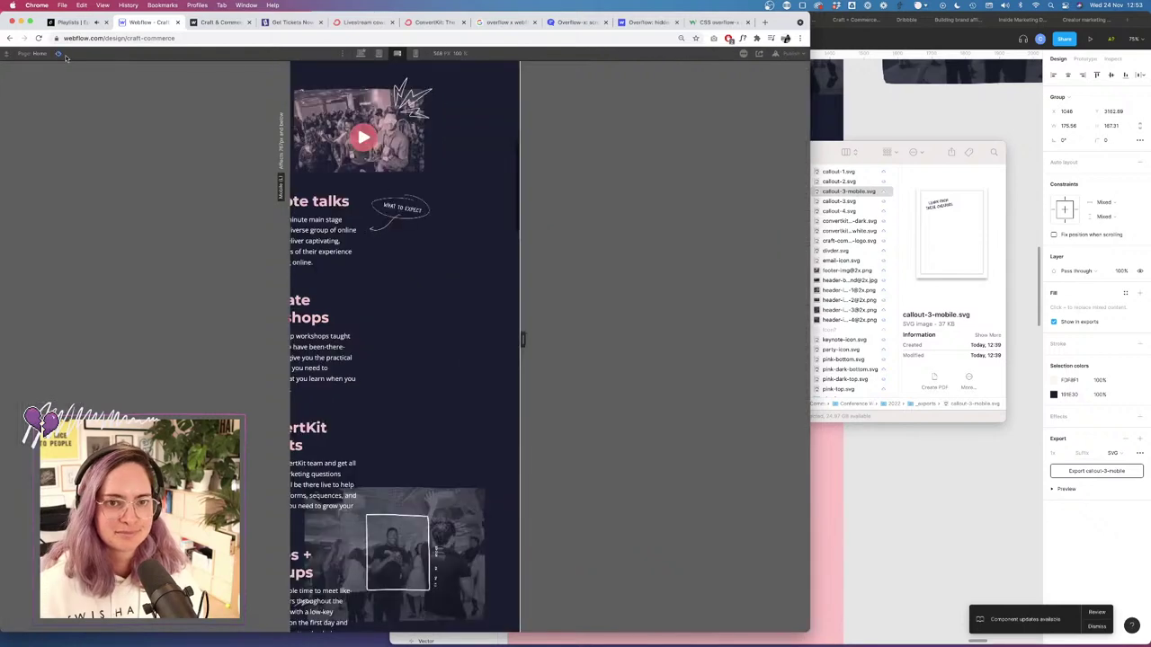
{"action": "scroll", "coordinate": [404, 253], "scroll_direction": "left", "scroll_amount": 2}
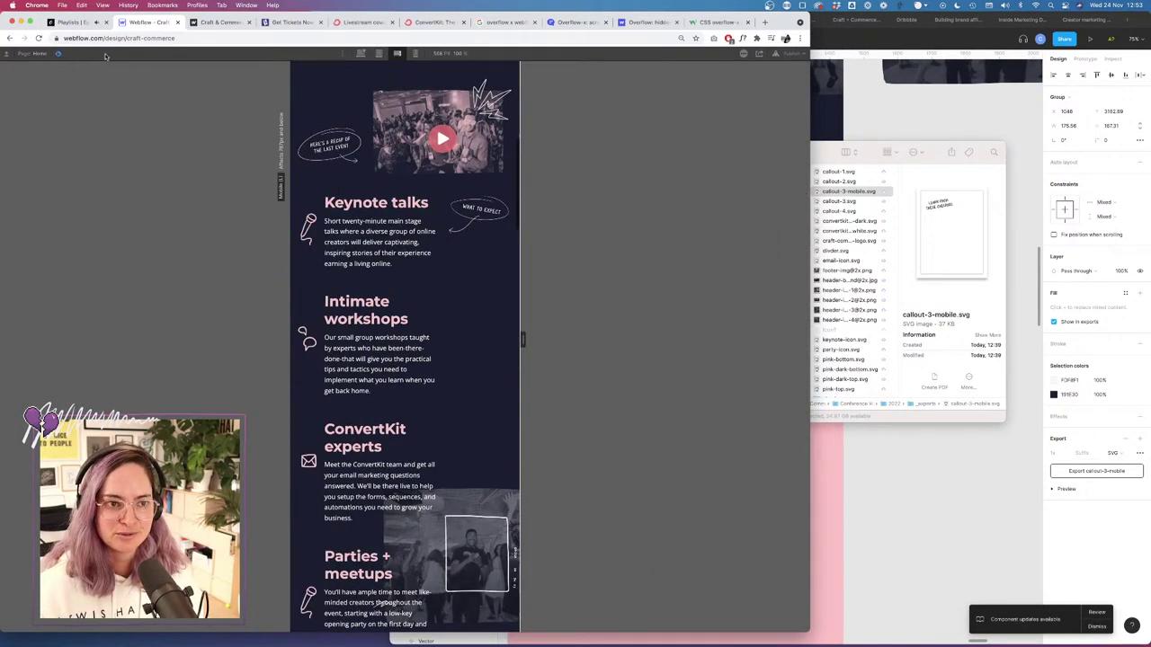
{"action": "left_click", "coordinate": [57, 54]}
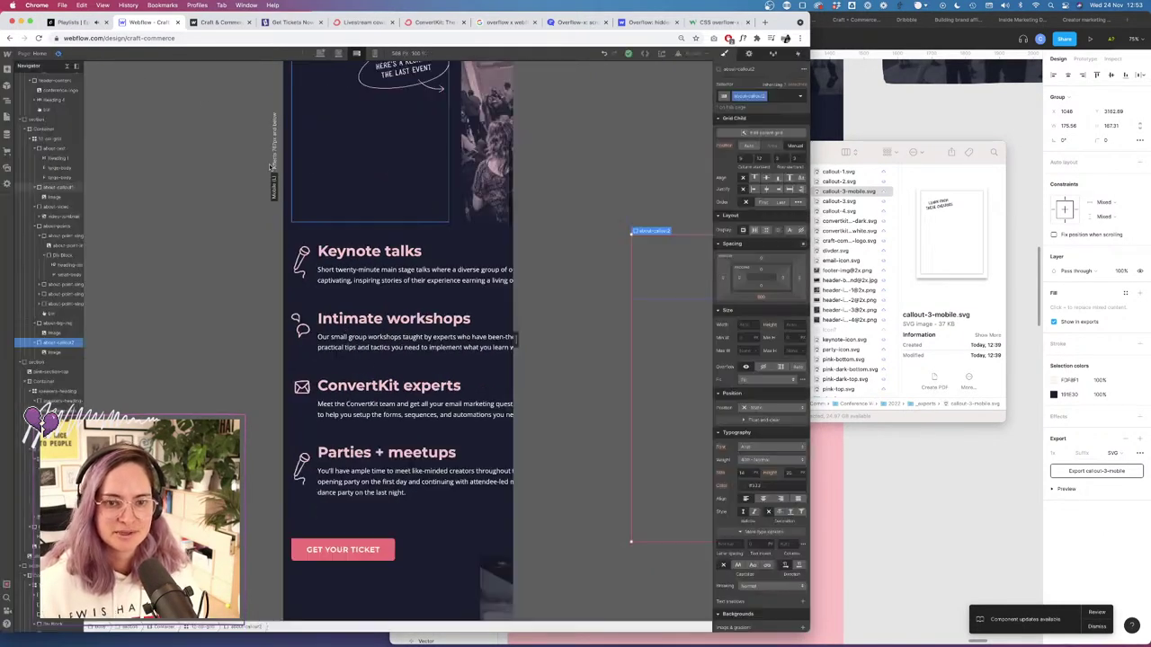
{"action": "left_click", "coordinate": [225, 22]}
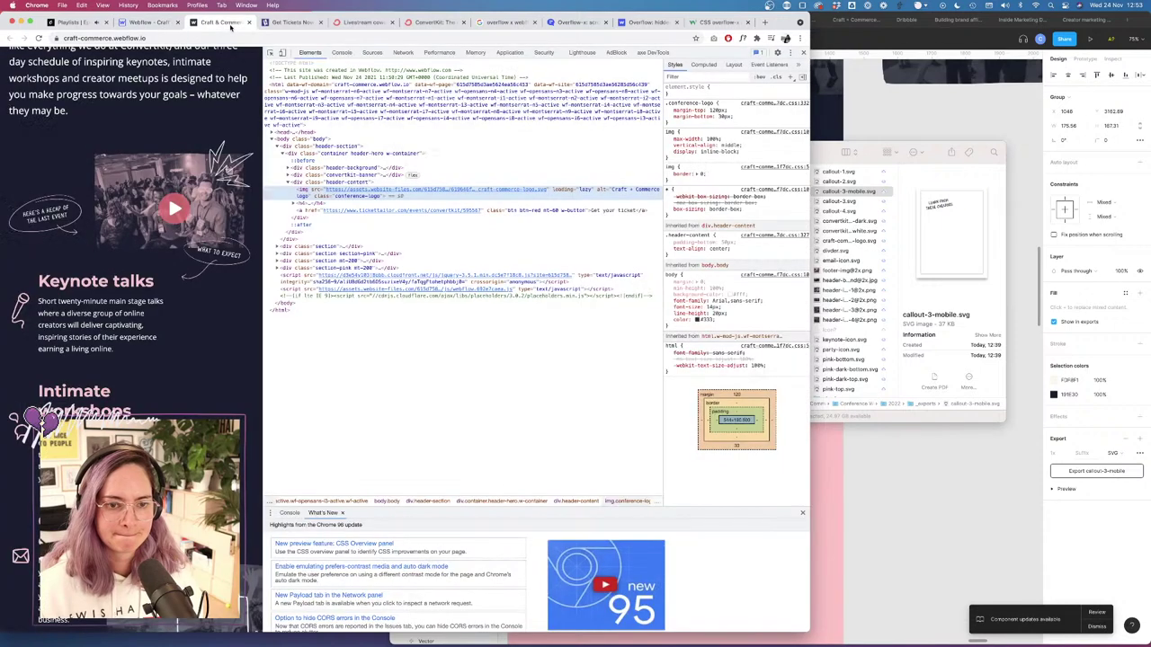
{"action": "scroll", "coordinate": [182, 286], "scroll_direction": "down", "scroll_amount": 4}
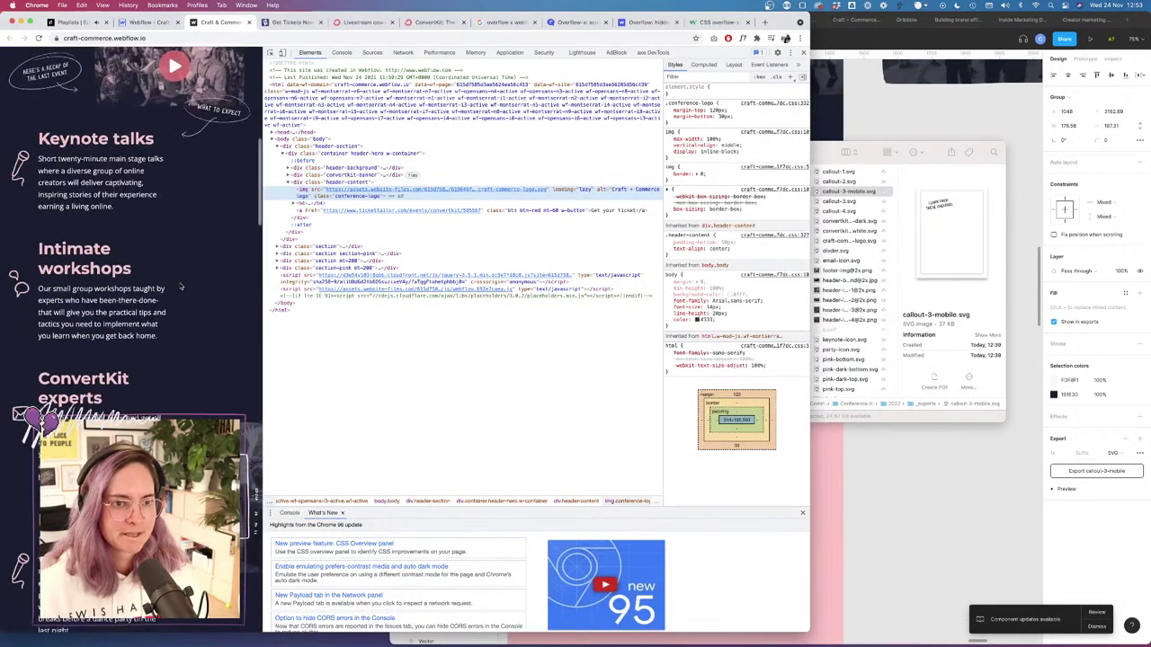
{"action": "scroll", "coordinate": [182, 283], "scroll_direction": "up", "scroll_amount": 2}
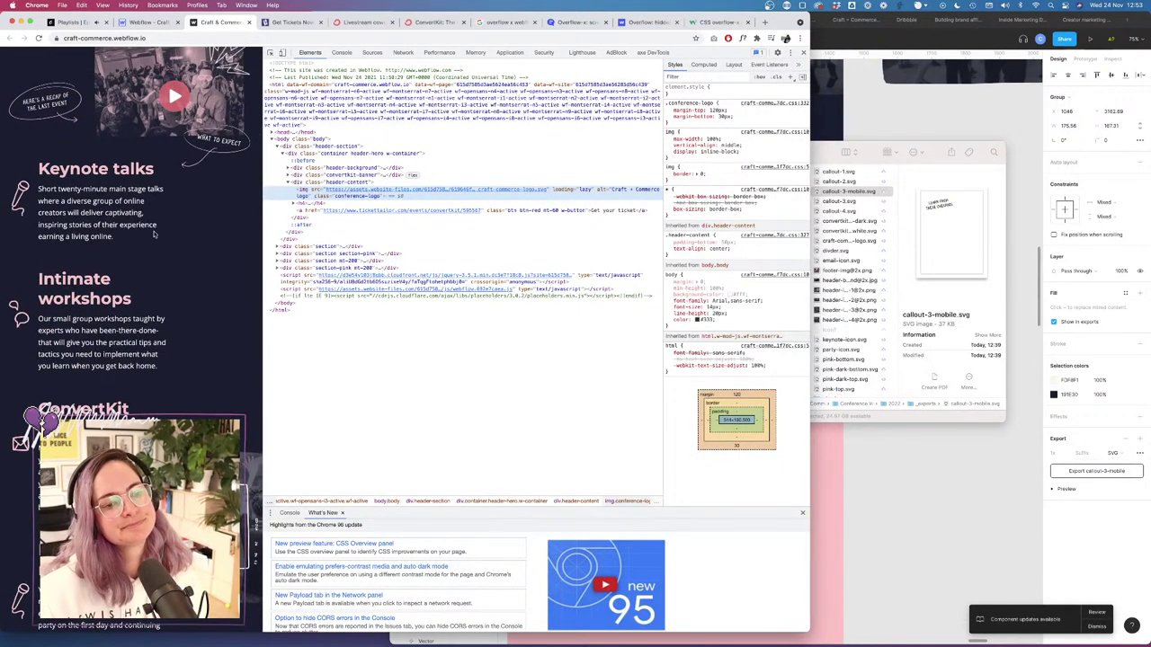
{"action": "scroll", "coordinate": [155, 237], "scroll_direction": "down", "scroll_amount": 5}
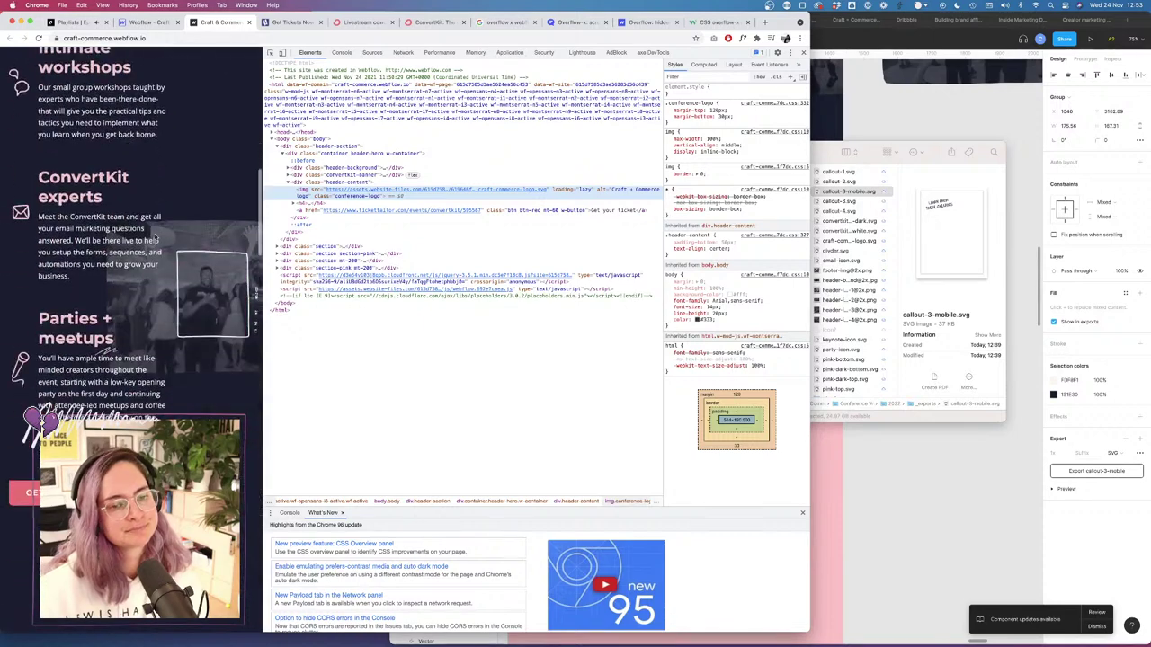
Return to the designer and set about-callout2's bottom margin to 800 px at the mobile landscape breakpoint.
{"action": "left_click", "coordinate": [149, 22]}
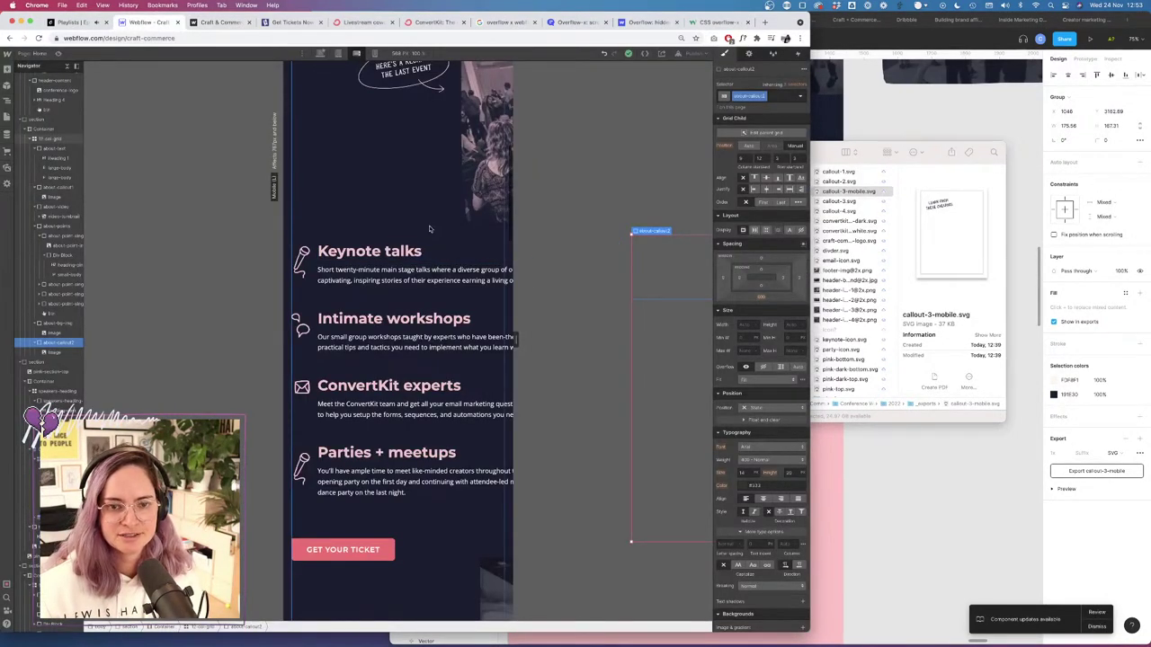
{"action": "scroll", "coordinate": [432, 228], "scroll_direction": "right", "scroll_amount": 4}
{"action": "scroll", "coordinate": [430, 228], "scroll_direction": "down", "scroll_amount": 1}
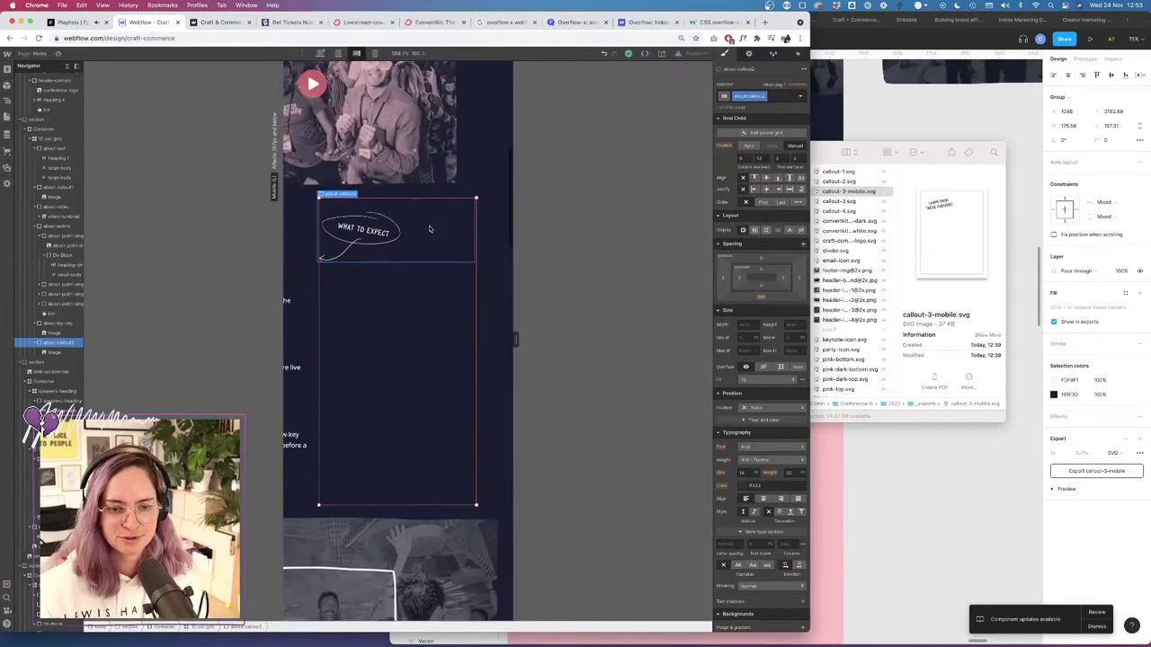
{"action": "left_click", "coordinate": [762, 298]}
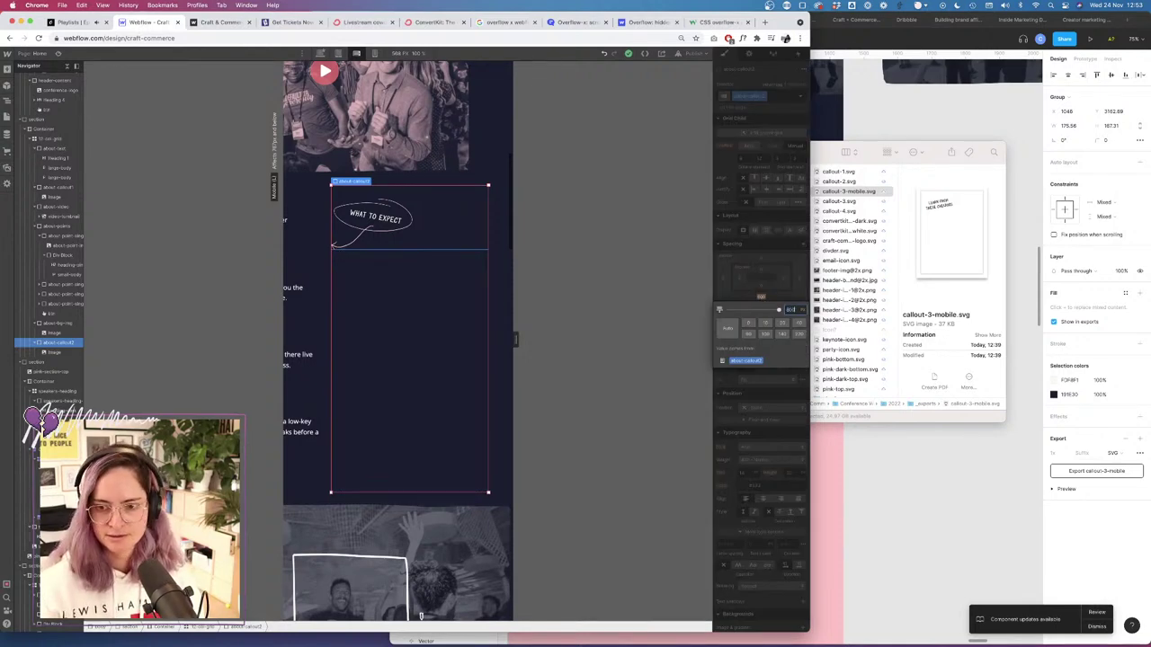
{"action": "key", "text": "Return"}
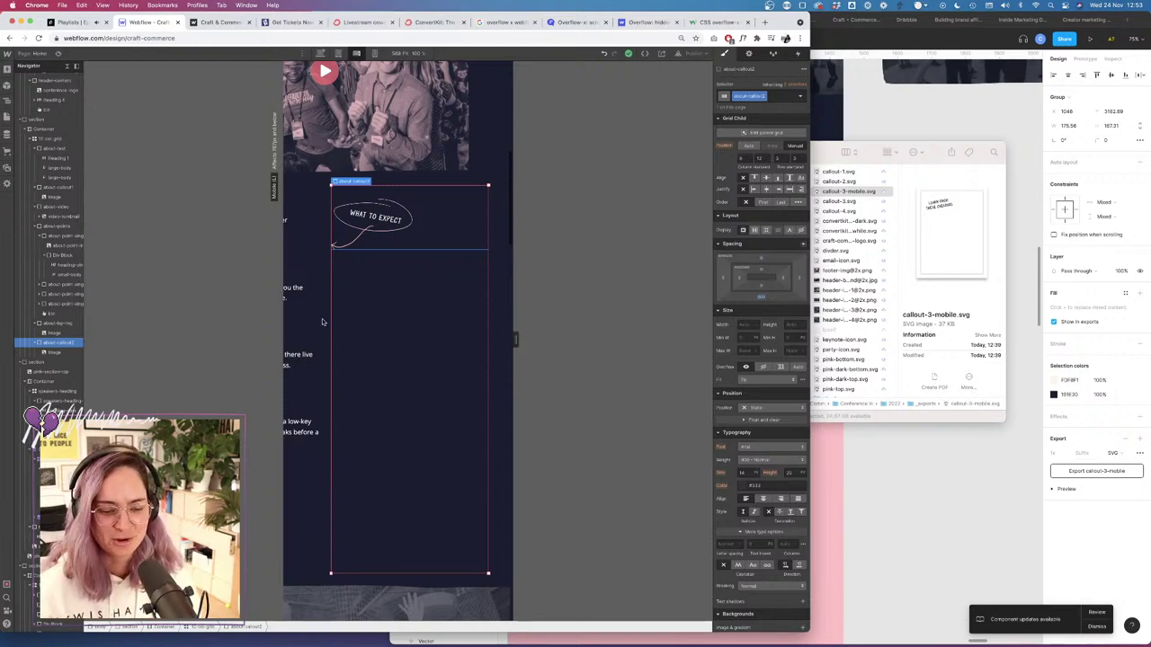
Preview the end of the about section at mobile landscape size and return to the designer.
{"action": "scroll", "coordinate": [426, 329], "scroll_direction": "down", "scroll_amount": 10}
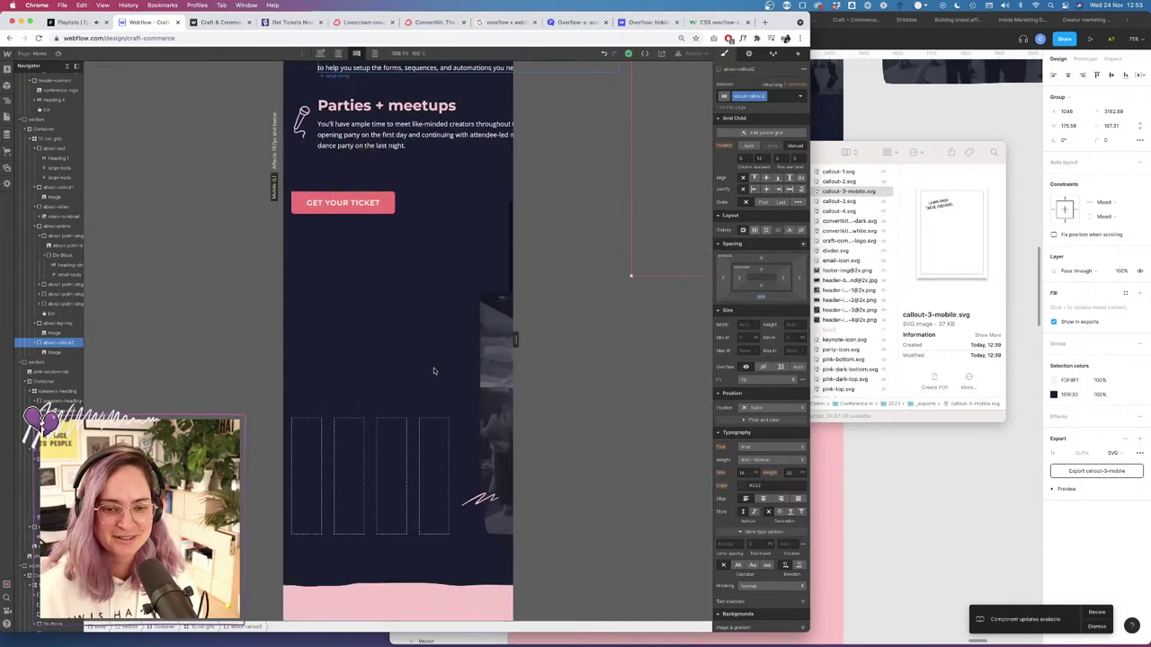
{"action": "left_click", "coordinate": [57, 53]}
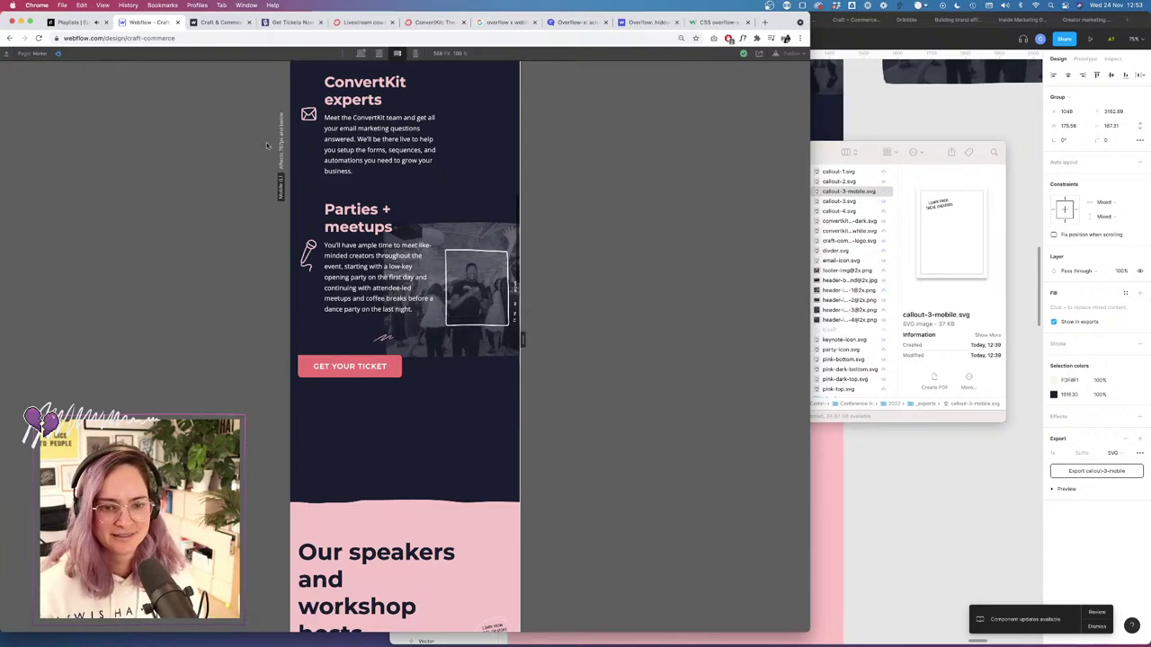
{"action": "key", "text": "super+shift+p"}
Extend speakers-heading-text to column 5 of its grid at the mobile landscape breakpoint.
{"action": "scroll", "coordinate": [398, 328], "scroll_direction": "down", "scroll_amount": 3}
{"action": "scroll", "coordinate": [398, 328], "scroll_direction": "down", "scroll_amount": 1}
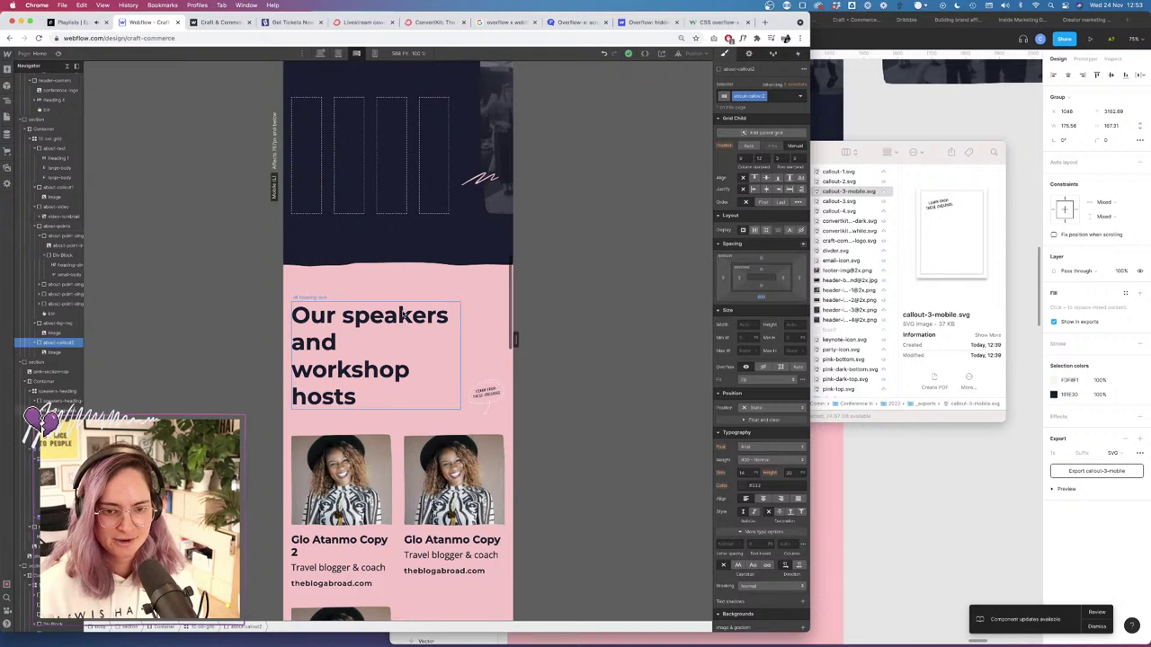
{"action": "left_click", "coordinate": [399, 325]}
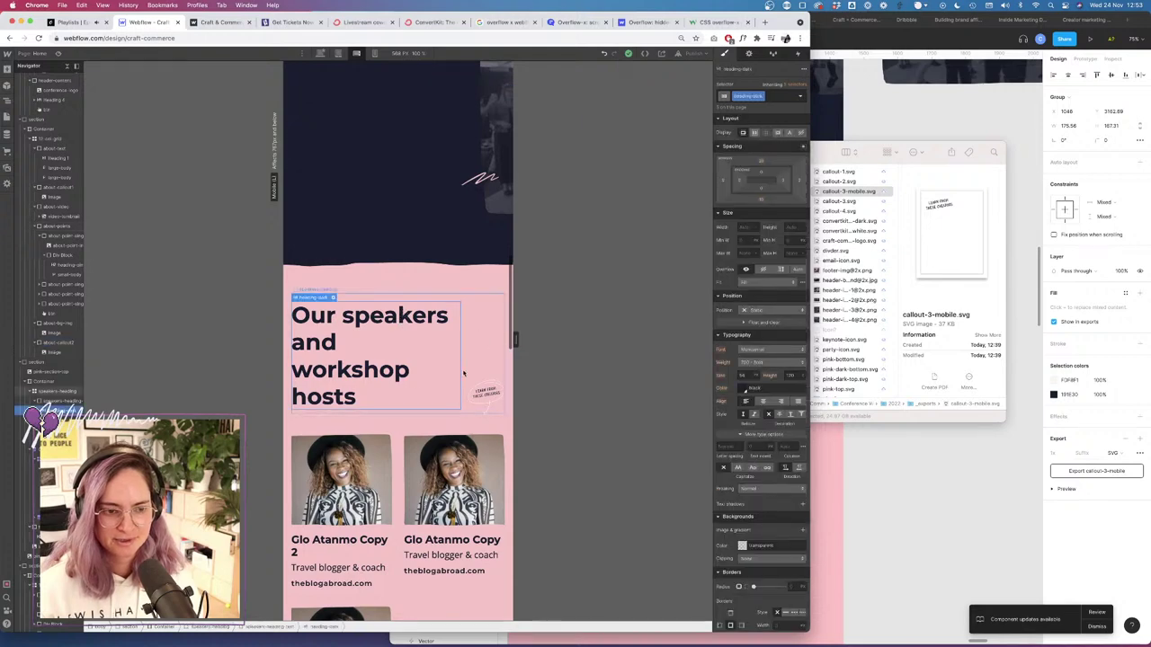
{"action": "left_click", "coordinate": [58, 392]}
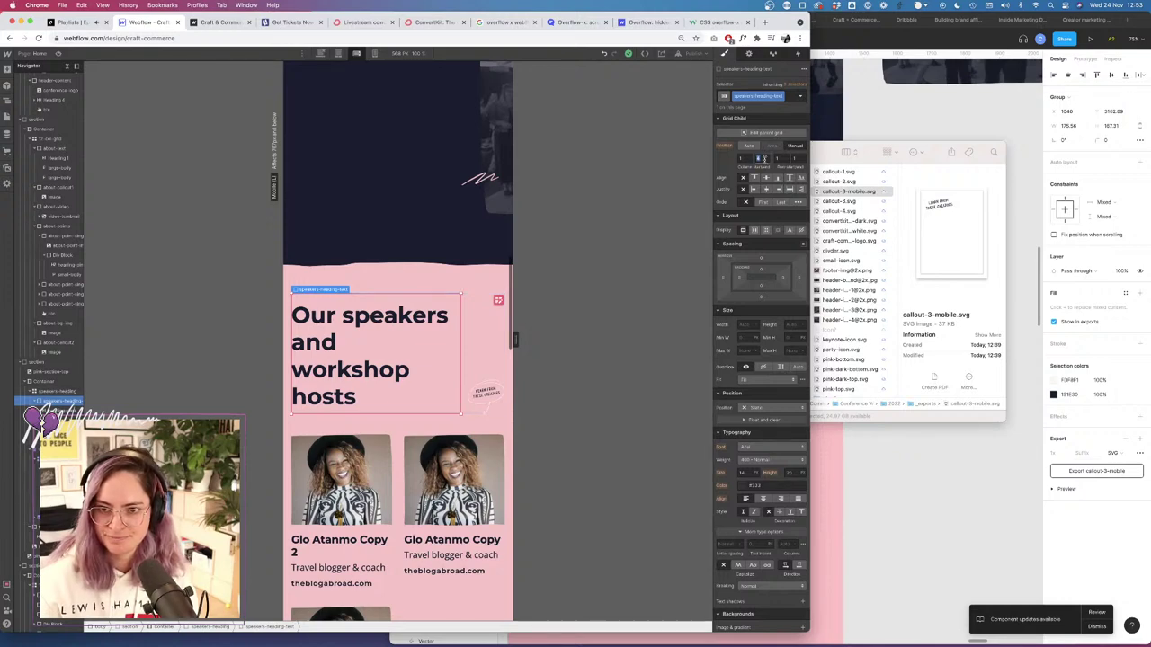
{"action": "key", "text": "Tab"}
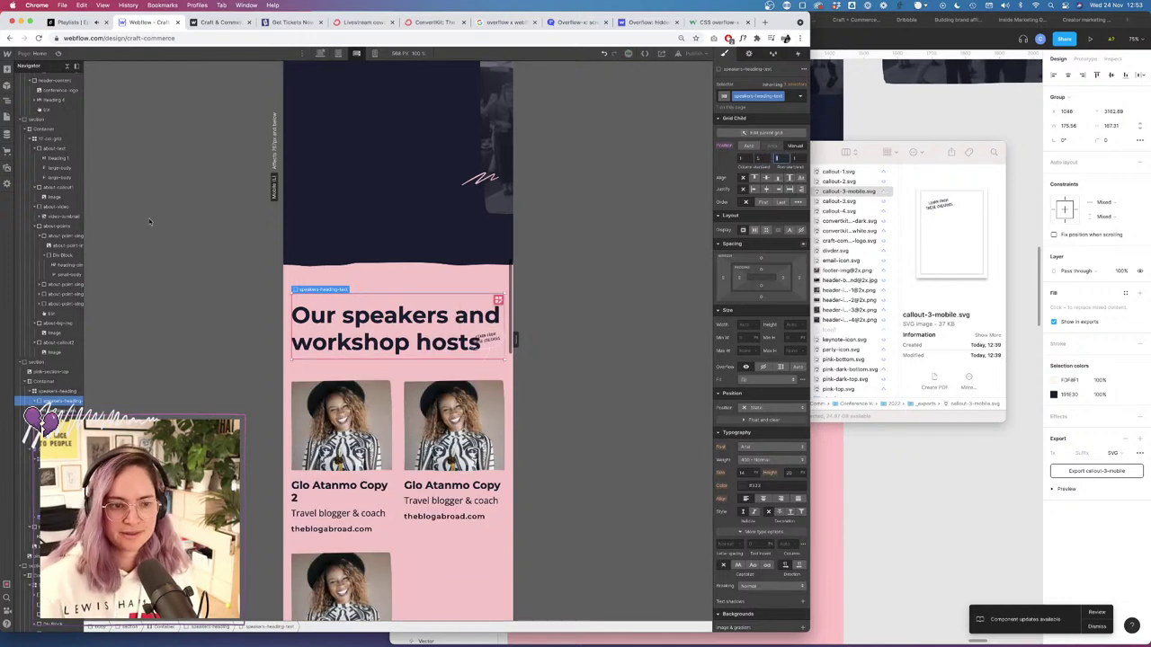
Place speakers-callout in row 2 across columns 4 to 5 of the heading grid and preview the result.
{"action": "left_click", "coordinate": [490, 337]}
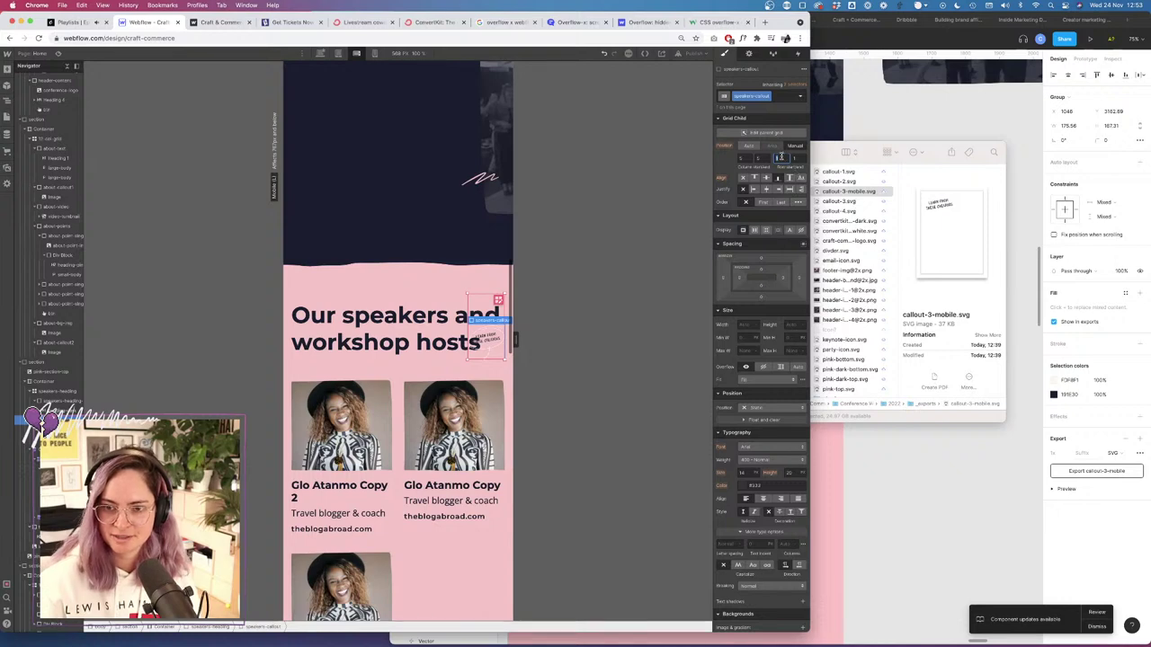
{"action": "key", "text": "Tab"}
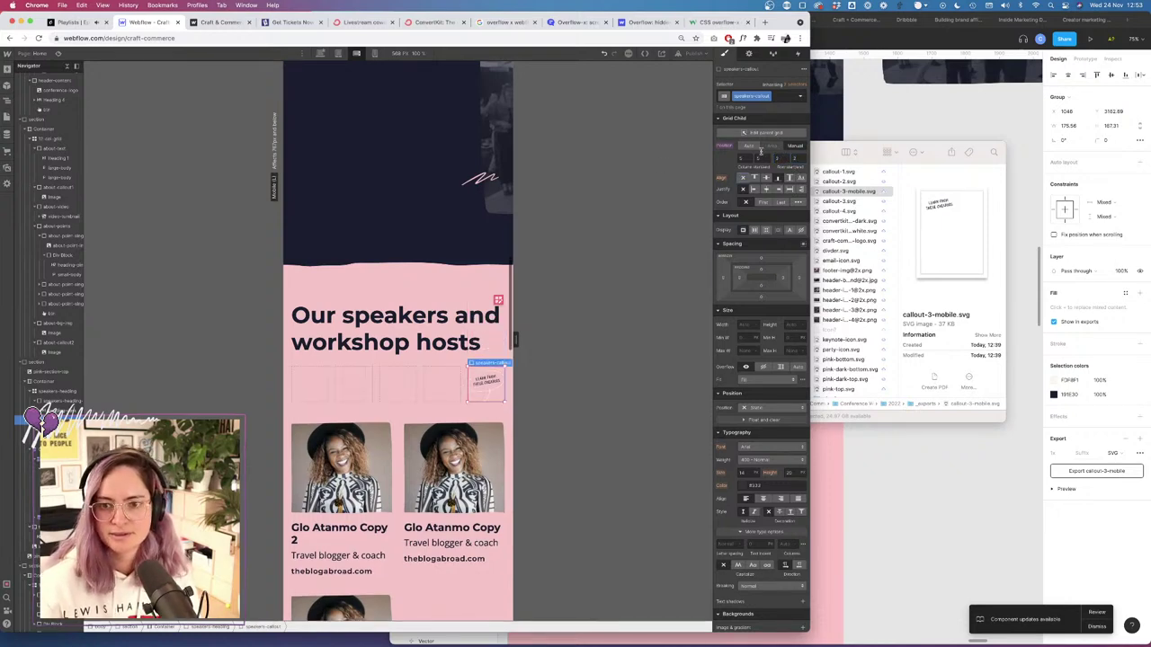
{"action": "key", "text": "Tab"}
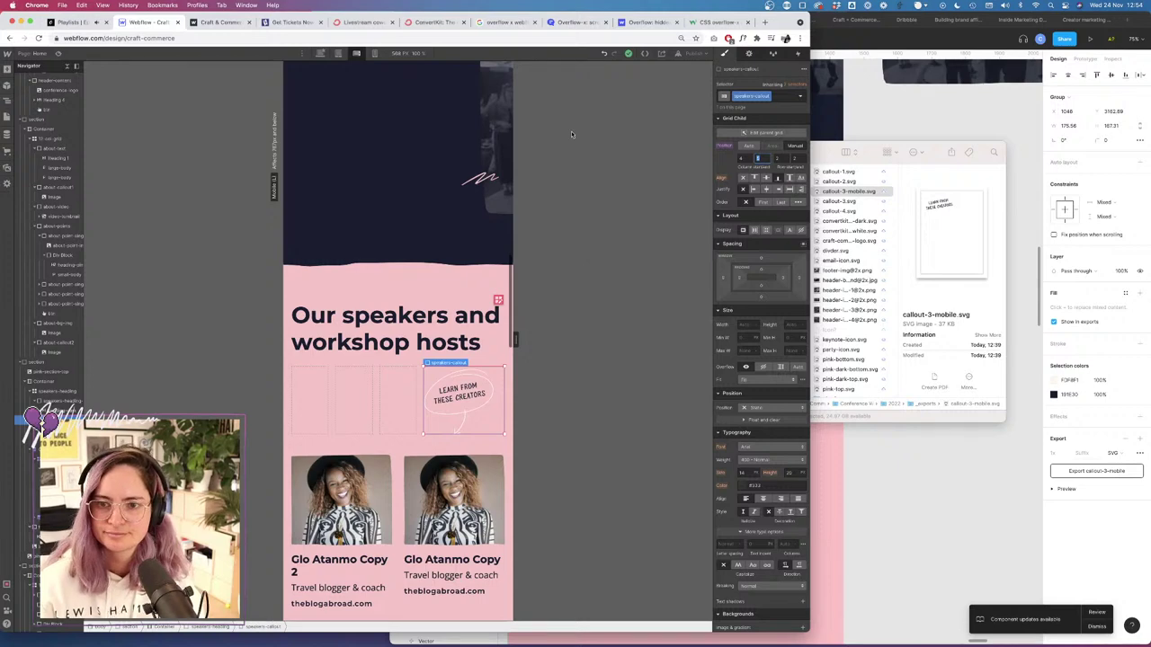
{"action": "left_click", "coordinate": [58, 53]}
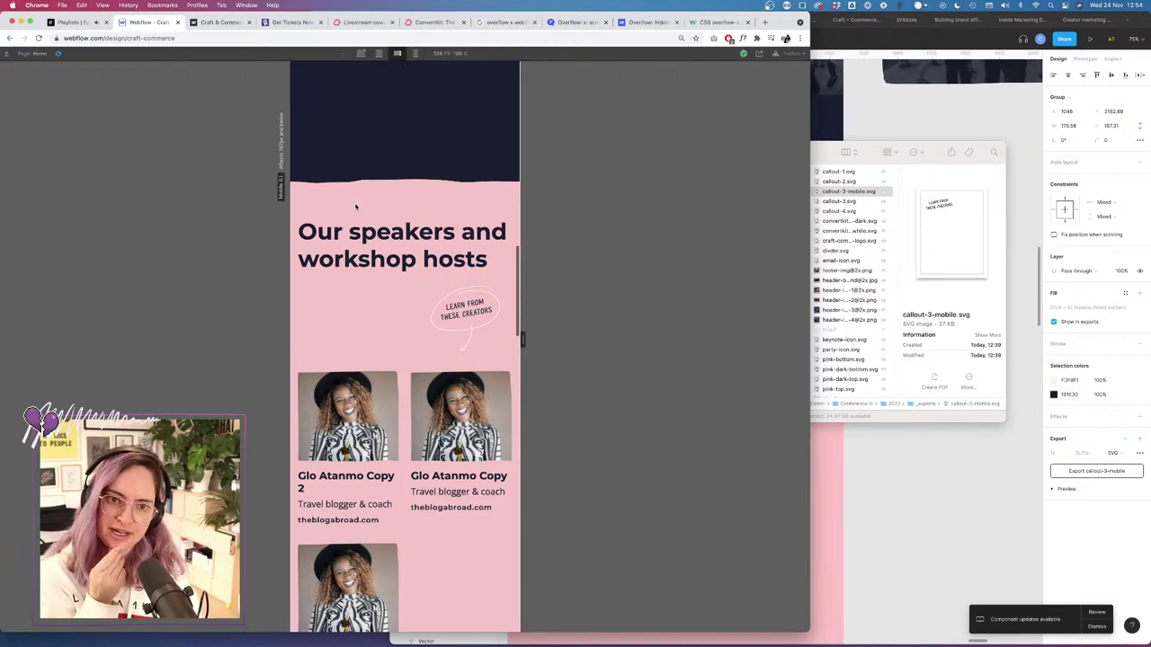
{"action": "left_click", "coordinate": [58, 54]}
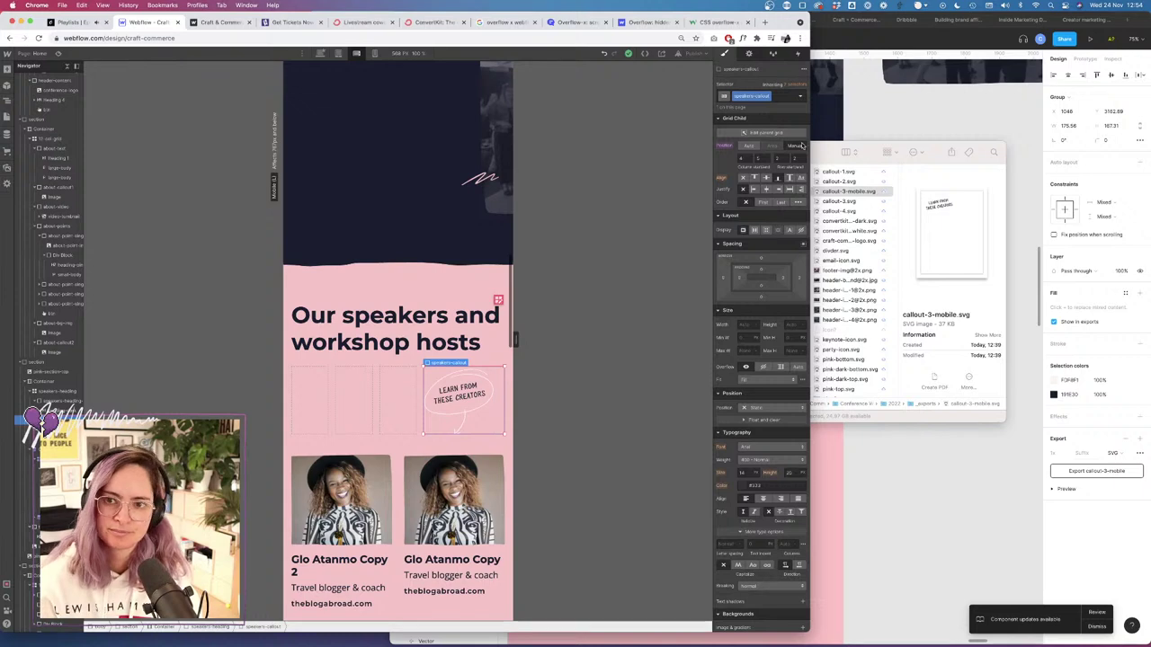
Rename the hidden-mobile class on the hidden image inside speakers-callout to hidden-tablet.
{"action": "left_click", "coordinate": [55, 439]}
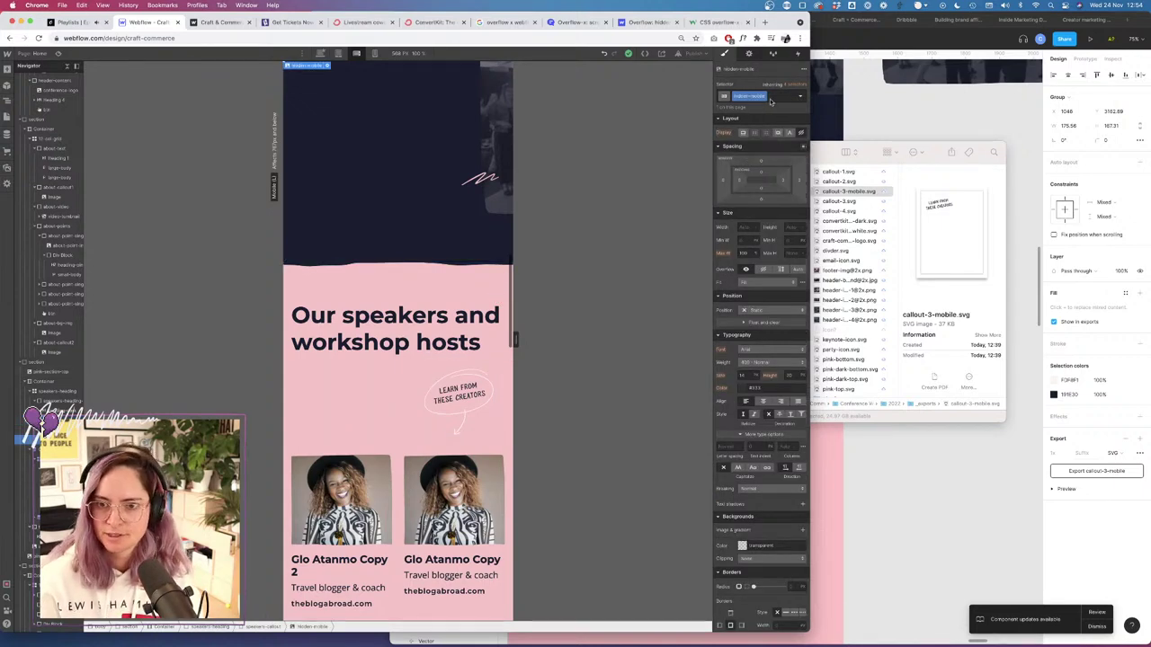
{"action": "left_click", "coordinate": [762, 96]}
{"action": "left_click", "coordinate": [754, 111]}
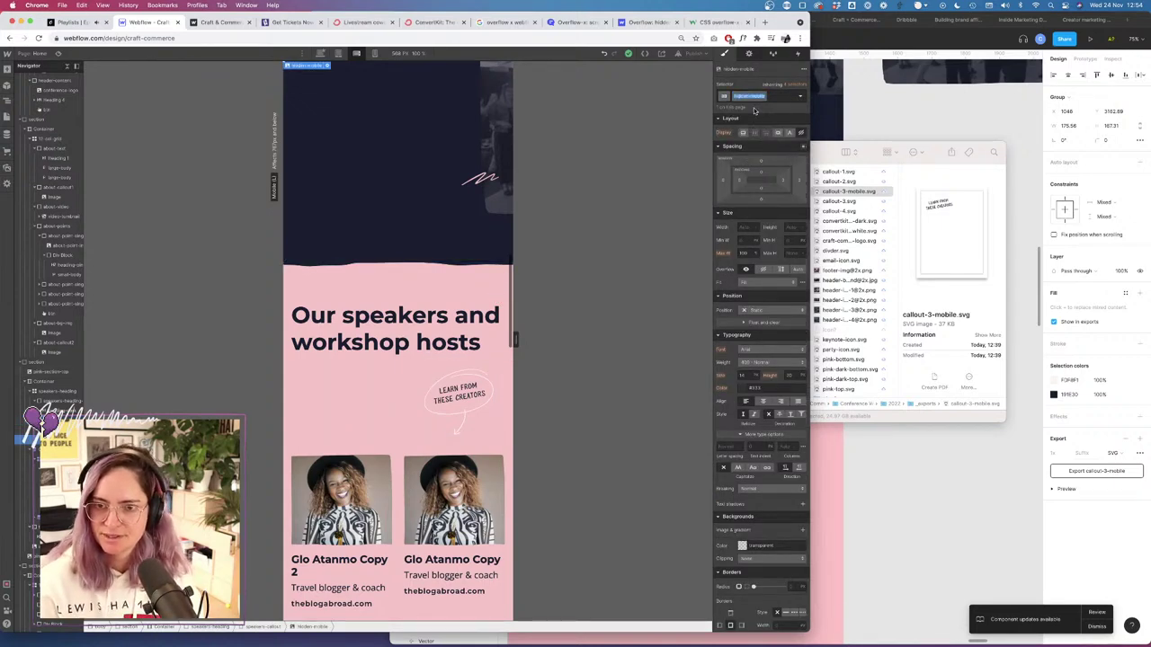
{"action": "left_click", "coordinate": [785, 96]}
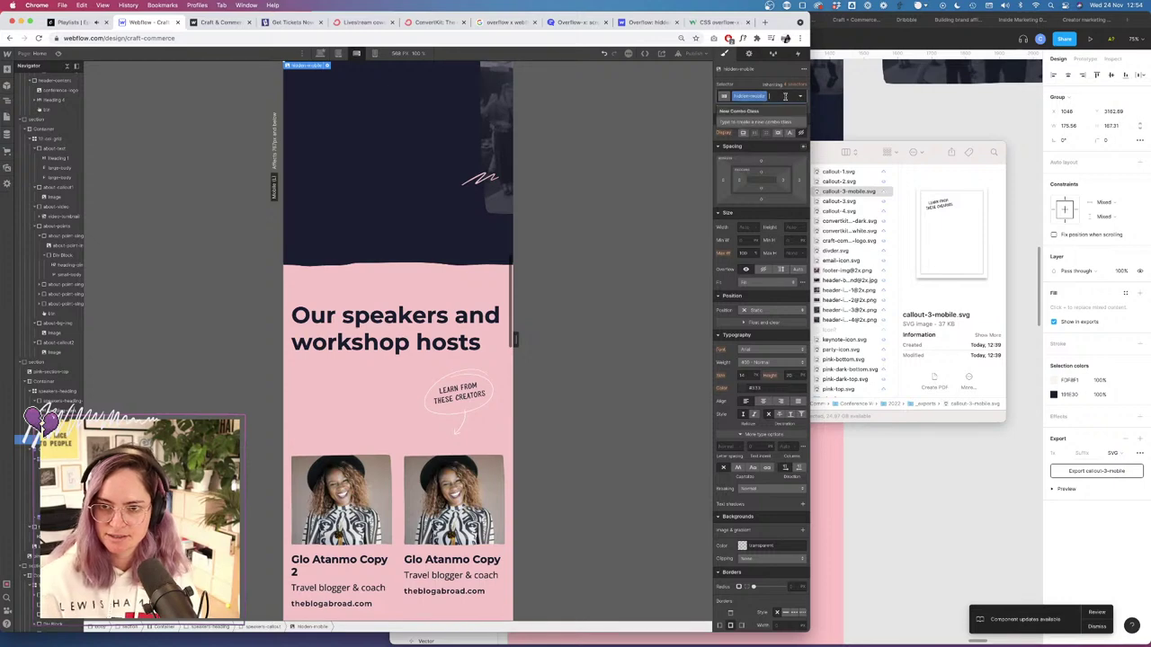
{"action": "left_click", "coordinate": [751, 96]}
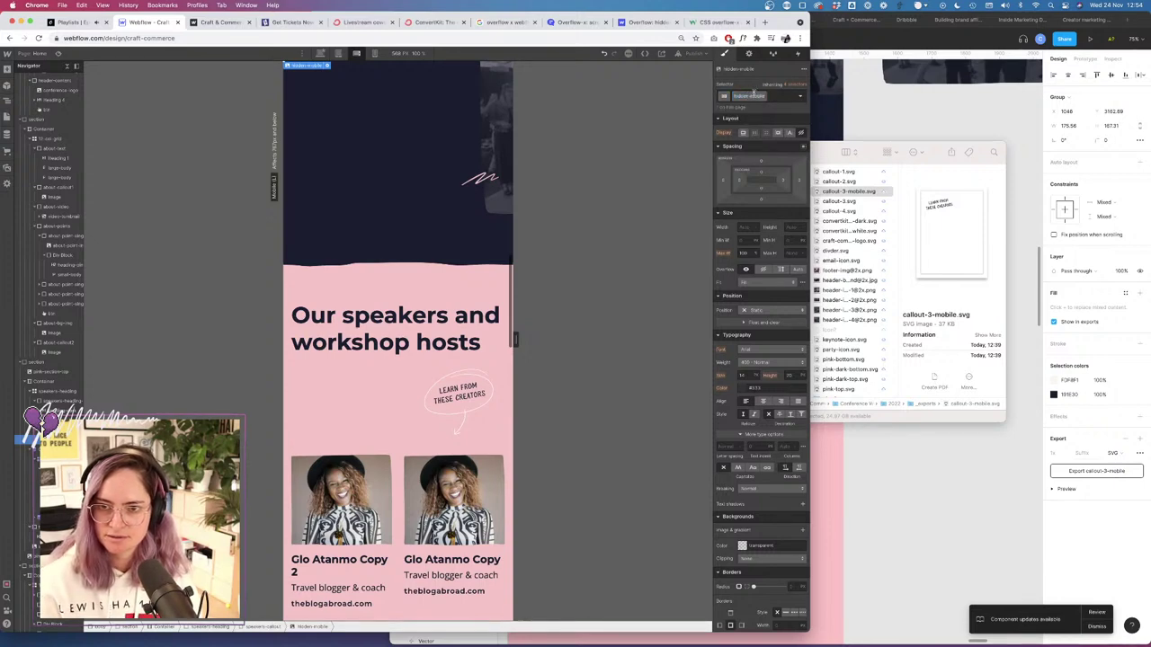
{"action": "left_click_drag", "start_coordinate": [750, 96], "coordinate": [767, 96]}
{"action": "type", "text": "tablet"}
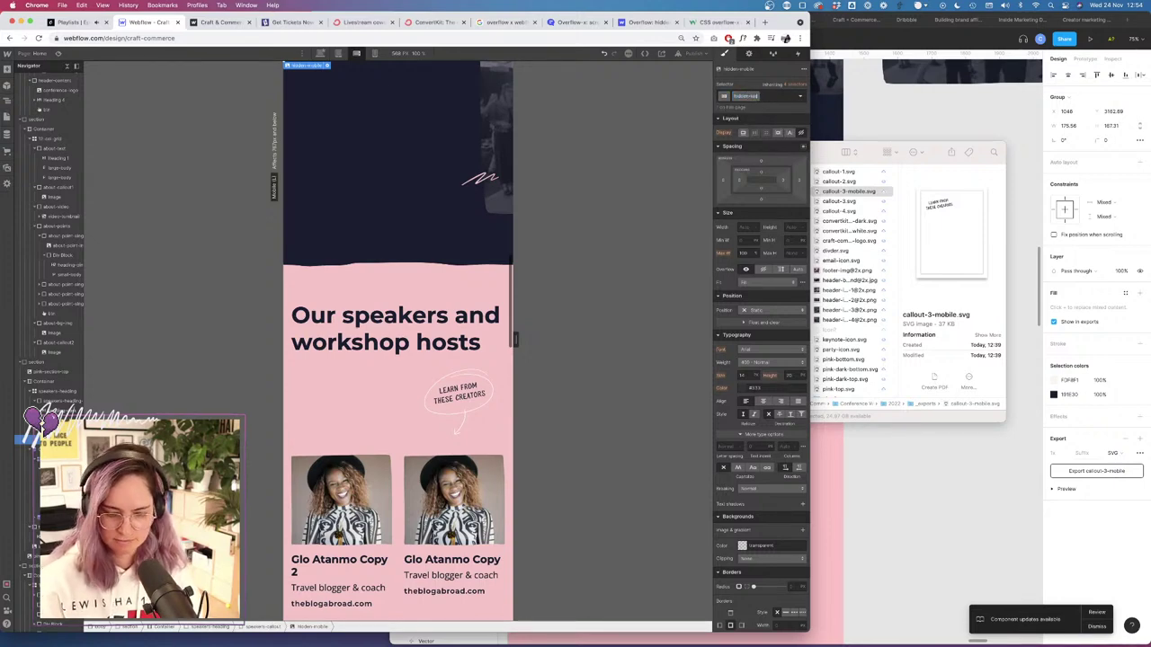
{"action": "key", "text": "Return"}
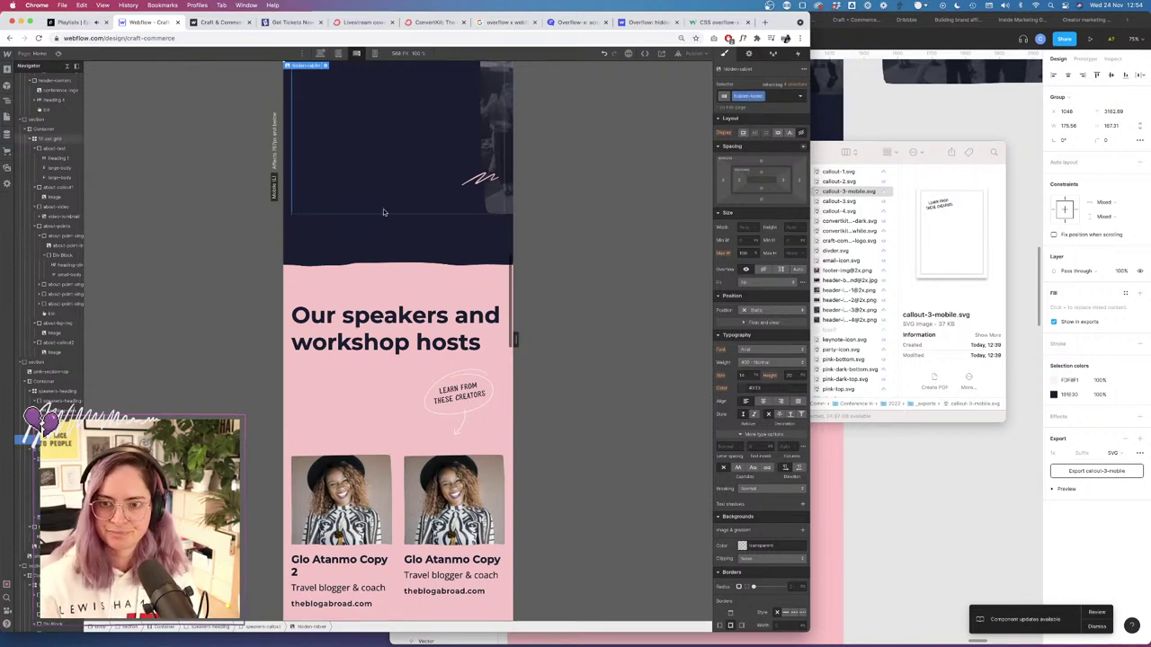
Try adding the hidden-mobile combo class to the "Learn from these creators" callout image, and remove it again.
{"action": "left_click", "coordinate": [458, 400]}
{"action": "left_click", "coordinate": [778, 96]}
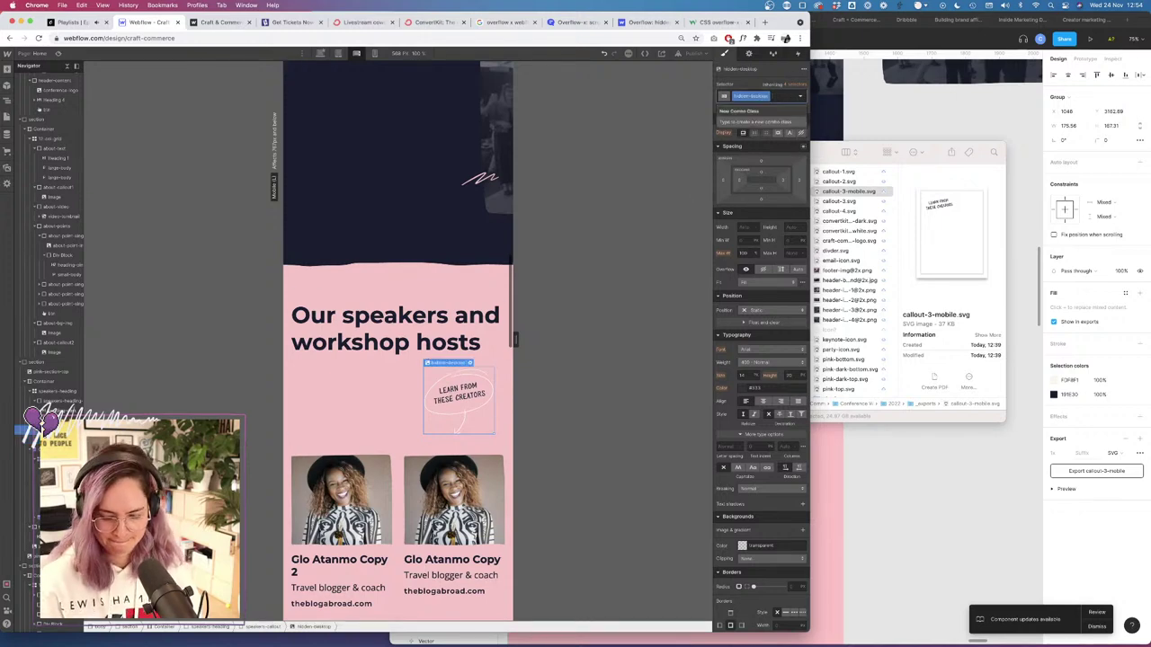
{"action": "type", "text": "hidden"}
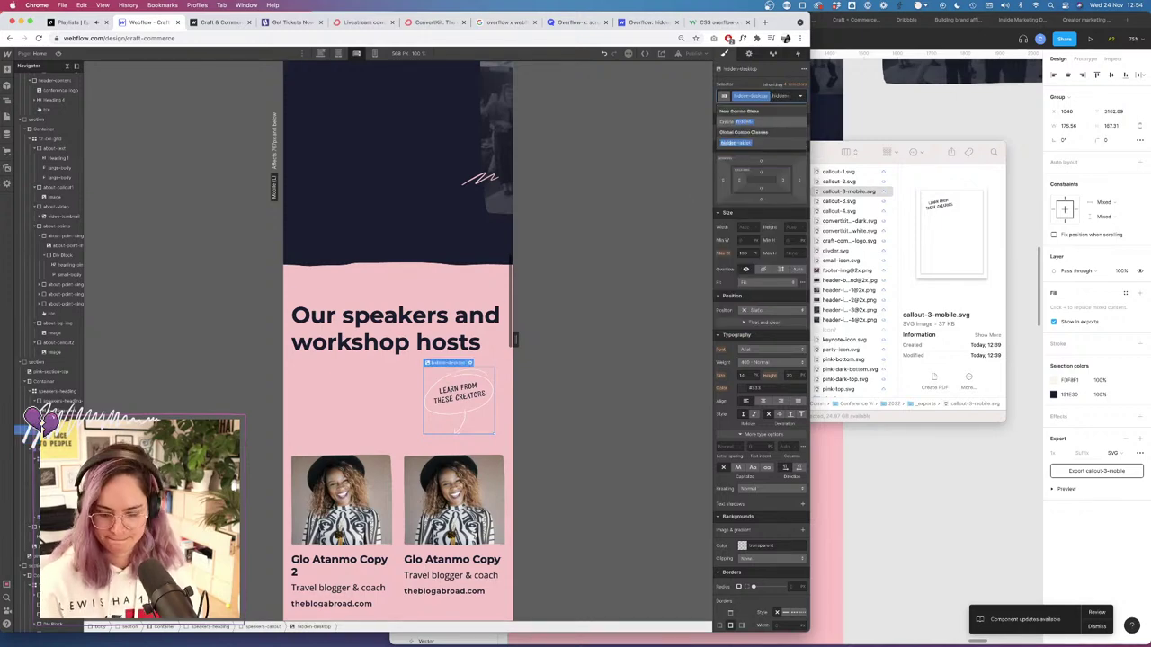
{"action": "type", "text": "-mobile"}
{"action": "key", "text": "Return"}
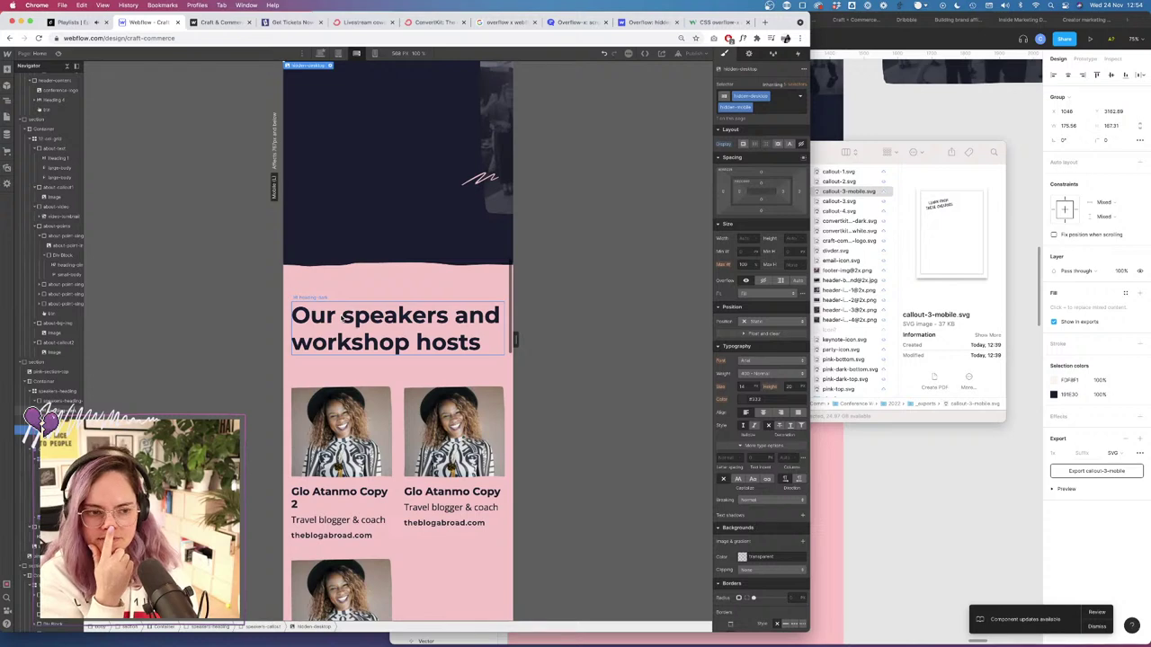
{"action": "left_click", "coordinate": [759, 109]}
{"action": "key", "text": "BackSpace"}
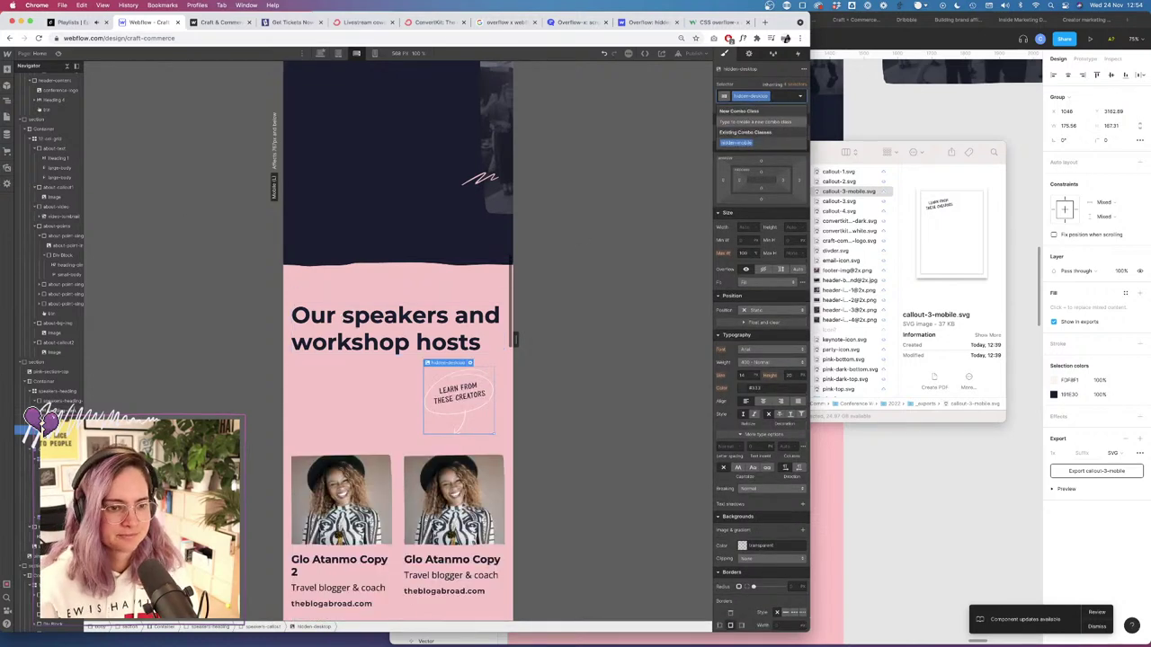
Move speakers-callout to row 1 of the heading grid, with both row start and row end at 1.
{"action": "left_click", "coordinate": [54, 420]}
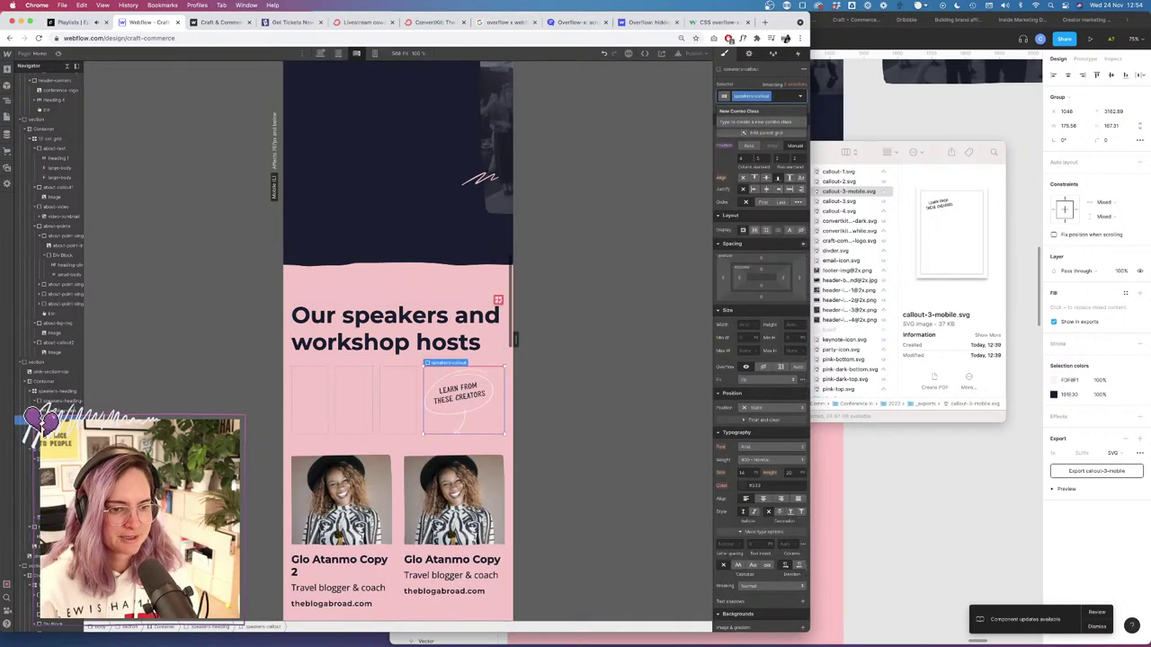
{"action": "left_click", "coordinate": [783, 160]}
{"action": "type", "text": "1"}
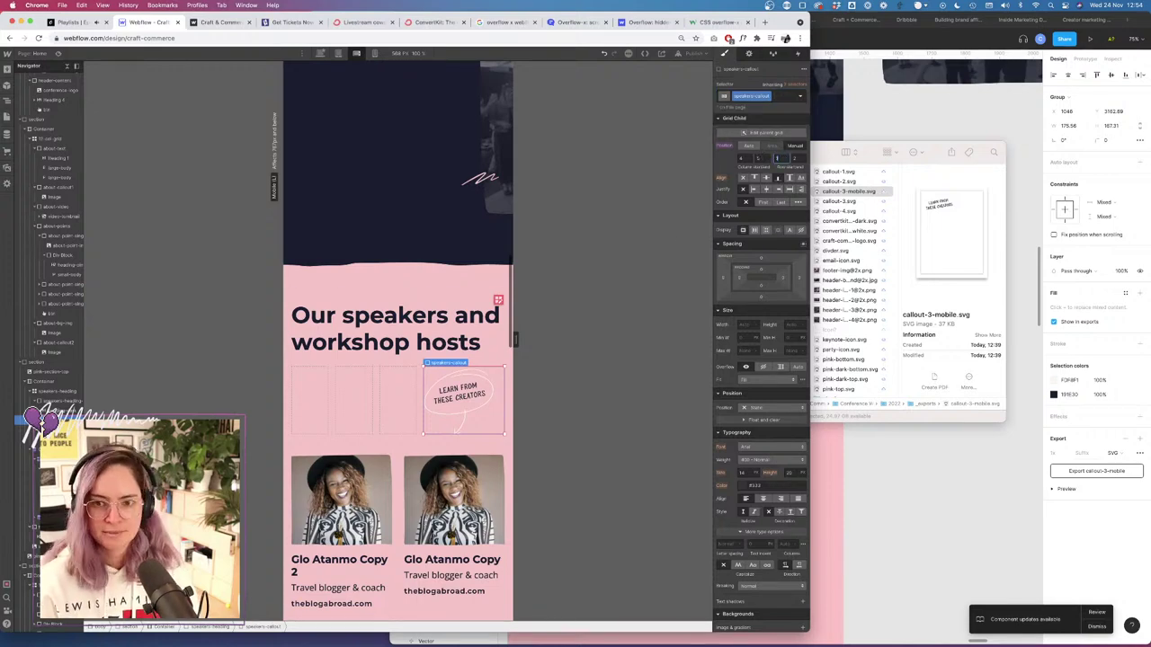
{"action": "key", "text": "Tab"}
{"action": "type", "text": "1"}
{"action": "key", "text": "Tab"}
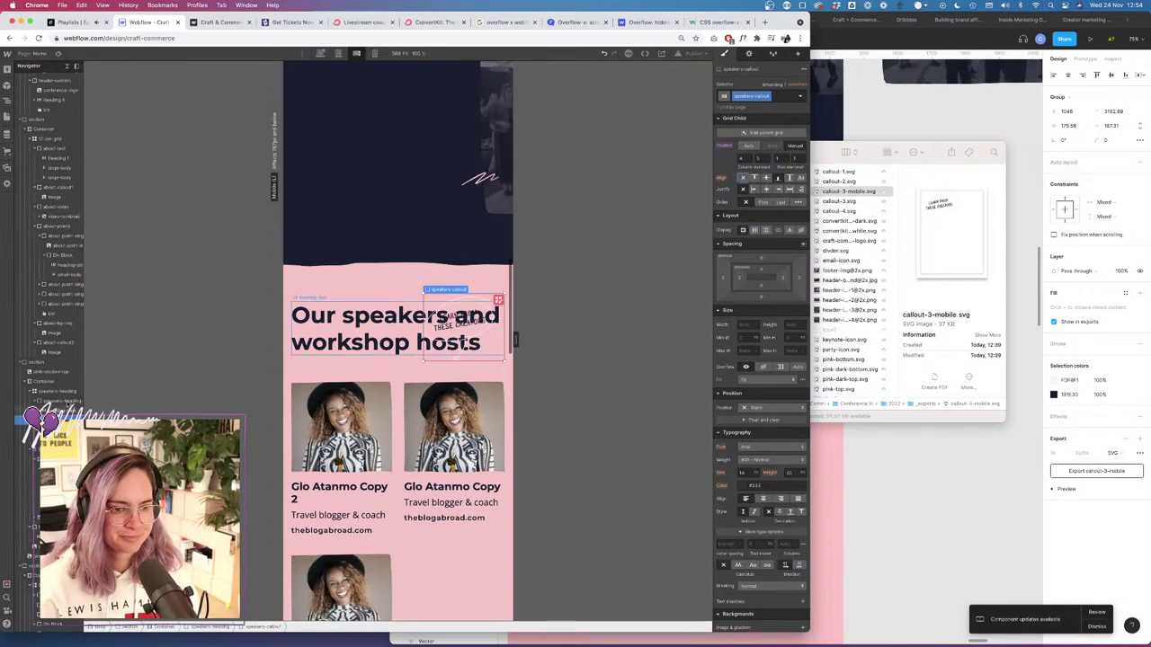
Move speakers-heading-text to row 2 of its grid, below the callout, and preview the speakers section.
{"action": "left_click", "coordinate": [54, 401]}
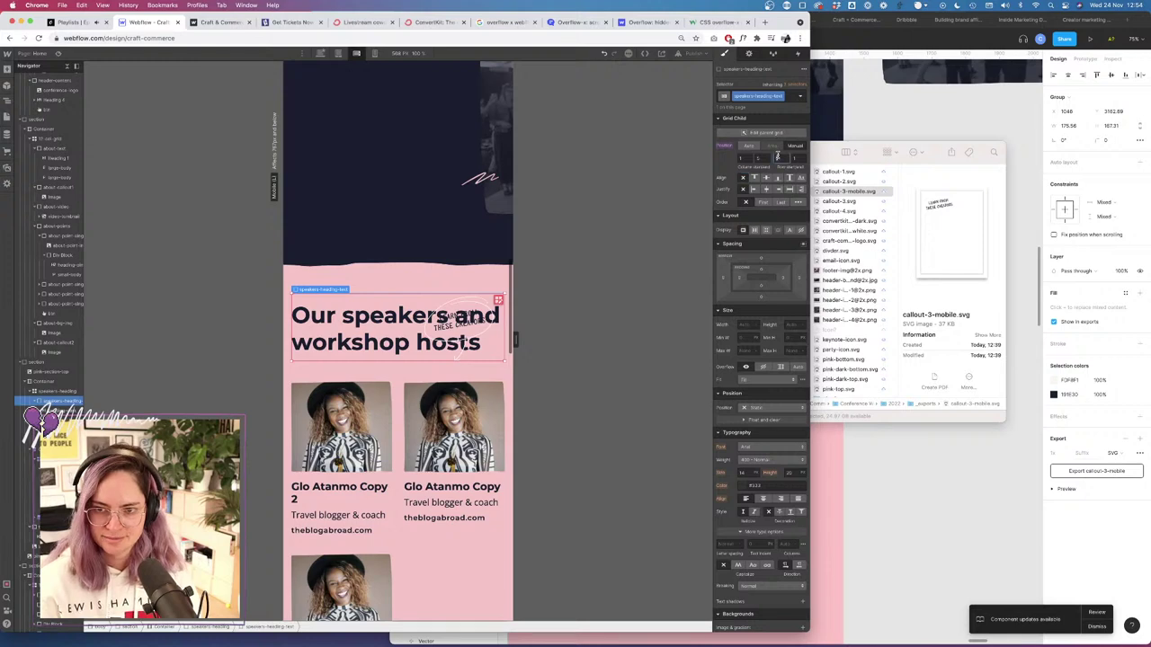
{"action": "type", "text": "2"}
{"action": "key", "text": "Tab"}
{"action": "type", "text": "2"}
{"action": "key", "text": "Tab"}
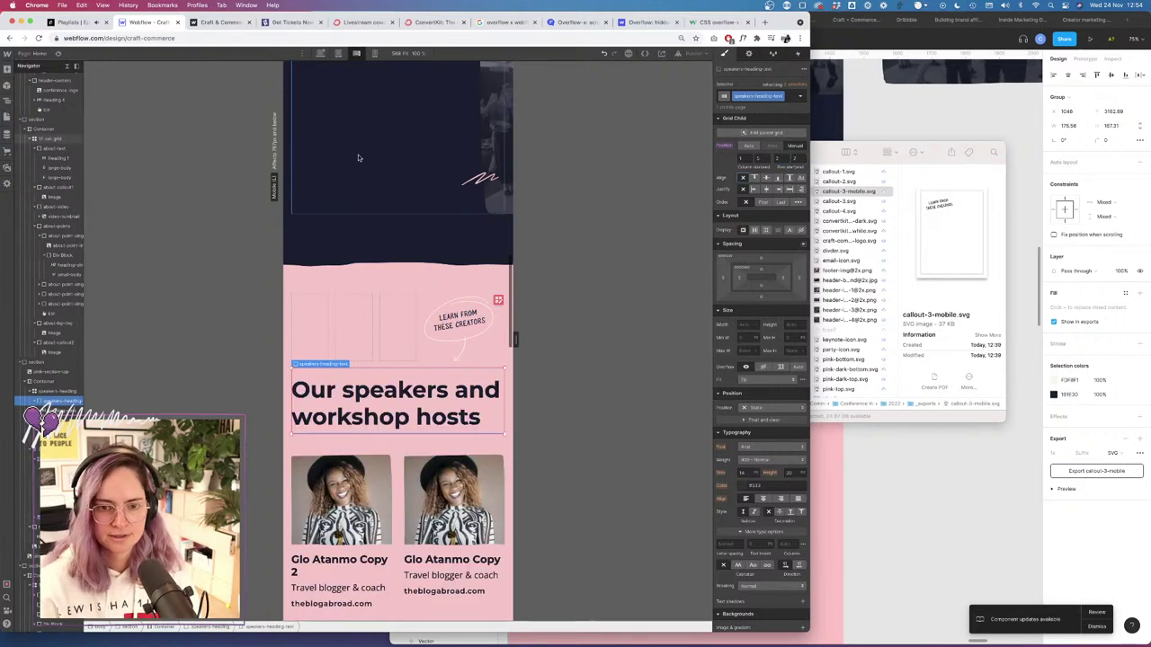
{"action": "left_click", "coordinate": [59, 54]}
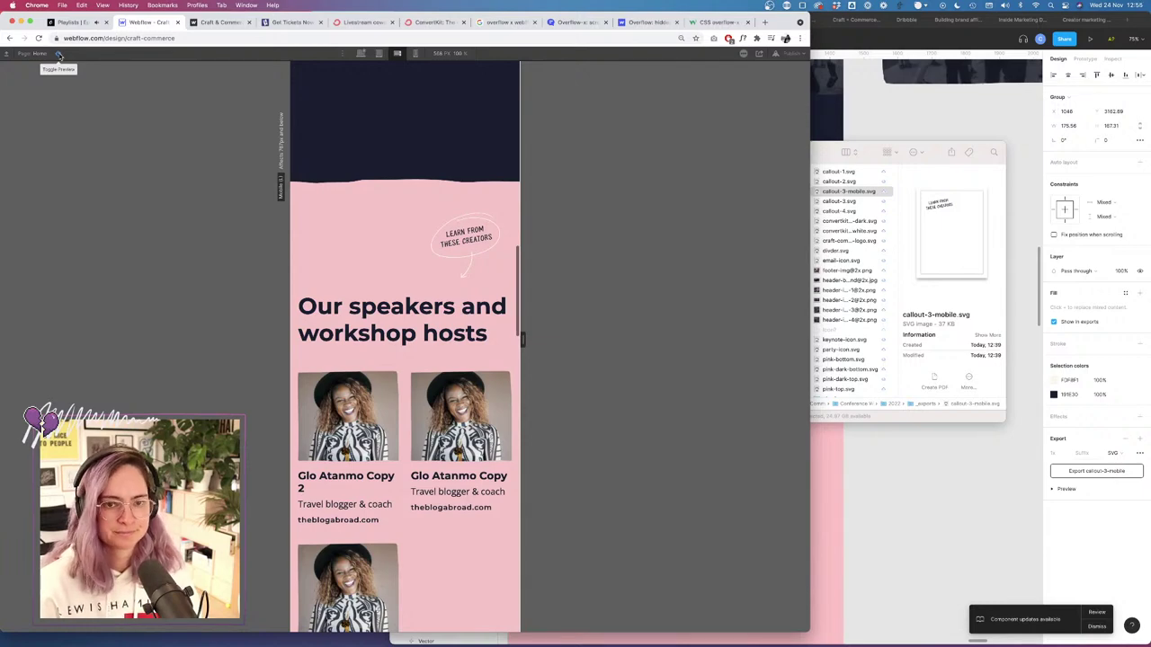
{"action": "left_click", "coordinate": [62, 54]}
Compare the speakers and plan sections in the designer with the live page at a wider viewport.
{"action": "scroll", "coordinate": [359, 329], "scroll_direction": "down", "scroll_amount": 5}
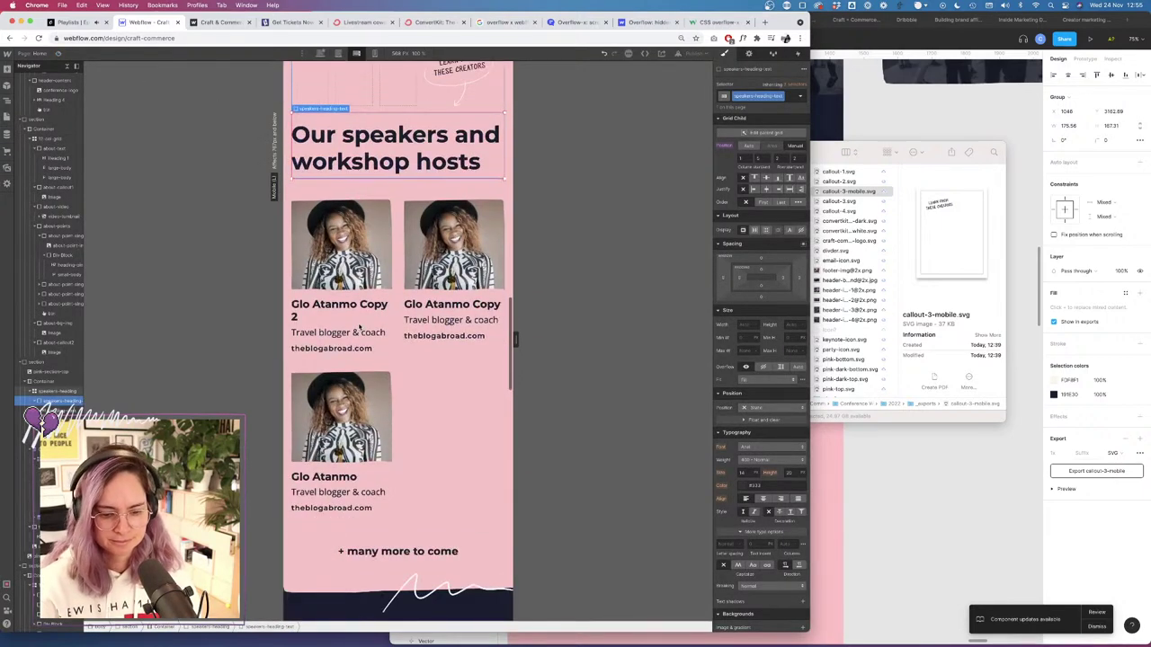
{"action": "scroll", "coordinate": [360, 329], "scroll_direction": "down", "scroll_amount": 3}
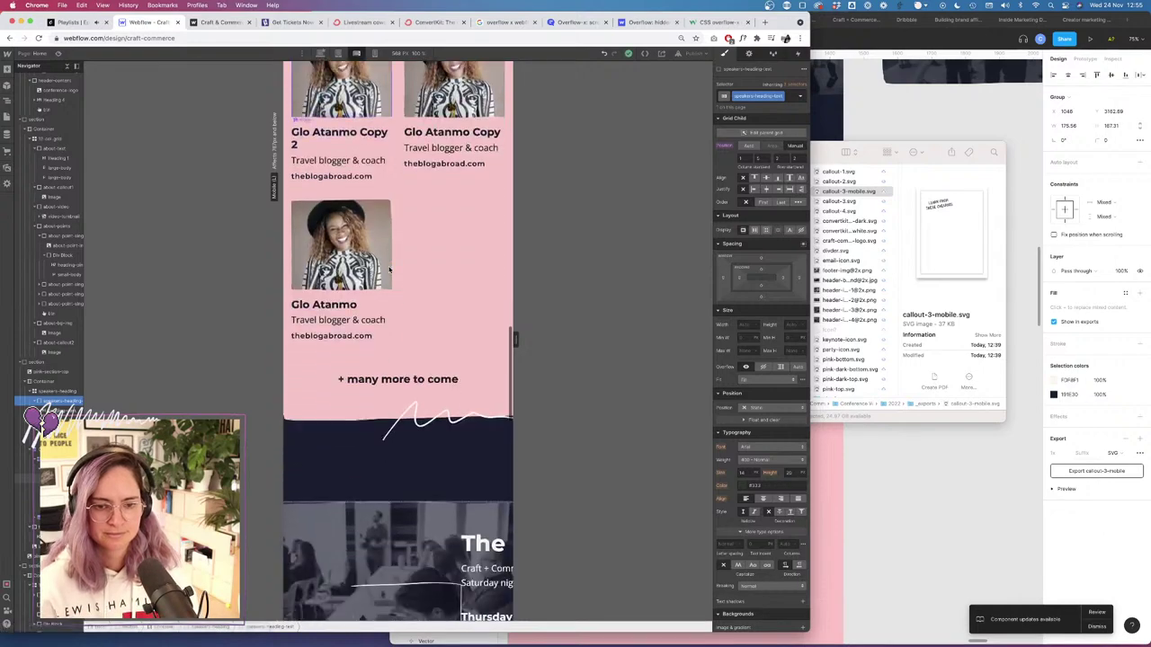
{"action": "left_click", "coordinate": [216, 21]}
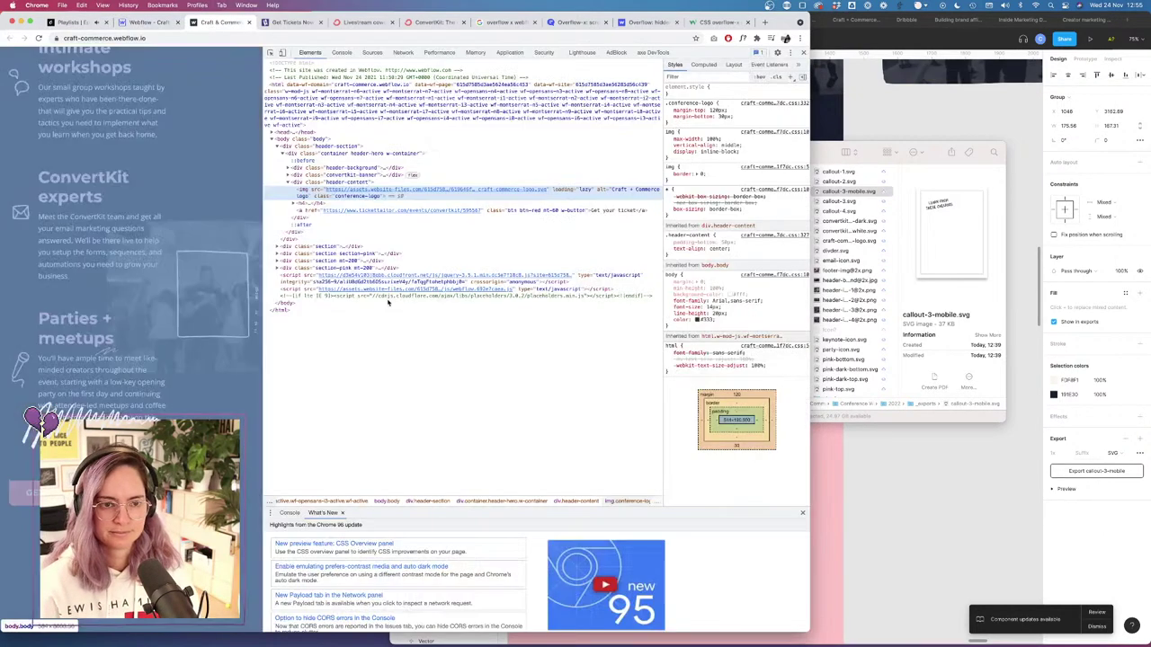
{"action": "scroll", "coordinate": [165, 269], "scroll_direction": "up", "scroll_amount": 5}
{"action": "scroll", "coordinate": [166, 269], "scroll_direction": "down", "scroll_amount": 5}
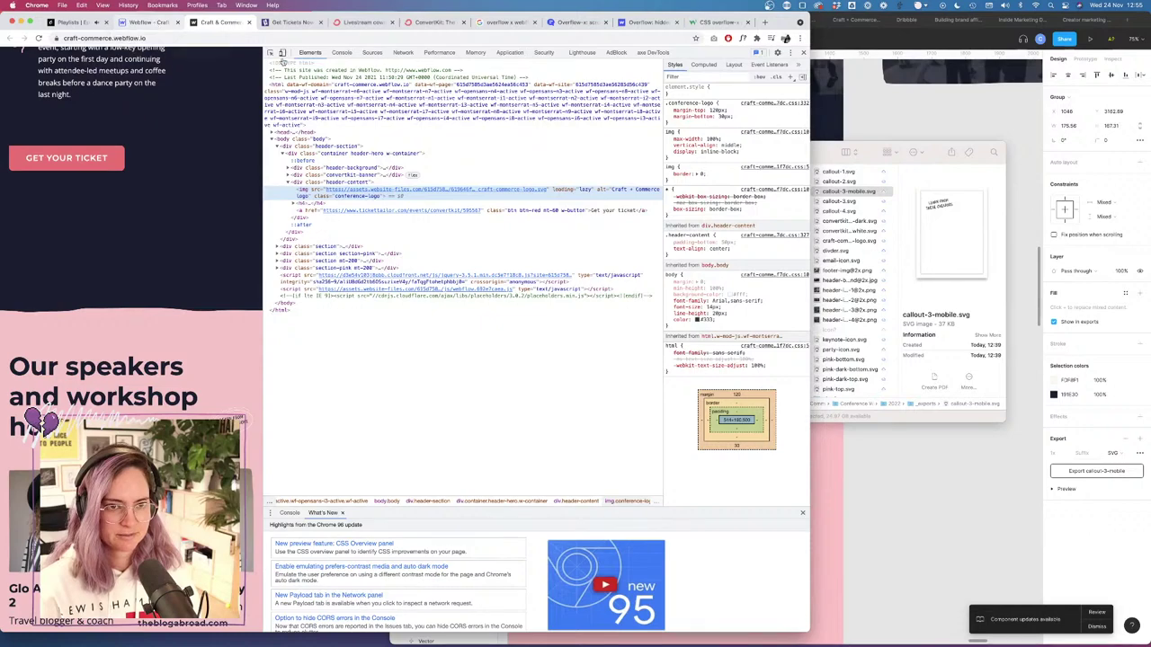
{"action": "left_click_drag", "start_coordinate": [263, 79], "coordinate": [309, 97]}
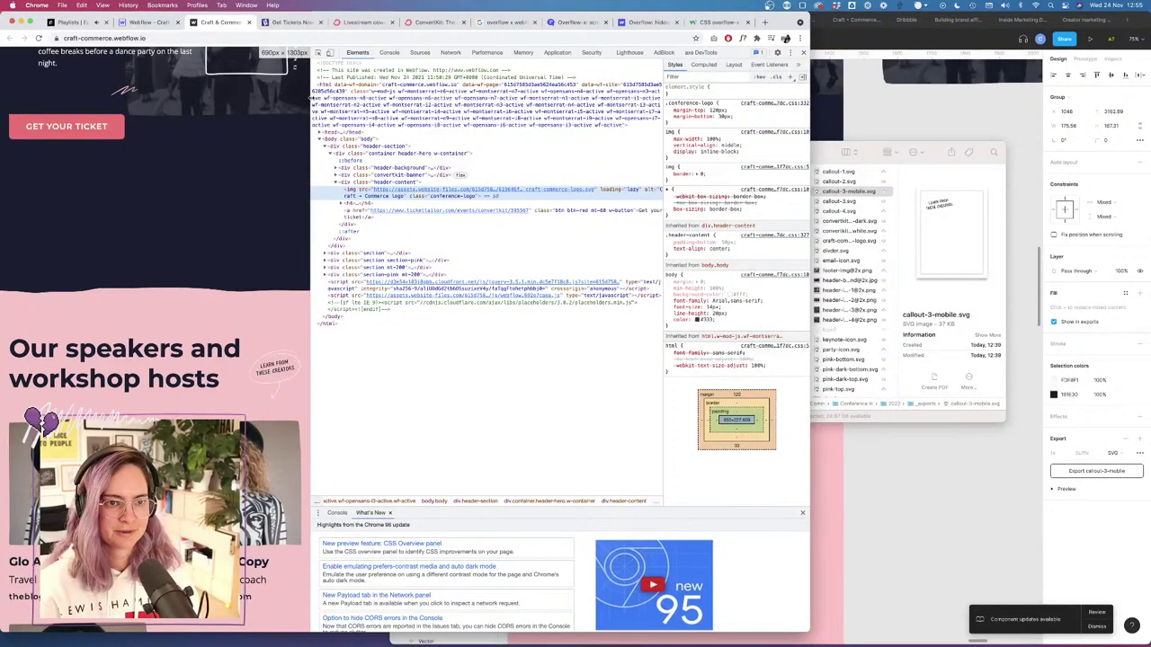
{"action": "left_click", "coordinate": [150, 24]}
{"action": "scroll", "coordinate": [301, 385], "scroll_direction": "down", "scroll_amount": 2}
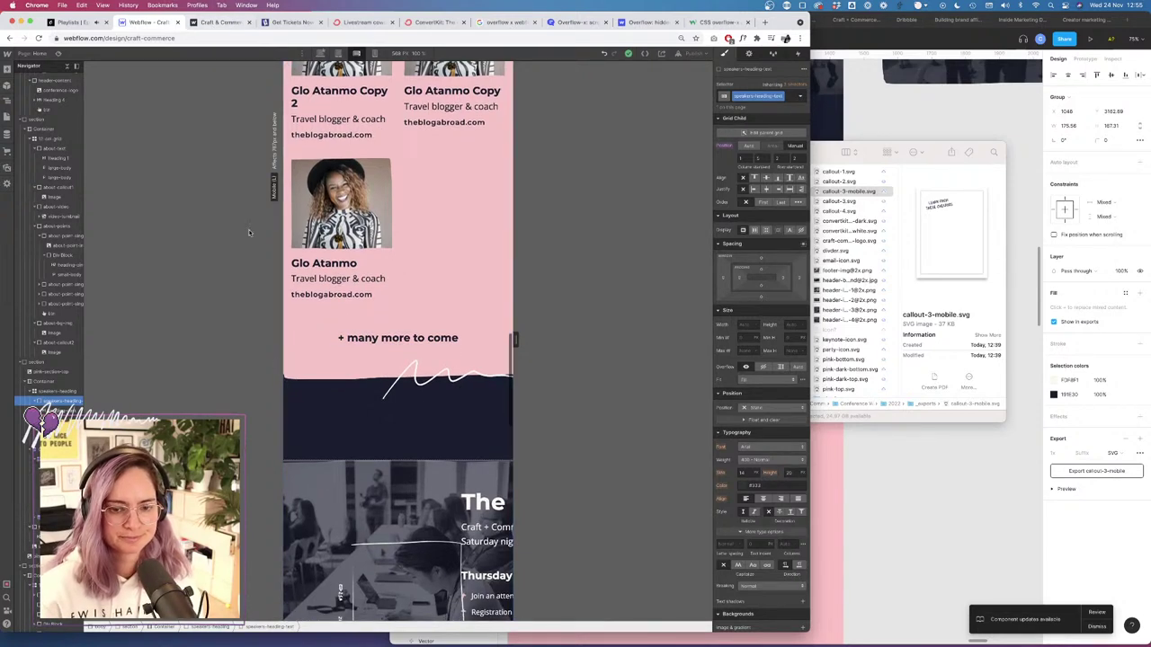
{"action": "left_click", "coordinate": [225, 24]}
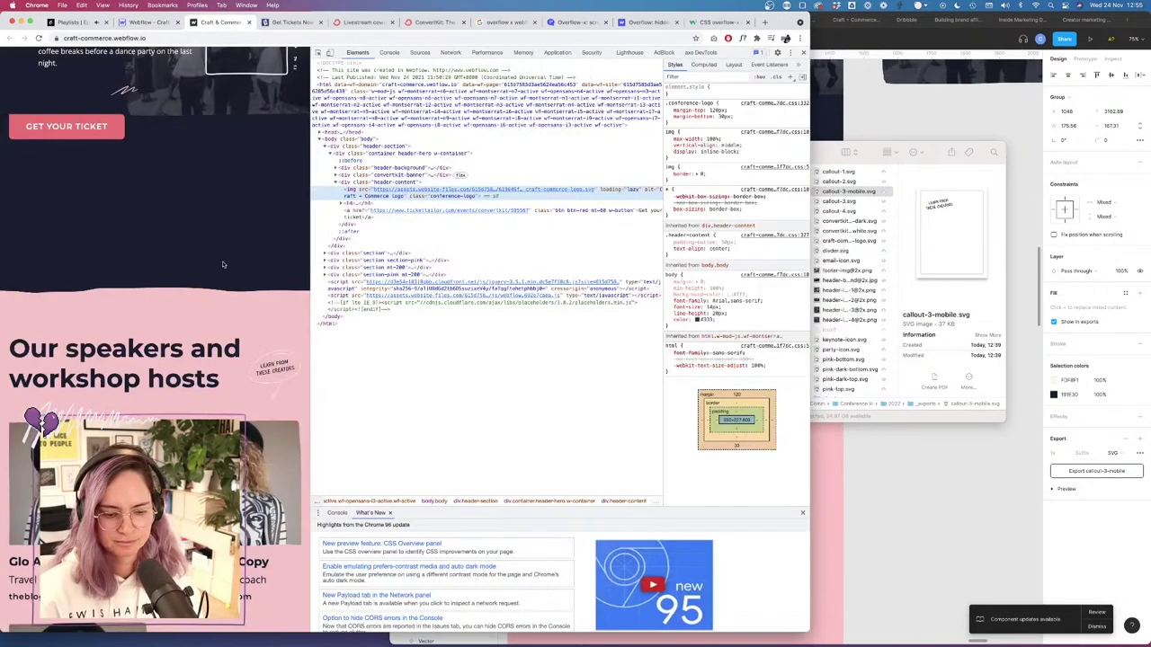
{"action": "scroll", "coordinate": [220, 288], "scroll_direction": "down", "scroll_amount": 10}
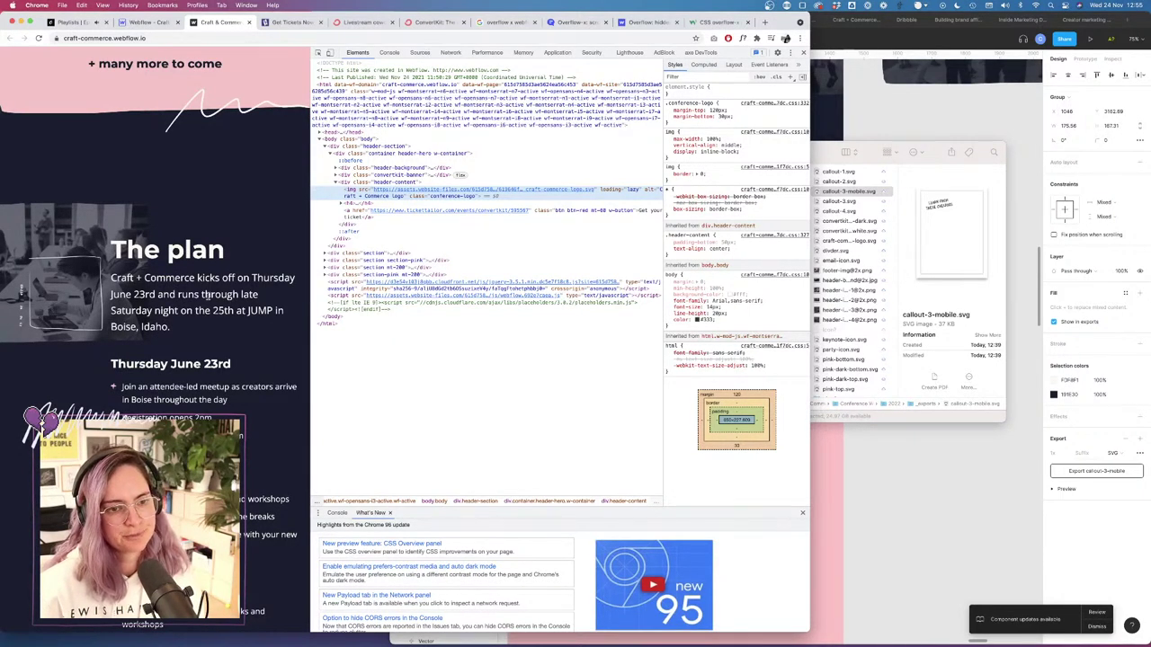
Examine the speakers and plan sections on the live page, narrowing the viewport to about 566 px.
{"action": "scroll", "coordinate": [208, 297], "scroll_direction": "down", "scroll_amount": 4}
{"action": "scroll", "coordinate": [209, 300], "scroll_direction": "up", "scroll_amount": 6}
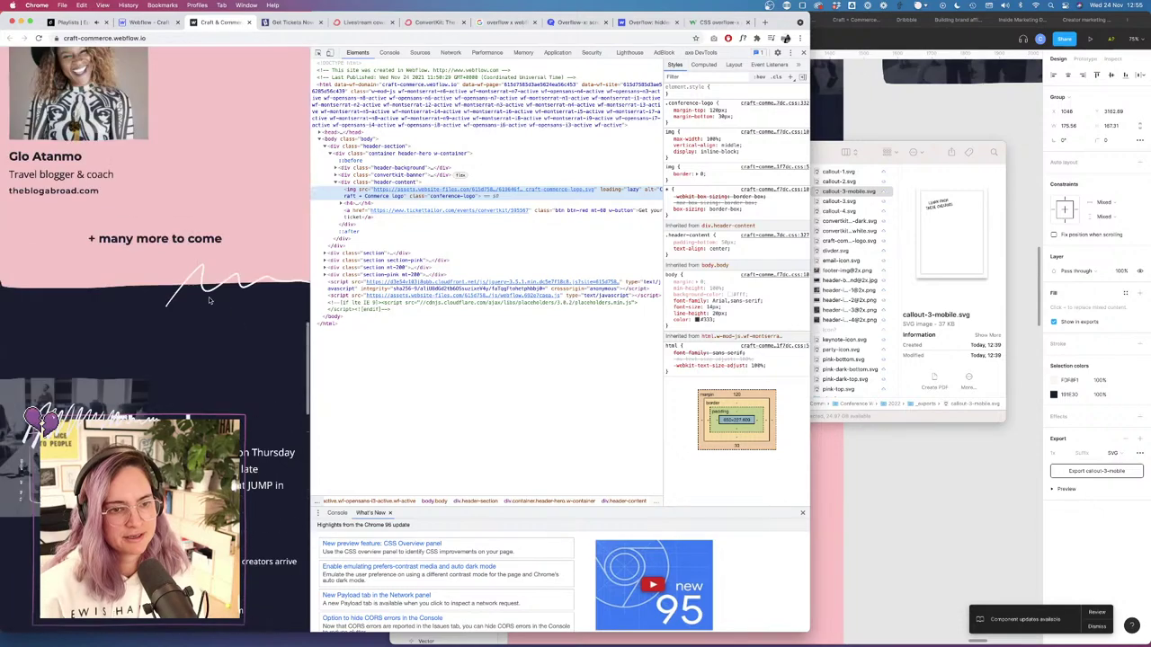
{"action": "scroll", "coordinate": [210, 300], "scroll_direction": "down", "scroll_amount": 5}
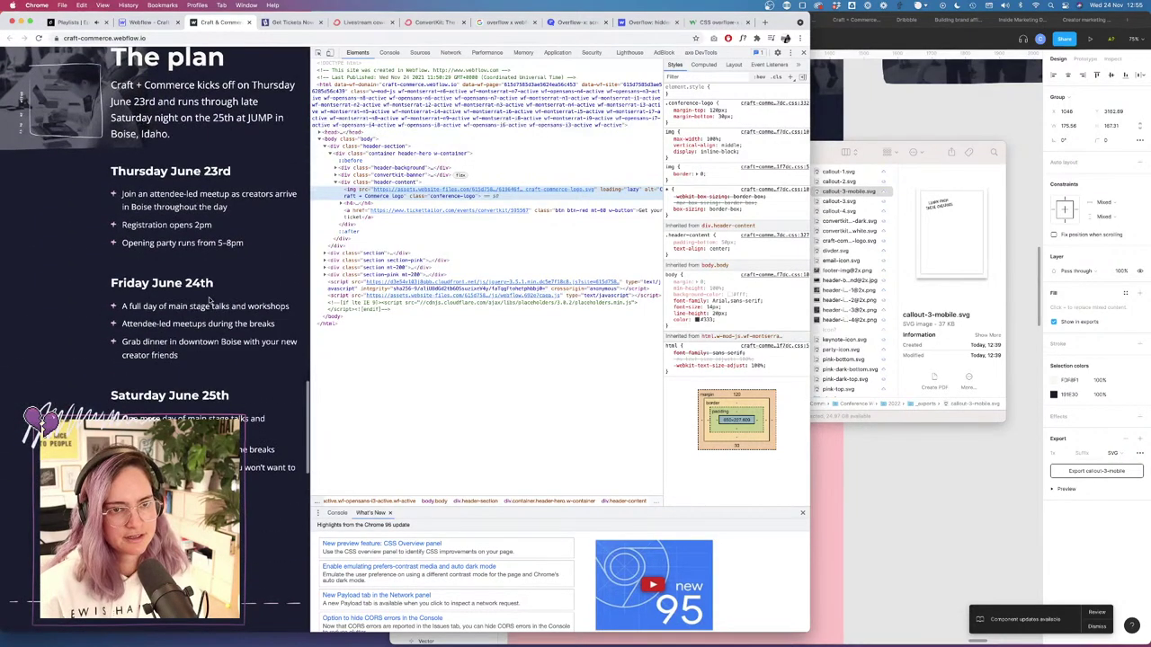
{"action": "left_click_drag", "start_coordinate": [310, 157], "coordinate": [256, 142]}
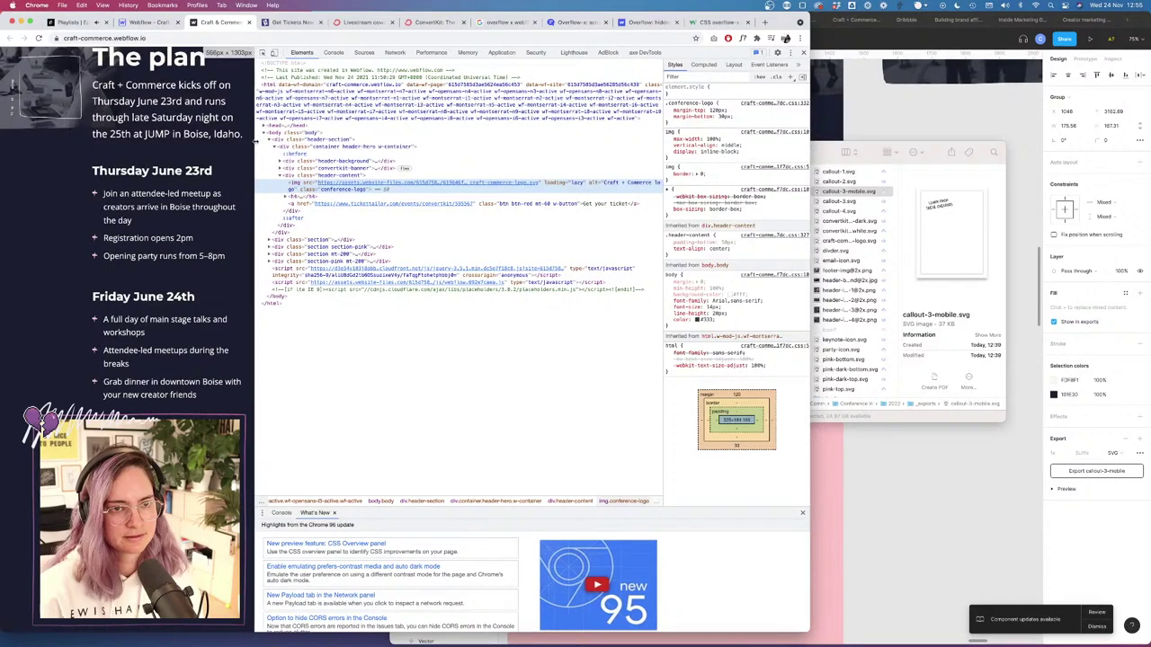
{"action": "scroll", "coordinate": [232, 133], "scroll_direction": "down", "scroll_amount": 10}
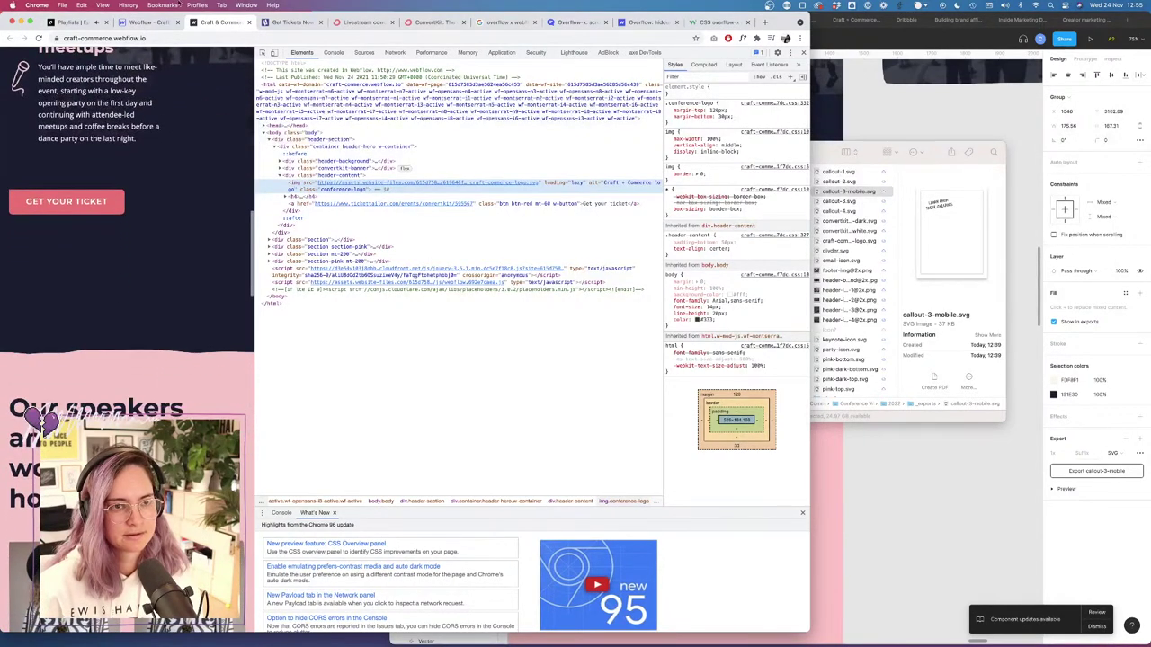
Publish the site to craft-commerce.webflow.io from the Webflow designer and reload the live page.
{"action": "left_click", "coordinate": [146, 23]}
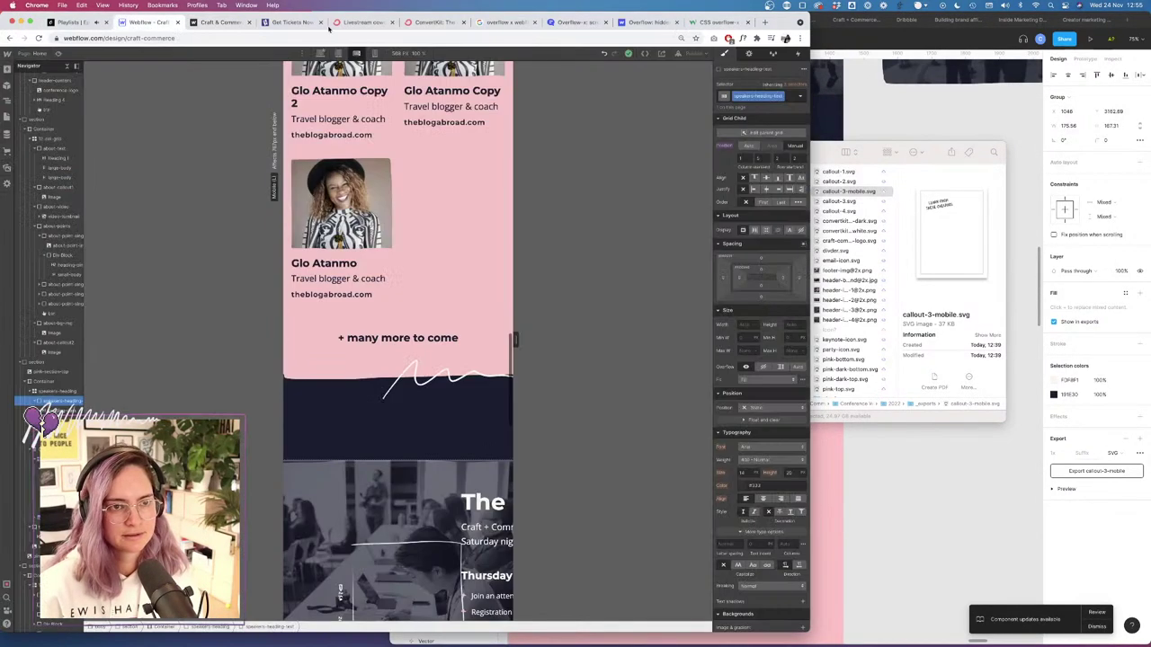
{"action": "left_click", "coordinate": [692, 55]}
{"action": "left_click", "coordinate": [670, 172]}
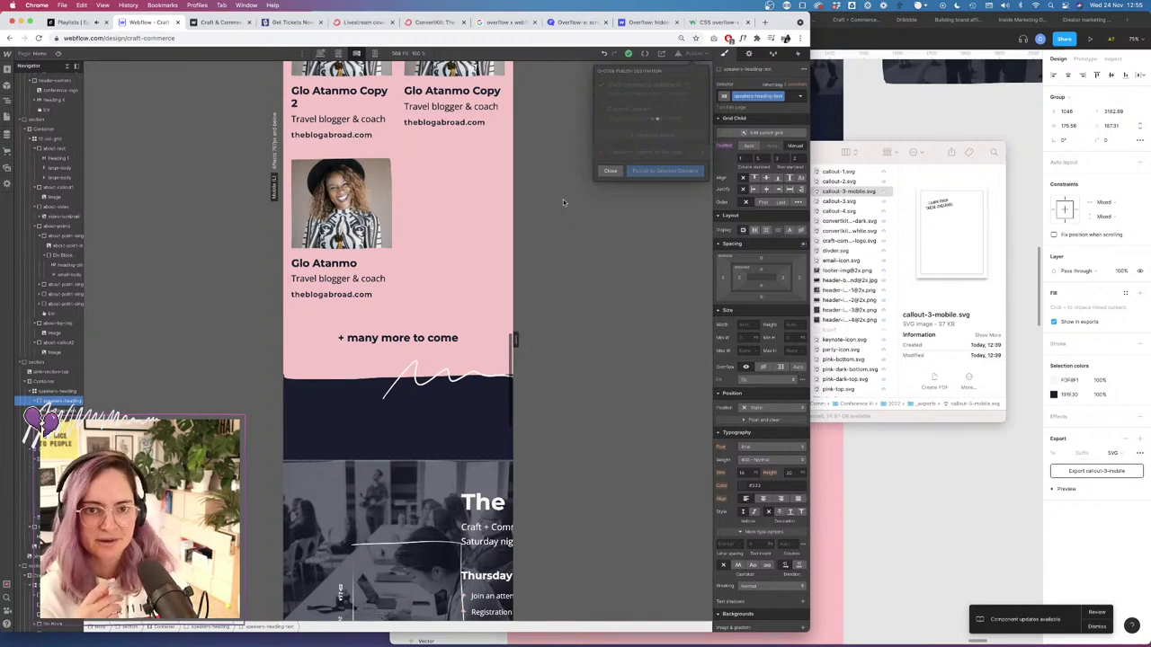
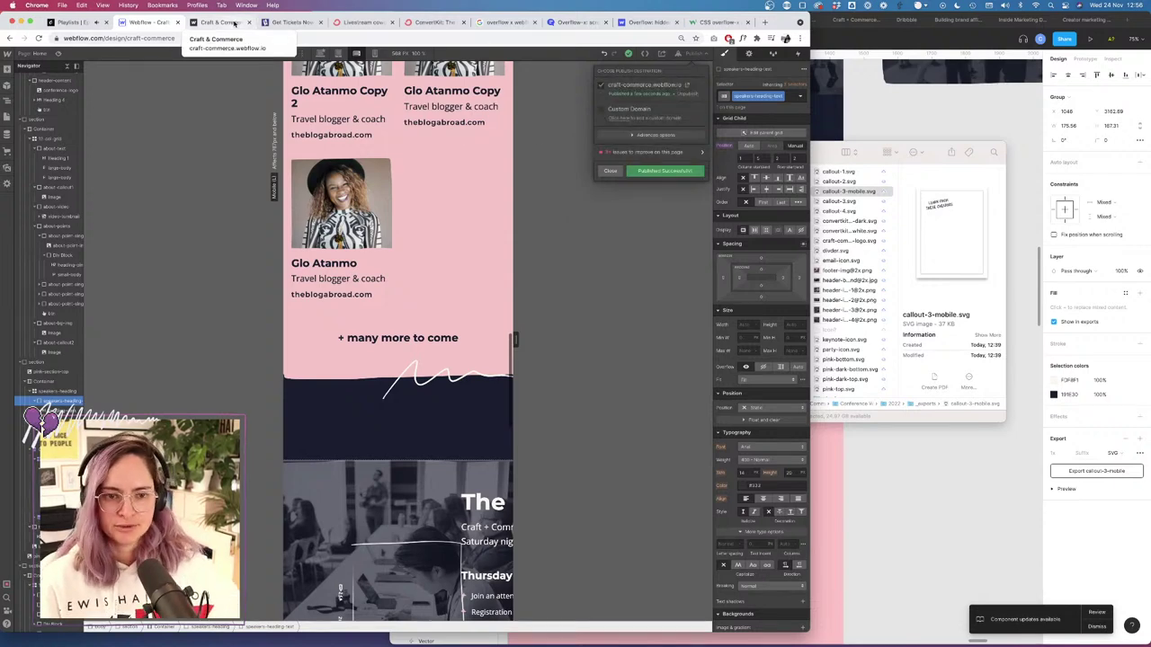
{"action": "left_click", "coordinate": [225, 22]}
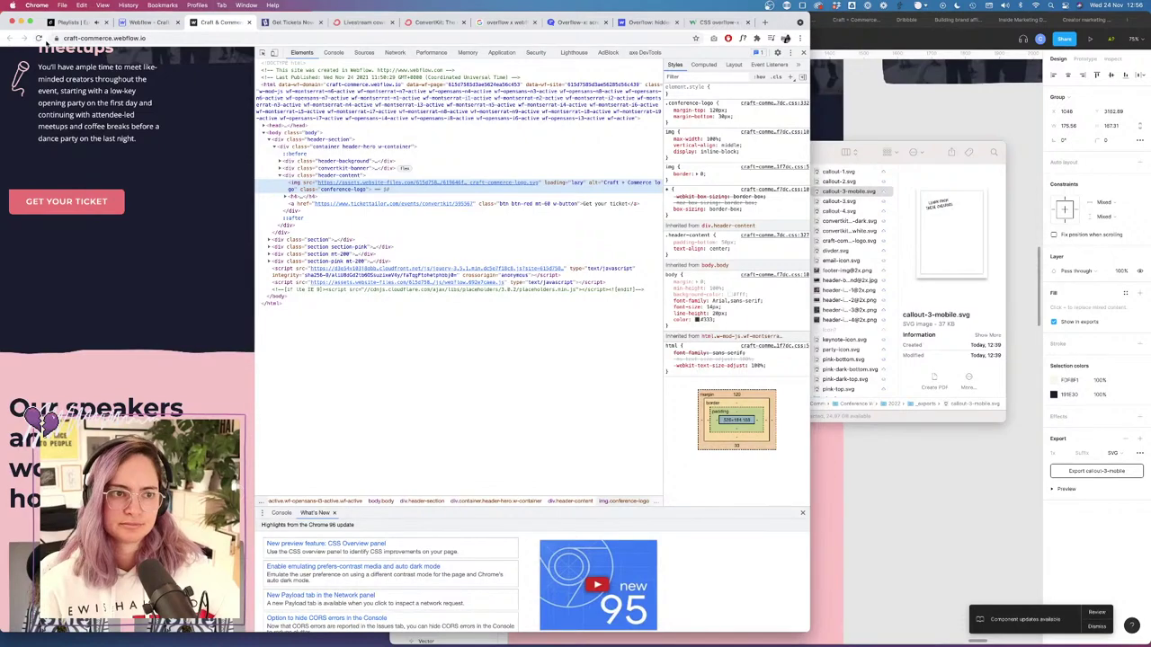
{"action": "left_click", "coordinate": [39, 38]}
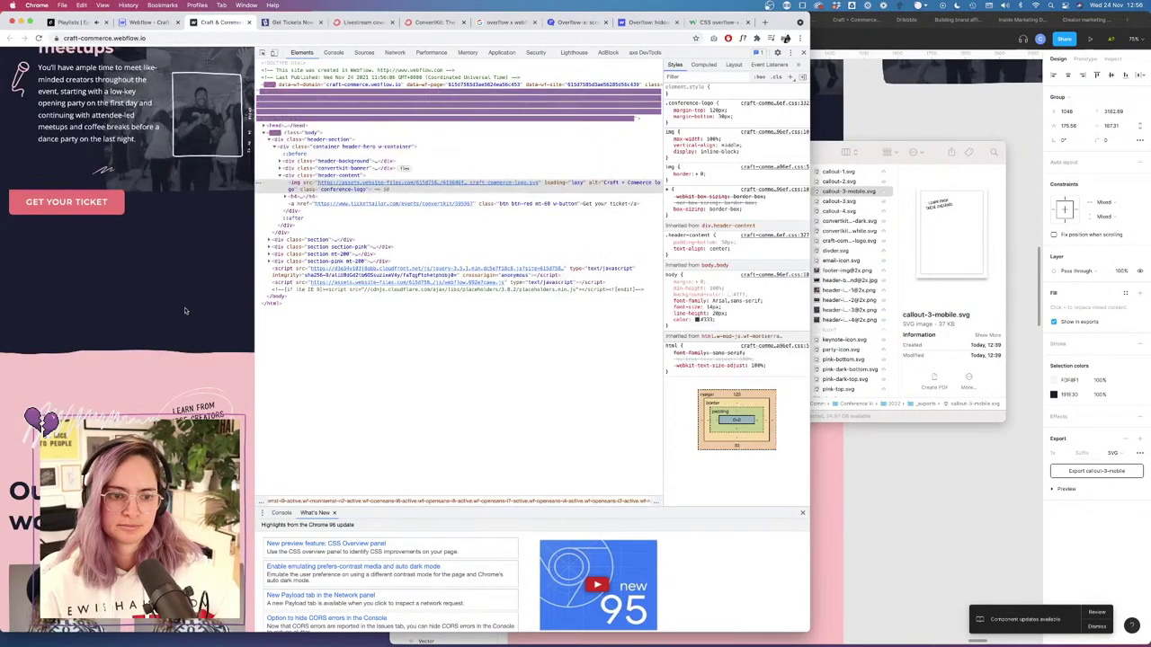
Review the live page from the hero to the Parties + meetups block at a wider viewport, including opening and closing the recap video.
{"action": "left_click_drag", "start_coordinate": [257, 309], "coordinate": [294, 330]}
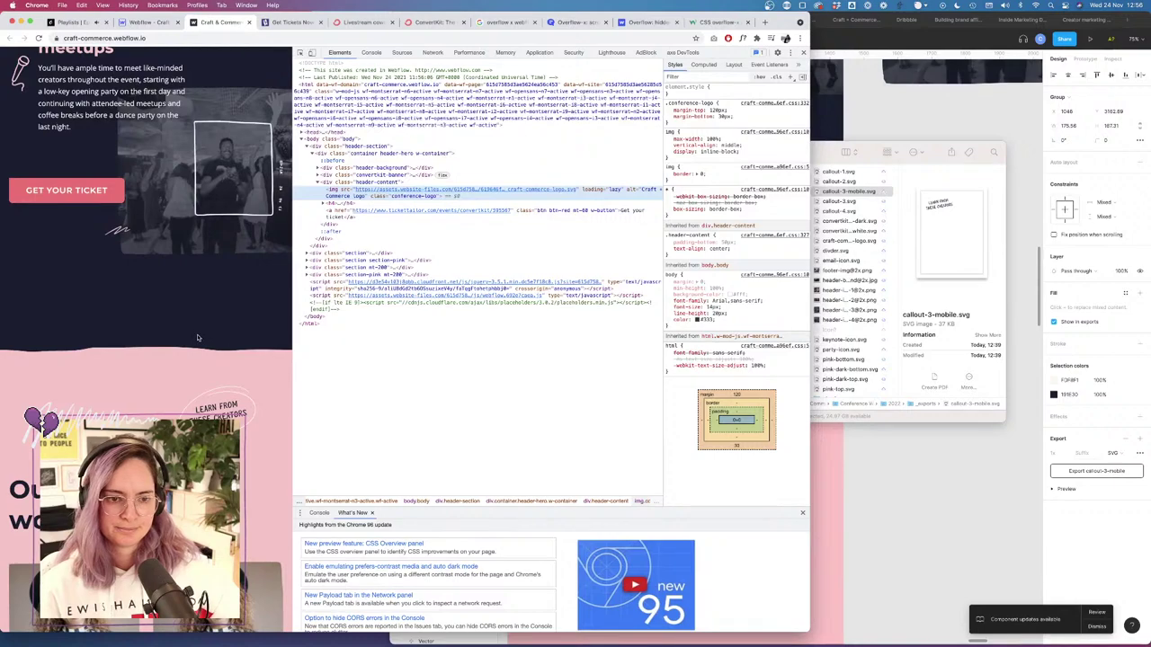
{"action": "scroll", "coordinate": [202, 314], "scroll_direction": "up", "scroll_amount": 10}
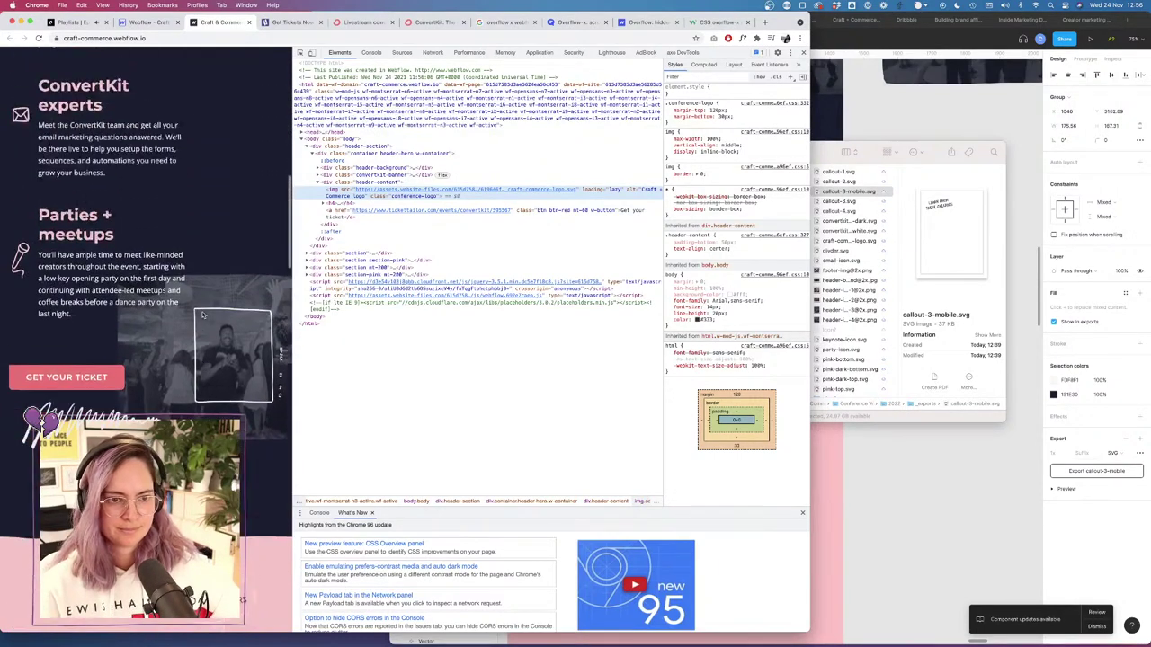
{"action": "scroll", "coordinate": [203, 315], "scroll_direction": "up", "scroll_amount": 10}
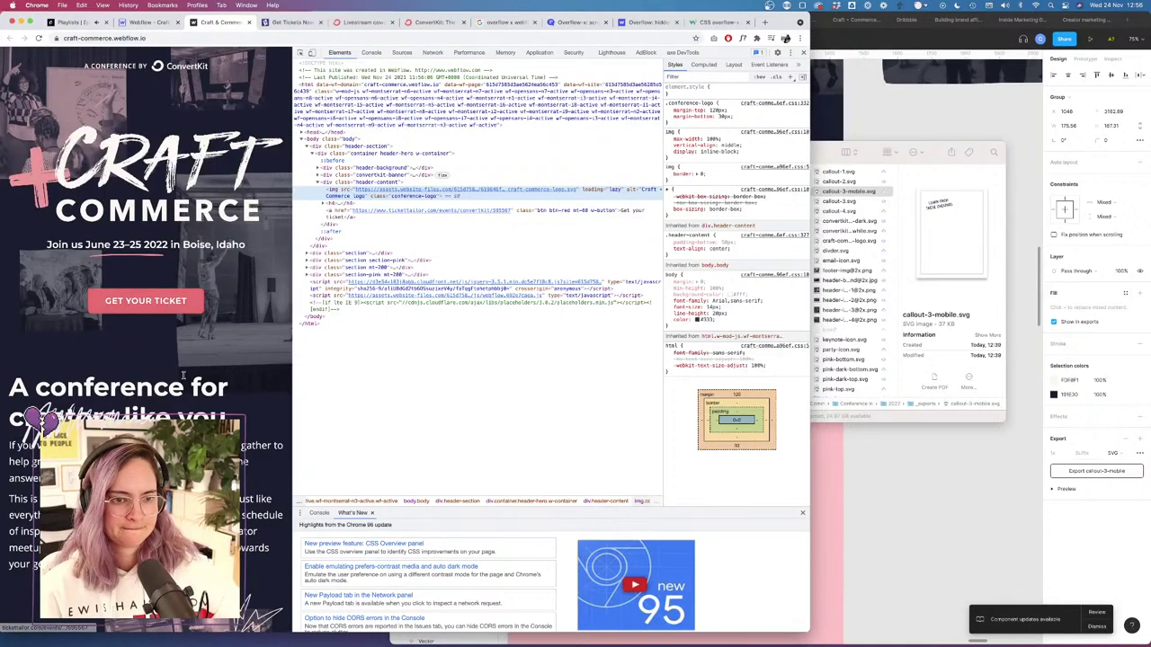
{"action": "scroll", "coordinate": [183, 375], "scroll_direction": "down", "scroll_amount": 8}
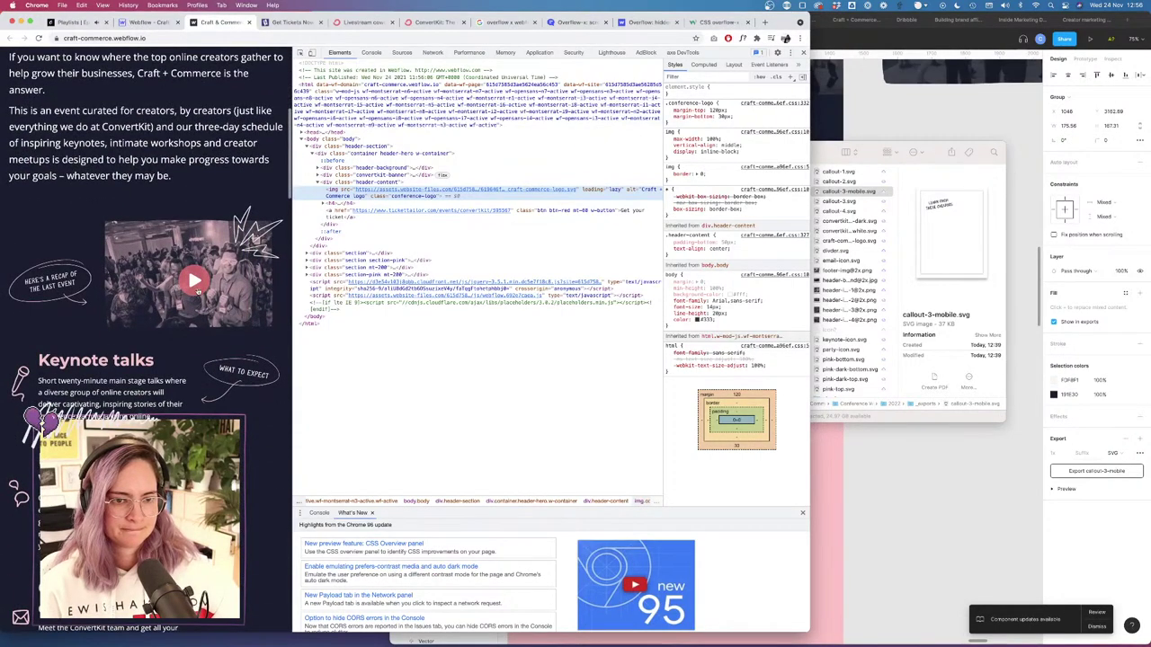
{"action": "left_click", "coordinate": [195, 284]}
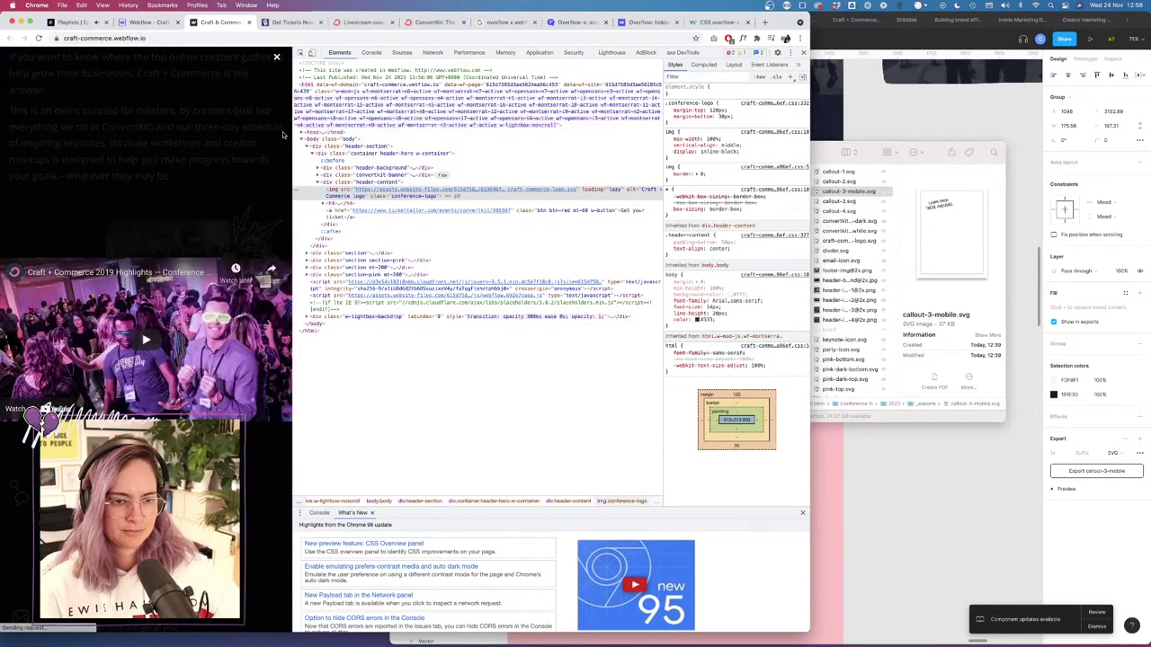
{"action": "left_click", "coordinate": [279, 58]}
{"action": "scroll", "coordinate": [203, 274], "scroll_direction": "down", "scroll_amount": 5}
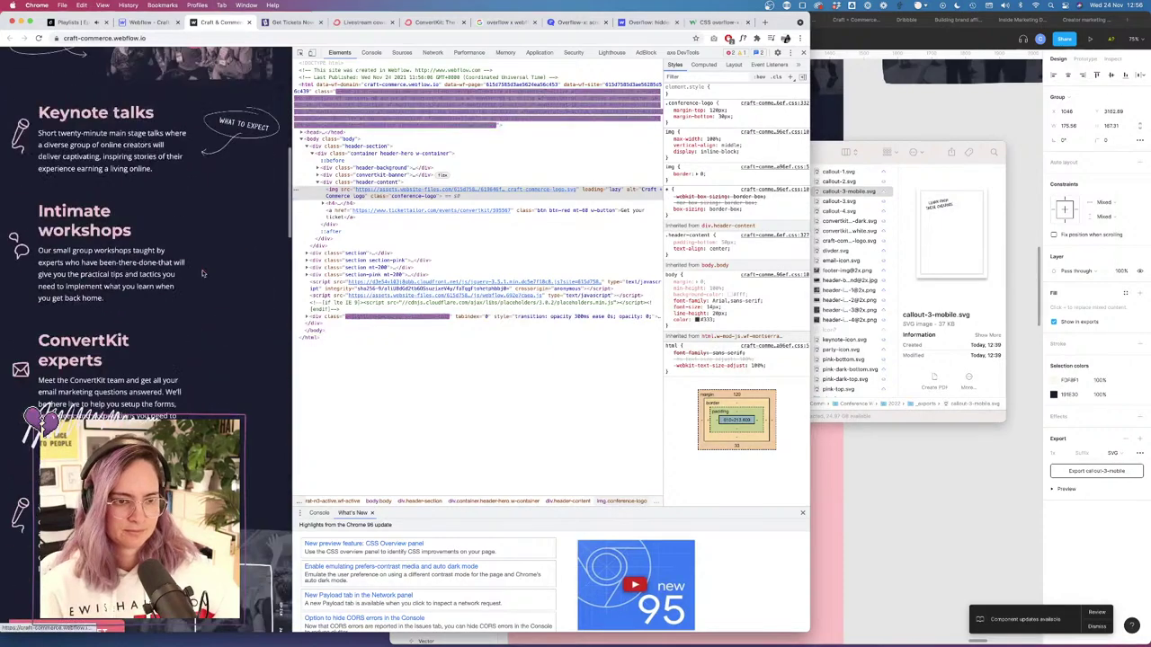
{"action": "scroll", "coordinate": [203, 273], "scroll_direction": "down", "scroll_amount": 4}
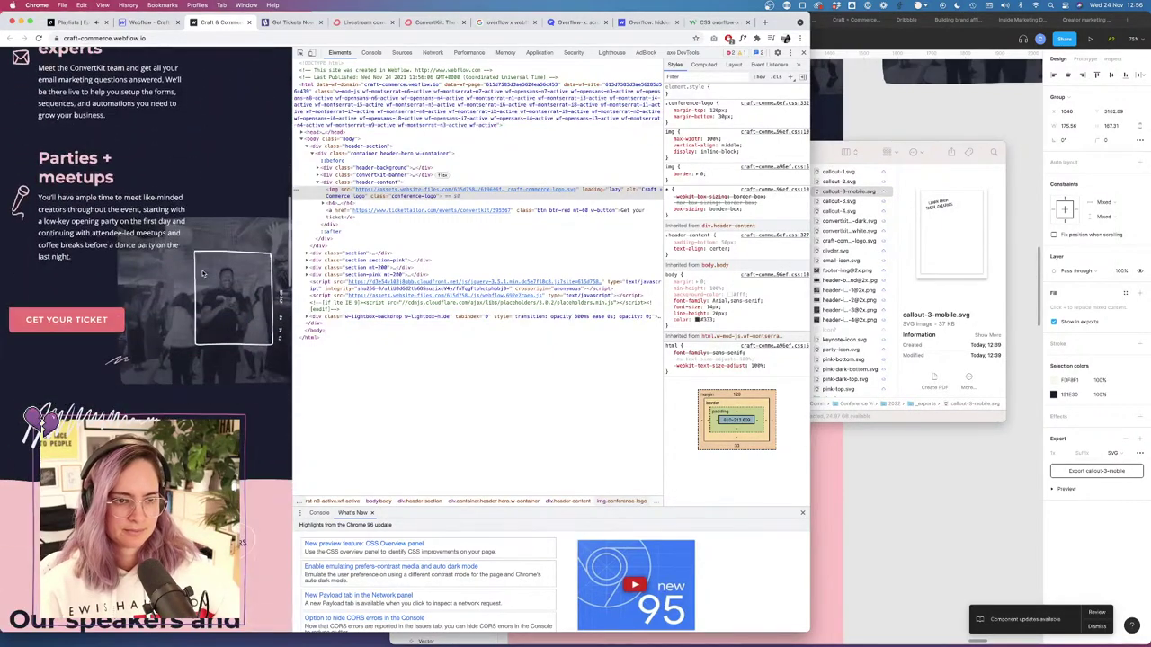
{"action": "scroll", "coordinate": [204, 273], "scroll_direction": "up", "scroll_amount": 6}
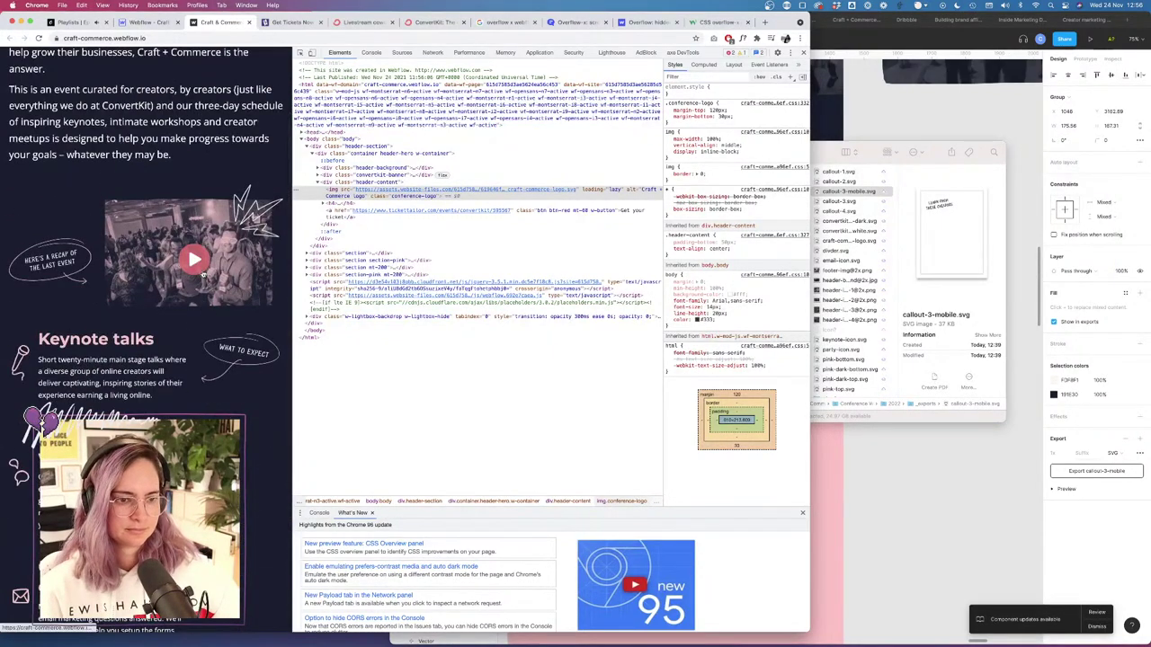
{"action": "scroll", "coordinate": [203, 270], "scroll_direction": "down", "scroll_amount": 5}
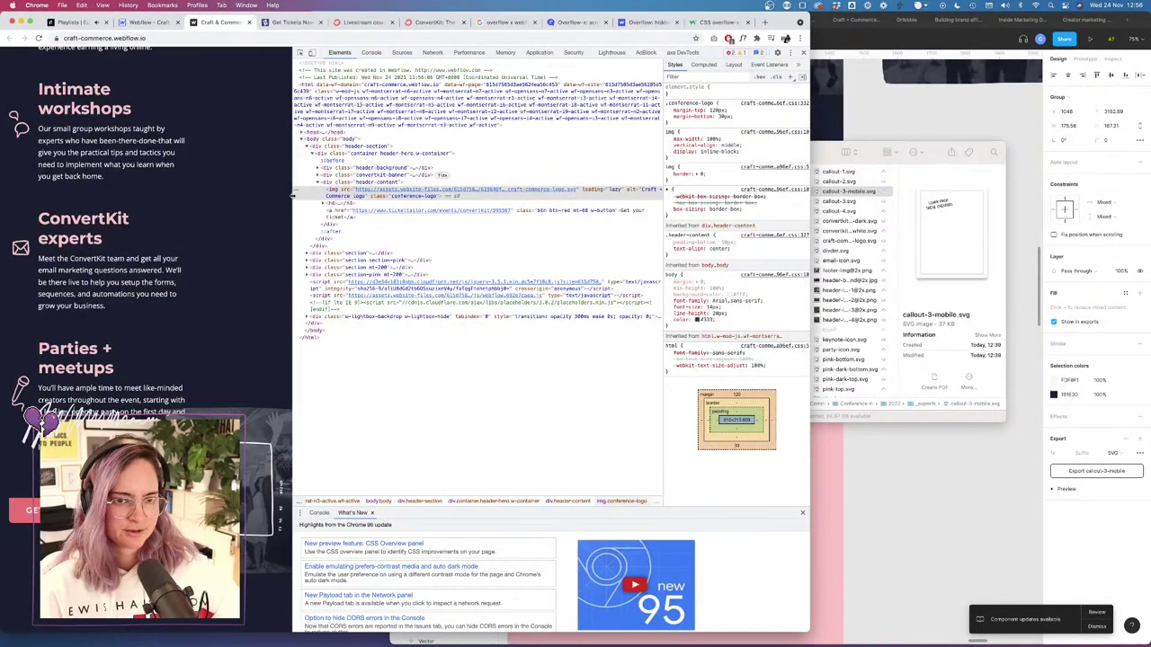
Try other viewport widths and review the live page from the speakers heading down to the ticket section and footer.
{"action": "left_click_drag", "start_coordinate": [292, 196], "coordinate": [415, 196]}
{"action": "left_click_drag", "start_coordinate": [330, 191], "coordinate": [220, 257]}
{"action": "scroll", "coordinate": [220, 257], "scroll_direction": "down", "scroll_amount": 10}
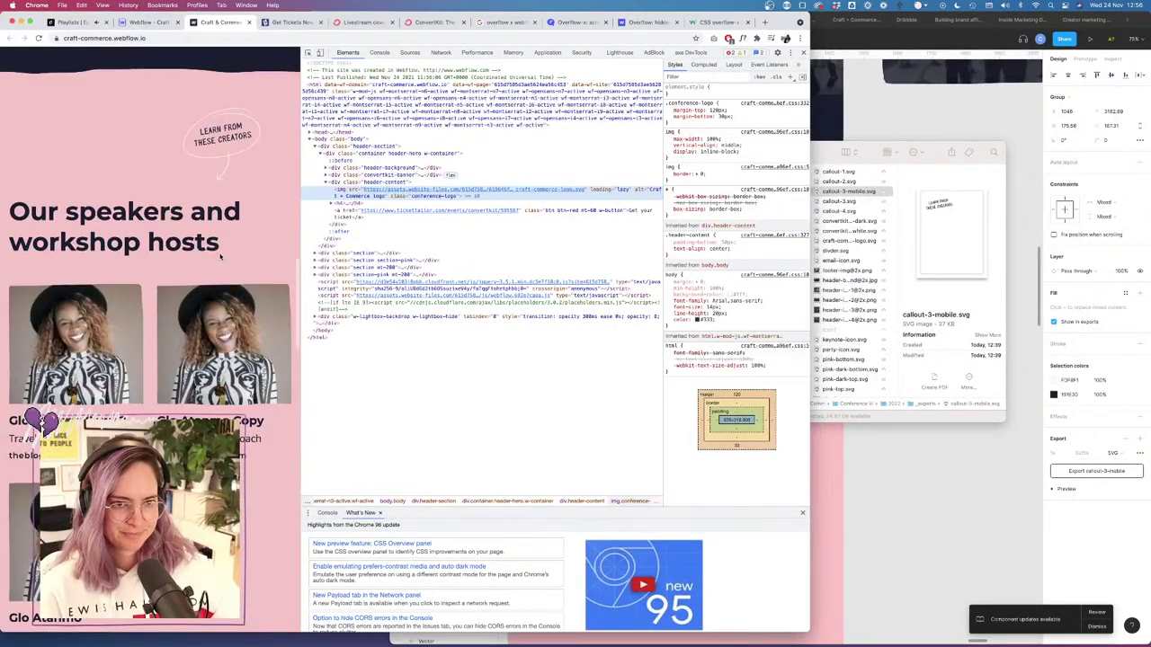
{"action": "scroll", "coordinate": [220, 257], "scroll_direction": "down", "scroll_amount": 10}
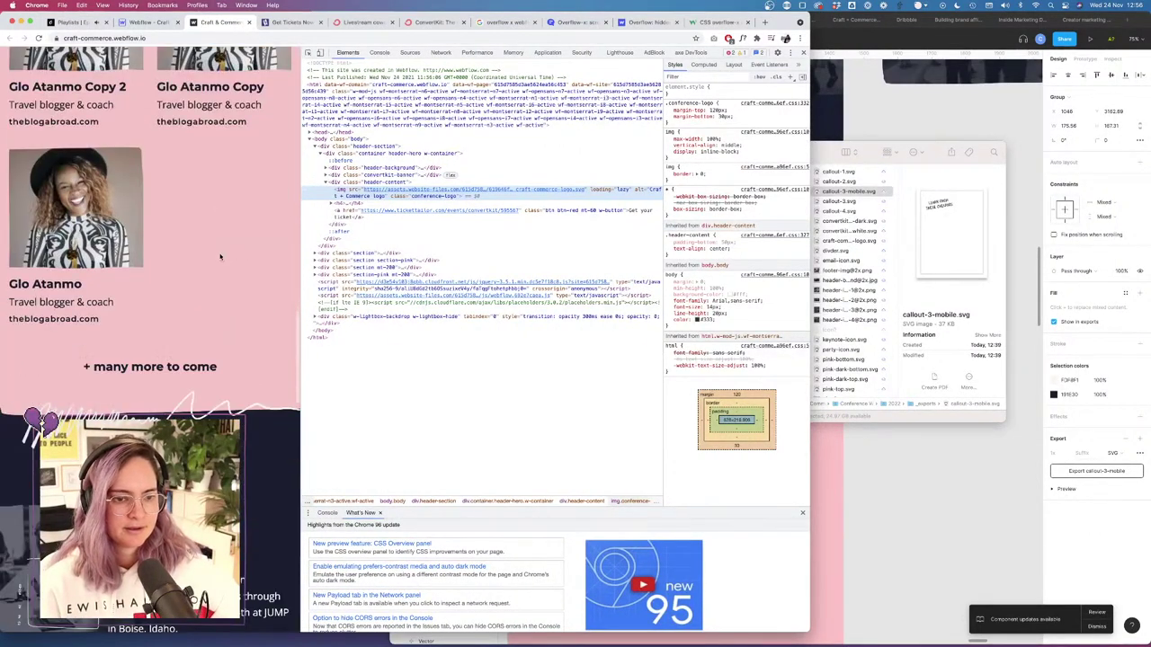
{"action": "scroll", "coordinate": [220, 257], "scroll_direction": "down", "scroll_amount": 3}
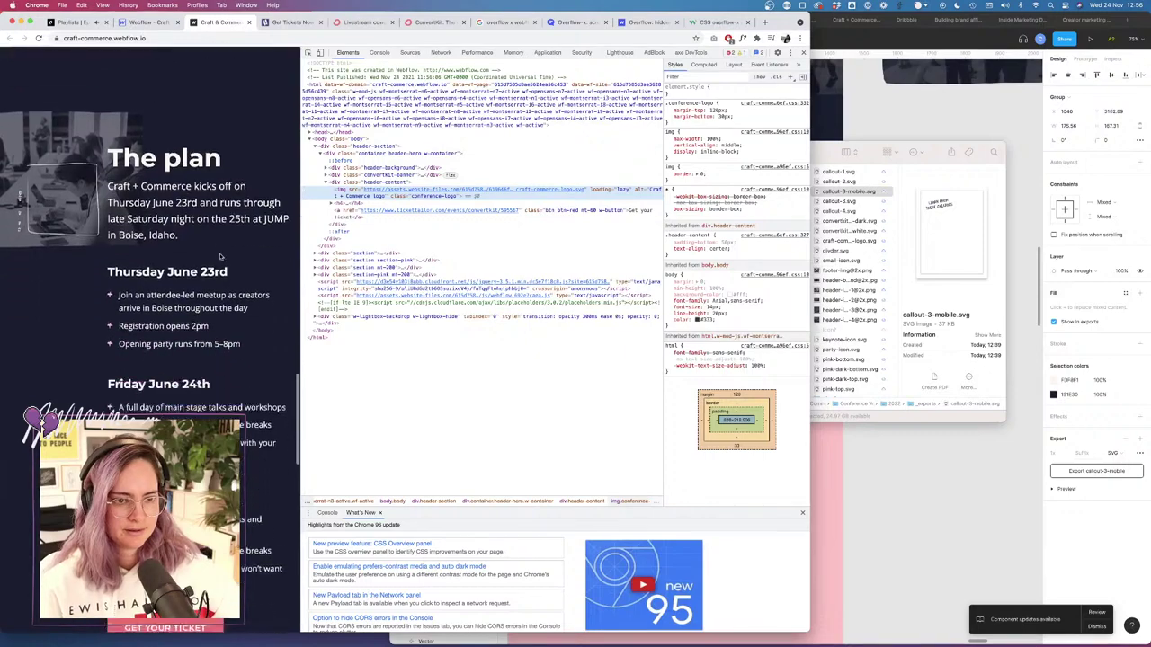
{"action": "scroll", "coordinate": [224, 285], "scroll_direction": "down", "scroll_amount": 15}
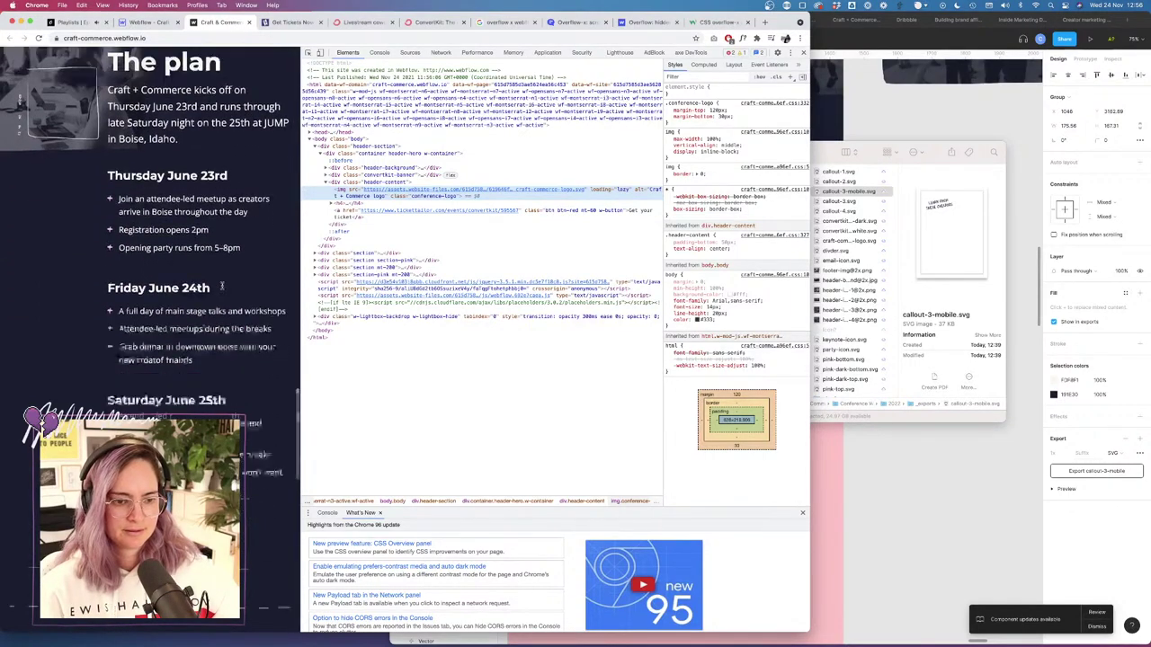
{"action": "scroll", "coordinate": [222, 286], "scroll_direction": "down", "scroll_amount": 2}
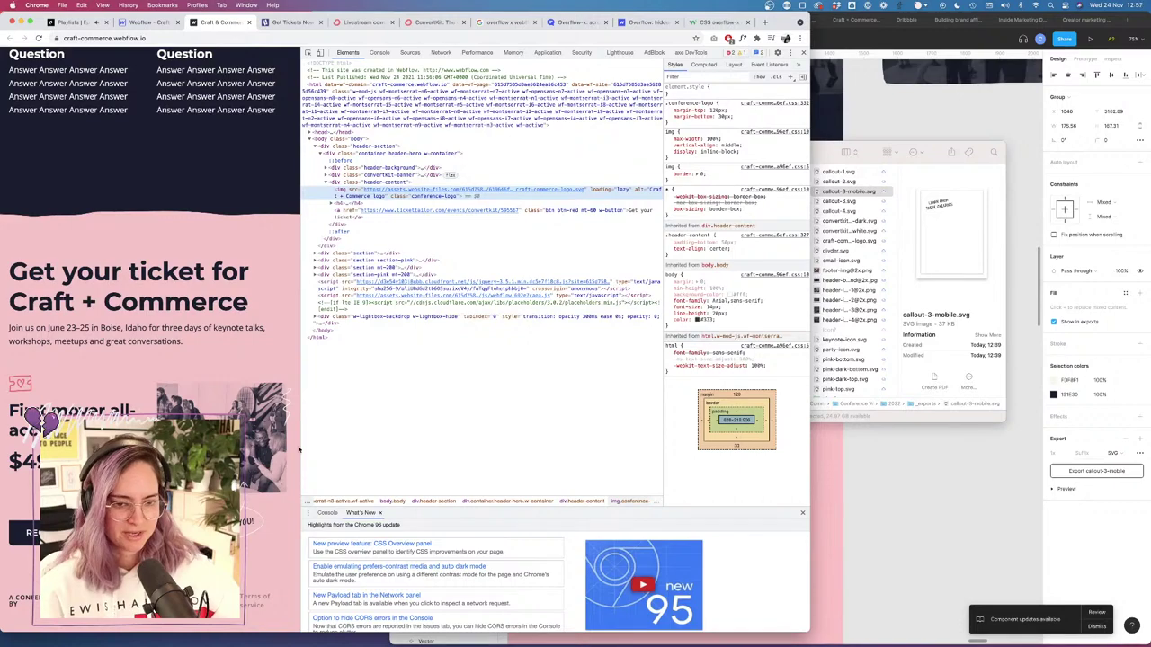
Compare the live page's speakers and ticket sections at about 777 px and 761 px wide, and narrow the viewport again.
{"action": "left_click_drag", "start_coordinate": [301, 448], "coordinate": [350, 456]}
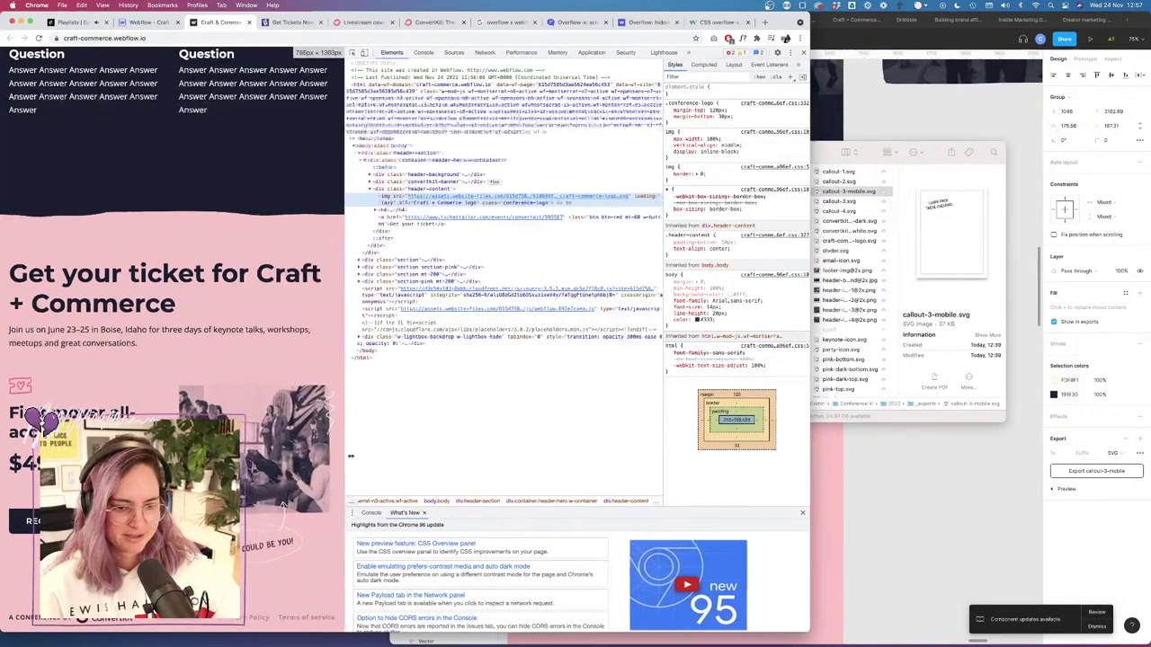
{"action": "scroll", "coordinate": [291, 396], "scroll_direction": "up", "scroll_amount": 20}
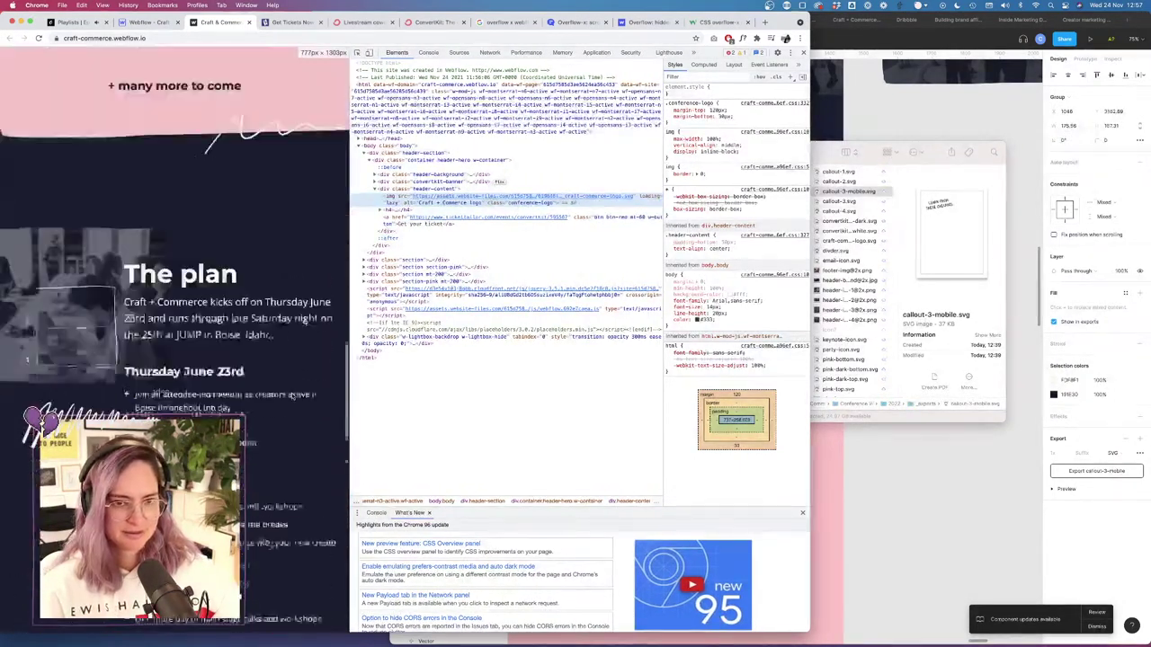
{"action": "scroll", "coordinate": [291, 395], "scroll_direction": "down", "scroll_amount": 10}
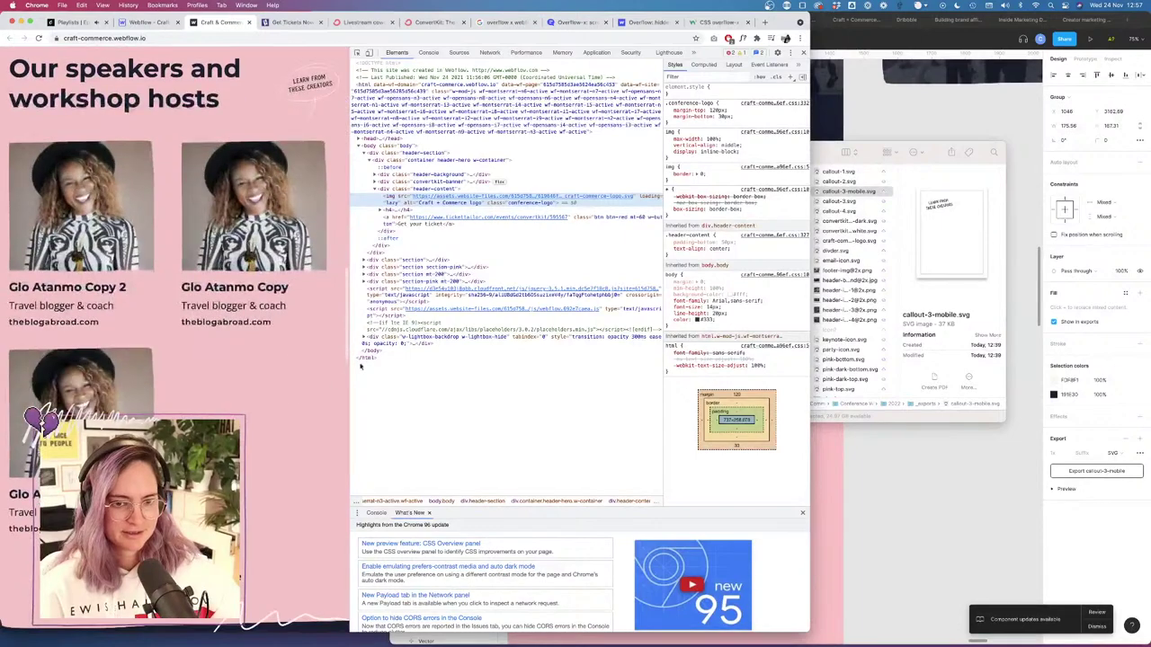
{"action": "left_click_drag", "start_coordinate": [346, 364], "coordinate": [340, 366]}
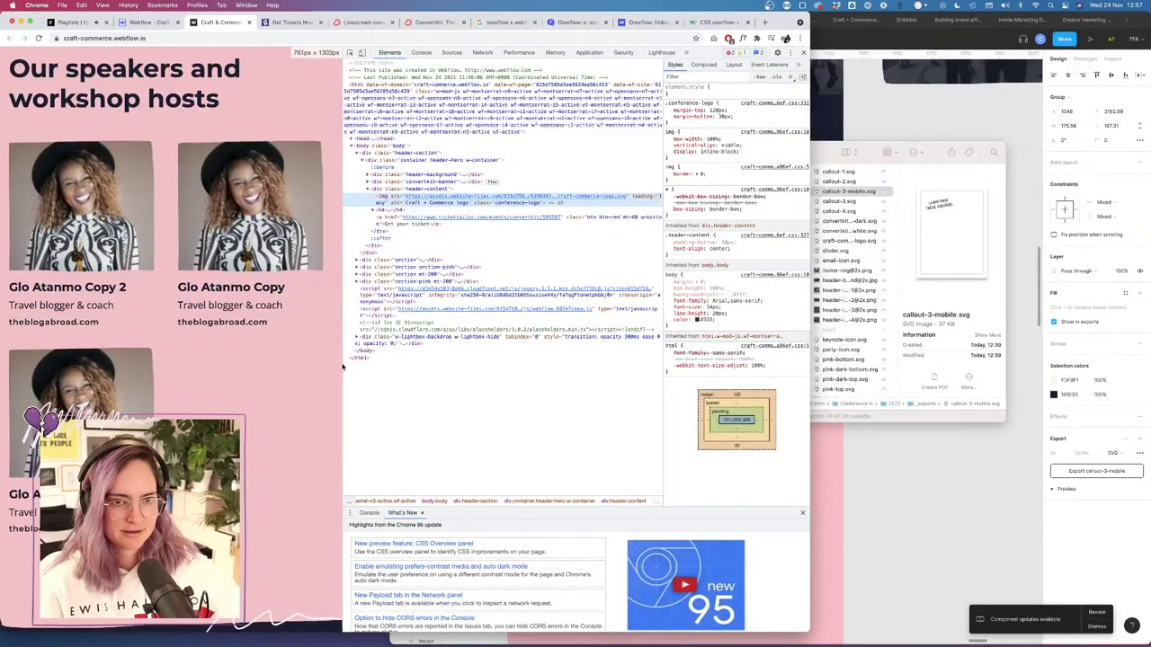
{"action": "scroll", "coordinate": [329, 359], "scroll_direction": "up", "scroll_amount": 2}
{"action": "scroll", "coordinate": [329, 360], "scroll_direction": "down", "scroll_amount": 15}
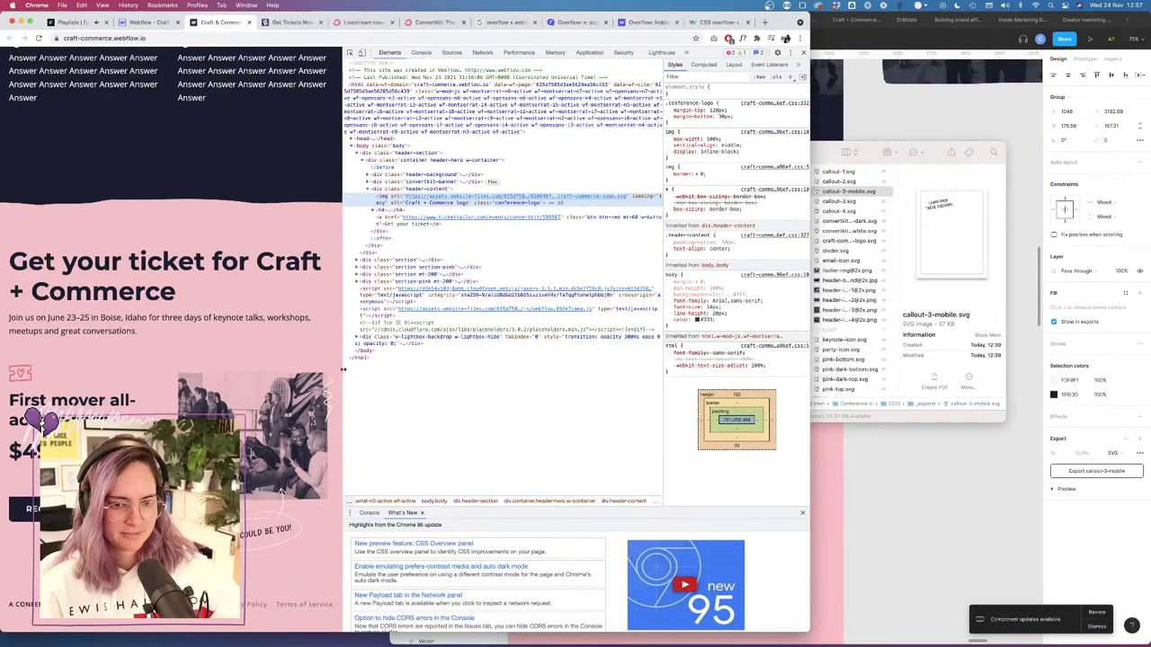
{"action": "left_click_drag", "start_coordinate": [344, 371], "coordinate": [286, 357]}
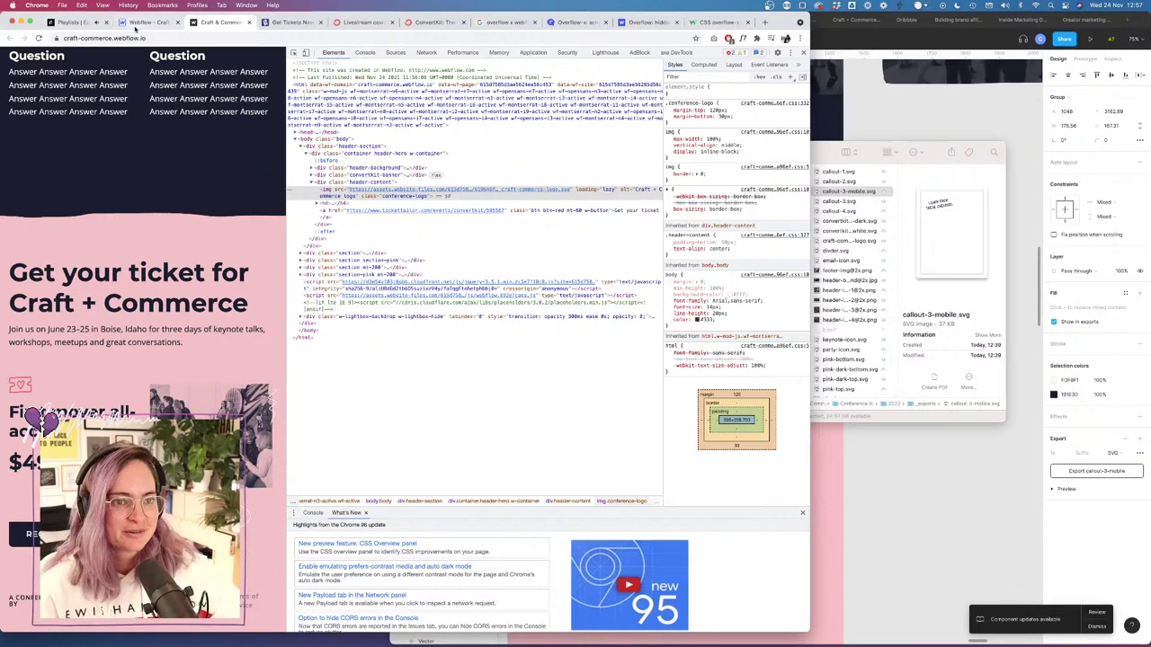
Set the footer-bar's flex direction to vertical in the Webflow designer so the ConvertKit banner stacks above the small links.
{"action": "left_click", "coordinate": [137, 23]}
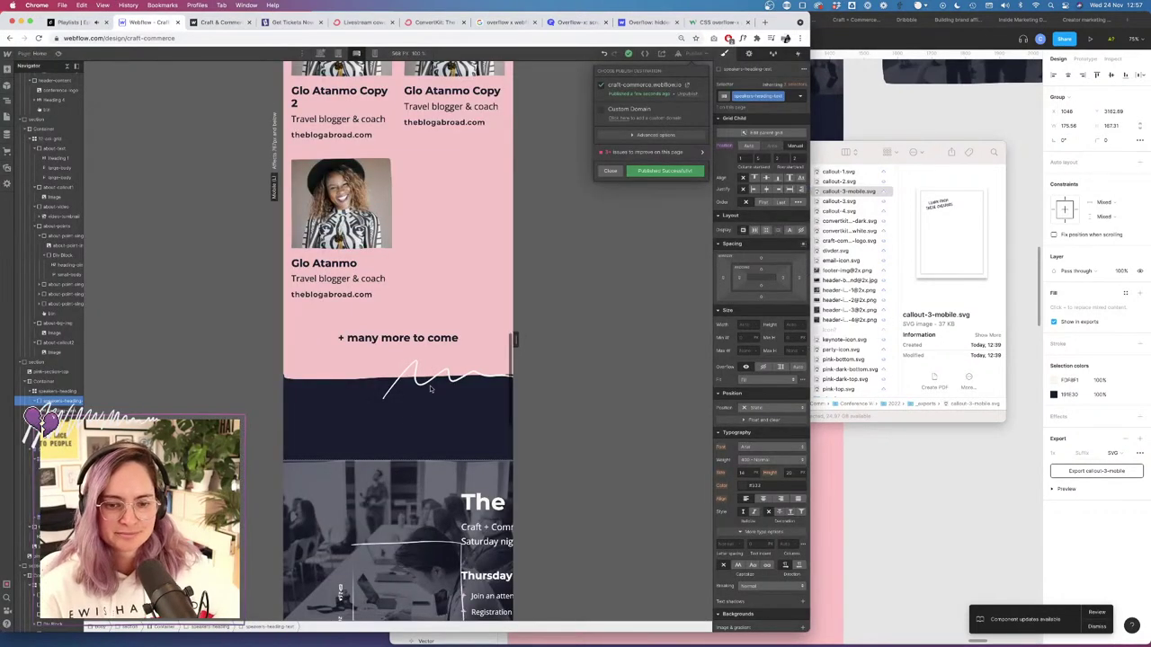
{"action": "scroll", "coordinate": [406, 369], "scroll_direction": "down", "scroll_amount": 3}
{"action": "scroll", "coordinate": [406, 369], "scroll_direction": "down", "scroll_amount": 10}
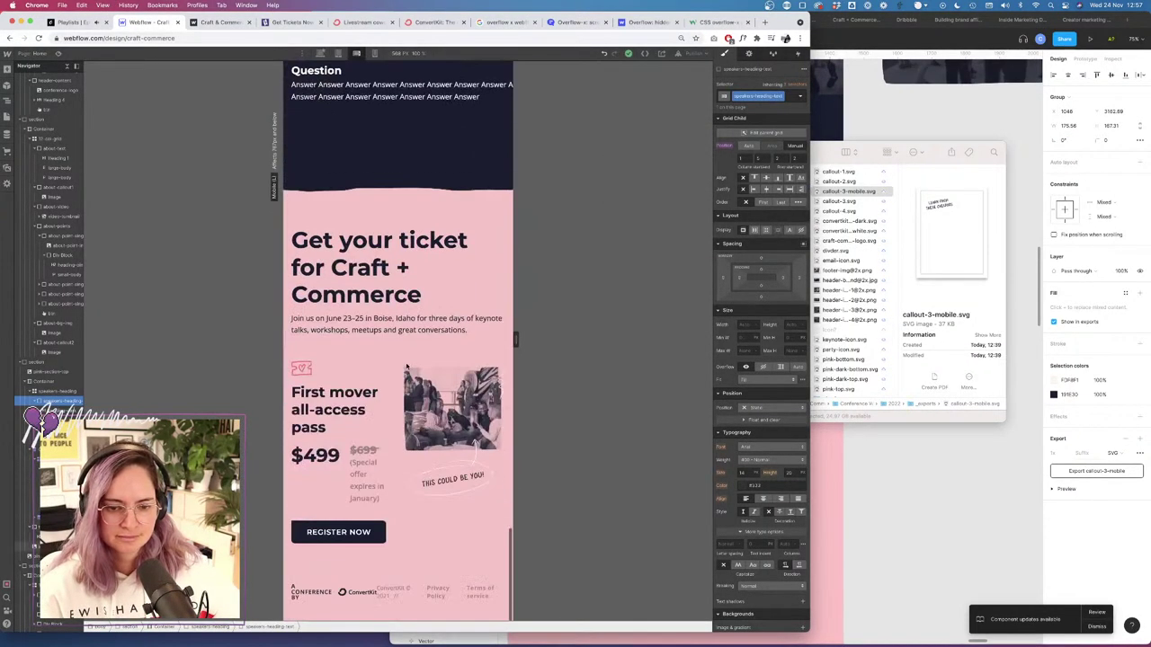
{"action": "left_click", "coordinate": [439, 592]}
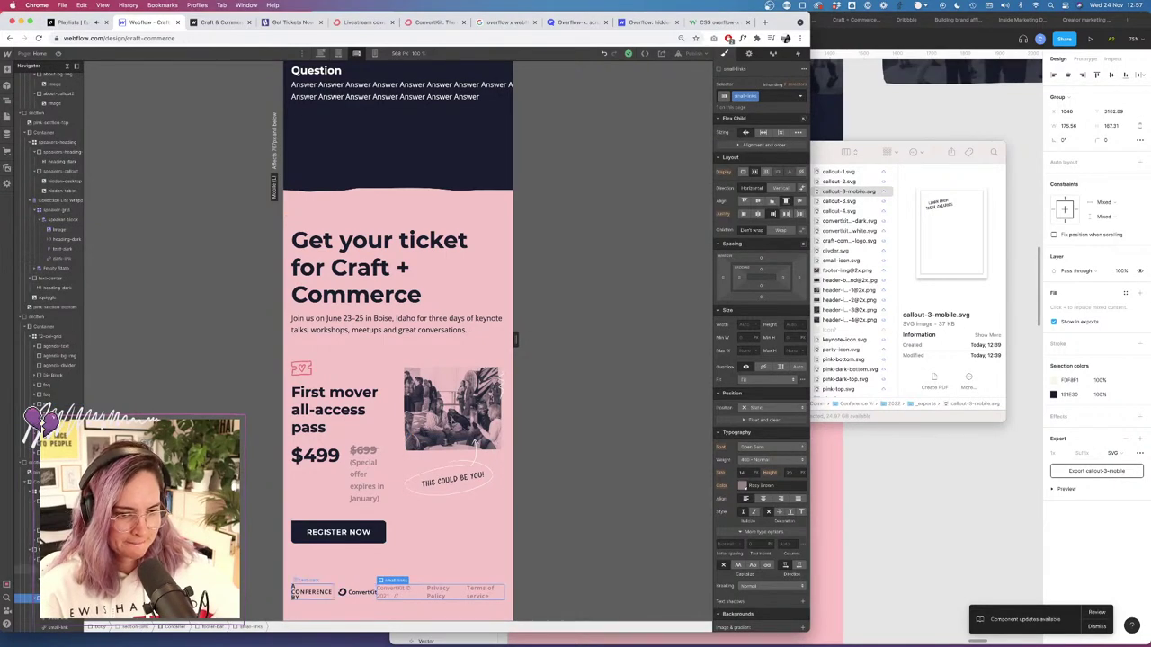
{"action": "left_click", "coordinate": [334, 587]}
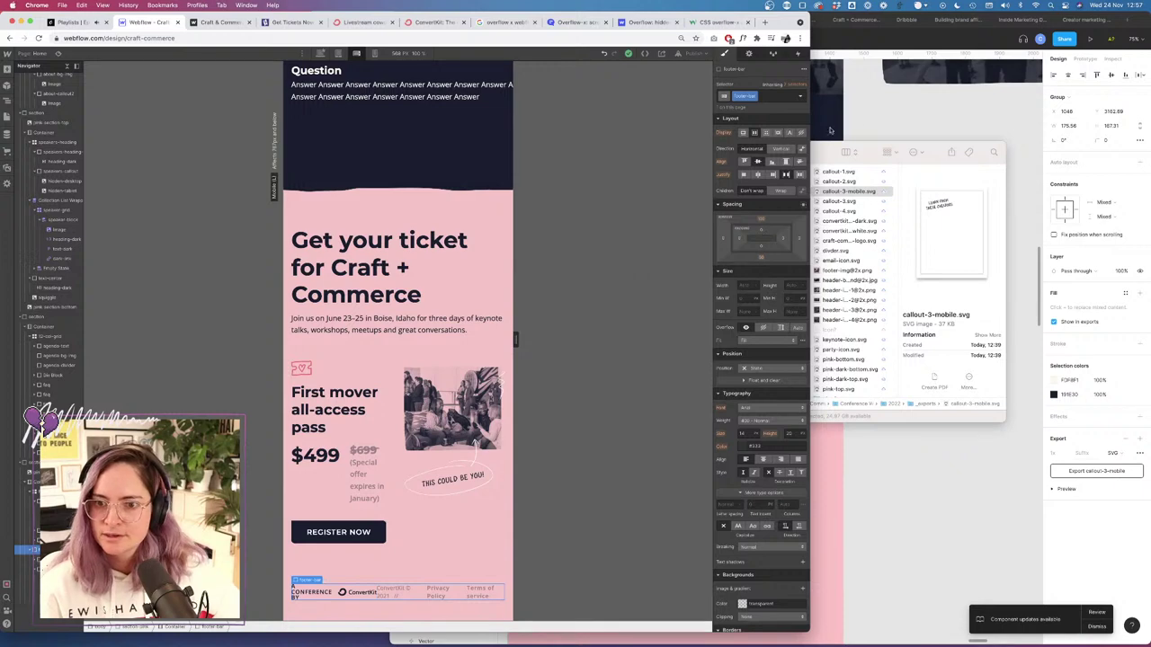
{"action": "left_click", "coordinate": [780, 148]}
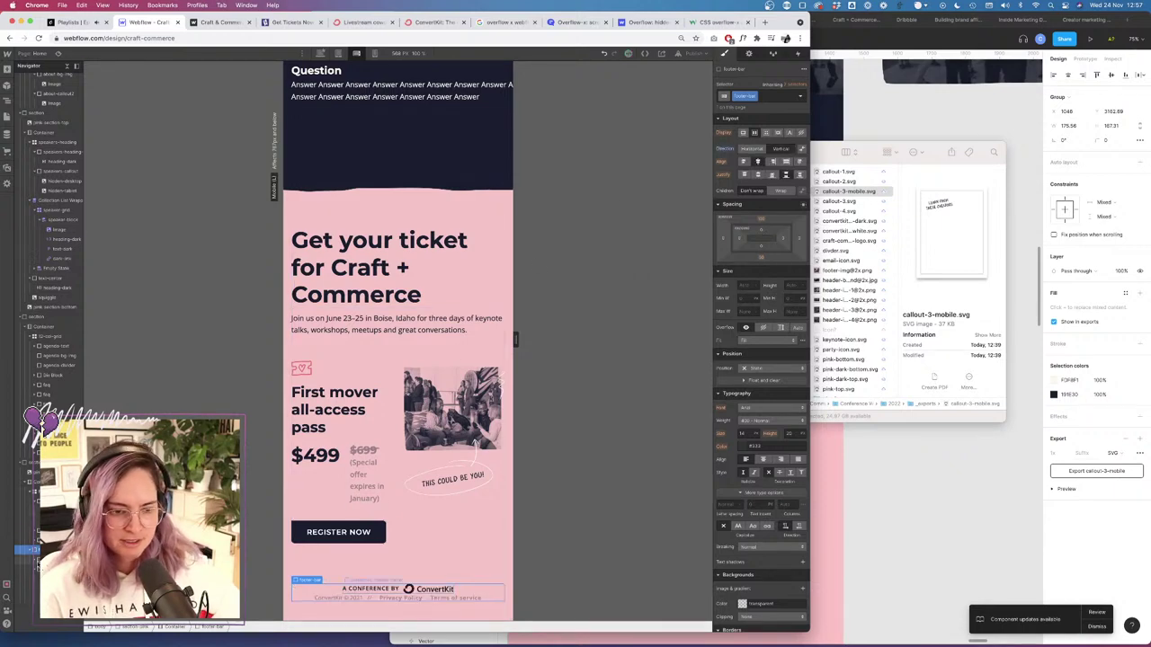
Add bottom margin to the ConvertKit banner in the footer and align the footer-bar's contents to the start.
{"action": "left_click", "coordinate": [427, 589]}
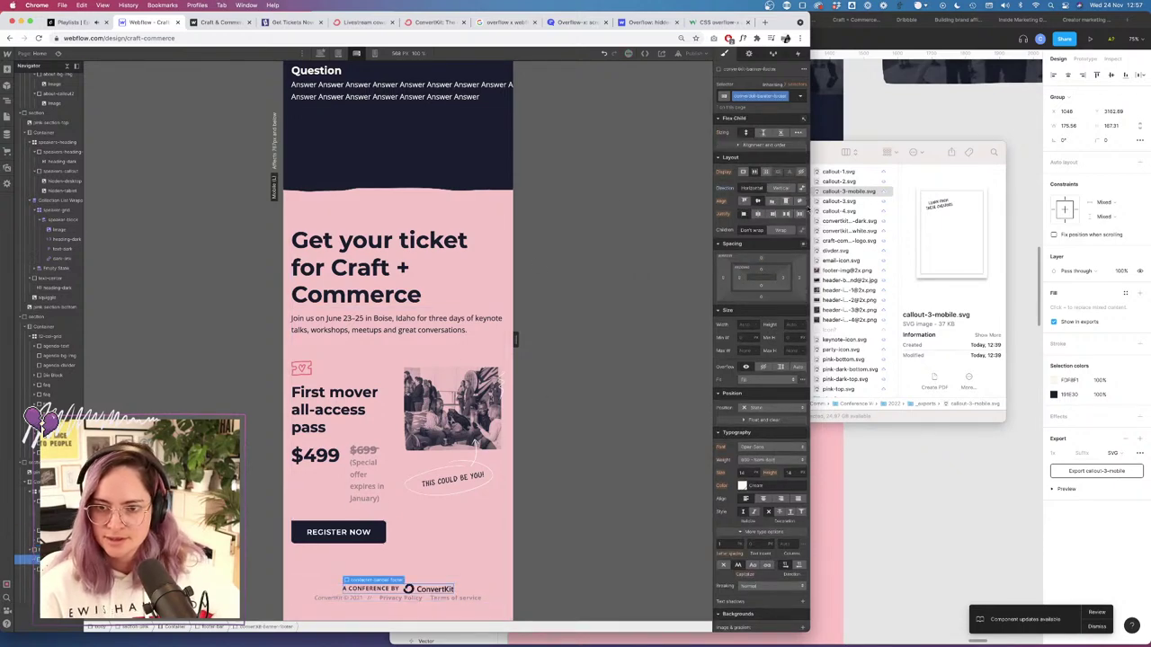
{"action": "left_click_drag", "start_coordinate": [763, 300], "coordinate": [762, 310]}
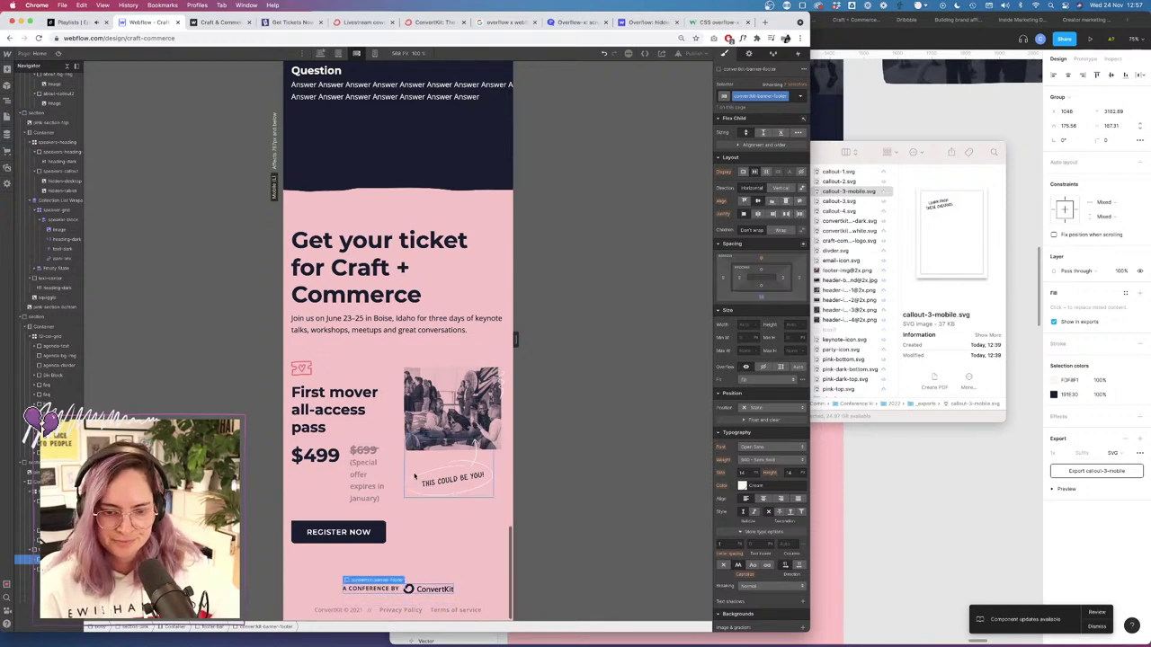
{"action": "scroll", "coordinate": [415, 475], "scroll_direction": "down", "scroll_amount": 1}
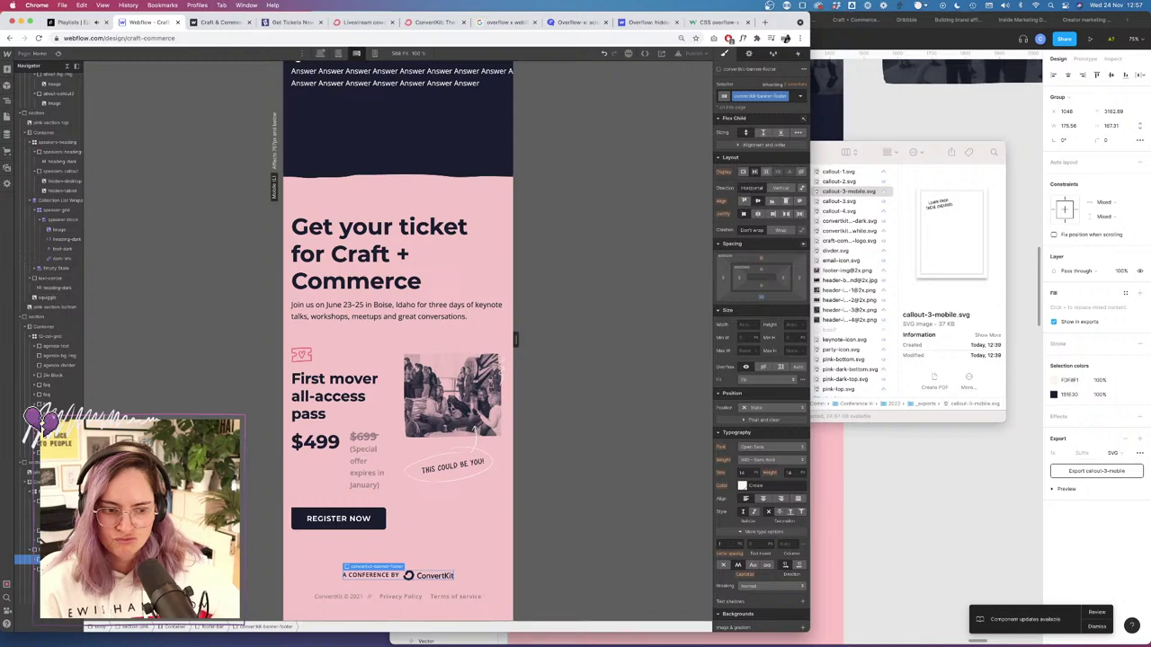
{"action": "left_click", "coordinate": [322, 580]}
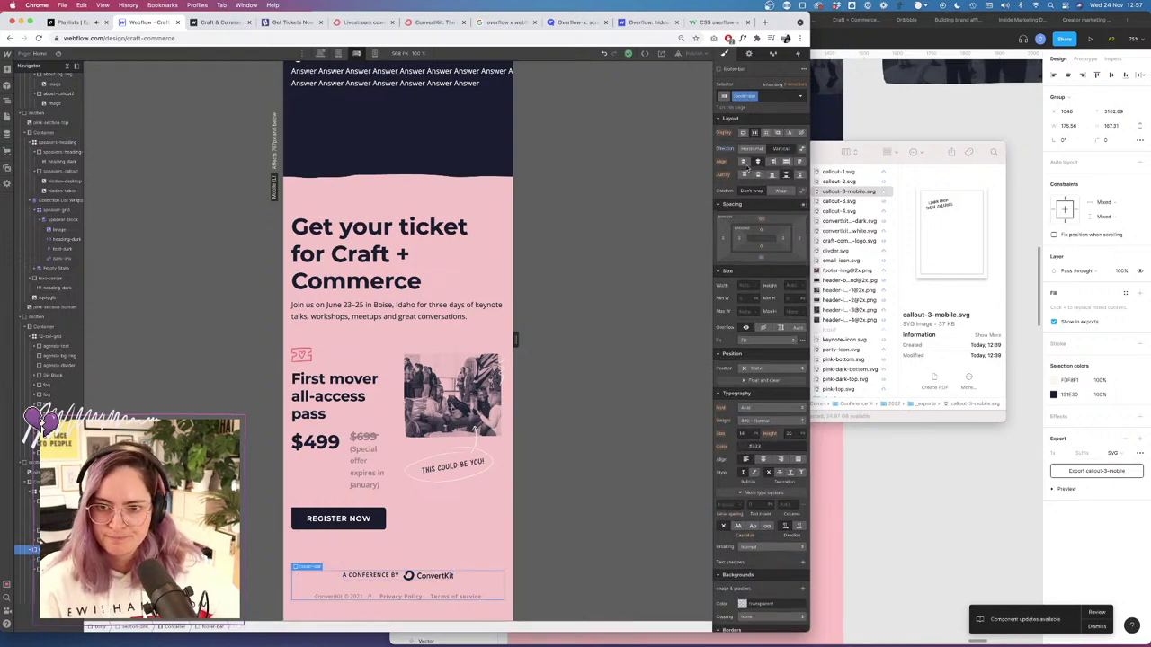
{"action": "left_click", "coordinate": [745, 161]}
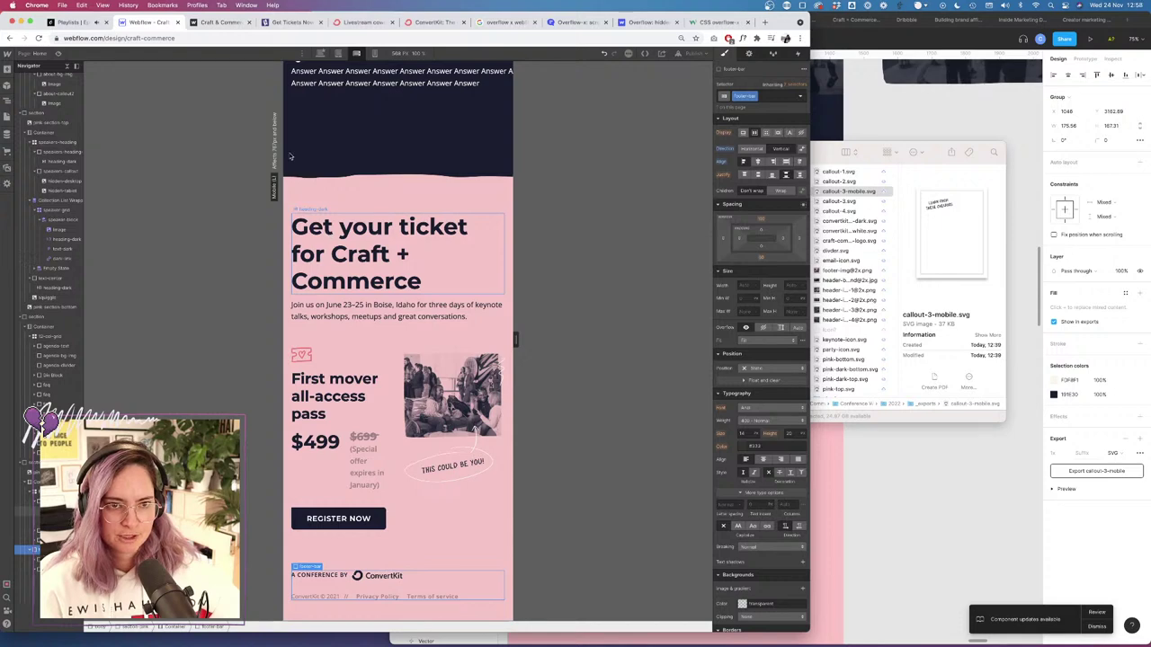
Check the live page's FAQ and ticket sections at wider and narrower viewport widths.
{"action": "left_click", "coordinate": [220, 22]}
{"action": "scroll", "coordinate": [214, 270], "scroll_direction": "up", "scroll_amount": 3}
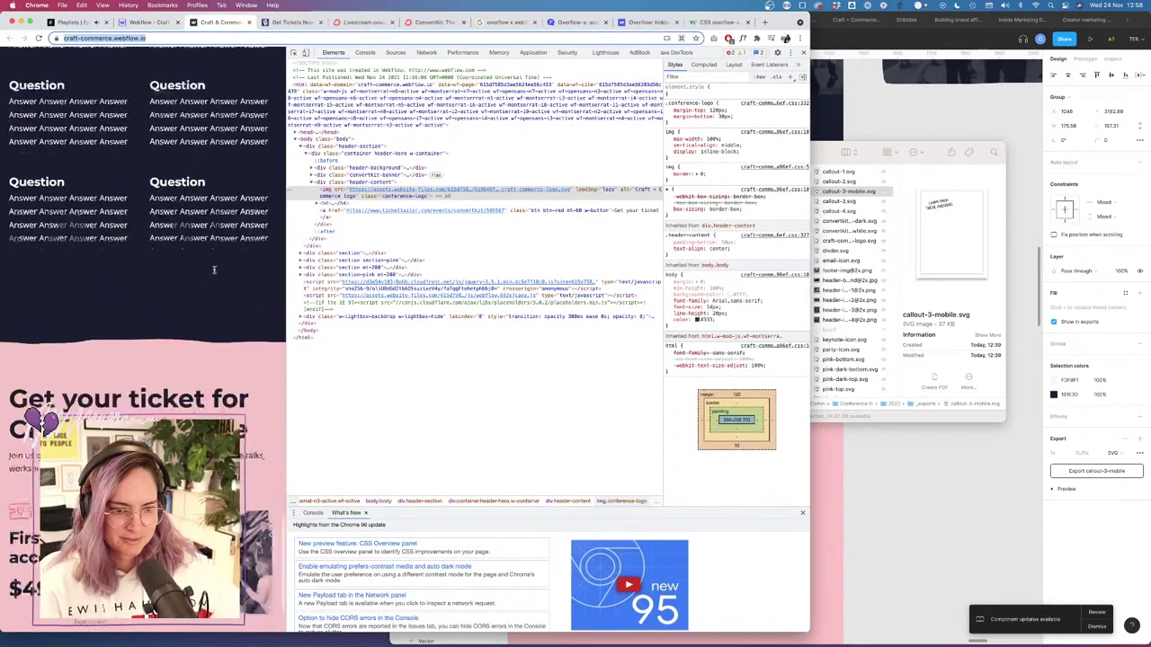
{"action": "scroll", "coordinate": [214, 270], "scroll_direction": "down", "scroll_amount": 2}
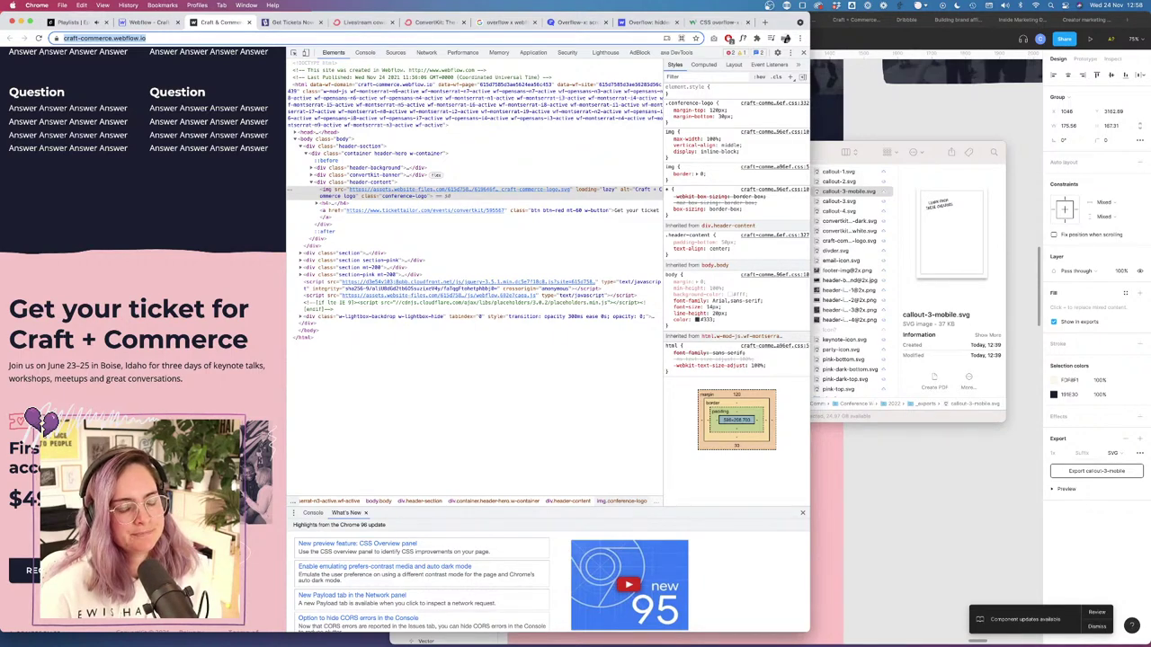
{"action": "left_click_drag", "start_coordinate": [287, 384], "coordinate": [353, 390]}
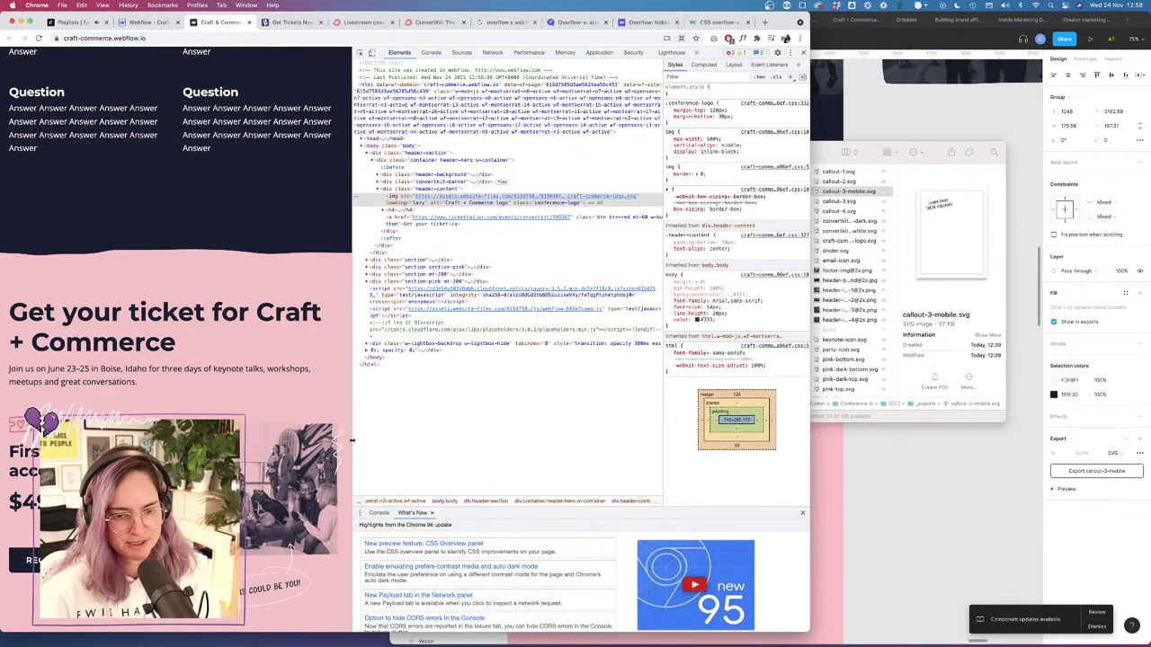
{"action": "left_click_drag", "start_coordinate": [352, 443], "coordinate": [267, 409]}
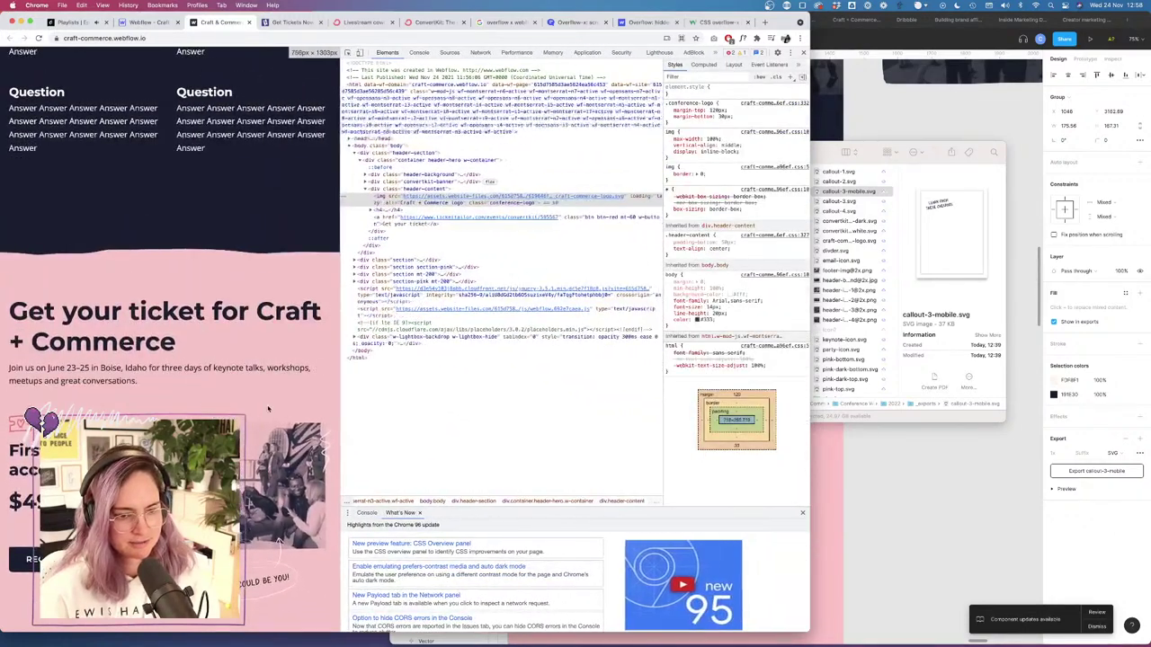
In the Webflow designer, set the flex order of the struck-through $699 price block to First.
{"action": "key", "text": "ctrl+shift+Tab"}
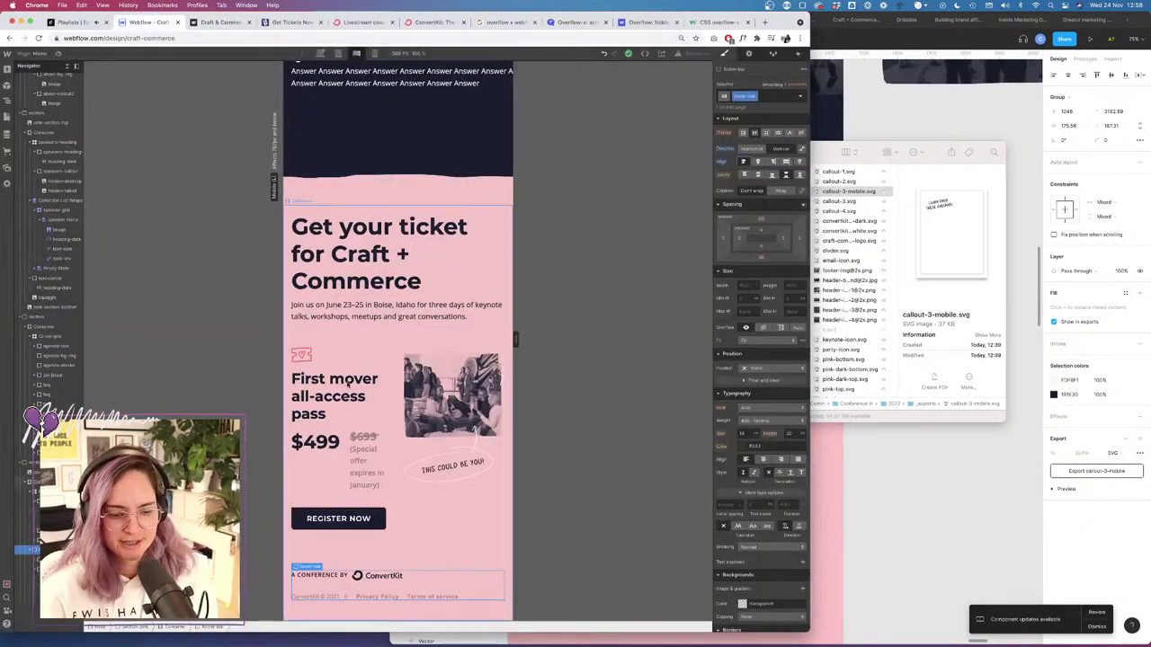
{"action": "left_click", "coordinate": [360, 446]}
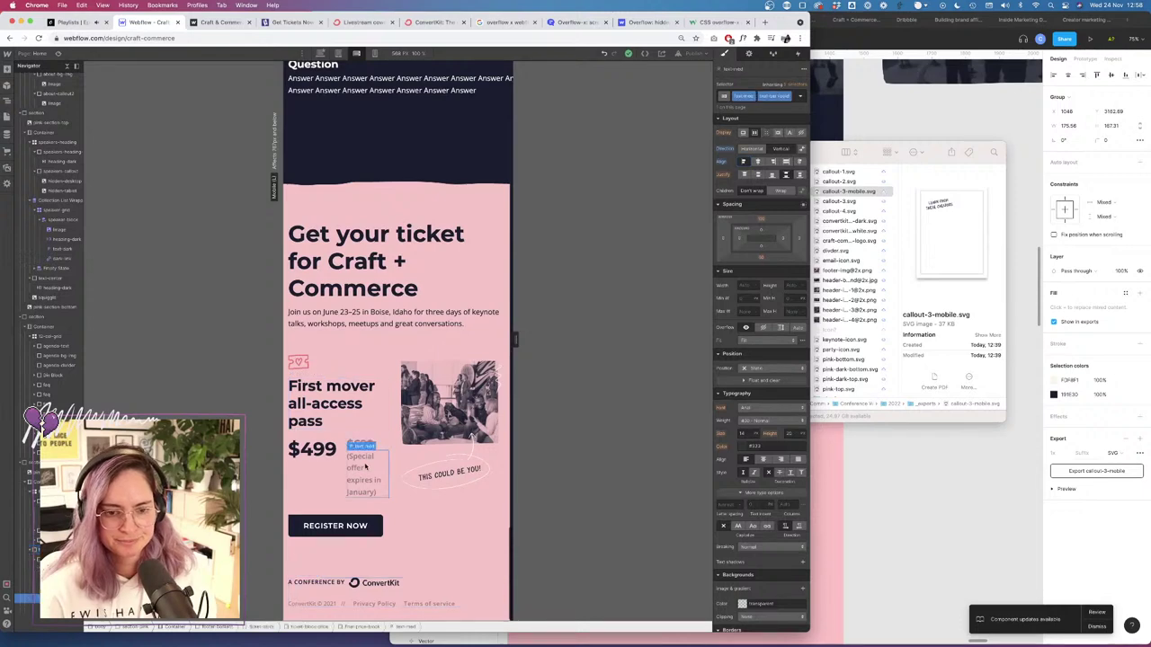
{"action": "left_click", "coordinate": [338, 477]}
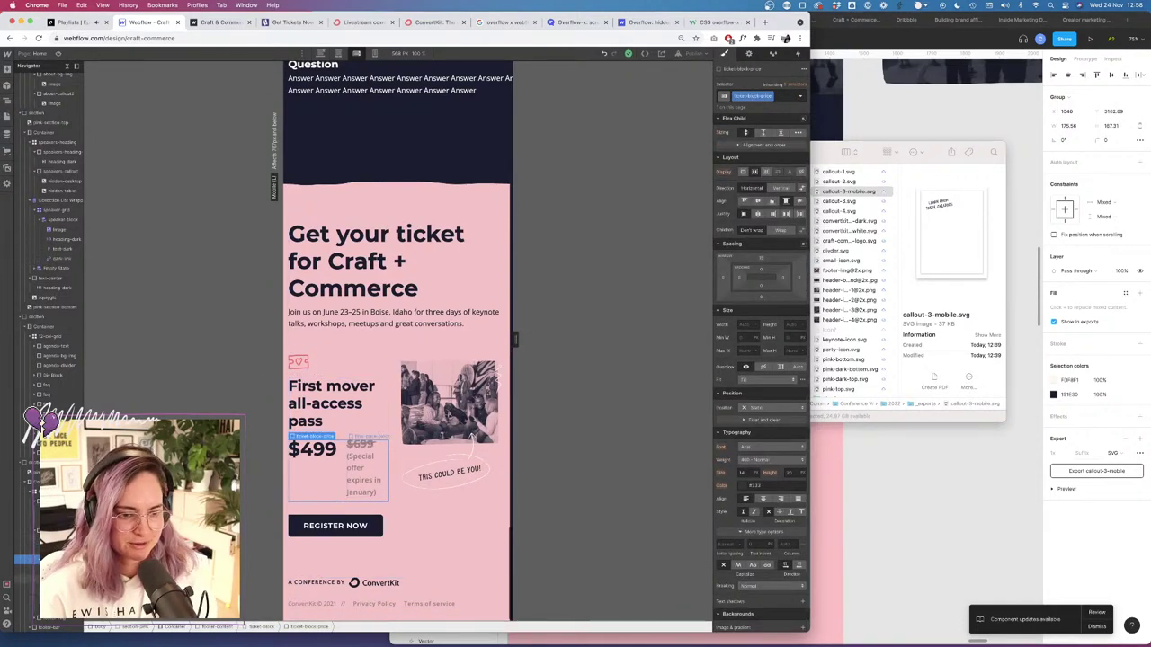
{"action": "left_click", "coordinate": [312, 450]}
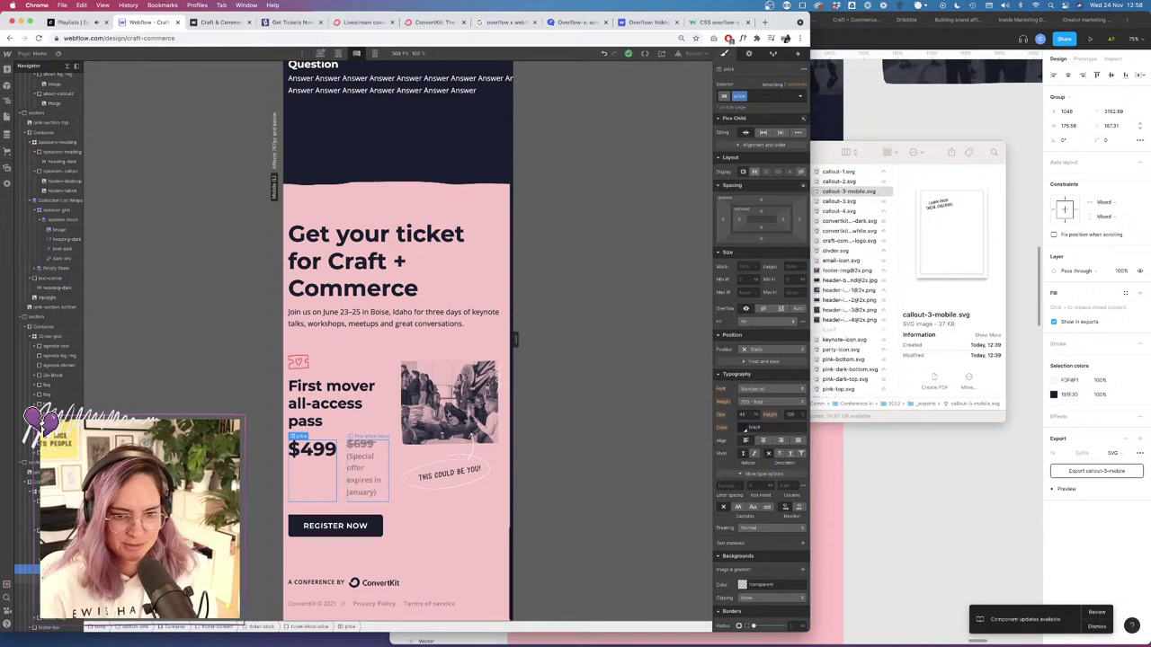
{"action": "left_click", "coordinate": [367, 459]}
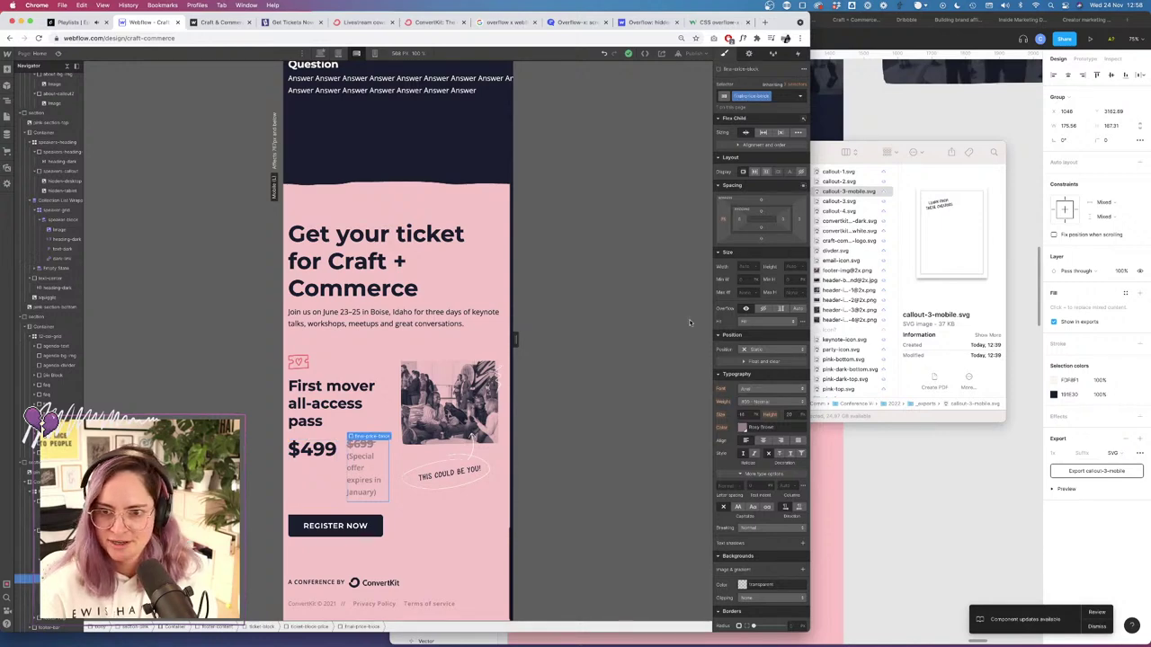
{"action": "left_click", "coordinate": [739, 145]}
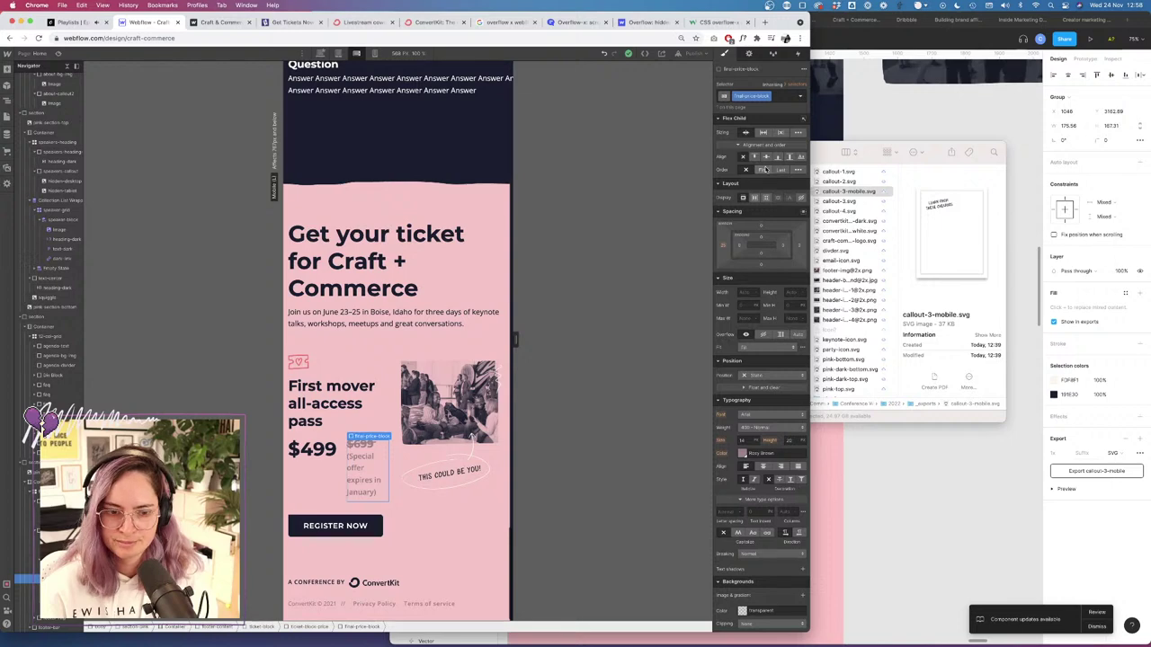
{"action": "left_click", "coordinate": [763, 169]}
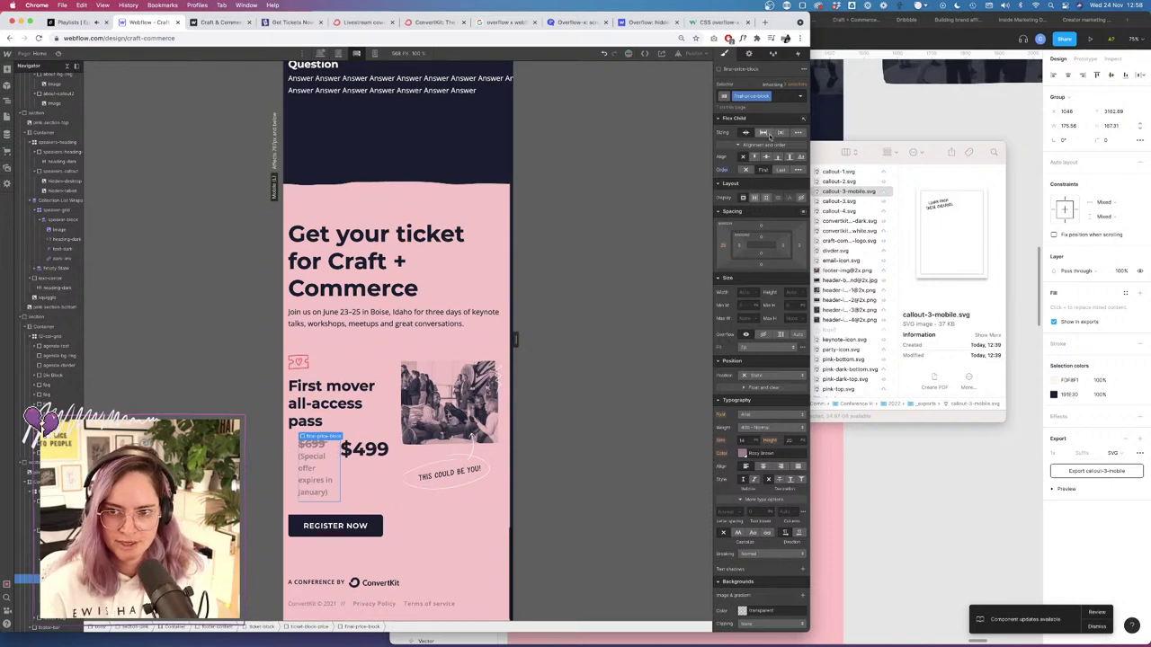
Set the ticket price container's flex direction to vertical and remove the $699 block's left margin.
{"action": "left_click", "coordinate": [294, 469]}
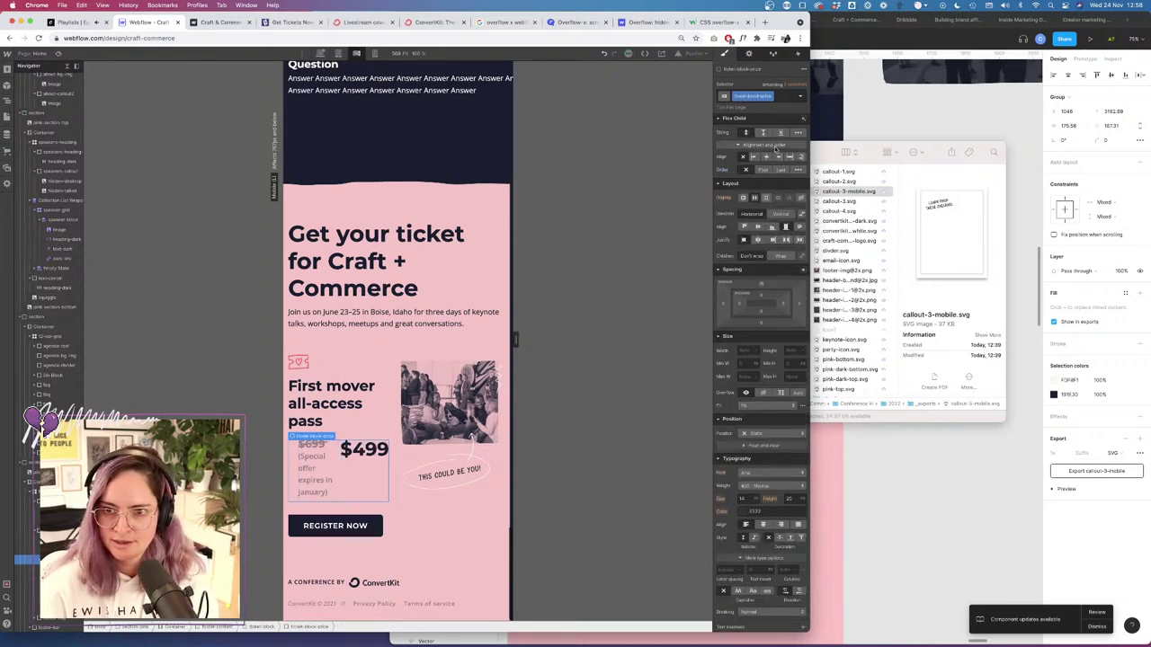
{"action": "left_click", "coordinate": [781, 214]}
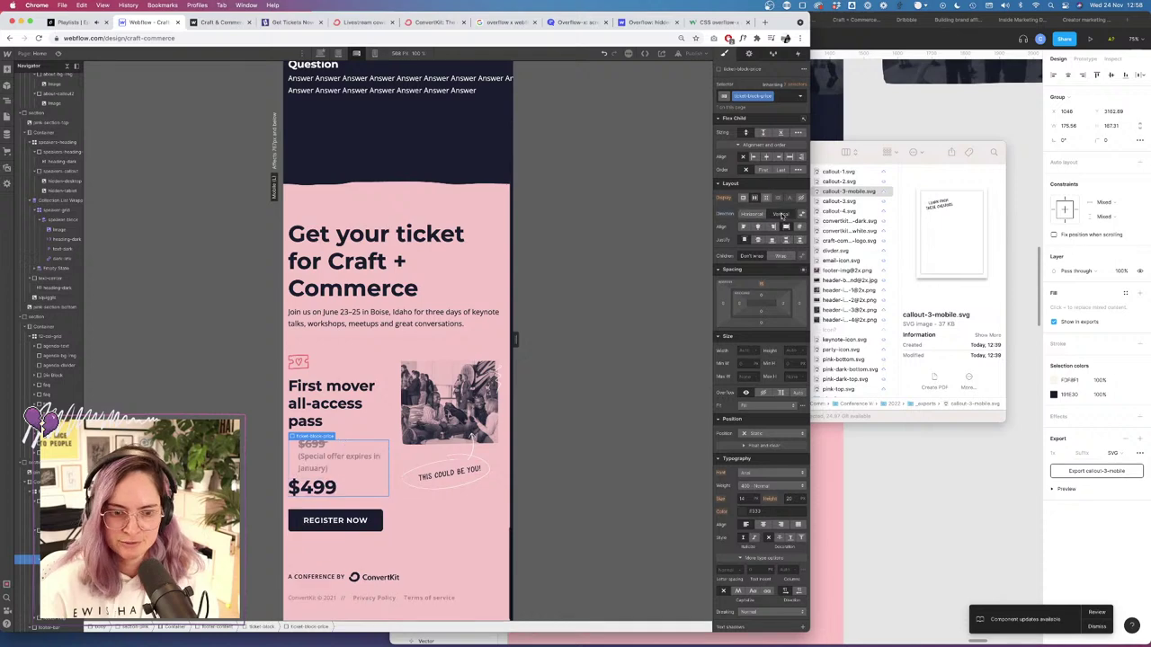
{"action": "left_click", "coordinate": [342, 458]}
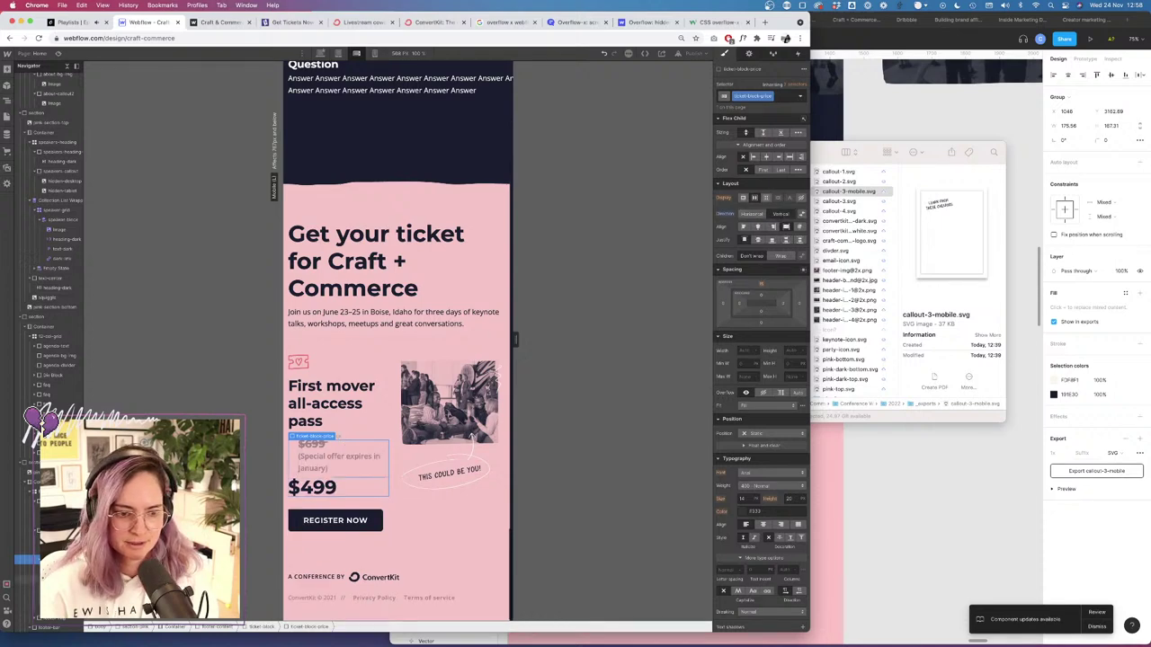
{"action": "left_click", "coordinate": [723, 244]}
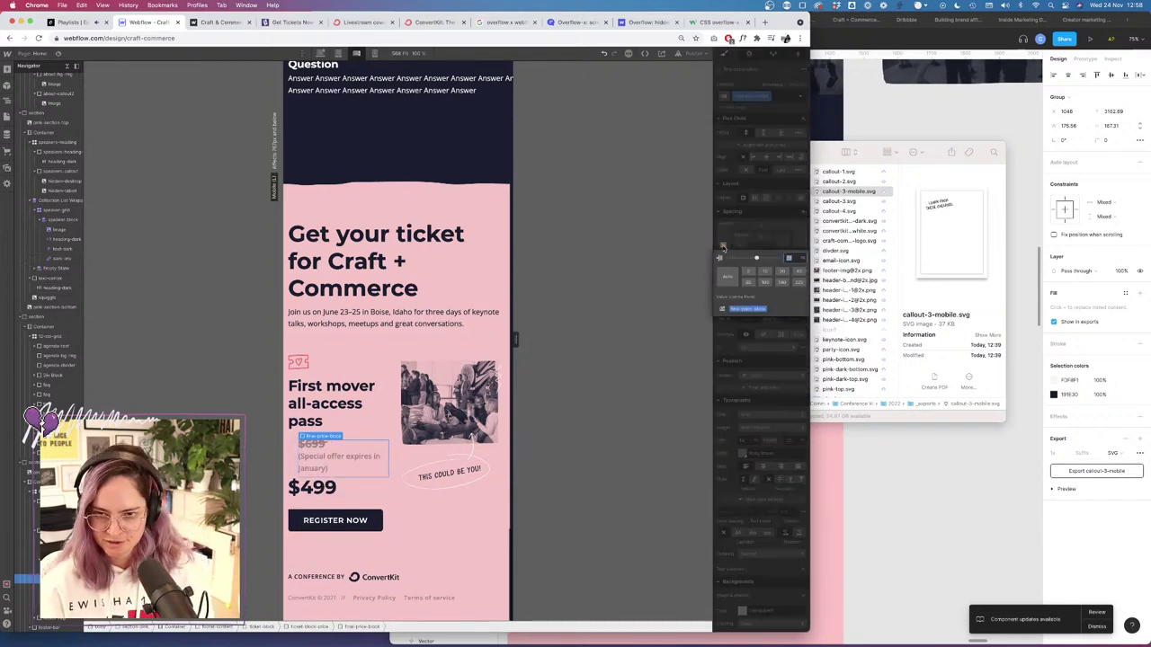
{"action": "key", "text": "Return"}
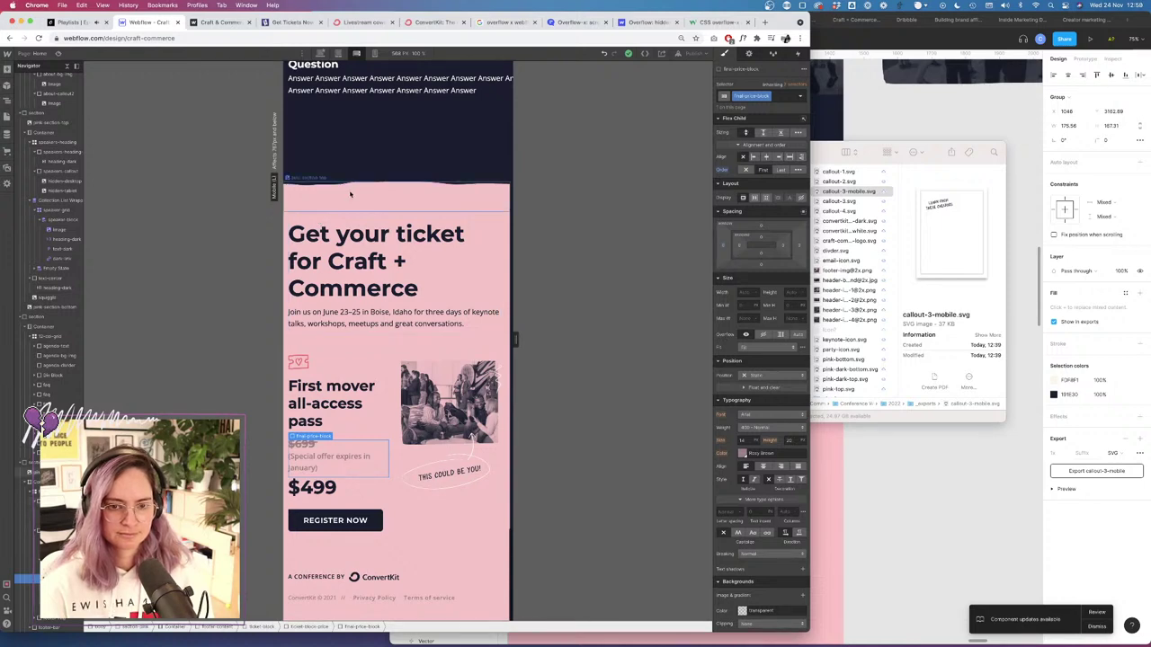
Publish the site to the selected domains and reload the live page to check its ticket section.
{"action": "scroll", "coordinate": [333, 207], "scroll_direction": "up", "scroll_amount": 5}
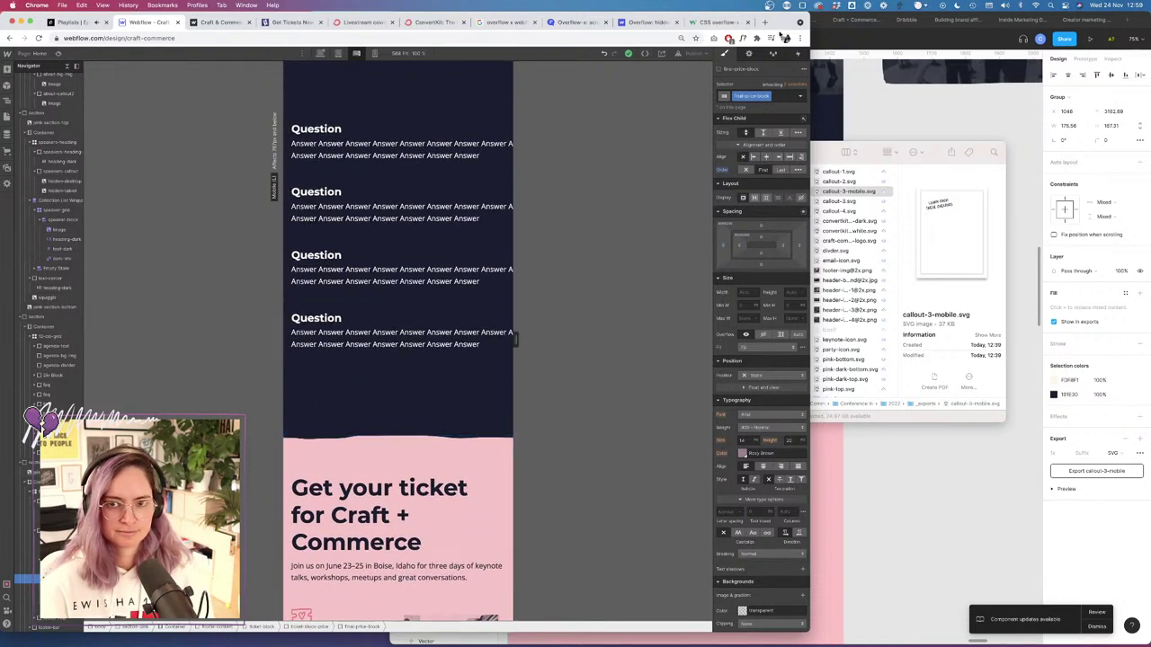
{"action": "left_click", "coordinate": [696, 53]}
{"action": "left_click", "coordinate": [663, 170]}
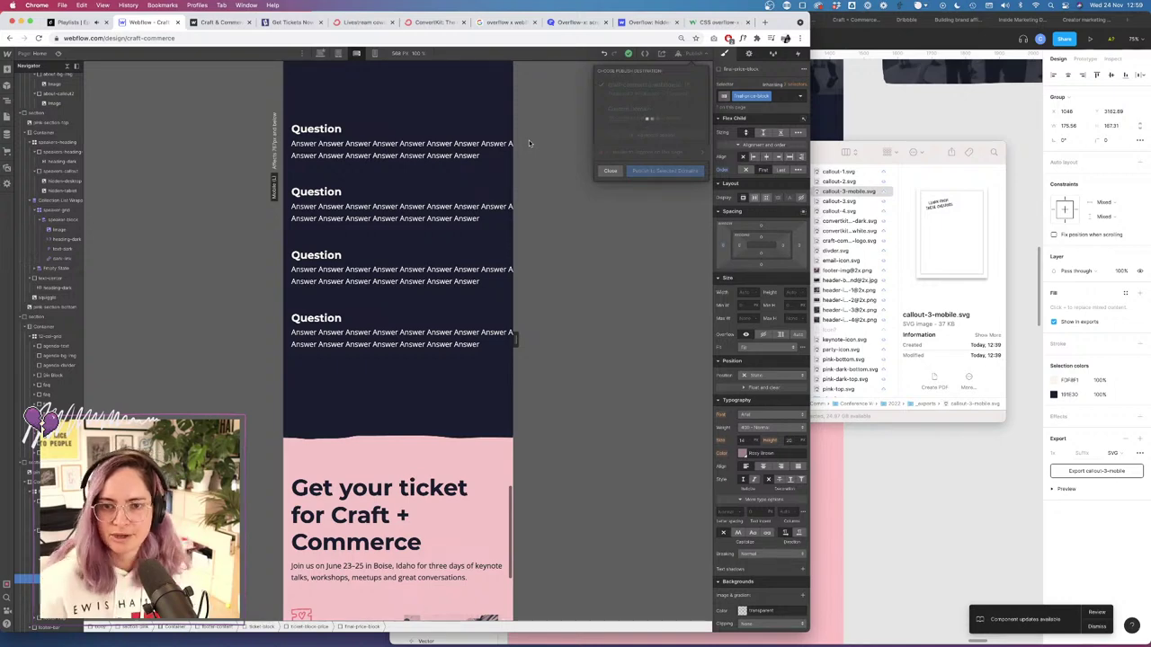
{"action": "left_click", "coordinate": [222, 20]}
{"action": "left_click", "coordinate": [39, 37]}
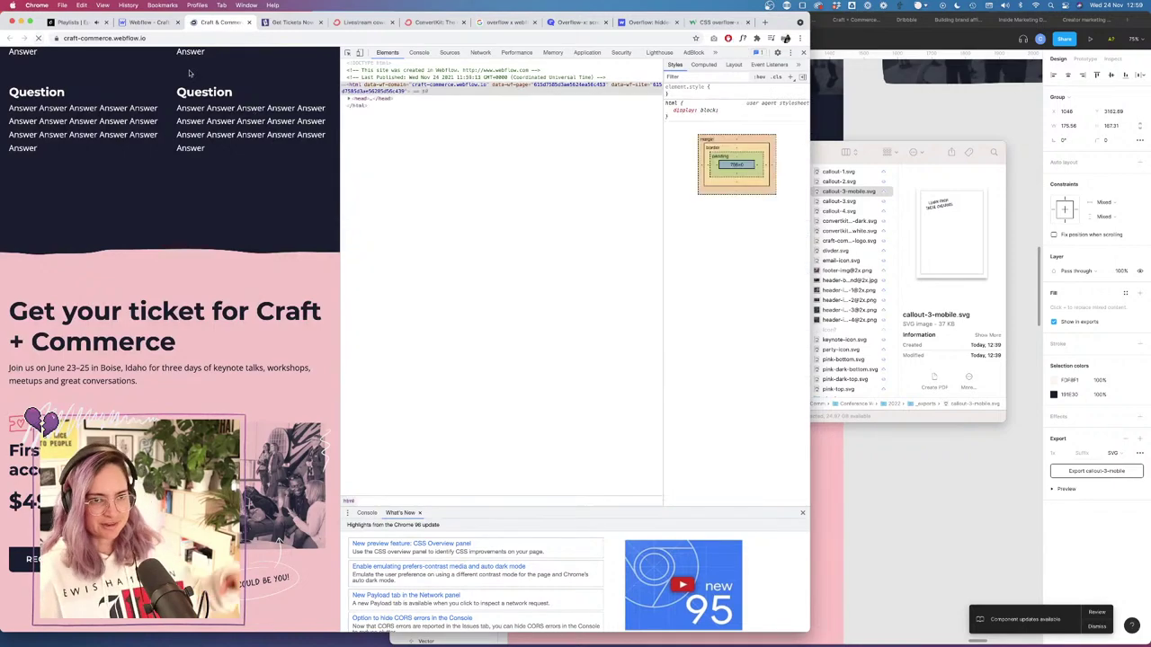
{"action": "scroll", "coordinate": [253, 212], "scroll_direction": "down", "scroll_amount": 2}
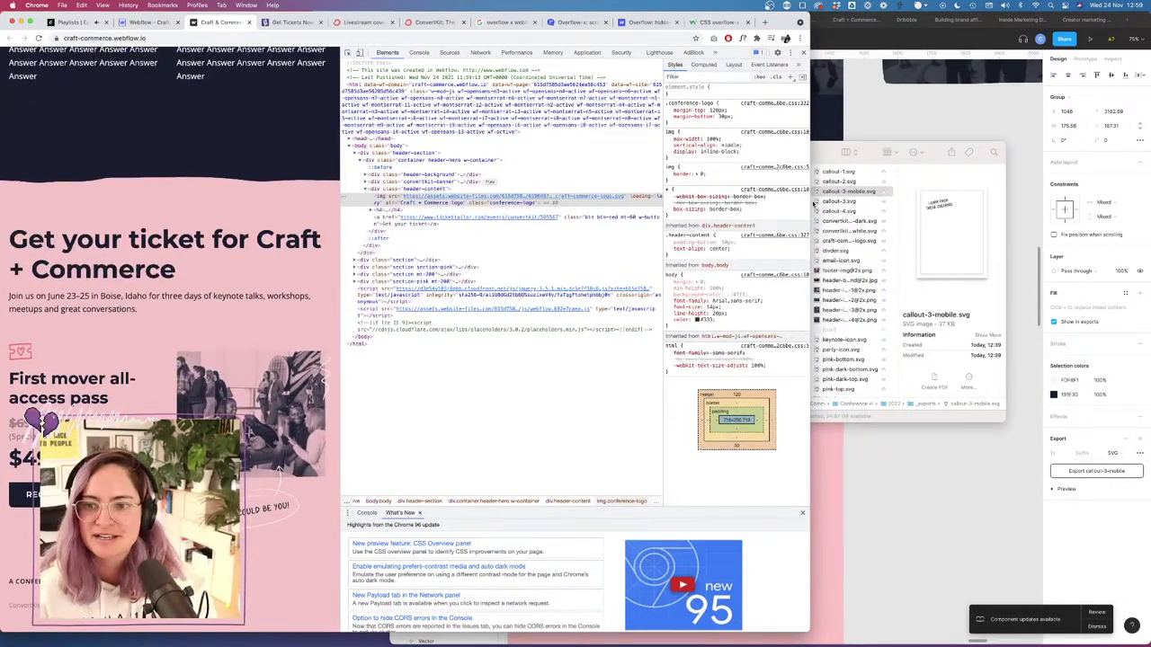
Switch to Figma, duplicate the TO DO heading below the task lists and change its text to "JUST GRABBING A COFFEE! Back soon :)".
{"action": "left_click", "coordinate": [897, 106]}
{"action": "scroll", "coordinate": [914, 219], "scroll_direction": "down", "scroll_amount": 5}
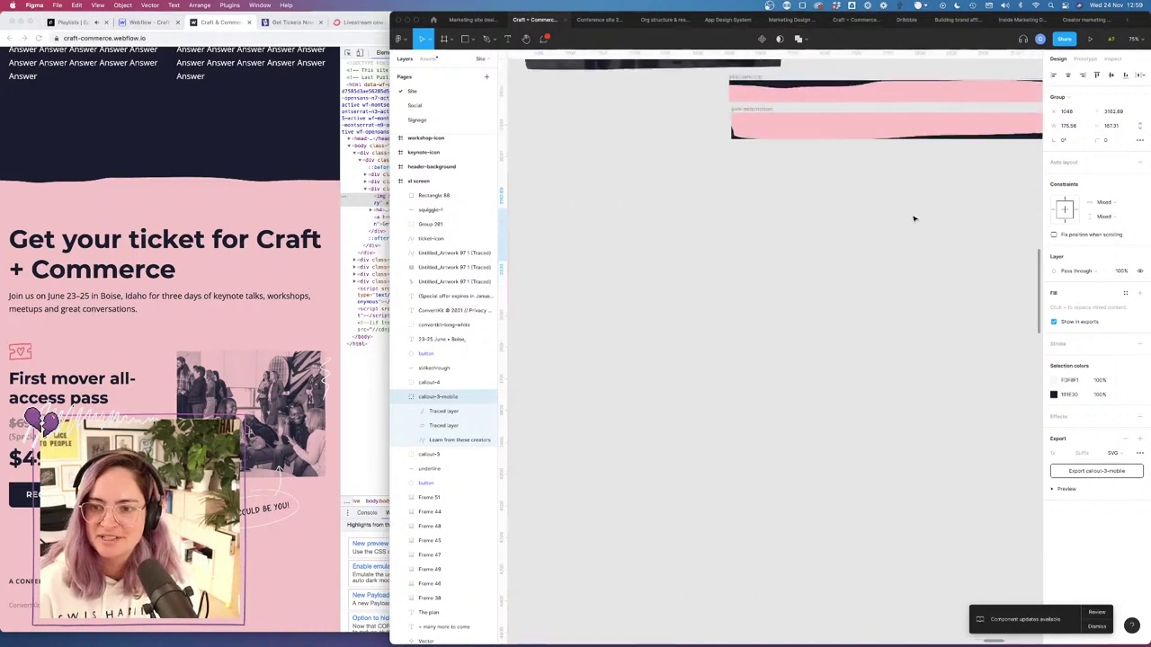
{"action": "scroll", "coordinate": [914, 218], "scroll_direction": "right", "scroll_amount": 5}
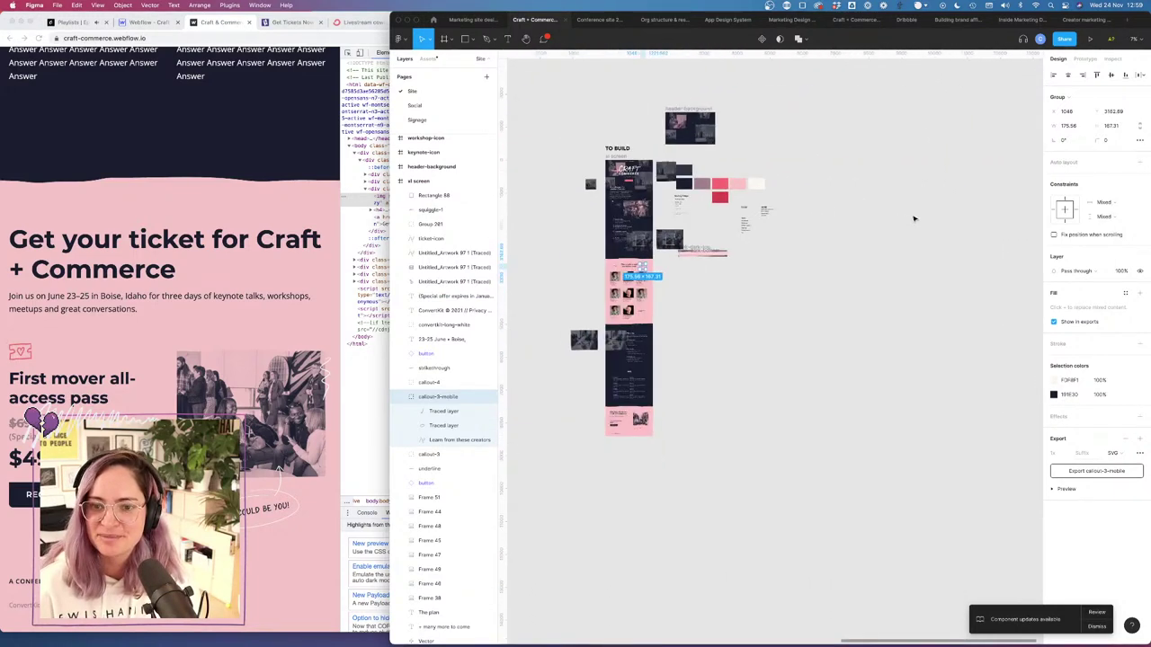
{"action": "scroll", "coordinate": [730, 184], "scroll_direction": "up", "scroll_amount": 5}
{"action": "scroll", "coordinate": [702, 178], "scroll_direction": "down", "scroll_amount": 3}
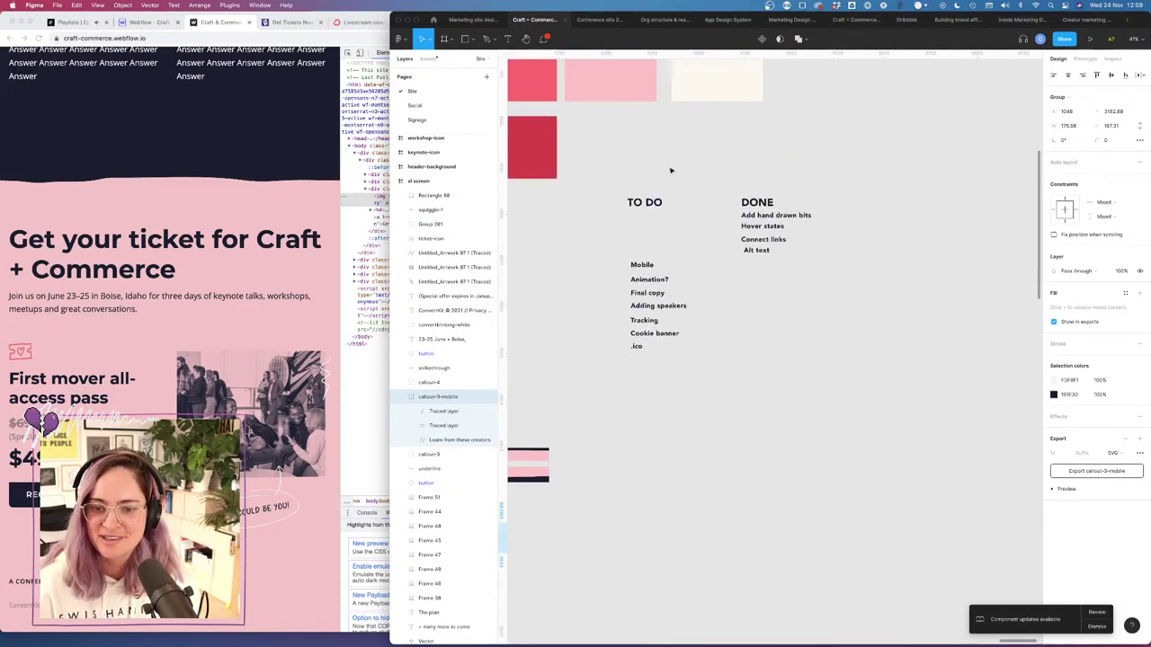
{"action": "left_click", "coordinate": [644, 202]}
{"action": "left_click_drag", "start_coordinate": [644, 202], "coordinate": [689, 467]}
{"action": "type", "text": "JUST"}
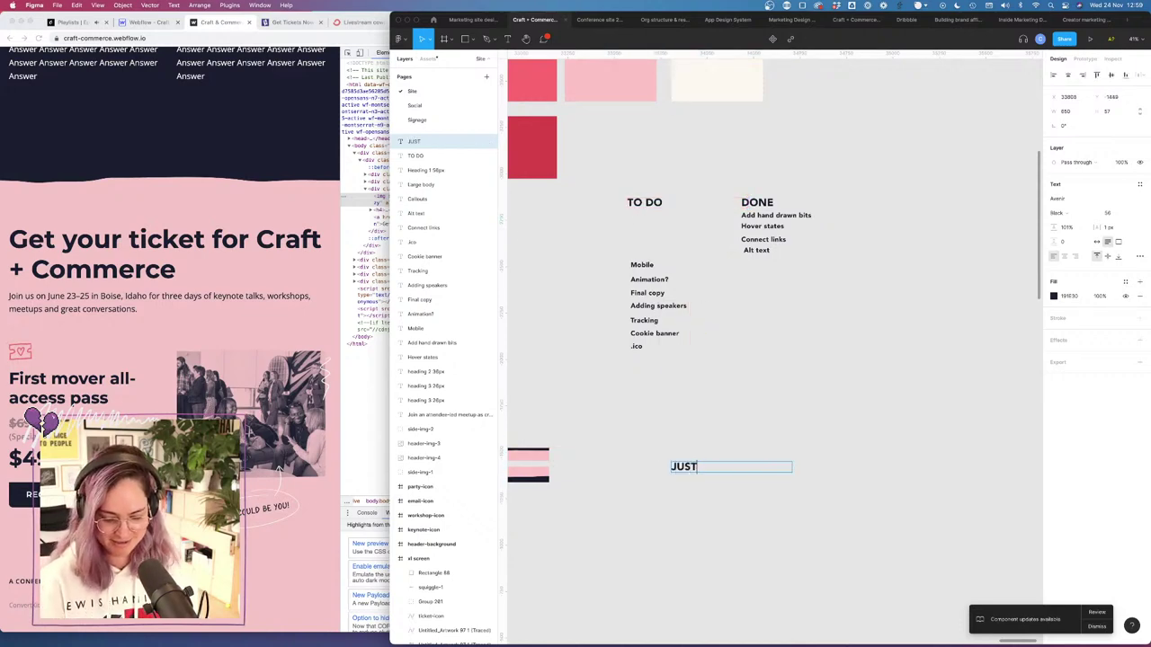
{"action": "type", "text": " GRABBING A COFF"}
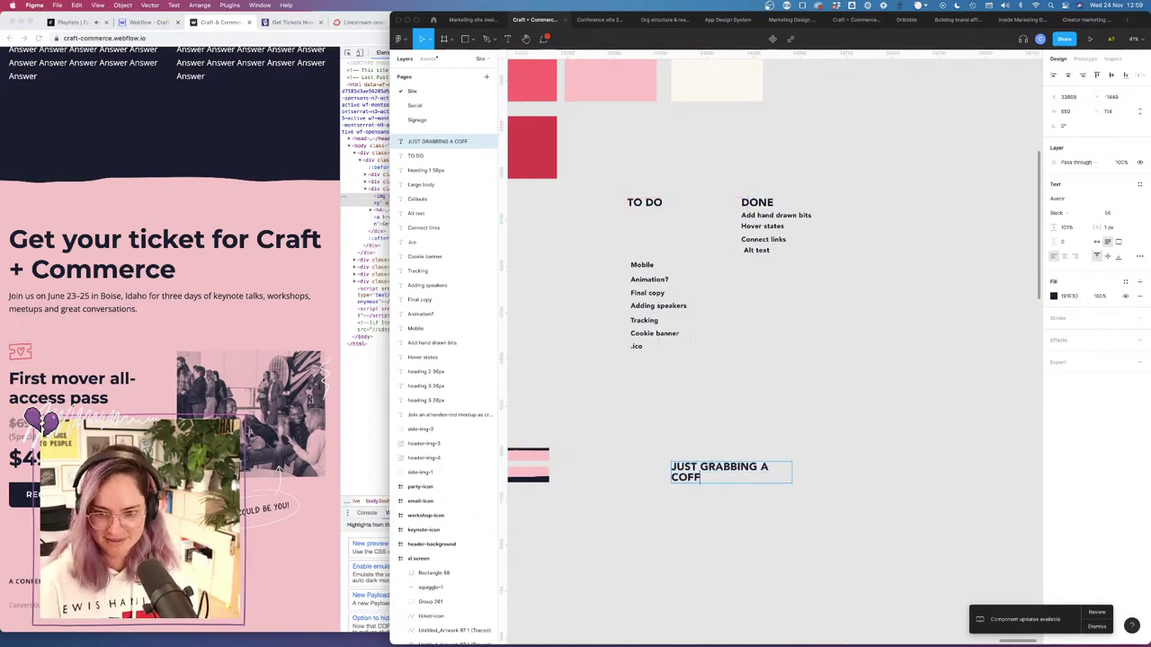
{"action": "type", "text": "EE! Bac"}
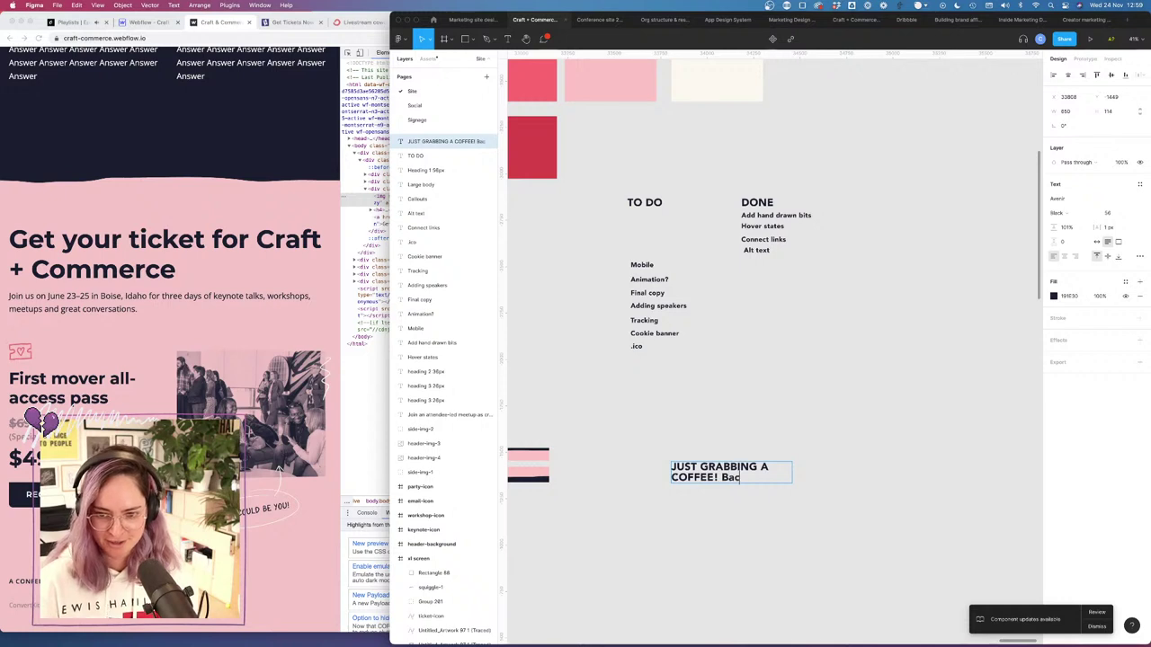
{"action": "type", "text": "k soon :)"}
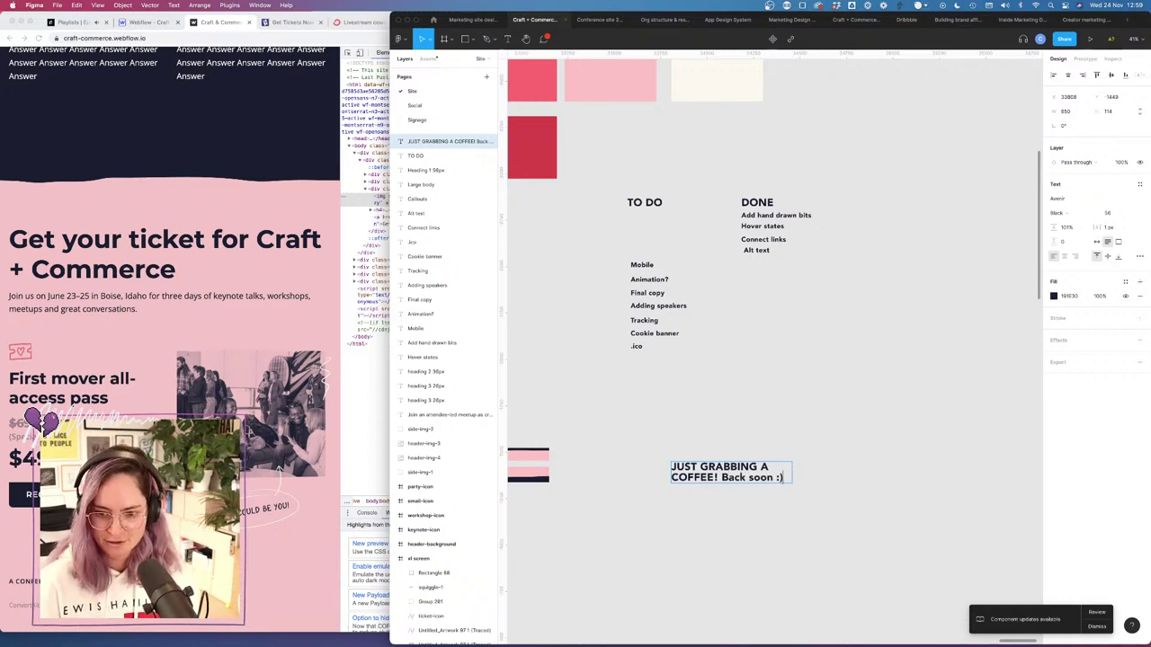
Widen the coffee message's text box to 830 and enlarge the Figma window so the message shows in full.
{"action": "key", "text": "Escape"}
{"action": "left_click_drag", "start_coordinate": [792, 473], "coordinate": [827, 473]}
{"action": "scroll", "coordinate": [827, 473], "scroll_direction": "up", "scroll_amount": 2}
{"action": "scroll", "coordinate": [827, 475], "scroll_direction": "up", "scroll_amount": 3}
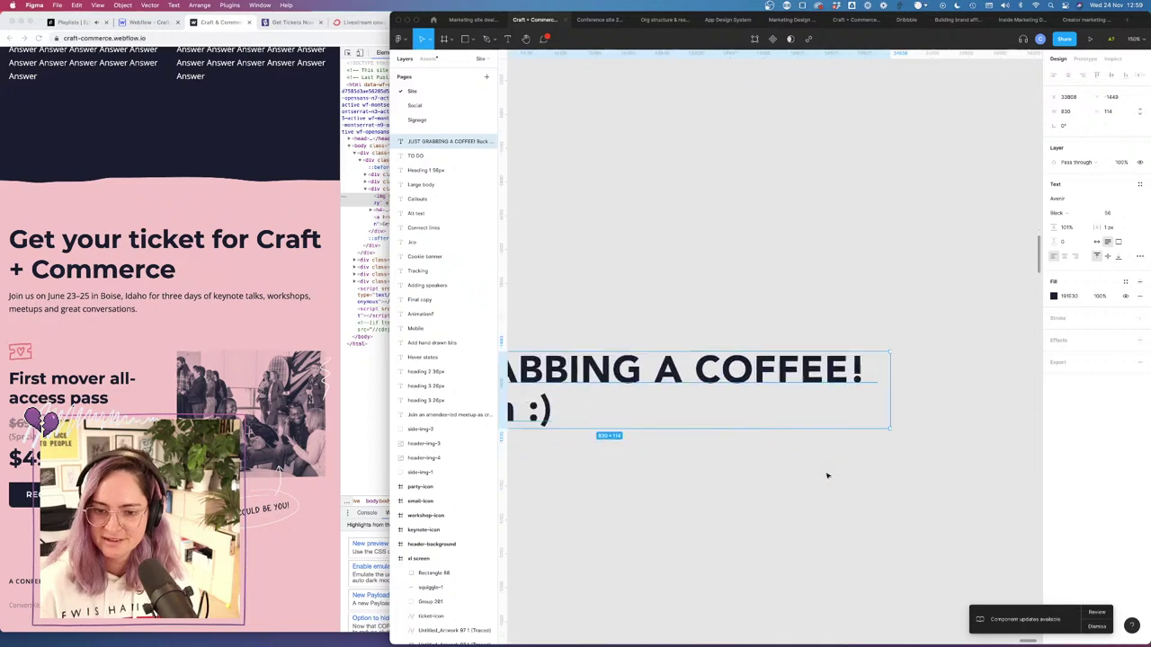
{"action": "scroll", "coordinate": [827, 474], "scroll_direction": "left", "scroll_amount": 2}
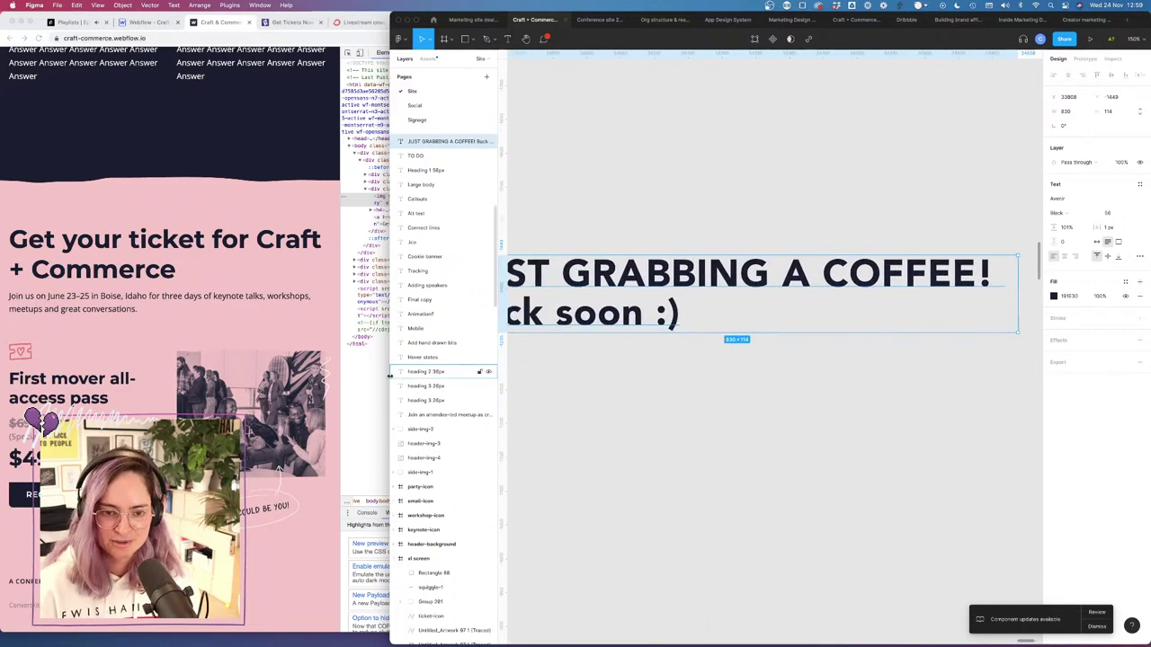
{"action": "left_click_drag", "start_coordinate": [389, 375], "coordinate": [191, 354]}
{"action": "scroll", "coordinate": [467, 347], "scroll_direction": "left", "scroll_amount": 3}
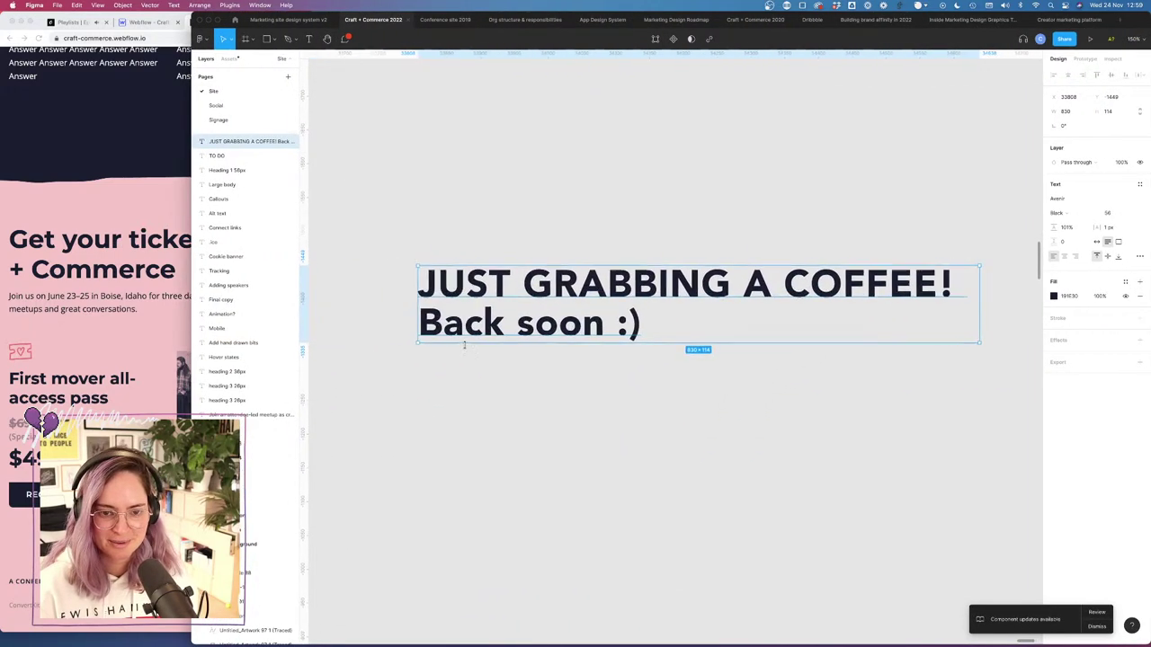
Delete the coffee break message in Figma and narrow the Figma window to uncover the browser behind it.
{"action": "scroll", "coordinate": [467, 348], "scroll_direction": "down", "scroll_amount": 1}
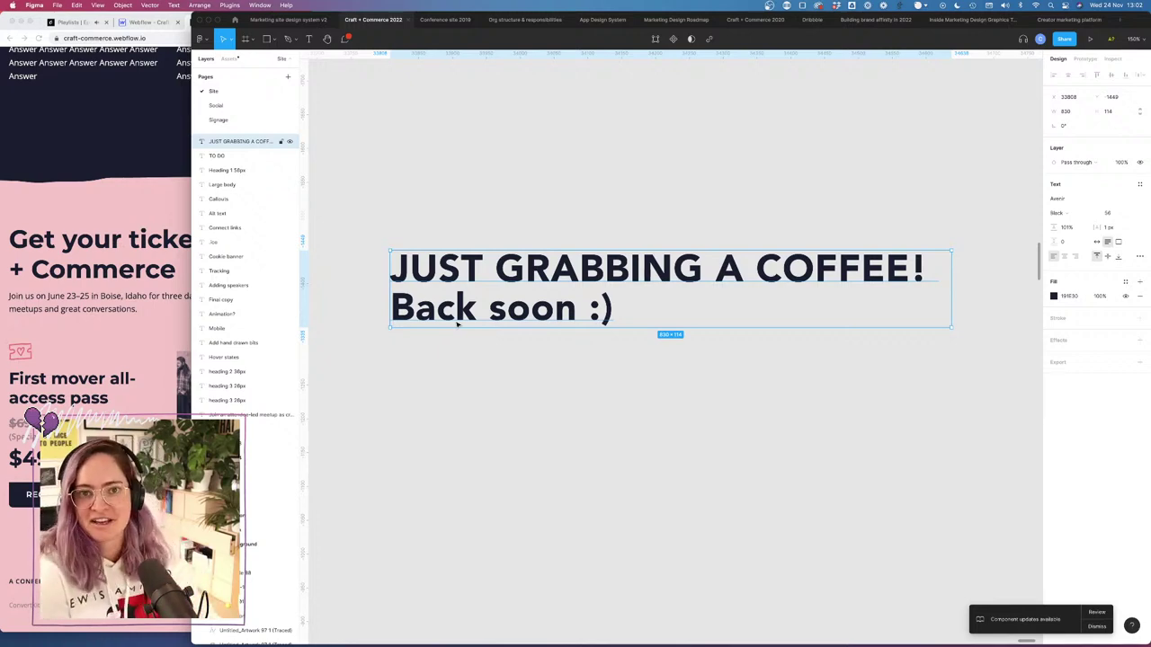
{"action": "left_click", "coordinate": [573, 156]}
{"action": "left_click", "coordinate": [608, 290]}
{"action": "key", "text": "Delete"}
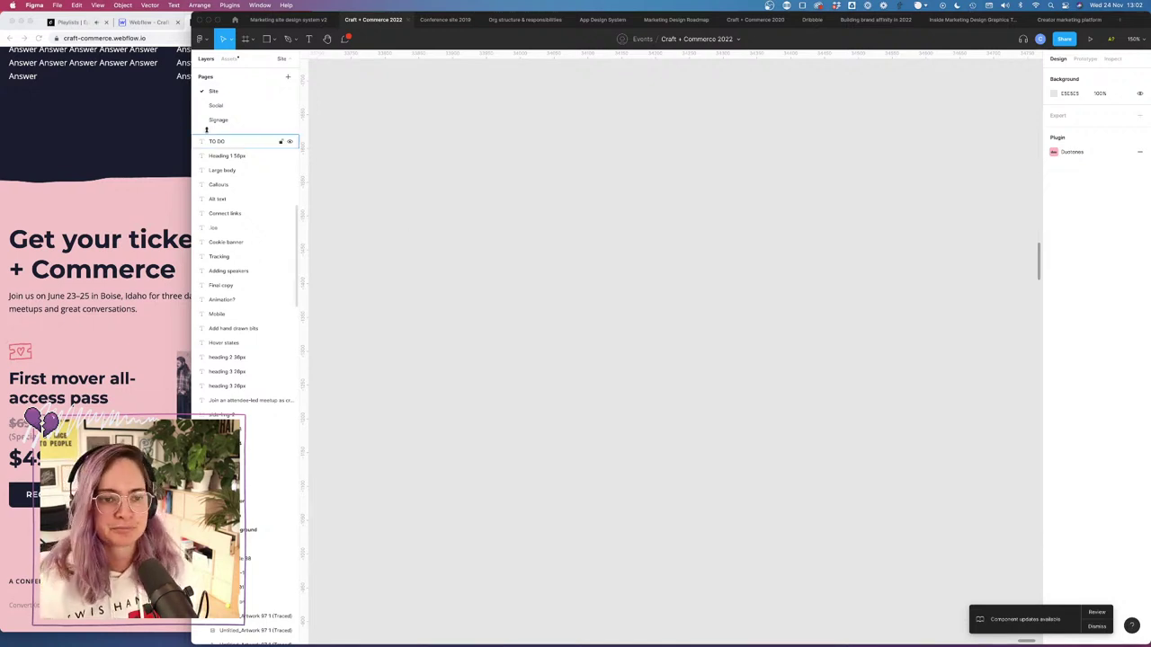
{"action": "left_click_drag", "start_coordinate": [191, 122], "coordinate": [608, 175]}
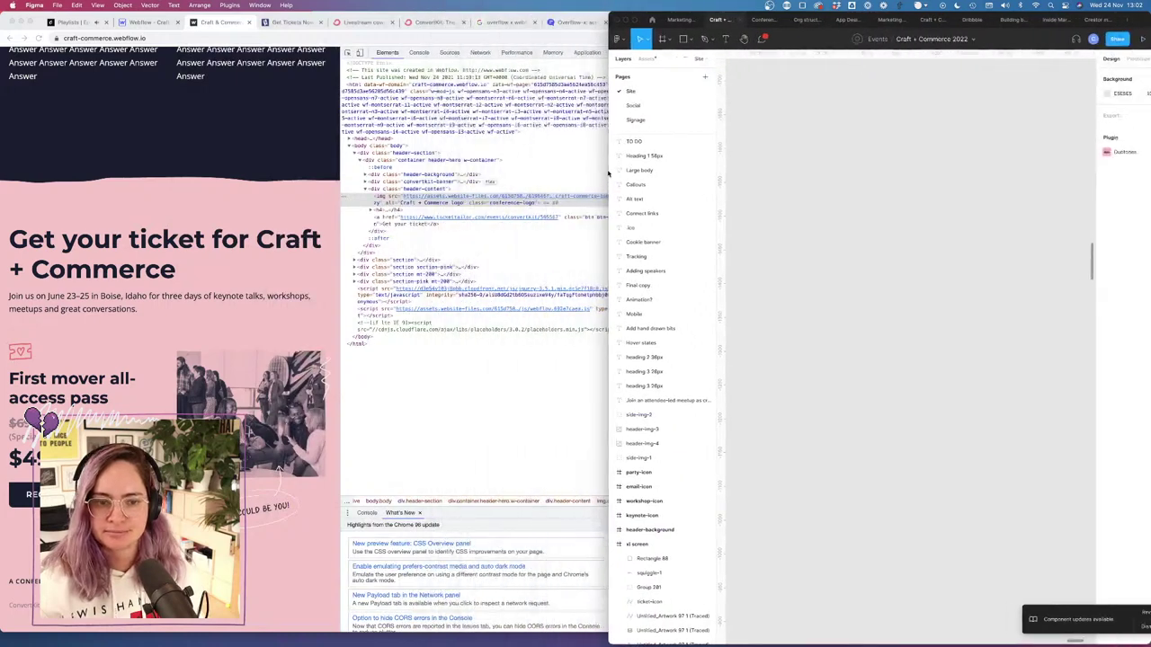
Switch to Chrome, reload the live Craft + Commerce page and examine its sections up to the speakers area, narrowing the page view slightly.
{"action": "left_click", "coordinate": [195, 103]}
{"action": "left_click", "coordinate": [38, 38]}
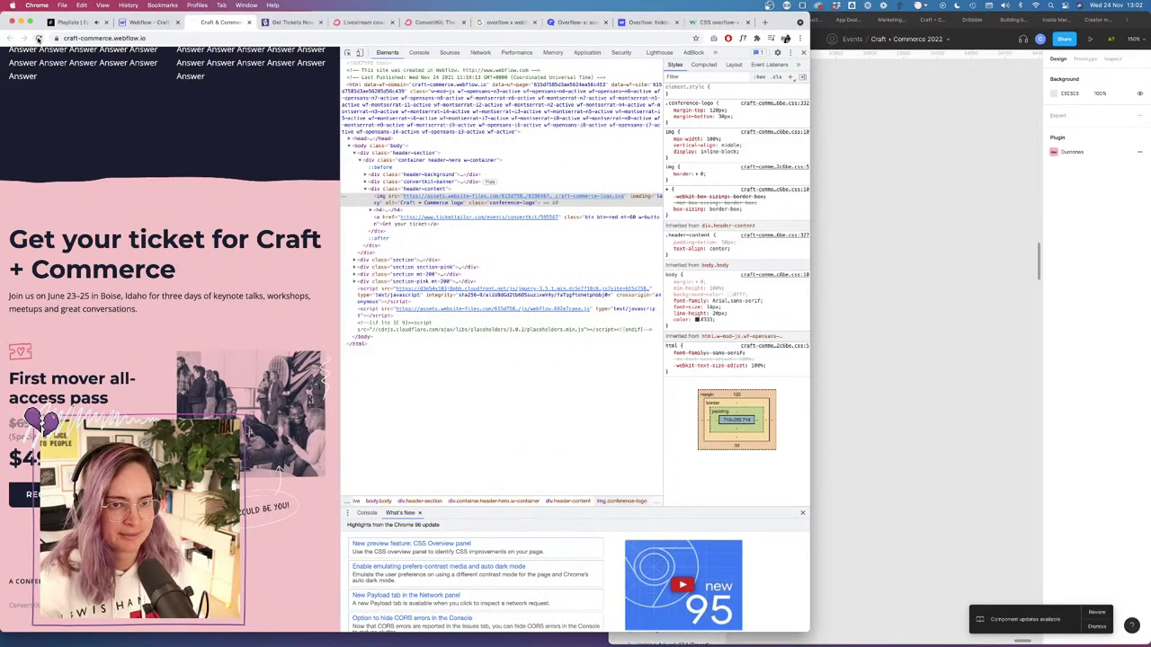
{"action": "scroll", "coordinate": [269, 168], "scroll_direction": "down", "scroll_amount": 1}
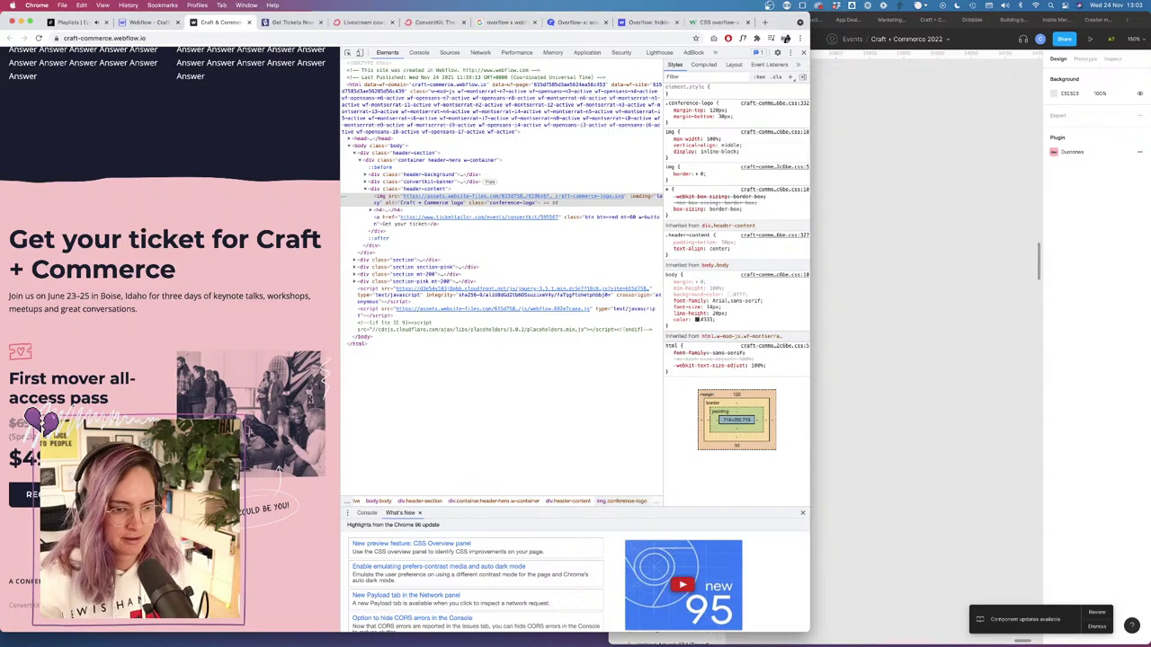
{"action": "scroll", "coordinate": [146, 392], "scroll_direction": "up", "scroll_amount": 10}
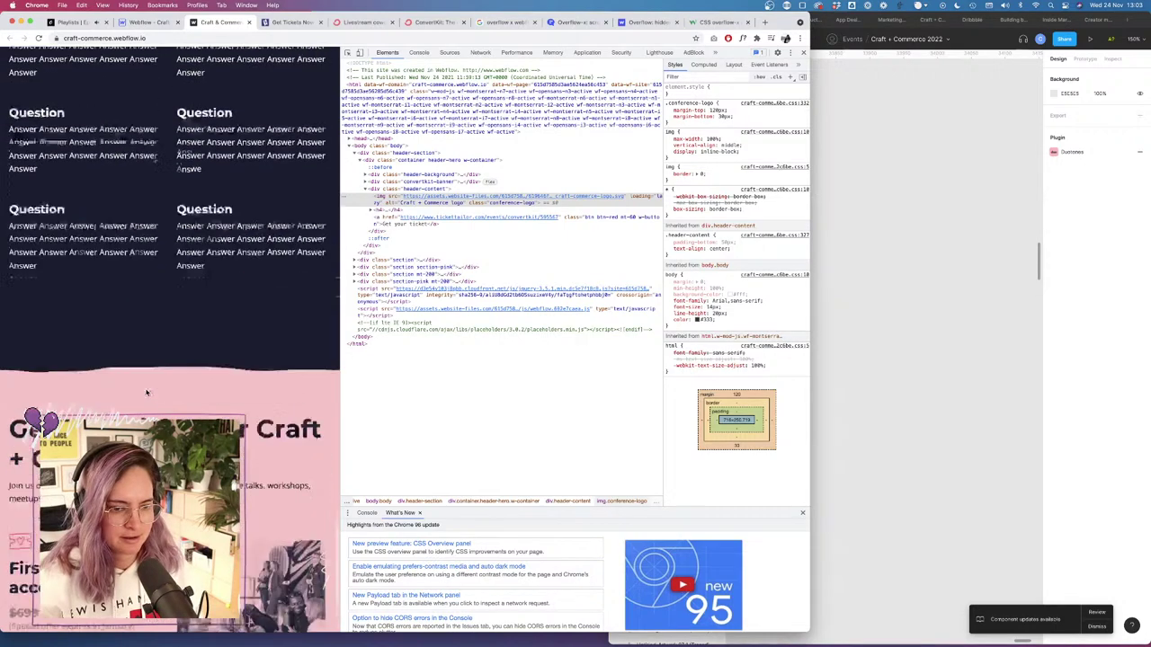
{"action": "scroll", "coordinate": [146, 392], "scroll_direction": "up", "scroll_amount": 15}
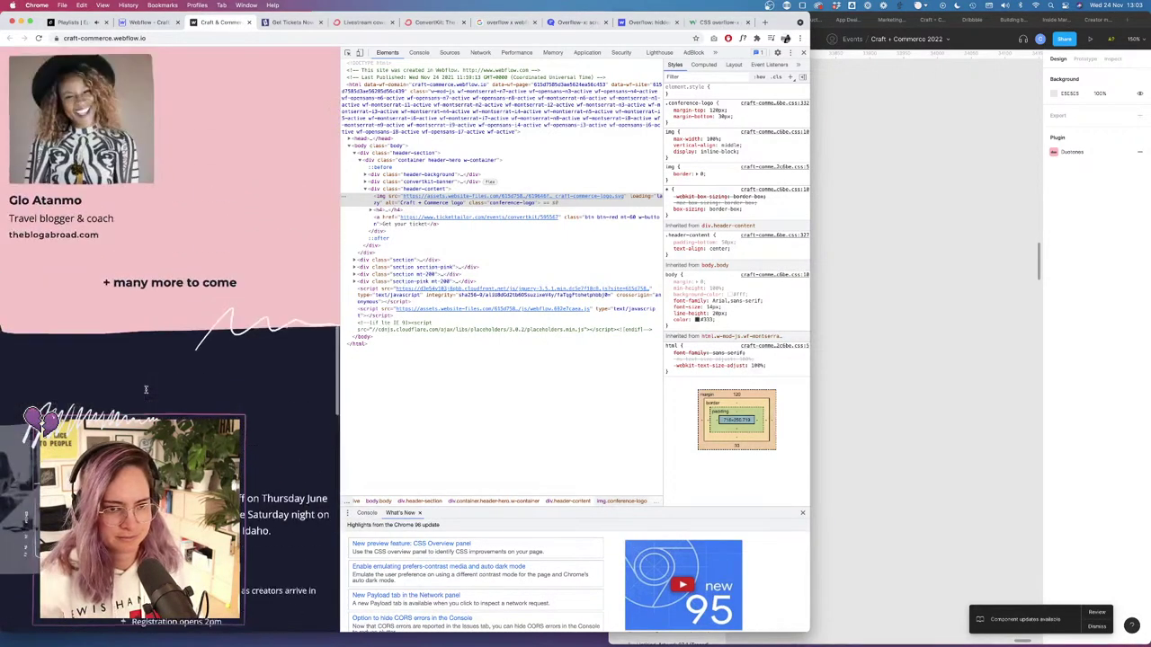
{"action": "scroll", "coordinate": [147, 392], "scroll_direction": "up", "scroll_amount": 3}
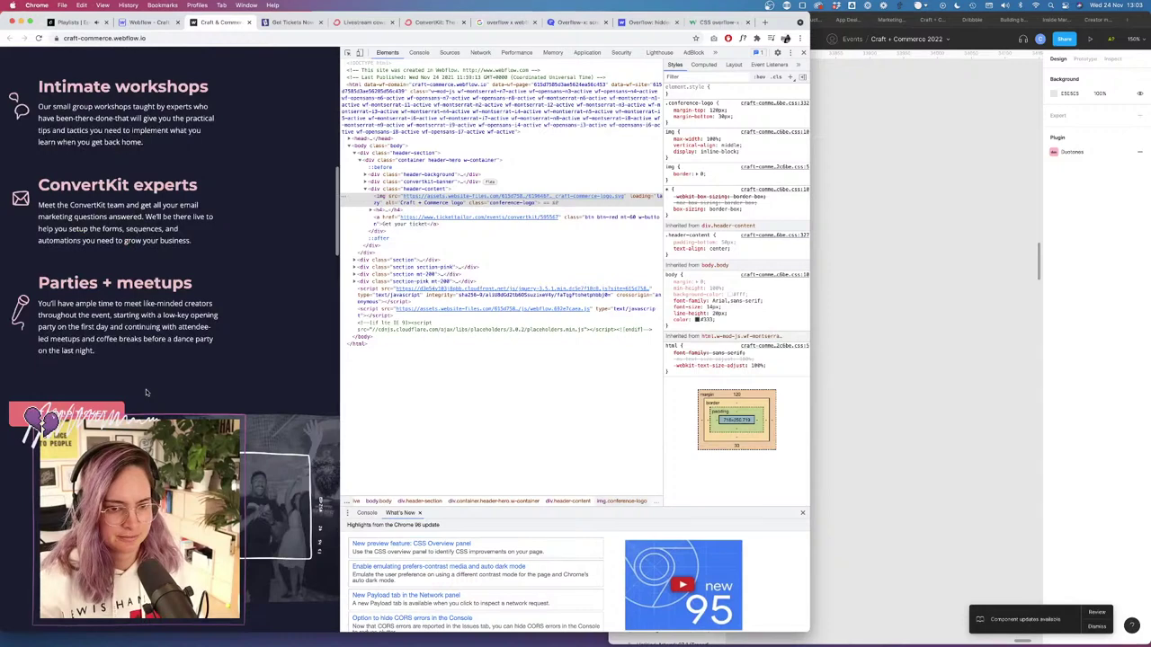
{"action": "scroll", "coordinate": [146, 392], "scroll_direction": "down", "scroll_amount": 5}
{"action": "scroll", "coordinate": [147, 391], "scroll_direction": "up", "scroll_amount": 1}
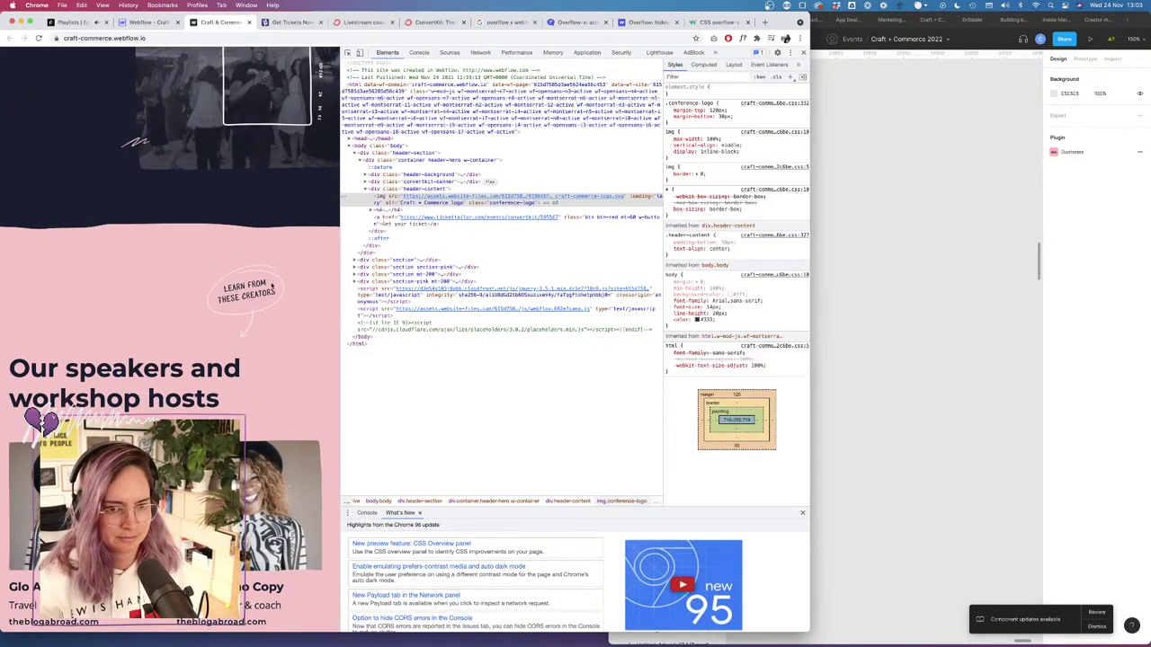
{"action": "mouse_move", "coordinate": [339, 273]}
{"action": "left_mouse_down"}
{"action": "mouse_move", "coordinate": [521, 270]}
{"action": "mouse_move", "coordinate": [326, 272]}
{"action": "left_mouse_up"}
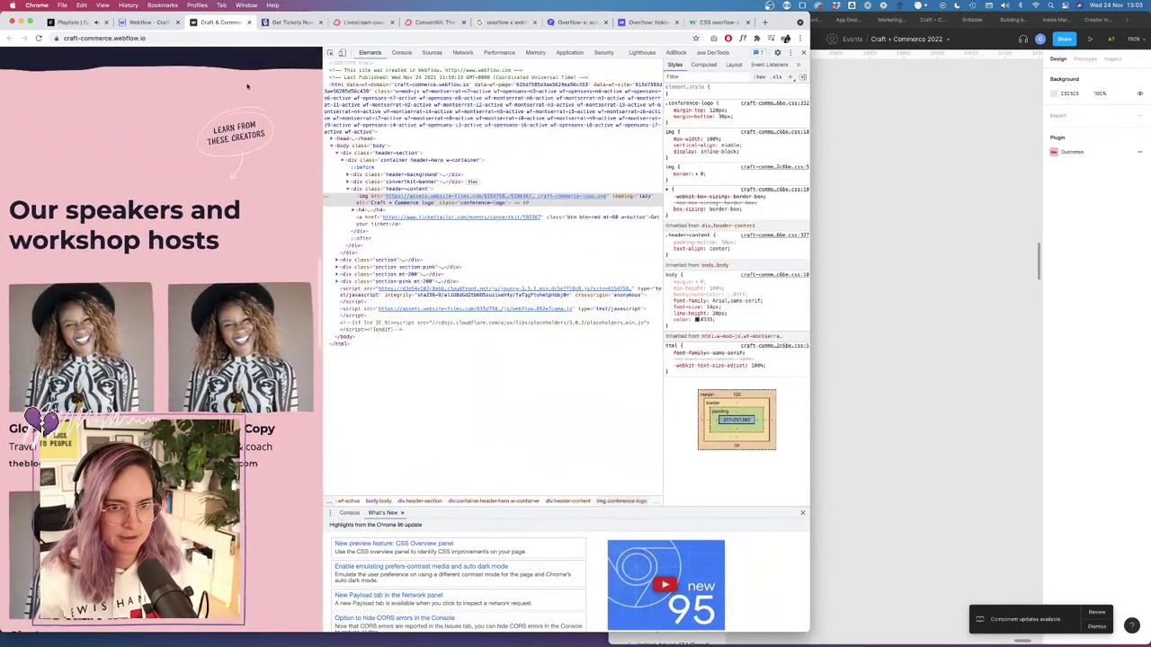
In the Webflow Designer, justify the speakers-callout block to the end of its grid area for mobile landscape.
{"action": "left_click", "coordinate": [149, 22]}
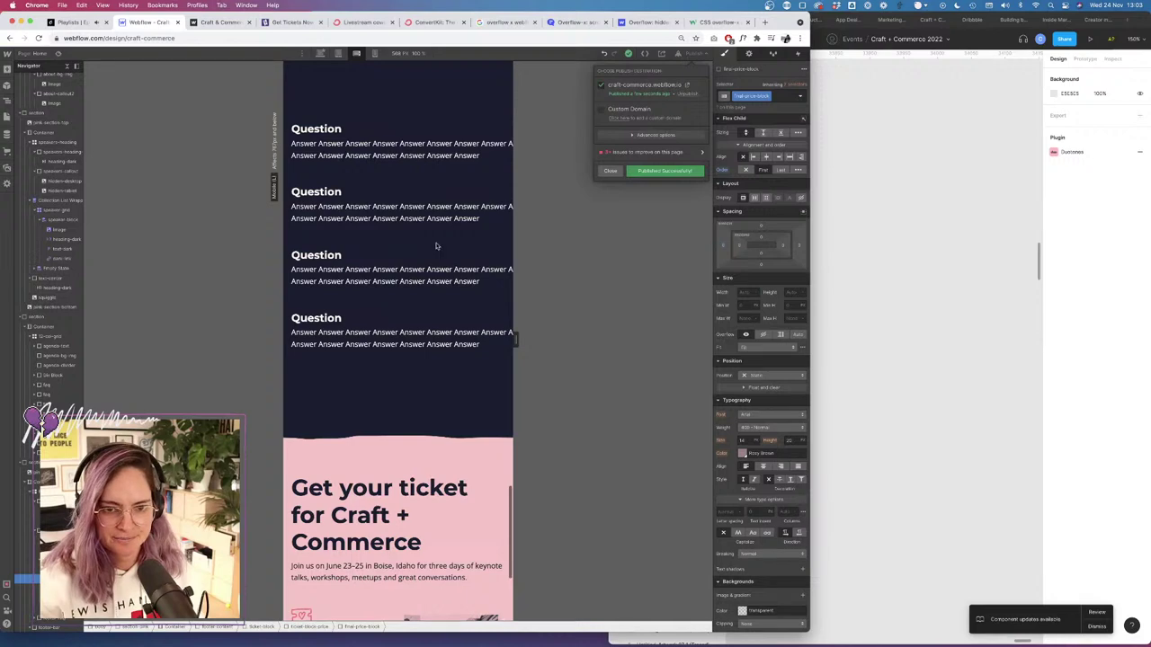
{"action": "scroll", "coordinate": [405, 225], "scroll_direction": "up", "scroll_amount": 10}
{"action": "scroll", "coordinate": [404, 225], "scroll_direction": "up", "scroll_amount": 5}
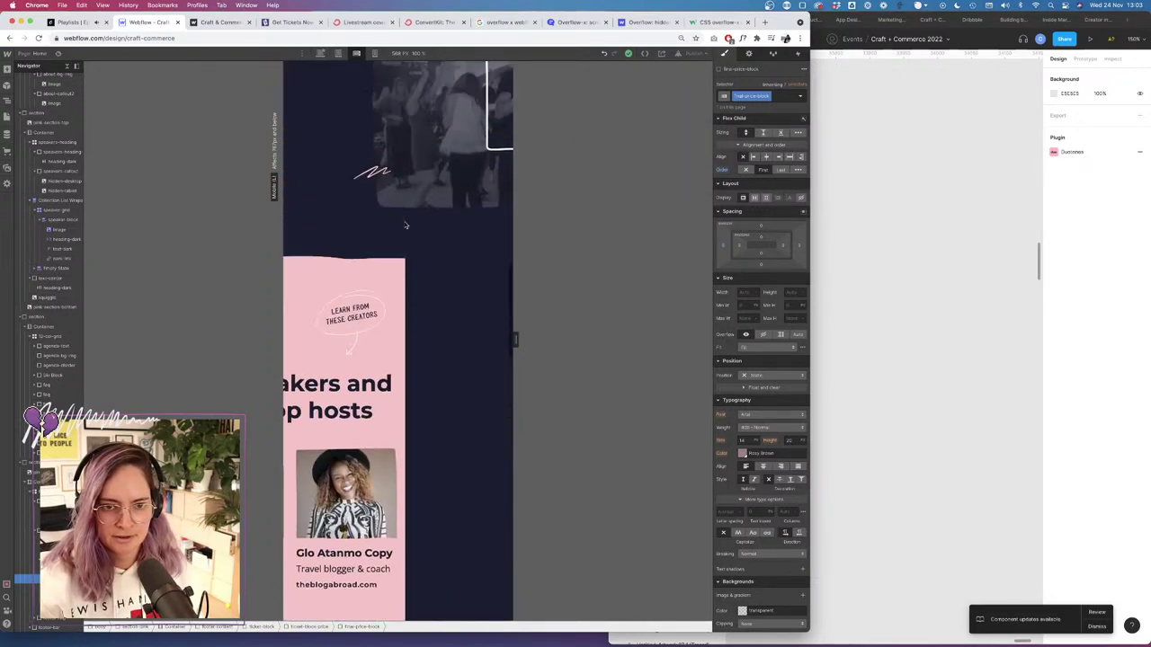
{"action": "left_click", "coordinate": [415, 282]}
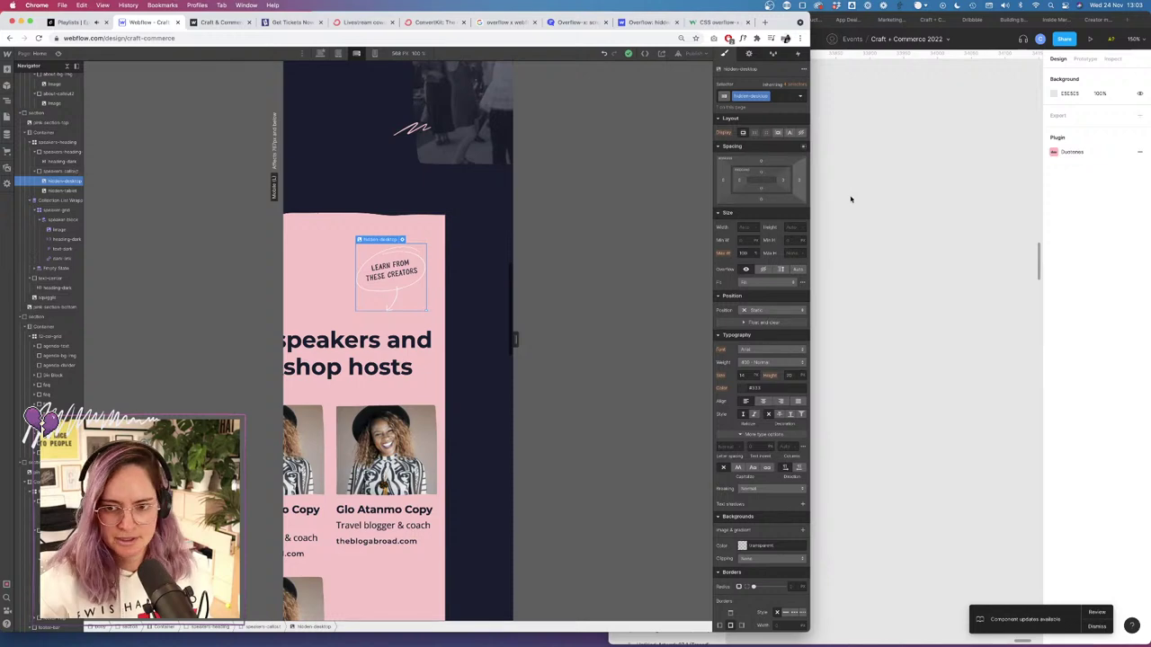
{"action": "left_click", "coordinate": [60, 172]}
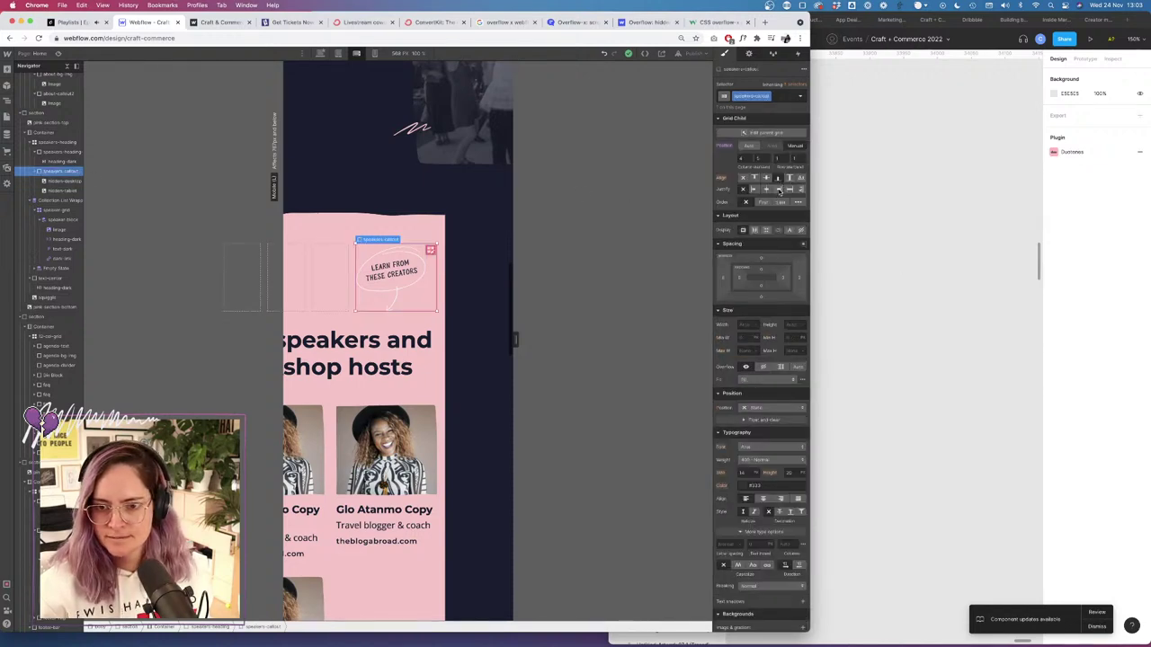
{"action": "left_click", "coordinate": [778, 189]}
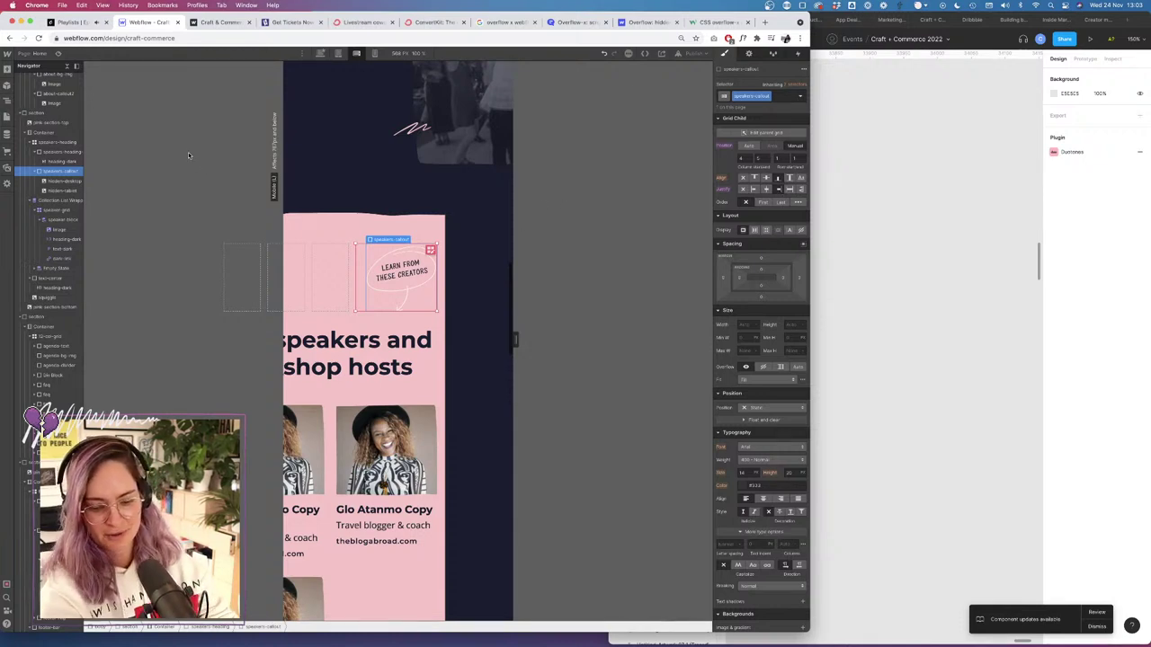
{"action": "key", "text": "F2"}
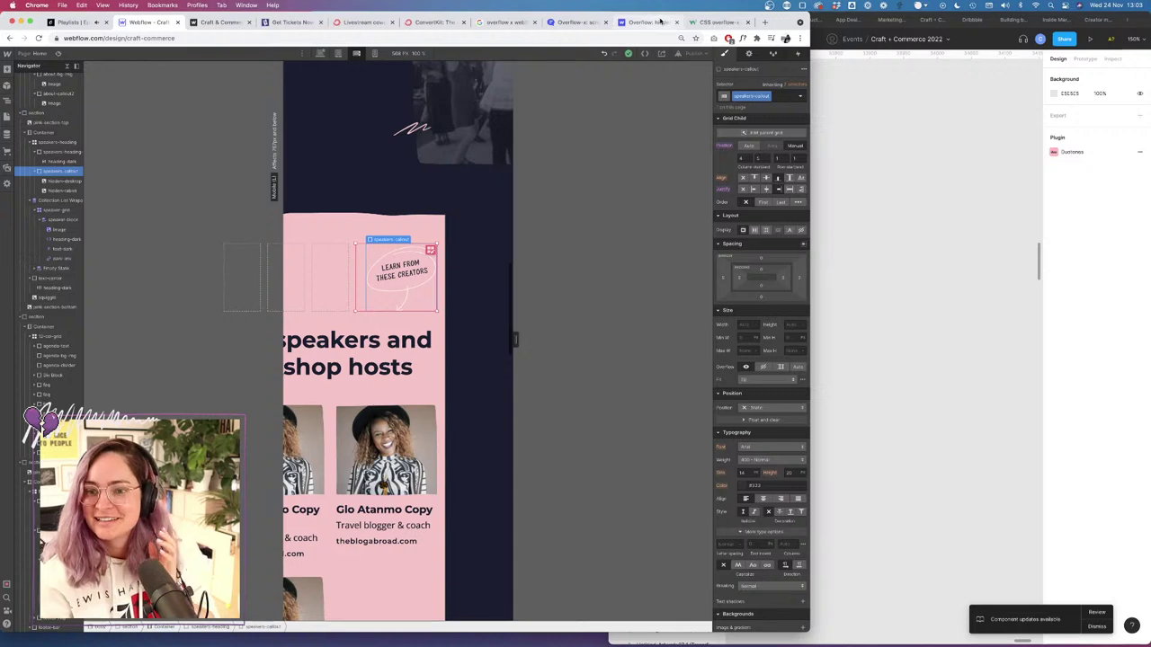
{"action": "left_click", "coordinate": [940, 148]}
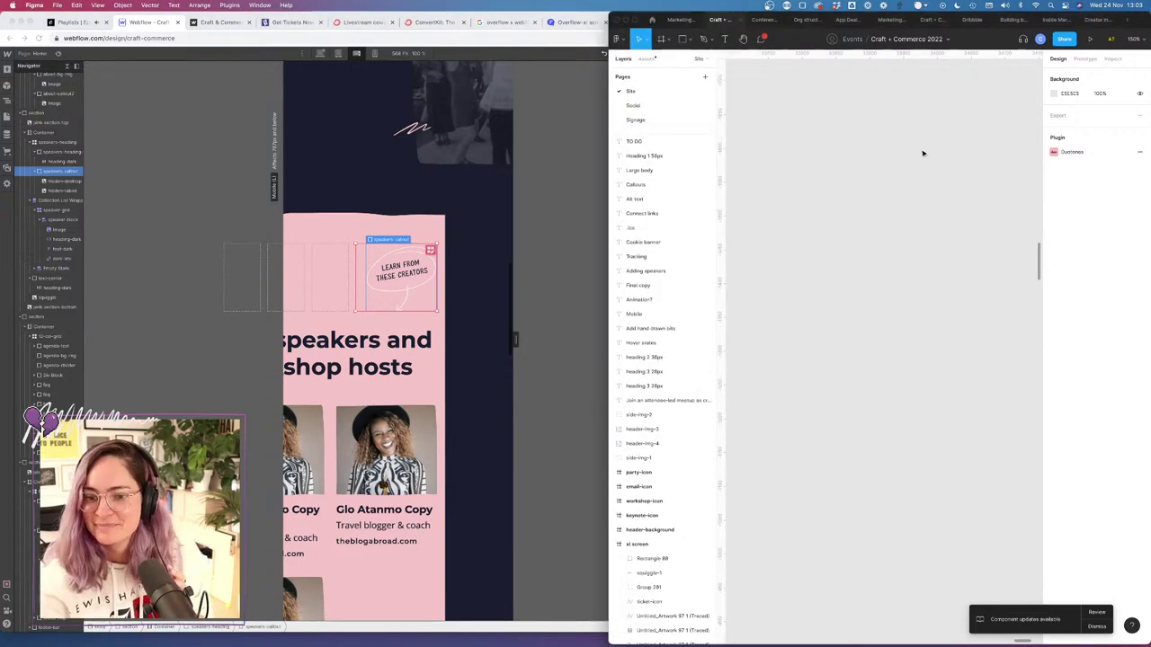
{"action": "scroll", "coordinate": [857, 204], "scroll_direction": "down", "scroll_amount": 5}
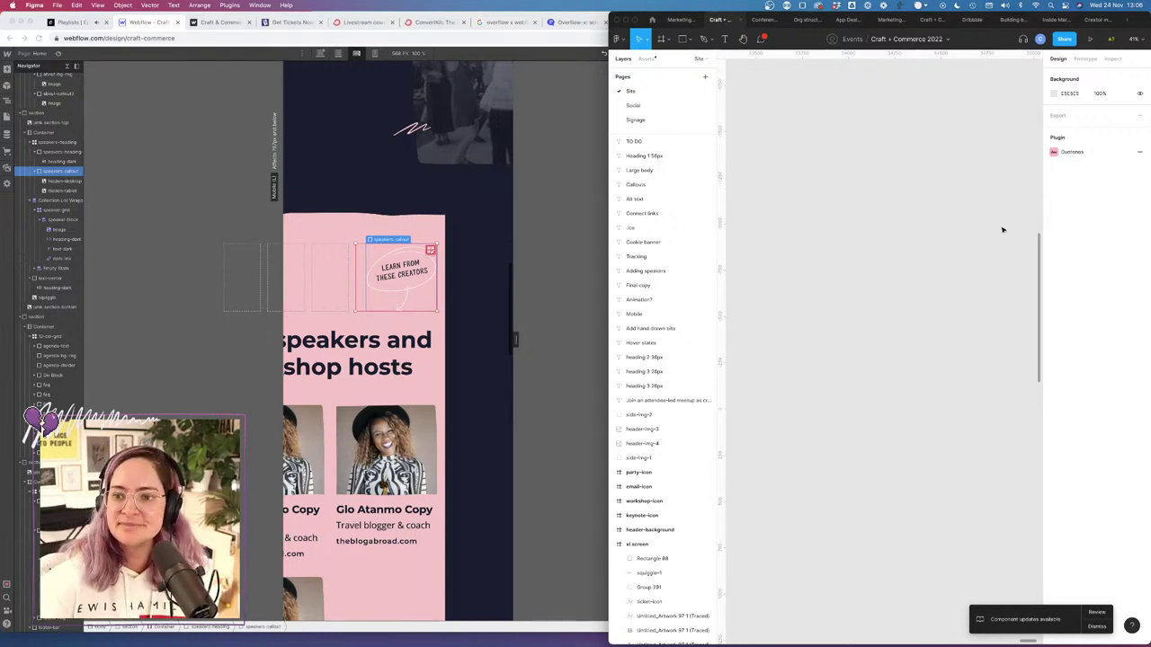
Return to the Webflow Designer and review the mobile landscape layout from the speakers section through the agenda and FAQ.
{"action": "left_click", "coordinate": [525, 232]}
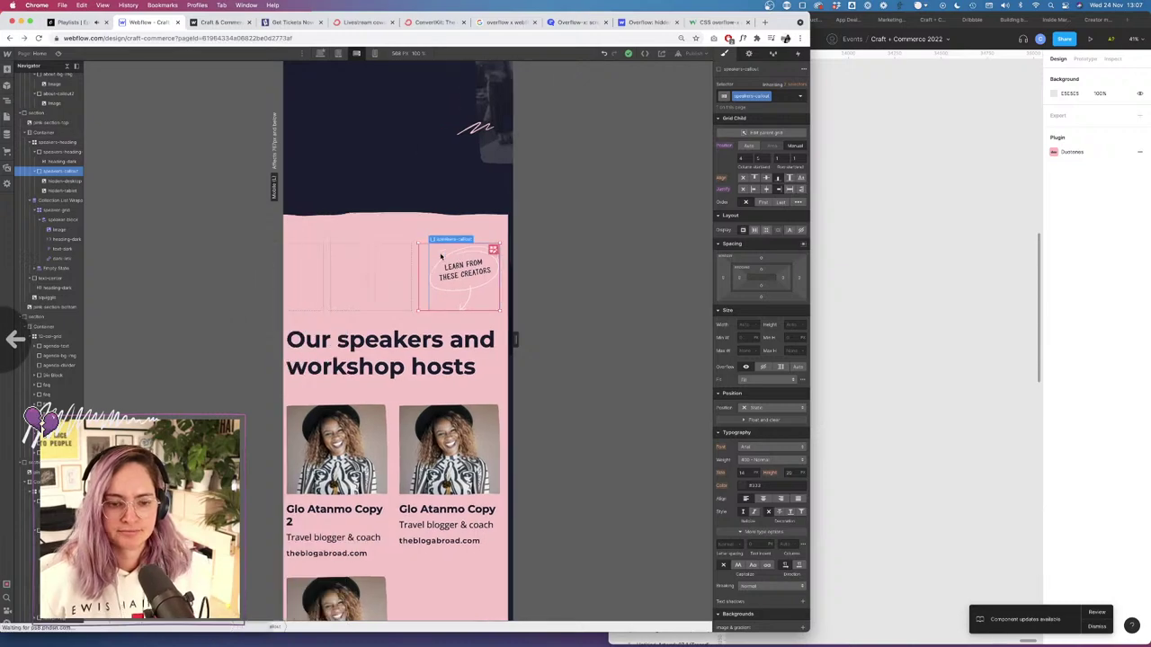
{"action": "scroll", "coordinate": [435, 317], "scroll_direction": "down", "scroll_amount": 8}
{"action": "scroll", "coordinate": [436, 317], "scroll_direction": "down", "scroll_amount": 10}
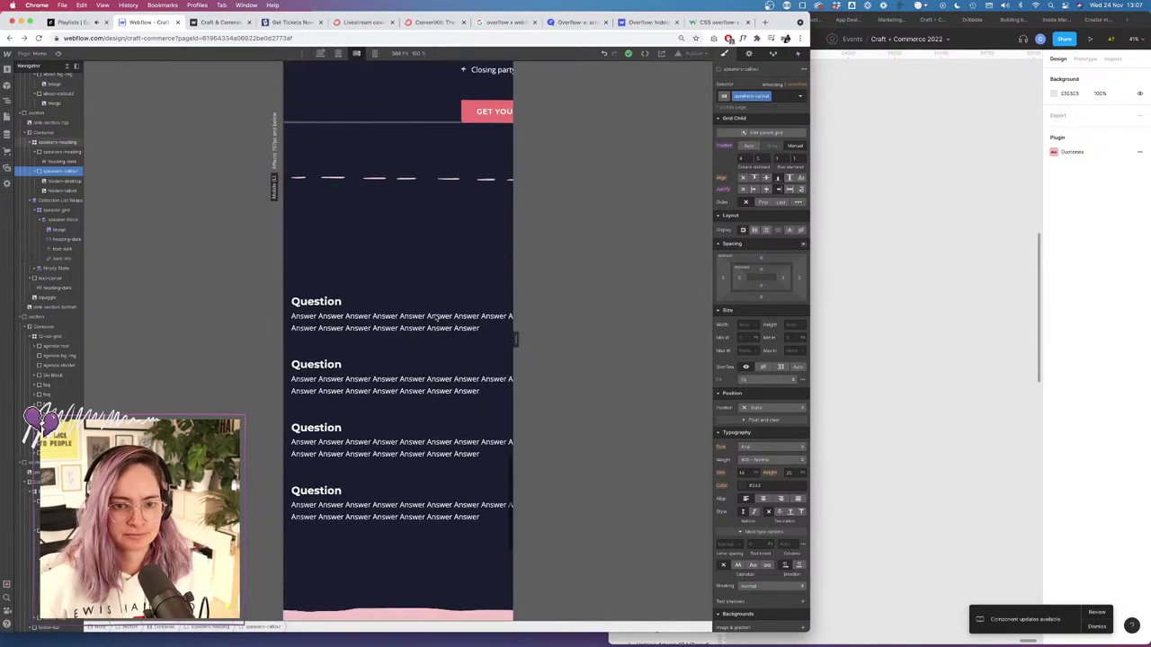
{"action": "scroll", "coordinate": [435, 318], "scroll_direction": "up", "scroll_amount": 6}
{"action": "scroll", "coordinate": [436, 318], "scroll_direction": "right", "scroll_amount": 3}
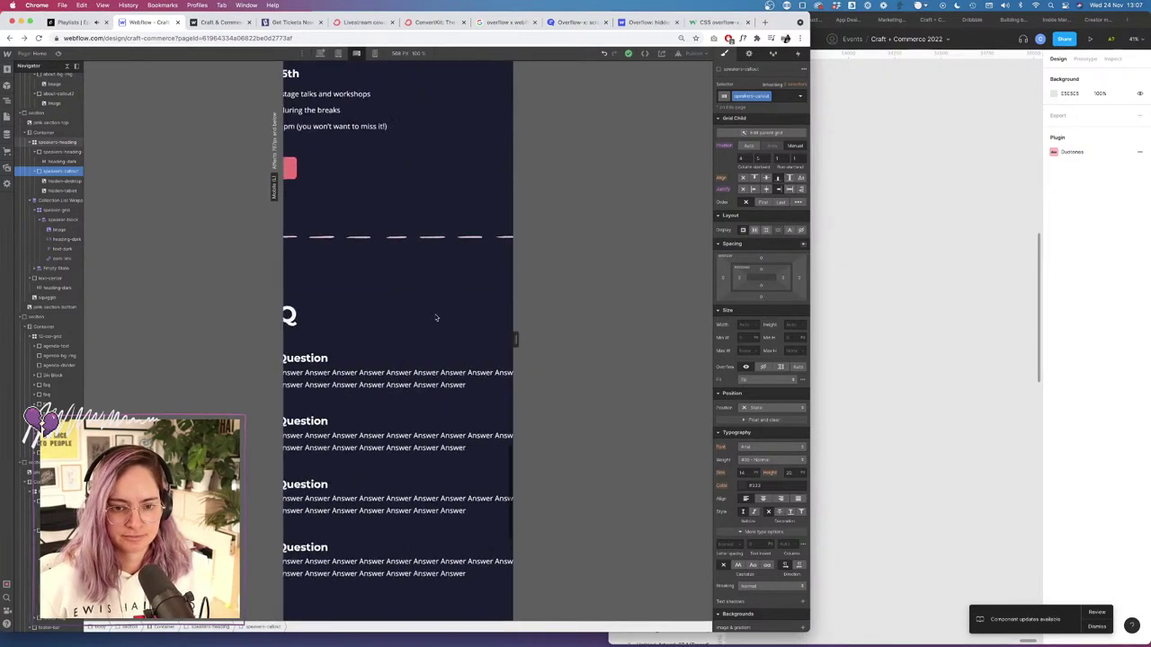
{"action": "scroll", "coordinate": [436, 317], "scroll_direction": "left", "scroll_amount": 3}
Check the narrowed live page from the speakers section through the plan, FAQ and ticket sections, and back up to the header.
{"action": "left_click", "coordinate": [229, 21]}
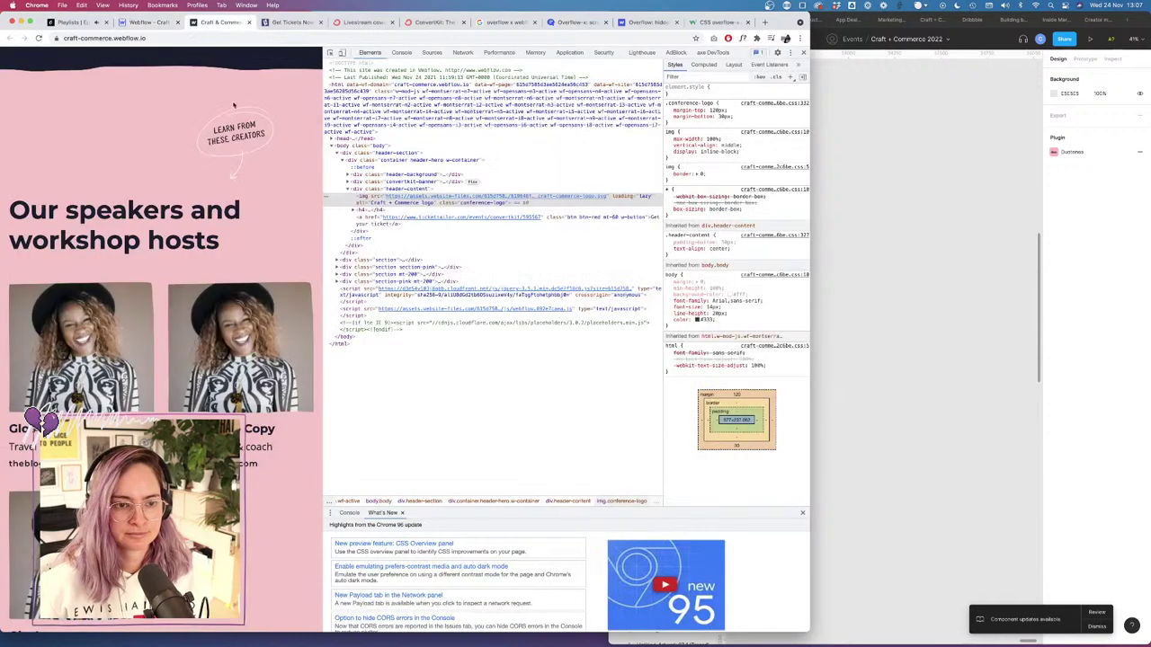
{"action": "scroll", "coordinate": [220, 201], "scroll_direction": "down", "scroll_amount": 5}
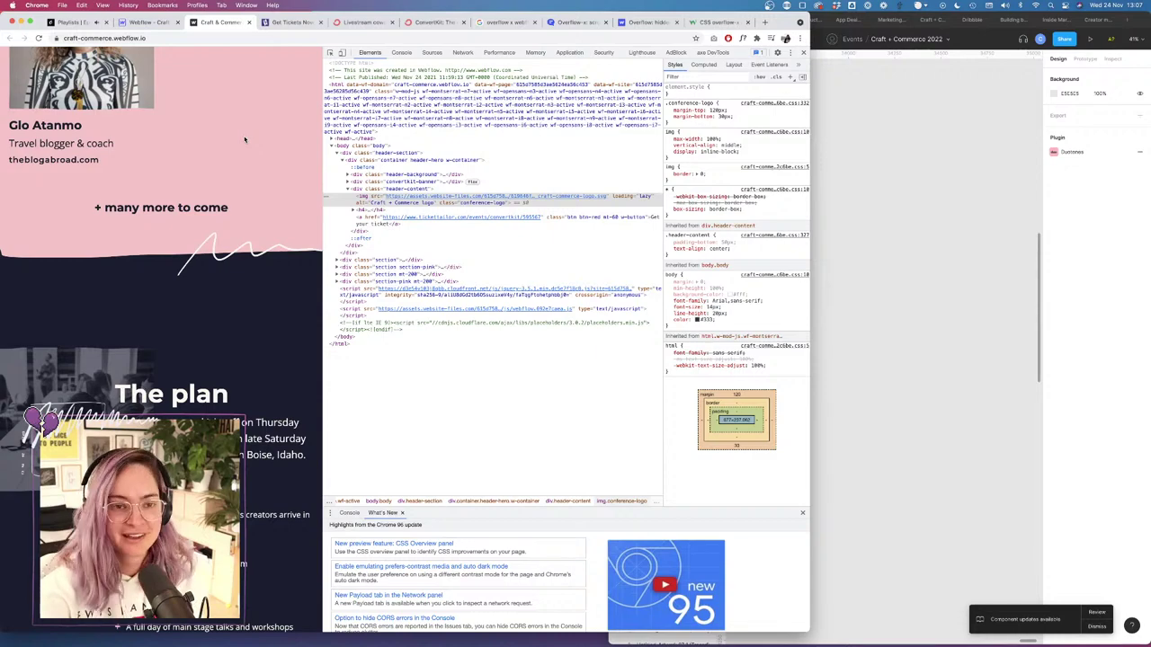
{"action": "scroll", "coordinate": [241, 185], "scroll_direction": "down", "scroll_amount": 3}
{"action": "scroll", "coordinate": [239, 239], "scroll_direction": "up", "scroll_amount": 2}
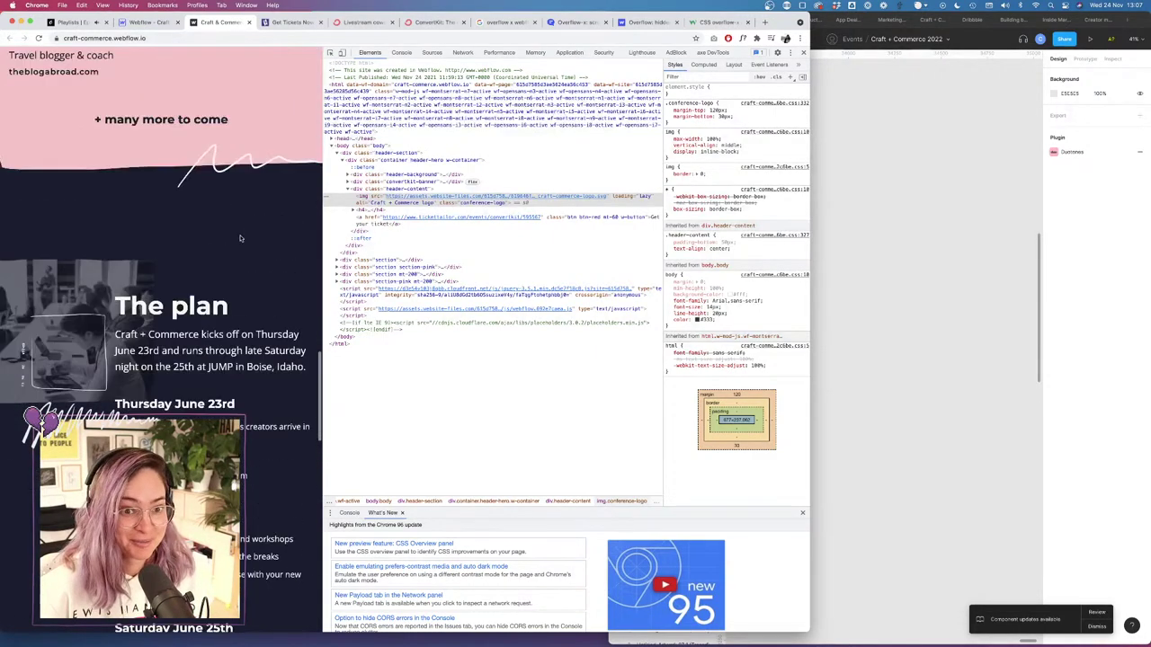
{"action": "scroll", "coordinate": [241, 237], "scroll_direction": "down", "scroll_amount": 1}
{"action": "scroll", "coordinate": [241, 237], "scroll_direction": "down", "scroll_amount": 15}
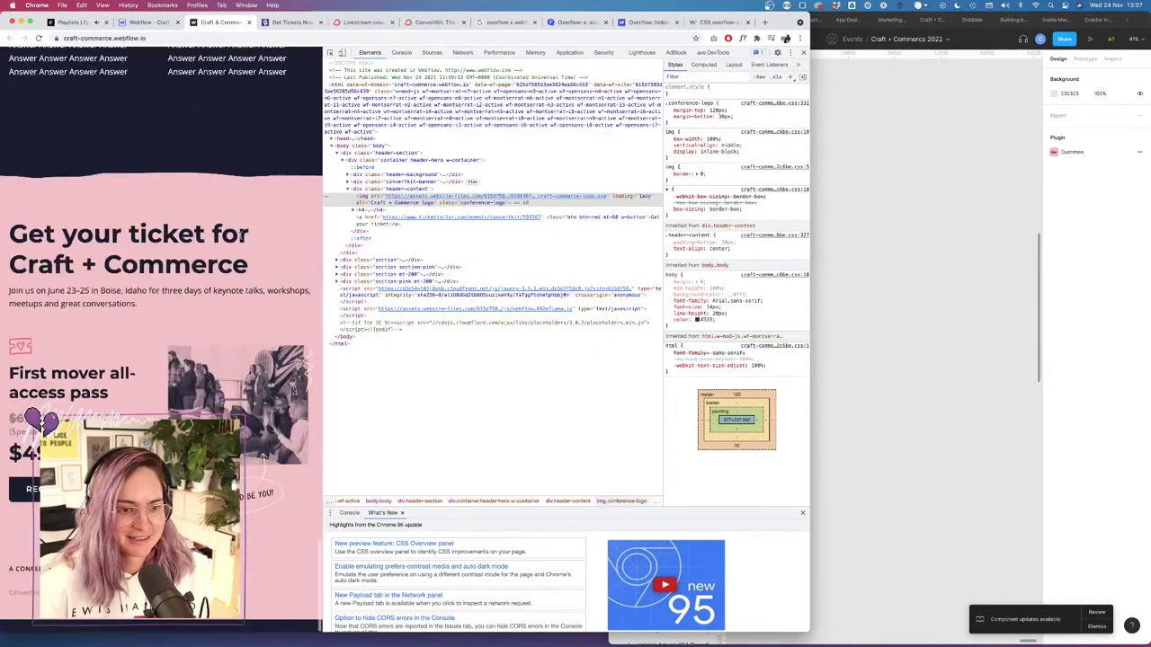
{"action": "scroll", "coordinate": [240, 235], "scroll_direction": "up", "scroll_amount": 5}
{"action": "scroll", "coordinate": [240, 236], "scroll_direction": "down", "scroll_amount": 5}
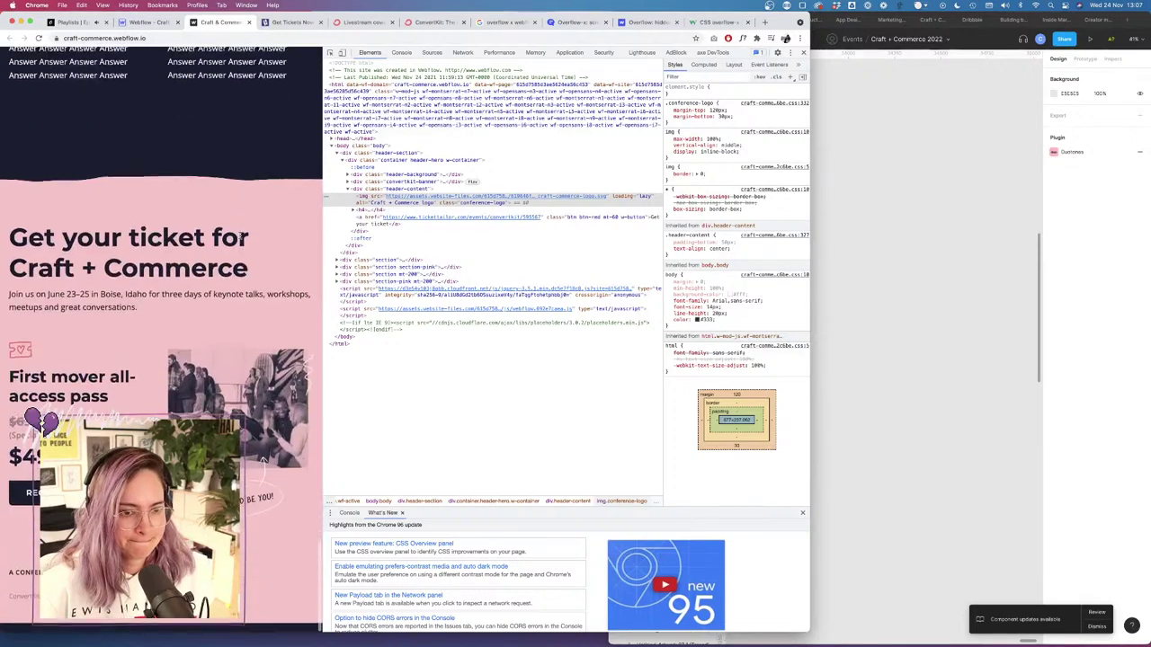
{"action": "scroll", "coordinate": [240, 236], "scroll_direction": "up", "scroll_amount": 2}
{"action": "scroll", "coordinate": [240, 235], "scroll_direction": "up", "scroll_amount": 20}
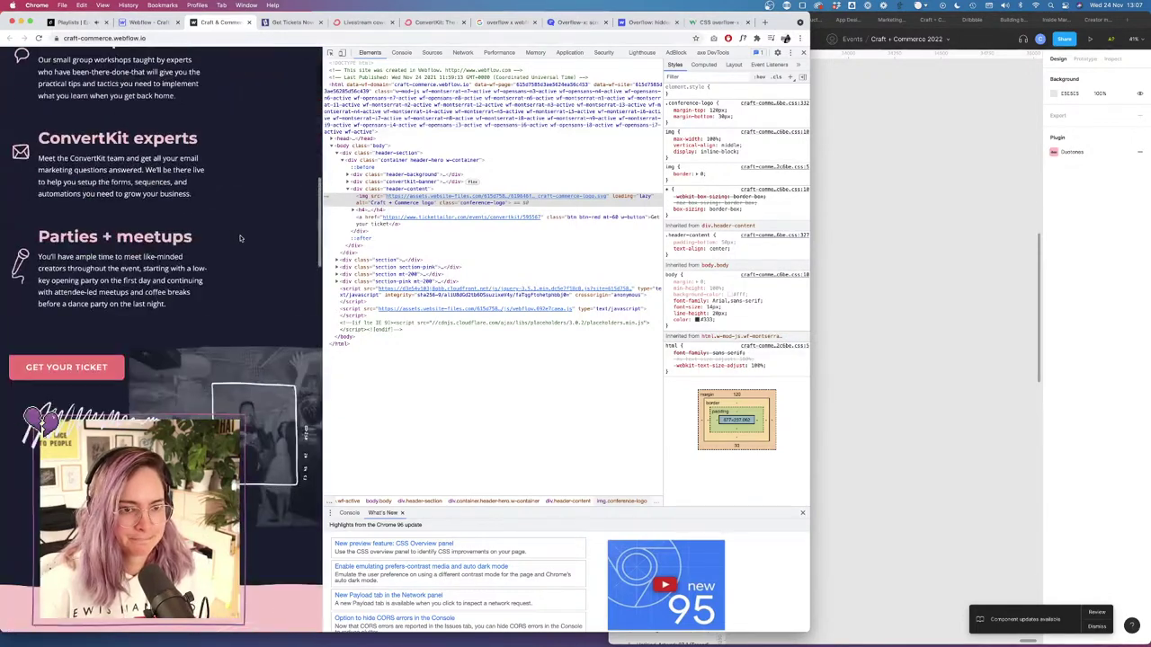
{"action": "scroll", "coordinate": [240, 237], "scroll_direction": "up", "scroll_amount": 4}
Switch the Webflow Designer to the mobile portrait breakpoint and return to the introduction near the start of the page.
{"action": "left_click", "coordinate": [144, 21]}
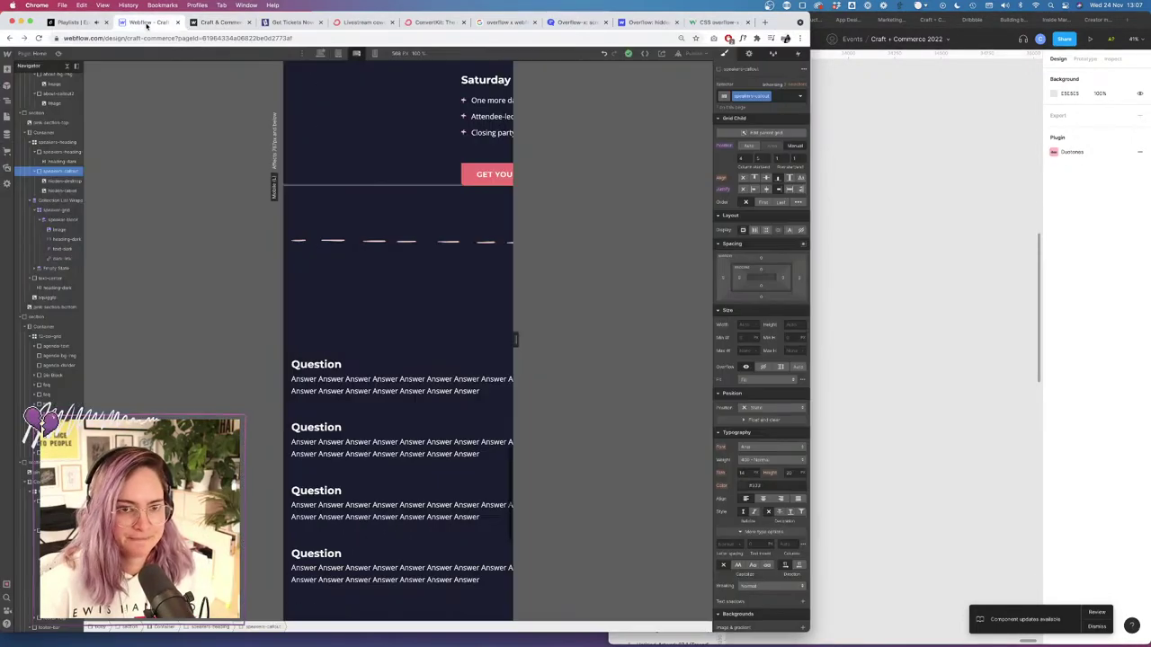
{"action": "left_click", "coordinate": [374, 53]}
{"action": "scroll", "coordinate": [387, 202], "scroll_direction": "up", "scroll_amount": 10}
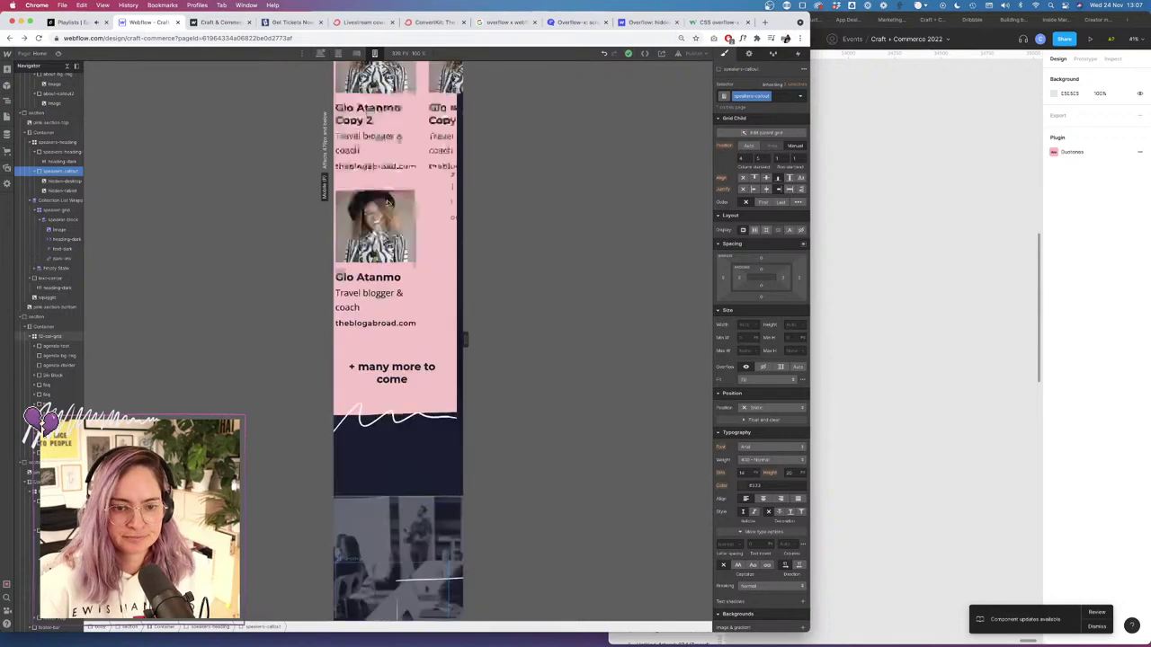
{"action": "scroll", "coordinate": [386, 203], "scroll_direction": "up", "scroll_amount": 5}
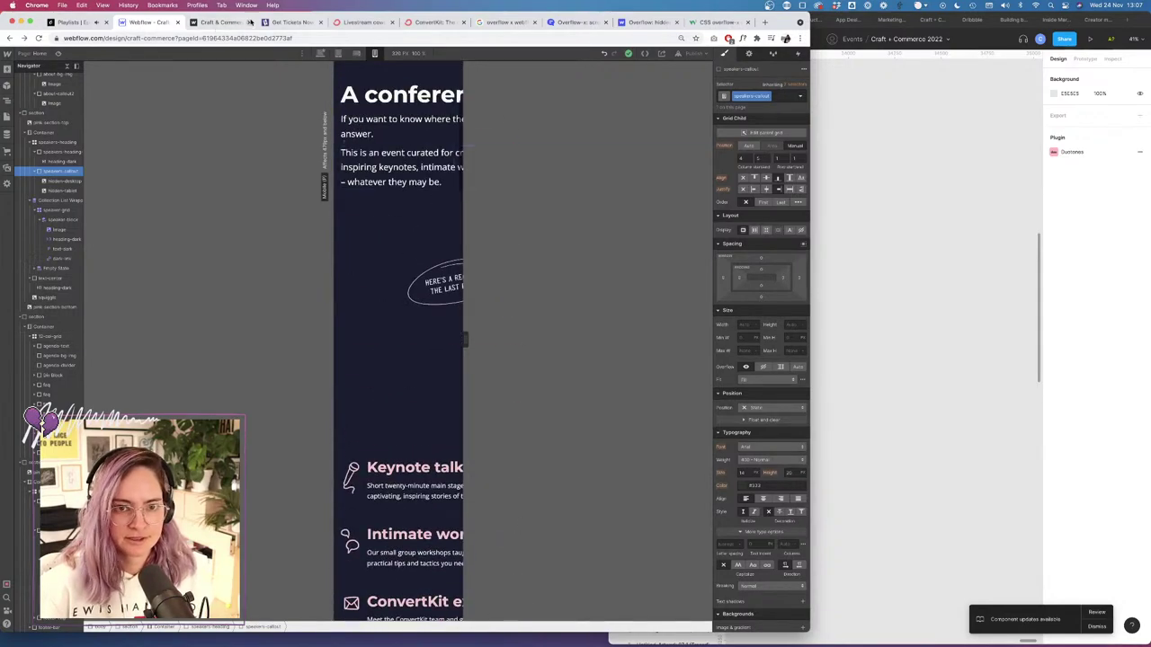
Narrow the live page view to about 380 px wide and compare its header with the mobile portrait design in Webflow.
{"action": "left_click", "coordinate": [220, 21]}
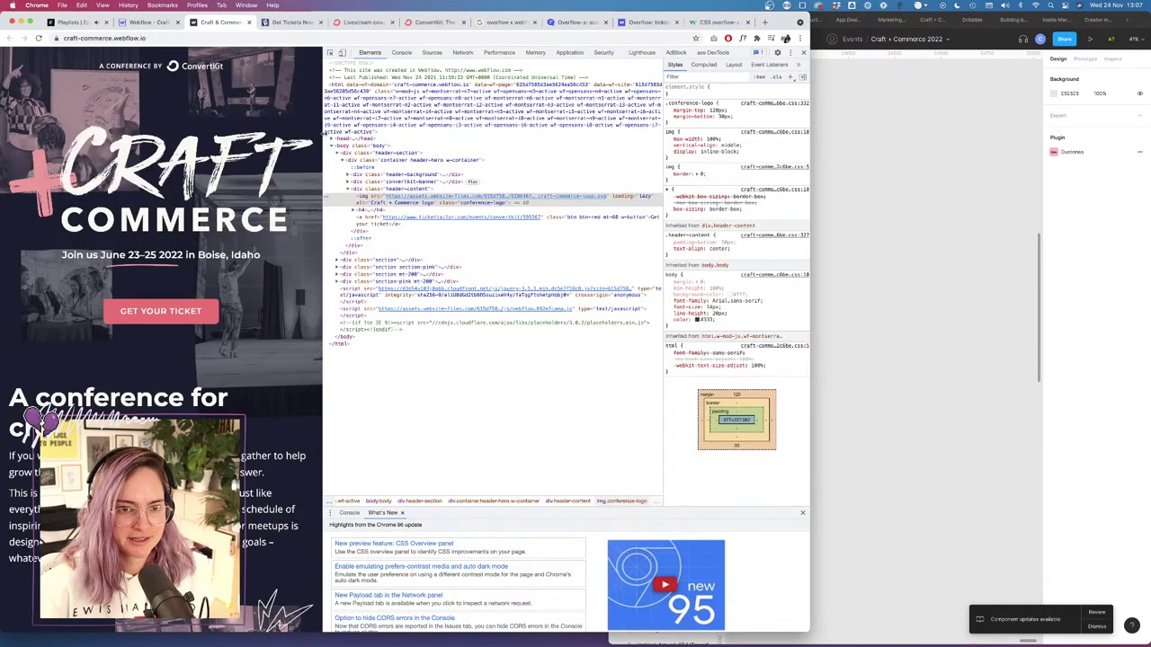
{"action": "left_click_drag", "start_coordinate": [323, 133], "coordinate": [175, 166]}
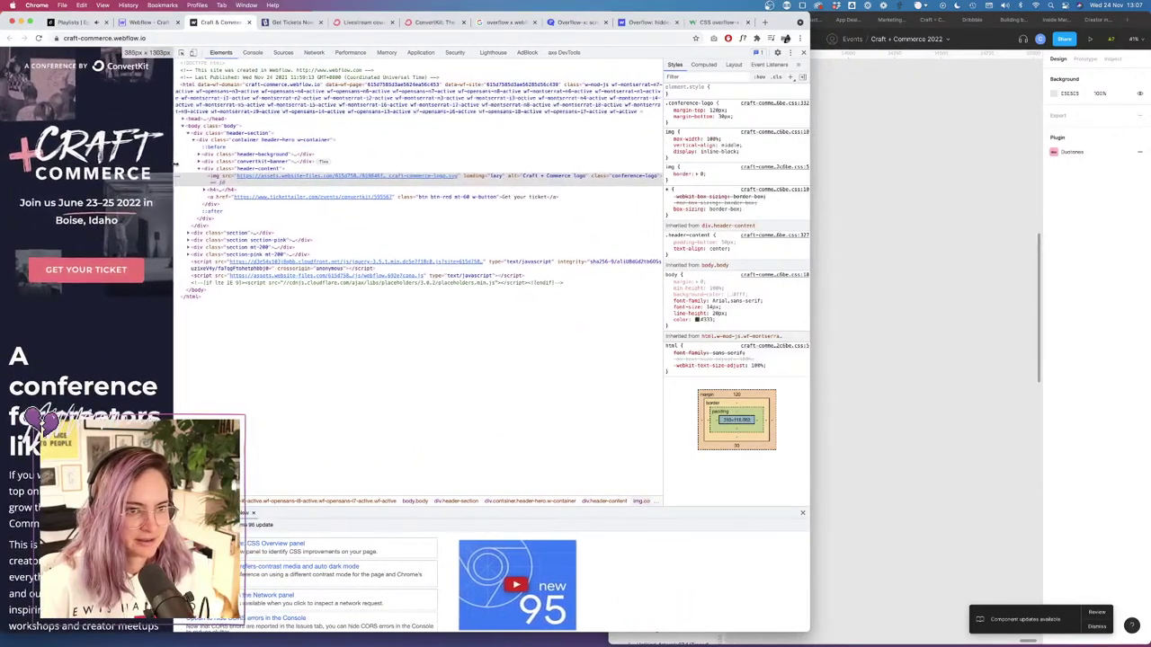
{"action": "left_click", "coordinate": [154, 20]}
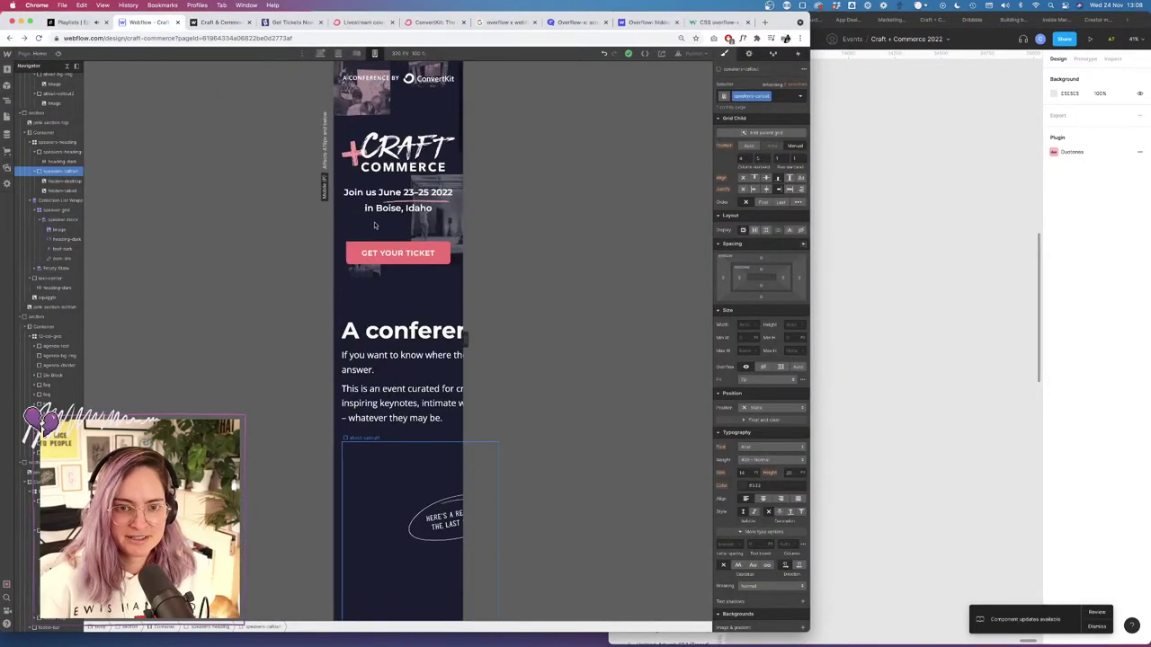
{"action": "left_click", "coordinate": [220, 22]}
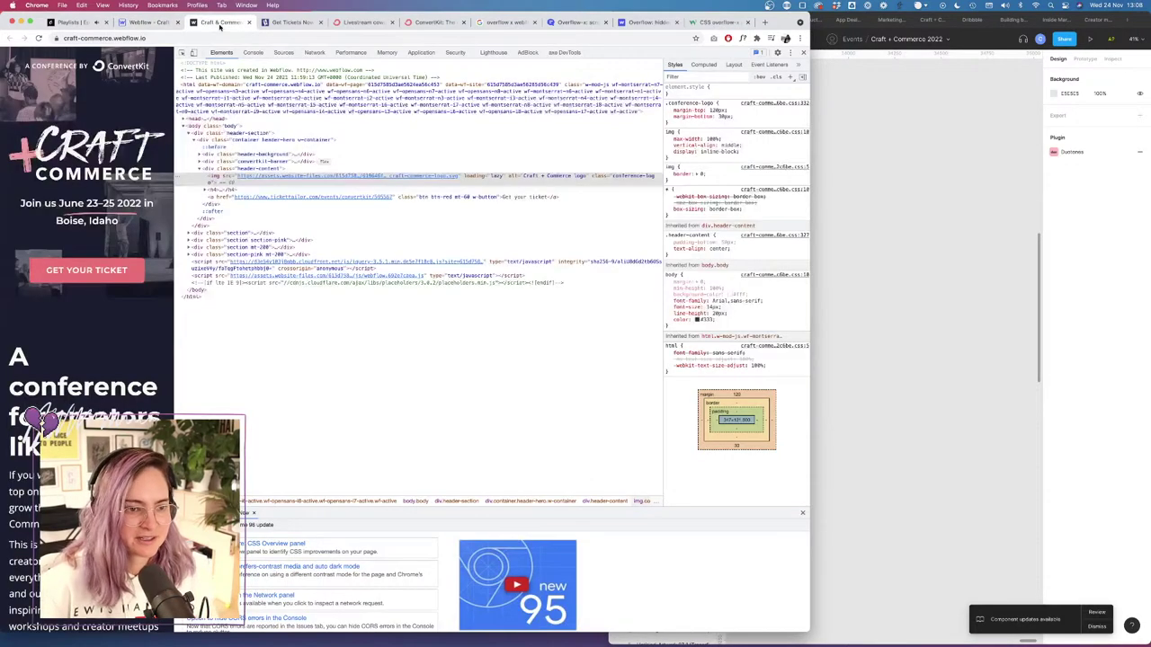
{"action": "left_click", "coordinate": [164, 20]}
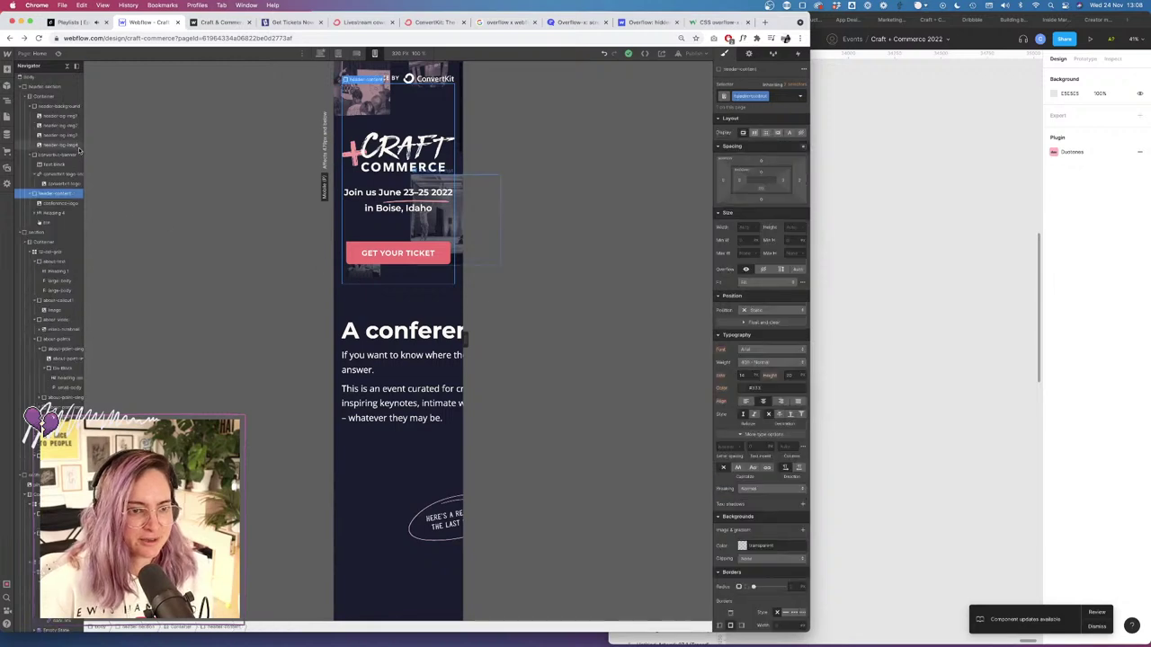
Set the top offset of the third header background image, header-bg-img3, to 400 px.
{"action": "left_click", "coordinate": [59, 135]}
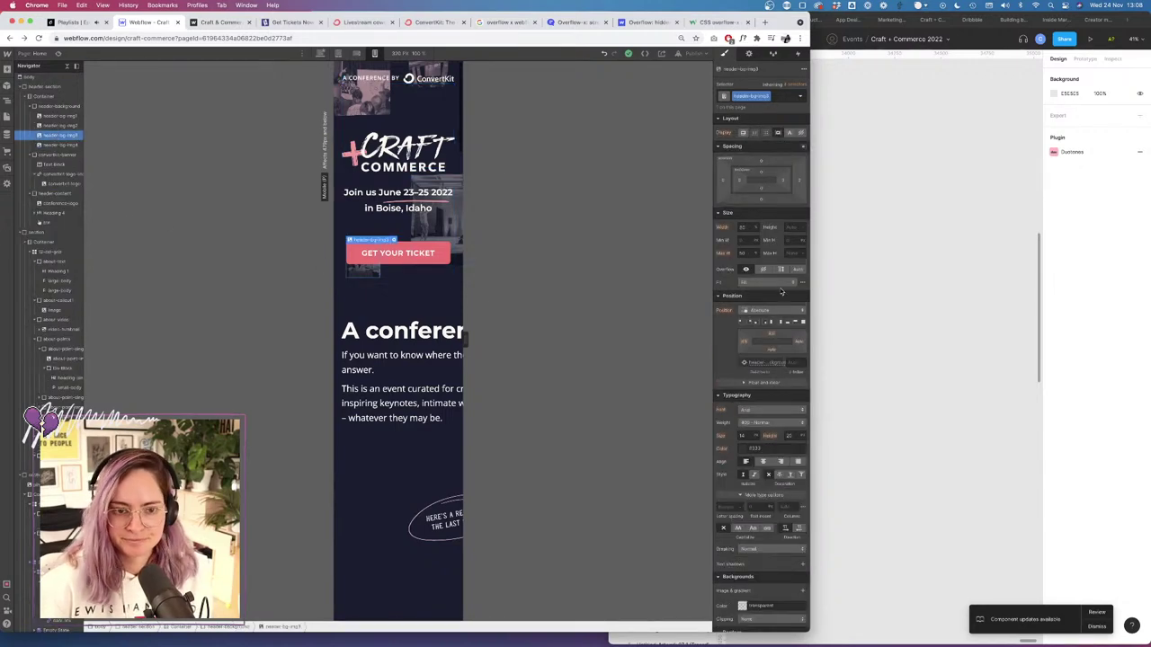
{"action": "left_click", "coordinate": [771, 336]}
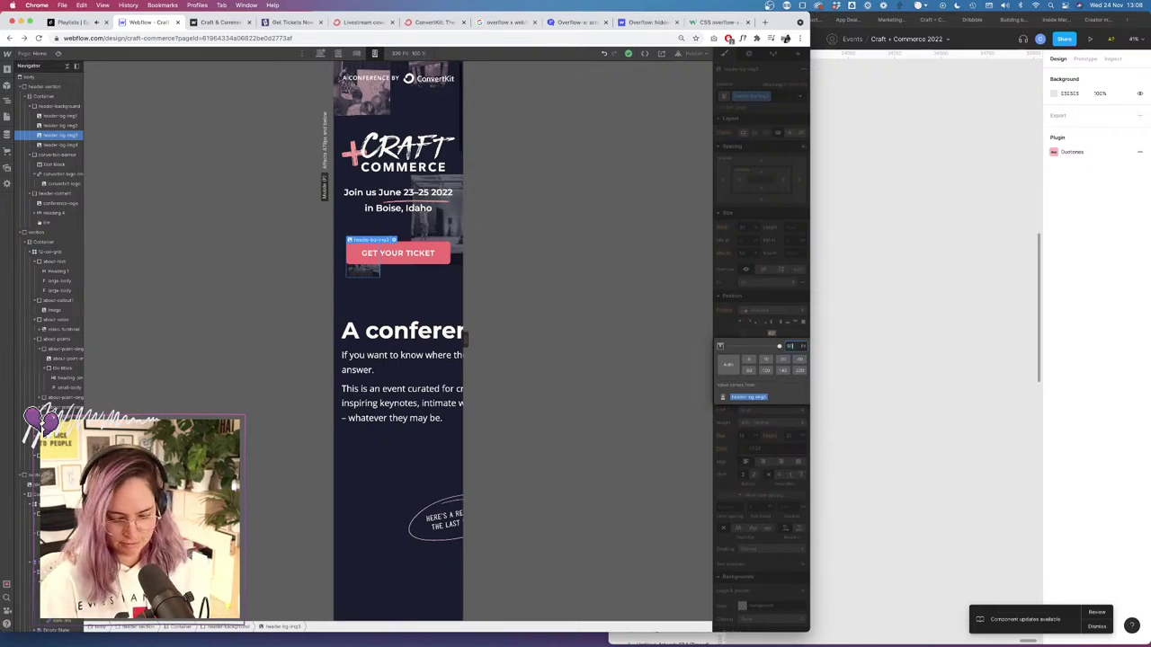
{"action": "key", "text": "Return"}
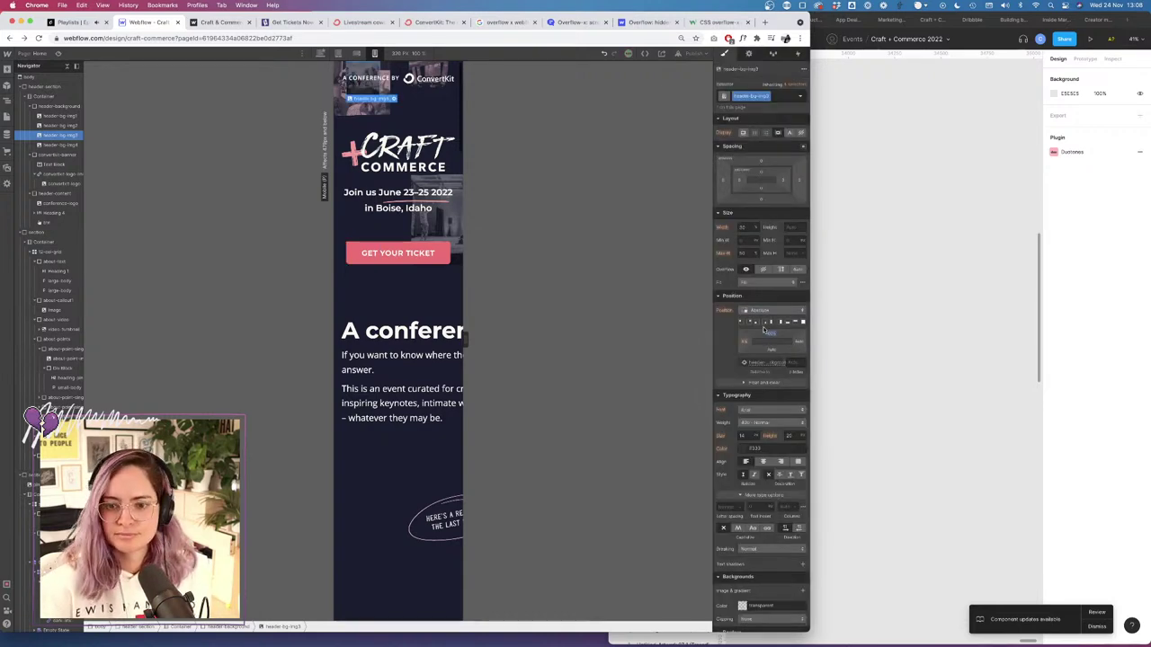
{"action": "left_click", "coordinate": [772, 334]}
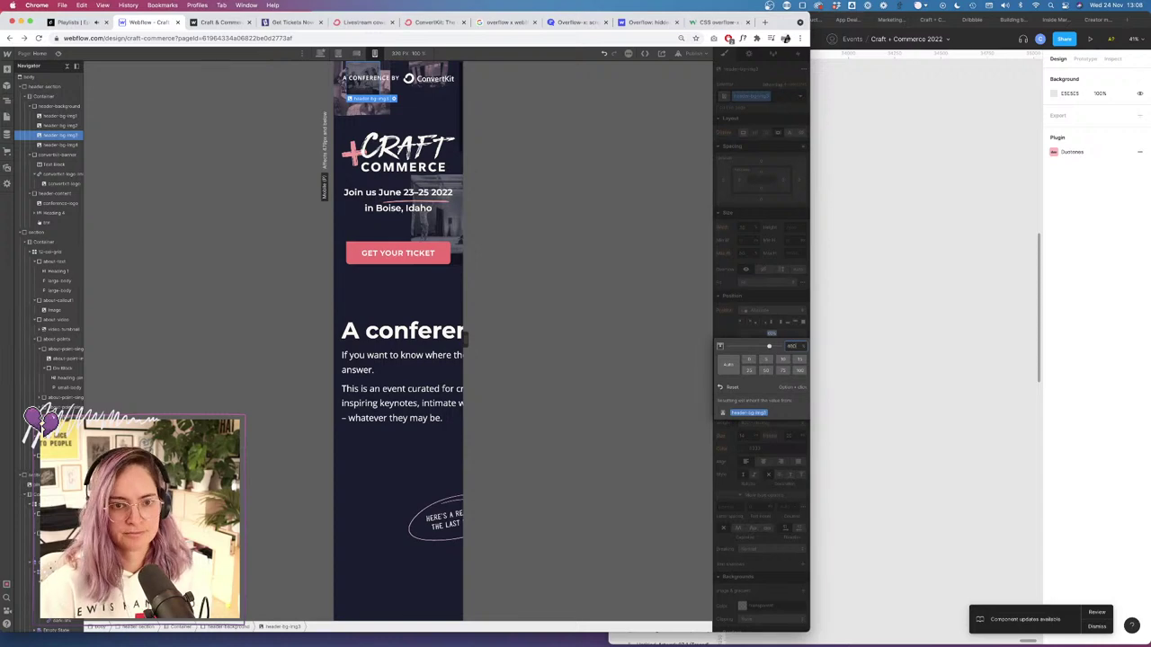
{"action": "key", "text": "Return"}
{"action": "left_click", "coordinate": [771, 334]}
{"action": "type", "text": "400"}
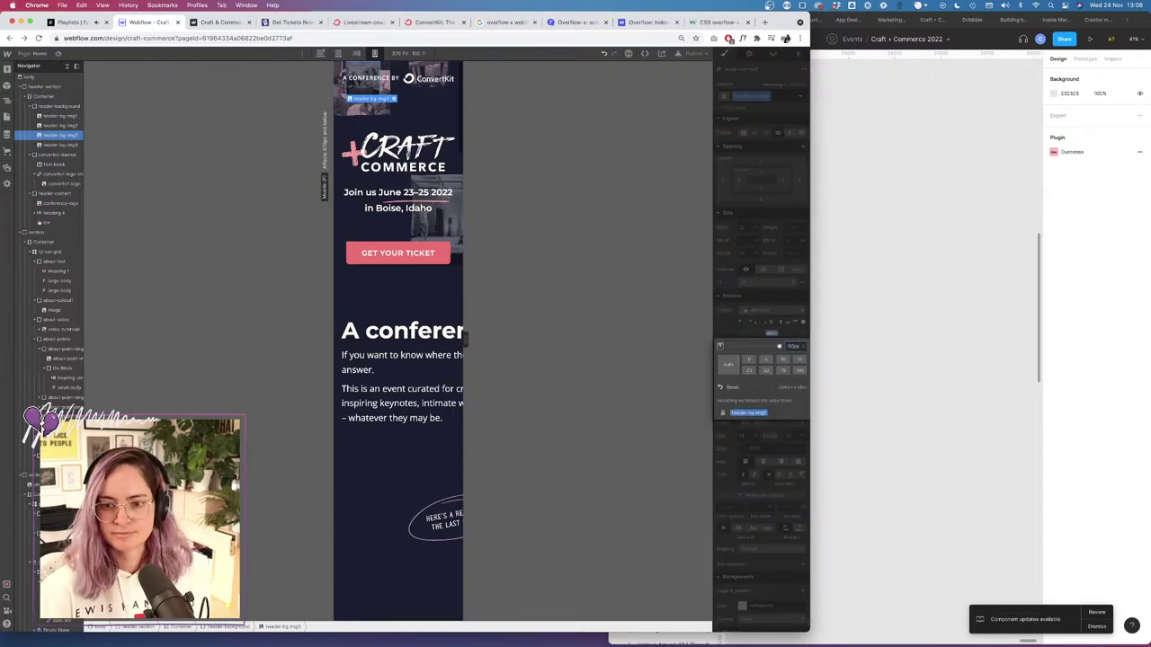
{"action": "key", "text": "Return"}
Fine-tune header-bg-img3's top offset to about 260 px, placing the image behind the Craft + Commerce logo and date text.
{"action": "left_click", "coordinate": [771, 335]}
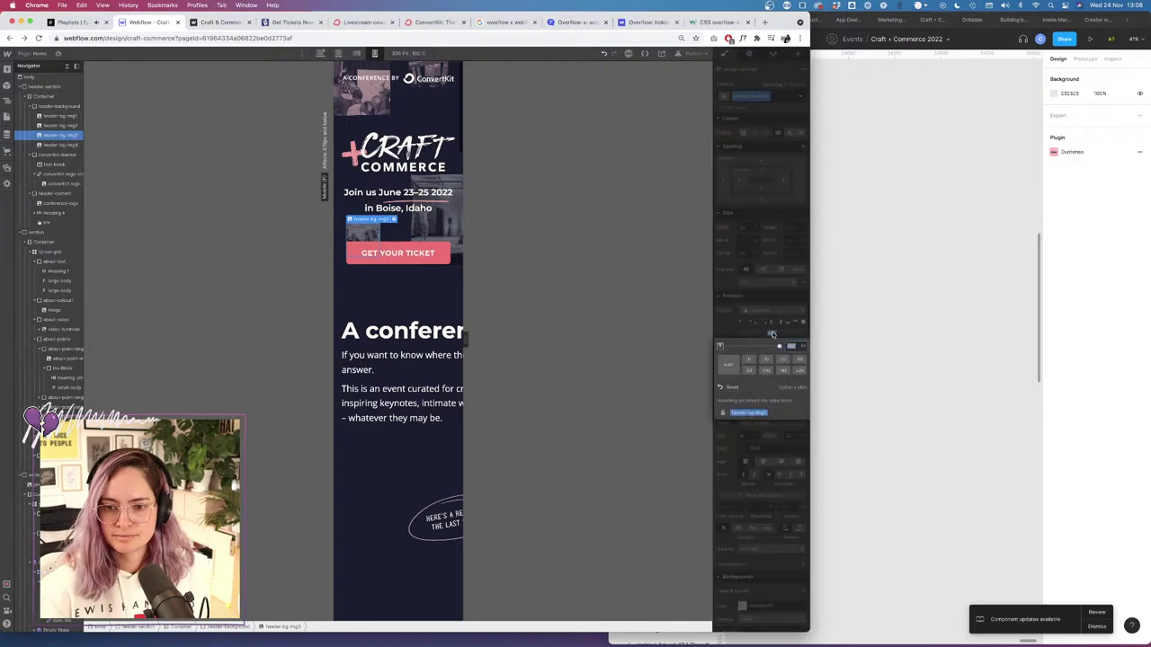
{"action": "key", "text": "shift+Down"}
{"action": "key", "text": "shift+Down"}
{"action": "key", "text": "shift+Down"}
{"action": "key", "text": "shift+Down"}
{"action": "key", "text": "shift+Down"}
{"action": "key", "text": "shift+Down"}
{"action": "key", "text": "shift+Down"}
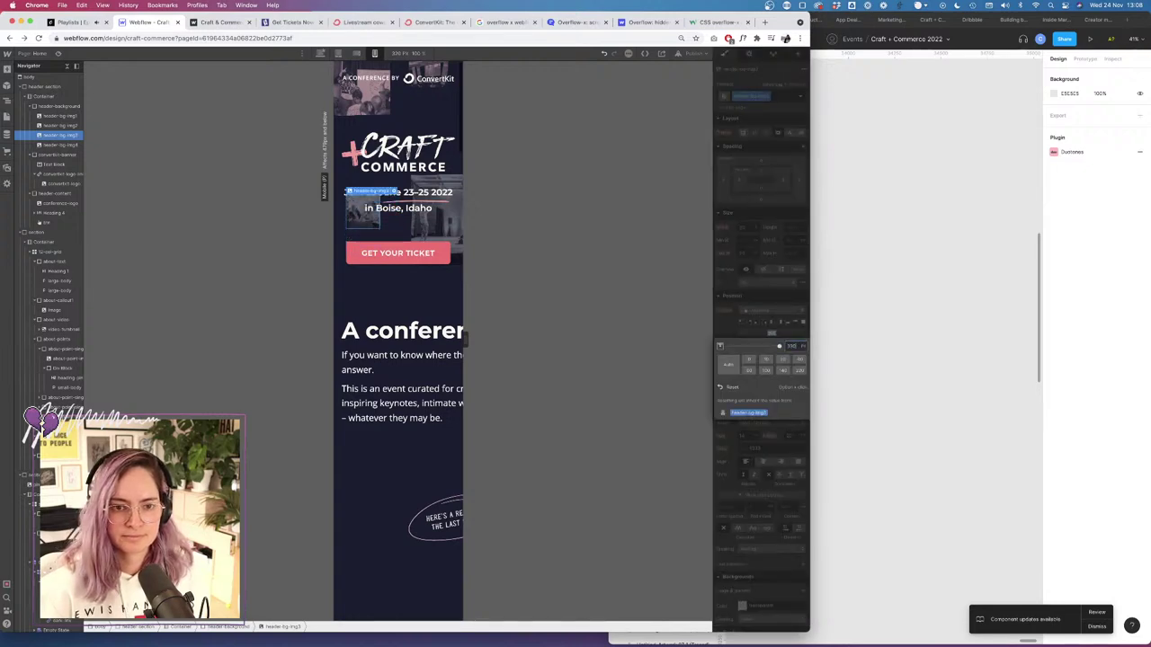
{"action": "key", "text": "Down"}
{"action": "key", "text": "Down"}
{"action": "key", "text": "Down"}
{"action": "key", "text": "Down"}
{"action": "key", "text": "Down"}
{"action": "key", "text": "Down"}
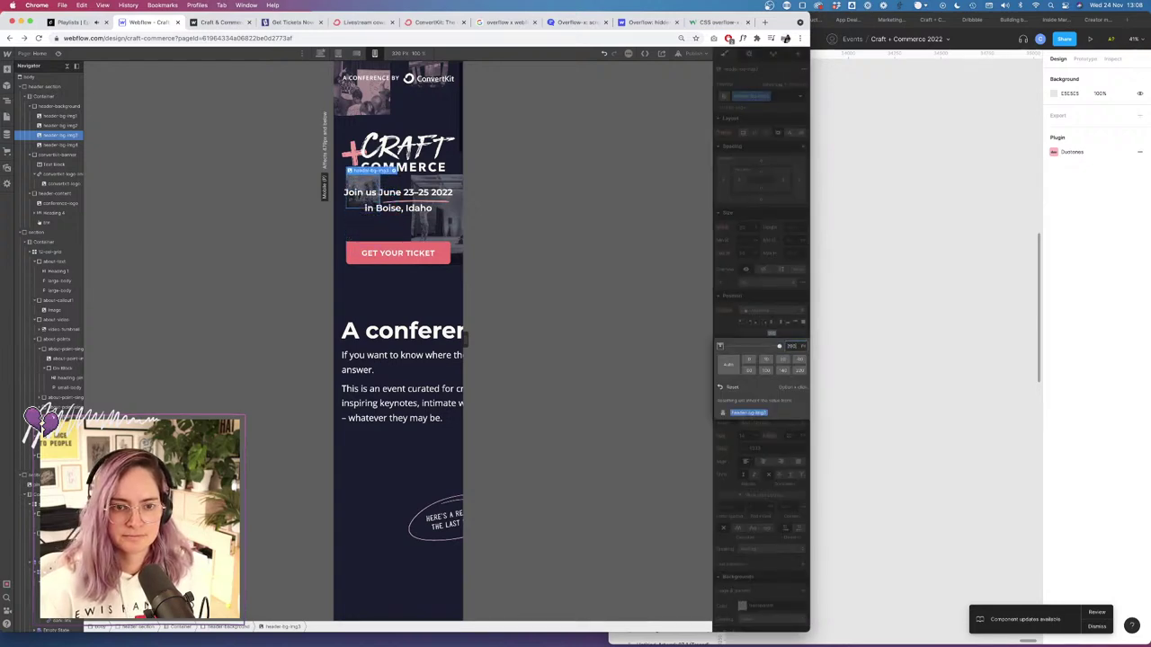
{"action": "key", "text": "Down"}
{"action": "key", "text": "Down"}
{"action": "key", "text": "shift+Down"}
{"action": "key", "text": "shift+Down"}
{"action": "key", "text": "shift+Down"}
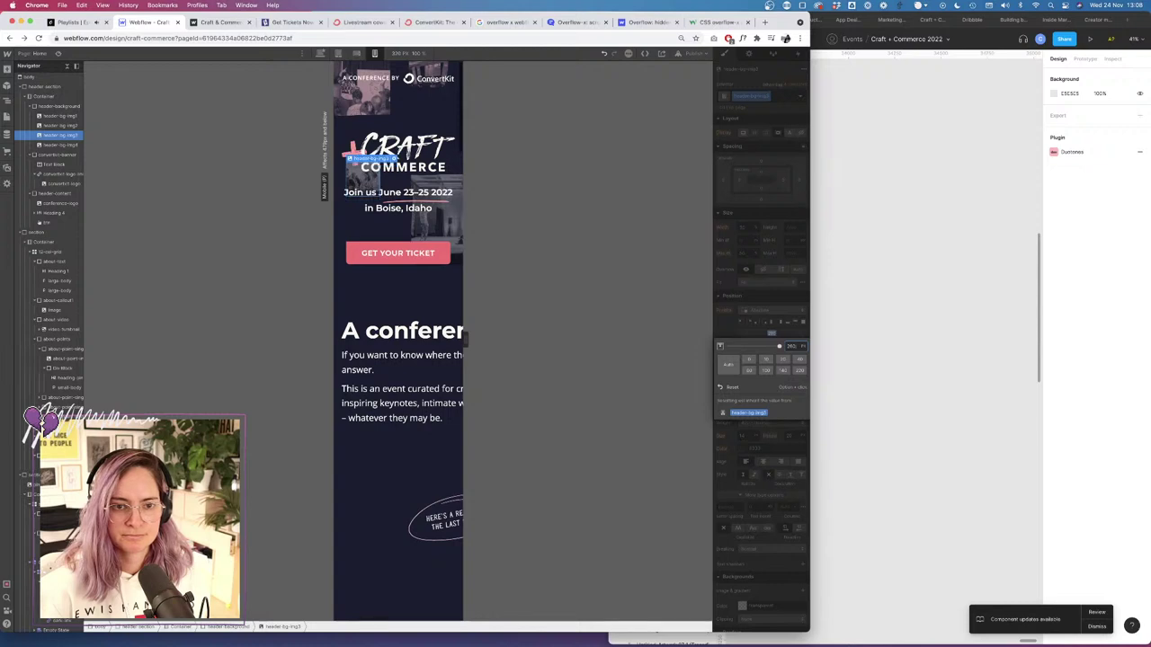
{"action": "key", "text": "shift+Up"}
{"action": "key", "text": "shift+Up"}
{"action": "key", "text": "shift+Up"}
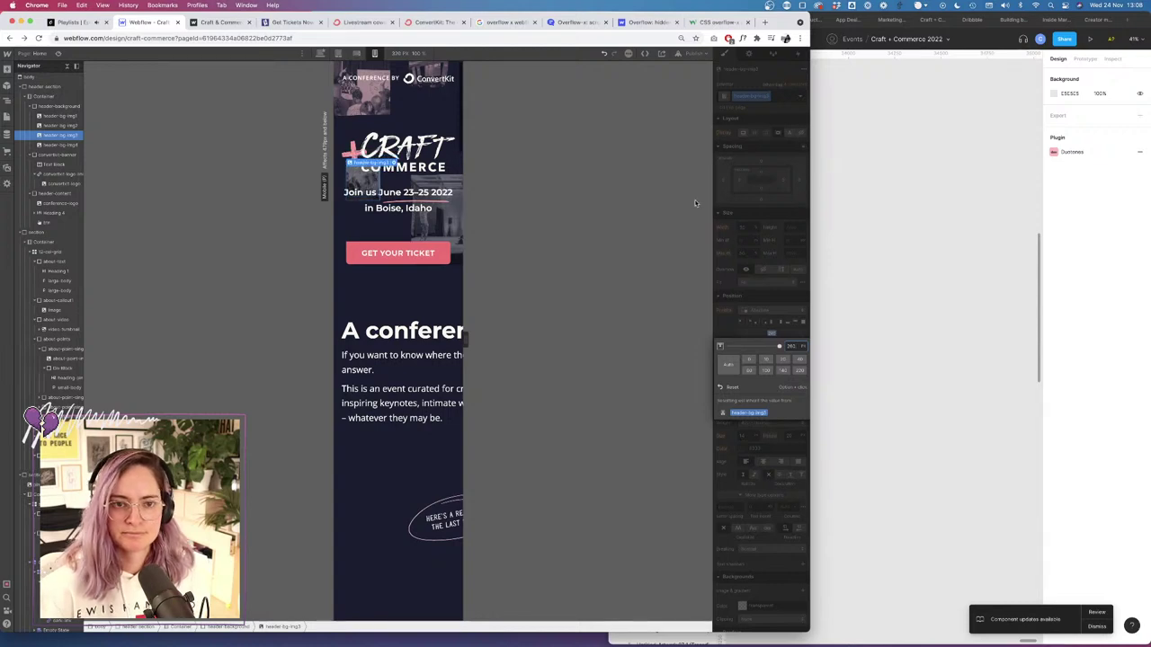
Publish the site to craft-commerce.webflow.io and reload the live page.
{"action": "left_click", "coordinate": [692, 53]}
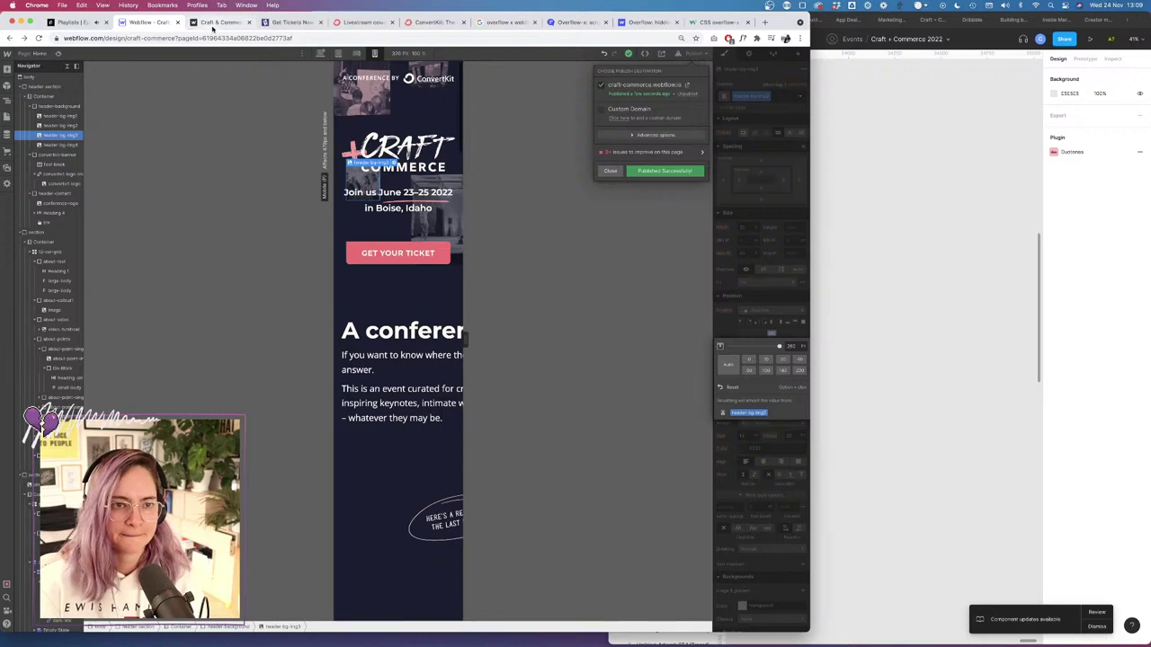
{"action": "left_click", "coordinate": [220, 22]}
{"action": "left_click", "coordinate": [38, 39]}
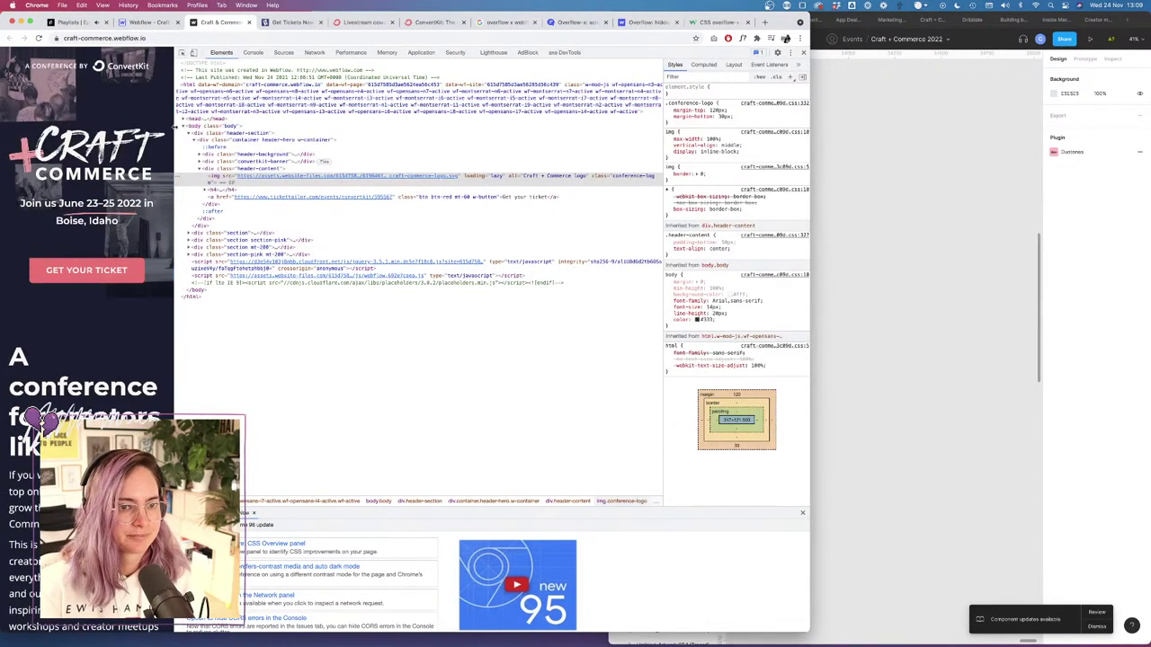
Check the live header at view widths from about 569 px down to 443 px against the mobile portrait design.
{"action": "left_click_drag", "start_coordinate": [176, 126], "coordinate": [150, 140]}
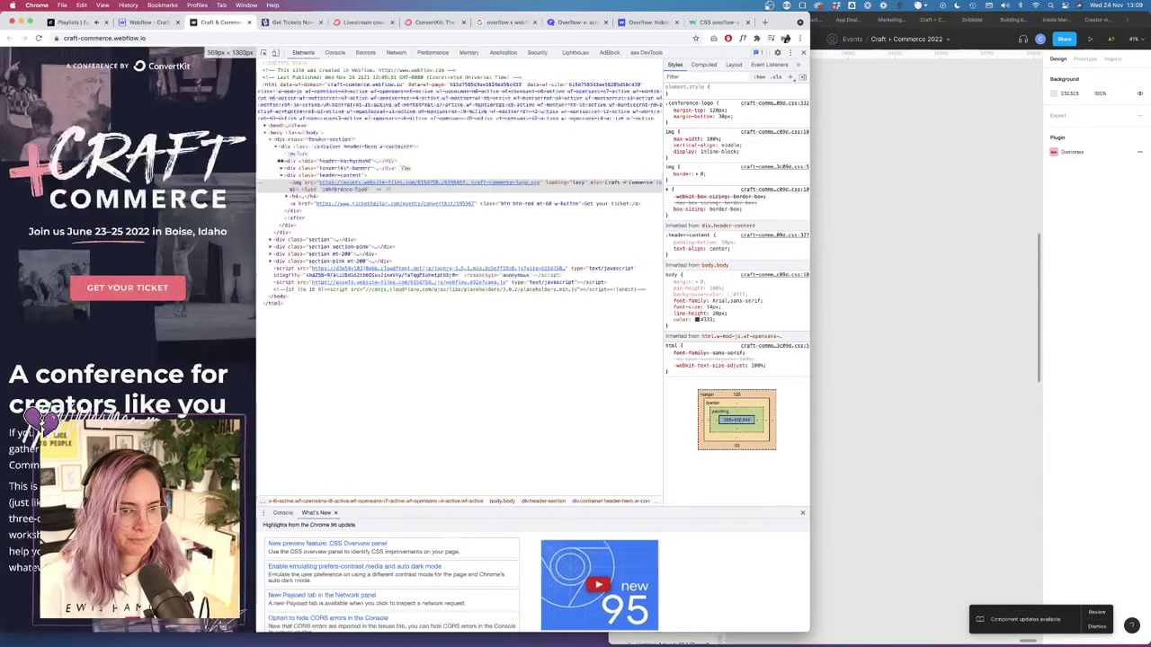
{"action": "left_click_drag", "start_coordinate": [280, 161], "coordinate": [210, 166]}
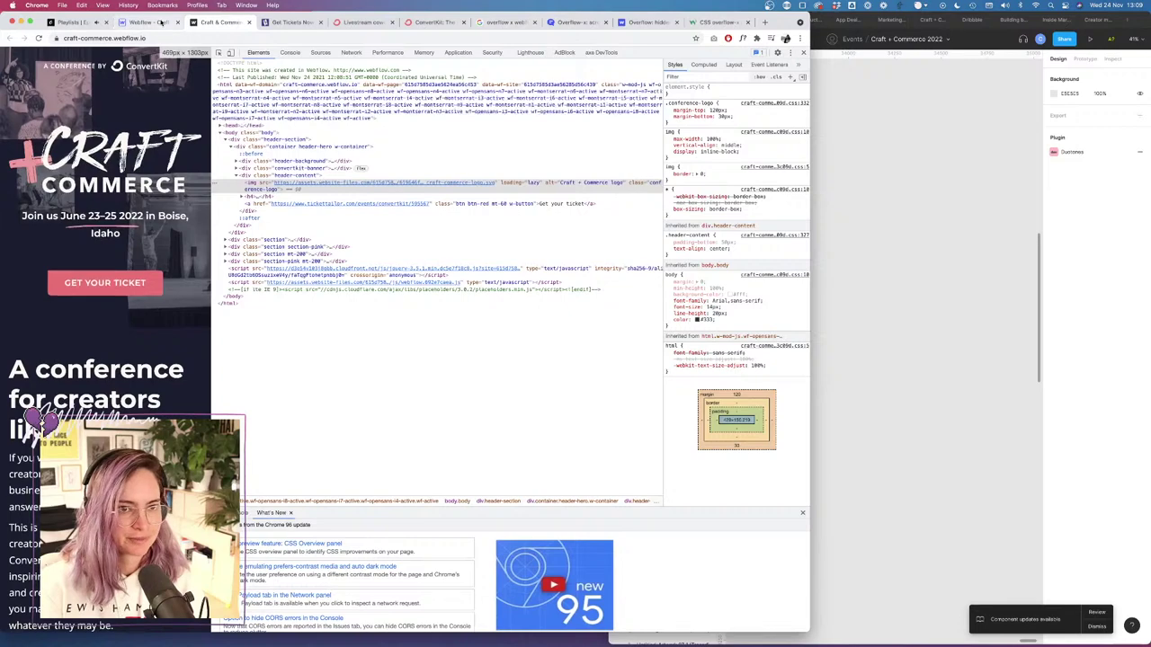
{"action": "left_click", "coordinate": [161, 22]}
{"action": "left_click", "coordinate": [208, 22]}
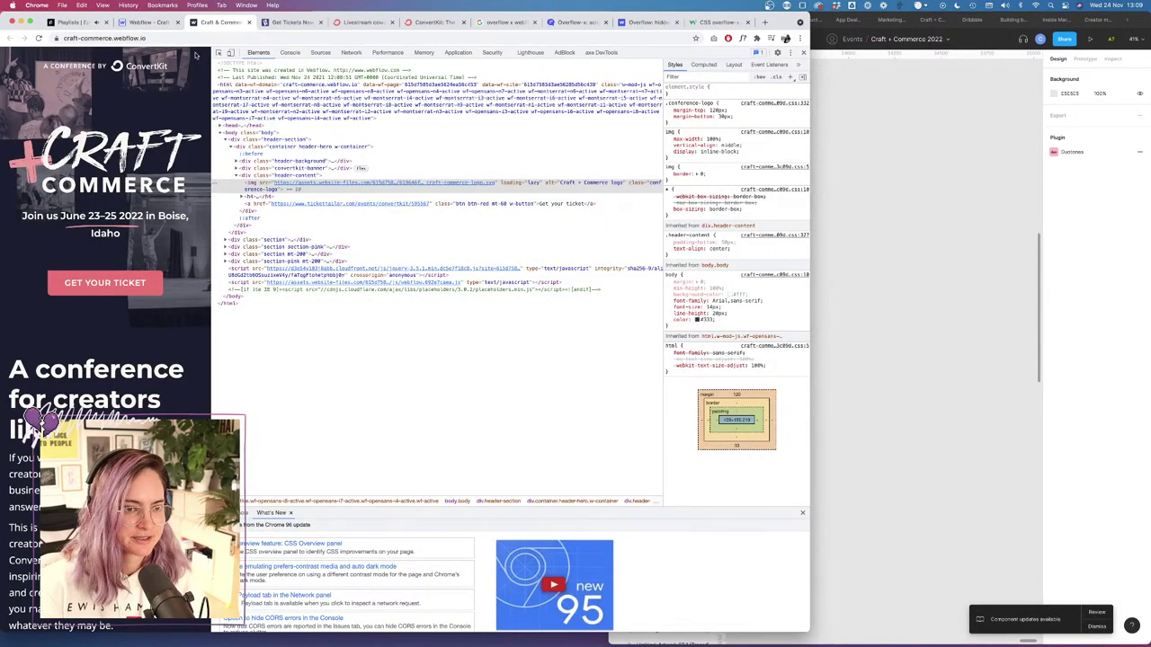
{"action": "mouse_move", "coordinate": [212, 113]}
{"action": "left_mouse_down"}
{"action": "mouse_move", "coordinate": [162, 104]}
{"action": "mouse_move", "coordinate": [208, 144]}
{"action": "mouse_move", "coordinate": [213, 130]}
{"action": "mouse_move", "coordinate": [199, 127]}
{"action": "left_mouse_up"}
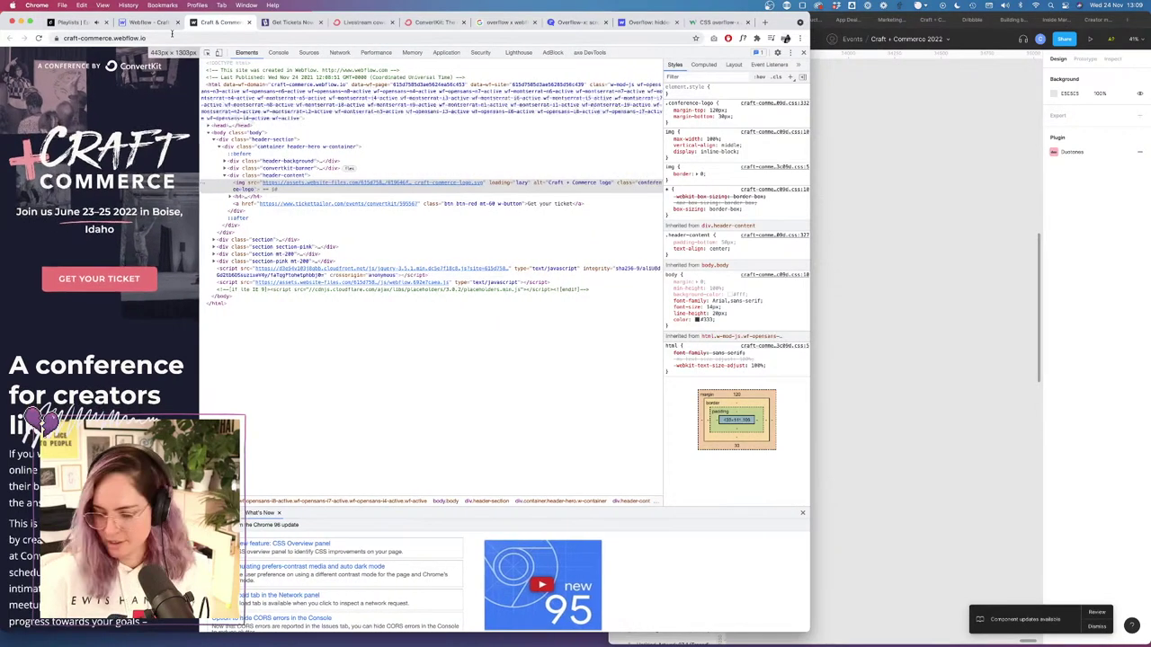
{"action": "left_click", "coordinate": [172, 34]}
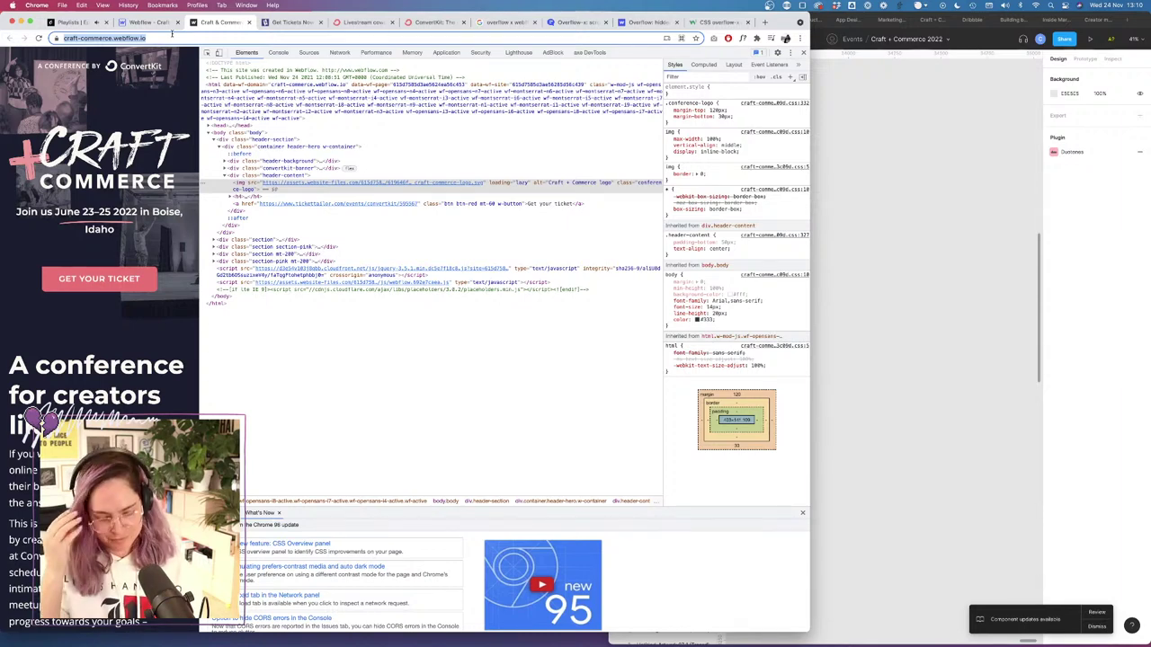
Return to the Webflow Designer and reduce the bottom padding of the date-underline span in the header heading.
{"action": "left_click", "coordinate": [146, 20]}
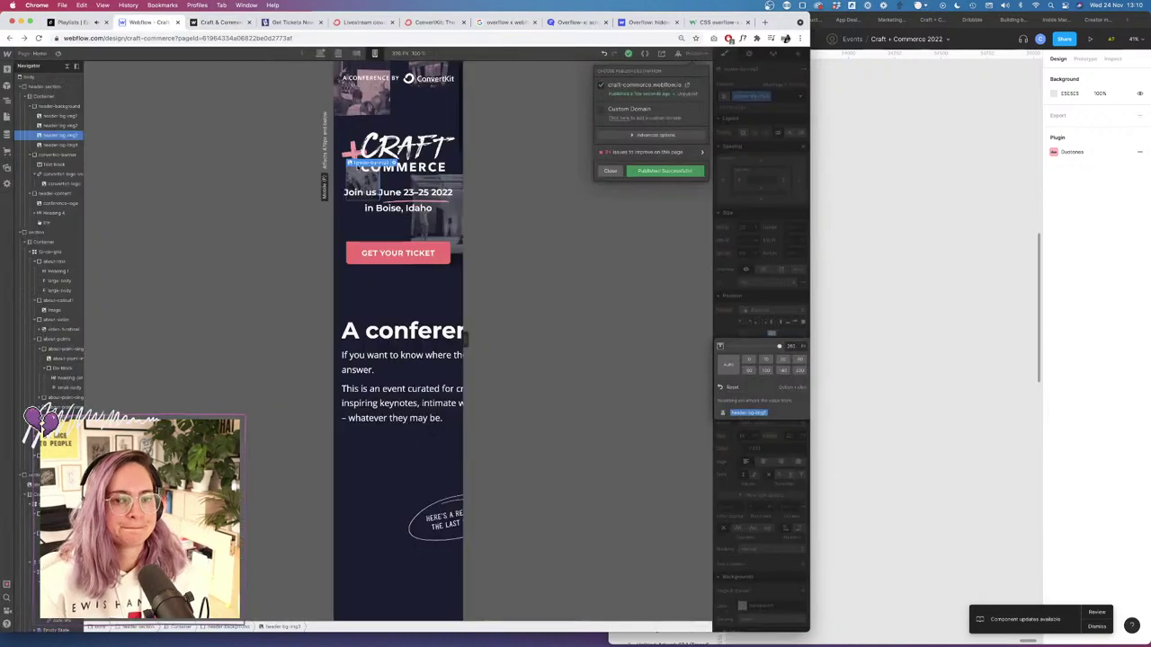
{"action": "left_click", "coordinate": [439, 204]}
{"action": "left_click", "coordinate": [438, 205]}
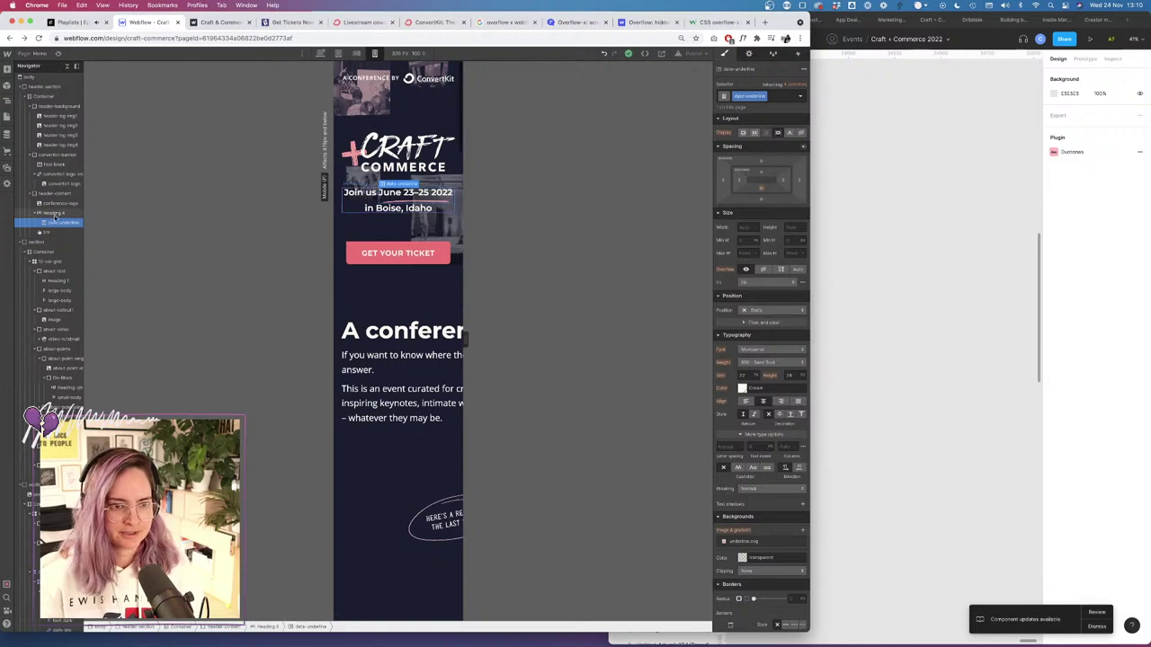
{"action": "left_click", "coordinate": [763, 190]}
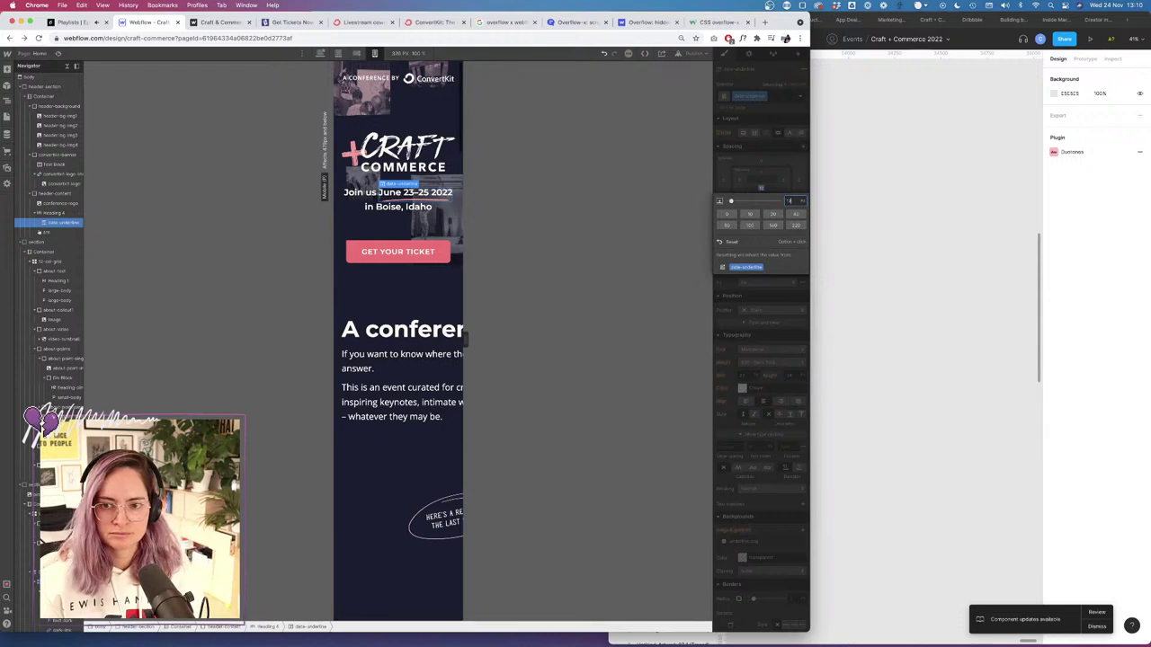
{"action": "key", "text": "Down"}
{"action": "key", "text": "Down"}
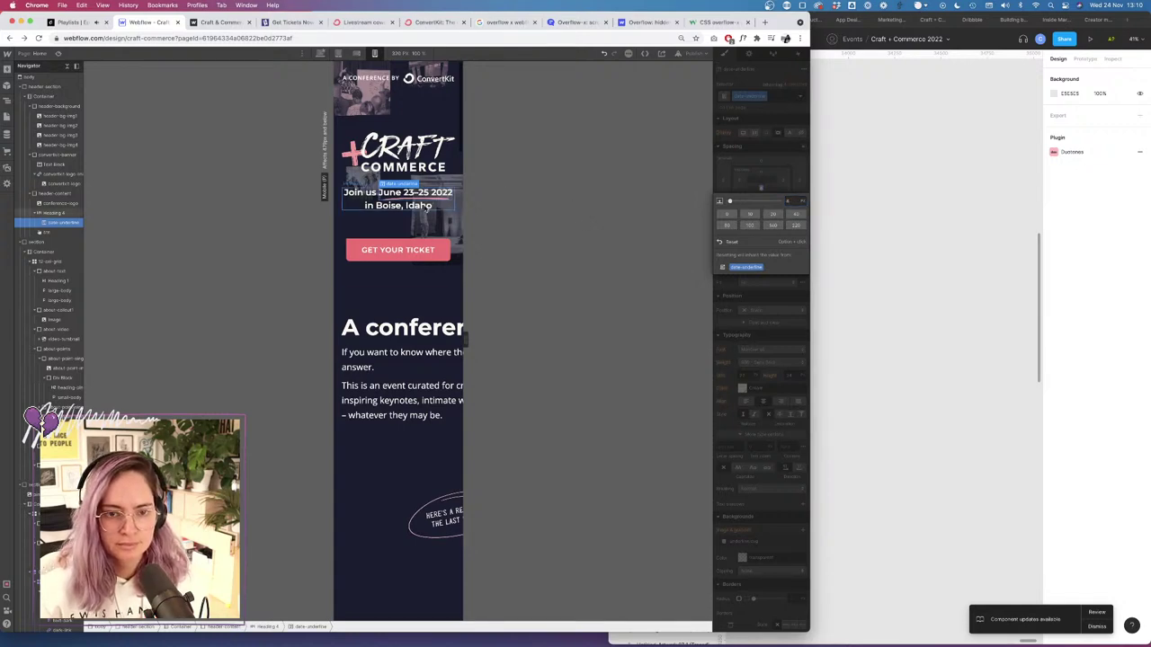
{"action": "left_click", "coordinate": [429, 206]}
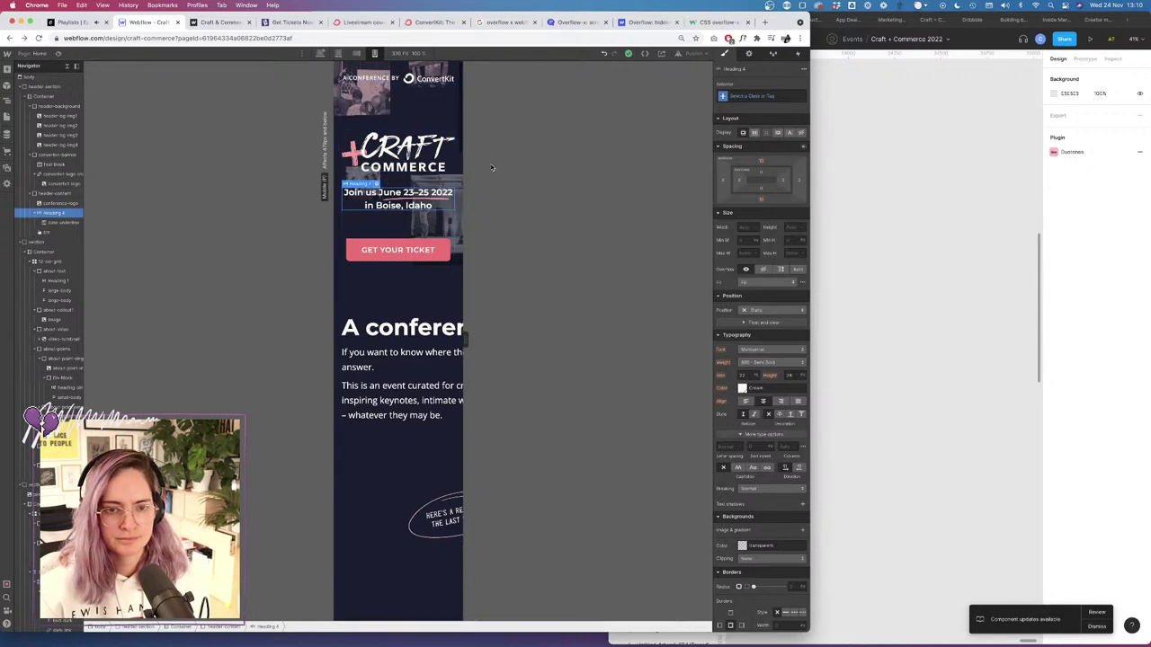
Give the date-underline span a bottom margin of about 8 px.
{"action": "left_click", "coordinate": [445, 197]}
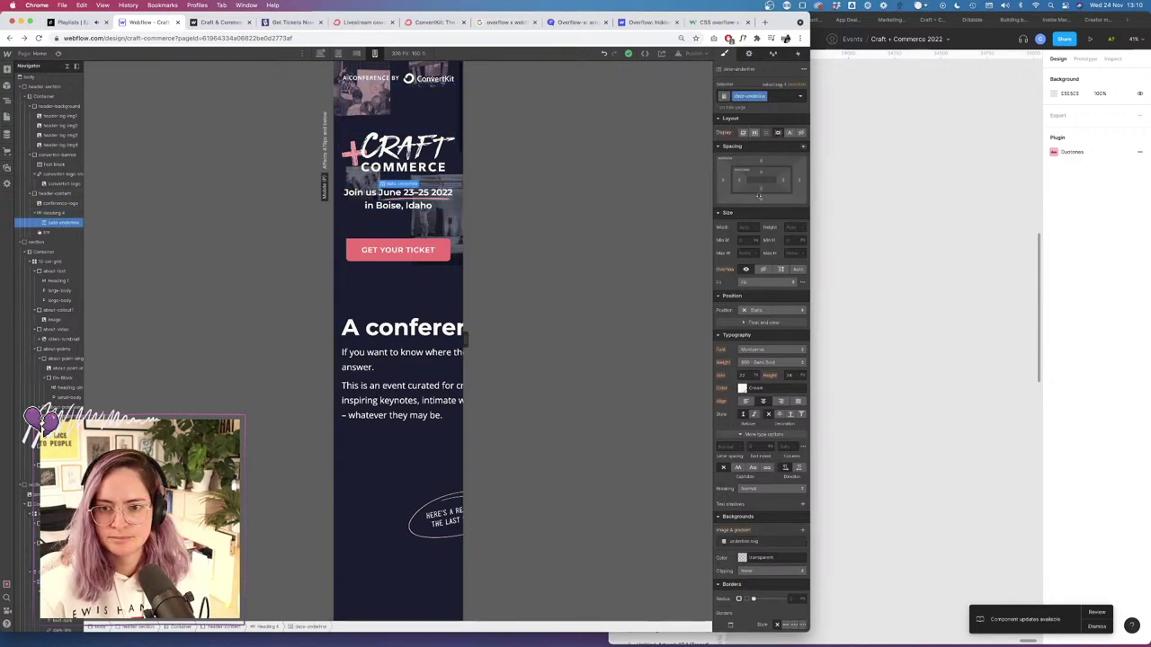
{"action": "left_click", "coordinate": [762, 200]}
{"action": "key", "text": "Up"}
{"action": "key", "text": "Up"}
{"action": "key", "text": "Up"}
{"action": "key", "text": "Up"}
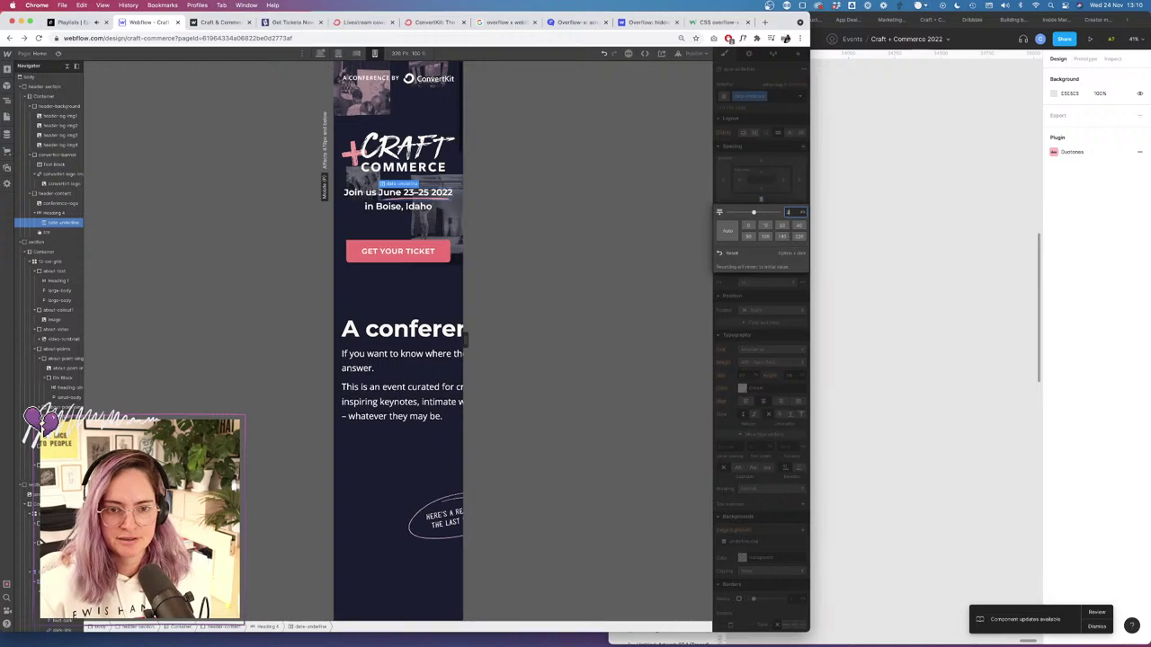
{"action": "key", "text": "Up"}
{"action": "key", "text": "Up"}
{"action": "key", "text": "Up"}
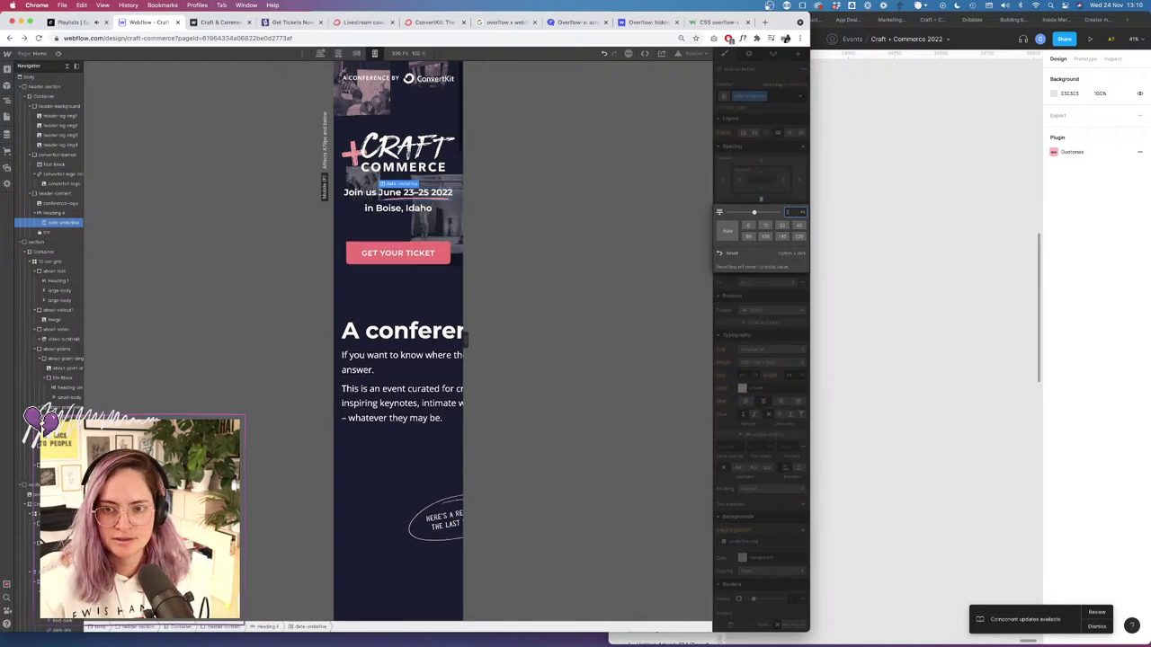
{"action": "key", "text": "Return"}
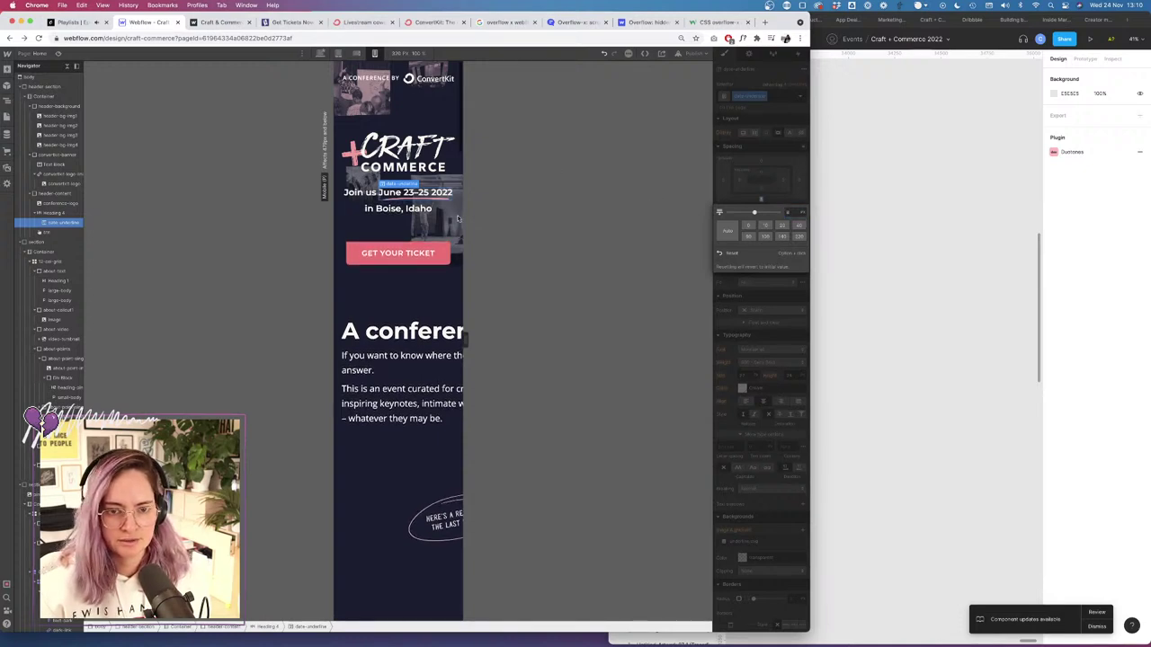
{"action": "key", "text": "Up"}
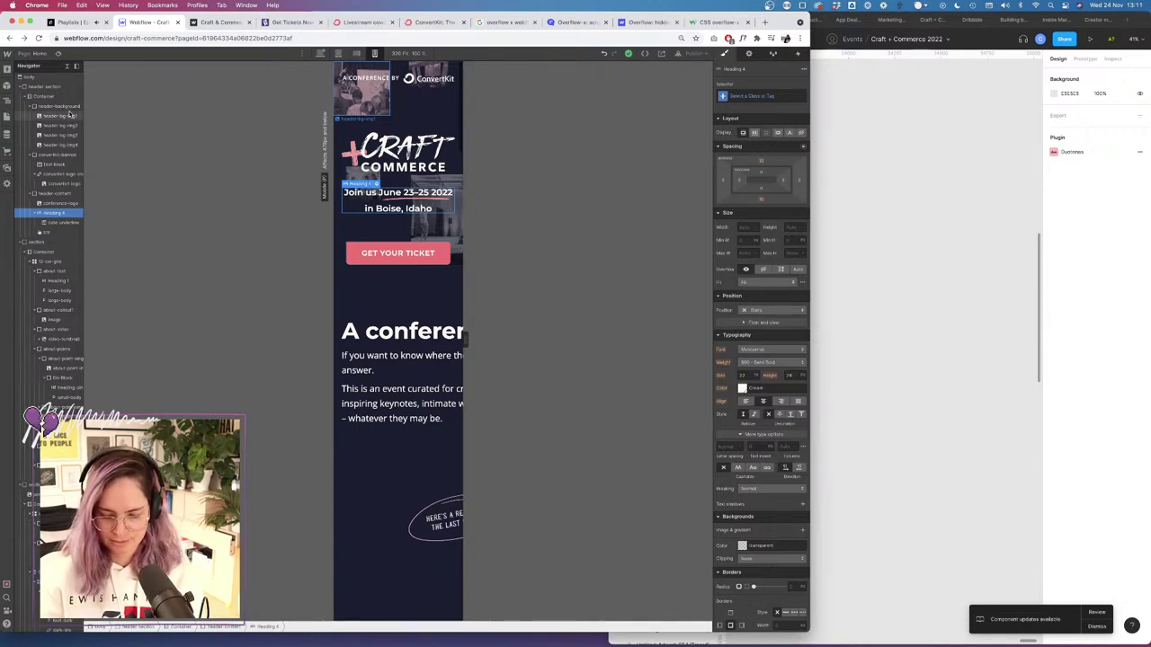
Review the header content and ConvertKit banner elements, and reduce the conference logo's top margin to 80 px.
{"action": "left_click", "coordinate": [61, 203]}
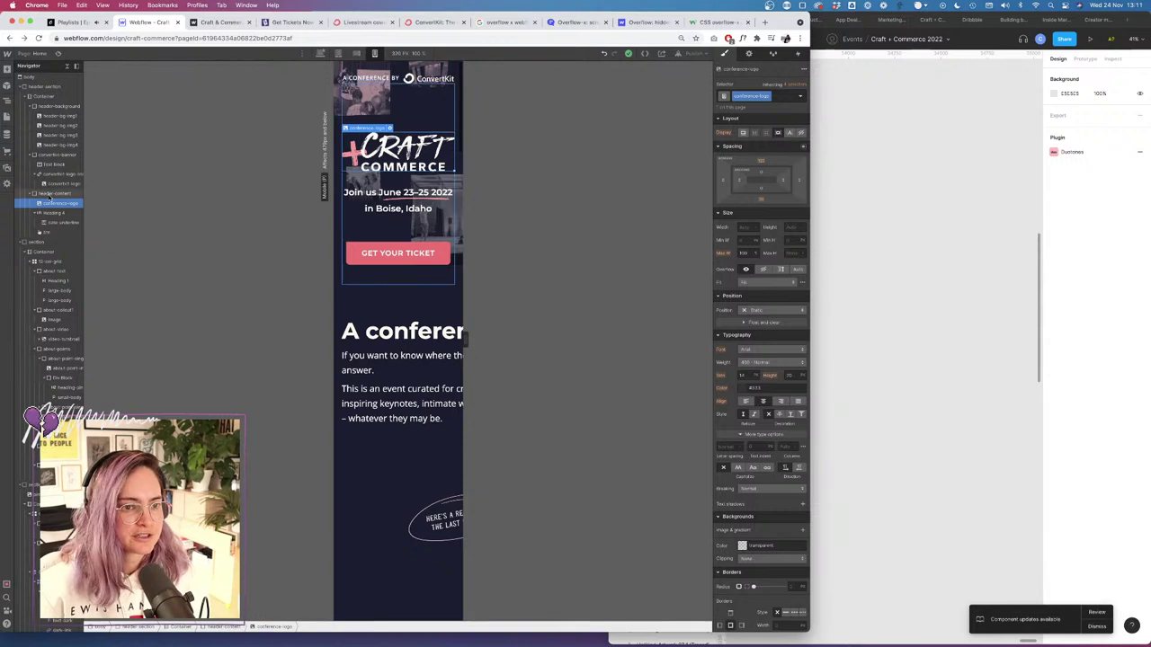
{"action": "left_click", "coordinate": [52, 194]}
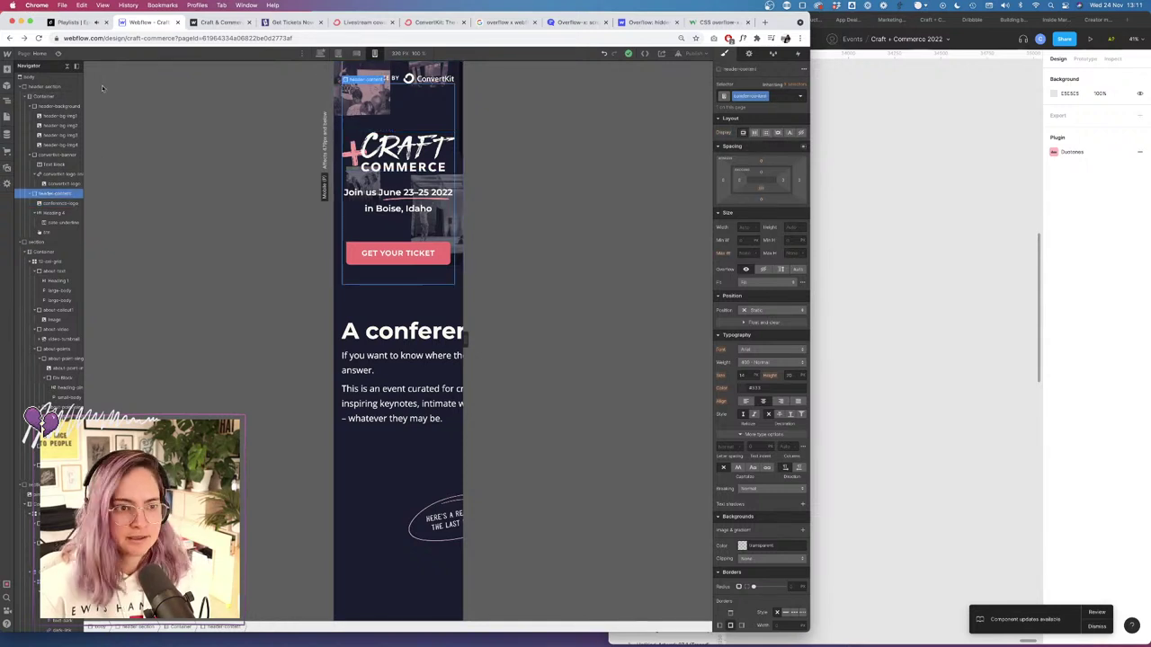
{"action": "left_click", "coordinate": [65, 156]}
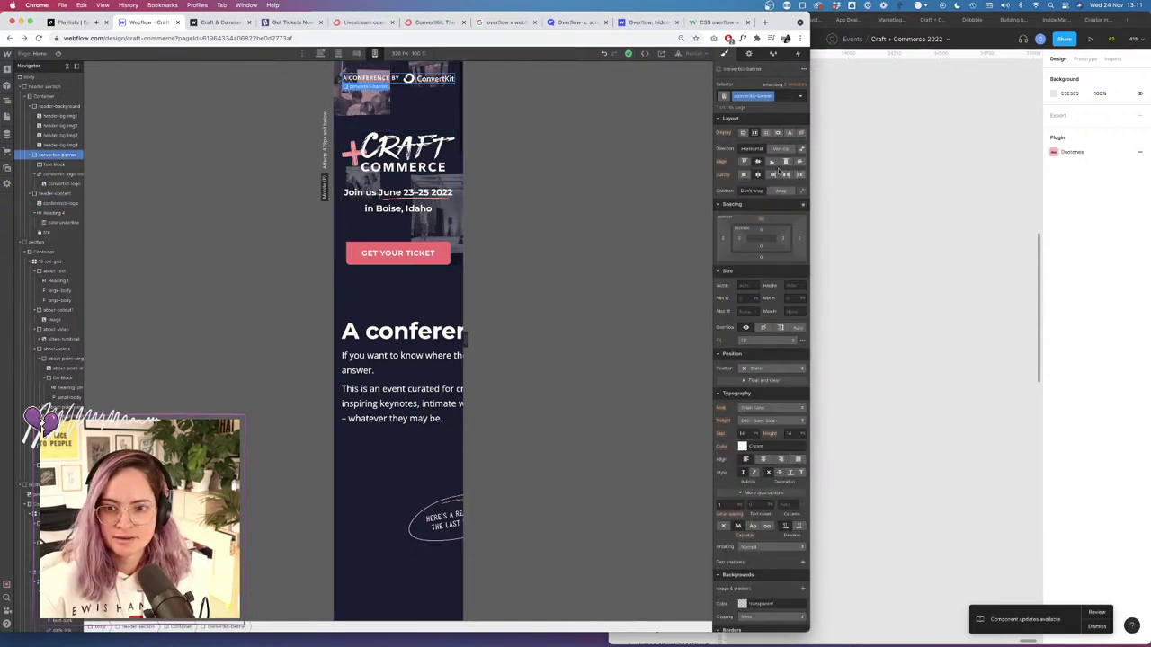
{"action": "left_click", "coordinate": [31, 156]}
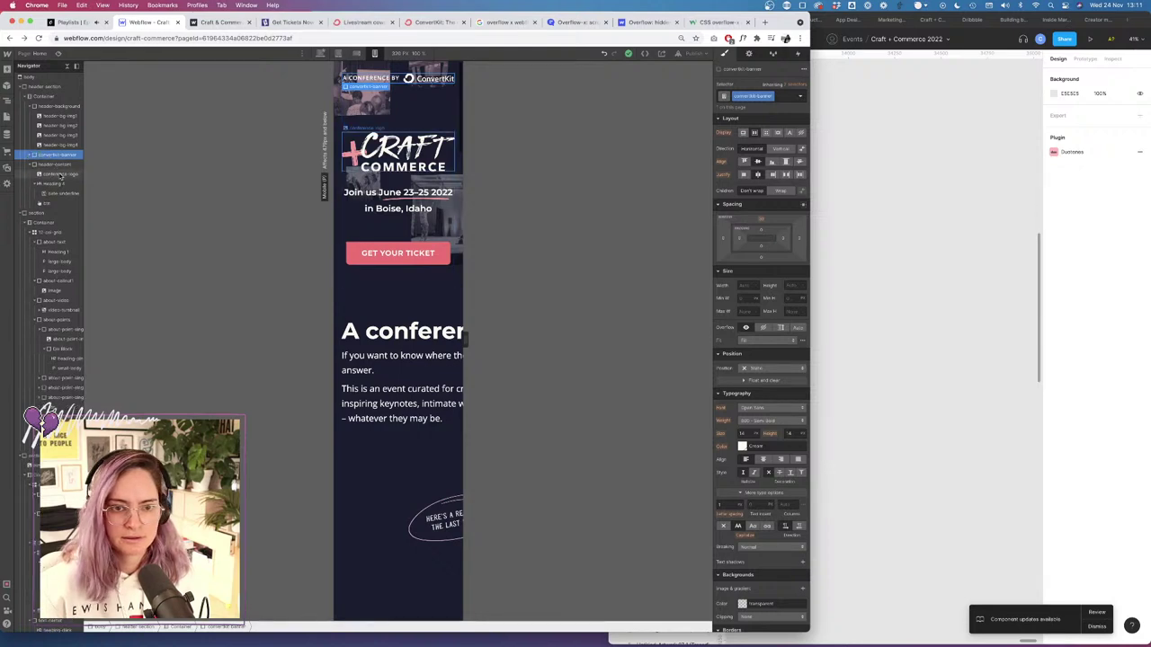
{"action": "left_click", "coordinate": [57, 173]}
{"action": "left_click", "coordinate": [760, 161]}
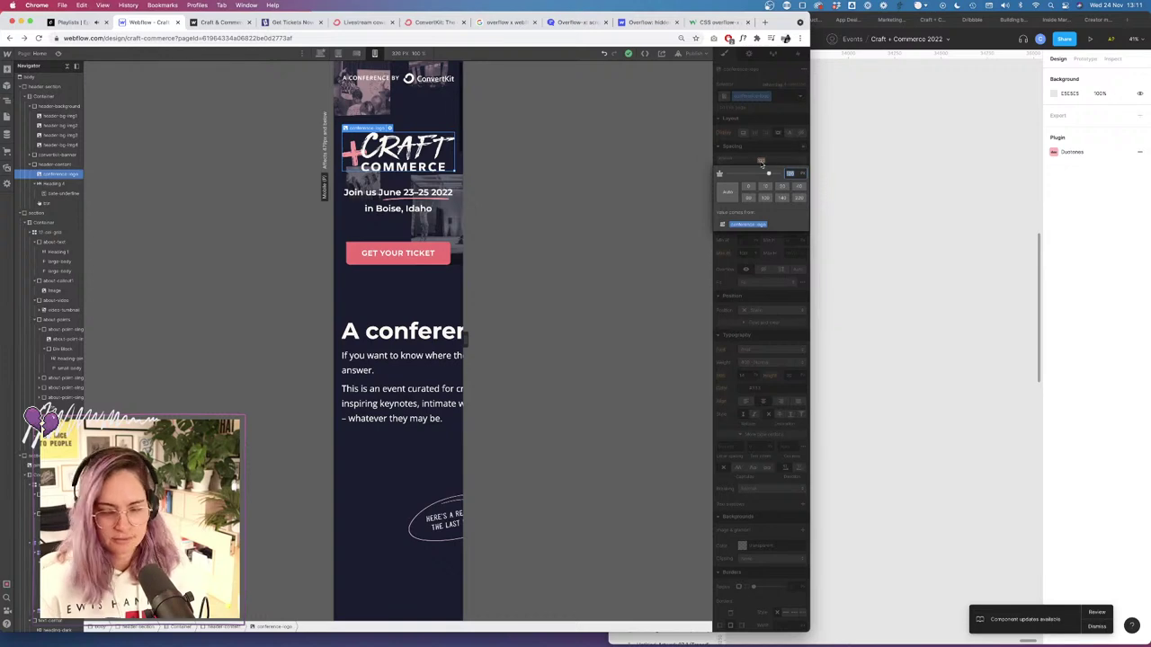
{"action": "key", "text": "Down"}
{"action": "key", "text": "Down"}
{"action": "key", "text": "Down"}
{"action": "key", "text": "Down"}
{"action": "key", "text": "Down"}
{"action": "key", "text": "Down"}
{"action": "key", "text": "Down"}
{"action": "key", "text": "Down"}
{"action": "key", "text": "Down"}
{"action": "key", "text": "Down"}
{"action": "key", "text": "Down"}
{"action": "key", "text": "Down"}
{"action": "key", "text": "Down"}
{"action": "key", "text": "Down"}
{"action": "key", "text": "Down"}
{"action": "key", "text": "Down"}
{"action": "key", "text": "Down"}
{"action": "key", "text": "Down"}
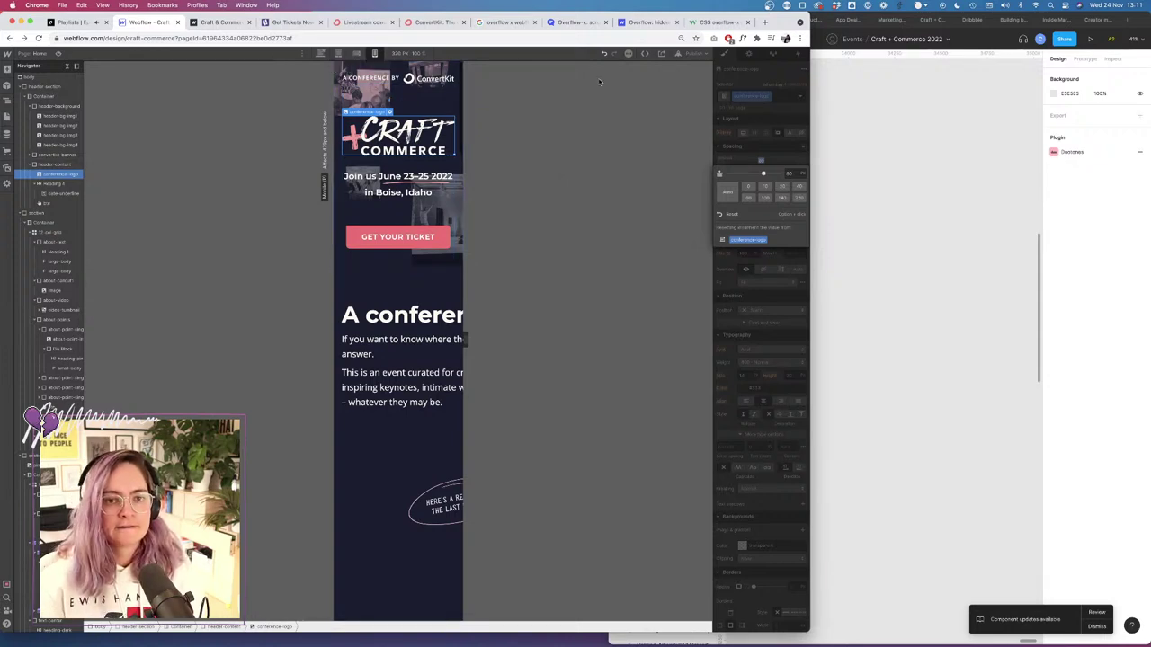
Publish the header spacing changes to craft-commerce.webflow.io and return to the live page.
{"action": "left_click", "coordinate": [694, 53]}
{"action": "left_click", "coordinate": [667, 171]}
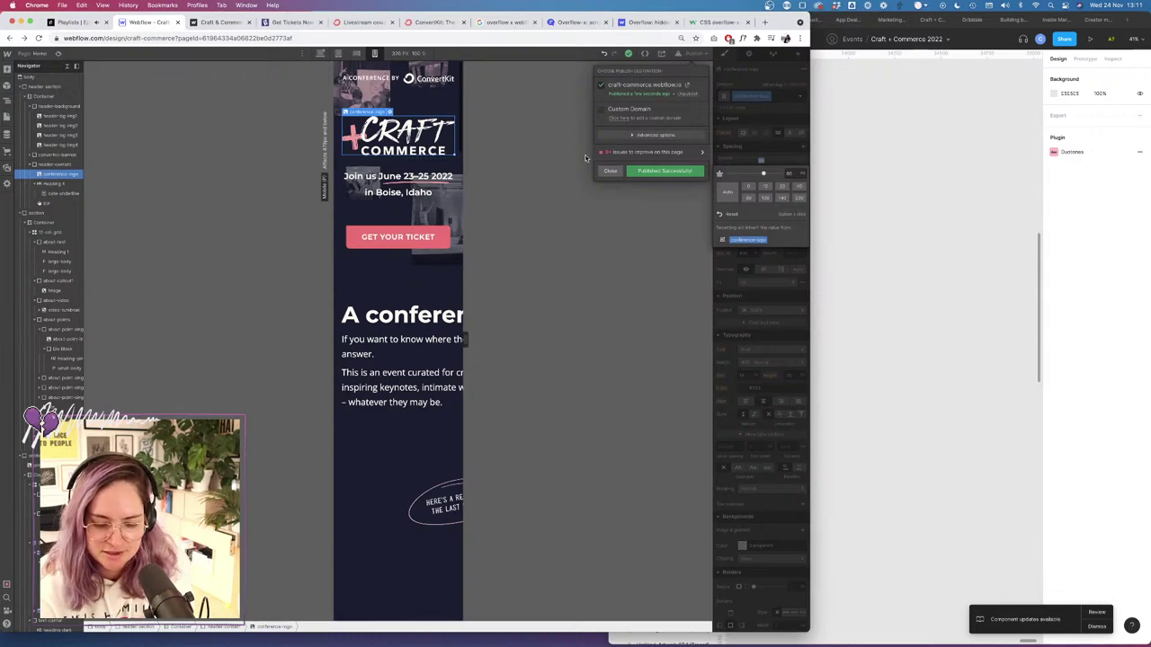
{"action": "left_click", "coordinate": [214, 24]}
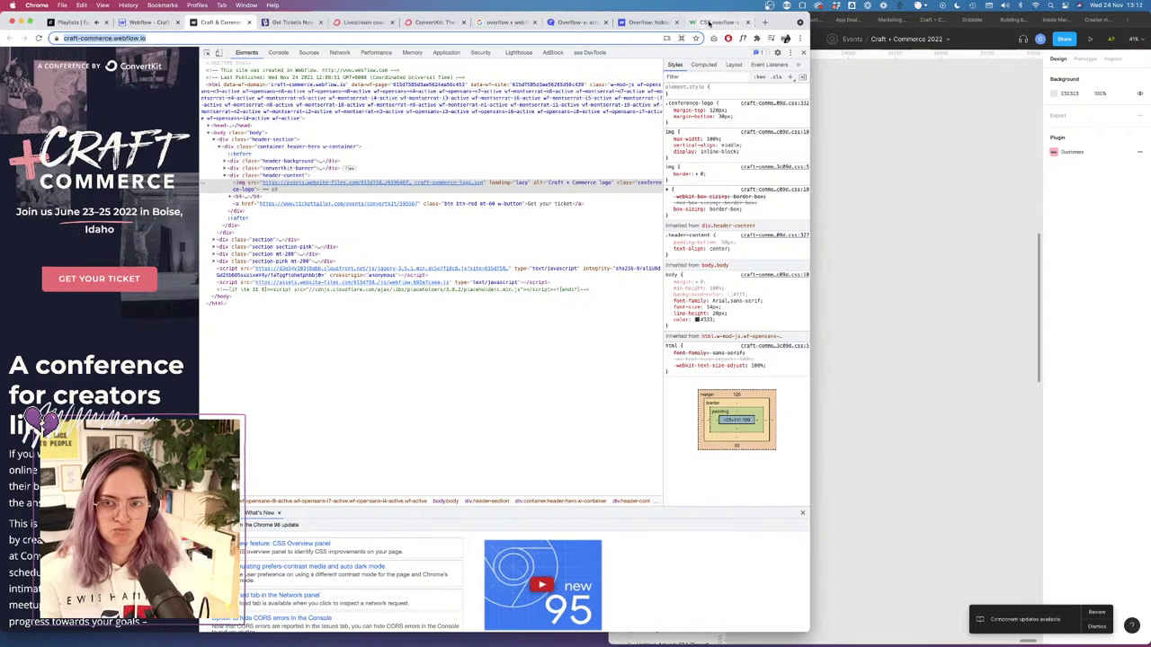
Search Google for "overflow happening on mobile but not desktop", replacing the CSS overflow-x reference page.
{"action": "left_click", "coordinate": [709, 22]}
{"action": "left_click", "coordinate": [616, 37]}
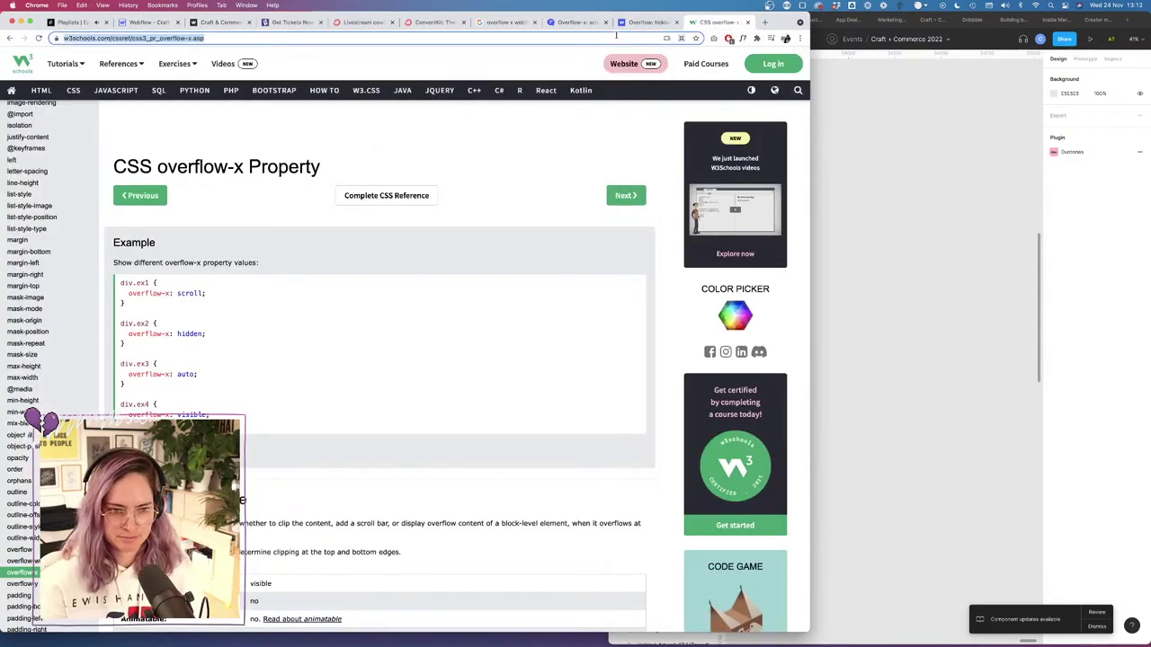
{"action": "type", "text": "overf"}
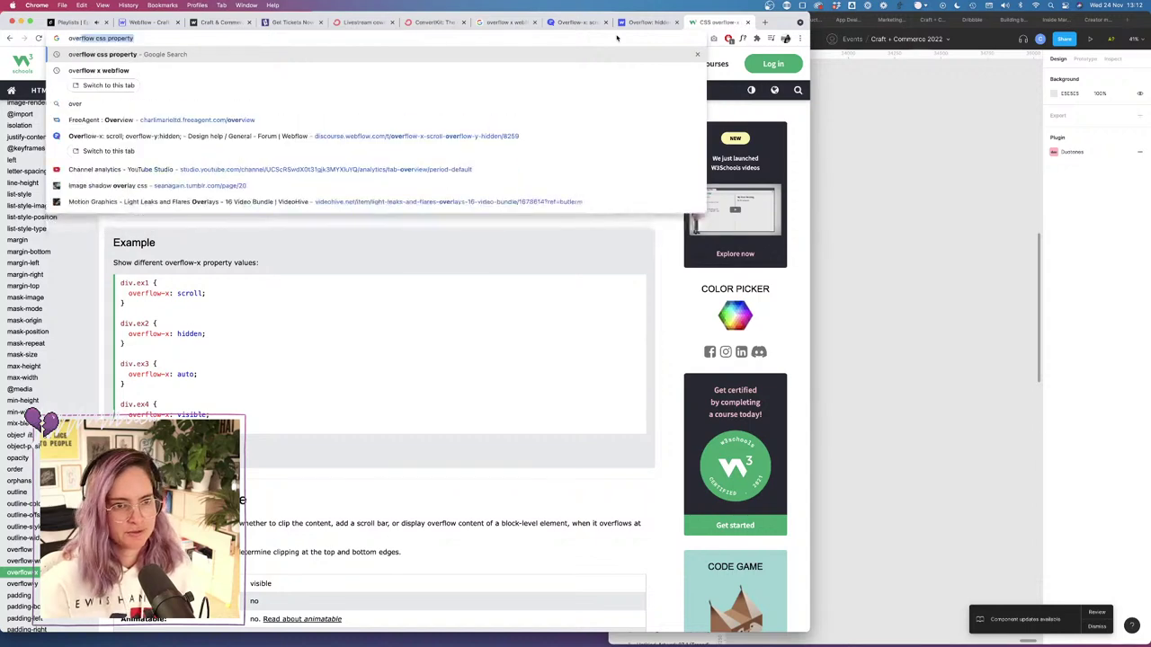
{"action": "type", "text": "low happeni"}
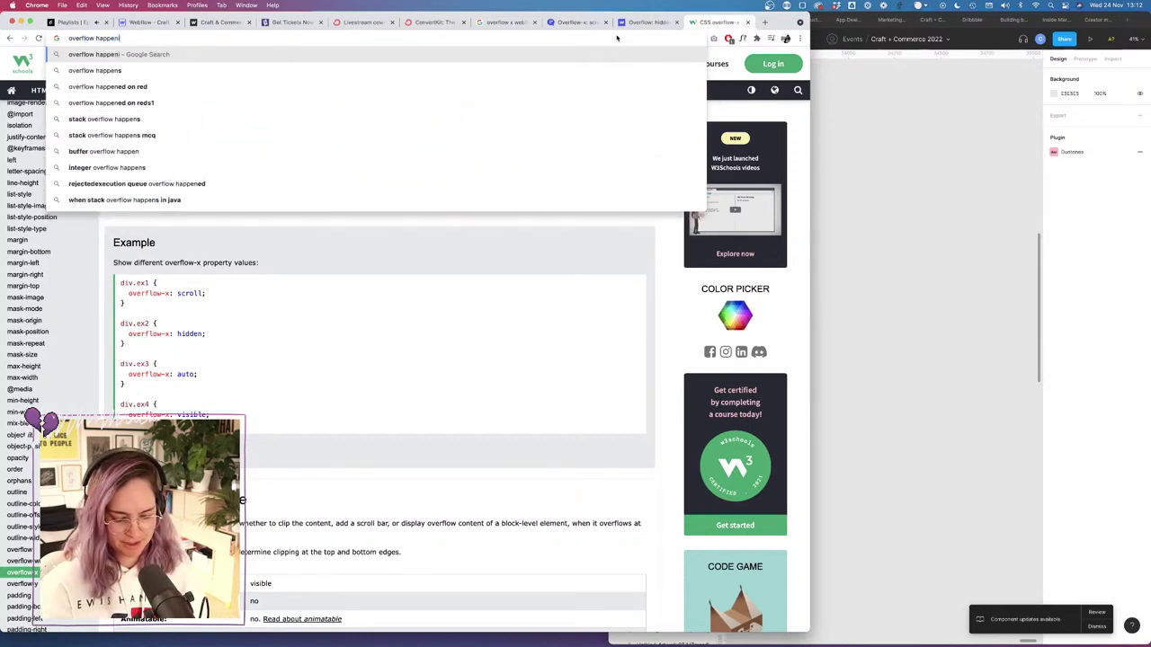
{"action": "type", "text": "ng on mobile but "}
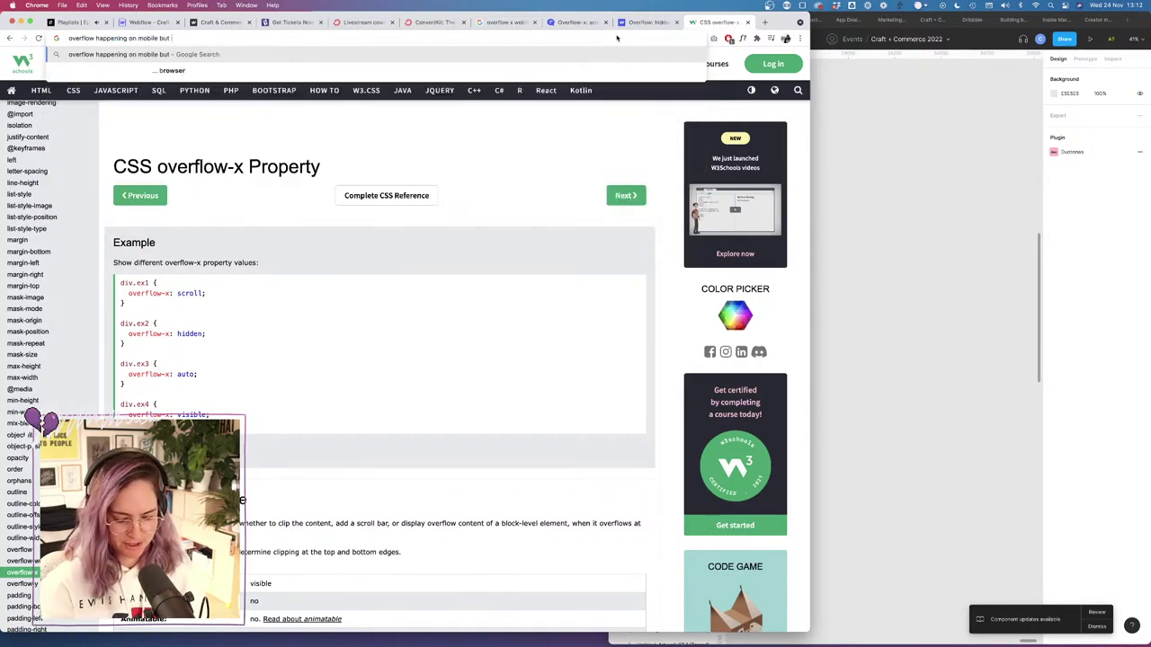
{"action": "type", "text": "not desktop"}
{"action": "key", "text": "Return"}
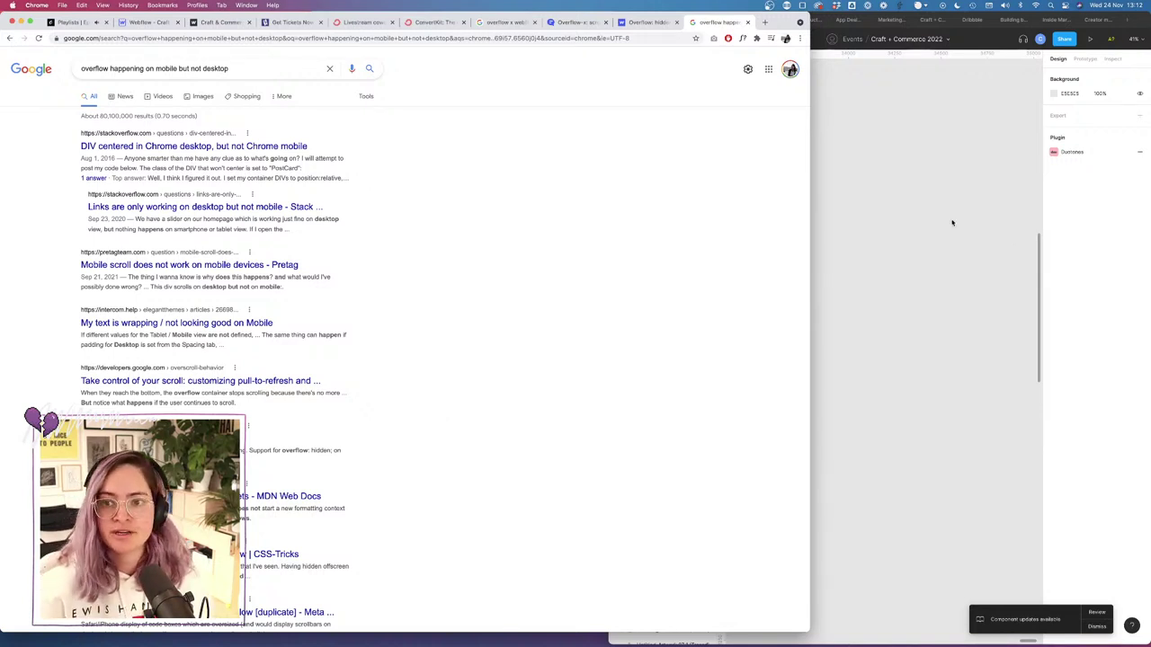
Return to the Webflow Designer, look through the page's exportable HTML code, and close the export view without exporting.
{"action": "left_click", "coordinate": [148, 22]}
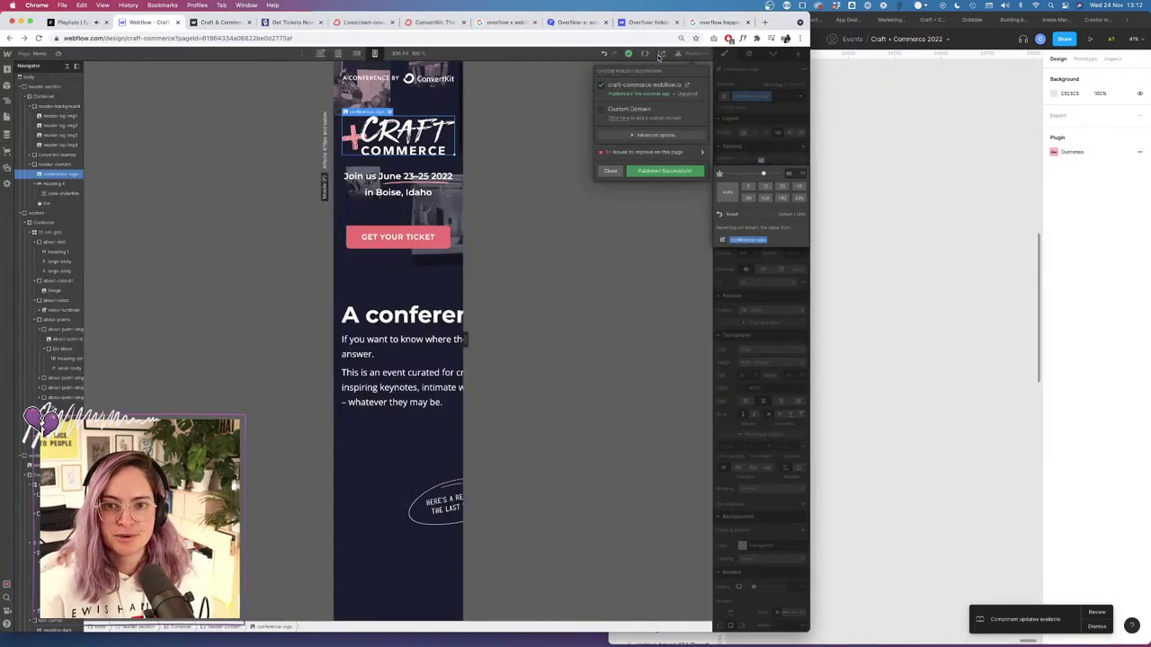
{"action": "left_click", "coordinate": [644, 53]}
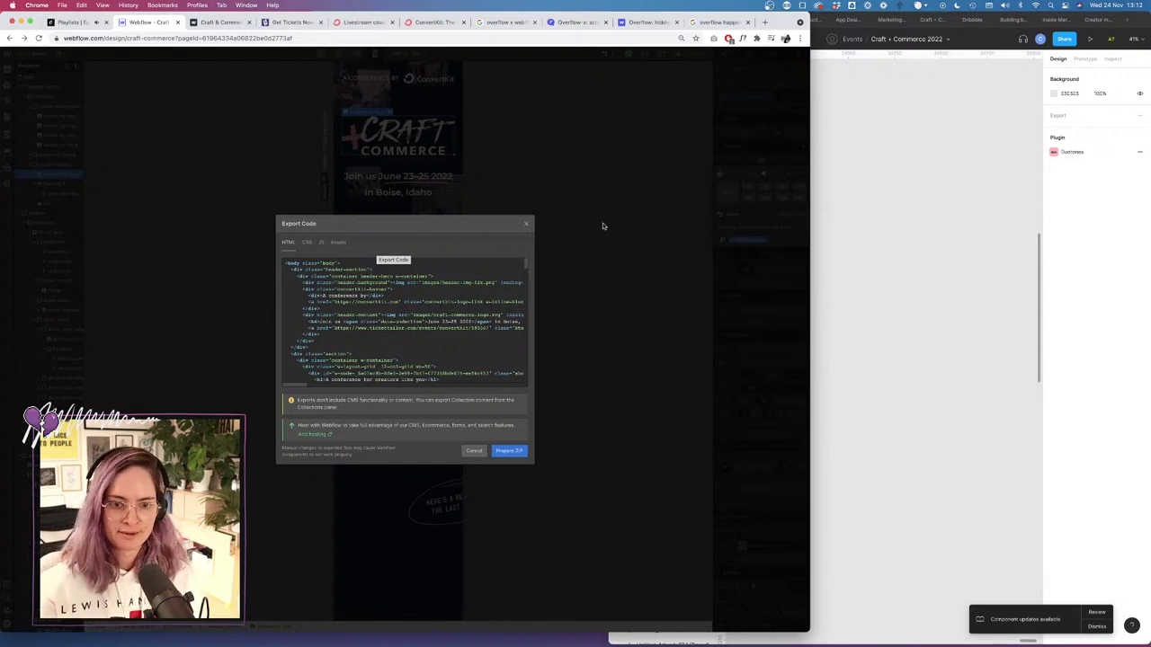
{"action": "scroll", "coordinate": [368, 318], "scroll_direction": "down", "scroll_amount": 10}
{"action": "scroll", "coordinate": [369, 318], "scroll_direction": "down", "scroll_amount": 10}
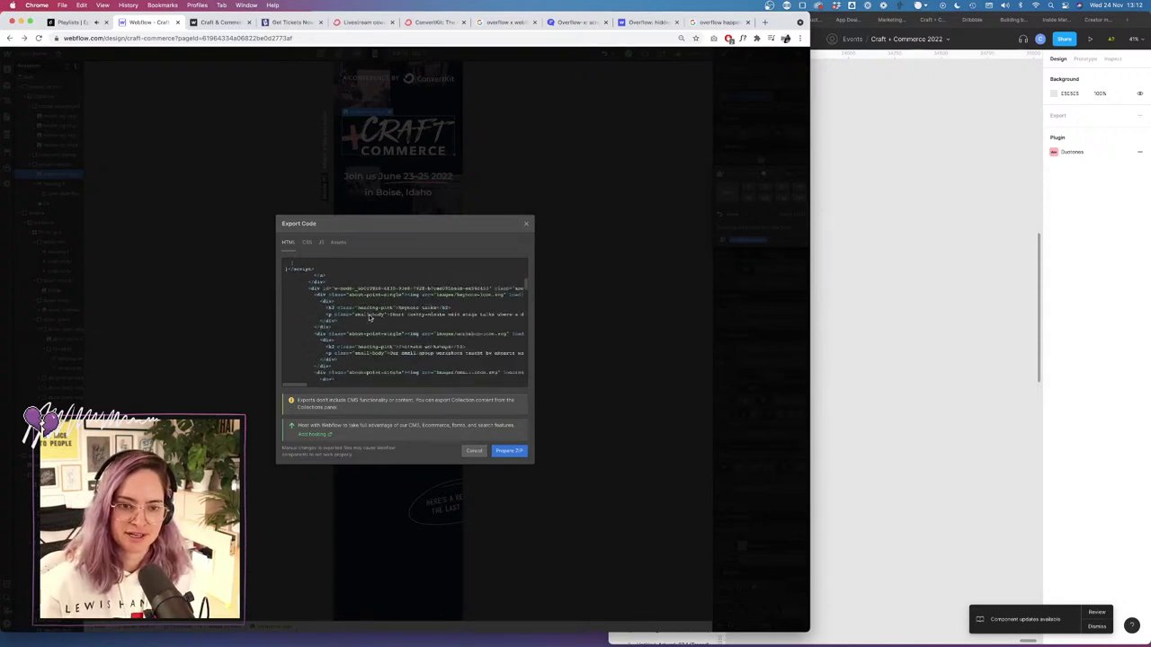
{"action": "scroll", "coordinate": [369, 314], "scroll_direction": "up", "scroll_amount": 10}
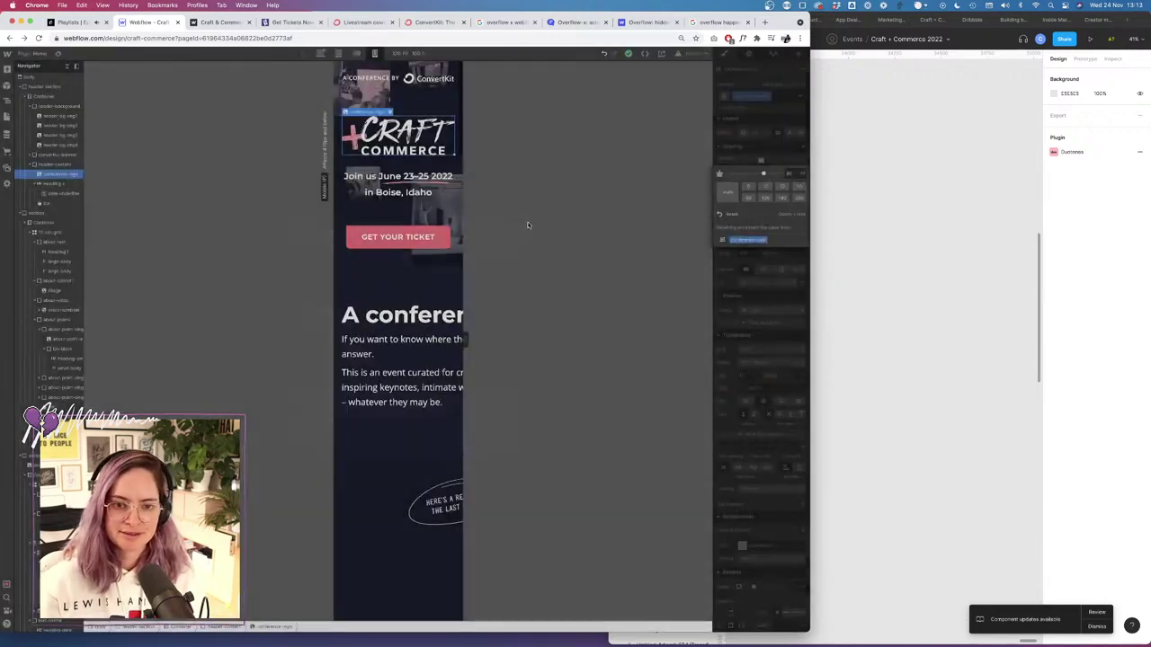
{"action": "left_click", "coordinate": [526, 223]}
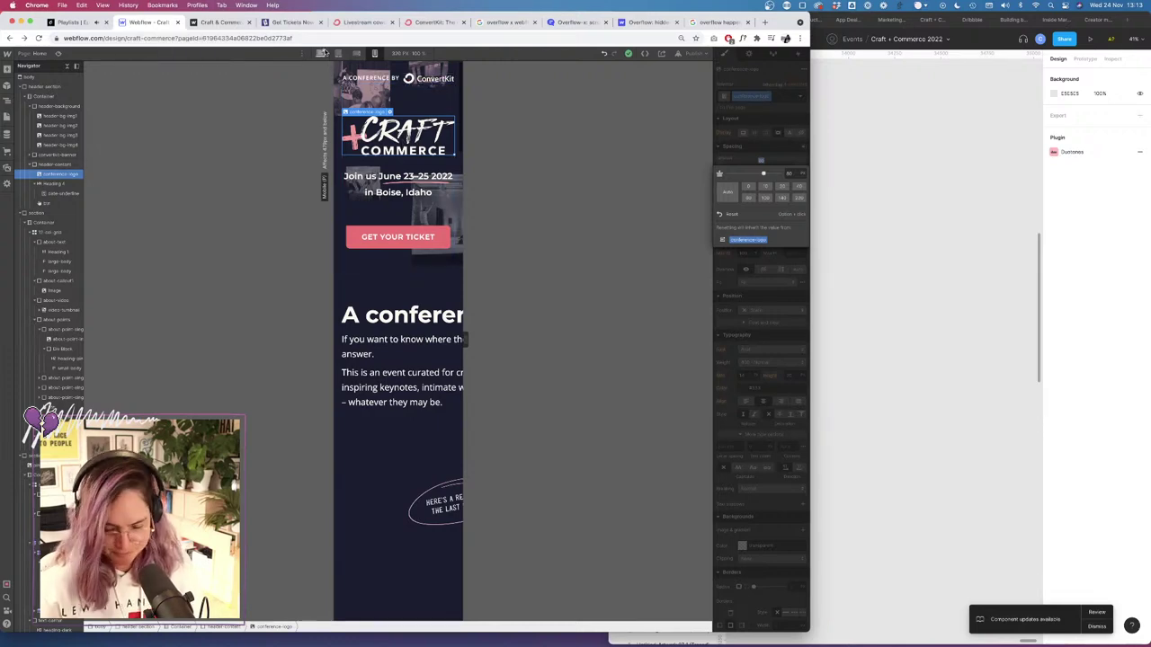
Set the width of the header-bg-img1 background image to 60% at the mobile portrait breakpoint.
{"action": "left_click", "coordinate": [338, 101]}
{"action": "left_click", "coordinate": [338, 100]}
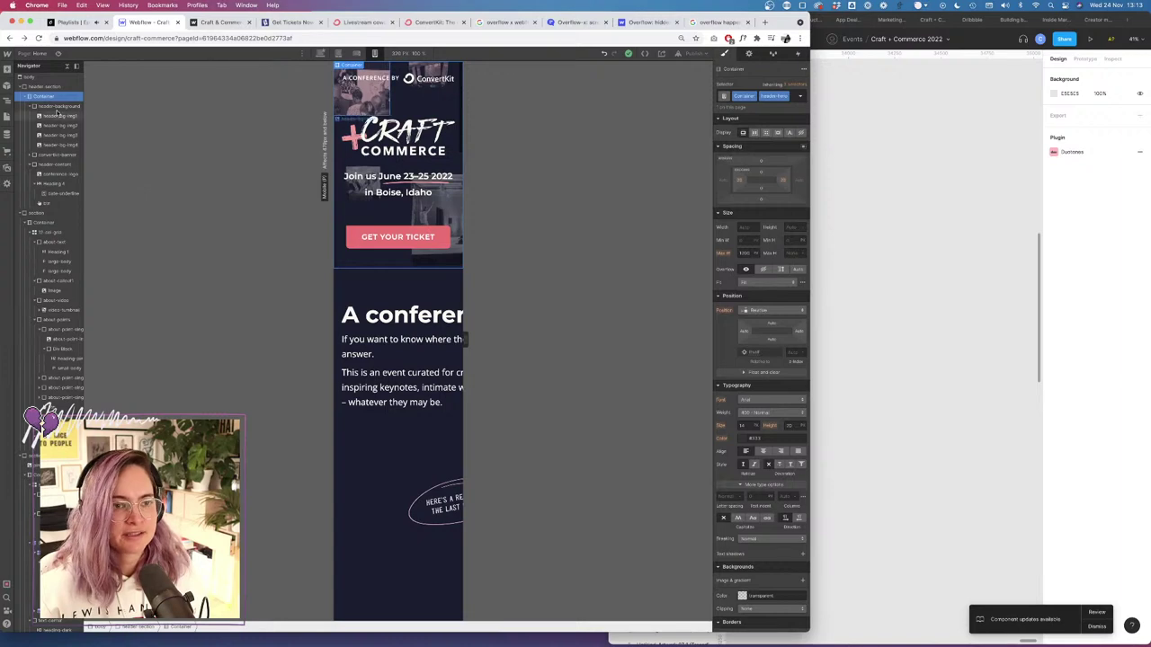
{"action": "left_click", "coordinate": [356, 53]}
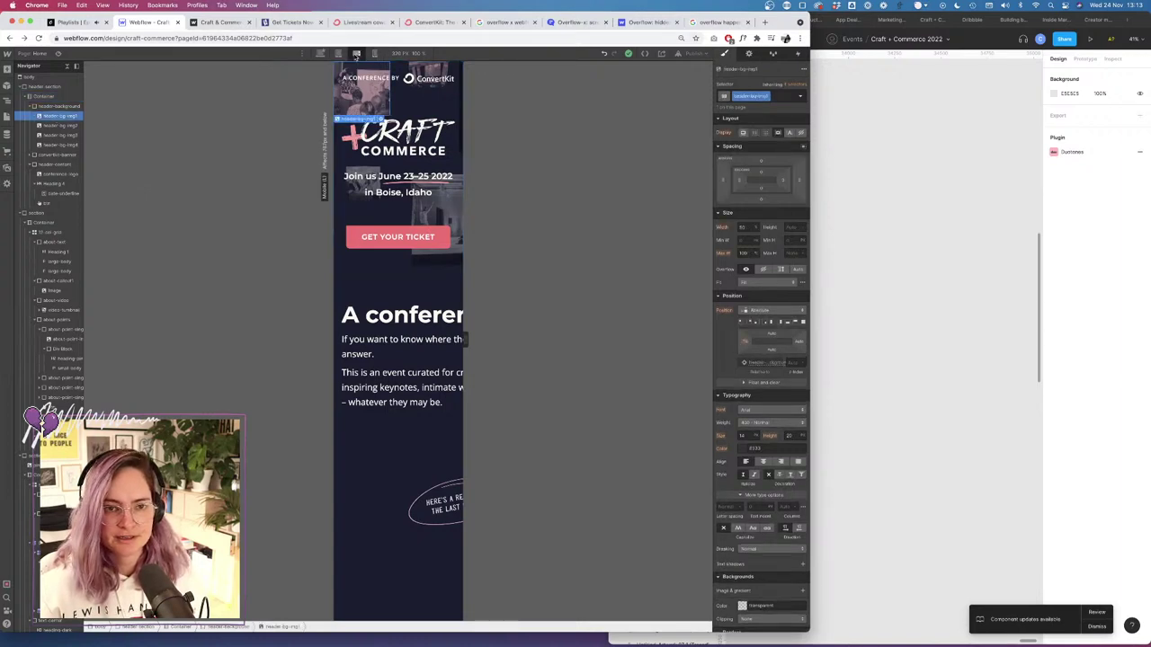
{"action": "left_click", "coordinate": [374, 54]}
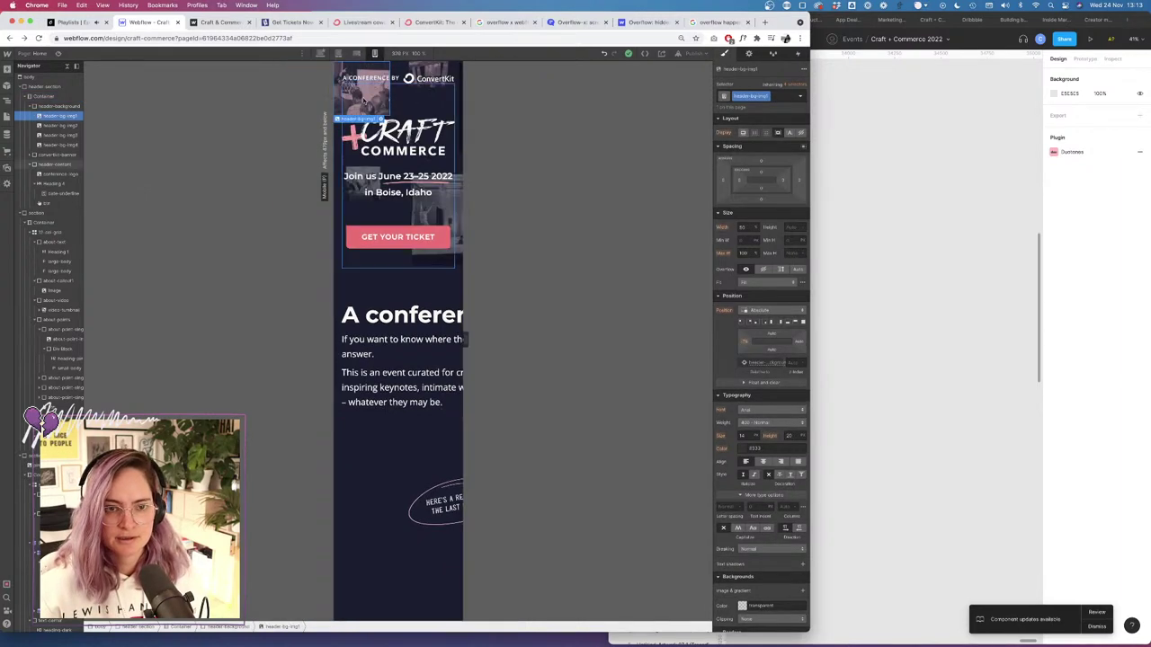
{"action": "left_click", "coordinate": [743, 226]}
{"action": "key", "text": "shift+Up"}
{"action": "key", "text": "shift+Up"}
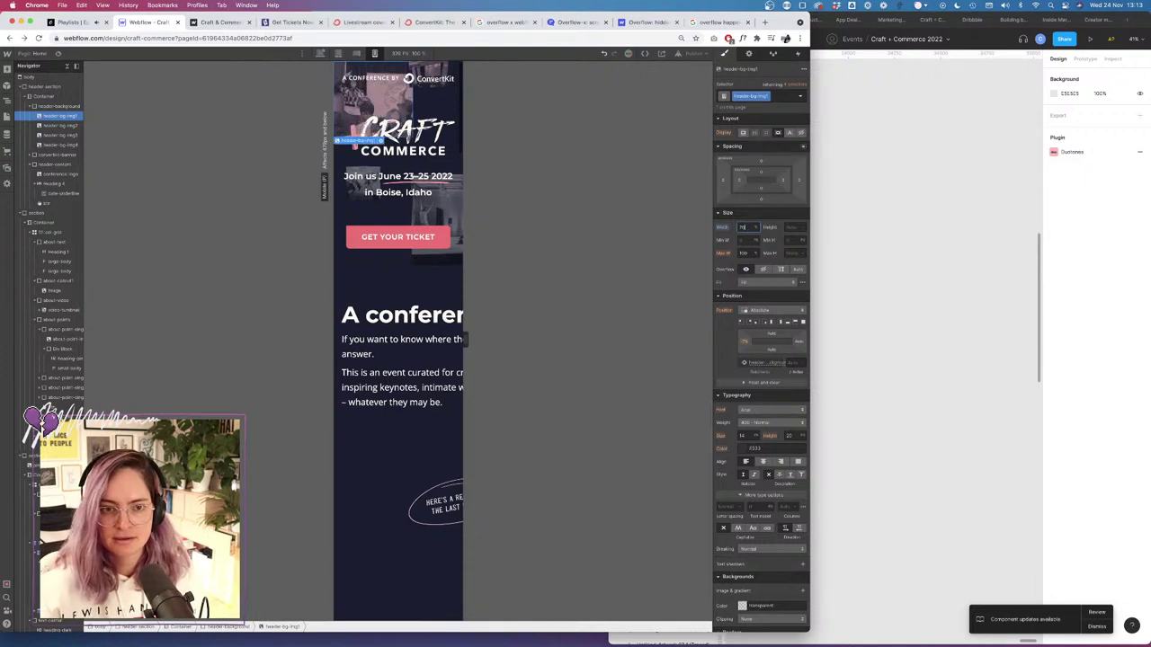
{"action": "key", "text": "shift+Down"}
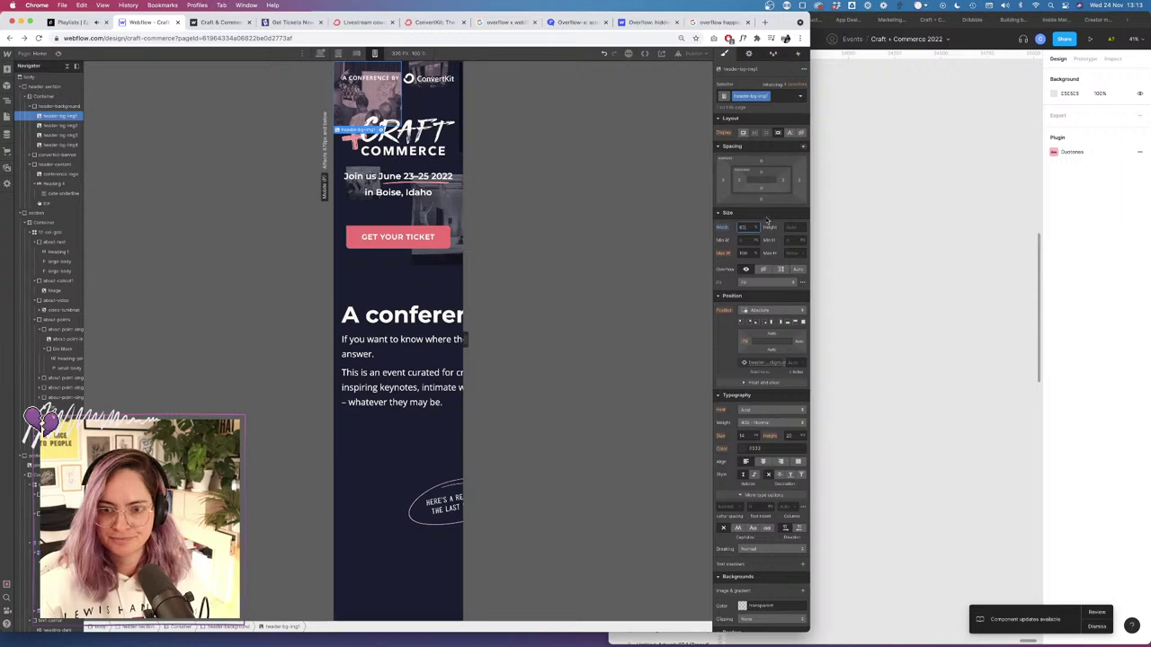
Shift header-bg-img2 slightly outward past the header's right side by lowering its right position offset.
{"action": "left_click", "coordinate": [65, 126]}
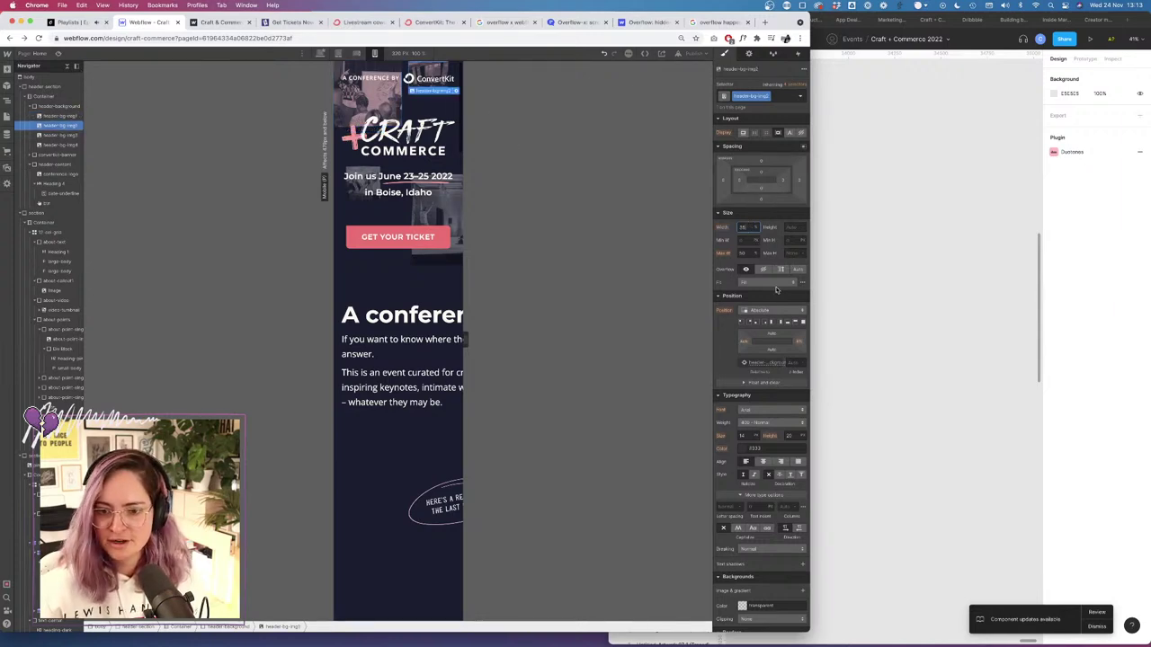
{"action": "left_click", "coordinate": [798, 343]}
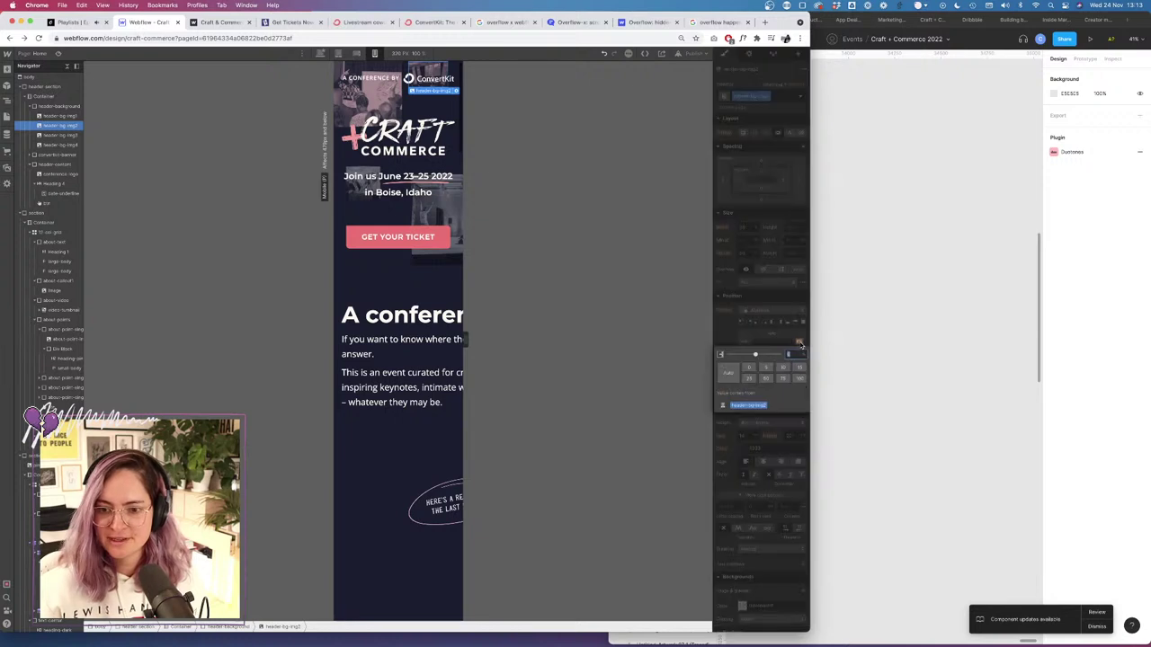
{"action": "key", "text": "Down"}
{"action": "key", "text": "Down"}
{"action": "key", "text": "Down"}
{"action": "key", "text": "Down"}
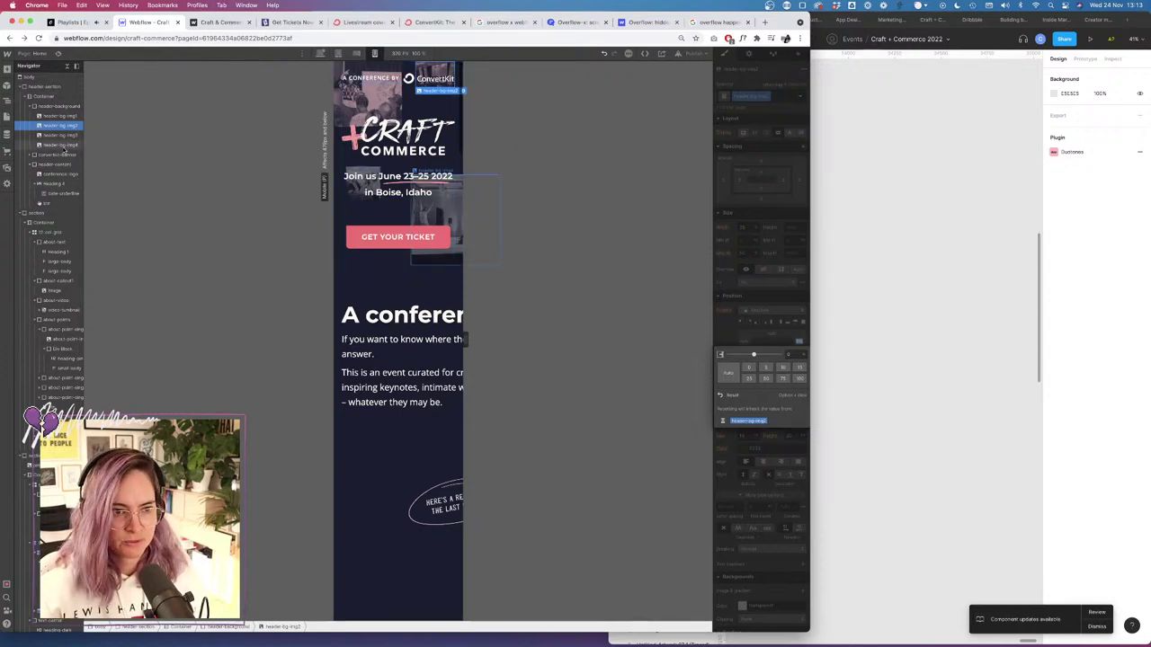
Enlarge the header-bg-img4 background image to a width of 100%.
{"action": "left_click", "coordinate": [61, 144]}
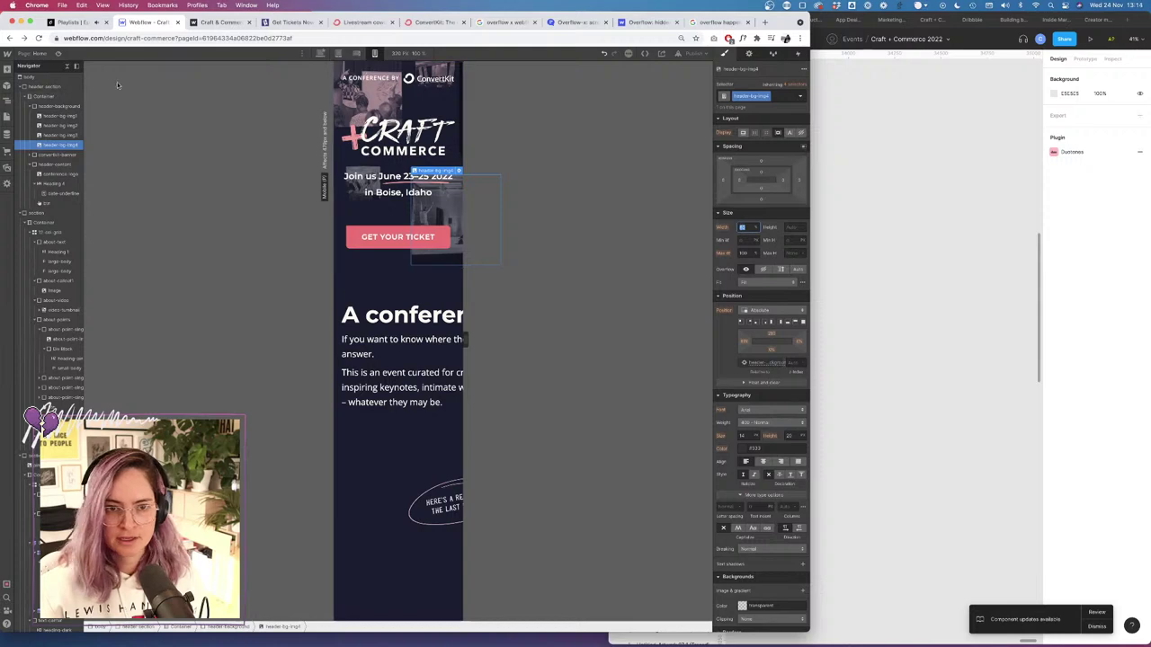
{"action": "left_click", "coordinate": [66, 117]}
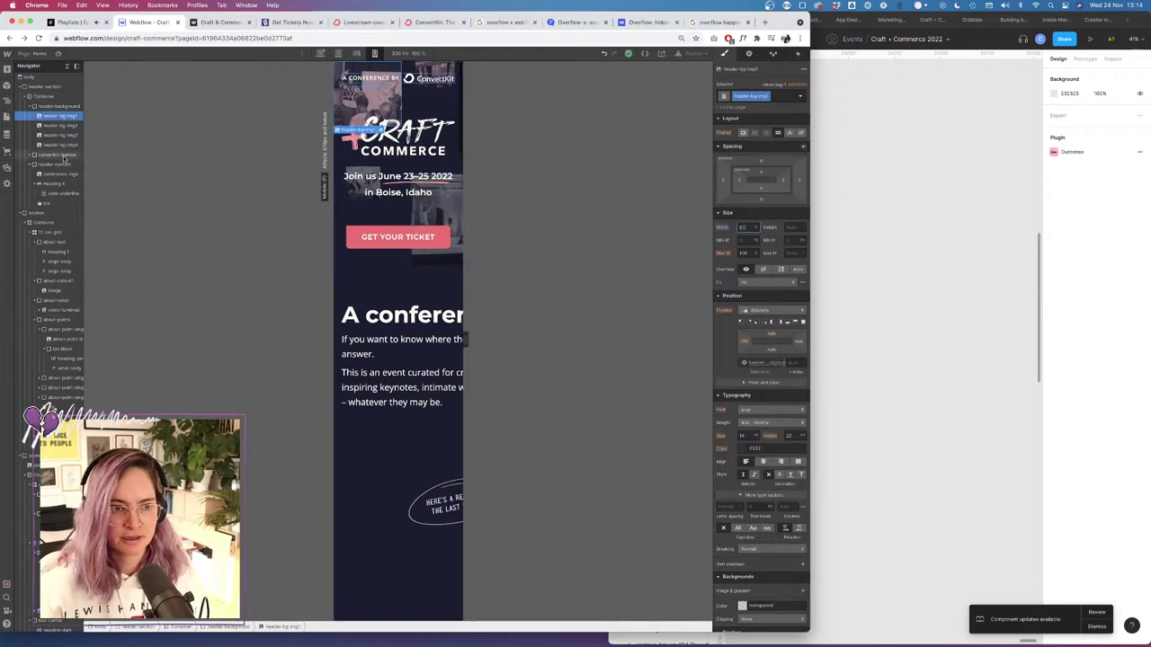
{"action": "left_click", "coordinate": [63, 145]}
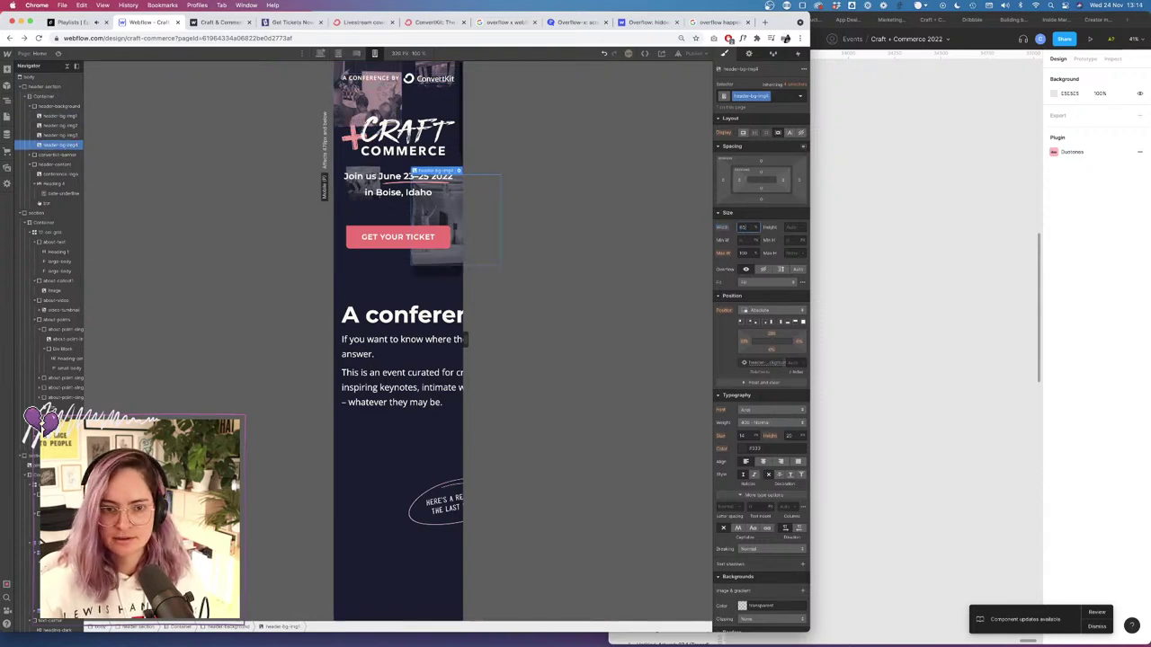
{"action": "key", "text": "shift+Up"}
{"action": "key", "text": "shift+Up"}
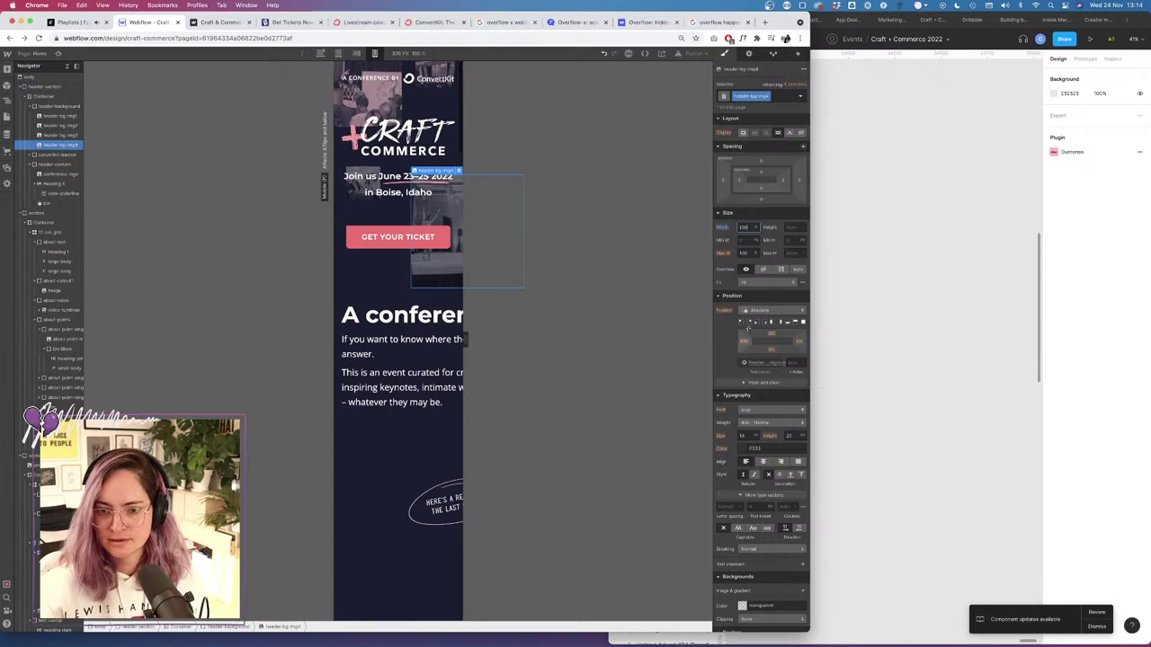
Set header-bg-img4's left offset to 50% and reduce its top offset to move the image slightly higher.
{"action": "left_click", "coordinate": [744, 342]}
{"action": "key", "text": "shift+Down"}
{"action": "key", "text": "shift+Down"}
{"action": "key", "text": "shift+Down"}
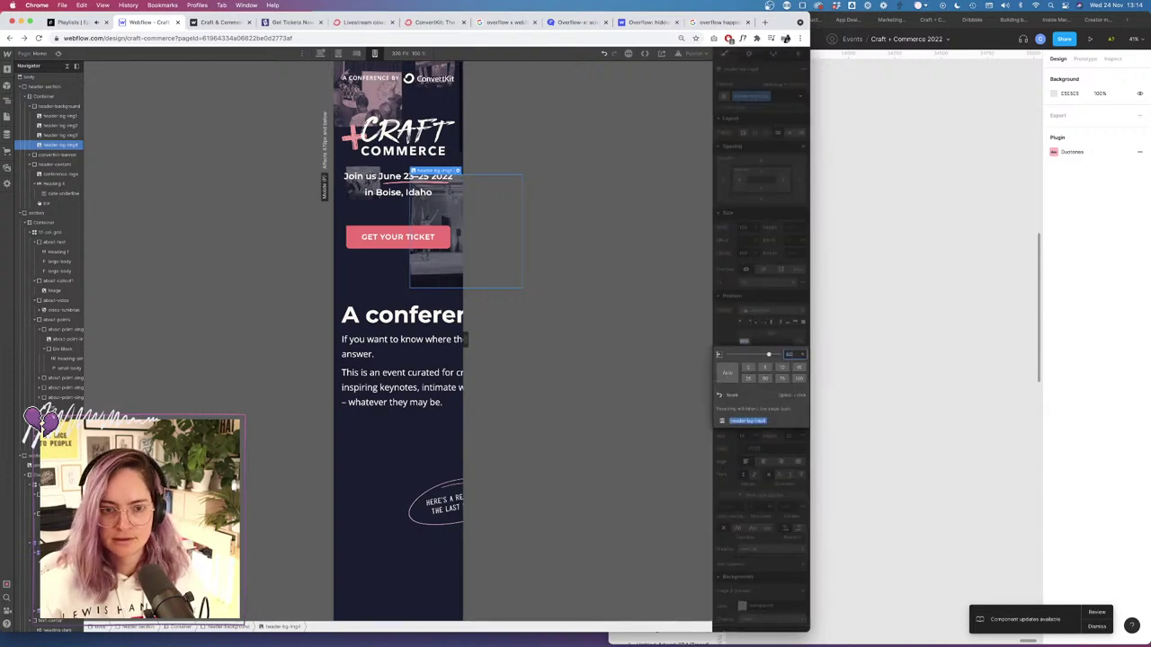
{"action": "key", "text": "shift+Up"}
{"action": "key", "text": "shift+Up"}
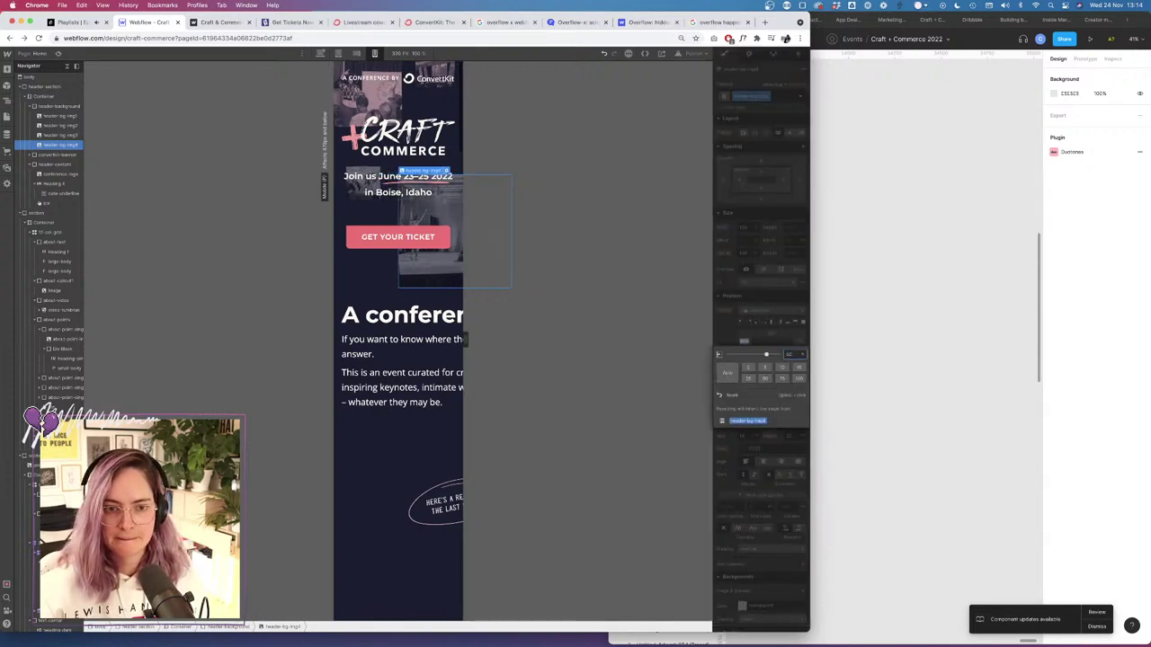
{"action": "left_click", "coordinate": [774, 338]}
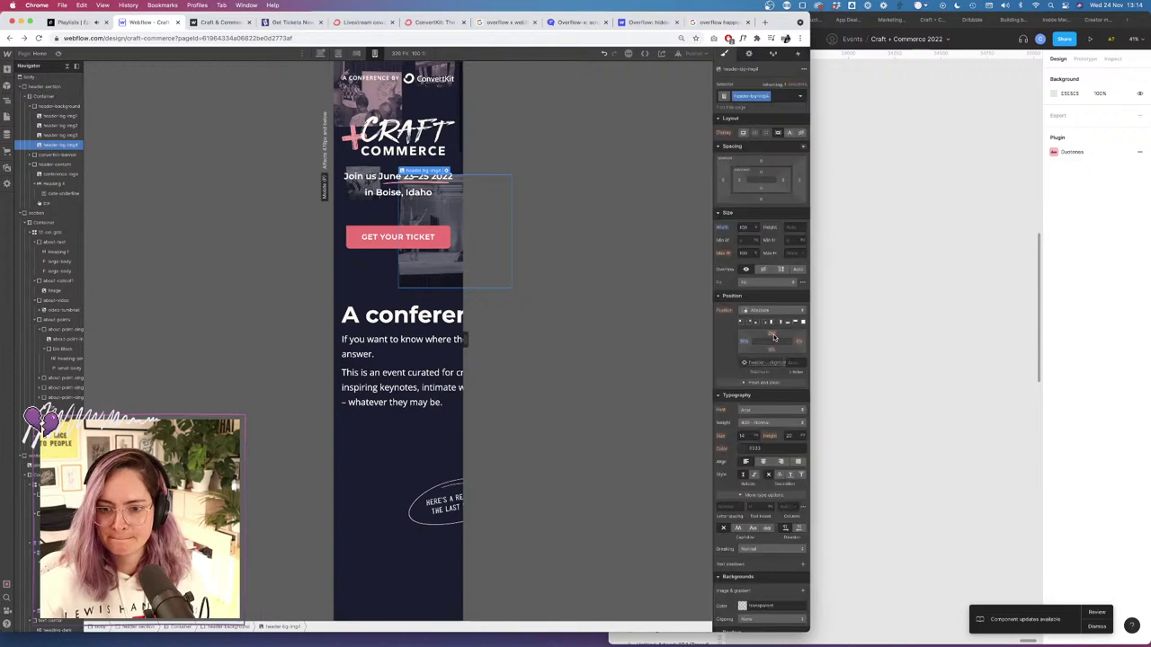
{"action": "left_click", "coordinate": [774, 337]}
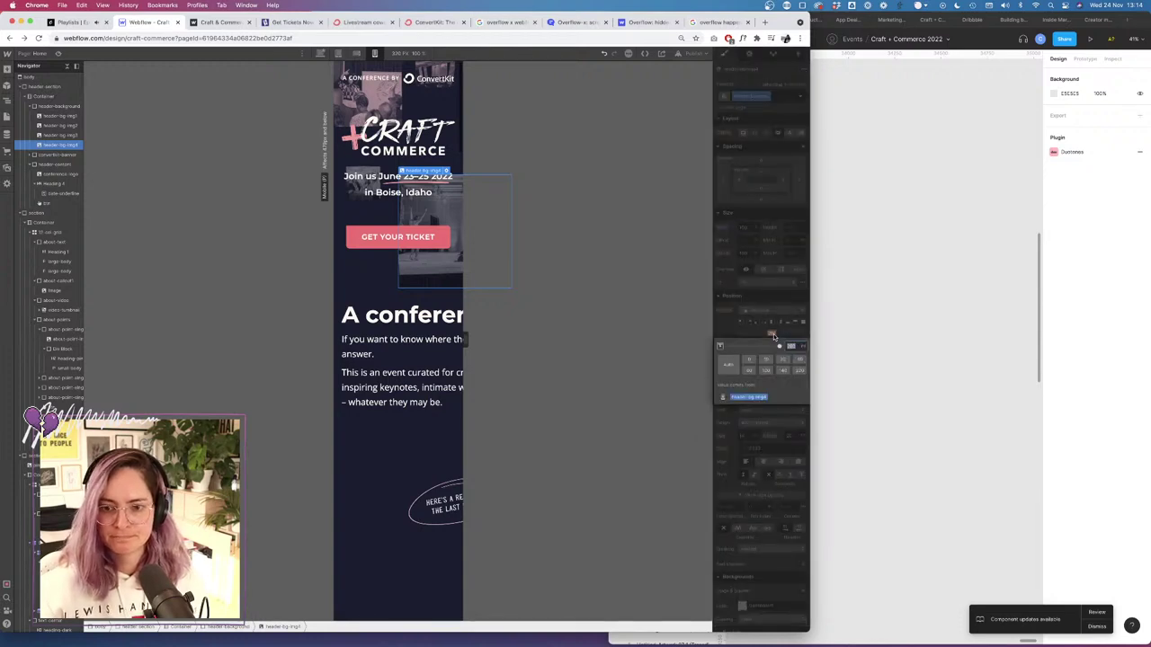
{"action": "key", "text": "Down"}
{"action": "key", "text": "Down"}
{"action": "key", "text": "Down"}
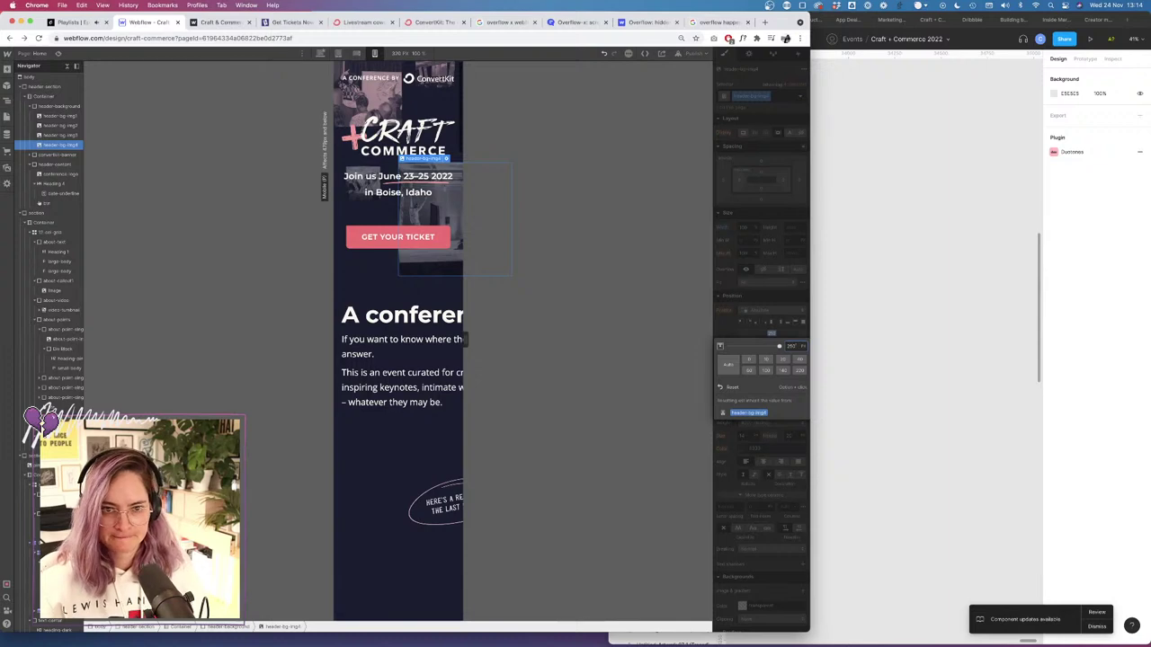
Set header-bg-img3's width to 40% and its left offset to 0%.
{"action": "left_click", "coordinate": [64, 136]}
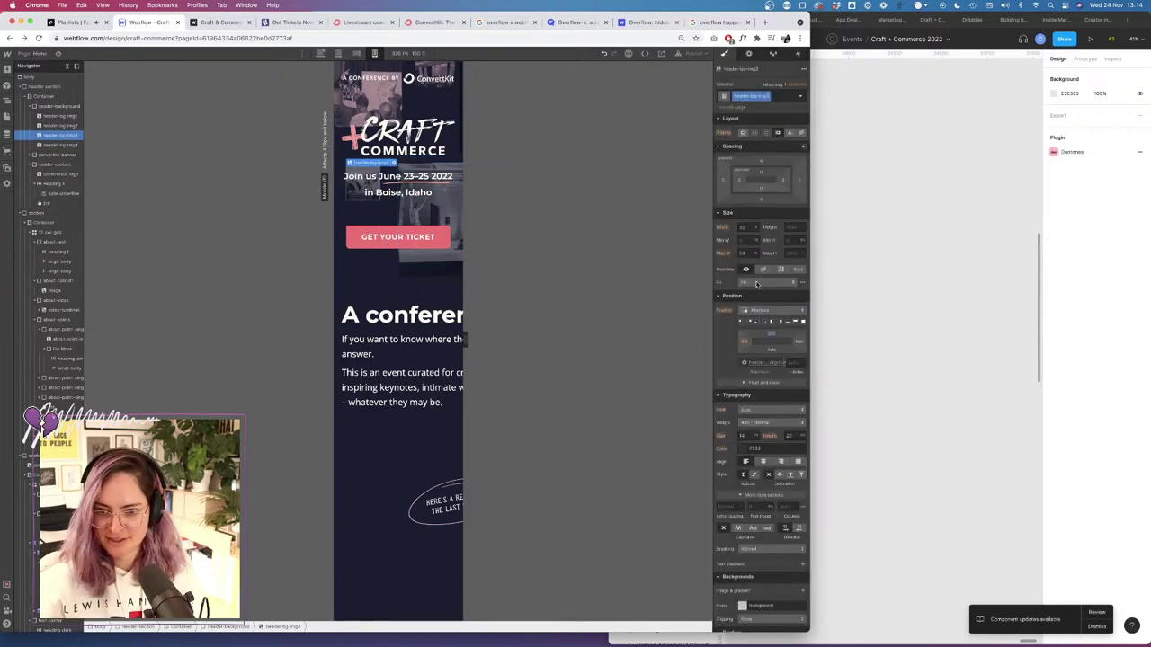
{"action": "left_click", "coordinate": [751, 227]}
{"action": "type", "text": "40"}
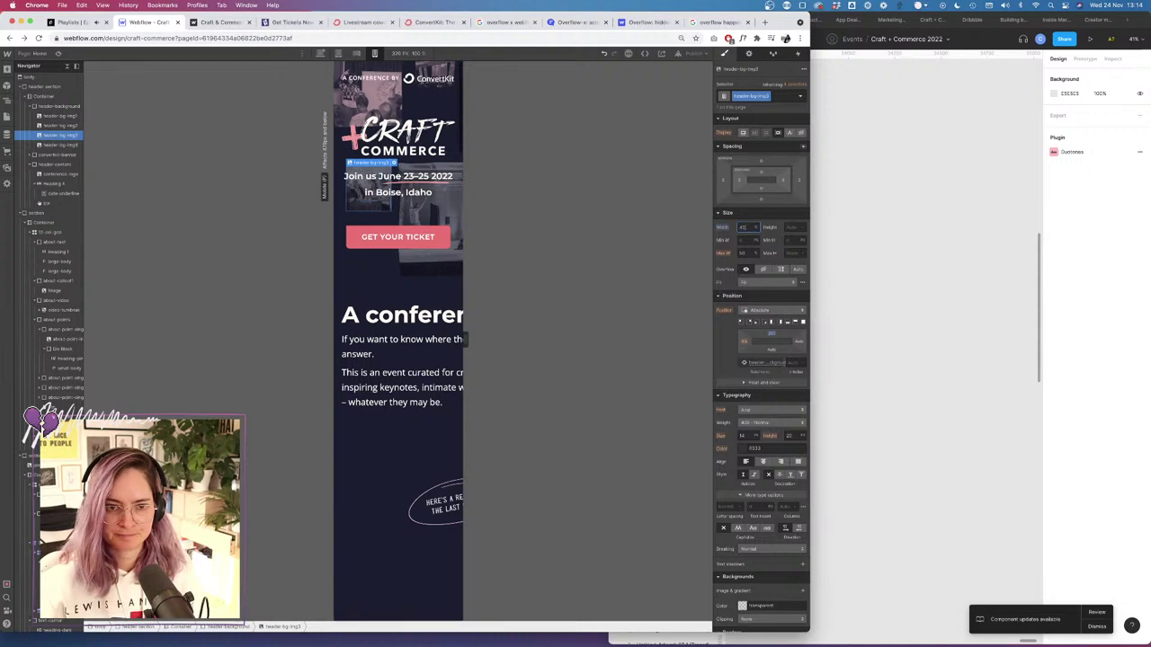
{"action": "left_click", "coordinate": [744, 341]}
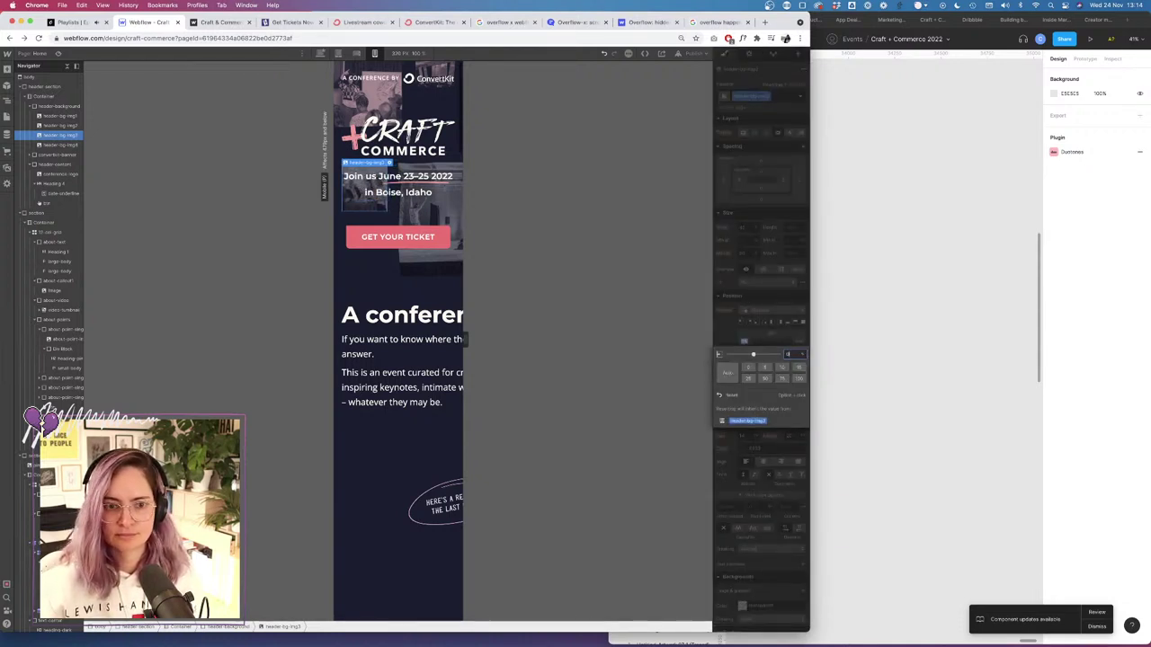
Move header-bg-img3 higher behind the date heading by reducing its top offset.
{"action": "left_click", "coordinate": [771, 334]}
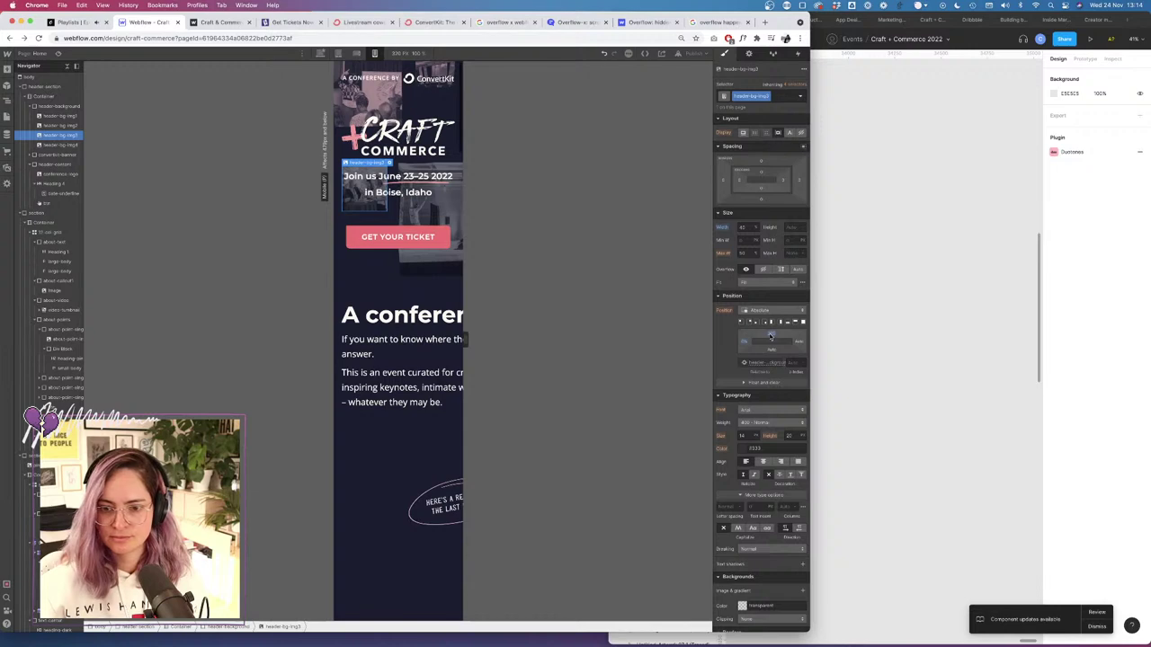
{"action": "left_click", "coordinate": [770, 333]}
{"action": "key", "text": "shift+Up"}
{"action": "key", "text": "shift+Down"}
{"action": "key", "text": "shift+Down"}
{"action": "key", "text": "shift+Down"}
{"action": "key", "text": "shift+Down"}
{"action": "key", "text": "shift+Down"}
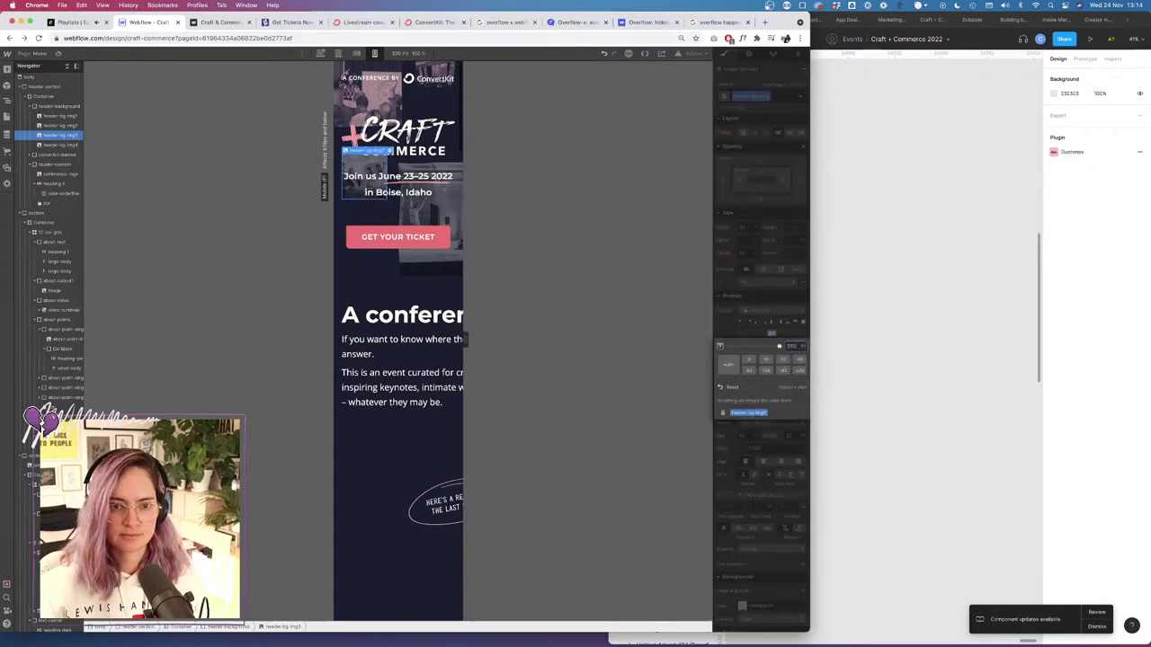
{"action": "key", "text": "shift+Down"}
{"action": "key", "text": "shift+Up"}
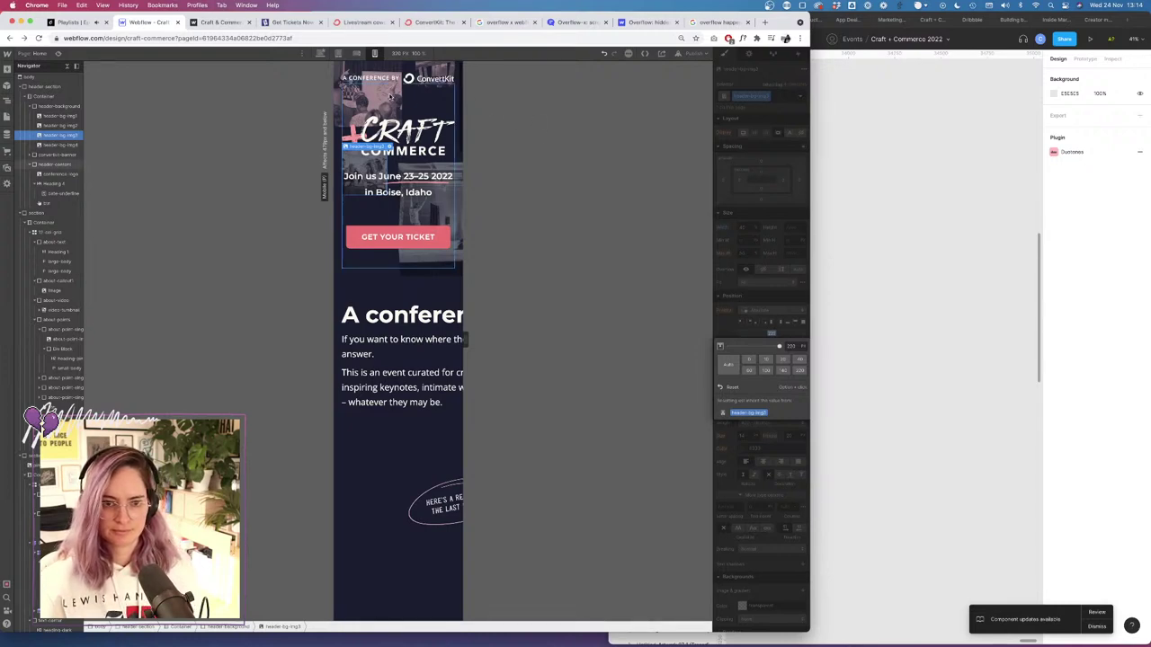
Publish the adjusted header background images to craft-commerce.webflow.io.
{"action": "left_click", "coordinate": [695, 53]}
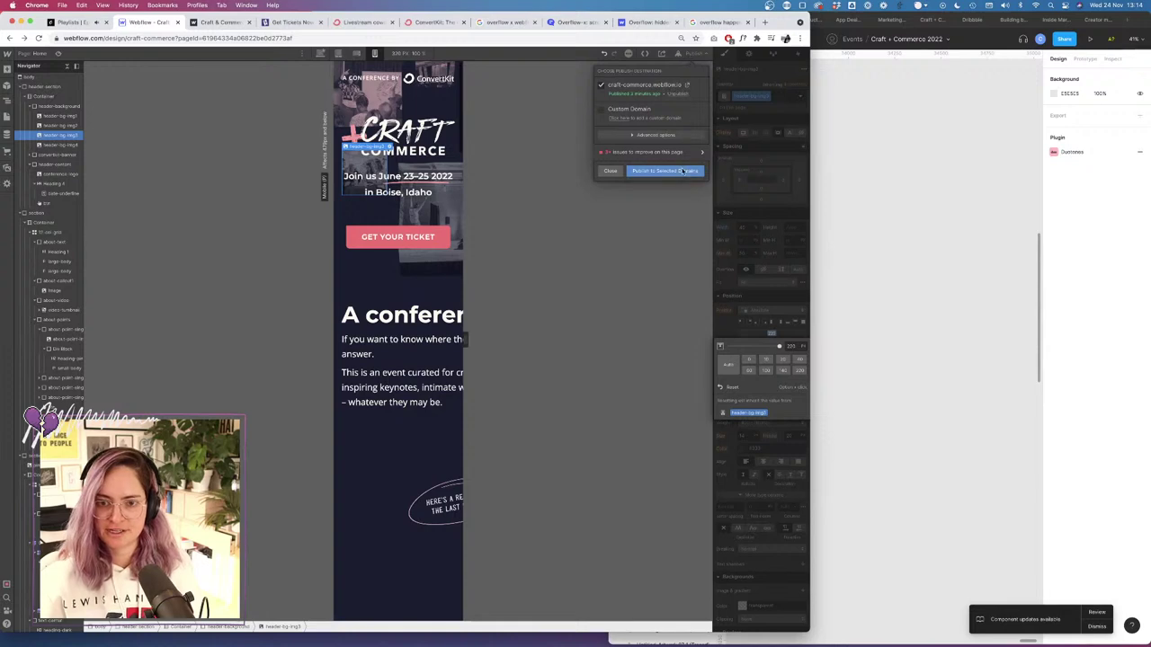
{"action": "left_click", "coordinate": [683, 171]}
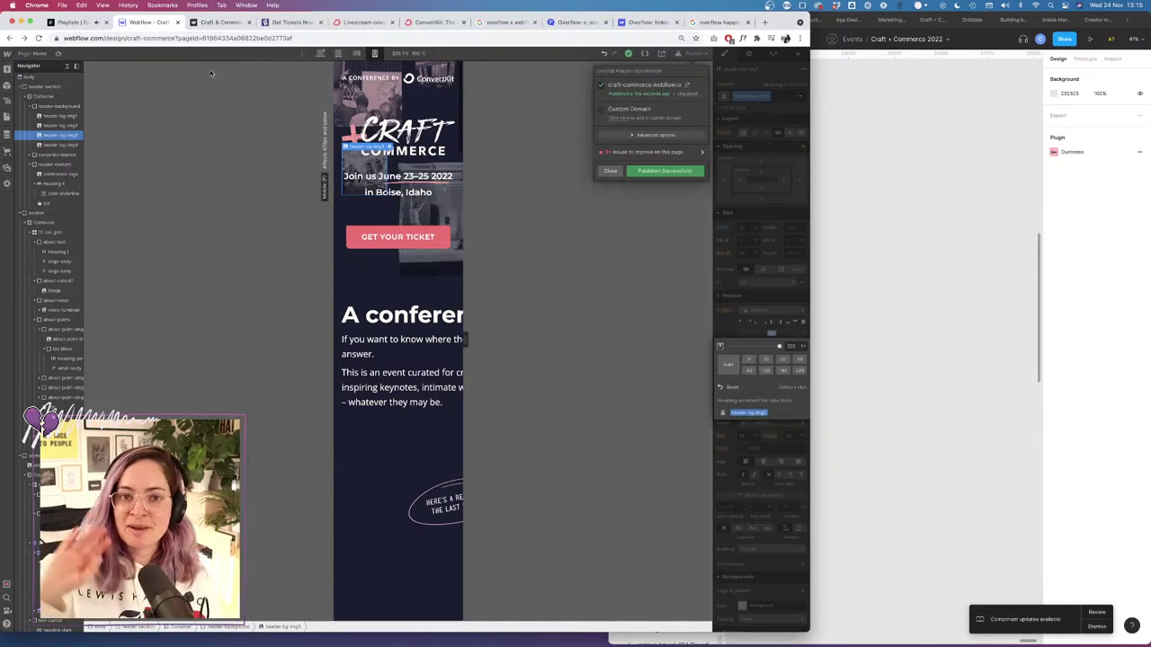
Look up the web address of the livestream coworking sessions sign-up page.
{"action": "left_click", "coordinate": [270, 108]}
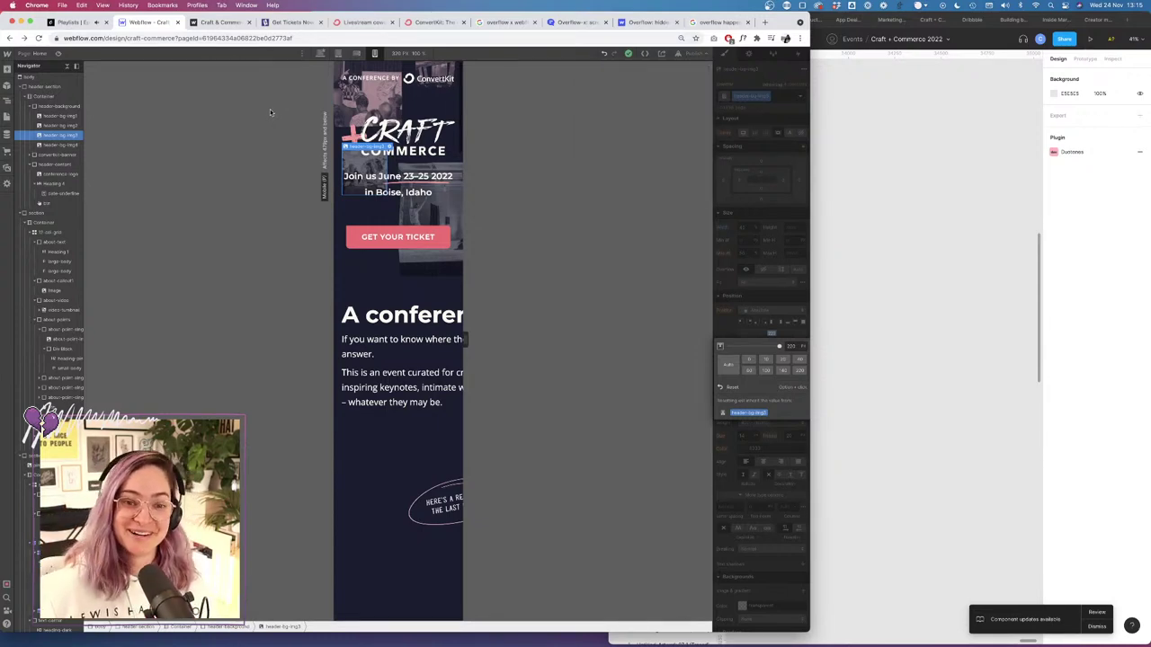
{"action": "left_click", "coordinate": [435, 22]}
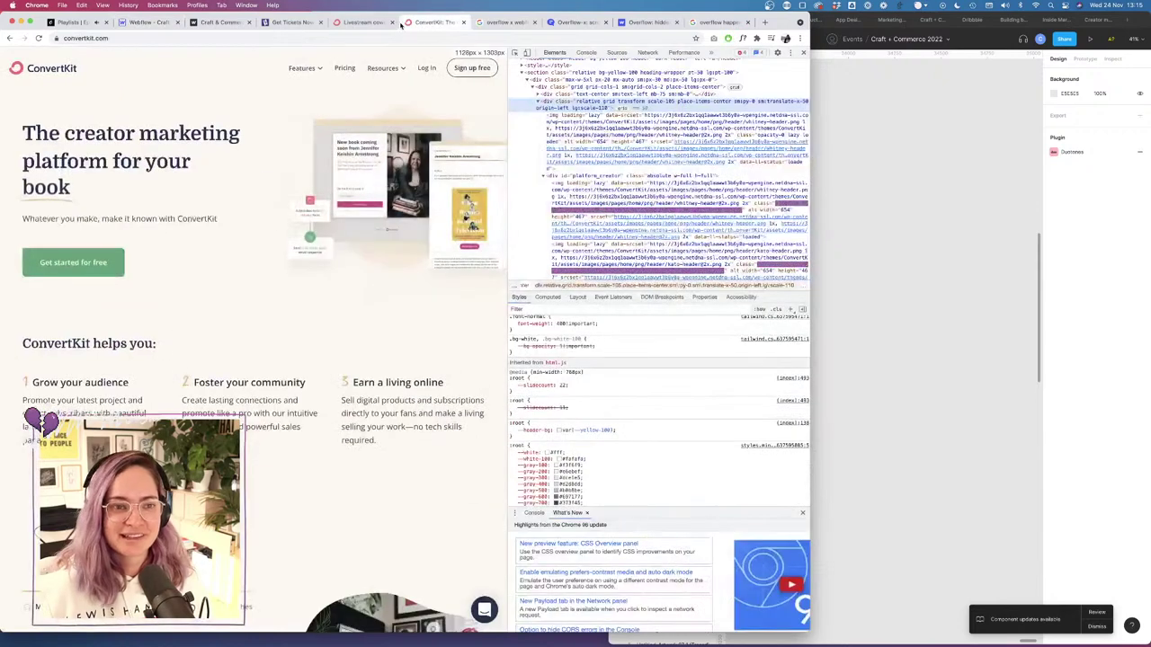
{"action": "left_click", "coordinate": [374, 23]}
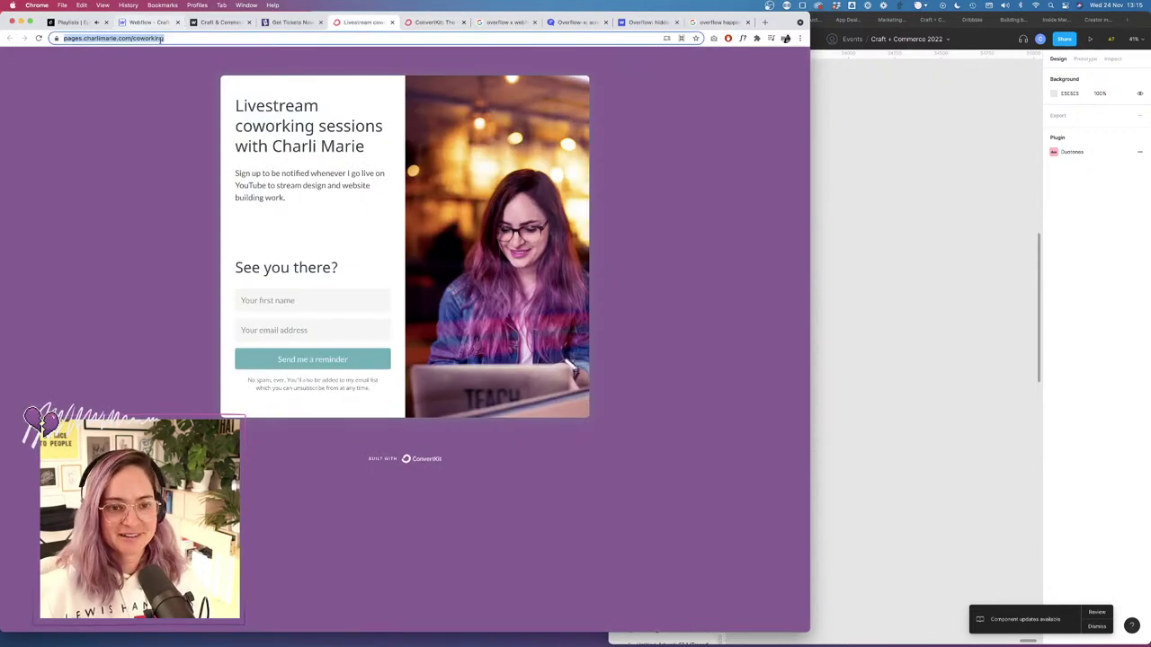
{"action": "left_click", "coordinate": [144, 23]}
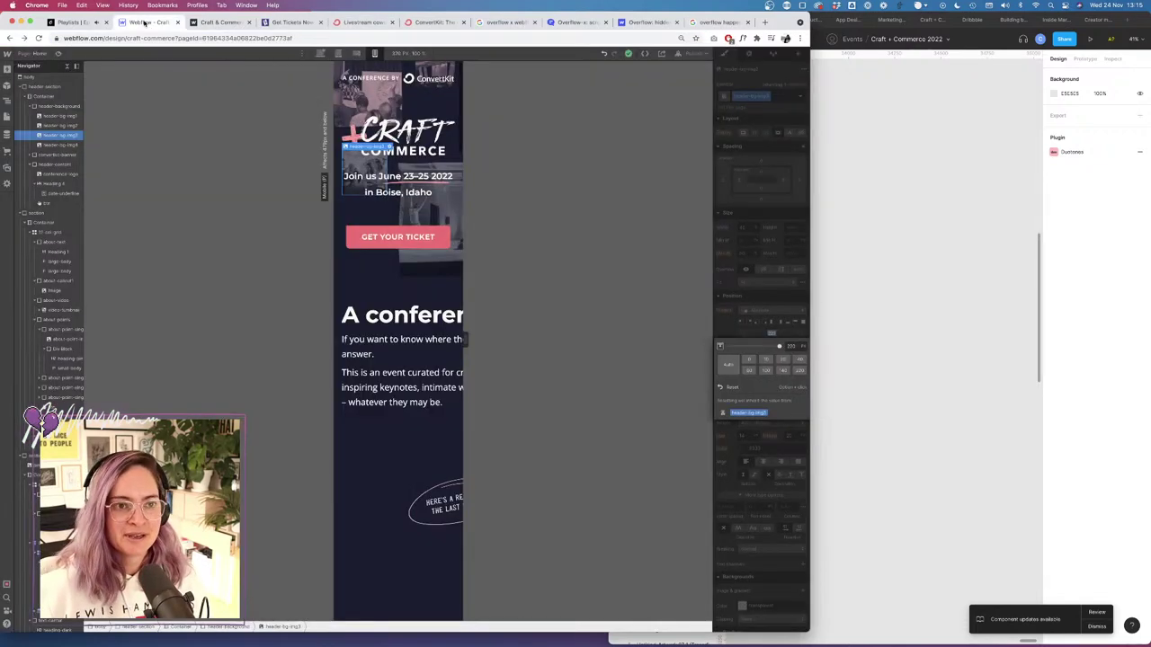
Reload the published craft-commerce.webflow.io page and check the header's background images at several narrow viewport widths.
{"action": "left_click", "coordinate": [216, 22]}
{"action": "left_click", "coordinate": [38, 39]}
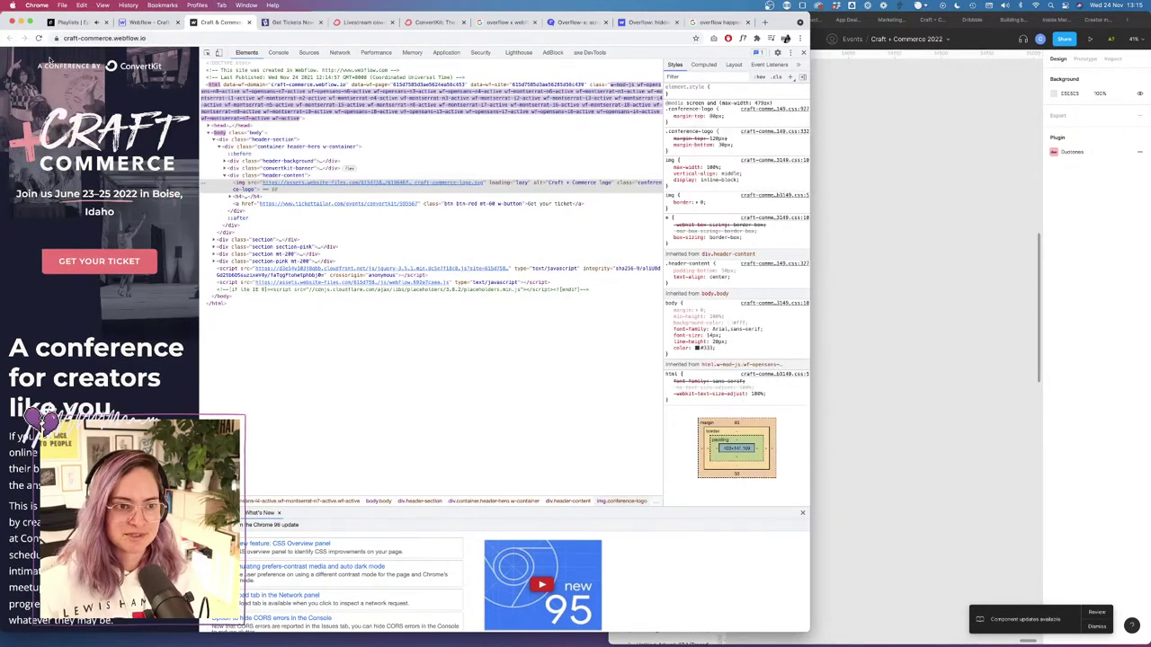
{"action": "left_click_drag", "start_coordinate": [200, 127], "coordinate": [162, 127]}
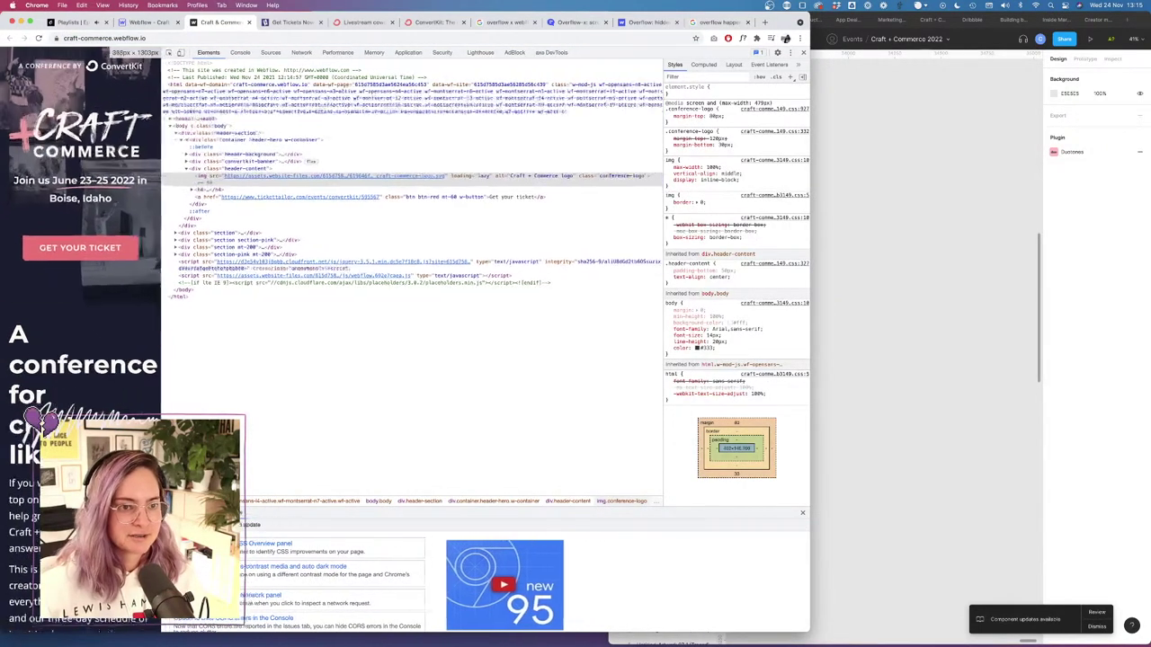
{"action": "mouse_move", "coordinate": [162, 360]}
{"action": "left_mouse_down"}
{"action": "mouse_move", "coordinate": [270, 359]}
{"action": "mouse_move", "coordinate": [162, 360]}
{"action": "left_mouse_up"}
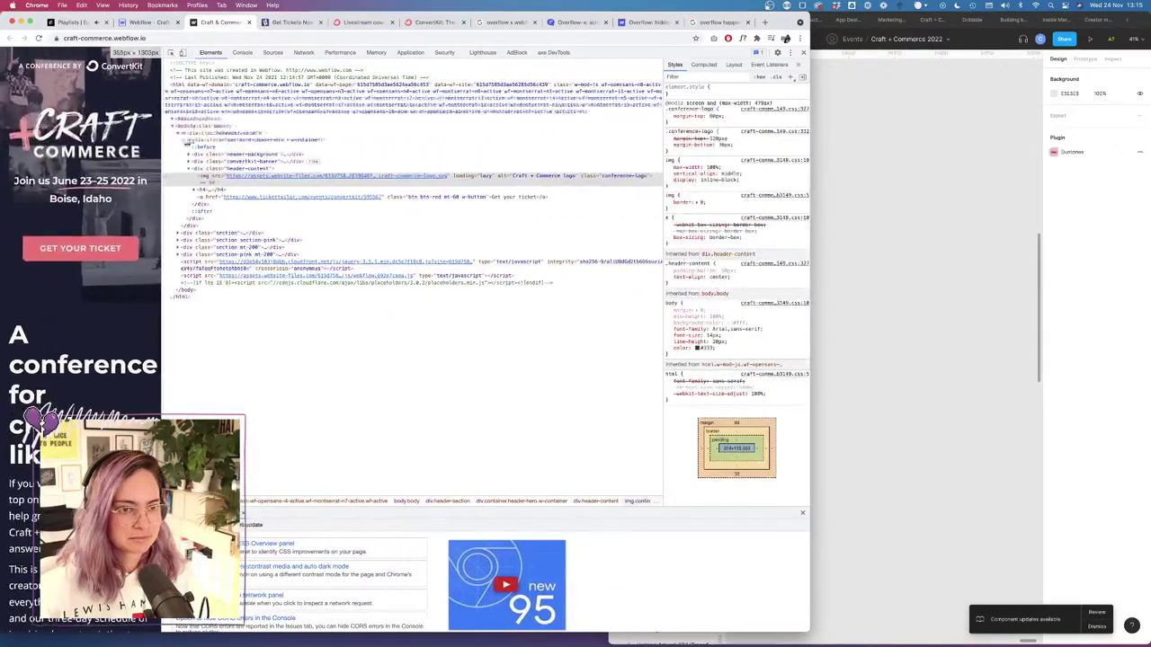
{"action": "left_click_drag", "start_coordinate": [187, 143], "coordinate": [211, 158]}
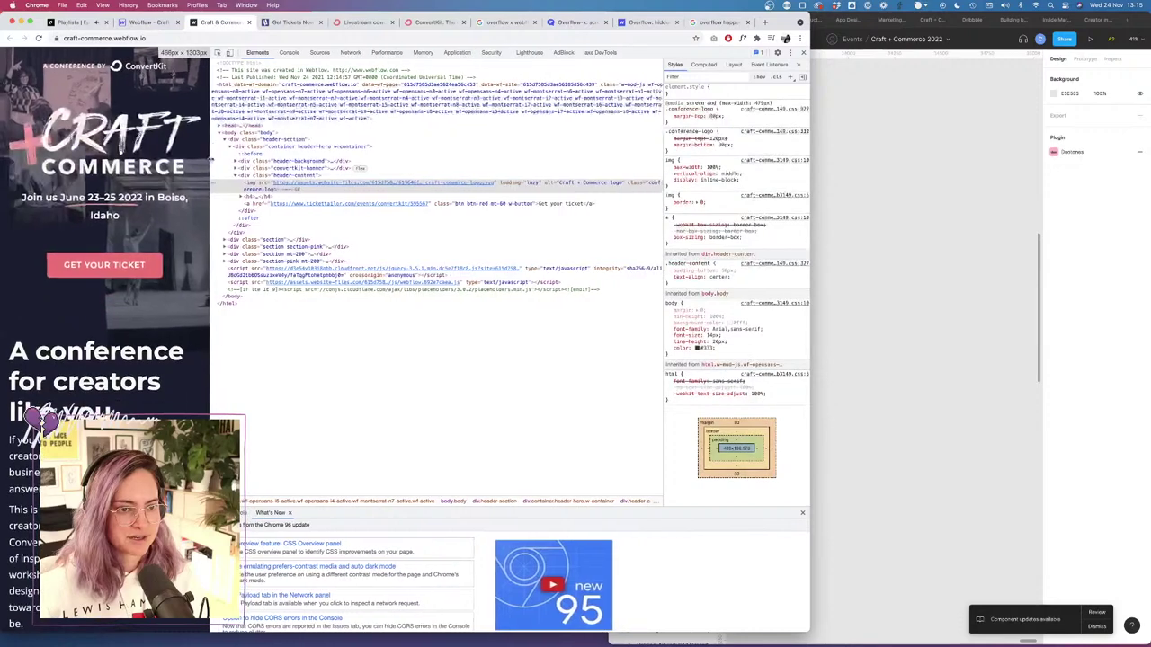
Move header-bg-img3 lower by increasing its top offset, and publish the change to craft-commerce.webflow.io.
{"action": "left_click", "coordinate": [144, 21]}
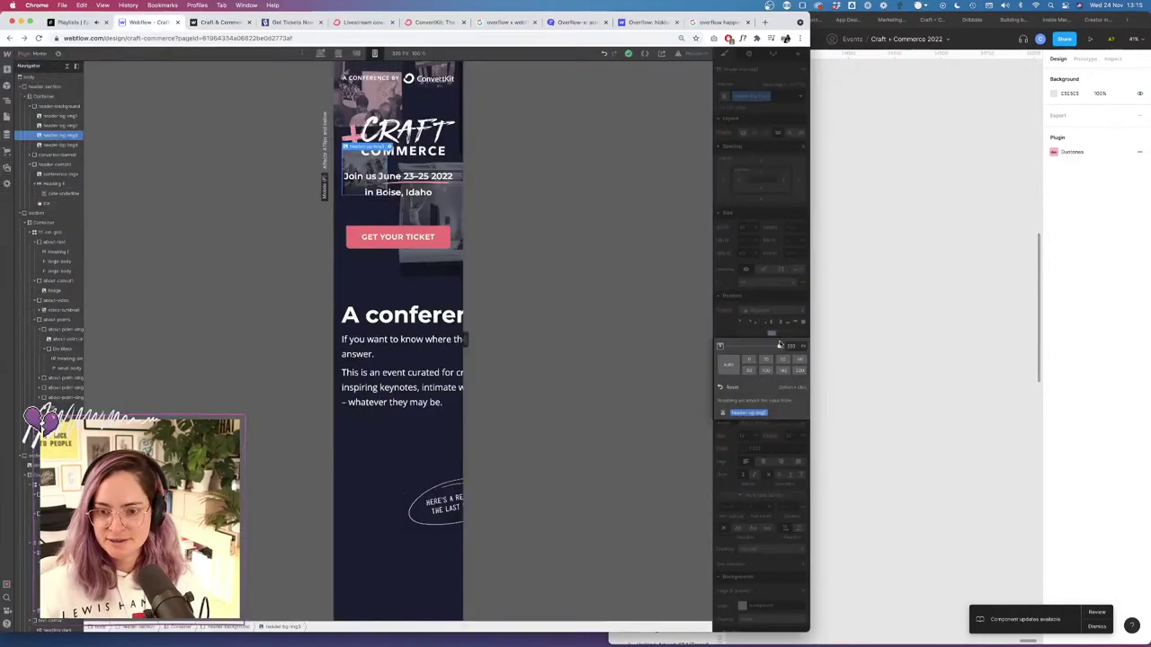
{"action": "left_click", "coordinate": [791, 346]}
{"action": "key", "text": "shift+Down"}
{"action": "key", "text": "shift+Up"}
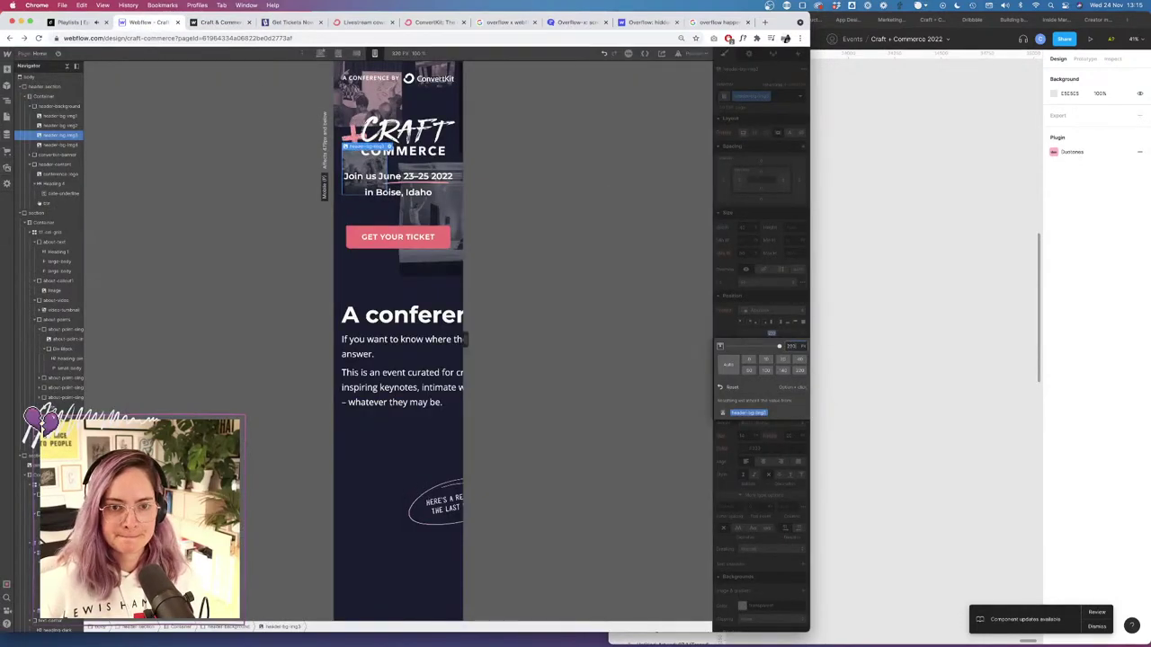
{"action": "left_click_drag", "start_coordinate": [779, 346], "coordinate": [779, 345]}
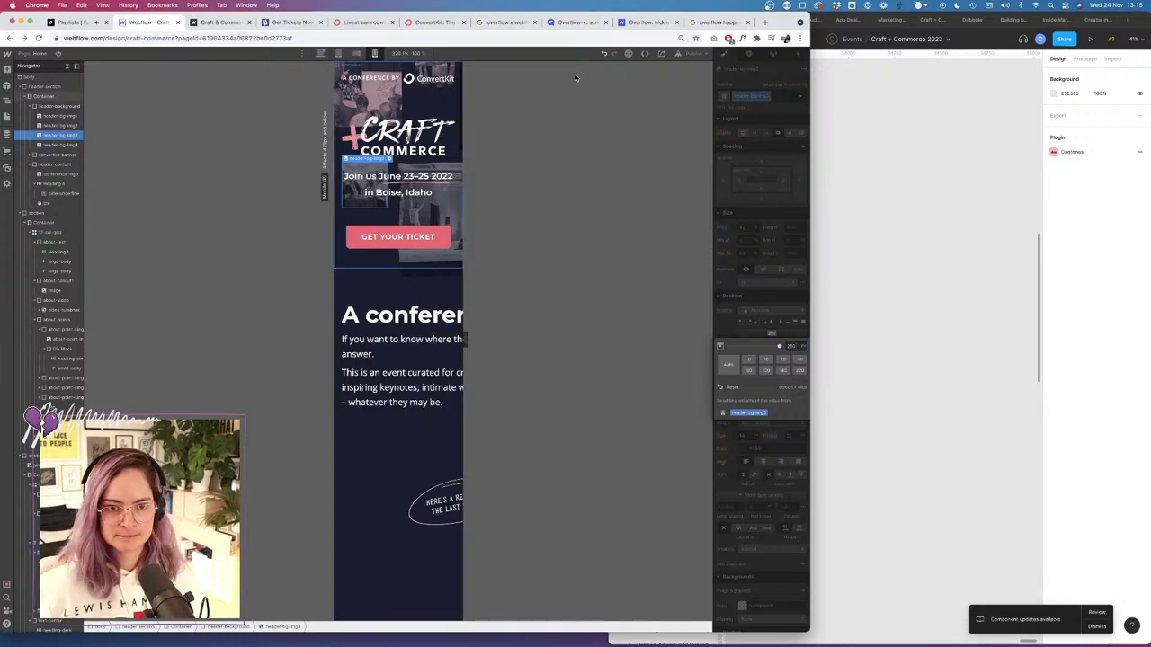
{"action": "left_click", "coordinate": [693, 54]}
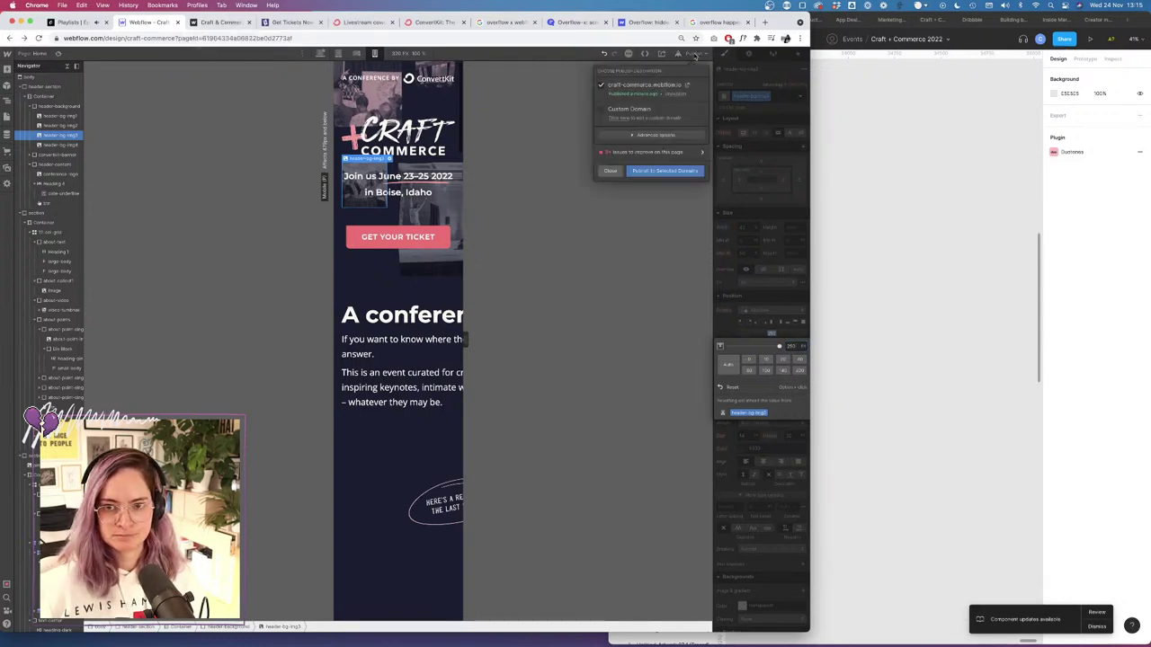
{"action": "left_click", "coordinate": [676, 171]}
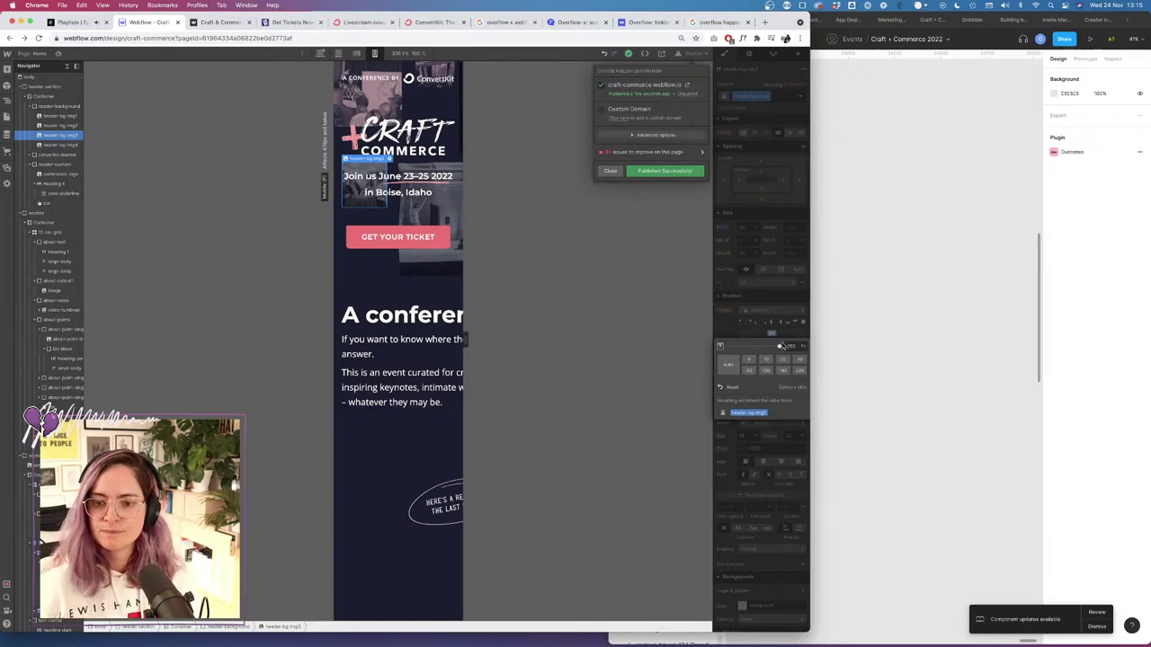
Increase header-bg-img3's top offset further to lower it behind the date heading, and publish the site again.
{"action": "left_click", "coordinate": [793, 346]}
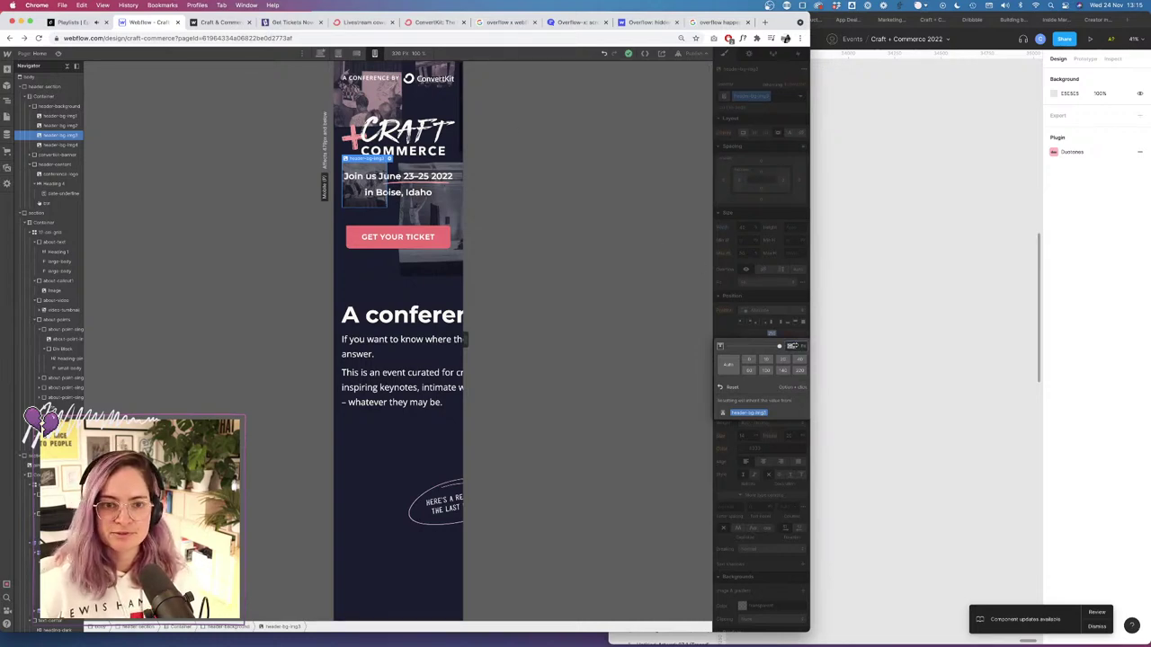
{"action": "key", "text": "shift+Down"}
{"action": "key", "text": "shift+Up"}
{"action": "key", "text": "shift+Up"}
{"action": "key", "text": "shift+Up"}
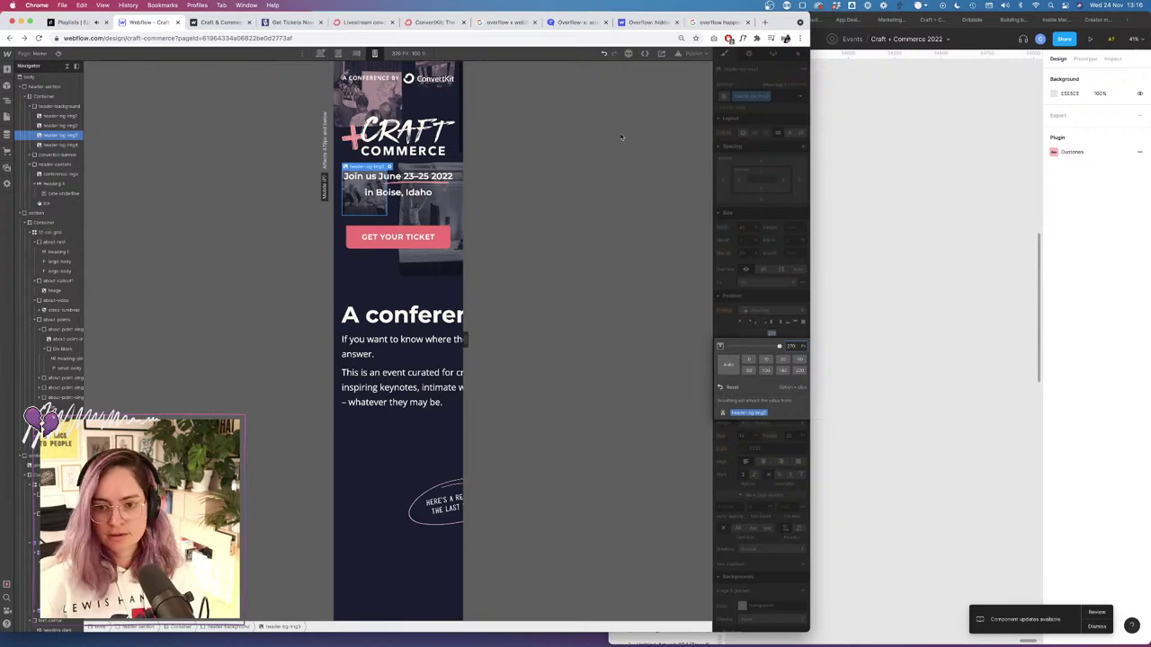
{"action": "left_click", "coordinate": [695, 56]}
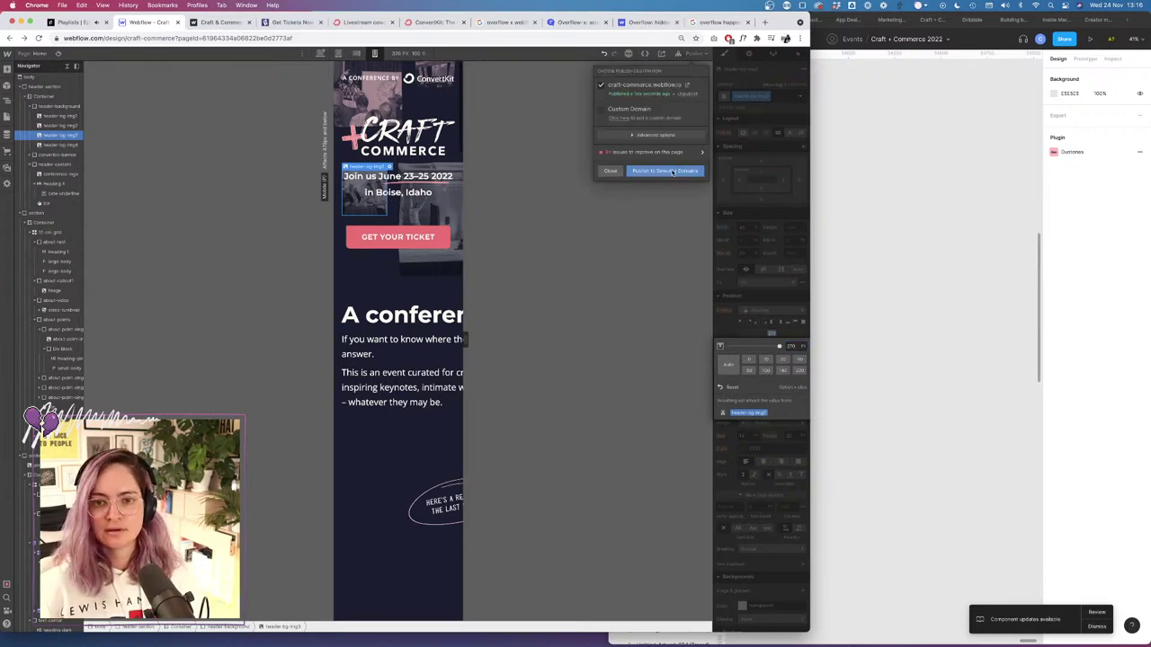
Refresh the live Craft + Commerce page and narrow the viewport to check header-bg-img3's new position.
{"action": "left_click", "coordinate": [216, 22]}
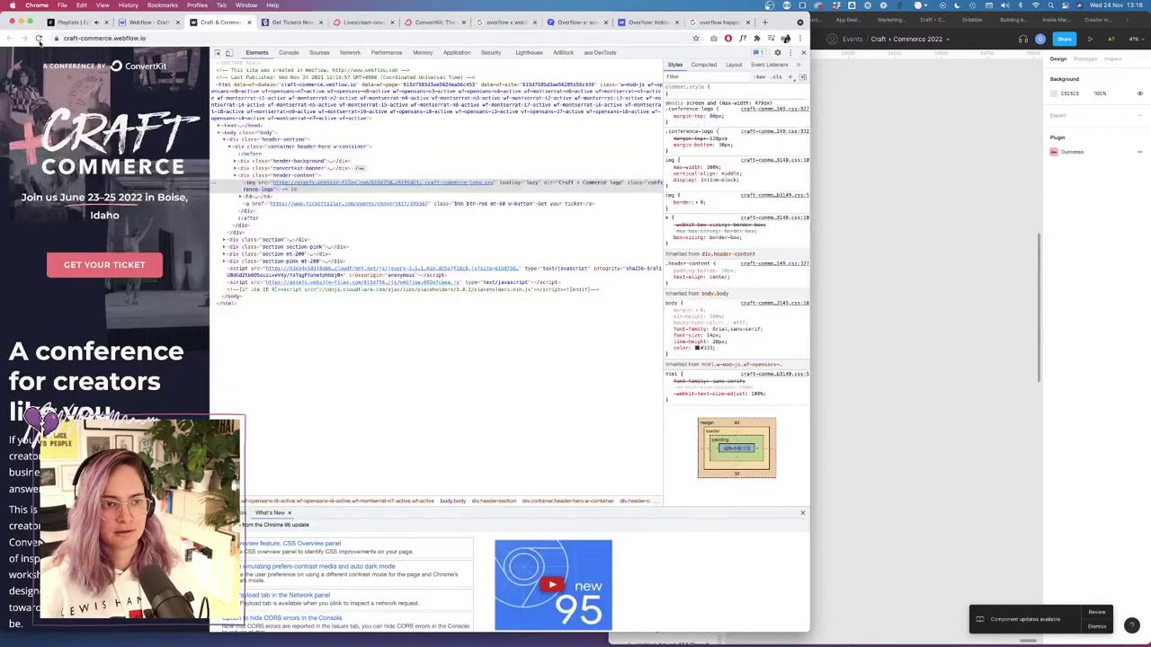
{"action": "key", "text": "super+r"}
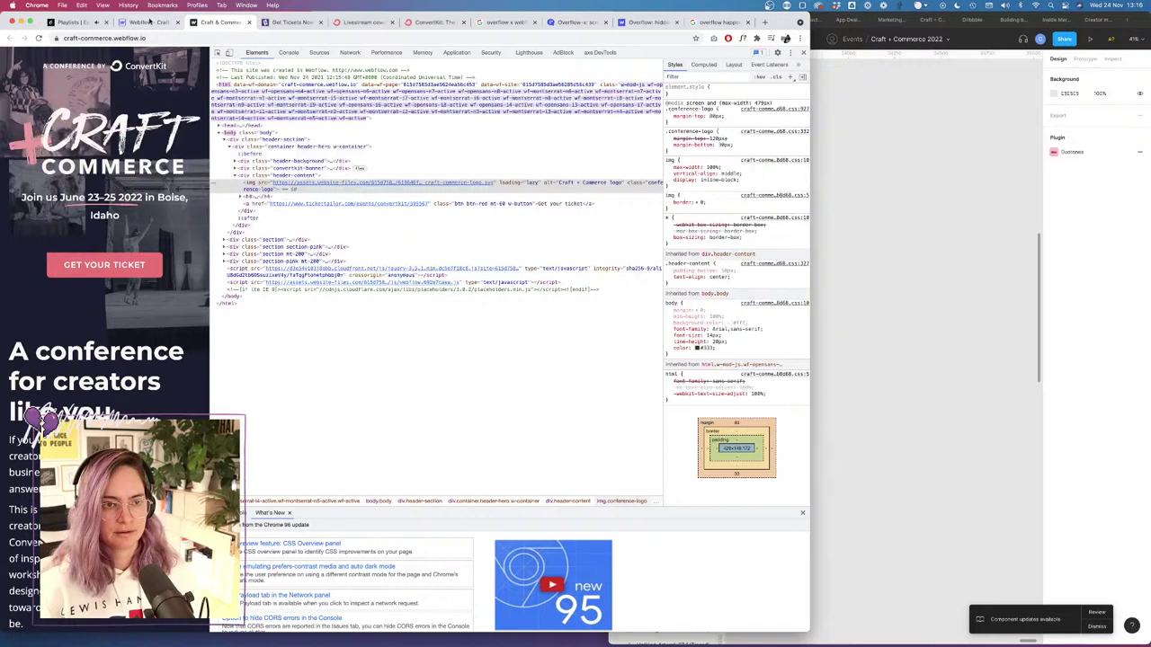
{"action": "left_click", "coordinate": [151, 22]}
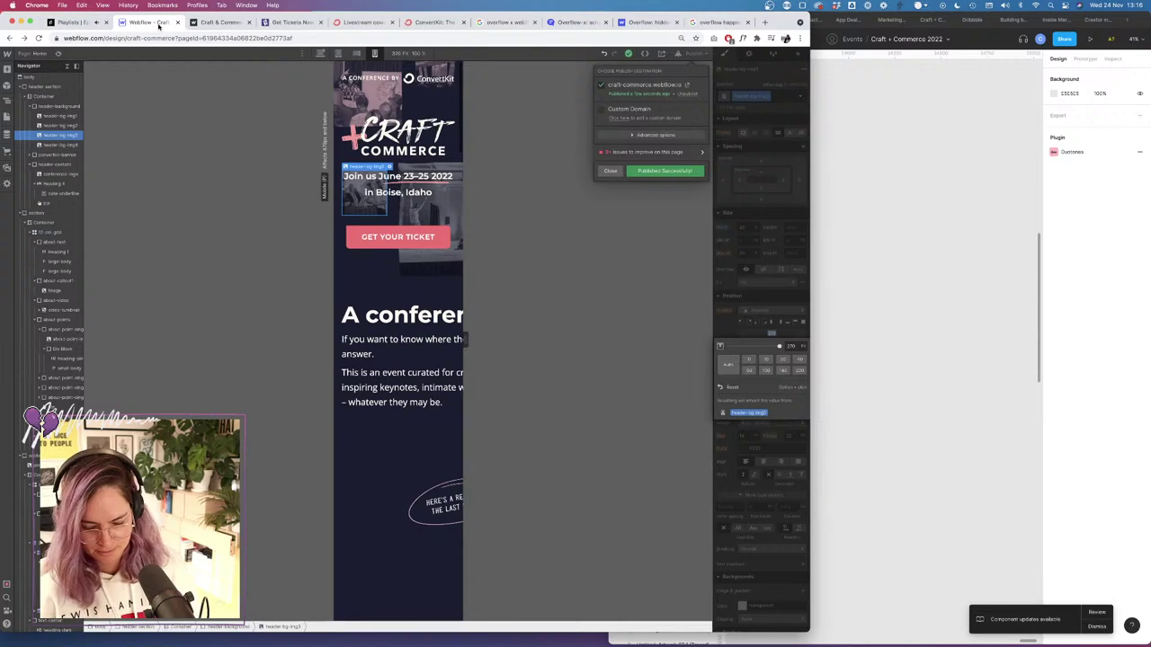
{"action": "left_click", "coordinate": [209, 22]}
{"action": "left_click", "coordinate": [38, 39]}
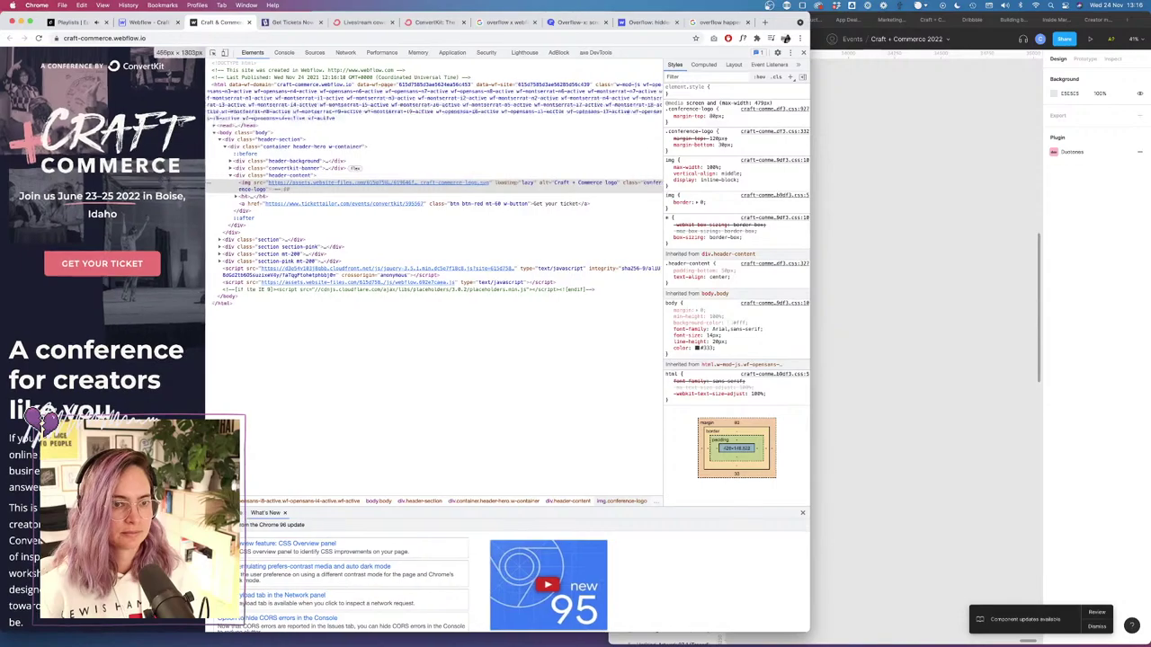
{"action": "left_click_drag", "start_coordinate": [213, 120], "coordinate": [148, 124]}
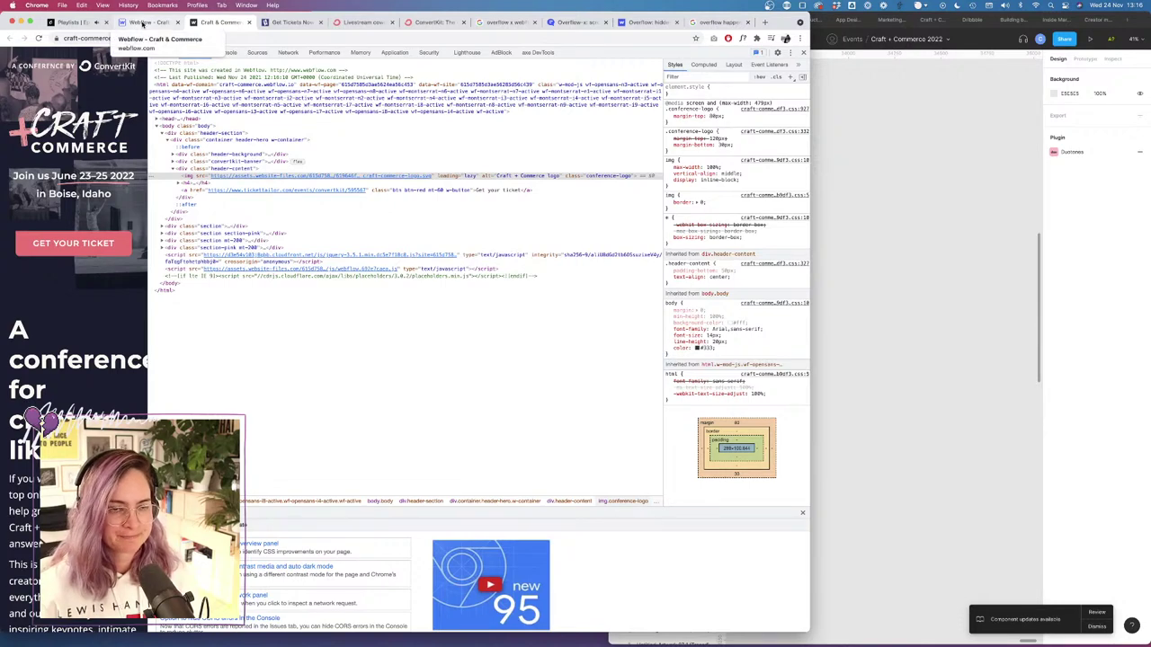
{"action": "left_click", "coordinate": [143, 23]}
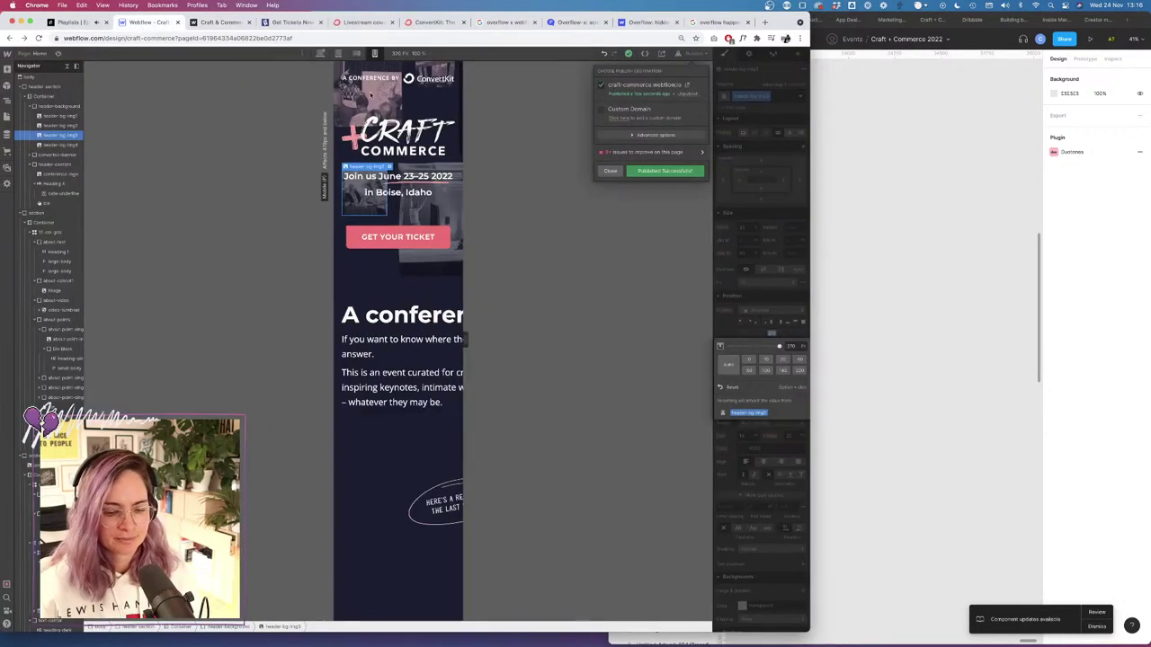
{"action": "left_click", "coordinate": [220, 21]}
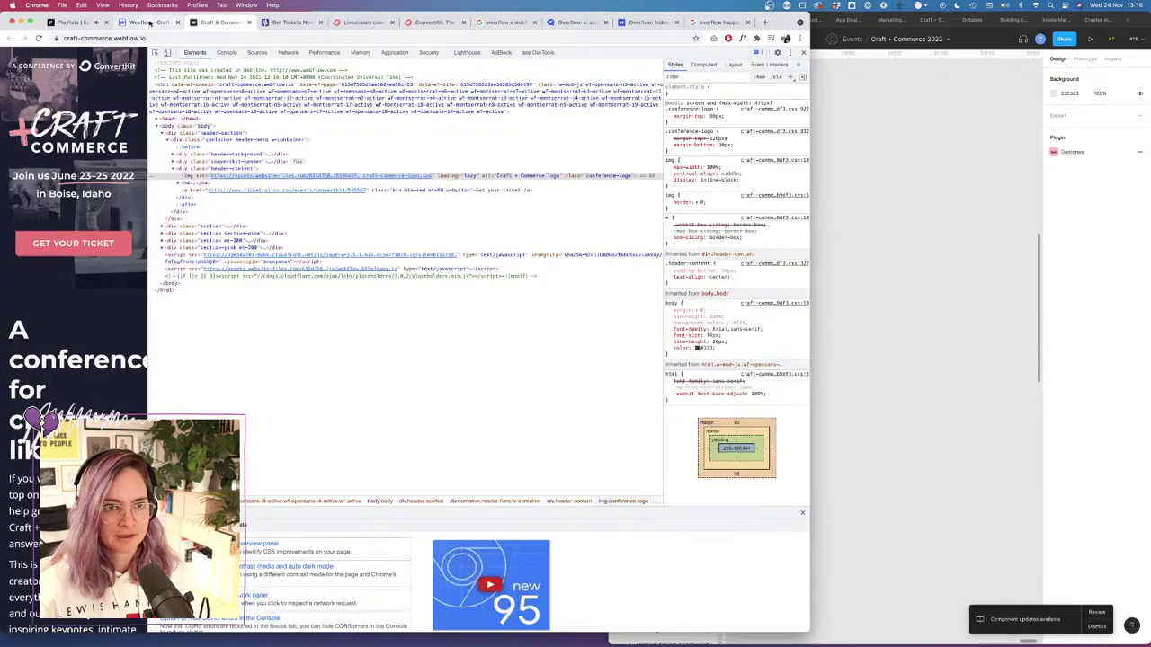
Reduce the All H1 Headings font size at the mobile portrait breakpoint, using the conference heading below the header.
{"action": "left_click", "coordinate": [153, 23]}
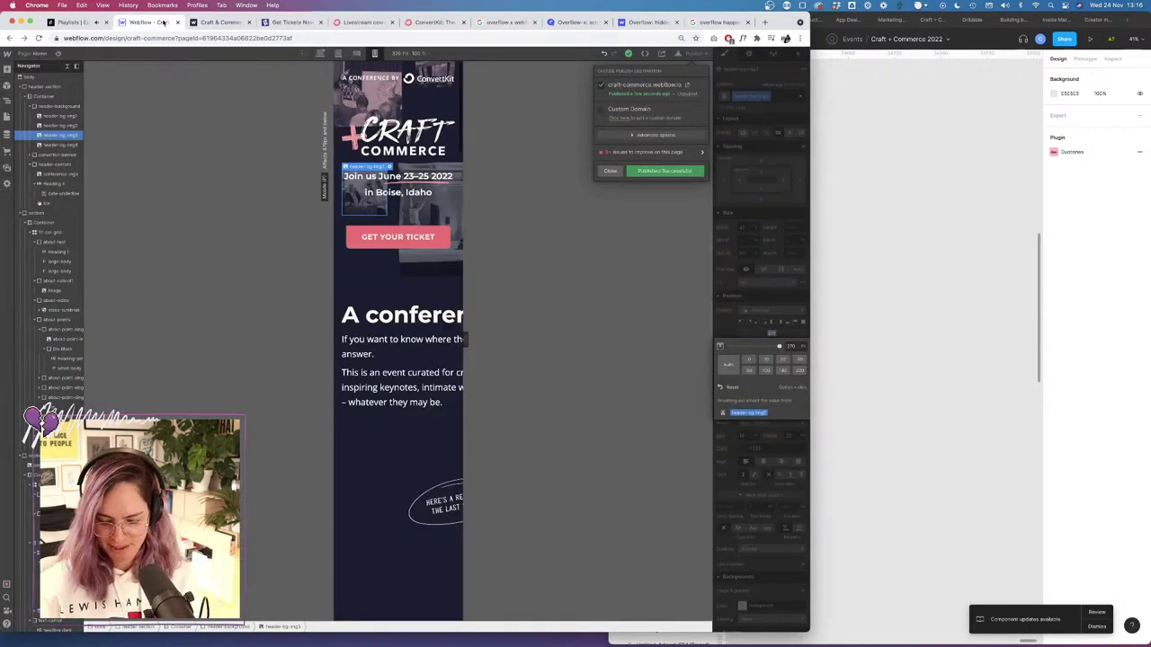
{"action": "left_click", "coordinate": [412, 311]}
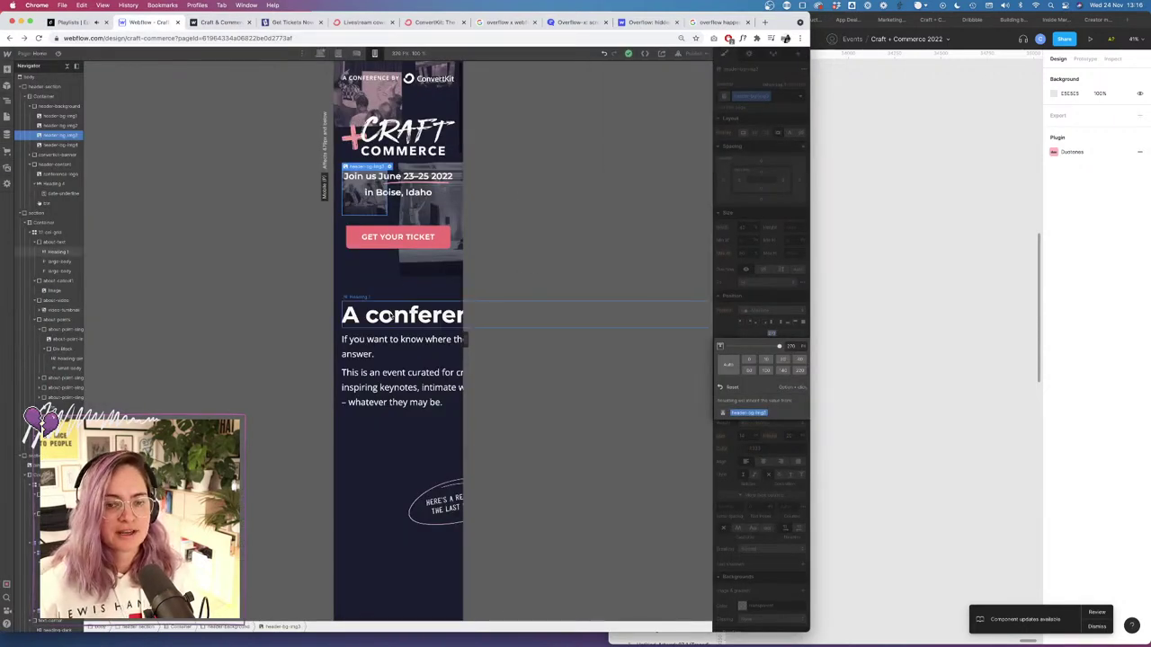
{"action": "left_click", "coordinate": [757, 96]}
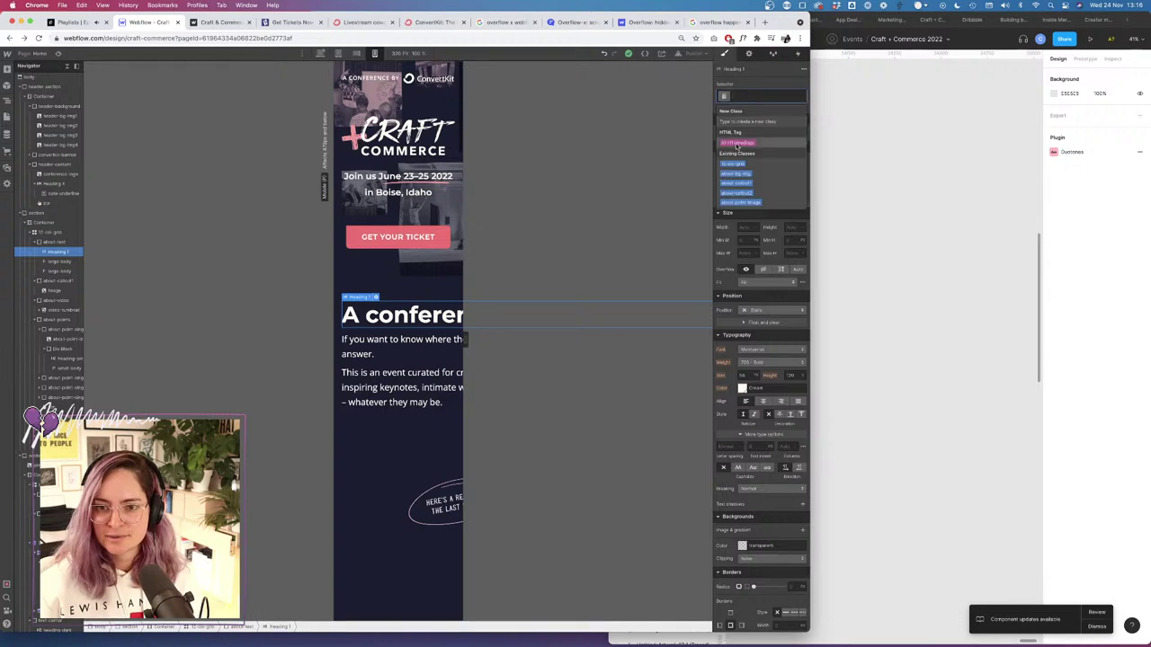
{"action": "left_click", "coordinate": [737, 143]}
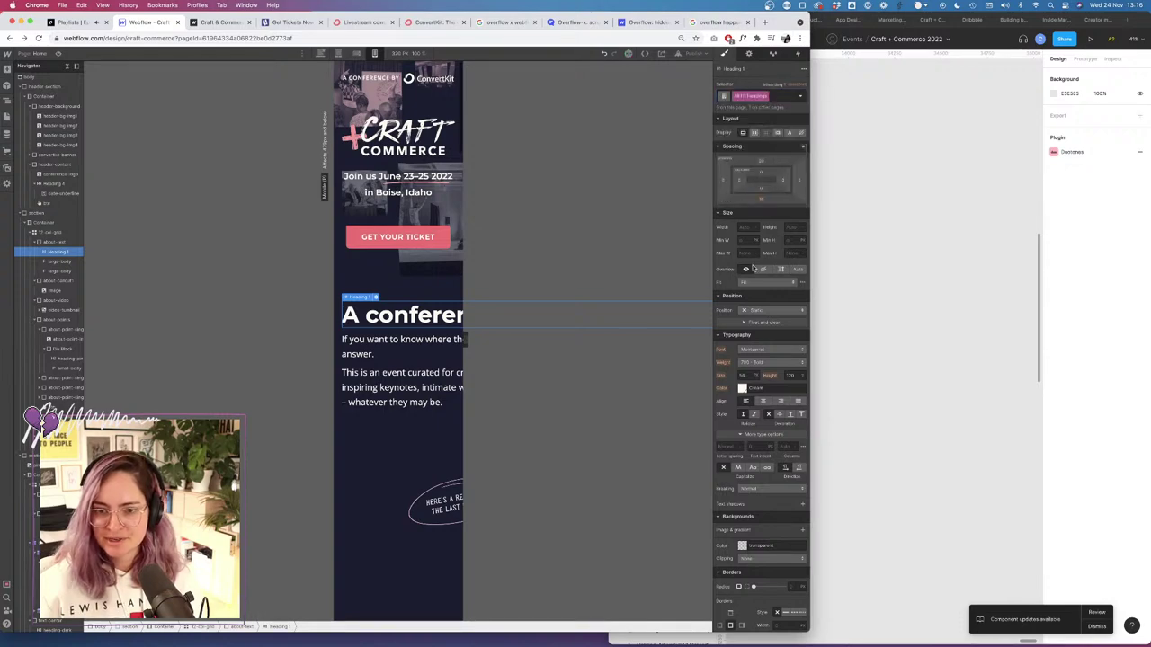
{"action": "left_click", "coordinate": [742, 375]}
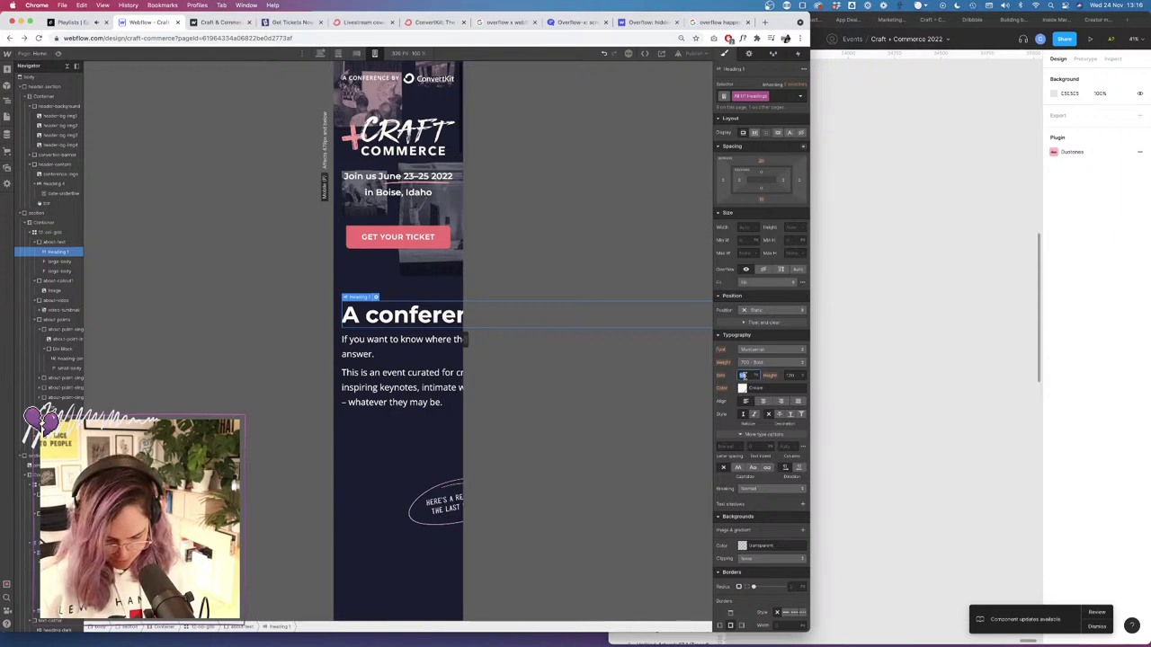
{"action": "key", "text": "Down"}
{"action": "key", "text": "Down"}
{"action": "key", "text": "Down"}
{"action": "key", "text": "Down"}
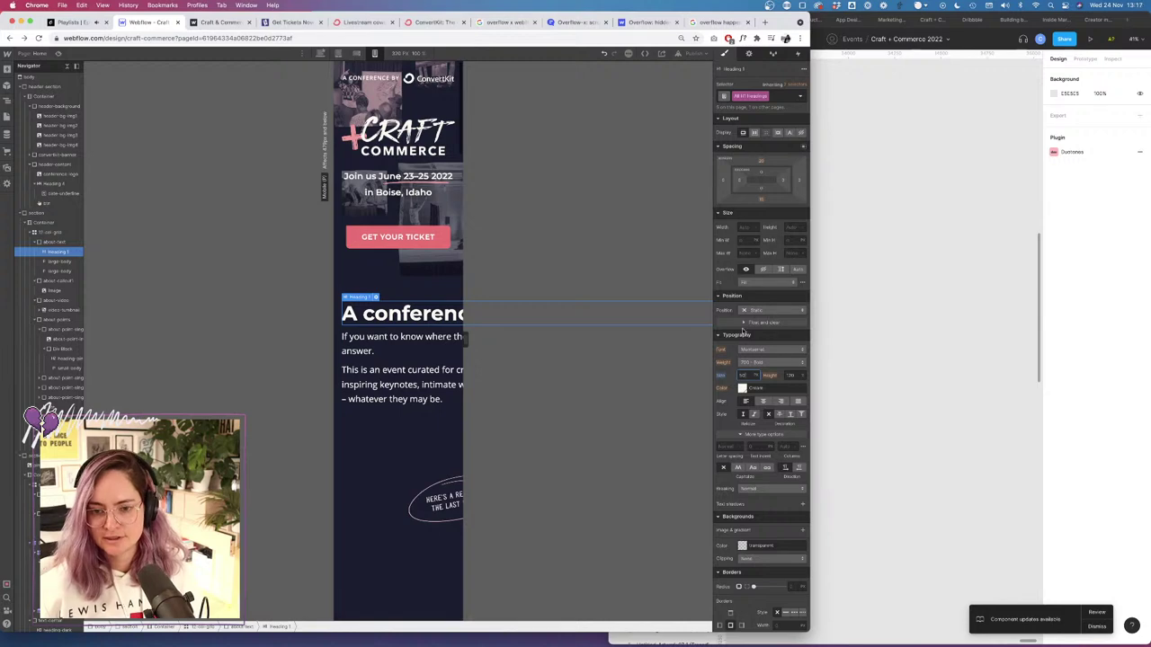
{"action": "key", "text": "Down"}
{"action": "key", "text": "Down"}
{"action": "key", "text": "Down"}
{"action": "key", "text": "Down"}
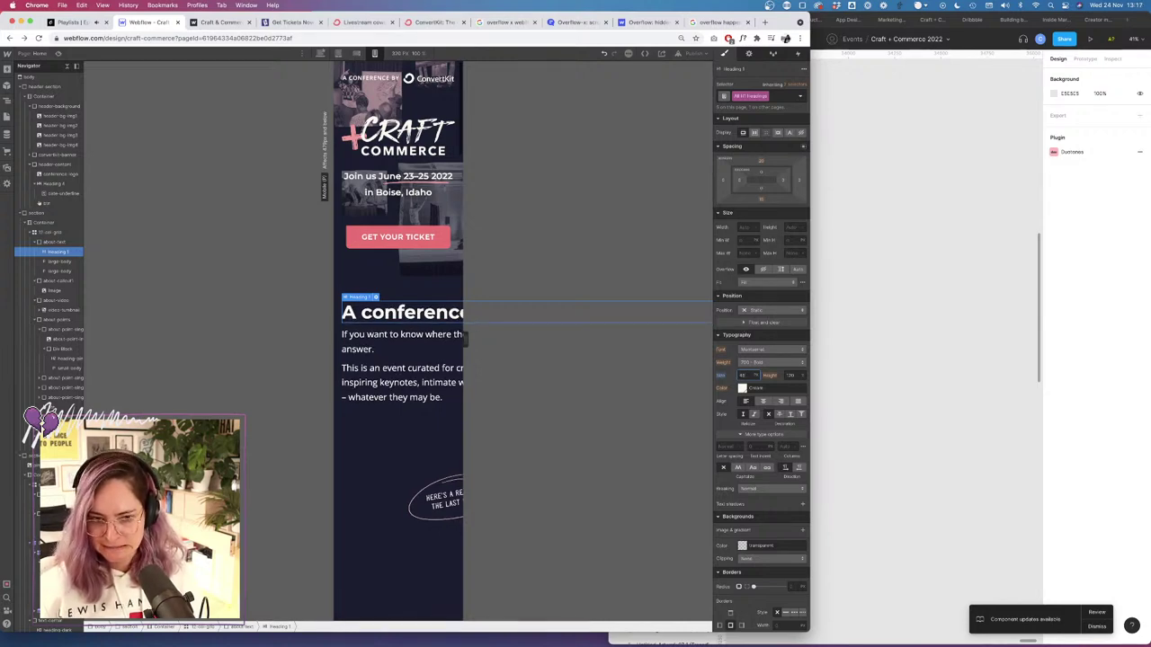
{"action": "key", "text": "Up"}
{"action": "key", "text": "Up"}
{"action": "key", "text": "Up"}
{"action": "key", "text": "Up"}
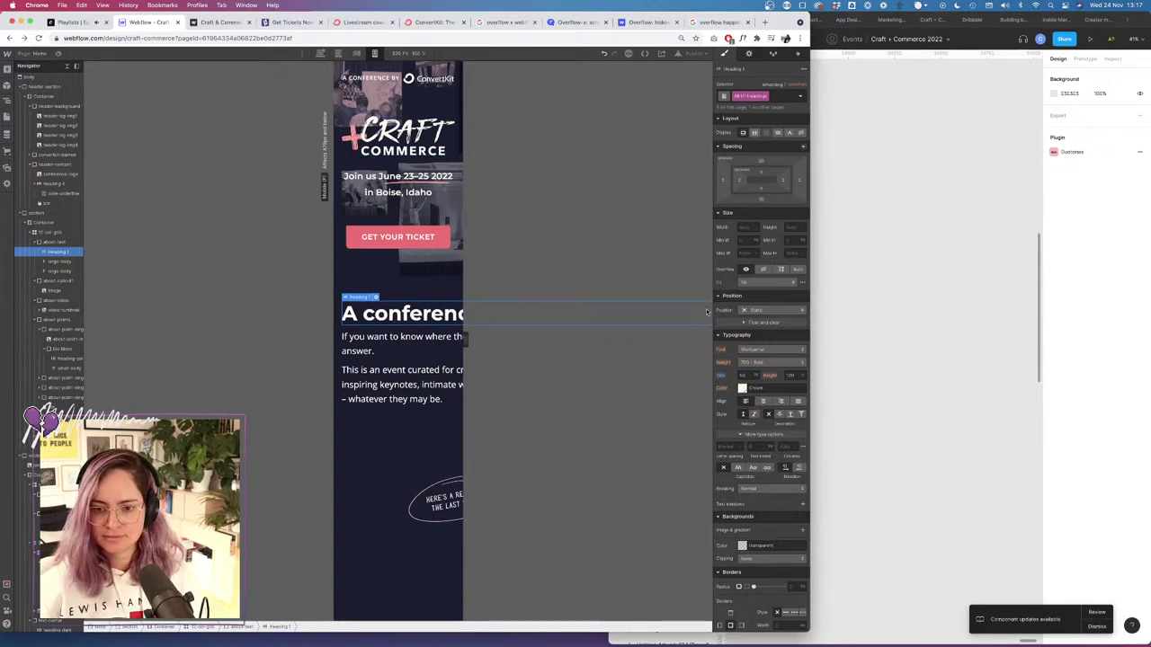
{"action": "left_click", "coordinate": [49, 78]}
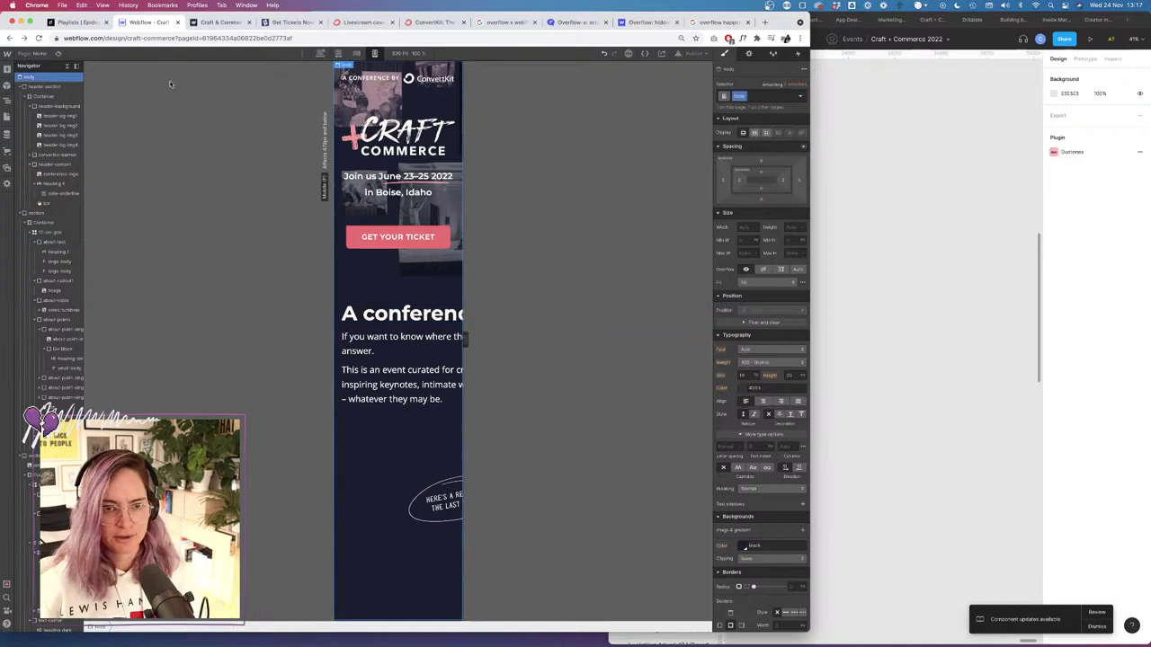
{"action": "left_click", "coordinate": [785, 489]}
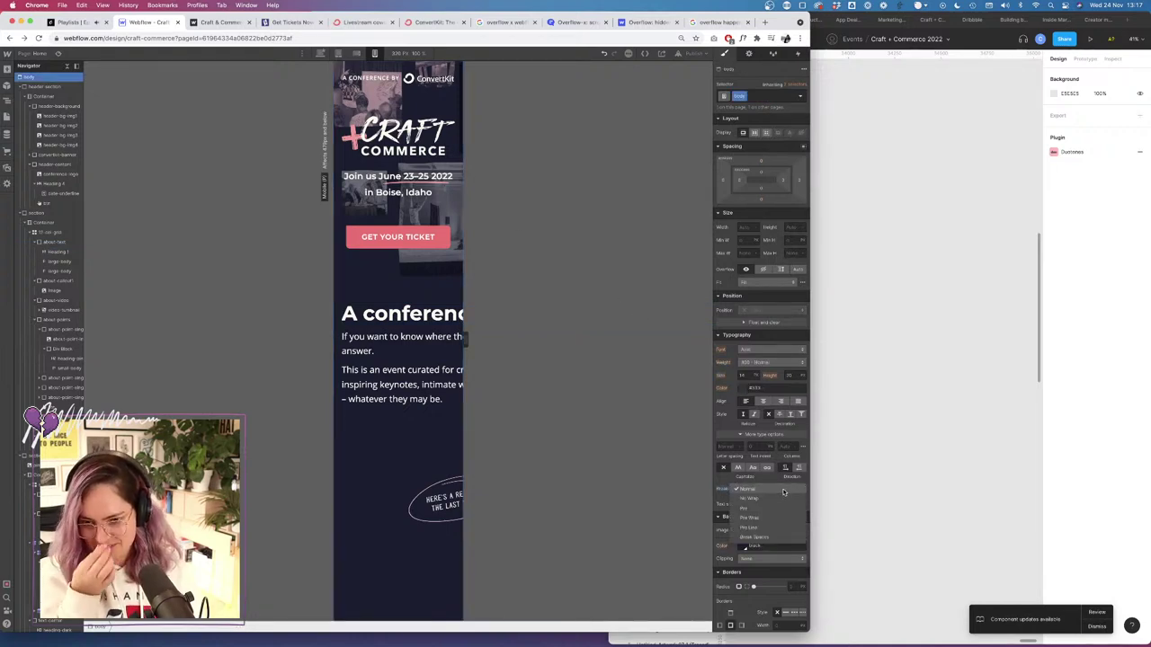
{"action": "left_click", "coordinate": [606, 415]}
Search Google for "webflow breaking setting for longer words".
{"action": "left_click", "coordinate": [719, 21]}
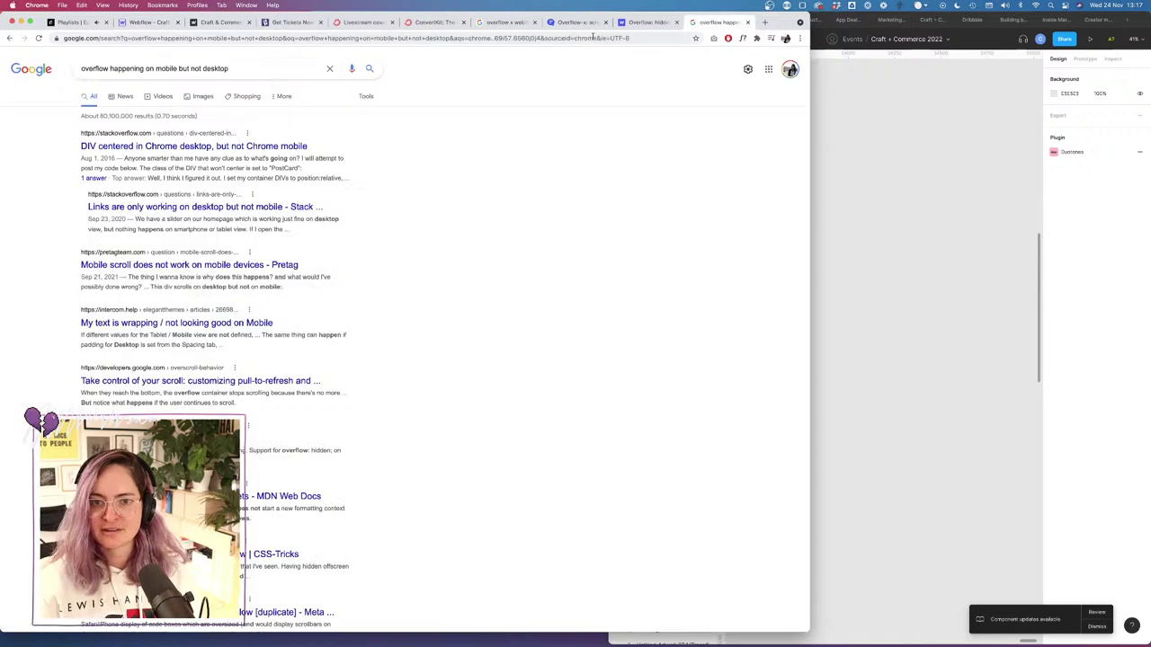
{"action": "left_click", "coordinate": [593, 37]}
{"action": "type", "text": "we"}
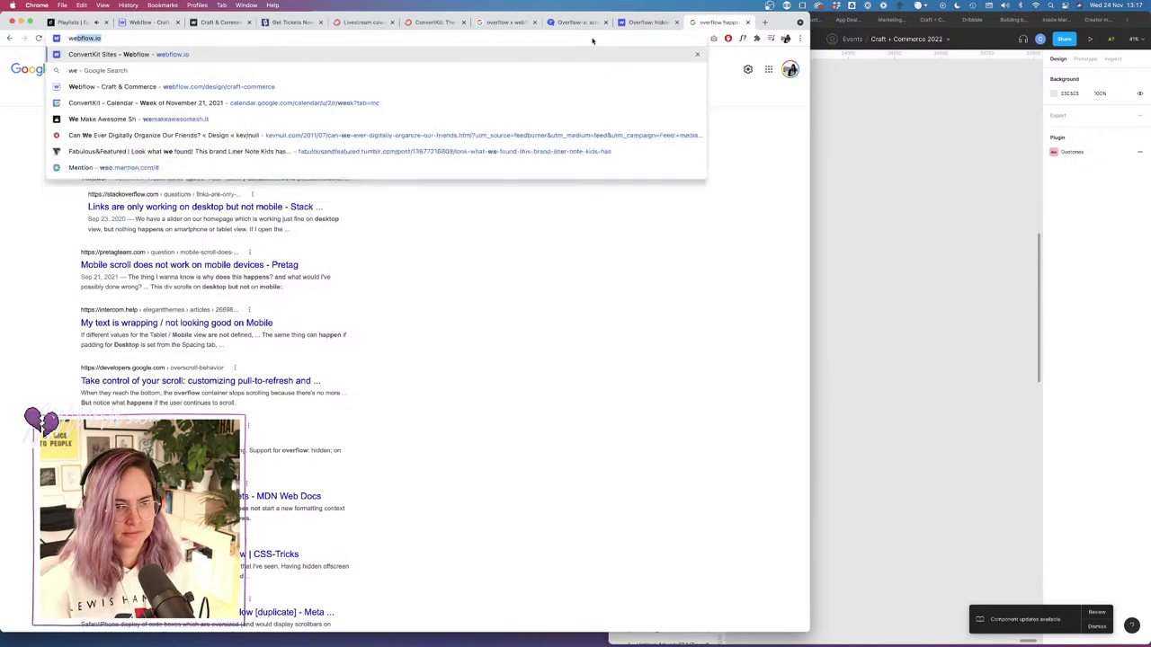
{"action": "type", "text": "bflow breaking setting"}
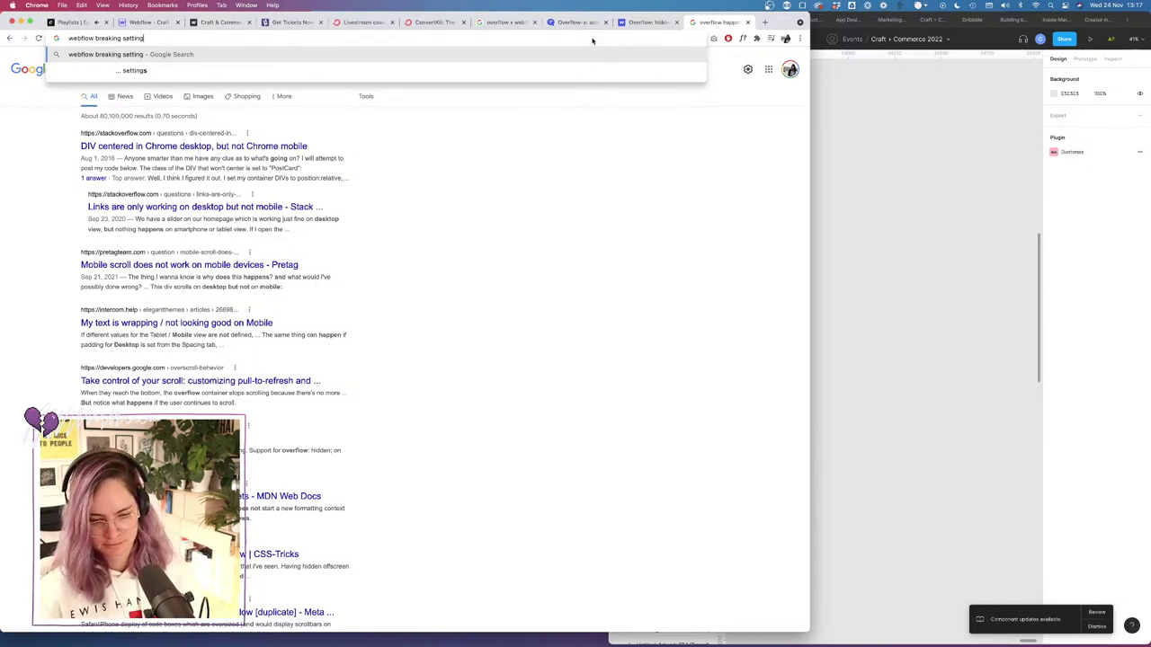
{"action": "type", "text": " for "}
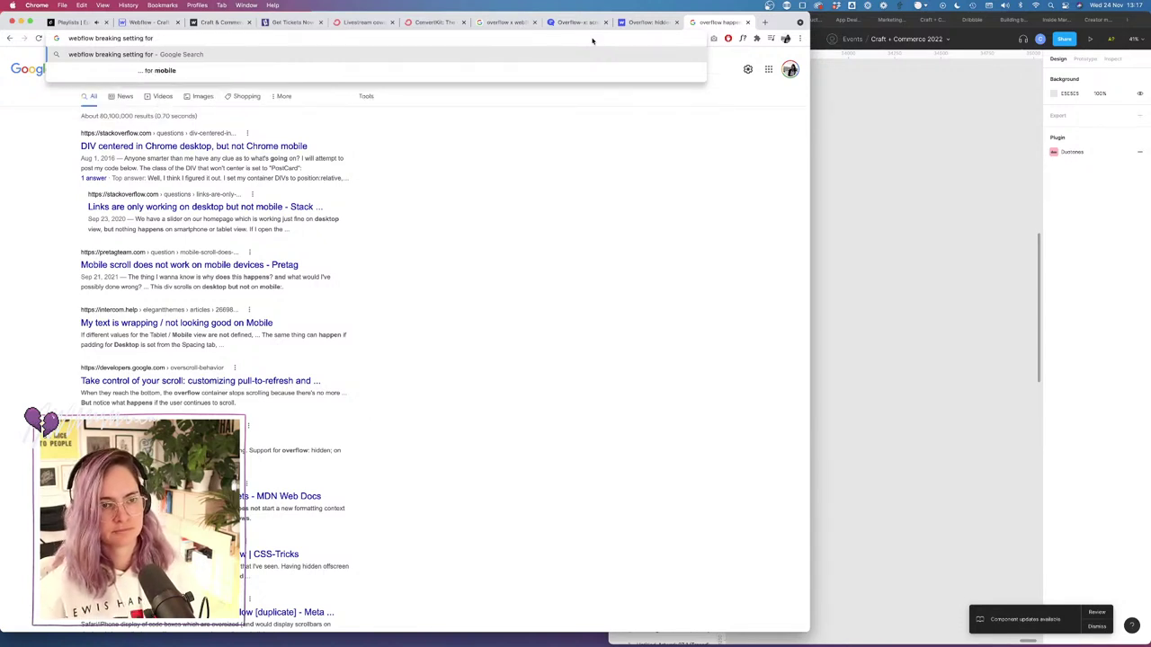
{"action": "type", "text": "longer words"}
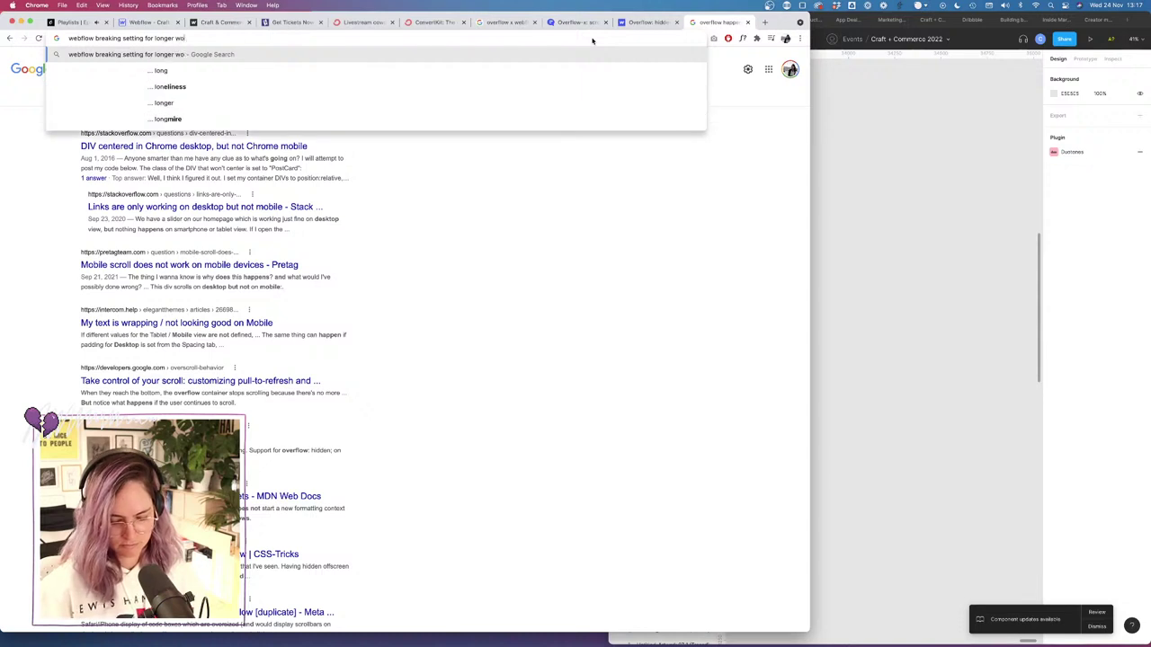
{"action": "key", "text": "Return"}
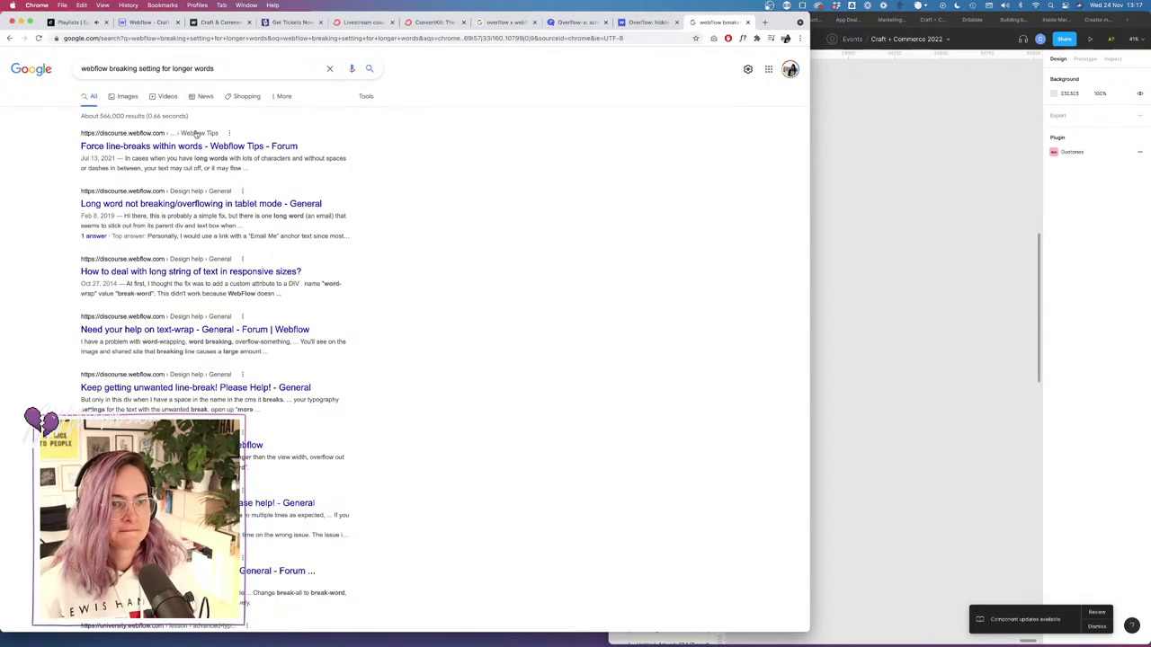
Open the forum thread "Force line-breaks within words" and read the suggested CSS and word-break explanations.
{"action": "left_click", "coordinate": [194, 145]}
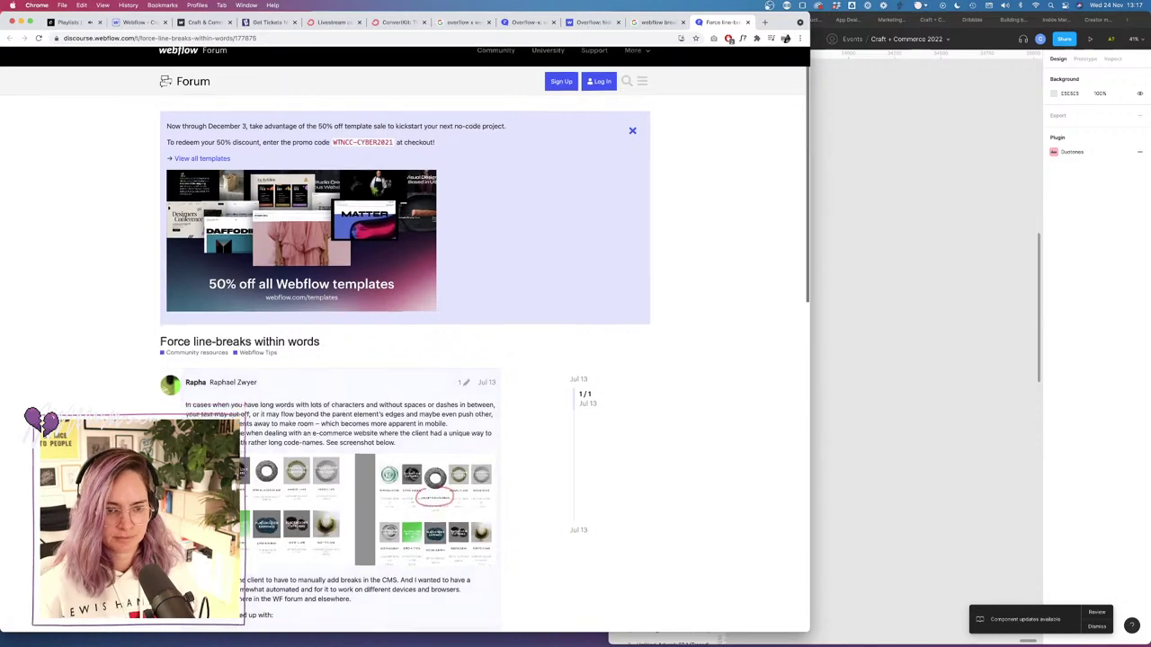
{"action": "scroll", "coordinate": [43, 431], "scroll_direction": "down", "scroll_amount": 4}
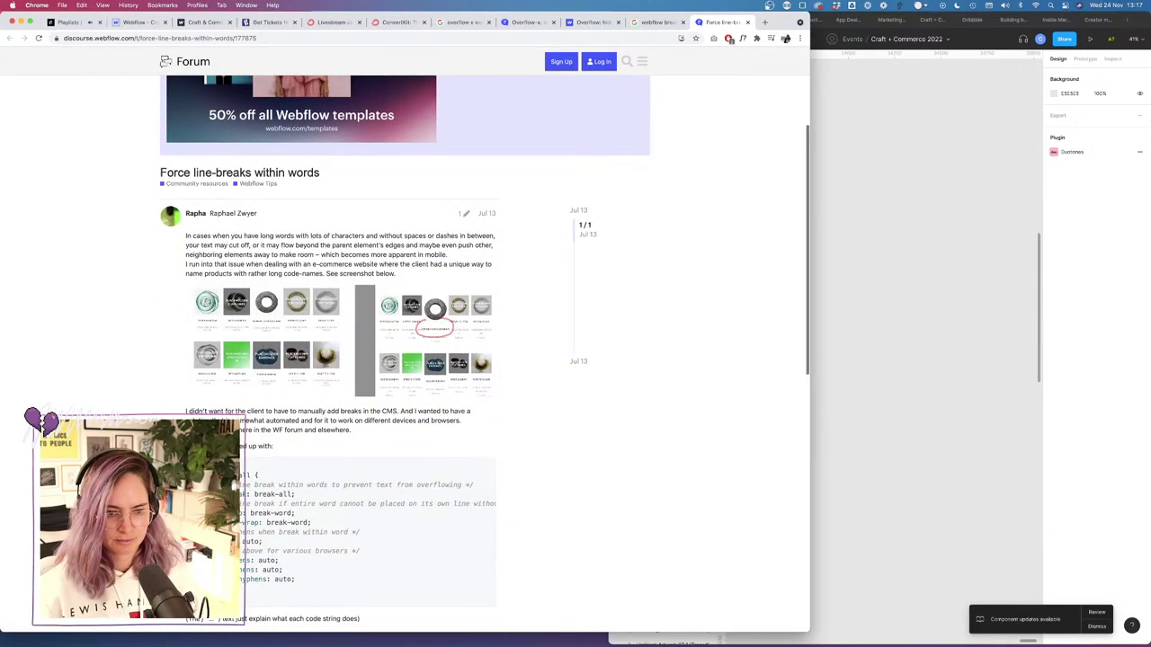
{"action": "scroll", "coordinate": [43, 431], "scroll_direction": "down", "scroll_amount": 10}
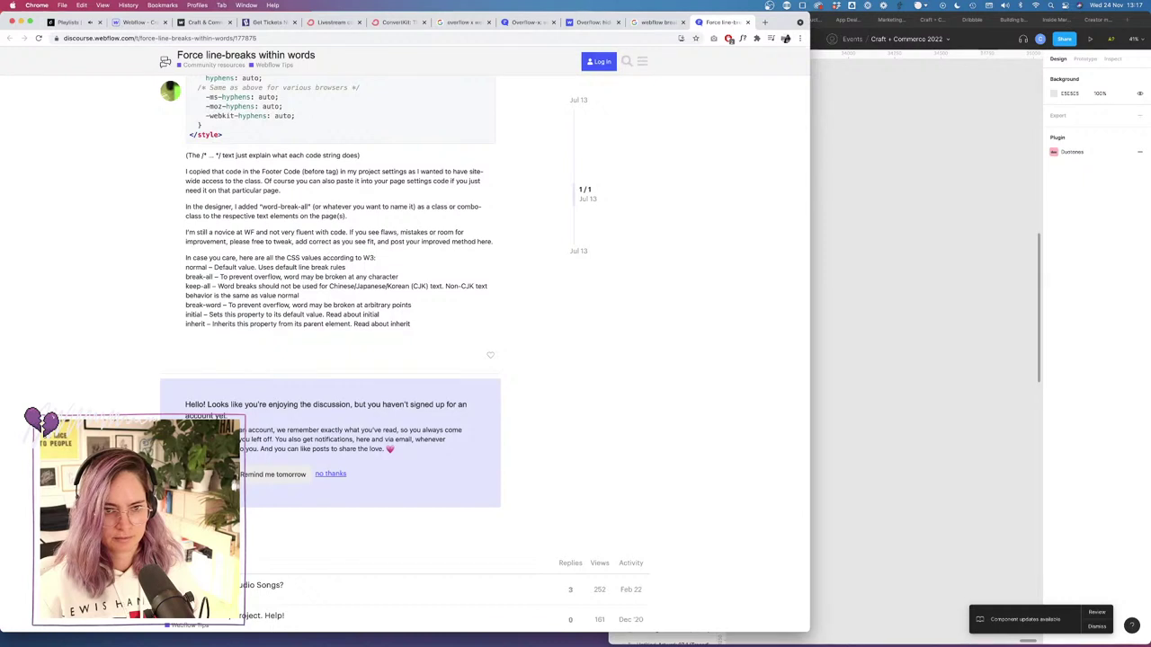
Back in the Webflow designer, set the body's text Breaking option to Break Spaces and publish to craft-commerce.webflow.io.
{"action": "left_click", "coordinate": [139, 21]}
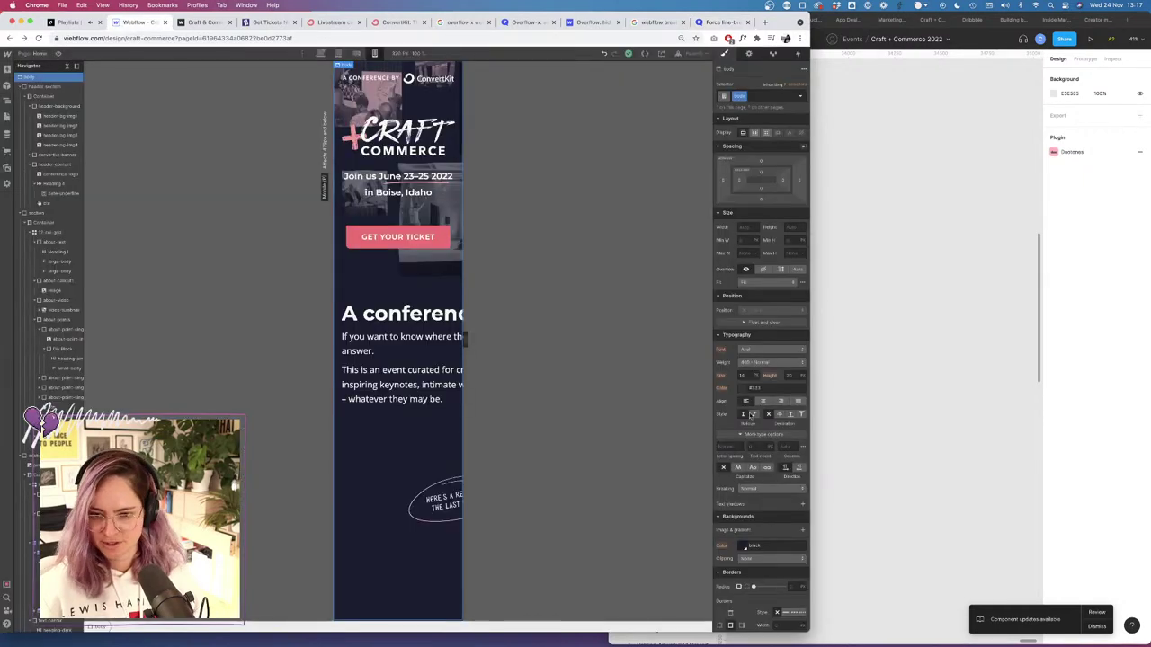
{"action": "left_click", "coordinate": [755, 490]}
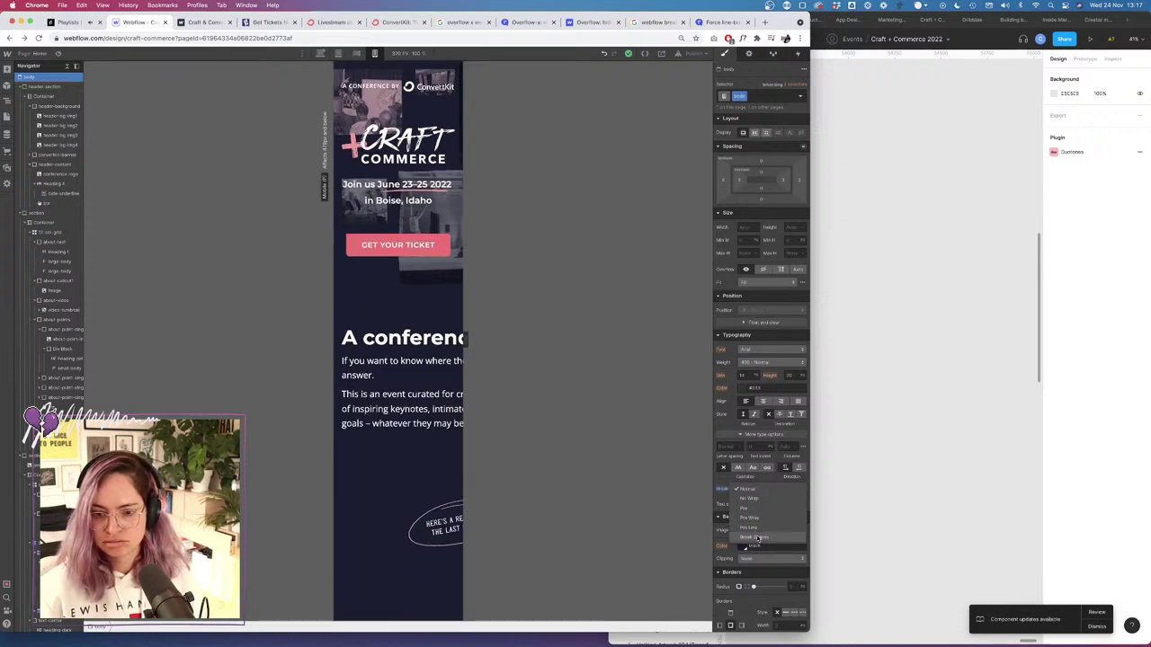
{"action": "left_click", "coordinate": [757, 536]}
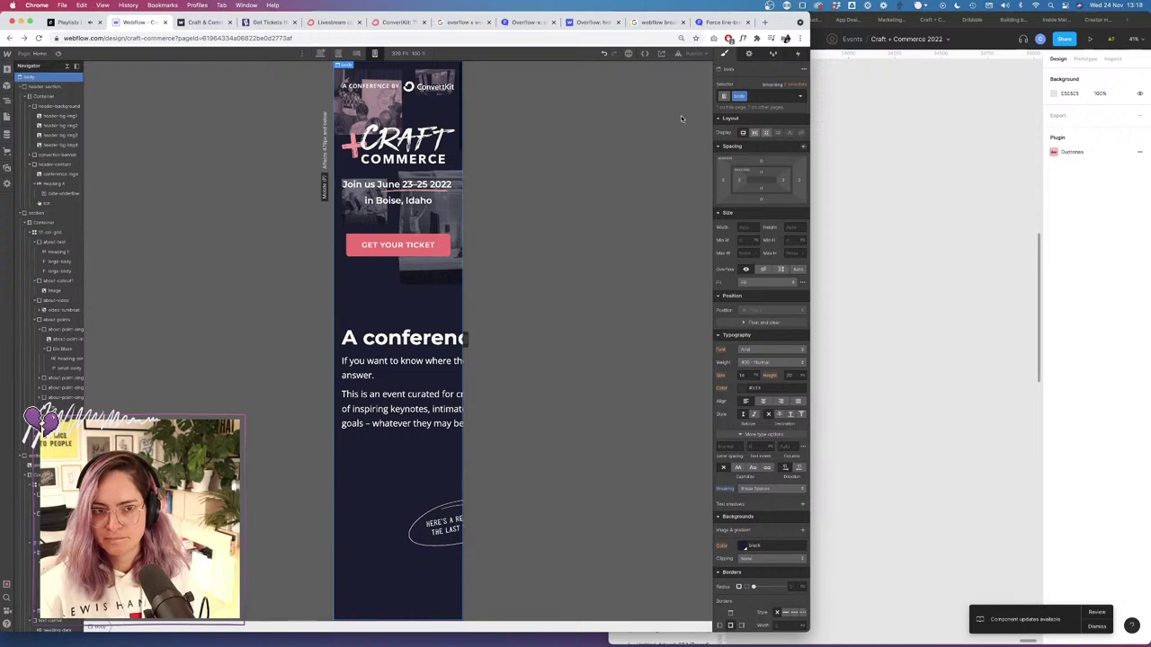
{"action": "left_click", "coordinate": [703, 56]}
{"action": "left_click", "coordinate": [669, 175]}
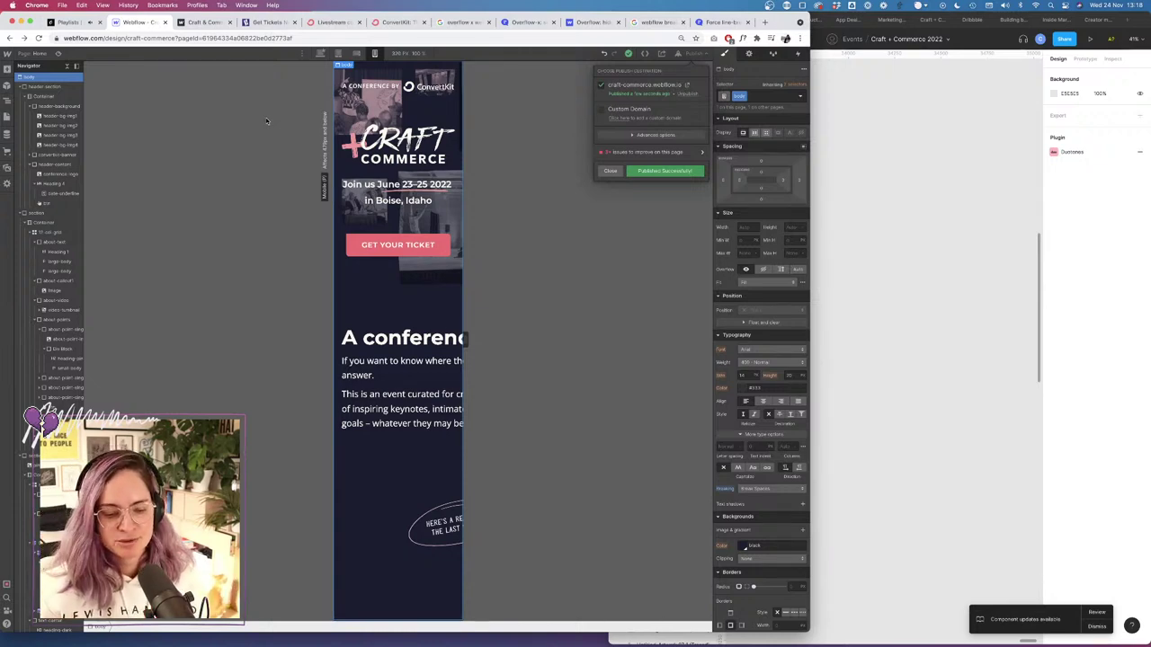
{"action": "left_click", "coordinate": [50, 59]}
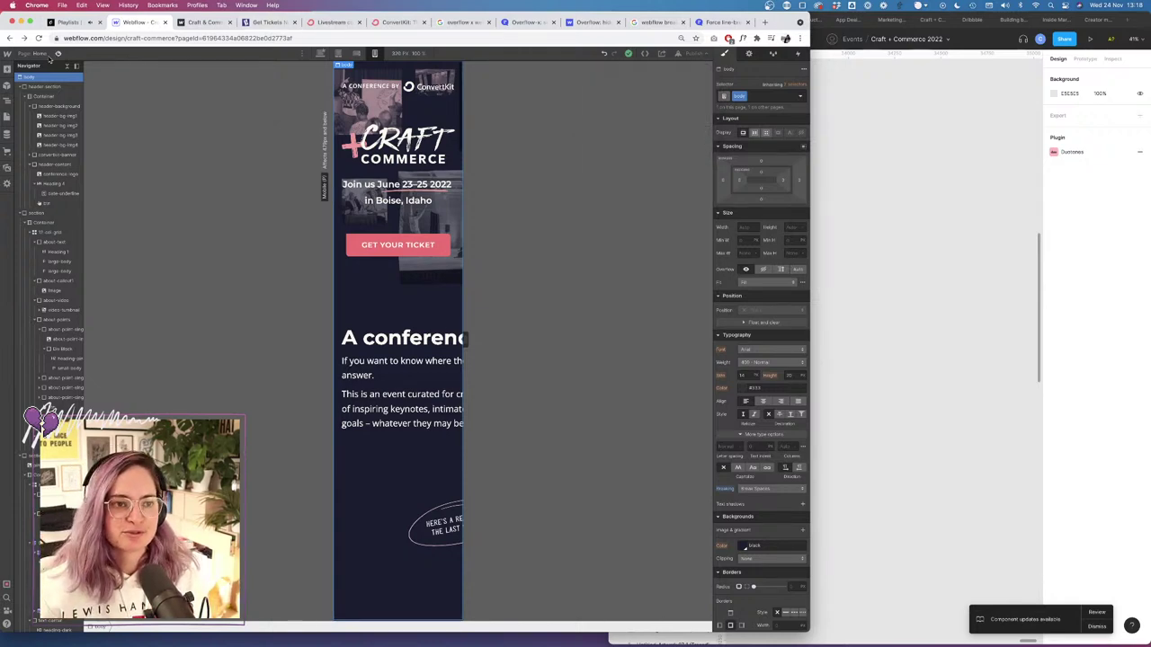
Preview the mobile portrait page and inspect the header, about and speaker sections for content extending beyond the viewport.
{"action": "left_click", "coordinate": [57, 53]}
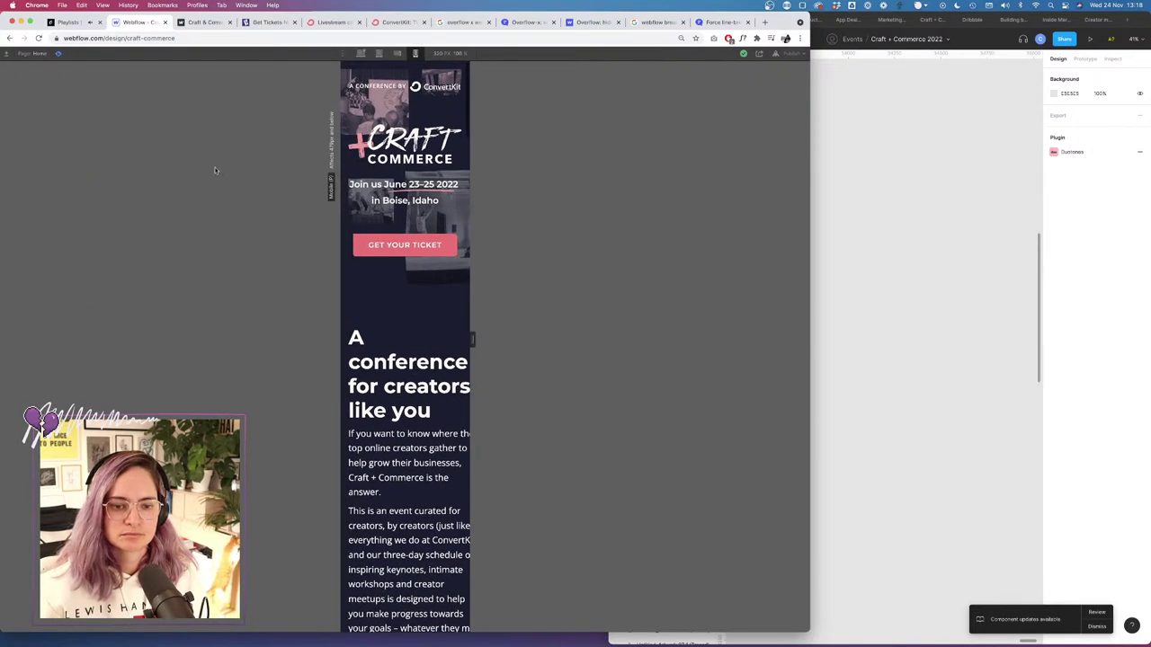
{"action": "scroll", "coordinate": [378, 234], "scroll_direction": "right", "scroll_amount": 2}
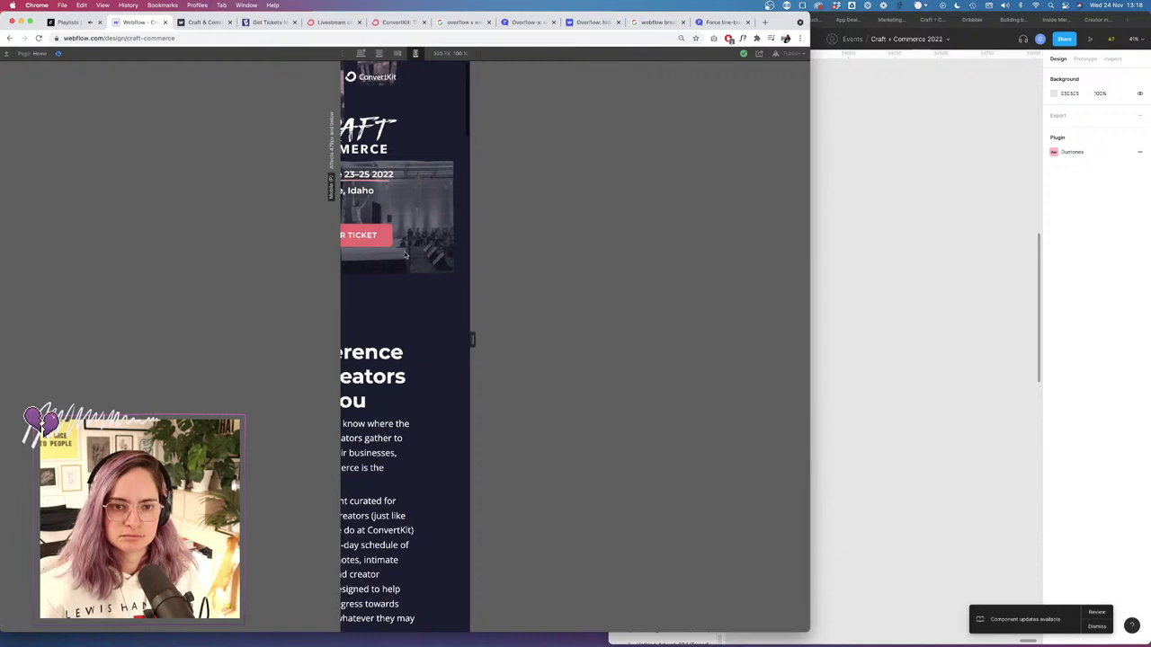
{"action": "scroll", "coordinate": [447, 322], "scroll_direction": "down", "scroll_amount": 5}
{"action": "scroll", "coordinate": [447, 322], "scroll_direction": "down", "scroll_amount": 5}
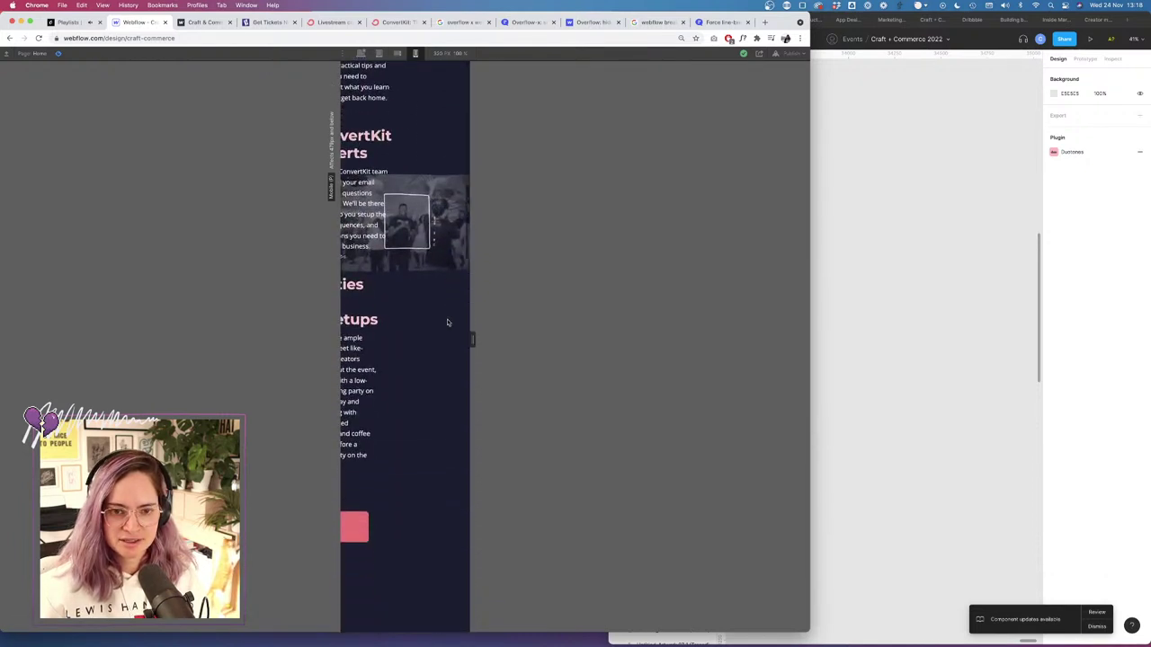
{"action": "scroll", "coordinate": [426, 283], "scroll_direction": "down", "scroll_amount": 10}
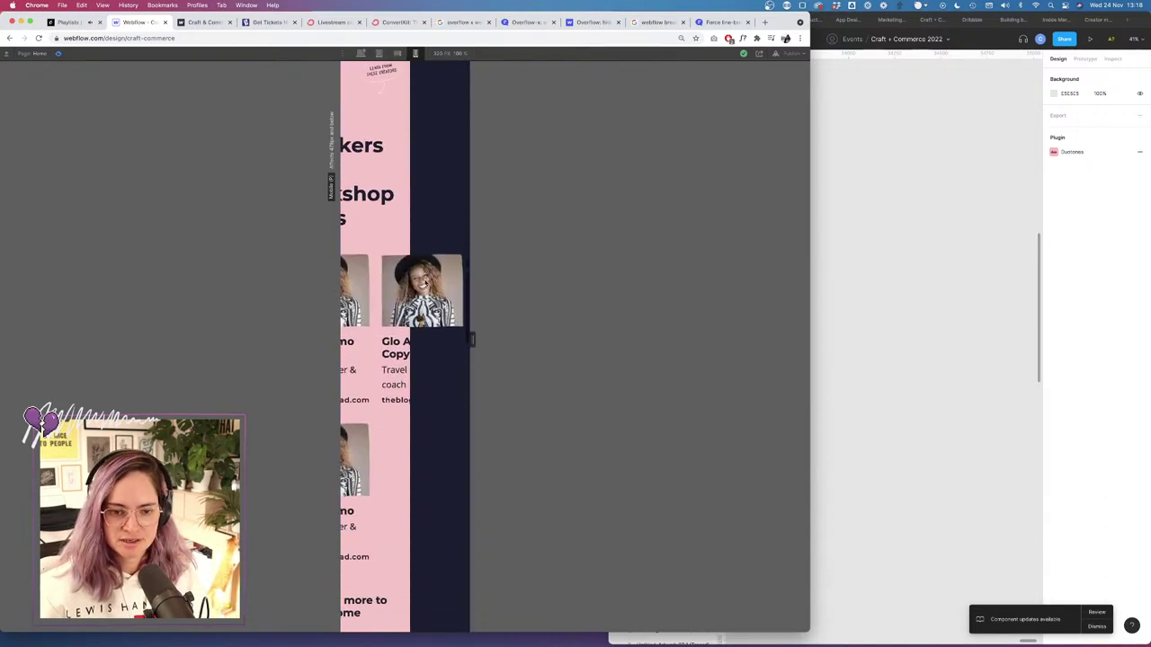
{"action": "left_click", "coordinate": [59, 54]}
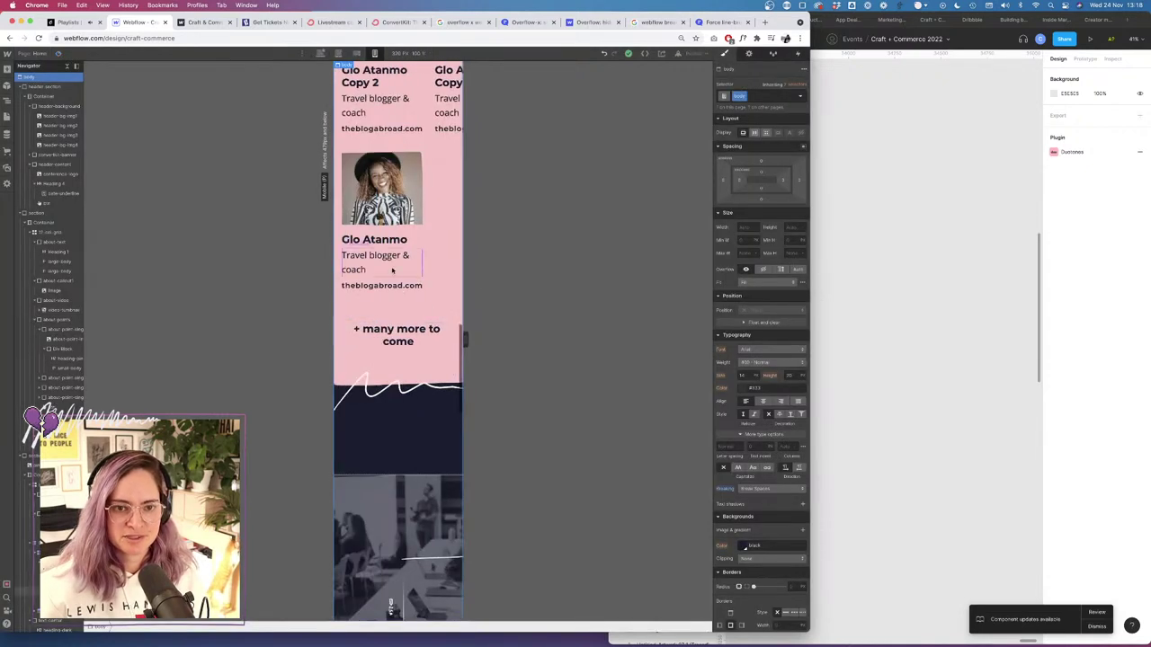
Remove the second column from speaker-grid at the mobile portrait breakpoint, leaving a single-column speaker layout.
{"action": "scroll", "coordinate": [336, 184], "scroll_direction": "up", "scroll_amount": 3}
{"action": "left_click", "coordinate": [343, 189]}
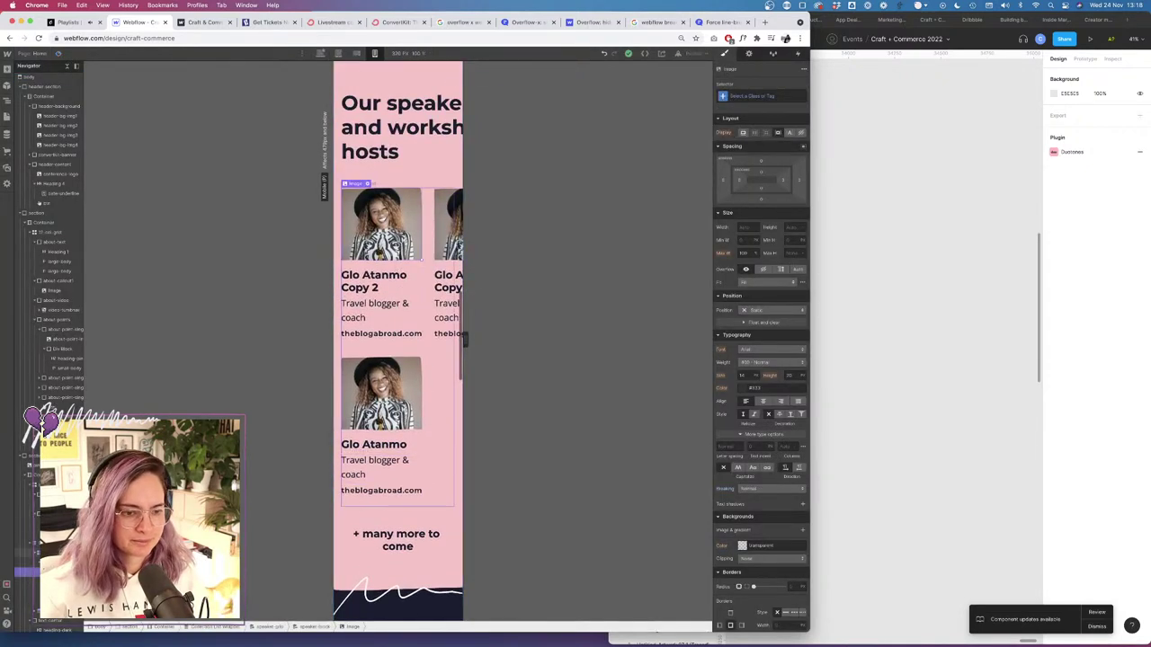
{"action": "left_click", "coordinate": [27, 562]}
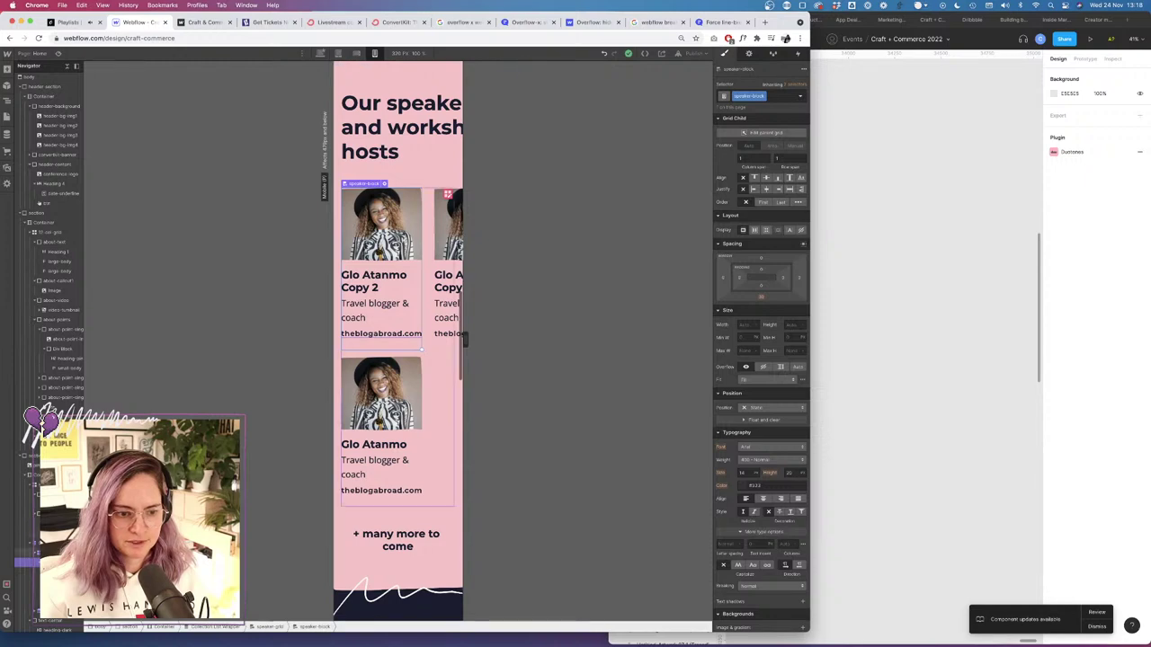
{"action": "left_click", "coordinate": [27, 552]}
{"action": "left_click", "coordinate": [798, 147]}
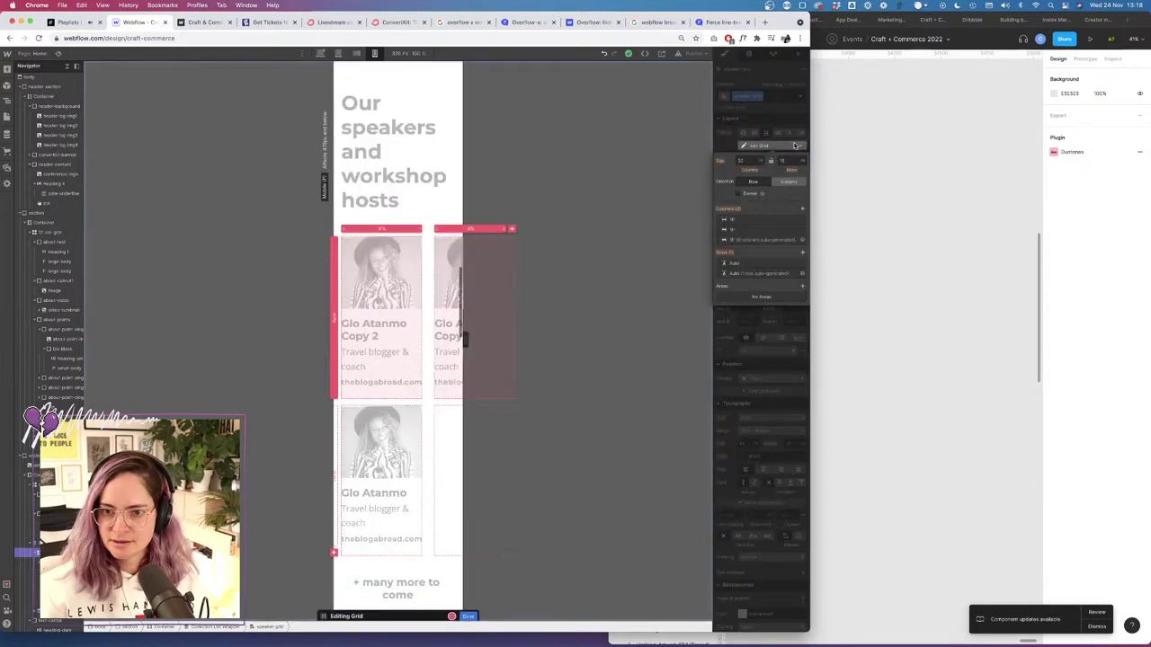
{"action": "left_click", "coordinate": [801, 230]}
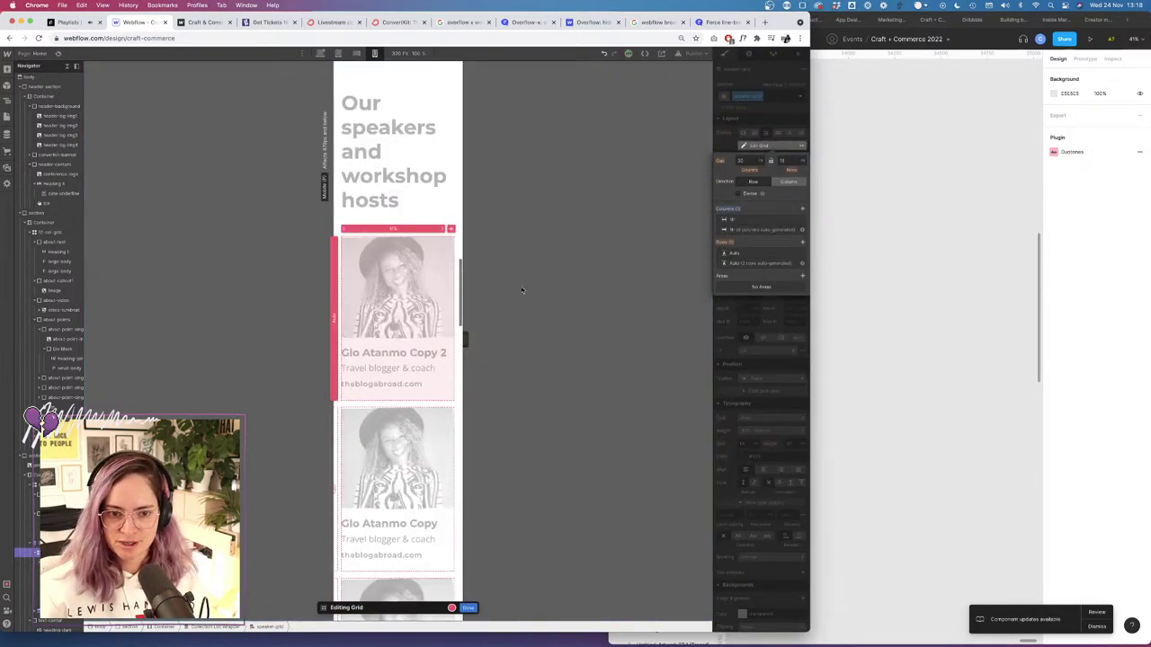
{"action": "left_click", "coordinate": [468, 607]}
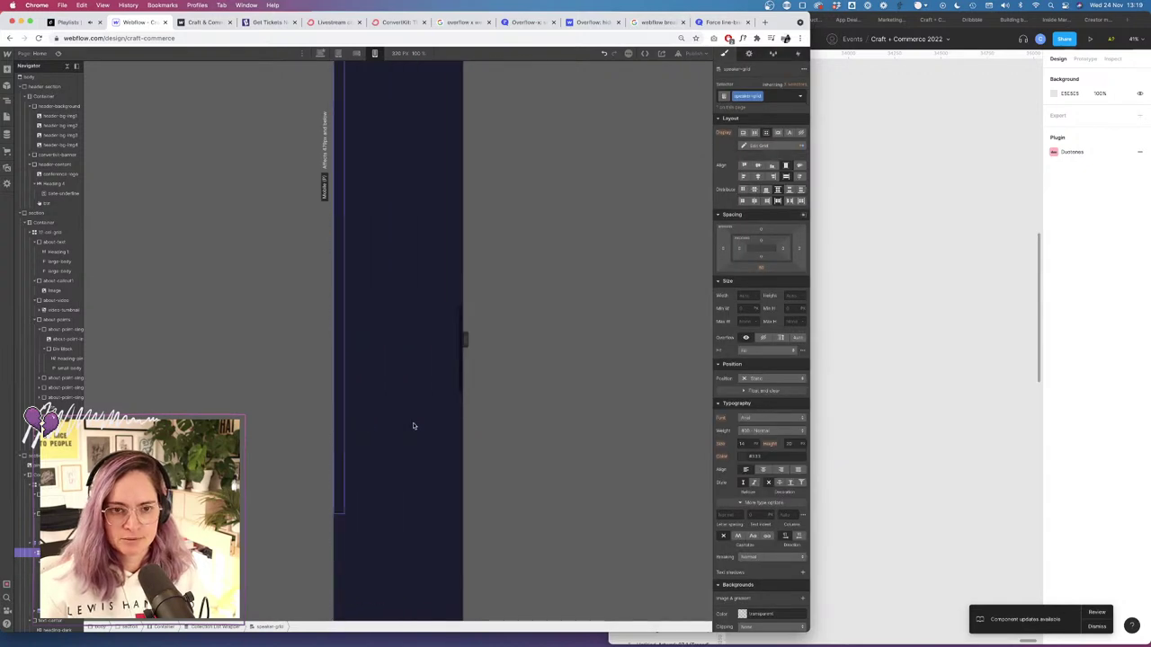
Preview the mobile page again and examine every section from header to footer for remaining horizontal overflow.
{"action": "scroll", "coordinate": [413, 425], "scroll_direction": "up", "scroll_amount": 10}
{"action": "scroll", "coordinate": [413, 425], "scroll_direction": "right", "scroll_amount": 3}
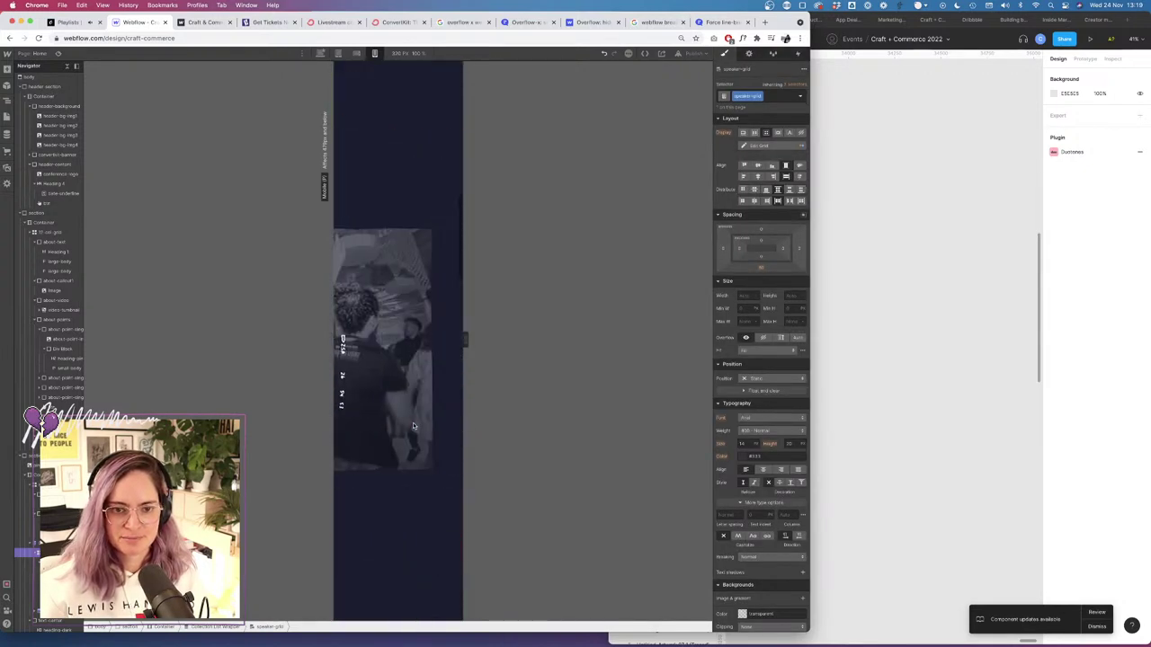
{"action": "scroll", "coordinate": [414, 426], "scroll_direction": "left", "scroll_amount": 2}
{"action": "scroll", "coordinate": [413, 426], "scroll_direction": "up", "scroll_amount": 5}
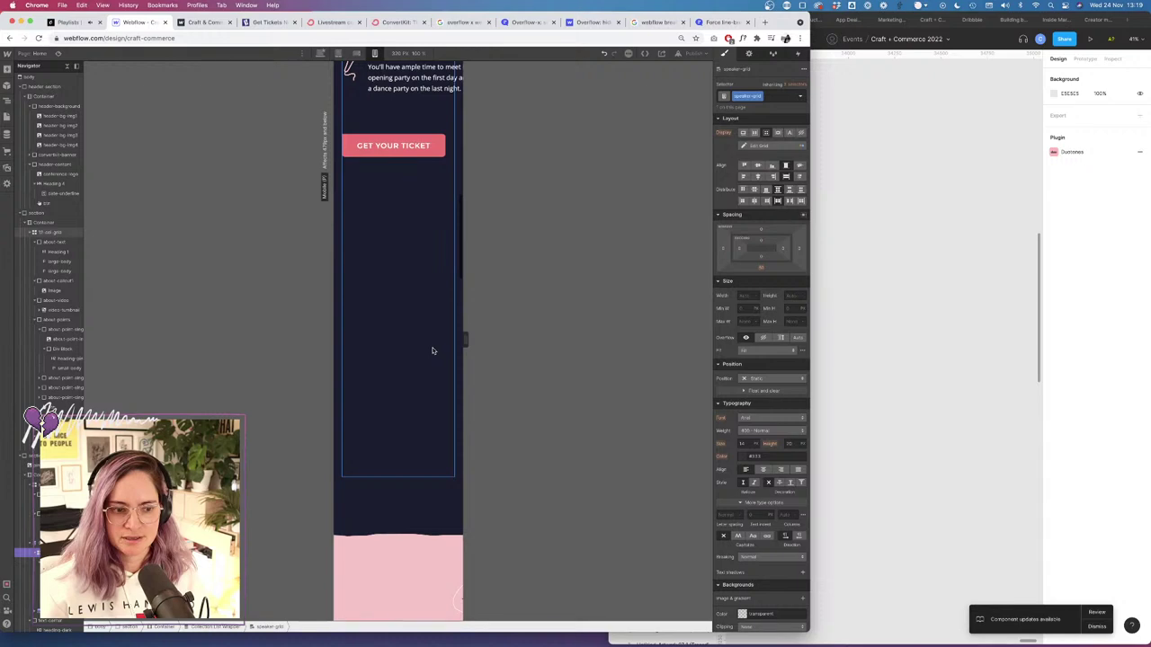
{"action": "scroll", "coordinate": [432, 350], "scroll_direction": "up", "scroll_amount": 5}
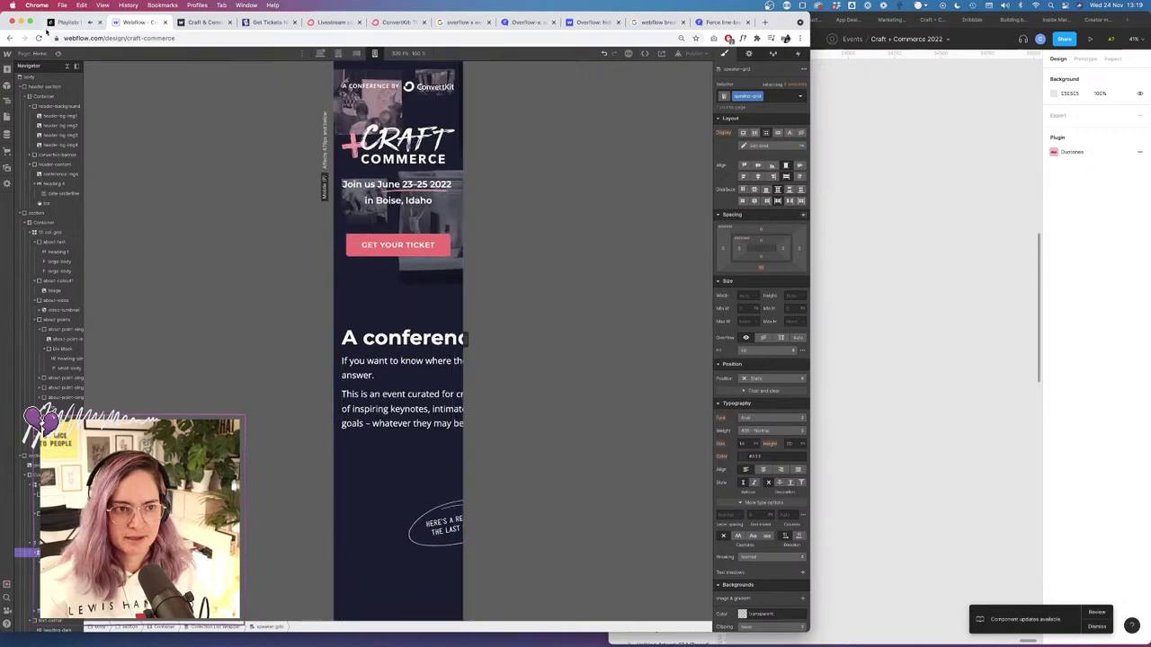
{"action": "left_click", "coordinate": [59, 54]}
{"action": "scroll", "coordinate": [415, 277], "scroll_direction": "right", "scroll_amount": 3}
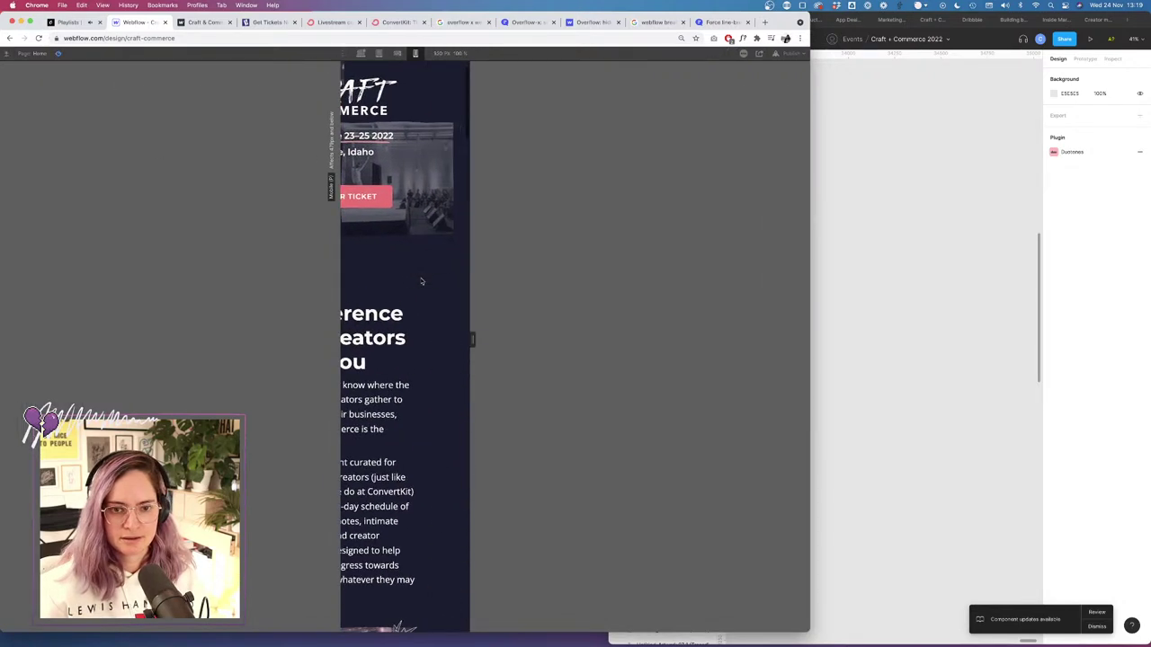
{"action": "scroll", "coordinate": [421, 282], "scroll_direction": "down", "scroll_amount": 10}
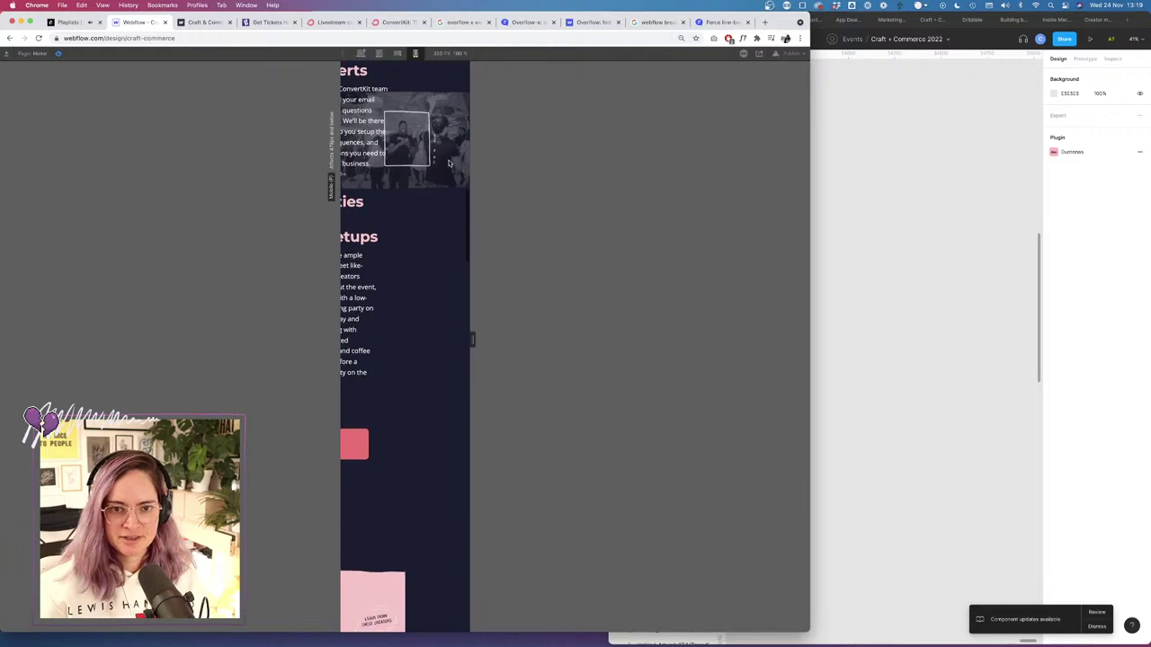
{"action": "scroll", "coordinate": [448, 163], "scroll_direction": "down", "scroll_amount": 10}
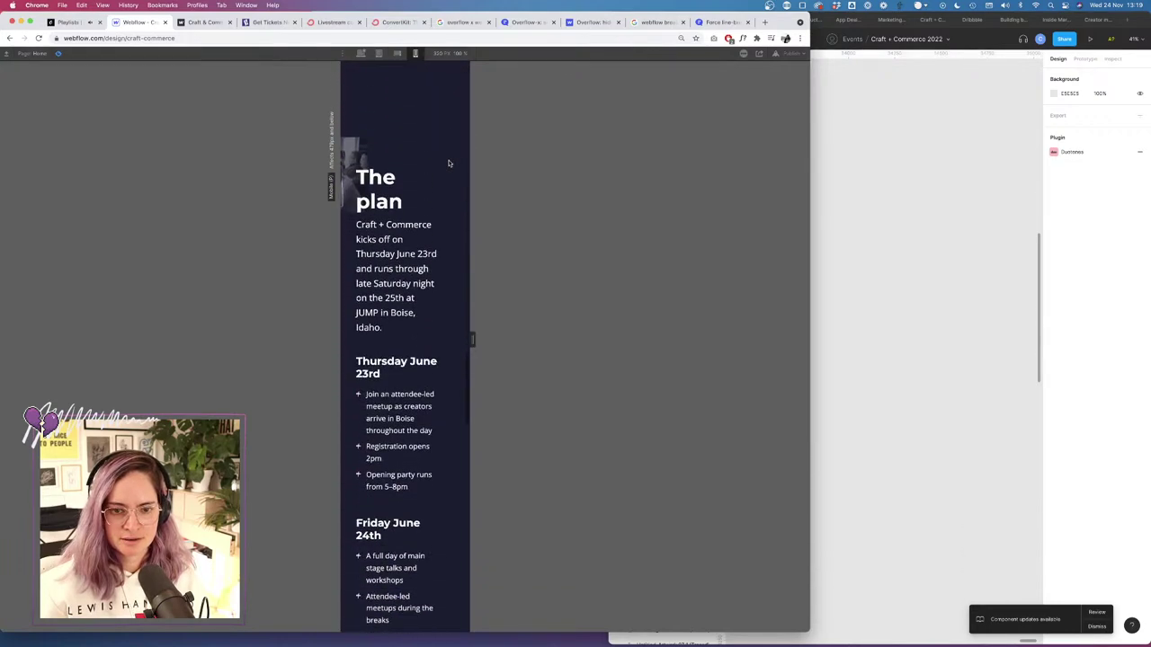
{"action": "scroll", "coordinate": [448, 163], "scroll_direction": "down", "scroll_amount": 12}
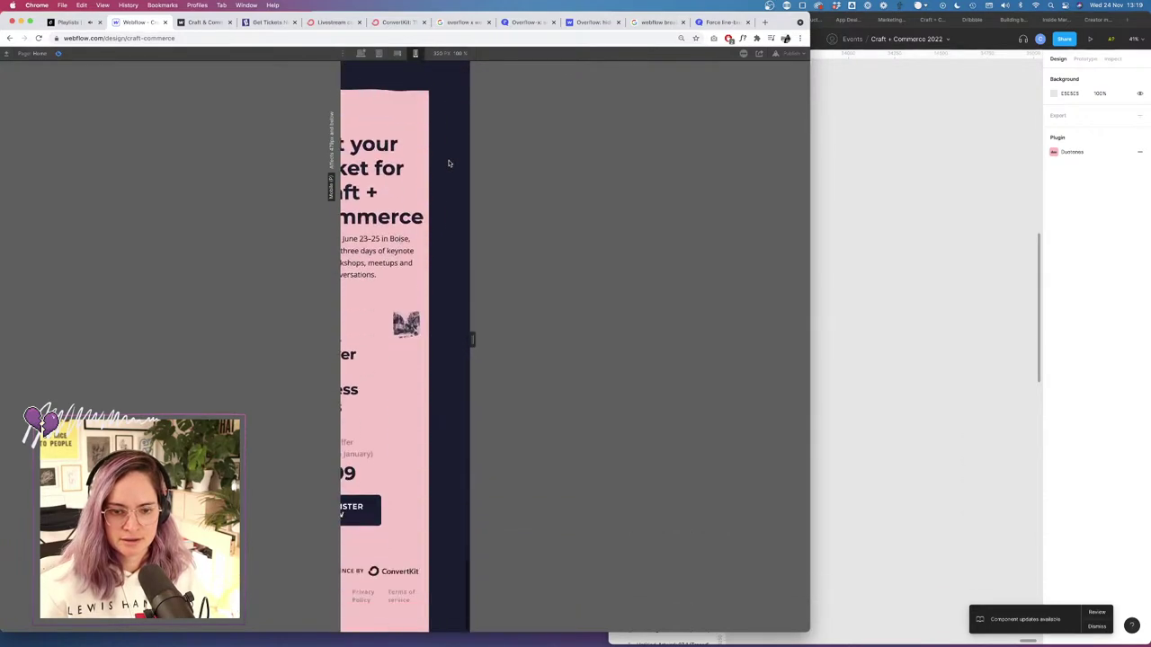
{"action": "scroll", "coordinate": [448, 163], "scroll_direction": "up", "scroll_amount": 12}
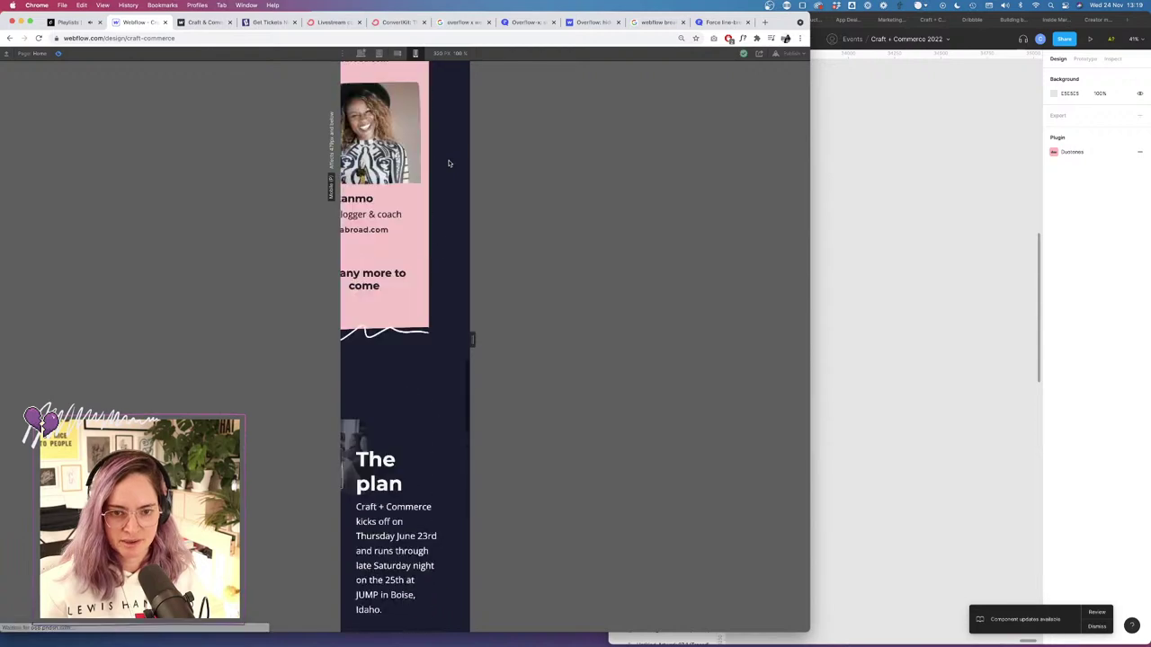
{"action": "scroll", "coordinate": [449, 163], "scroll_direction": "up", "scroll_amount": 6}
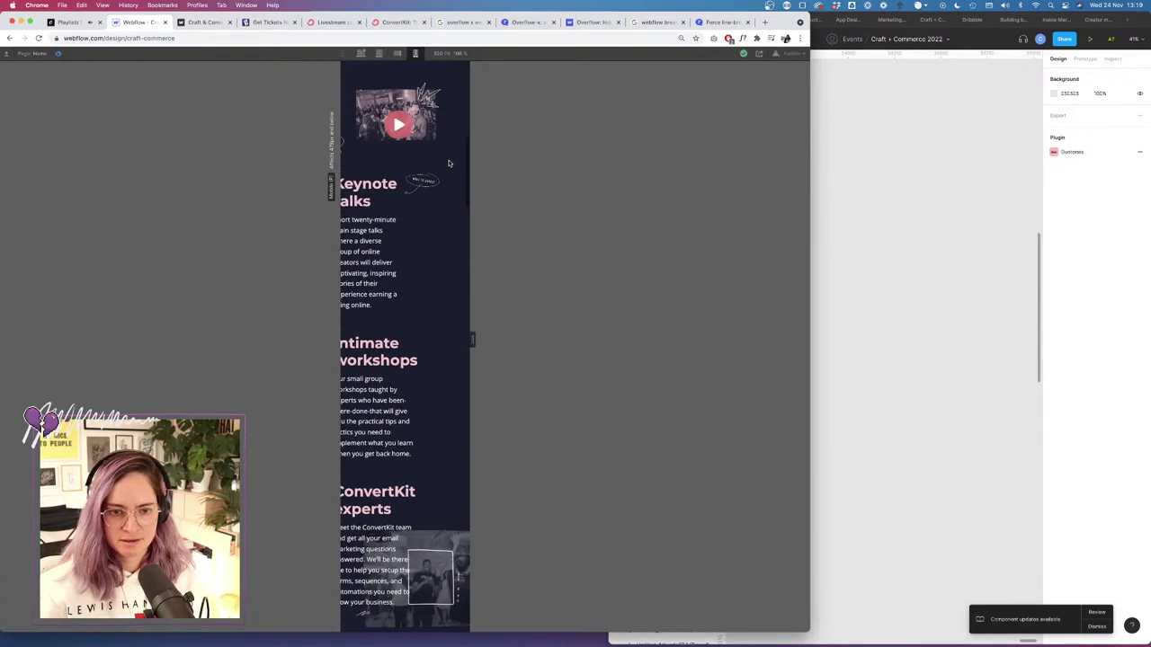
{"action": "scroll", "coordinate": [448, 163], "scroll_direction": "up", "scroll_amount": 8}
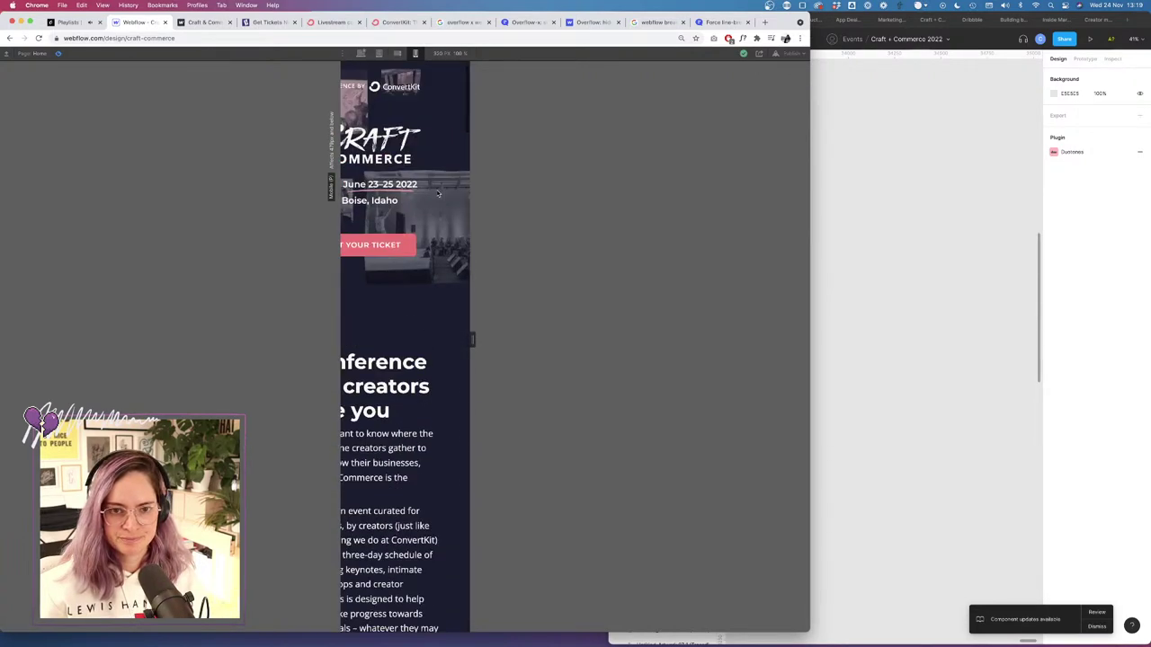
{"action": "scroll", "coordinate": [439, 193], "scroll_direction": "left", "scroll_amount": 2}
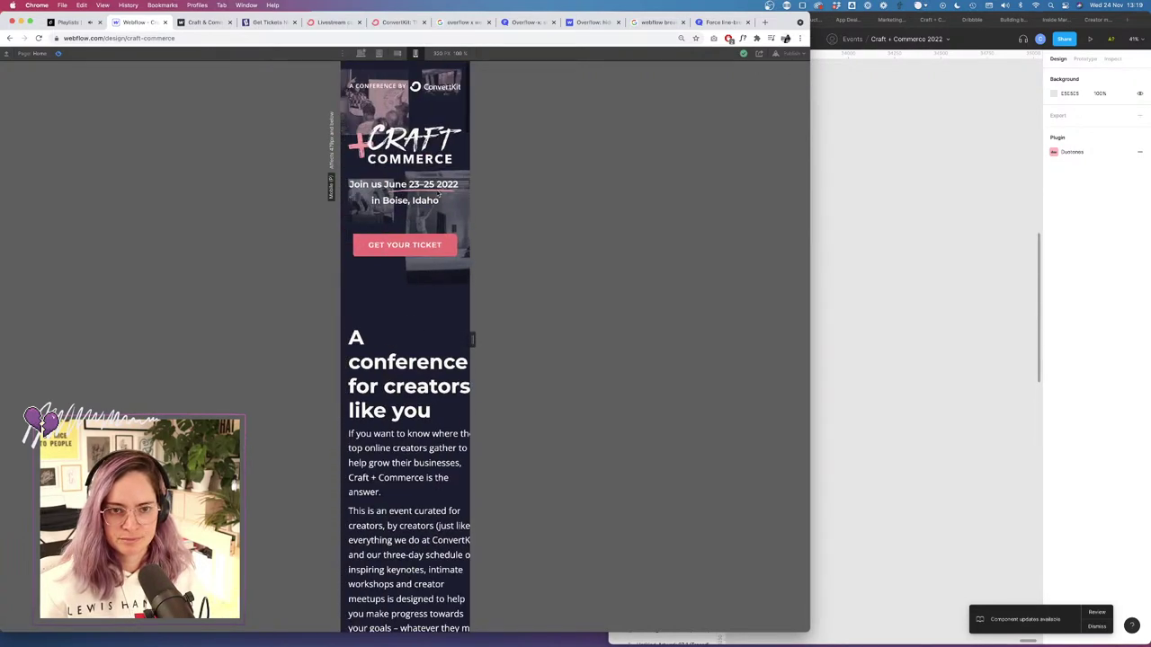
Exit the preview and publish the site to craft-commerce.webflow.io.
{"action": "left_click", "coordinate": [58, 54]}
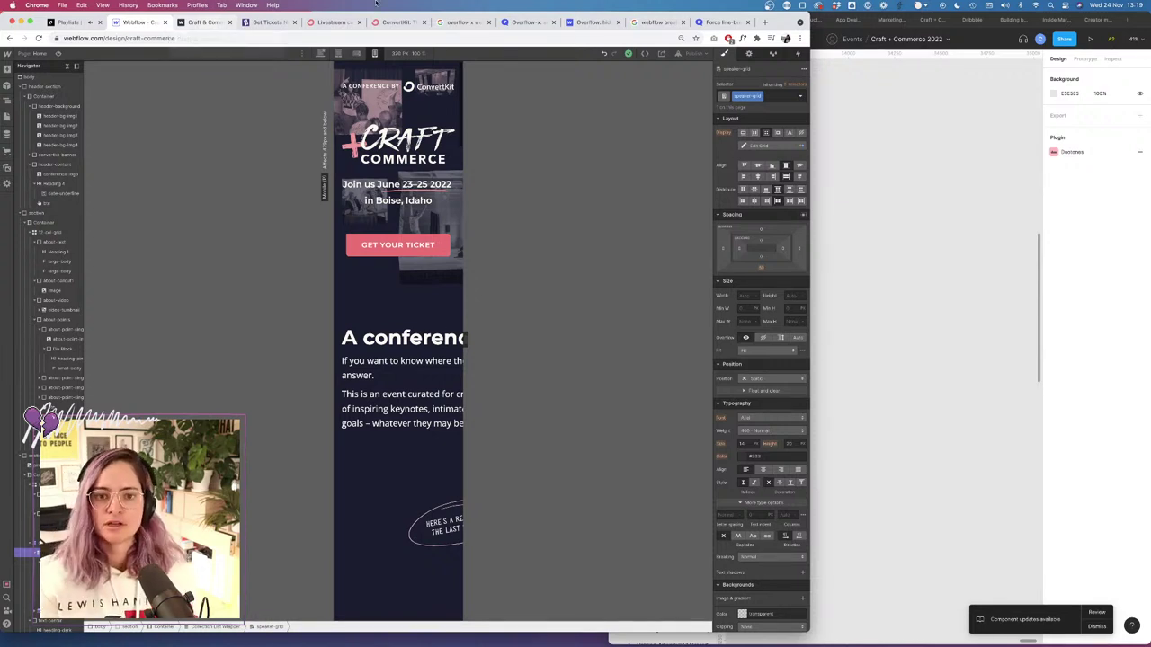
{"action": "left_click", "coordinate": [694, 53]}
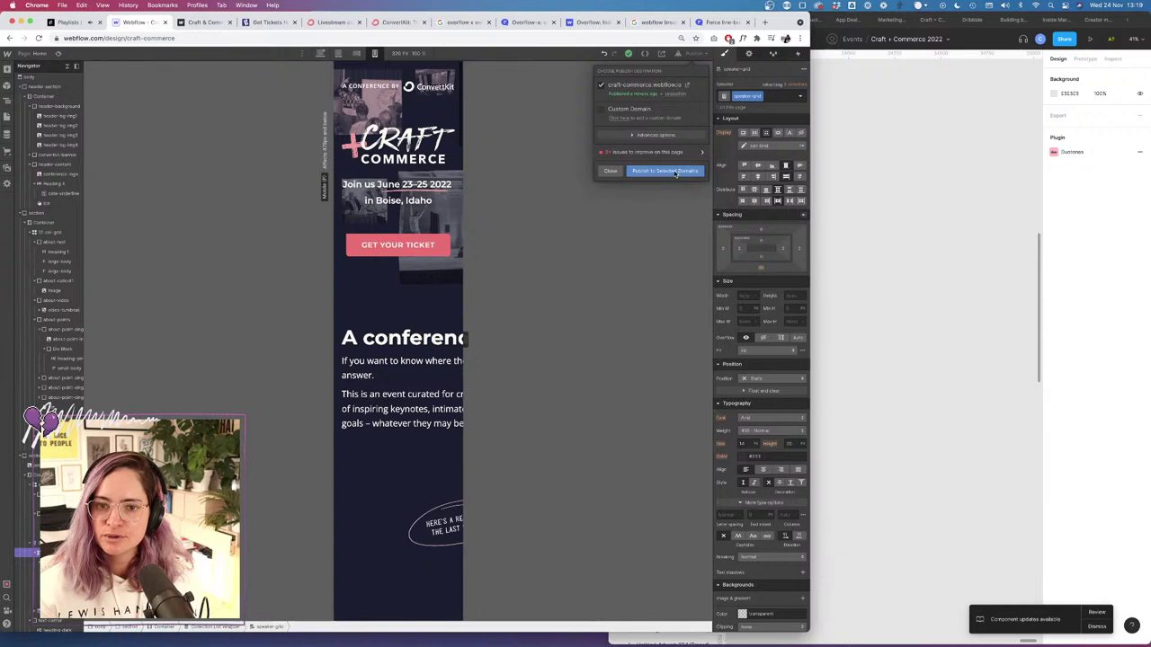
{"action": "left_click", "coordinate": [584, 218]}
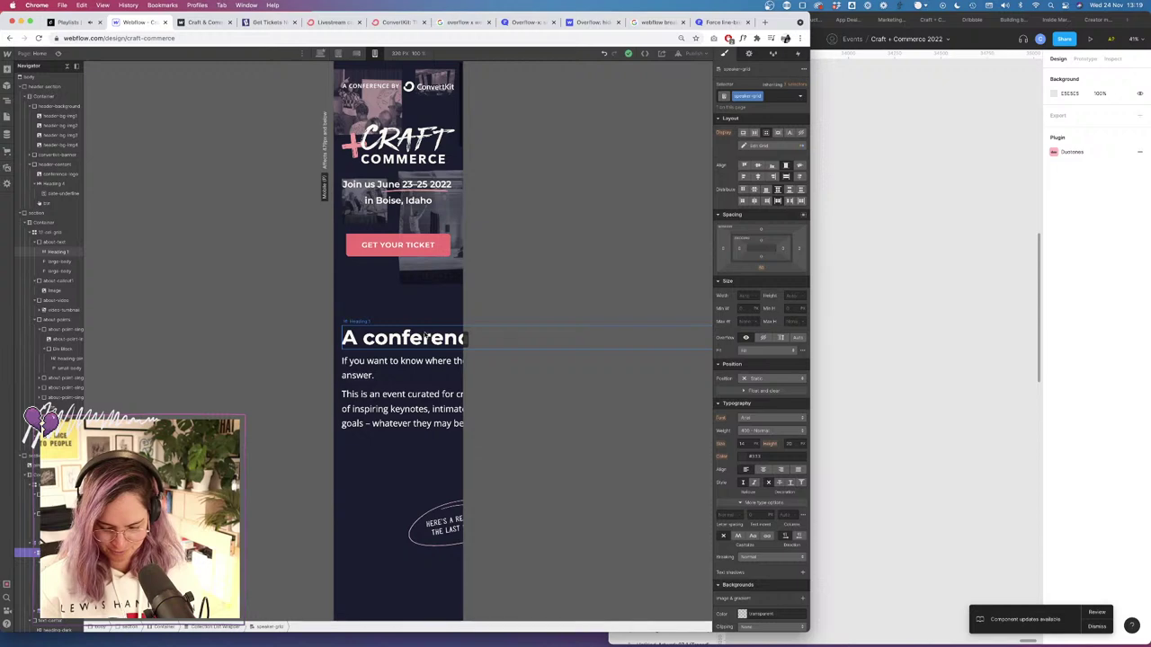
Extend the about-callout1 block's grid position to column 12 and justify it to the start at the mobile portrait breakpoint.
{"action": "left_click", "coordinate": [446, 514]}
{"action": "scroll", "coordinate": [446, 513], "scroll_direction": "down", "scroll_amount": 1}
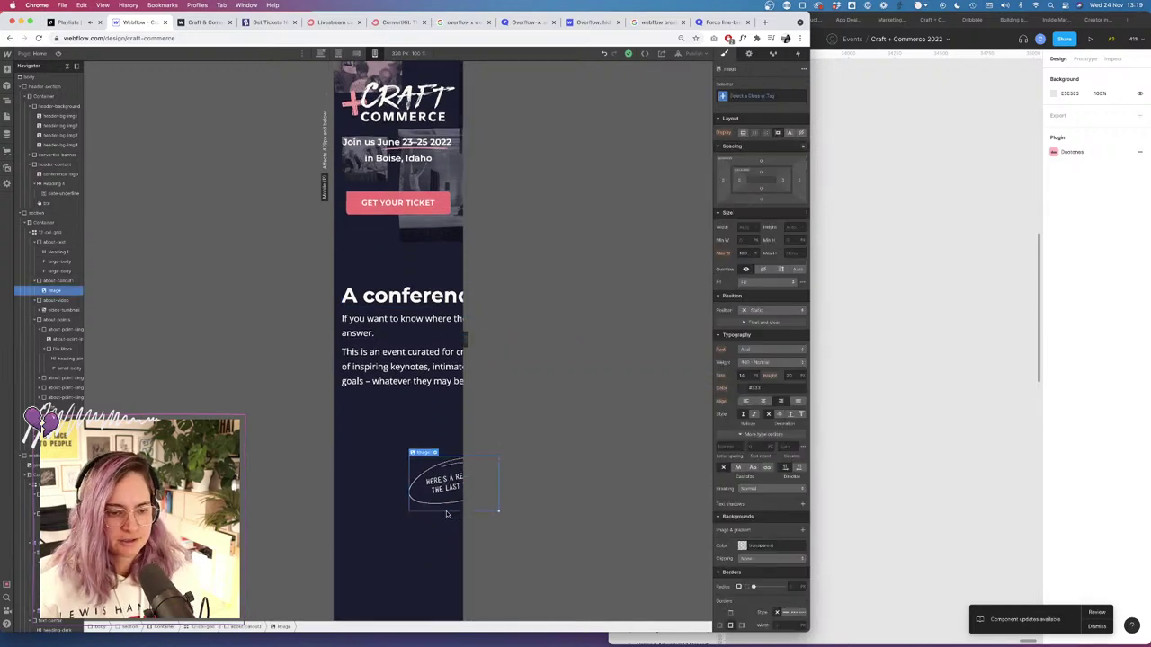
{"action": "scroll", "coordinate": [446, 511], "scroll_direction": "down", "scroll_amount": 2}
{"action": "left_click", "coordinate": [53, 243]}
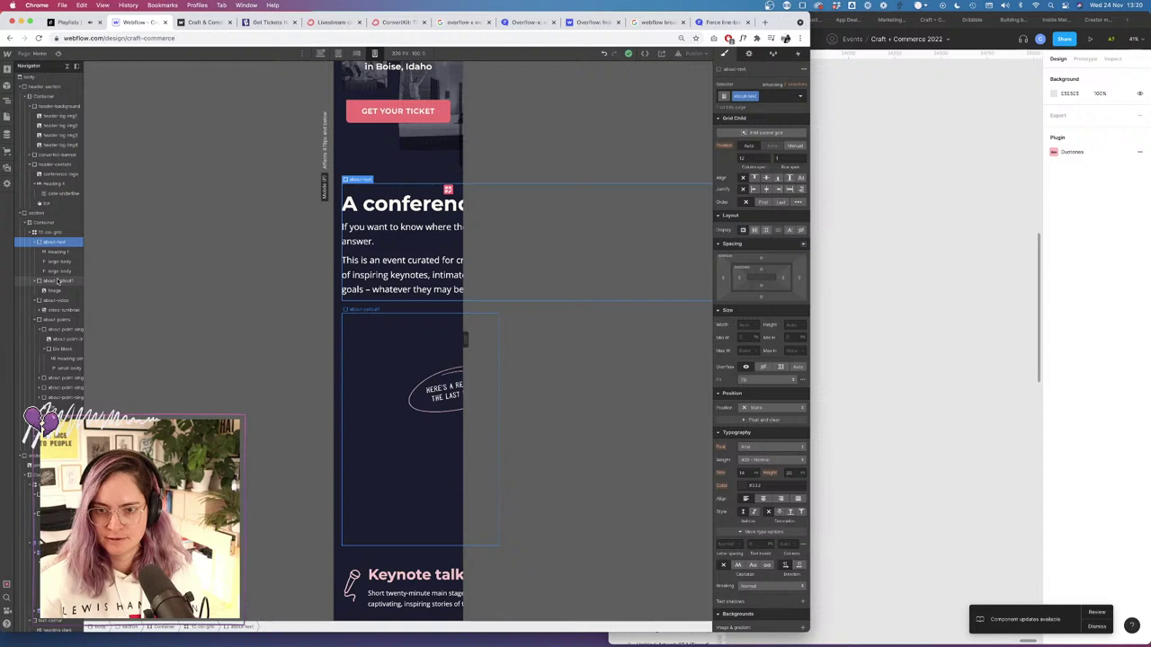
{"action": "left_click", "coordinate": [58, 281]}
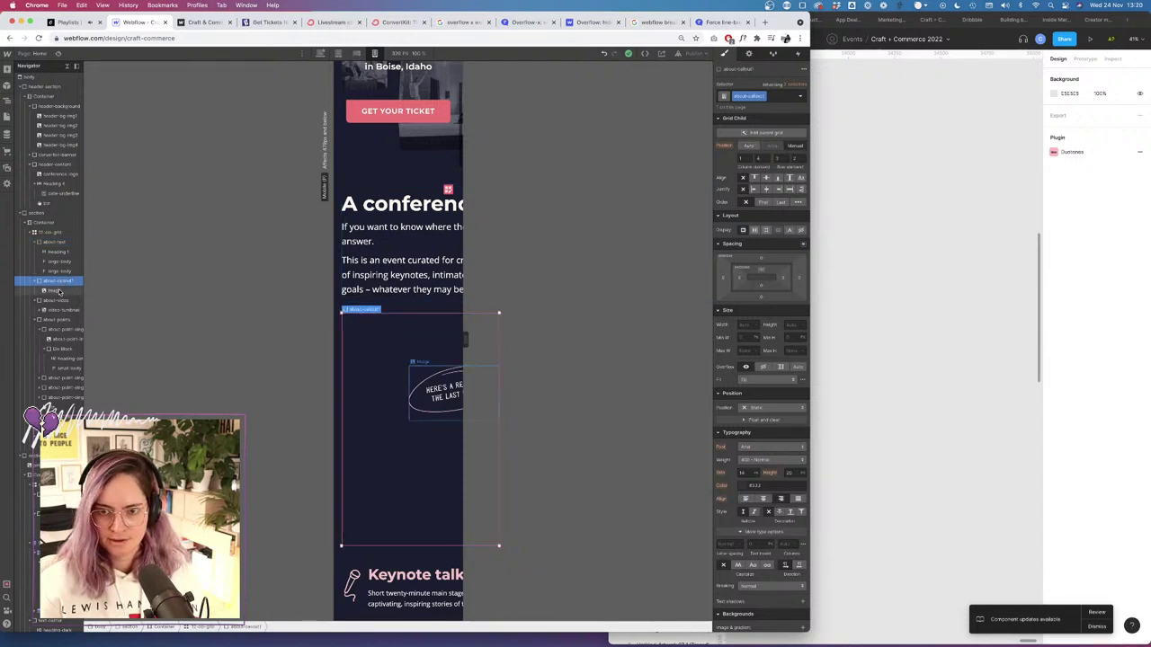
{"action": "left_click", "coordinate": [384, 221]}
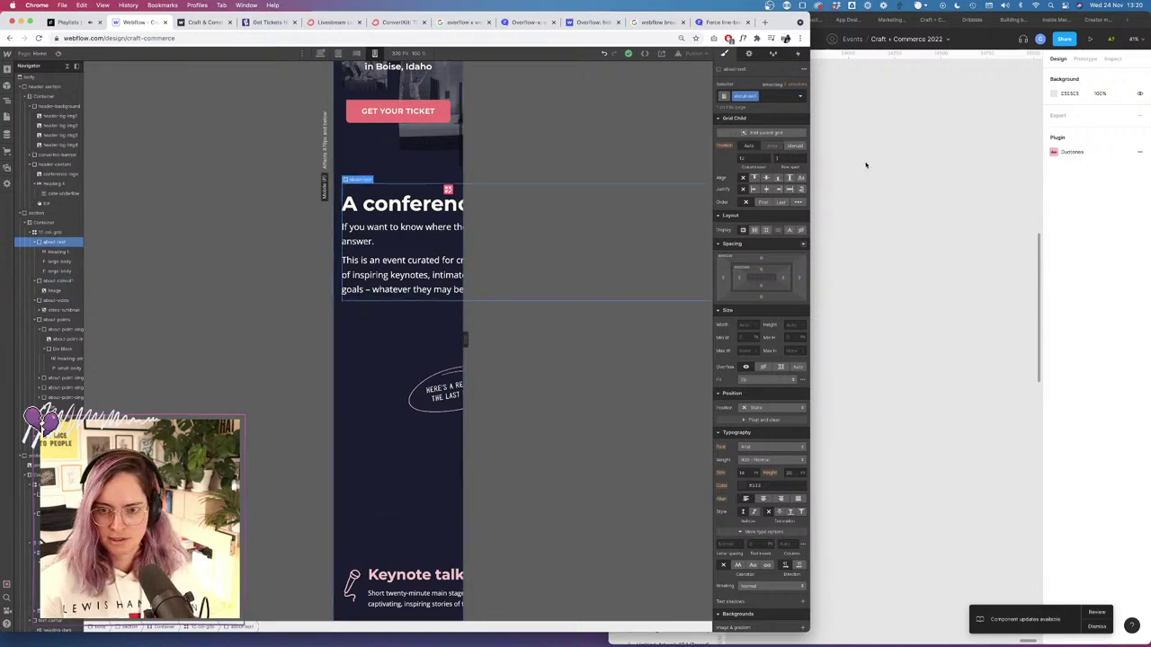
{"action": "left_click", "coordinate": [423, 342]}
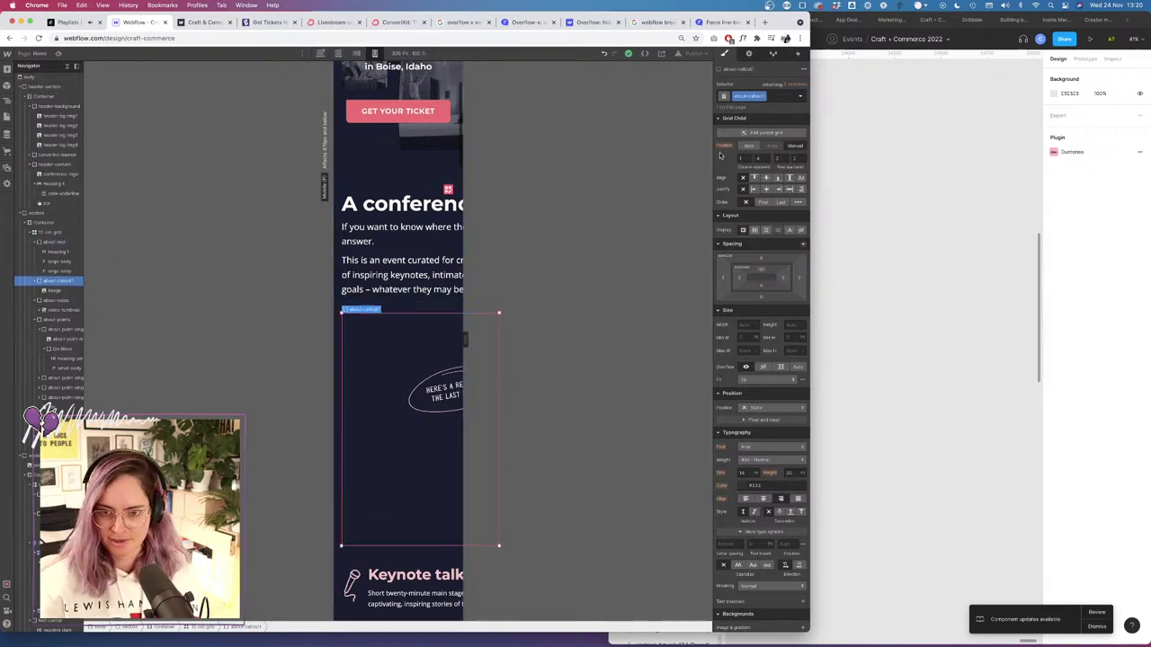
{"action": "left_click", "coordinate": [761, 159]}
{"action": "type", "text": "13"}
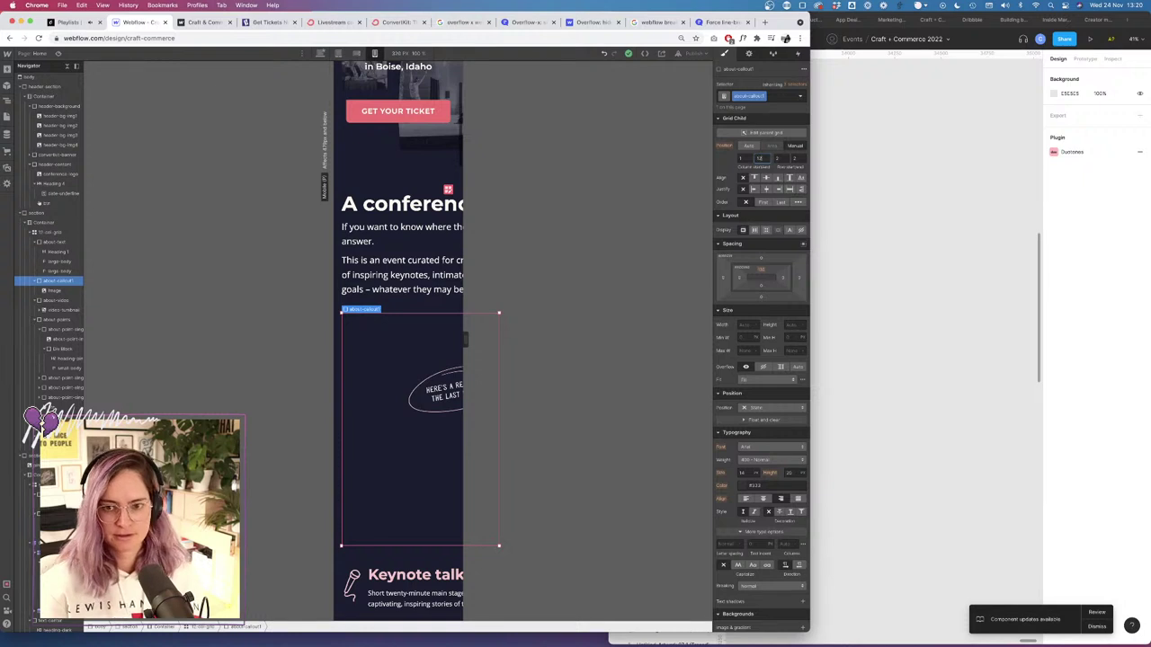
{"action": "key", "text": "Tab"}
{"action": "left_click", "coordinate": [36, 300]}
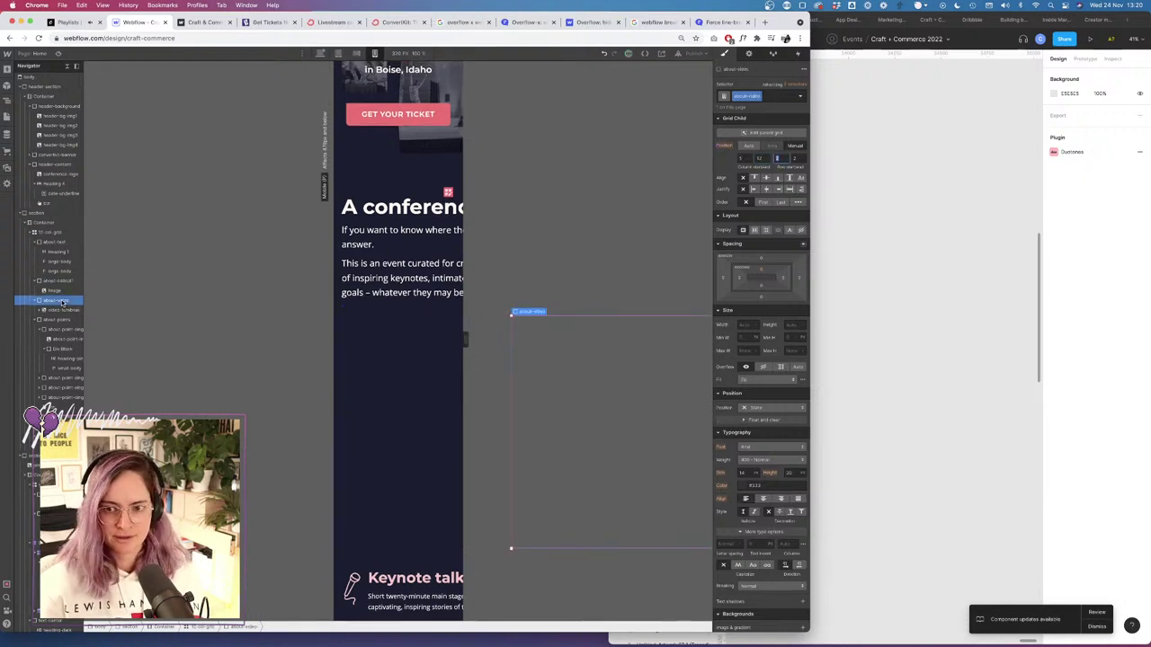
{"action": "left_click", "coordinate": [59, 281]}
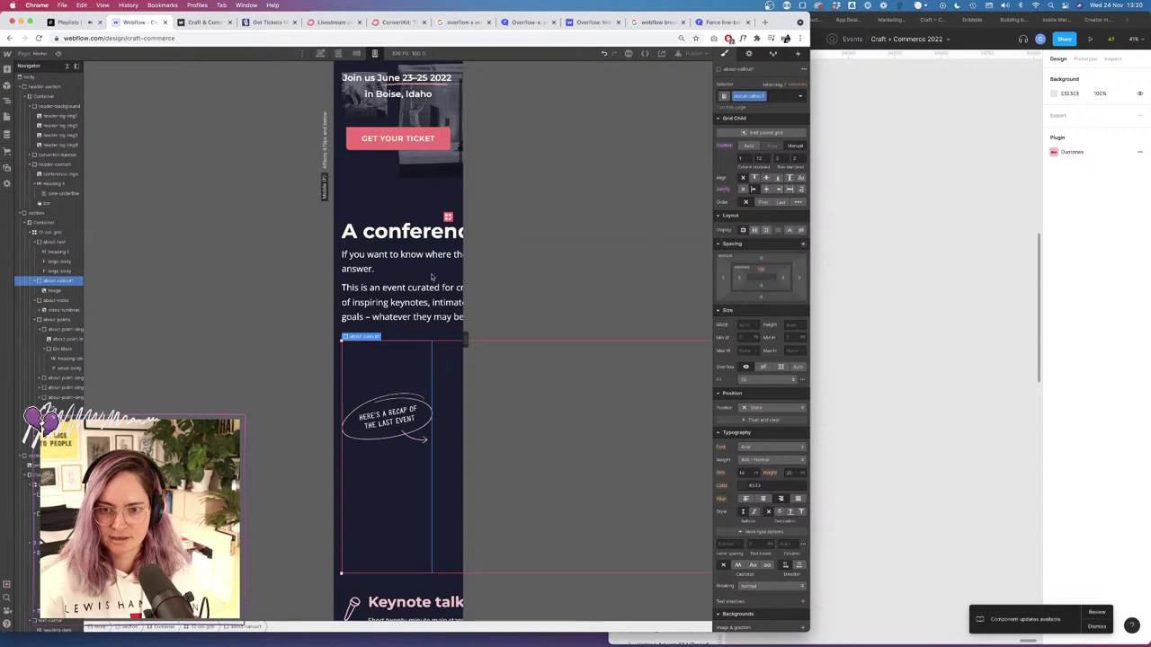
Make the about-video block start at grid column 1 and place it in row 3.
{"action": "left_click", "coordinate": [36, 301]}
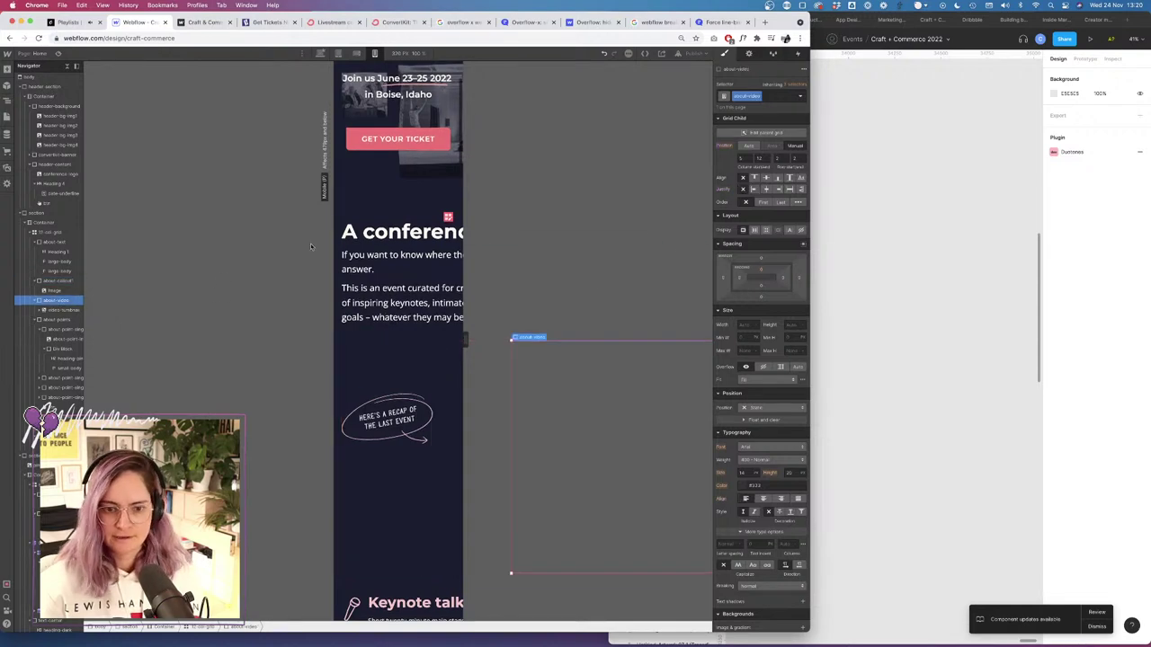
{"action": "left_click", "coordinate": [743, 157]}
{"action": "type", "text": "1"}
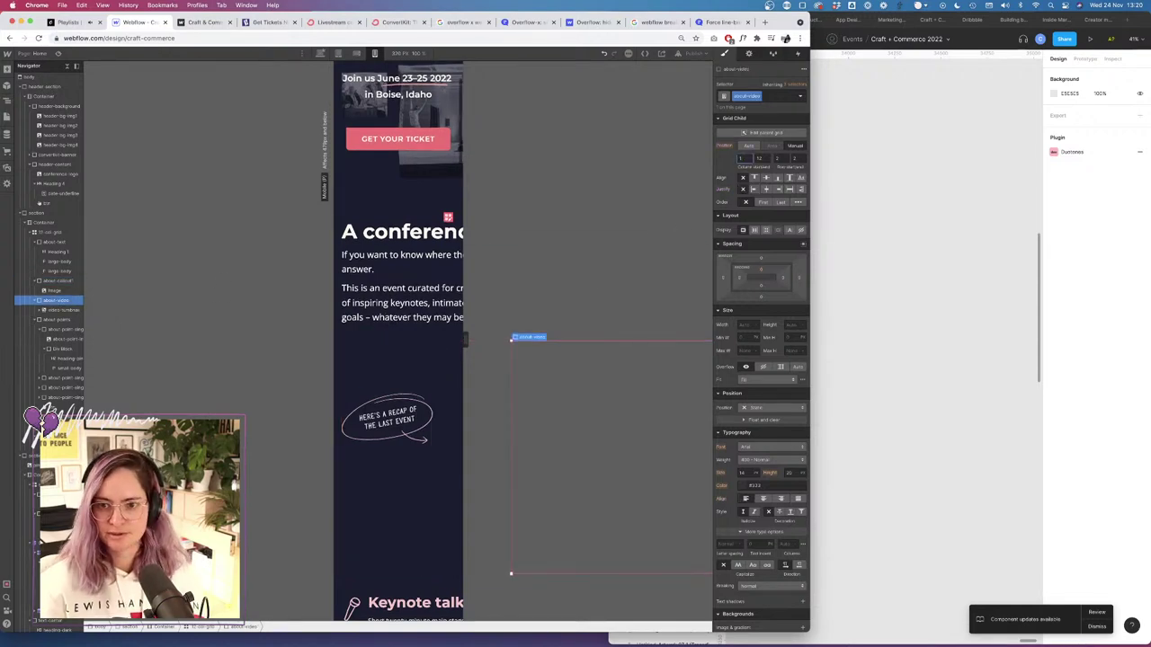
{"action": "key", "text": "Tab"}
{"action": "left_click", "coordinate": [778, 157]}
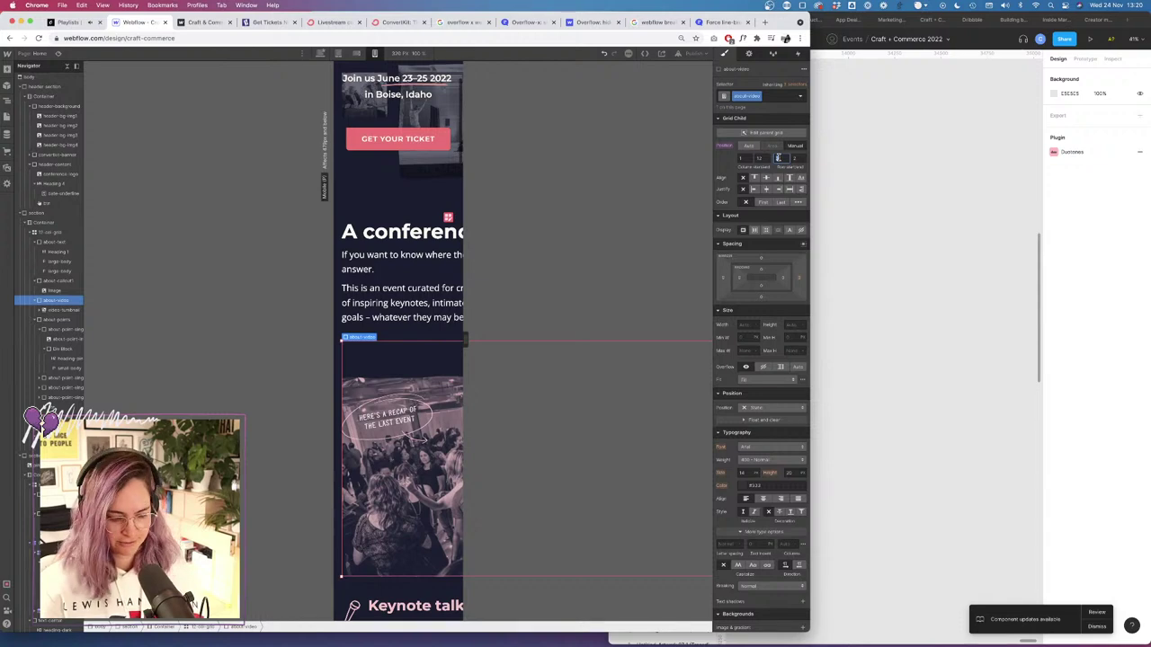
{"action": "type", "text": "3"}
{"action": "key", "text": "Tab"}
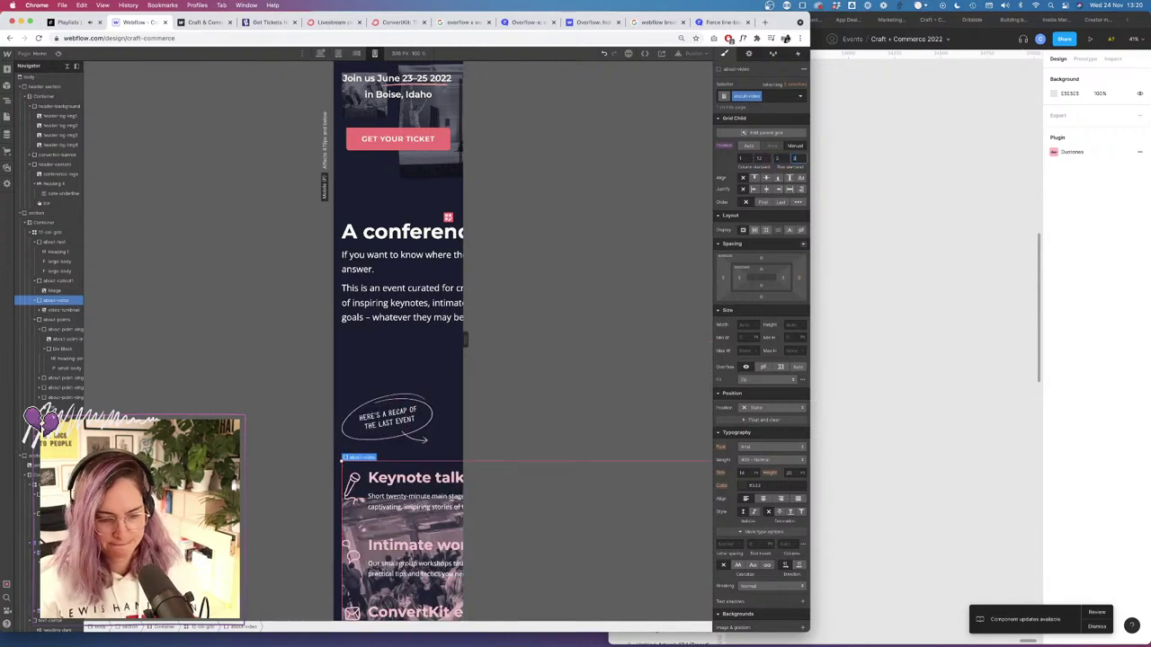
{"action": "key", "text": "Tab"}
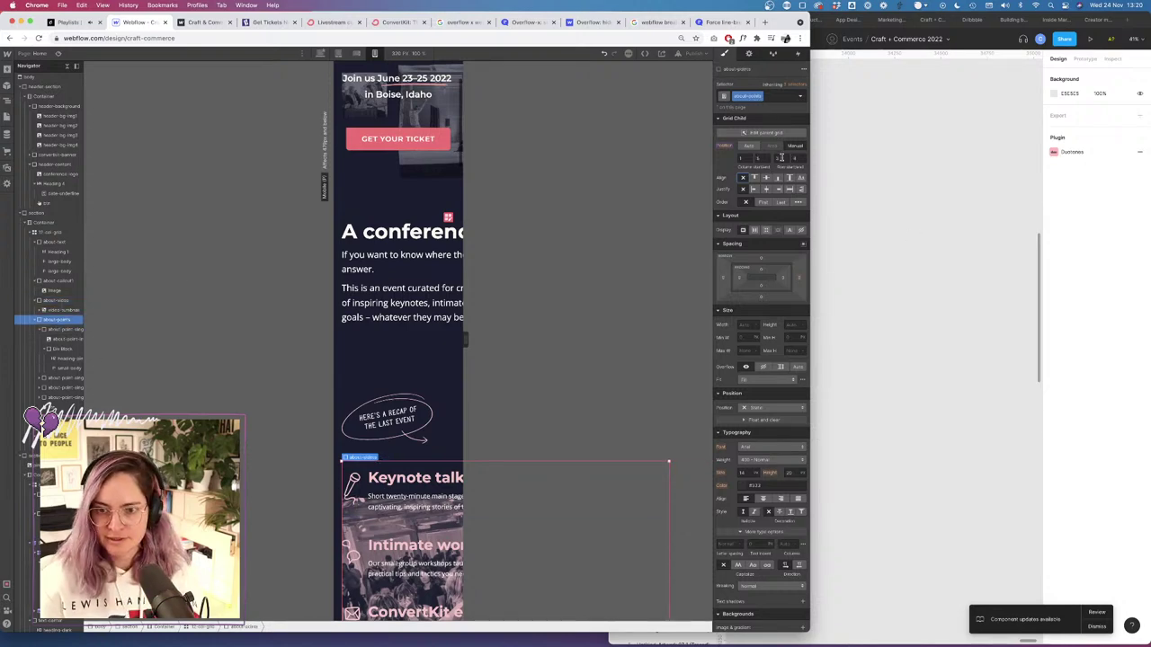
Place the about-points block in grid row 4 and extend it to end at column 12.
{"action": "left_click", "coordinate": [780, 157]}
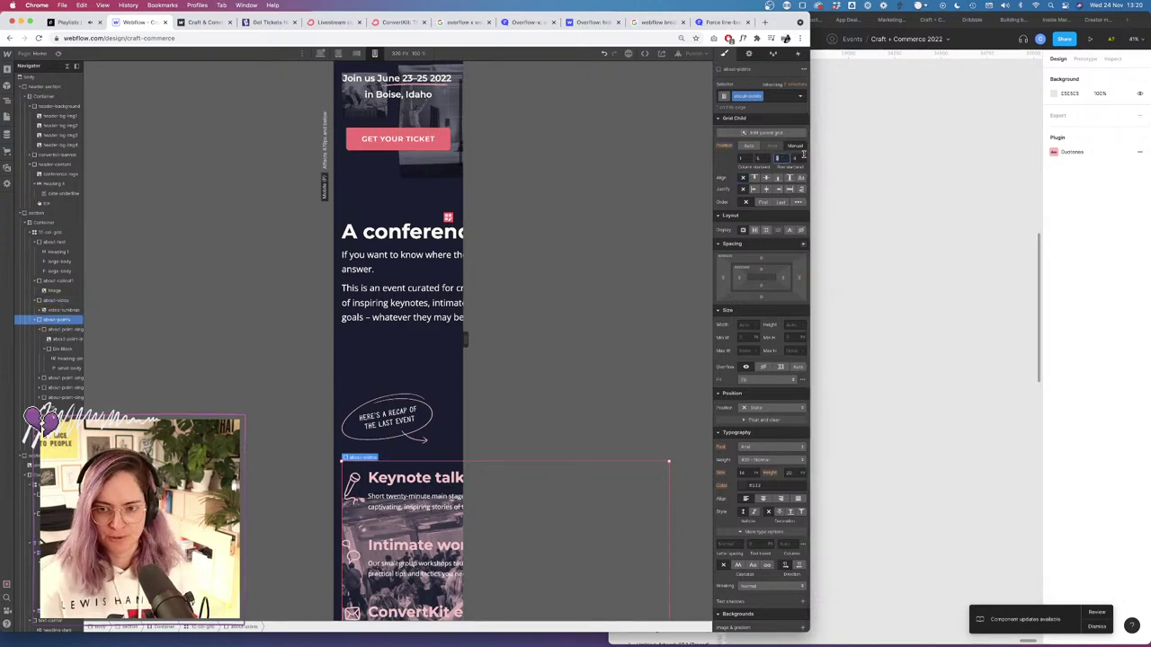
{"action": "type", "text": "4"}
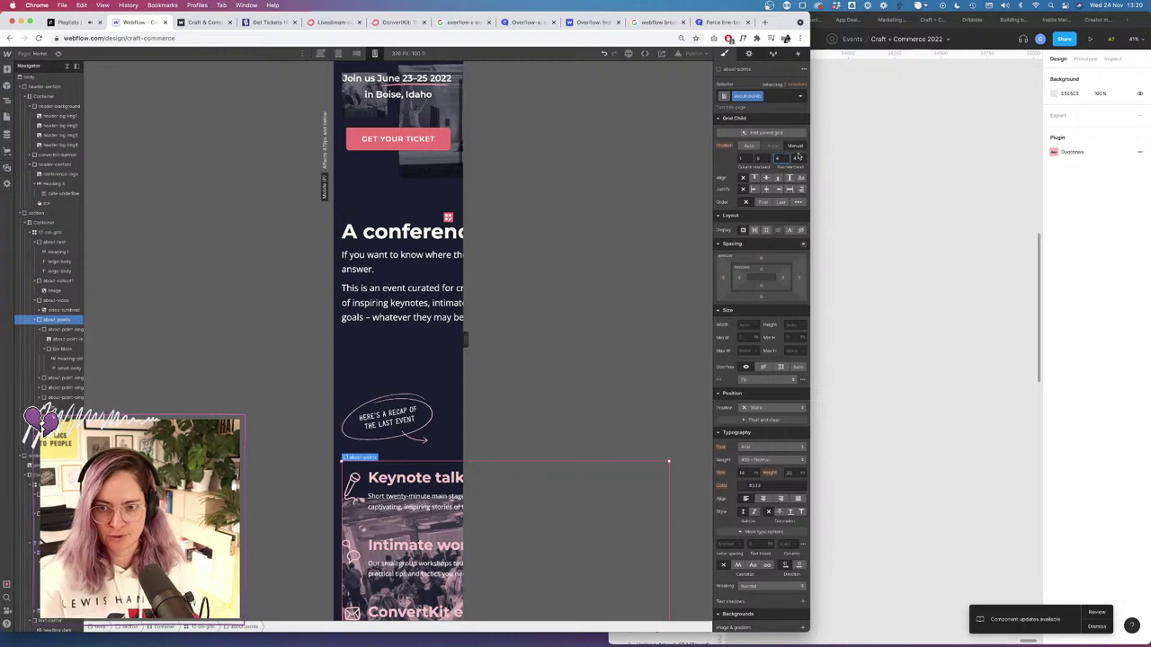
{"action": "left_click", "coordinate": [796, 157]}
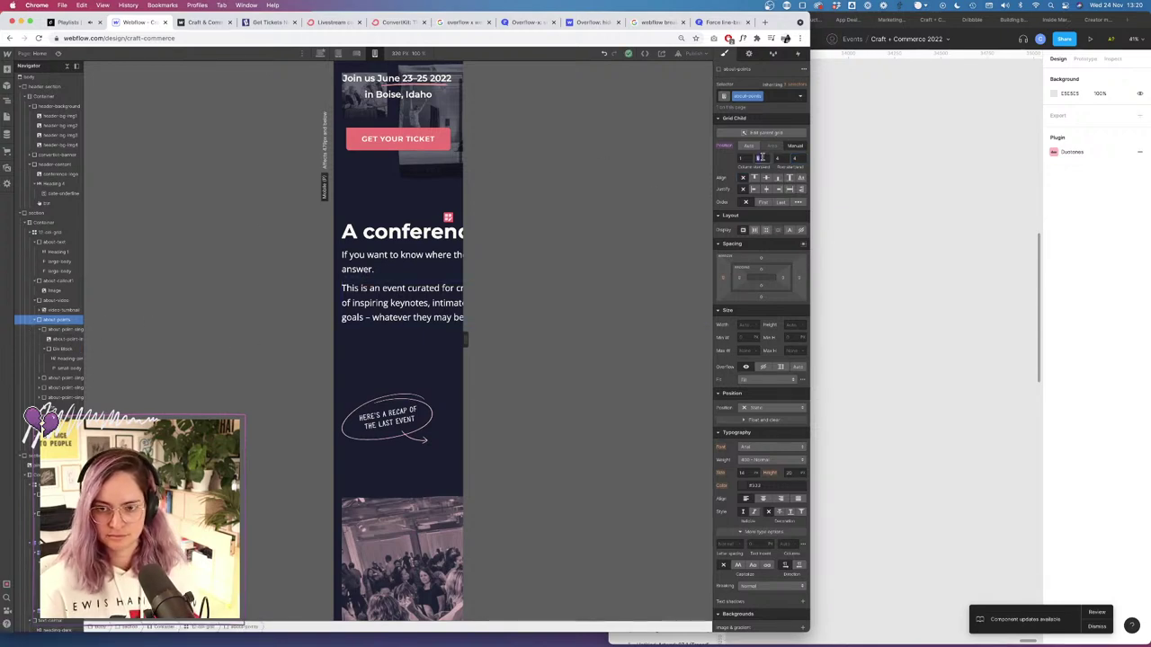
{"action": "type", "text": "2"}
{"action": "key", "text": "Tab"}
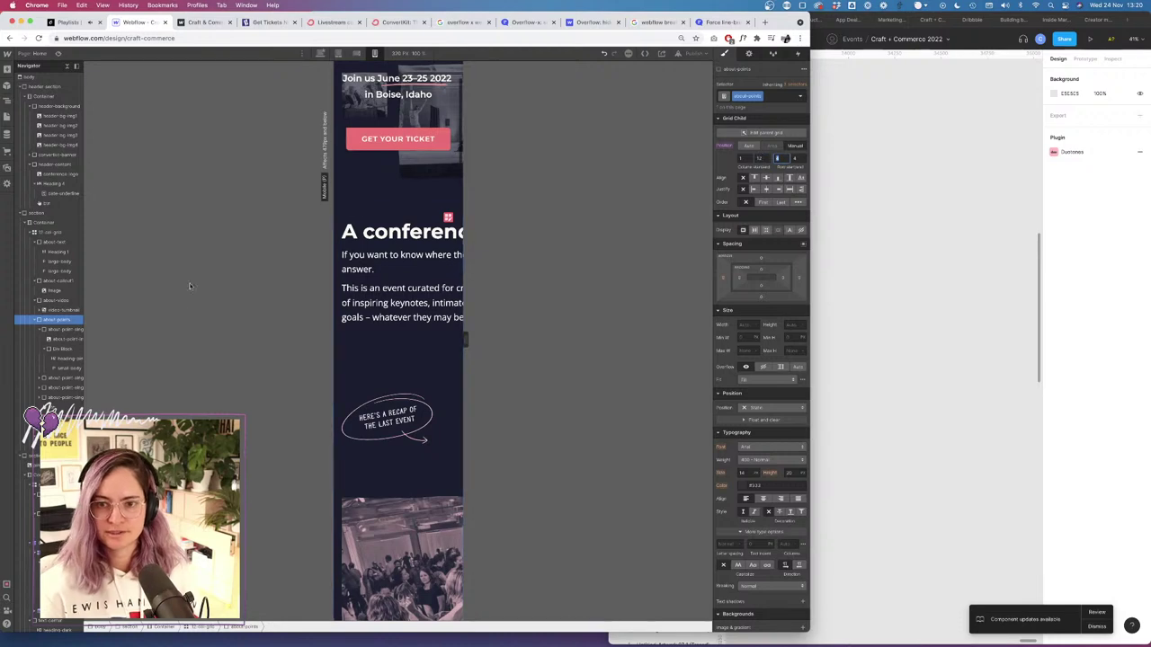
Make the about-bg-img block start at grid column 1 and place it in row 5.
{"action": "left_click", "coordinate": [56, 416]}
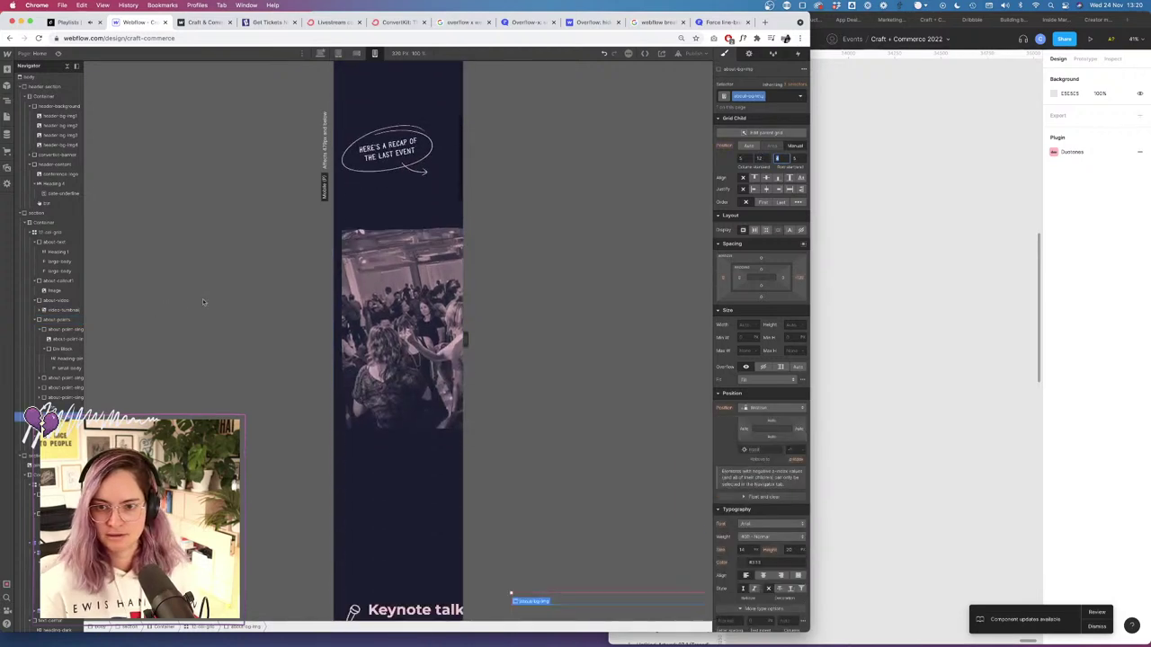
{"action": "left_click", "coordinate": [745, 157]}
{"action": "type", "text": "1"}
{"action": "key", "text": "Tab"}
{"action": "key", "text": "Tab"}
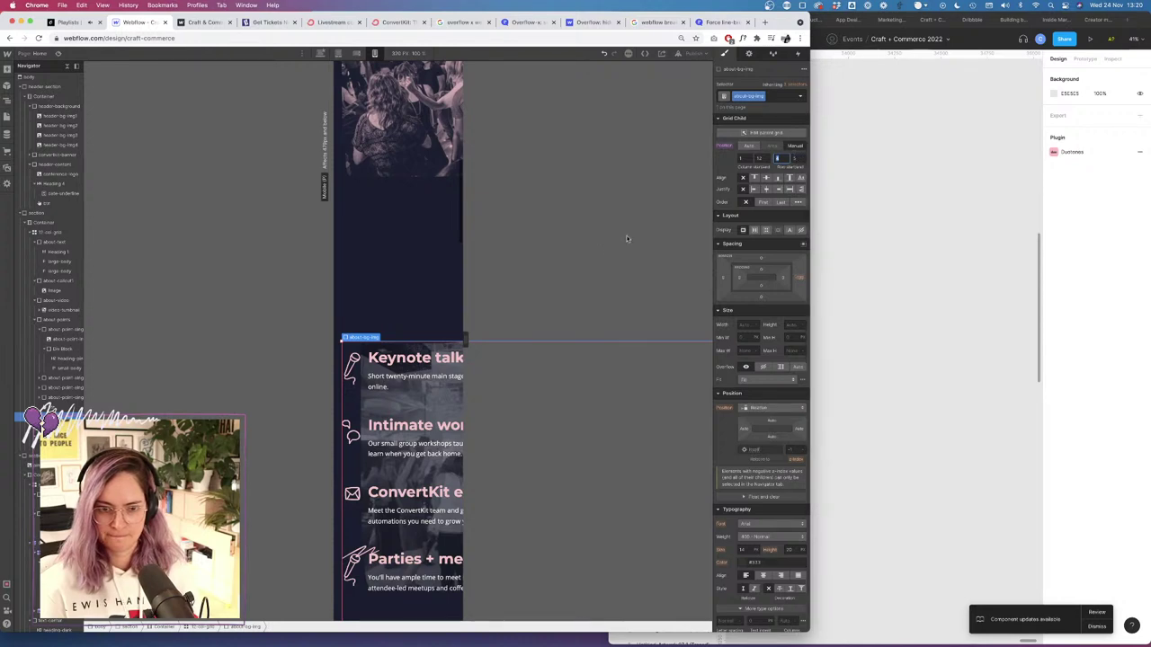
{"action": "type", "text": "5"}
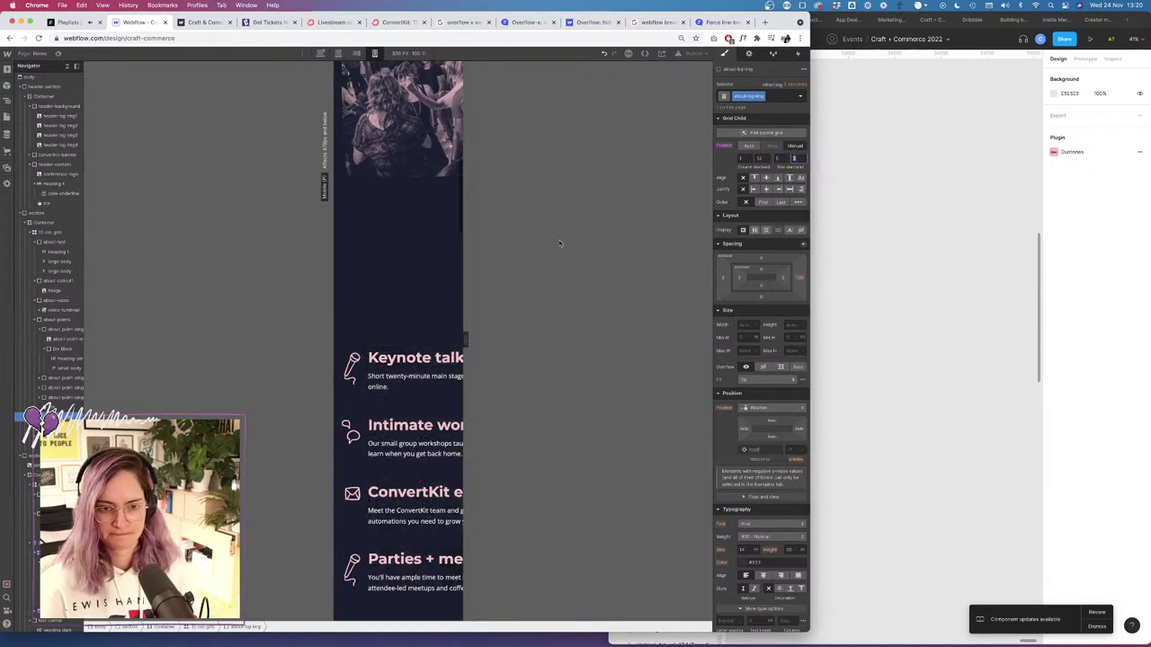
{"action": "key", "text": "Tab"}
{"action": "scroll", "coordinate": [368, 279], "scroll_direction": "down", "scroll_amount": 5}
{"action": "scroll", "coordinate": [368, 279], "scroll_direction": "up", "scroll_amount": 8}
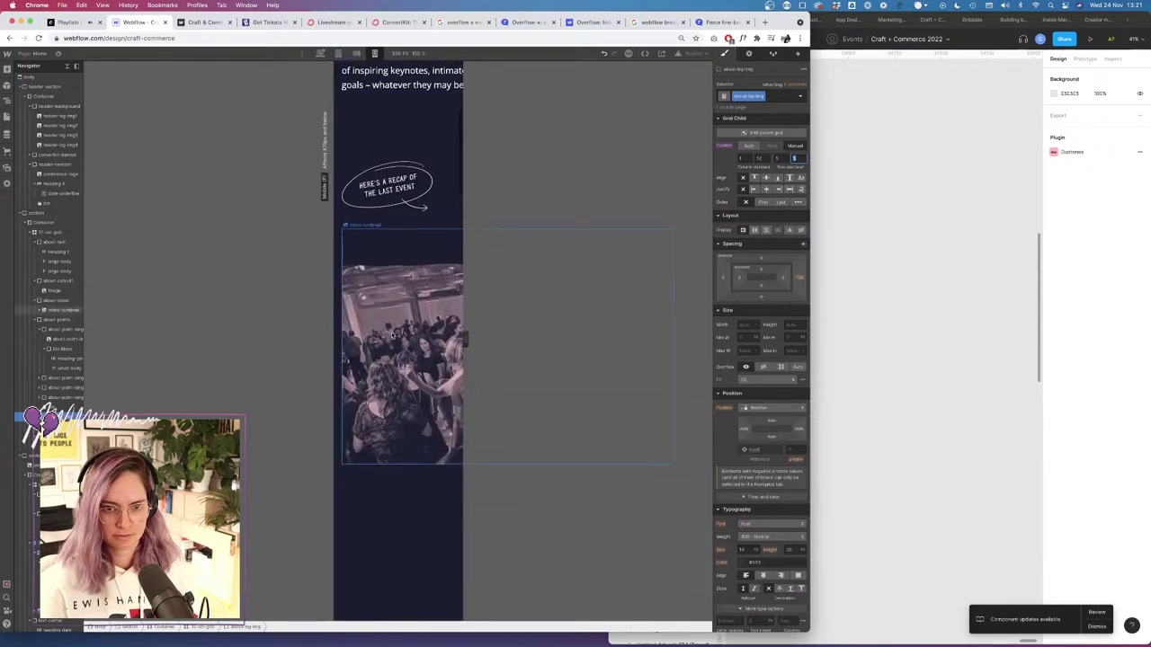
{"action": "scroll", "coordinate": [372, 279], "scroll_direction": "down", "scroll_amount": 1}
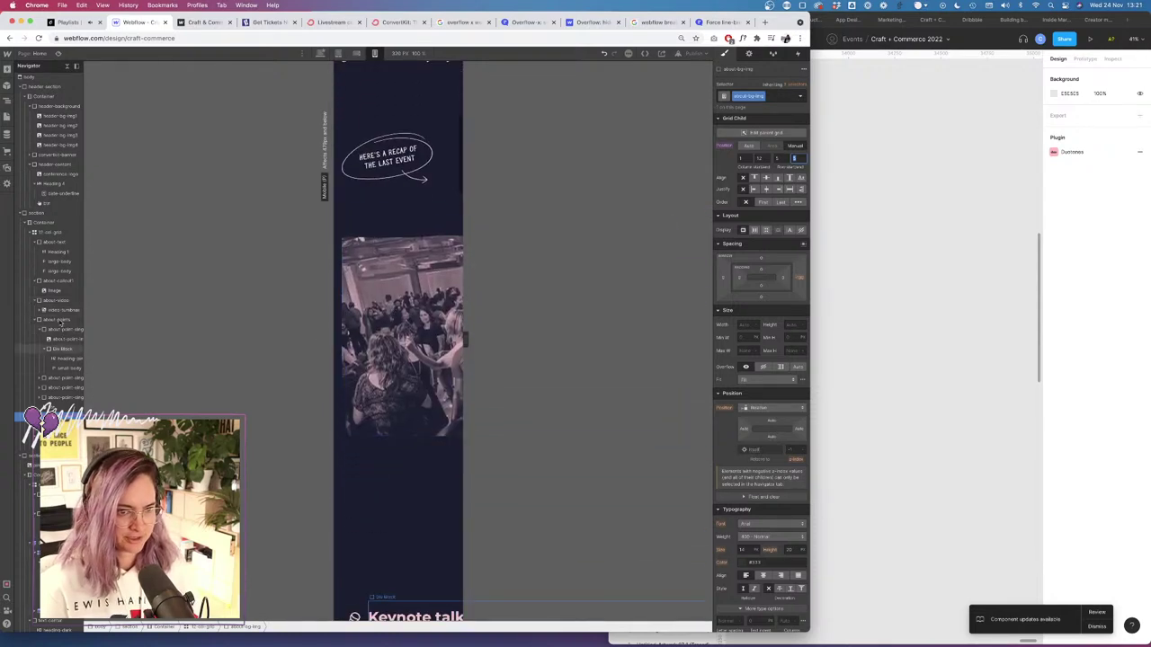
Make the about-callout2 block start at grid column 1 and place it in row 4.
{"action": "left_click", "coordinate": [57, 281]}
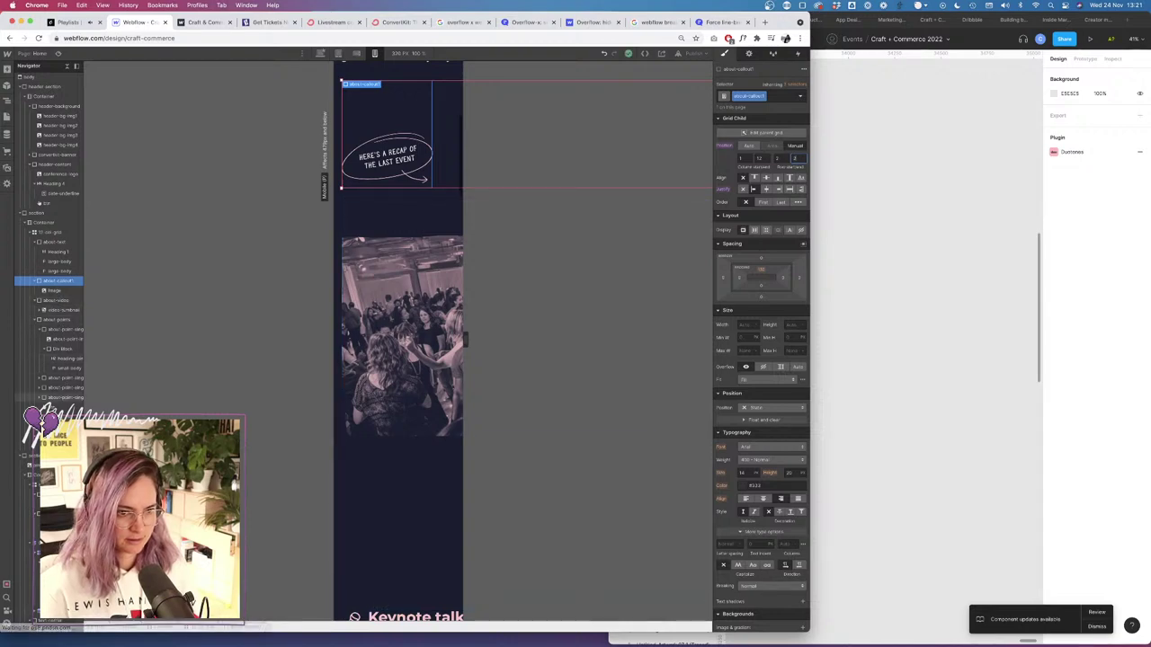
{"action": "left_click", "coordinate": [57, 436]}
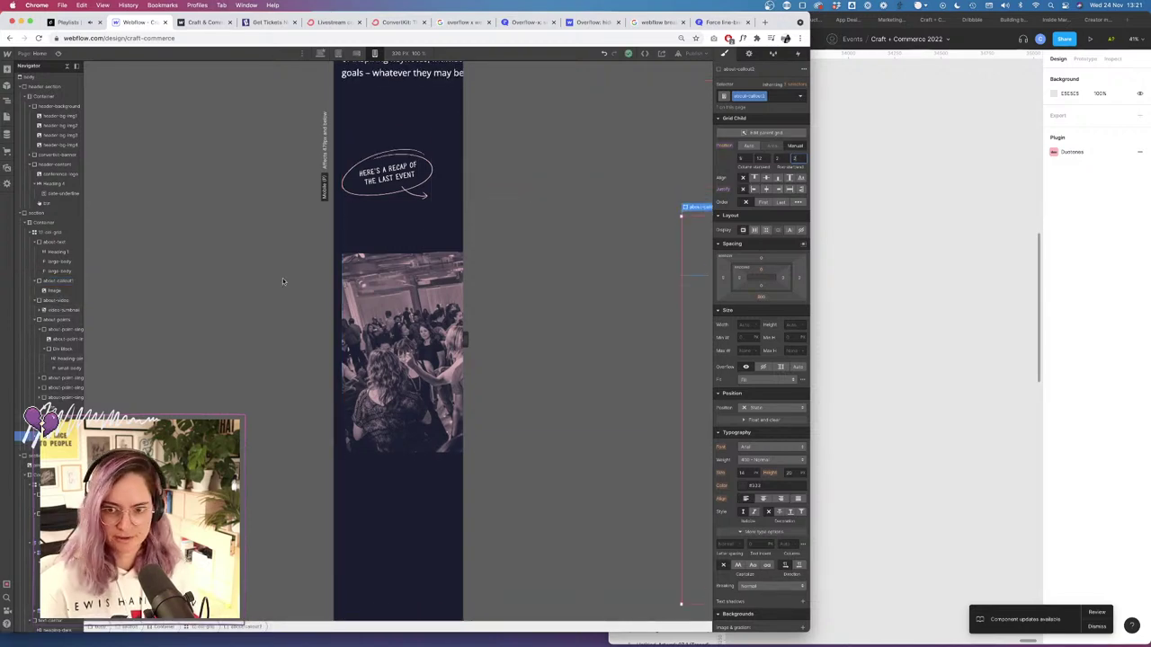
{"action": "left_click", "coordinate": [746, 157]}
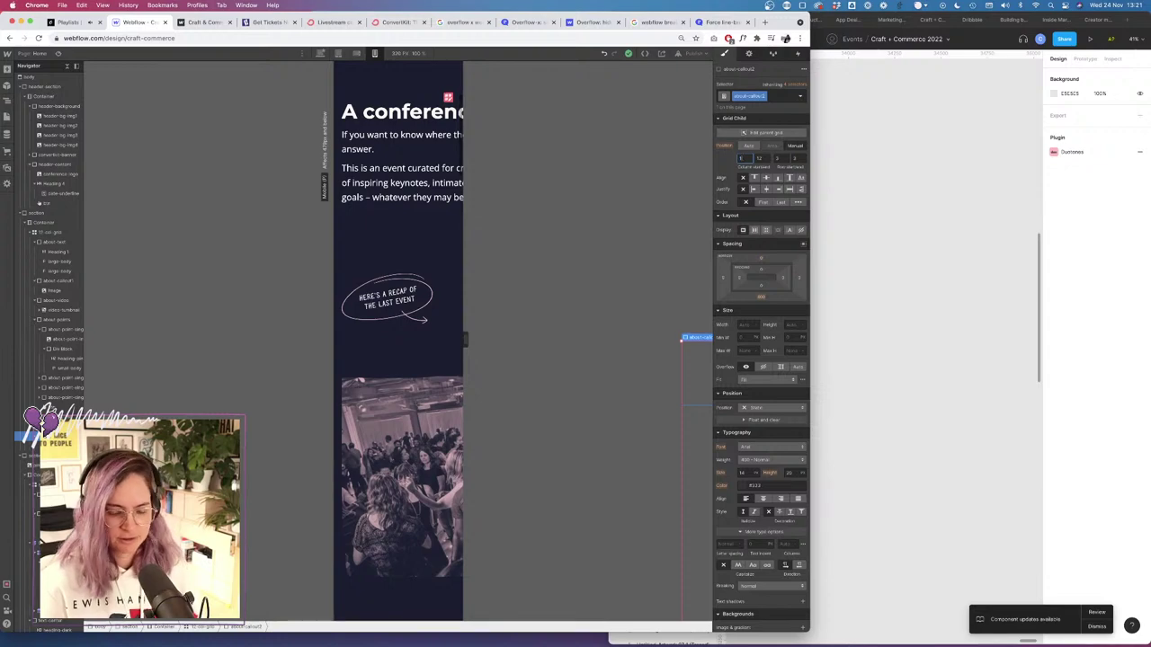
{"action": "type", "text": "1"}
{"action": "key", "text": "Tab"}
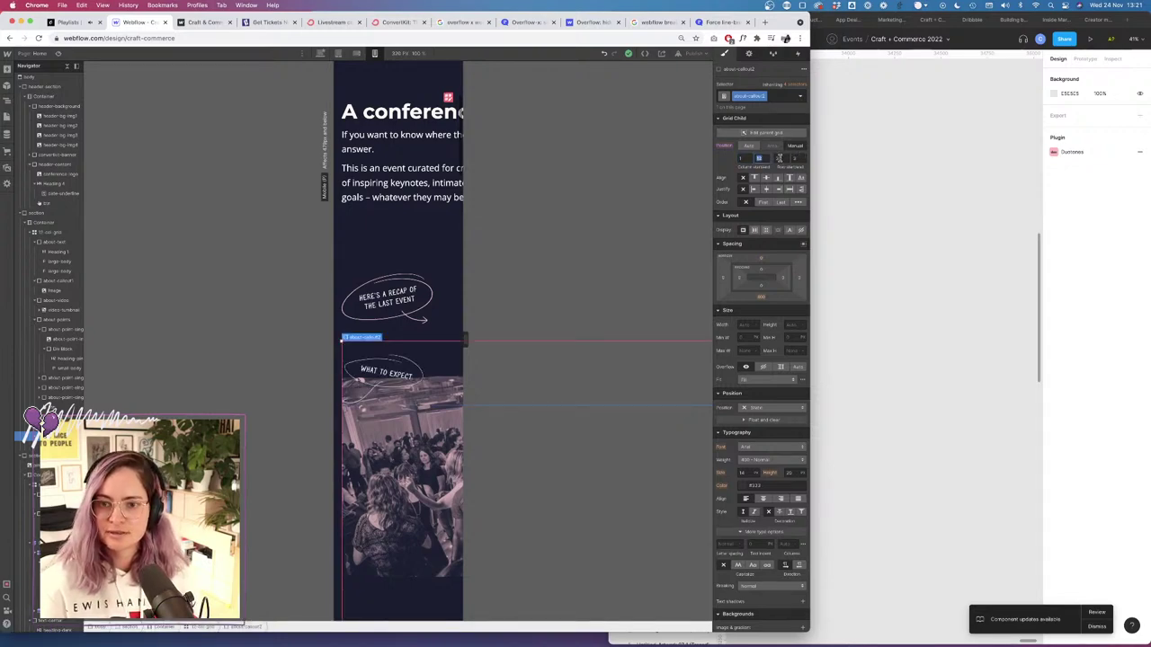
{"action": "left_click", "coordinate": [778, 158]}
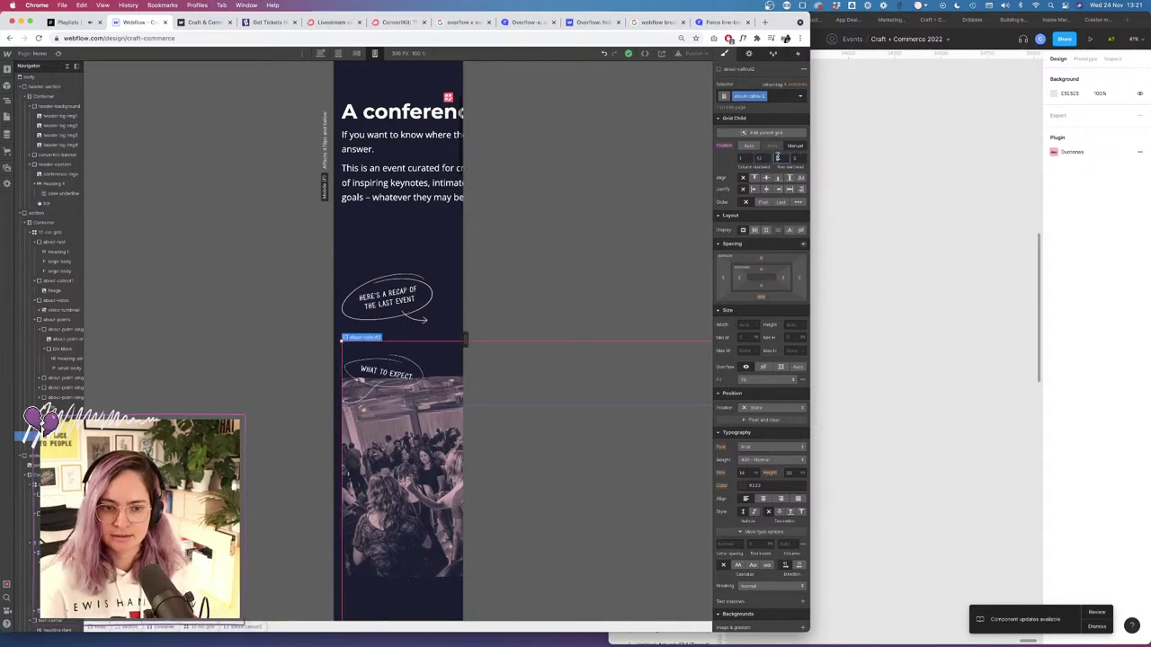
{"action": "key", "text": "Tab"}
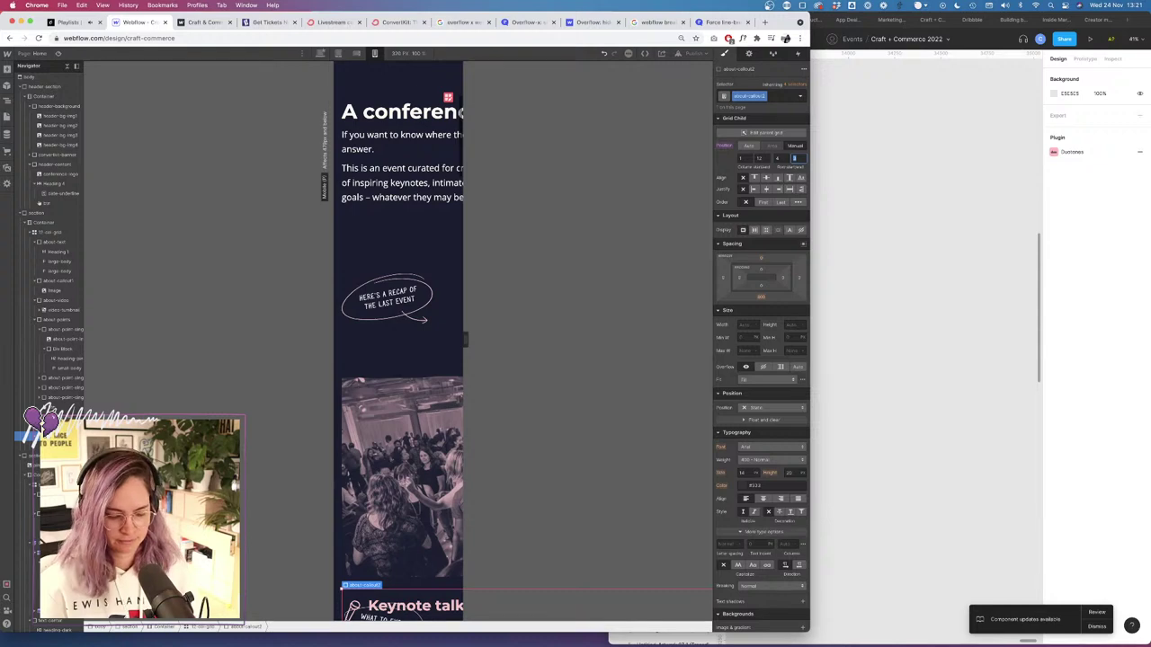
Move the about-points block to grid row 5.
{"action": "left_click", "coordinate": [55, 319]}
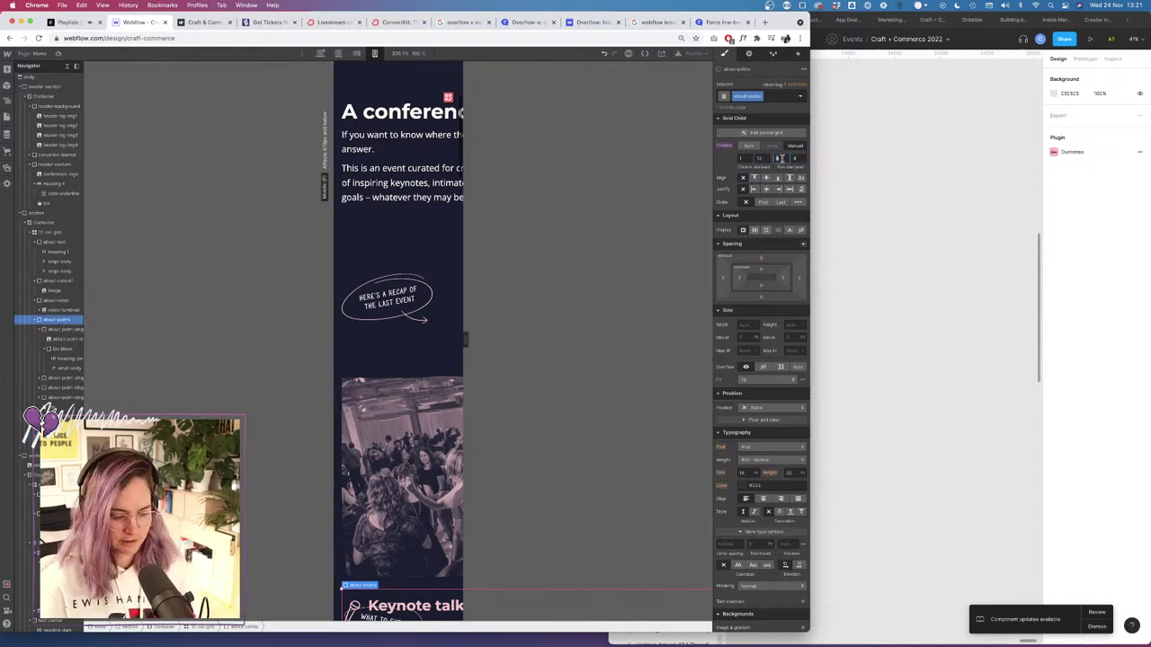
{"action": "key", "text": "Tab"}
{"action": "key", "text": "Tab"}
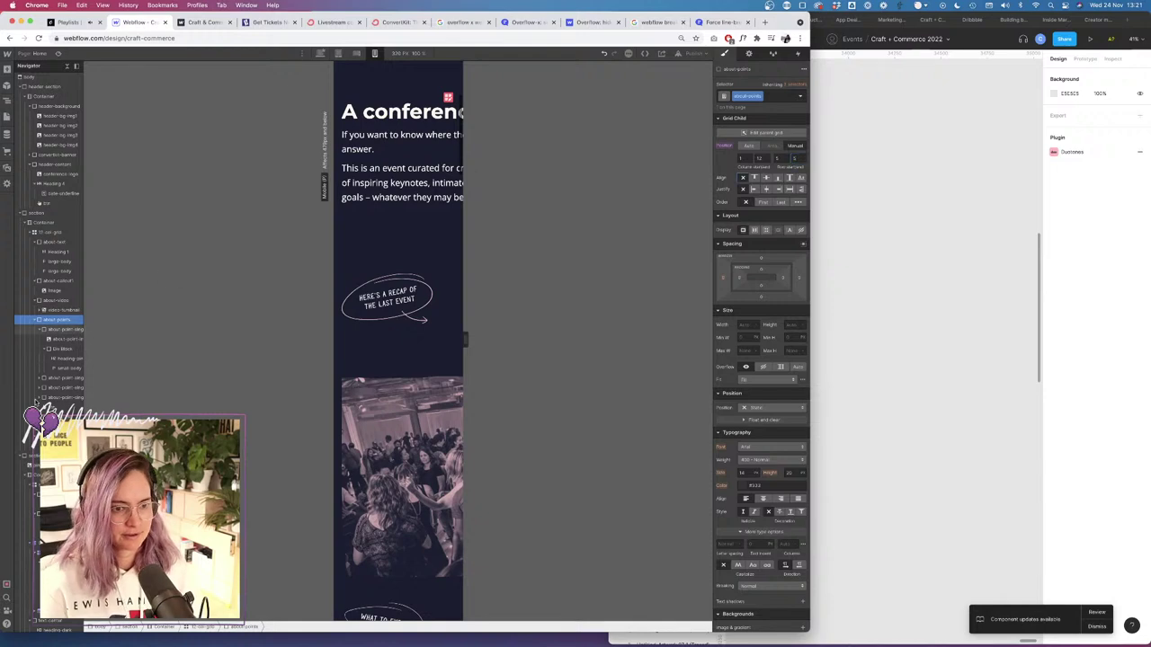
Move the about-bg-img block to grid row 6.
{"action": "left_click", "coordinate": [54, 417]}
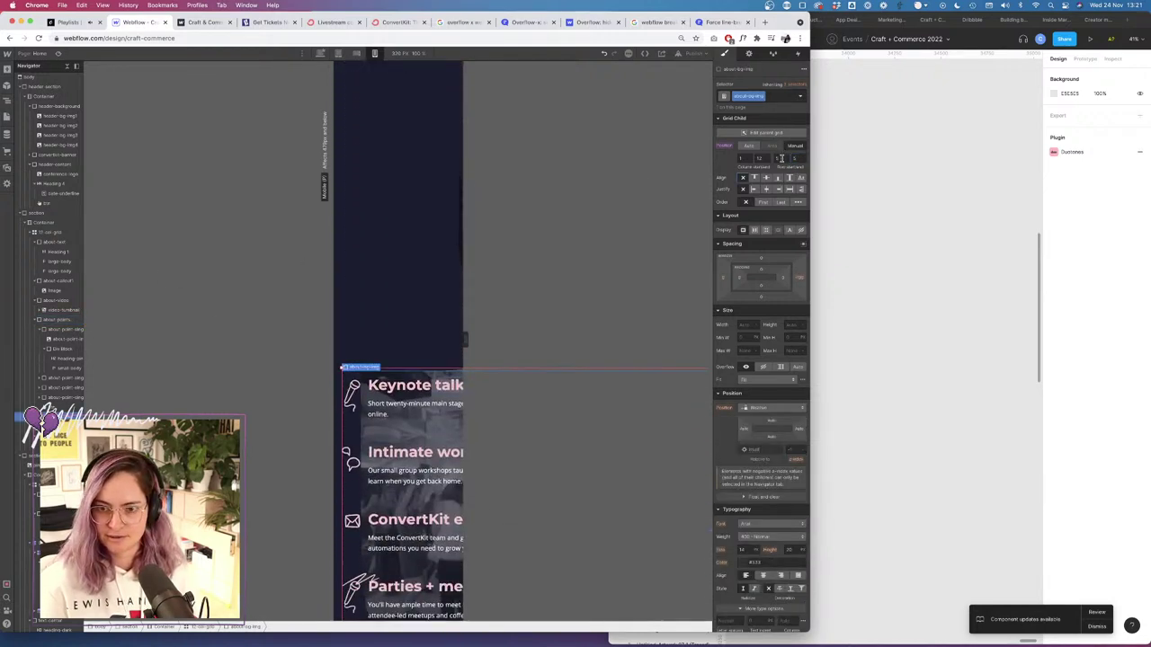
{"action": "left_click", "coordinate": [779, 158]}
{"action": "type", "text": "6"}
{"action": "key", "text": "Tab"}
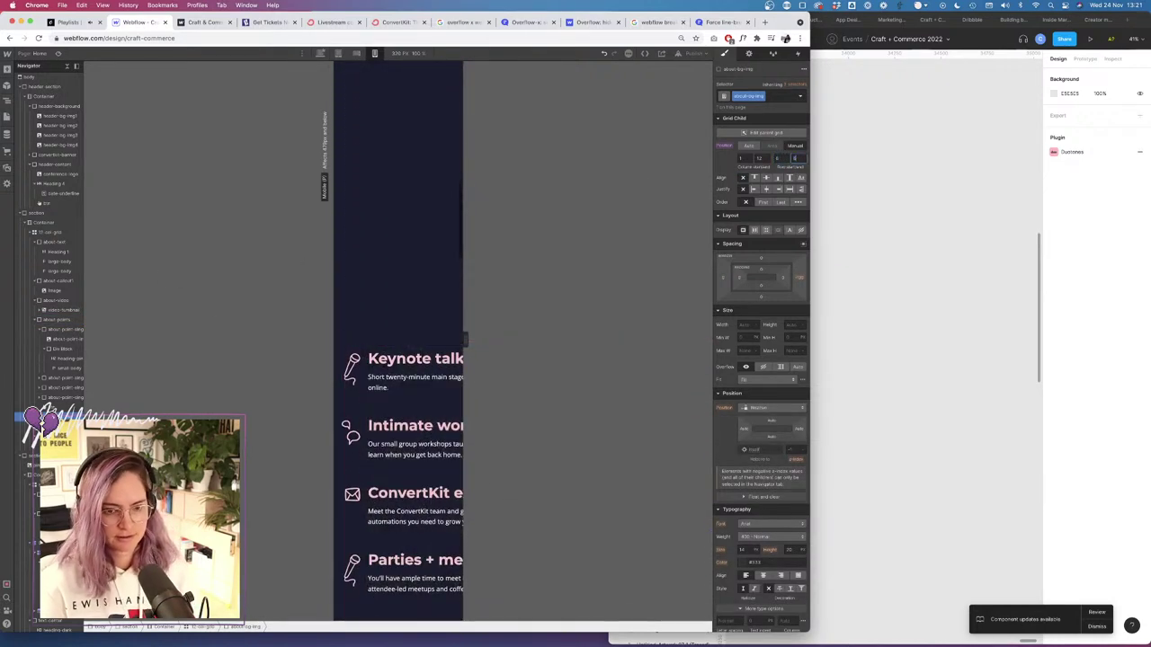
Review the stacked about section at the mobile breakpoint on the canvas and in preview mode.
{"action": "scroll", "coordinate": [390, 236], "scroll_direction": "down", "scroll_amount": 5}
{"action": "scroll", "coordinate": [383, 259], "scroll_direction": "up", "scroll_amount": 10}
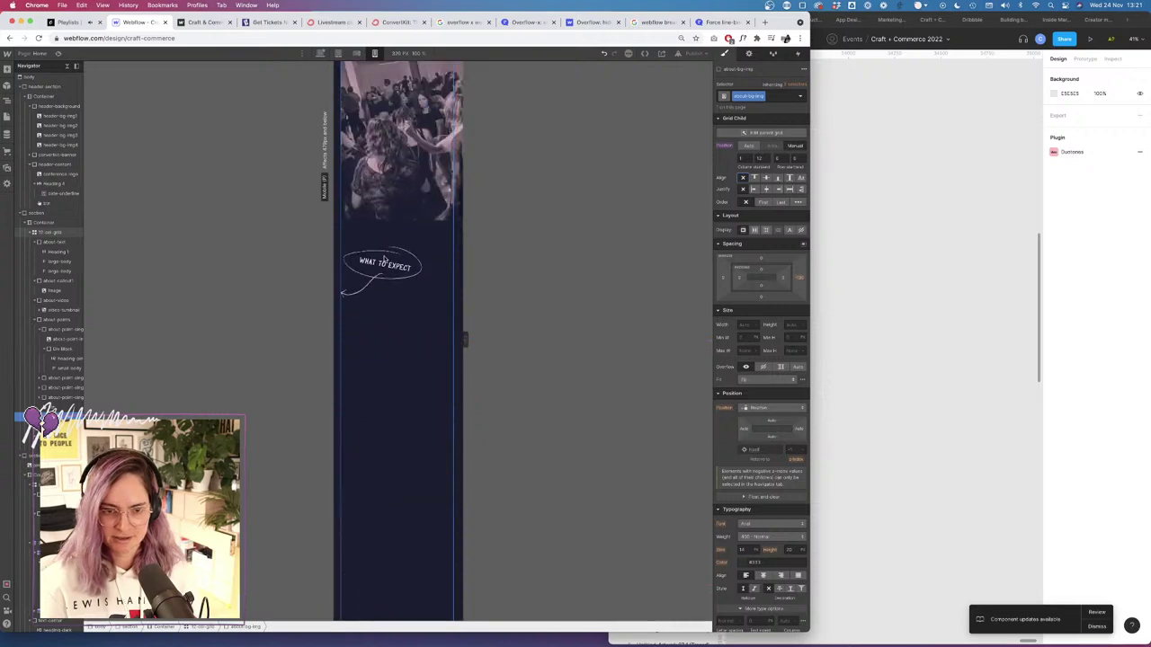
{"action": "scroll", "coordinate": [383, 259], "scroll_direction": "down", "scroll_amount": 3}
{"action": "scroll", "coordinate": [384, 259], "scroll_direction": "up", "scroll_amount": 4}
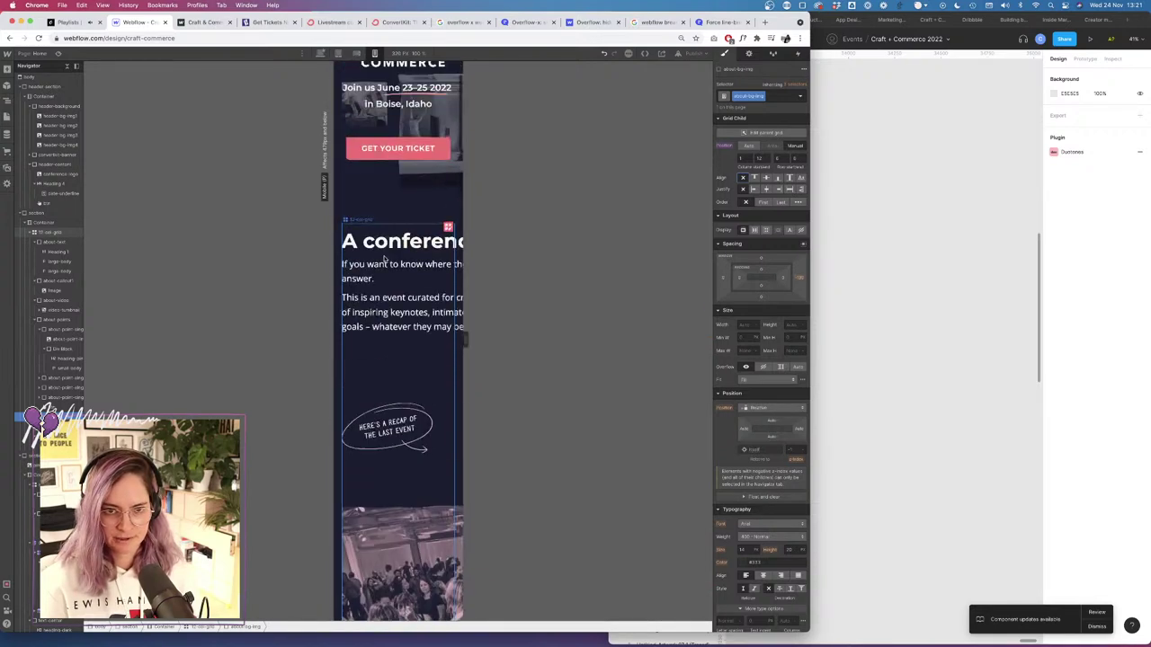
{"action": "scroll", "coordinate": [384, 259], "scroll_direction": "down", "scroll_amount": 7}
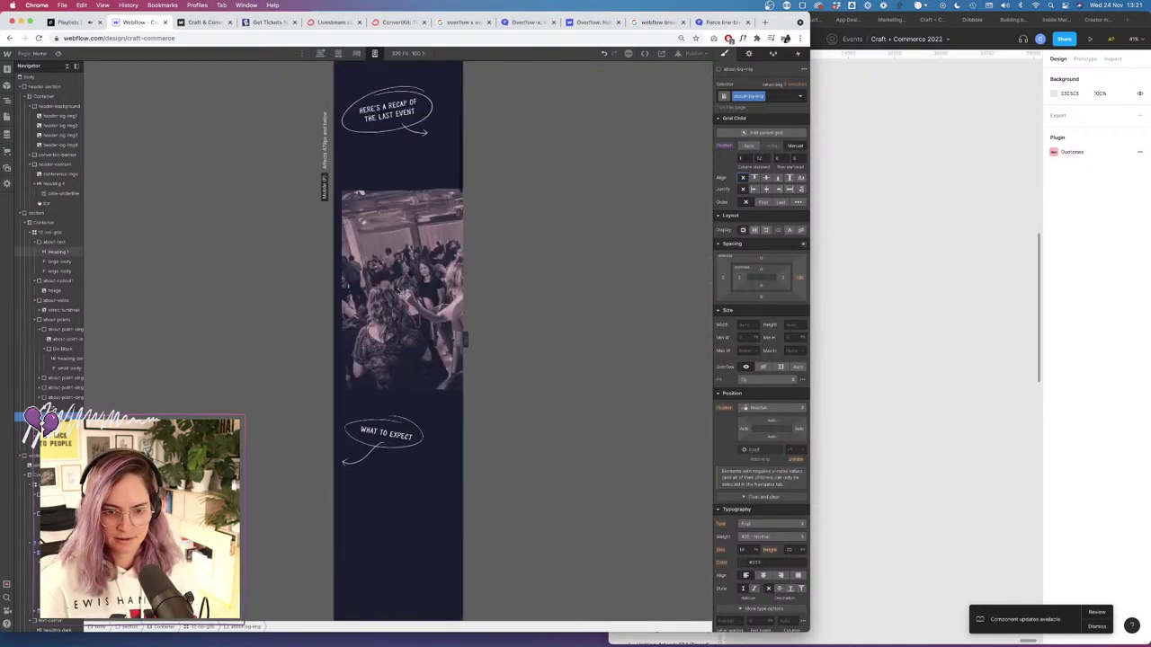
{"action": "left_click", "coordinate": [59, 54]}
{"action": "scroll", "coordinate": [443, 267], "scroll_direction": "down", "scroll_amount": 2}
{"action": "scroll", "coordinate": [443, 267], "scroll_direction": "up", "scroll_amount": 4}
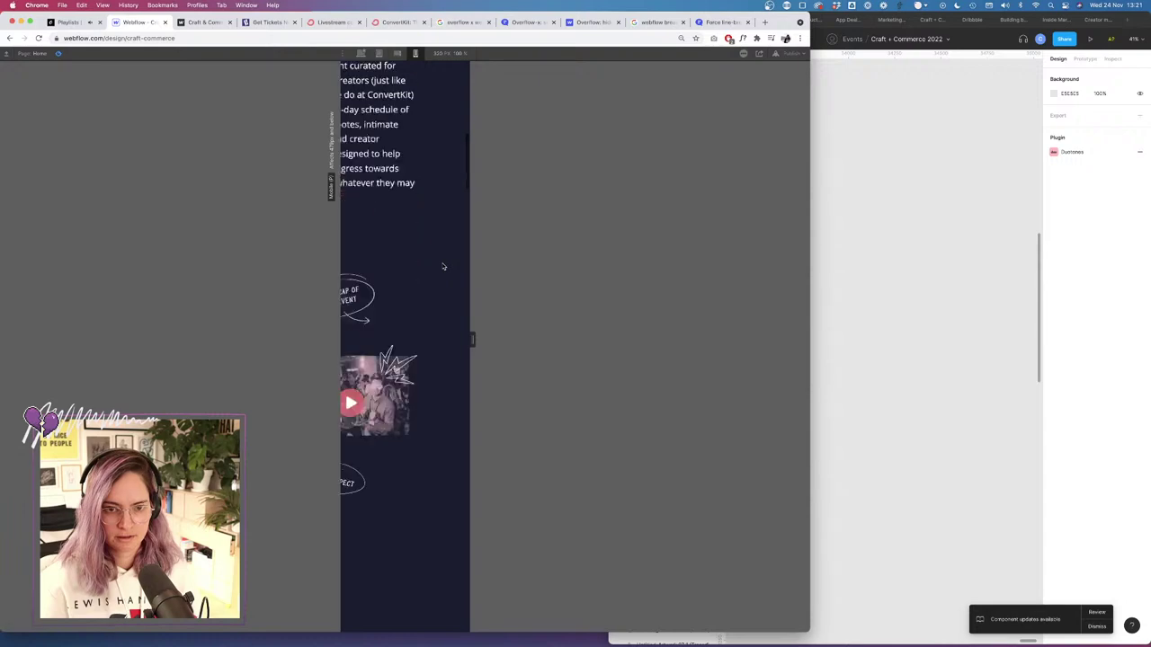
{"action": "scroll", "coordinate": [443, 267], "scroll_direction": "down", "scroll_amount": 7}
{"action": "scroll", "coordinate": [444, 267], "scroll_direction": "down", "scroll_amount": 2}
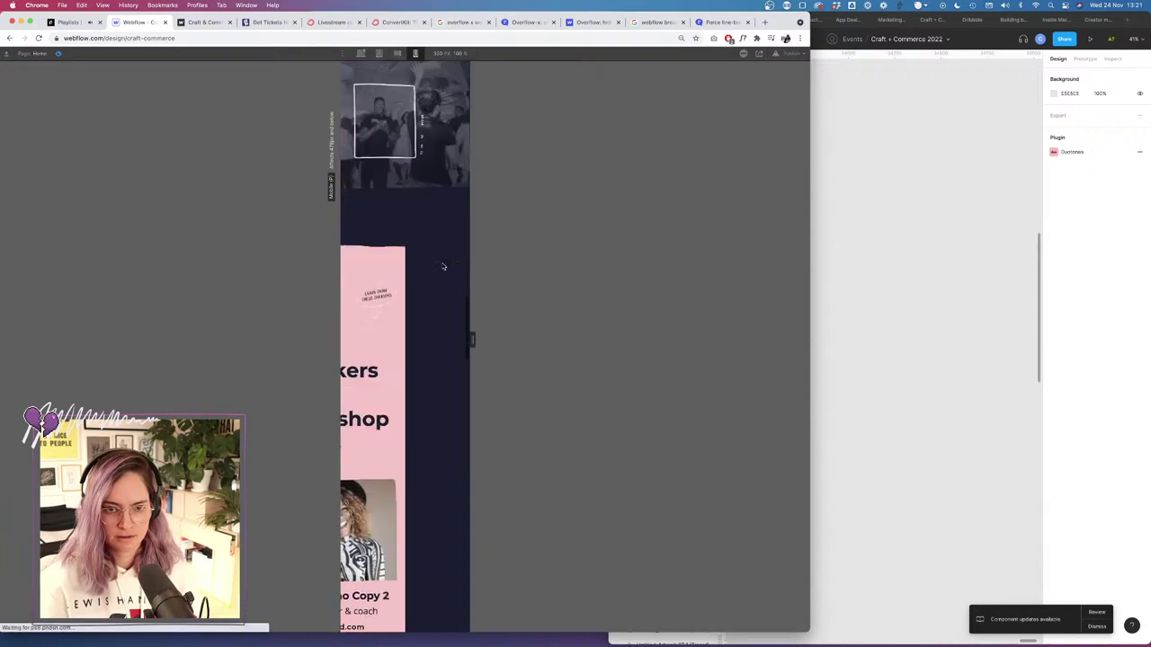
{"action": "scroll", "coordinate": [442, 264], "scroll_direction": "up", "scroll_amount": 3}
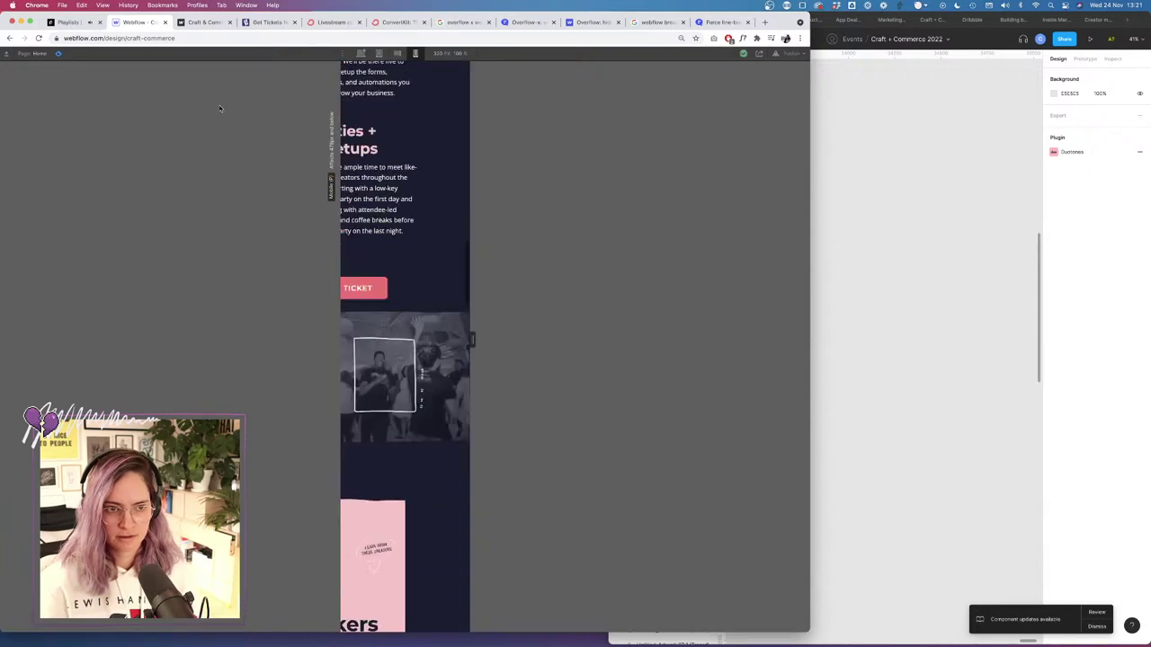
{"action": "left_click", "coordinate": [59, 54]}
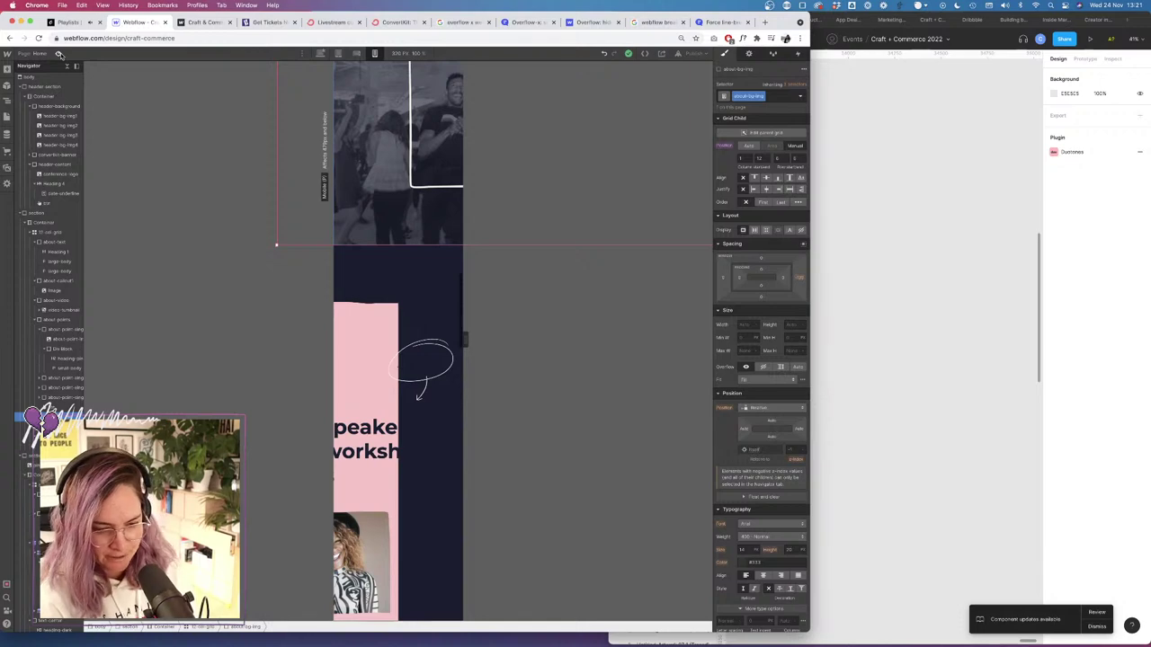
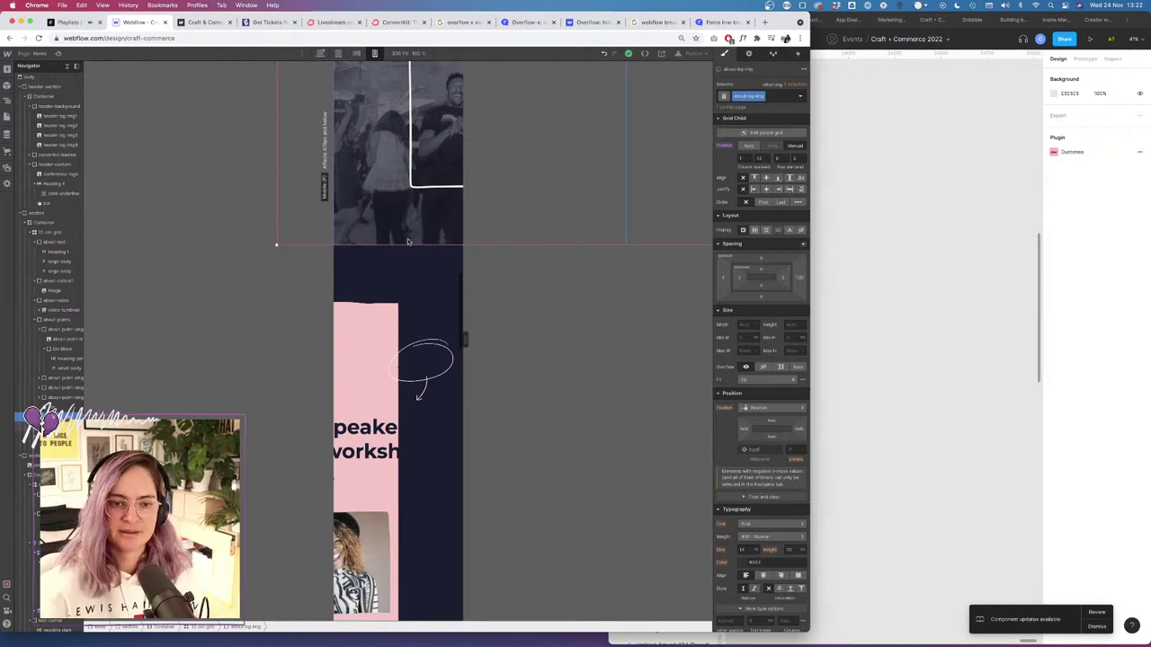
{"action": "scroll", "coordinate": [401, 283], "scroll_direction": "left", "scroll_amount": 2}
{"action": "scroll", "coordinate": [450, 226], "scroll_direction": "up", "scroll_amount": 7}
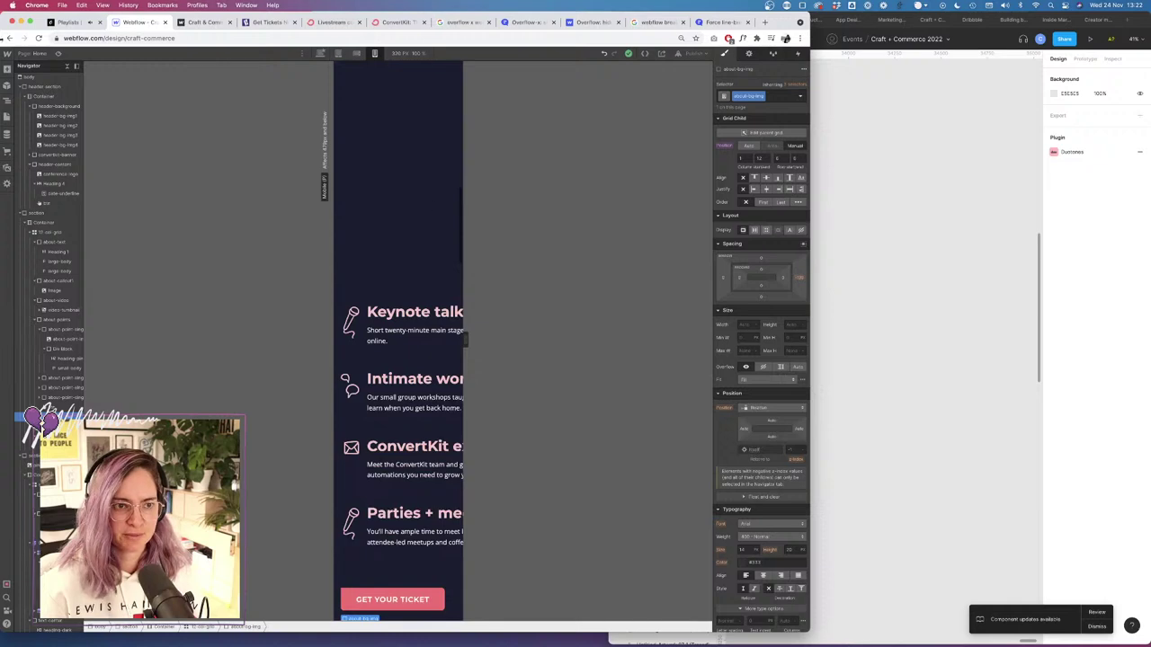
{"action": "scroll", "coordinate": [450, 175], "scroll_direction": "up", "scroll_amount": 5}
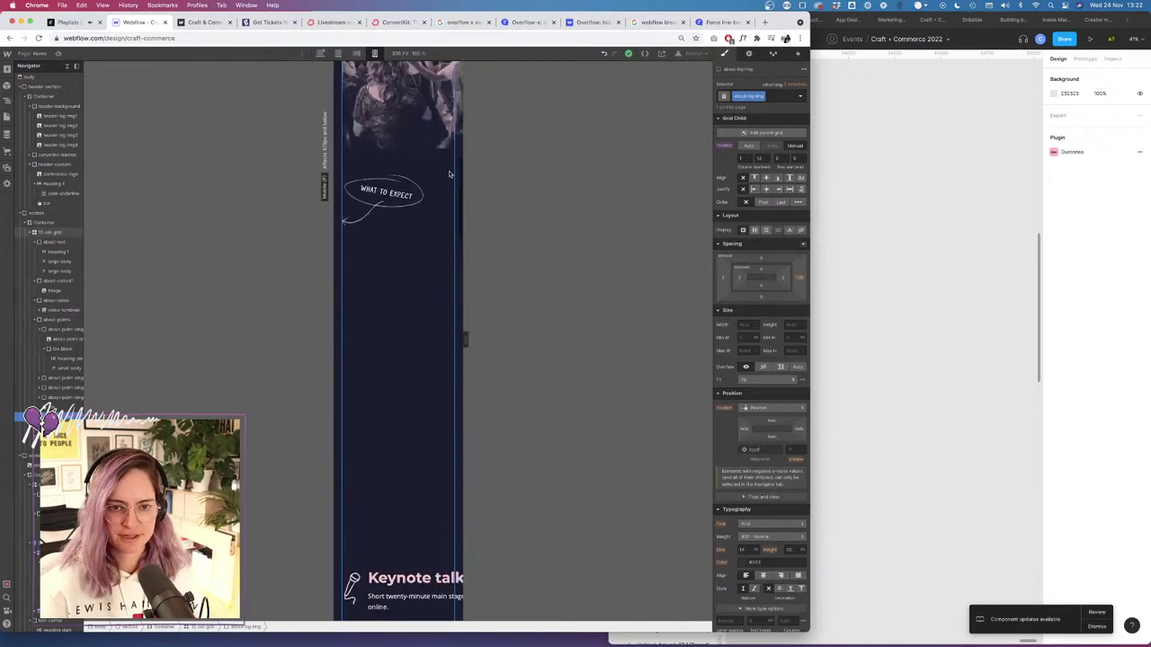
{"action": "scroll", "coordinate": [450, 175], "scroll_direction": "up", "scroll_amount": 5}
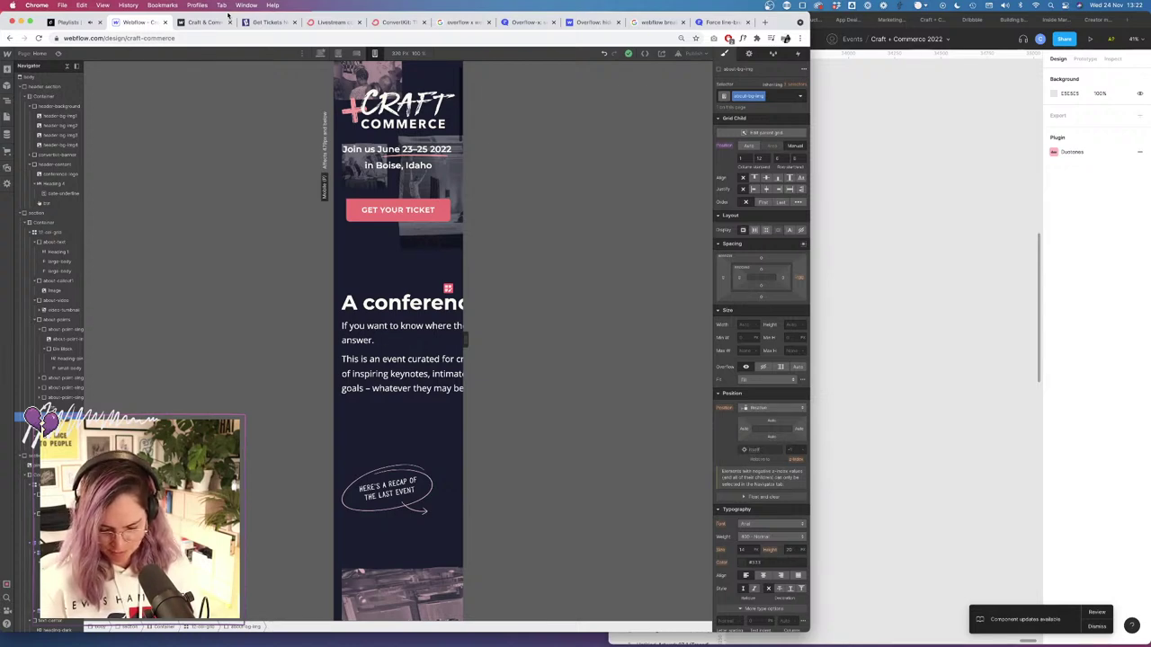
Publish the site to the craft-commerce.webflow.io domain.
{"action": "left_click", "coordinate": [694, 53]}
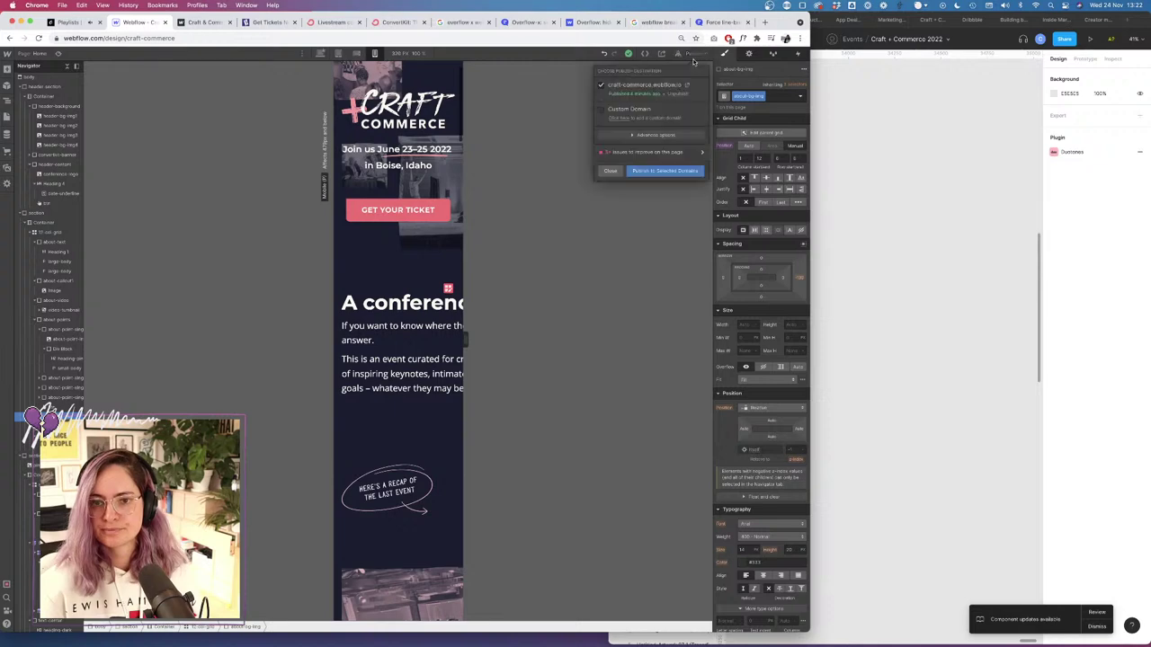
{"action": "left_click", "coordinate": [629, 172]}
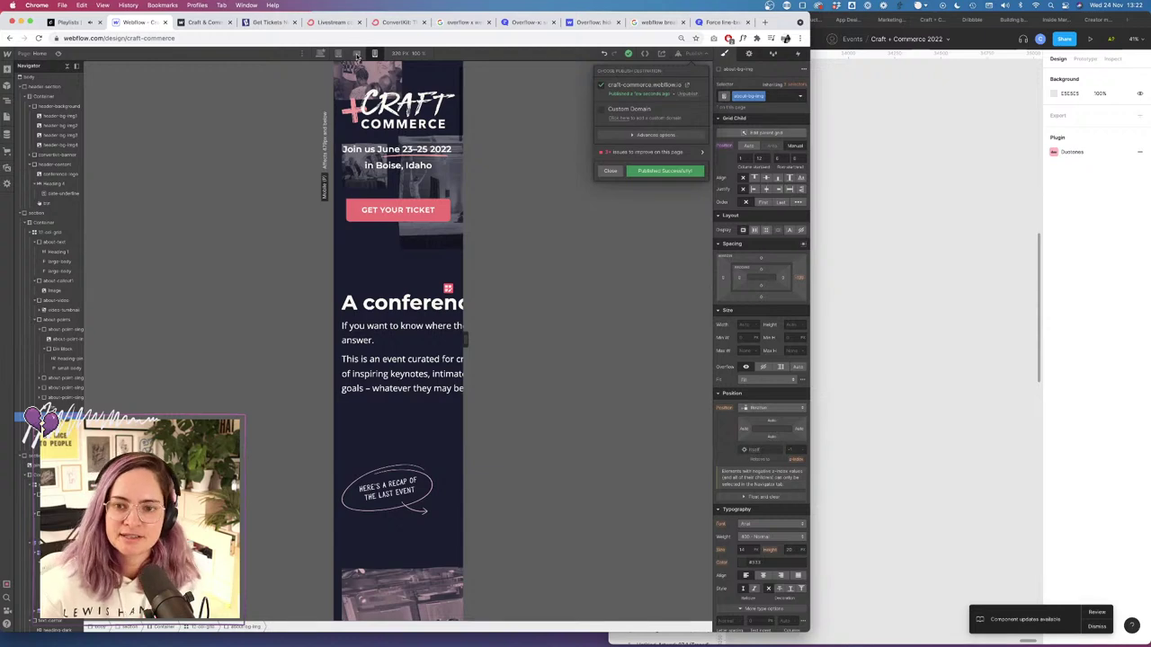
{"action": "left_click", "coordinate": [357, 54]}
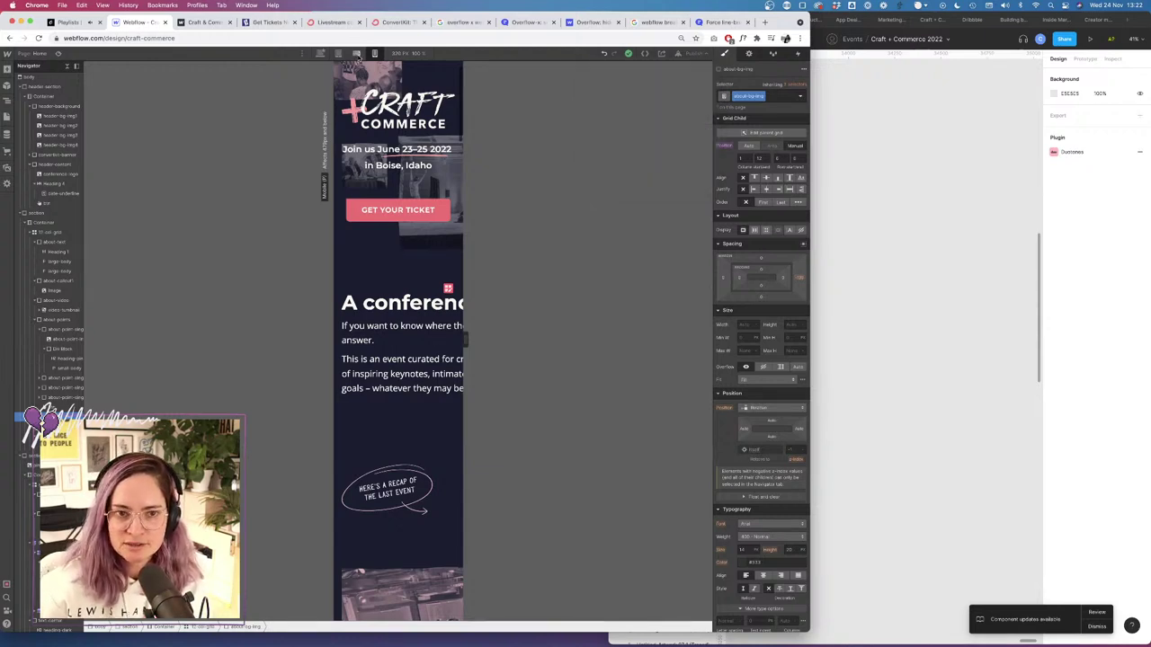
Review the about section on the published site at mobile width, from the header down to the speakers section.
{"action": "left_click", "coordinate": [357, 53]}
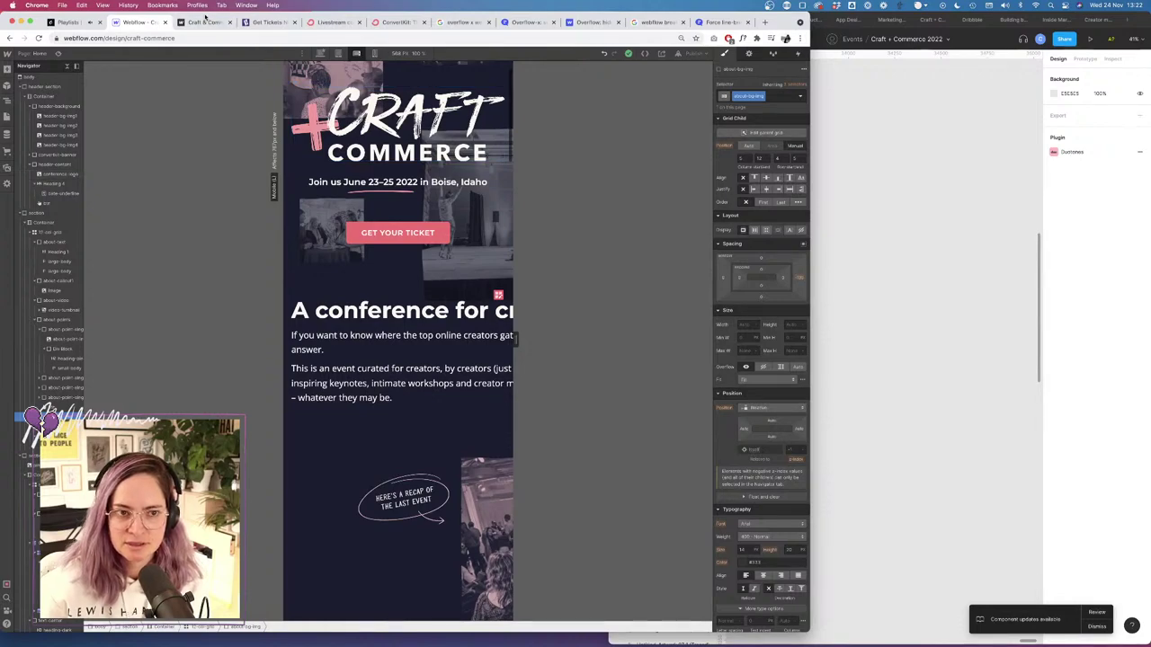
{"action": "left_click", "coordinate": [205, 20]}
{"action": "scroll", "coordinate": [106, 121], "scroll_direction": "down", "scroll_amount": 5}
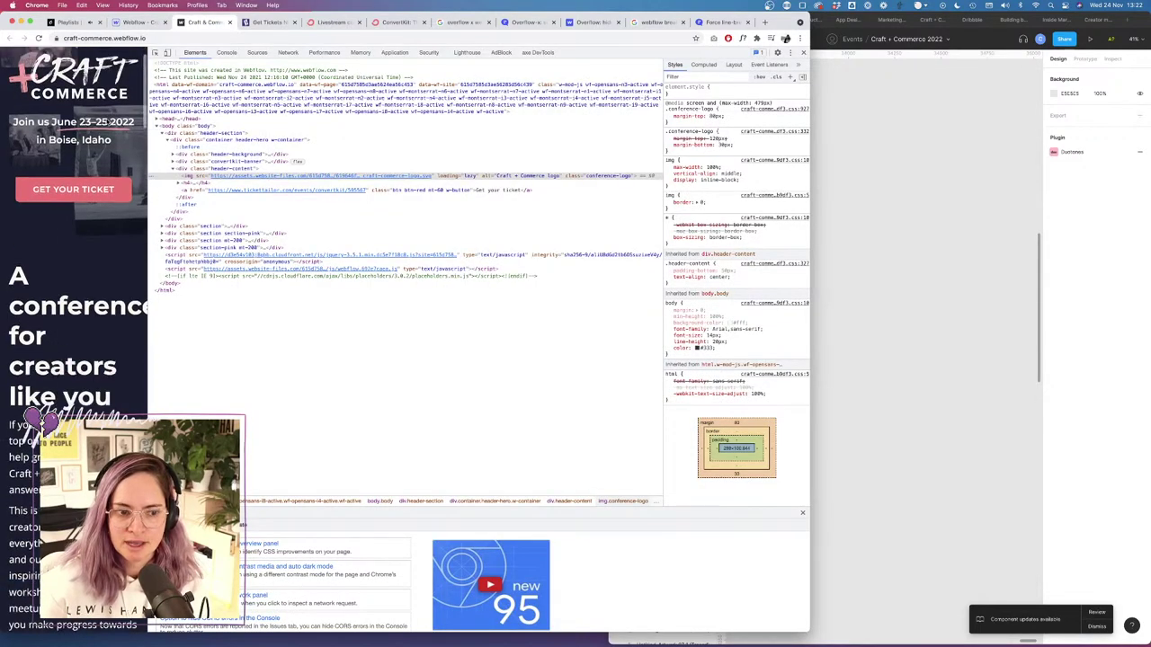
{"action": "scroll", "coordinate": [106, 121], "scroll_direction": "down", "scroll_amount": 10}
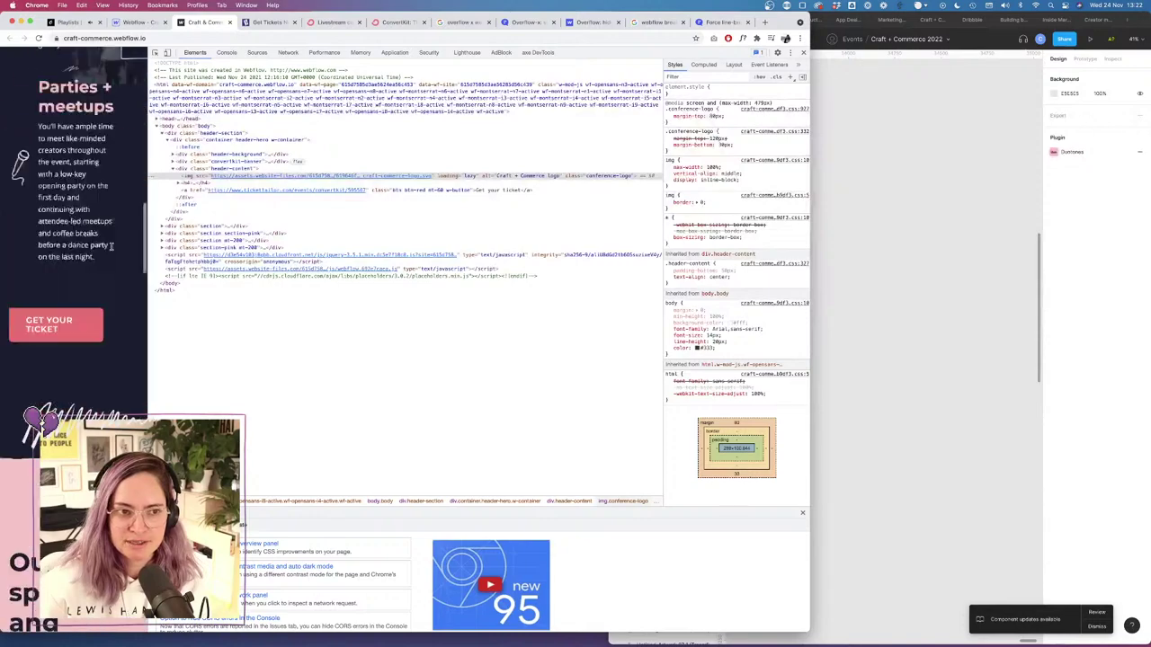
{"action": "scroll", "coordinate": [111, 251], "scroll_direction": "up", "scroll_amount": 20}
{"action": "scroll", "coordinate": [111, 251], "scroll_direction": "down", "scroll_amount": 8}
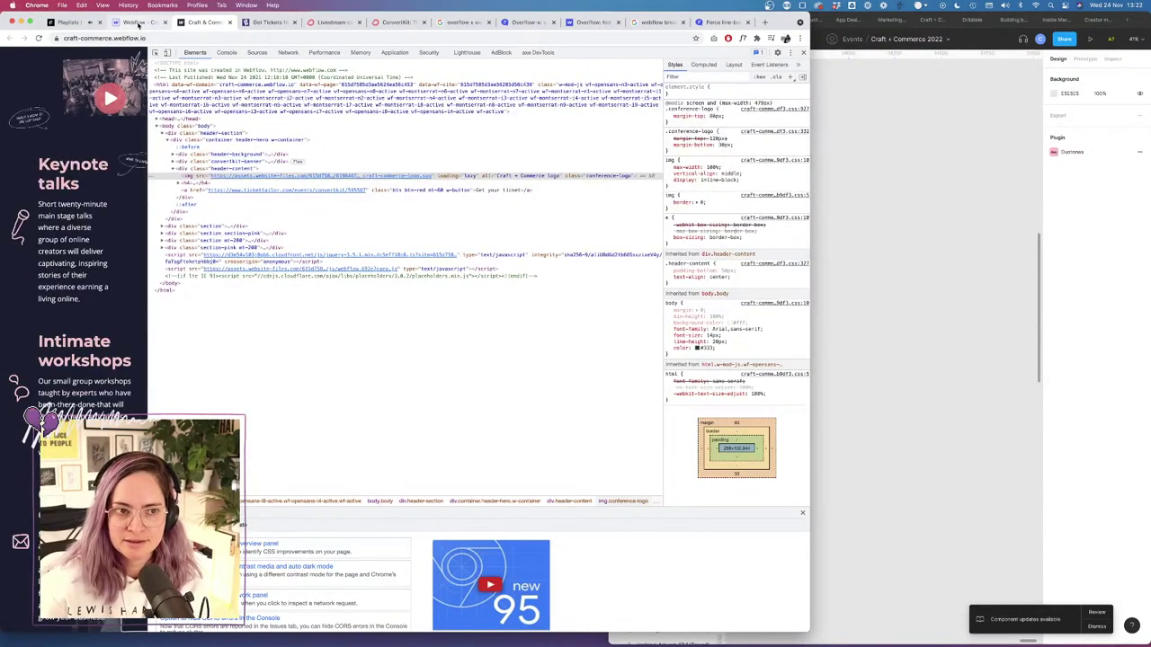
{"action": "left_click", "coordinate": [148, 23]}
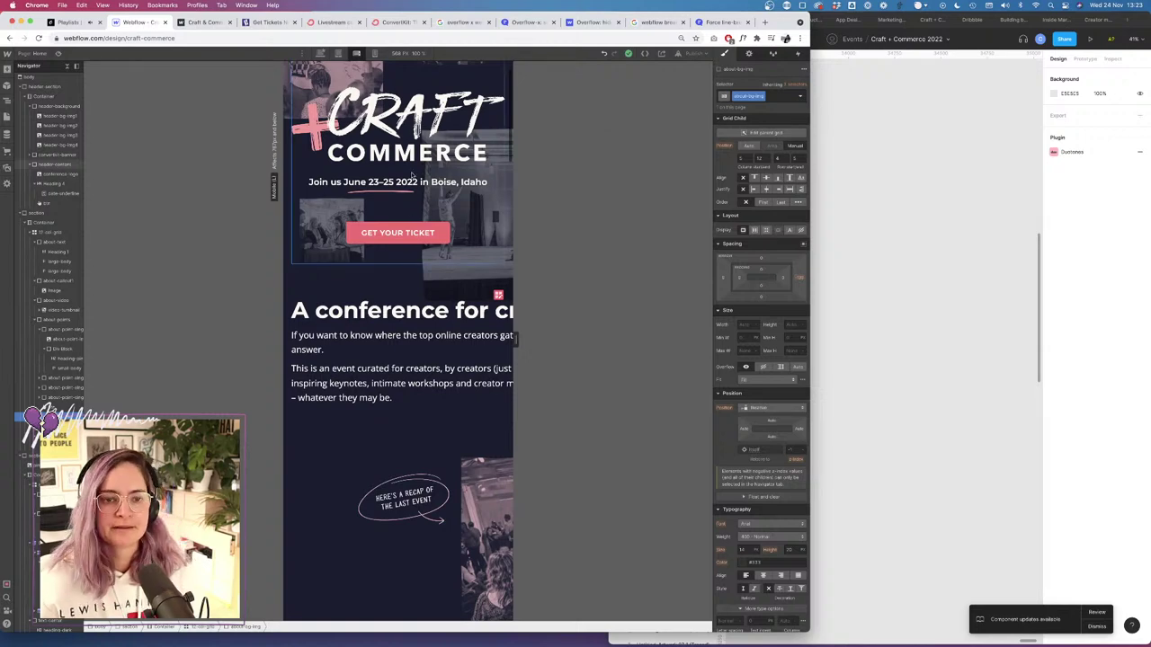
Insert a Div Block directly inside the page body.
{"action": "left_click", "coordinate": [36, 80]}
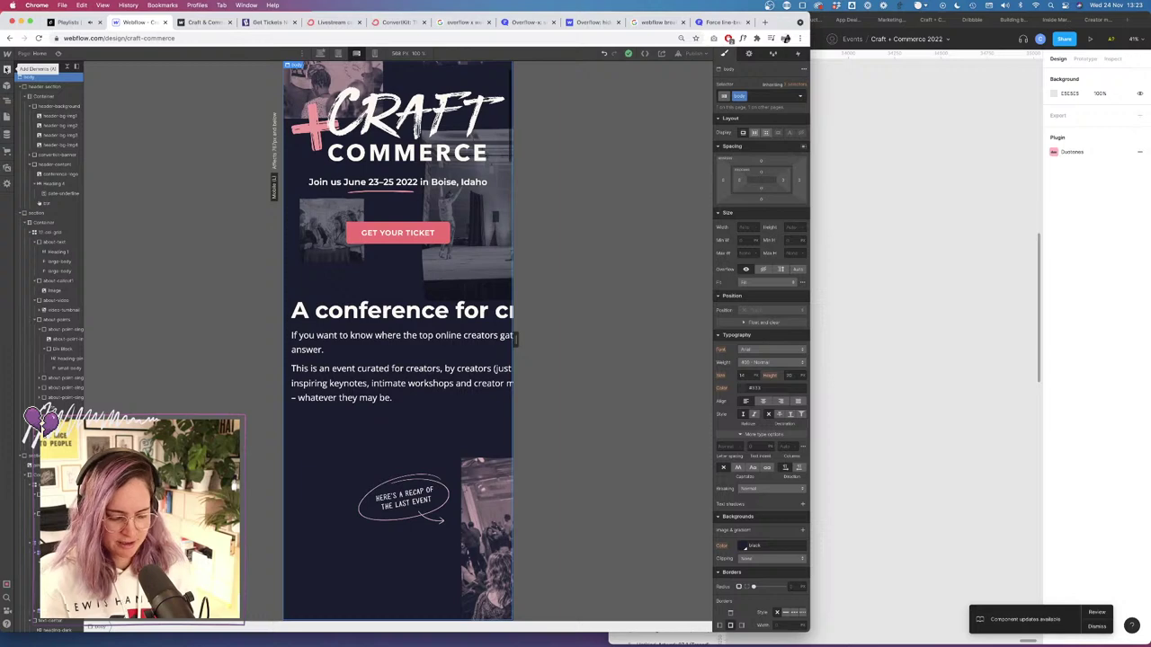
{"action": "key", "text": "super+e"}
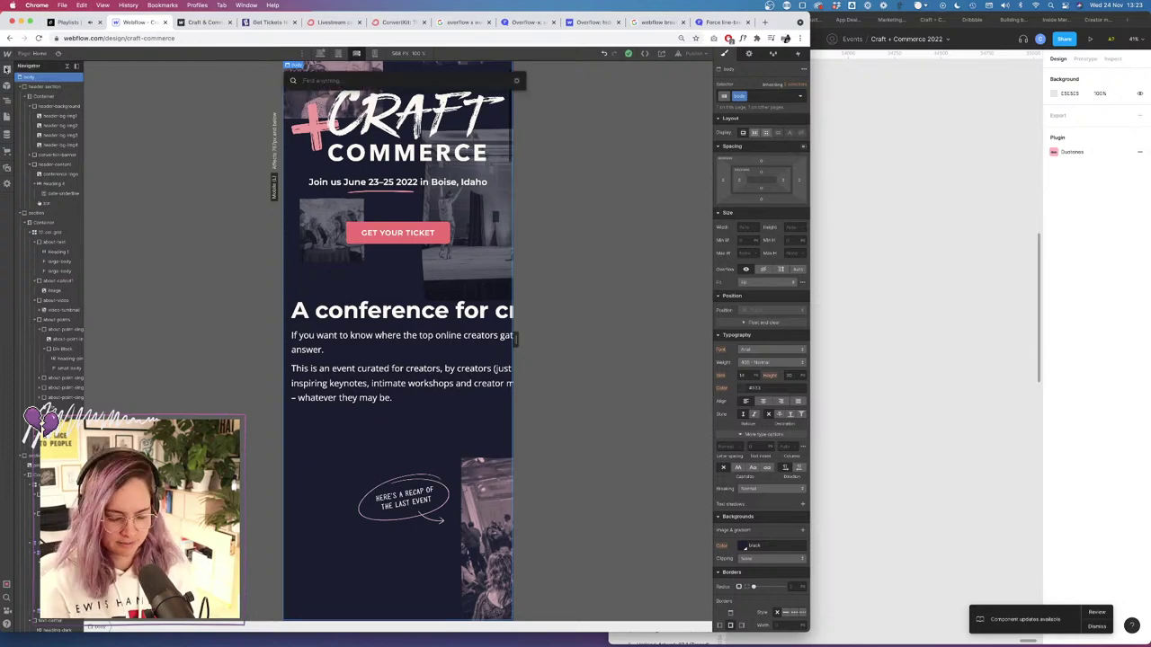
{"action": "type", "text": "div"}
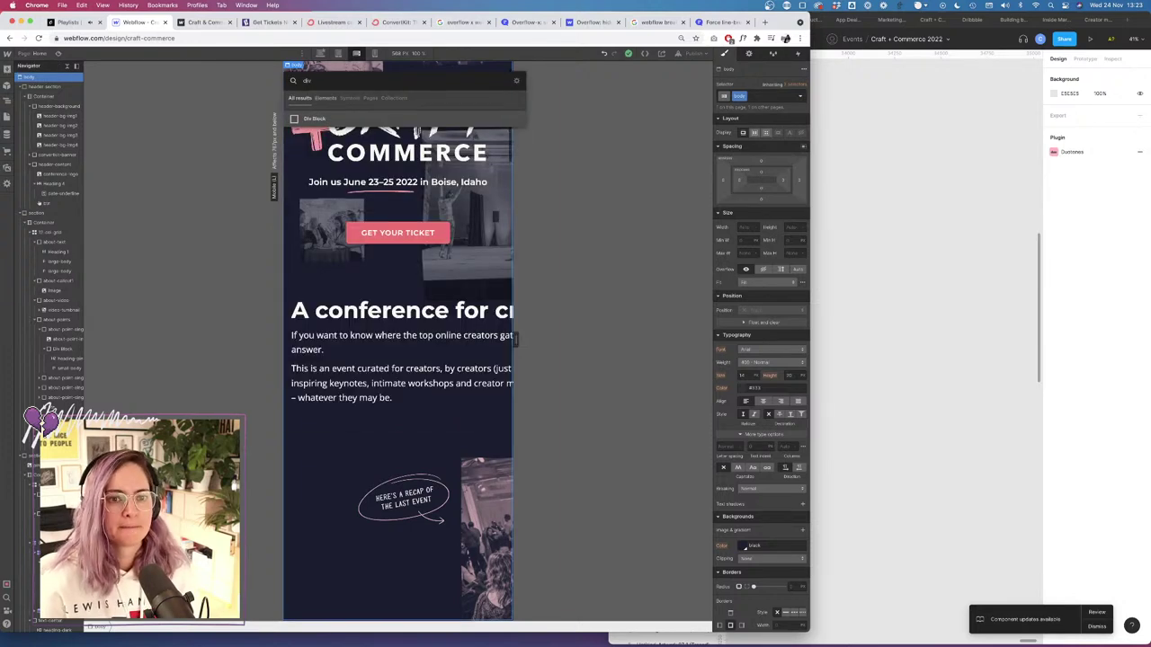
{"action": "key", "text": "Return"}
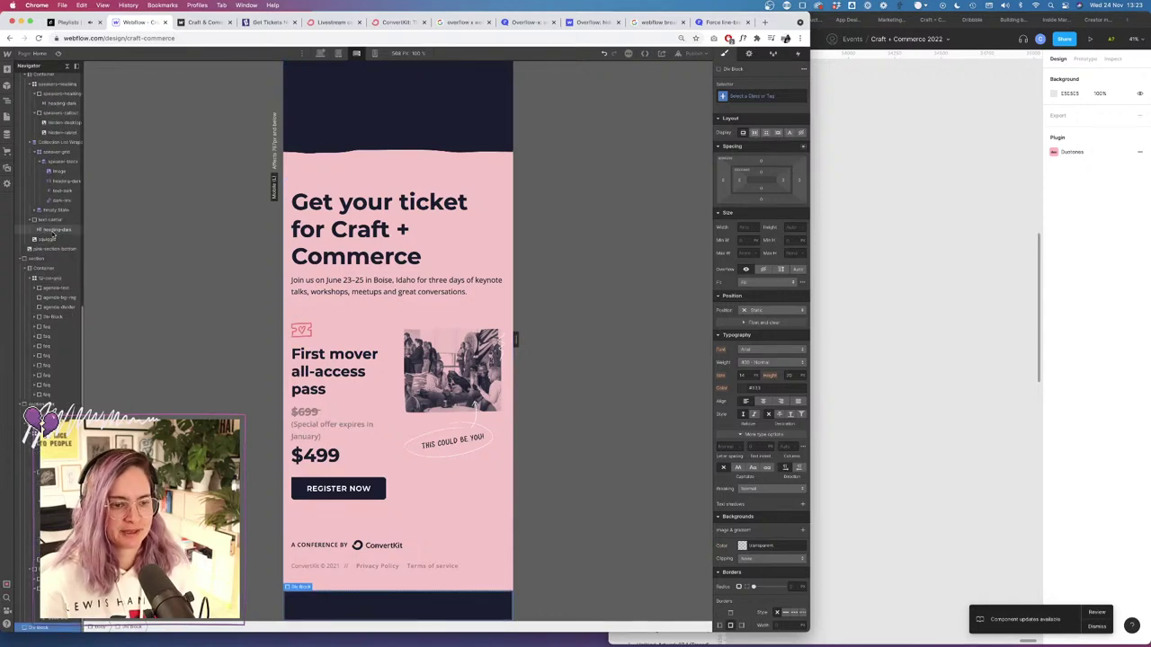
Give the new Div Block the class overflow-none and set its overflow to hidden.
{"action": "left_click", "coordinate": [750, 97]}
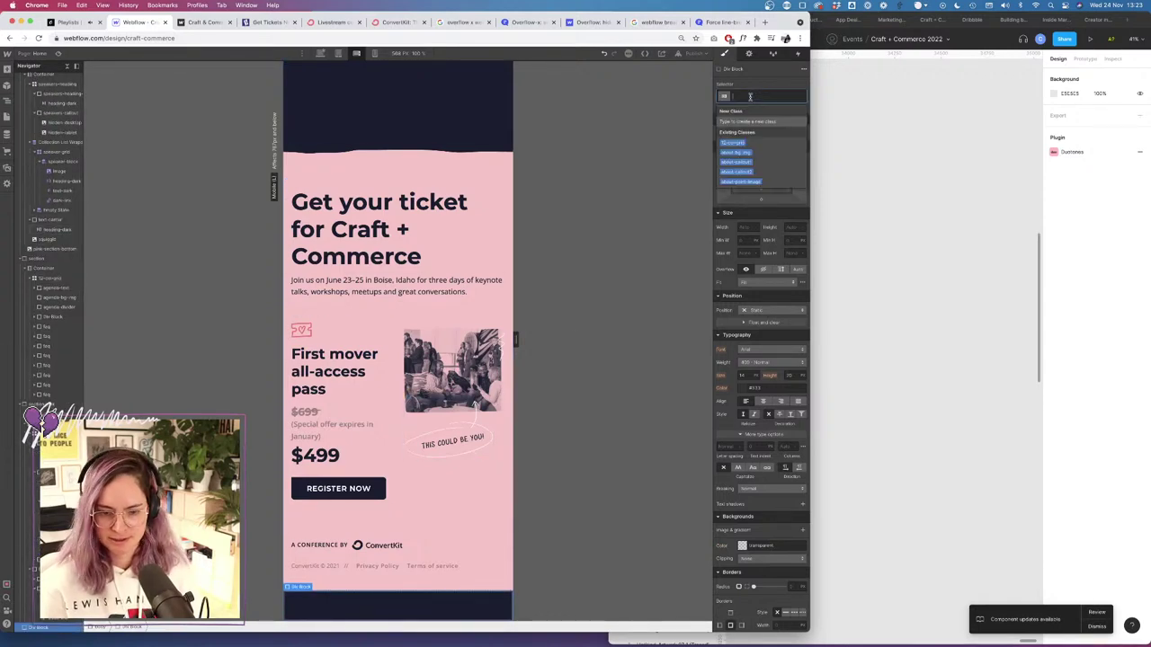
{"action": "type", "text": "overflow-non"}
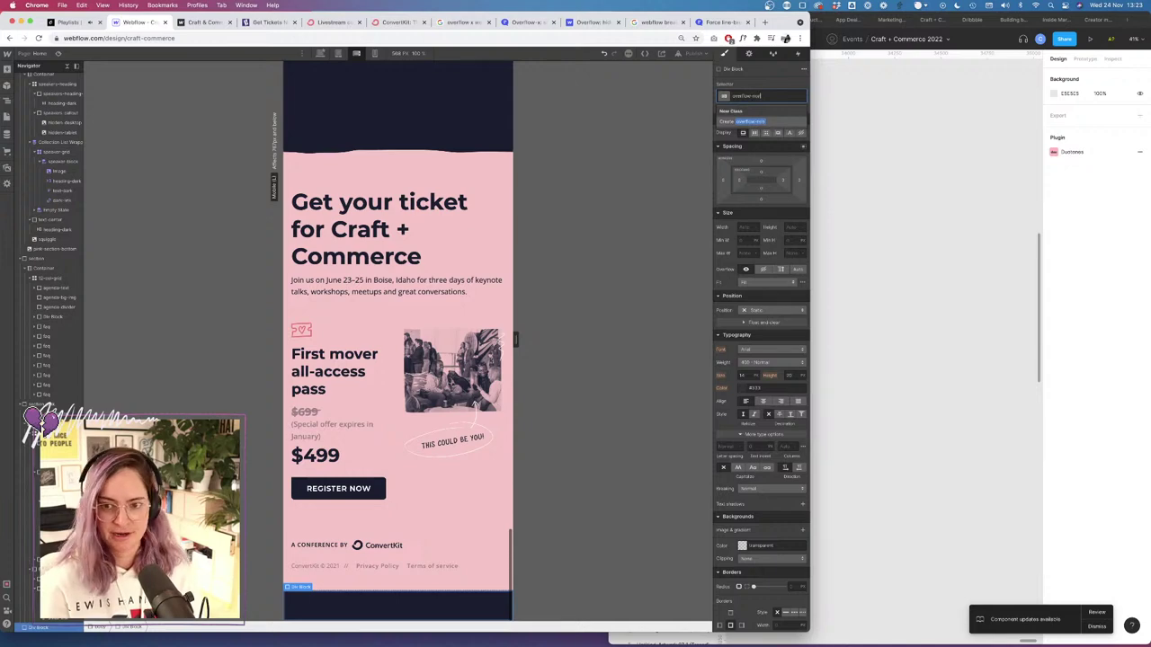
{"action": "type", "text": "e"}
{"action": "key", "text": "Return"}
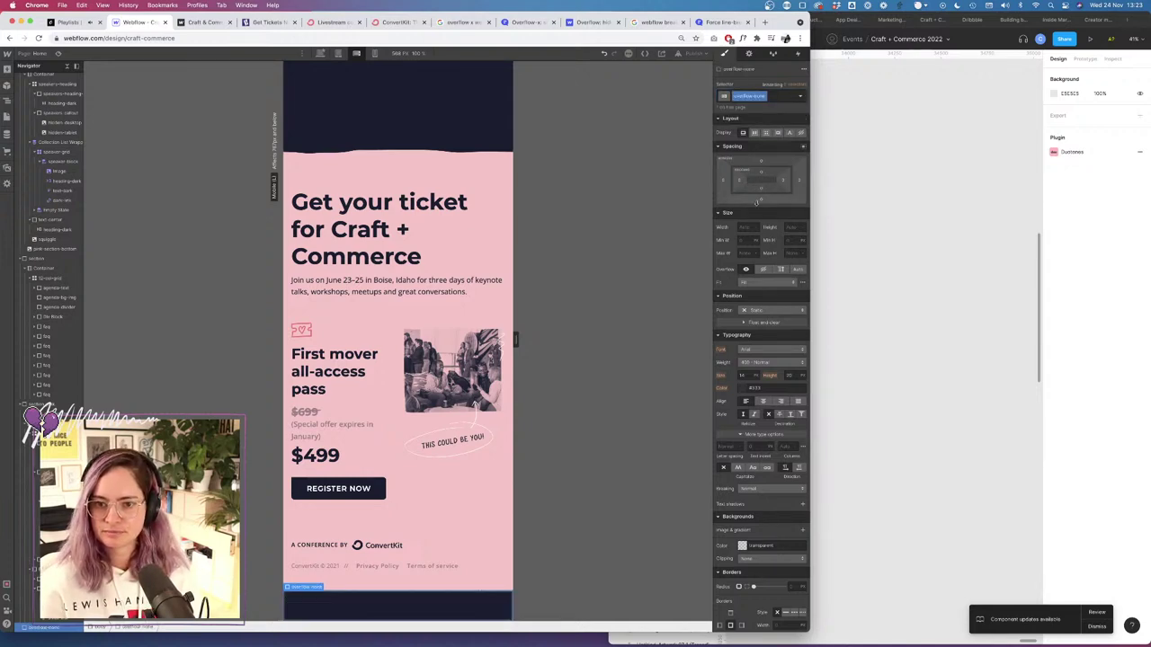
{"action": "left_click", "coordinate": [764, 272]}
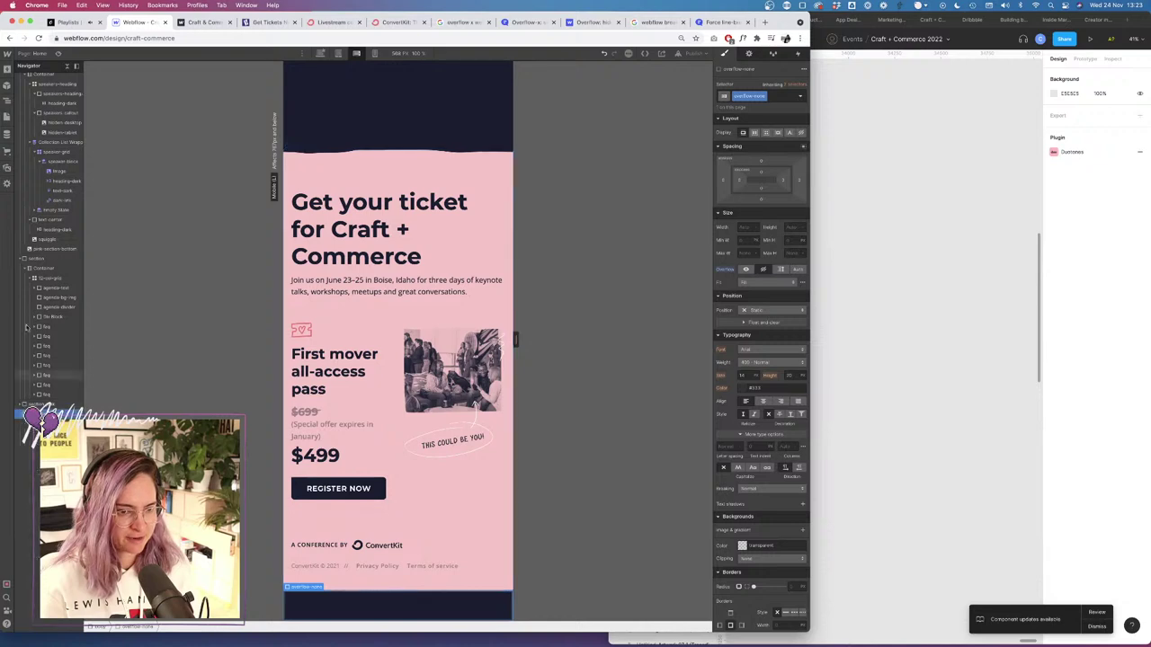
Collapse the page's sections in the element tree and nest header-section inside the overflow-none block.
{"action": "left_click", "coordinate": [21, 259]}
{"action": "scroll", "coordinate": [27, 220], "scroll_direction": "up", "scroll_amount": 6}
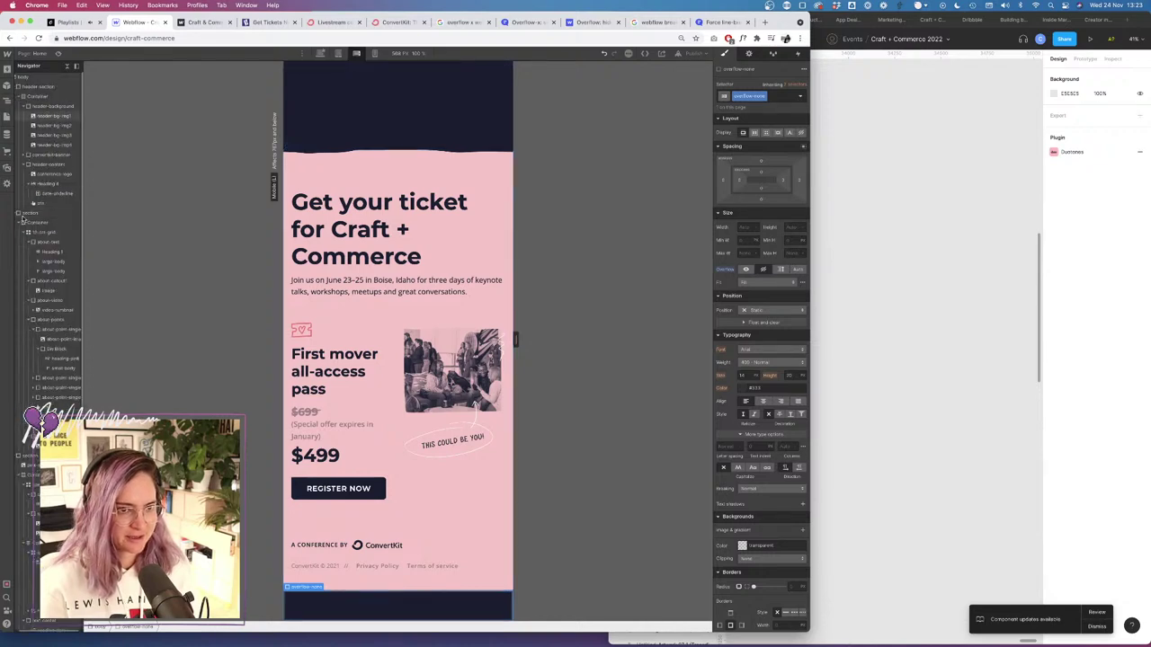
{"action": "left_click", "coordinate": [21, 216]}
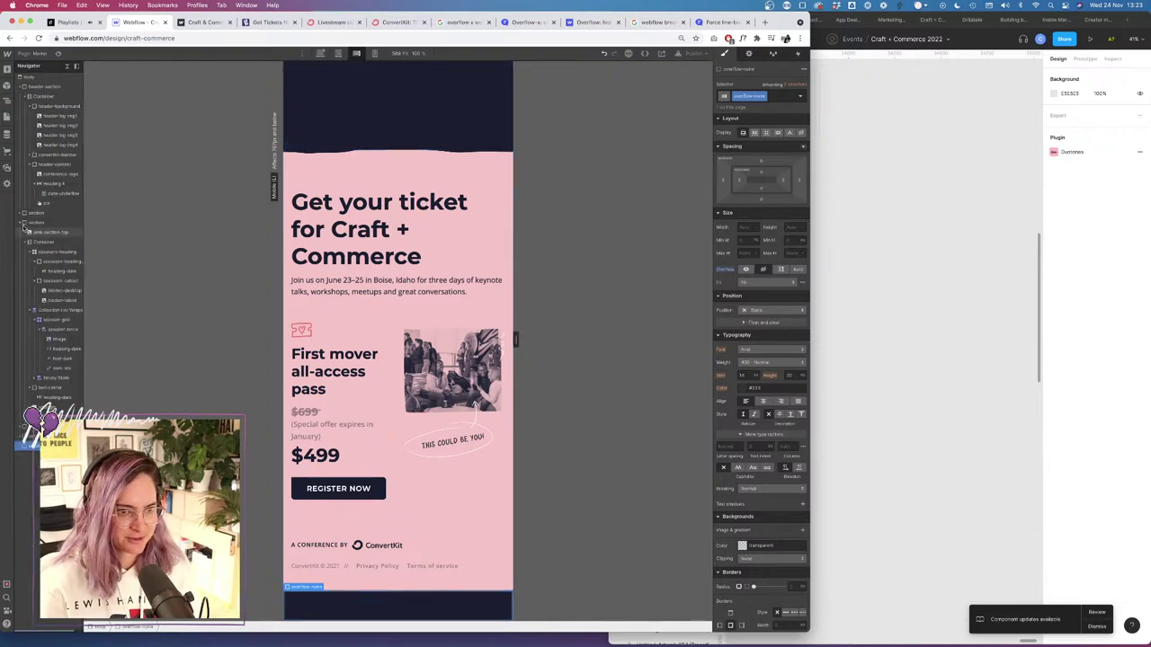
{"action": "left_click", "coordinate": [21, 223]}
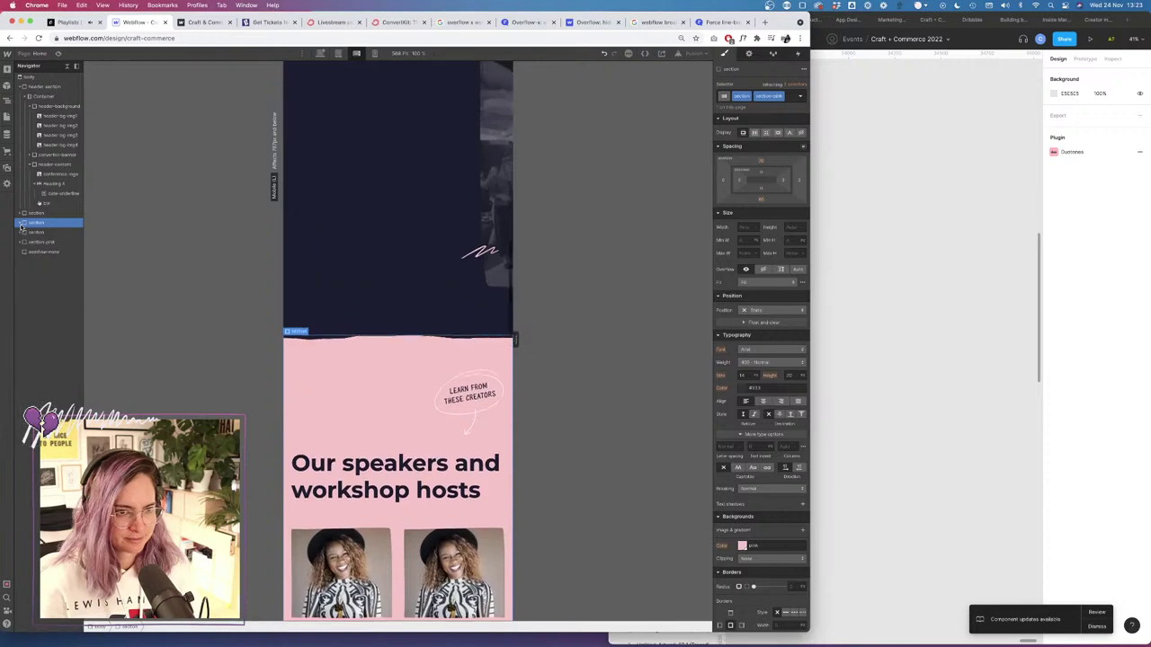
{"action": "left_click", "coordinate": [21, 87]}
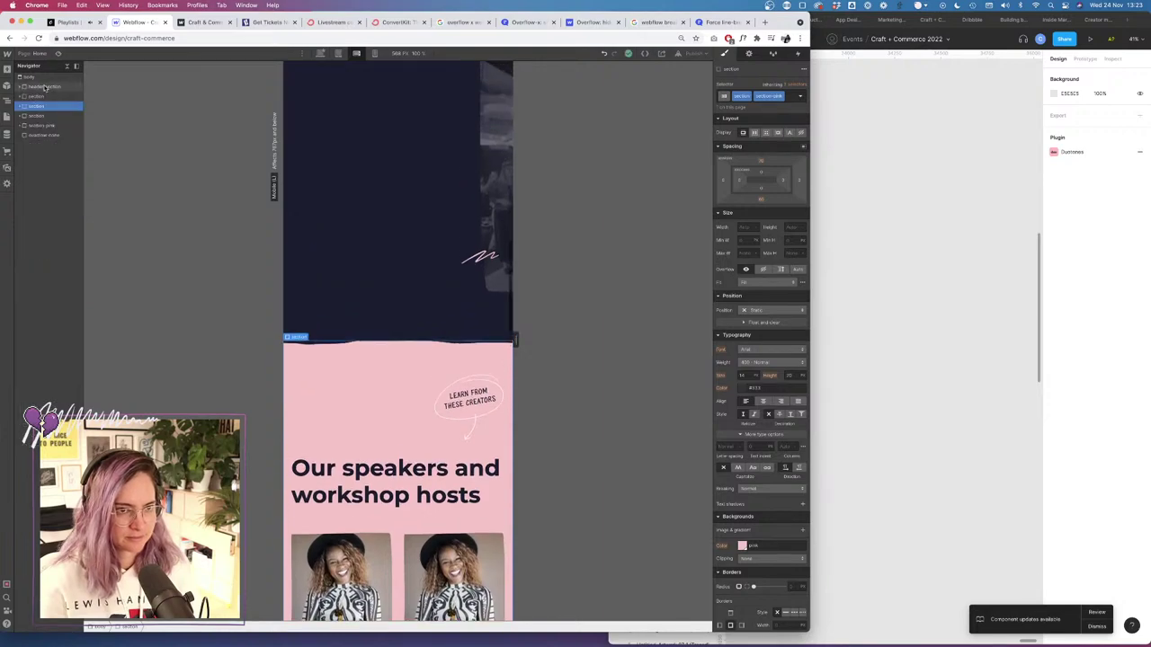
{"action": "left_click", "coordinate": [40, 88]}
{"action": "left_click_drag", "start_coordinate": [42, 135], "coordinate": [47, 135]}
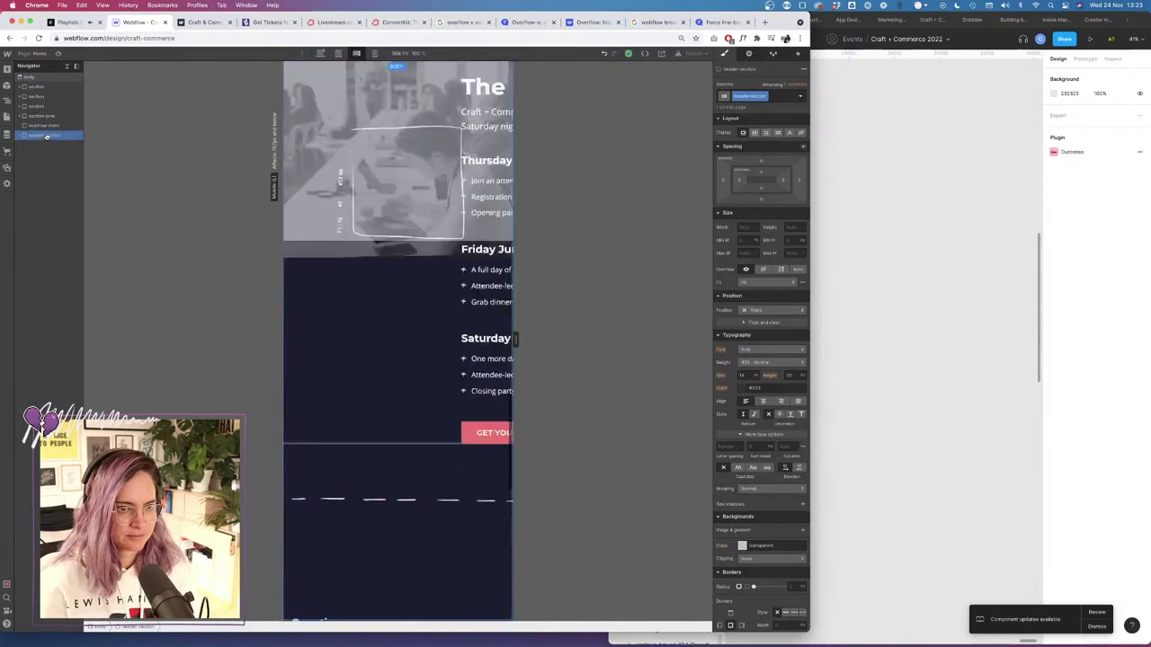
Nest the remaining page sections, including section-pink, inside the overflow-none block in their original order below header-section.
{"action": "left_click", "coordinate": [40, 96]}
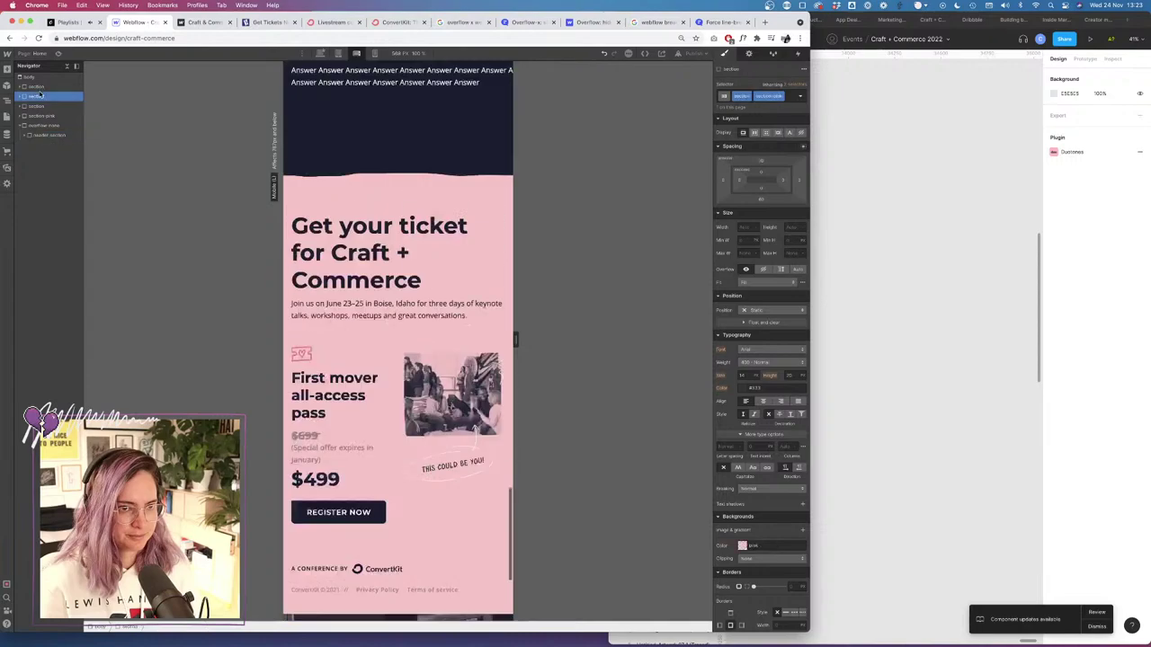
{"action": "left_click", "coordinate": [37, 87]}
{"action": "left_click_drag", "start_coordinate": [38, 87], "coordinate": [47, 141]}
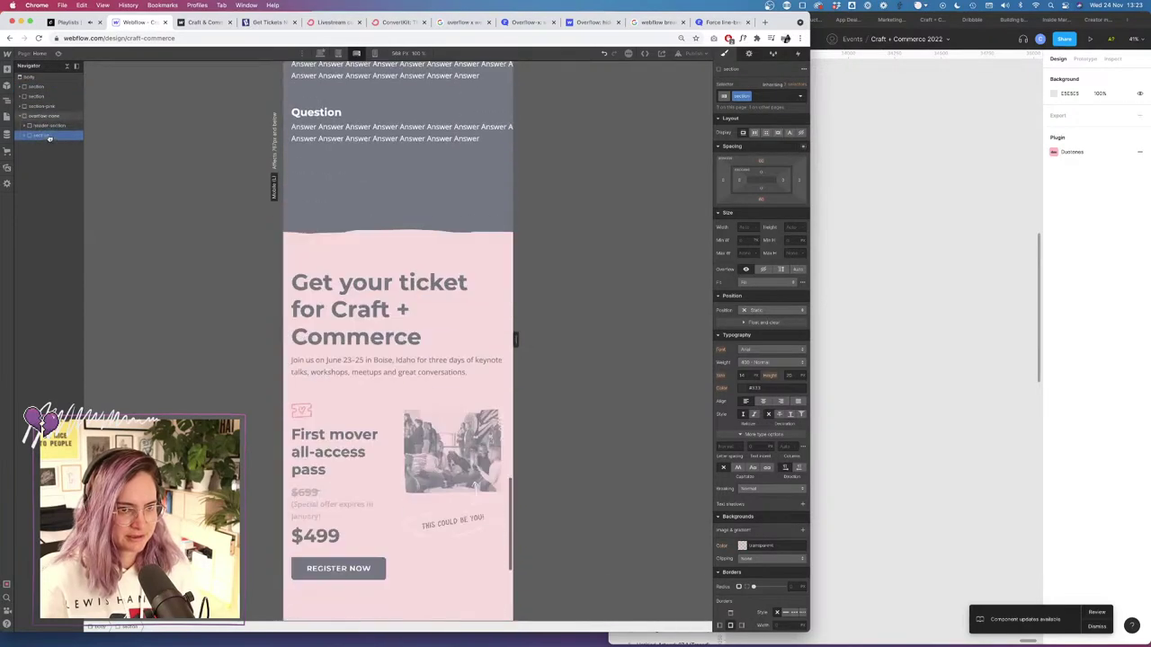
{"action": "left_click", "coordinate": [36, 88]}
{"action": "left_click_drag", "start_coordinate": [36, 87], "coordinate": [42, 138]}
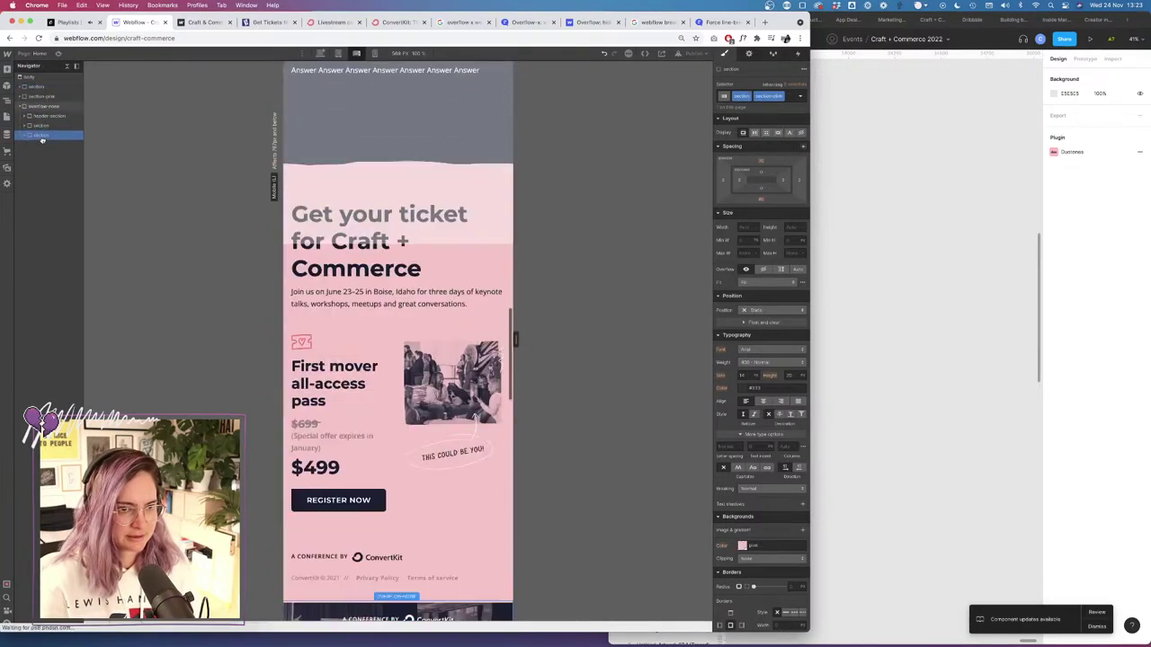
{"action": "left_click", "coordinate": [36, 87]}
{"action": "left_click_drag", "start_coordinate": [36, 88], "coordinate": [44, 136]}
Select the overflow-none block and check the page for sideways scrolling on the canvas at the desktop and tablet breakpoints.
{"action": "left_click", "coordinate": [44, 87]}
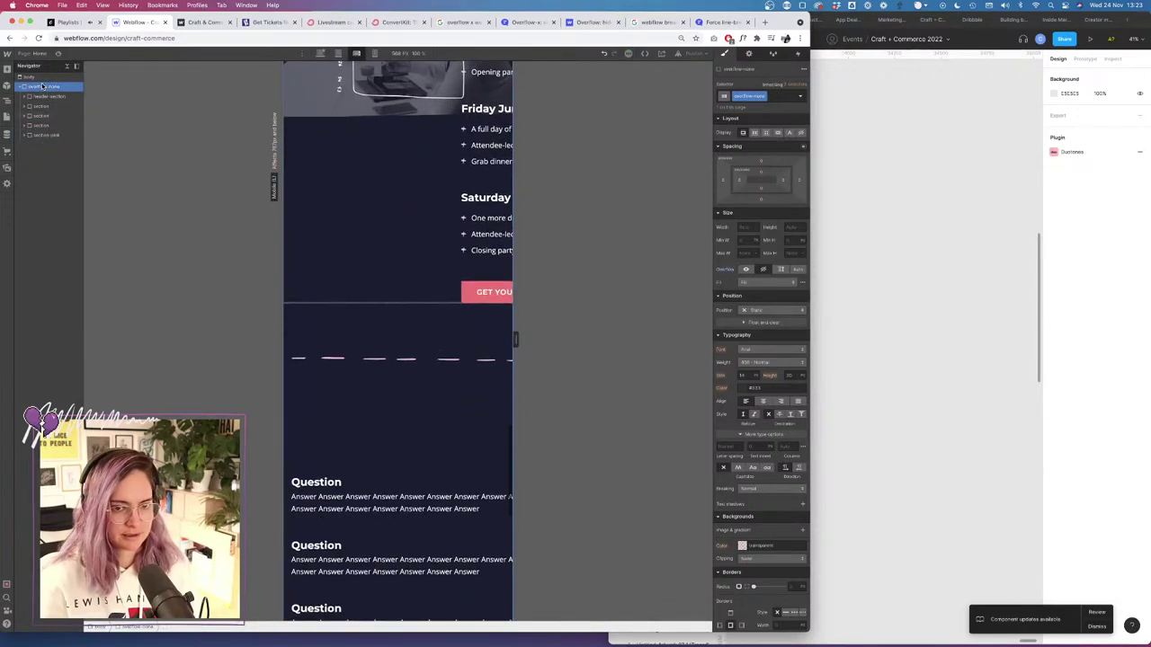
{"action": "left_click", "coordinate": [338, 53]}
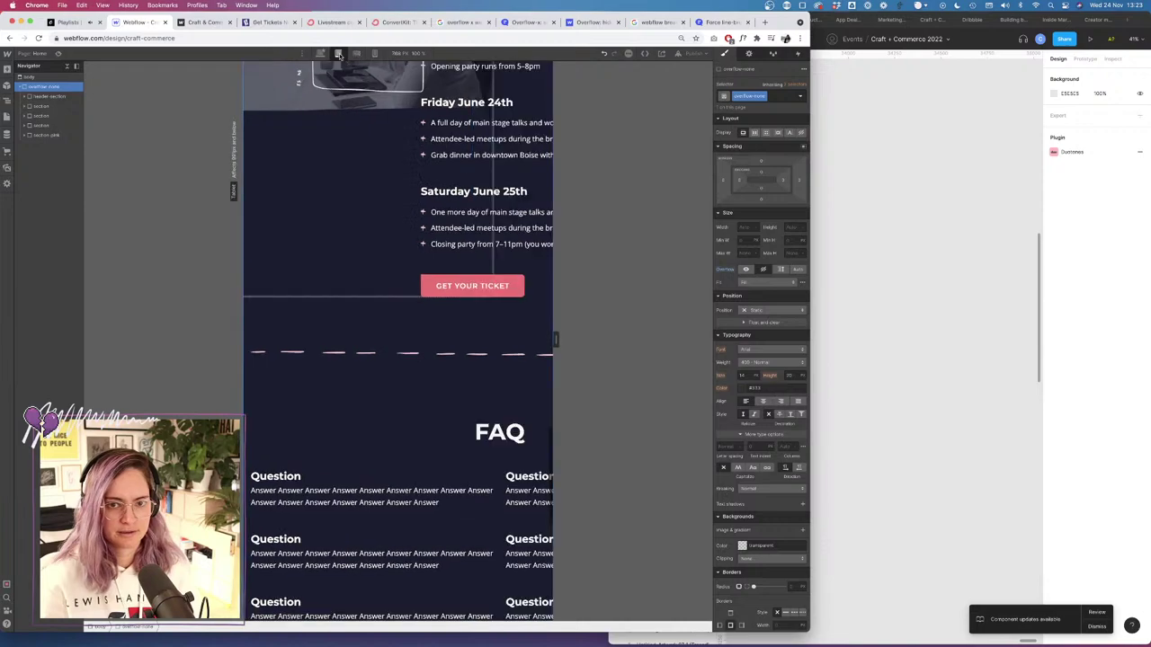
{"action": "left_click", "coordinate": [321, 53]}
{"action": "scroll", "coordinate": [410, 247], "scroll_direction": "up", "scroll_amount": 20}
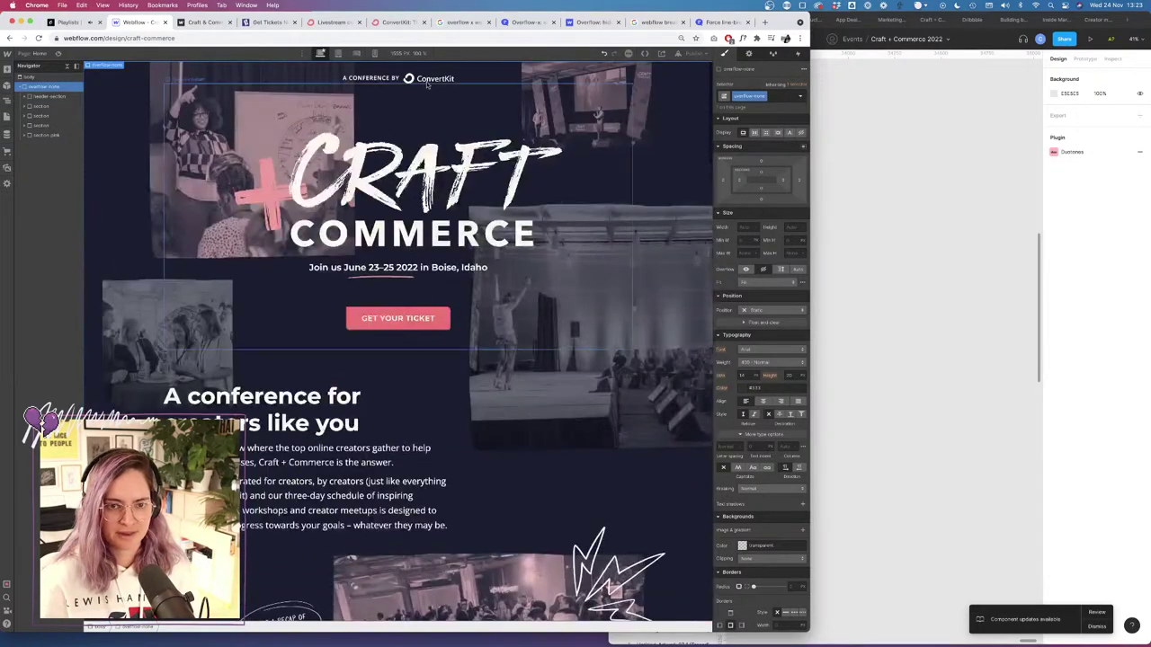
{"action": "left_click", "coordinate": [338, 53]}
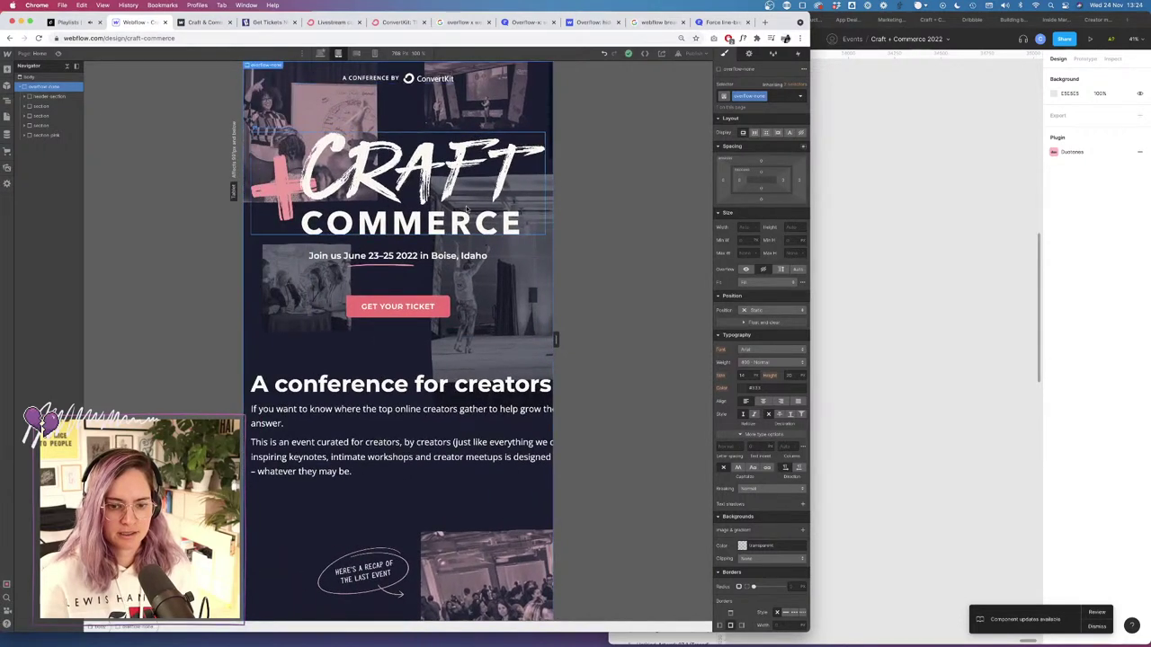
{"action": "scroll", "coordinate": [465, 210], "scroll_direction": "right", "scroll_amount": 3}
{"action": "scroll", "coordinate": [466, 209], "scroll_direction": "left", "scroll_amount": 3}
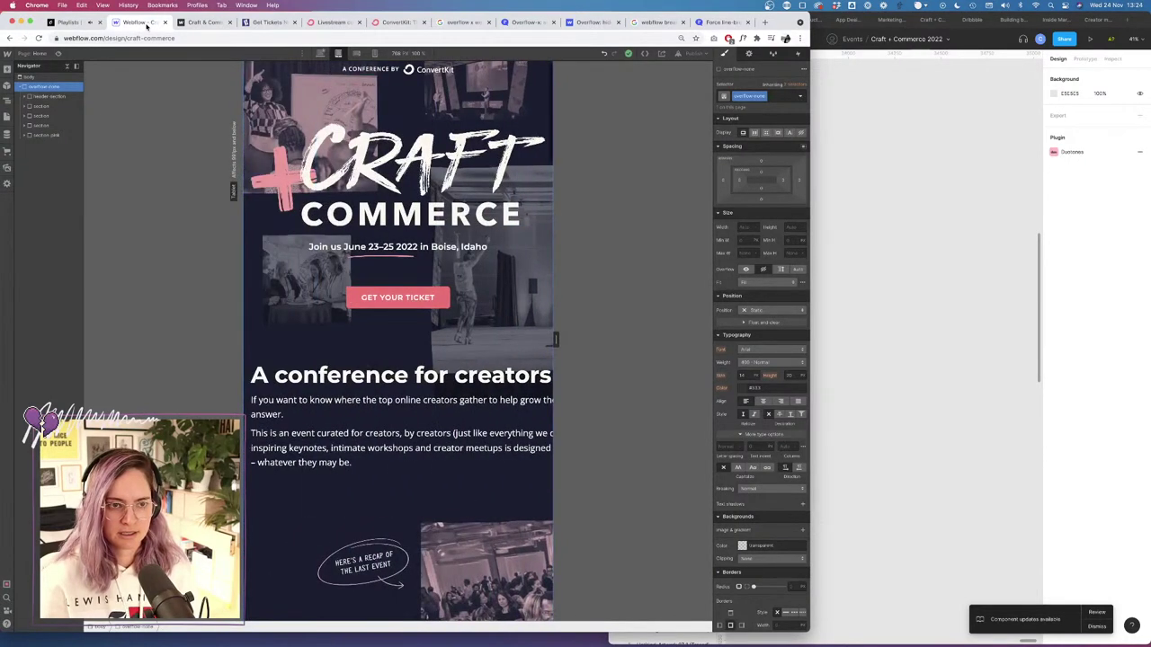
Preview the page and check it for horizontal overflow along its full length at tablet width, plus the header at desktop width.
{"action": "left_click", "coordinate": [59, 53]}
{"action": "scroll", "coordinate": [460, 370], "scroll_direction": "down", "scroll_amount": 10}
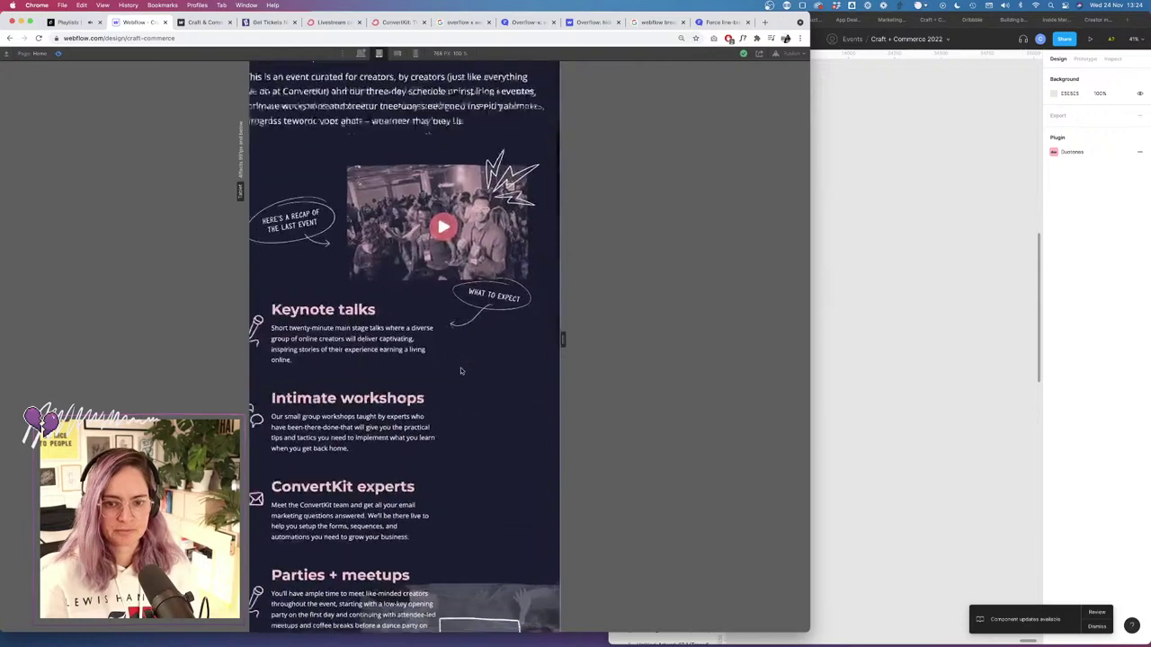
{"action": "scroll", "coordinate": [461, 370], "scroll_direction": "down", "scroll_amount": 15}
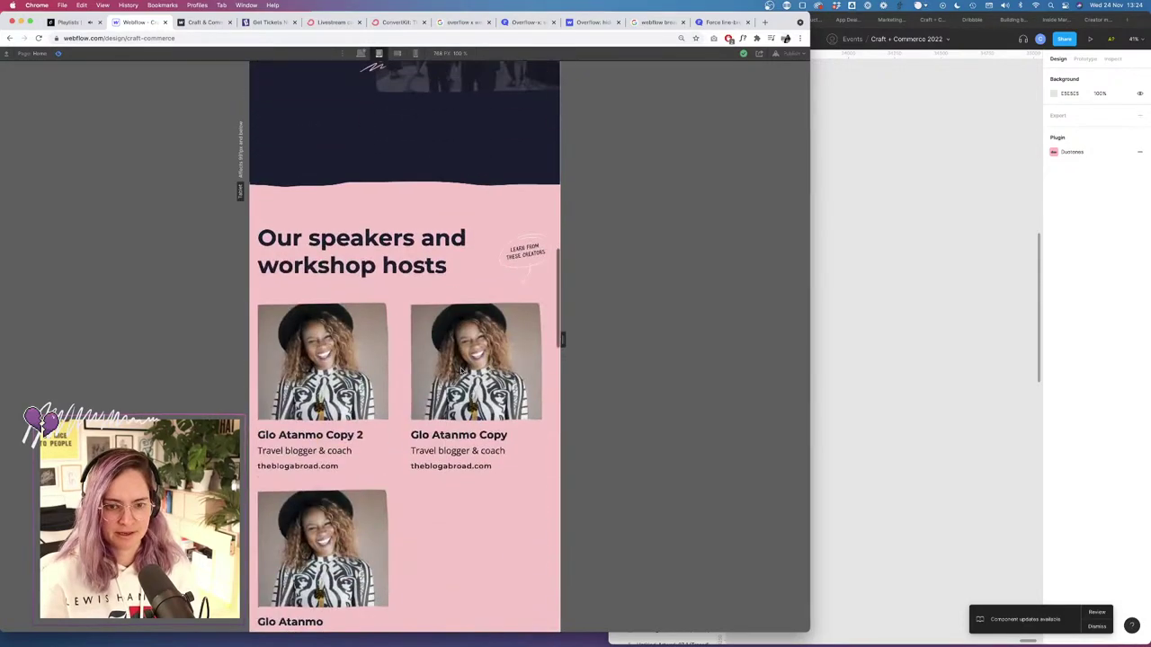
{"action": "scroll", "coordinate": [461, 370], "scroll_direction": "up", "scroll_amount": 20}
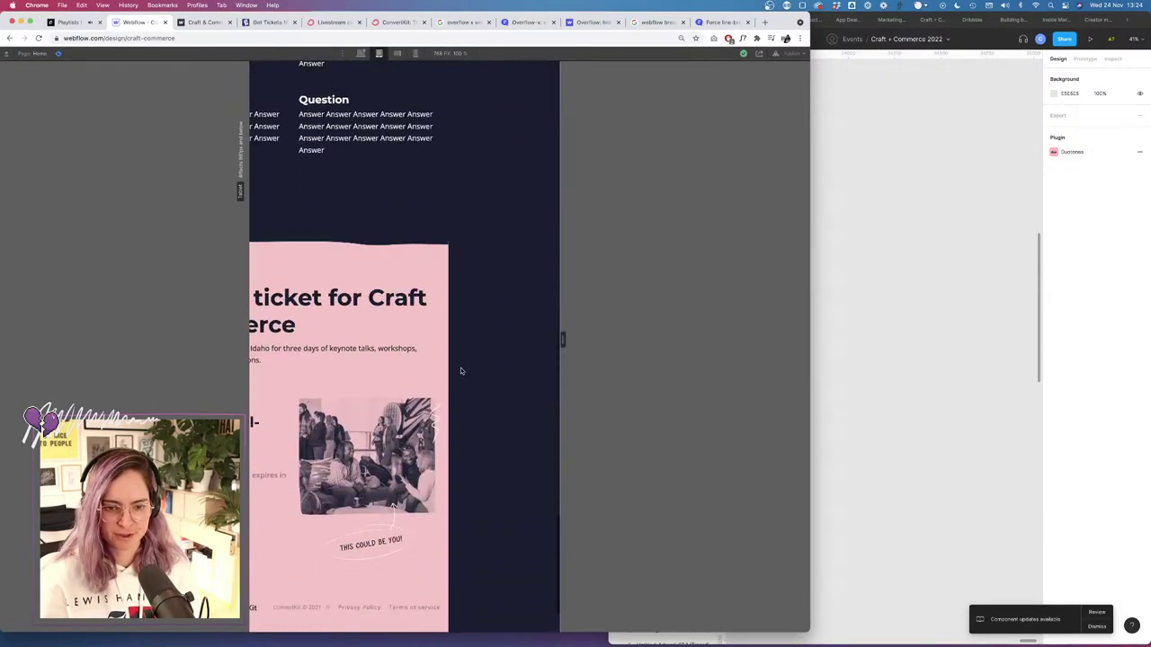
{"action": "scroll", "coordinate": [460, 370], "scroll_direction": "left", "scroll_amount": 3}
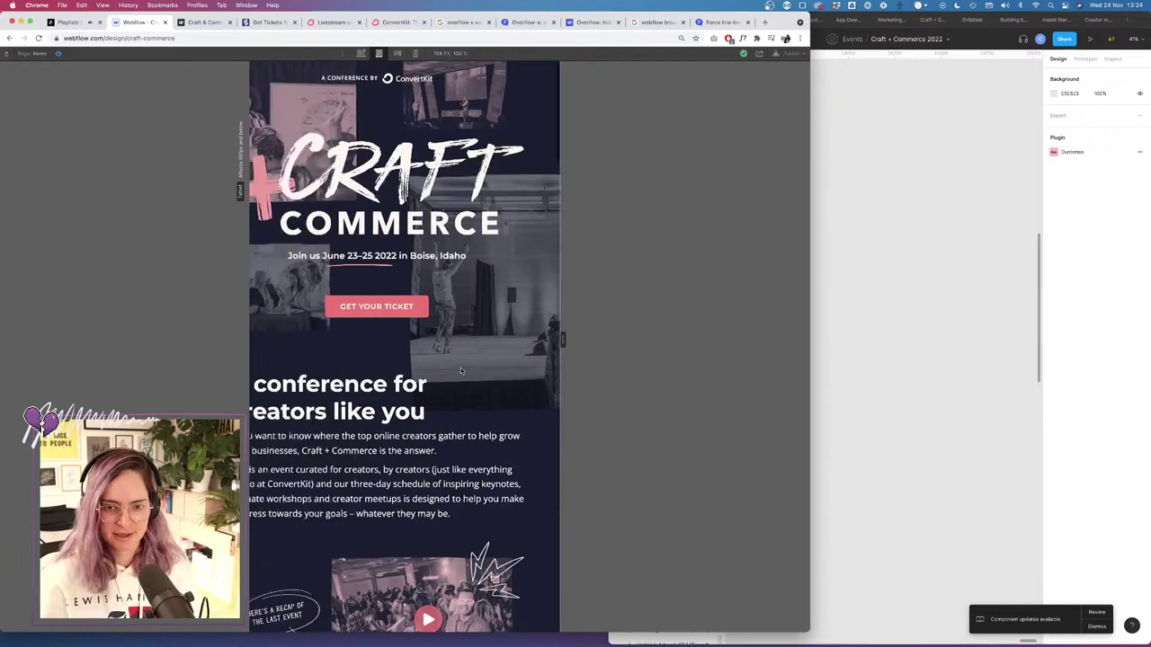
{"action": "scroll", "coordinate": [498, 225], "scroll_direction": "right", "scroll_amount": 3}
{"action": "scroll", "coordinate": [499, 226], "scroll_direction": "left", "scroll_amount": 3}
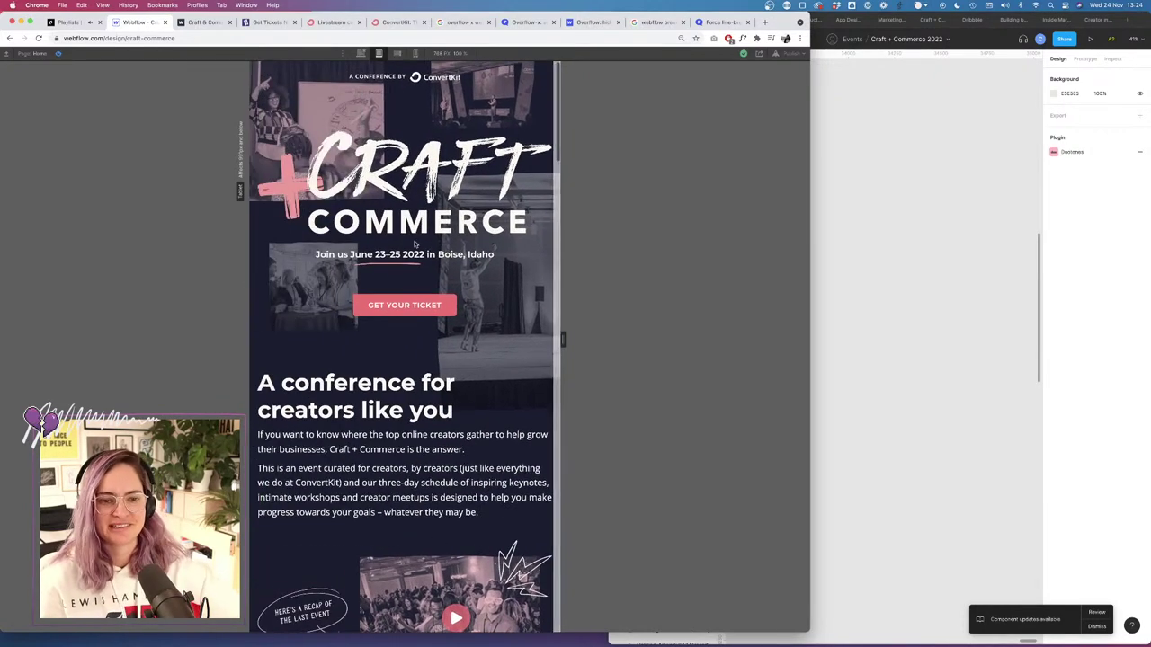
{"action": "left_click", "coordinate": [361, 53]}
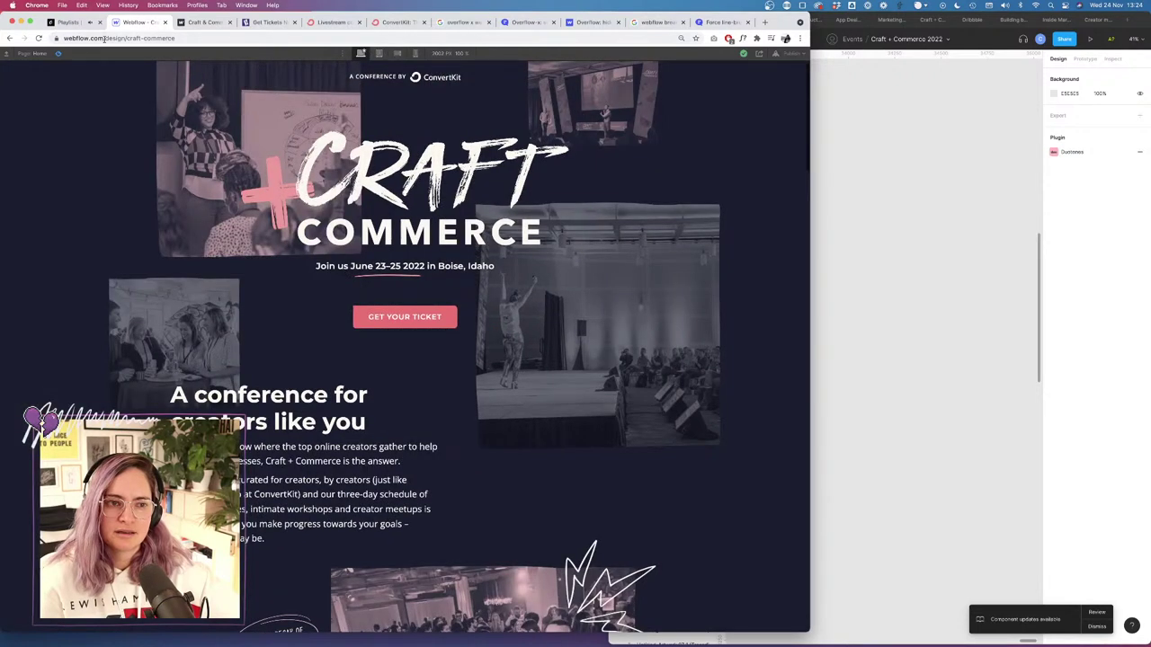
Exit the preview, inspect header-section at the tablet and mobile landscape breakpoints, and select its nested container.
{"action": "left_click", "coordinate": [58, 53]}
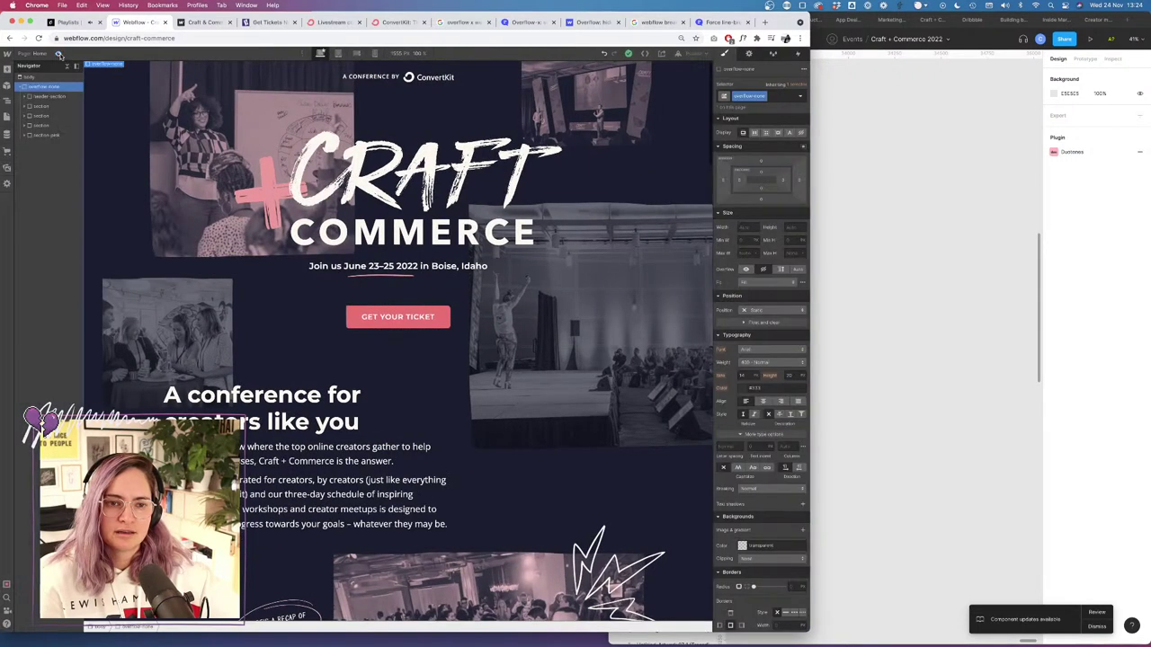
{"action": "left_click", "coordinate": [36, 96]}
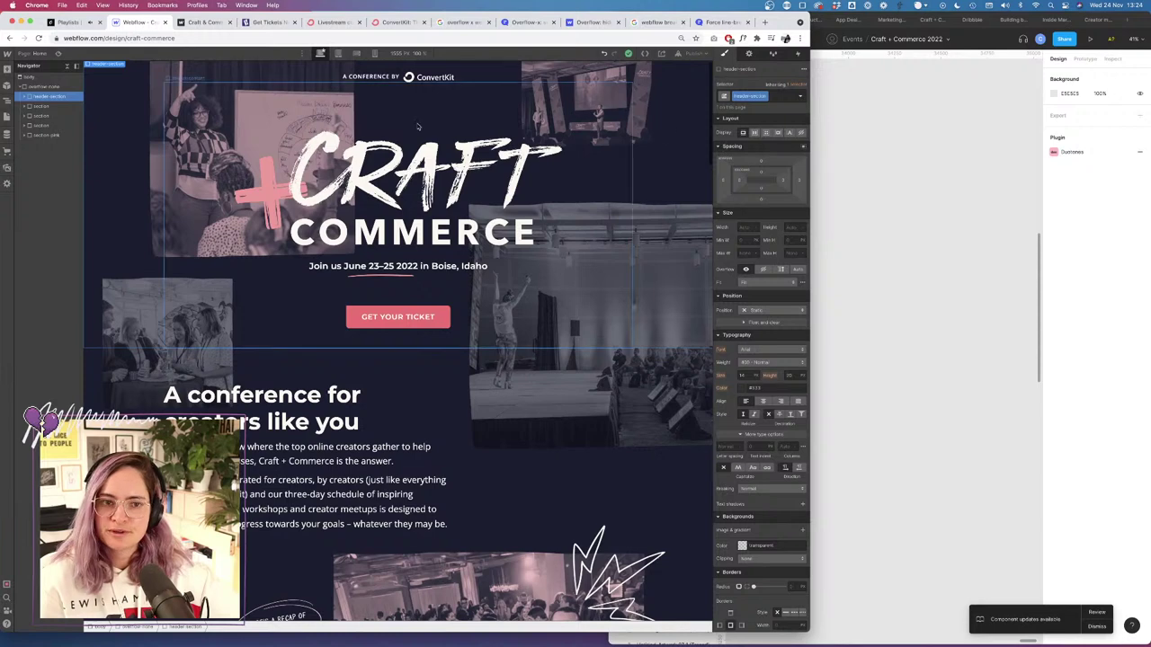
{"action": "left_click", "coordinate": [339, 54]}
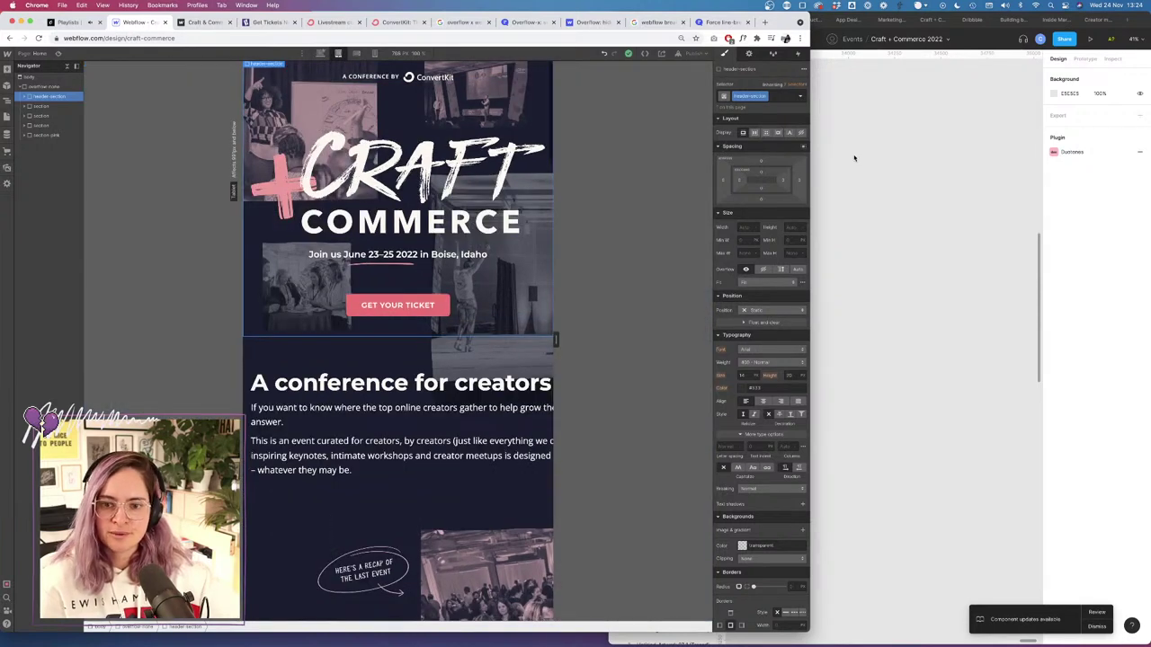
{"action": "left_click", "coordinate": [764, 270]}
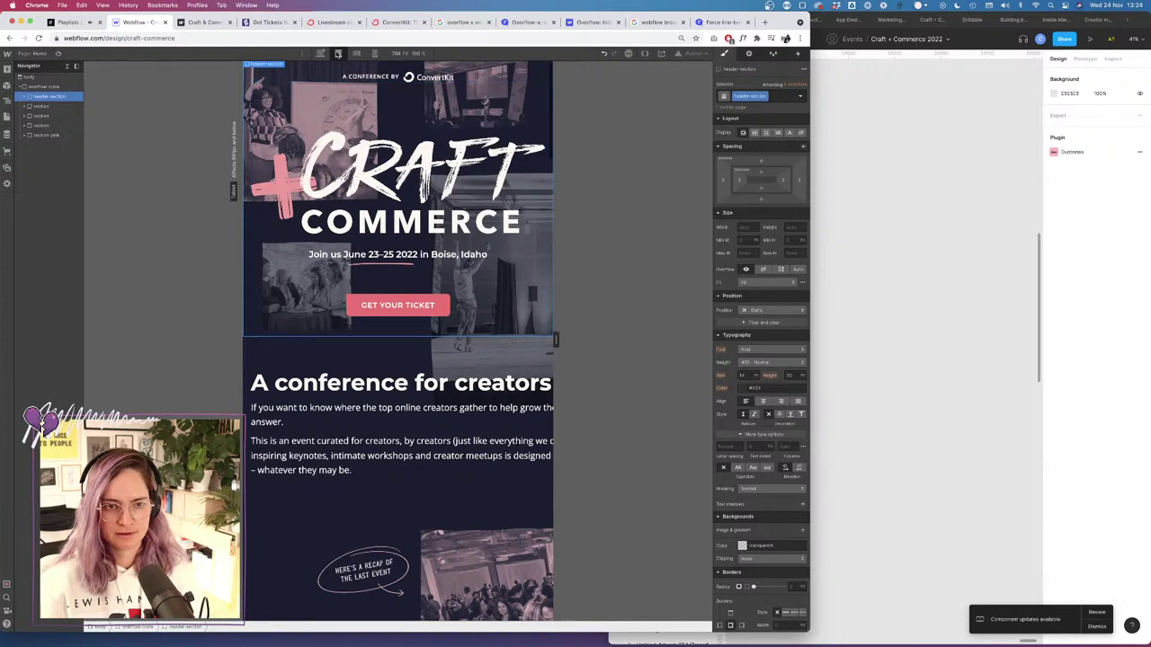
{"action": "left_click", "coordinate": [356, 54]}
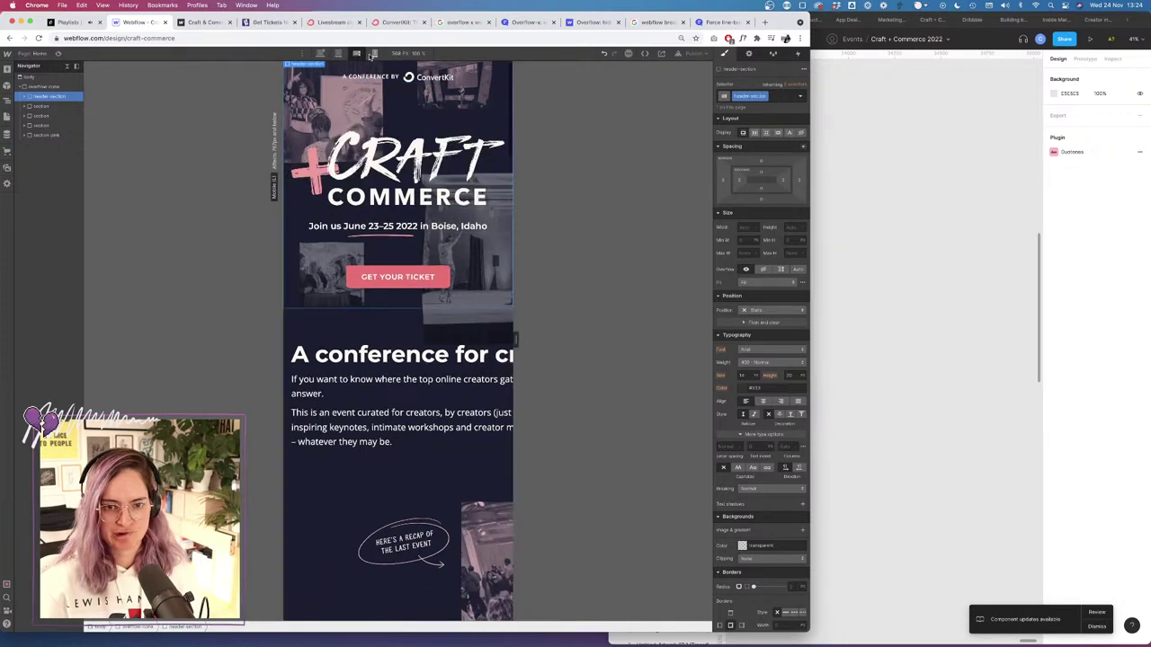
{"action": "left_click", "coordinate": [25, 97]}
{"action": "left_click", "coordinate": [47, 106]}
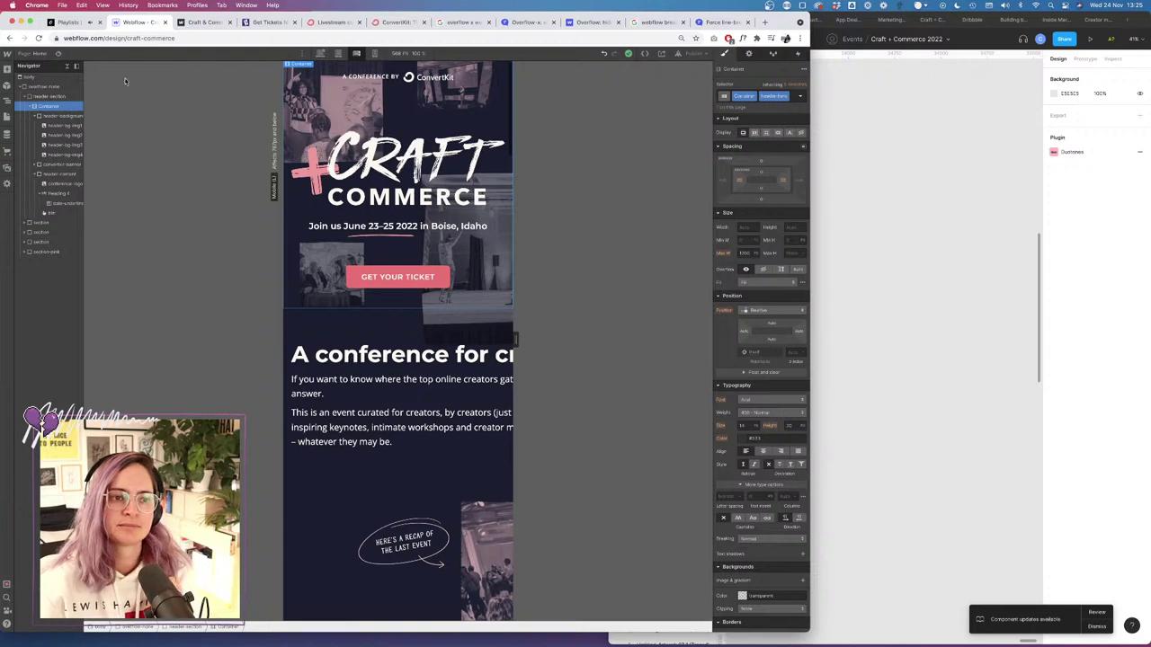
Publish the site to craft-commerce.webflow.io, then reload the live page and check its narrow layout from the header down.
{"action": "left_click", "coordinate": [695, 54]}
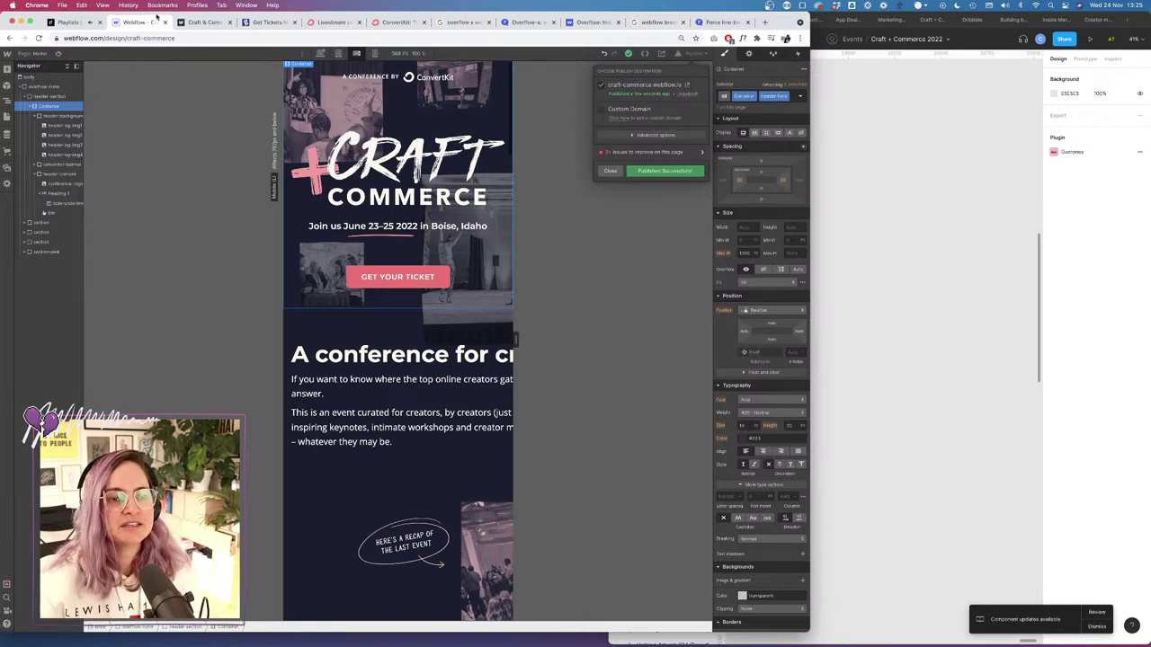
{"action": "left_click", "coordinate": [207, 22]}
{"action": "left_click", "coordinate": [39, 39]}
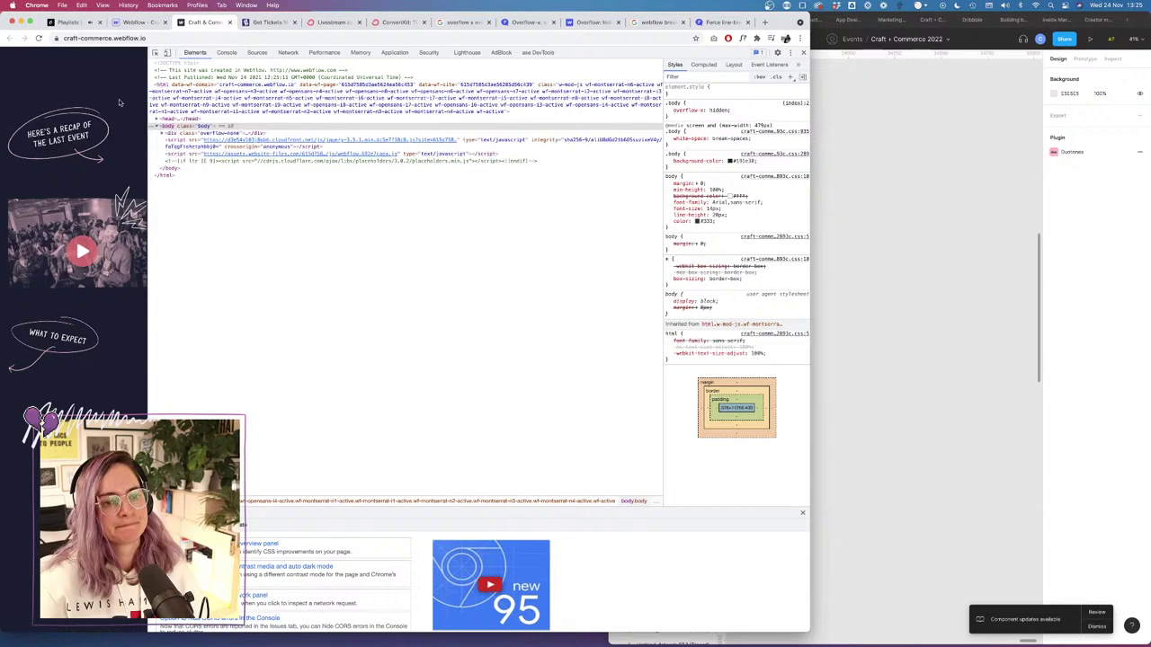
{"action": "scroll", "coordinate": [119, 102], "scroll_direction": "up", "scroll_amount": 10}
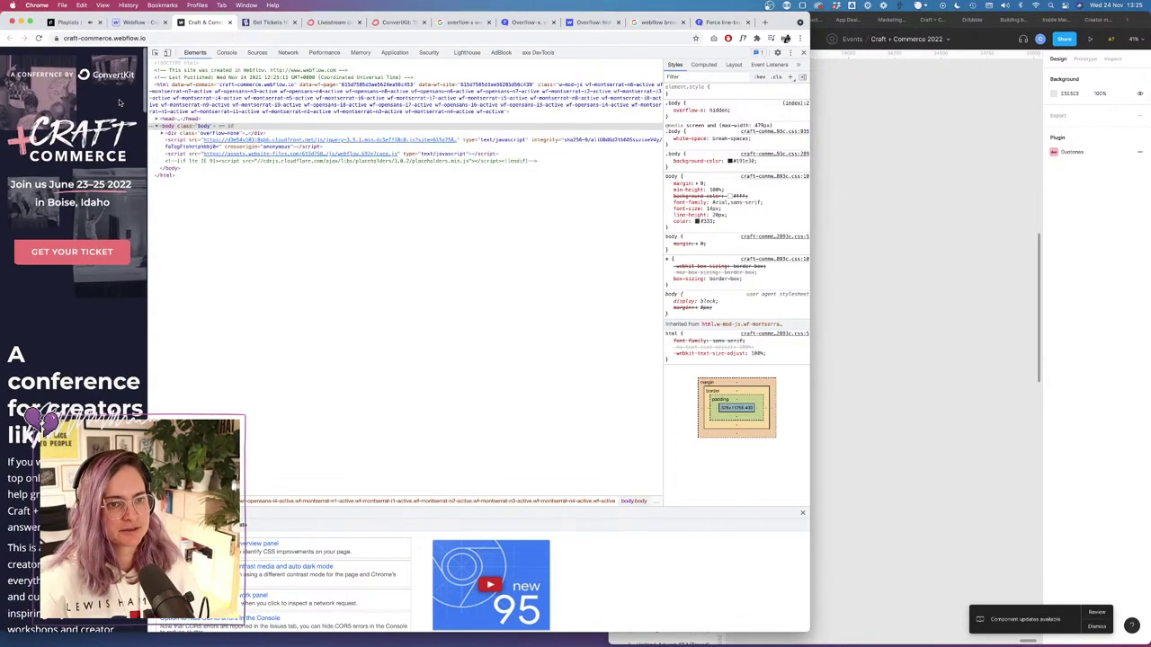
Return to the Webflow designer and check the page at mobile landscape and tablet, then preview it at tablet and mobile portrait widths.
{"action": "left_click", "coordinate": [139, 22]}
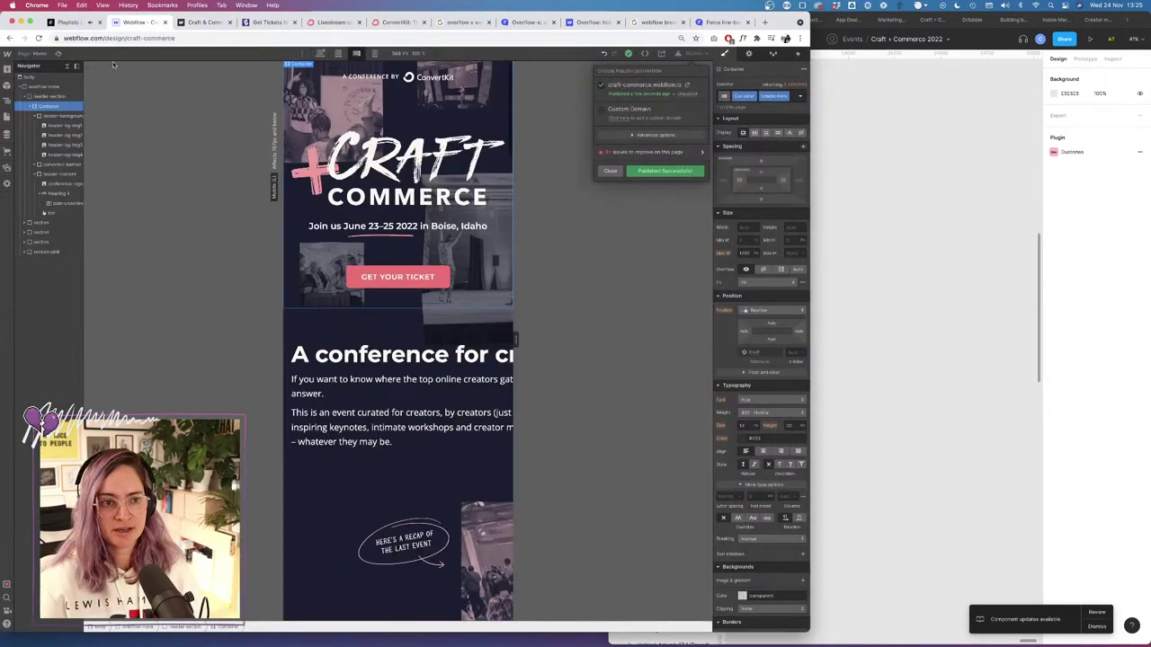
{"action": "left_click", "coordinate": [395, 67]}
{"action": "scroll", "coordinate": [413, 179], "scroll_direction": "down", "scroll_amount": 8}
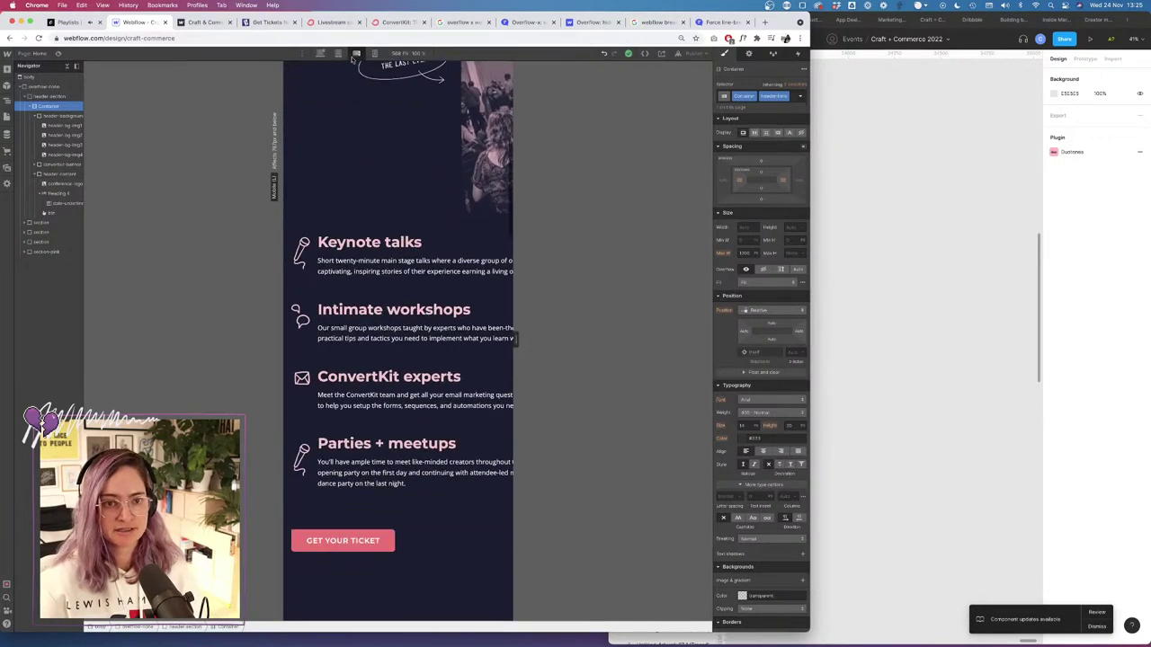
{"action": "left_click", "coordinate": [338, 54]}
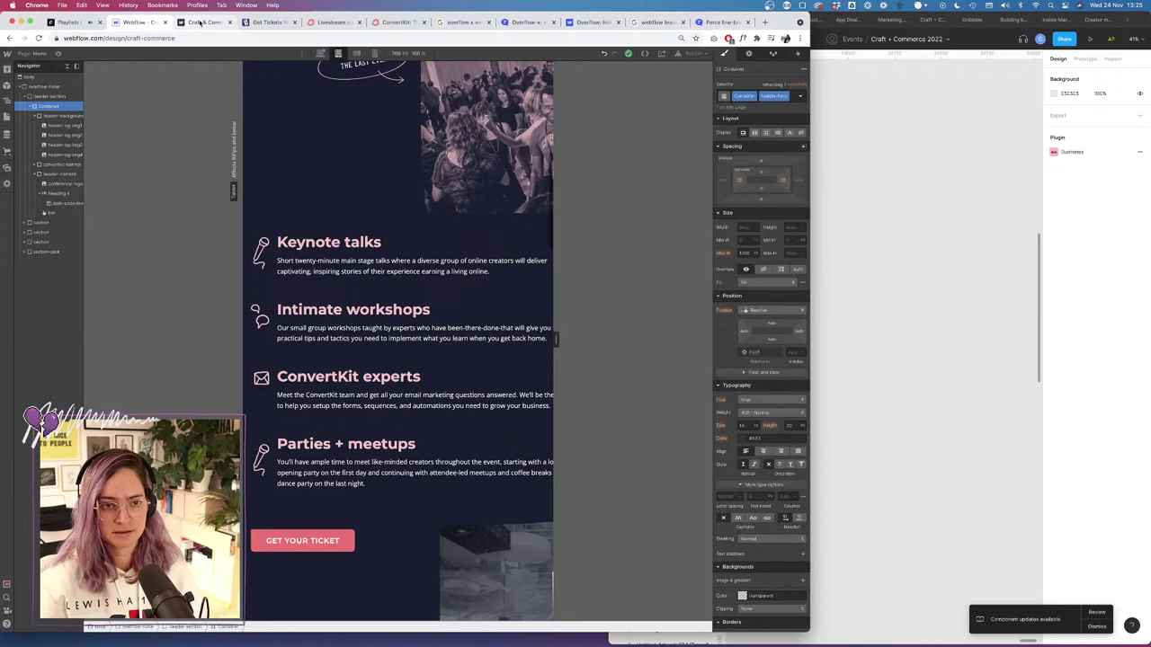
{"action": "left_click", "coordinate": [58, 54]}
{"action": "scroll", "coordinate": [436, 168], "scroll_direction": "up", "scroll_amount": 1}
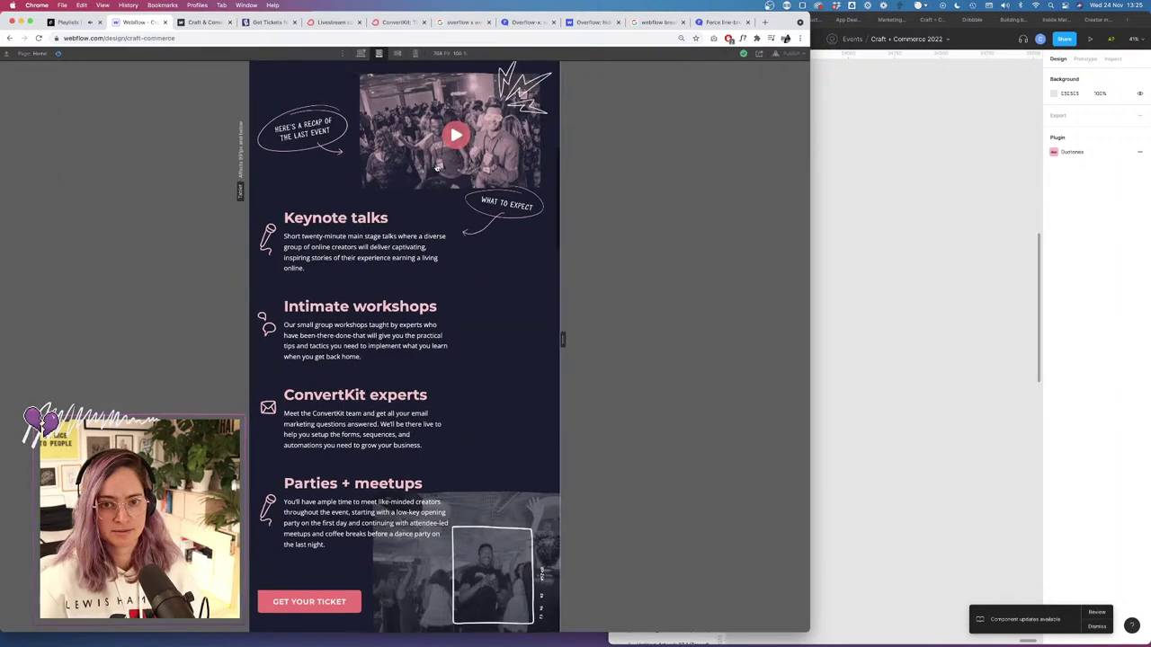
{"action": "scroll", "coordinate": [437, 167], "scroll_direction": "up", "scroll_amount": 3}
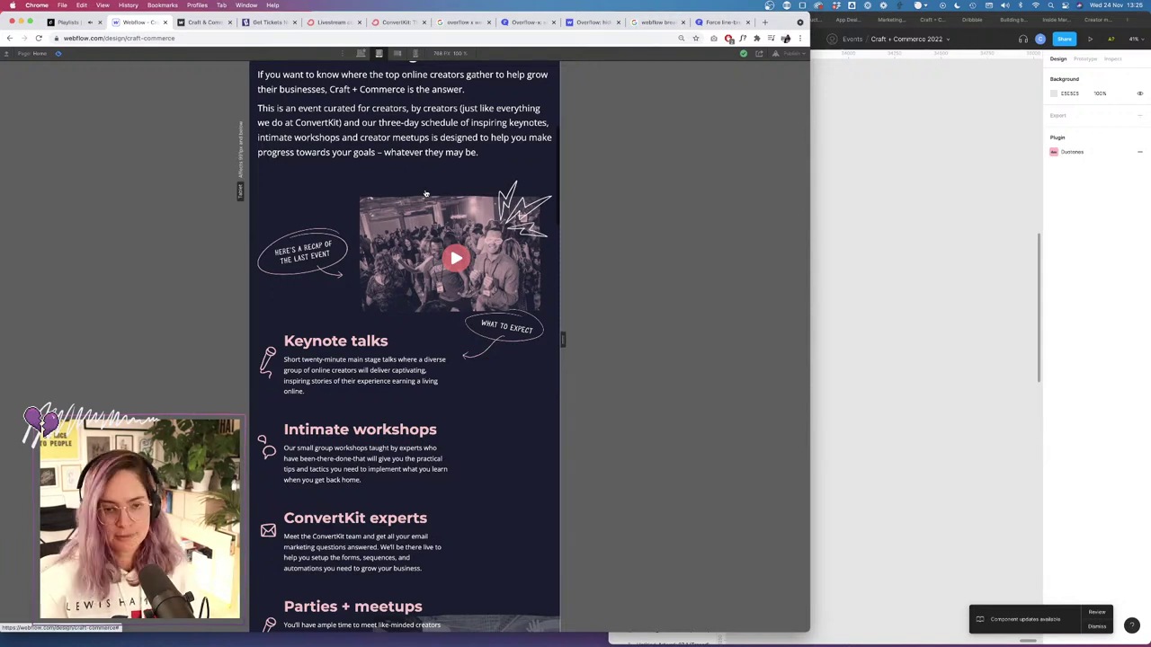
{"action": "left_click", "coordinate": [416, 53]}
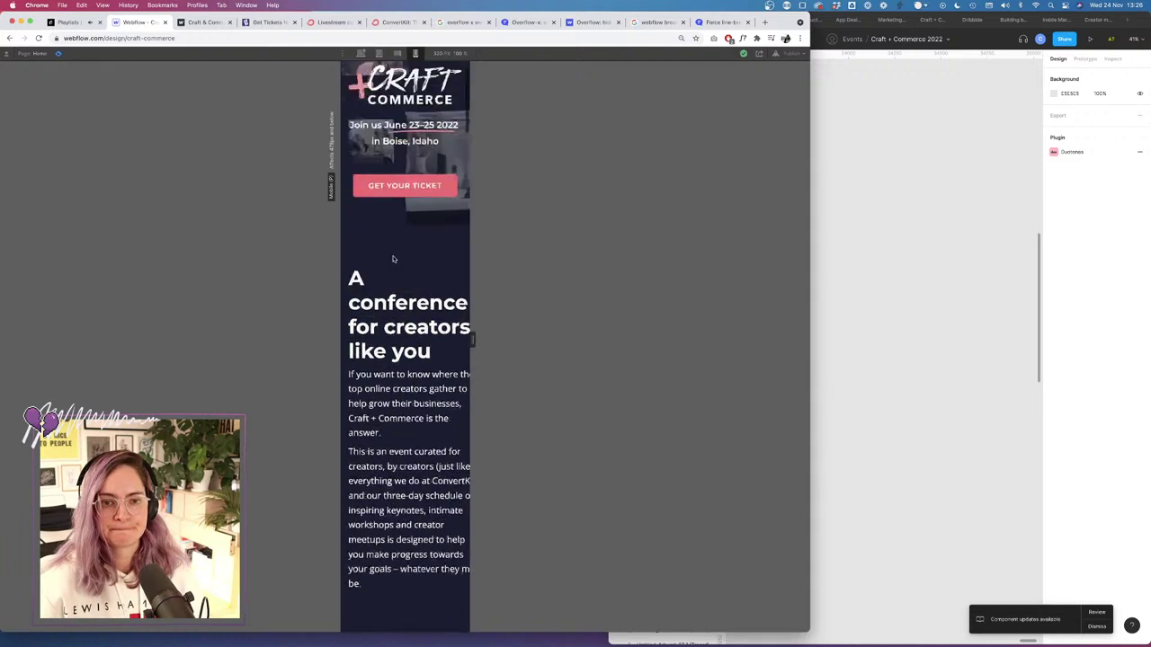
{"action": "scroll", "coordinate": [393, 259], "scroll_direction": "up", "scroll_amount": 2}
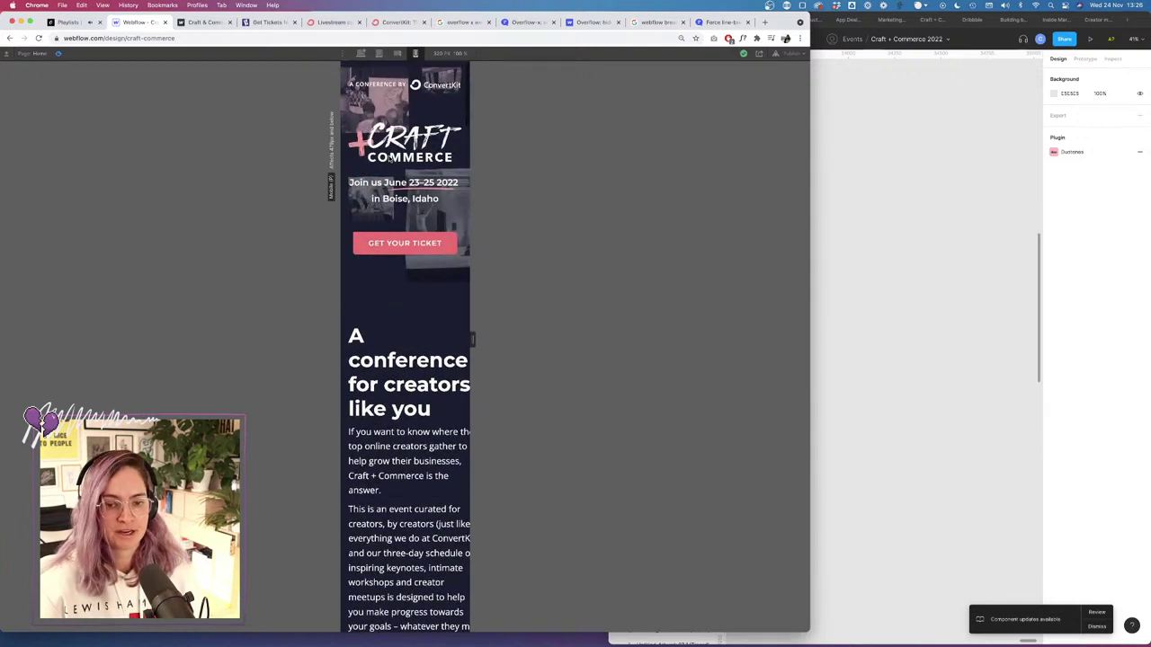
Leave the preview and inspect header-section, its nested blocks and the about section for the source of the gap between them on mobile portrait.
{"action": "left_click", "coordinate": [59, 54]}
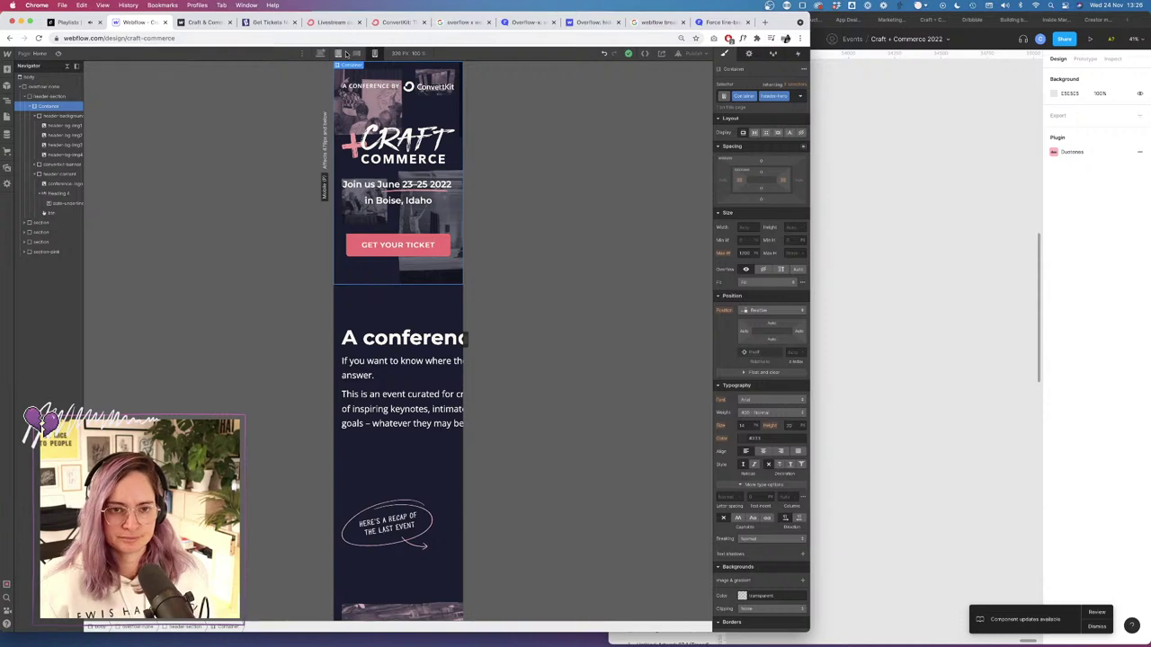
{"action": "left_click", "coordinate": [406, 311]}
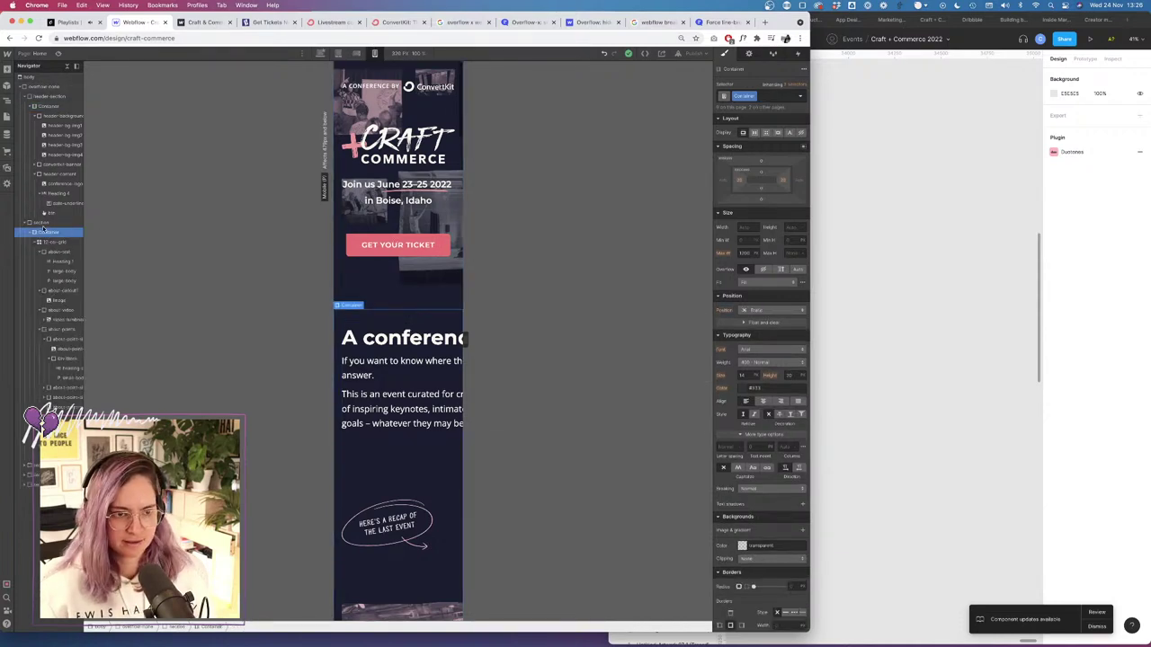
{"action": "left_click", "coordinate": [41, 222]}
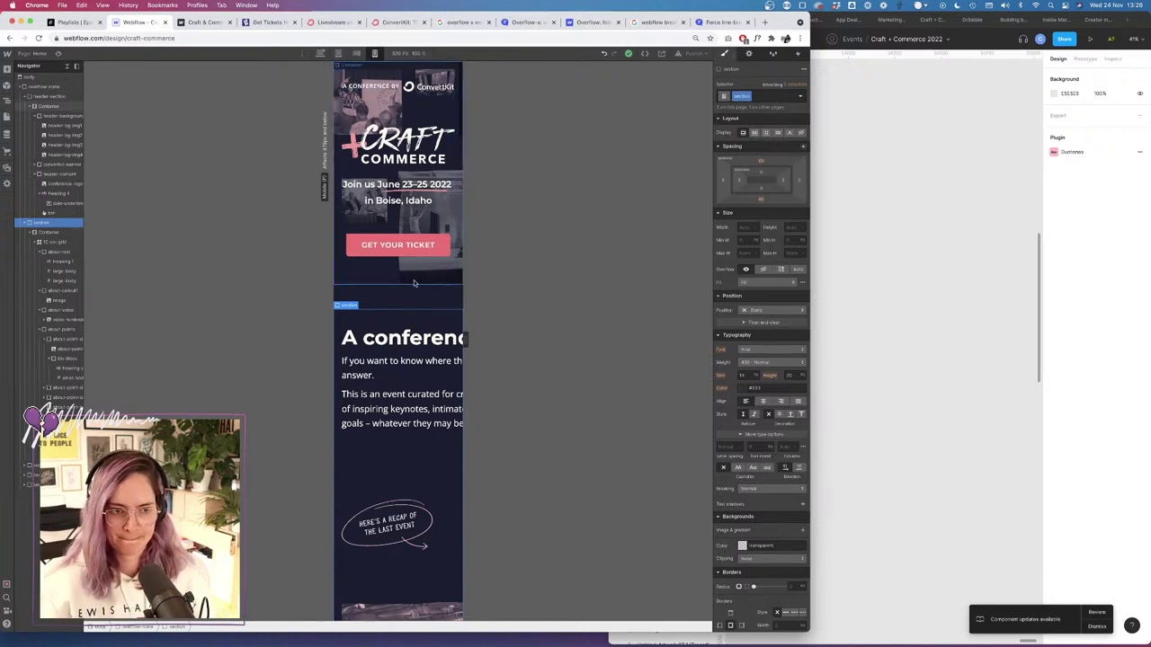
{"action": "left_click", "coordinate": [54, 96]}
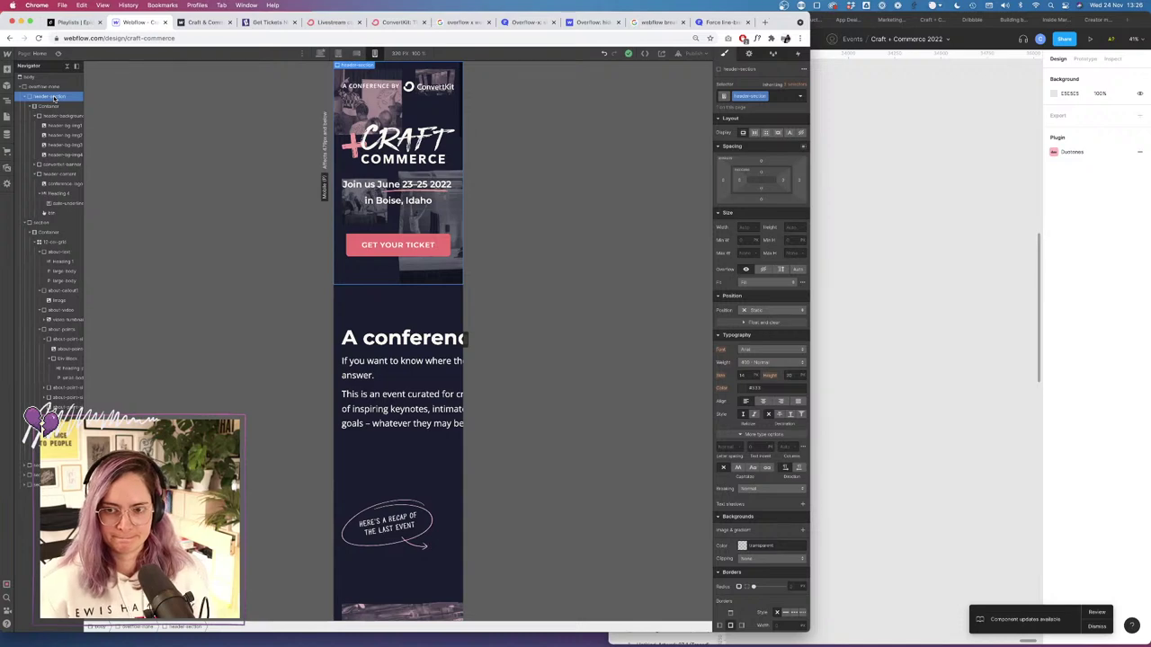
{"action": "left_click", "coordinate": [53, 106]}
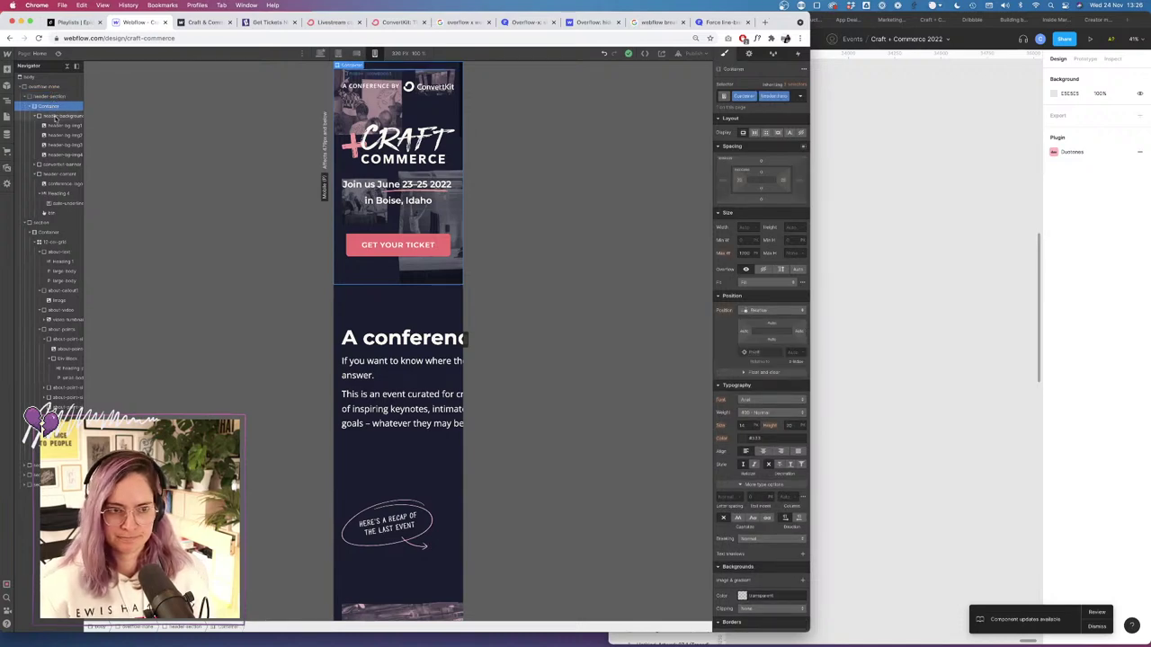
{"action": "left_click", "coordinate": [54, 117]}
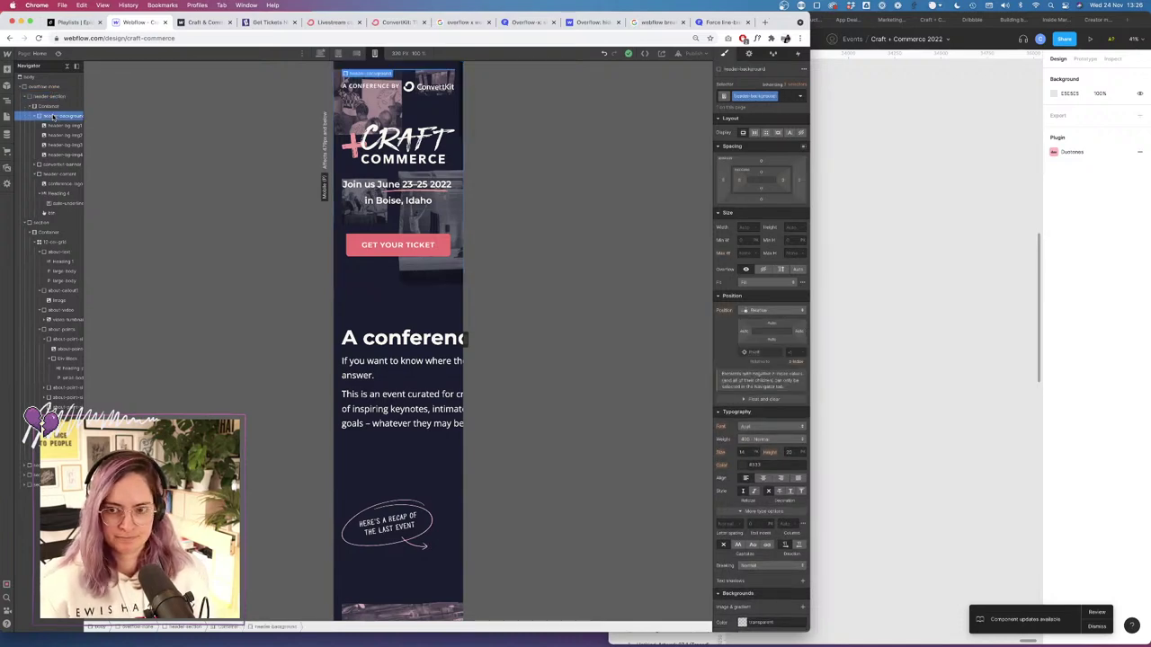
{"action": "left_click", "coordinate": [57, 175]}
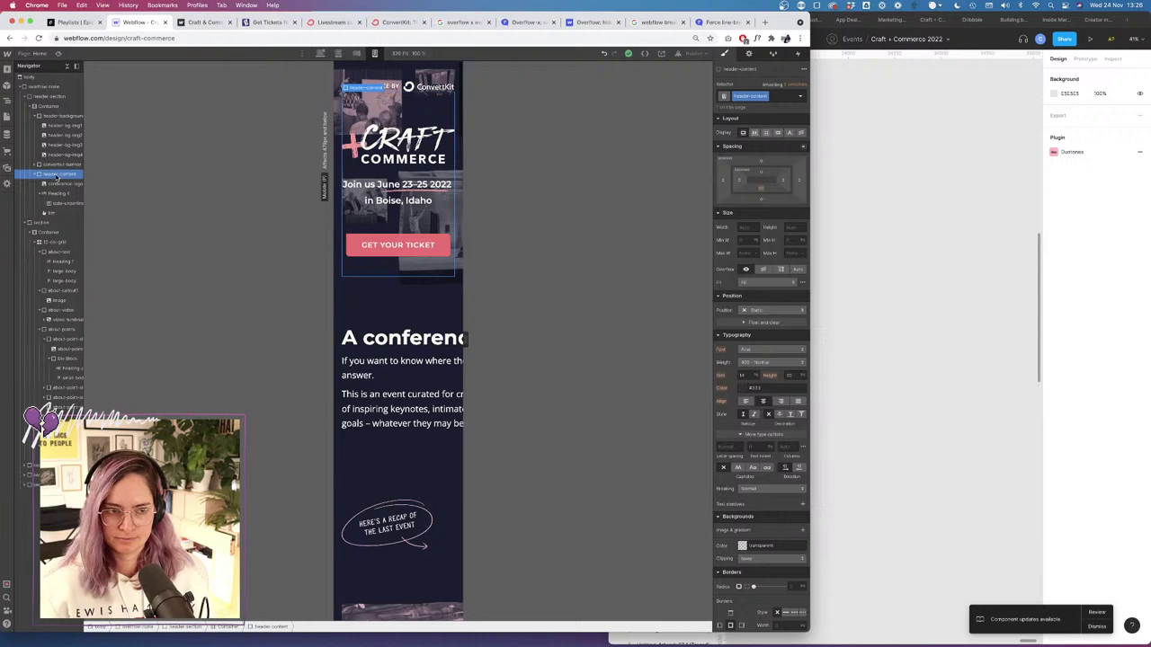
{"action": "left_click", "coordinate": [49, 223]}
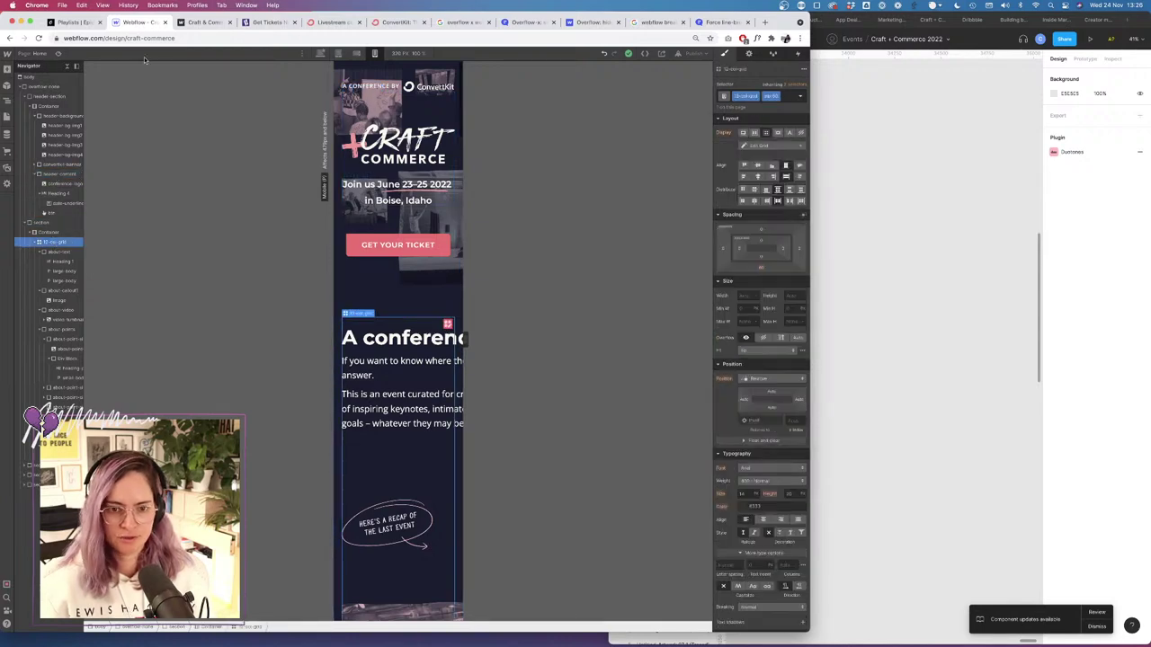
Switch to the Epidemic Sound tab, play the track Lazy from the Twitch streaming playlist, and return to the Webflow designer.
{"action": "left_click", "coordinate": [75, 22]}
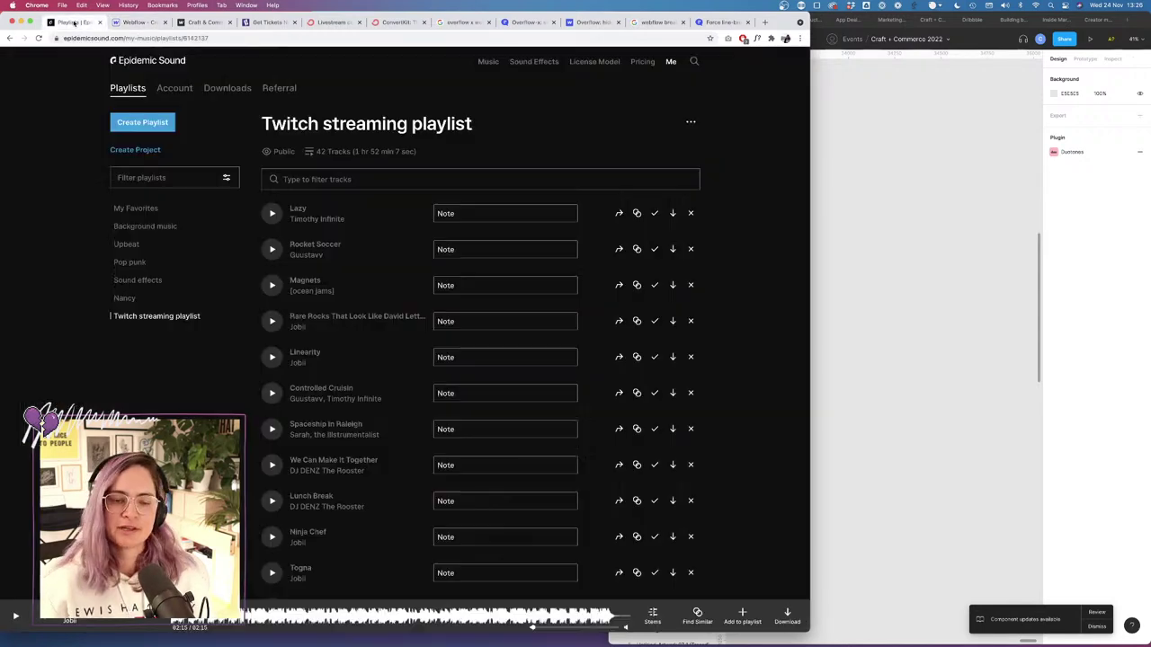
{"action": "left_click", "coordinate": [272, 216]}
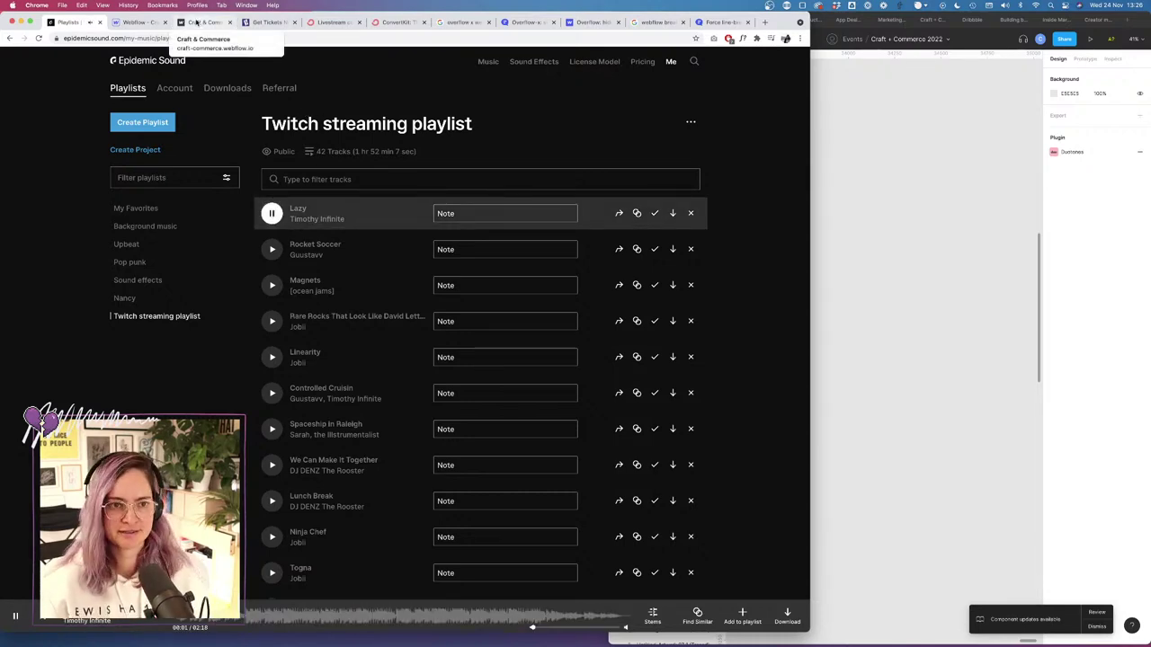
{"action": "left_click", "coordinate": [196, 21]}
{"action": "left_click", "coordinate": [140, 22]}
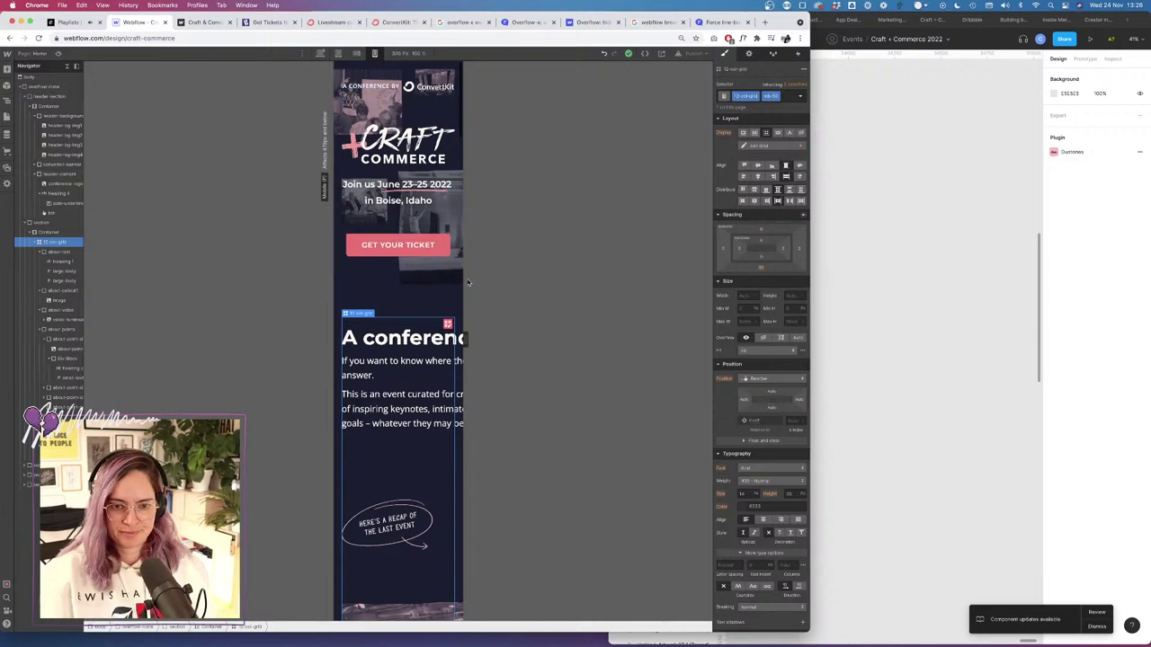
Add the combo class mt-0-mobile to the about section and set its top margin to 0 on mobile portrait.
{"action": "left_click", "coordinate": [49, 223]}
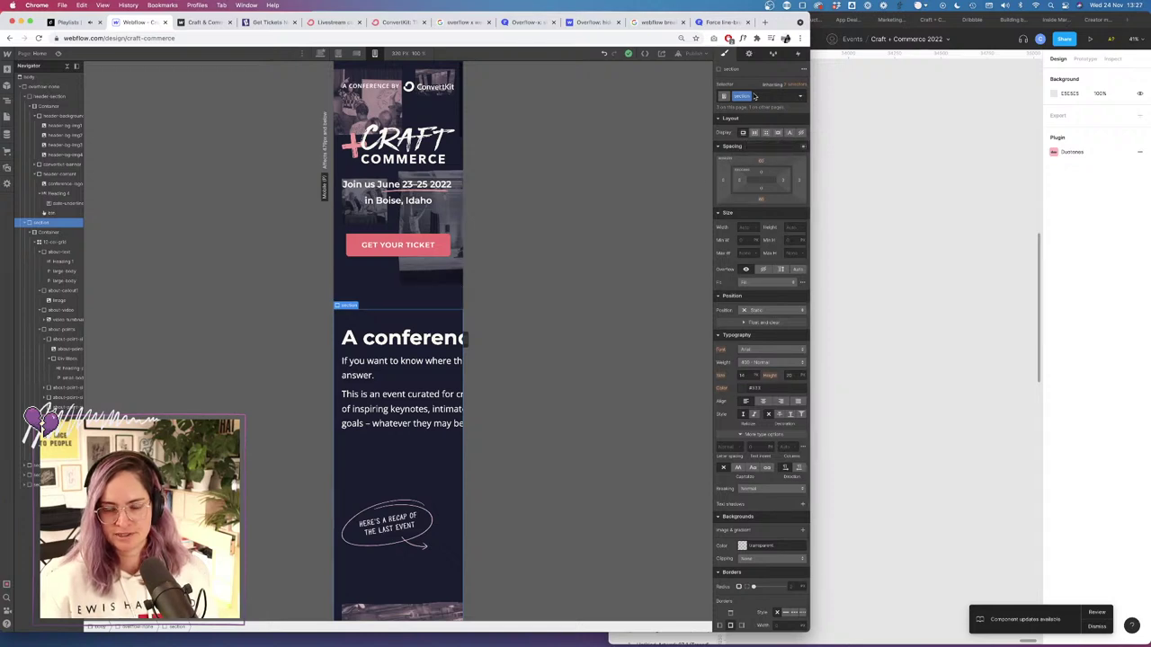
{"action": "left_click", "coordinate": [756, 96]}
{"action": "type", "text": "ml"}
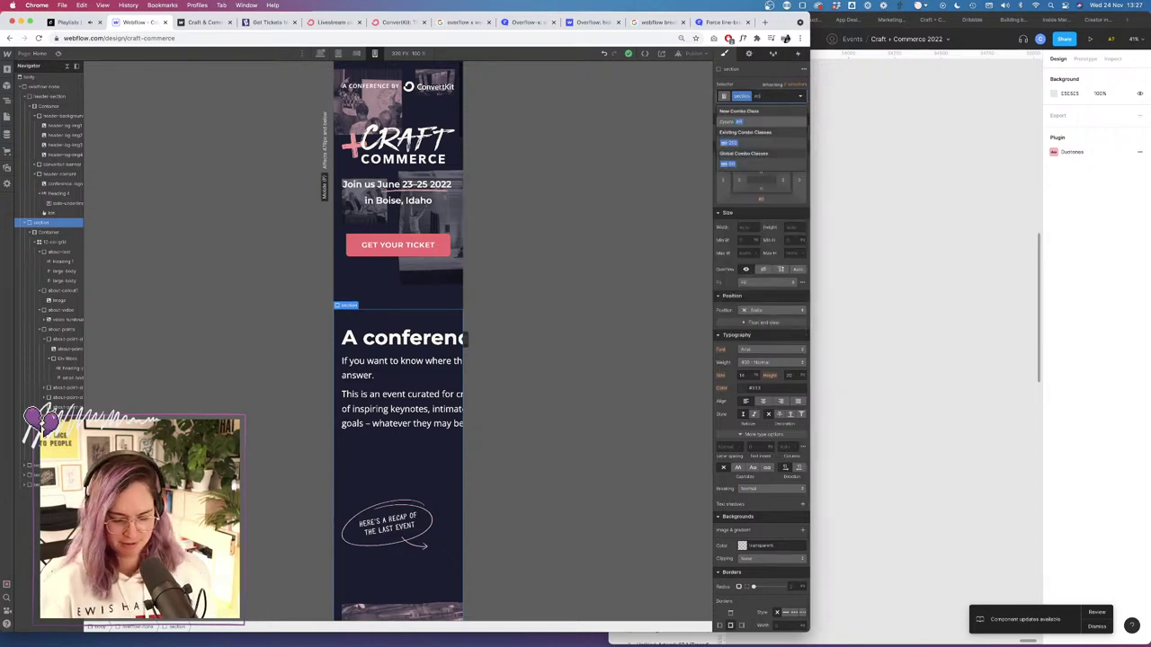
{"action": "type", "text": "-0-mobile"}
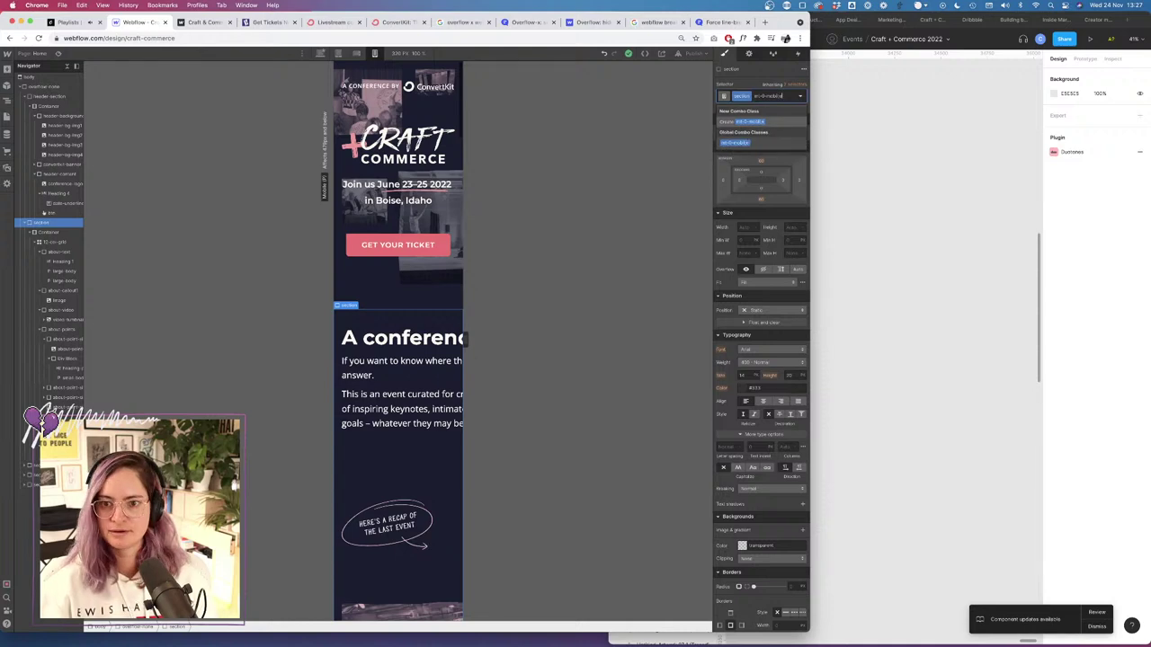
{"action": "key", "text": "Return"}
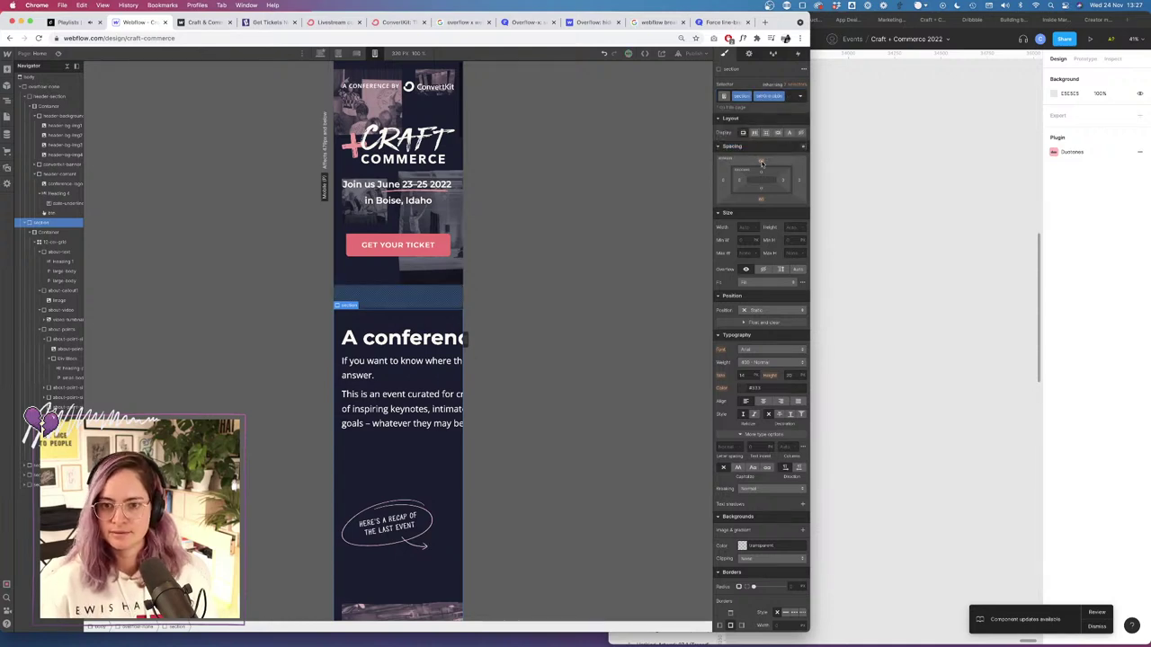
{"action": "left_click", "coordinate": [762, 162]}
{"action": "key", "text": "Return"}
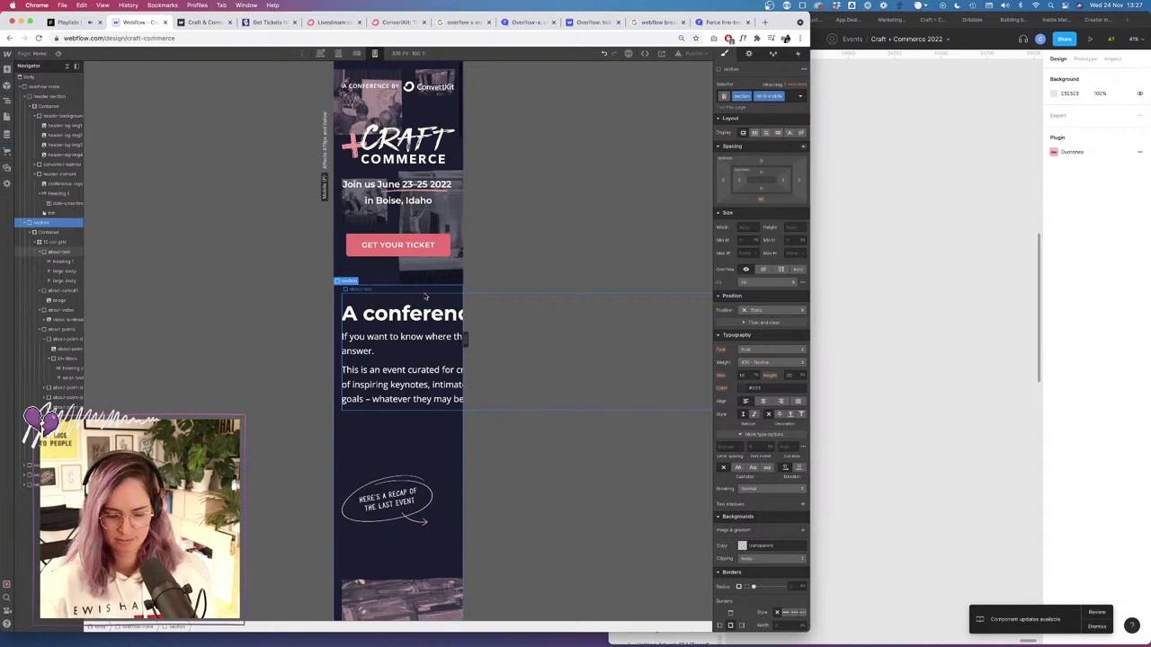
Preview the page at mobile portrait width and check the spacing between the header and the about text.
{"action": "key", "text": "super+shift+p"}
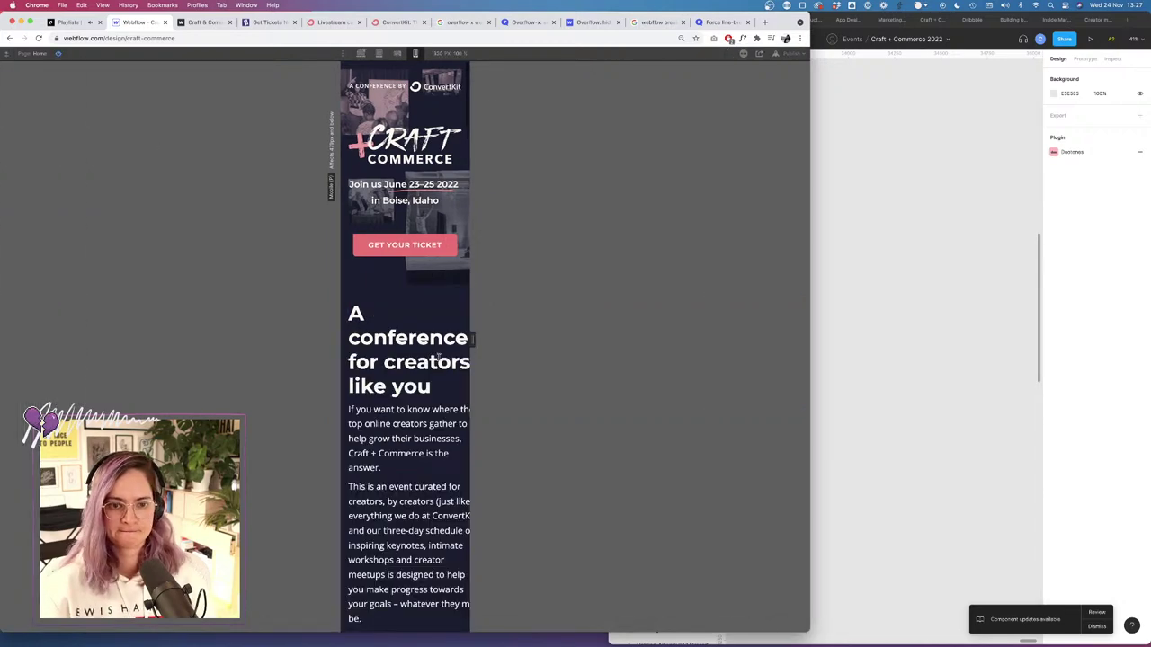
{"action": "scroll", "coordinate": [422, 346], "scroll_direction": "down", "scroll_amount": 1}
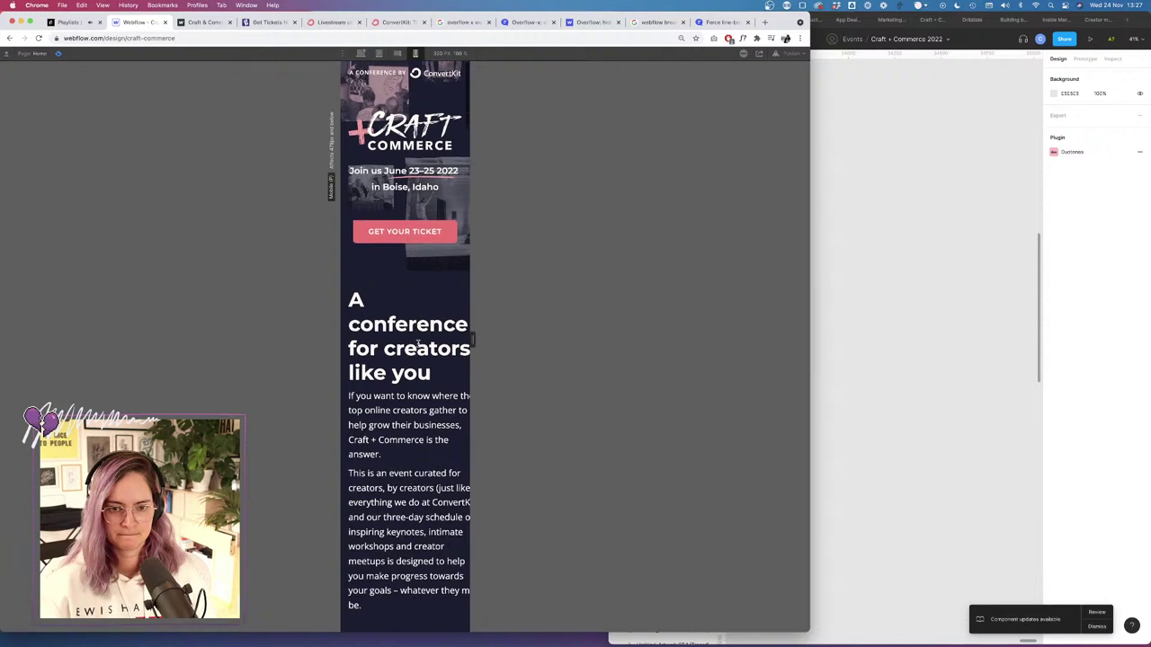
{"action": "scroll", "coordinate": [418, 344], "scroll_direction": "down", "scroll_amount": 1}
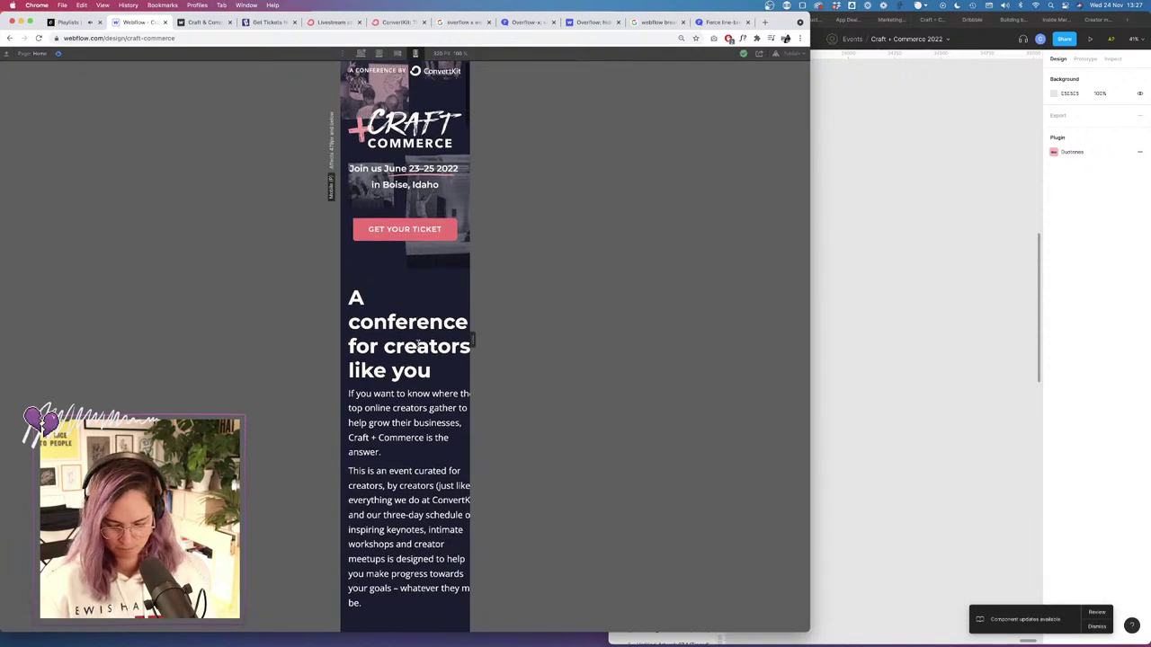
Slightly reduce the All H1 Headings font size on mobile portrait and preview how the about heading wraps.
{"action": "scroll", "coordinate": [418, 344], "scroll_direction": "down", "scroll_amount": 2}
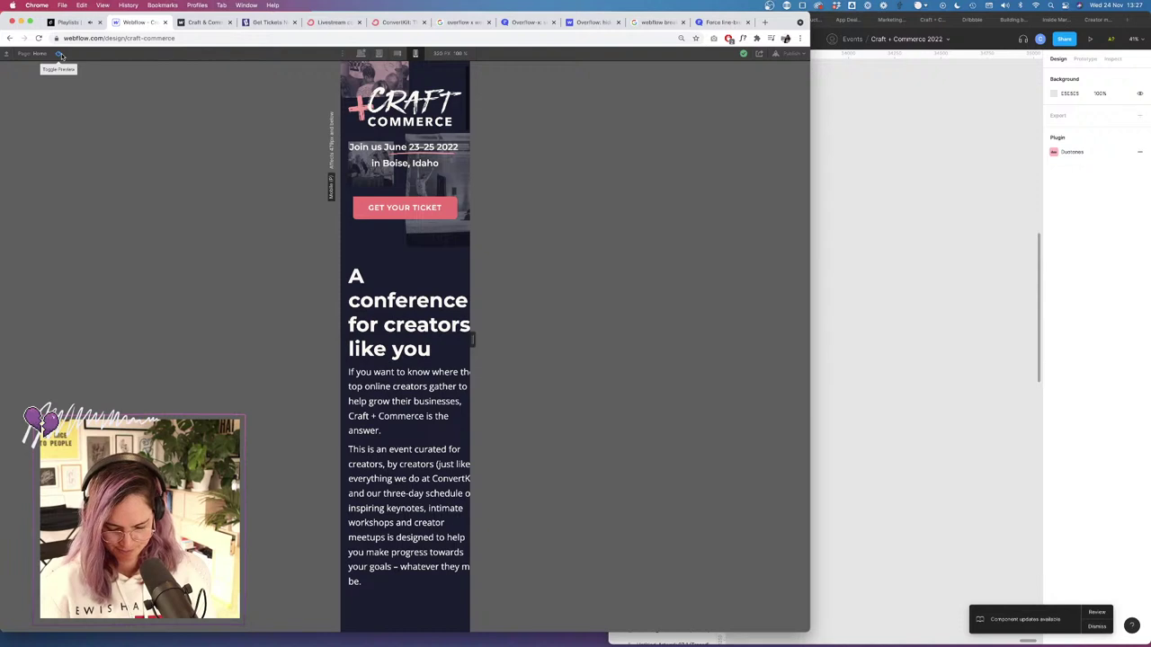
{"action": "key", "text": "super+shift+p"}
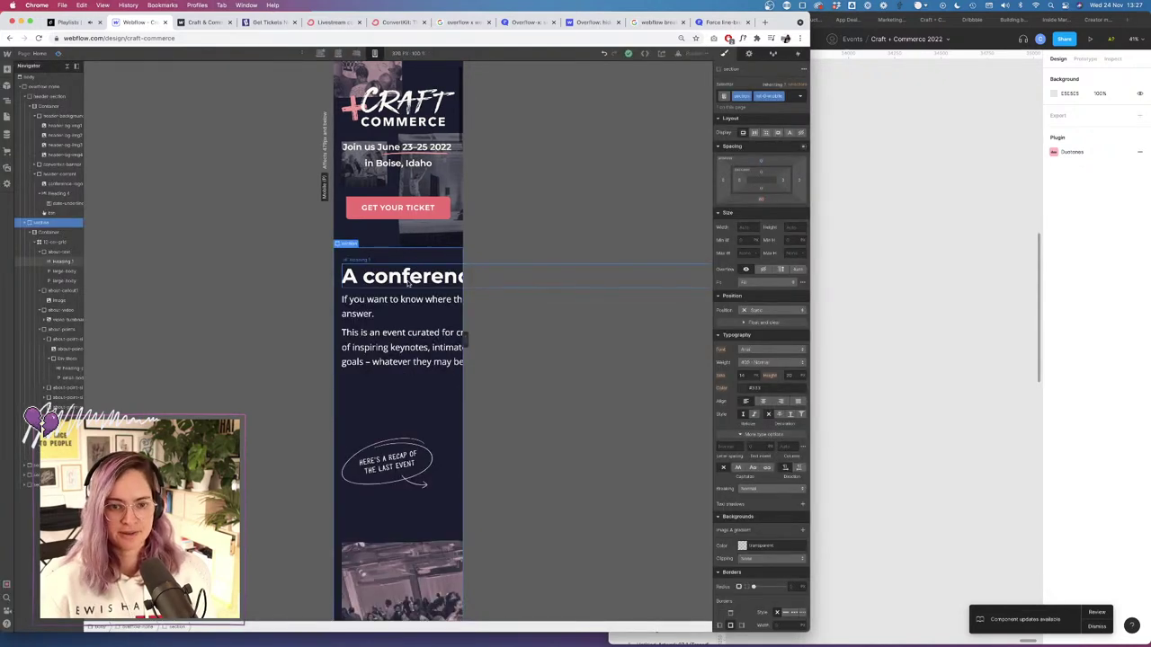
{"action": "left_click", "coordinate": [406, 280]}
{"action": "left_click", "coordinate": [755, 94]}
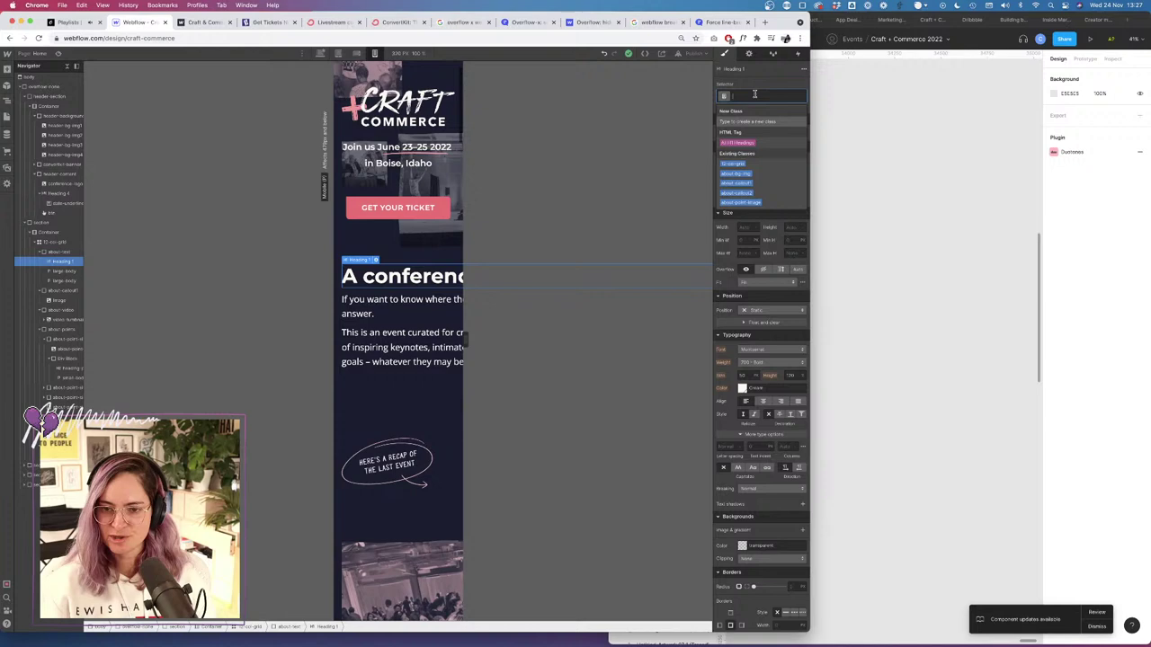
{"action": "left_click", "coordinate": [741, 150]}
{"action": "left_click", "coordinate": [746, 376]}
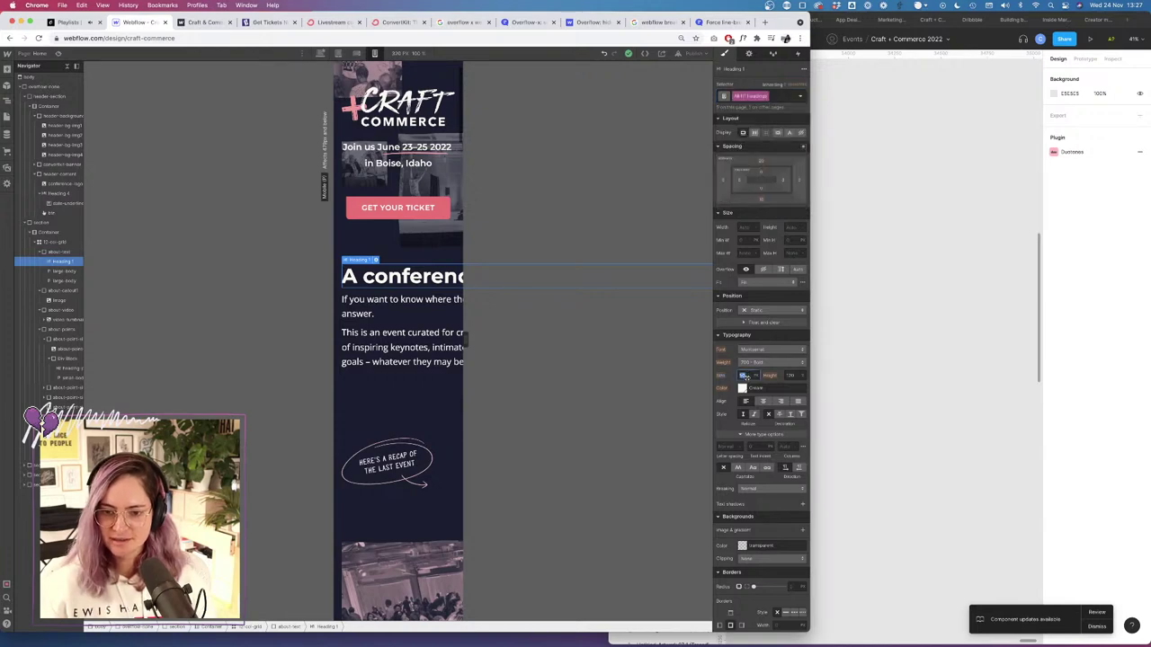
{"action": "key", "text": "Down"}
{"action": "key", "text": "Down"}
{"action": "key", "text": "Down"}
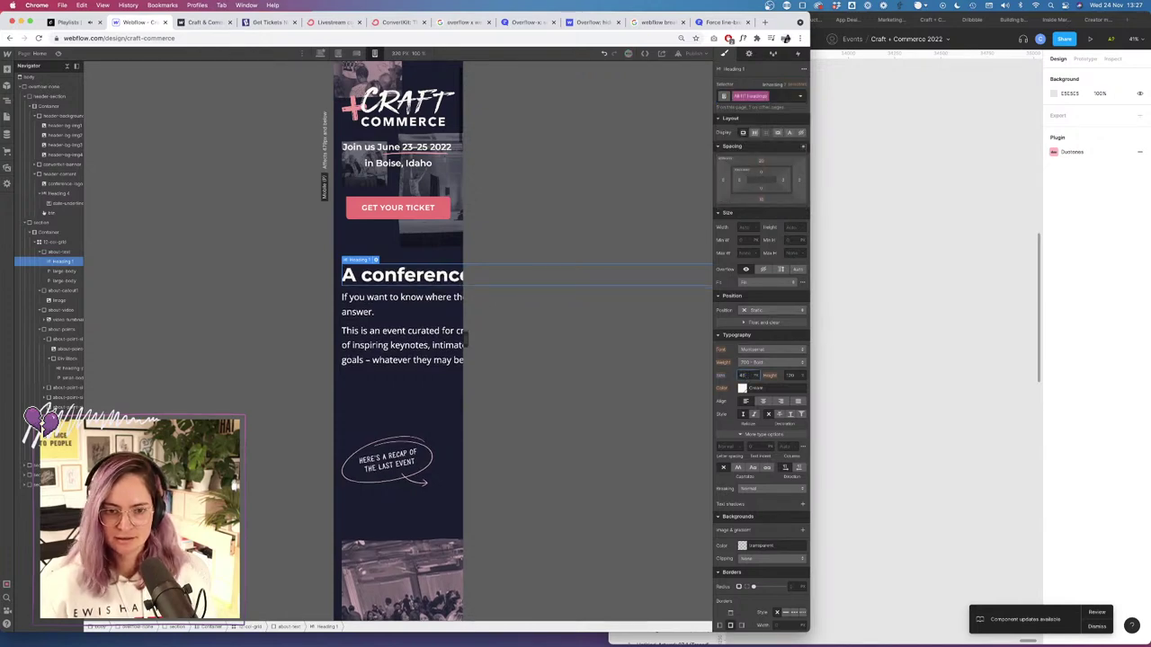
{"action": "left_click", "coordinate": [57, 53]}
{"action": "key", "text": "super+shift+p"}
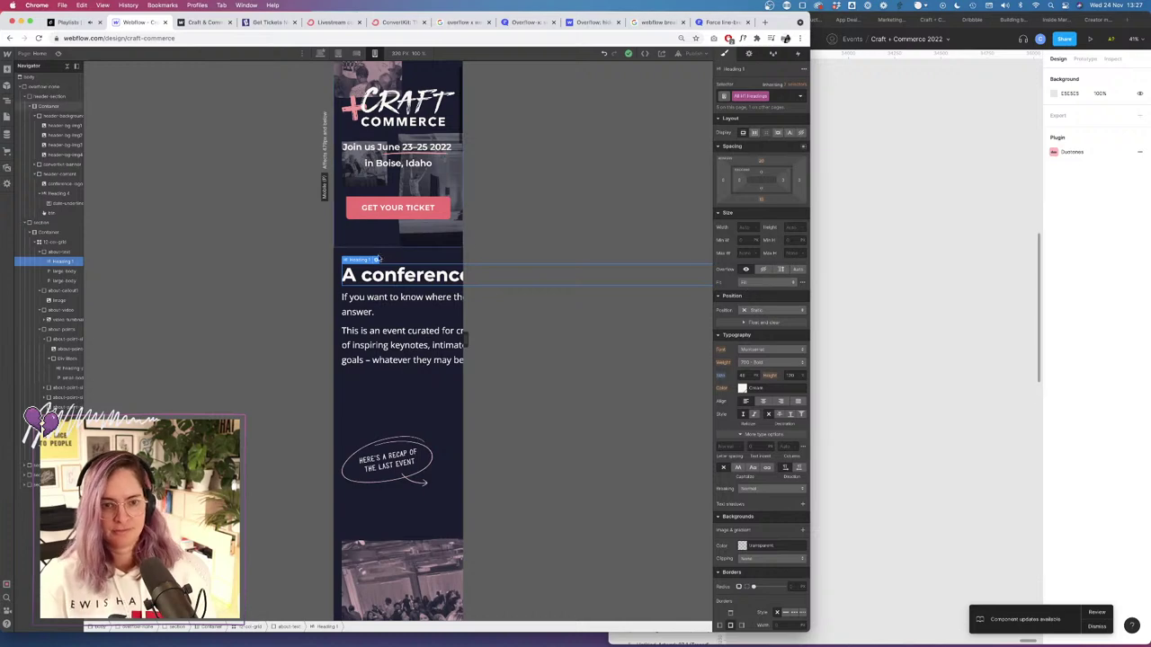
Change the first word of the about section heading to "The".
{"action": "double_click", "coordinate": [354, 278]}
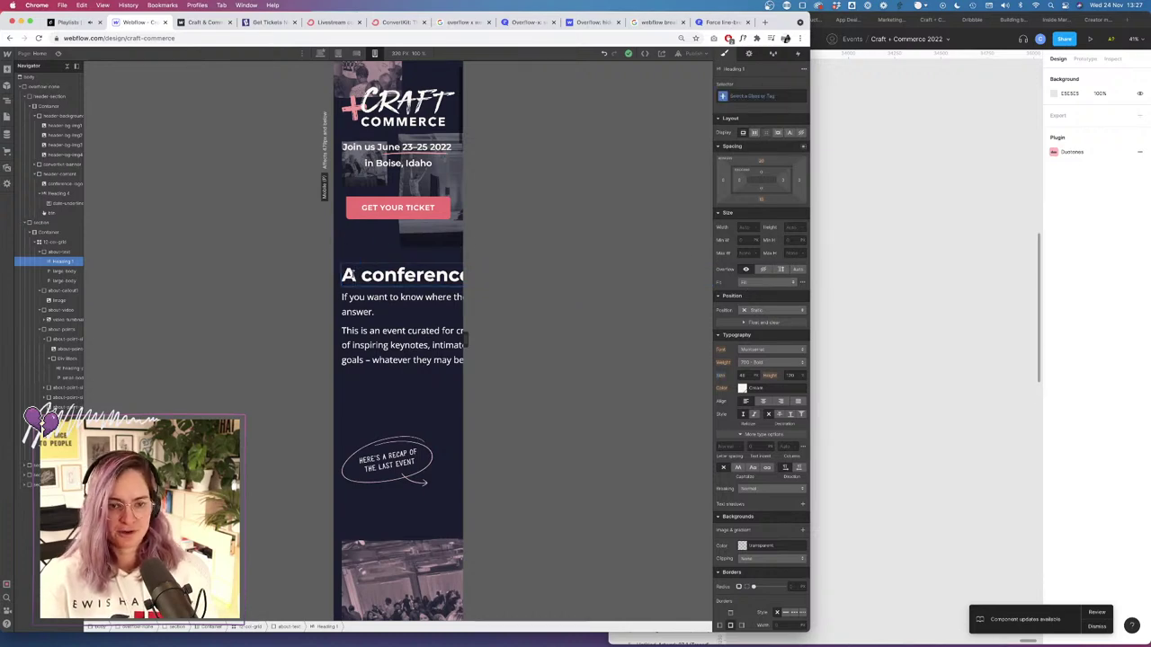
{"action": "double_click", "coordinate": [349, 275]}
{"action": "type", "text": "The"}
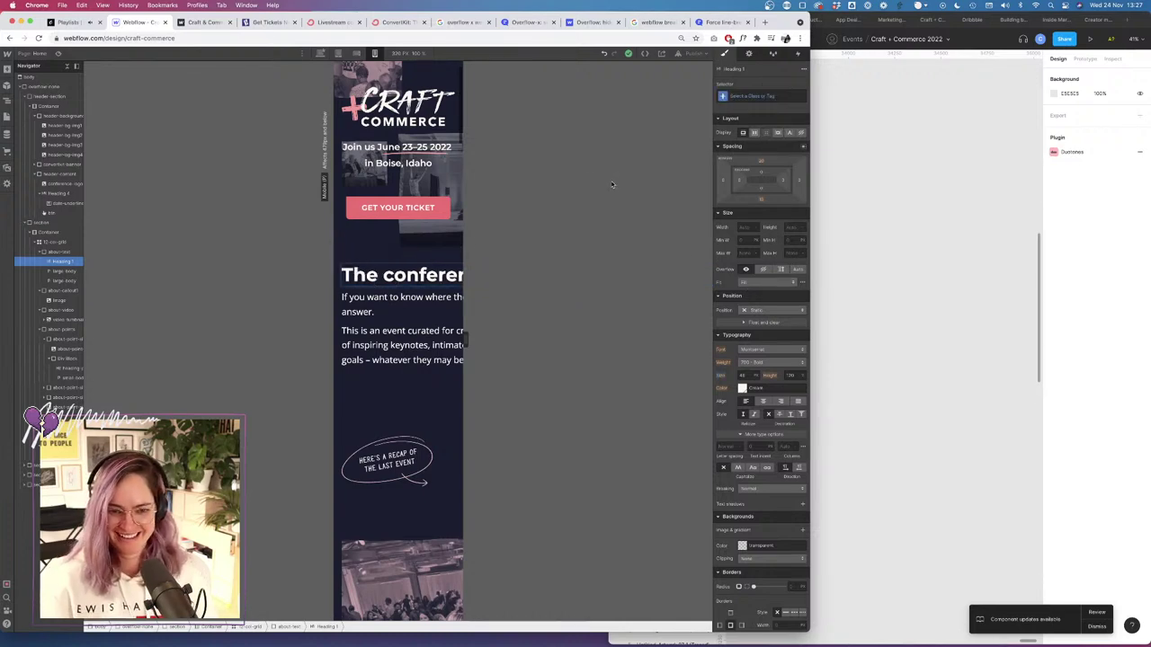
{"action": "key", "text": "Escape"}
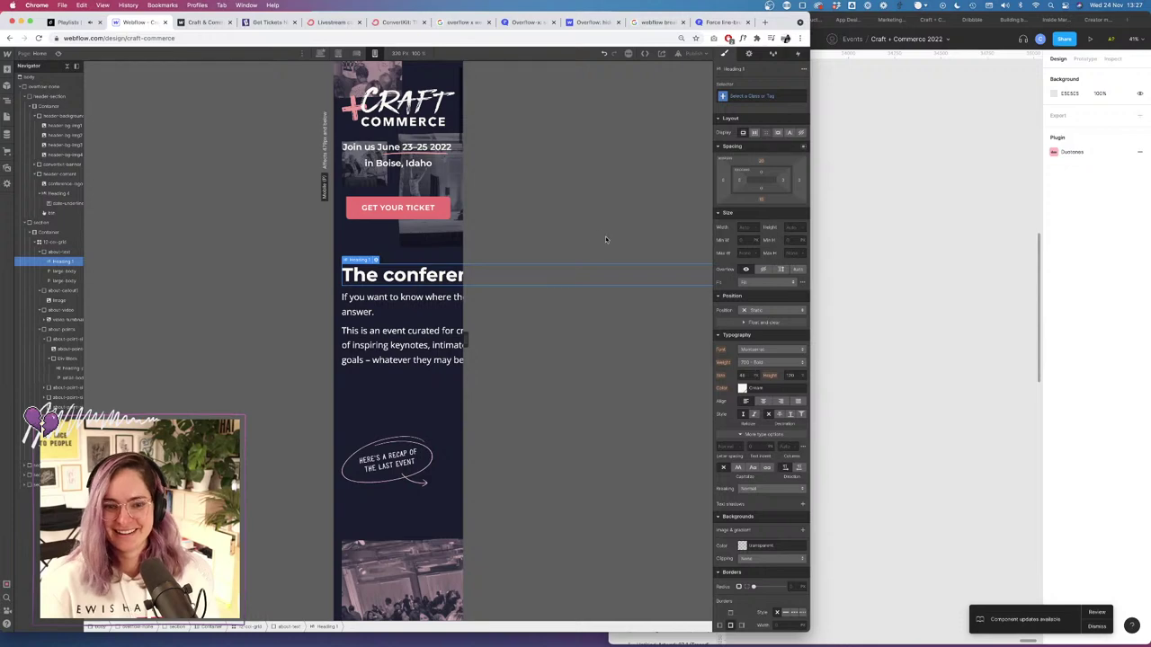
Raise the All H1 Headings font size on mobile portrait by three increments to reverse the reduction.
{"action": "left_click", "coordinate": [760, 95]}
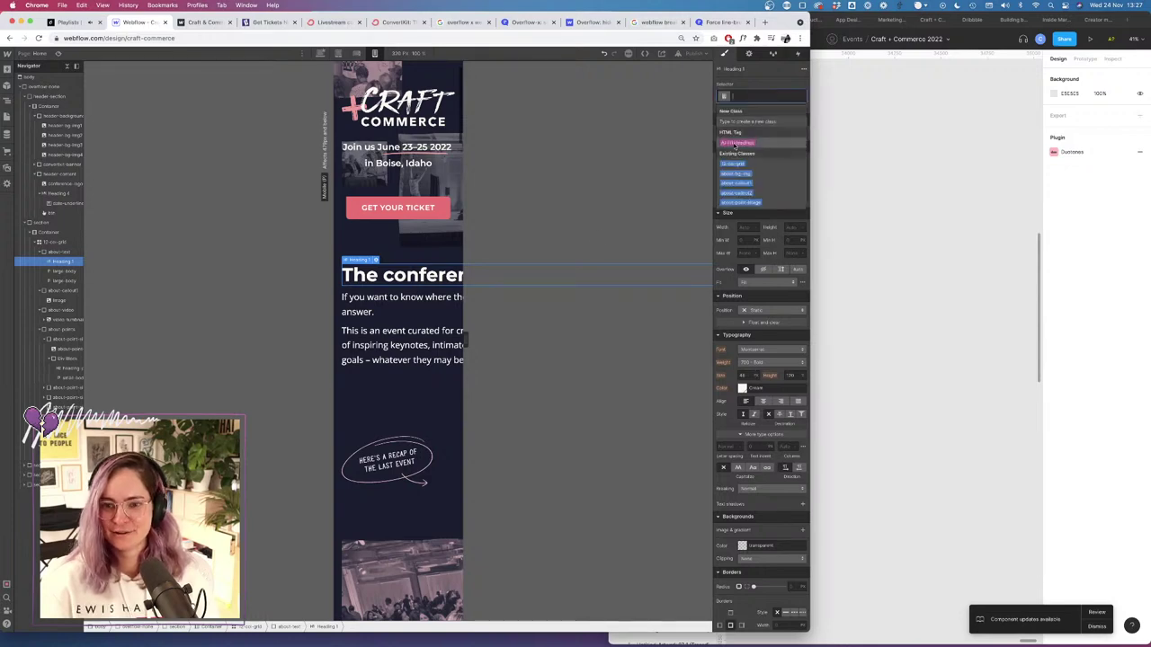
{"action": "left_click", "coordinate": [737, 145]}
{"action": "left_click", "coordinate": [745, 375]}
{"action": "key", "text": "Up"}
{"action": "key", "text": "Up"}
{"action": "key", "text": "Up"}
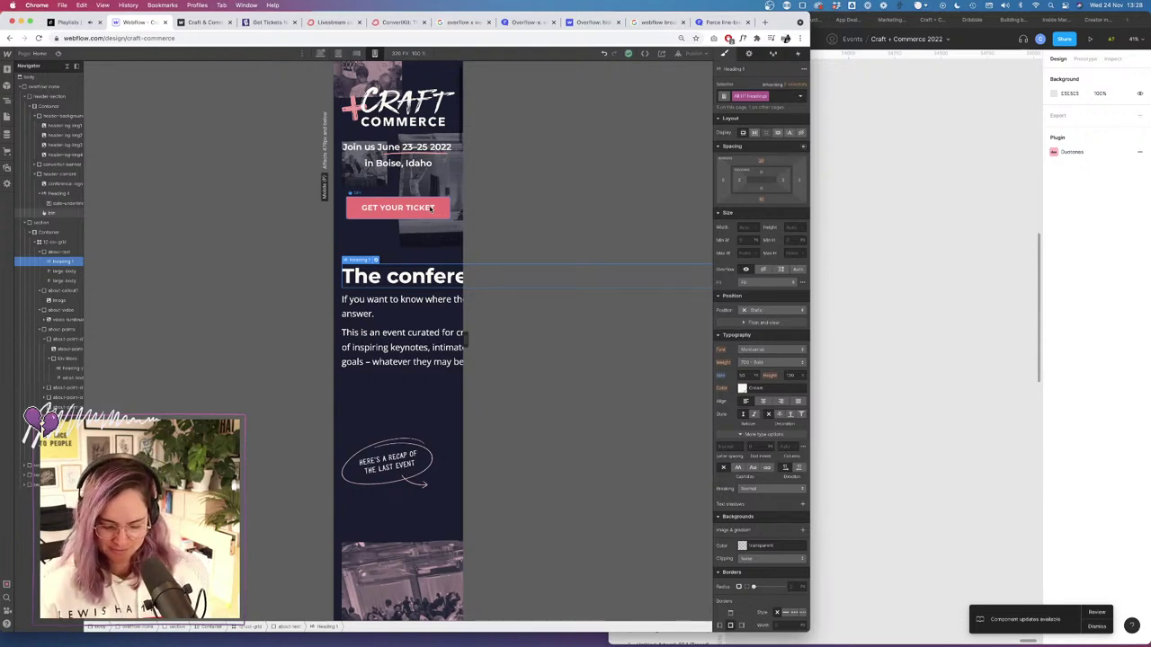
Set the top padding of about-callout1 to 0 on mobile portrait and preview the spacing around the callout and video.
{"action": "left_click", "coordinate": [391, 426]}
{"action": "left_click", "coordinate": [67, 291]}
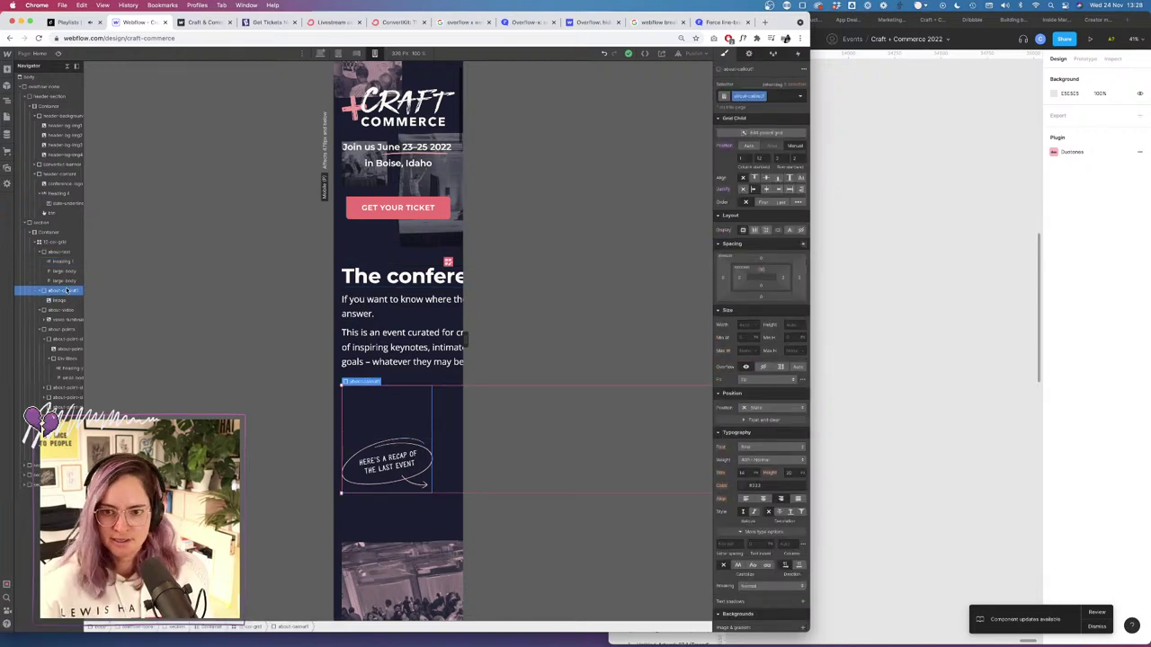
{"action": "left_click", "coordinate": [762, 269]}
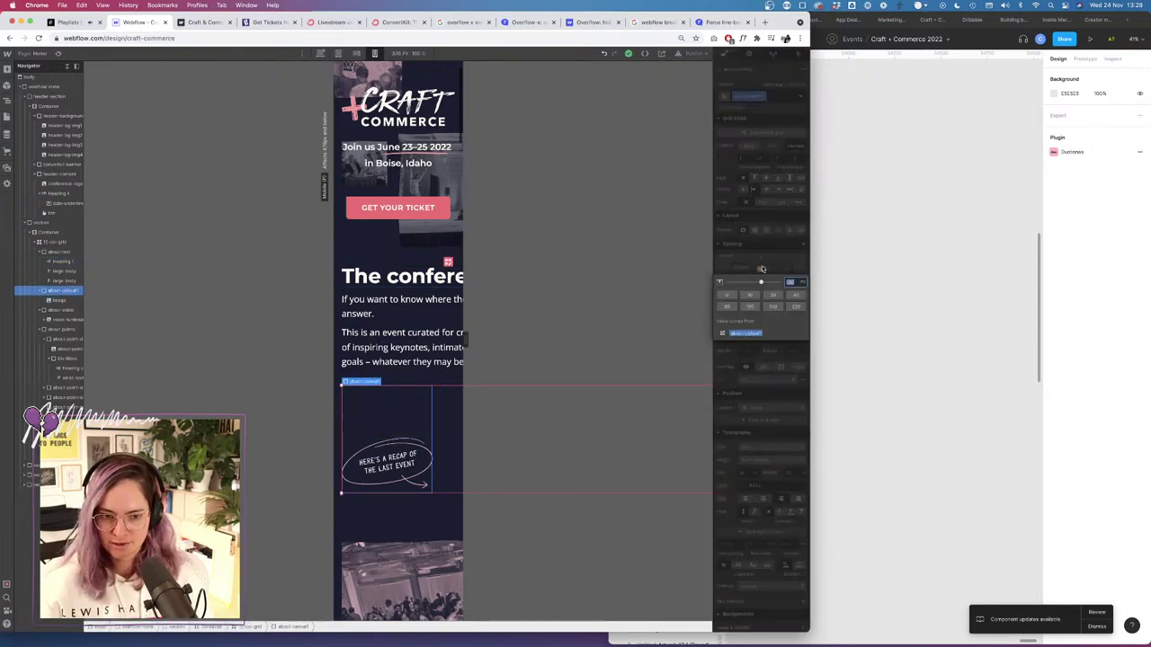
{"action": "type", "text": "0"}
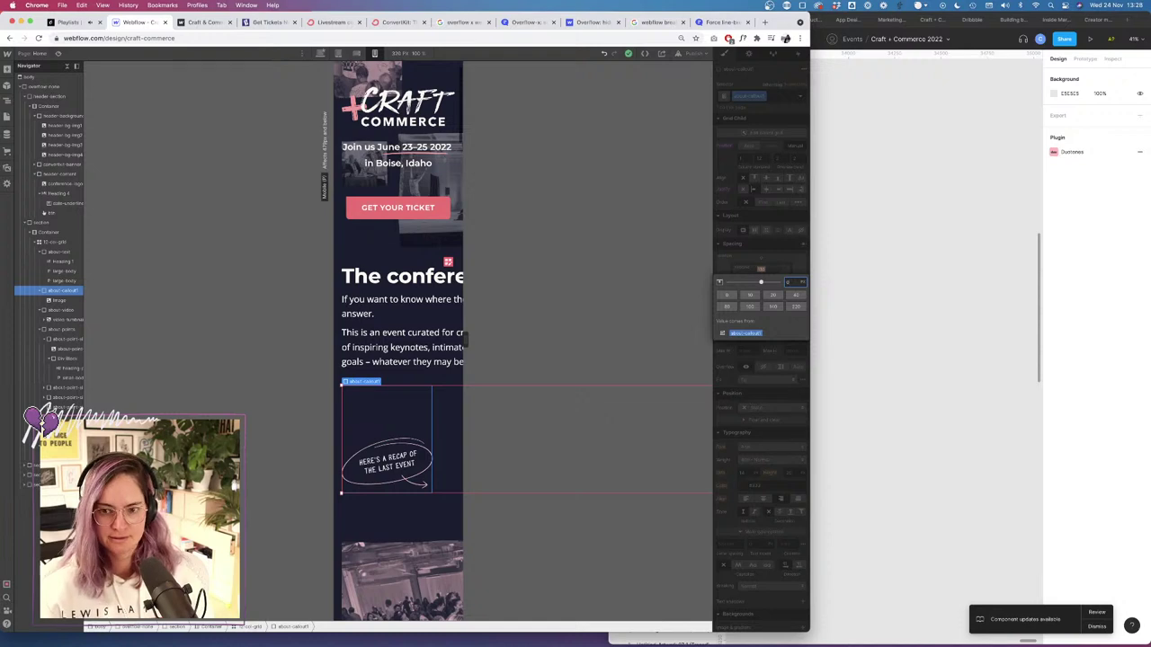
{"action": "key", "text": "Return"}
{"action": "left_click", "coordinate": [59, 54]}
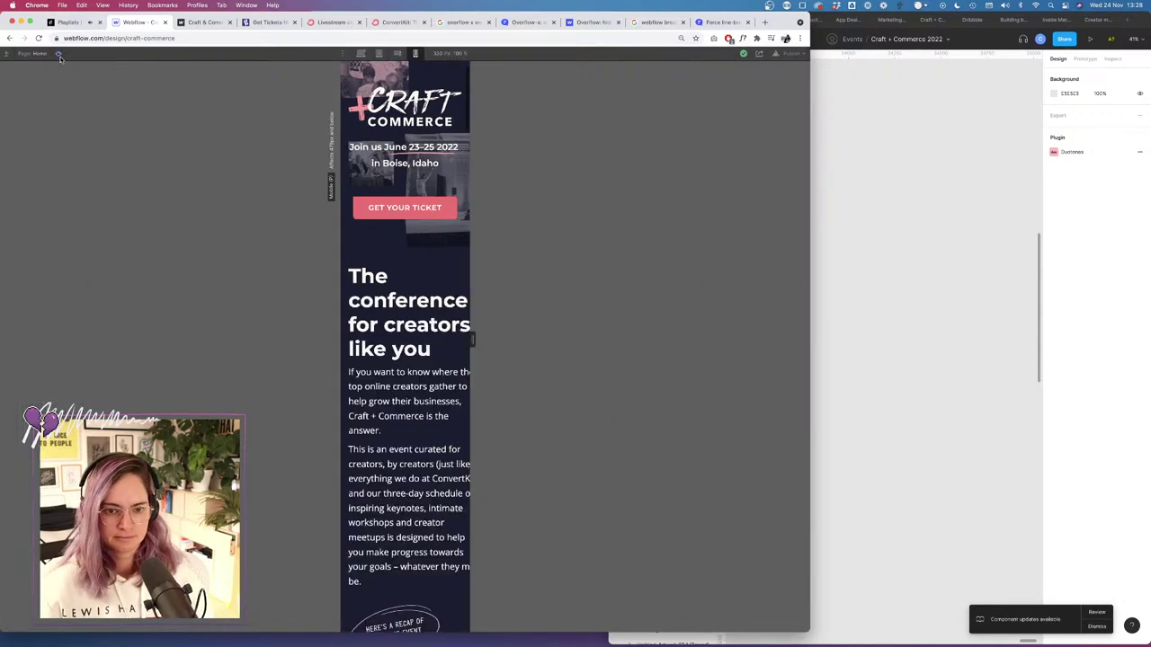
{"action": "scroll", "coordinate": [392, 363], "scroll_direction": "down", "scroll_amount": 8}
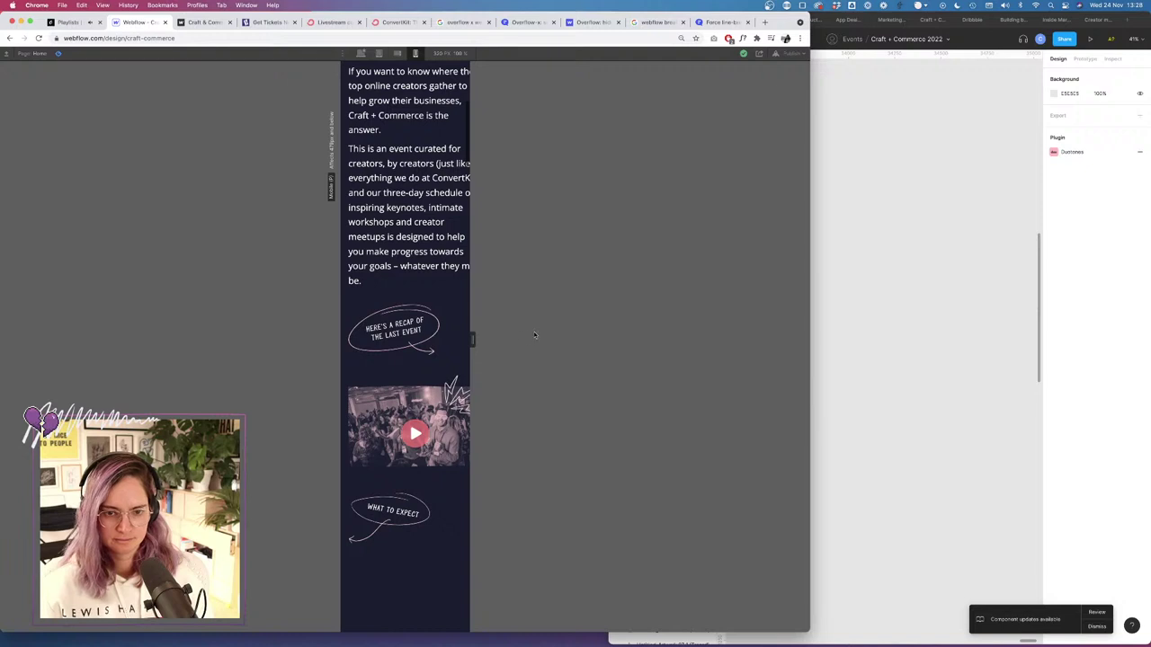
Switch to the Figma design and place a copy of the "Here's a recap of the last event" callout just below the original.
{"action": "left_click", "coordinate": [974, 327]}
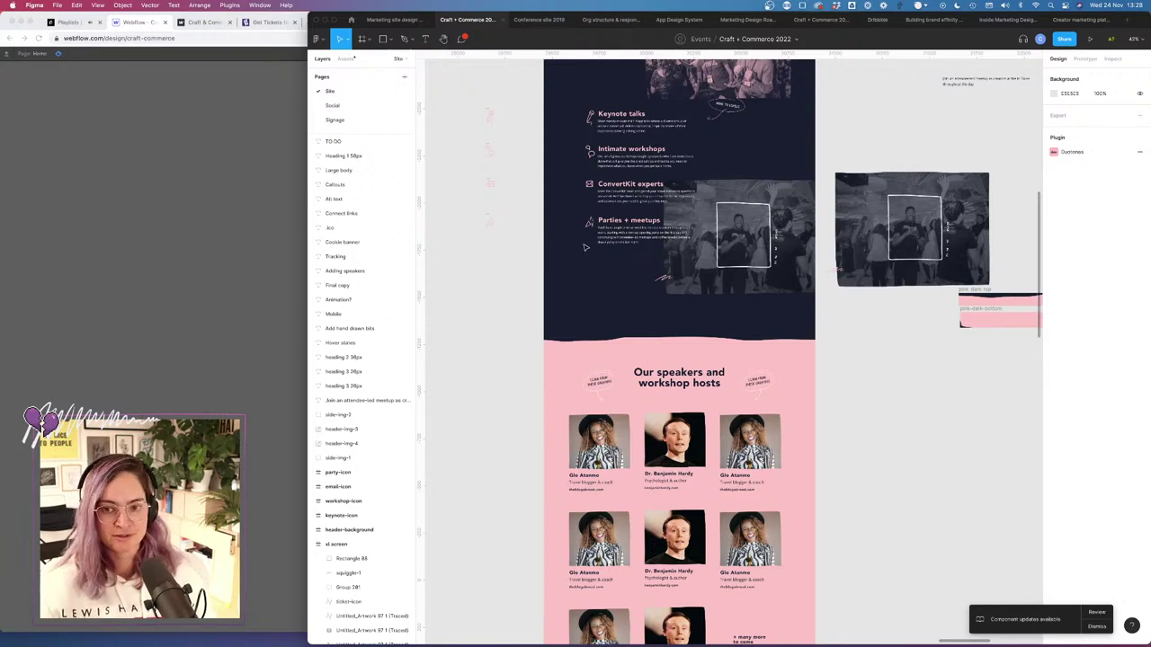
{"action": "scroll", "coordinate": [502, 232], "scroll_direction": "up", "scroll_amount": 5}
{"action": "scroll", "coordinate": [632, 294], "scroll_direction": "up", "scroll_amount": 5}
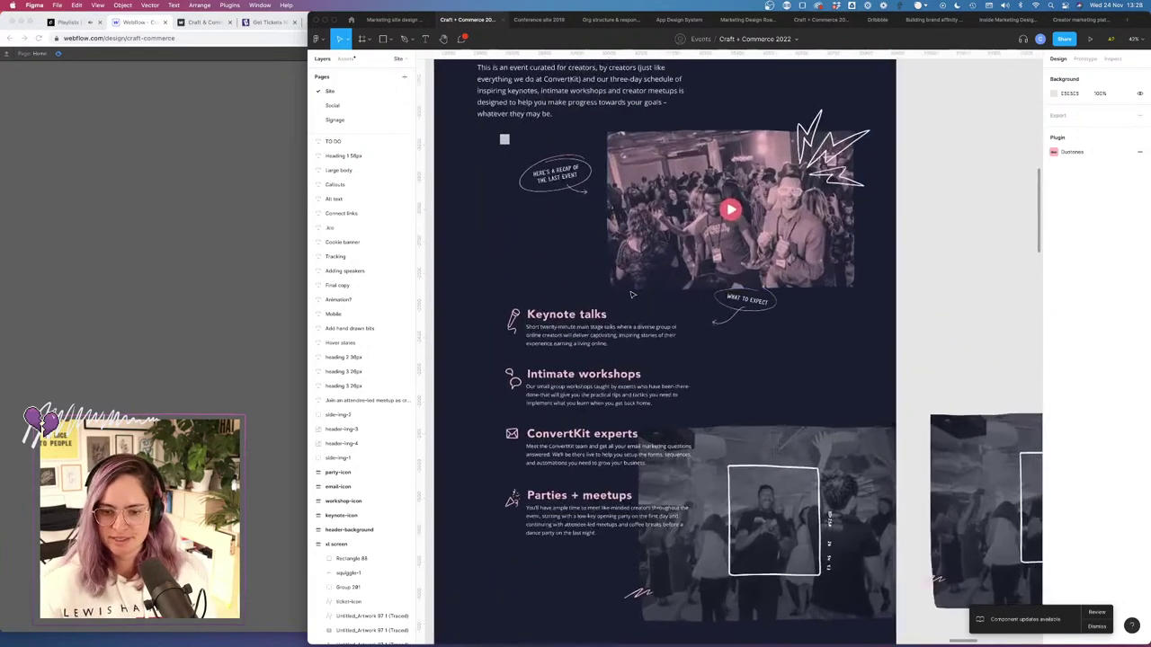
{"action": "left_click", "coordinate": [557, 175]}
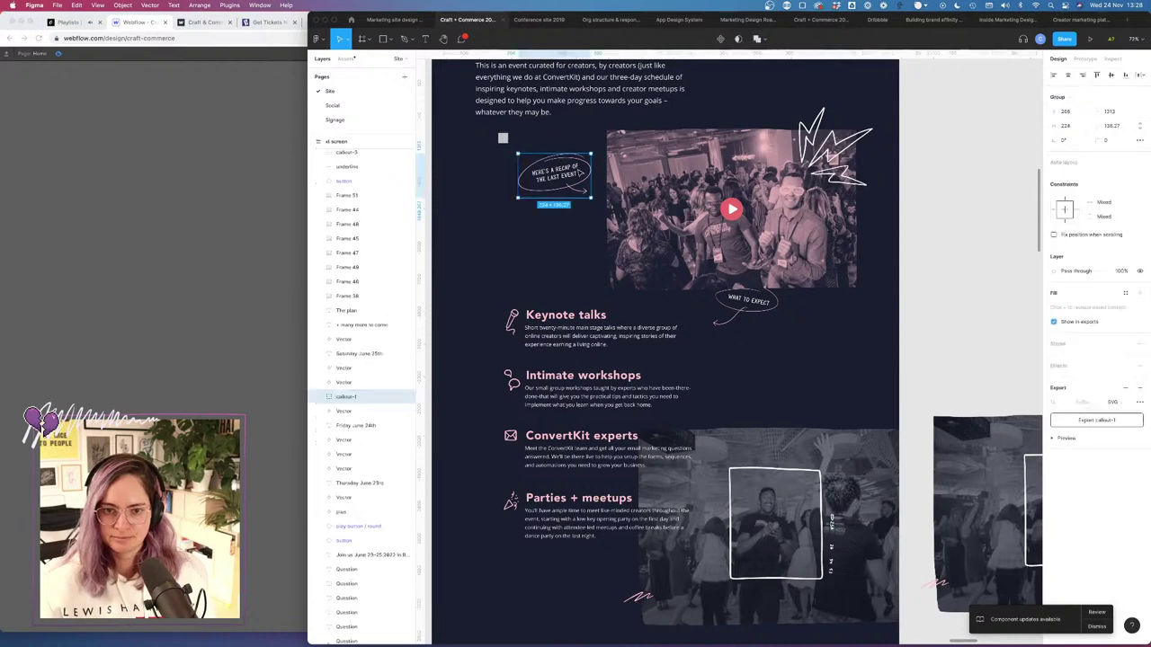
{"action": "left_click_drag", "start_coordinate": [561, 177], "coordinate": [544, 239]}
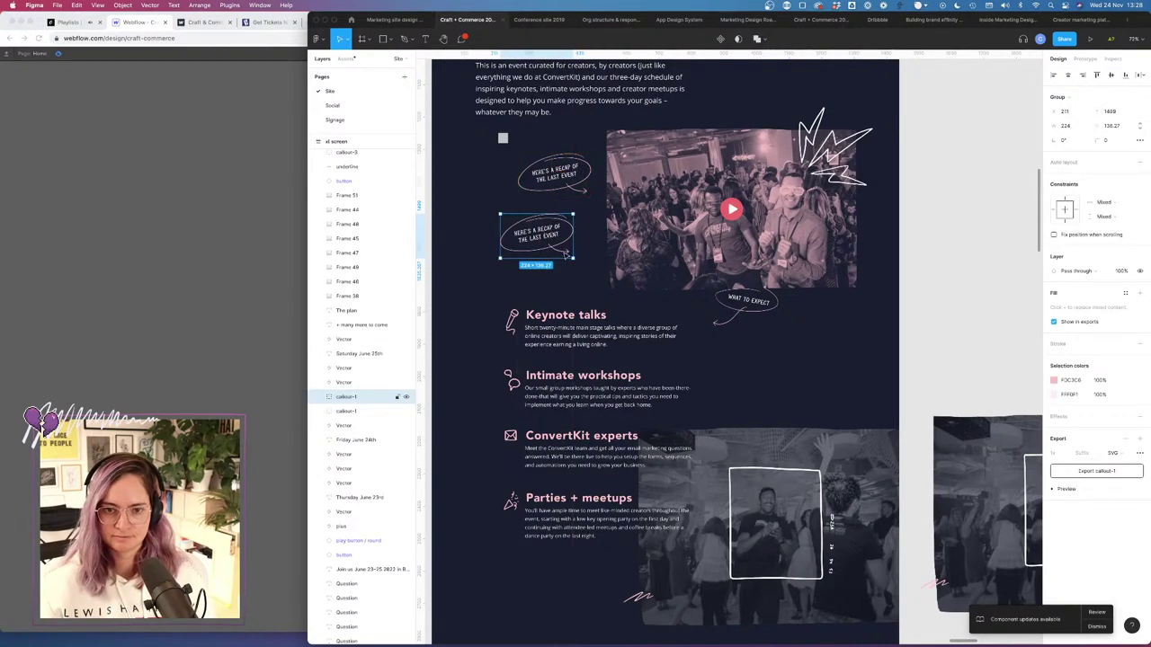
Rotate and flip the arrow in the copied callout so it points downwards beneath the text bubble.
{"action": "double_click", "coordinate": [558, 253]}
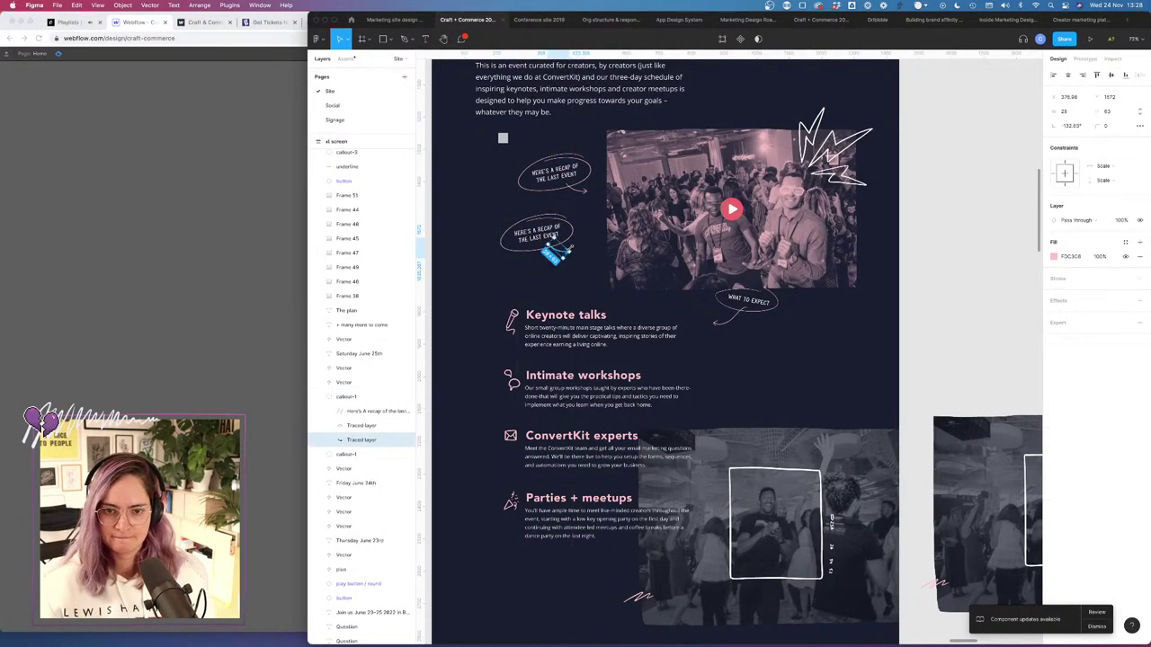
{"action": "left_click_drag", "start_coordinate": [570, 249], "coordinate": [551, 256]}
{"action": "key", "text": "shift+h"}
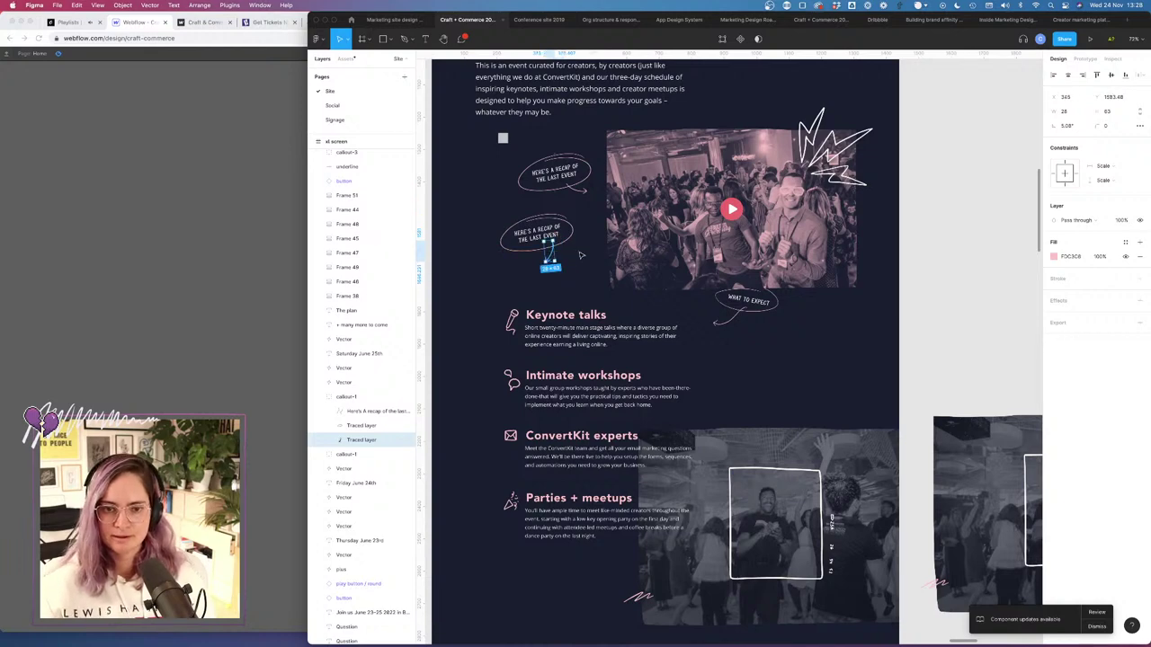
{"action": "left_click", "coordinate": [581, 255]}
Export the copied callout as callout-1-mobile.svg to the _exports folder.
{"action": "left_click", "coordinate": [564, 249]}
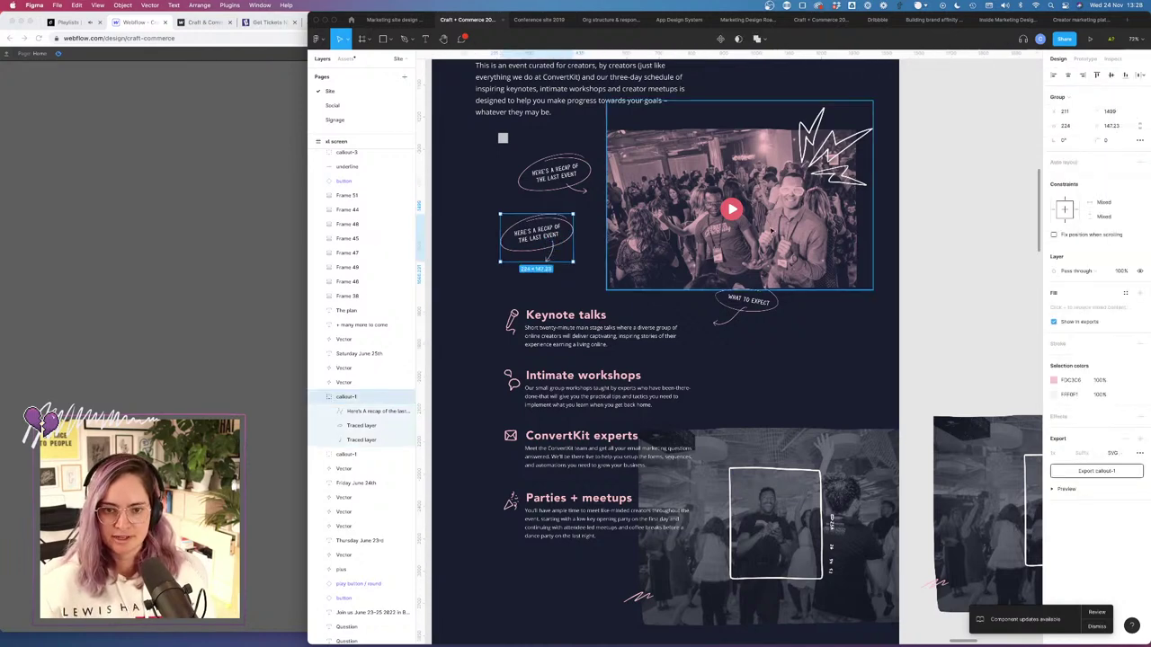
{"action": "left_click", "coordinate": [1097, 471]}
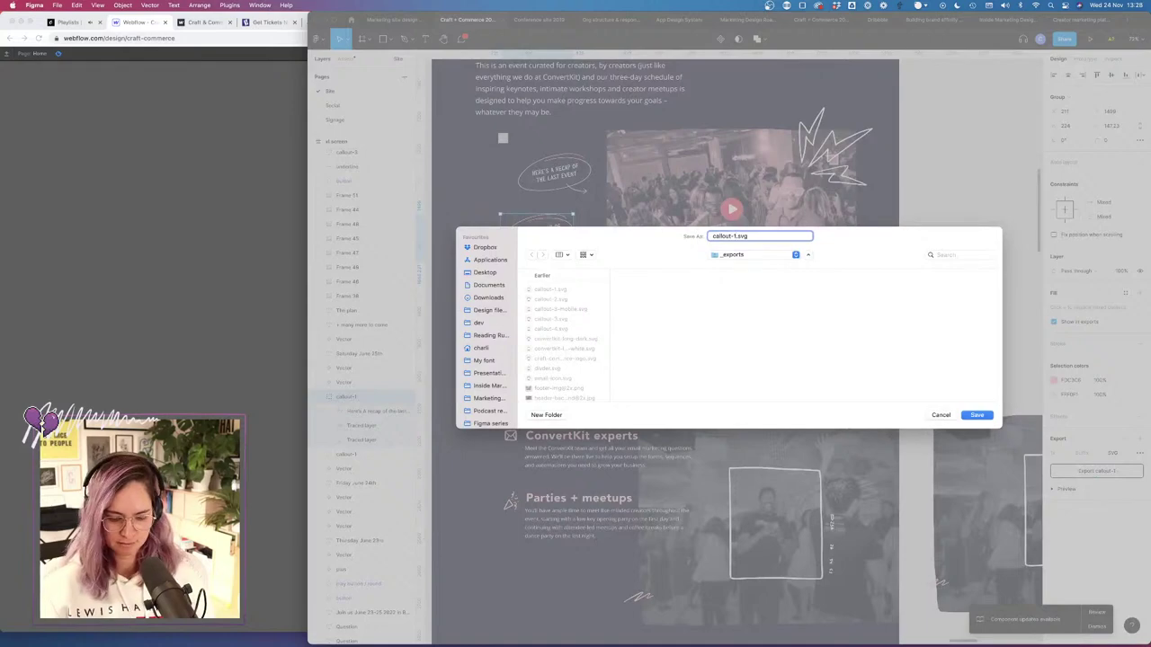
{"action": "type", "text": "-mobile"}
{"action": "key", "text": "Return"}
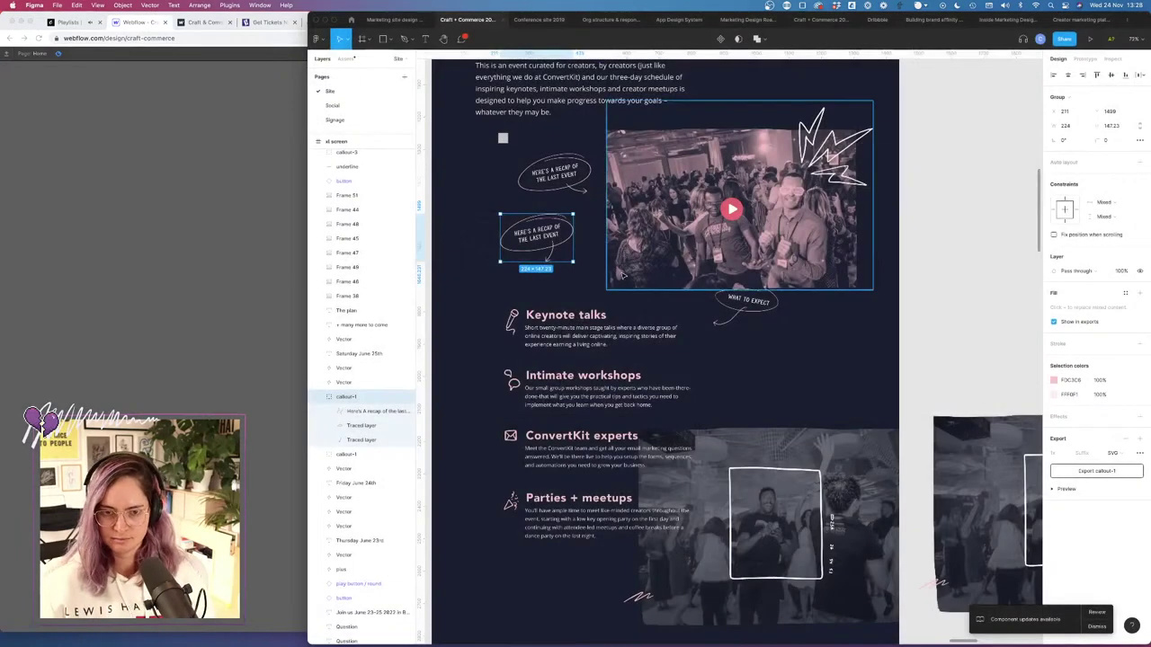
Return to the Webflow designer and add callout-1-mobile.svg from the _exports folder as an image inside about-callout1.
{"action": "left_click", "coordinate": [163, 150]}
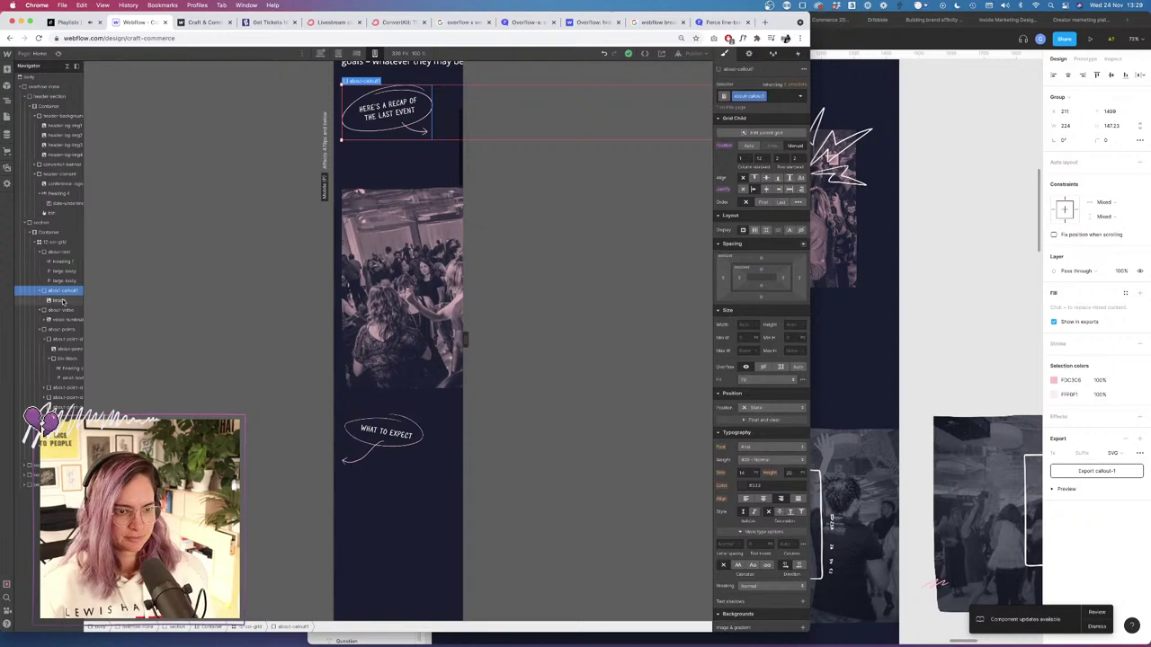
{"action": "left_click", "coordinate": [271, 628]}
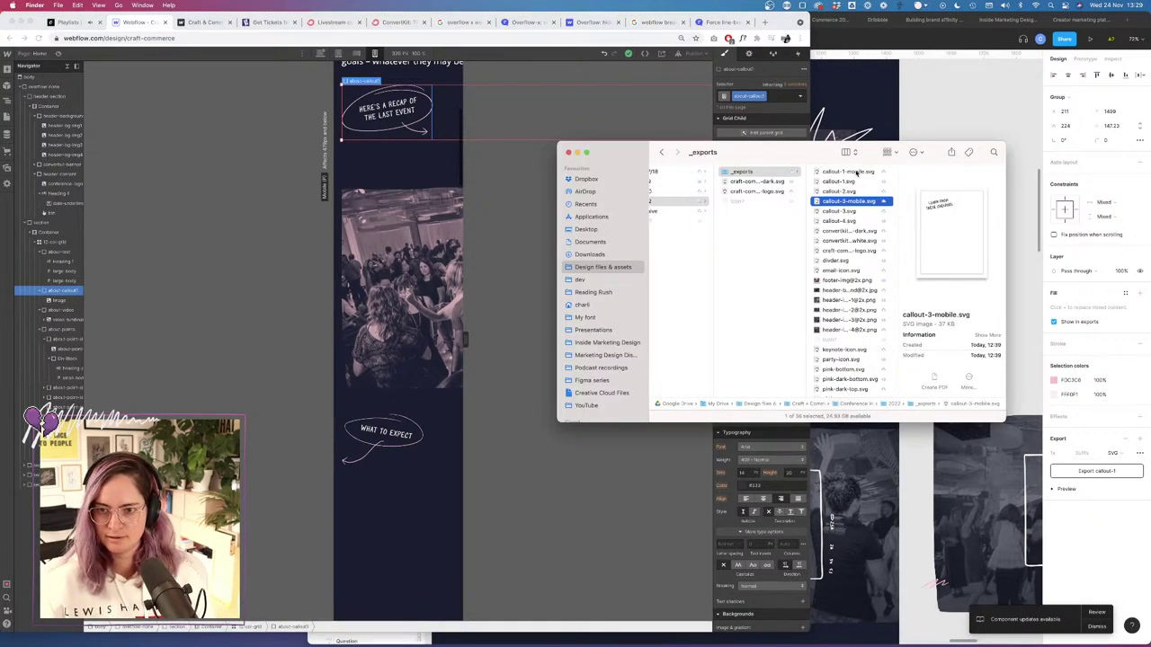
{"action": "left_click", "coordinate": [848, 171]}
{"action": "left_click_drag", "start_coordinate": [848, 171], "coordinate": [54, 302]}
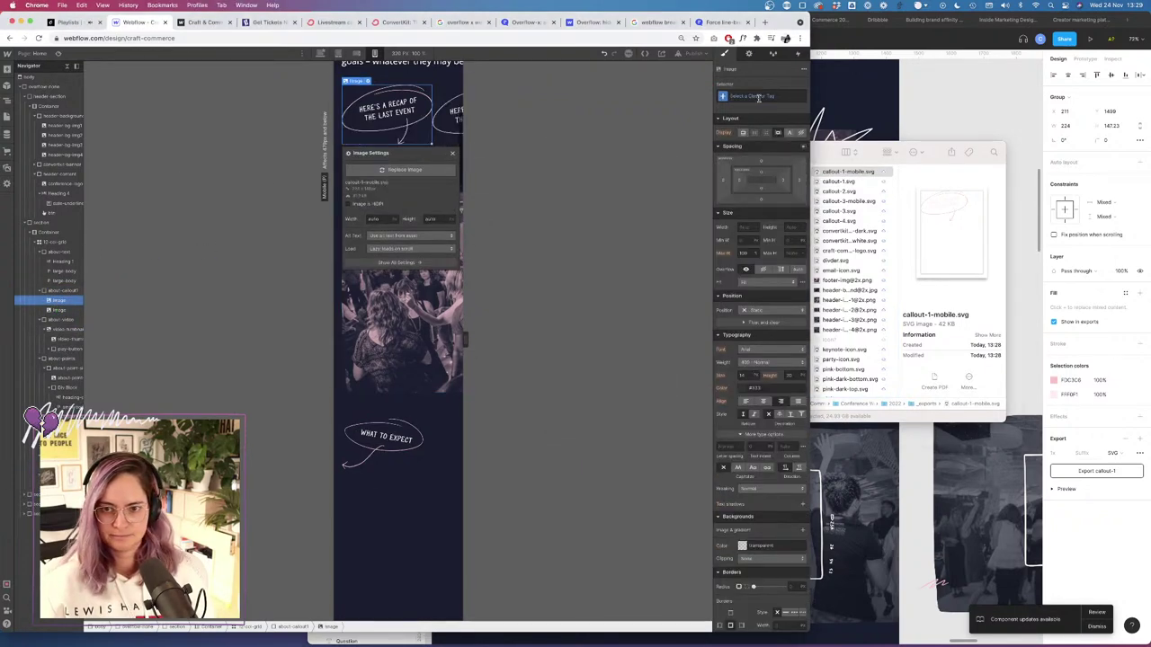
Apply the existing classes hidden-desktop and hidden-tablet to the new mobile callout image.
{"action": "left_click", "coordinate": [758, 97]}
{"action": "type", "text": "hidd"}
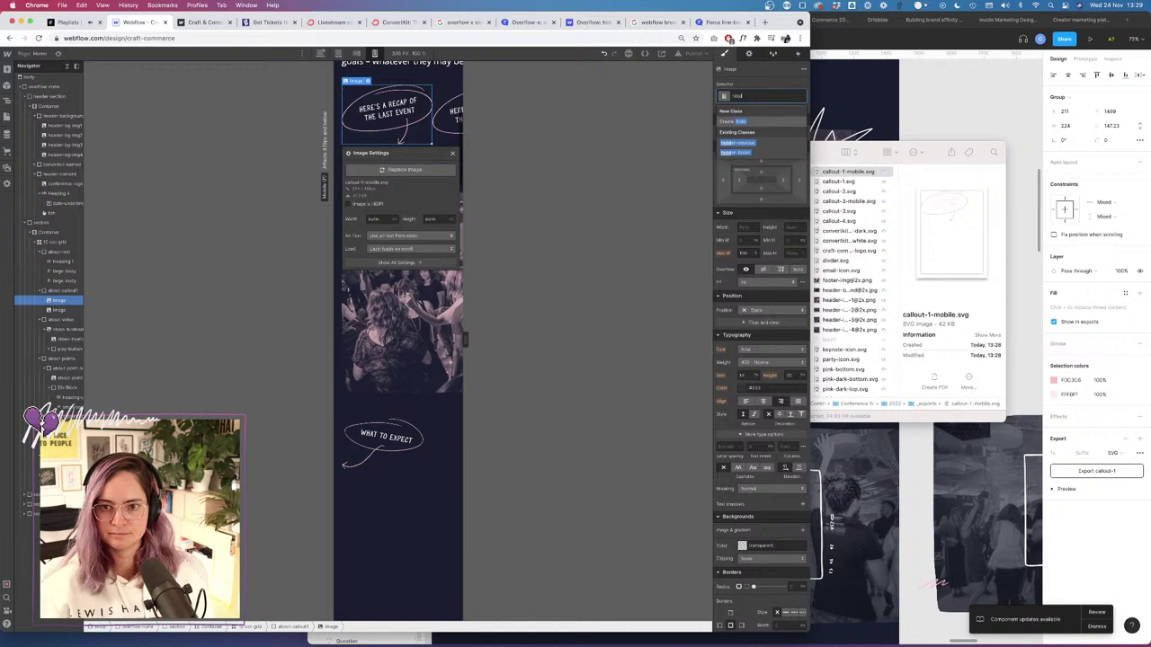
{"action": "left_click", "coordinate": [758, 143]}
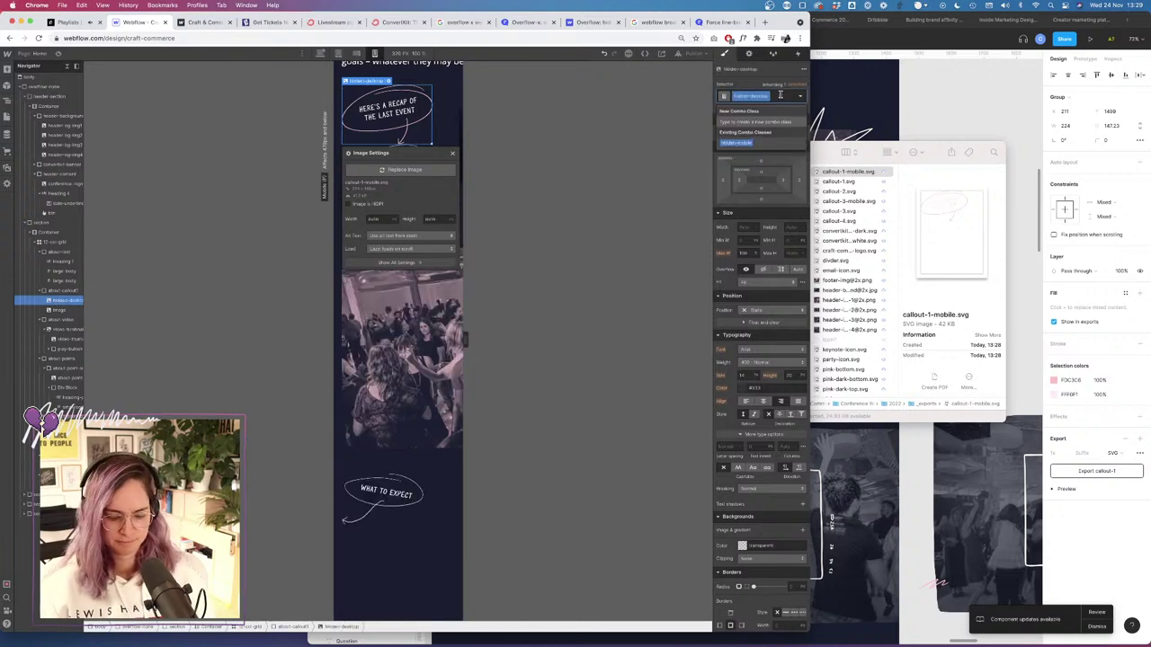
{"action": "left_click", "coordinate": [743, 159]}
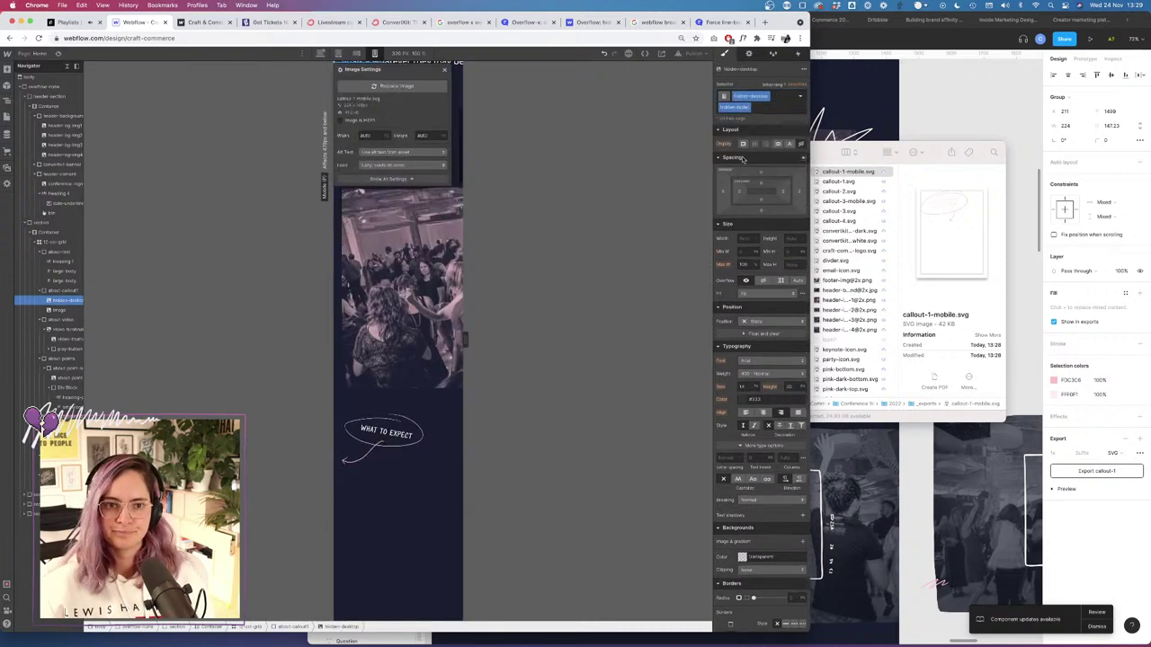
{"action": "left_click", "coordinate": [761, 108]}
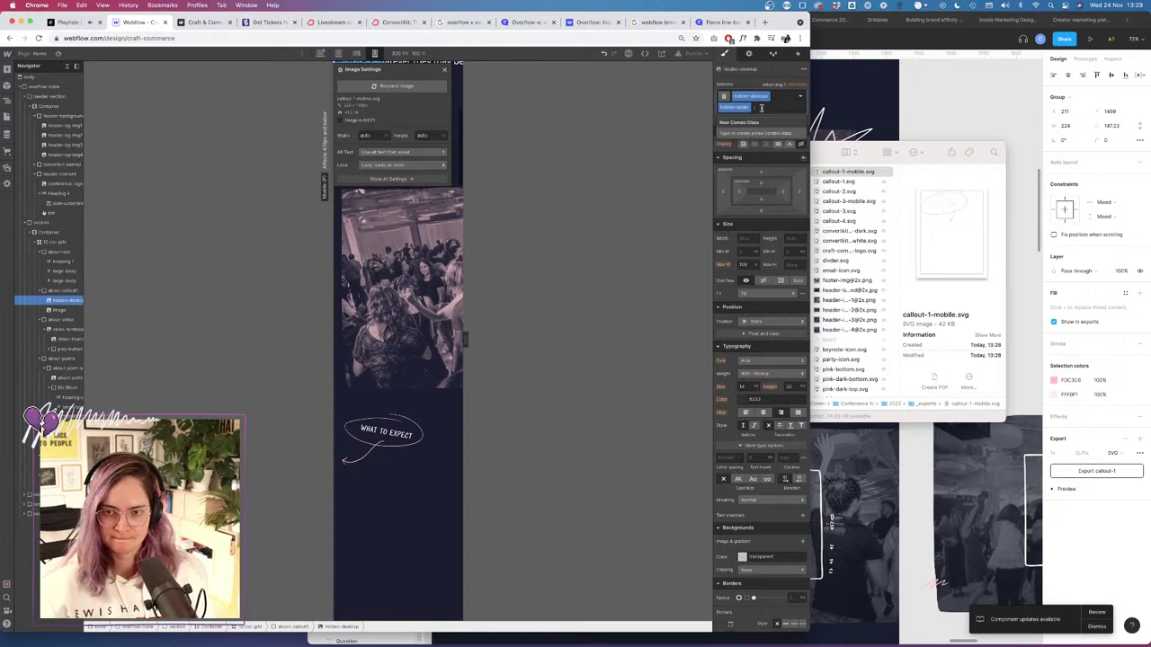
{"action": "type", "text": "mobile"}
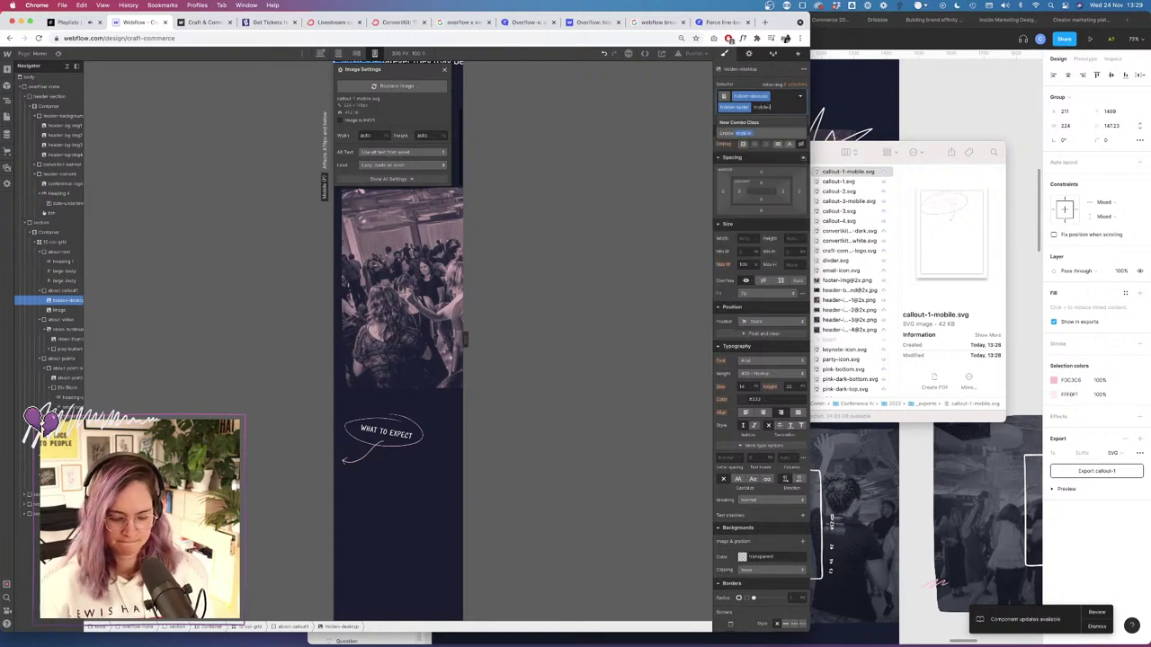
{"action": "type", "text": "-visible"}
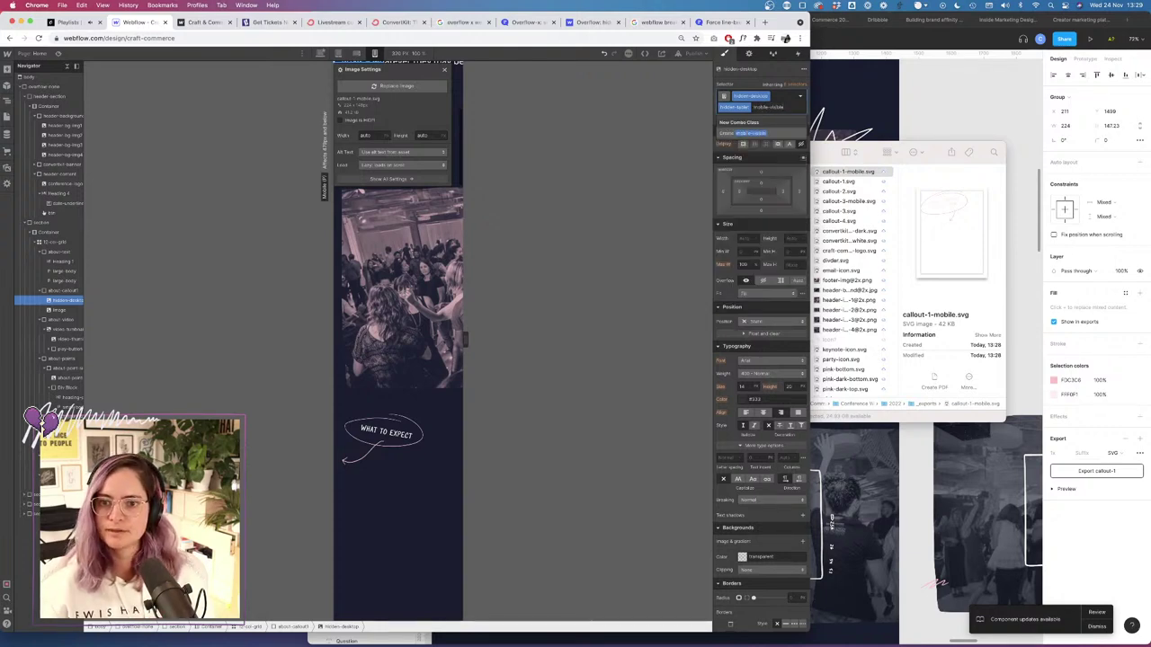
Replace the mobile callout image's classes with a new visible-mobile-only class and set its display to block at the mobile breakpoint.
{"action": "left_click_drag", "start_coordinate": [785, 107], "coordinate": [730, 94]}
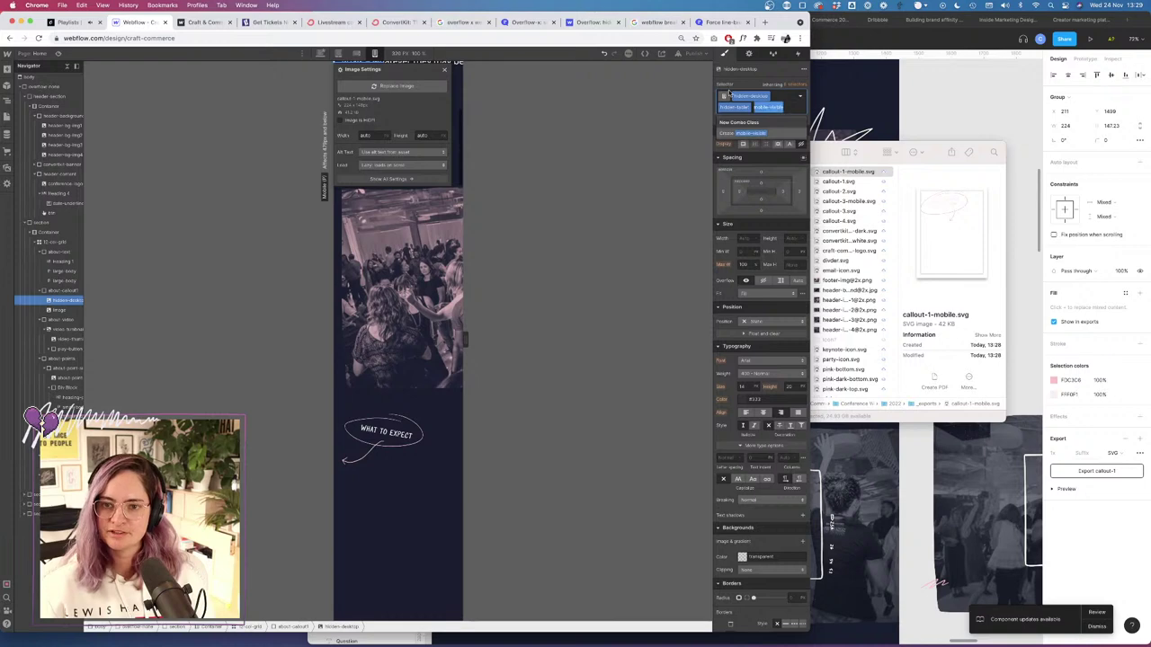
{"action": "key", "text": "BackSpace"}
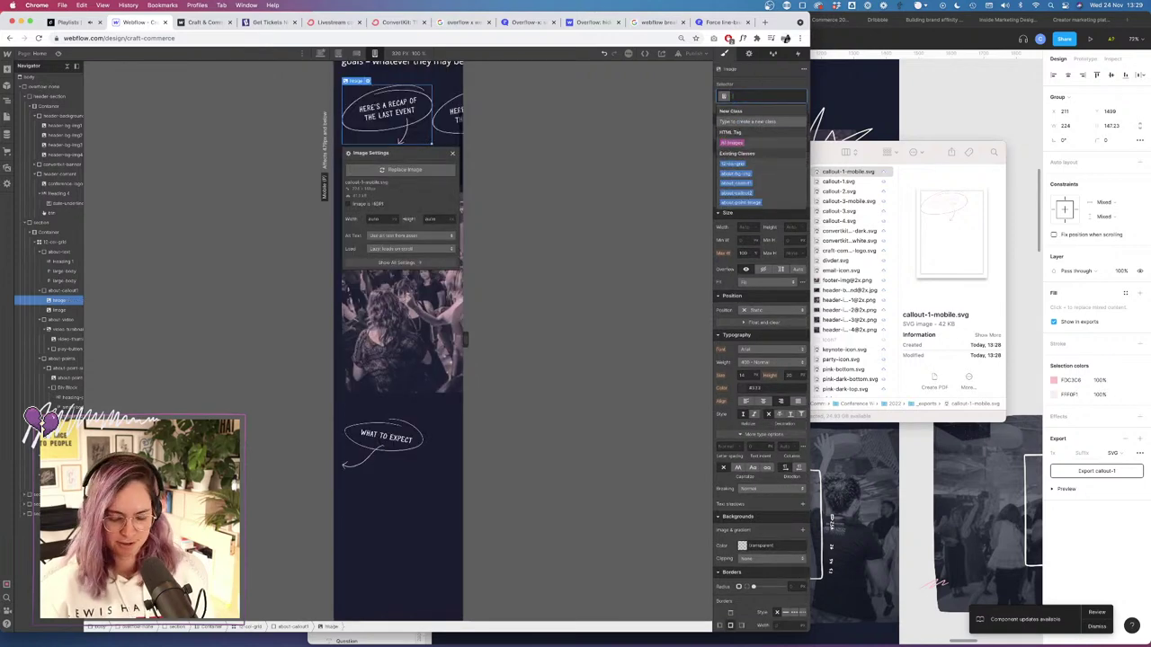
{"action": "type", "text": "vis"}
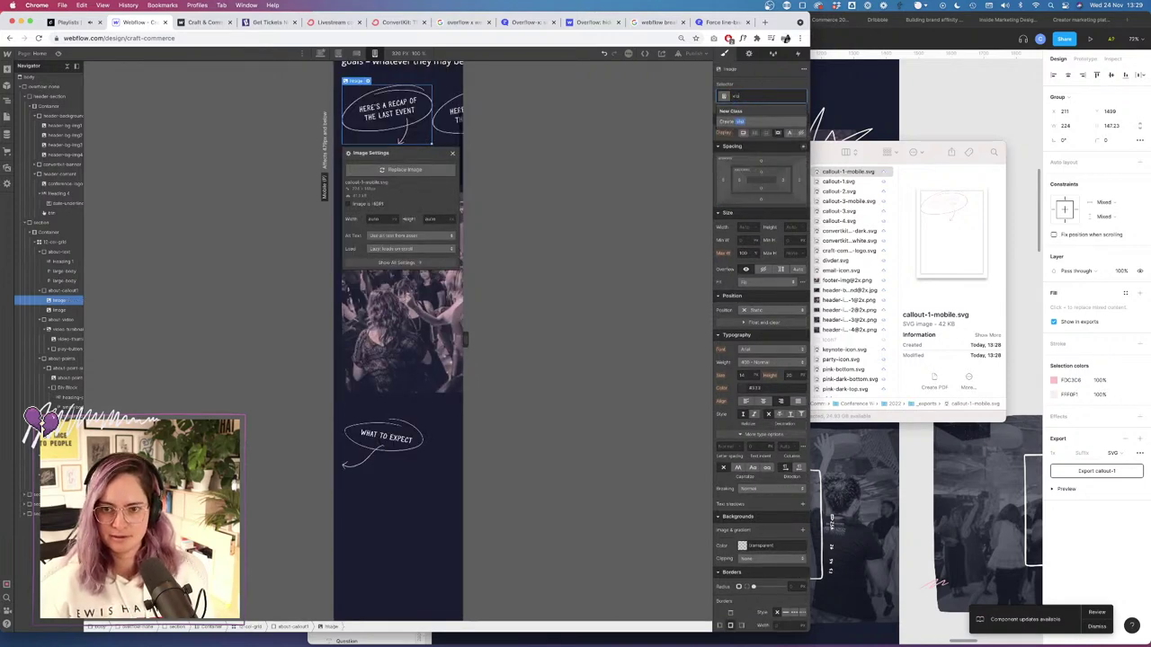
{"action": "type", "text": "ible-mobile-only"}
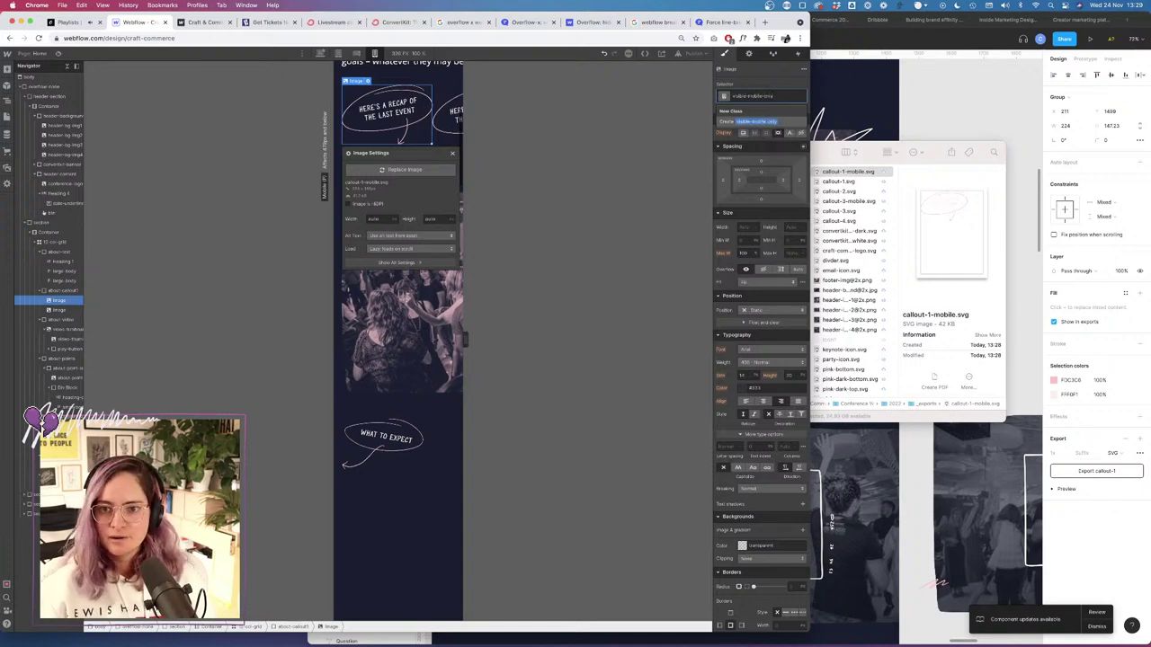
{"action": "key", "text": "Return"}
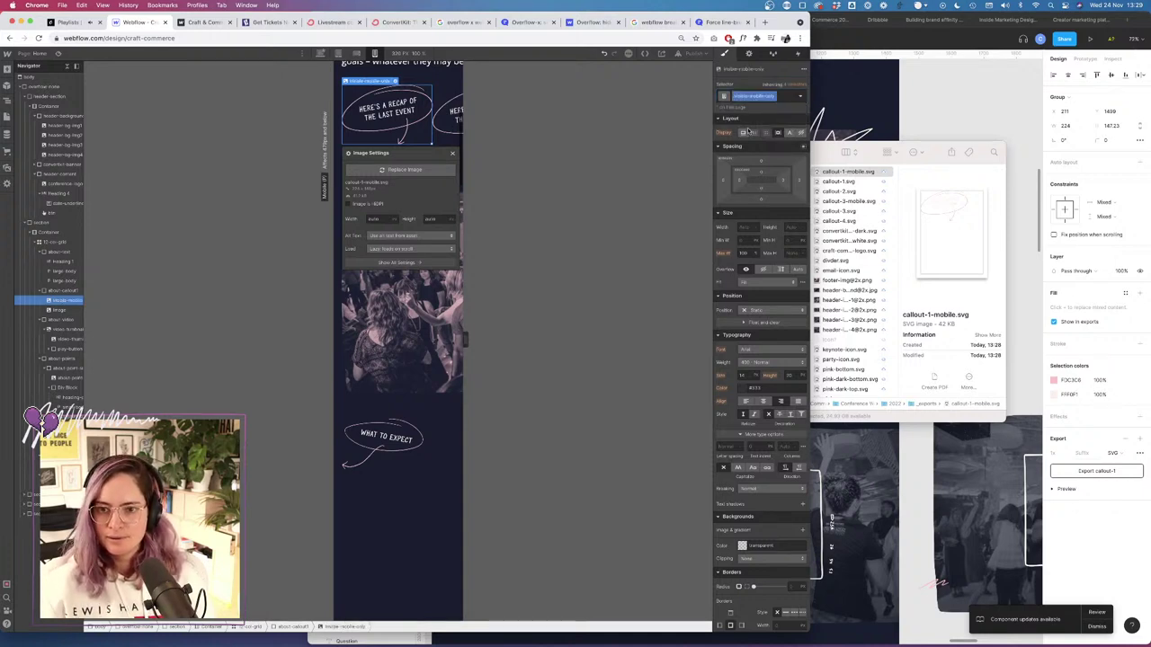
{"action": "left_click", "coordinate": [743, 132]}
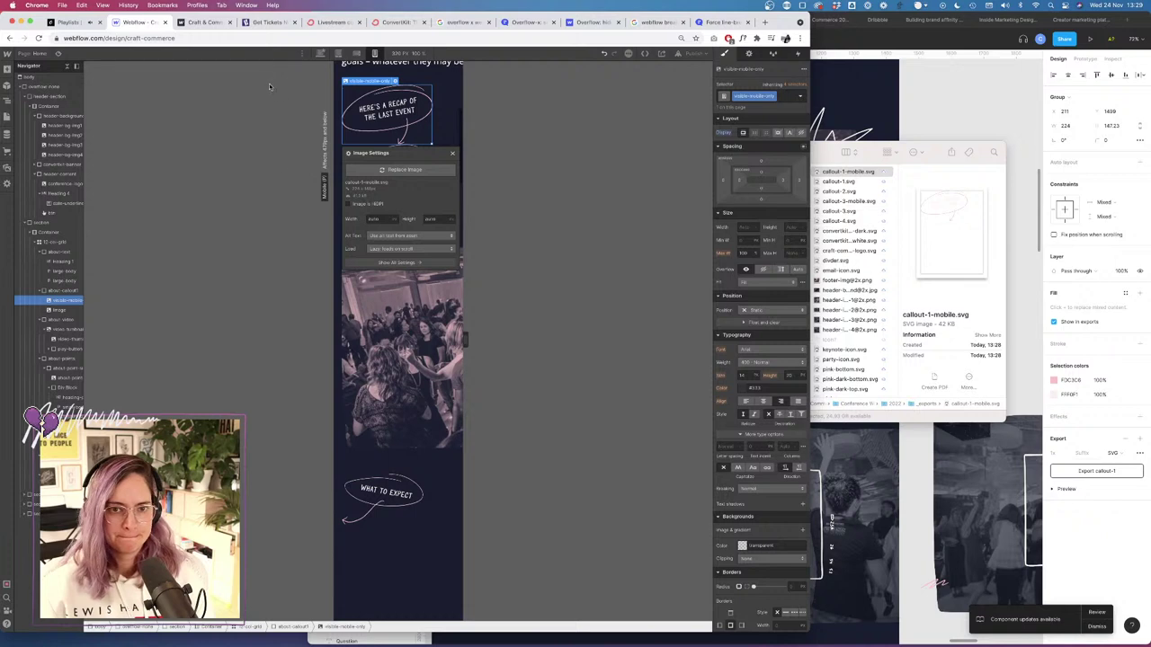
{"action": "left_click", "coordinate": [320, 53]}
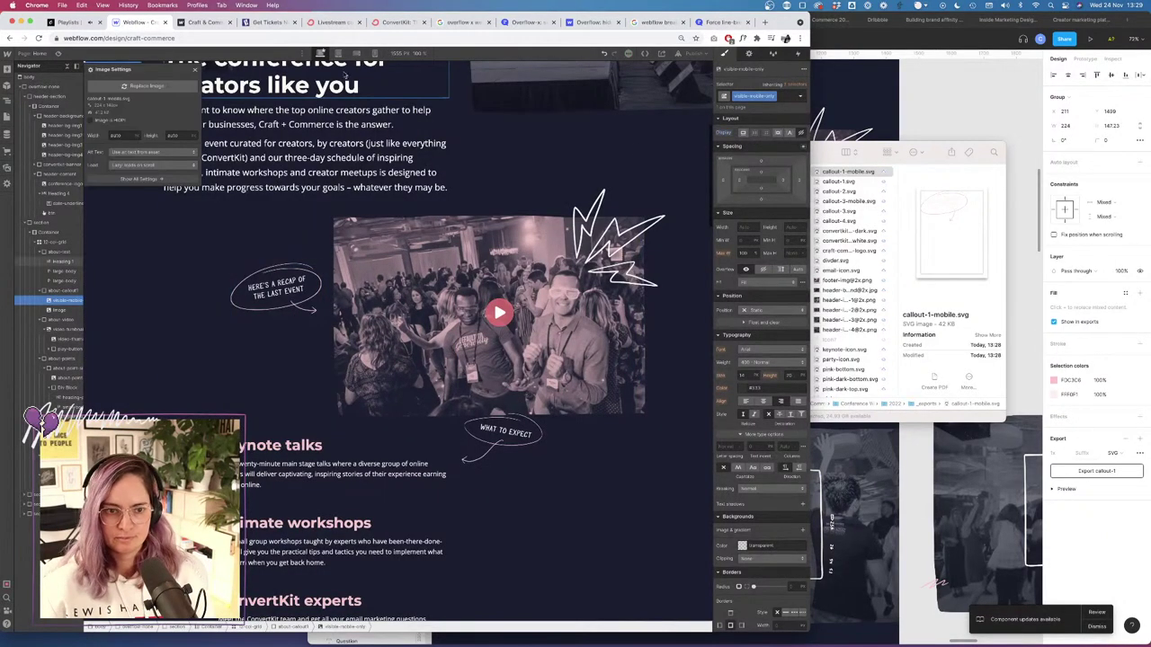
{"action": "left_click", "coordinate": [338, 53]}
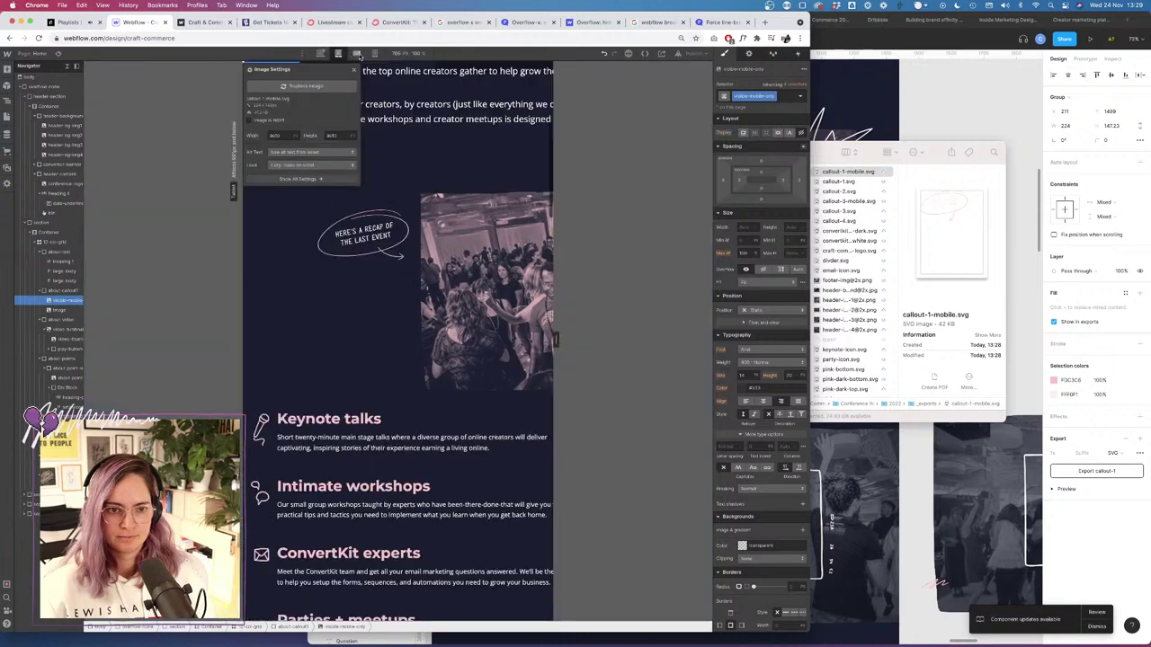
{"action": "left_click", "coordinate": [374, 53]}
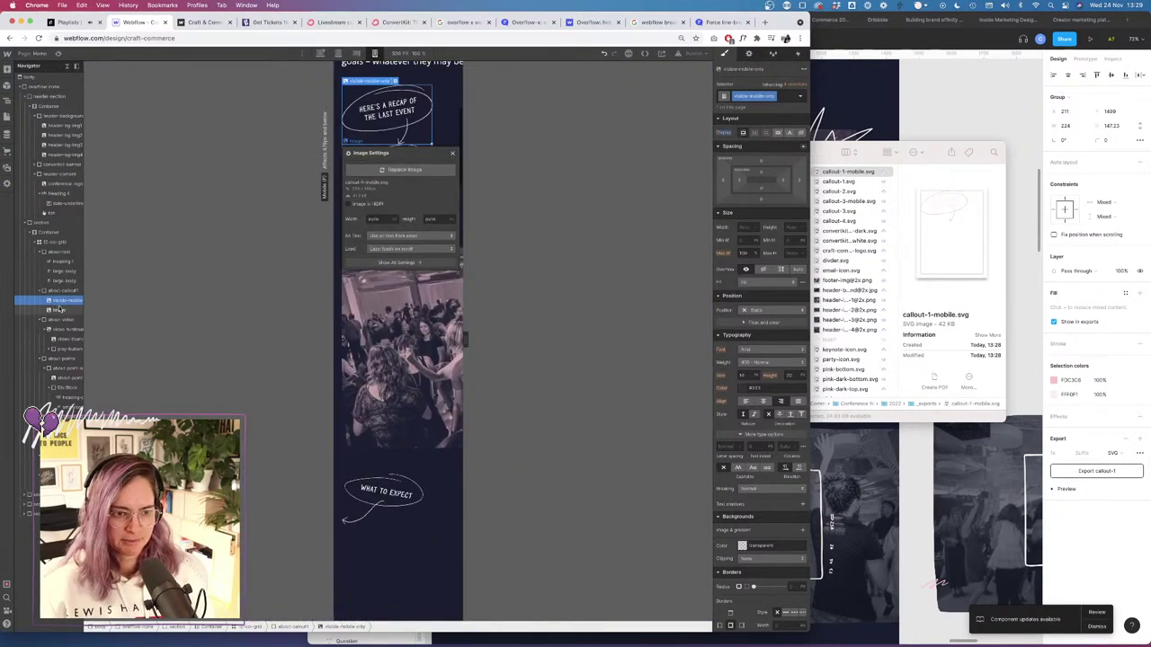
Give the original callout image a hidden-mobile class with display none, and preview the page at mobile width.
{"action": "left_click", "coordinate": [59, 309]}
{"action": "left_click", "coordinate": [767, 96]}
{"action": "type", "text": "hidd"}
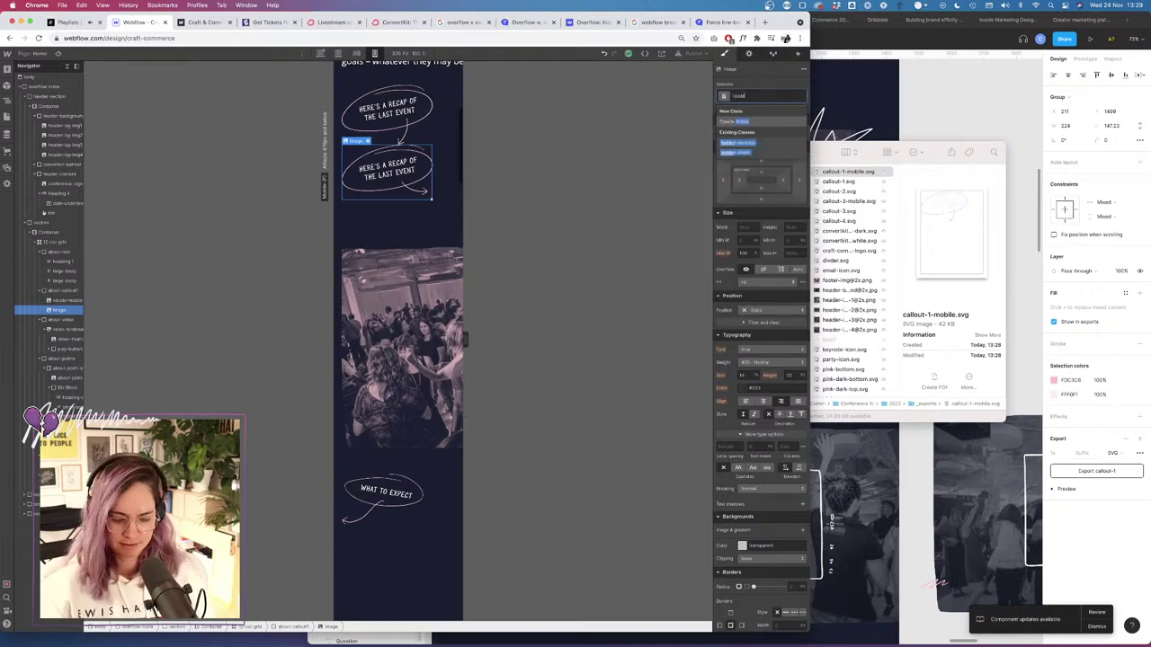
{"action": "type", "text": "en-mobile"}
{"action": "key", "text": "Return"}
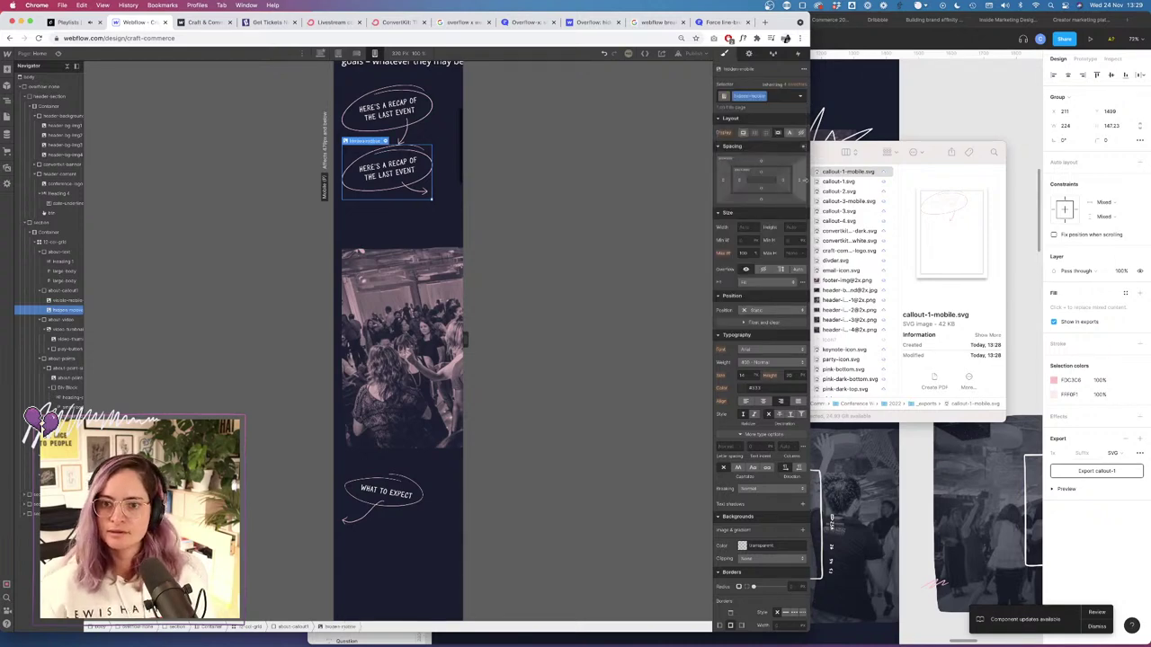
{"action": "left_click", "coordinate": [801, 133]}
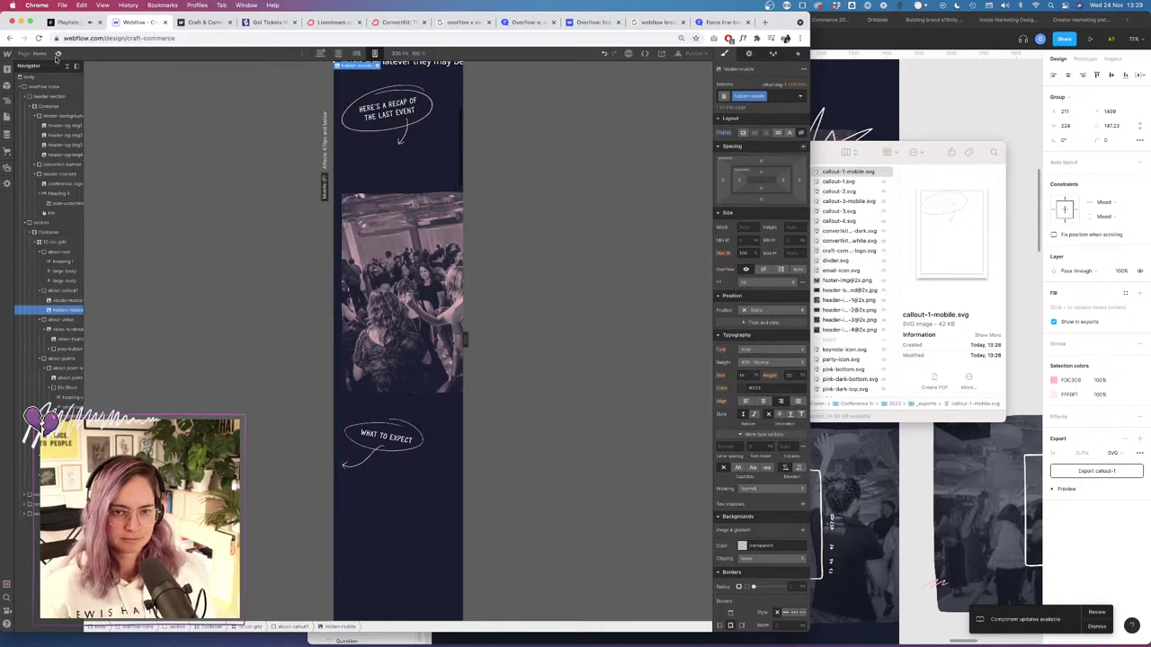
{"action": "left_click", "coordinate": [59, 53]}
{"action": "scroll", "coordinate": [454, 371], "scroll_direction": "up", "scroll_amount": 3}
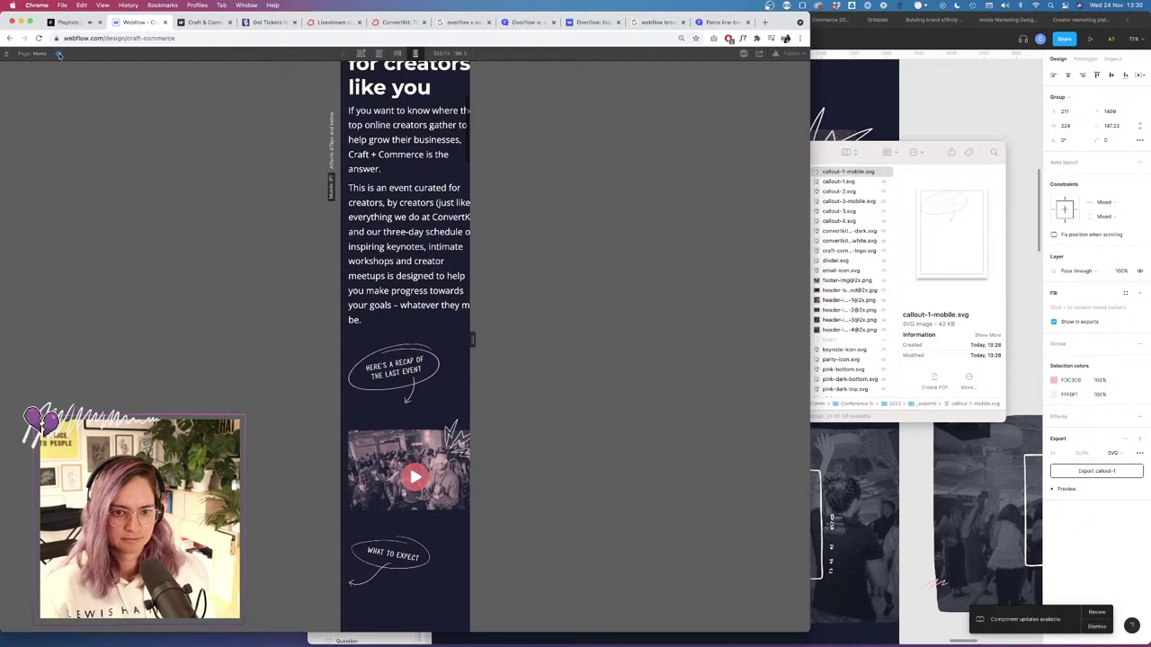
{"action": "key", "text": "super+shift+p"}
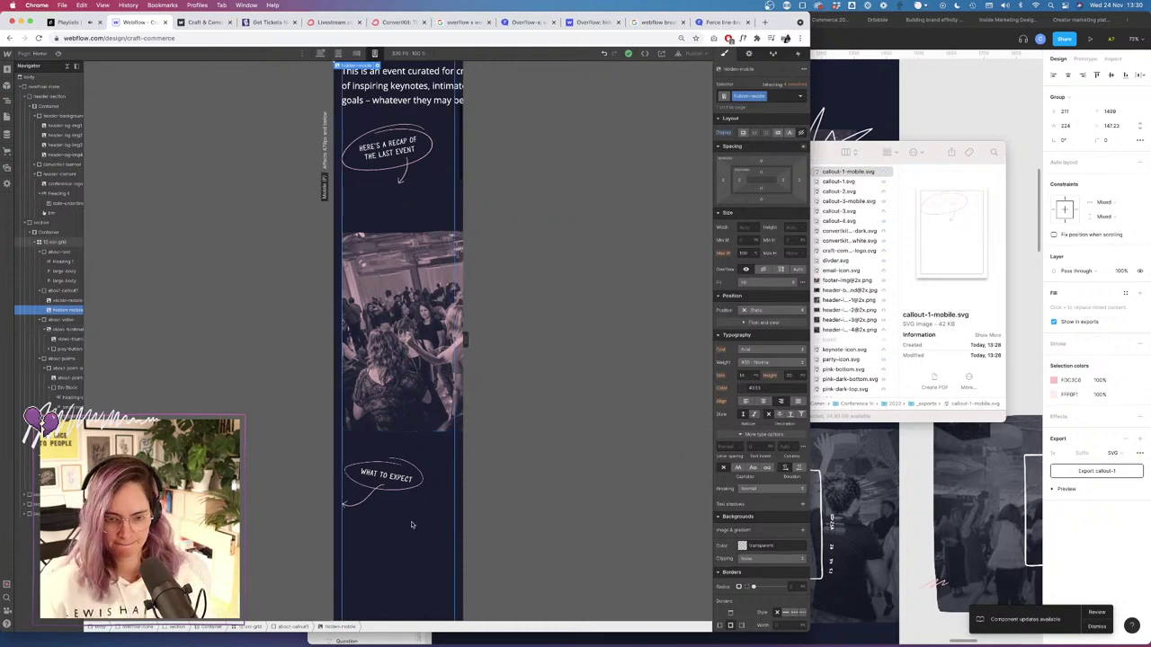
Switch to Figma and place a copy of the "What to expect" callout below the original.
{"action": "scroll", "coordinate": [438, 357], "scroll_direction": "down", "scroll_amount": 2}
{"action": "left_click", "coordinate": [935, 102]}
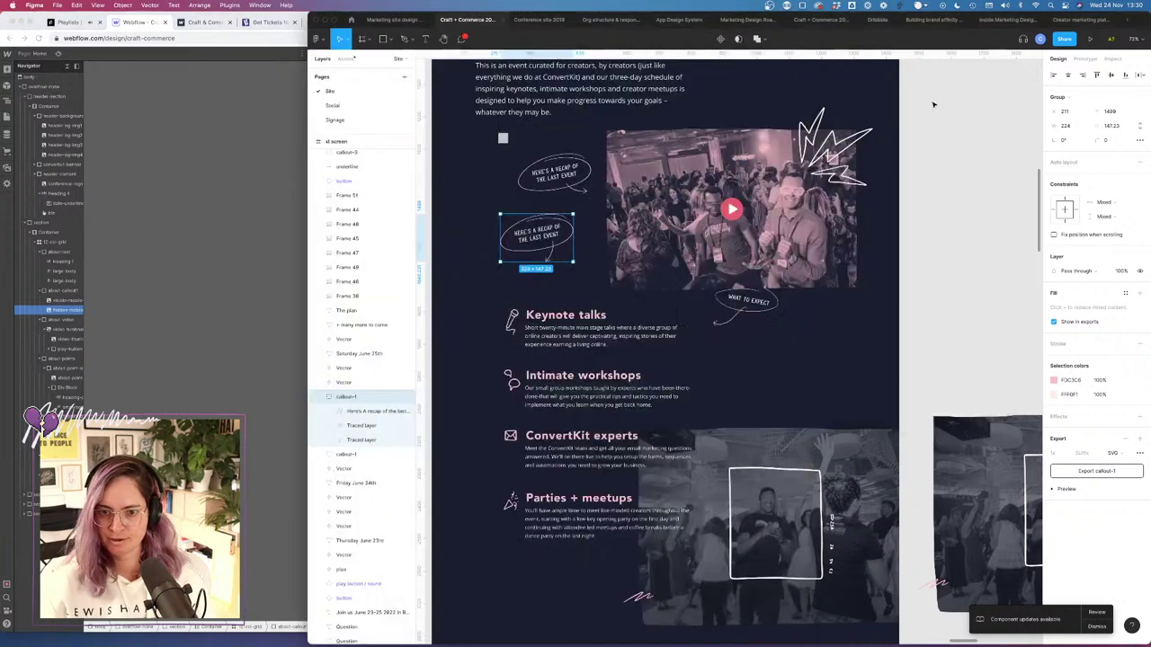
{"action": "left_click", "coordinate": [746, 306]}
{"action": "left_click_drag", "start_coordinate": [771, 322], "coordinate": [832, 373], "text": "alt"}
{"action": "key", "text": "Escape"}
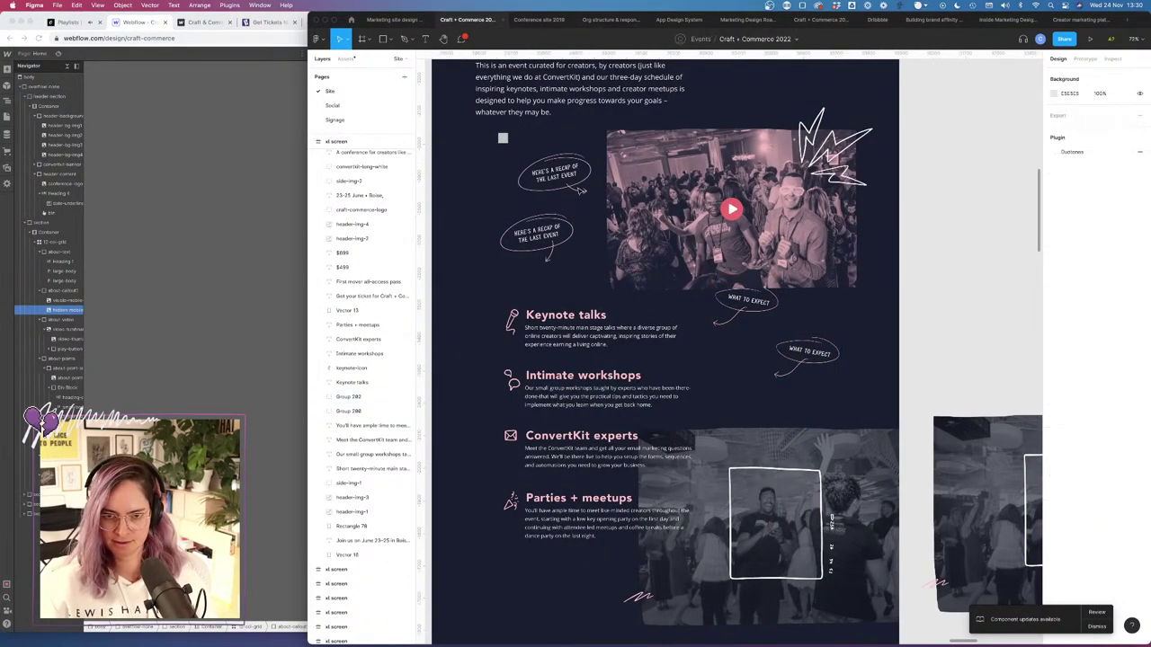
Replace the arrow in the copied "What to expect" callout with the original recap callout's arrow, rotated to point downwards.
{"action": "double_click", "coordinate": [578, 193]}
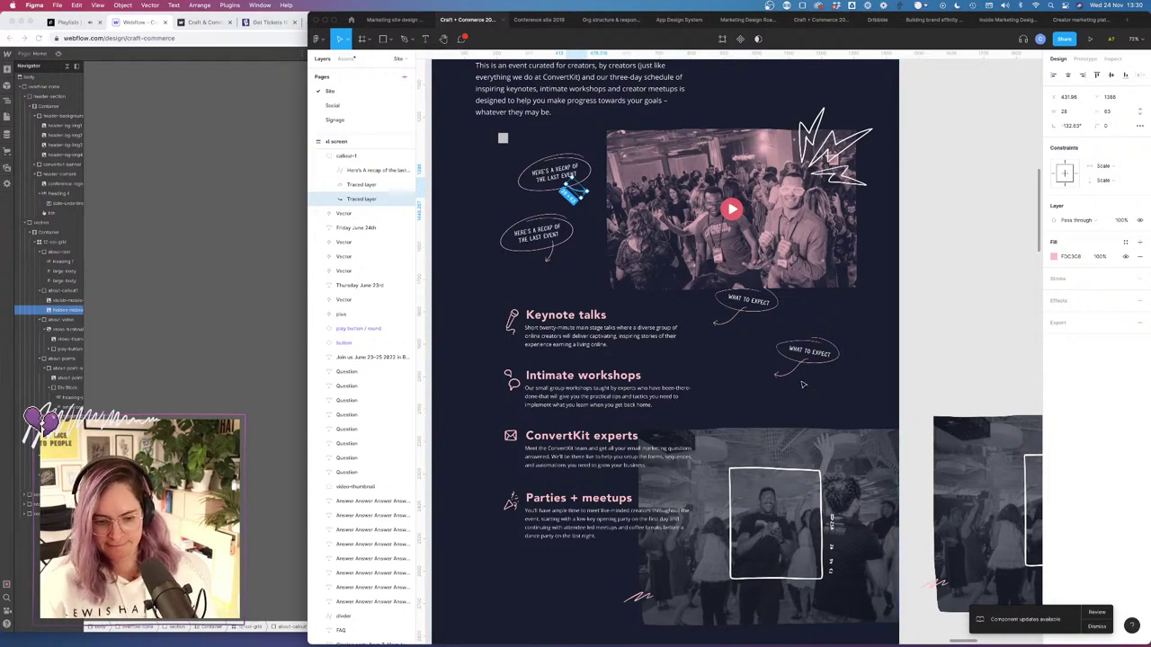
{"action": "scroll", "coordinate": [802, 382], "scroll_direction": "up", "scroll_amount": 5}
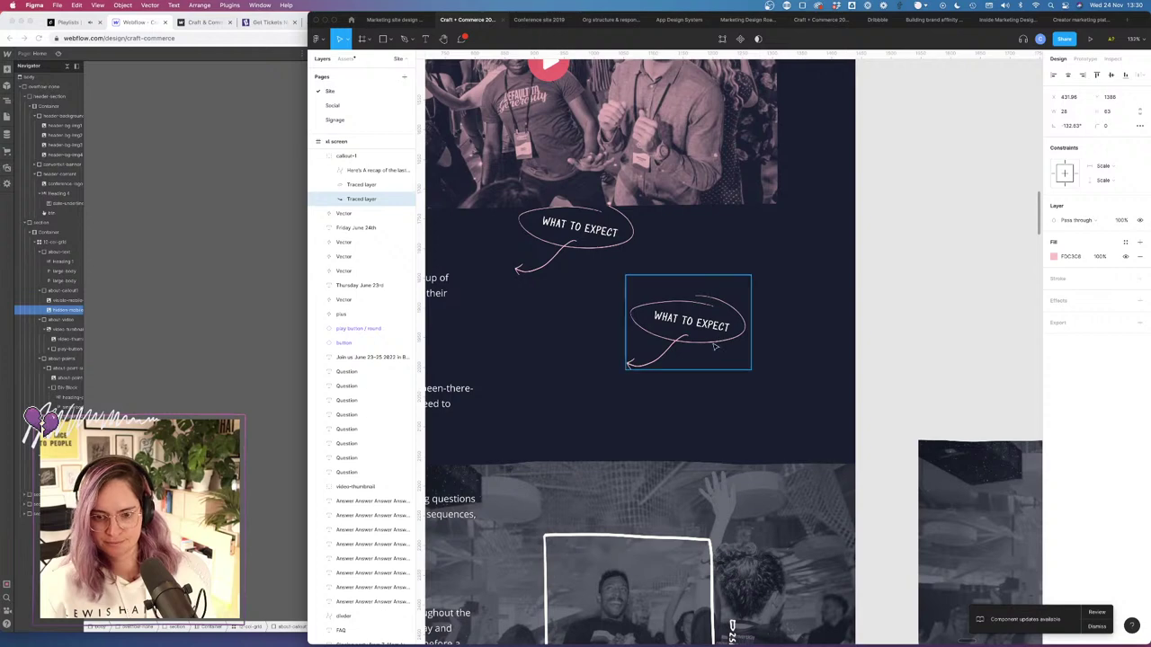
{"action": "double_click", "coordinate": [719, 342]}
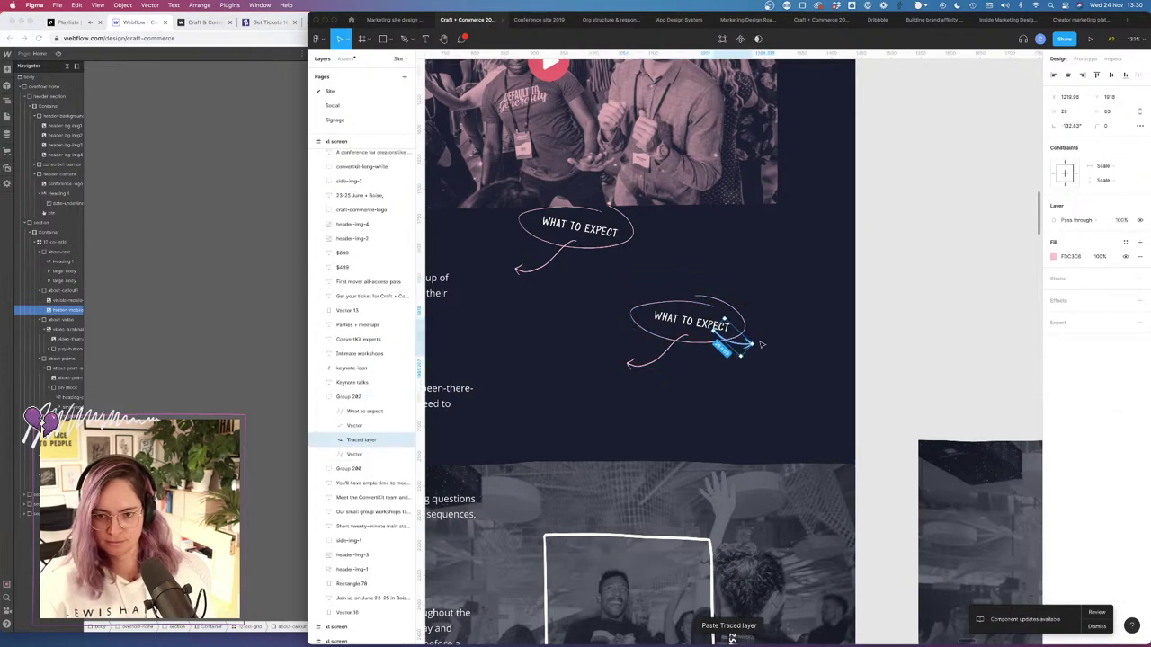
{"action": "left_click_drag", "start_coordinate": [757, 342], "coordinate": [743, 353]}
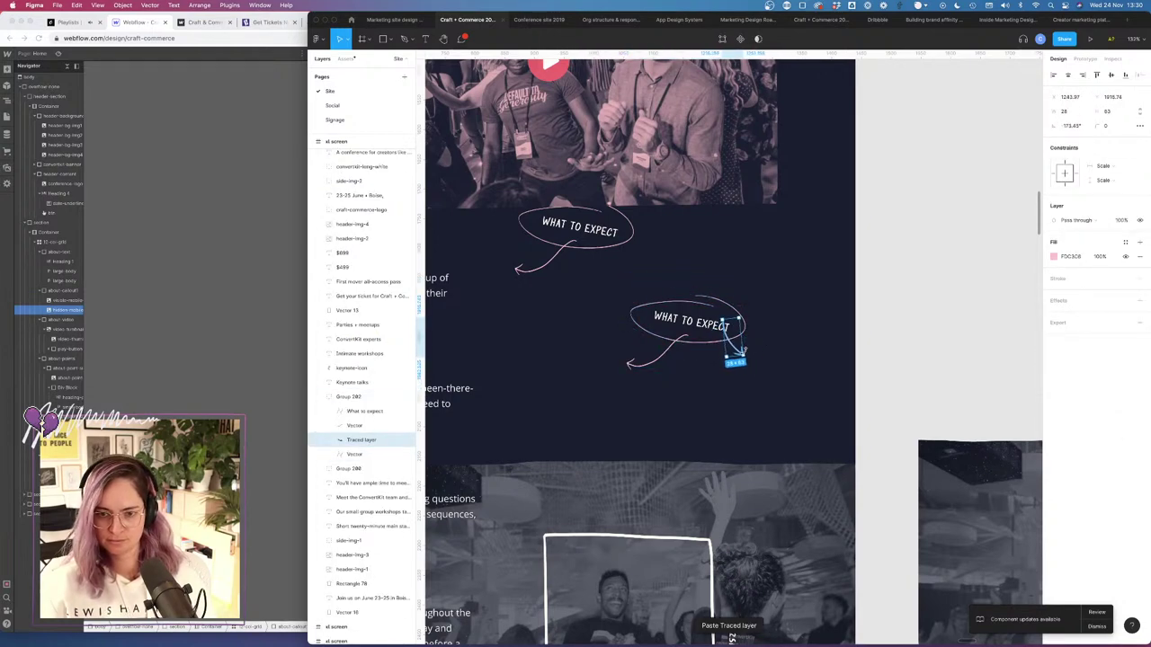
{"action": "left_click", "coordinate": [666, 354]}
{"action": "key", "text": "Delete"}
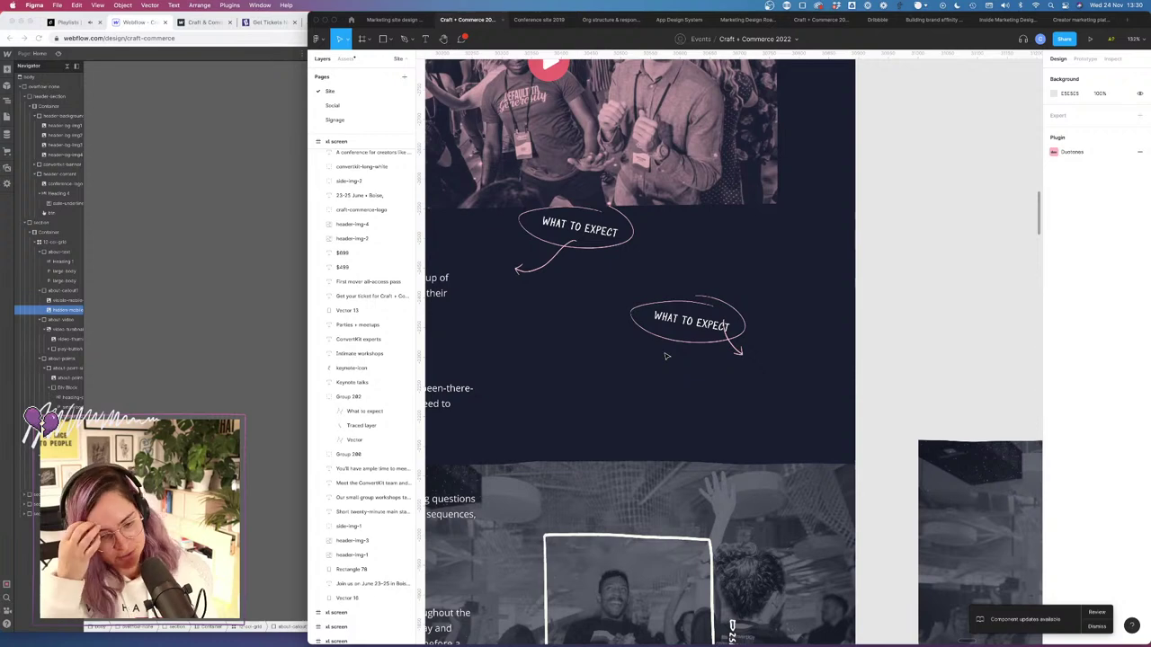
Move the new arrow beneath the text bubble of the copied "What to expect" callout.
{"action": "double_click", "coordinate": [737, 352]}
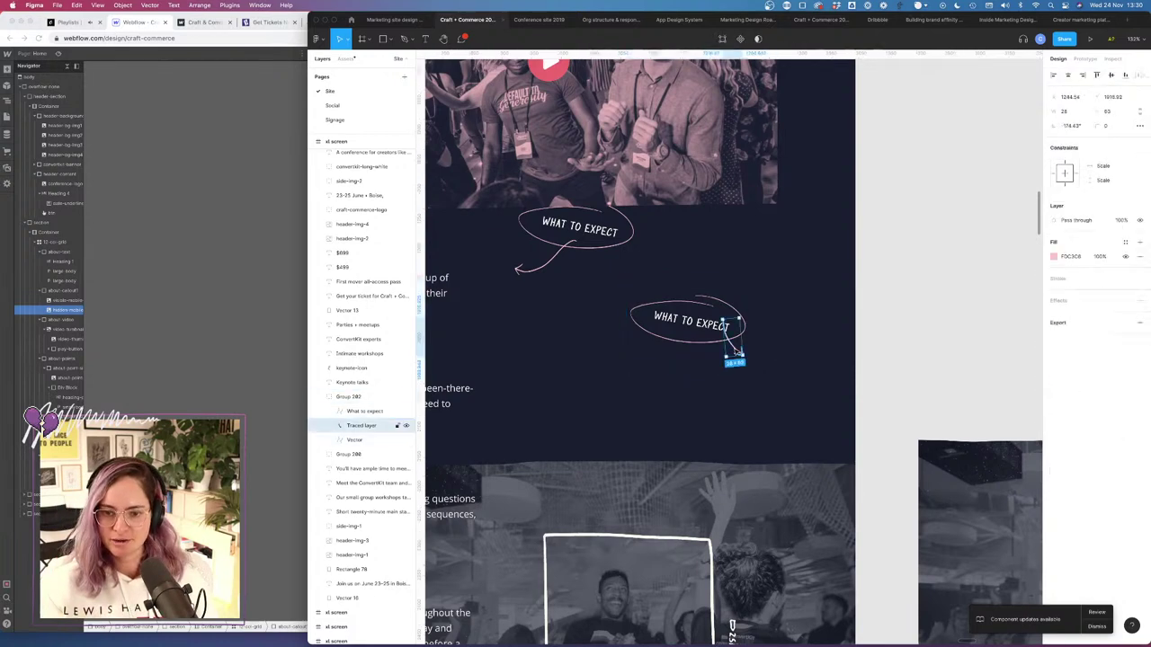
{"action": "left_click_drag", "start_coordinate": [675, 357], "coordinate": [676, 354]}
{"action": "left_click", "coordinate": [736, 318]}
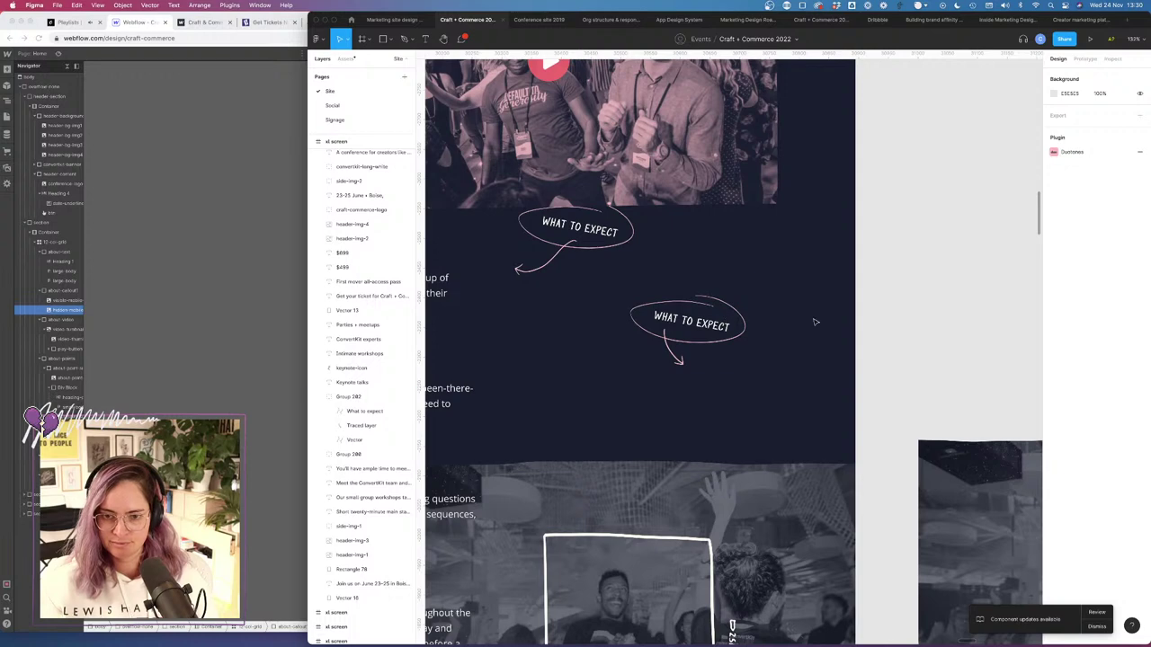
Flatten the bubble outline in the copied "What to expect" callout so its bounding box fits the shape.
{"action": "left_click", "coordinate": [735, 320]}
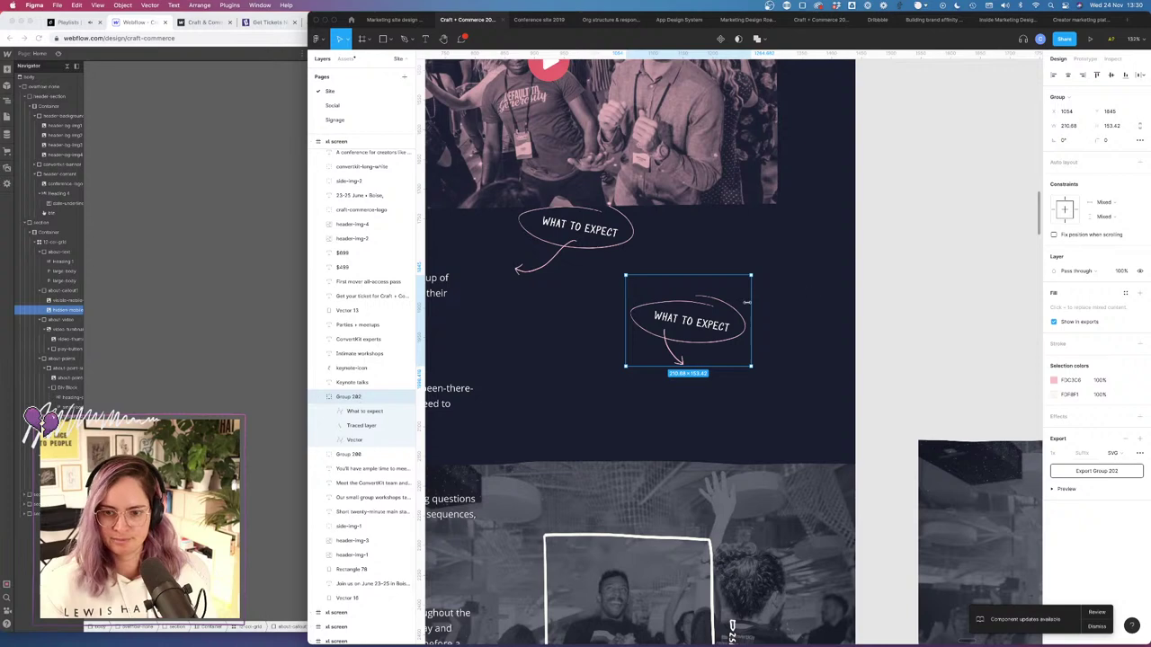
{"action": "double_click", "coordinate": [731, 305]}
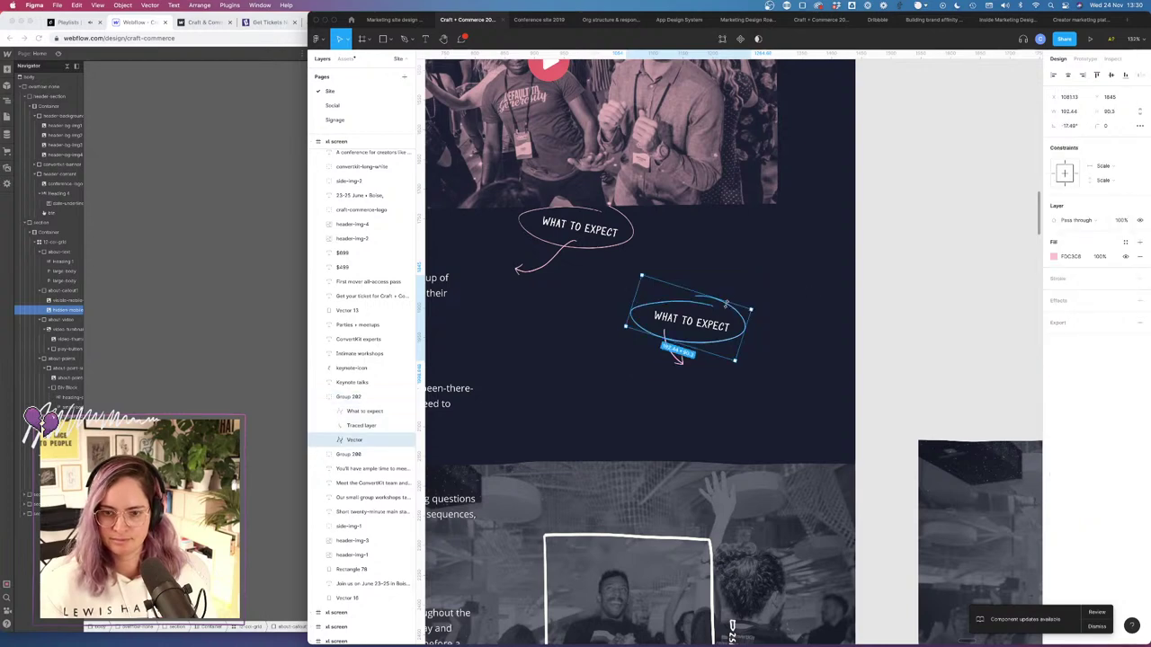
{"action": "right_click", "coordinate": [726, 304]}
{"action": "left_click", "coordinate": [748, 447]}
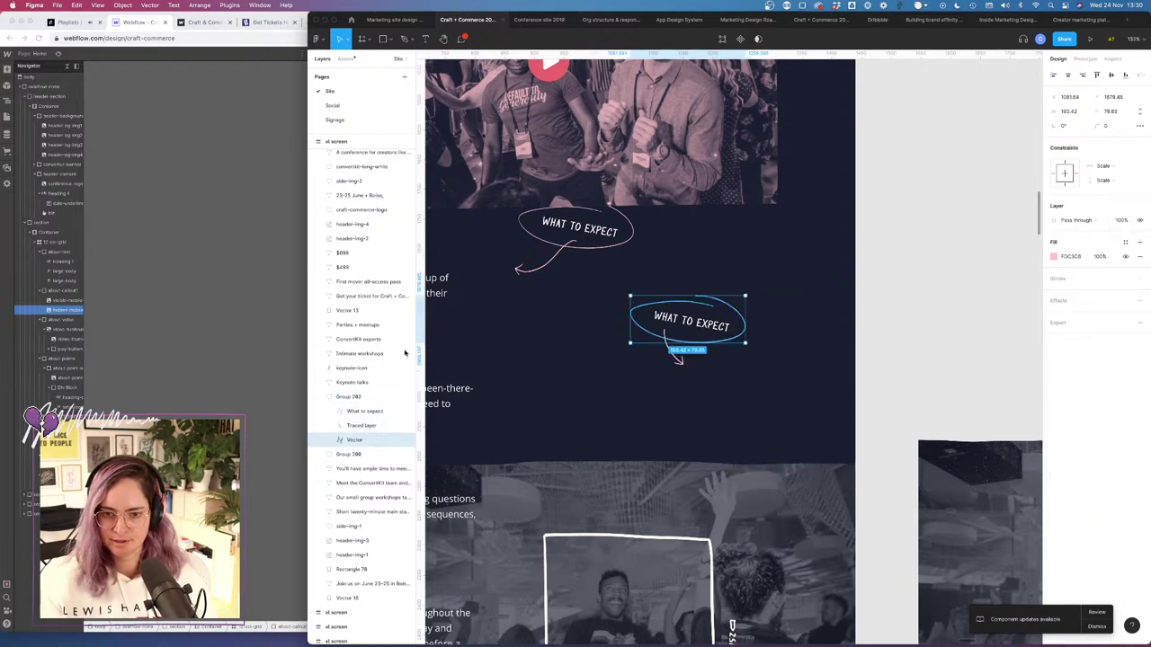
Rename the copied "What to expect" group as callout2 and bring up the _exports folder in Finder.
{"action": "left_click", "coordinate": [344, 396]}
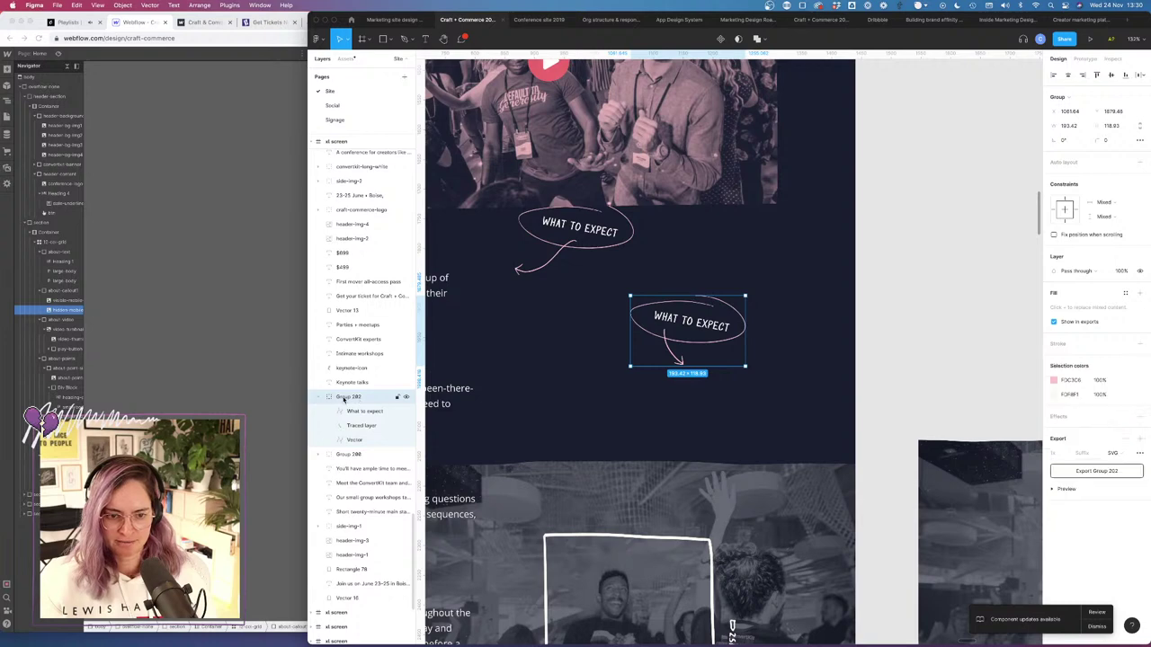
{"action": "double_click", "coordinate": [344, 396]}
{"action": "type", "text": "cv"}
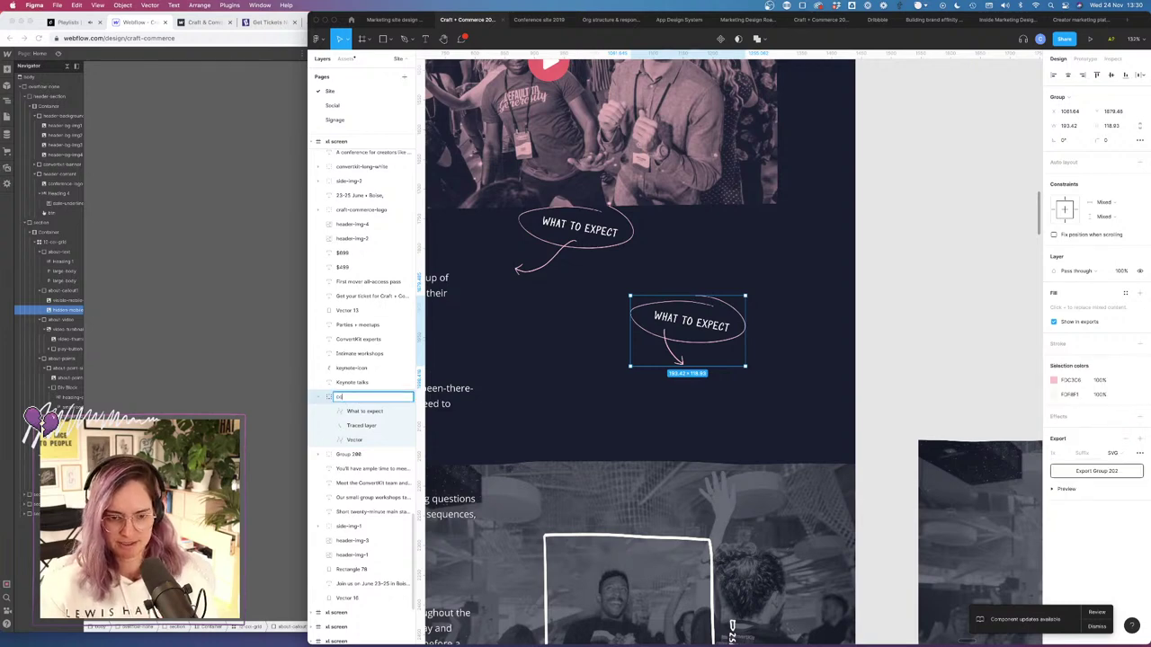
{"action": "type", "text": "llou"}
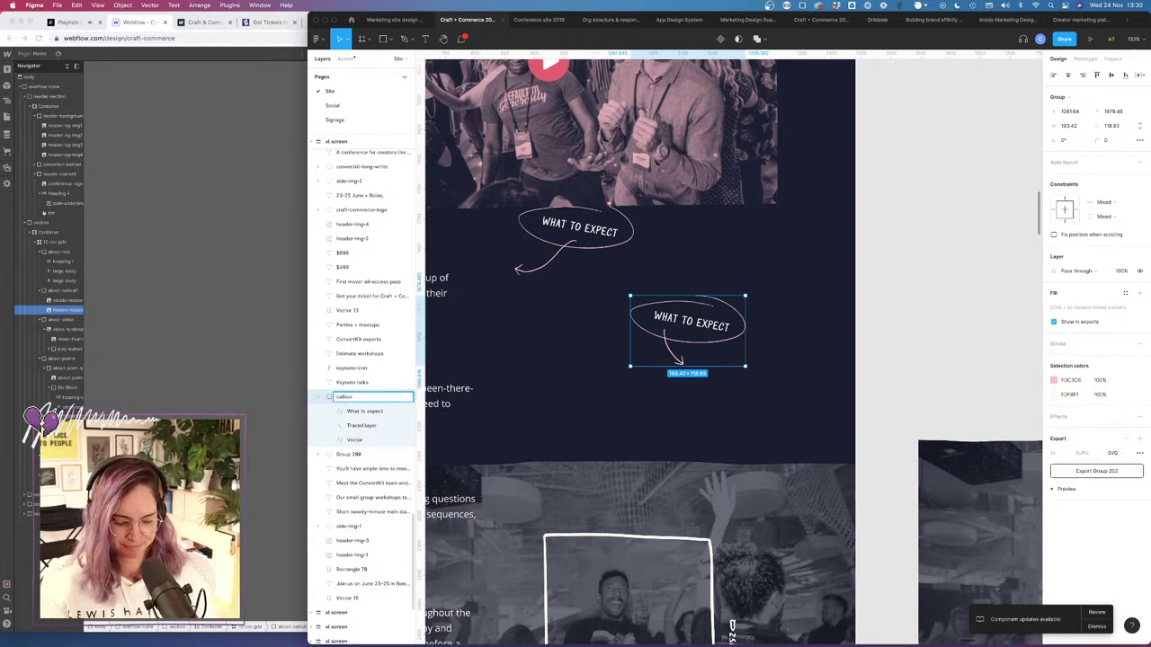
{"action": "type", "text": "t"}
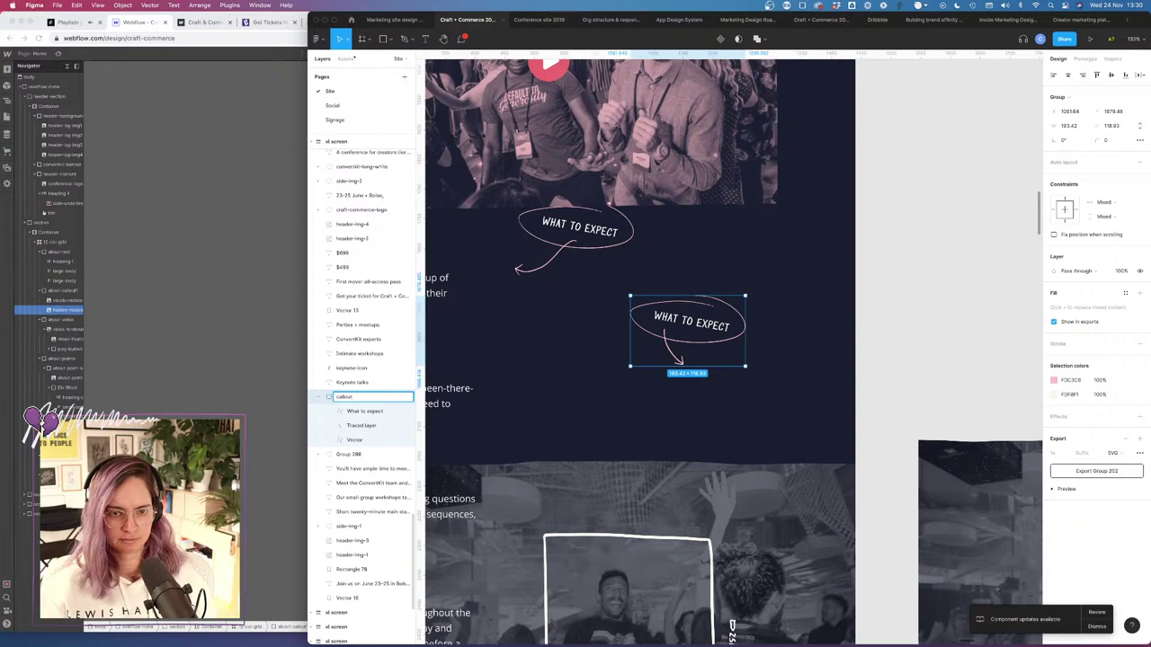
{"action": "type", "text": "2"}
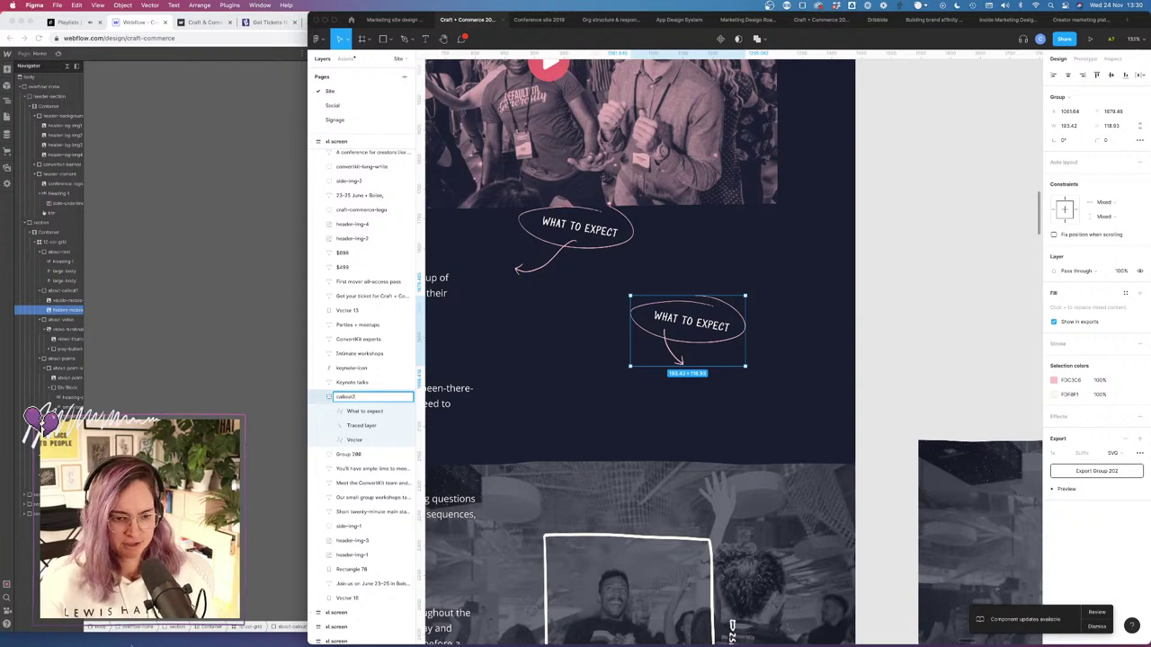
{"action": "left_click", "coordinate": [316, 622]}
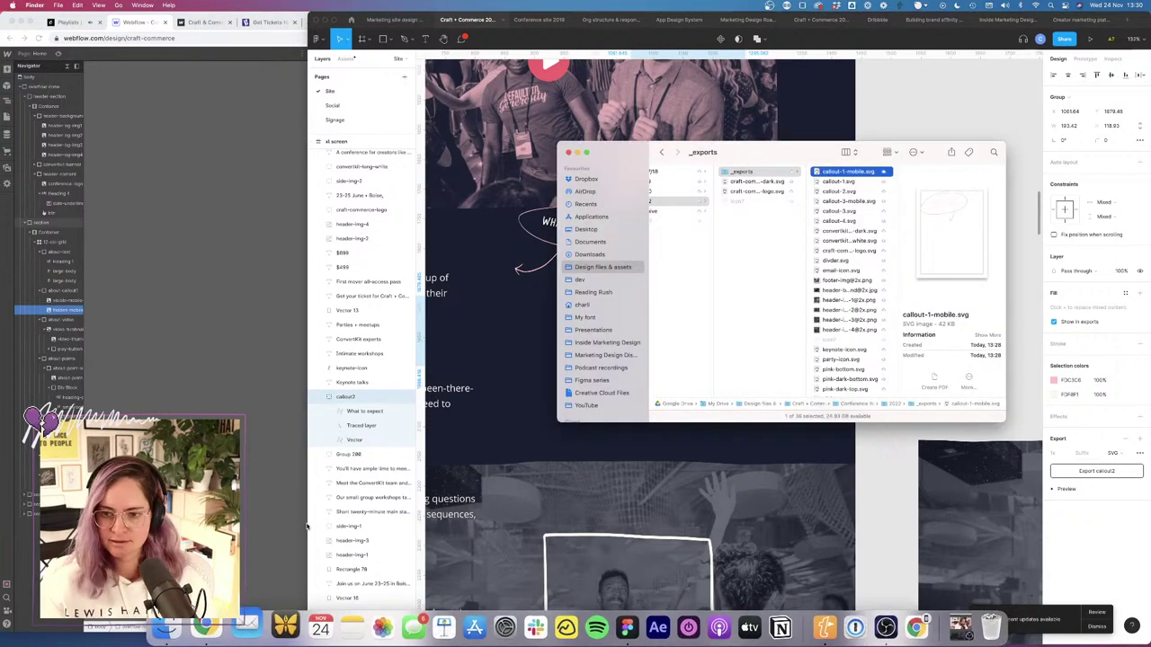
Rename the copied "What to expect" group as callout-2-mobile and export it as an SVG into the _exports folder.
{"action": "left_click", "coordinate": [845, 192]}
{"action": "key", "text": "super+Tab"}
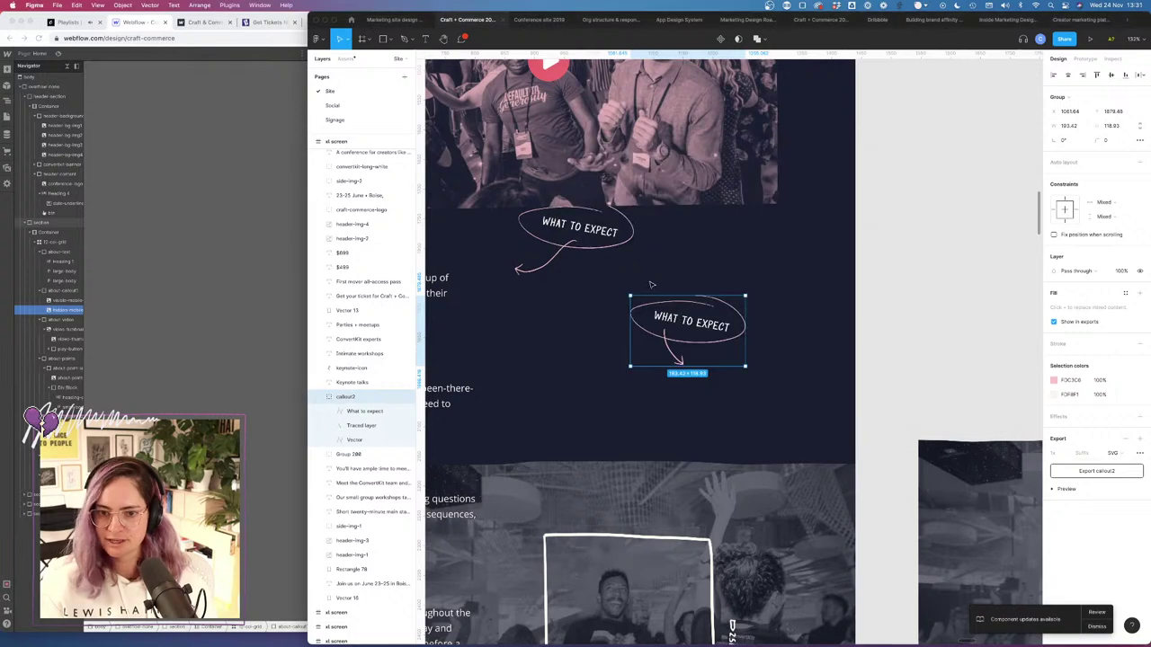
{"action": "double_click", "coordinate": [354, 398]}
{"action": "left_click", "coordinate": [353, 397]}
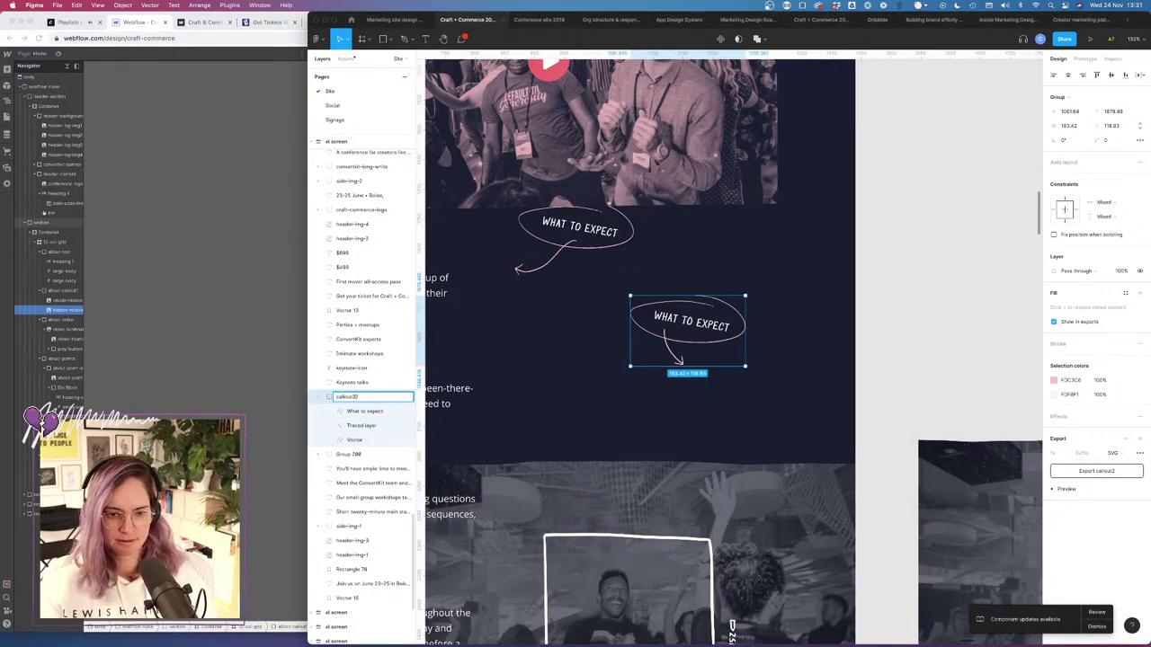
{"action": "type", "text": "-2"}
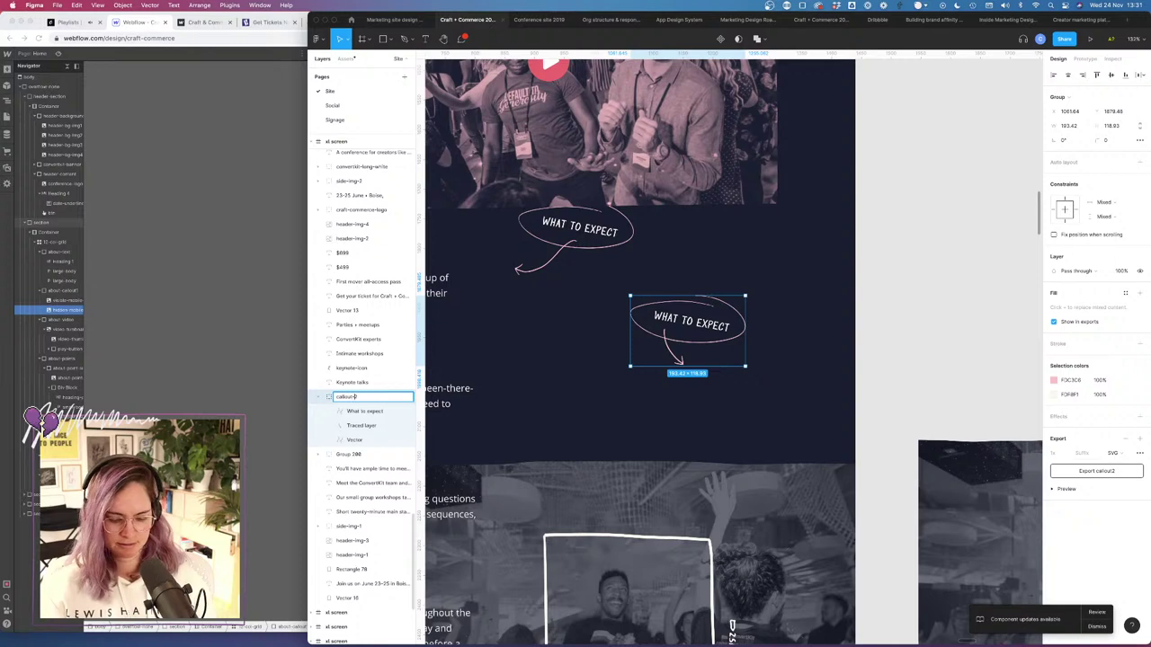
{"action": "type", "text": "-mo"}
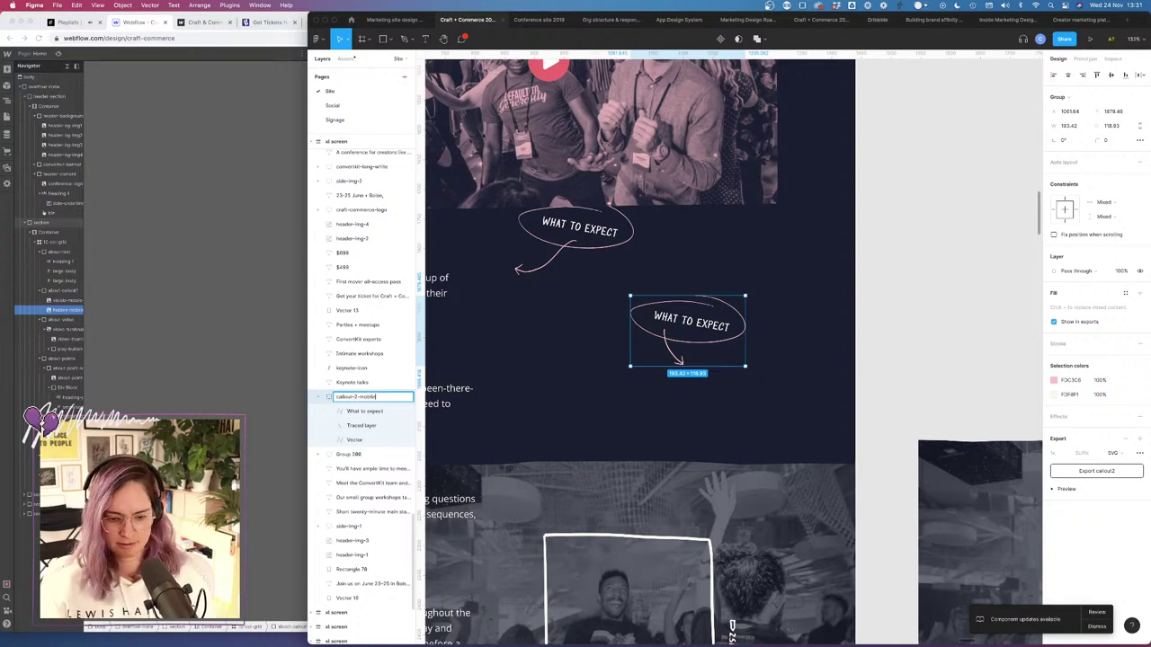
{"action": "type", "text": "bile"}
{"action": "key", "text": "Return"}
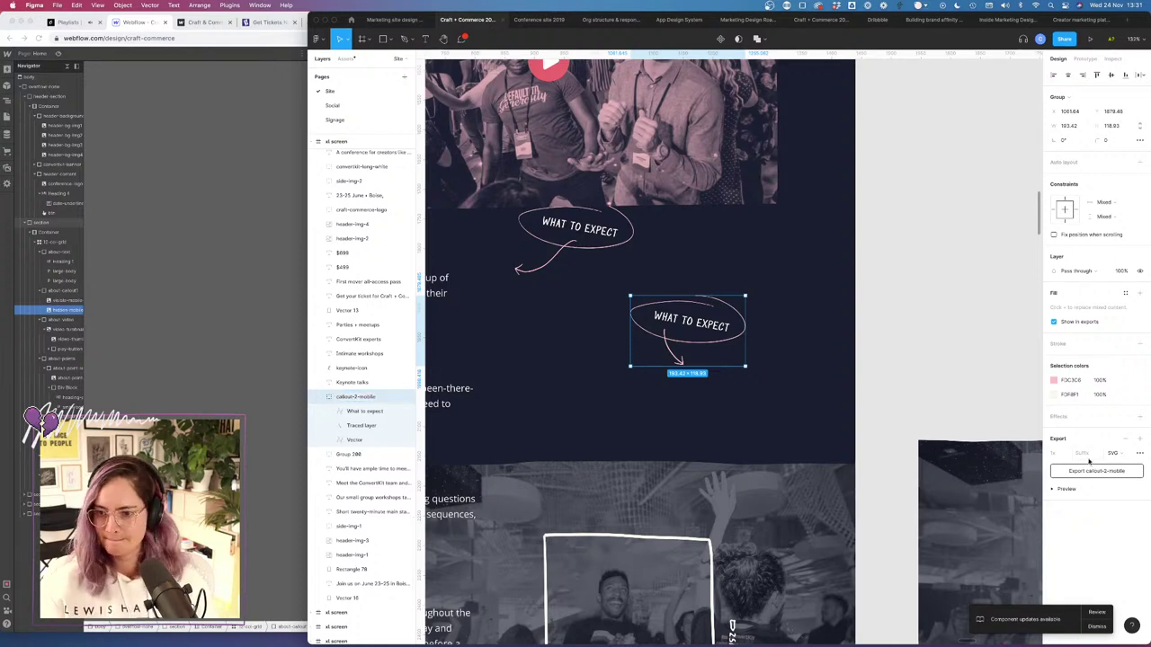
{"action": "left_click", "coordinate": [1097, 471]}
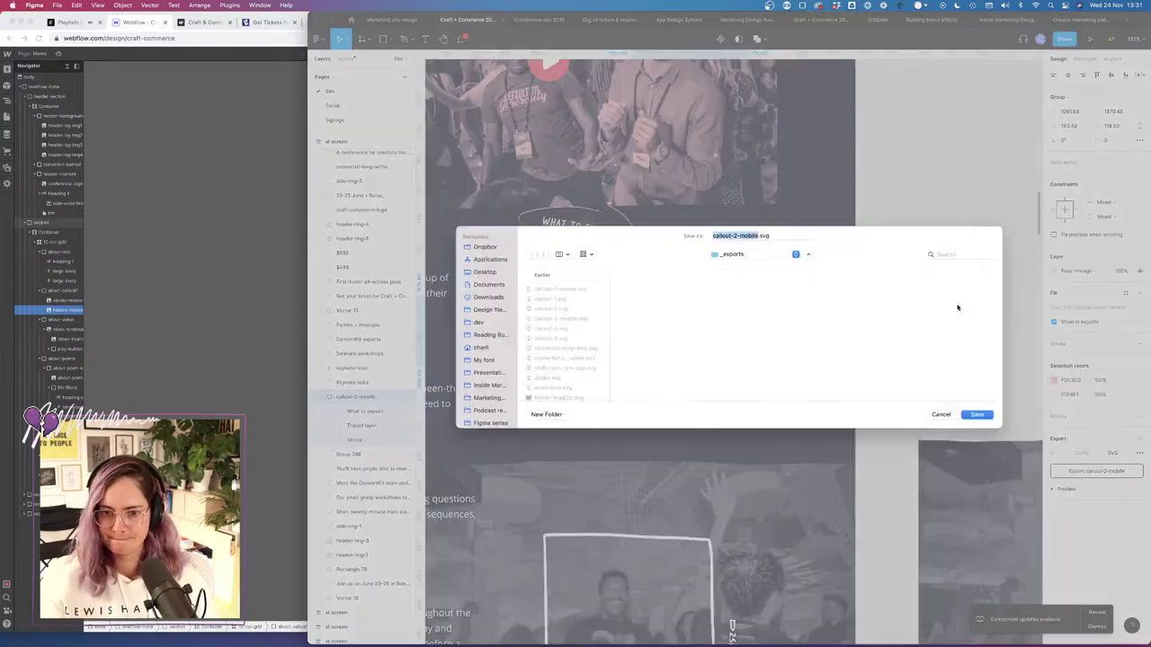
{"action": "left_click", "coordinate": [977, 416]}
Switch to Webflow and place callout-2-mobile.svg from the _exports folder inside the about-callout2 block.
{"action": "left_click", "coordinate": [235, 297]}
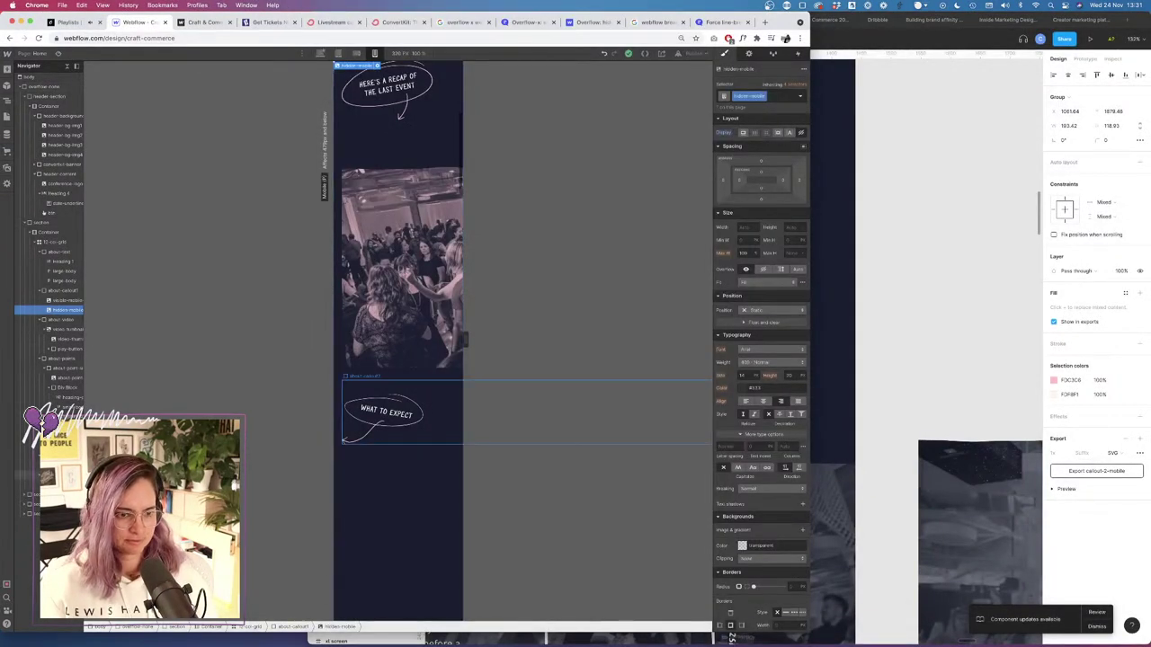
{"action": "left_click", "coordinate": [62, 474]}
{"action": "left_click", "coordinate": [287, 624]}
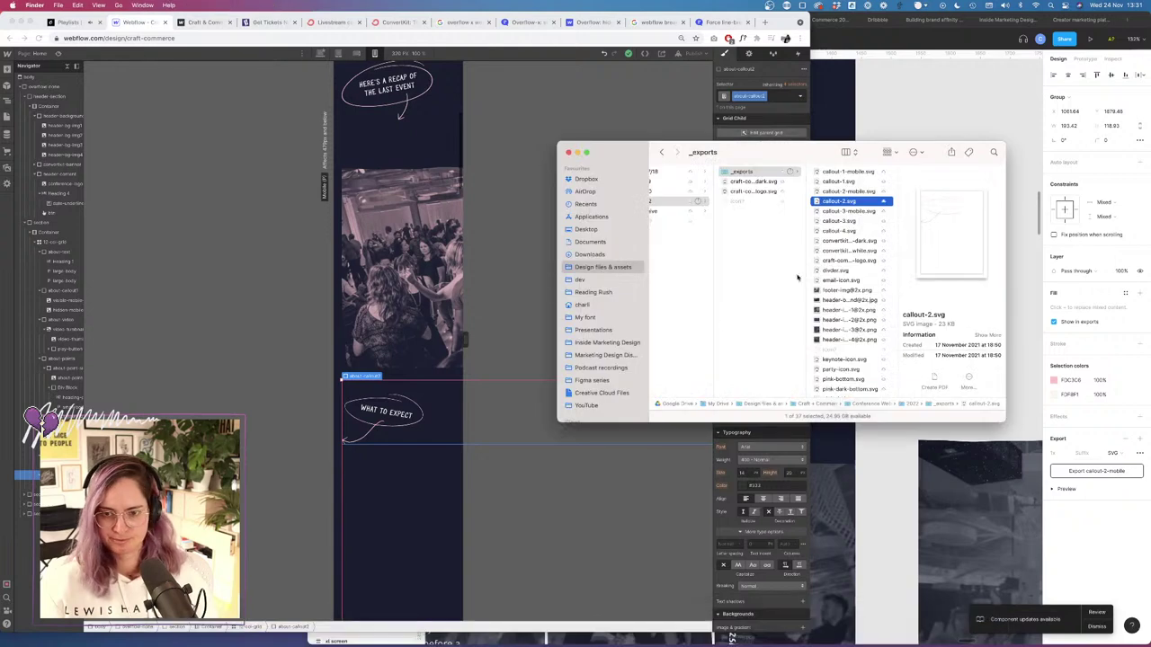
{"action": "left_click_drag", "start_coordinate": [850, 191], "coordinate": [27, 486]}
{"action": "scroll", "coordinate": [382, 368], "scroll_direction": "up", "scroll_amount": 3}
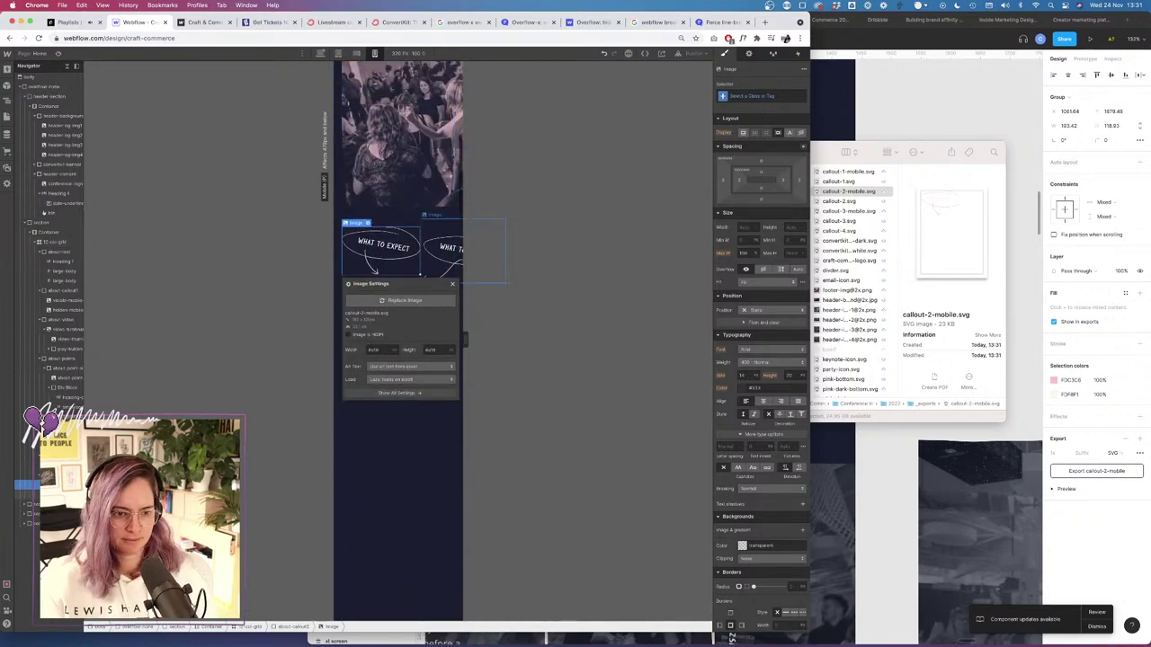
Apply the existing visible-mobile-only class to the newly placed "What to expect" image.
{"action": "left_click", "coordinate": [449, 260]}
{"action": "left_click", "coordinate": [382, 250]}
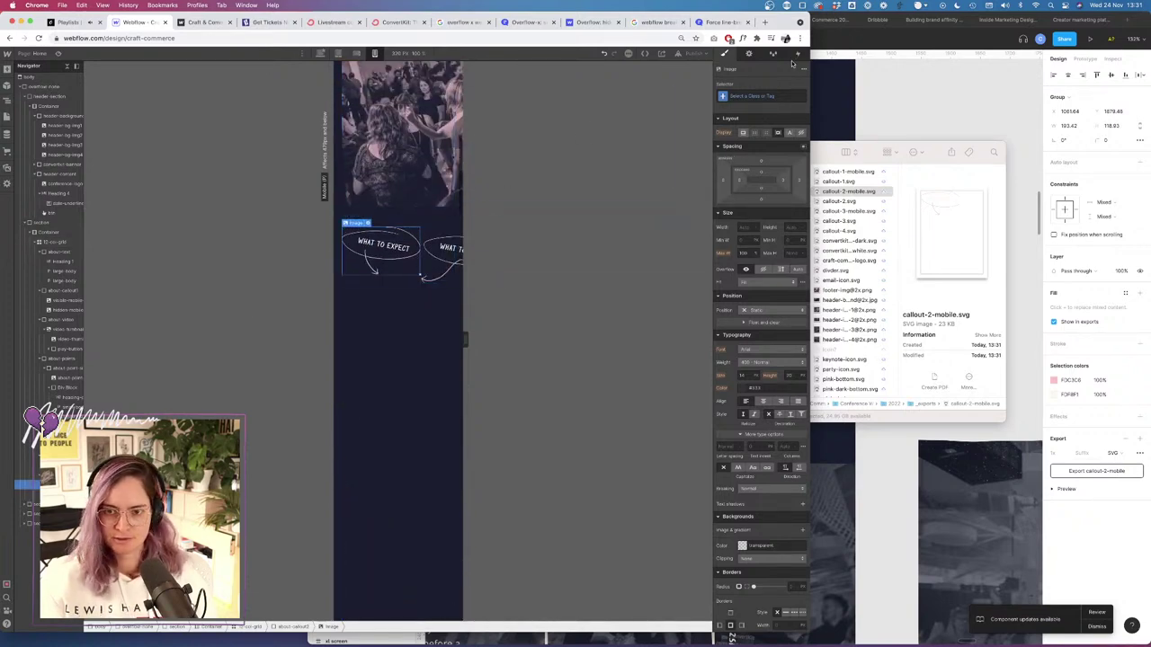
{"action": "left_click", "coordinate": [758, 95]}
{"action": "type", "text": "cal"}
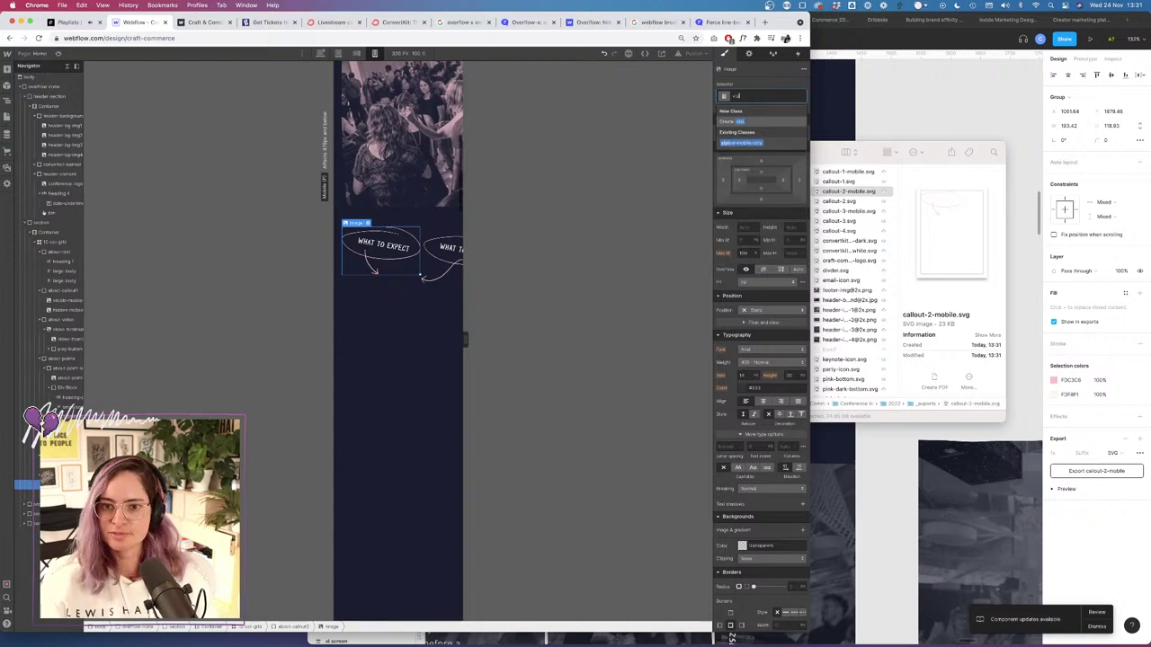
{"action": "left_click", "coordinate": [741, 143]}
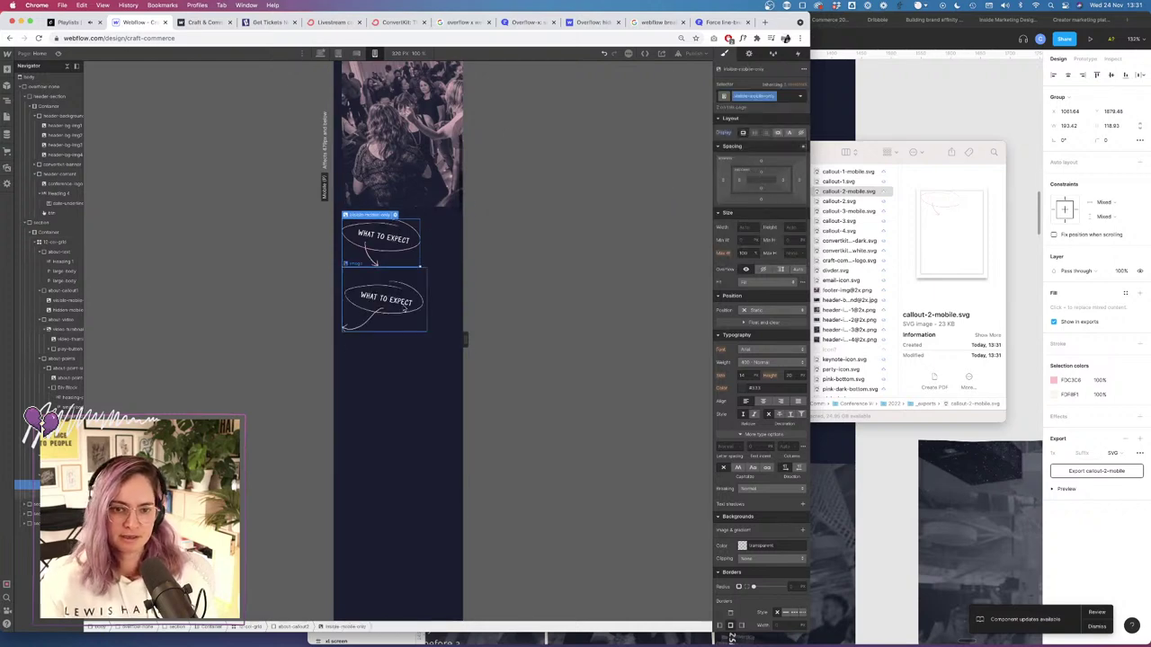
Apply the existing hidden-mobile class to the original "What to expect" image.
{"action": "left_click", "coordinate": [418, 279]}
{"action": "left_click", "coordinate": [759, 96]}
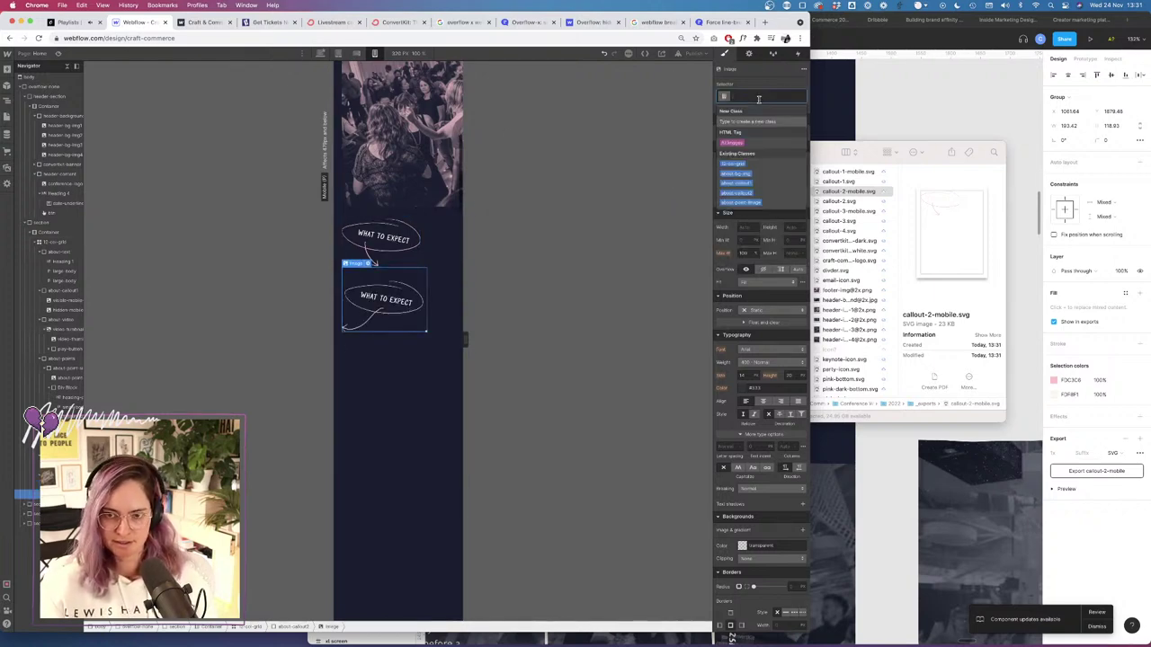
{"action": "type", "text": "hid"}
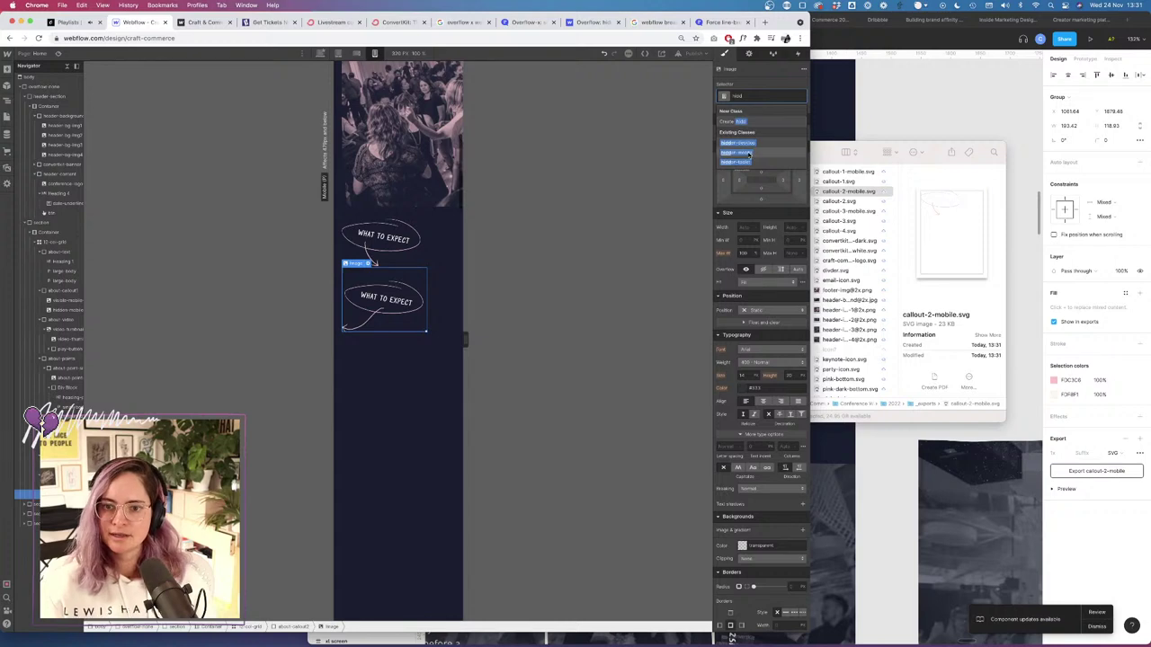
{"action": "left_click", "coordinate": [746, 153]}
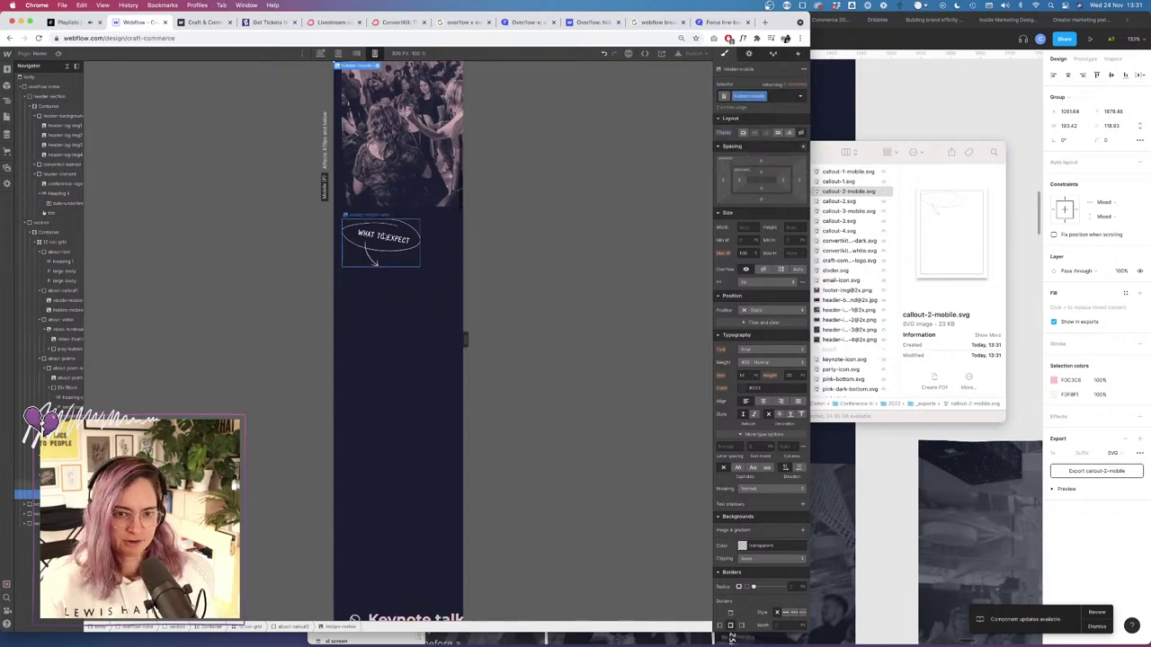
Give the callout-2-mobile.svg asset the alt text Text bubble saying "What to expect".
{"action": "left_click", "coordinate": [8, 169]}
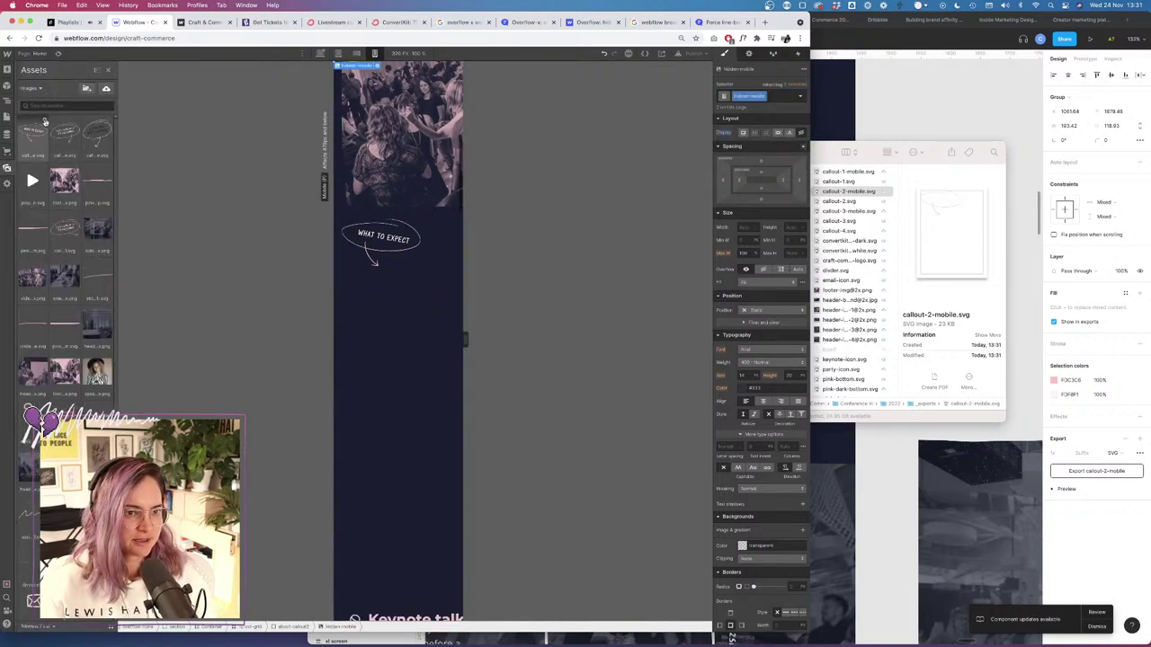
{"action": "left_click", "coordinate": [45, 122]}
{"action": "left_click", "coordinate": [50, 241]}
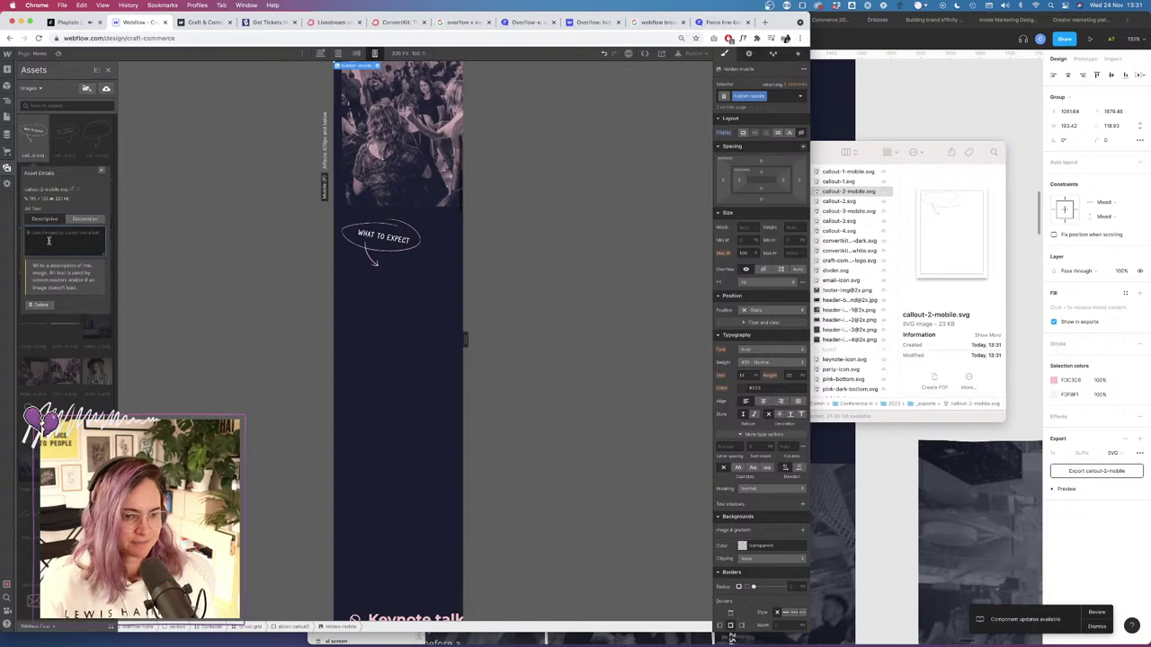
{"action": "type", "text": "'"}
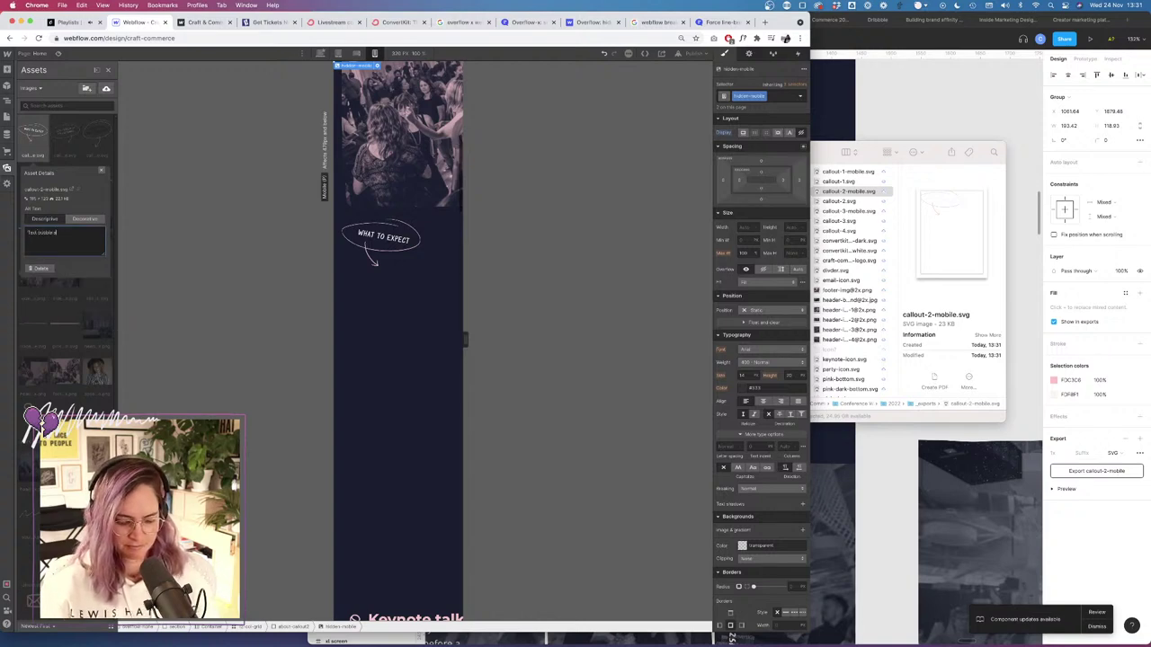
{"action": "type", "text": "ext bubble saying 'Wh"}
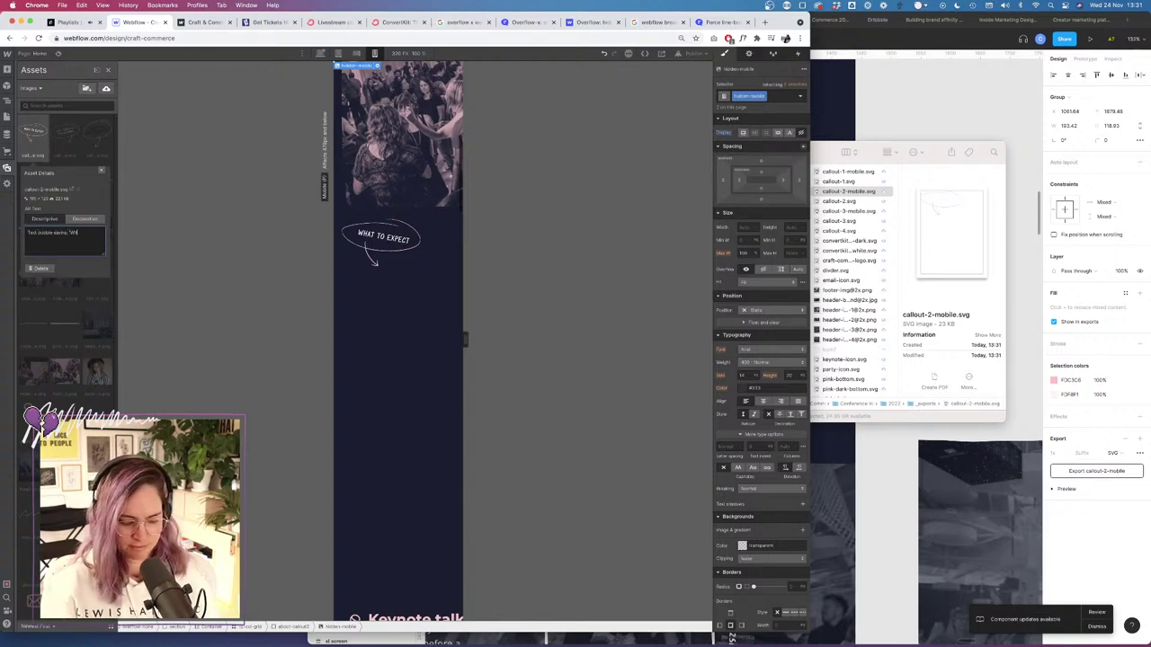
{"action": "type", "text": "at to expect'"}
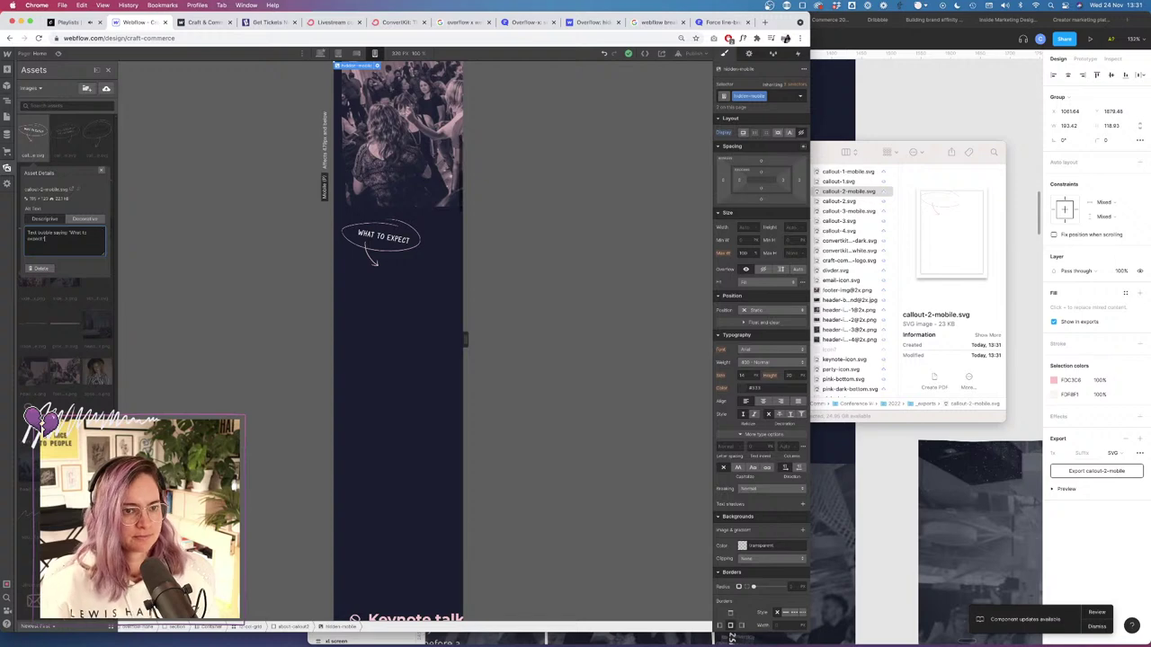
{"action": "key", "text": "BackSpace"}
{"action": "type", "text": "'"}
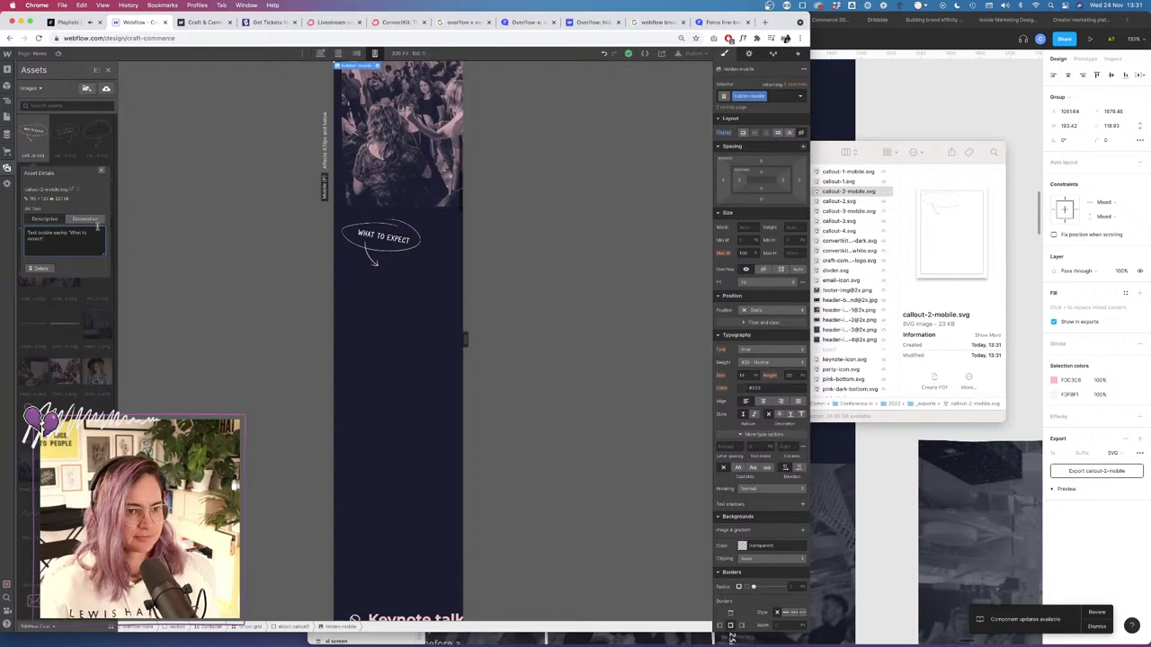
{"action": "left_click", "coordinate": [63, 125]}
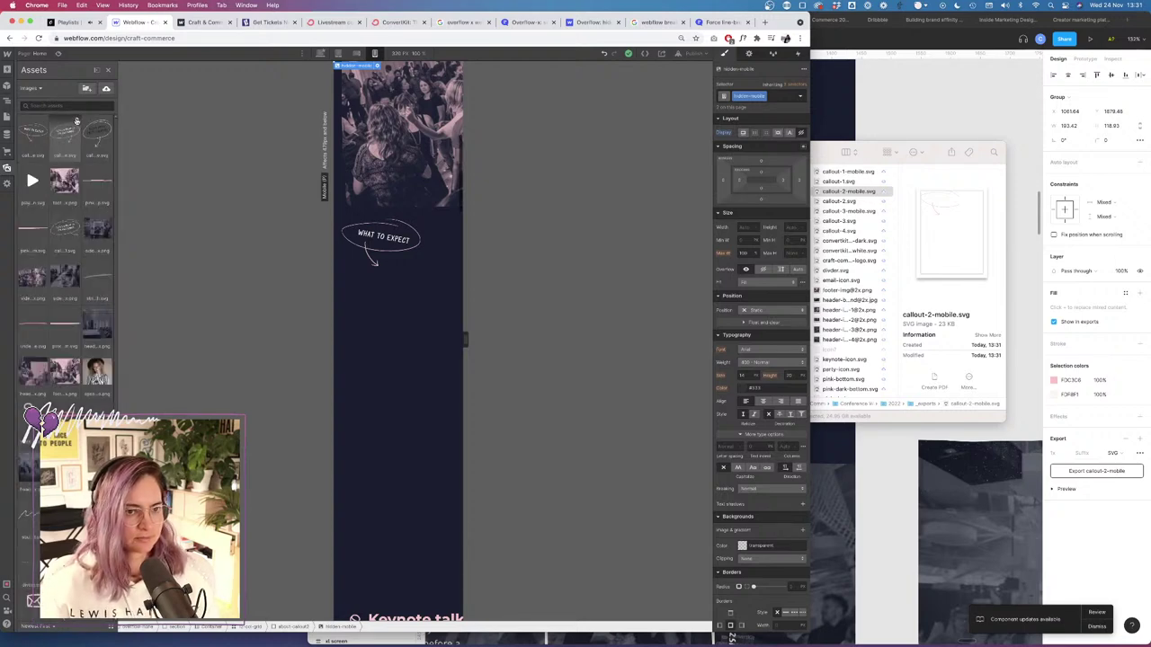
Give the callout-1-mobile.svg asset the alt text Text bubble saying "Here's a recap of the last event".
{"action": "left_click", "coordinate": [77, 120]}
{"action": "left_click", "coordinate": [38, 241]}
{"action": "type", "text": "Te"}
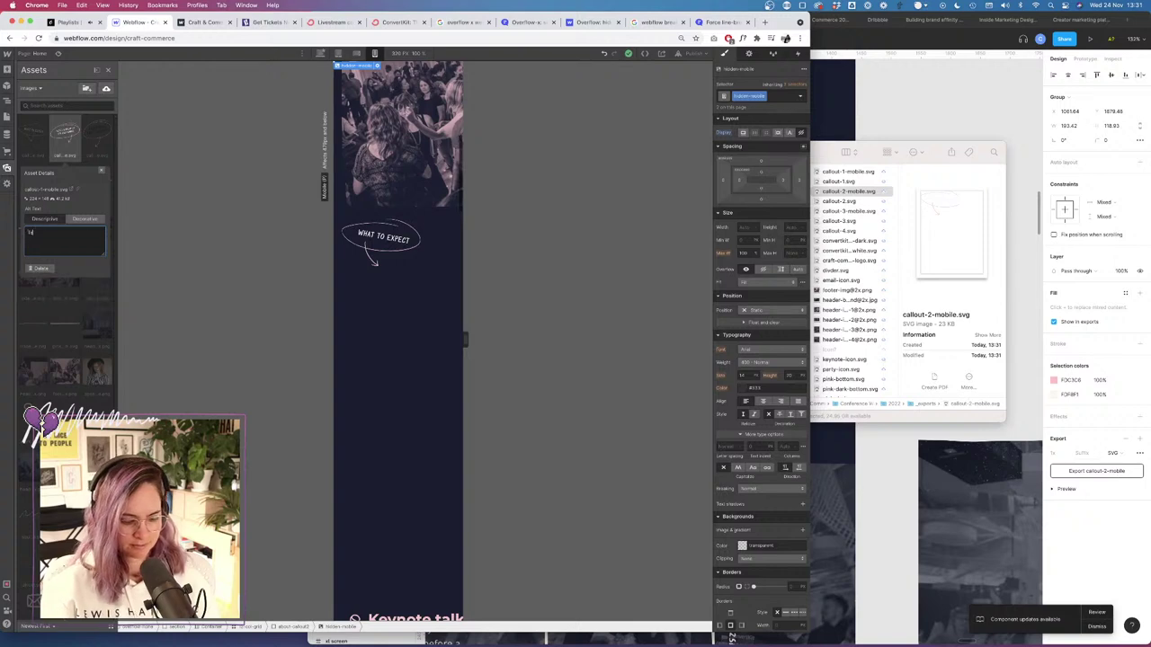
{"action": "type", "text": "xt outline saying \"Here's a recap"}
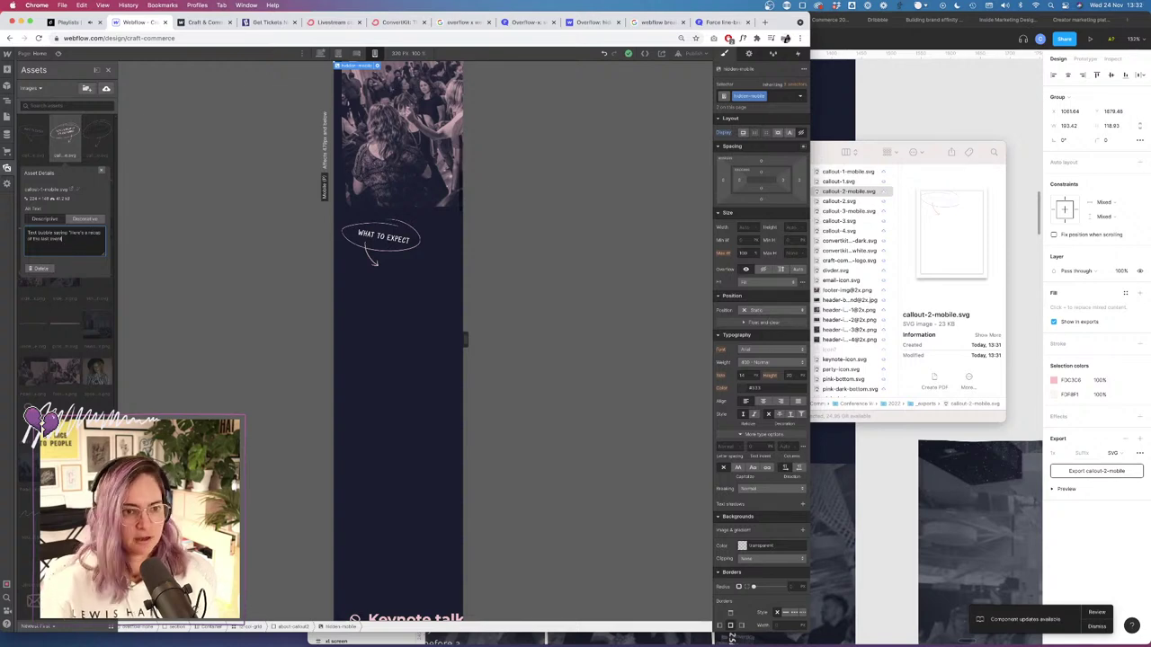
{"action": "left_click", "coordinate": [87, 134]}
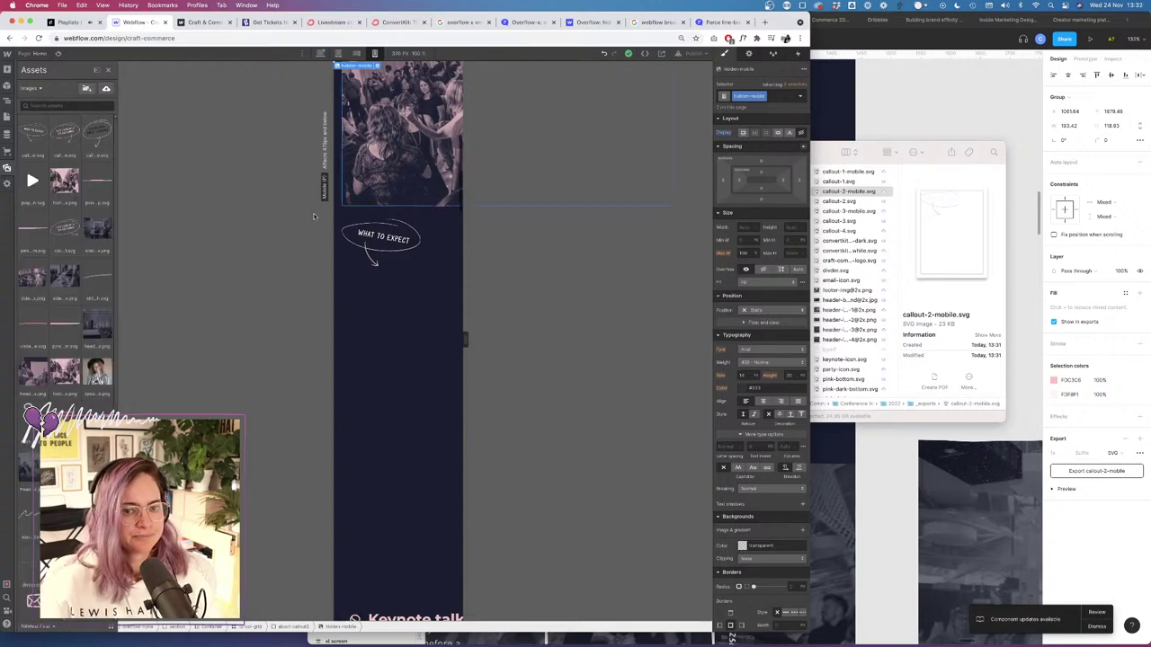
Preview the mobile page and examine the spacing around the recap and "What to expect" callouts.
{"action": "left_click", "coordinate": [6, 99]}
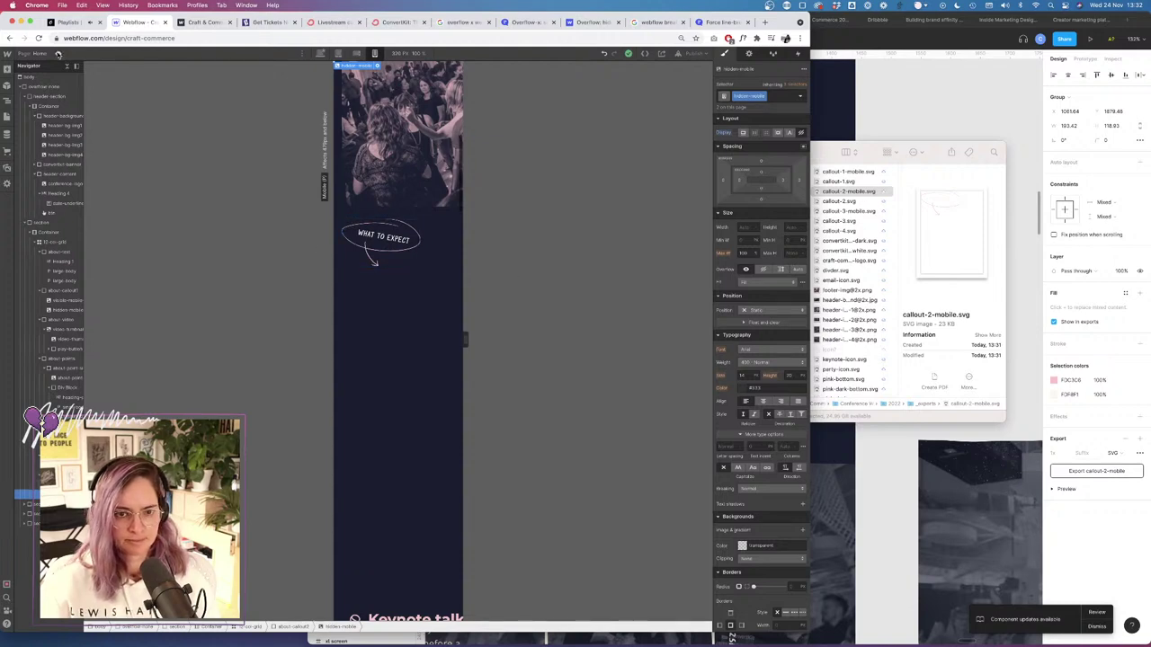
{"action": "key", "text": "super+shift+p"}
{"action": "scroll", "coordinate": [418, 261], "scroll_direction": "down", "scroll_amount": 2}
{"action": "scroll", "coordinate": [418, 261], "scroll_direction": "down", "scroll_amount": 3}
{"action": "scroll", "coordinate": [419, 260], "scroll_direction": "up", "scroll_amount": 3}
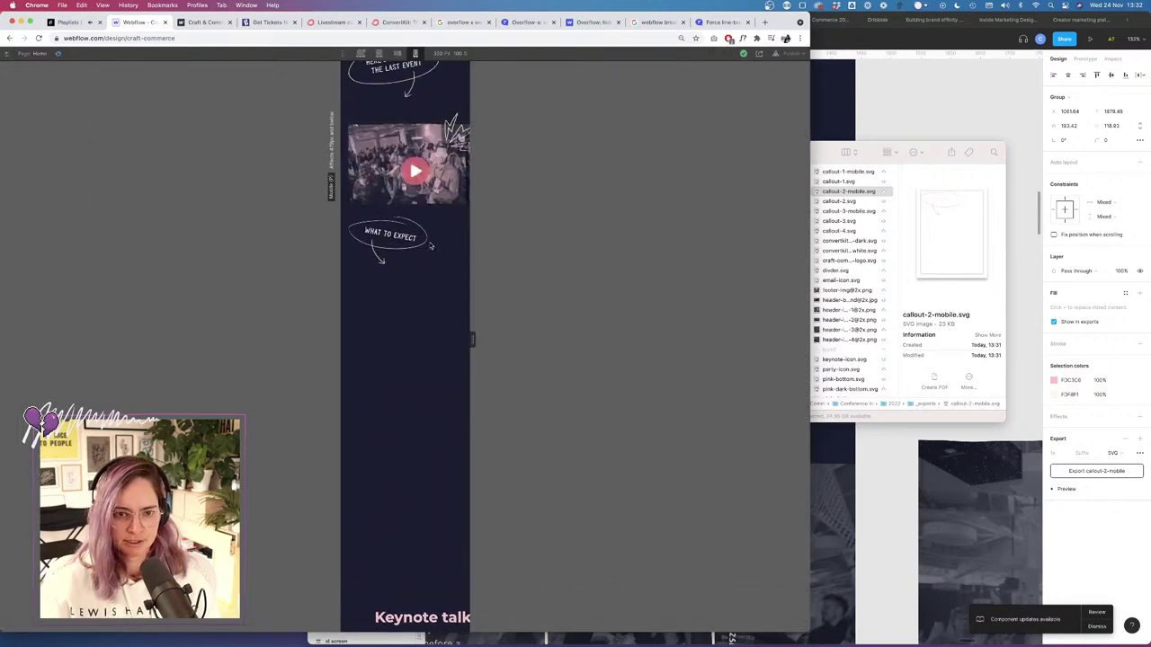
Leave the preview and set the bottom margin of the about-callout2 block to 0 on the mobile breakpoint.
{"action": "left_click", "coordinate": [56, 53]}
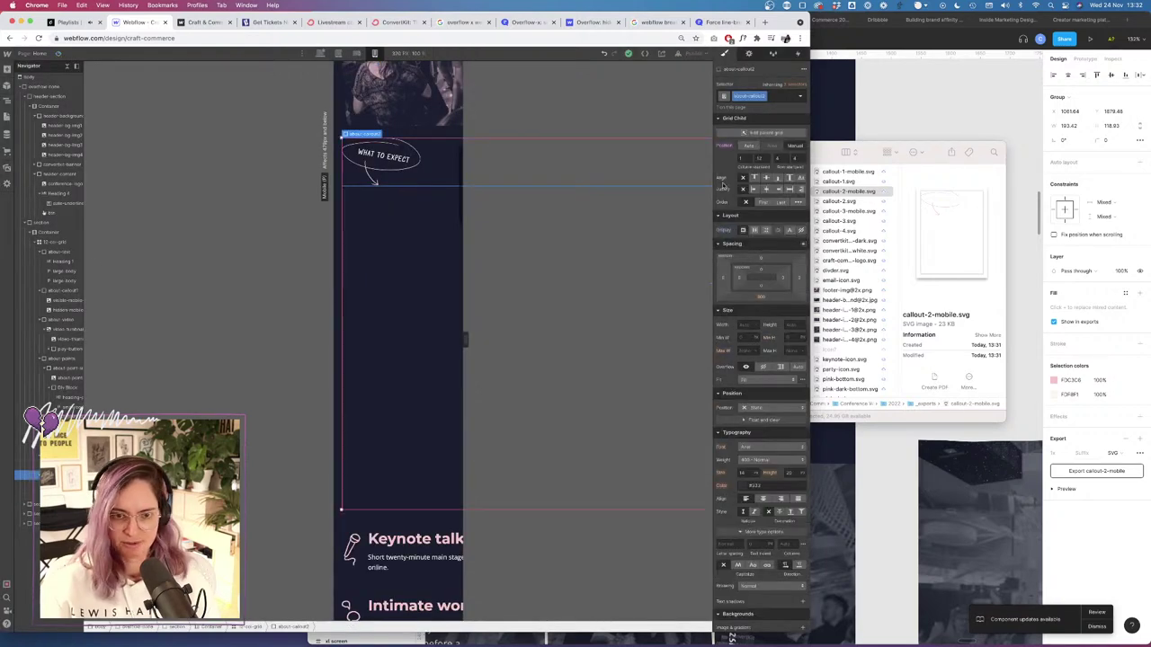
{"action": "left_click", "coordinate": [761, 297]}
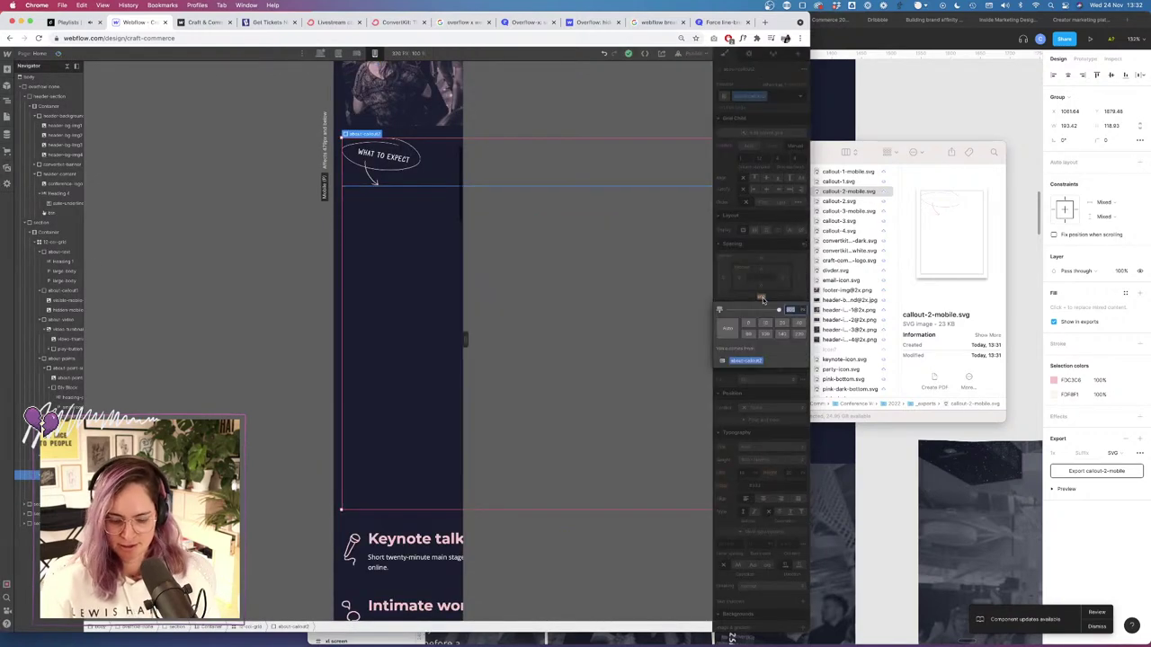
{"action": "type", "text": "0"}
{"action": "key", "text": "Return"}
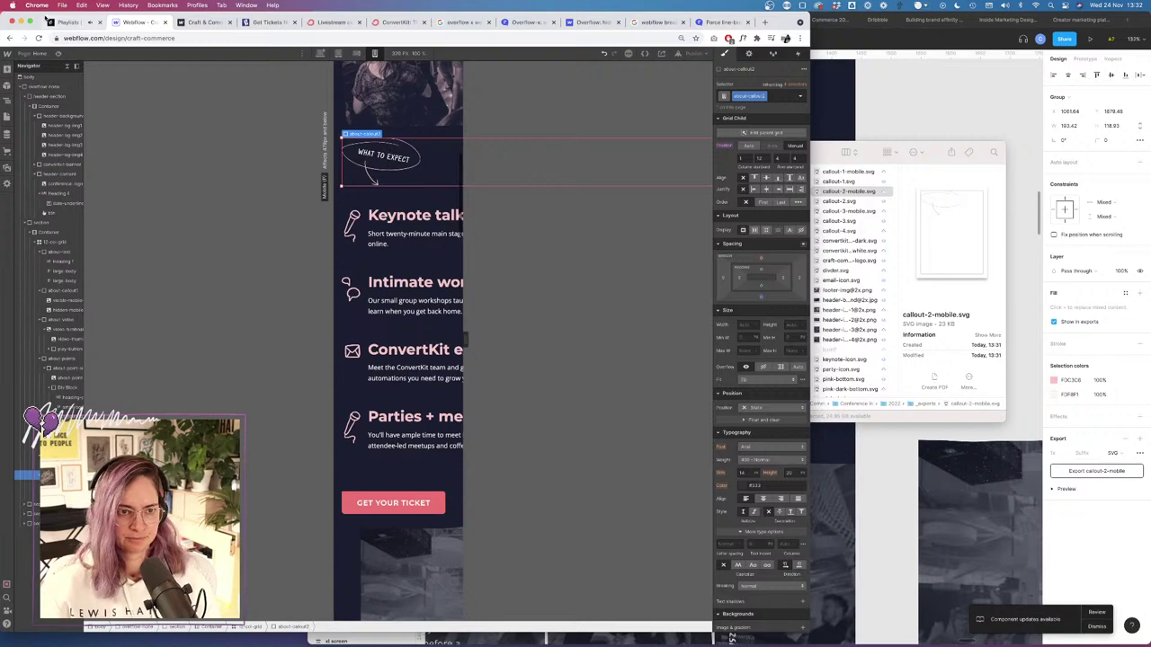
Preview the about section's list of points at the mobile and tablet breakpoints and return to editing.
{"action": "left_click", "coordinate": [58, 53]}
{"action": "scroll", "coordinate": [405, 331], "scroll_direction": "down", "scroll_amount": 4}
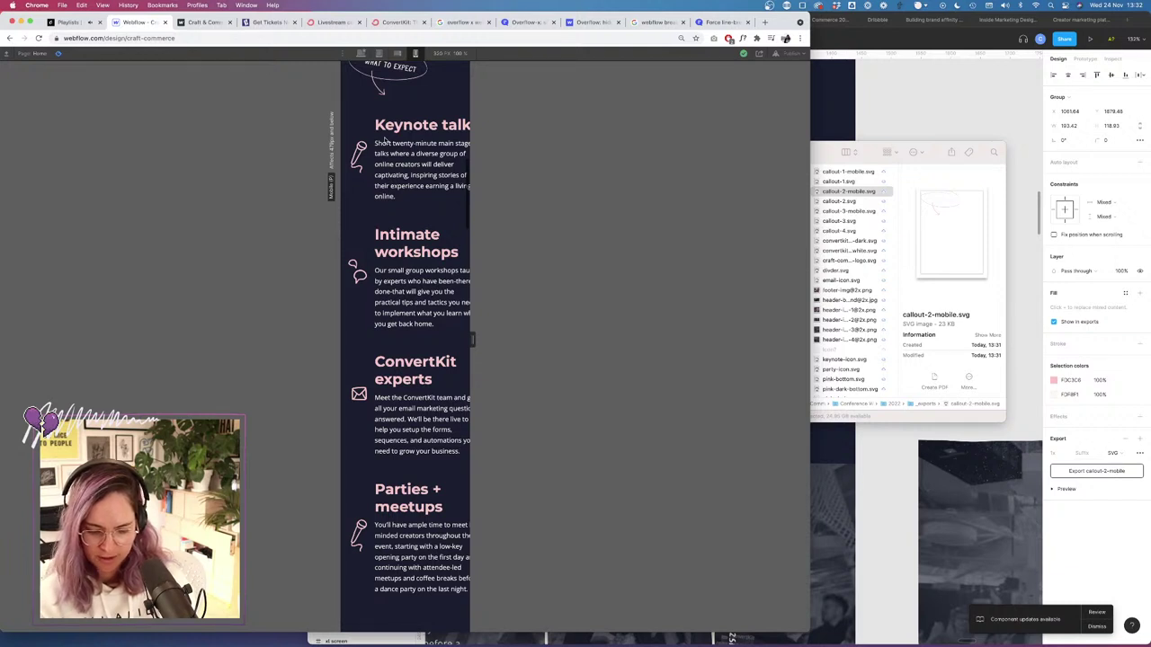
{"action": "left_click", "coordinate": [379, 53]}
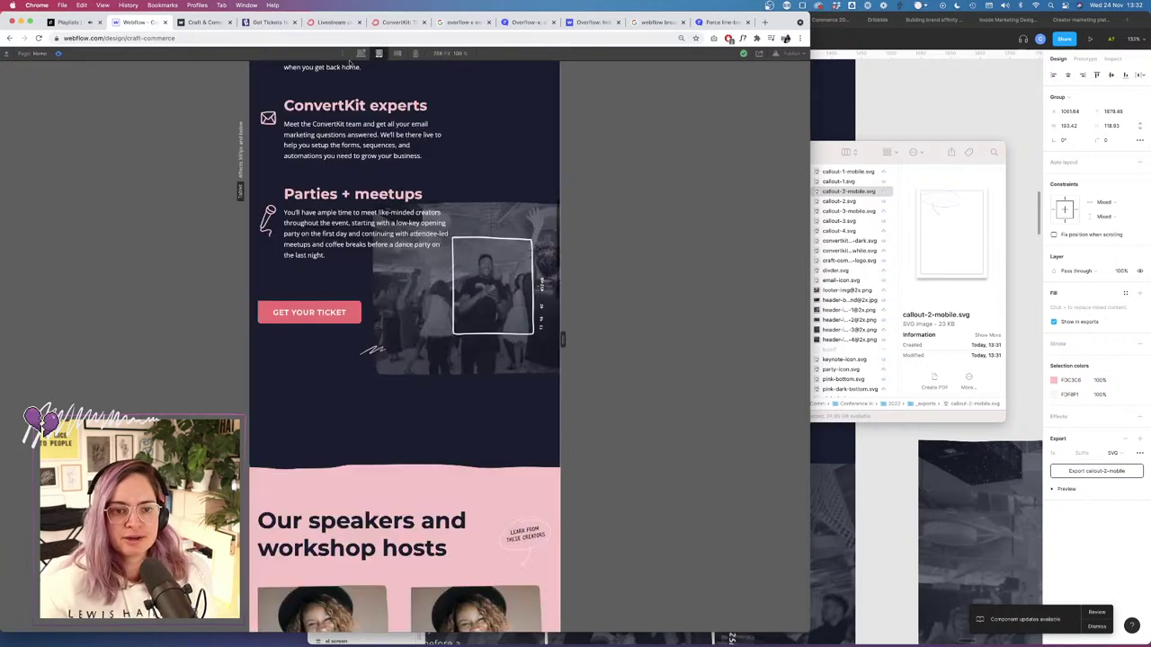
{"action": "left_click", "coordinate": [58, 52]}
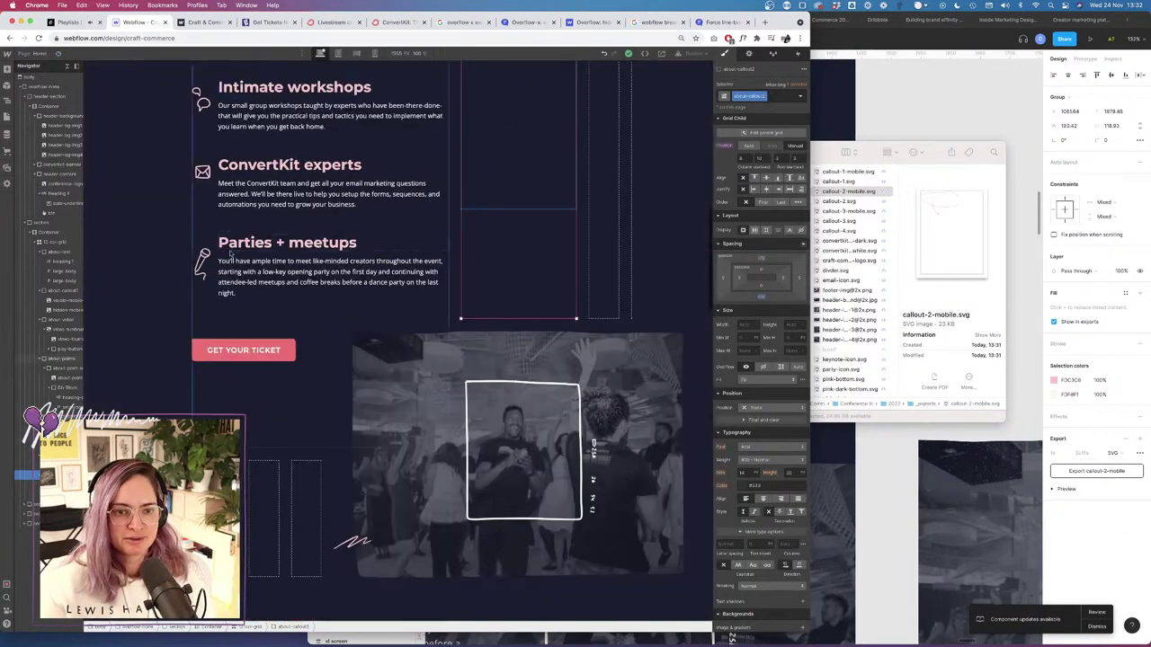
Align the about-point-image icons to the start of their flex rows and set their top padding to 20 px.
{"action": "left_click", "coordinate": [222, 247]}
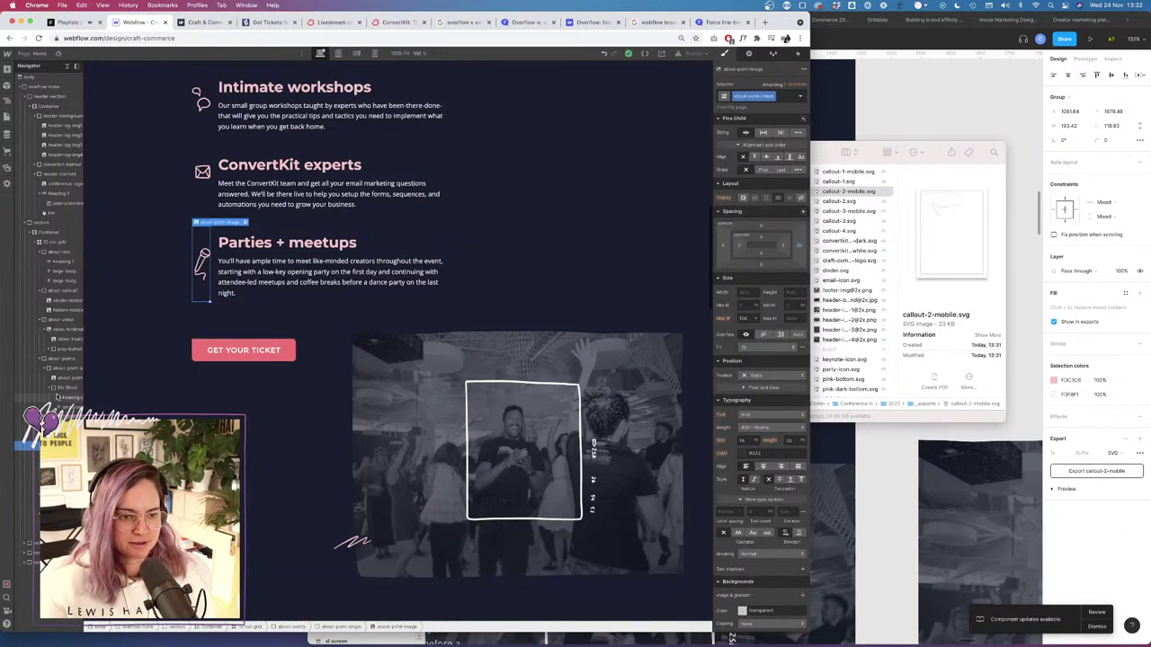
{"action": "left_click", "coordinate": [214, 258]}
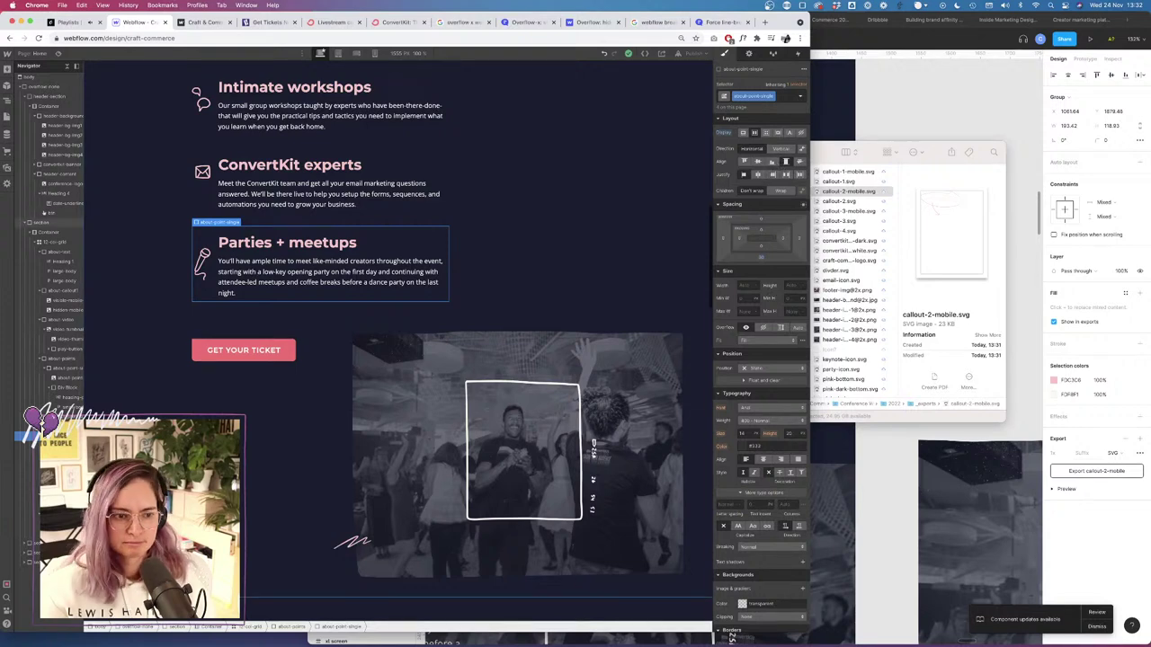
{"action": "left_click", "coordinate": [201, 268]}
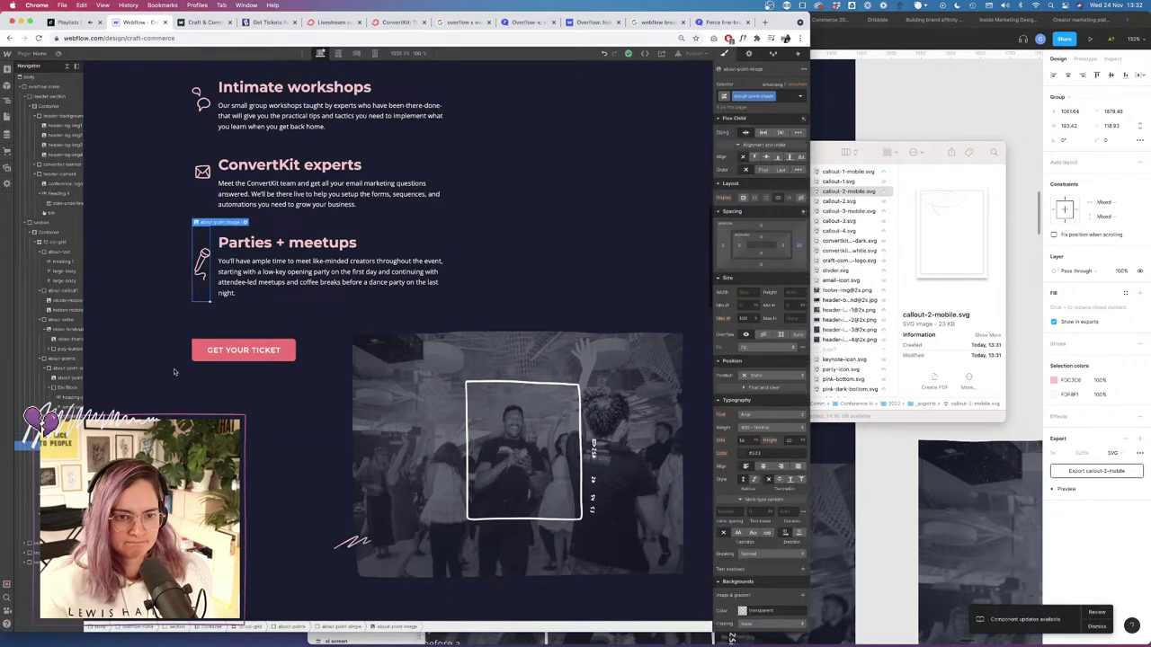
{"action": "left_click", "coordinate": [753, 158]}
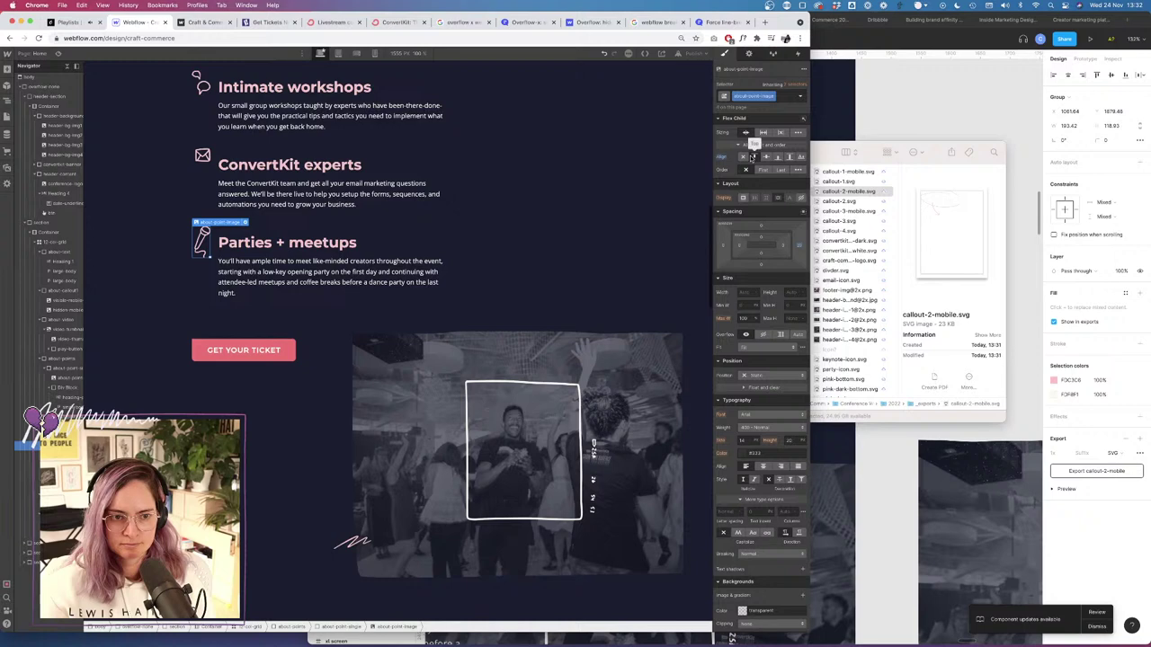
{"action": "left_click", "coordinate": [763, 239]}
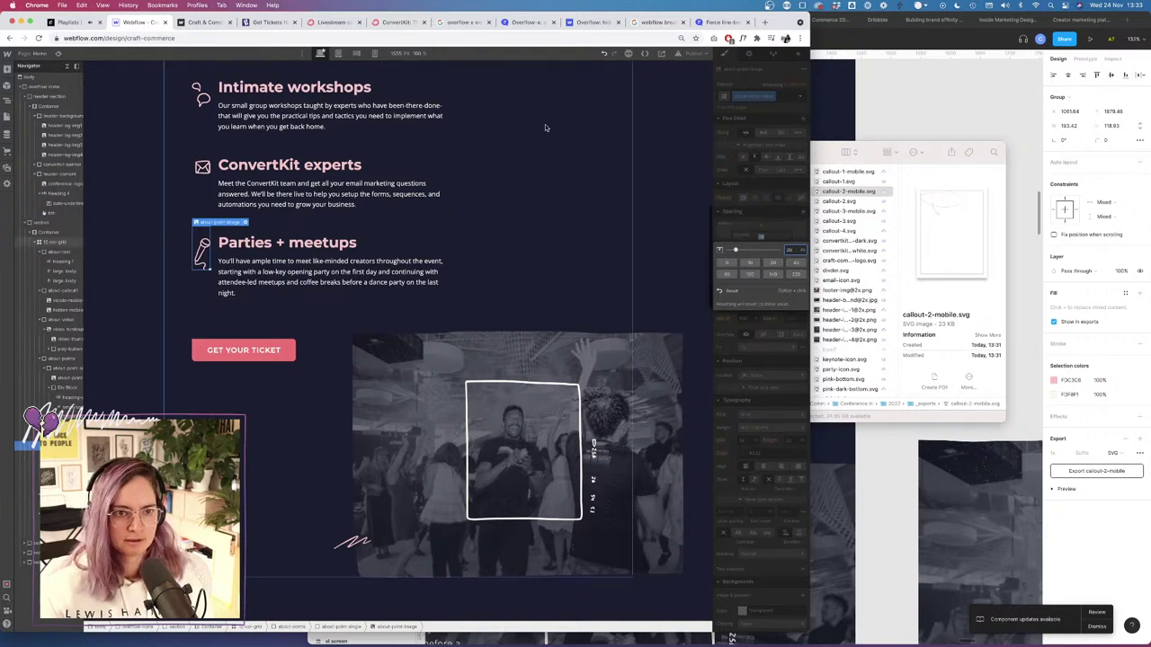
Check the point icons at the tablet and mobile landscape breakpoints, ending on the mobile portrait breakpoint.
{"action": "left_click", "coordinate": [338, 54]}
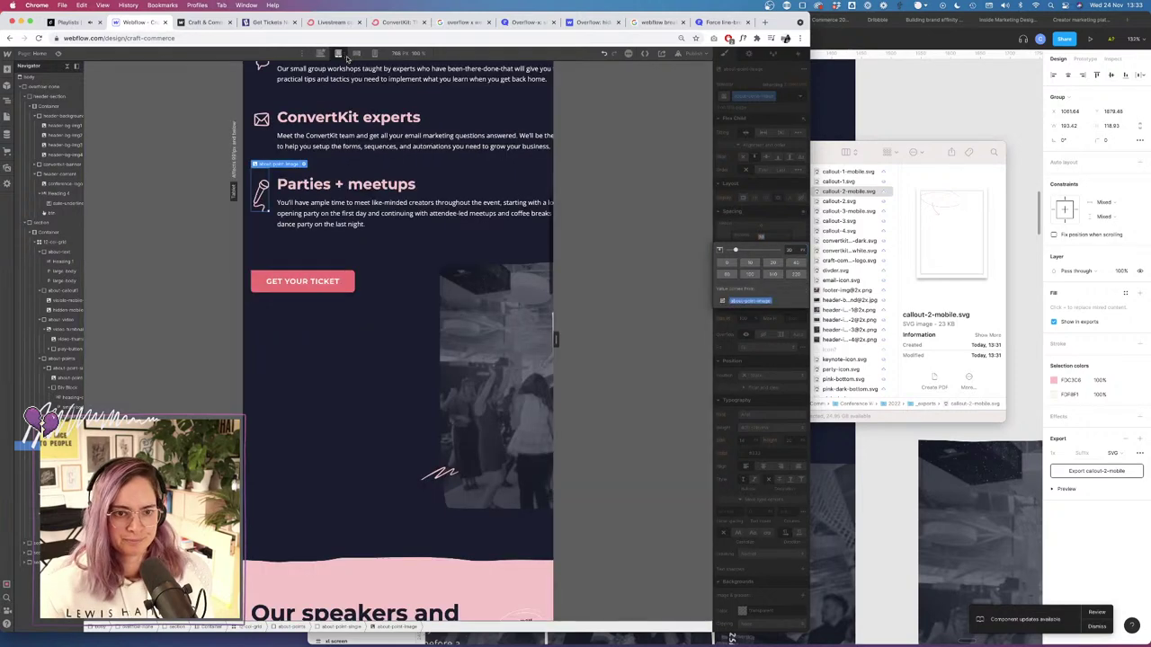
{"action": "left_click", "coordinate": [356, 54]}
{"action": "left_click", "coordinate": [374, 54]}
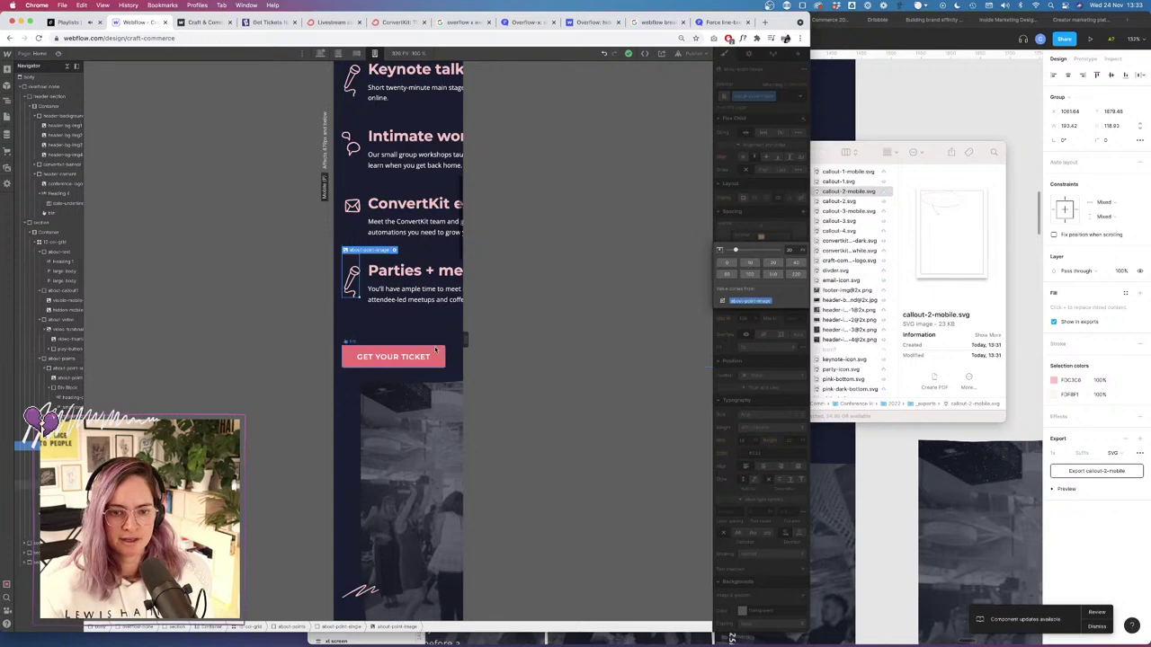
Try to center the GET YOUR TICKET button with the text-center combo class, and remove the class again.
{"action": "left_click", "coordinate": [396, 355]}
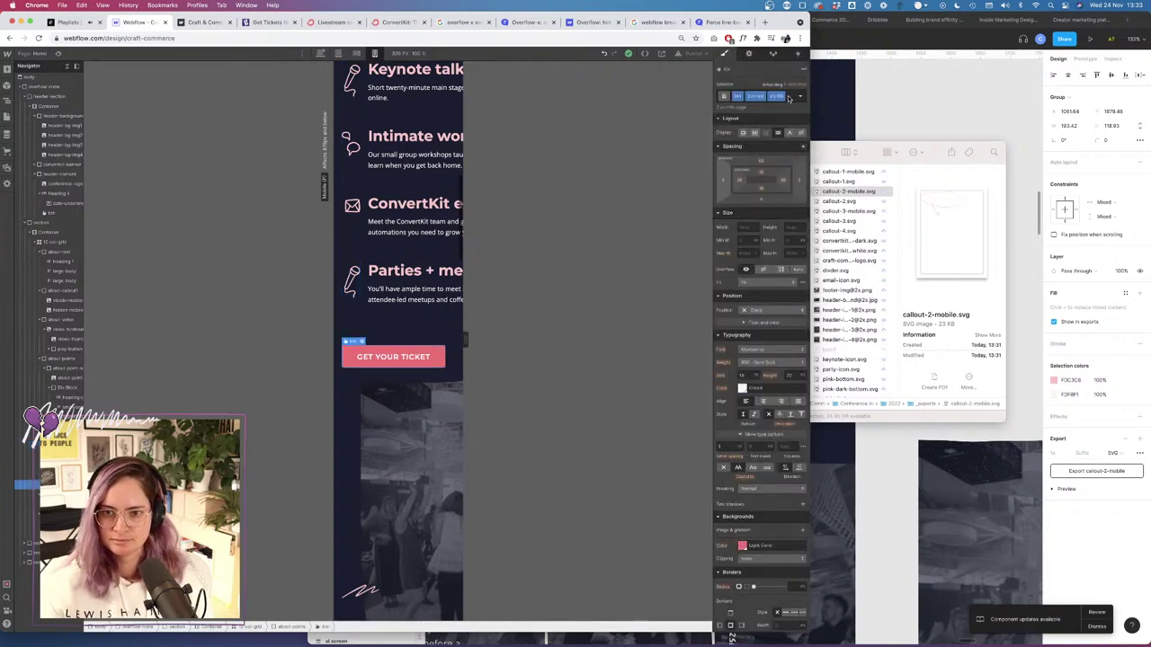
{"action": "left_click", "coordinate": [789, 98]}
{"action": "type", "text": "tex"}
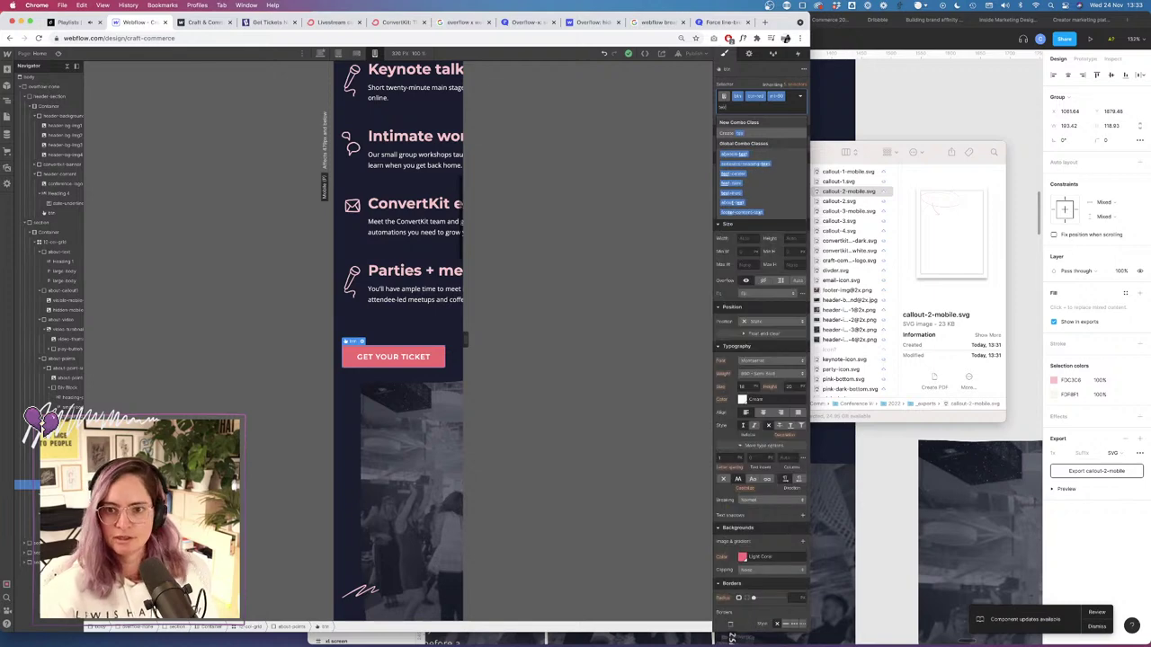
{"action": "left_click", "coordinate": [751, 174]}
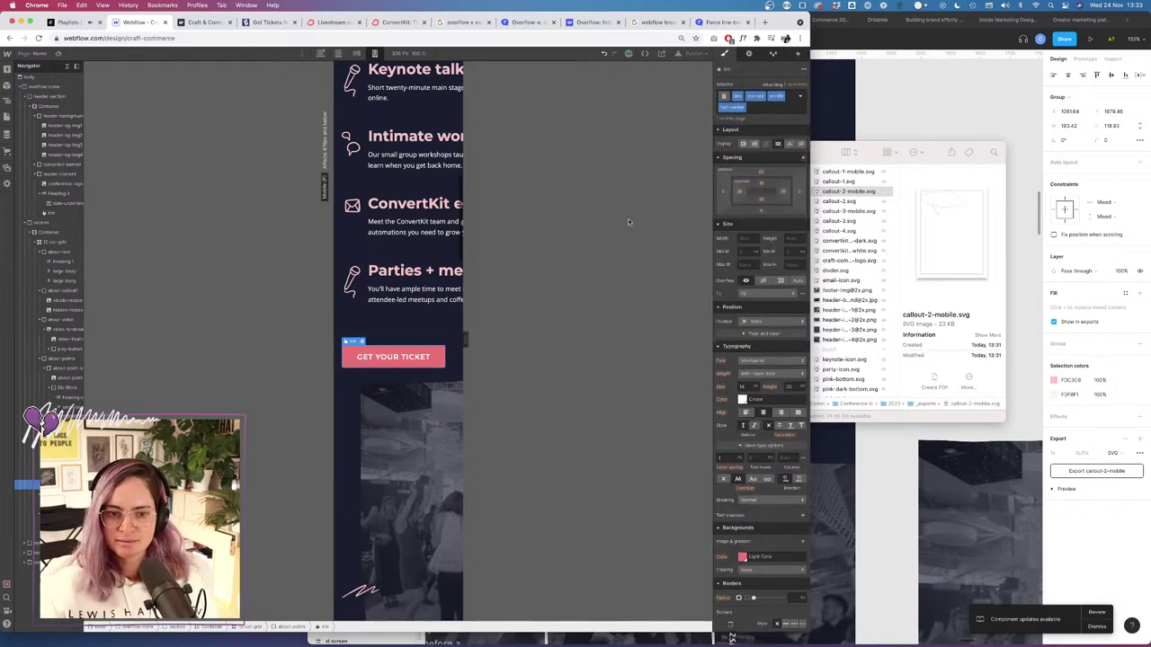
{"action": "left_click", "coordinate": [760, 109]}
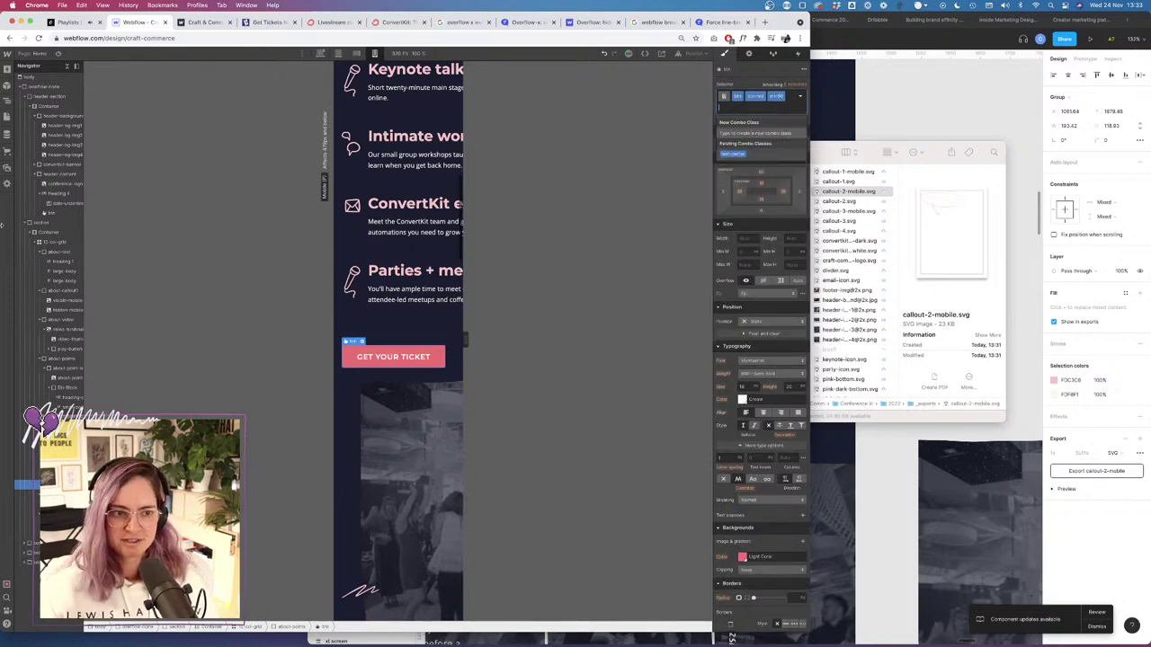
Try to center the about-points block by setting its grid child justify and align to center, previewing each change.
{"action": "left_click", "coordinate": [25, 436]}
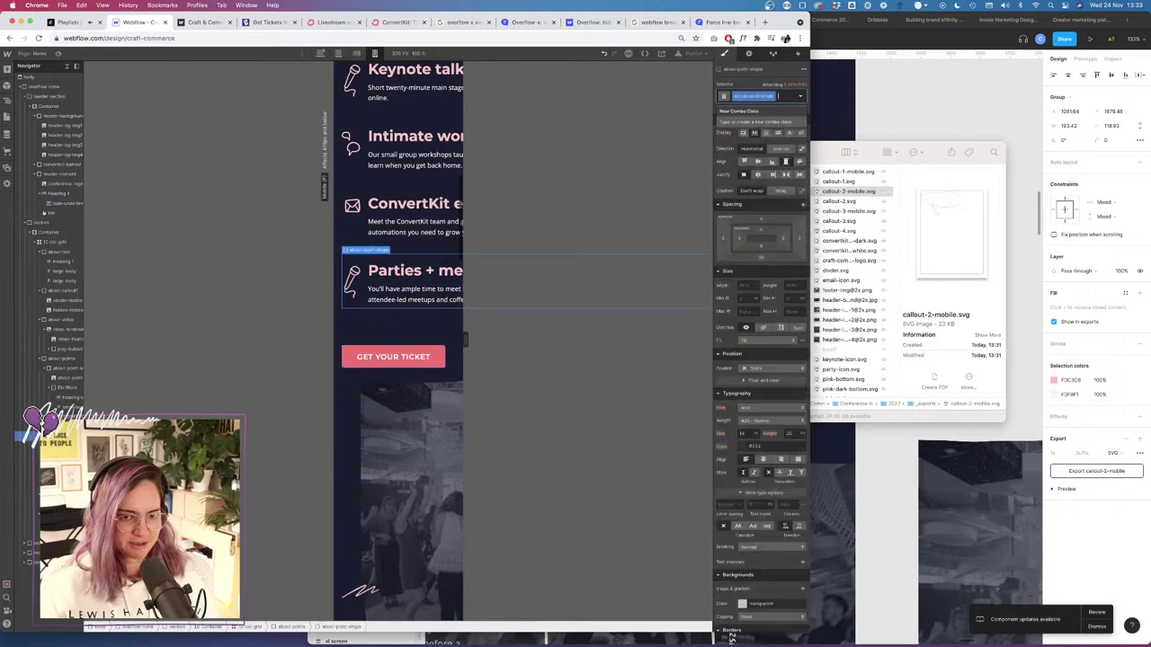
{"action": "left_click", "coordinate": [63, 359]}
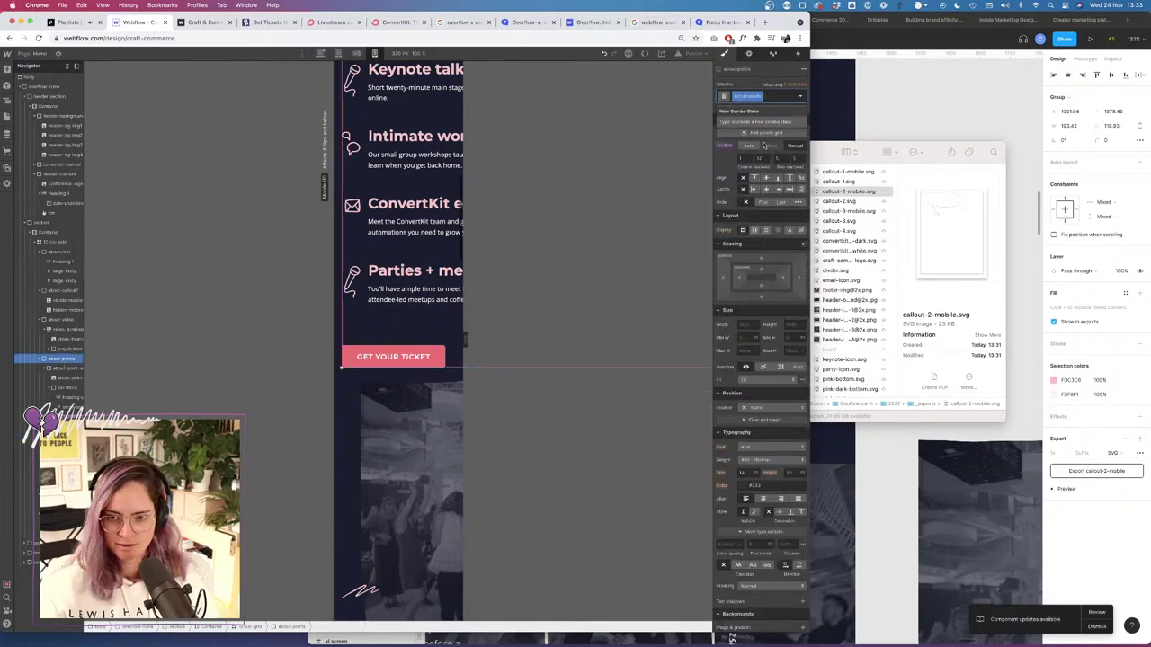
{"action": "left_click", "coordinate": [766, 190]}
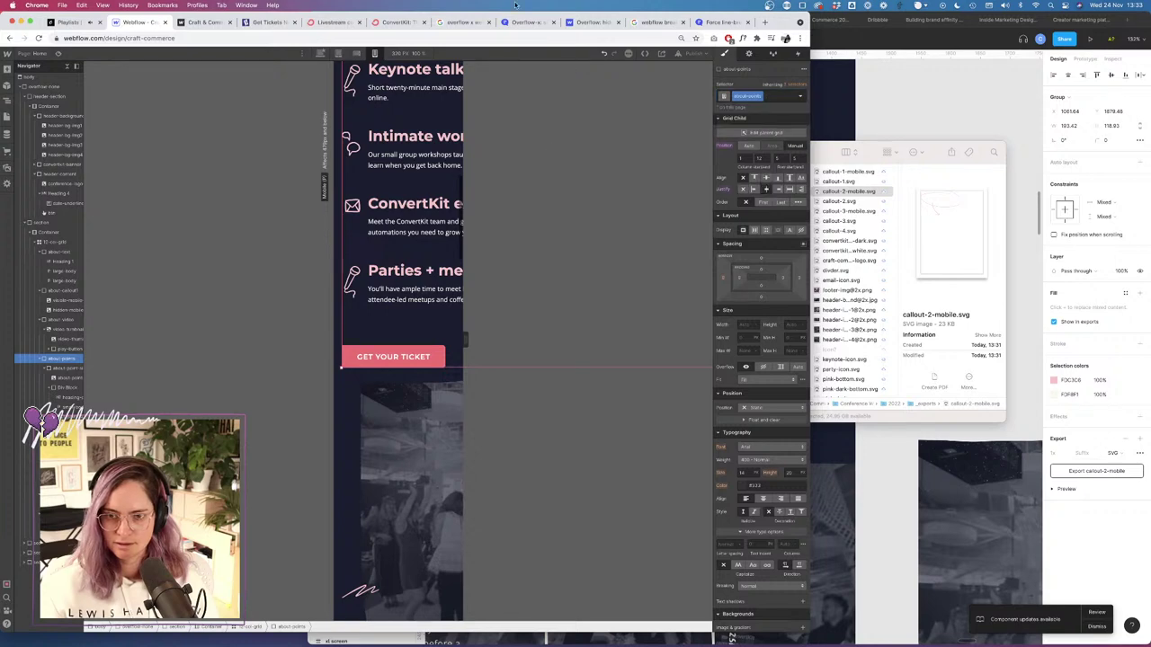
{"action": "left_click", "coordinate": [57, 54]}
{"action": "scroll", "coordinate": [407, 346], "scroll_direction": "down", "scroll_amount": 5}
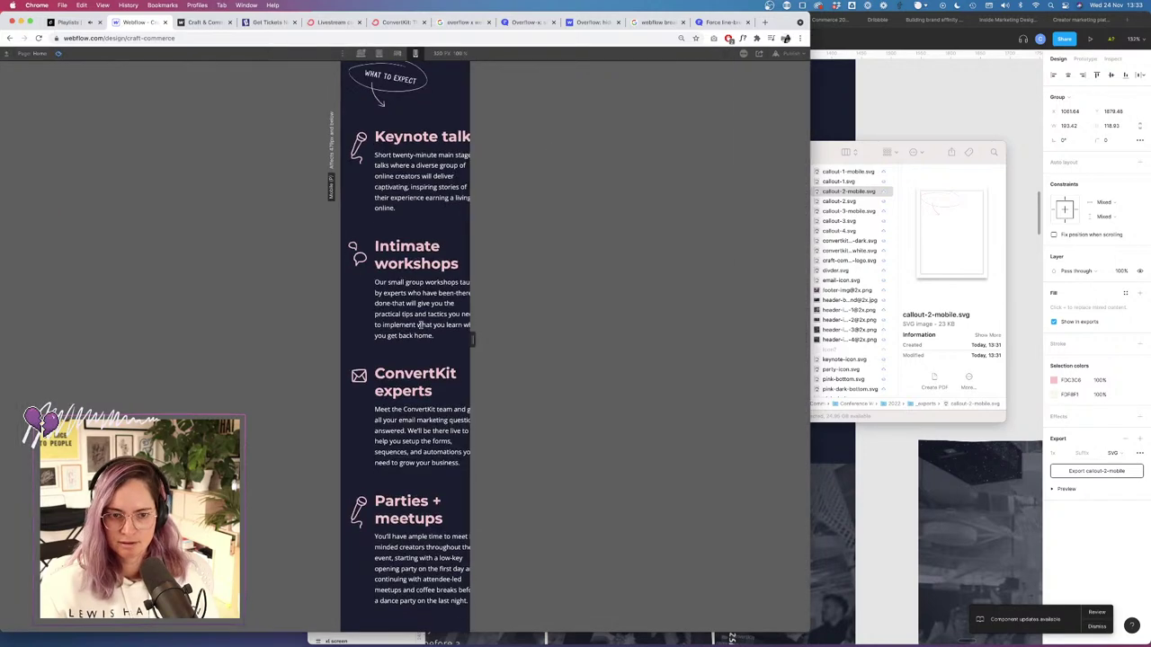
{"action": "left_click", "coordinate": [57, 54]}
{"action": "scroll", "coordinate": [395, 206], "scroll_direction": "up", "scroll_amount": 4}
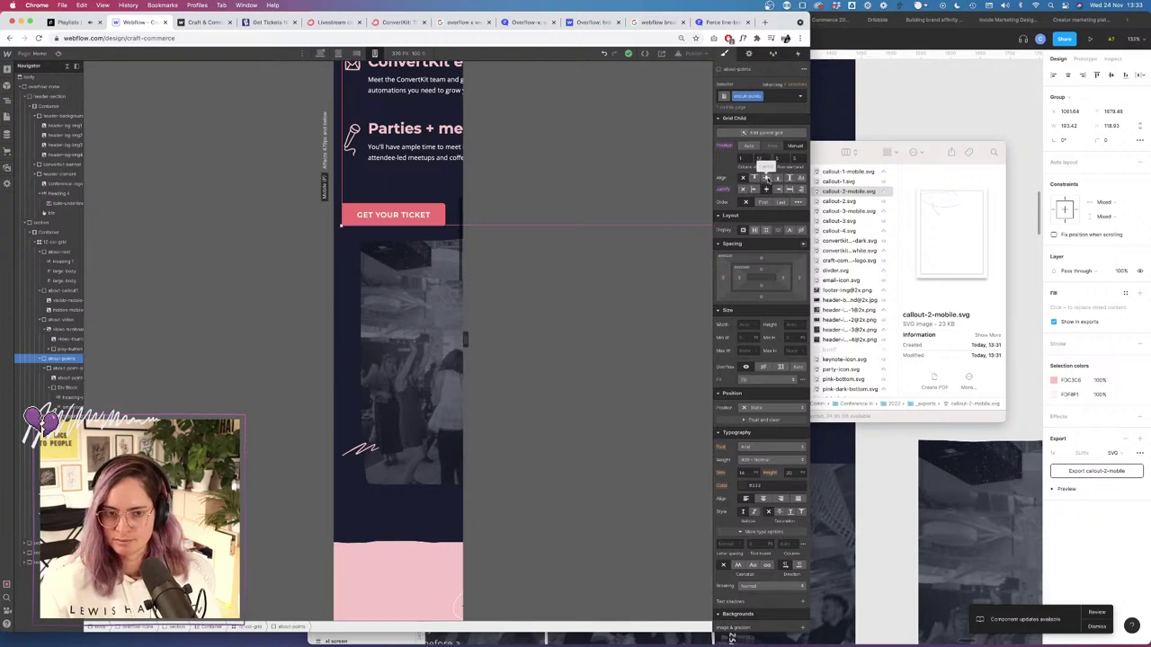
{"action": "left_click", "coordinate": [58, 54]}
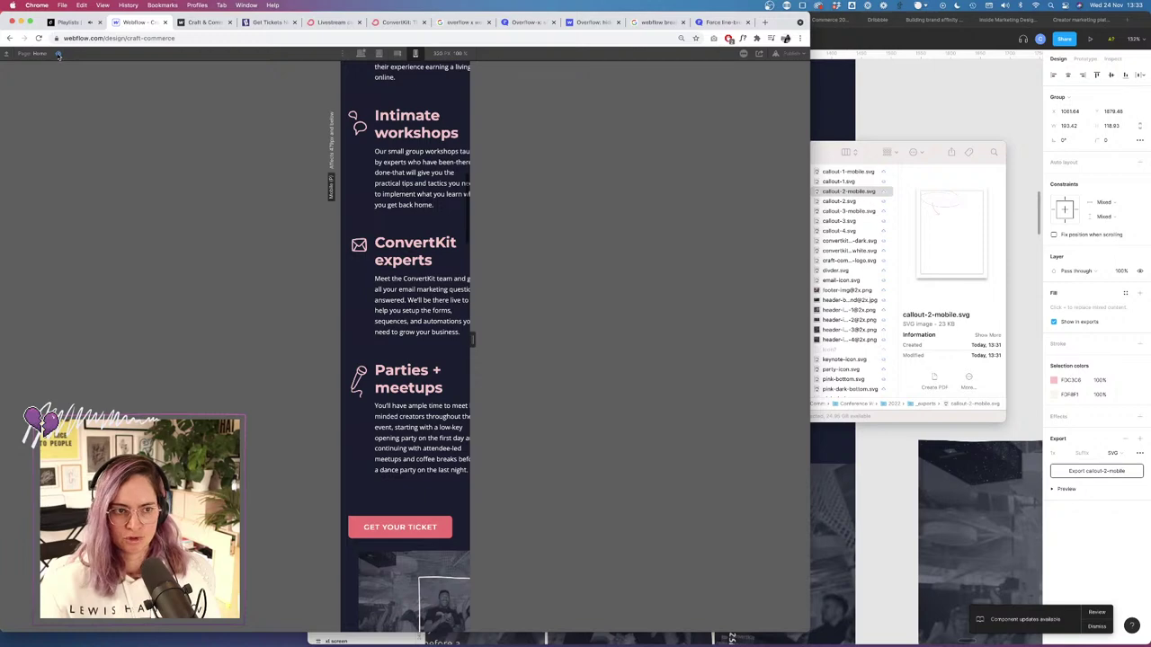
{"action": "left_click", "coordinate": [58, 54]}
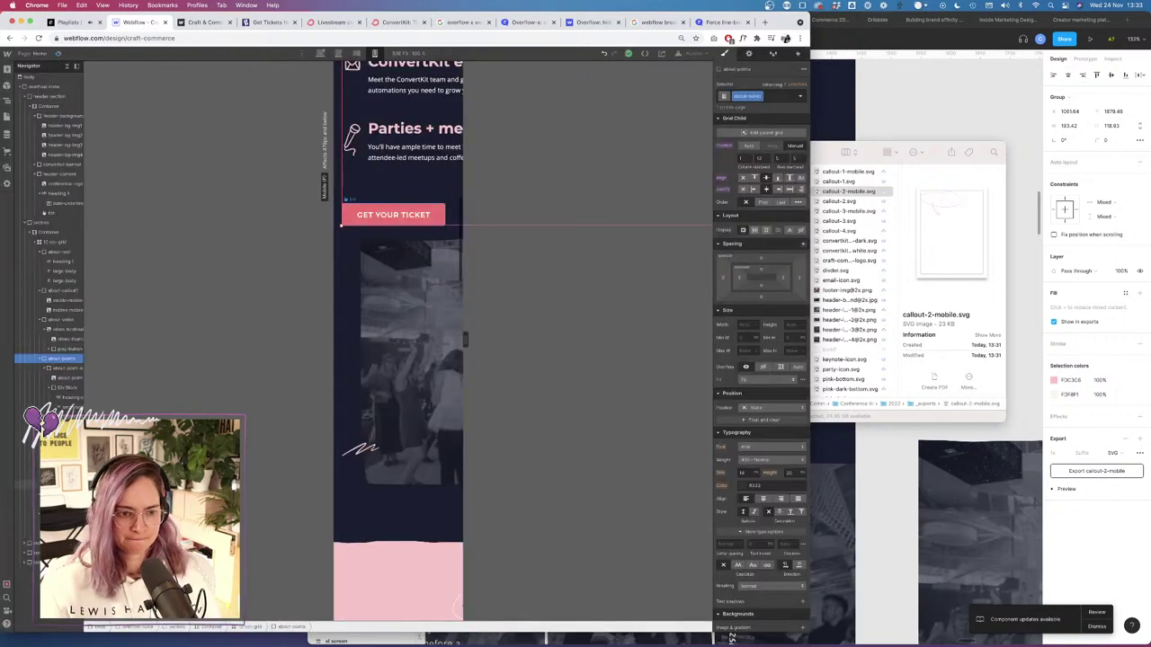
Make the about-points block a vertical flex layout with its children aligned to center, and preview the ticket button on mobile.
{"action": "left_click", "coordinate": [393, 215]}
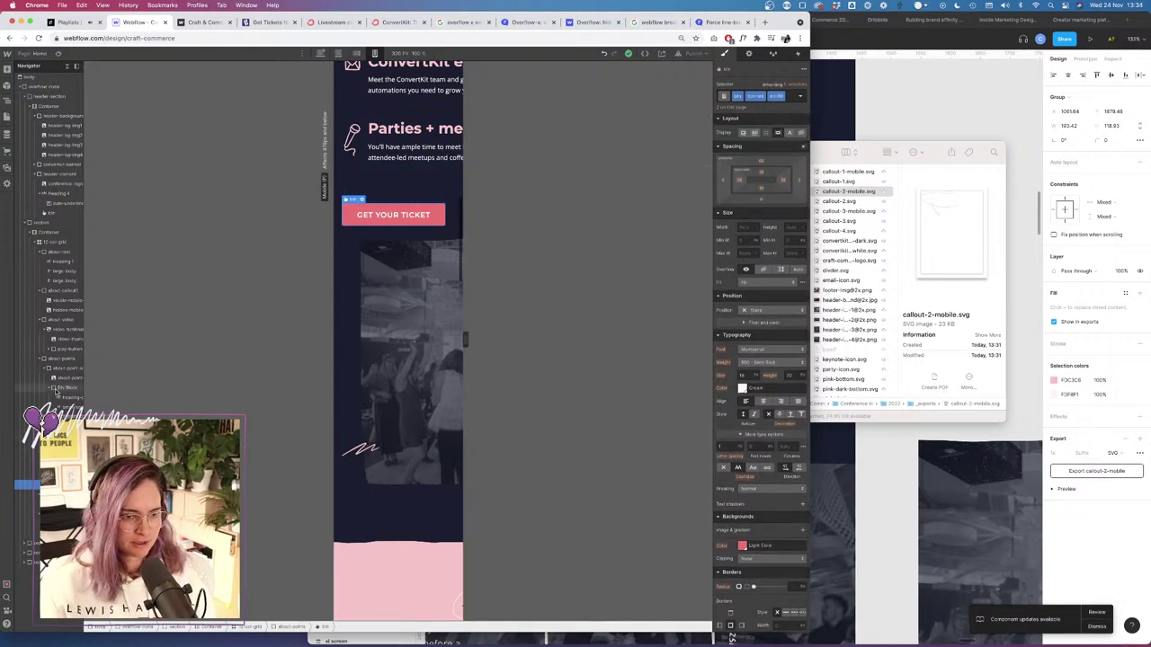
{"action": "left_click", "coordinate": [40, 359]}
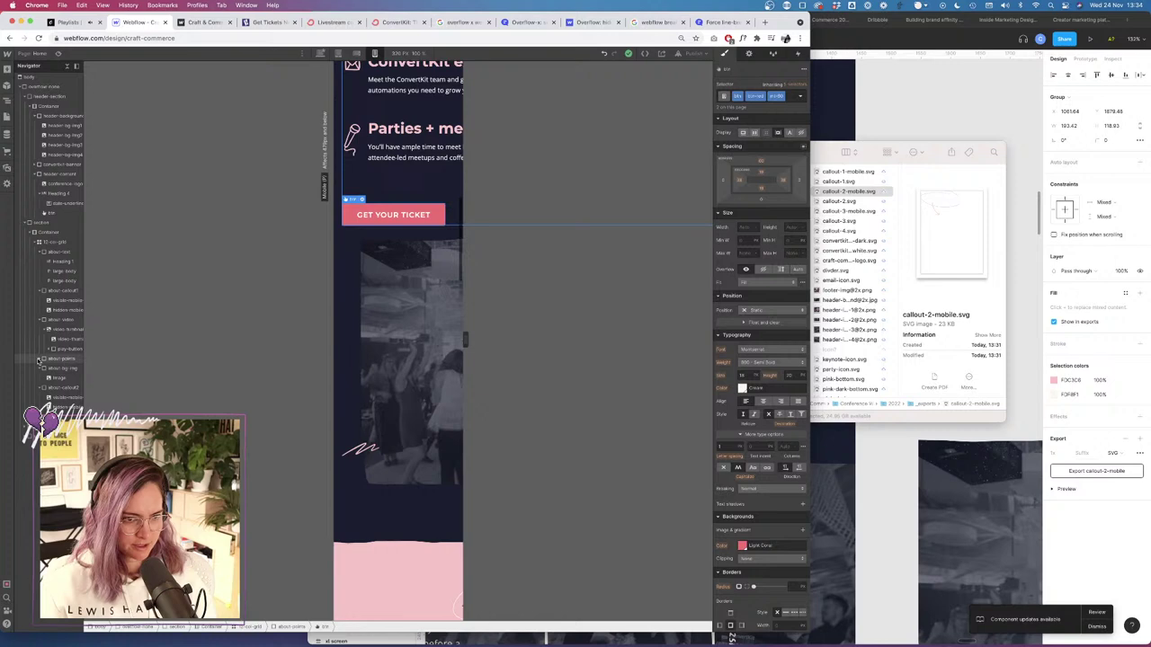
{"action": "left_click", "coordinate": [56, 359]}
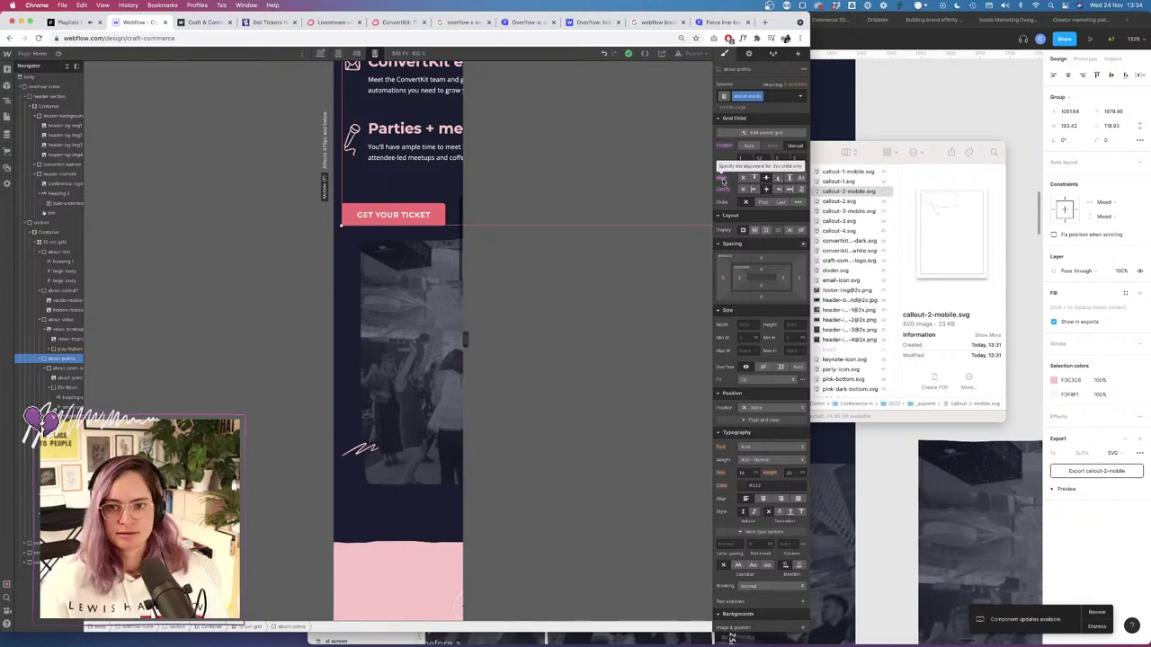
{"action": "left_click", "coordinate": [755, 230]}
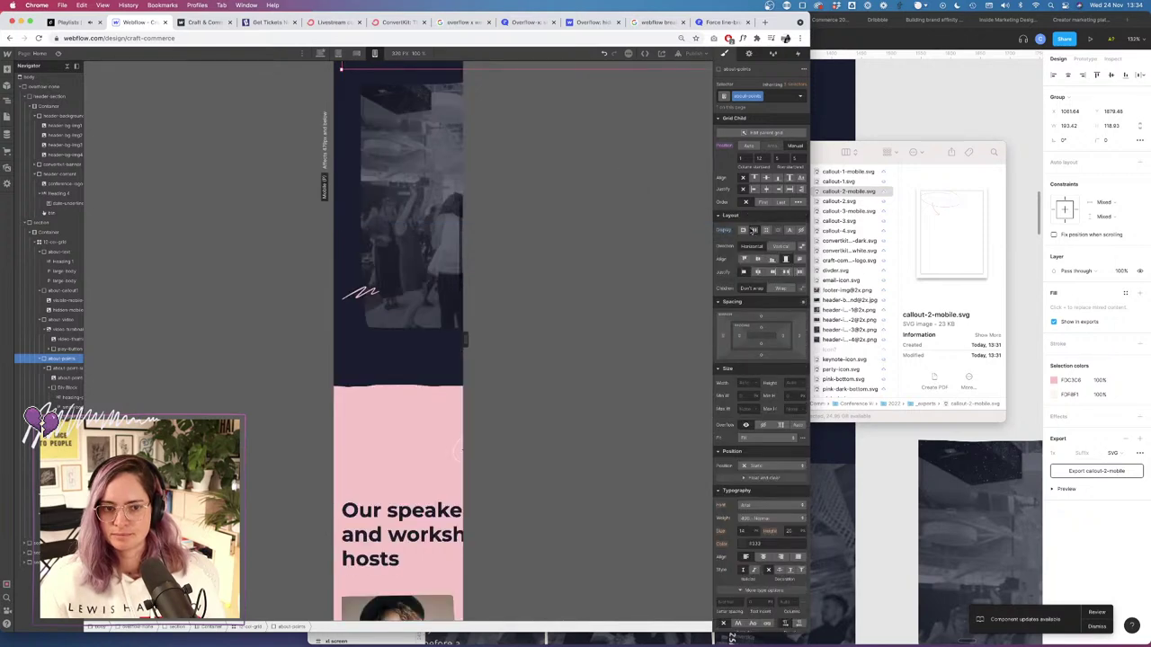
{"action": "left_click", "coordinate": [780, 247]}
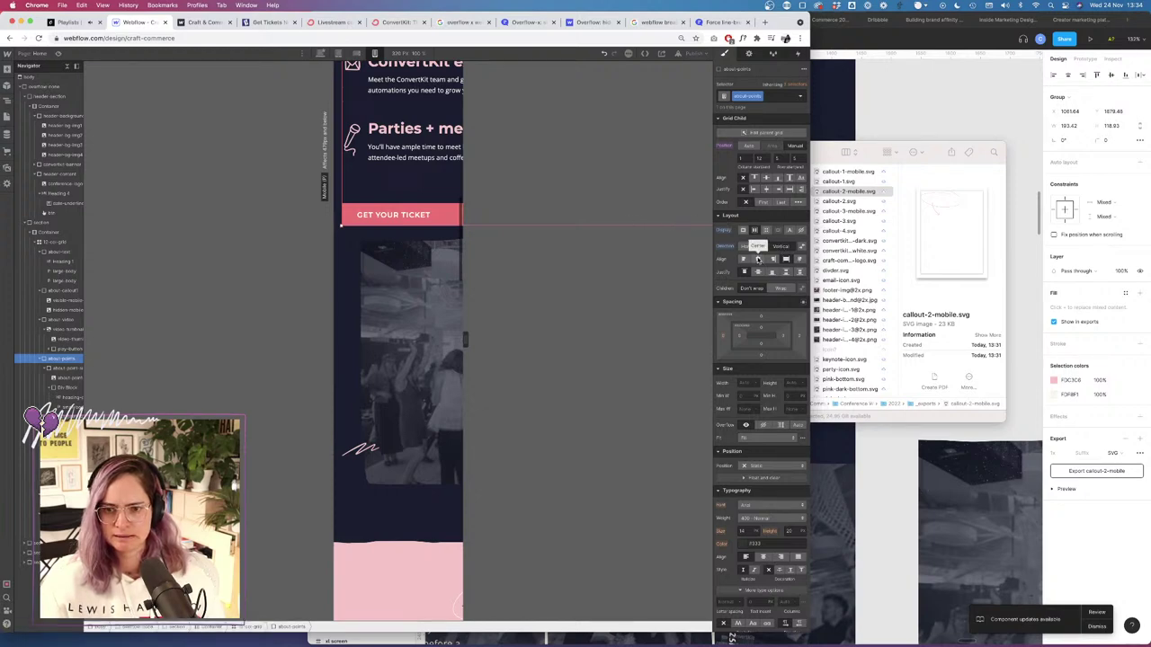
{"action": "left_click", "coordinate": [758, 259]}
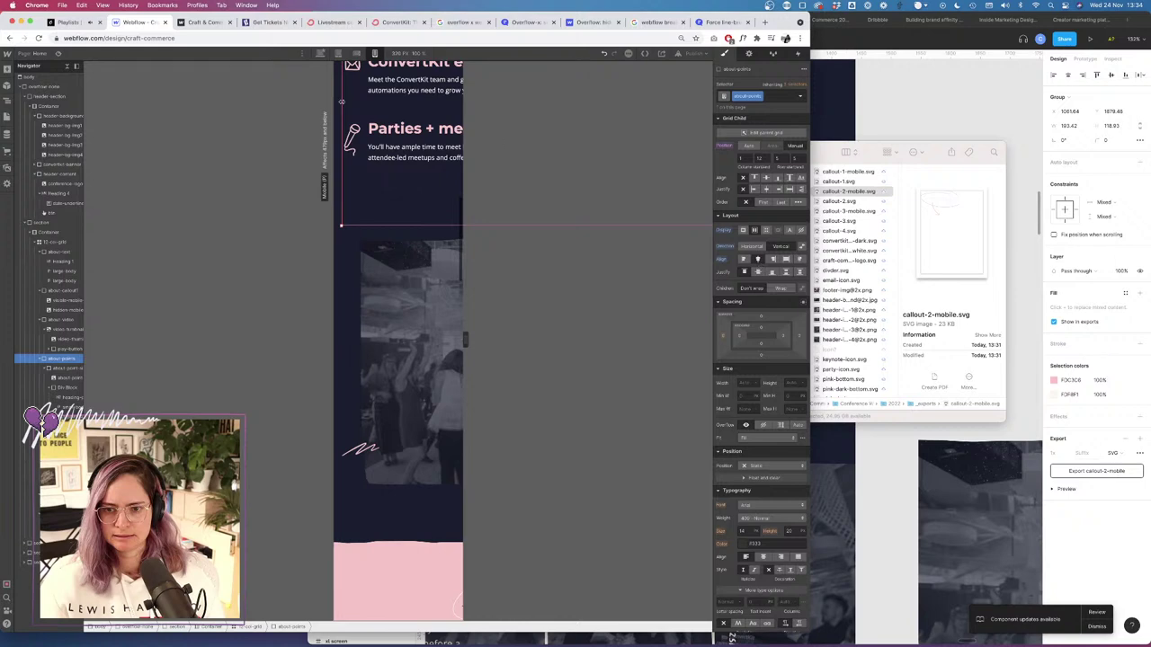
{"action": "left_click", "coordinate": [57, 54]}
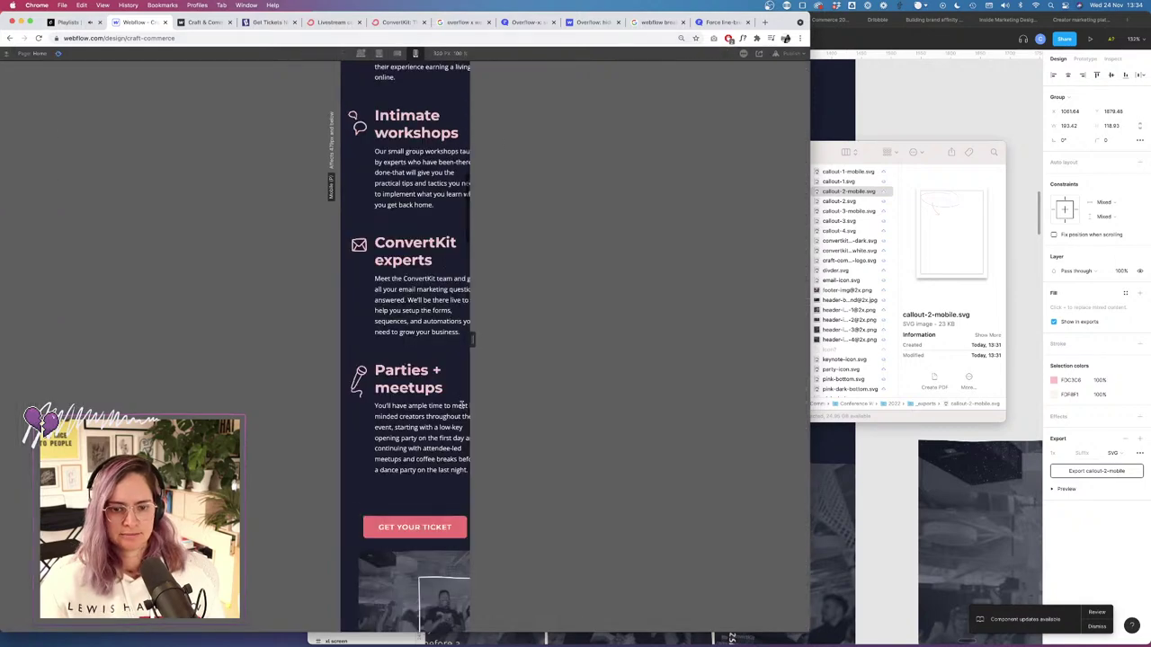
{"action": "scroll", "coordinate": [399, 362], "scroll_direction": "down", "scroll_amount": 2}
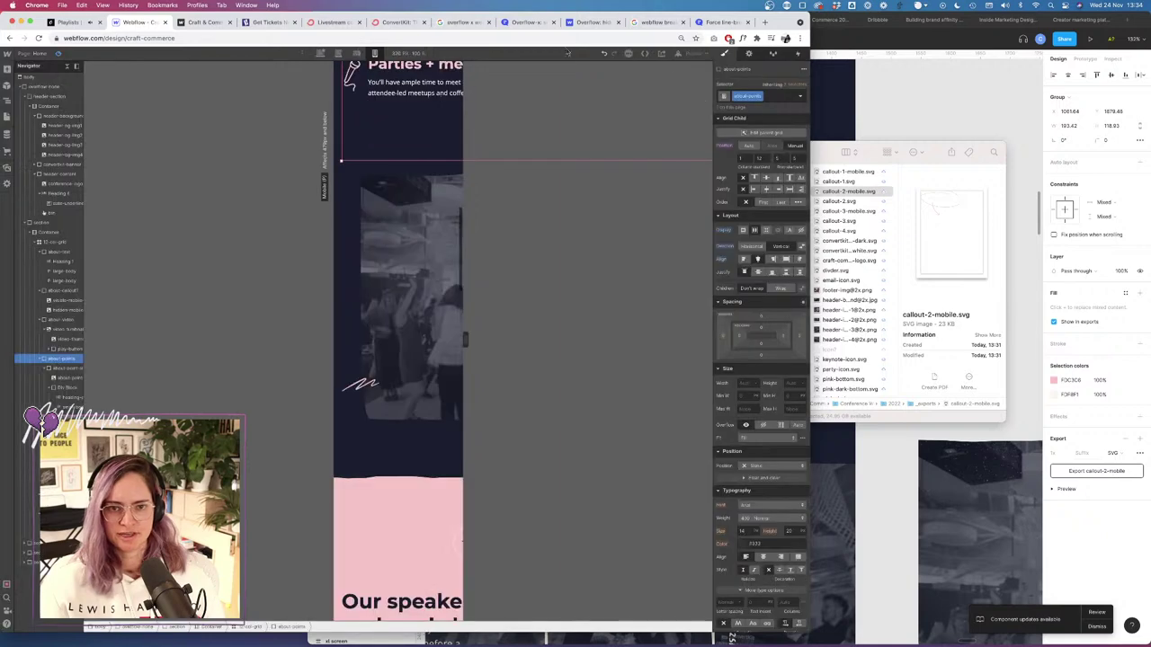
Publish the site to craft-commerce.webflow.io, check the live page in its browser tab and return to the editor.
{"action": "left_click", "coordinate": [697, 54]}
{"action": "left_click", "coordinate": [676, 173]}
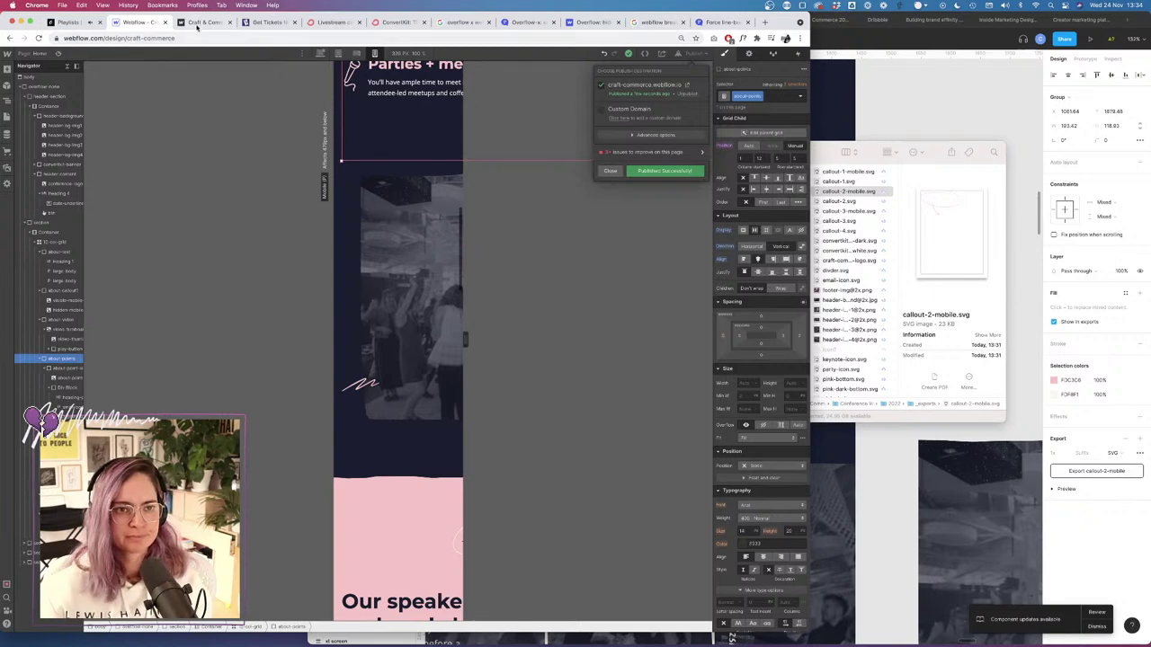
{"action": "left_click", "coordinate": [197, 24]}
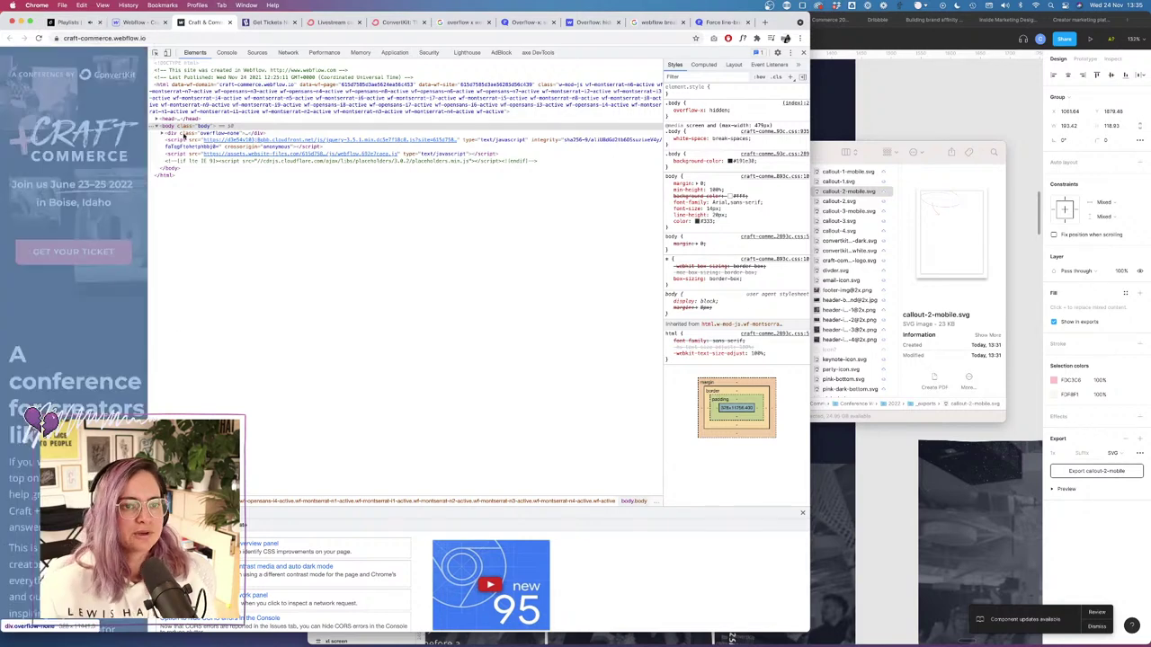
{"action": "left_click", "coordinate": [137, 22]}
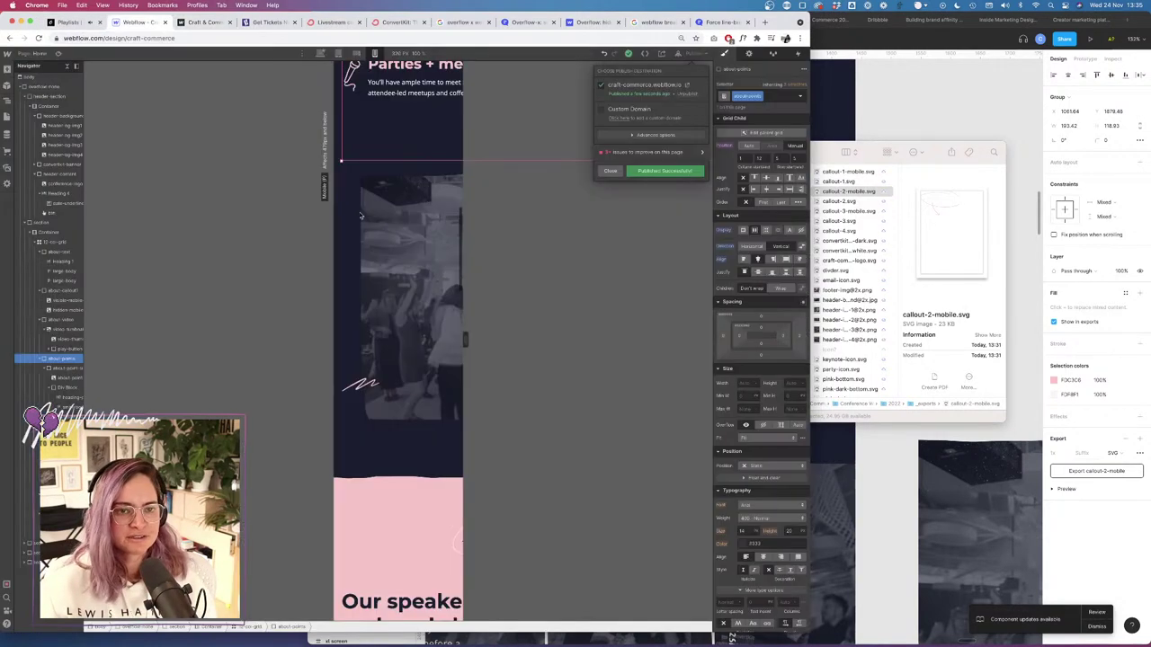
{"action": "left_click", "coordinate": [501, 282]}
Give the about-callout1 block a negative bottom margin on mobile to pull the video closer to the recap callout, previewing the spacing.
{"action": "scroll", "coordinate": [385, 223], "scroll_direction": "up", "scroll_amount": 15}
{"action": "scroll", "coordinate": [387, 223], "scroll_direction": "down", "scroll_amount": 5}
{"action": "left_click", "coordinate": [387, 191]}
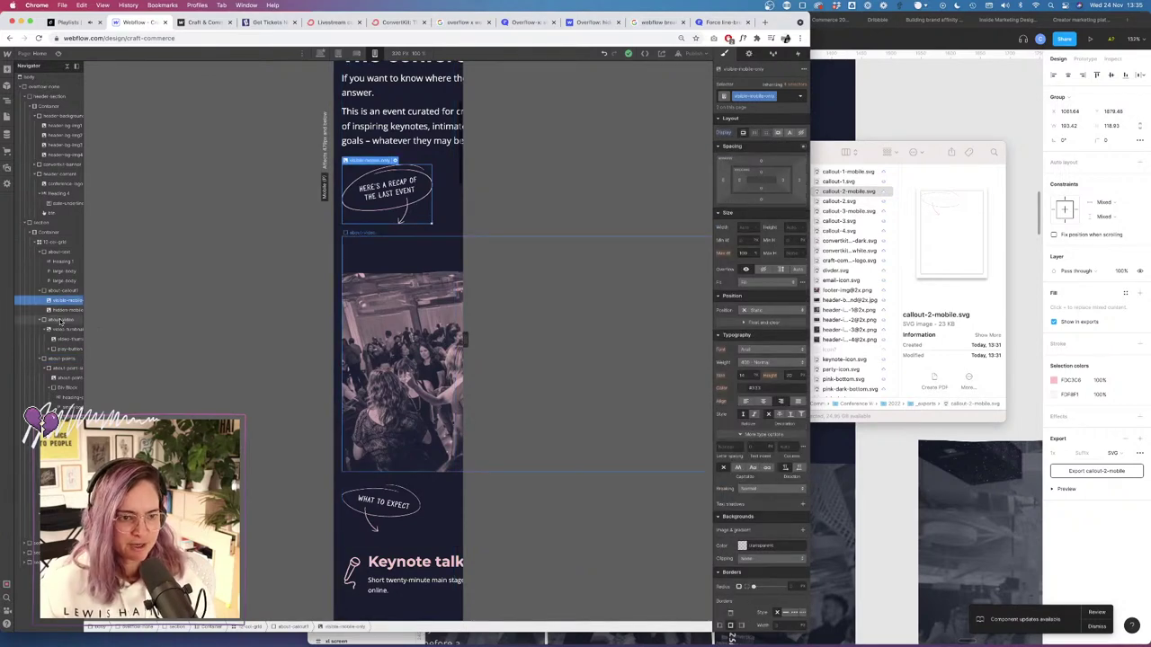
{"action": "left_click", "coordinate": [63, 291]}
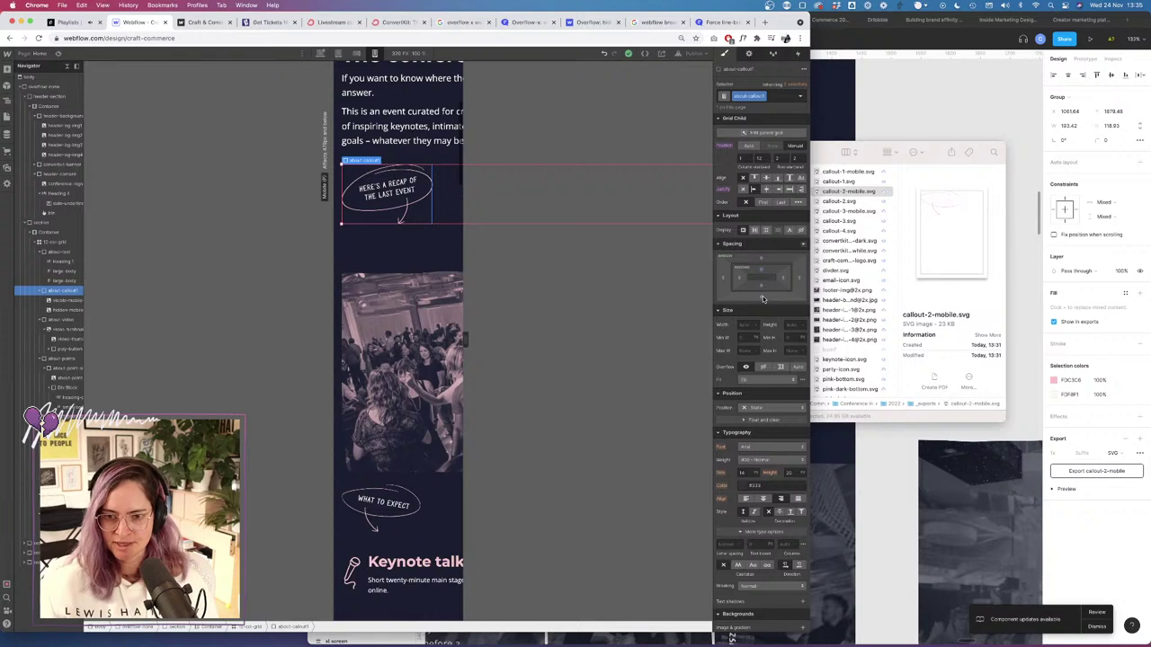
{"action": "left_click_drag", "start_coordinate": [762, 299], "coordinate": [724, 260]}
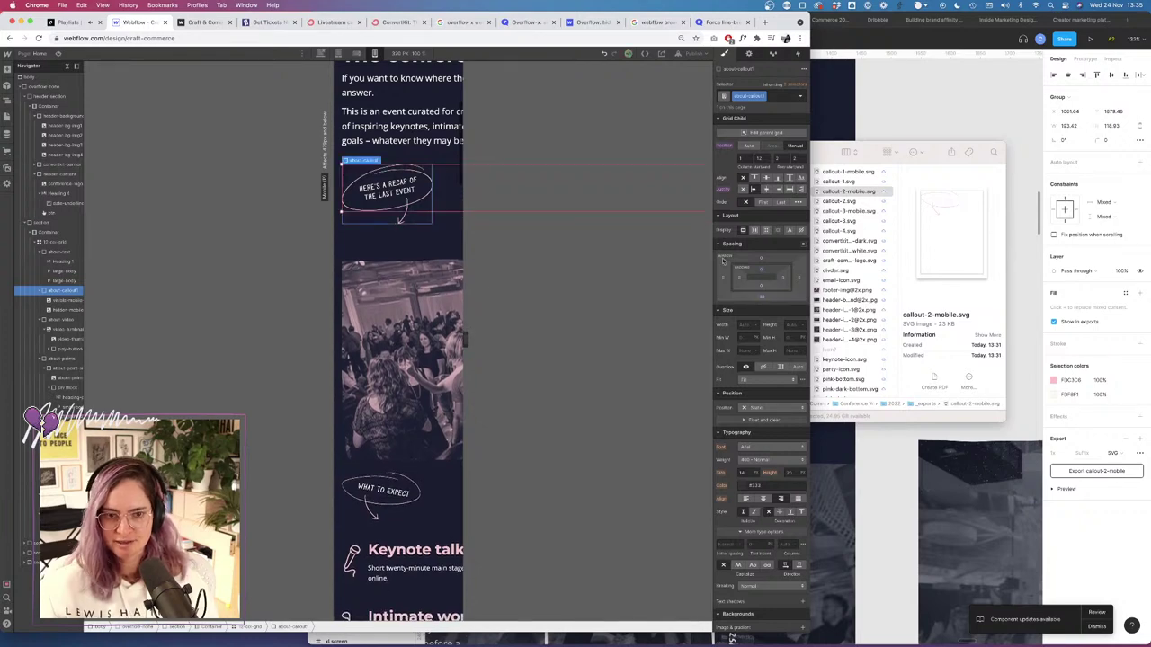
{"action": "left_click", "coordinate": [59, 54]}
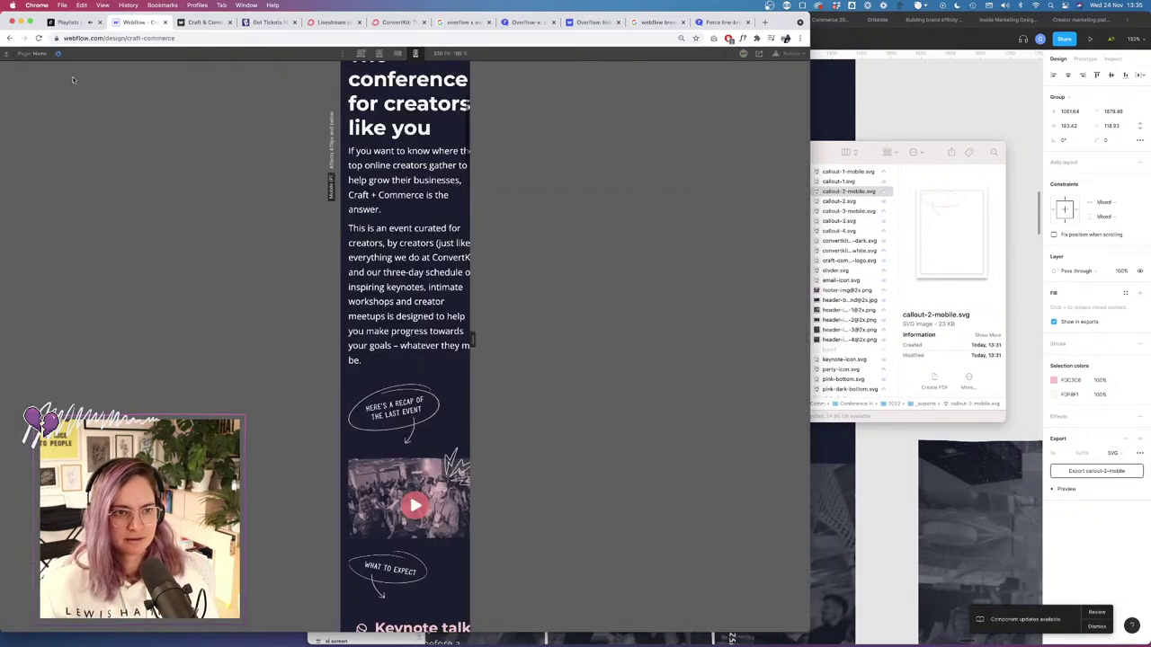
{"action": "left_click", "coordinate": [59, 54]}
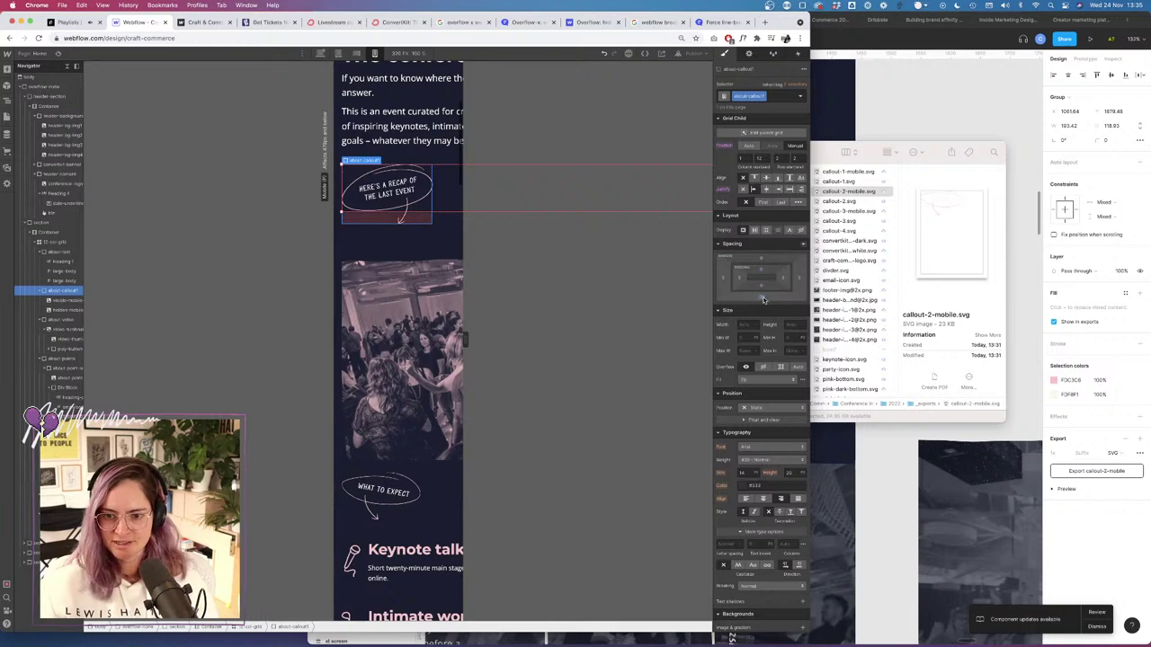
{"action": "left_click_drag", "start_coordinate": [764, 299], "coordinate": [765, 285]}
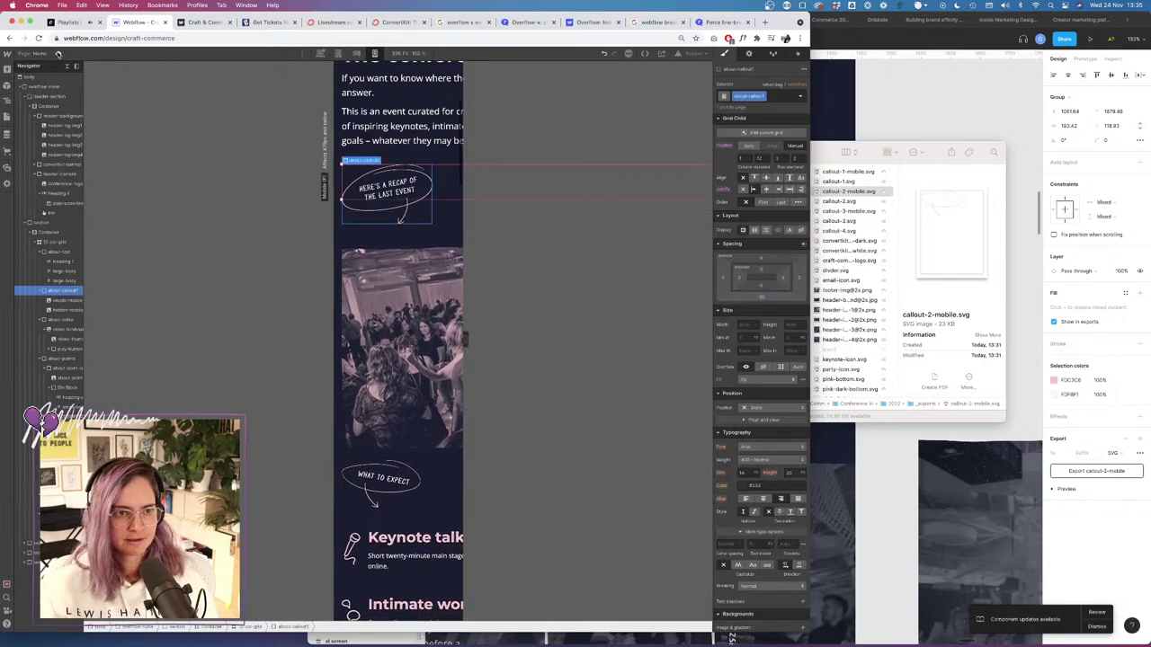
Fine-tune the about-callout1 block's negative bottom margin on mobile to pull the video closer to its arrow, previewing the adjustments.
{"action": "left_click", "coordinate": [58, 54]}
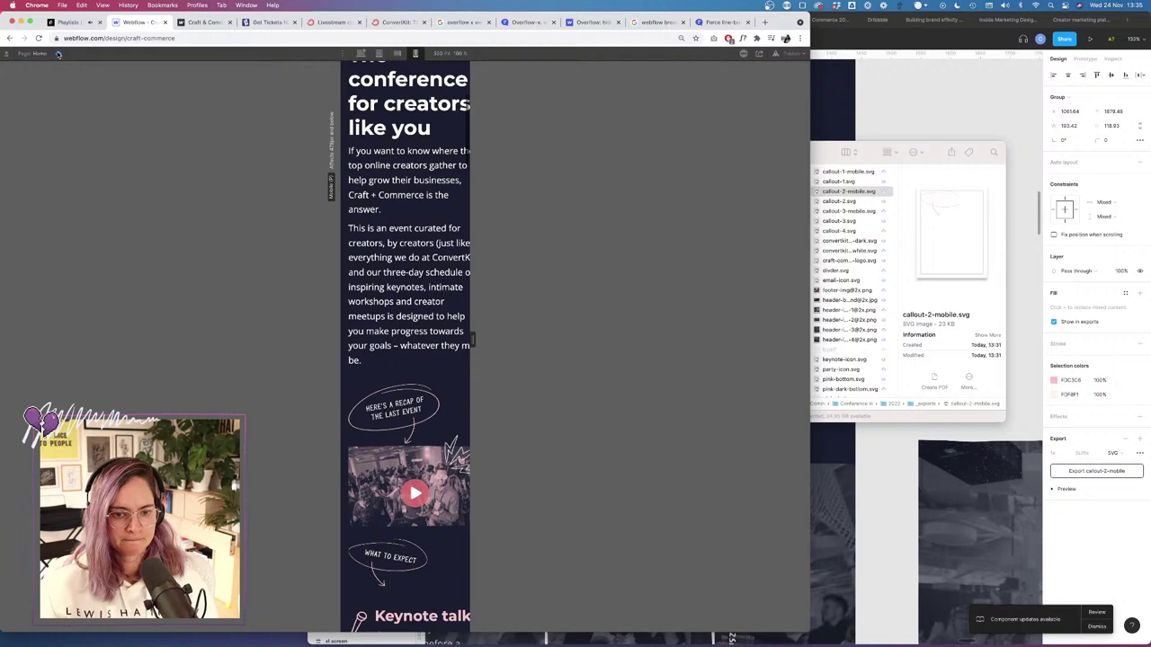
{"action": "left_click", "coordinate": [58, 54]}
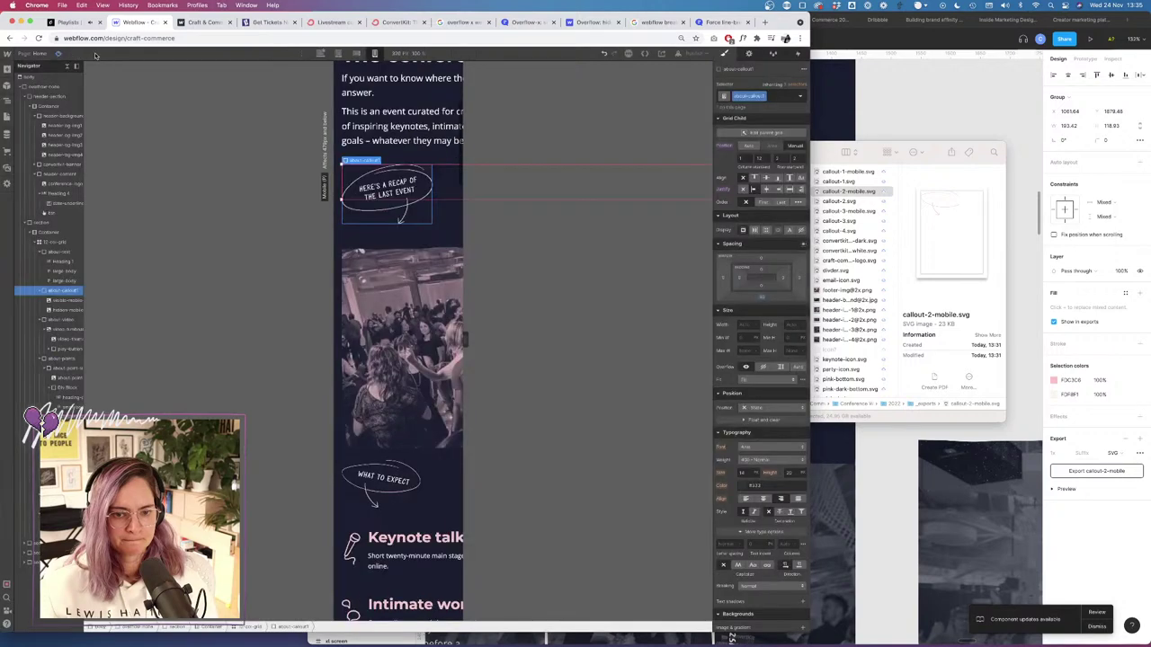
{"action": "left_click", "coordinate": [762, 298]}
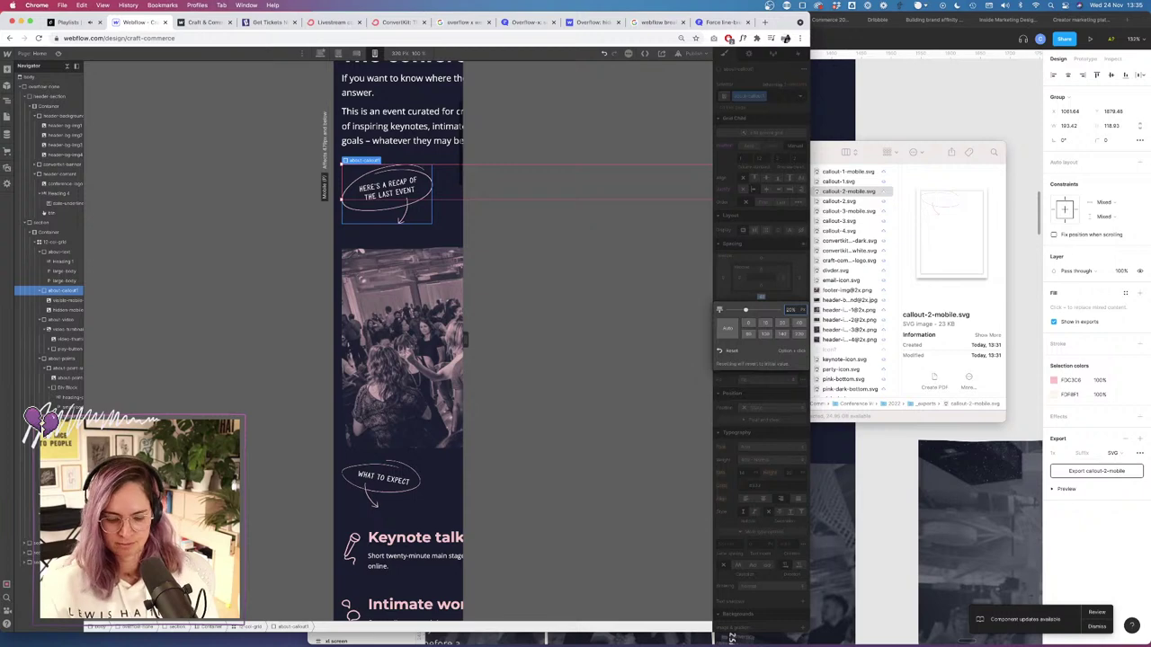
{"action": "key", "text": "Return"}
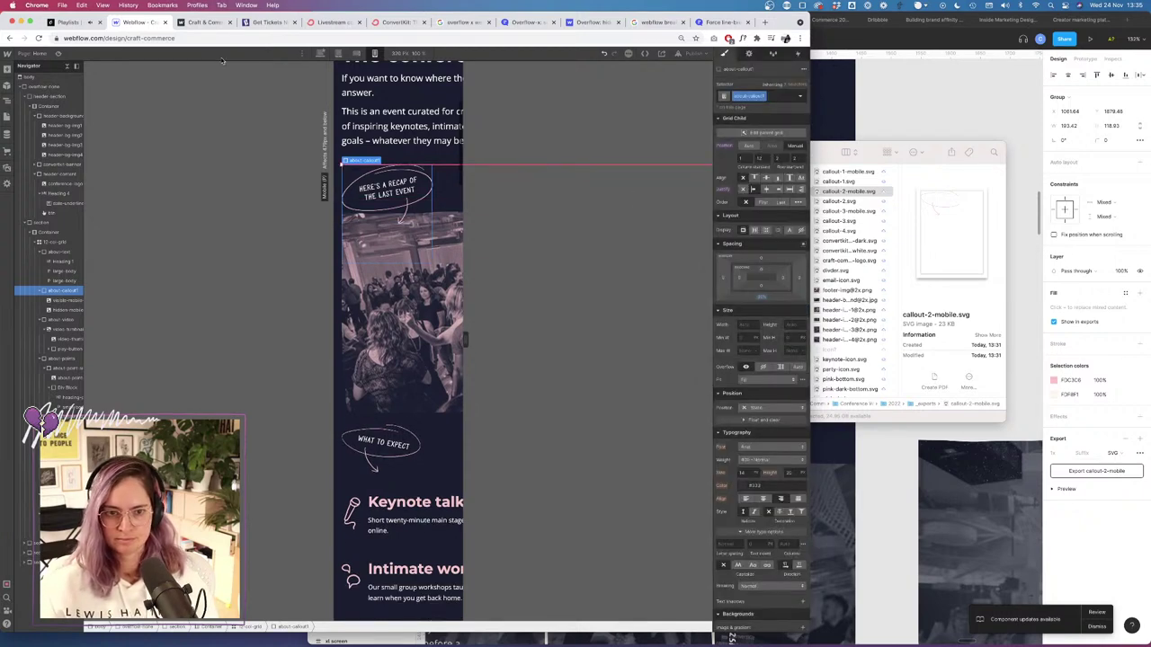
{"action": "left_click", "coordinate": [59, 53]}
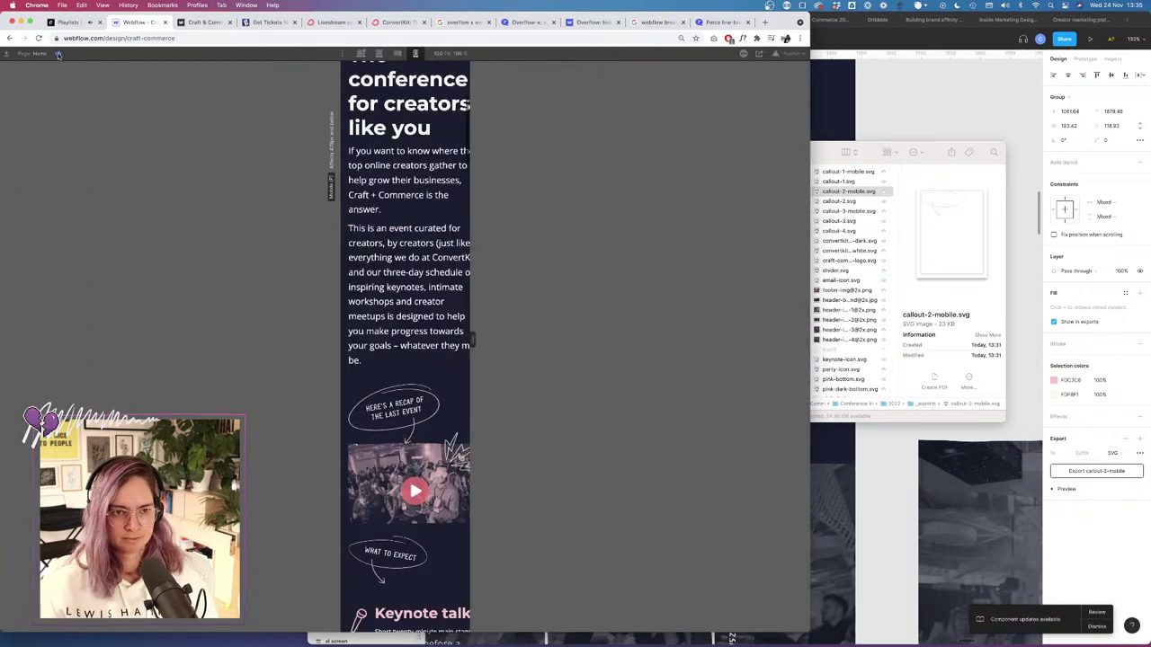
{"action": "left_click", "coordinate": [58, 54]}
{"action": "left_click", "coordinate": [766, 297]}
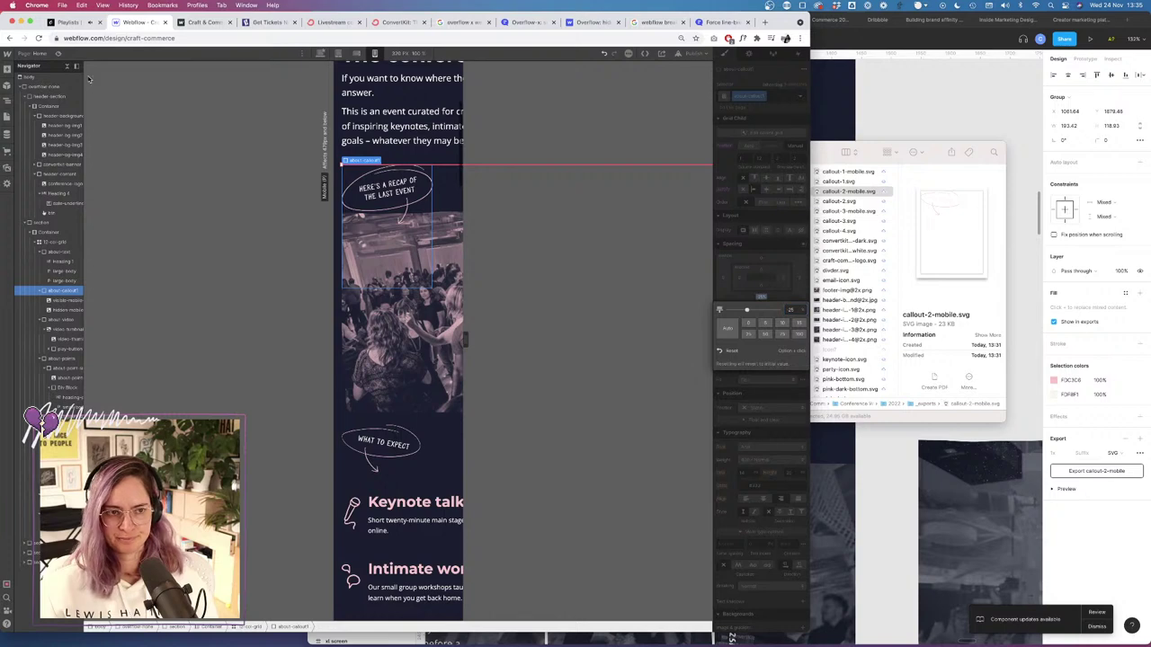
{"action": "left_click", "coordinate": [60, 53]}
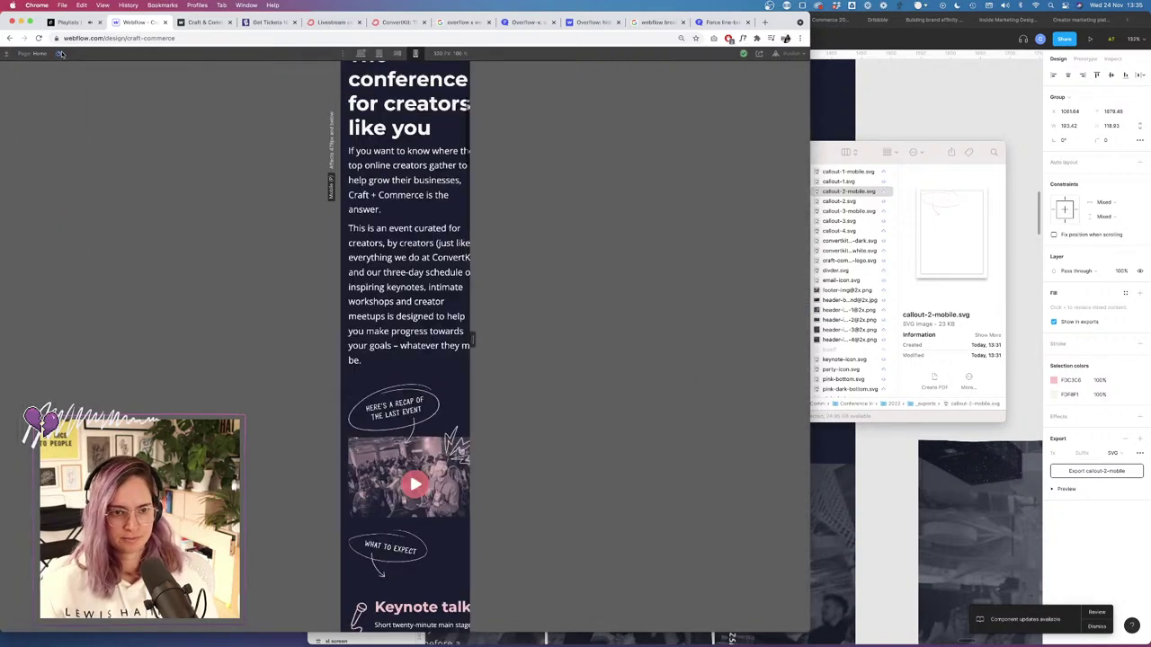
{"action": "left_click", "coordinate": [60, 53]}
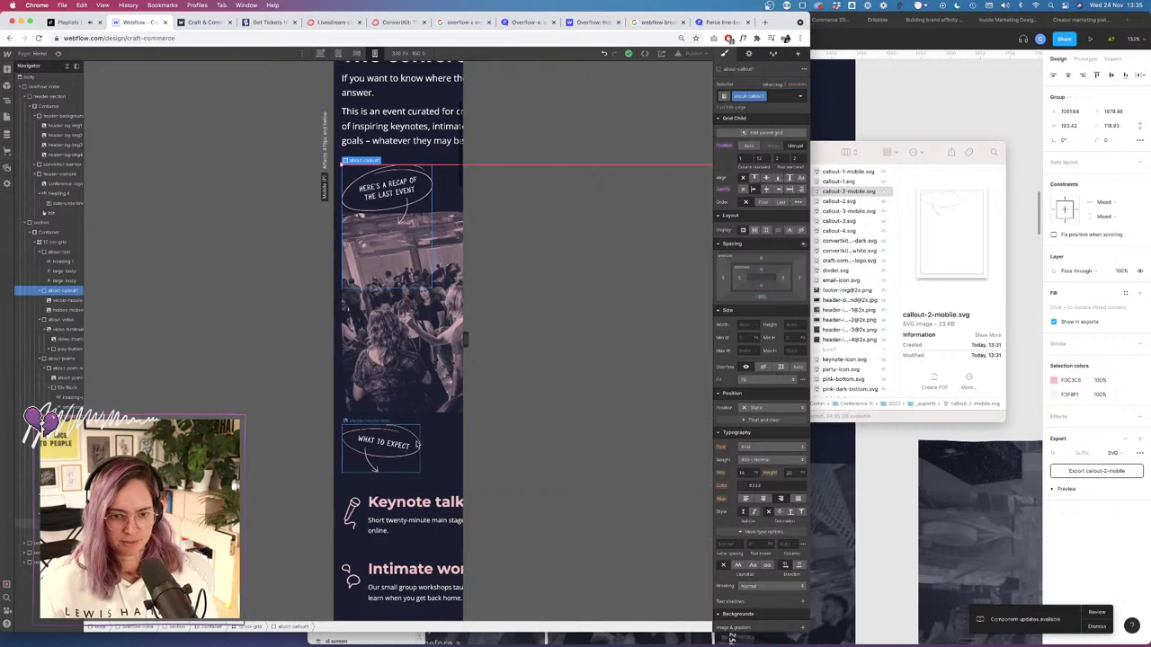
Increase the top margin of the about-callout2 block to add space between the video and the What to Expect callout.
{"action": "left_click", "coordinate": [20, 513]}
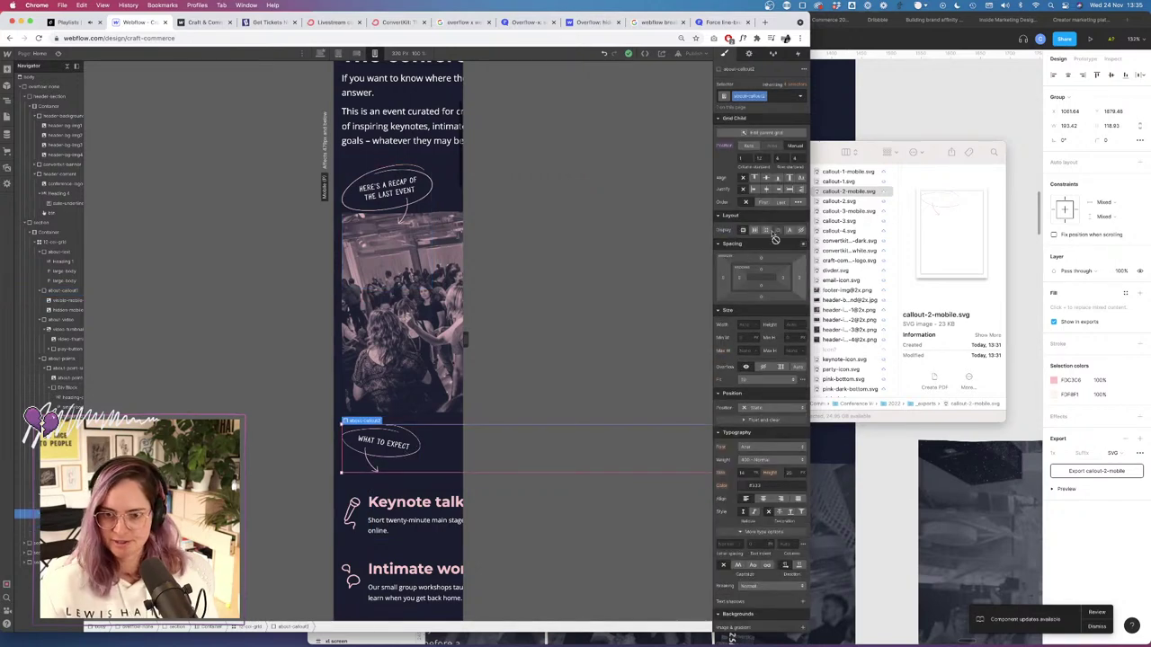
{"action": "left_click", "coordinate": [759, 260]}
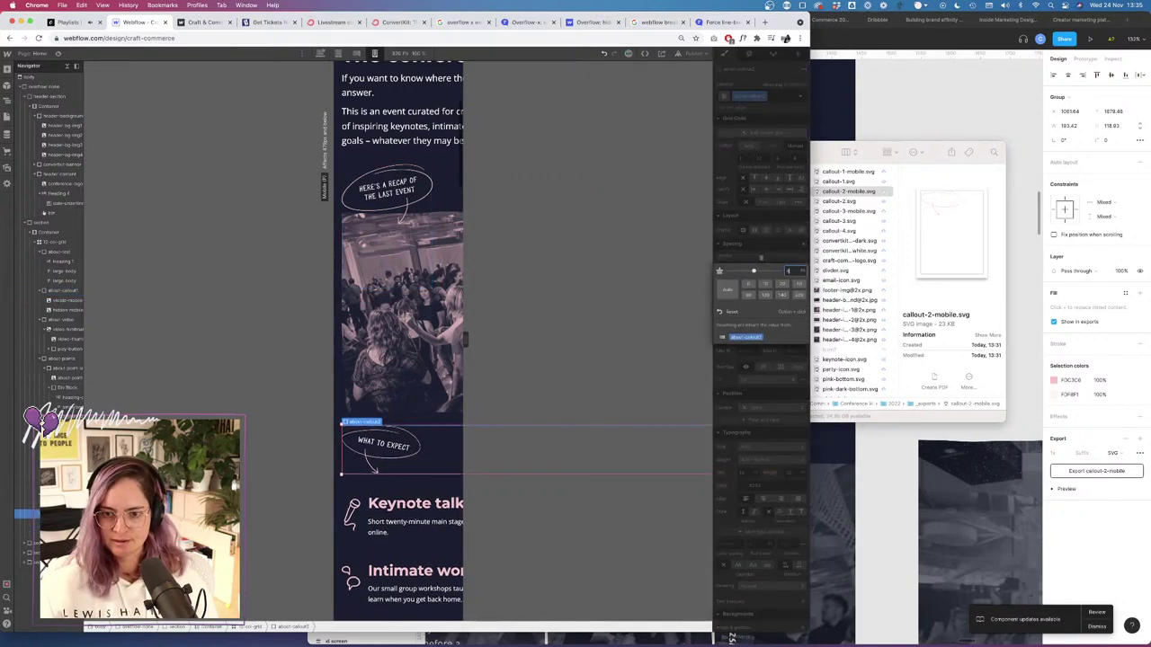
{"action": "key", "text": "Up"}
{"action": "key", "text": "Up"}
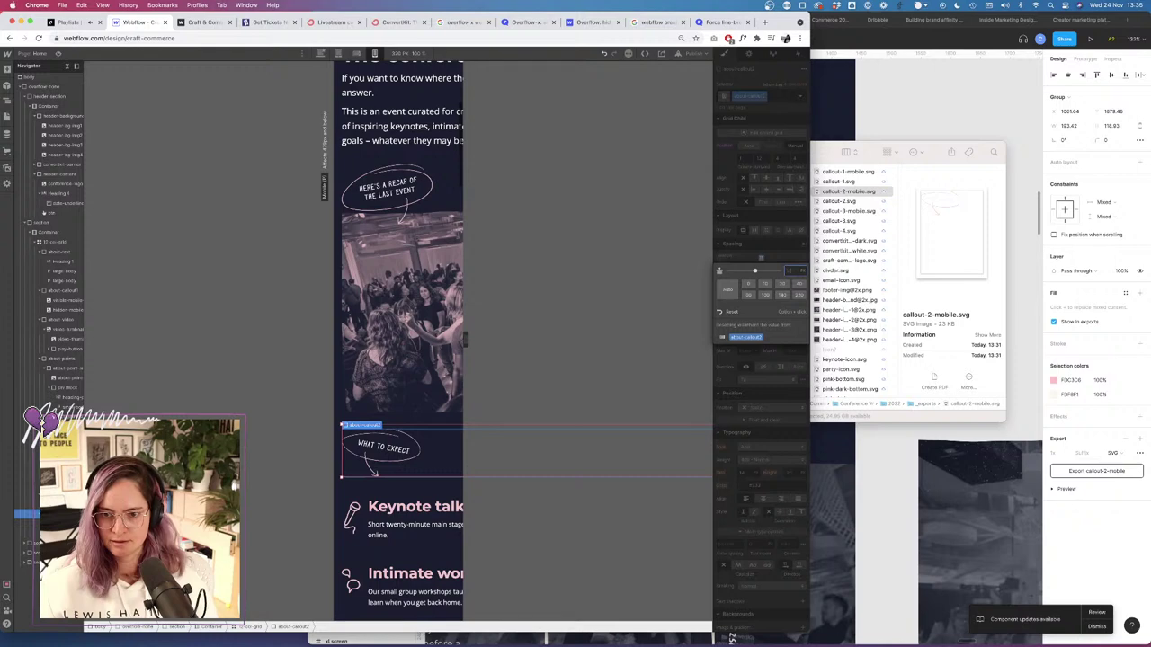
{"action": "key", "text": "Up"}
{"action": "key", "text": "Up"}
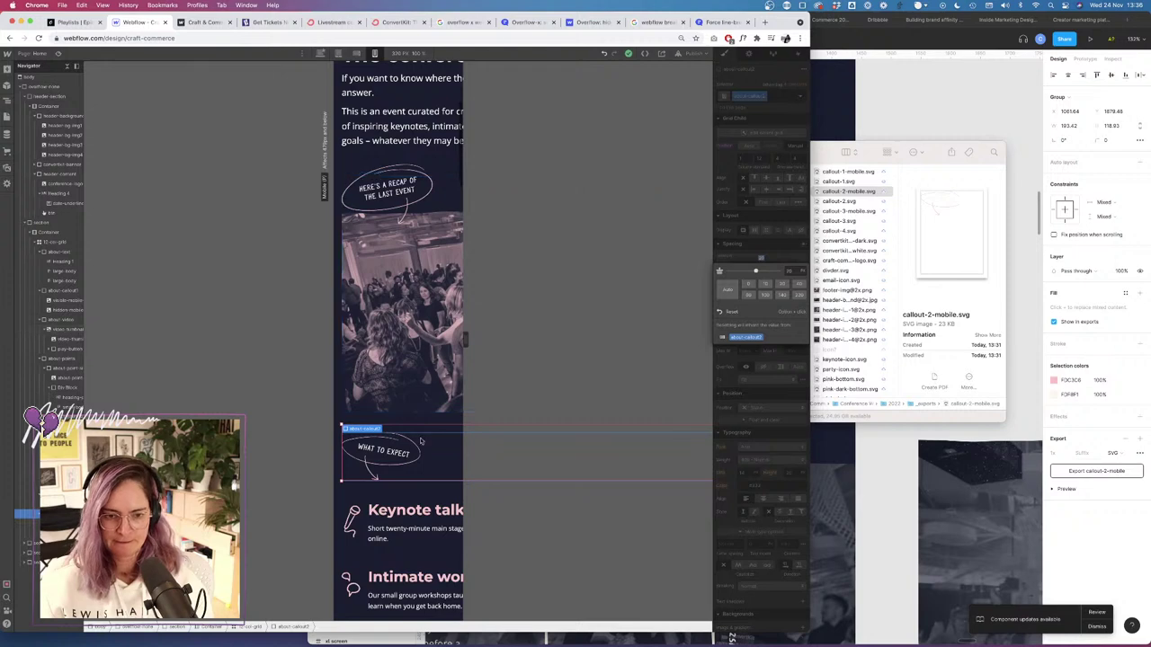
Set the about-bg-img block's right margin to 0 on mobile and preview the background image below the ticket button.
{"action": "scroll", "coordinate": [420, 440], "scroll_direction": "down", "scroll_amount": 5}
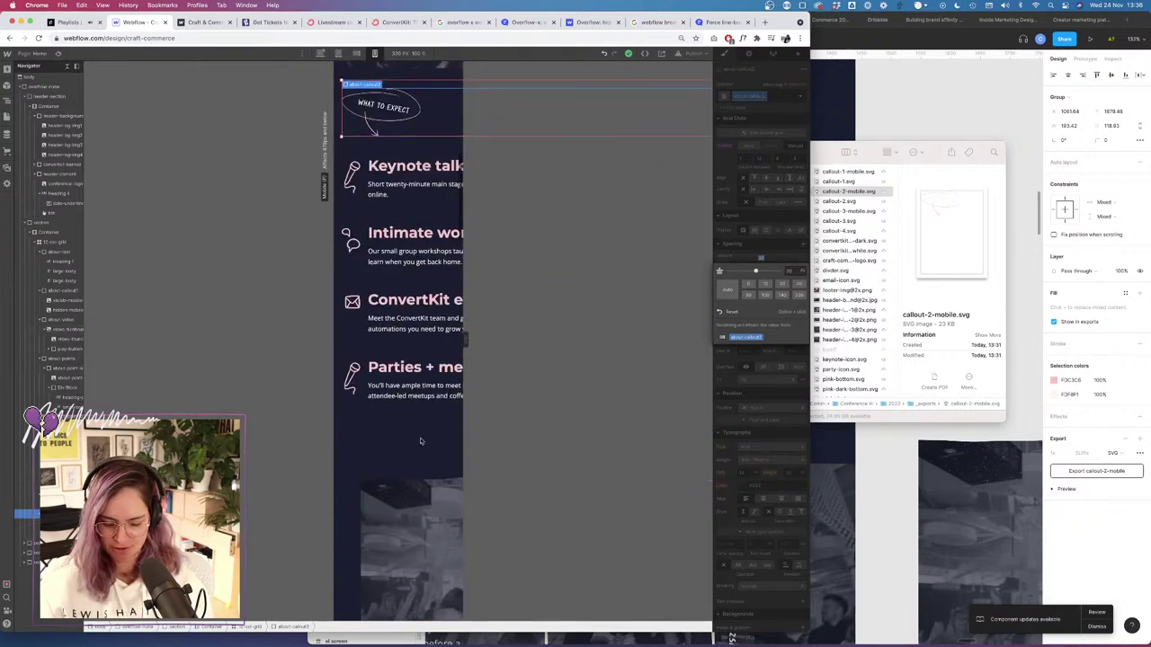
{"action": "scroll", "coordinate": [420, 441], "scroll_direction": "down", "scroll_amount": 4}
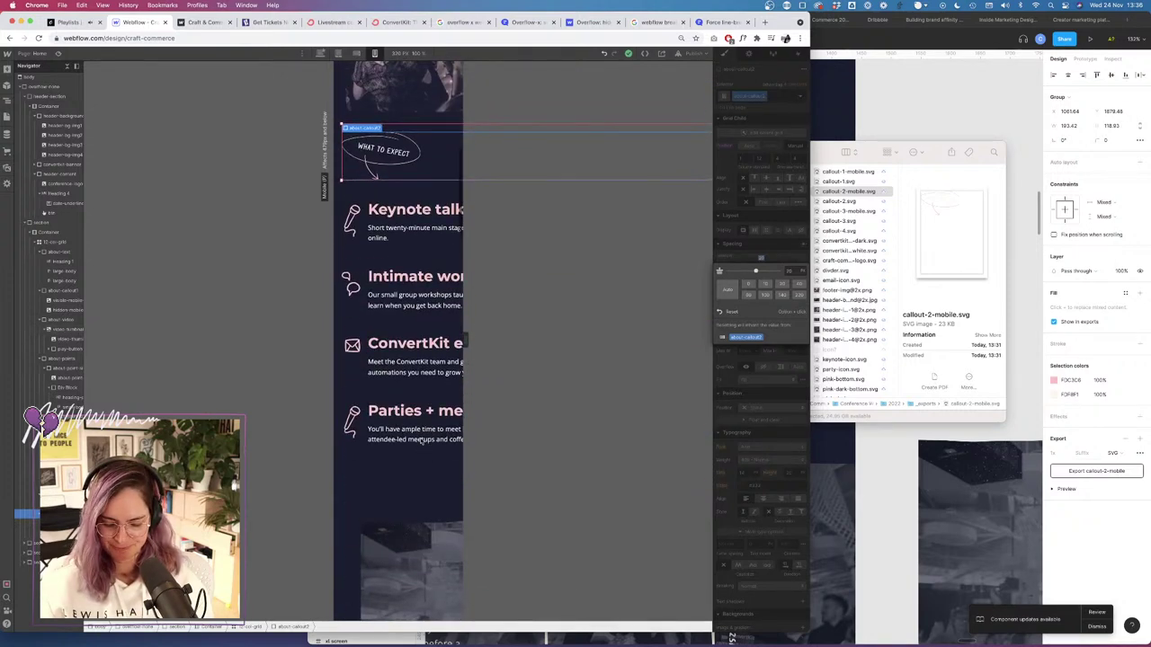
{"action": "left_click", "coordinate": [416, 385]}
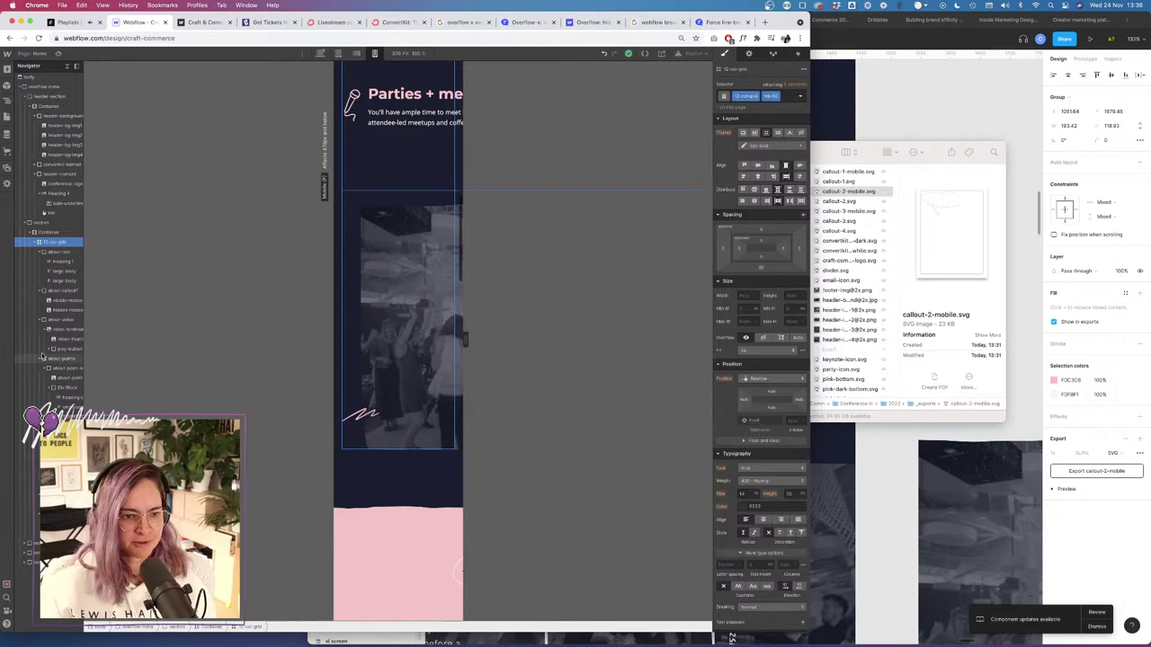
{"action": "left_click", "coordinate": [27, 494]}
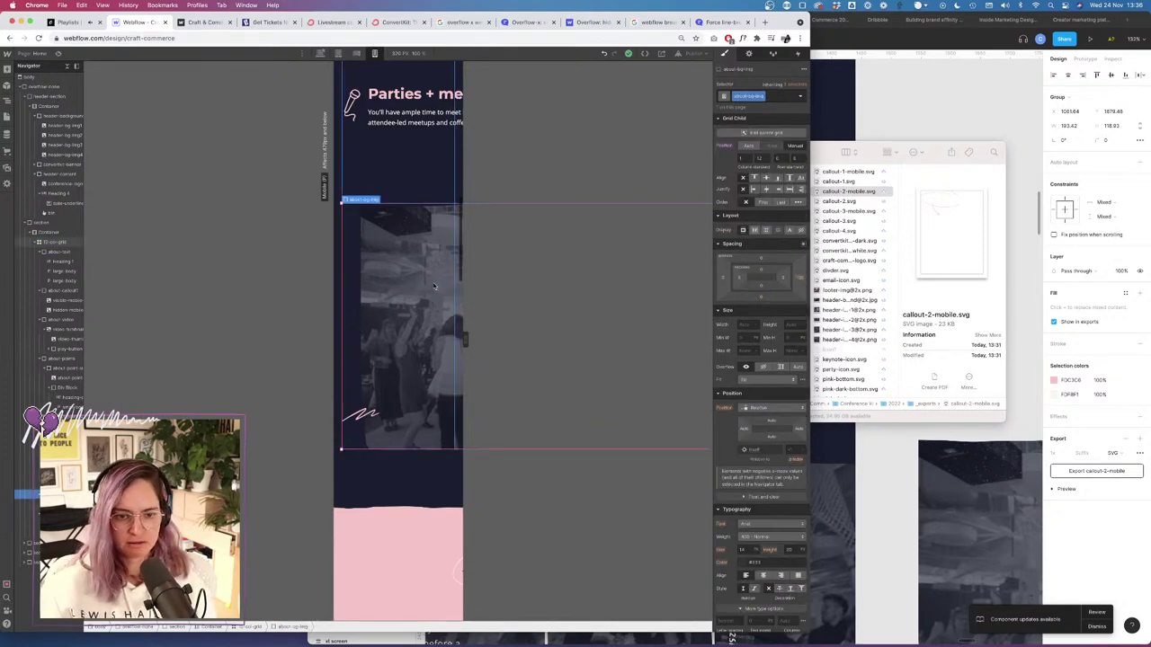
{"action": "left_click", "coordinate": [799, 278]}
{"action": "left_click", "coordinate": [749, 303]}
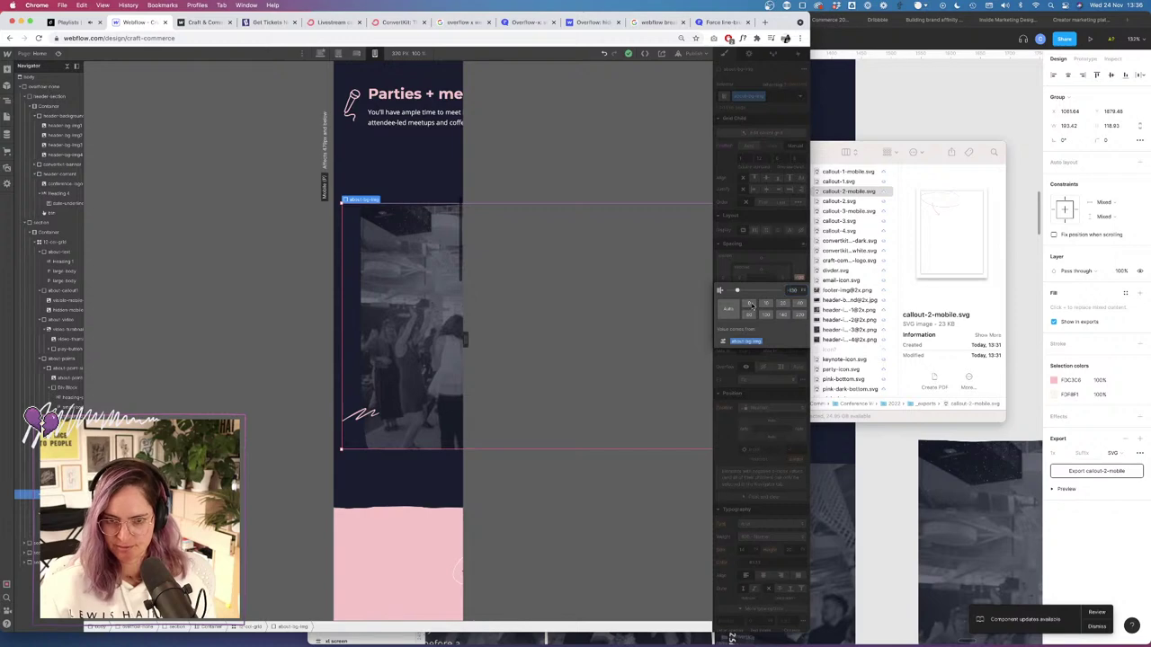
{"action": "left_click", "coordinate": [792, 265]}
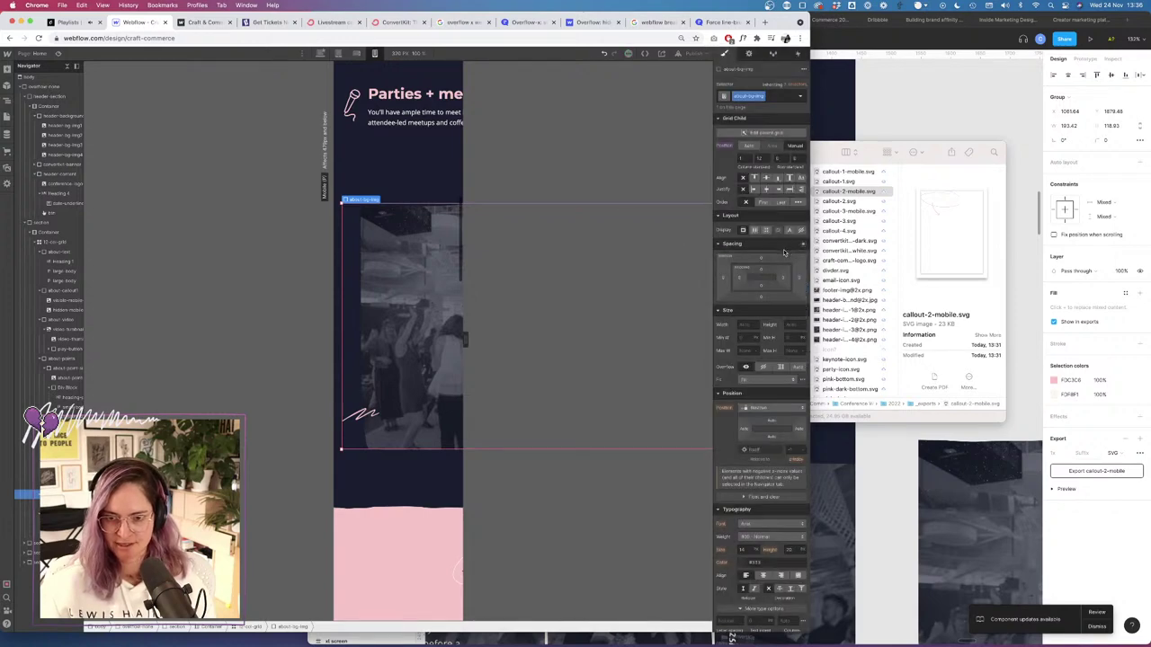
{"action": "left_click", "coordinate": [58, 53]}
{"action": "scroll", "coordinate": [450, 513], "scroll_direction": "down", "scroll_amount": 2}
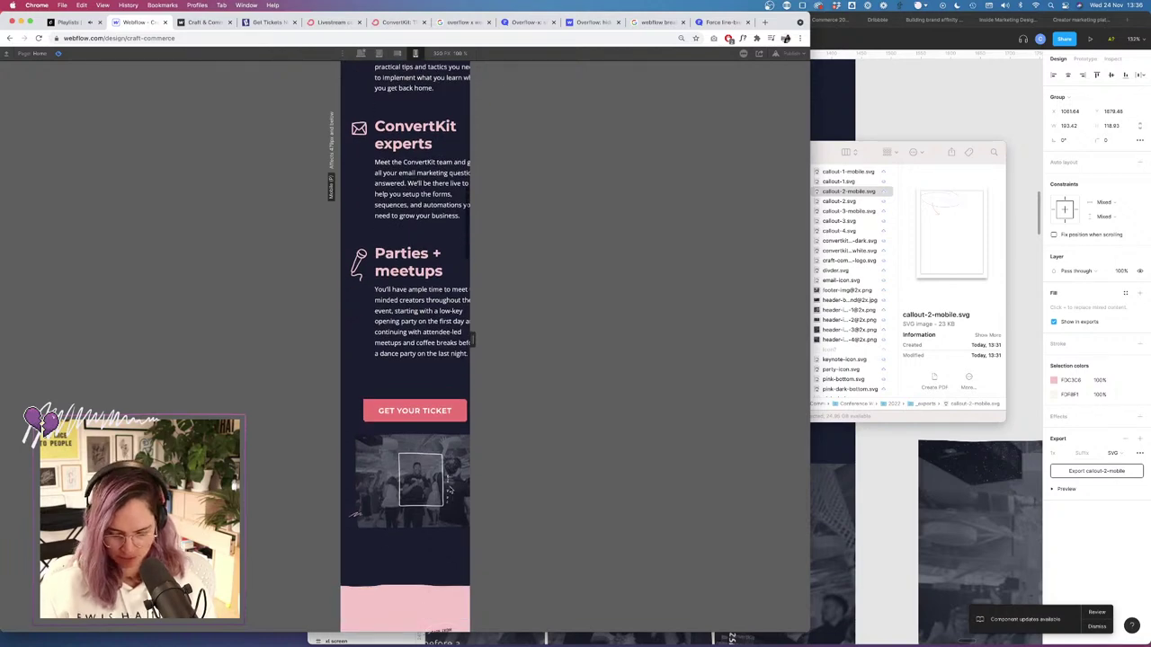
{"action": "left_click", "coordinate": [58, 53]}
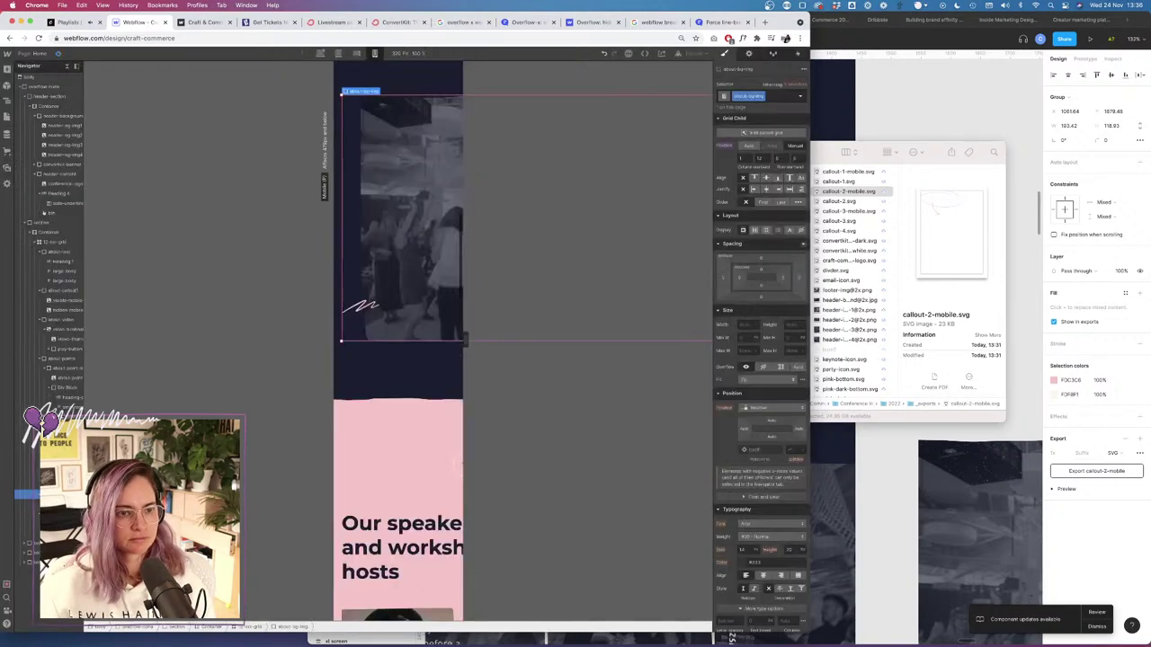
{"action": "left_click", "coordinate": [724, 309], "text": "alt"}
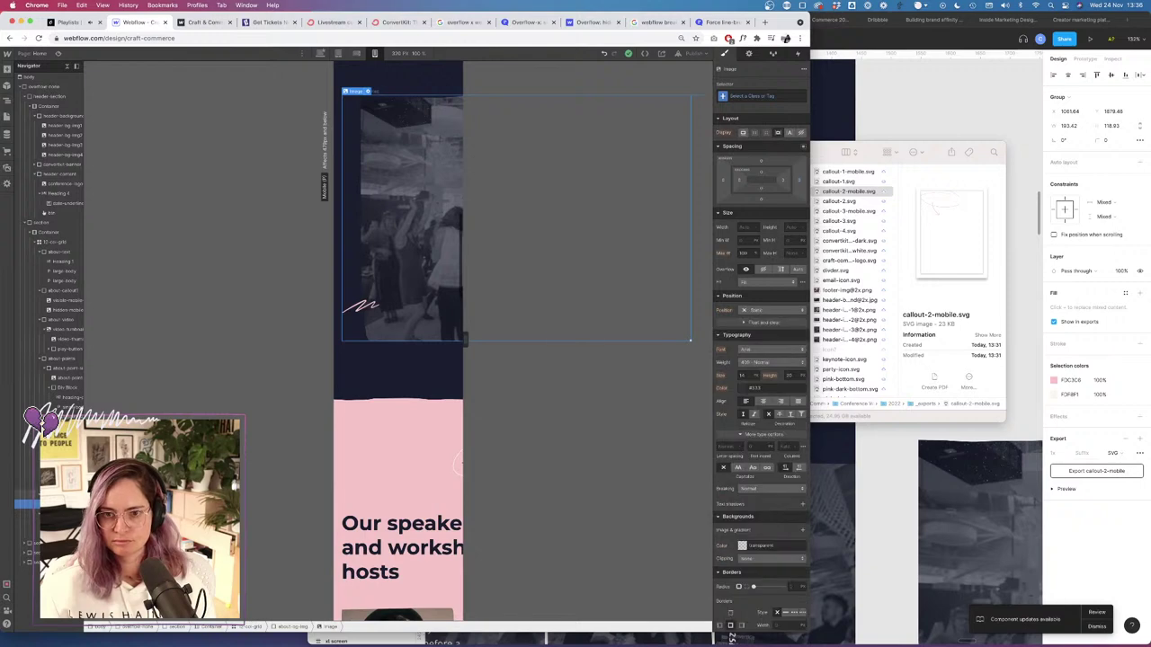
{"action": "key", "text": "Up"}
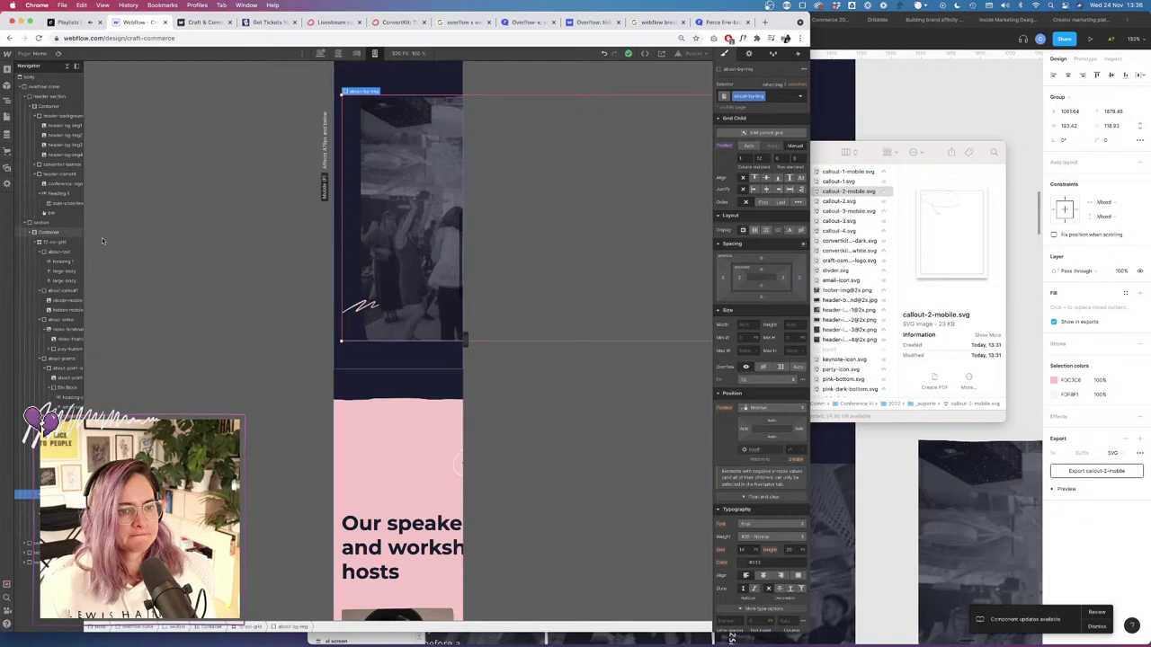
{"action": "left_click", "coordinate": [296, 254]}
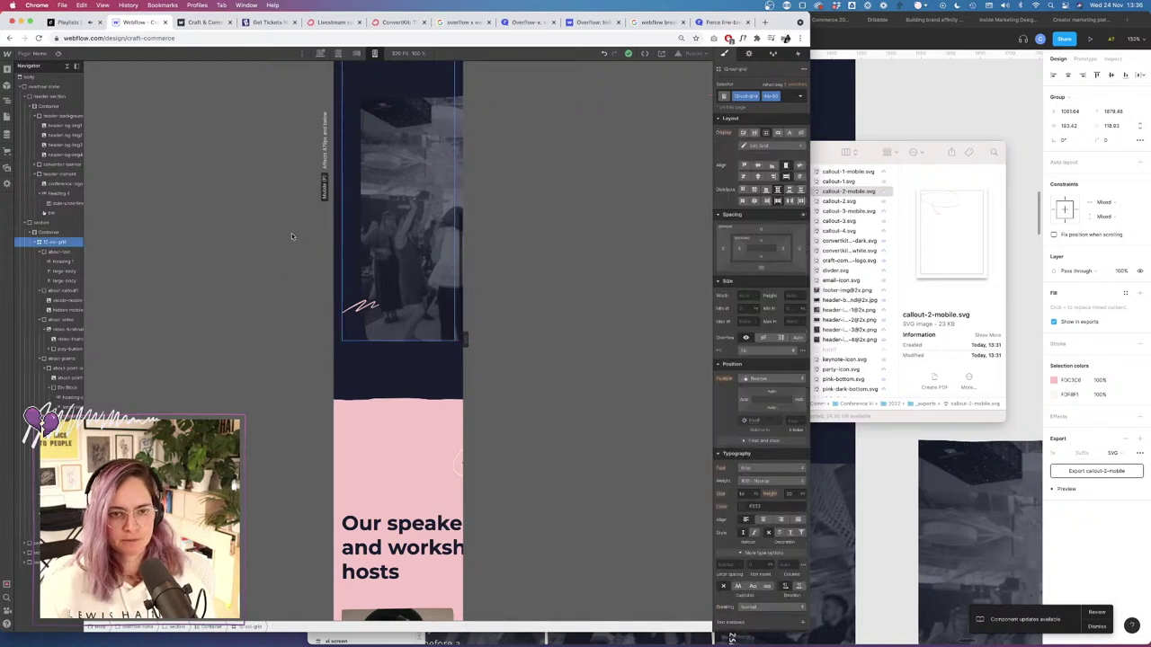
Reduce the font size of the All H1 Headings tag at the mobile breakpoint, using the about section's heading.
{"action": "left_click", "coordinate": [416, 486]}
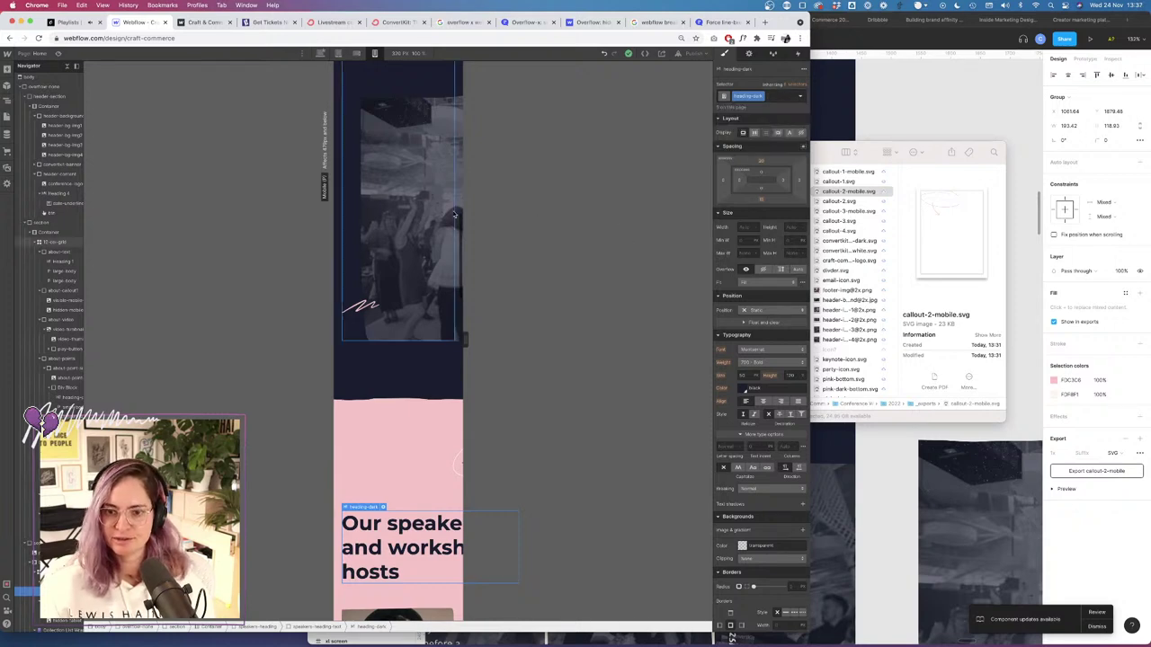
{"action": "scroll", "coordinate": [455, 216], "scroll_direction": "up", "scroll_amount": 15}
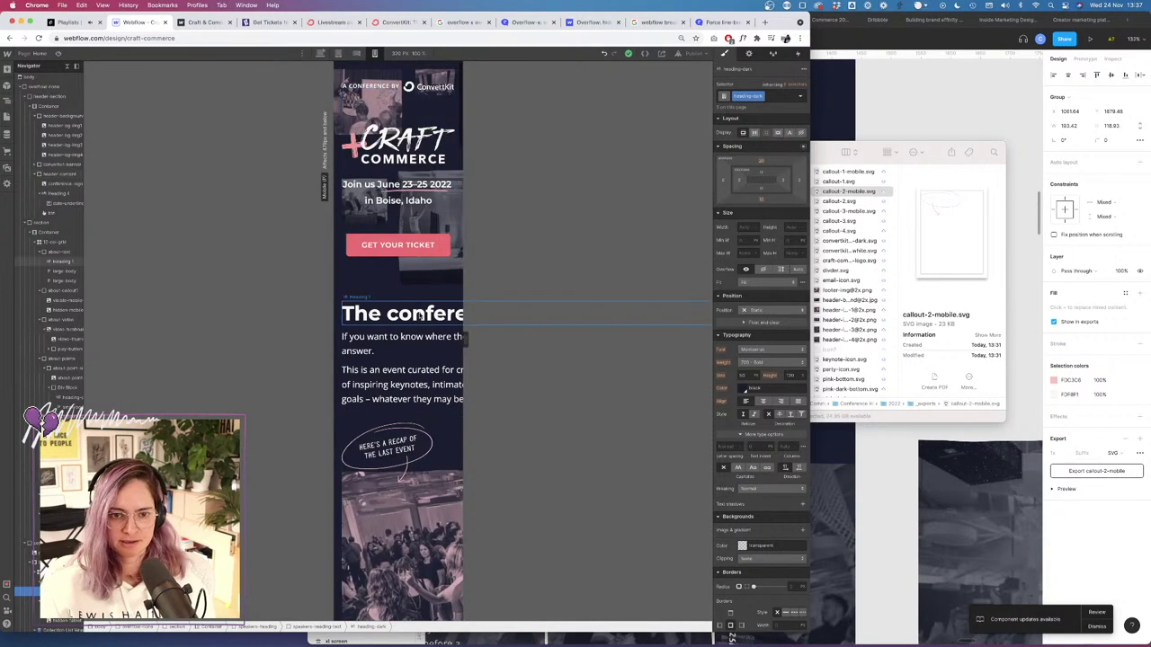
{"action": "left_click", "coordinate": [419, 315]}
{"action": "left_click", "coordinate": [749, 98]}
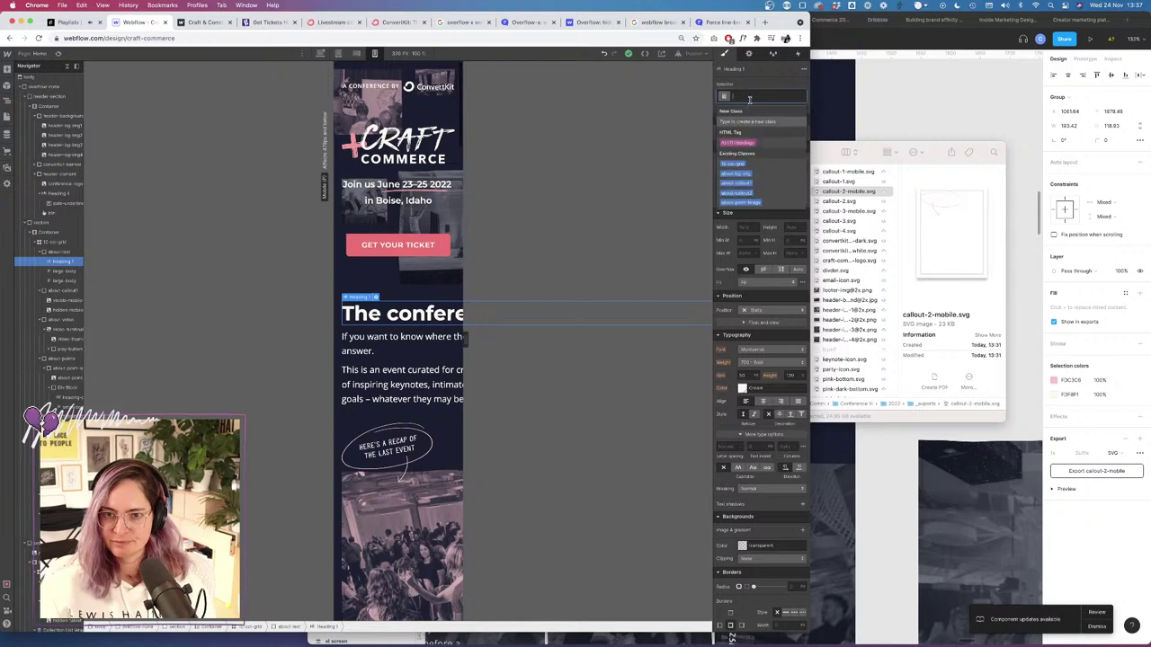
{"action": "left_click", "coordinate": [738, 142]}
{"action": "left_click", "coordinate": [743, 375]}
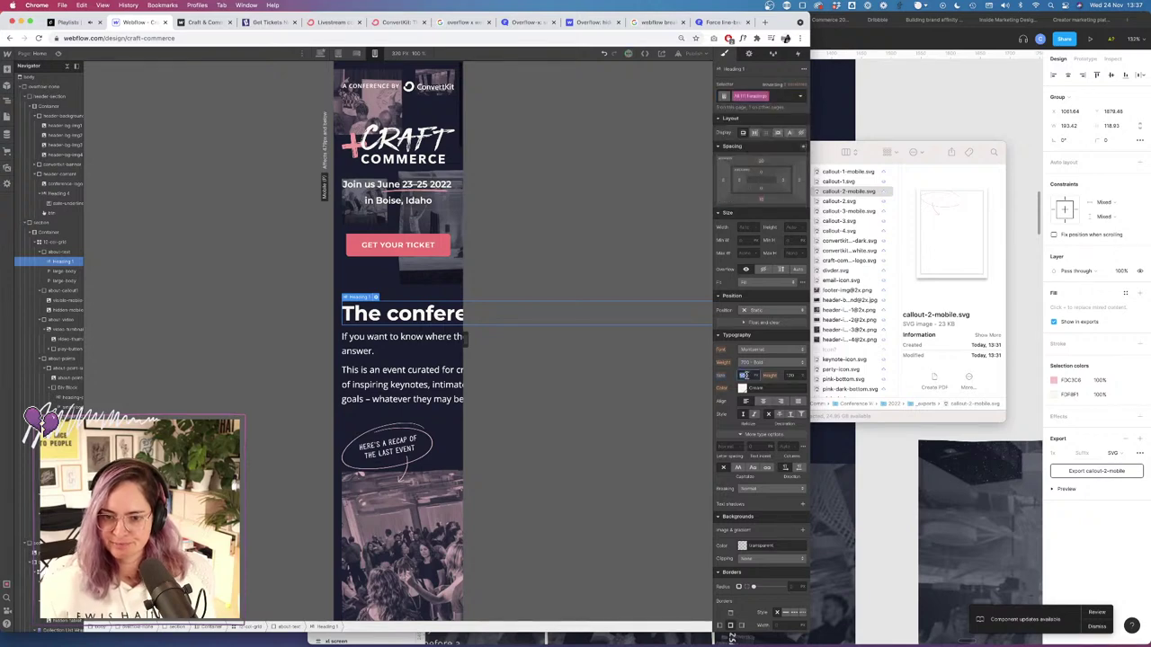
{"action": "key", "text": "Down"}
{"action": "key", "text": "Down"}
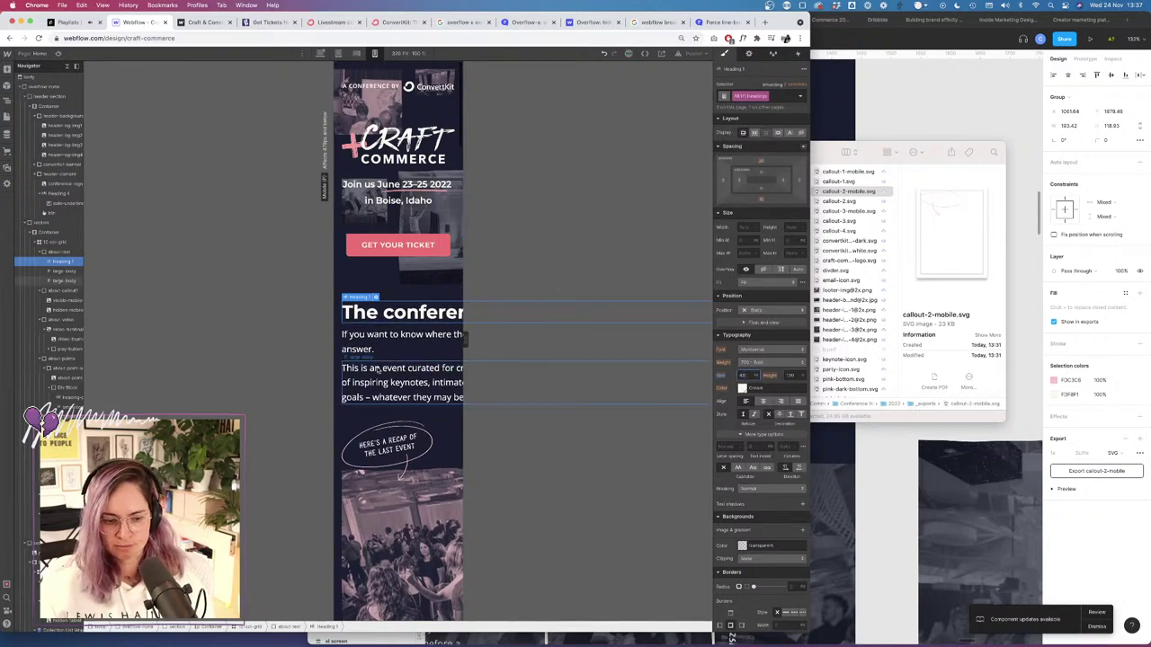
Set the speakers-callout block above the speakers heading to start at column 3 of its grid.
{"action": "scroll", "coordinate": [378, 369], "scroll_direction": "down", "scroll_amount": 10}
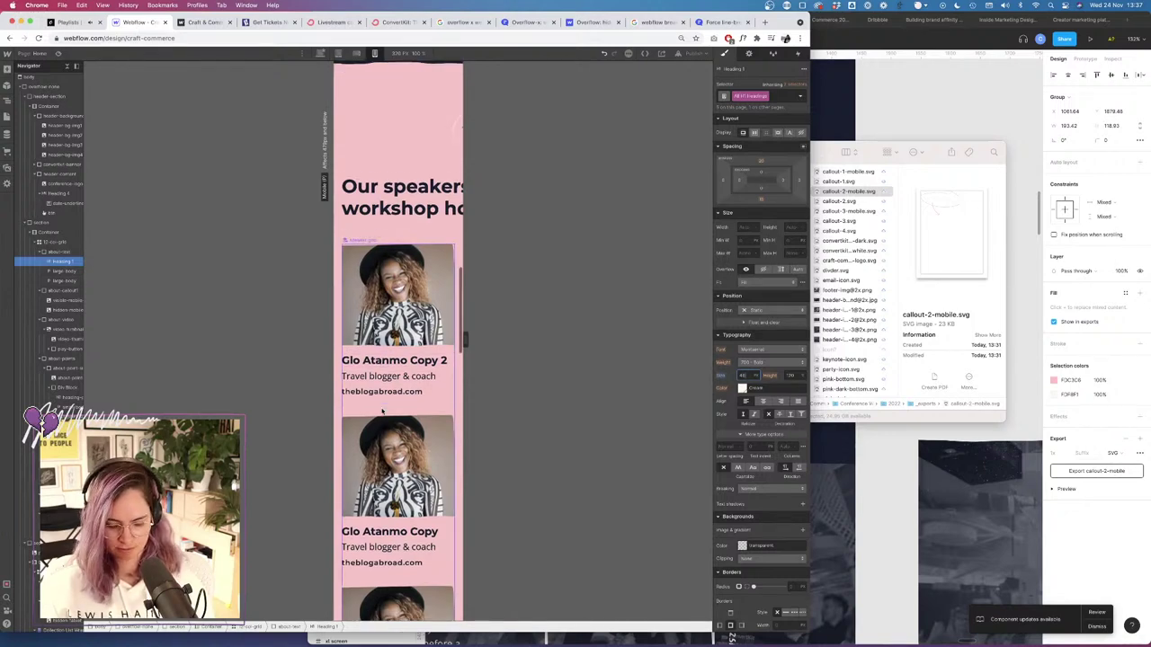
{"action": "scroll", "coordinate": [382, 410], "scroll_direction": "down", "scroll_amount": 2}
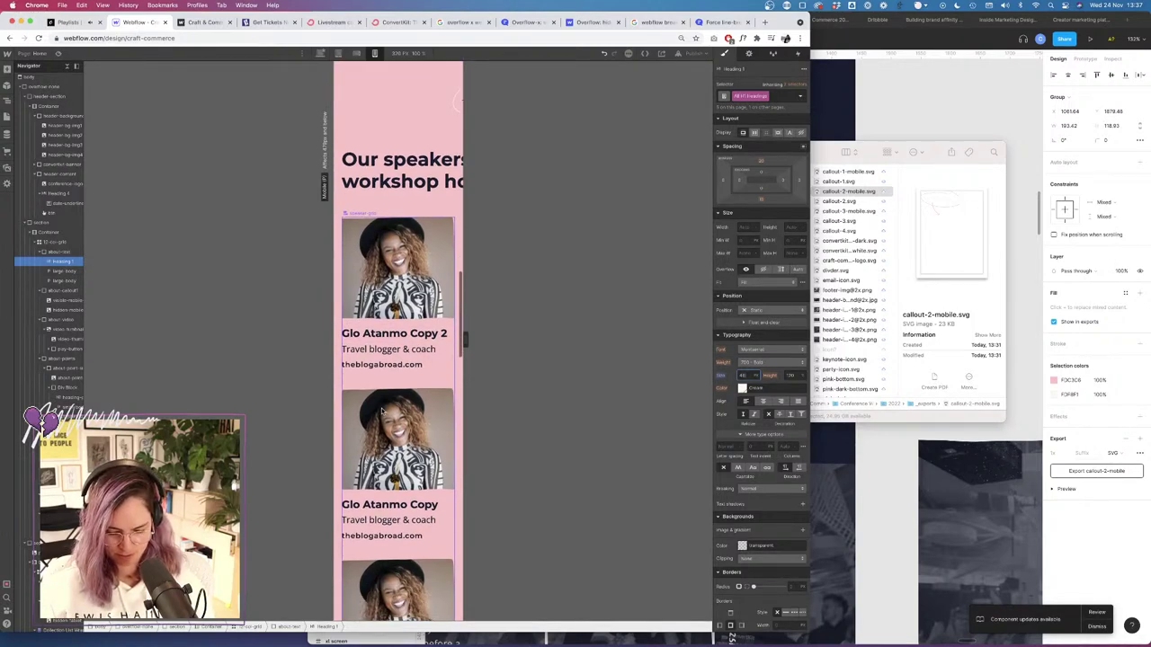
{"action": "scroll", "coordinate": [440, 162], "scroll_direction": "up", "scroll_amount": 4}
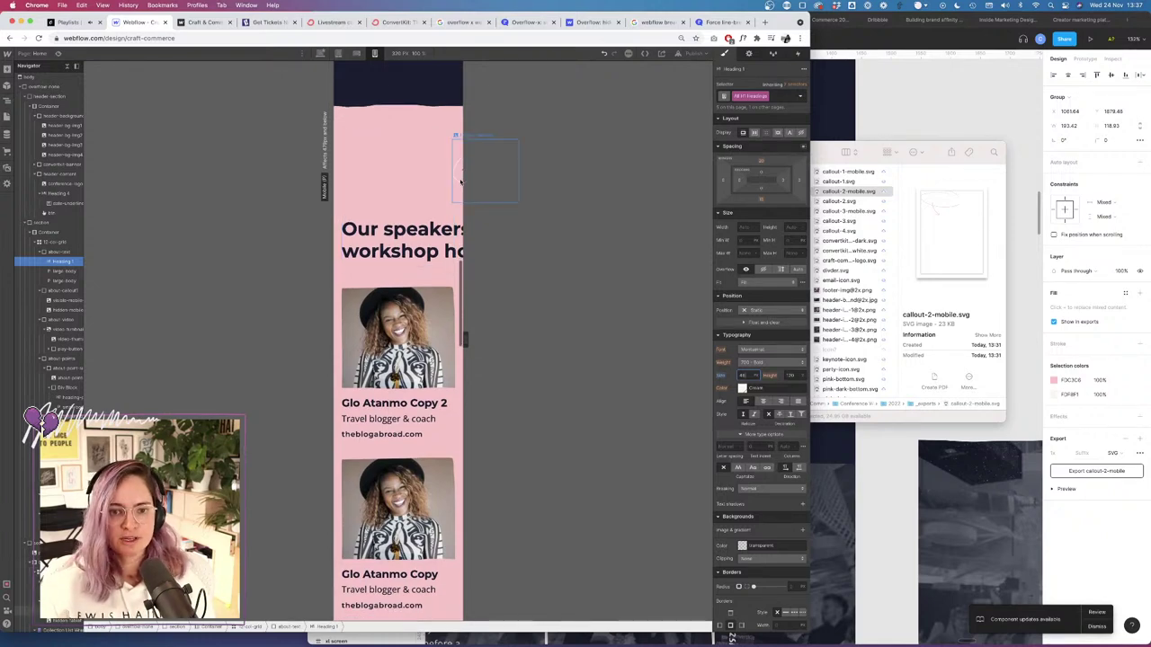
{"action": "left_click", "coordinate": [460, 185]}
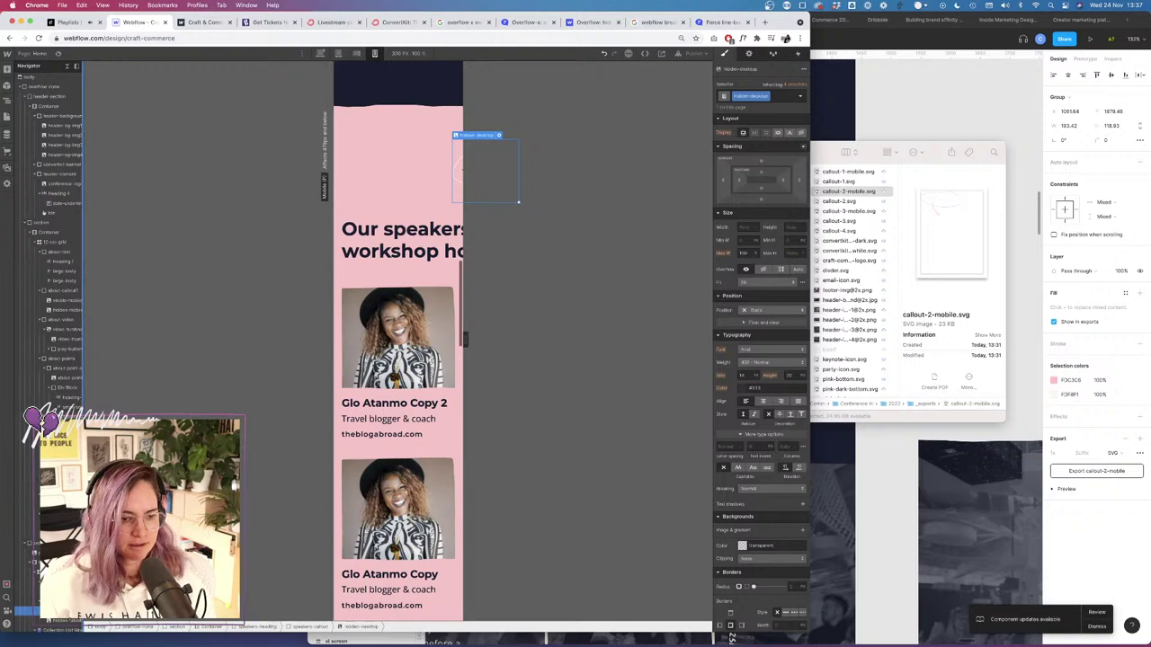
{"action": "left_click", "coordinate": [61, 601]}
{"action": "left_click", "coordinate": [742, 159]}
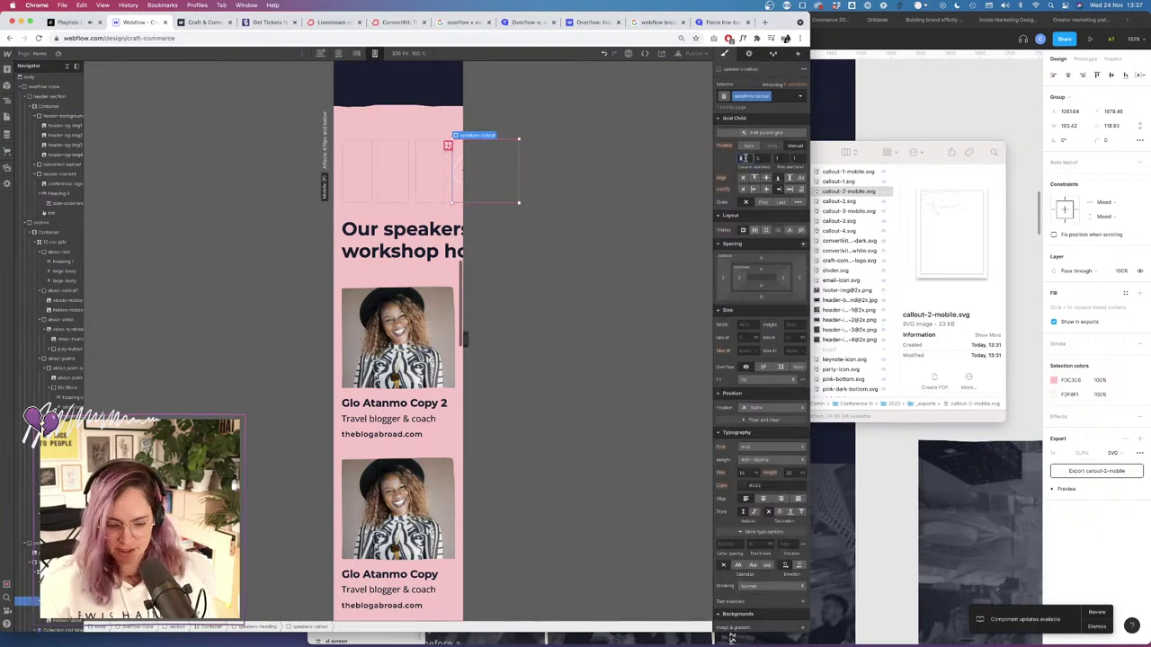
{"action": "type", "text": "3"}
{"action": "key", "text": "Tab"}
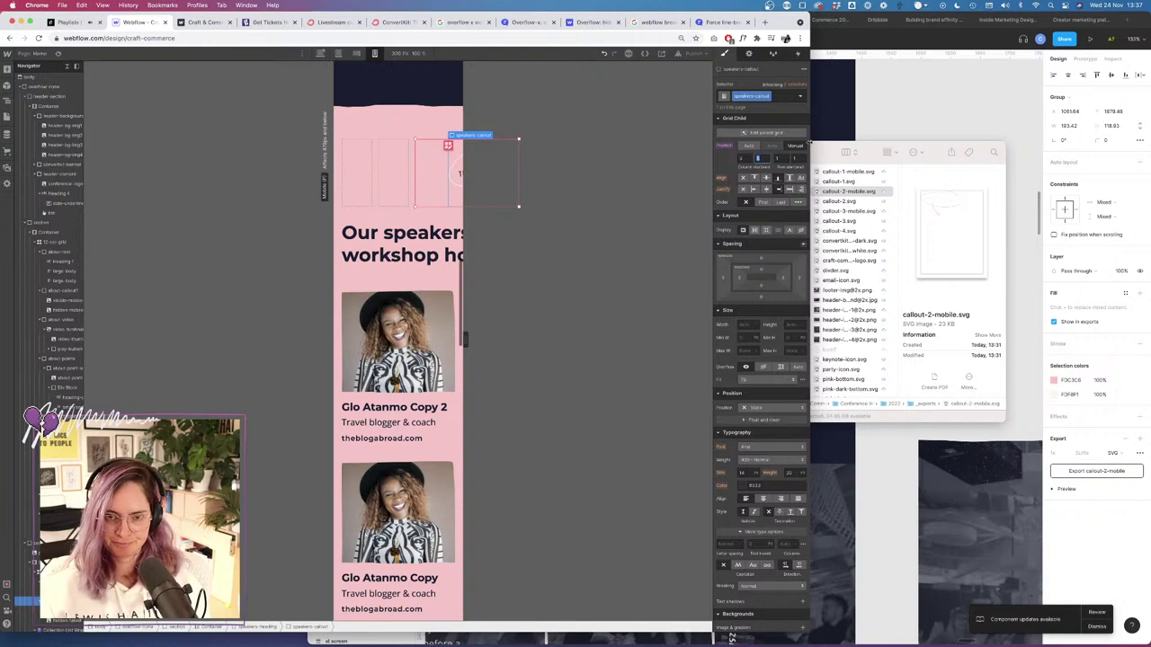
{"action": "scroll", "coordinate": [379, 189], "scroll_direction": "up", "scroll_amount": 1}
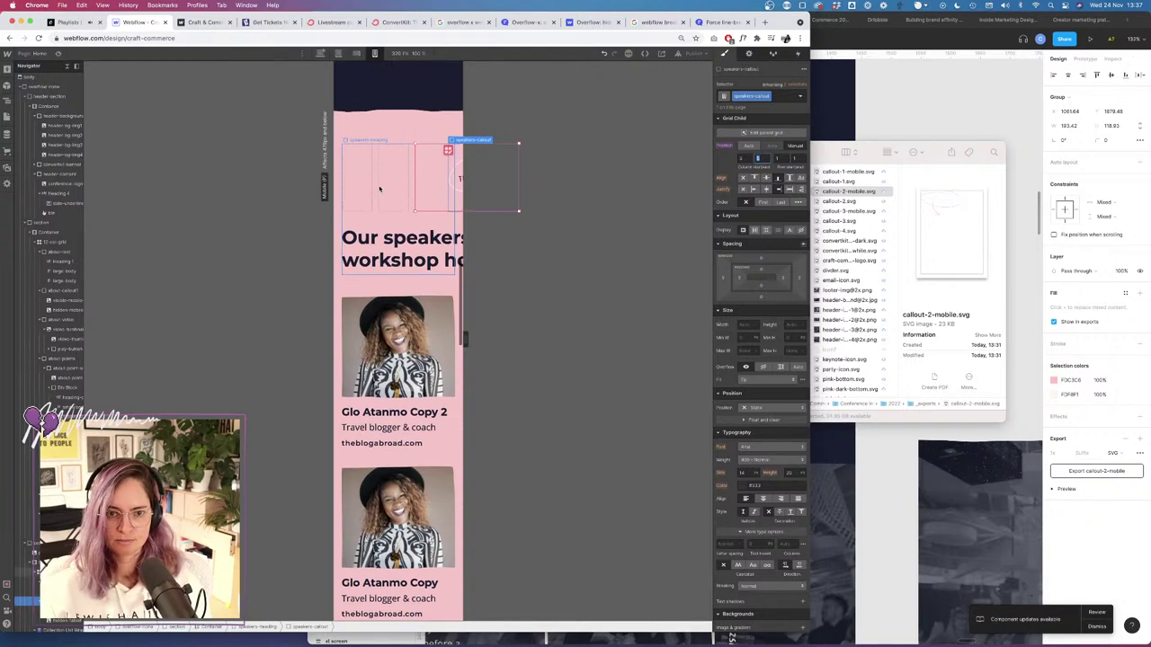
Reduce the max width of the squiggle image below the speakers section to 80% on mobile.
{"action": "scroll", "coordinate": [405, 196], "scroll_direction": "down", "scroll_amount": 10}
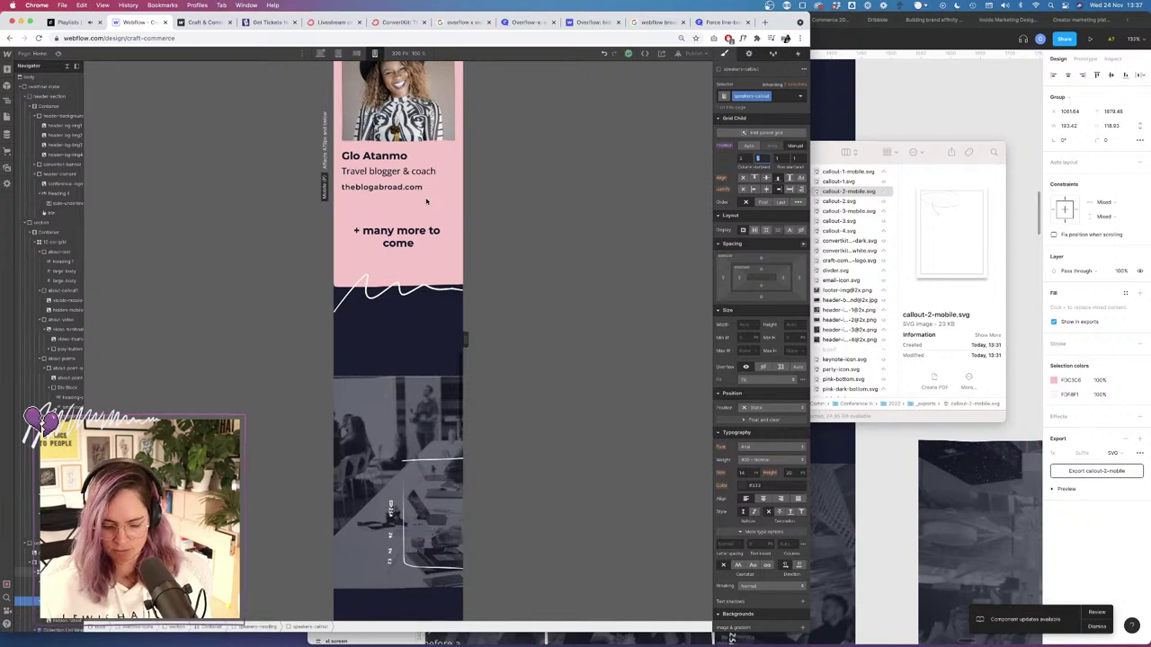
{"action": "left_click", "coordinate": [413, 296]}
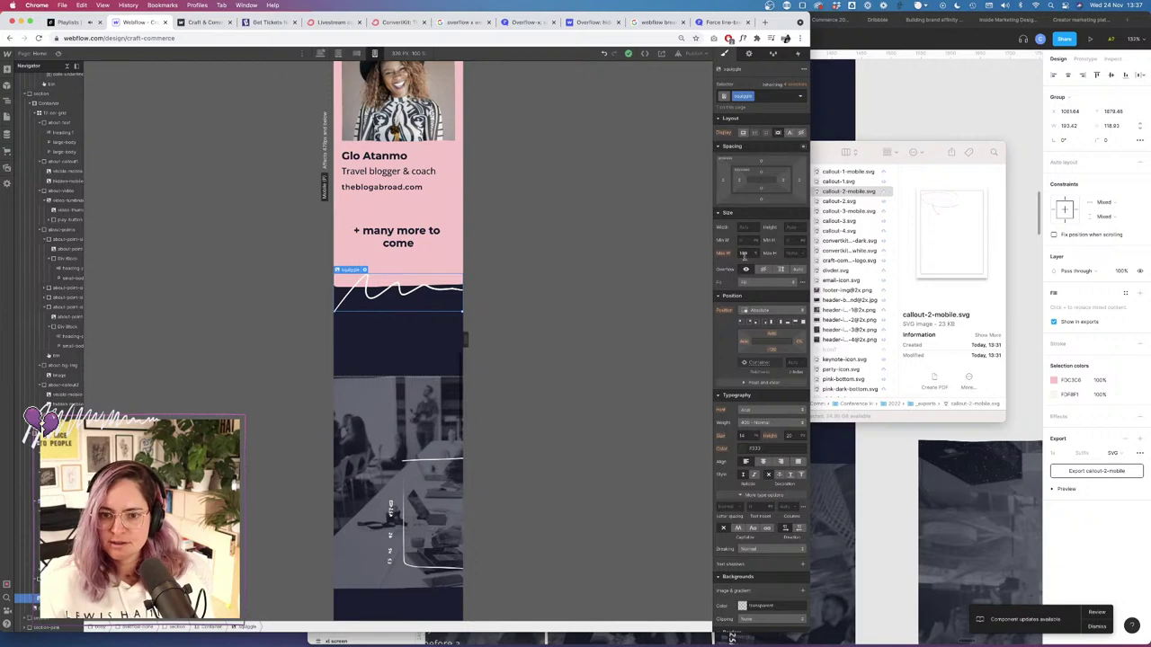
{"action": "left_click", "coordinate": [745, 254]}
{"action": "key", "text": "shift+Down"}
{"action": "key", "text": "shift+Down"}
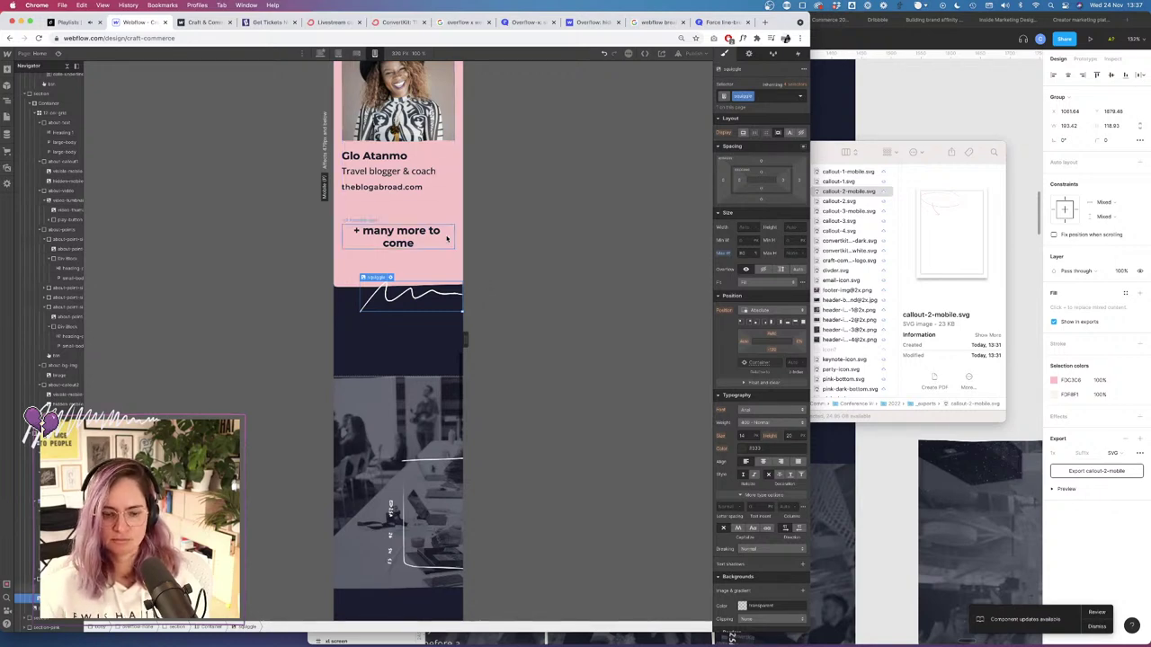
Publish the site's latest changes to the craft-commerce.webflow.io domain.
{"action": "scroll", "coordinate": [446, 239], "scroll_direction": "down", "scroll_amount": 1}
{"action": "scroll", "coordinate": [447, 238], "scroll_direction": "up", "scroll_amount": 3}
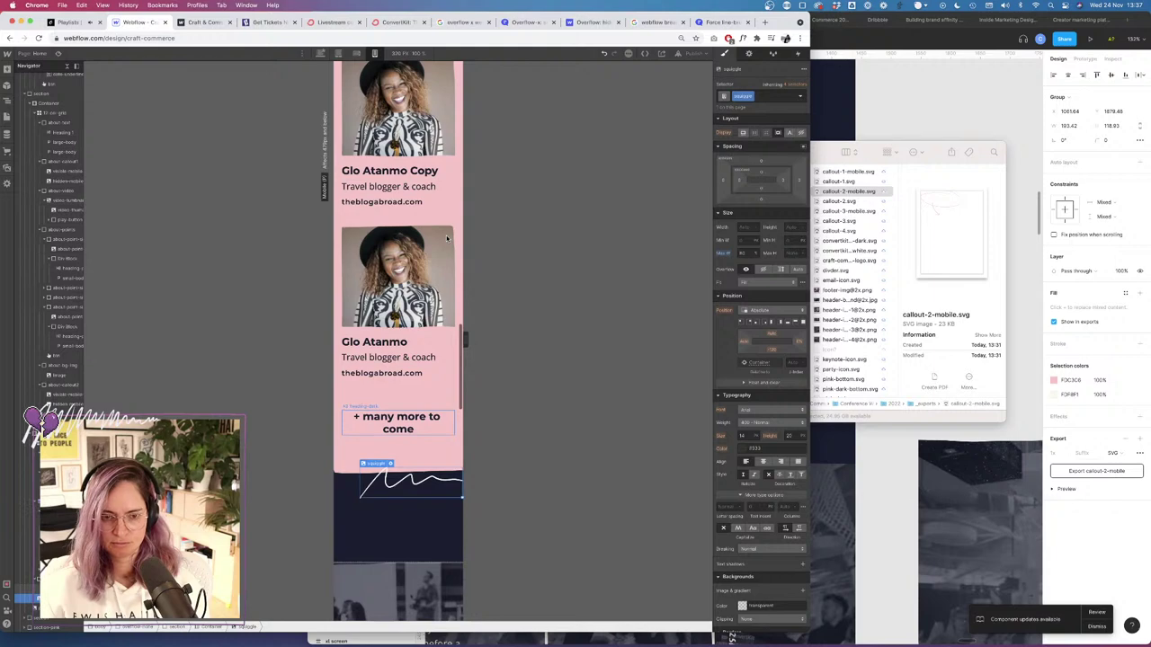
{"action": "scroll", "coordinate": [447, 238], "scroll_direction": "up", "scroll_amount": 10}
{"action": "scroll", "coordinate": [447, 239], "scroll_direction": "down", "scroll_amount": 1}
{"action": "left_click", "coordinate": [698, 53]}
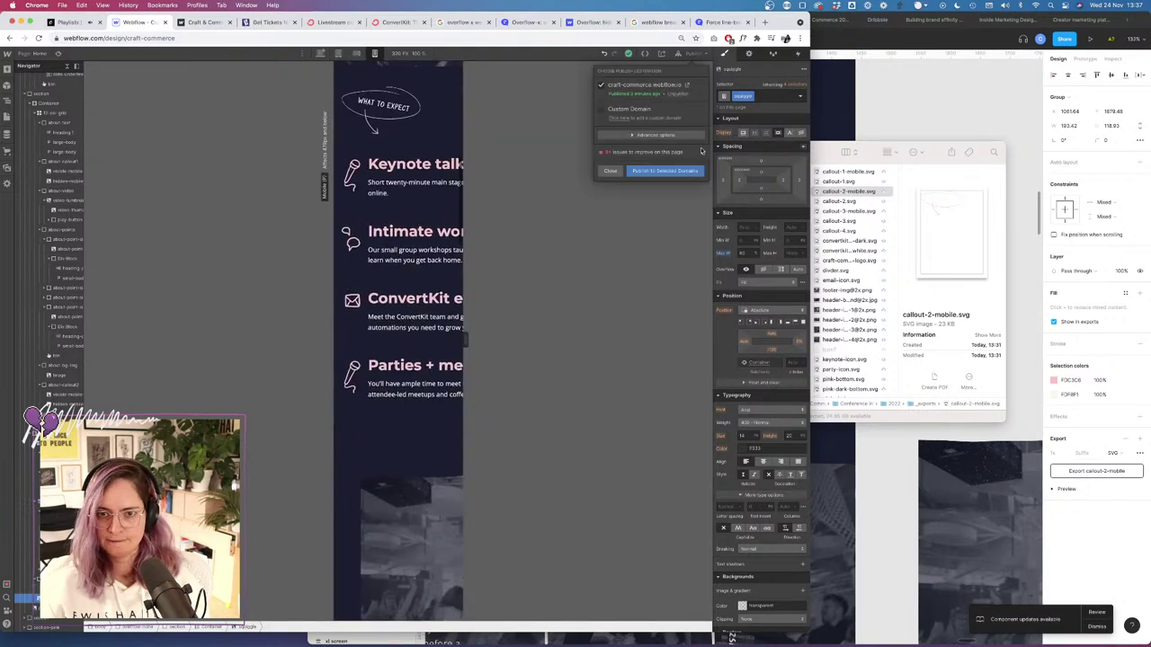
{"action": "left_click", "coordinate": [682, 174]}
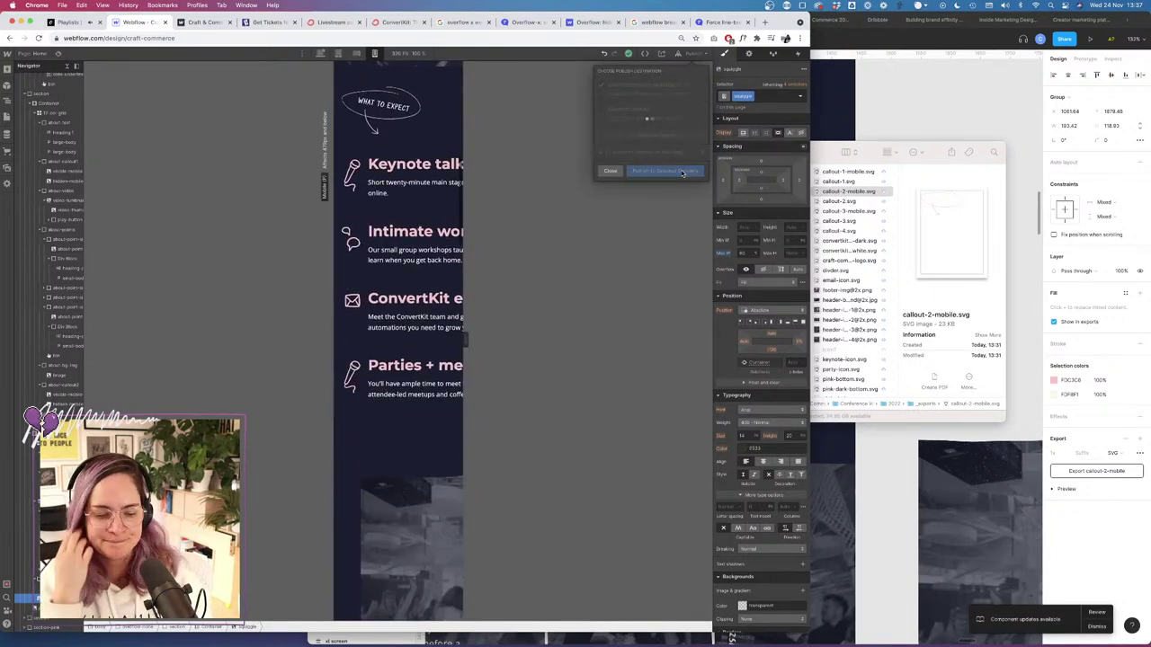
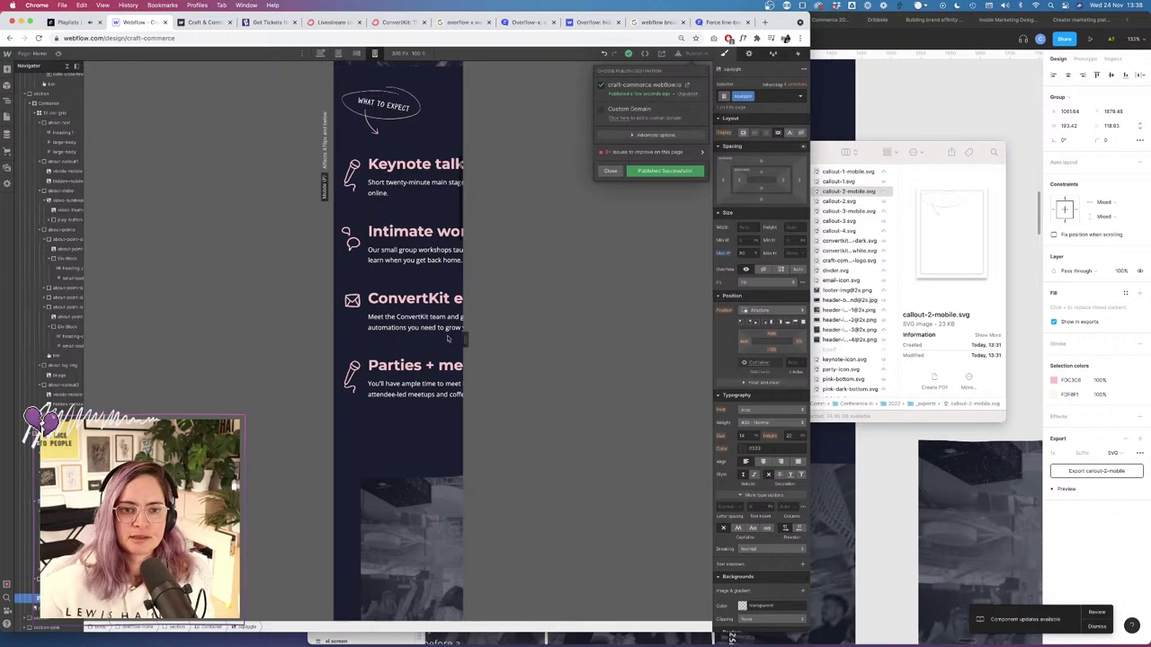
Set the about-bg-img block's top margin to 40 px on mobile to add space below the about points.
{"action": "left_click", "coordinate": [432, 511]}
{"action": "left_click", "coordinate": [431, 508]}
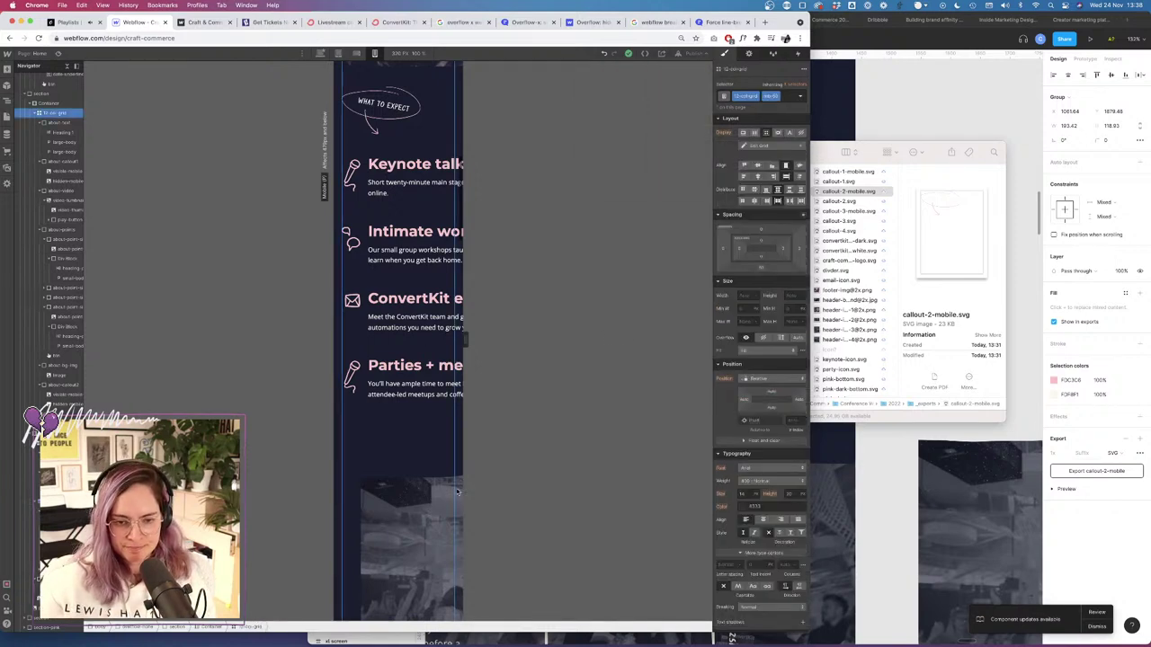
{"action": "scroll", "coordinate": [449, 491], "scroll_direction": "down", "scroll_amount": 1}
{"action": "scroll", "coordinate": [449, 490], "scroll_direction": "down", "scroll_amount": 5}
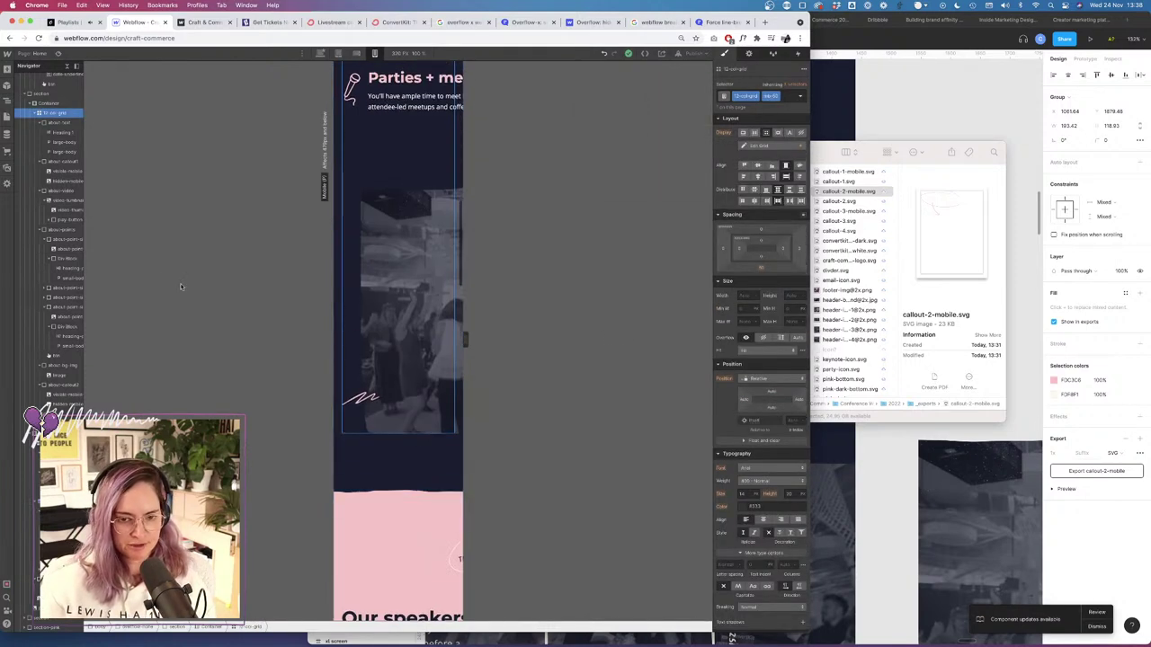
{"action": "left_click", "coordinate": [458, 301]}
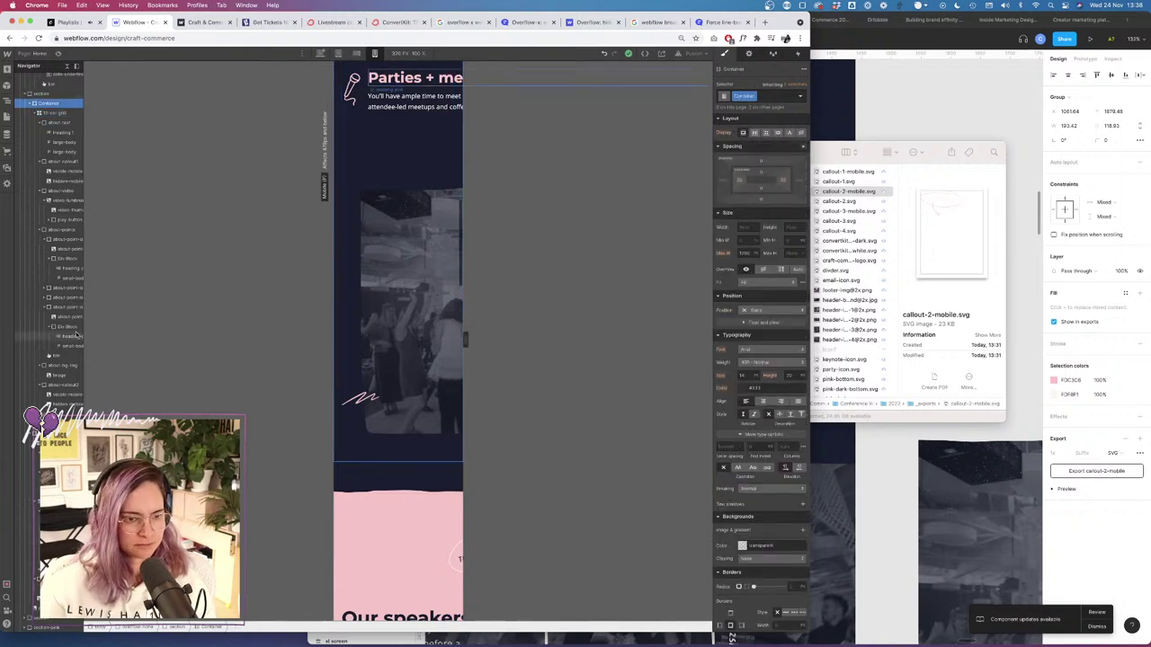
{"action": "left_click", "coordinate": [63, 365]}
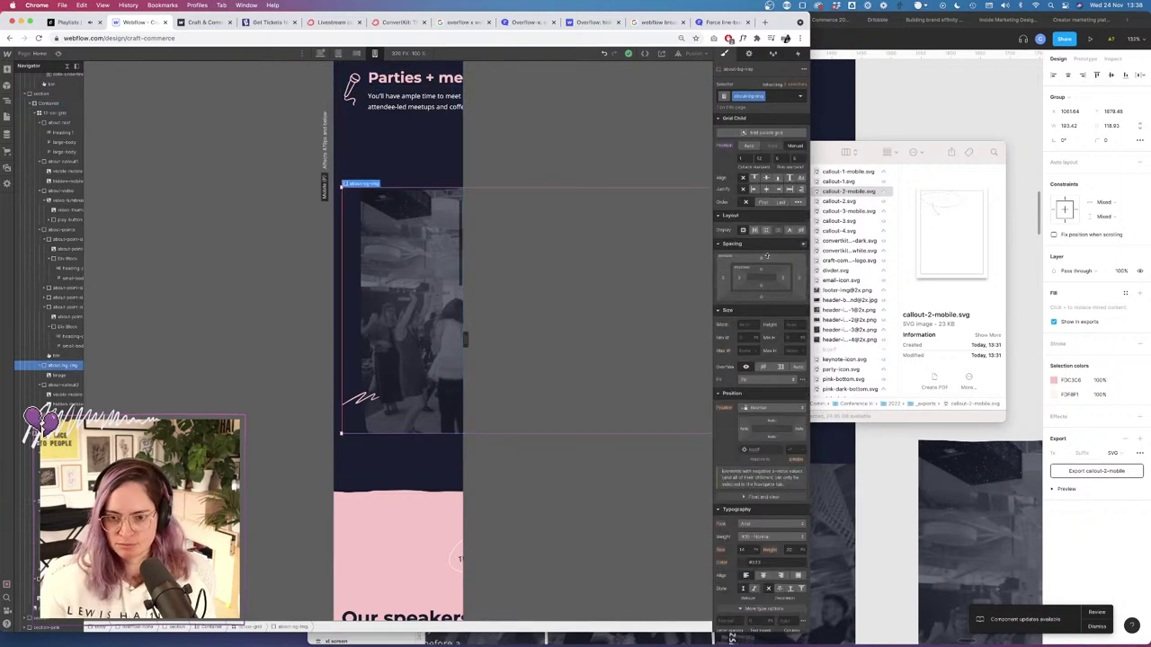
{"action": "left_click", "coordinate": [762, 258]}
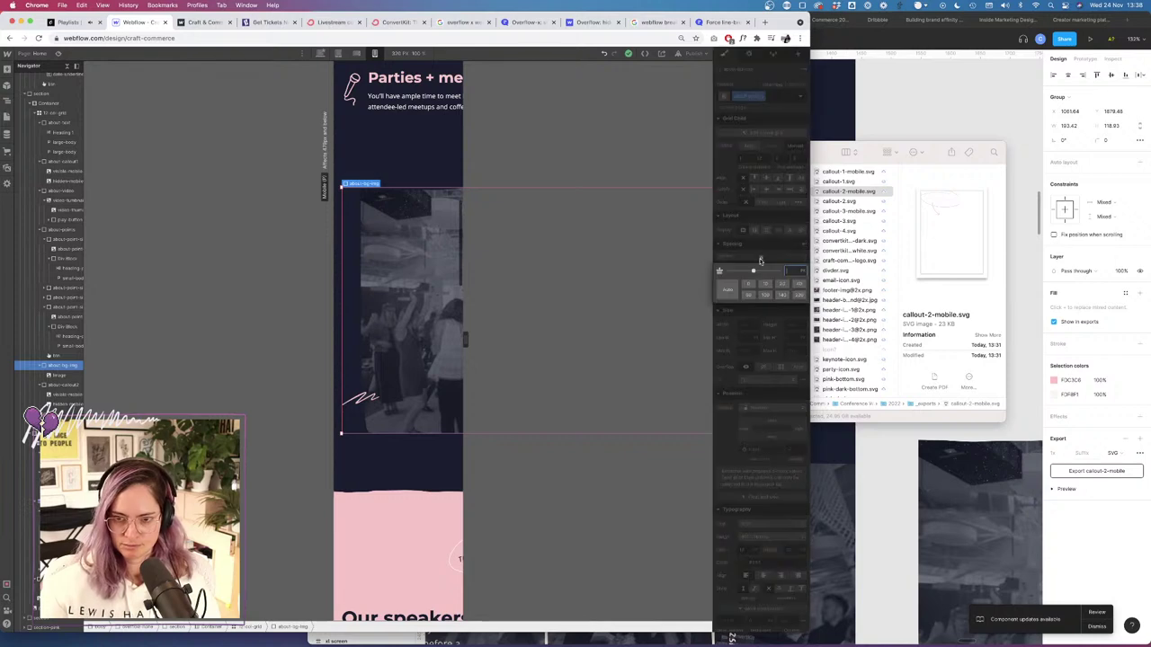
{"action": "left_click", "coordinate": [798, 284]}
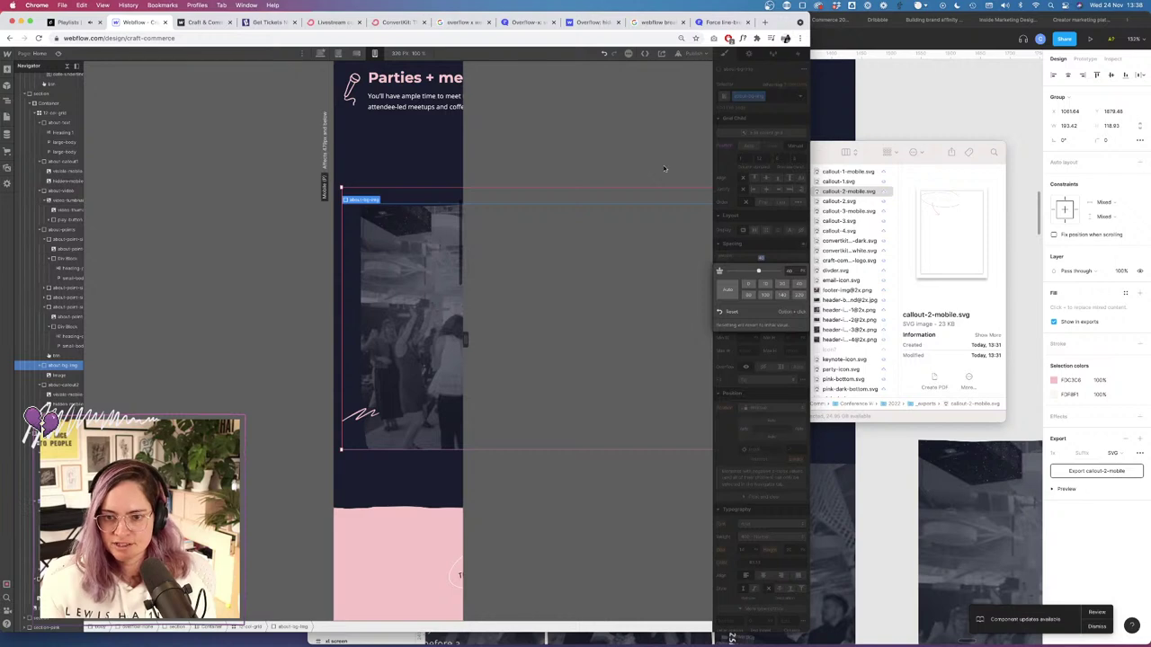
{"action": "left_click", "coordinate": [726, 175]}
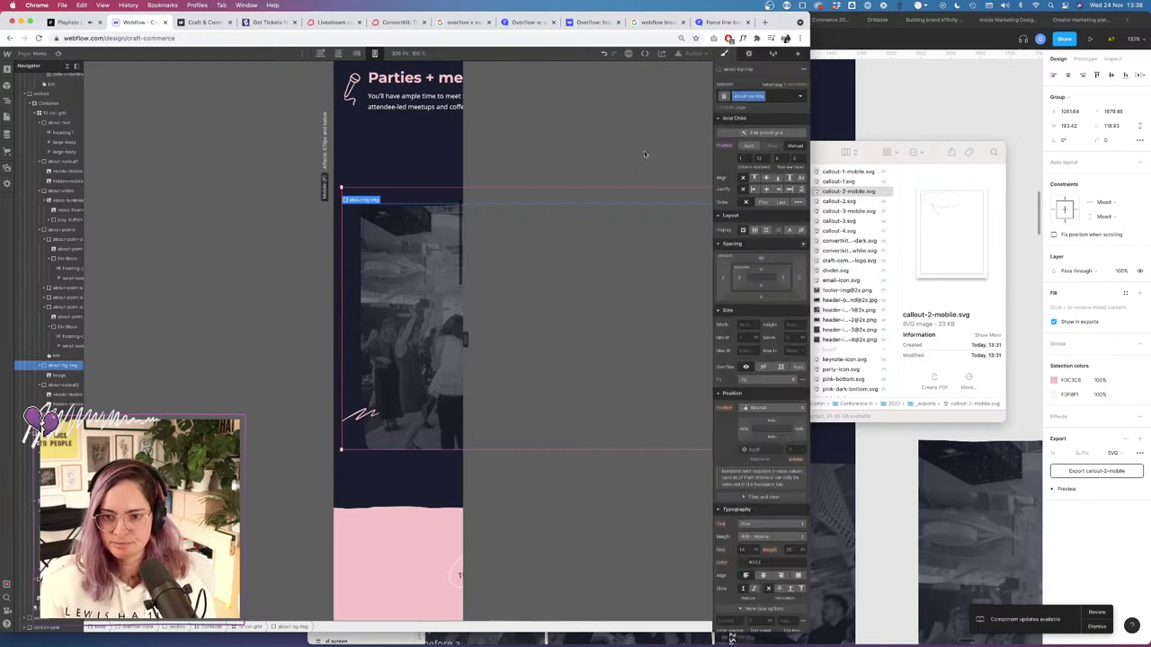
Check the published page's section spacing and reduce the top margin of the pink speakers section on mobile.
{"action": "left_click", "coordinate": [396, 509]}
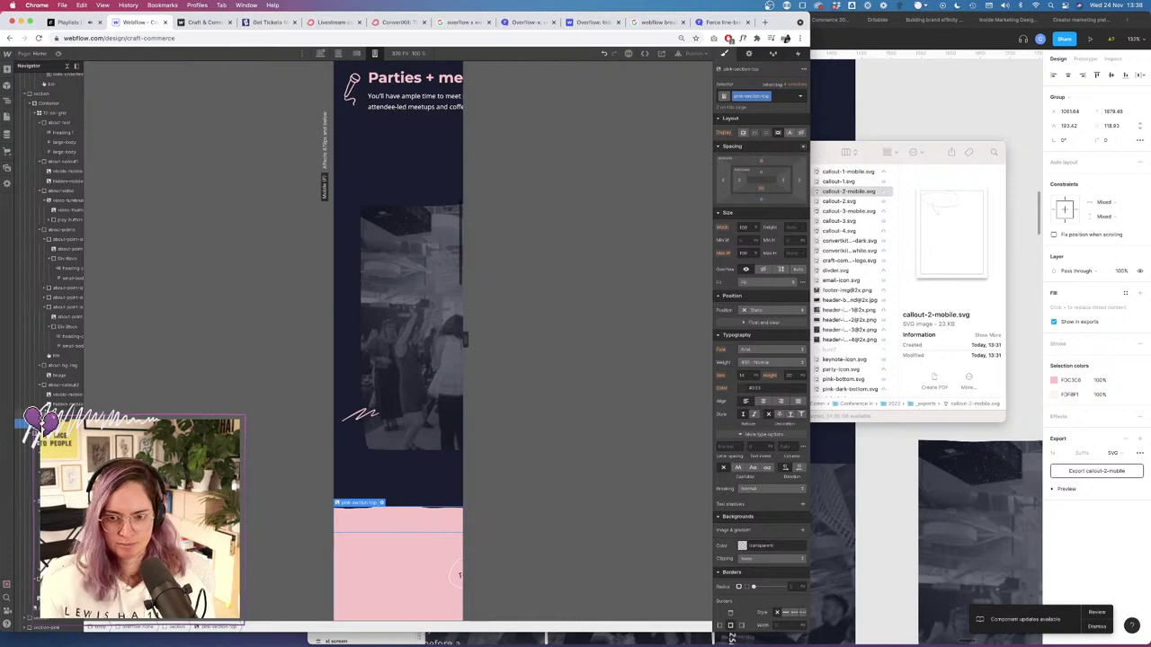
{"action": "key", "text": "Up"}
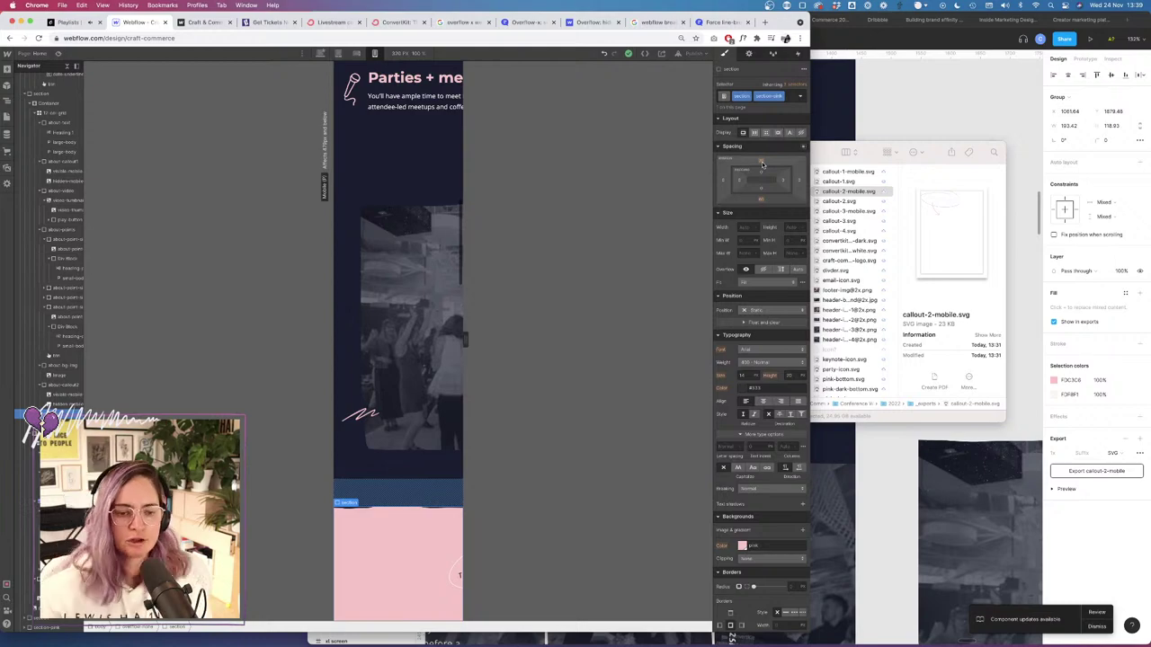
{"action": "left_click", "coordinate": [207, 23]}
{"action": "scroll", "coordinate": [105, 274], "scroll_direction": "down", "scroll_amount": 15}
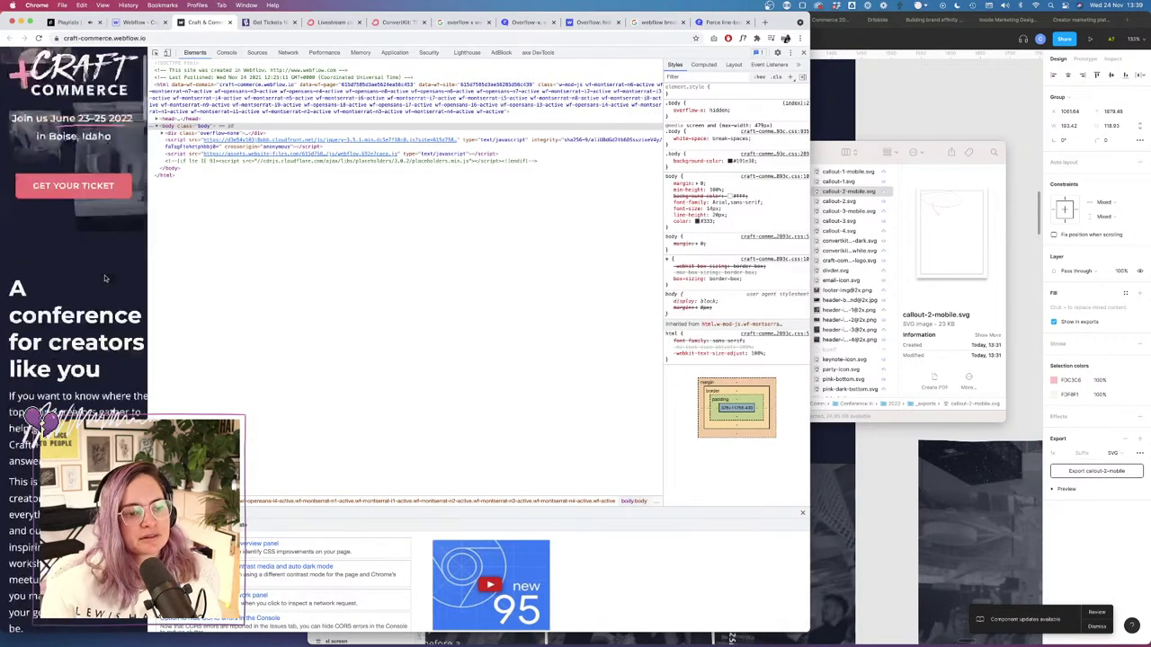
{"action": "scroll", "coordinate": [105, 279], "scroll_direction": "up", "scroll_amount": 3}
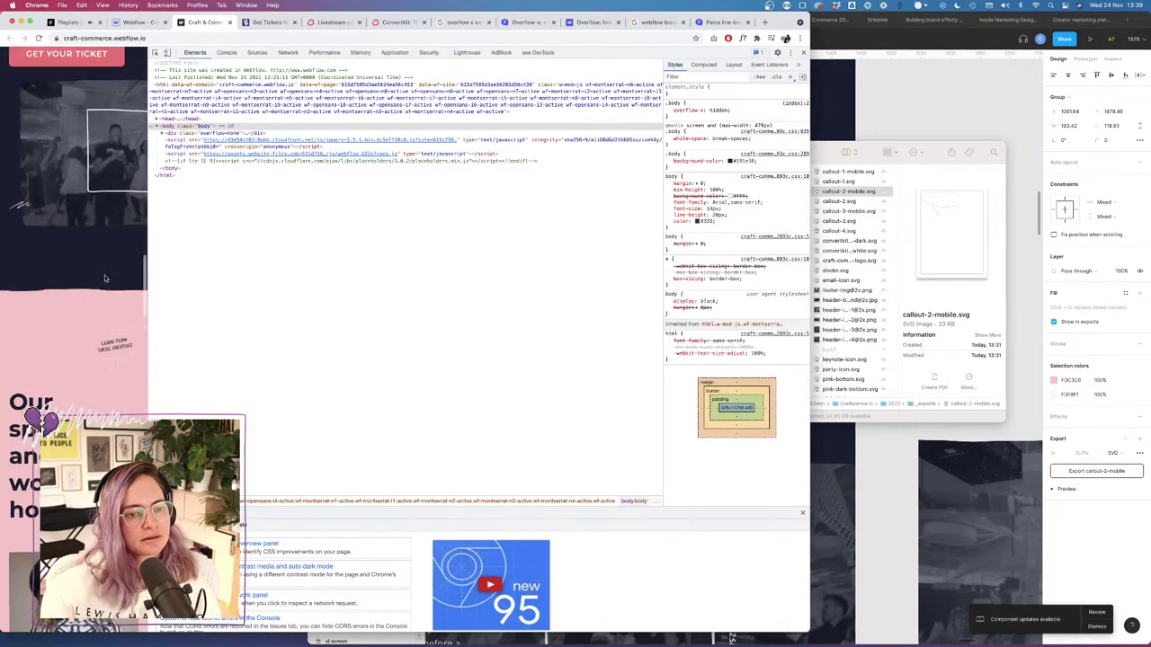
{"action": "left_click", "coordinate": [135, 23]}
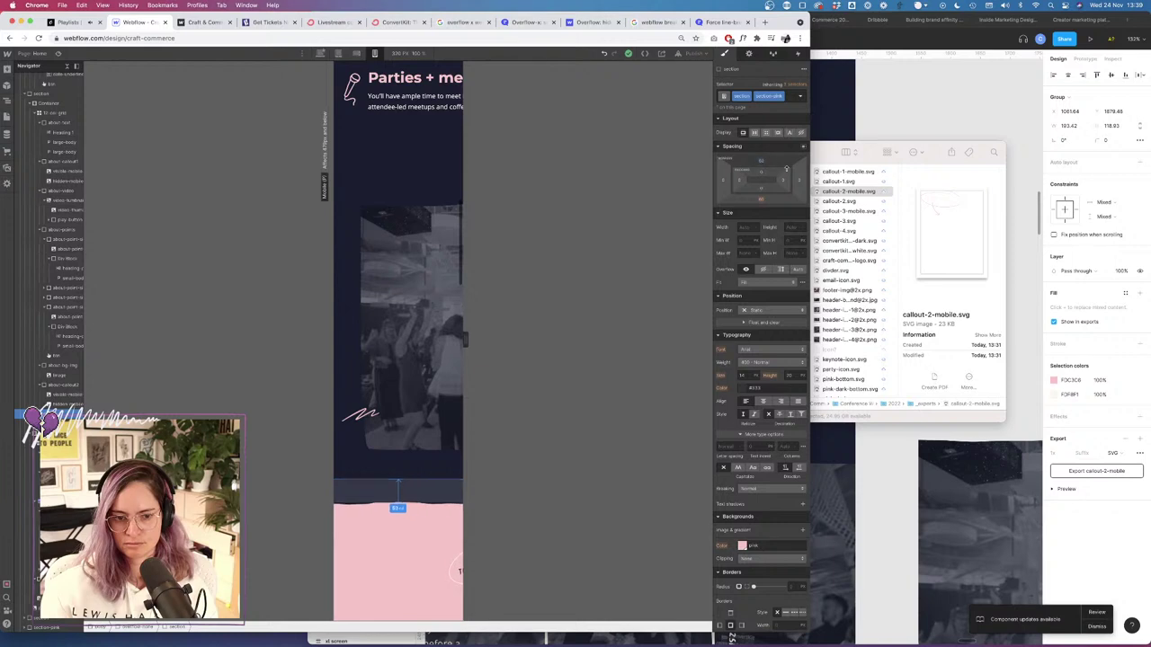
{"action": "left_click_drag", "start_coordinate": [787, 169], "coordinate": [797, 171]}
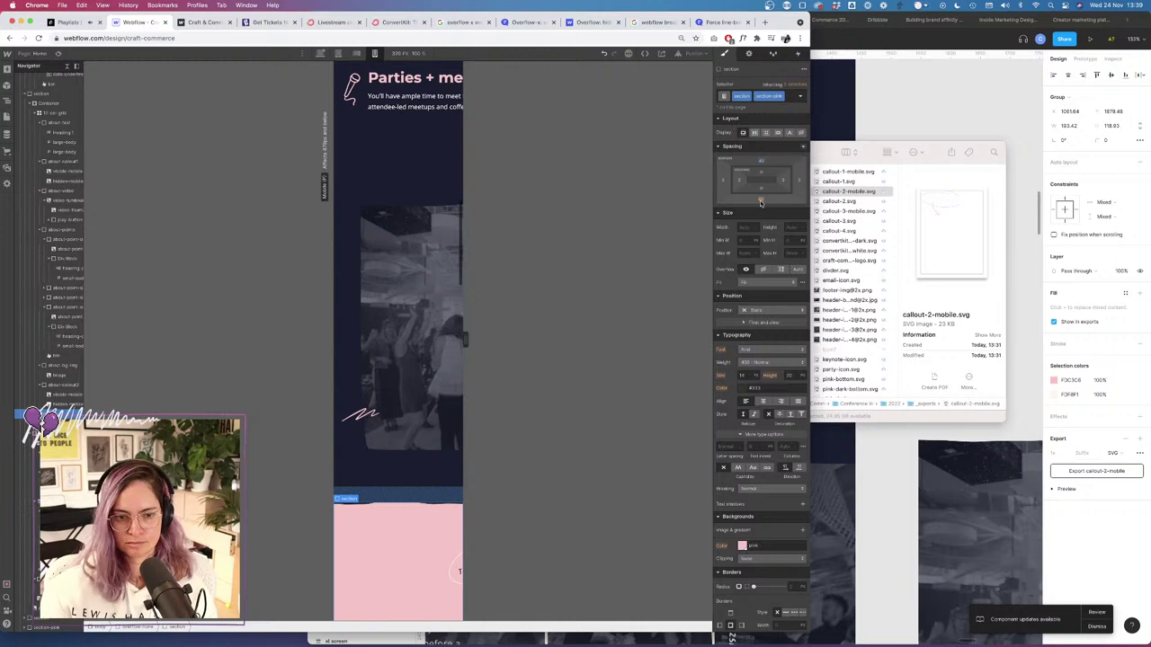
Set the pink speakers section's bottom margin to 40 px at the mobile breakpoint.
{"action": "scroll", "coordinate": [372, 359], "scroll_direction": "down", "scroll_amount": 10}
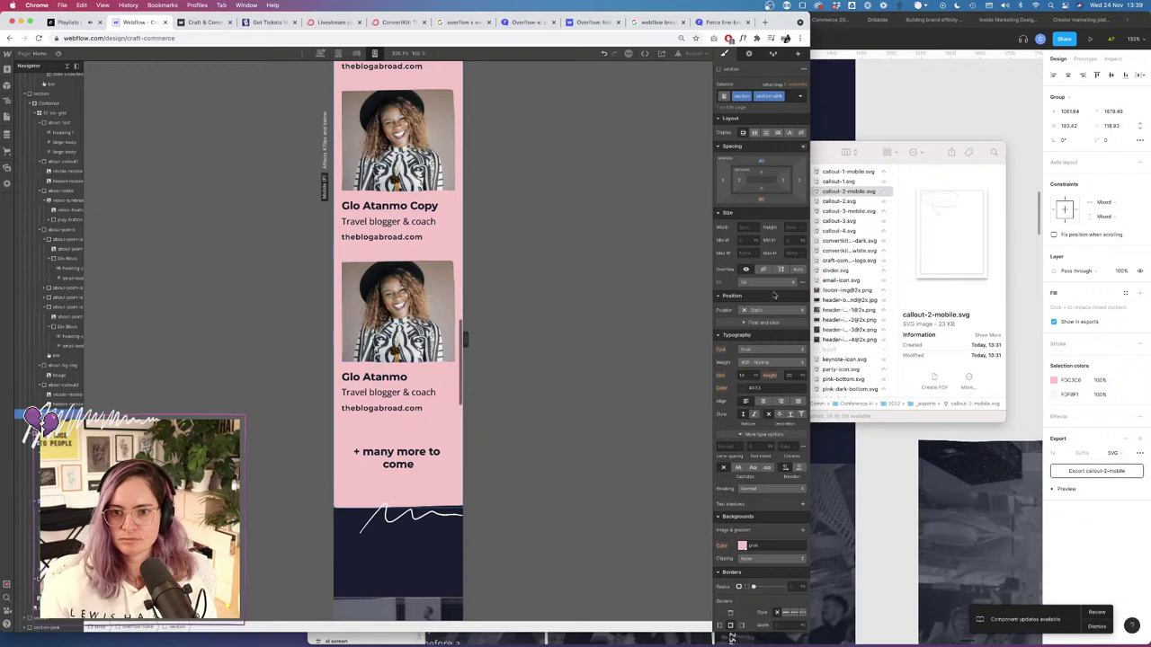
{"action": "left_click", "coordinate": [762, 200]}
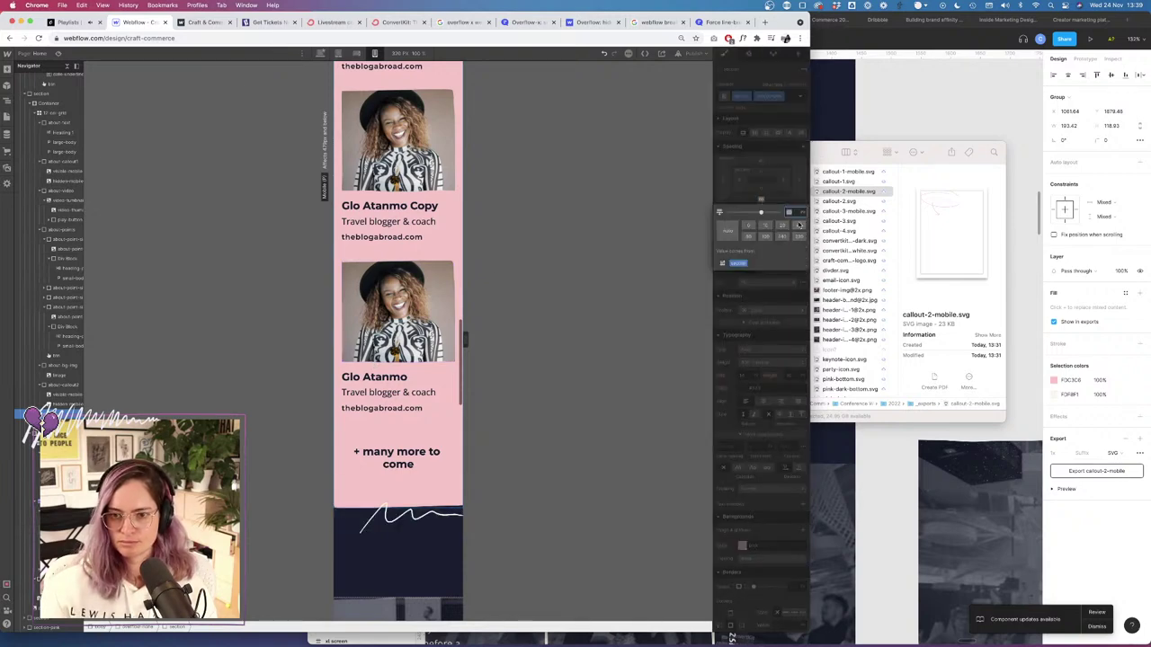
{"action": "left_click", "coordinate": [800, 225]}
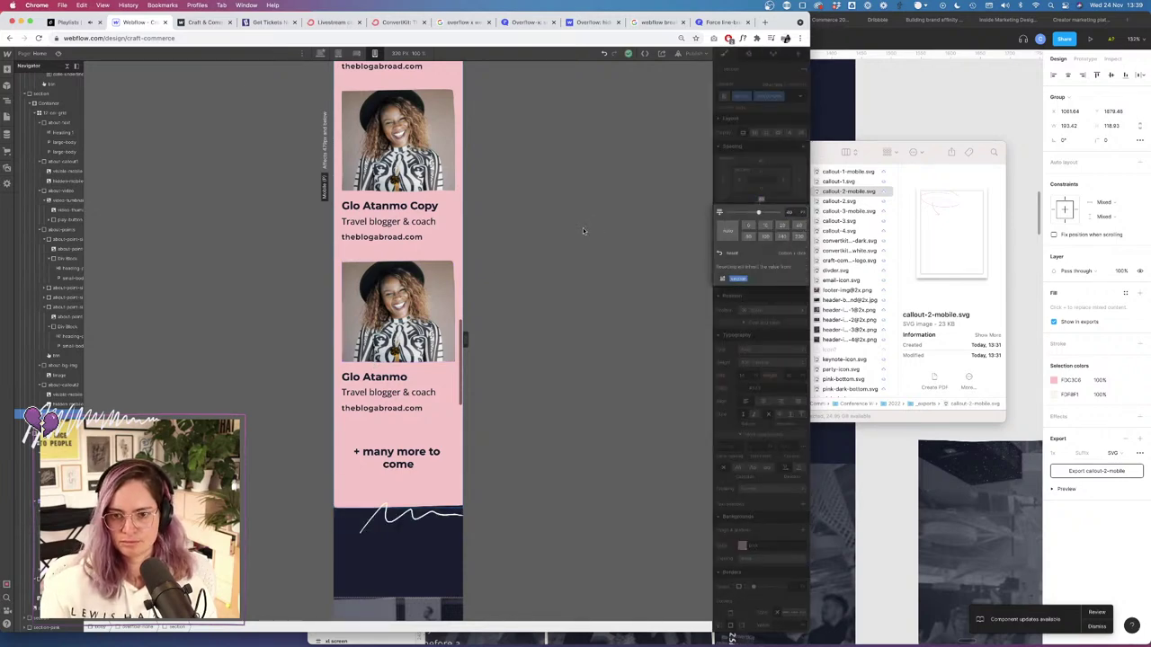
Set the bottom padding of the pink-section-top image to 20 px on mobile.
{"action": "left_click", "coordinate": [21, 424]}
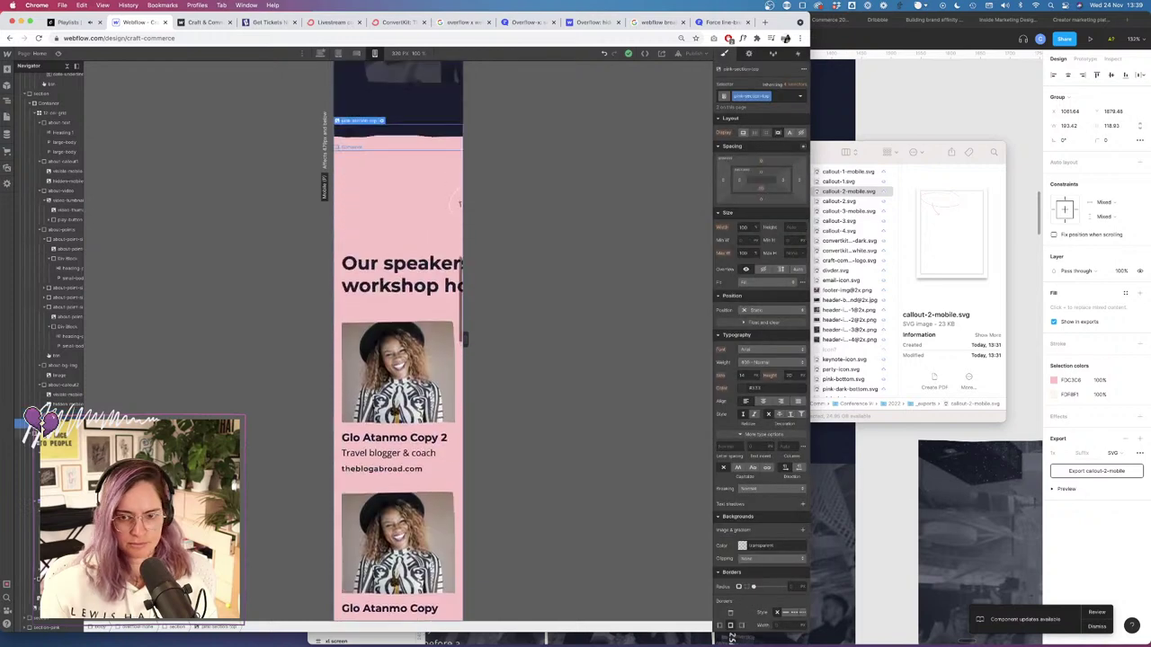
{"action": "left_click", "coordinate": [763, 190]}
{"action": "left_click", "coordinate": [772, 214]}
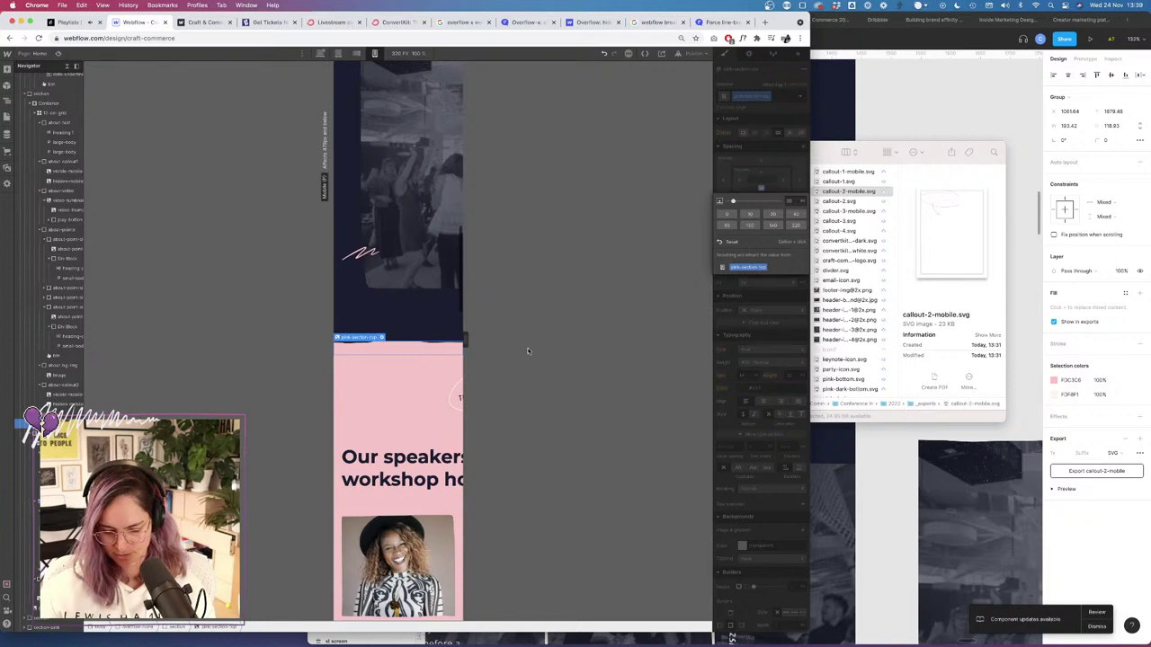
Preview the mobile layout of the plan section below the speakers, checking its text and background image.
{"action": "scroll", "coordinate": [481, 344], "scroll_direction": "down", "scroll_amount": 15}
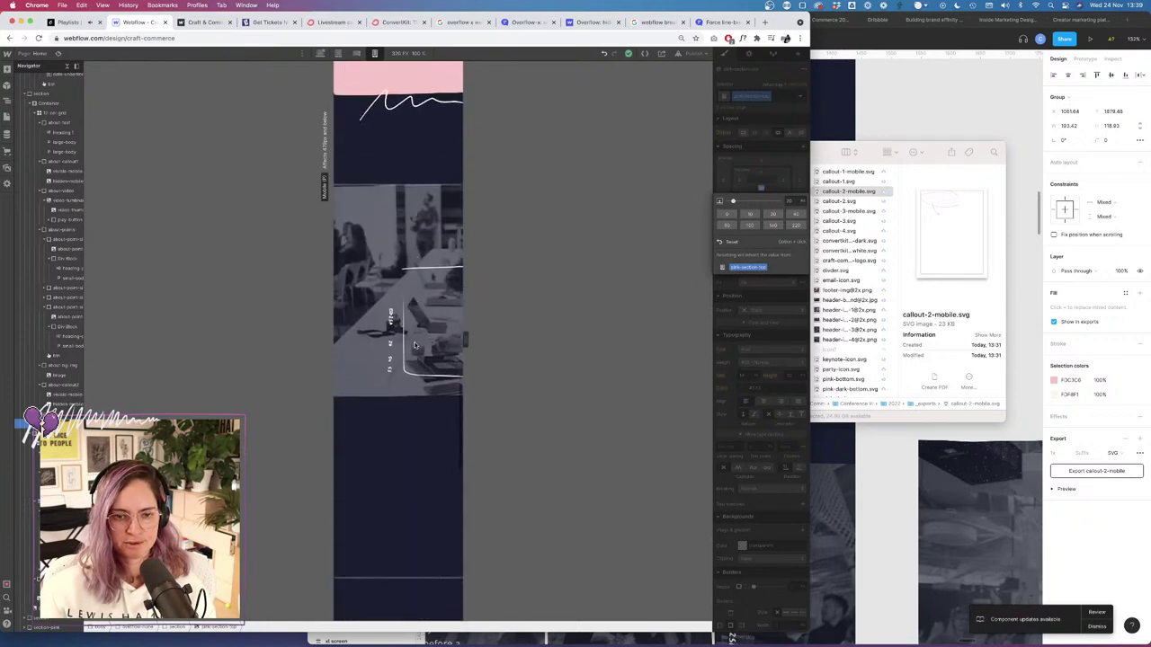
{"action": "scroll", "coordinate": [416, 334], "scroll_direction": "up", "scroll_amount": 2}
{"action": "scroll", "coordinate": [414, 315], "scroll_direction": "down", "scroll_amount": 5}
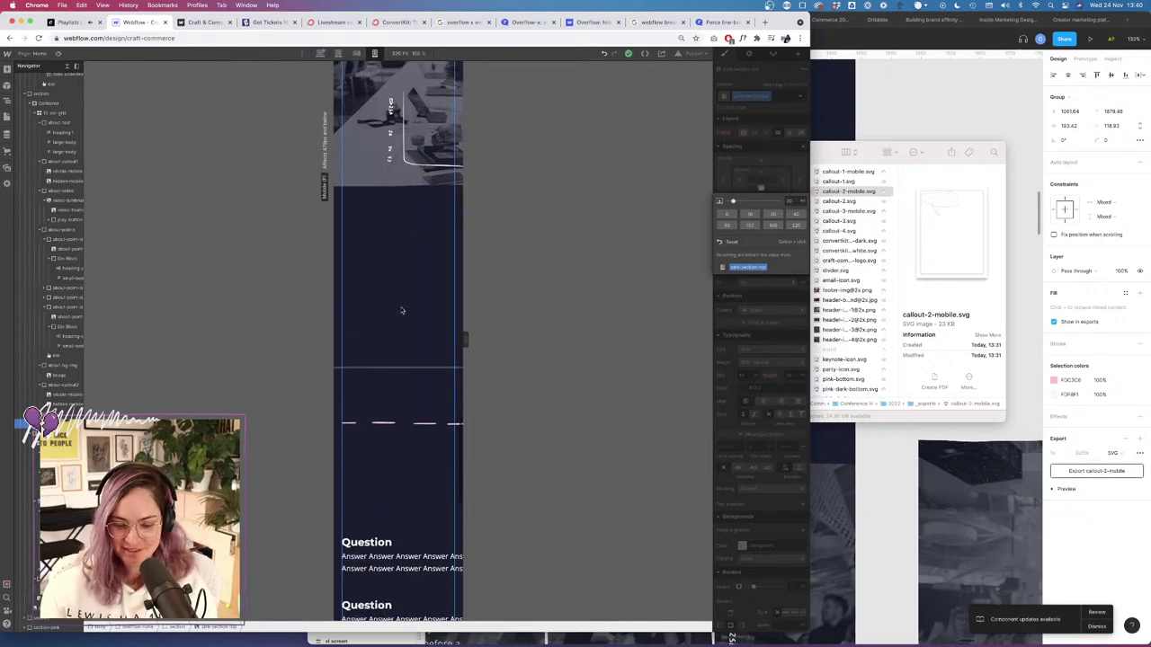
{"action": "left_click", "coordinate": [57, 53]}
{"action": "scroll", "coordinate": [432, 243], "scroll_direction": "down", "scroll_amount": 3}
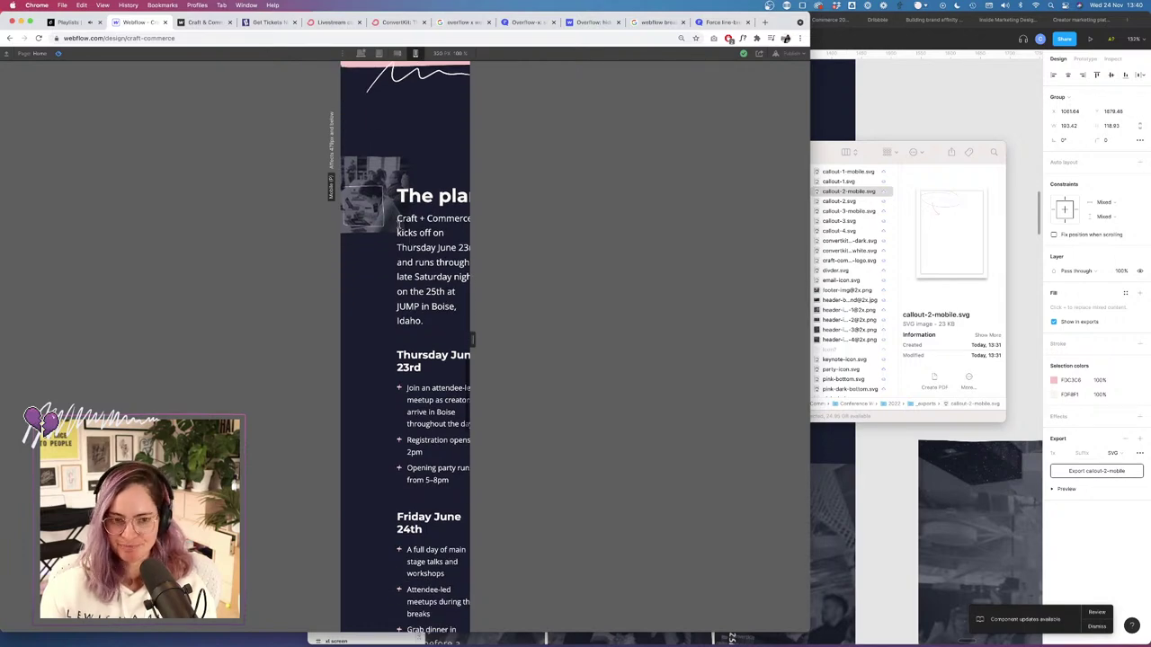
{"action": "left_click", "coordinate": [59, 54]}
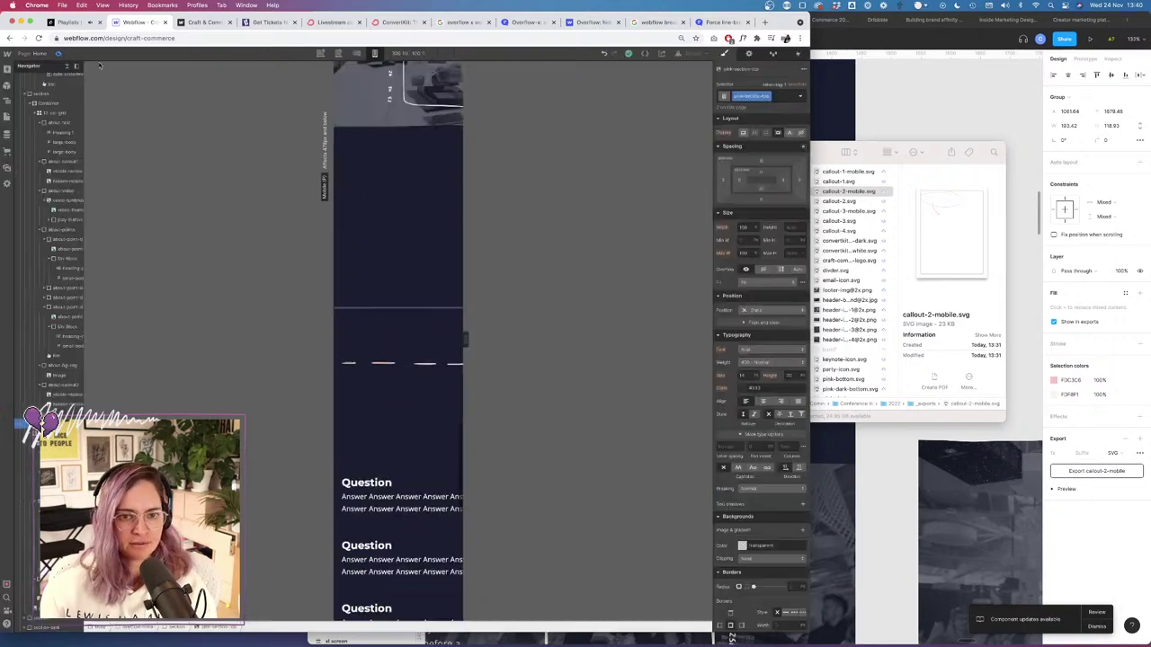
{"action": "scroll", "coordinate": [360, 270], "scroll_direction": "up", "scroll_amount": 5}
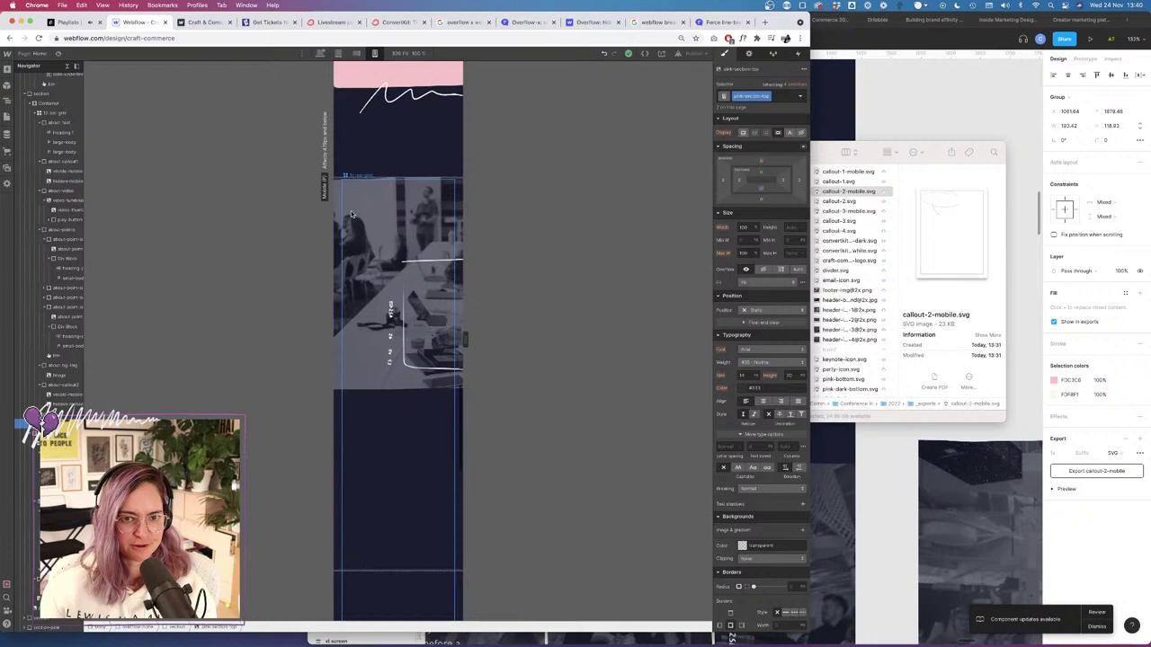
Place the agenda-text block of the plan section at grid column start 1 on mobile.
{"action": "left_click", "coordinate": [404, 237]}
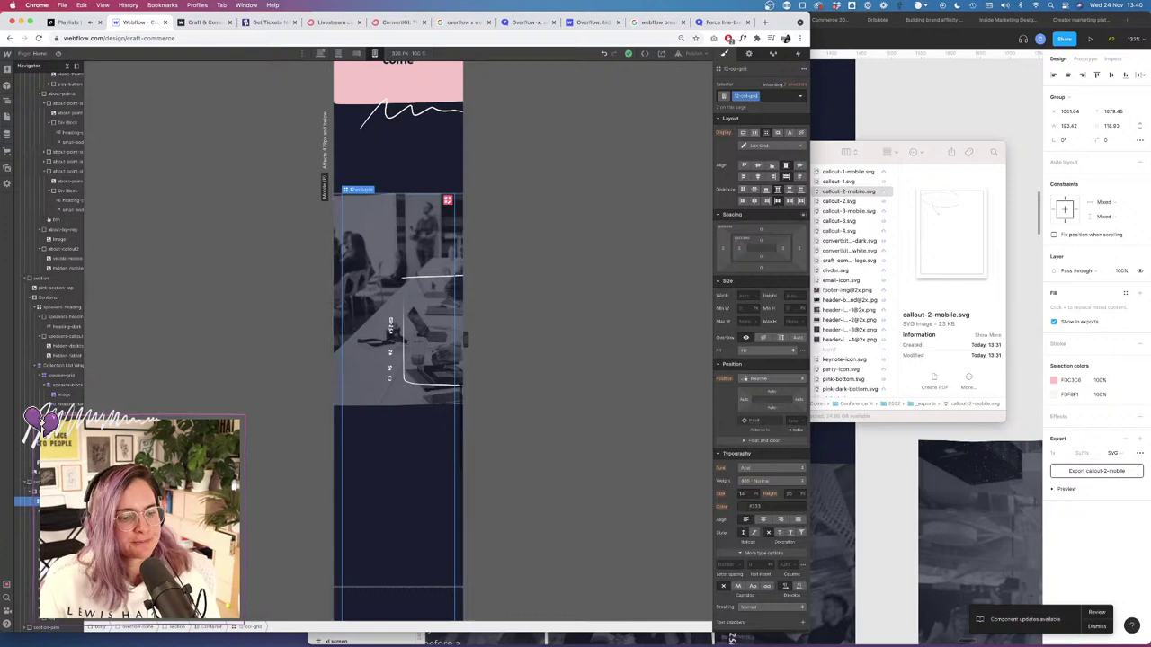
{"action": "left_click", "coordinate": [27, 510]}
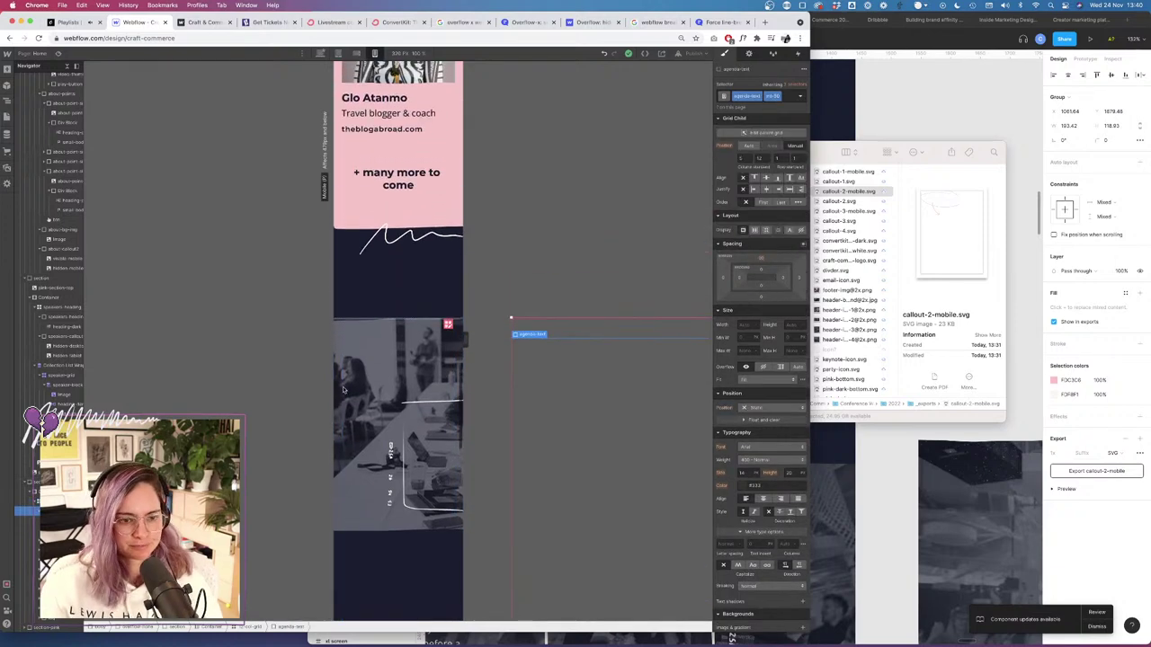
{"action": "left_click", "coordinate": [740, 159]}
{"action": "type", "text": "1"}
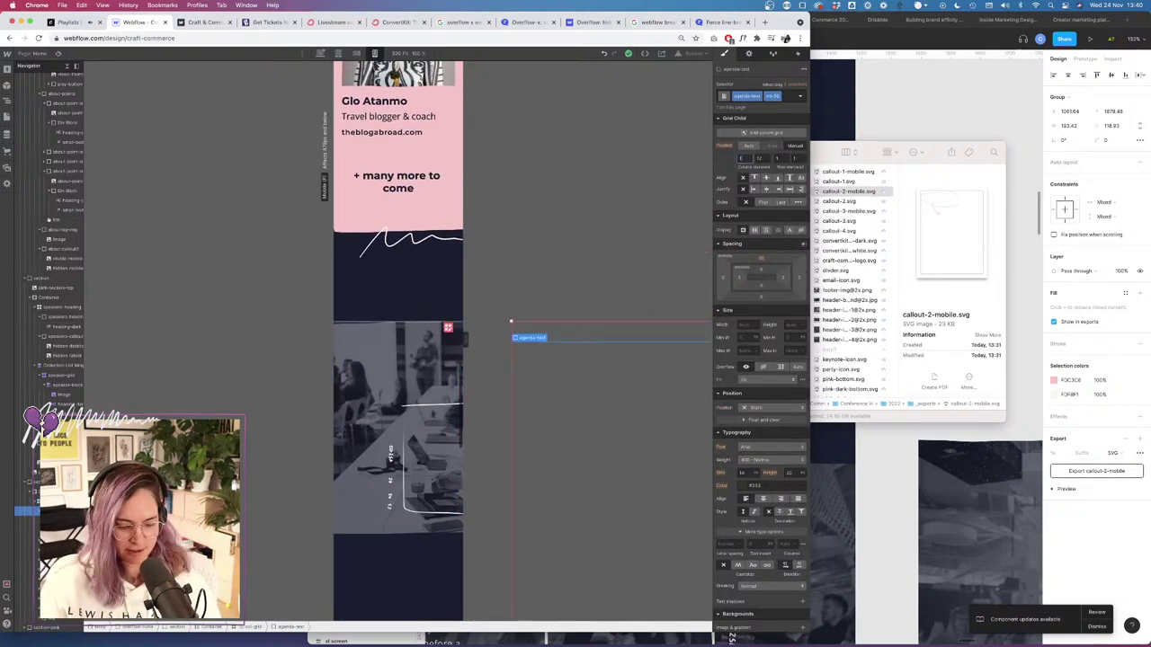
{"action": "key", "text": "Tab"}
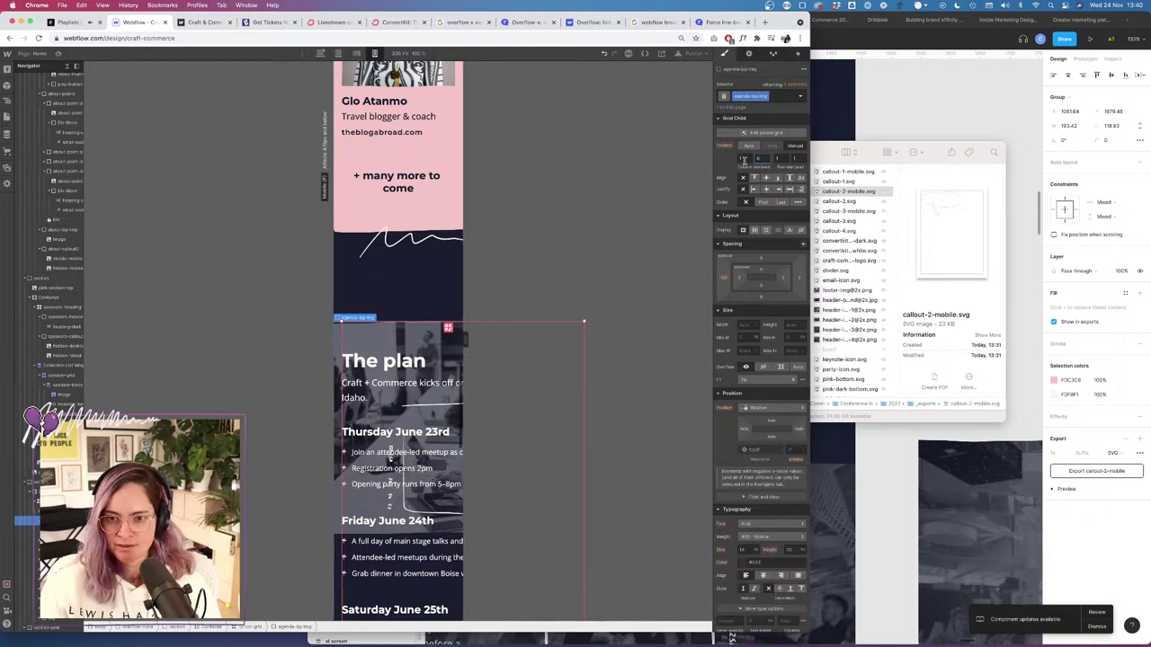
Place agenda-bg-img below the plan text, spanning grid columns 1 to 12 with row start and end 2.
{"action": "key", "text": "Tab"}
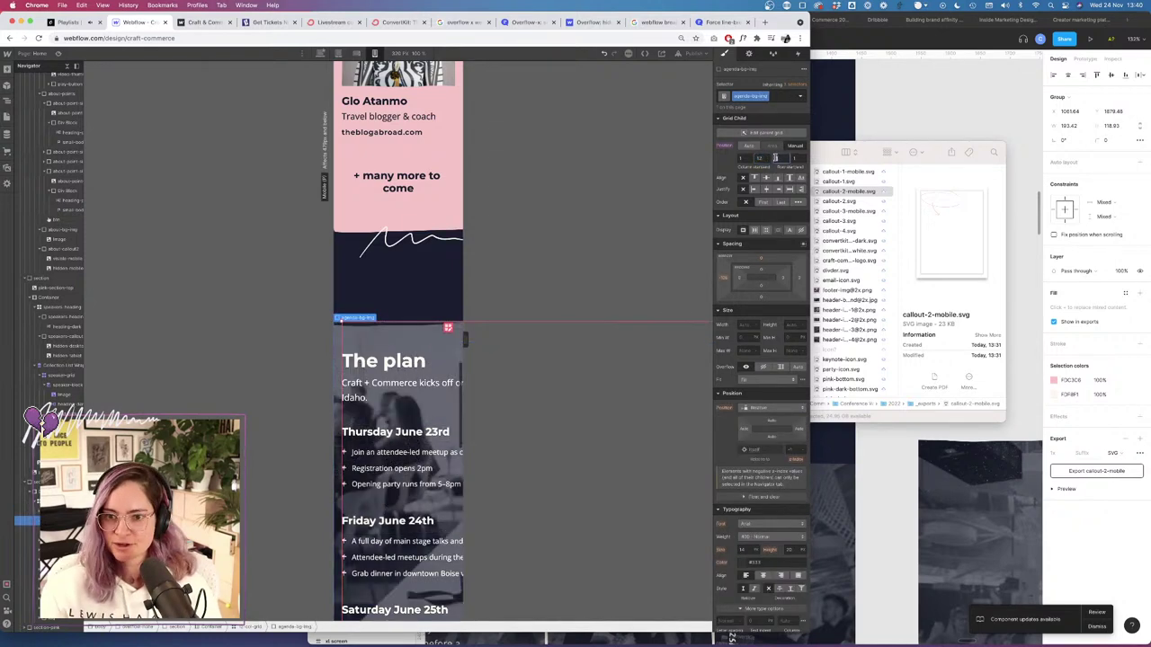
{"action": "type", "text": "2"}
{"action": "key", "text": "Tab"}
{"action": "type", "text": "2"}
{"action": "key", "text": "Tab"}
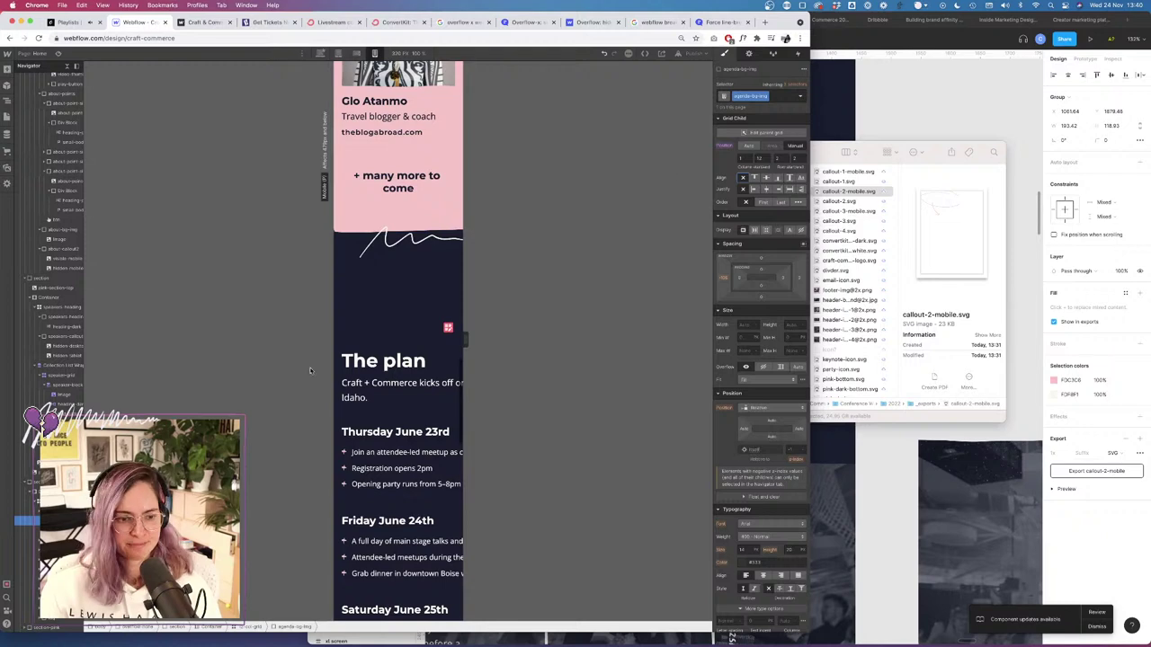
Set the left margin of agenda-bg-img to 0 on mobile and preview the plan section.
{"action": "scroll", "coordinate": [310, 370], "scroll_direction": "down", "scroll_amount": 6}
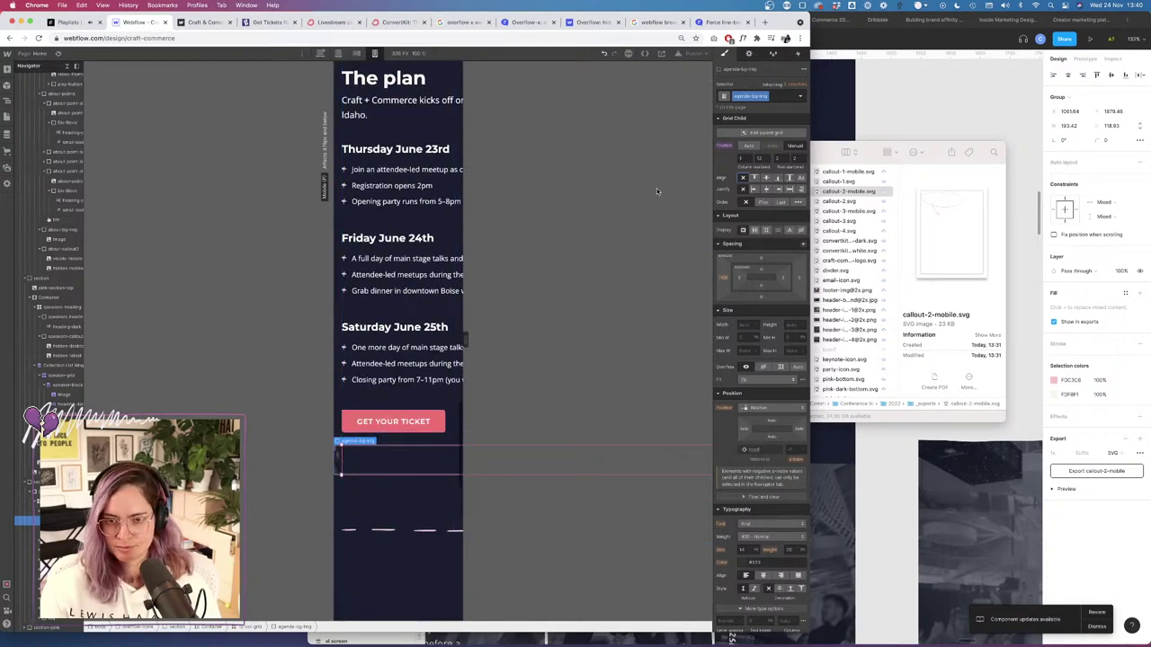
{"action": "left_click", "coordinate": [723, 276]}
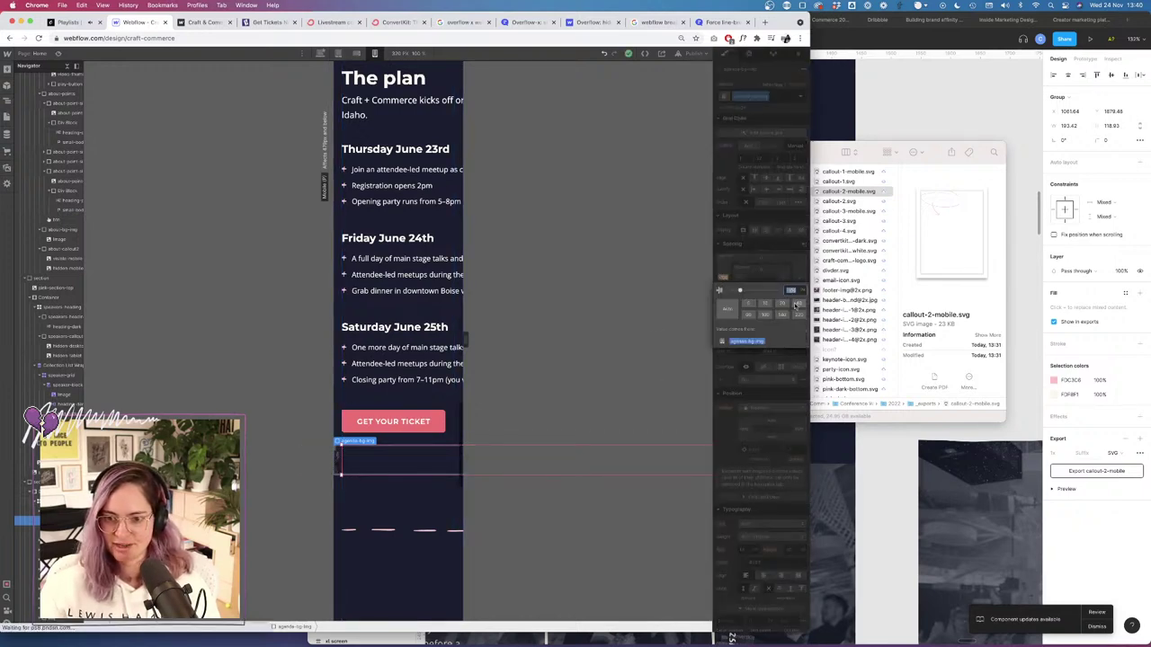
{"action": "left_click", "coordinate": [748, 304]}
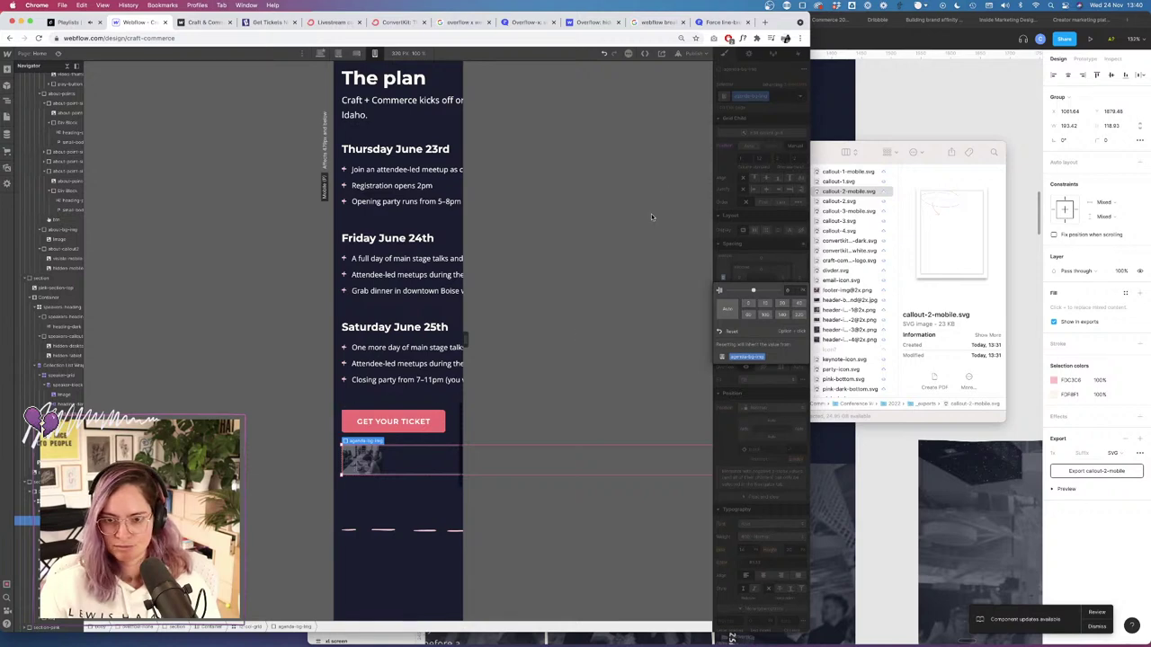
{"action": "left_click", "coordinate": [721, 277]}
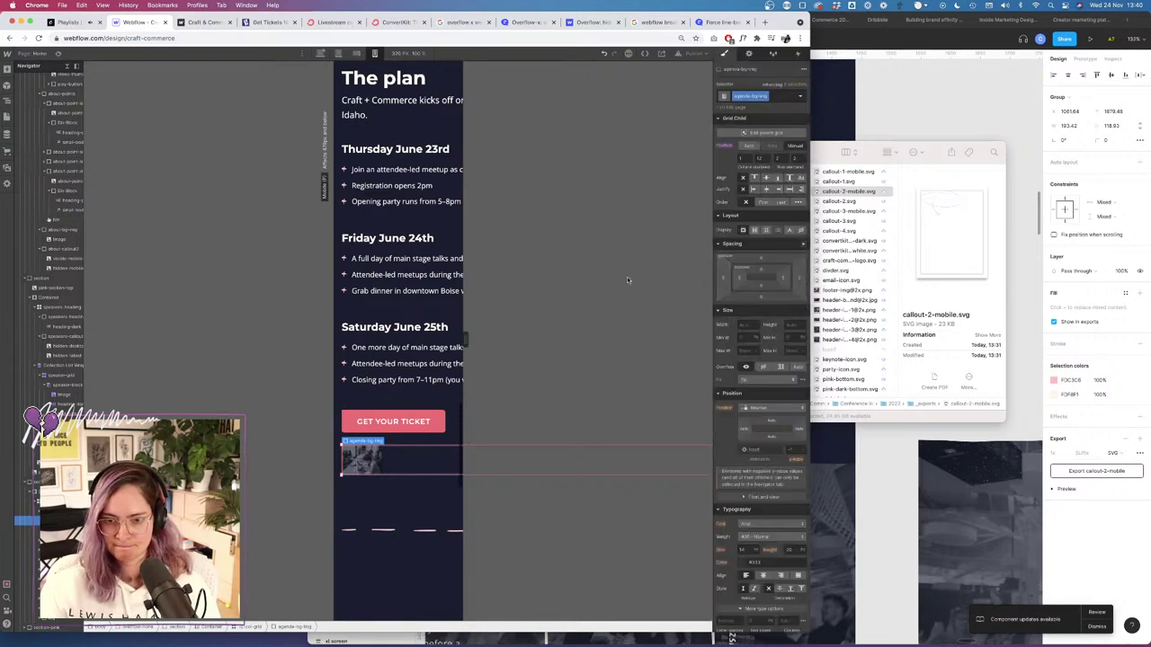
{"action": "left_click", "coordinate": [59, 53]}
{"action": "scroll", "coordinate": [242, 286], "scroll_direction": "down", "scroll_amount": 5}
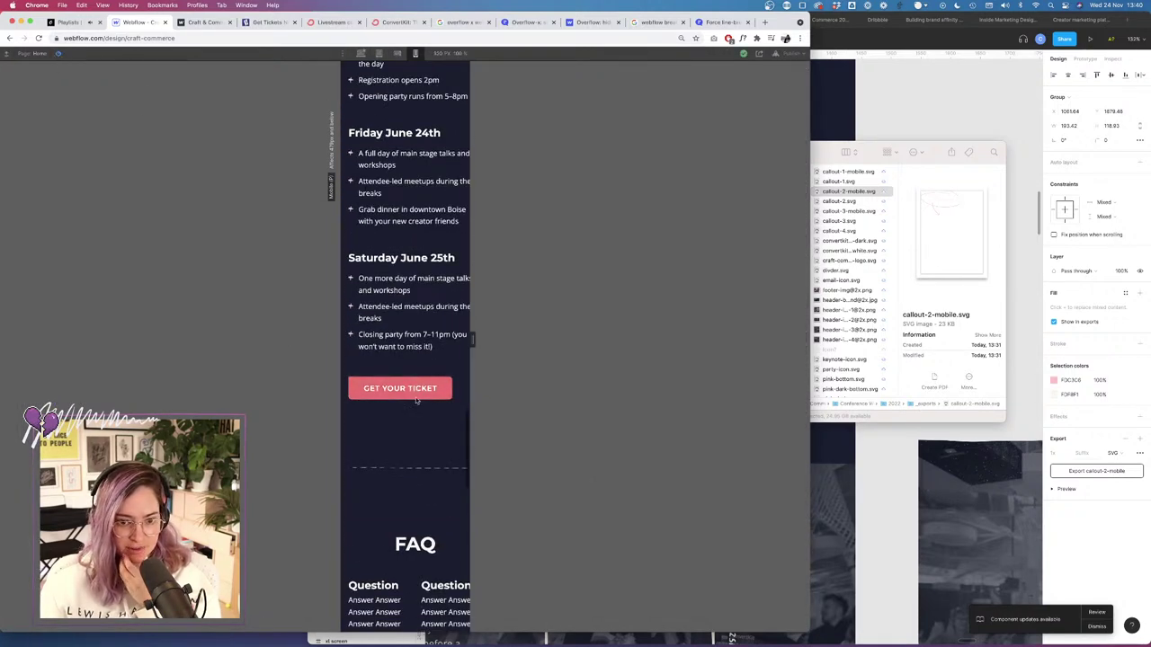
{"action": "key", "text": "Escape"}
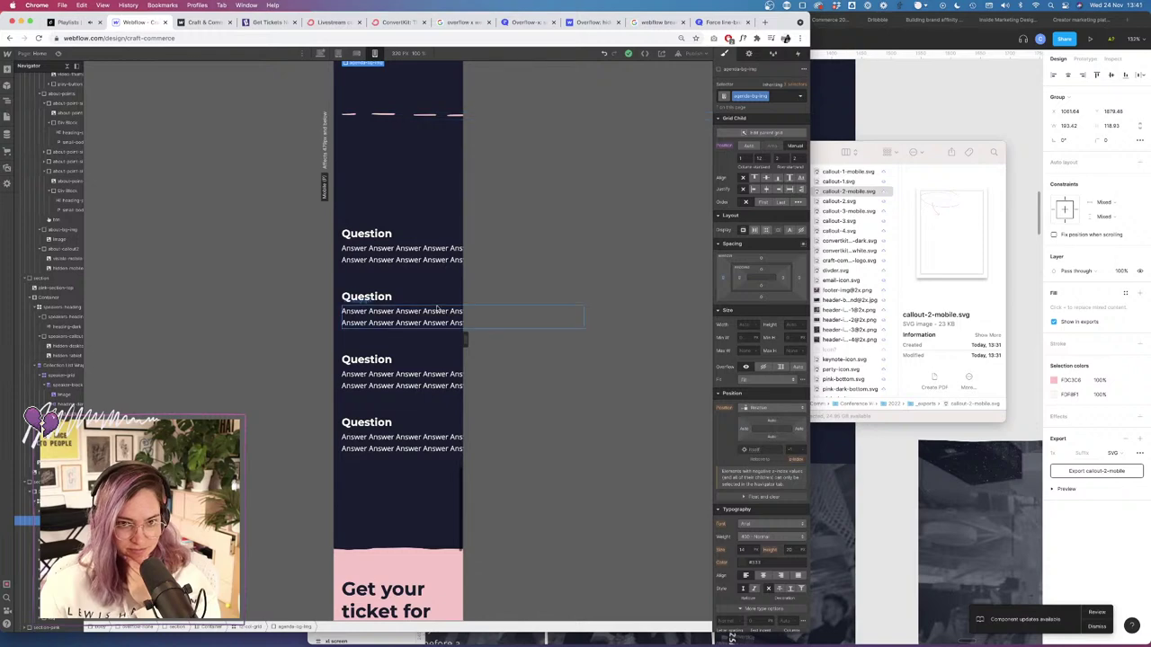
Set the width of agenda-bg-img to 100% and its bottom padding to 0.
{"action": "scroll", "coordinate": [422, 304], "scroll_direction": "up", "scroll_amount": 3}
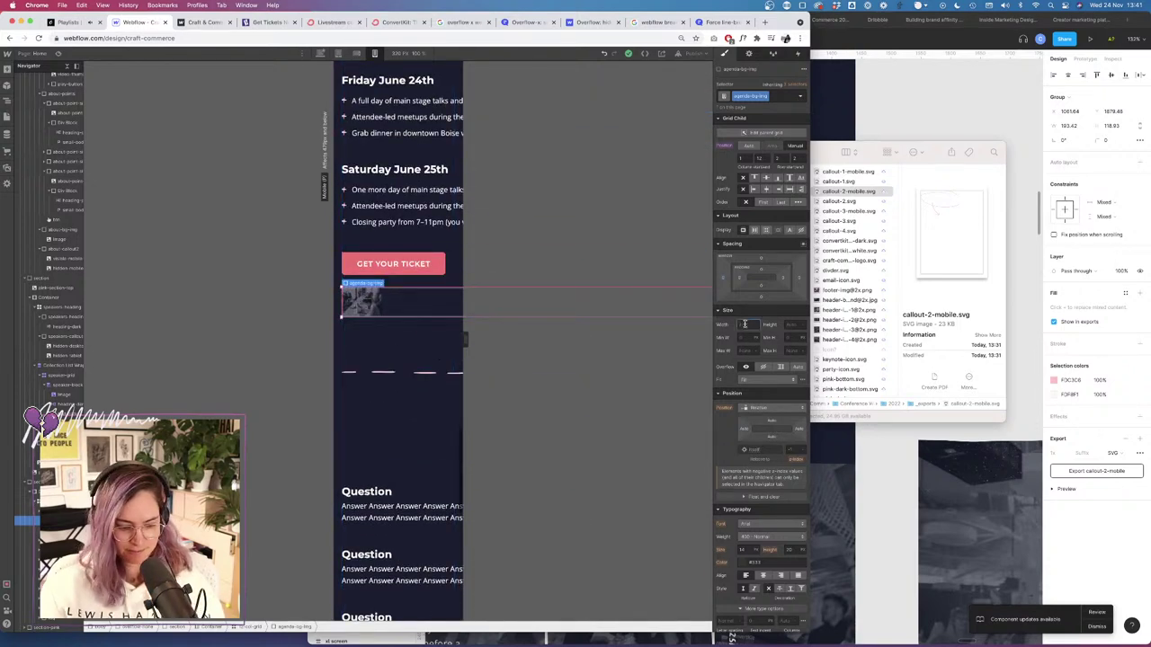
{"action": "type", "text": "100%"}
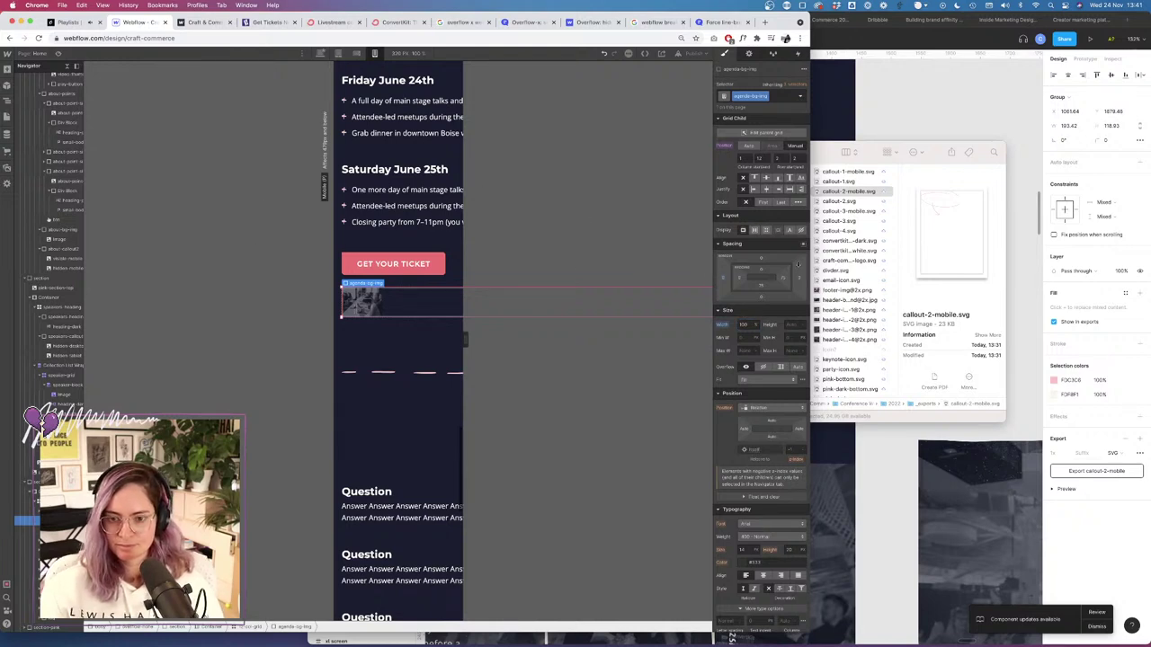
{"action": "left_click", "coordinate": [783, 279]}
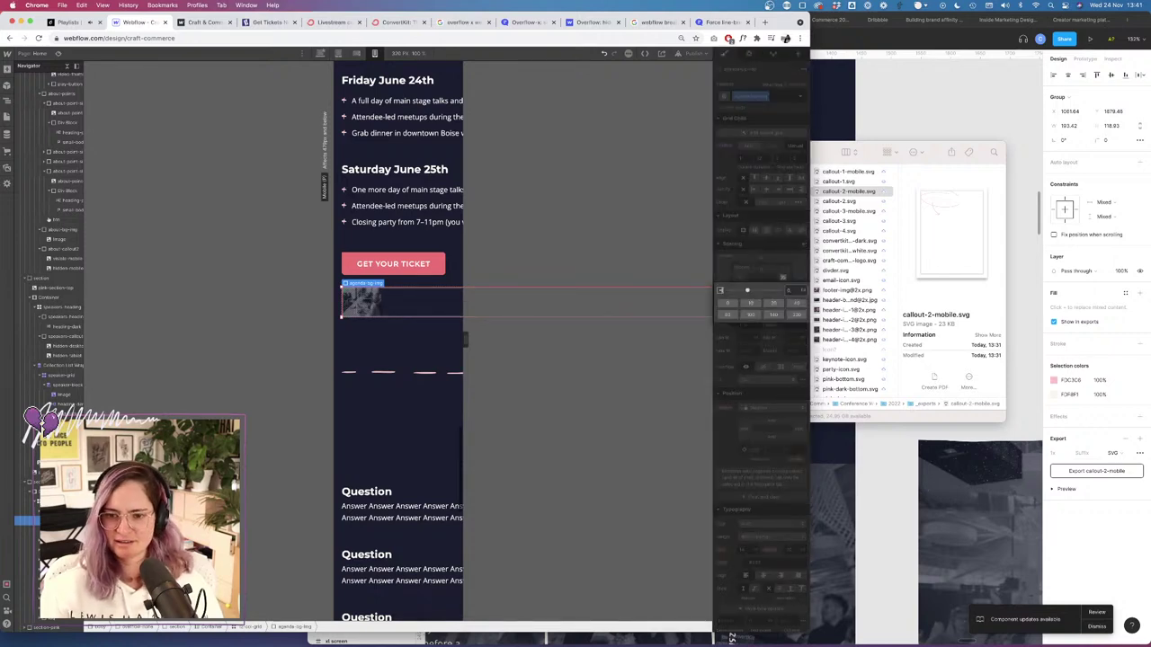
{"action": "left_click", "coordinate": [792, 241]}
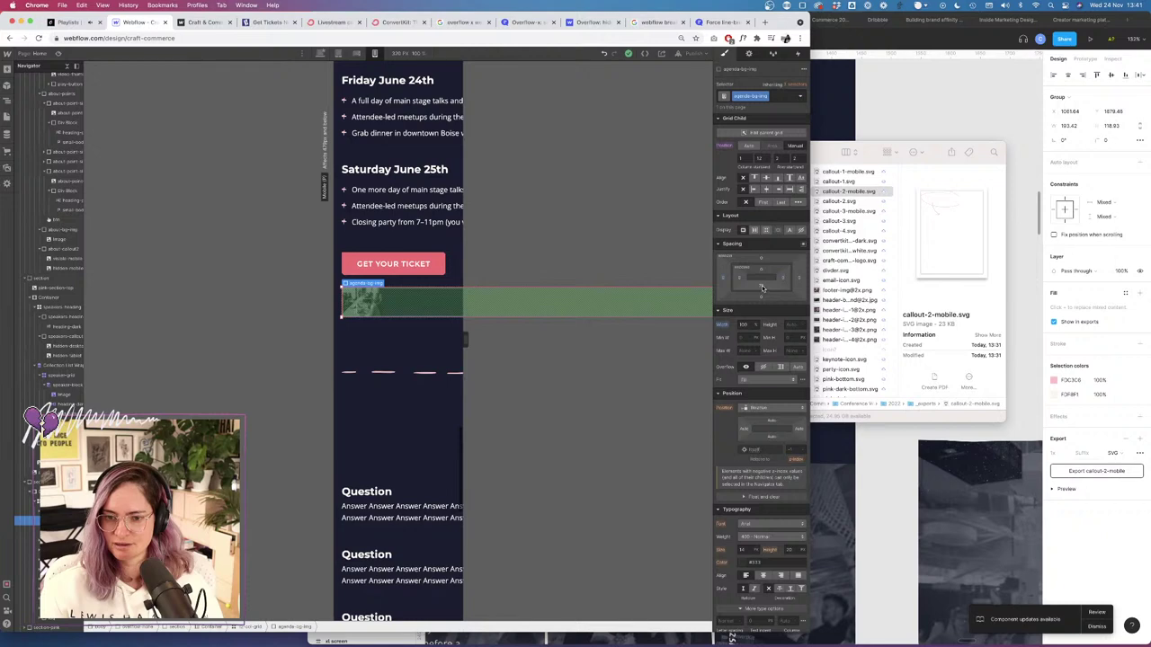
{"action": "left_click", "coordinate": [761, 288]}
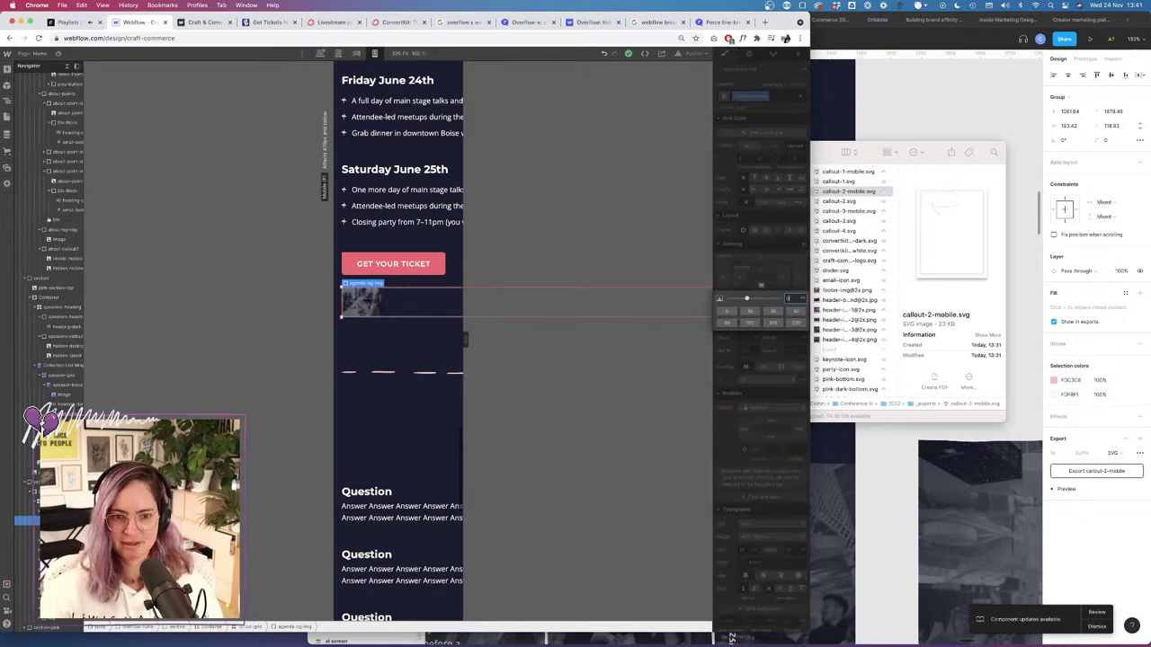
{"action": "type", "text": "0"}
{"action": "key", "text": "Return"}
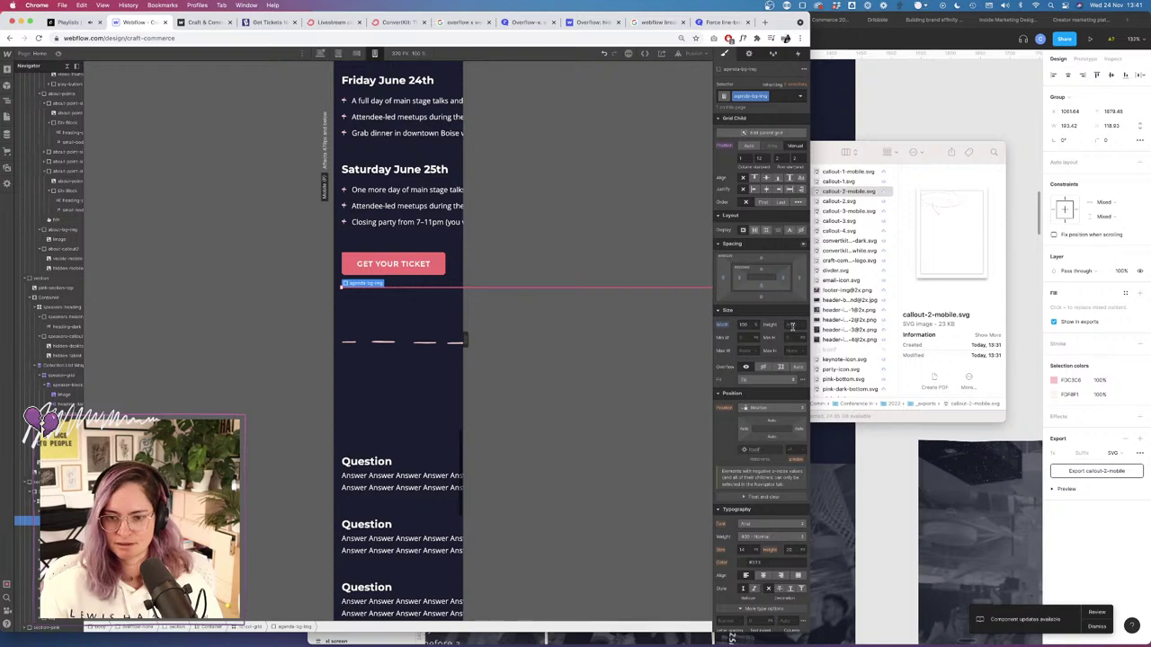
Try a height of 100 for agenda-bg-img.
{"action": "left_click", "coordinate": [792, 326]}
{"action": "type", "text": "100"}
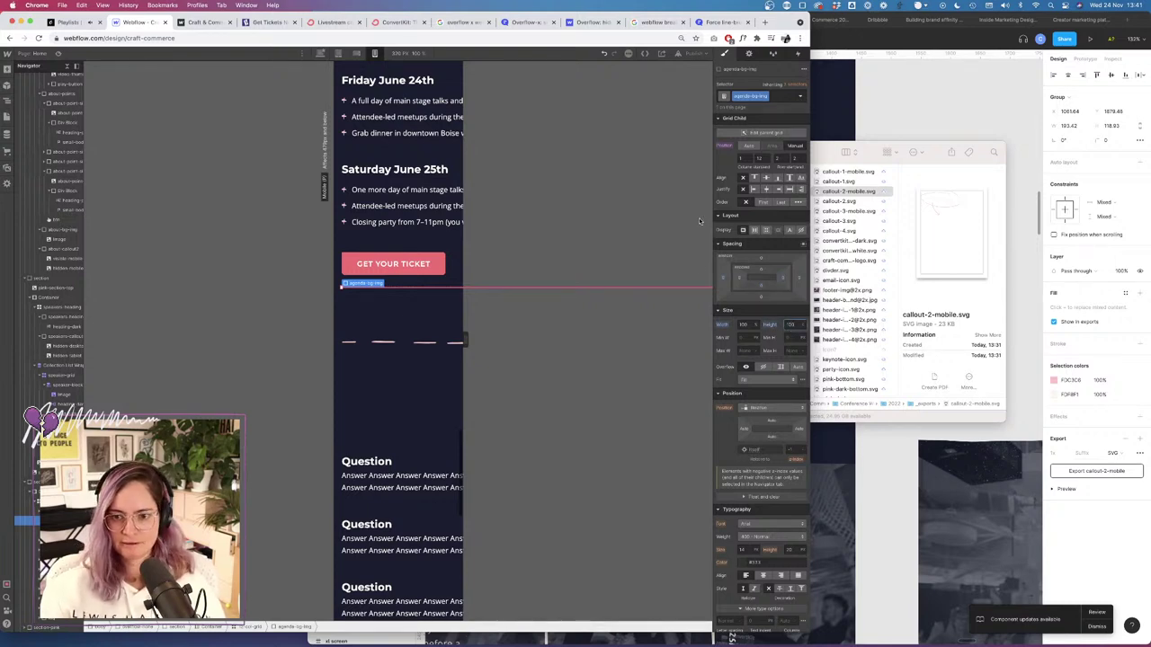
{"action": "left_click", "coordinate": [771, 328]}
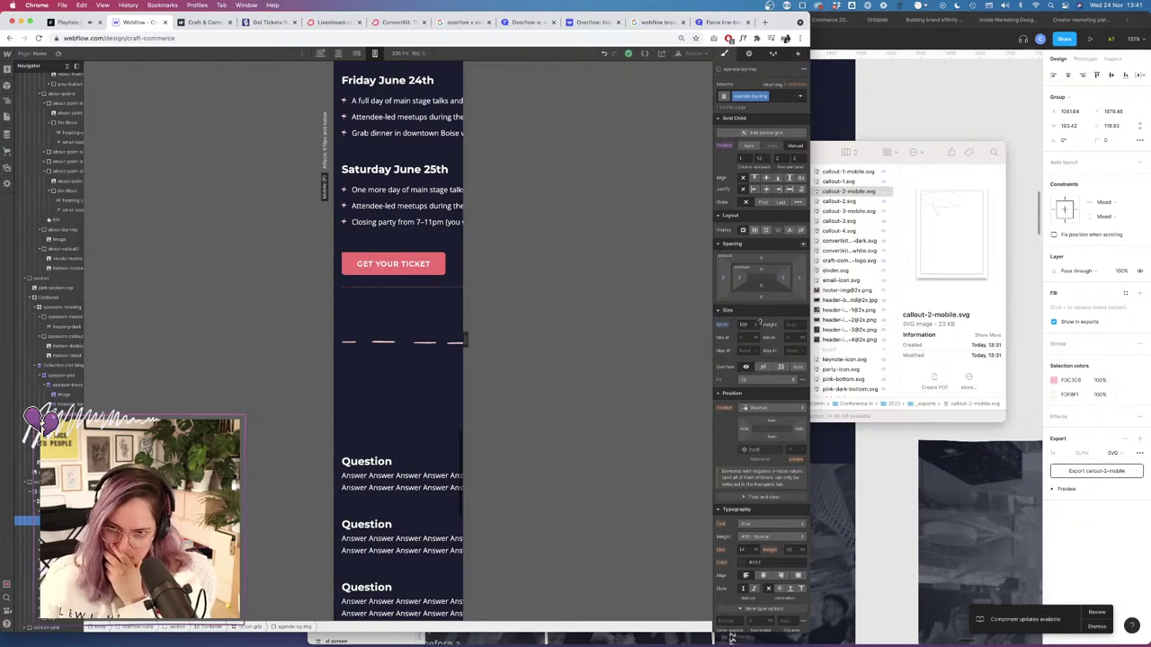
Increase the bottom padding of agenda-bg-img to give it height and preview the plan and FAQ sections.
{"action": "left_click_drag", "start_coordinate": [760, 322], "coordinate": [765, 212]}
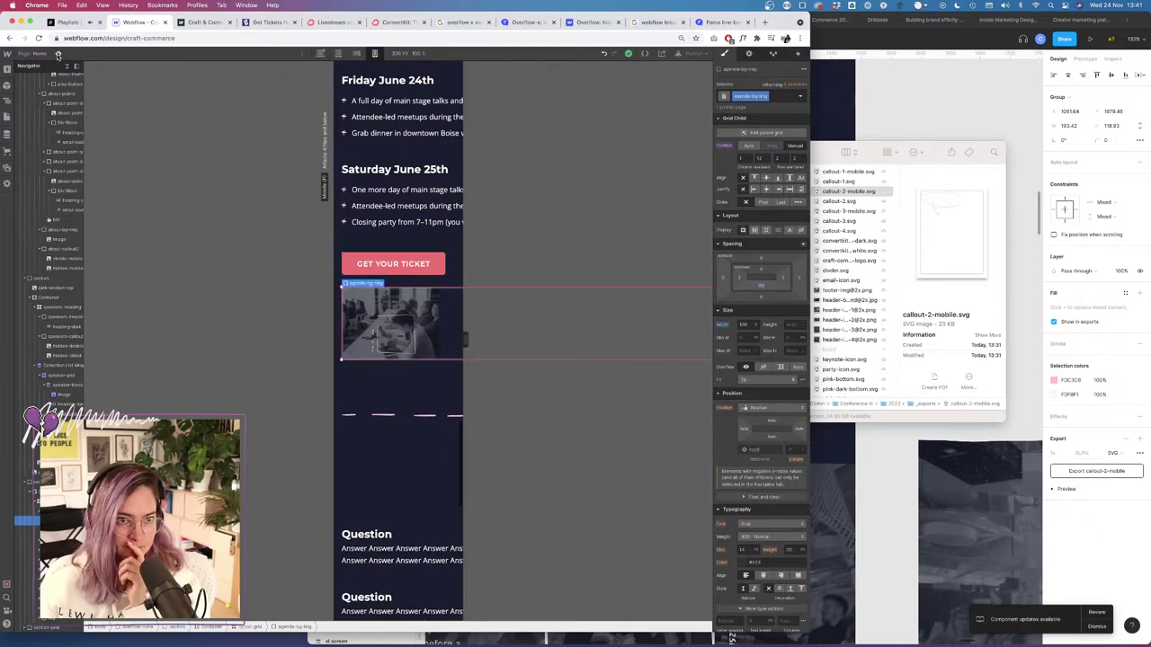
{"action": "left_click", "coordinate": [59, 53]}
{"action": "scroll", "coordinate": [425, 382], "scroll_direction": "down", "scroll_amount": 3}
{"action": "scroll", "coordinate": [424, 382], "scroll_direction": "down", "scroll_amount": 8}
{"action": "scroll", "coordinate": [158, 171], "scroll_direction": "up", "scroll_amount": 2}
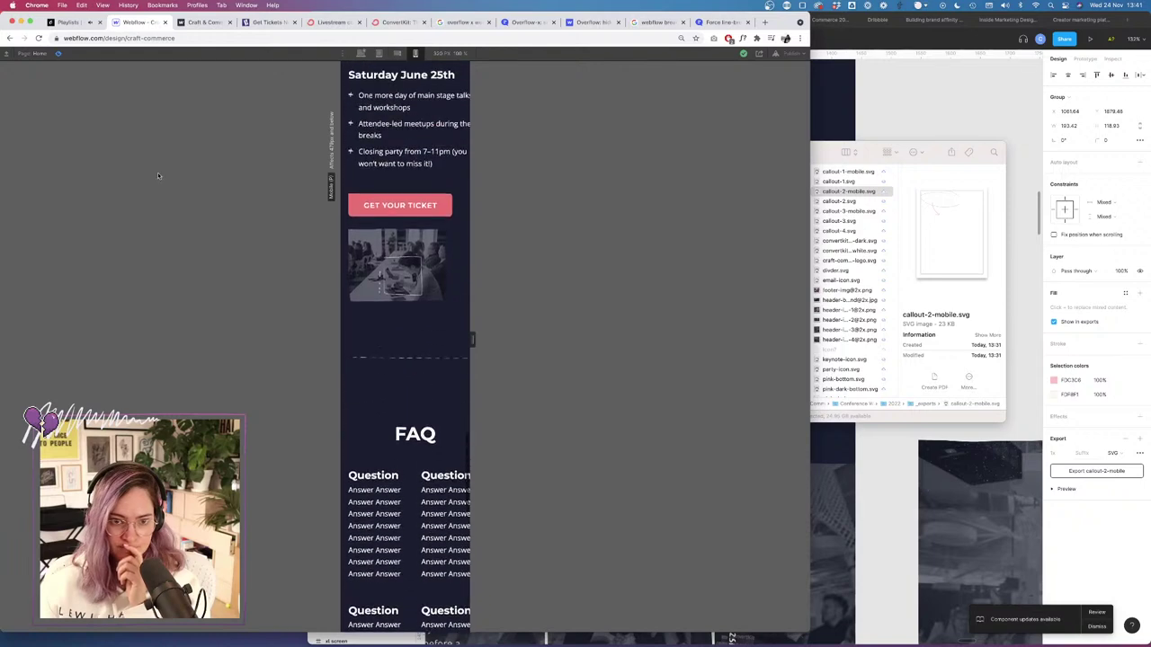
{"action": "left_click", "coordinate": [58, 55]}
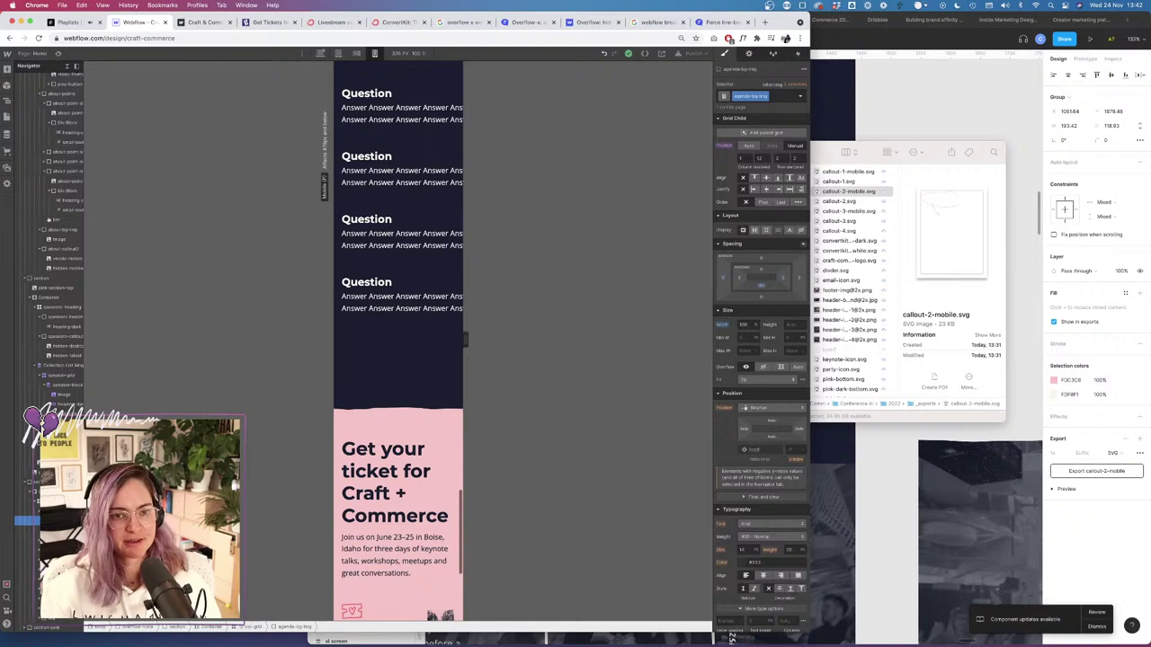
Insert an image element inside agenda-bg-img and assign it the audience photo from the site assets.
{"action": "key", "text": "super+e"}
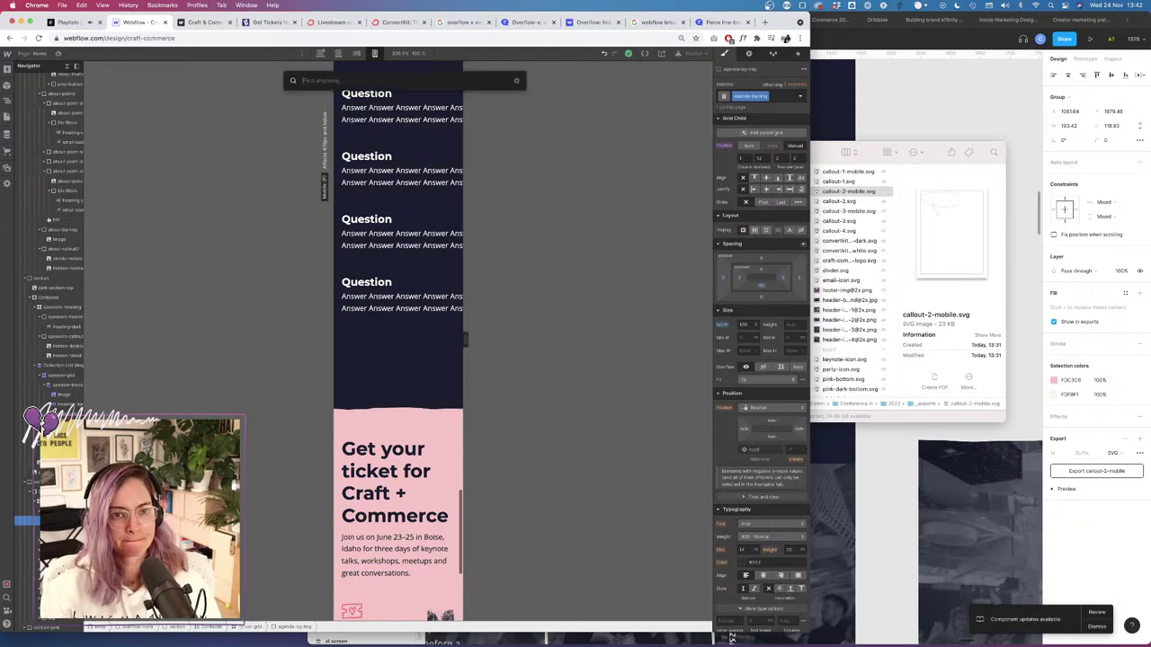
{"action": "type", "text": "im"}
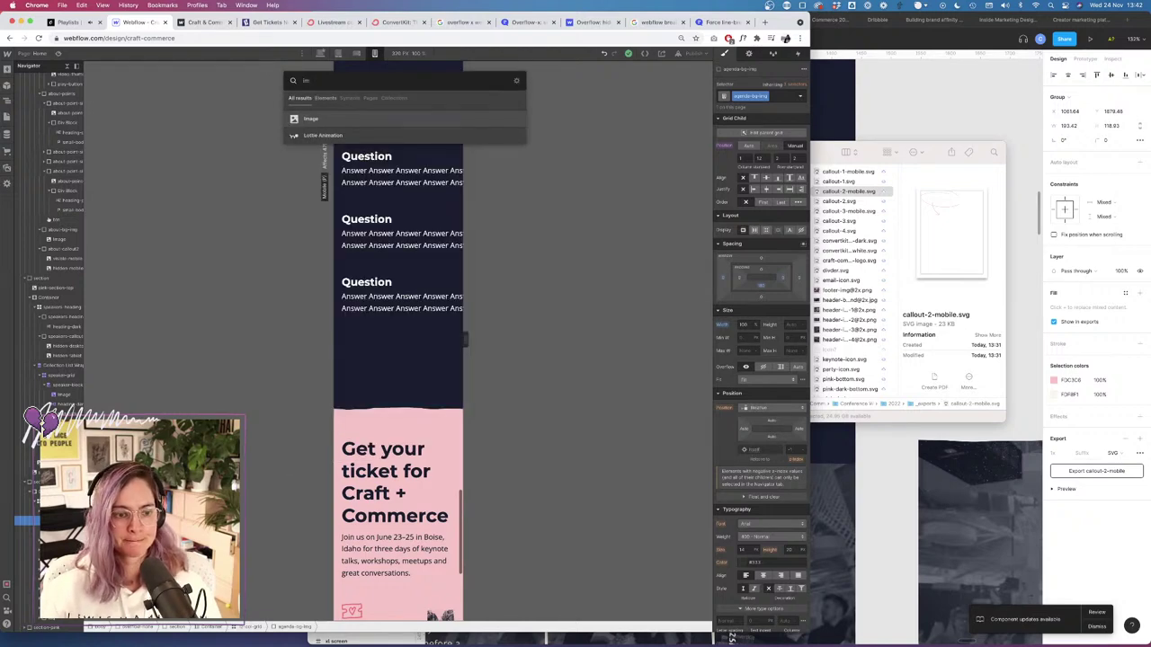
{"action": "key", "text": "Return"}
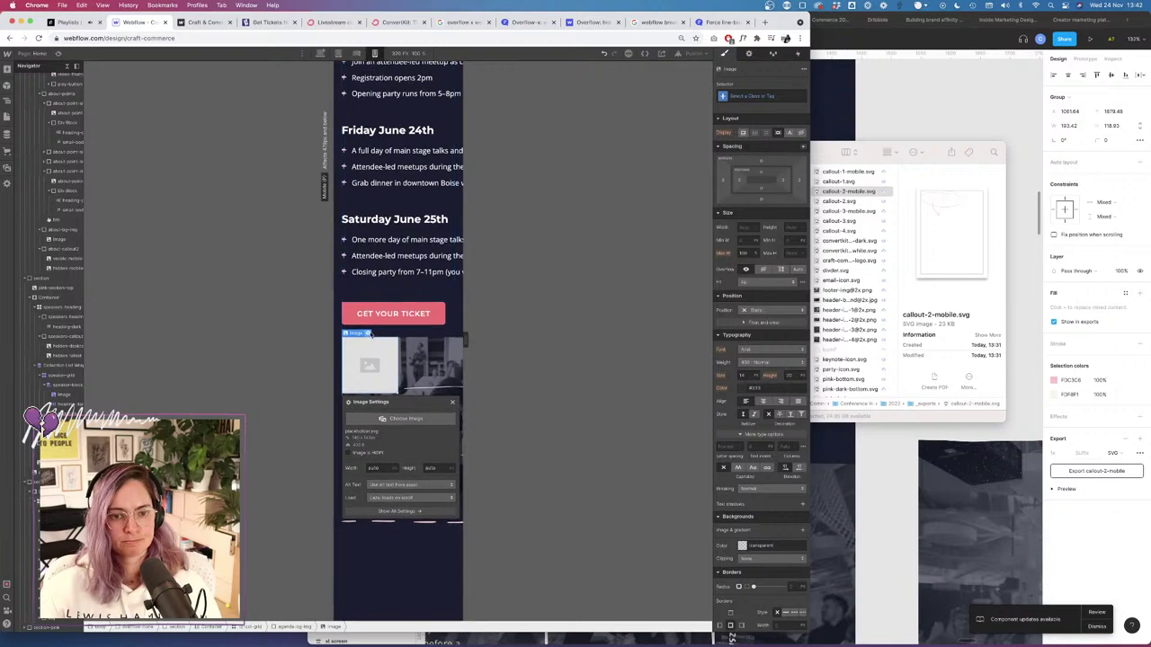
{"action": "left_click", "coordinate": [403, 418]}
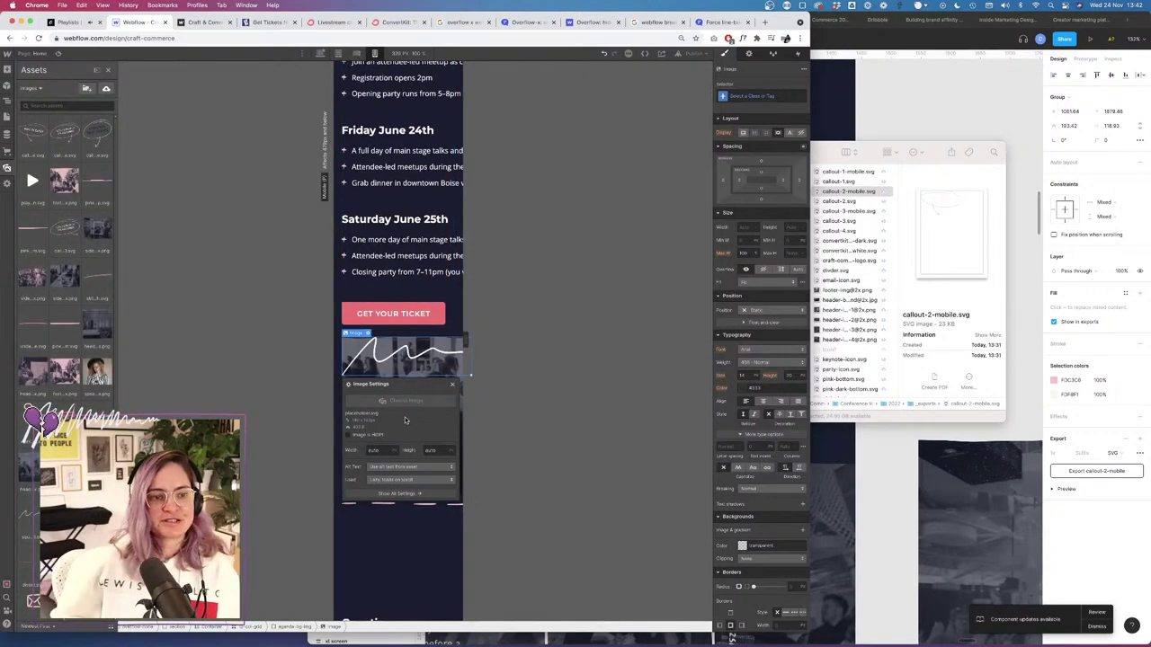
{"action": "left_click", "coordinate": [68, 276]}
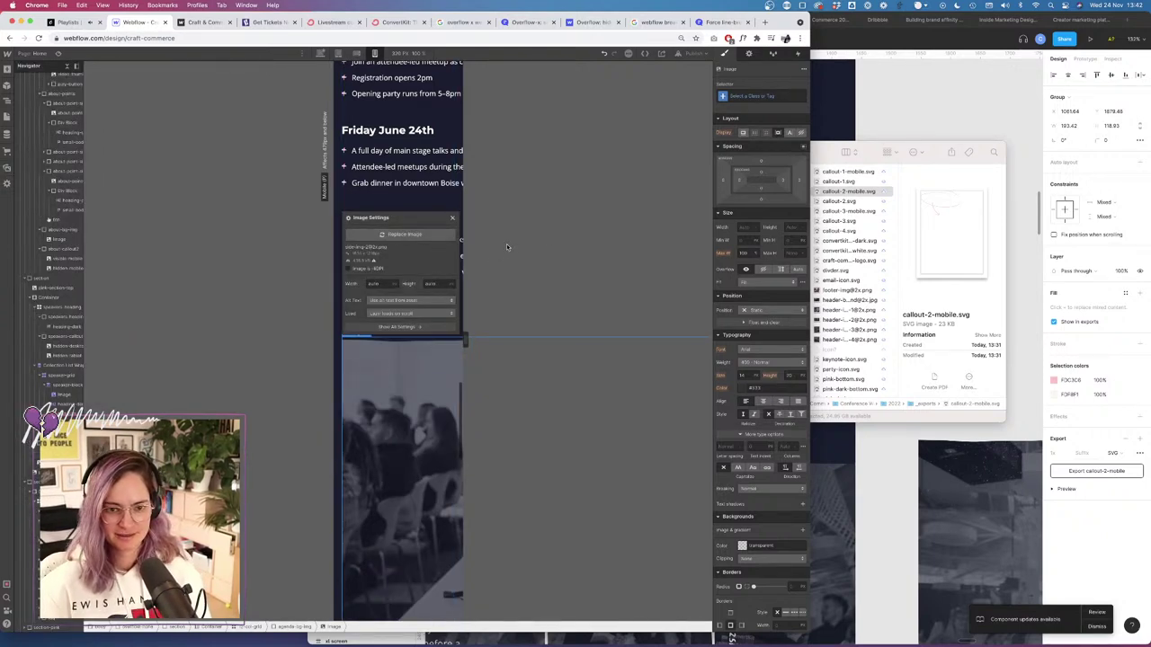
{"action": "left_click", "coordinate": [453, 217]}
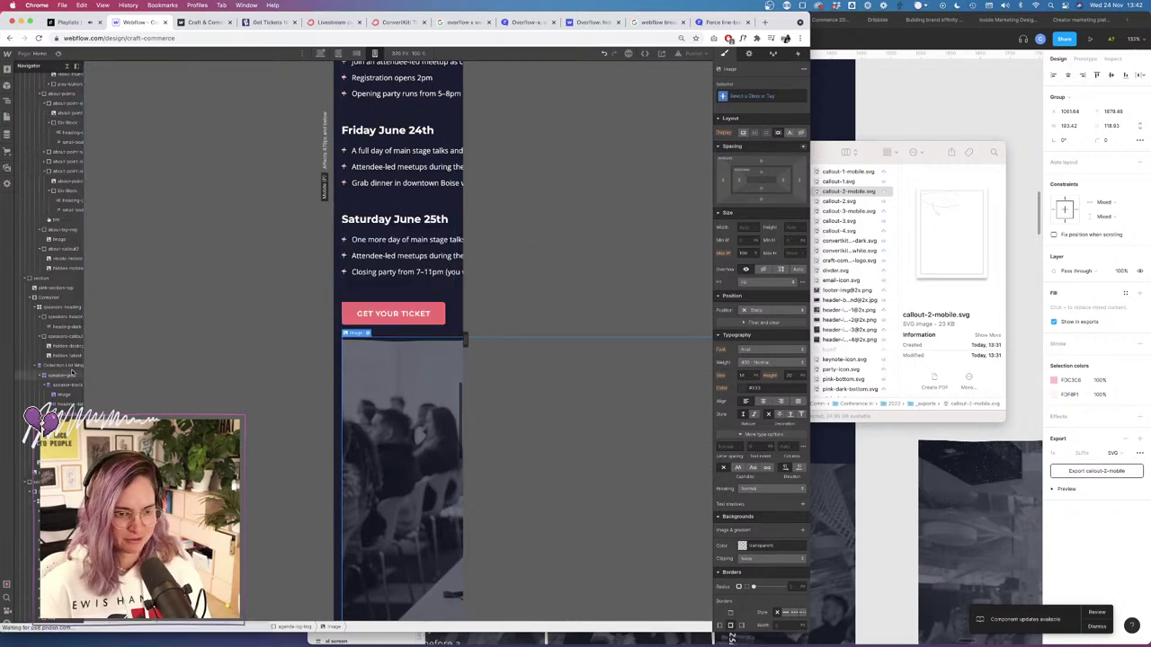
Remove the background image layer from agenda-bg-img at the mobile breakpoint.
{"action": "left_click", "coordinate": [441, 267]}
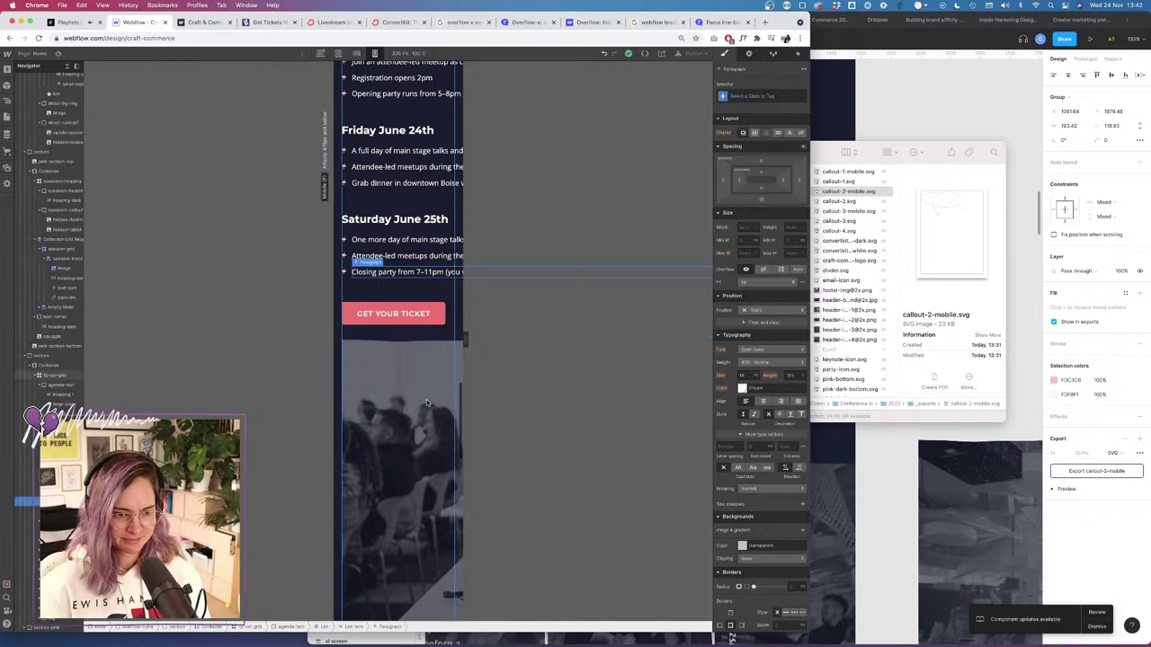
{"action": "left_click", "coordinate": [56, 375]}
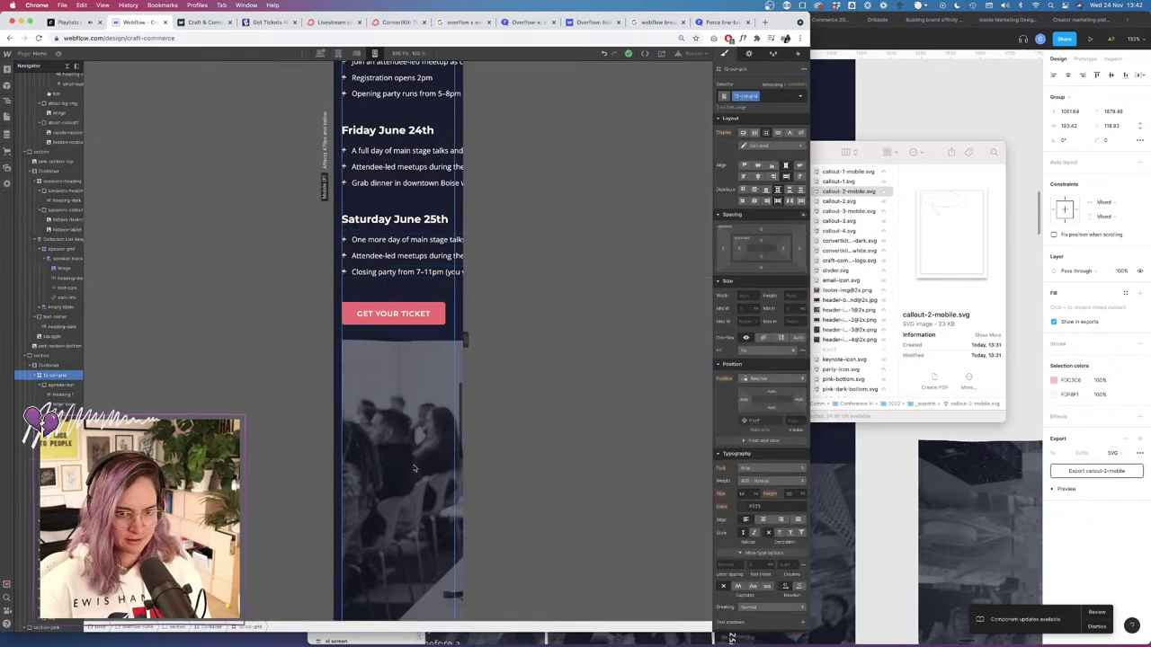
{"action": "left_click", "coordinate": [458, 341]}
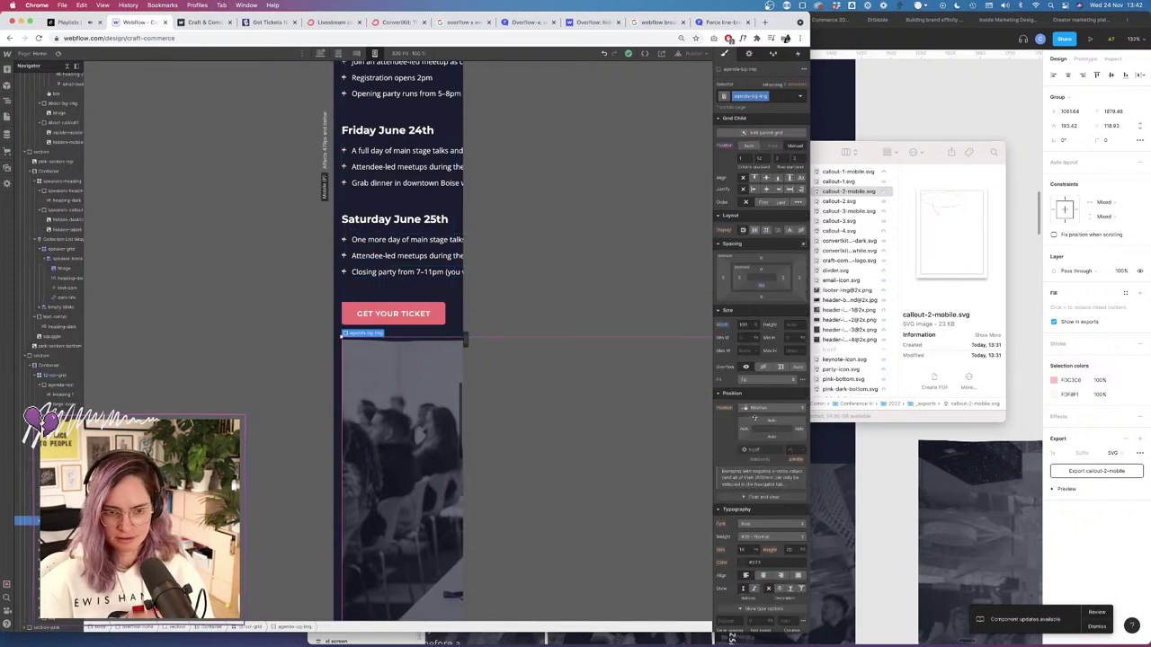
{"action": "scroll", "coordinate": [754, 510], "scroll_direction": "down", "scroll_amount": 6}
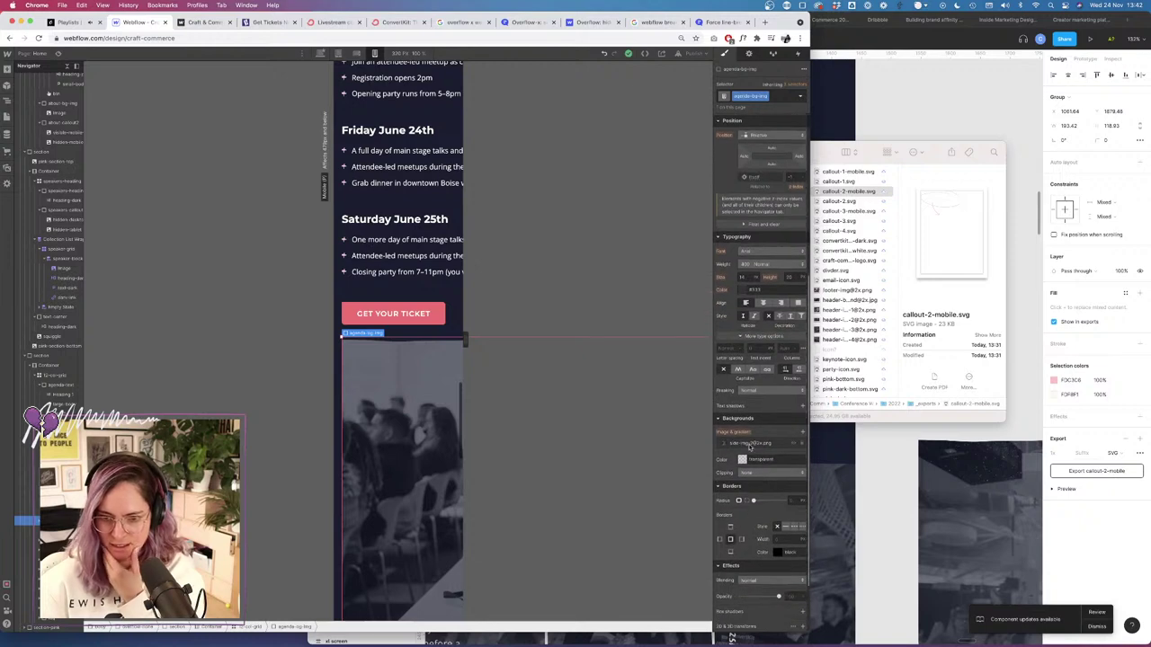
{"action": "left_click", "coordinate": [801, 444]}
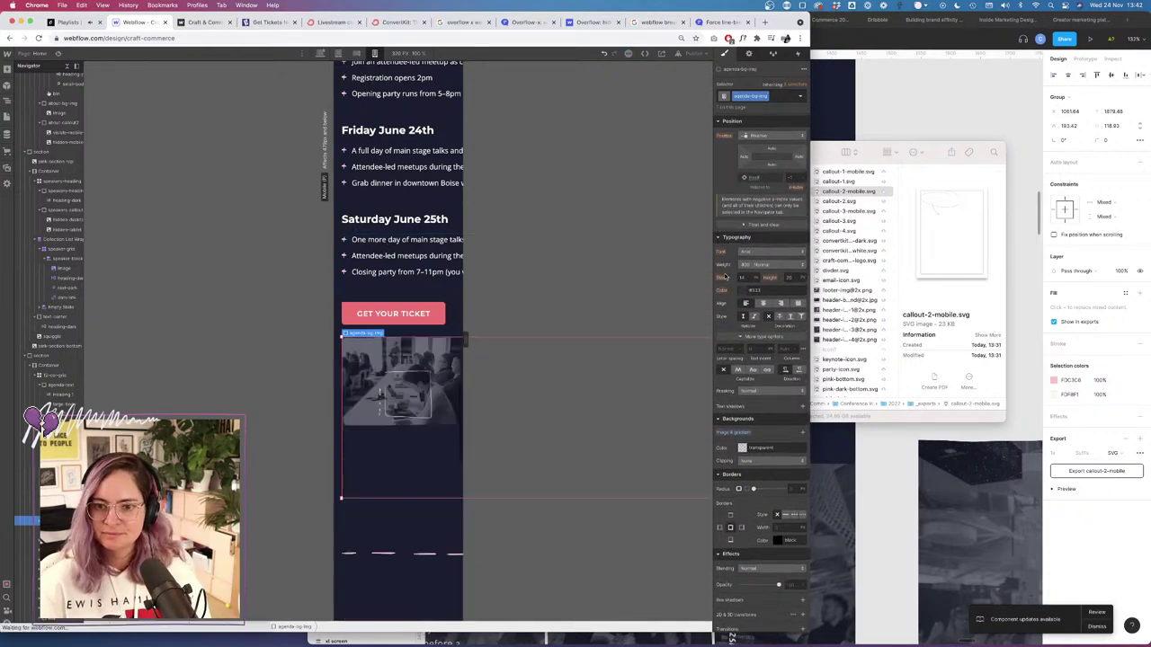
{"action": "scroll", "coordinate": [725, 278], "scroll_direction": "up", "scroll_amount": 5}
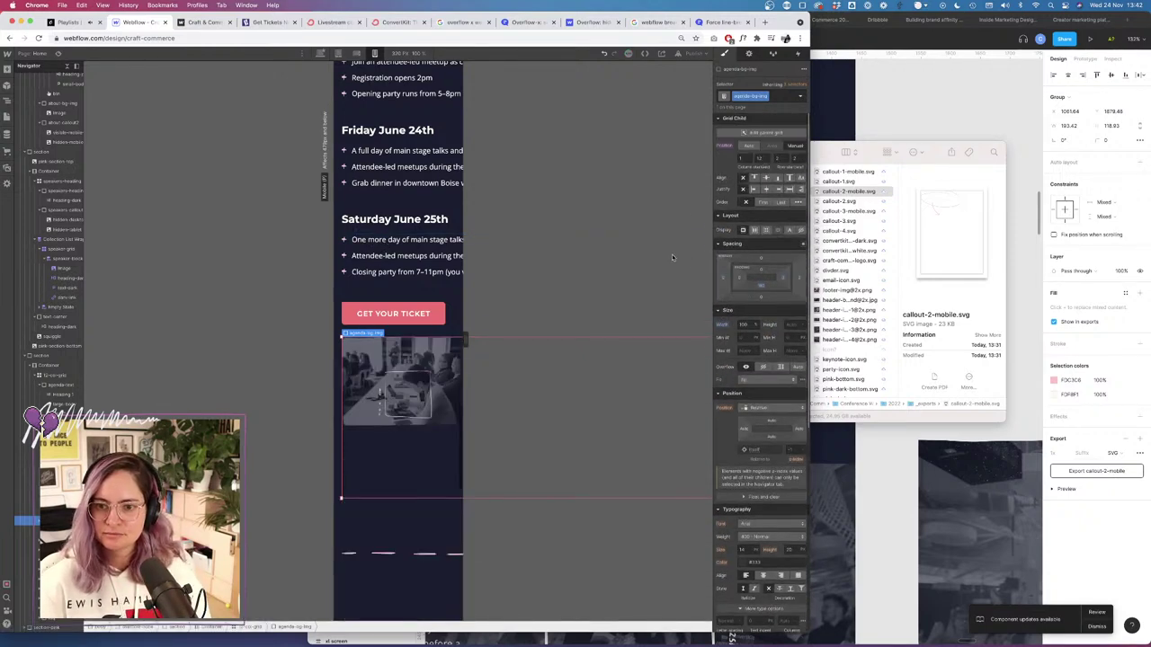
Set the bottom padding of agenda-bg-img to 0 and preview the plan and FAQ sections.
{"action": "left_click", "coordinate": [761, 287]}
{"action": "type", "text": "0"}
{"action": "key", "text": "Return"}
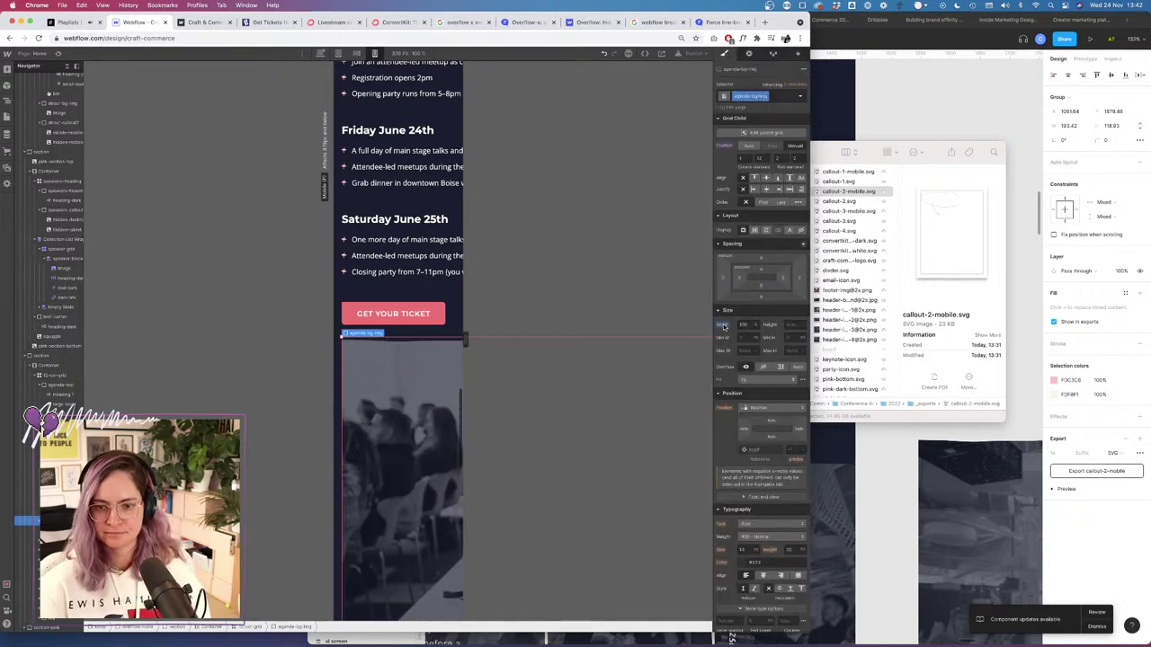
{"action": "left_click", "coordinate": [59, 54]}
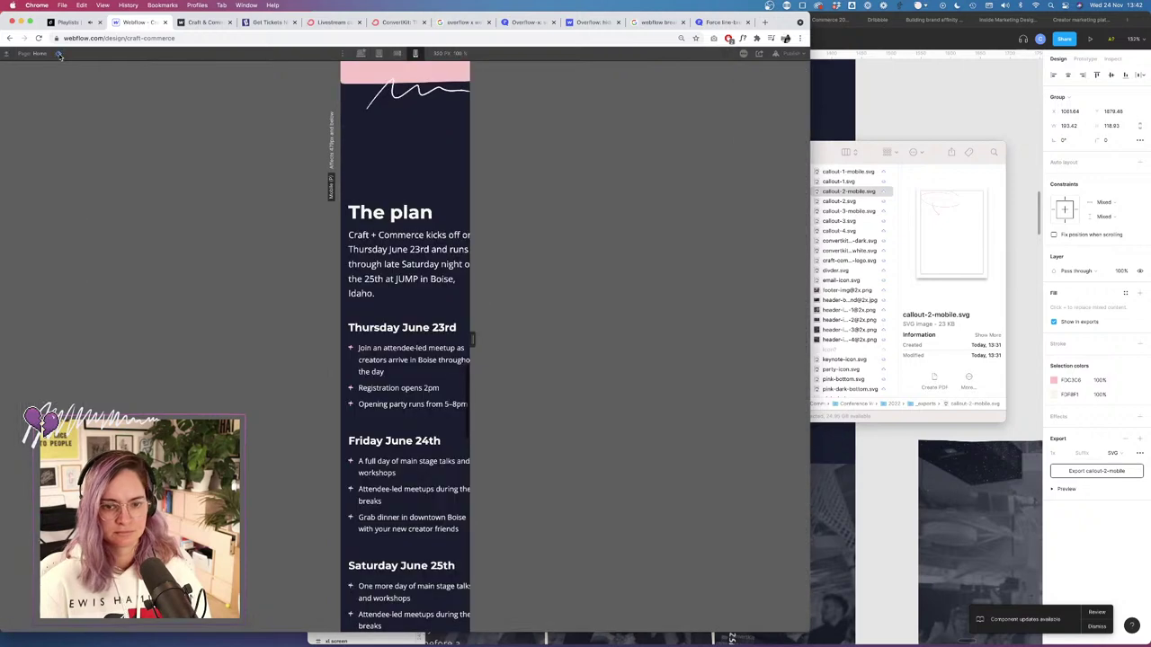
{"action": "scroll", "coordinate": [348, 281], "scroll_direction": "down", "scroll_amount": 6}
{"action": "scroll", "coordinate": [382, 263], "scroll_direction": "down", "scroll_amount": 1}
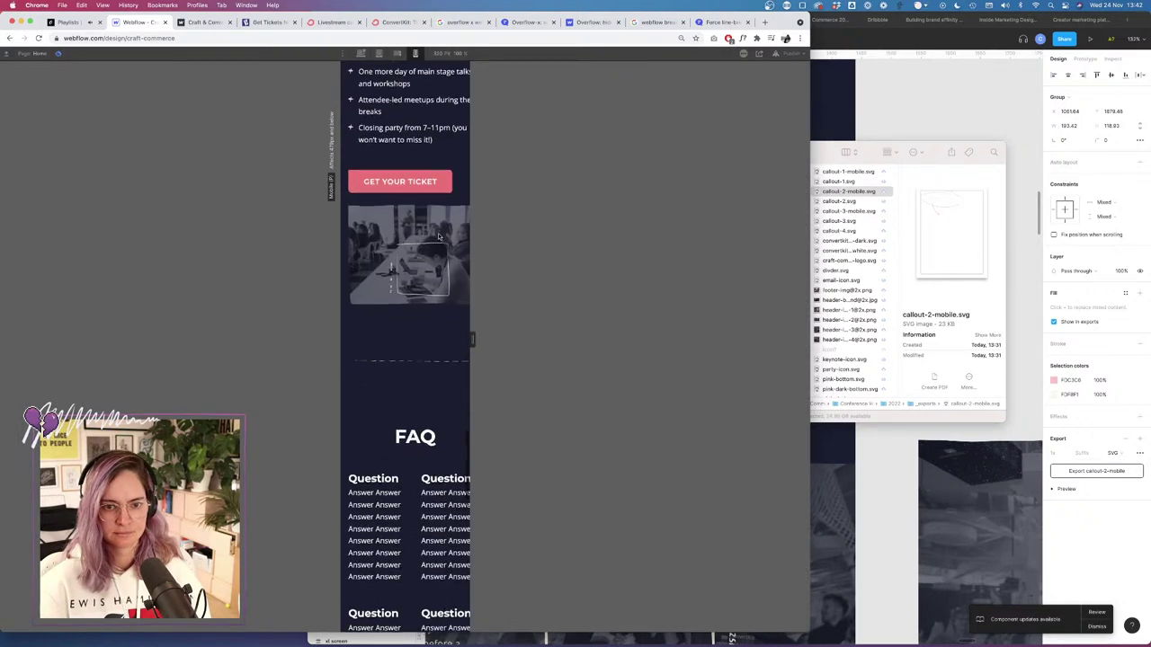
{"action": "left_click", "coordinate": [58, 56]}
Give agenda-bg-img a top margin of 40 px.
{"action": "scroll", "coordinate": [399, 342], "scroll_direction": "down", "scroll_amount": 5}
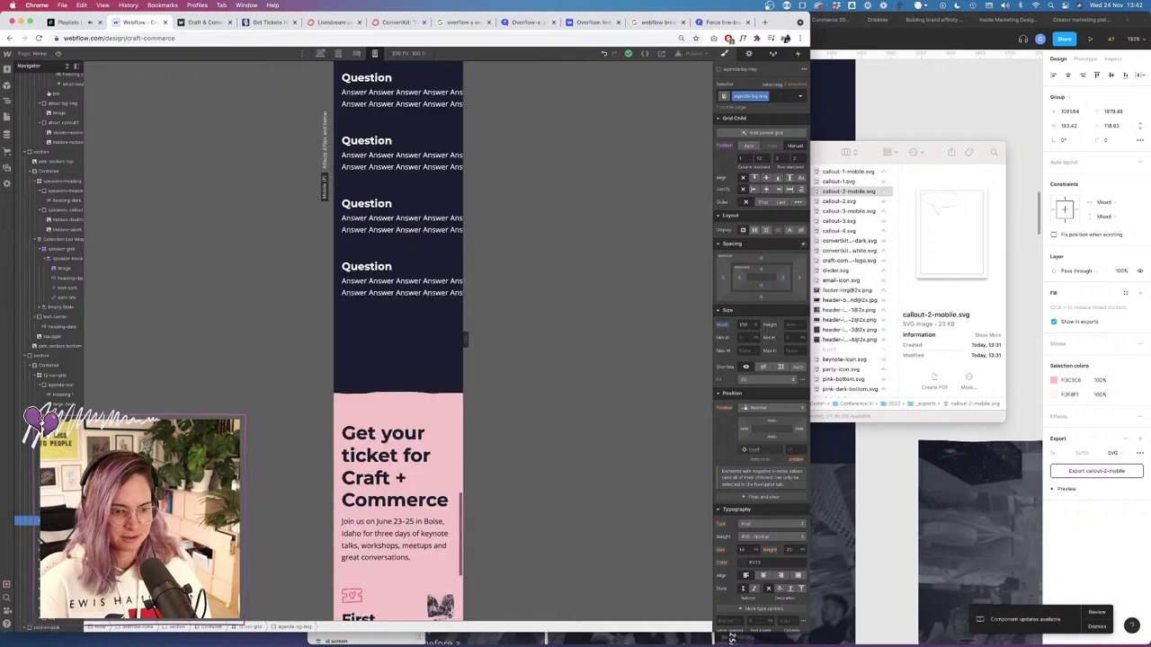
{"action": "left_click", "coordinate": [761, 259]}
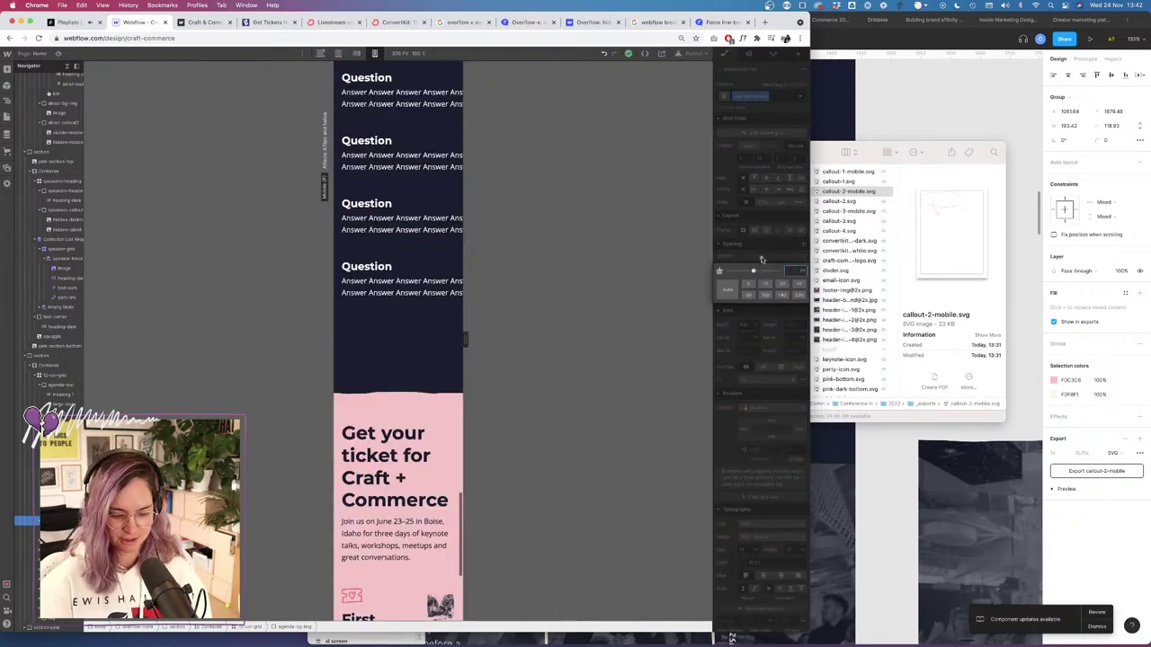
{"action": "left_click", "coordinate": [799, 286]}
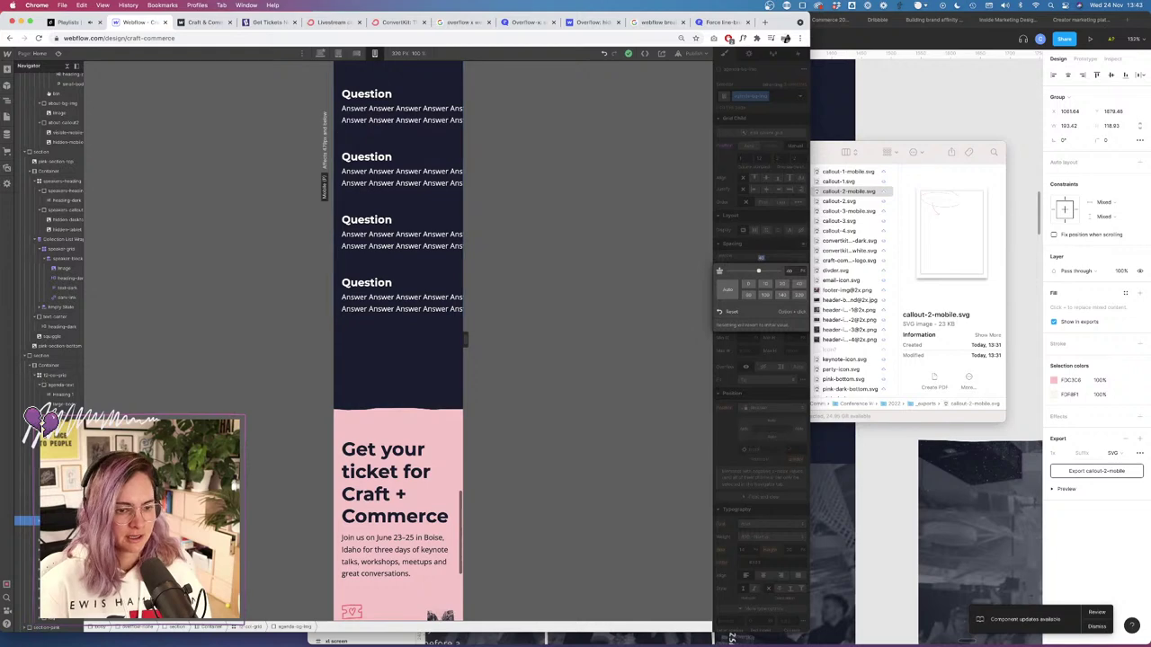
Hide agenda-divider on mobile by adding the existing hidden-mobile combo class to it.
{"action": "left_click", "coordinate": [57, 531]}
{"action": "scroll", "coordinate": [351, 313], "scroll_direction": "up", "scroll_amount": 5}
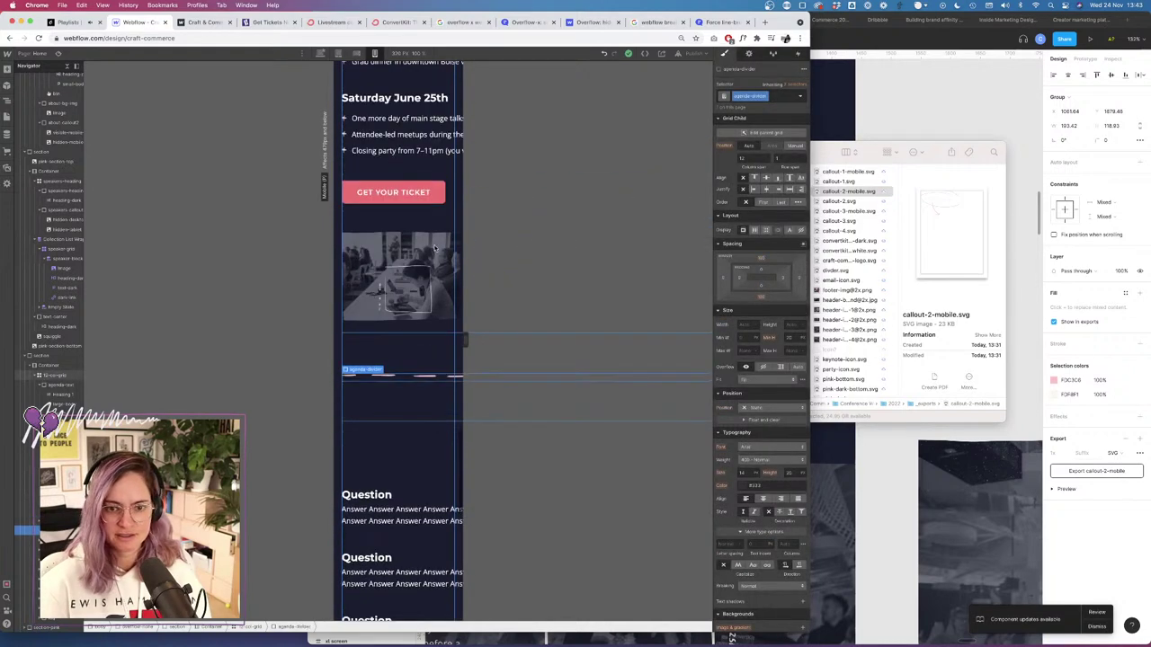
{"action": "left_click", "coordinate": [777, 98]}
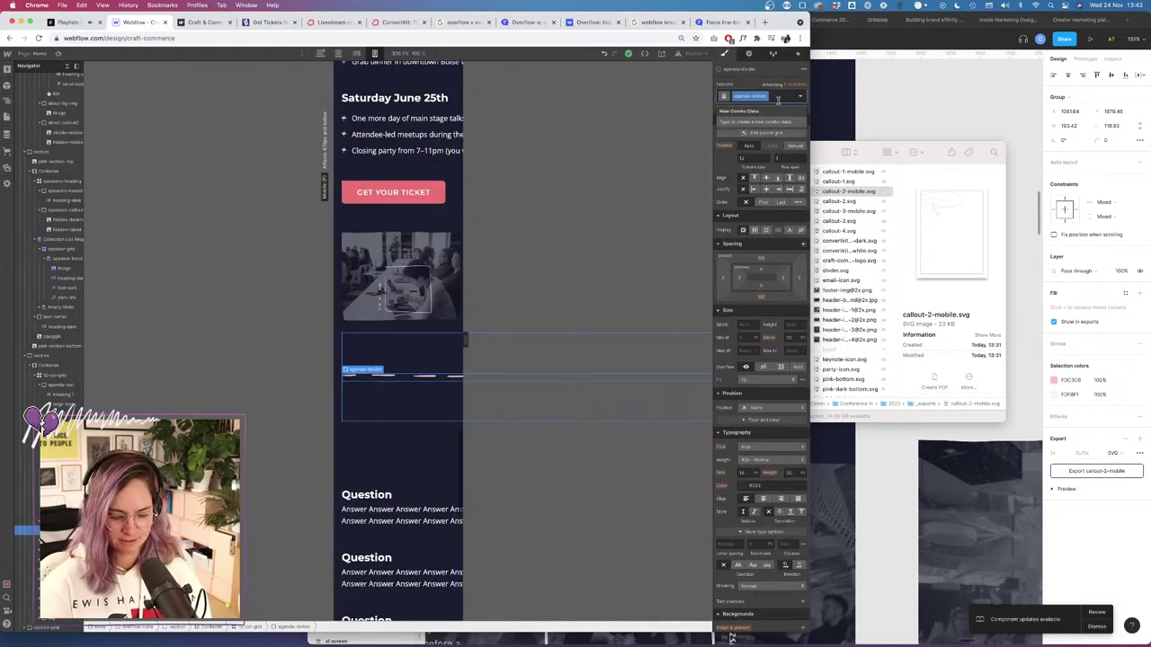
{"action": "type", "text": "mob"}
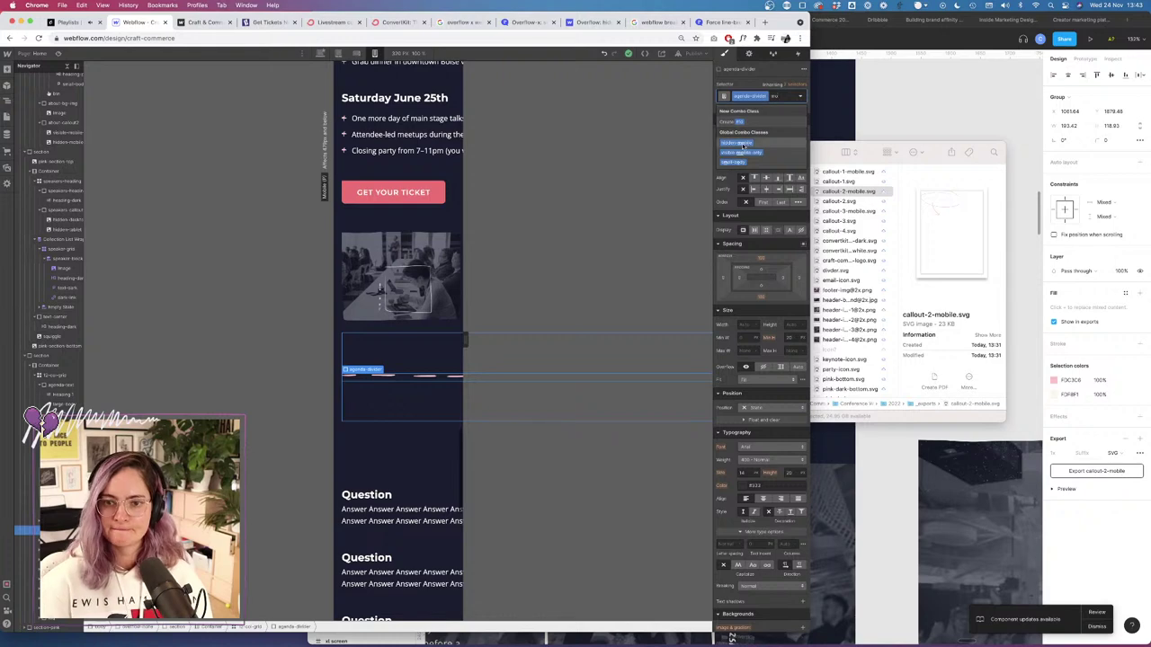
{"action": "left_click", "coordinate": [746, 143]}
Set the grid column span of the first two FAQ question blocks to 12 at the mobile breakpoint.
{"action": "scroll", "coordinate": [378, 232], "scroll_direction": "up", "scroll_amount": 2}
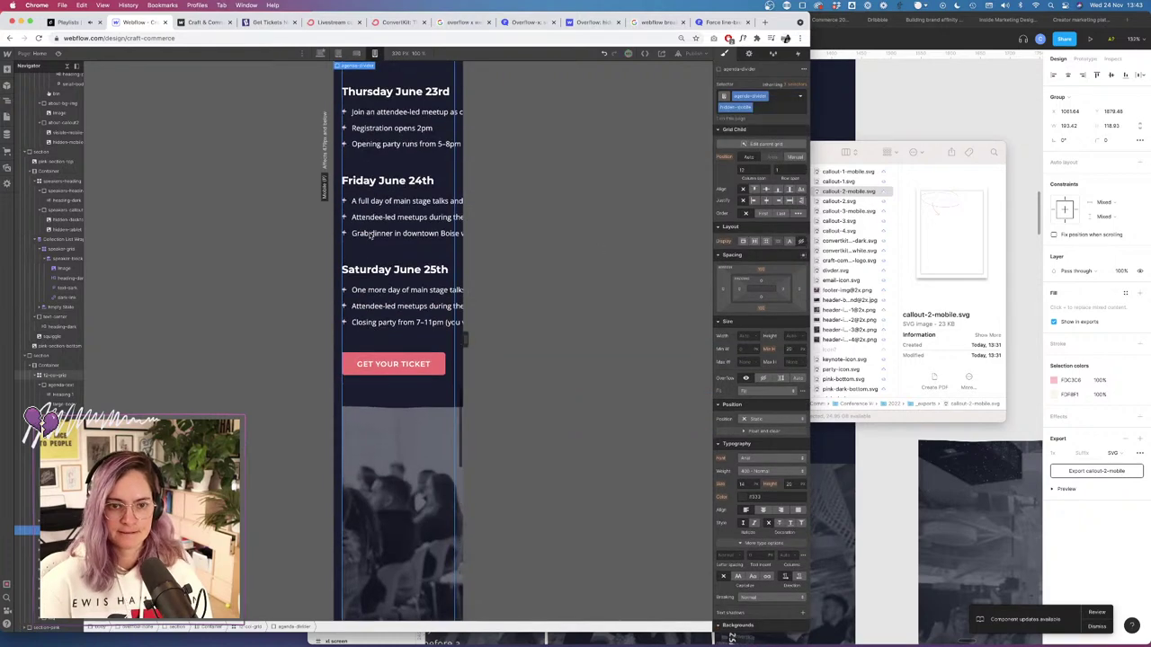
{"action": "scroll", "coordinate": [368, 238], "scroll_direction": "down", "scroll_amount": 5}
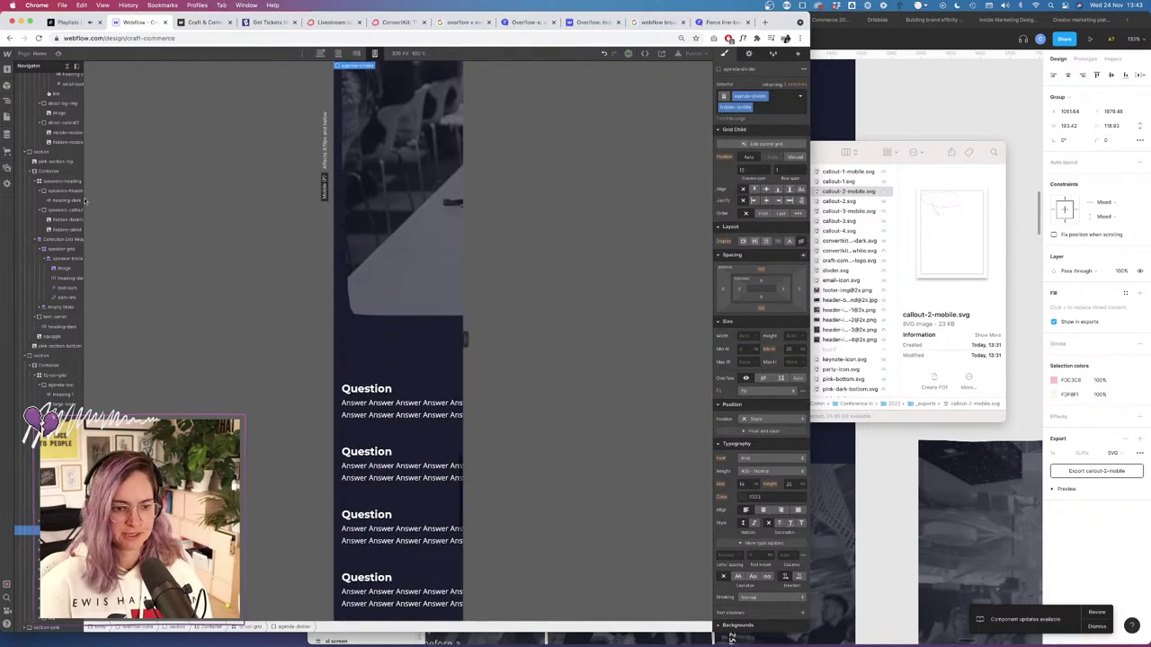
{"action": "scroll", "coordinate": [49, 351], "scroll_direction": "right", "scroll_amount": 1}
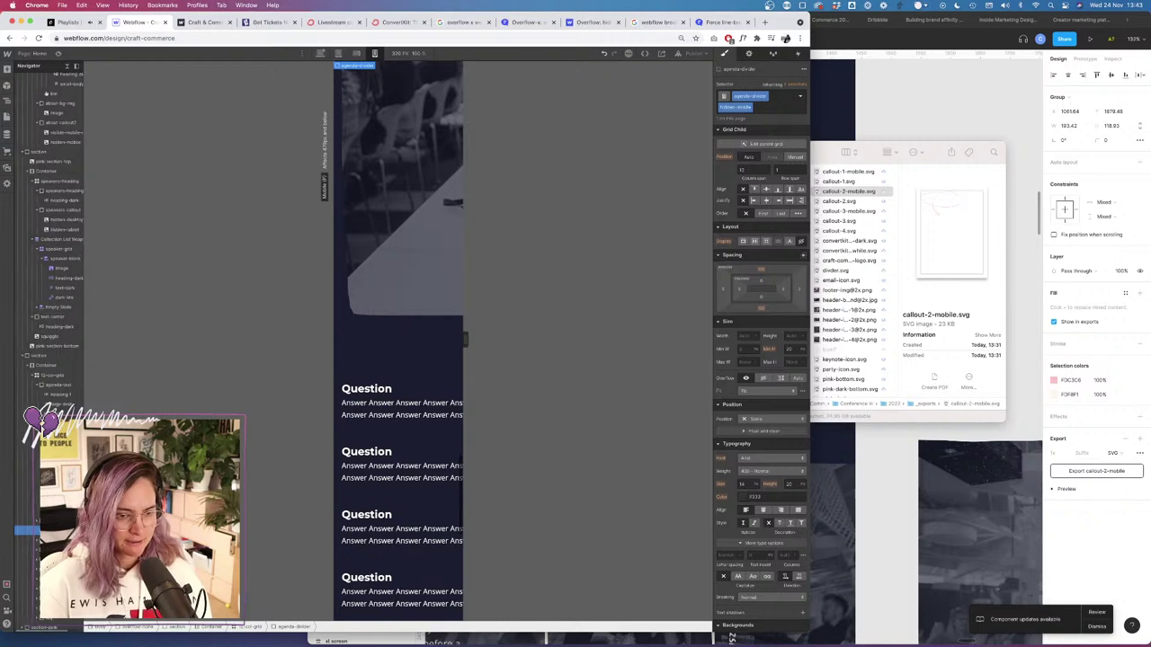
{"action": "left_click", "coordinate": [465, 339]}
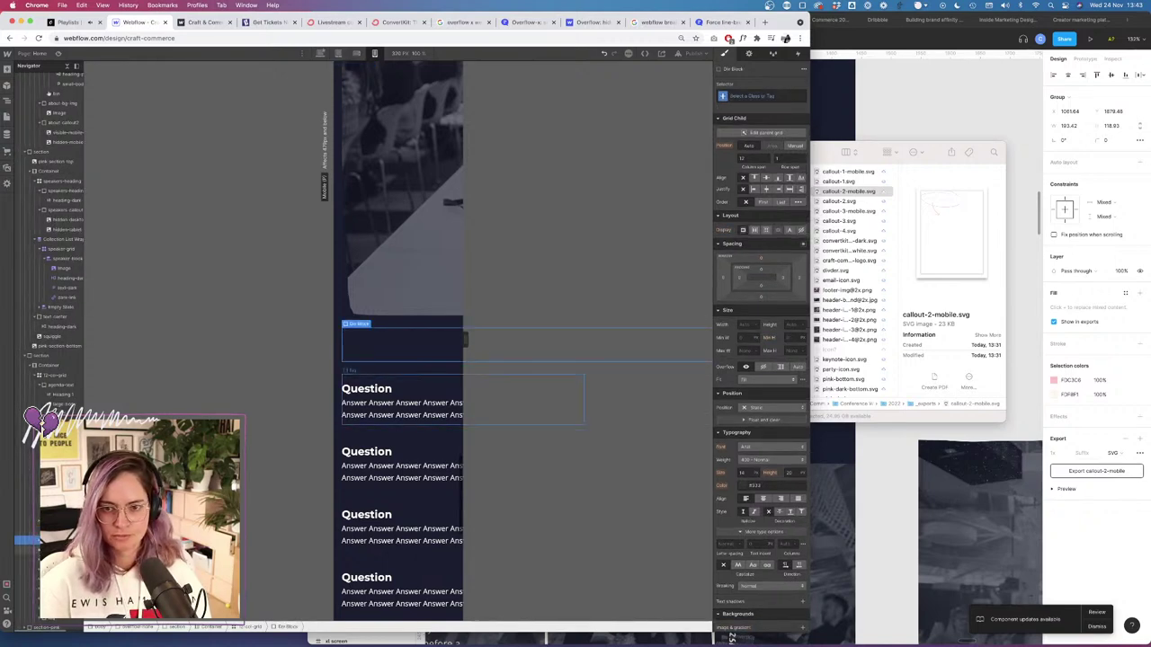
{"action": "scroll", "coordinate": [465, 339], "scroll_direction": "down", "scroll_amount": 5}
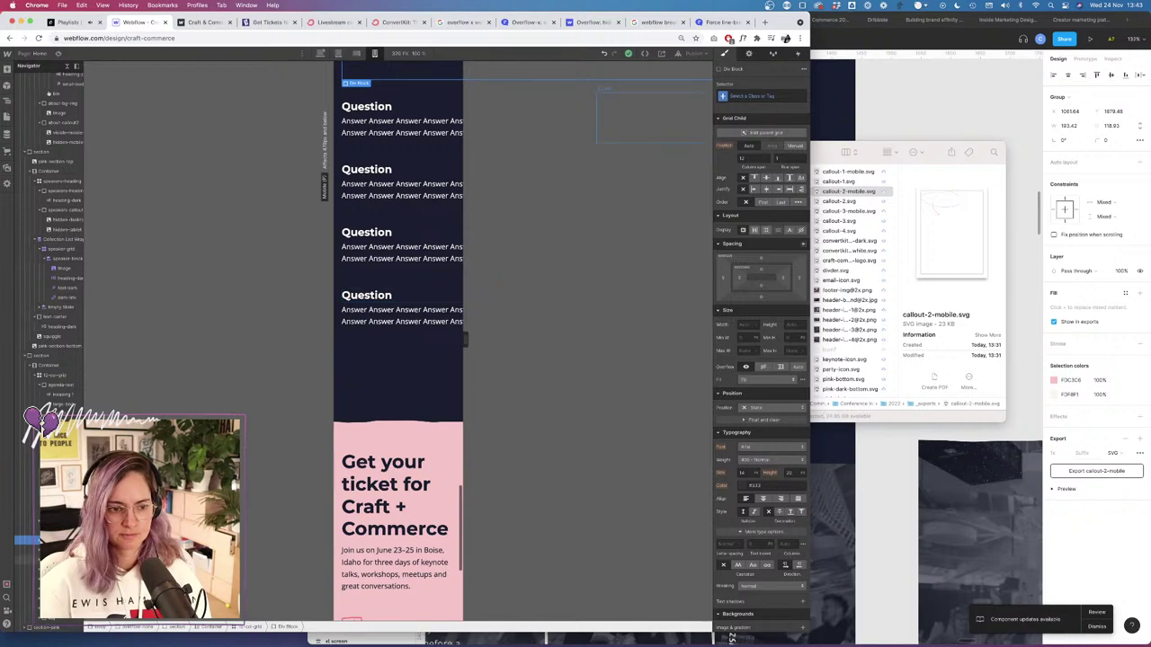
{"action": "left_click", "coordinate": [580, 138]}
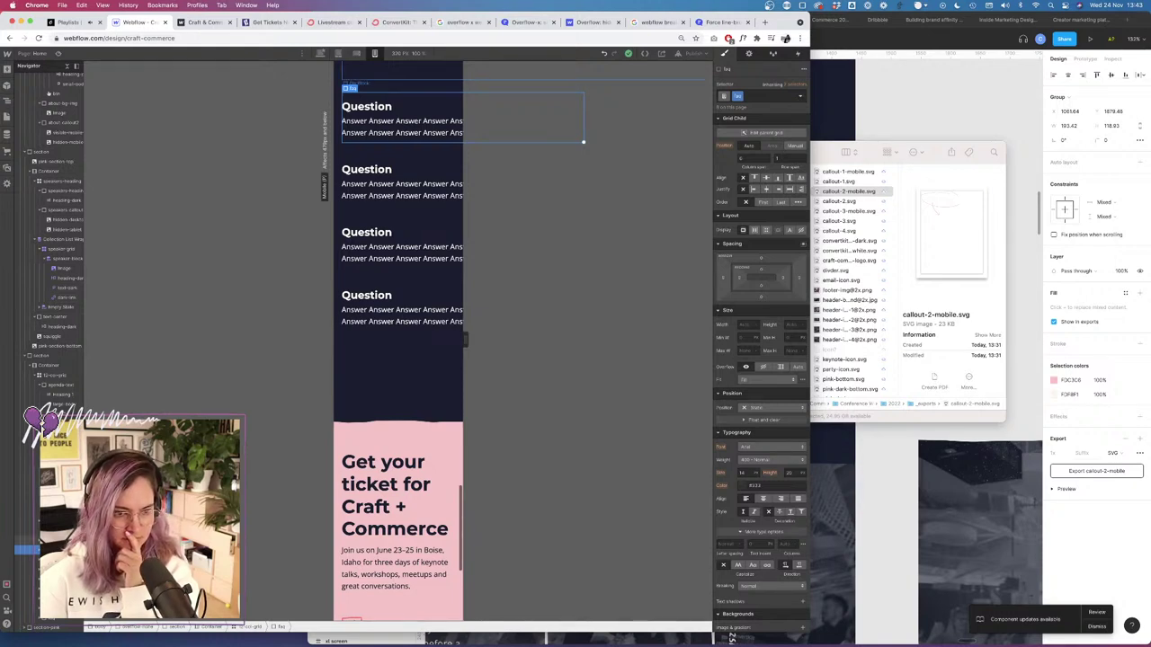
{"action": "left_click", "coordinate": [402, 73]}
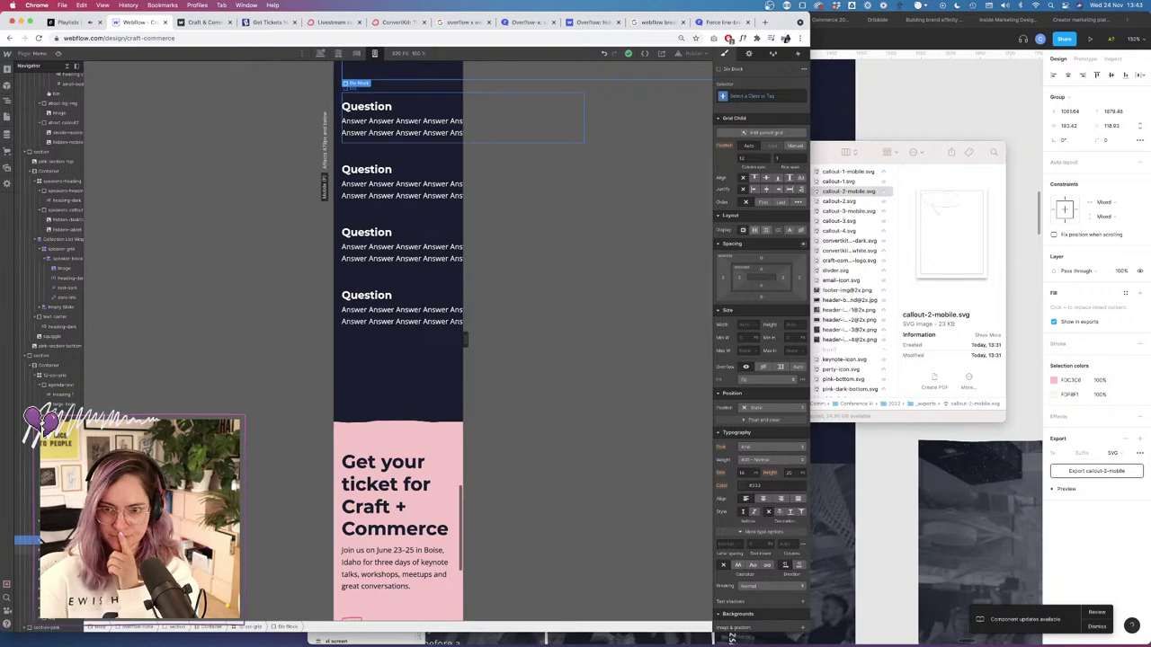
{"action": "scroll", "coordinate": [400, 341], "scroll_direction": "up", "scroll_amount": 5}
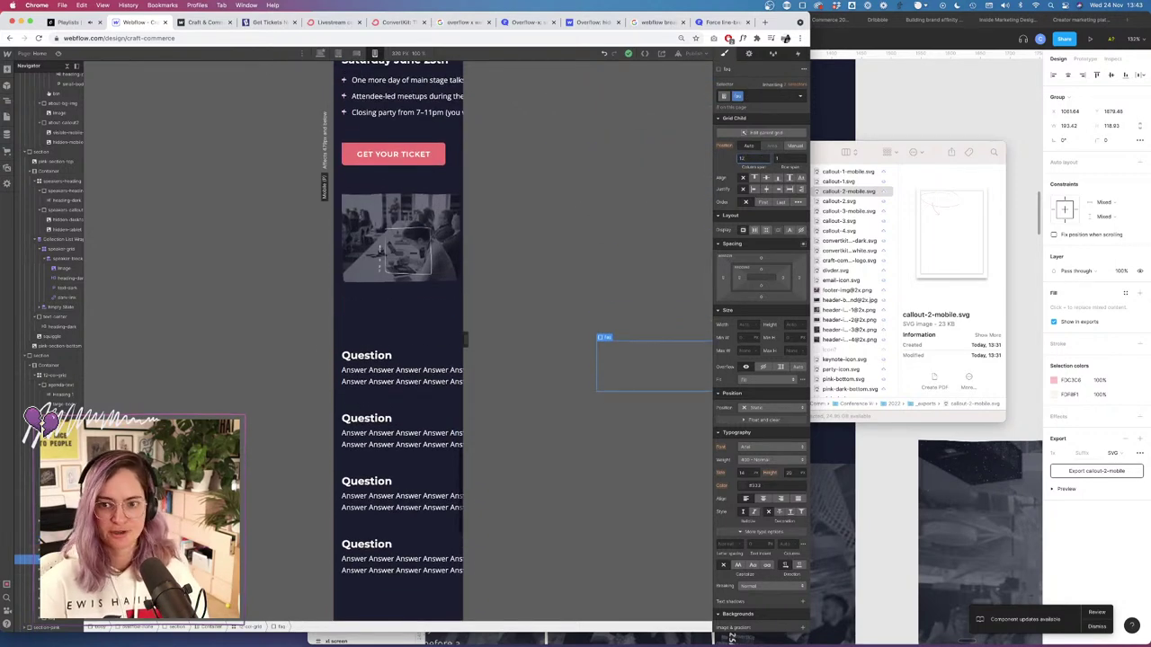
{"action": "key", "text": "Return"}
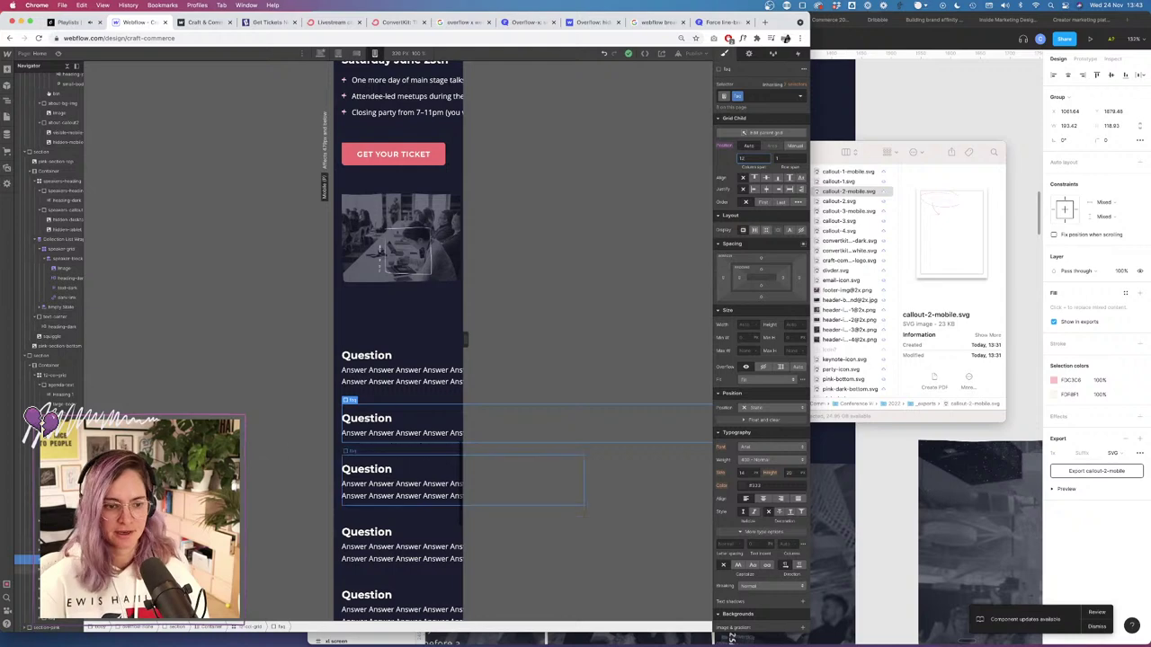
{"action": "left_click", "coordinate": [400, 368]}
{"action": "left_click", "coordinate": [753, 158]}
{"action": "type", "text": "1"}
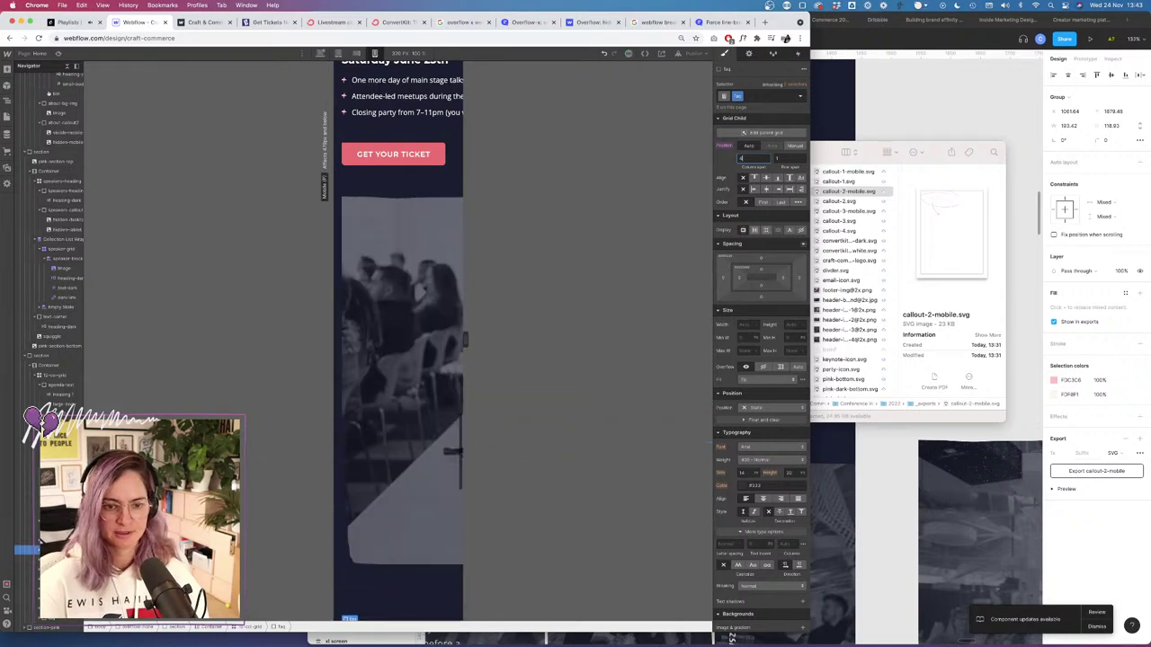
{"action": "scroll", "coordinate": [422, 382], "scroll_direction": "down", "scroll_amount": 5}
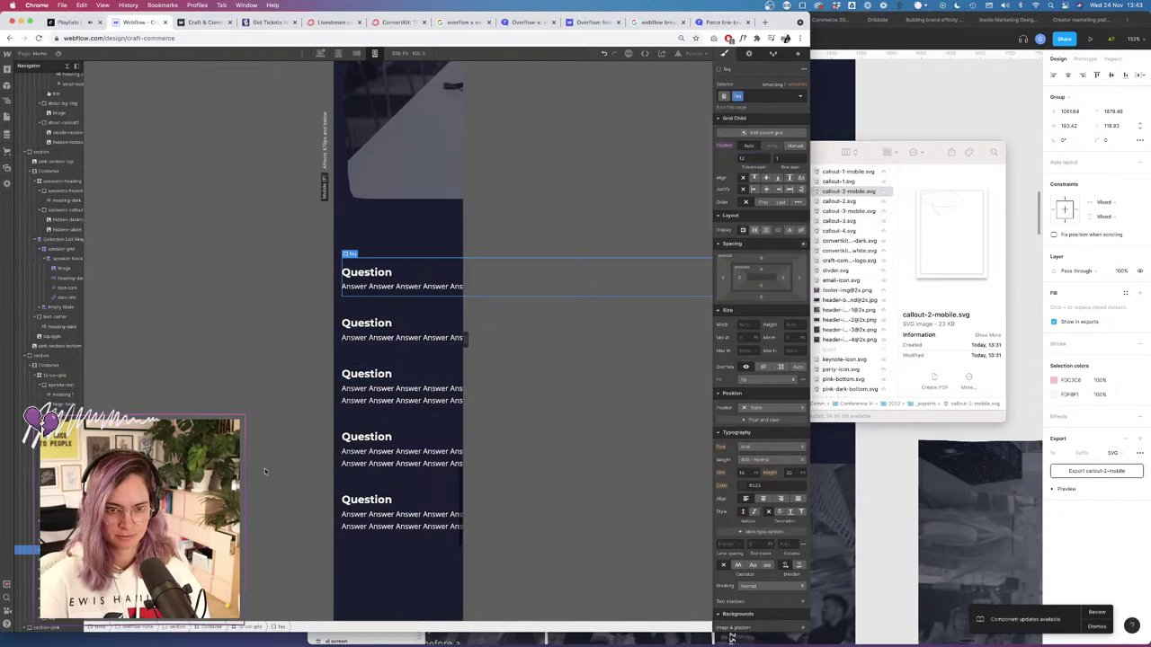
Create the combo class mt-50-mobile on section-pink, the ticket section below the FAQ.
{"action": "left_click", "coordinate": [426, 324]}
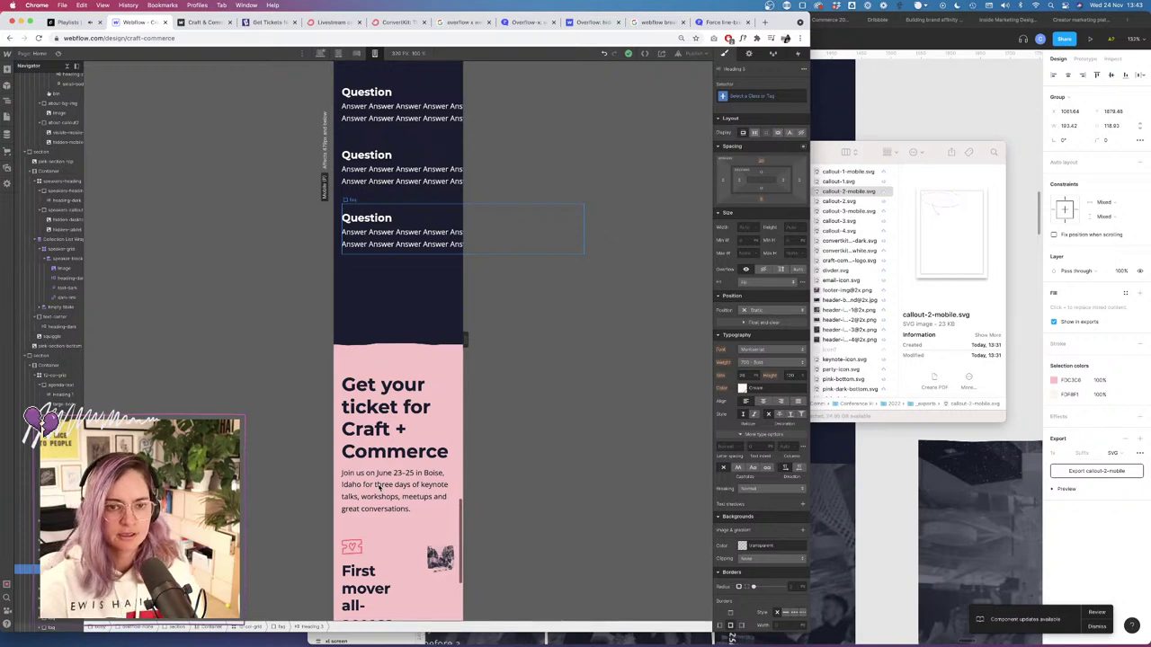
{"action": "left_click", "coordinate": [376, 341]}
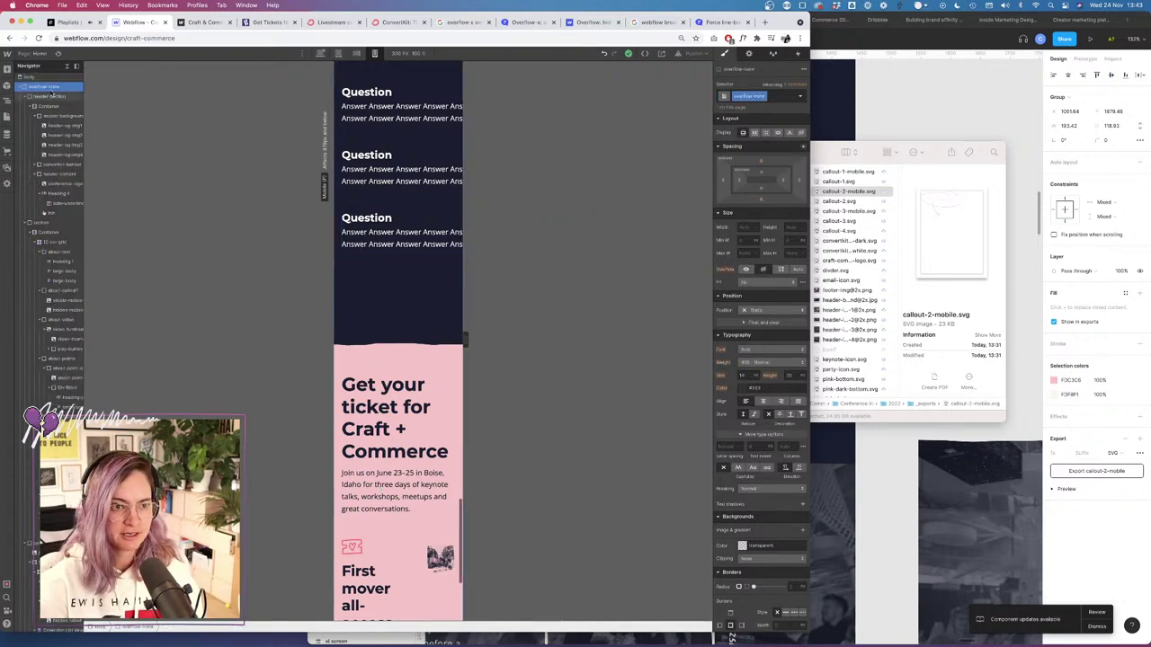
{"action": "left_click", "coordinate": [400, 185]}
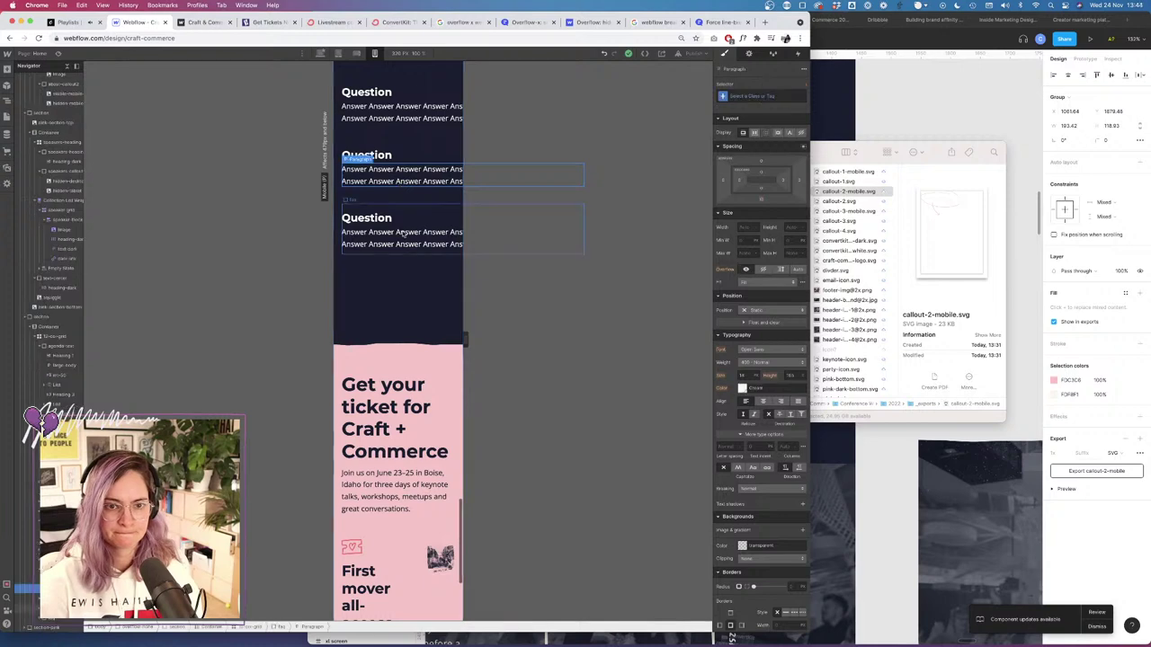
{"action": "left_click", "coordinate": [396, 241]}
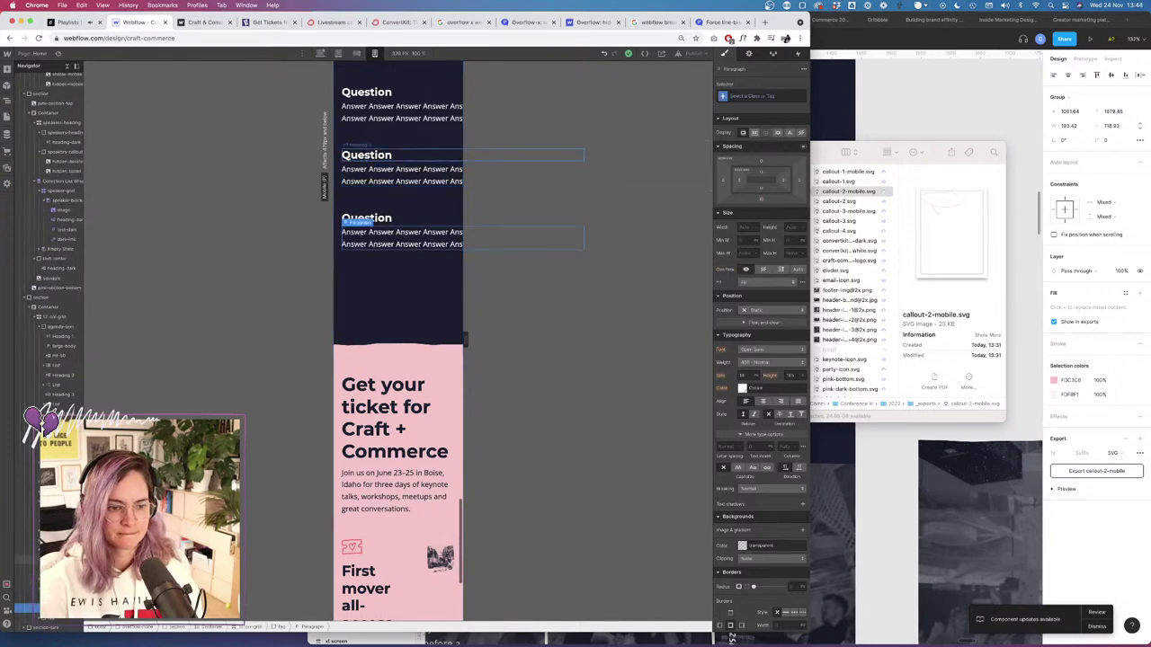
{"action": "left_click", "coordinate": [47, 627]}
{"action": "left_click", "coordinate": [46, 626]}
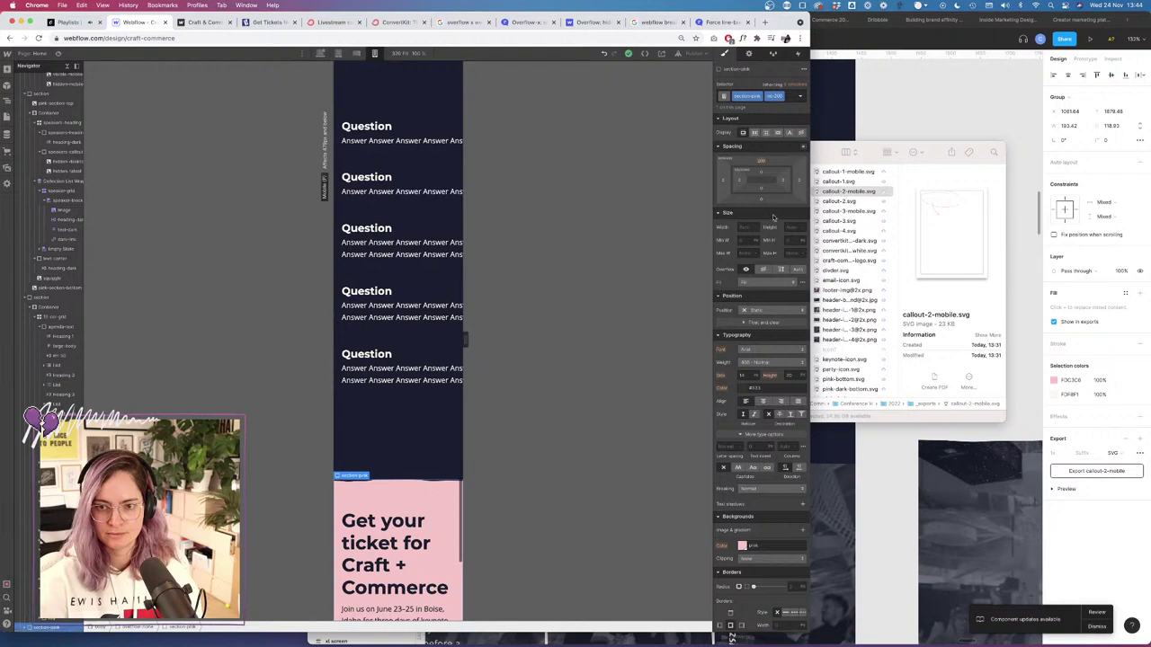
{"action": "left_click", "coordinate": [789, 99]}
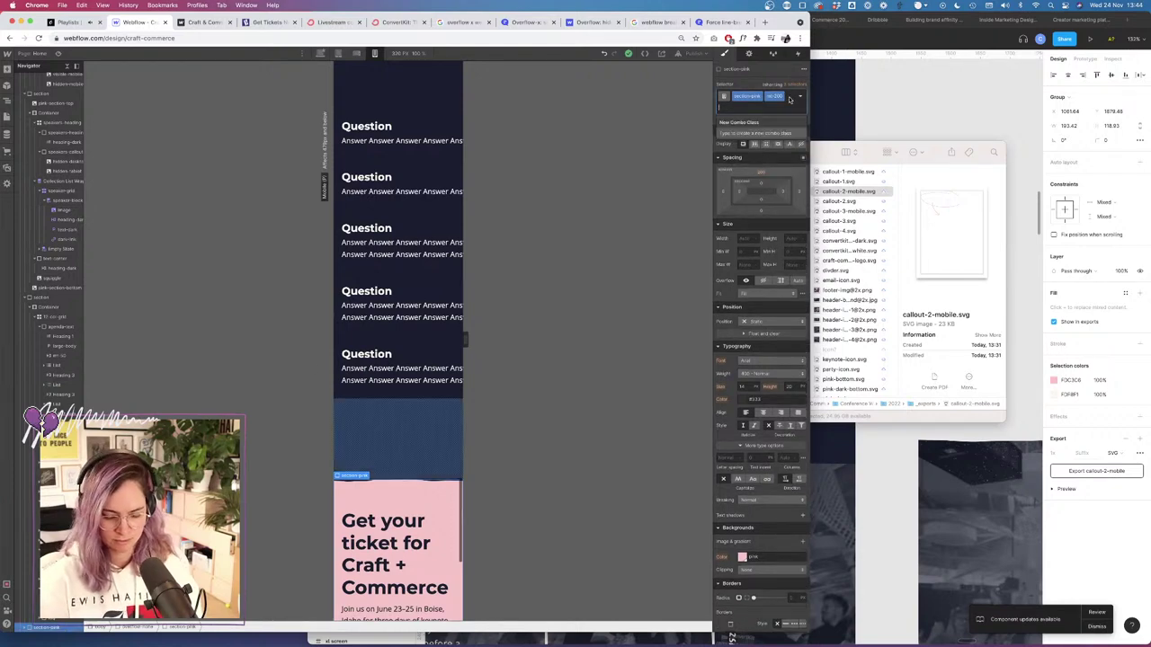
{"action": "type", "text": "mt-50-mobile"}
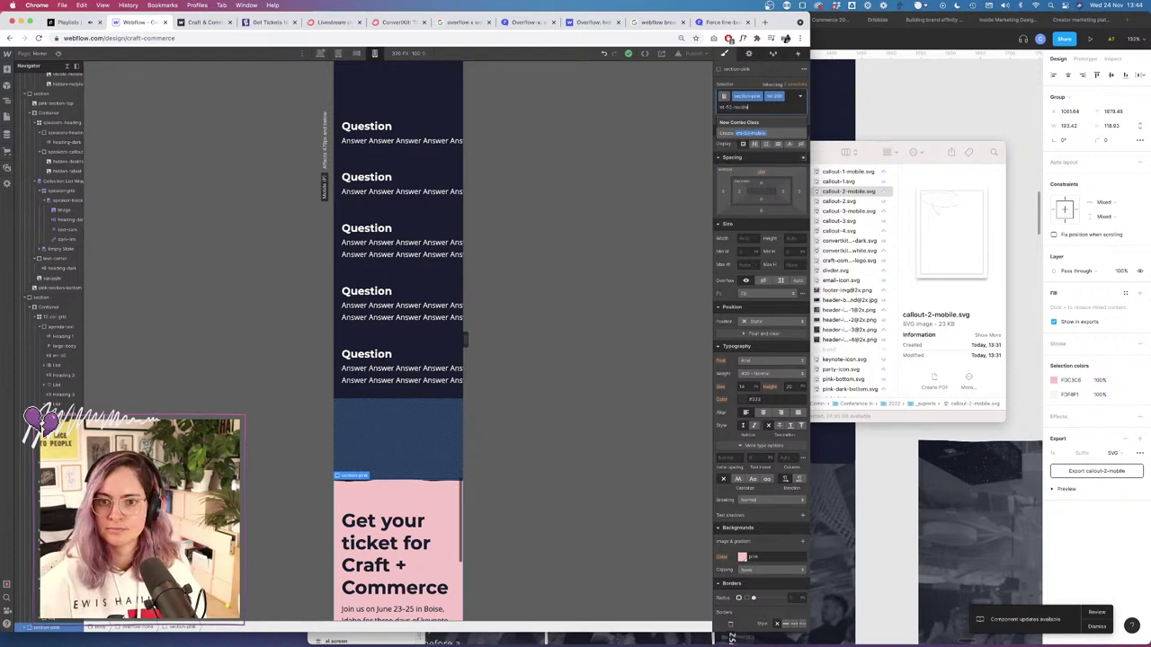
{"action": "key", "text": "Return"}
Set the top margin of section-pink to 50 px under its mobile combo class.
{"action": "left_click", "coordinate": [763, 172]}
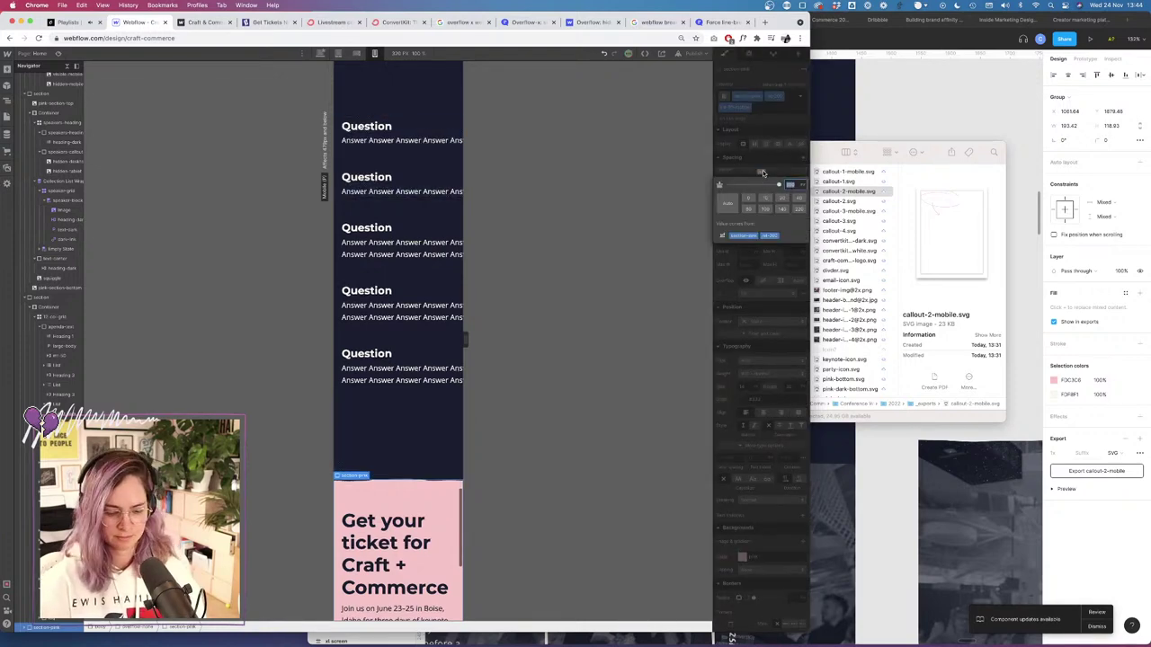
{"action": "type", "text": "50"}
{"action": "key", "text": "Return"}
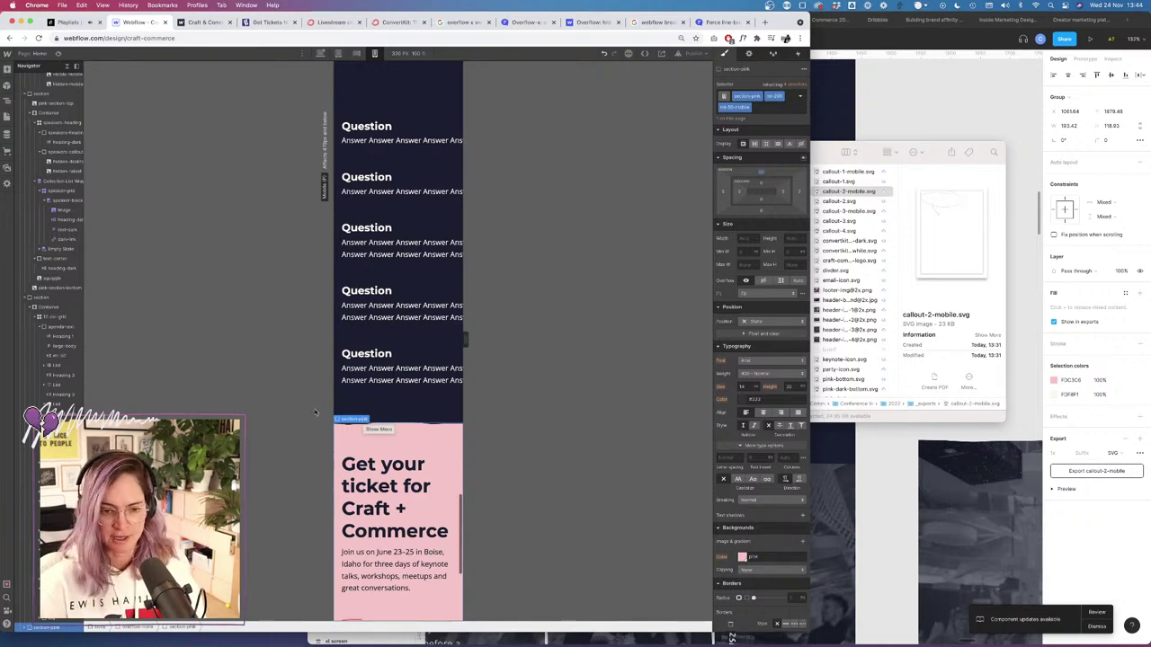
Position footer-img manually in row 3 of the footer grid, spanning columns 1 to 2, below the ticket details.
{"action": "scroll", "coordinate": [314, 413], "scroll_direction": "down", "scroll_amount": 5}
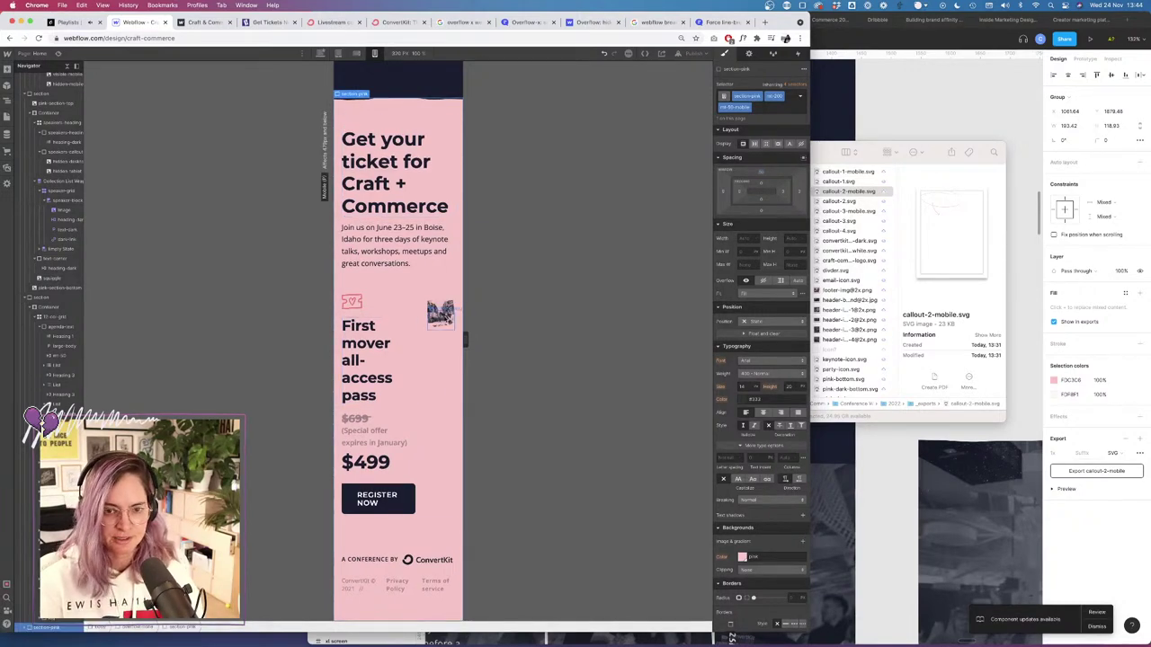
{"action": "left_click", "coordinate": [442, 315]}
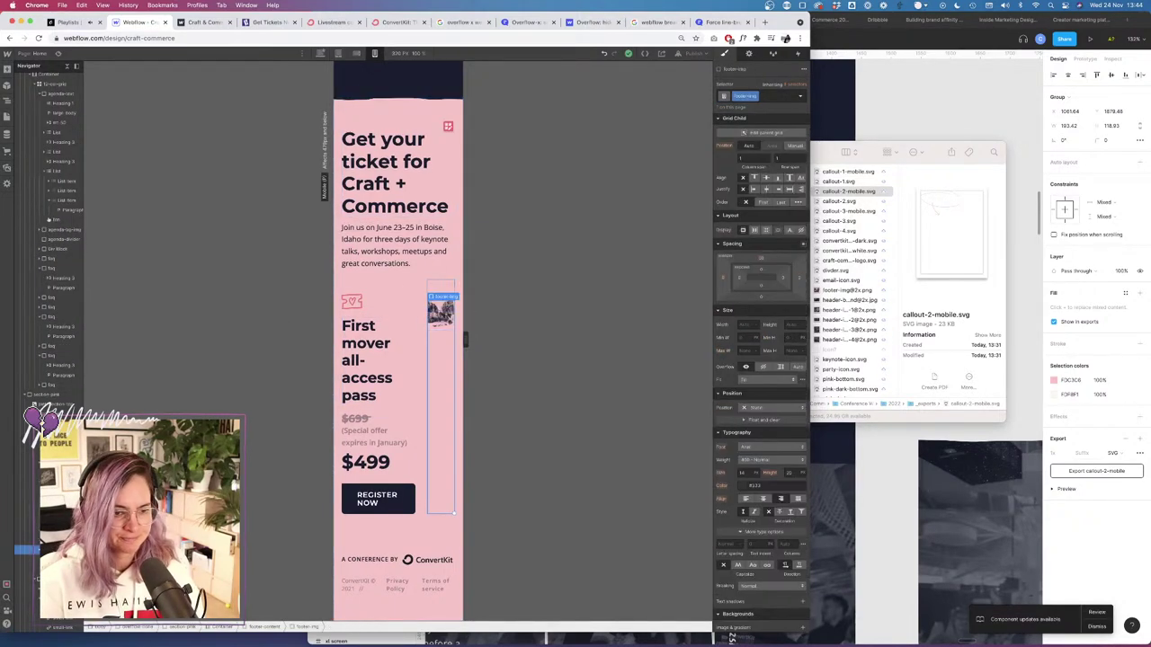
{"action": "left_click", "coordinate": [796, 146]}
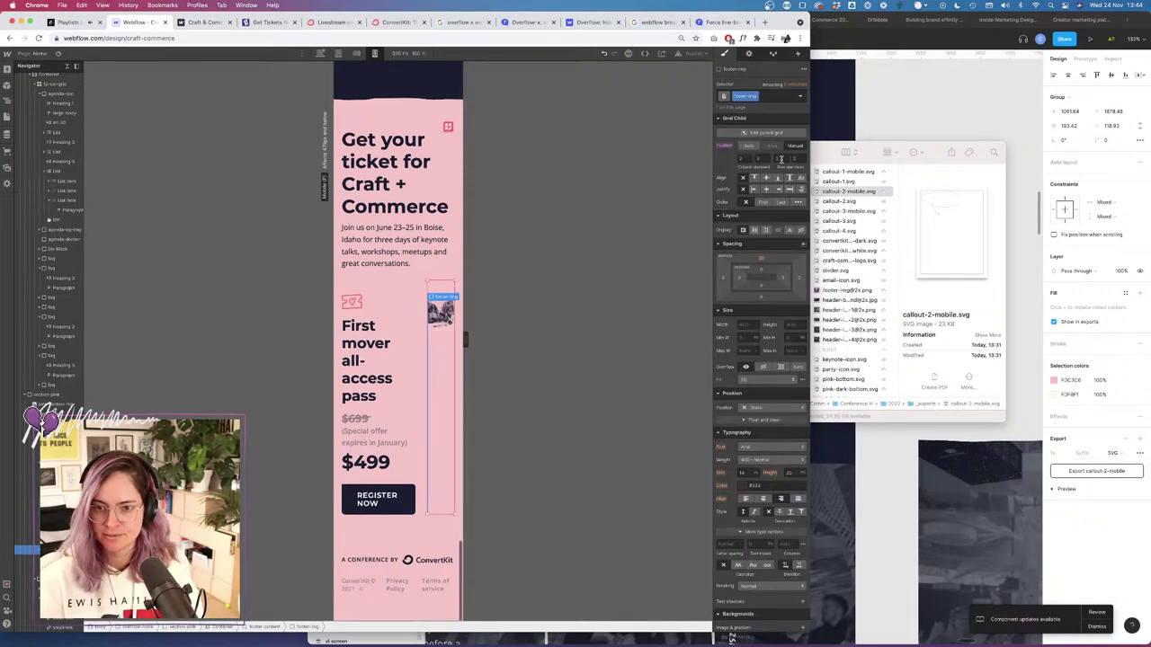
{"action": "type", "text": "3"}
{"action": "key", "text": "Tab"}
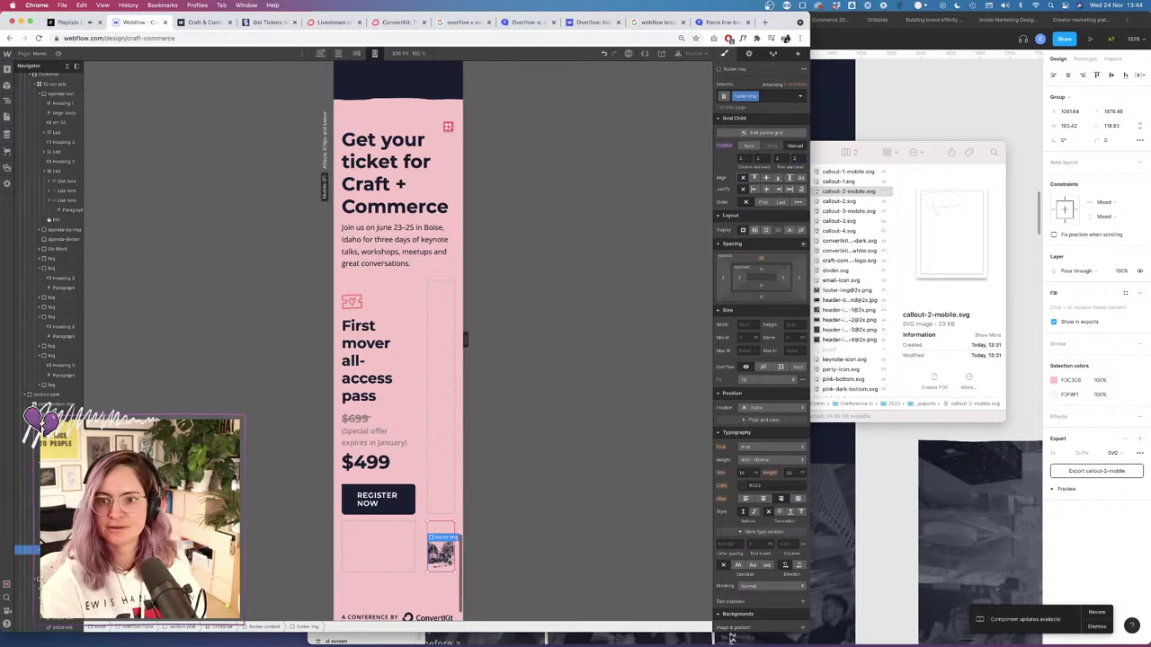
{"action": "left_click", "coordinate": [743, 157]}
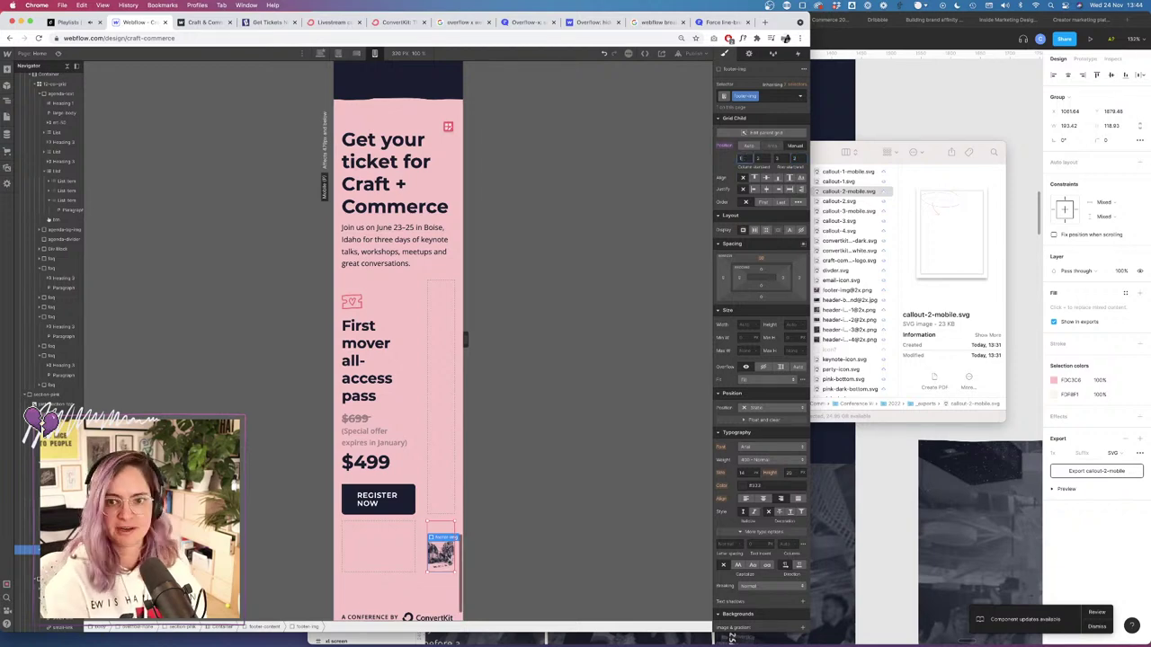
{"action": "type", "text": "1"}
{"action": "left_click", "coordinate": [378, 312]}
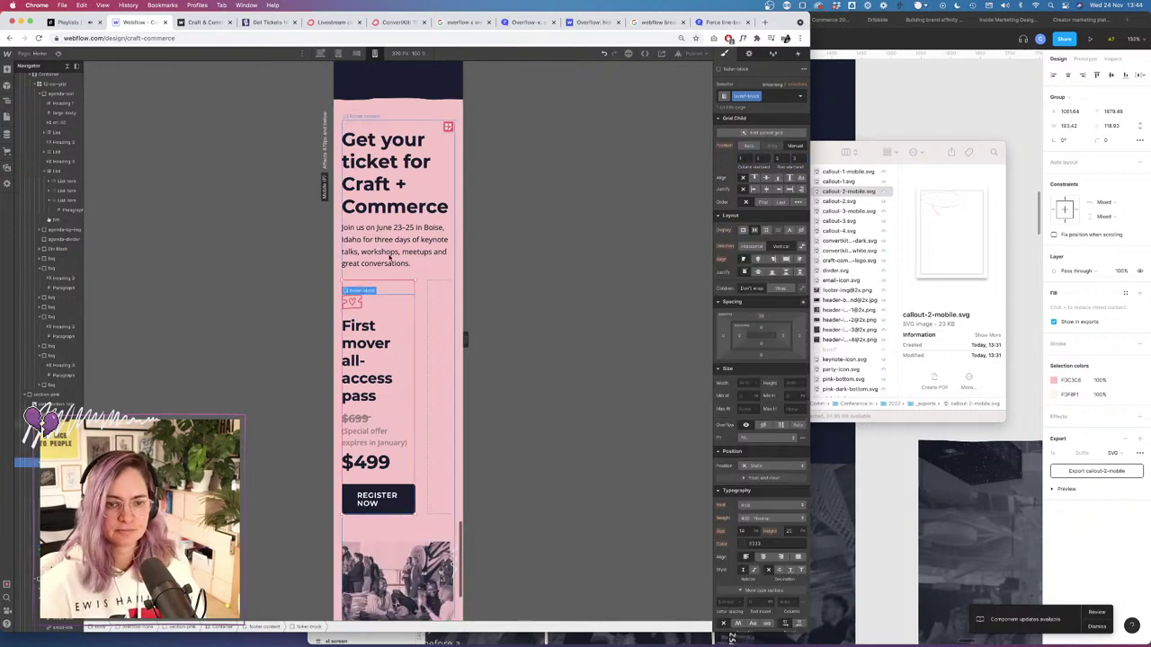
Extend ticket-block to grid column 2 at the mobile portrait breakpoint and check its layout against mobile landscape.
{"action": "left_click", "coordinate": [760, 158]}
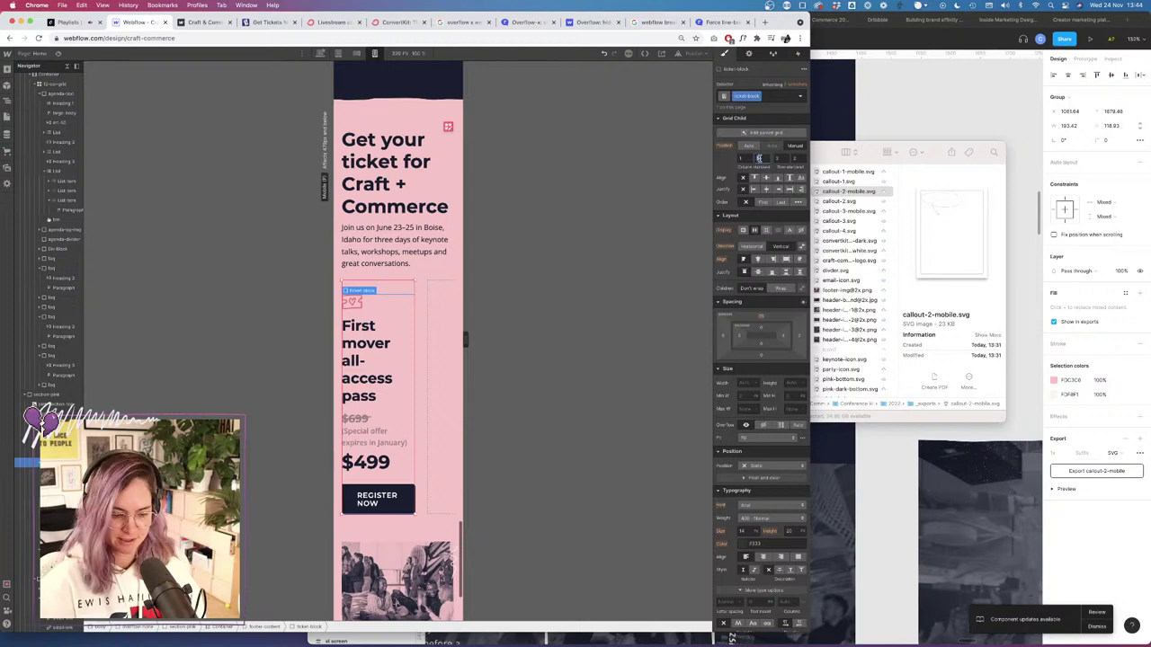
{"action": "type", "text": "2"}
{"action": "key", "text": "Tab"}
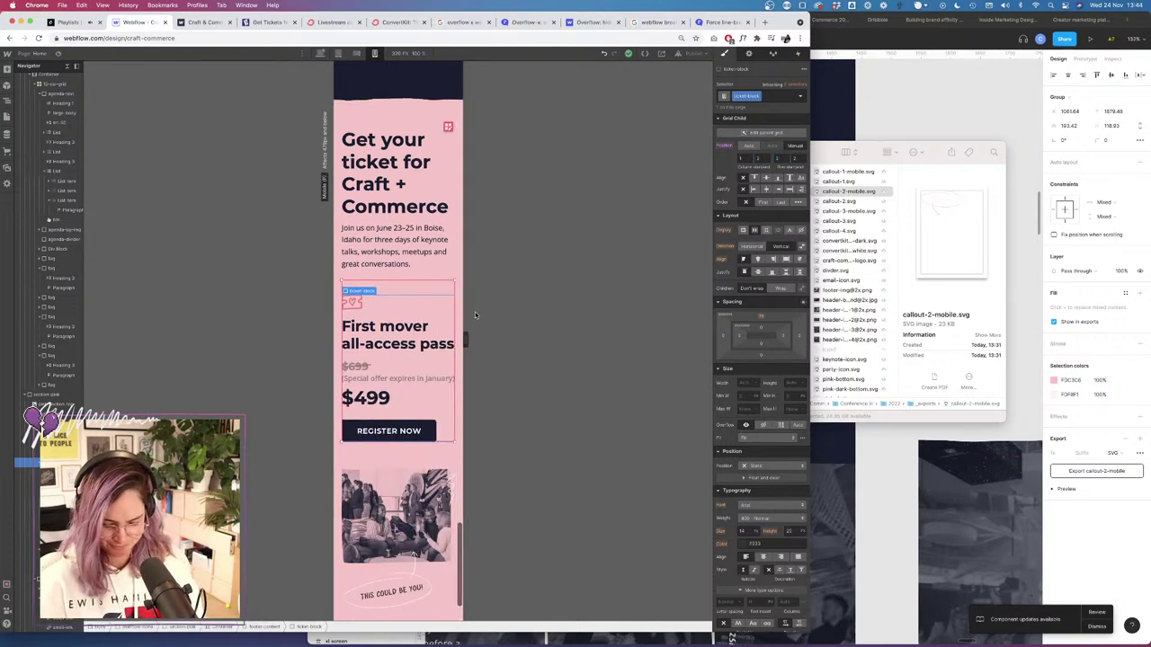
{"action": "scroll", "coordinate": [475, 315], "scroll_direction": "down", "scroll_amount": 2}
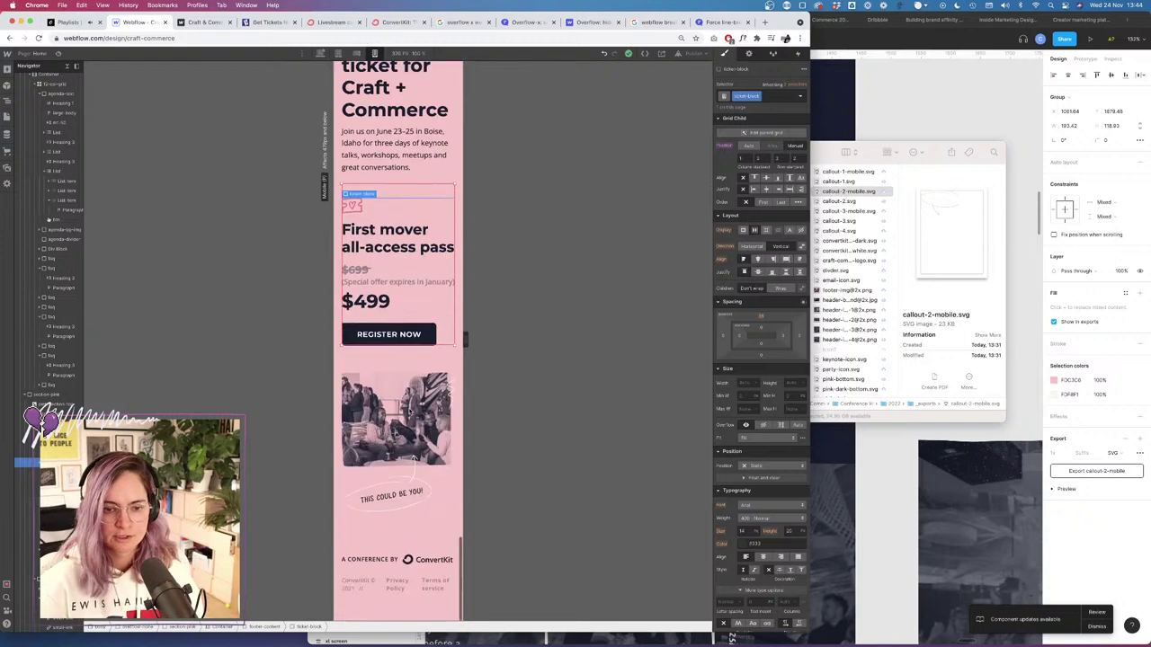
{"action": "left_click", "coordinate": [356, 53]}
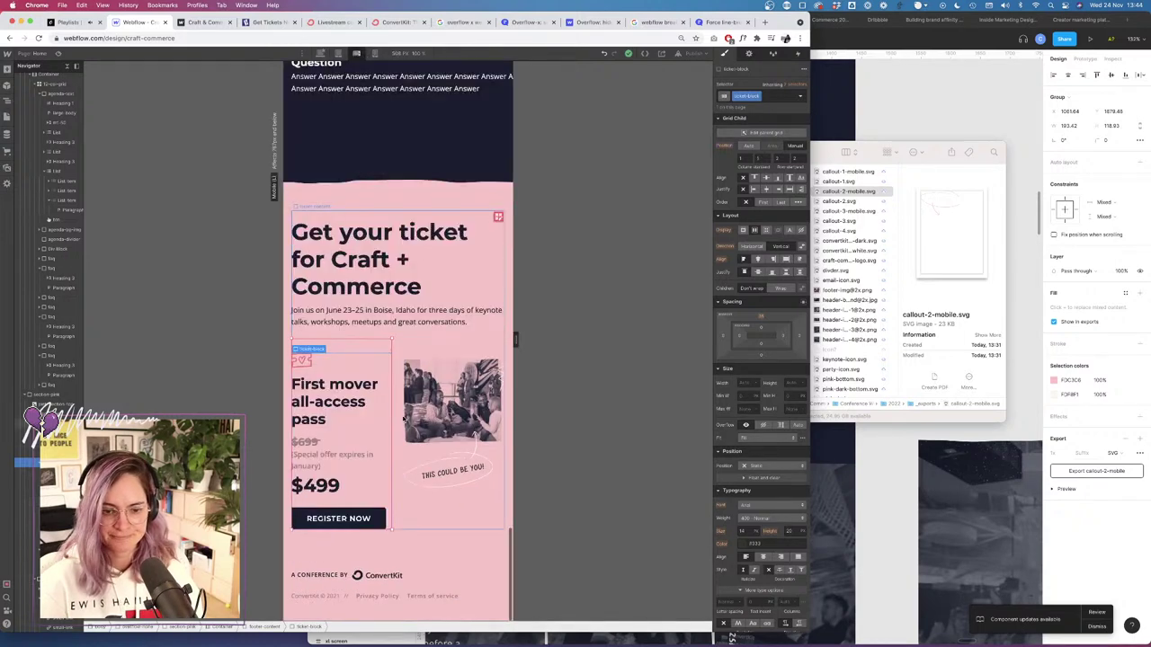
{"action": "left_click", "coordinate": [374, 53]}
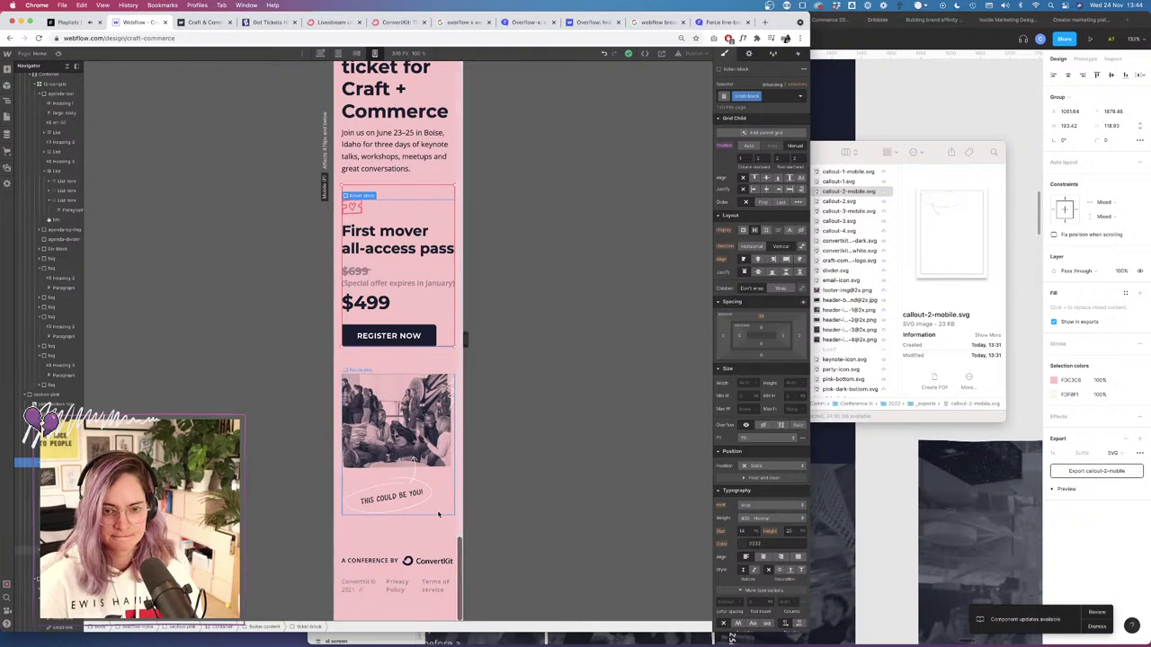
Change the layout direction of small-links, the footer's copyright, privacy and terms group, to vertical.
{"action": "left_click", "coordinate": [432, 586]}
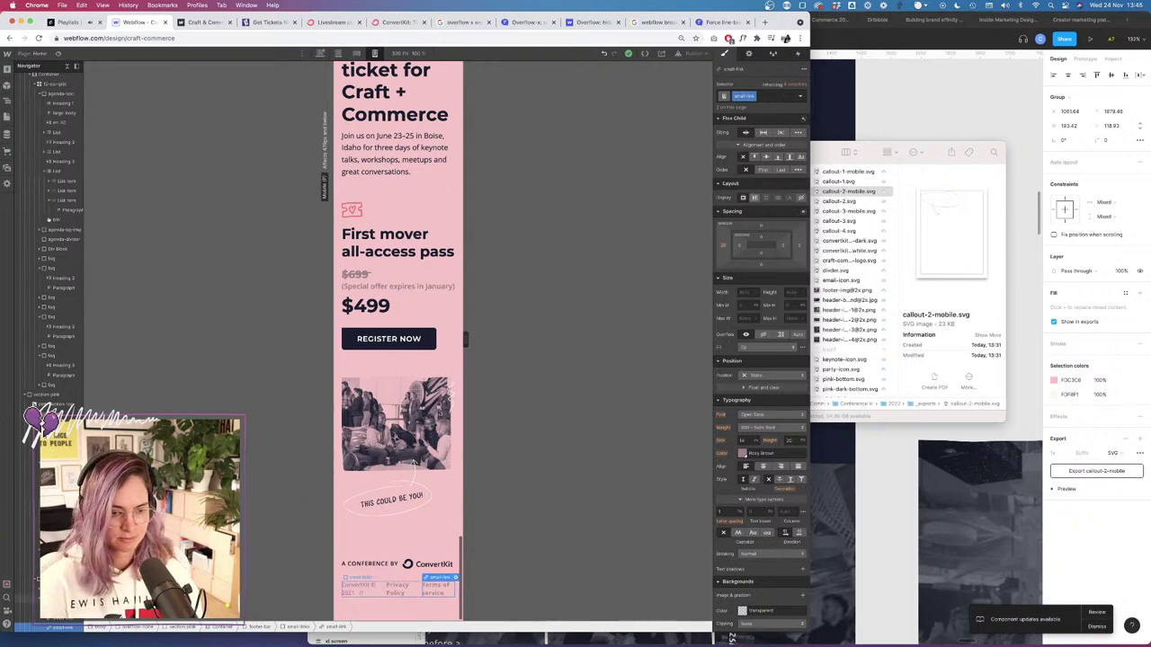
{"action": "left_click", "coordinate": [54, 599]}
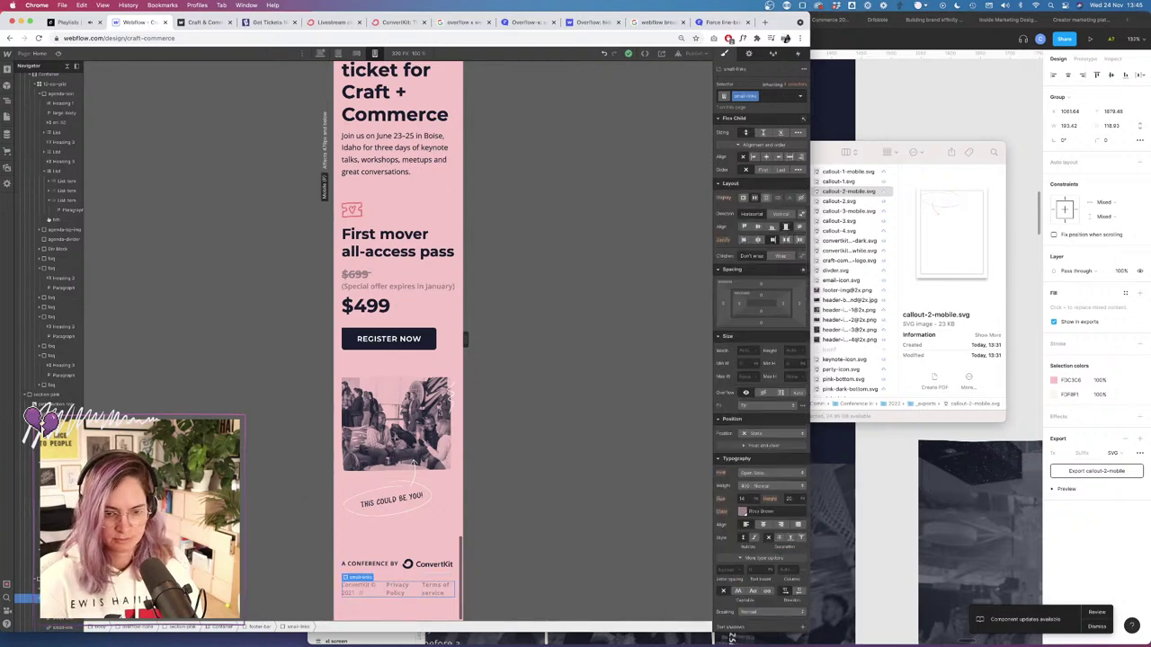
{"action": "left_click", "coordinate": [781, 214]}
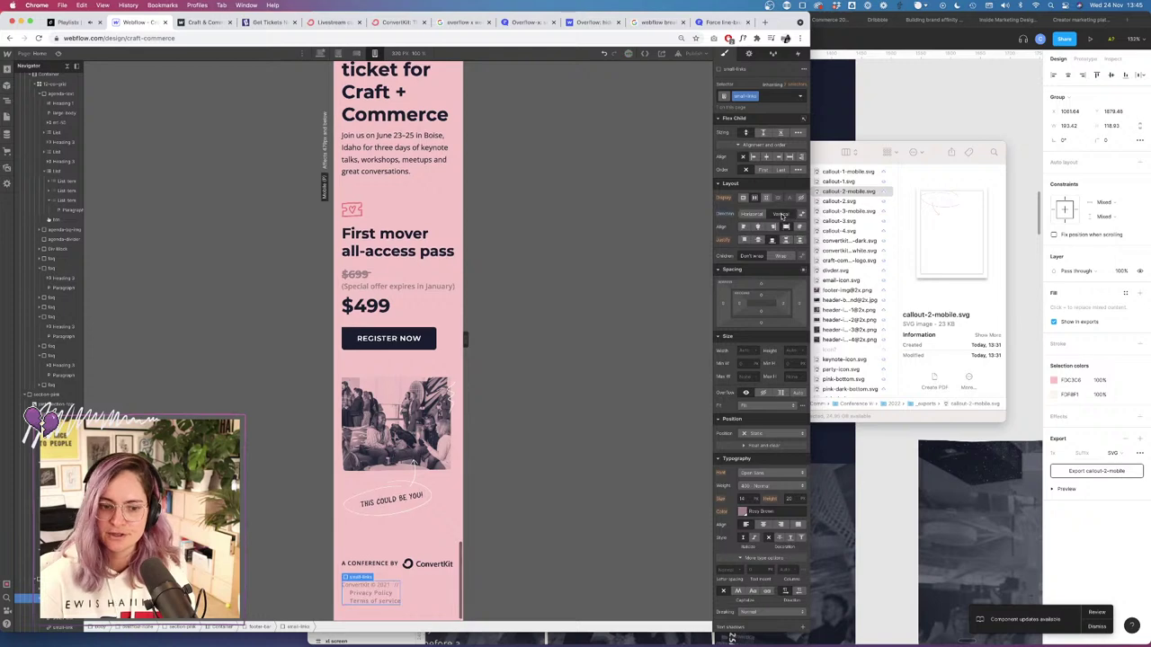
Set the left margin of the footer's small-link class to 0 so the stacked links align.
{"action": "left_click", "coordinate": [371, 594]}
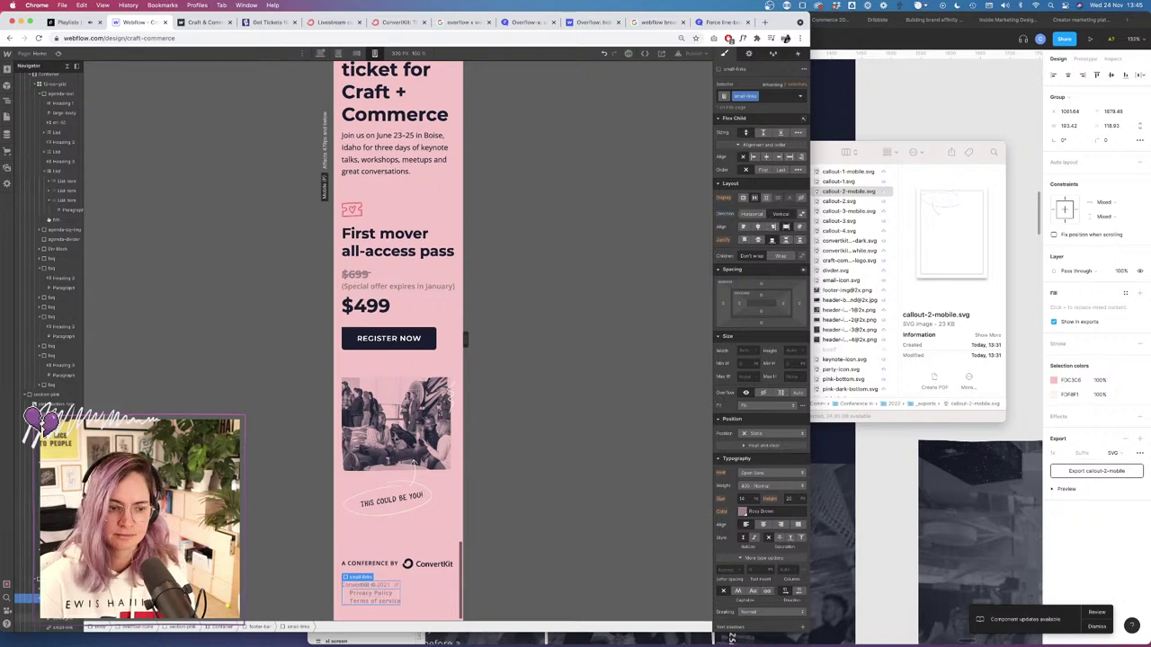
{"action": "left_click", "coordinate": [721, 245]}
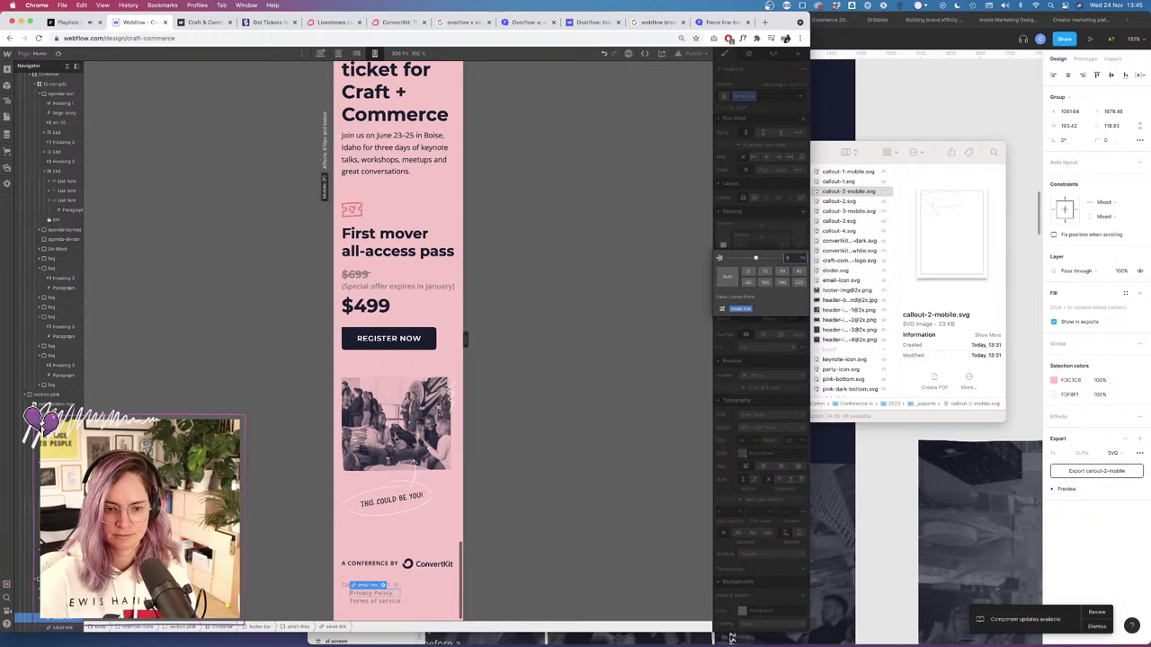
{"action": "key", "text": "Return"}
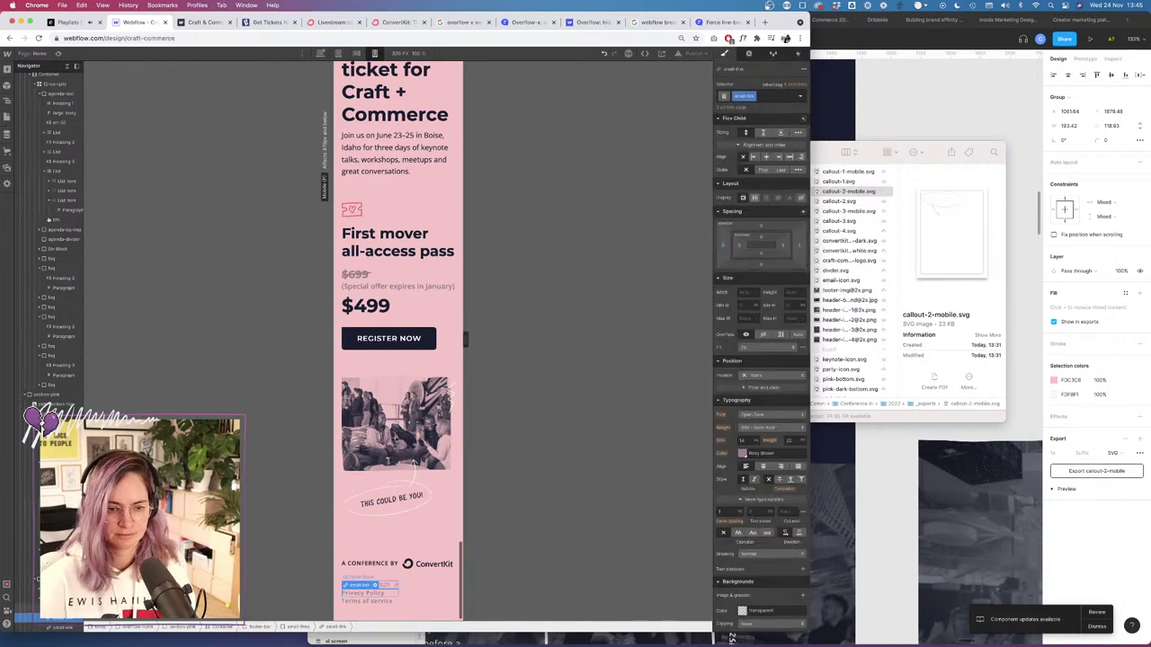
Select the Privacy Policy small-link within the stacked footer links for spacing adjustments.
{"action": "left_click", "coordinate": [388, 585]}
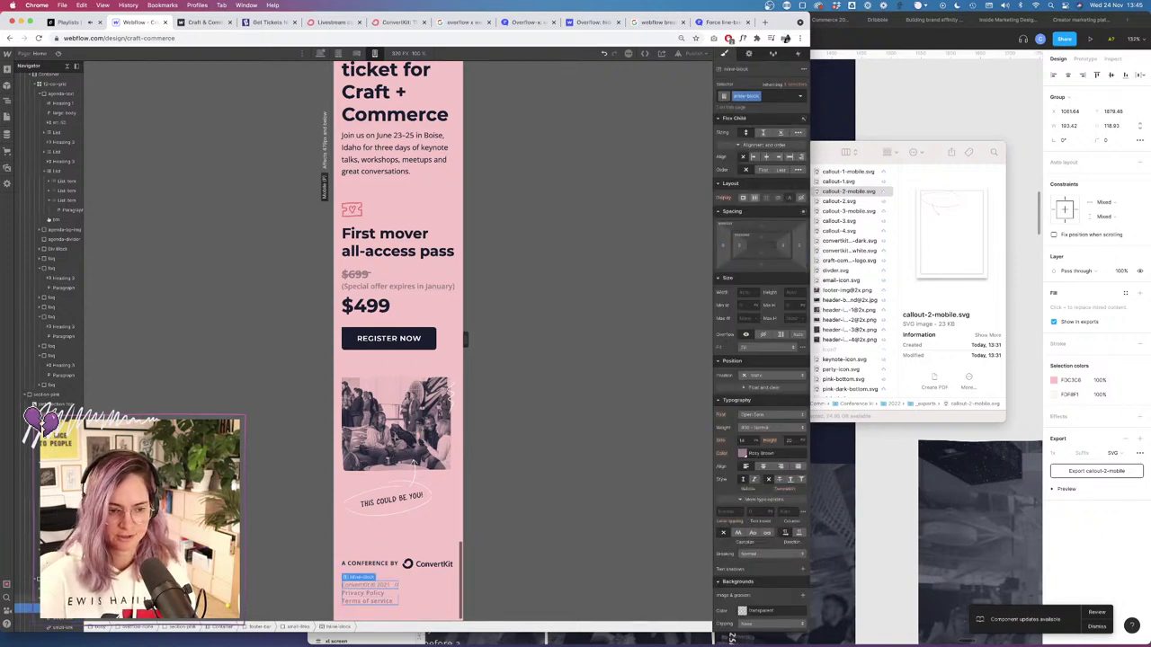
{"action": "left_click", "coordinate": [65, 620]}
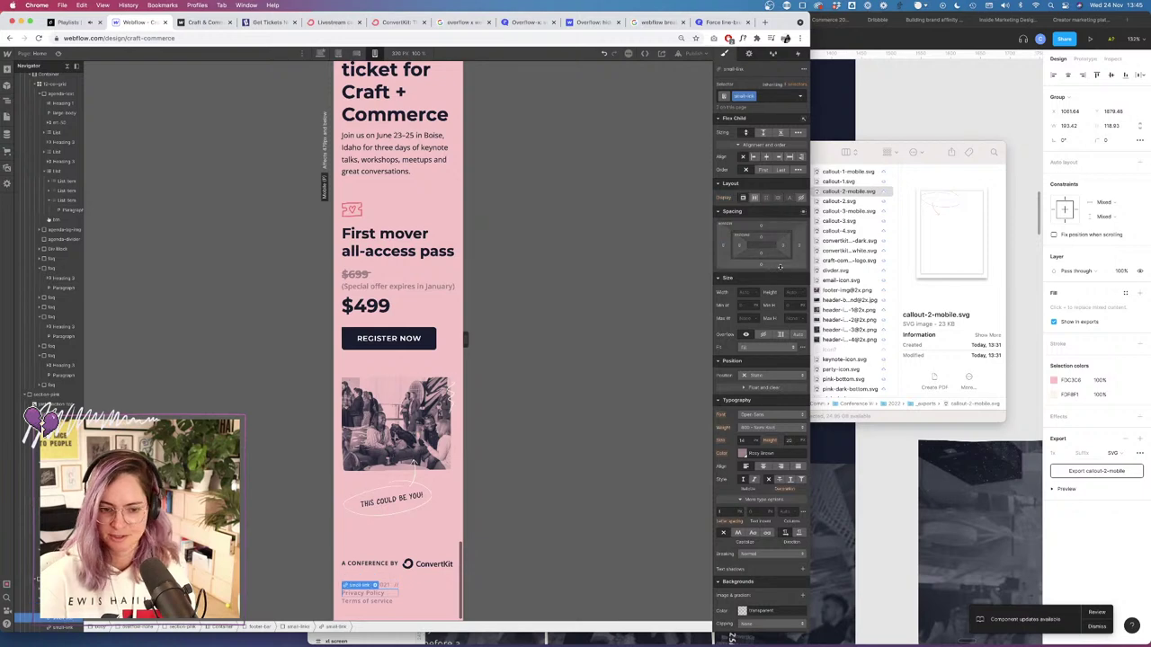
Increase the top margin of the small-link class on the footer's legal links to space them out on mobile.
{"action": "left_click", "coordinate": [761, 226]}
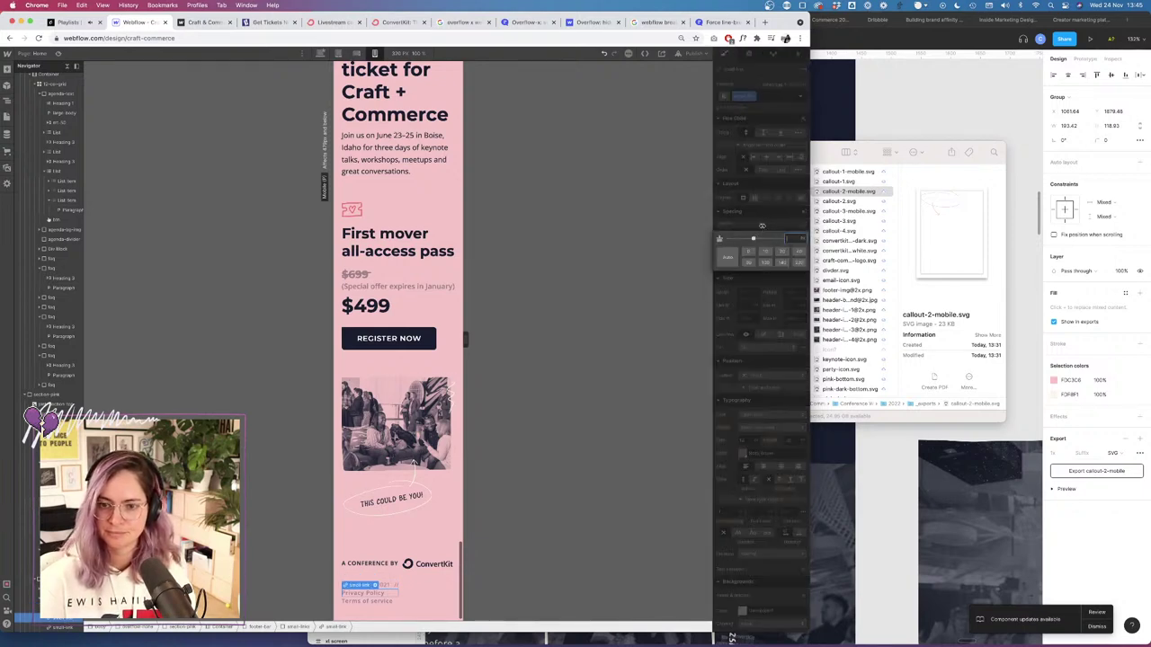
{"action": "key", "text": "Up"}
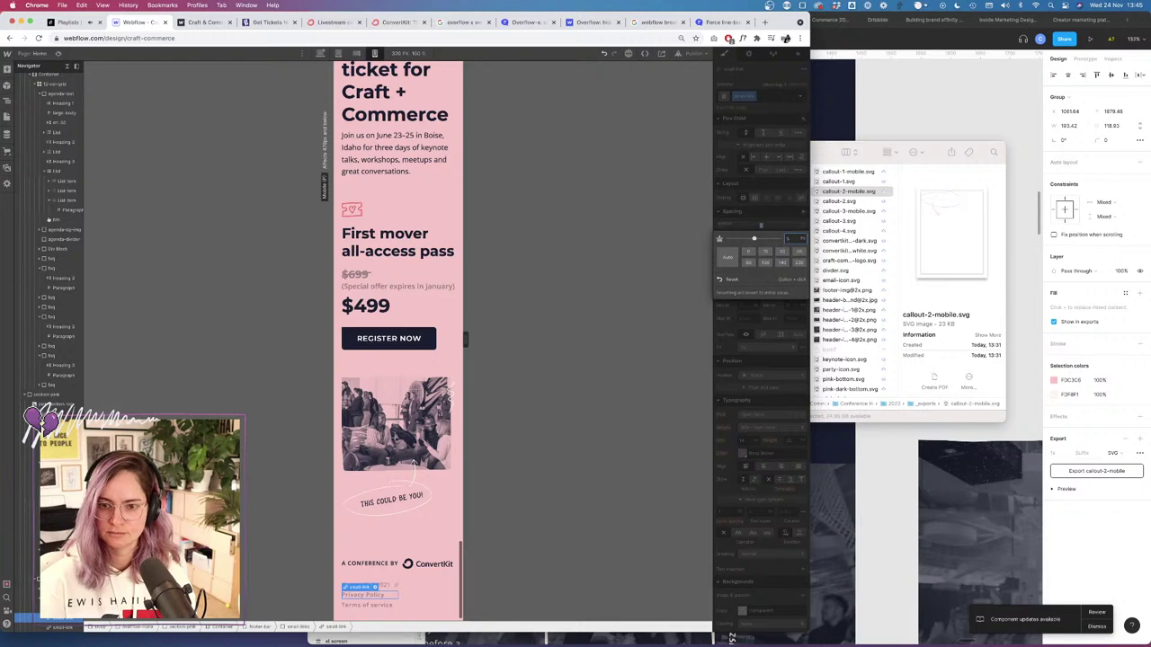
{"action": "key", "text": "Up"}
{"action": "key", "text": "Up"}
{"action": "key", "text": "Up"}
{"action": "key", "text": "Up"}
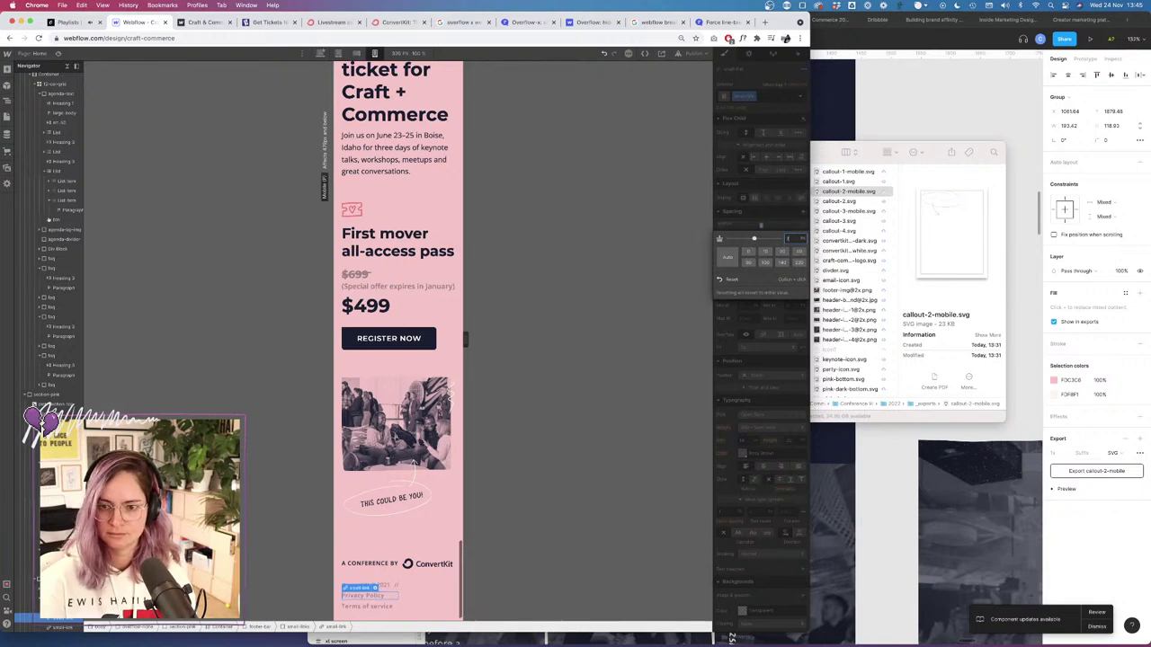
{"action": "key", "text": "Up"}
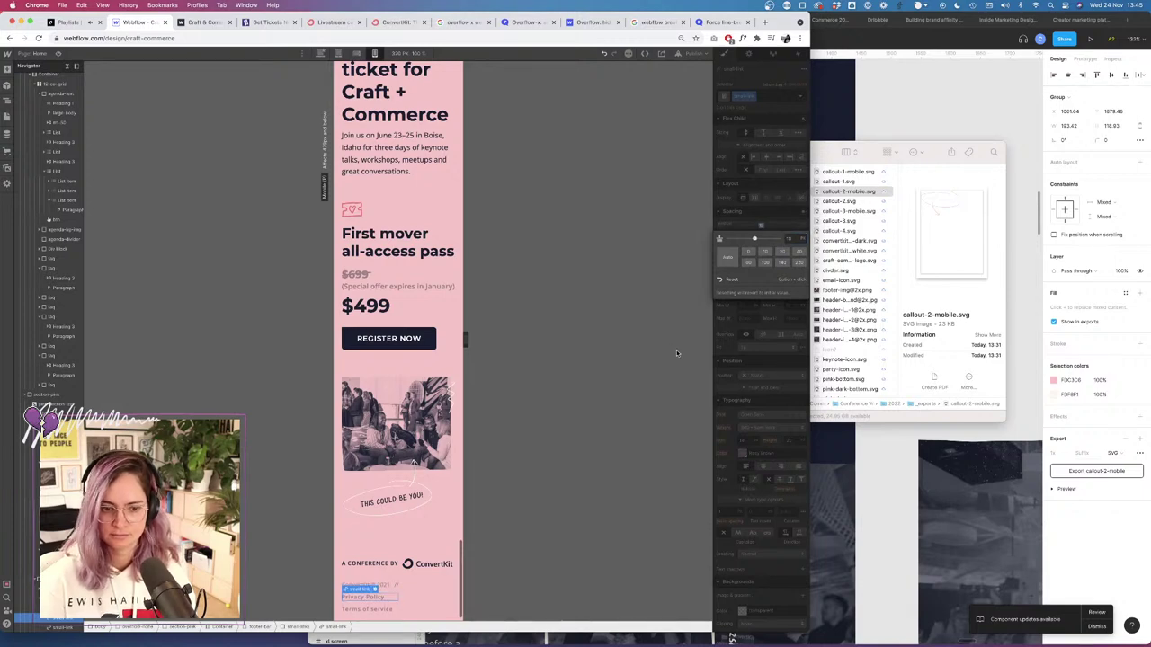
Change the convertkit-banner-footer flex direction to vertical so the logo stacks beneath "A conference by".
{"action": "left_click", "coordinate": [428, 564]}
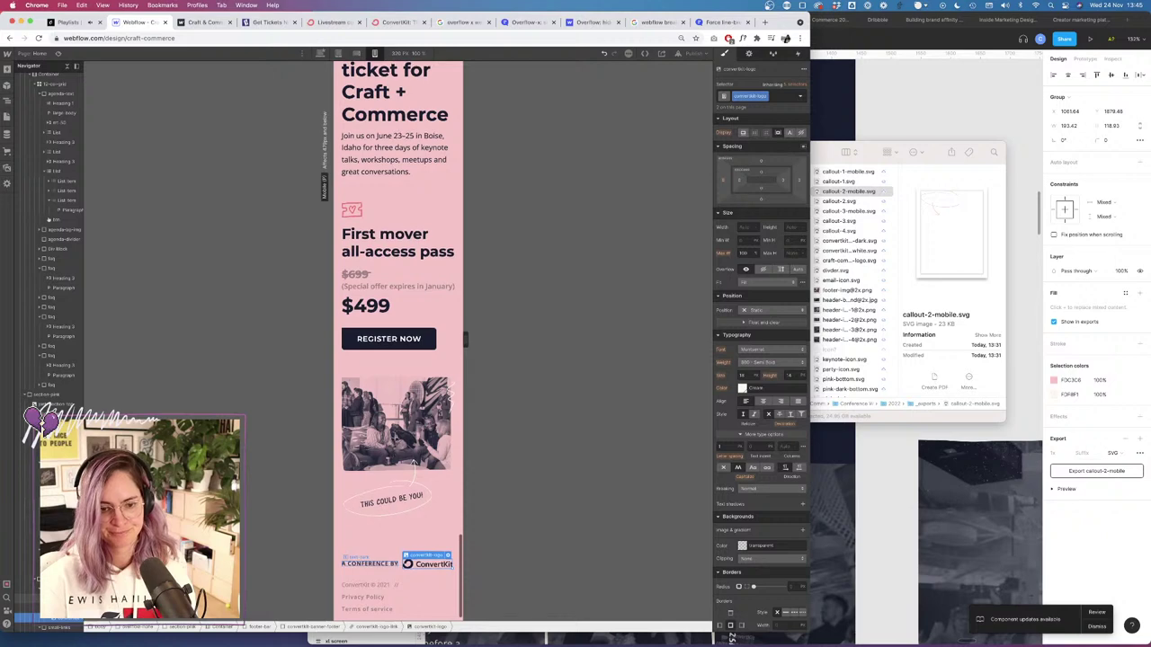
{"action": "left_click", "coordinate": [55, 589]}
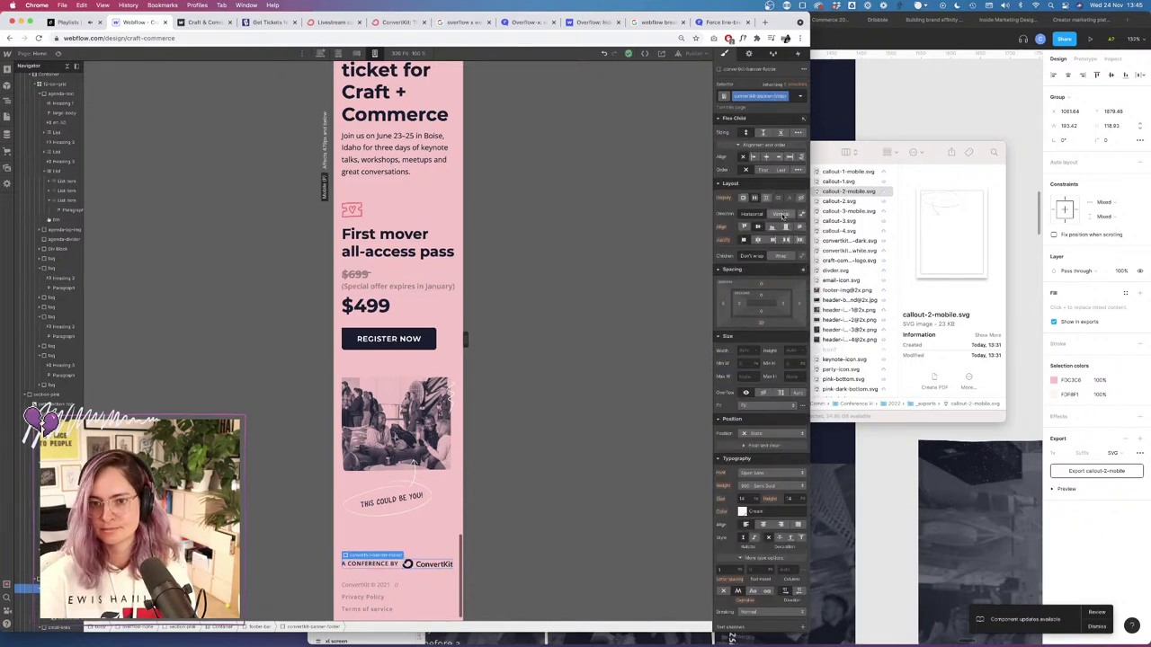
{"action": "left_click", "coordinate": [781, 215]}
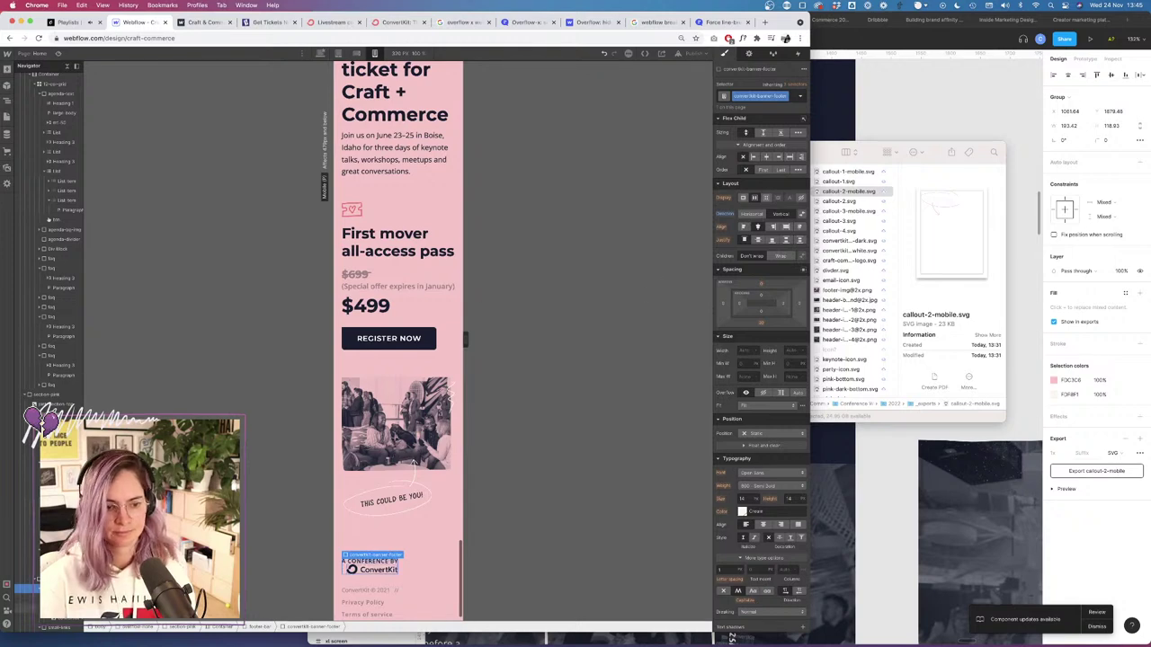
Add a combo class to the footer's ConvertKit logo link and rename it ml-0-mobile.
{"action": "left_click", "coordinate": [376, 569]}
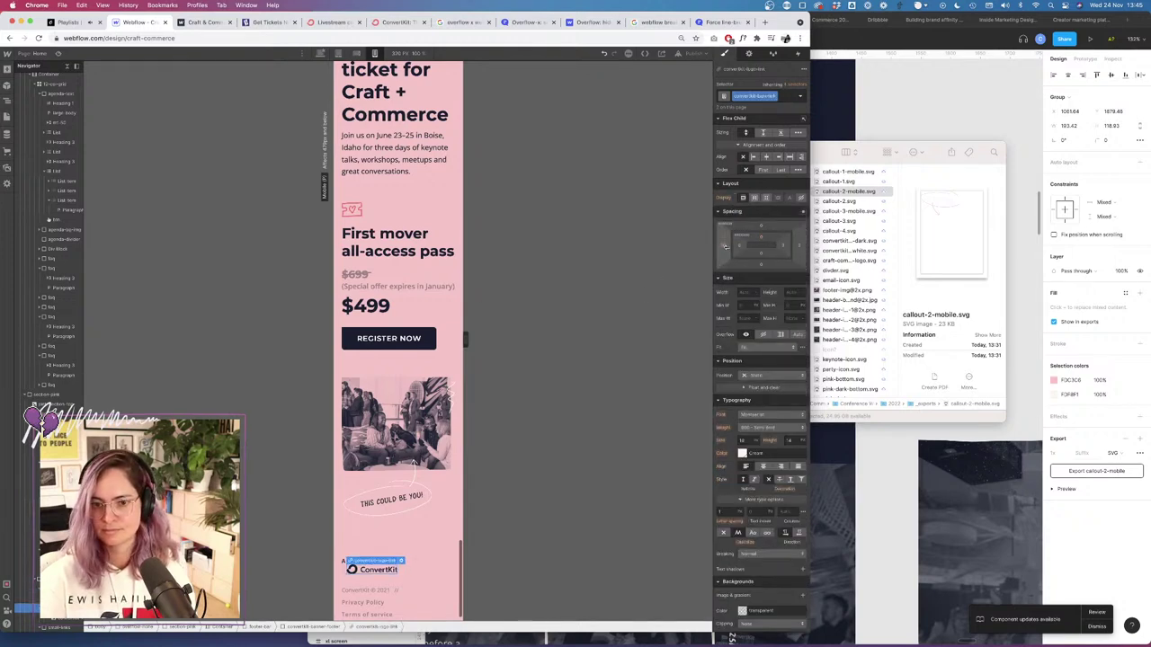
{"action": "left_click", "coordinate": [782, 95]}
{"action": "type", "text": "reg-2"}
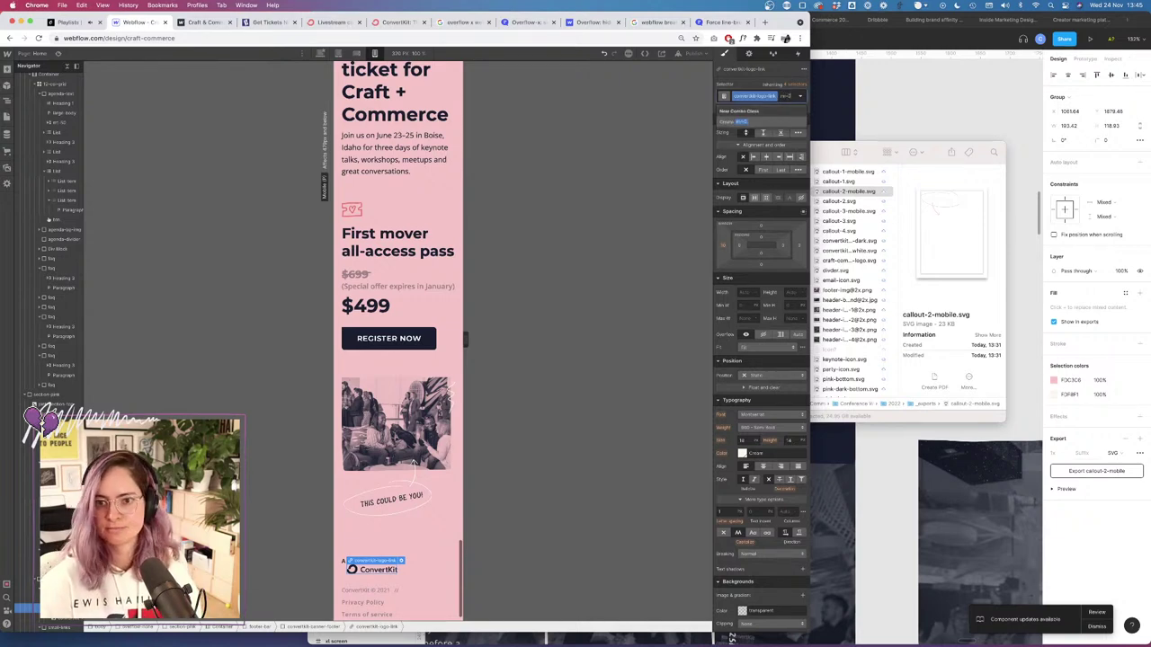
{"action": "key", "text": "Return"}
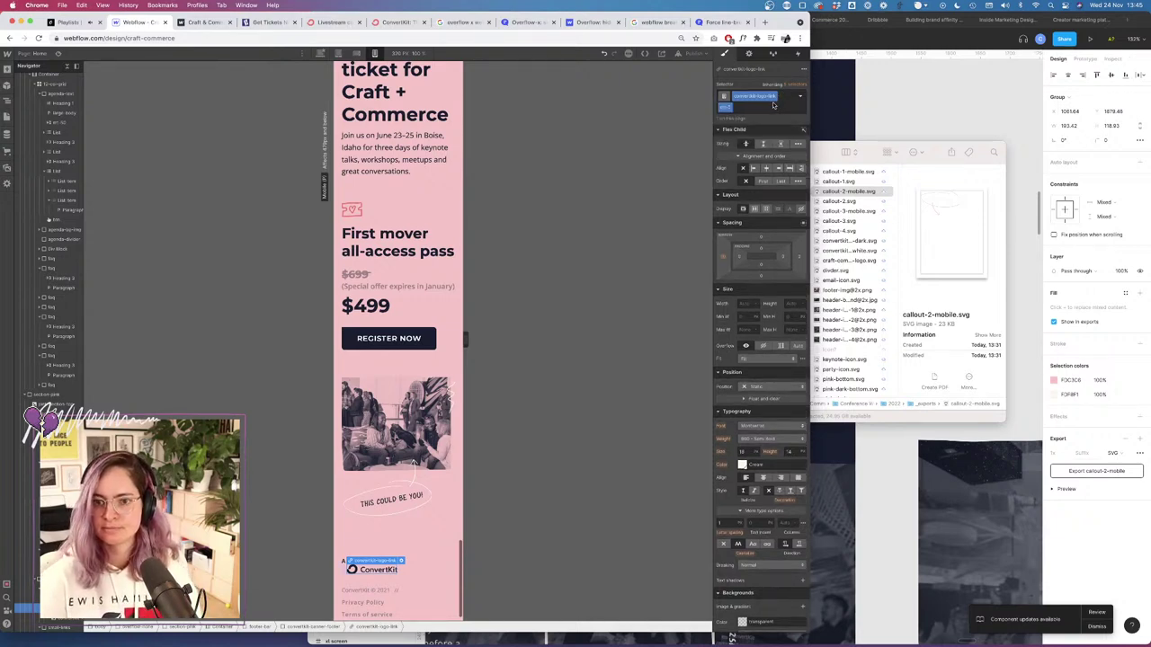
{"action": "left_click", "coordinate": [741, 110]}
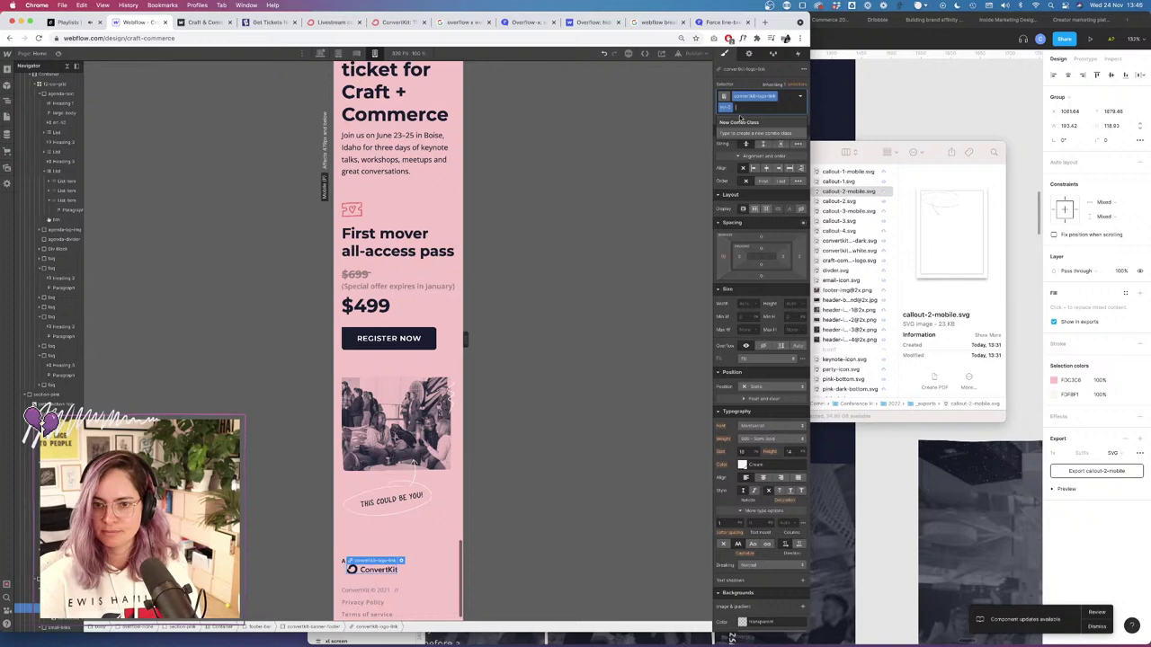
{"action": "left_click", "coordinate": [732, 108]}
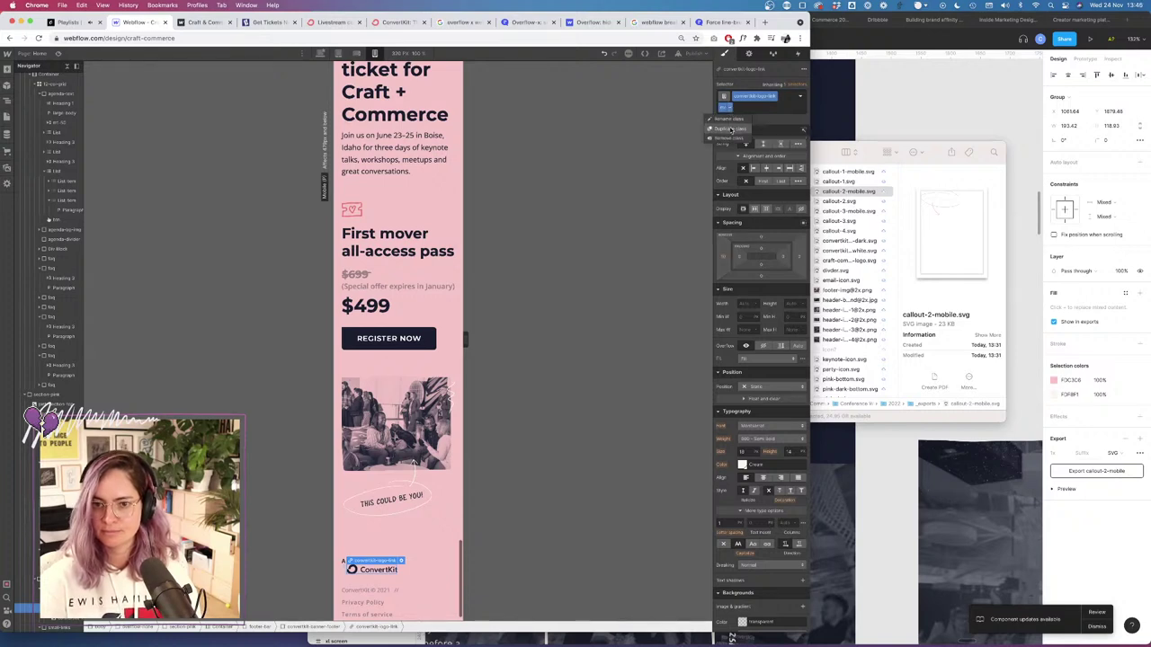
{"action": "left_click", "coordinate": [731, 123]}
{"action": "key", "text": "Right"}
{"action": "type", "text": "(mobi"}
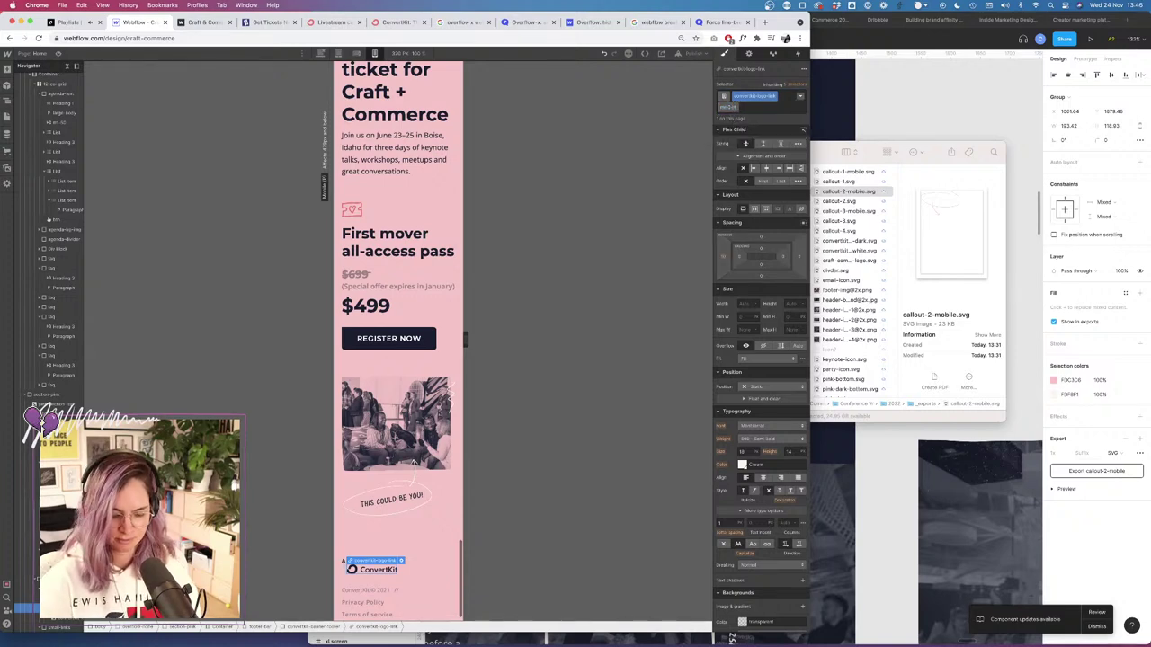
{"action": "key", "text": "Return"}
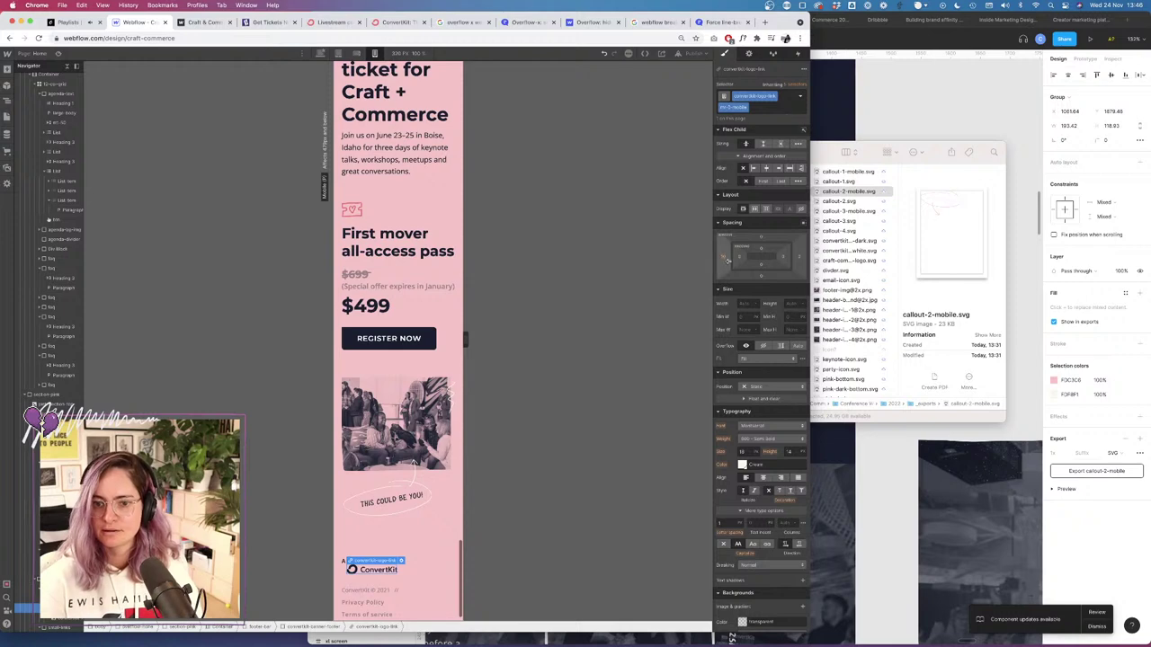
Set the ConvertKit logo link's left margin to 0 on the mobile combo class.
{"action": "left_click", "coordinate": [723, 258]}
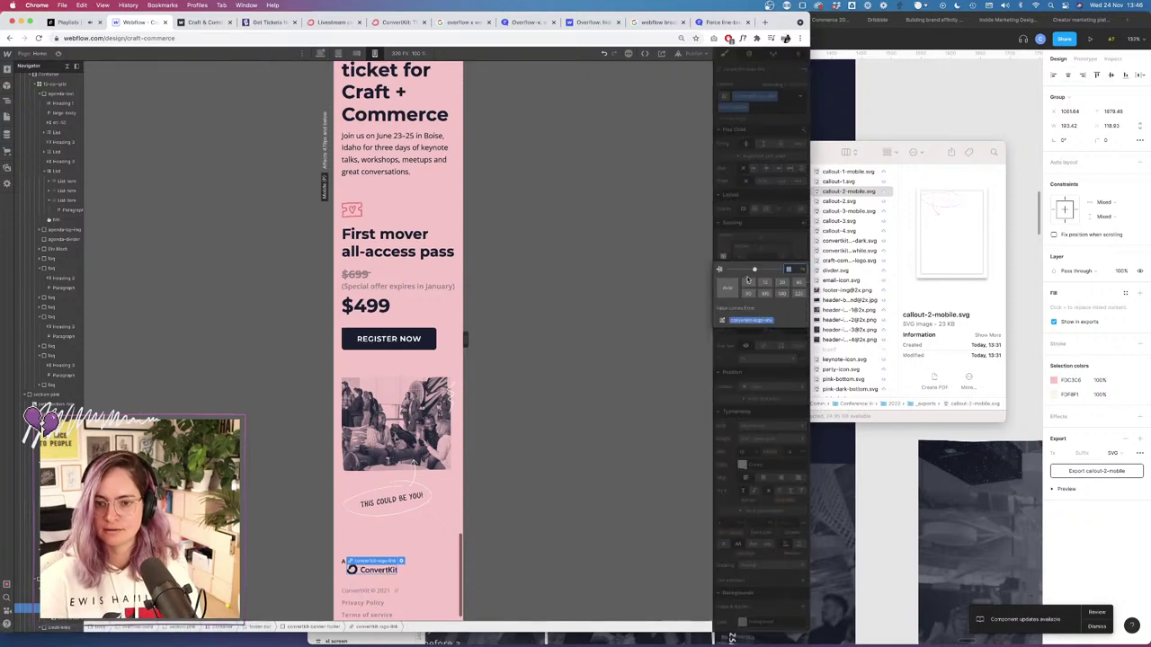
{"action": "left_click", "coordinate": [749, 283]}
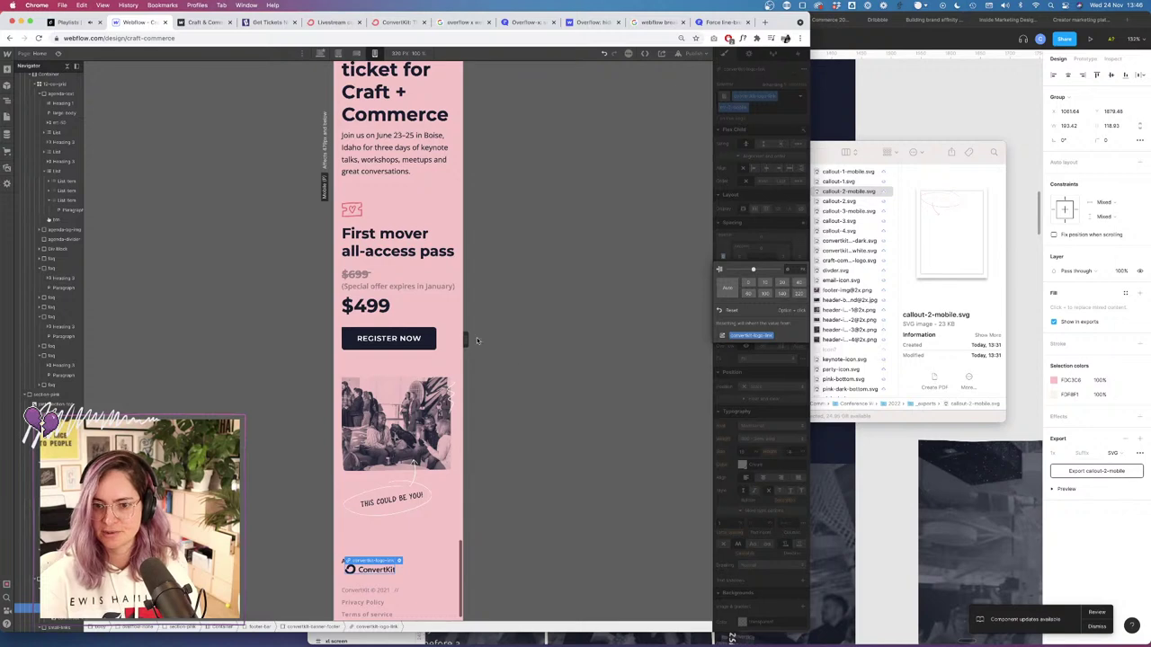
{"action": "left_click", "coordinate": [763, 117]}
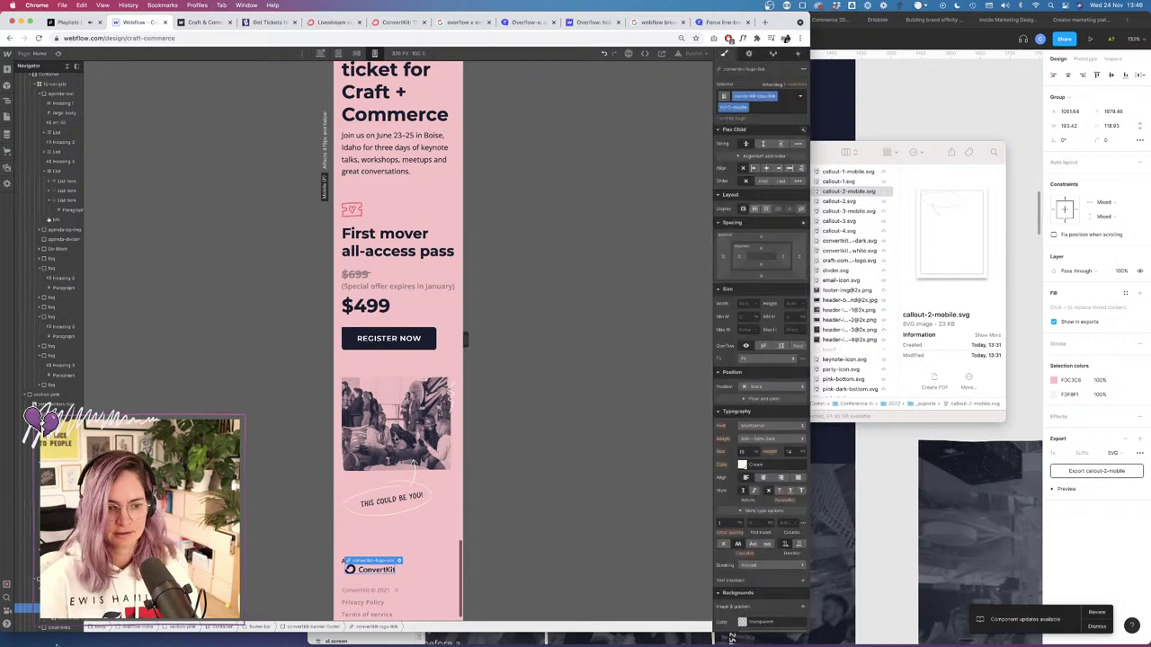
Align the children of convertkit-banner-footer to the start so the logo lines up with the left text edge.
{"action": "left_click", "coordinate": [67, 620]}
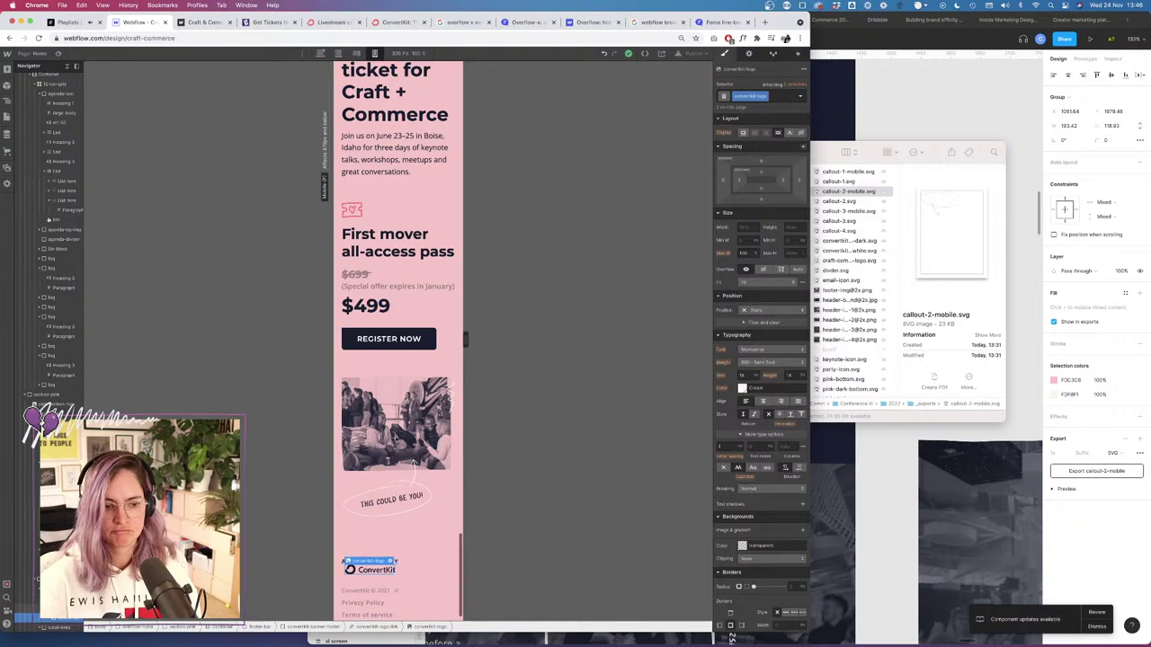
{"action": "key", "text": "Up"}
{"action": "key", "text": "Up"}
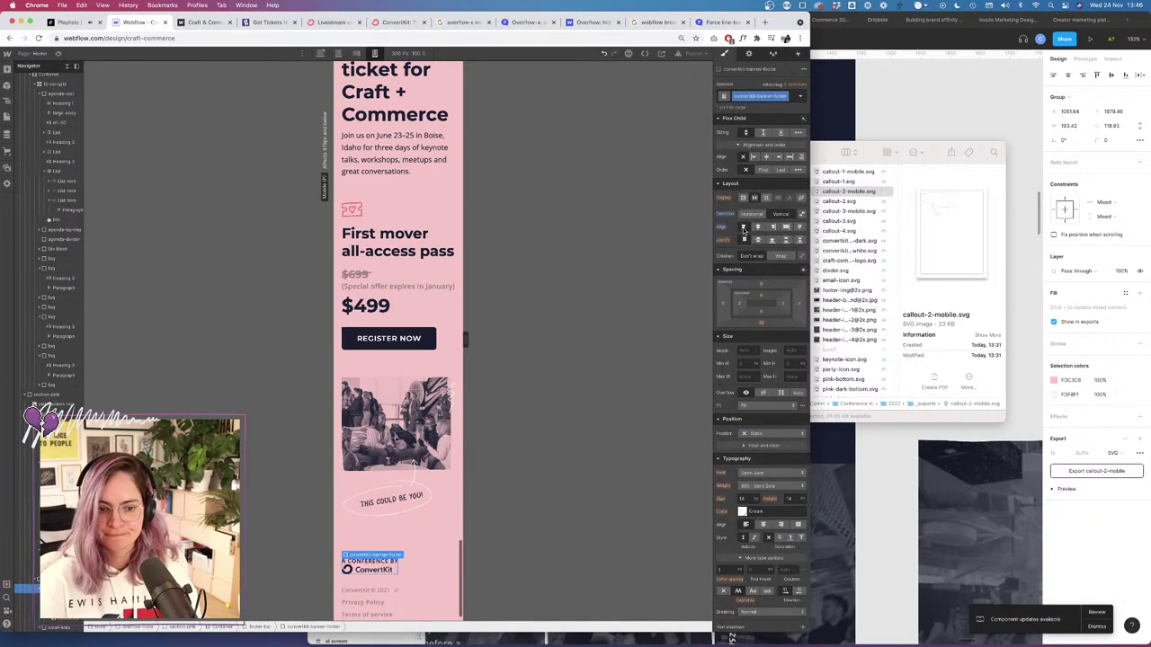
Add the combo class mt-10-mobile to the footer's ConvertKit logo link.
{"action": "left_click", "coordinate": [62, 609]}
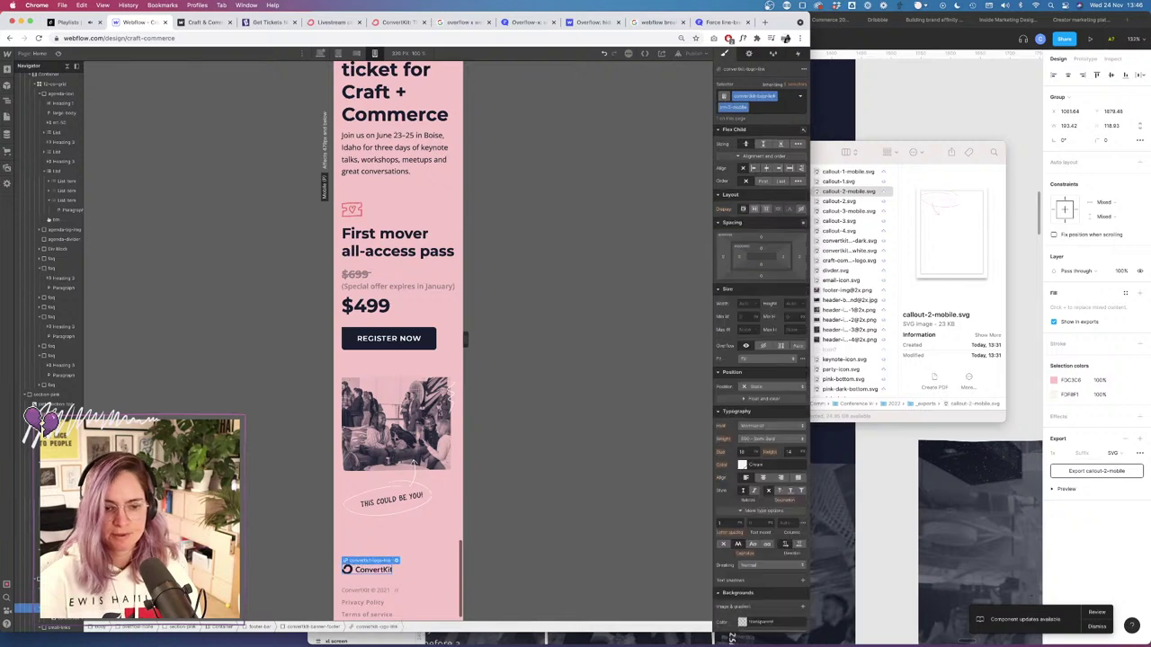
{"action": "left_click", "coordinate": [761, 113]}
{"action": "type", "text": "m"}
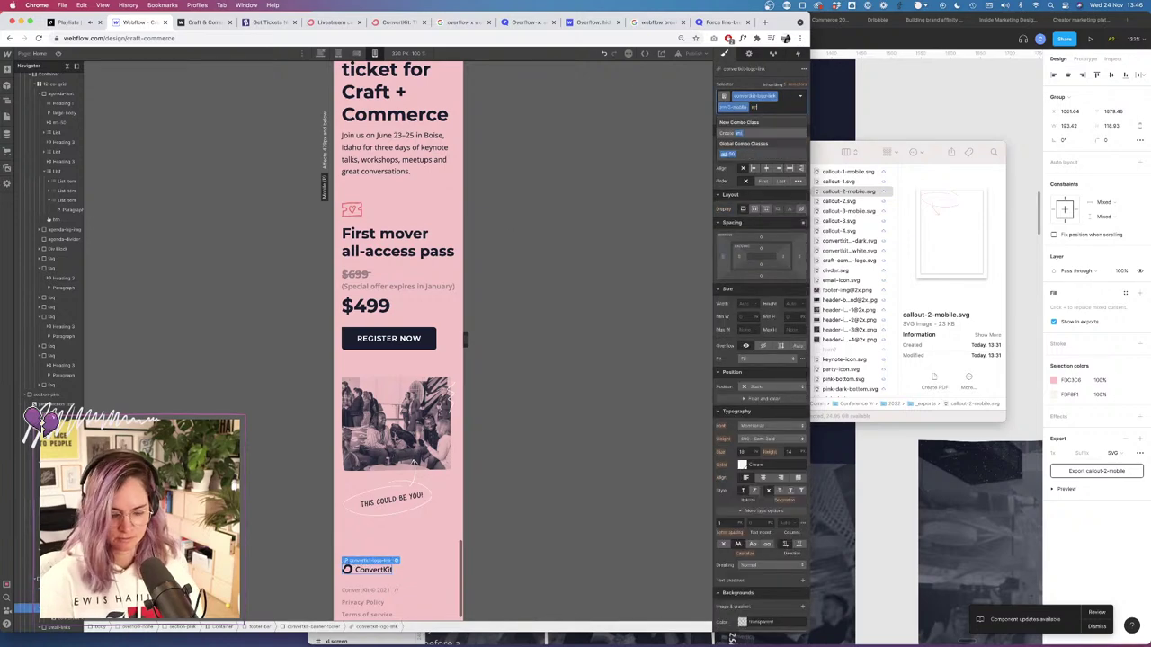
{"action": "type", "text": "t-10-m"}
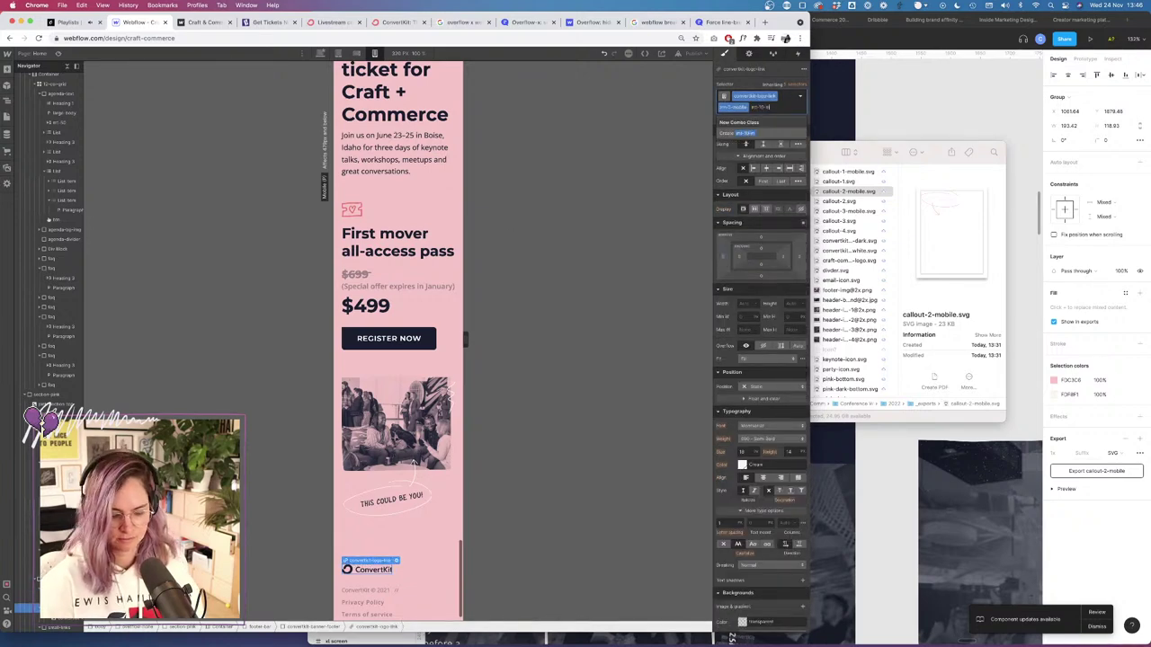
{"action": "type", "text": "obile"}
{"action": "key", "text": "Return"}
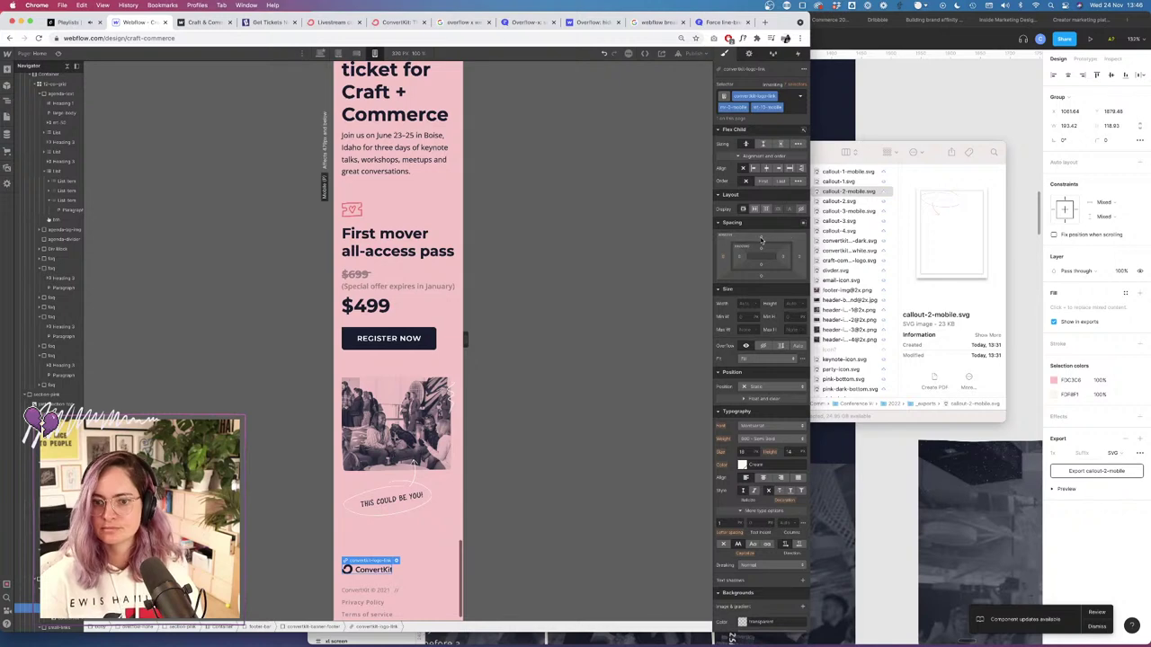
Set the ConvertKit logo link's top margin to 10 px on the mobile breakpoint.
{"action": "left_click", "coordinate": [760, 238]}
{"action": "key", "text": "Return"}
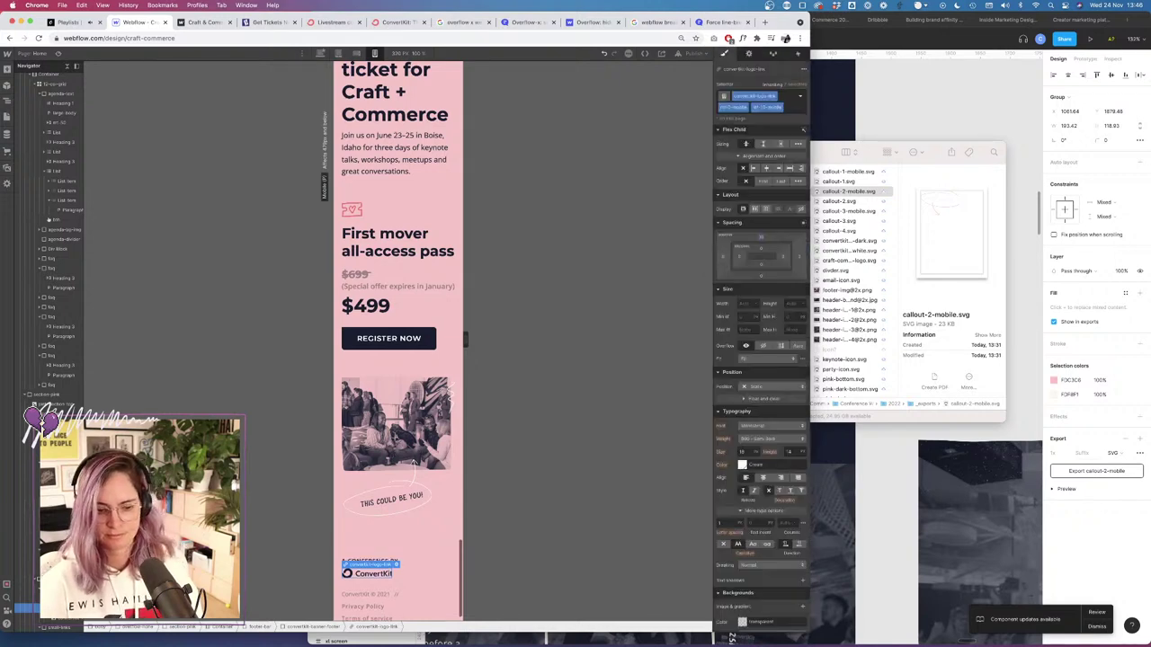
{"action": "scroll", "coordinate": [561, 409], "scroll_direction": "down", "scroll_amount": 1}
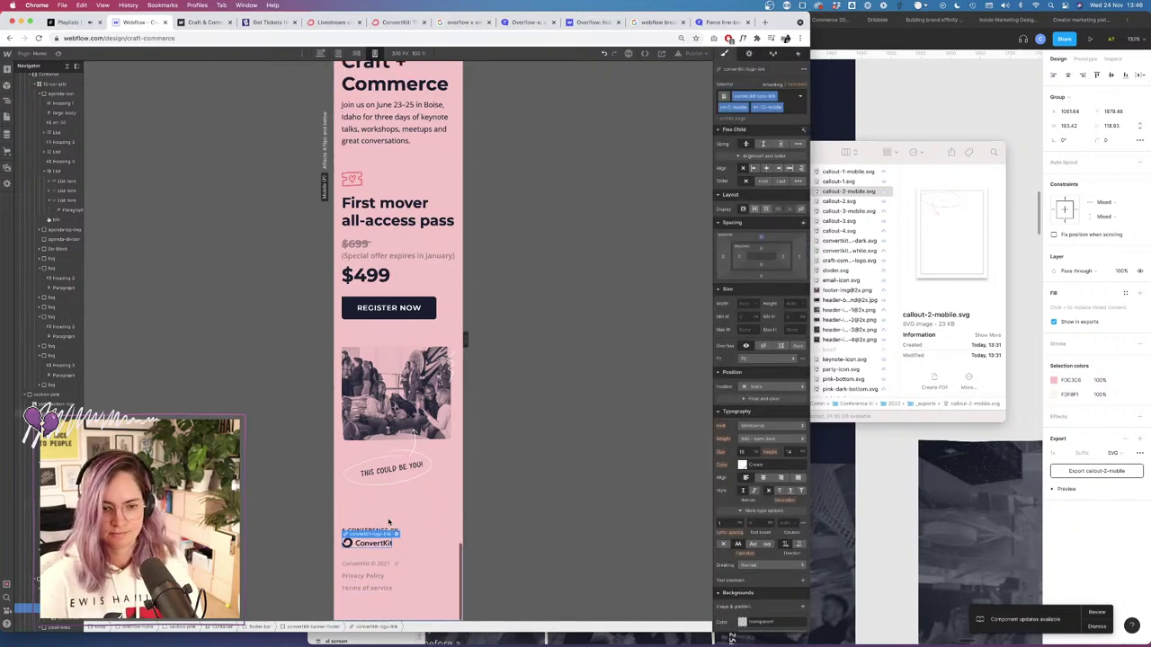
Publish the site to craft-commerce.webflow.io and close the publishing options.
{"action": "left_click", "coordinate": [694, 56]}
{"action": "left_click", "coordinate": [676, 171]}
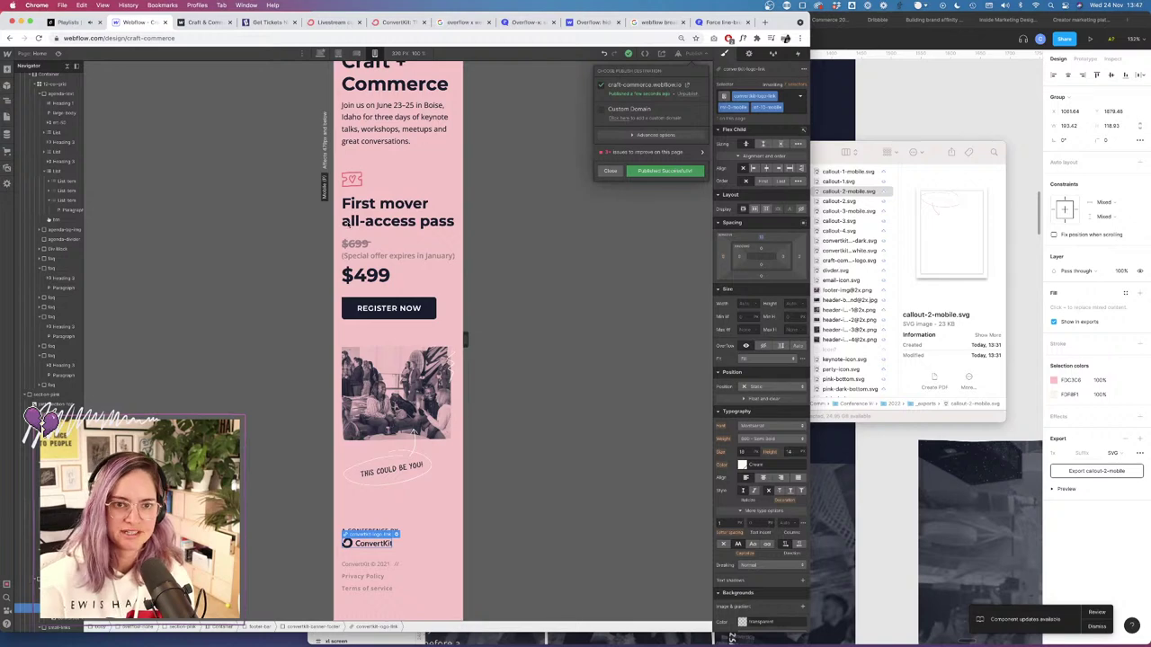
{"action": "left_click", "coordinate": [546, 206]}
Examine the Question, ticket, squiggle and speakers-heading elements in the mobile layout for overflowing content and spacing.
{"action": "scroll", "coordinate": [435, 162], "scroll_direction": "up", "scroll_amount": 3}
{"action": "scroll", "coordinate": [435, 162], "scroll_direction": "up", "scroll_amount": 1}
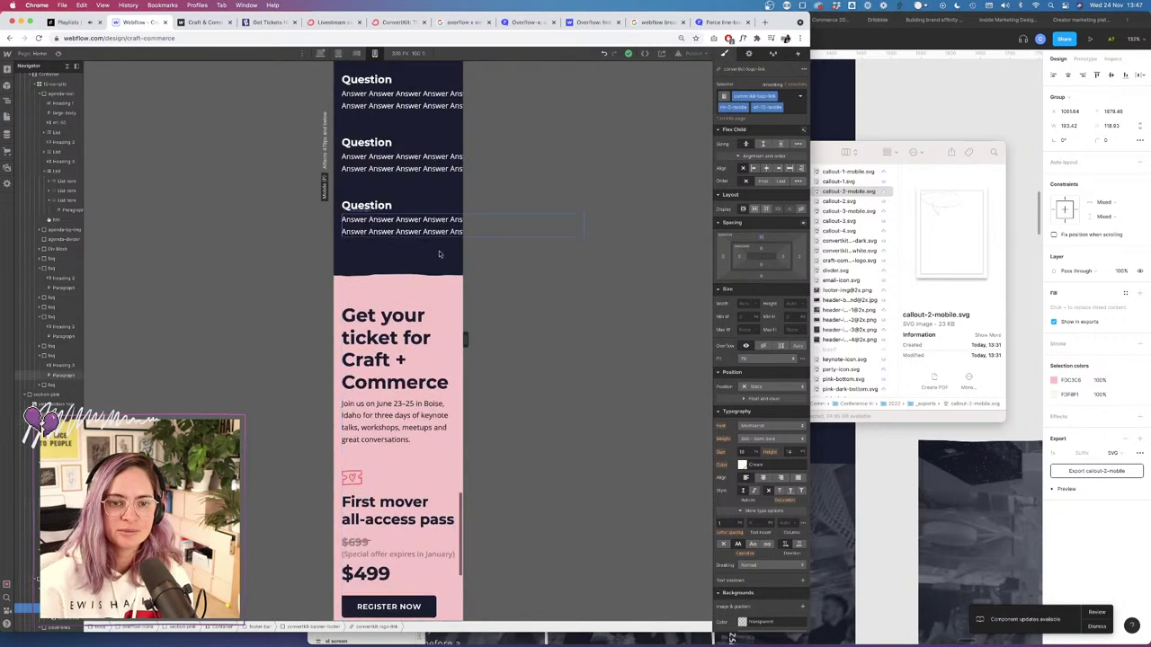
{"action": "left_click", "coordinate": [452, 283]}
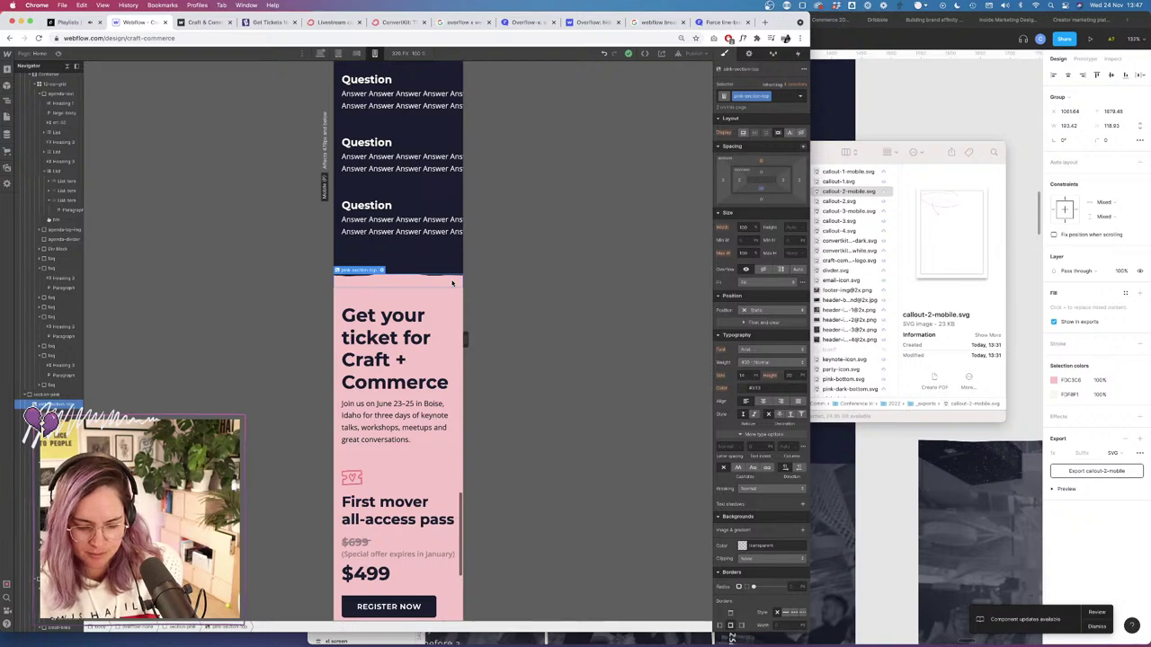
{"action": "scroll", "coordinate": [439, 293], "scroll_direction": "down", "scroll_amount": 10}
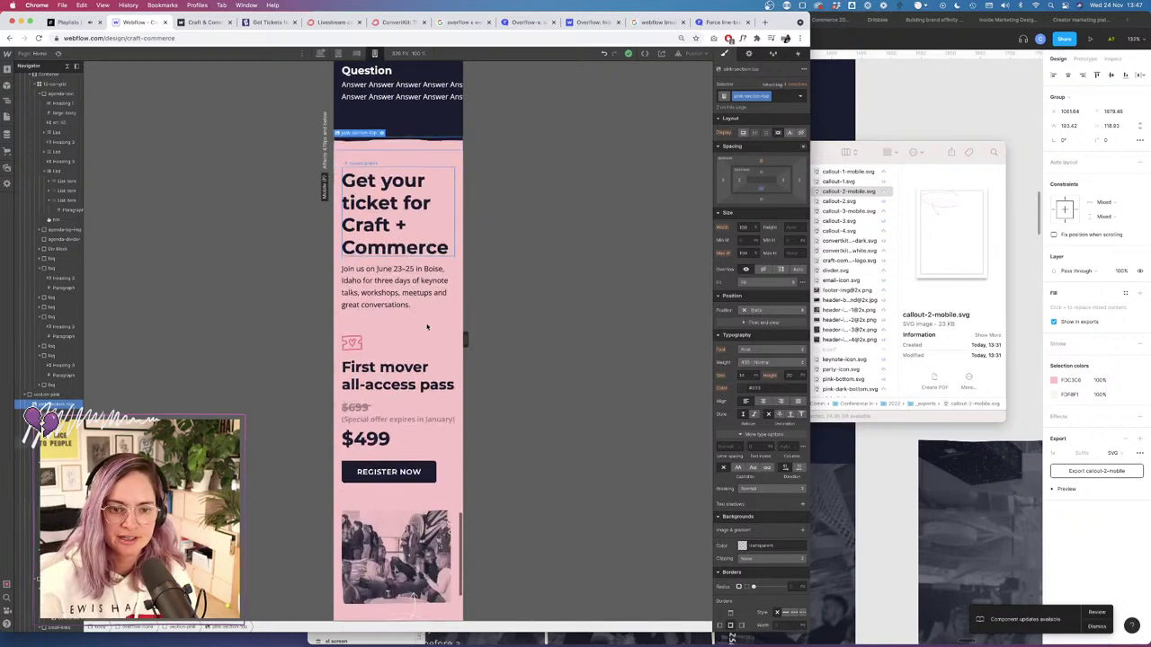
{"action": "scroll", "coordinate": [394, 384], "scroll_direction": "up", "scroll_amount": 3}
{"action": "left_click", "coordinate": [394, 383]}
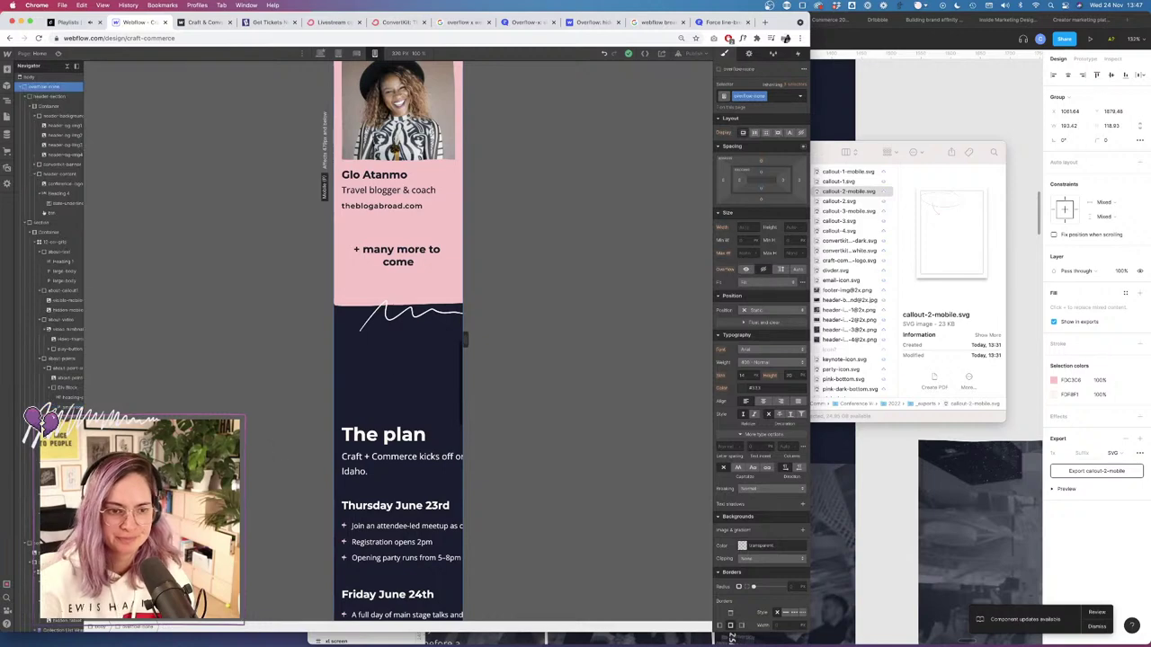
{"action": "left_click", "coordinate": [381, 312]}
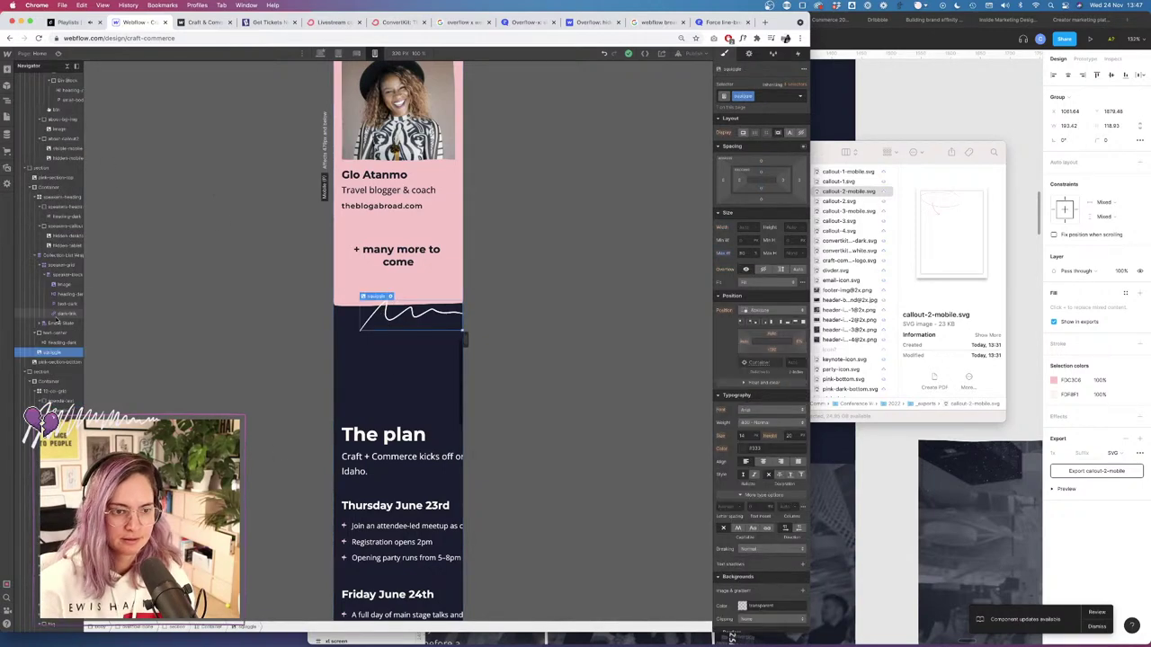
{"action": "left_click", "coordinate": [47, 169]}
{"action": "left_click", "coordinate": [50, 187]}
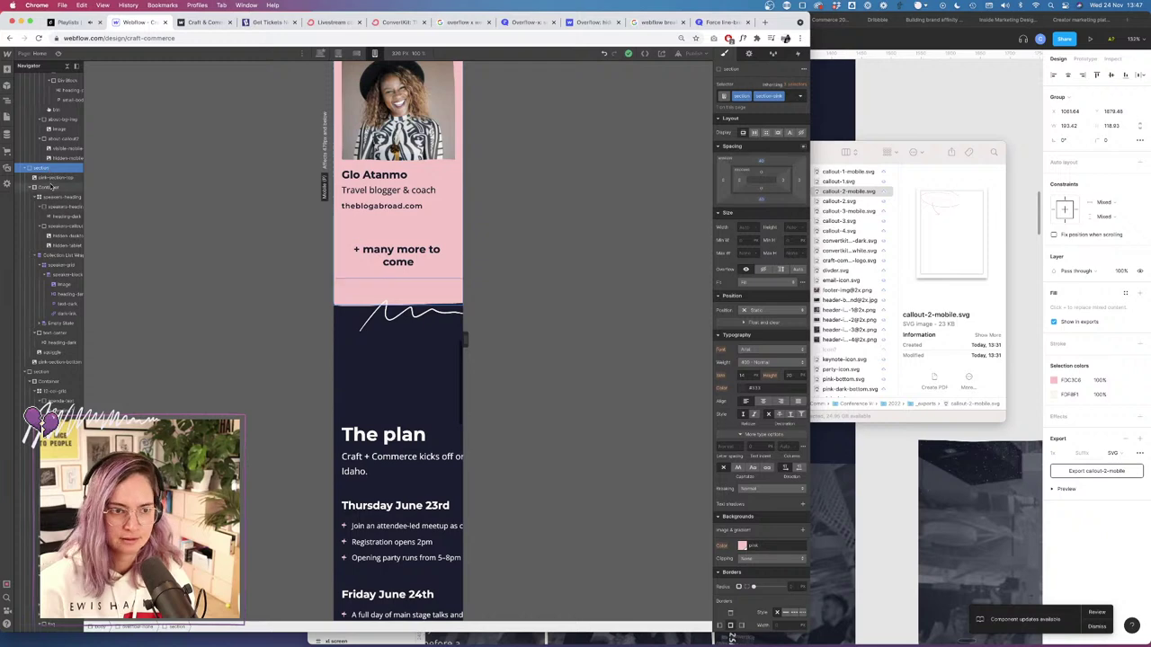
{"action": "left_click", "coordinate": [57, 198]}
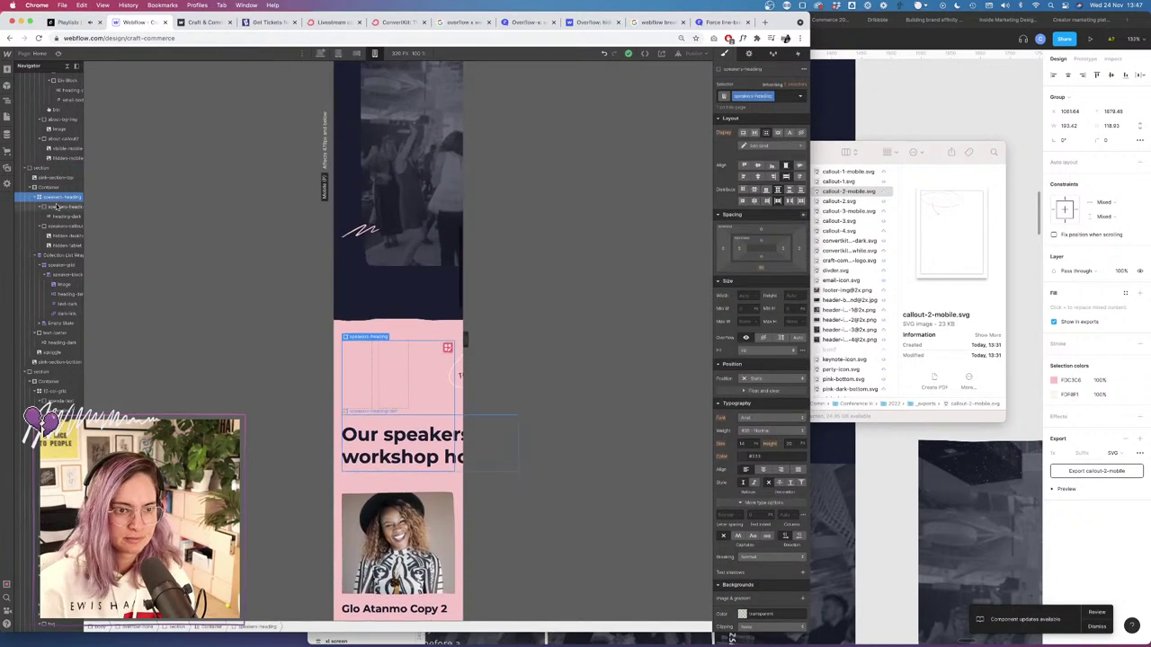
{"action": "scroll", "coordinate": [455, 385], "scroll_direction": "down", "scroll_amount": 3}
{"action": "scroll", "coordinate": [456, 385], "scroll_direction": "up", "scroll_amount": 10}
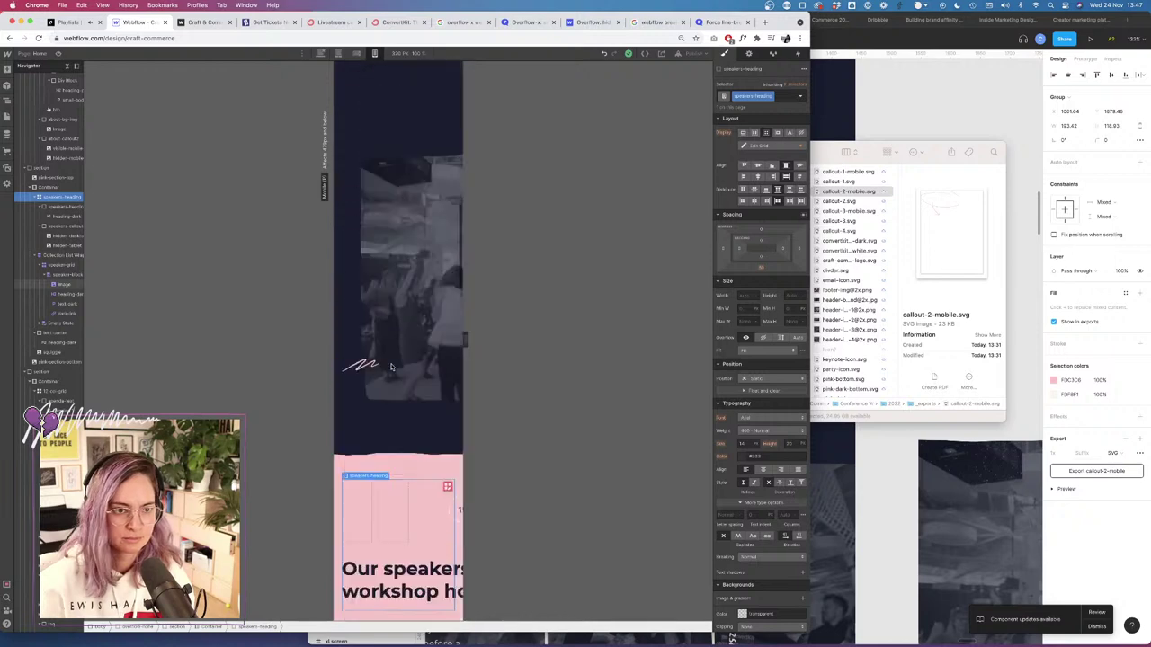
{"action": "scroll", "coordinate": [62, 140], "scroll_direction": "up", "scroll_amount": 5}
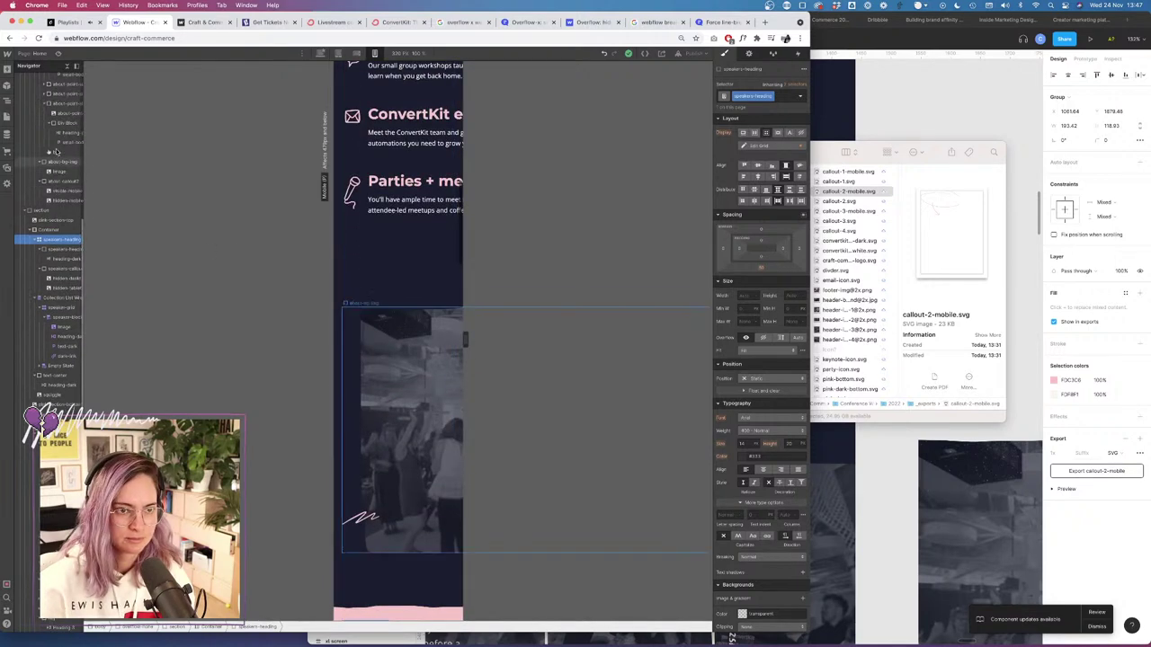
{"action": "scroll", "coordinate": [62, 139], "scroll_direction": "down", "scroll_amount": 5}
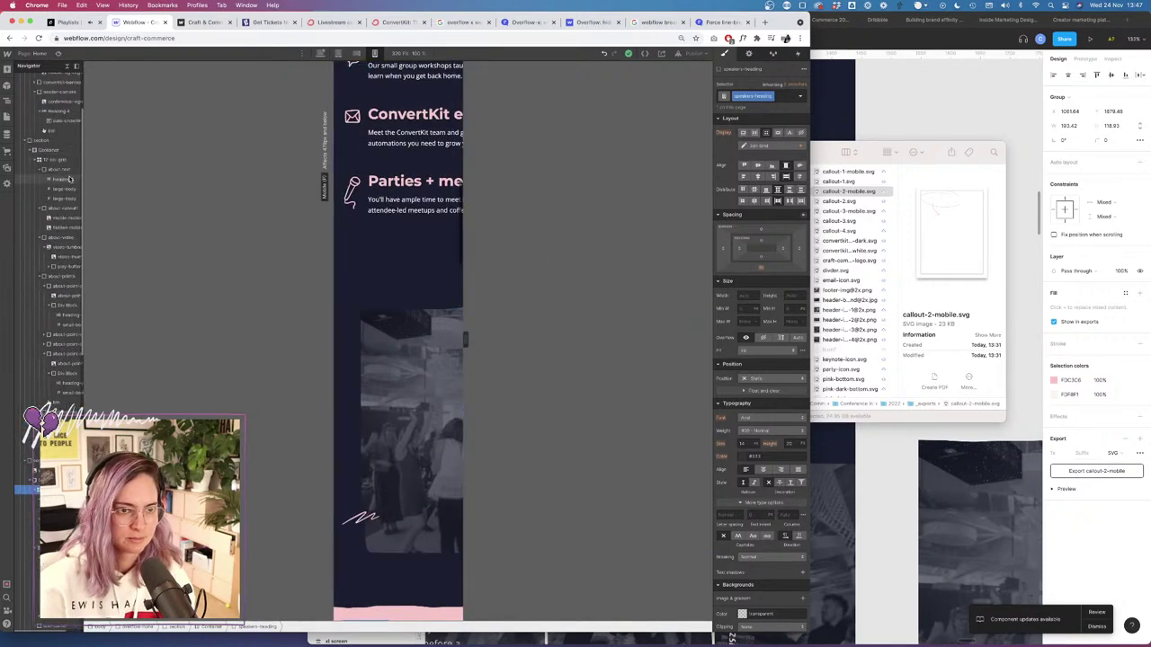
Examine the about section's container, 12-column grid, about-text and about-points blocks in the mobile layout.
{"action": "left_click", "coordinate": [52, 159]}
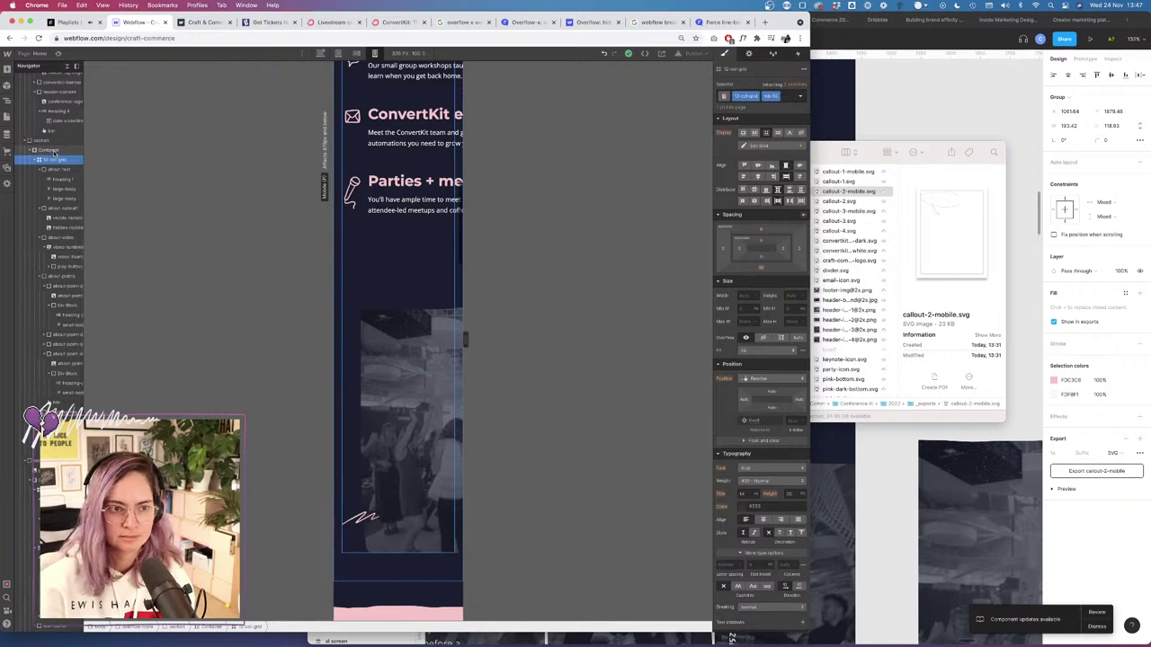
{"action": "left_click", "coordinate": [51, 150]}
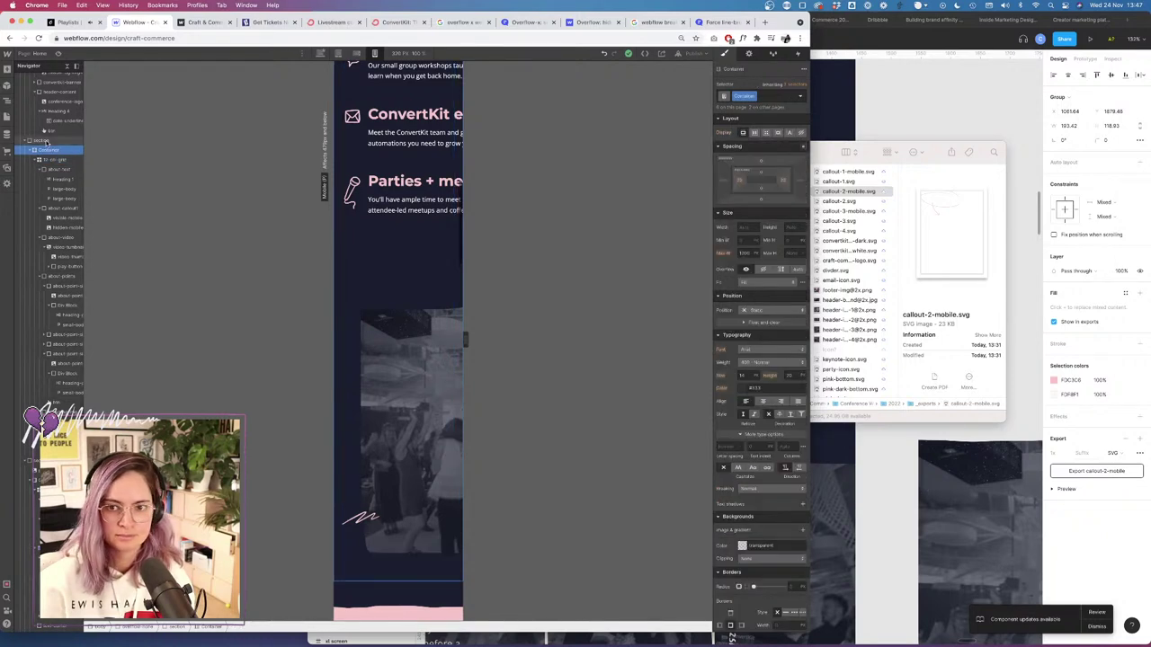
{"action": "left_click", "coordinate": [47, 141]}
{"action": "left_click", "coordinate": [52, 150]}
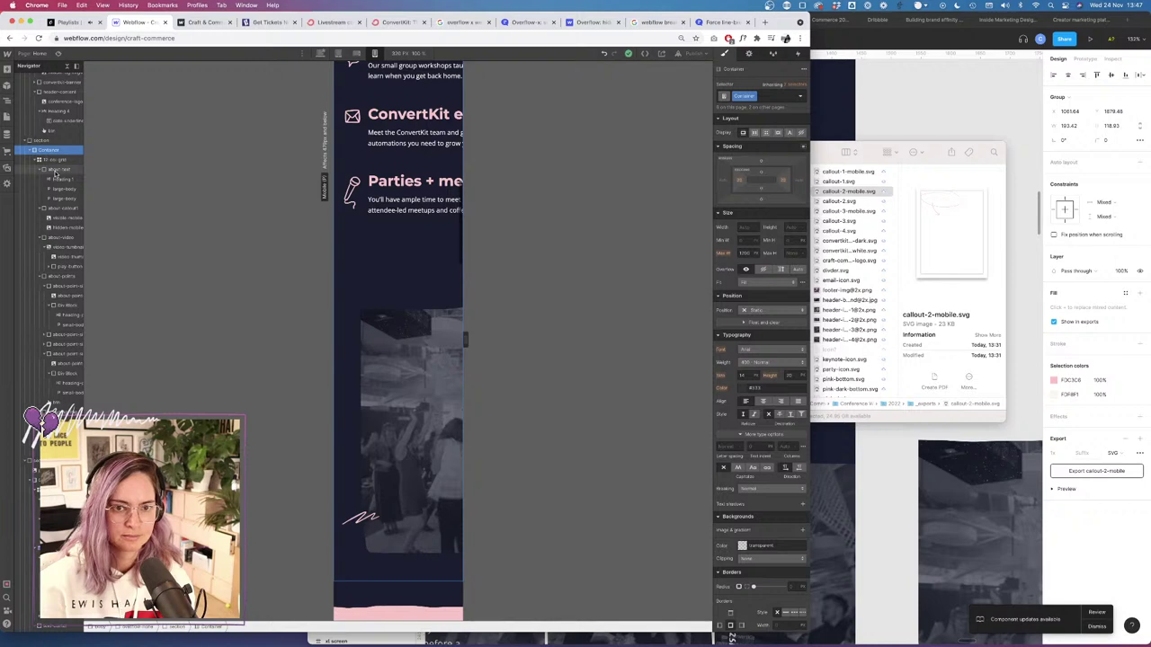
{"action": "left_click", "coordinate": [56, 170]}
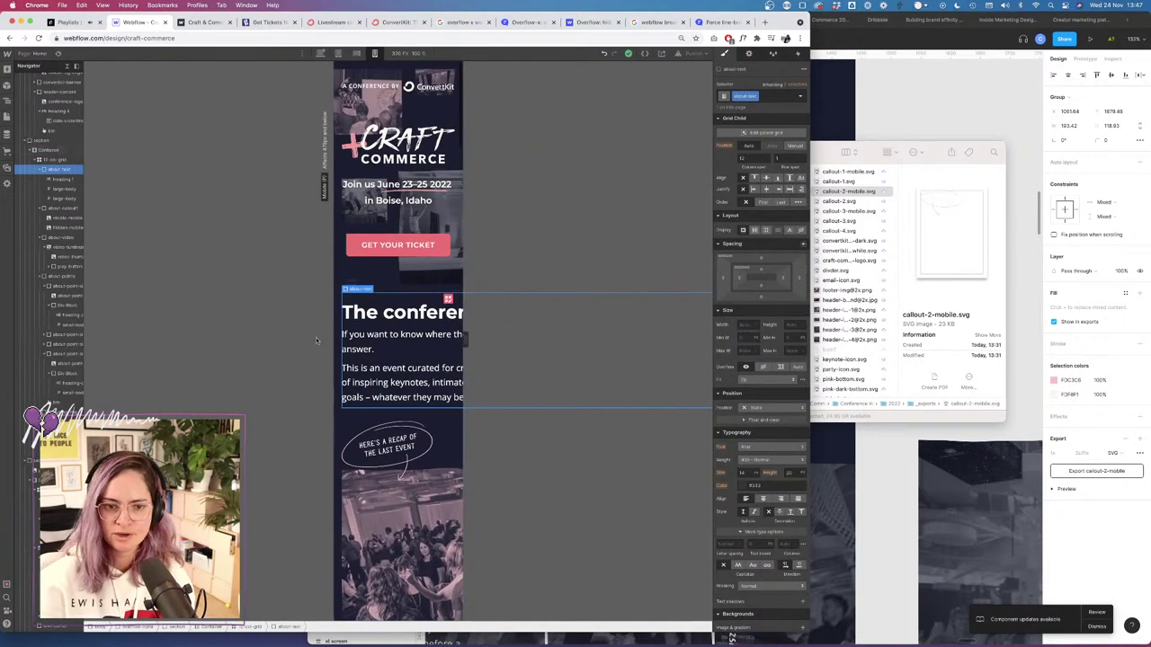
{"action": "scroll", "coordinate": [70, 234], "scroll_direction": "down", "scroll_amount": 3}
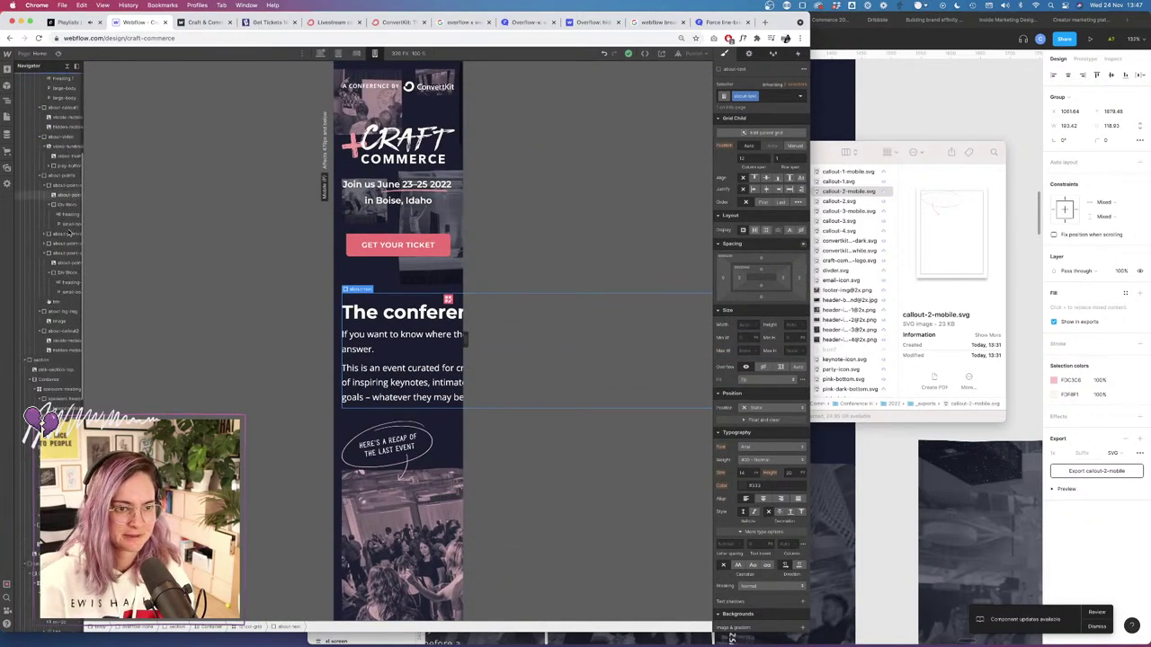
{"action": "scroll", "coordinate": [69, 233], "scroll_direction": "down", "scroll_amount": 2}
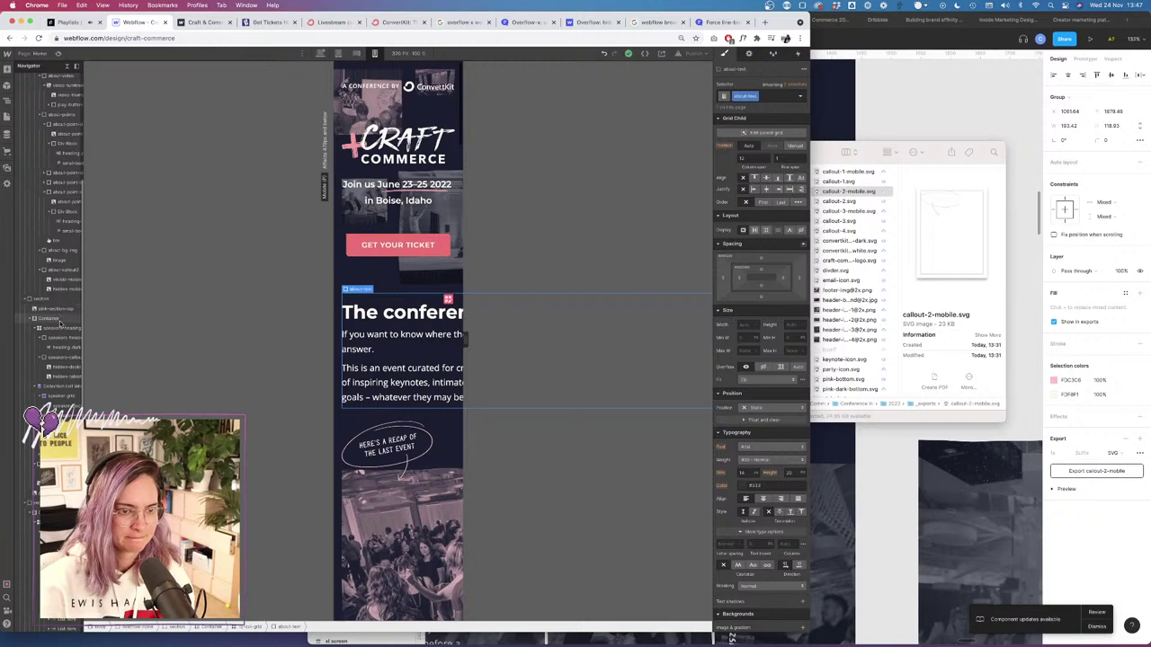
{"action": "scroll", "coordinate": [60, 325], "scroll_direction": "up", "scroll_amount": 3}
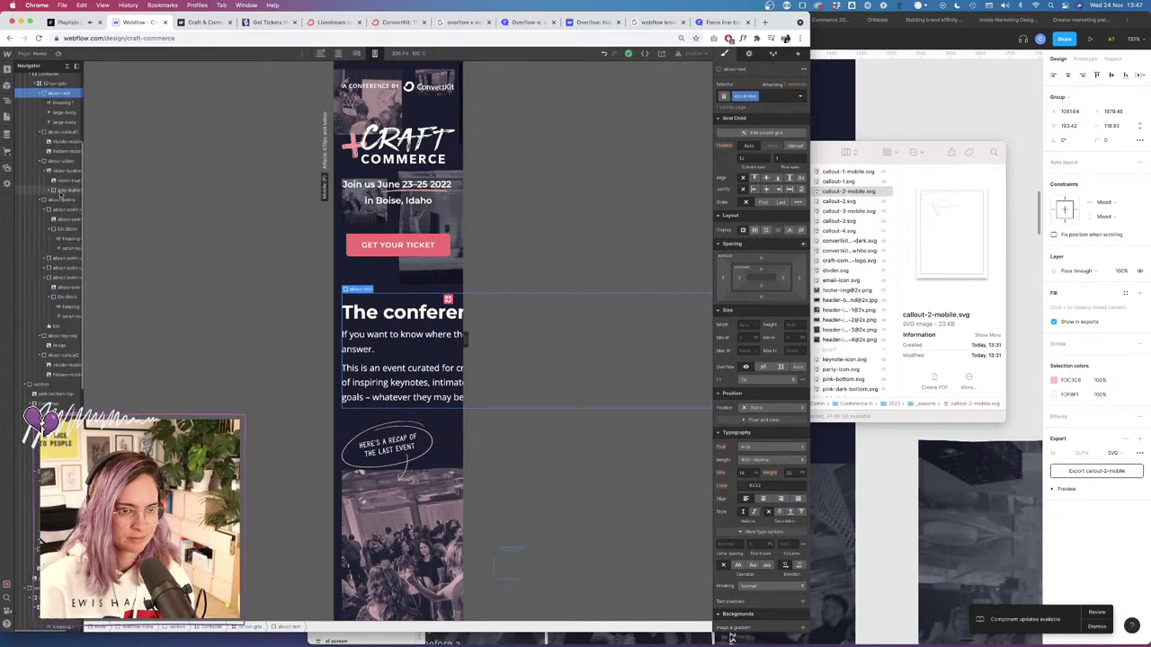
{"action": "left_click", "coordinate": [63, 199]}
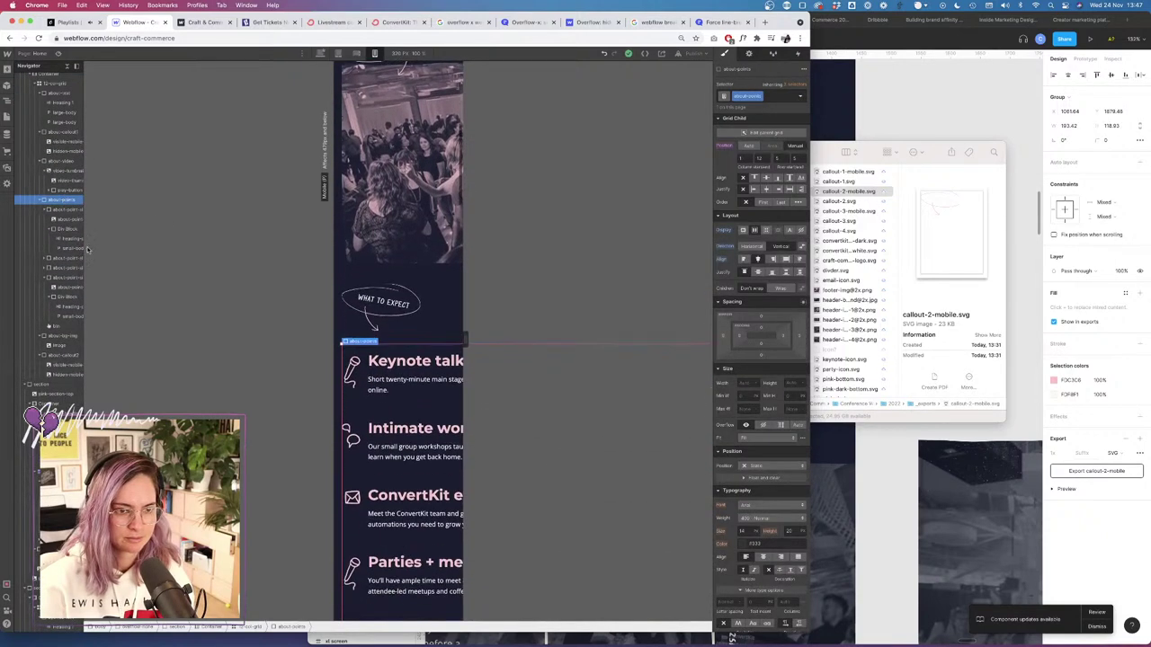
{"action": "scroll", "coordinate": [54, 314], "scroll_direction": "down", "scroll_amount": 5}
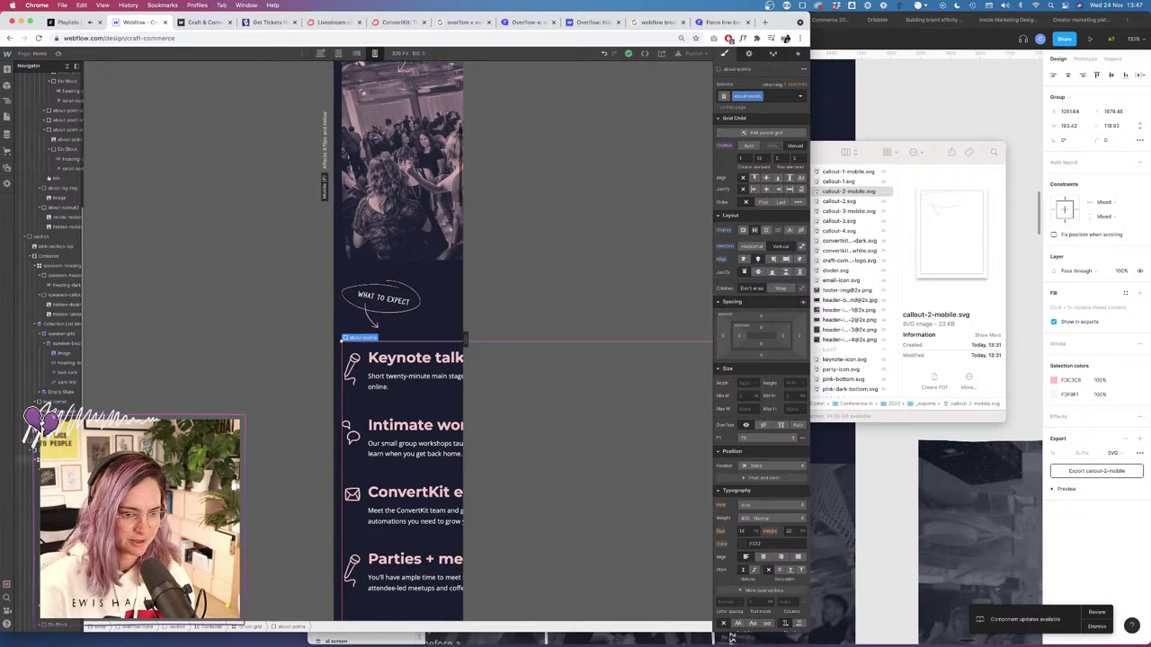
Add the combo class mt-0-mobile to The plan's agenda-text block and set its top margin to 0 on mobile.
{"action": "left_click", "coordinate": [25, 469]}
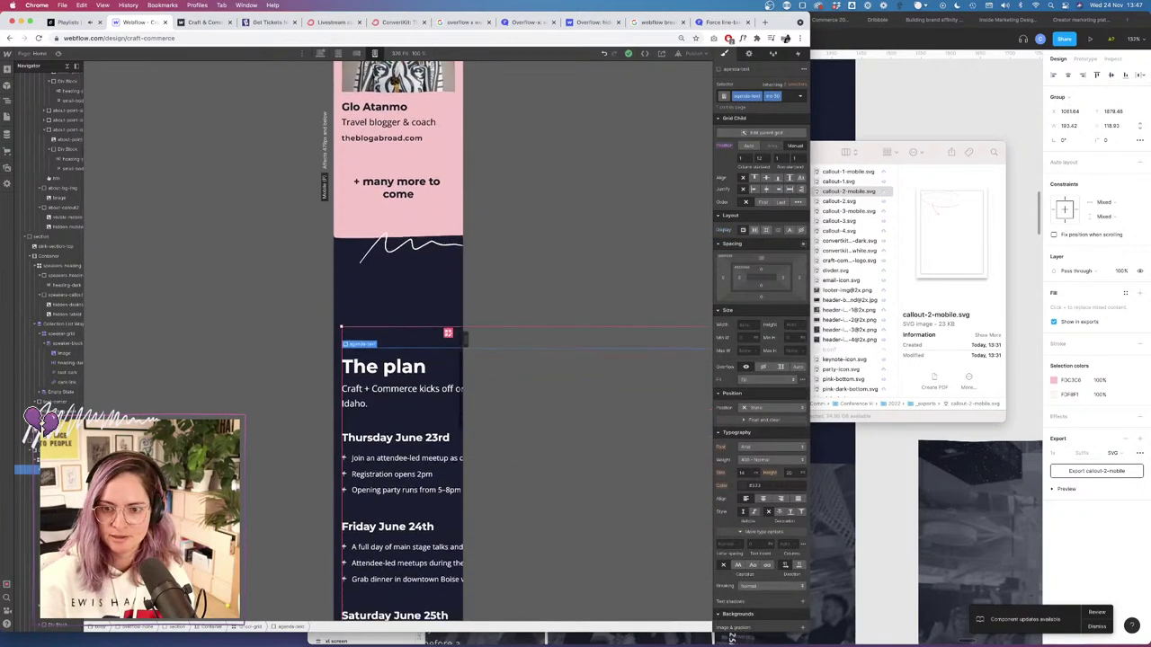
{"action": "left_click", "coordinate": [760, 258]}
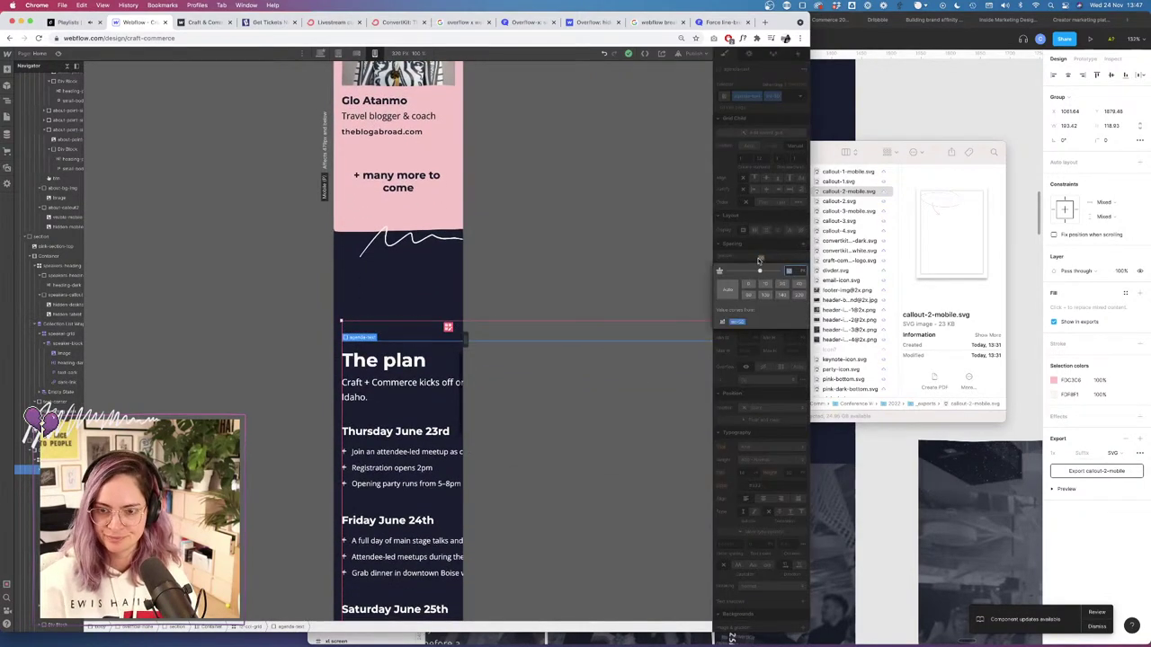
{"action": "left_click", "coordinate": [790, 73]}
{"action": "left_click", "coordinate": [786, 99]}
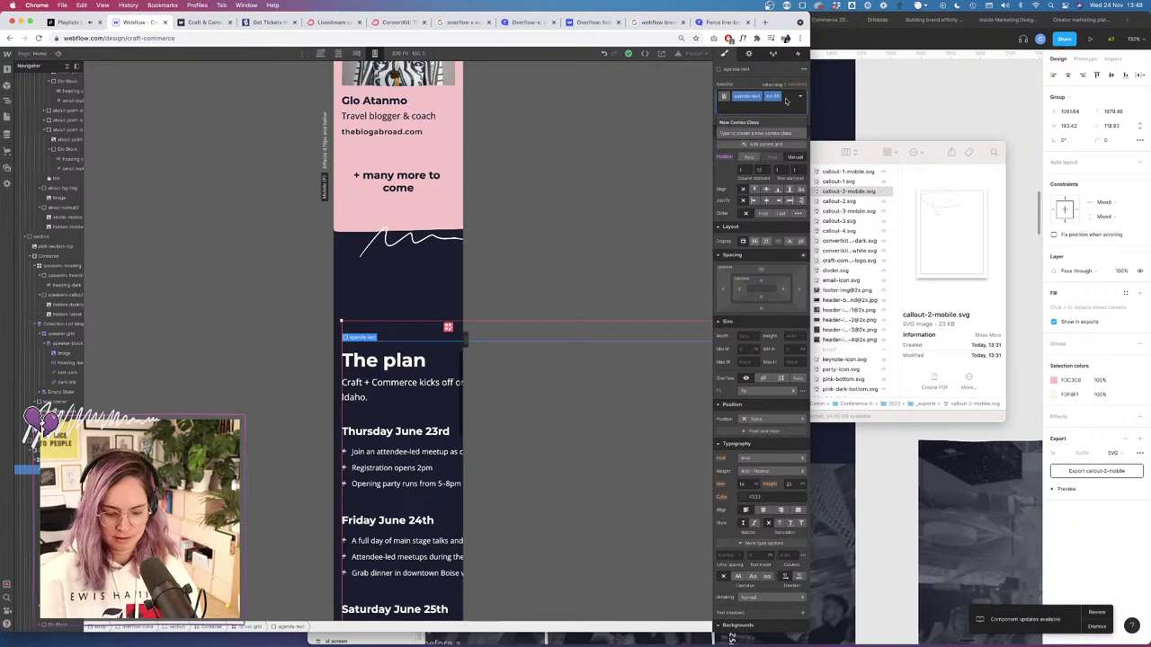
{"action": "type", "text": "mt-0-mobile"}
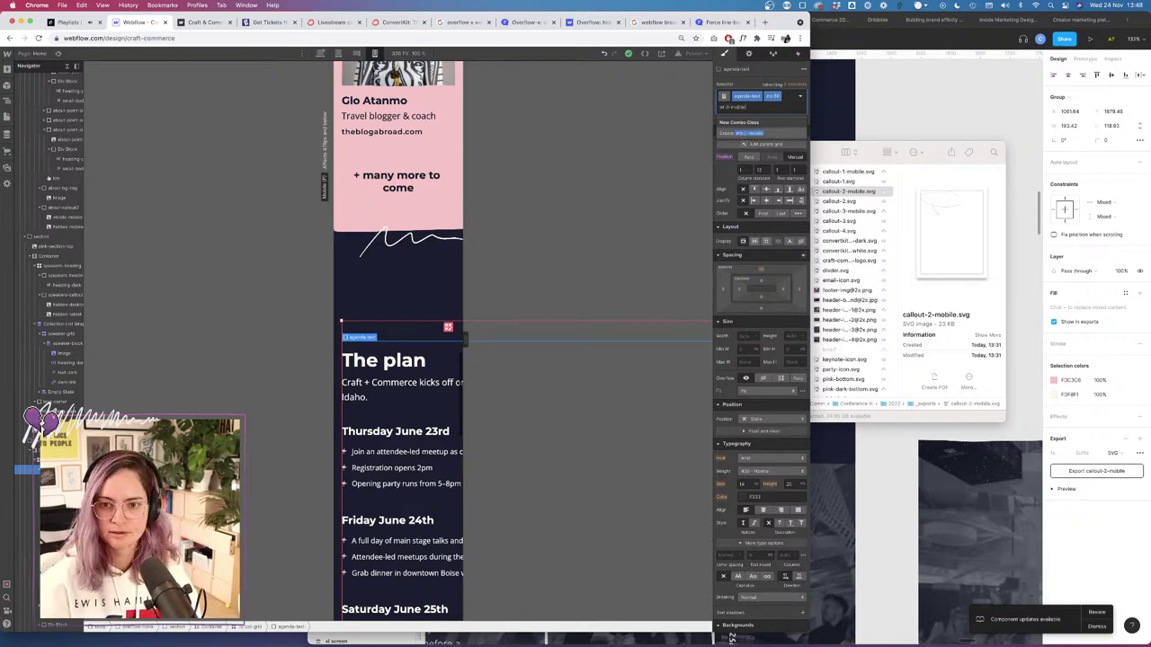
{"action": "key", "text": "Return"}
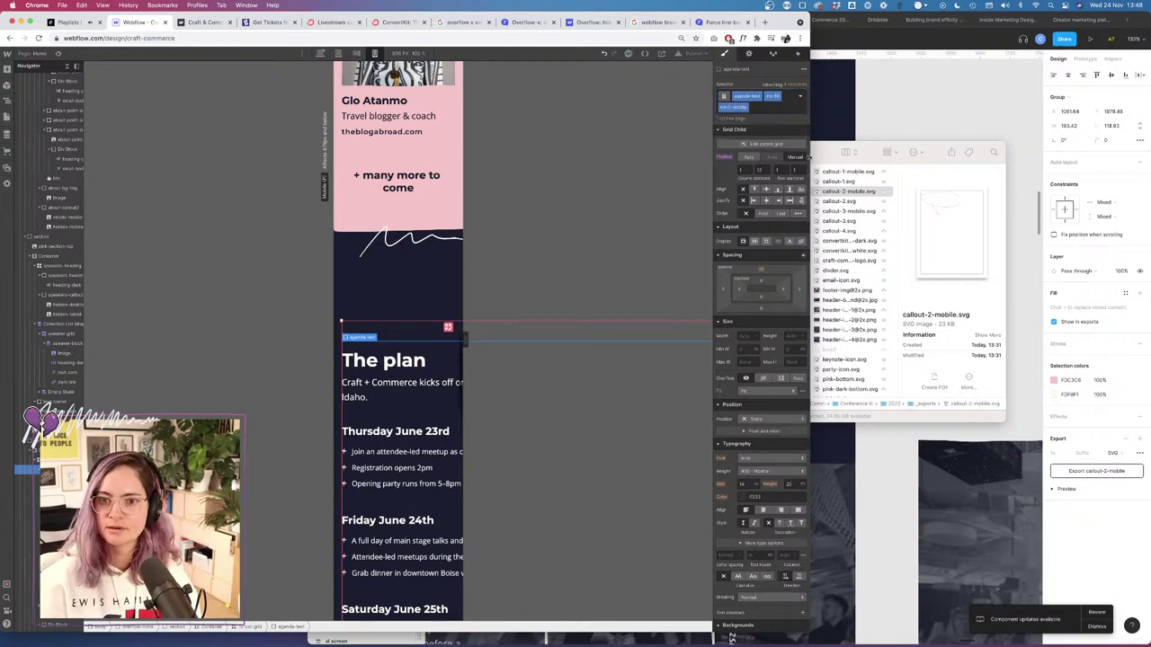
{"action": "left_click", "coordinate": [761, 268]}
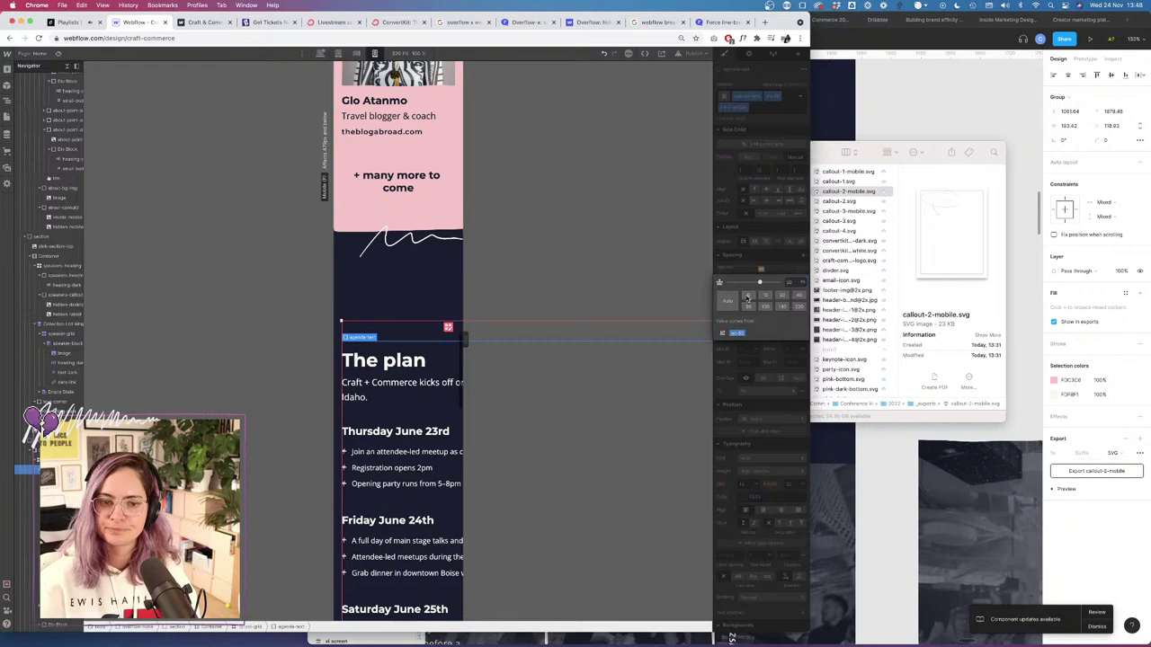
{"action": "left_click", "coordinate": [748, 297]}
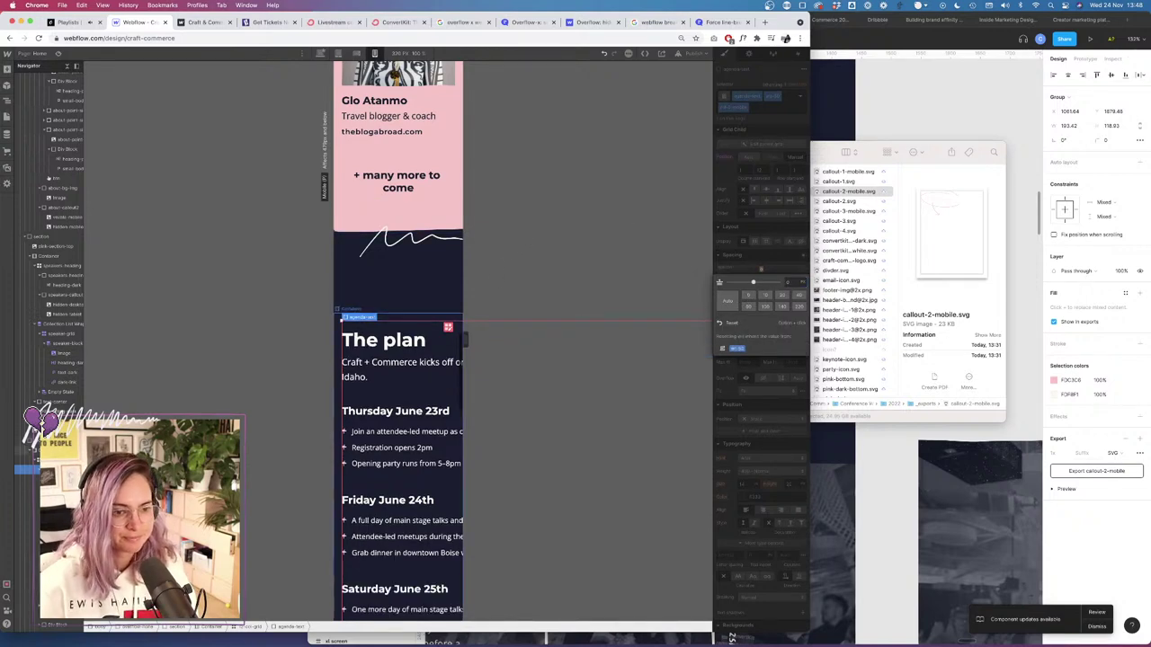
Add the combo class mt-50-mobile to the section containing The plan and set its top margin to 50 px on mobile.
{"action": "left_click", "coordinate": [27, 460]}
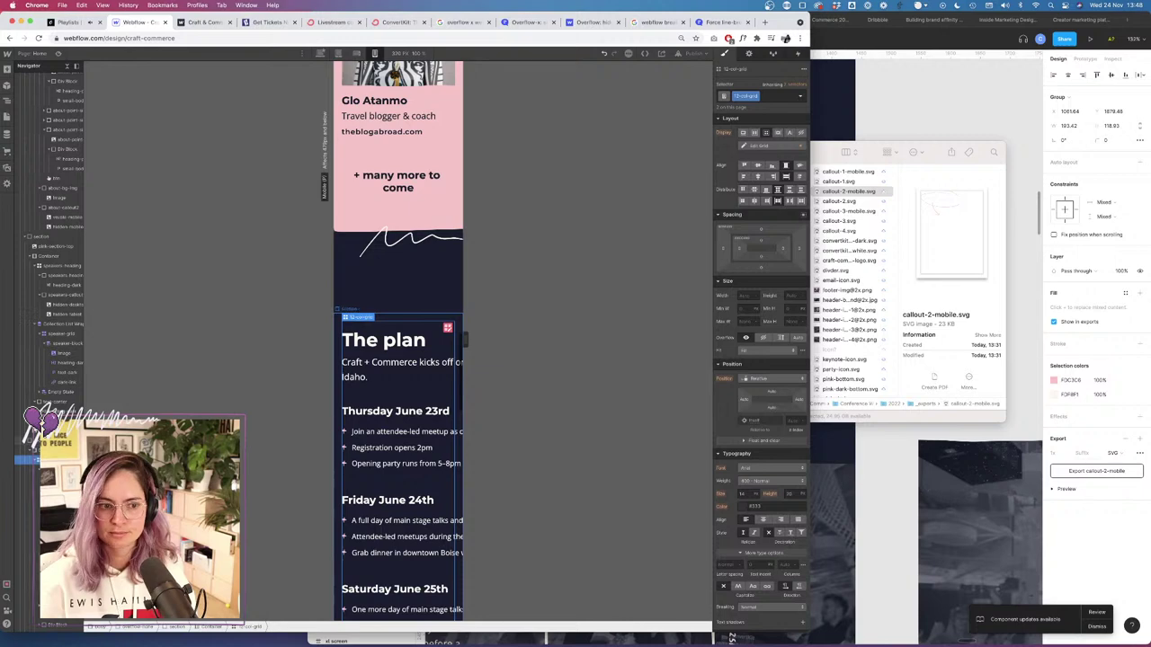
{"action": "key", "text": "Up"}
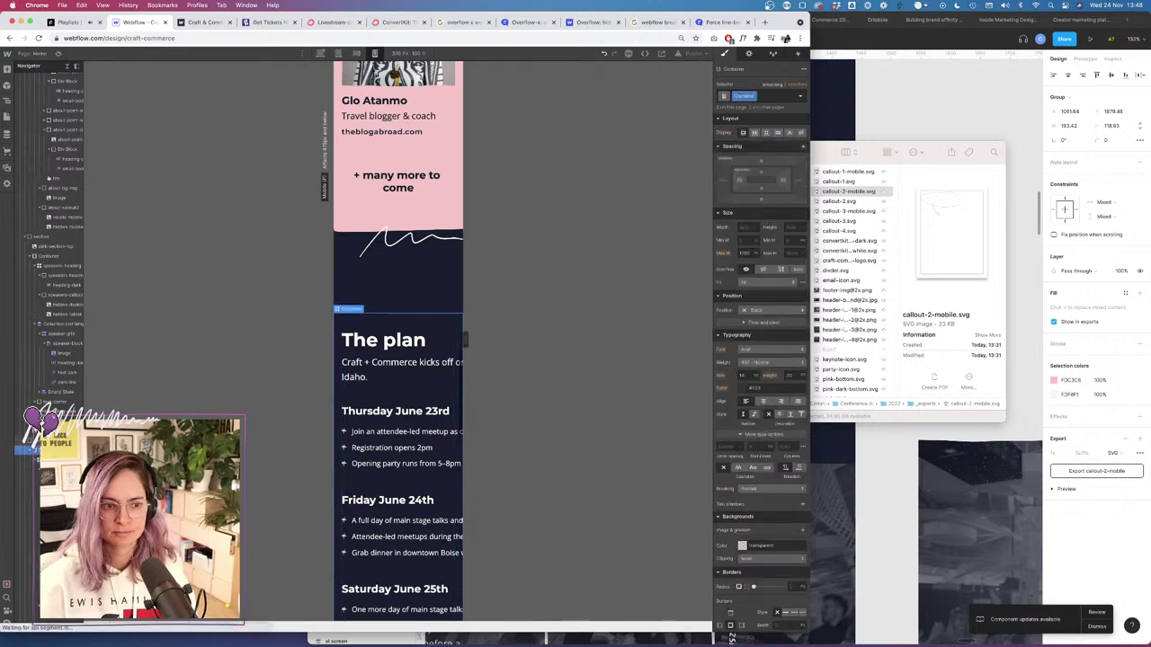
{"action": "key", "text": "Up"}
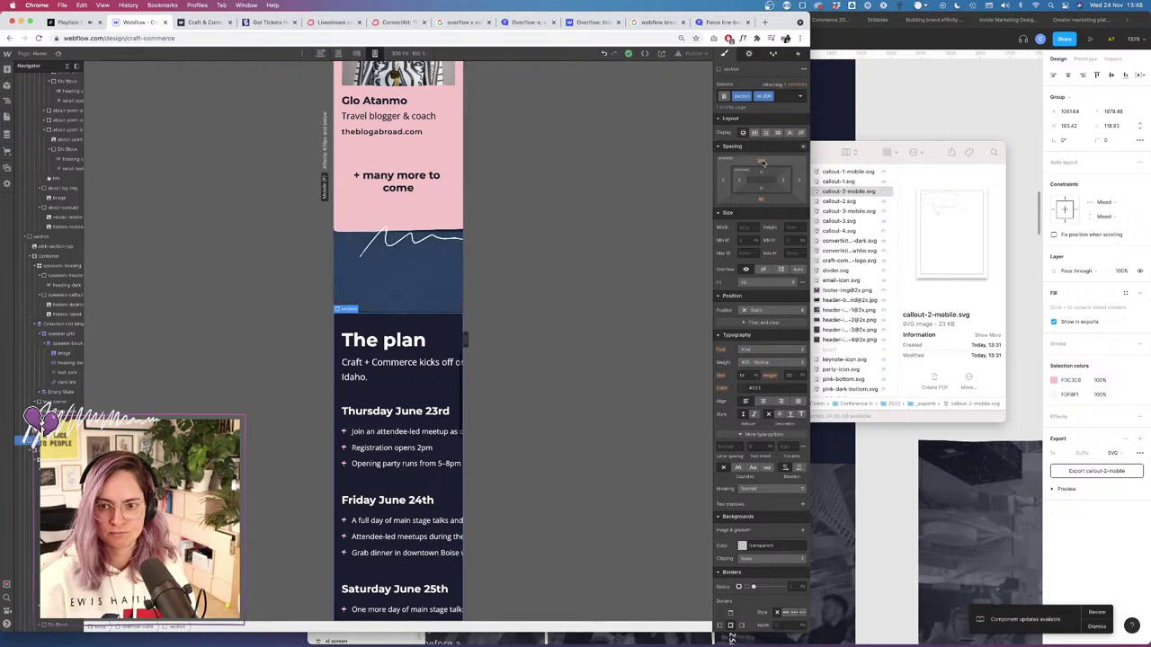
{"action": "left_click", "coordinate": [788, 98]}
{"action": "type", "text": "mt-50-mobile"}
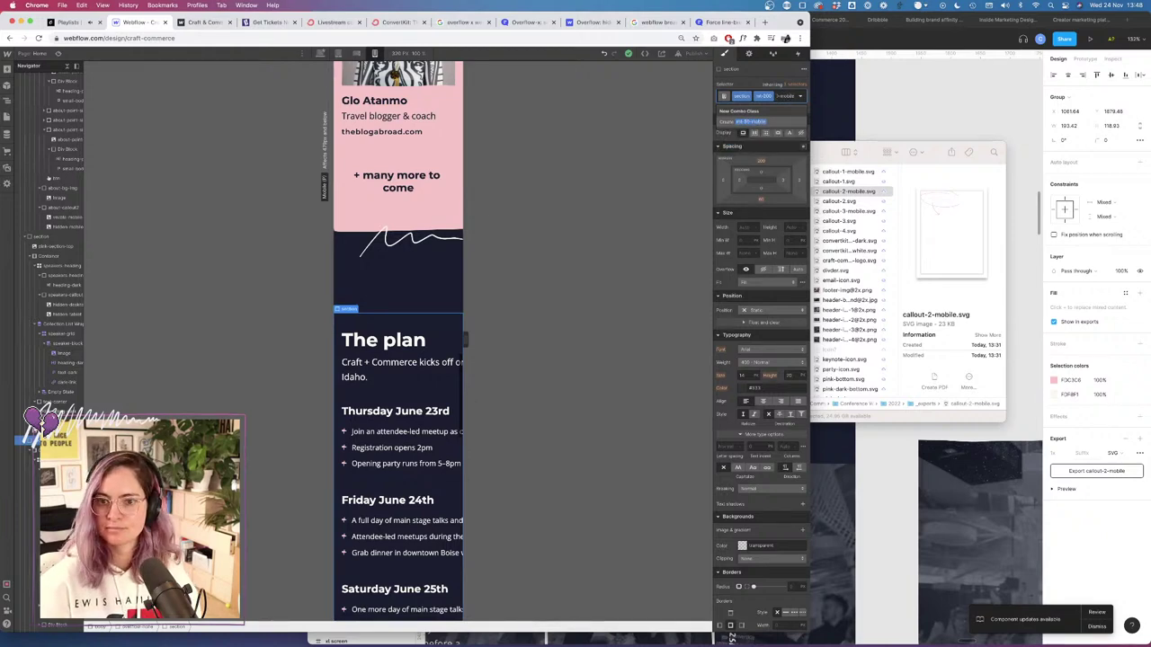
{"action": "key", "text": "Return"}
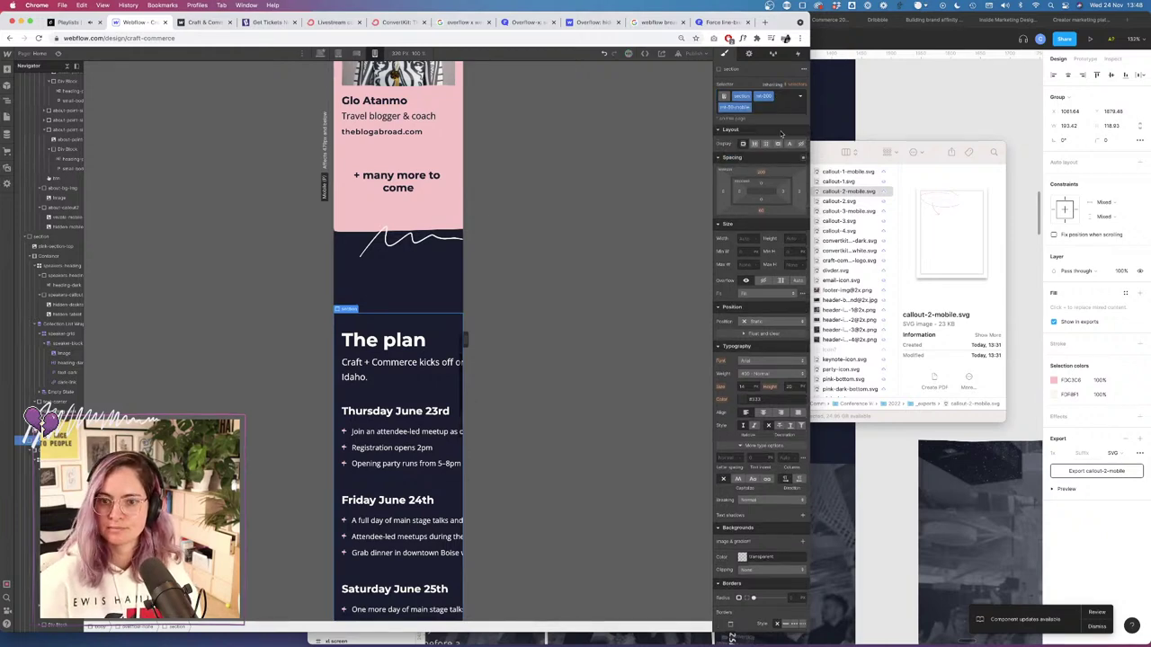
{"action": "left_click", "coordinate": [761, 173]}
{"action": "type", "text": "0"}
{"action": "key", "text": "Return"}
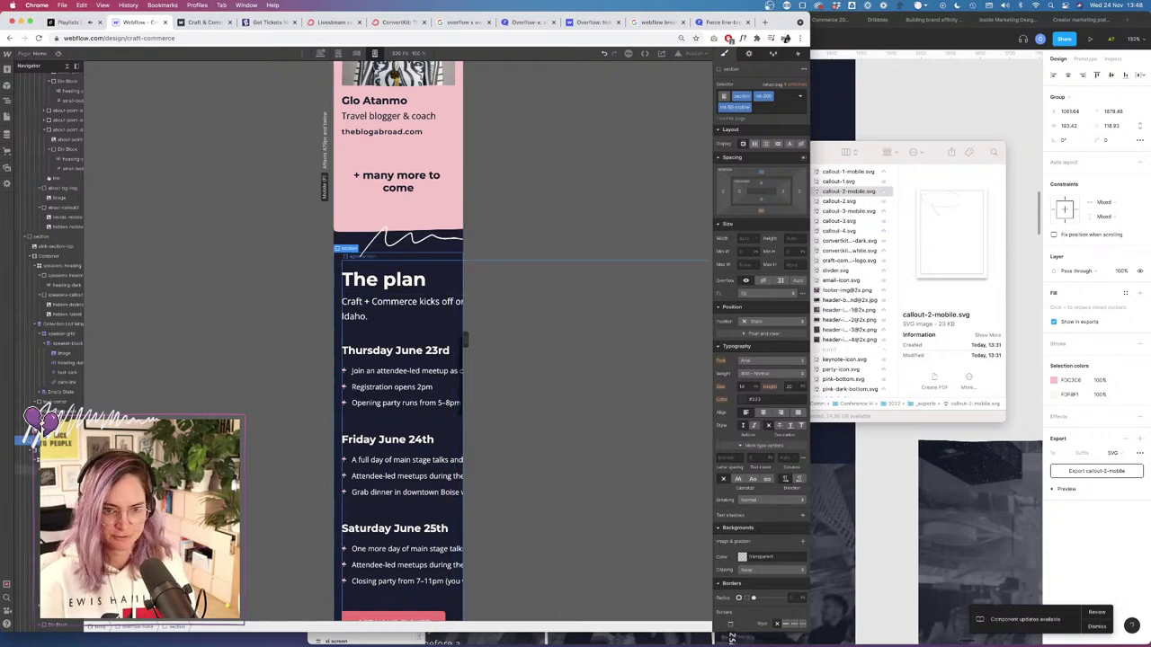
Remove the combo class mt-0-mobile from The plan's agenda-text block.
{"action": "left_click", "coordinate": [432, 330]}
{"action": "left_click", "coordinate": [763, 107]}
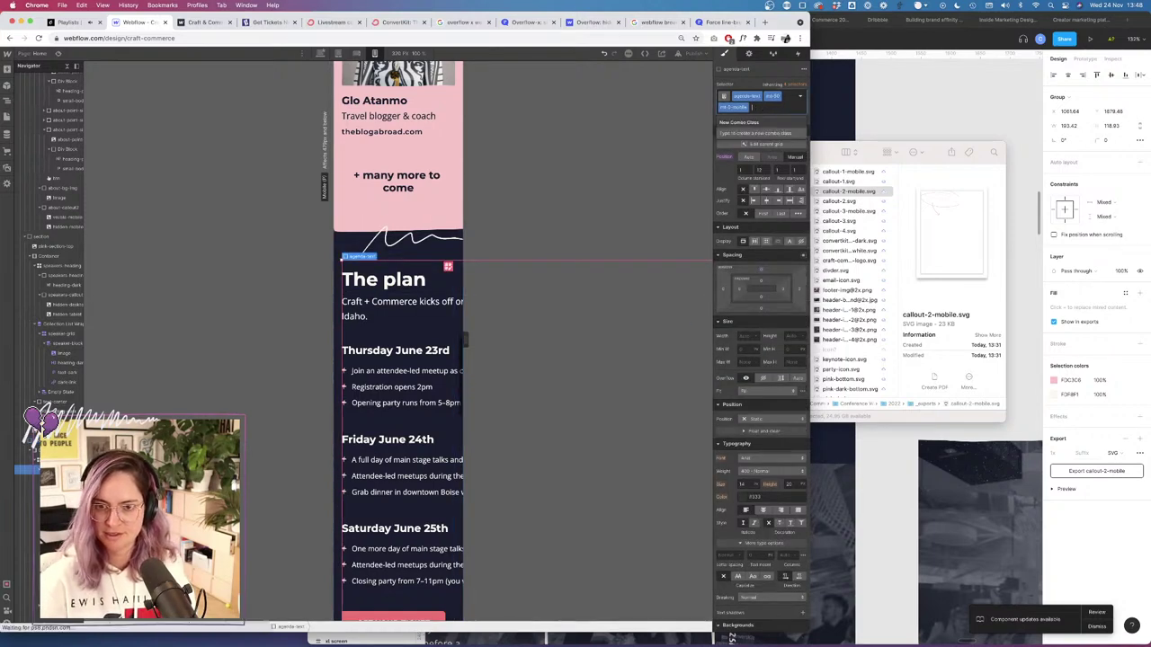
{"action": "key", "text": "BackSpace"}
{"action": "left_click", "coordinate": [532, 181]}
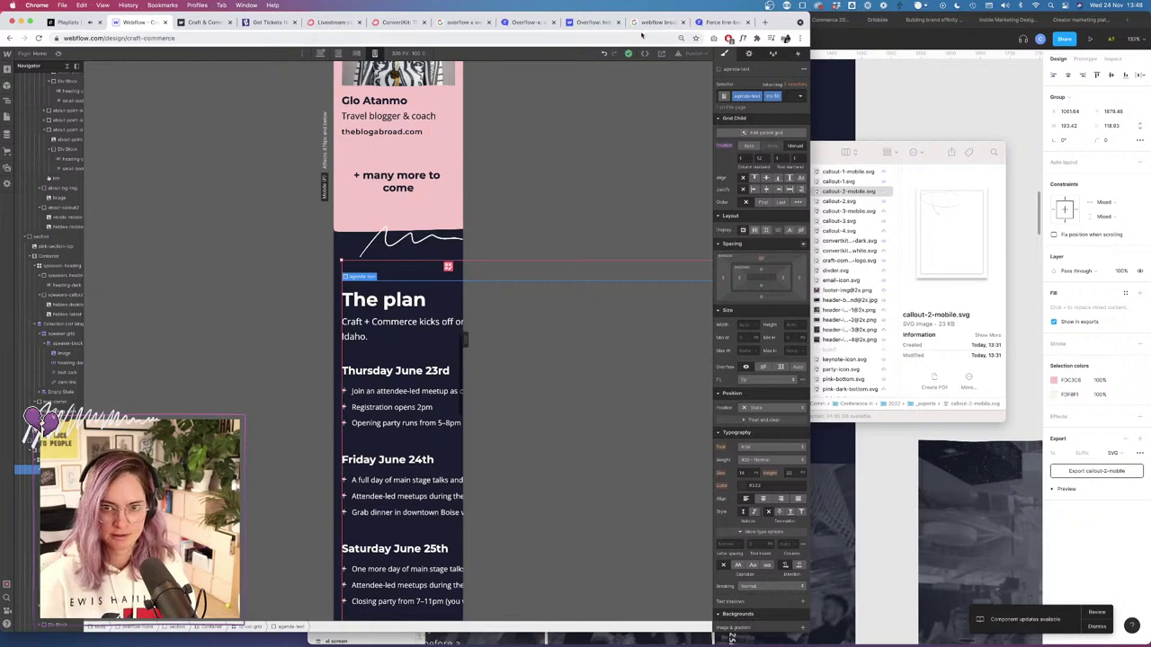
Publish the site to craft-commerce.webflow.io.
{"action": "left_click", "coordinate": [692, 53]}
{"action": "left_click", "coordinate": [665, 171]}
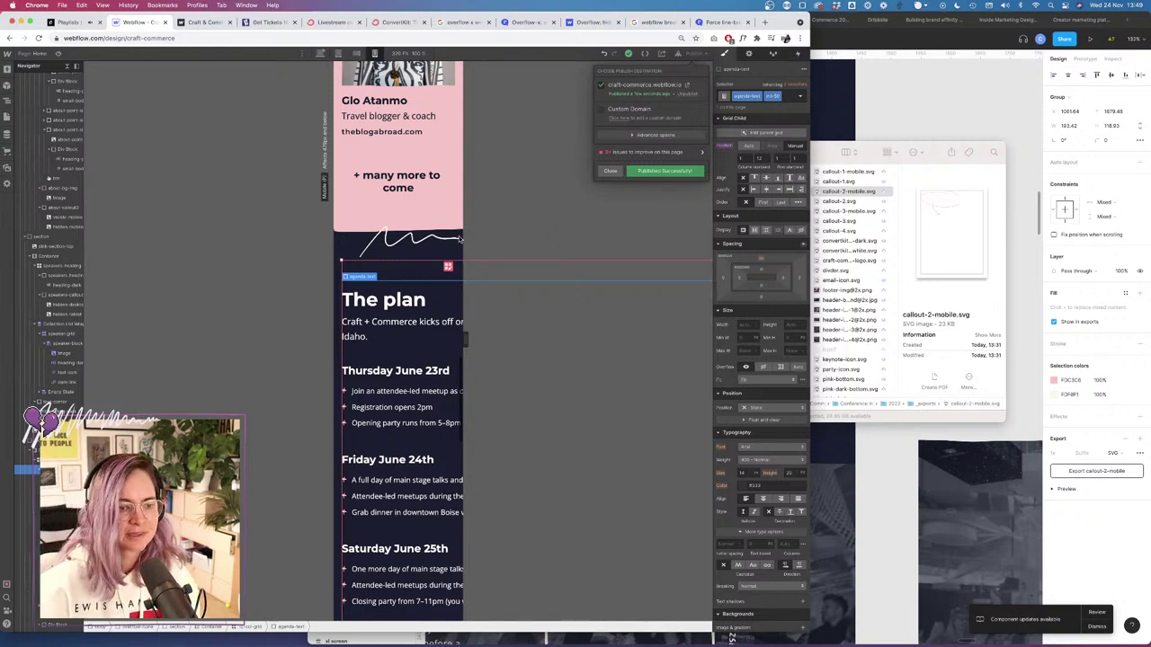
Check the first FAQ blocks and set the third FAQ block's column span to 12 on mobile.
{"action": "scroll", "coordinate": [35, 514], "scroll_direction": "down", "scroll_amount": 5}
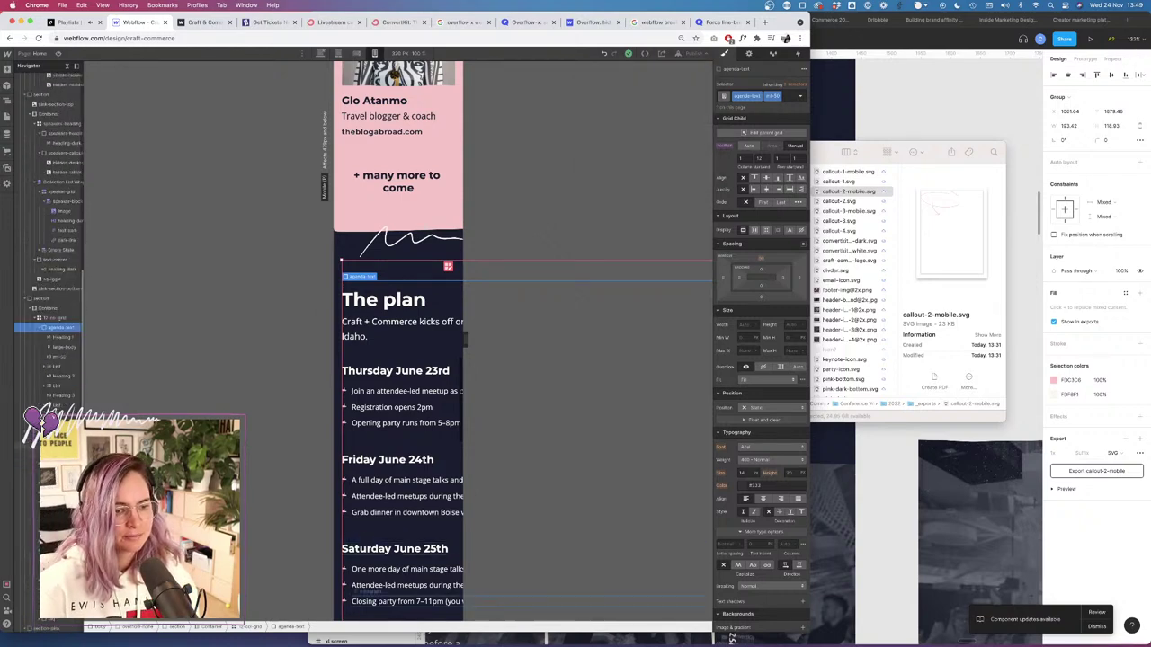
{"action": "left_click", "coordinate": [50, 390]}
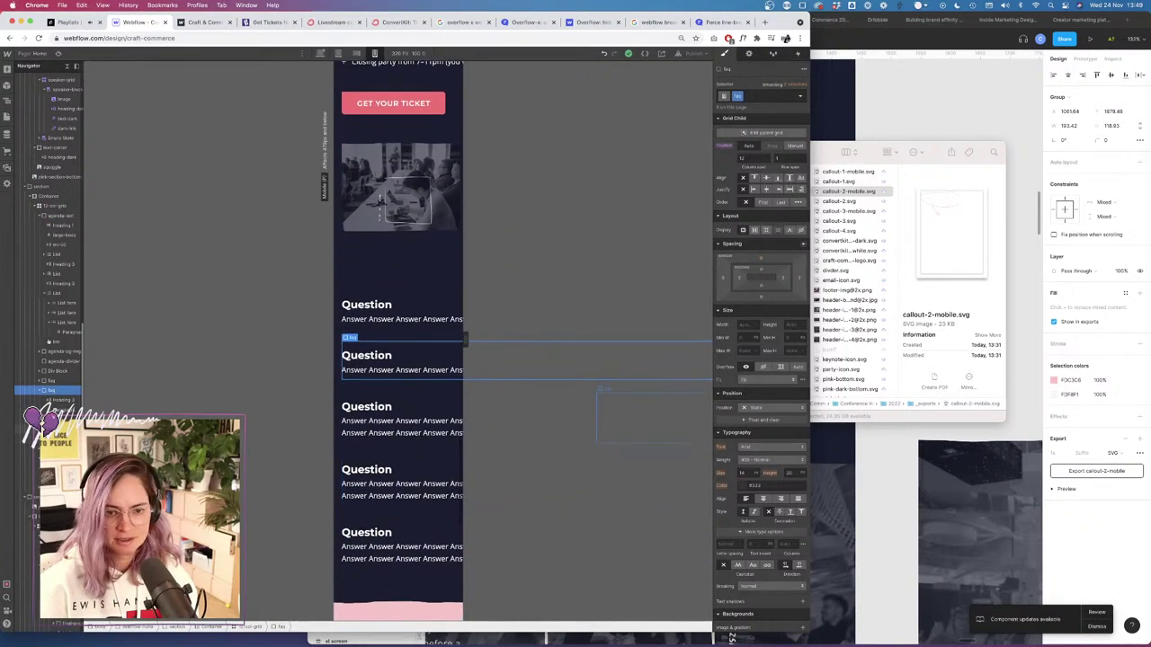
{"action": "left_click", "coordinate": [52, 381]}
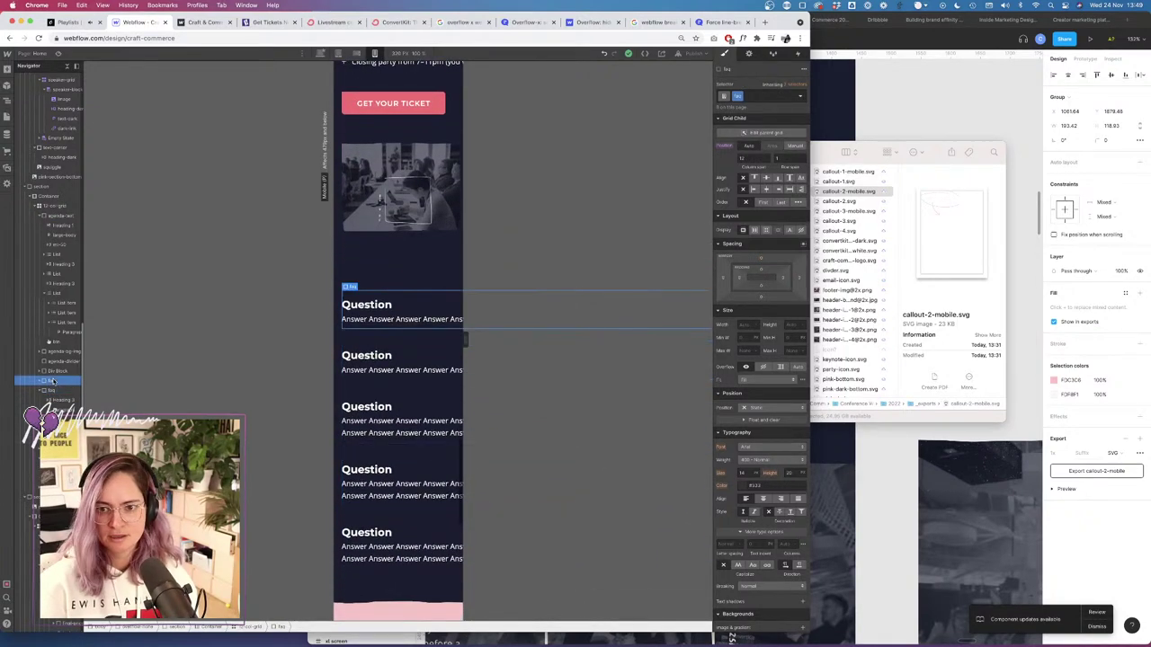
{"action": "left_click", "coordinate": [58, 391]}
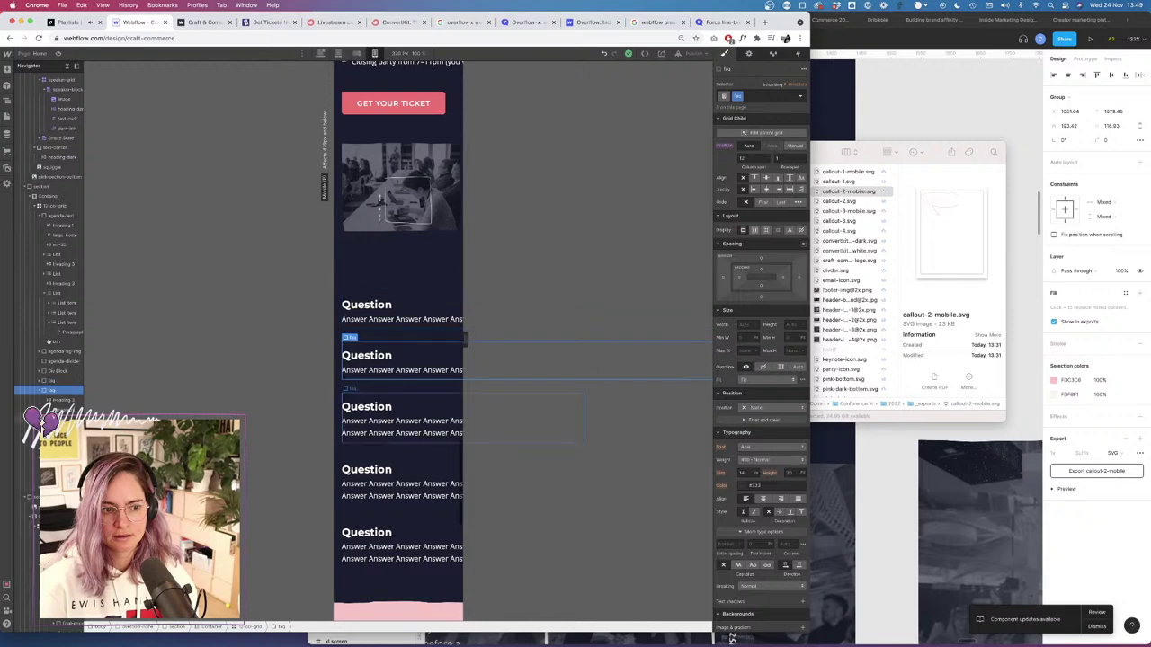
{"action": "left_click", "coordinate": [57, 420]}
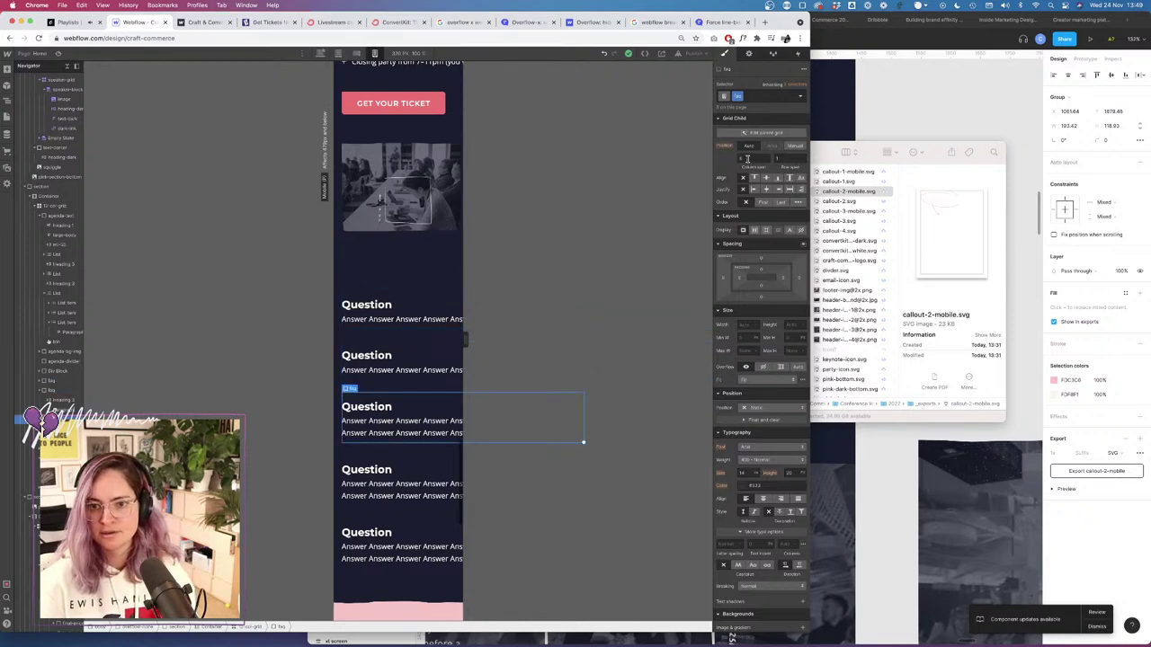
{"action": "left_click", "coordinate": [750, 158]}
{"action": "type", "text": "6"}
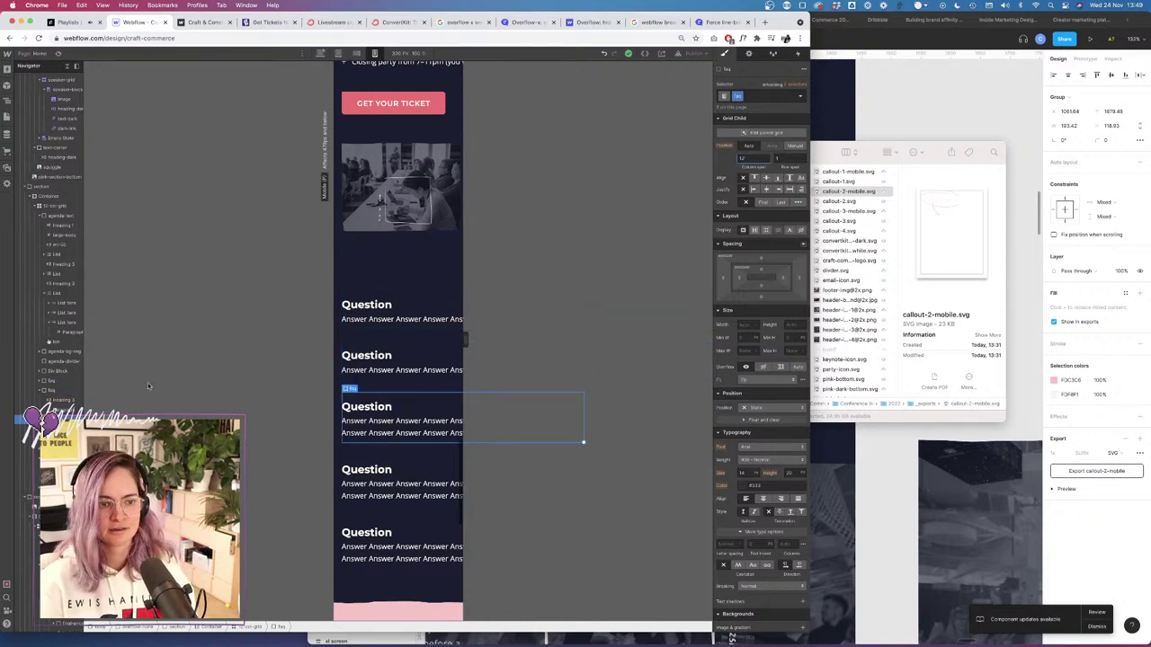
{"action": "key", "text": "Tab"}
Work through the remaining FAQ blocks down to the last one, setting the column span to 12 on mobile.
{"action": "scroll", "coordinate": [317, 272], "scroll_direction": "down", "scroll_amount": 2}
{"action": "scroll", "coordinate": [318, 272], "scroll_direction": "down", "scroll_amount": 5}
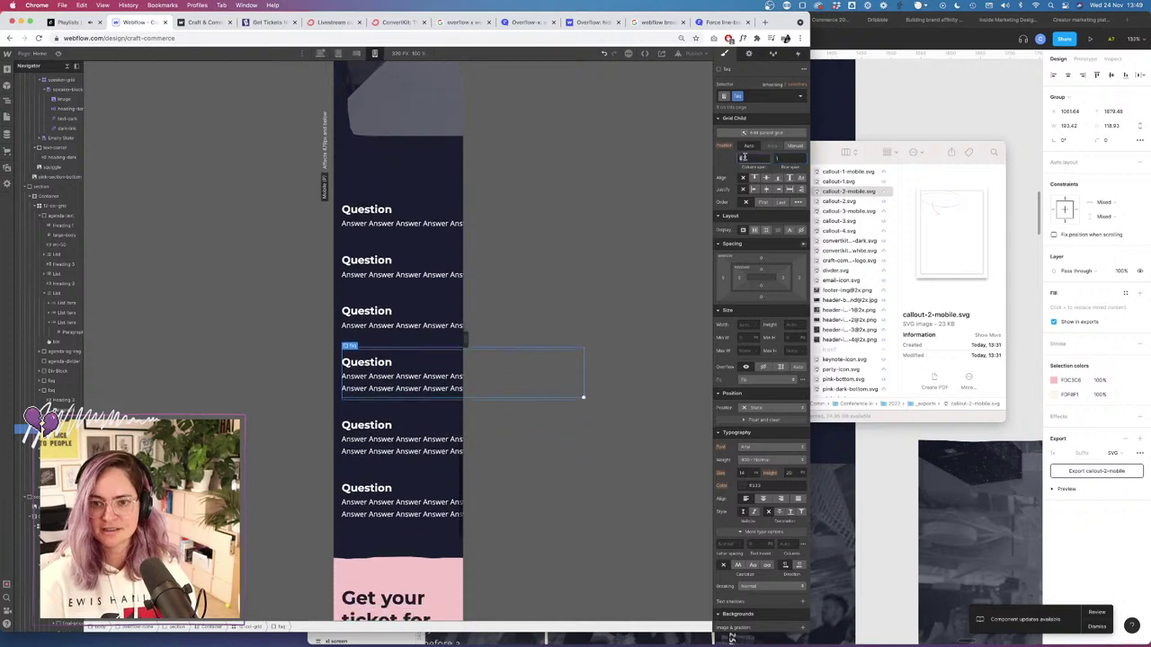
{"action": "left_click", "coordinate": [52, 439]}
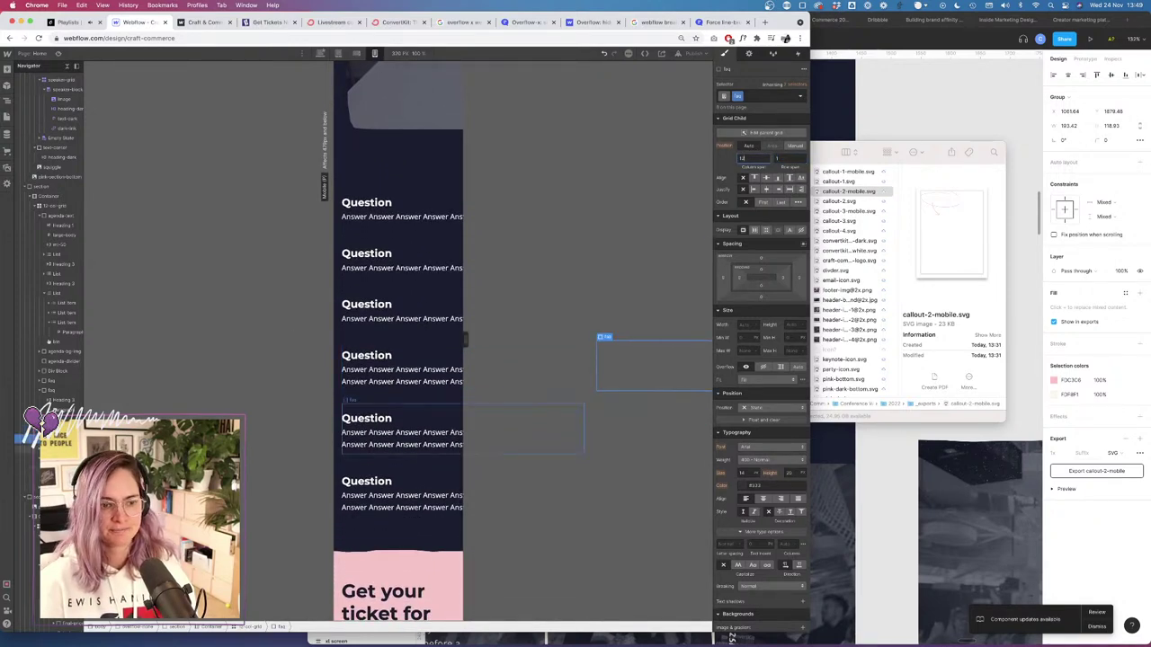
{"action": "left_click", "coordinate": [51, 448]}
{"action": "scroll", "coordinate": [398, 342], "scroll_direction": "down", "scroll_amount": 2}
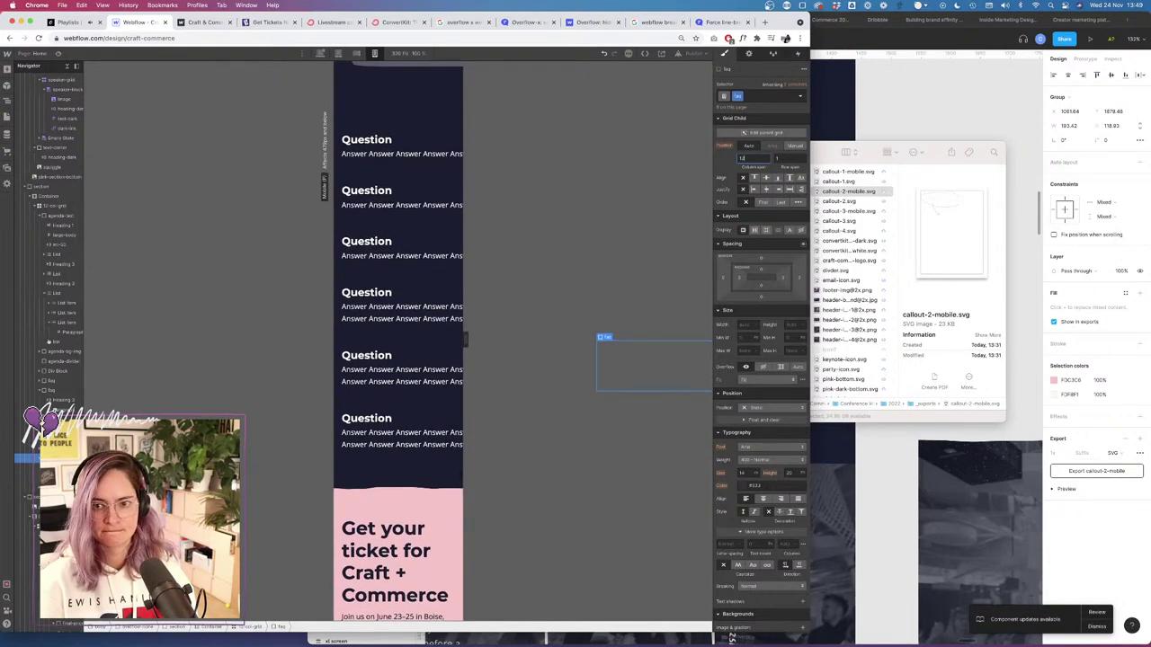
{"action": "scroll", "coordinate": [398, 342], "scroll_direction": "down", "scroll_amount": 5}
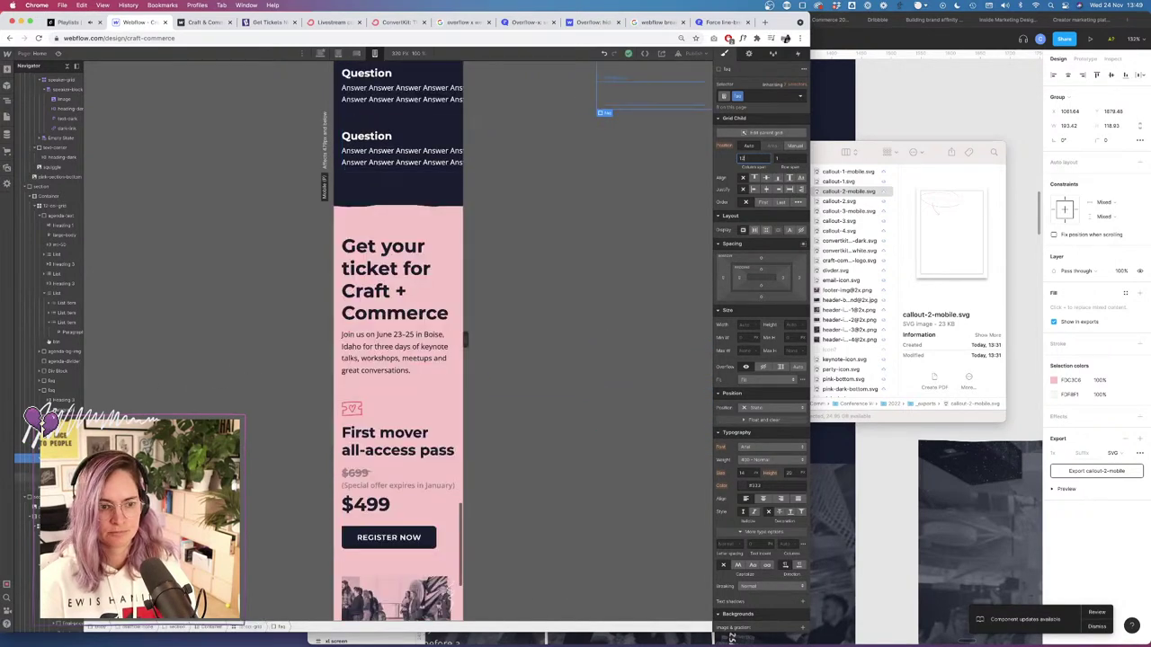
{"action": "left_click", "coordinate": [51, 487]}
{"action": "scroll", "coordinate": [215, 351], "scroll_direction": "up", "scroll_amount": 5}
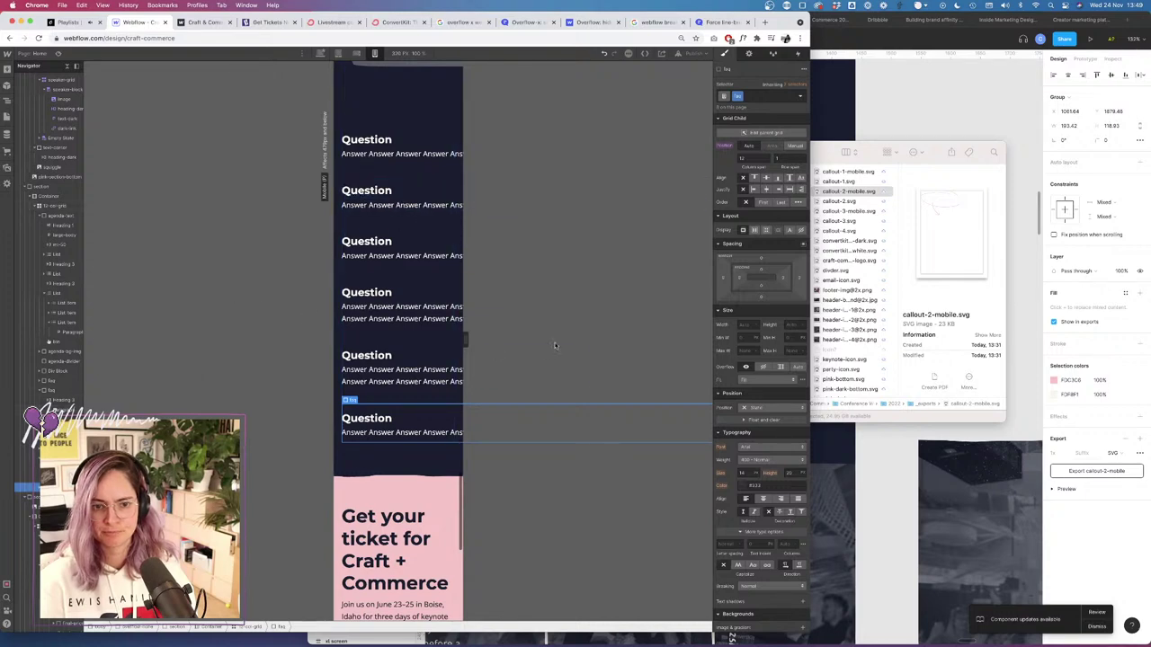
Publish the site to craft-commerce.webflow.io with the updated FAQ blocks.
{"action": "left_click", "coordinate": [694, 53]}
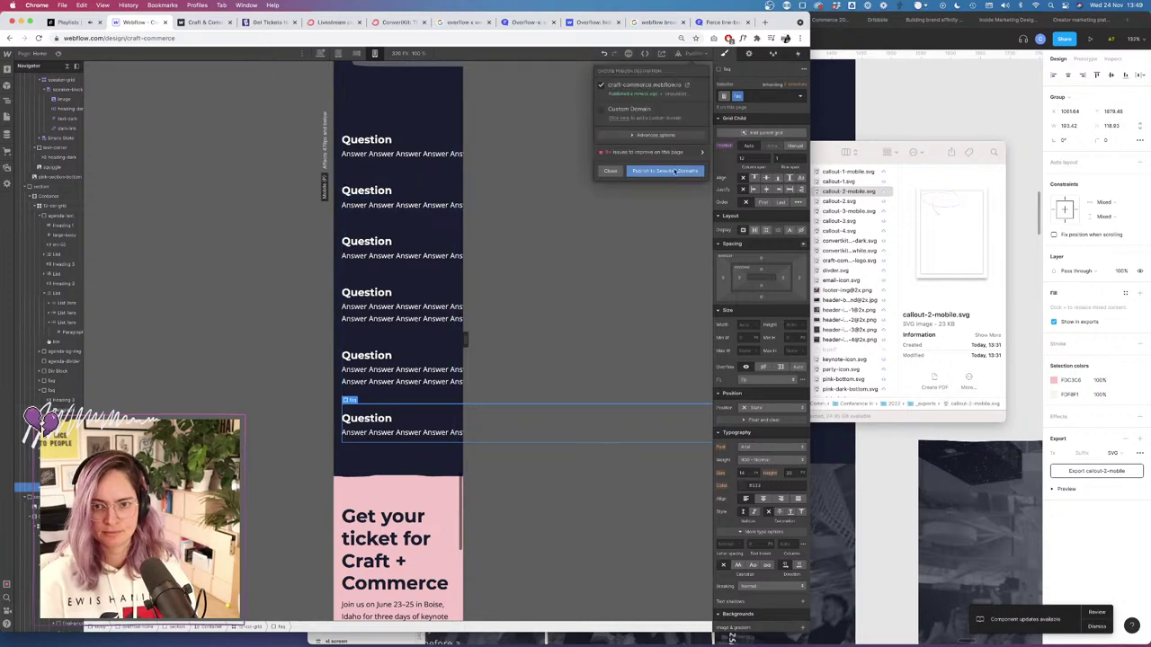
{"action": "left_click", "coordinate": [673, 171]}
{"action": "scroll", "coordinate": [187, 308], "scroll_direction": "down", "scroll_amount": 5}
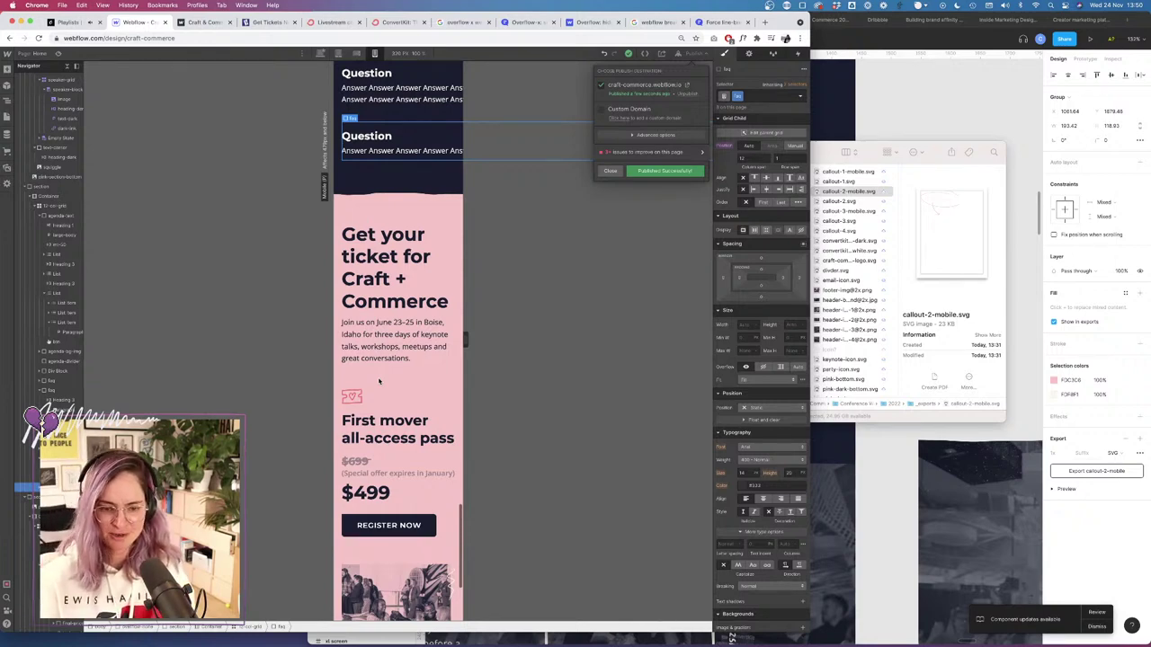
Recheck the FAQ blocks from the top and set the fourth one's column span to 12 on mobile.
{"action": "left_click", "coordinate": [43, 420]}
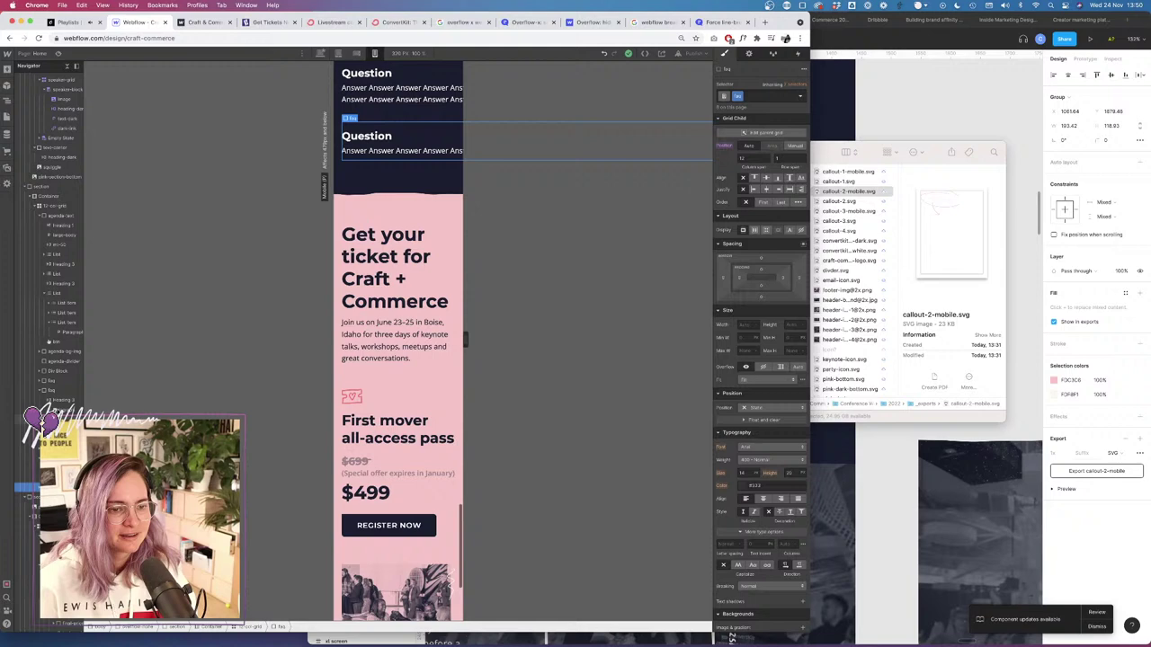
{"action": "left_click", "coordinate": [41, 390]}
{"action": "left_click", "coordinate": [57, 372]}
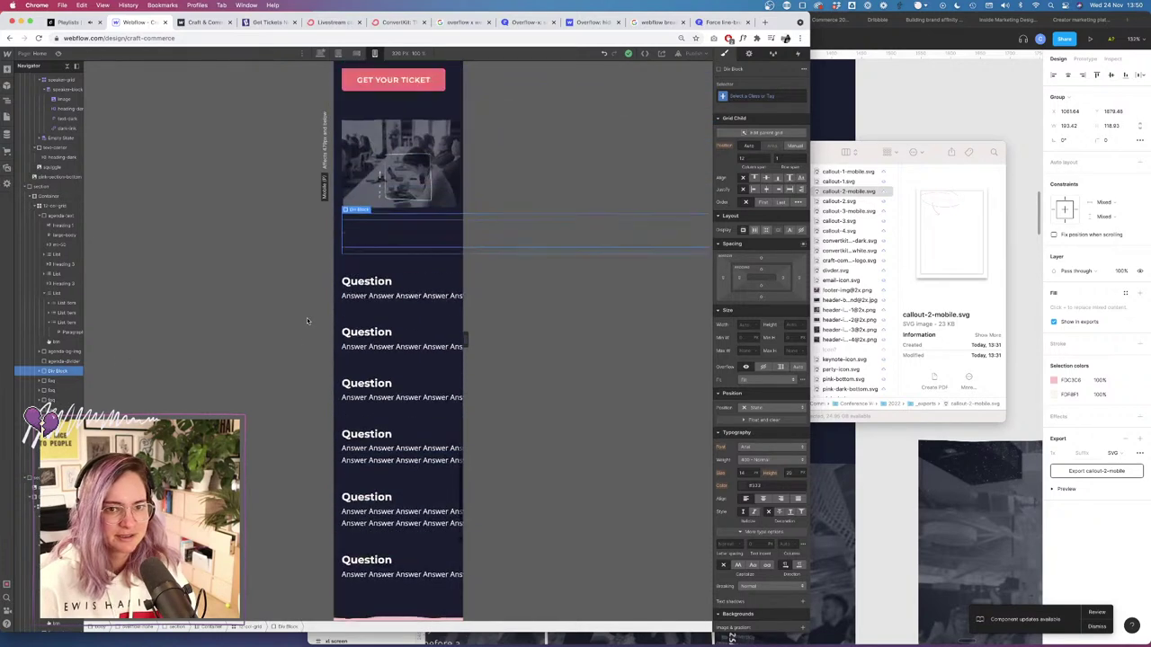
{"action": "left_click", "coordinate": [60, 381]}
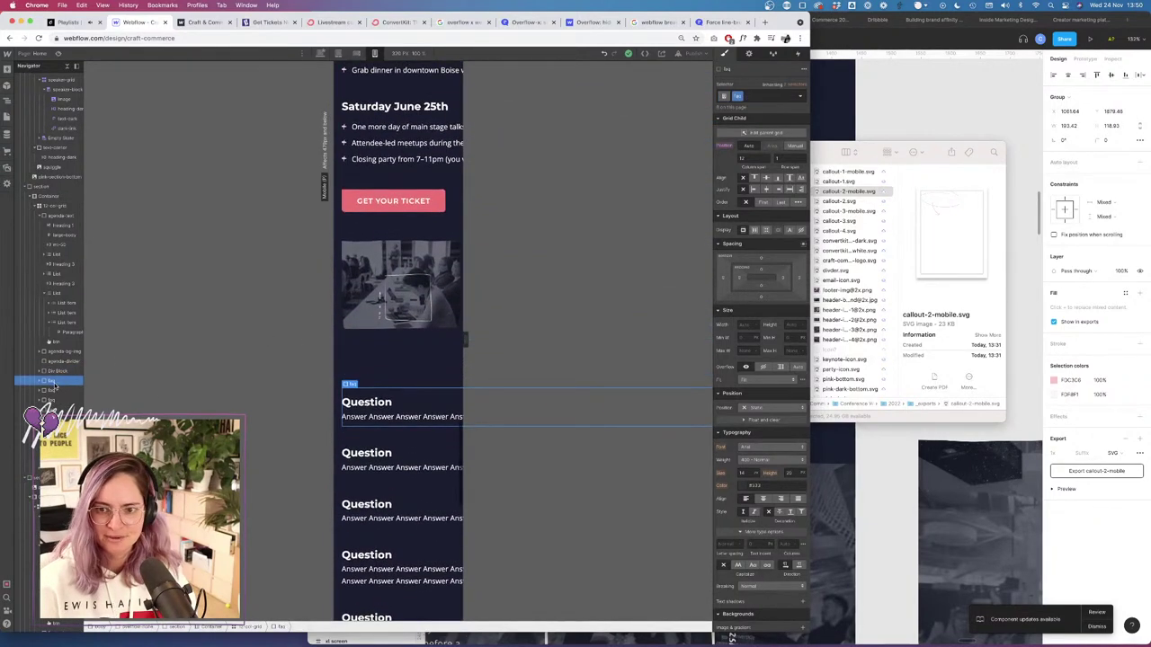
{"action": "left_click", "coordinate": [56, 391]}
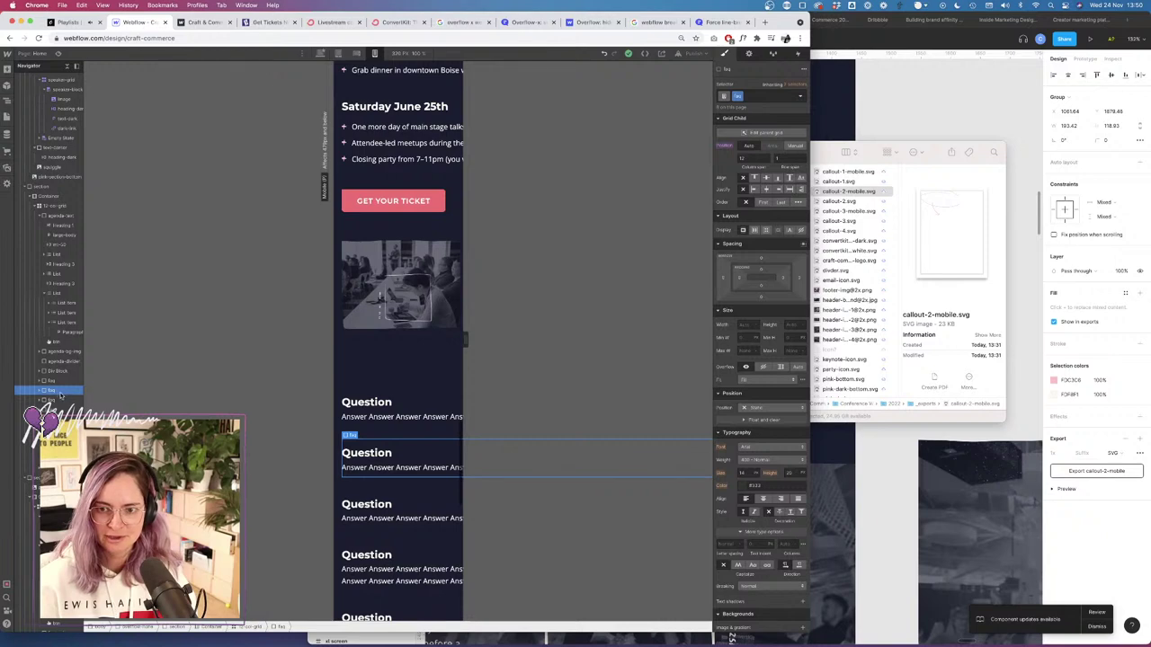
{"action": "left_click", "coordinate": [54, 400]}
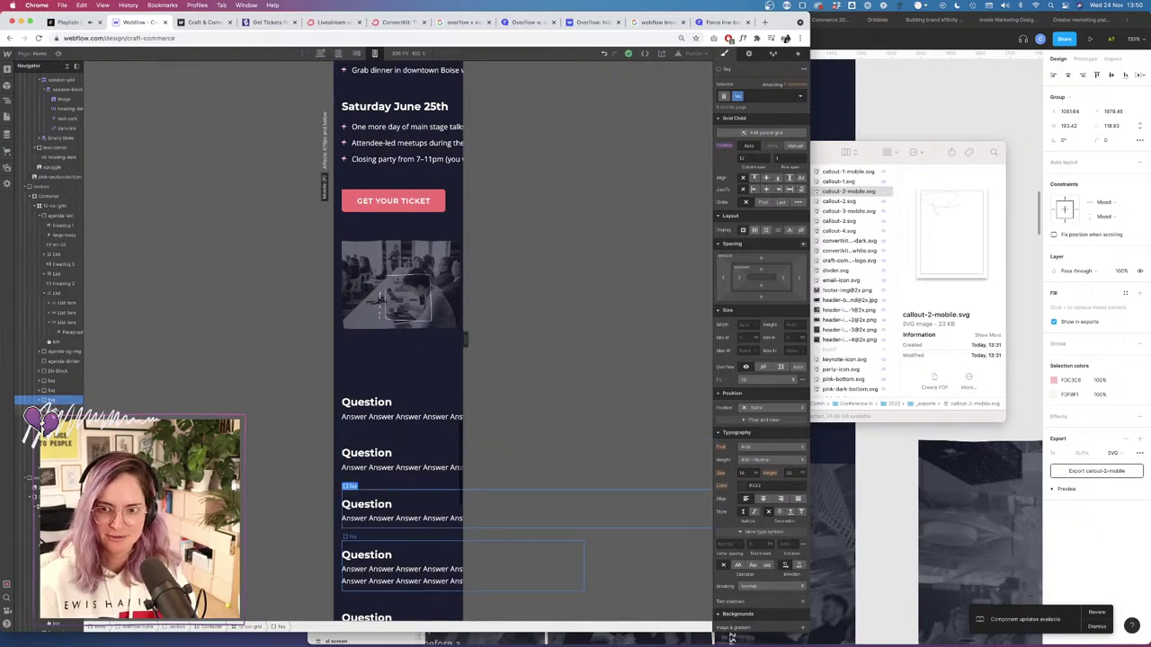
{"action": "left_click", "coordinate": [52, 408]}
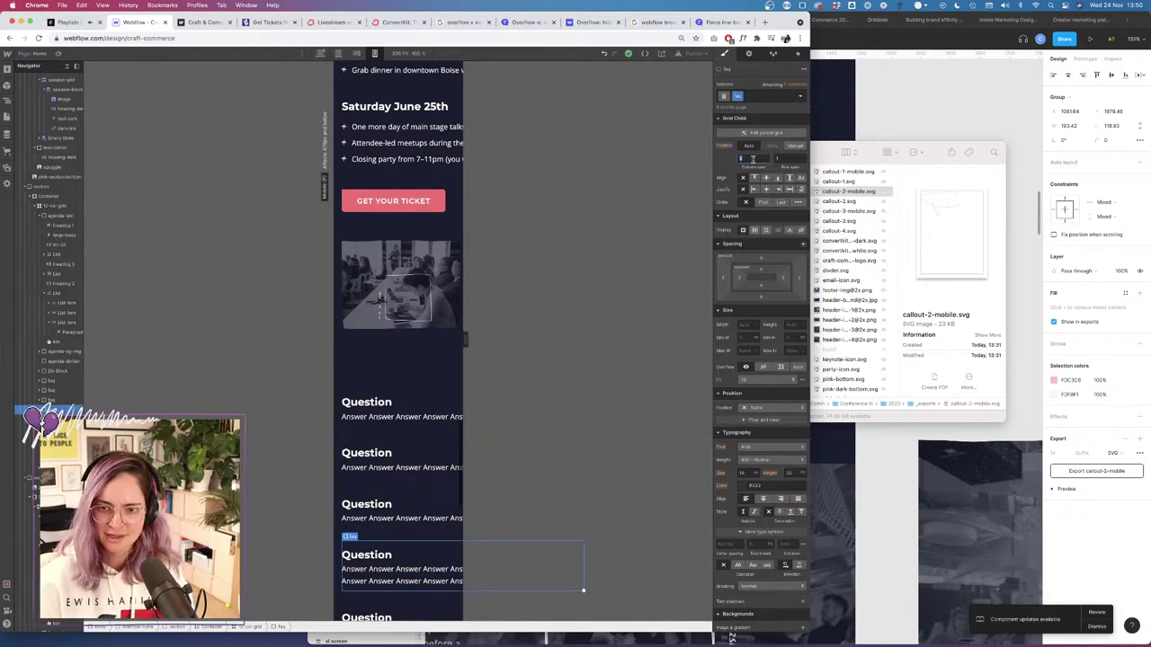
{"action": "type", "text": "12"}
{"action": "key", "text": "Return"}
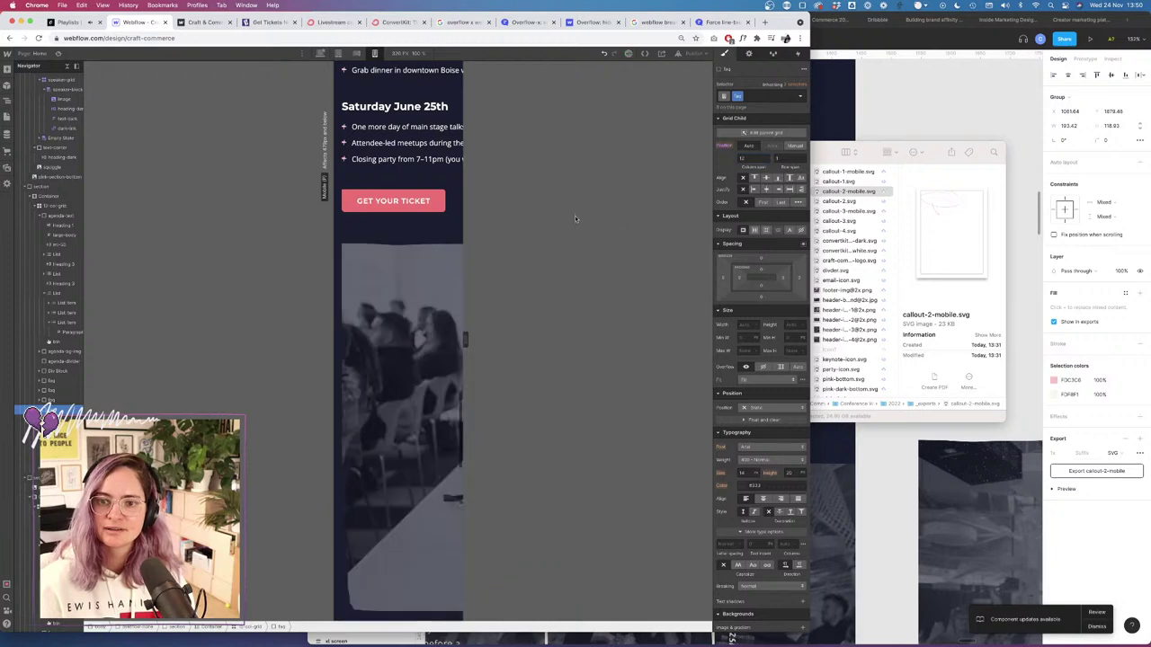
Set the column span of the fifth, sixth and seventh FAQ blocks to 12 on mobile.
{"action": "scroll", "coordinate": [402, 342], "scroll_direction": "down", "scroll_amount": 10}
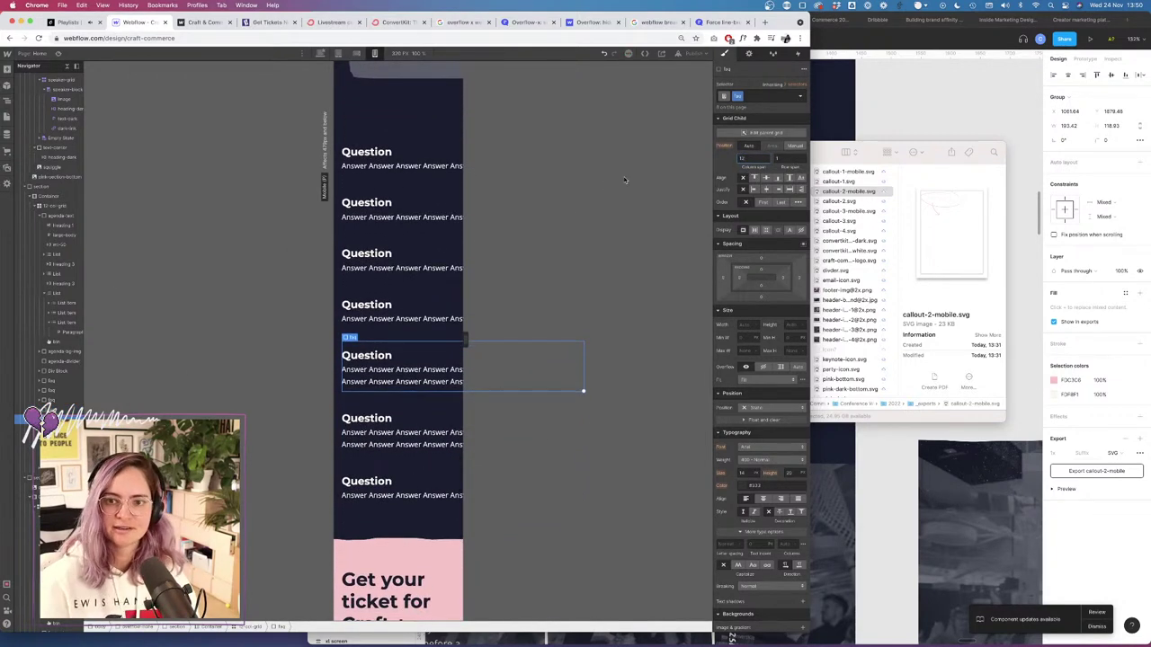
{"action": "key", "text": "Return"}
{"action": "left_click", "coordinate": [582, 440]}
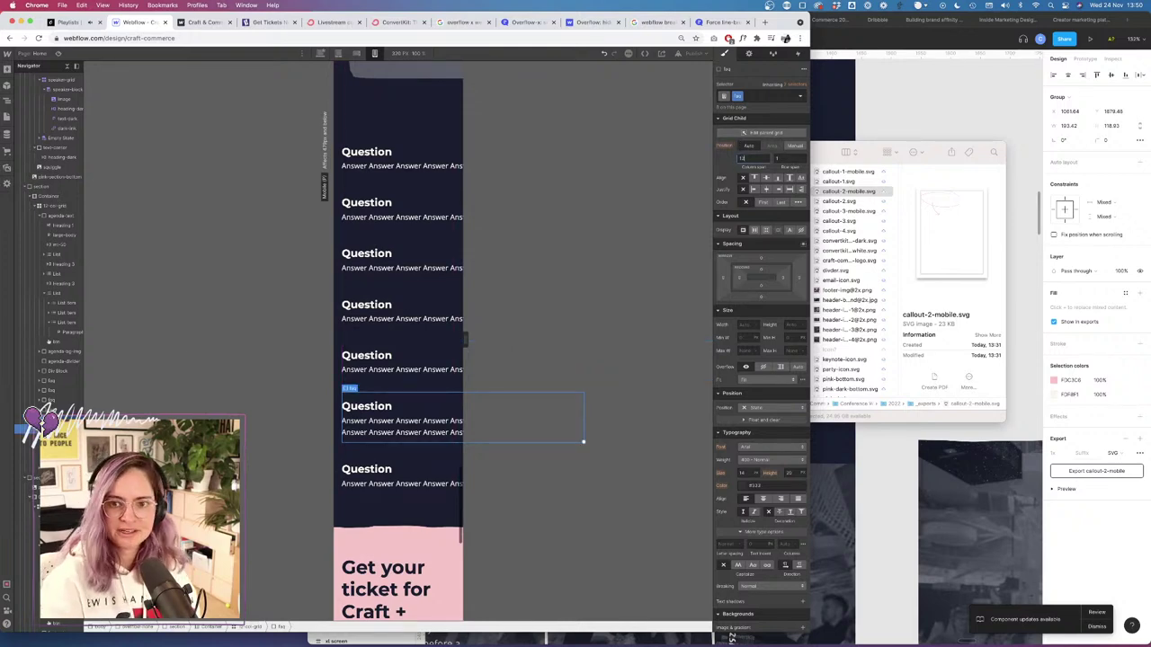
{"action": "type", "text": "12"}
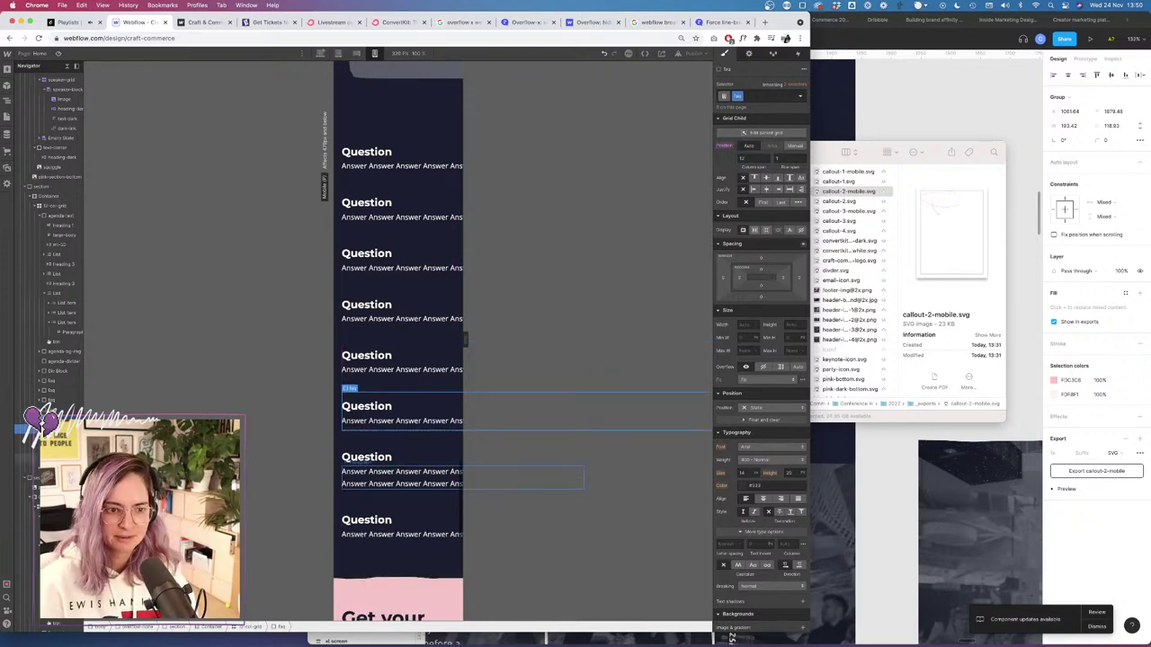
{"action": "left_click", "coordinate": [558, 477]}
{"action": "left_click", "coordinate": [747, 158]}
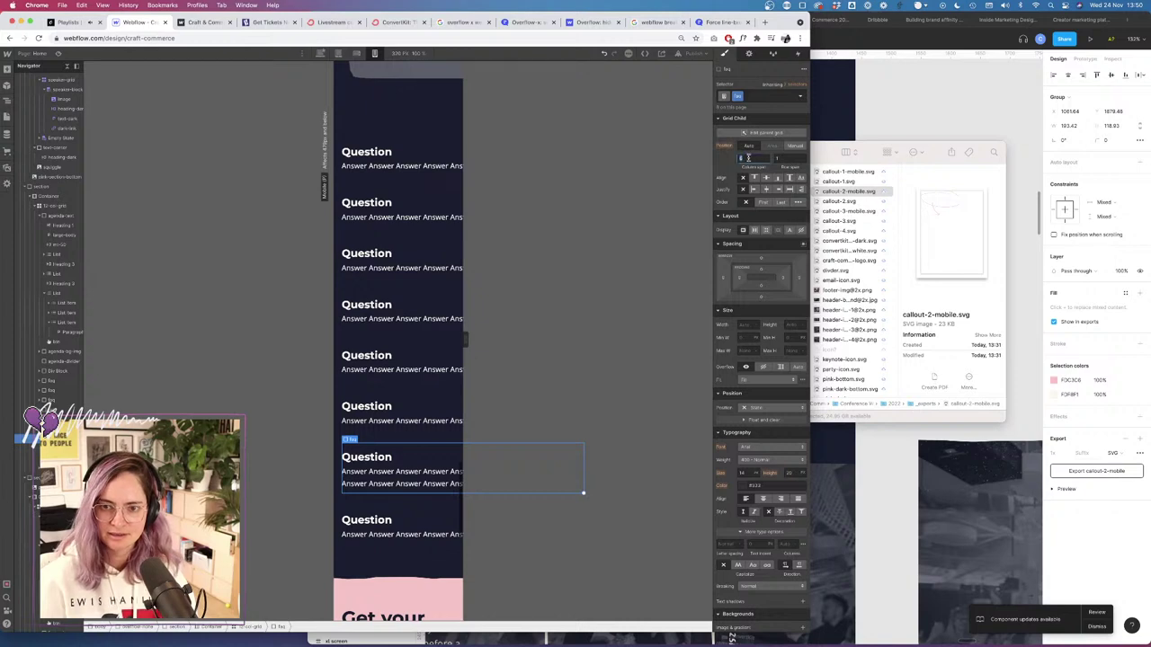
{"action": "type", "text": "12"}
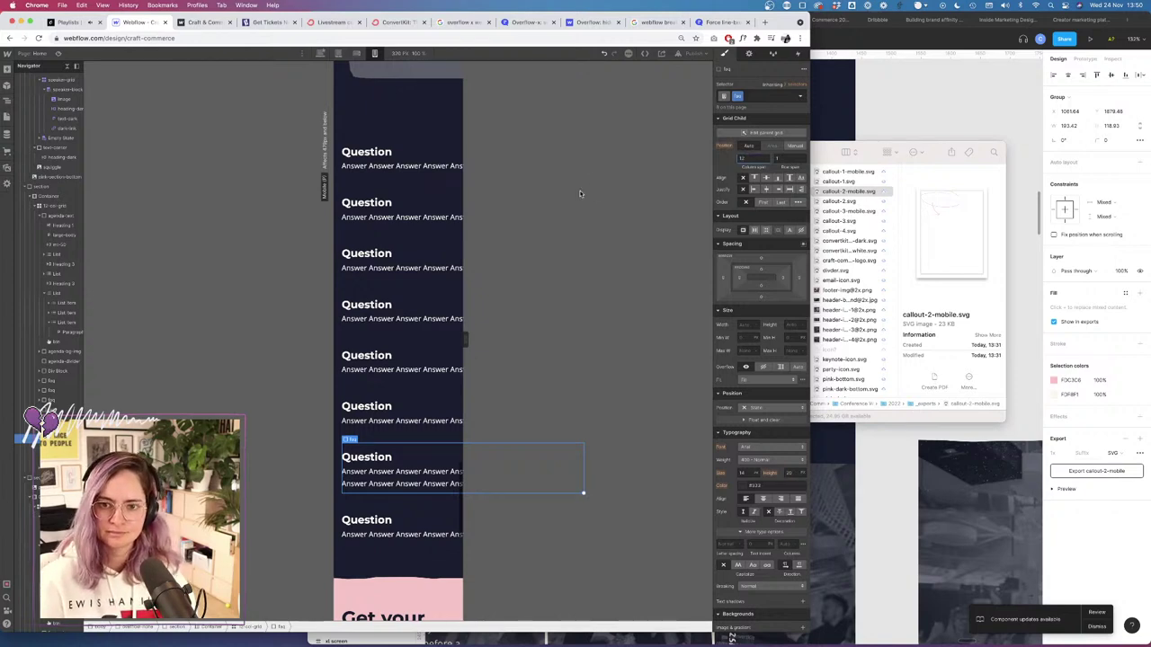
{"action": "left_click", "coordinate": [580, 193]}
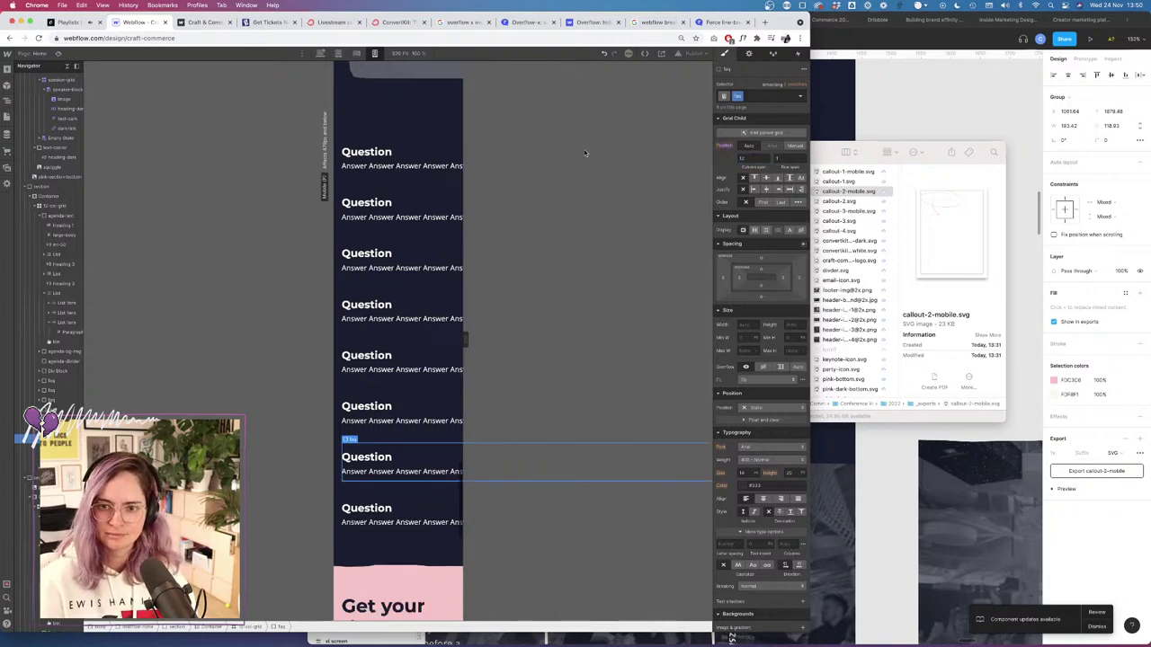
Republish the site to craft-commerce.webflow.io.
{"action": "left_click", "coordinate": [696, 53]}
{"action": "left_click", "coordinate": [682, 173]}
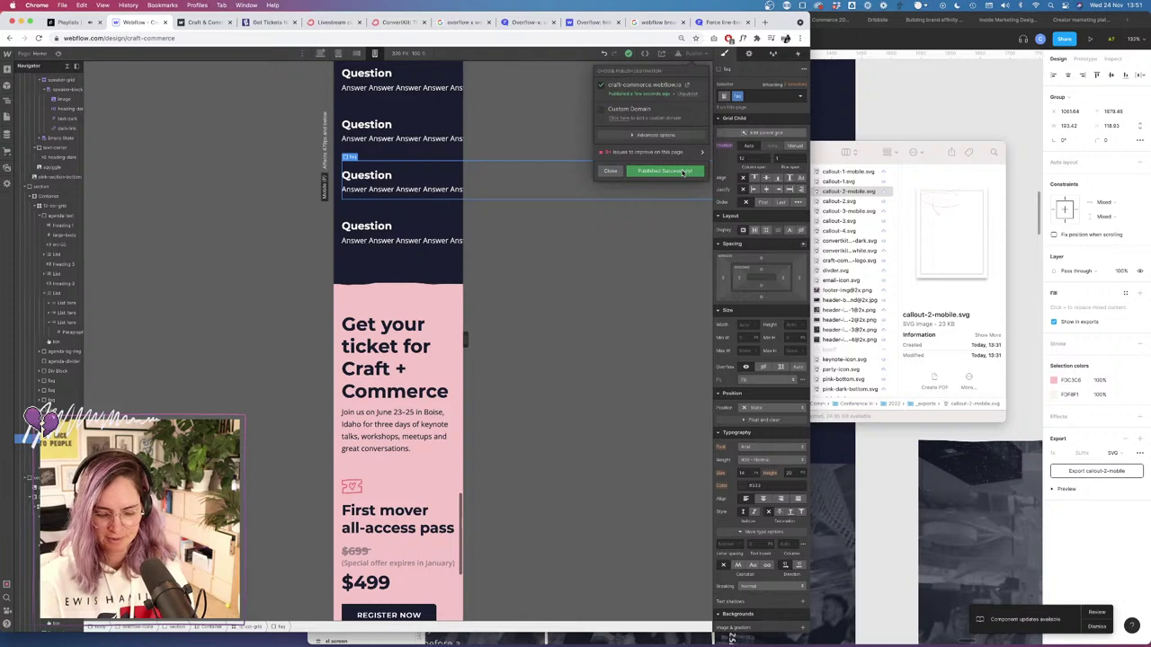
{"action": "left_click", "coordinate": [357, 54]}
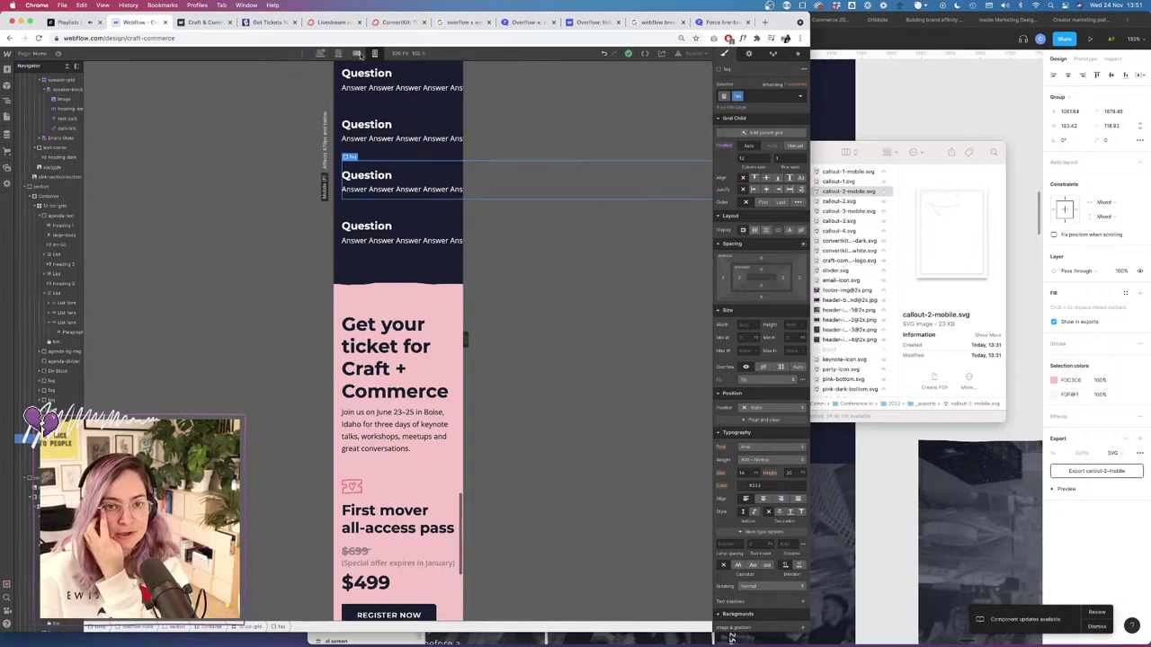
Reload the published Craft + Commerce page, narrow its viewport to about 284 px wide and examine the mobile layout.
{"action": "left_click", "coordinate": [194, 21]}
{"action": "left_click", "coordinate": [37, 38]}
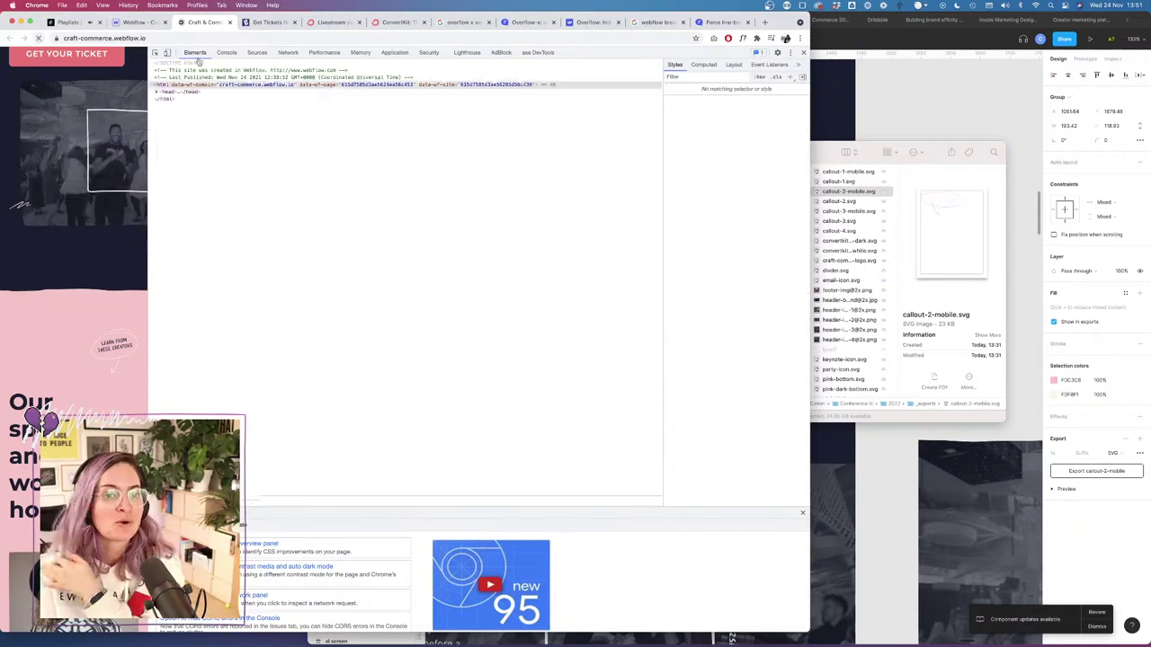
{"action": "left_click_drag", "start_coordinate": [148, 79], "coordinate": [128, 125]}
{"action": "scroll", "coordinate": [251, 121], "scroll_direction": "up", "scroll_amount": 10}
{"action": "scroll", "coordinate": [250, 120], "scroll_direction": "up", "scroll_amount": 2}
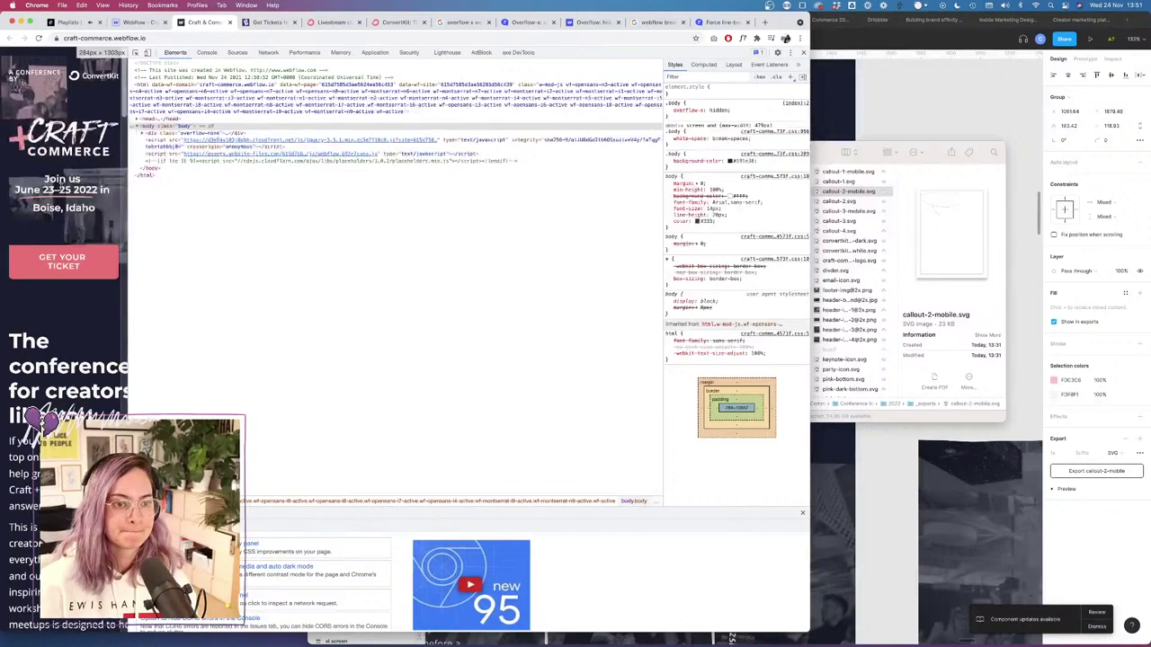
{"action": "scroll", "coordinate": [61, 188], "scroll_direction": "down", "scroll_amount": 10}
{"action": "scroll", "coordinate": [61, 189], "scroll_direction": "down", "scroll_amount": 3}
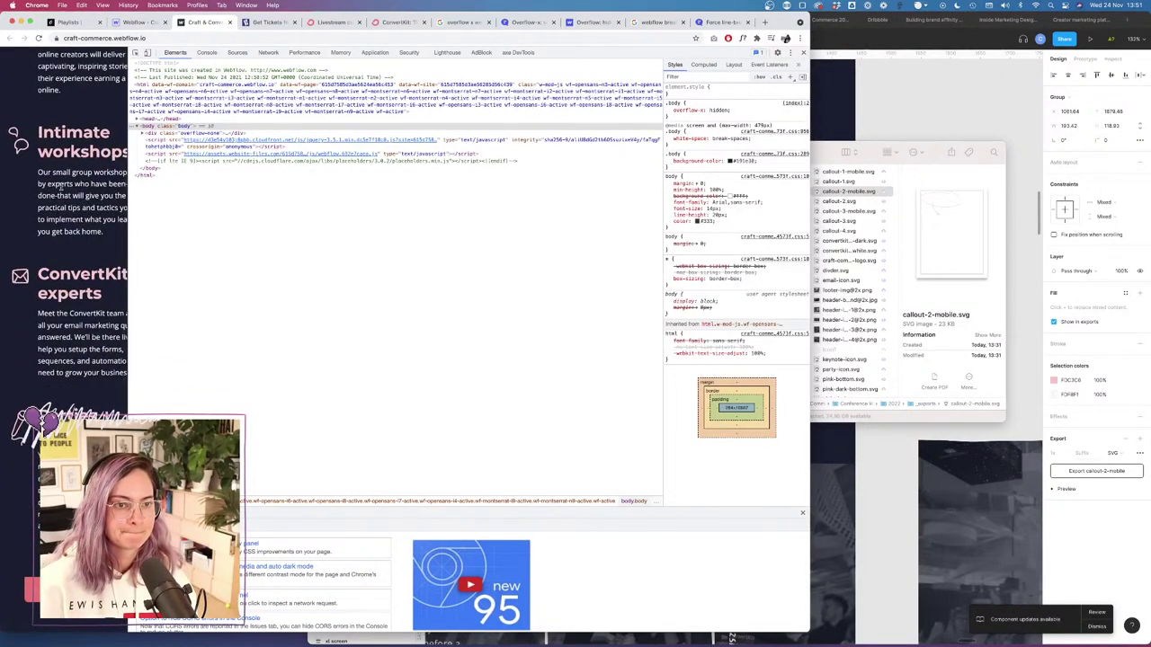
{"action": "scroll", "coordinate": [79, 181], "scroll_direction": "up", "scroll_amount": 8}
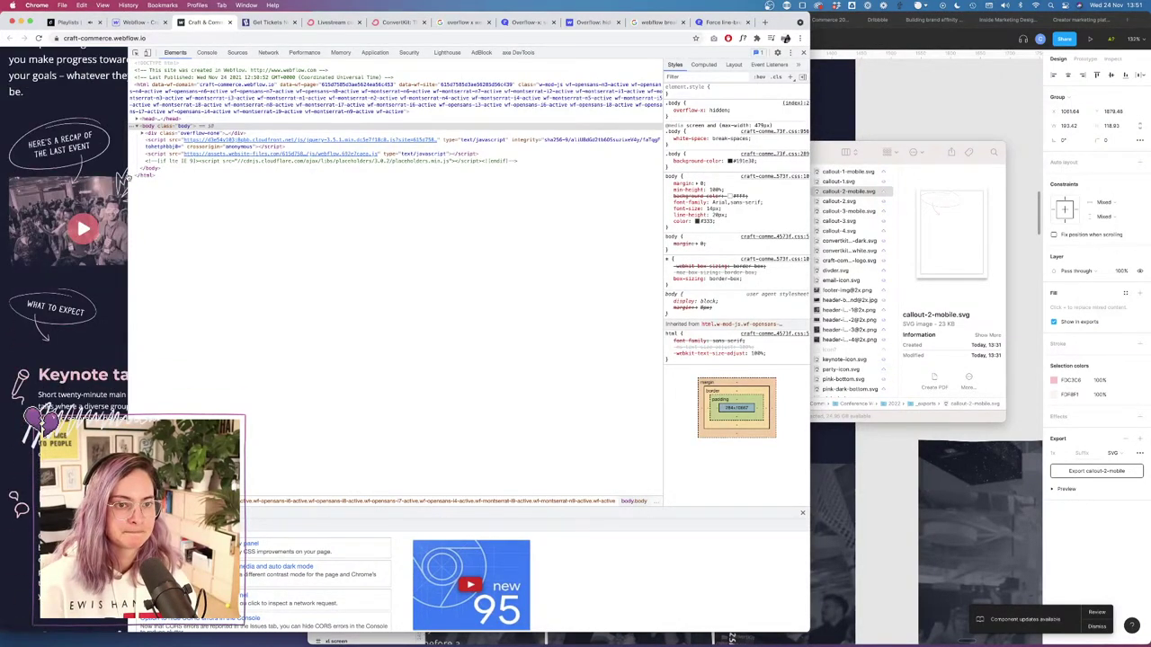
Widen the published page's viewport and examine the speakers and workshop hosts section at the larger width.
{"action": "left_click_drag", "start_coordinate": [128, 175], "coordinate": [488, 176]}
{"action": "scroll", "coordinate": [356, 271], "scroll_direction": "down", "scroll_amount": 5}
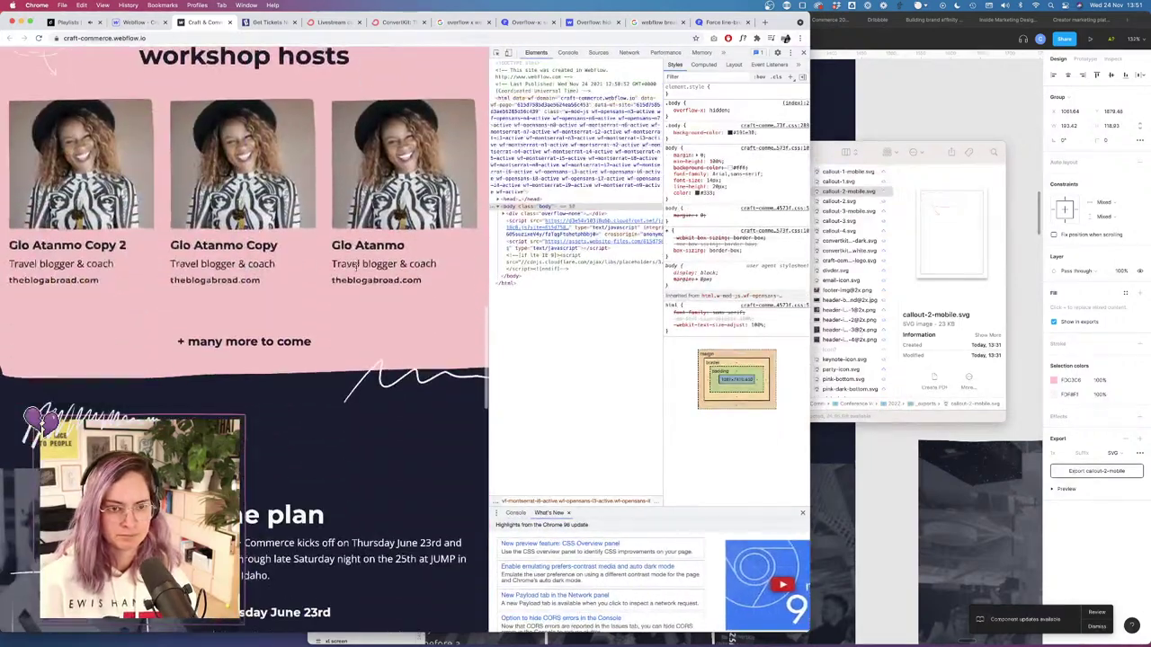
{"action": "scroll", "coordinate": [356, 270], "scroll_direction": "up", "scroll_amount": 2}
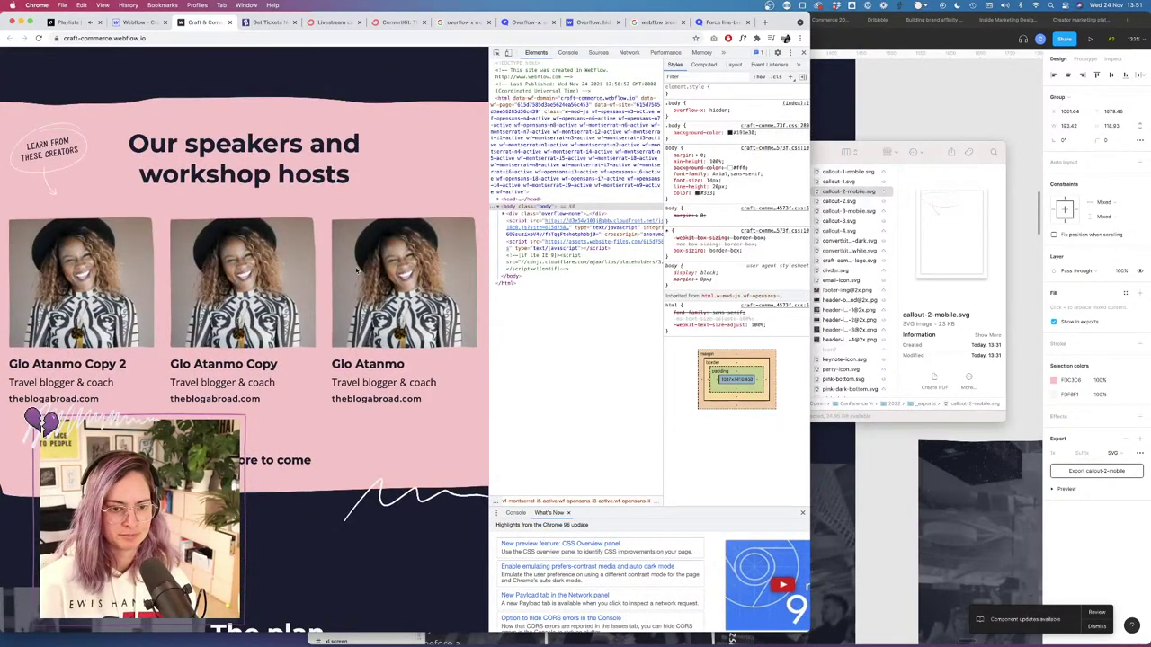
{"action": "scroll", "coordinate": [356, 271], "scroll_direction": "up", "scroll_amount": 3}
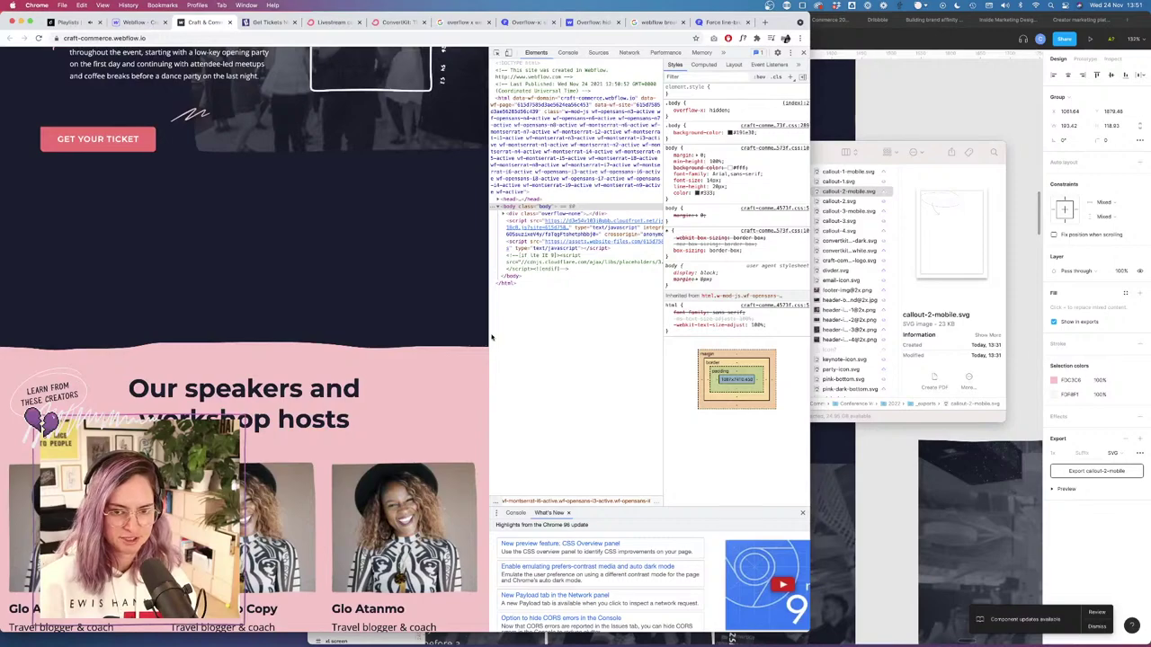
Examine the speakers and workshop hosts section of the published page at several wider and narrower viewport widths.
{"action": "left_click_drag", "start_coordinate": [547, 331], "coordinate": [702, 342]}
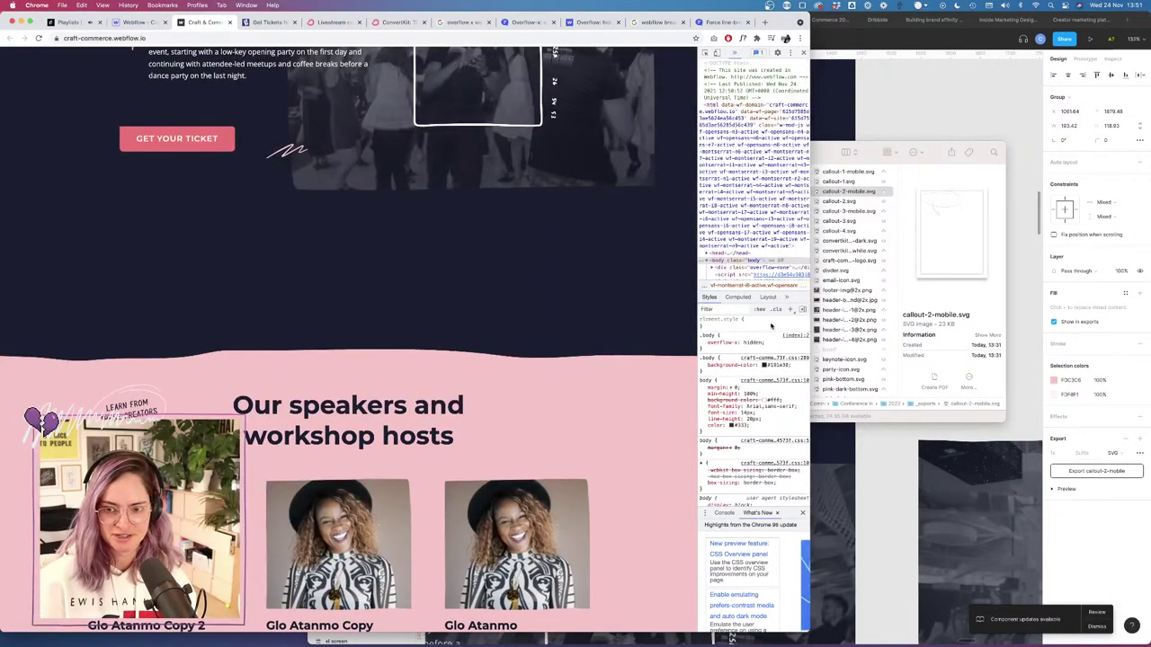
{"action": "left_click_drag", "start_coordinate": [811, 328], "coordinate": [1091, 327]}
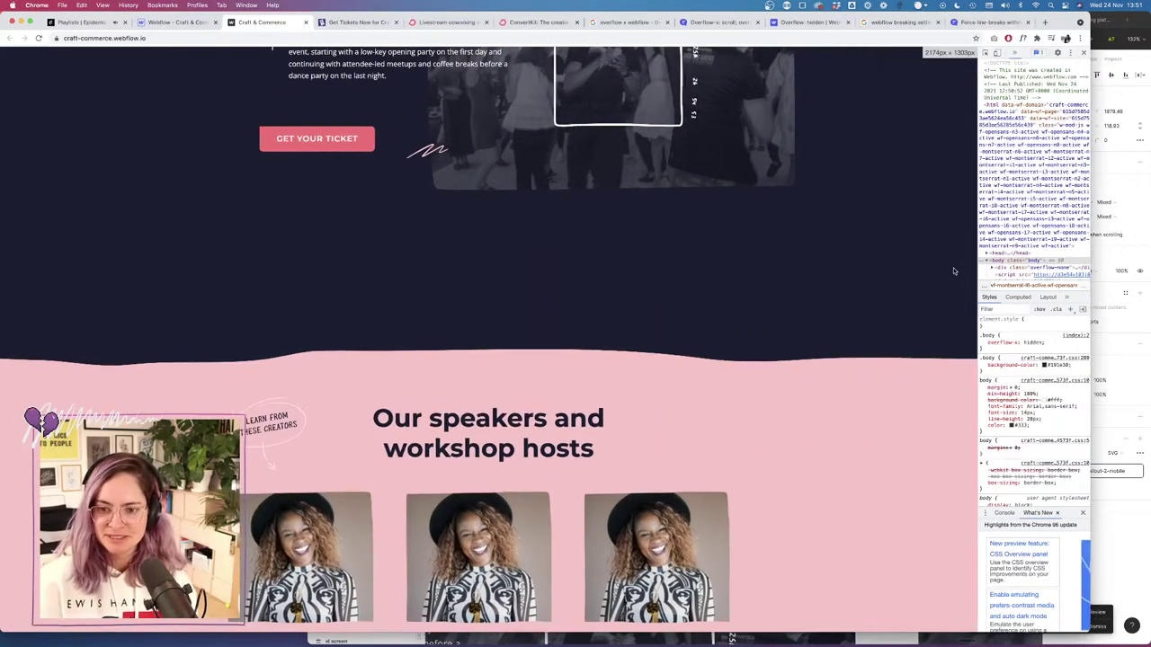
{"action": "left_click_drag", "start_coordinate": [978, 274], "coordinate": [482, 323]}
{"action": "scroll", "coordinate": [338, 393], "scroll_direction": "down", "scroll_amount": 5}
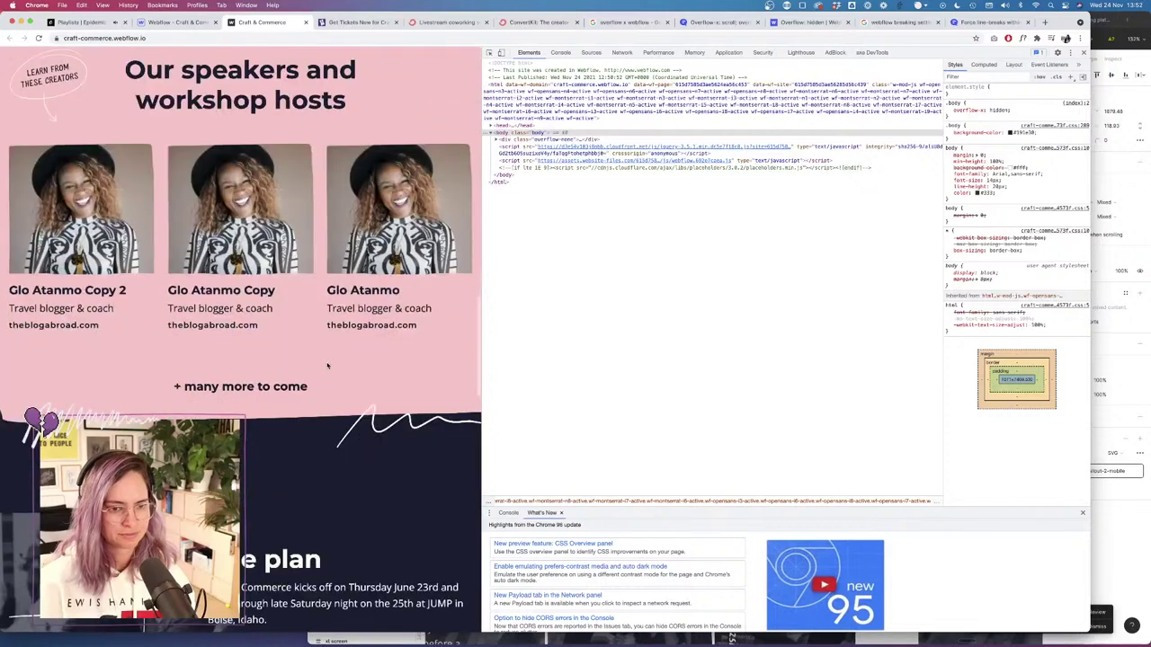
{"action": "left_click", "coordinate": [178, 21]}
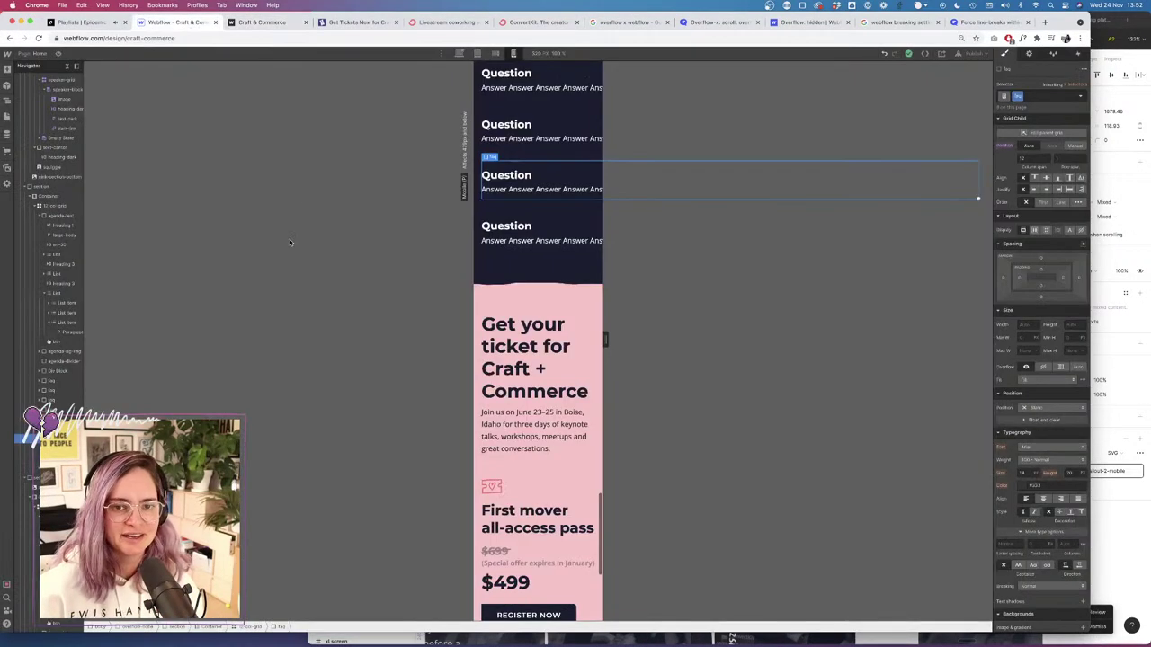
{"action": "left_click", "coordinate": [458, 53]}
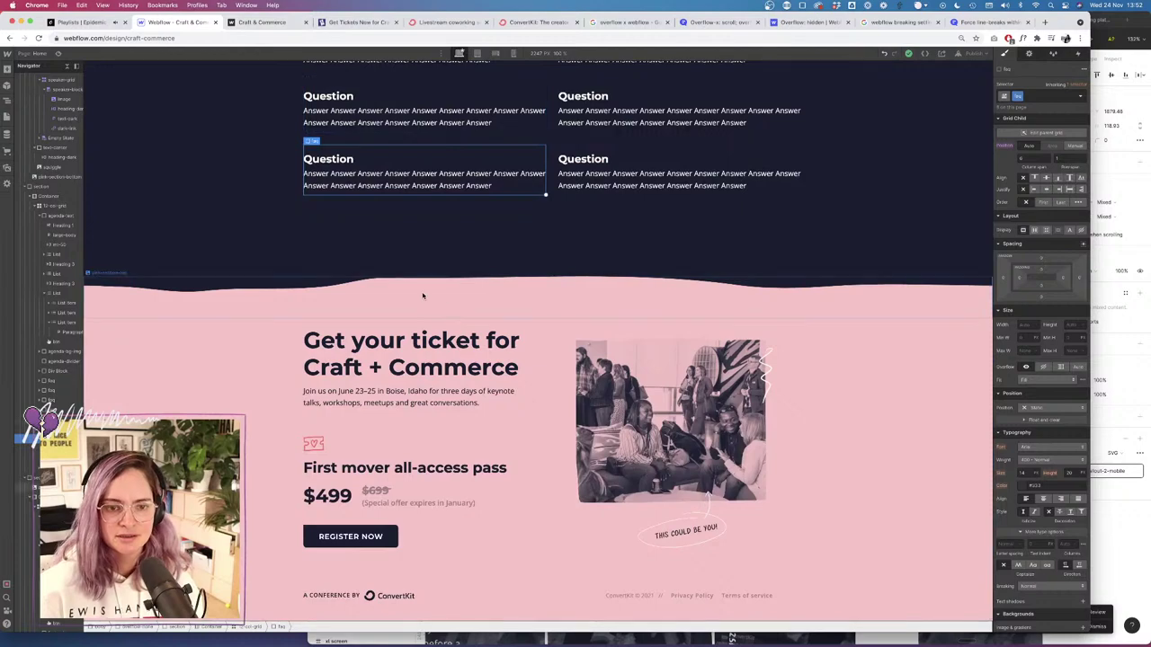
{"action": "left_click", "coordinate": [406, 298]}
{"action": "scroll", "coordinate": [409, 287], "scroll_direction": "up", "scroll_amount": 5}
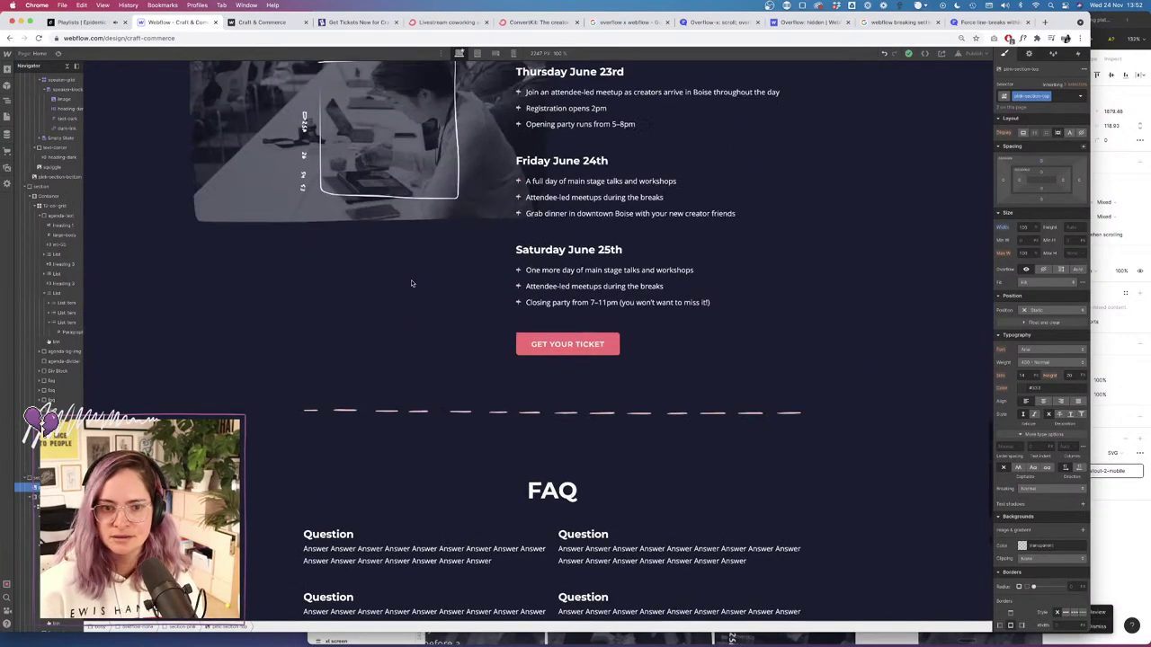
{"action": "key", "text": "ctrl+Tab"}
{"action": "scroll", "coordinate": [316, 382], "scroll_direction": "down", "scroll_amount": 10}
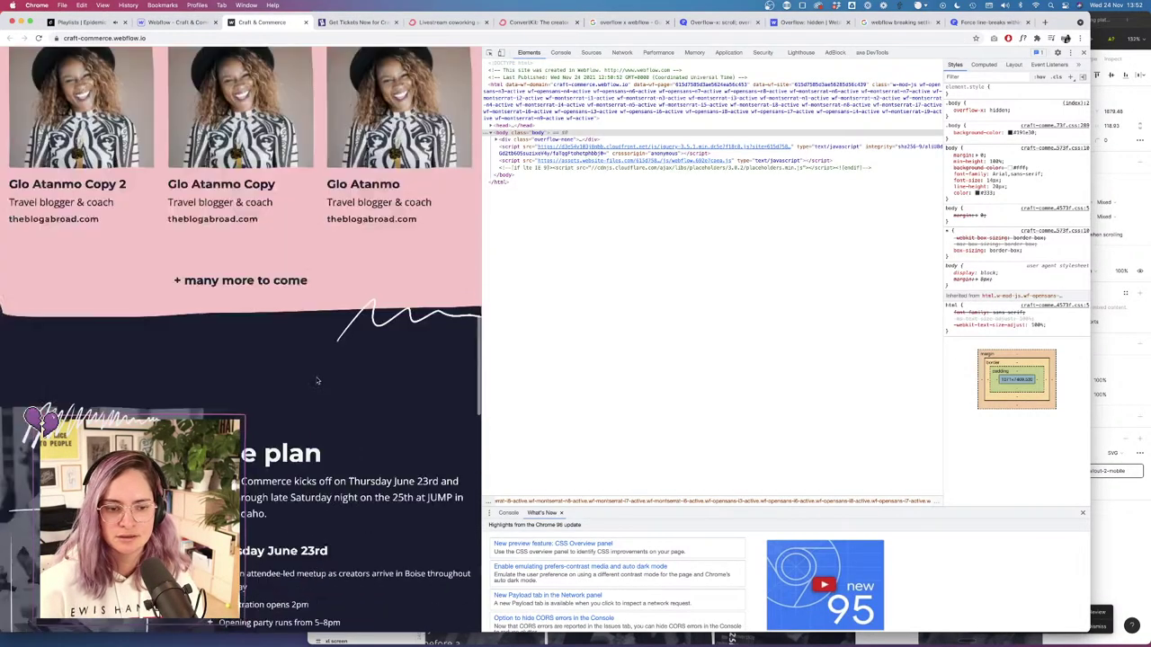
{"action": "scroll", "coordinate": [316, 381], "scroll_direction": "down", "scroll_amount": 5}
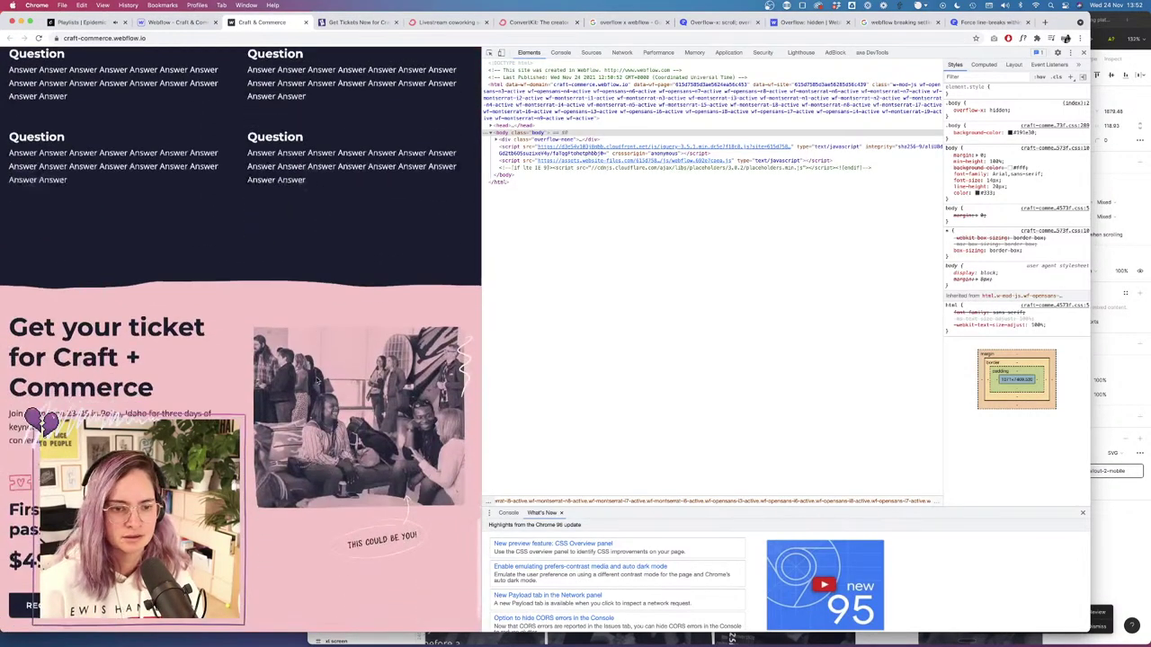
{"action": "left_click", "coordinate": [183, 22]}
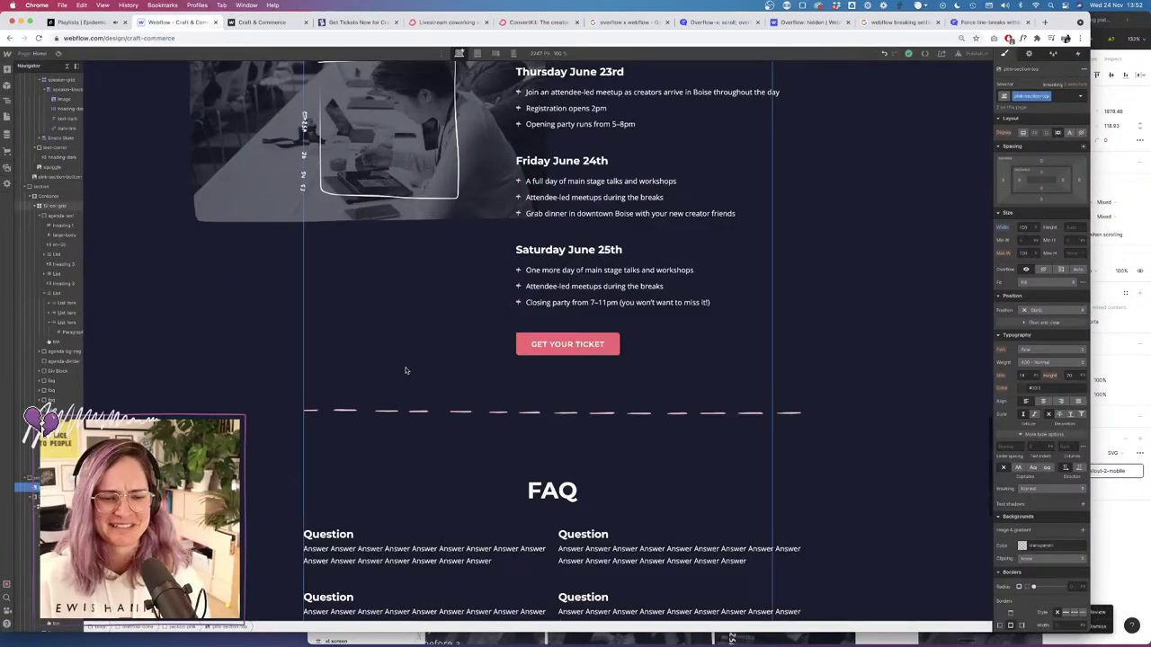
{"action": "scroll", "coordinate": [405, 370], "scroll_direction": "down", "scroll_amount": 5}
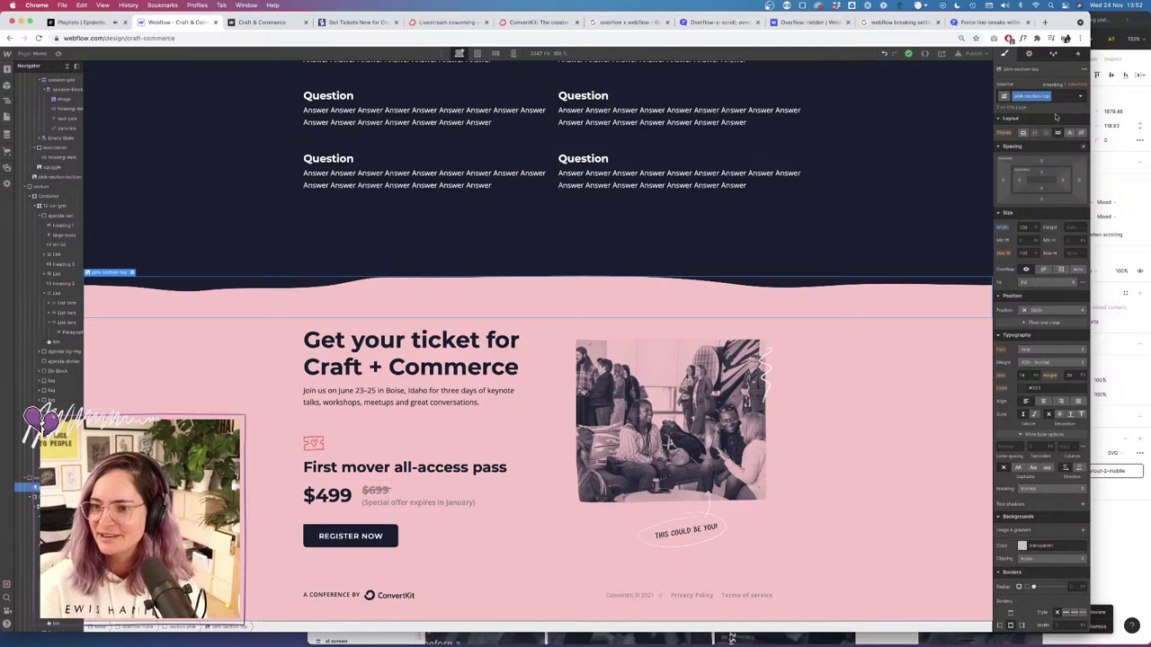
Try adding top padding to the pink-section-top image above the ticket section.
{"action": "left_click_drag", "start_coordinate": [1042, 161], "coordinate": [1043, 221]}
{"action": "key", "text": "super+space"}
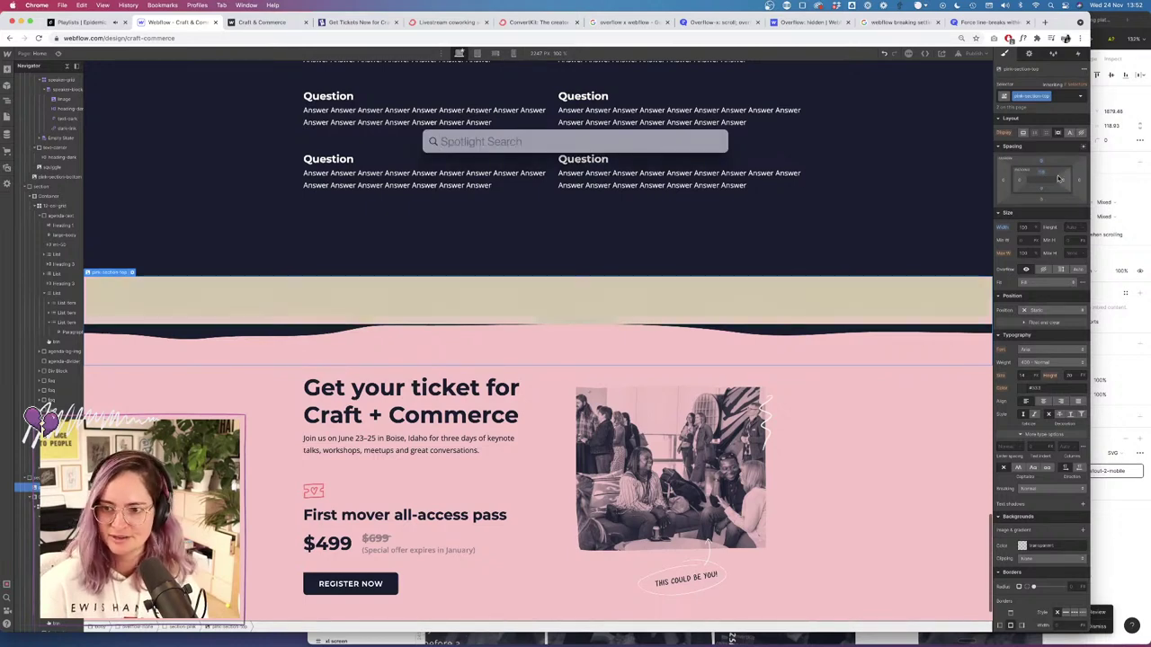
{"action": "key", "text": "Escape"}
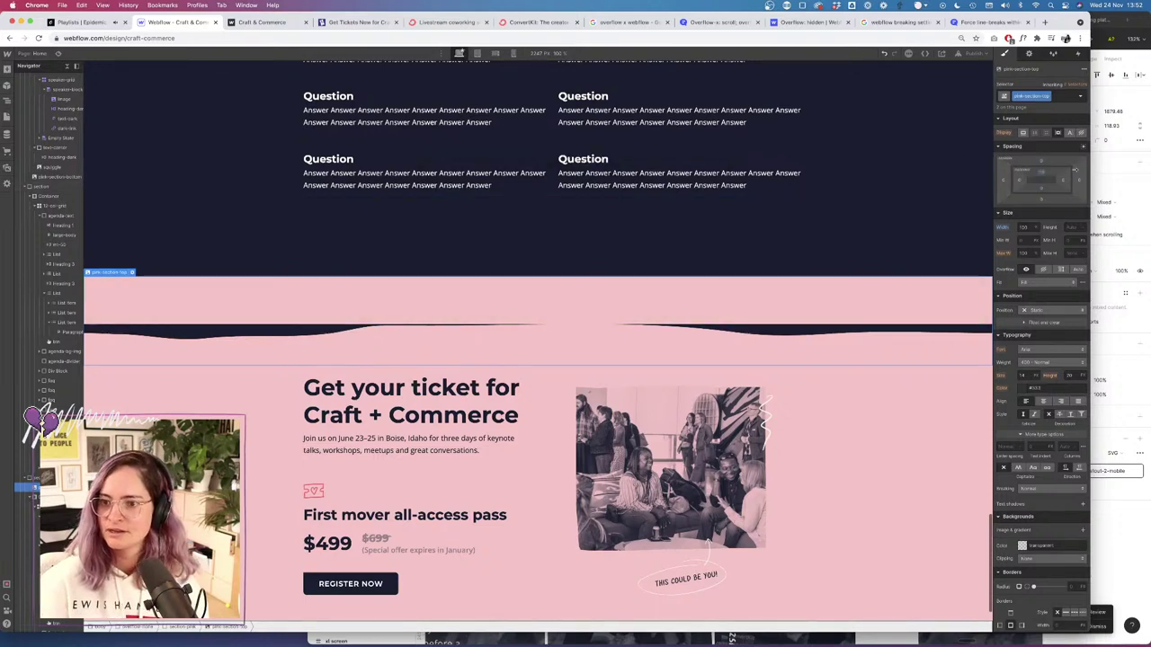
{"action": "left_click", "coordinate": [1043, 175]}
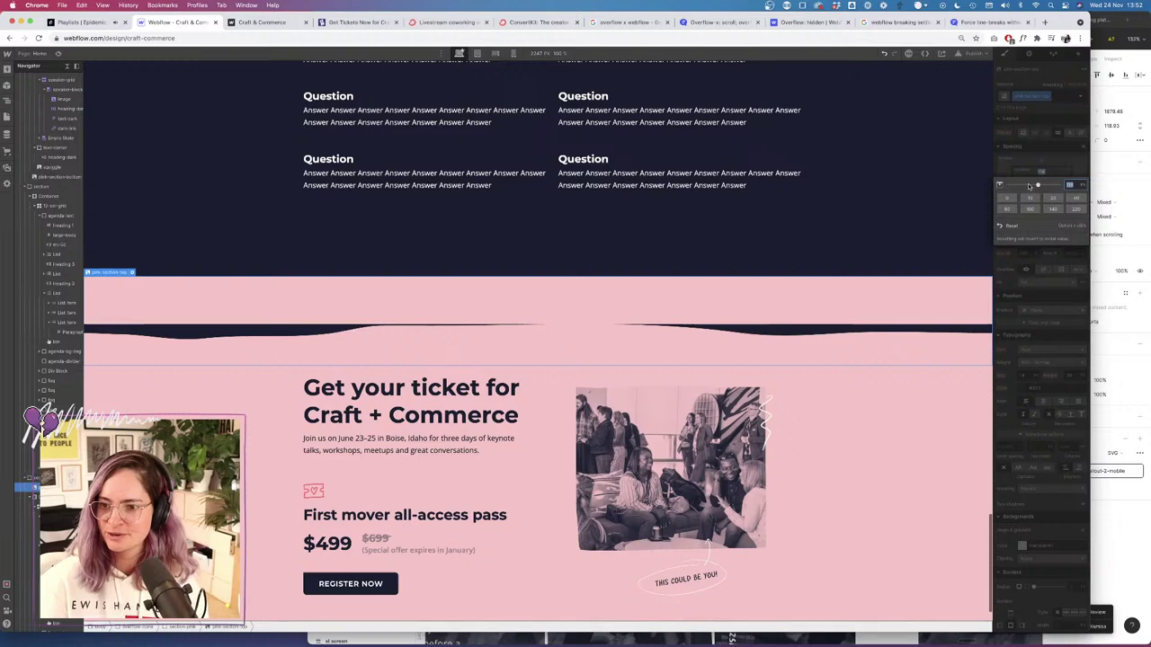
{"action": "left_click", "coordinate": [1043, 175]}
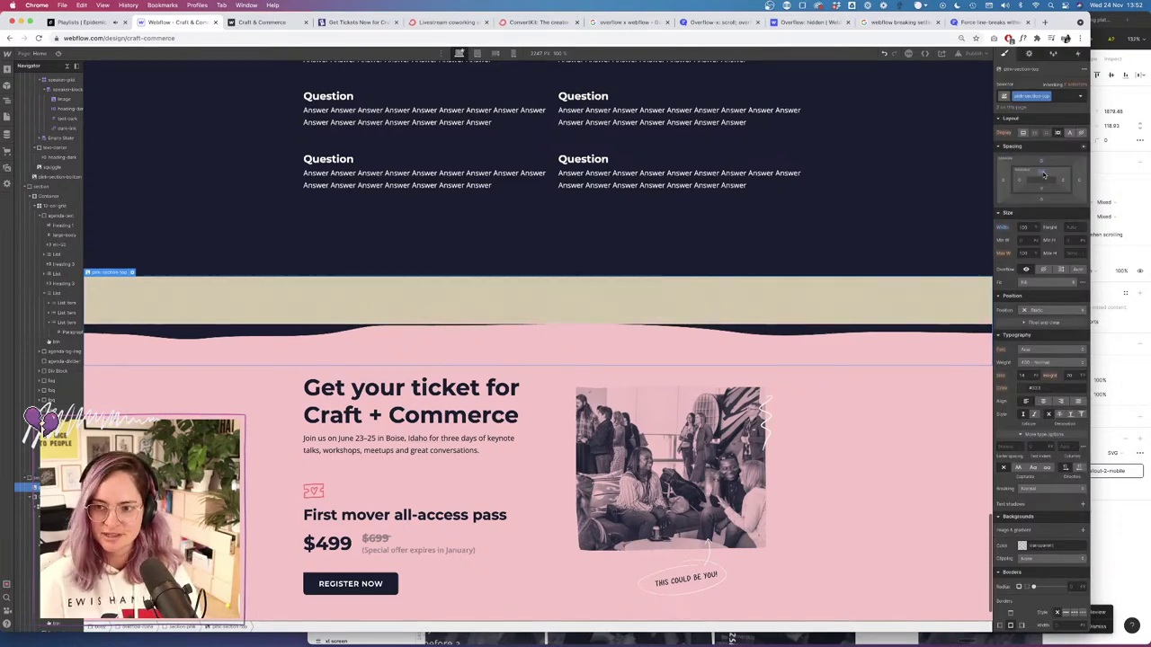
{"action": "key", "text": "super+z"}
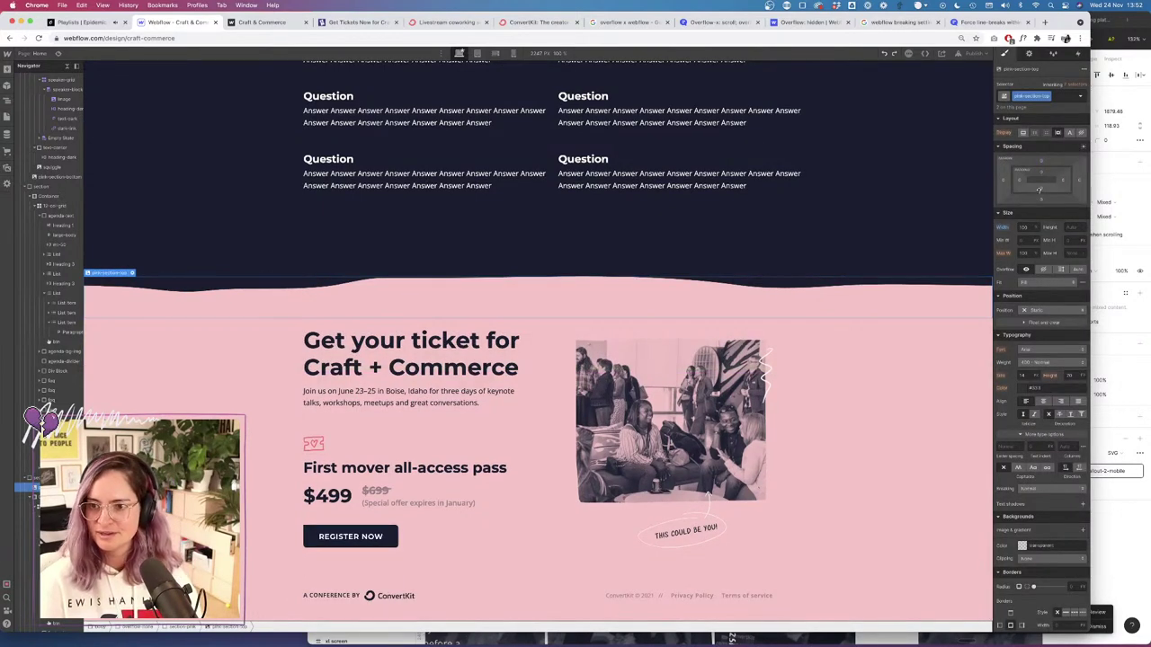
Add about 50 px of bottom padding to pink-section-top and the same amount of top padding to pink-section-bottom below the speakers.
{"action": "left_click_drag", "start_coordinate": [1043, 191], "coordinate": [1050, 168]}
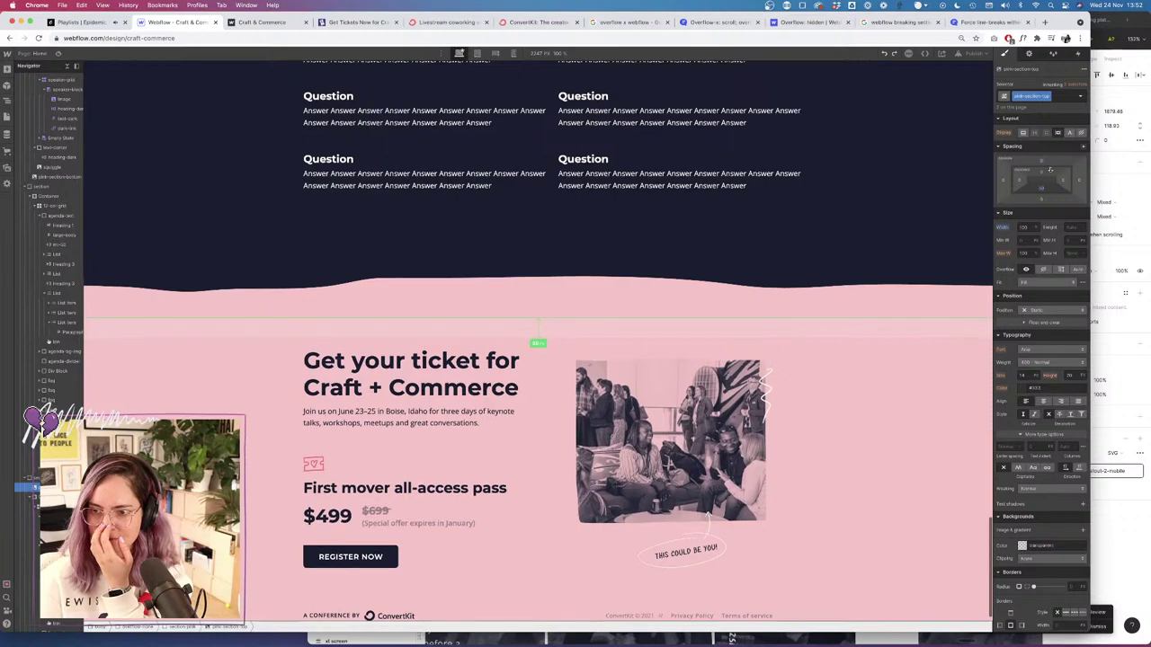
{"action": "scroll", "coordinate": [532, 208], "scroll_direction": "up", "scroll_amount": 15}
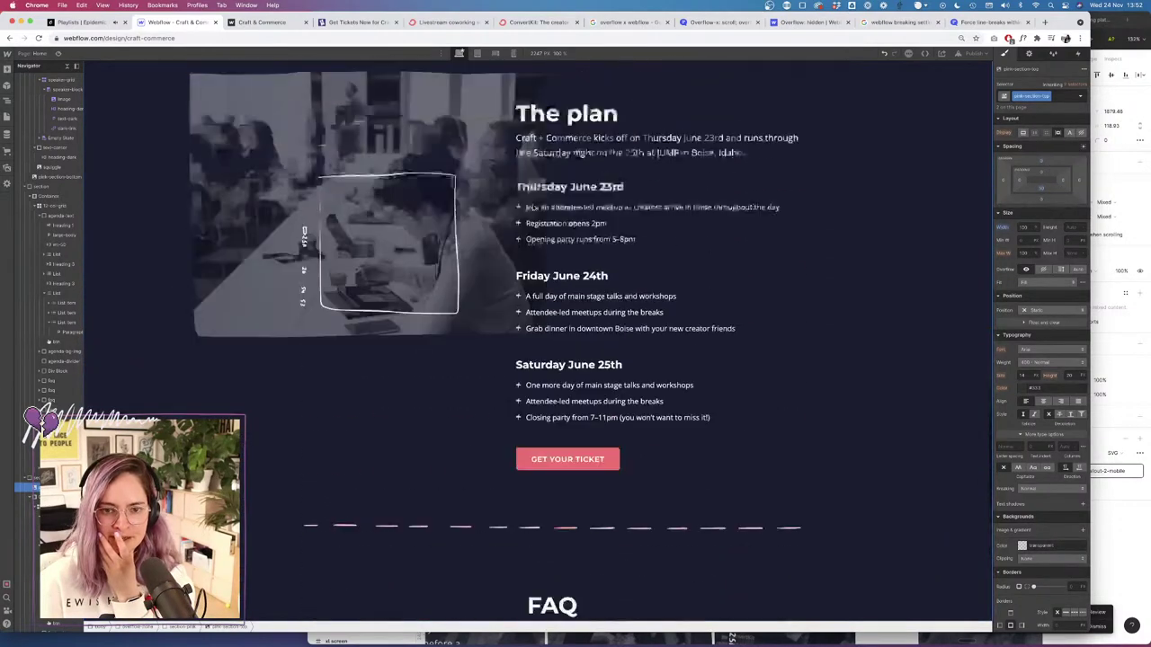
{"action": "scroll", "coordinate": [532, 208], "scroll_direction": "down", "scroll_amount": 4}
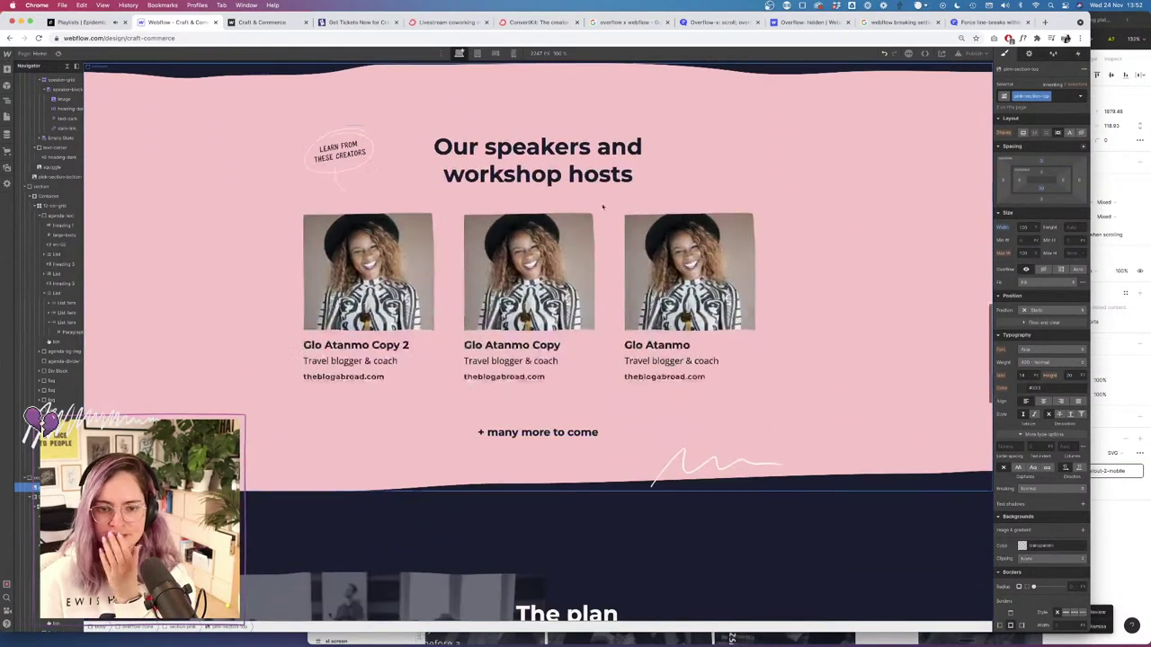
{"action": "scroll", "coordinate": [49, 503], "scroll_direction": "down", "scroll_amount": 1}
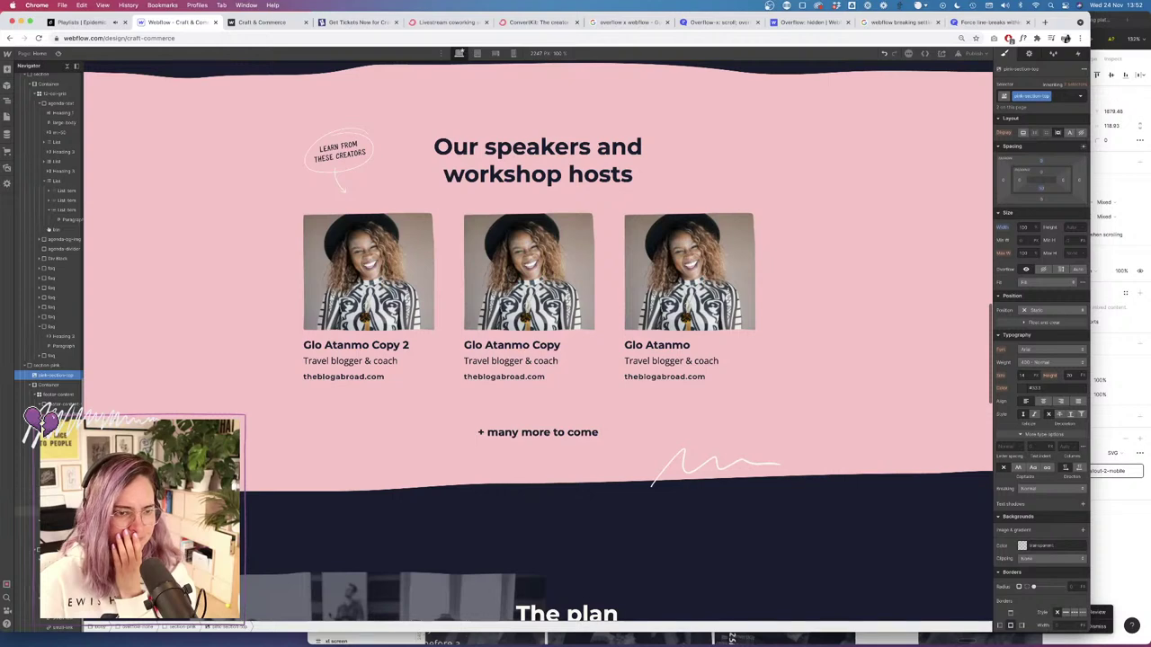
{"action": "left_click", "coordinate": [32, 385]}
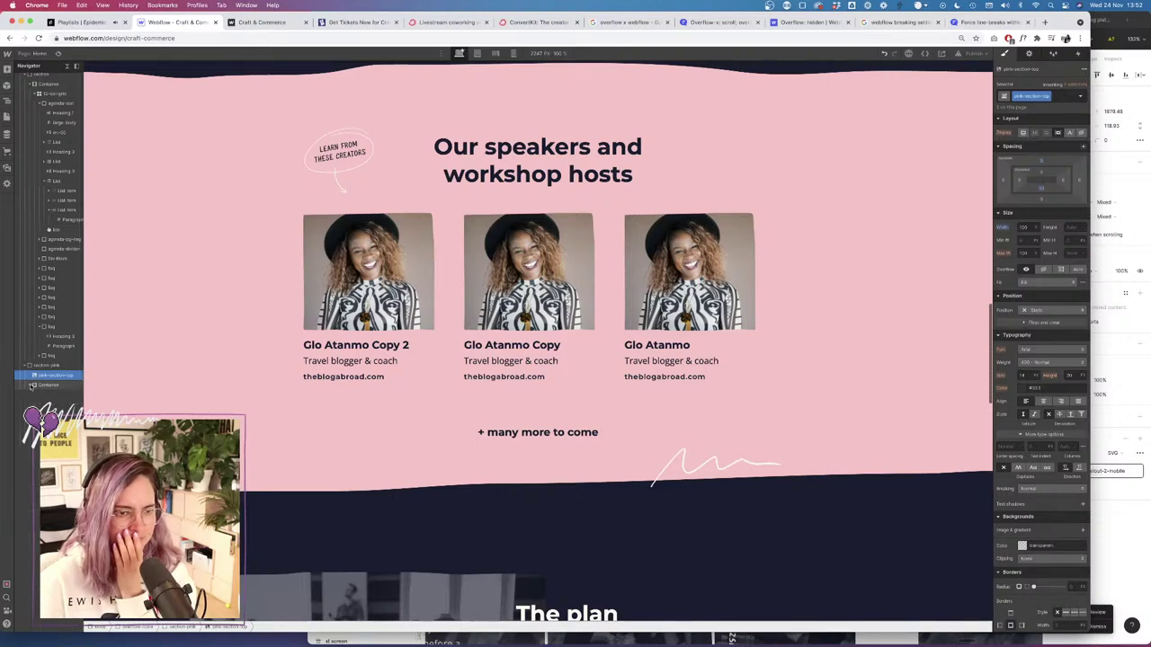
{"action": "left_click", "coordinate": [31, 385]}
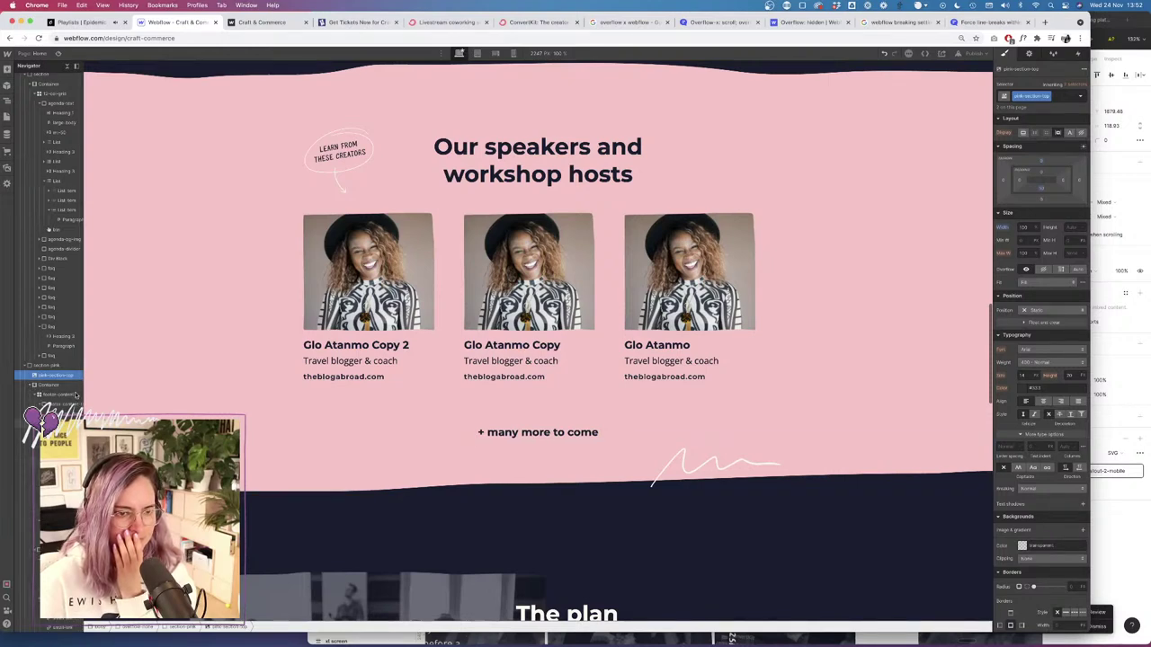
{"action": "scroll", "coordinate": [416, 393], "scroll_direction": "down", "scroll_amount": 2}
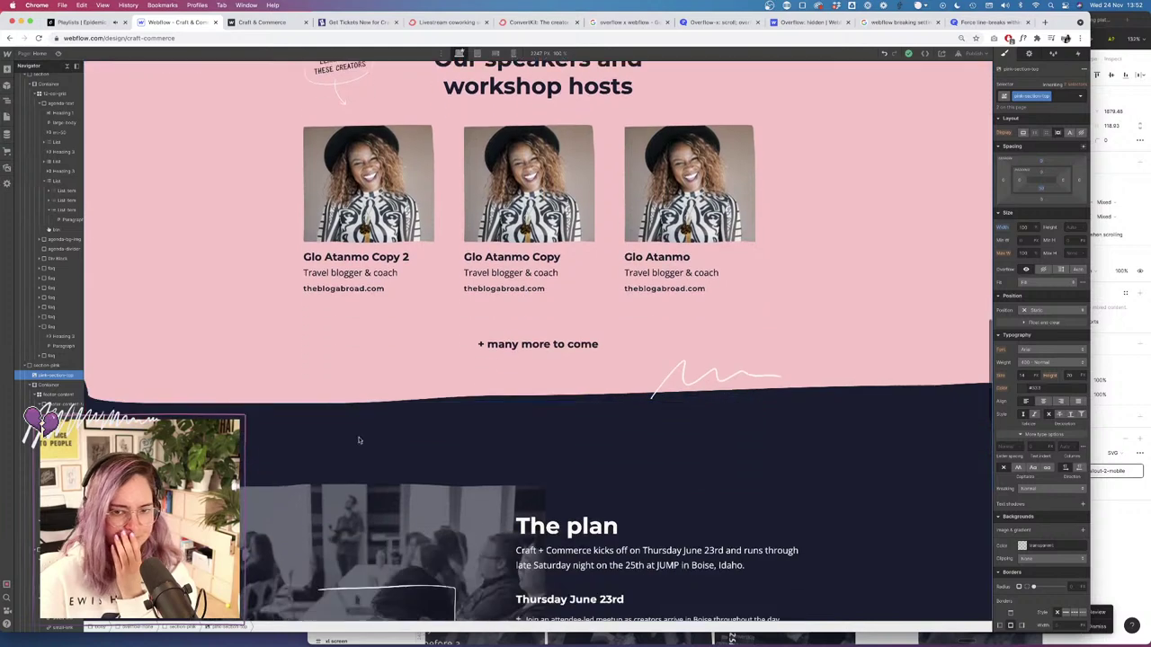
{"action": "left_click", "coordinate": [417, 378]}
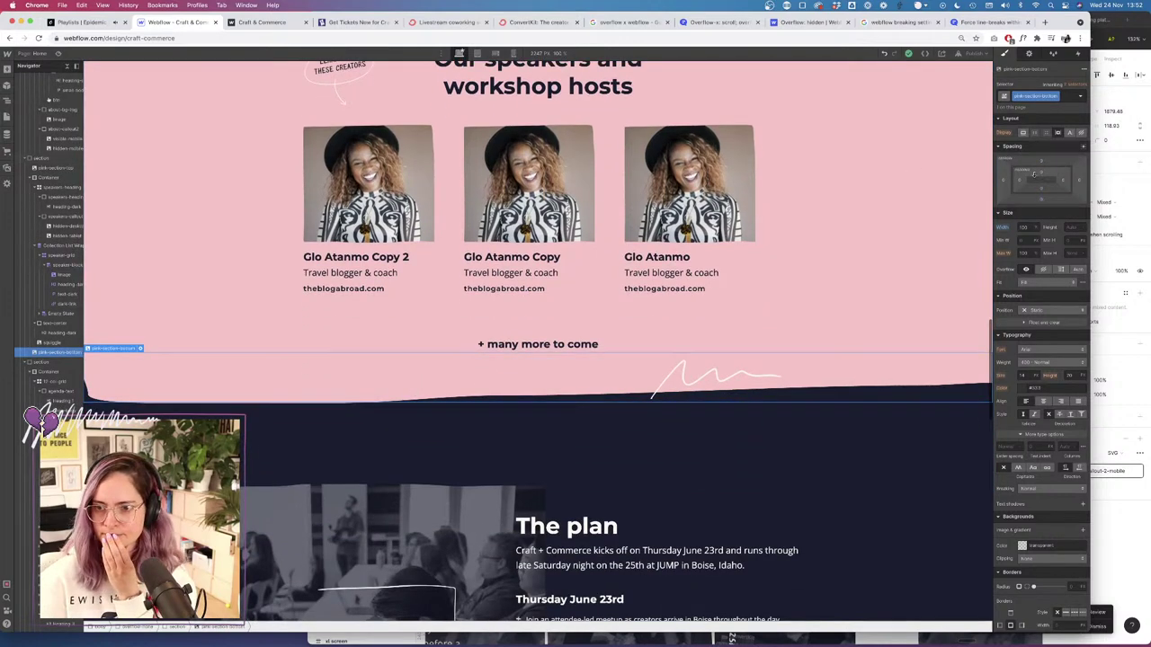
{"action": "left_click_drag", "start_coordinate": [1041, 171], "coordinate": [1042, 190]}
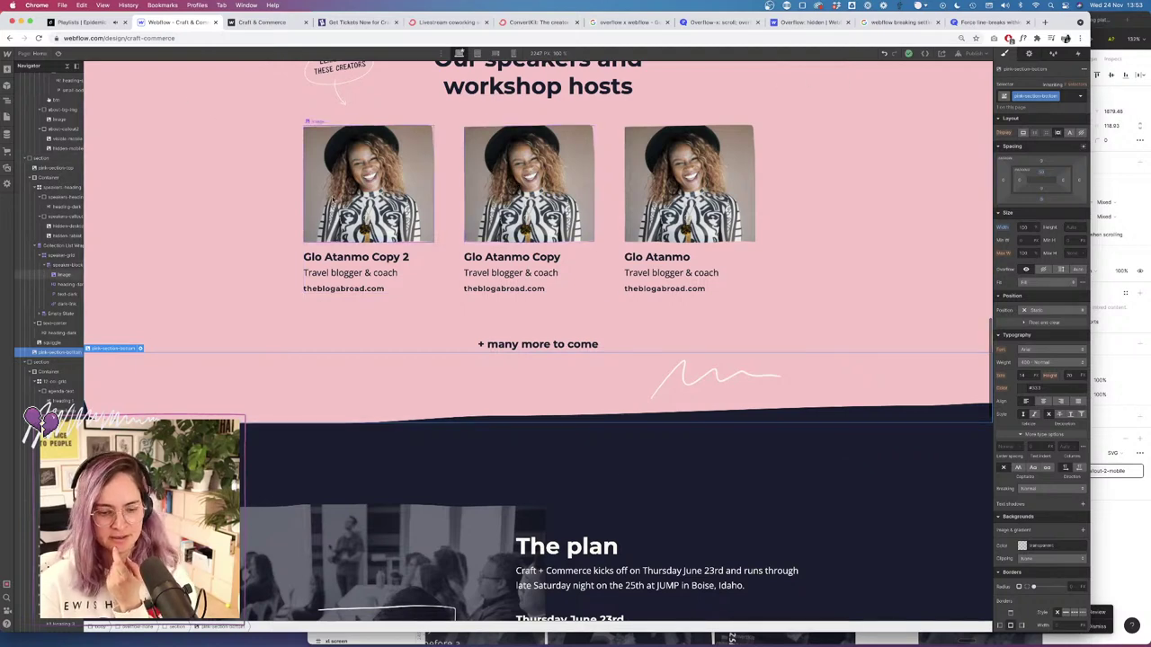
Examine the wavy top edge of the speakers section at the tablet, mobile landscape and mobile portrait breakpoints.
{"action": "left_click", "coordinate": [40, 55]}
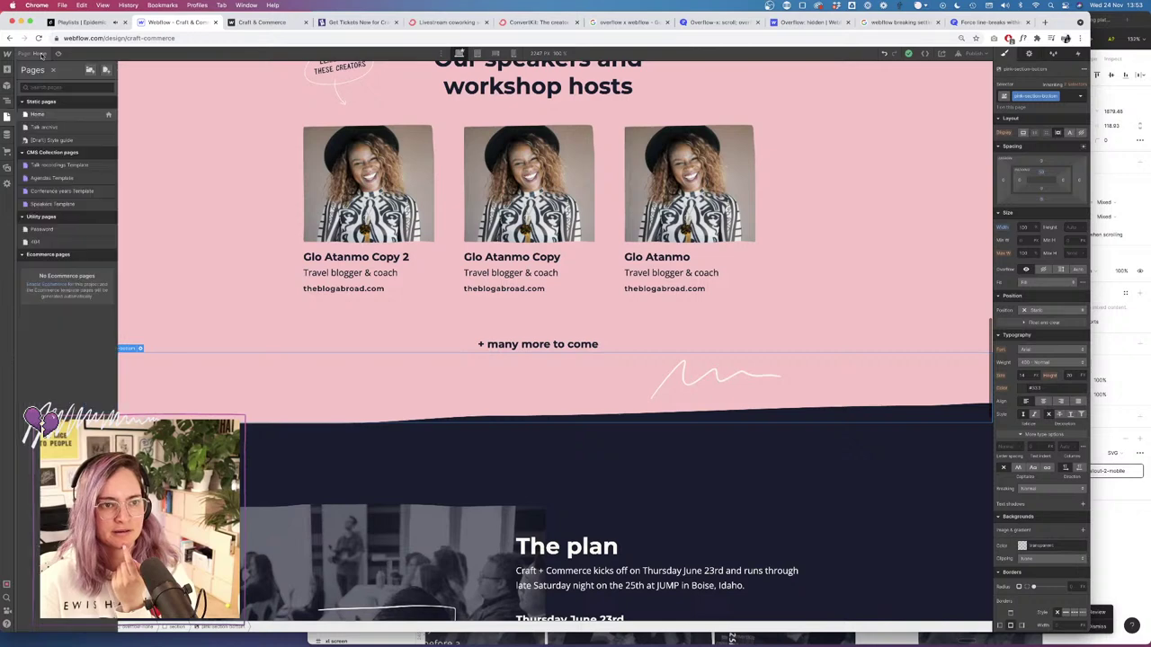
{"action": "left_click", "coordinate": [199, 84]}
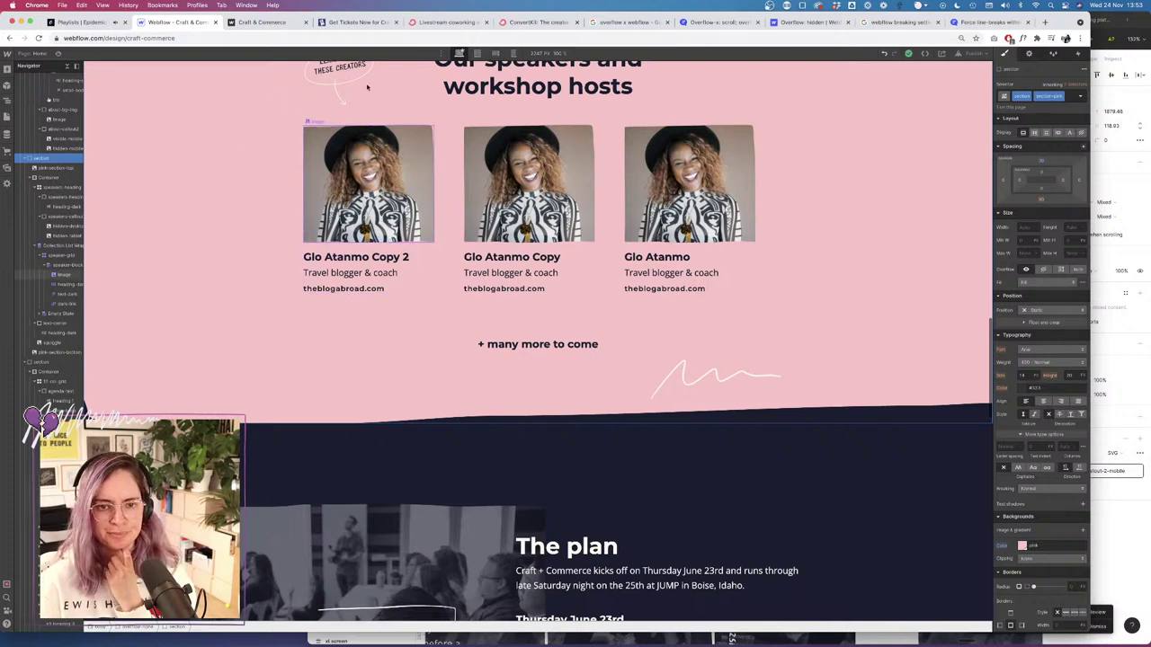
{"action": "left_click", "coordinate": [477, 54]}
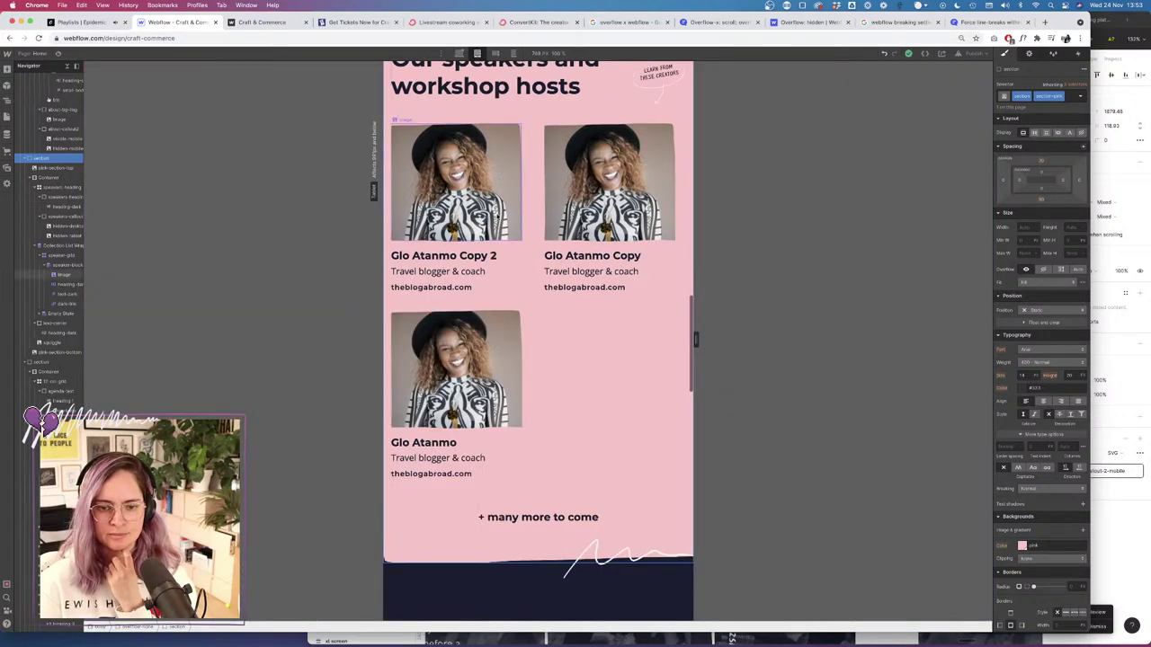
{"action": "scroll", "coordinate": [534, 341], "scroll_direction": "up", "scroll_amount": 5}
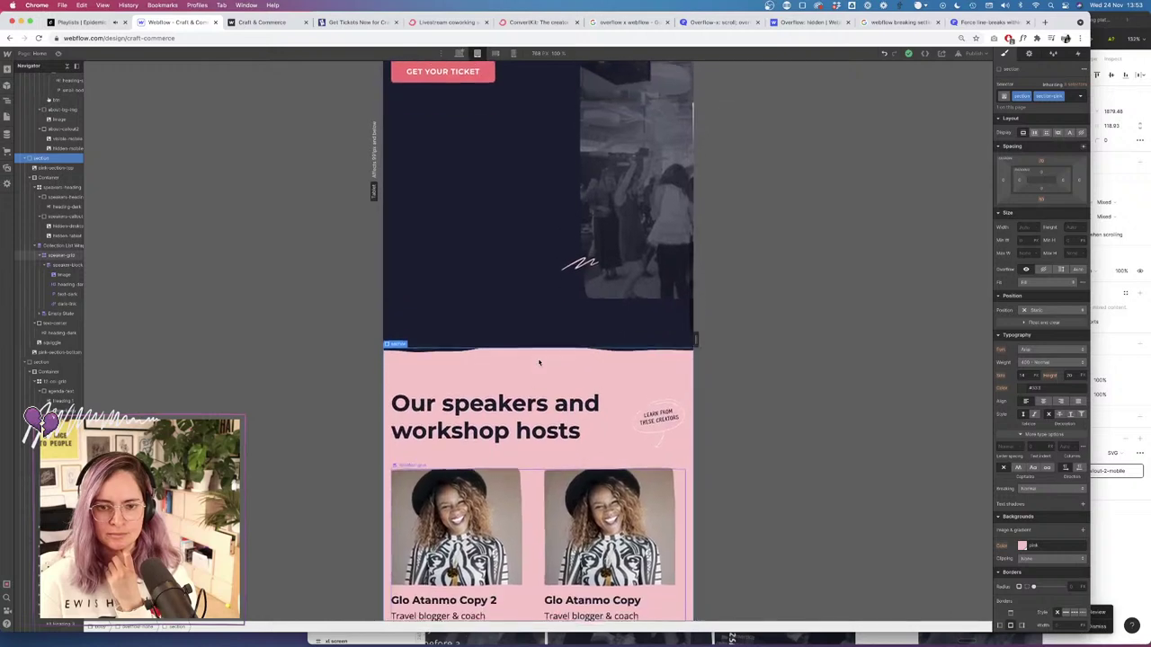
{"action": "left_click", "coordinate": [538, 359]}
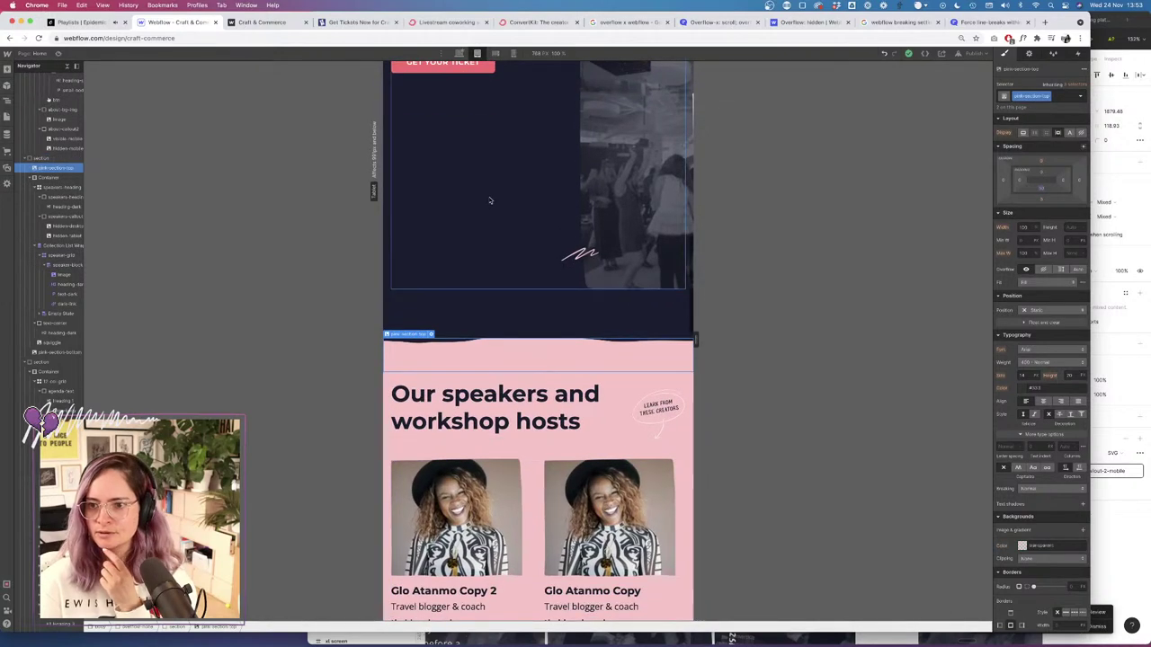
{"action": "left_click", "coordinate": [459, 54]}
{"action": "left_click", "coordinate": [477, 54]}
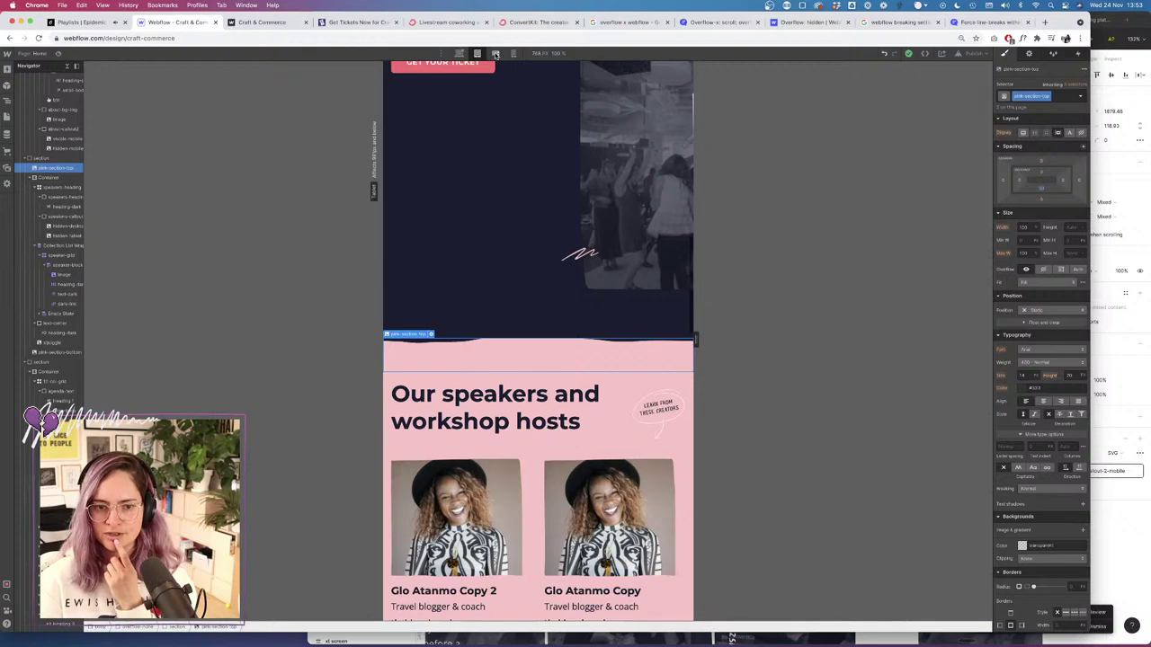
{"action": "left_click", "coordinate": [495, 54]}
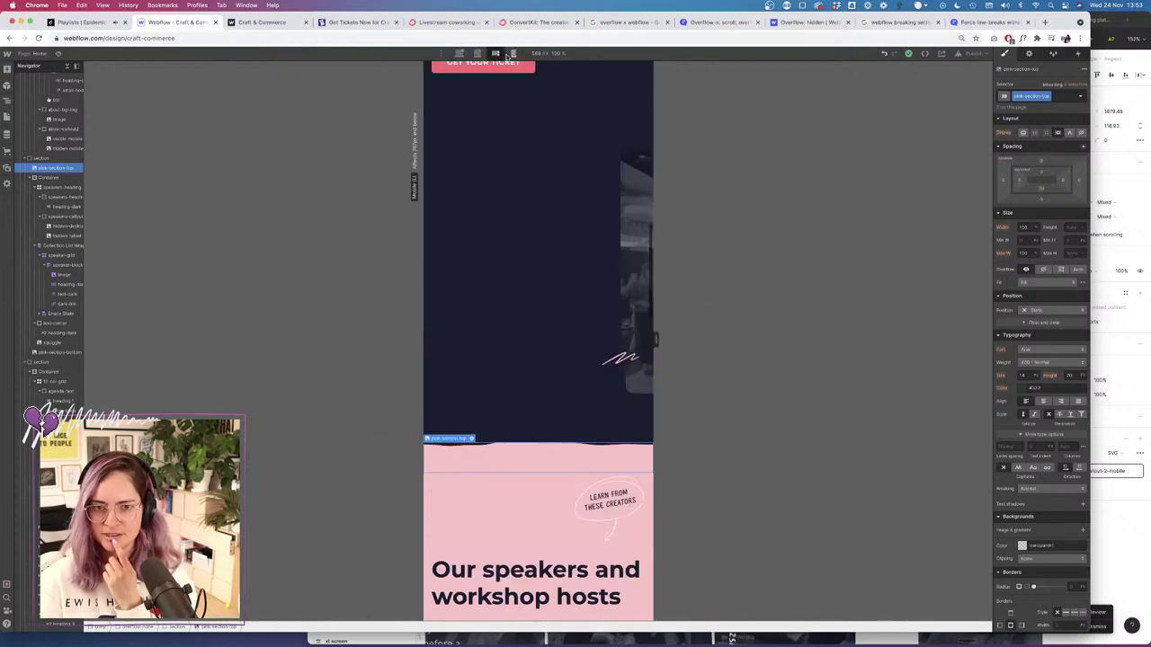
{"action": "left_click", "coordinate": [512, 54]}
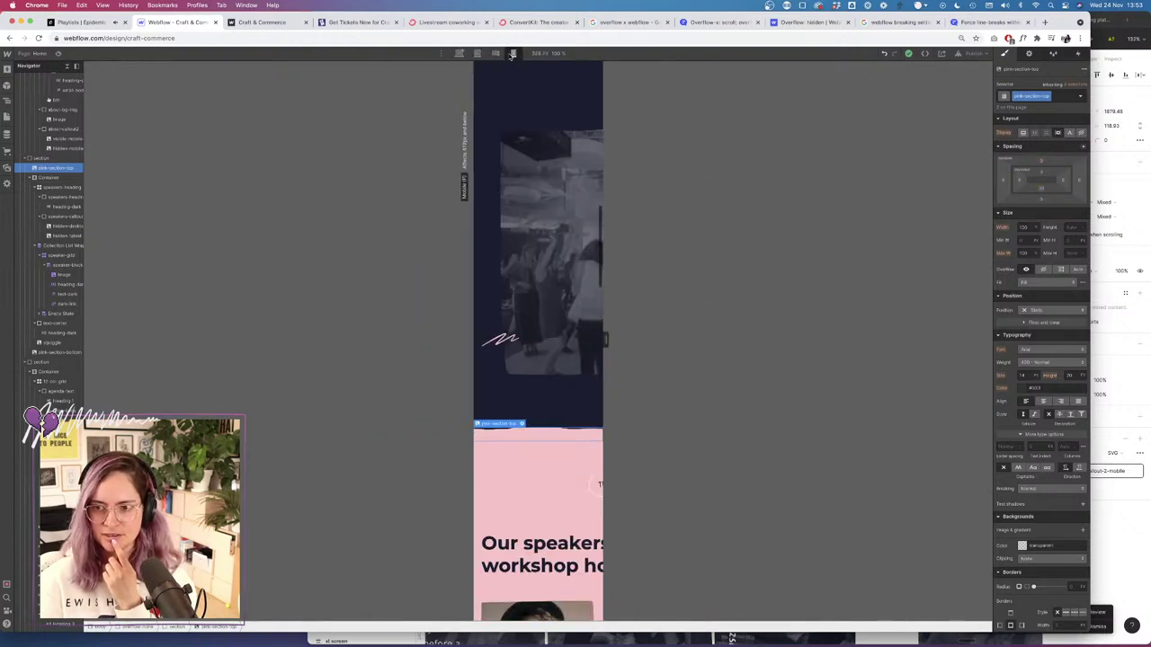
Preview the page at desktop width and check the wavy top and bottom edges of the speakers section.
{"action": "left_click", "coordinate": [58, 54]}
{"action": "left_click", "coordinate": [501, 54]}
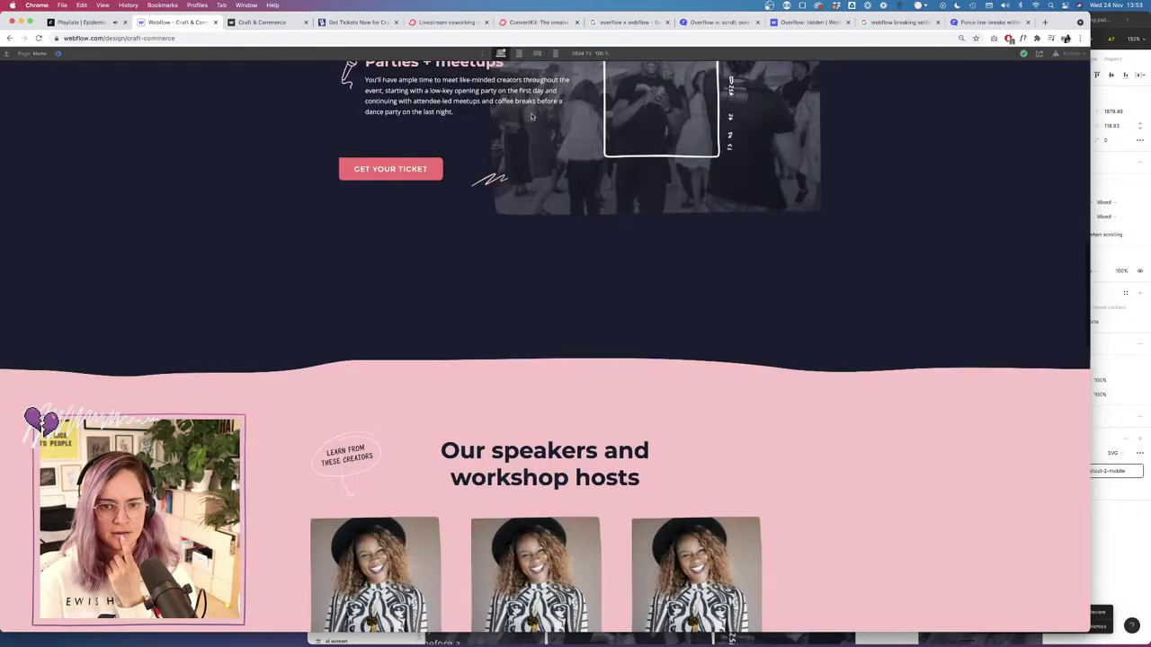
{"action": "scroll", "coordinate": [516, 290], "scroll_direction": "down", "scroll_amount": 6}
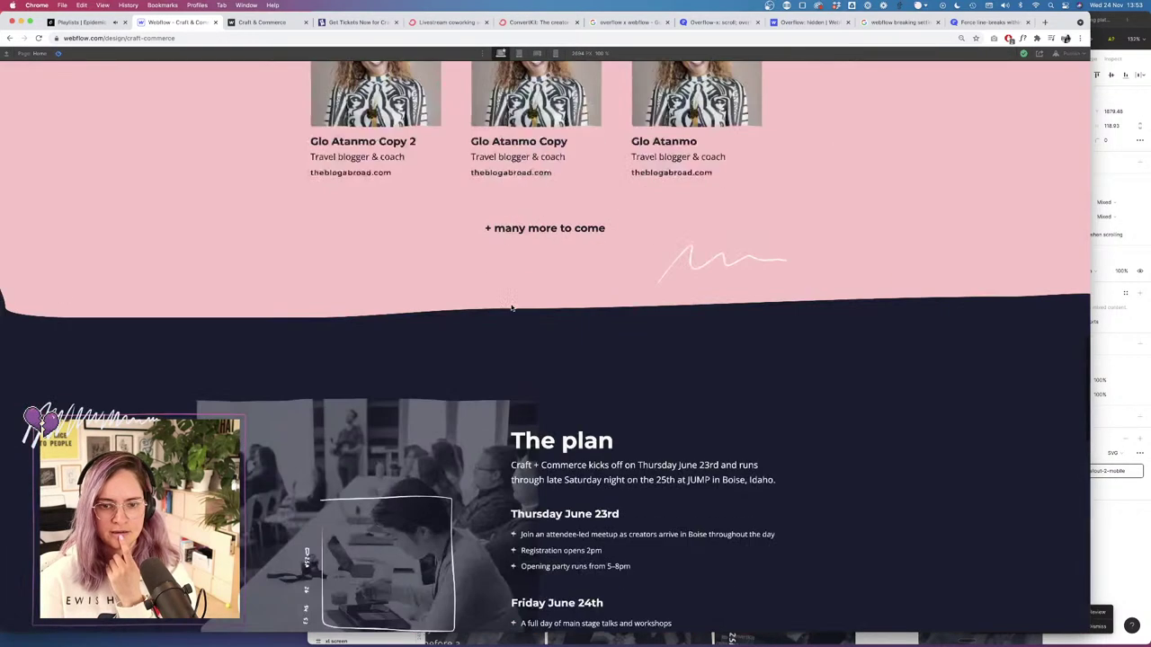
{"action": "left_click", "coordinate": [59, 54]}
Leave the preview and publish the updated site to craft-commerce.webflow.io.
{"action": "left_click", "coordinate": [974, 53]}
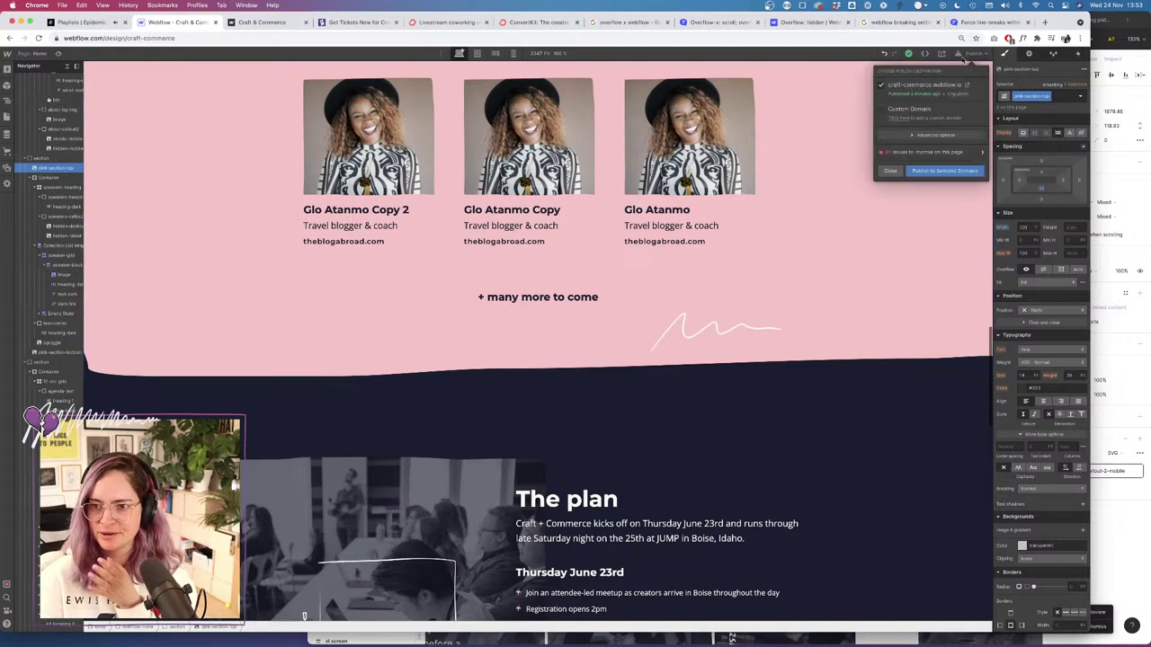
{"action": "left_click", "coordinate": [962, 169]}
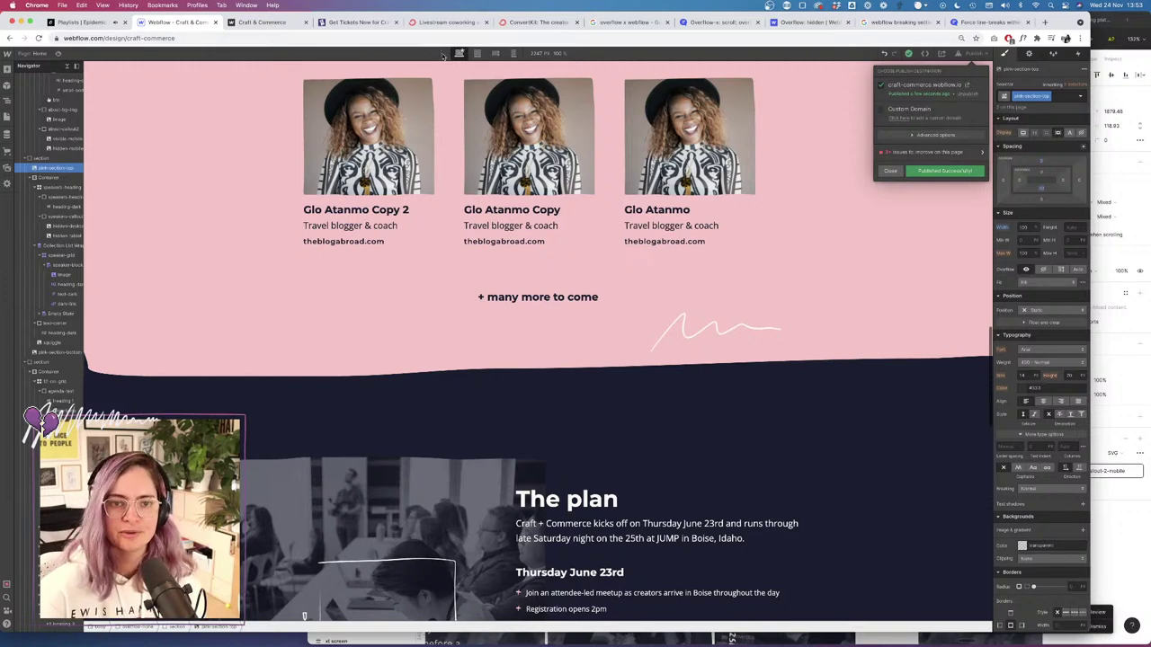
{"action": "left_click", "coordinate": [441, 55]}
{"action": "left_click", "coordinate": [442, 54]}
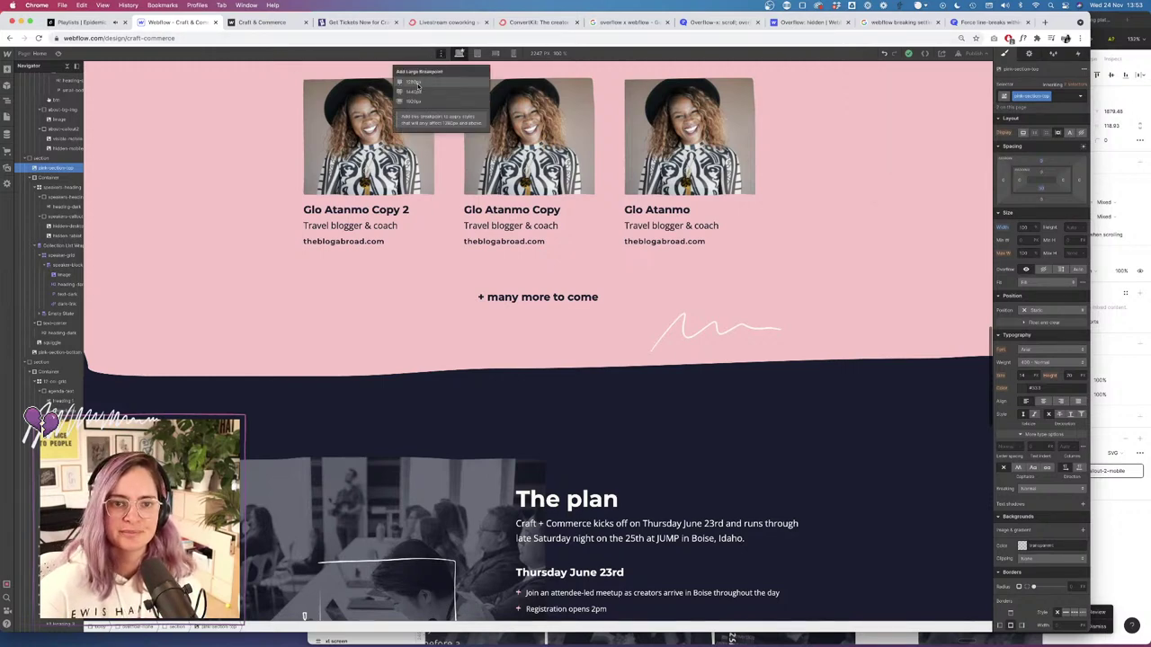
{"action": "left_click", "coordinate": [547, 54]}
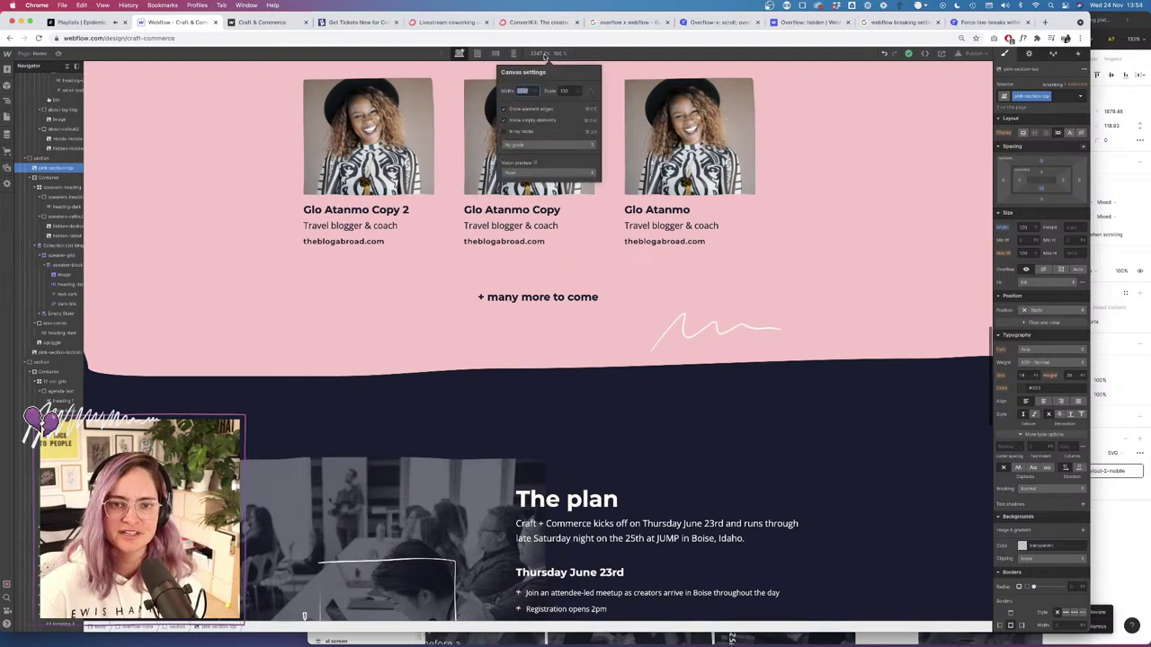
{"action": "left_click", "coordinate": [531, 173]}
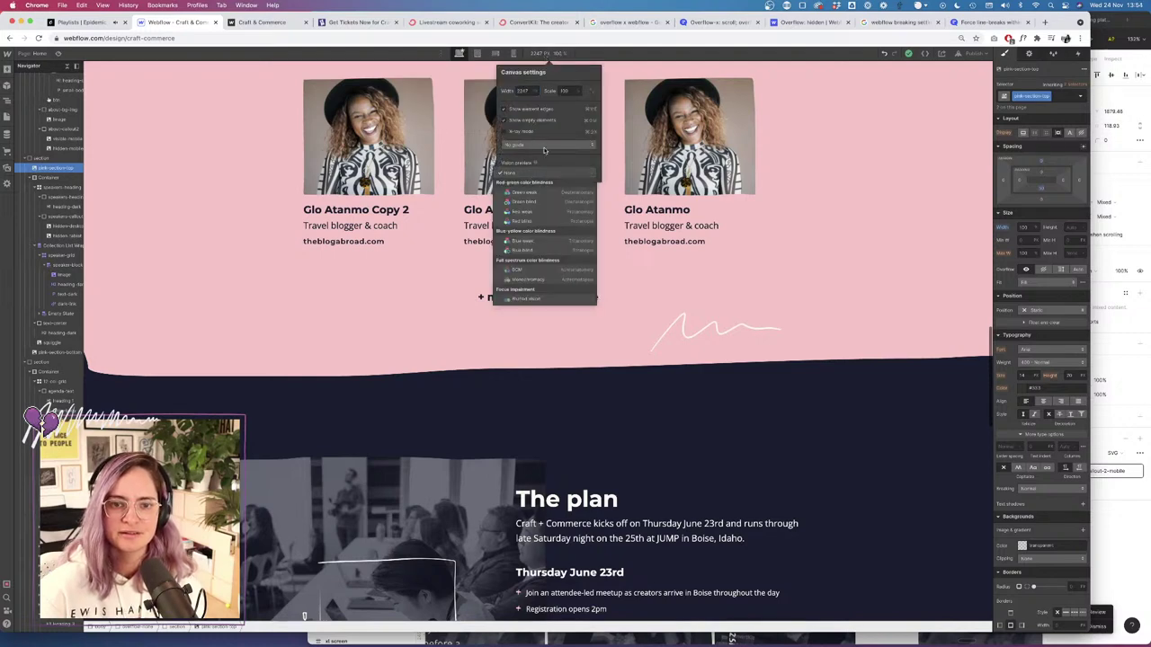
View the page in X-ray mode from the speakers section up to the conference intro, and restore the normal canvas display.
{"action": "left_click", "coordinate": [506, 131]}
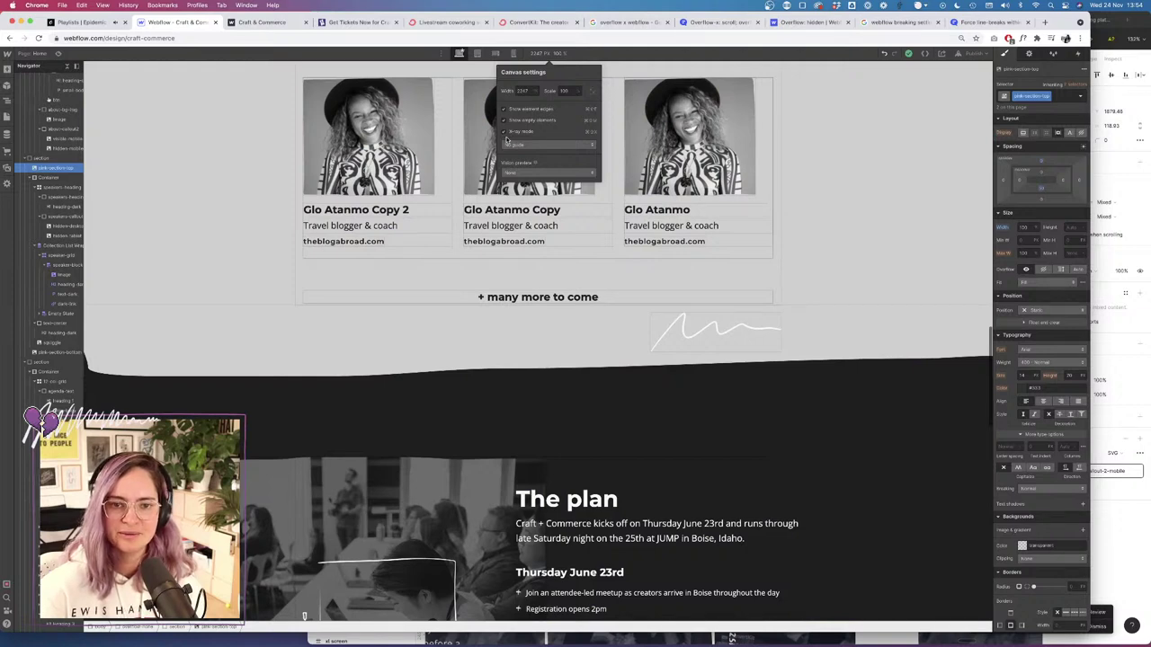
{"action": "scroll", "coordinate": [404, 309], "scroll_direction": "up", "scroll_amount": 5}
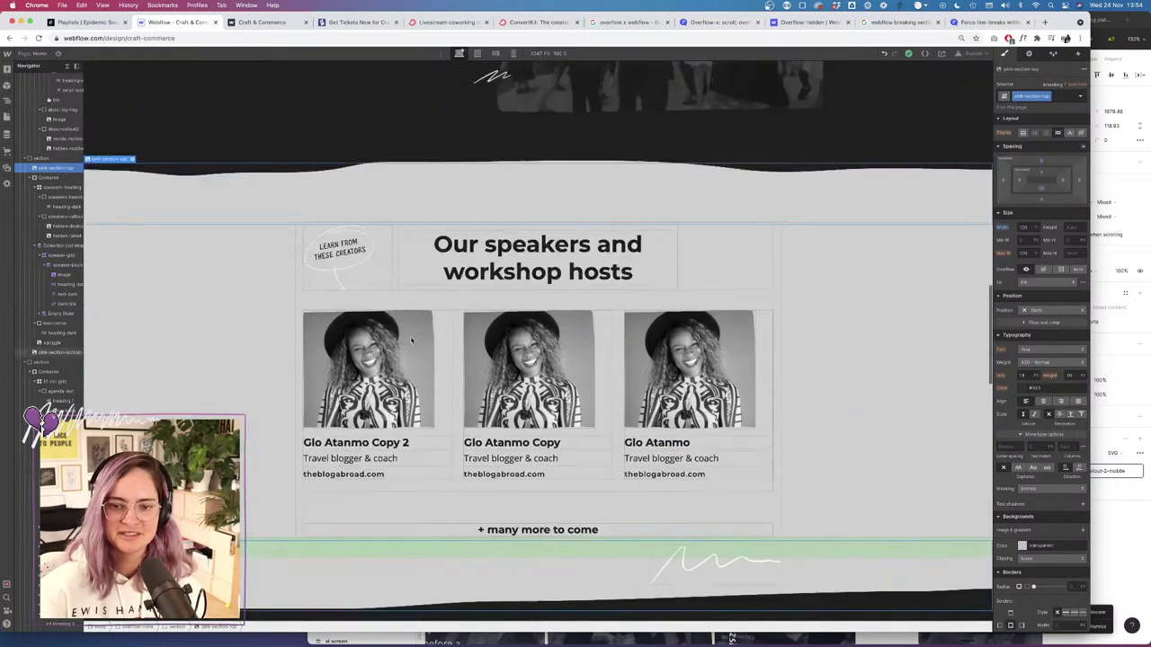
{"action": "scroll", "coordinate": [414, 342], "scroll_direction": "up", "scroll_amount": 4}
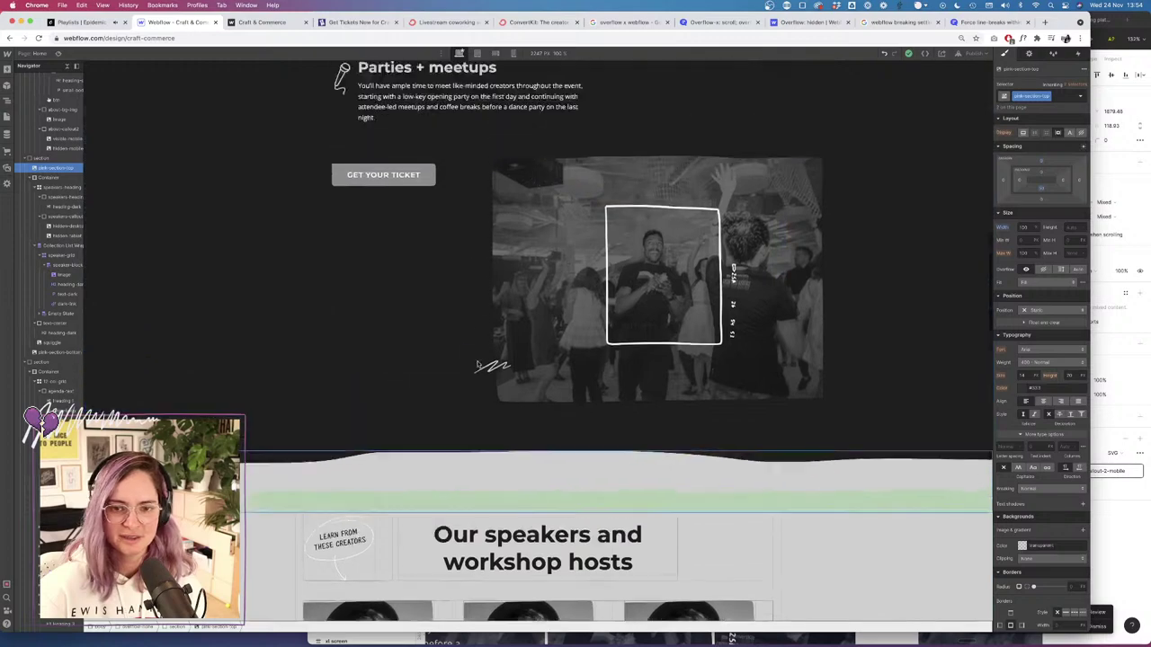
{"action": "scroll", "coordinate": [478, 364], "scroll_direction": "up", "scroll_amount": 7}
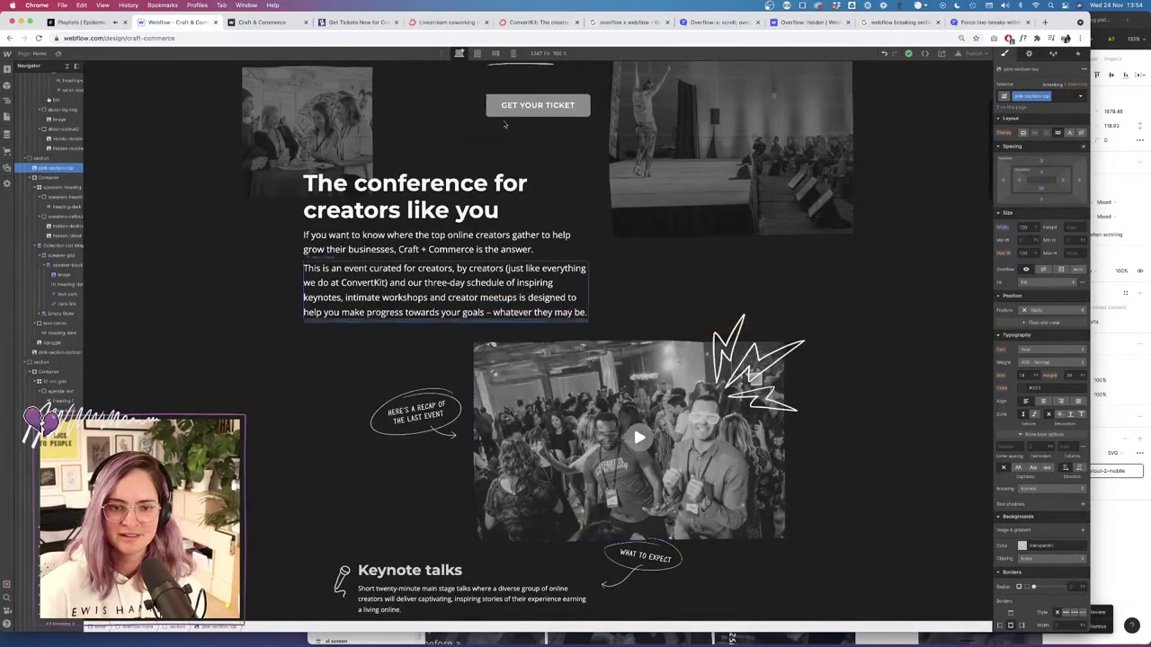
{"action": "left_click", "coordinate": [546, 54]}
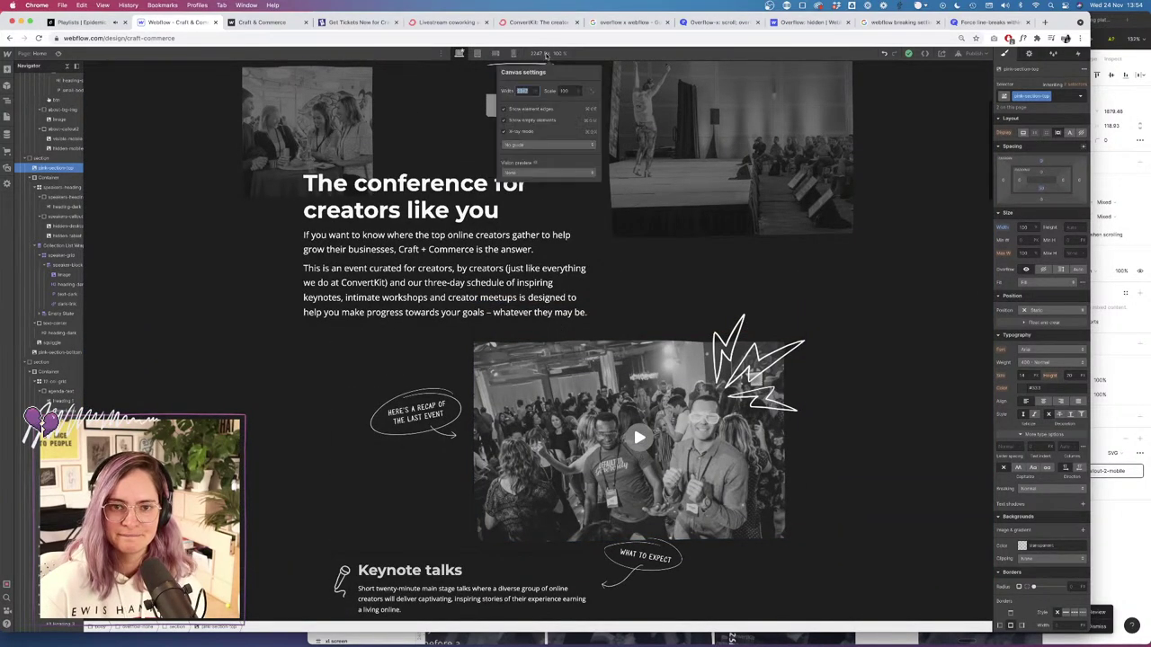
{"action": "left_click", "coordinate": [507, 133]}
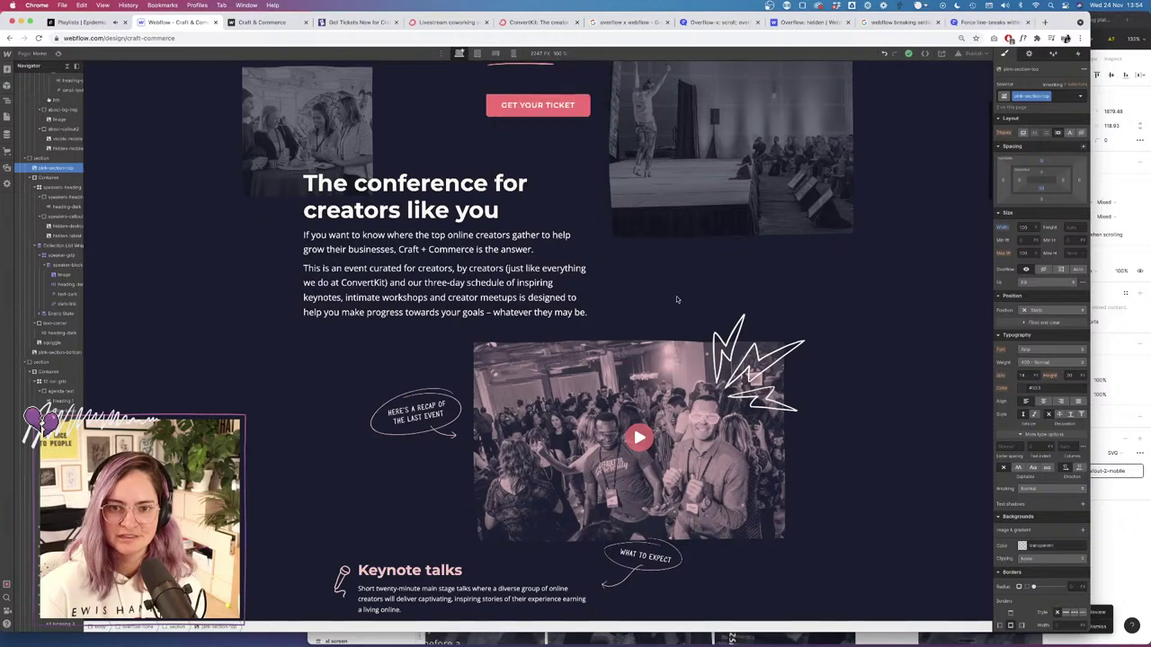
{"action": "scroll", "coordinate": [595, 266], "scroll_direction": "down", "scroll_amount": 10}
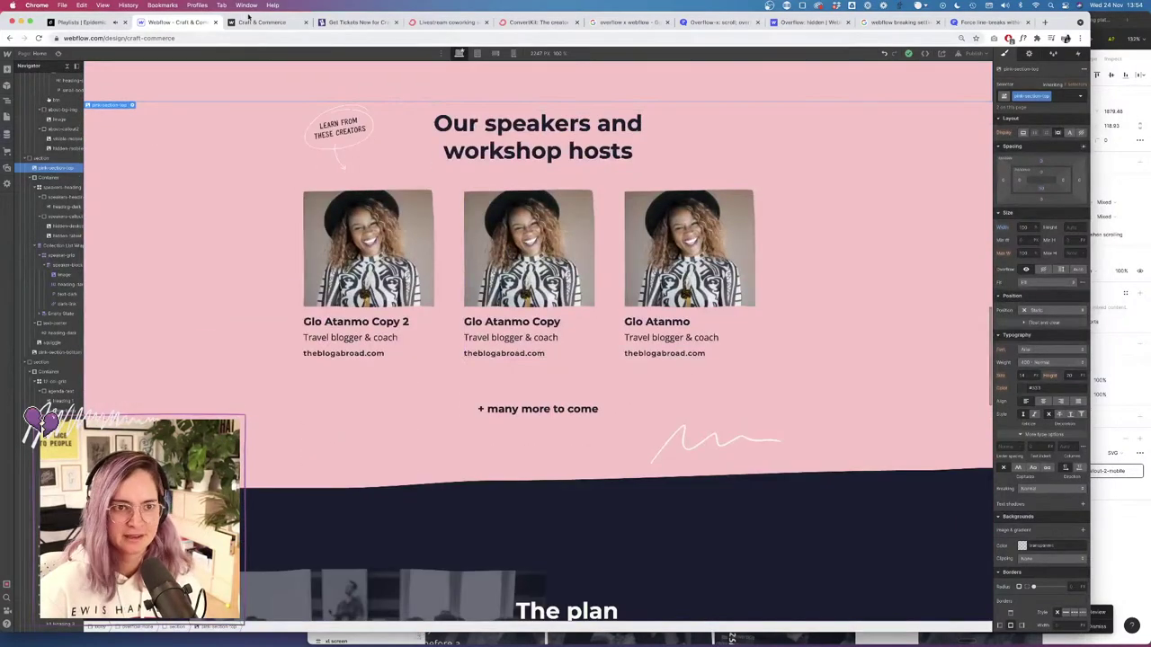
Check the published page with a wider viewport beside DevTools, examining the hero and the spacing around the speakers section.
{"action": "left_click", "coordinate": [268, 27]}
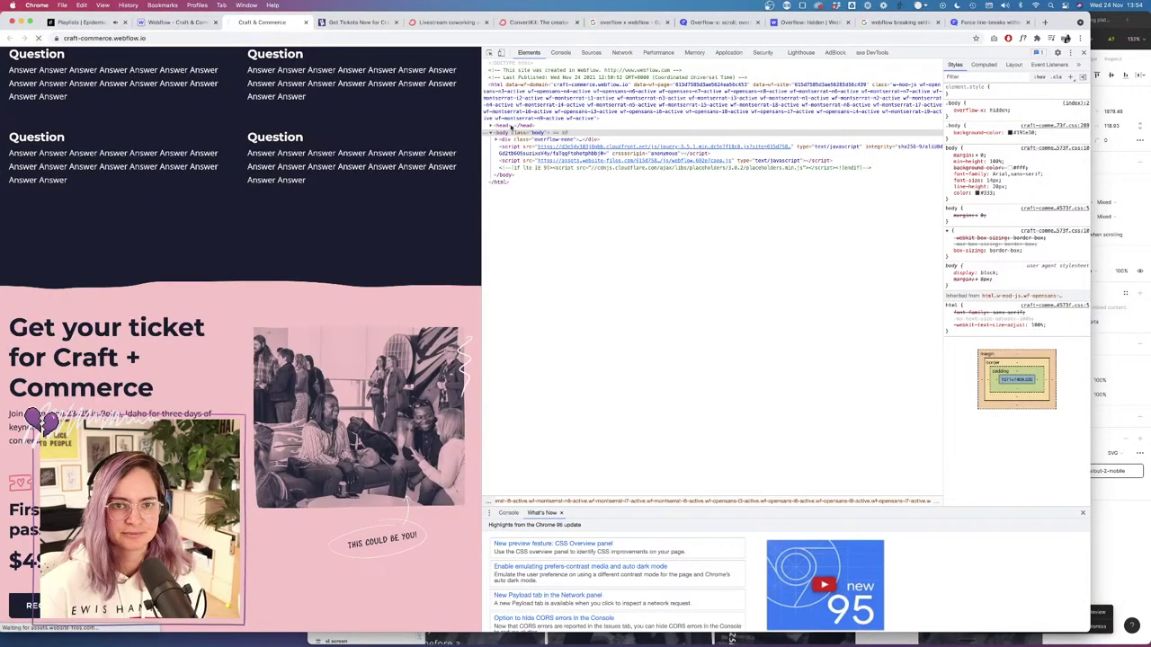
{"action": "left_click_drag", "start_coordinate": [482, 120], "coordinate": [873, 126]}
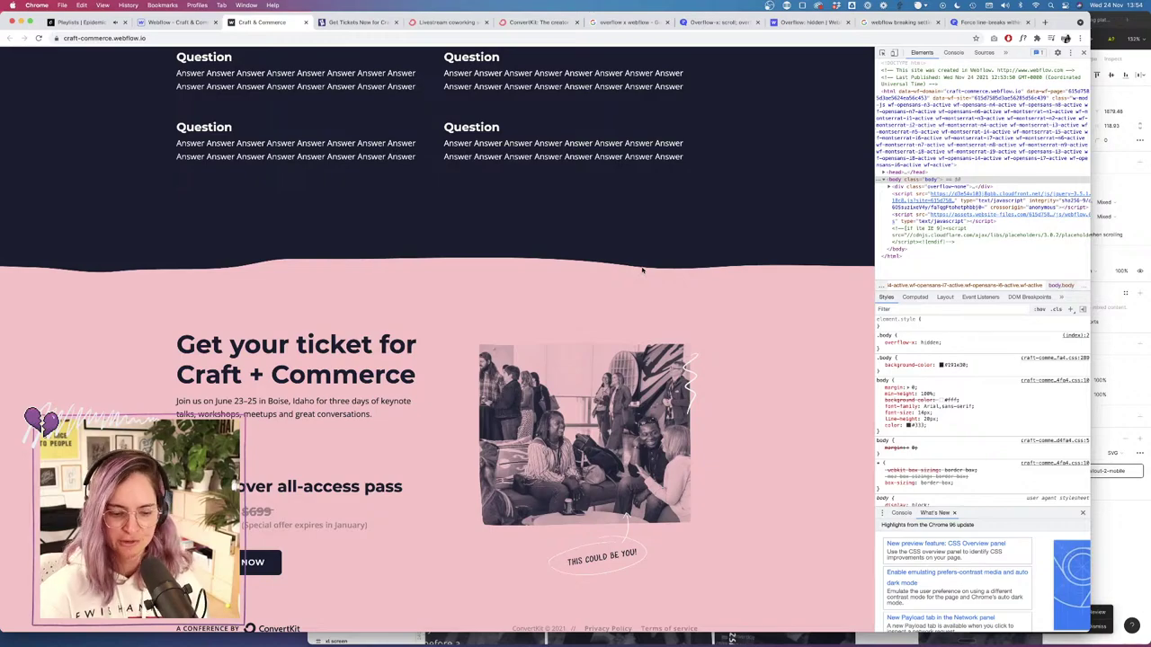
{"action": "scroll", "coordinate": [598, 236], "scroll_direction": "up", "scroll_amount": 20}
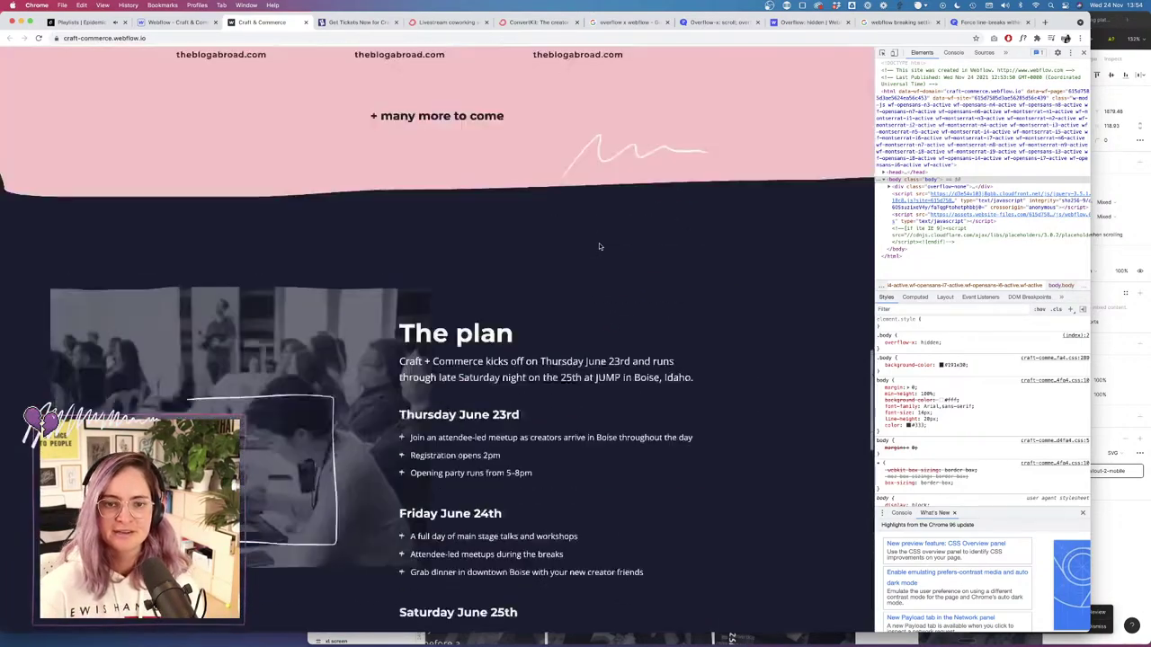
{"action": "scroll", "coordinate": [599, 245], "scroll_direction": "up", "scroll_amount": 4}
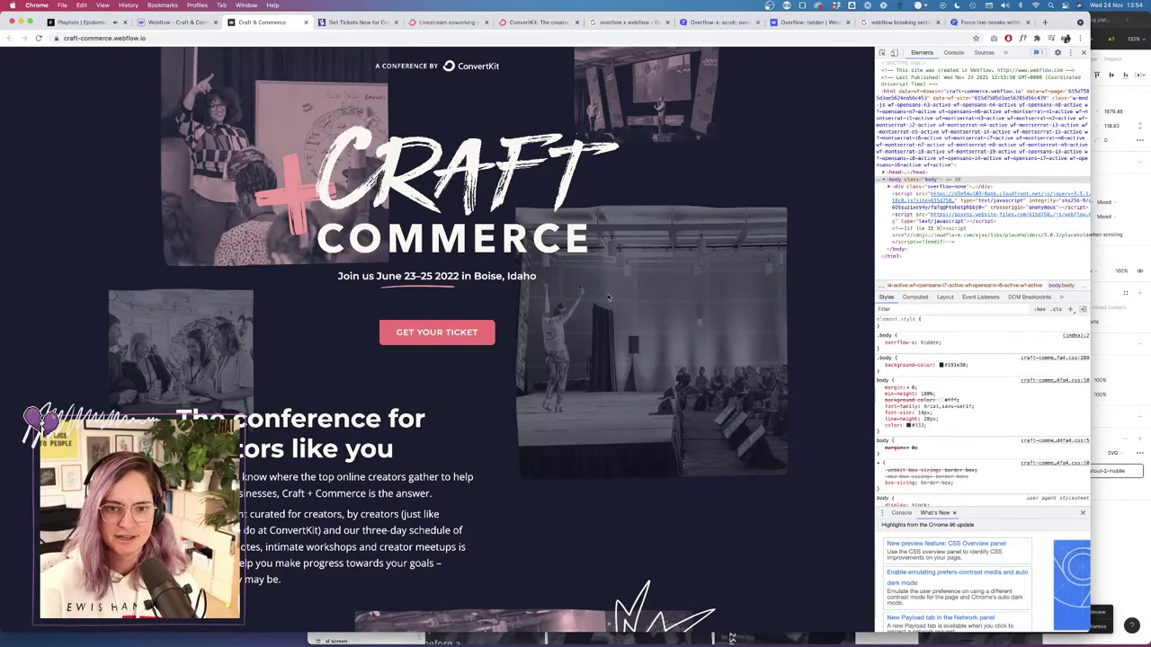
{"action": "scroll", "coordinate": [608, 296], "scroll_direction": "down", "scroll_amount": 10}
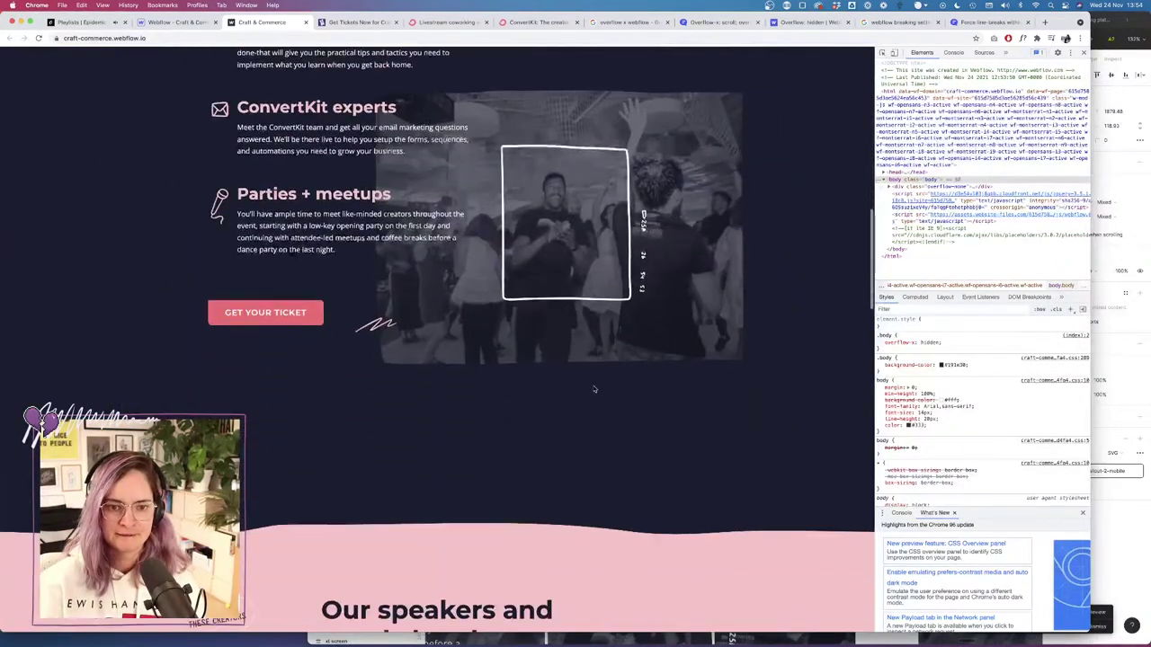
{"action": "scroll", "coordinate": [593, 389], "scroll_direction": "down", "scroll_amount": 3}
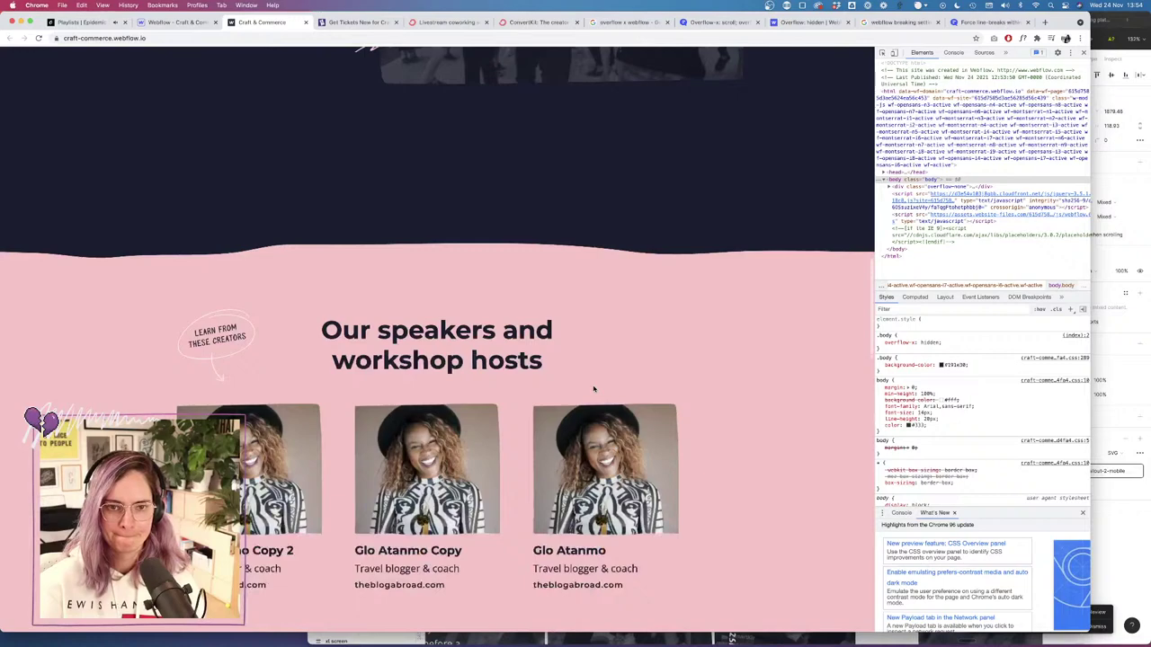
{"action": "scroll", "coordinate": [531, 224], "scroll_direction": "up", "scroll_amount": 4}
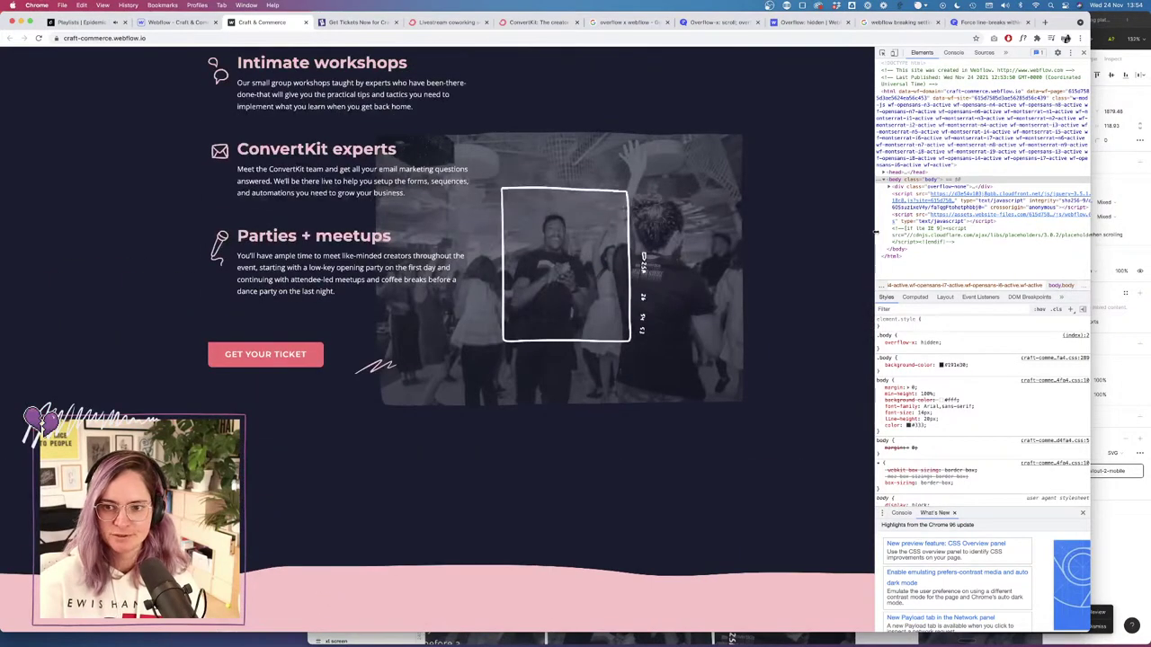
{"action": "left_click_drag", "start_coordinate": [875, 232], "coordinate": [801, 233]}
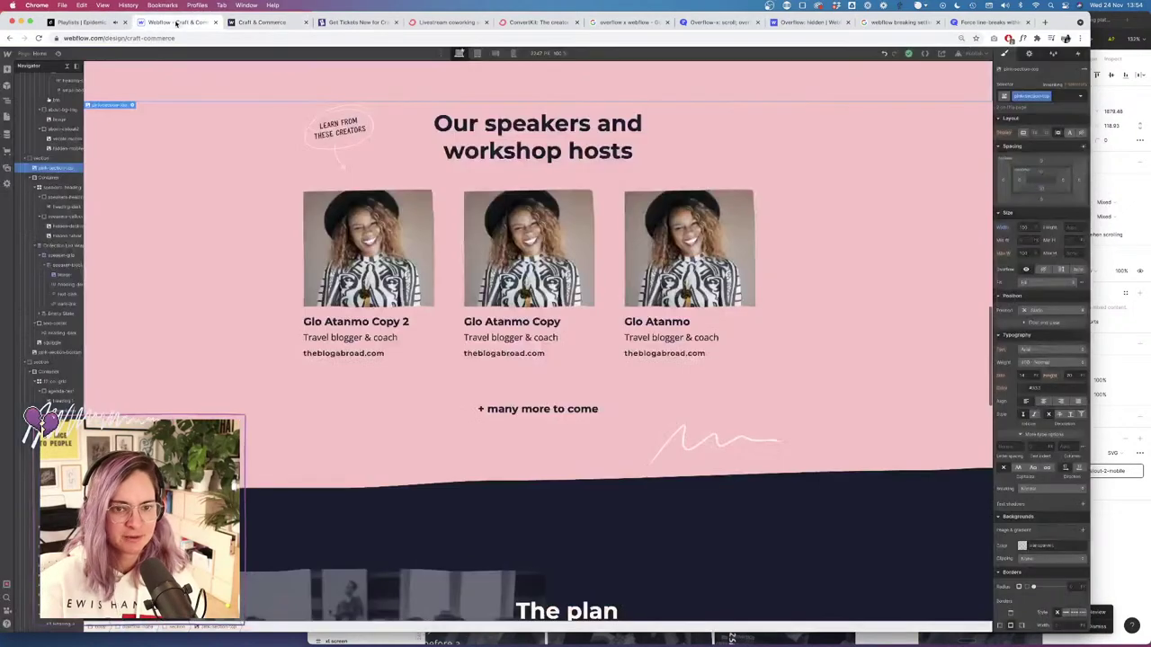
Back in the Webflow Designer, inspect the spacing of the about section's 12-col-grid, container and section, and of the pink section below.
{"action": "left_click", "coordinate": [175, 21]}
{"action": "scroll", "coordinate": [518, 284], "scroll_direction": "down", "scroll_amount": 1}
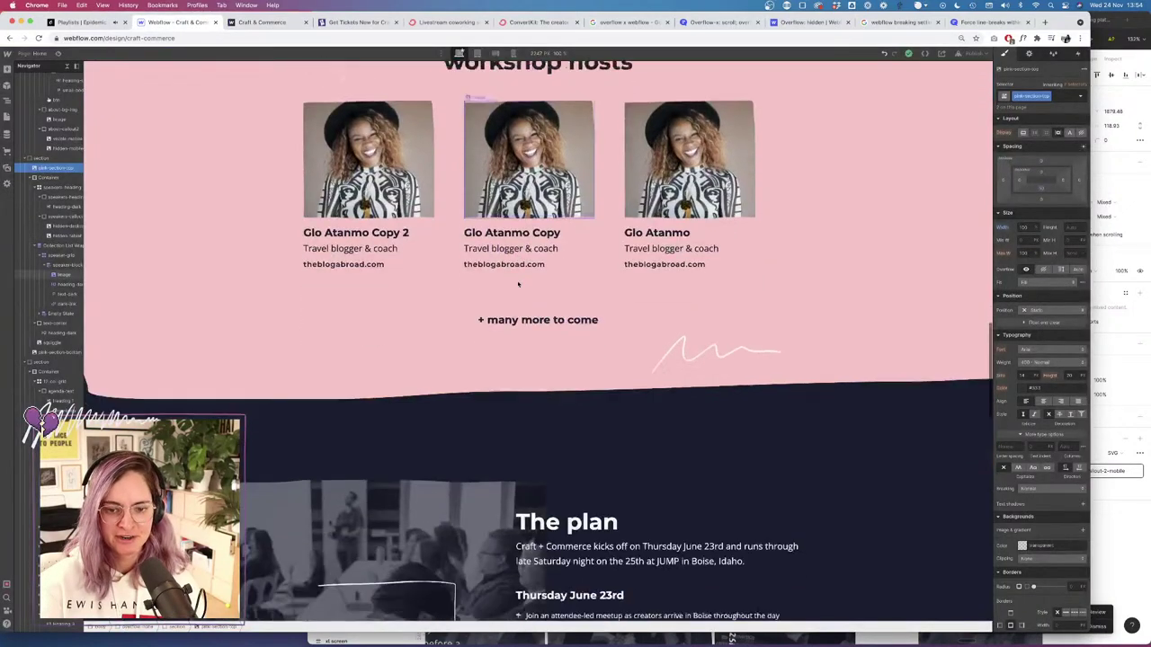
{"action": "scroll", "coordinate": [518, 284], "scroll_direction": "down", "scroll_amount": 3}
{"action": "scroll", "coordinate": [518, 284], "scroll_direction": "up", "scroll_amount": 7}
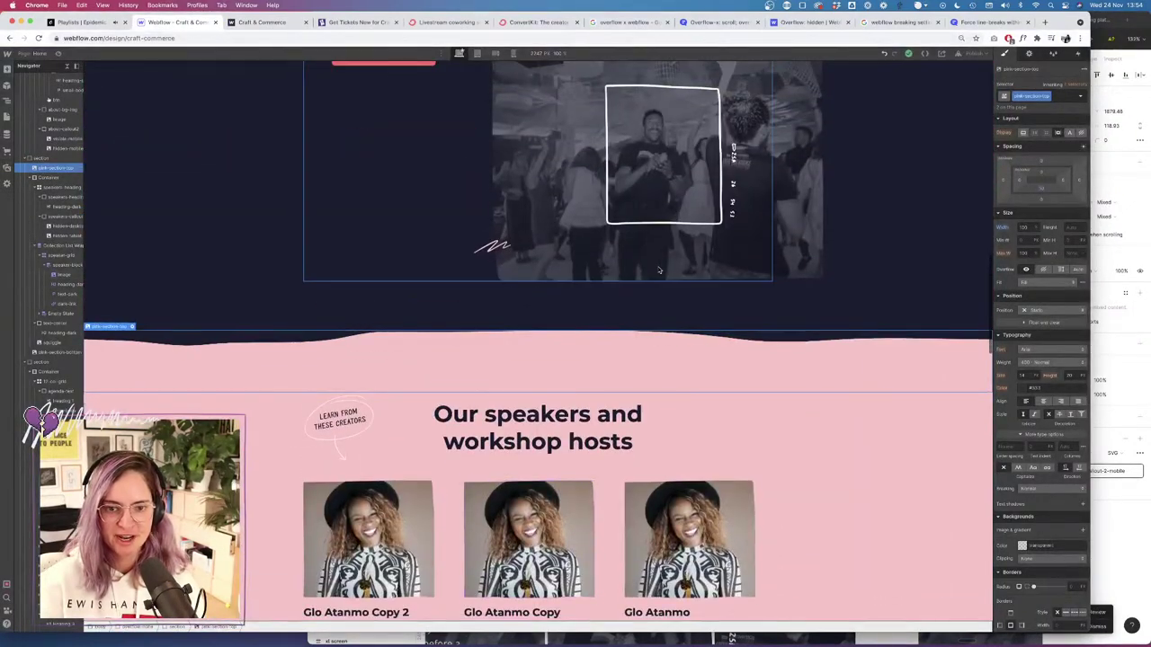
{"action": "left_click", "coordinate": [659, 270]}
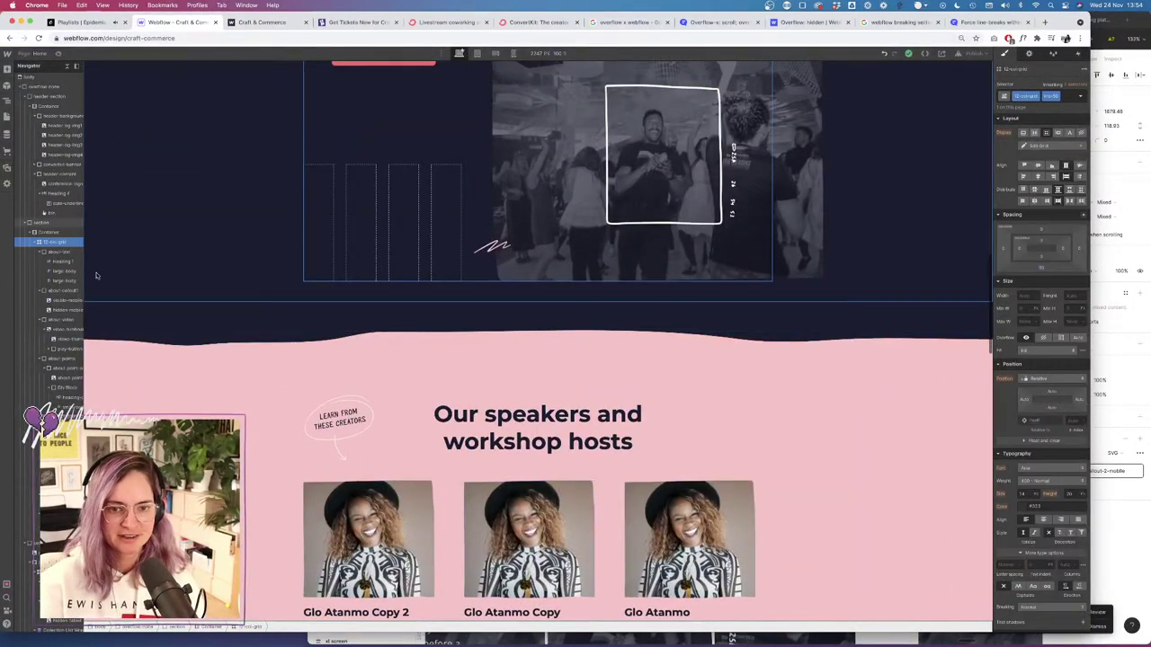
{"action": "left_click", "coordinate": [58, 54]}
{"action": "key", "text": "Escape"}
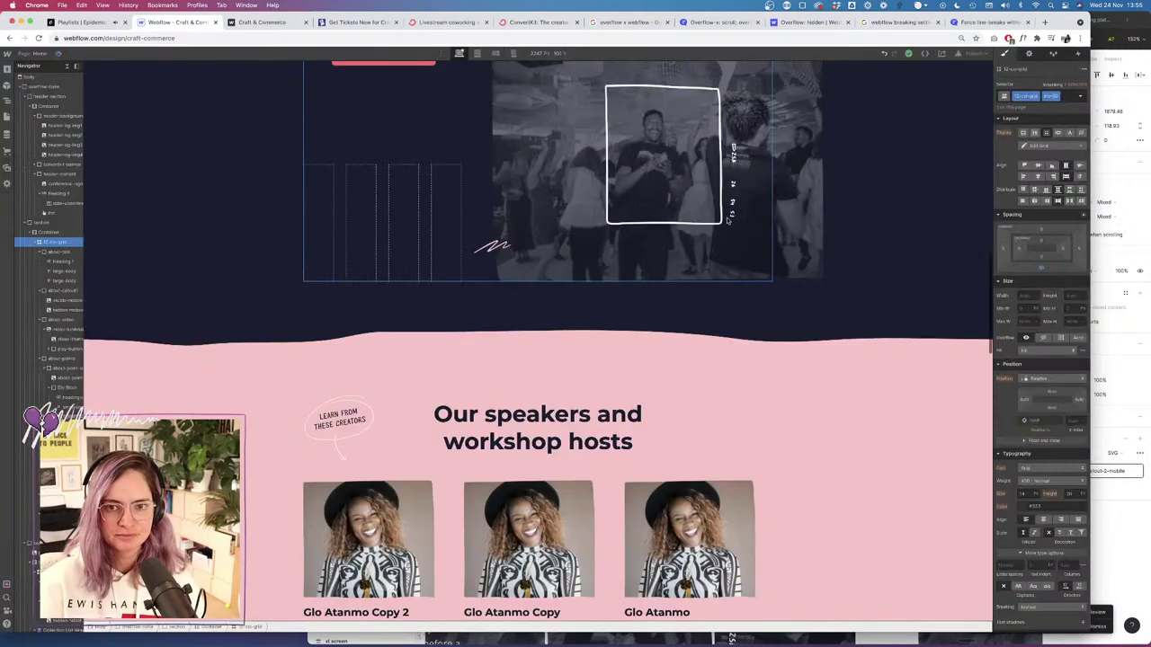
{"action": "left_click", "coordinate": [49, 233]}
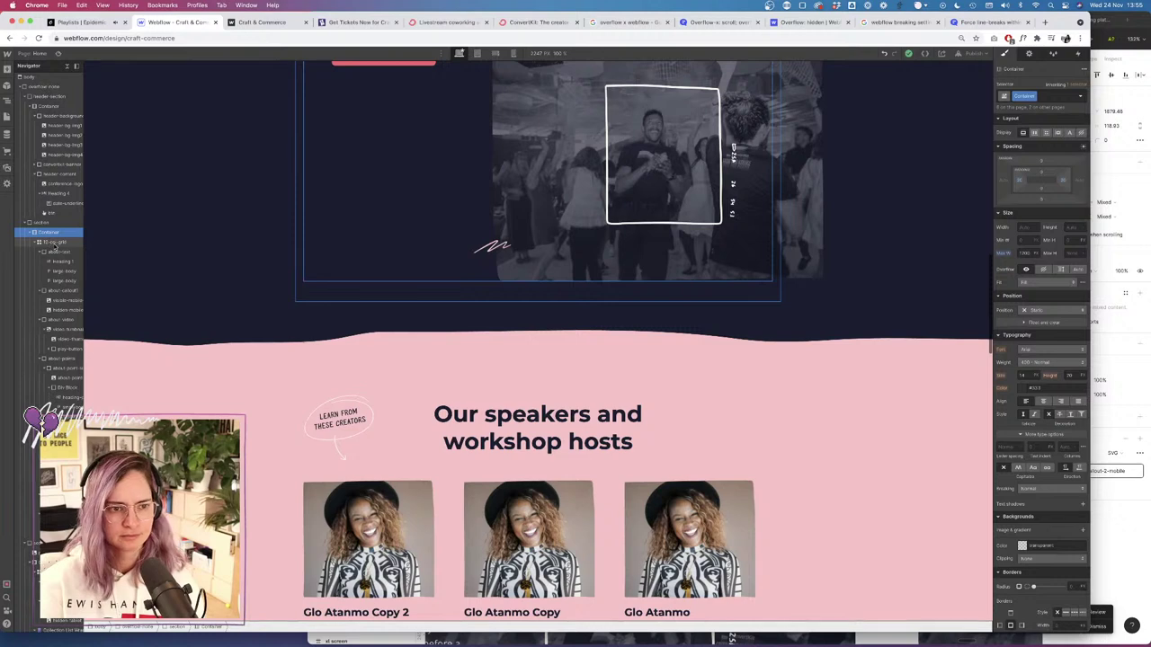
{"action": "left_click", "coordinate": [54, 243]}
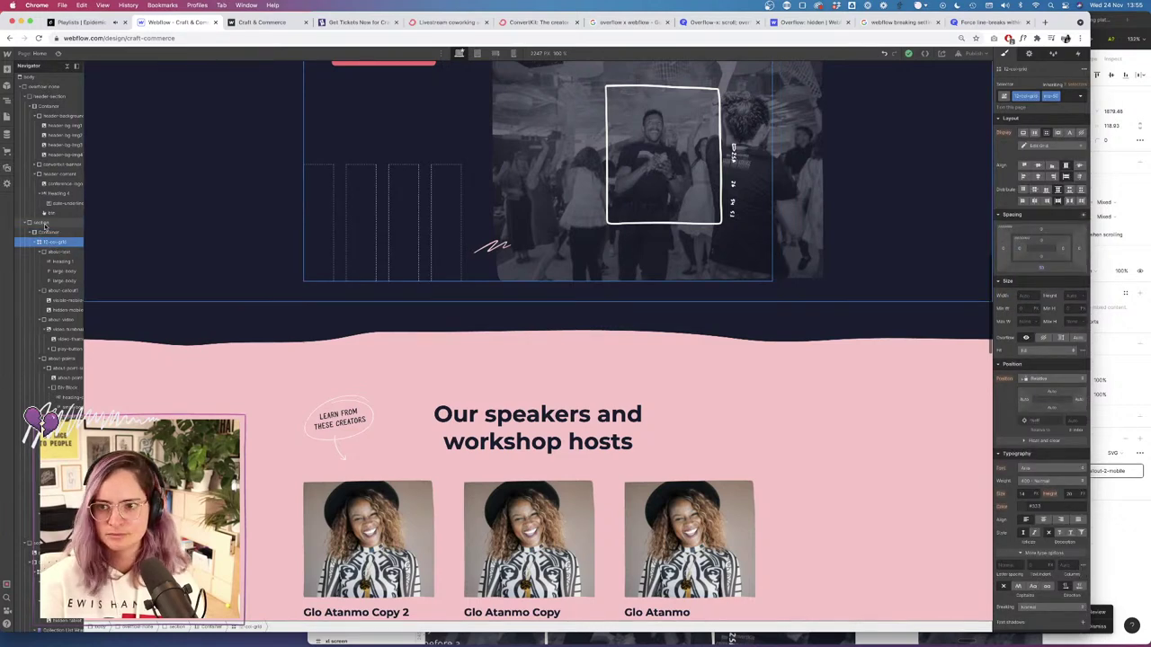
{"action": "left_click", "coordinate": [45, 223]}
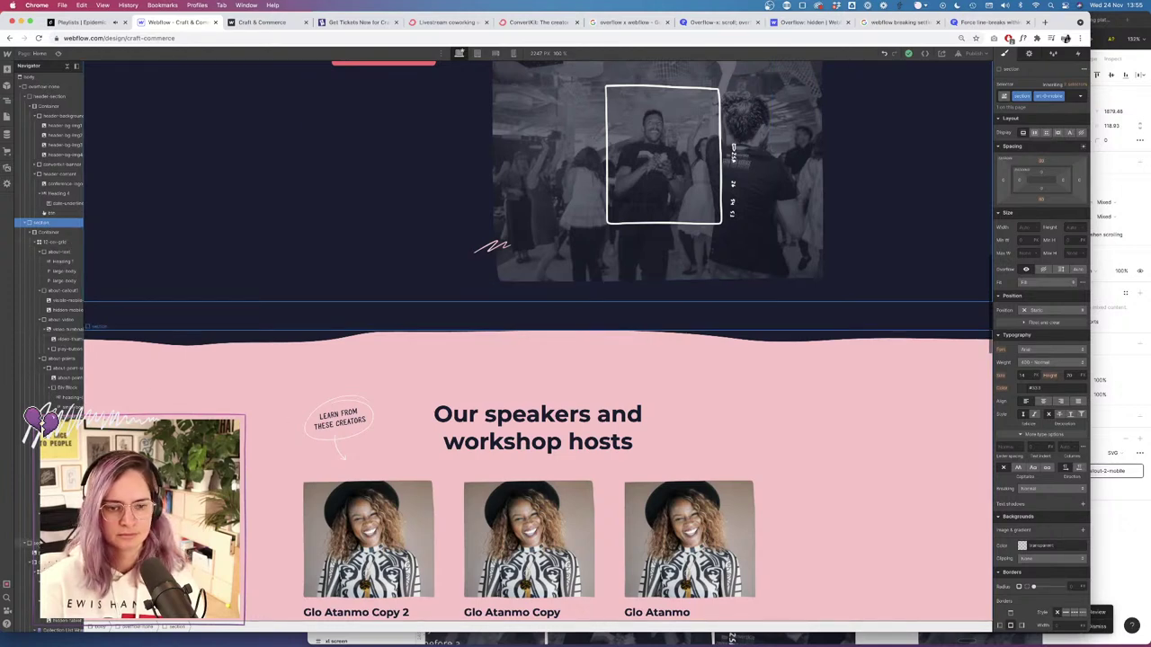
{"action": "left_click", "coordinate": [33, 543]}
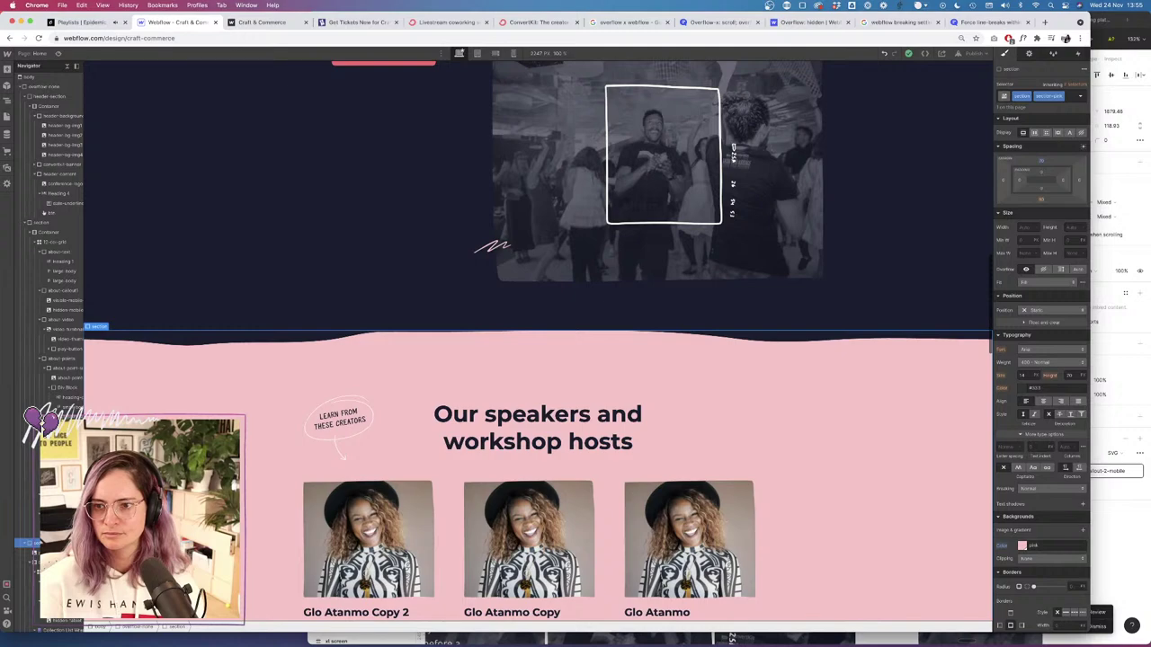
Inspect the gap below the party photo on the live page, examining the styles of the 12-column grid, about-callout2 and about-bg-img.
{"action": "left_click", "coordinate": [264, 23]}
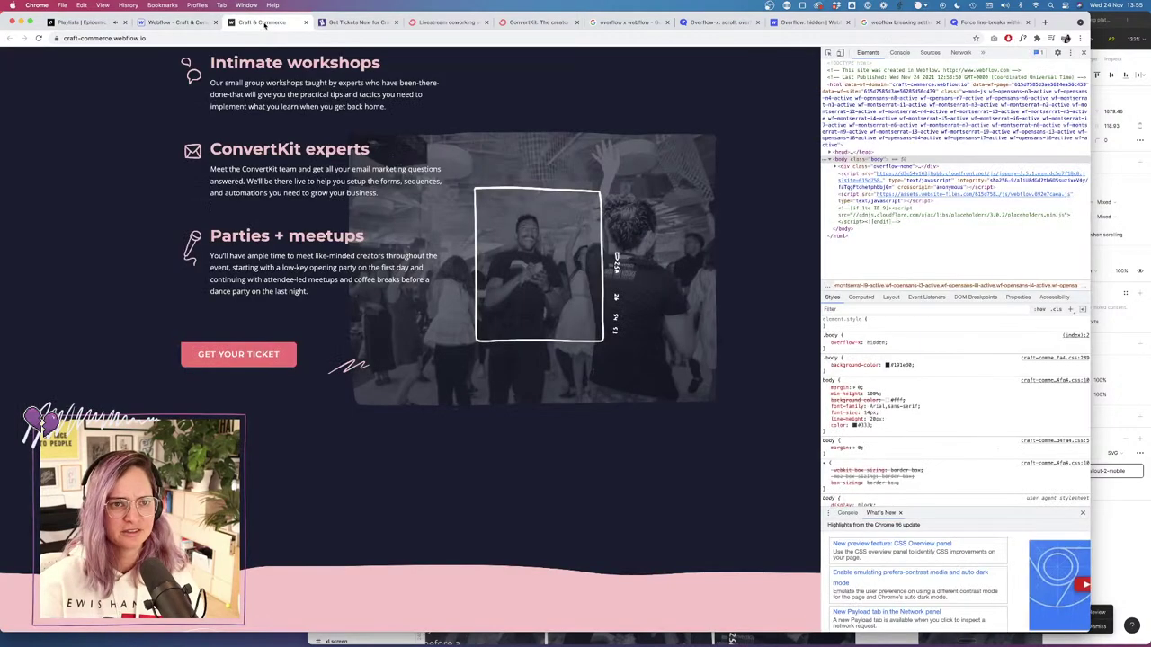
{"action": "right_click", "coordinate": [518, 513]}
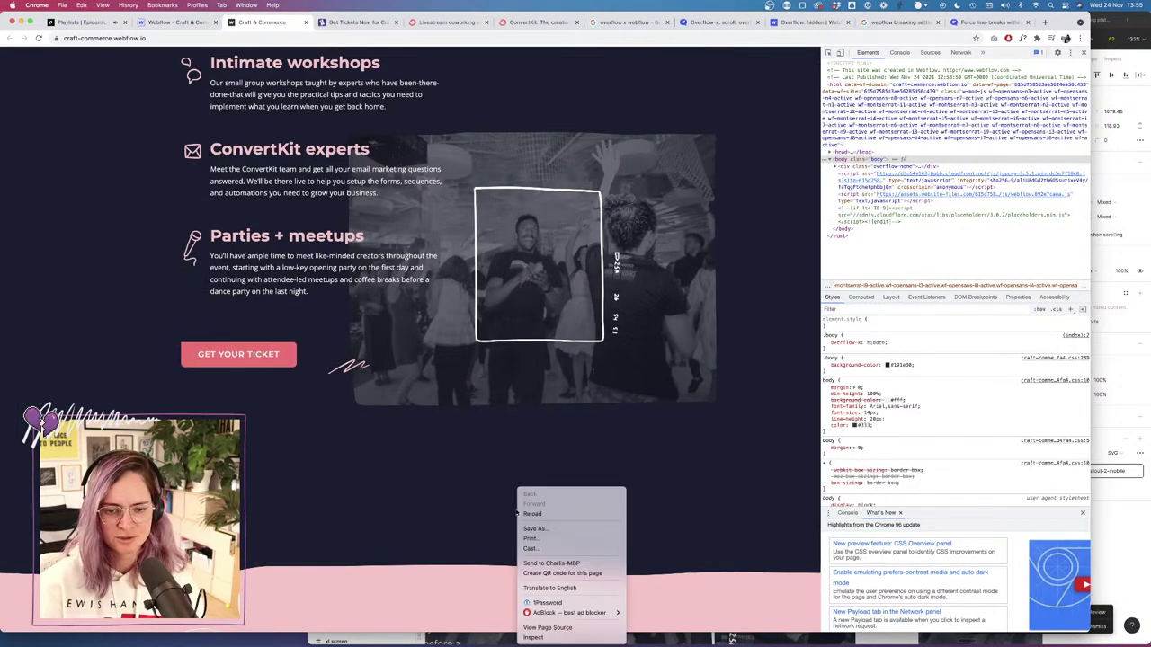
{"action": "left_click", "coordinate": [537, 637]}
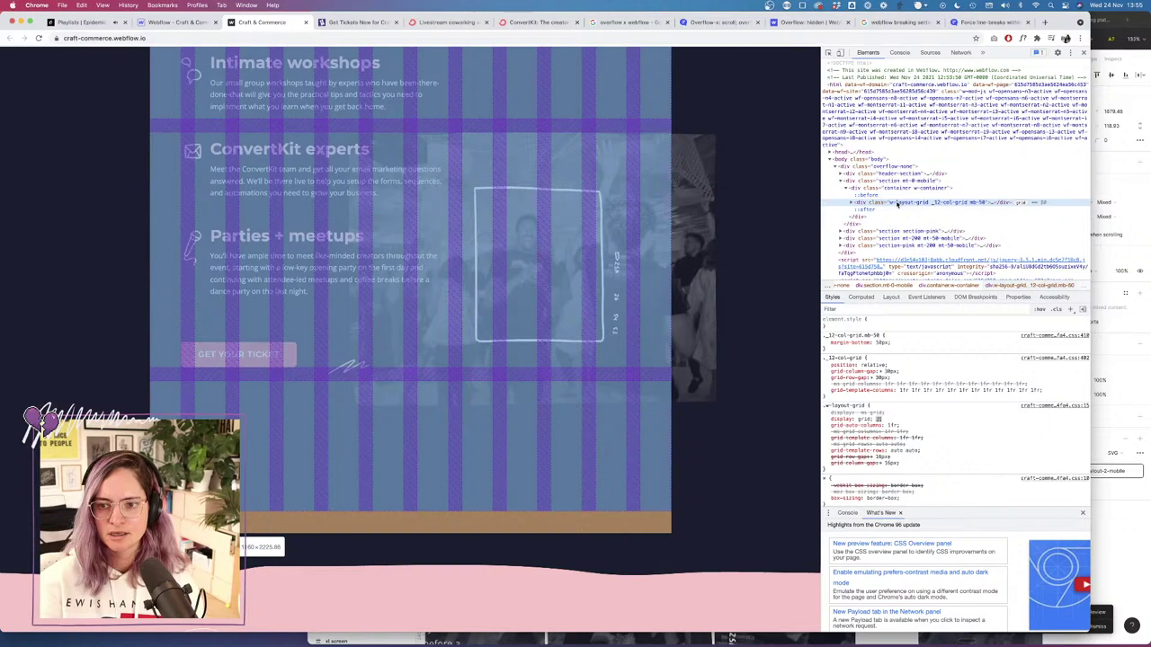
{"action": "left_click", "coordinate": [851, 203]}
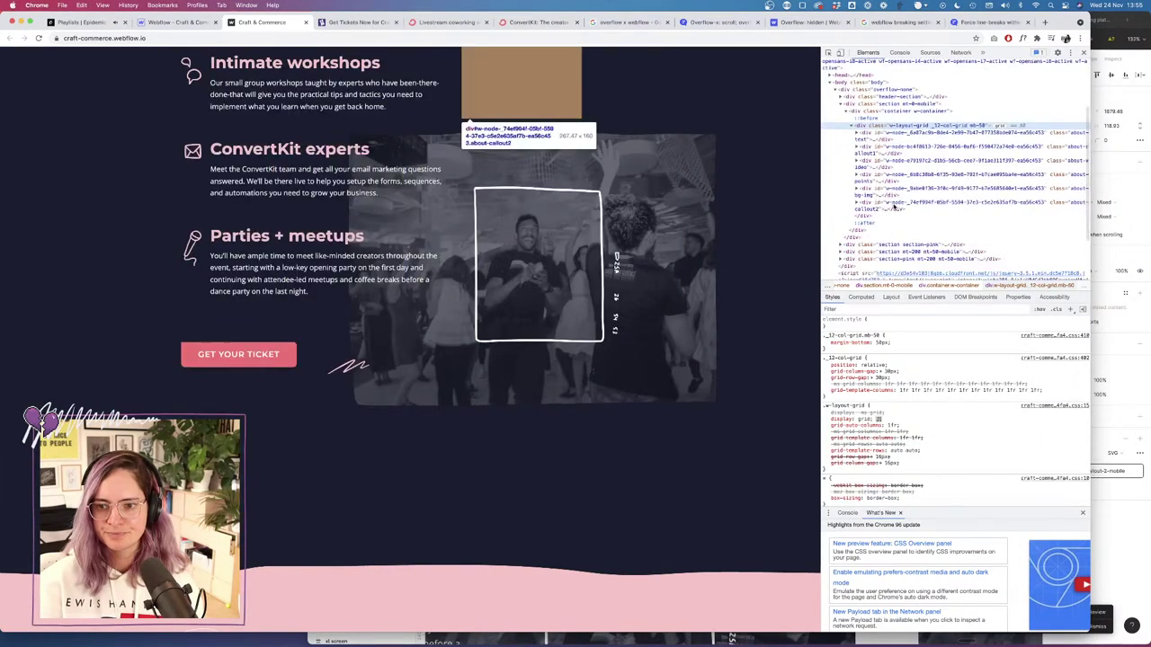
{"action": "left_click", "coordinate": [892, 205]}
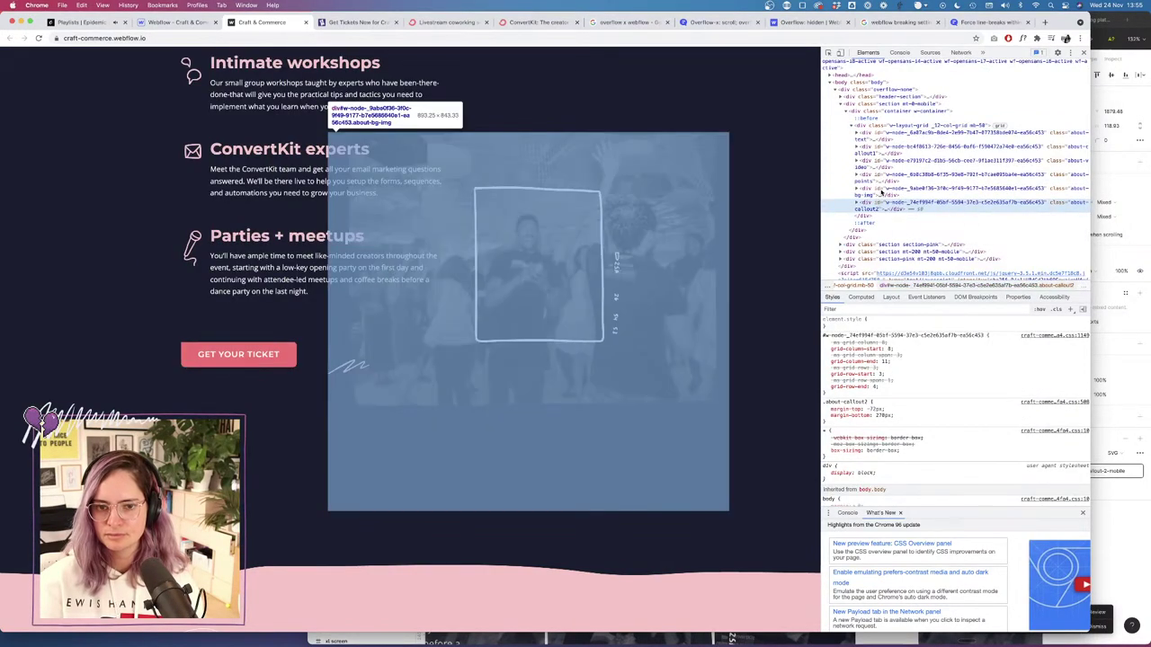
{"action": "left_click", "coordinate": [881, 191]}
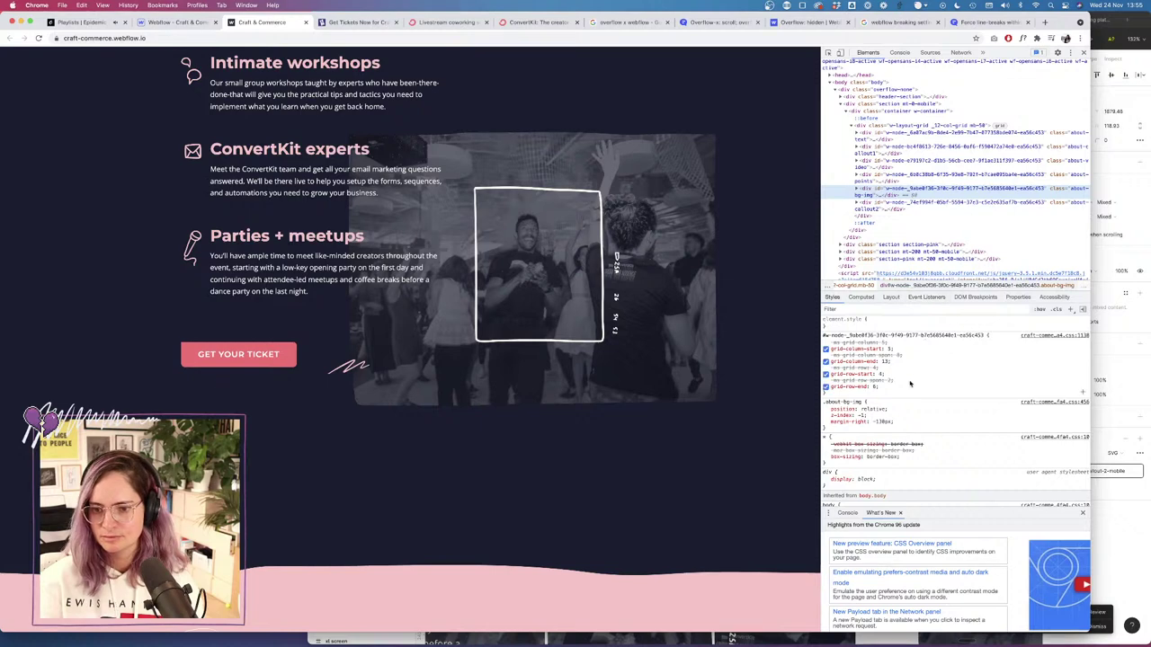
{"action": "scroll", "coordinate": [905, 417], "scroll_direction": "down", "scroll_amount": 2}
{"action": "scroll", "coordinate": [910, 396], "scroll_direction": "up", "scroll_amount": 2}
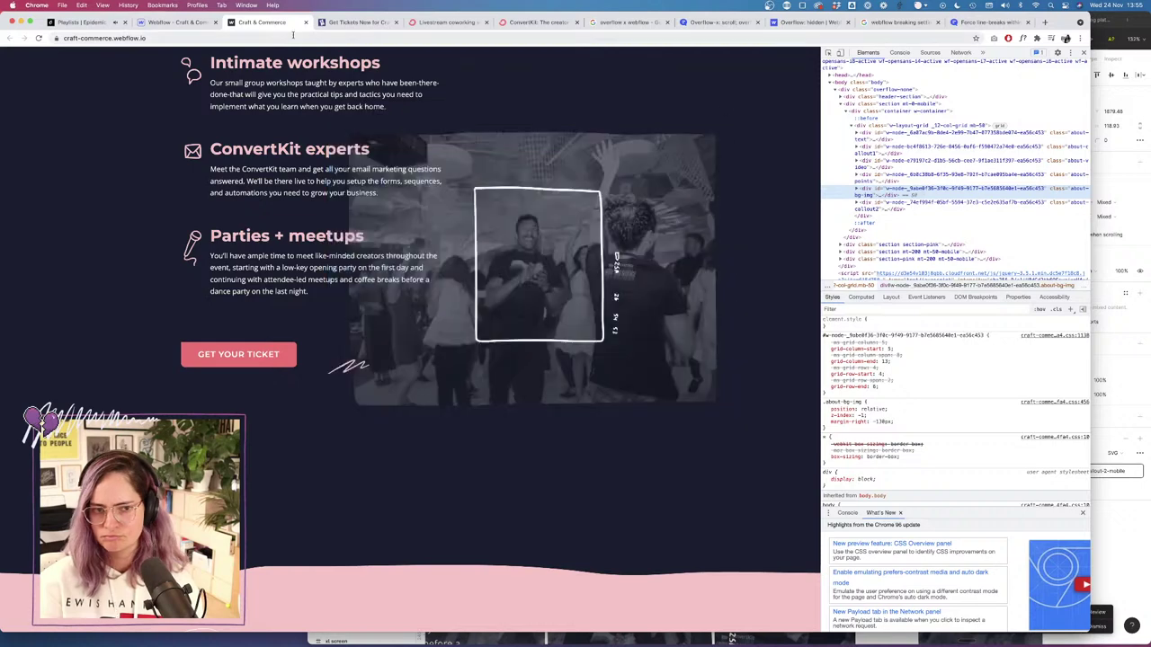
Compare the about-bg-img block and its party photo in the Webflow Designer with the gap below the photo on the live page.
{"action": "left_click", "coordinate": [178, 22]}
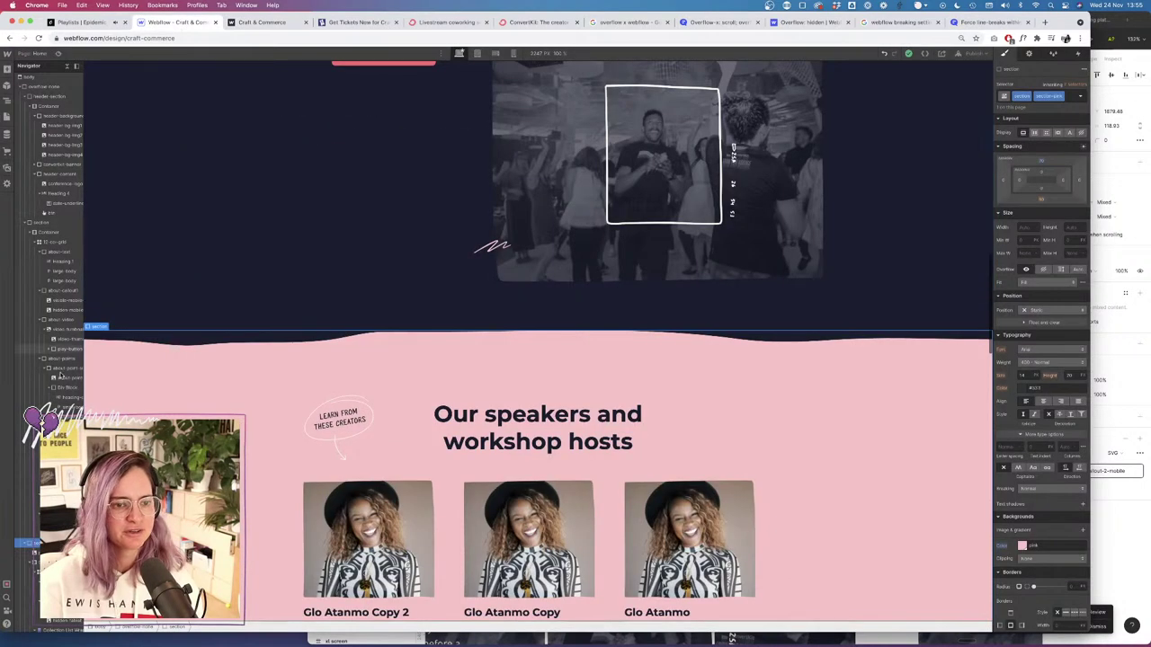
{"action": "left_click", "coordinate": [27, 494]}
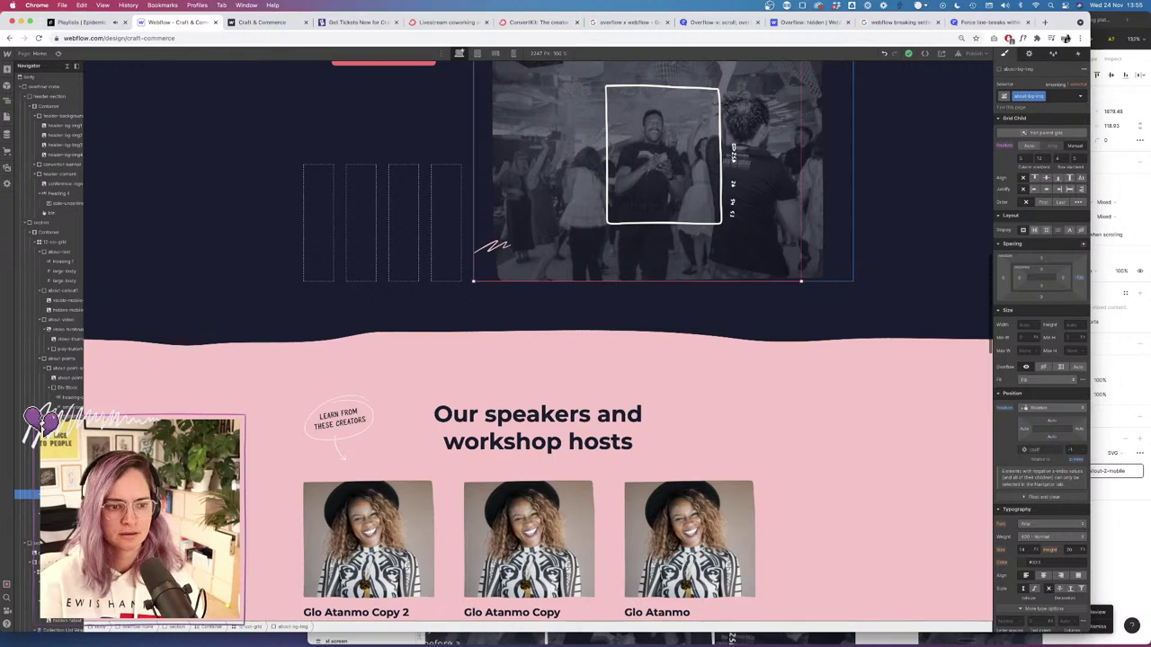
{"action": "left_click", "coordinate": [27, 505]}
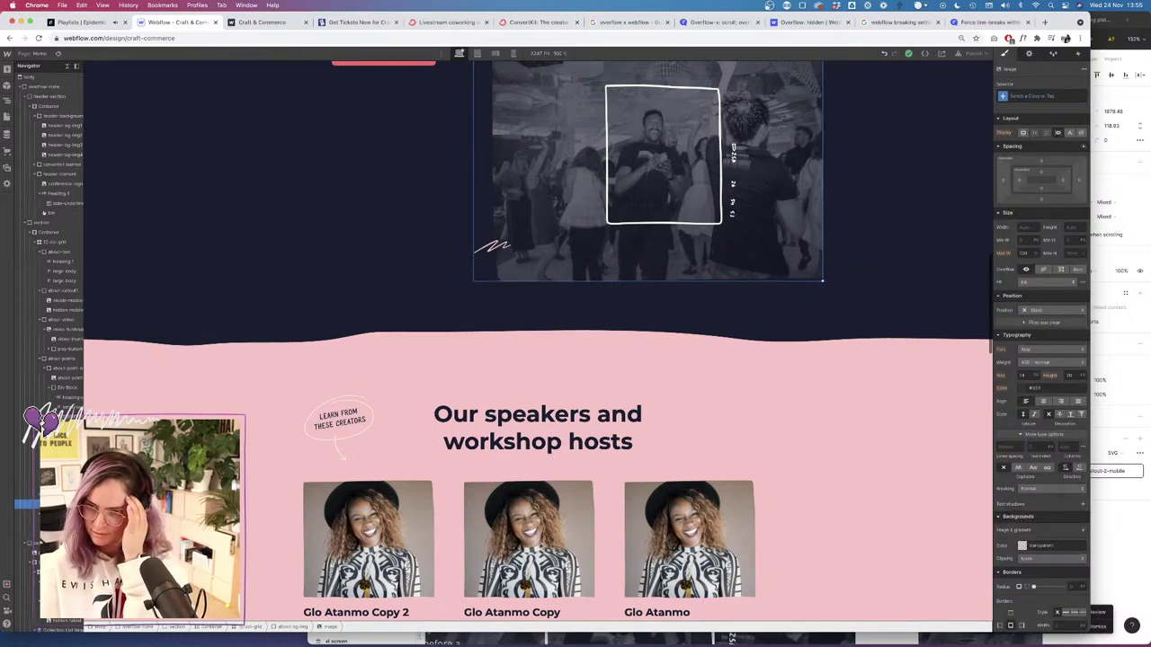
{"action": "left_click", "coordinate": [260, 23]}
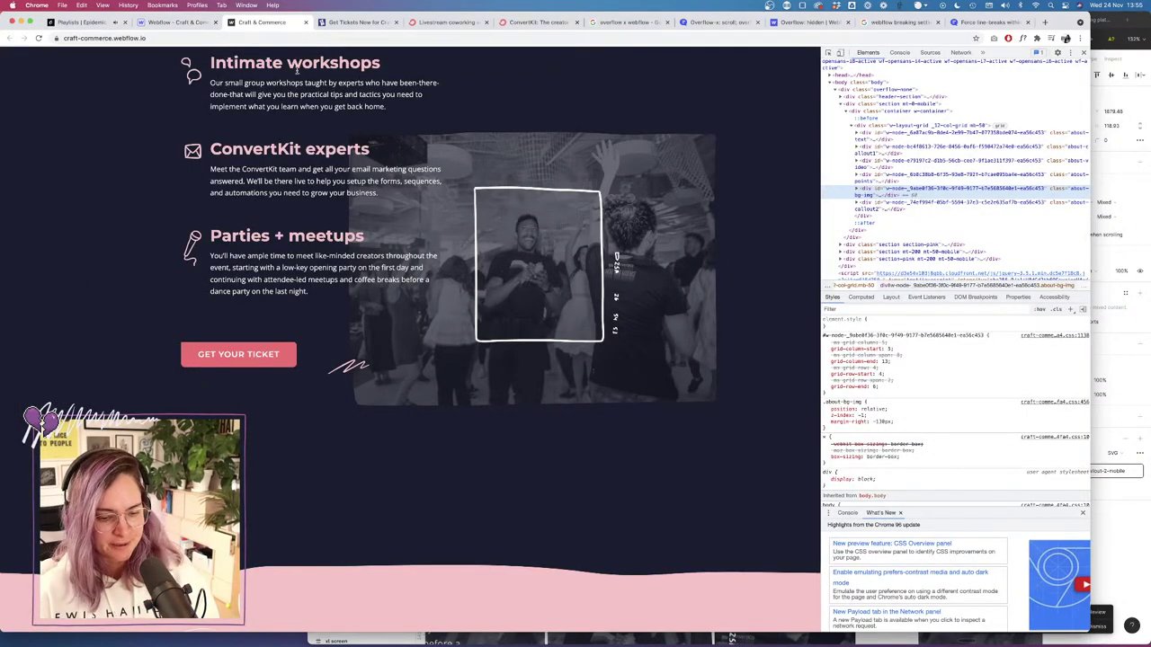
{"action": "left_click", "coordinate": [177, 22]}
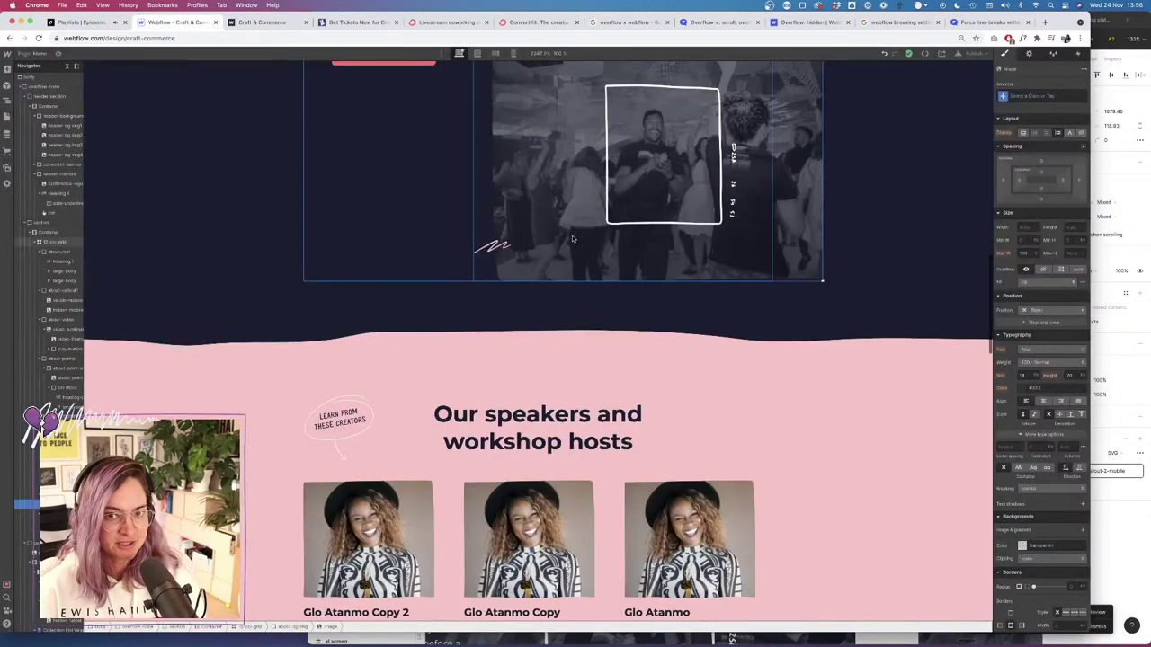
{"action": "left_click", "coordinate": [261, 23]}
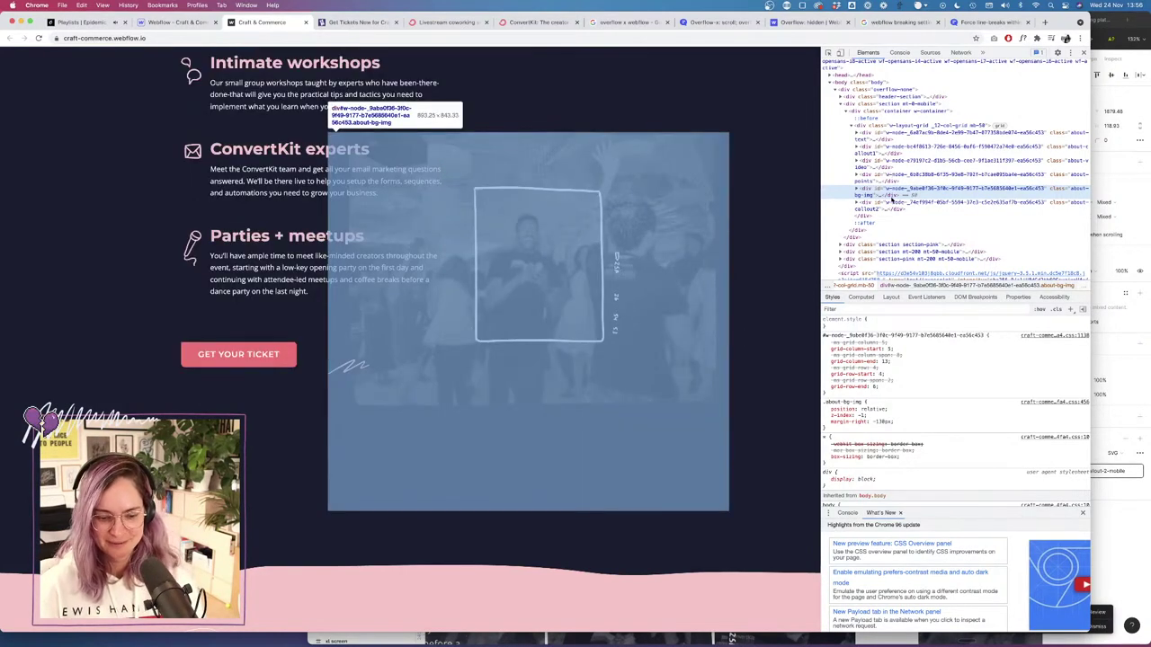
Inspect the styles and extents of about-video, about-points, about-bg-img with its nested image, and about-callout2 on the live page.
{"action": "left_click", "coordinate": [855, 189]}
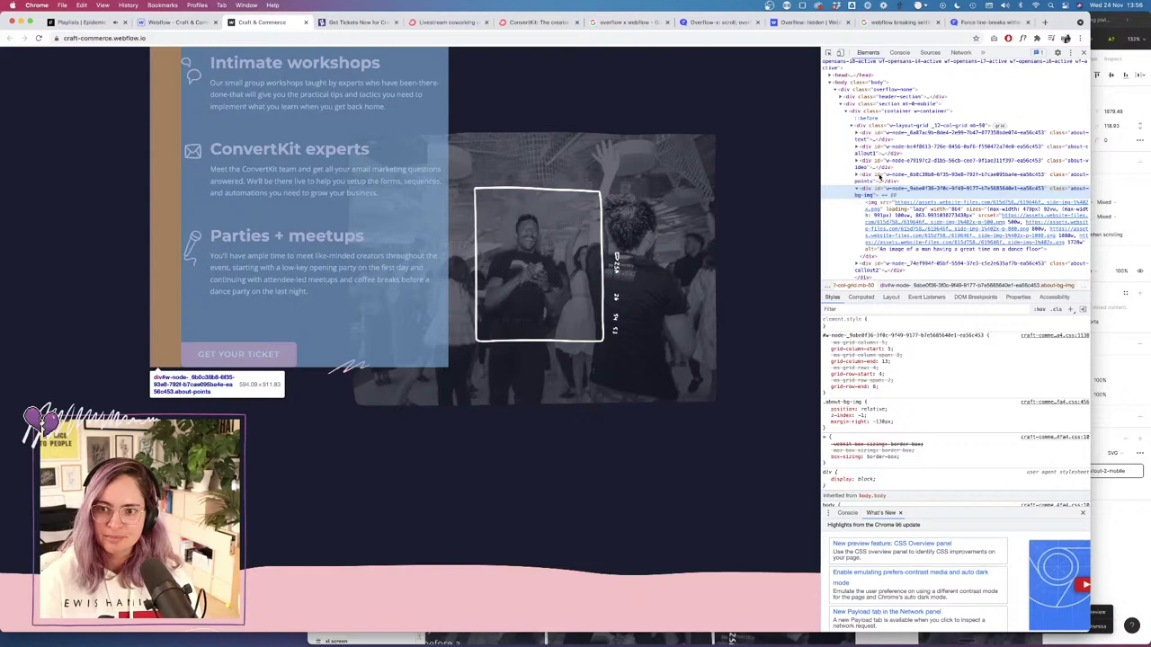
{"action": "left_click", "coordinate": [877, 166]}
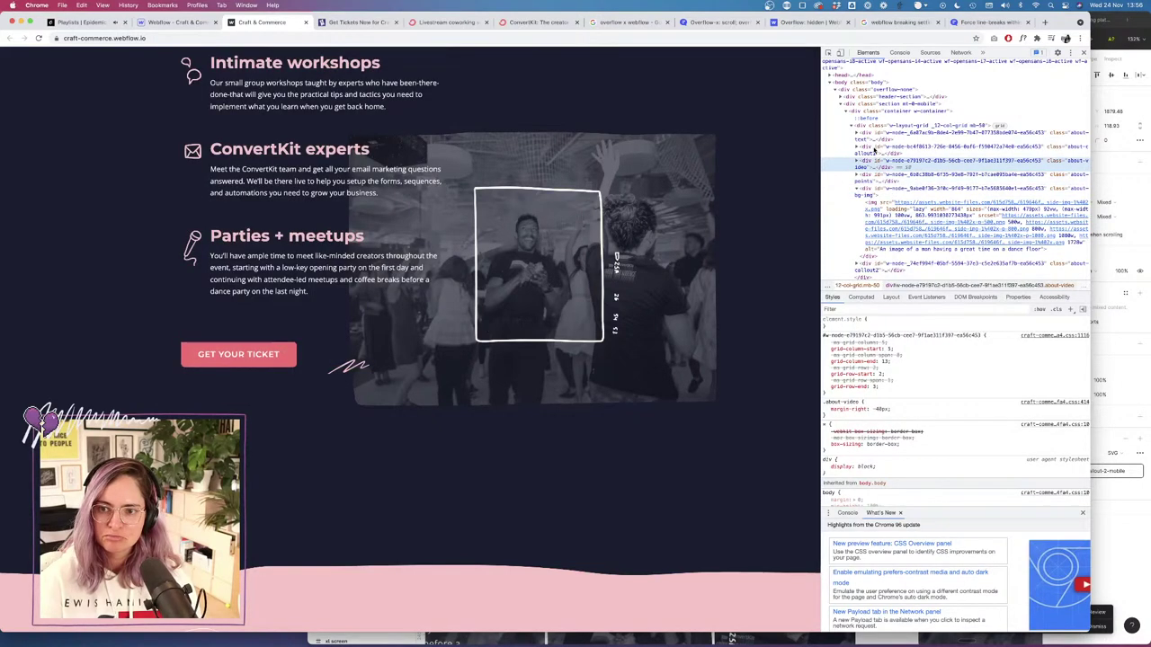
{"action": "left_click", "coordinate": [877, 175]}
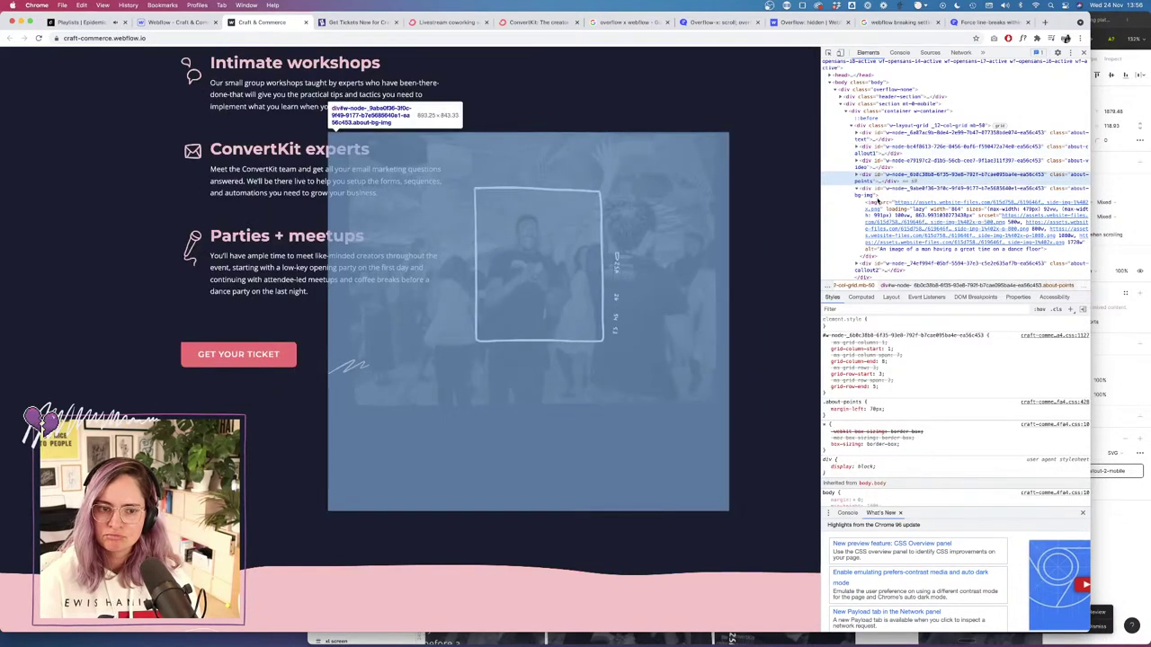
{"action": "left_click", "coordinate": [876, 199]}
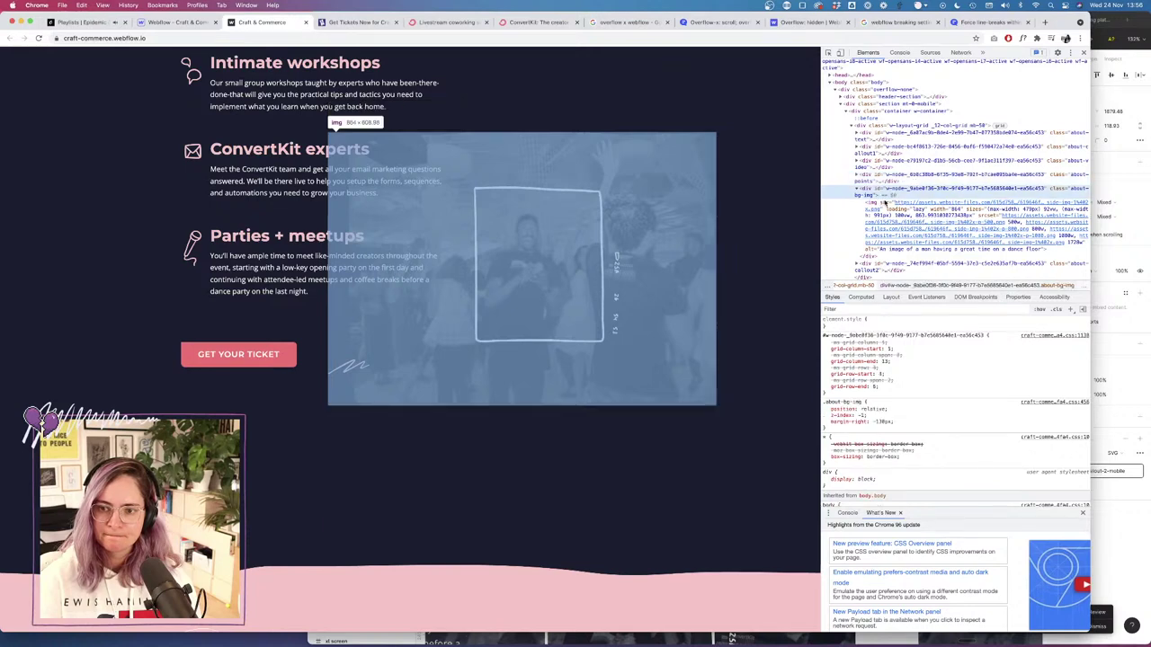
{"action": "mouse_move", "coordinate": [876, 213]}
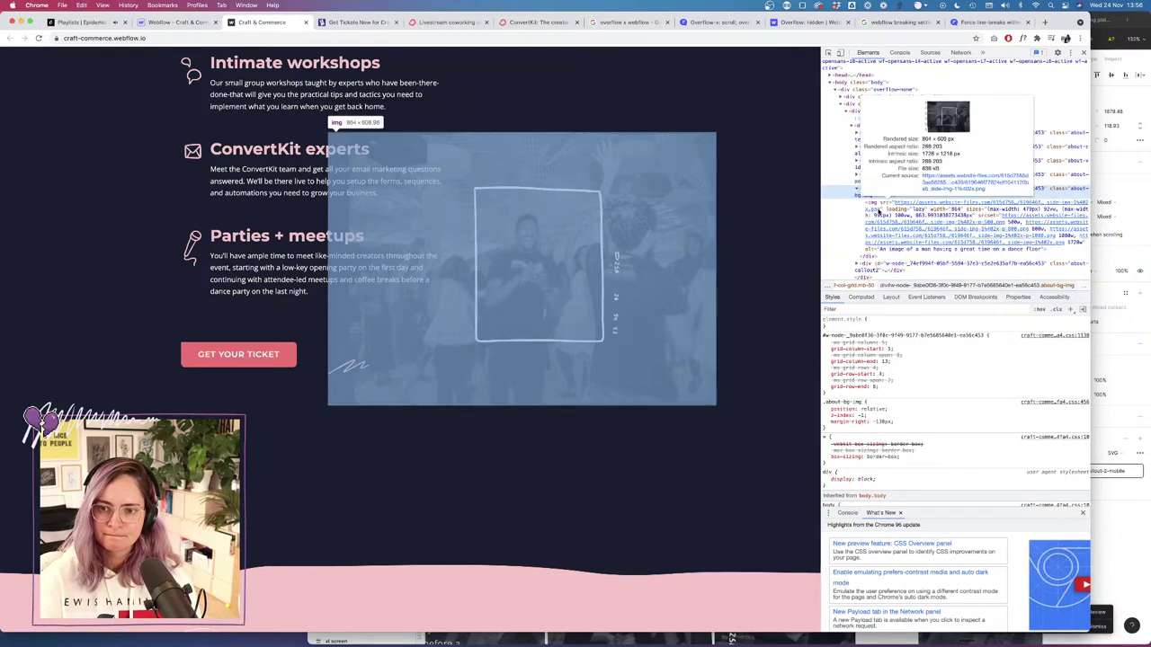
{"action": "left_click", "coordinate": [870, 266]}
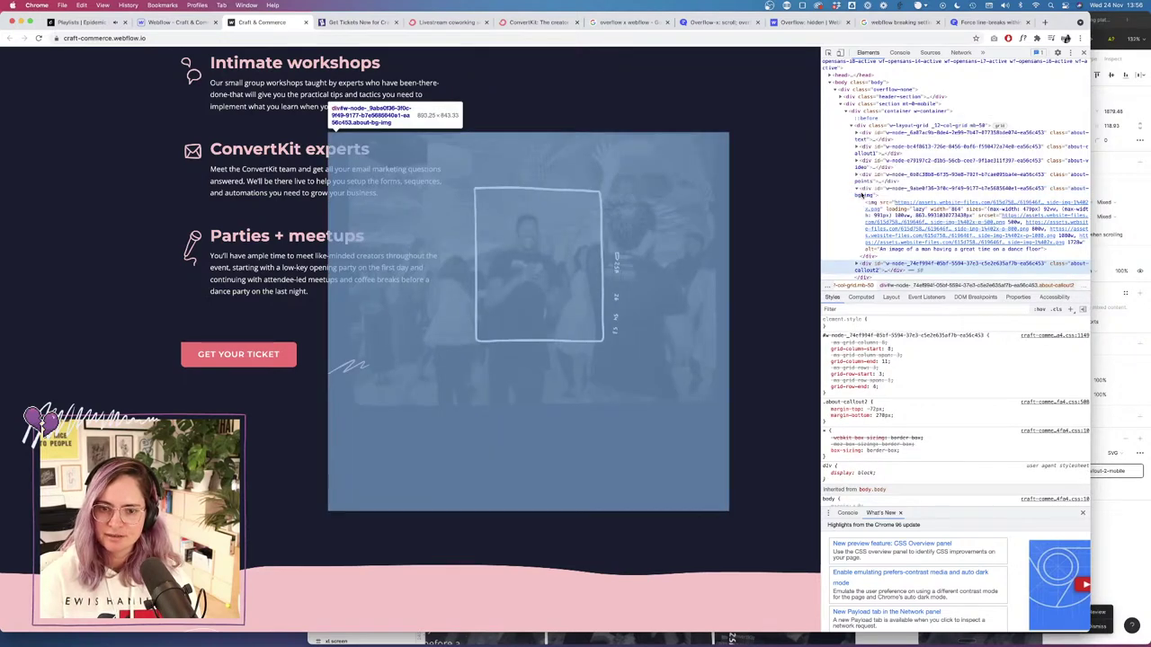
{"action": "left_click", "coordinate": [859, 190]}
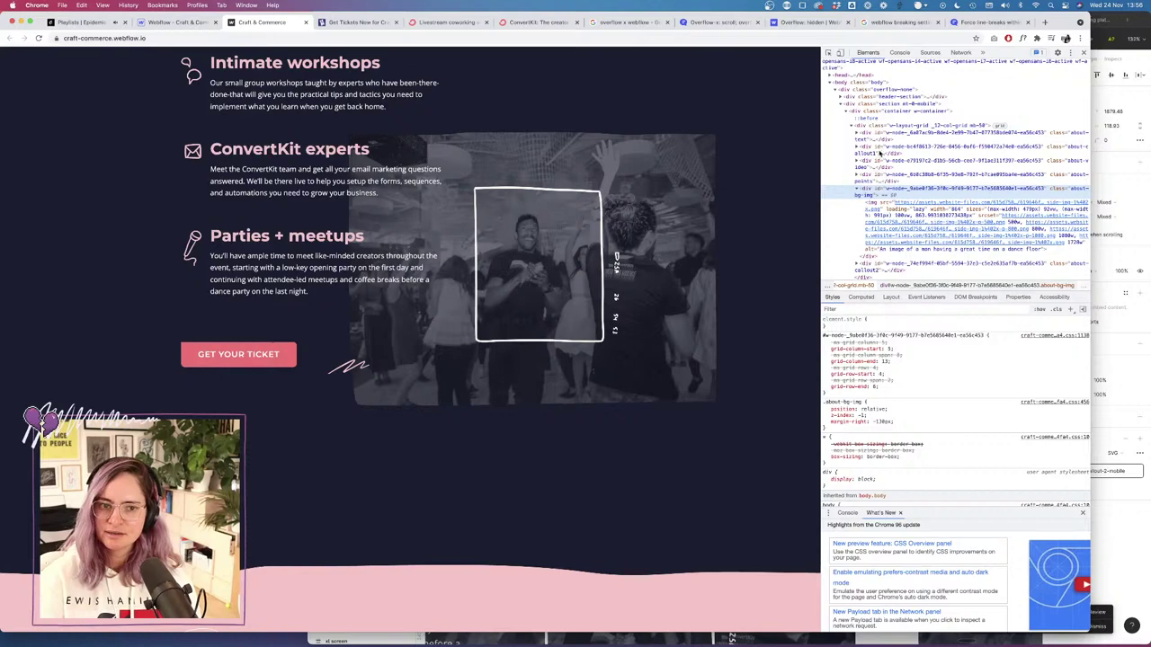
Back in the Webflow Designer, set about-bg-img's starting grid row to 5 and publish the site to craft-commerce.webflow.io.
{"action": "left_click", "coordinate": [155, 23]}
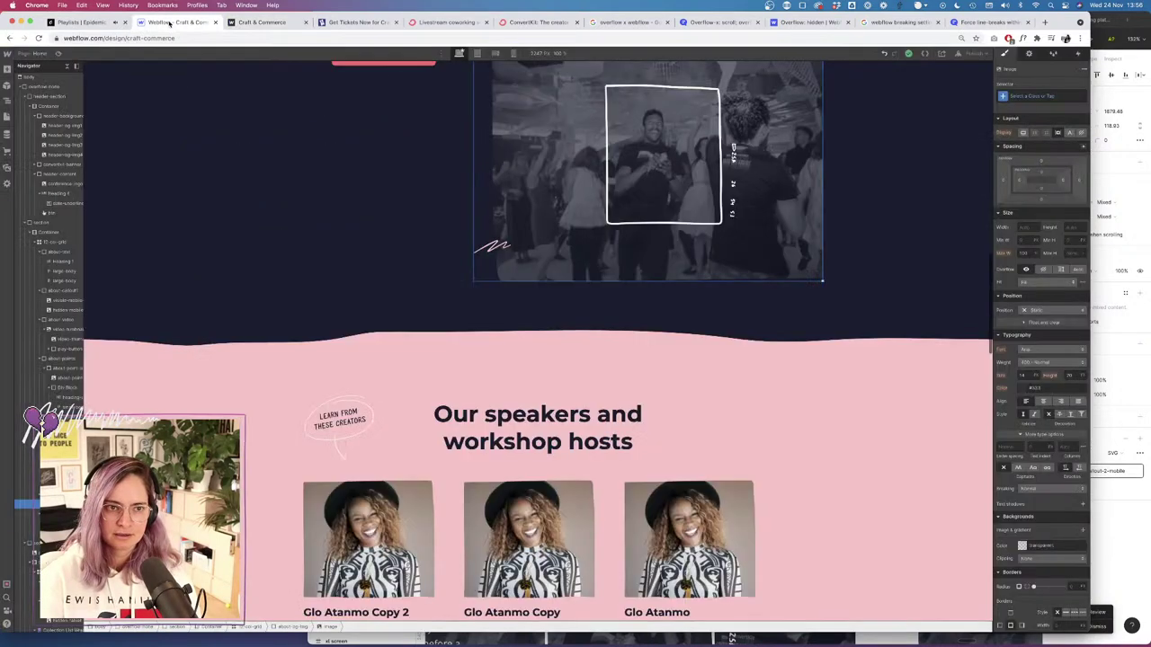
{"action": "scroll", "coordinate": [669, 236], "scroll_direction": "up", "scroll_amount": 3}
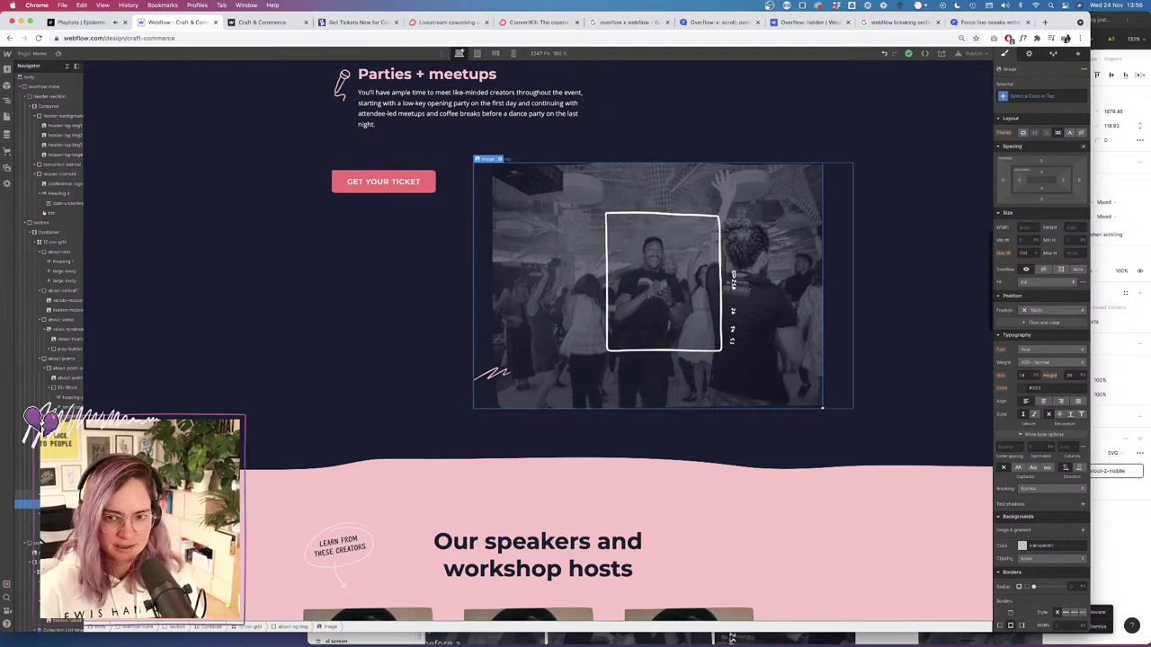
{"action": "left_click", "coordinate": [840, 218]}
{"action": "left_click", "coordinate": [1060, 158]}
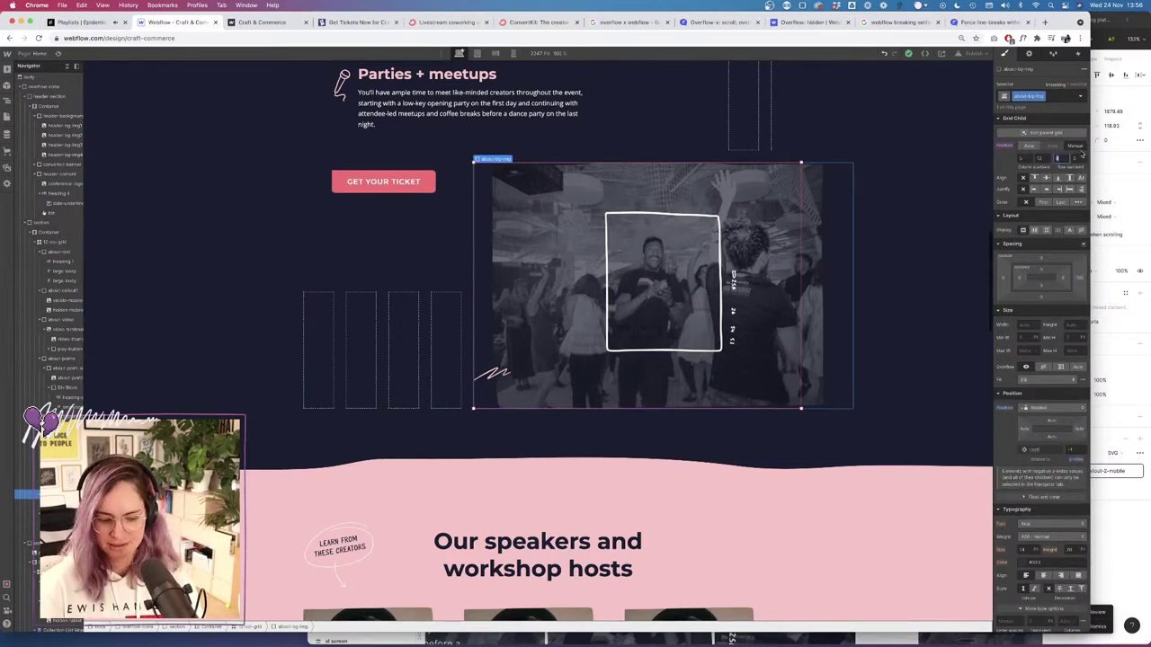
{"action": "key", "text": "Tab"}
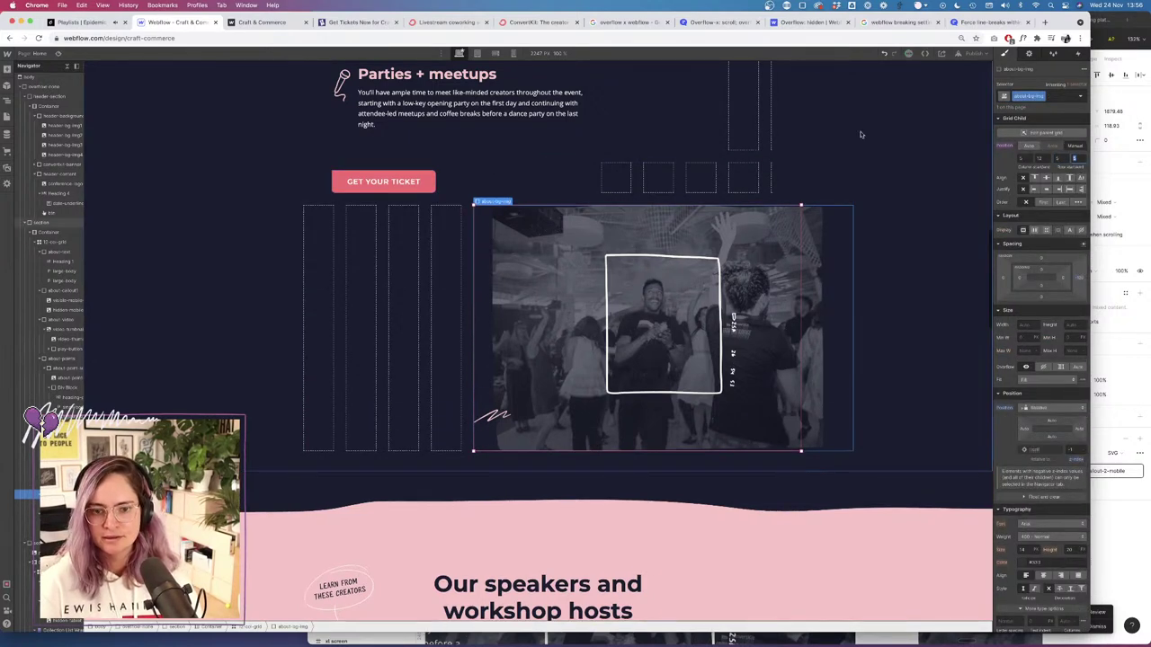
{"action": "left_click", "coordinate": [974, 53]}
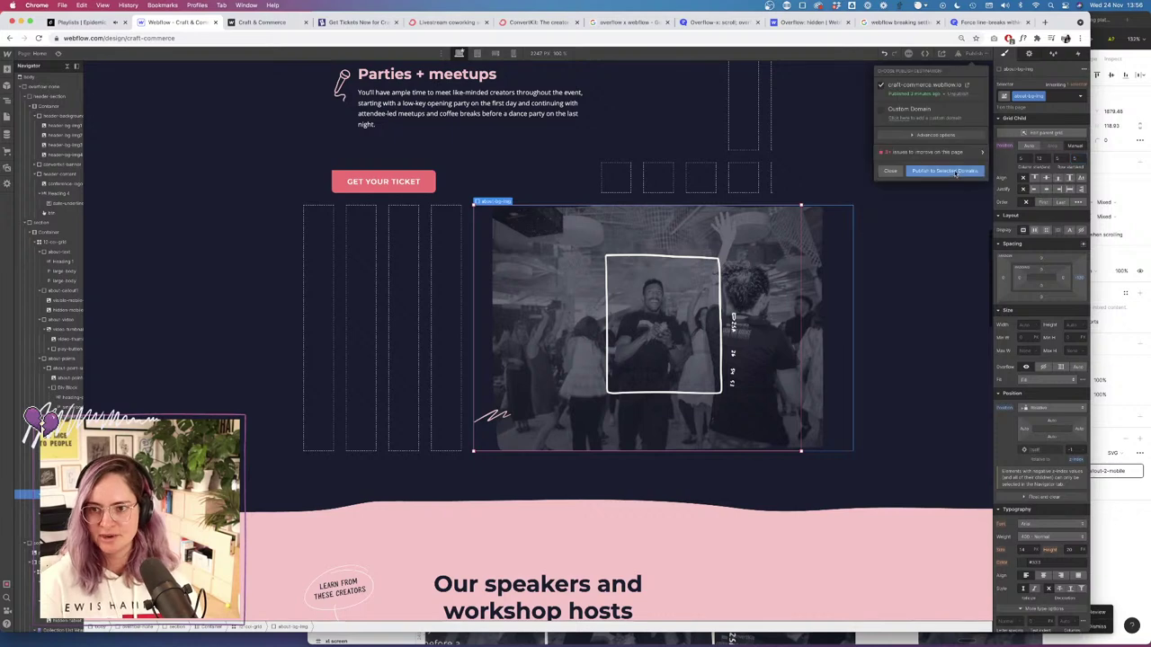
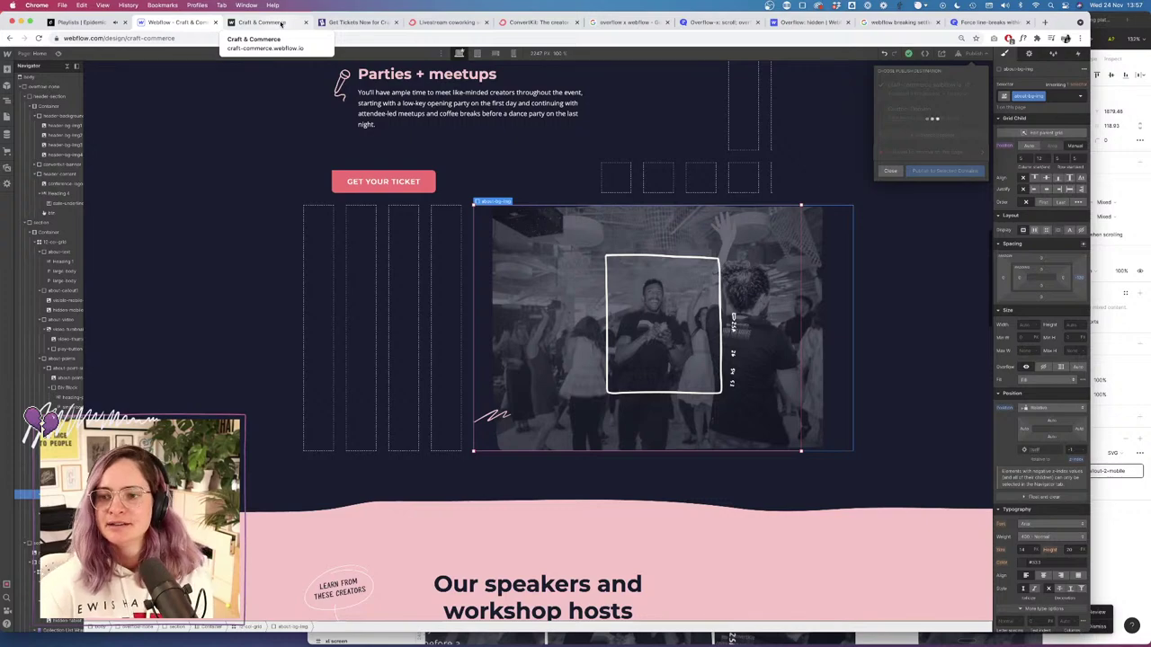
Check the party photo's placement and the spacing above the speakers section on the updated live page.
{"action": "left_click", "coordinate": [280, 24]}
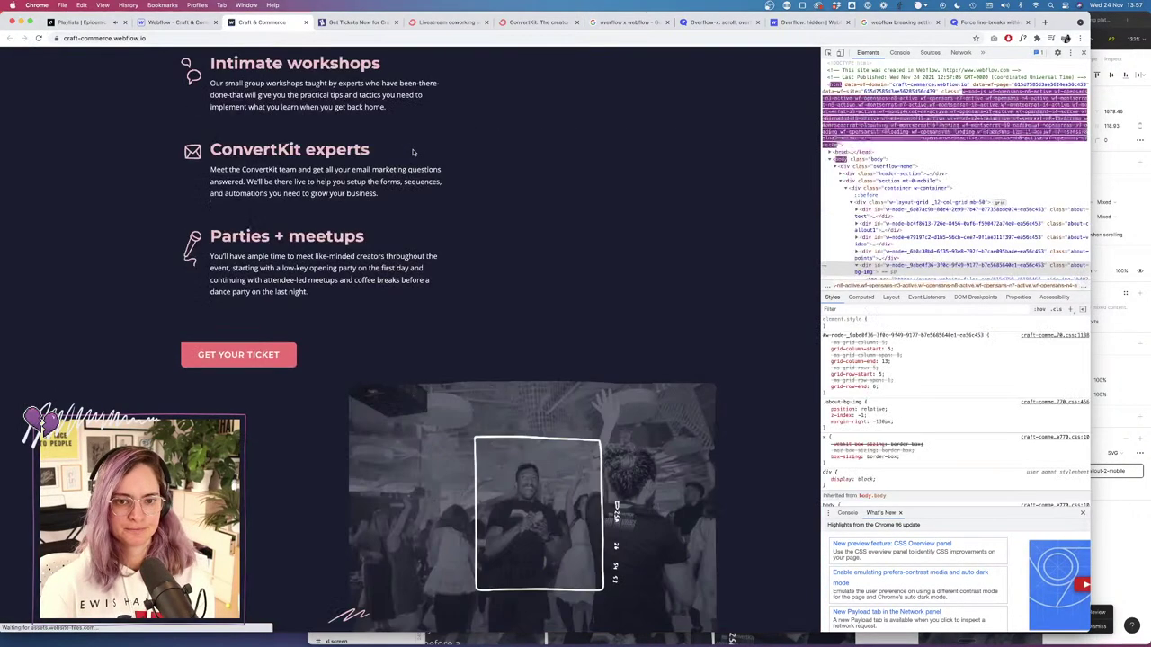
{"action": "scroll", "coordinate": [474, 245], "scroll_direction": "down", "scroll_amount": 4}
{"action": "scroll", "coordinate": [454, 266], "scroll_direction": "up", "scroll_amount": 8}
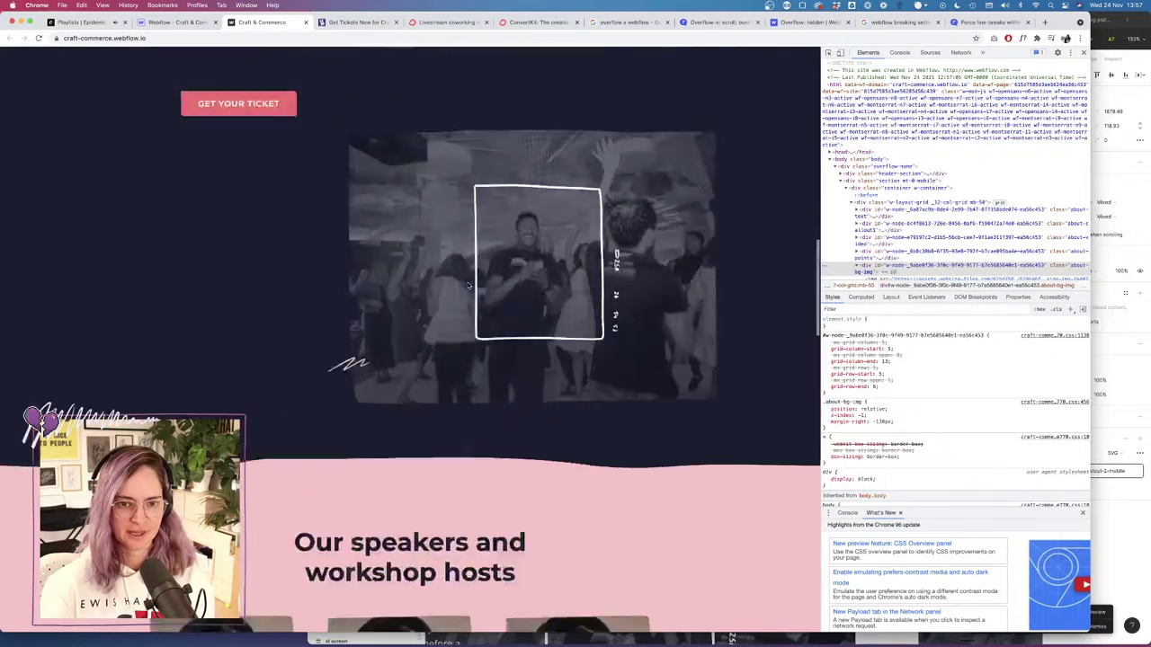
{"action": "scroll", "coordinate": [339, 109], "scroll_direction": "down", "scroll_amount": 2}
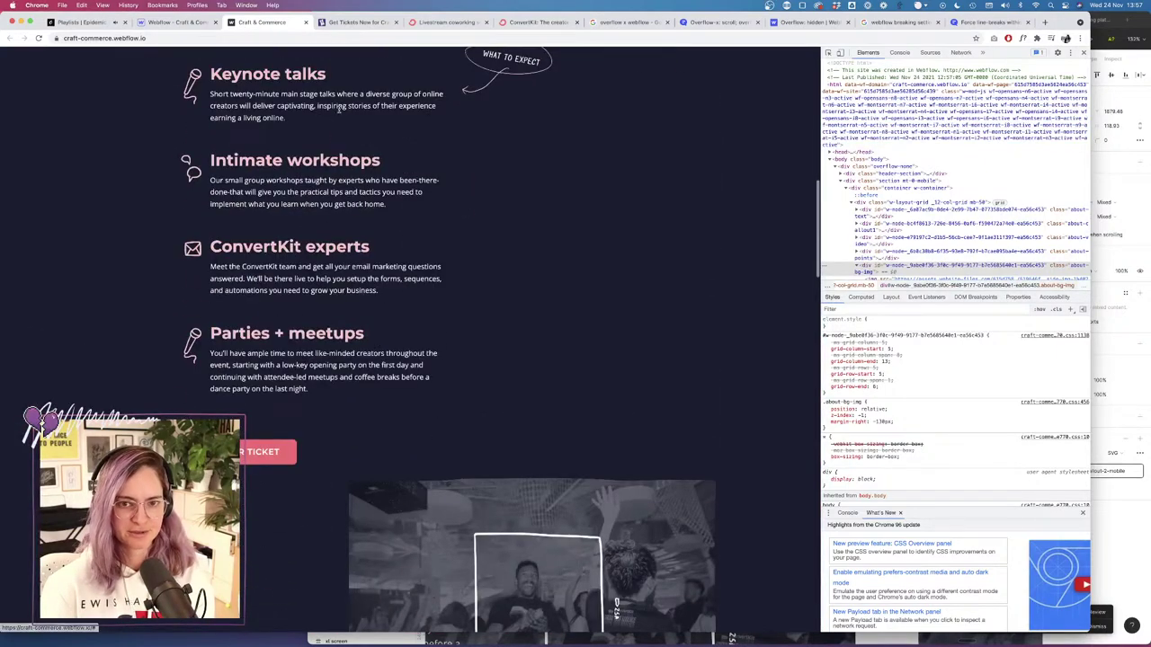
Back in the Webflow Designer, check about-points' grid placement and set about-bg-img's top margin to -40%.
{"action": "left_click", "coordinate": [177, 23]}
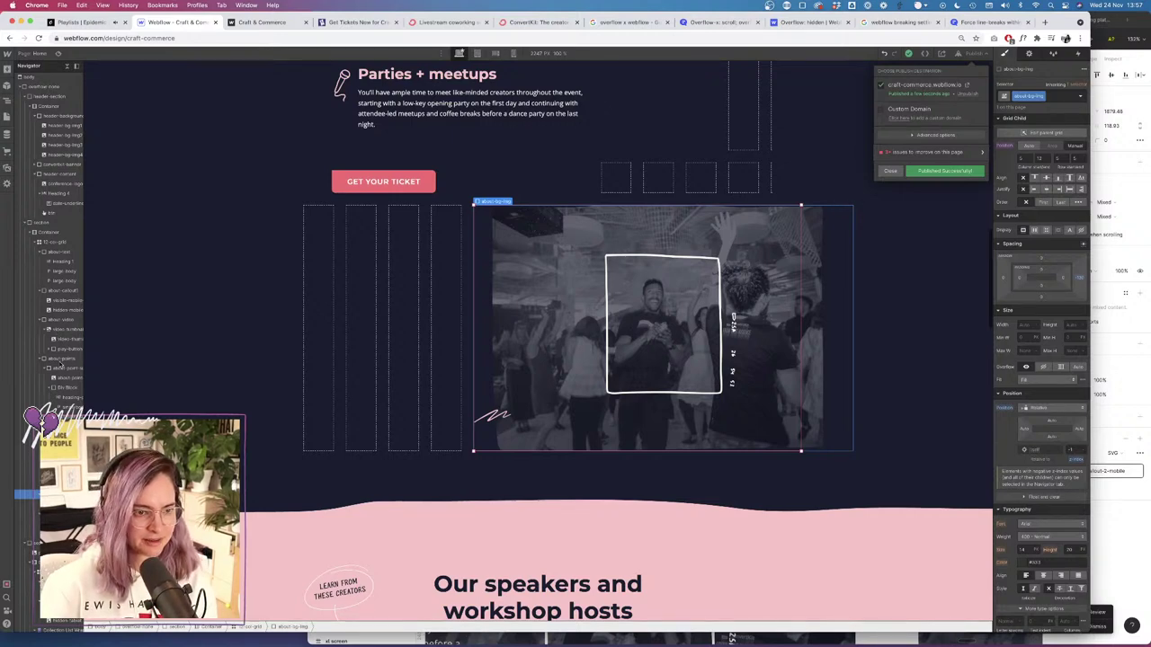
{"action": "left_click", "coordinate": [61, 359]}
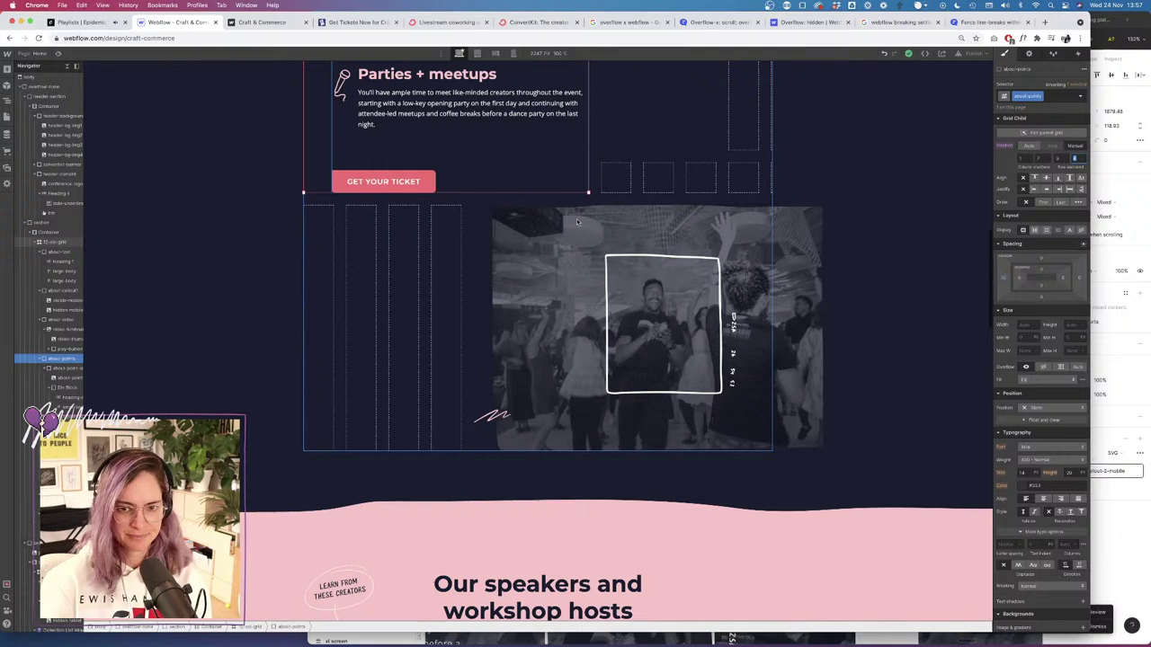
{"action": "left_click", "coordinate": [790, 261]}
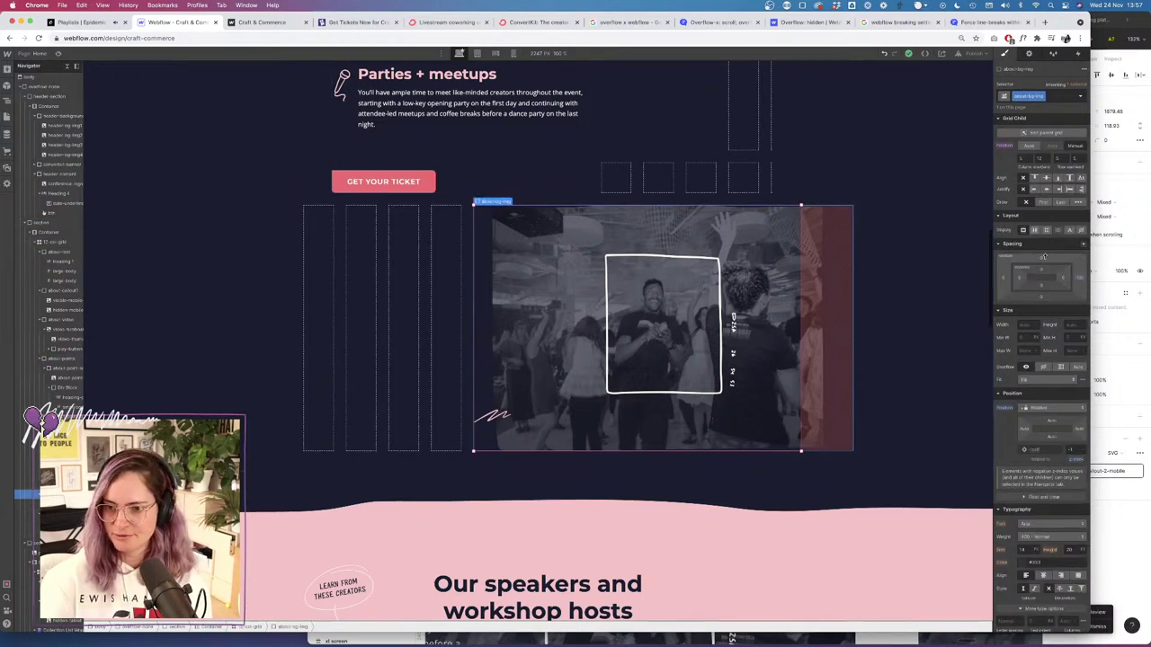
{"action": "left_click", "coordinate": [1042, 261]}
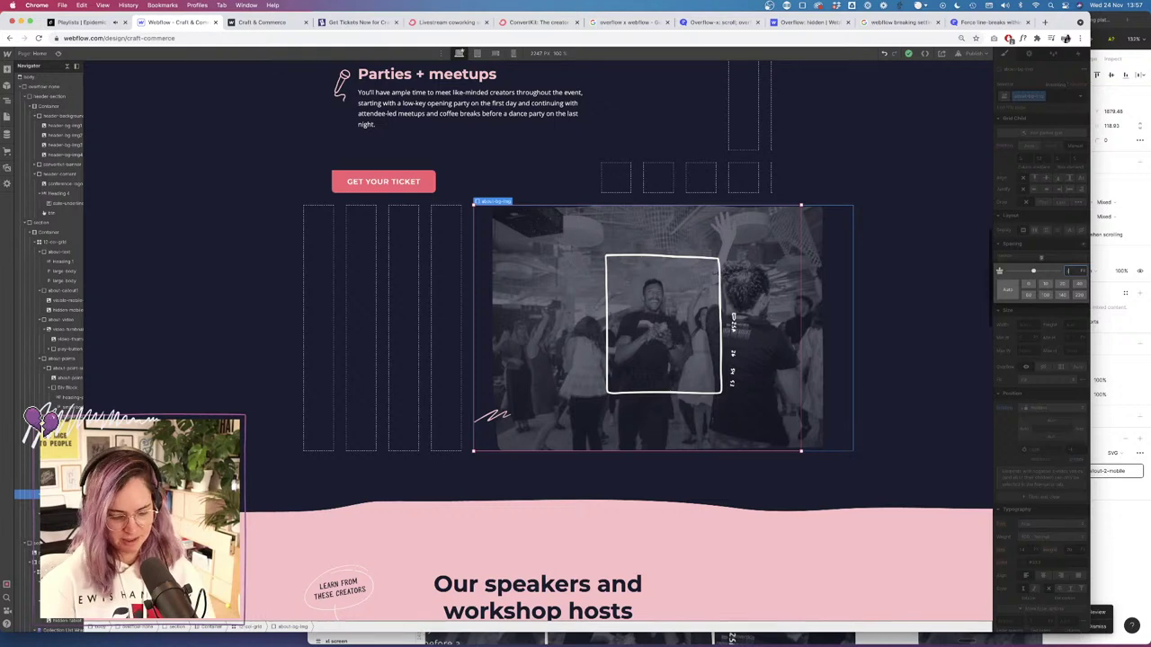
{"action": "key", "text": "Return"}
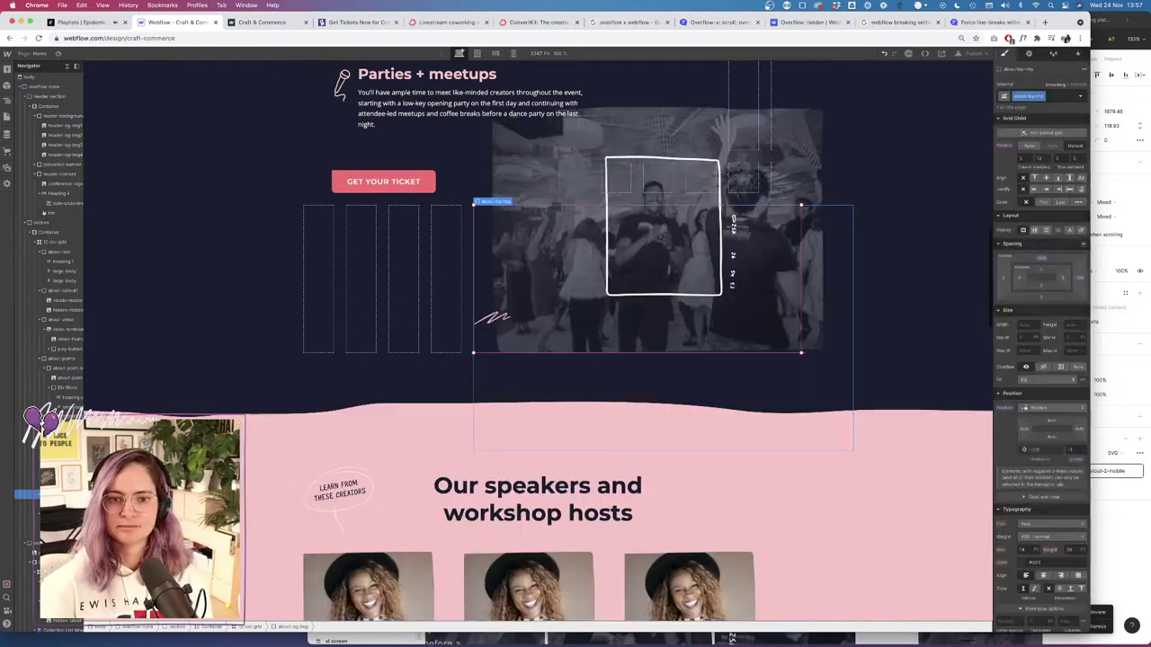
{"action": "left_click", "coordinate": [1043, 260]}
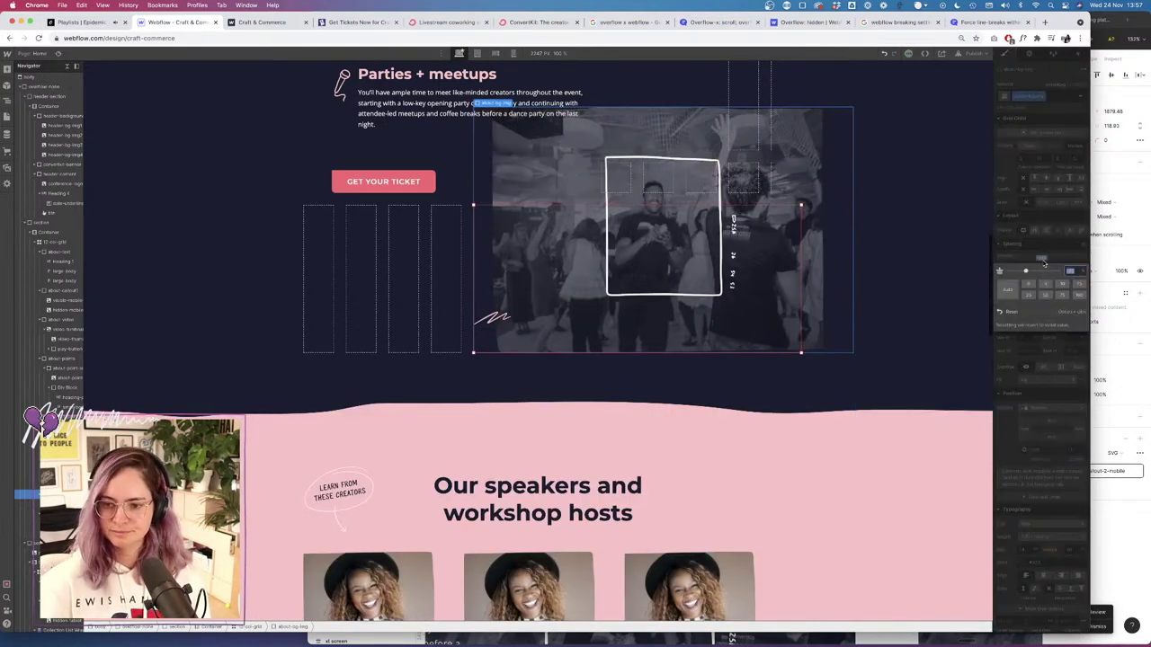
{"action": "key", "text": "Return"}
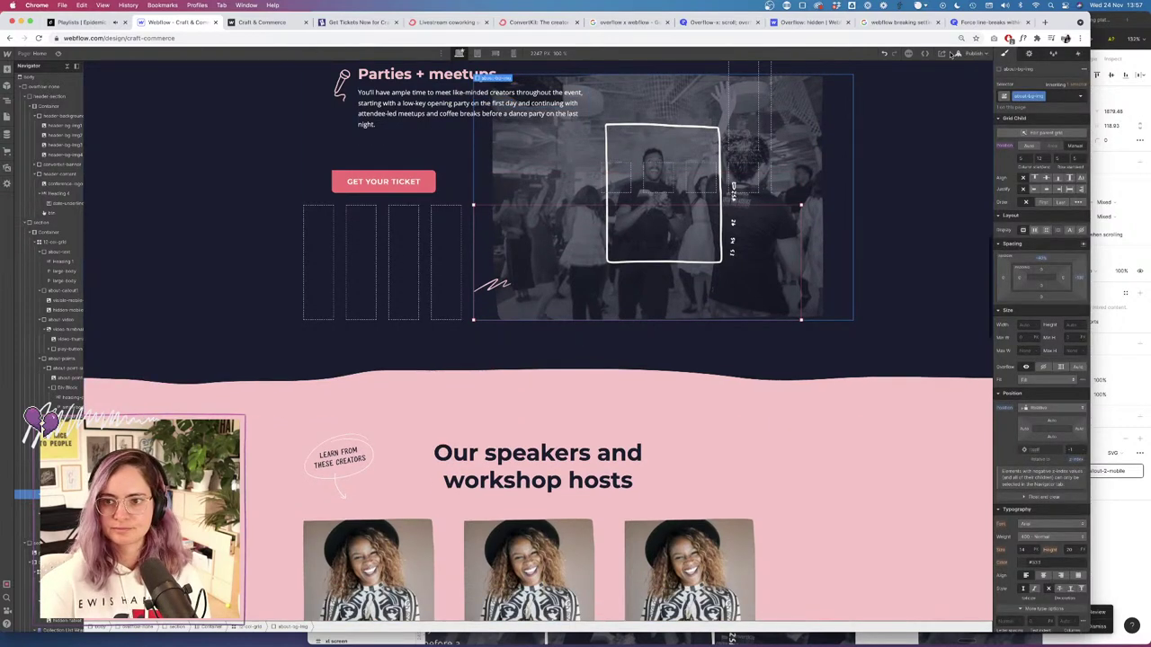
Preview the party photo overlapping the about points, and publish the site to craft-commerce.webflow.io.
{"action": "left_click", "coordinate": [56, 54]}
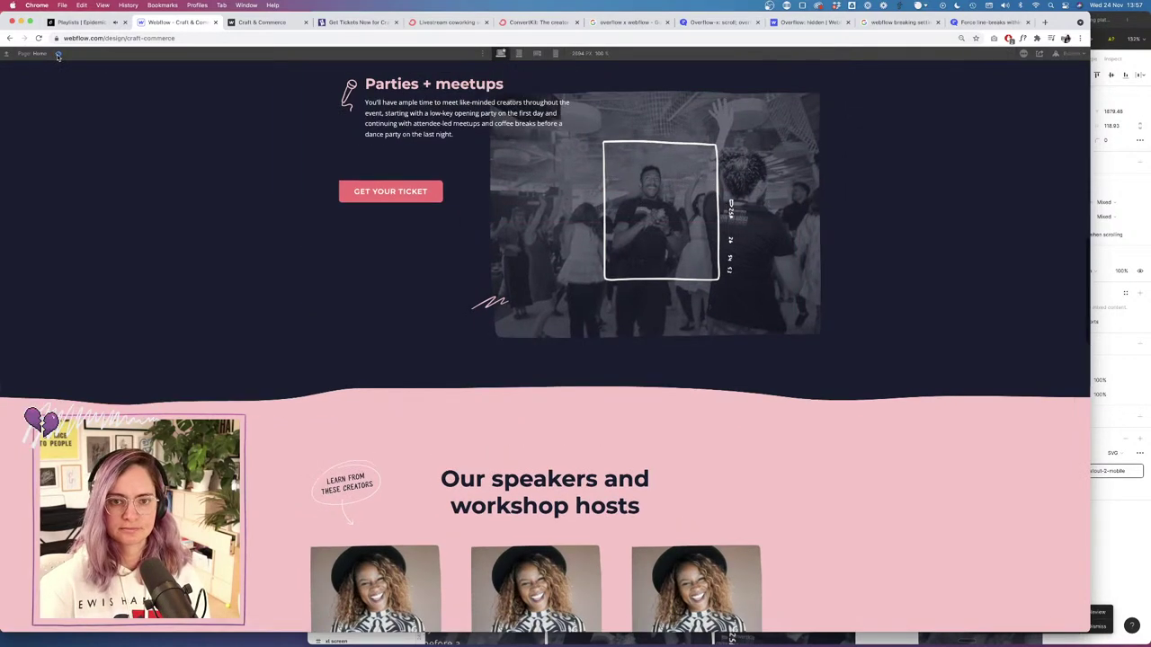
{"action": "key", "text": "super+shift+p"}
{"action": "left_click", "coordinate": [976, 55]}
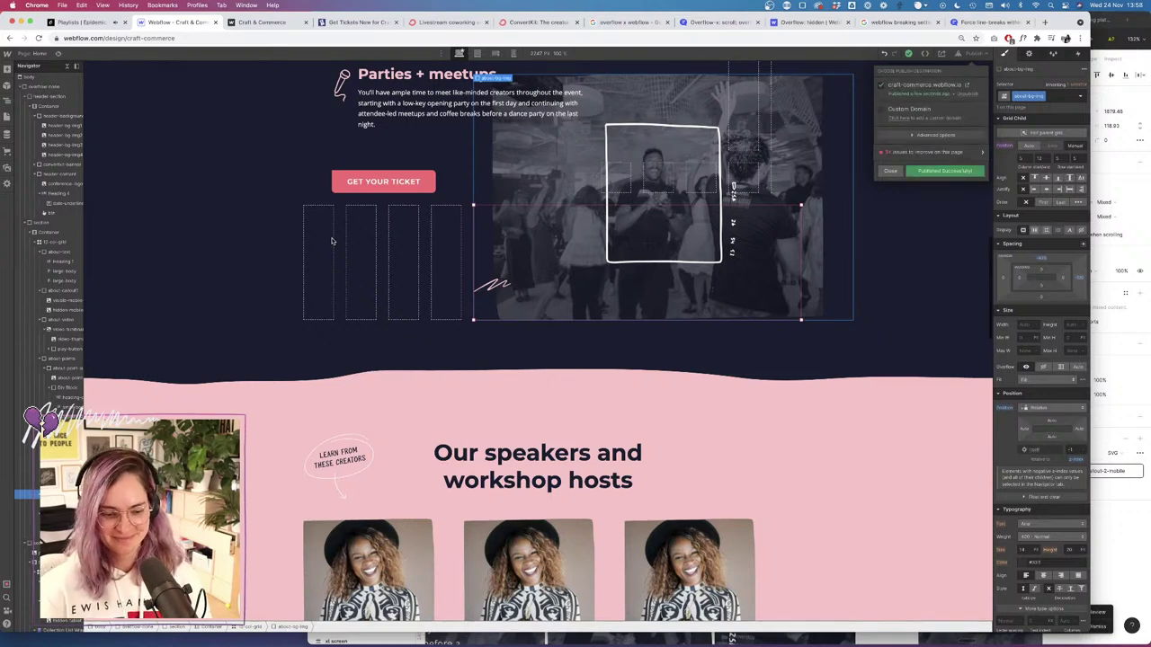
Reload the live page and check the party photo's overlap and the spacing above the speakers section.
{"action": "left_click", "coordinate": [255, 23]}
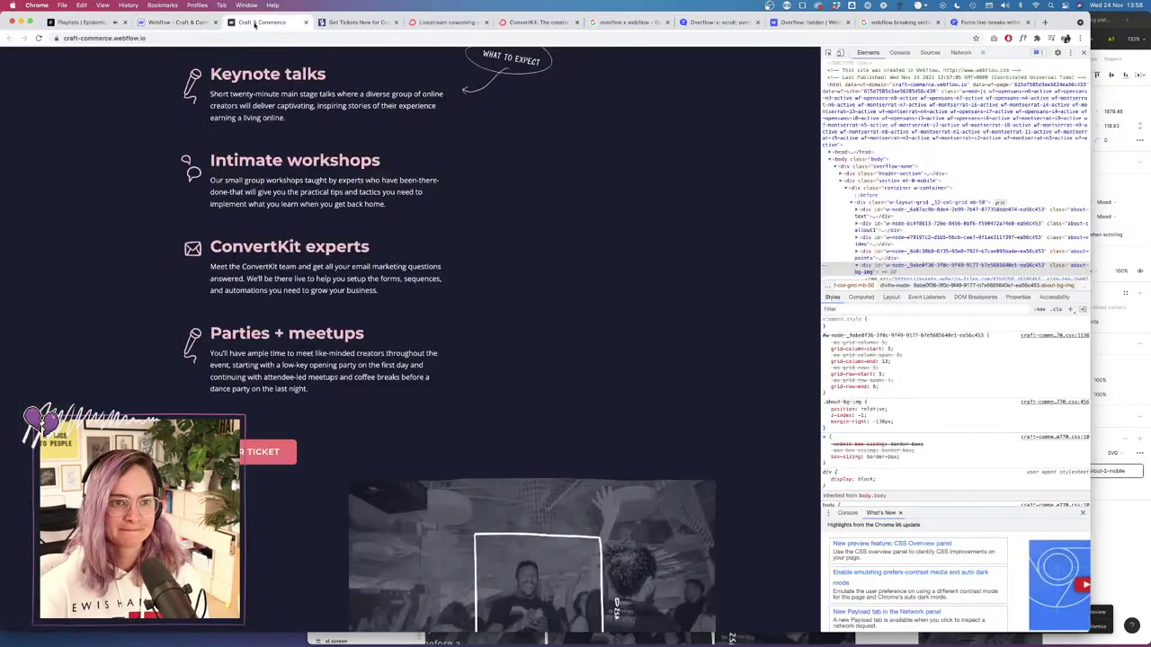
{"action": "left_click", "coordinate": [39, 38]}
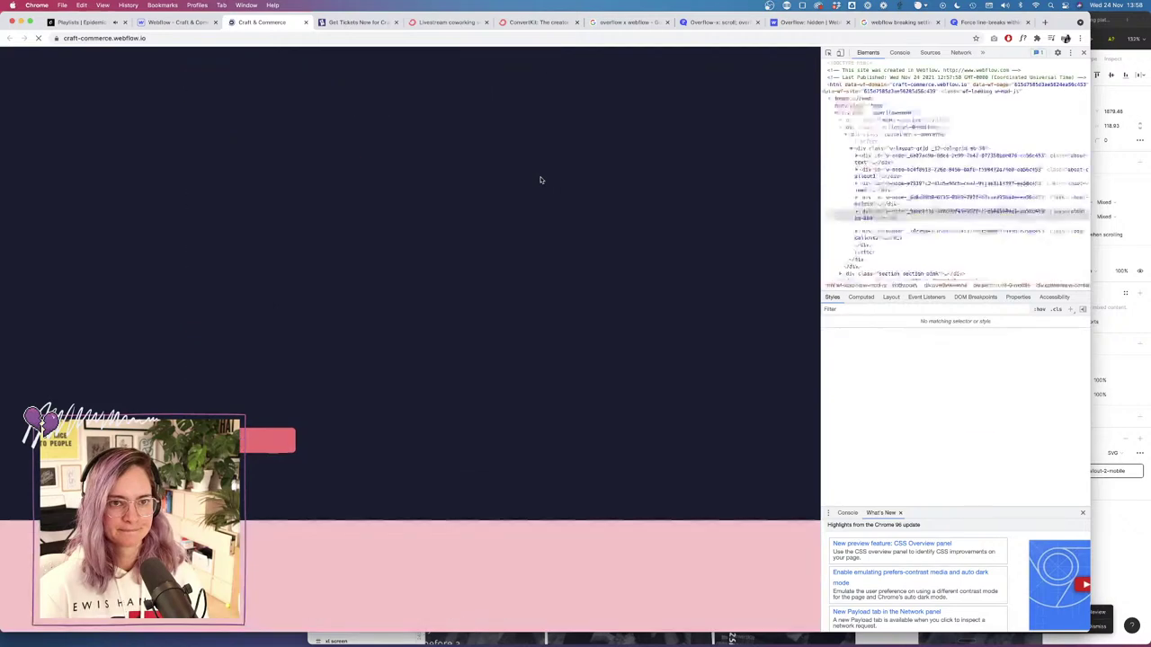
{"action": "scroll", "coordinate": [487, 326], "scroll_direction": "down", "scroll_amount": 3}
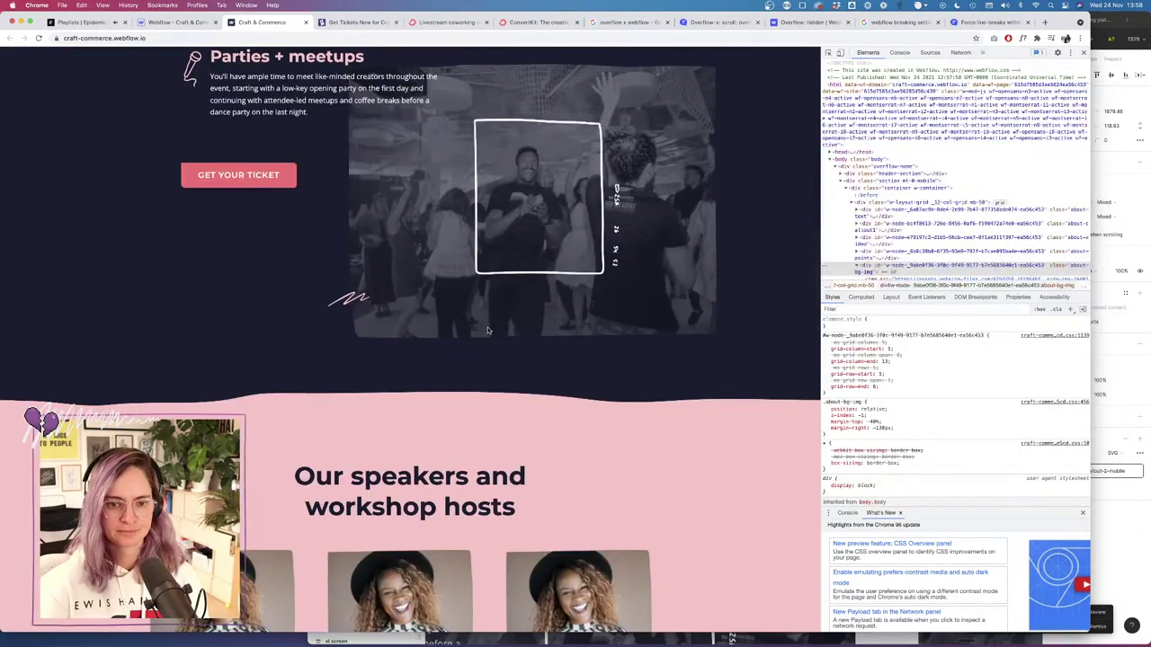
{"action": "scroll", "coordinate": [487, 331], "scroll_direction": "up", "scroll_amount": 4}
{"action": "scroll", "coordinate": [487, 331], "scroll_direction": "down", "scroll_amount": 2}
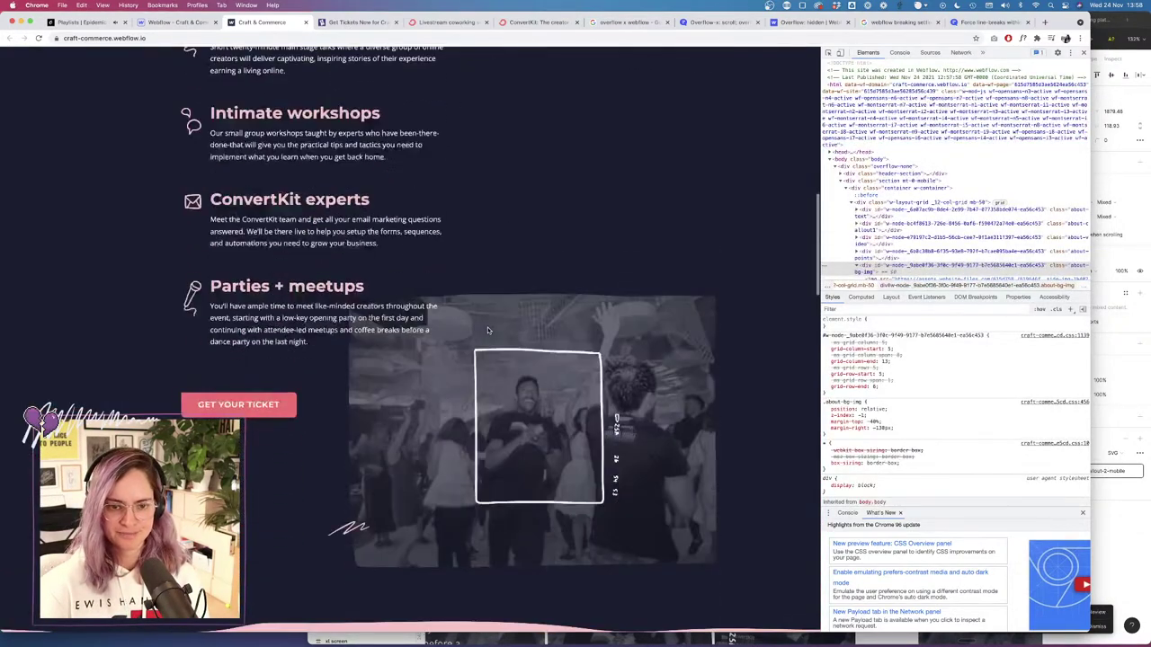
Narrow the live page to tablet and mobile widths and check how the party photo sits beside the about points.
{"action": "left_click", "coordinate": [170, 22]}
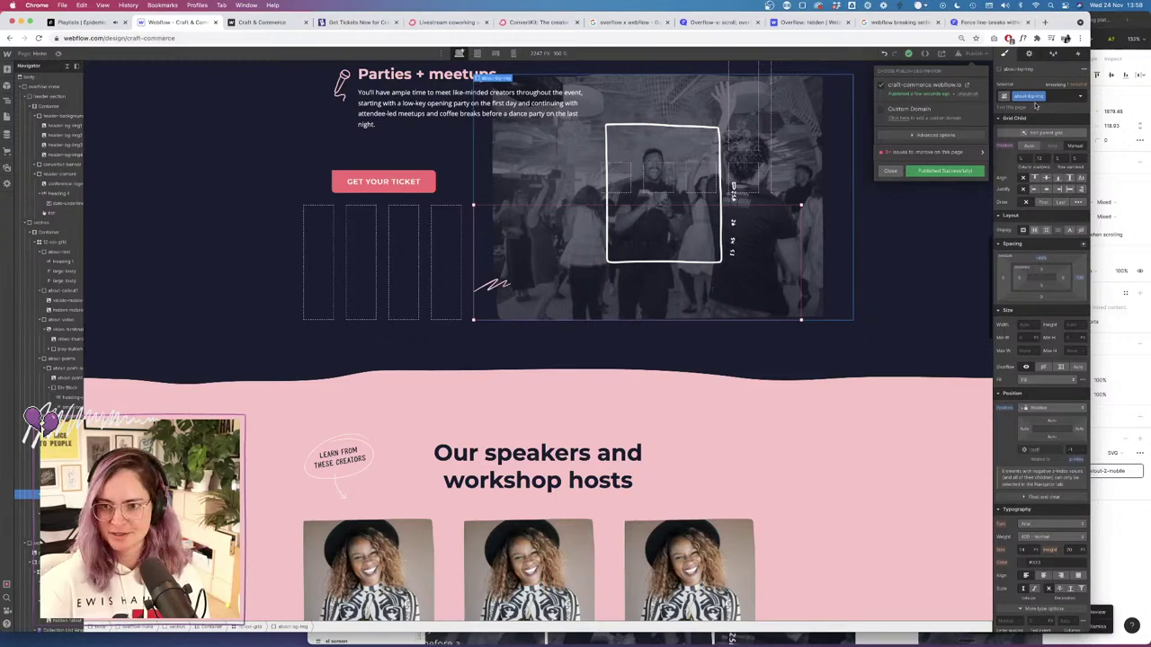
{"action": "left_click", "coordinate": [262, 22]}
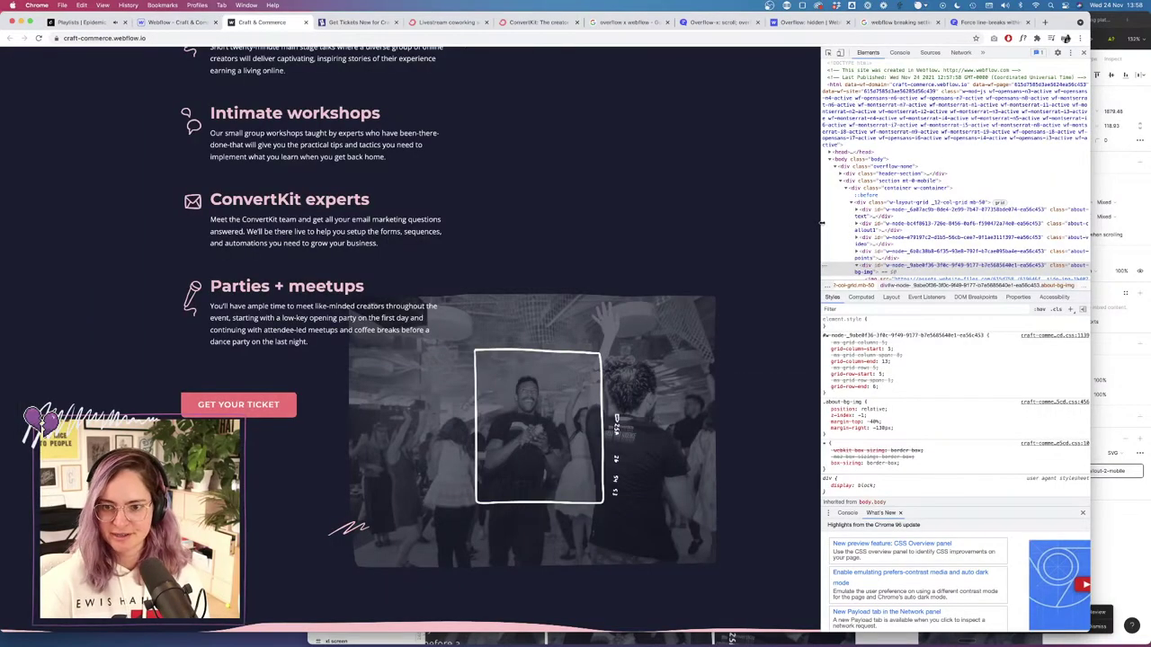
{"action": "left_click_drag", "start_coordinate": [822, 223], "coordinate": [324, 235]}
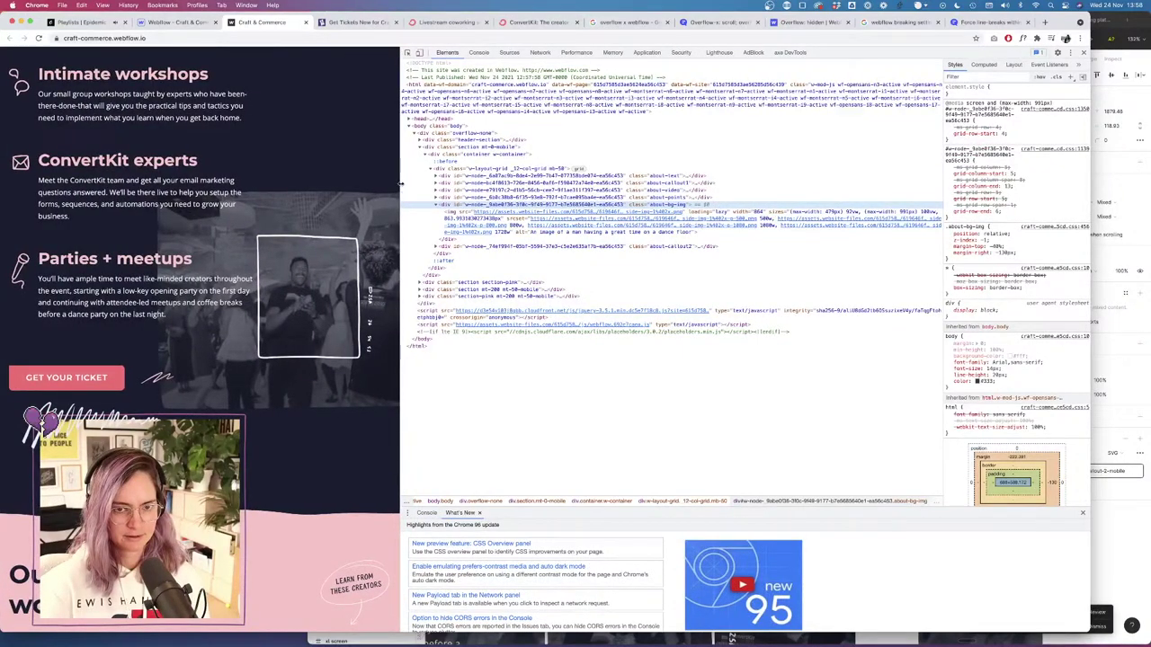
{"action": "left_click_drag", "start_coordinate": [399, 183], "coordinate": [300, 219]}
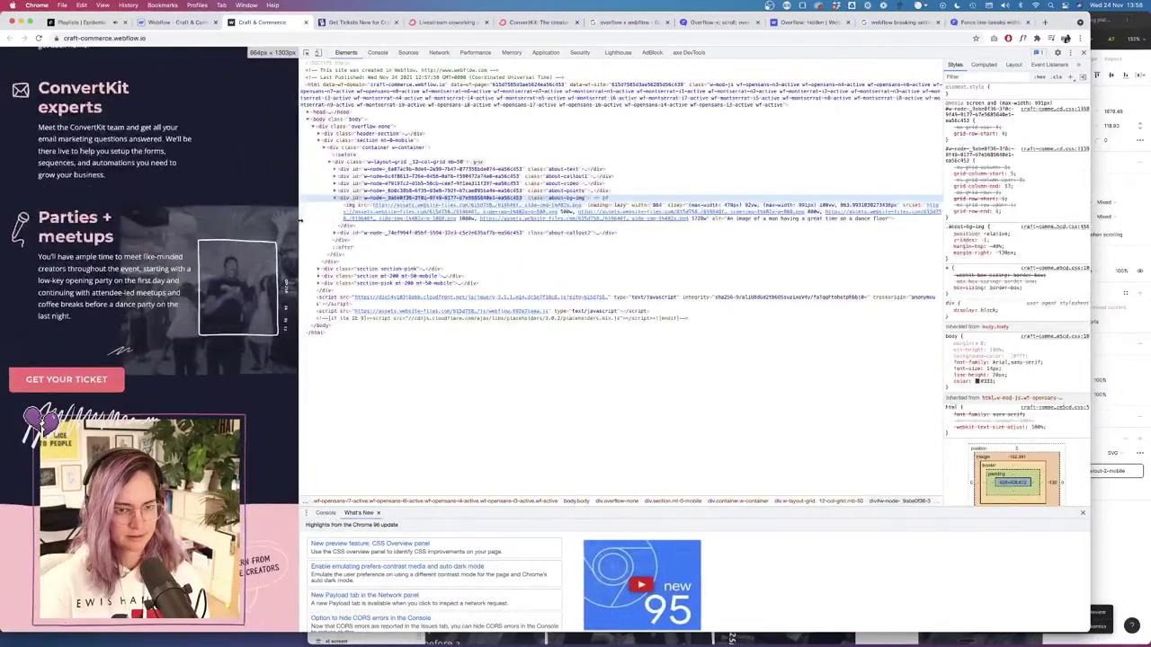
In the Webflow Designer, adjust about-bg-img's grid row placement at the 767px-and-below breakpoint and publish the site to craft-commerce.webflow.io.
{"action": "left_click", "coordinate": [176, 21]}
{"action": "left_click", "coordinate": [495, 54]}
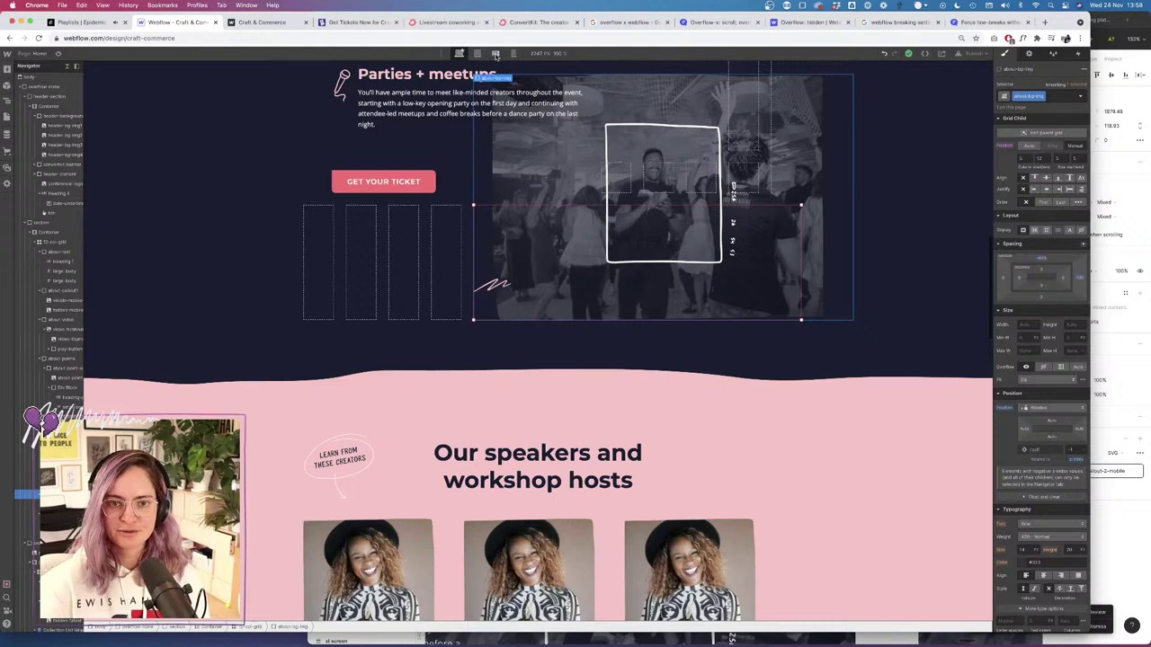
{"action": "left_click", "coordinate": [495, 54]}
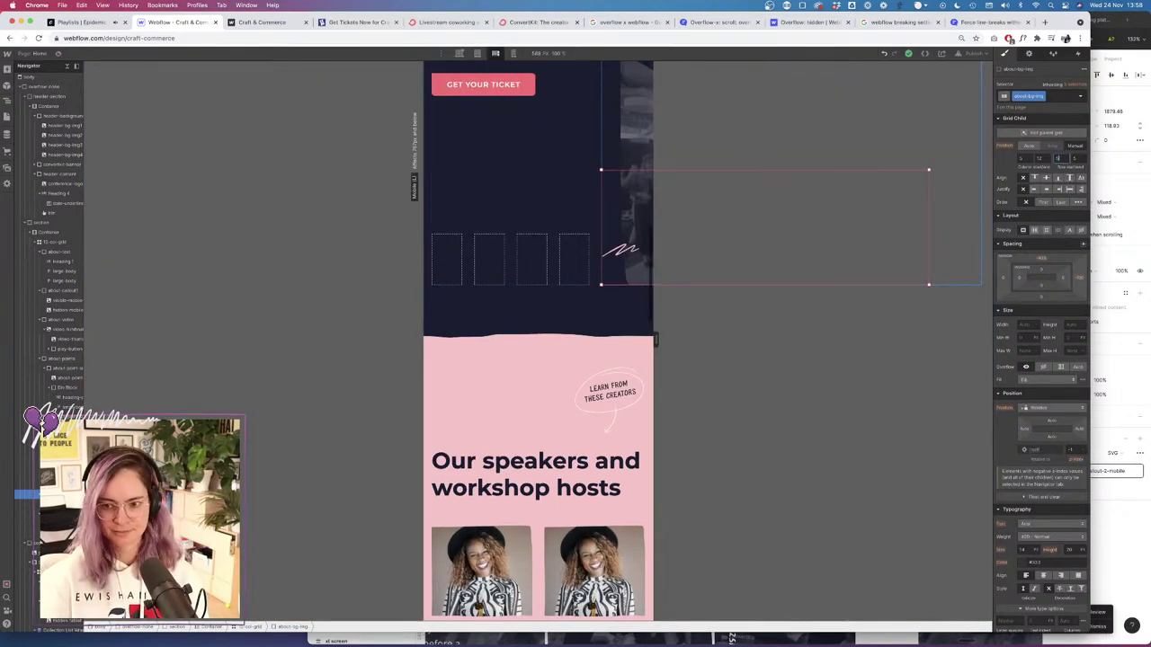
{"action": "key", "text": "Tab"}
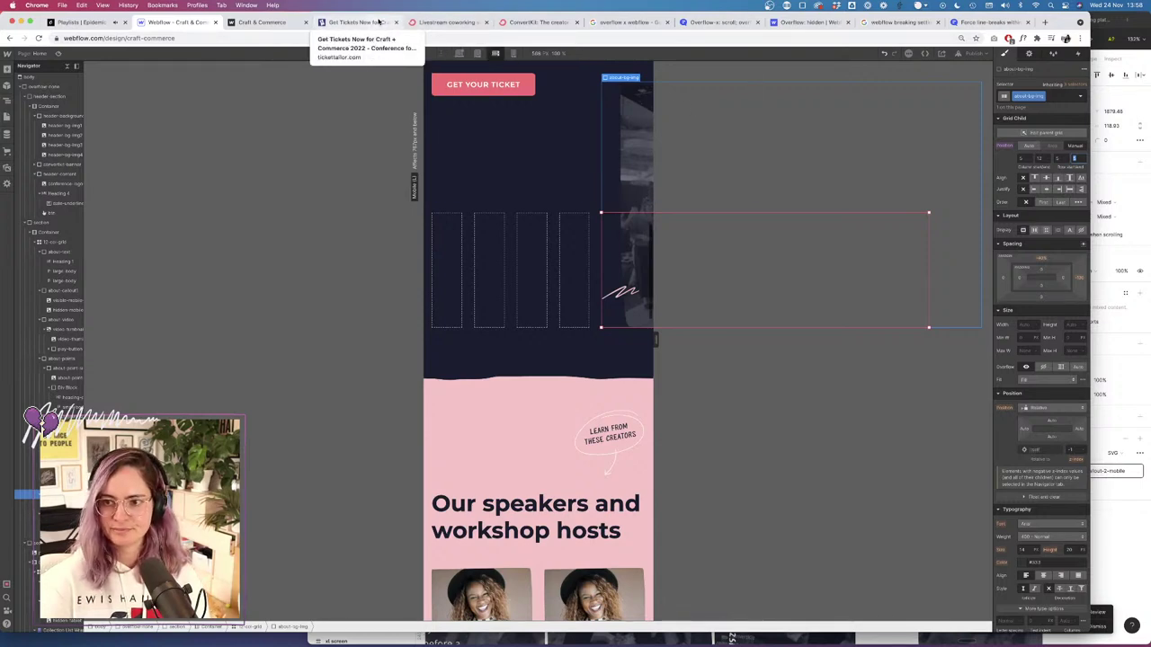
{"action": "left_click", "coordinate": [974, 54]}
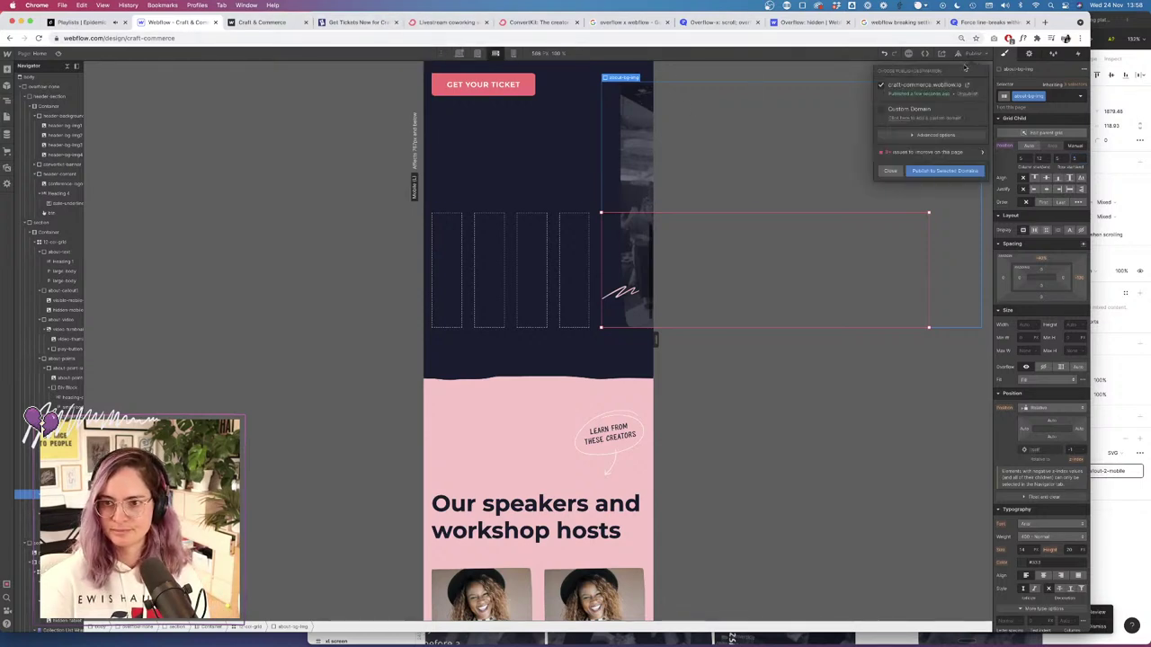
{"action": "left_click", "coordinate": [944, 171]}
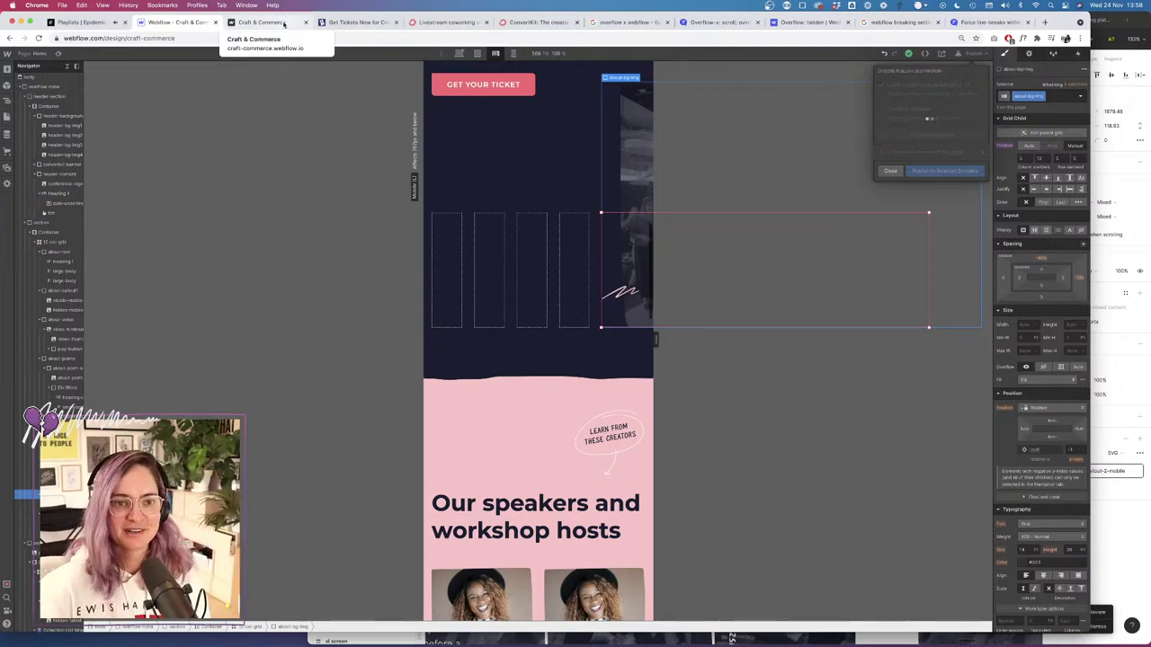
Reload the live page and check the party photo, header and about points at mobile widths.
{"action": "left_click", "coordinate": [284, 24]}
{"action": "left_click", "coordinate": [185, 22]}
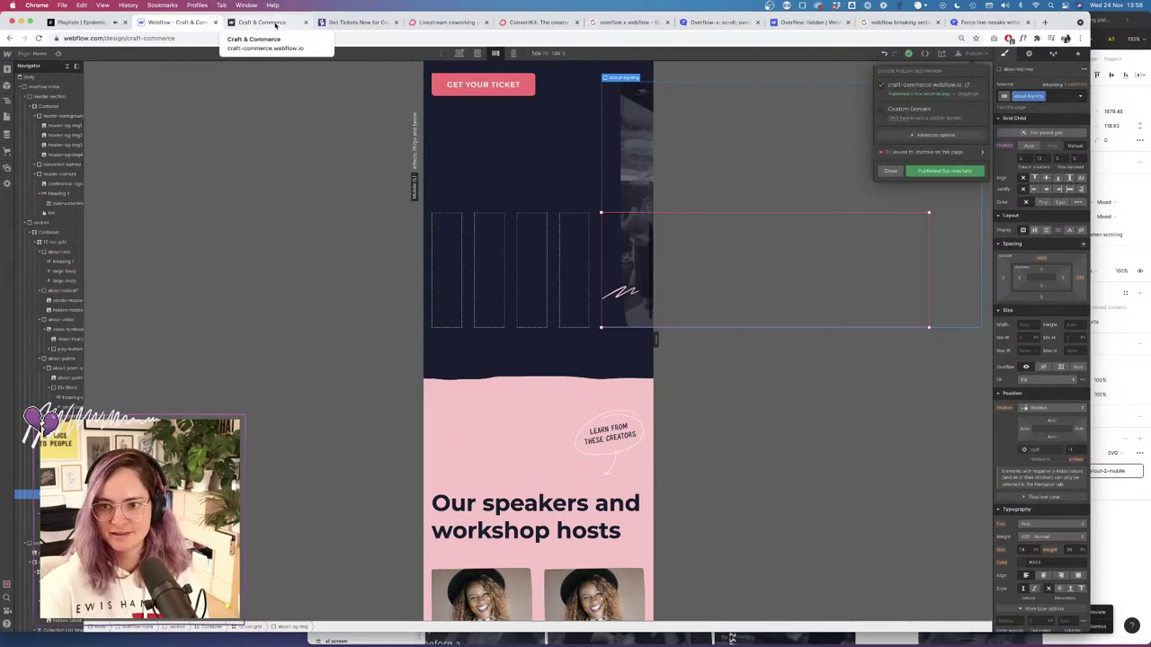
{"action": "left_click", "coordinate": [275, 24]}
{"action": "left_click", "coordinate": [37, 39]}
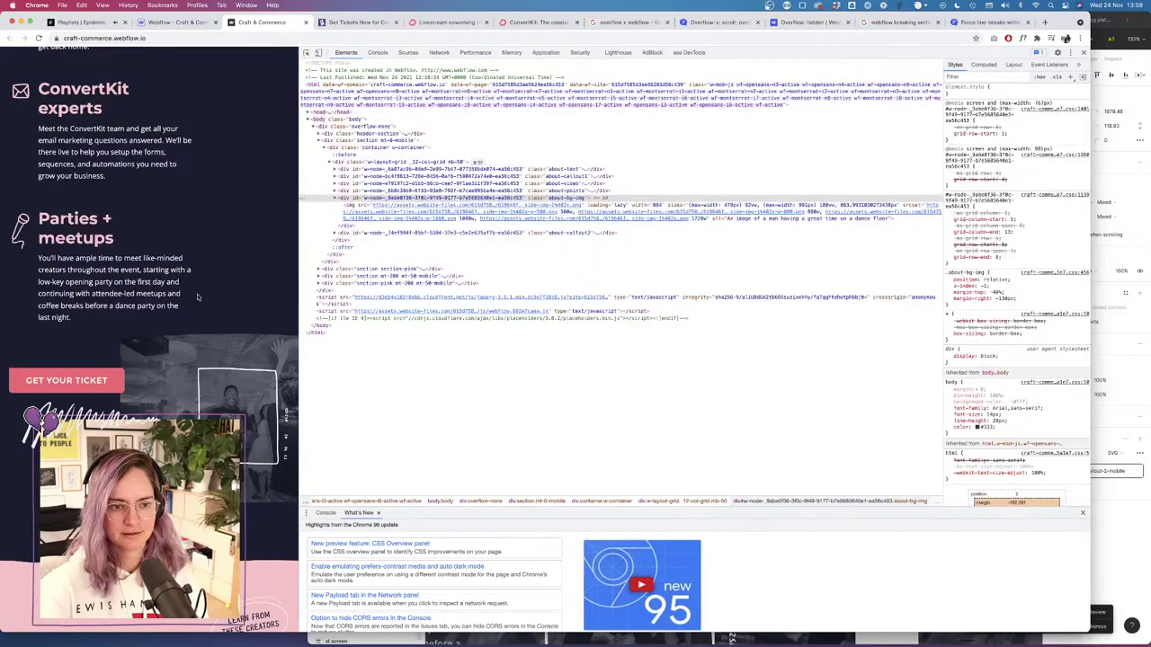
{"action": "left_click_drag", "start_coordinate": [298, 236], "coordinate": [124, 205]}
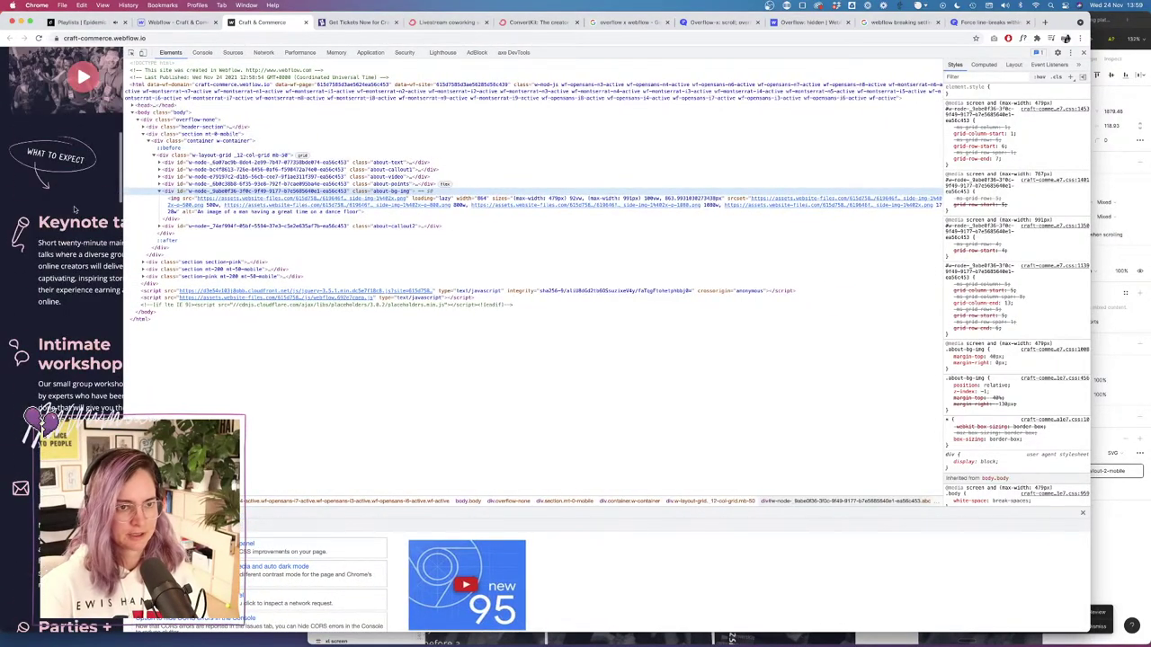
{"action": "scroll", "coordinate": [76, 210], "scroll_direction": "up", "scroll_amount": 10}
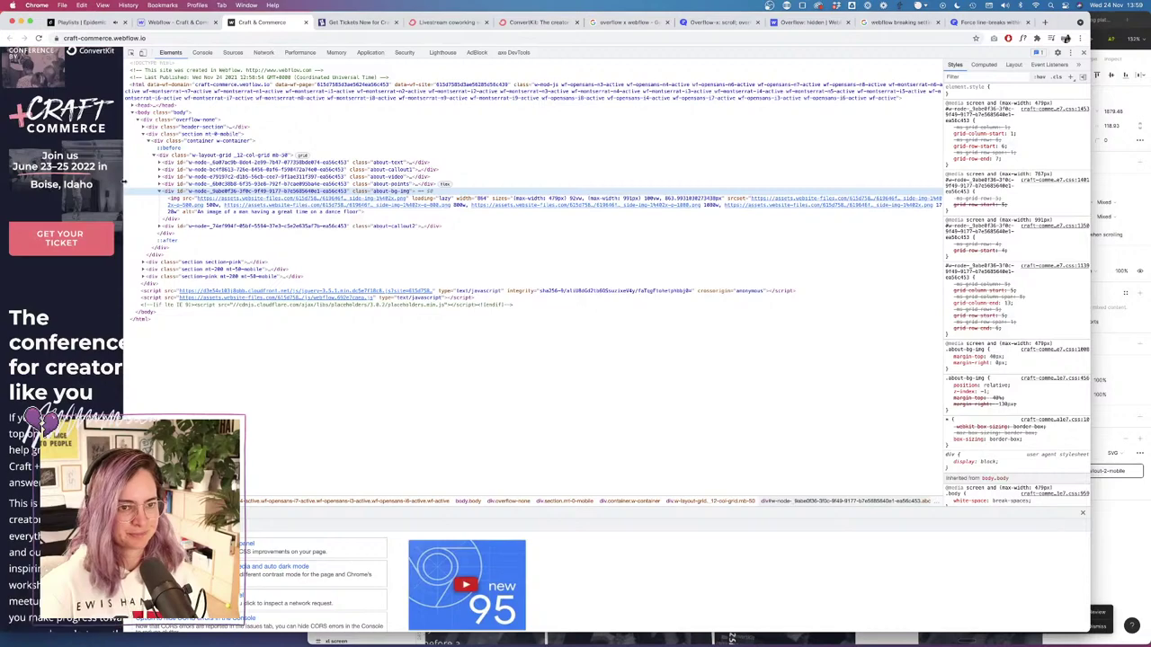
{"action": "left_click_drag", "start_coordinate": [124, 181], "coordinate": [230, 182]}
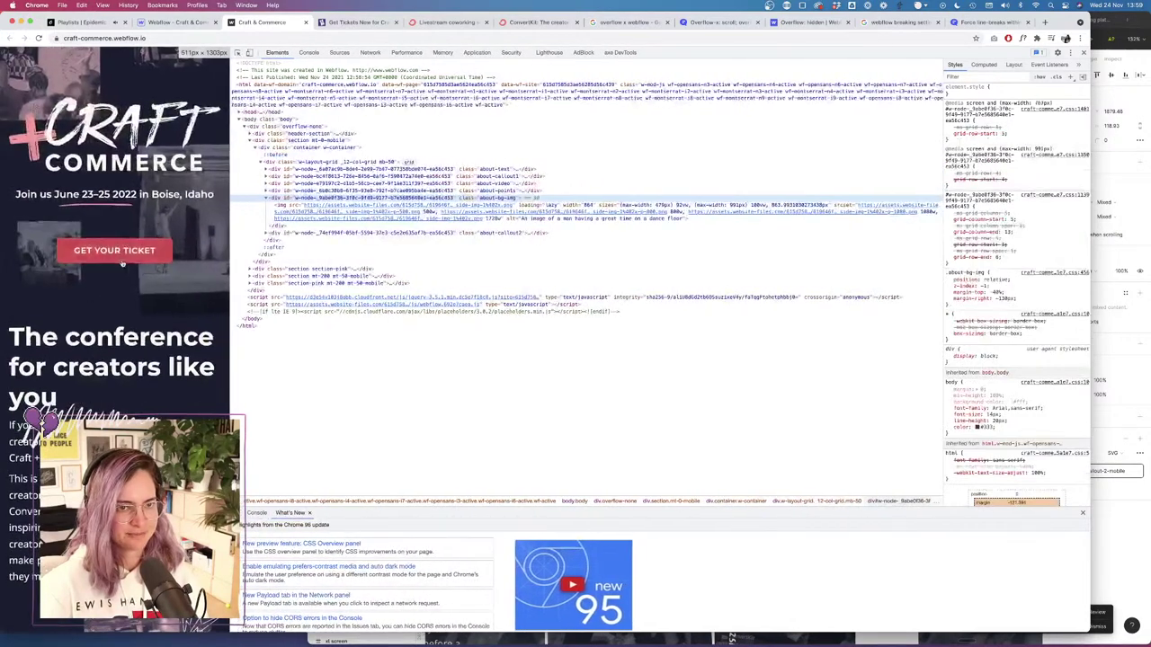
{"action": "scroll", "coordinate": [122, 262], "scroll_direction": "down", "scroll_amount": 3}
{"action": "scroll", "coordinate": [228, 259], "scroll_direction": "down", "scroll_amount": 5}
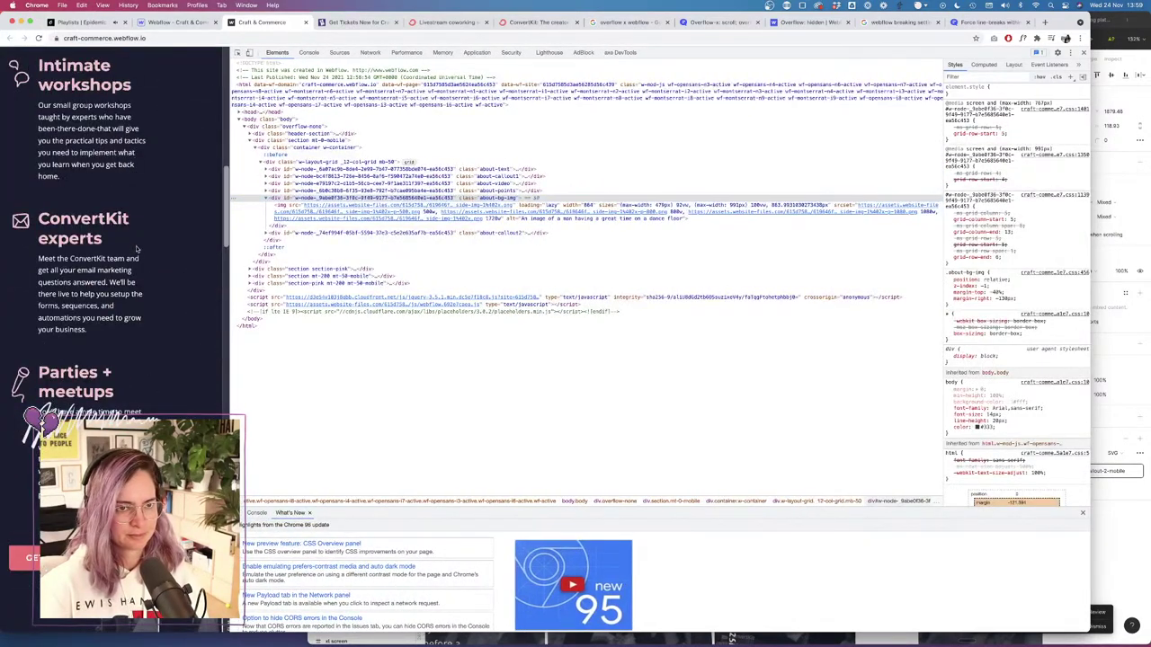
Widen the live page and check the speakers section and its transition into the plan section.
{"action": "left_click_drag", "start_coordinate": [231, 270], "coordinate": [585, 268]}
{"action": "scroll", "coordinate": [467, 369], "scroll_direction": "down", "scroll_amount": 10}
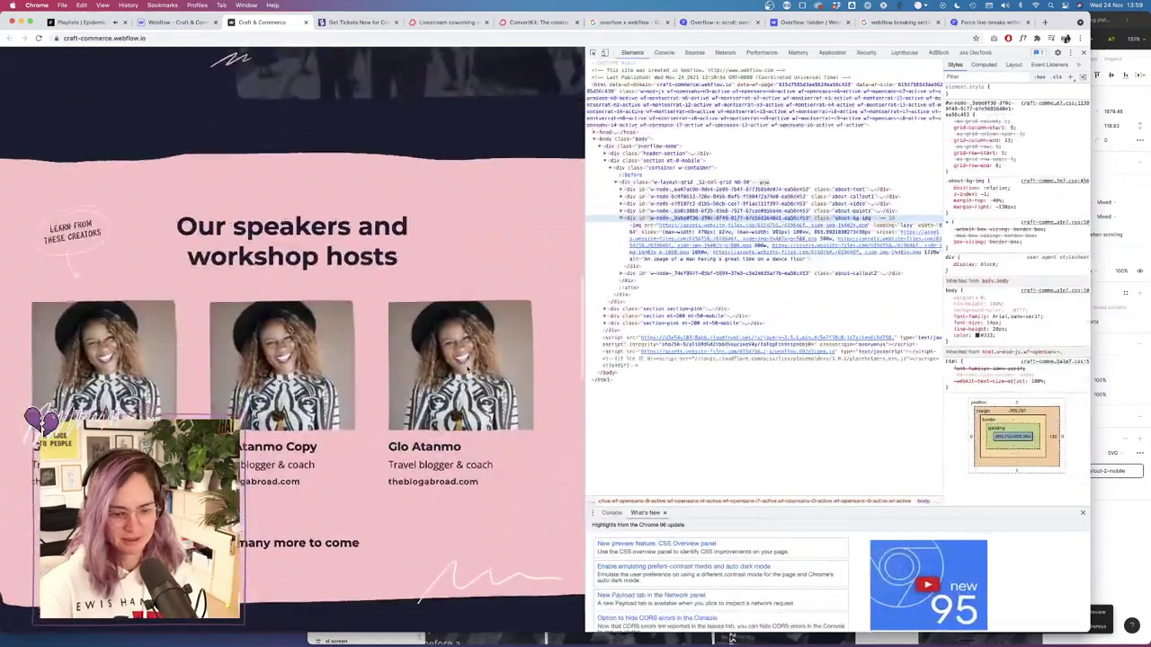
{"action": "scroll", "coordinate": [467, 368], "scroll_direction": "up", "scroll_amount": 6}
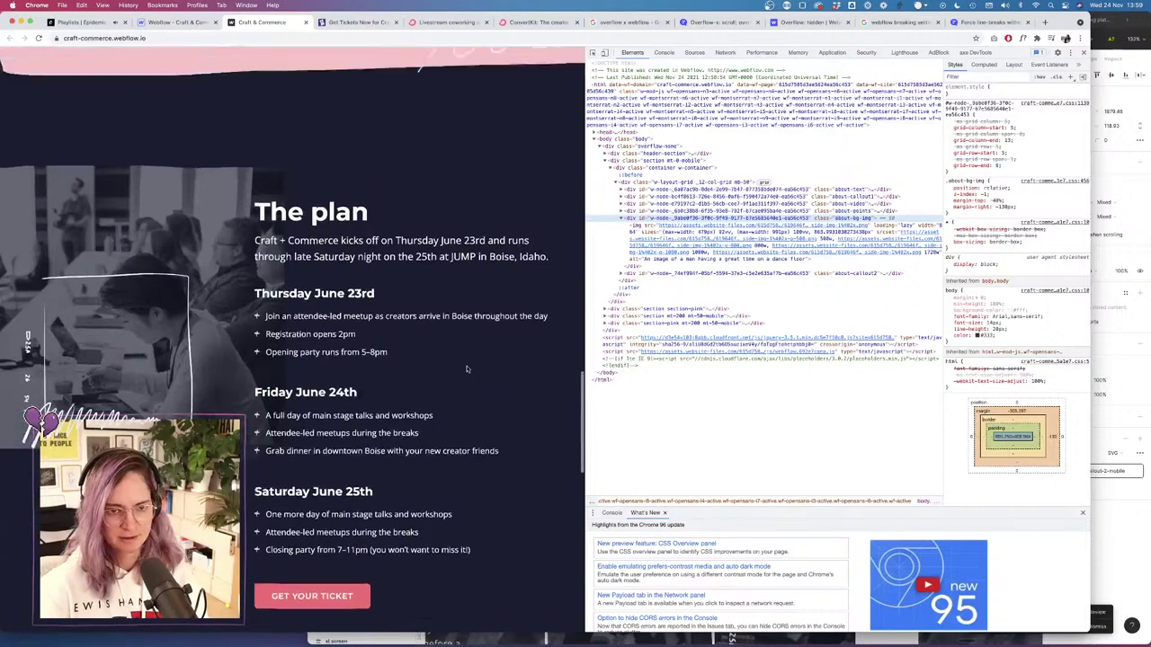
{"action": "scroll", "coordinate": [466, 369], "scroll_direction": "down", "scroll_amount": 3}
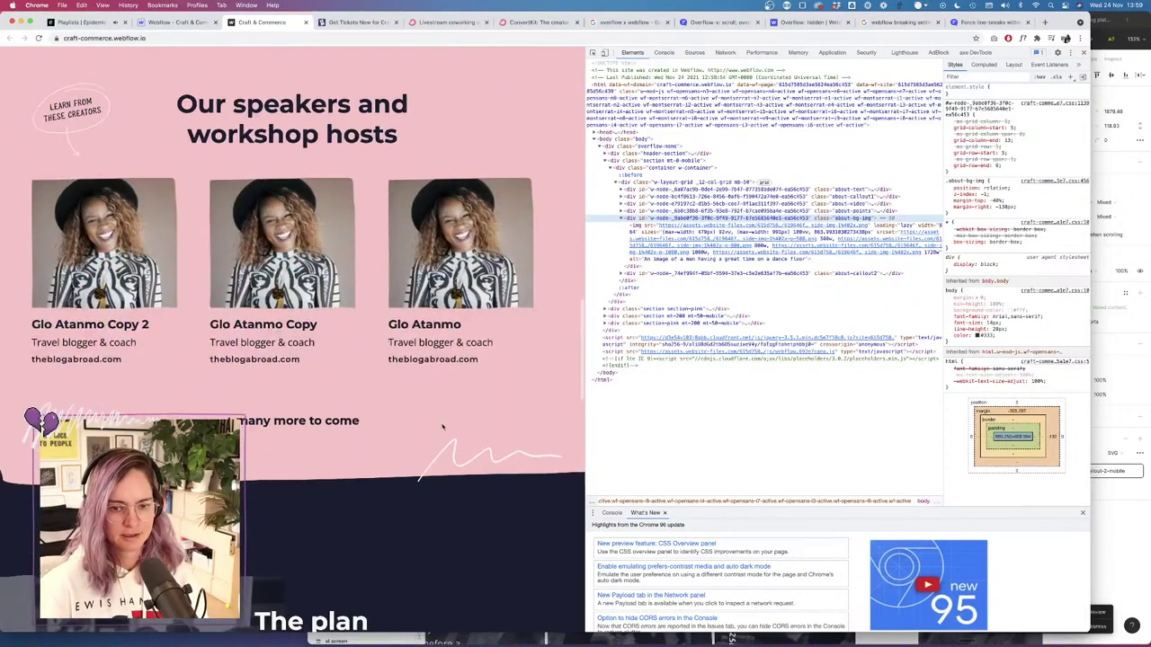
{"action": "left_click", "coordinate": [177, 21]}
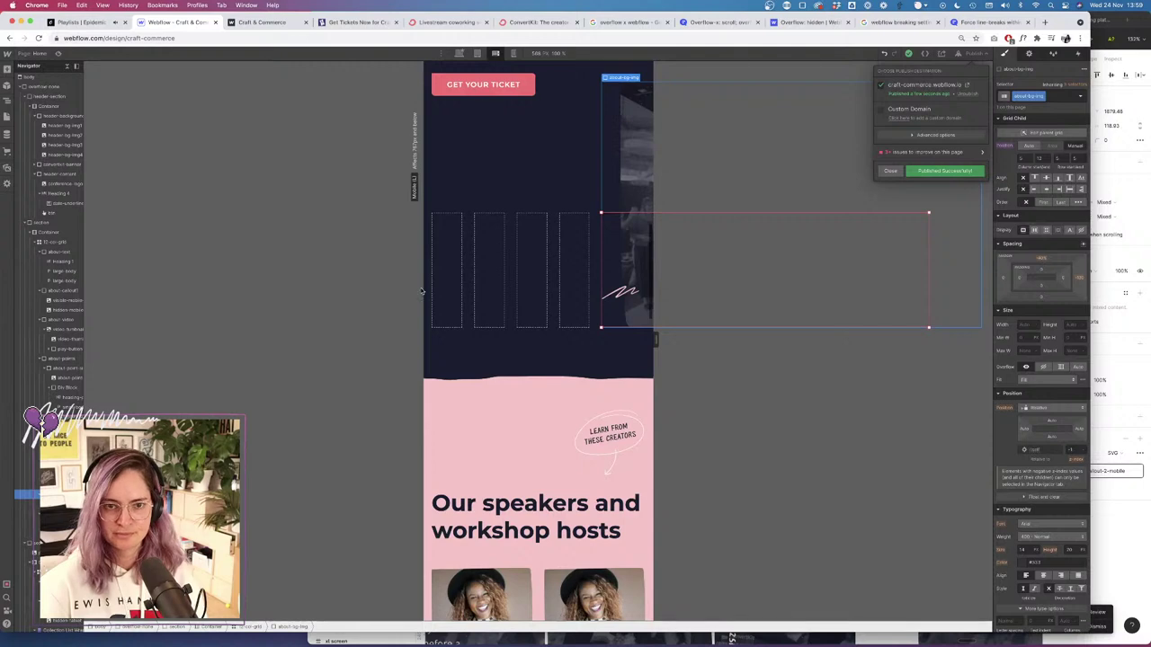
{"action": "left_click", "coordinate": [459, 53]}
{"action": "scroll", "coordinate": [520, 317], "scroll_direction": "down", "scroll_amount": 3}
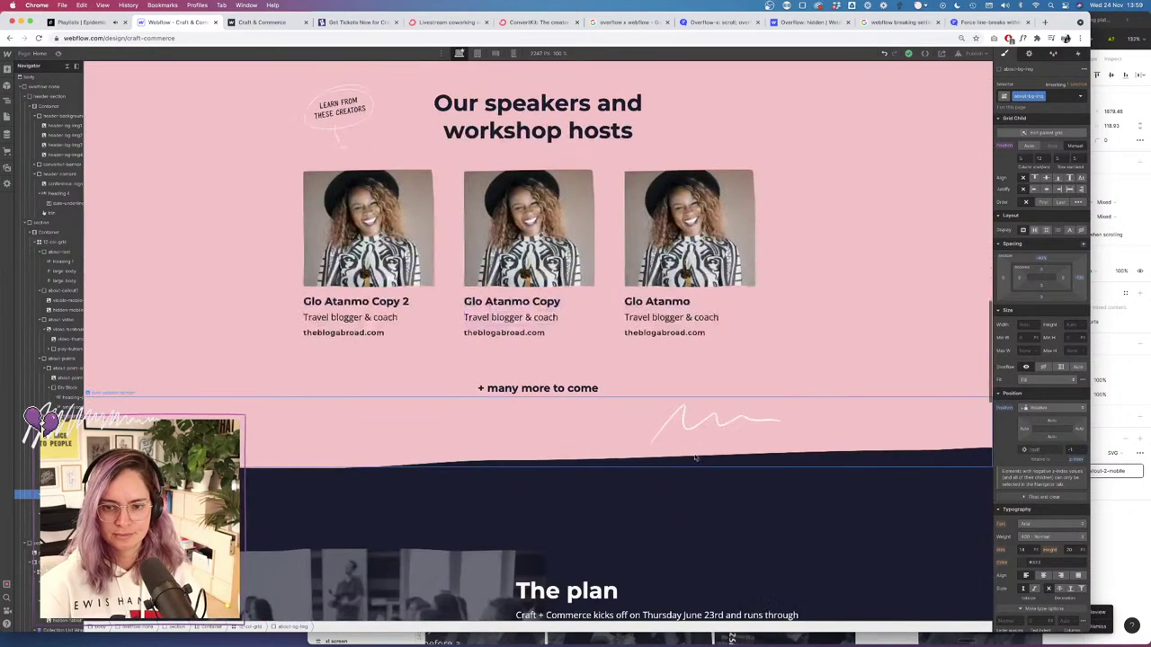
{"action": "left_click", "coordinate": [716, 420]}
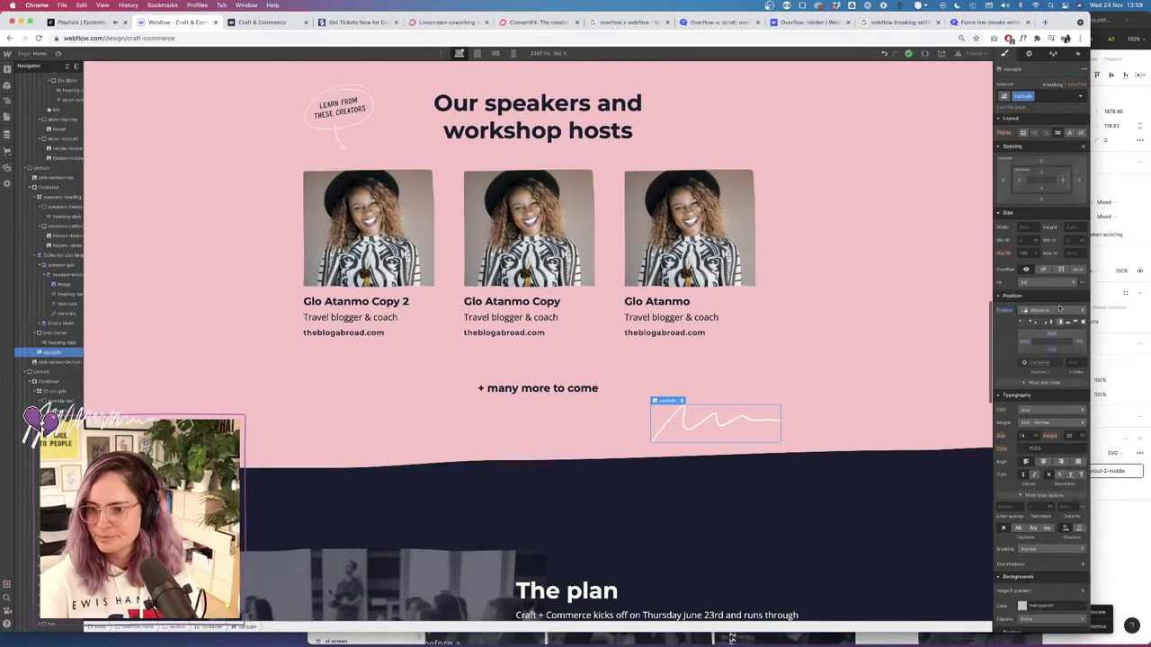
{"action": "left_click", "coordinate": [1051, 351]}
{"action": "key", "text": "shift+Up"}
{"action": "key", "text": "shift+Up"}
{"action": "key", "text": "shift+Up"}
{"action": "key", "text": "shift+Up"}
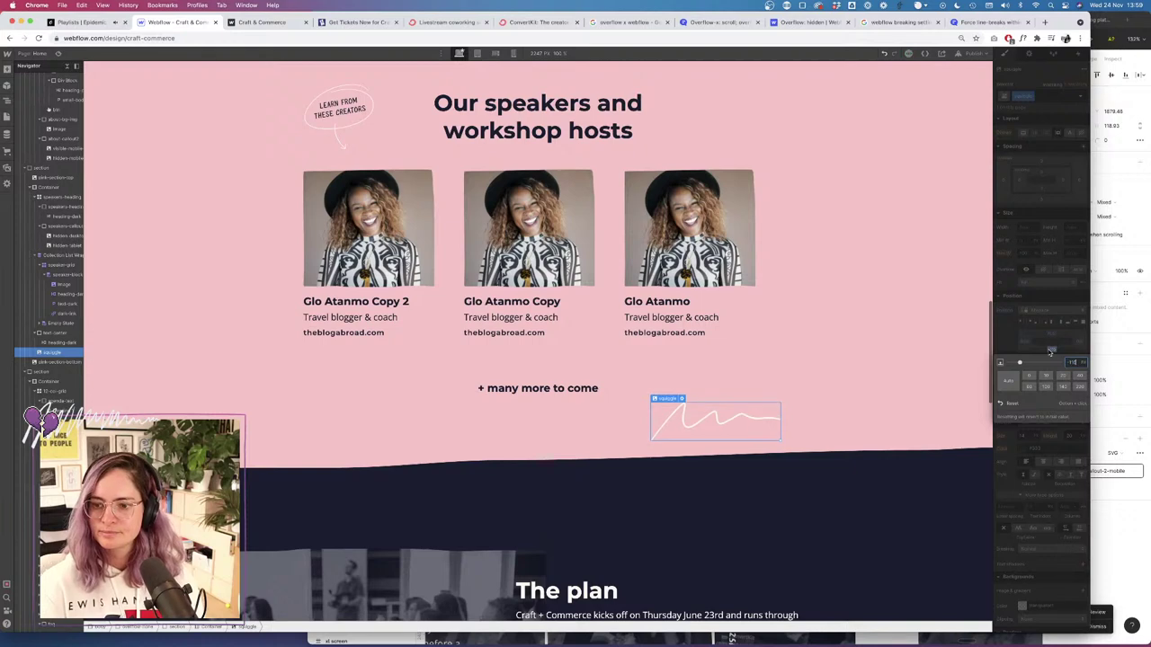
{"action": "key", "text": "shift+Down"}
{"action": "key", "text": "shift+Down"}
{"action": "key", "text": "shift+Down"}
{"action": "key", "text": "shift+Down"}
{"action": "key", "text": "shift+Down"}
{"action": "key", "text": "shift+Down"}
{"action": "key", "text": "shift+Down"}
{"action": "key", "text": "shift+Down"}
{"action": "key", "text": "shift+Down"}
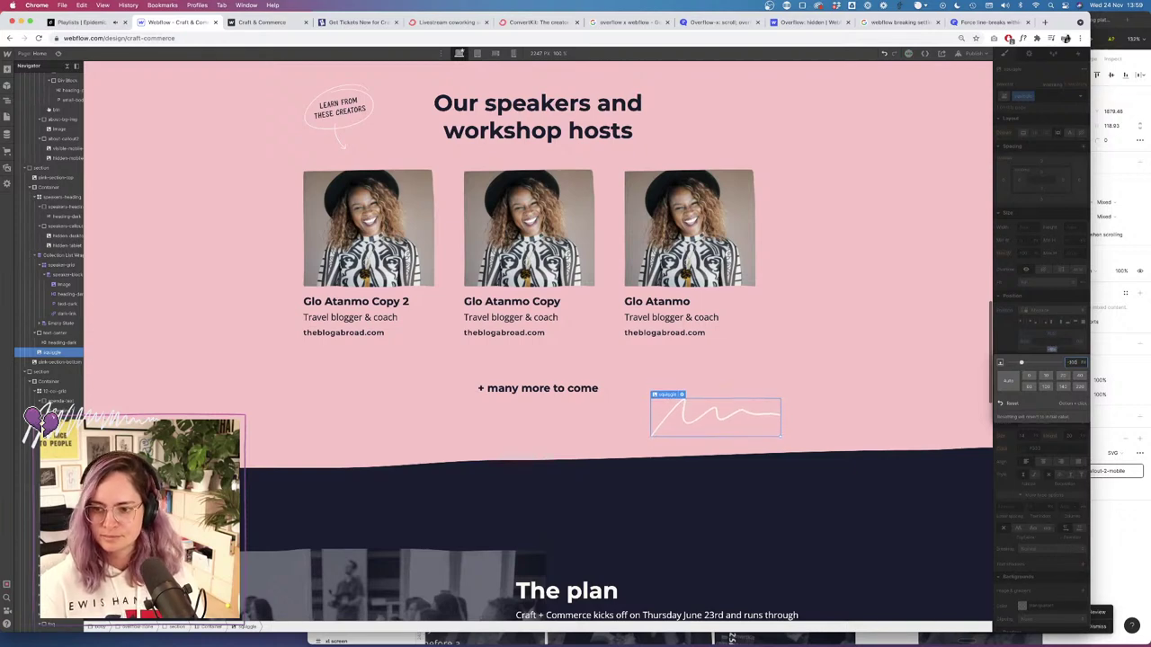
{"action": "left_click_drag", "start_coordinate": [1011, 363], "coordinate": [1008, 363]}
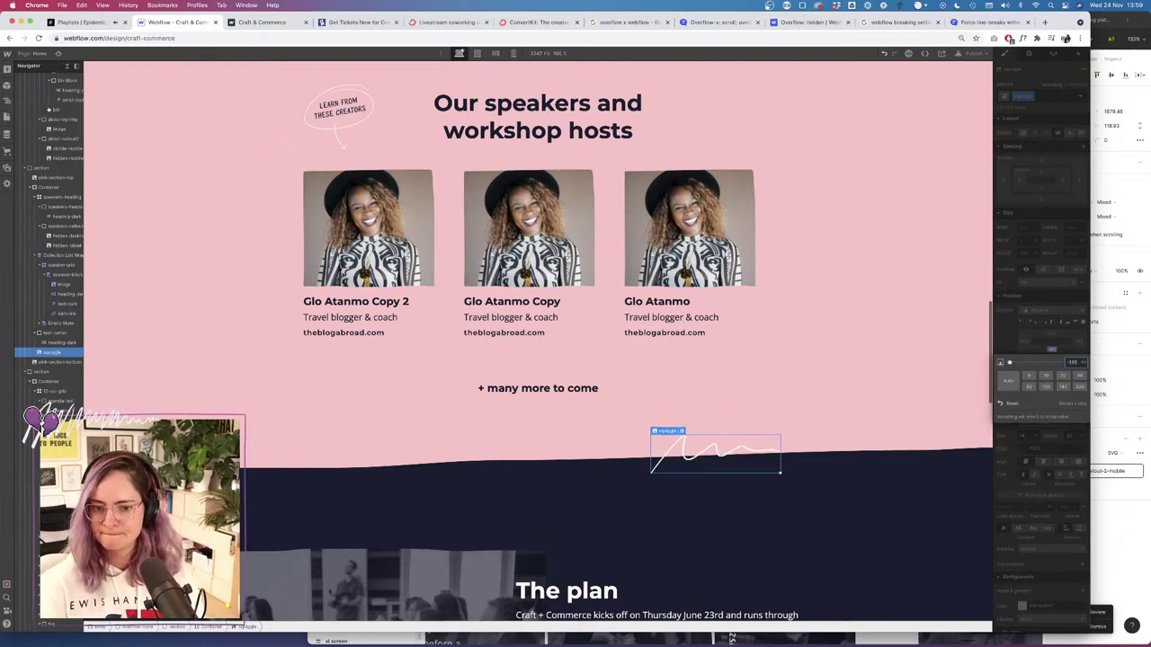
{"action": "left_click", "coordinate": [1043, 75]}
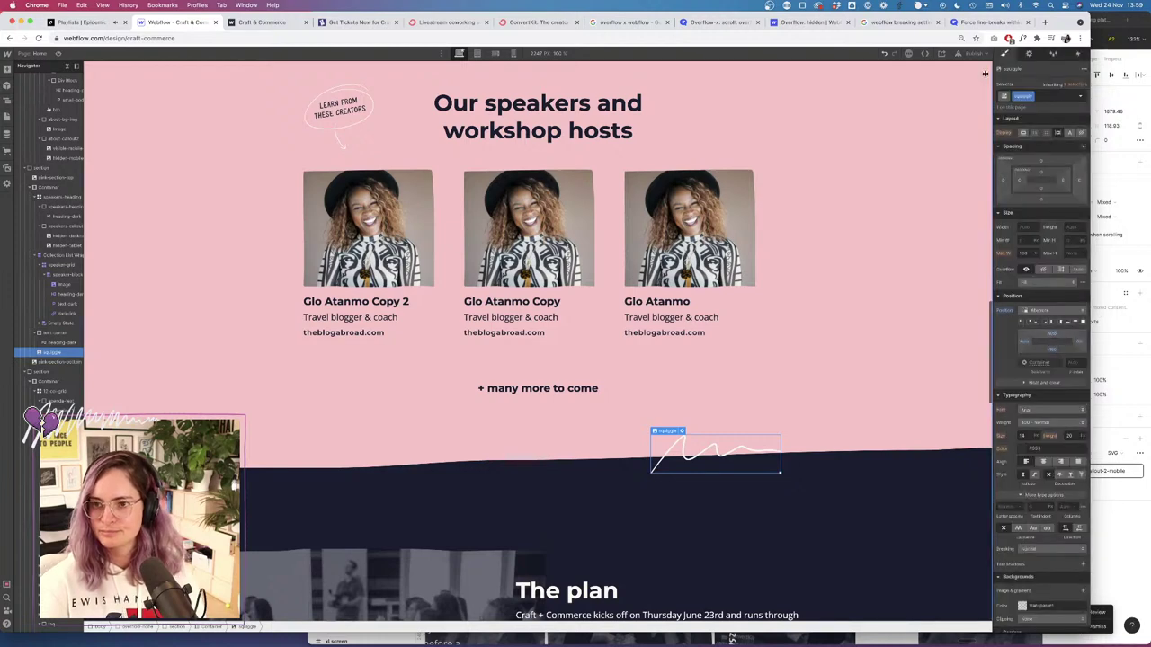
Publish the squiggle change and reload the live page.
{"action": "left_click", "coordinate": [971, 54]}
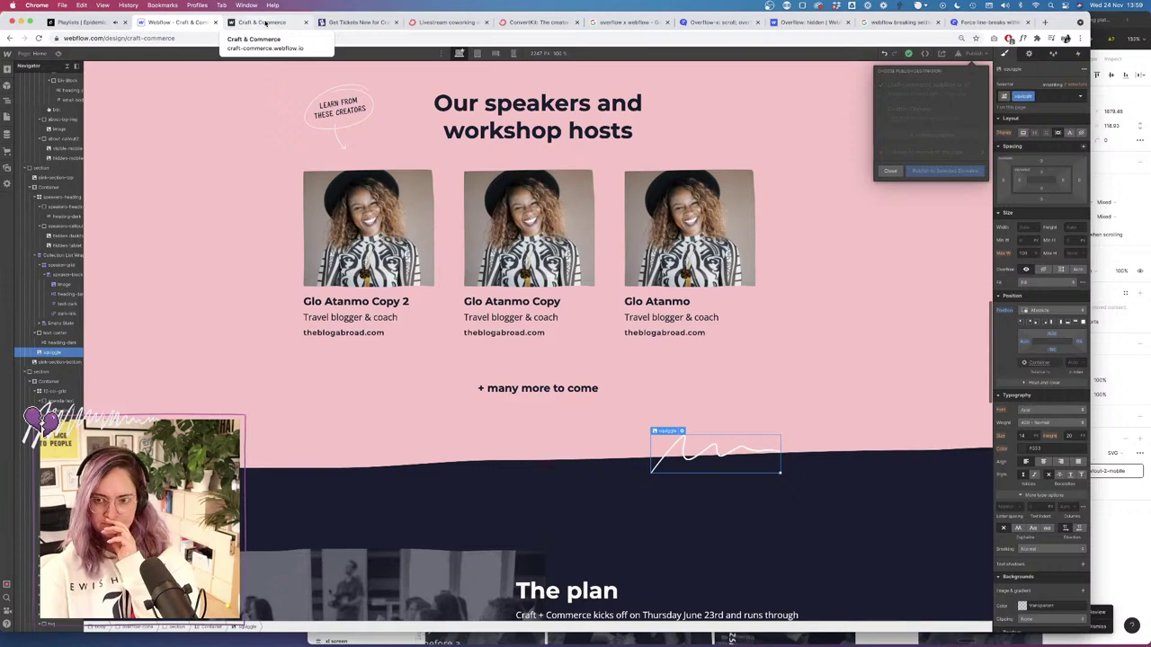
{"action": "left_click", "coordinate": [265, 24]}
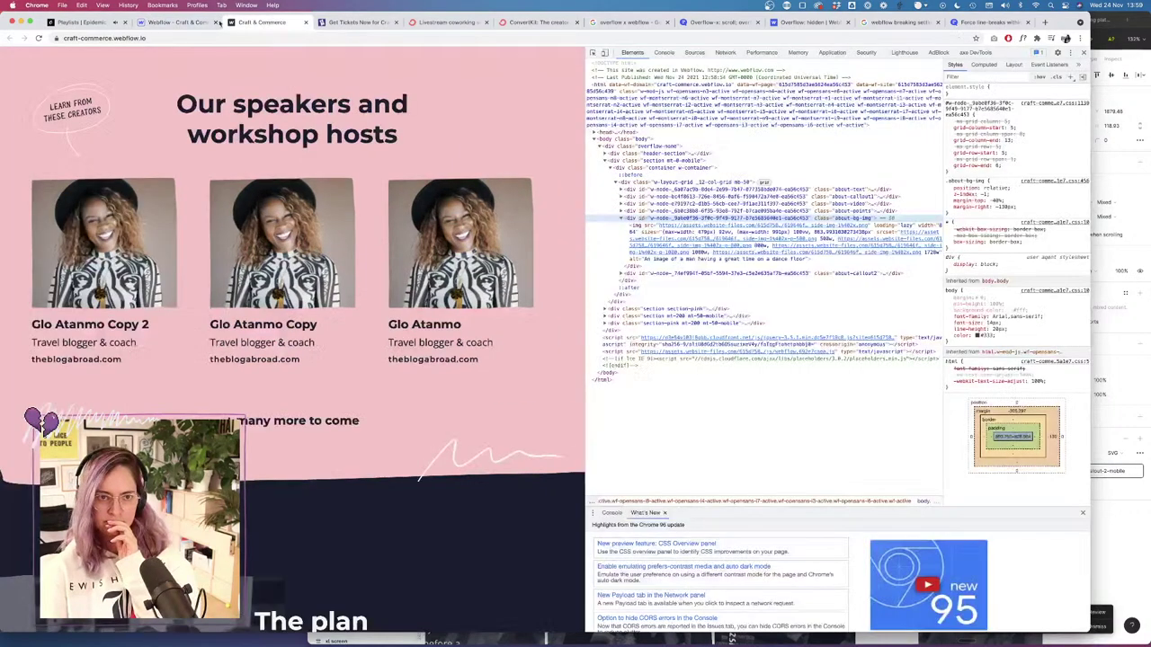
{"action": "left_click", "coordinate": [39, 37]}
{"action": "left_click", "coordinate": [175, 21]}
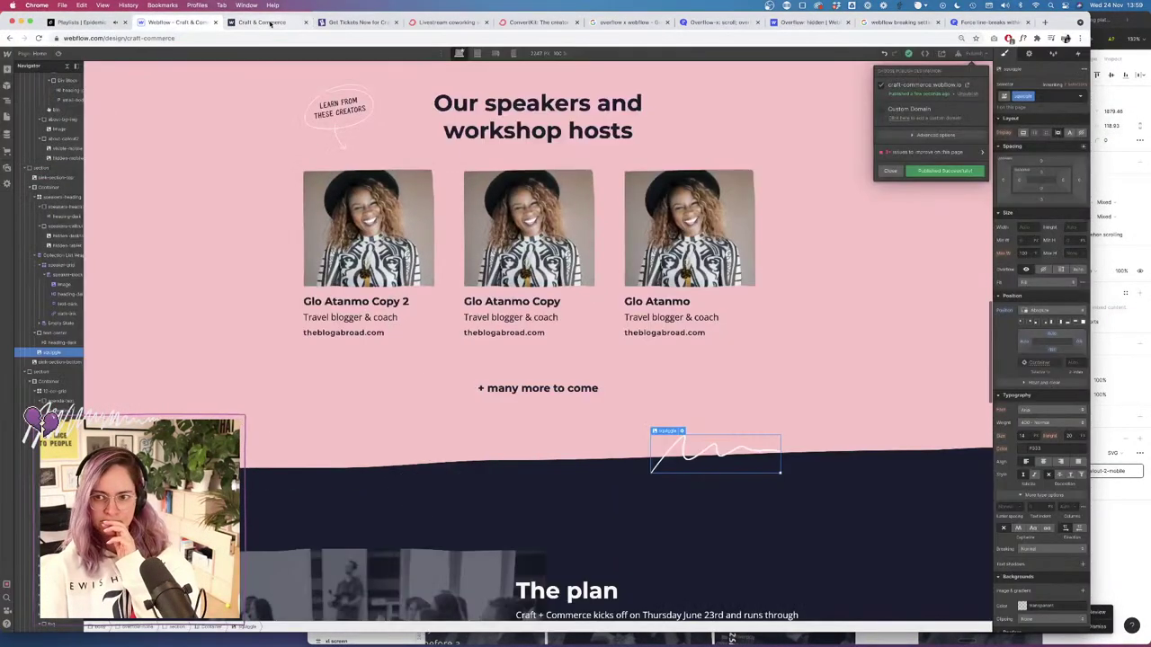
{"action": "left_click", "coordinate": [261, 21]}
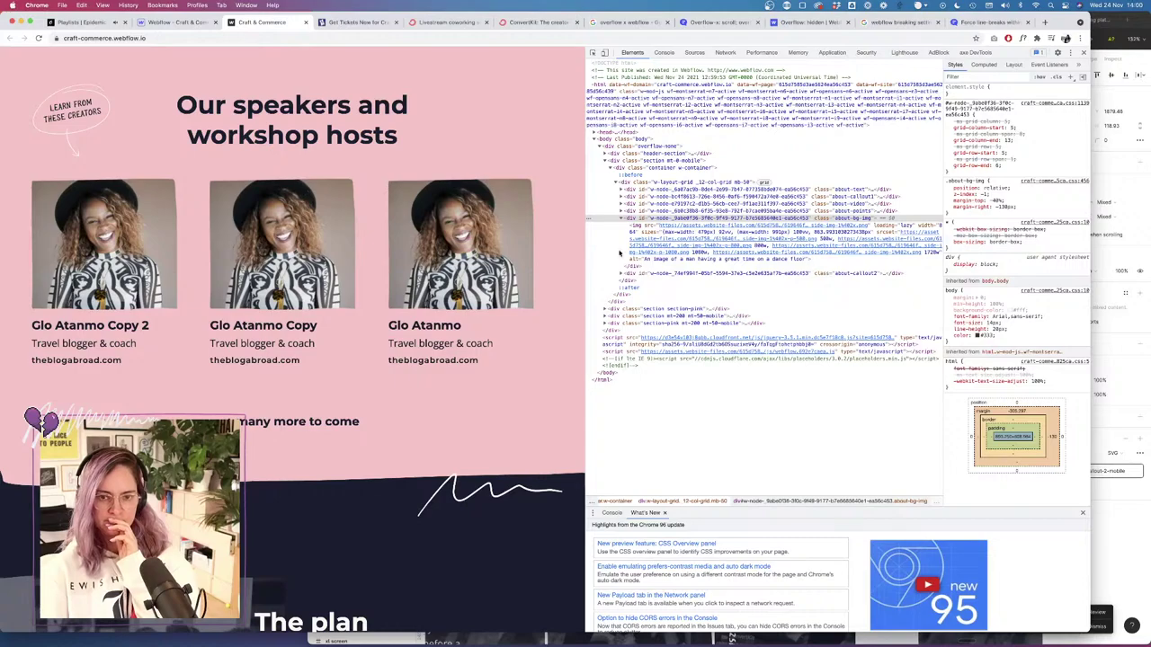
Check the squiggle, ticket section and header on the live page at tablet, mobile and desktop widths.
{"action": "left_click_drag", "start_coordinate": [586, 240], "coordinate": [410, 265]}
{"action": "scroll", "coordinate": [347, 327], "scroll_direction": "down", "scroll_amount": 5}
{"action": "scroll", "coordinate": [347, 328], "scroll_direction": "up", "scroll_amount": 2}
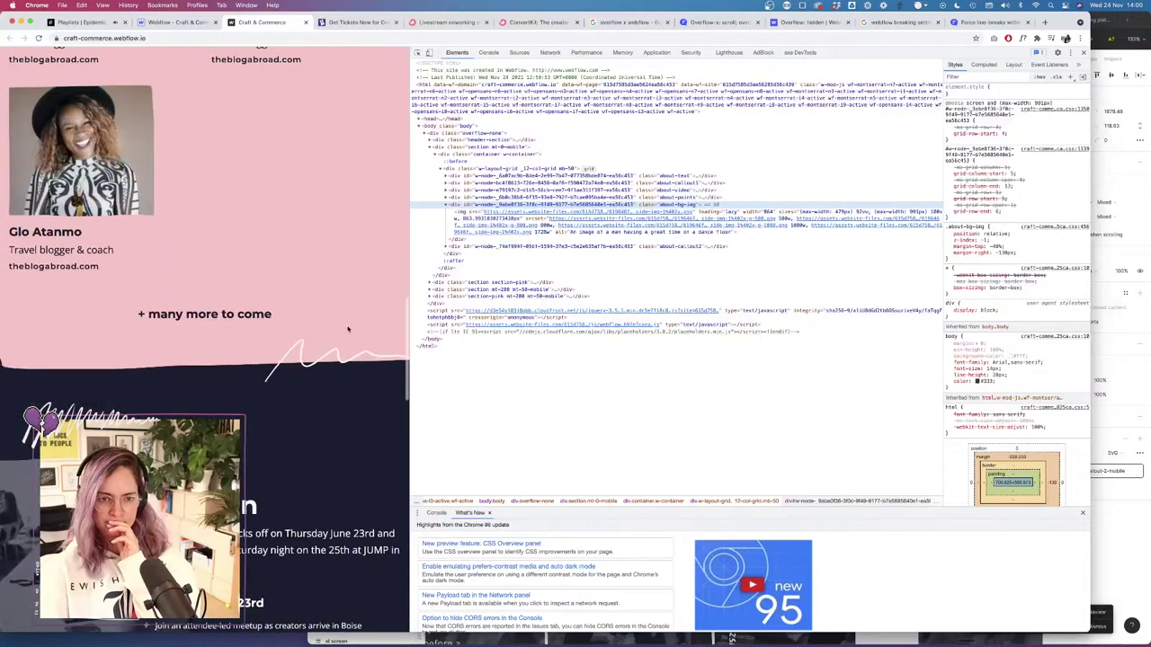
{"action": "scroll", "coordinate": [333, 365], "scroll_direction": "down", "scroll_amount": 4}
{"action": "scroll", "coordinate": [333, 364], "scroll_direction": "down", "scroll_amount": 15}
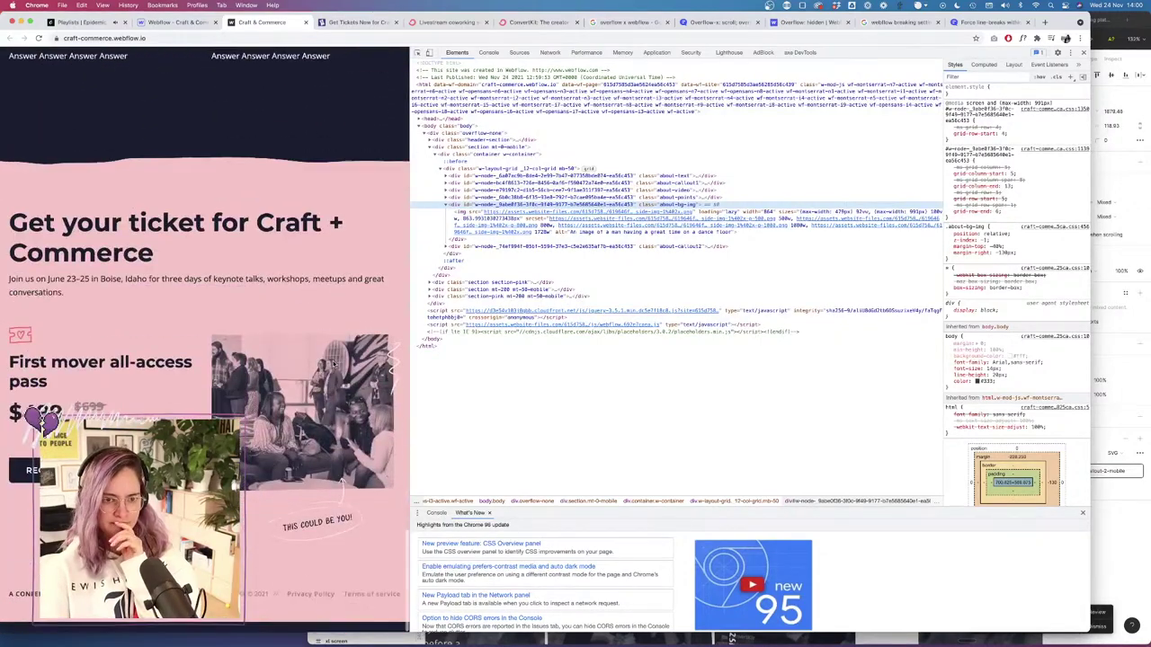
{"action": "left_click_drag", "start_coordinate": [411, 316], "coordinate": [242, 316]}
{"action": "scroll", "coordinate": [199, 272], "scroll_direction": "up", "scroll_amount": 20}
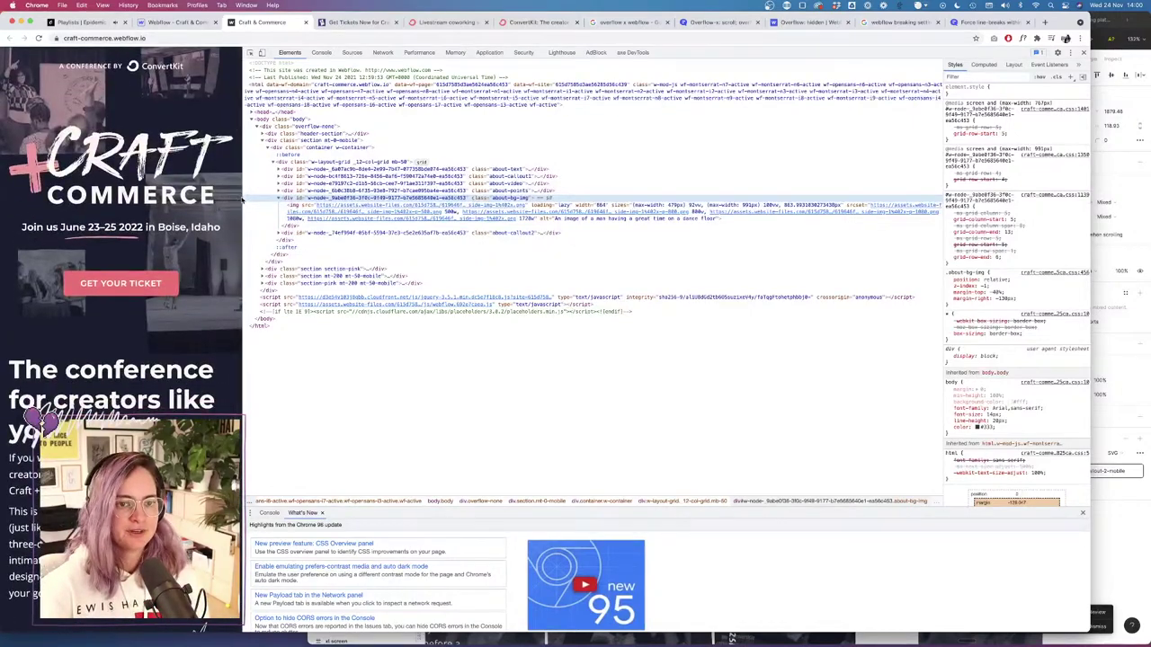
{"action": "left_click_drag", "start_coordinate": [257, 198], "coordinate": [879, 198]}
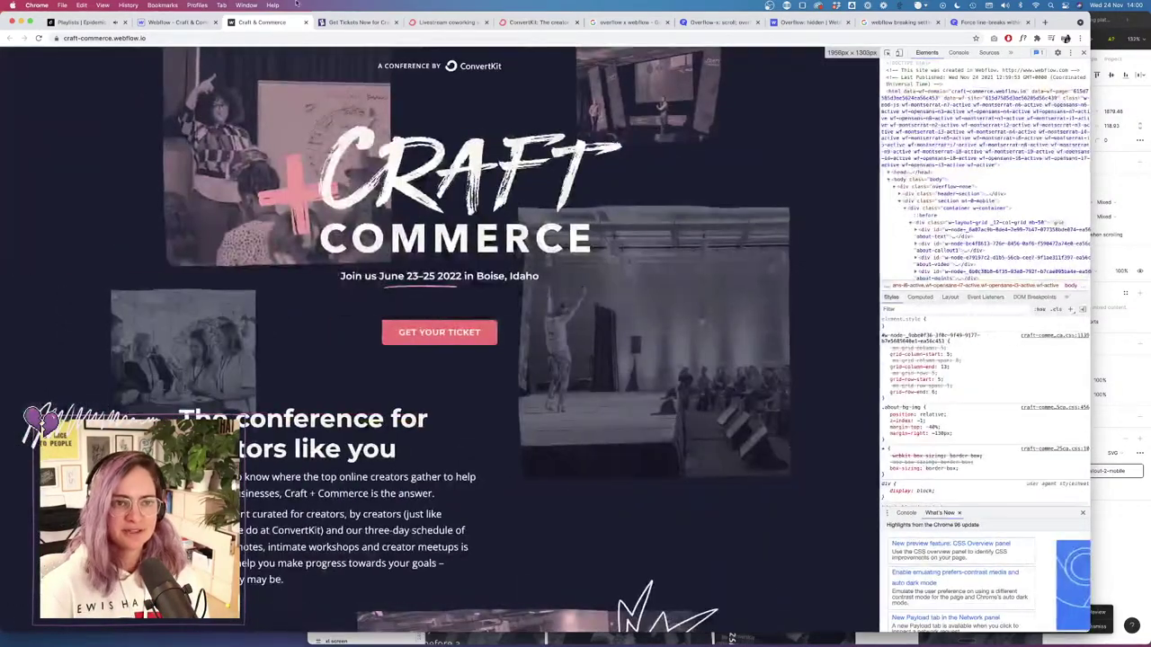
Switch to the Craft + Commerce design file in Figma and review the TO DO list for remaining tasks.
{"action": "left_click", "coordinate": [185, 22]}
{"action": "left_click", "coordinate": [1141, 607]}
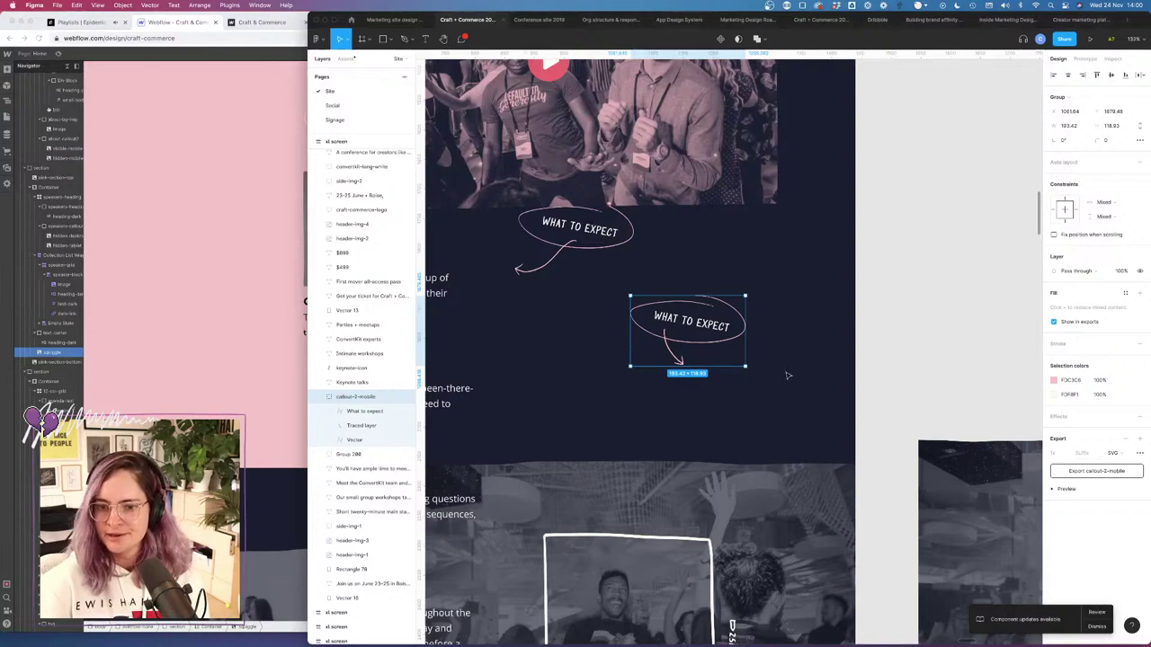
{"action": "scroll", "coordinate": [788, 376], "scroll_direction": "down", "scroll_amount": 5}
{"action": "scroll", "coordinate": [788, 376], "scroll_direction": "right", "scroll_amount": 6}
{"action": "scroll", "coordinate": [787, 335], "scroll_direction": "up", "scroll_amount": 4}
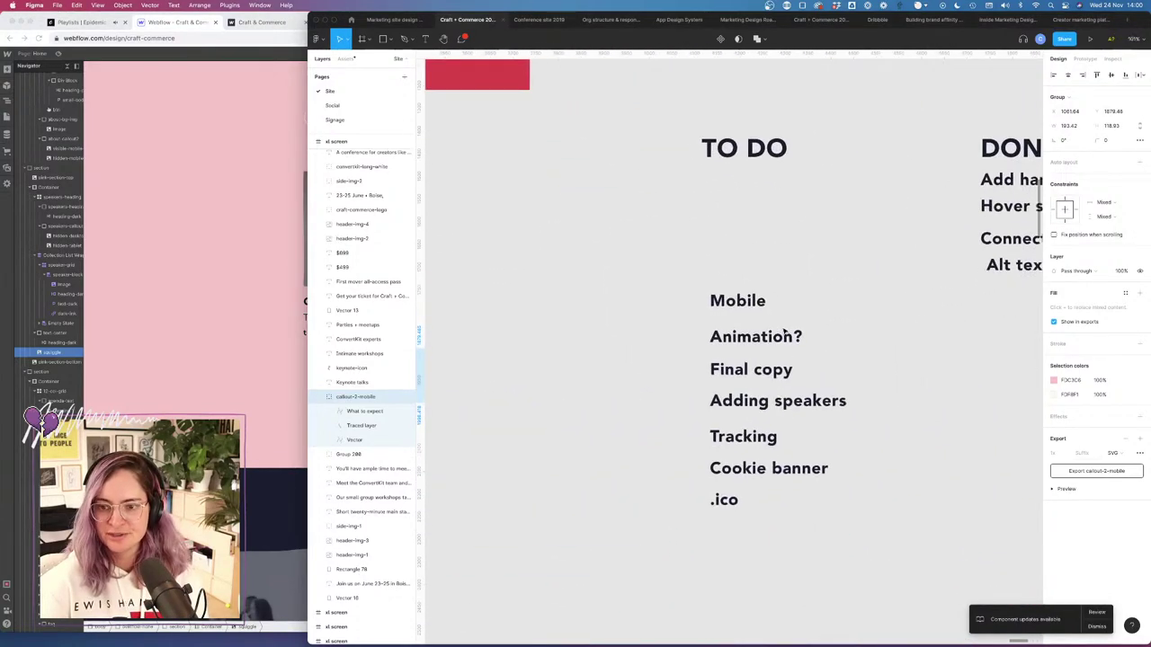
Move the Mobile task from the TO DO list to DONE in Figma, and return to the page header in the Webflow Designer.
{"action": "scroll", "coordinate": [785, 333], "scroll_direction": "right", "scroll_amount": 4}
{"action": "left_click_drag", "start_coordinate": [560, 309], "coordinate": [836, 304]}
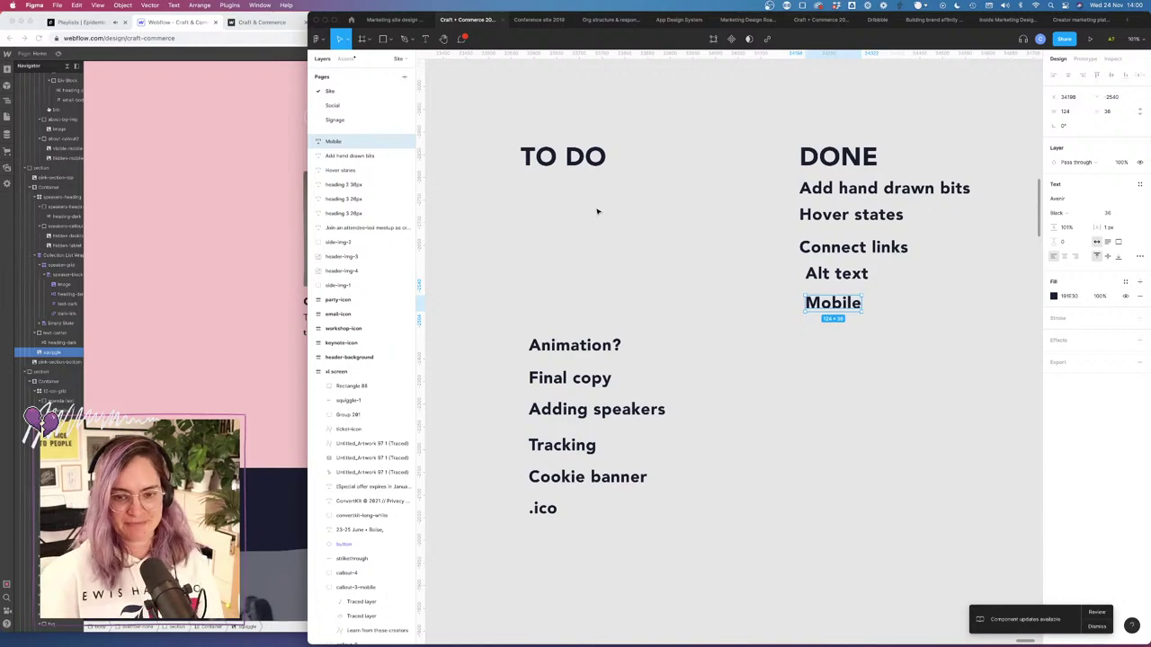
{"action": "left_click", "coordinate": [279, 114]}
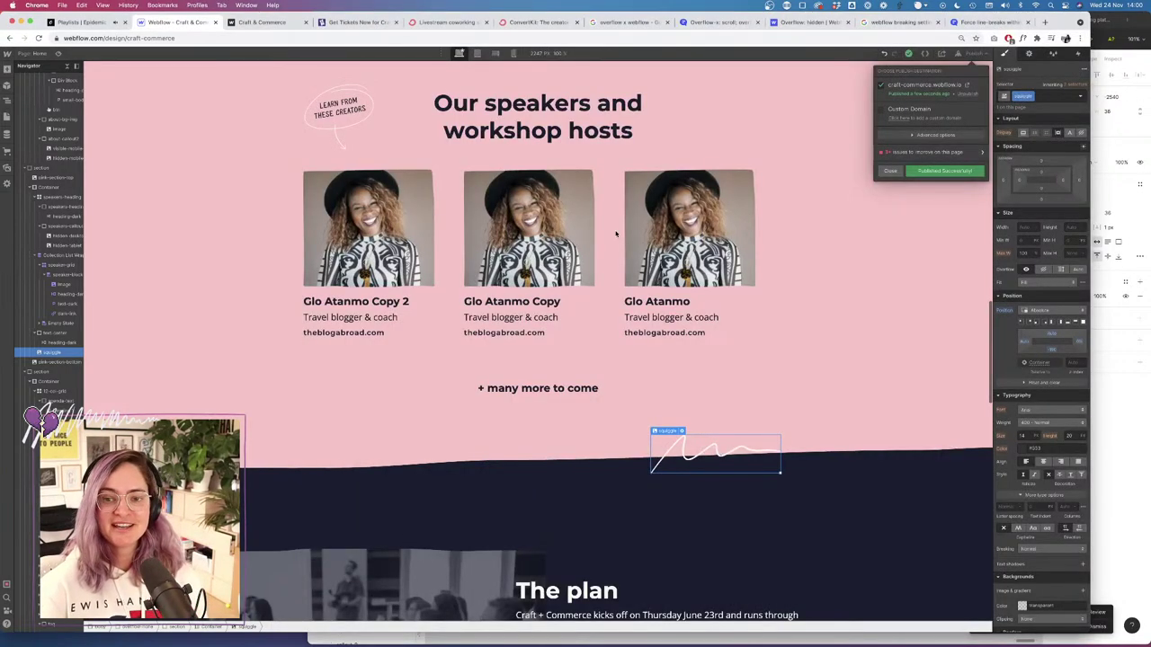
{"action": "scroll", "coordinate": [625, 167], "scroll_direction": "up", "scroll_amount": 15}
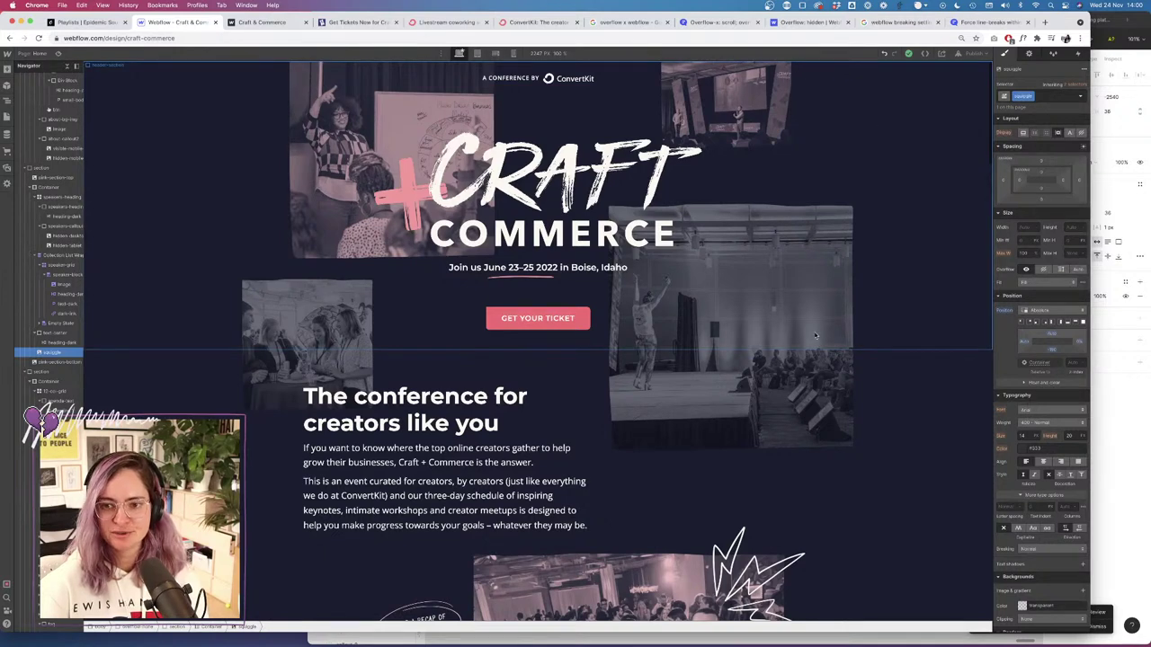
Search the web for "subtle image parallax webflow", reusing the tab with the line-breaks forum thread.
{"action": "left_click", "coordinate": [989, 22]}
{"action": "left_click", "coordinate": [820, 36]}
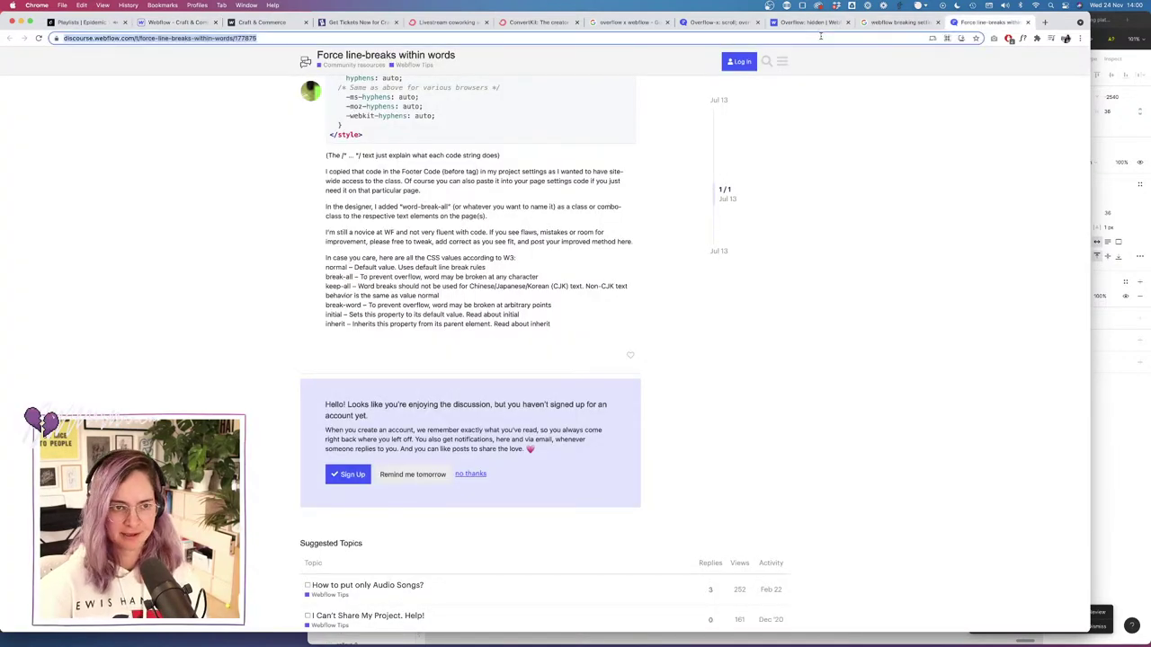
{"action": "type", "text": "subtle image "}
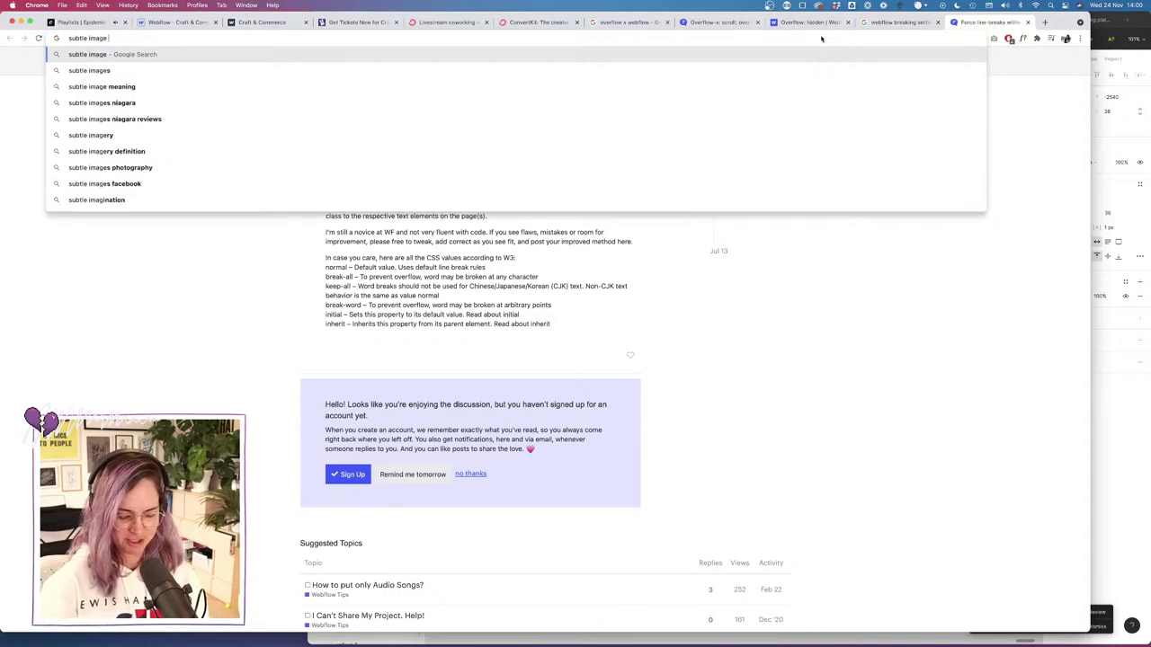
{"action": "type", "text": "parallax webflow"}
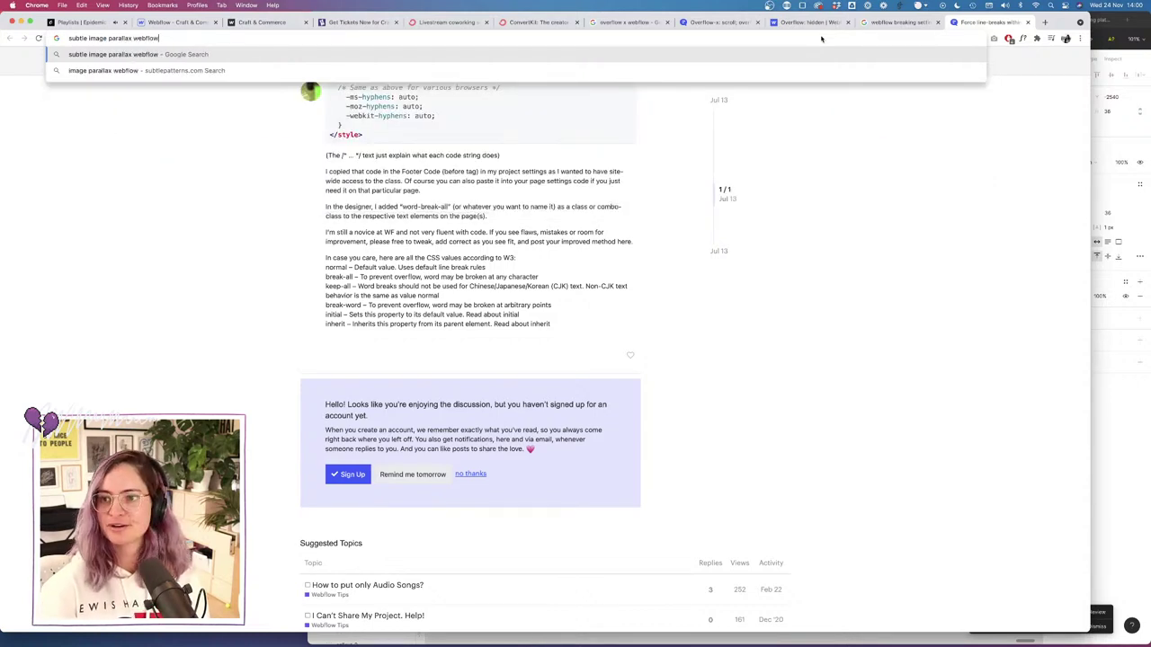
{"action": "key", "text": "Return"}
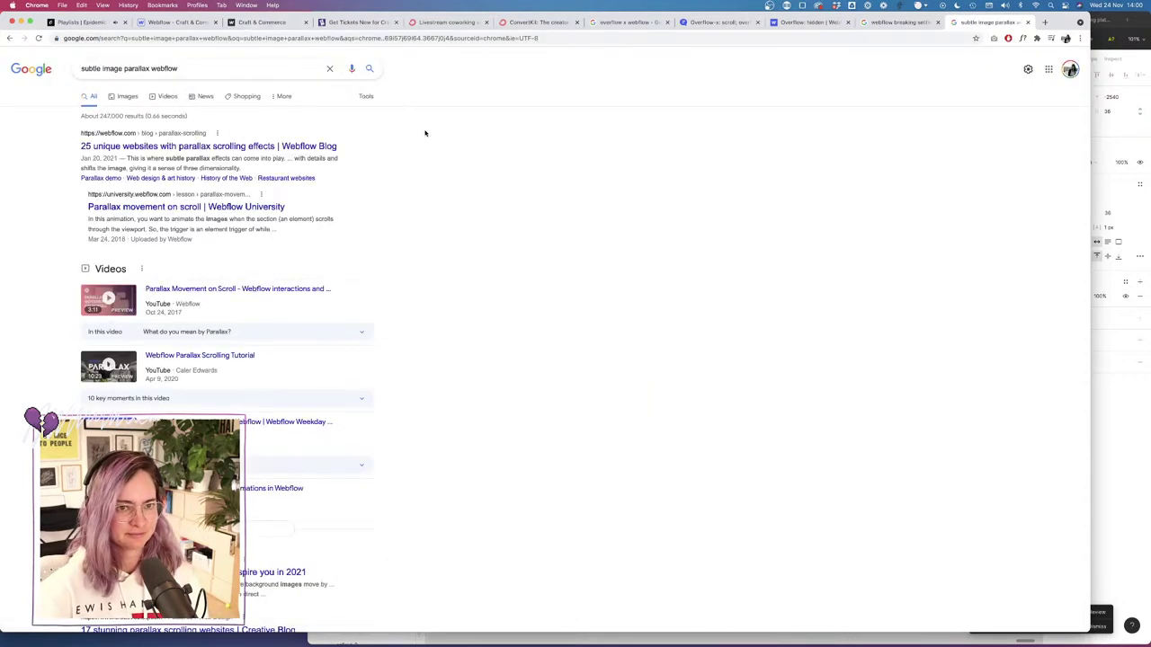
Open Webflow's Parallax Movement on Scroll video from the results and watch it through adding the While scrolling in view trigger.
{"action": "left_click", "coordinate": [238, 289], "text": "super"}
{"action": "left_click", "coordinate": [996, 22]}
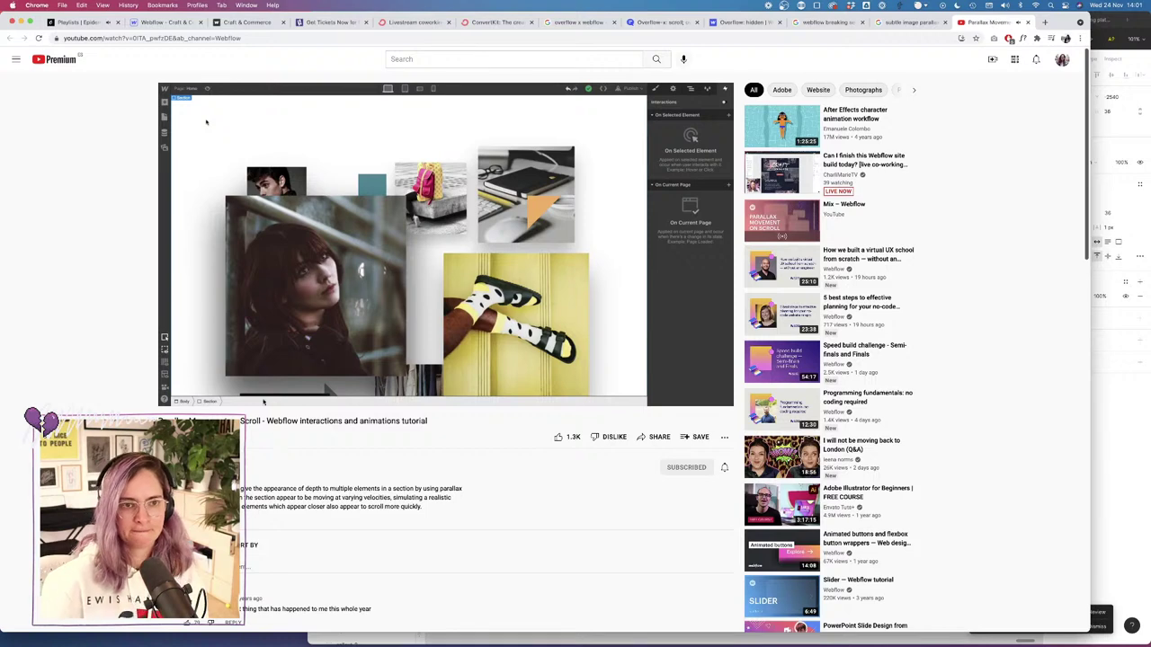
{"action": "mouse_move", "coordinate": [170, 406]}
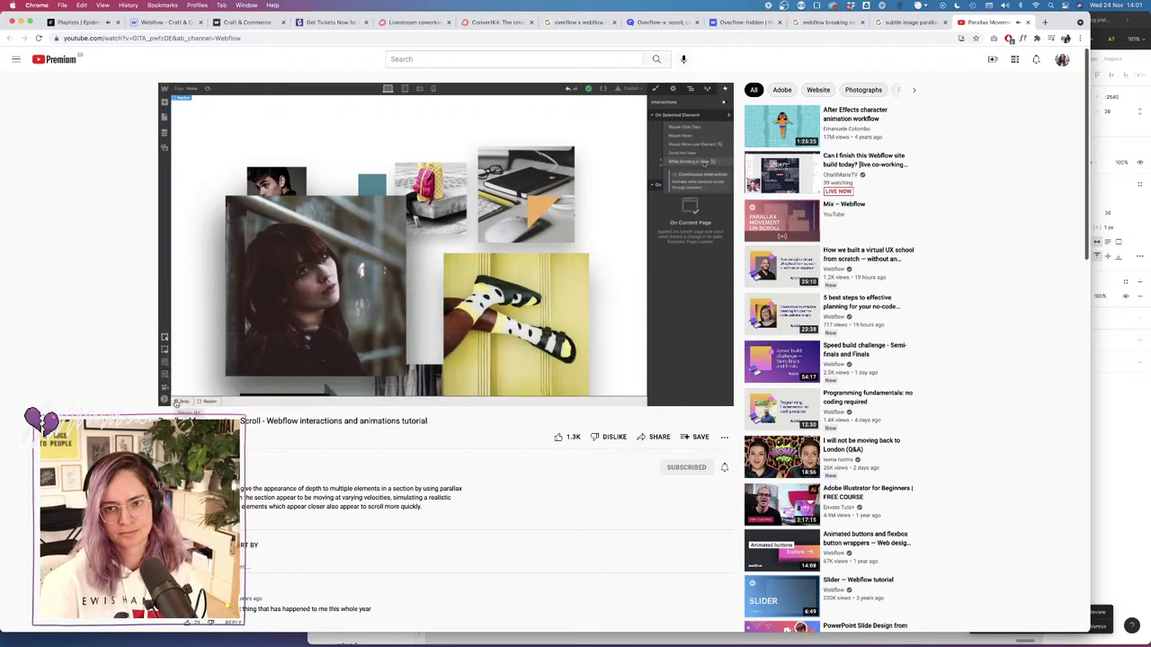
{"action": "left_click", "coordinate": [175, 402]}
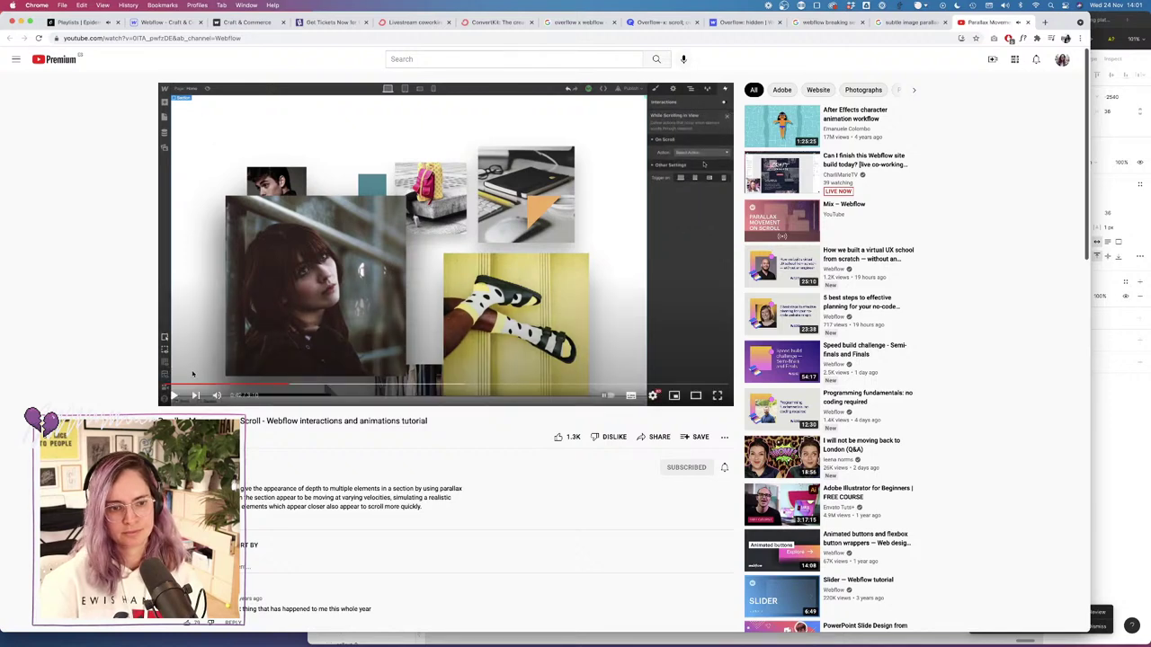
Back in the Webflow Designer, select the overflow-none wrapper and remove the unused styles with the Style Manager's cleanup.
{"action": "left_click", "coordinate": [171, 23]}
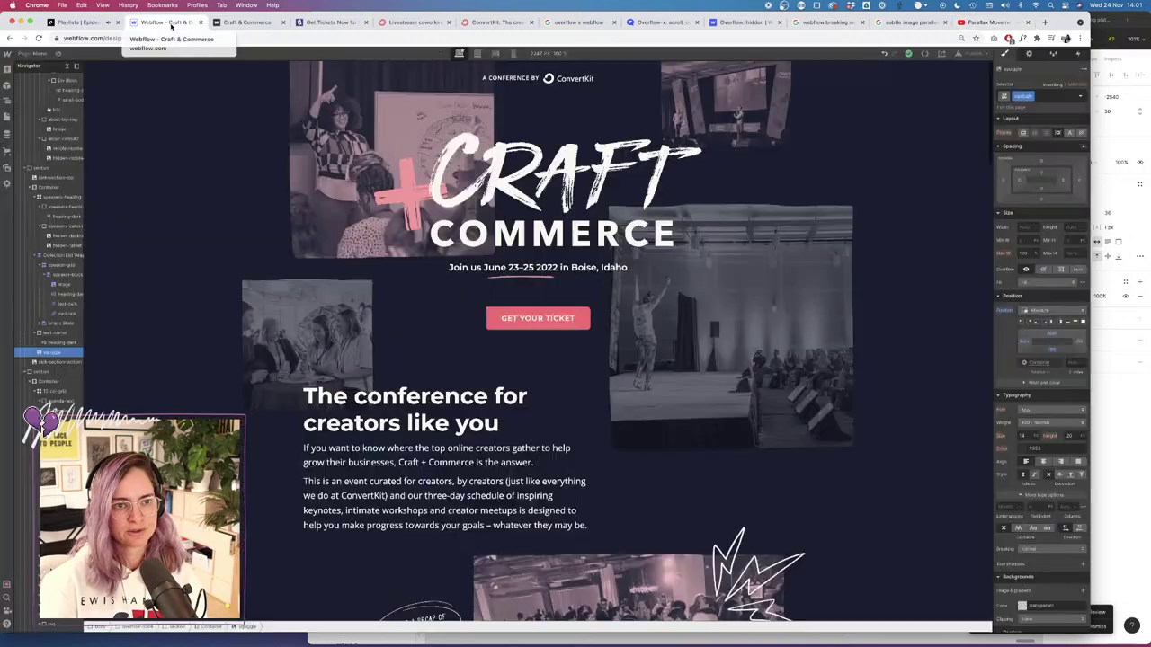
{"action": "left_click", "coordinate": [47, 95]}
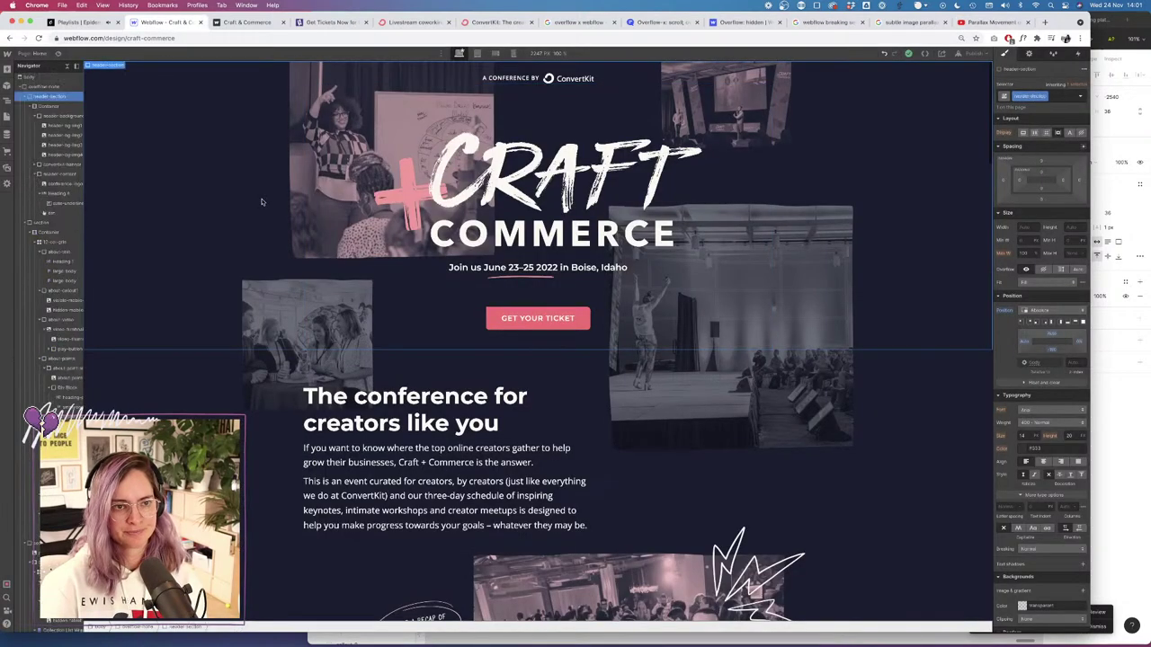
{"action": "left_click", "coordinate": [45, 85]}
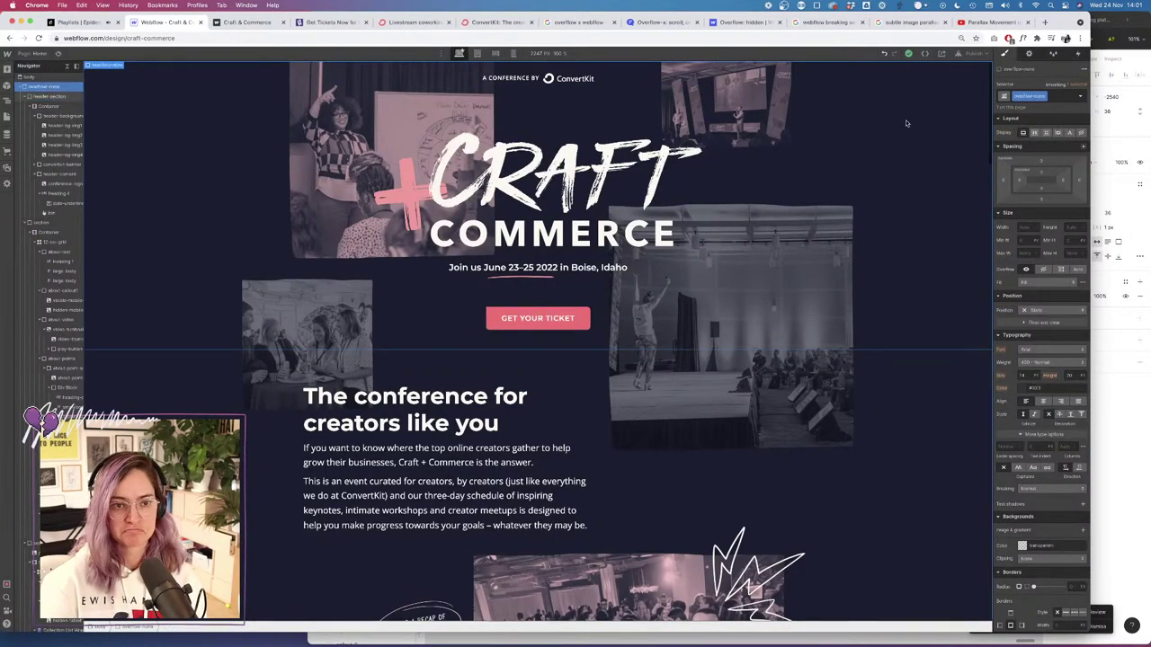
{"action": "left_click", "coordinate": [1077, 56]}
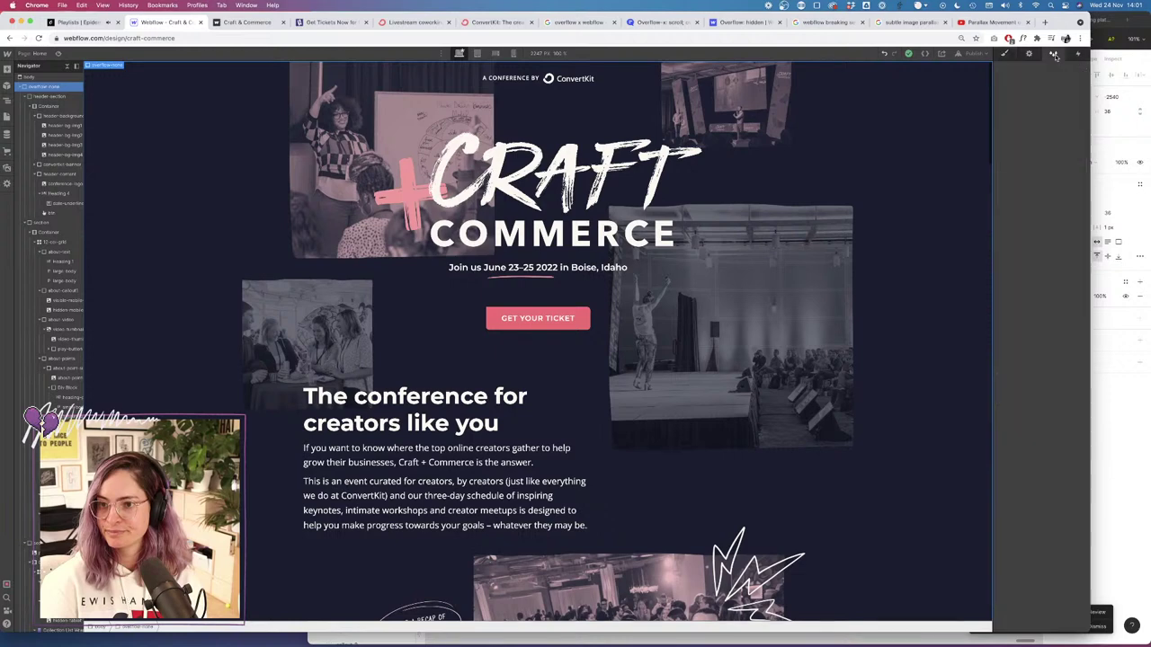
{"action": "left_click", "coordinate": [1055, 55]}
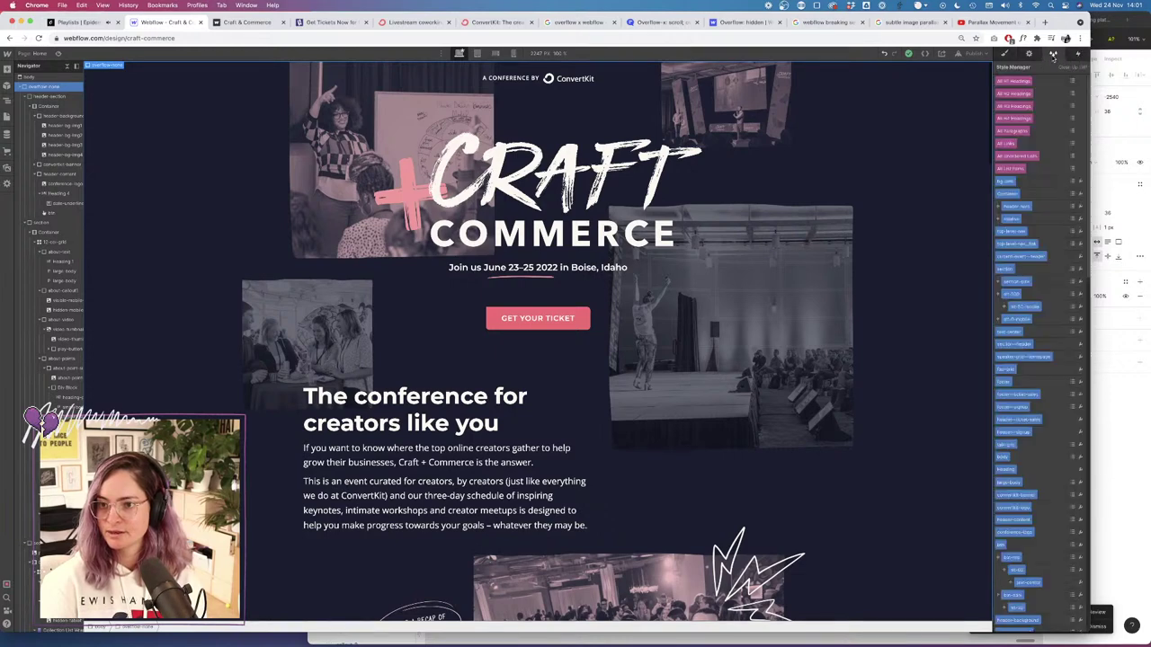
{"action": "left_click", "coordinate": [1073, 68]}
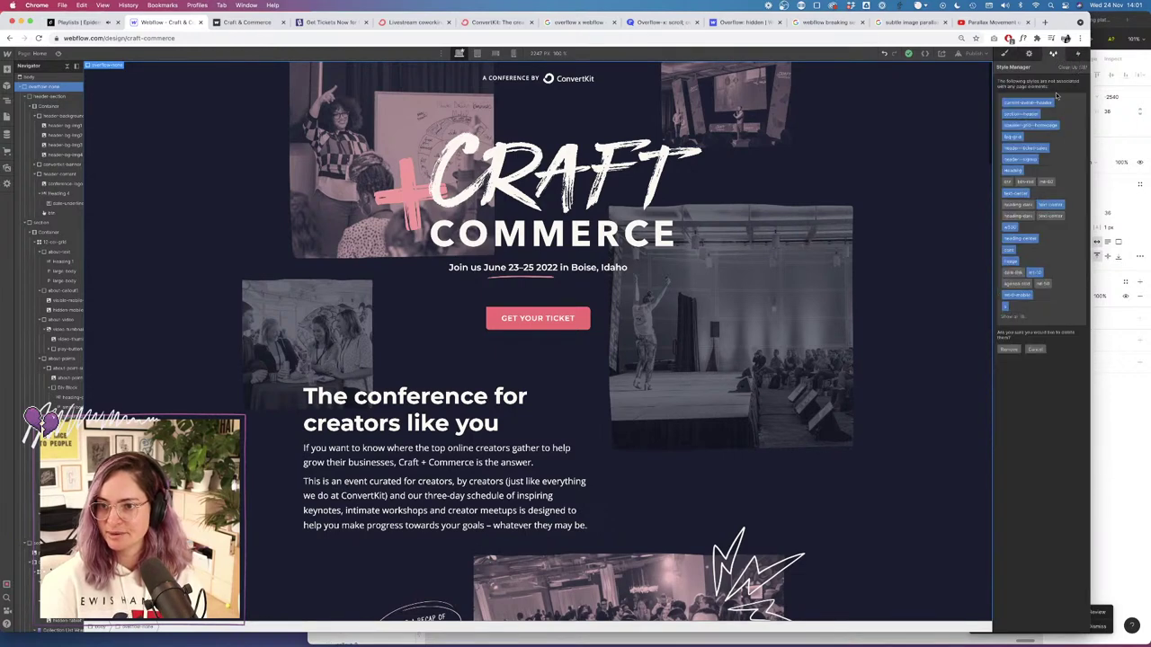
{"action": "left_click", "coordinate": [1010, 350]}
Add a While scrolling in view element trigger to the overflow-none wrapper.
{"action": "left_click", "coordinate": [1078, 56]}
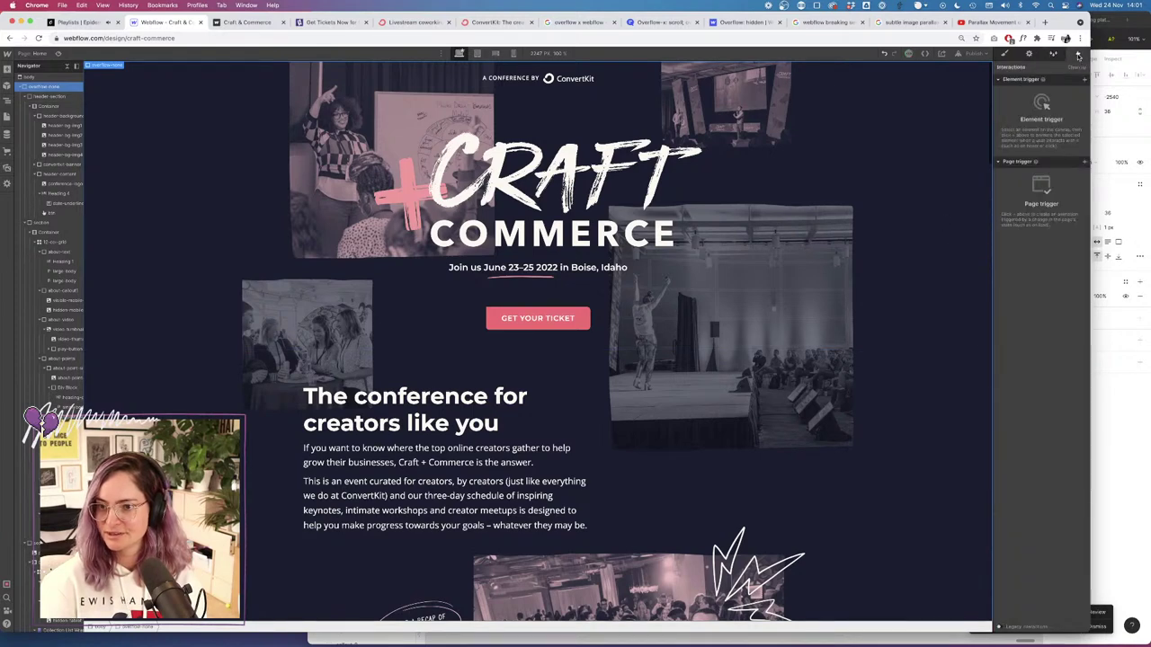
{"action": "left_click", "coordinate": [1085, 80]}
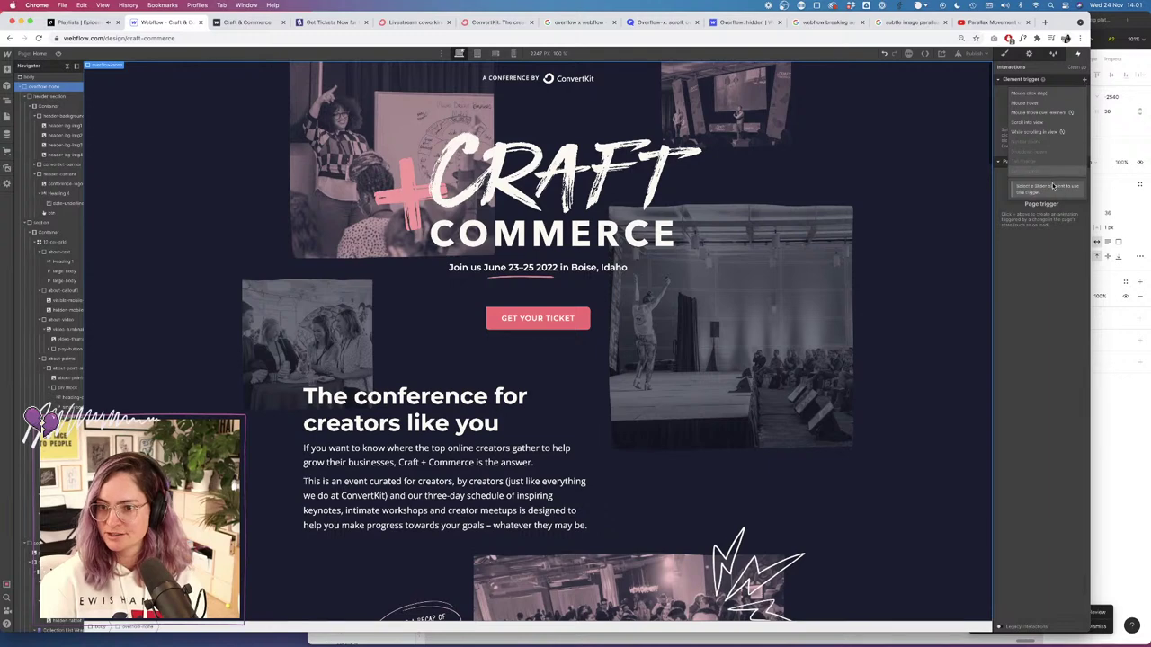
{"action": "left_click", "coordinate": [1048, 133]}
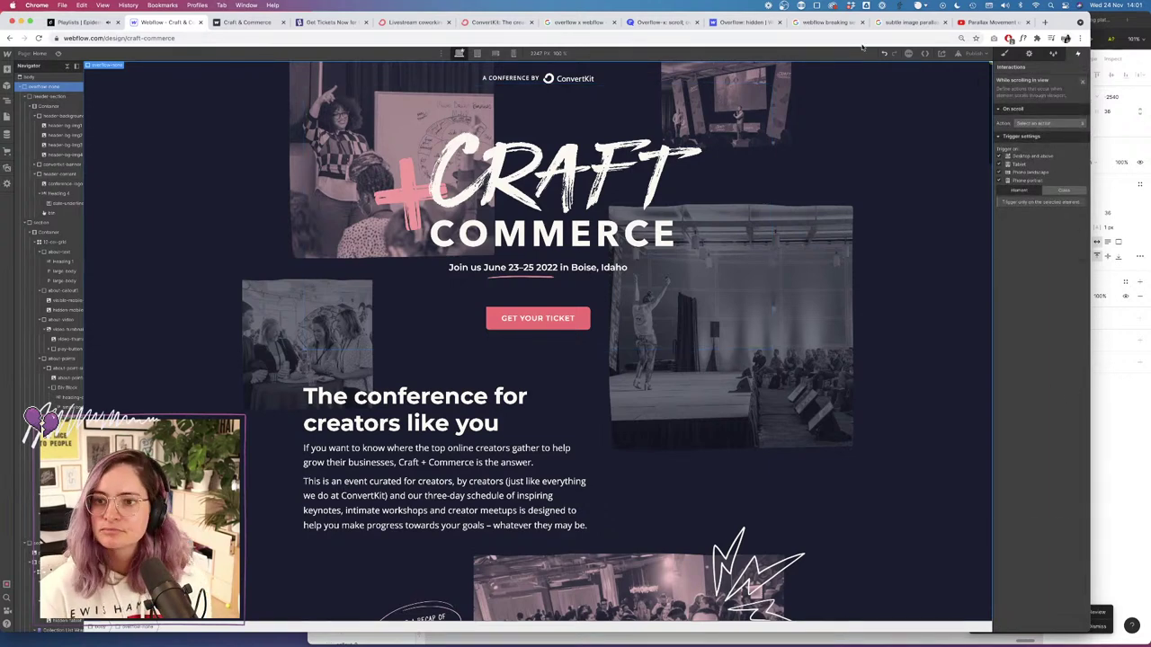
Consult the tutorial video for the scroll action and set the trigger's action to Play scroll animation.
{"action": "left_click", "coordinate": [980, 23]}
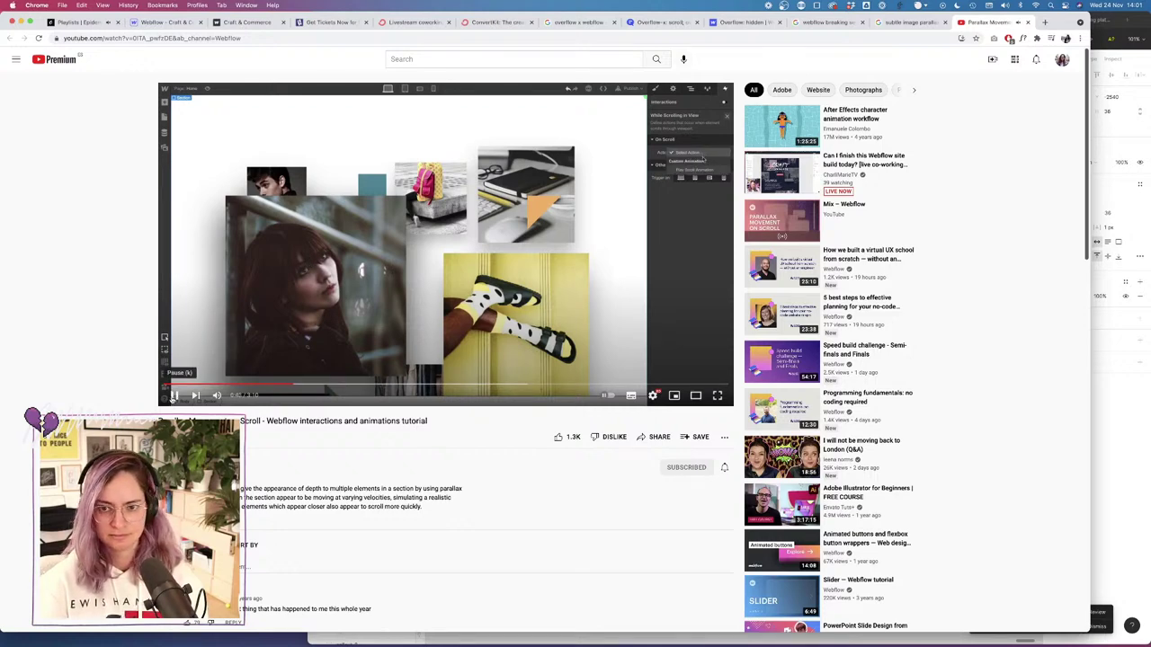
{"action": "left_click", "coordinate": [174, 396]}
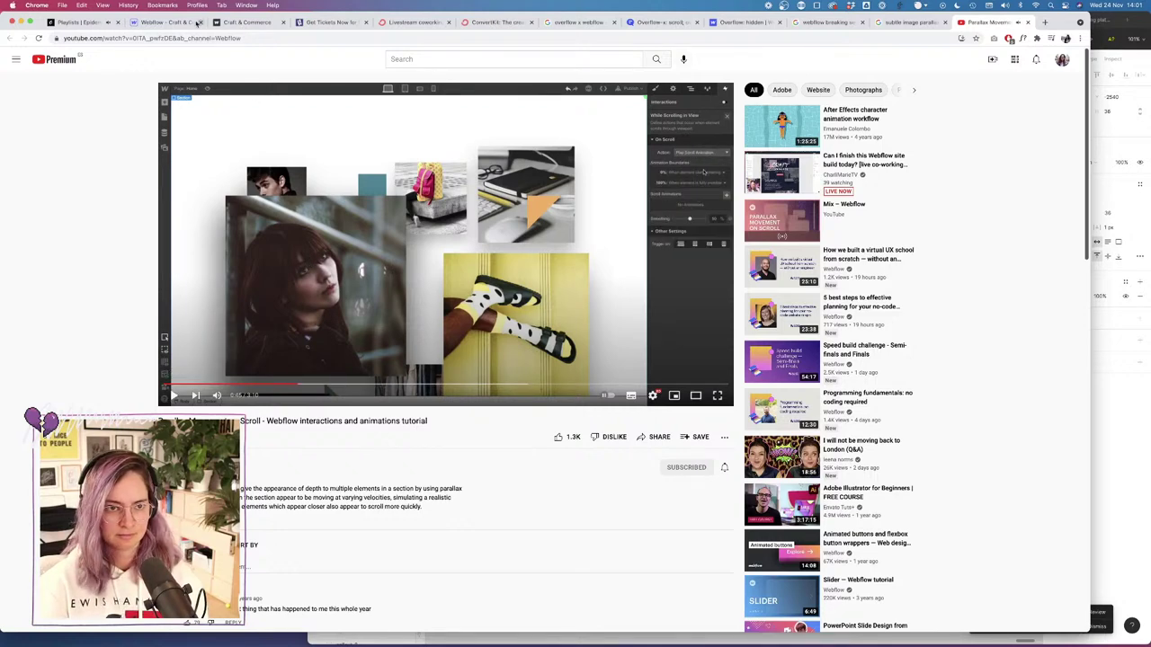
{"action": "left_click", "coordinate": [167, 21]}
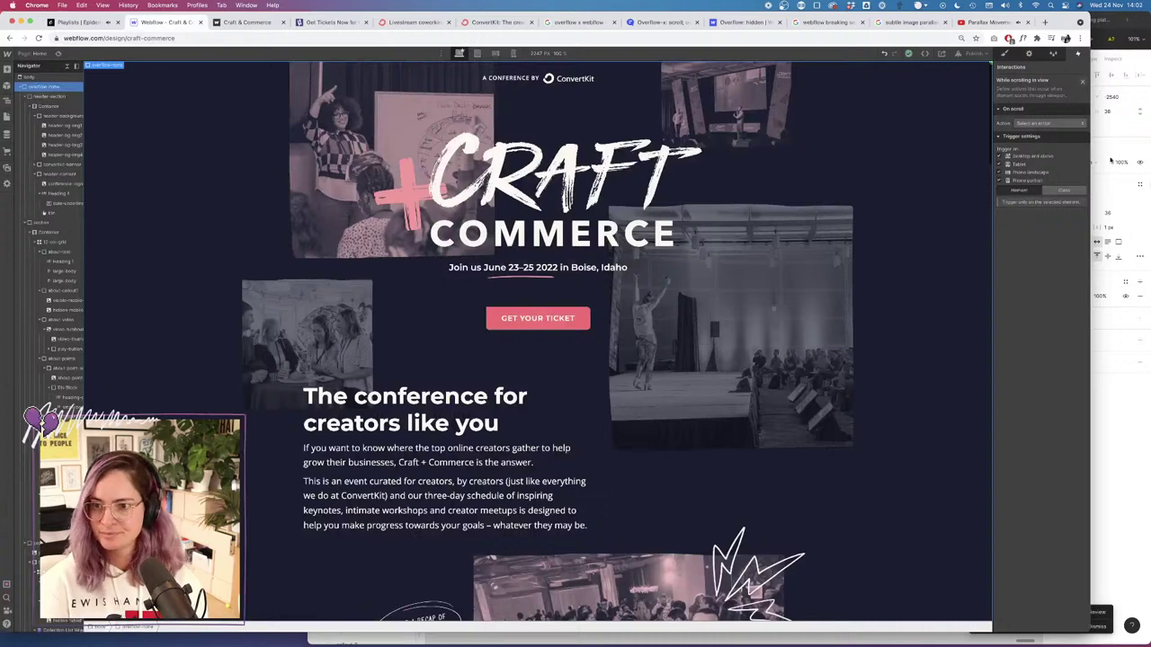
{"action": "left_click", "coordinate": [1048, 123]}
{"action": "left_click", "coordinate": [1043, 144]}
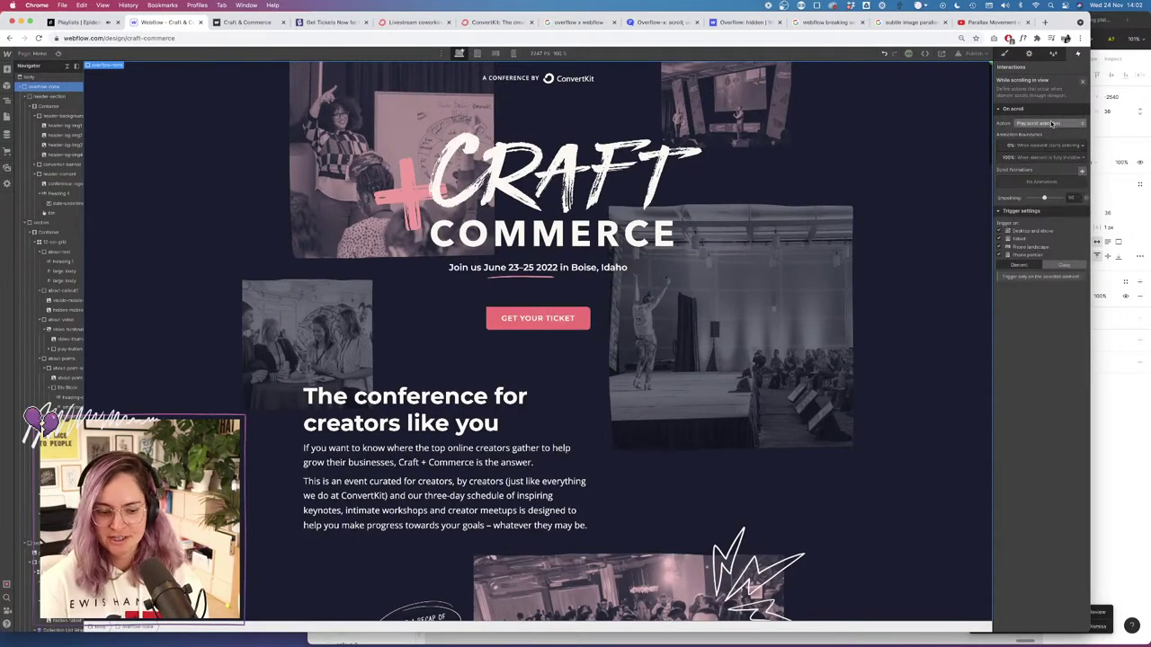
Create a new scroll animation for the trigger and name it "Header images".
{"action": "left_click", "coordinate": [1082, 171]}
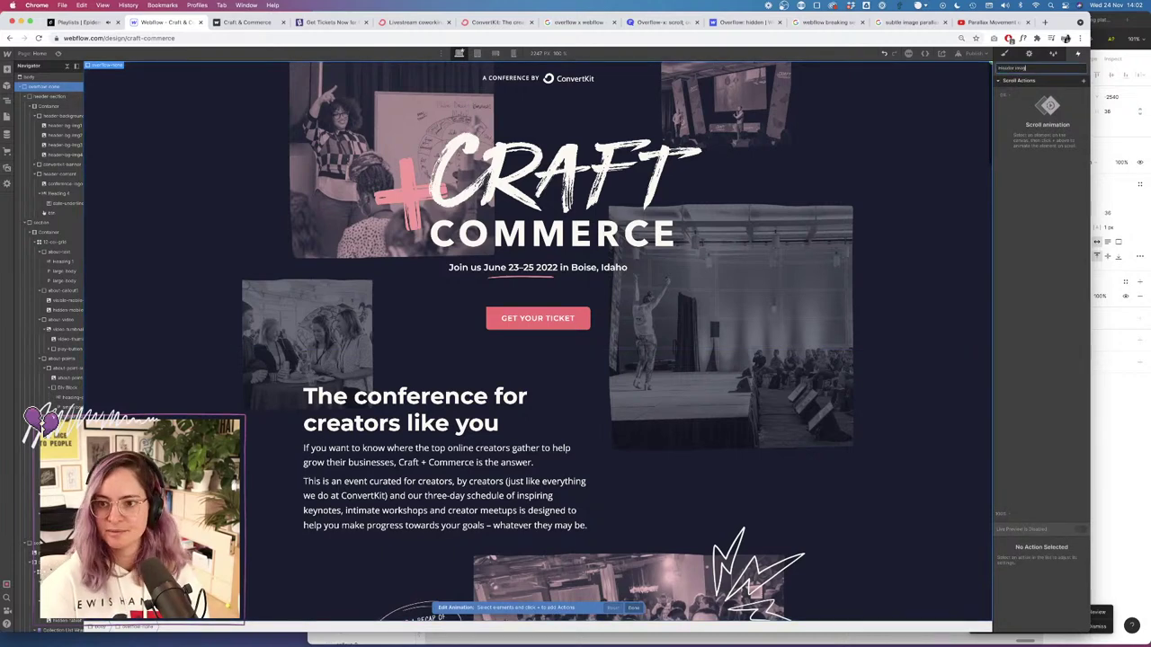
{"action": "type", "text": "Header images"}
{"action": "key", "text": "Return"}
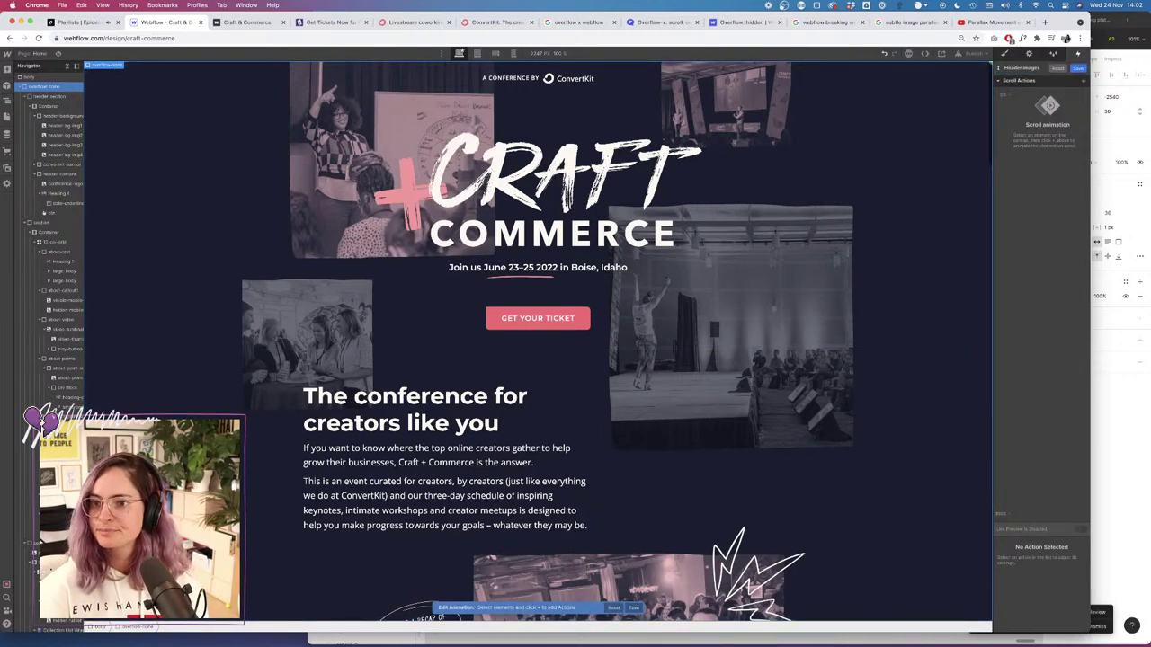
Watch the tutorial's next part on adding a Move action to an image, checking the header section in the Designer in between.
{"action": "left_click", "coordinate": [989, 22]}
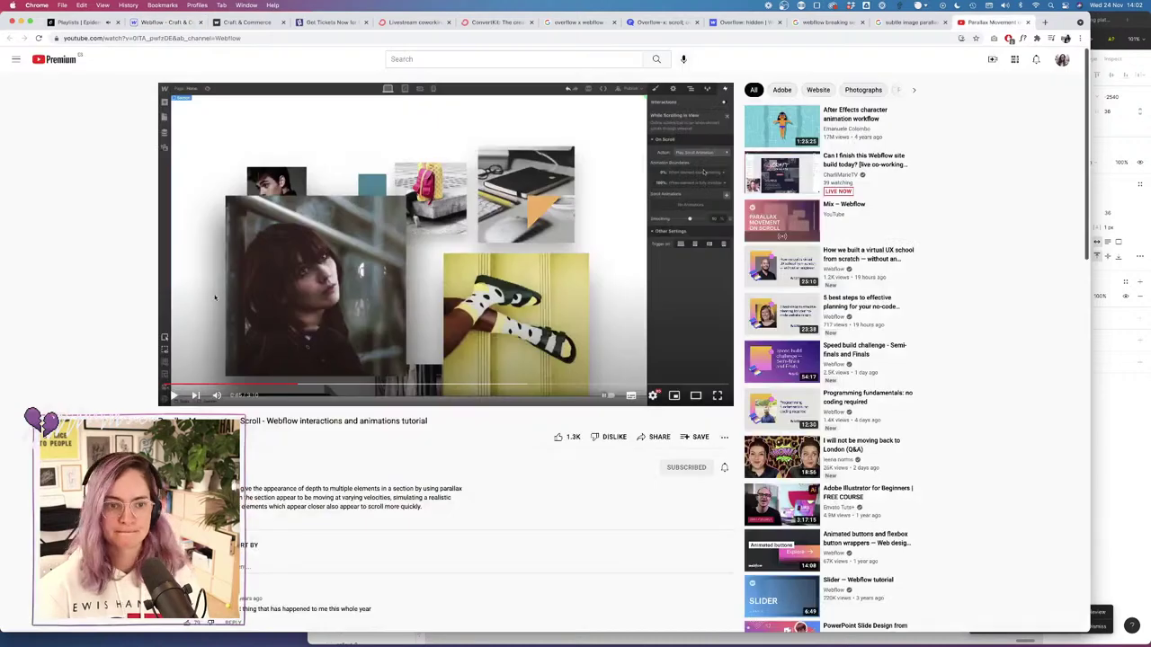
{"action": "left_click", "coordinate": [175, 396]}
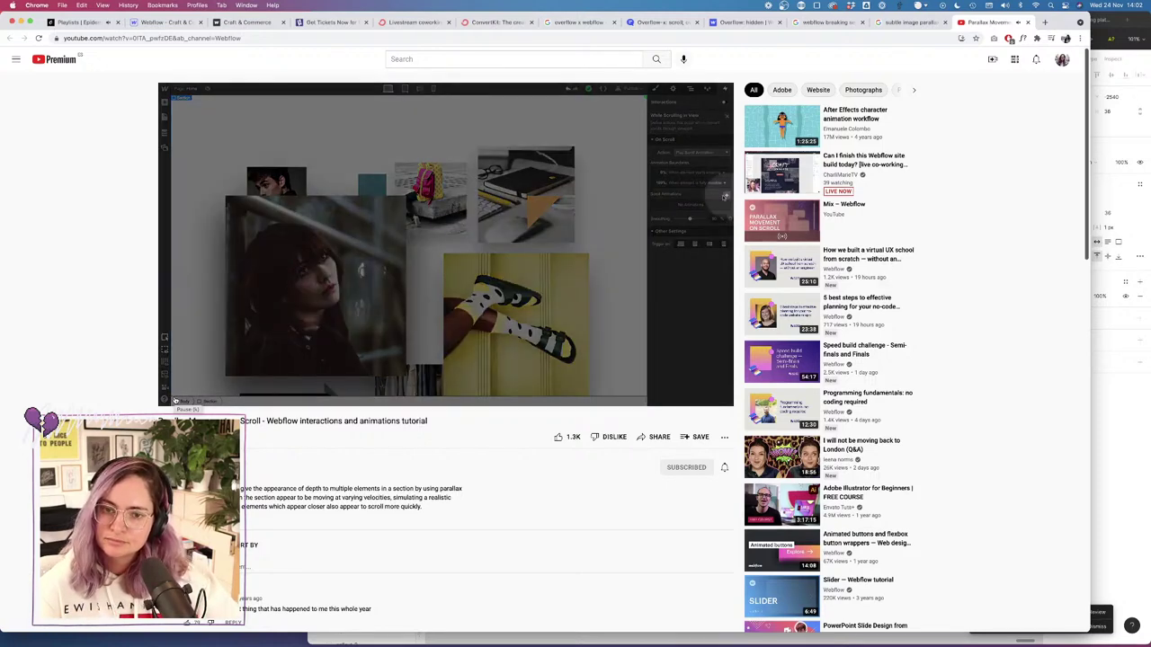
{"action": "left_click", "coordinate": [175, 398]}
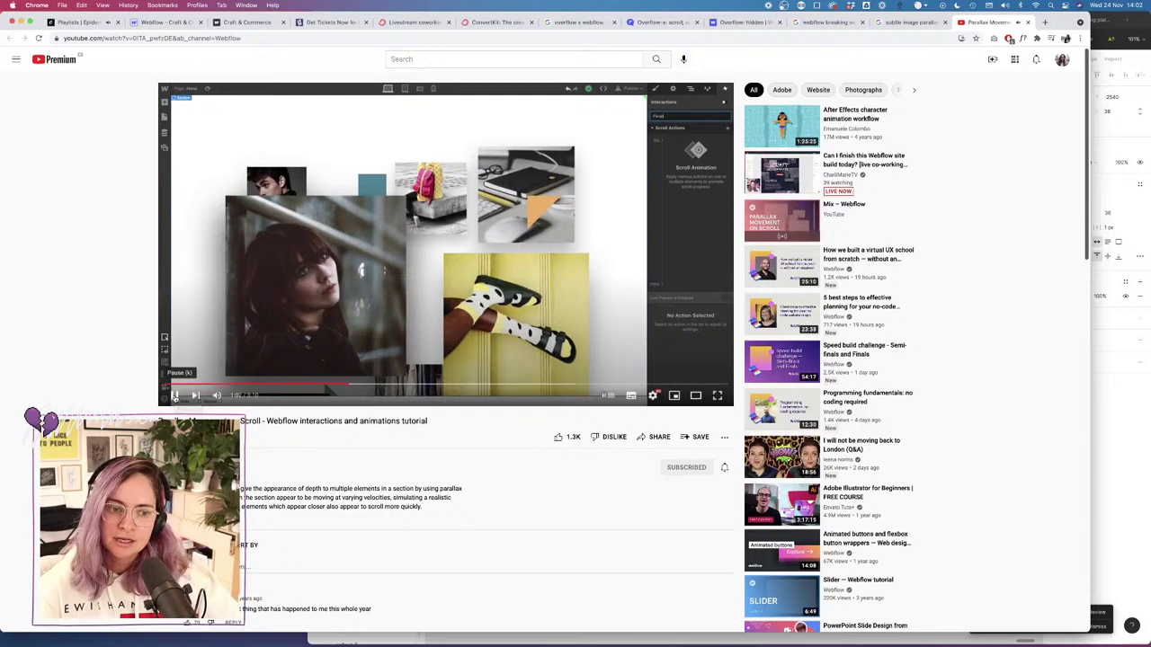
{"action": "left_click", "coordinate": [151, 21]}
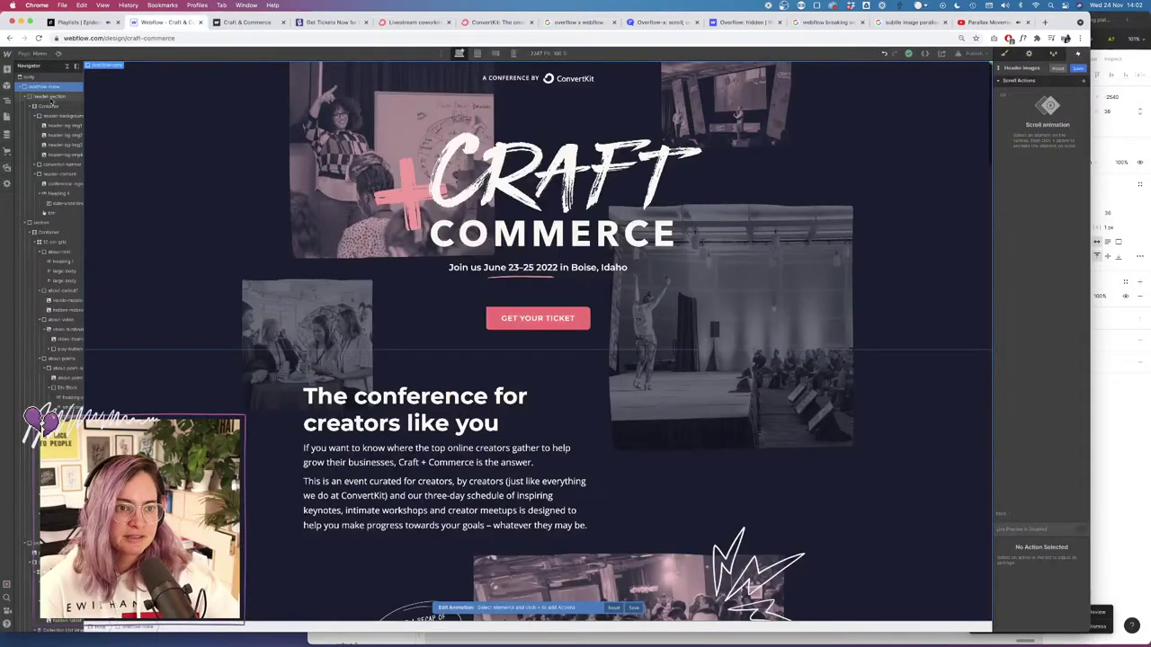
{"action": "left_click", "coordinate": [52, 98]}
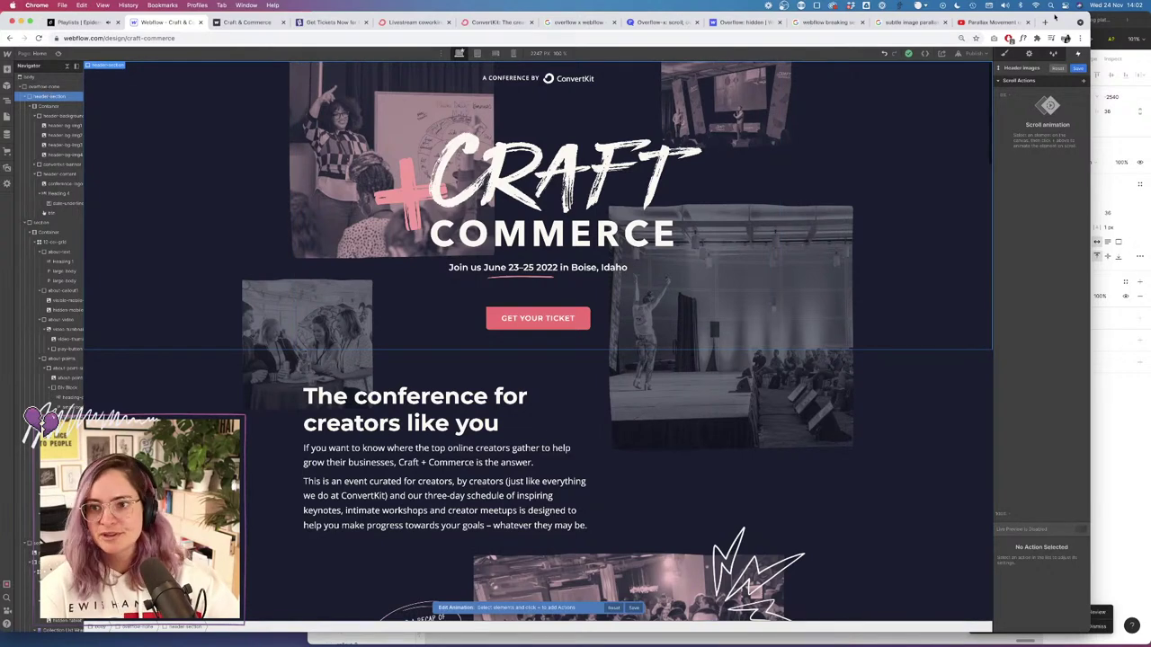
{"action": "left_click", "coordinate": [987, 23]}
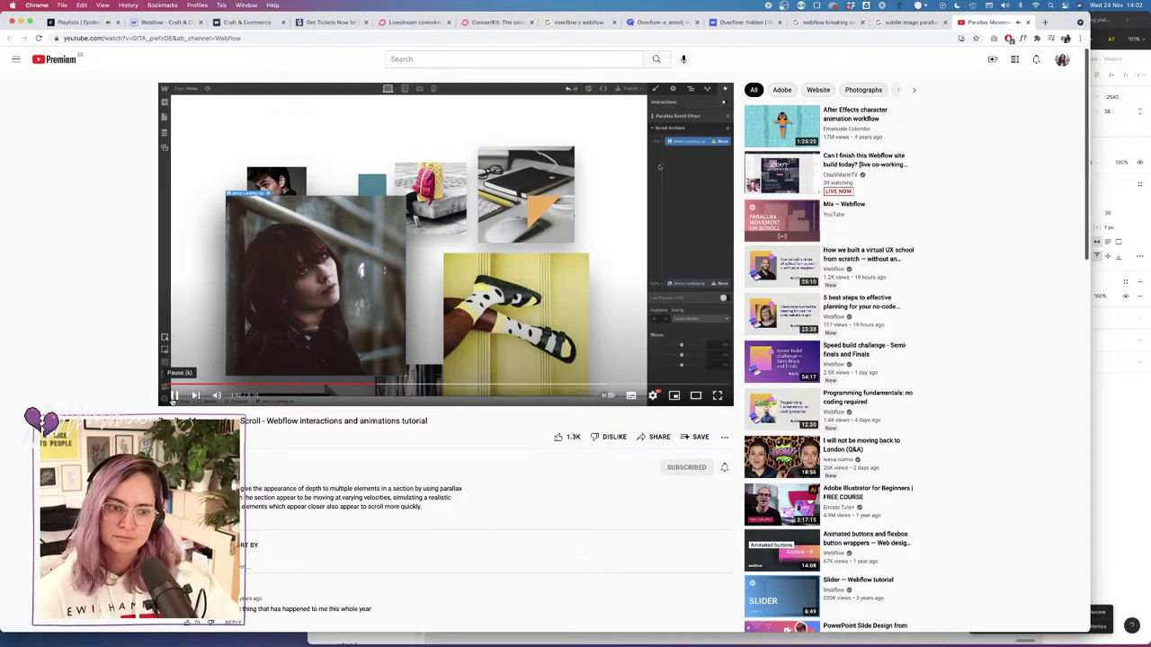
In the Header images animation, add a Move scroll action for the first header background image, header-bg-img1.
{"action": "left_click", "coordinate": [166, 22]}
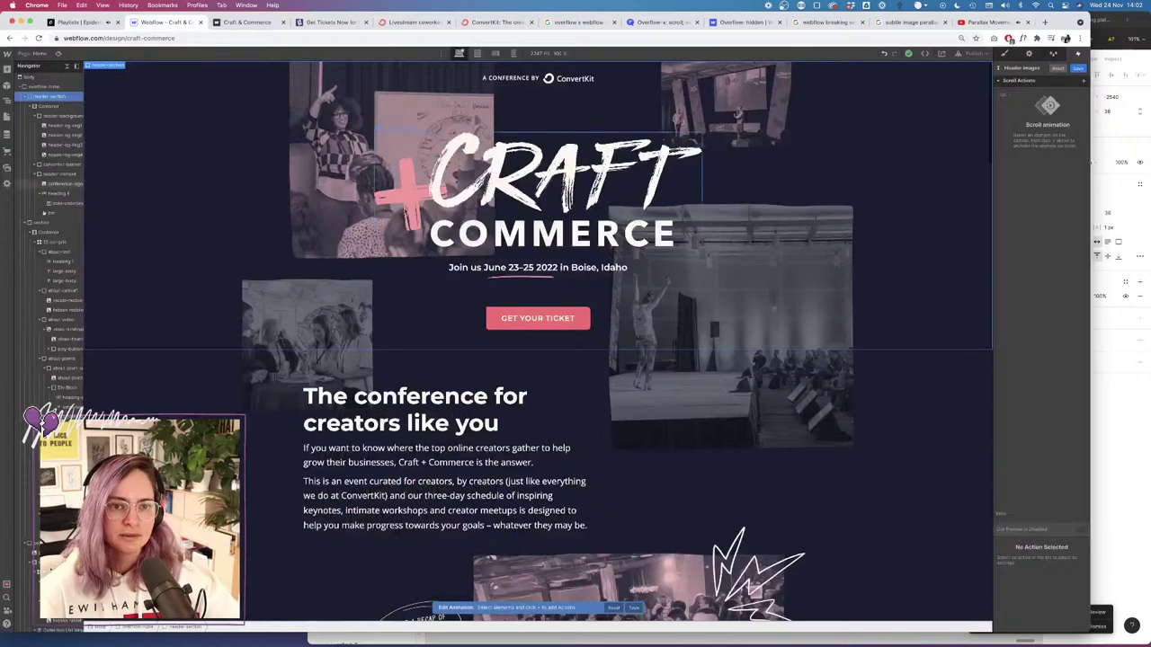
{"action": "left_click", "coordinate": [54, 87]}
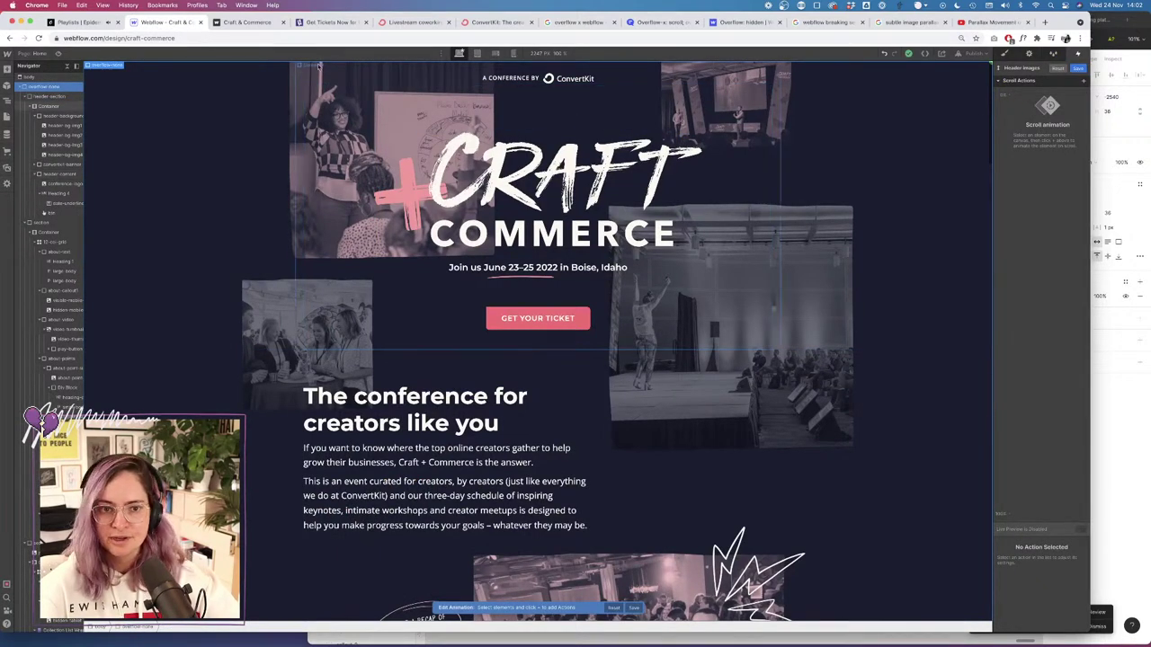
{"action": "left_click", "coordinate": [61, 126]}
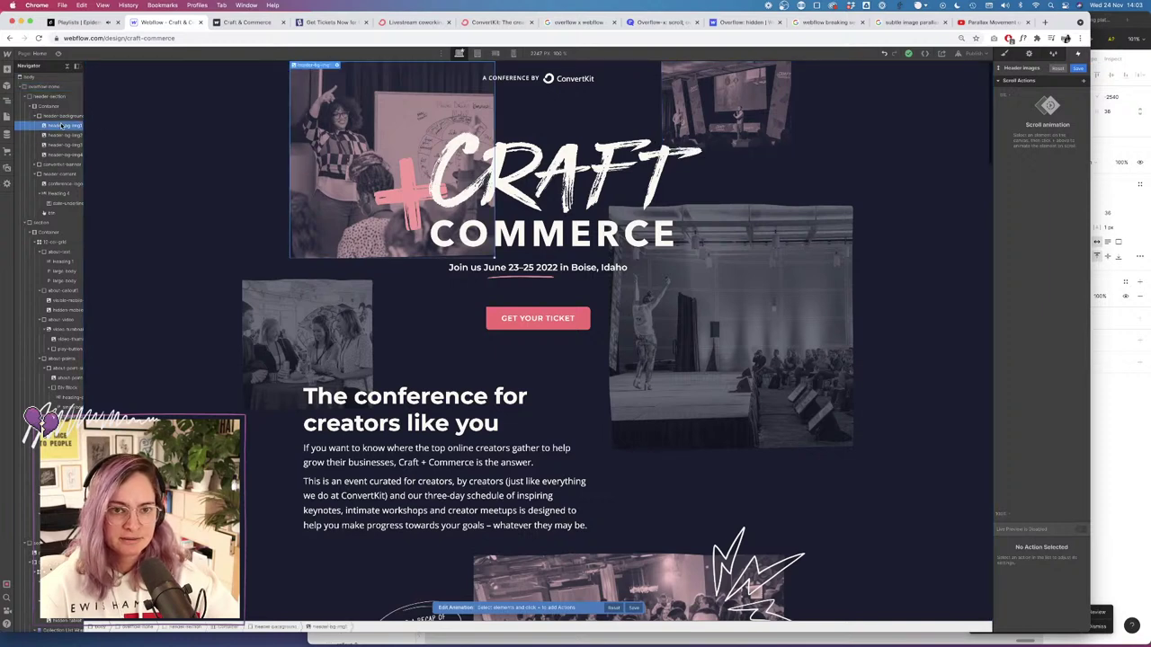
{"action": "left_click", "coordinate": [1084, 82]}
{"action": "left_click", "coordinate": [1029, 104]}
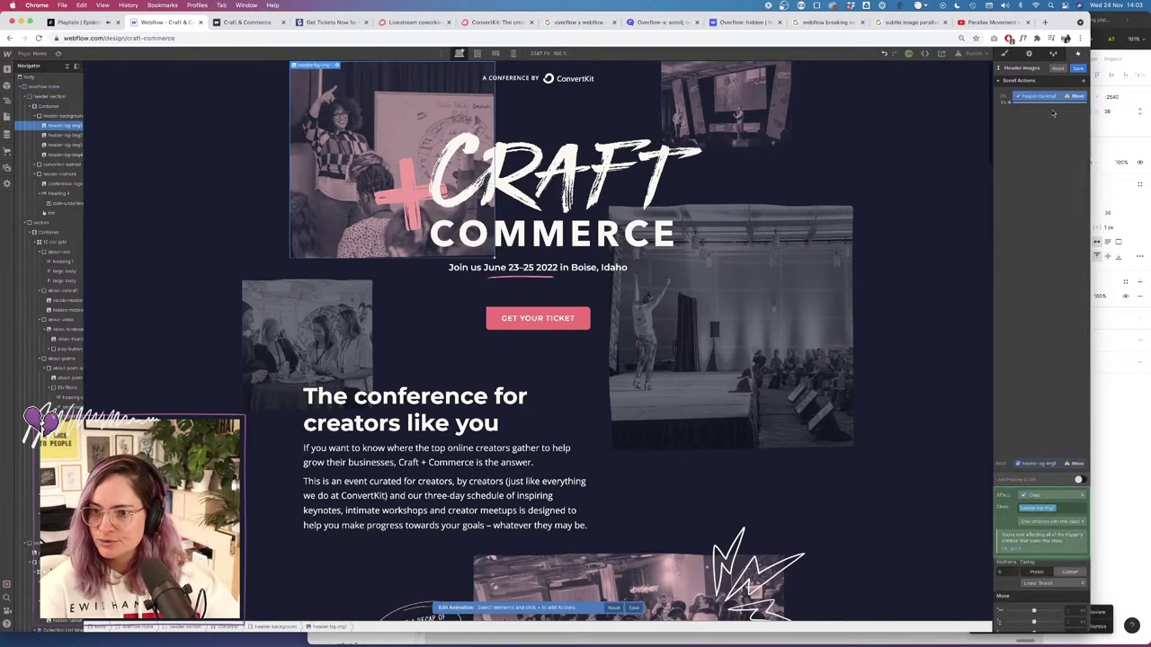
Watch the tutorial's next part on setting the Move action's start and end keyframes, and return to the Webflow Designer.
{"action": "left_click", "coordinate": [987, 22]}
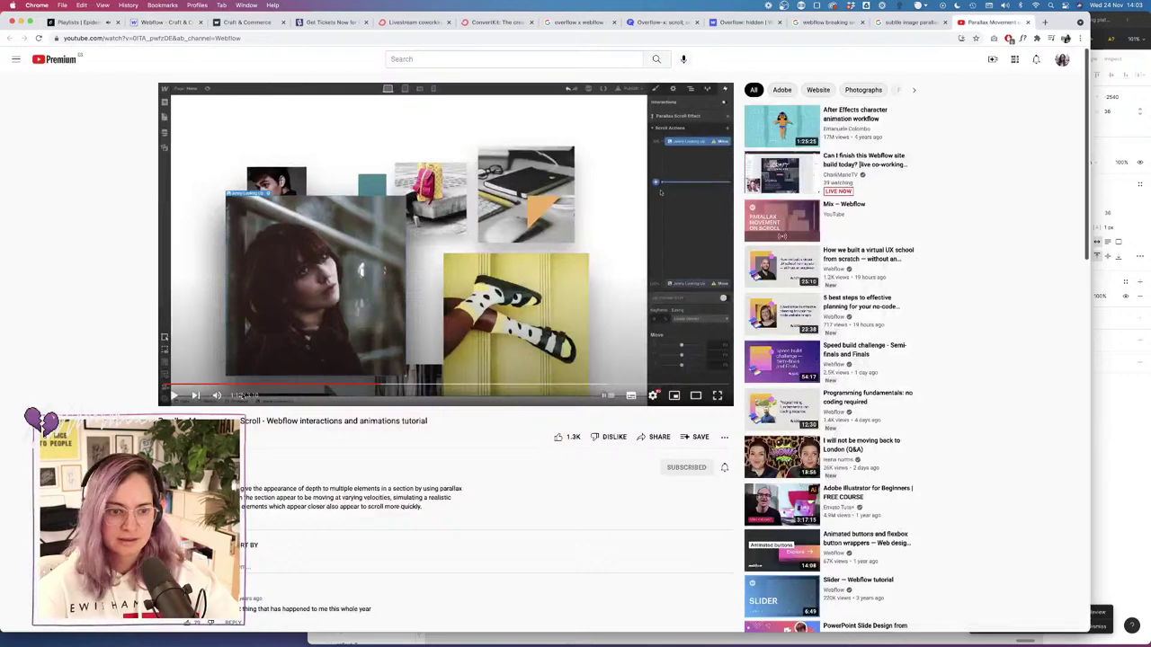
{"action": "left_click", "coordinate": [174, 395]}
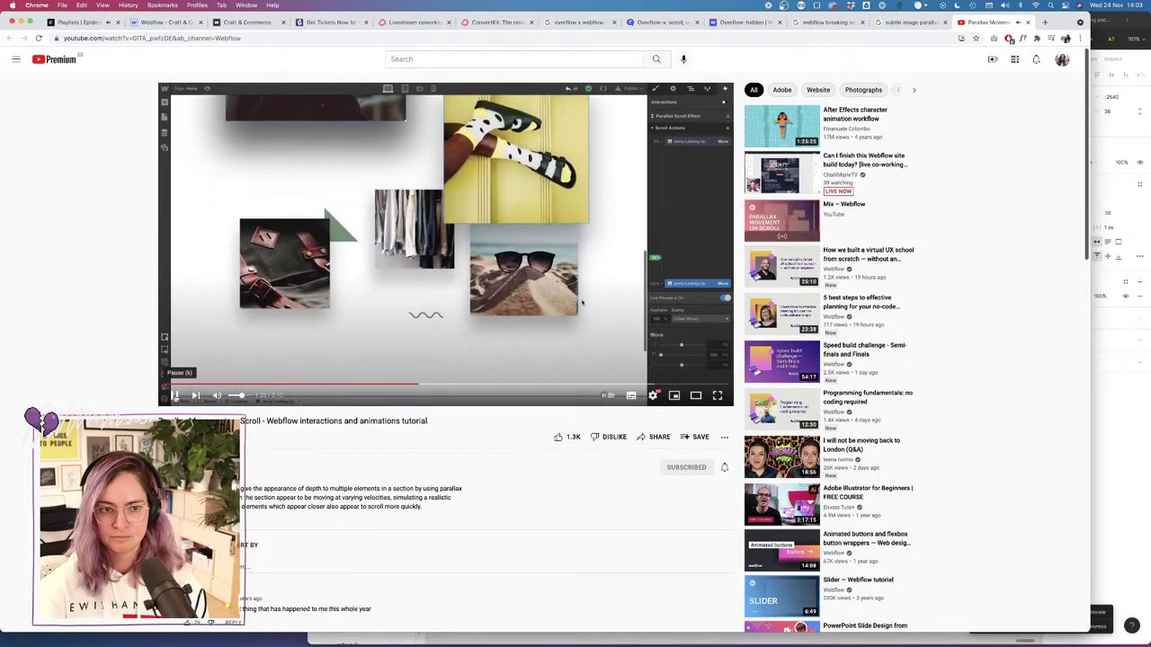
{"action": "left_click", "coordinate": [175, 395]}
{"action": "left_click", "coordinate": [167, 22]}
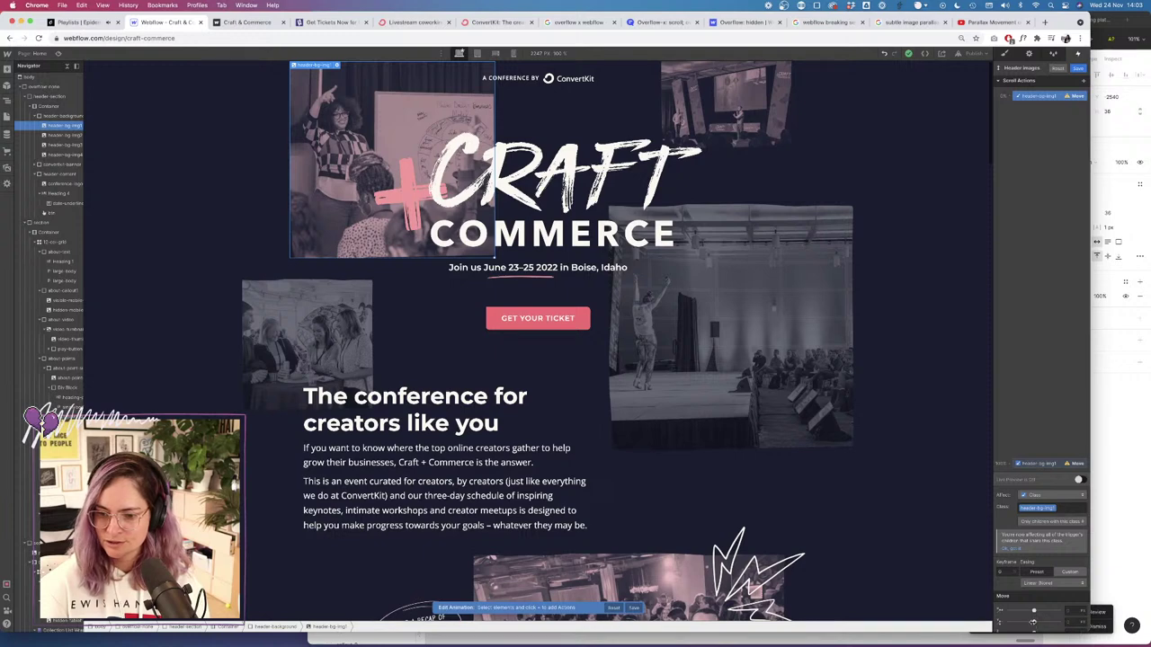
Shift header-bg-img1 downward along the Y axis in its 0% keyframe and check the motion with Live Preview.
{"action": "mouse_move", "coordinate": [1033, 623]}
{"action": "left_mouse_down"}
{"action": "mouse_move", "coordinate": [1022, 622]}
{"action": "mouse_move", "coordinate": [1040, 622]}
{"action": "left_mouse_up"}
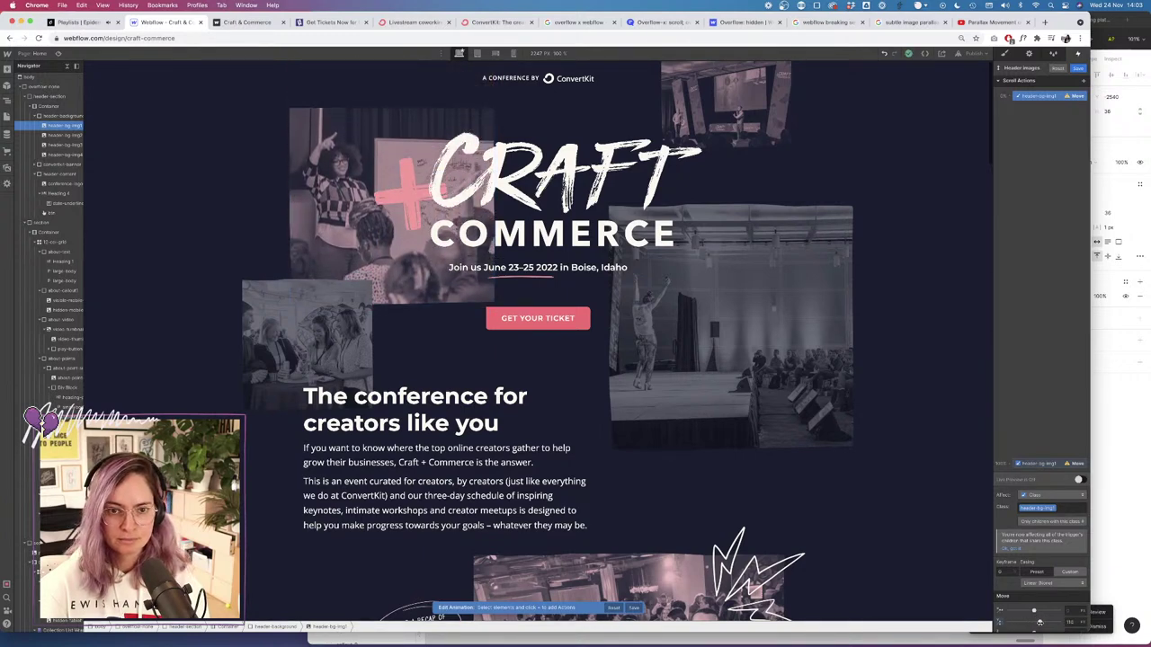
{"action": "left_click", "coordinate": [694, 476]}
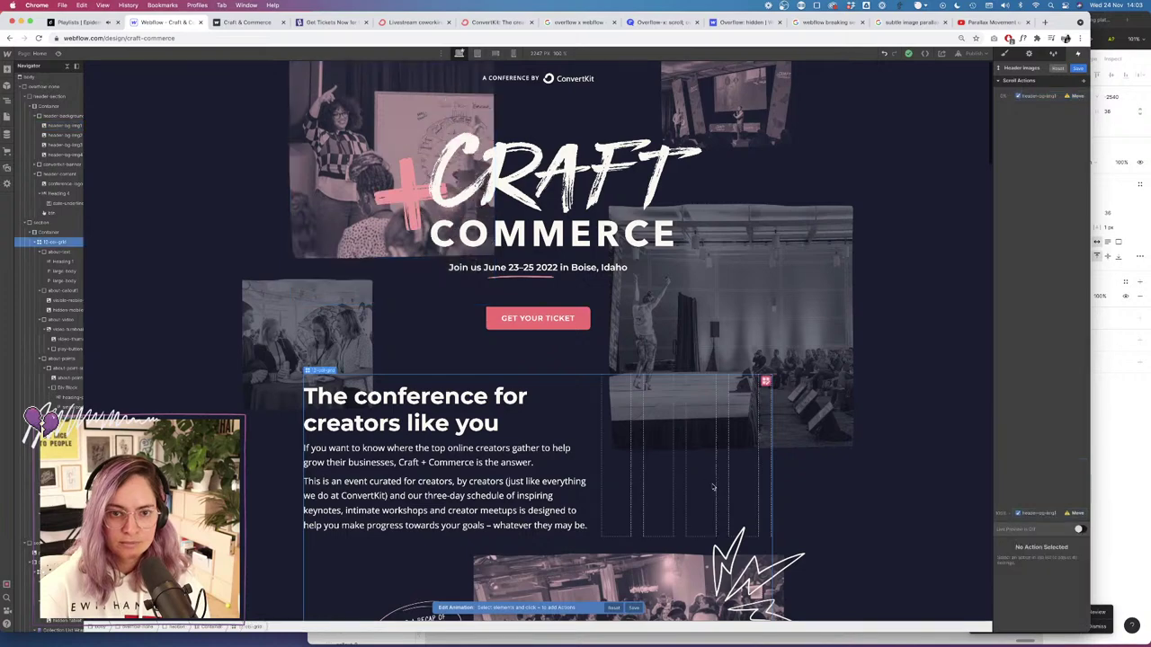
{"action": "left_click", "coordinate": [1079, 529]}
{"action": "scroll", "coordinate": [880, 324], "scroll_direction": "down", "scroll_amount": 3}
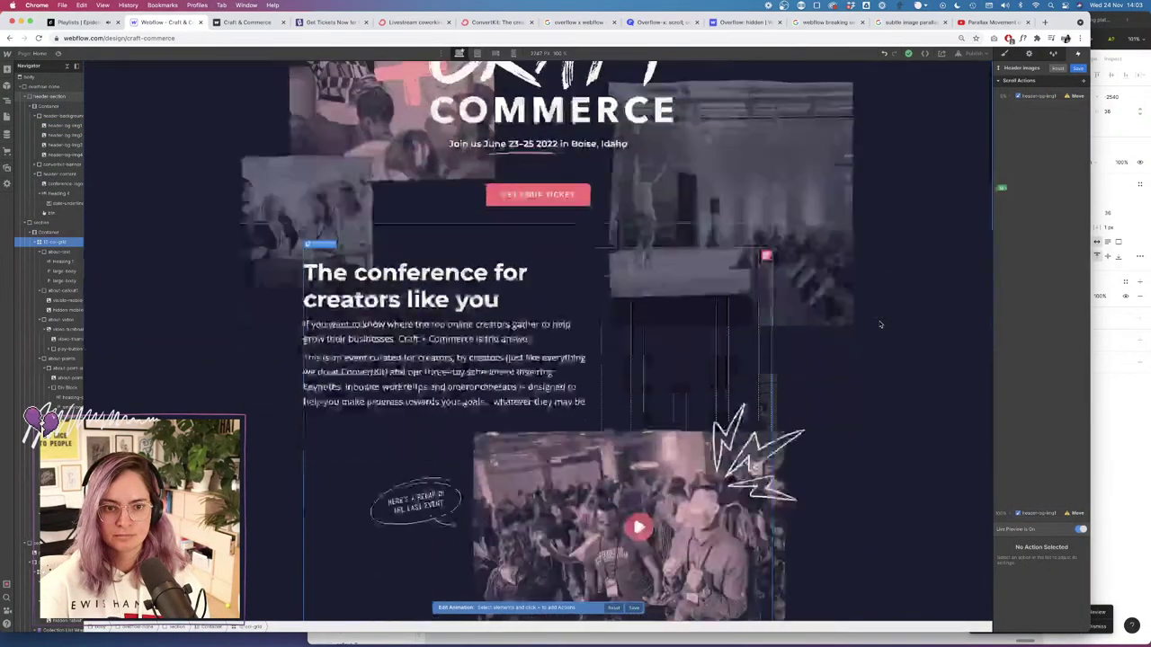
Set the vertical Move value of header-bg-img1's 100% keyframe and test the scroll motion with Live Preview.
{"action": "left_click", "coordinate": [1038, 97]}
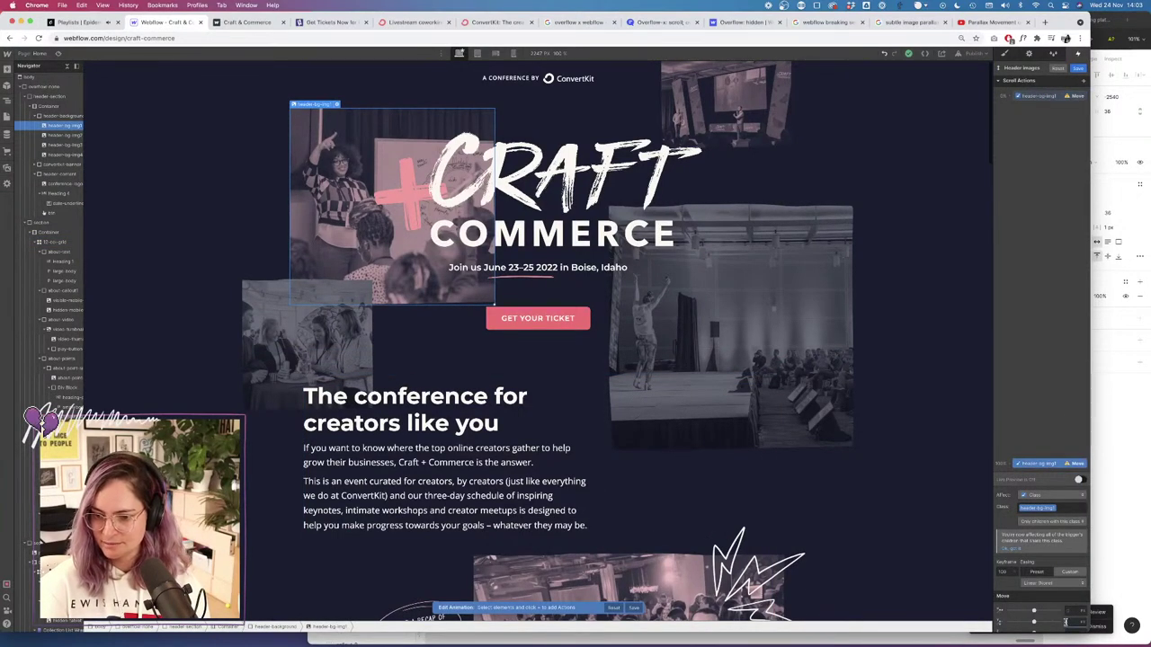
{"action": "key", "text": "Tab"}
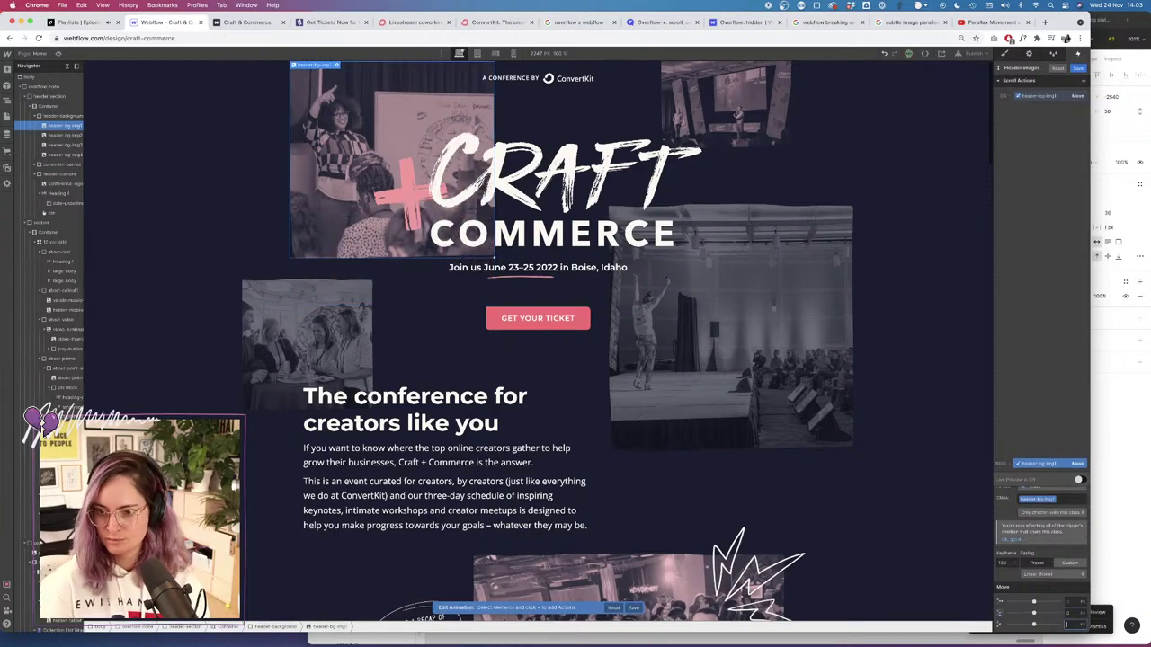
{"action": "left_click", "coordinate": [1078, 480]}
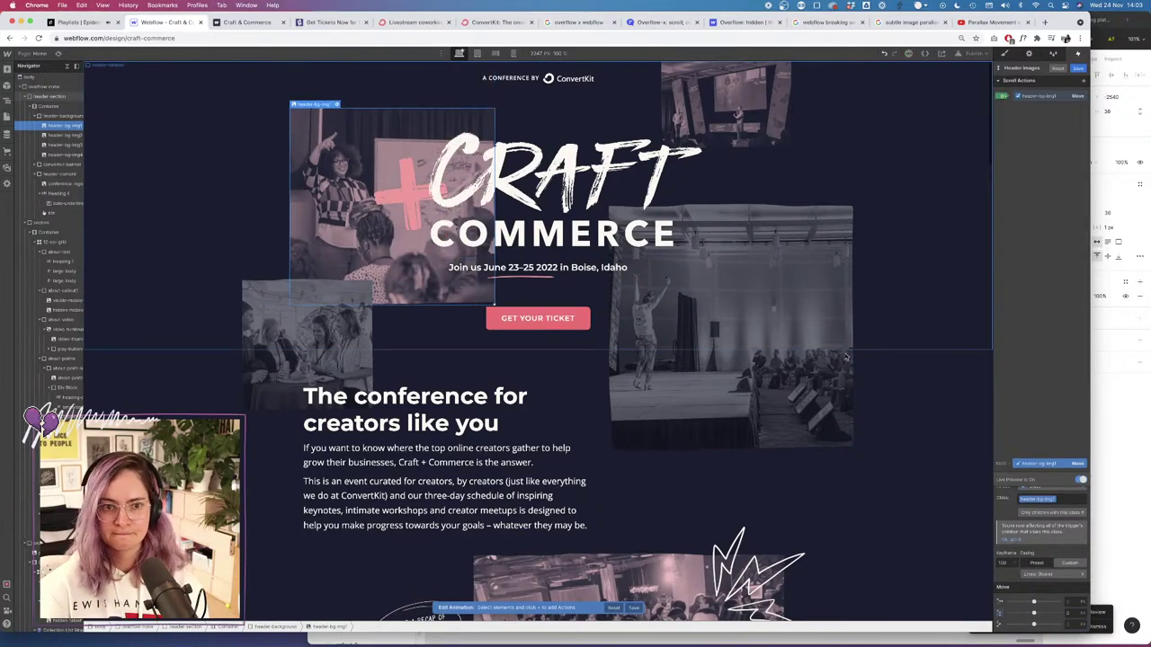
{"action": "scroll", "coordinate": [848, 351], "scroll_direction": "down", "scroll_amount": 5}
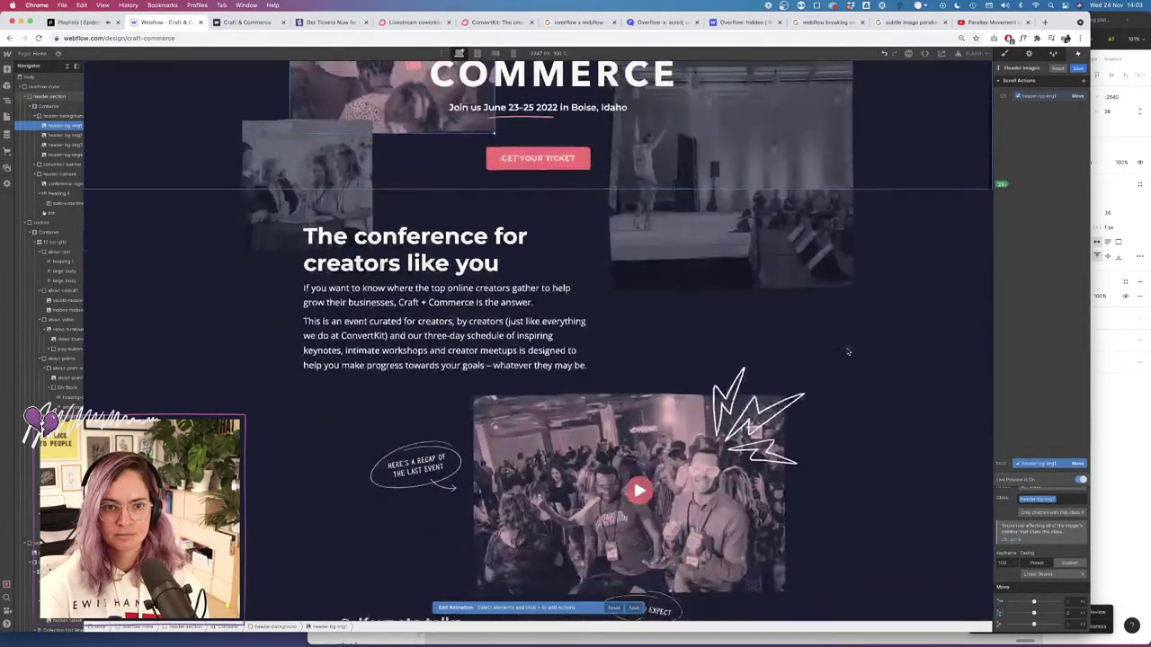
{"action": "scroll", "coordinate": [847, 352], "scroll_direction": "up", "scroll_amount": 6}
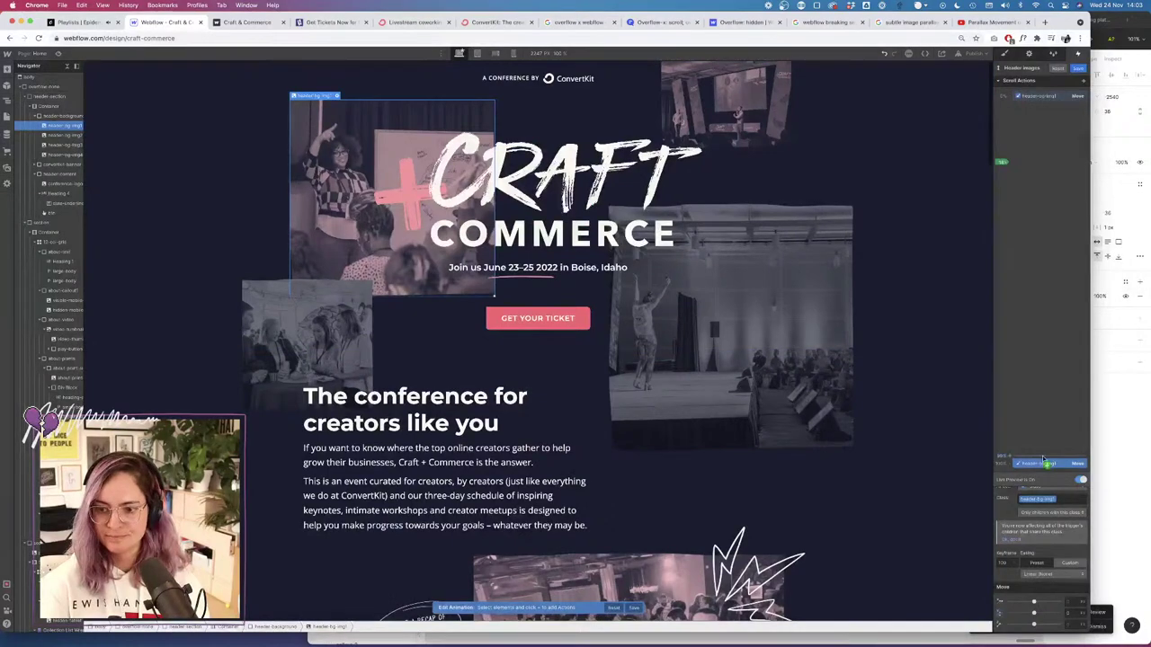
Try the final header-bg-img1 keyframe at 17%, scroll the page to test it, and return the keyframe to 100%.
{"action": "left_click_drag", "start_coordinate": [1048, 463], "coordinate": [1062, 166]}
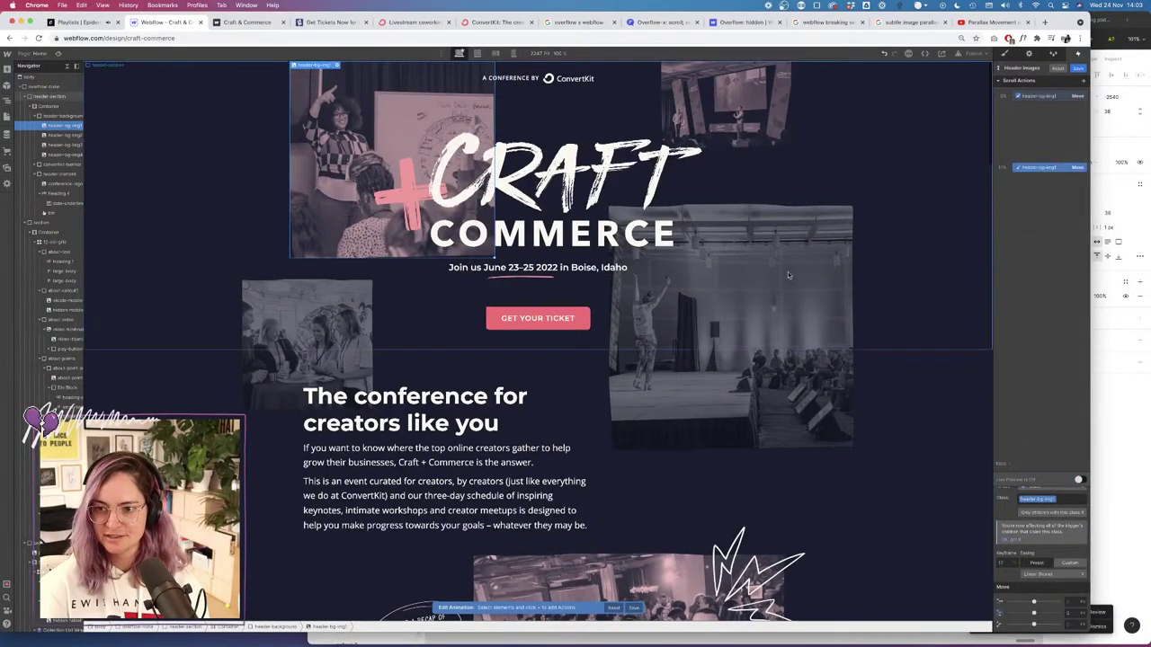
{"action": "scroll", "coordinate": [760, 453], "scroll_direction": "down", "scroll_amount": 3}
{"action": "scroll", "coordinate": [759, 454], "scroll_direction": "up", "scroll_amount": 3}
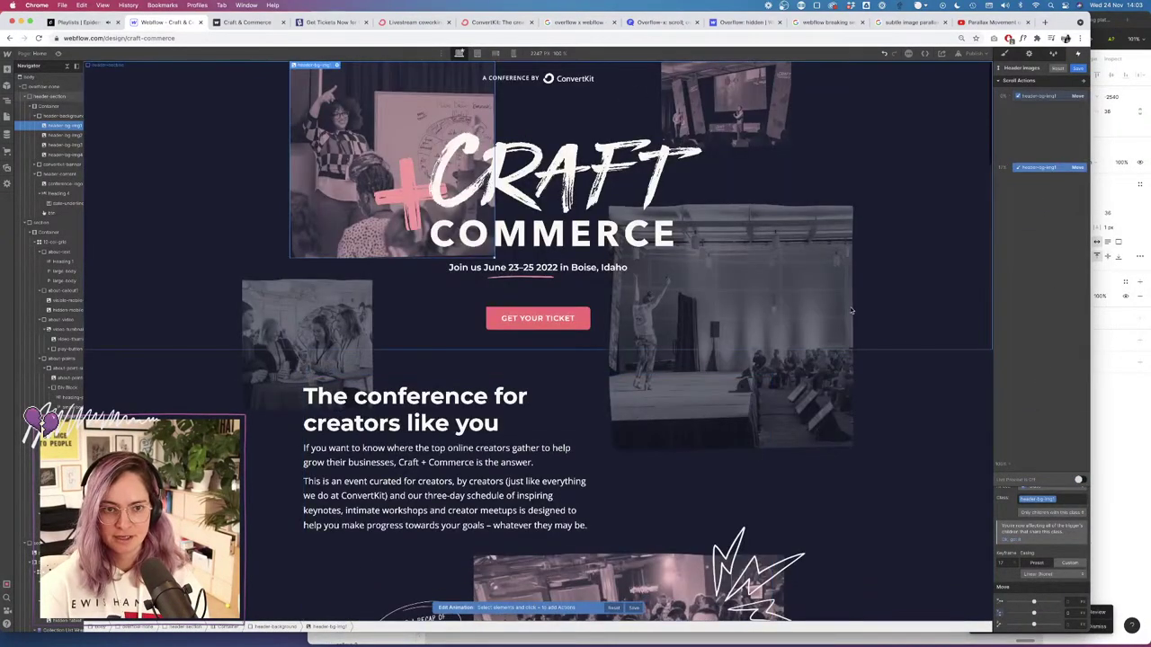
{"action": "left_click_drag", "start_coordinate": [1051, 173], "coordinate": [1049, 467]}
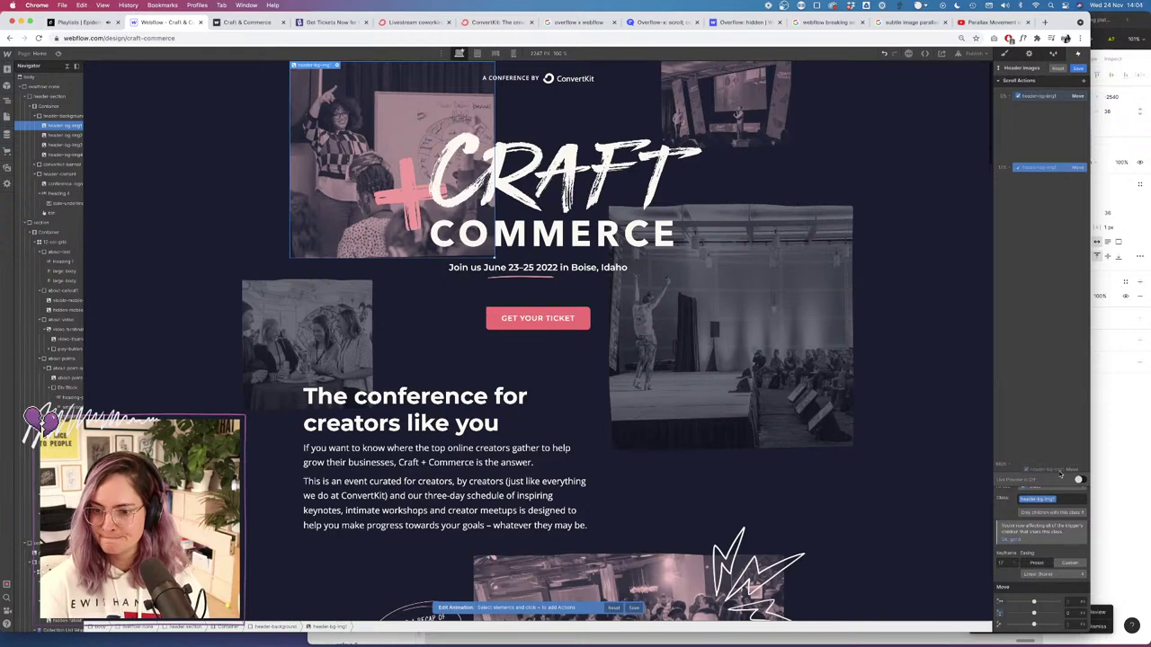
Save the Header images animation and add an adjusted offset to the start boundary of the overflow-none element's scroll trigger.
{"action": "left_click", "coordinate": [1078, 68]}
{"action": "left_click", "coordinate": [1083, 158]}
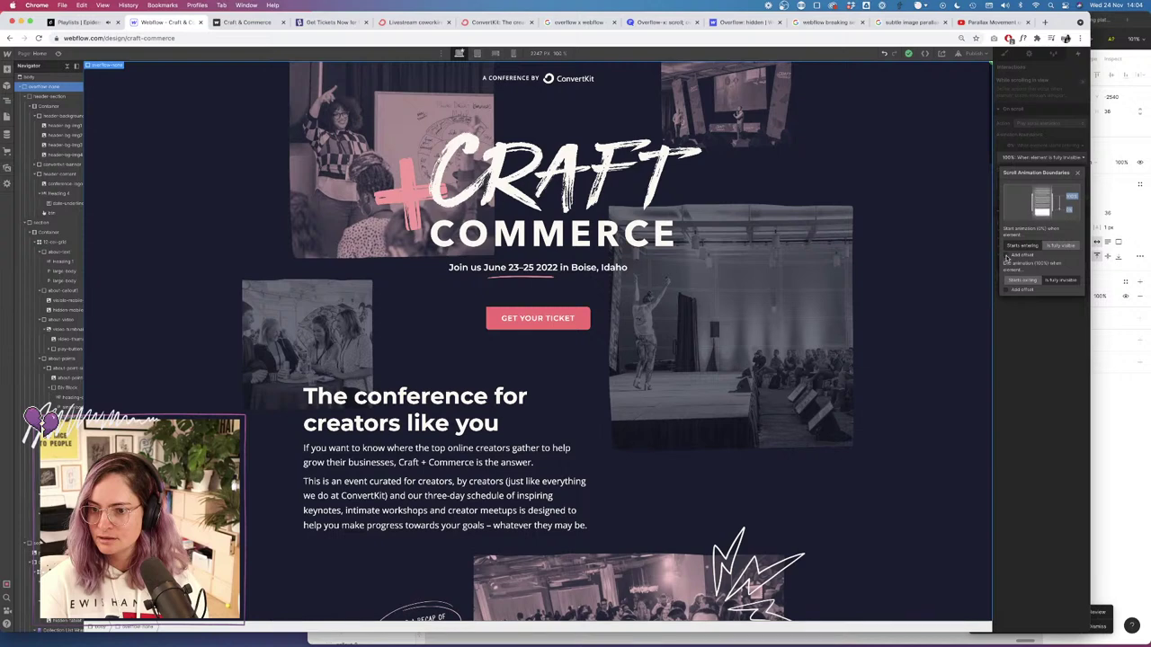
{"action": "left_click", "coordinate": [1007, 255]}
{"action": "left_click_drag", "start_coordinate": [1032, 262], "coordinate": [1051, 261]}
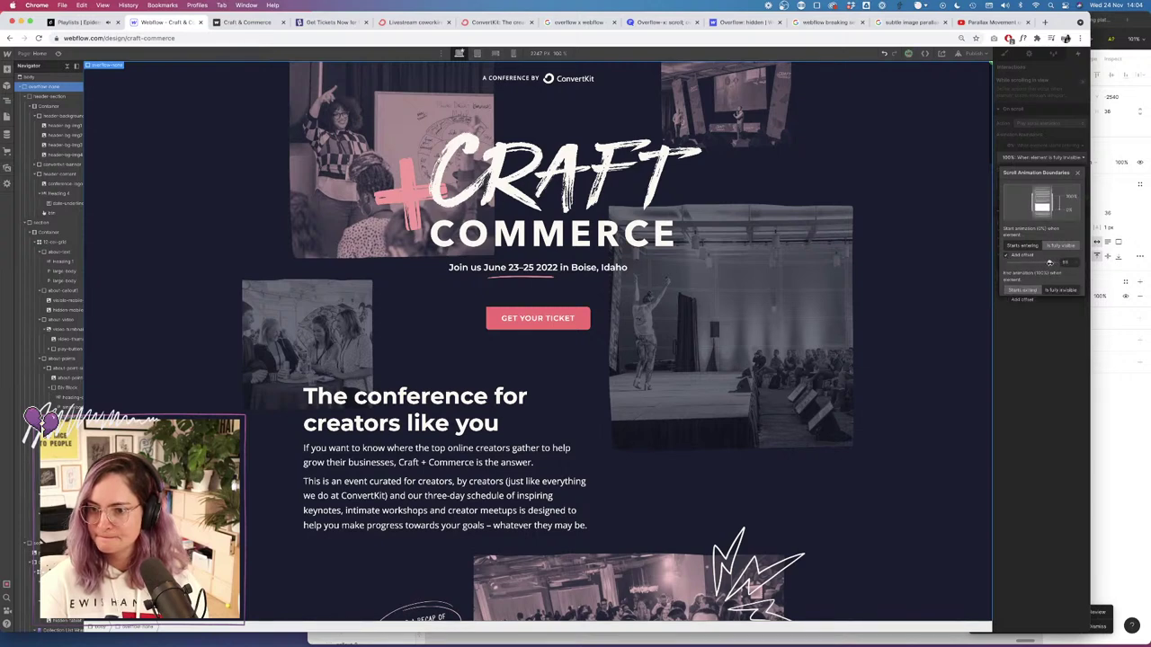
{"action": "mouse_move", "coordinate": [1050, 262]}
{"action": "left_mouse_down"}
{"action": "mouse_move", "coordinate": [1002, 261]}
{"action": "mouse_move", "coordinate": [1041, 262]}
{"action": "left_mouse_up"}
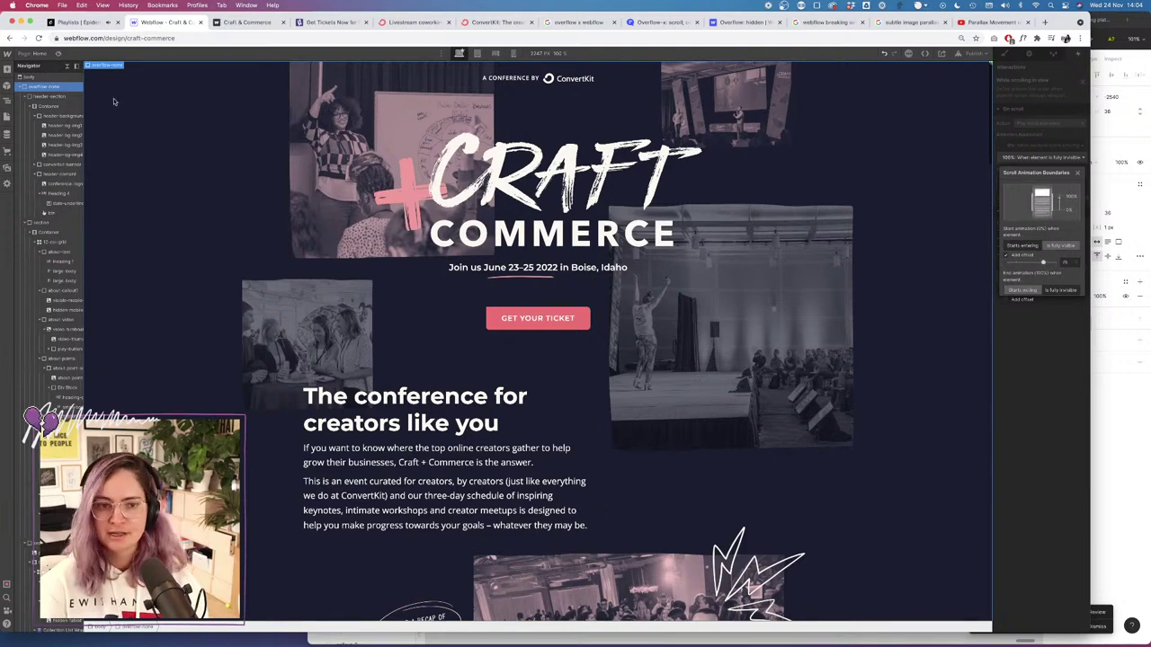
{"action": "left_click", "coordinate": [1060, 104]}
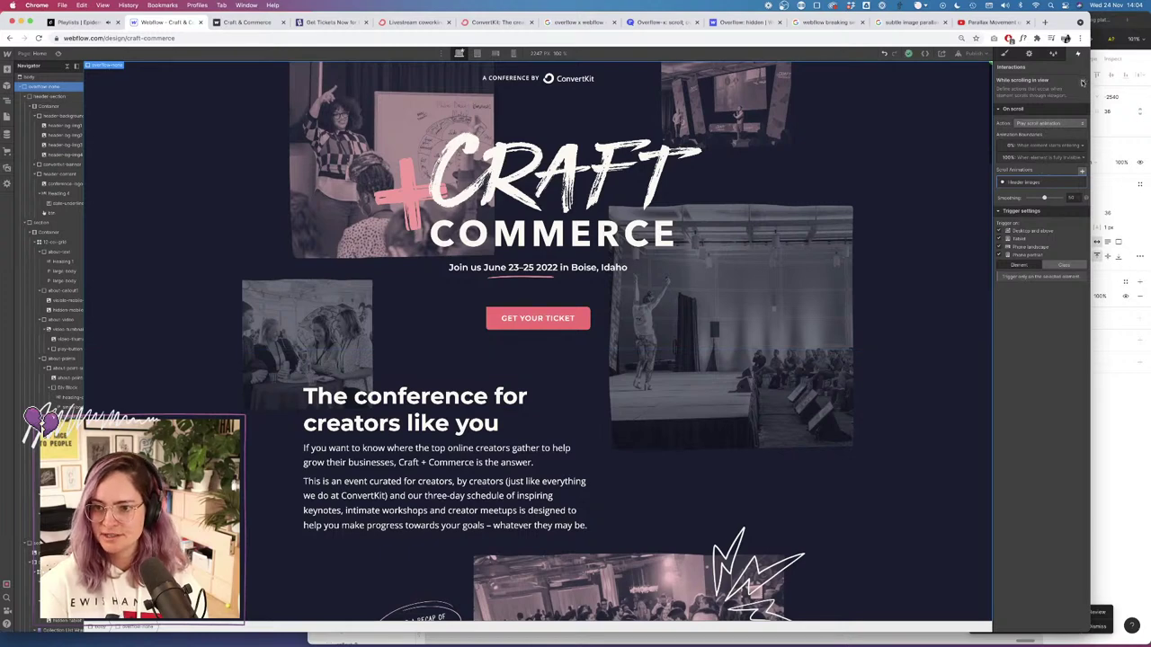
Add a While scrolling in view trigger to the header section that plays the Header images scroll animation.
{"action": "left_click", "coordinate": [1082, 82]}
{"action": "left_click", "coordinate": [45, 96]}
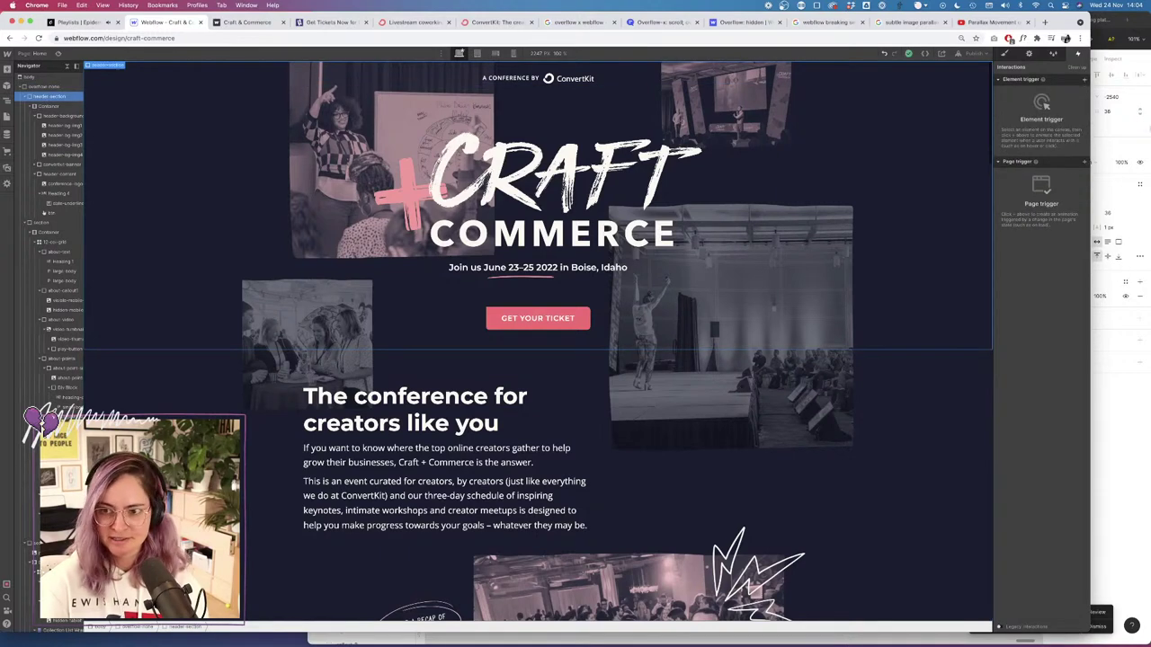
{"action": "left_click", "coordinate": [1084, 79]}
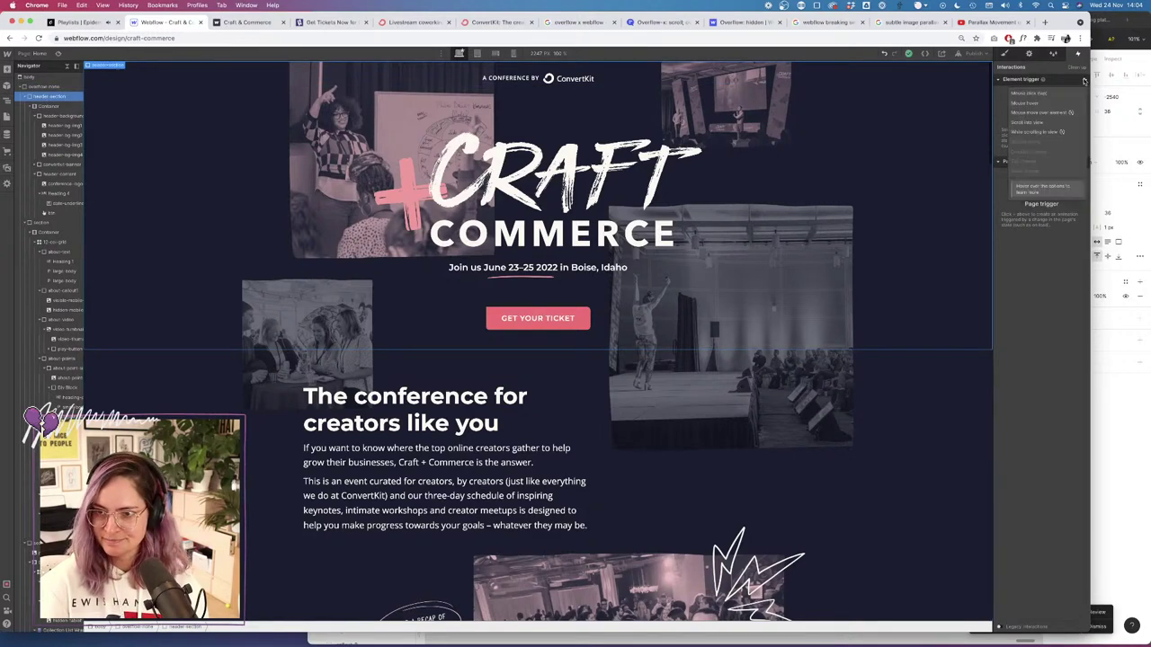
{"action": "left_click", "coordinate": [1042, 133]}
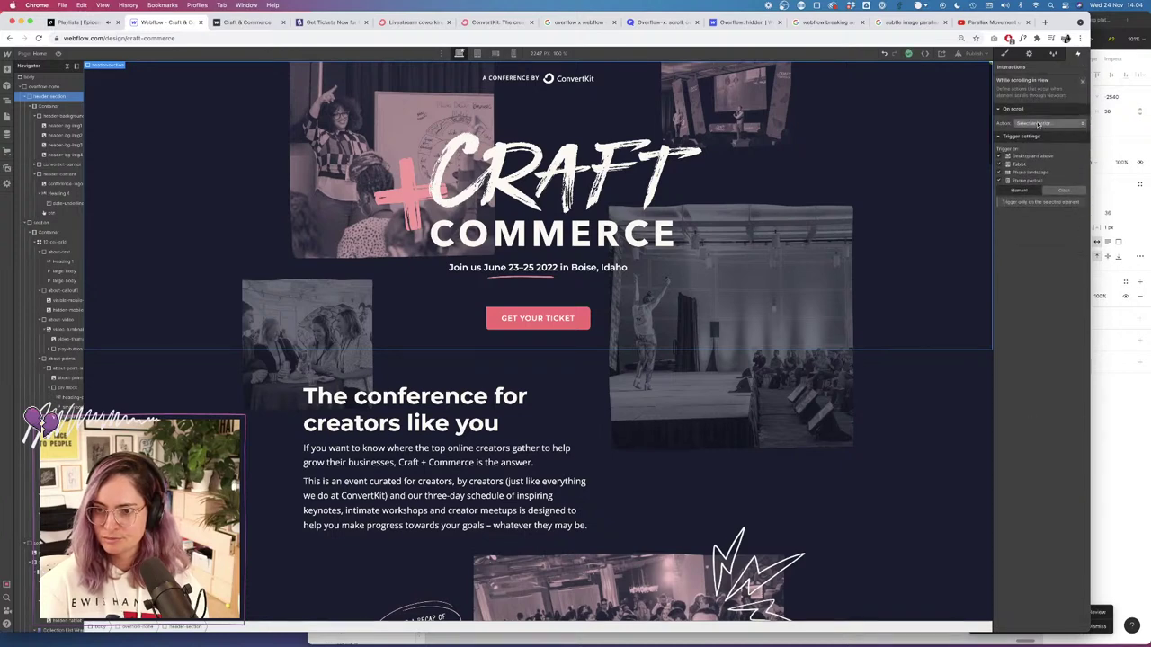
{"action": "left_click", "coordinate": [1037, 124]}
{"action": "left_click", "coordinate": [1037, 142]}
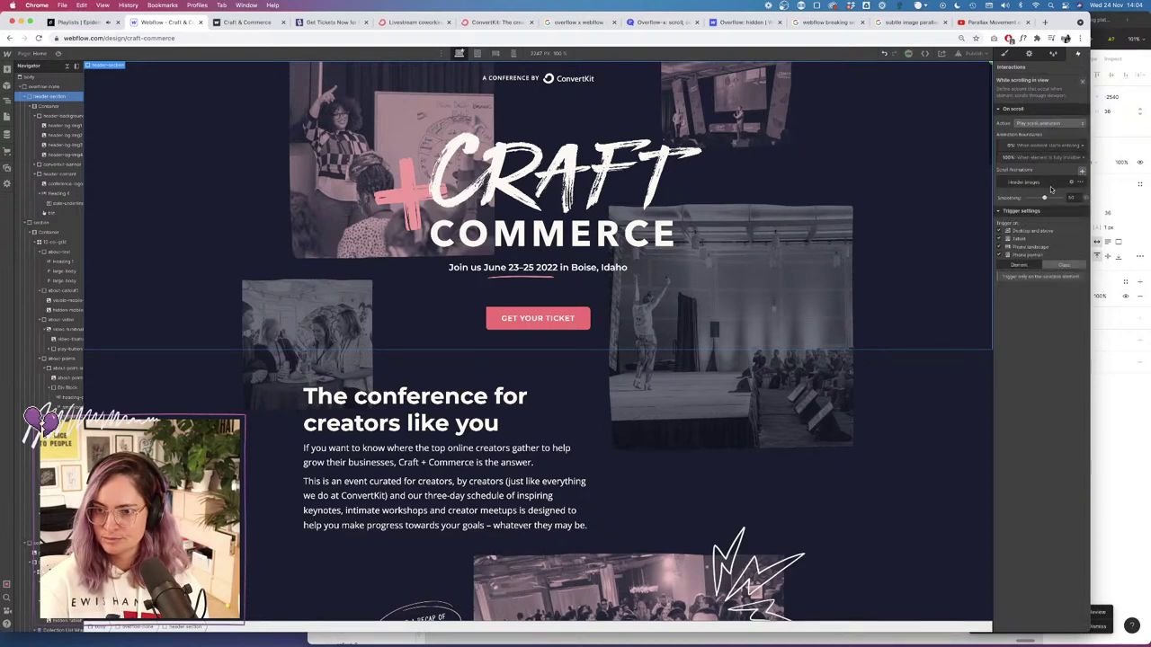
{"action": "left_click", "coordinate": [1001, 185]}
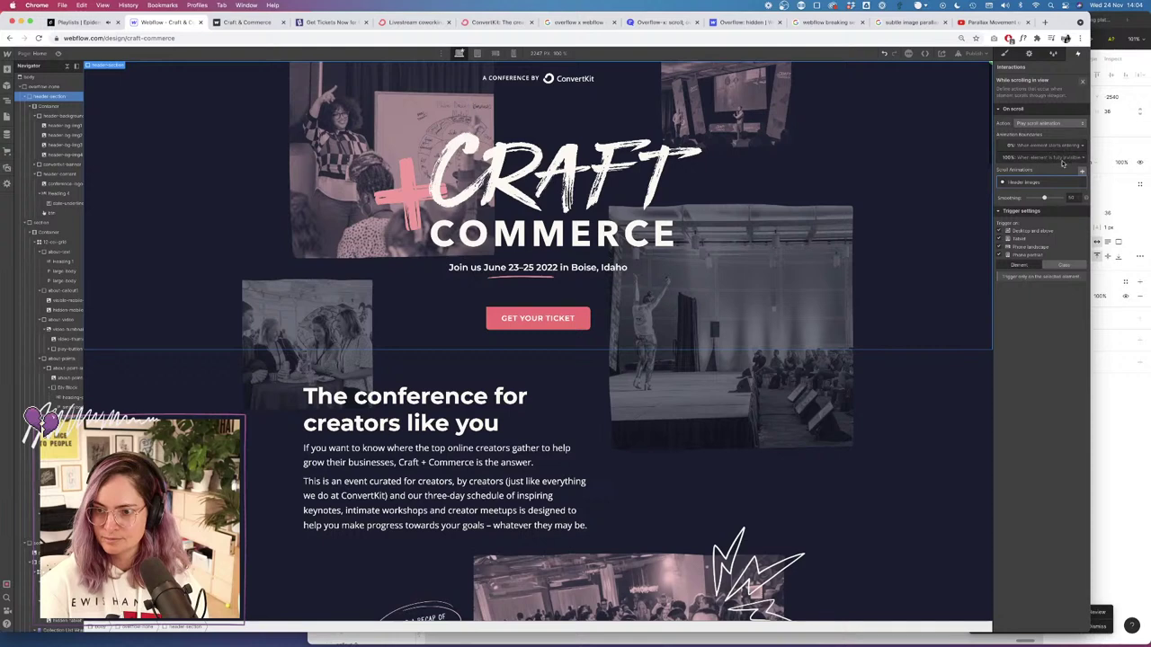
Add an offset to the start boundary of the header section's scroll animation and scroll the page to check the effect.
{"action": "left_click", "coordinate": [1048, 157]}
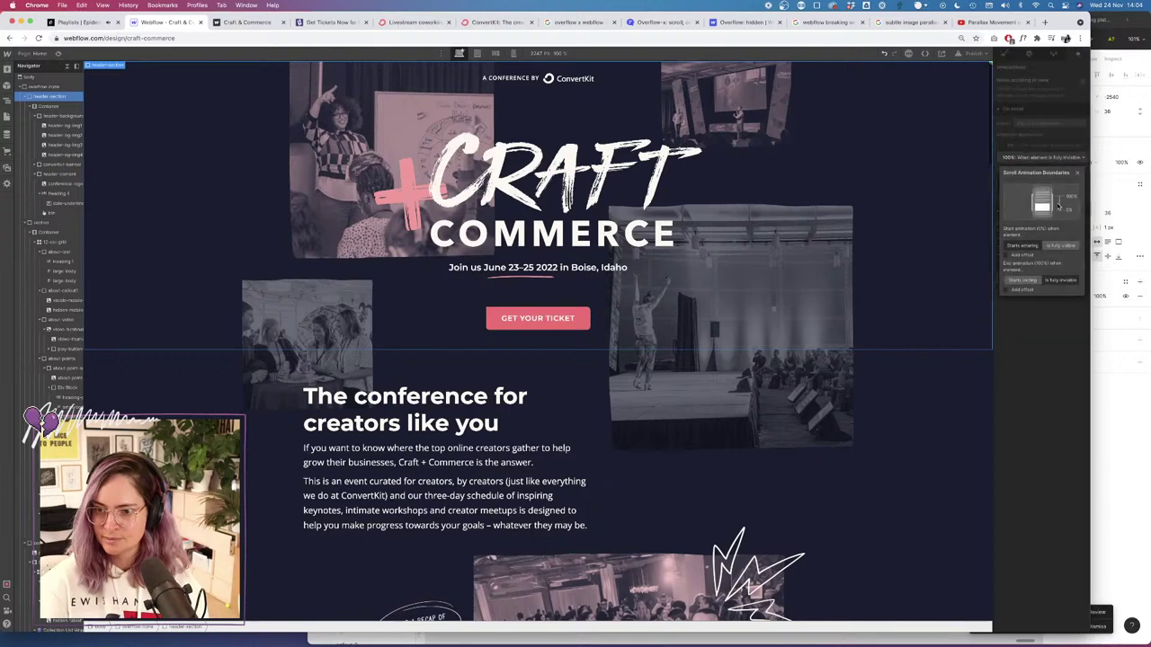
{"action": "left_click", "coordinate": [1008, 256]}
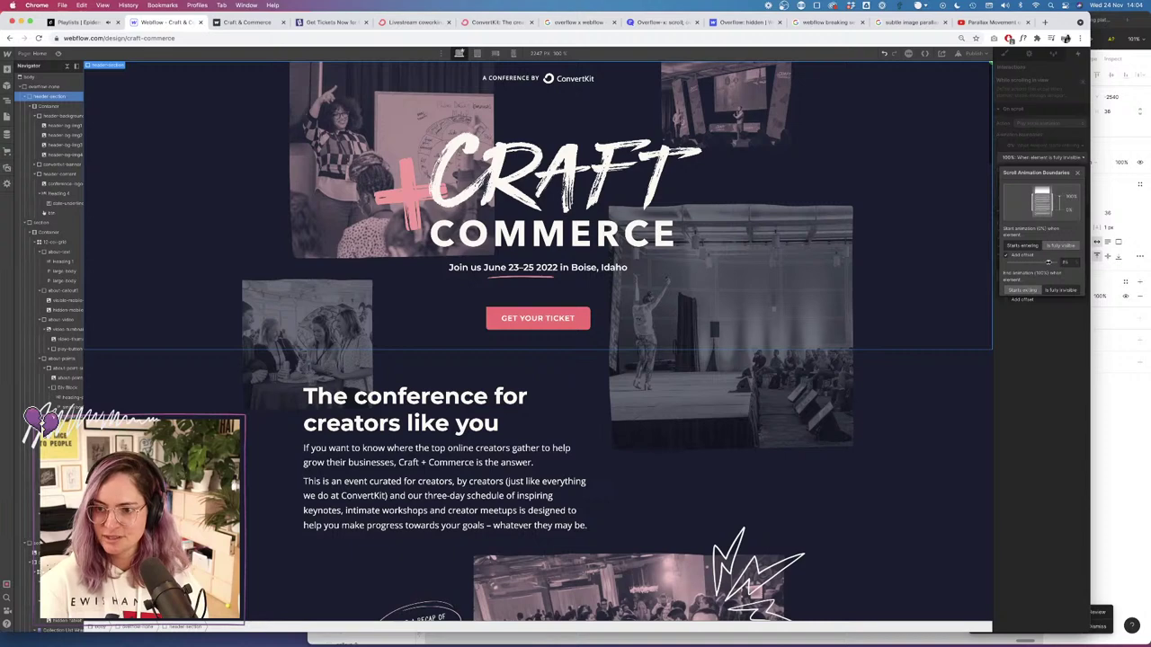
{"action": "left_click_drag", "start_coordinate": [1050, 261], "coordinate": [1051, 262]}
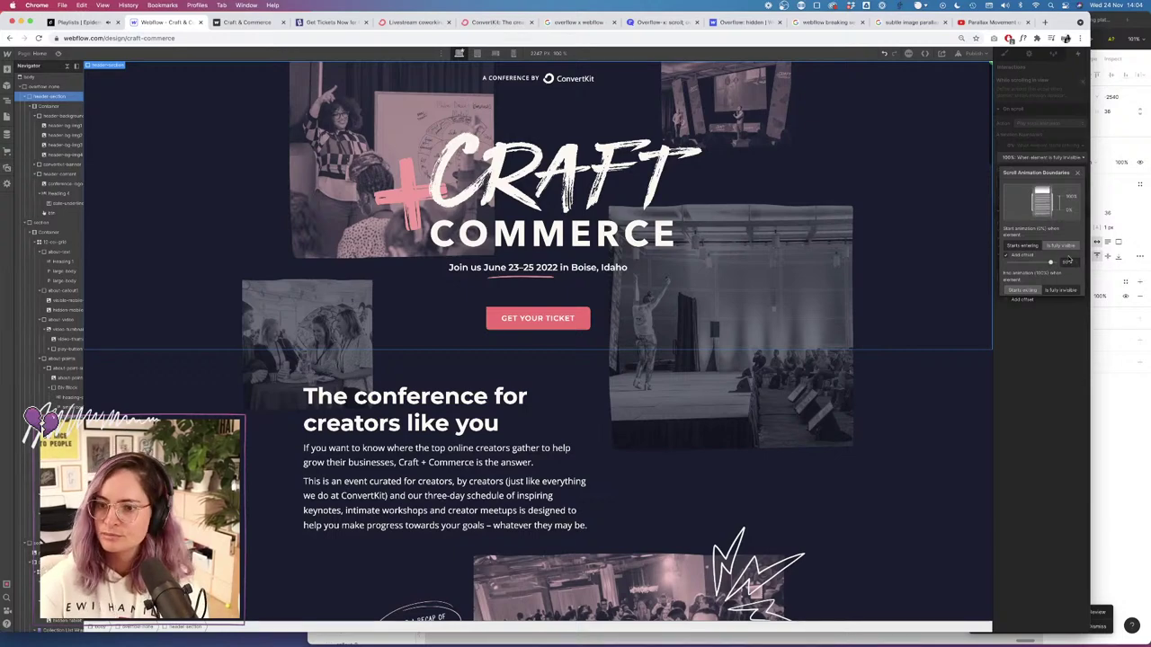
{"action": "left_click", "coordinate": [1045, 360]}
{"action": "scroll", "coordinate": [532, 270], "scroll_direction": "down", "scroll_amount": 5}
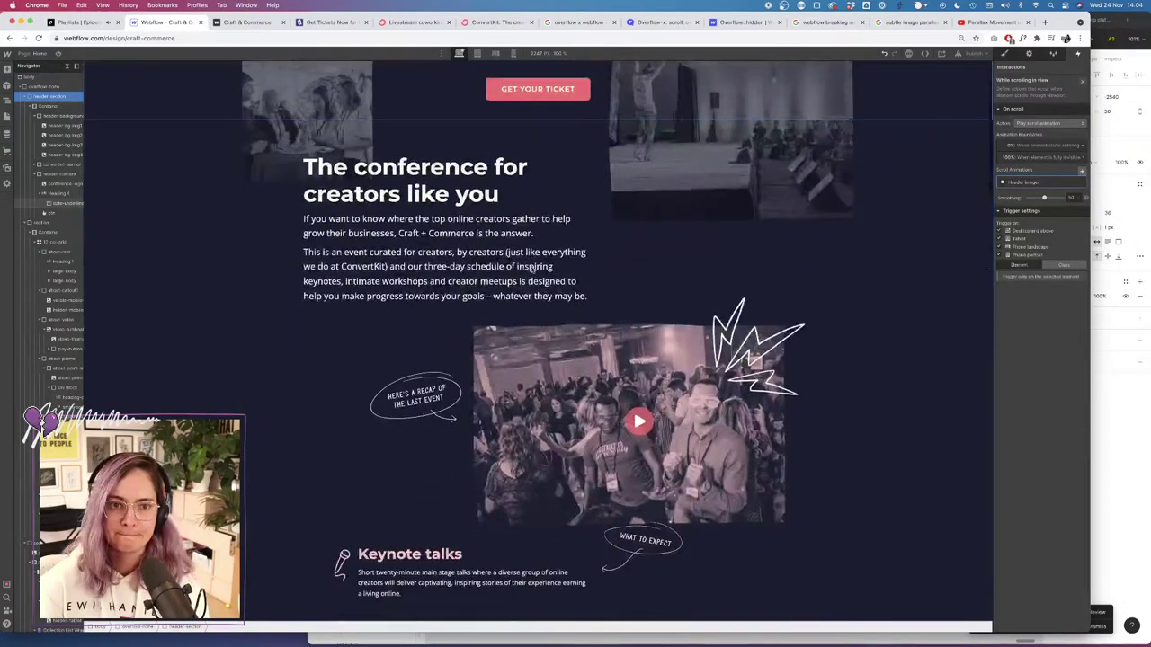
{"action": "scroll", "coordinate": [532, 270], "scroll_direction": "up", "scroll_amount": 5}
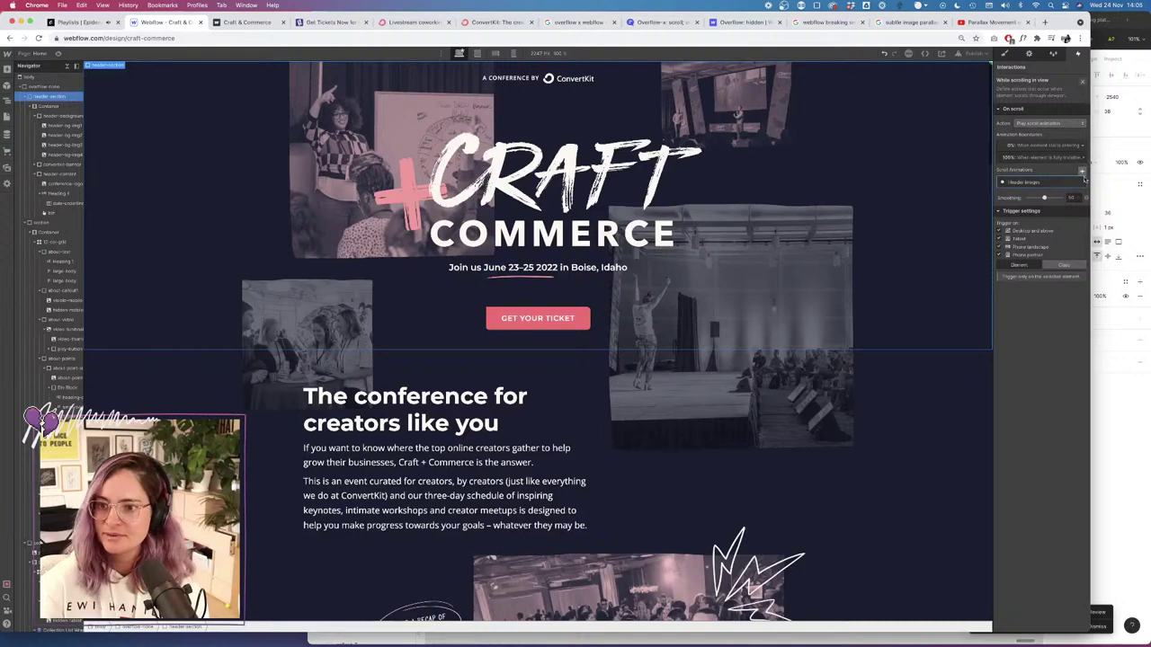
Increase the downward Move of header-bg-img1 in the Header images animation's starting keyframe, leave the animation editor, and scroll to test it.
{"action": "left_click", "coordinate": [1082, 176]}
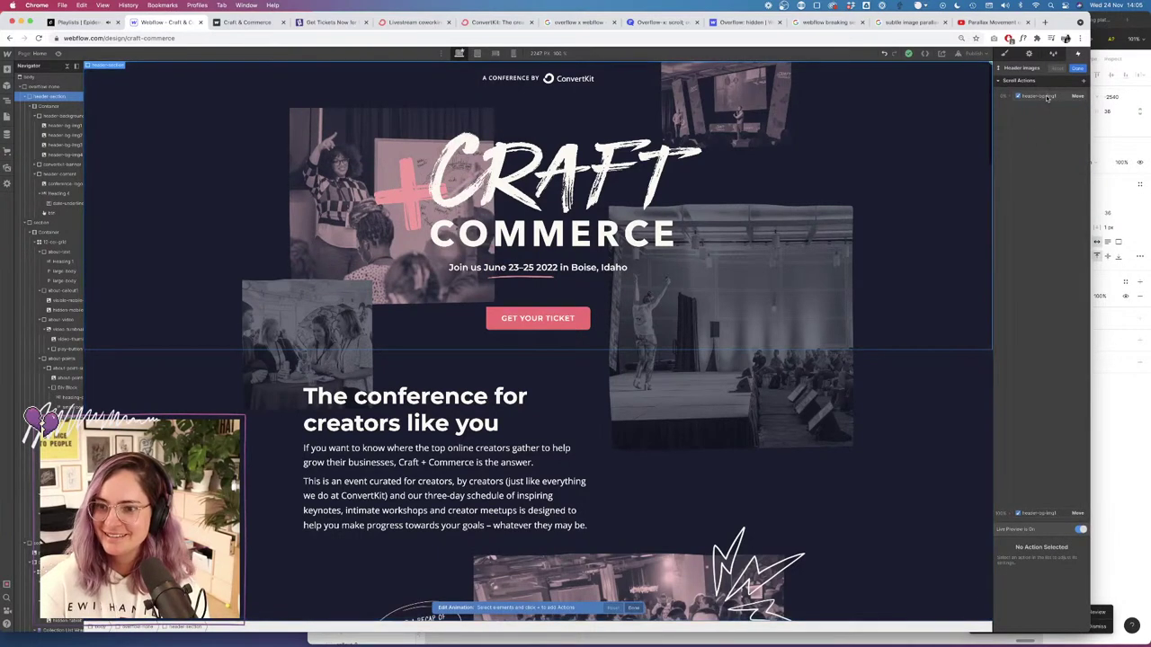
{"action": "left_click", "coordinate": [1052, 464]}
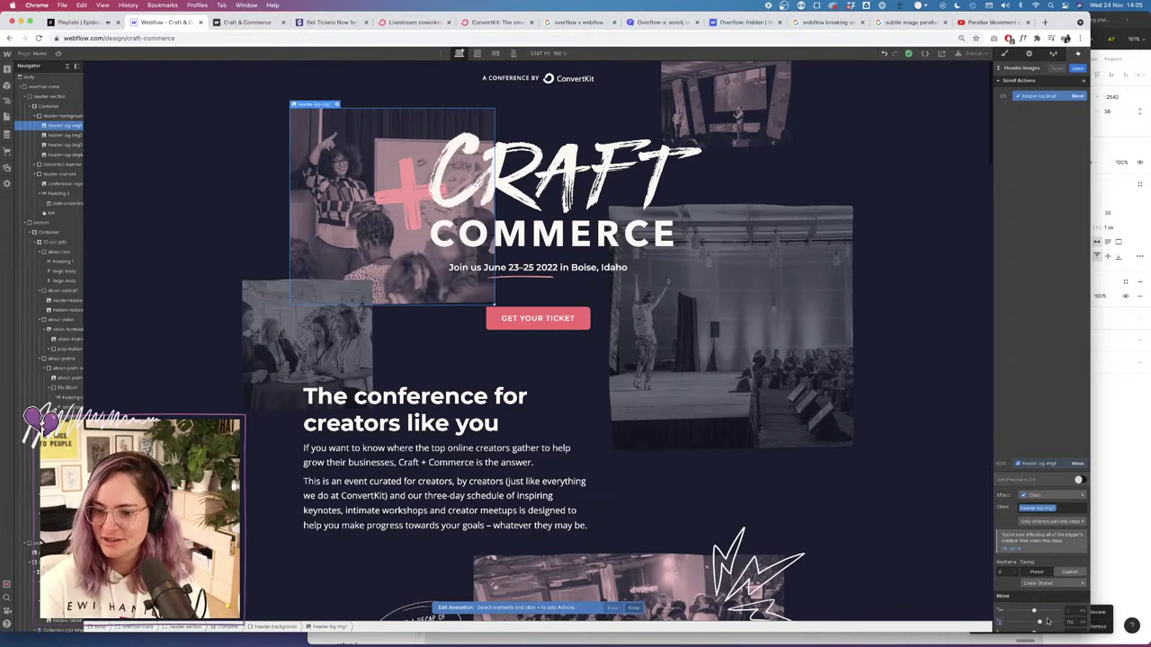
{"action": "left_click_drag", "start_coordinate": [1048, 621], "coordinate": [1055, 622]}
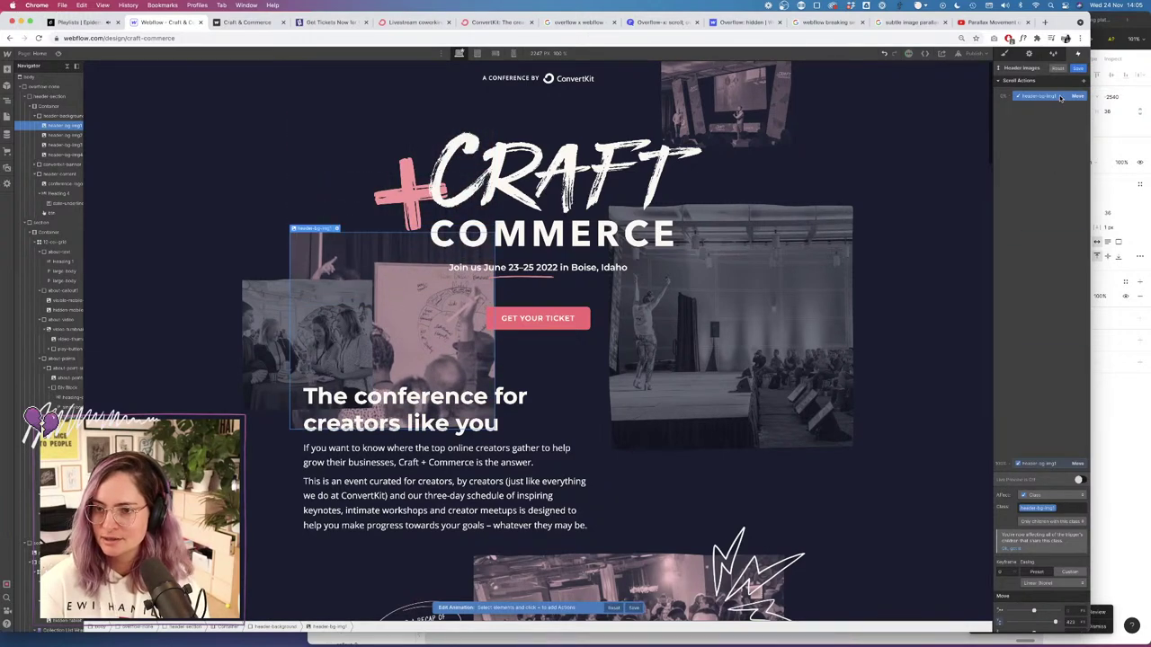
{"action": "left_click_drag", "start_coordinate": [1059, 103], "coordinate": [1055, 234]}
{"action": "left_click", "coordinate": [1030, 72]}
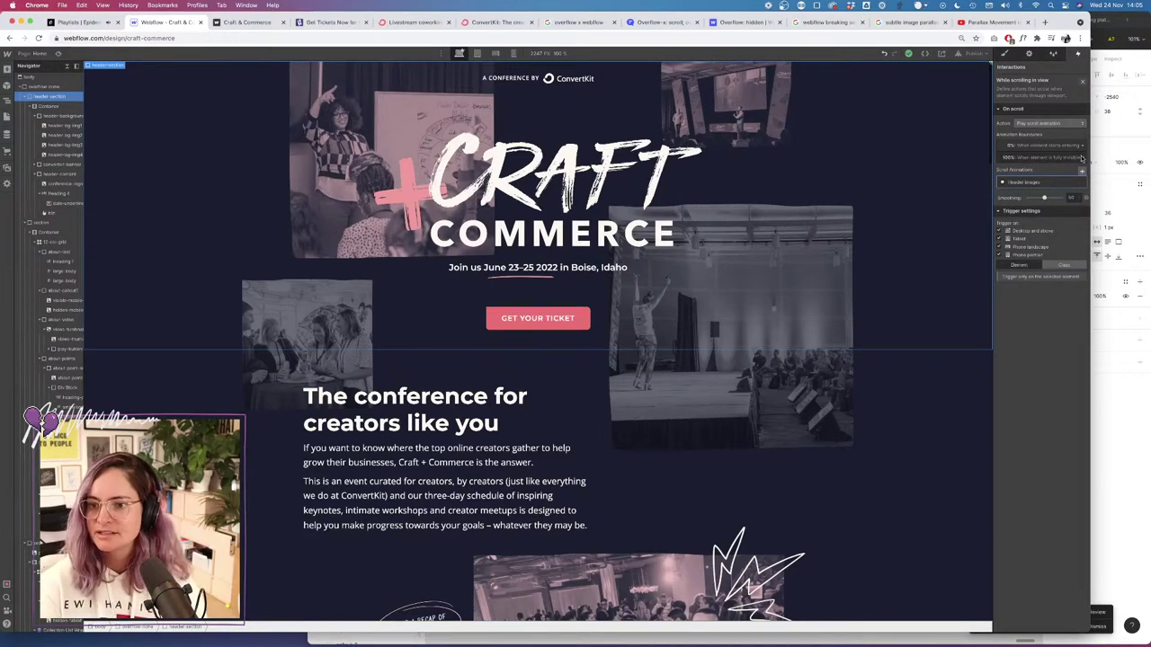
{"action": "scroll", "coordinate": [726, 342], "scroll_direction": "down", "scroll_amount": 5}
{"action": "scroll", "coordinate": [727, 342], "scroll_direction": "up", "scroll_amount": 5}
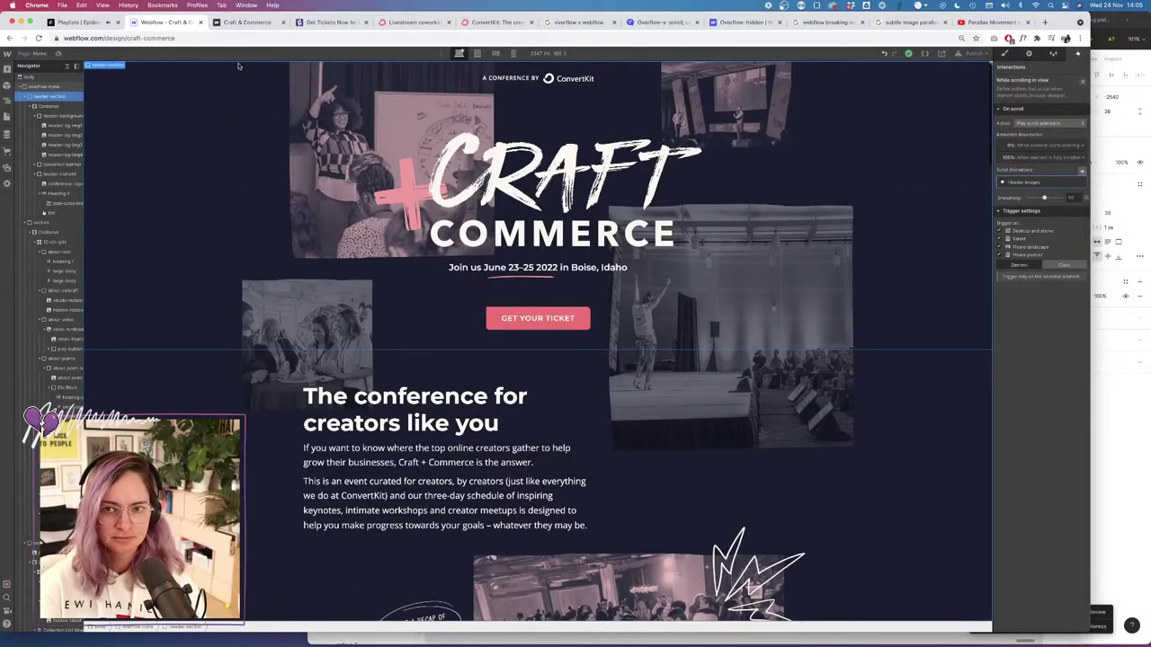
Review the start and end scroll animation boundaries of the header section's trigger.
{"action": "left_click", "coordinate": [1081, 147]}
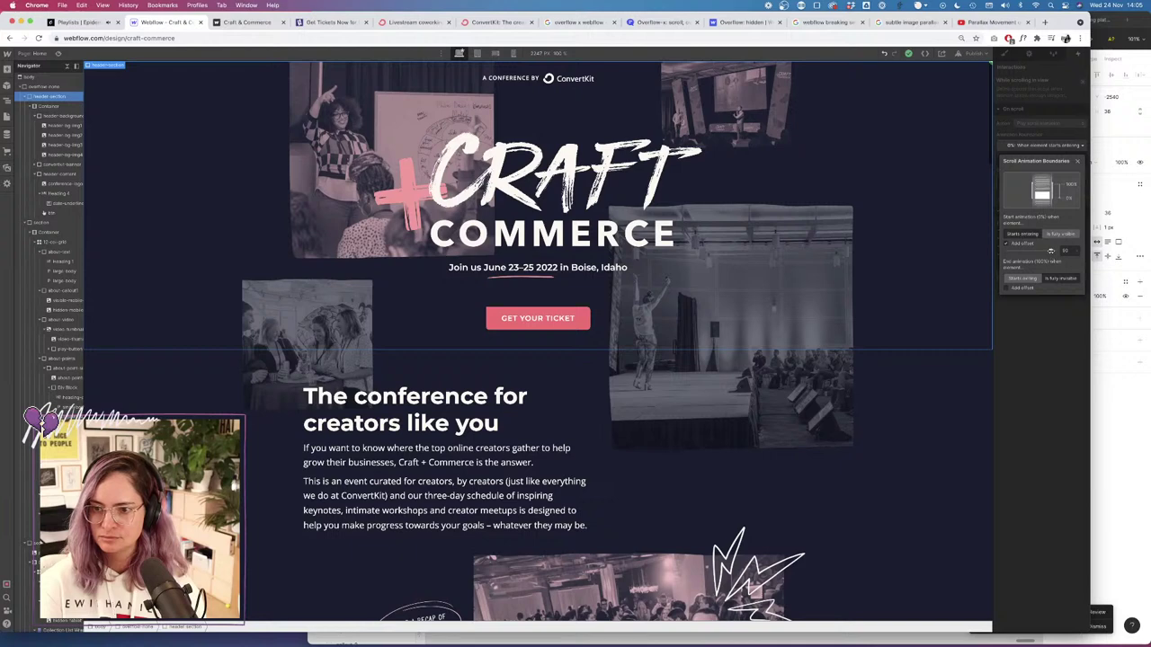
{"action": "left_click", "coordinate": [1062, 136]}
{"action": "left_click", "coordinate": [1047, 157]}
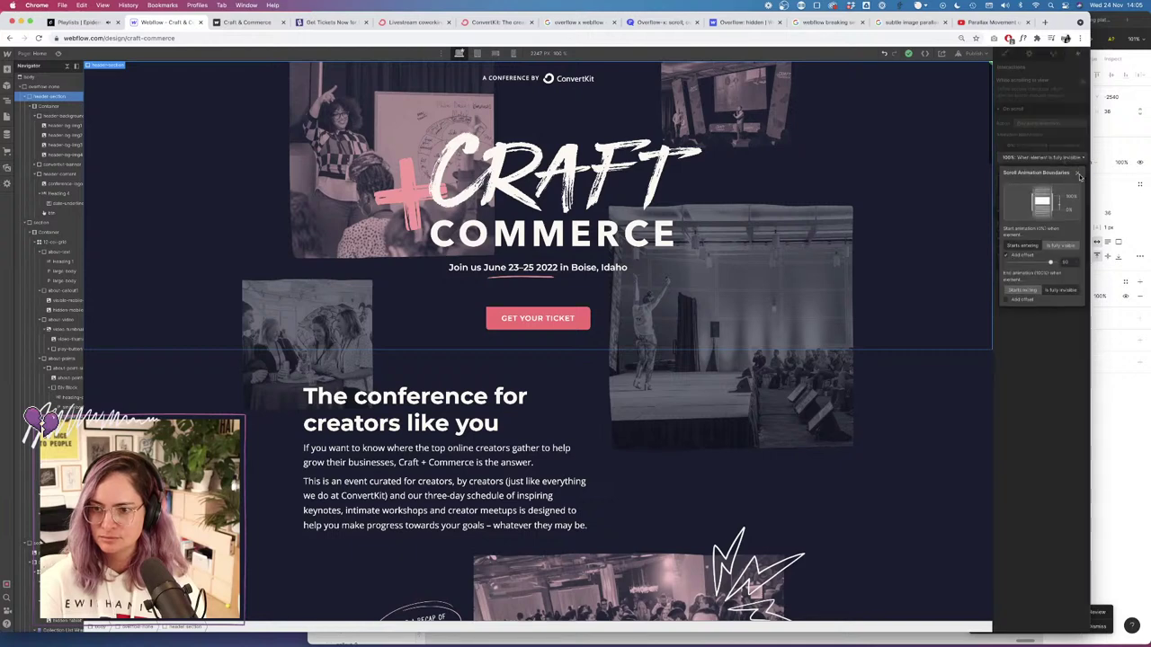
Reduce the start boundary offset of the header section's scroll animation to 0.
{"action": "left_click", "coordinate": [1067, 148]}
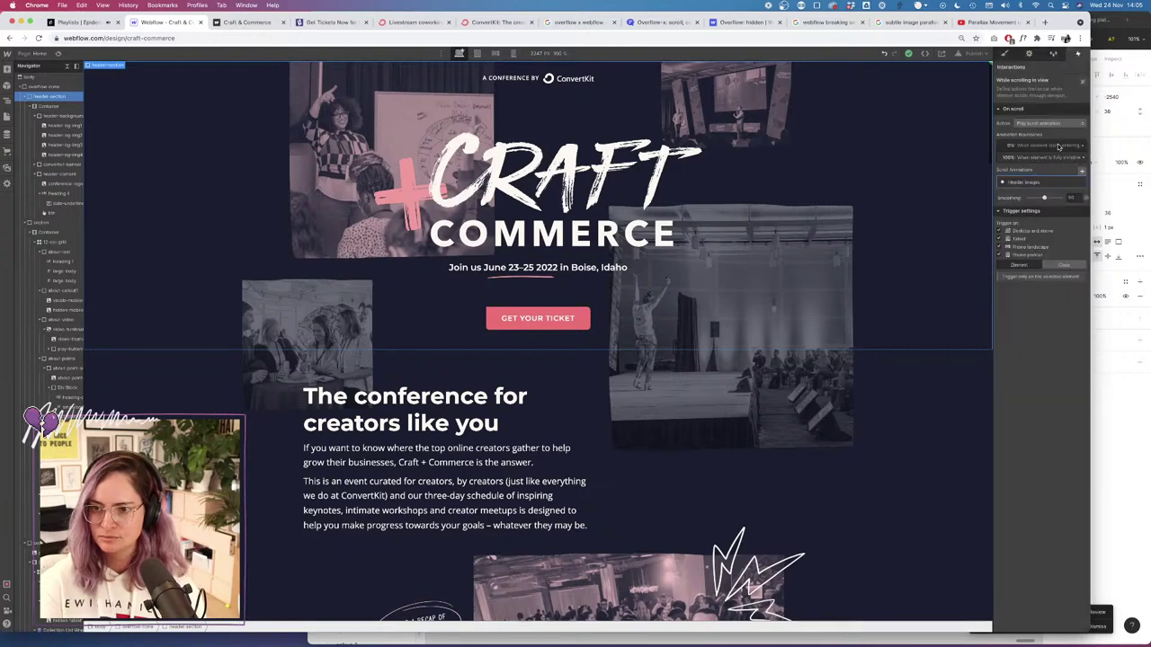
{"action": "left_click", "coordinate": [1067, 145]}
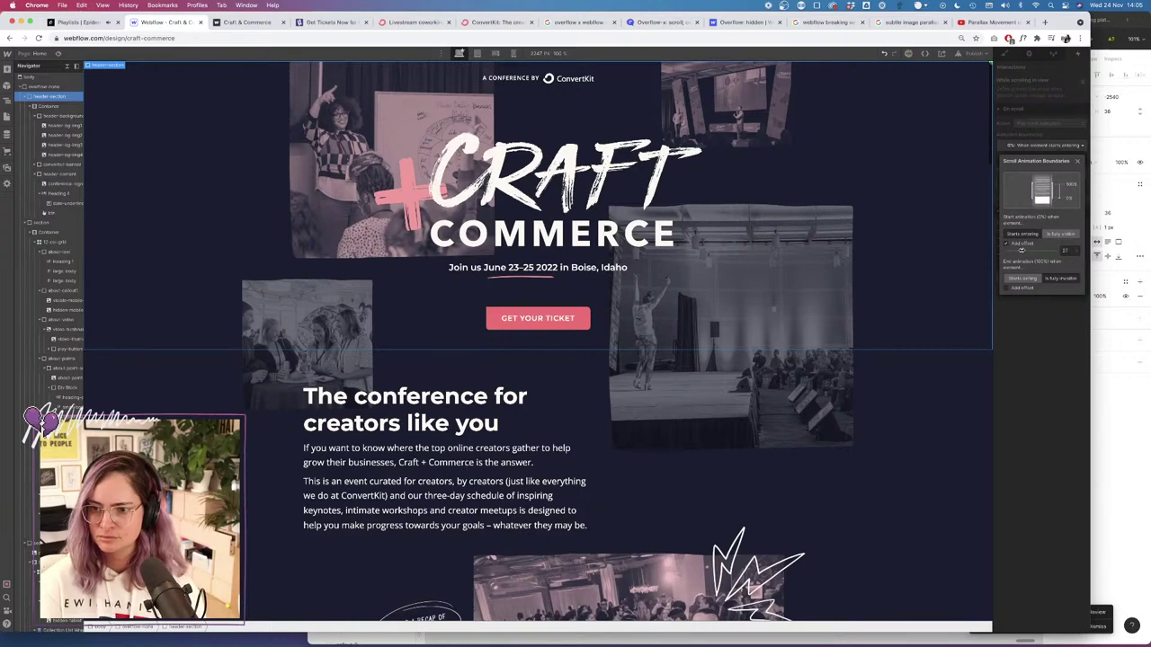
{"action": "left_click", "coordinate": [1059, 146]}
{"action": "left_click", "coordinate": [1057, 148]}
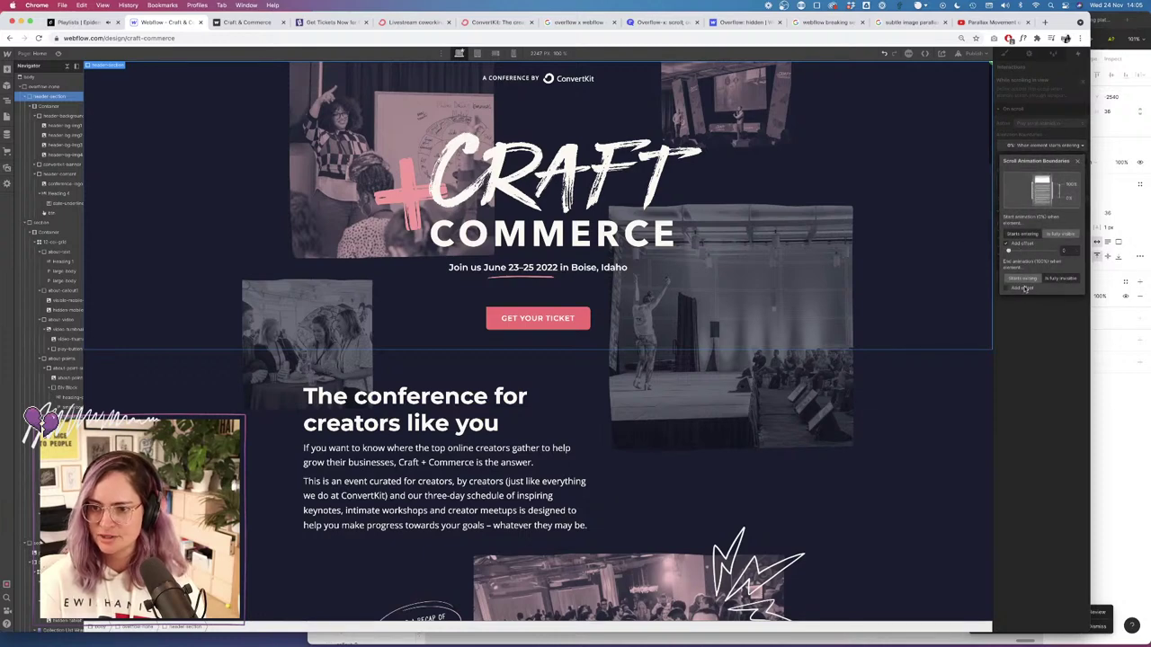
Add an offset to the end boundary of the header section's scroll animation and preview the page scrolling.
{"action": "left_click", "coordinate": [1006, 289]}
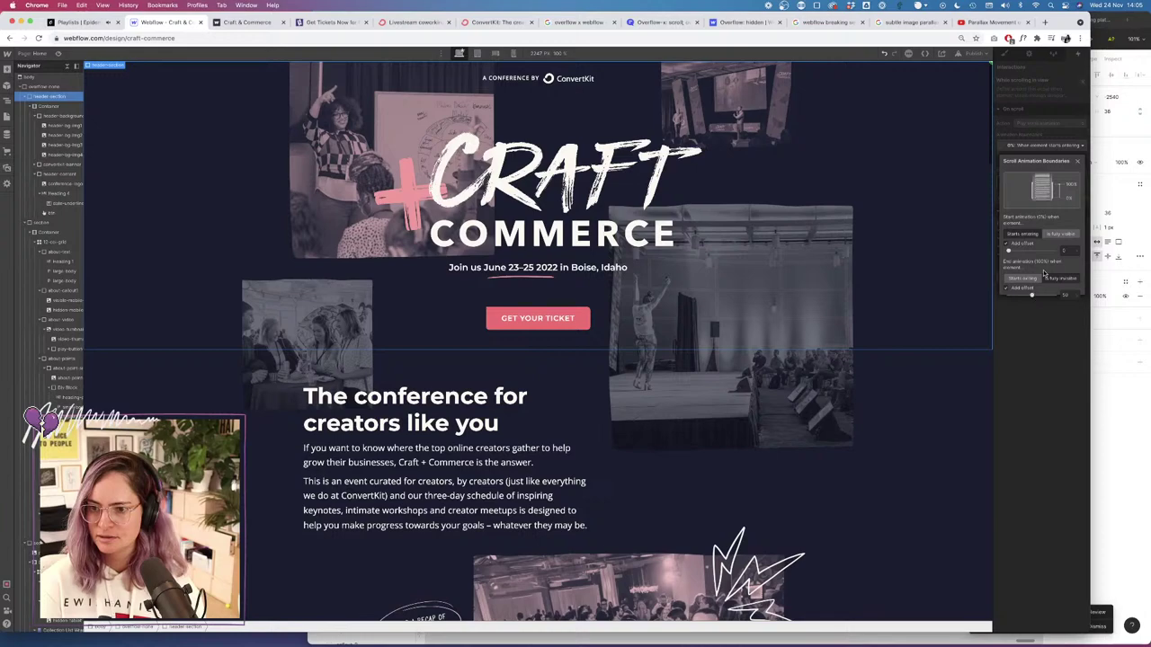
{"action": "left_click", "coordinate": [1059, 333]}
{"action": "scroll", "coordinate": [816, 347], "scroll_direction": "down", "scroll_amount": 2}
{"action": "scroll", "coordinate": [816, 347], "scroll_direction": "up", "scroll_amount": 2}
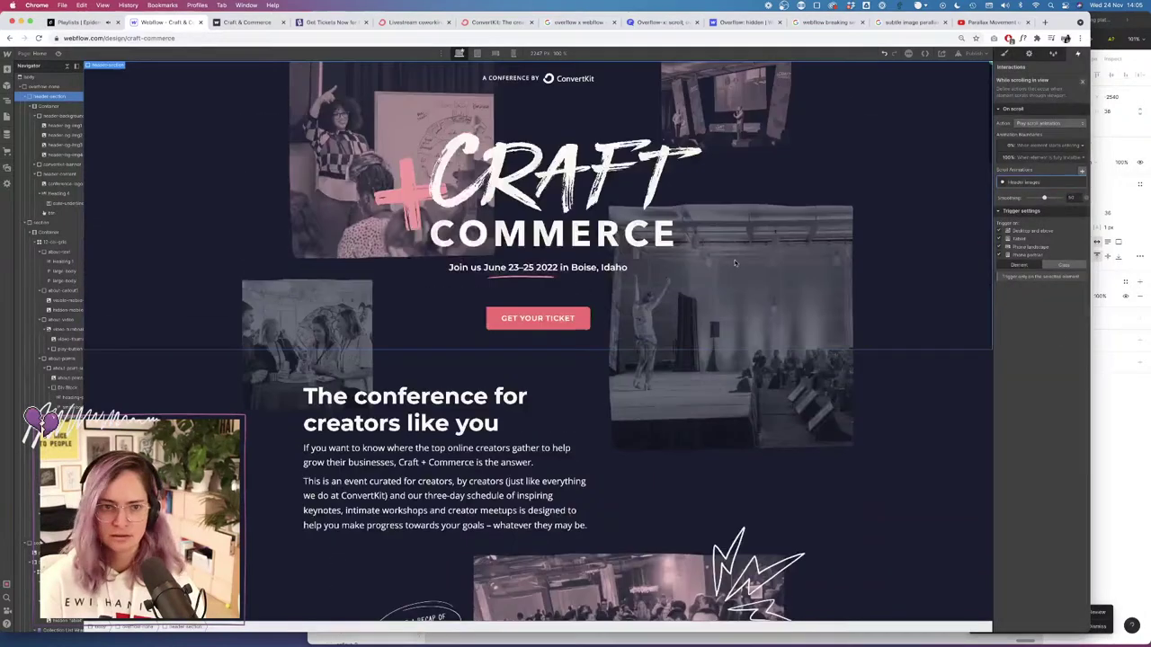
{"action": "left_click", "coordinate": [57, 54]}
{"action": "scroll", "coordinate": [662, 267], "scroll_direction": "down", "scroll_amount": 6}
{"action": "scroll", "coordinate": [663, 267], "scroll_direction": "up", "scroll_amount": 6}
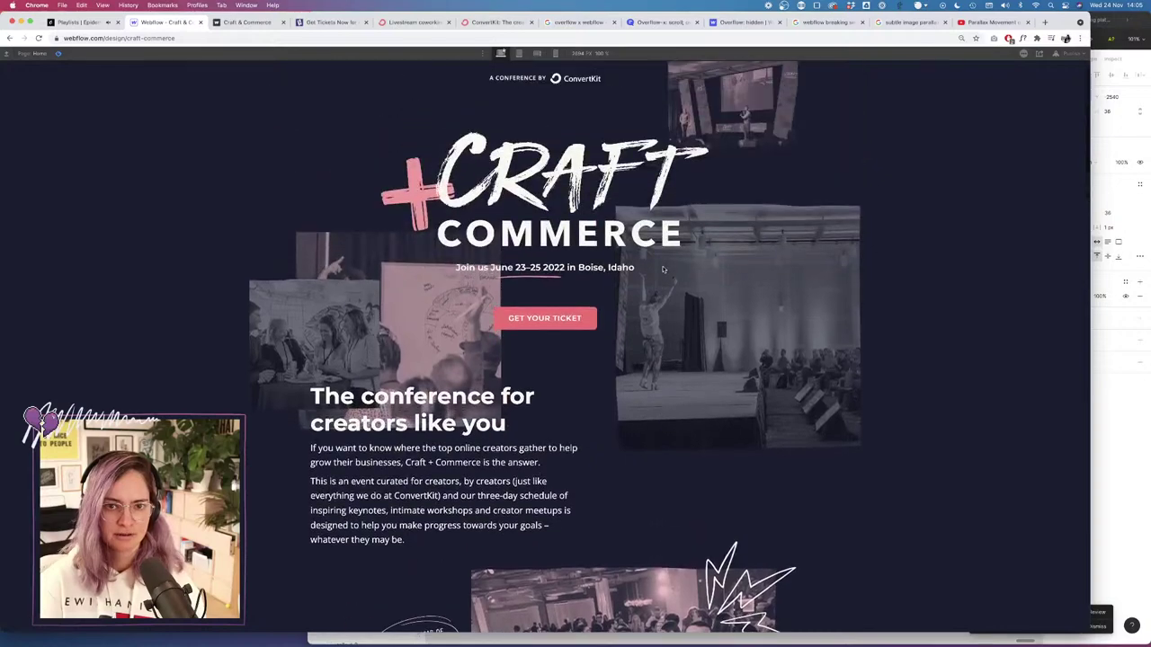
{"action": "scroll", "coordinate": [663, 269], "scroll_direction": "down", "scroll_amount": 4}
{"action": "scroll", "coordinate": [662, 269], "scroll_direction": "down", "scroll_amount": 4}
{"action": "scroll", "coordinate": [662, 269], "scroll_direction": "up", "scroll_amount": 5}
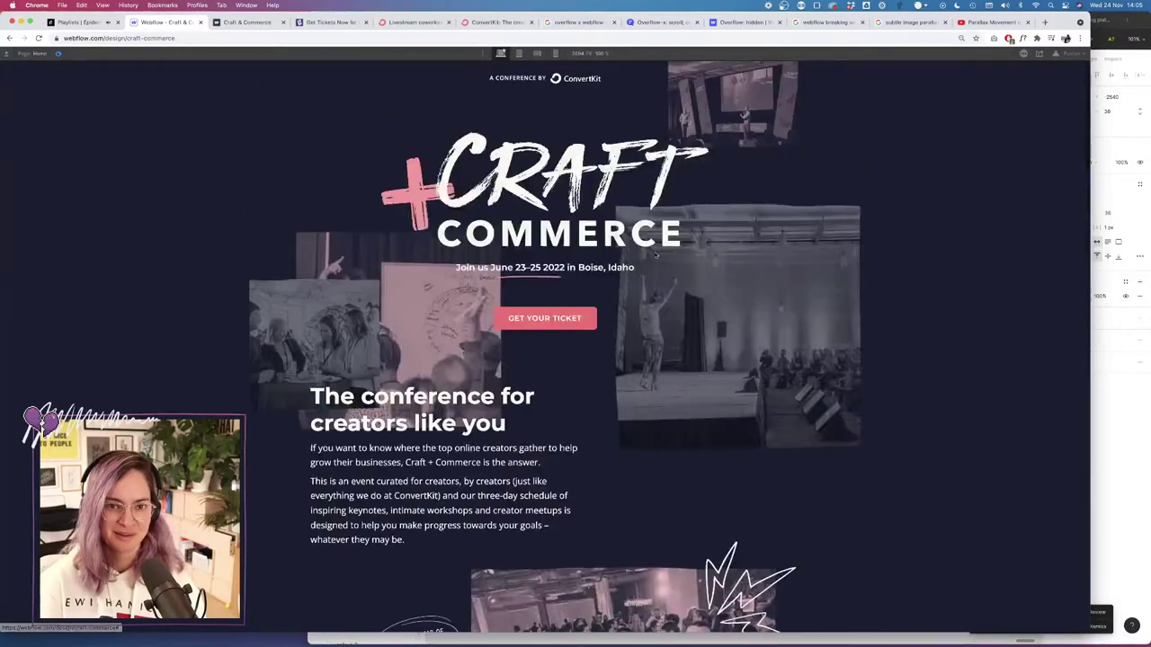
{"action": "left_click", "coordinate": [57, 54]}
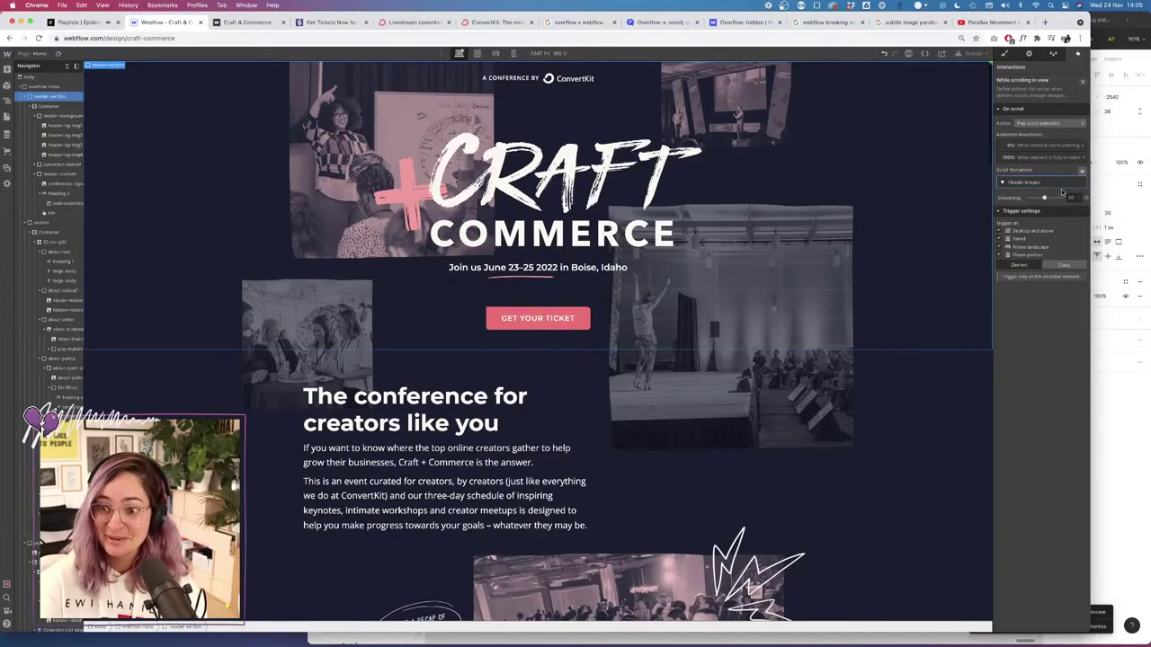
Lower the end boundary's offset to its minimum and preview how the header images move while scrolling.
{"action": "left_click", "coordinate": [1059, 158]}
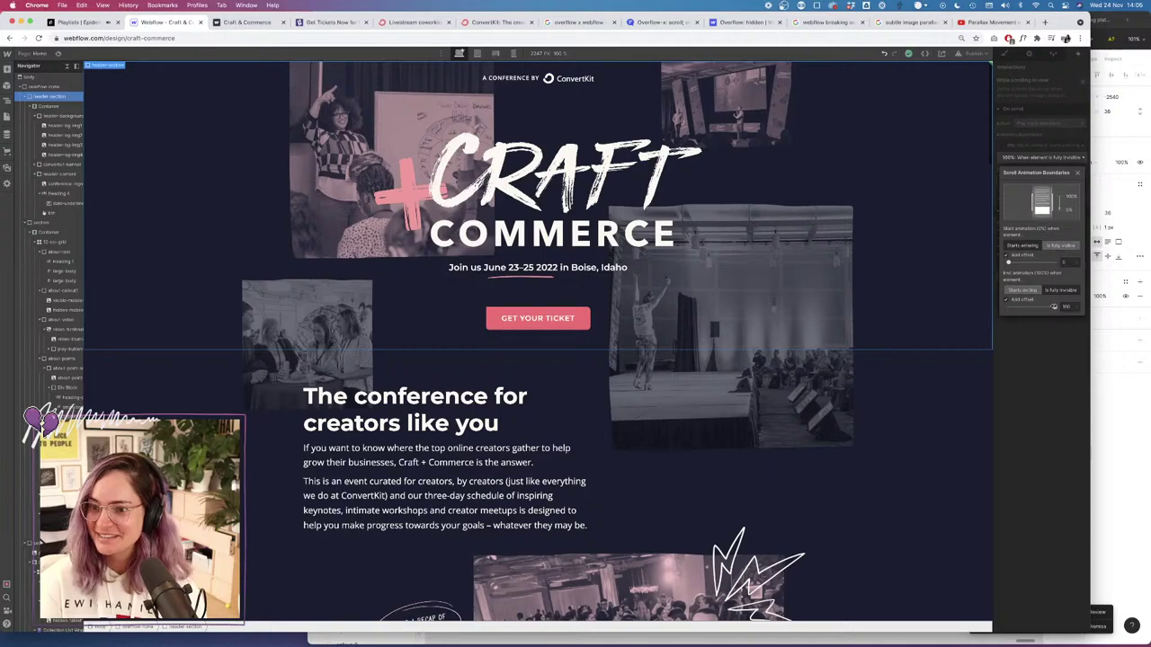
{"action": "left_click_drag", "start_coordinate": [1054, 306], "coordinate": [994, 306]}
{"action": "left_click", "coordinate": [1060, 382]}
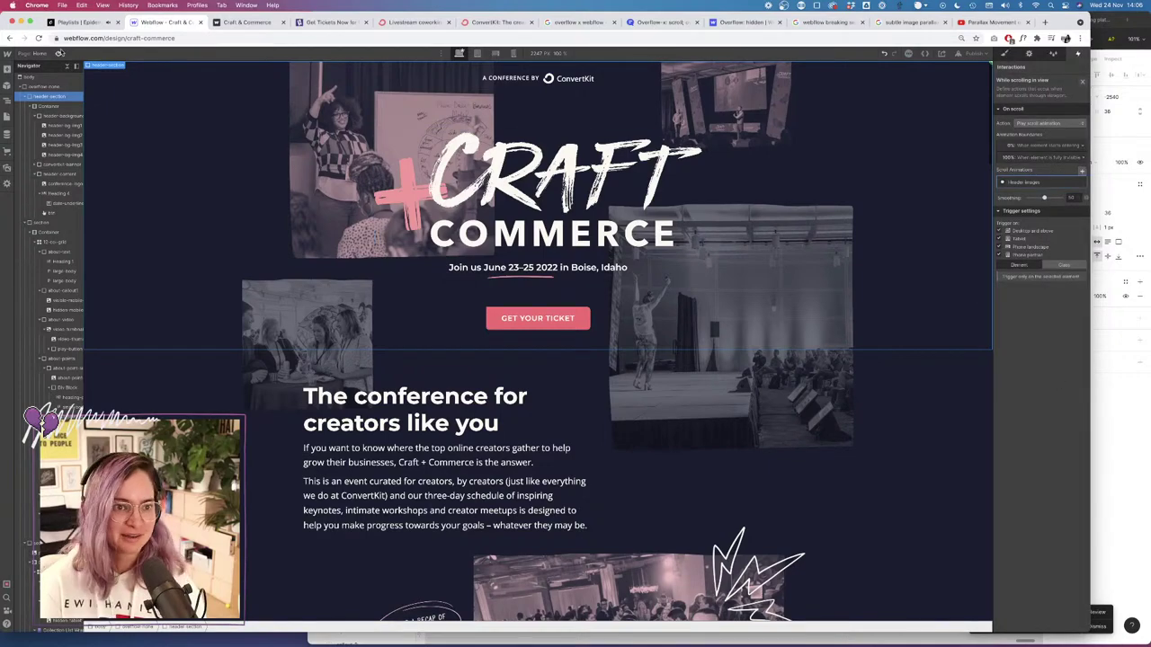
{"action": "left_click", "coordinate": [59, 53]}
{"action": "scroll", "coordinate": [581, 261], "scroll_direction": "down", "scroll_amount": 3}
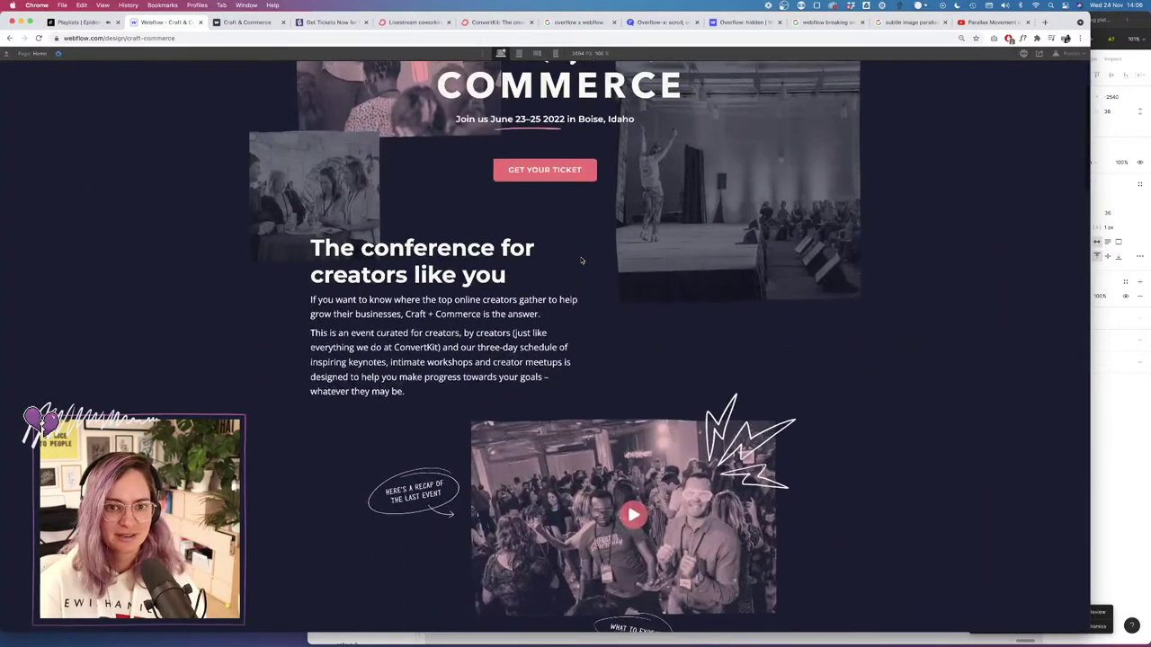
{"action": "scroll", "coordinate": [582, 260], "scroll_direction": "up", "scroll_amount": 3}
{"action": "scroll", "coordinate": [582, 261], "scroll_direction": "down", "scroll_amount": 1}
{"action": "scroll", "coordinate": [582, 261], "scroll_direction": "down", "scroll_amount": 4}
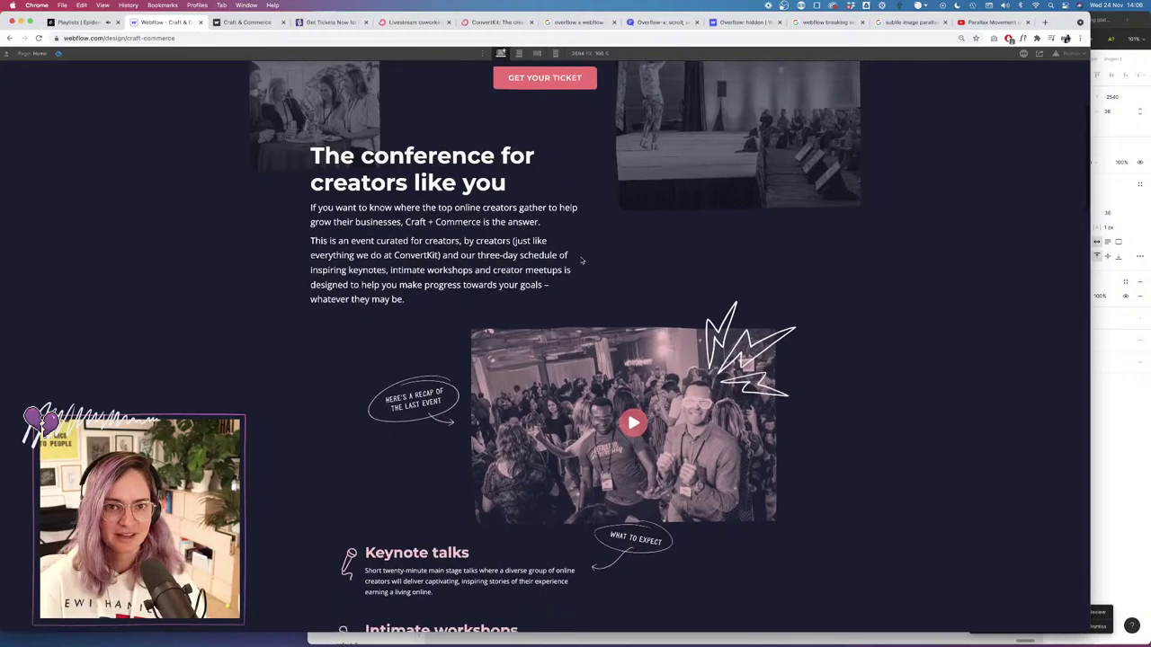
{"action": "scroll", "coordinate": [582, 261], "scroll_direction": "up", "scroll_amount": 5}
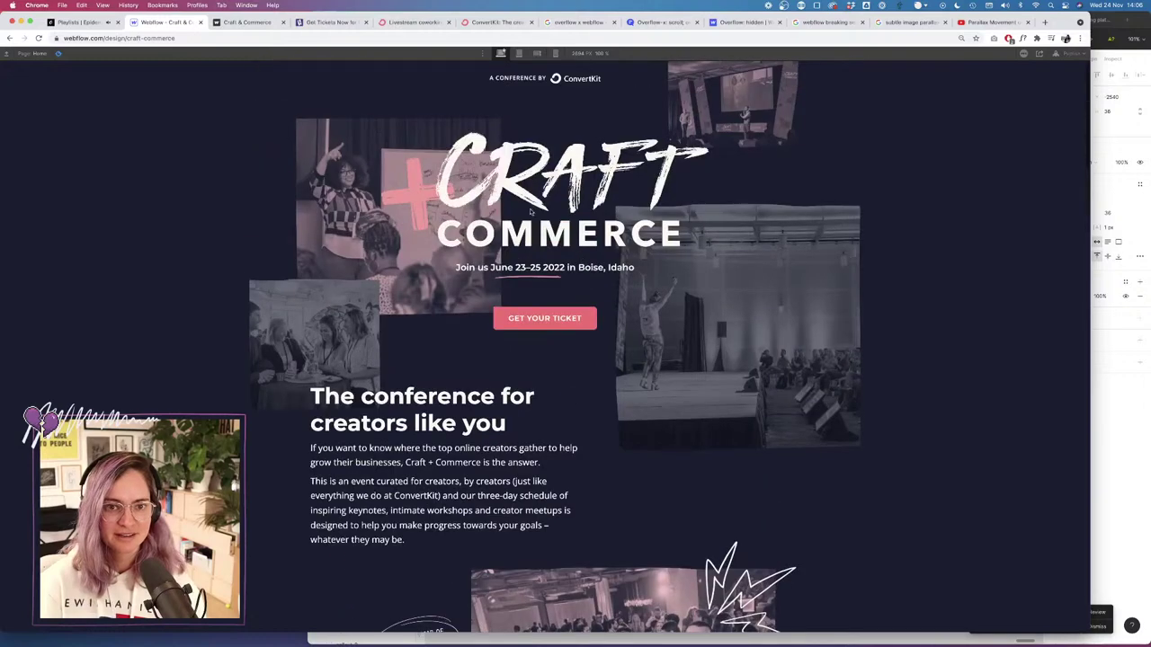
{"action": "left_click", "coordinate": [59, 53]}
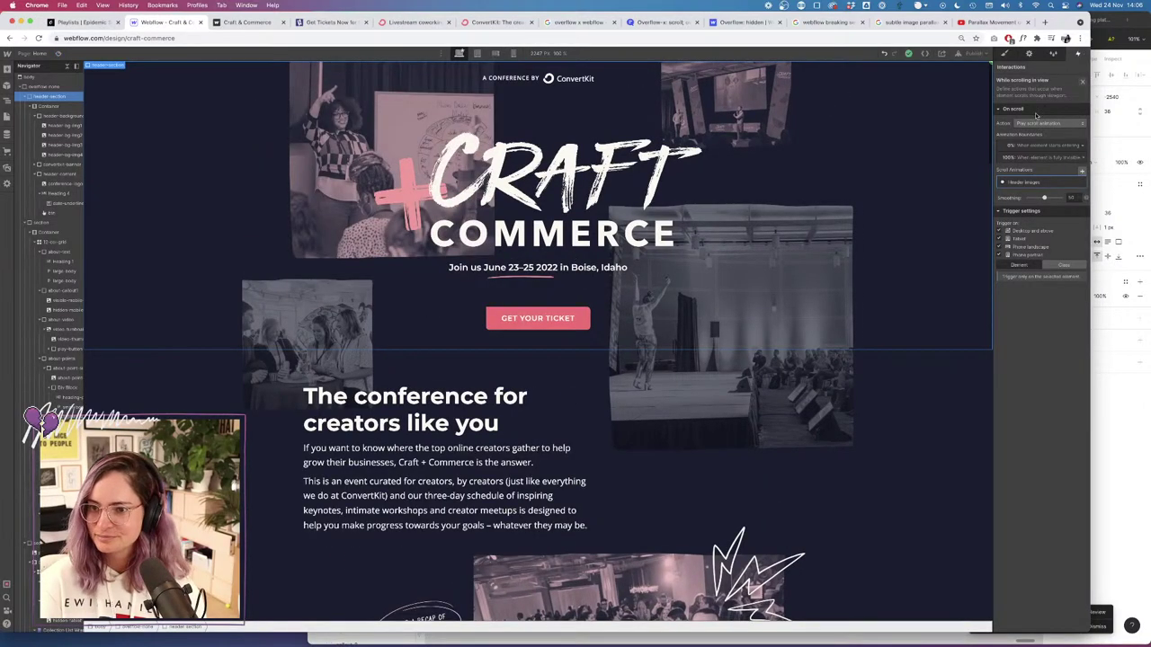
Change header-bg-img1's vertical Move in the Header images animation's starting keyframe to an upward offset and save the animation.
{"action": "left_click", "coordinate": [1071, 182]}
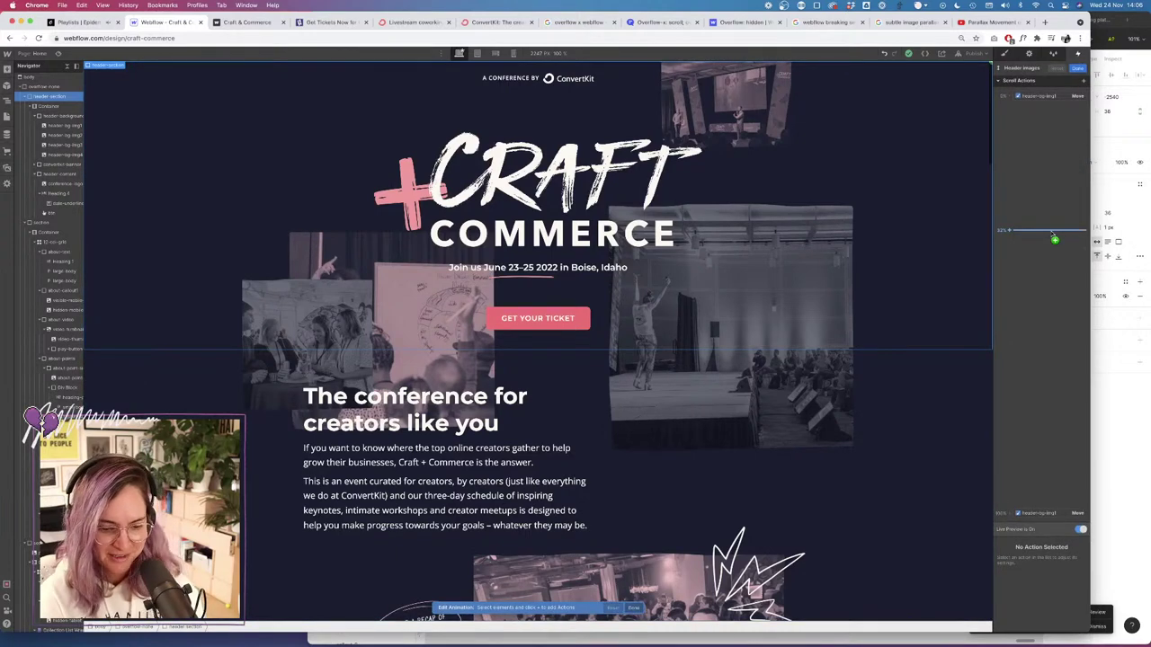
{"action": "left_click", "coordinate": [1048, 95]}
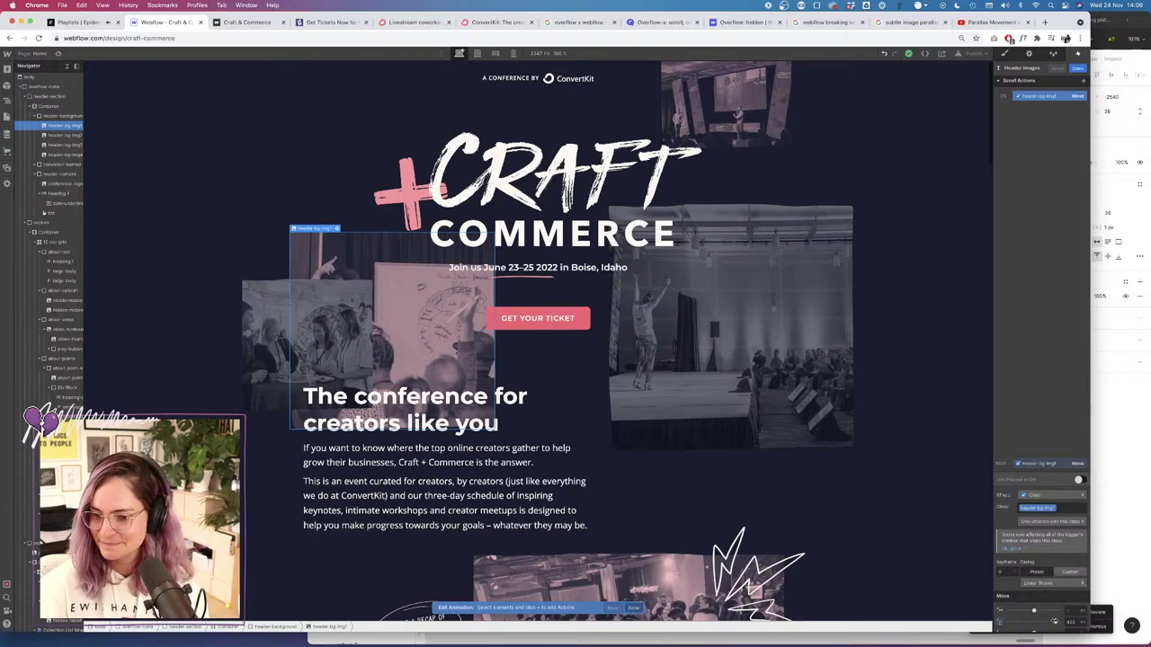
{"action": "left_click_drag", "start_coordinate": [1055, 622], "coordinate": [1026, 622]}
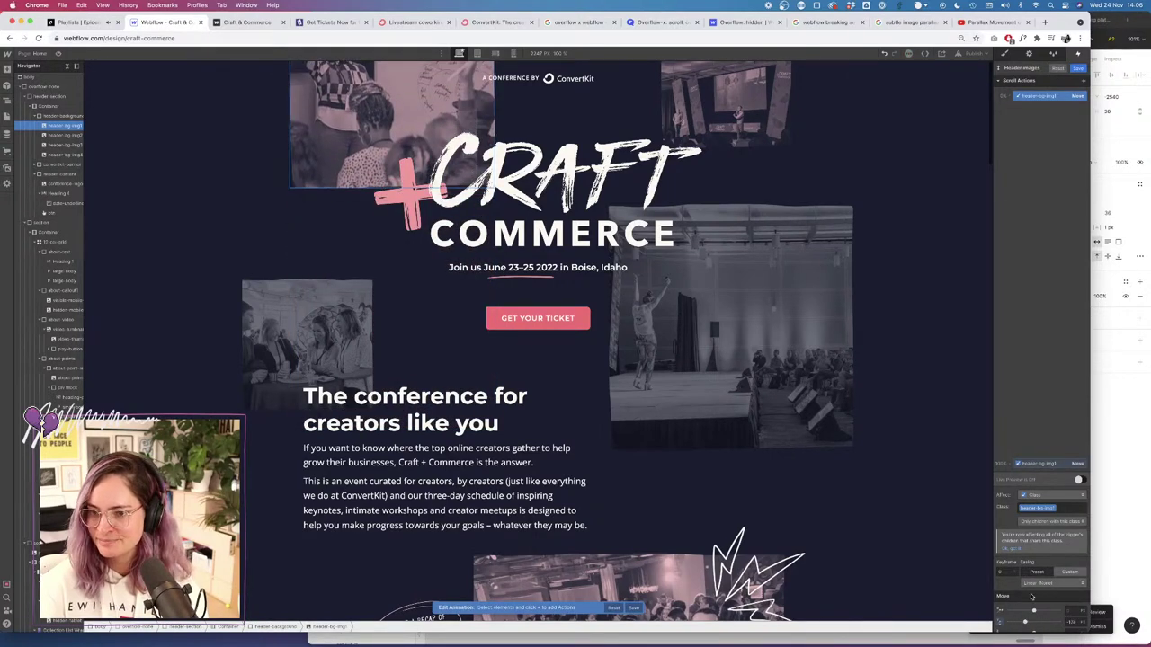
{"action": "left_click", "coordinate": [1079, 70]}
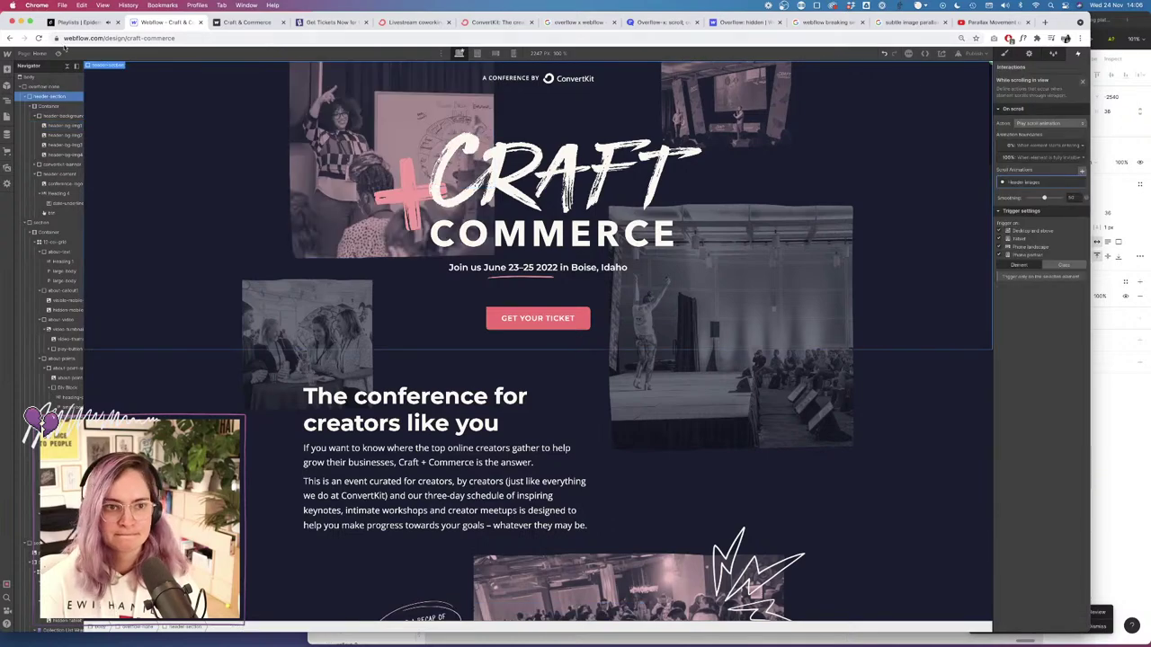
Preview the page and scroll repeatedly through the header to examine the movement of the first background image.
{"action": "left_click", "coordinate": [59, 53]}
{"action": "scroll", "coordinate": [626, 388], "scroll_direction": "down", "scroll_amount": 2}
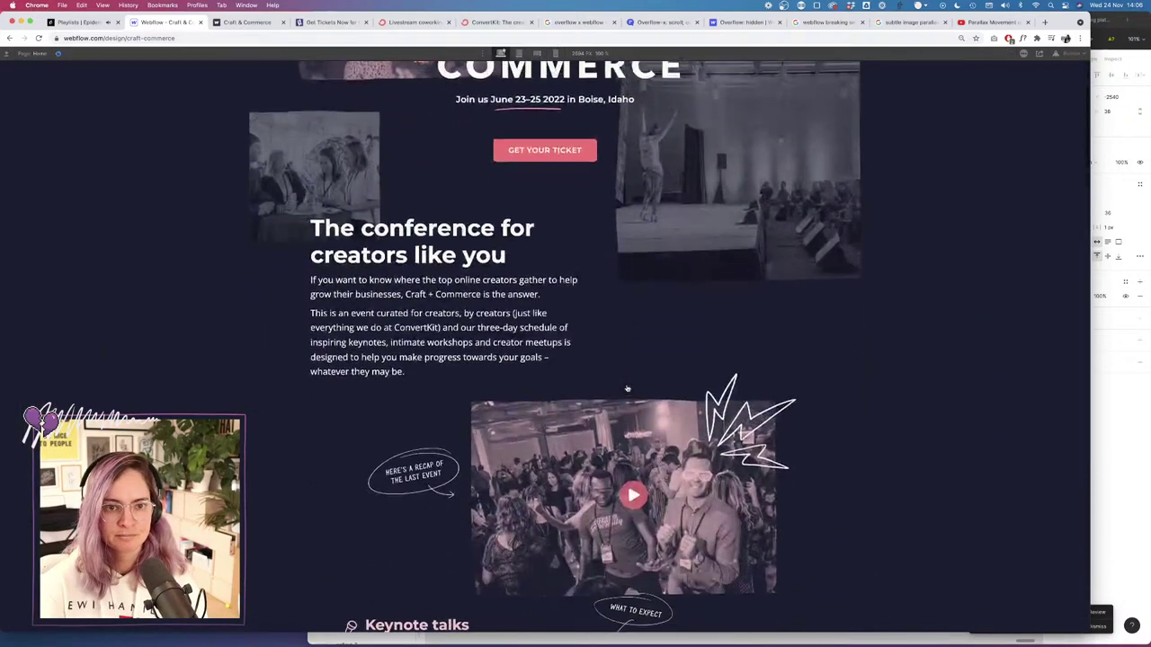
{"action": "scroll", "coordinate": [626, 388], "scroll_direction": "up", "scroll_amount": 2}
{"action": "scroll", "coordinate": [626, 388], "scroll_direction": "down", "scroll_amount": 3}
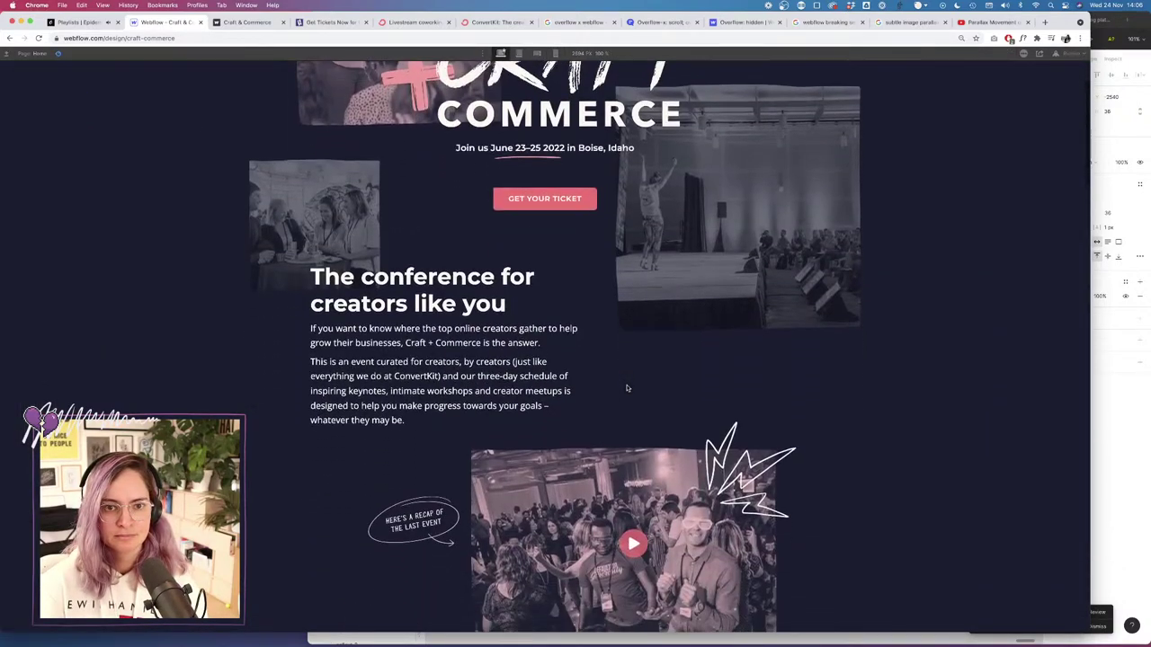
{"action": "scroll", "coordinate": [627, 388], "scroll_direction": "up", "scroll_amount": 3}
{"action": "scroll", "coordinate": [626, 389], "scroll_direction": "down", "scroll_amount": 3}
{"action": "scroll", "coordinate": [627, 389], "scroll_direction": "up", "scroll_amount": 3}
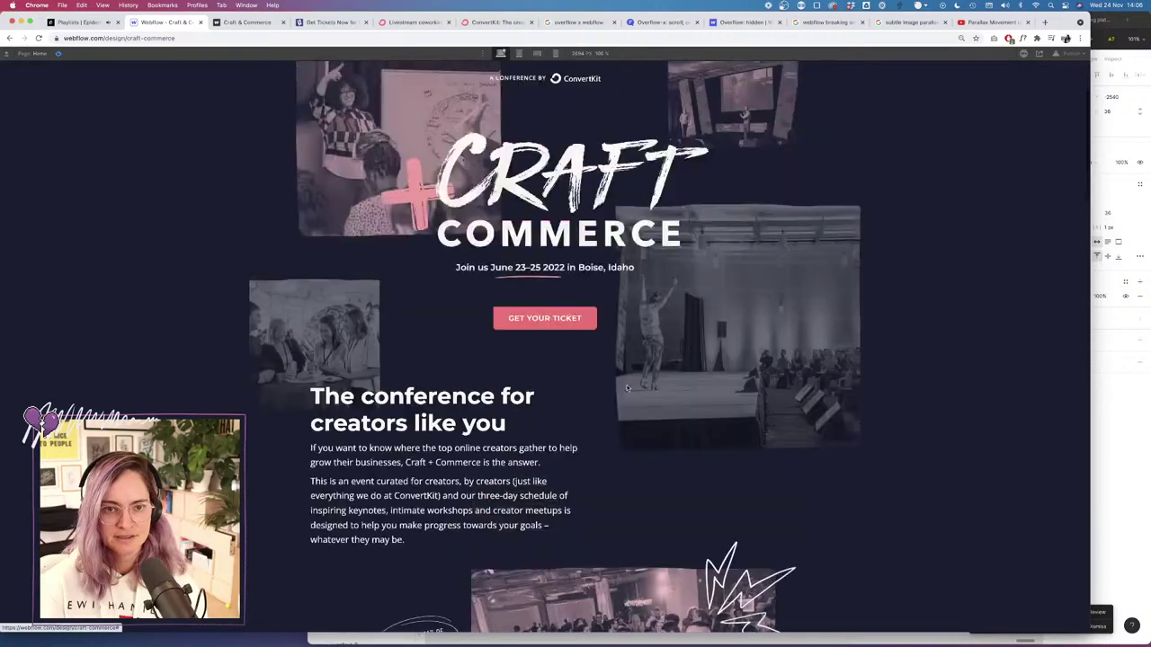
{"action": "scroll", "coordinate": [626, 389], "scroll_direction": "down", "scroll_amount": 1}
{"action": "scroll", "coordinate": [627, 388], "scroll_direction": "down", "scroll_amount": 2}
{"action": "scroll", "coordinate": [153, 144], "scroll_direction": "up", "scroll_amount": 2}
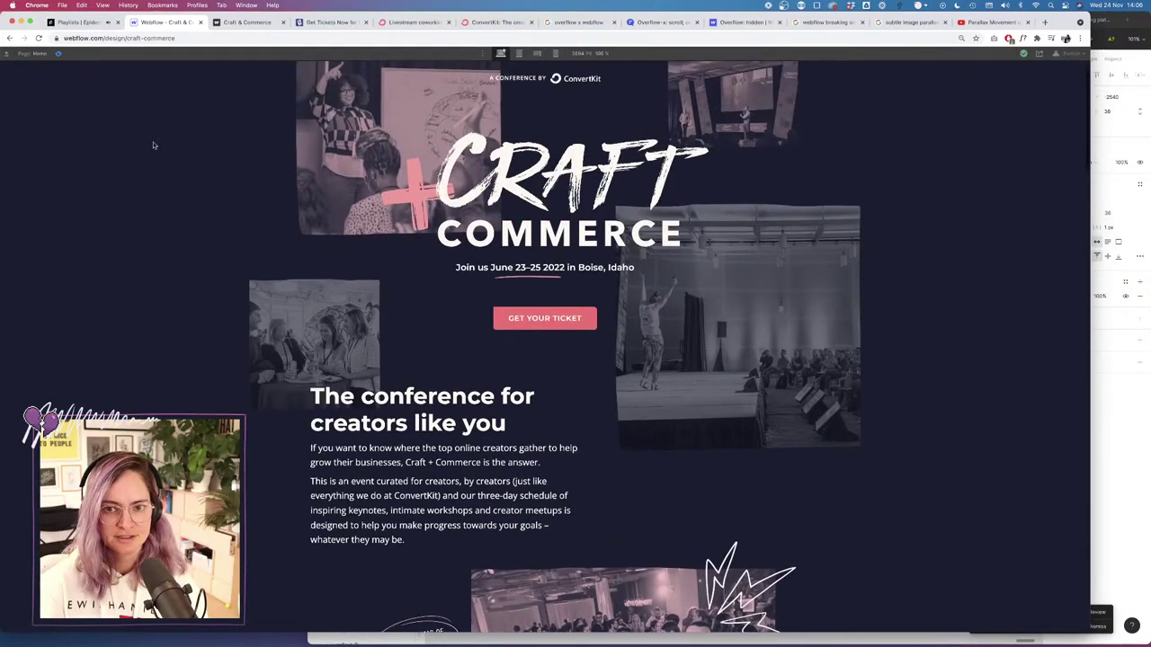
{"action": "left_click", "coordinate": [59, 53]}
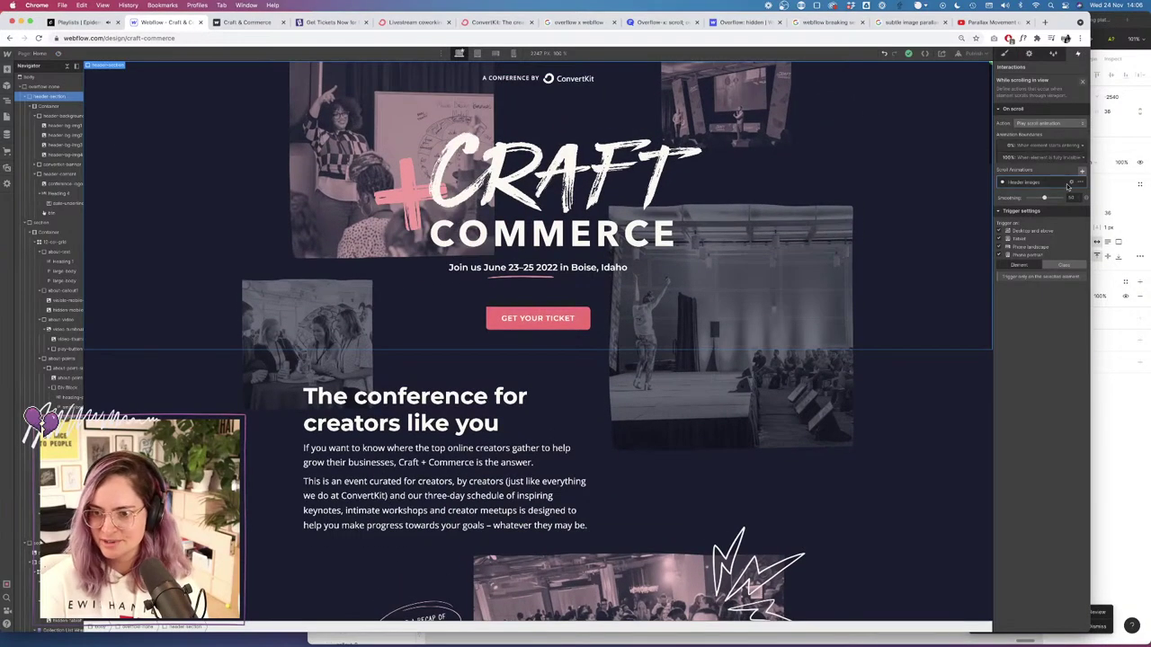
Add a Move action for header-bg-img2 to the Header images animation, with one early keyframe and one near 71%.
{"action": "left_click", "coordinate": [1071, 182]}
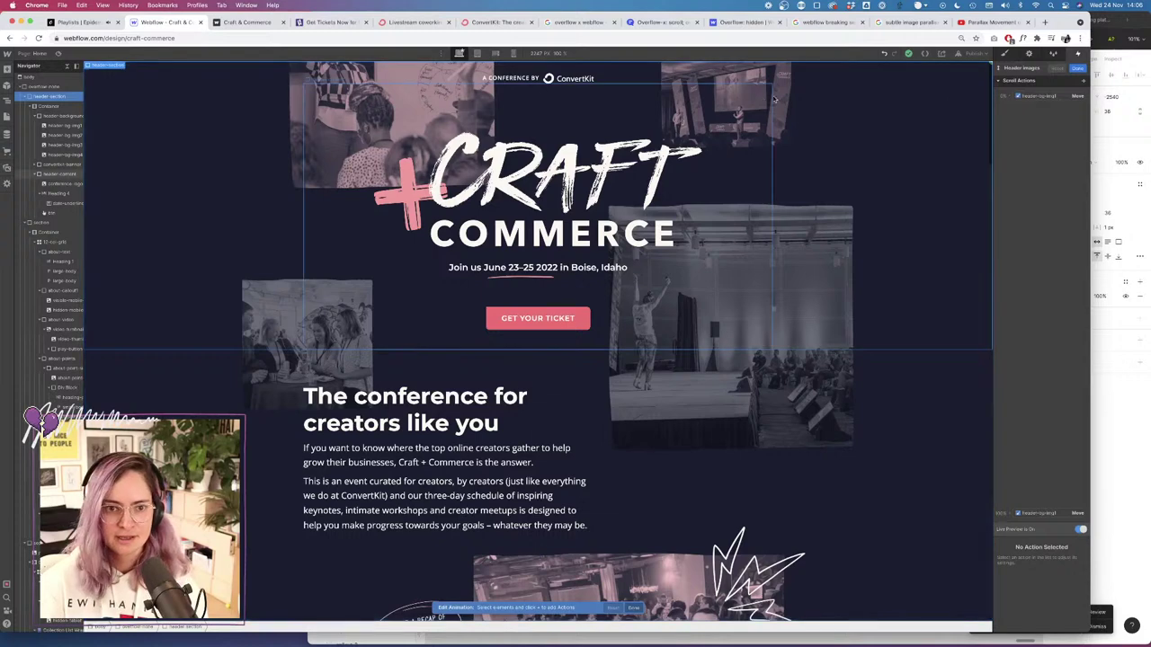
{"action": "left_click", "coordinate": [63, 135]}
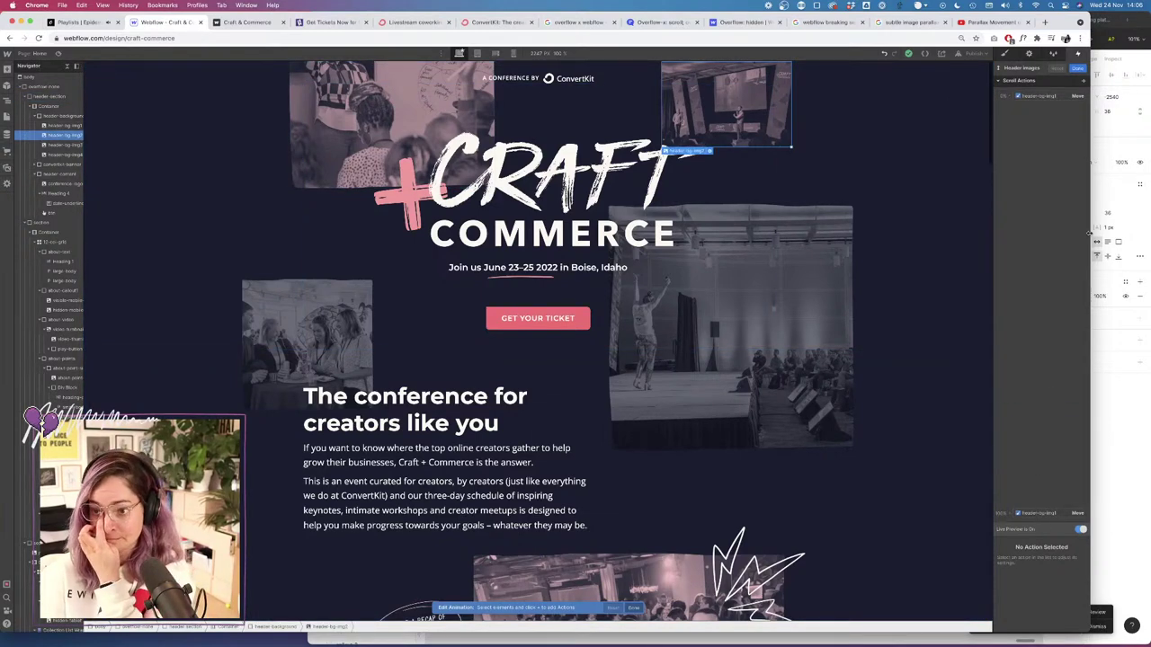
{"action": "left_click", "coordinate": [1084, 82]}
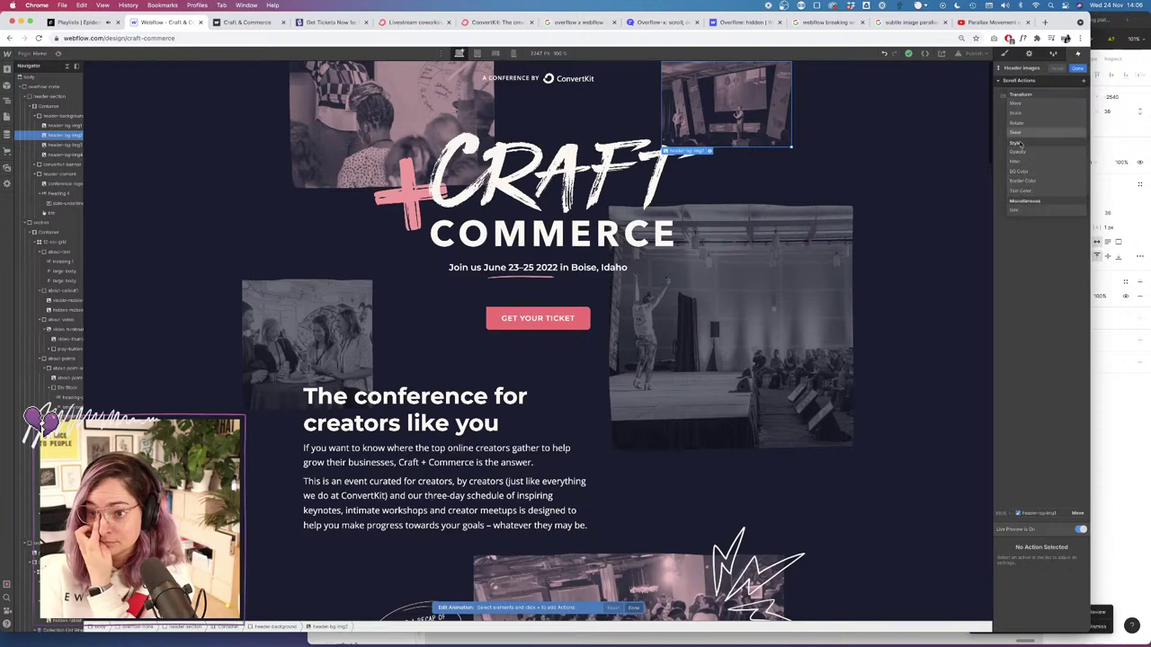
{"action": "left_click", "coordinate": [1057, 115]}
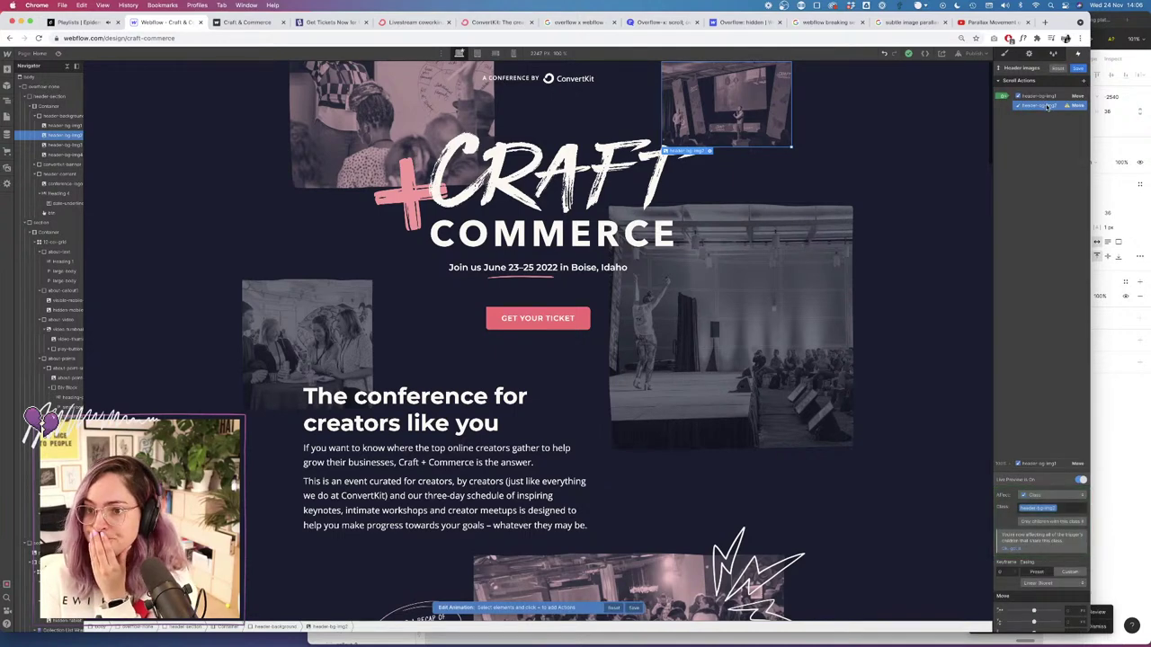
{"action": "left_click_drag", "start_coordinate": [1040, 106], "coordinate": [1025, 378]}
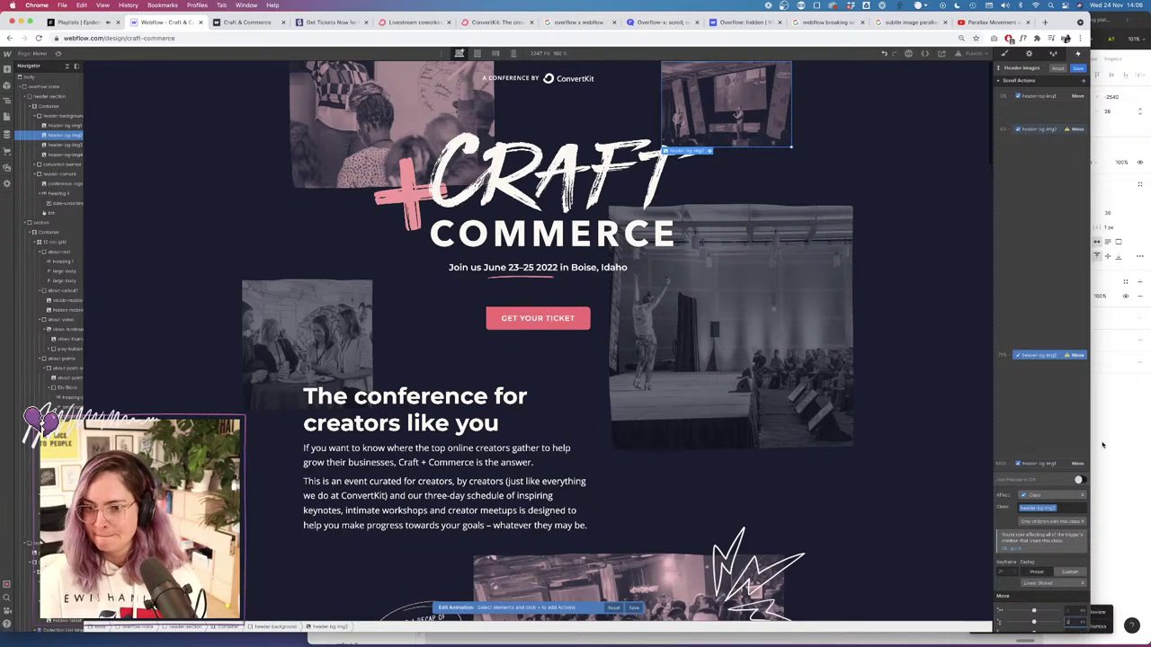
Give header-bg-img2 a slight upward Move in its early keyframe, save the animation, and preview it while scrolling.
{"action": "left_click", "coordinate": [1043, 130]}
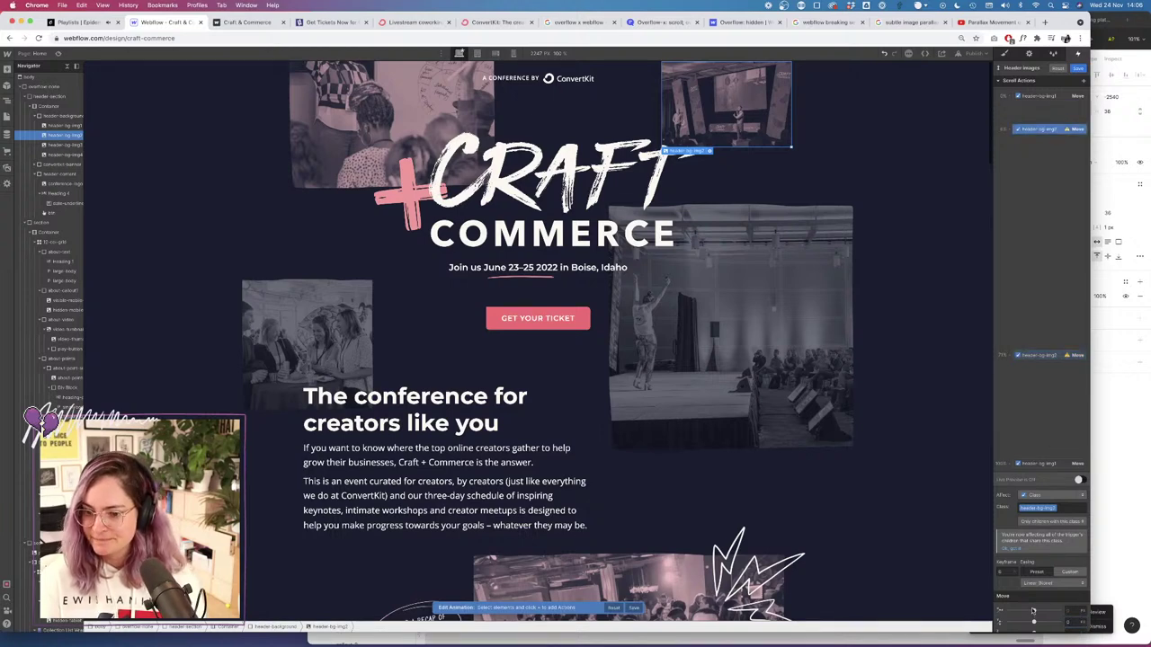
{"action": "left_click_drag", "start_coordinate": [1033, 623], "coordinate": [1024, 622]}
{"action": "left_click", "coordinate": [1079, 71]}
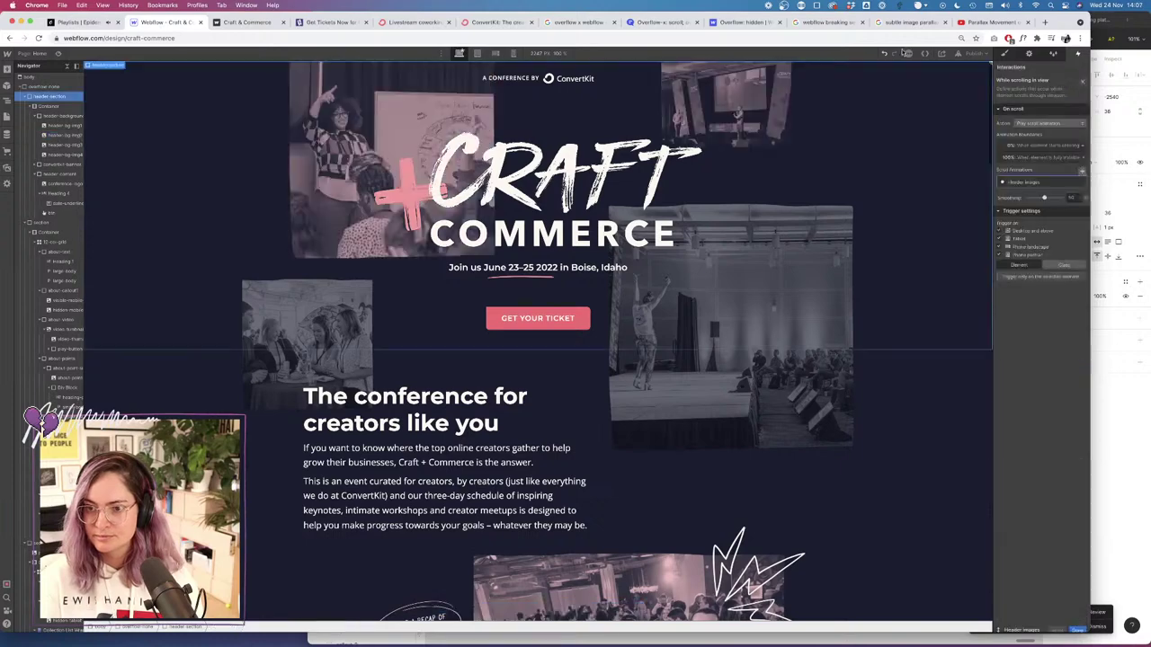
{"action": "left_click", "coordinate": [58, 54]}
{"action": "scroll", "coordinate": [347, 304], "scroll_direction": "down", "scroll_amount": 3}
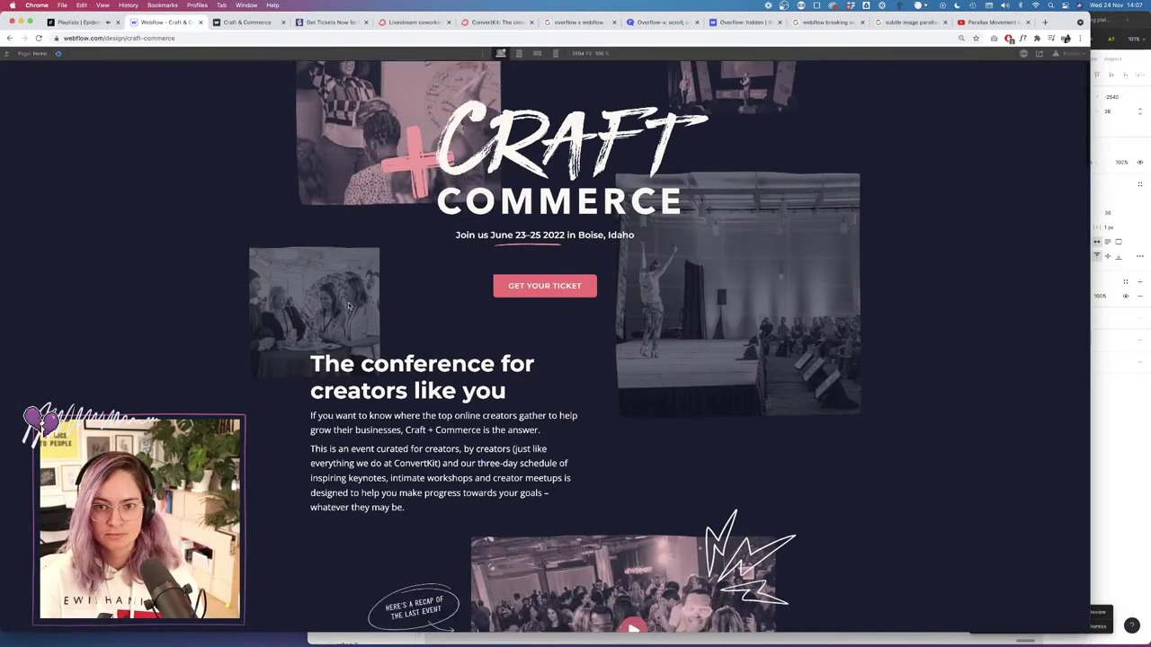
{"action": "scroll", "coordinate": [347, 305], "scroll_direction": "up", "scroll_amount": 3}
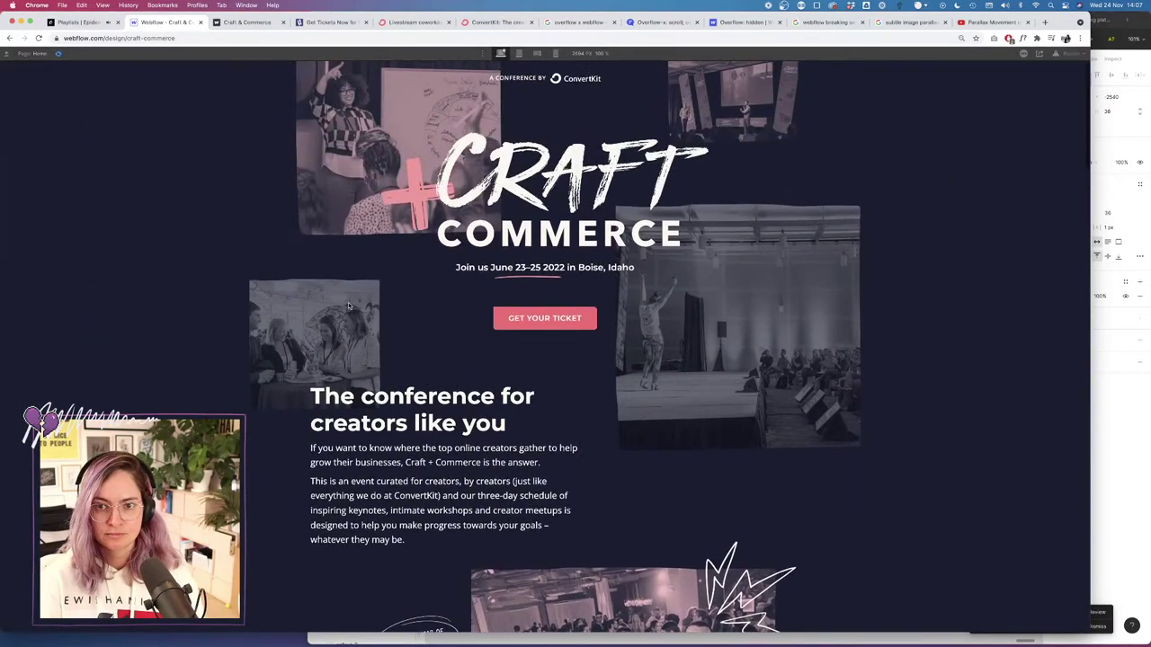
{"action": "scroll", "coordinate": [349, 306], "scroll_direction": "down", "scroll_amount": 1}
{"action": "scroll", "coordinate": [348, 306], "scroll_direction": "down", "scroll_amount": 2}
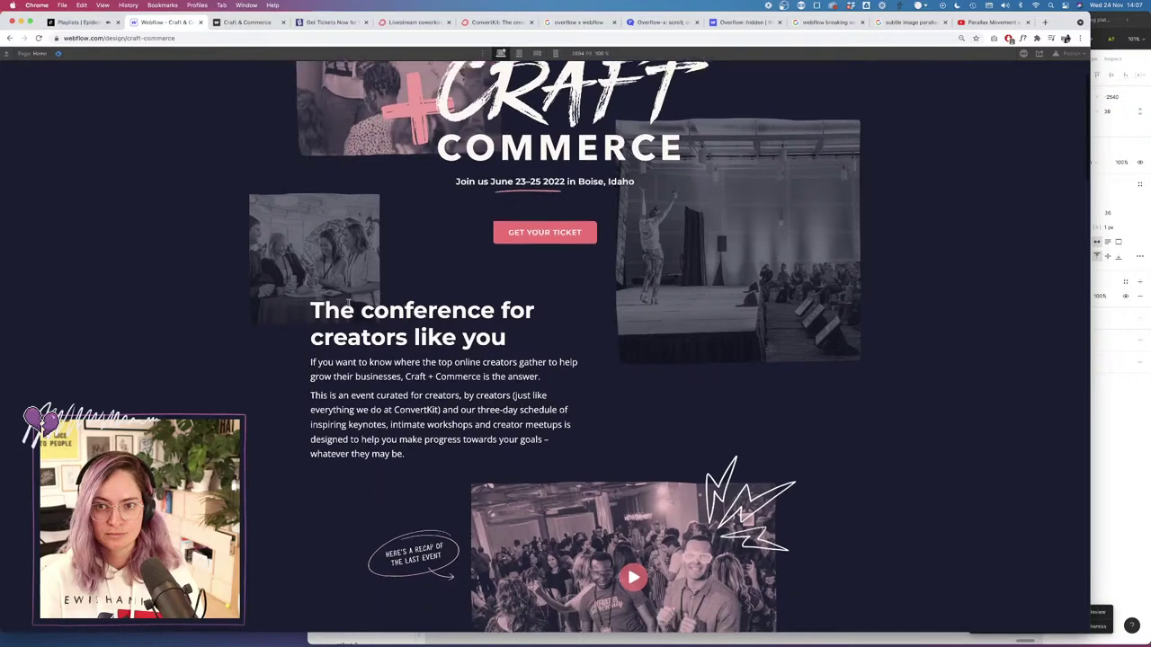
{"action": "scroll", "coordinate": [348, 301], "scroll_direction": "up", "scroll_amount": 3}
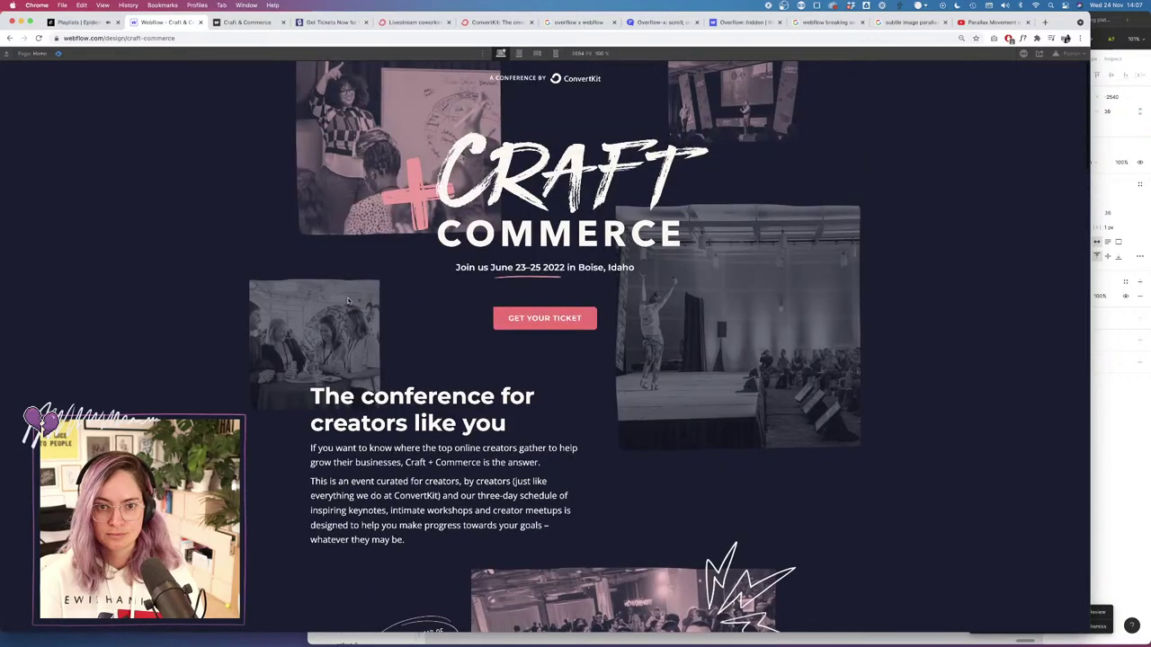
{"action": "left_click", "coordinate": [59, 54]}
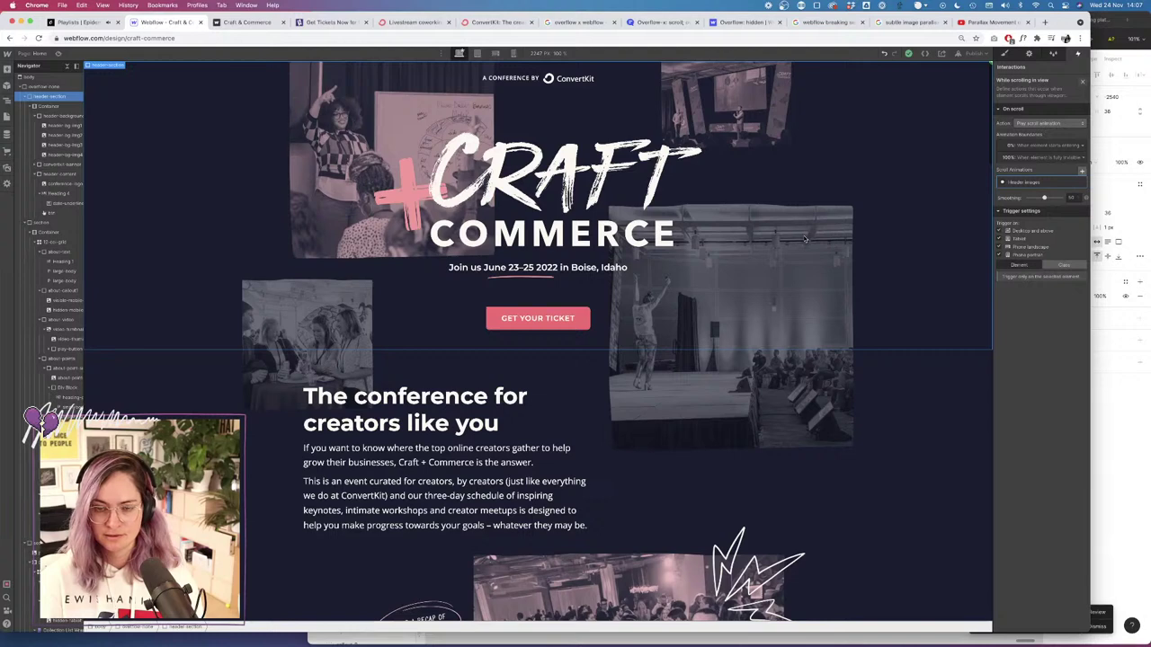
Add a Move action for header-bg-img3 to the Header images animation, with keyframes at 10% and about 82%.
{"action": "left_click", "coordinate": [63, 144]}
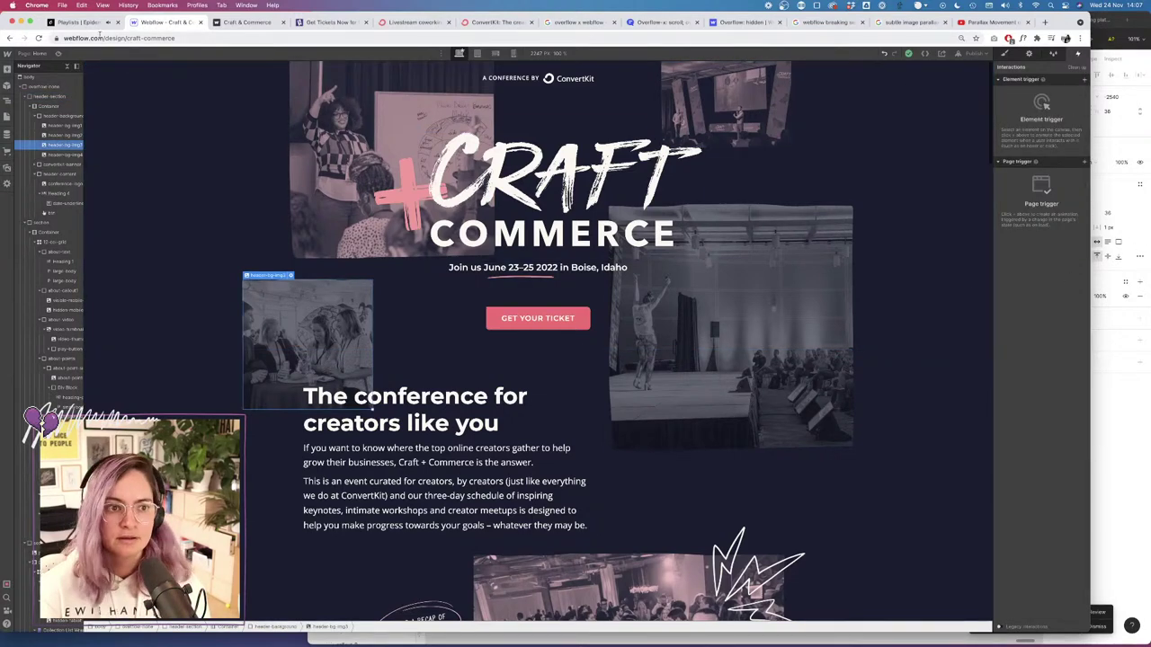
{"action": "left_click", "coordinate": [49, 97]}
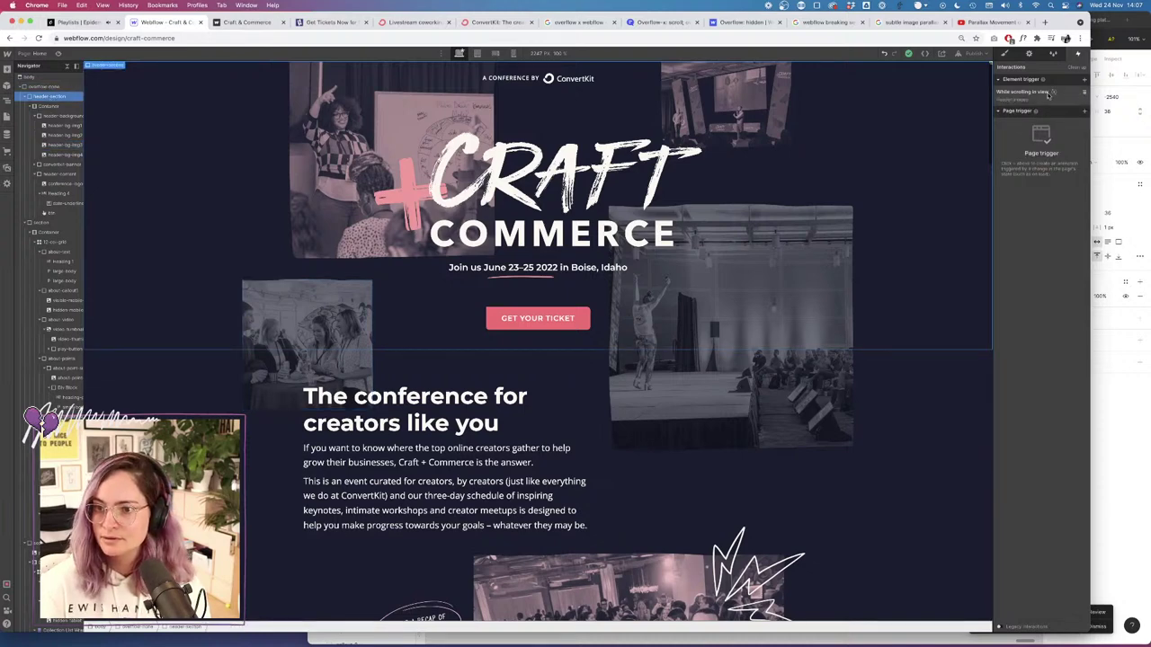
{"action": "left_click", "coordinate": [1047, 92]}
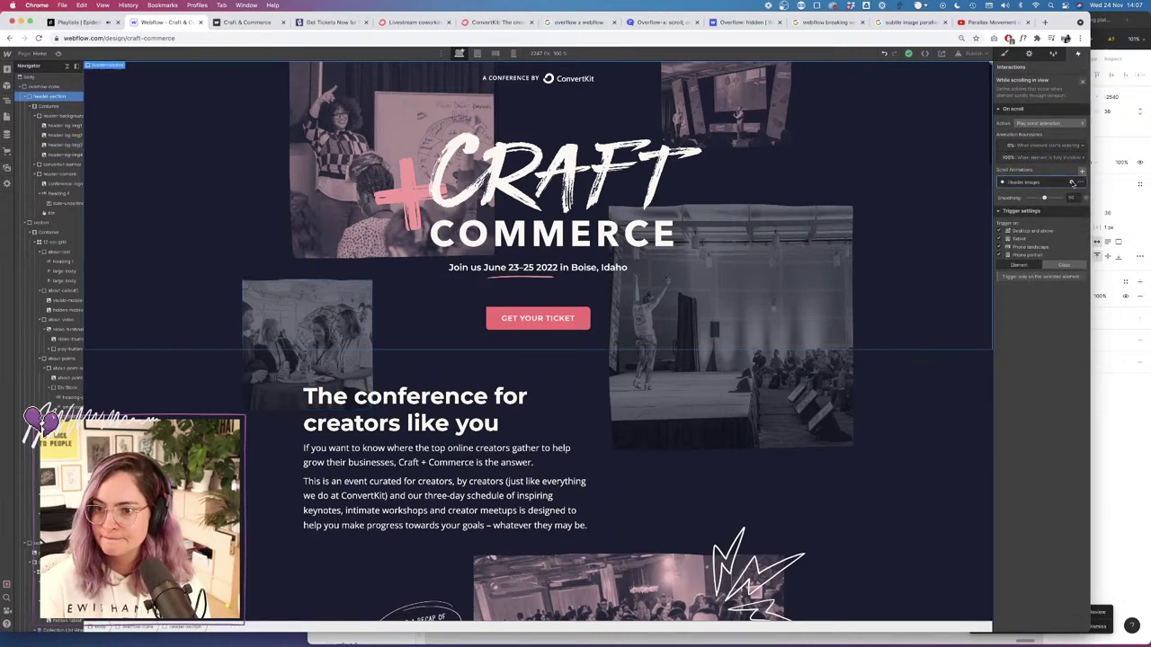
{"action": "left_click", "coordinate": [1072, 182]}
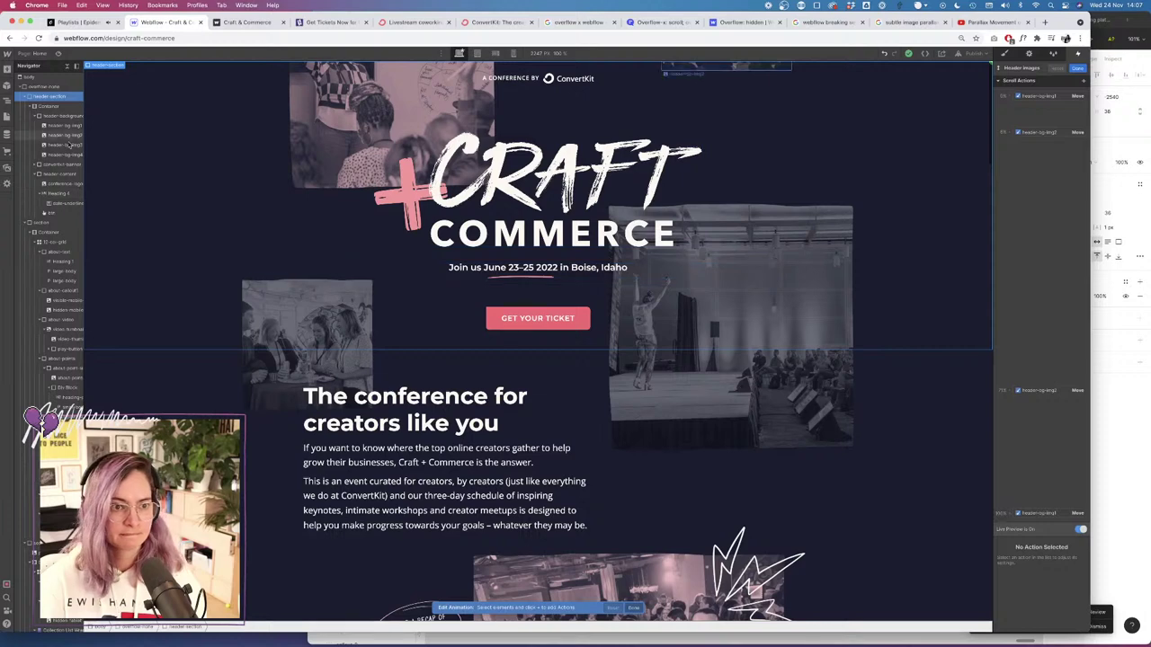
{"action": "left_click", "coordinate": [68, 145]}
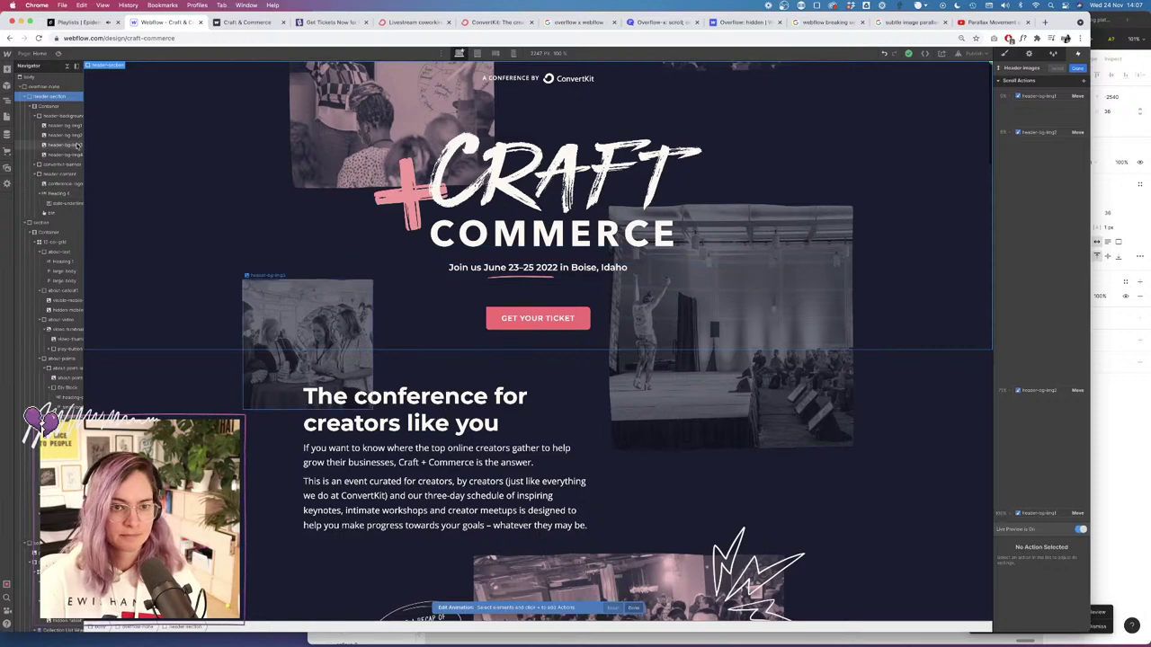
{"action": "left_click", "coordinate": [1082, 81]}
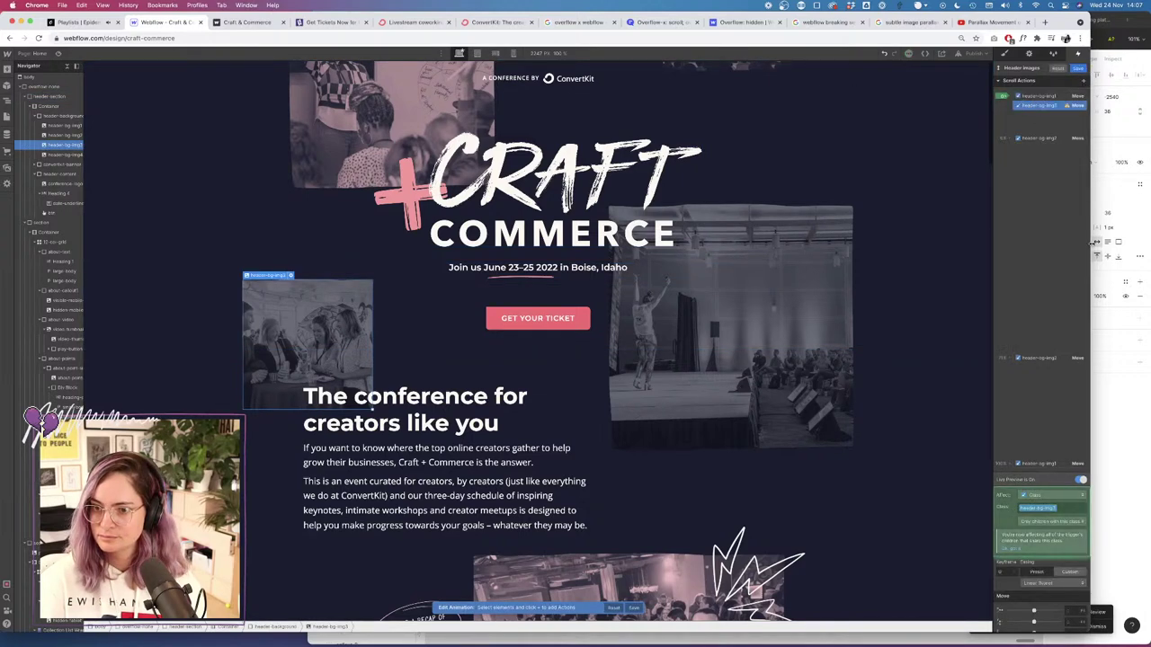
{"action": "left_click_drag", "start_coordinate": [1046, 107], "coordinate": [1034, 156]}
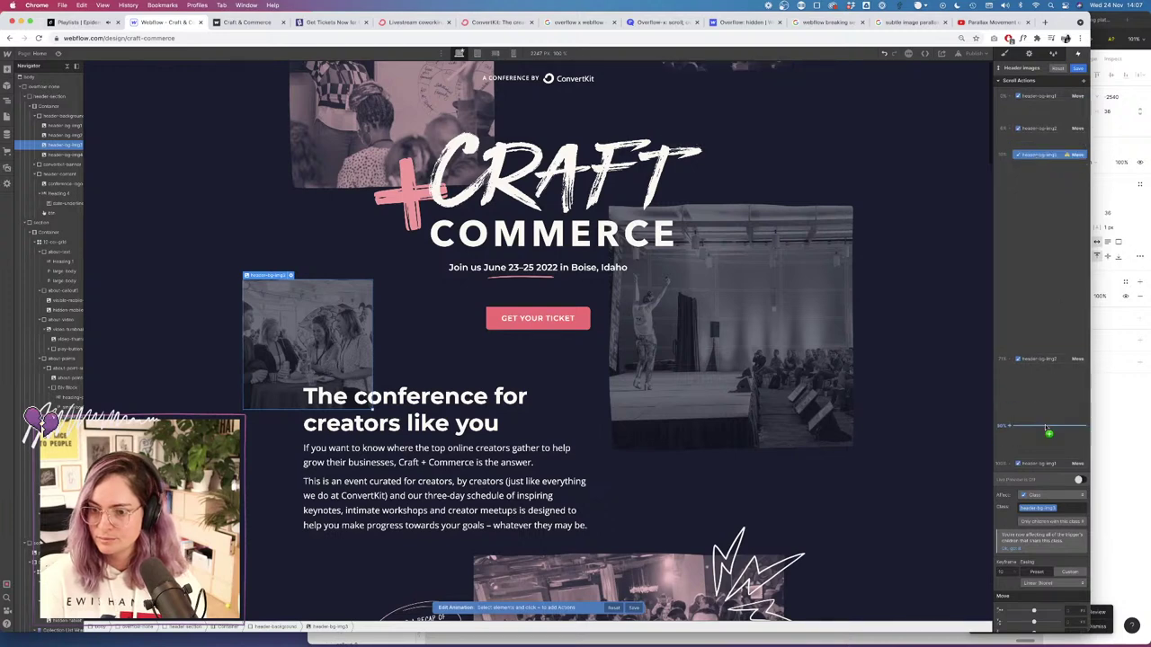
{"action": "left_click", "coordinate": [1034, 399]}
{"action": "left_click", "coordinate": [1016, 421]}
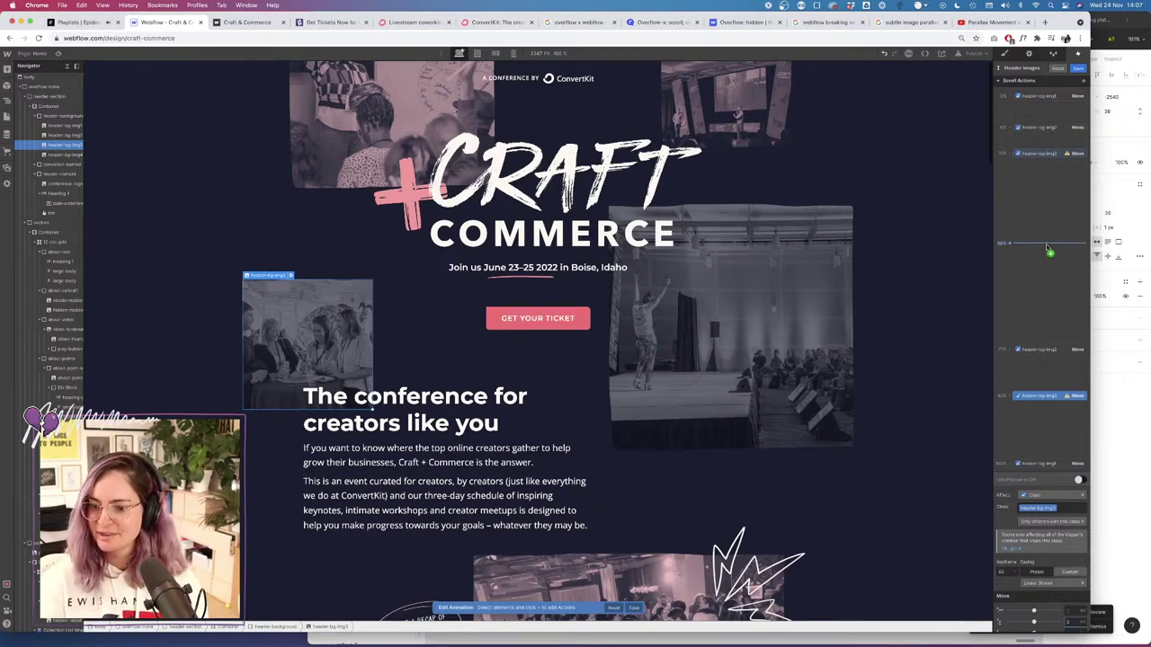
Give header-bg-img3 an upward Move in its 10% keyframe and preview the header while scrolling.
{"action": "left_click", "coordinate": [1047, 153]}
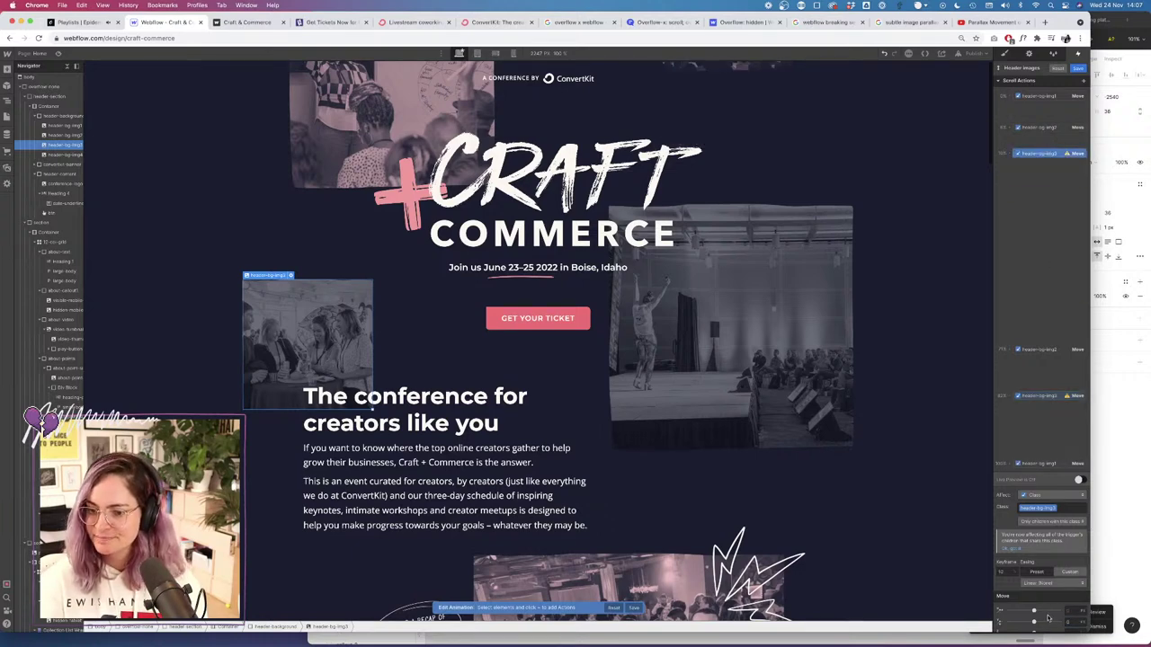
{"action": "left_click_drag", "start_coordinate": [1033, 621], "coordinate": [1024, 621]}
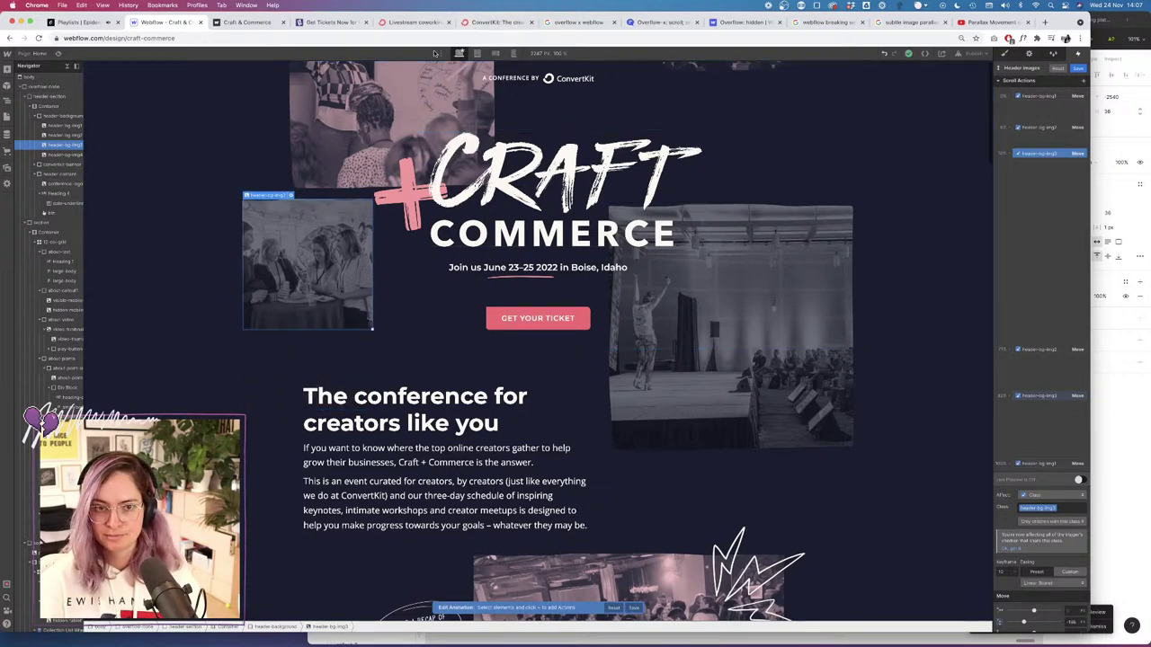
{"action": "left_click", "coordinate": [59, 53]}
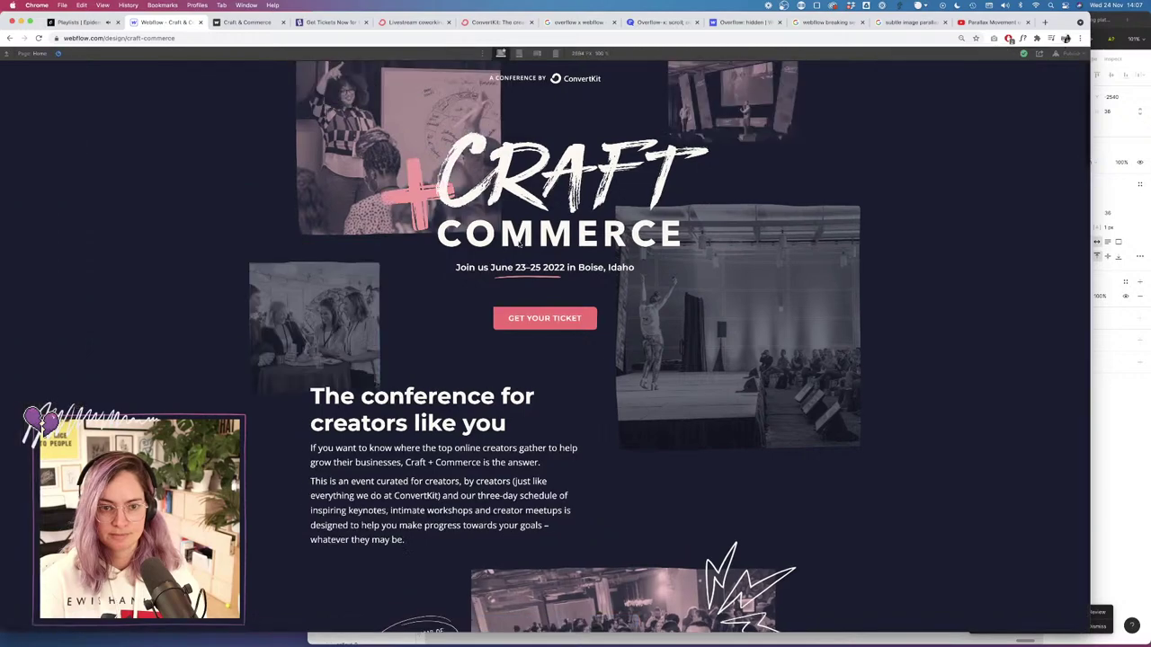
{"action": "scroll", "coordinate": [514, 244], "scroll_direction": "down", "scroll_amount": 2}
{"action": "scroll", "coordinate": [514, 243], "scroll_direction": "up", "scroll_amount": 3}
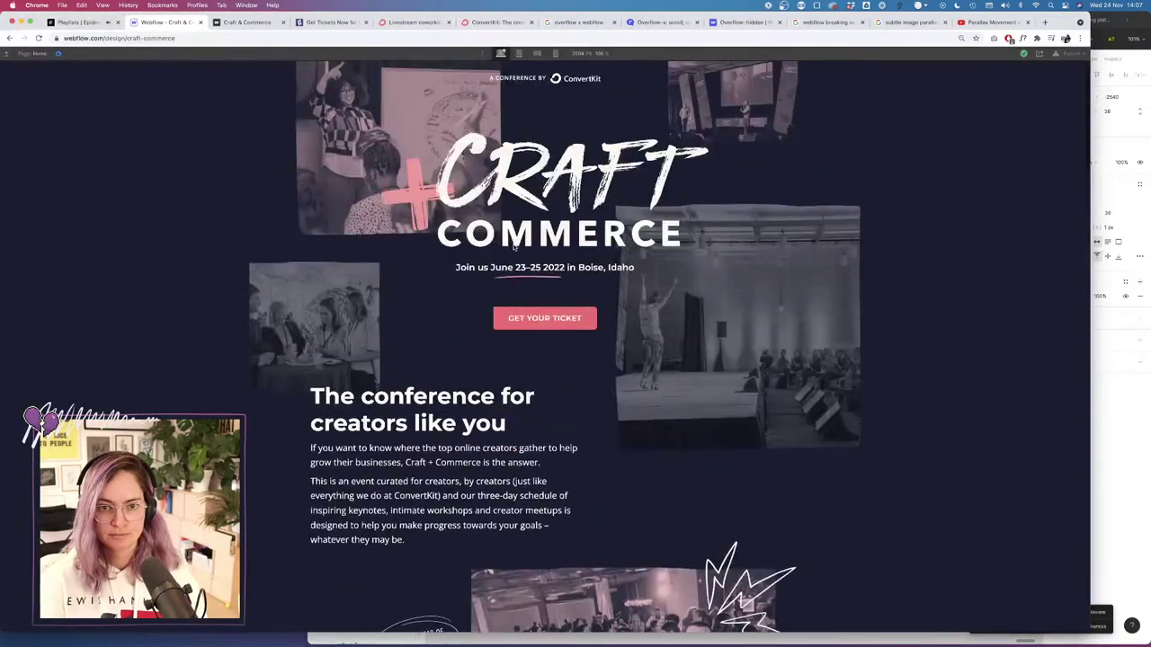
{"action": "scroll", "coordinate": [514, 245], "scroll_direction": "down", "scroll_amount": 1}
{"action": "scroll", "coordinate": [514, 247], "scroll_direction": "down", "scroll_amount": 3}
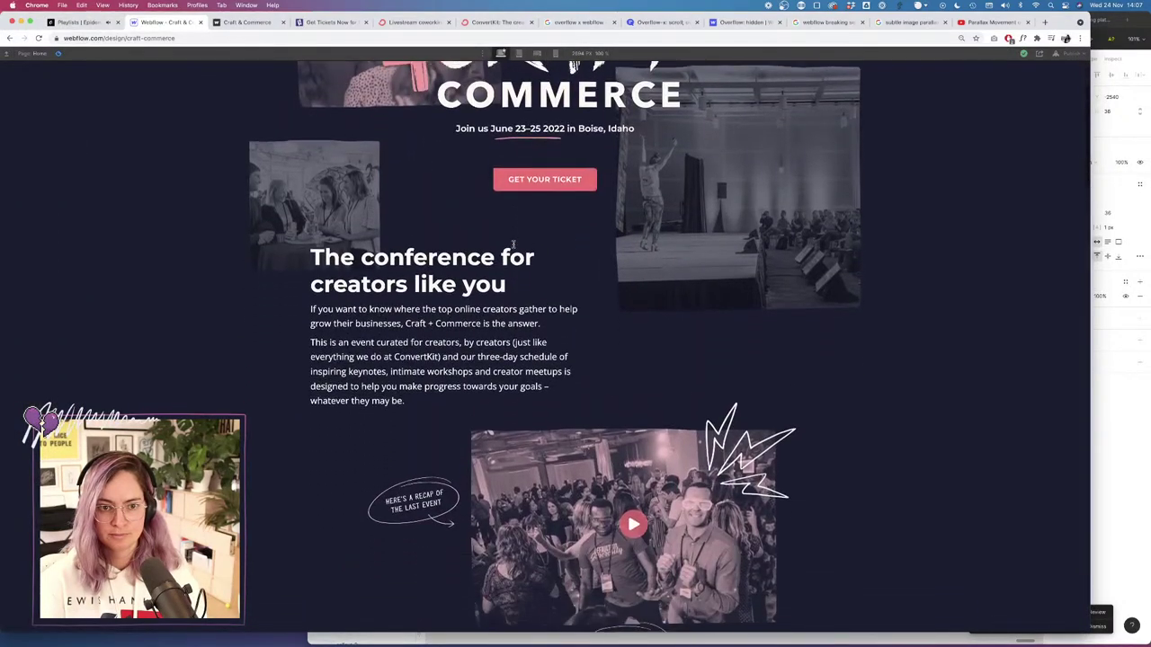
{"action": "scroll", "coordinate": [514, 247], "scroll_direction": "up", "scroll_amount": 4}
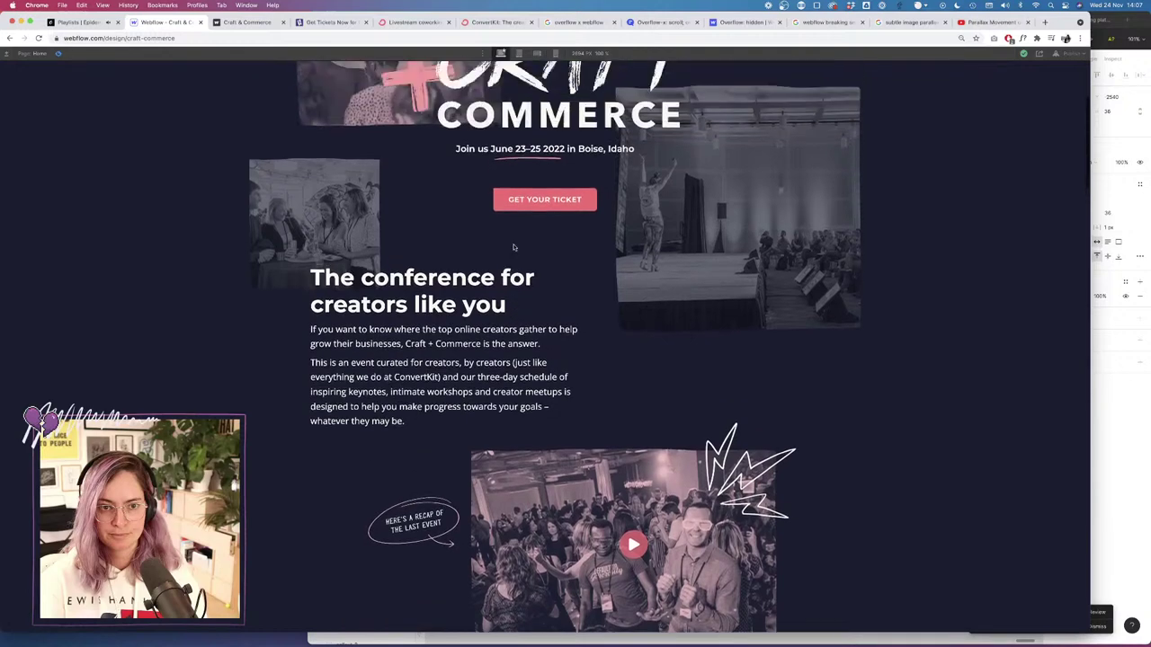
{"action": "scroll", "coordinate": [514, 246], "scroll_direction": "down", "scroll_amount": 1}
{"action": "scroll", "coordinate": [514, 247], "scroll_direction": "down", "scroll_amount": 2}
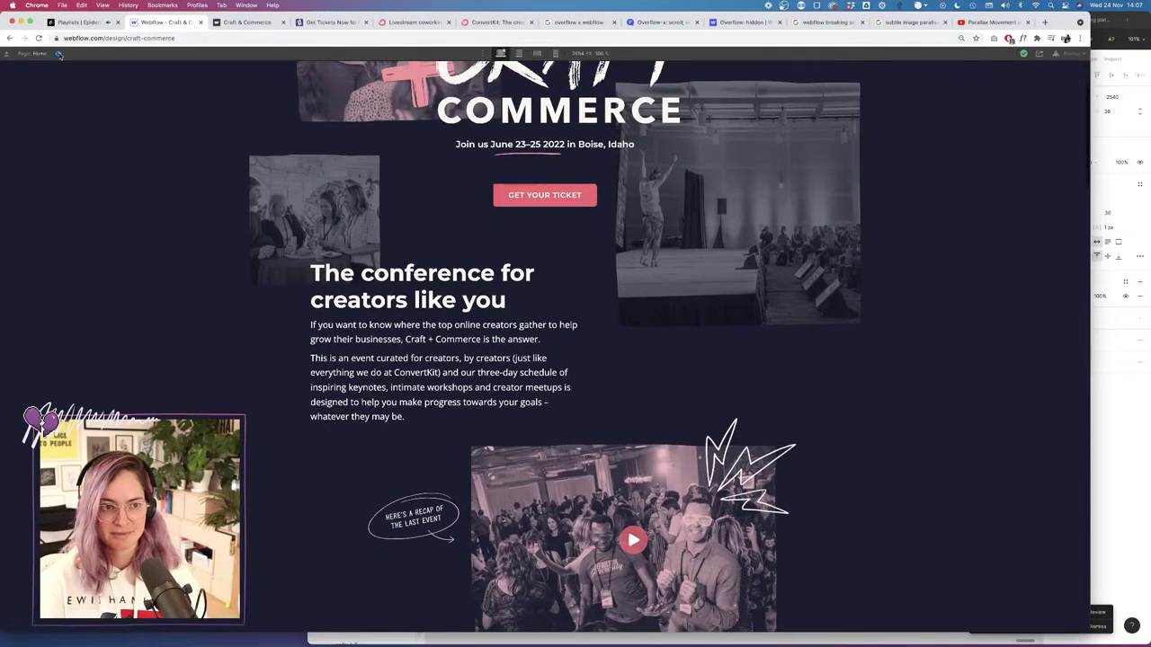
{"action": "key", "text": "super+shift+p"}
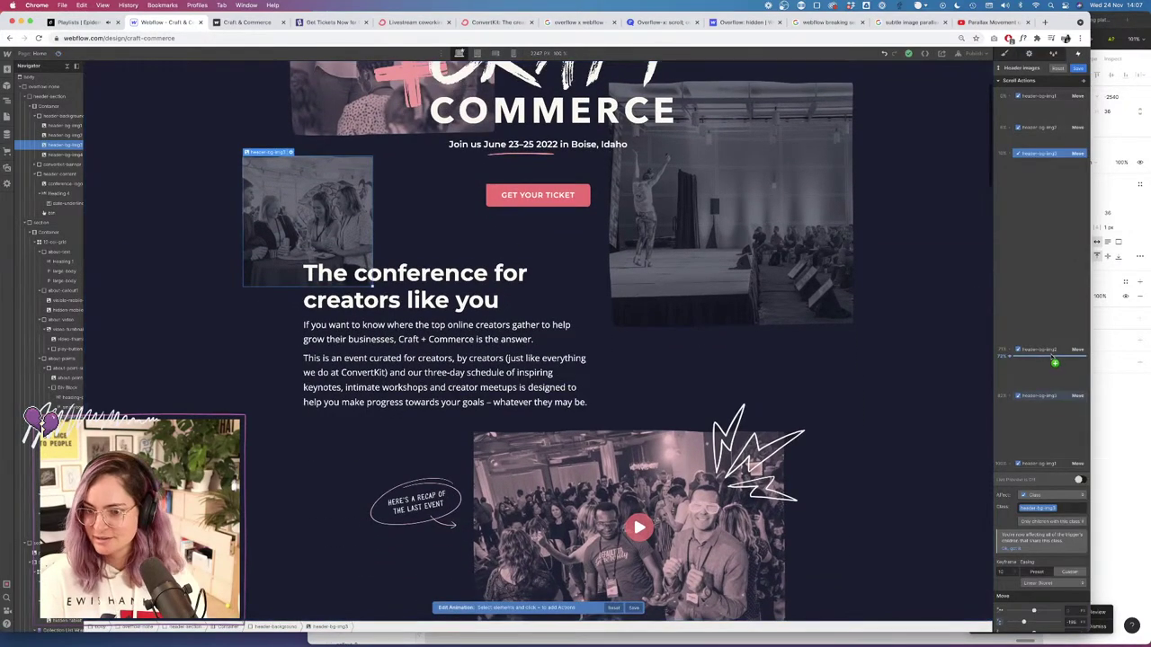
Shift header-bg-img3's later keyframe to about 96% and give header-bg-img1 a slight downward Move in its 100% keyframe.
{"action": "left_click", "coordinate": [1050, 396]}
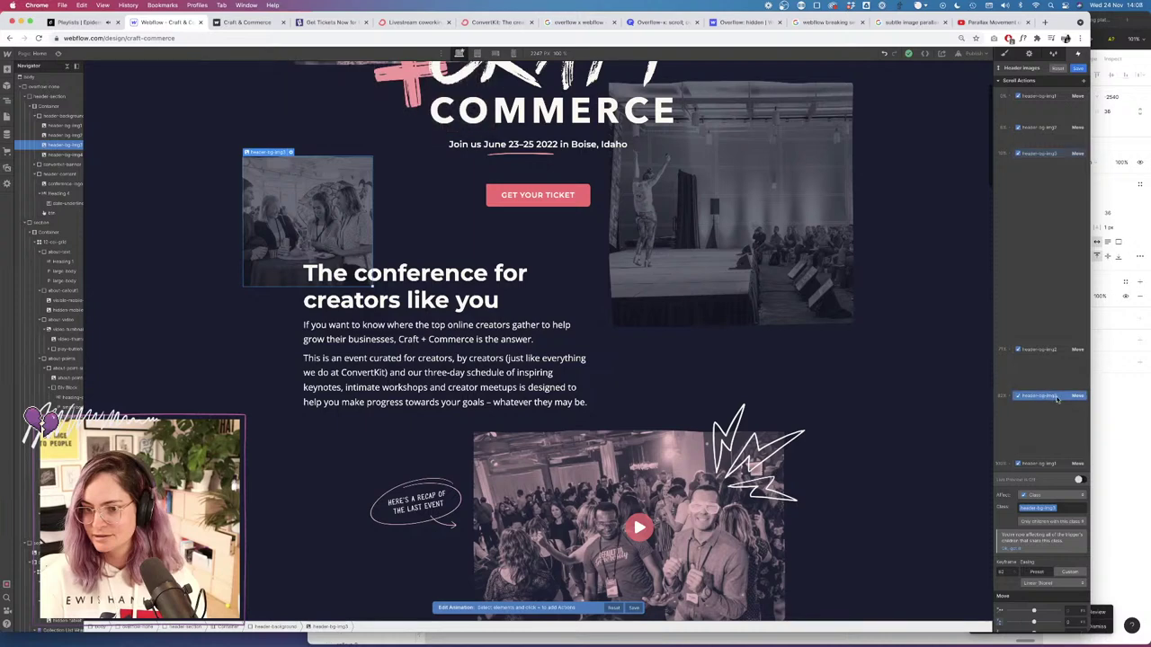
{"action": "left_click_drag", "start_coordinate": [1043, 435], "coordinate": [1040, 460]}
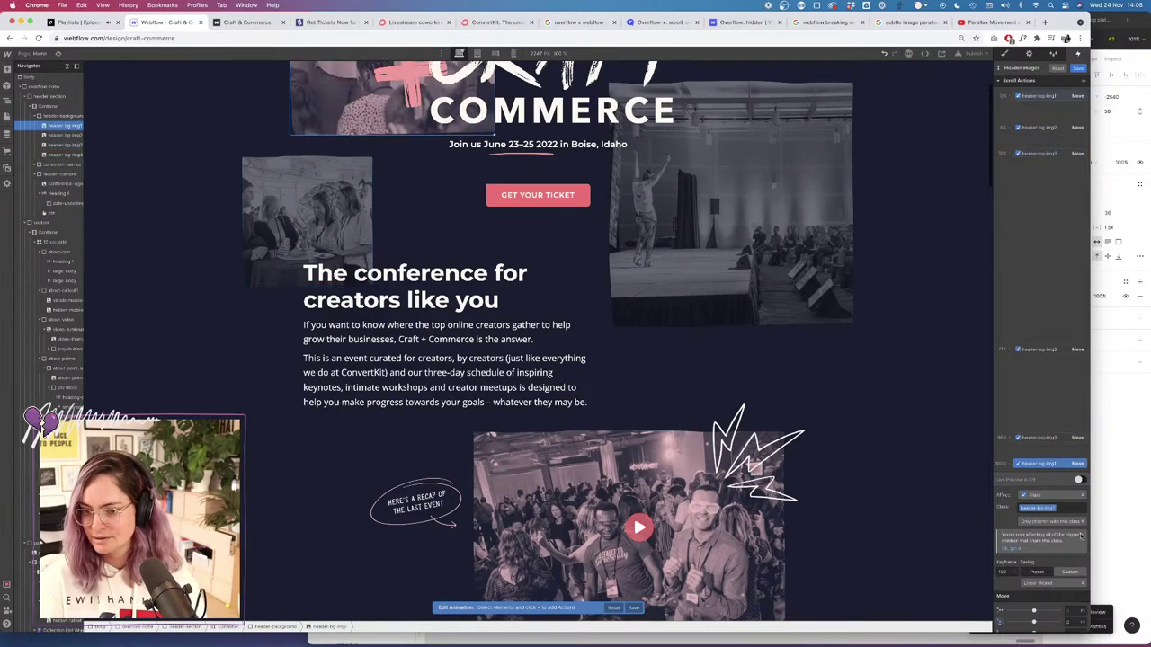
{"action": "left_click_drag", "start_coordinate": [1033, 622], "coordinate": [1038, 621]}
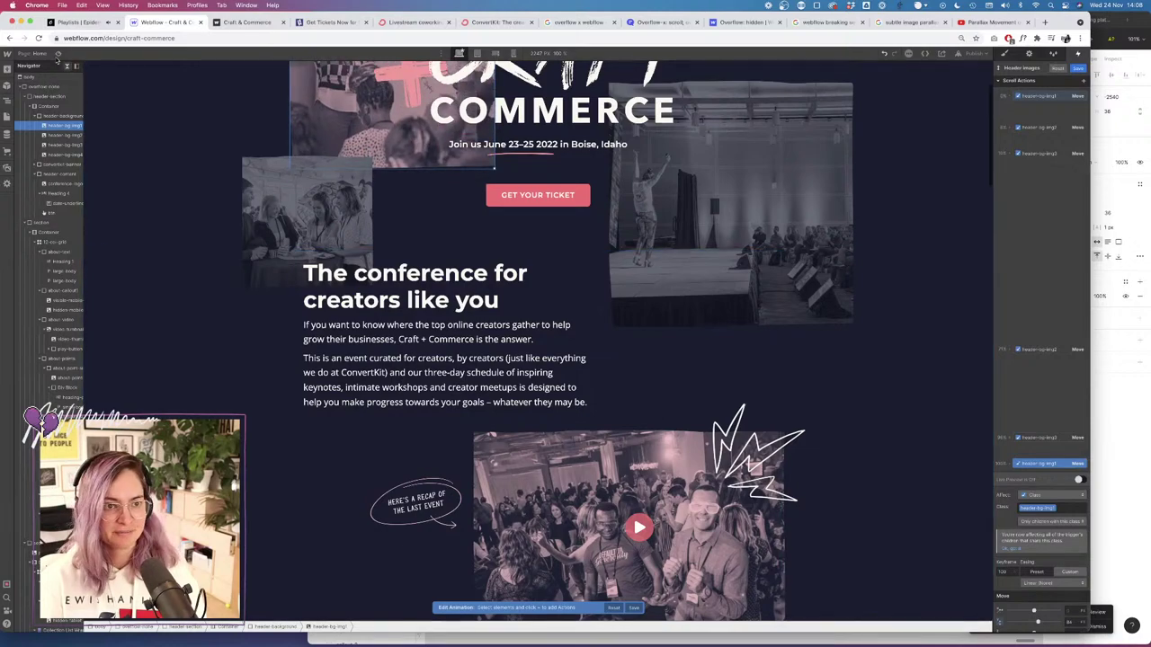
Preview the page and scroll repeatedly through the header to examine how the first three background images move.
{"action": "left_click", "coordinate": [58, 53]}
{"action": "scroll", "coordinate": [603, 230], "scroll_direction": "up", "scroll_amount": 3}
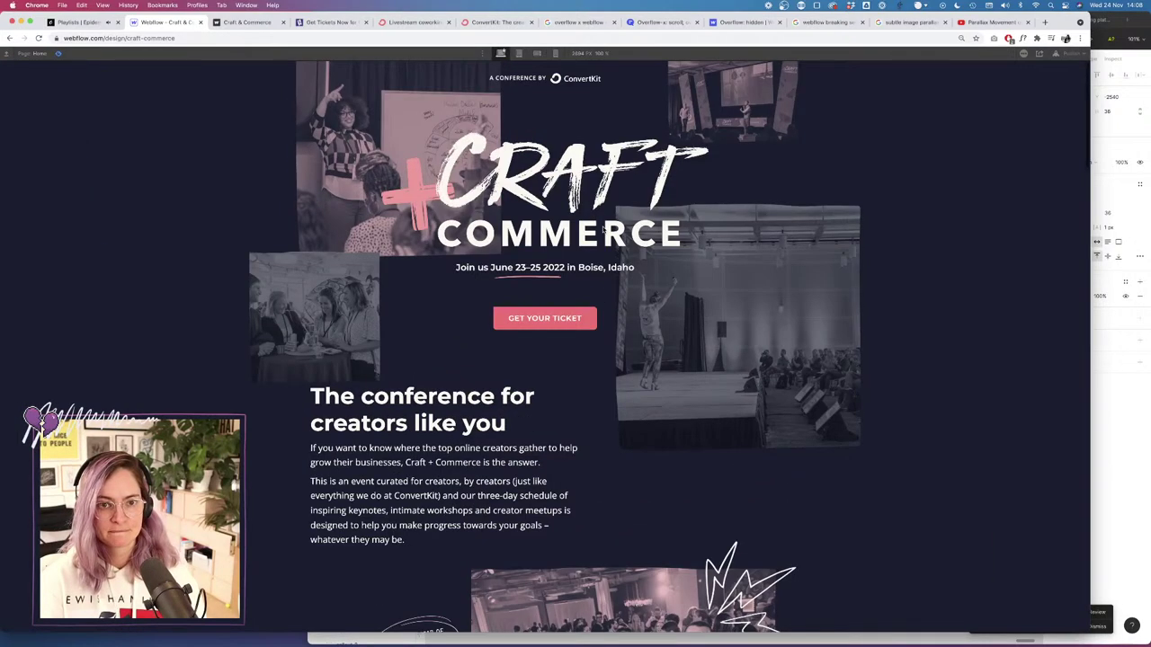
{"action": "scroll", "coordinate": [603, 230], "scroll_direction": "down", "scroll_amount": 5}
{"action": "scroll", "coordinate": [604, 231], "scroll_direction": "up", "scroll_amount": 5}
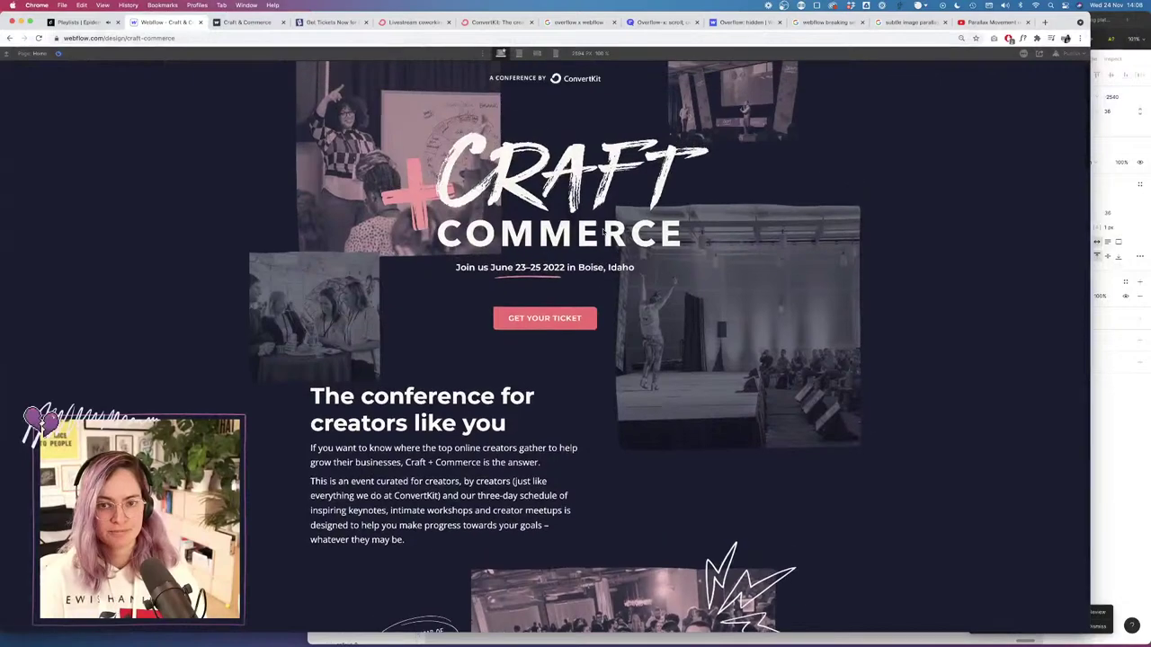
{"action": "scroll", "coordinate": [603, 232], "scroll_direction": "down", "scroll_amount": 5}
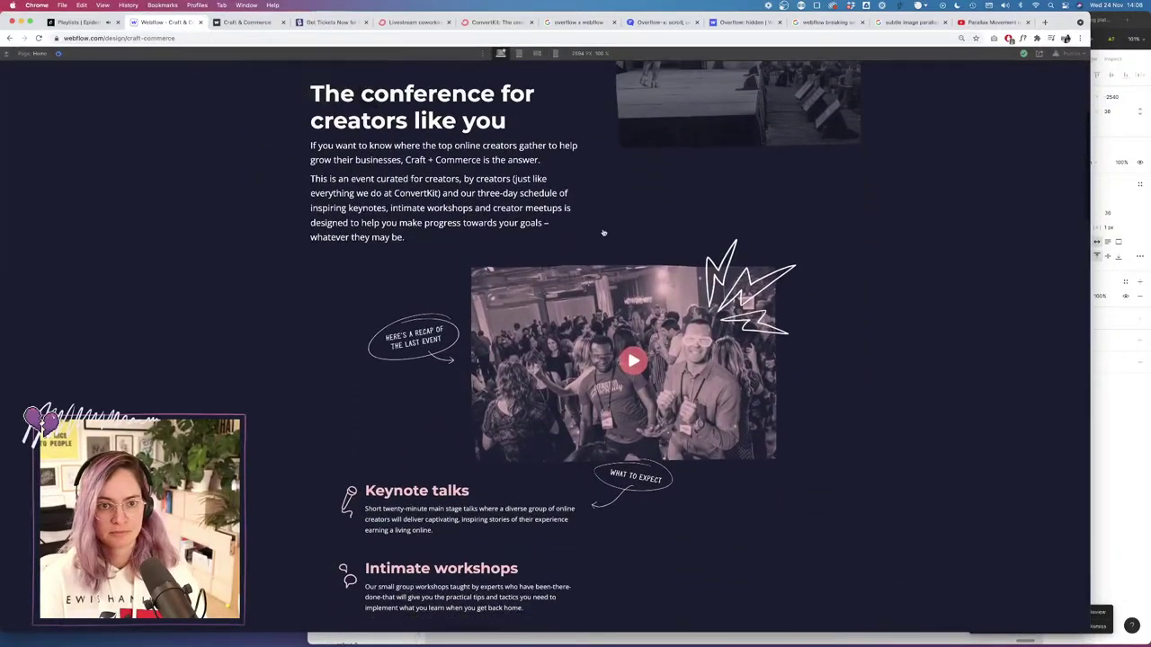
{"action": "scroll", "coordinate": [603, 233], "scroll_direction": "down", "scroll_amount": 1}
{"action": "scroll", "coordinate": [603, 233], "scroll_direction": "up", "scroll_amount": 2}
{"action": "scroll", "coordinate": [604, 233], "scroll_direction": "down", "scroll_amount": 1}
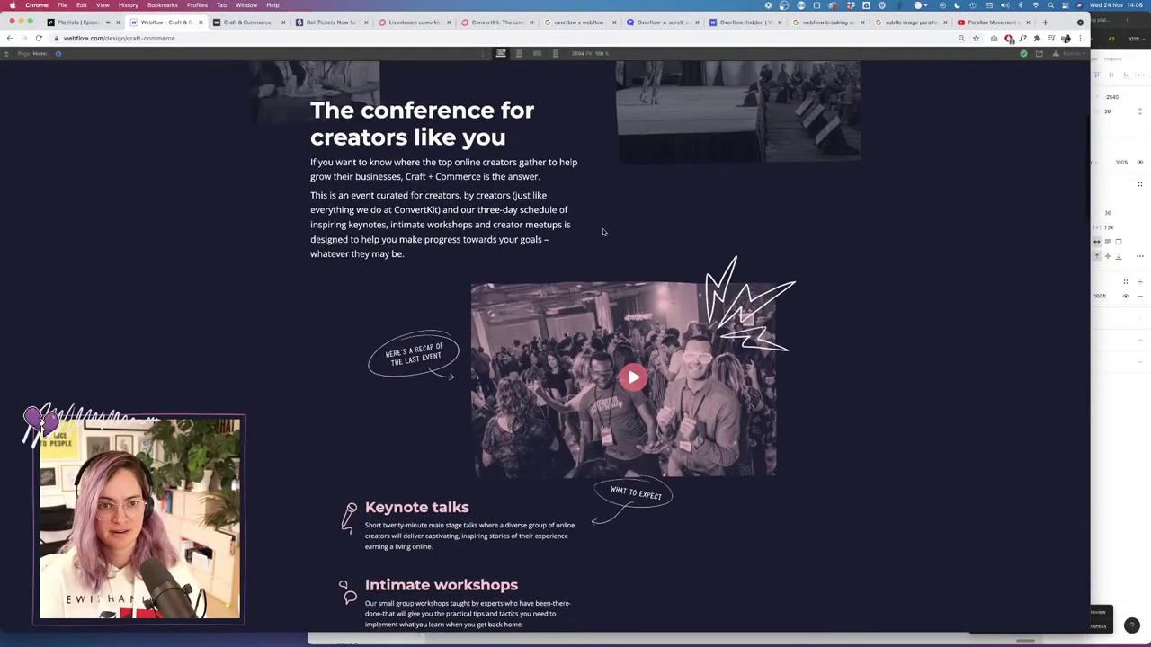
{"action": "scroll", "coordinate": [602, 232], "scroll_direction": "down", "scroll_amount": 1}
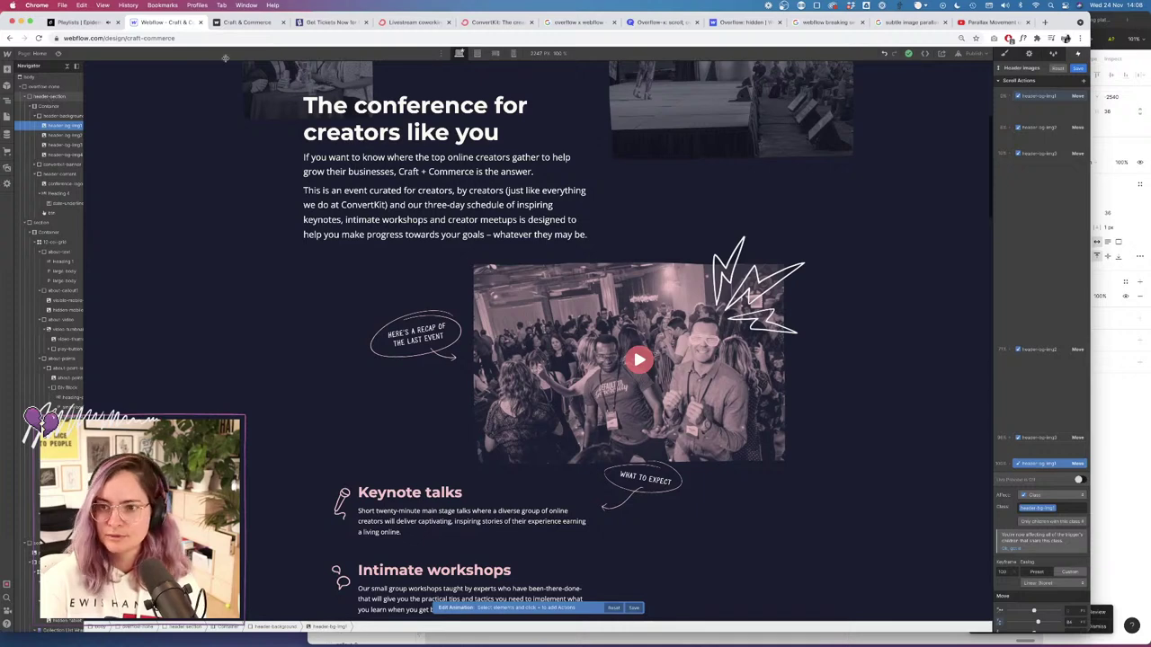
Check header-bg-img3's 10% keyframe in the Header images animation with live preview turned on.
{"action": "left_click", "coordinate": [54, 97]}
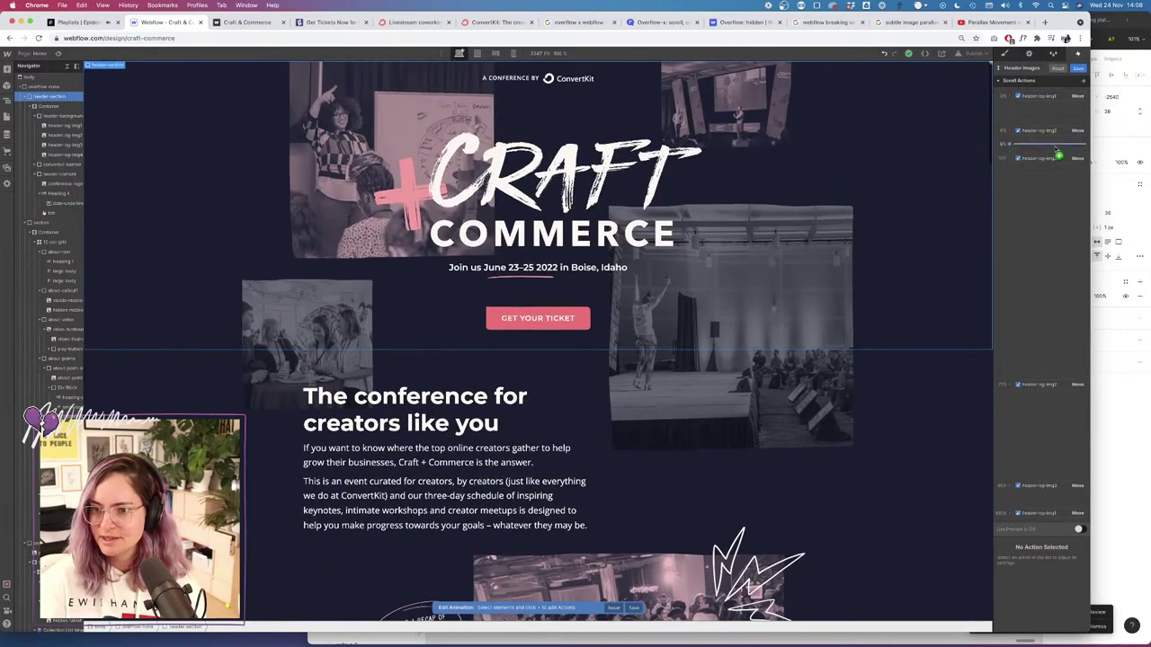
{"action": "left_click_drag", "start_coordinate": [1057, 151], "coordinate": [1057, 160]}
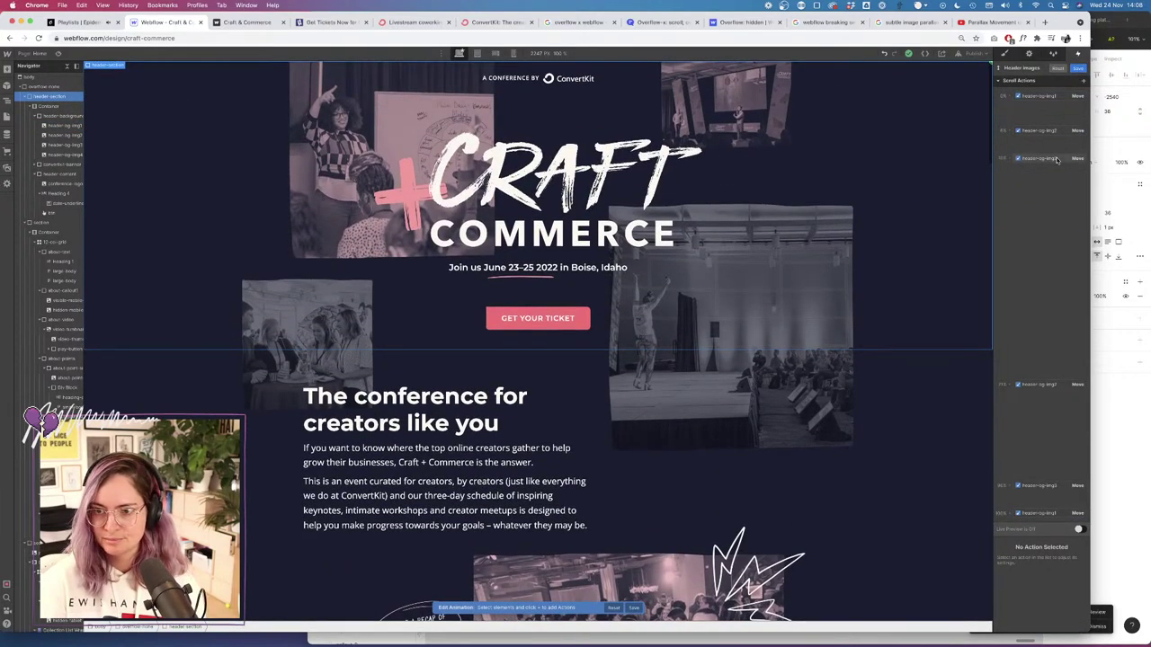
{"action": "left_click", "coordinate": [1056, 158]}
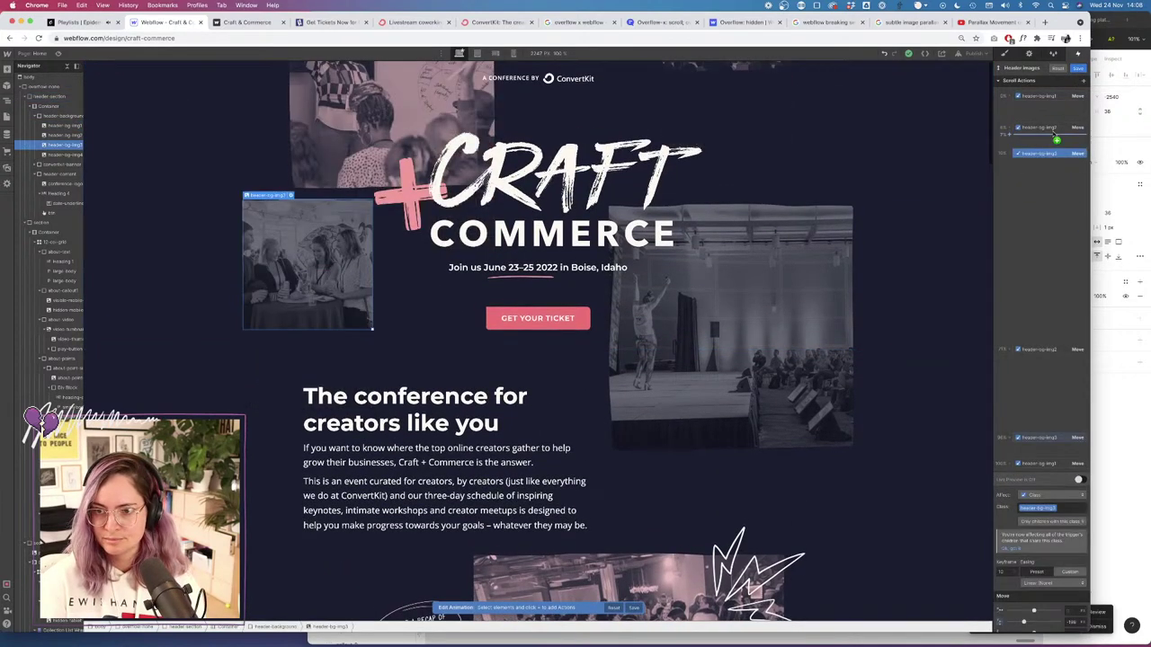
{"action": "left_click", "coordinate": [1080, 480]}
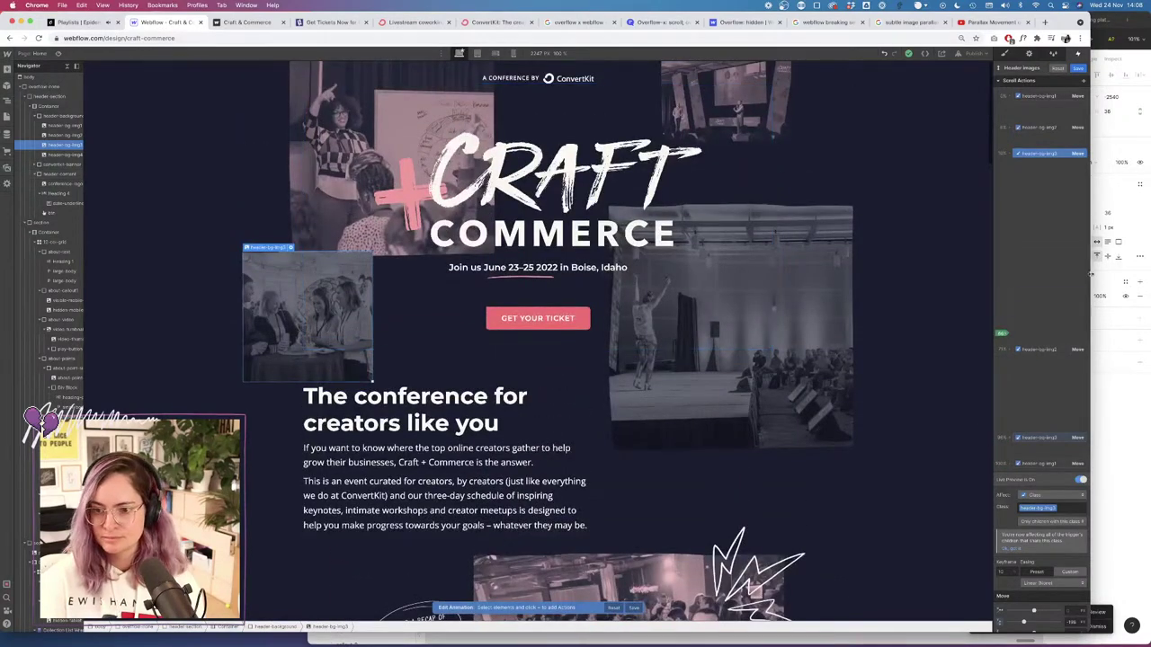
Remove header-bg-img1's downward Move from its 100% keyframe and return to header-bg-img3's later keyframe.
{"action": "left_click", "coordinate": [1047, 438]}
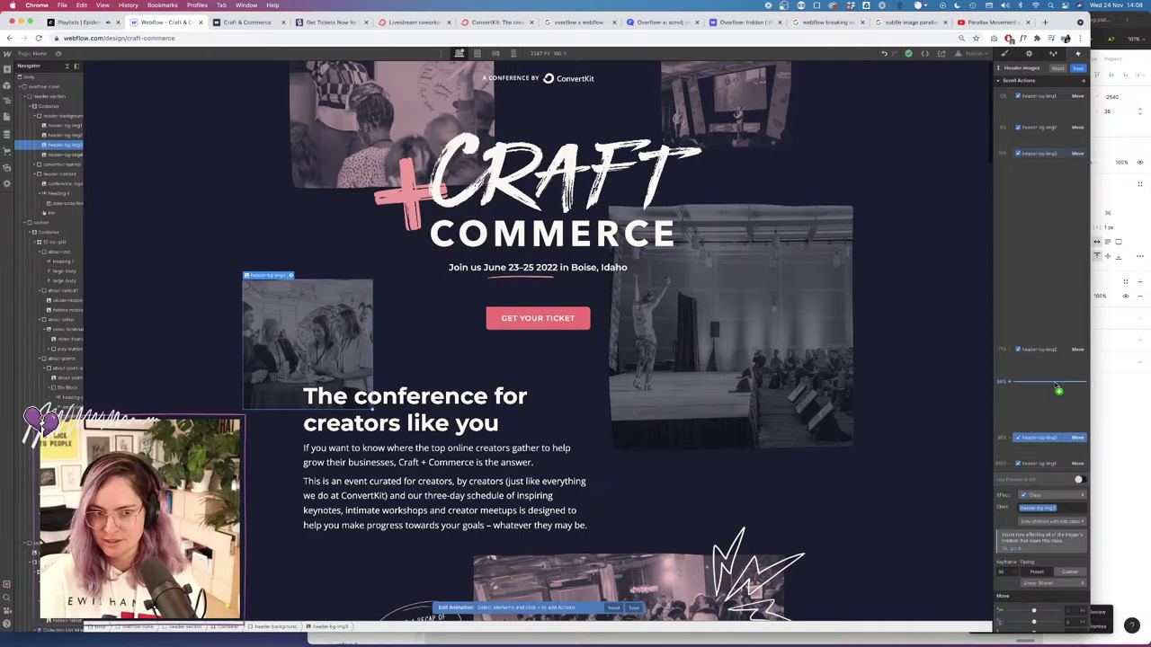
{"action": "left_click", "coordinate": [1056, 464]}
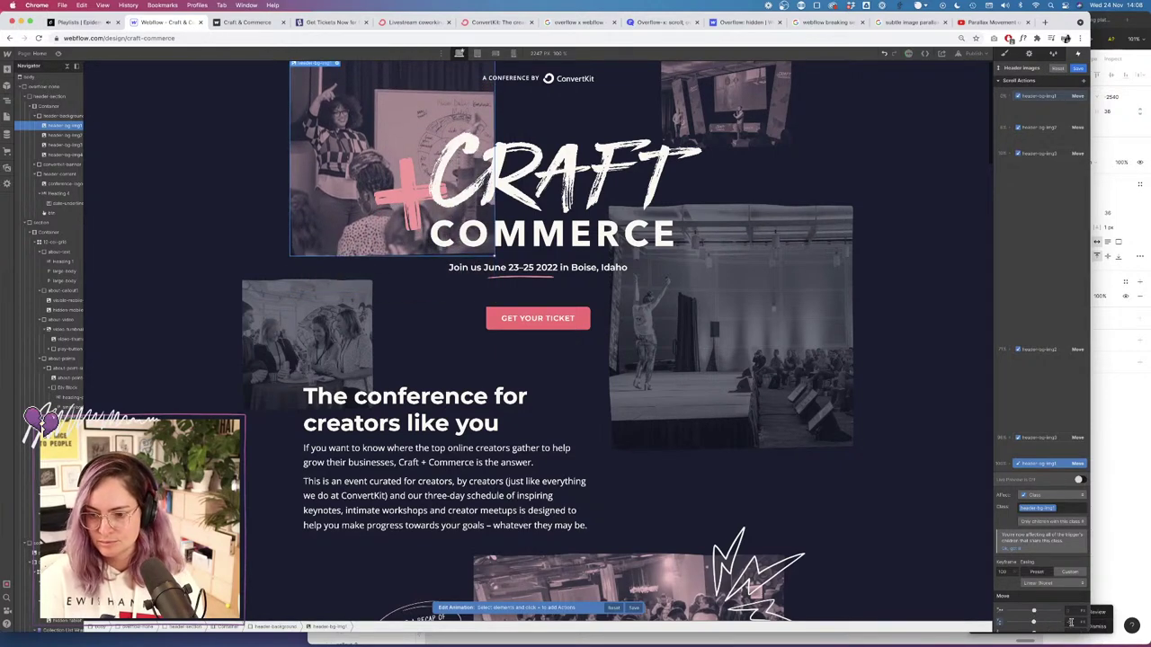
{"action": "left_click", "coordinate": [1057, 437]}
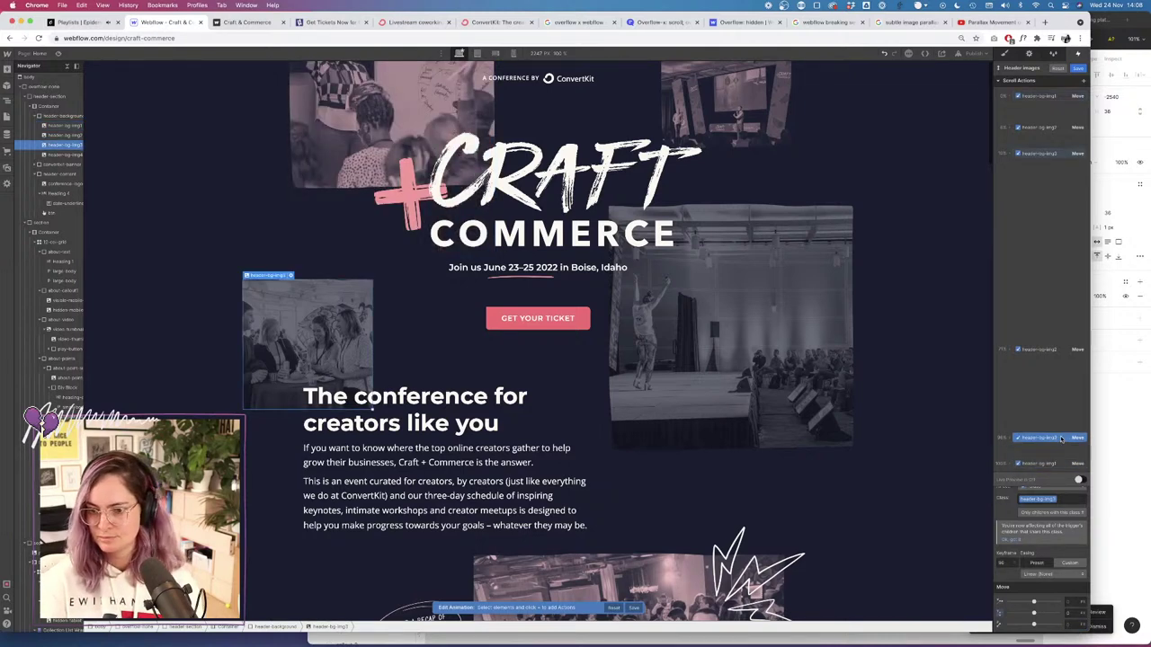
Turn on live preview and scroll through the header to examine the movement of the background images.
{"action": "left_click_drag", "start_coordinate": [1059, 433], "coordinate": [1057, 430]}
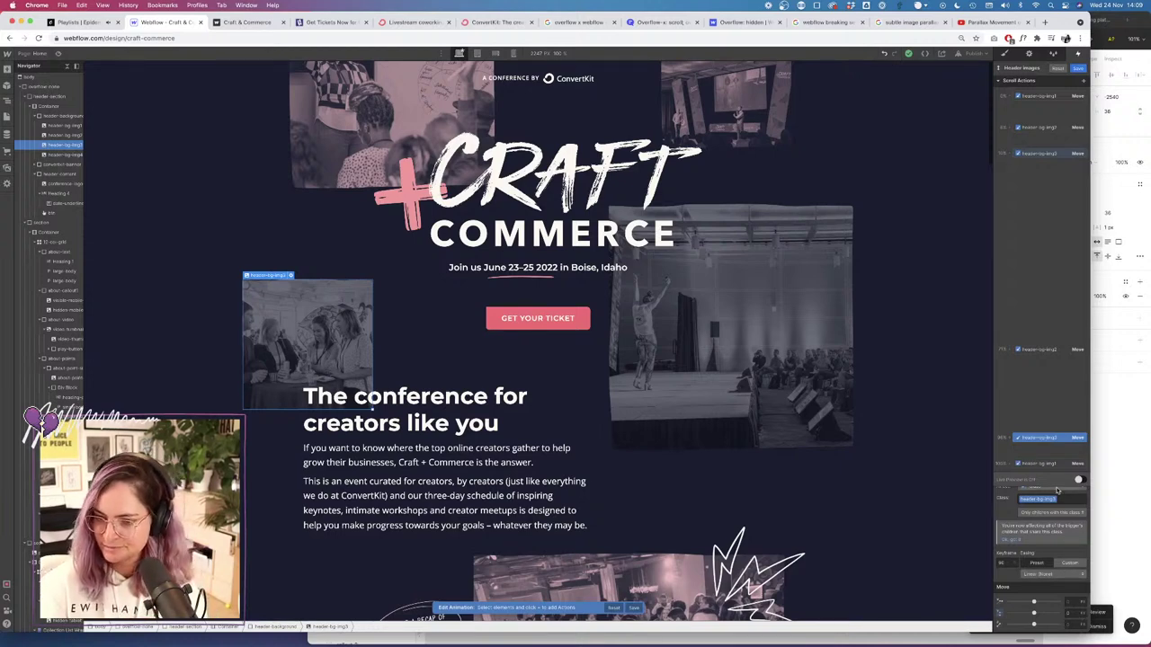
{"action": "left_click_drag", "start_coordinate": [1046, 367], "coordinate": [1005, 133]}
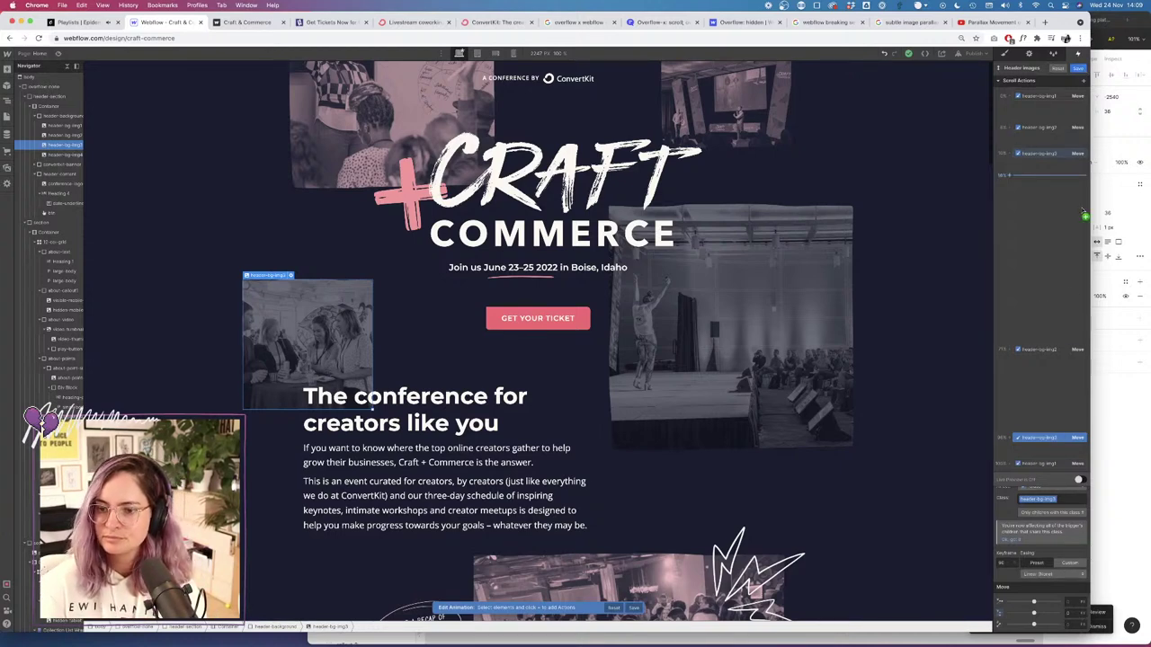
{"action": "left_click", "coordinate": [1080, 480]}
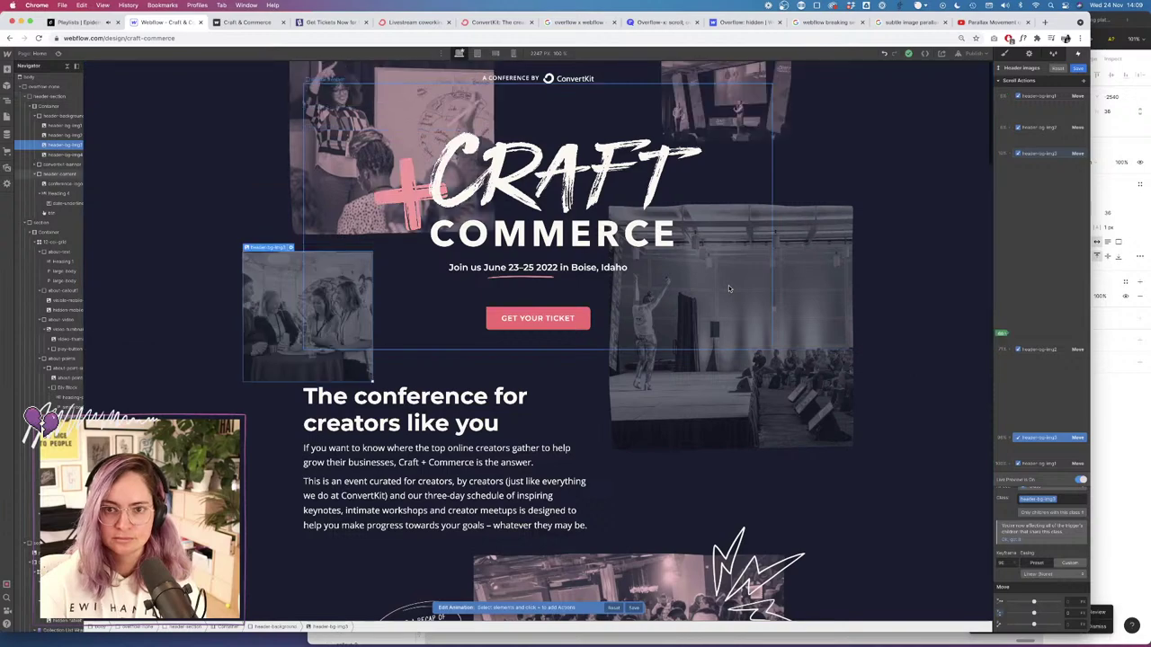
{"action": "scroll", "coordinate": [728, 288], "scroll_direction": "down", "scroll_amount": 4}
{"action": "scroll", "coordinate": [728, 288], "scroll_direction": "up", "scroll_amount": 4}
{"action": "scroll", "coordinate": [728, 288], "scroll_direction": "down", "scroll_amount": 1}
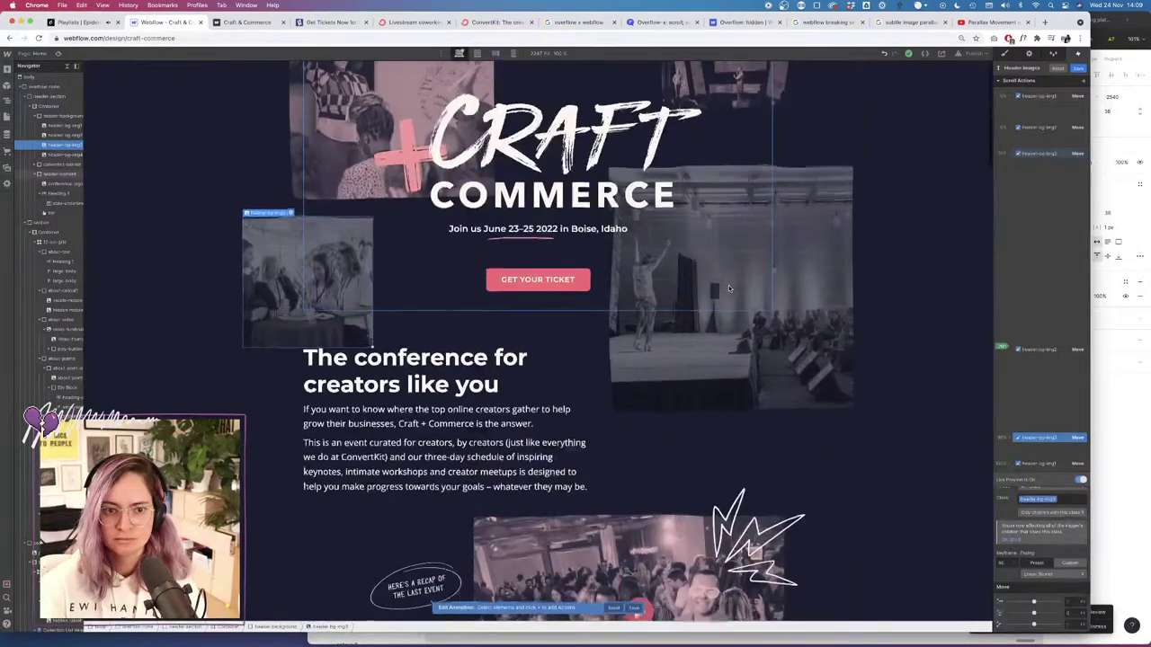
Scroll repeatedly through the header with live preview on to examine how the background images move against the text.
{"action": "scroll", "coordinate": [728, 288], "scroll_direction": "down", "scroll_amount": 2}
{"action": "scroll", "coordinate": [729, 288], "scroll_direction": "up", "scroll_amount": 3}
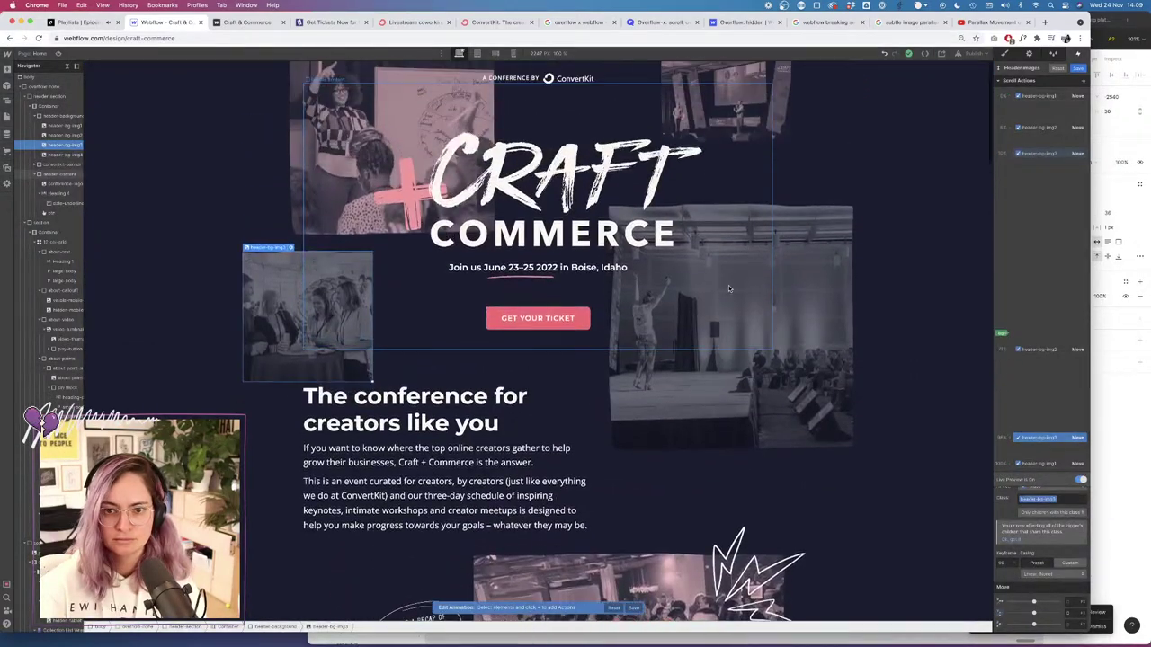
{"action": "scroll", "coordinate": [728, 288], "scroll_direction": "down", "scroll_amount": 2}
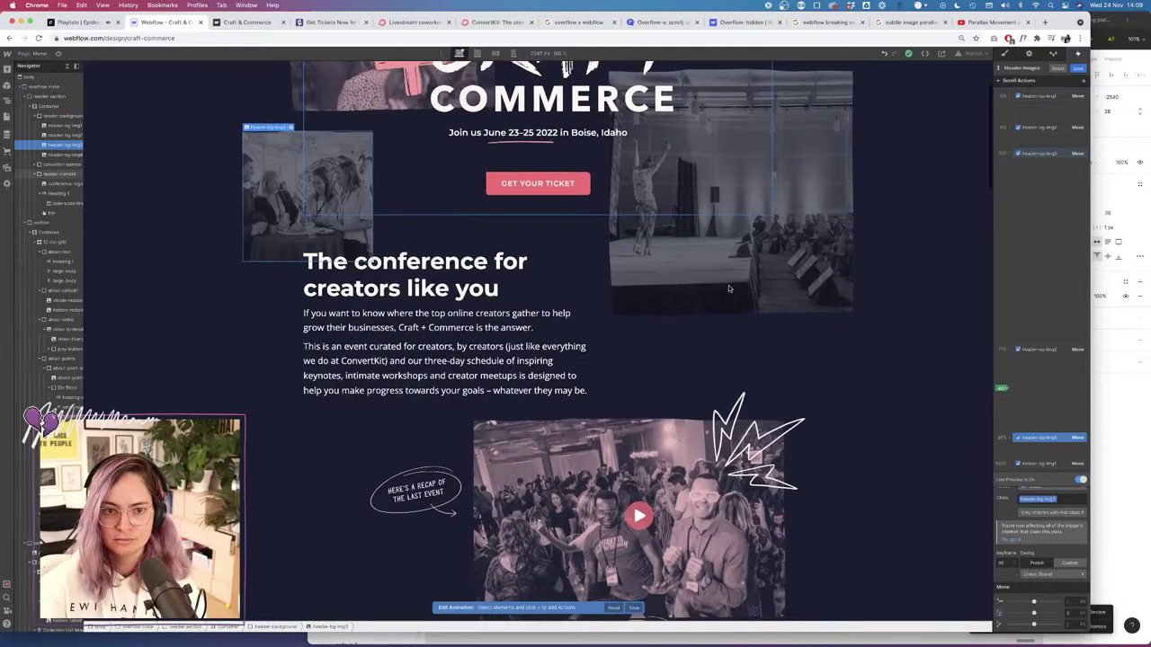
{"action": "scroll", "coordinate": [728, 285], "scroll_direction": "down", "scroll_amount": 2}
{"action": "scroll", "coordinate": [728, 285], "scroll_direction": "up", "scroll_amount": 3}
{"action": "scroll", "coordinate": [728, 285], "scroll_direction": "down", "scroll_amount": 1}
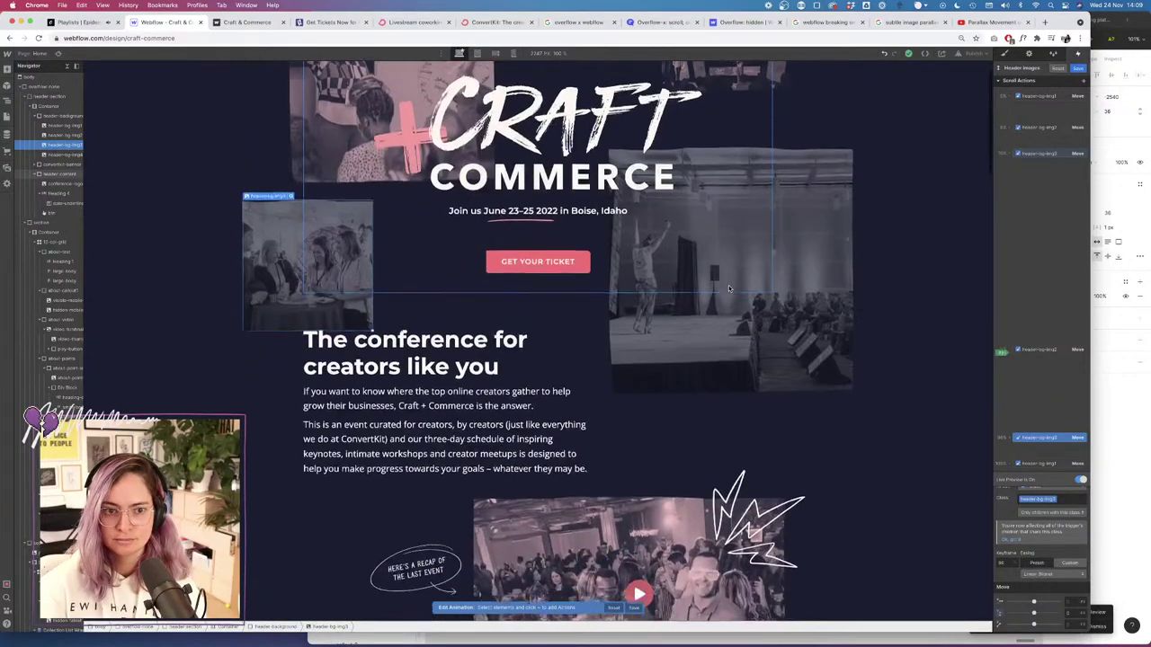
{"action": "scroll", "coordinate": [728, 285], "scroll_direction": "down", "scroll_amount": 2}
{"action": "scroll", "coordinate": [728, 285], "scroll_direction": "up", "scroll_amount": 3}
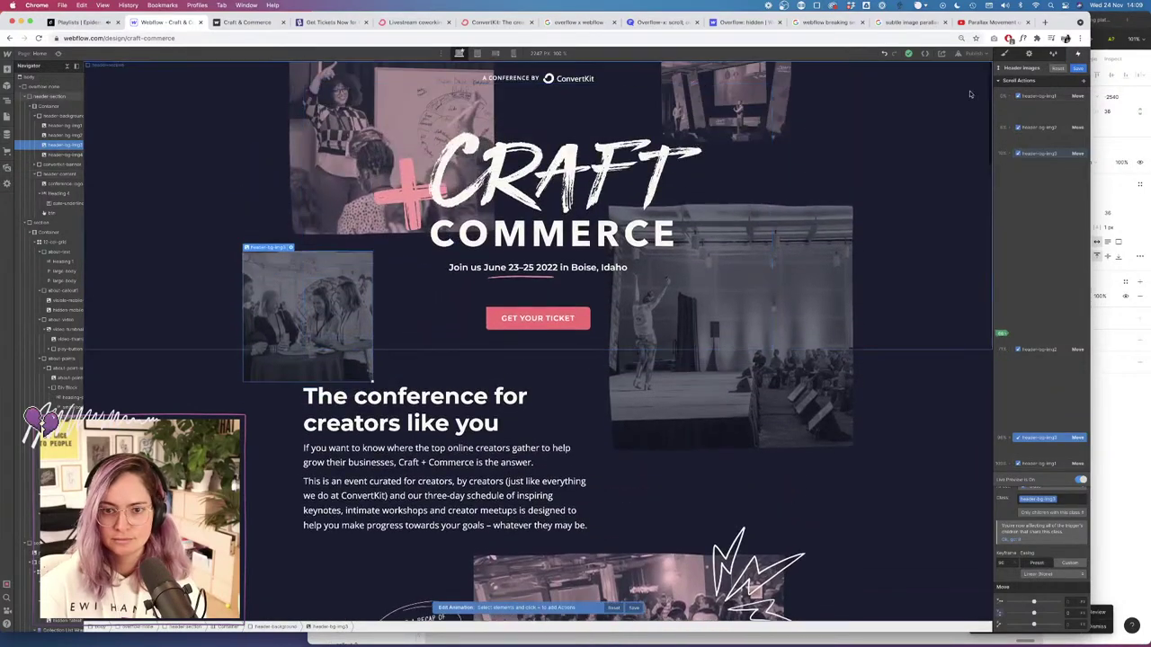
Add a Move action for header-bg-img4 to the Header images animation, with keyframes at 2% and just before 100%.
{"action": "left_click", "coordinate": [65, 155]}
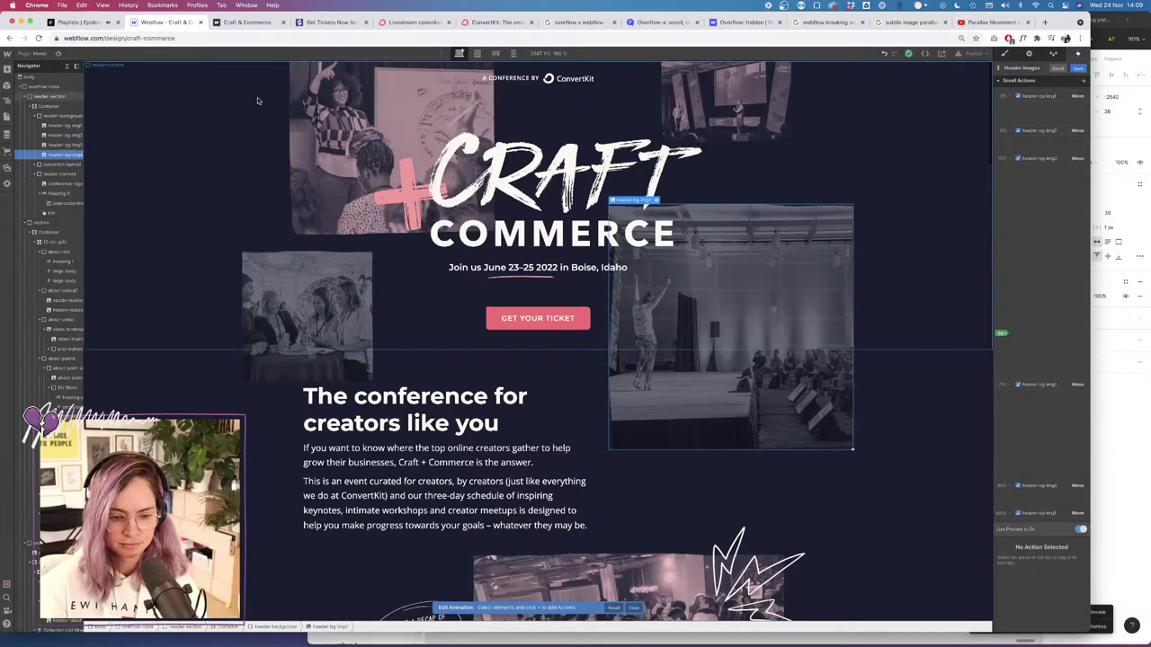
{"action": "left_click", "coordinate": [1084, 81]}
{"action": "left_click", "coordinate": [1043, 103]}
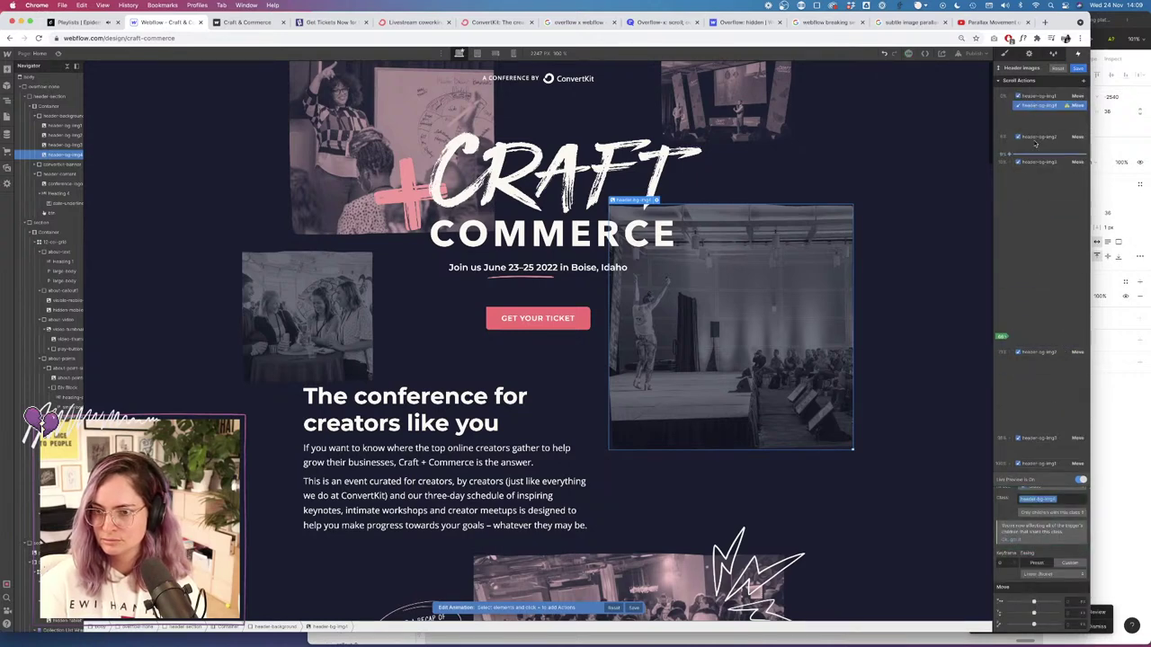
{"action": "left_click_drag", "start_coordinate": [1035, 143], "coordinate": [1045, 117]}
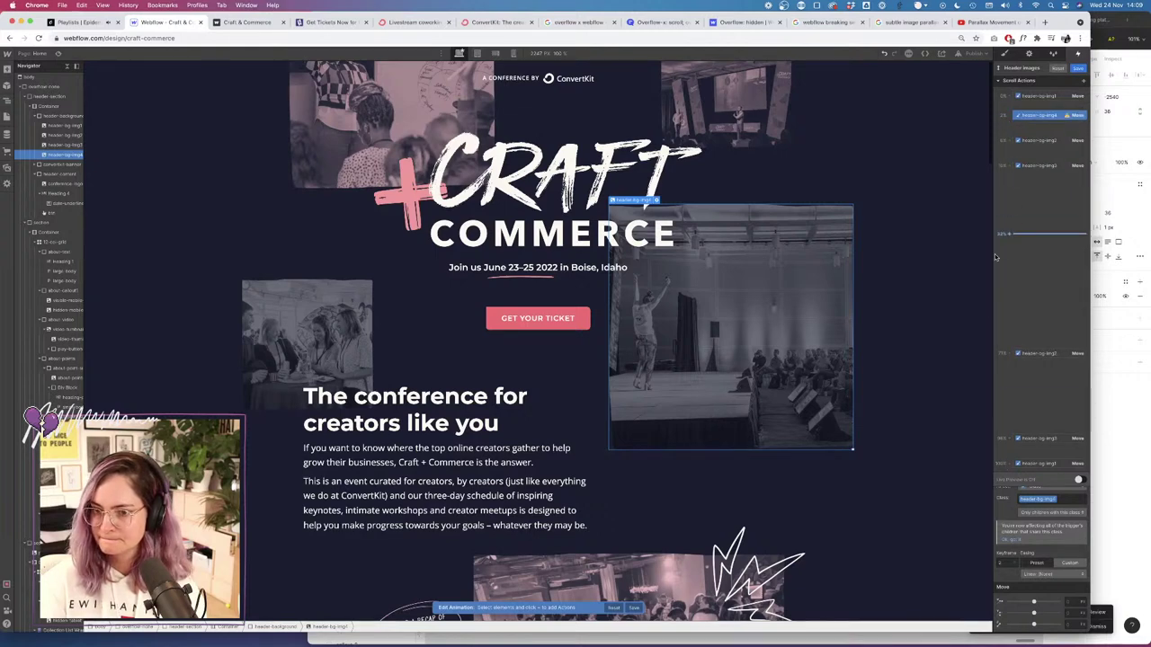
{"action": "left_click_drag", "start_coordinate": [1016, 401], "coordinate": [1036, 453]}
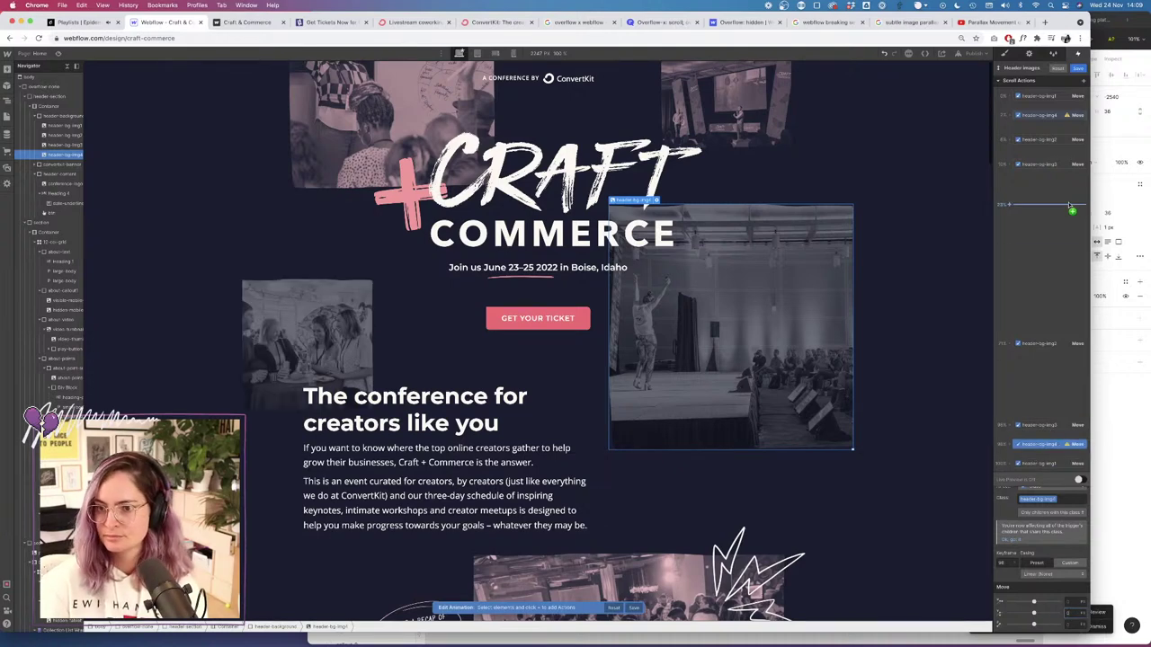
Offset header-bg-img4 slightly upward on the Y axis at its 2% keyframe and turn on live preview.
{"action": "left_click_drag", "start_coordinate": [1070, 207], "coordinate": [1060, 120]}
{"action": "left_click", "coordinate": [1062, 115]}
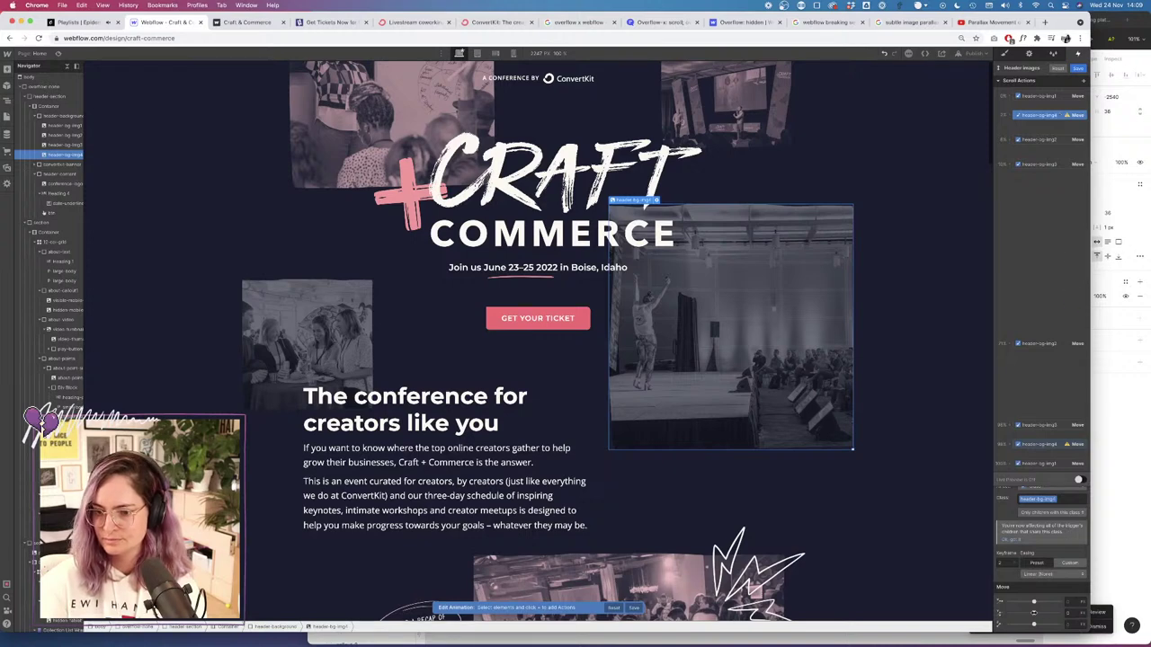
{"action": "left_click_drag", "start_coordinate": [1034, 613], "coordinate": [1030, 613]}
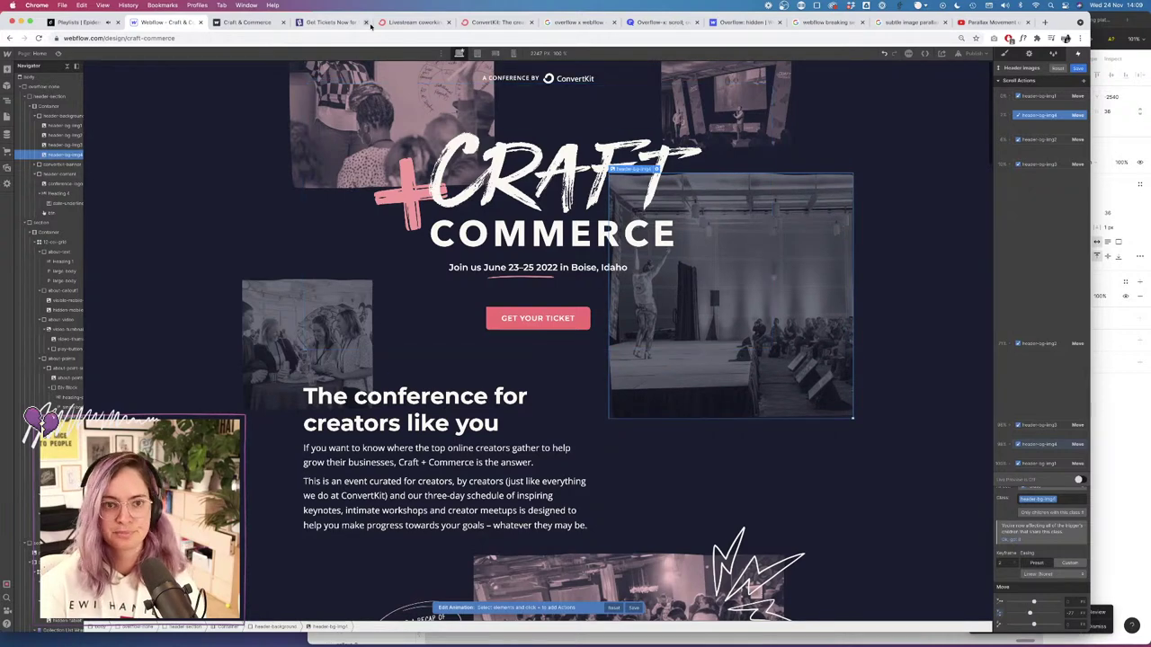
{"action": "left_click", "coordinate": [1079, 479]}
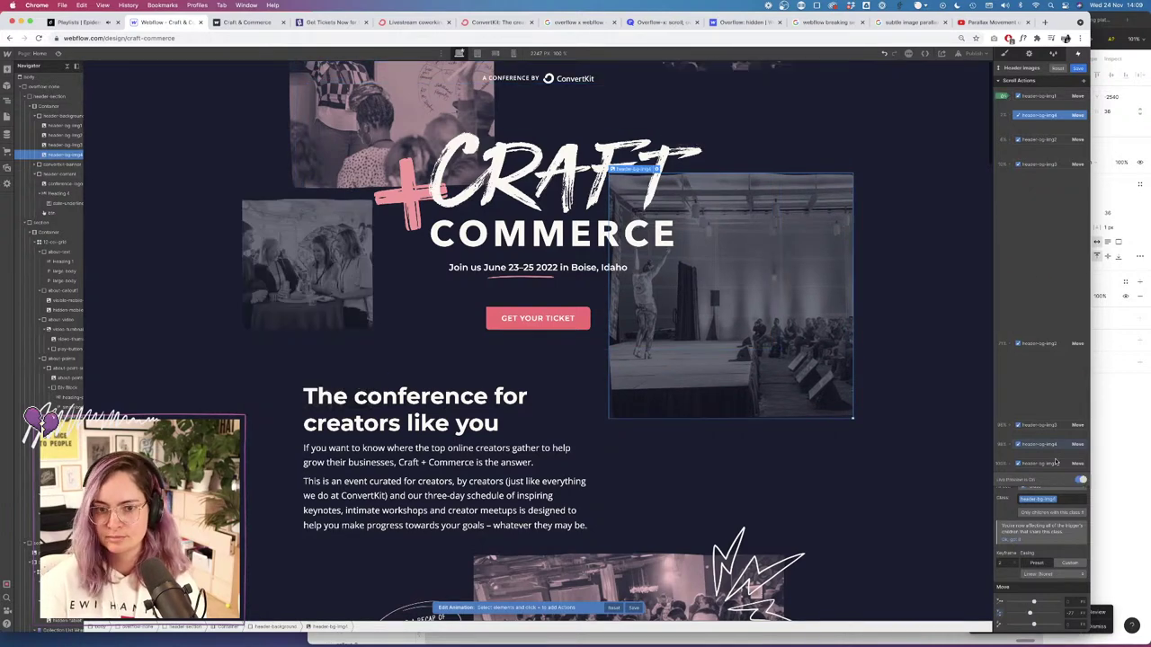
Examine how the header background images shift as the page scrolls through the hero section with live preview on.
{"action": "scroll", "coordinate": [774, 226], "scroll_direction": "down", "scroll_amount": 5}
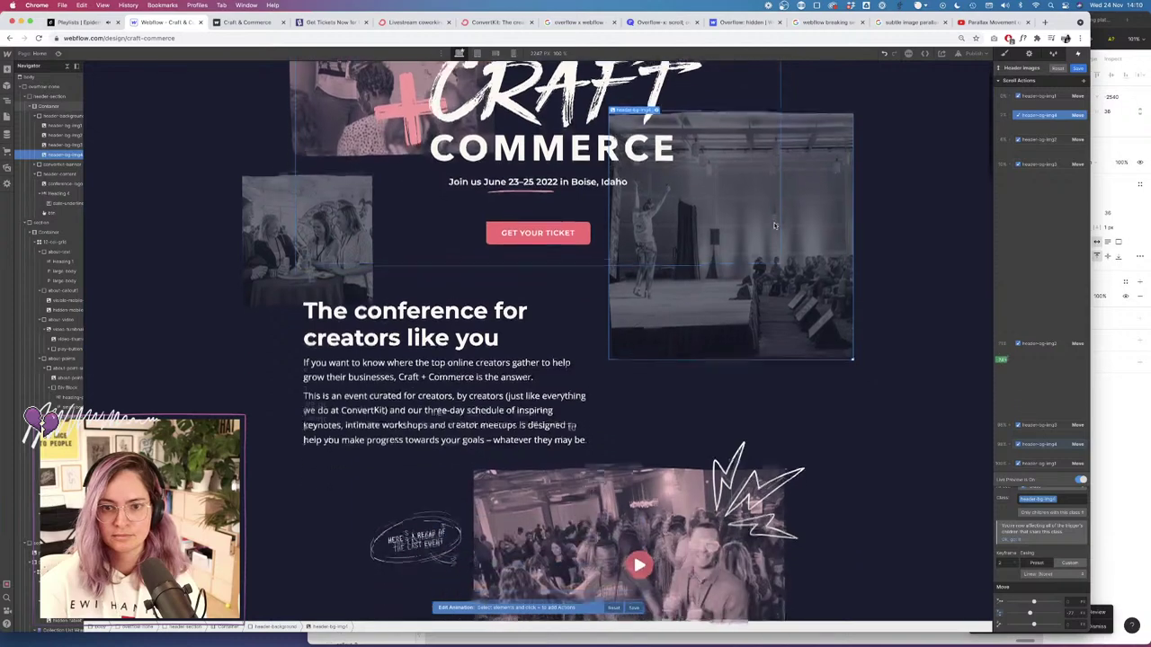
{"action": "scroll", "coordinate": [774, 226], "scroll_direction": "up", "scroll_amount": 5}
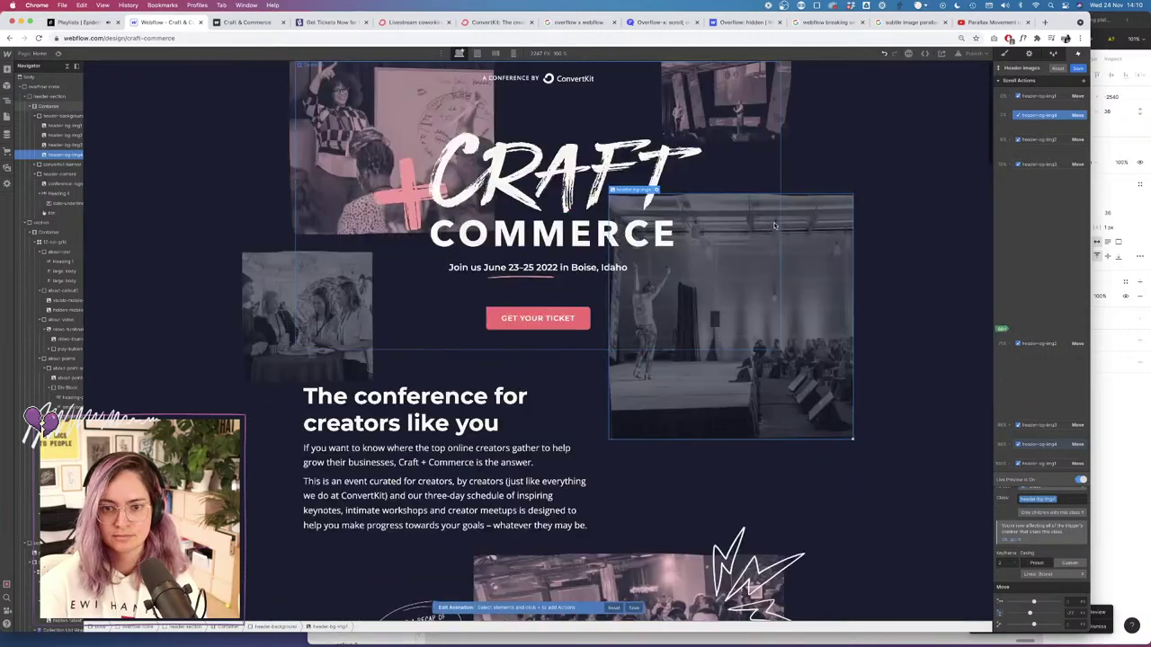
{"action": "scroll", "coordinate": [774, 225], "scroll_direction": "down", "scroll_amount": 5}
{"action": "scroll", "coordinate": [774, 226], "scroll_direction": "down", "scroll_amount": 5}
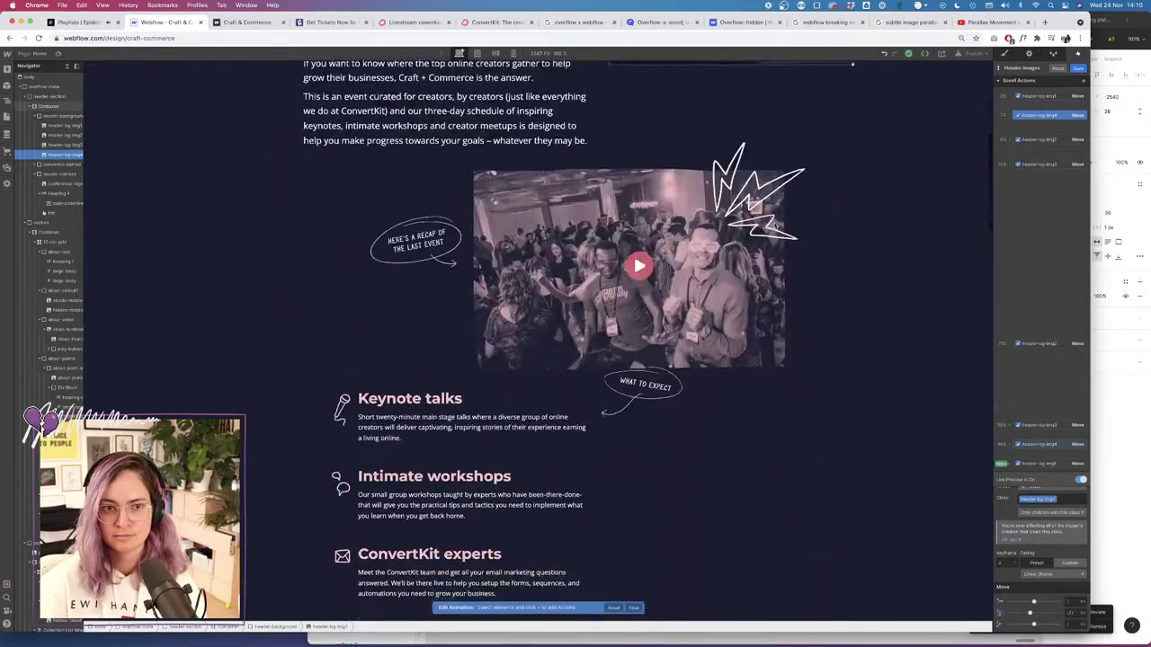
{"action": "scroll", "coordinate": [774, 226], "scroll_direction": "up", "scroll_amount": 10}
{"action": "scroll", "coordinate": [774, 226], "scroll_direction": "down", "scroll_amount": 5}
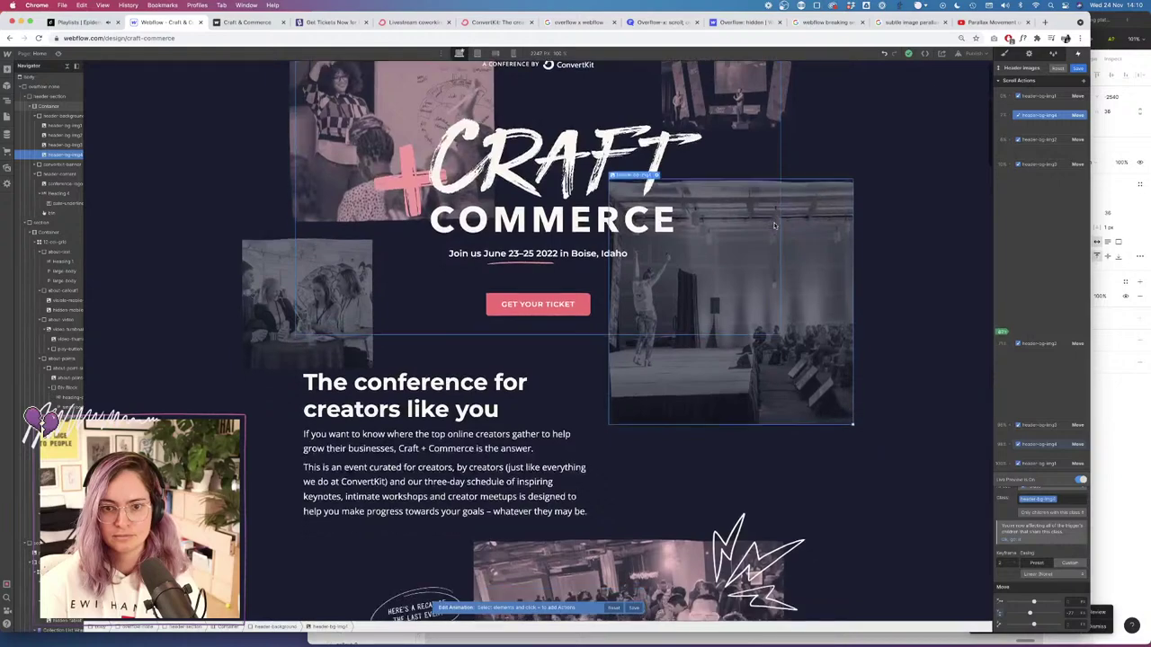
{"action": "scroll", "coordinate": [774, 226], "scroll_direction": "up", "scroll_amount": 5}
{"action": "scroll", "coordinate": [774, 225], "scroll_direction": "down", "scroll_amount": 1}
{"action": "scroll", "coordinate": [774, 226], "scroll_direction": "down", "scroll_amount": 1}
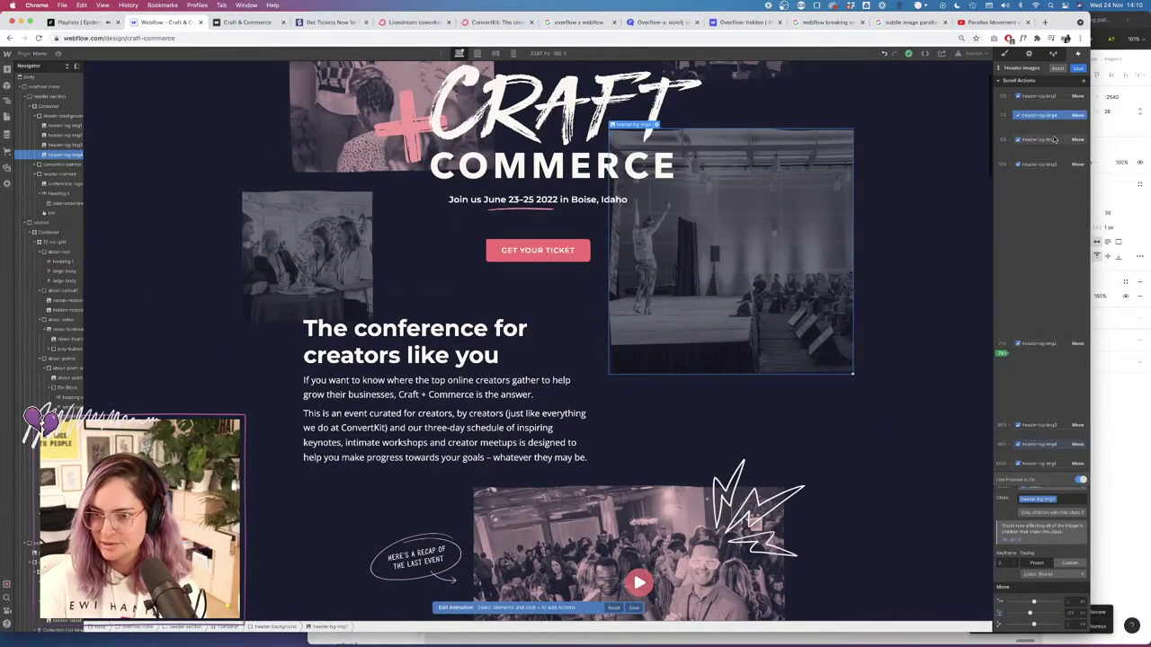
Move header-bg-img4's starting keyframe past header-bg-img3's starting keyframe in the scroll timeline, and turn live preview back on.
{"action": "left_click_drag", "start_coordinate": [1065, 115], "coordinate": [1033, 210]}
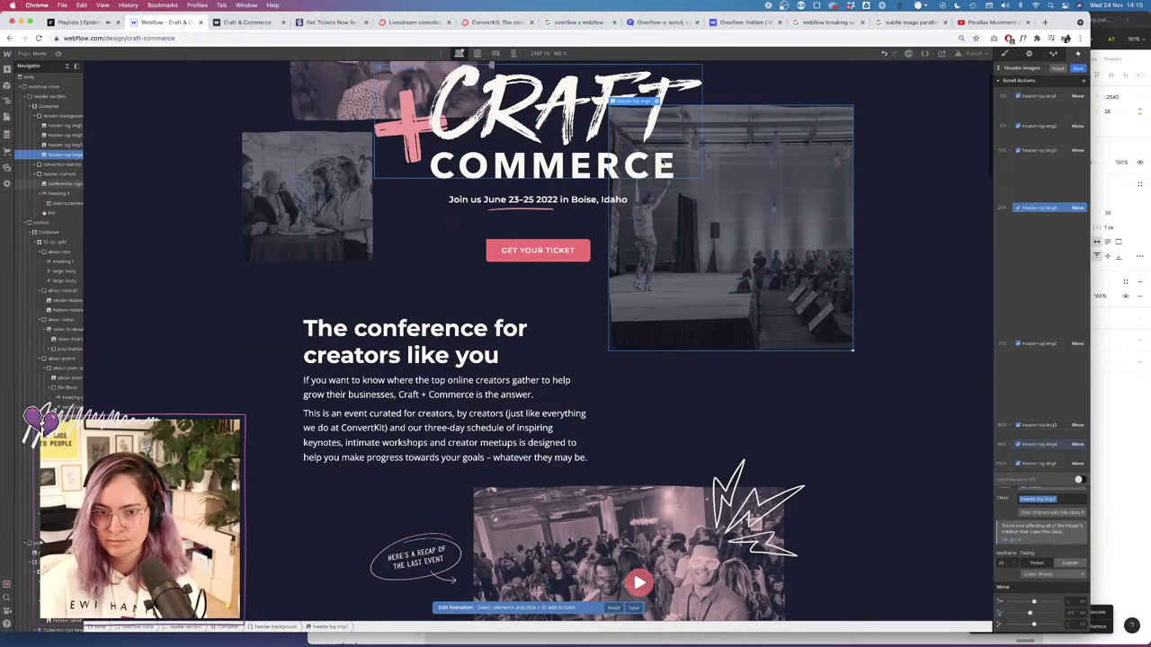
{"action": "scroll", "coordinate": [422, 135], "scroll_direction": "up", "scroll_amount": 2}
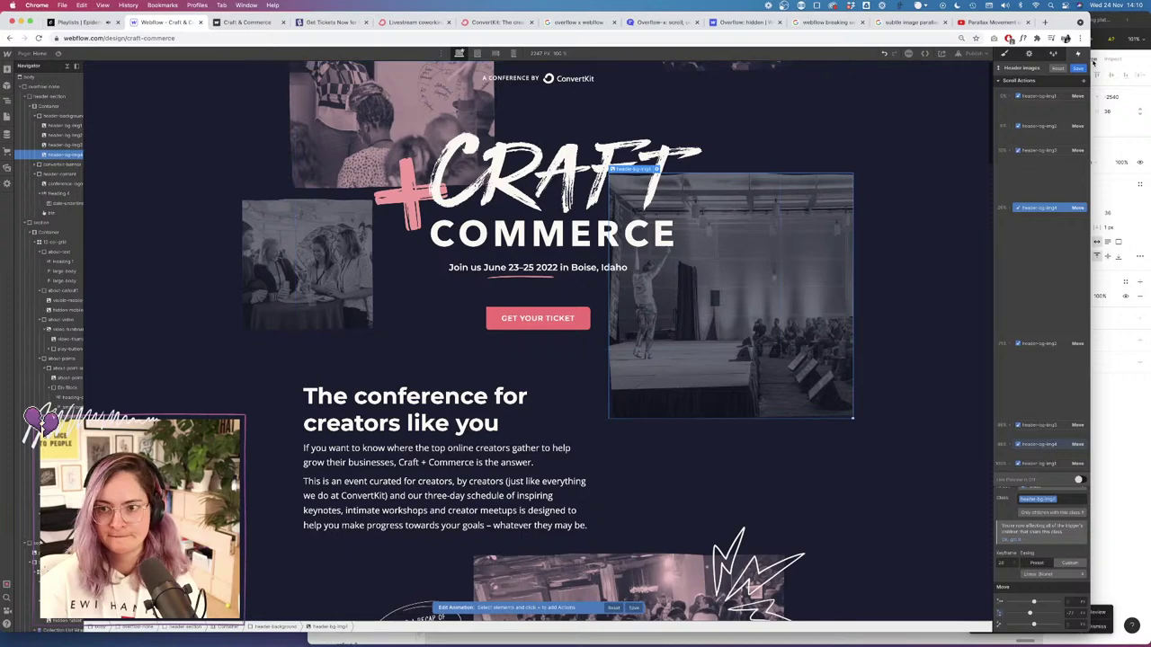
{"action": "left_click", "coordinate": [1081, 480]}
Examine header-bg-img4's movement against the other header images while the page scrolls.
{"action": "scroll", "coordinate": [860, 236], "scroll_direction": "down", "scroll_amount": 3}
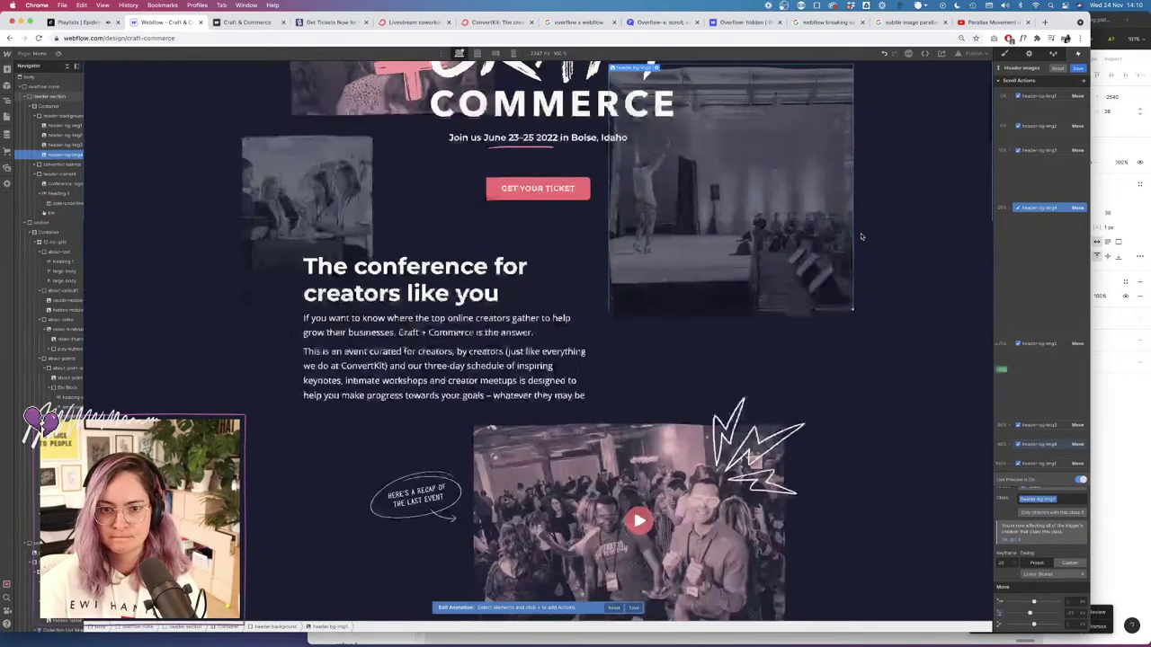
{"action": "scroll", "coordinate": [860, 236], "scroll_direction": "down", "scroll_amount": 2}
{"action": "scroll", "coordinate": [861, 237], "scroll_direction": "up", "scroll_amount": 5}
{"action": "scroll", "coordinate": [860, 237], "scroll_direction": "down", "scroll_amount": 2}
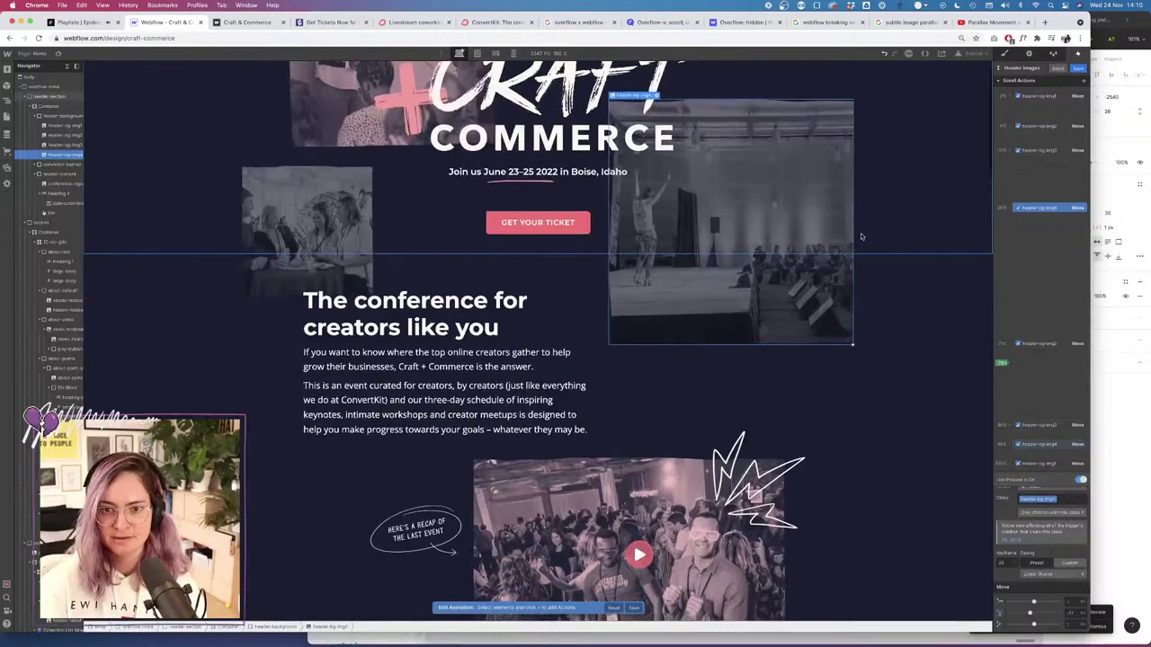
{"action": "scroll", "coordinate": [860, 237], "scroll_direction": "down", "scroll_amount": 7}
{"action": "scroll", "coordinate": [861, 237], "scroll_direction": "up", "scroll_amount": 9}
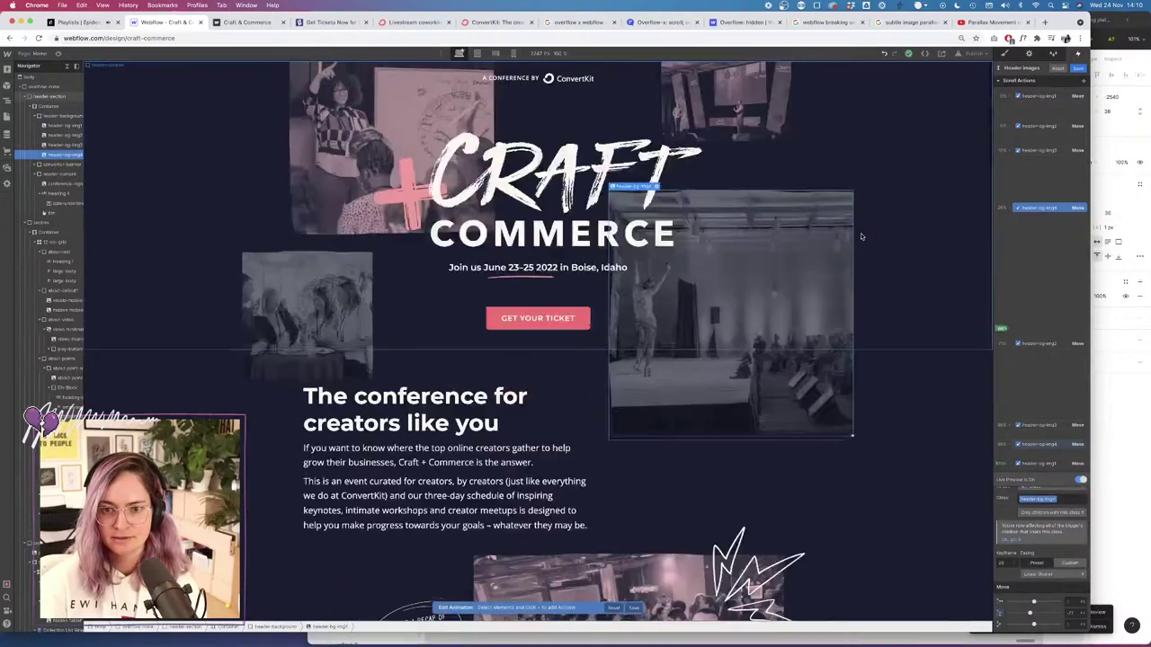
{"action": "scroll", "coordinate": [861, 237], "scroll_direction": "down", "scroll_amount": 2}
{"action": "scroll", "coordinate": [861, 236], "scroll_direction": "up", "scroll_amount": 2}
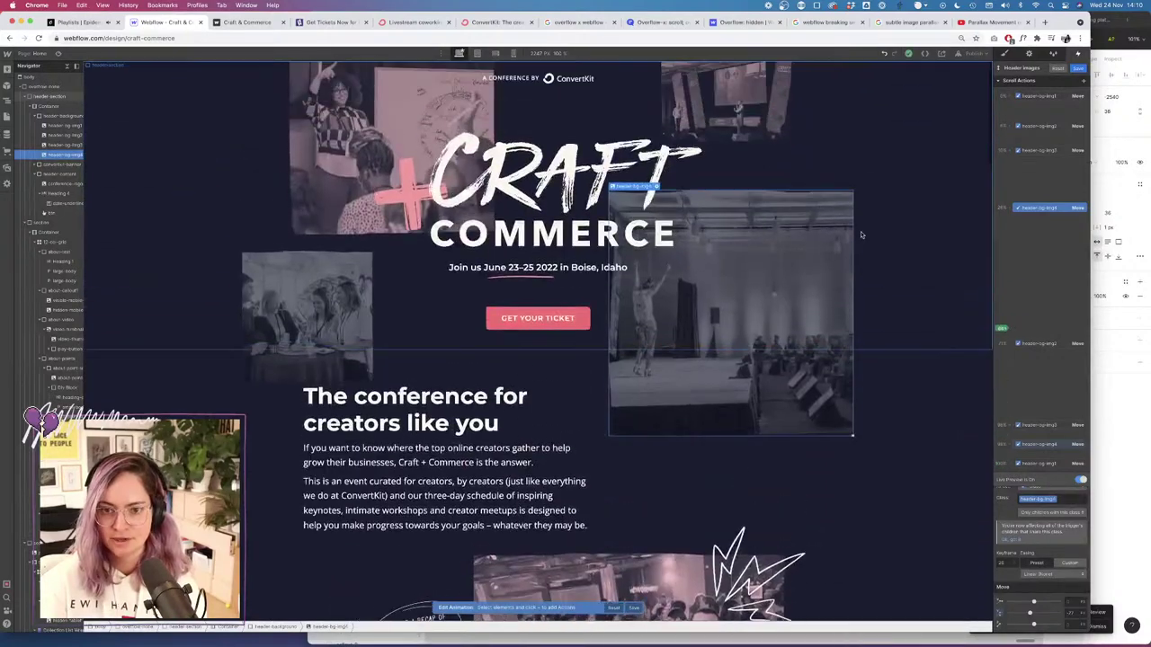
Set header-bg-img1's starting vertical move to -10 in a different unit and match that unit on its 100% keyframe.
{"action": "left_click", "coordinate": [1047, 99]}
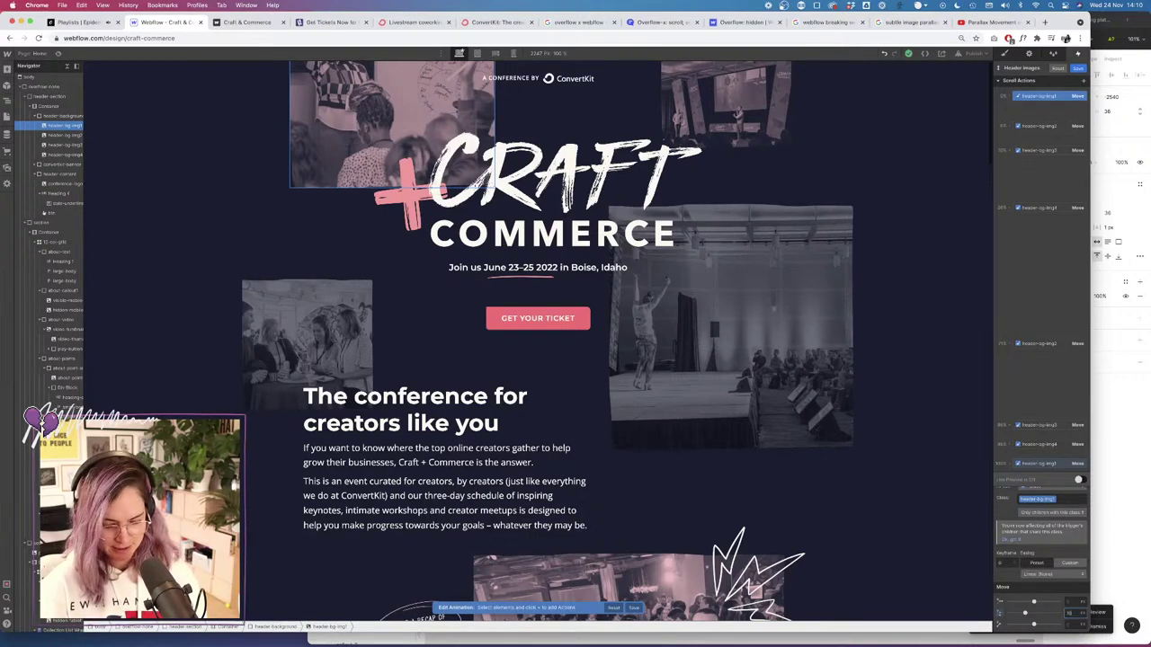
{"action": "key", "text": "Return"}
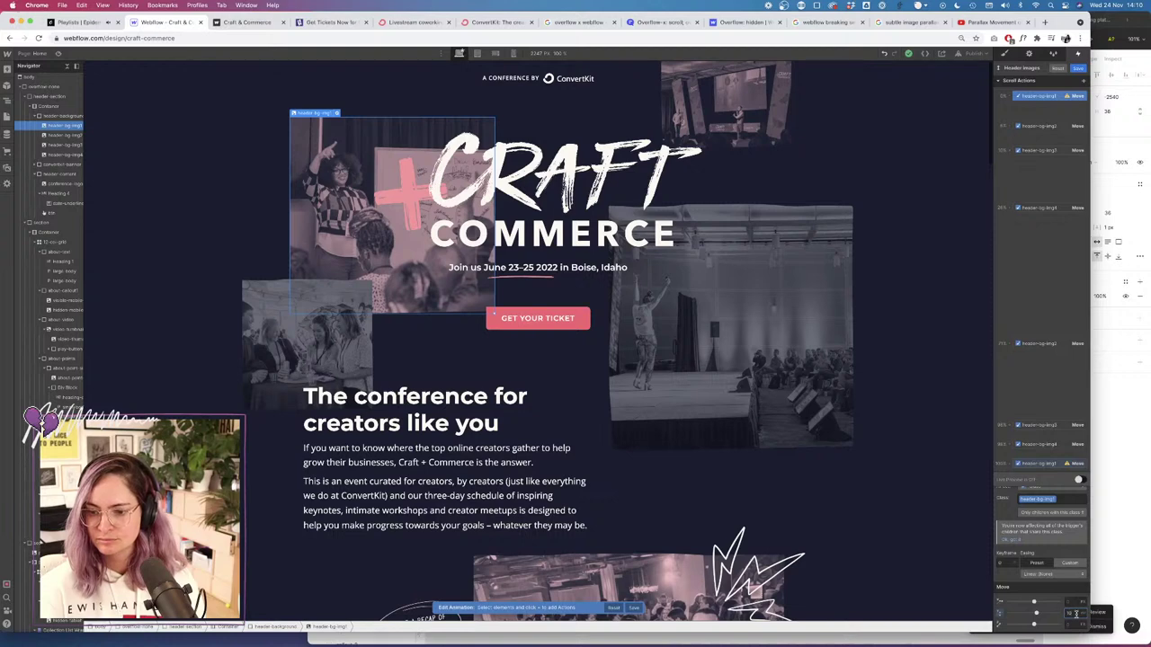
{"action": "key", "text": "BackSpace"}
{"action": "key", "text": "BackSpace"}
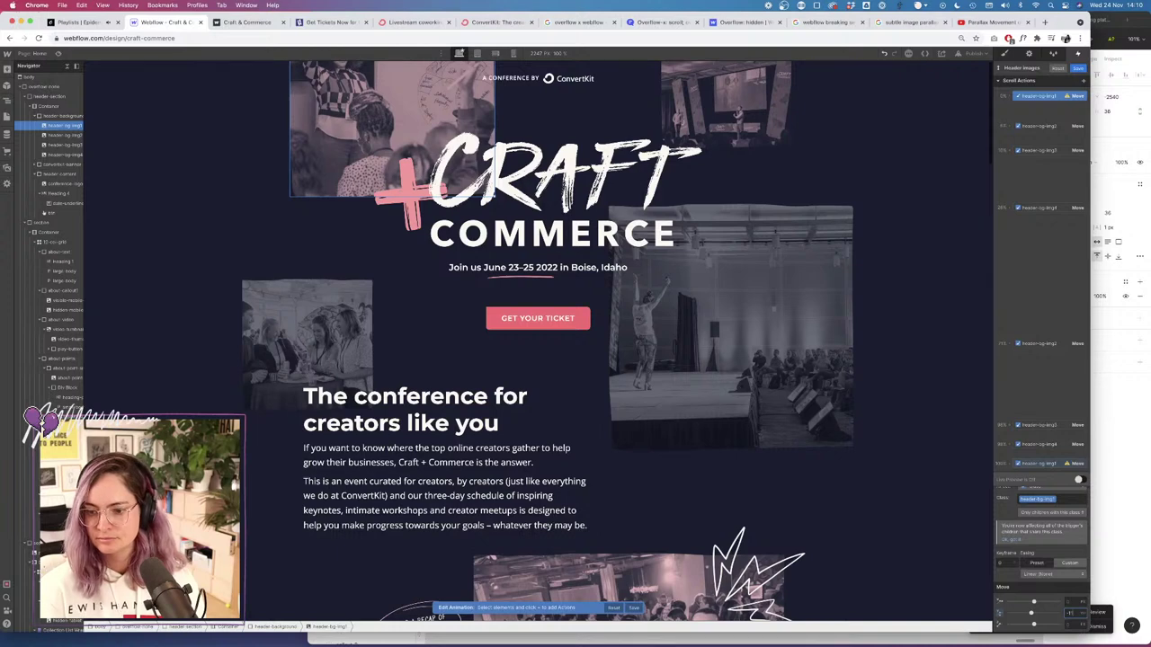
{"action": "left_click", "coordinate": [1054, 464]}
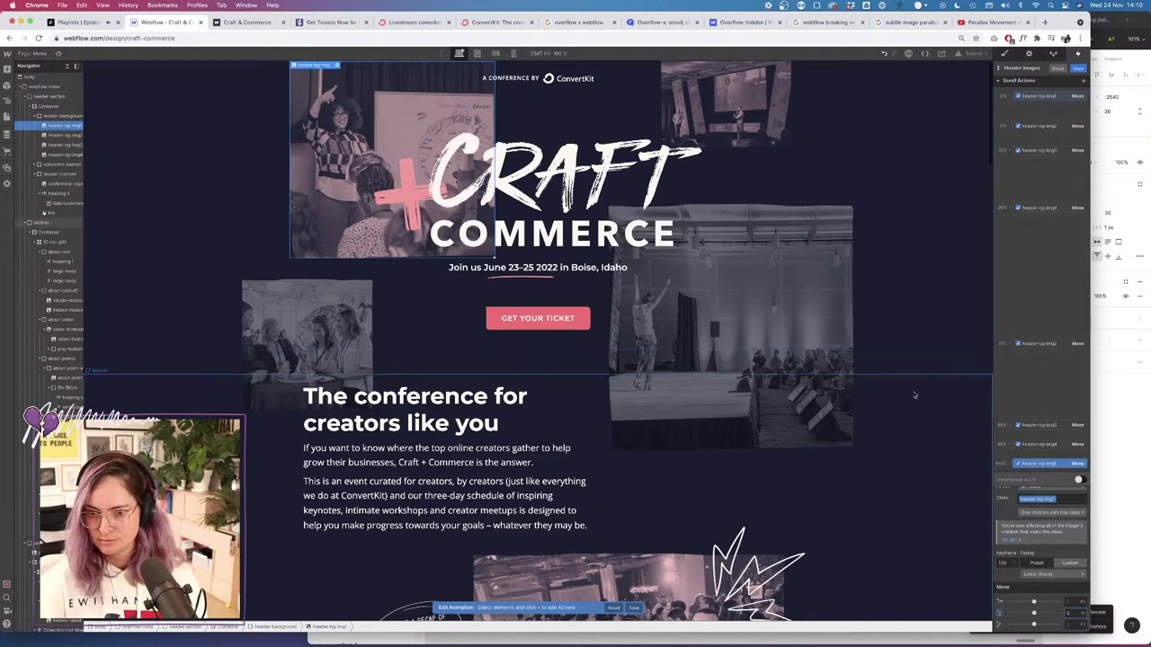
Match the vertical move unit on header-bg-img4's ending keyframe and set its starting vertical move to -20.
{"action": "left_click", "coordinate": [1057, 445]}
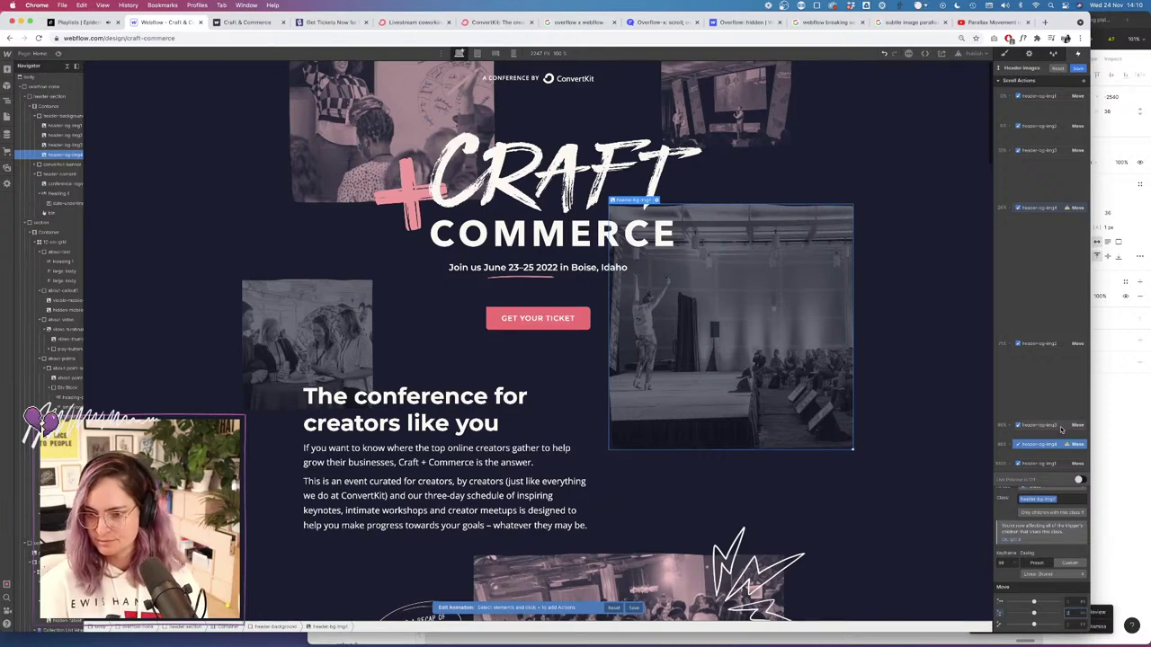
{"action": "left_click_drag", "start_coordinate": [1058, 430], "coordinate": [1070, 221]}
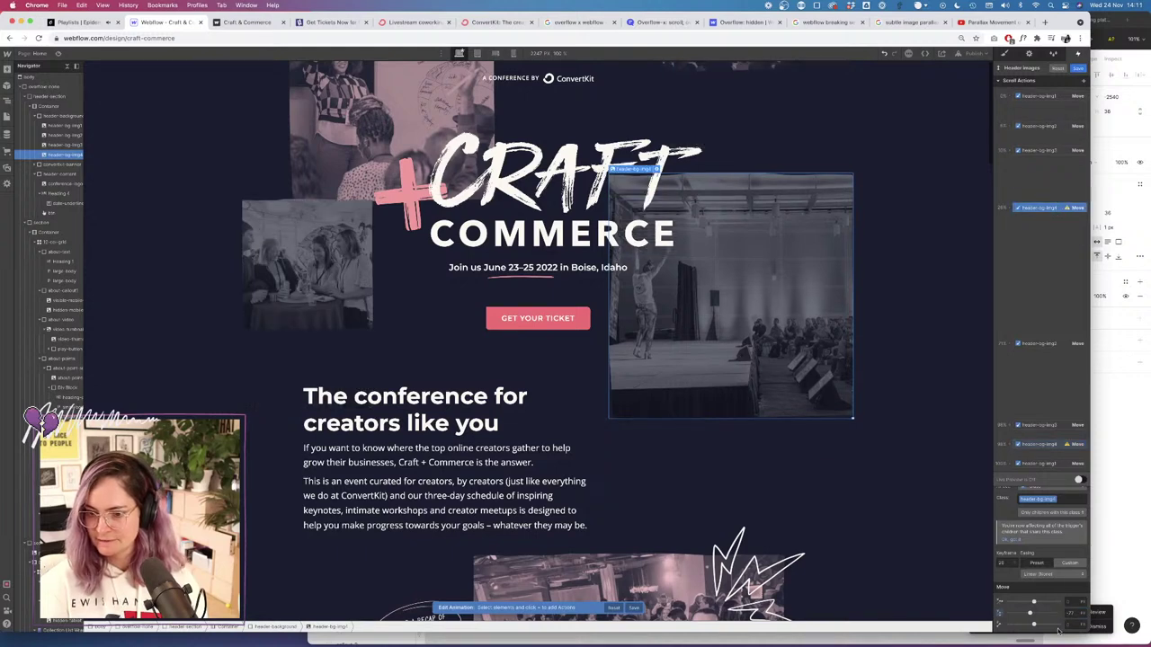
{"action": "left_click", "coordinate": [1075, 612]}
{"action": "type", "text": "-"}
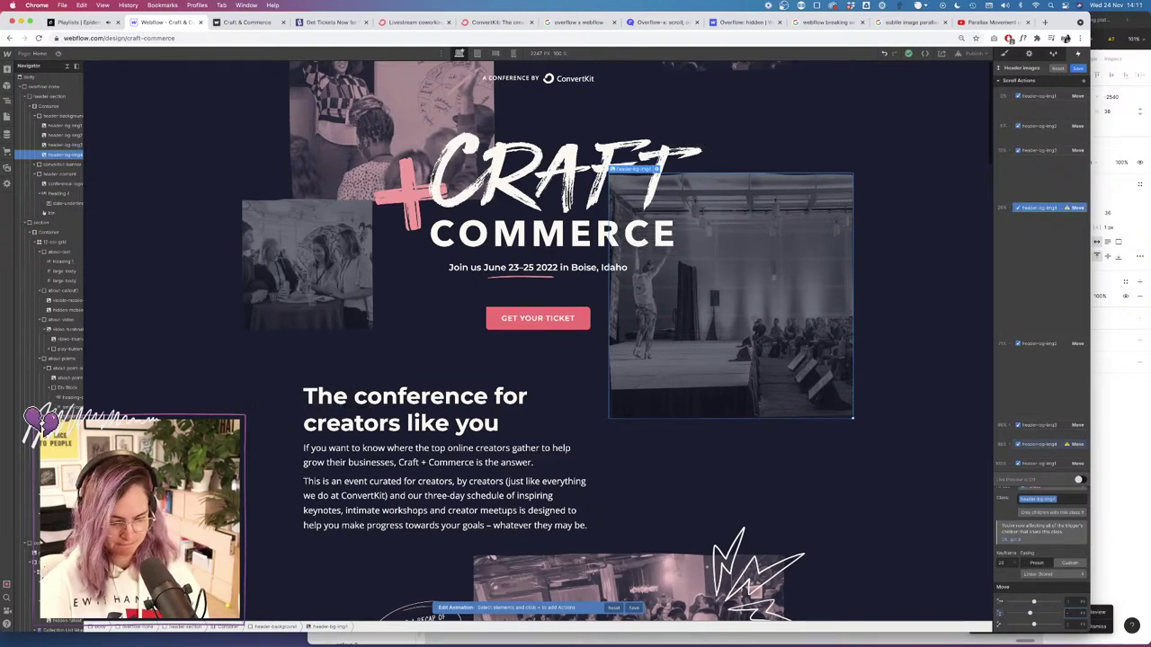
{"action": "key", "text": "Return"}
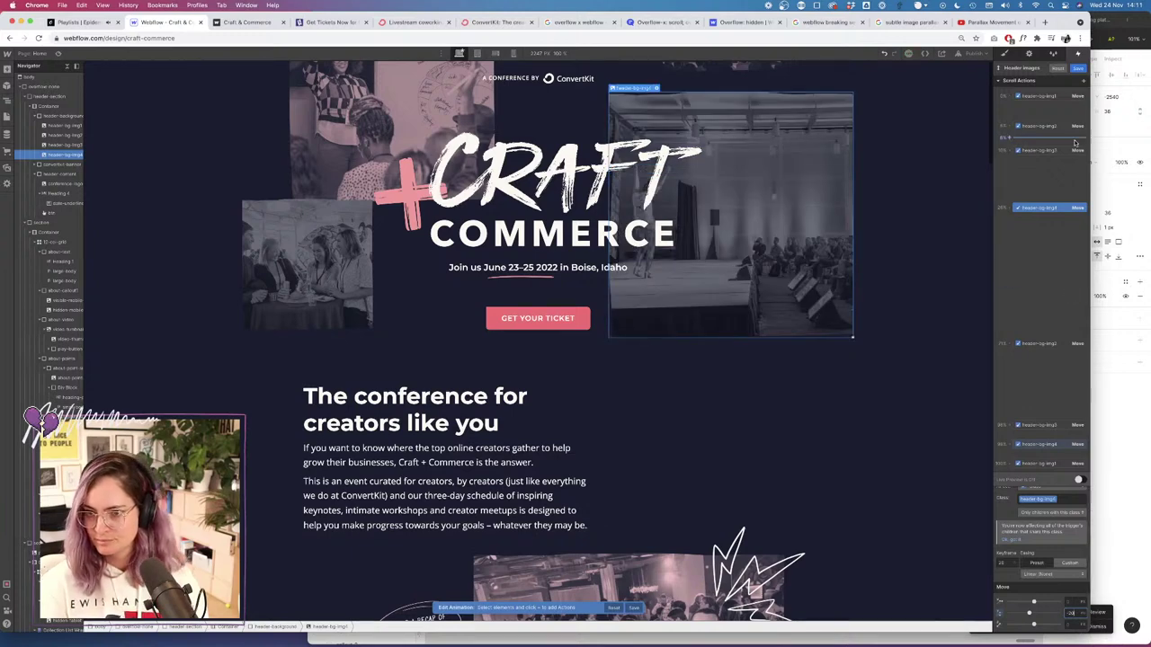
Set header-bg-img3's starting vertical move to -10 and use the same unit on its ending keyframe.
{"action": "left_click", "coordinate": [1055, 151]}
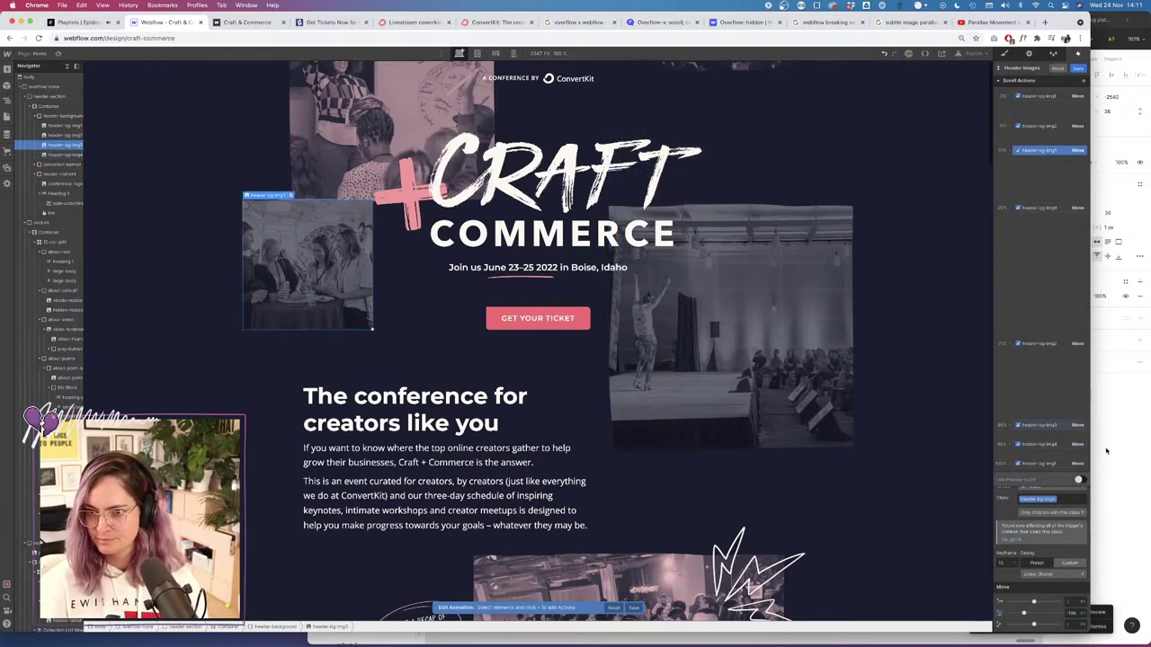
{"action": "double_click", "coordinate": [1072, 613]}
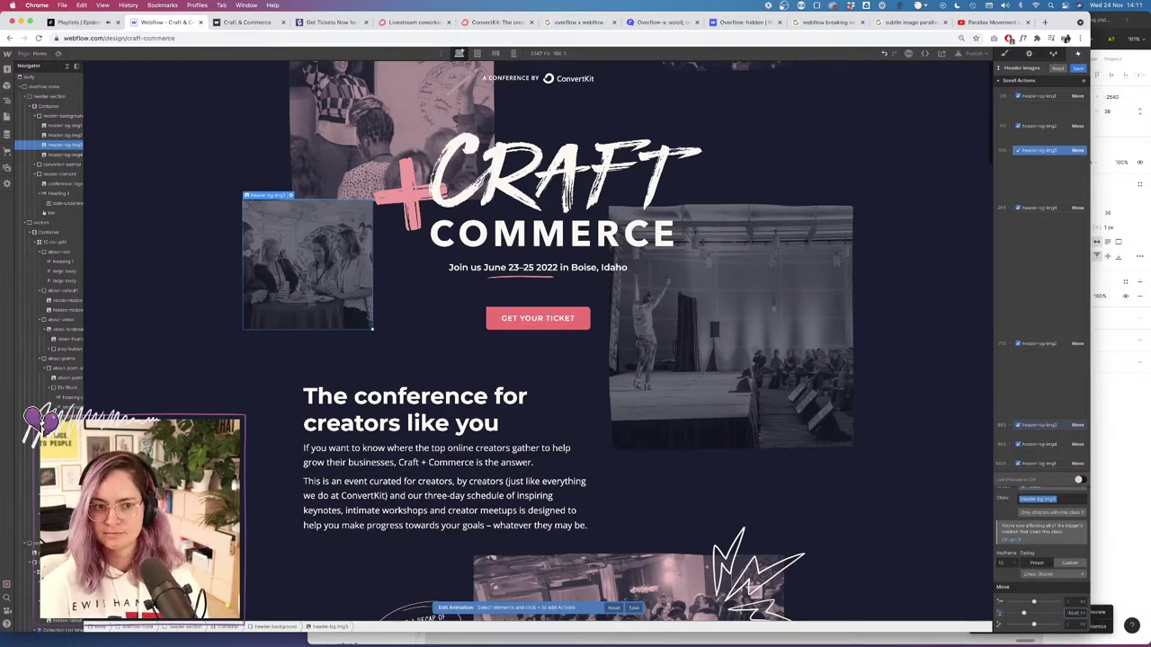
{"action": "left_click", "coordinate": [1050, 425]}
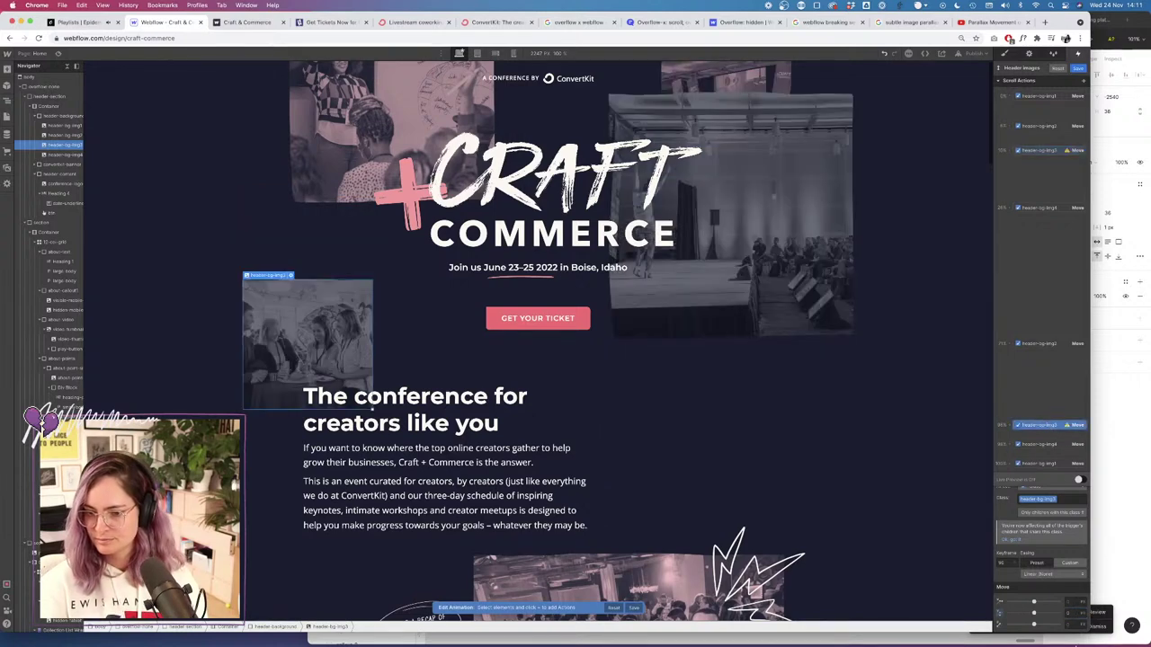
{"action": "left_click", "coordinate": [1074, 612]}
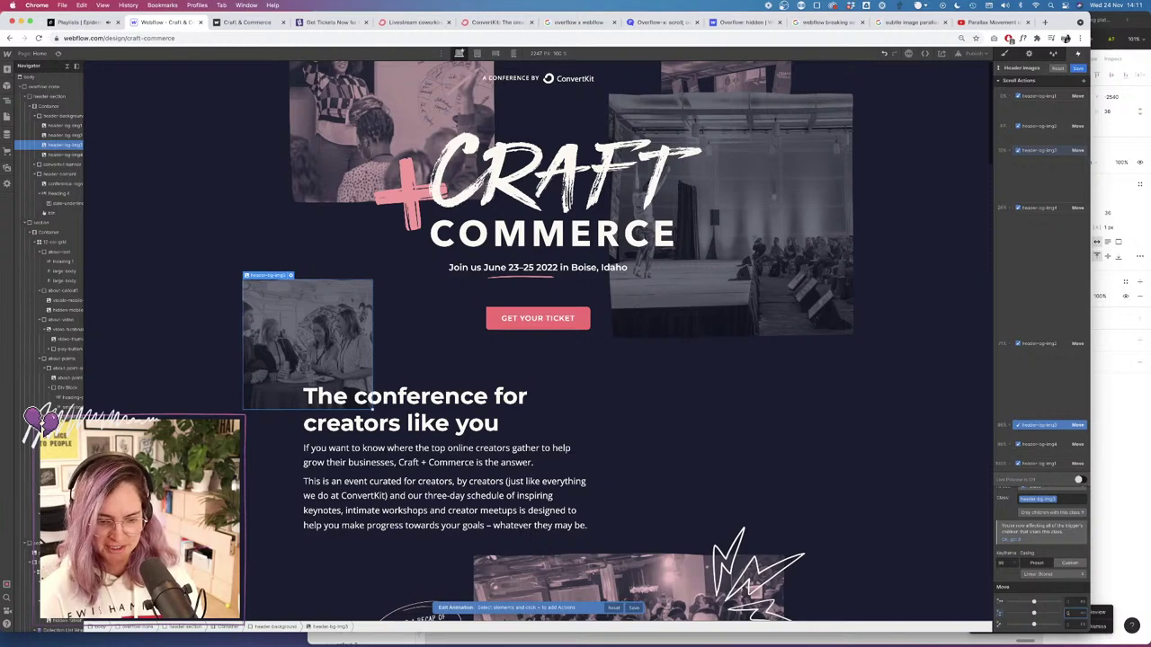
{"action": "left_click", "coordinate": [1054, 151]}
Set header-bg-img2's starting vertical move to -10 and use the same unit on its 71% keyframe.
{"action": "left_click", "coordinate": [1042, 126]}
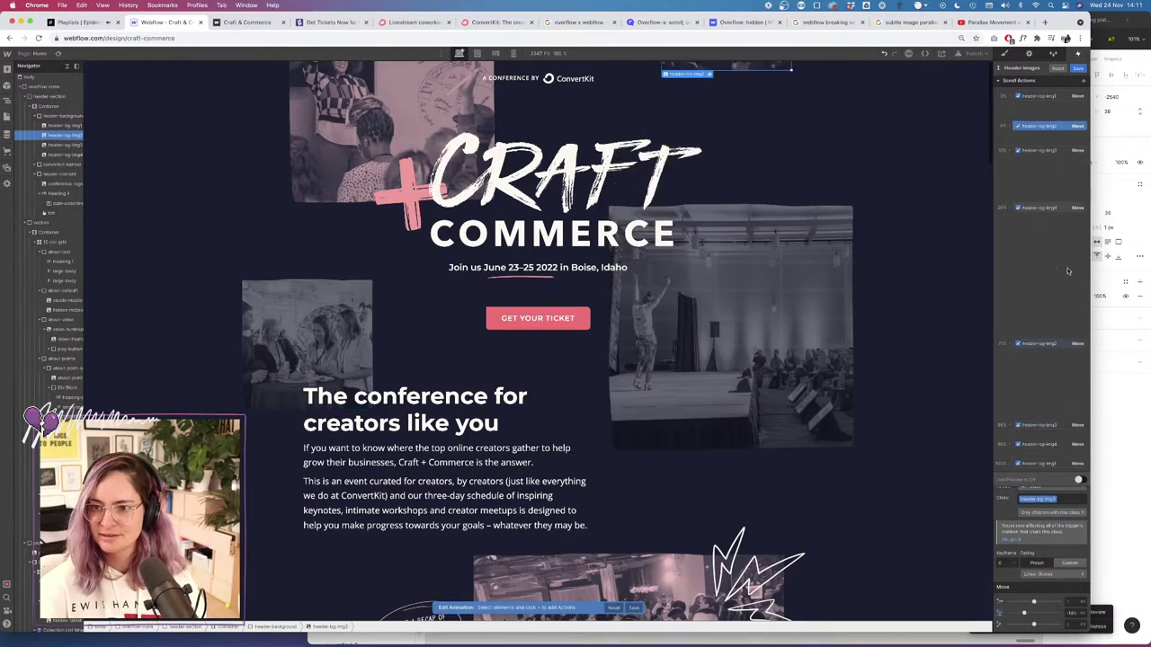
{"action": "left_click", "coordinate": [1069, 613]}
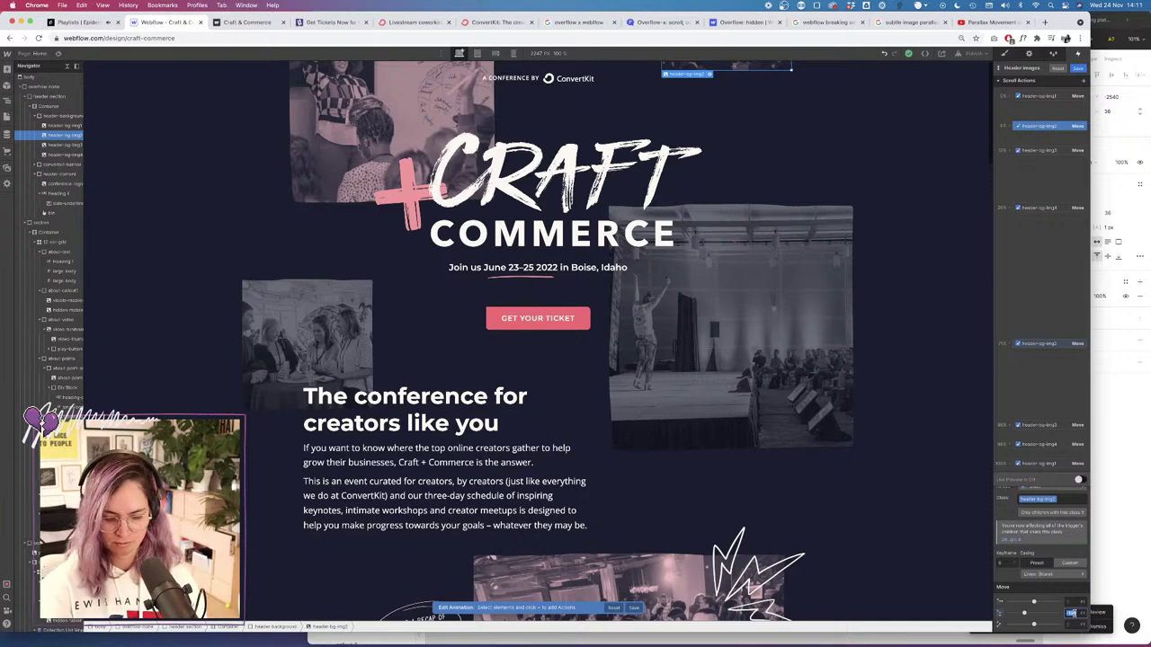
{"action": "key", "text": "Return"}
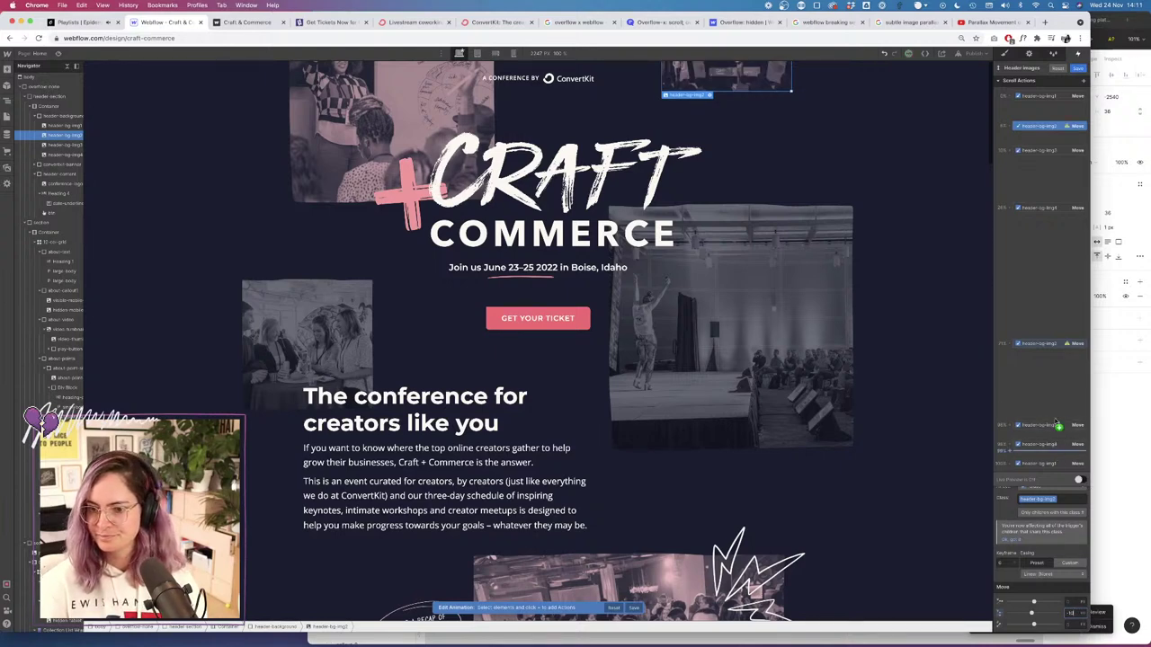
{"action": "left_click", "coordinate": [1047, 344]}
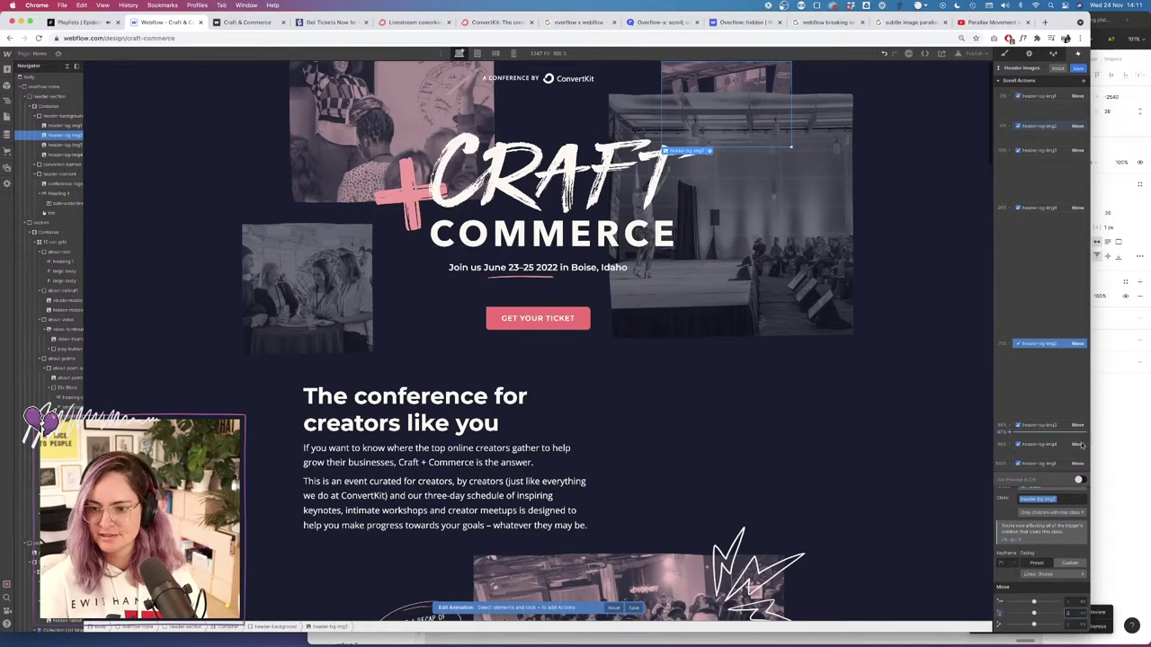
Turn on live preview and examine the parallax of all four header images while the page scrolls.
{"action": "left_click", "coordinate": [1078, 480]}
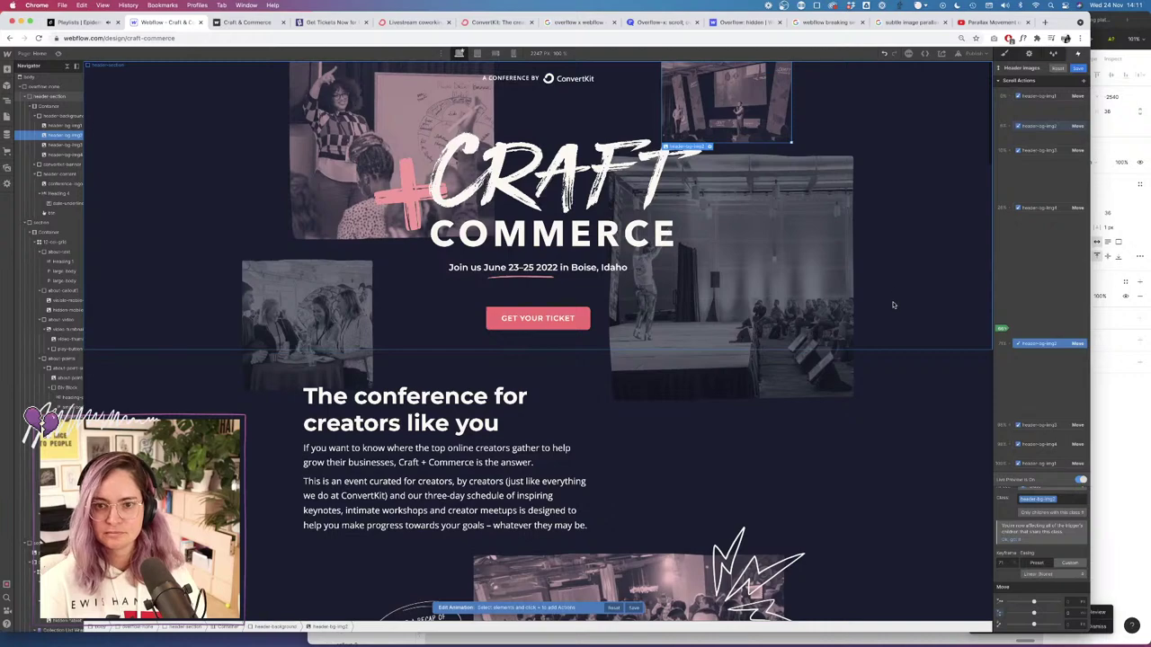
{"action": "scroll", "coordinate": [892, 304], "scroll_direction": "down", "scroll_amount": 5}
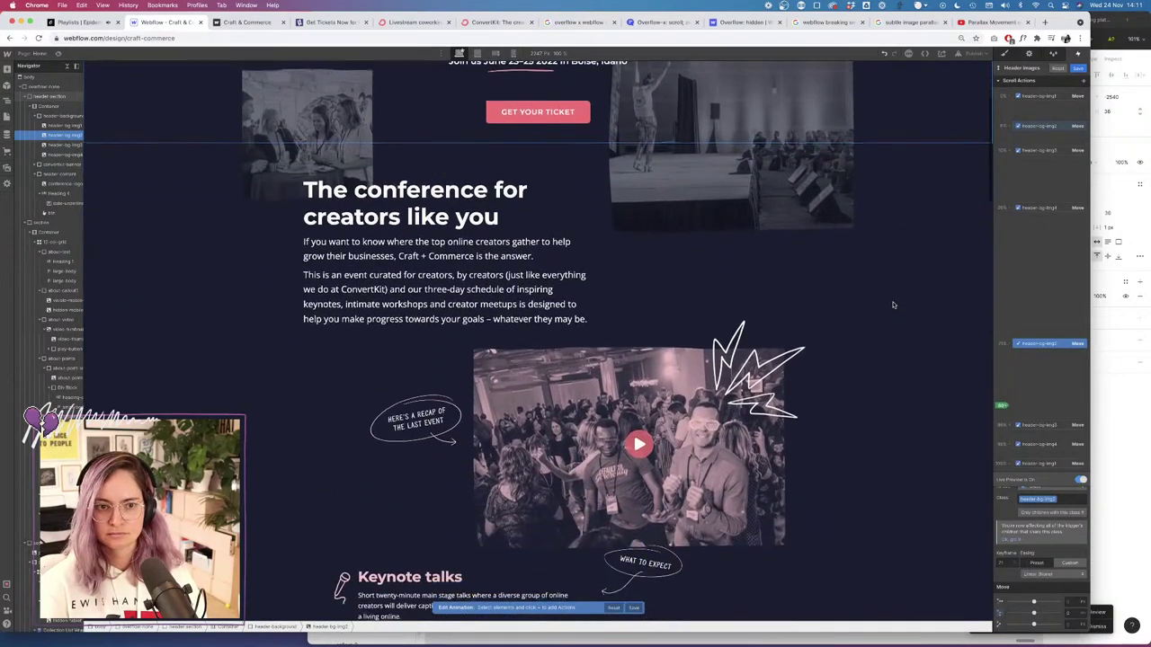
{"action": "scroll", "coordinate": [892, 304], "scroll_direction": "up", "scroll_amount": 5}
{"action": "scroll", "coordinate": [893, 304], "scroll_direction": "down", "scroll_amount": 4}
{"action": "scroll", "coordinate": [893, 305], "scroll_direction": "up", "scroll_amount": 1}
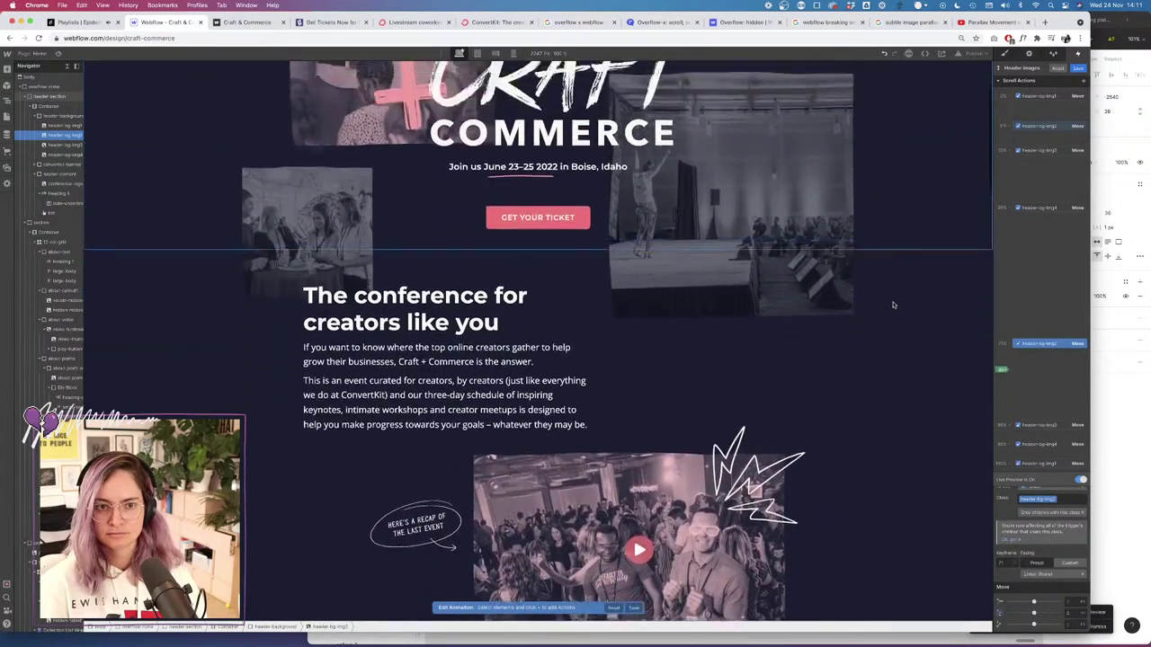
{"action": "scroll", "coordinate": [893, 305], "scroll_direction": "up", "scroll_amount": 2}
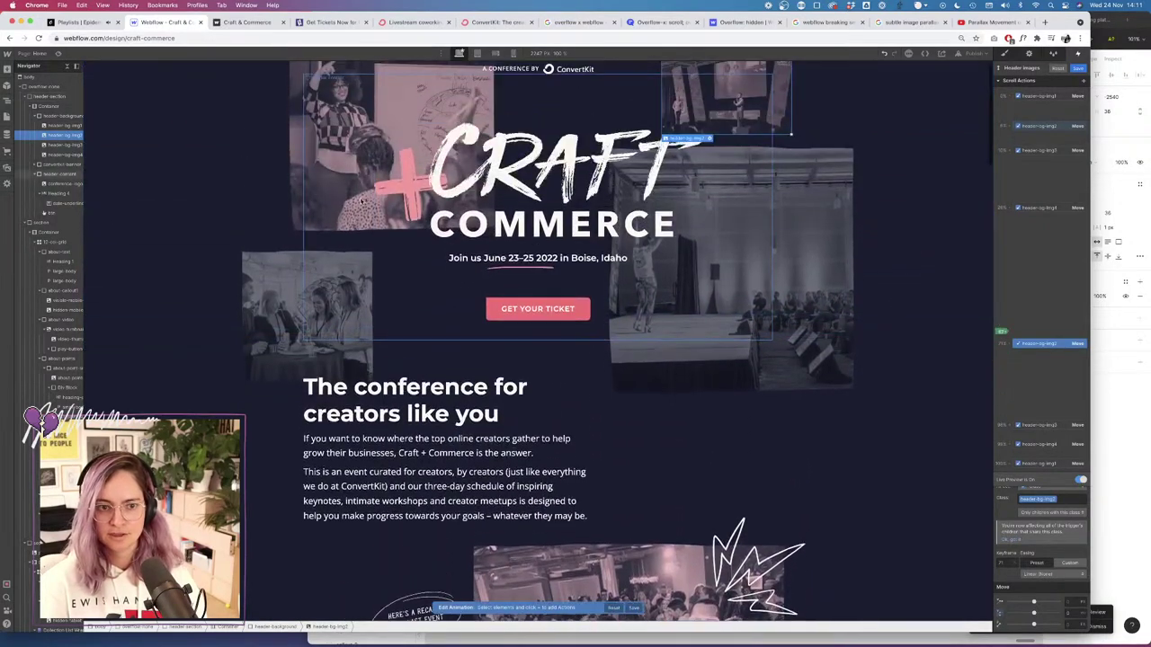
Move header-bg-img3's ending keyframe to 82% and preview the scroll animation live.
{"action": "left_click", "coordinate": [1042, 425]}
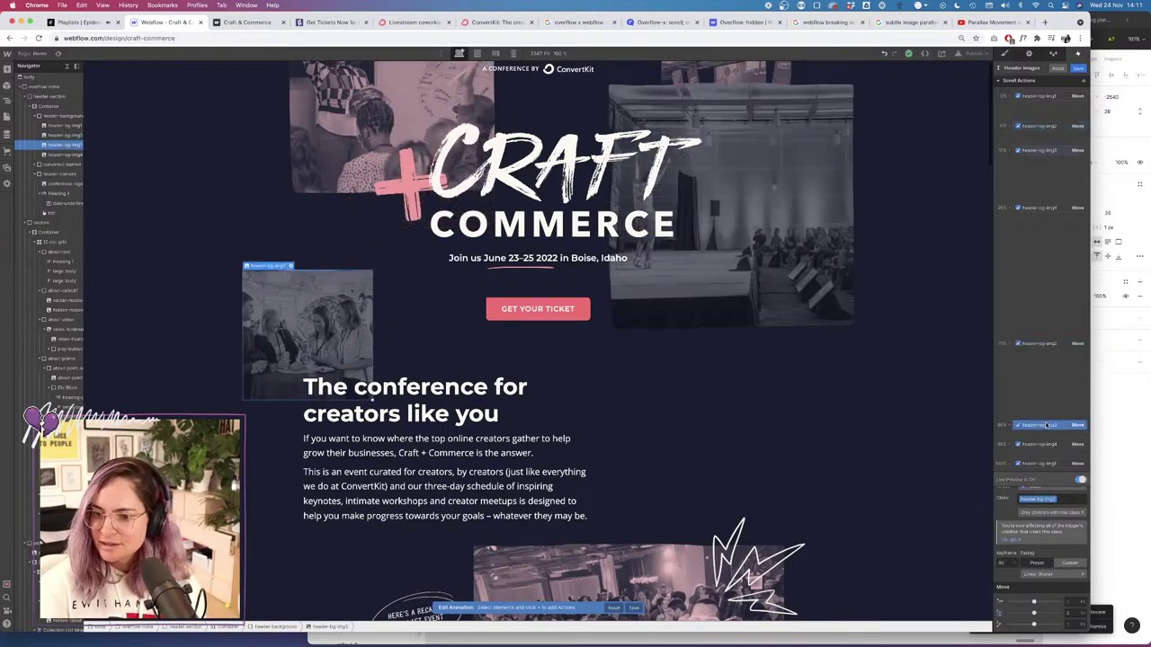
{"action": "left_click_drag", "start_coordinate": [1046, 425], "coordinate": [1044, 384]}
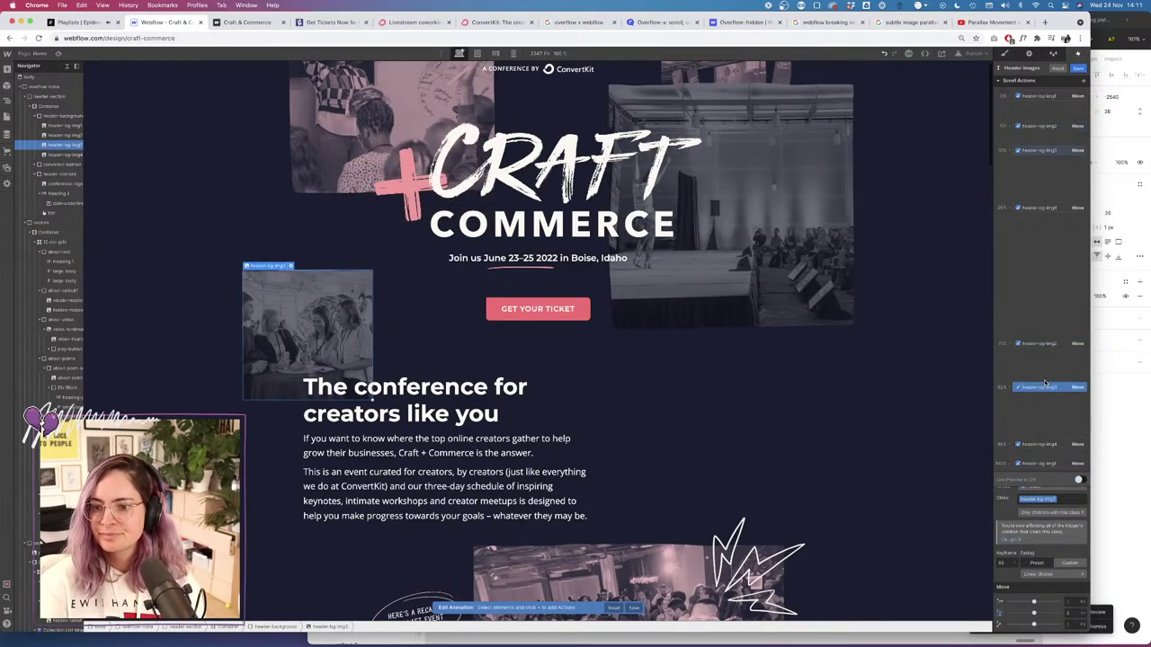
{"action": "left_click", "coordinate": [1078, 480]}
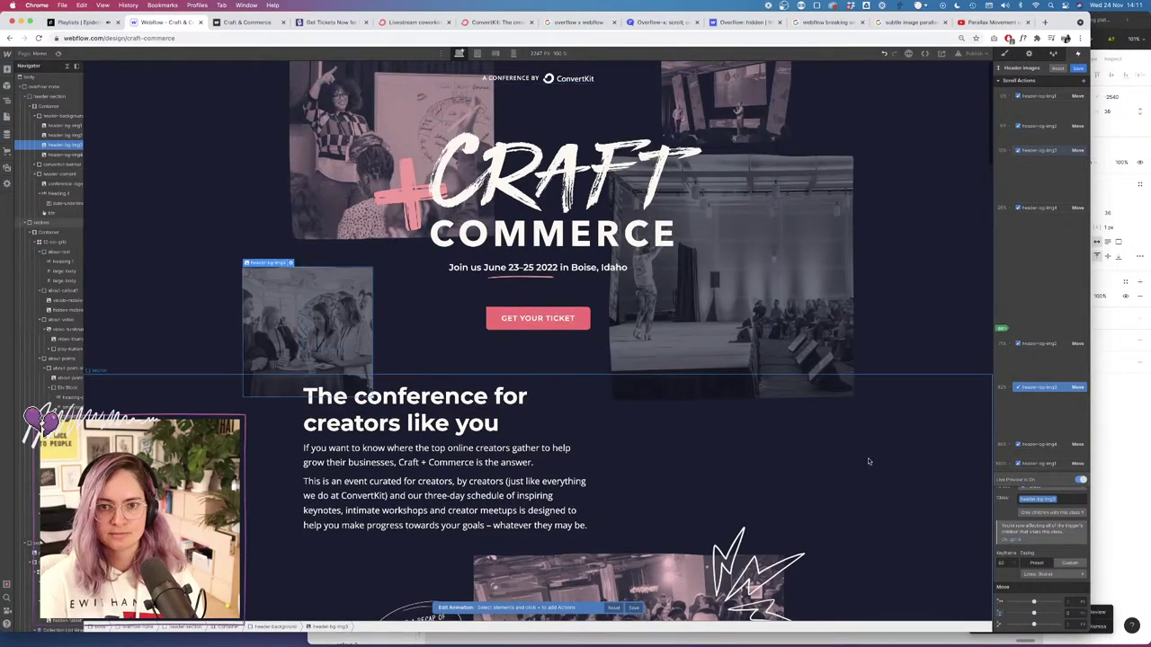
{"action": "scroll", "coordinate": [868, 461], "scroll_direction": "down", "scroll_amount": 3}
{"action": "scroll", "coordinate": [869, 461], "scroll_direction": "down", "scroll_amount": 4}
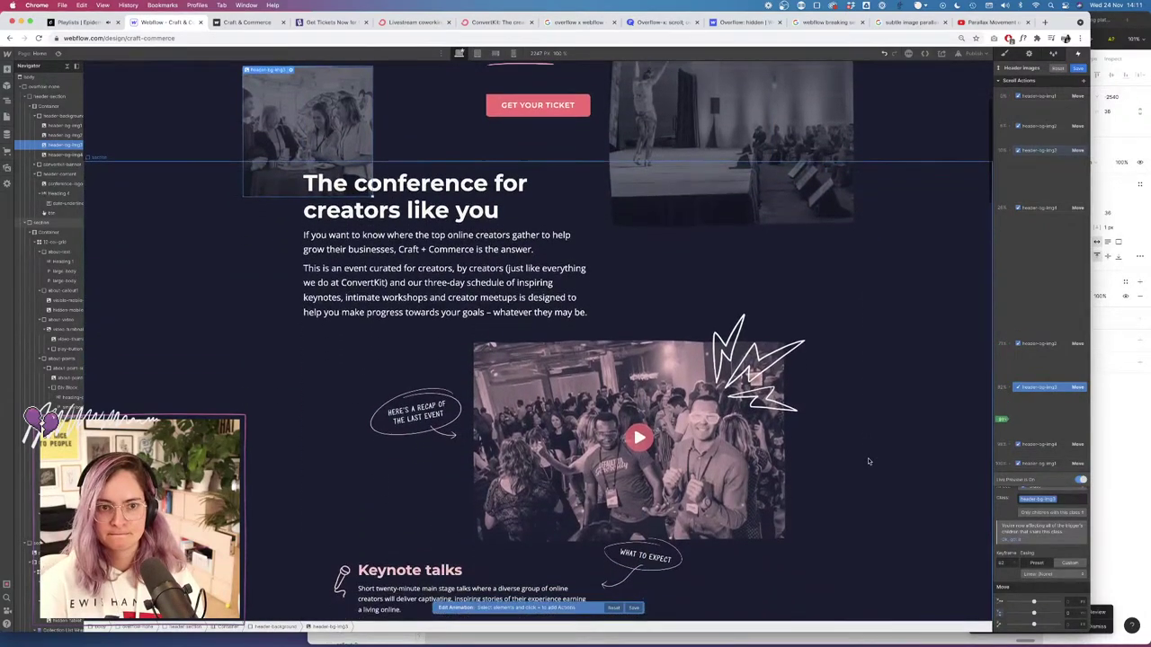
Examine the header images' parallax in live preview while scrolling the page, and save the Header Images animation.
{"action": "scroll", "coordinate": [868, 461], "scroll_direction": "down", "scroll_amount": 3}
{"action": "scroll", "coordinate": [868, 462], "scroll_direction": "up", "scroll_amount": 10}
{"action": "scroll", "coordinate": [868, 461], "scroll_direction": "down", "scroll_amount": 3}
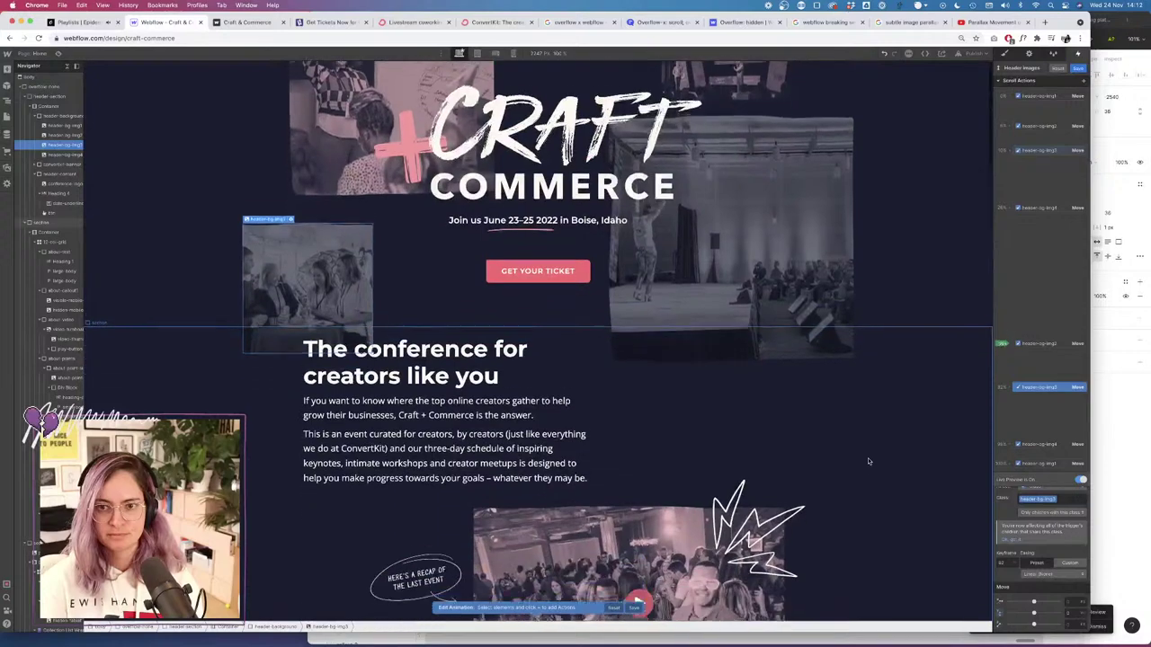
{"action": "scroll", "coordinate": [869, 461], "scroll_direction": "up", "scroll_amount": 2}
{"action": "scroll", "coordinate": [869, 461], "scroll_direction": "down", "scroll_amount": 7}
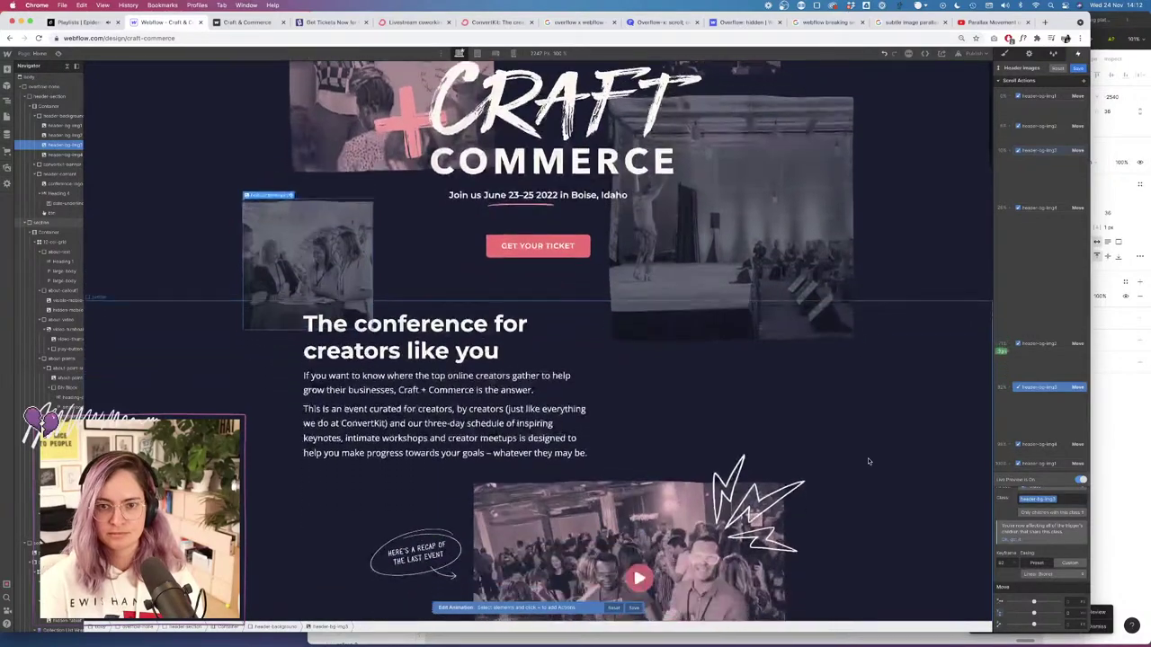
{"action": "scroll", "coordinate": [869, 462], "scroll_direction": "up", "scroll_amount": 7}
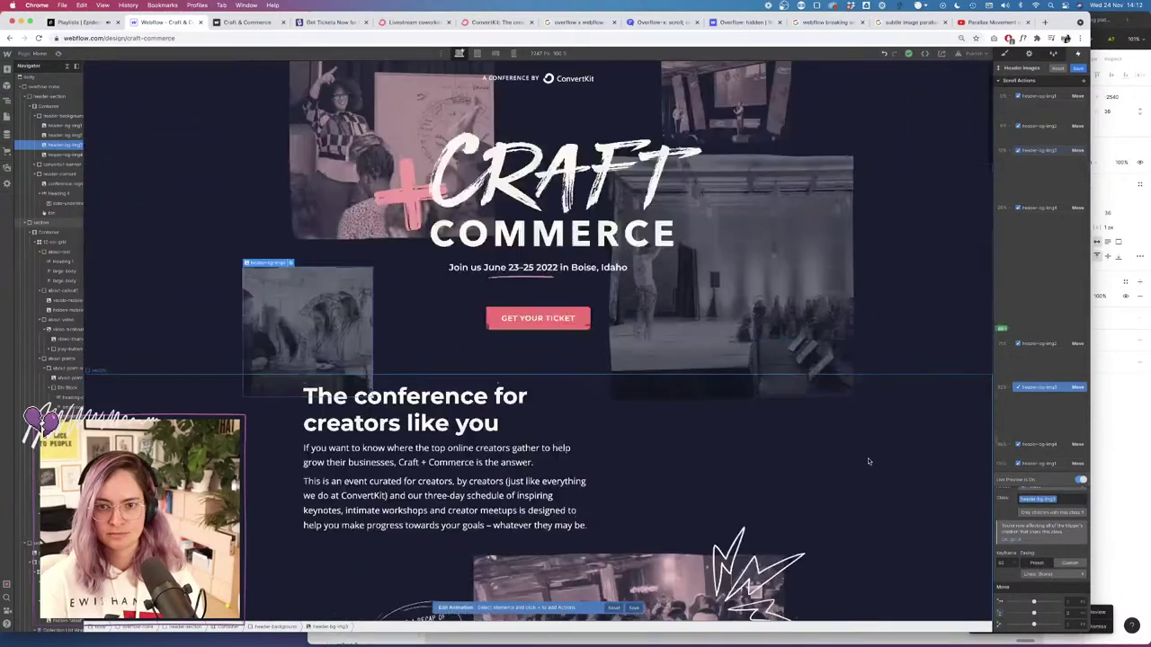
{"action": "scroll", "coordinate": [869, 461], "scroll_direction": "down", "scroll_amount": 1}
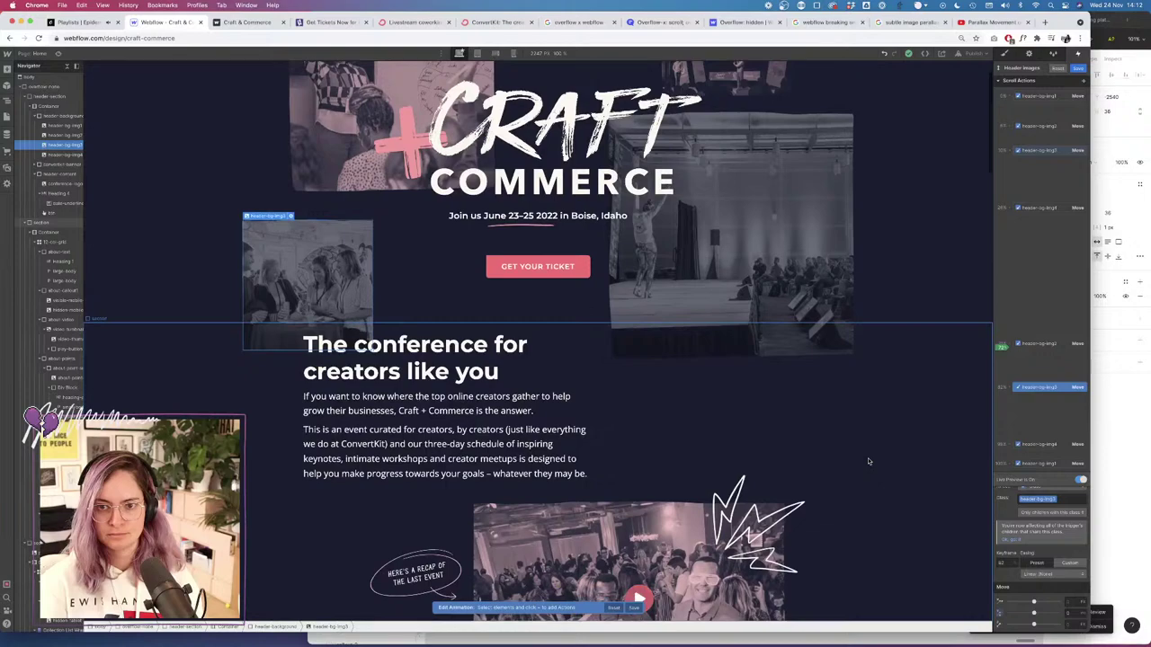
{"action": "scroll", "coordinate": [868, 461], "scroll_direction": "down", "scroll_amount": 1}
{"action": "scroll", "coordinate": [868, 461], "scroll_direction": "up", "scroll_amount": 2}
{"action": "scroll", "coordinate": [869, 461], "scroll_direction": "down", "scroll_amount": 4}
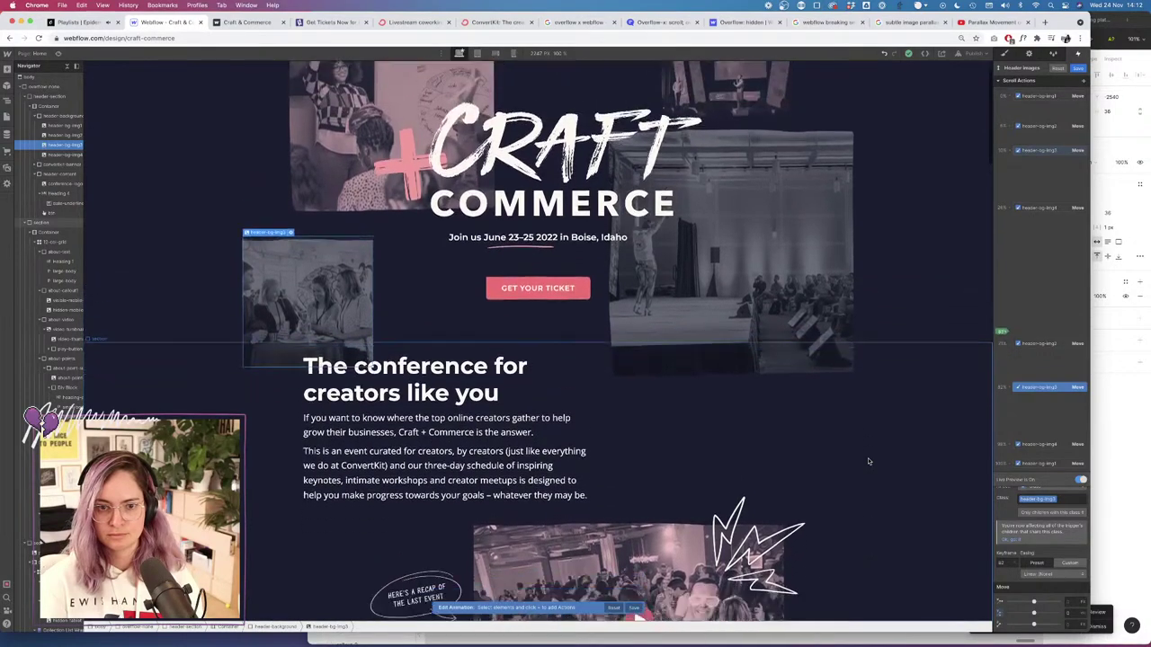
{"action": "scroll", "coordinate": [868, 461], "scroll_direction": "up", "scroll_amount": 4}
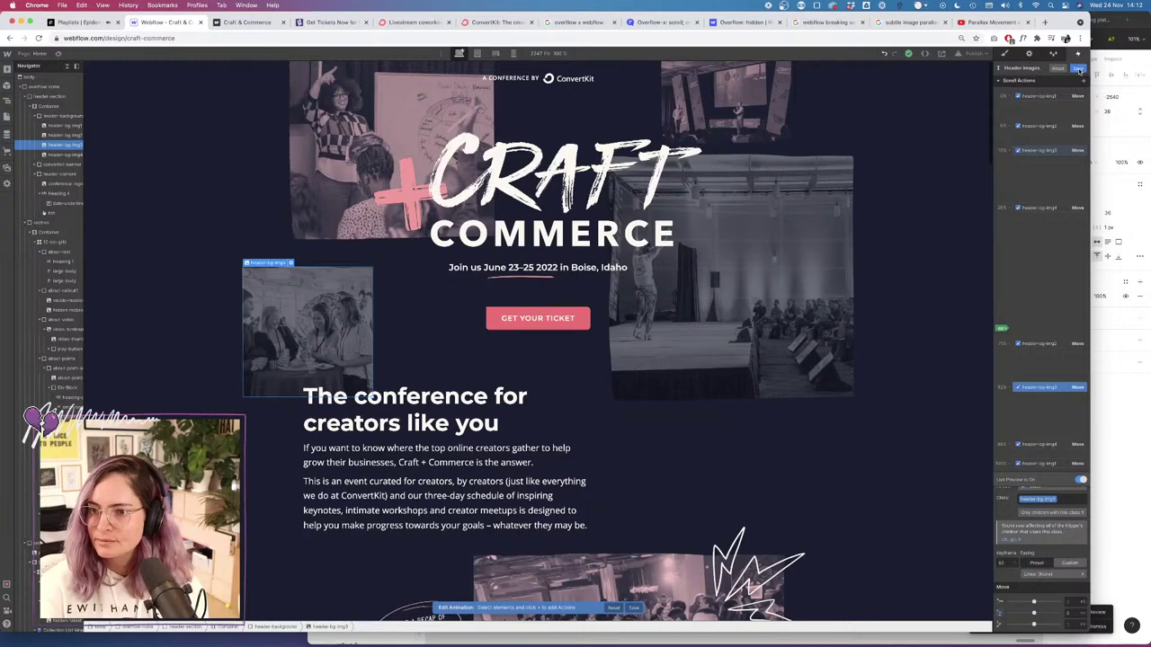
{"action": "left_click", "coordinate": [1078, 70]}
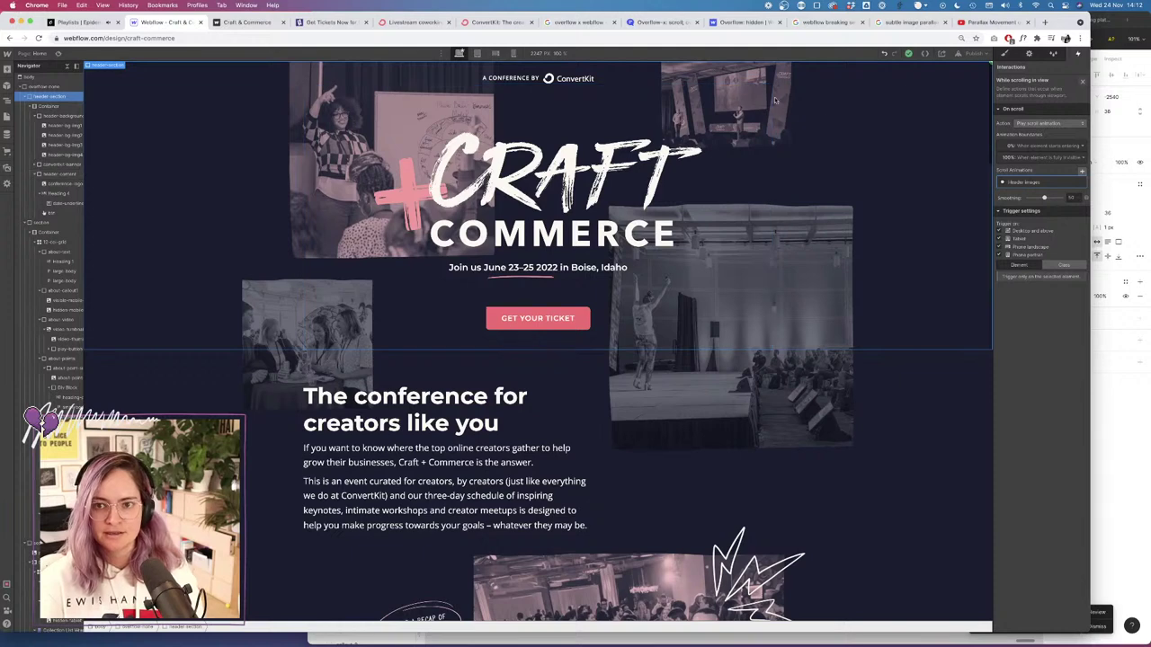
Add a Scroll into view element trigger to header-bg-img1.
{"action": "left_click", "coordinate": [65, 125]}
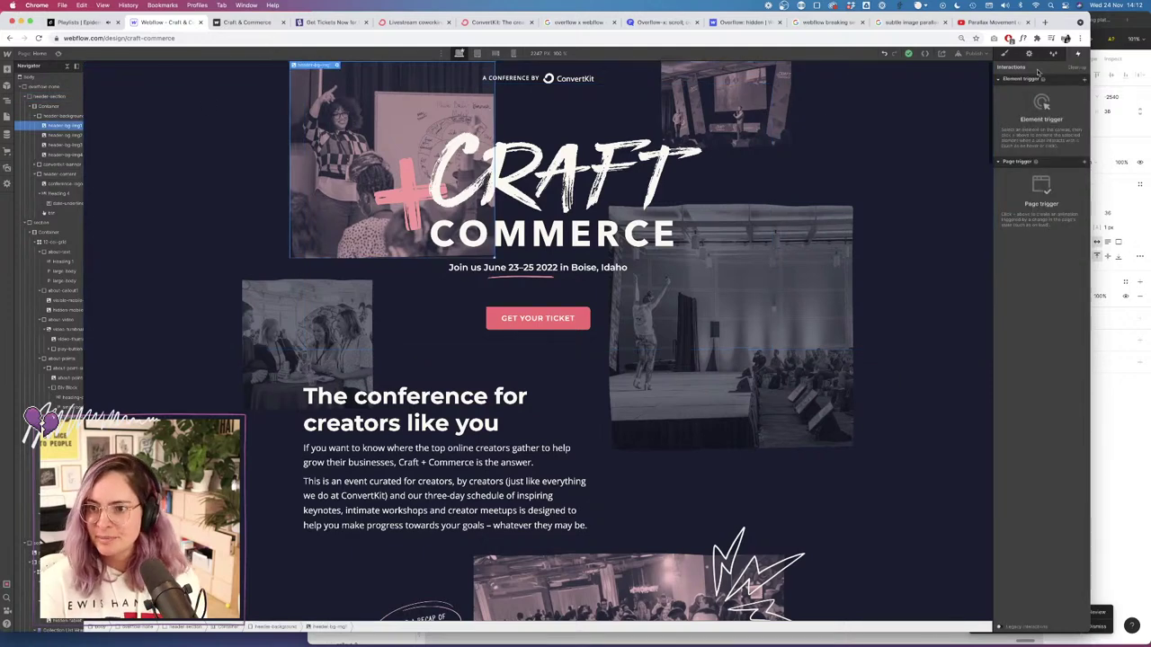
{"action": "left_click", "coordinate": [1084, 80]}
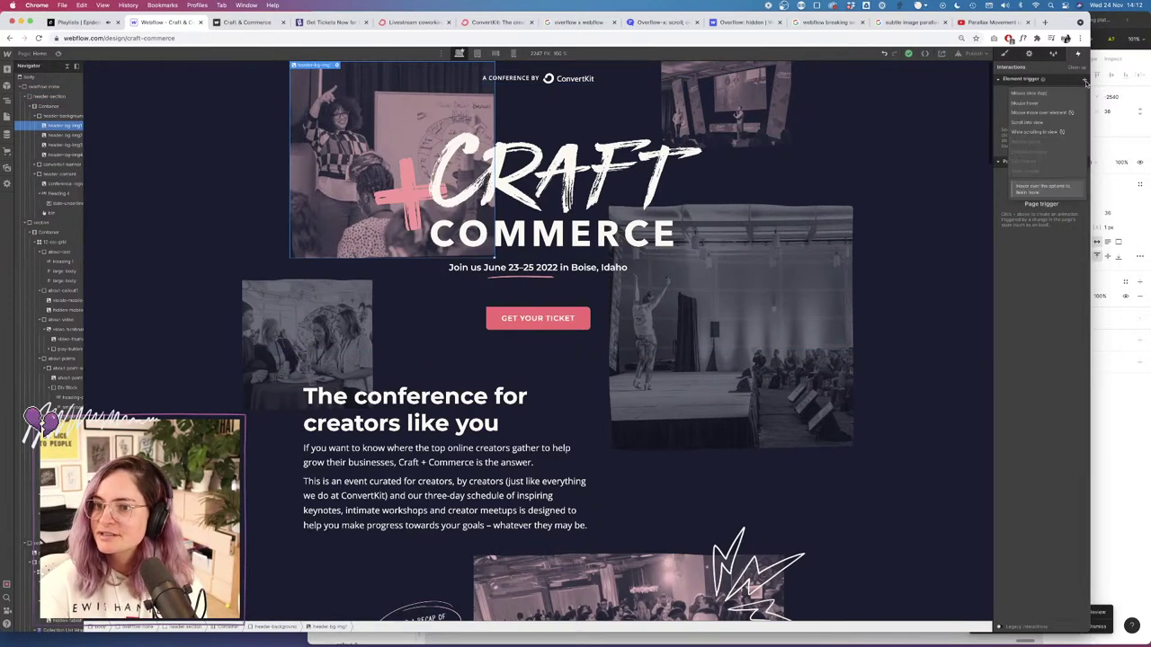
{"action": "left_click", "coordinate": [1023, 123]}
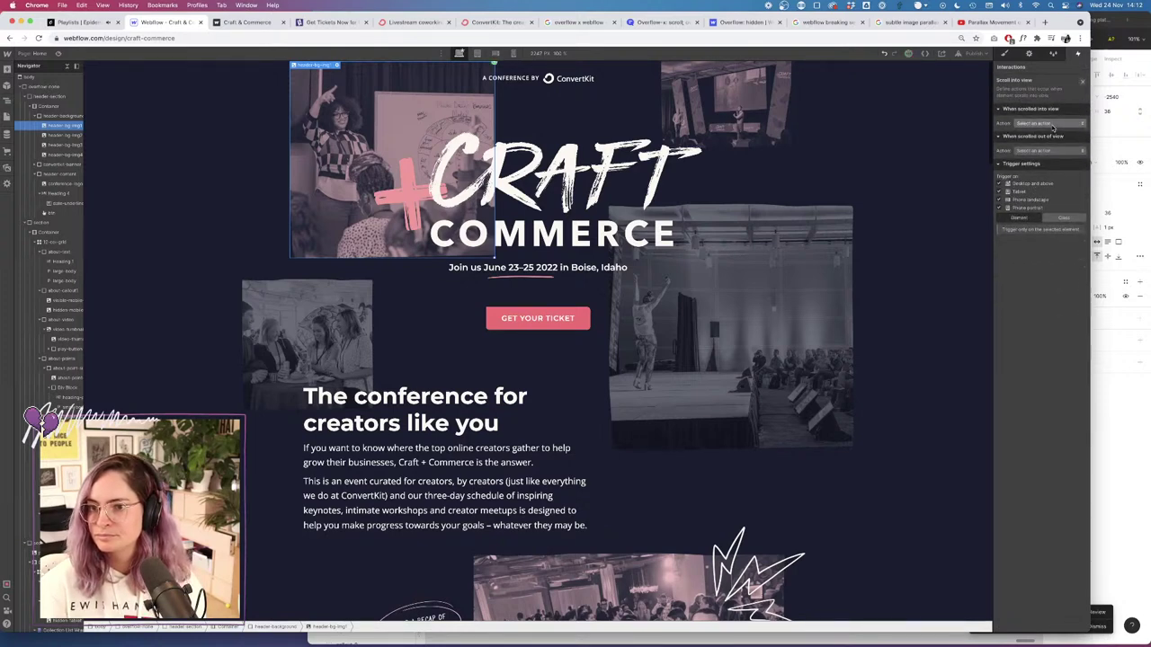
Try the Drop action for header-bg-img1 when scrolled into view, and preview it on the canvas and in page preview.
{"action": "left_click", "coordinate": [1050, 126]}
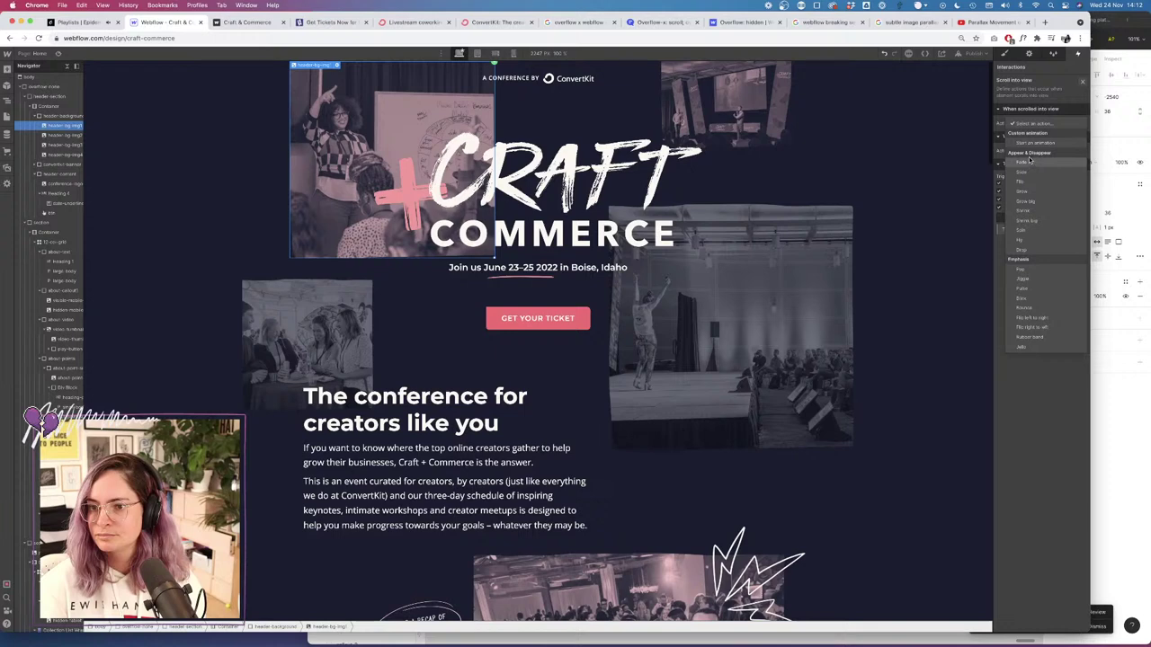
{"action": "left_click", "coordinate": [1032, 251]}
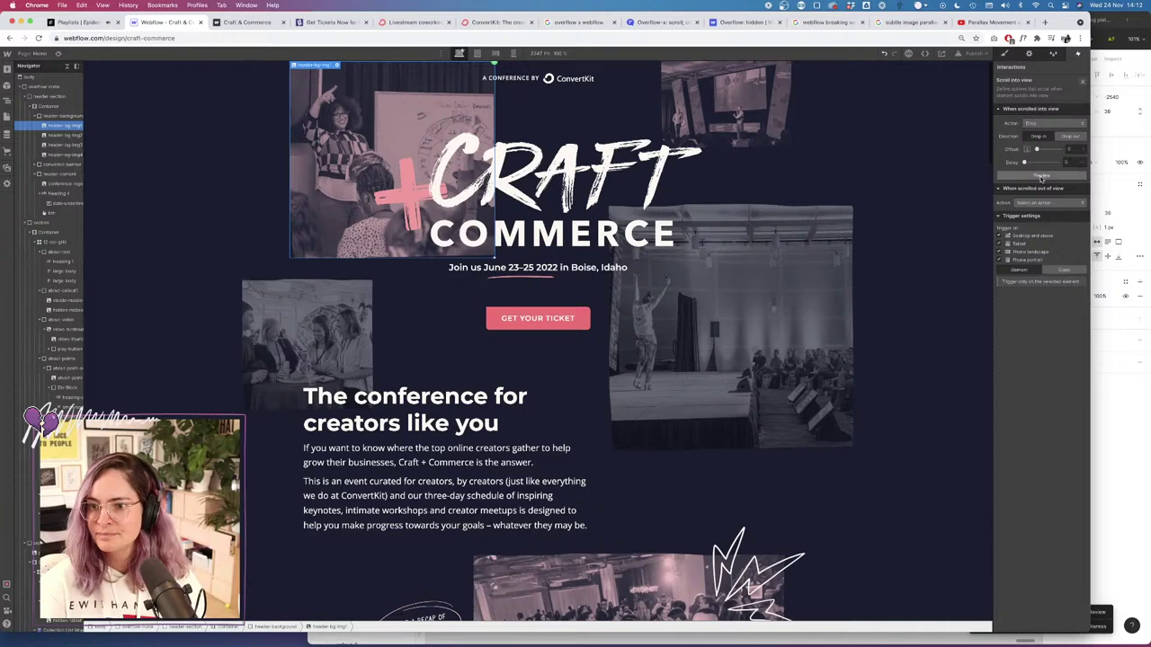
{"action": "left_click", "coordinate": [1041, 176]}
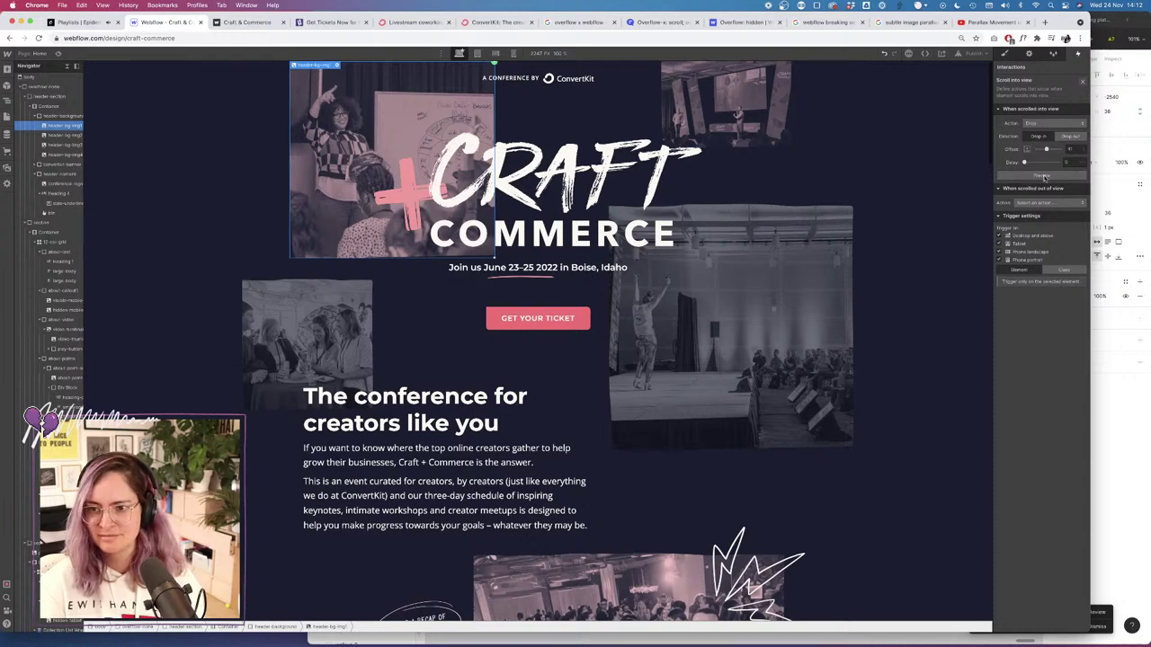
{"action": "left_click", "coordinate": [1043, 176]}
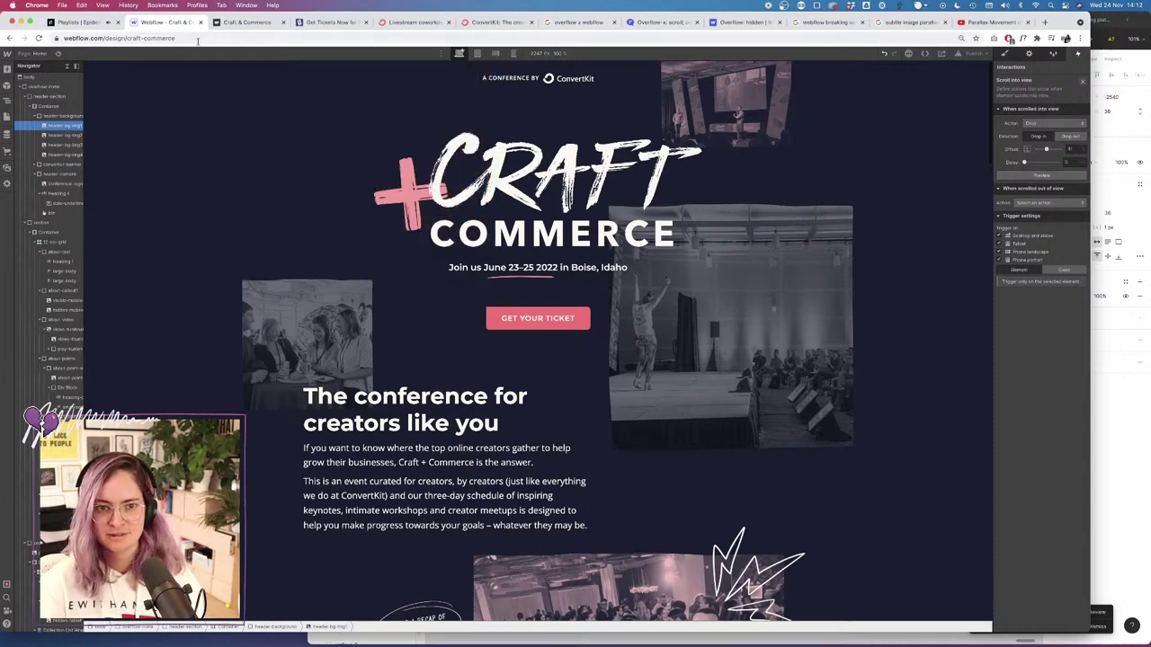
{"action": "left_click", "coordinate": [59, 53]}
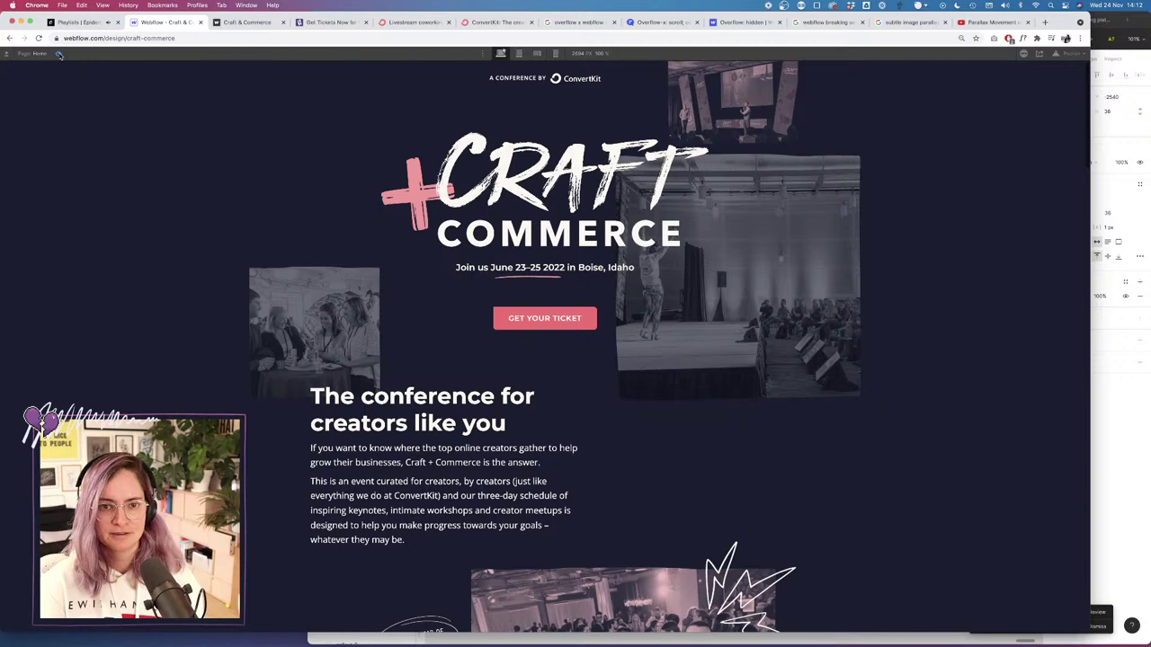
{"action": "left_click", "coordinate": [59, 53]}
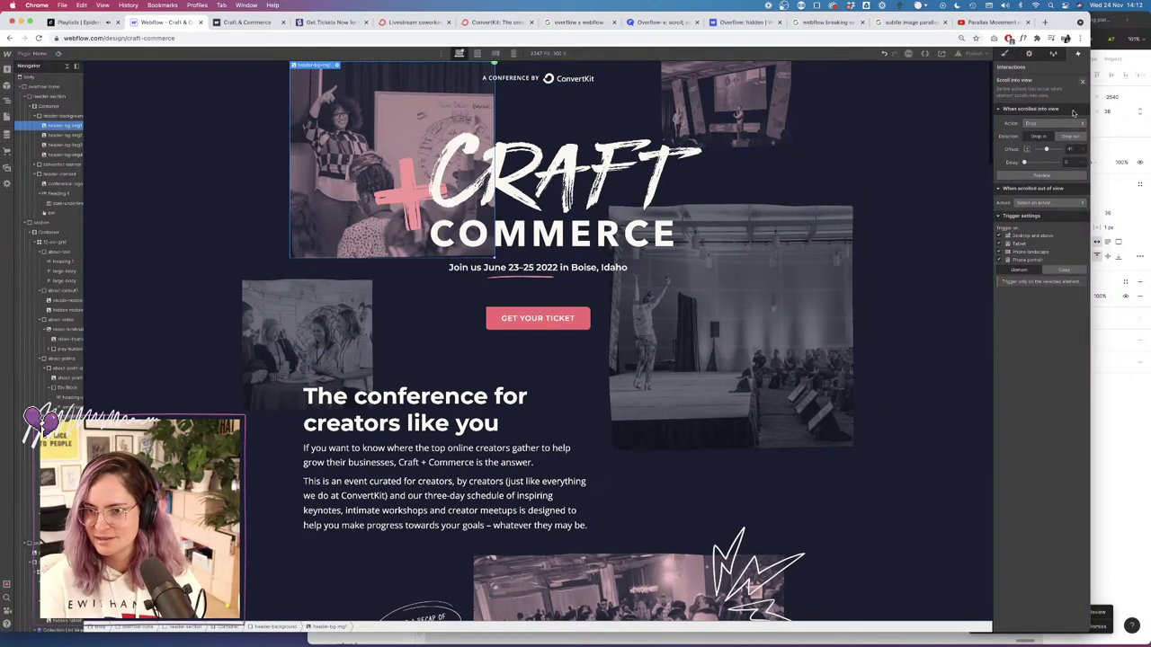
Change header-bg-img1's scrolled-into-view action to Slide in from the left, trying Fade first, and preview it.
{"action": "left_click", "coordinate": [1049, 117]}
{"action": "left_click", "coordinate": [1037, 94]}
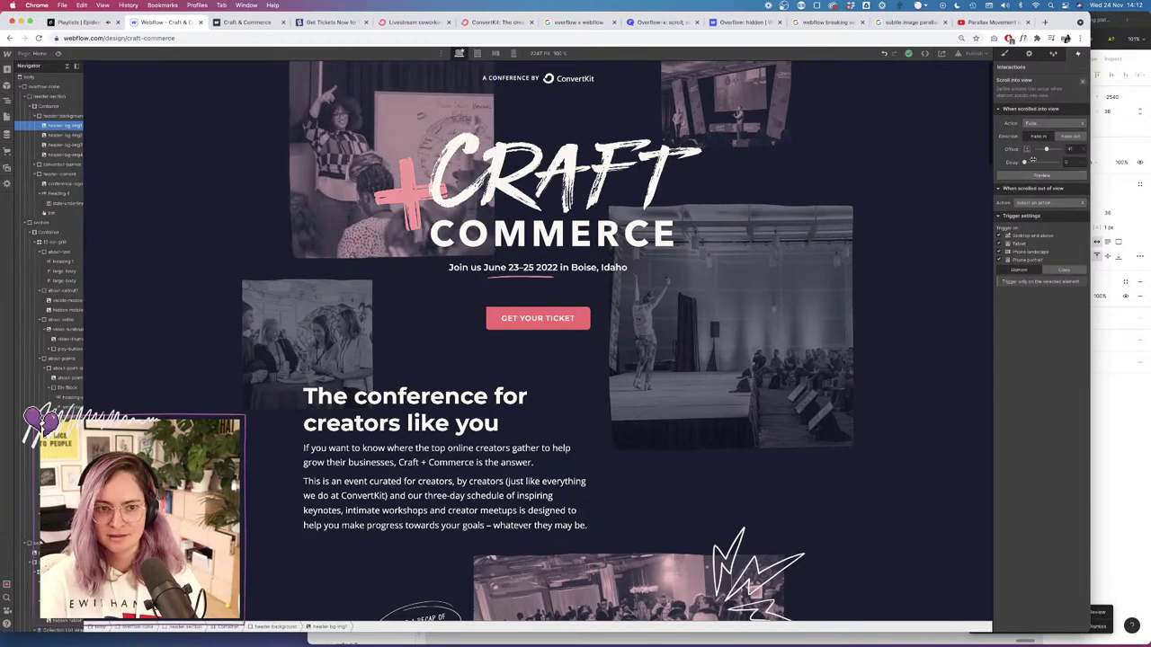
{"action": "left_click", "coordinate": [1040, 124]}
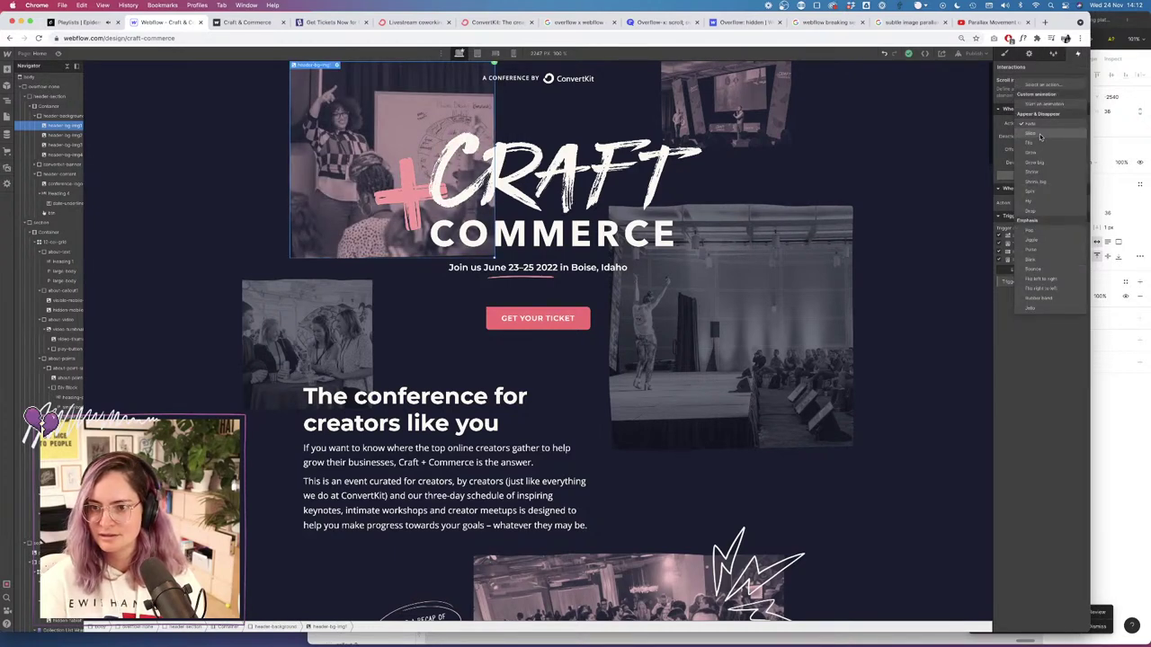
{"action": "left_click", "coordinate": [1040, 134]}
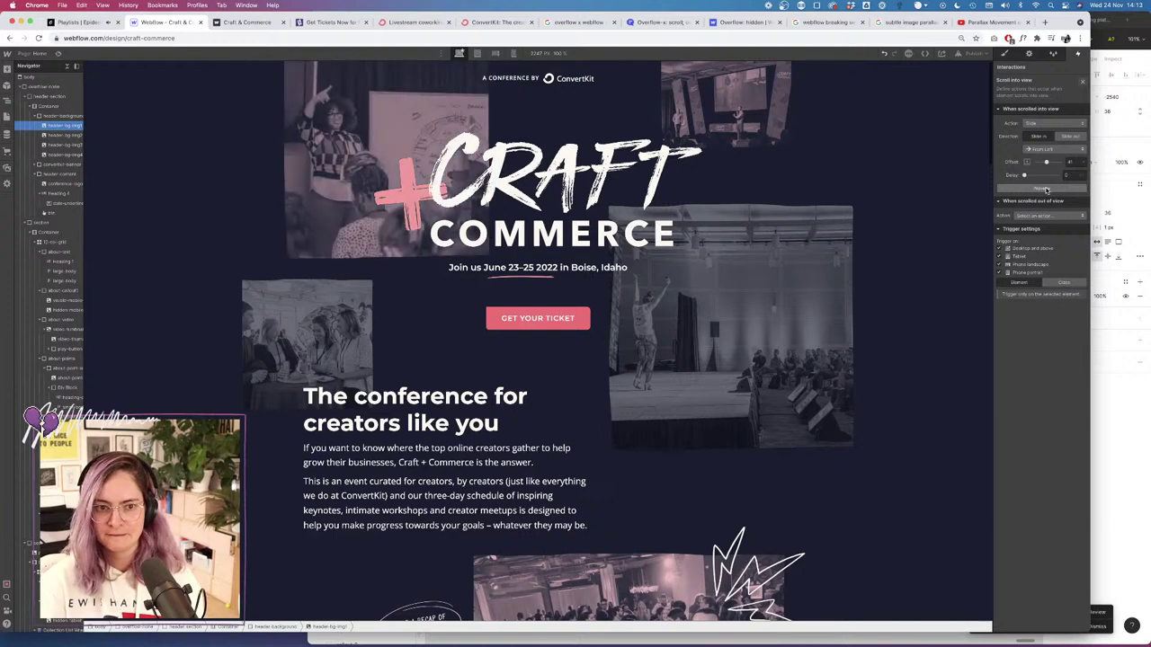
{"action": "left_click", "coordinate": [1045, 190]}
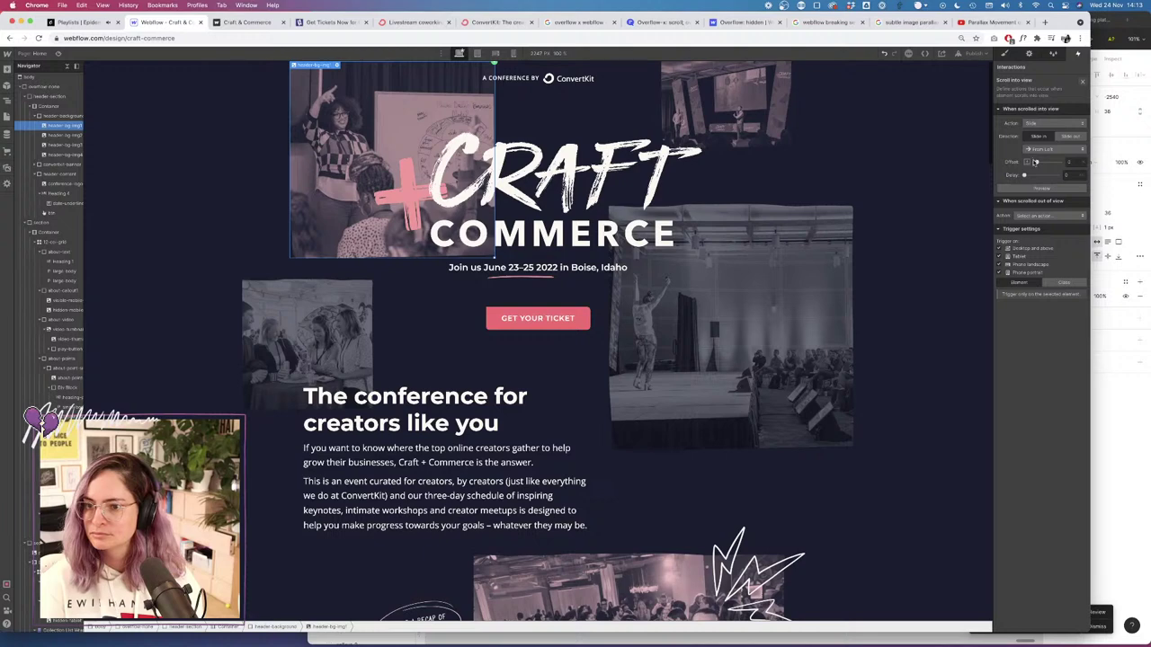
Add a Scroll into view trigger to header-bg-img2 with a Slide in action coming from the right.
{"action": "left_click", "coordinate": [64, 136]}
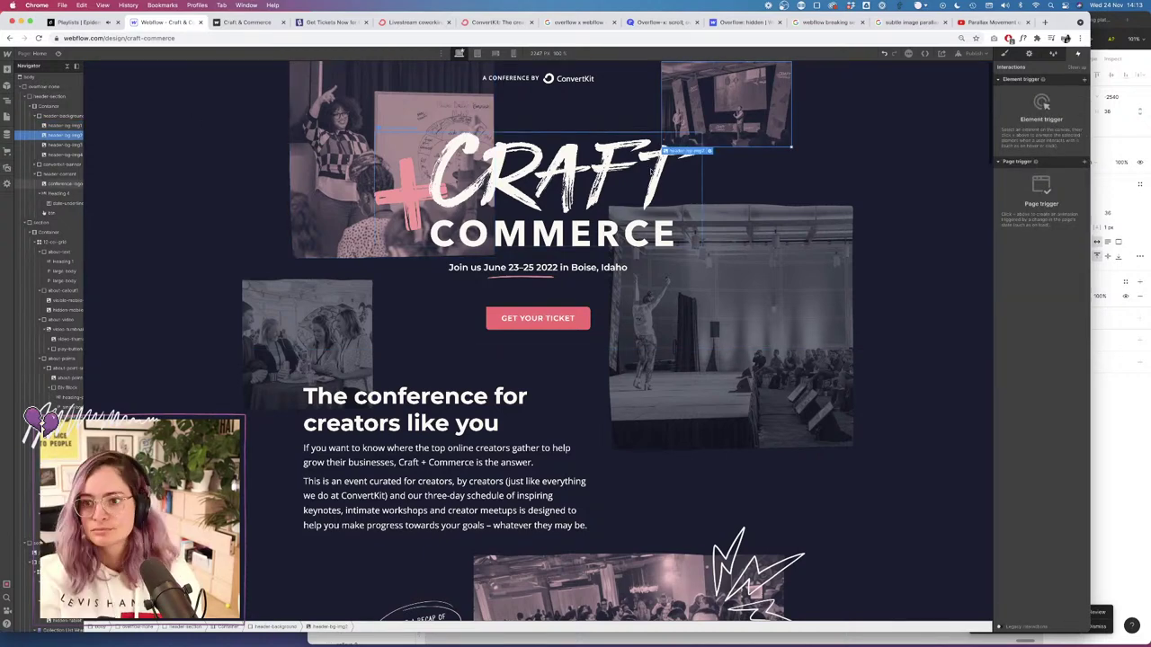
{"action": "left_click", "coordinate": [1084, 79]}
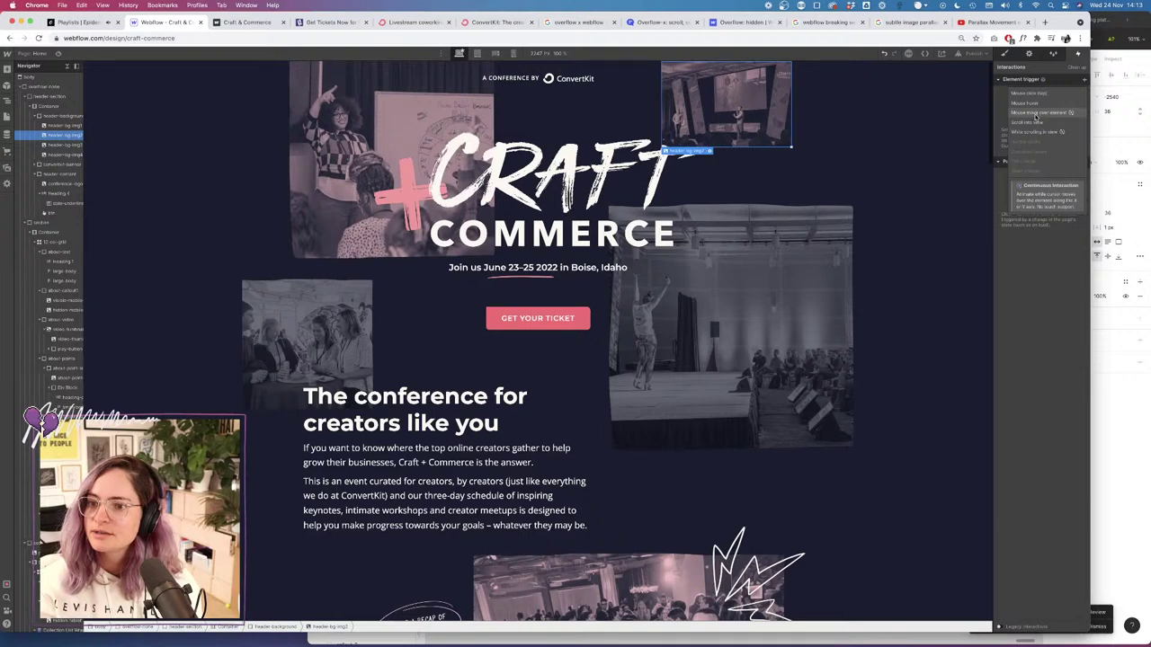
{"action": "left_click", "coordinate": [1034, 122]}
{"action": "left_click", "coordinate": [1045, 124]}
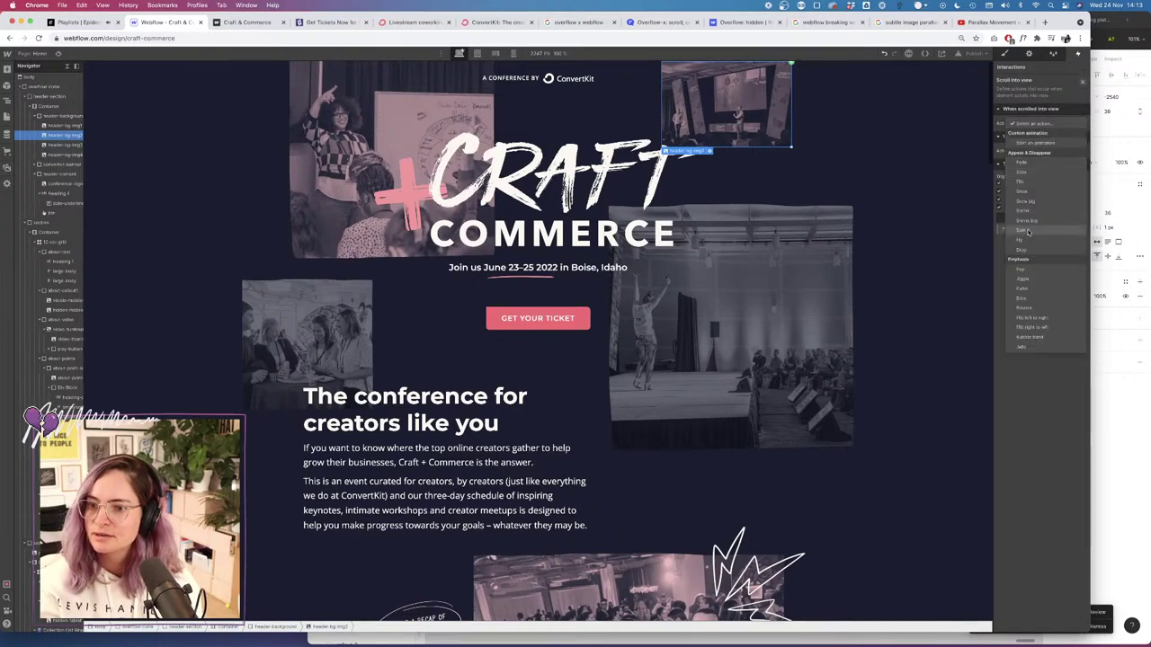
{"action": "left_click", "coordinate": [1023, 171]}
{"action": "left_click", "coordinate": [1070, 136]}
{"action": "left_click", "coordinate": [1054, 149]}
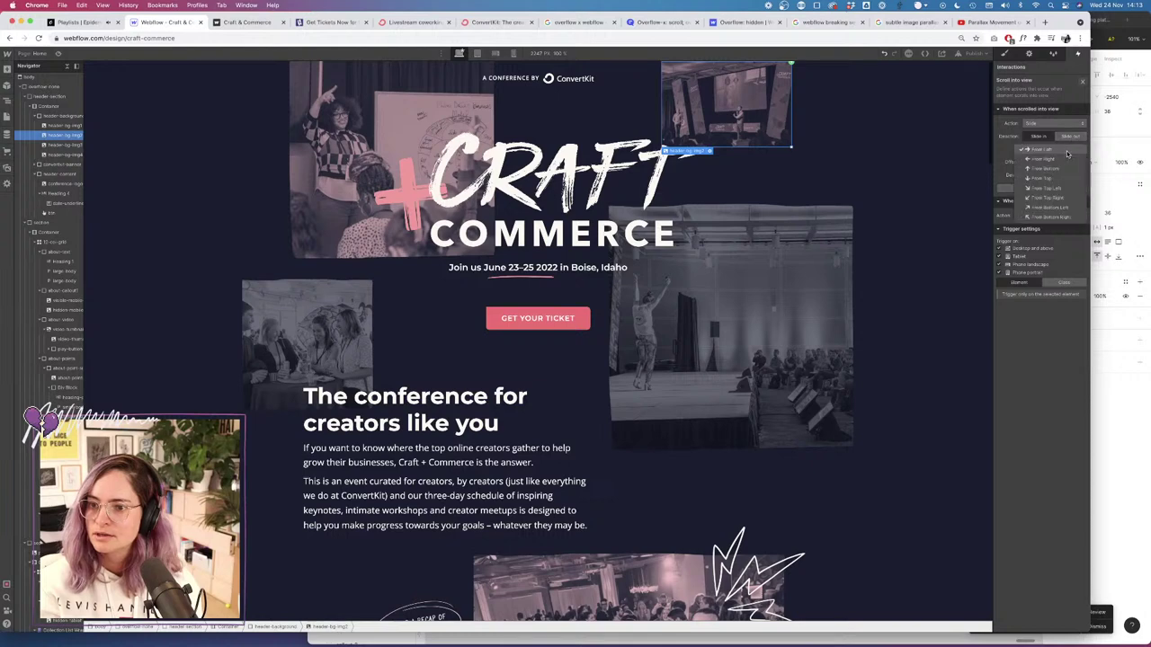
{"action": "left_click", "coordinate": [1043, 164]}
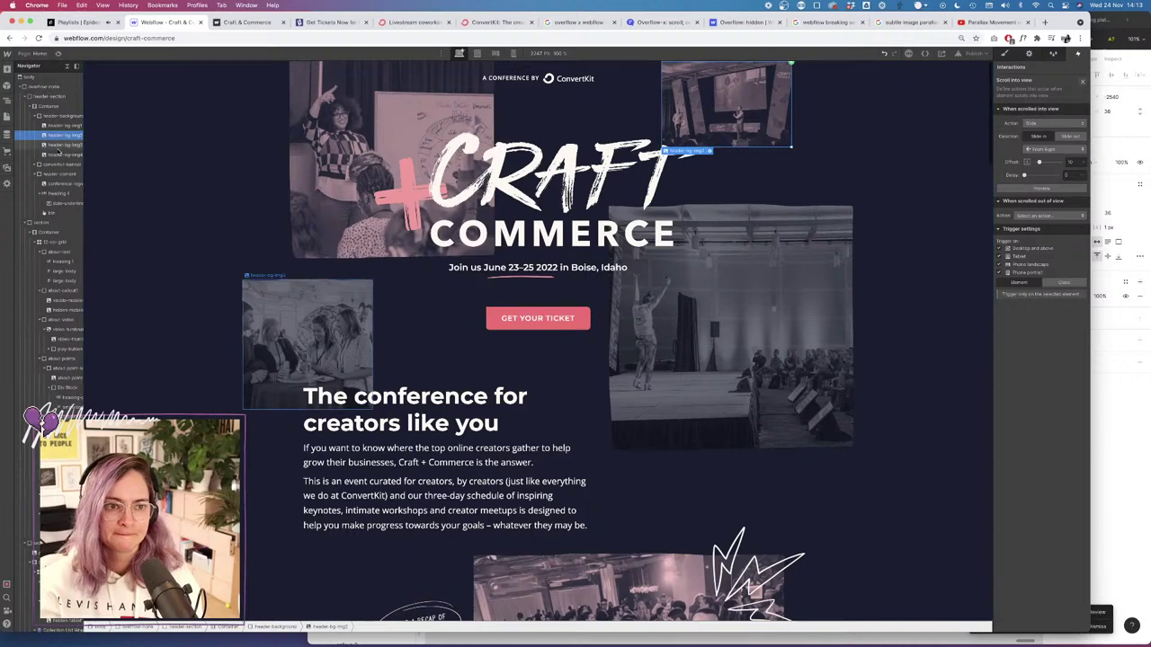
Add a Scroll into view trigger to header-bg-img3 with a Slide in action from the left.
{"action": "left_click", "coordinate": [63, 145]}
{"action": "left_click", "coordinate": [1084, 80]}
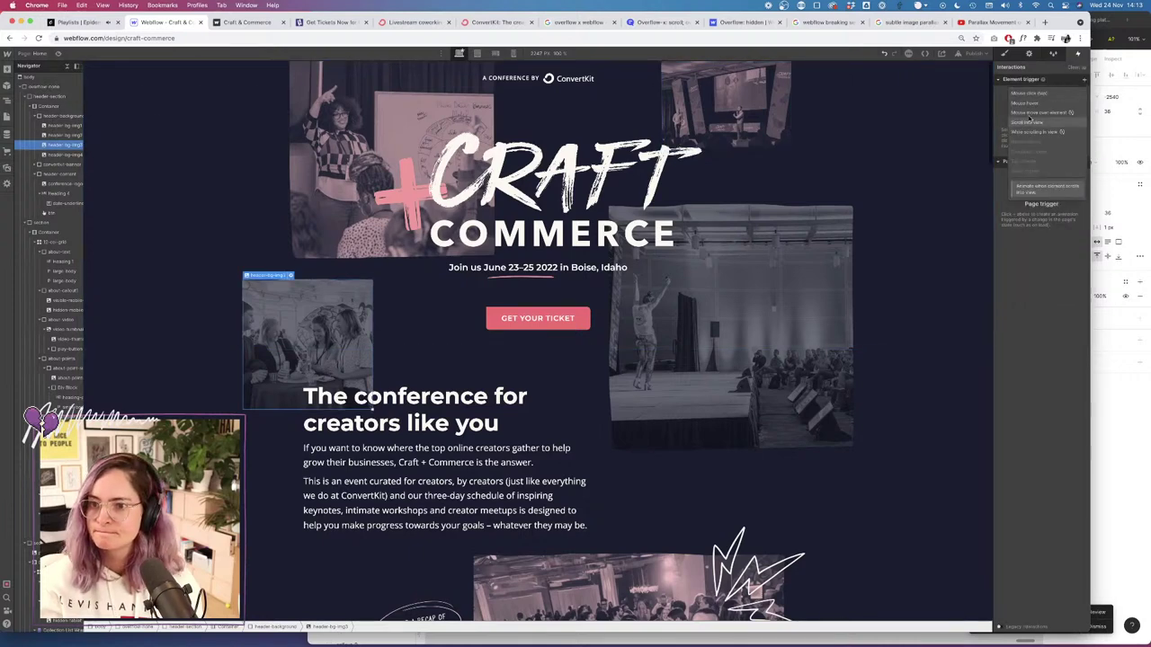
{"action": "left_click", "coordinate": [1036, 133]}
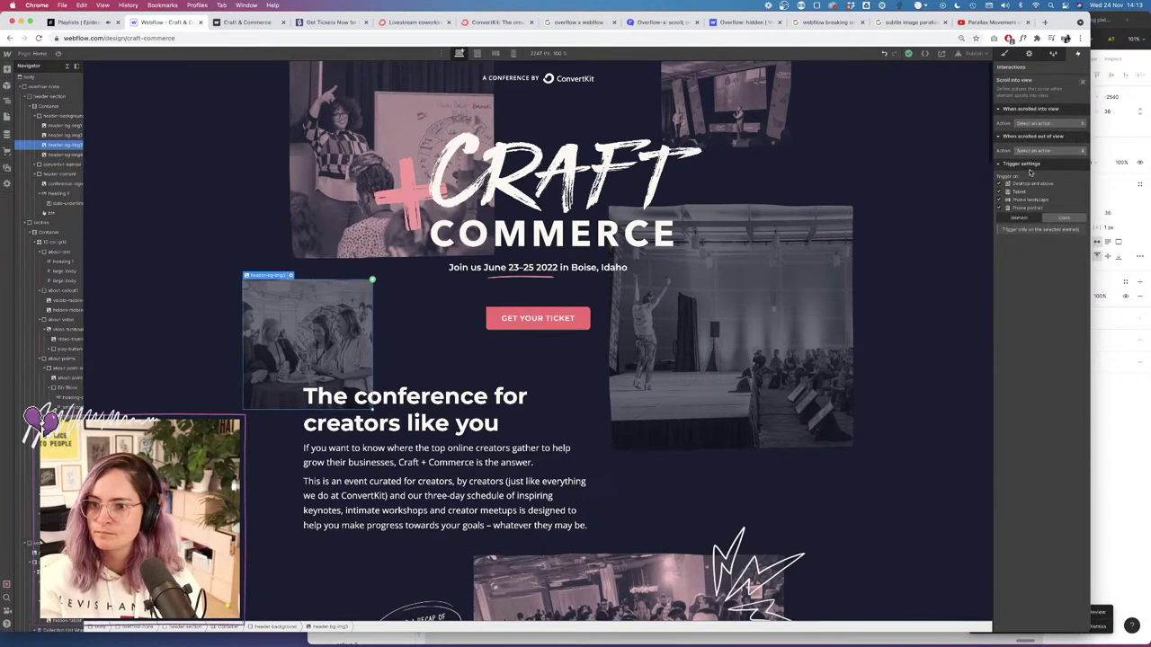
{"action": "left_click", "coordinate": [1042, 123]}
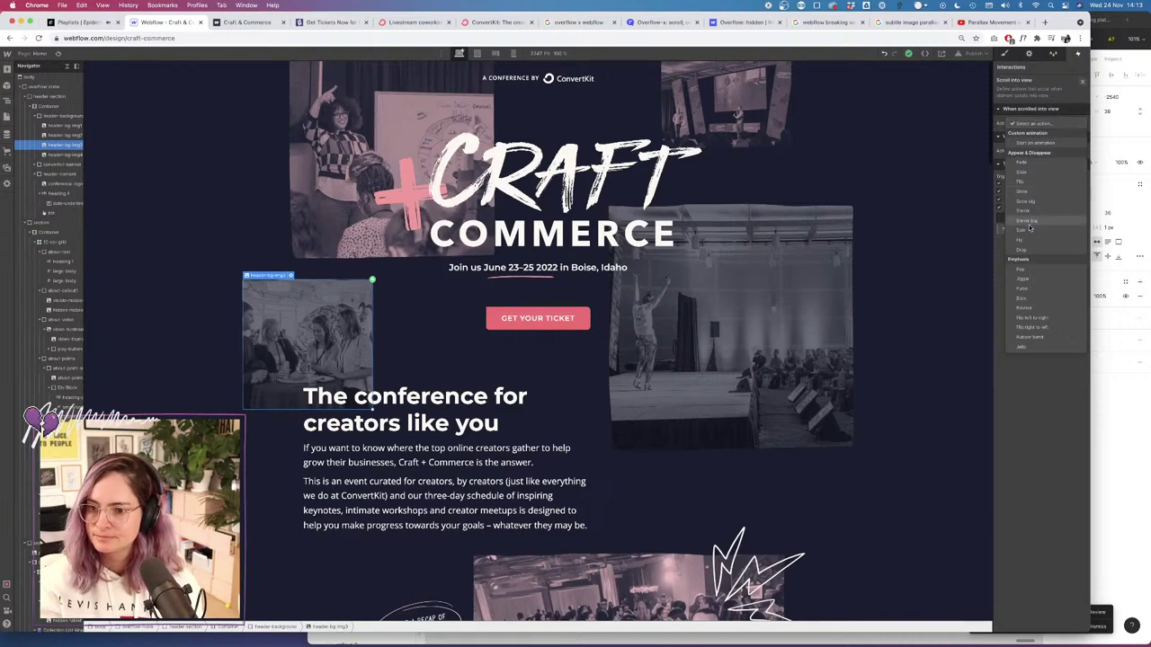
{"action": "left_click", "coordinate": [1034, 172]}
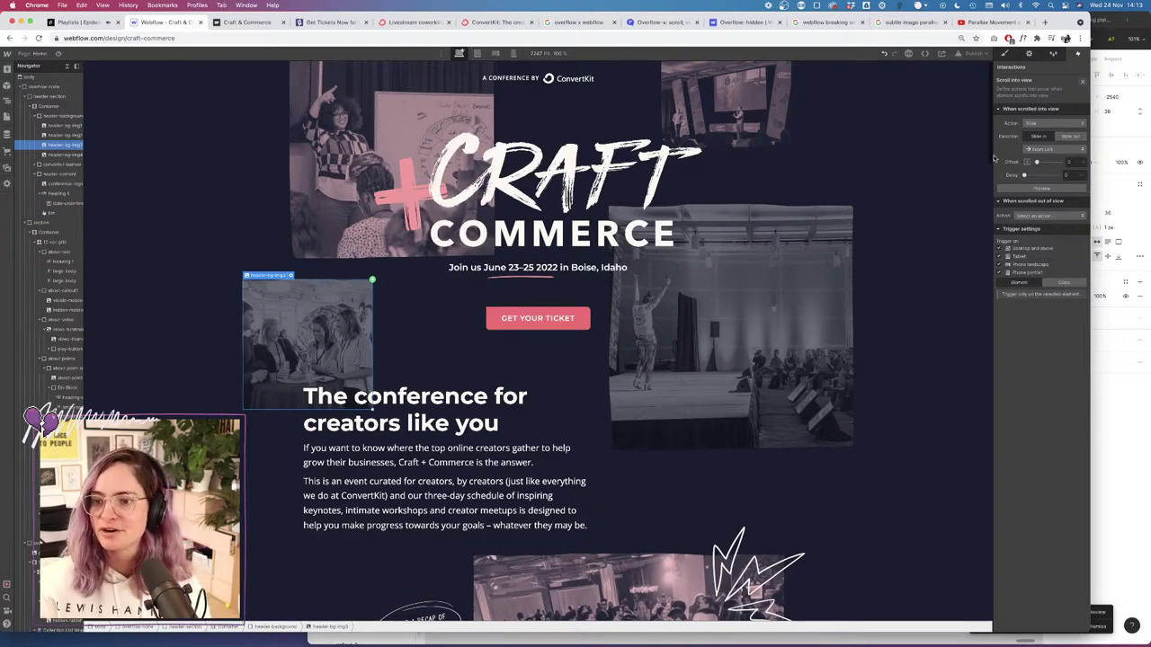
Set the delay of header-bg-img3's slide-in action to 3.
{"action": "left_click", "coordinate": [1041, 188]}
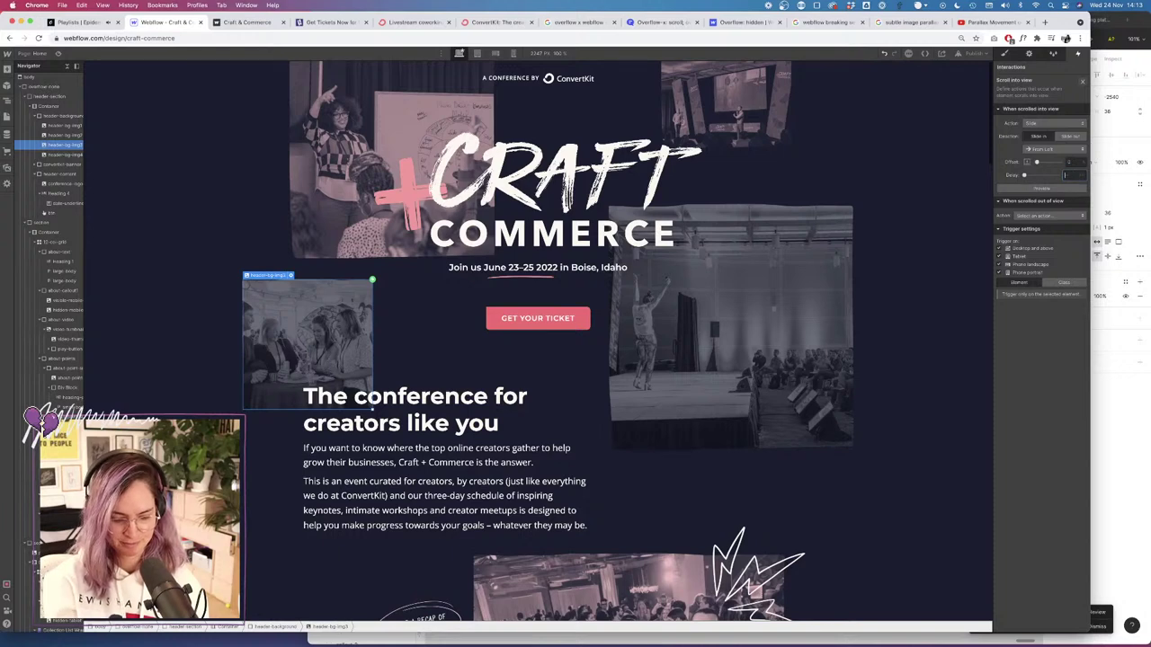
{"action": "type", "text": "3"}
{"action": "key", "text": "Tab"}
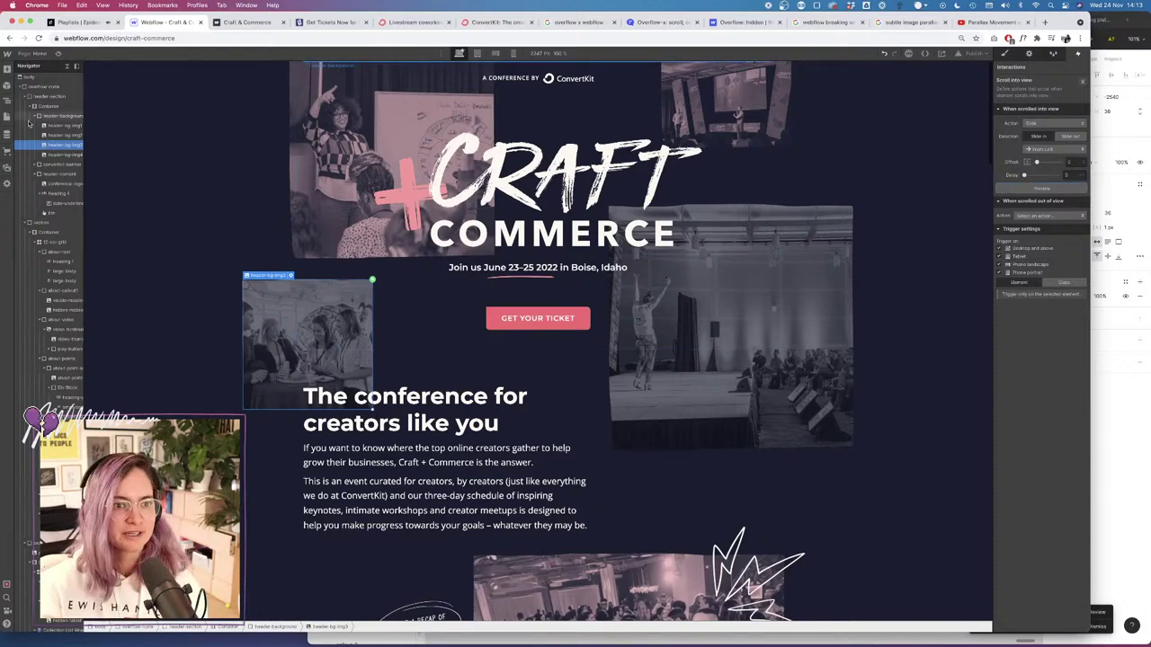
Reopen header-bg-img2's Scroll into view trigger and set its slide-in delay to 4.
{"action": "left_click", "coordinate": [64, 135]}
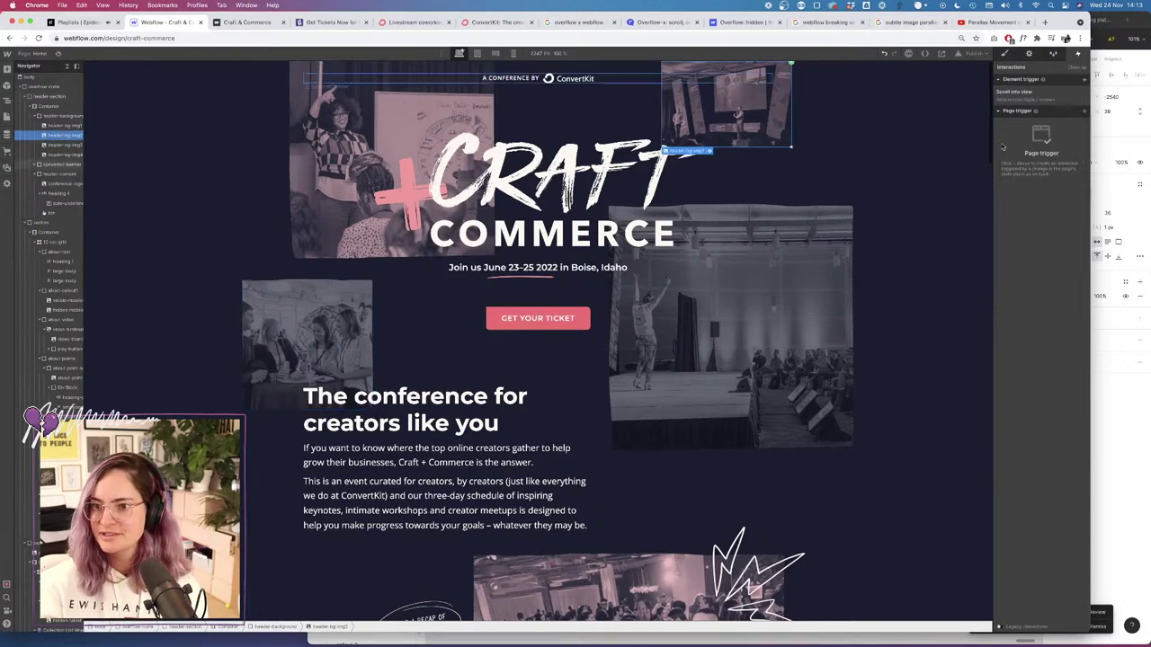
{"action": "left_click", "coordinate": [1041, 94]}
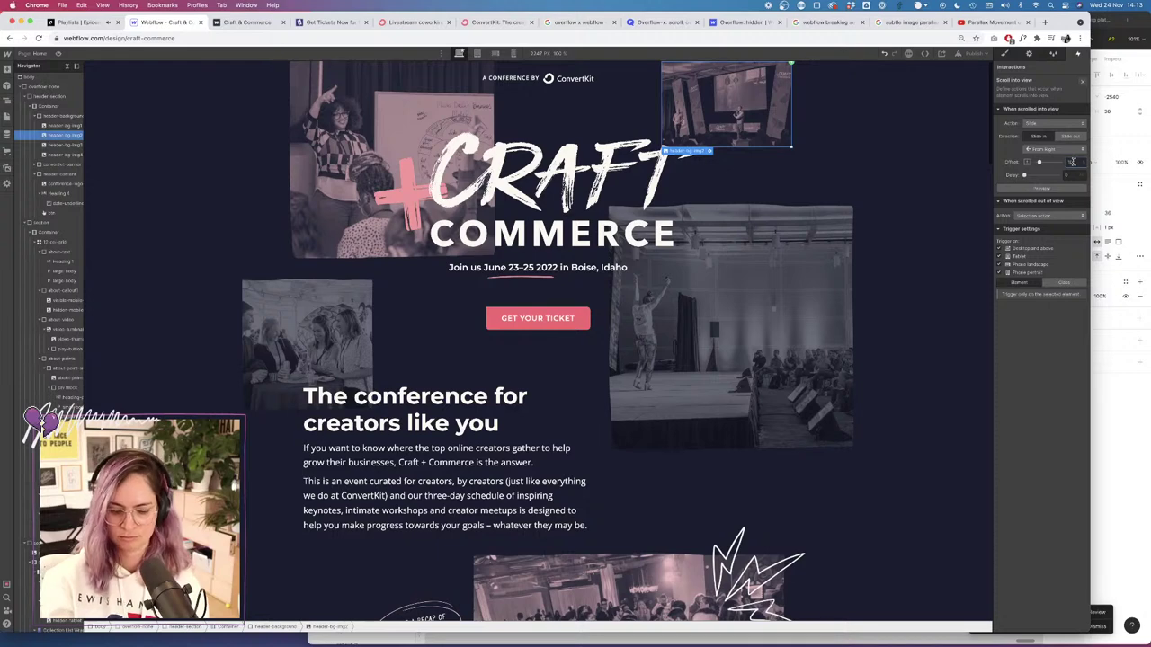
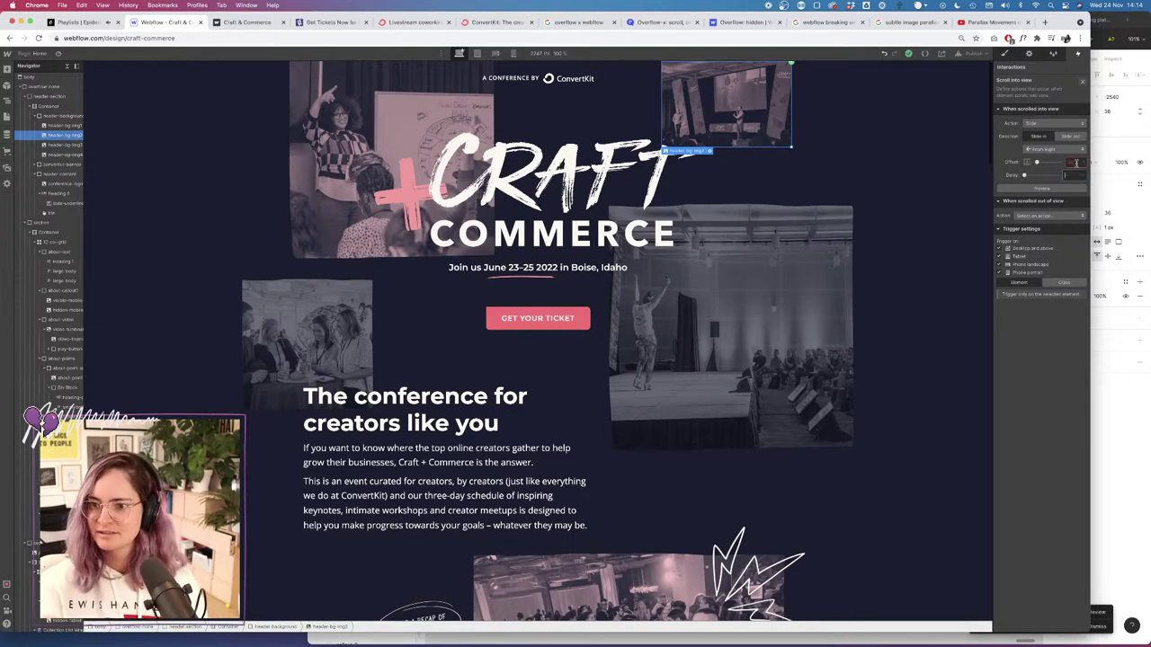
{"action": "type", "text": "4"}
{"action": "key", "text": "Tab"}
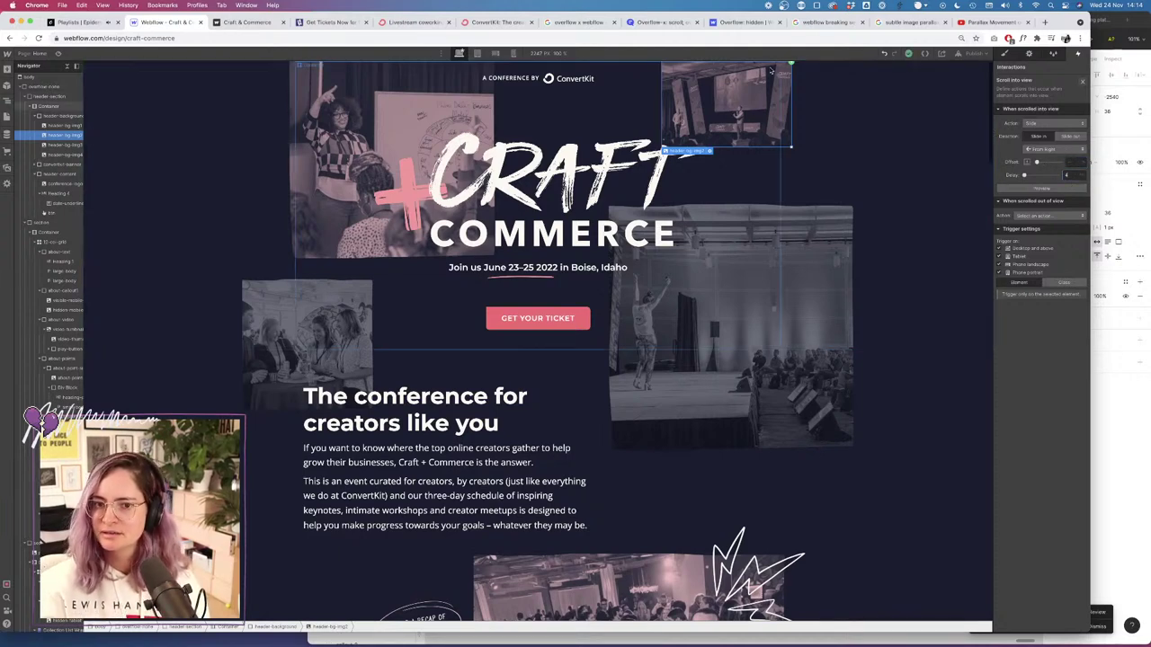
Preview the header animations, return to editing and set the delay of header-bg-img2's slide-in action to 200.
{"action": "left_click", "coordinate": [60, 54]}
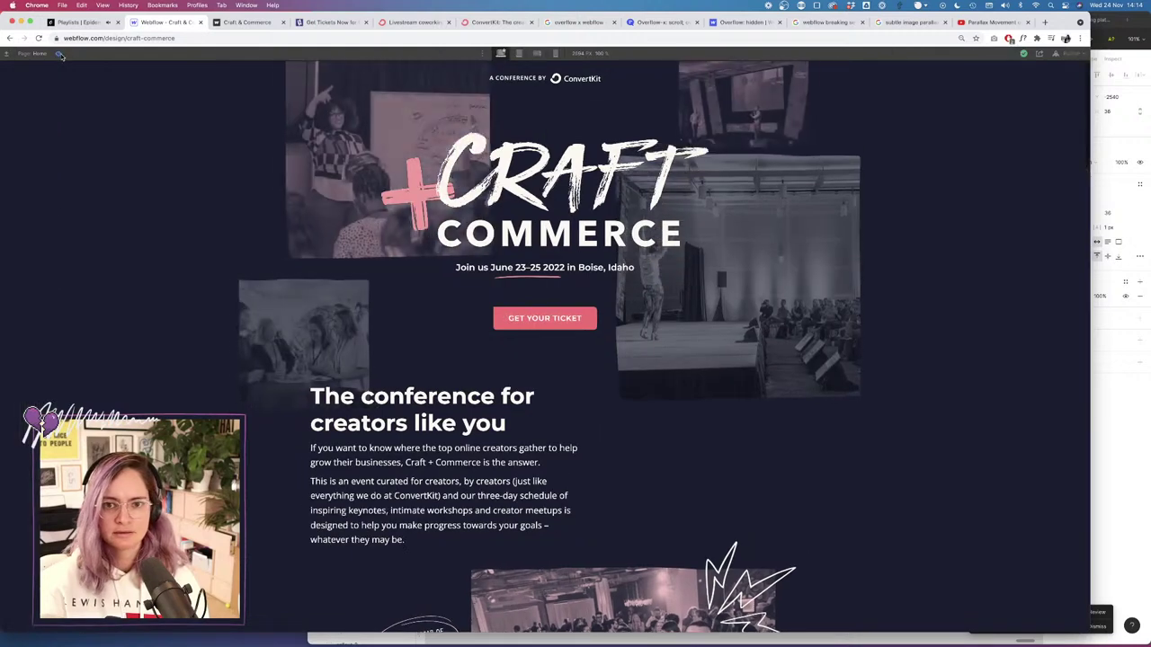
{"action": "left_click", "coordinate": [60, 54]}
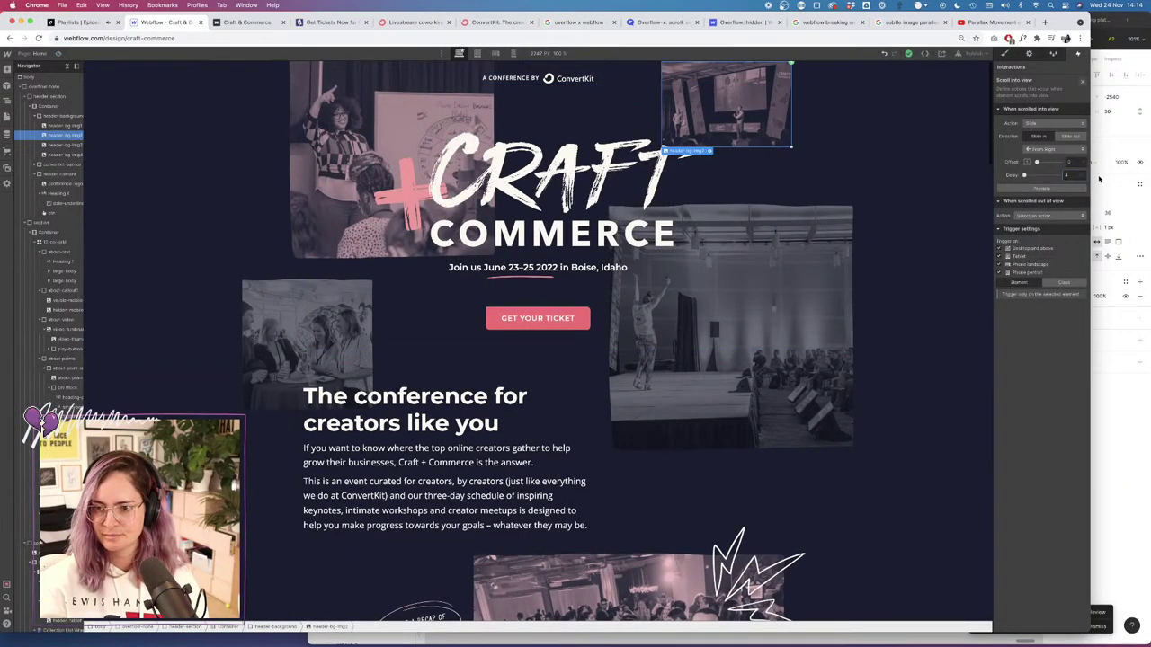
{"action": "left_click_drag", "start_coordinate": [1023, 175], "coordinate": [1028, 175]}
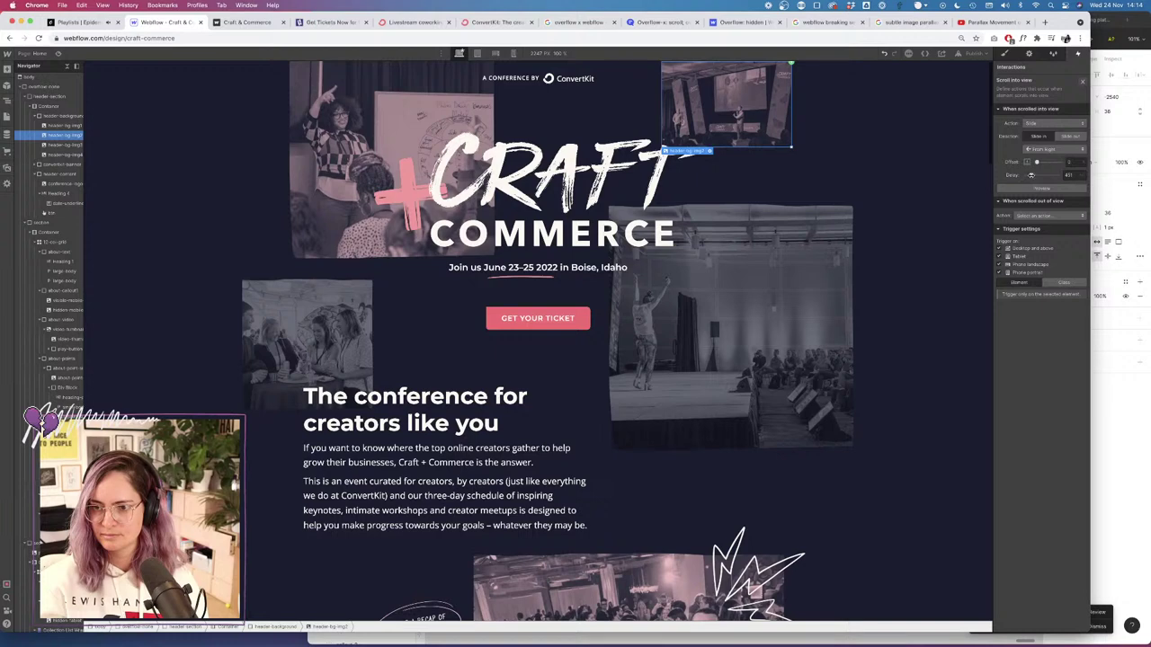
{"action": "left_click", "coordinate": [1068, 174]}
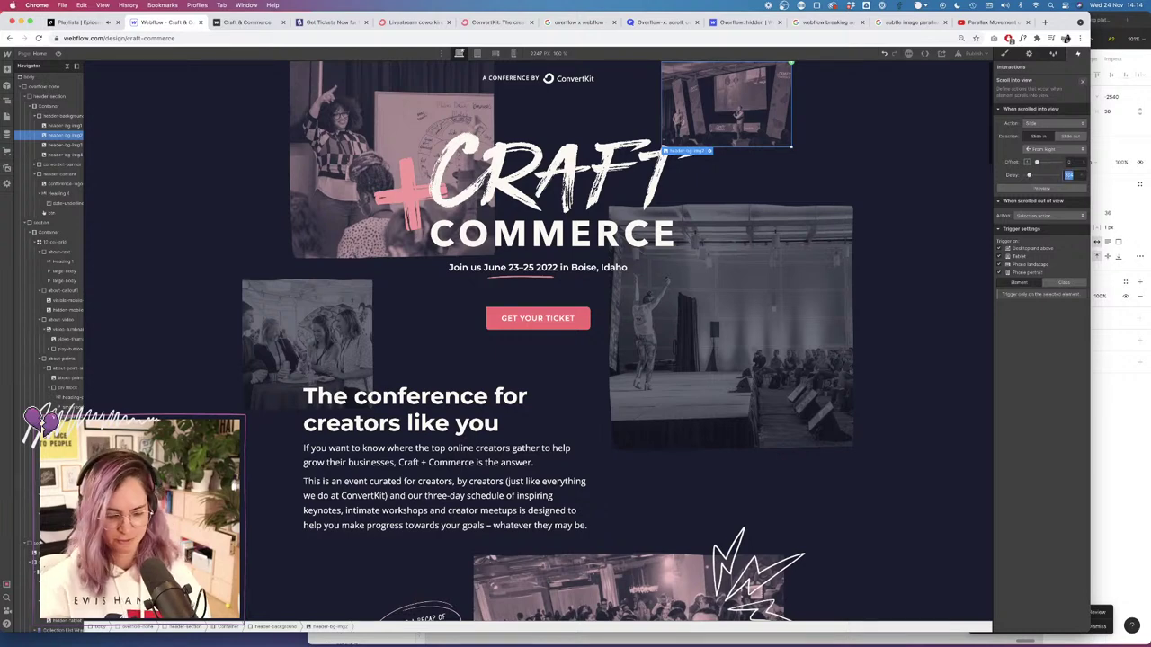
{"action": "type", "text": "200"}
{"action": "key", "text": "Return"}
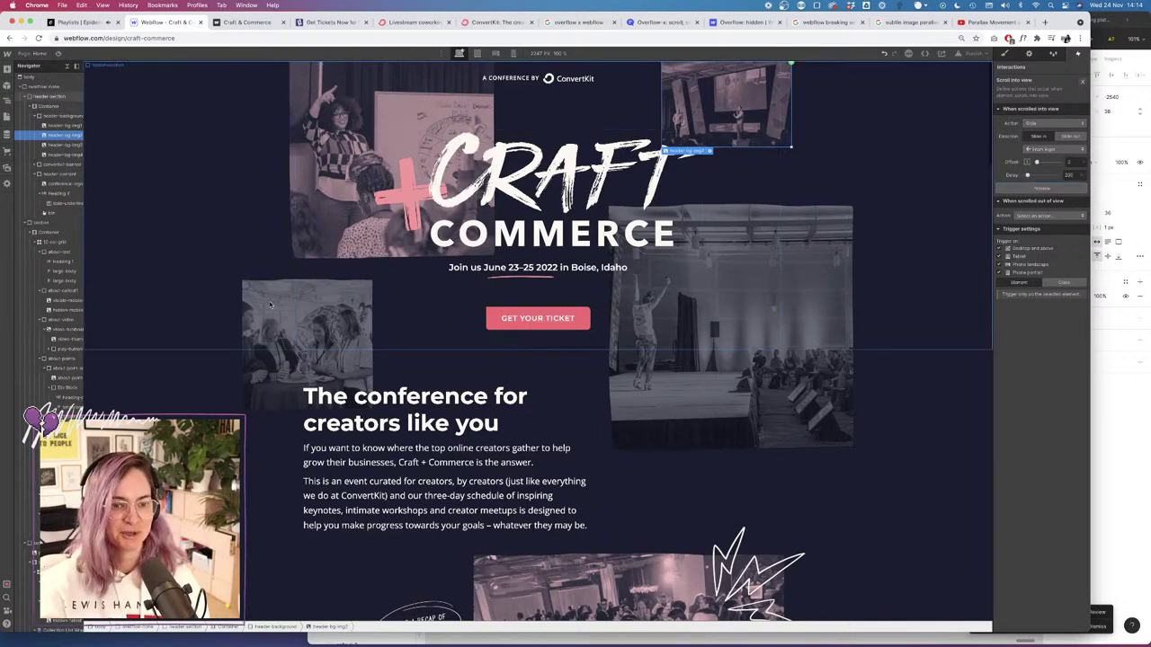
Set the delay of header-bg-img3's slide-in action to 100 in its Scroll into view trigger.
{"action": "left_click", "coordinate": [270, 306]}
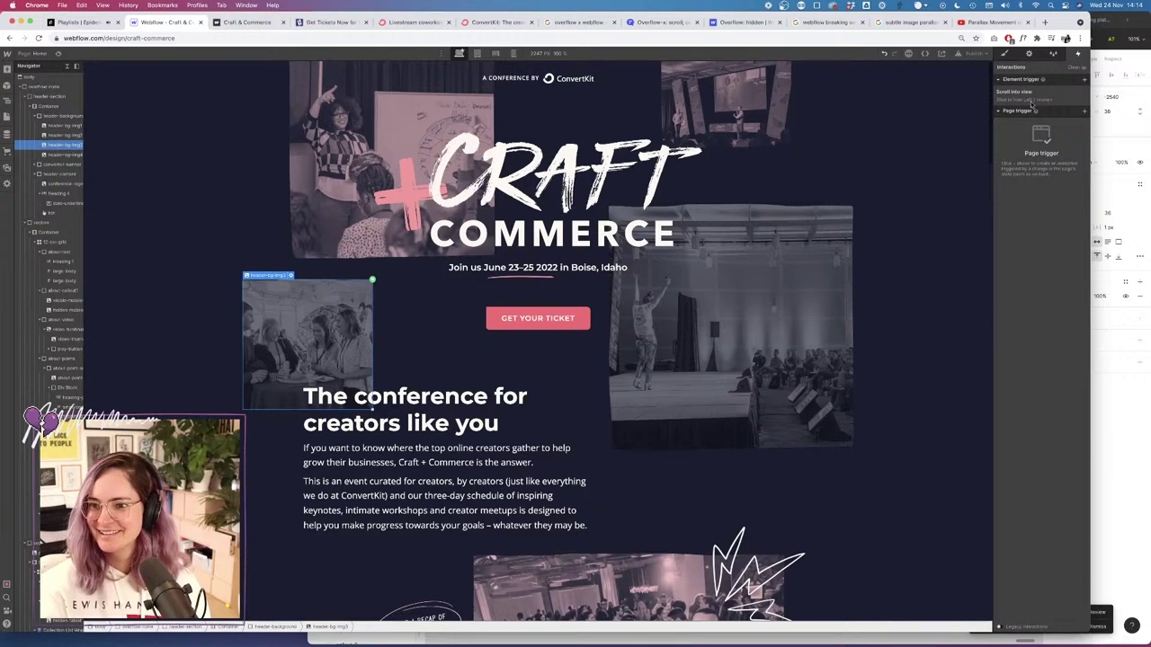
{"action": "left_click", "coordinate": [1030, 101]}
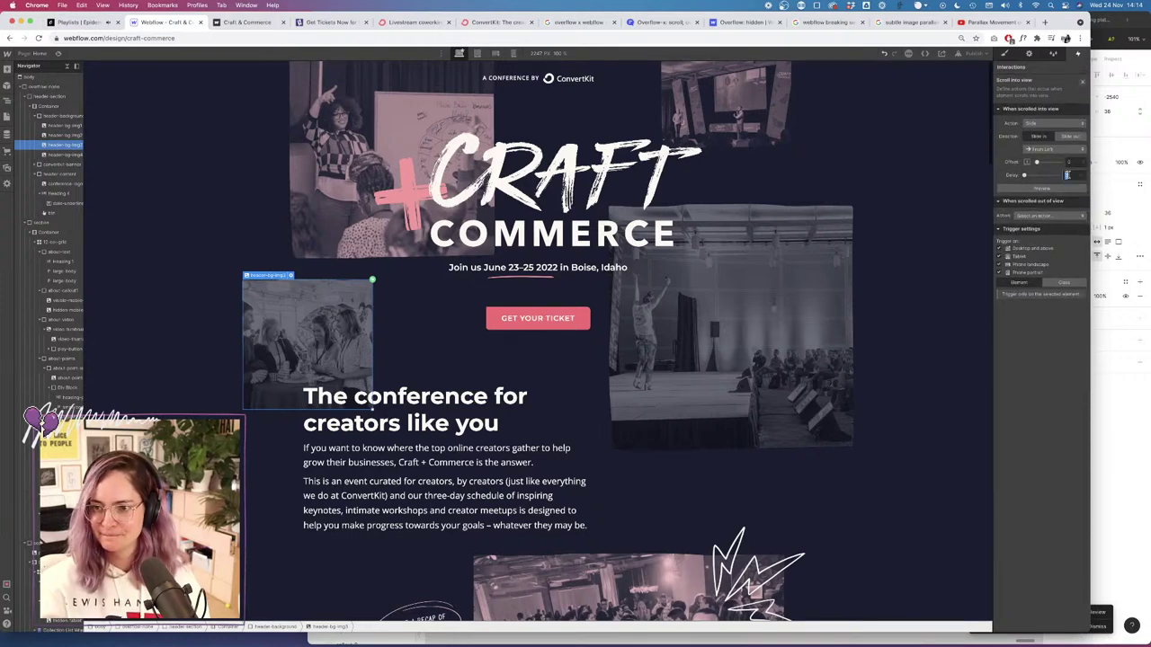
{"action": "type", "text": "100"}
{"action": "key", "text": "Tab"}
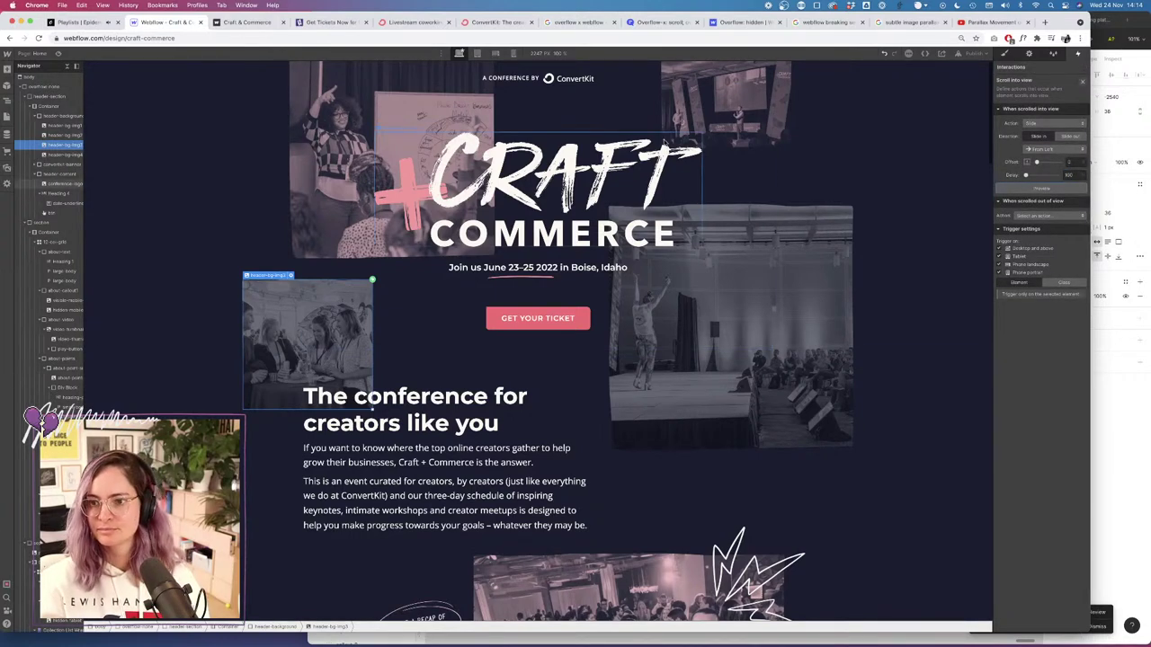
Add a Scroll into view trigger to header-bg-img4 with a Slide in action from the right and a delay of 400.
{"action": "left_click", "coordinate": [67, 156]}
{"action": "left_click", "coordinate": [1083, 79]}
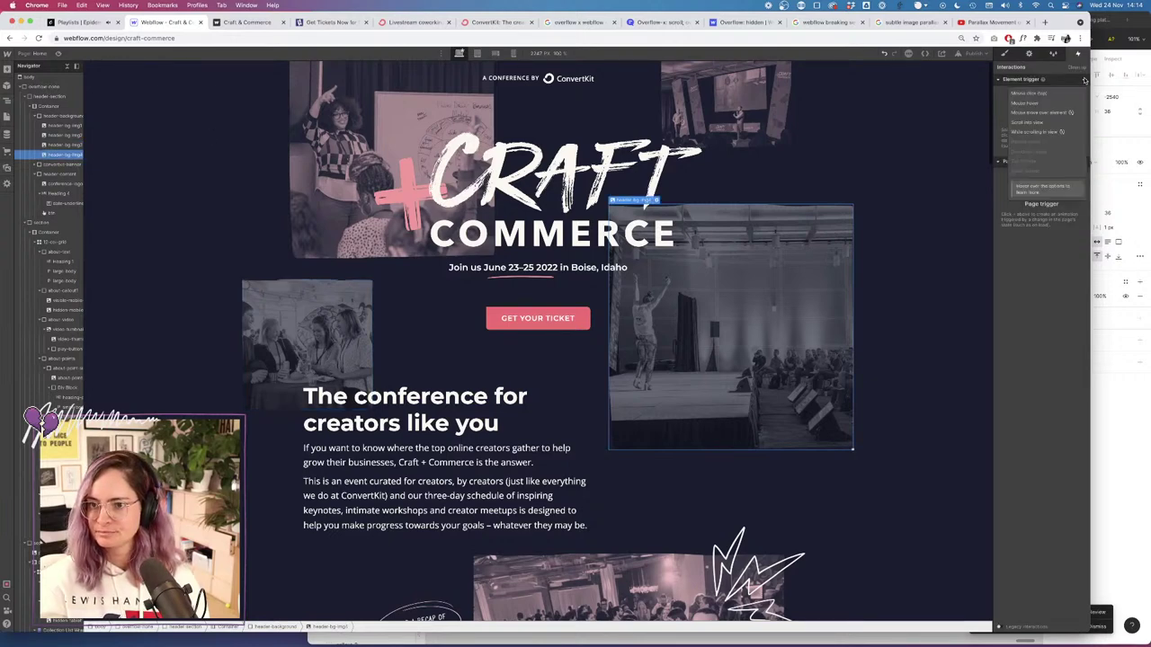
{"action": "left_click", "coordinate": [1050, 123]}
{"action": "left_click", "coordinate": [1047, 126]}
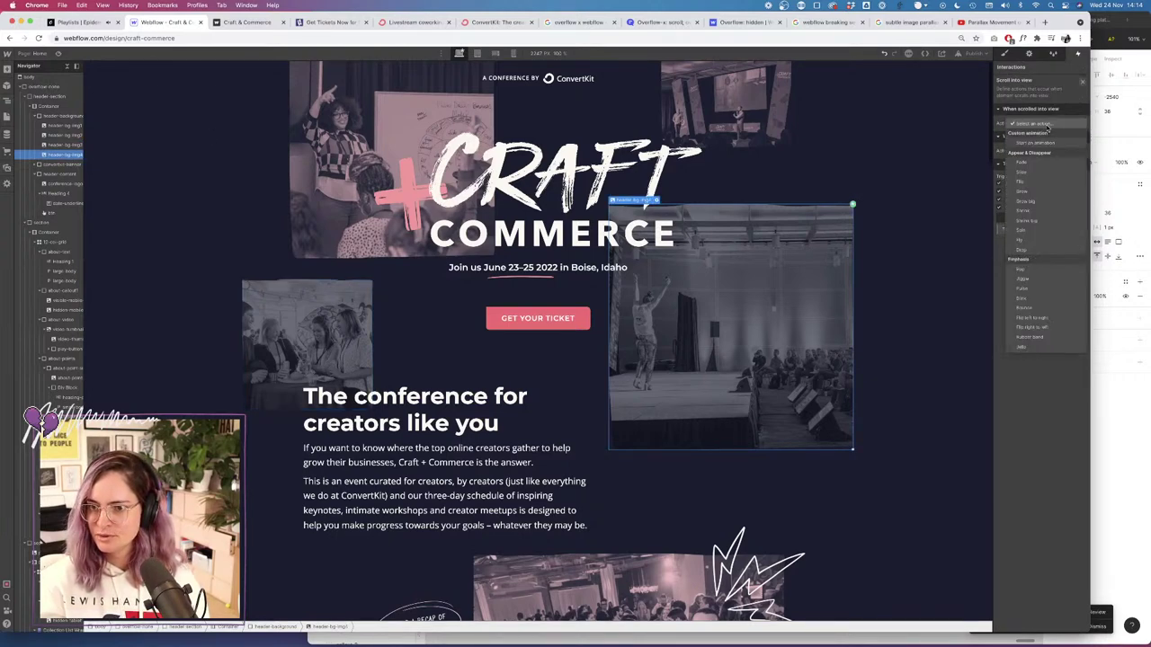
{"action": "left_click", "coordinate": [1032, 175]}
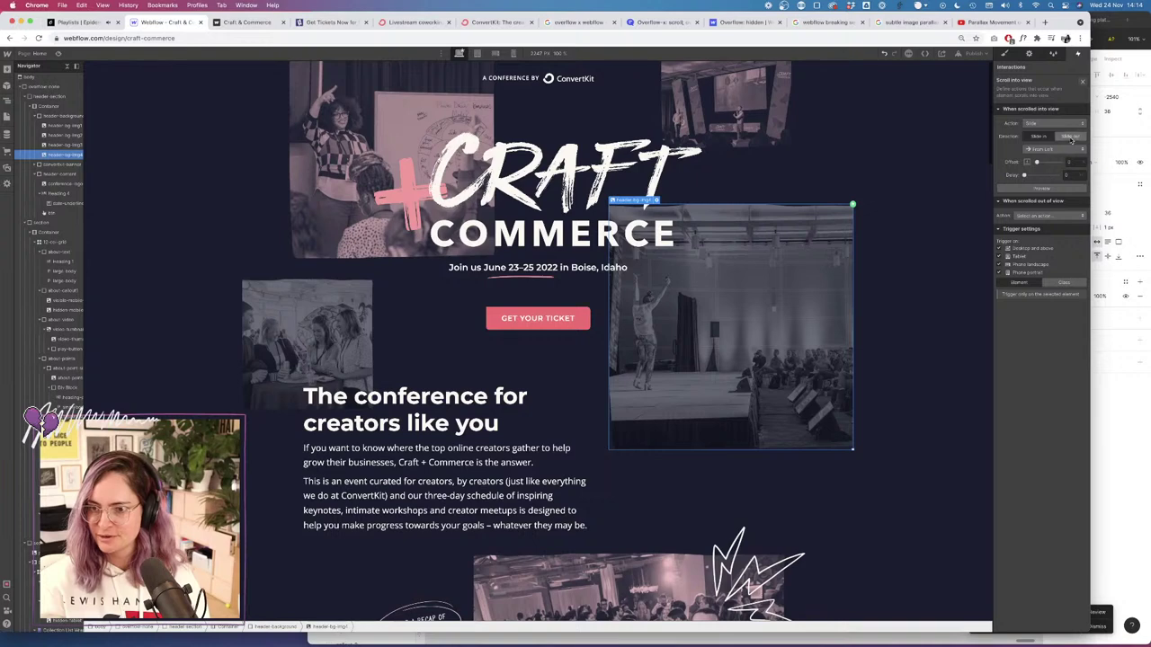
{"action": "left_click", "coordinate": [1044, 152]}
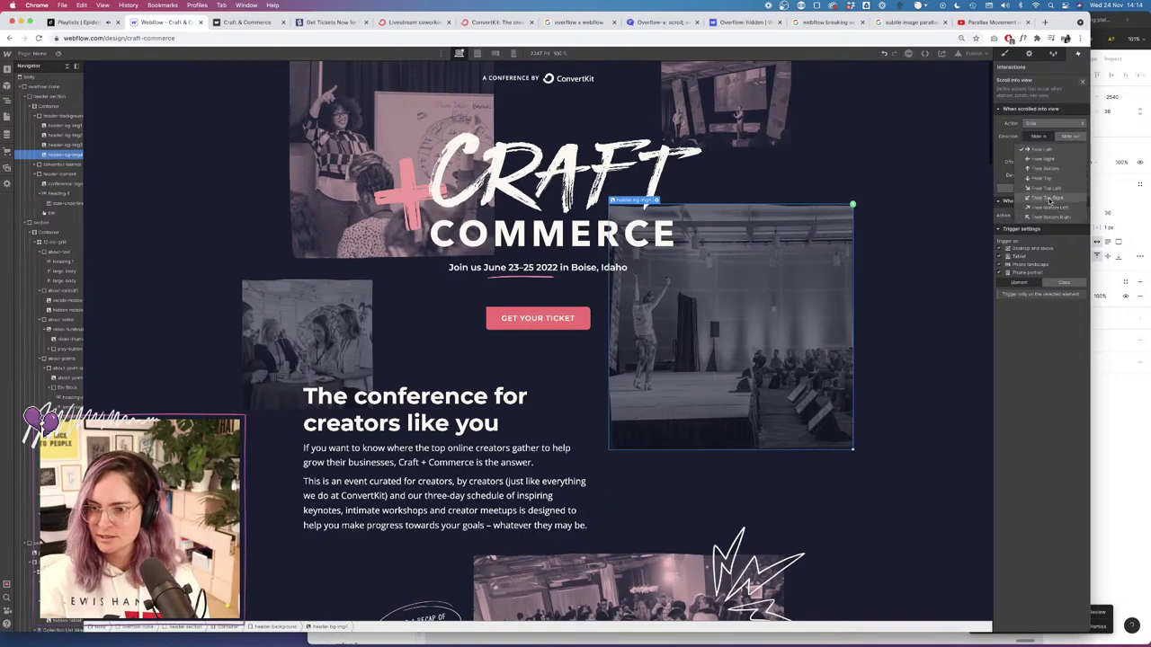
{"action": "left_click", "coordinate": [1078, 167]}
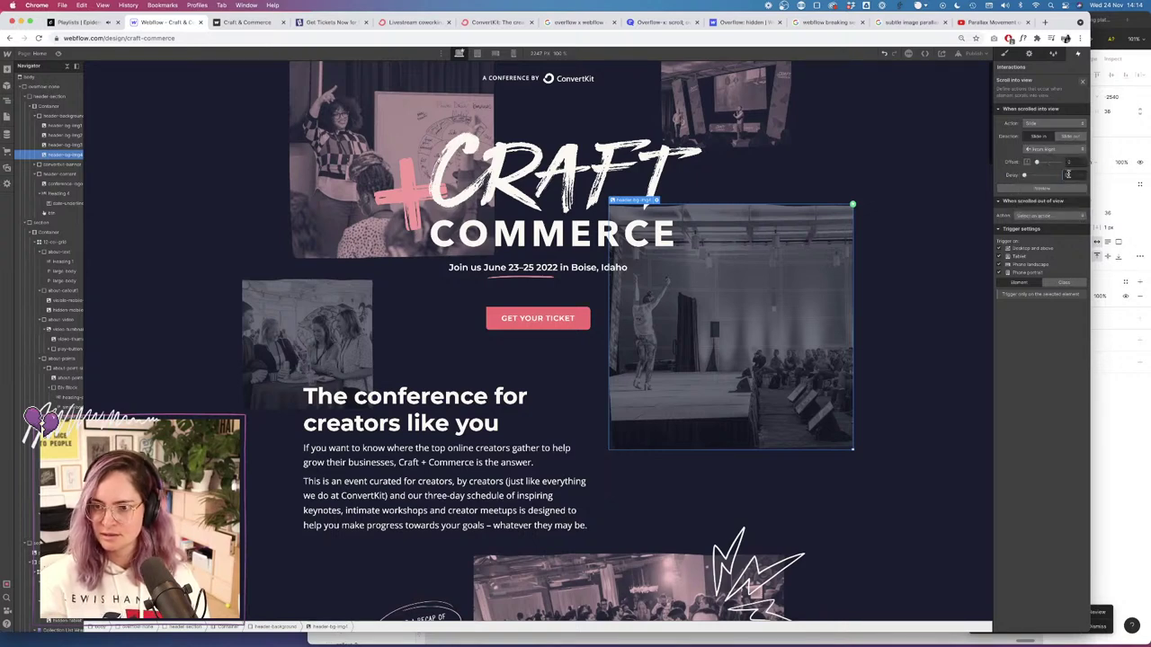
{"action": "type", "text": "400"}
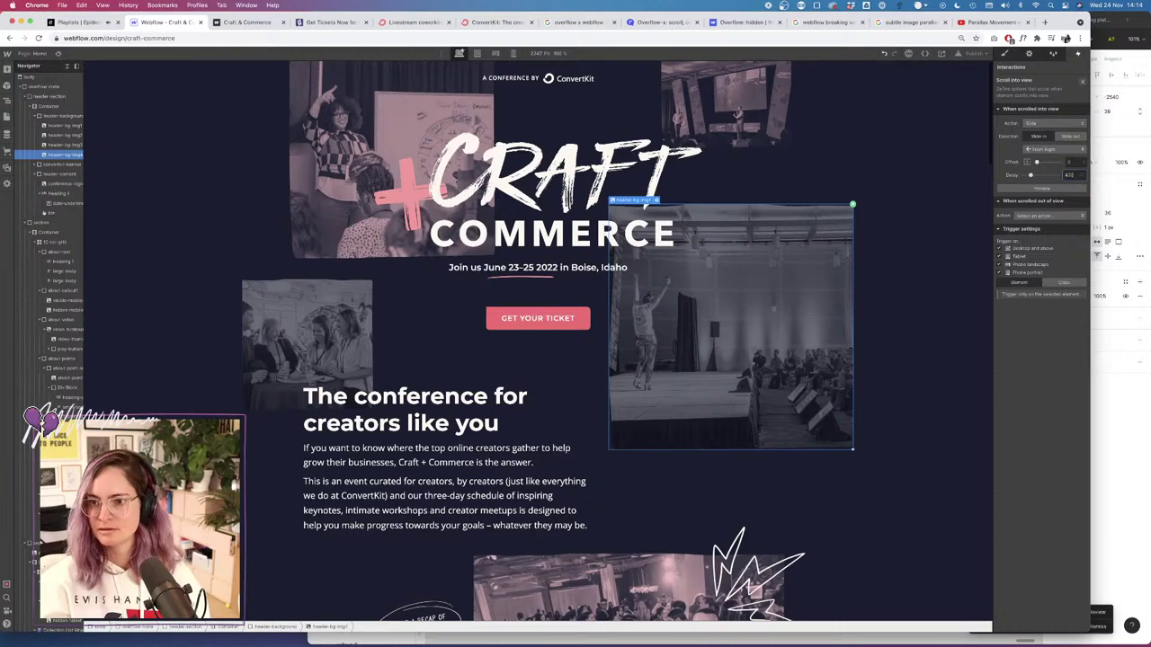
{"action": "key", "text": "Return"}
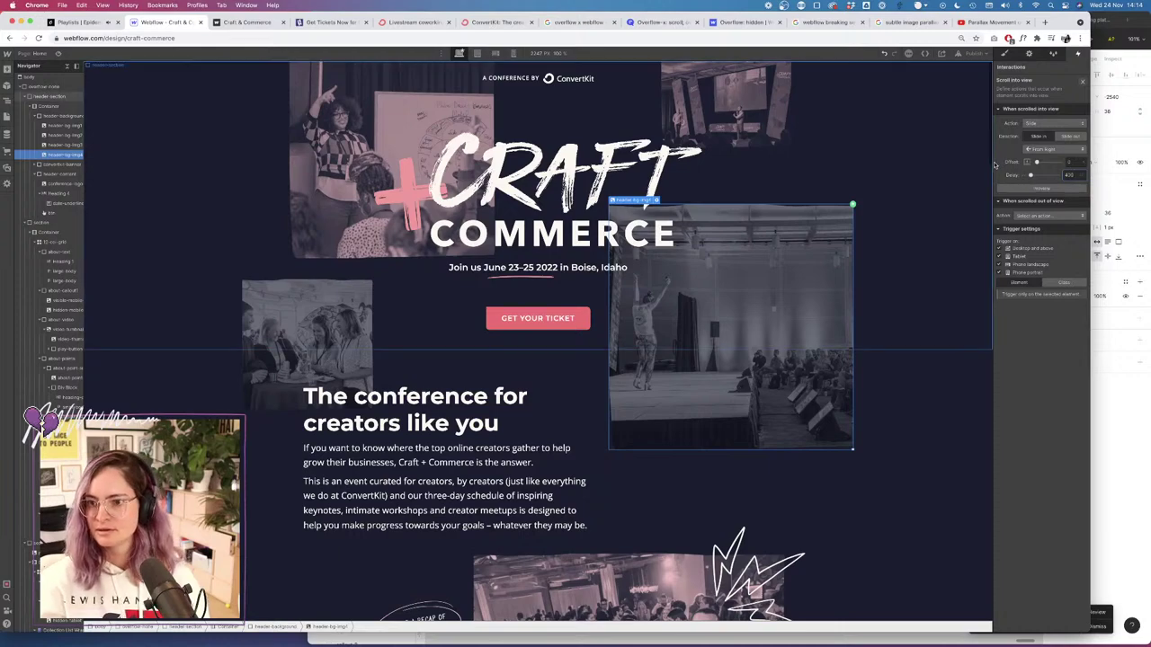
Preview the page repeatedly and scroll through the header to check the slide-in timing together with the scroll parallax.
{"action": "left_click", "coordinate": [70, 54]}
{"action": "scroll", "coordinate": [666, 291], "scroll_direction": "down", "scroll_amount": 2}
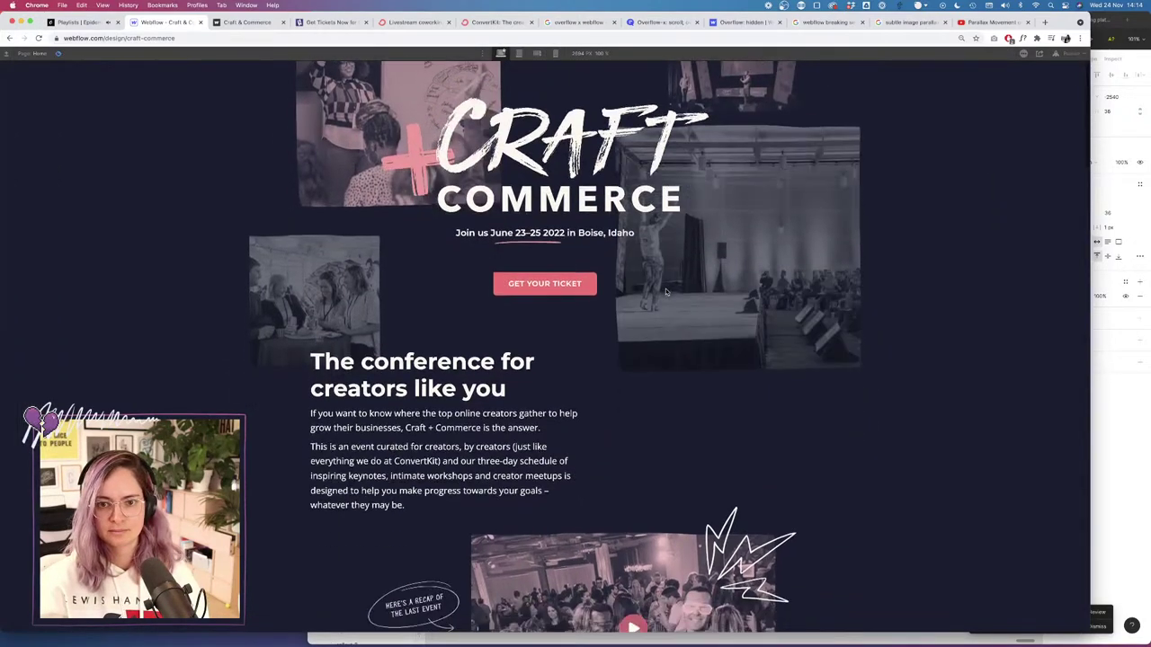
{"action": "scroll", "coordinate": [666, 292], "scroll_direction": "up", "scroll_amount": 2}
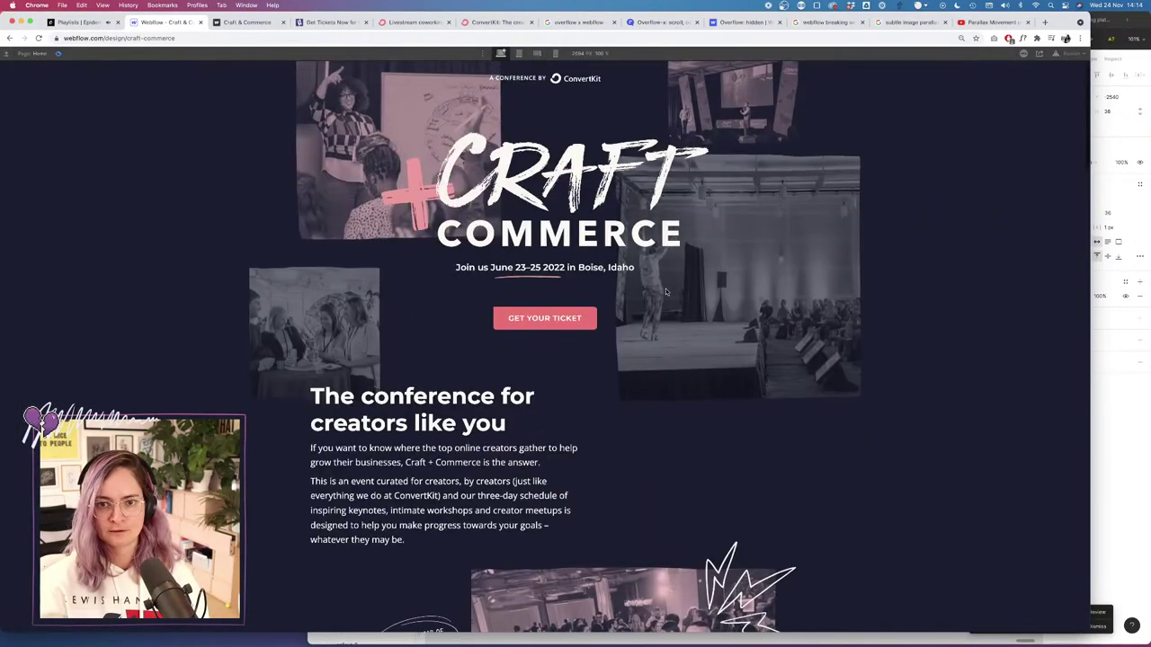
{"action": "left_click", "coordinate": [54, 54]}
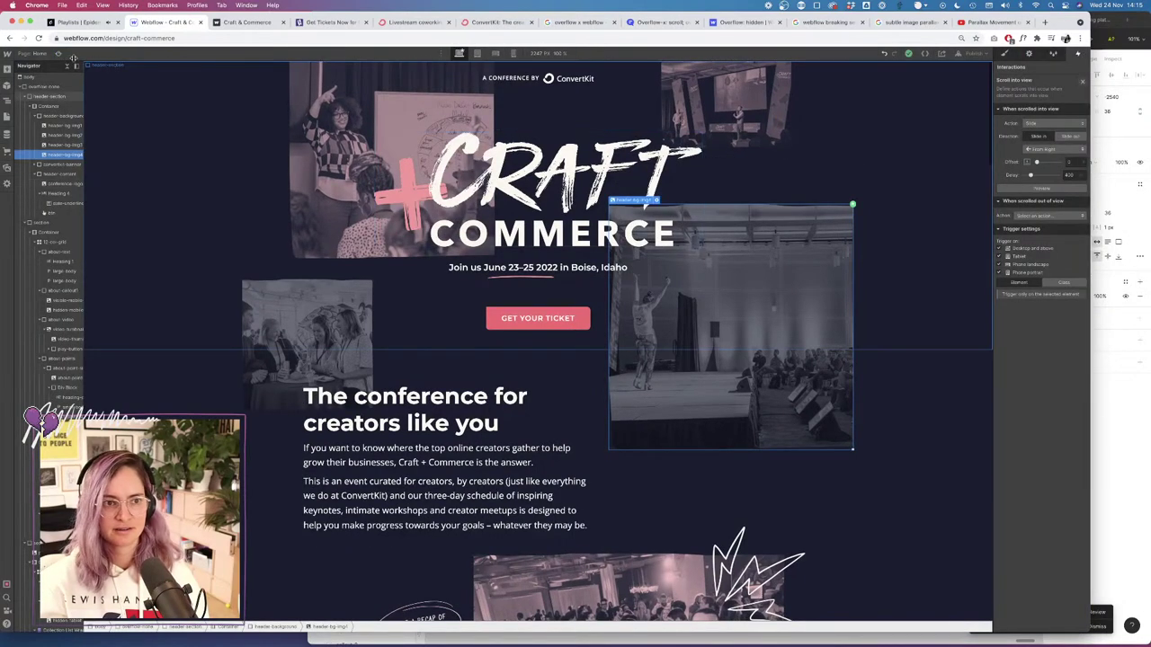
{"action": "left_click", "coordinate": [61, 56]}
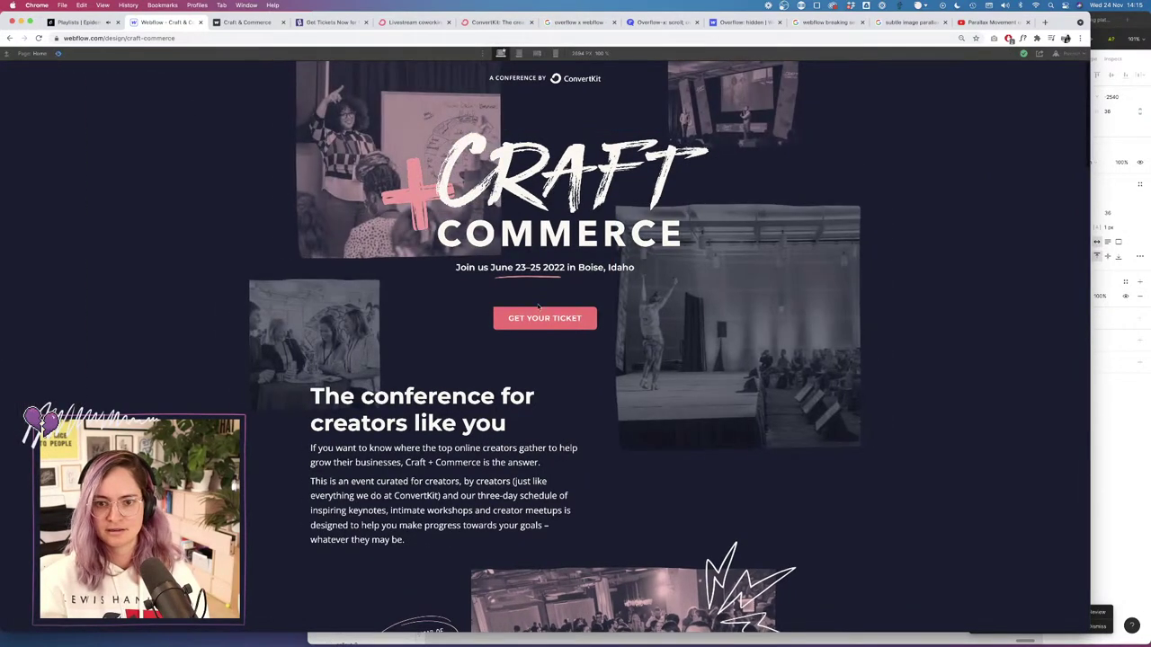
{"action": "scroll", "coordinate": [538, 307], "scroll_direction": "down", "scroll_amount": 1}
{"action": "scroll", "coordinate": [539, 310], "scroll_direction": "up", "scroll_amount": 1}
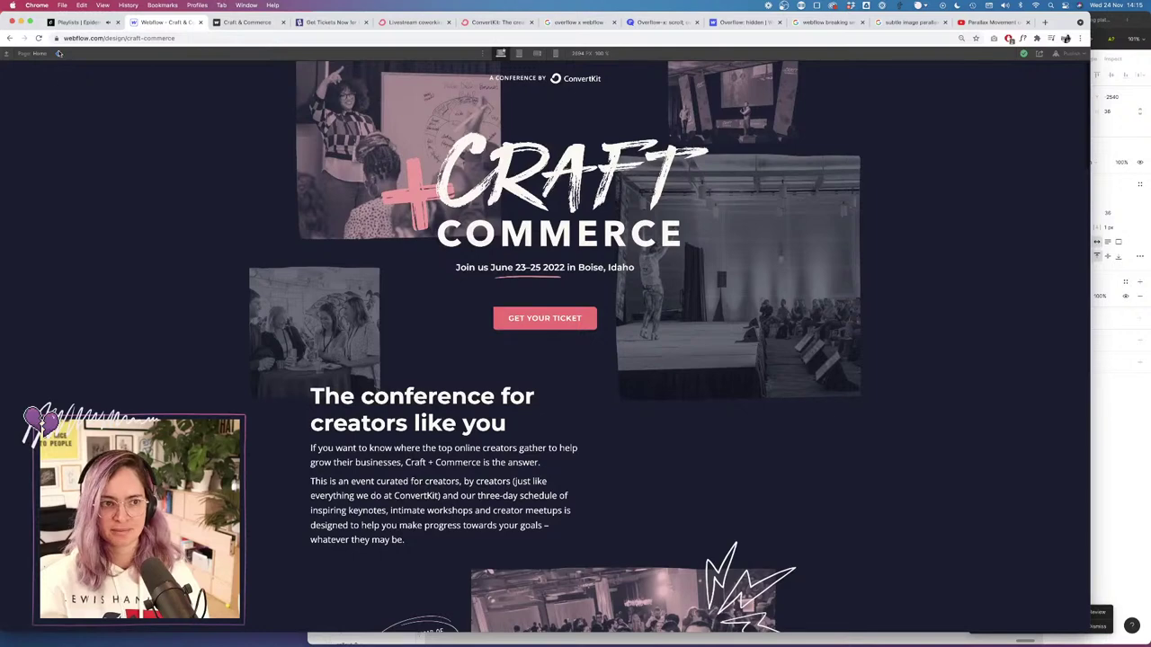
{"action": "left_click", "coordinate": [59, 54]}
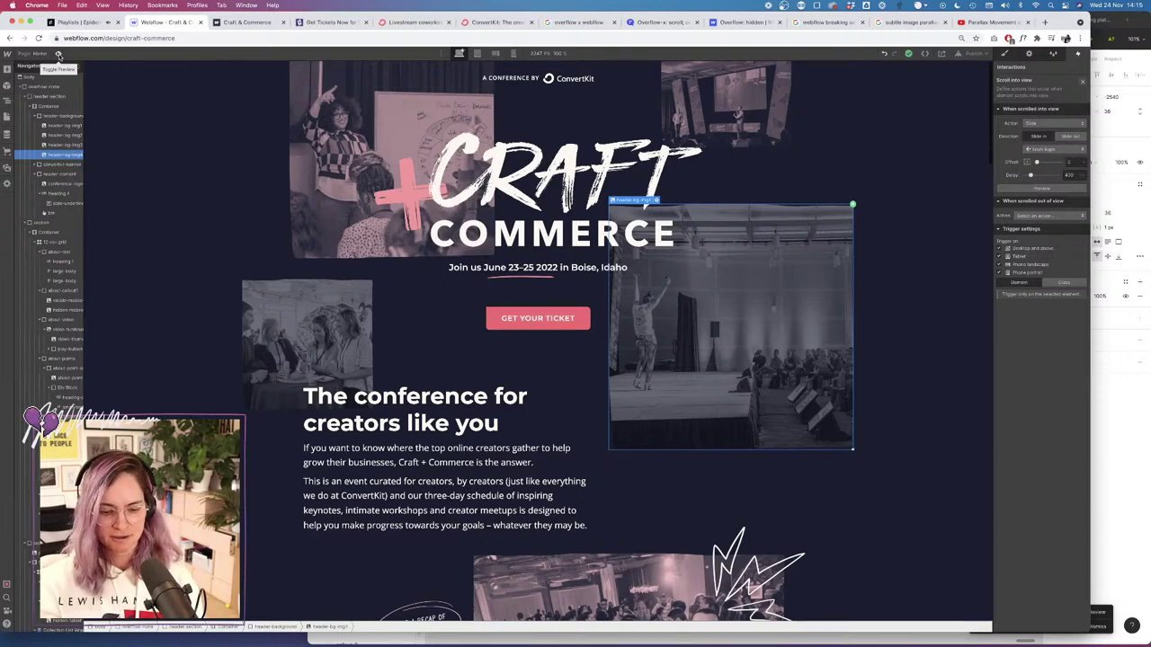
{"action": "left_click", "coordinate": [58, 54]}
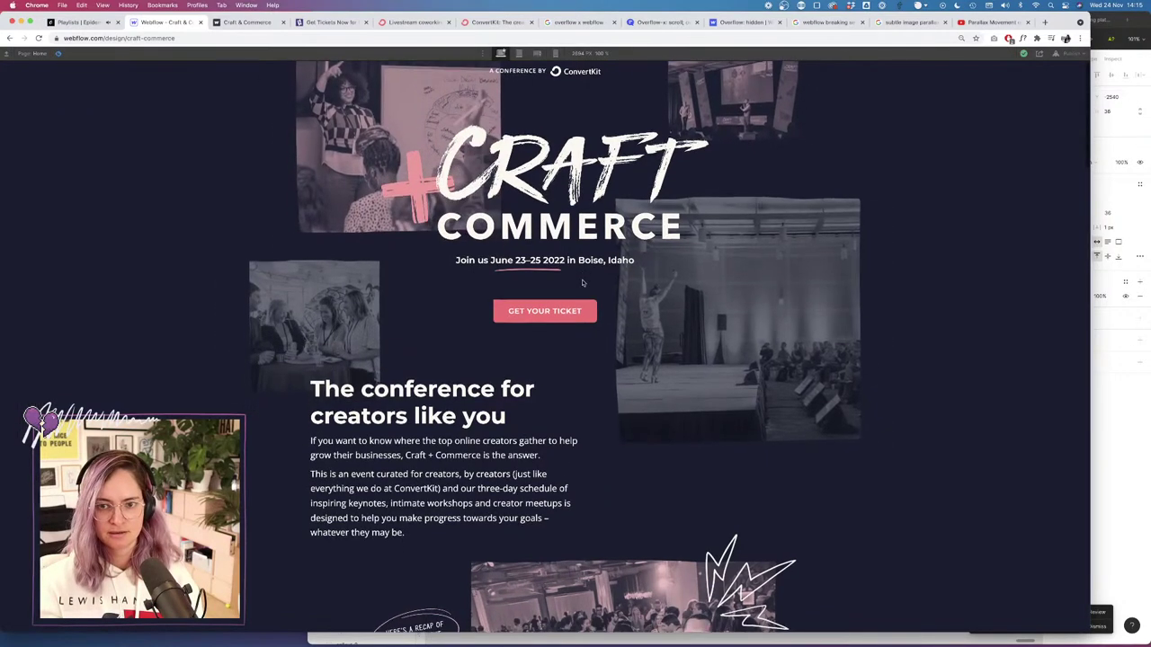
{"action": "scroll", "coordinate": [582, 283], "scroll_direction": "down", "scroll_amount": 1}
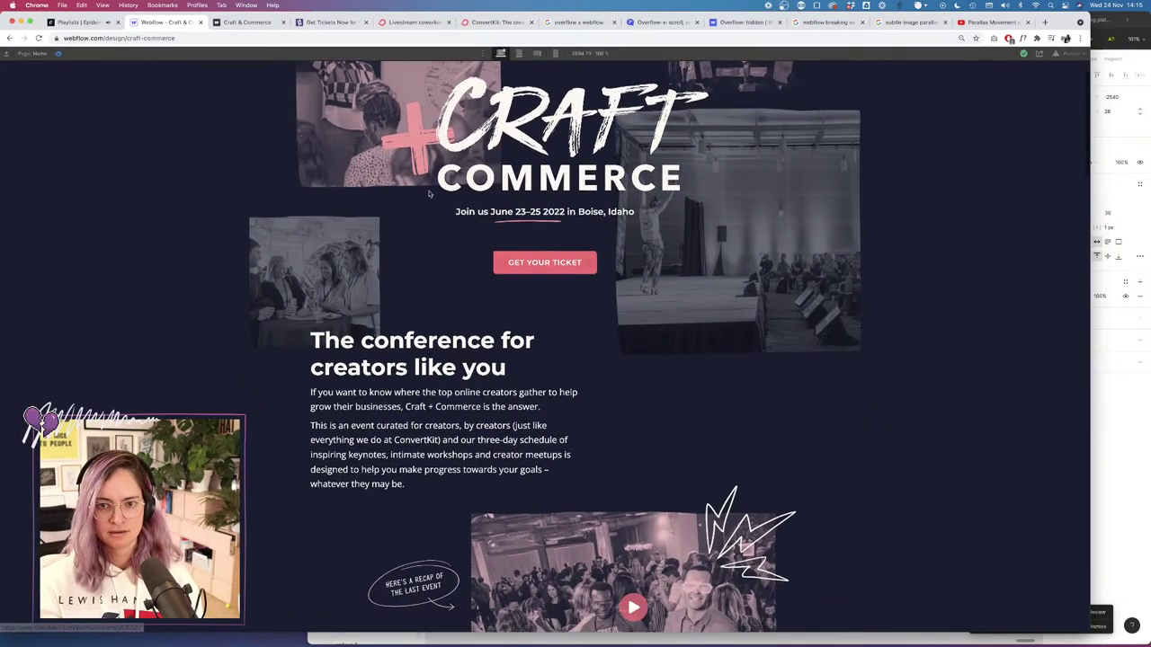
{"action": "left_click", "coordinate": [56, 54]}
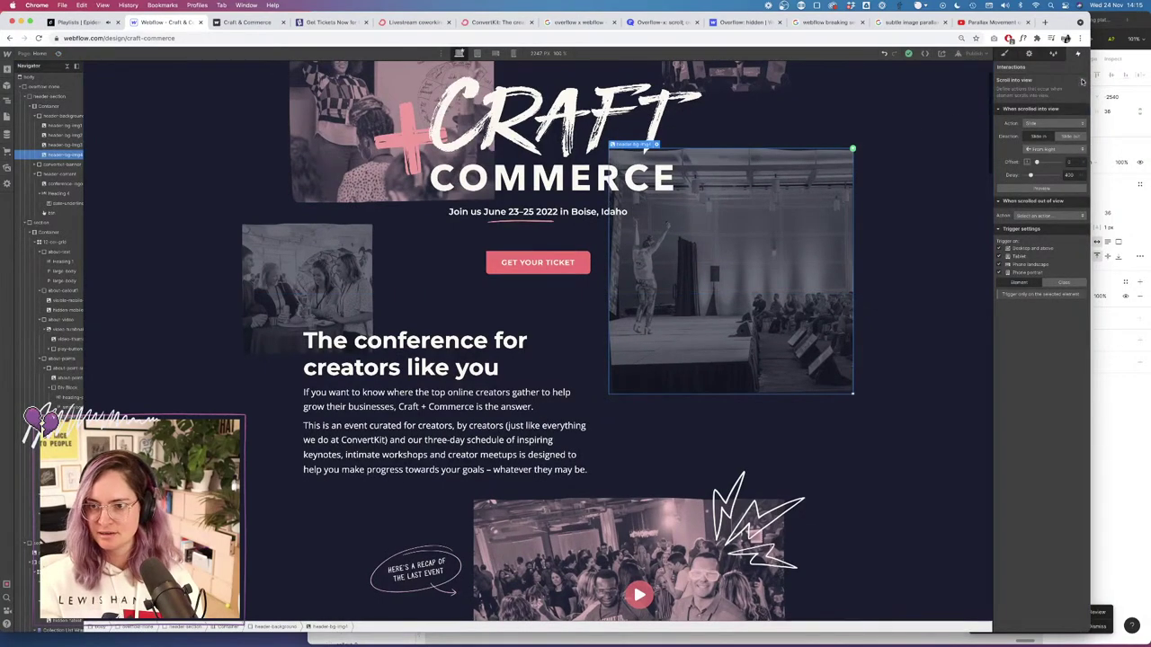
In header-section's Header images scroll animation, shift the starting Move keyframes of header-bg-img2, header-bg-img3 and header-bg-img4 to 0%.
{"action": "left_click", "coordinate": [56, 96]}
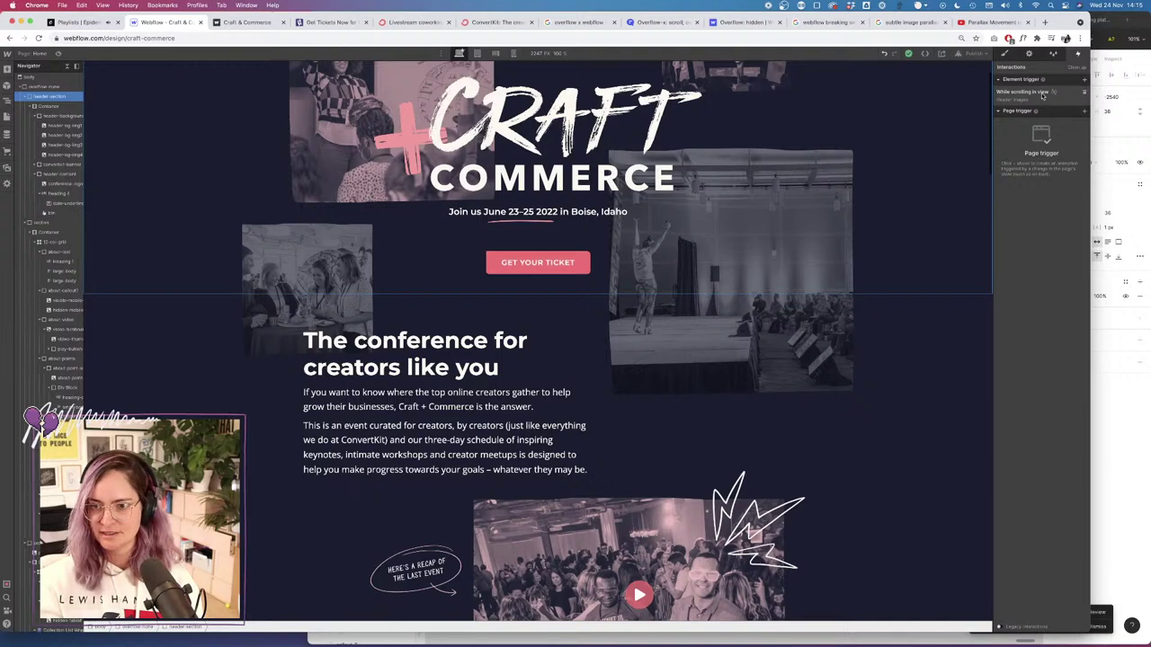
{"action": "left_click", "coordinate": [1069, 97]}
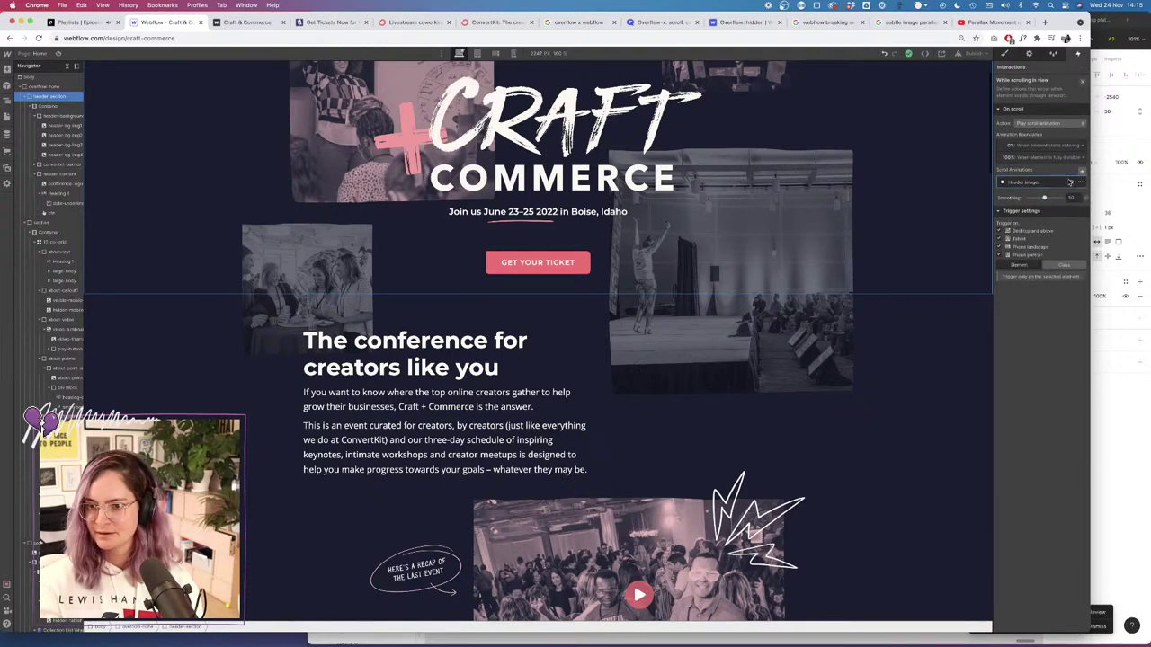
{"action": "left_click_drag", "start_coordinate": [1041, 125], "coordinate": [1040, 100]}
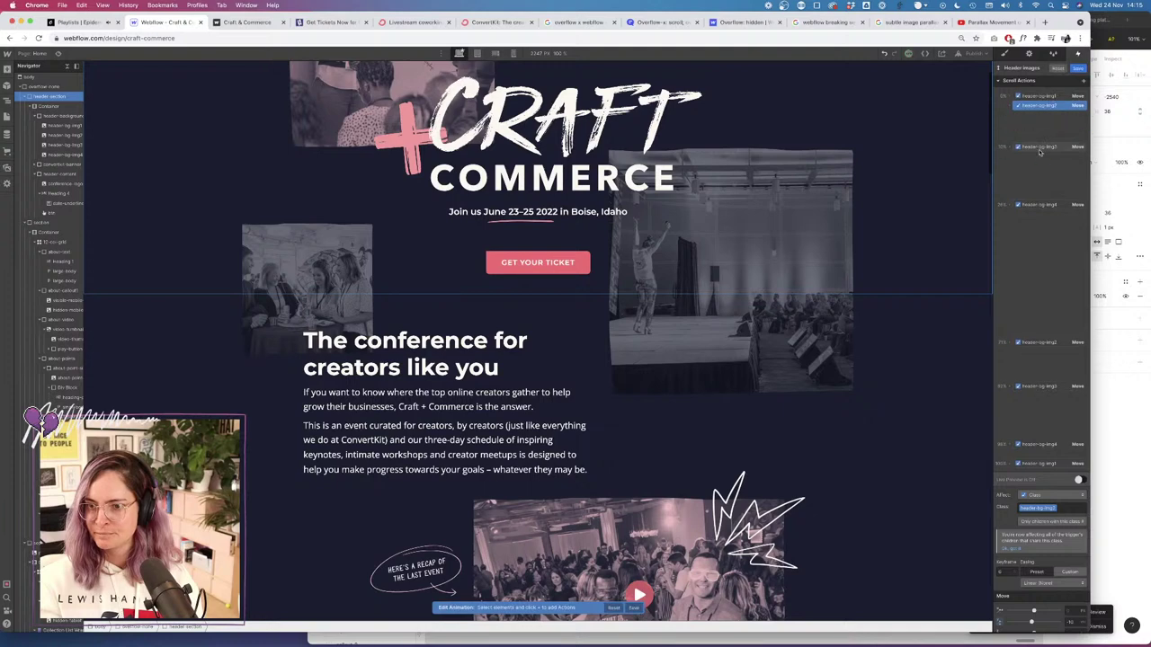
{"action": "left_click_drag", "start_coordinate": [1040, 146], "coordinate": [1040, 107]}
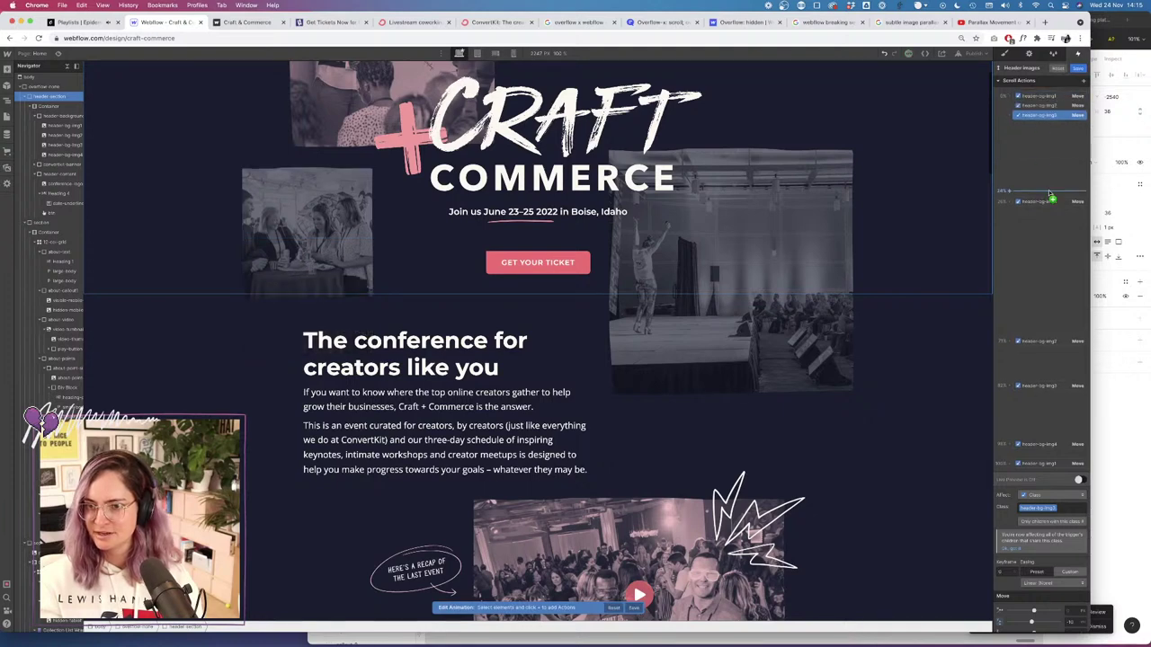
{"action": "left_click_drag", "start_coordinate": [1047, 204], "coordinate": [1045, 121]}
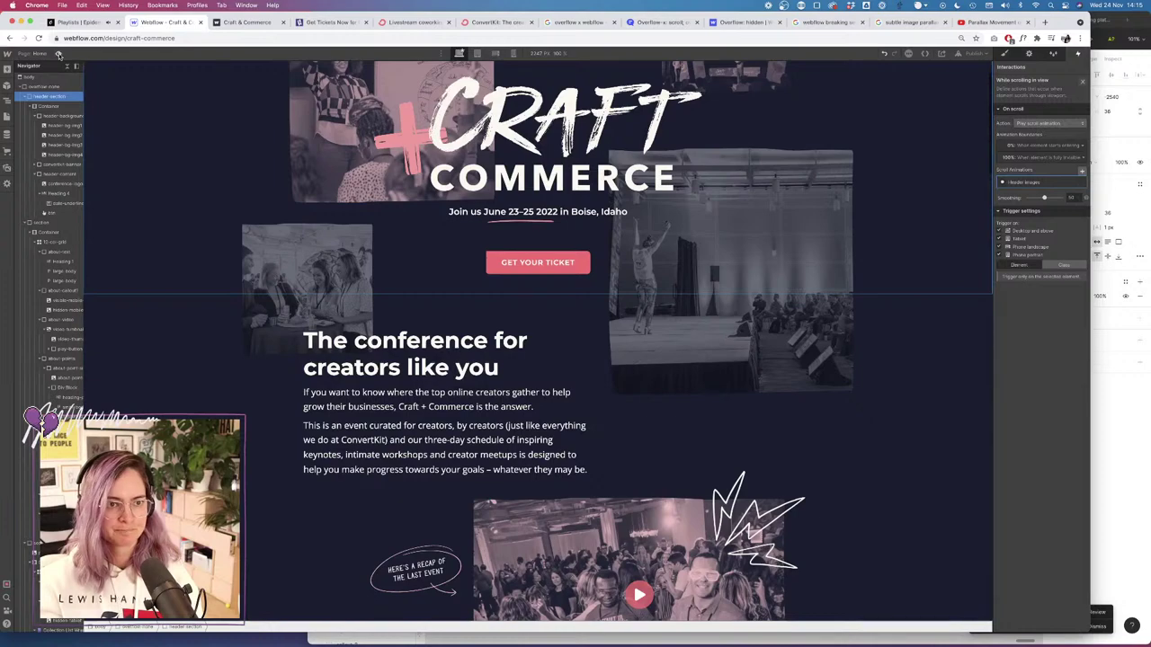
Preview the page again and scroll the header to check the image movement with the adjusted keyframes, then return to editing.
{"action": "left_click", "coordinate": [57, 54]}
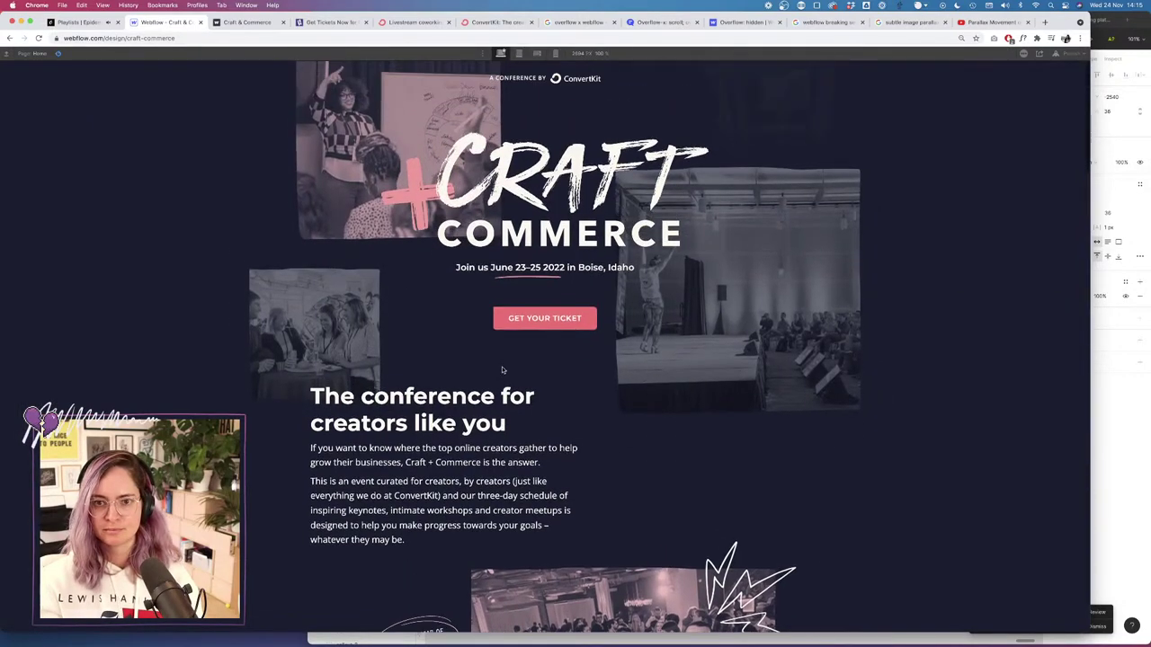
{"action": "scroll", "coordinate": [502, 370], "scroll_direction": "up", "scroll_amount": 1}
{"action": "scroll", "coordinate": [502, 369], "scroll_direction": "down", "scroll_amount": 3}
{"action": "scroll", "coordinate": [503, 370], "scroll_direction": "up", "scroll_amount": 3}
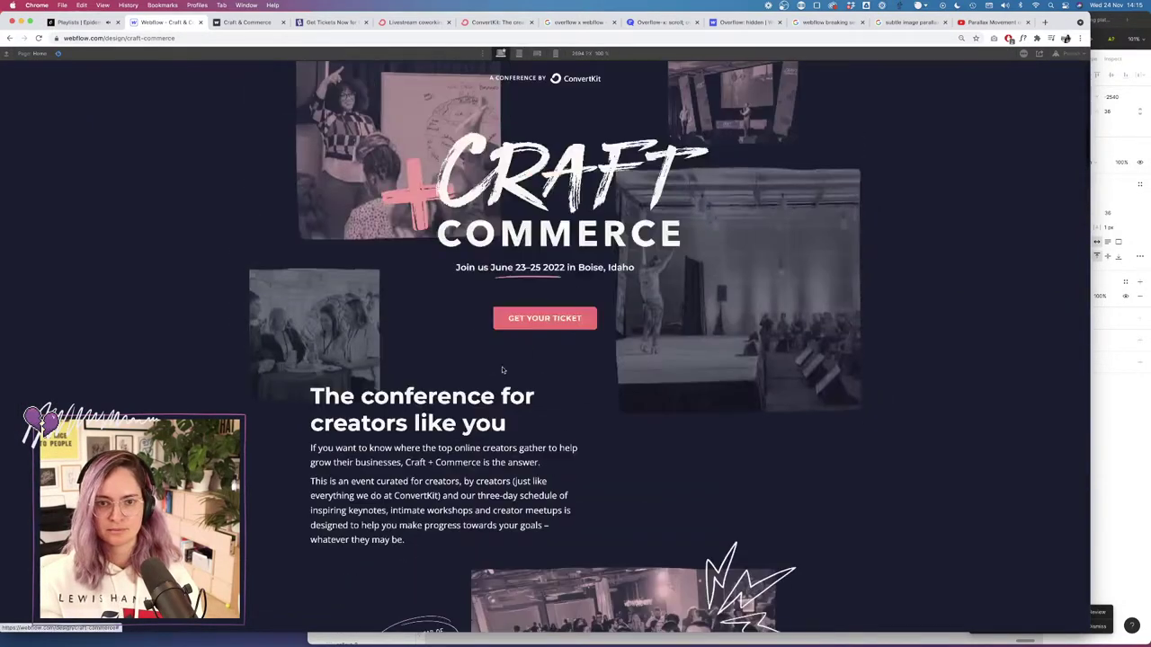
{"action": "left_click", "coordinate": [58, 53]}
{"action": "left_click", "coordinate": [58, 53]}
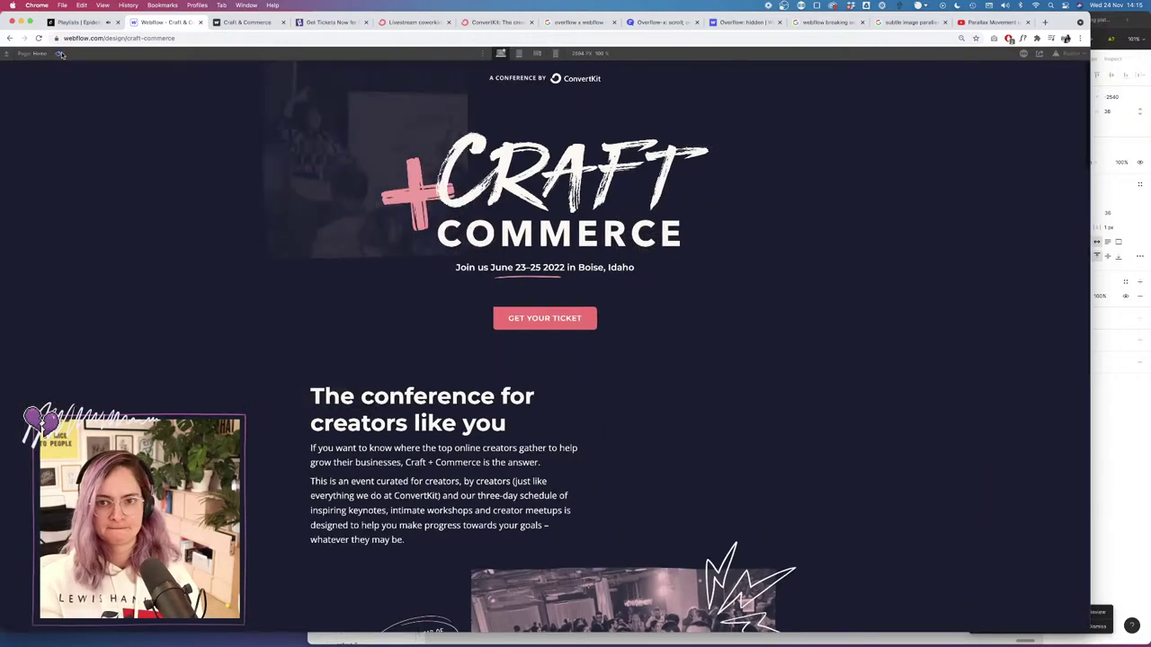
{"action": "scroll", "coordinate": [545, 398], "scroll_direction": "down", "scroll_amount": 2}
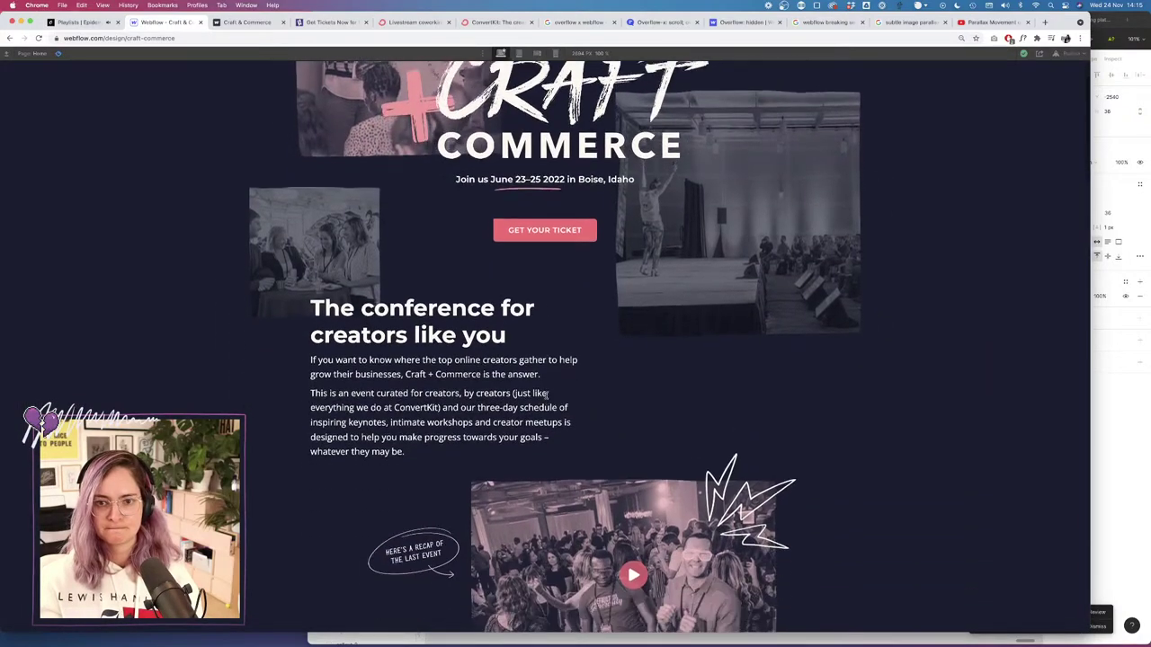
{"action": "scroll", "coordinate": [546, 399], "scroll_direction": "up", "scroll_amount": 2}
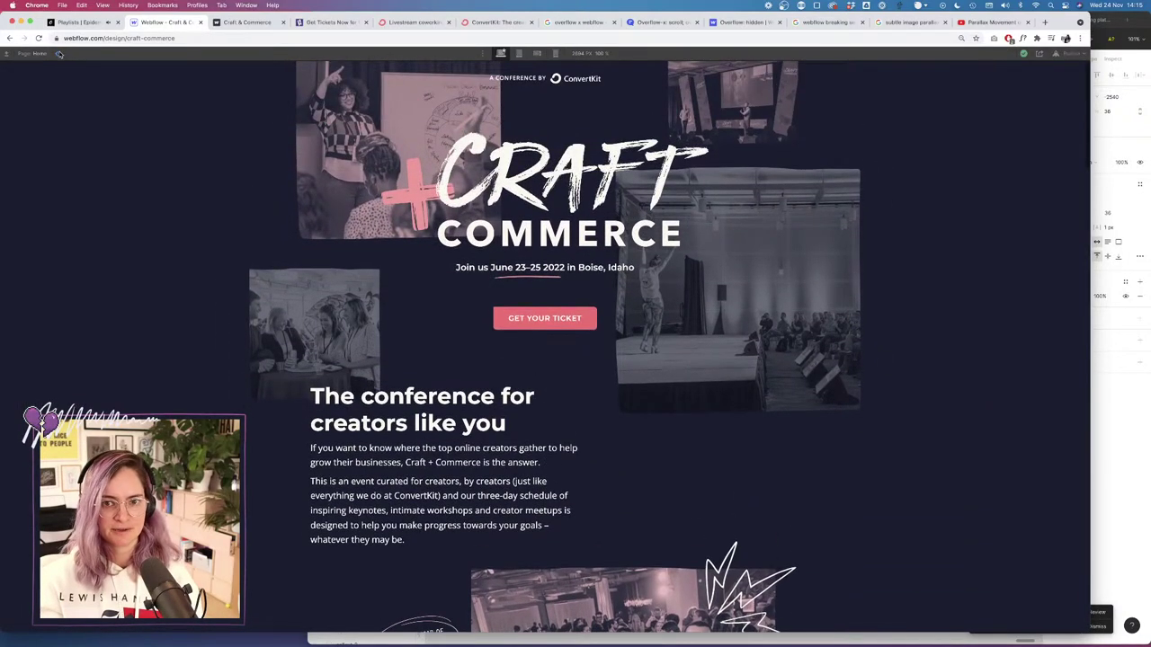
{"action": "left_click", "coordinate": [58, 53]}
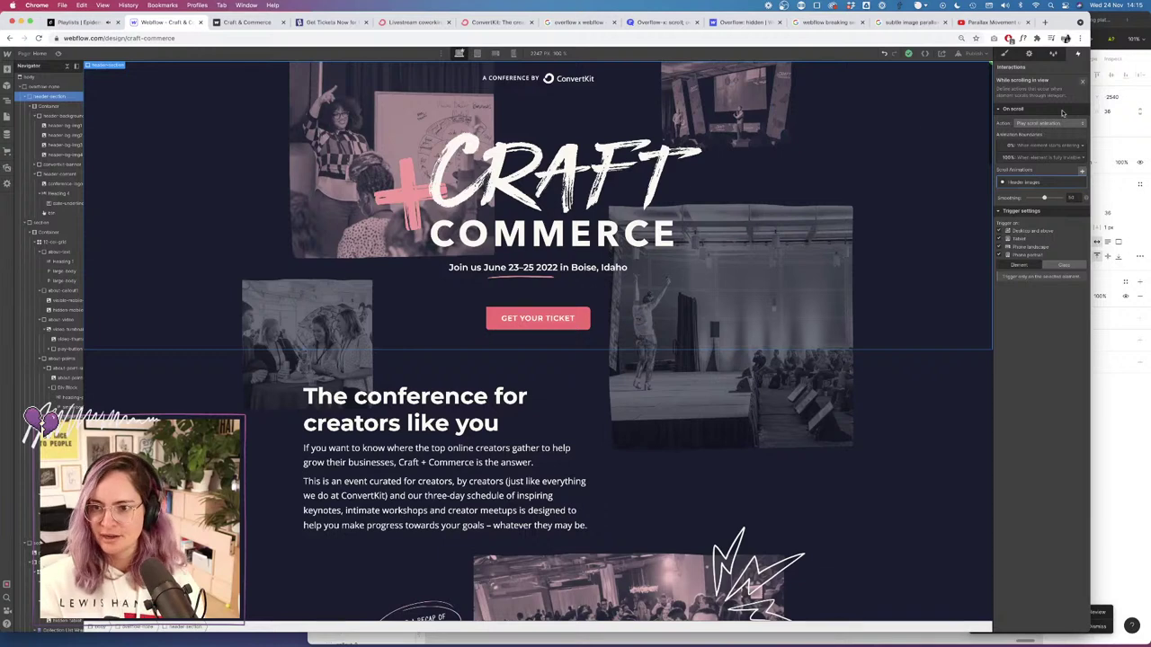
In the Header images scroll animation, set the starting vertical Move of header-bg-img1 through header-bg-img4 to 0 and stagger their starting keyframes.
{"action": "left_click", "coordinate": [1071, 183]}
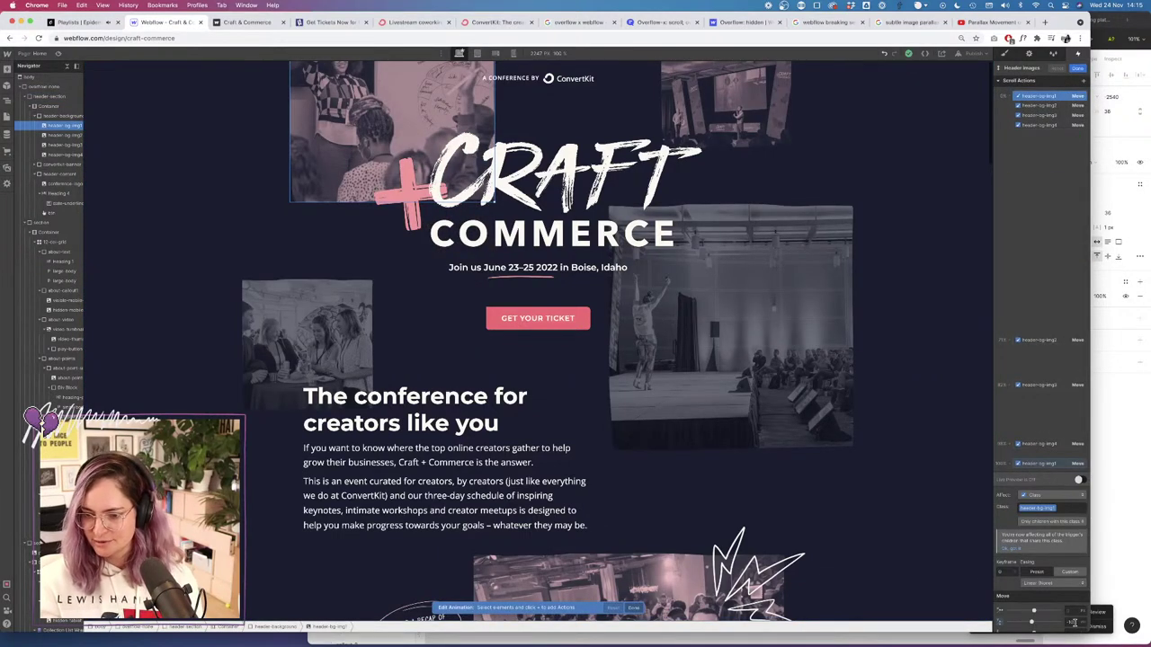
{"action": "left_click", "coordinate": [1069, 622]}
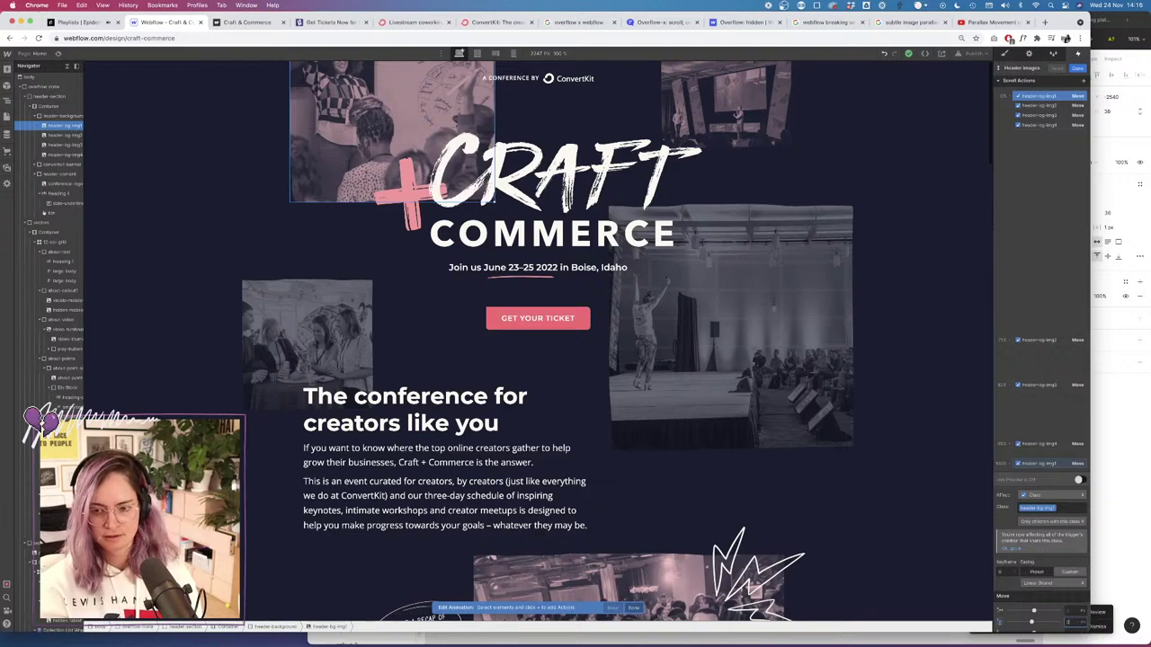
{"action": "left_click", "coordinate": [1056, 95]}
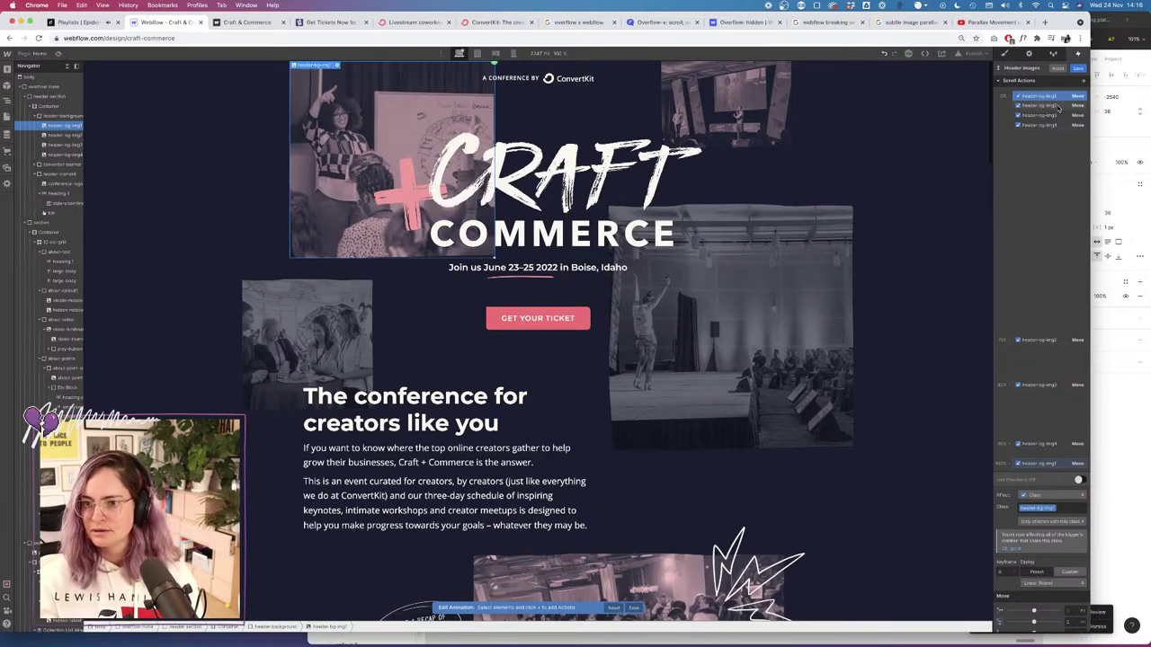
{"action": "left_click", "coordinate": [1059, 107]}
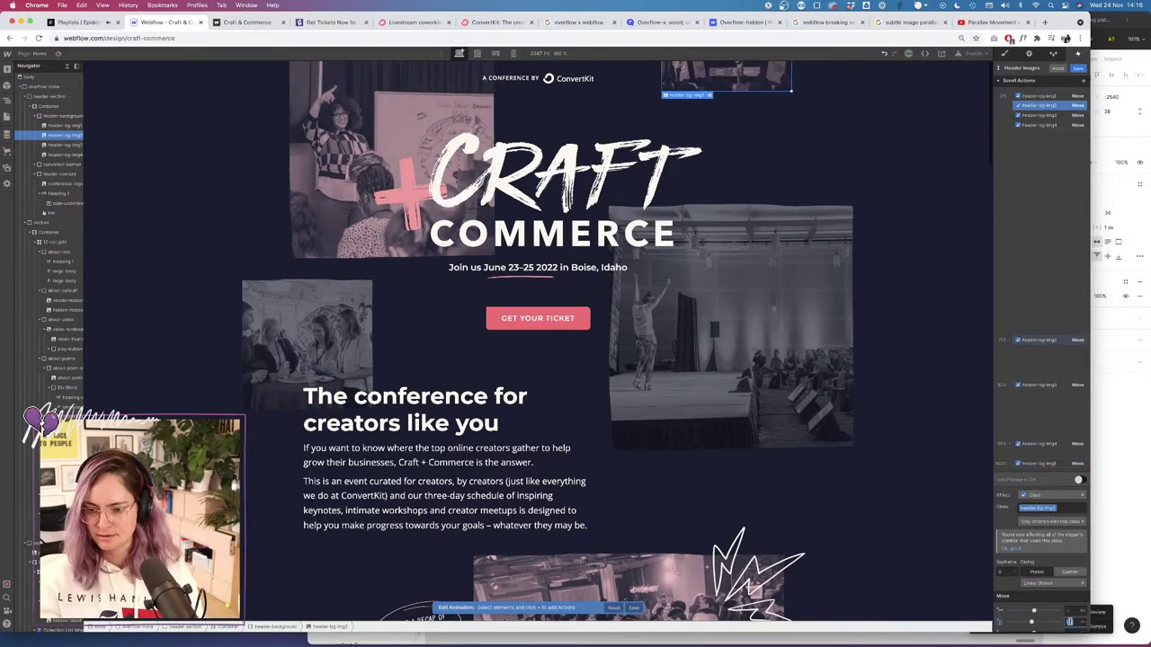
{"action": "left_click", "coordinate": [1056, 116]}
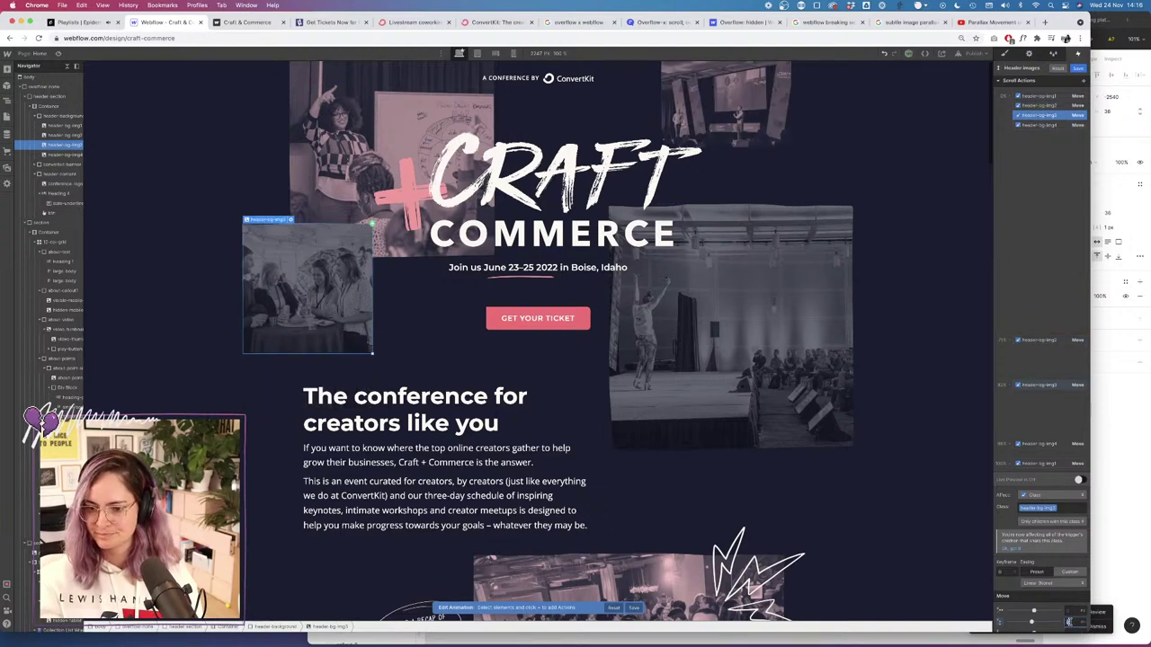
{"action": "left_click", "coordinate": [1057, 105]}
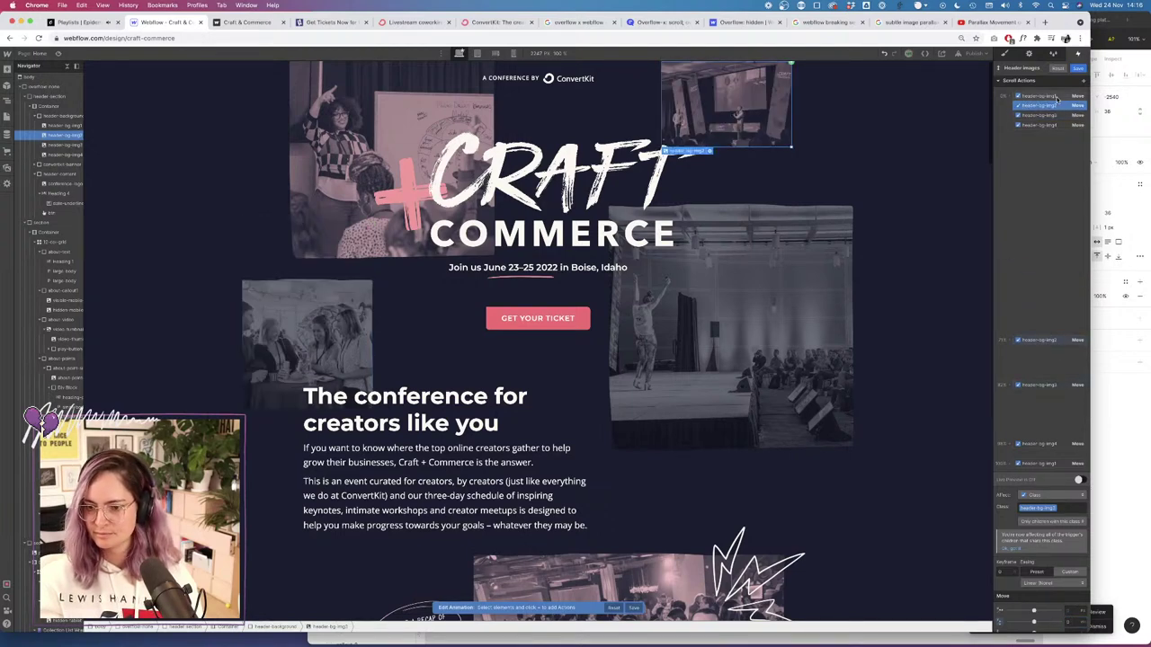
{"action": "left_click", "coordinate": [1057, 96]}
{"action": "left_click", "coordinate": [1059, 125]}
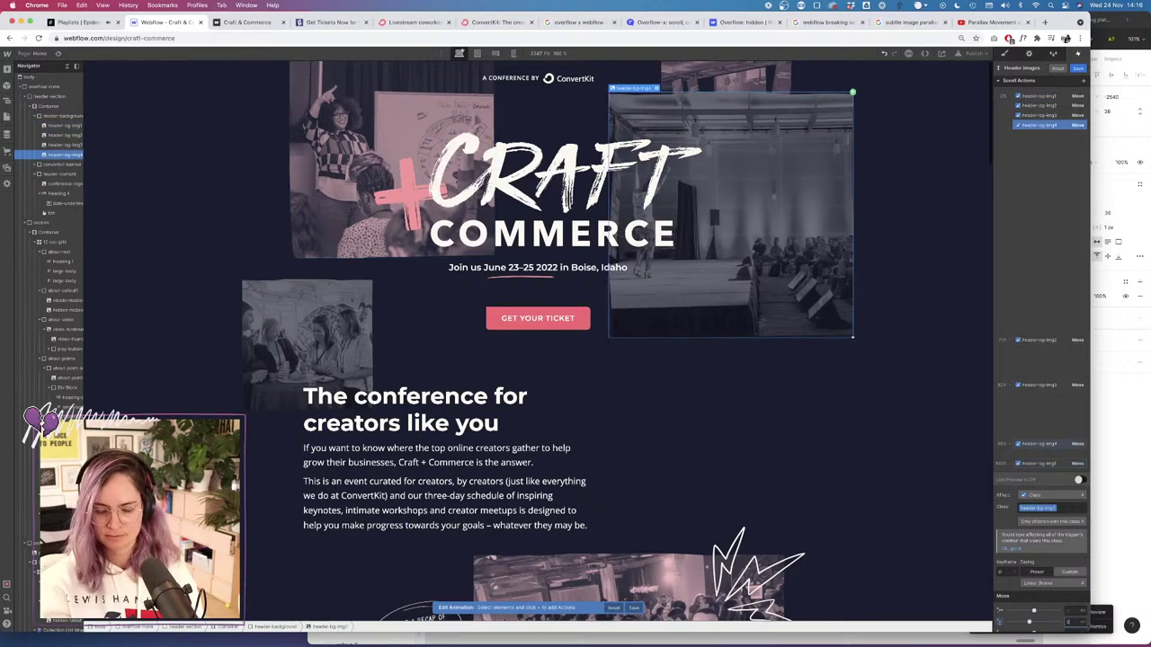
{"action": "key", "text": "Return"}
{"action": "mouse_move", "coordinate": [1045, 128]}
{"action": "left_mouse_down"}
{"action": "mouse_move", "coordinate": [1023, 176]}
{"action": "mouse_move", "coordinate": [1037, 115]}
{"action": "left_mouse_up"}
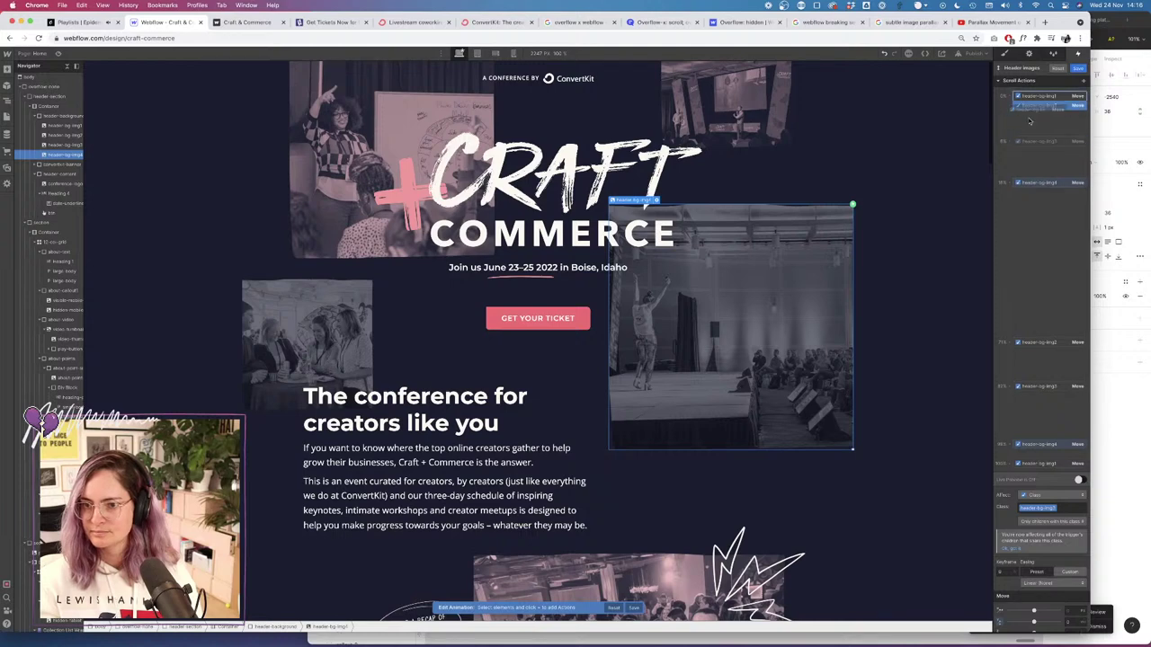
Set the ending vertical Move to -8 for header-bg-img2, -9 for header-bg-img3, -10 for header-bg-img4 and -13 for header-bg-img1.
{"action": "left_click", "coordinate": [1053, 344]}
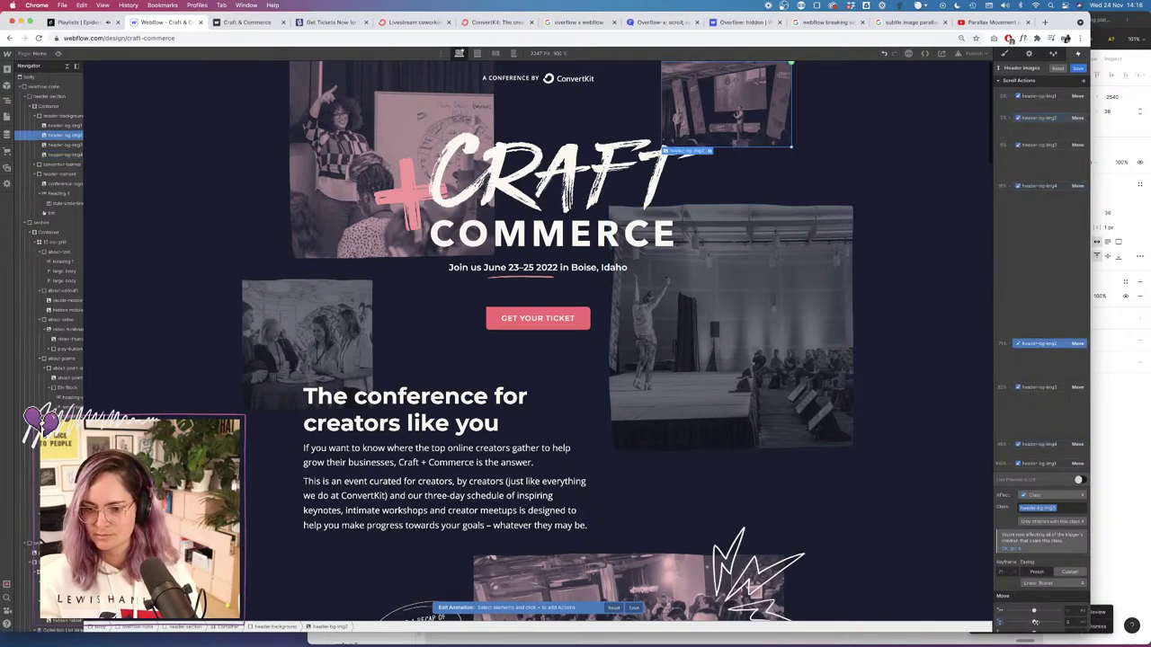
{"action": "left_click_drag", "start_coordinate": [1034, 622], "coordinate": [1069, 622]}
{"action": "left_click", "coordinate": [1070, 622]}
{"action": "type", "text": "-10"}
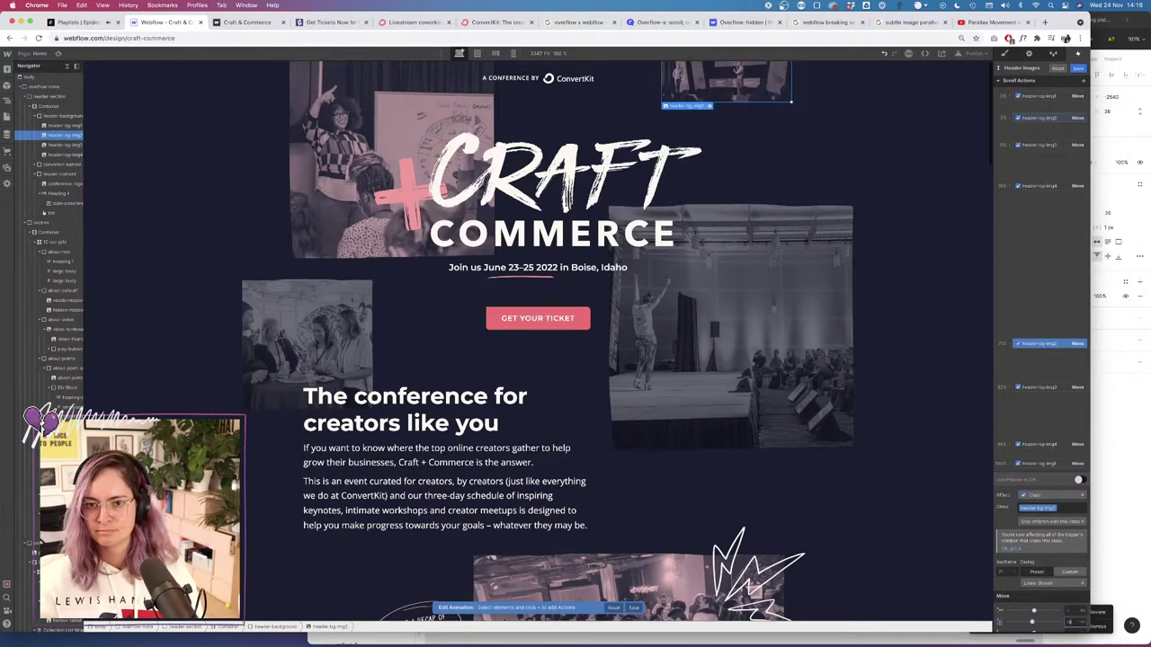
{"action": "left_click", "coordinate": [1043, 386]}
{"action": "left_click_drag", "start_coordinate": [1068, 621], "coordinate": [1067, 621]}
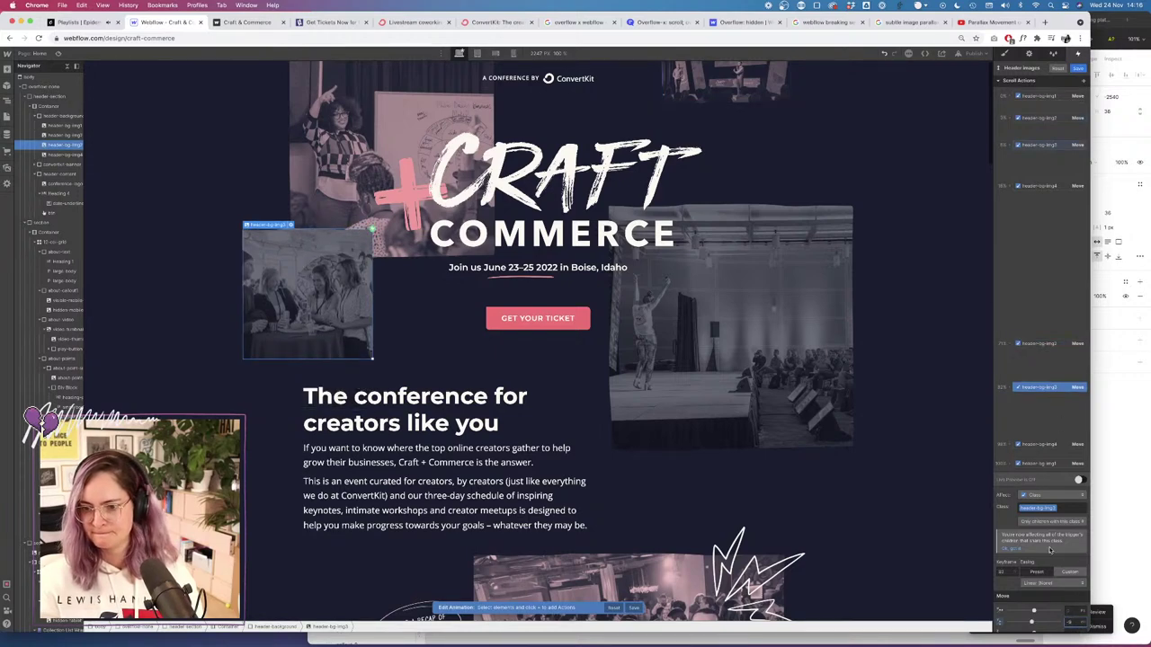
{"action": "left_click", "coordinate": [1039, 444]}
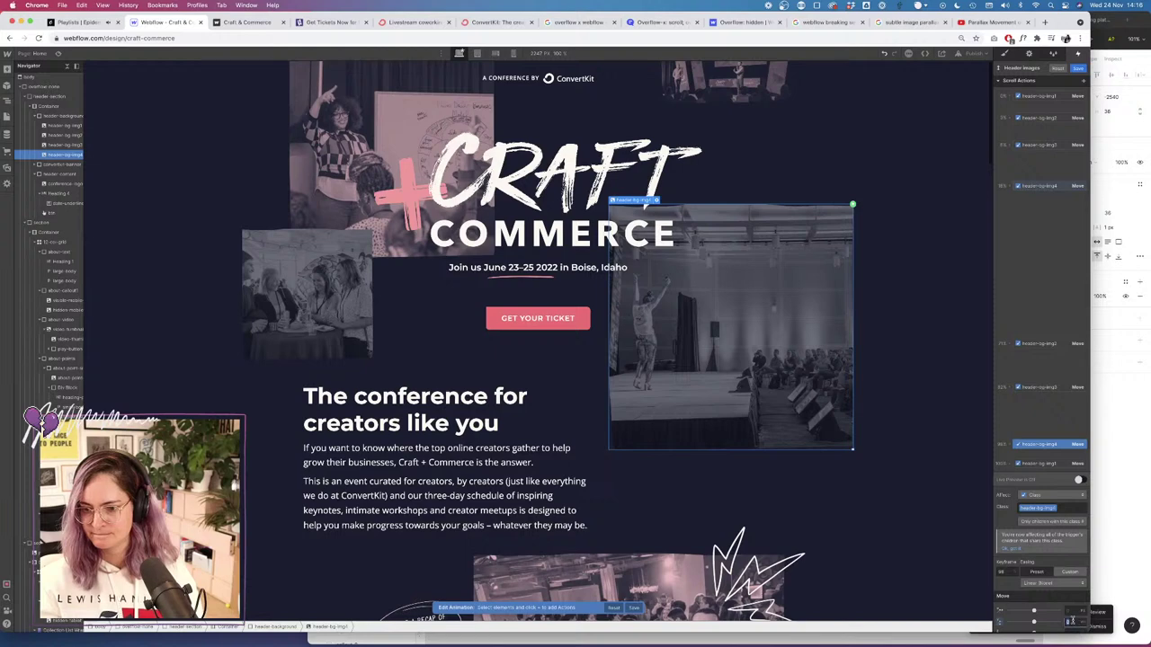
{"action": "left_click_drag", "start_coordinate": [1072, 622], "coordinate": [1070, 620]}
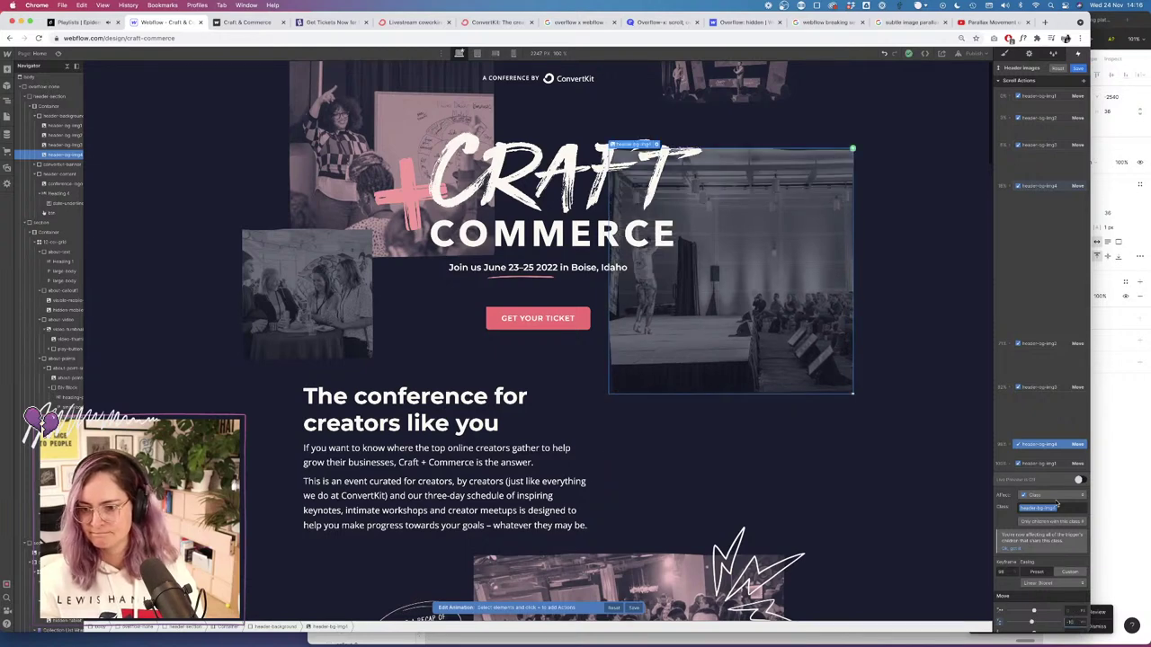
{"action": "left_click", "coordinate": [1048, 463]}
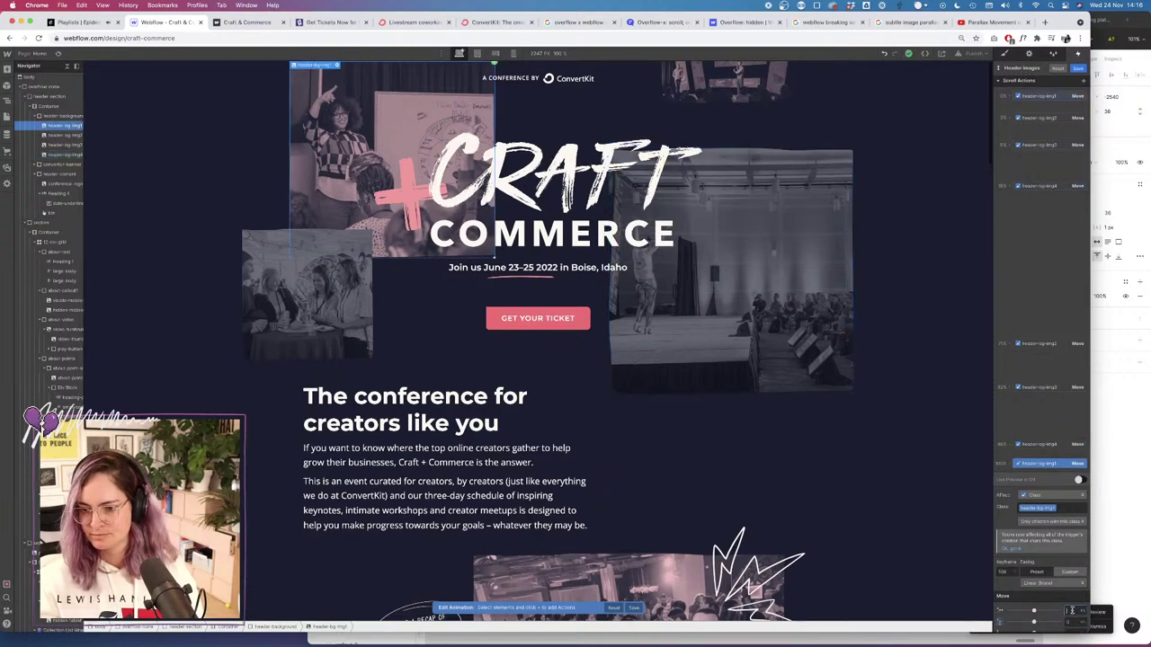
{"action": "left_click_drag", "start_coordinate": [1071, 610], "coordinate": [1070, 622]}
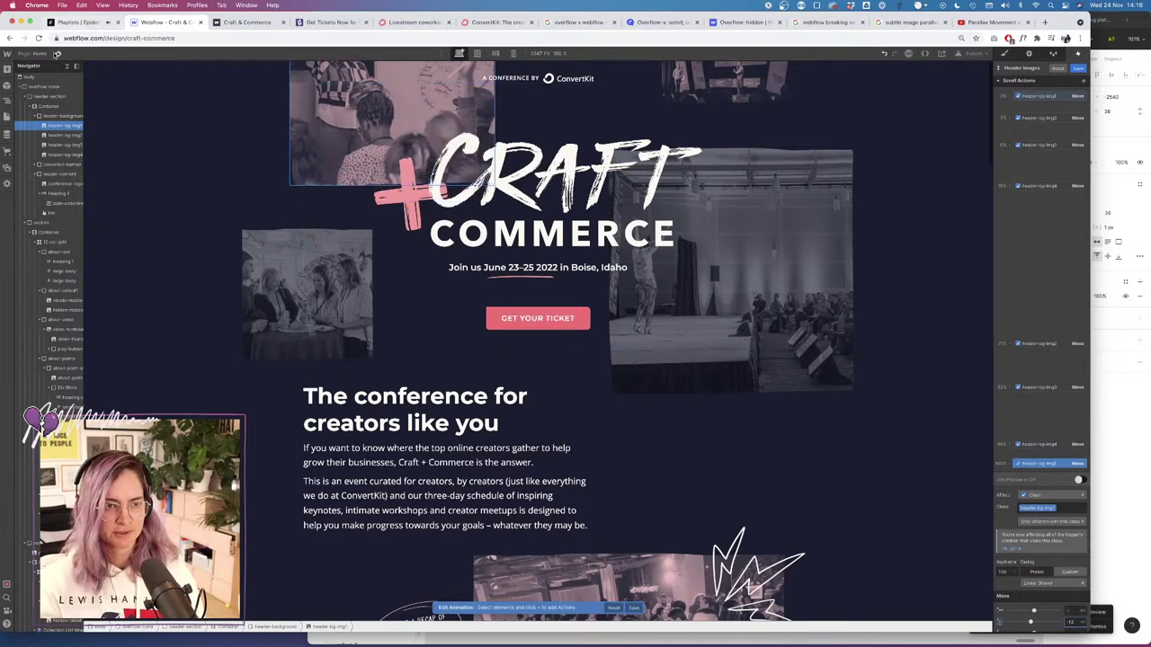
Preview the page briefly, shift the starting keyframes of header-bg-img2, header-bg-img3 and header-bg-img4 back to 0%, and save the animation.
{"action": "left_click", "coordinate": [55, 54]}
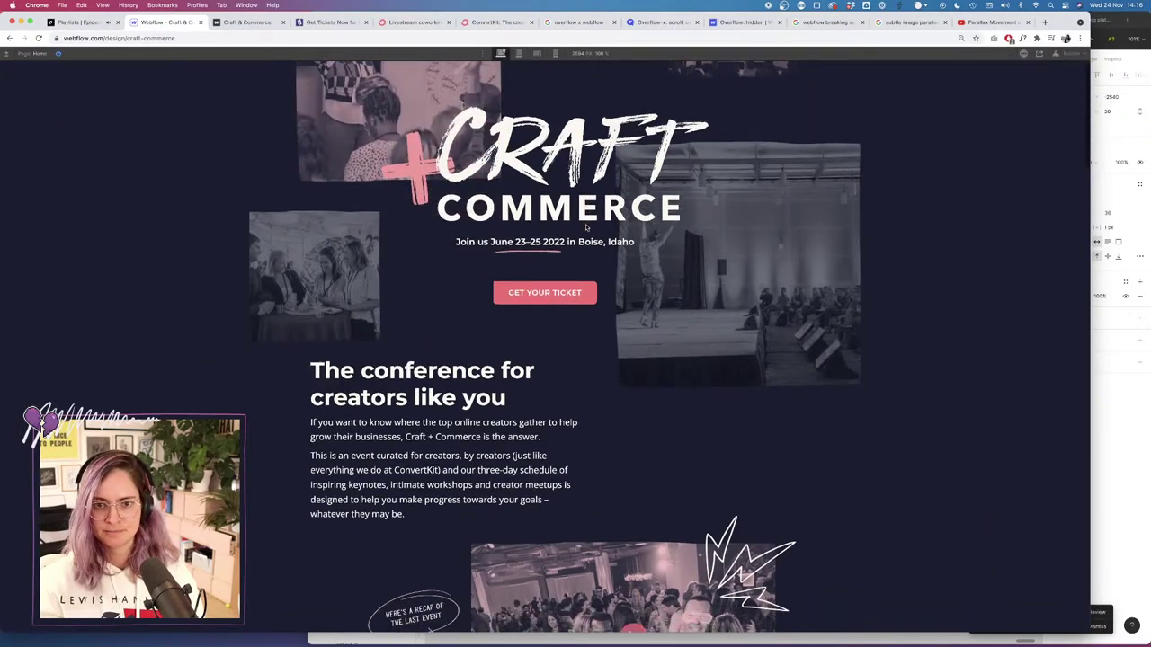
{"action": "left_click", "coordinate": [56, 54]}
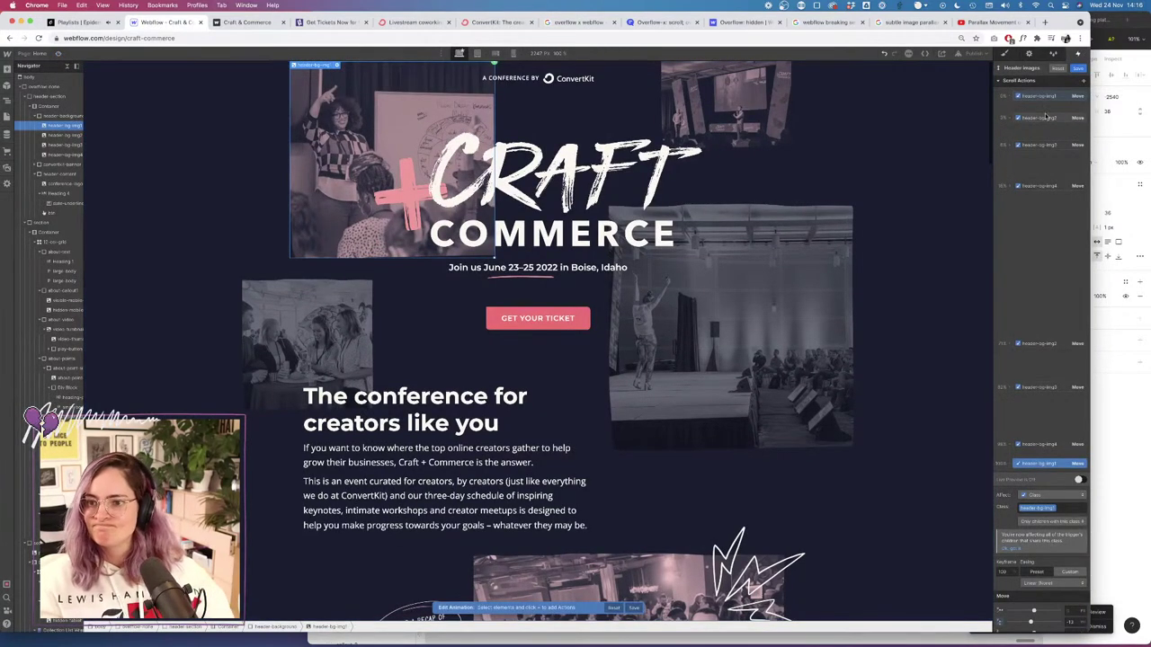
{"action": "left_click_drag", "start_coordinate": [1045, 116], "coordinate": [1048, 103]}
{"action": "left_click_drag", "start_coordinate": [1045, 144], "coordinate": [1050, 118]}
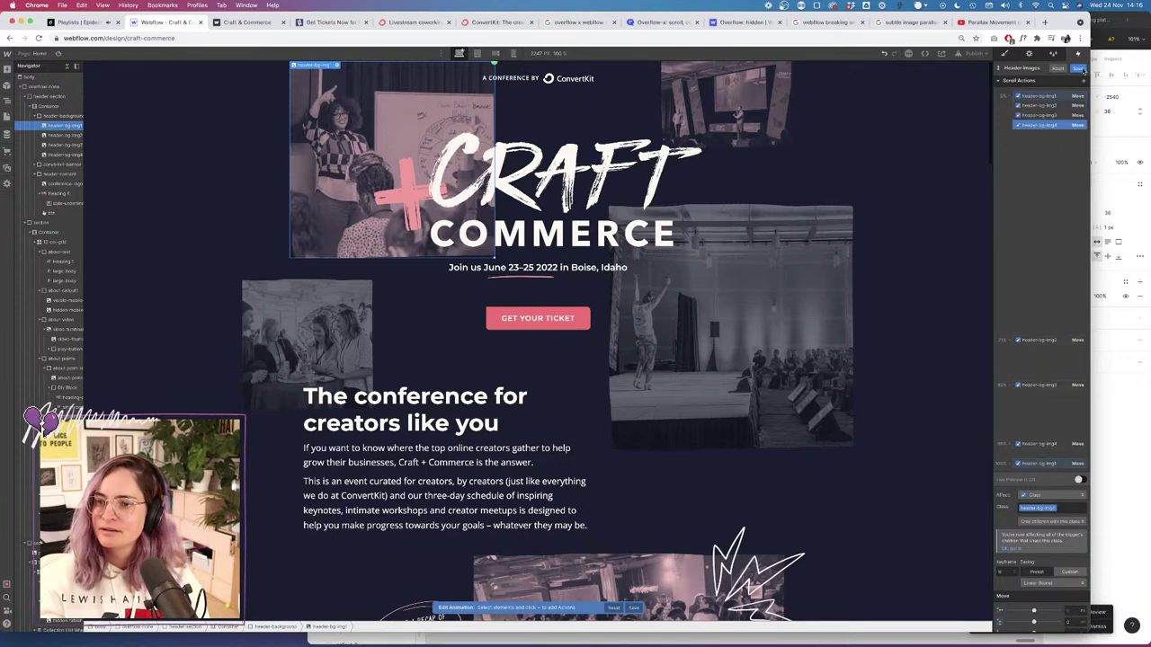
{"action": "left_click", "coordinate": [1045, 115]}
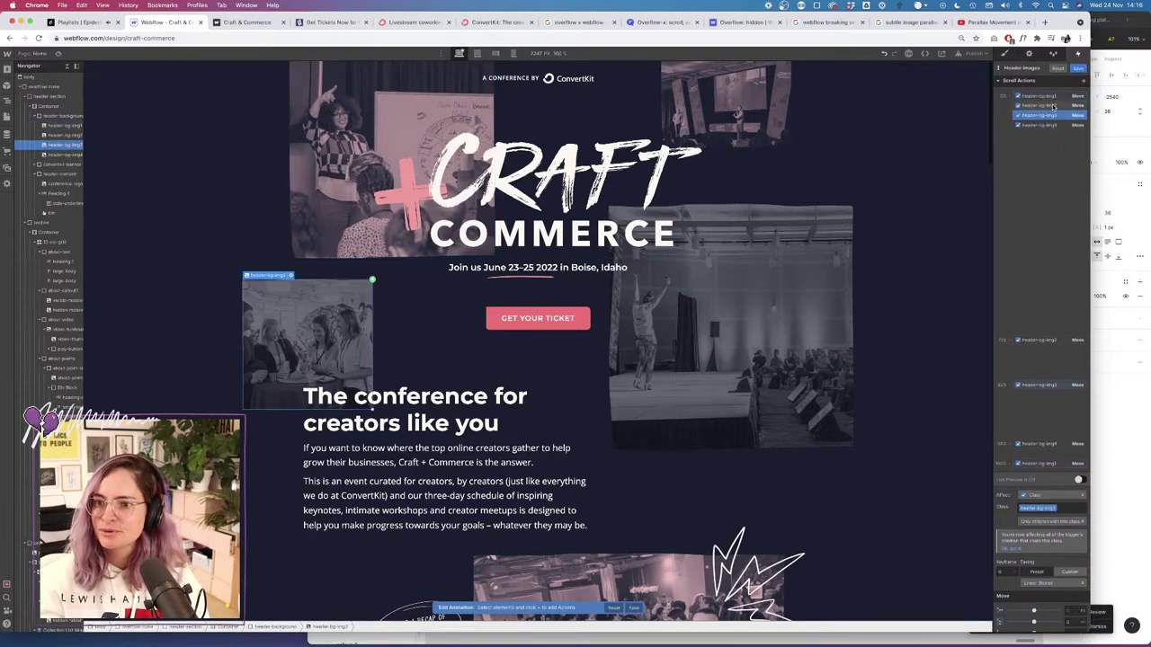
{"action": "left_click", "coordinate": [1054, 106]}
{"action": "left_click", "coordinate": [1053, 96]}
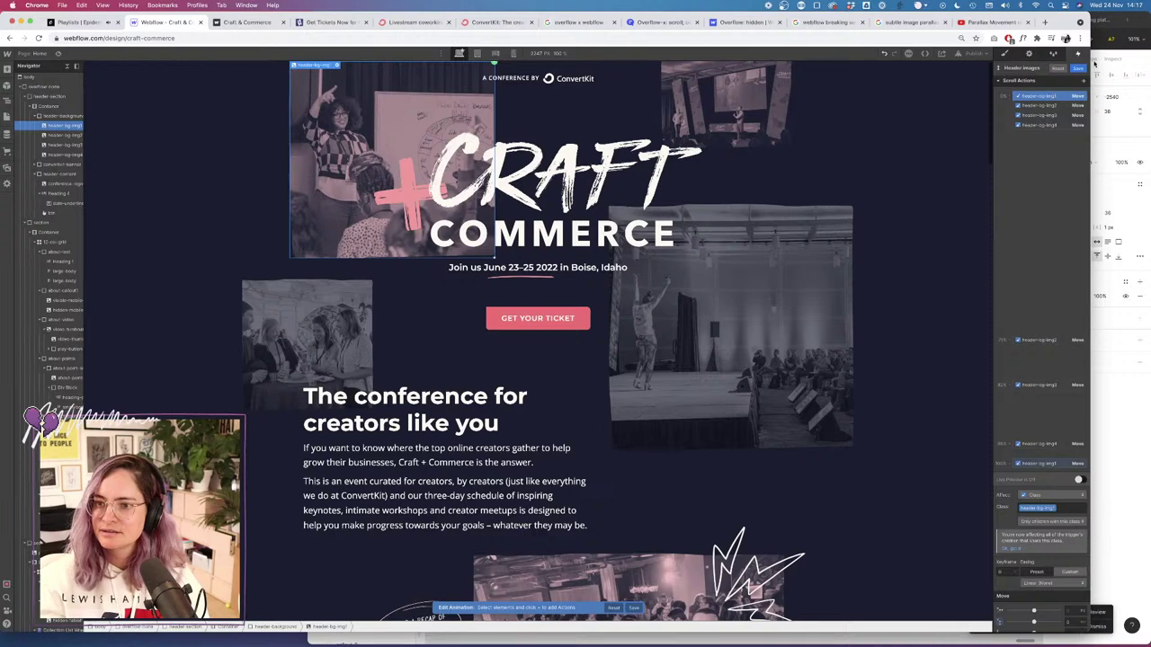
{"action": "left_click", "coordinate": [1079, 70]}
Preview the page twice and scroll the header to check how the slide-ins and the scroll movement play together, then return to editing.
{"action": "left_click", "coordinate": [58, 53]}
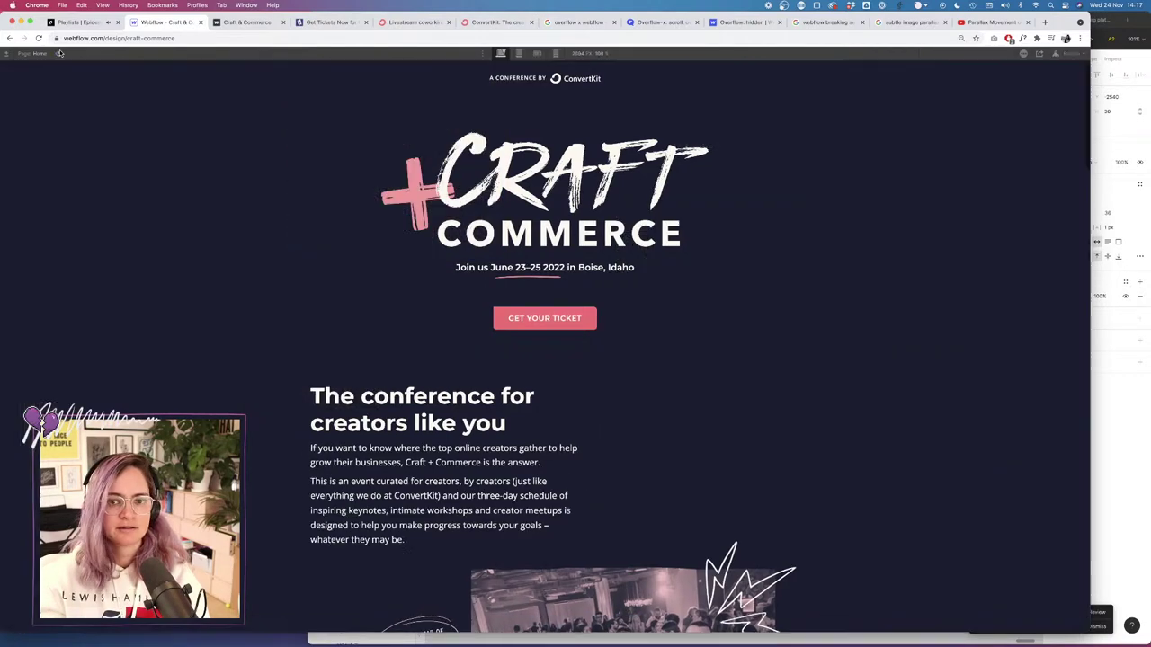
{"action": "scroll", "coordinate": [567, 442], "scroll_direction": "down", "scroll_amount": 1}
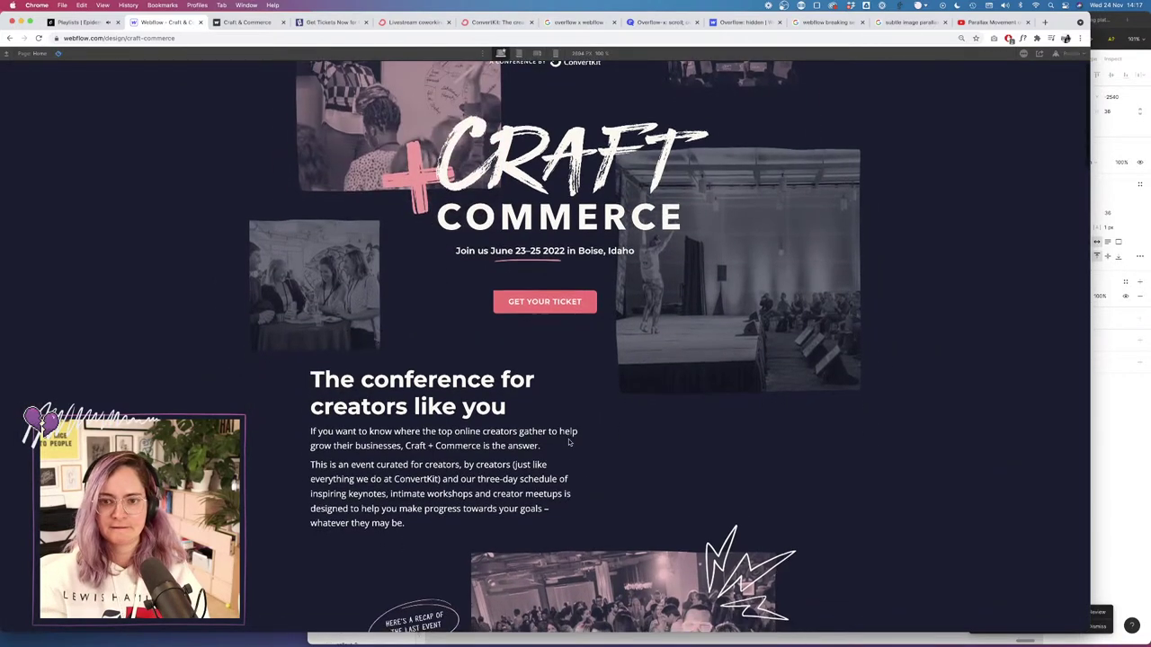
{"action": "scroll", "coordinate": [568, 440], "scroll_direction": "up", "scroll_amount": 1}
{"action": "scroll", "coordinate": [570, 440], "scroll_direction": "down", "scroll_amount": 1}
{"action": "scroll", "coordinate": [570, 437], "scroll_direction": "up", "scroll_amount": 1}
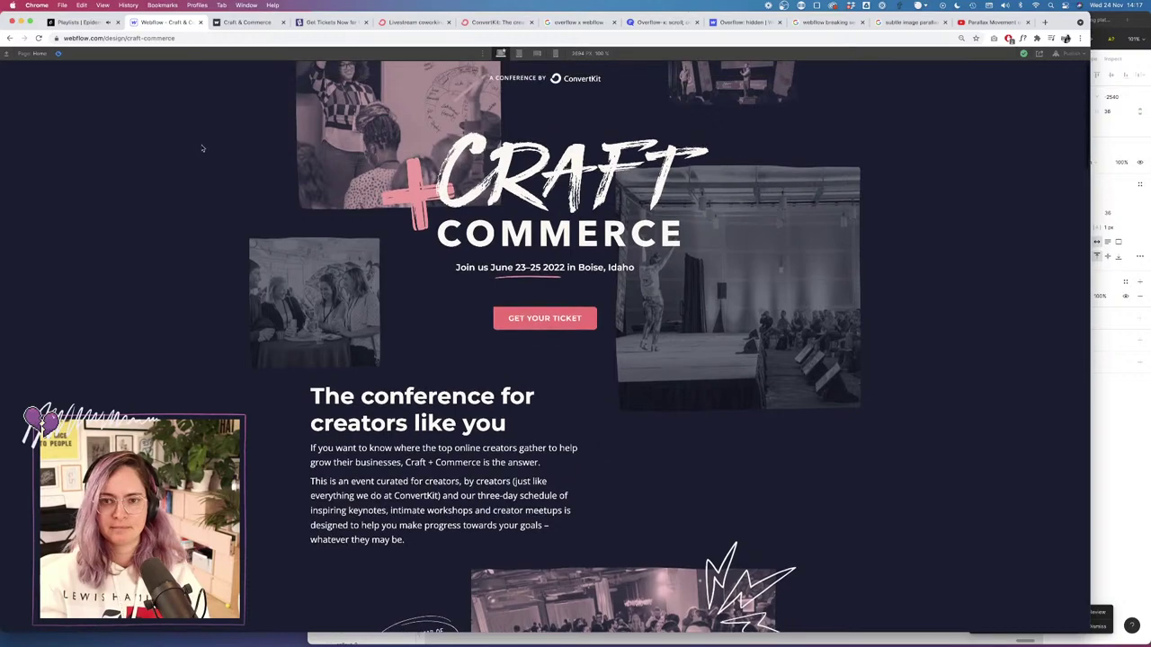
{"action": "scroll", "coordinate": [357, 276], "scroll_direction": "down", "scroll_amount": 5}
{"action": "scroll", "coordinate": [293, 202], "scroll_direction": "up", "scroll_amount": 5}
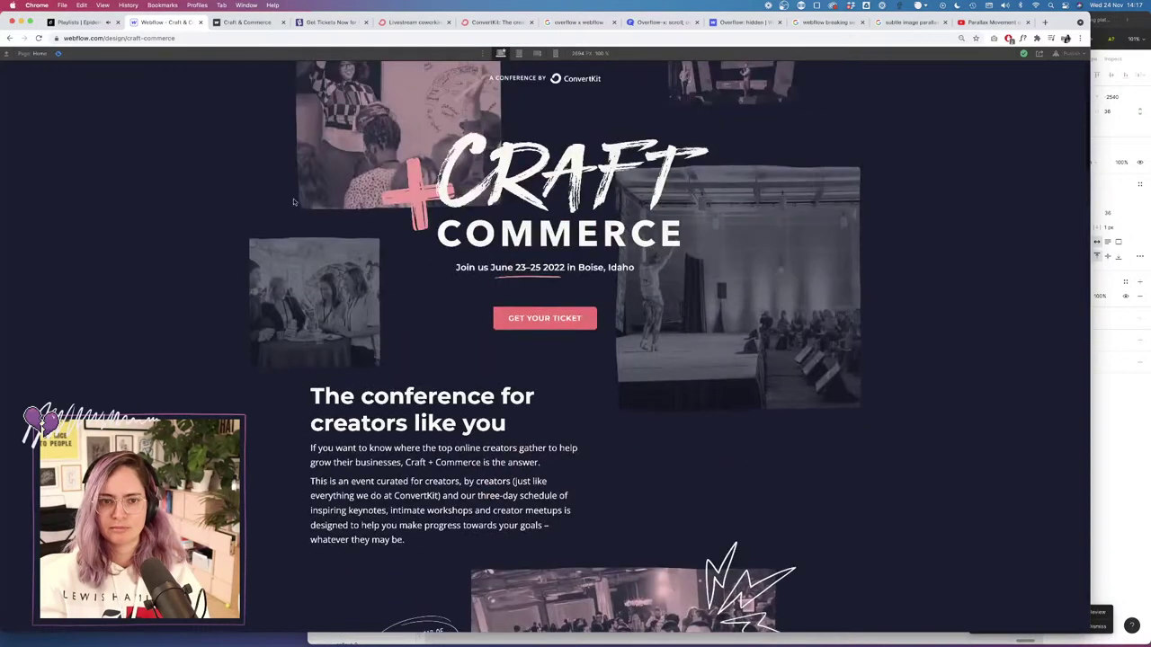
{"action": "left_click", "coordinate": [59, 53]}
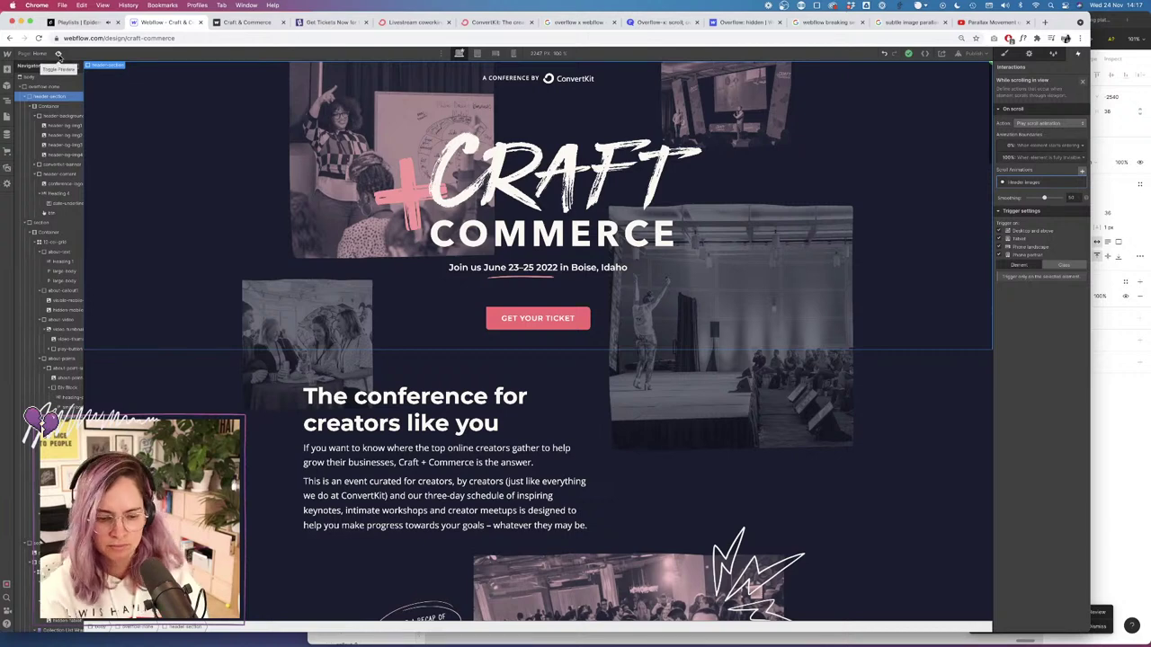
{"action": "left_click", "coordinate": [58, 54]}
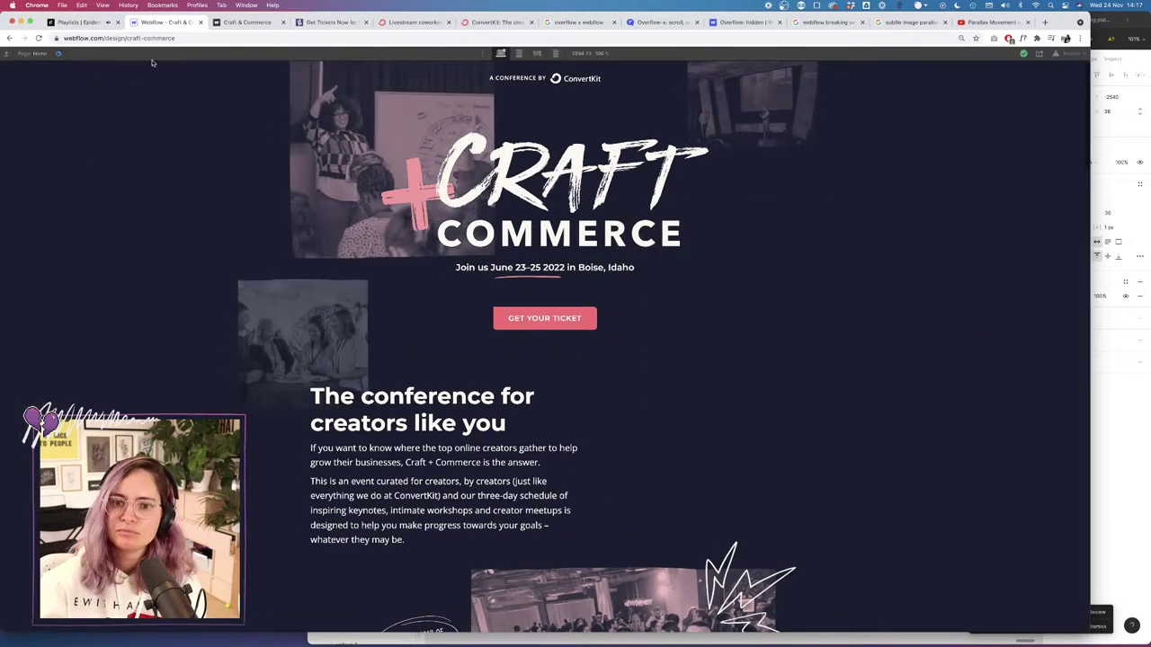
{"action": "scroll", "coordinate": [523, 382], "scroll_direction": "down", "scroll_amount": 2}
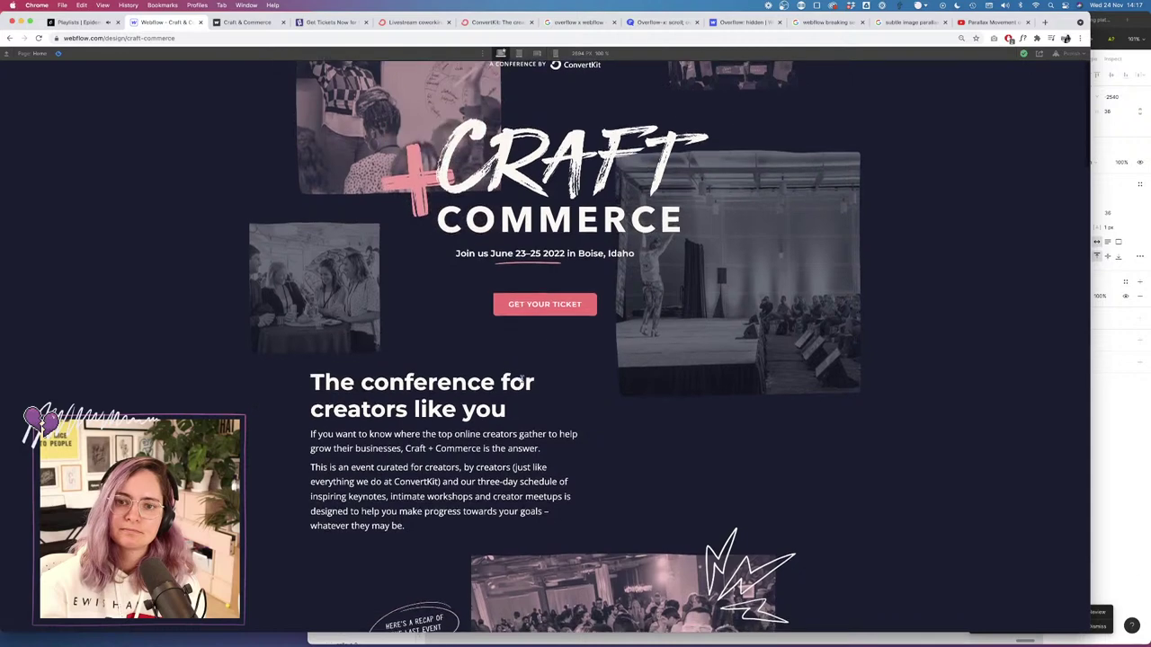
{"action": "left_click", "coordinate": [57, 54]}
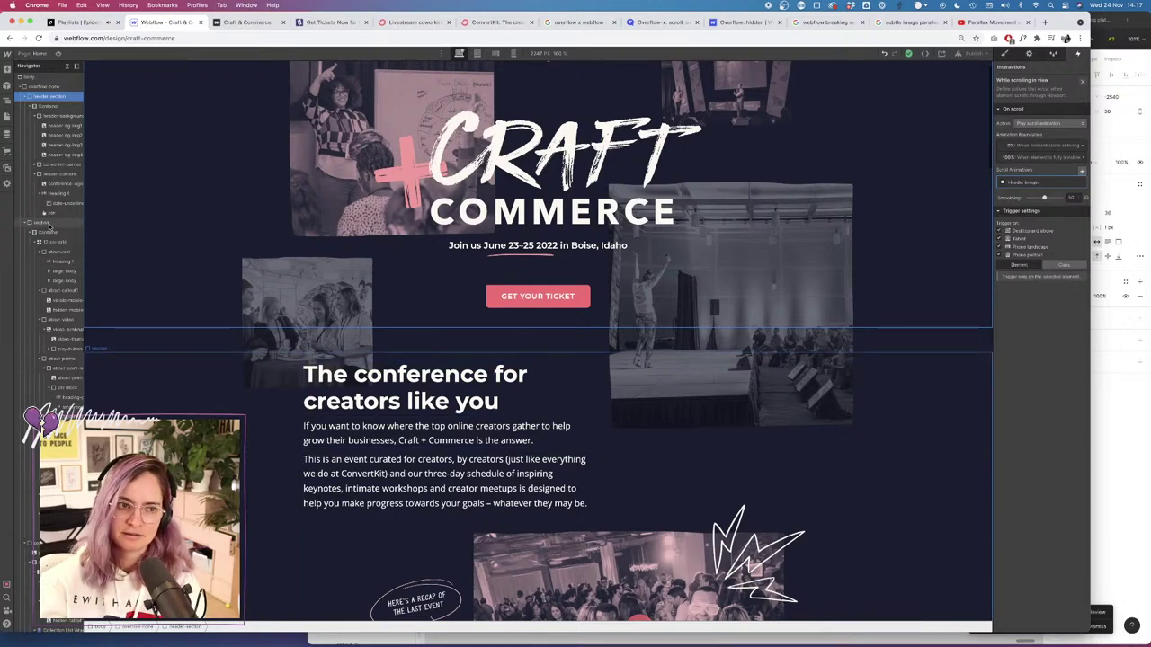
Replace header-section's While scrolling in view trigger with one on the section below that plays the Header images scroll animation, and preview it.
{"action": "left_click", "coordinate": [1082, 82]}
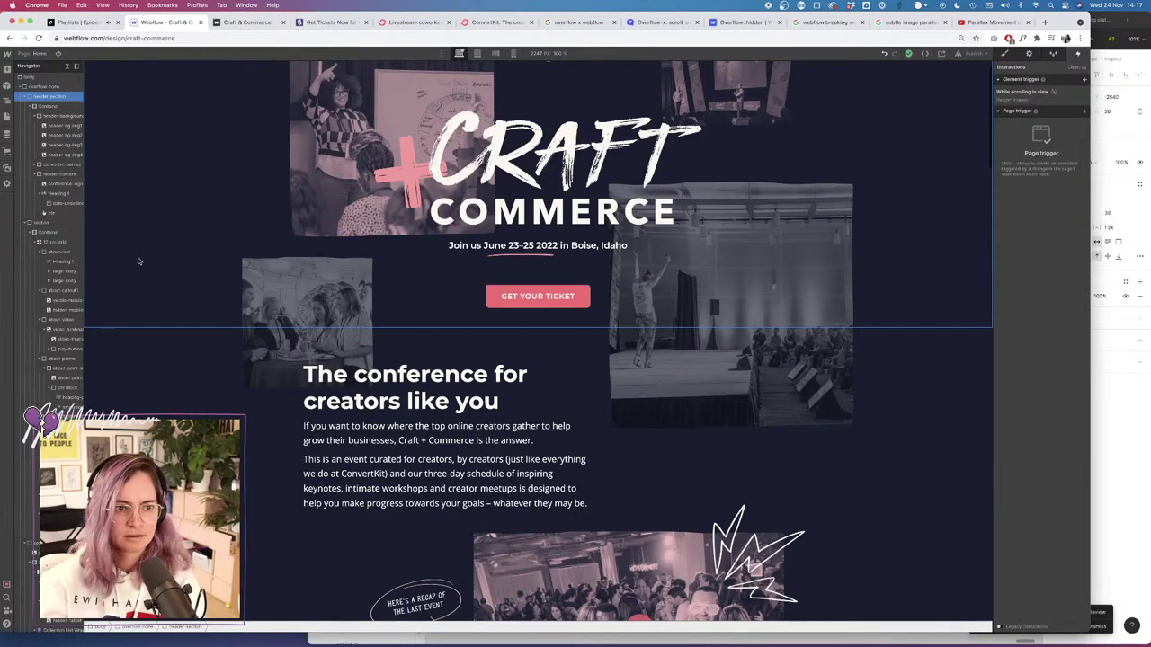
{"action": "left_click", "coordinate": [1083, 95]}
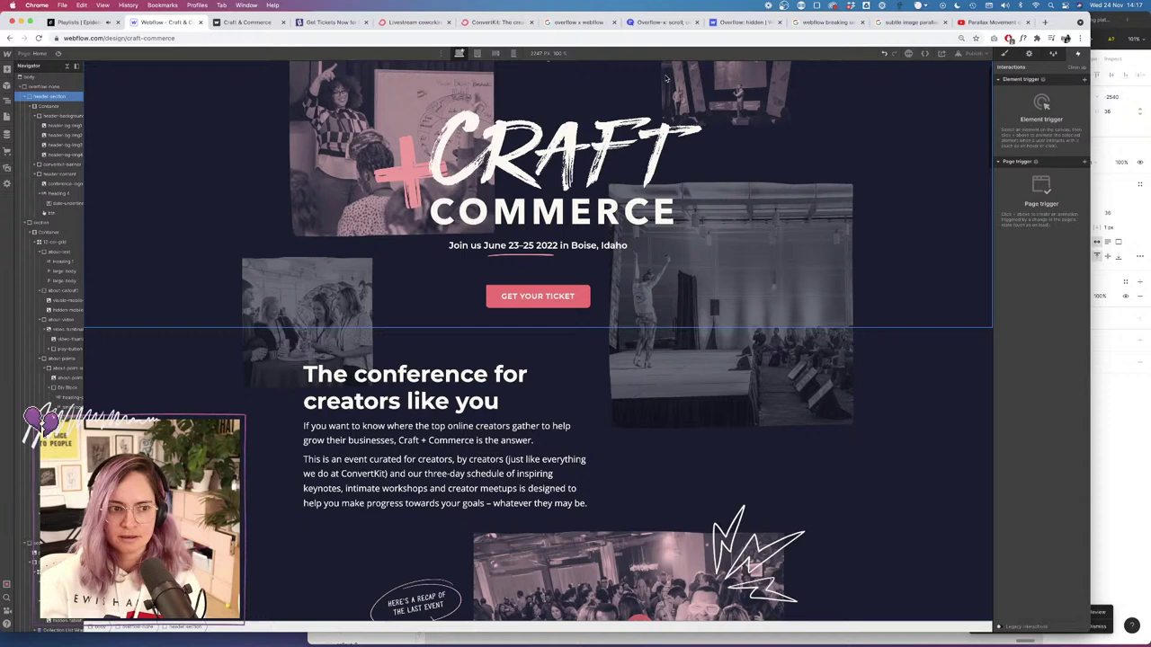
{"action": "left_click", "coordinate": [45, 223]}
{"action": "left_click", "coordinate": [1083, 79]}
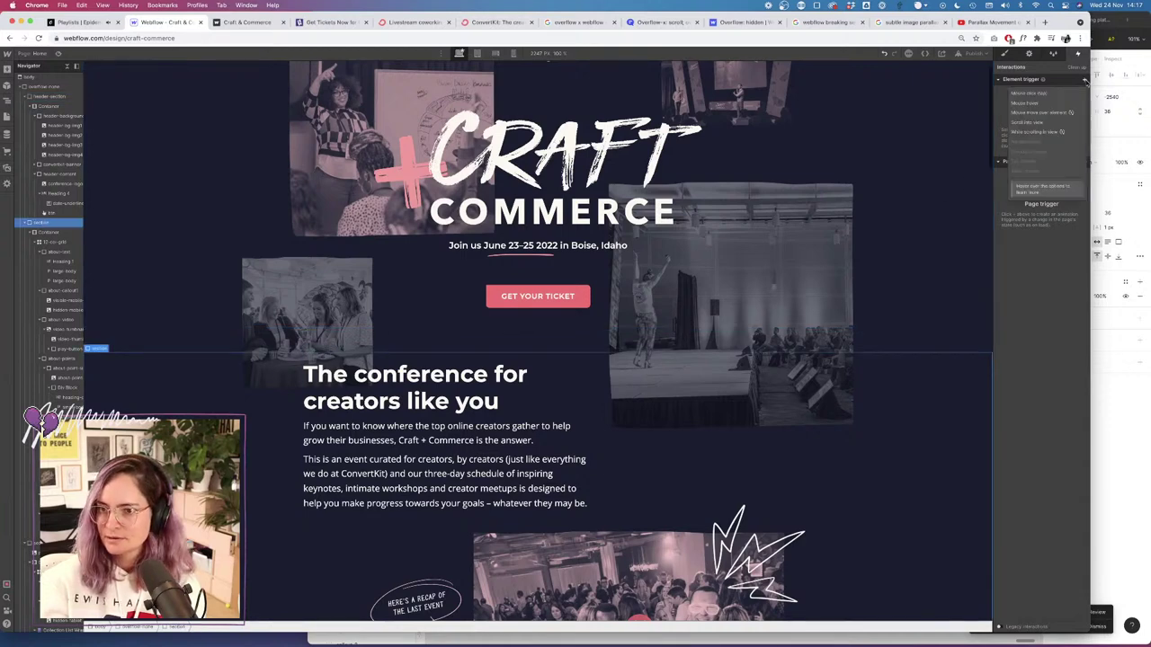
{"action": "left_click", "coordinate": [1041, 132]}
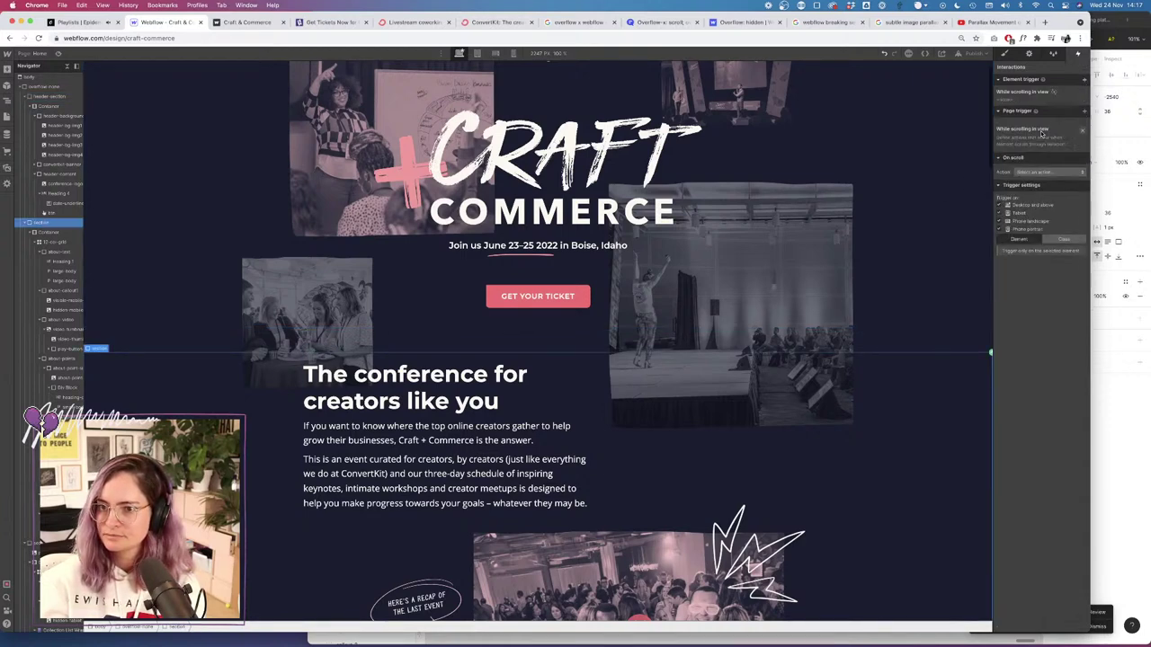
{"action": "left_click", "coordinate": [1048, 125]}
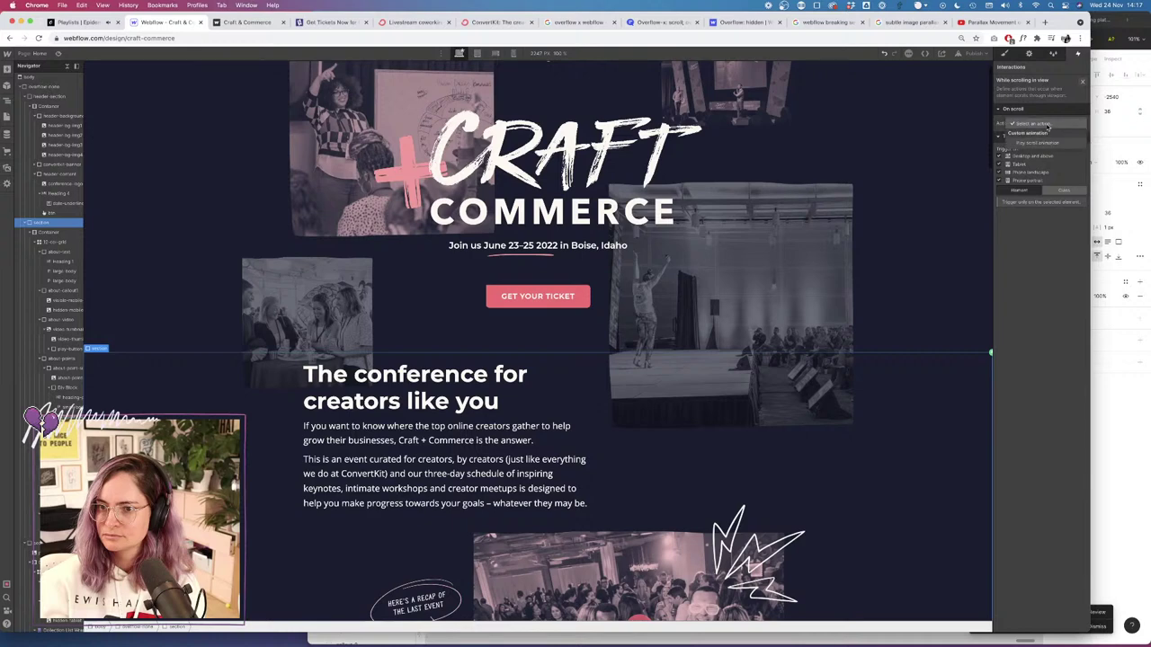
{"action": "left_click", "coordinate": [1041, 142]}
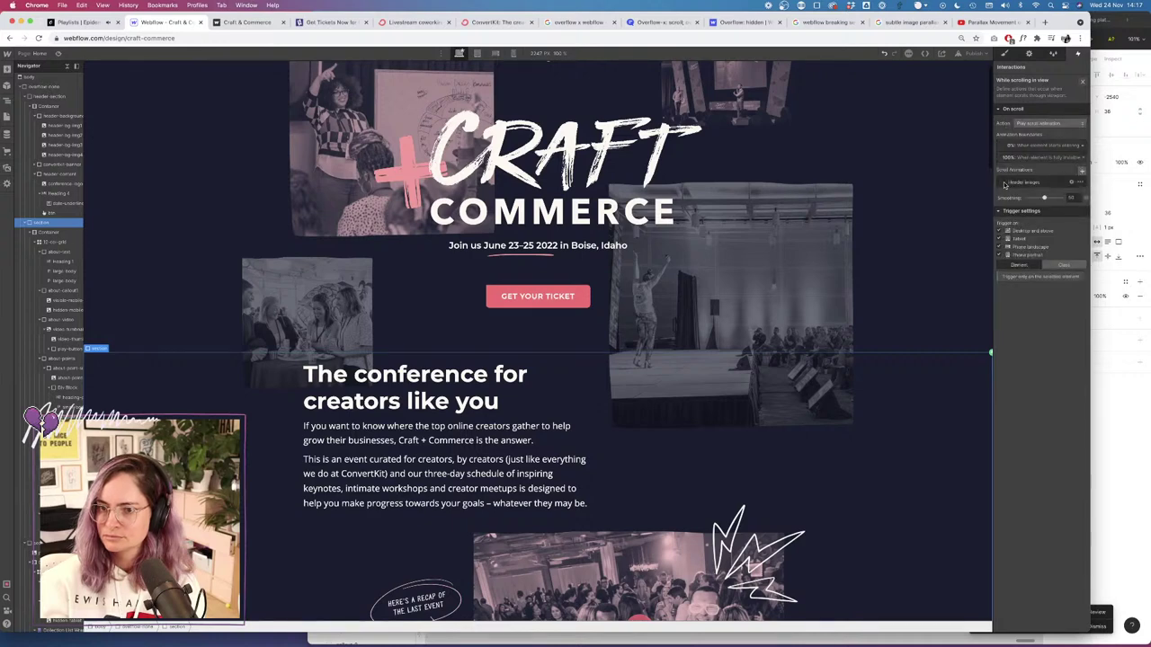
{"action": "left_click", "coordinate": [1023, 182]}
{"action": "left_click", "coordinate": [59, 54]}
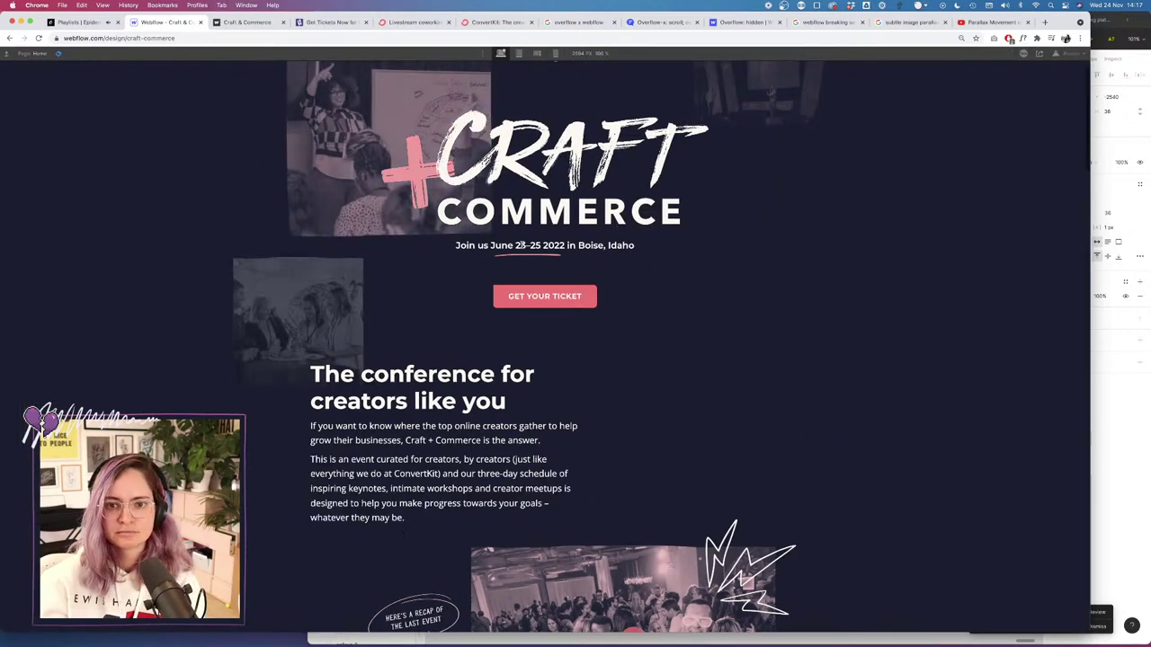
Scroll the preview up and down past the header to check the section-triggered parallax, then return to editing.
{"action": "scroll", "coordinate": [593, 417], "scroll_direction": "down", "scroll_amount": 3}
{"action": "scroll", "coordinate": [593, 418], "scroll_direction": "down", "scroll_amount": 4}
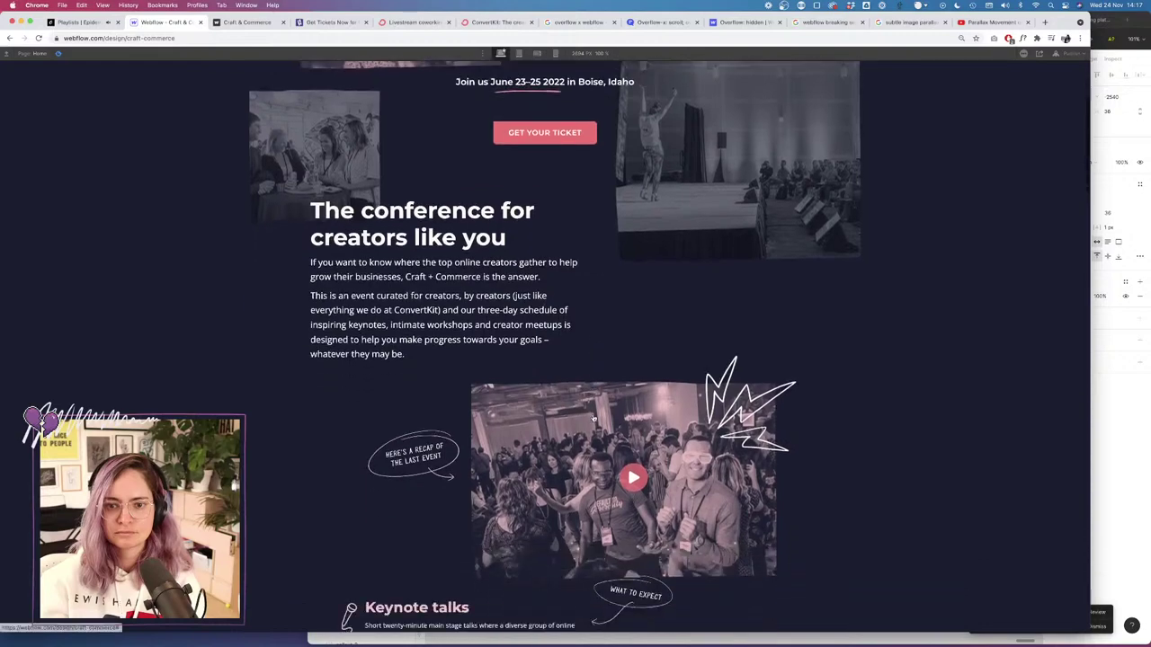
{"action": "scroll", "coordinate": [594, 417], "scroll_direction": "up", "scroll_amount": 5}
{"action": "scroll", "coordinate": [594, 417], "scroll_direction": "down", "scroll_amount": 3}
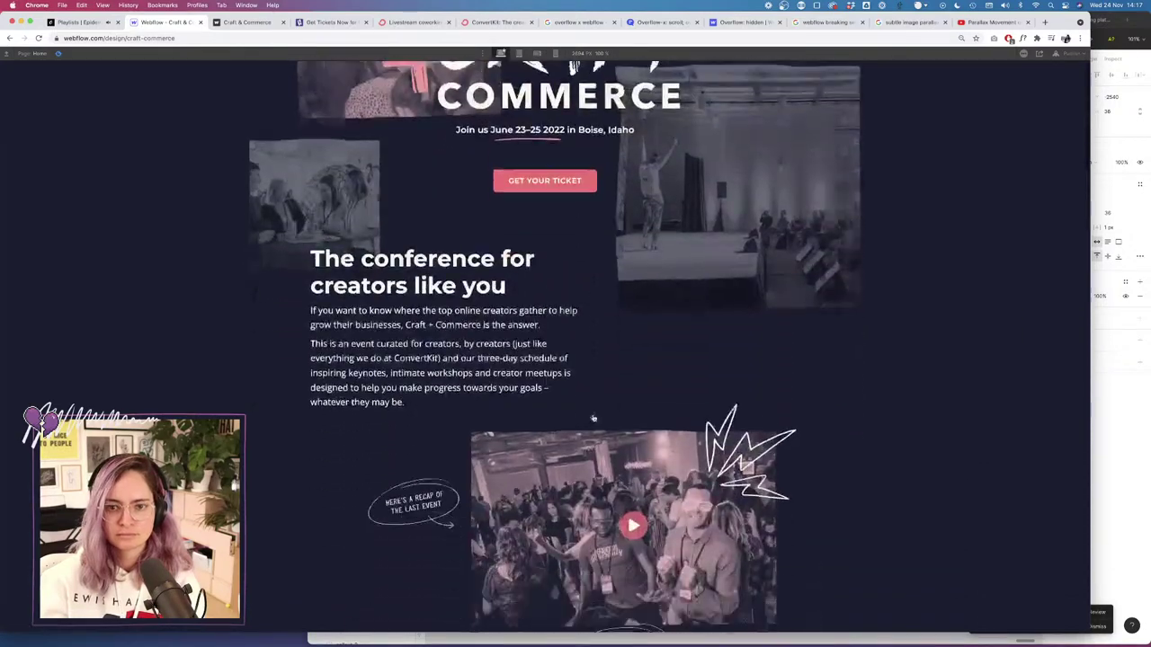
{"action": "scroll", "coordinate": [596, 422], "scroll_direction": "up", "scroll_amount": 3}
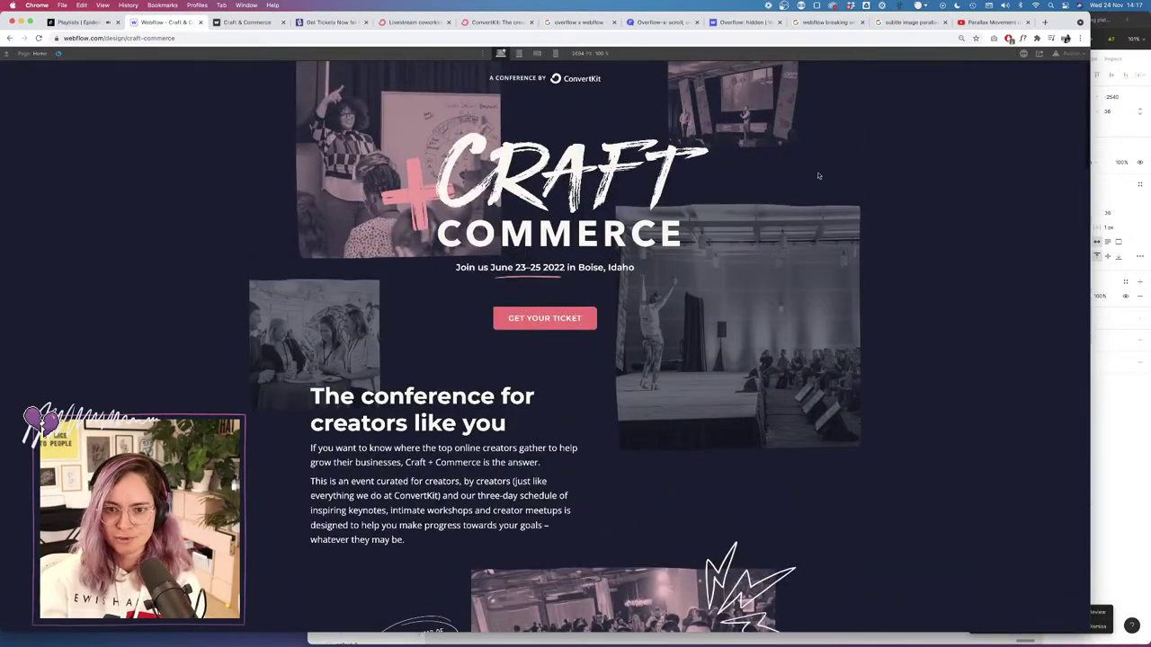
{"action": "key", "text": "super+shift+p"}
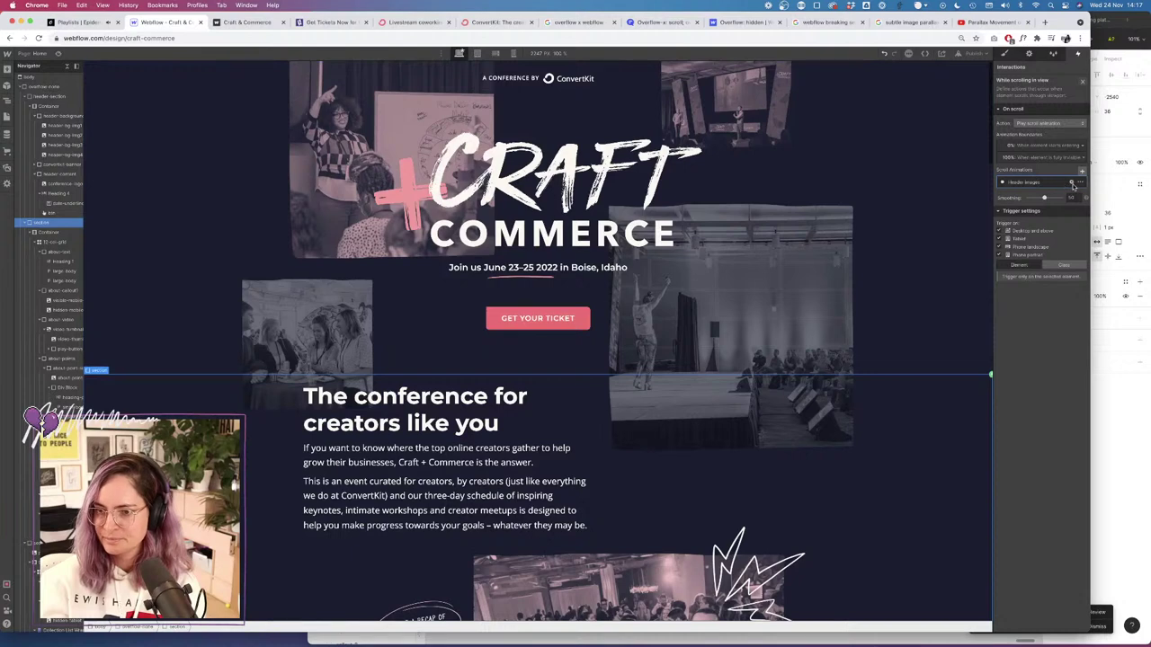
Move the ending keyframes of header-bg-img2 to 15% and header-bg-img3 to 22%, pull those of header-bg-img4 and header-bg-img1 earlier too, and save.
{"action": "left_click", "coordinate": [1072, 183]}
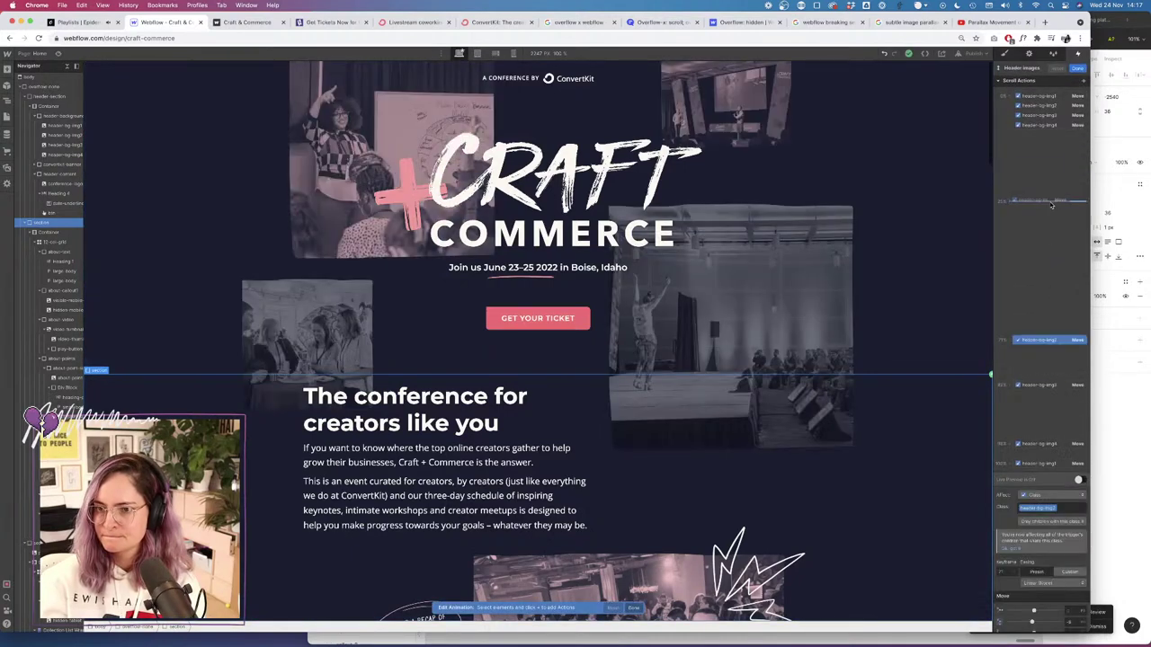
{"action": "left_click_drag", "start_coordinate": [1051, 205], "coordinate": [1050, 180]}
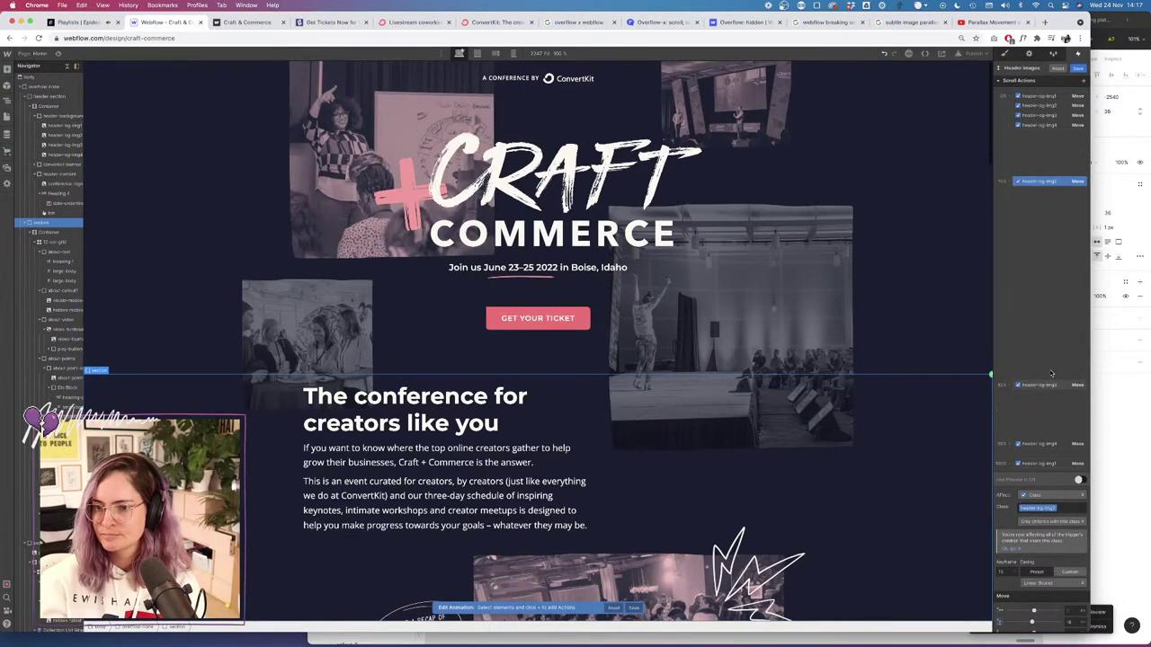
{"action": "left_click_drag", "start_coordinate": [1050, 384], "coordinate": [1058, 239]}
{"action": "left_click_drag", "start_coordinate": [1048, 464], "coordinate": [1048, 268]}
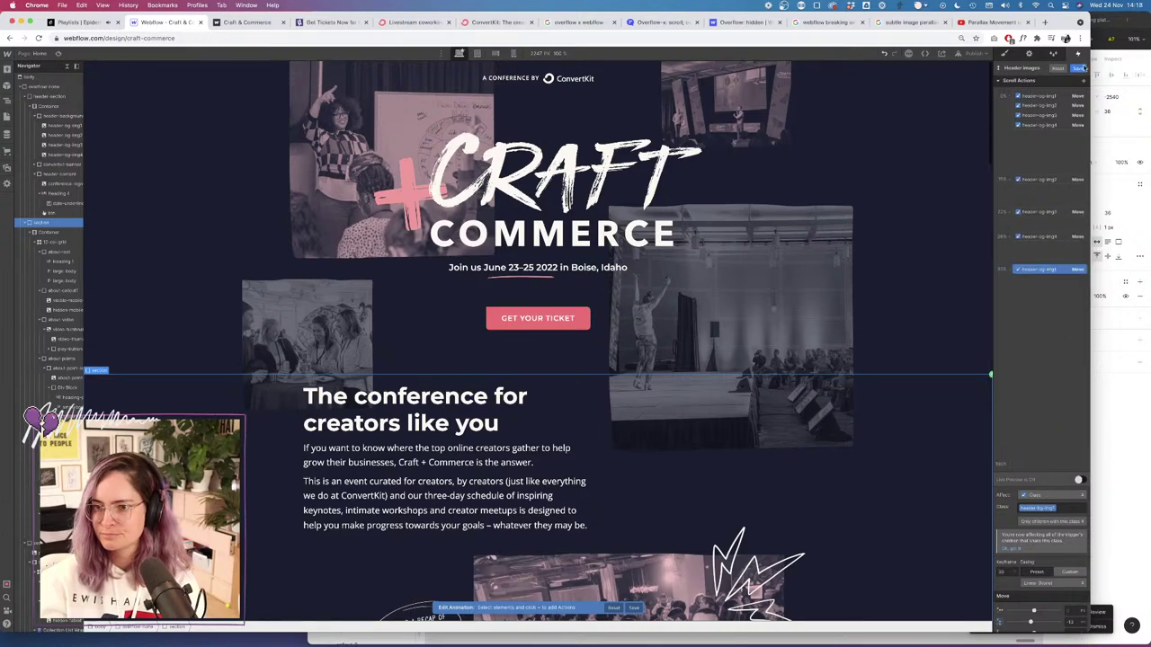
{"action": "left_click", "coordinate": [1079, 69]}
Preview the page and scroll repeatedly between the header and the recap video to judge the earlier keyframes, then return to editing.
{"action": "left_click", "coordinate": [58, 54]}
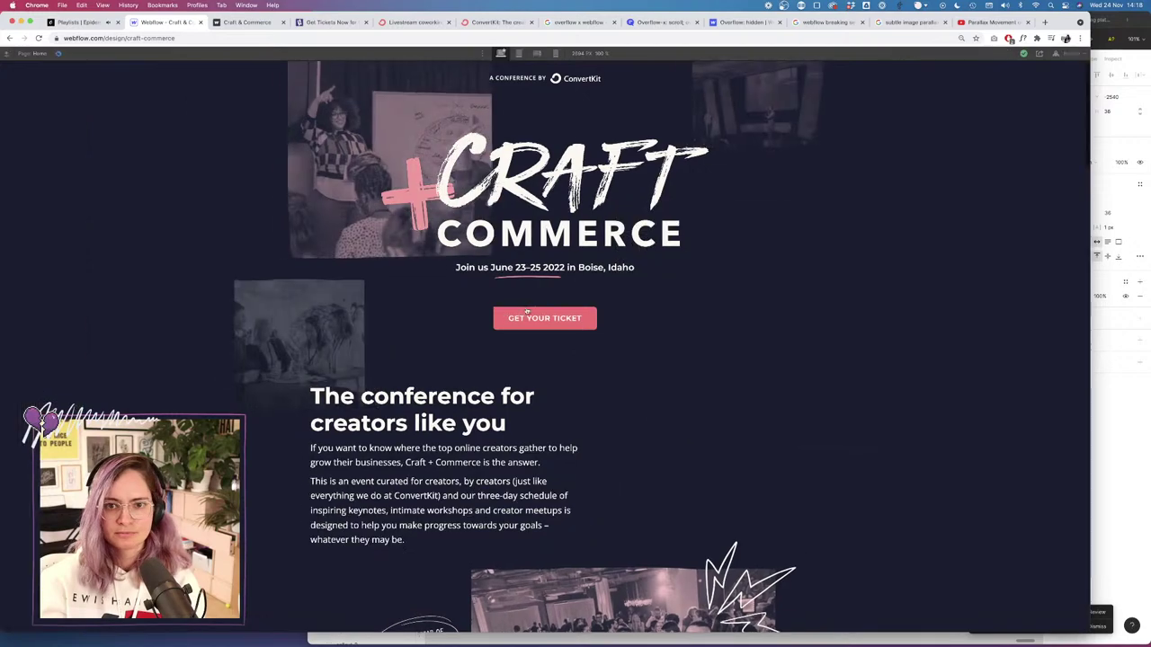
{"action": "scroll", "coordinate": [611, 501], "scroll_direction": "down", "scroll_amount": 3}
{"action": "scroll", "coordinate": [612, 500], "scroll_direction": "down", "scroll_amount": 3}
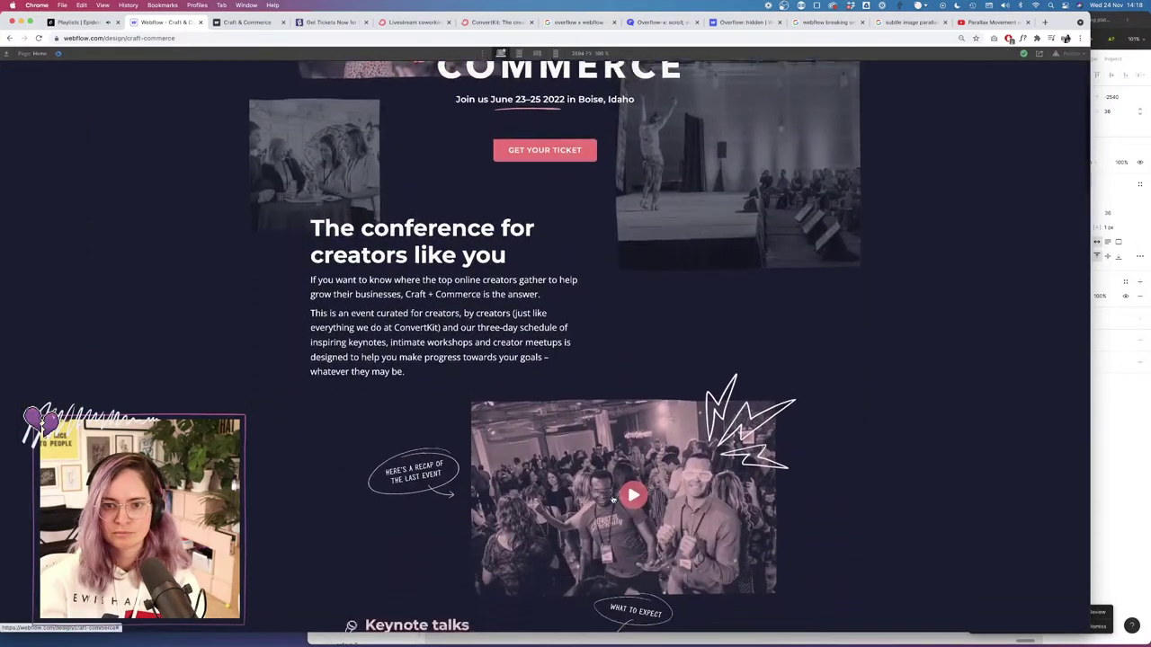
{"action": "scroll", "coordinate": [612, 500], "scroll_direction": "up", "scroll_amount": 5}
{"action": "scroll", "coordinate": [612, 501], "scroll_direction": "down", "scroll_amount": 1}
{"action": "scroll", "coordinate": [613, 500], "scroll_direction": "down", "scroll_amount": 2}
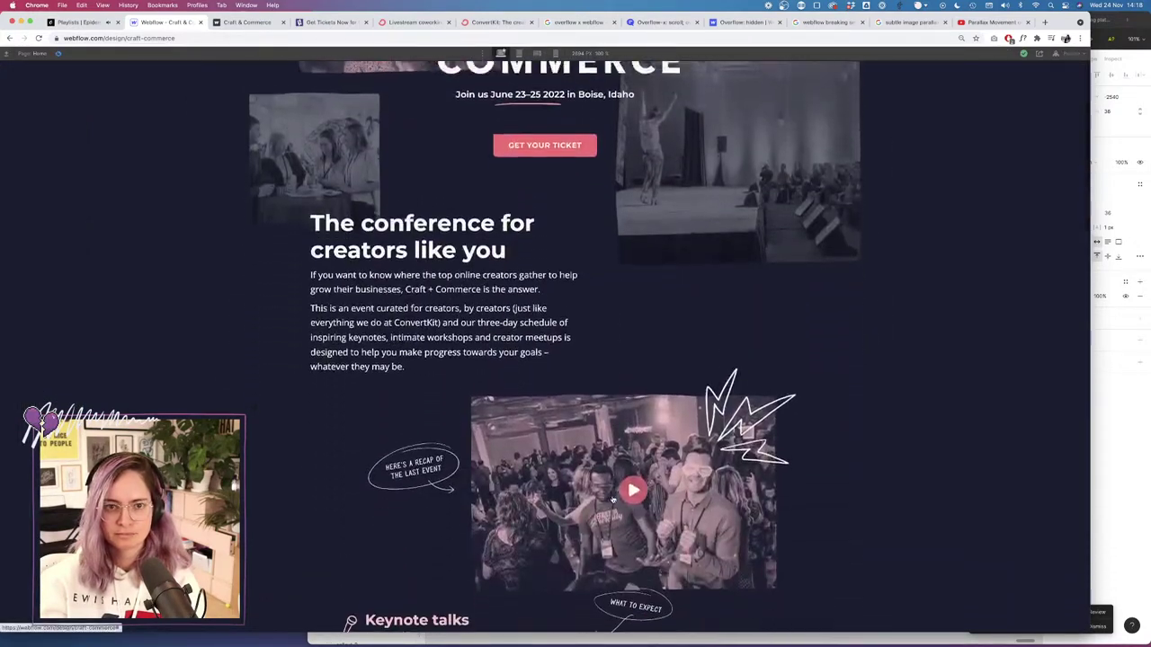
{"action": "scroll", "coordinate": [612, 500], "scroll_direction": "up", "scroll_amount": 3}
{"action": "scroll", "coordinate": [613, 501], "scroll_direction": "down", "scroll_amount": 1}
{"action": "scroll", "coordinate": [613, 500], "scroll_direction": "down", "scroll_amount": 1}
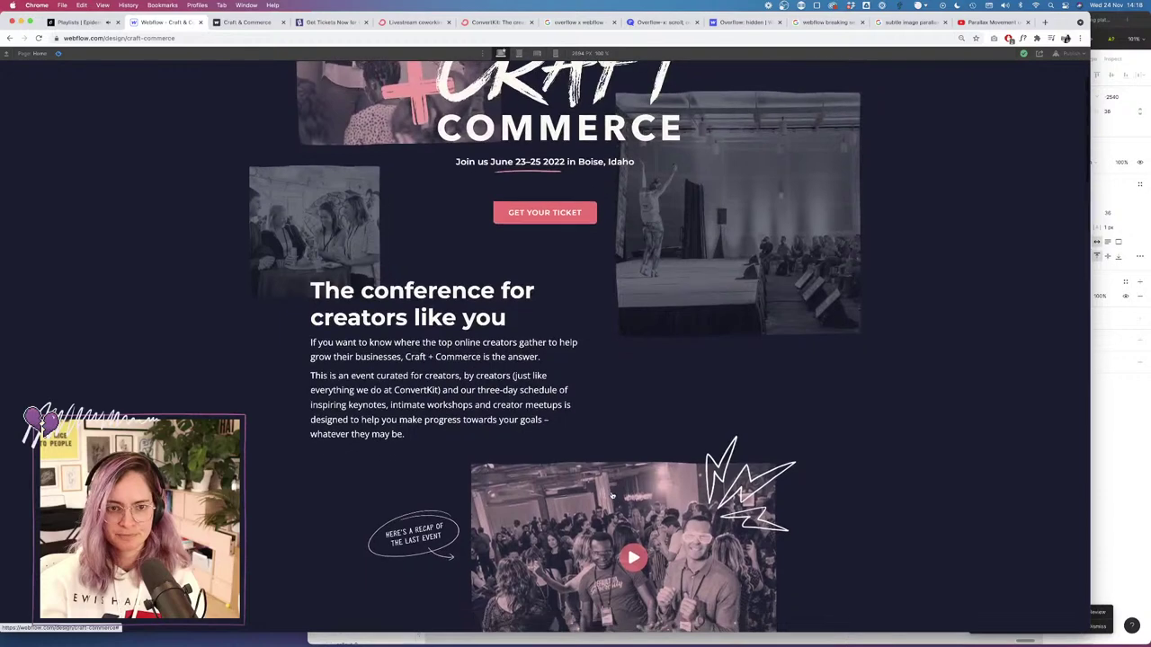
{"action": "left_click", "coordinate": [59, 53]}
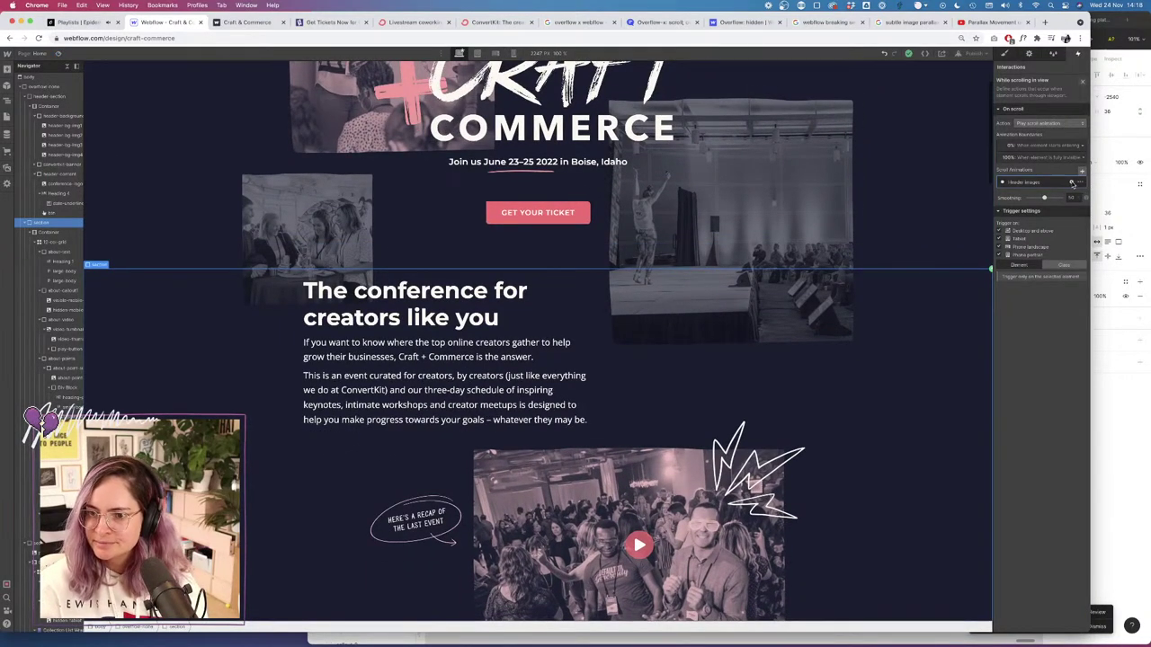
Set the ending vertical Move of header-bg-img3 to -14 in the Header images scroll animation and save it.
{"action": "left_click", "coordinate": [1072, 183]}
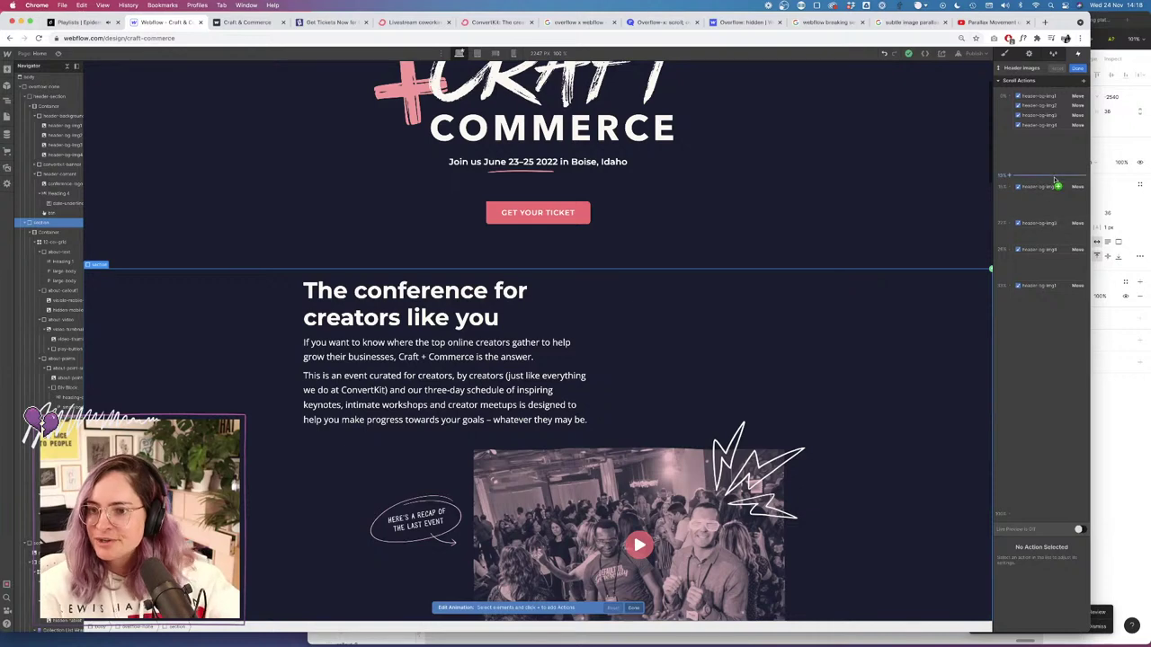
{"action": "left_click", "coordinate": [1056, 184]}
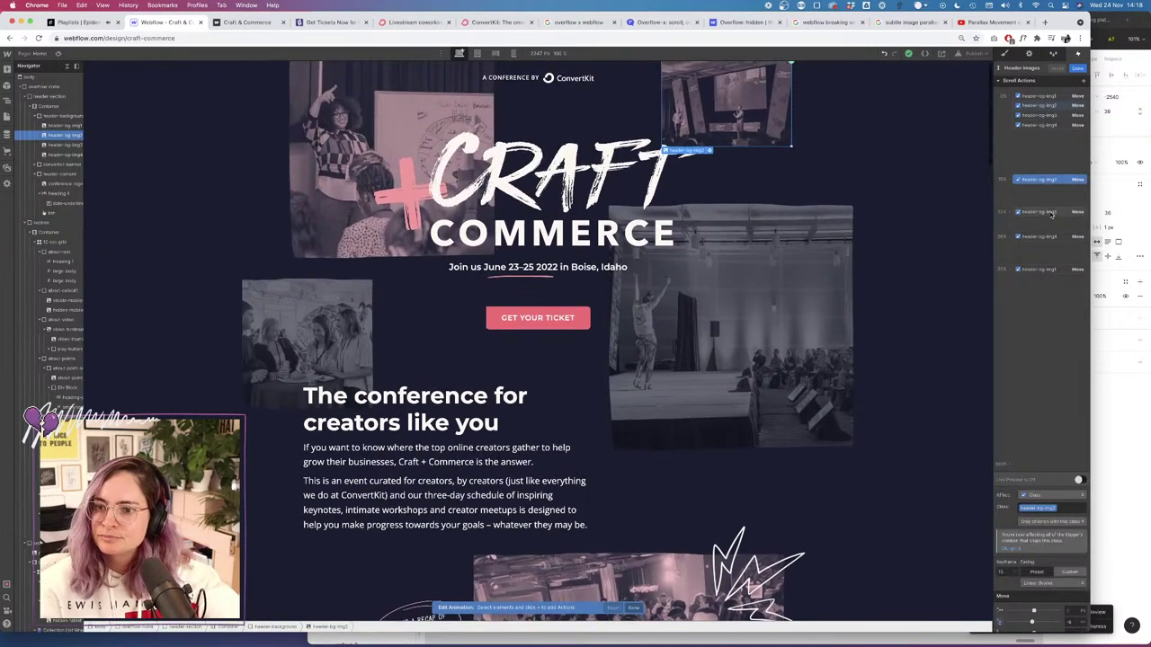
{"action": "left_click", "coordinate": [1050, 213]}
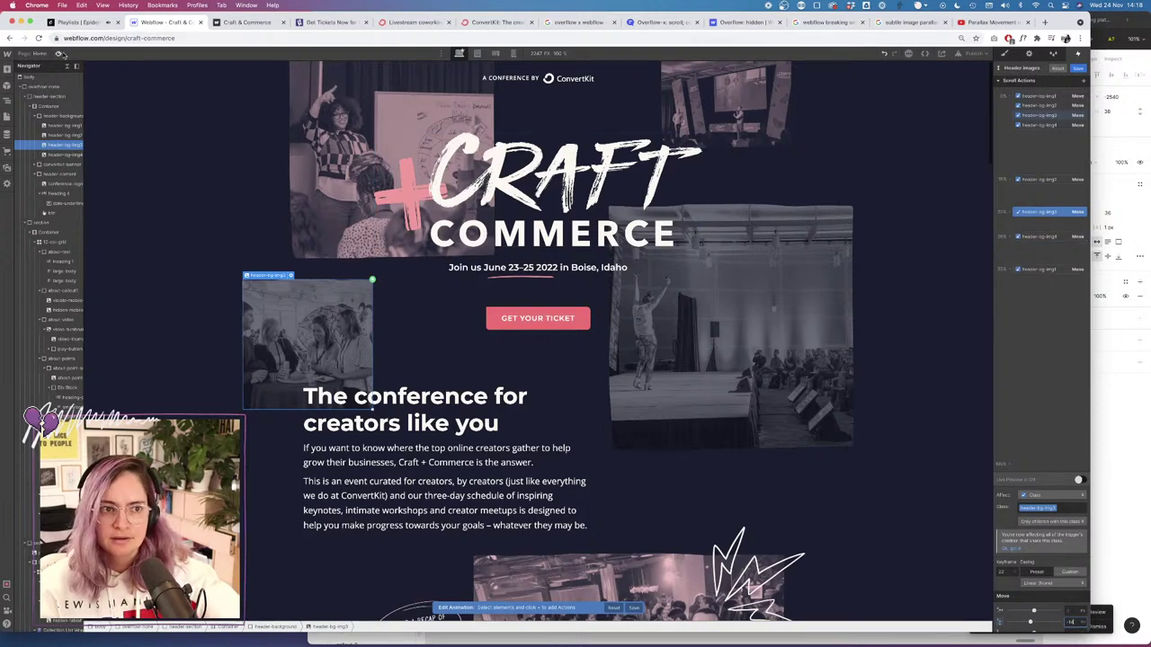
{"action": "left_click", "coordinate": [1076, 70]}
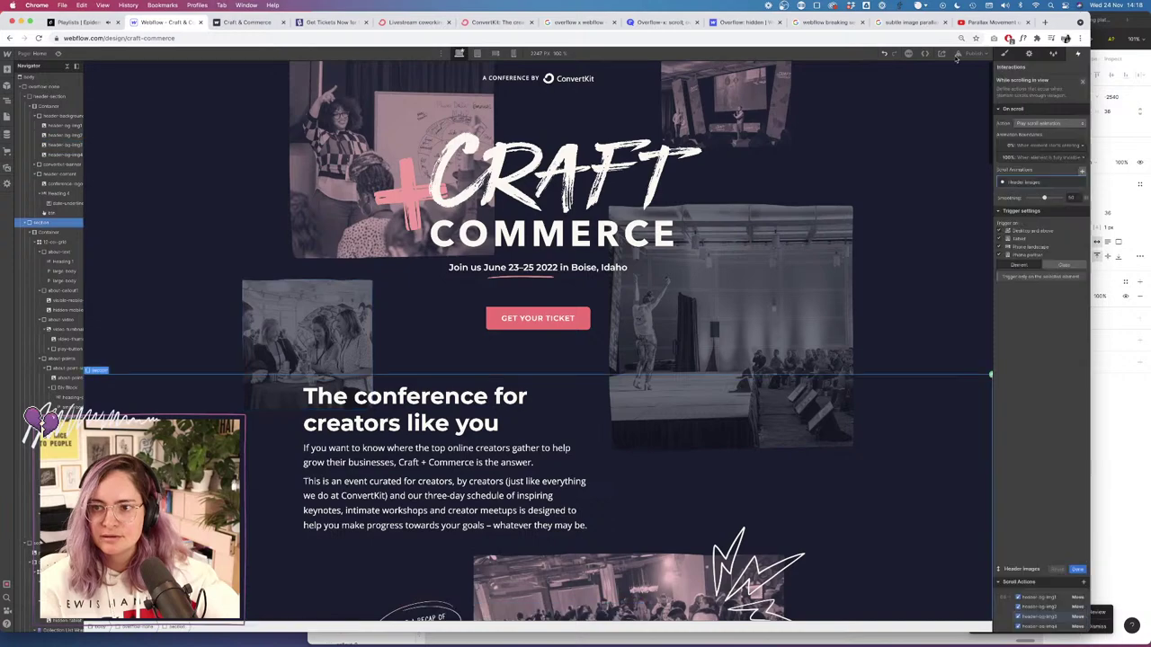
Preview the page, scroll the header to check header-bg-img3's movement against the other images, and return to editing.
{"action": "left_click", "coordinate": [58, 54]}
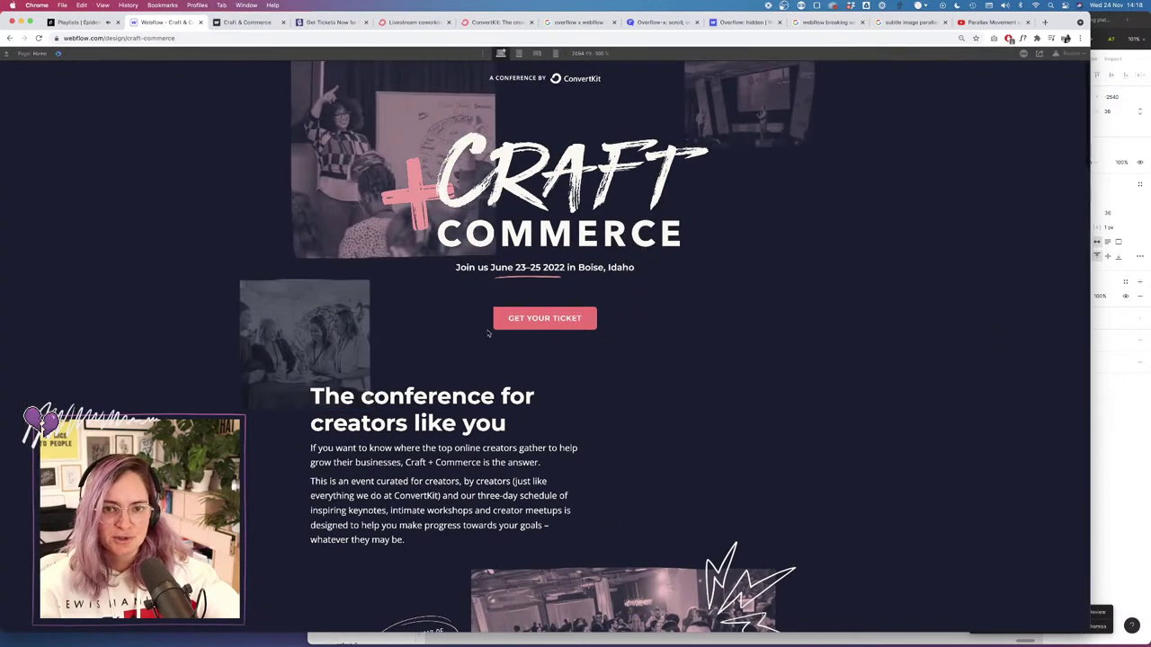
{"action": "scroll", "coordinate": [581, 504], "scroll_direction": "down", "scroll_amount": 3}
{"action": "scroll", "coordinate": [580, 504], "scroll_direction": "down", "scroll_amount": 2}
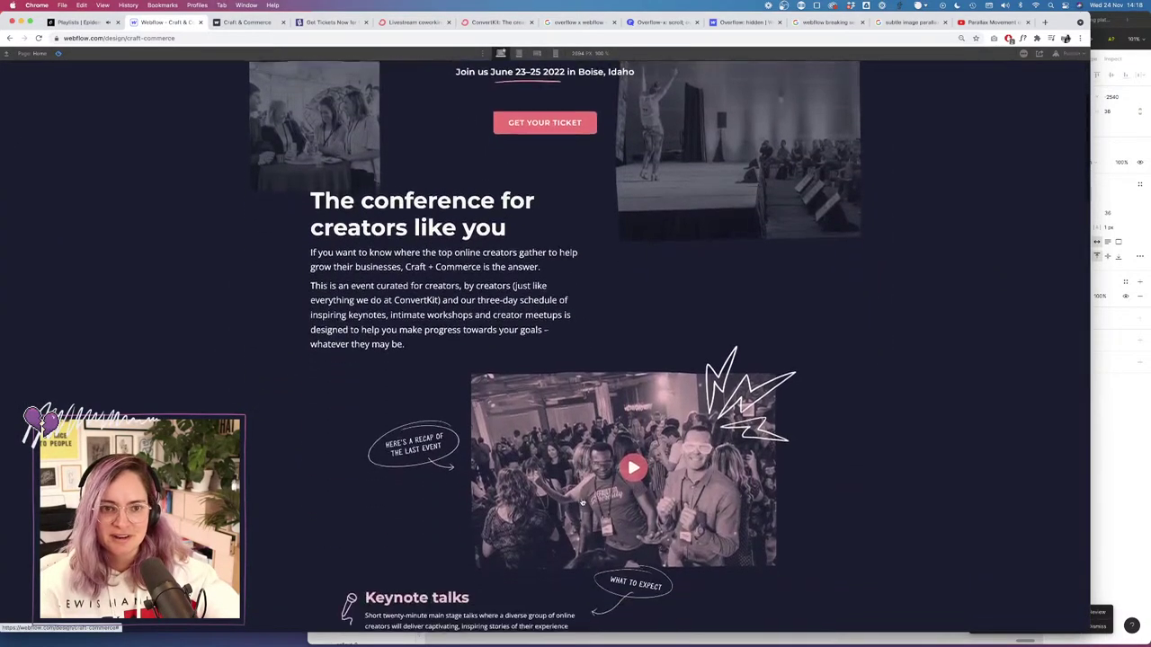
{"action": "scroll", "coordinate": [582, 502], "scroll_direction": "up", "scroll_amount": 5}
{"action": "scroll", "coordinate": [582, 501], "scroll_direction": "down", "scroll_amount": 3}
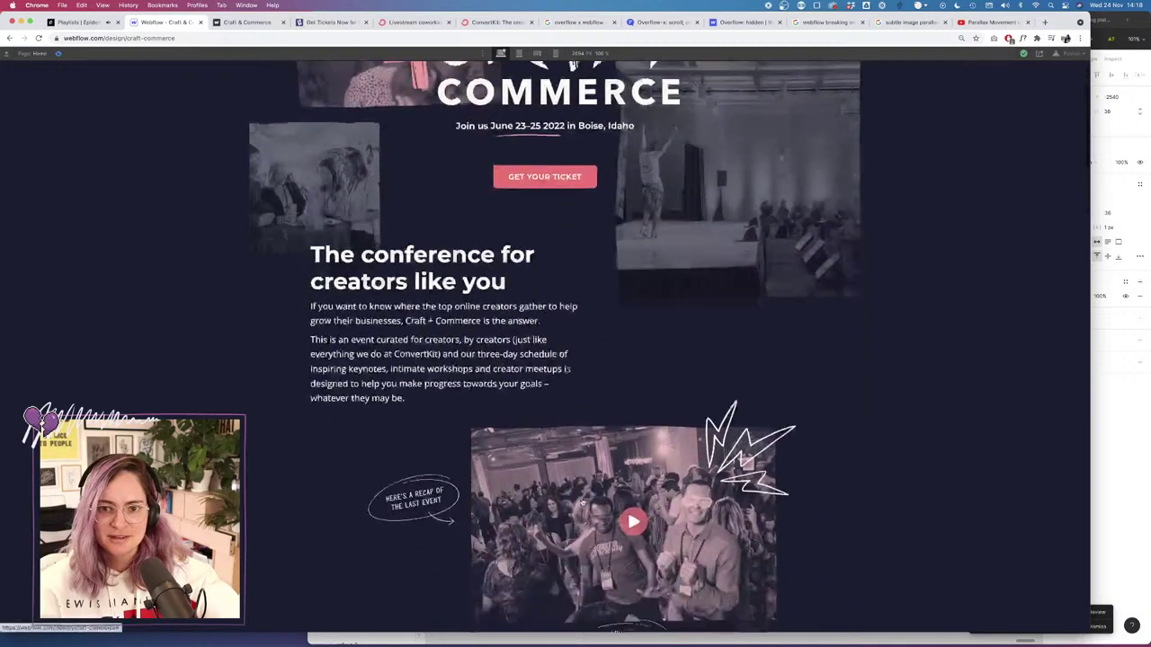
{"action": "left_click", "coordinate": [58, 54]}
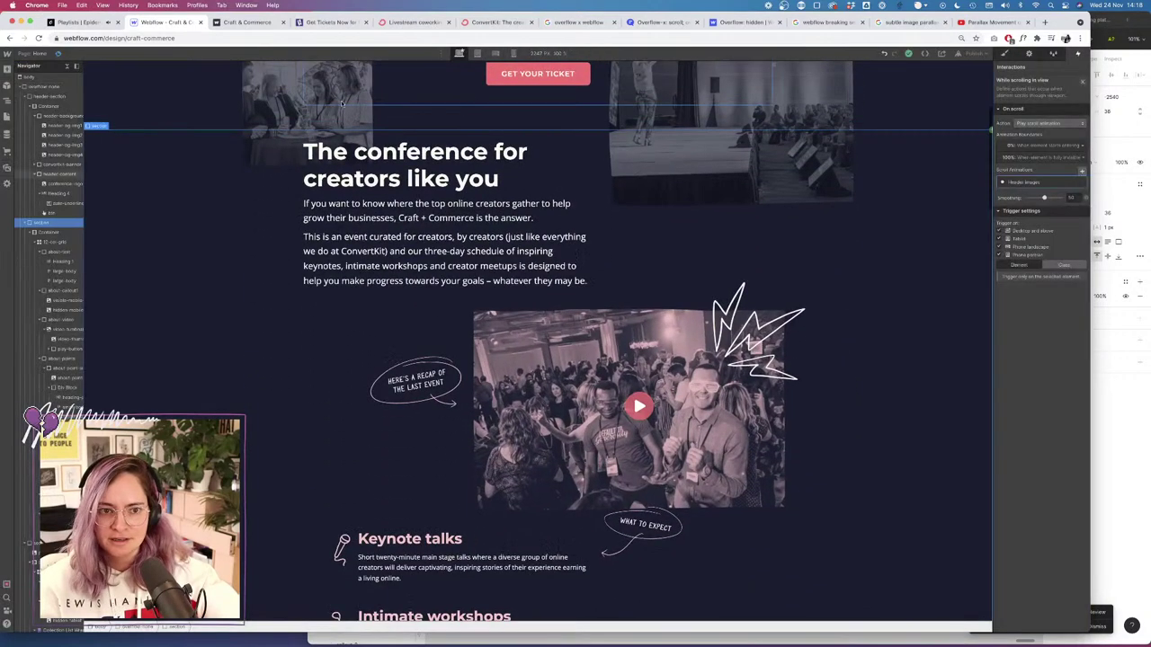
Set the ending vertical Move of header-bg-img3 to -20 in the Header images scroll animation and preview the header's scrolling.
{"action": "left_click", "coordinate": [1074, 184]}
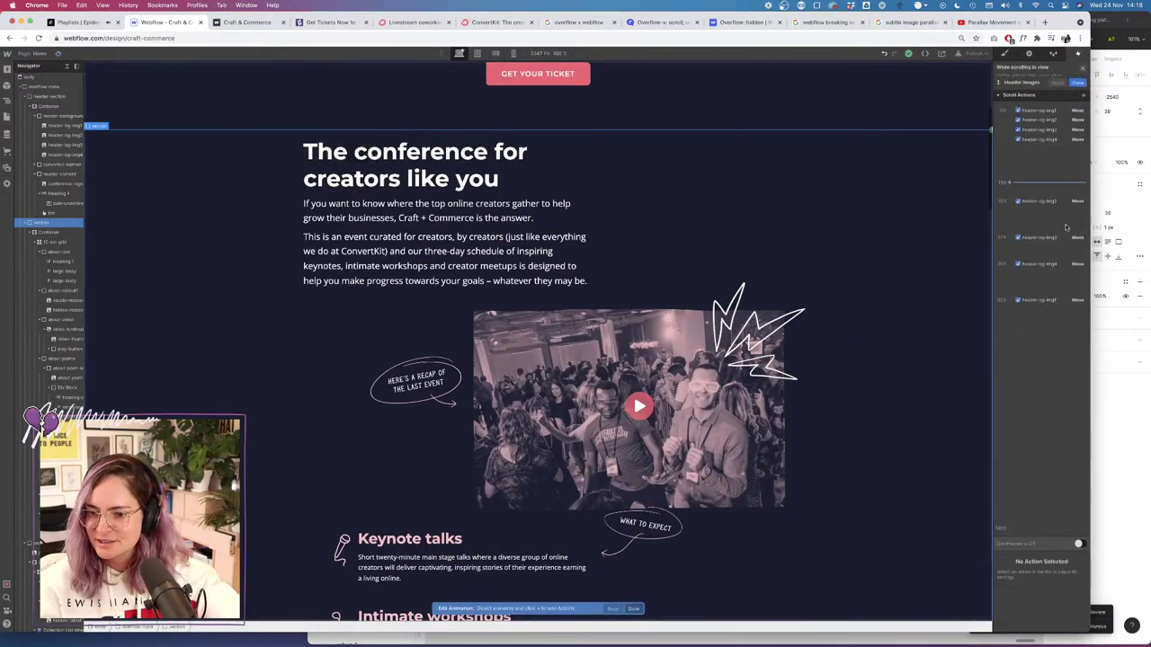
{"action": "left_click", "coordinate": [1057, 223]}
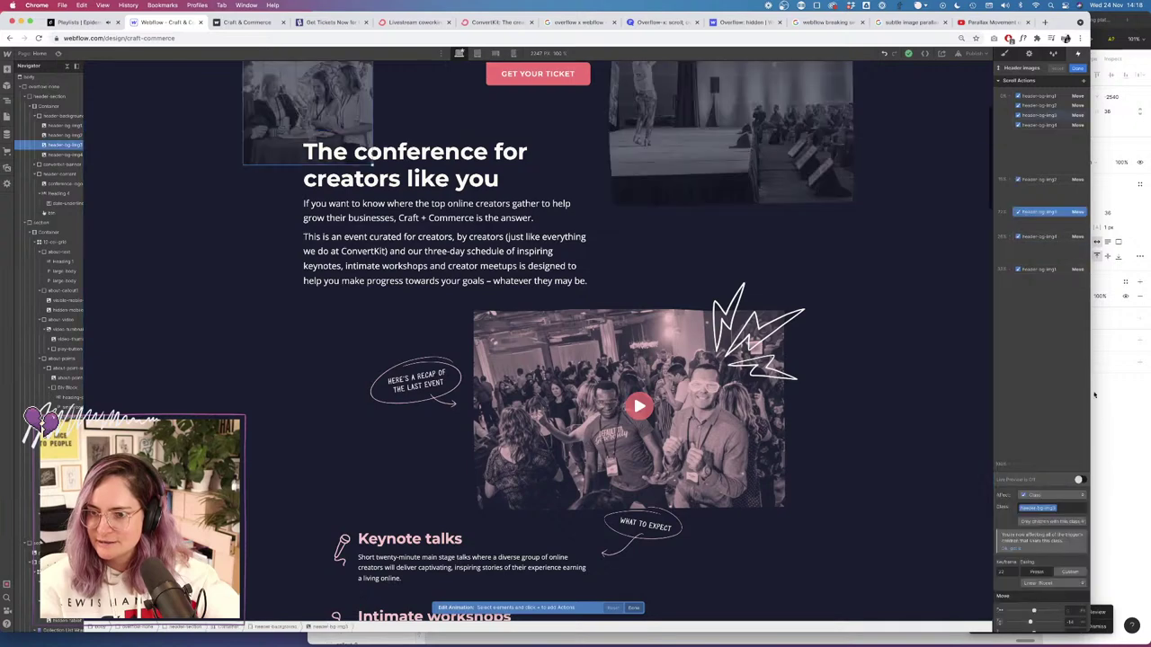
{"action": "type", "text": "-12"}
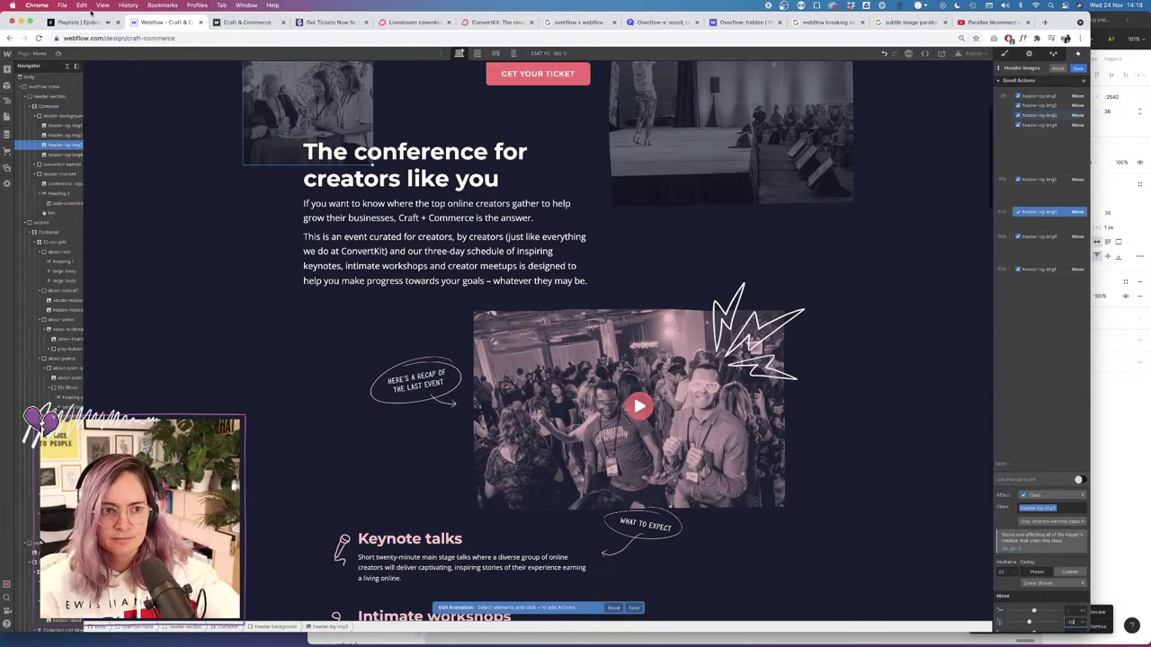
{"action": "left_click", "coordinate": [57, 53]}
{"action": "scroll", "coordinate": [698, 254], "scroll_direction": "up", "scroll_amount": 5}
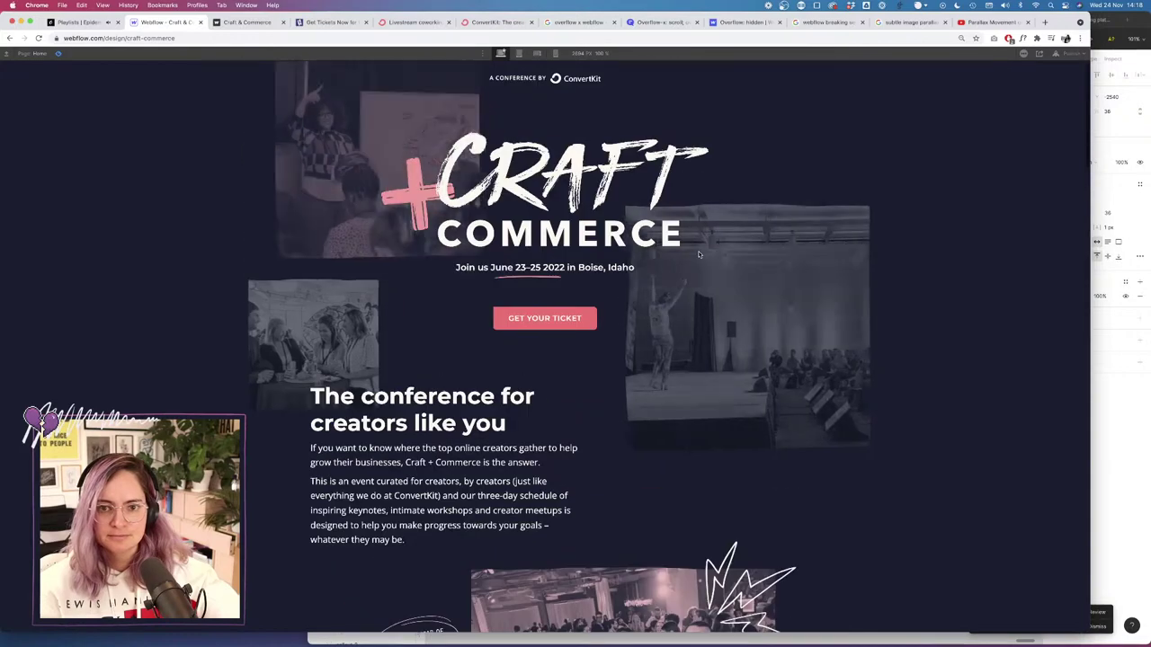
{"action": "scroll", "coordinate": [699, 254], "scroll_direction": "down", "scroll_amount": 5}
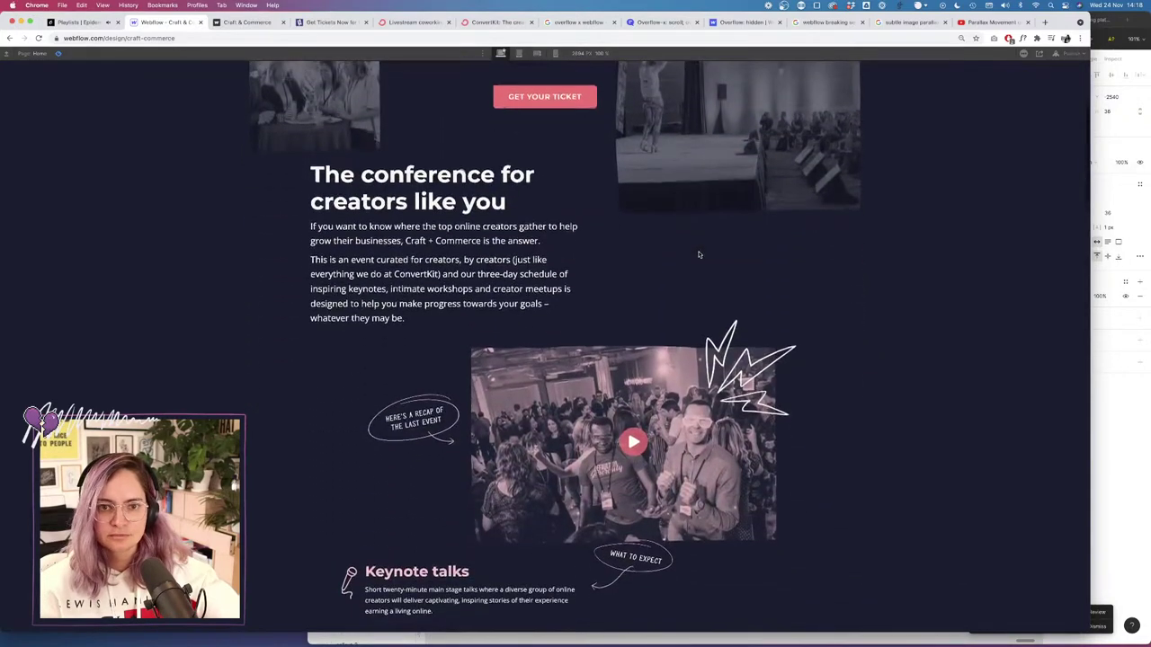
{"action": "left_click", "coordinate": [57, 53]}
Set the ending vertical Move of header-bg-img4, the large stage photo, to -5.
{"action": "scroll", "coordinate": [858, 263], "scroll_direction": "up", "scroll_amount": 4}
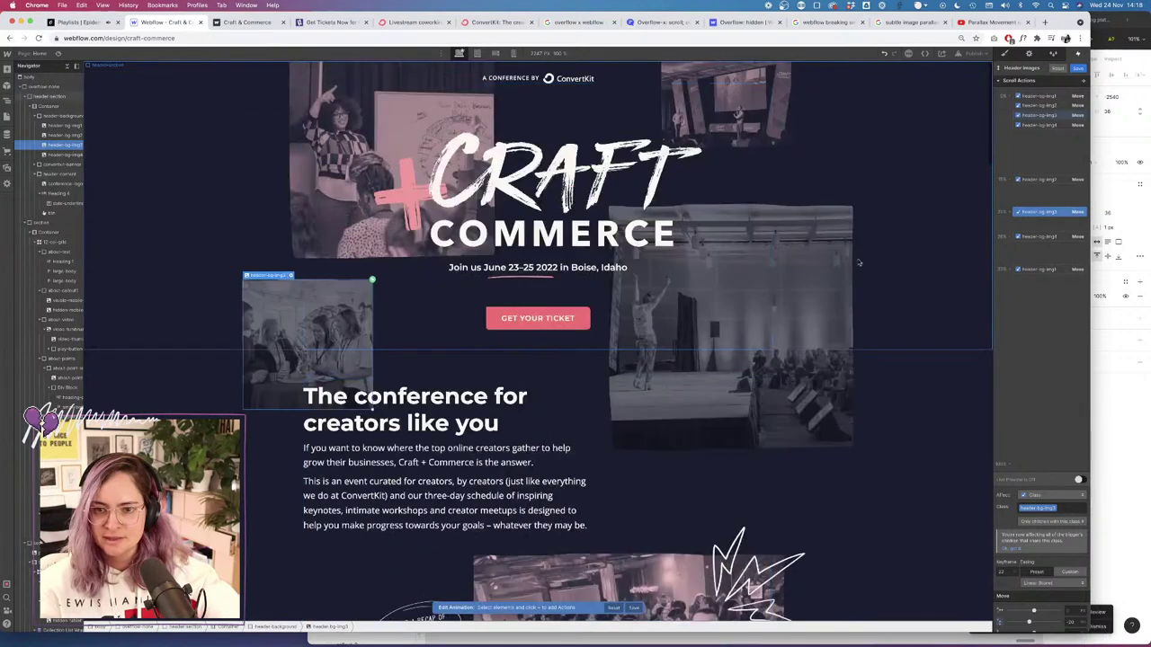
{"action": "left_click", "coordinate": [755, 270]}
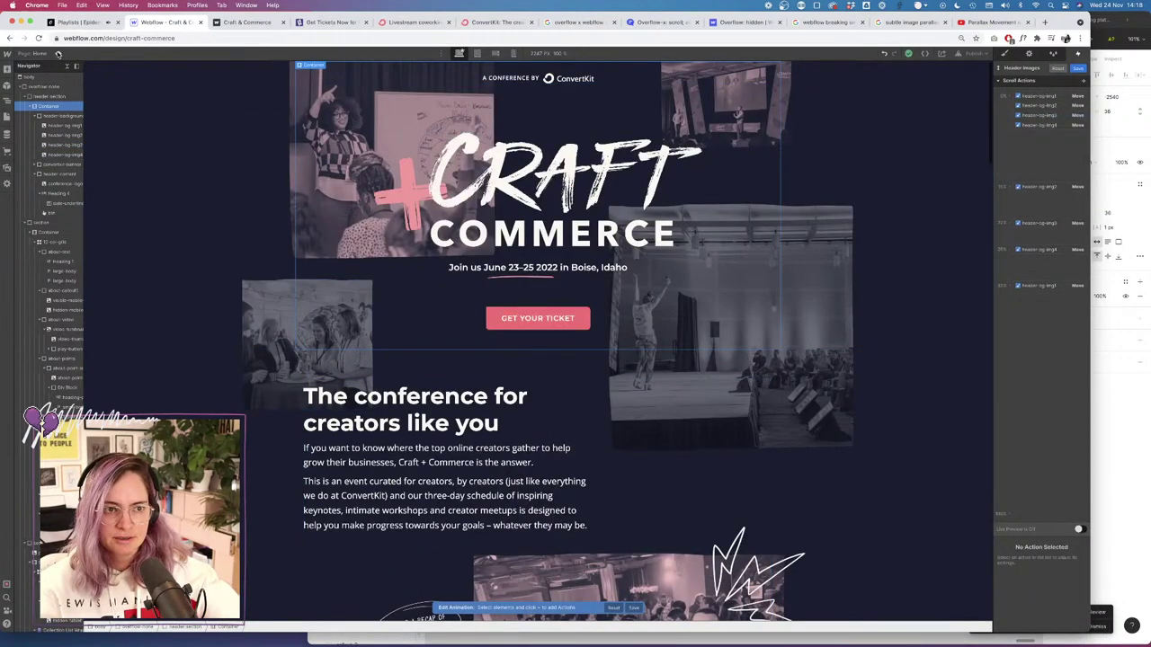
{"action": "left_click_drag", "start_coordinate": [1011, 245], "coordinate": [1055, 253]}
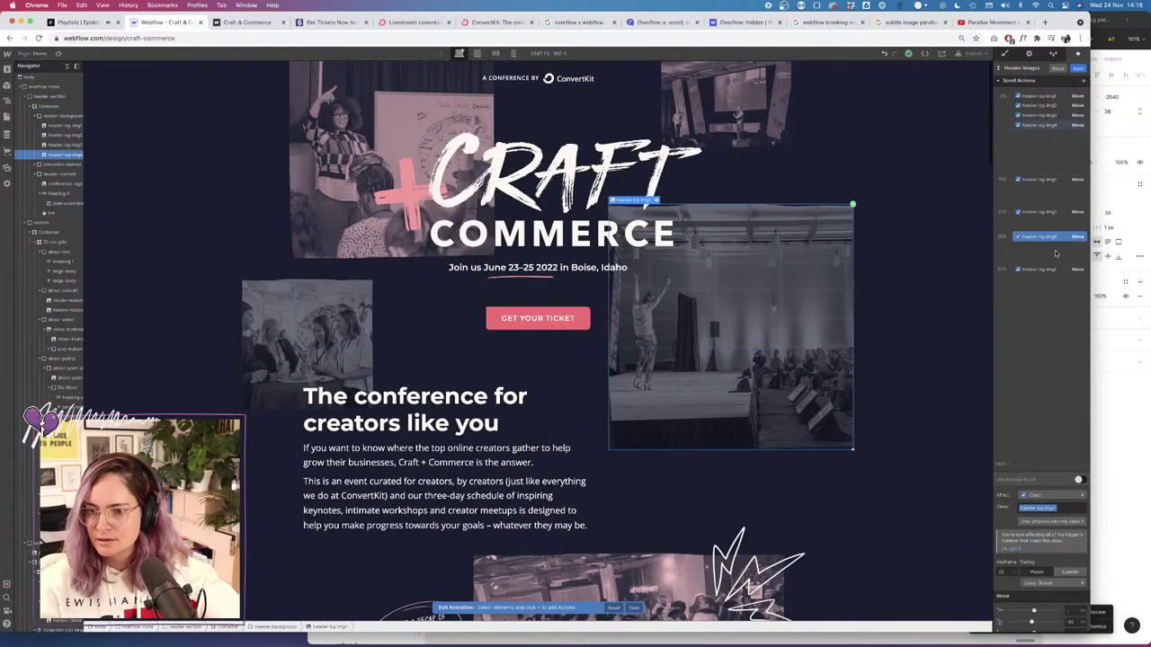
{"action": "type", "text": "-2"}
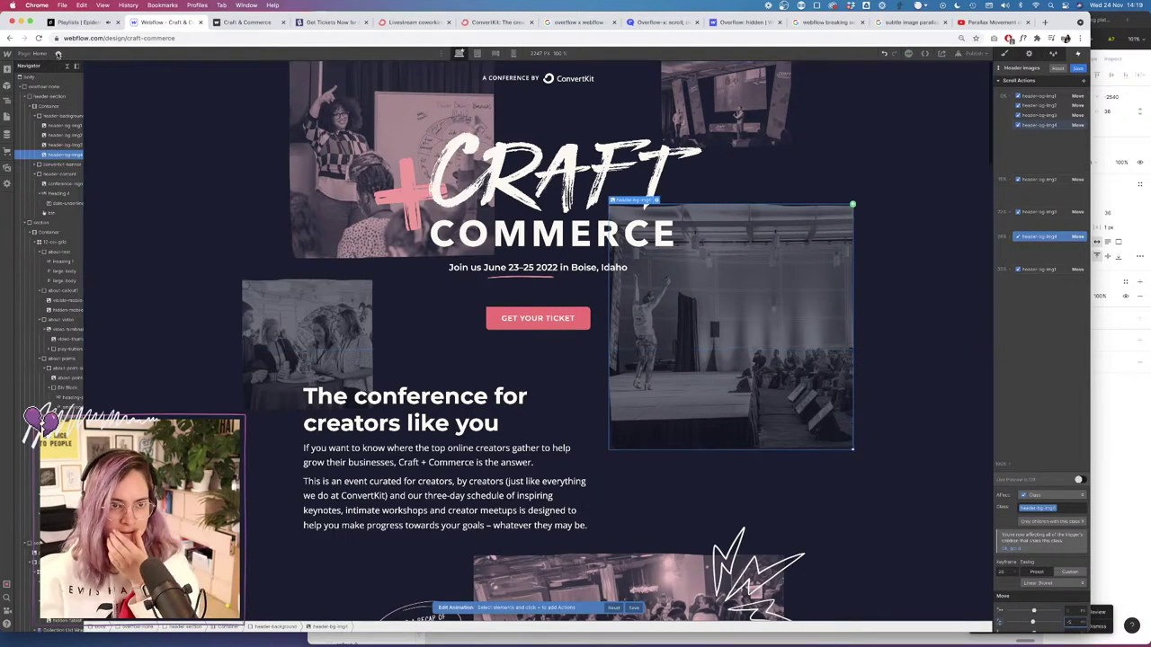
Preview the page and scroll from the header down to the Keynote talks list to check the stage photo's parallax, then return to editing.
{"action": "left_click", "coordinate": [58, 53]}
{"action": "scroll", "coordinate": [588, 380], "scroll_direction": "down", "scroll_amount": 4}
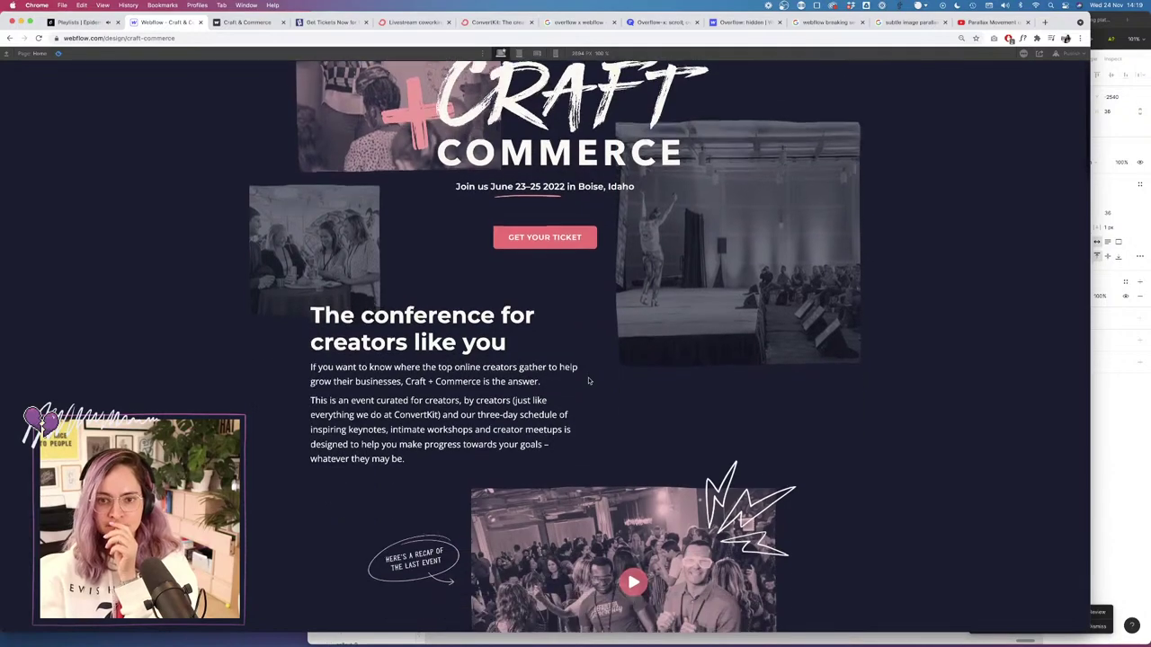
{"action": "scroll", "coordinate": [588, 380], "scroll_direction": "down", "scroll_amount": 4}
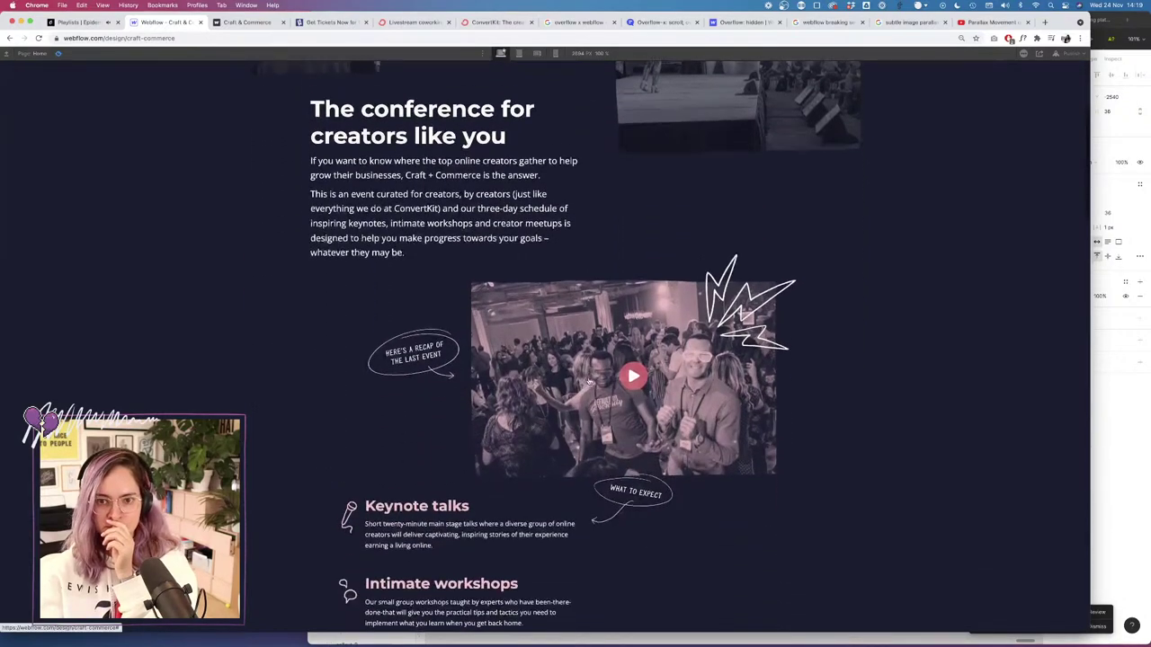
{"action": "scroll", "coordinate": [589, 381], "scroll_direction": "down", "scroll_amount": 2}
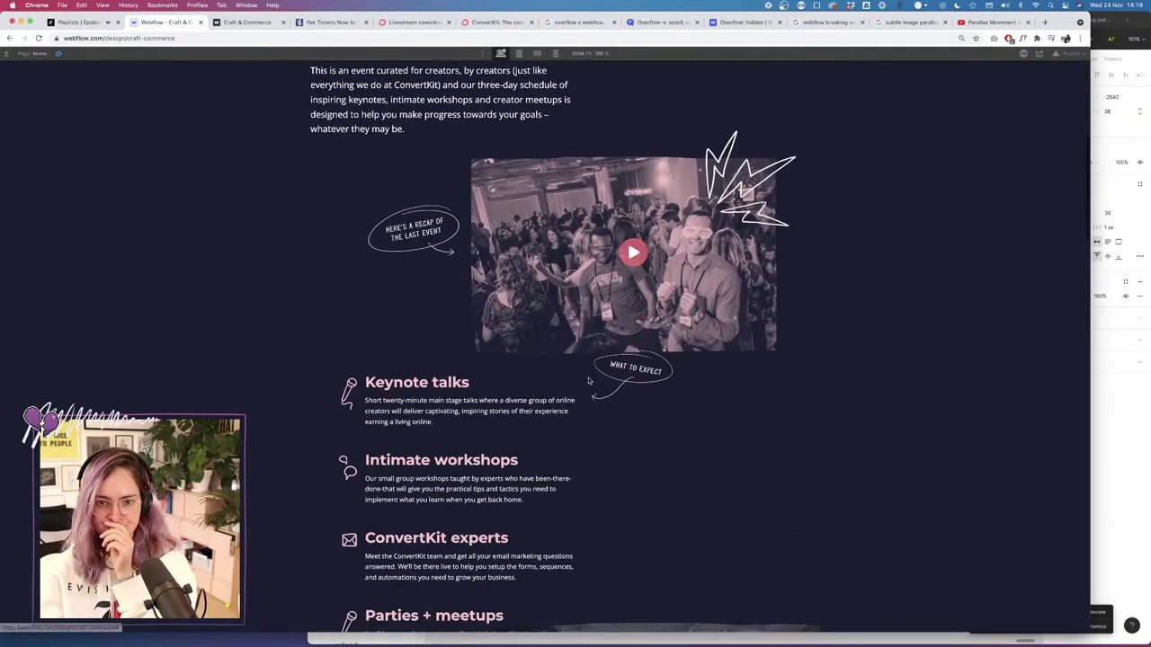
{"action": "left_click", "coordinate": [60, 54]}
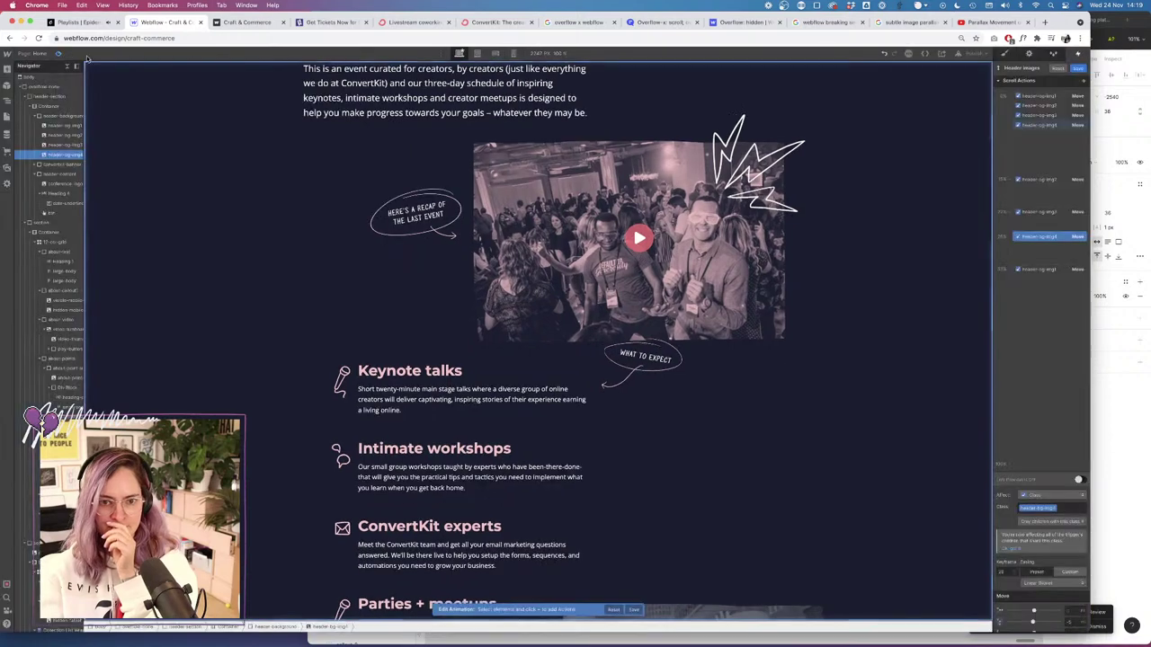
Save the Header images scroll animation and close the section's While scrolling in view trigger settings.
{"action": "left_click", "coordinate": [416, 216]}
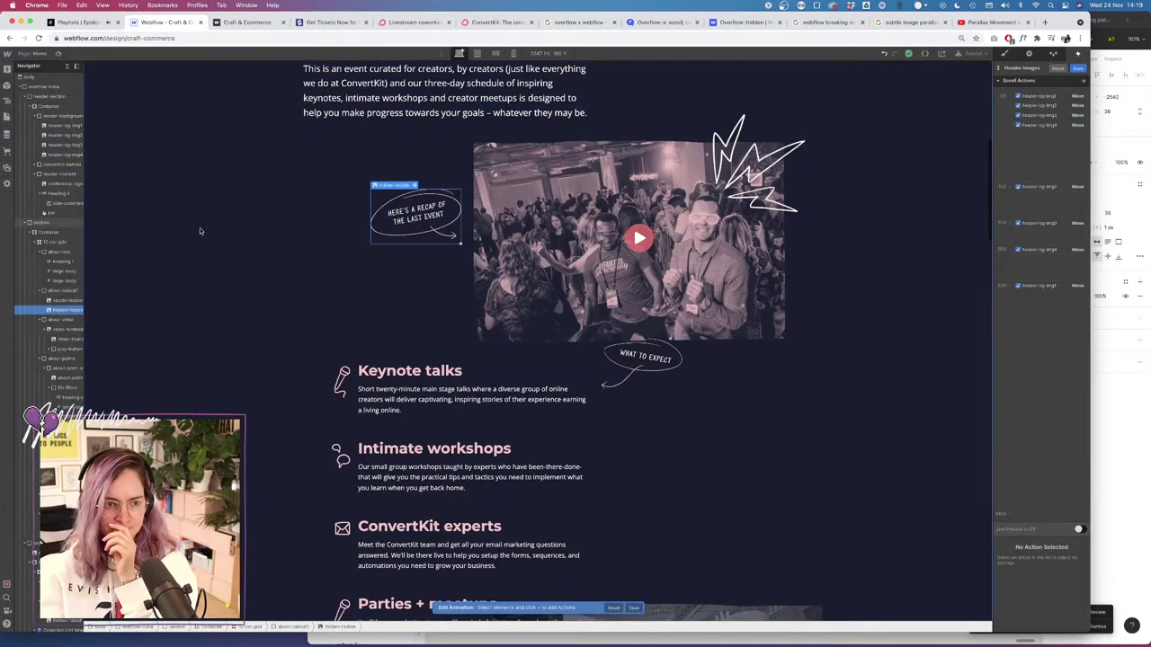
{"action": "left_click", "coordinate": [61, 291]}
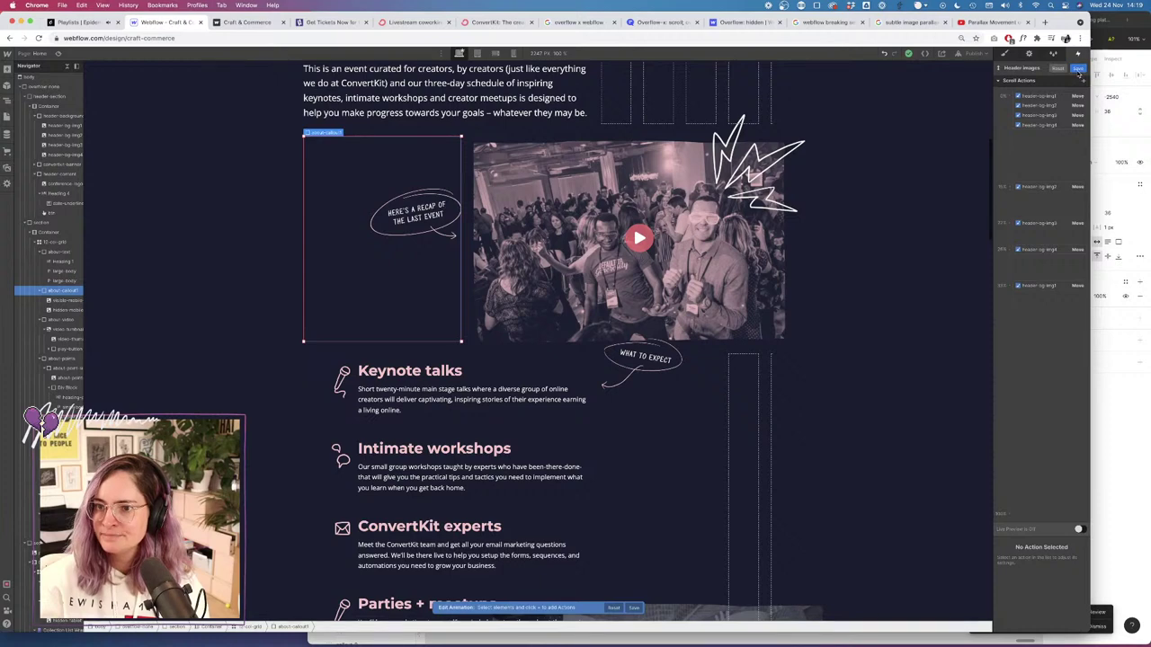
{"action": "left_click", "coordinate": [1078, 70]}
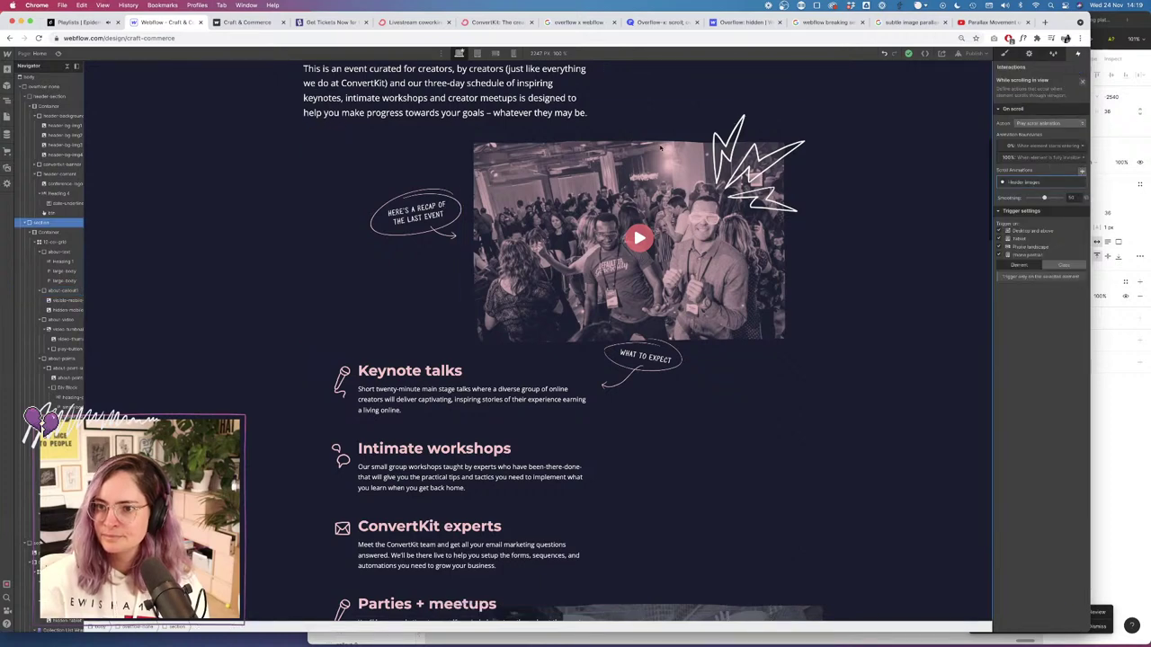
{"action": "left_click", "coordinate": [1082, 82]}
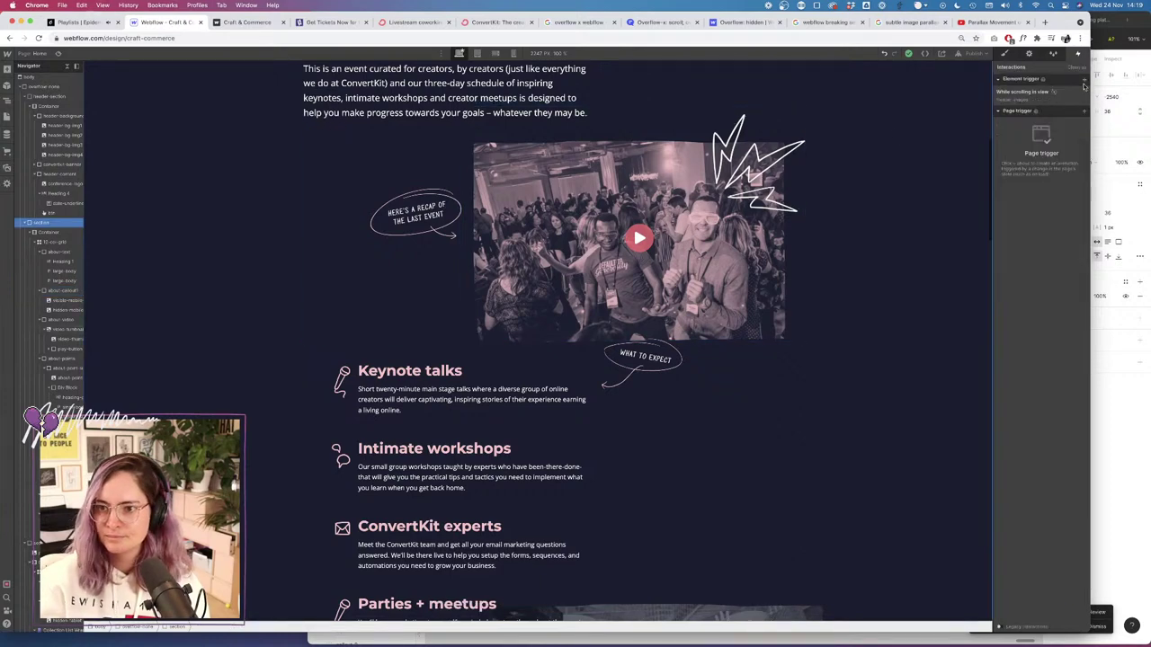
Add a Scroll into view trigger to the recap callout's about-callout1 block, set its scrolled-into-view action to Pop, and preview it.
{"action": "left_click", "coordinate": [415, 214]}
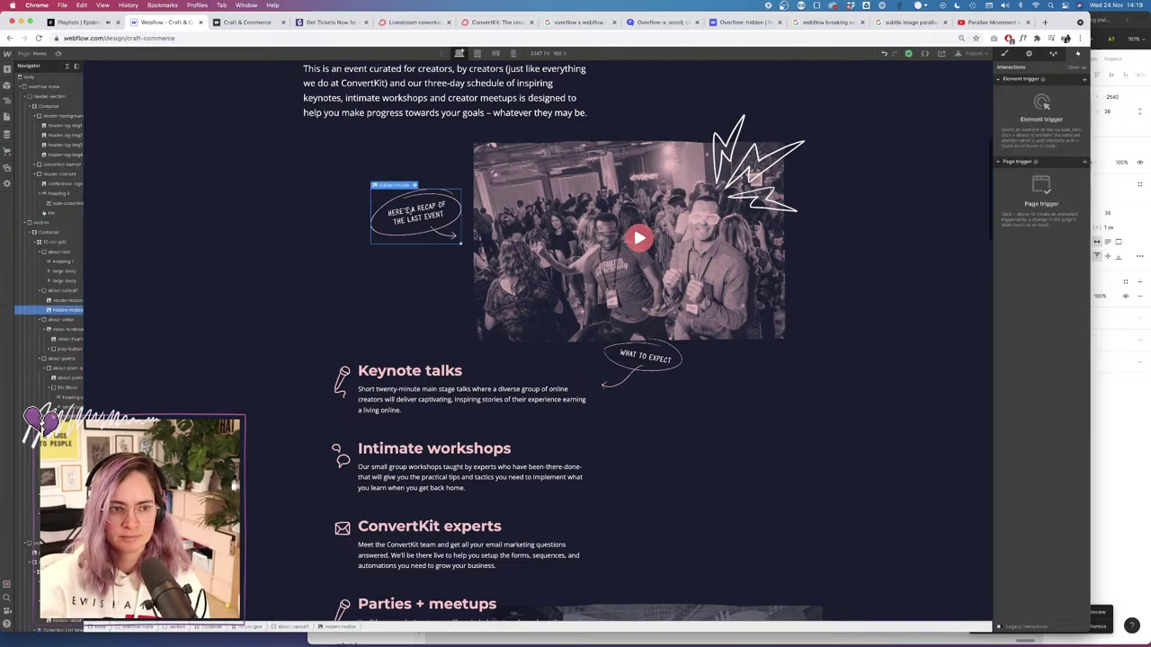
{"action": "left_click", "coordinate": [59, 290]}
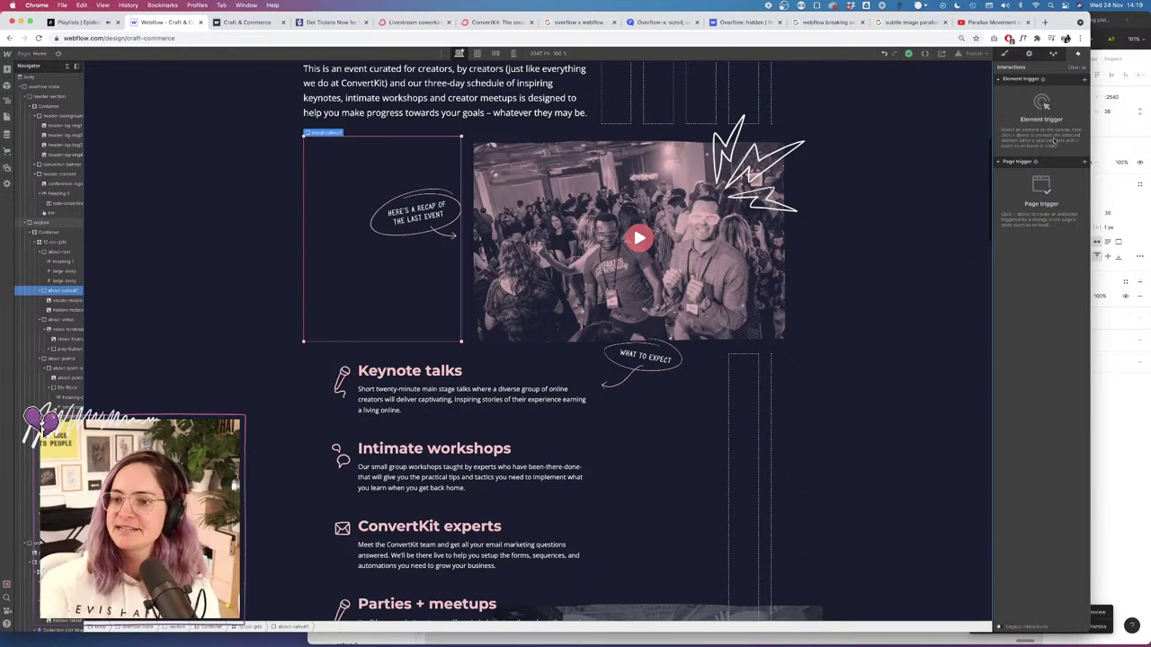
{"action": "left_click", "coordinate": [1083, 79]}
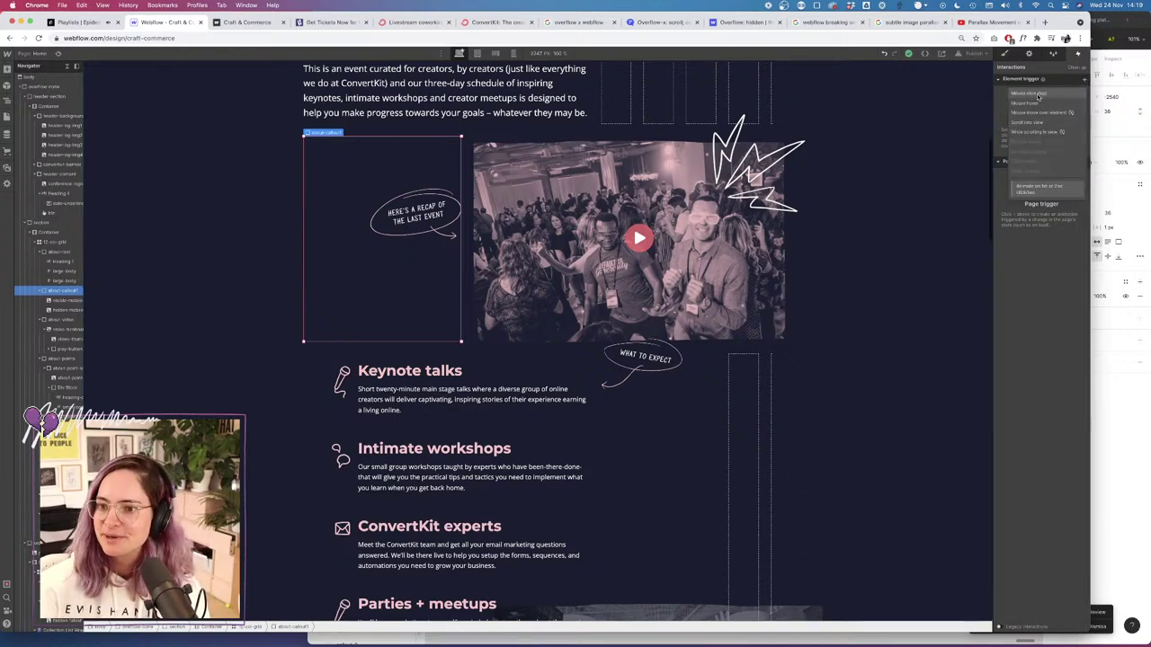
{"action": "left_click", "coordinate": [1036, 124]}
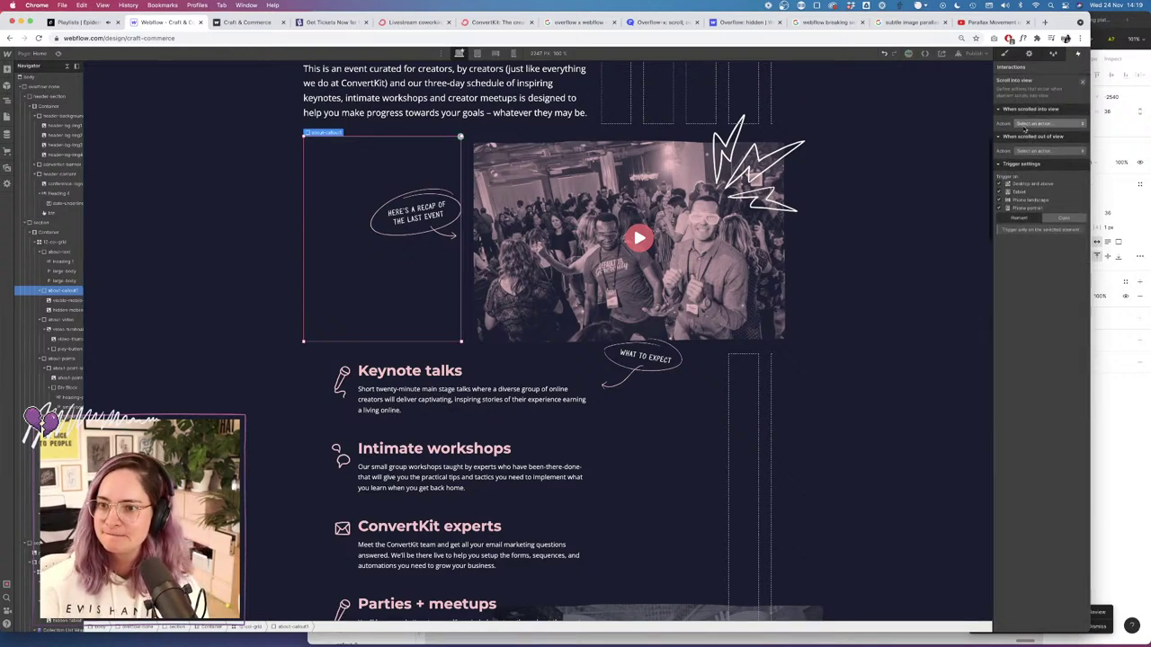
{"action": "left_click", "coordinate": [1034, 123]}
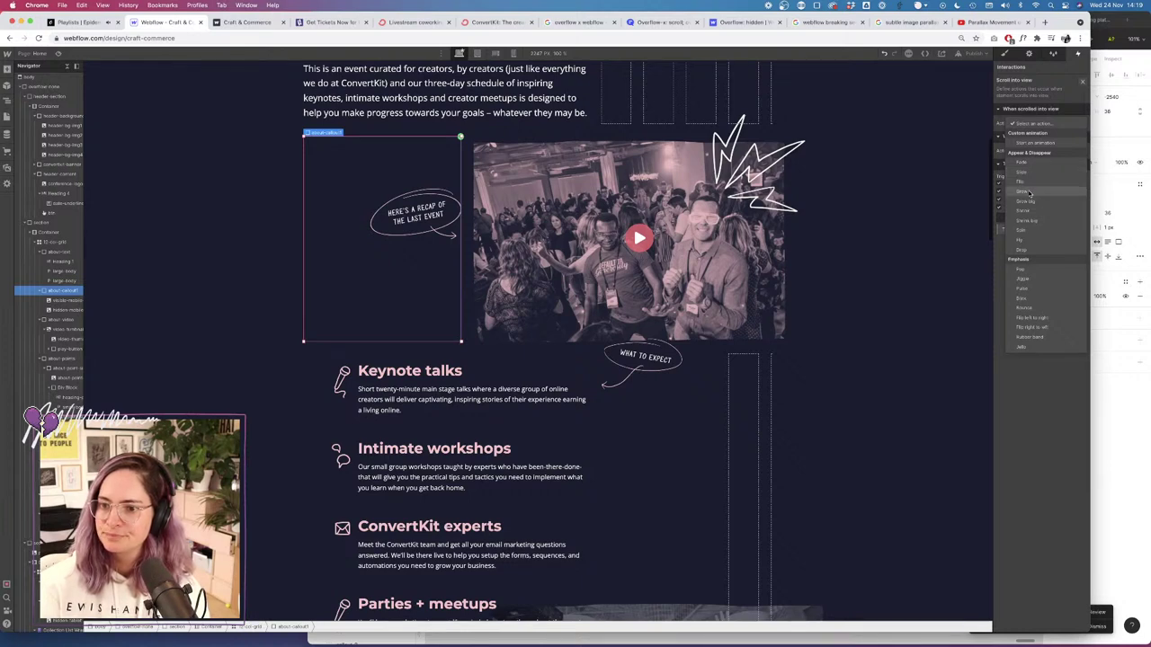
{"action": "left_click", "coordinate": [1027, 272]}
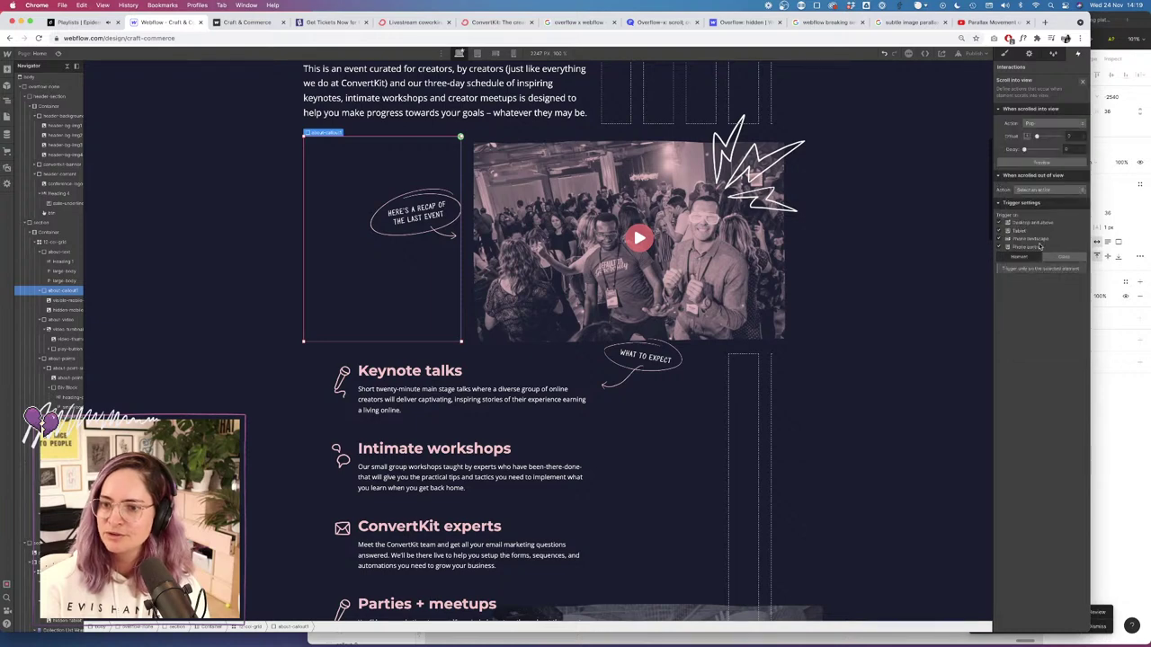
{"action": "left_click", "coordinate": [1044, 165]}
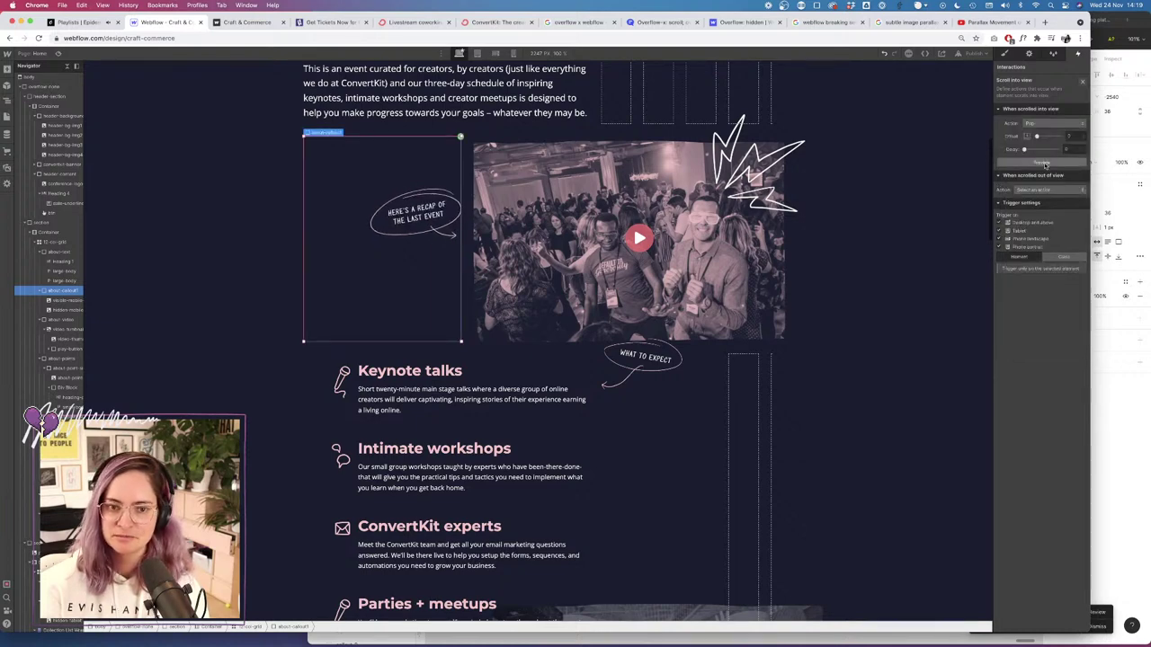
Try the Jiggle, Rubber band, Jelly and Bounce actions for the recap callout when scrolled into view, previewing each one.
{"action": "left_click", "coordinate": [1047, 123]}
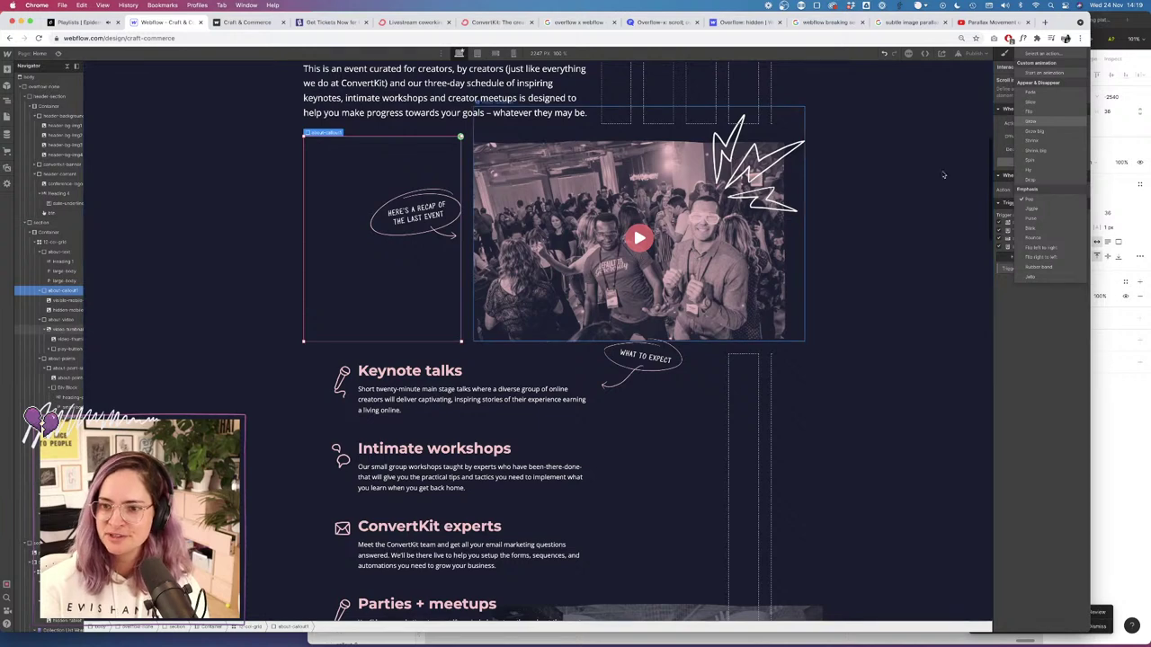
{"action": "left_click", "coordinate": [1030, 198]}
{"action": "left_click", "coordinate": [1044, 165]}
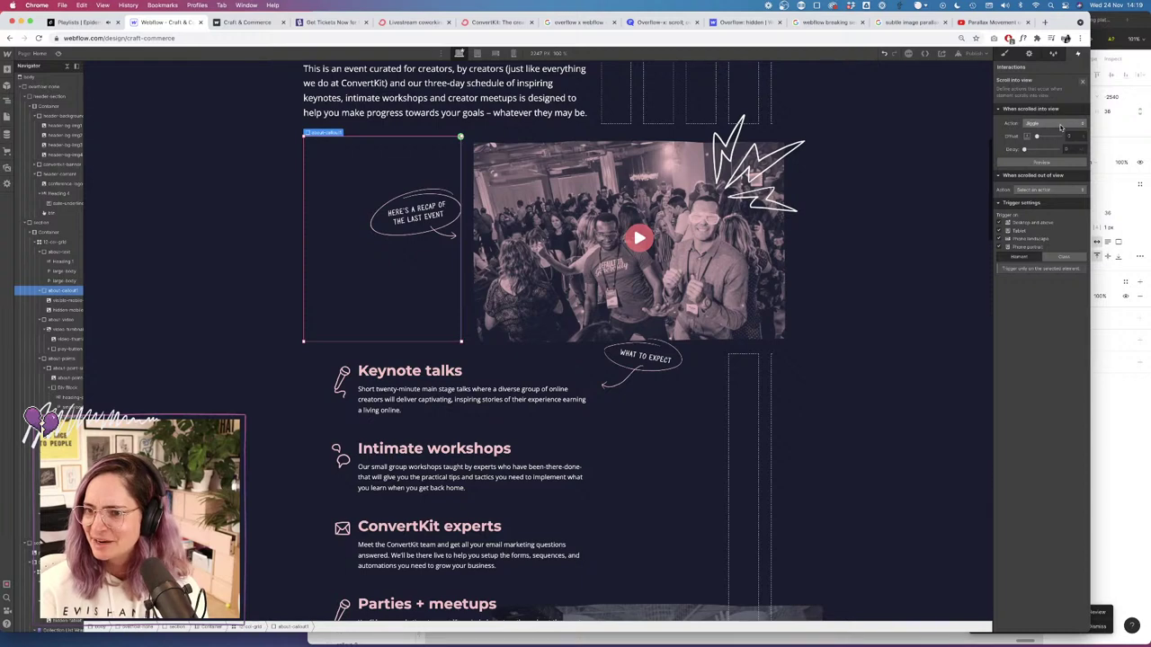
{"action": "left_click", "coordinate": [1057, 124]}
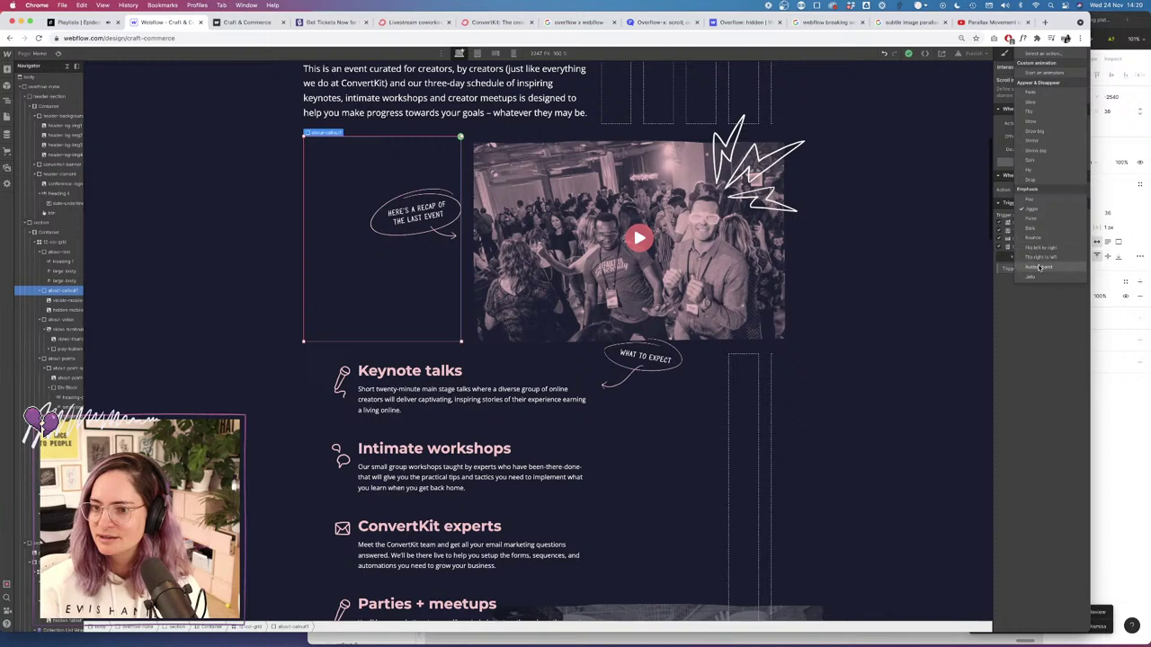
{"action": "left_click", "coordinate": [1040, 267]}
{"action": "left_click", "coordinate": [1056, 163]}
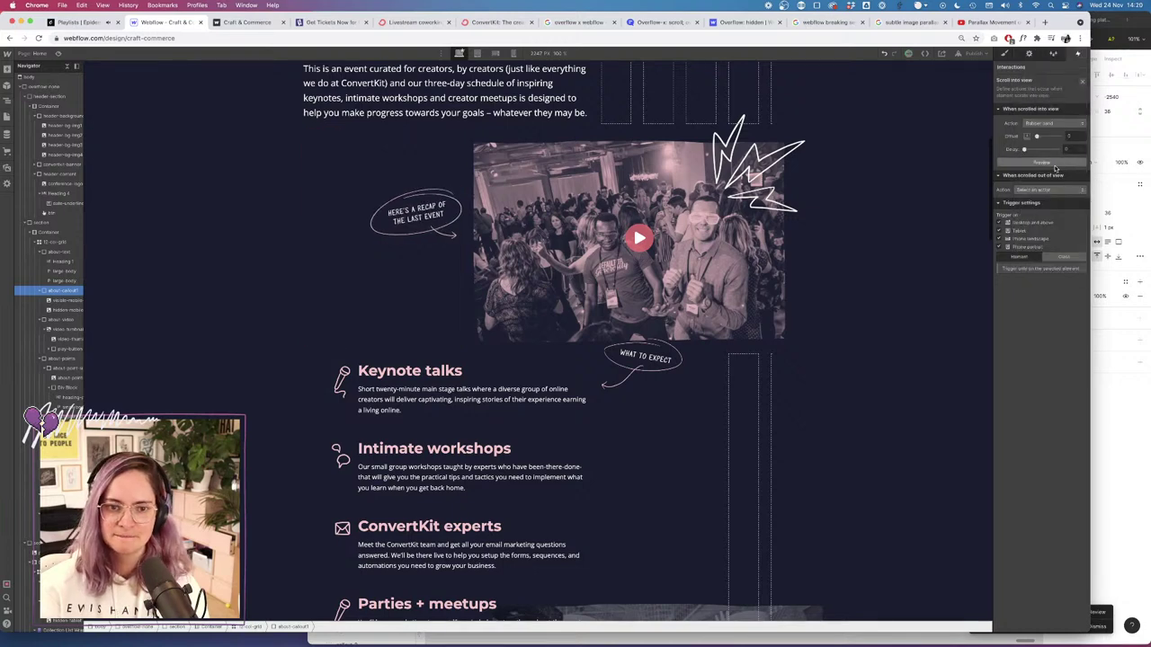
{"action": "left_click", "coordinate": [1044, 123]}
{"action": "left_click", "coordinate": [1033, 278]}
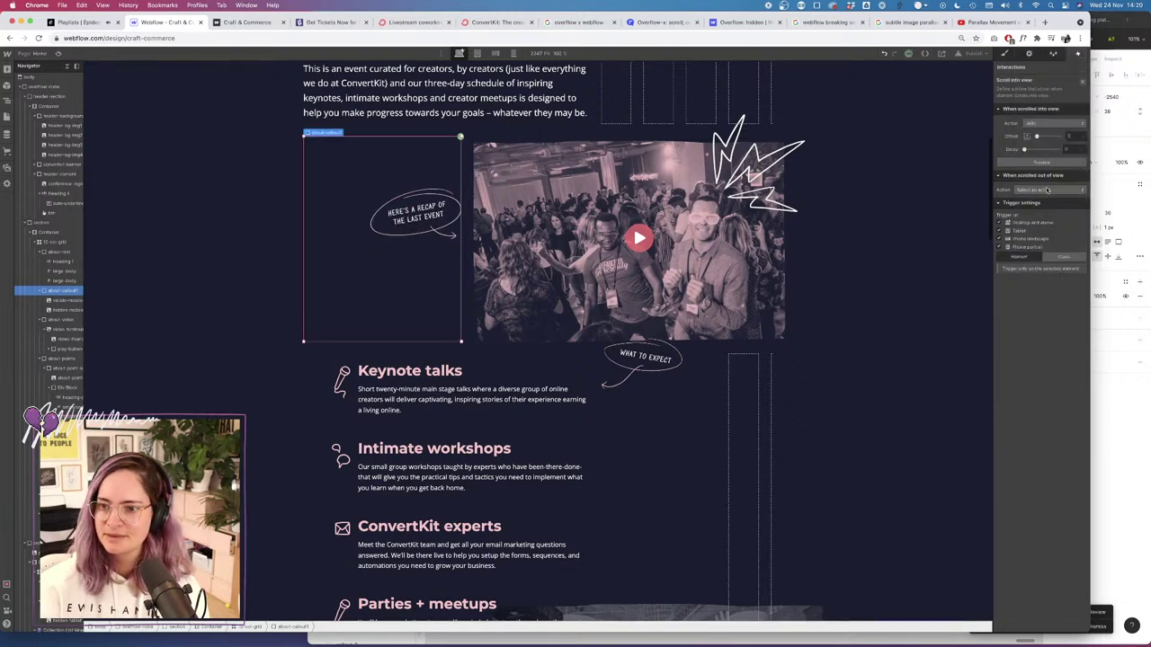
{"action": "left_click", "coordinate": [1044, 162]}
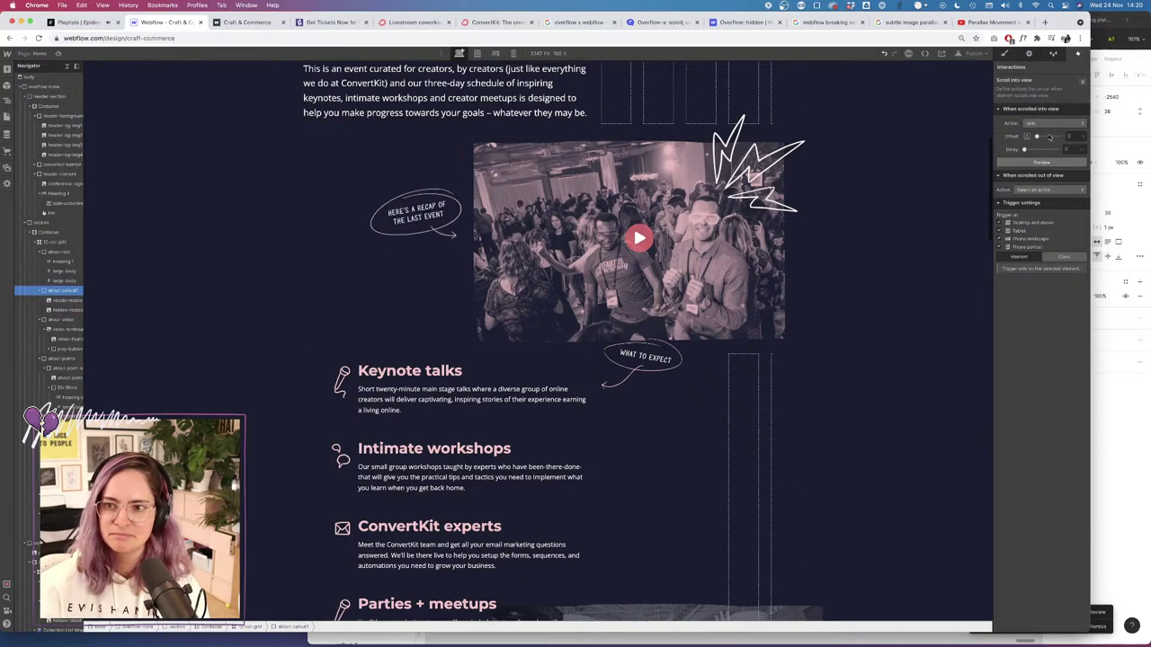
{"action": "left_click", "coordinate": [1044, 123]}
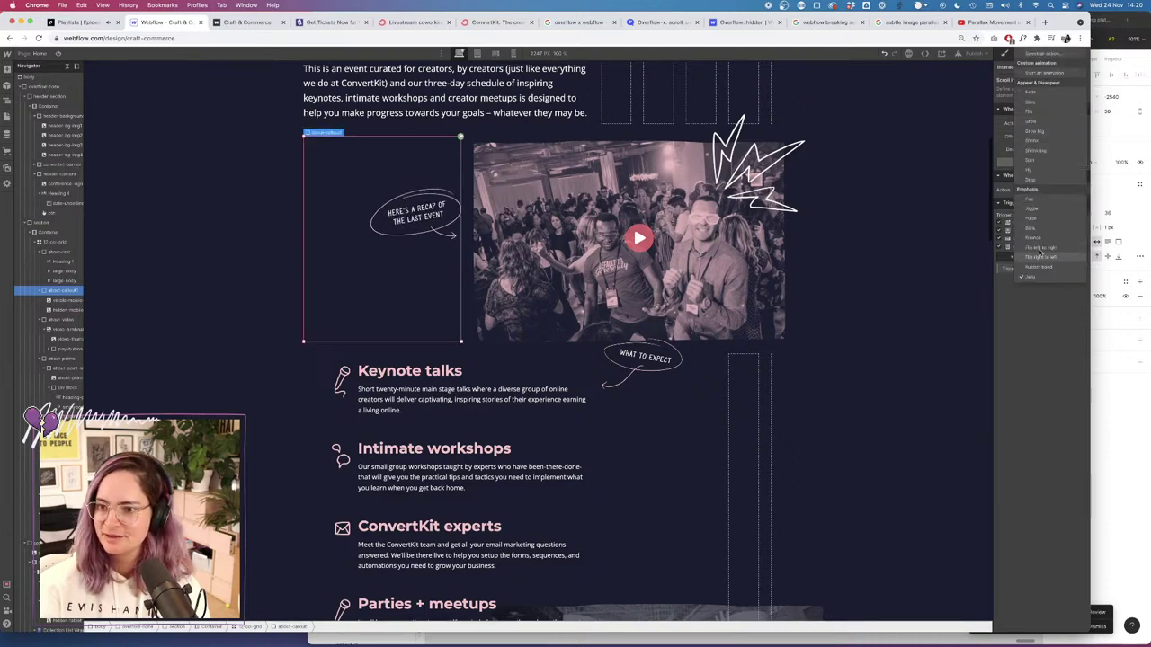
{"action": "left_click", "coordinate": [1039, 237]}
{"action": "left_click", "coordinate": [1044, 163]}
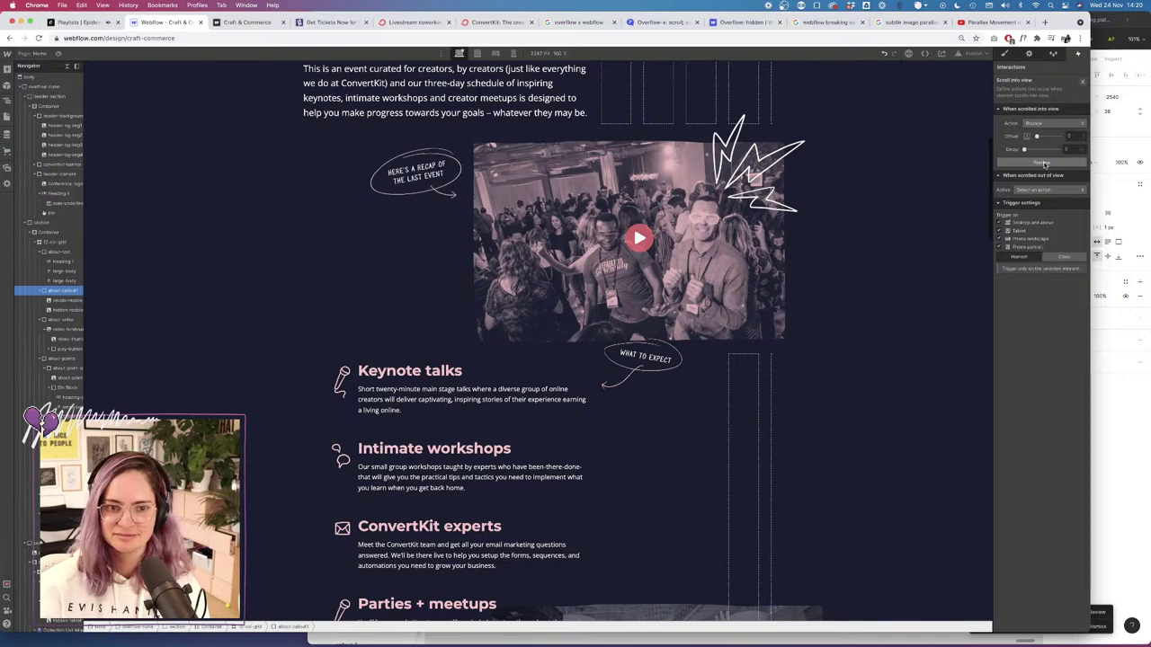
Set the recap callout's scrolled-into-view action to Pop and preview it.
{"action": "left_click", "coordinate": [1051, 123]}
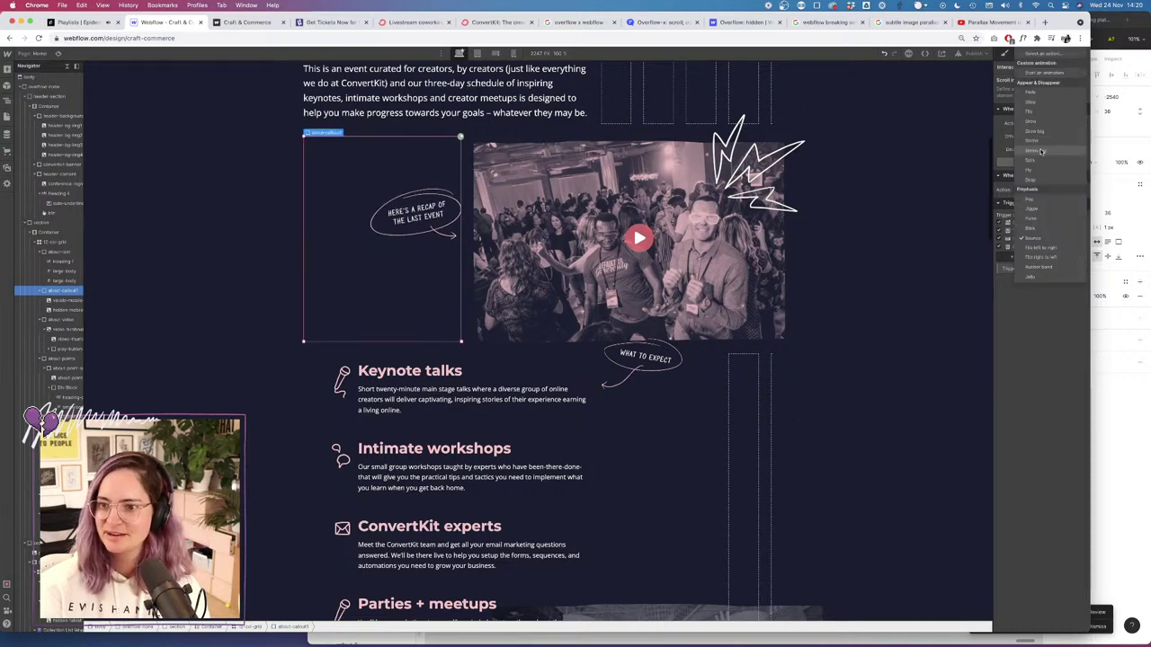
{"action": "left_click", "coordinate": [1032, 198]}
{"action": "left_click", "coordinate": [1044, 162]}
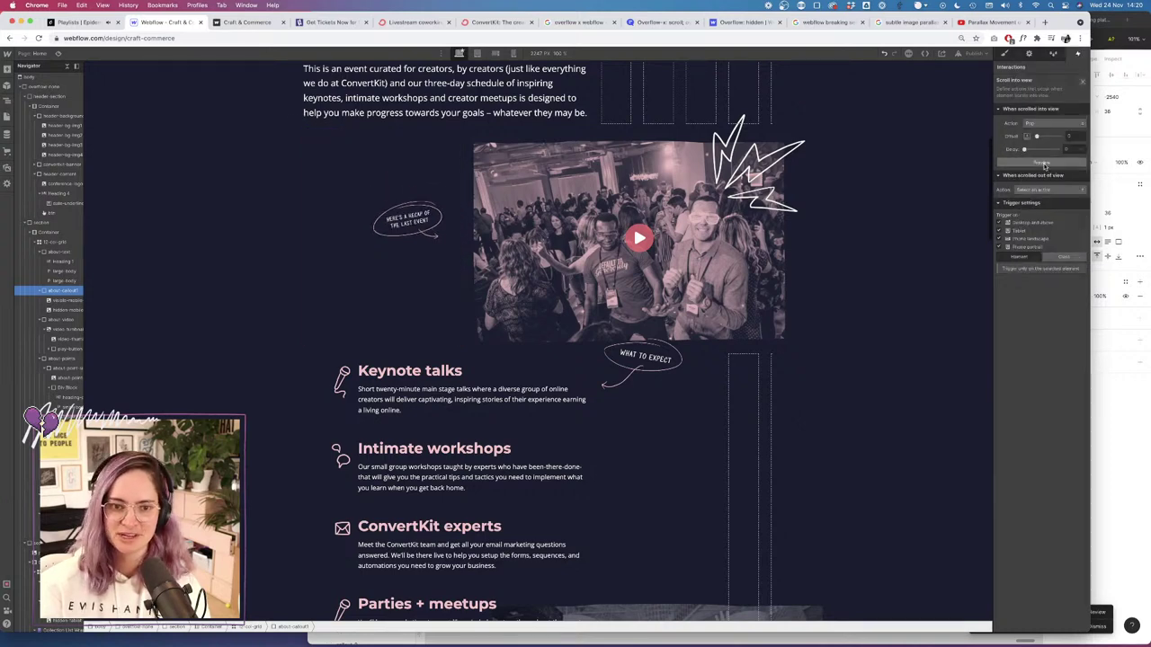
Add a Scroll into view trigger to the What to expect callout's about-callout2 block, set its scrolled-out-of-view action to Pop, and preview it.
{"action": "left_click", "coordinate": [672, 359]}
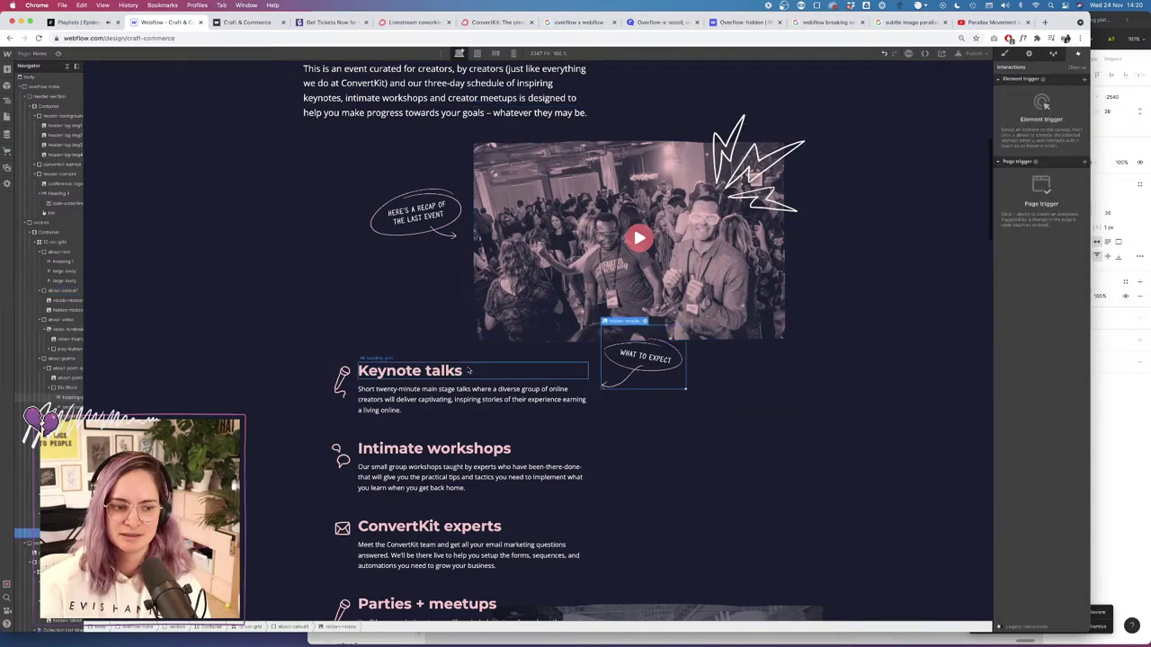
{"action": "left_click", "coordinate": [1084, 81]}
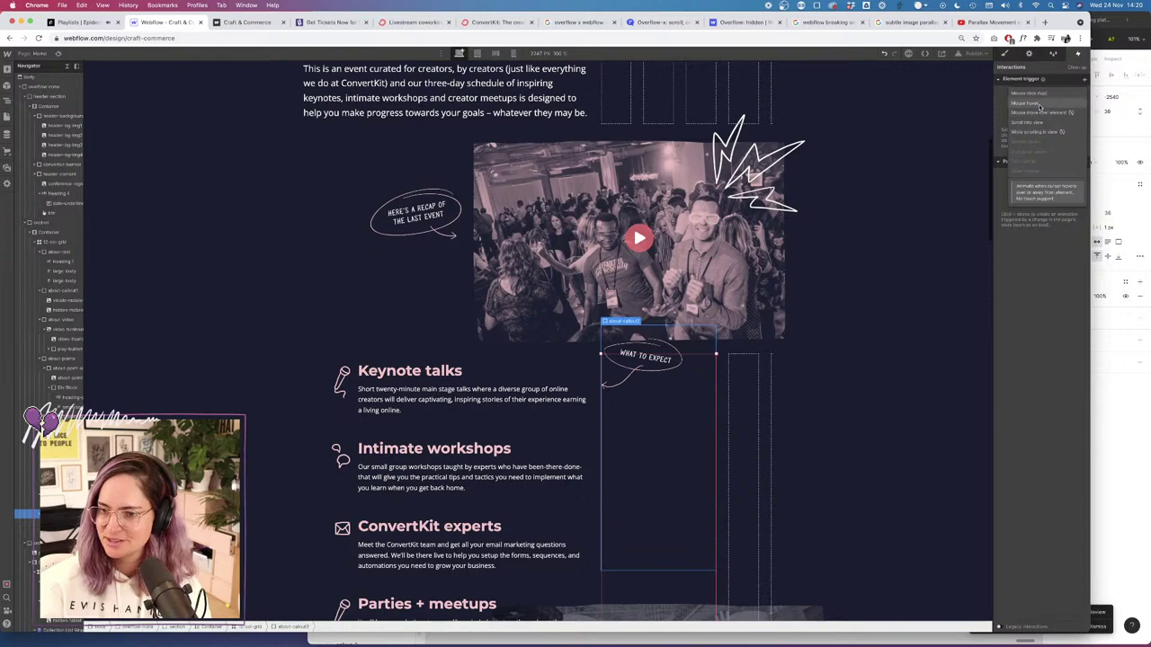
{"action": "left_click", "coordinate": [1042, 122]}
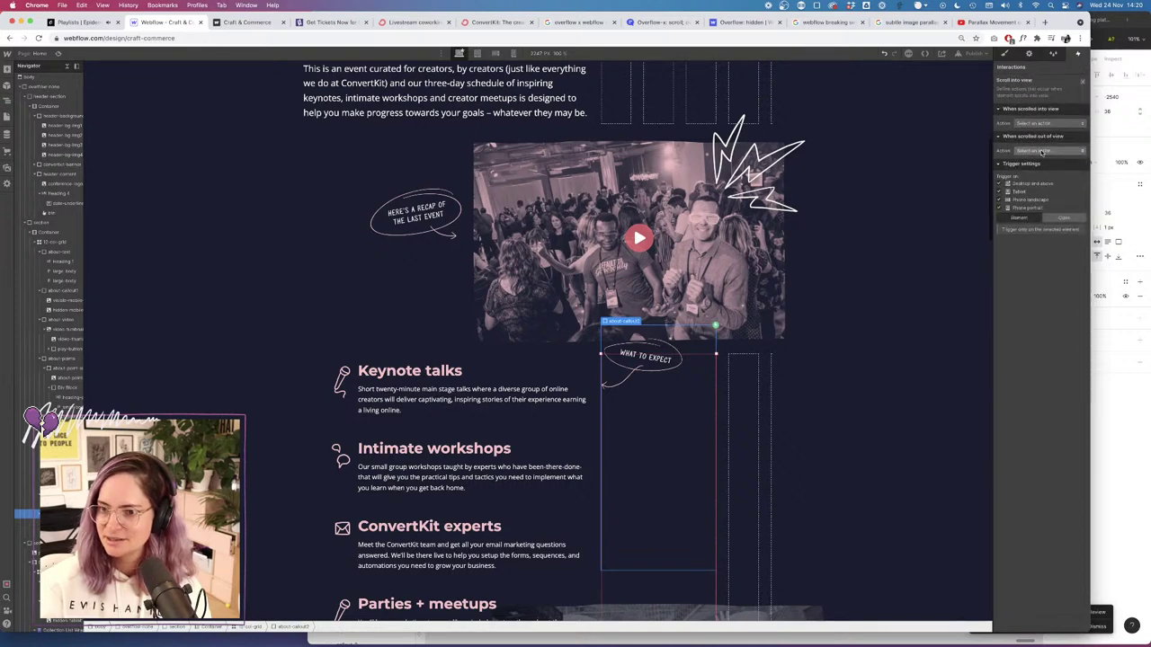
{"action": "left_click", "coordinate": [1045, 151]}
{"action": "left_click", "coordinate": [1025, 295]}
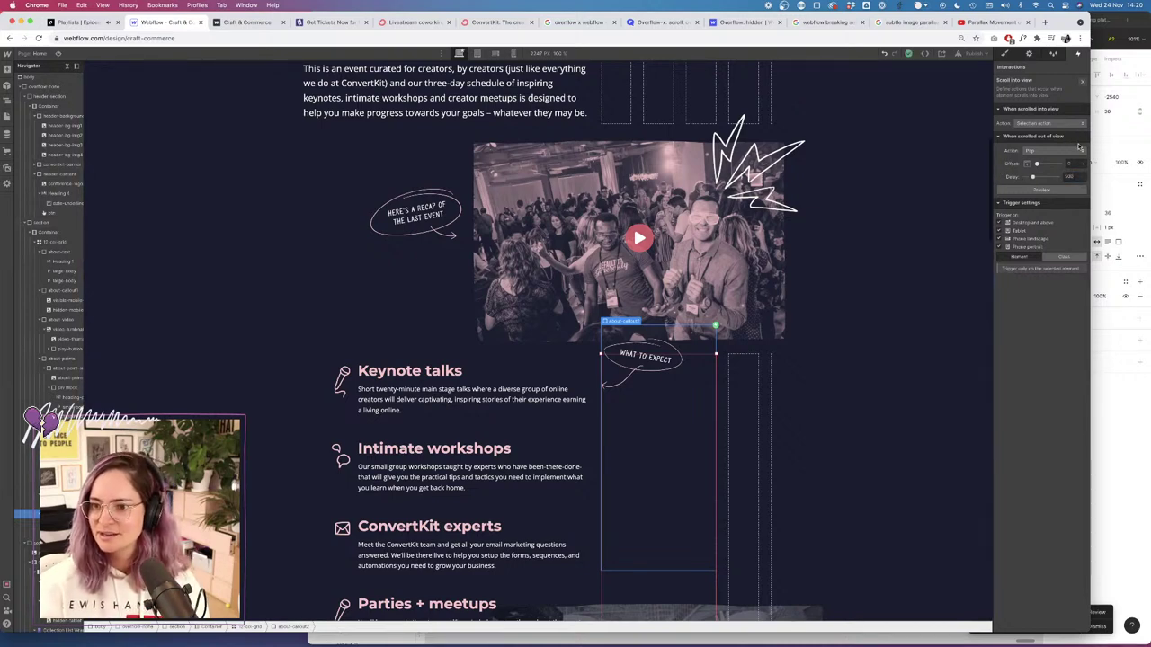
{"action": "left_click", "coordinate": [1052, 190]}
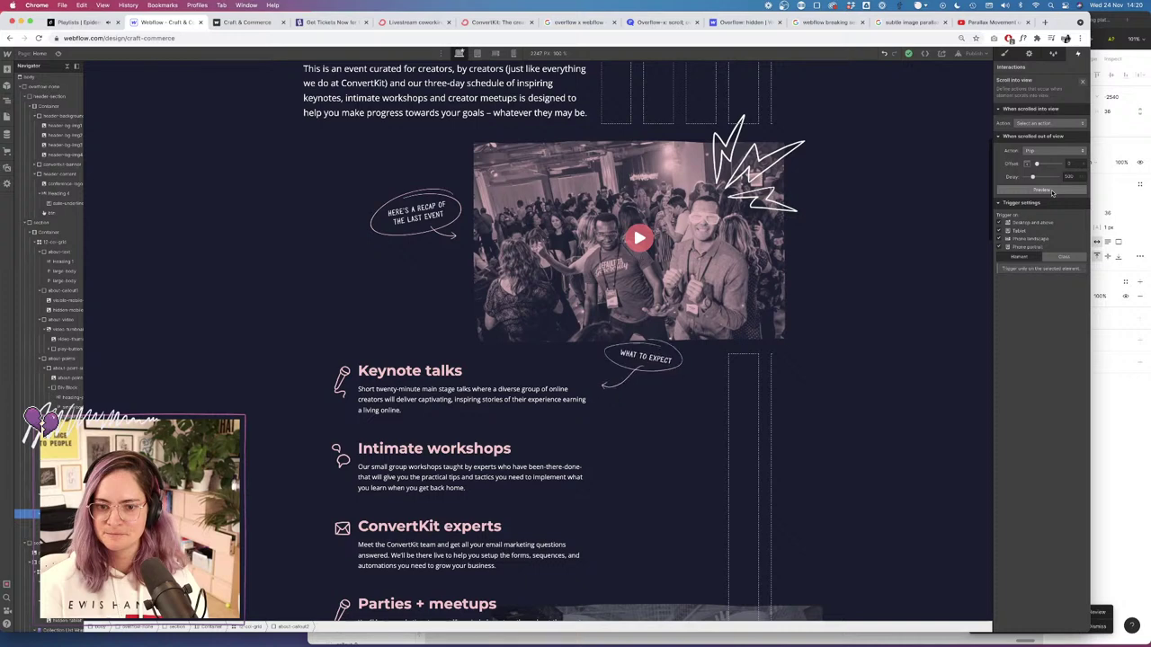
Try the Jiggle, Pulse and Blink actions for the What to expect callout when scrolled out of view, previewing each one.
{"action": "left_click", "coordinate": [1050, 150]}
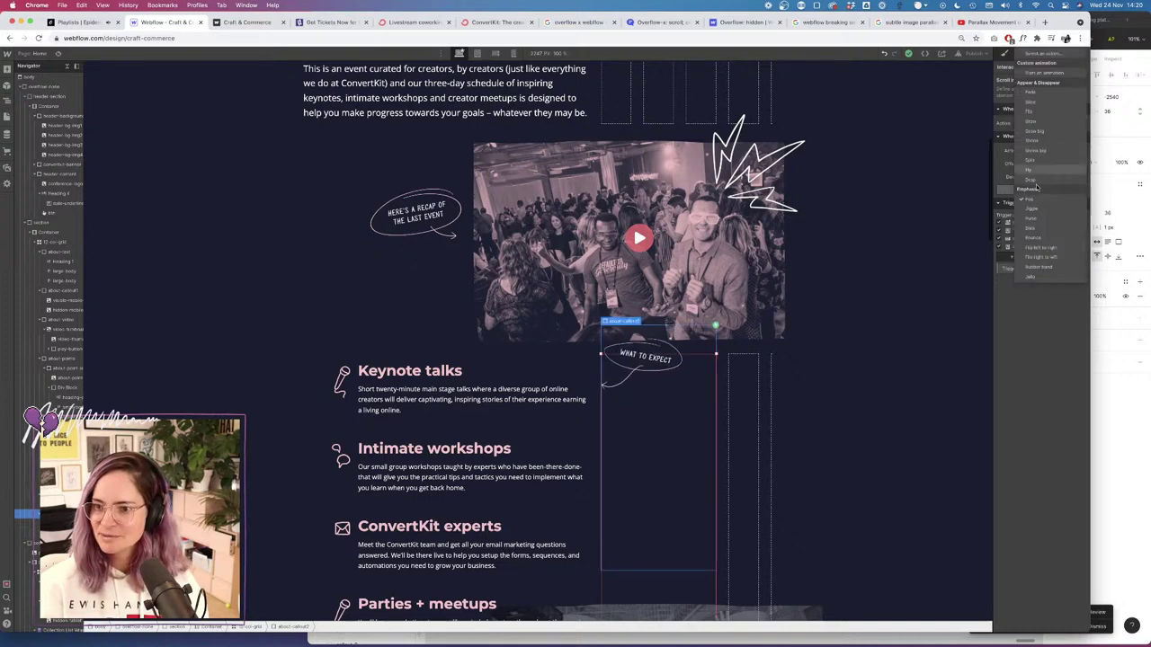
{"action": "left_click", "coordinate": [1032, 209]}
{"action": "left_click", "coordinate": [1044, 192]}
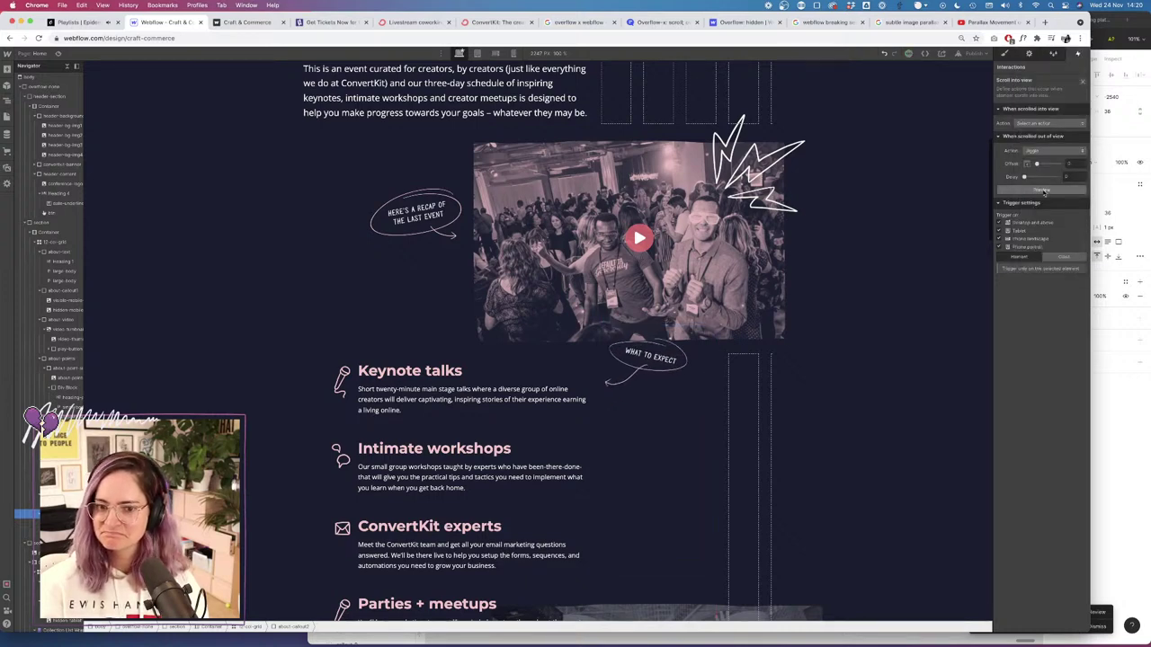
{"action": "left_click", "coordinate": [1048, 151]}
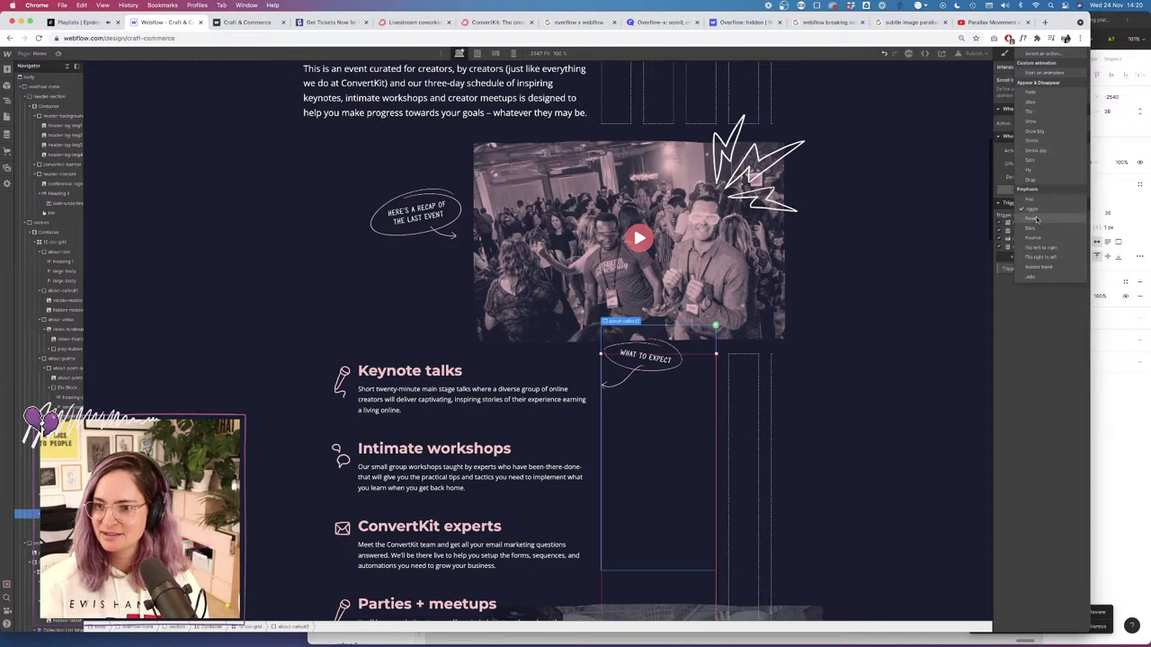
{"action": "left_click", "coordinate": [1034, 218]}
{"action": "left_click", "coordinate": [1040, 191]}
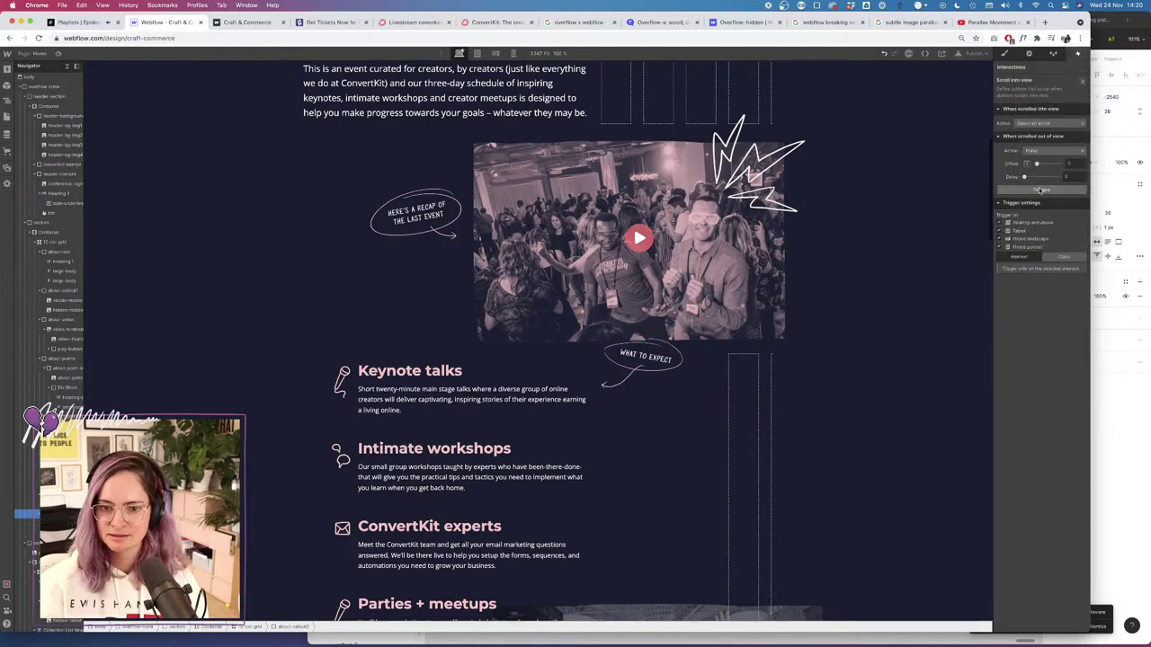
{"action": "left_click", "coordinate": [1039, 153]}
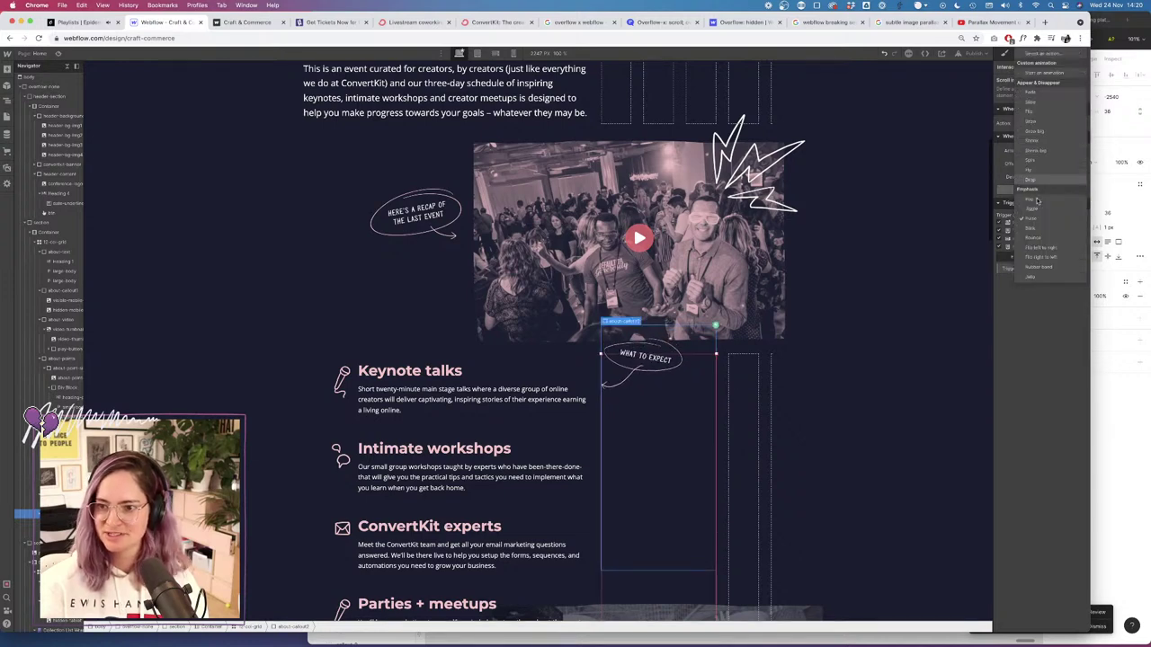
{"action": "left_click", "coordinate": [1037, 232]}
{"action": "left_click", "coordinate": [1040, 191]}
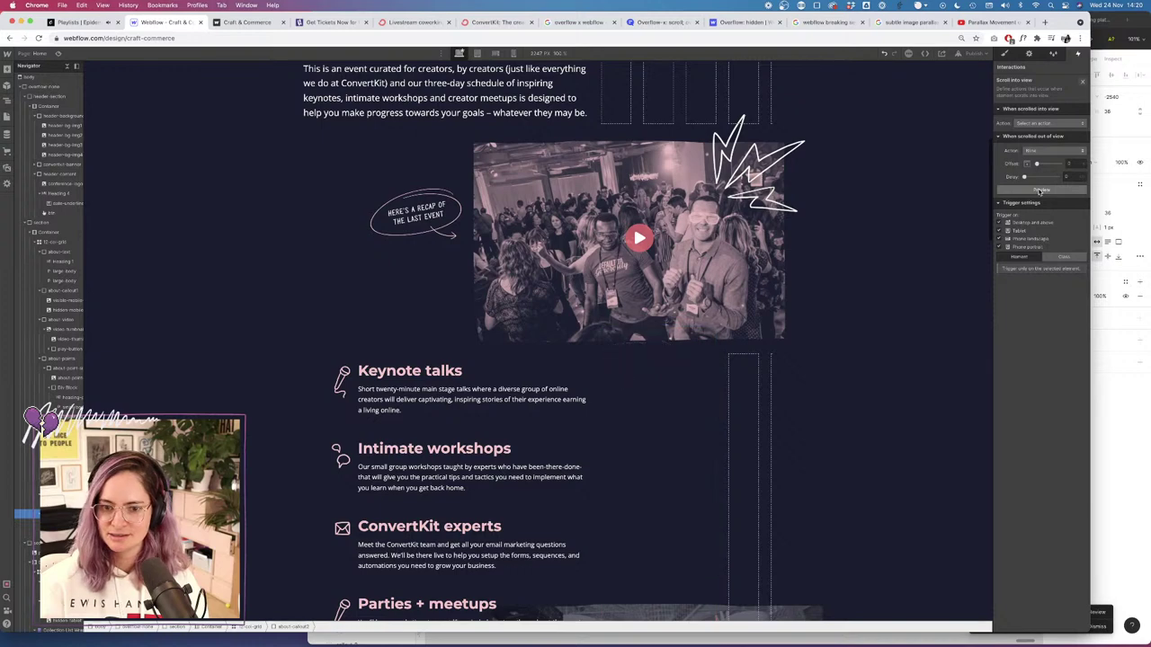
Try the Bounce and Rubber band actions for the What to expect callout when scrolled out of view, previewing each one.
{"action": "left_click", "coordinate": [1045, 151]}
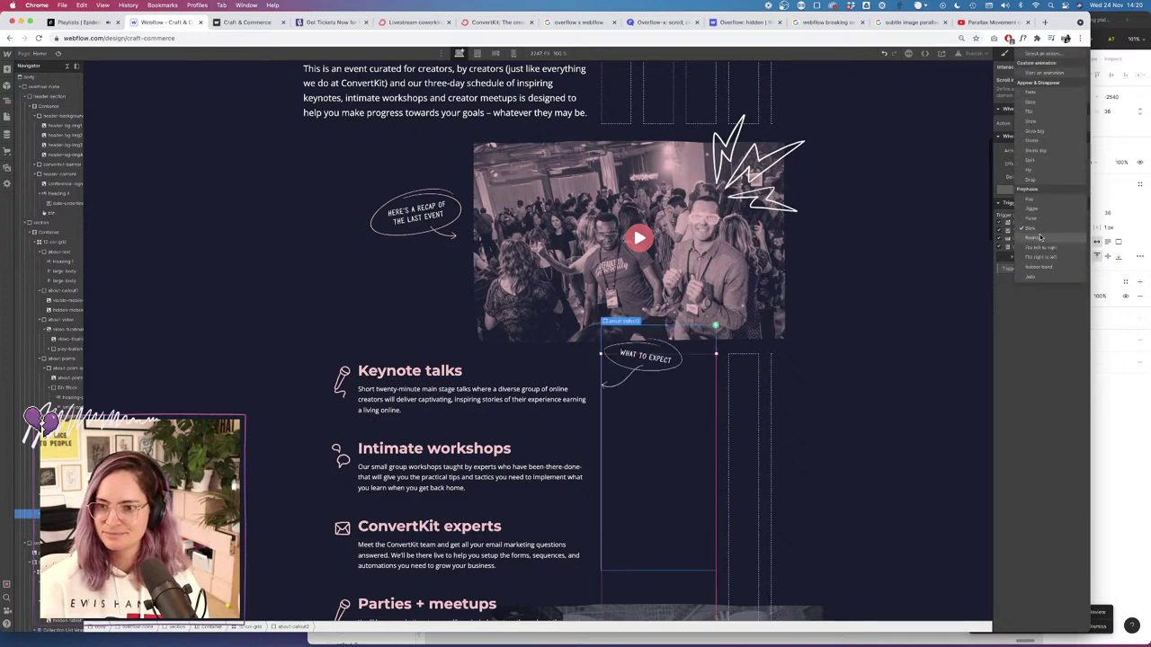
{"action": "left_click", "coordinate": [1039, 237]}
{"action": "left_click", "coordinate": [1043, 191]}
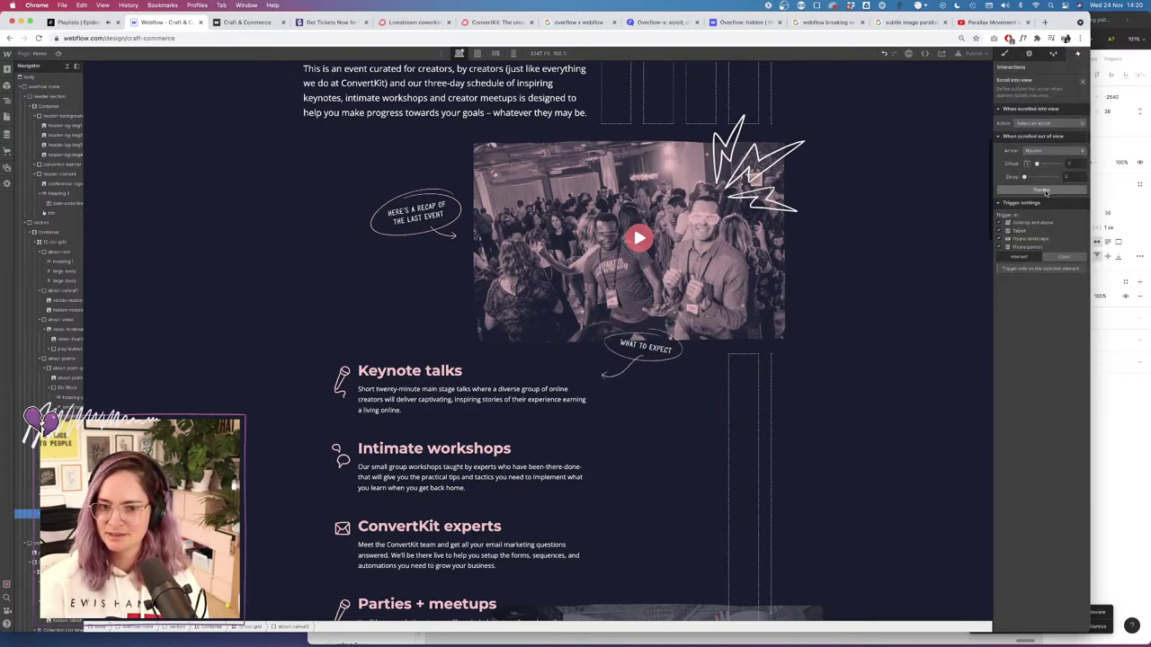
{"action": "left_click", "coordinate": [1047, 151]}
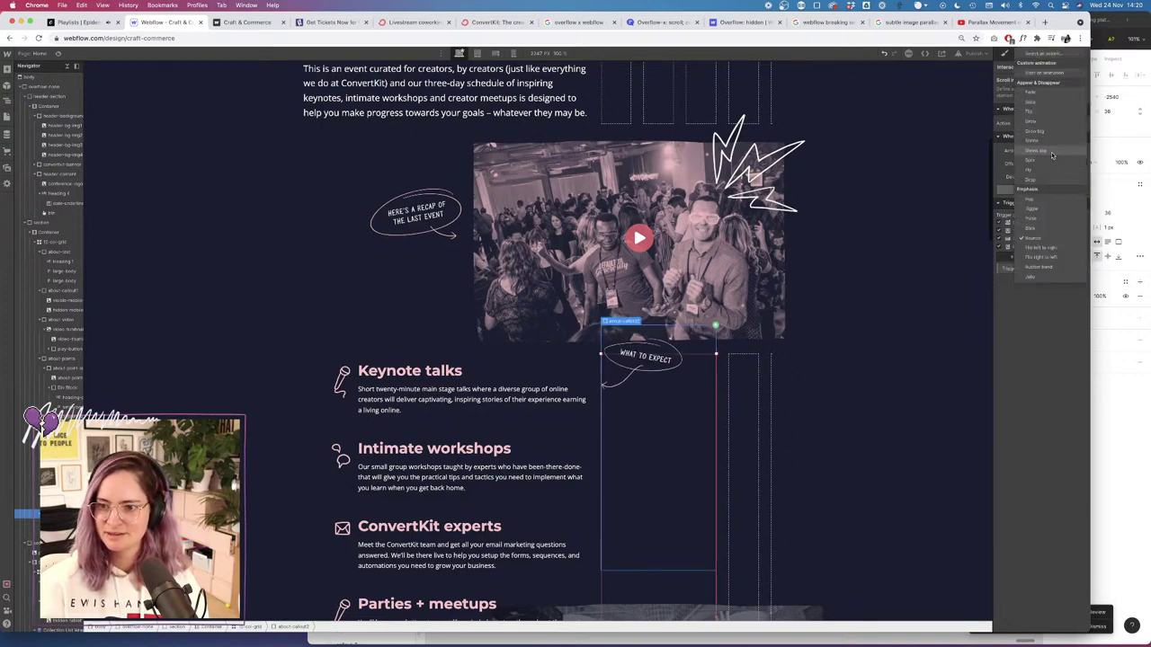
{"action": "left_click", "coordinate": [1039, 267]}
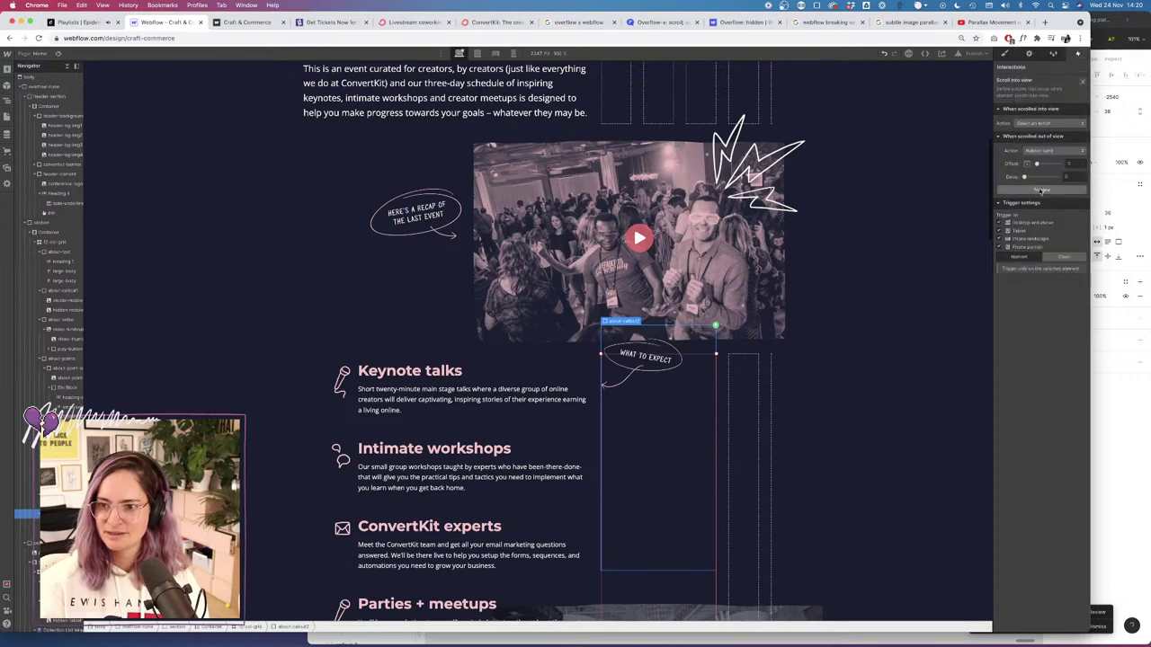
{"action": "left_click", "coordinate": [1041, 191]}
Set the What to expect callout's scrolled-out-of-view action back to Pop and preview it.
{"action": "left_click", "coordinate": [1043, 151]}
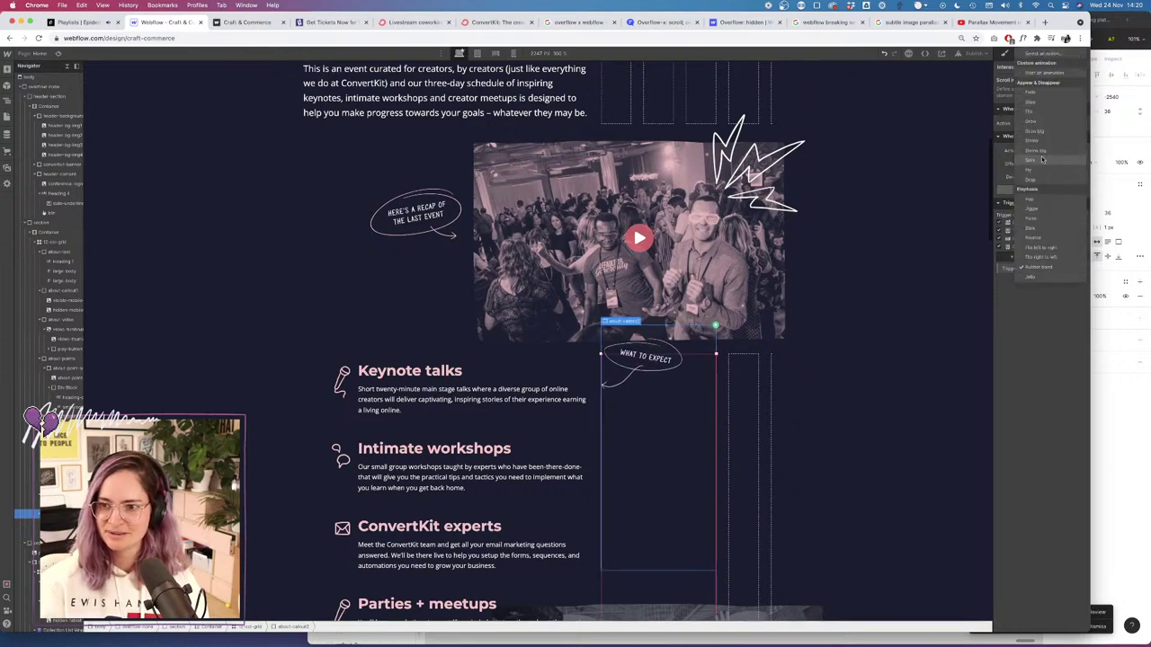
{"action": "left_click", "coordinate": [1053, 198]}
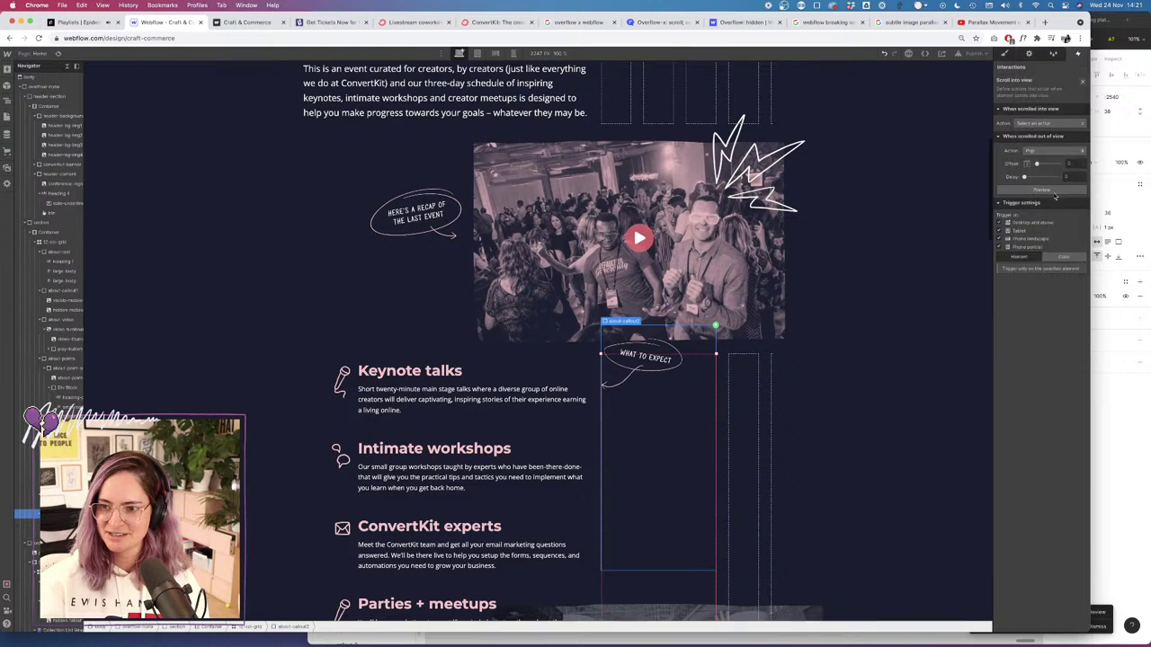
{"action": "left_click", "coordinate": [1047, 190]}
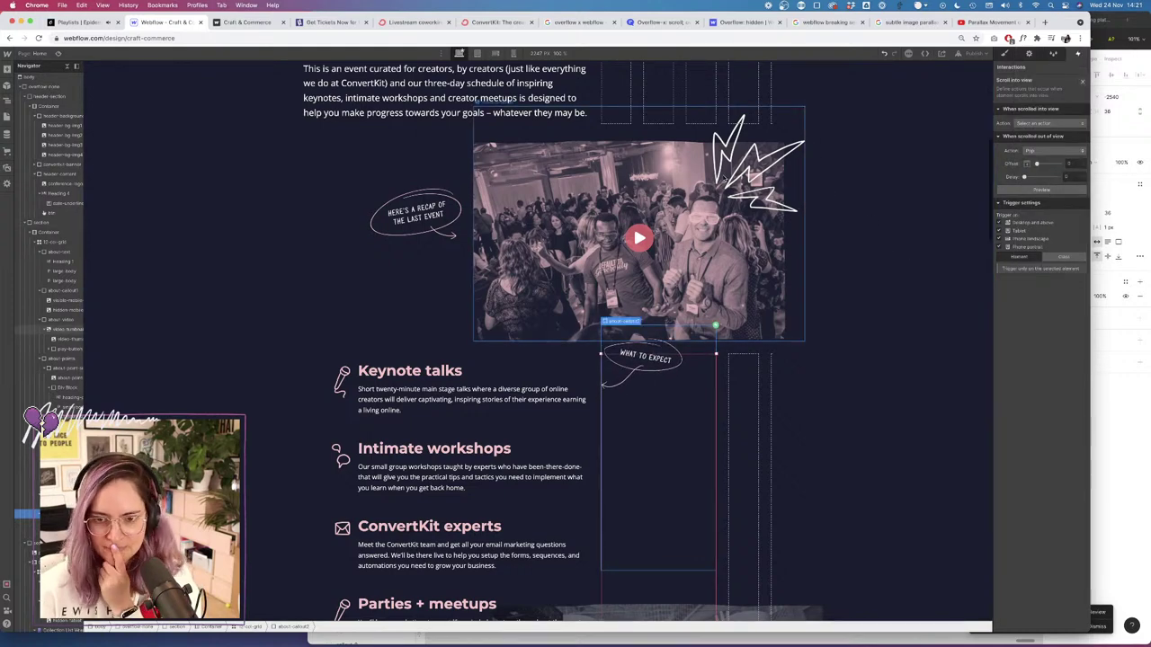
Add a Scroll into view trigger to the about-video block with a Slide in action from the right, and preview it.
{"action": "left_click", "coordinate": [733, 202]}
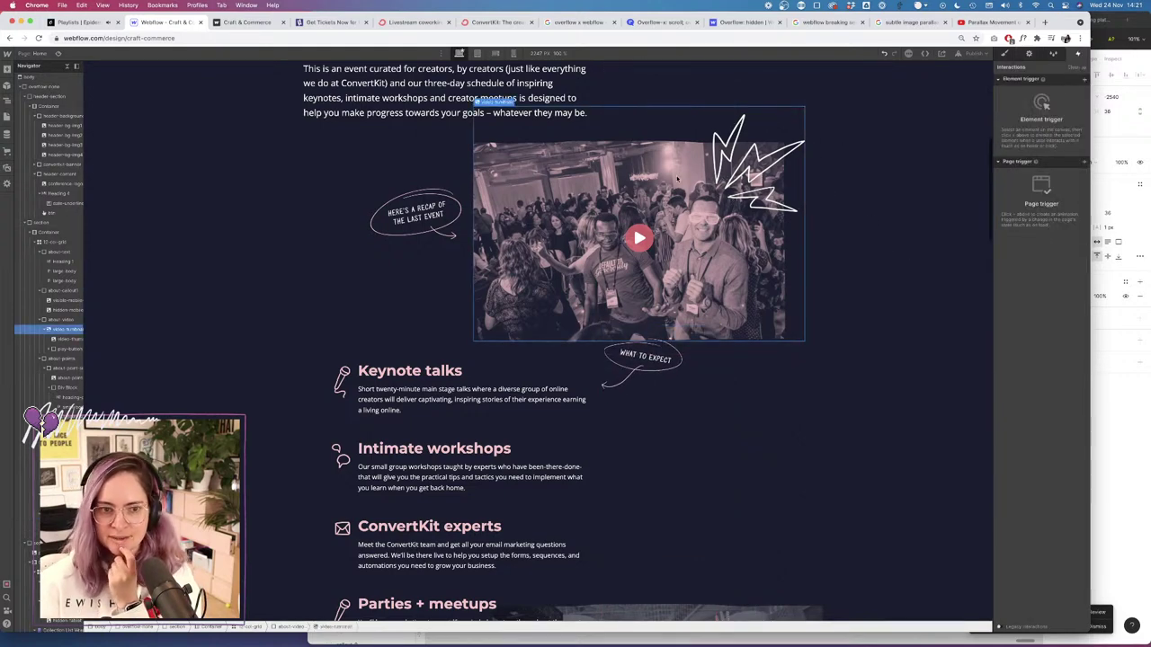
{"action": "left_click", "coordinate": [68, 321]}
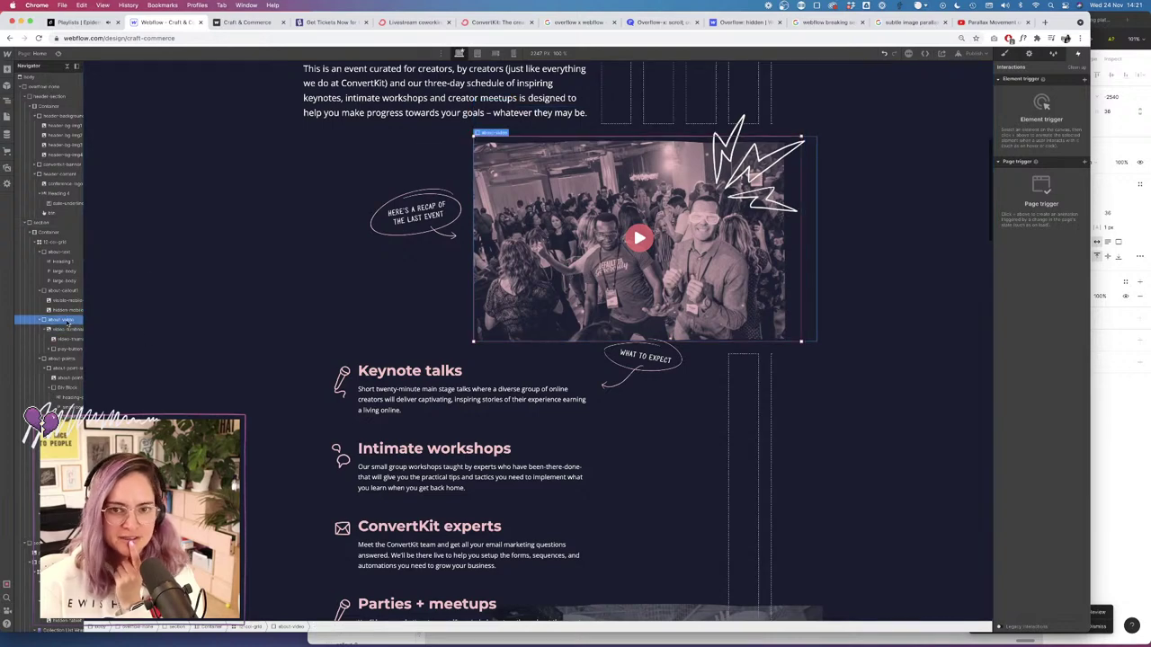
{"action": "left_click", "coordinate": [1085, 81]}
{"action": "left_click", "coordinate": [1039, 123]}
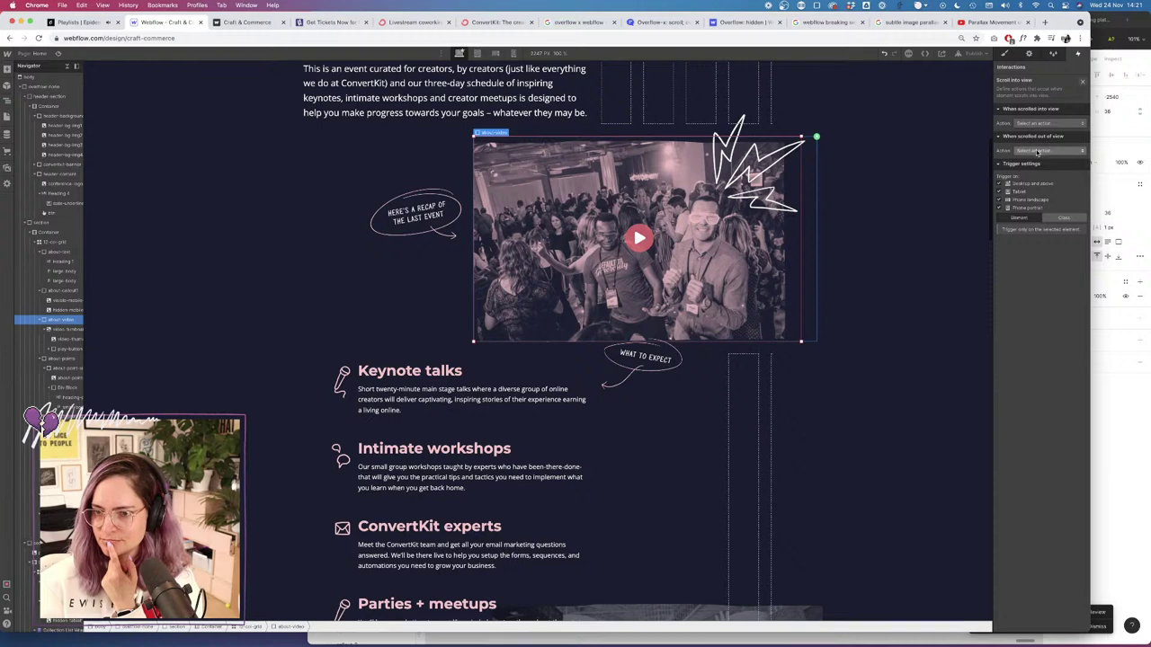
{"action": "left_click", "coordinate": [1043, 123]}
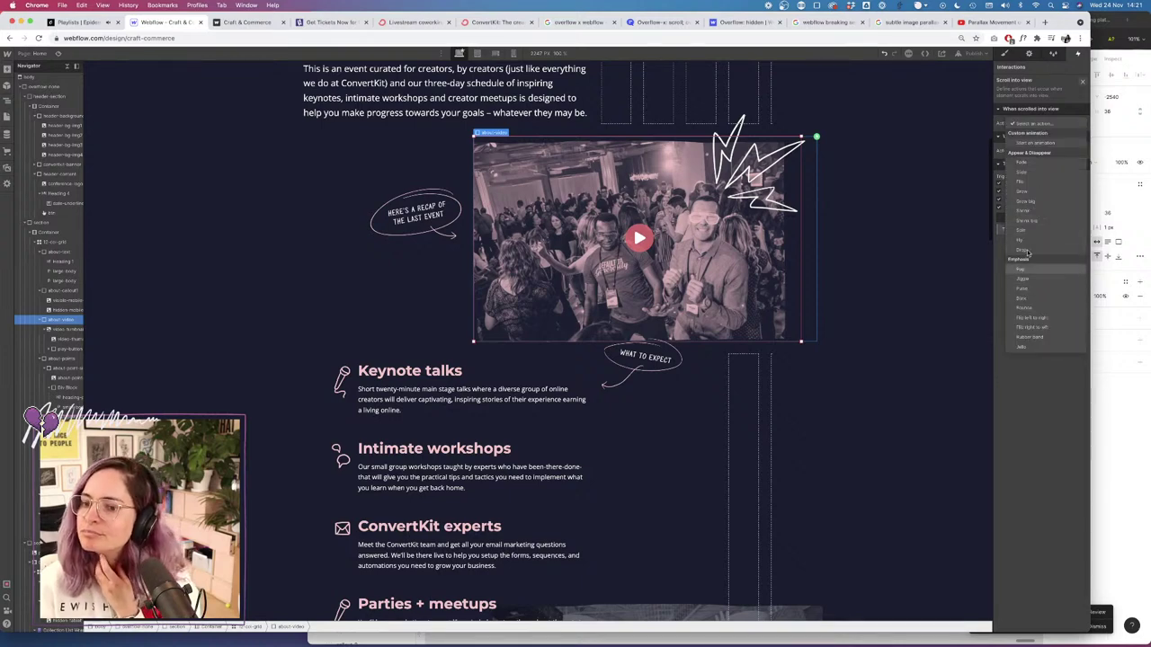
{"action": "left_click", "coordinate": [1030, 172]}
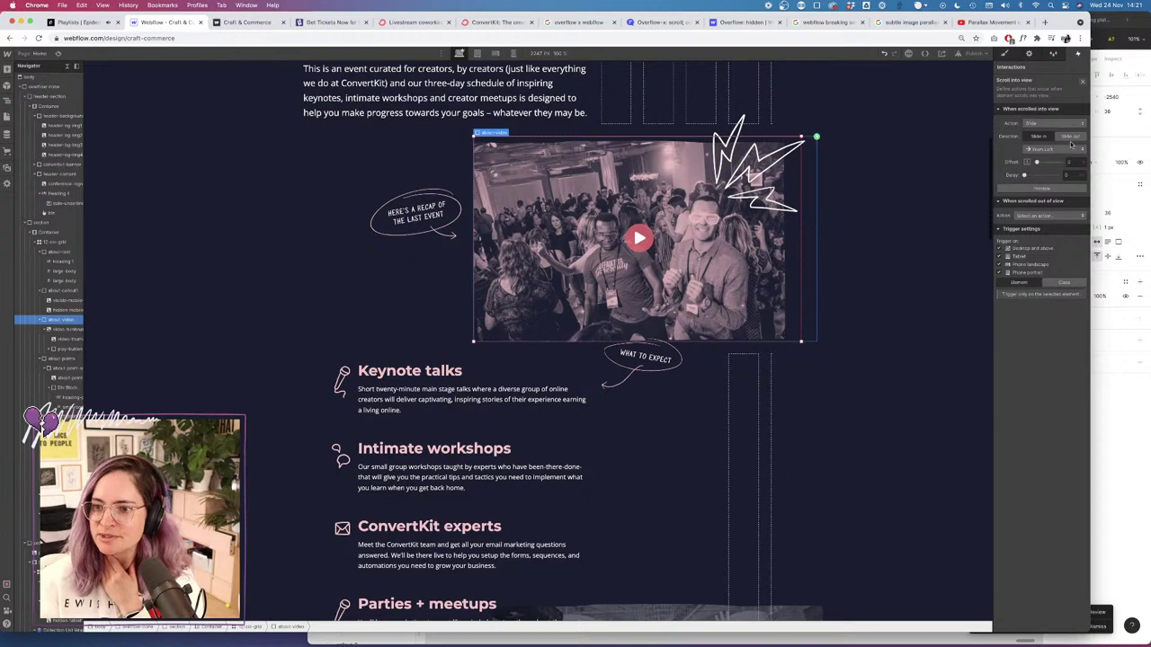
{"action": "left_click", "coordinate": [1061, 148]}
{"action": "left_click", "coordinate": [1056, 157]}
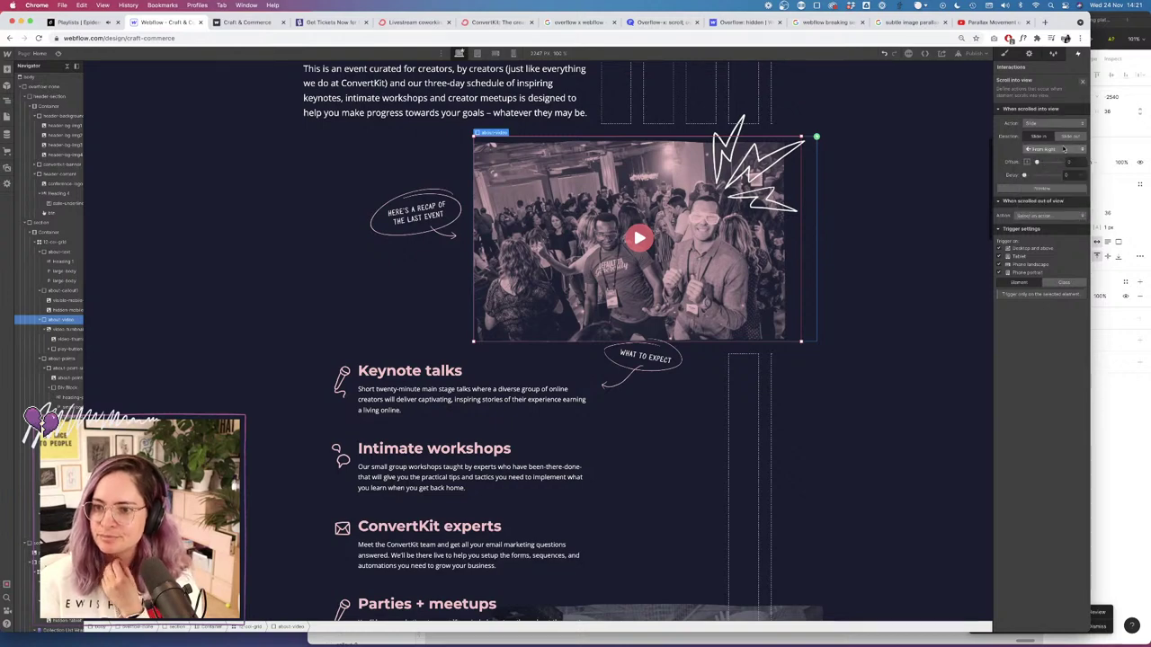
{"action": "left_click", "coordinate": [1041, 188]}
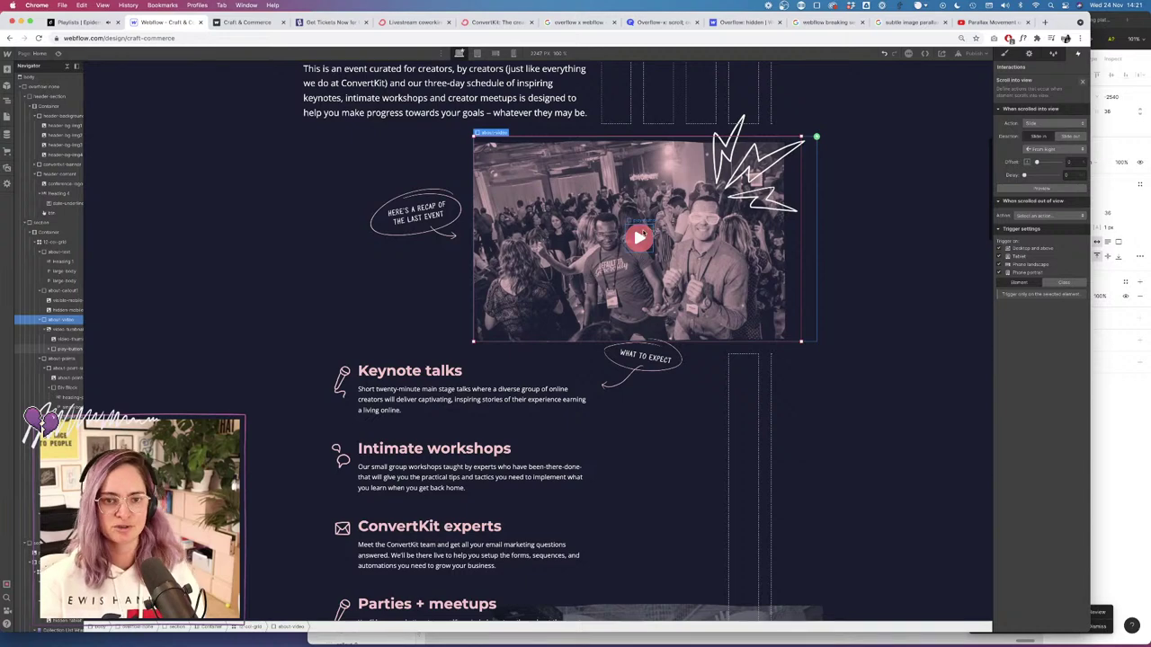
Add a While scrolling in view trigger to the section around the event details, playing a new scroll animation named About image.
{"action": "scroll", "coordinate": [846, 349], "scroll_direction": "down", "scroll_amount": 5}
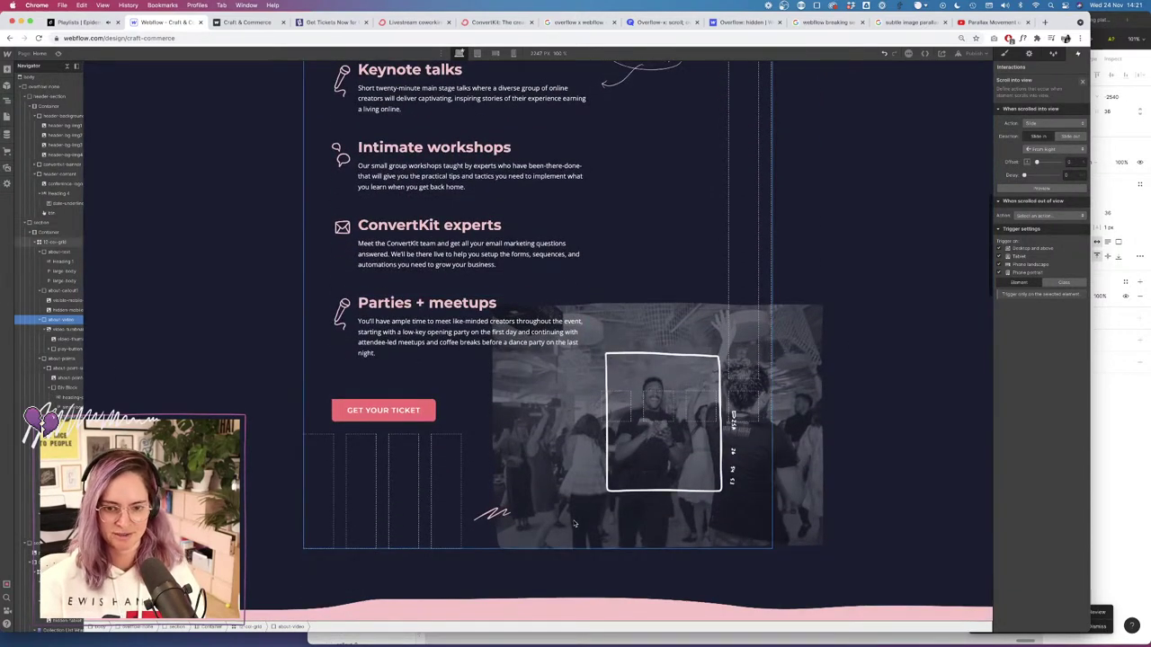
{"action": "left_click", "coordinate": [803, 527]}
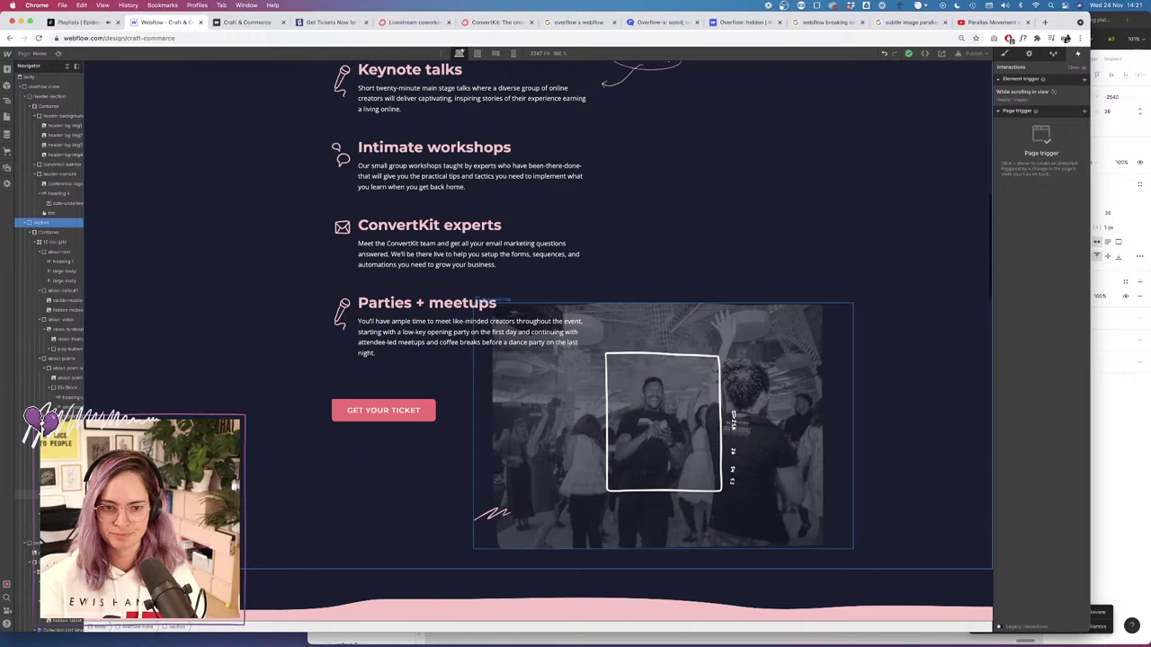
{"action": "left_click", "coordinate": [25, 494]}
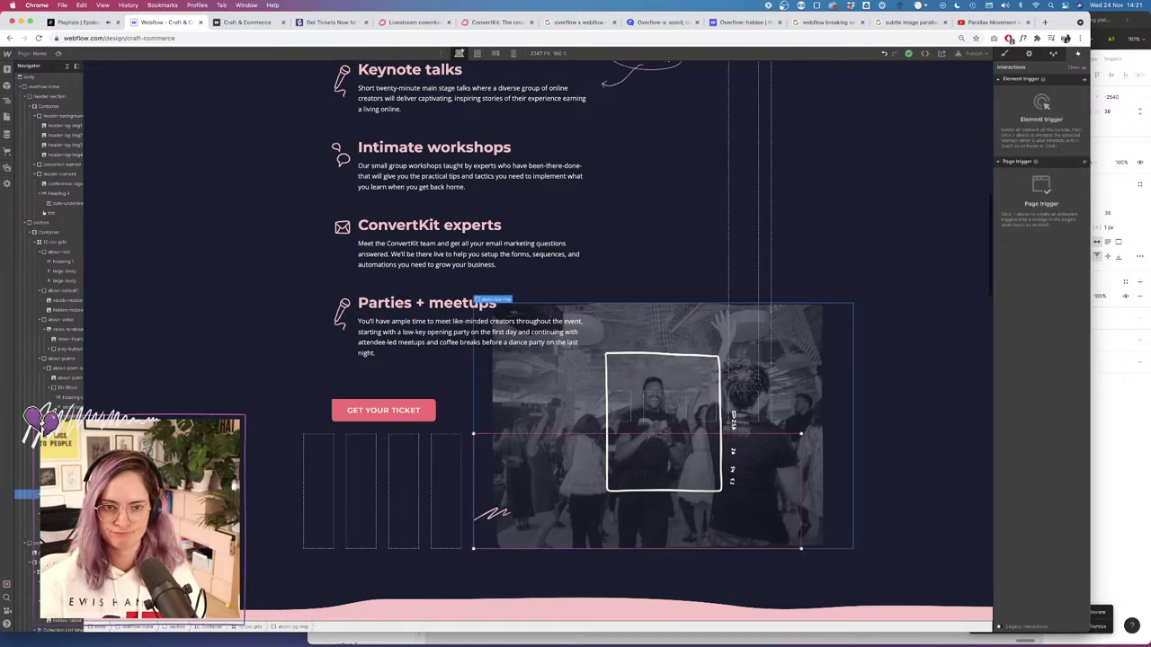
{"action": "left_click", "coordinate": [933, 117]}
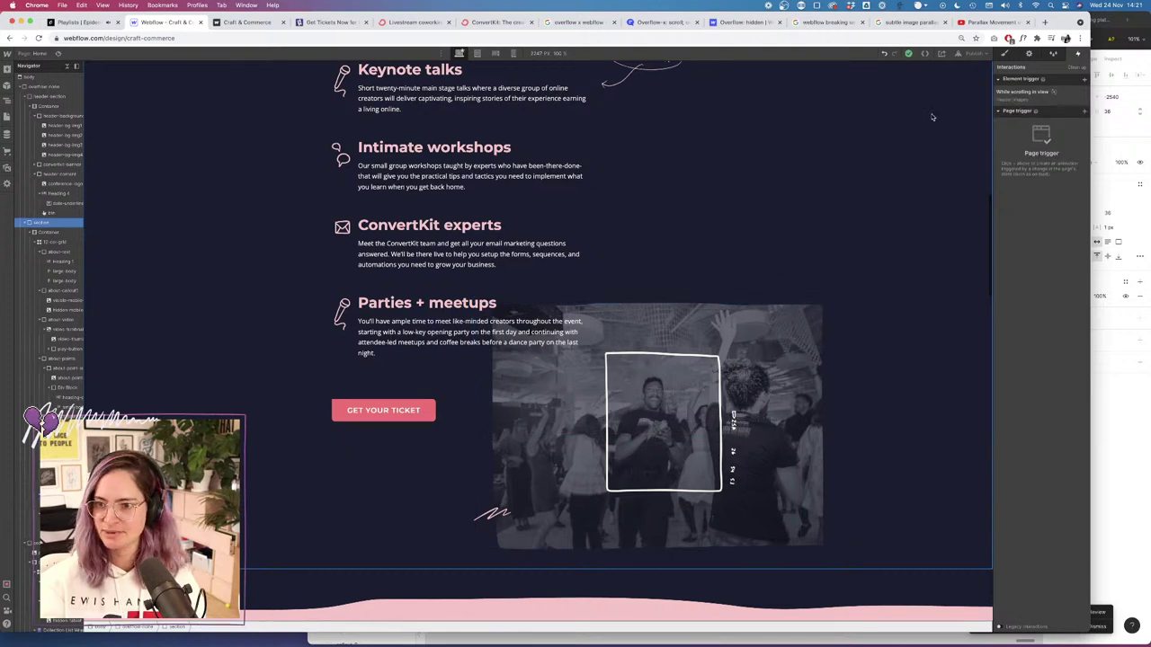
{"action": "left_click", "coordinate": [1084, 79]}
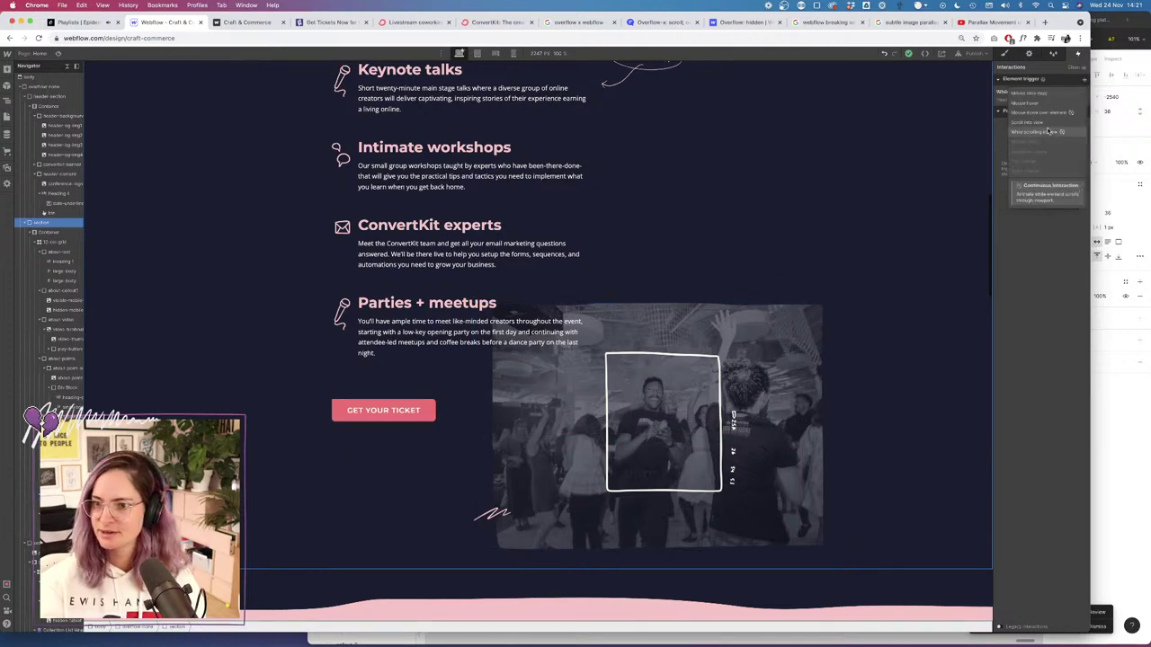
{"action": "left_click", "coordinate": [1048, 135]}
{"action": "left_click", "coordinate": [1043, 123]}
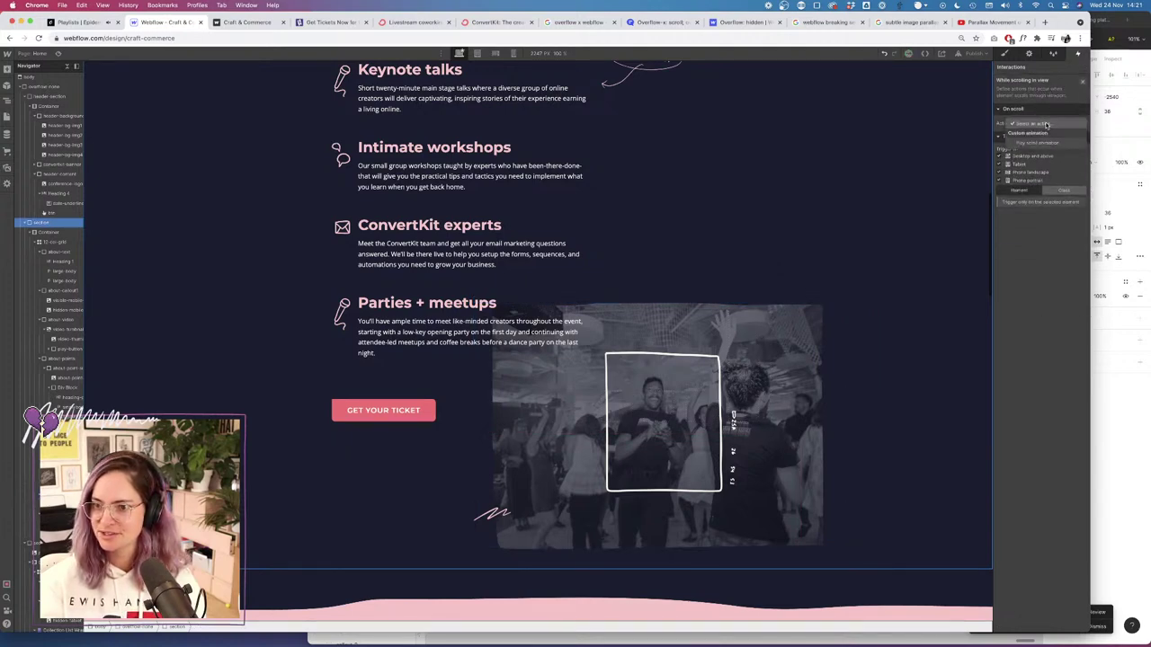
{"action": "left_click", "coordinate": [1043, 142]}
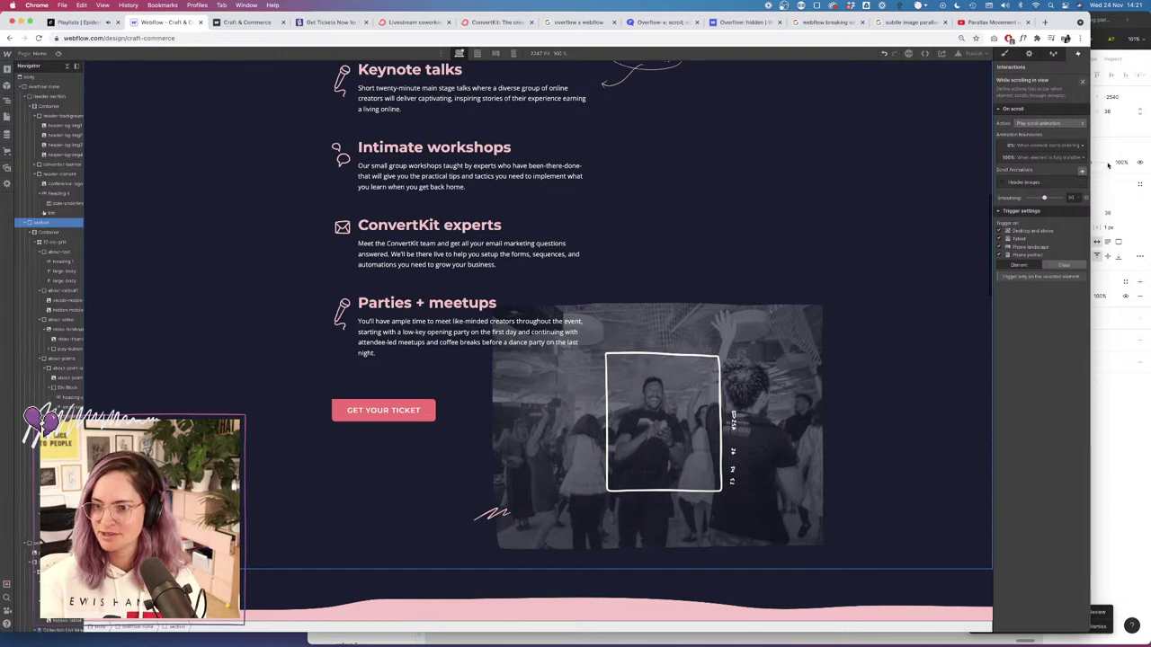
{"action": "left_click", "coordinate": [1082, 171]}
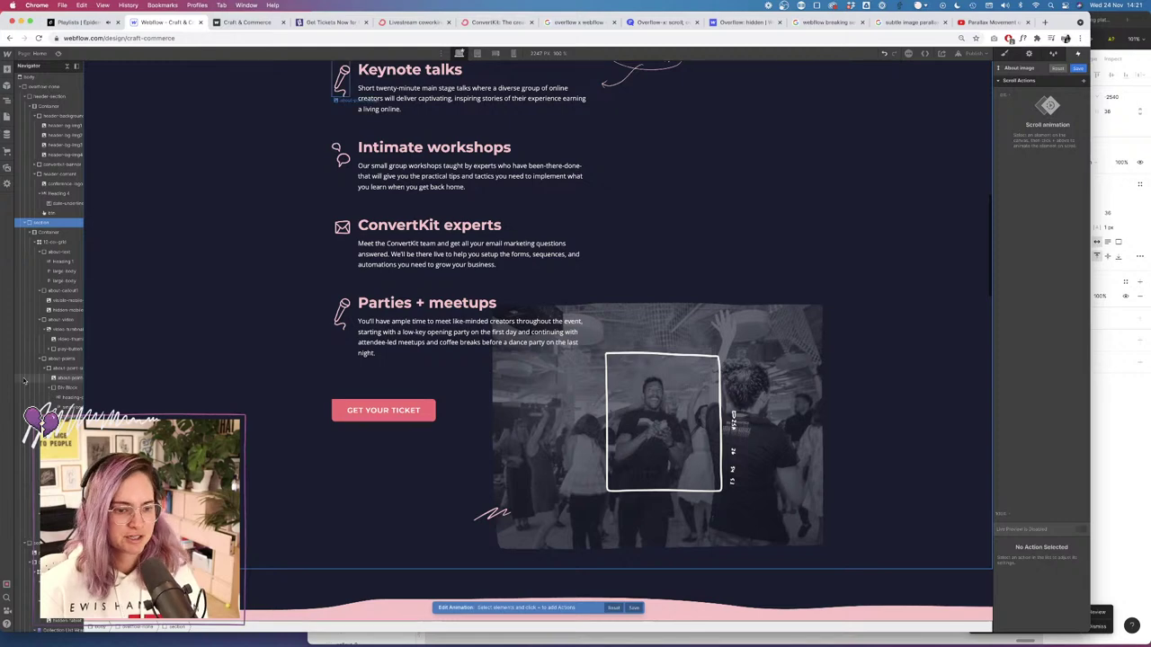
Add Move keyframes for the about-bg-img photo at 0% and 100%, adjust their vertical offsets, and save the About image animation.
{"action": "left_click", "coordinate": [663, 425]}
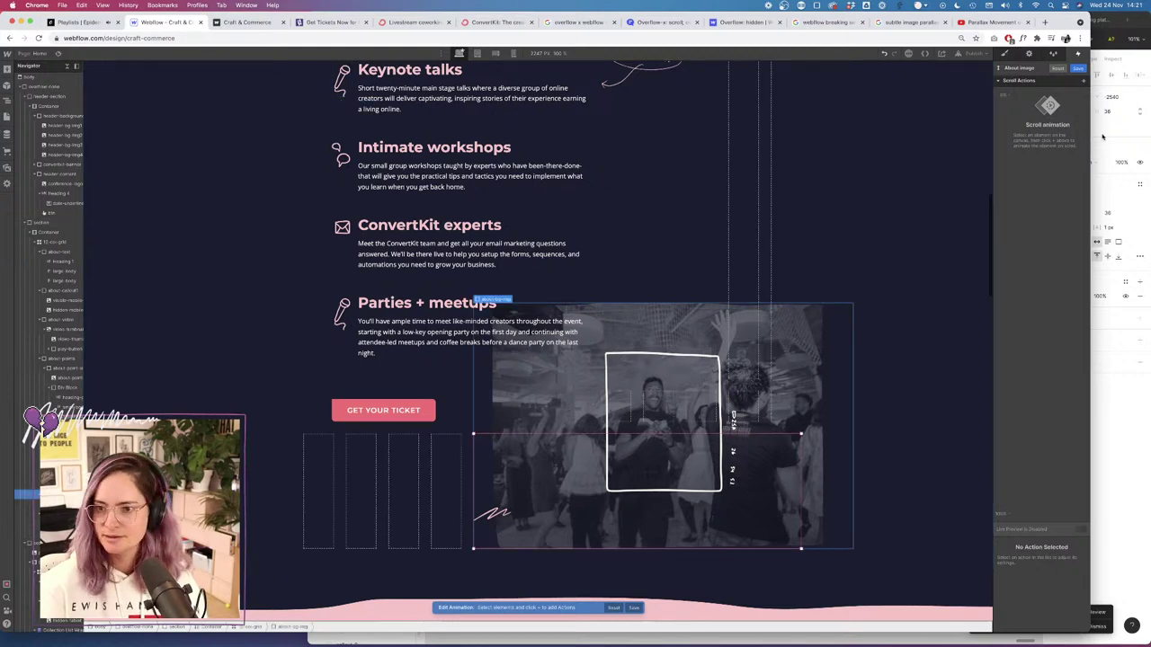
{"action": "left_click", "coordinate": [1083, 81]}
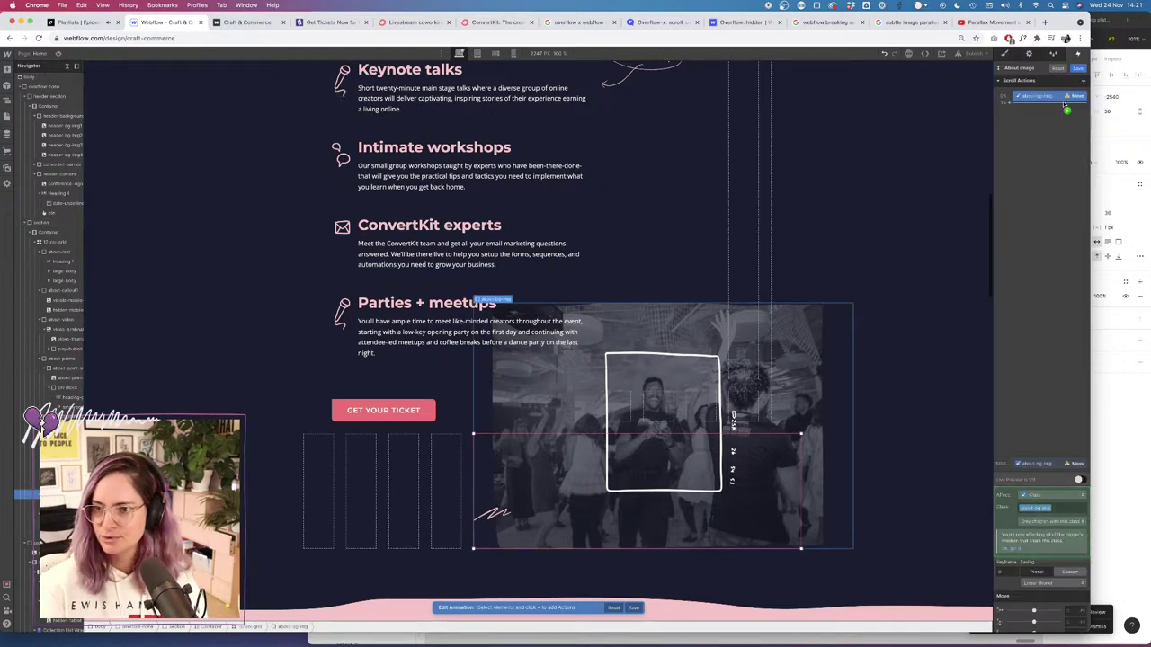
{"action": "left_click", "coordinate": [1045, 463]}
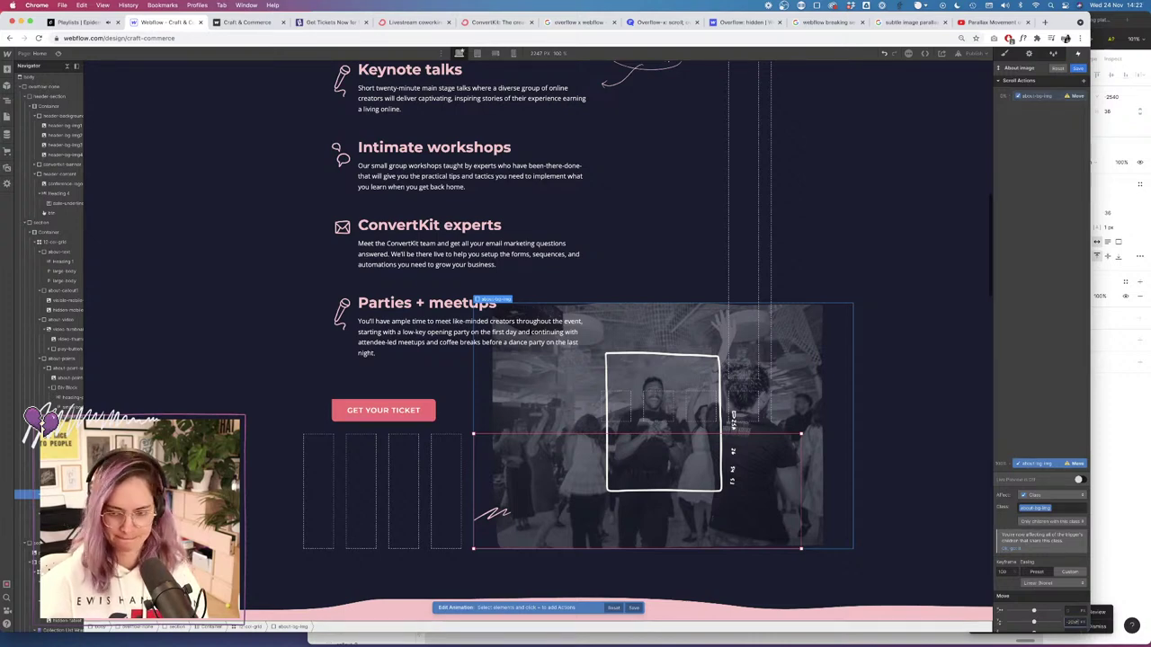
{"action": "left_click", "coordinate": [1047, 96]}
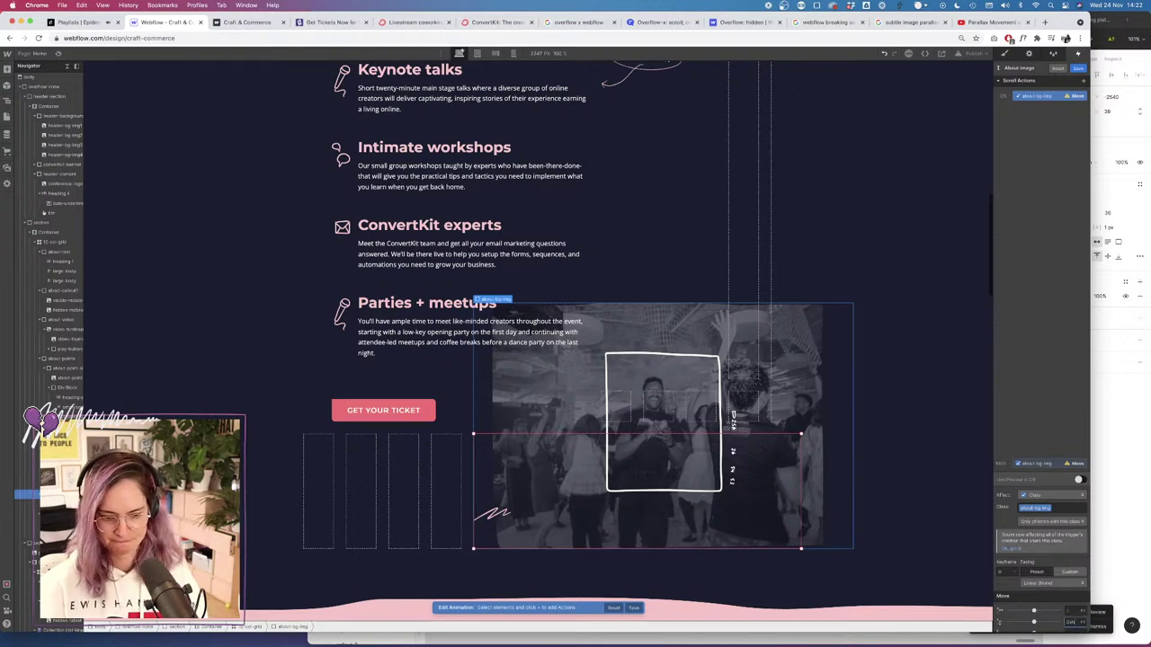
{"action": "key", "text": "Return"}
{"action": "left_click_drag", "start_coordinate": [1068, 449], "coordinate": [1041, 106]}
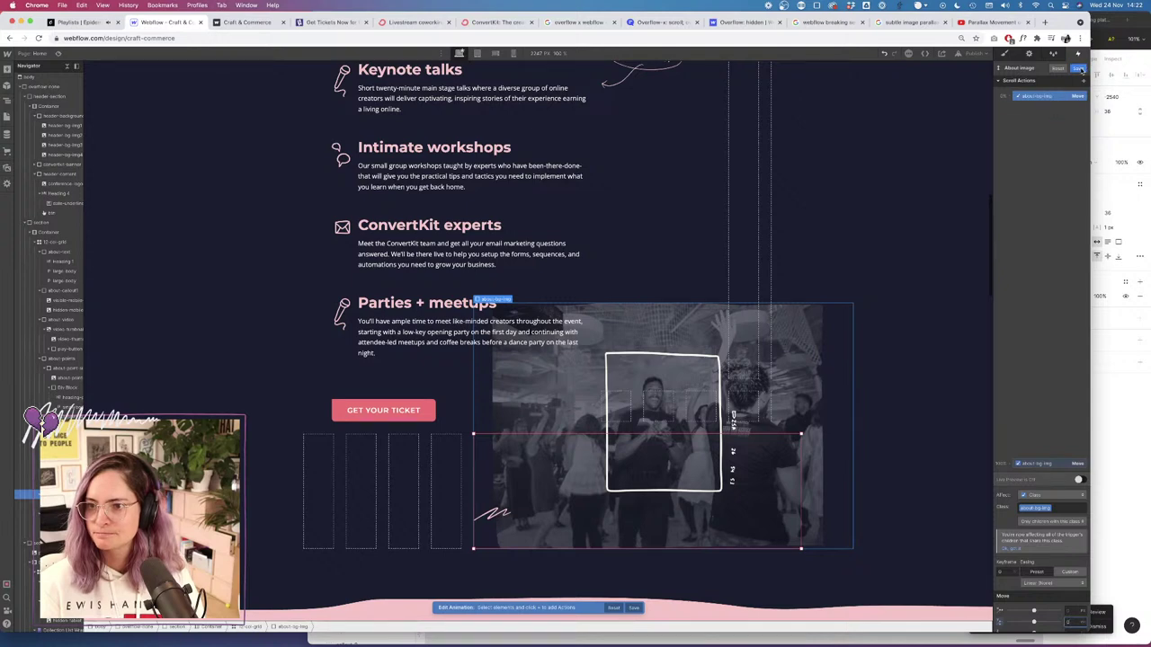
{"action": "left_click", "coordinate": [1079, 69]}
Preview the page and check how the about photo and the other animated elements move while scrolling, then return to editing.
{"action": "left_click", "coordinate": [59, 53]}
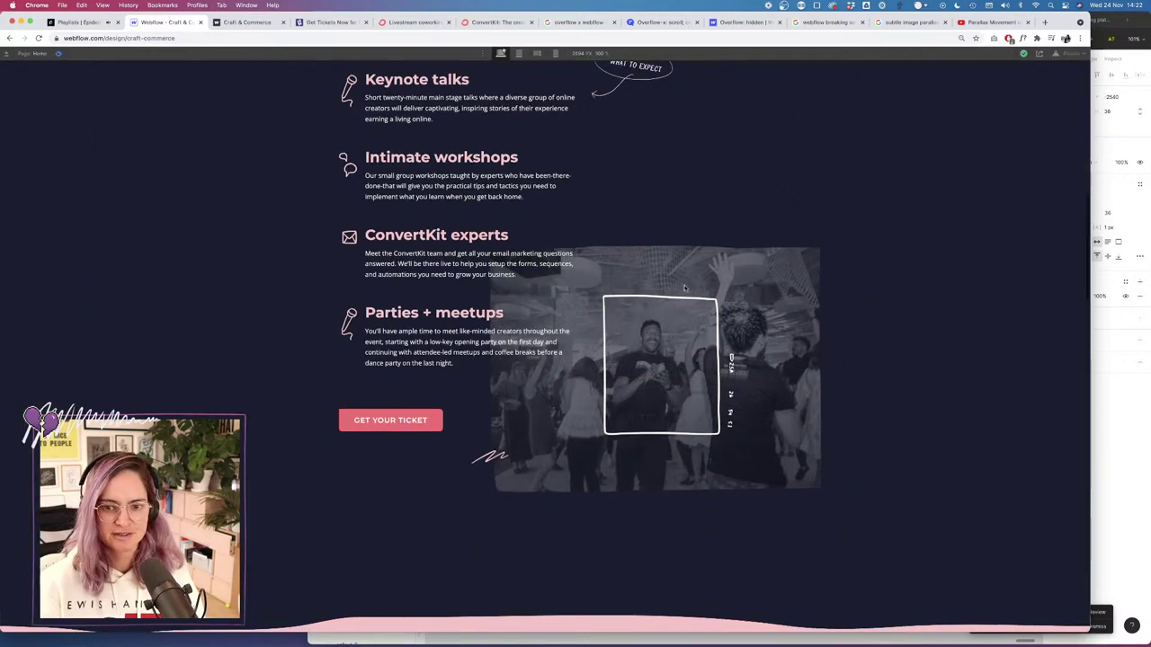
{"action": "scroll", "coordinate": [687, 296], "scroll_direction": "down", "scroll_amount": 5}
{"action": "scroll", "coordinate": [687, 298], "scroll_direction": "up", "scroll_amount": 10}
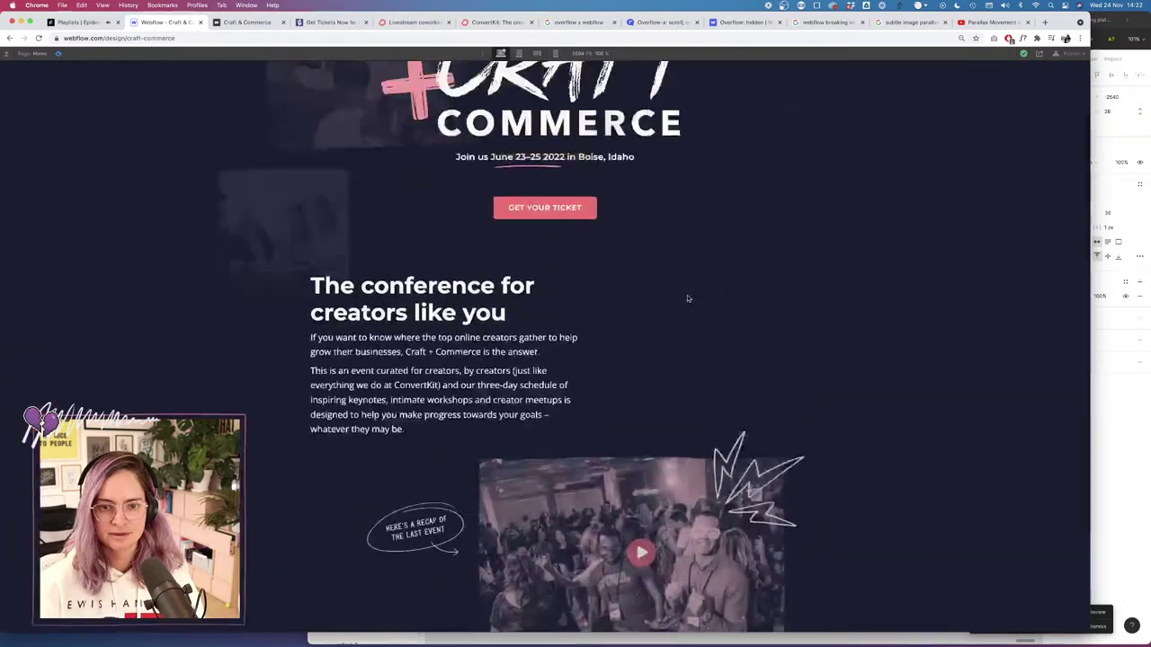
{"action": "scroll", "coordinate": [570, 329], "scroll_direction": "down", "scroll_amount": 7}
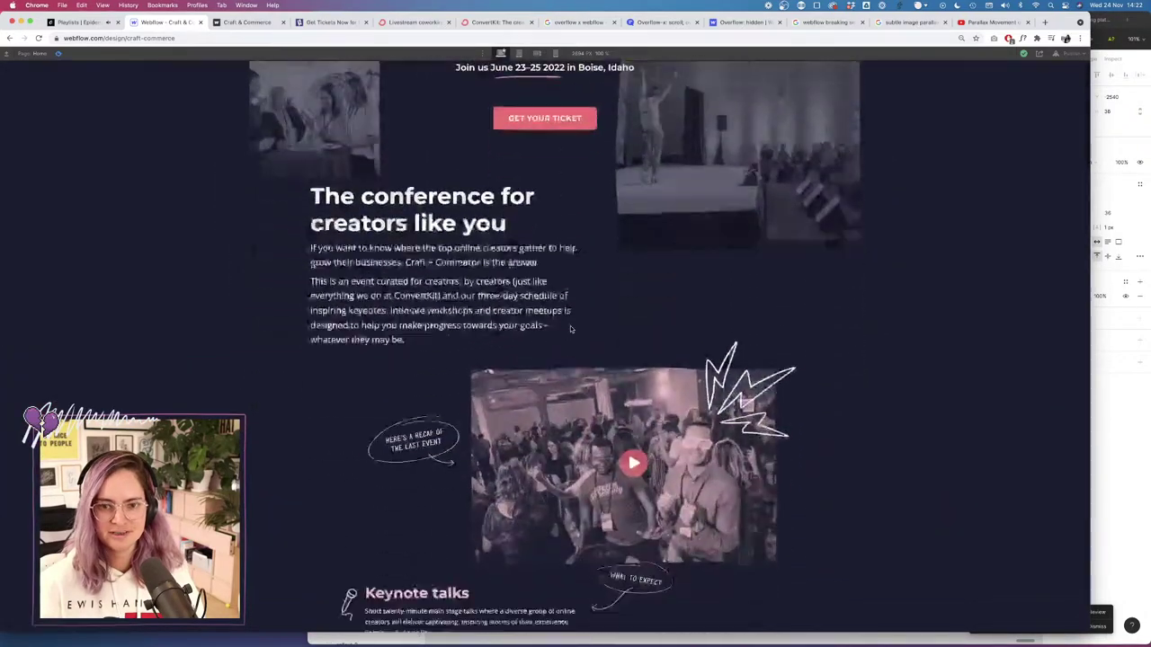
{"action": "scroll", "coordinate": [570, 326], "scroll_direction": "down", "scroll_amount": 6}
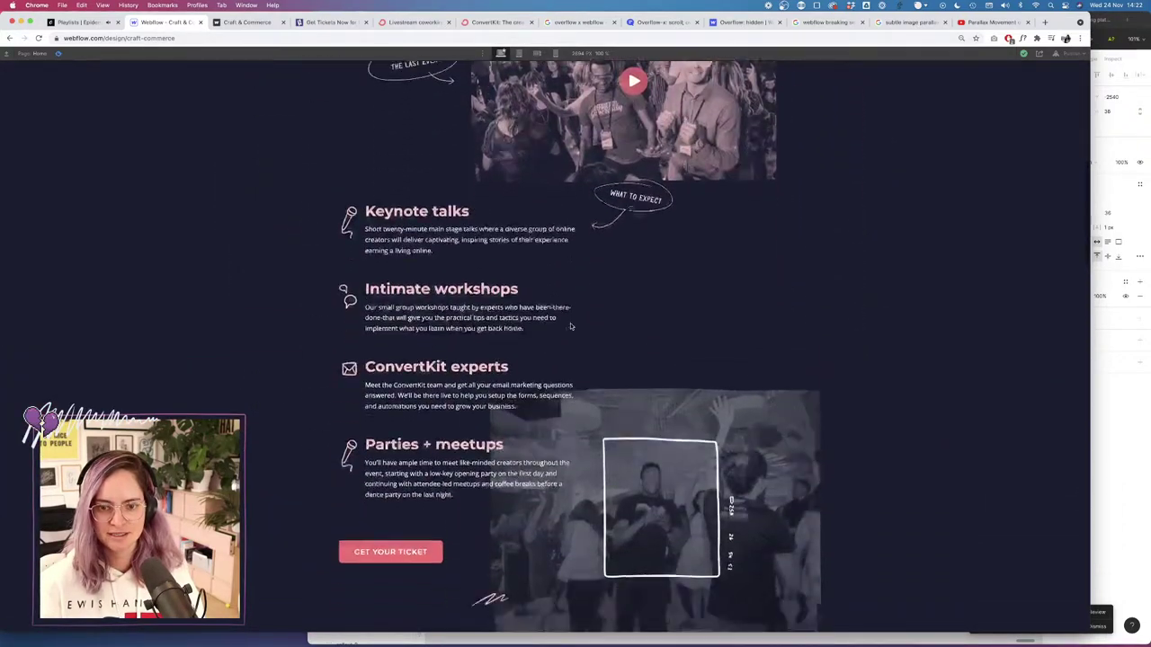
{"action": "scroll", "coordinate": [570, 325], "scroll_direction": "up", "scroll_amount": 6}
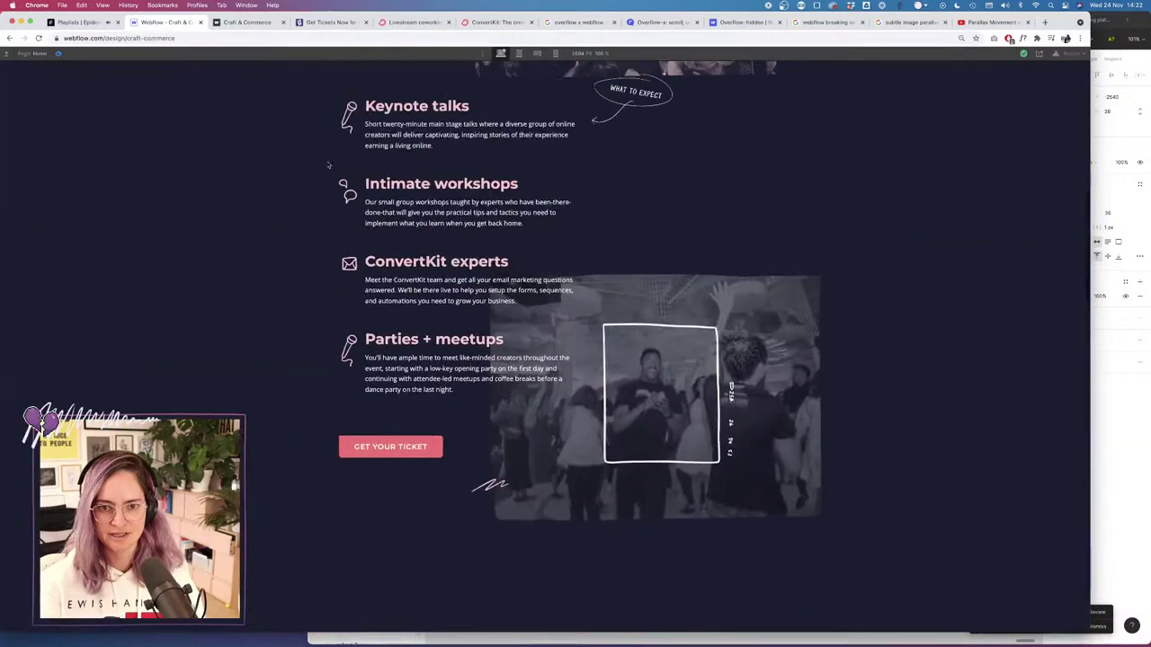
{"action": "left_click", "coordinate": [58, 54]}
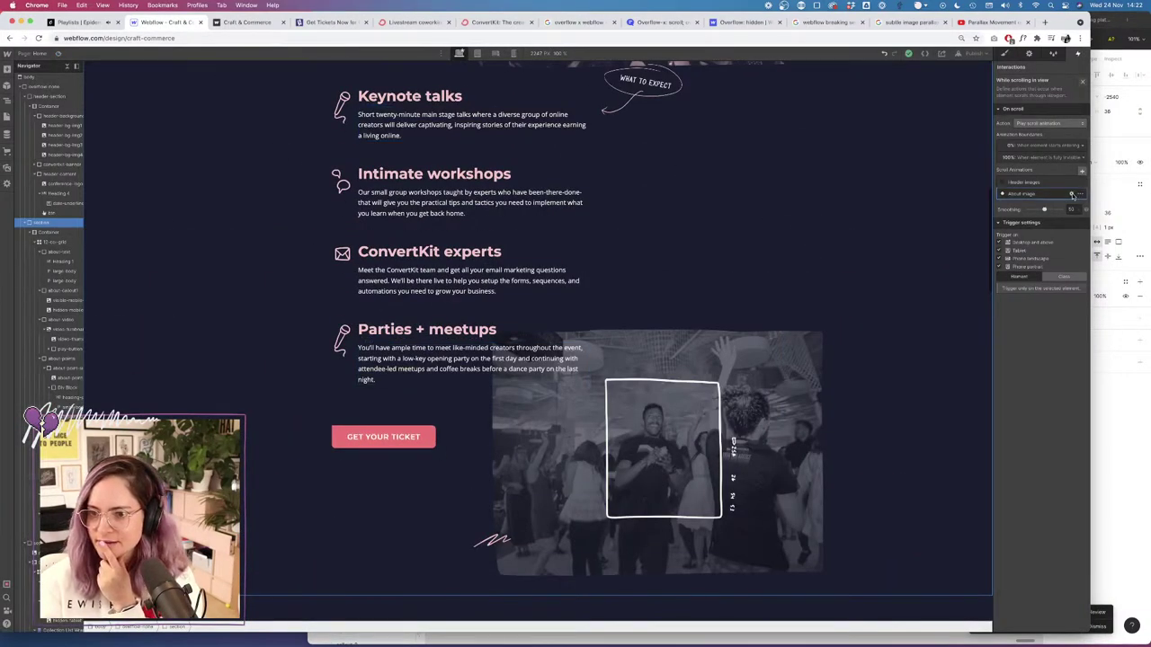
Reopen the About image scroll animation and shift the about-bg-img photo's starting Move keyframe from 0% to about 62%.
{"action": "left_click", "coordinate": [1071, 194]}
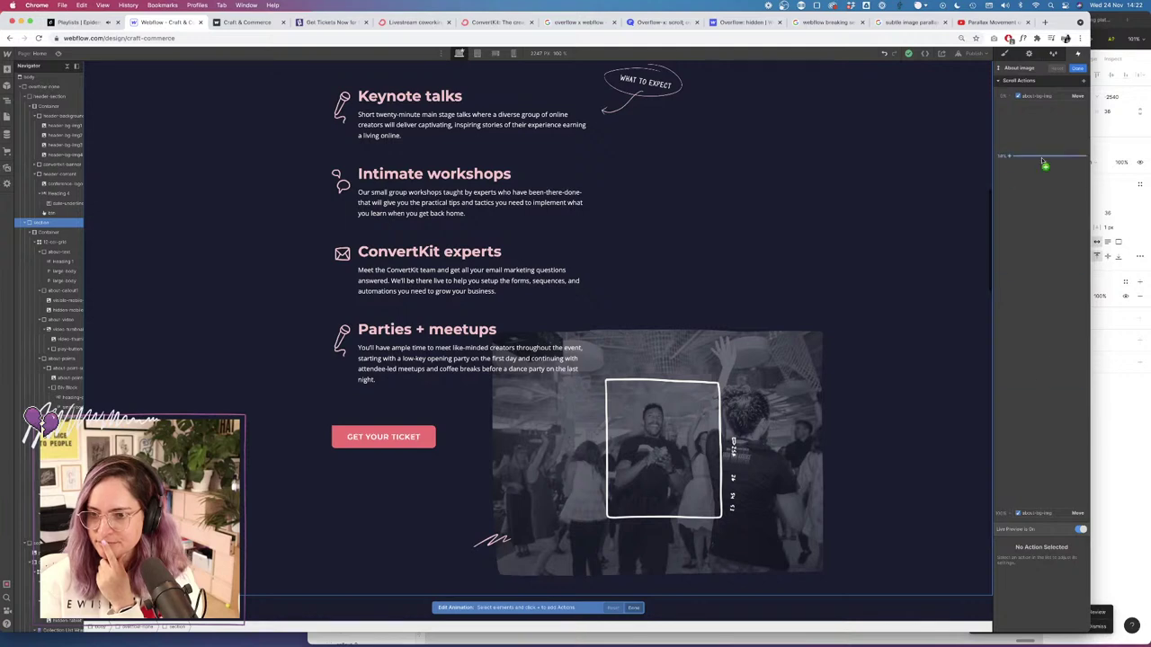
{"action": "left_click", "coordinate": [1058, 97]}
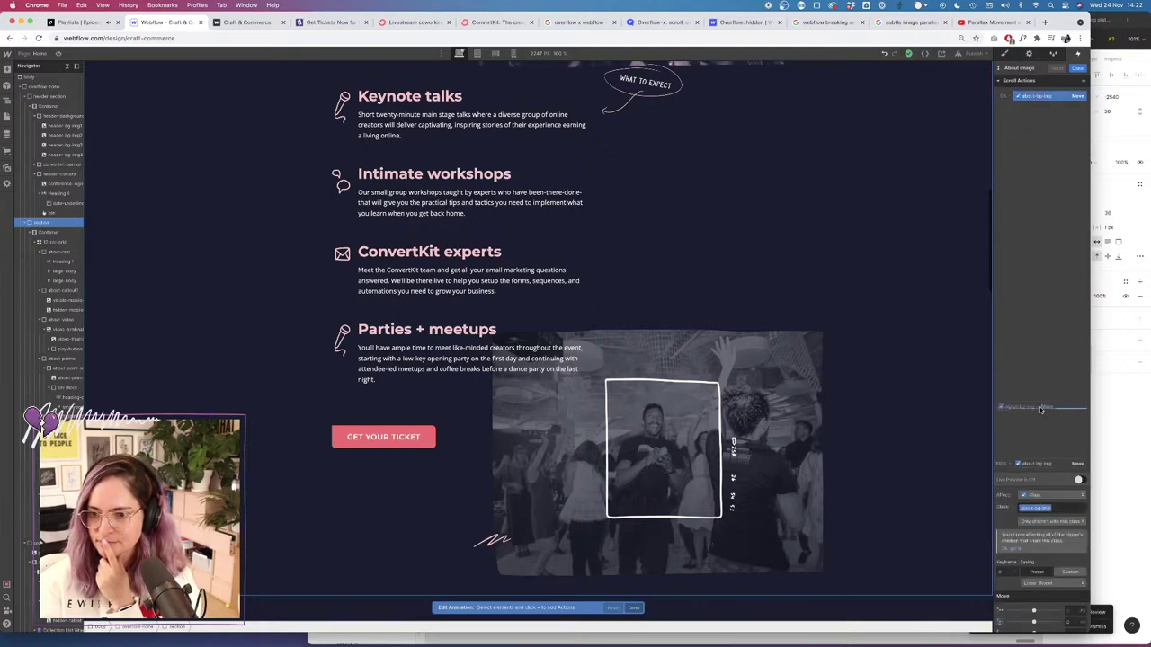
{"action": "left_click_drag", "start_coordinate": [1052, 173], "coordinate": [1049, 306]}
{"action": "scroll", "coordinate": [755, 267], "scroll_direction": "down", "scroll_amount": 4}
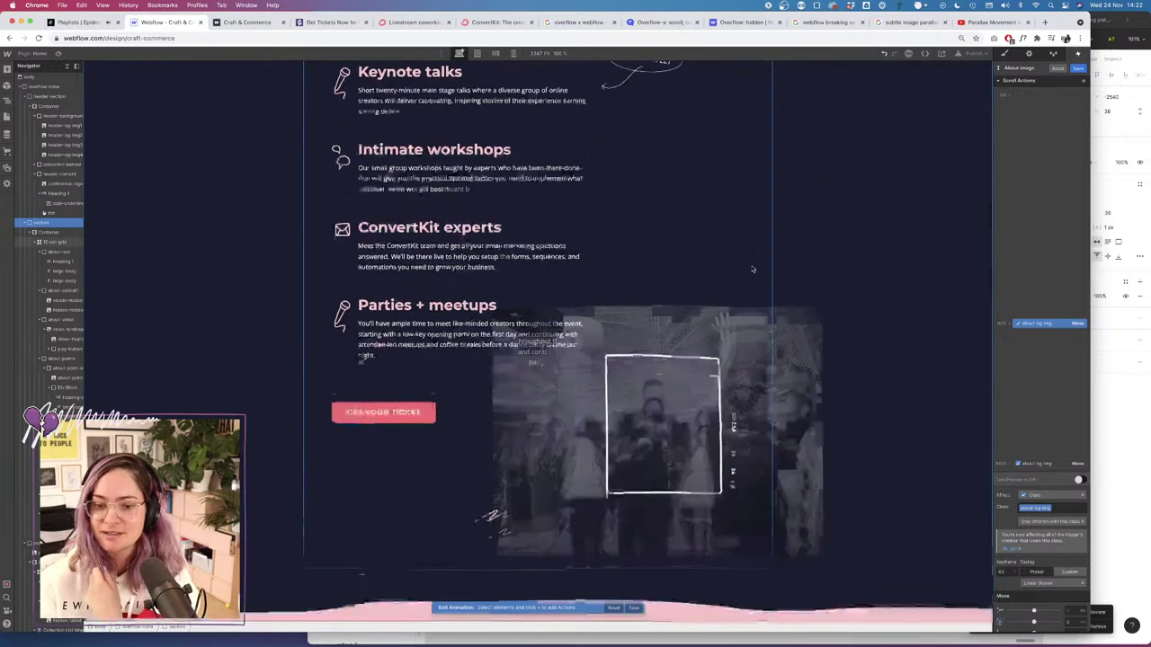
{"action": "scroll", "coordinate": [756, 267], "scroll_direction": "up", "scroll_amount": 7}
{"action": "scroll", "coordinate": [756, 268], "scroll_direction": "up", "scroll_amount": 1}
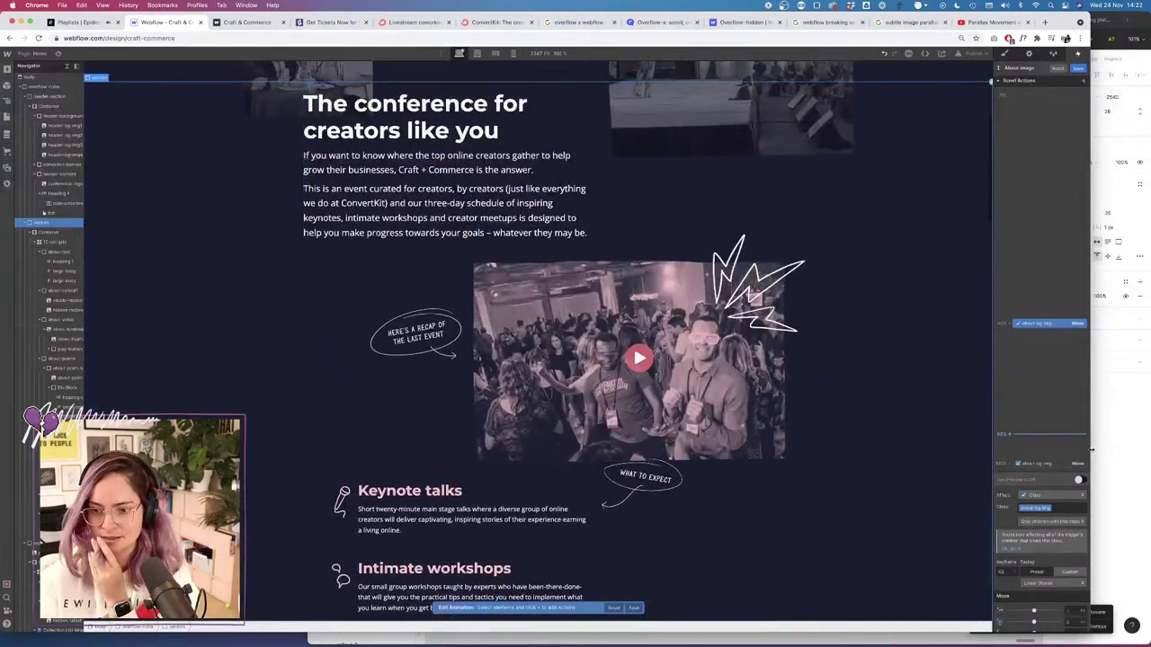
Turn on live preview, check the about photo's movement while scrolling, and save the About image animation.
{"action": "left_click", "coordinate": [1079, 481]}
{"action": "scroll", "coordinate": [771, 458], "scroll_direction": "down", "scroll_amount": 5}
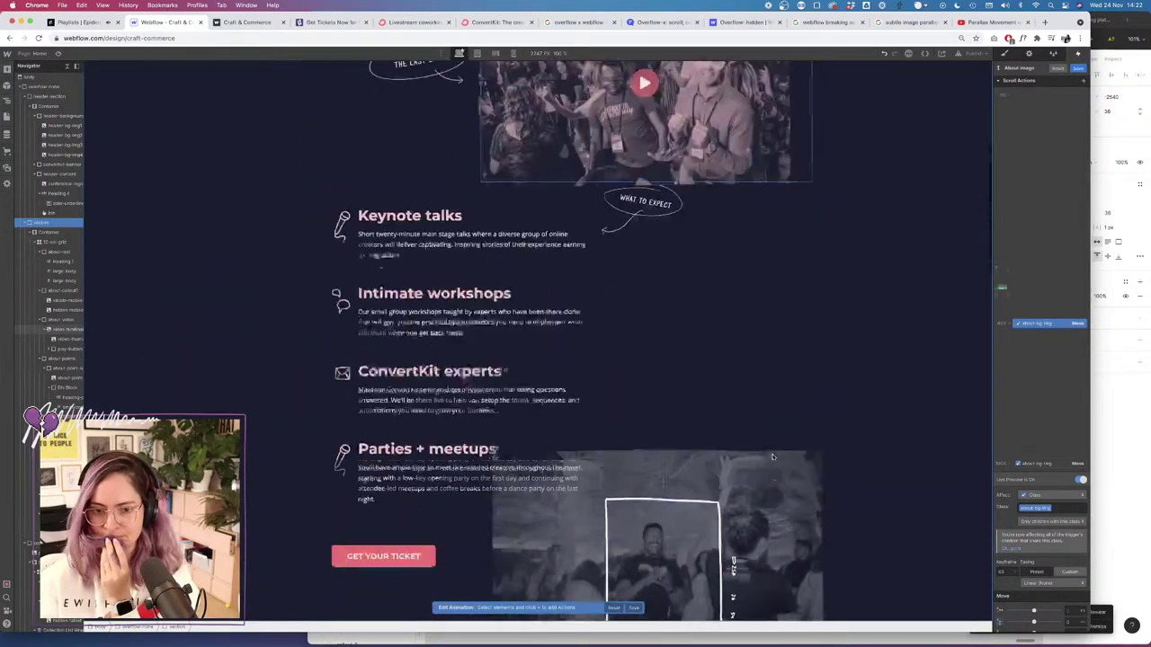
{"action": "scroll", "coordinate": [771, 458], "scroll_direction": "down", "scroll_amount": 3}
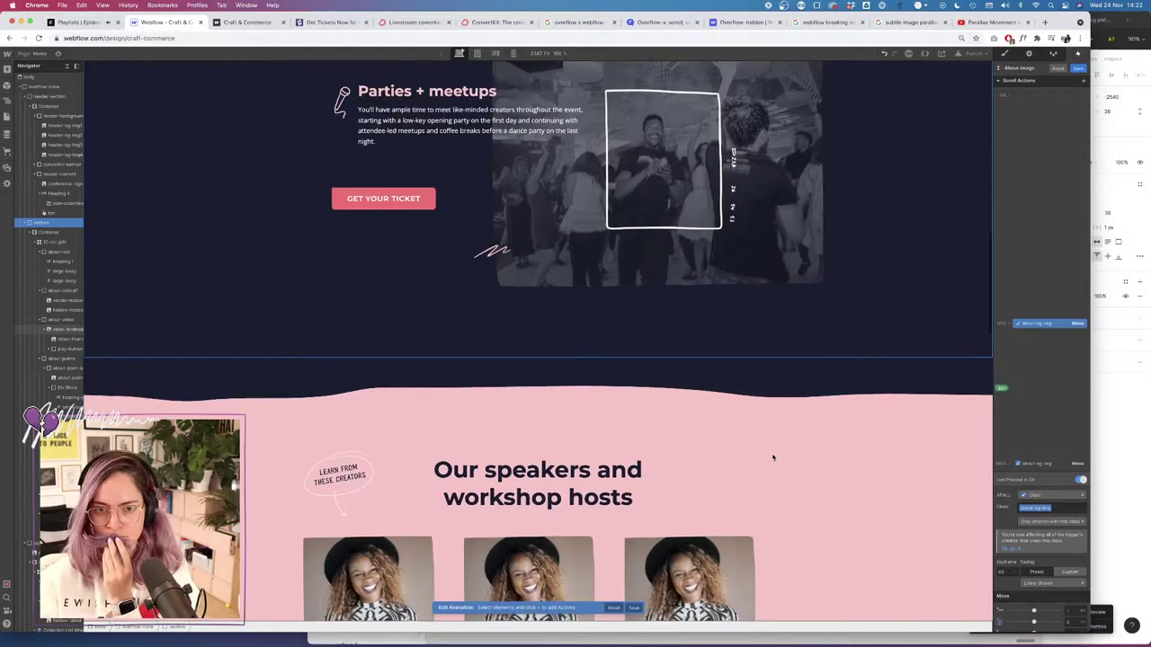
{"action": "scroll", "coordinate": [771, 457], "scroll_direction": "up", "scroll_amount": 1}
{"action": "scroll", "coordinate": [771, 457], "scroll_direction": "up", "scroll_amount": 3}
{"action": "scroll", "coordinate": [780, 445], "scroll_direction": "down", "scroll_amount": 4}
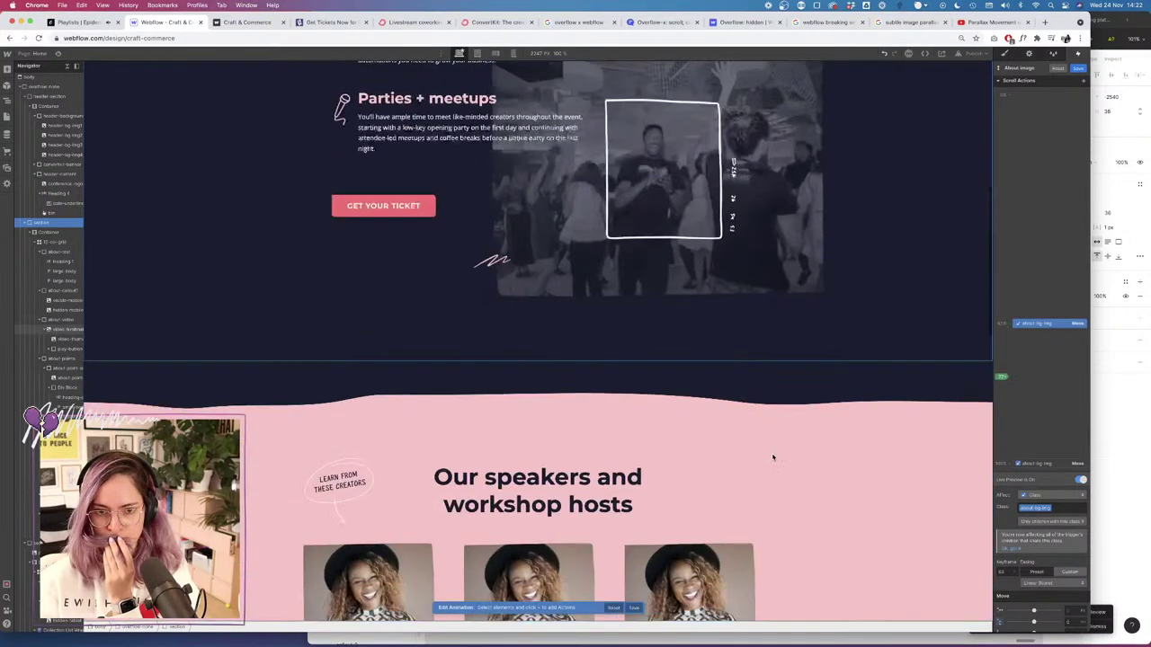
{"action": "left_click", "coordinate": [1079, 69]}
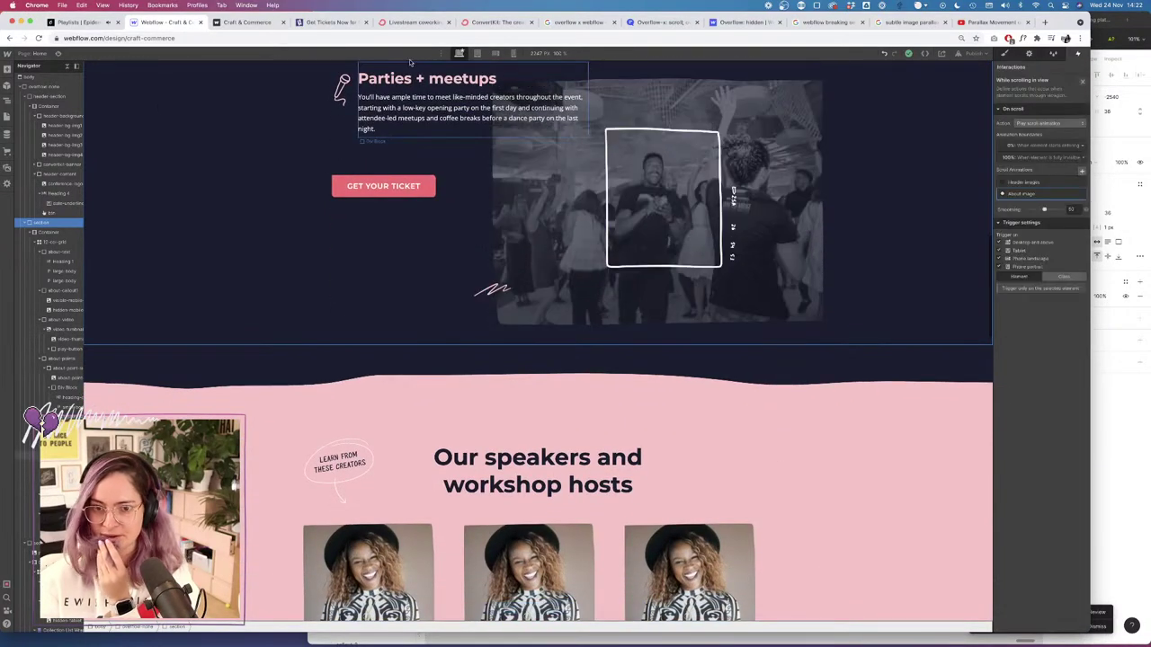
Preview the page to check when the about photo starts moving during scrolling, then return to editing.
{"action": "left_click", "coordinate": [58, 54]}
{"action": "scroll", "coordinate": [635, 296], "scroll_direction": "up", "scroll_amount": 10}
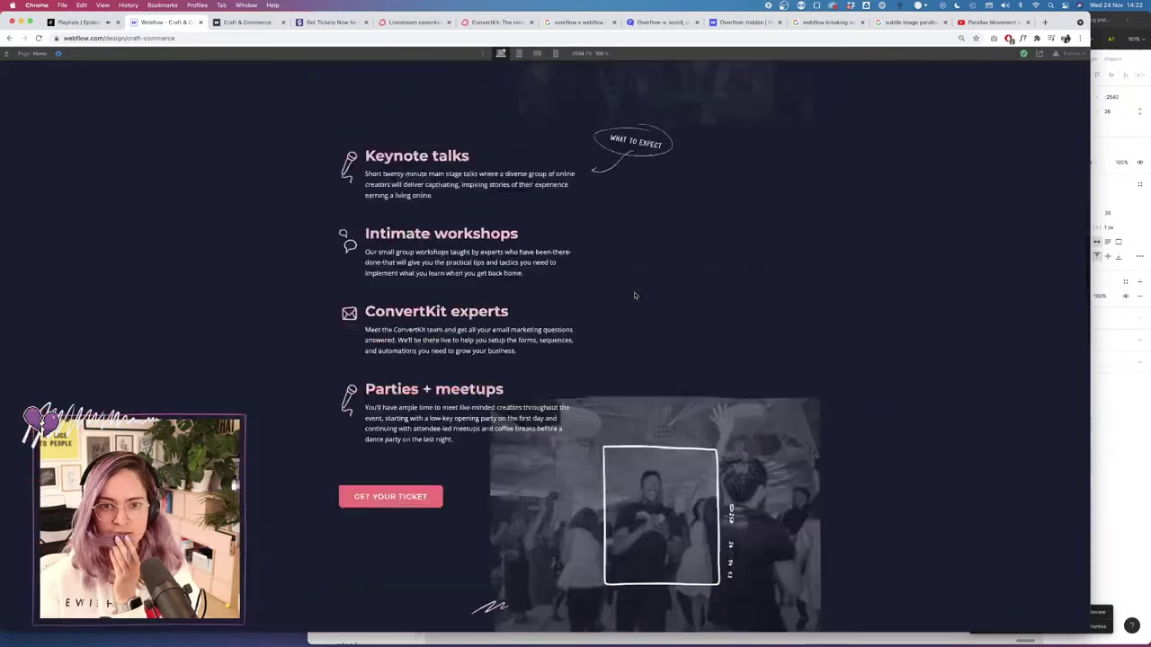
{"action": "scroll", "coordinate": [634, 297], "scroll_direction": "down", "scroll_amount": 6}
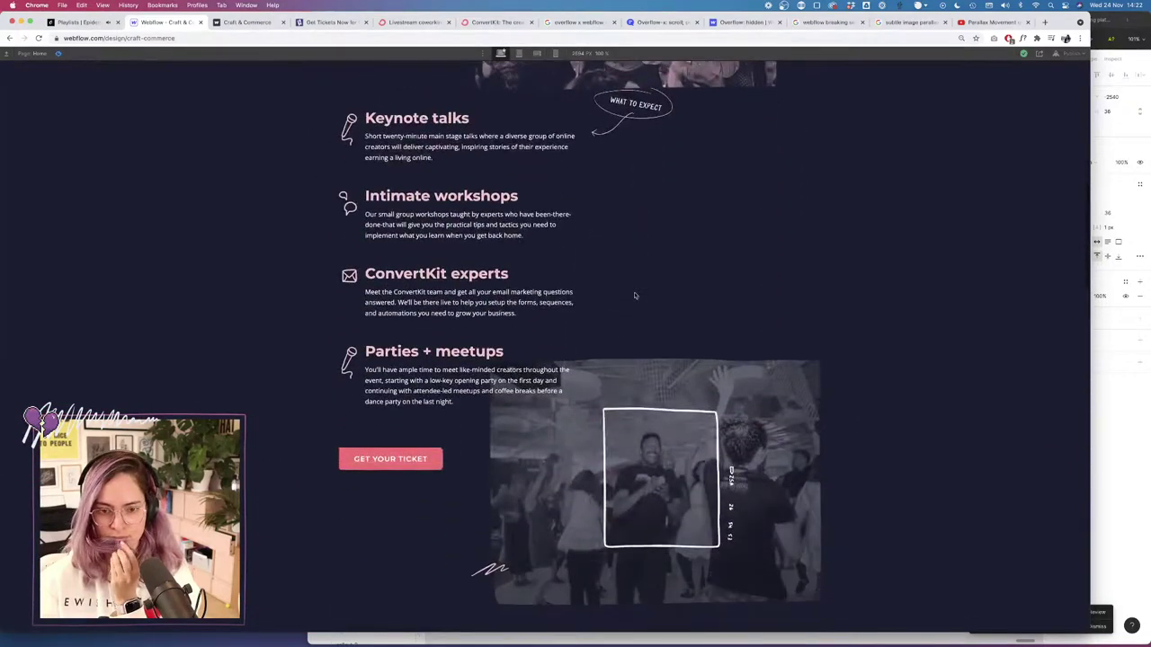
{"action": "scroll", "coordinate": [634, 297], "scroll_direction": "down", "scroll_amount": 5}
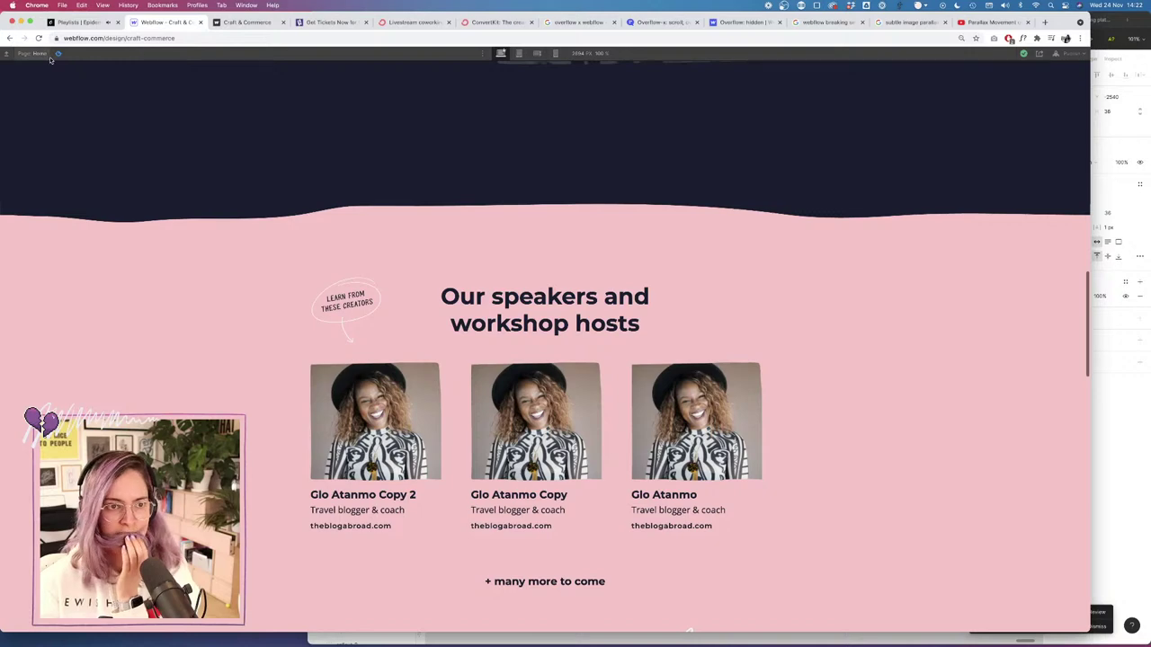
{"action": "left_click", "coordinate": [57, 54]}
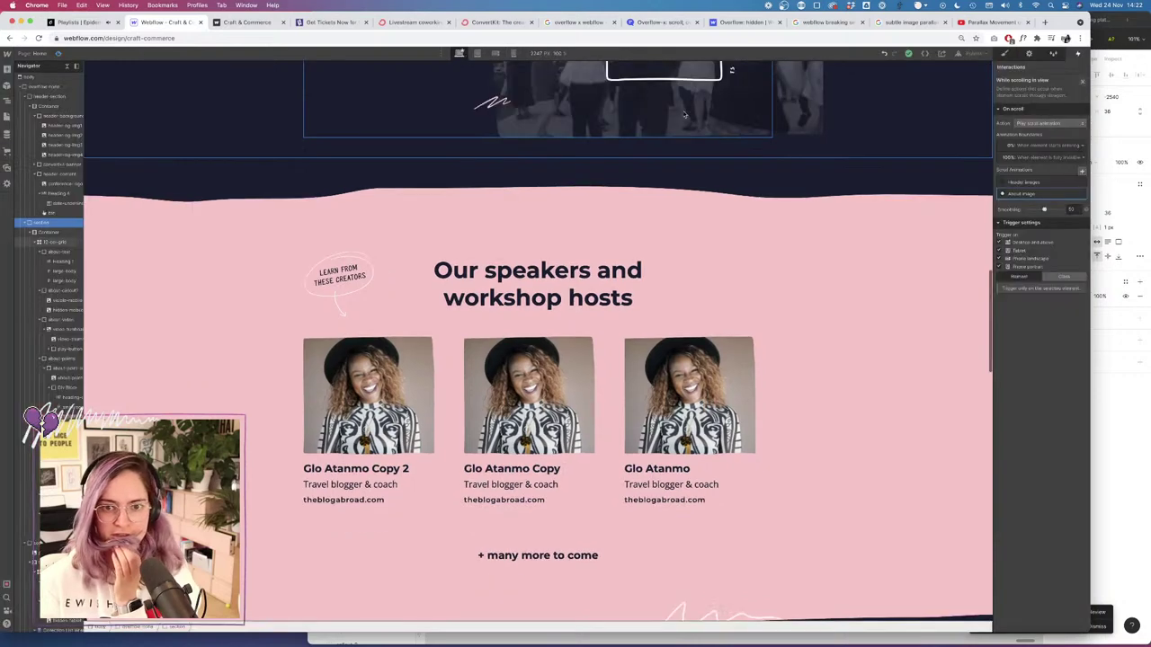
In the About image animation, set the 100% keyframe's vertical offset to -20, move the starting keyframe earlier, and save.
{"action": "left_click", "coordinate": [1073, 194]}
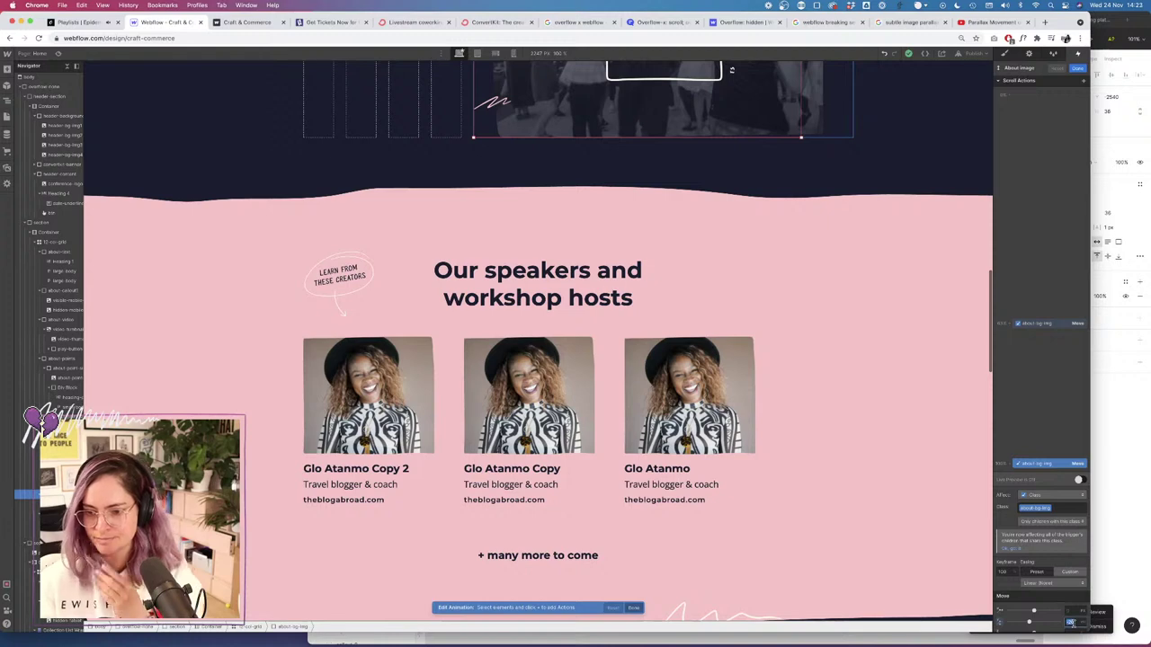
{"action": "type", "text": "-30"}
{"action": "key", "text": "shift+Up"}
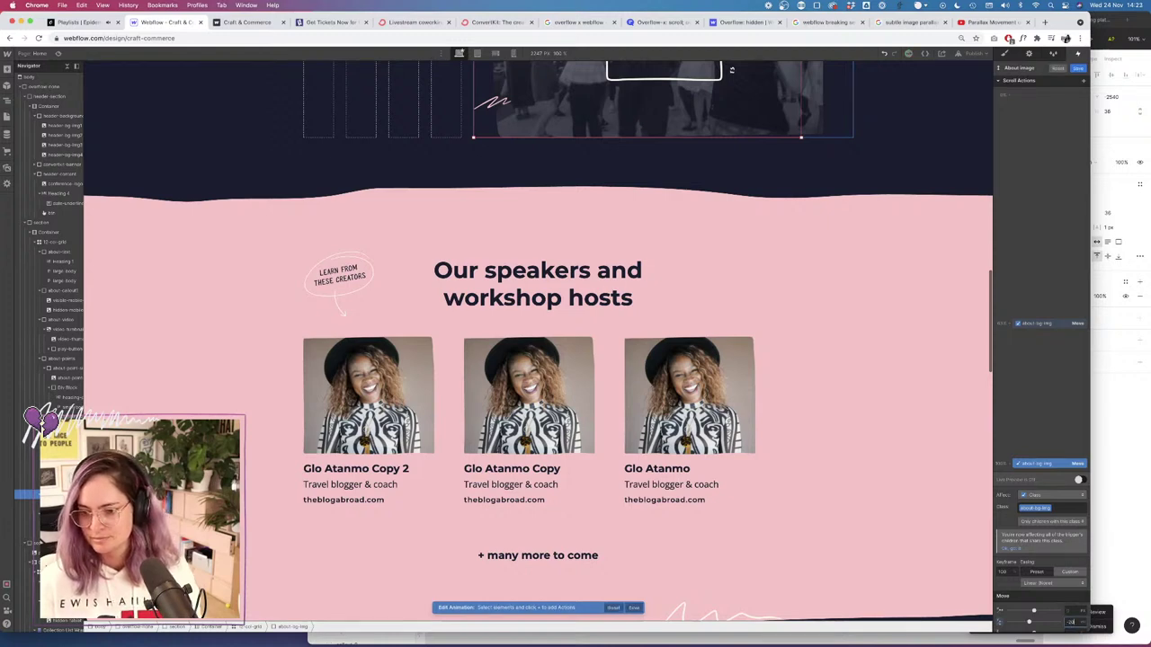
{"action": "left_click_drag", "start_coordinate": [1064, 326], "coordinate": [1068, 262]}
{"action": "left_click", "coordinate": [1079, 69]}
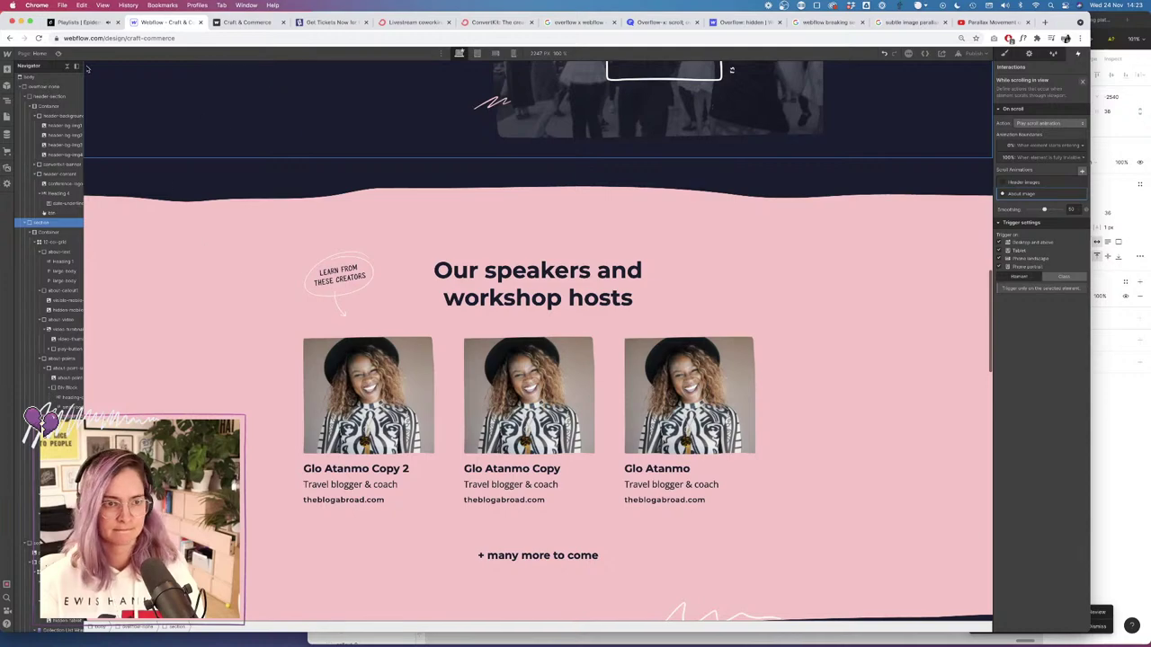
Preview the page from the header to the speakers section, examining the video slide-in and about photo parallax, then return to editing.
{"action": "left_click", "coordinate": [59, 54]}
{"action": "scroll", "coordinate": [539, 216], "scroll_direction": "up", "scroll_amount": 15}
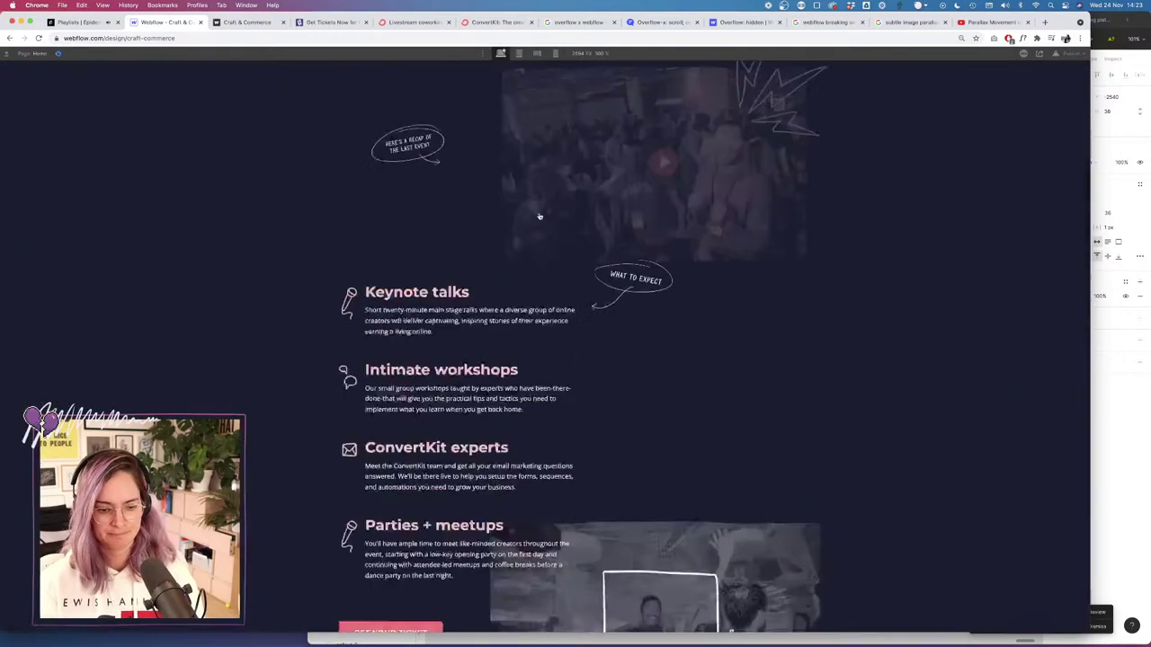
{"action": "scroll", "coordinate": [539, 216], "scroll_direction": "down", "scroll_amount": 5}
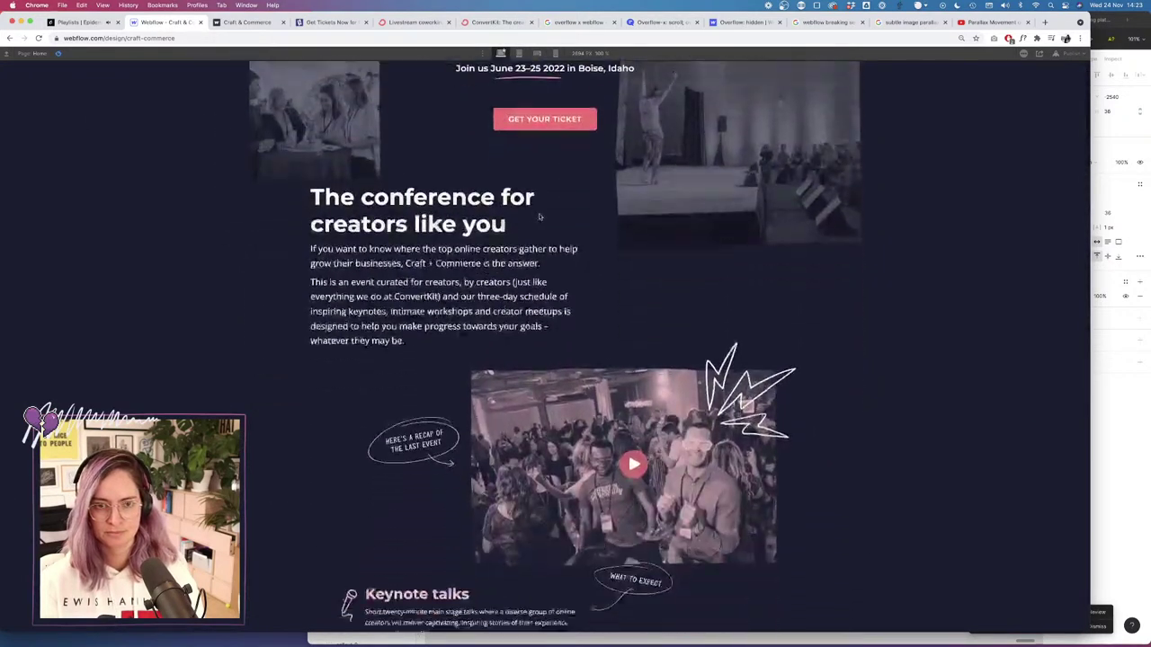
{"action": "scroll", "coordinate": [539, 216], "scroll_direction": "down", "scroll_amount": 4}
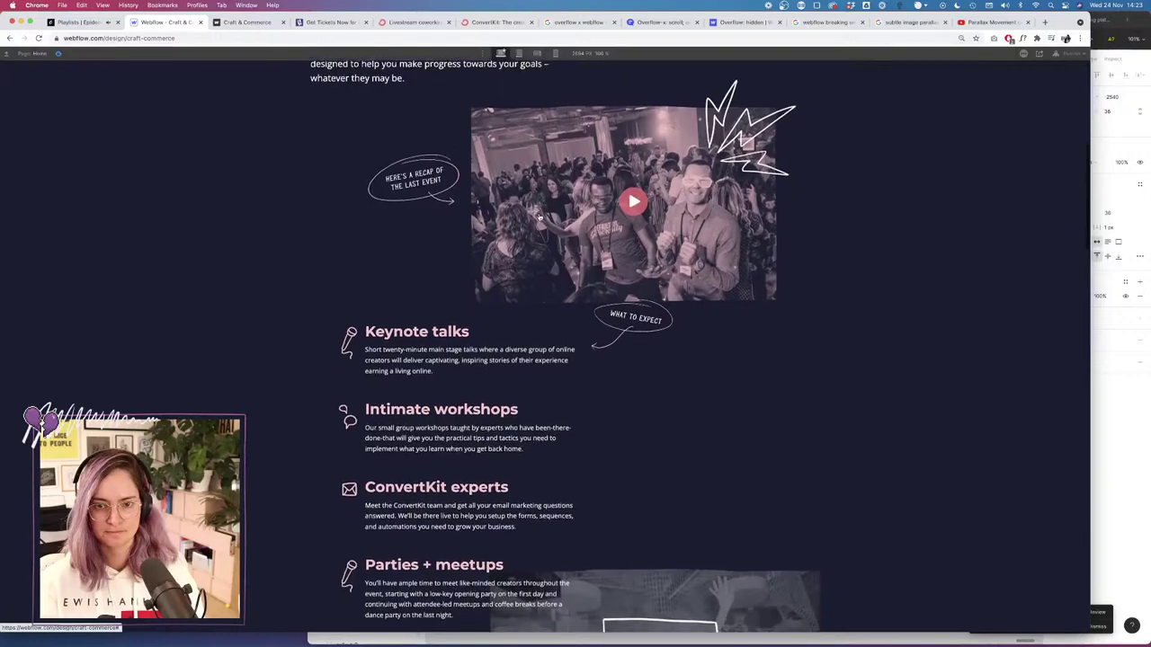
{"action": "scroll", "coordinate": [539, 215], "scroll_direction": "down", "scroll_amount": 2}
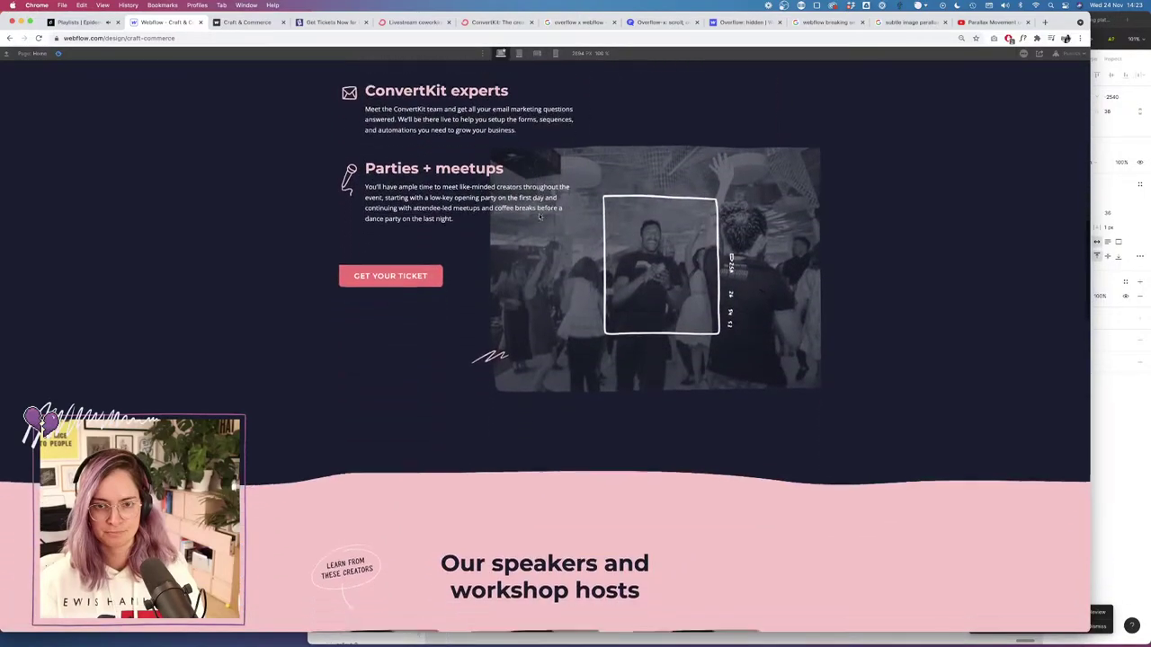
{"action": "scroll", "coordinate": [544, 221], "scroll_direction": "up", "scroll_amount": 12}
{"action": "scroll", "coordinate": [548, 225], "scroll_direction": "down", "scroll_amount": 6}
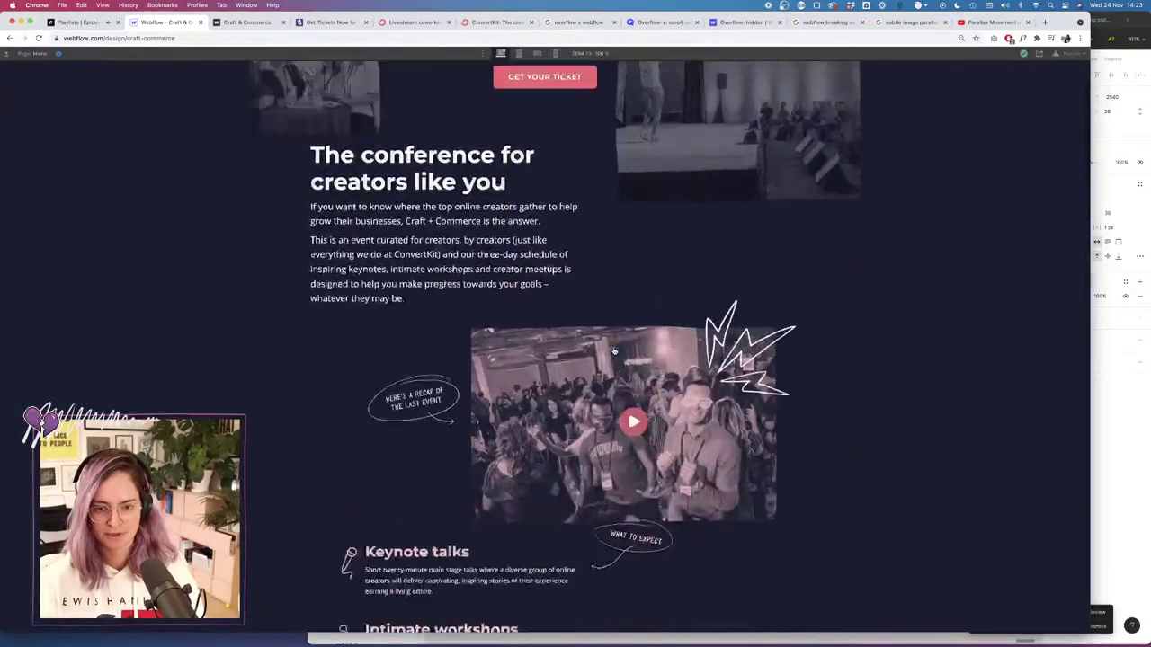
{"action": "scroll", "coordinate": [567, 445], "scroll_direction": "down", "scroll_amount": 6}
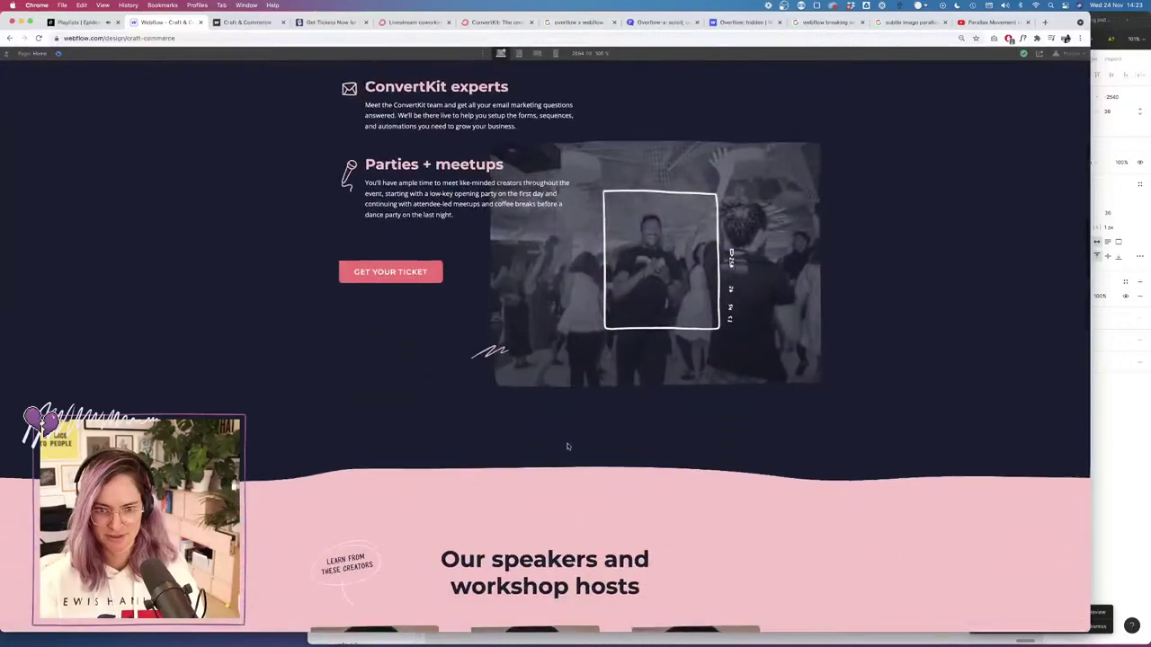
{"action": "scroll", "coordinate": [567, 445], "scroll_direction": "down", "scroll_amount": 1}
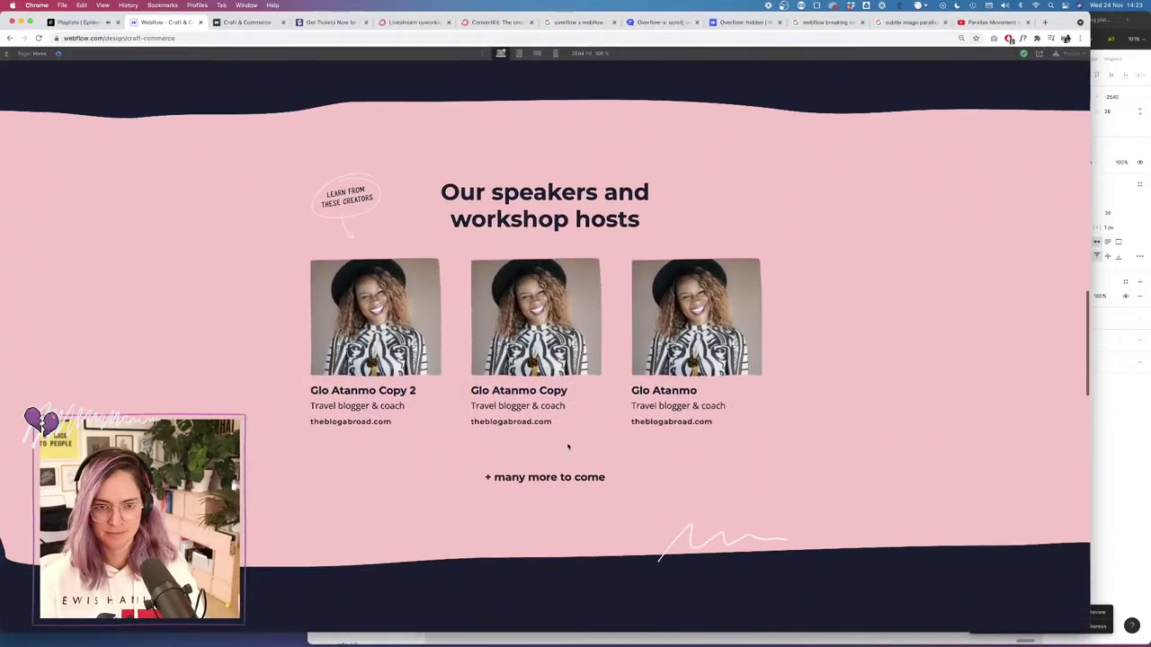
{"action": "left_click", "coordinate": [59, 53]}
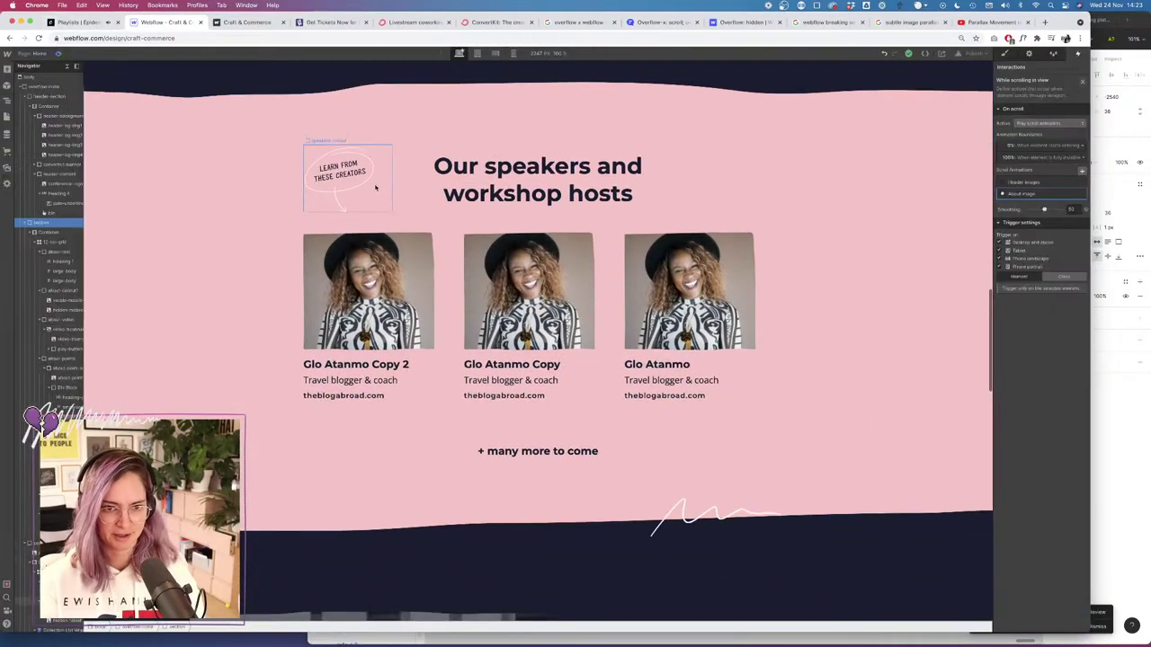
Add a Scroll into view trigger with a Pop action to the speakers-callout block beside the speakers heading.
{"action": "left_click", "coordinate": [364, 173]}
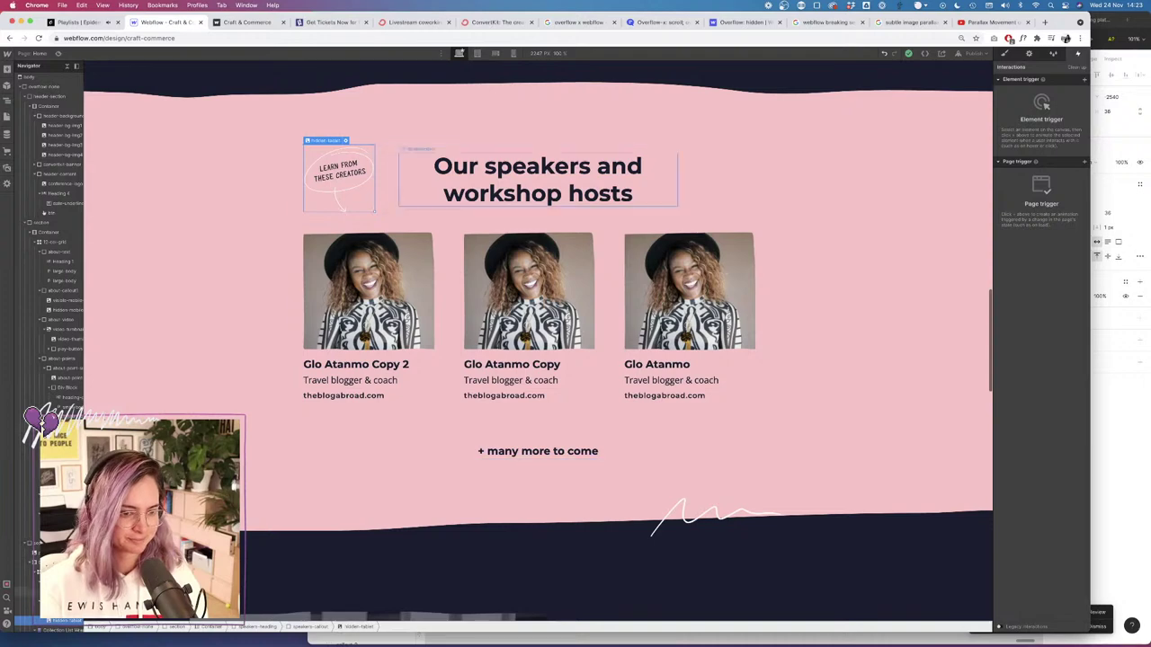
{"action": "left_click", "coordinate": [1084, 80]}
{"action": "left_click", "coordinate": [1031, 123]}
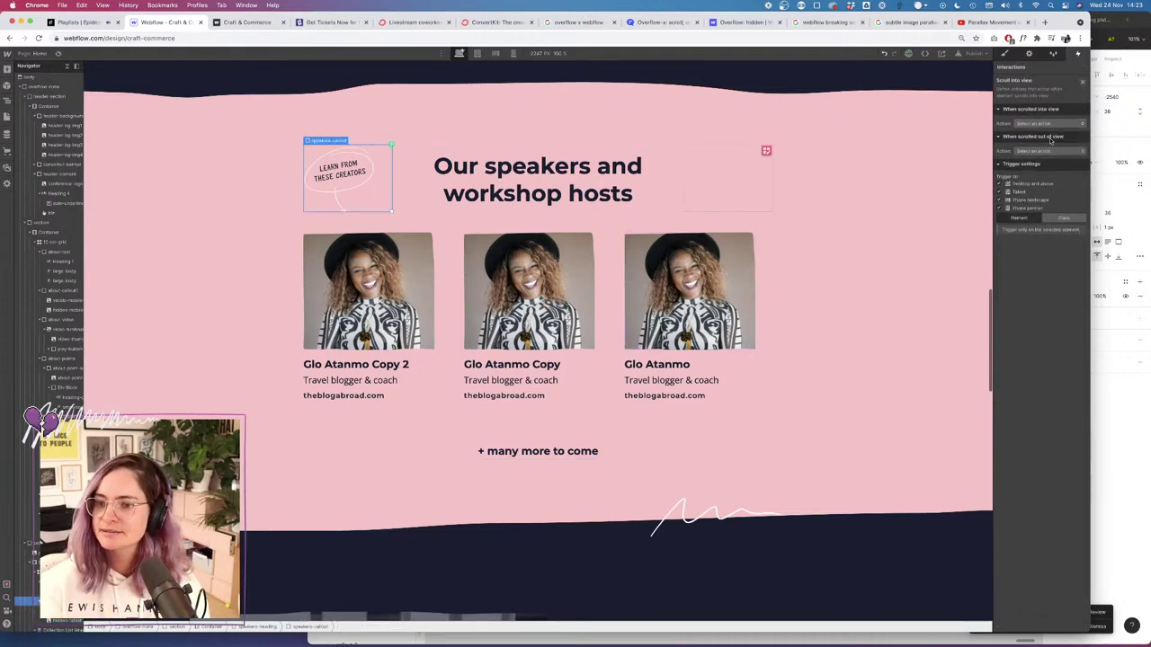
{"action": "left_click", "coordinate": [1031, 123]}
{"action": "left_click", "coordinate": [1022, 268]}
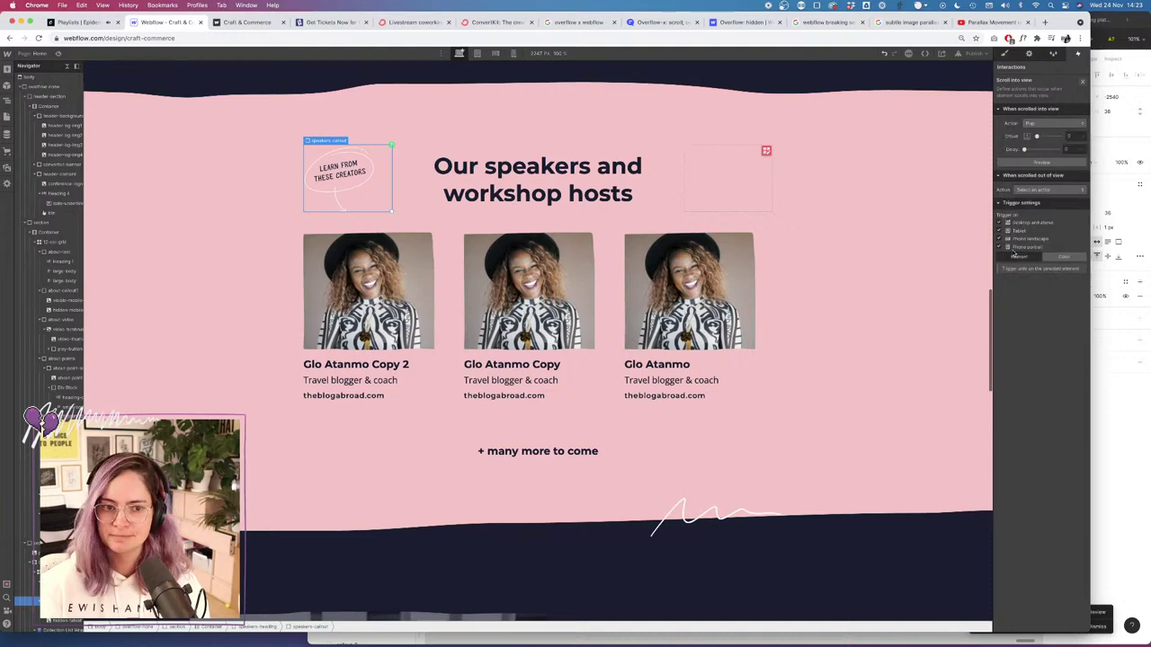
Select the first speaker-block in the speakers grid and look over the speaker cards.
{"action": "scroll", "coordinate": [367, 288], "scroll_direction": "down", "scroll_amount": 3}
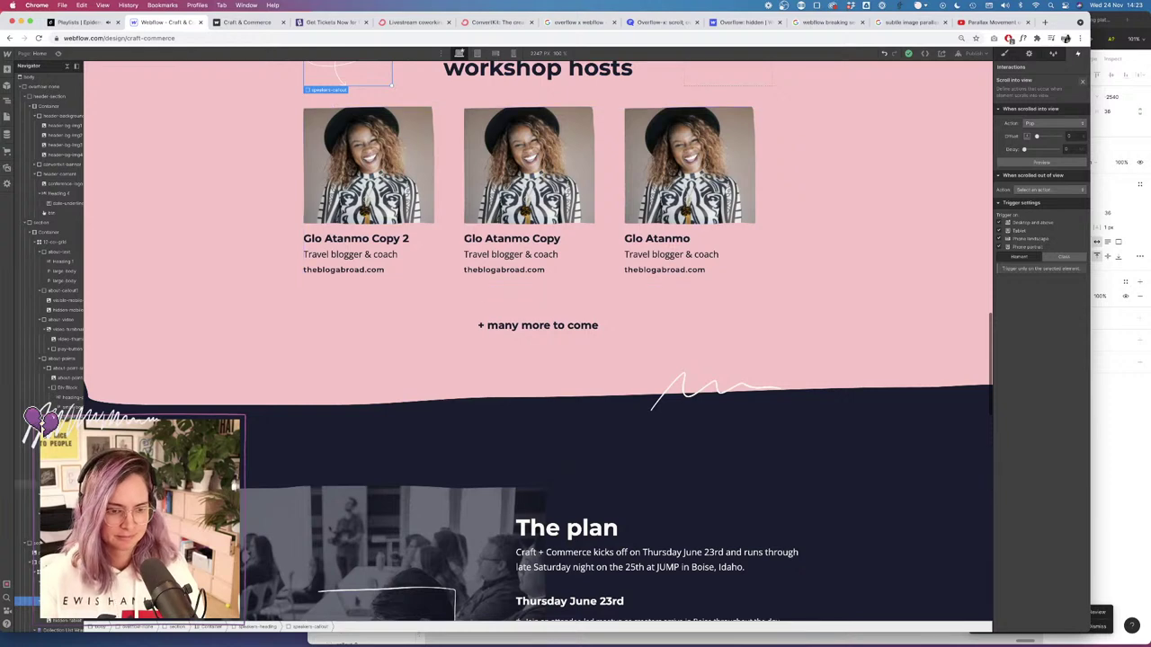
{"action": "scroll", "coordinate": [49, 341], "scroll_direction": "down", "scroll_amount": 2}
{"action": "left_click", "coordinate": [56, 574]}
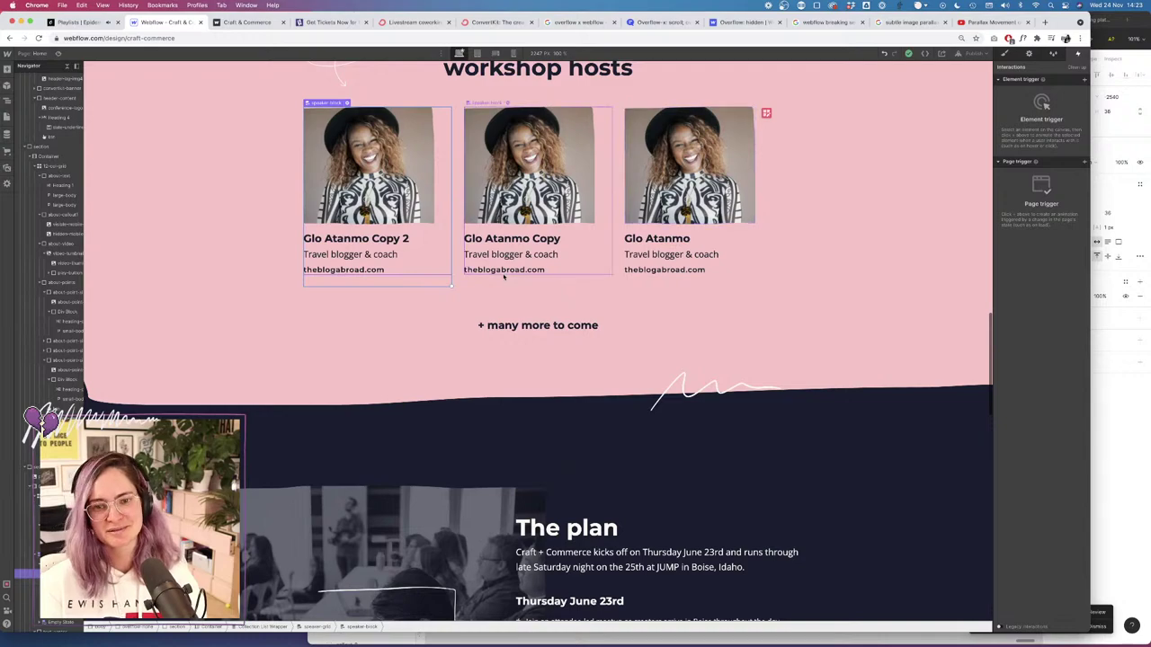
{"action": "scroll", "coordinate": [534, 259], "scroll_direction": "down", "scroll_amount": 2}
{"action": "scroll", "coordinate": [534, 259], "scroll_direction": "up", "scroll_amount": 5}
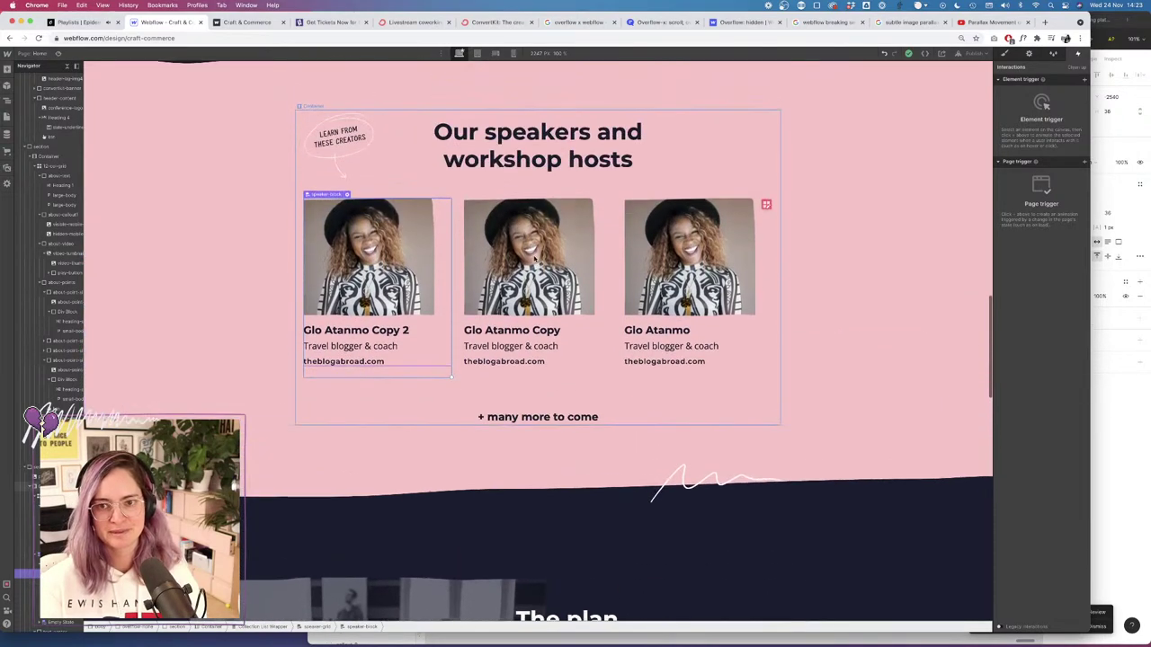
Add a While scrolling in view trigger to the section containing The plan and make it play a scroll animation.
{"action": "scroll", "coordinate": [535, 261], "scroll_direction": "down", "scroll_amount": 4}
{"action": "scroll", "coordinate": [534, 259], "scroll_direction": "down", "scroll_amount": 6}
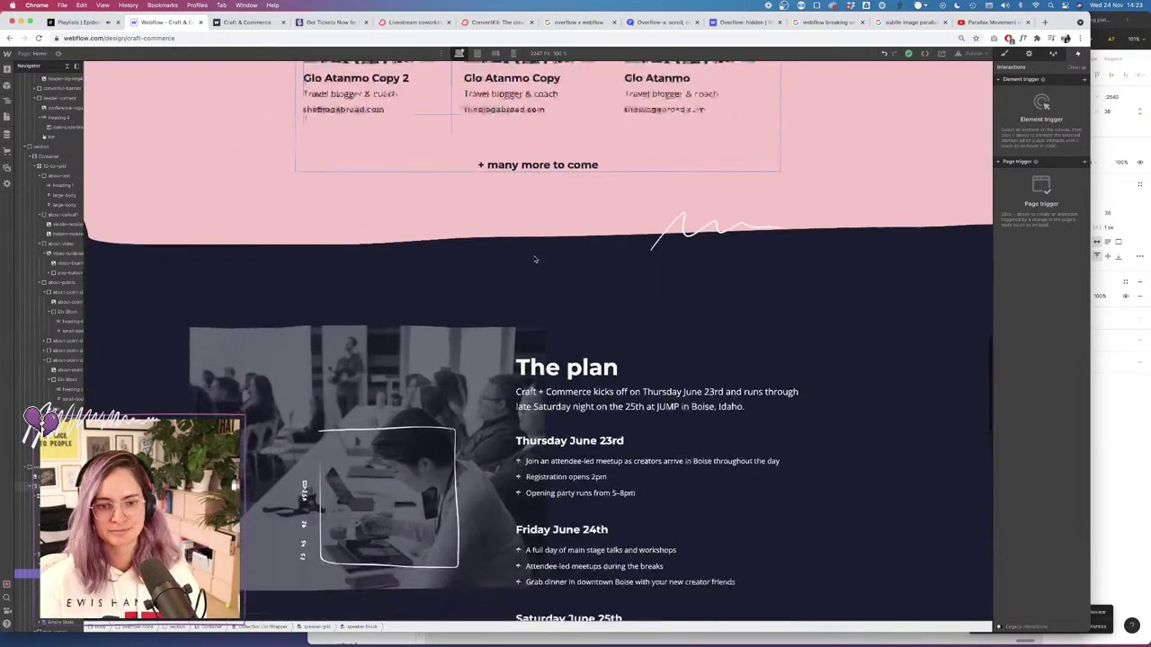
{"action": "left_click", "coordinate": [431, 250]}
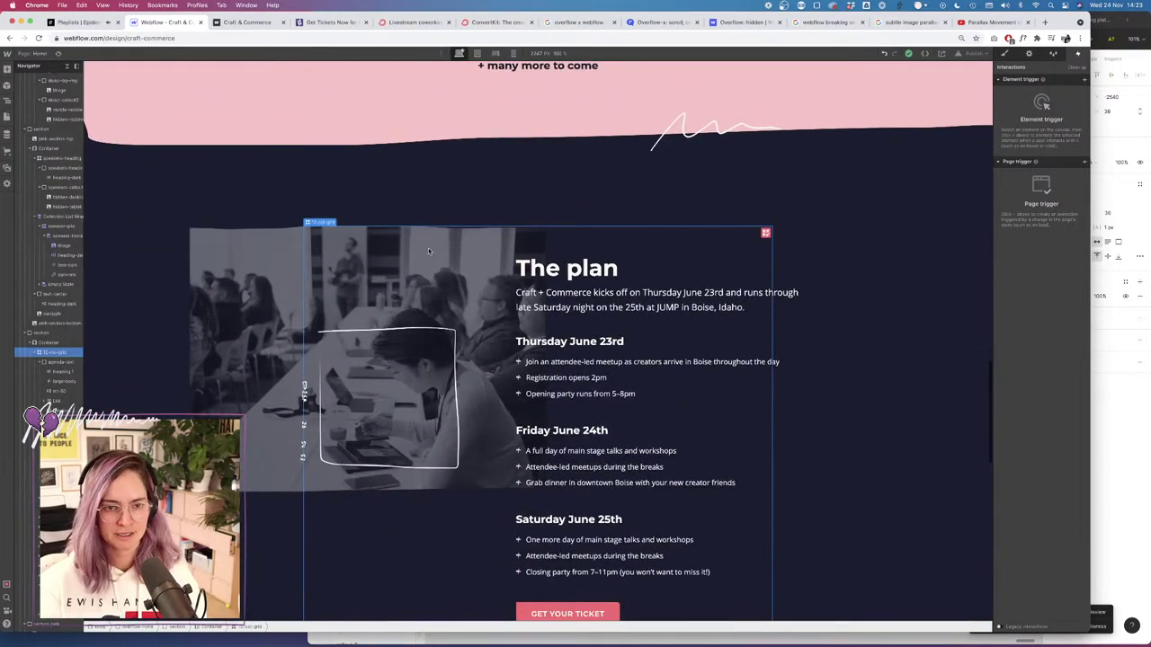
{"action": "left_click", "coordinate": [35, 333]}
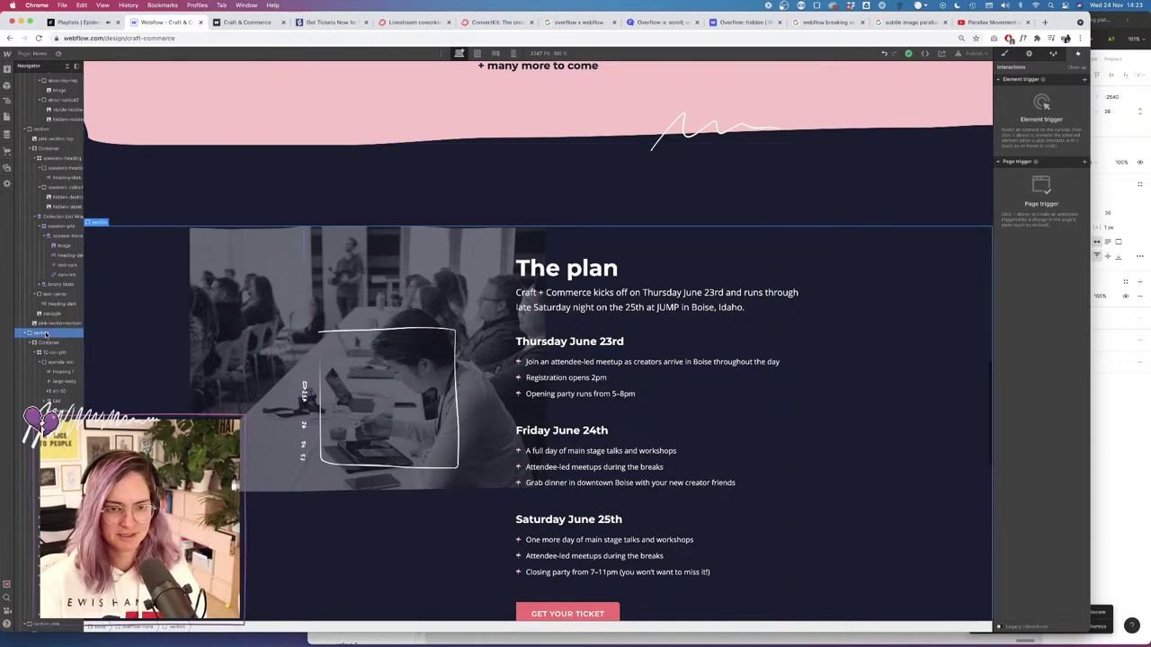
{"action": "left_click", "coordinate": [1084, 81]}
{"action": "left_click", "coordinate": [1041, 133]}
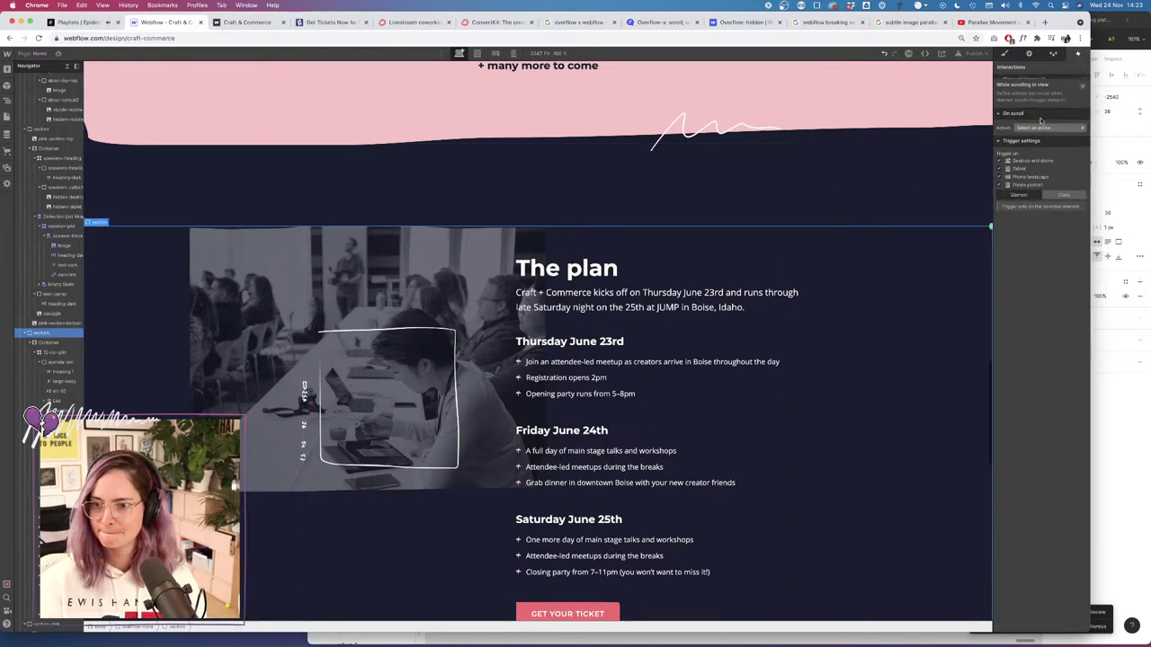
{"action": "left_click", "coordinate": [1045, 123]}
{"action": "left_click", "coordinate": [1036, 143]}
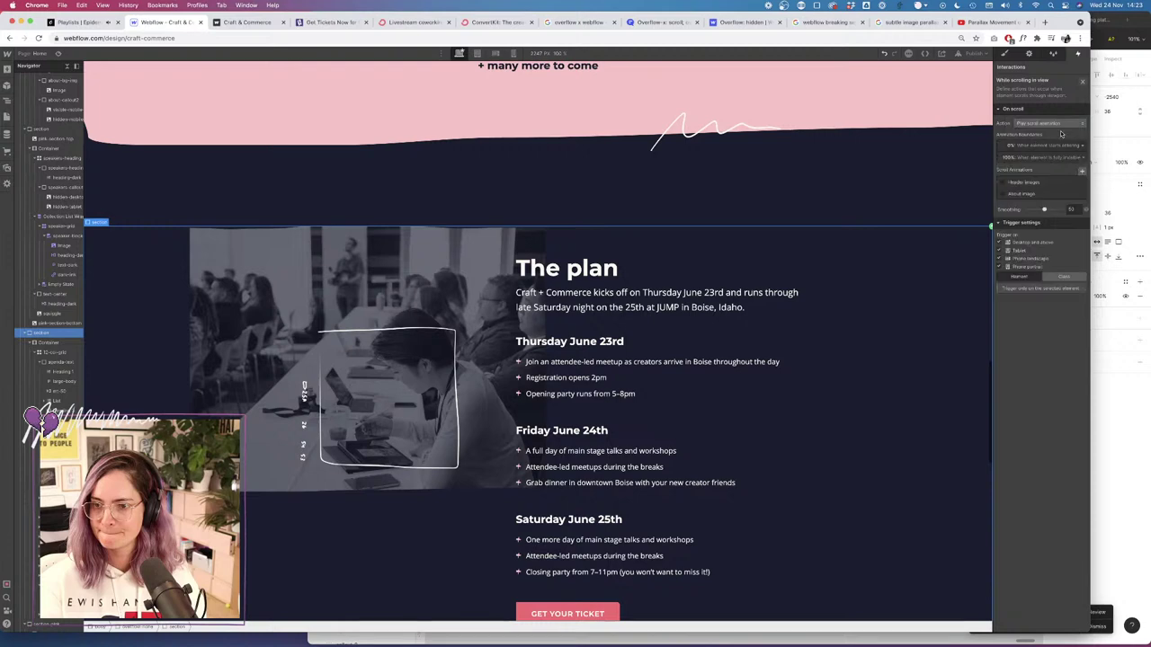
Create a new scroll animation for the plan section named Agenda image.
{"action": "left_click", "coordinate": [1082, 176]}
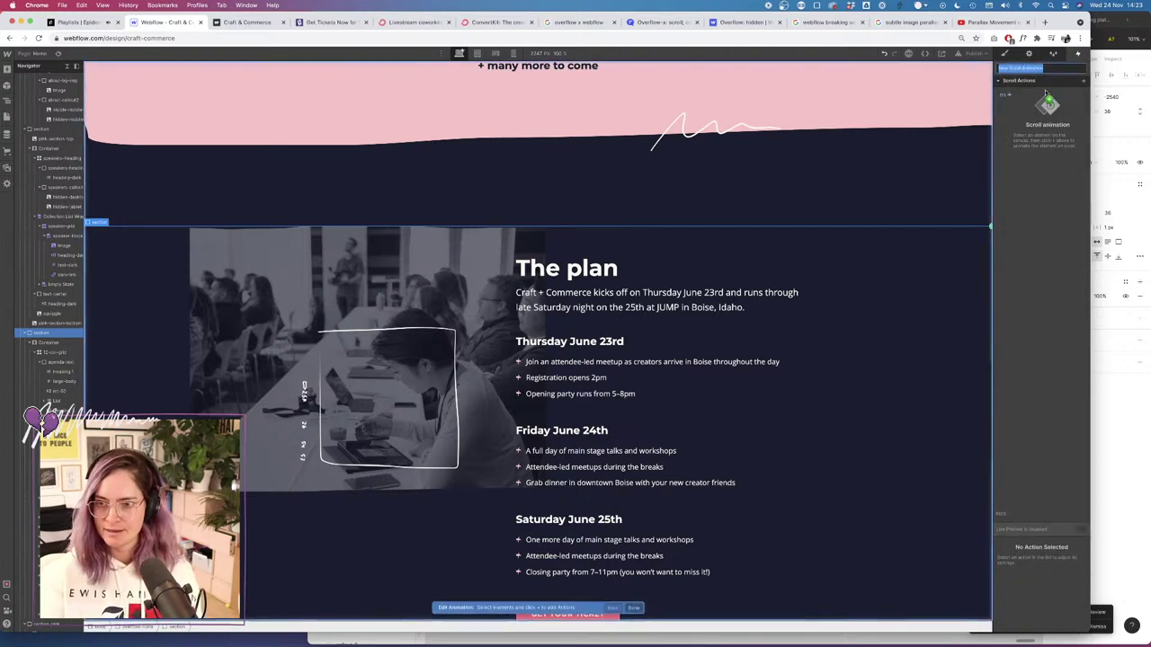
{"action": "type", "text": "P"}
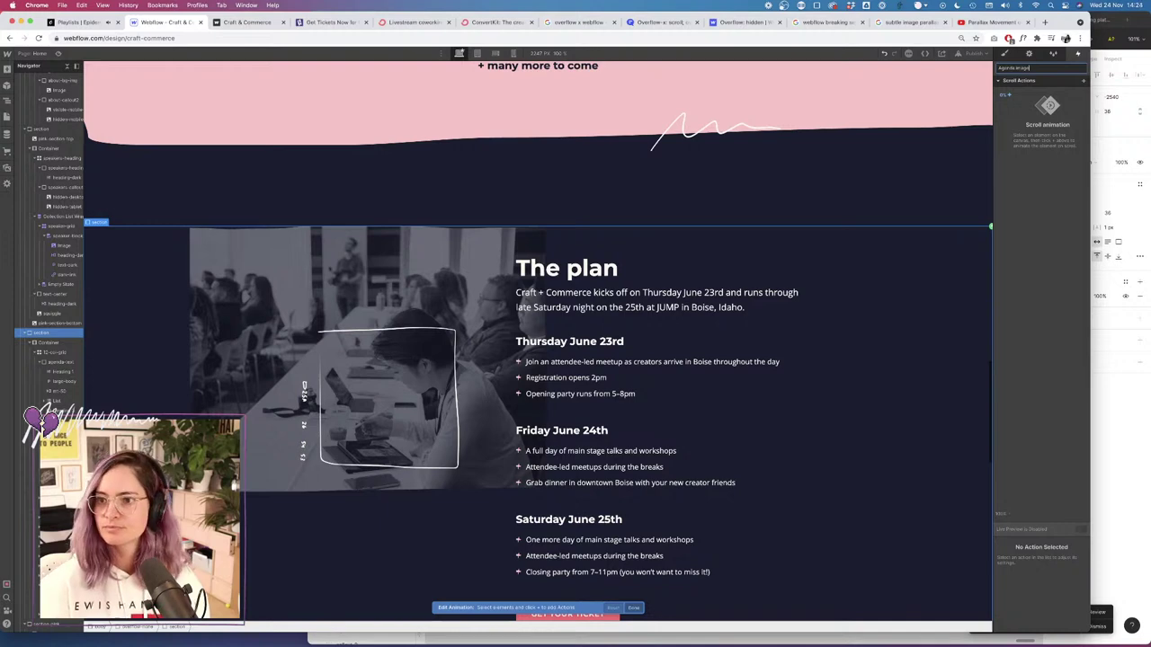
{"action": "key", "text": "Return"}
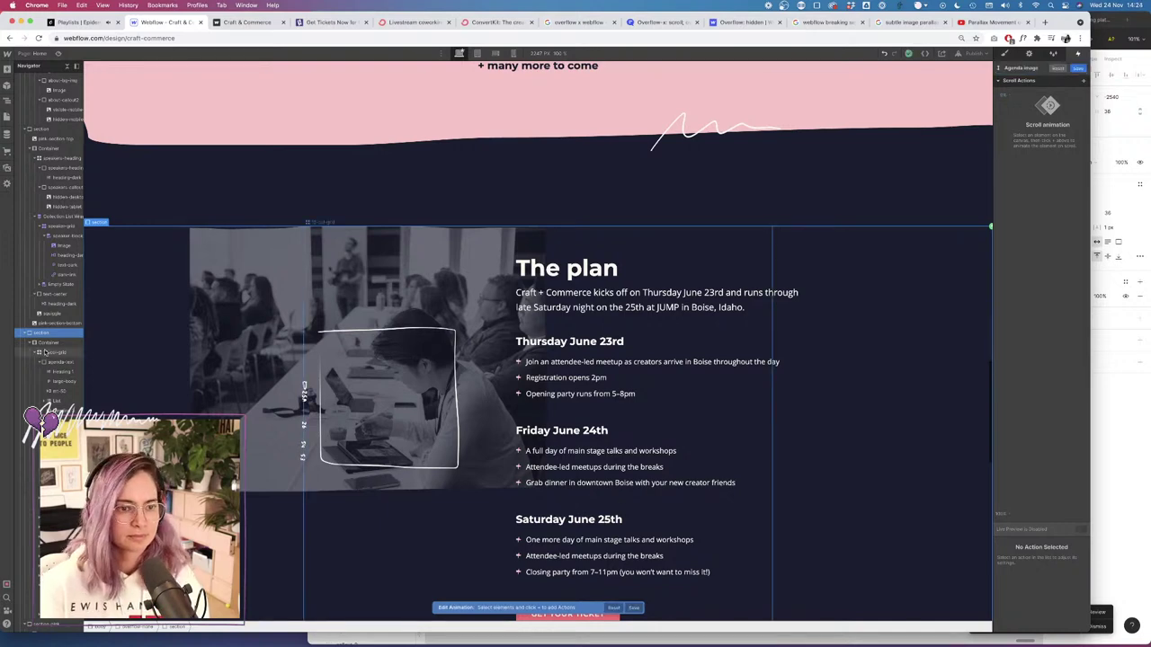
Add a Move action for agenda-bg-img to the Agenda image animation and set the vertical offsets of its 0% and 100% keyframes.
{"action": "scroll", "coordinate": [48, 404], "scroll_direction": "down", "scroll_amount": 2}
{"action": "left_click", "coordinate": [49, 409]}
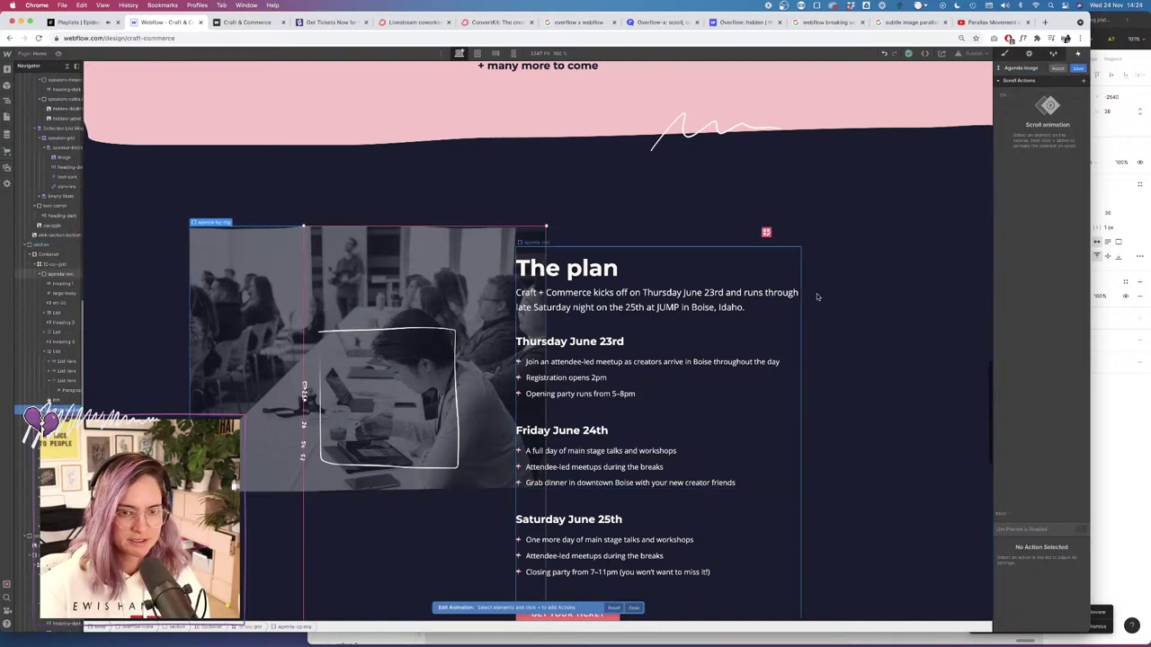
{"action": "scroll", "coordinate": [360, 428], "scroll_direction": "down", "scroll_amount": 5}
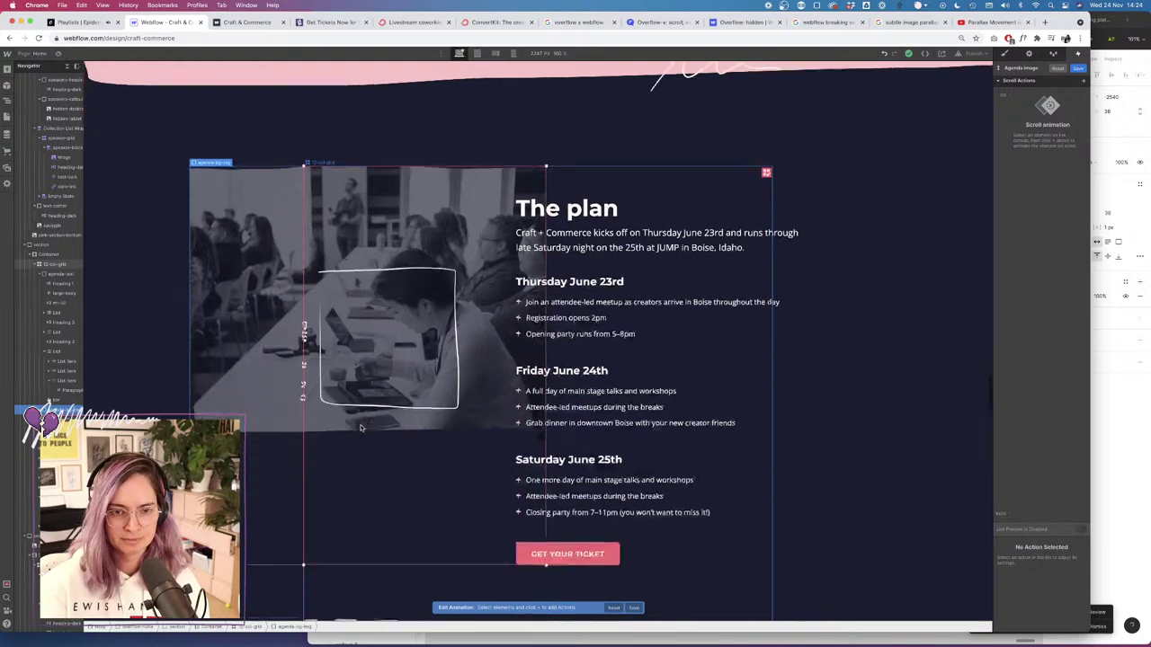
{"action": "scroll", "coordinate": [360, 428], "scroll_direction": "up", "scroll_amount": 7}
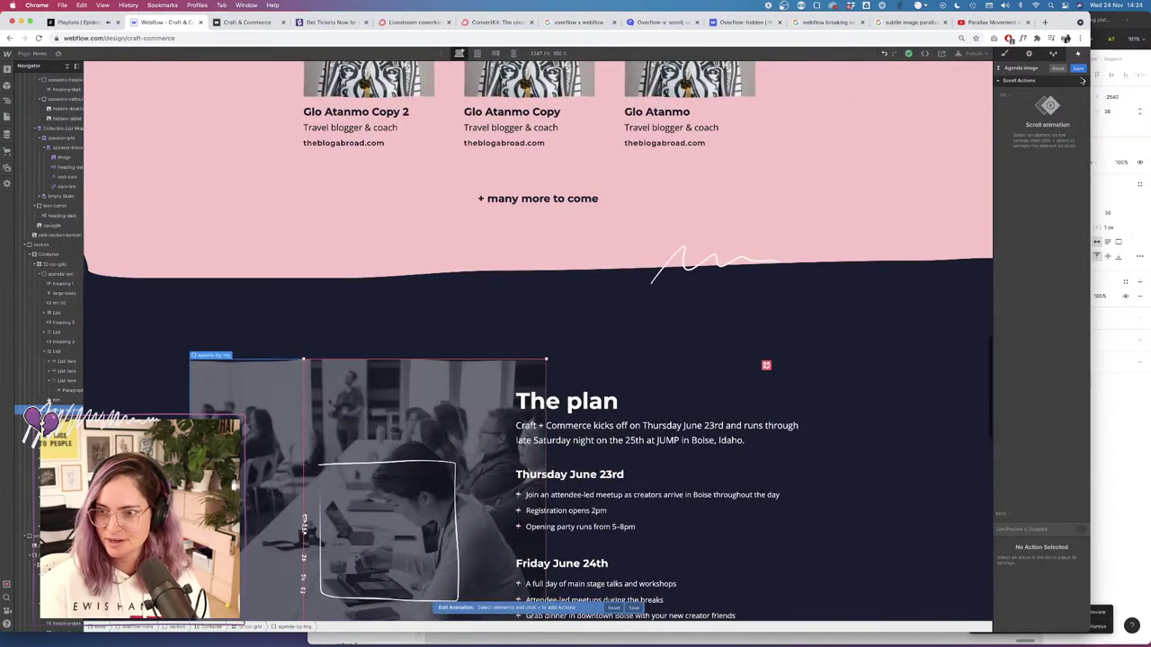
{"action": "left_click", "coordinate": [1083, 81]}
{"action": "left_click", "coordinate": [1027, 104]}
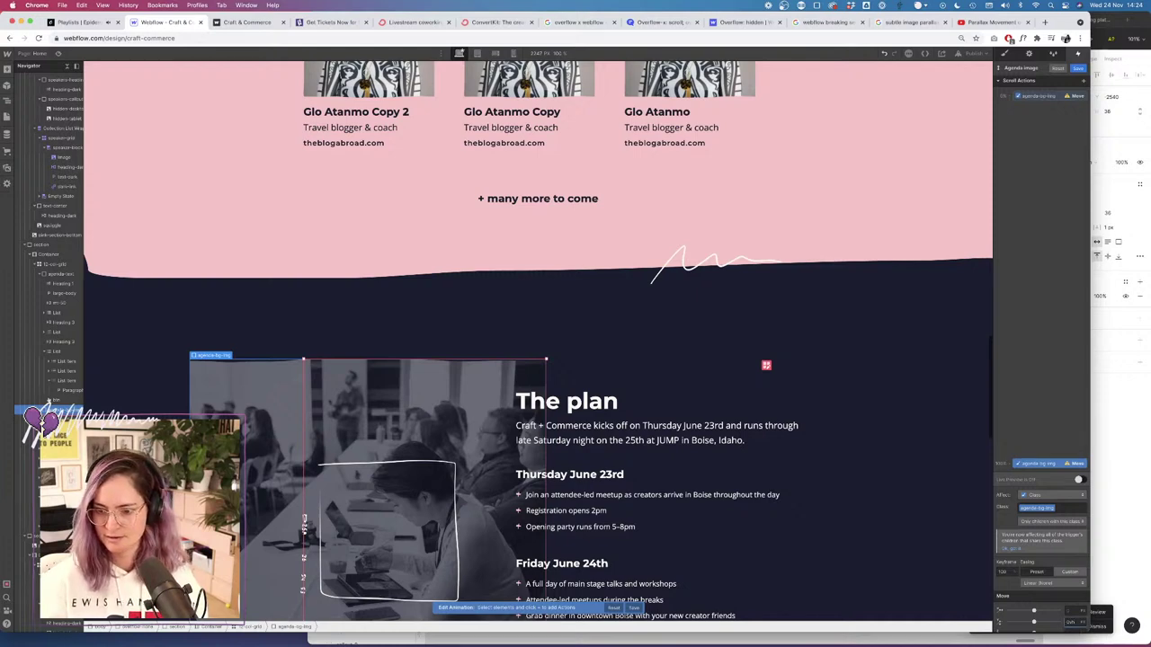
{"action": "left_click", "coordinate": [1052, 97]}
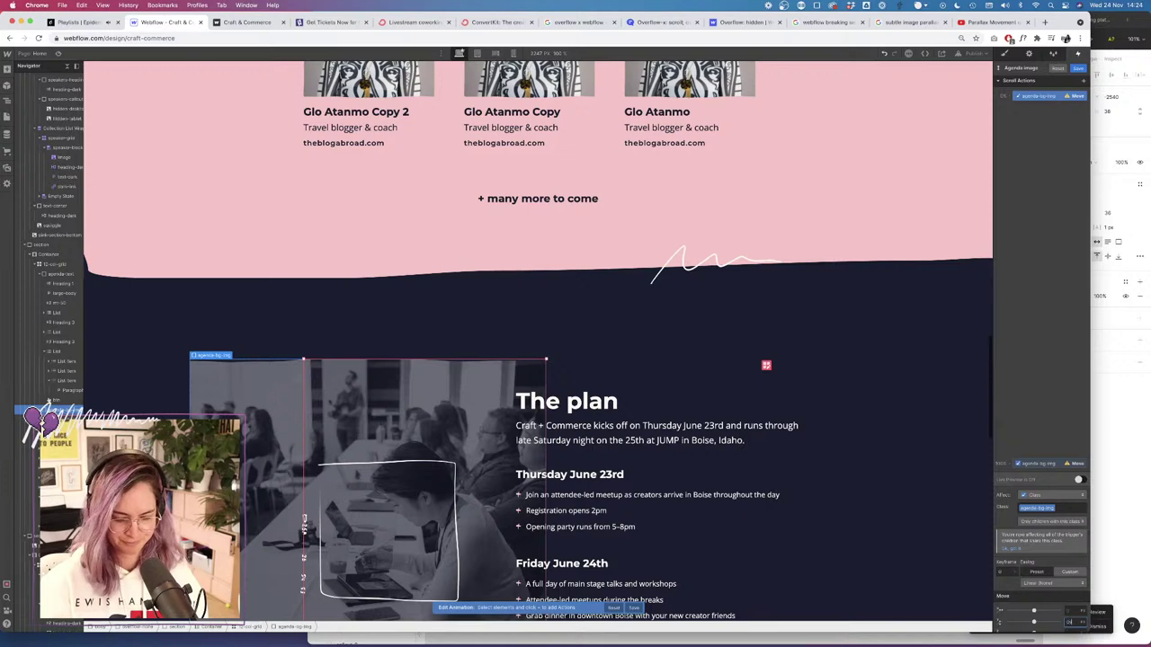
{"action": "left_click", "coordinate": [1062, 467]}
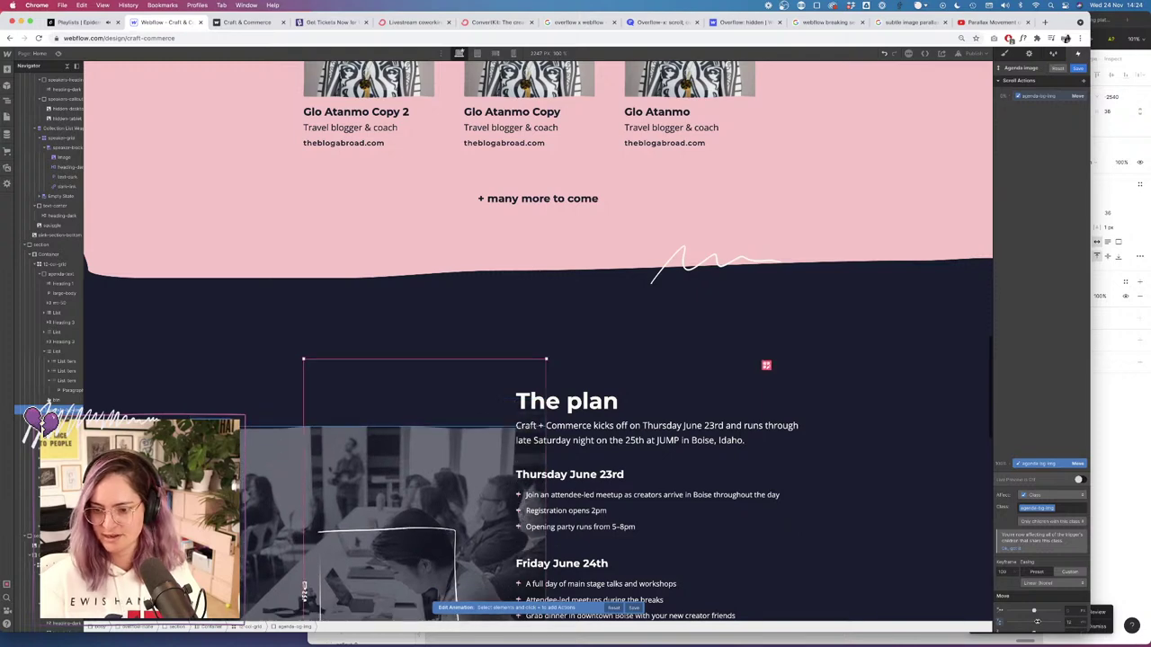
Preview the page from the recap video to the FAQ, examining the plan photo's parallax while scrolling, then return to editing.
{"action": "left_click", "coordinate": [59, 53]}
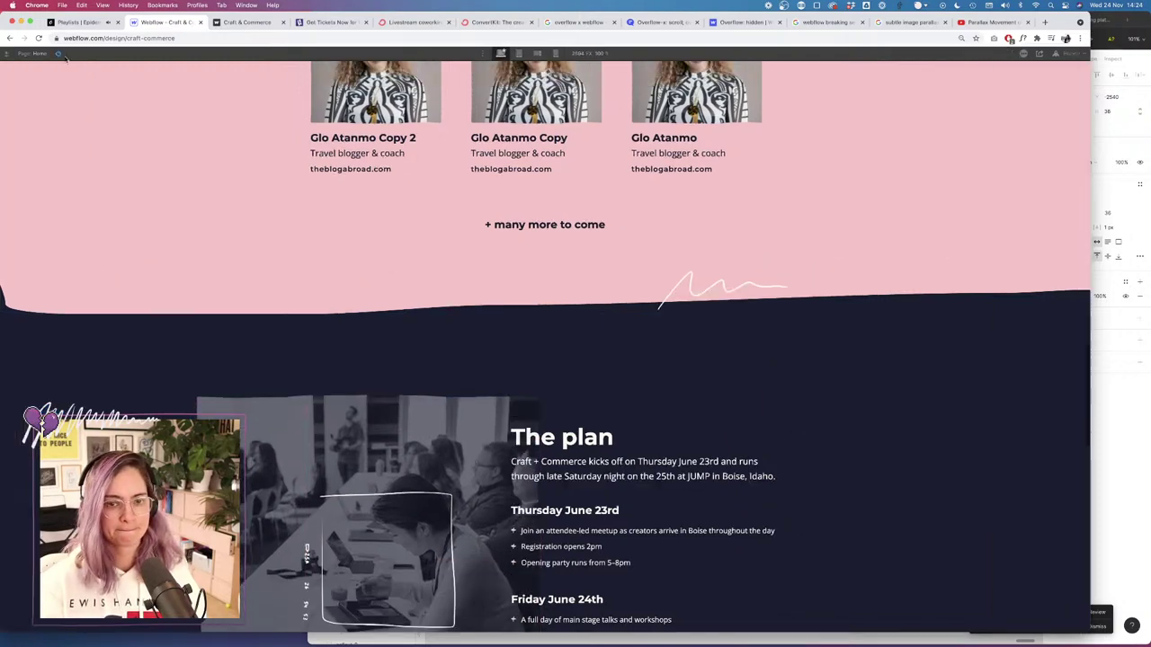
{"action": "scroll", "coordinate": [552, 274], "scroll_direction": "up", "scroll_amount": 10}
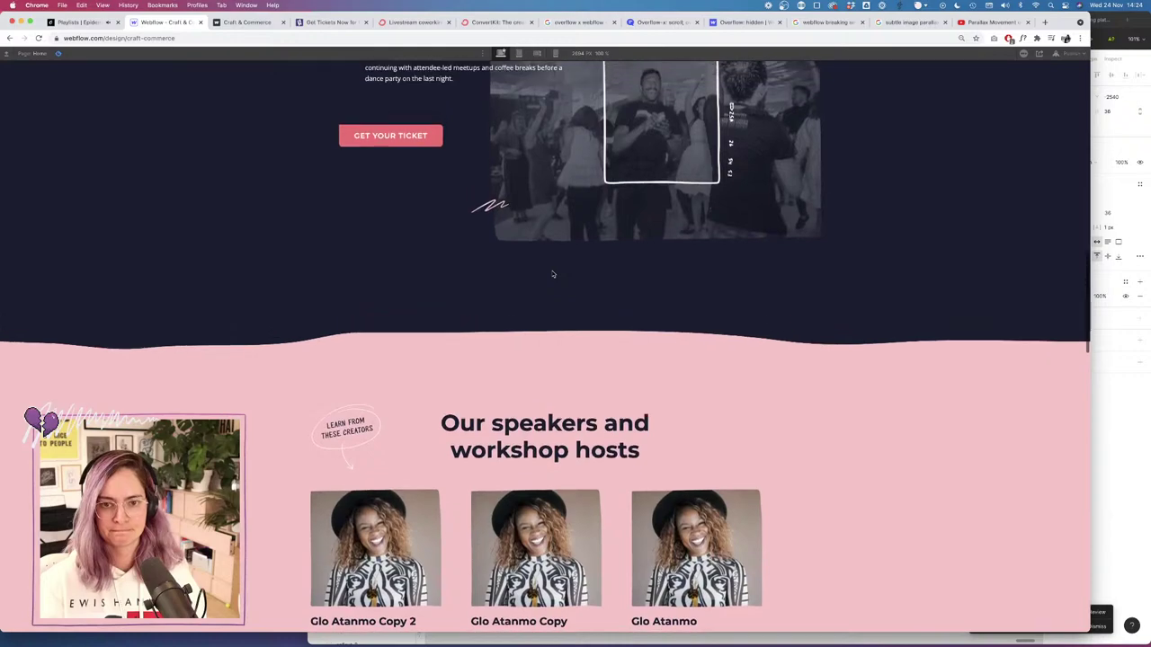
{"action": "scroll", "coordinate": [552, 273], "scroll_direction": "up", "scroll_amount": 10}
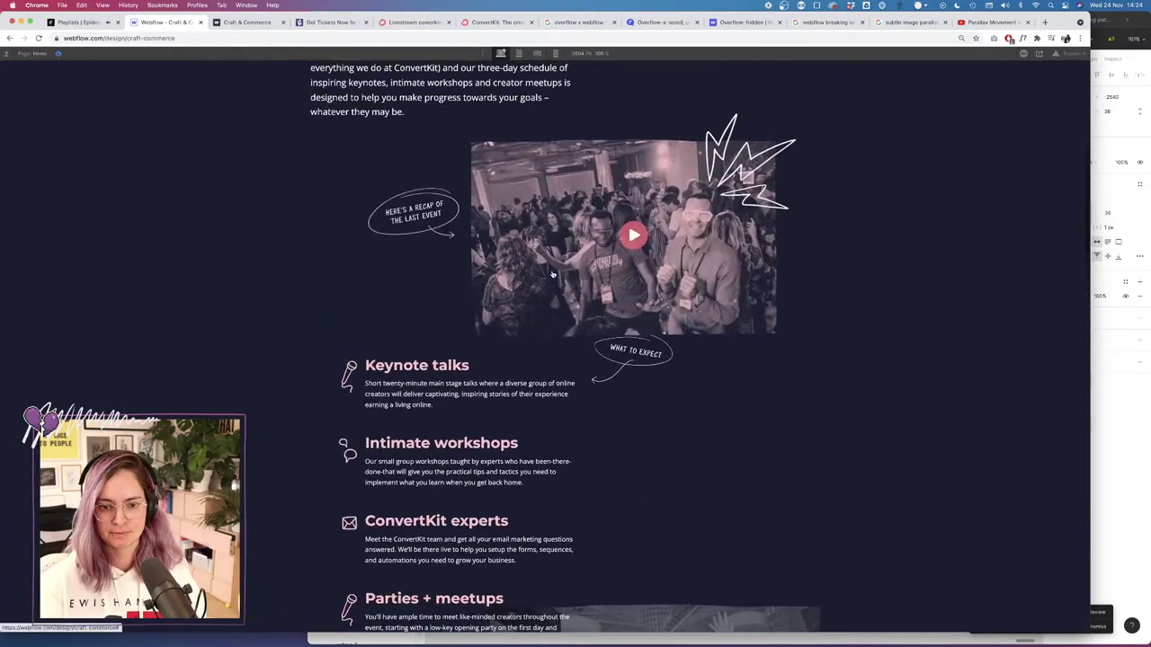
{"action": "scroll", "coordinate": [552, 273], "scroll_direction": "down", "scroll_amount": 15}
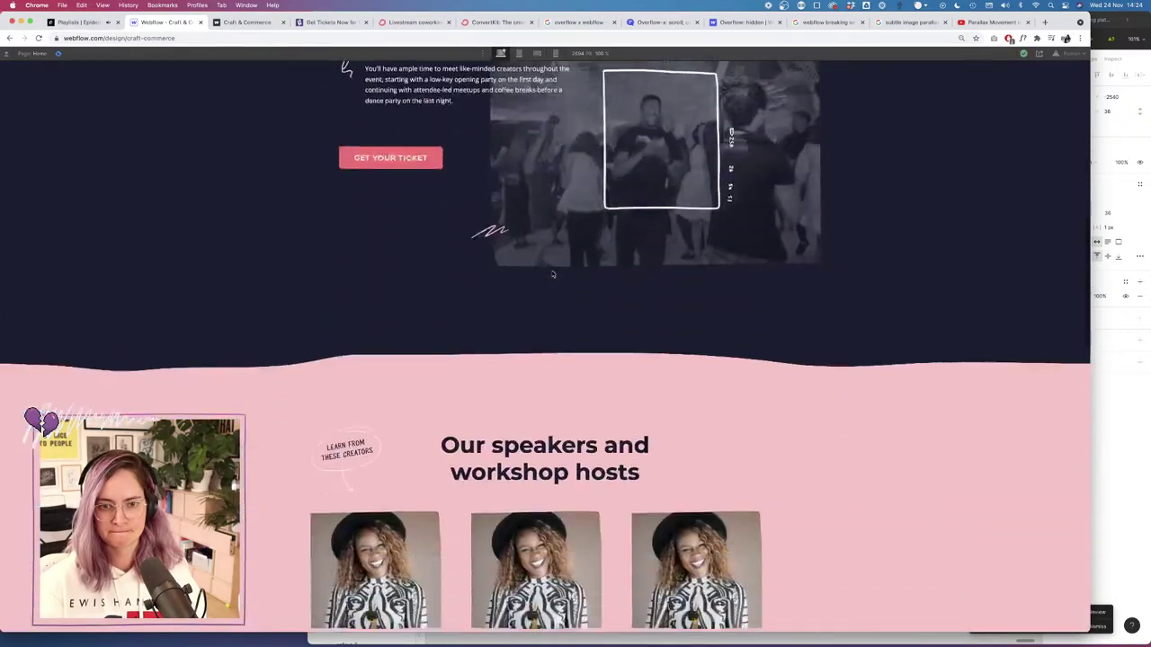
{"action": "scroll", "coordinate": [552, 274], "scroll_direction": "down", "scroll_amount": 12}
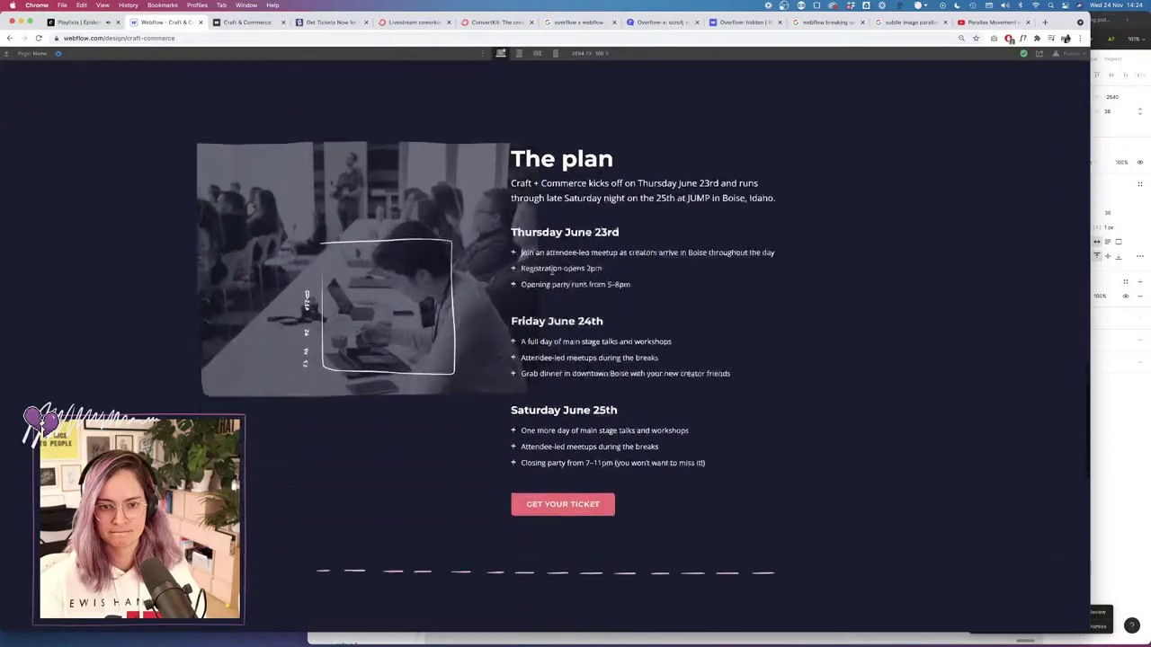
{"action": "scroll", "coordinate": [553, 274], "scroll_direction": "down", "scroll_amount": 5}
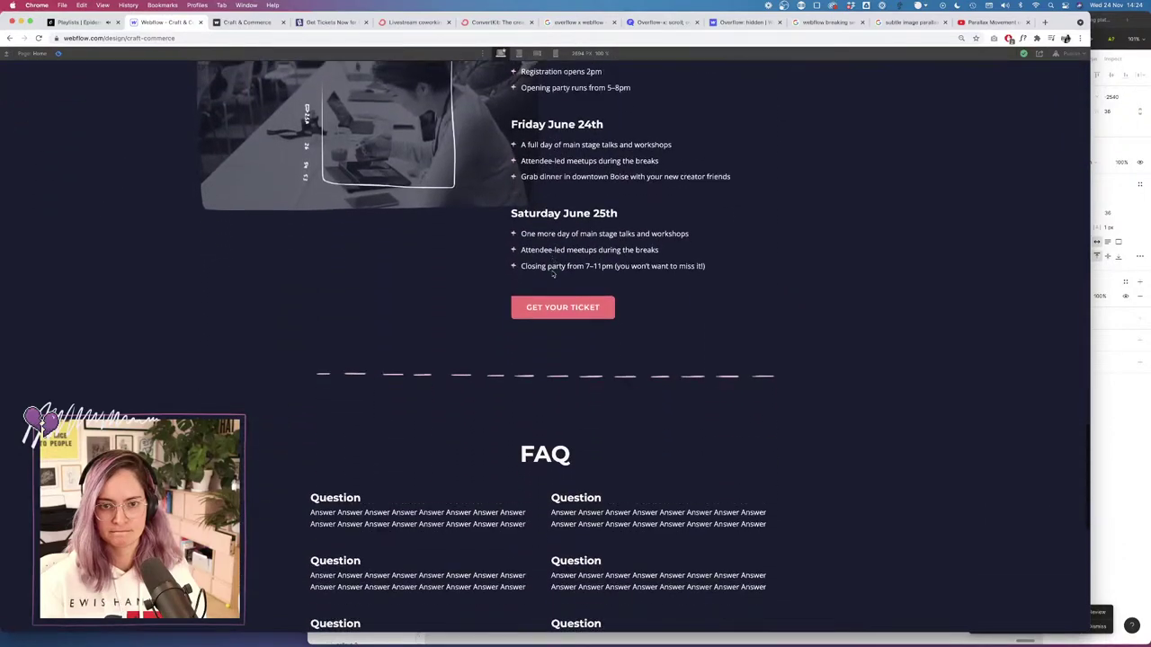
{"action": "scroll", "coordinate": [553, 274], "scroll_direction": "up", "scroll_amount": 10}
{"action": "scroll", "coordinate": [553, 274], "scroll_direction": "down", "scroll_amount": 6}
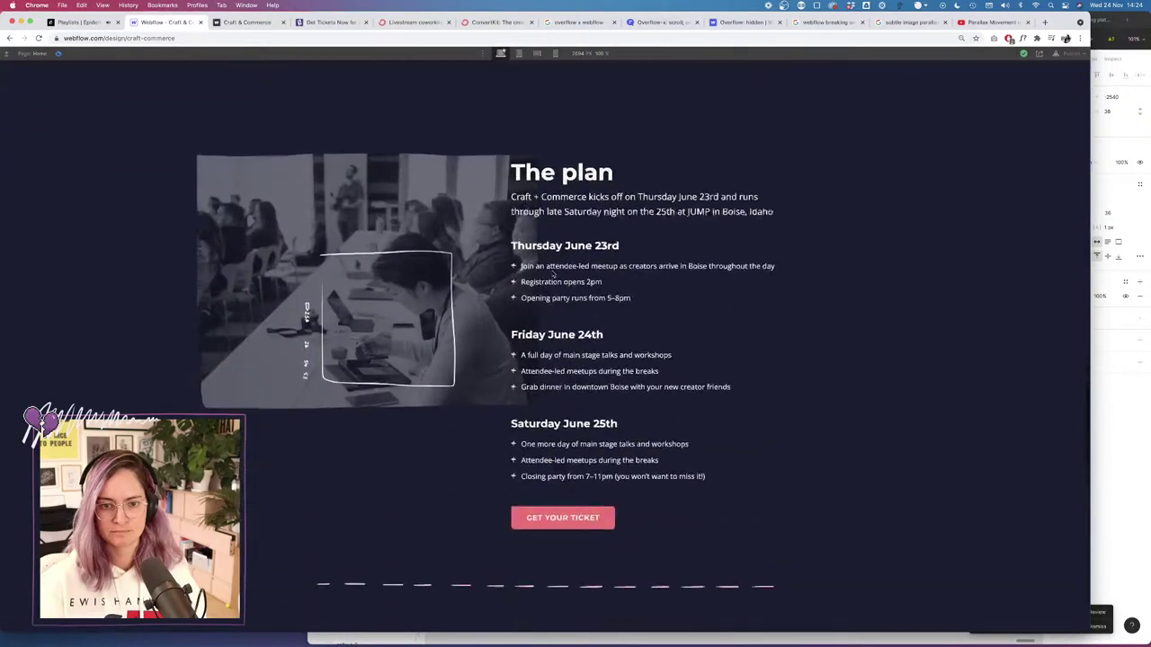
{"action": "scroll", "coordinate": [552, 270], "scroll_direction": "down", "scroll_amount": 10}
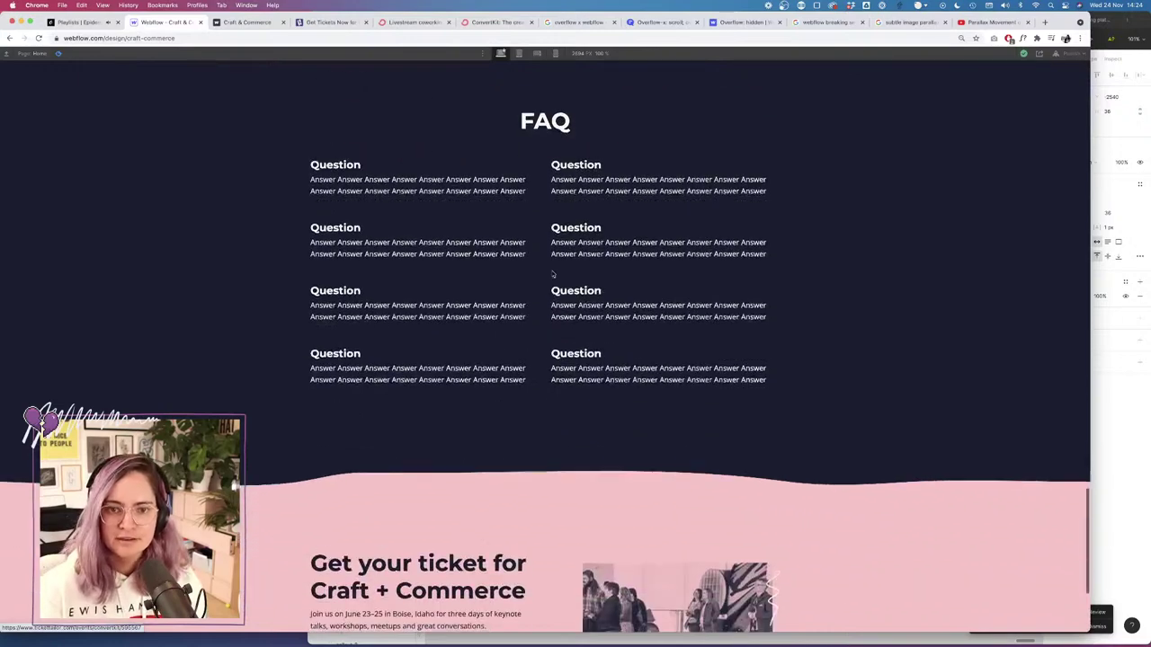
{"action": "scroll", "coordinate": [552, 274], "scroll_direction": "up", "scroll_amount": 7}
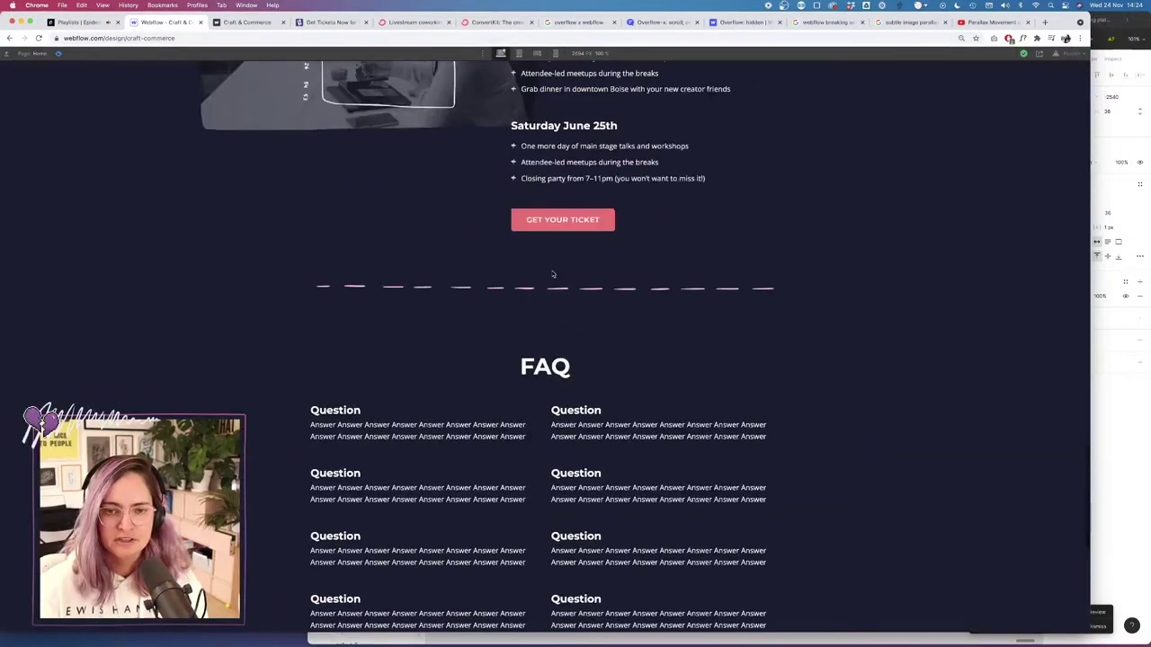
{"action": "left_click", "coordinate": [58, 53]}
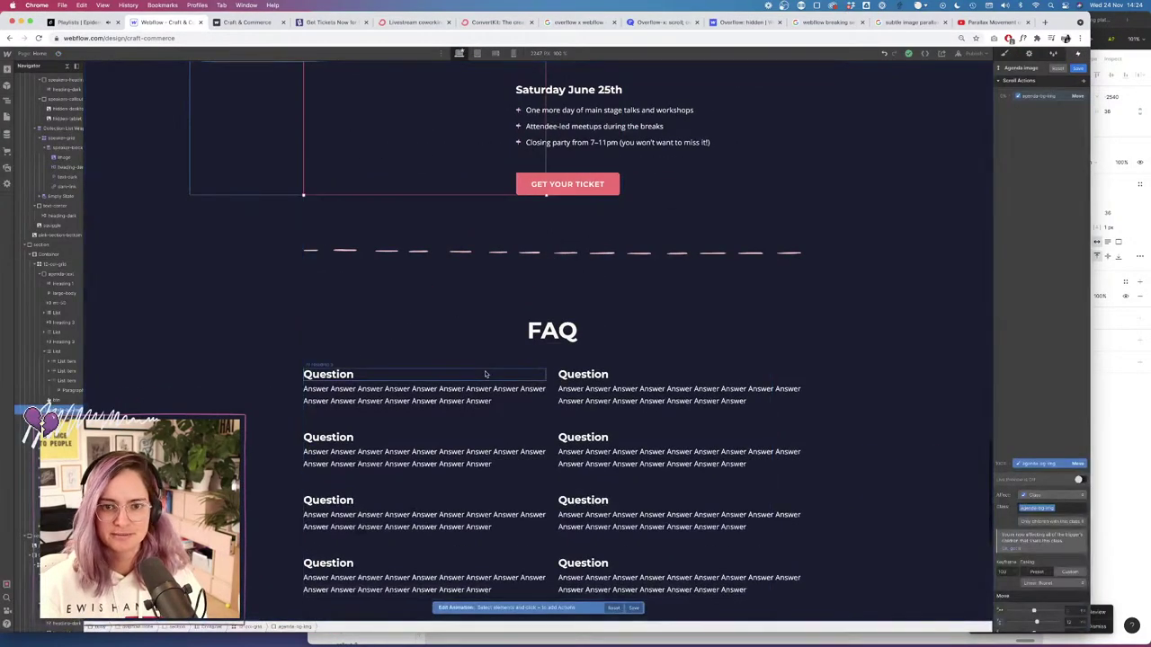
Save the Agenda image scroll animation and close the plan section's trigger settings.
{"action": "scroll", "coordinate": [484, 374], "scroll_direction": "down", "scroll_amount": 5}
{"action": "scroll", "coordinate": [484, 374], "scroll_direction": "up", "scroll_amount": 2}
{"action": "scroll", "coordinate": [485, 374], "scroll_direction": "down", "scroll_amount": 4}
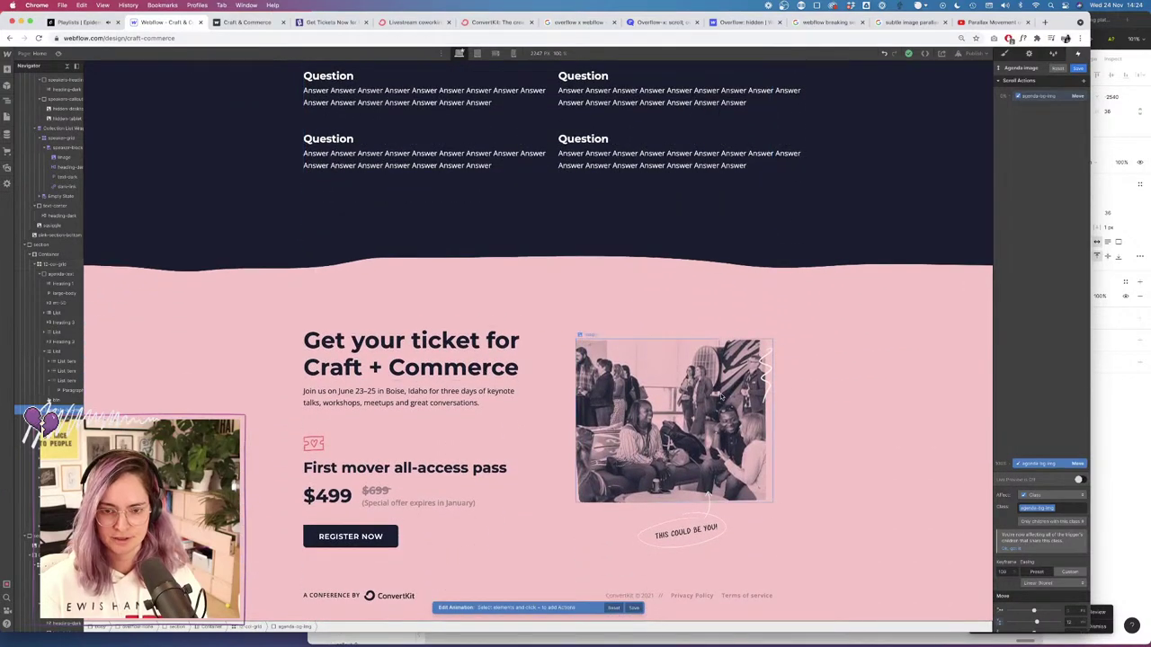
{"action": "left_click", "coordinate": [725, 396]}
{"action": "left_click", "coordinate": [307, 627]}
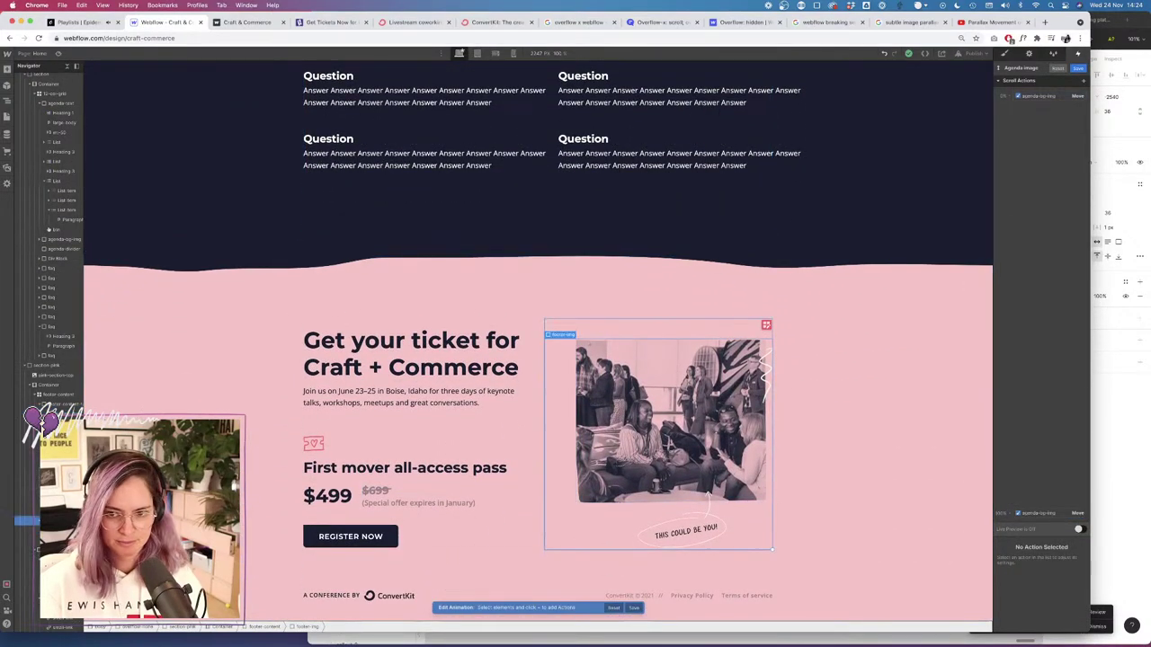
{"action": "left_click", "coordinate": [1078, 69]}
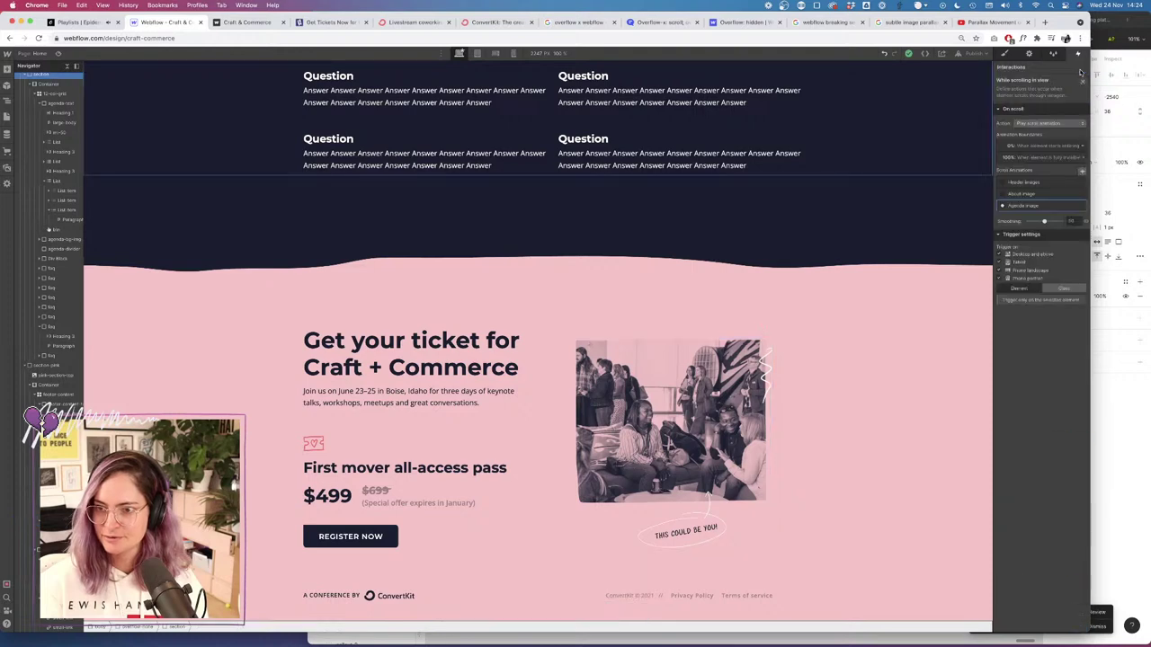
{"action": "left_click", "coordinate": [1083, 83]}
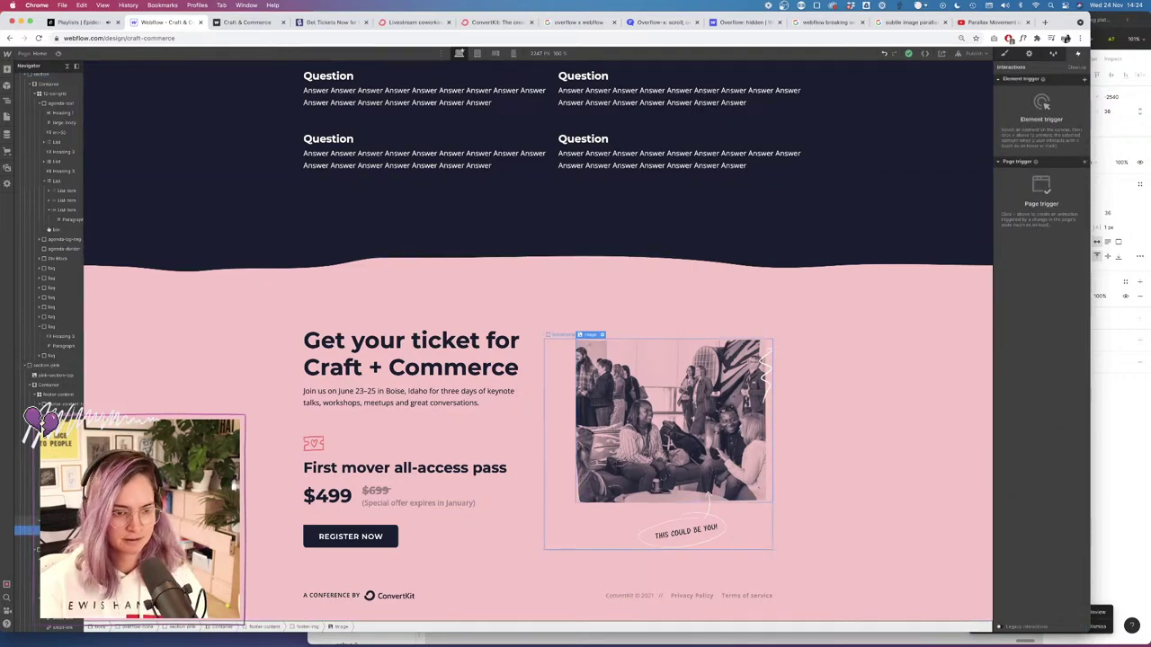
Add a Scroll into view trigger to the footer-img block beside the ticket offer, with a Slide in action from the right.
{"action": "left_click", "coordinate": [306, 627]}
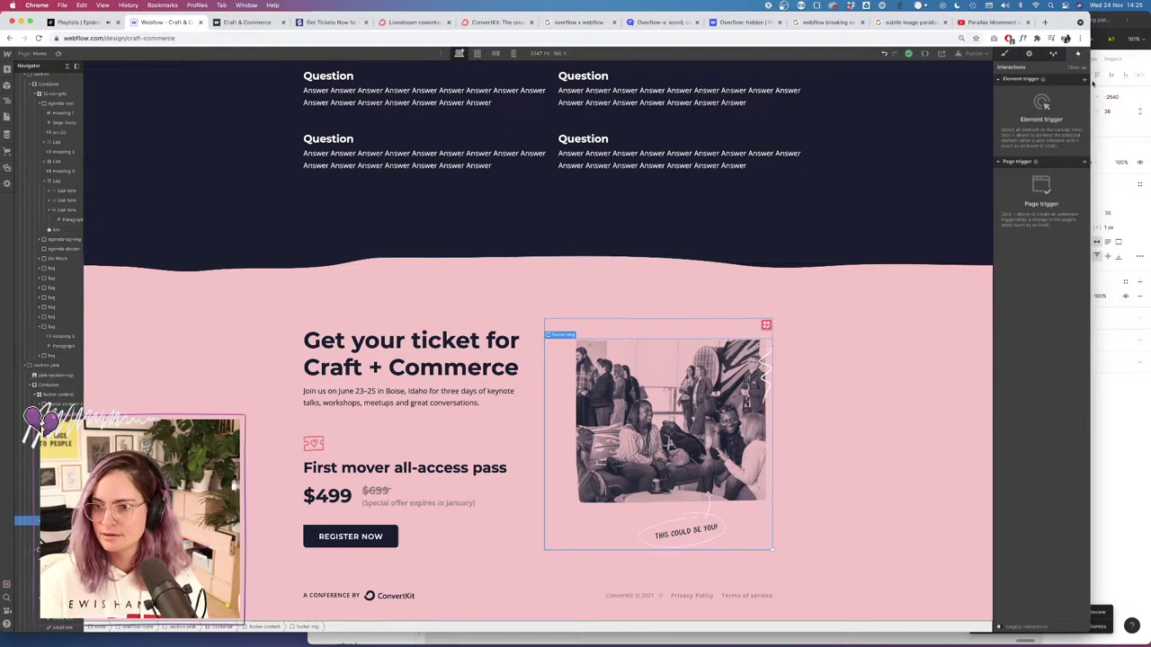
{"action": "left_click", "coordinate": [1083, 79]}
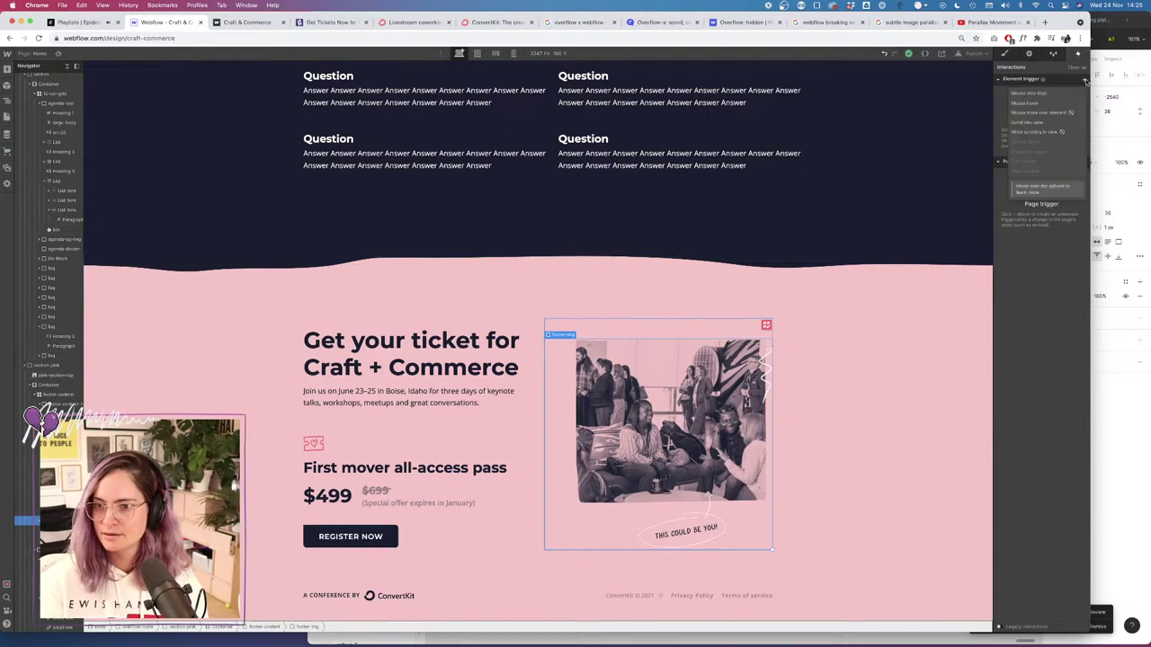
{"action": "left_click", "coordinate": [1026, 122]}
{"action": "left_click", "coordinate": [1043, 123]}
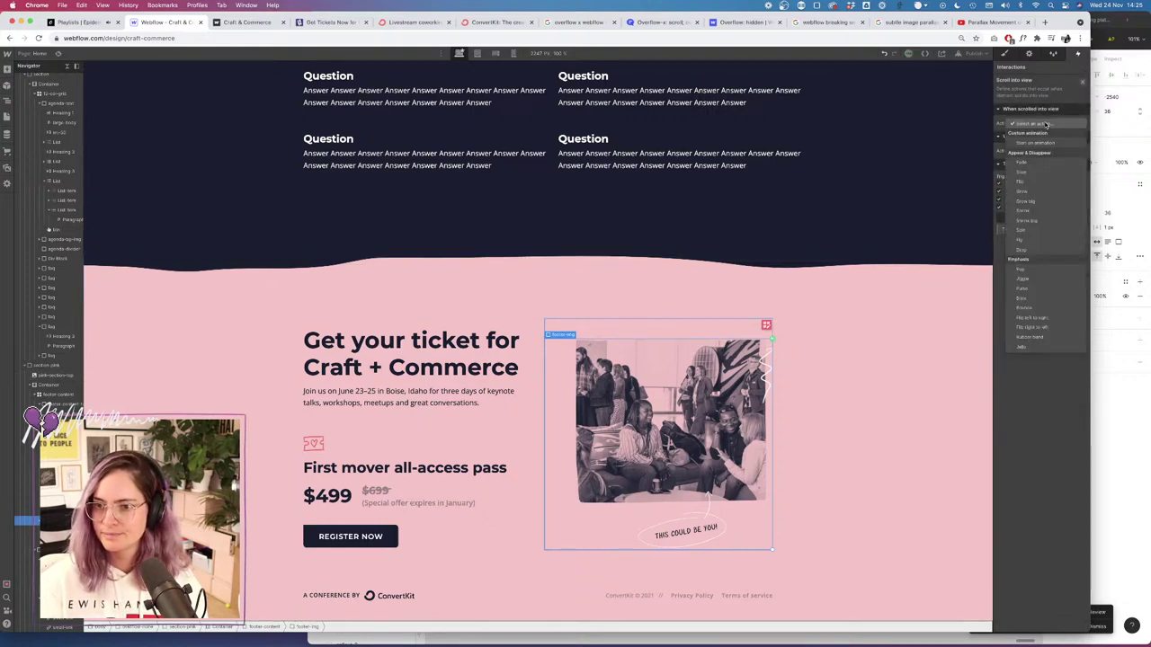
{"action": "left_click", "coordinate": [1033, 172]}
{"action": "left_click", "coordinate": [1048, 151]}
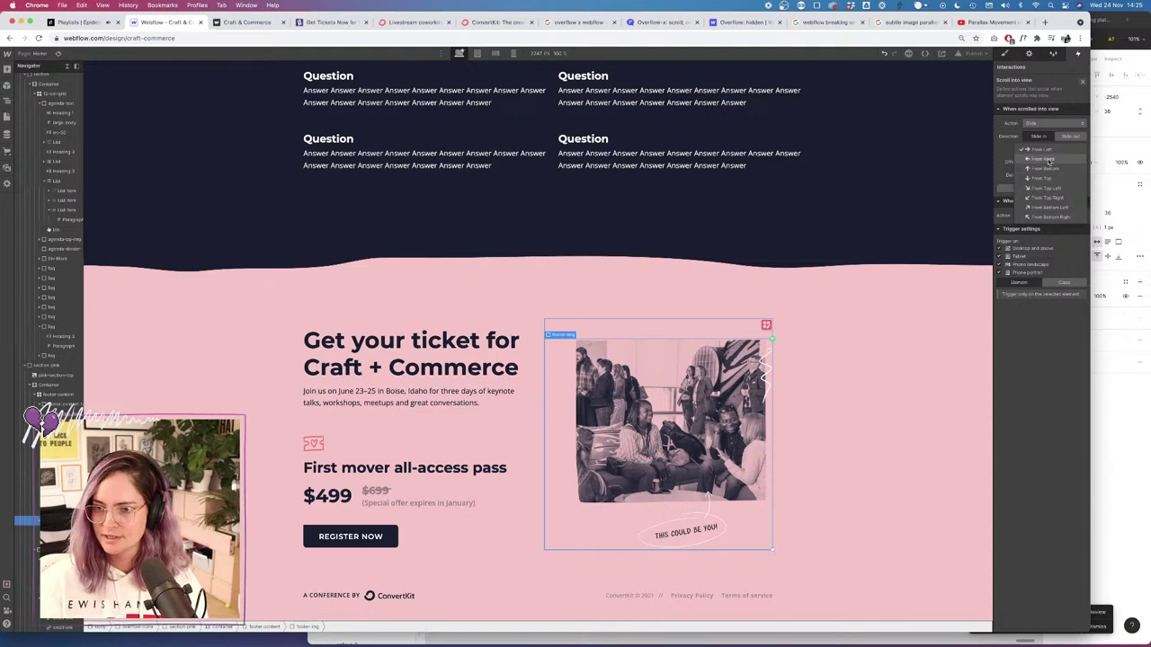
{"action": "left_click", "coordinate": [1045, 158]}
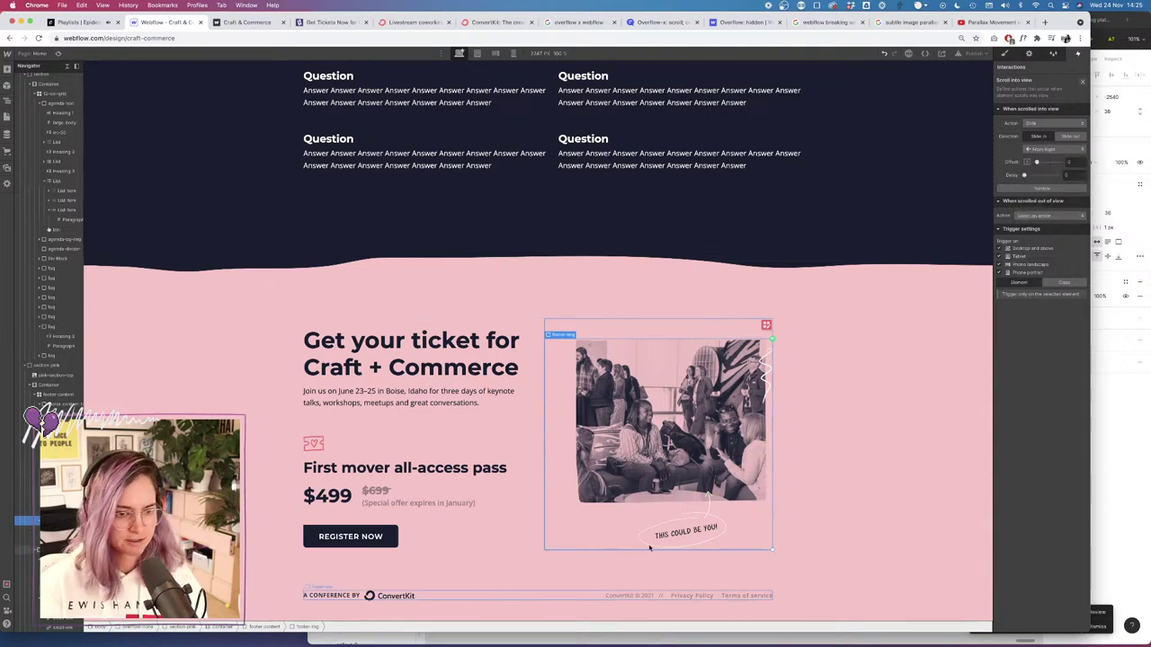
Add a Scroll into view trigger with a delayed Pop action to the "This could be you!" footer-callout beneath the footer photo.
{"action": "left_click", "coordinate": [716, 508]}
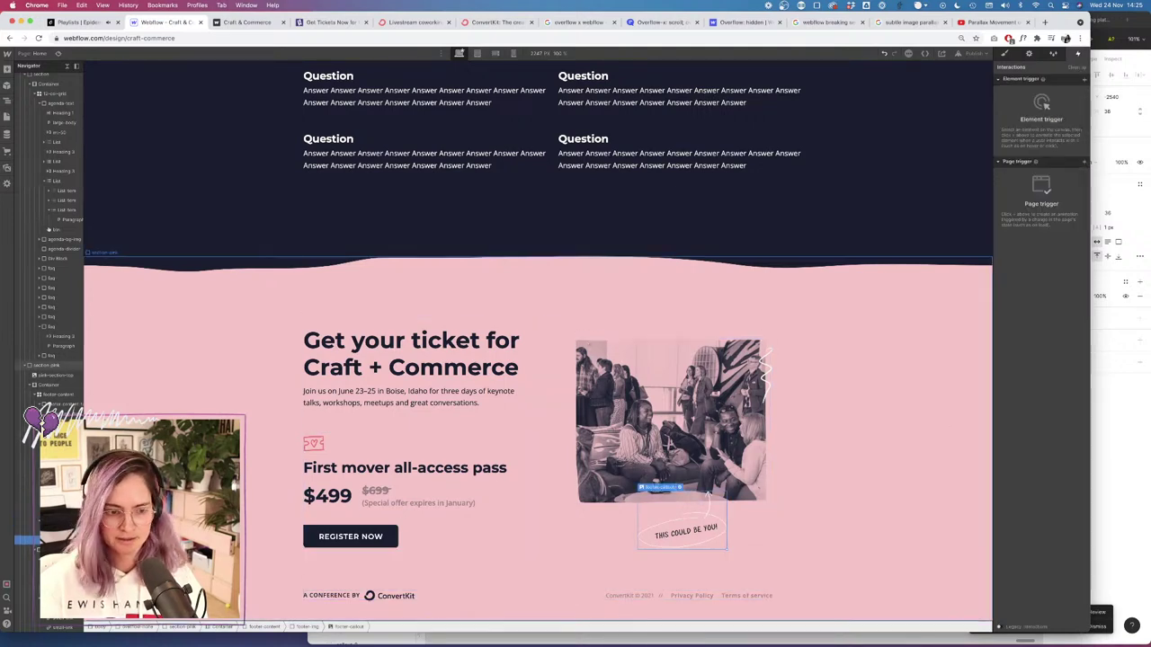
{"action": "left_click", "coordinate": [748, 526]}
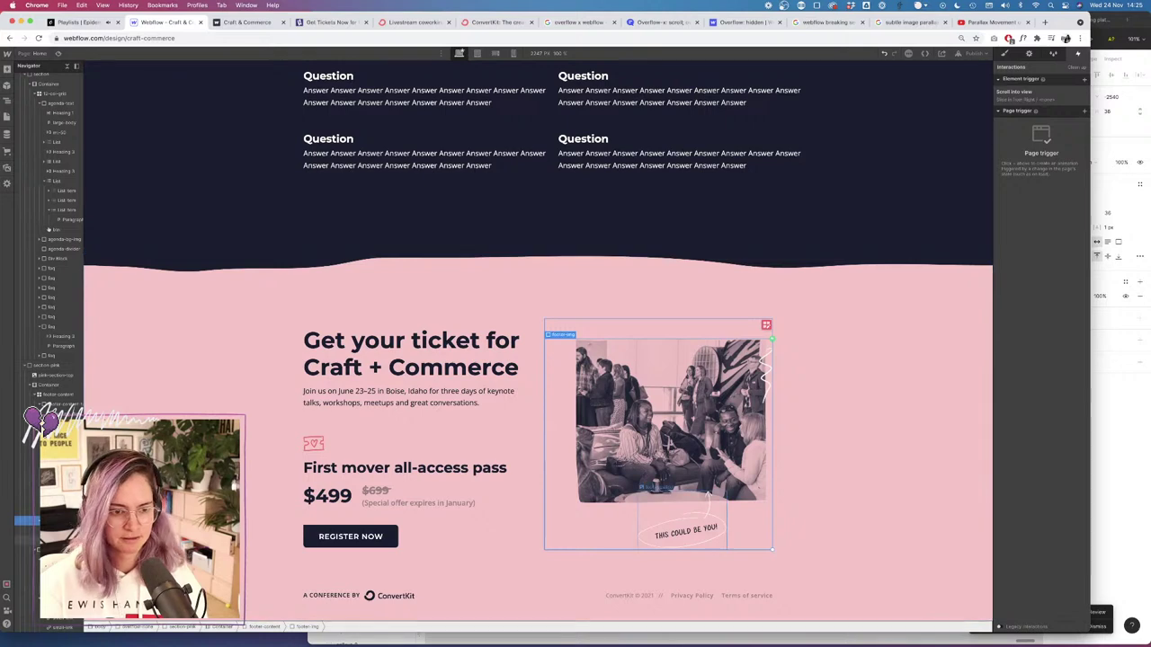
{"action": "left_click", "coordinate": [688, 526]}
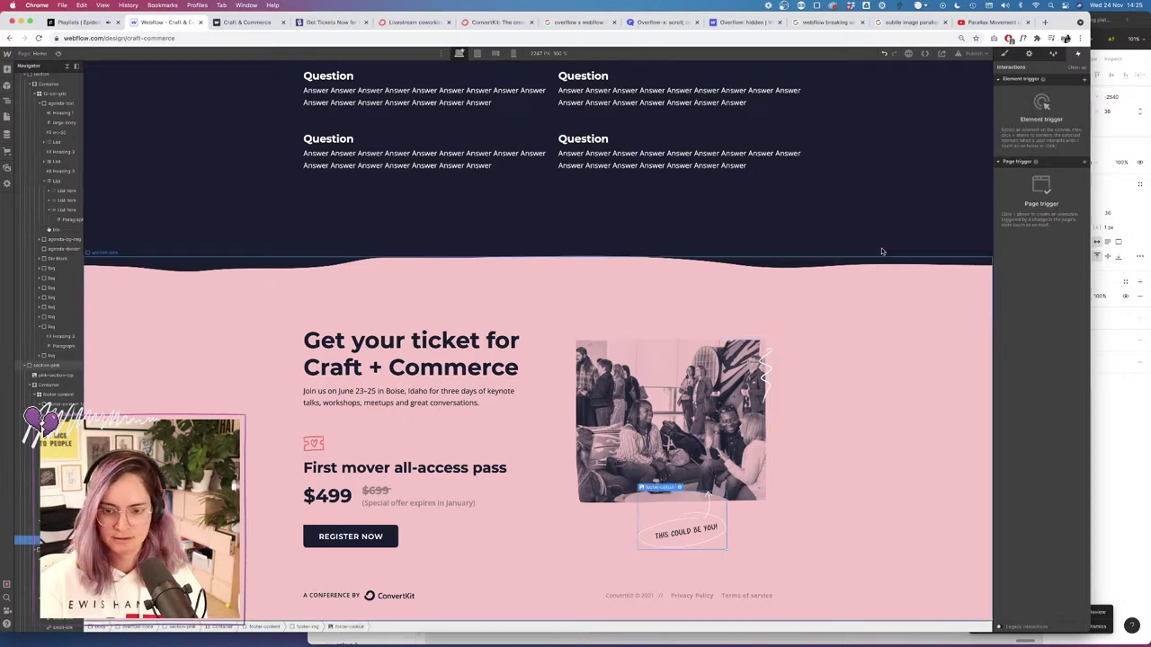
{"action": "left_click", "coordinate": [1084, 81]}
{"action": "left_click", "coordinate": [1035, 125]}
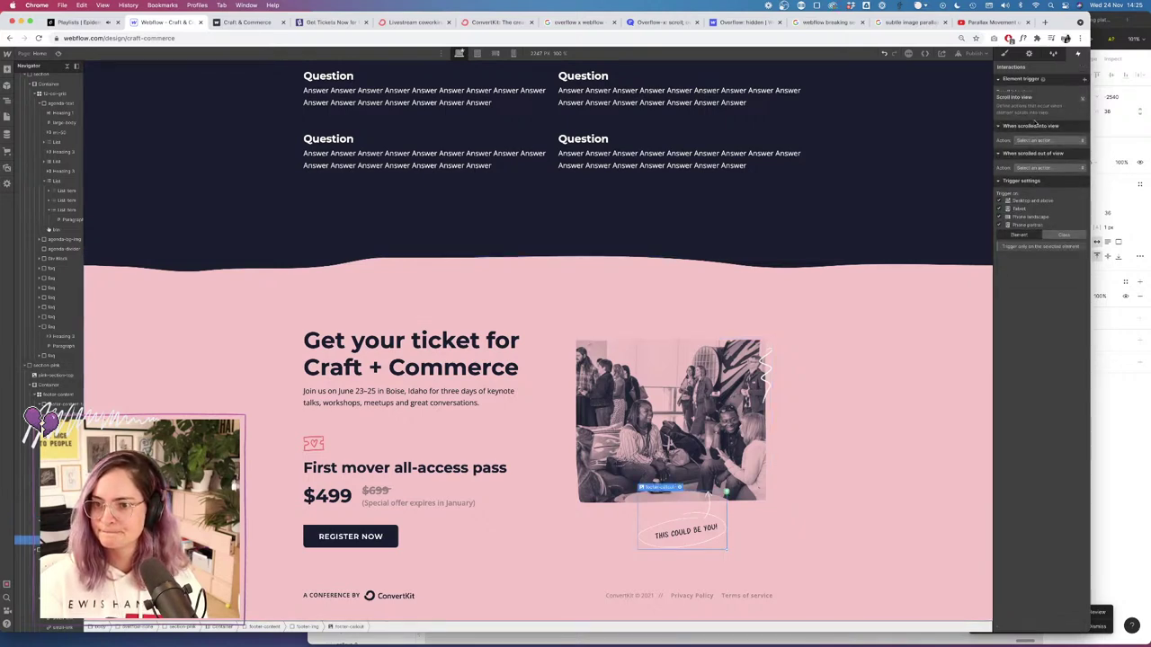
{"action": "left_click", "coordinate": [1045, 124]}
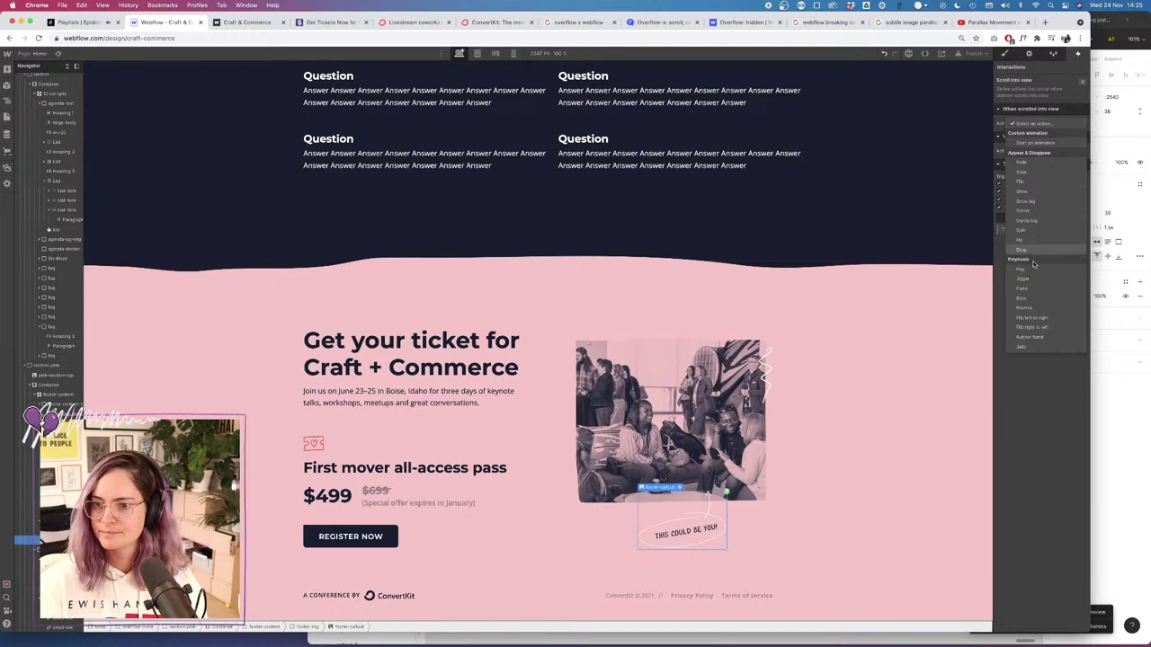
{"action": "left_click", "coordinate": [1034, 267]}
{"action": "left_click", "coordinate": [1069, 147]}
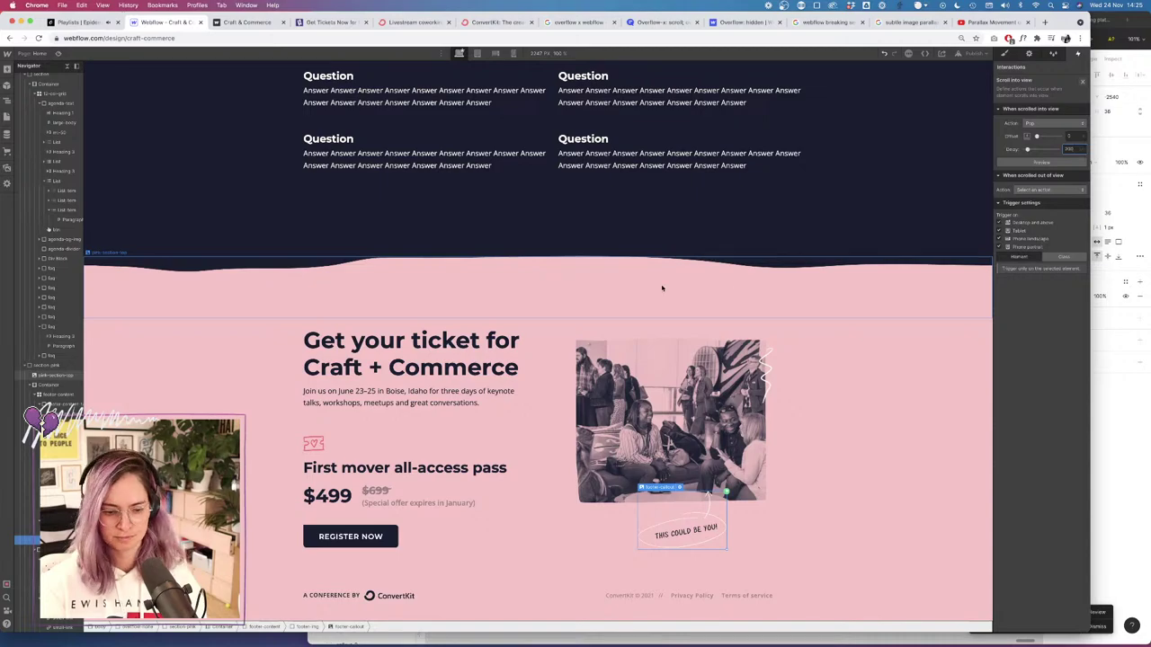
Preview the whole page from the header down to the footer, examining the scroll effects, and return to editing at the header.
{"action": "scroll", "coordinate": [541, 321], "scroll_direction": "up", "scroll_amount": 20}
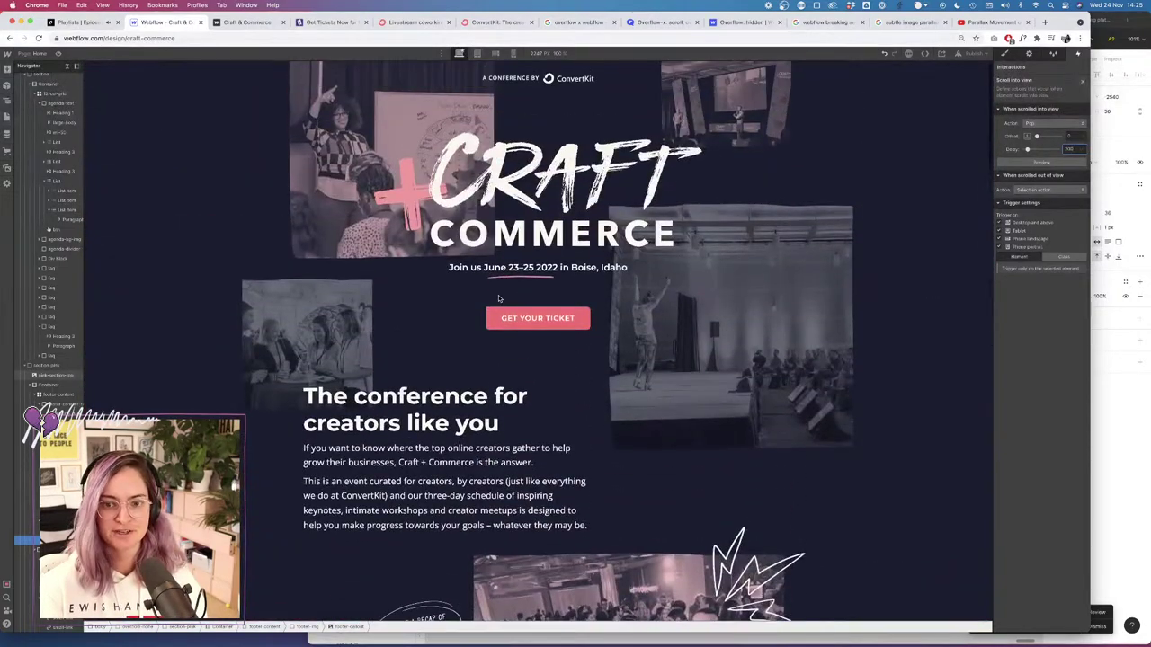
{"action": "scroll", "coordinate": [498, 298], "scroll_direction": "down", "scroll_amount": 5}
{"action": "scroll", "coordinate": [498, 297], "scroll_direction": "up", "scroll_amount": 5}
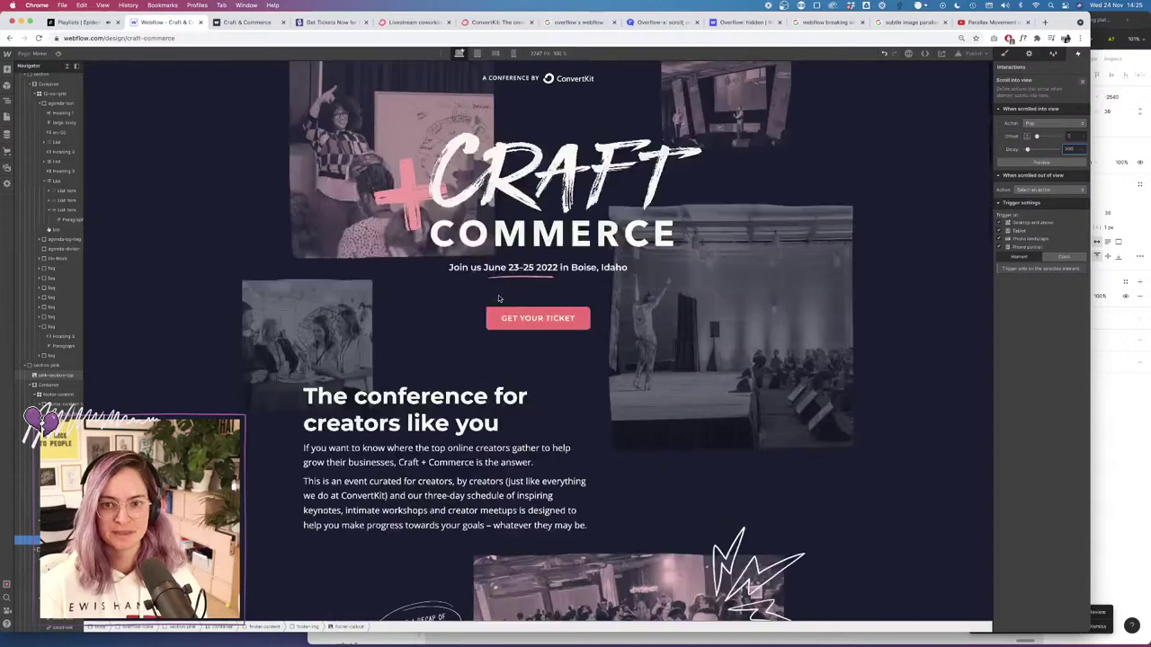
{"action": "left_click", "coordinate": [674, 239]}
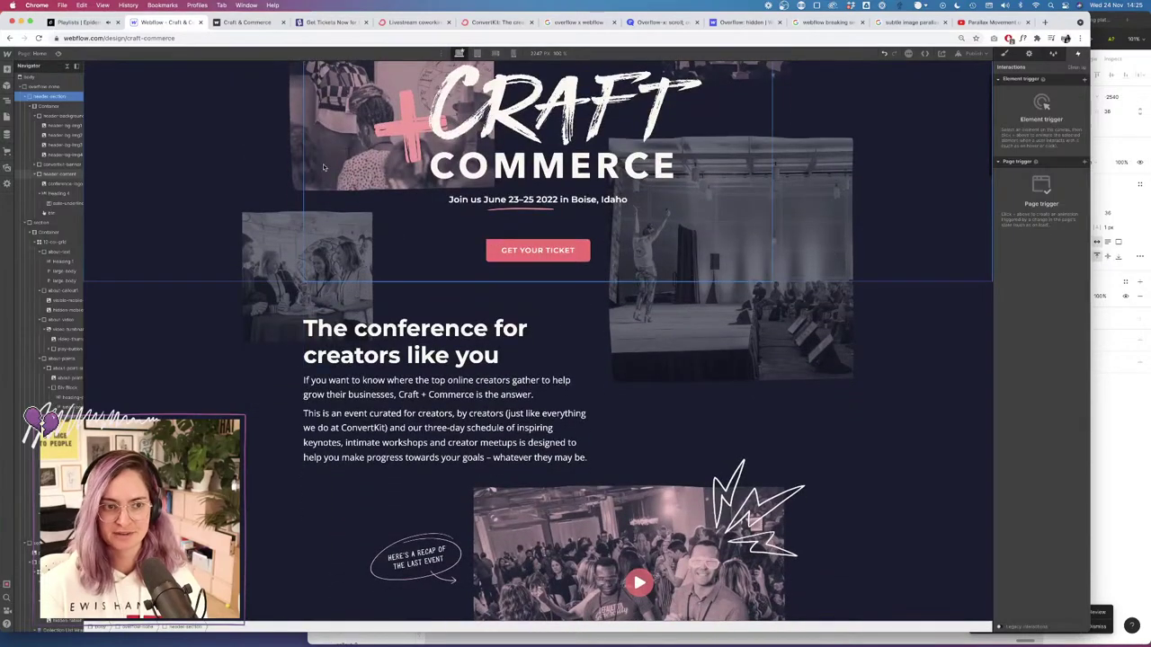
{"action": "left_click", "coordinate": [59, 54]}
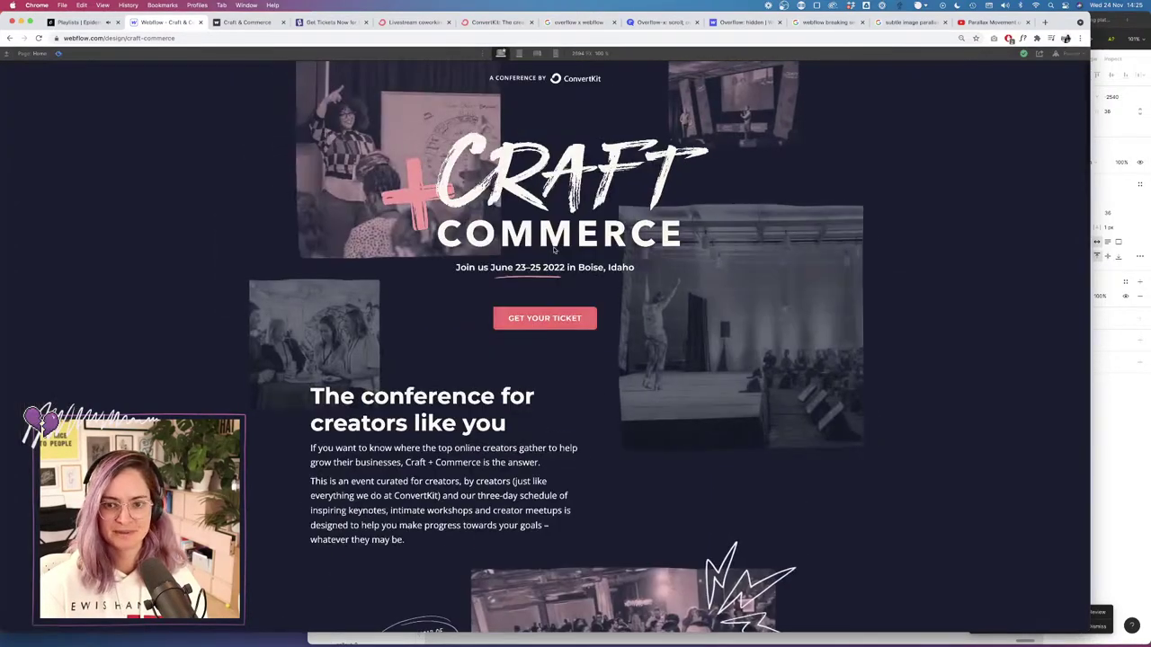
{"action": "scroll", "coordinate": [554, 249], "scroll_direction": "down", "scroll_amount": 3}
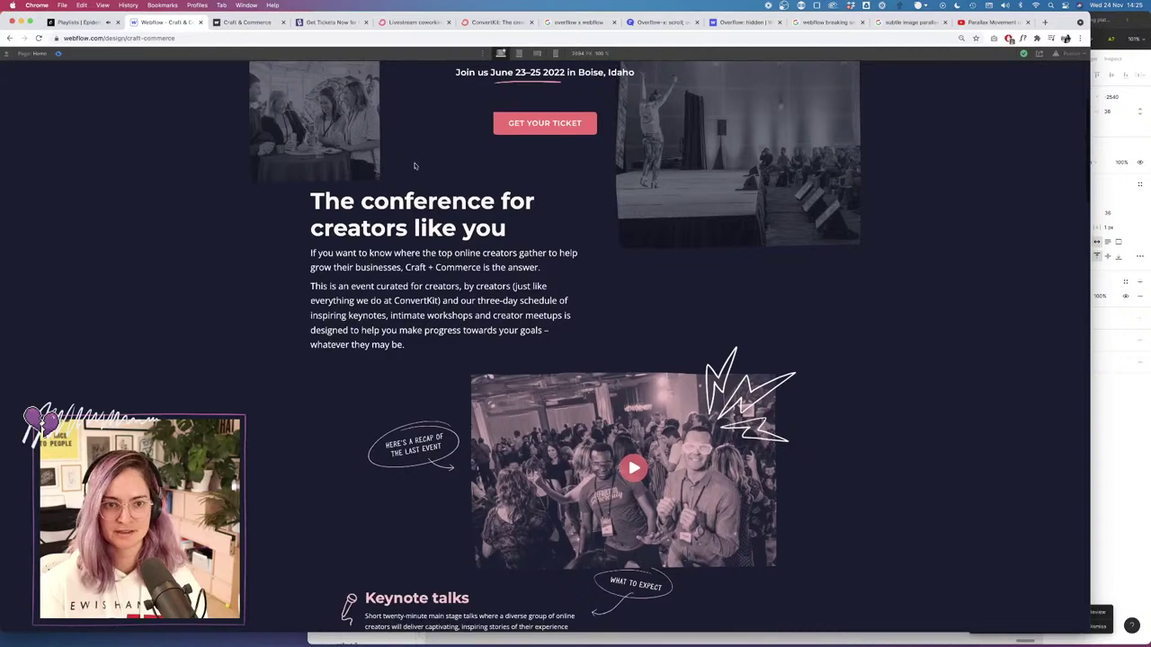
{"action": "scroll", "coordinate": [414, 165], "scroll_direction": "down", "scroll_amount": 5}
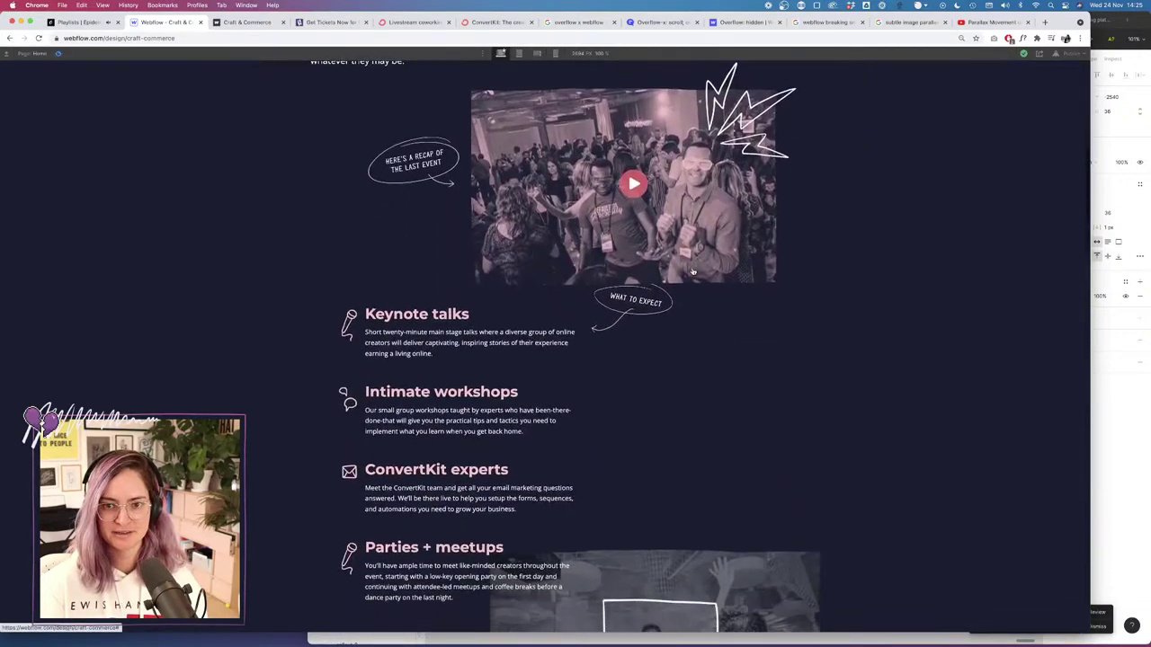
{"action": "scroll", "coordinate": [692, 271], "scroll_direction": "down", "scroll_amount": 10}
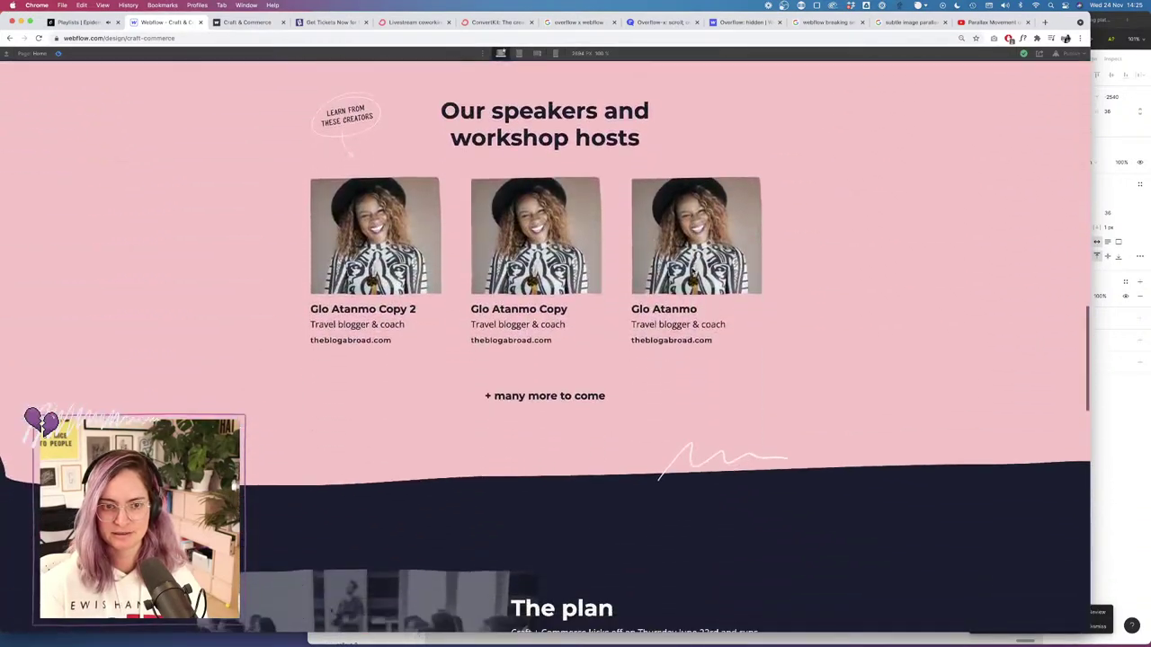
{"action": "scroll", "coordinate": [693, 271], "scroll_direction": "down", "scroll_amount": 8}
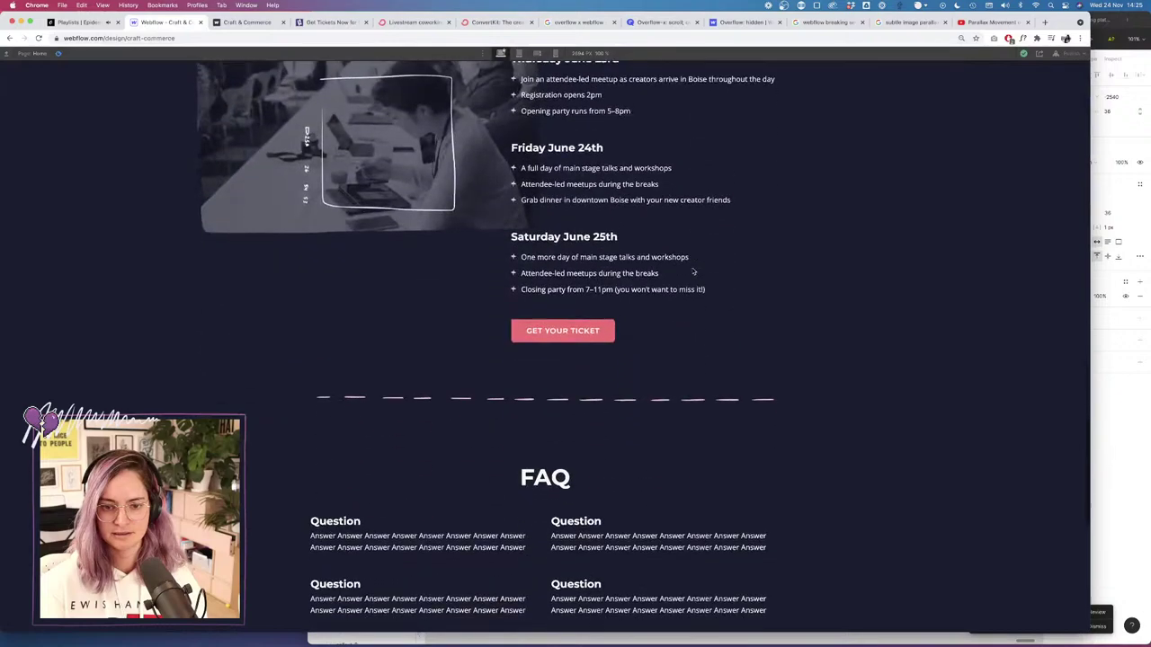
{"action": "scroll", "coordinate": [692, 272], "scroll_direction": "down", "scroll_amount": 7}
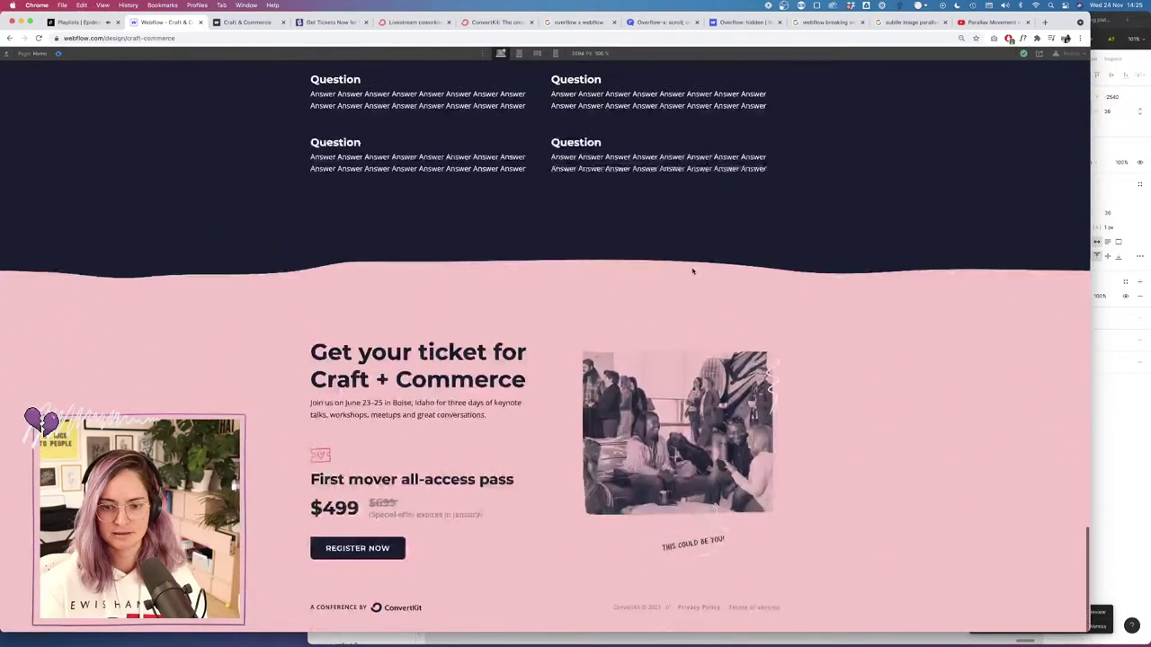
{"action": "left_click", "coordinate": [59, 54]}
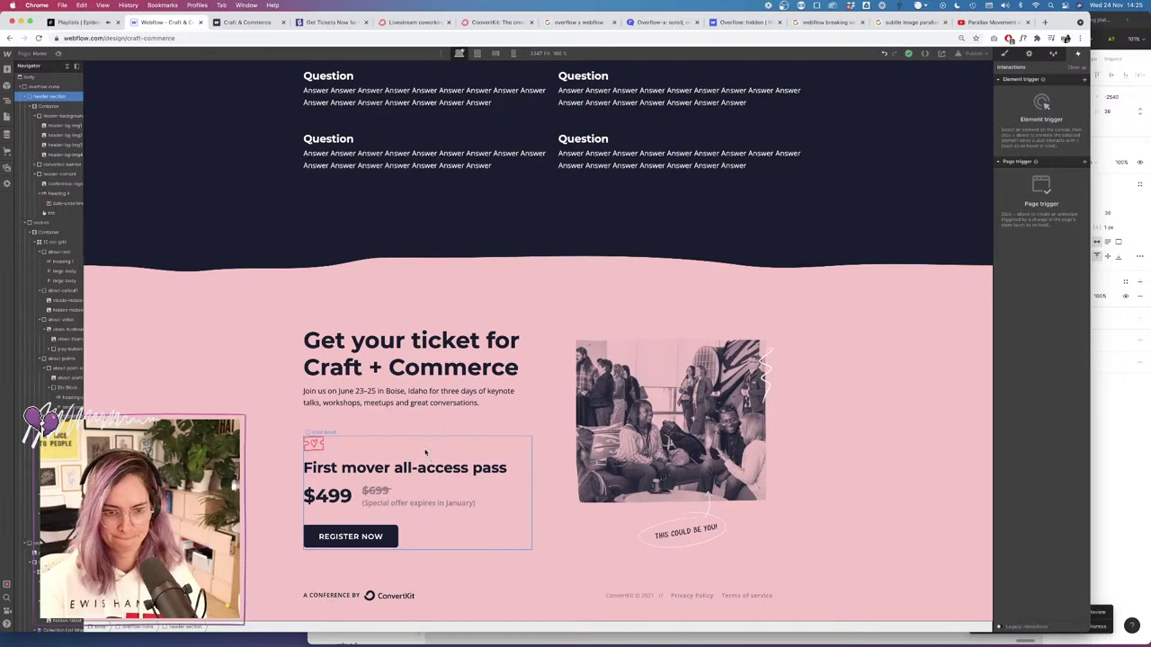
{"action": "scroll", "coordinate": [572, 339], "scroll_direction": "up", "scroll_amount": 12}
{"action": "scroll", "coordinate": [574, 339], "scroll_direction": "up", "scroll_amount": 8}
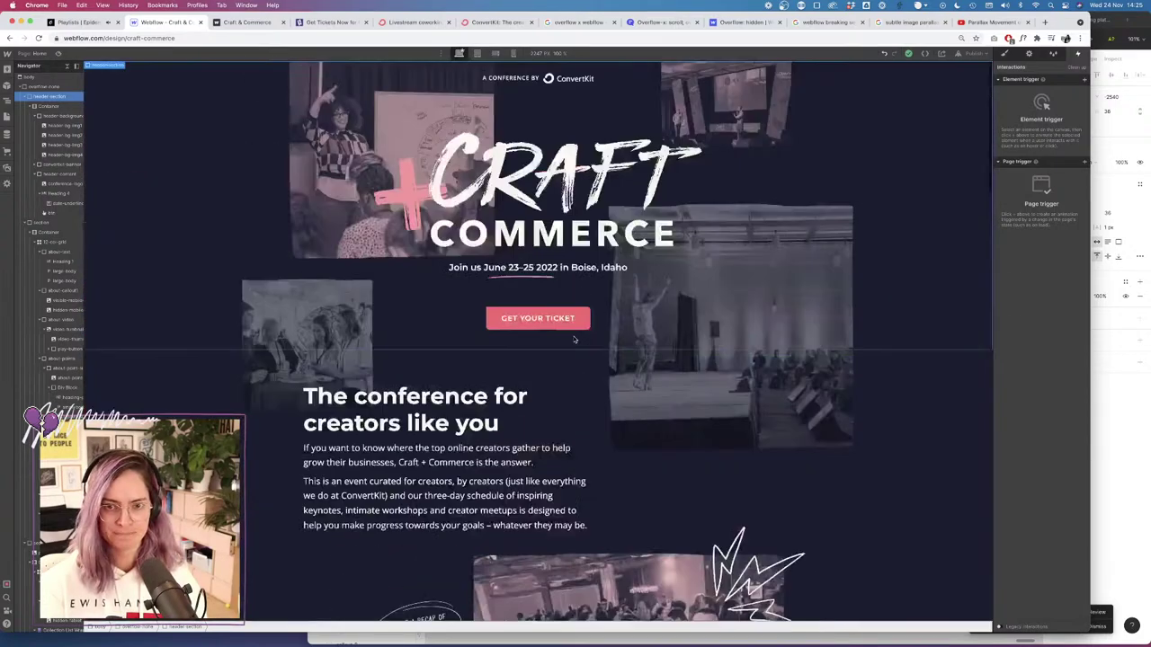
Switch to Figma and move the "Animation?" item from the TO DO list to below Mobile in the DONE list.
{"action": "left_click", "coordinate": [1114, 515]}
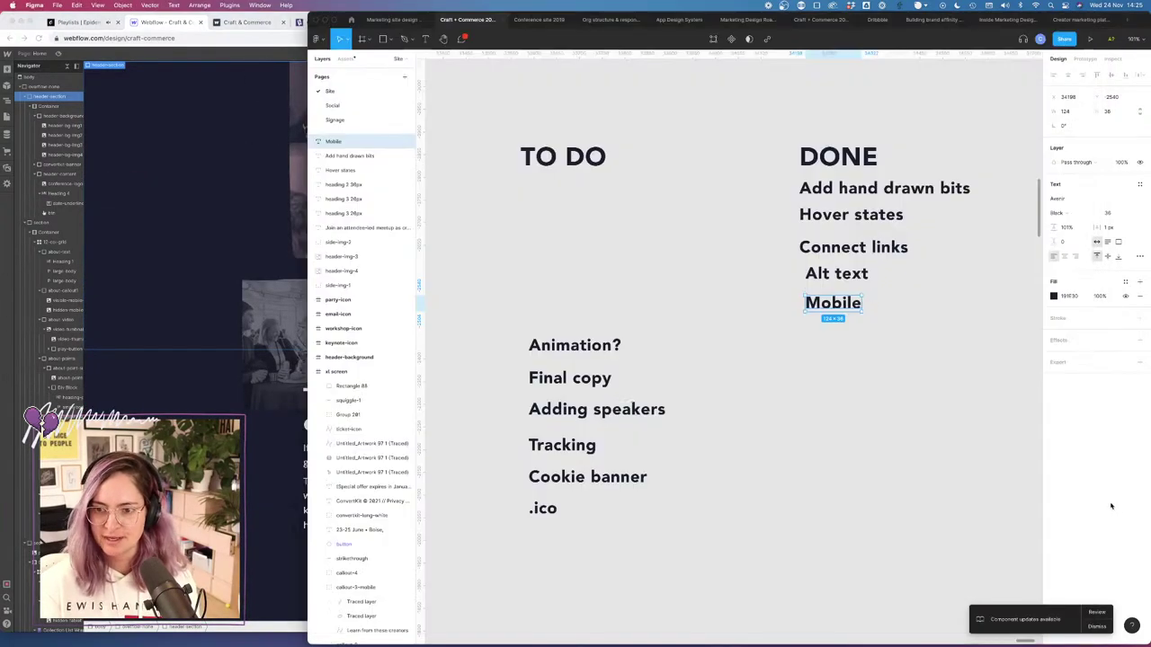
{"action": "left_click_drag", "start_coordinate": [553, 349], "coordinate": [829, 329]}
{"action": "left_click", "coordinate": [639, 329]}
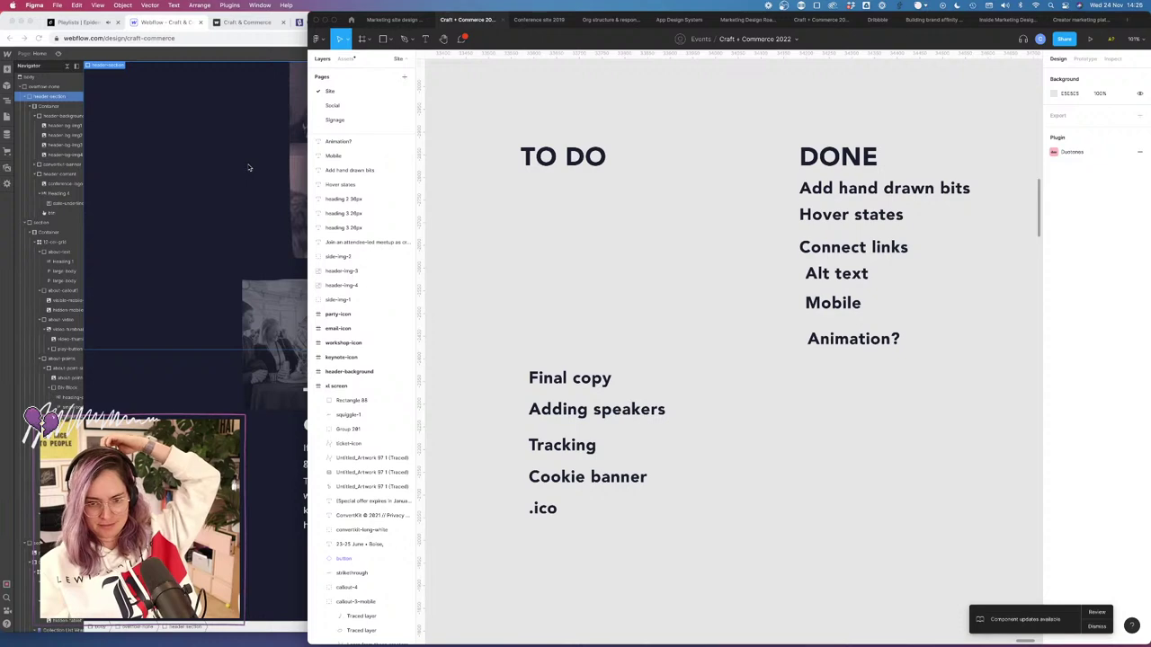
Switch to Chrome, open conference.convertkit.com in a new tab, and view it alongside the published craft-commerce.webflow.io page.
{"action": "left_click", "coordinate": [203, 222]}
{"action": "left_click", "coordinate": [1045, 23]}
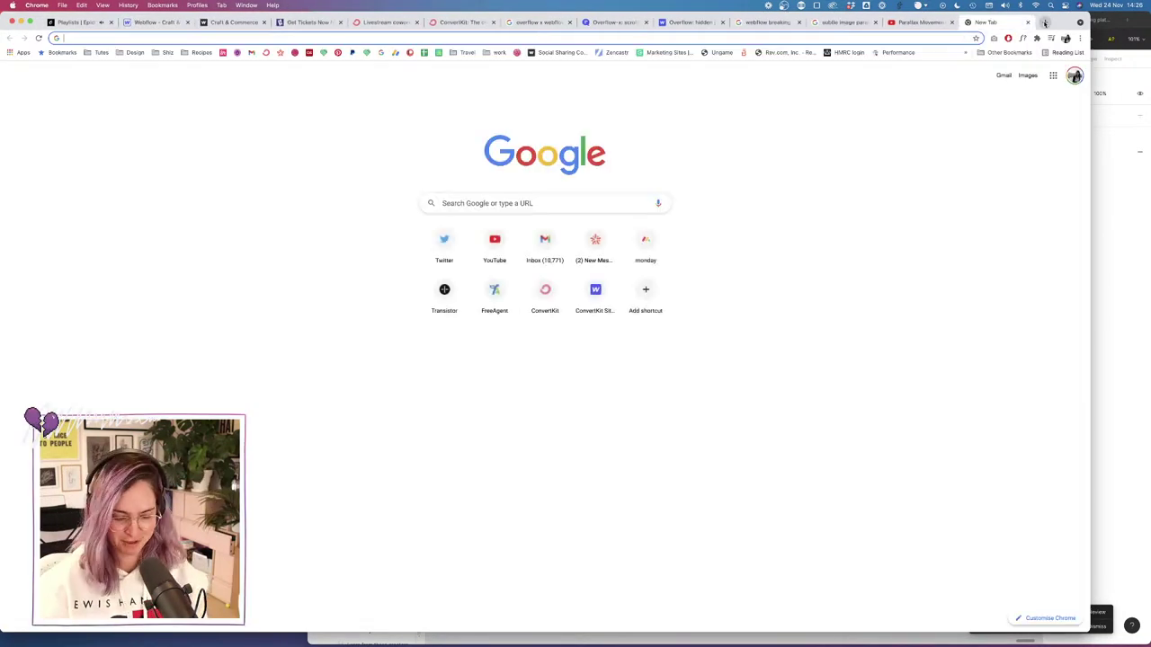
{"action": "type", "text": "conference.convertkit.com"}
{"action": "key", "text": "Return"}
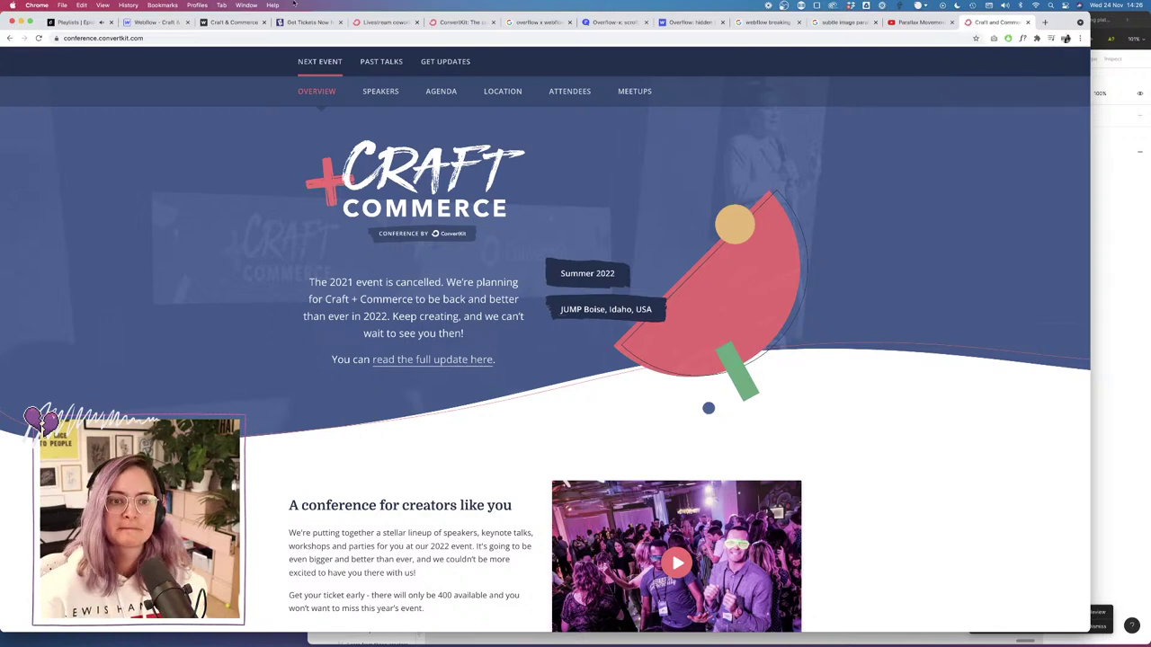
{"action": "left_click", "coordinate": [228, 23]}
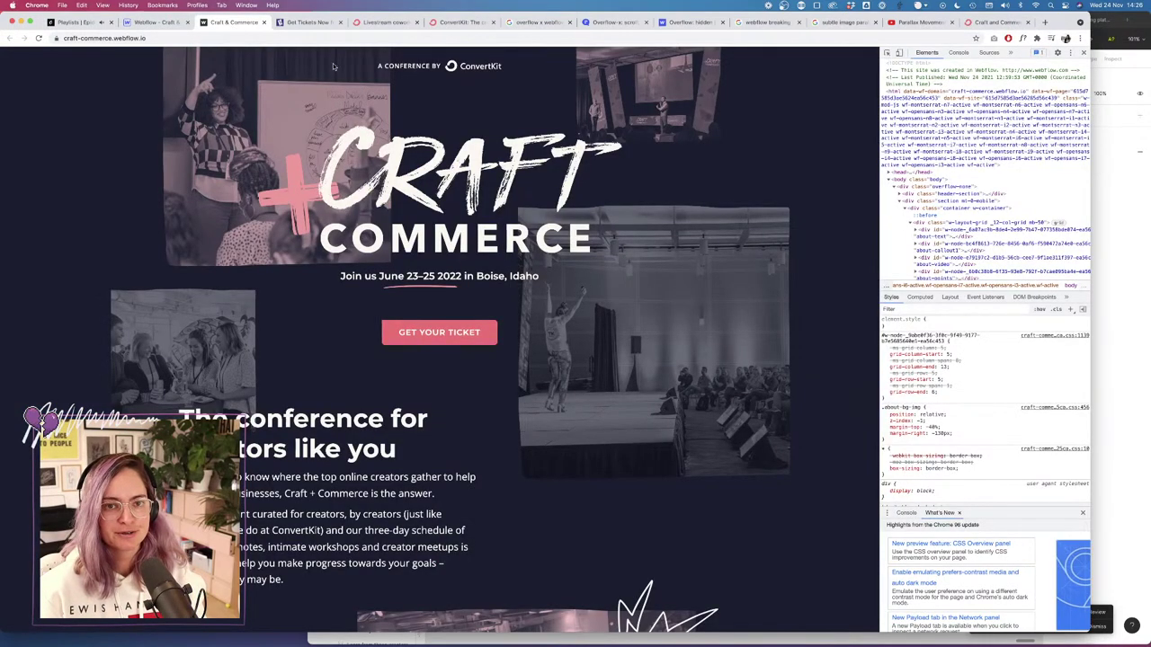
Return to the Webflow Designer and publish the site to craft-commerce.webflow.io.
{"action": "left_click", "coordinate": [153, 23]}
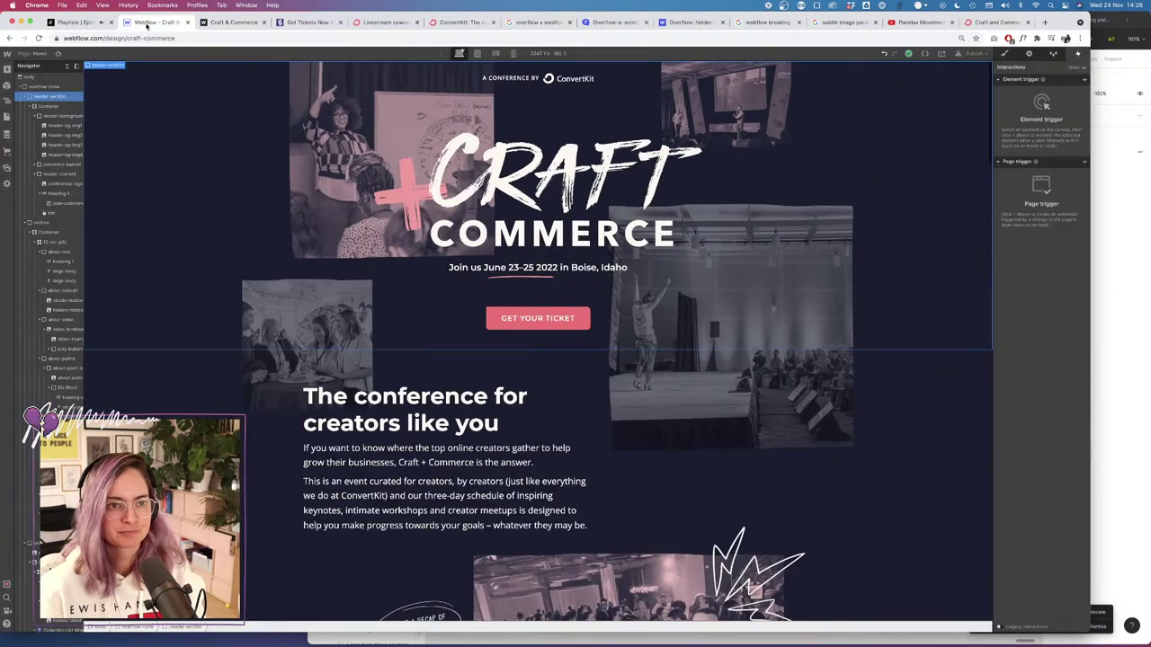
{"action": "left_click", "coordinate": [971, 55]}
{"action": "left_click", "coordinate": [946, 171]}
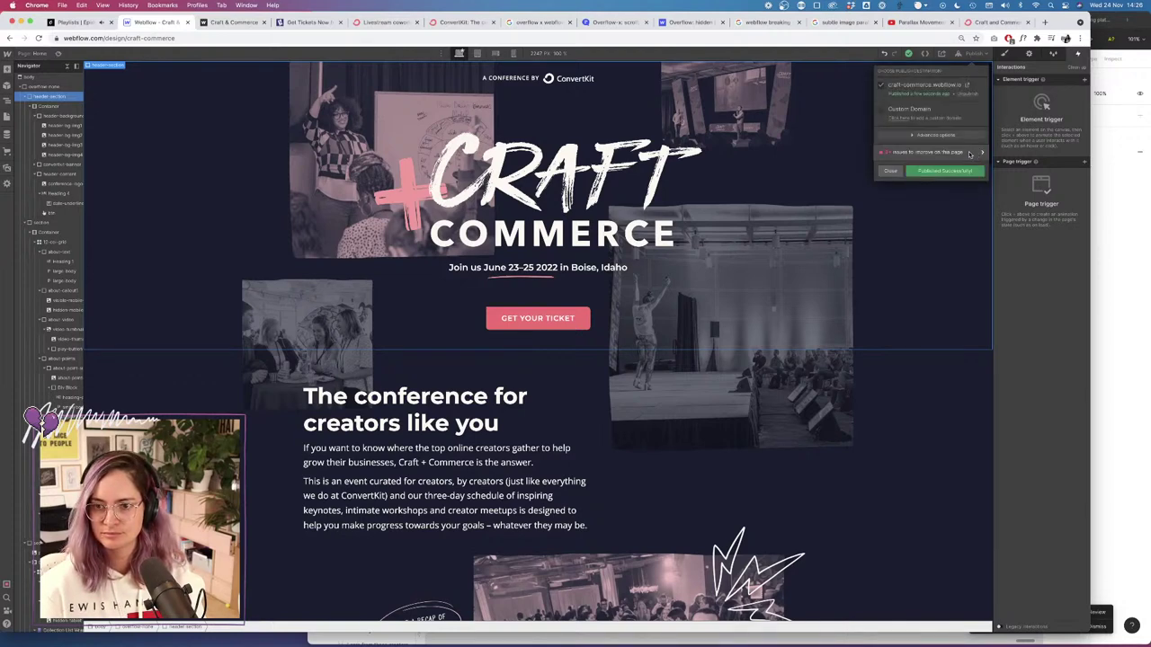
Examine the audit's non-descriptive link content issue for the first speaker dark-link, check the affected CMS item, and close it.
{"action": "left_click", "coordinate": [980, 153]}
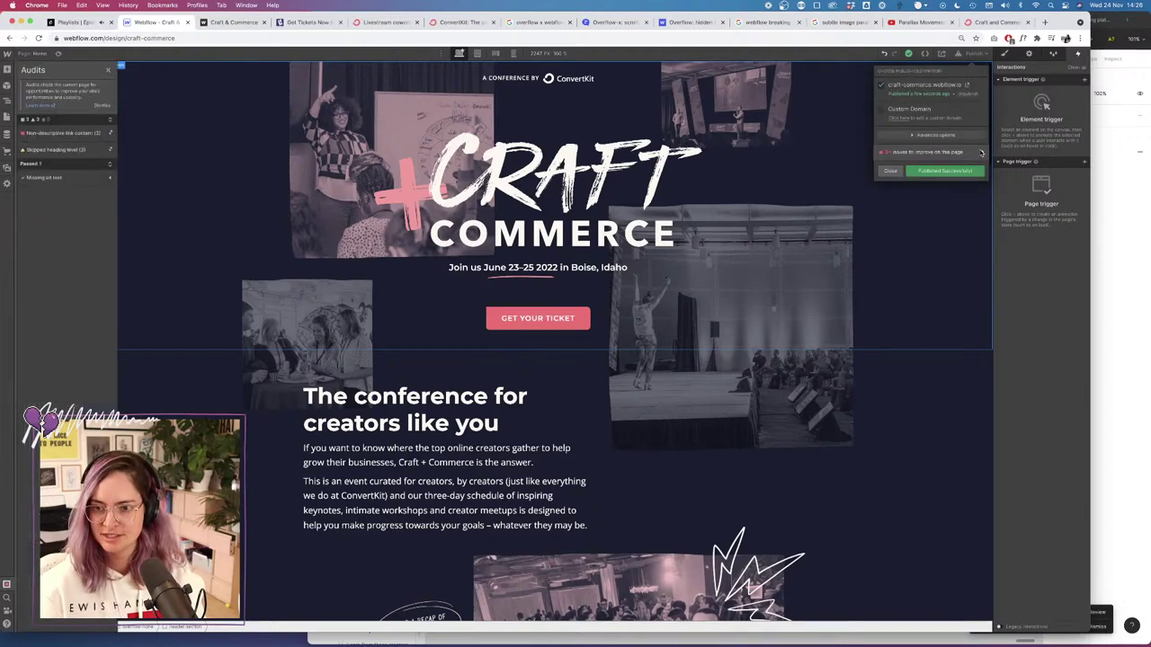
{"action": "left_click", "coordinate": [84, 136]}
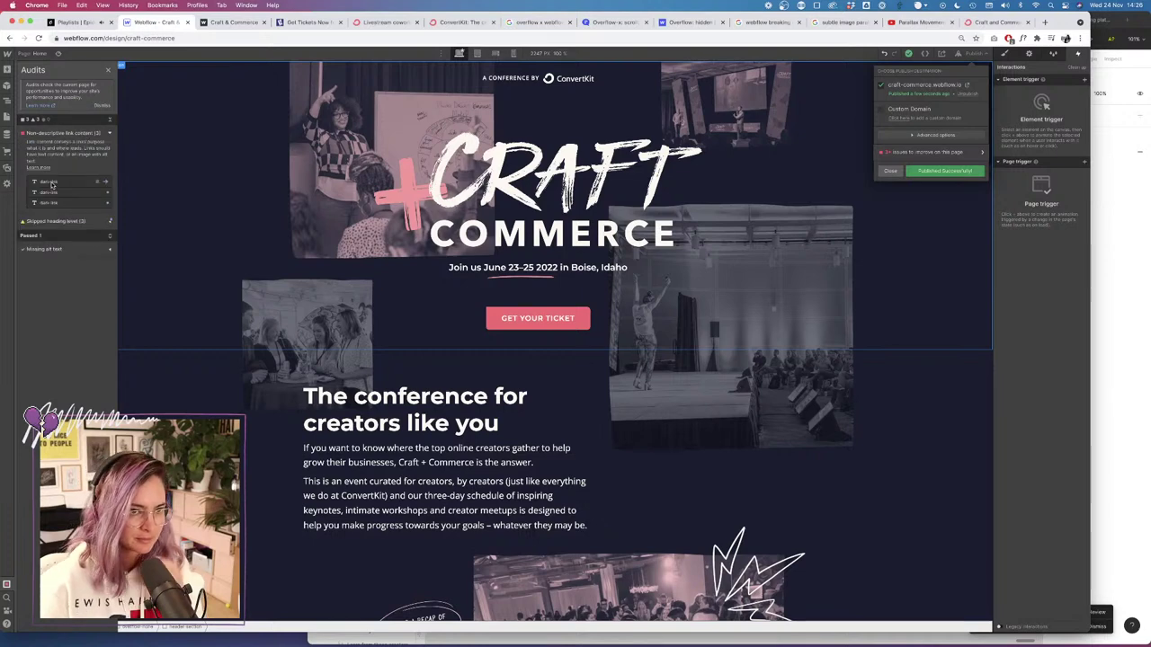
{"action": "left_click", "coordinate": [106, 182]}
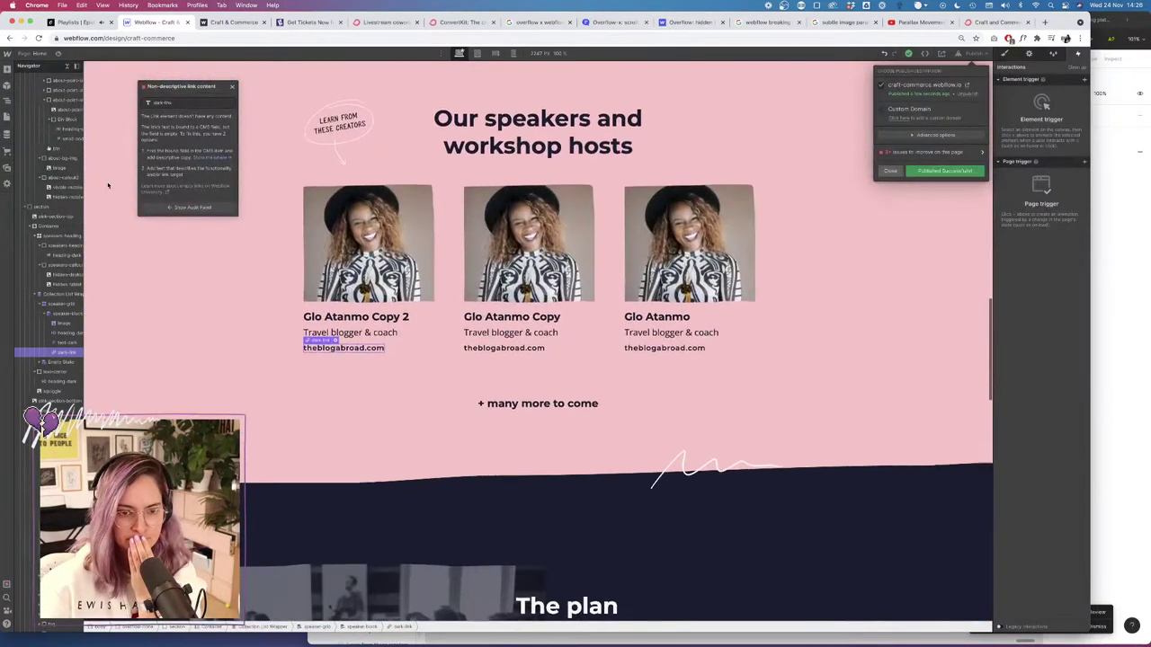
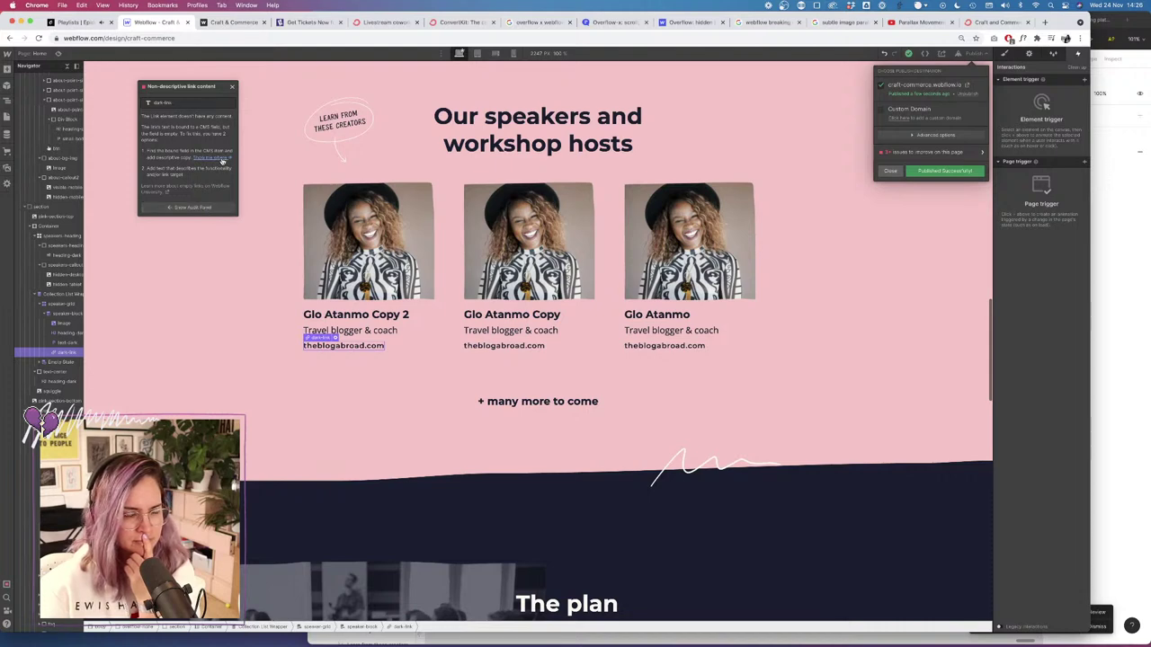
{"action": "left_click", "coordinate": [222, 159]}
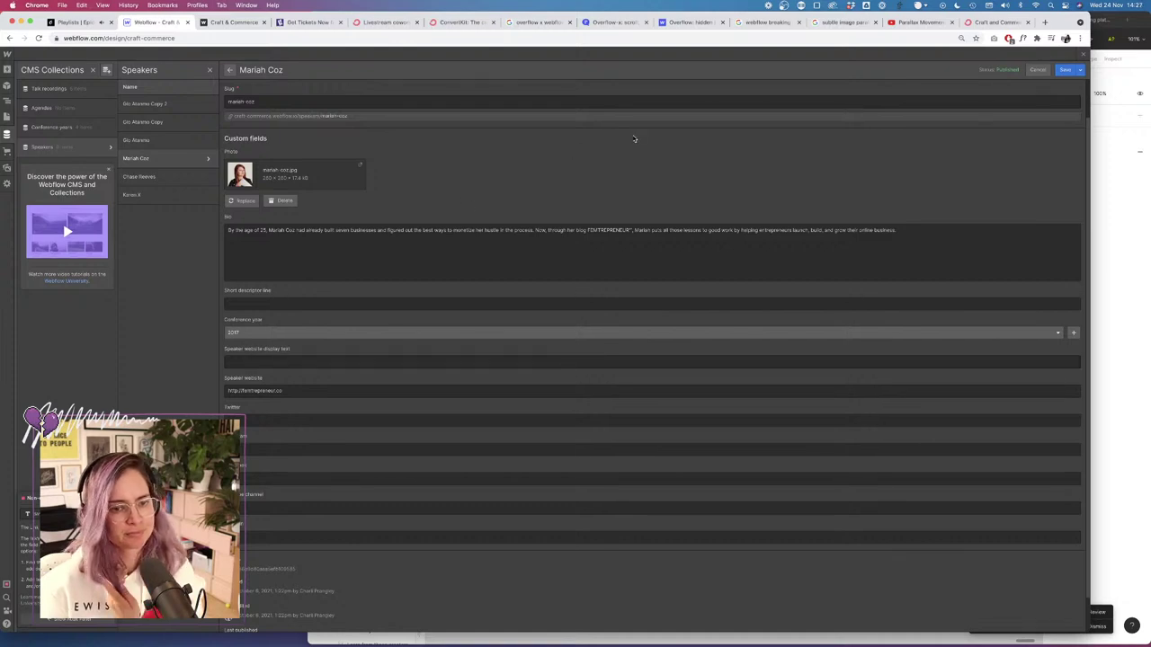
{"action": "left_click", "coordinate": [1083, 55]}
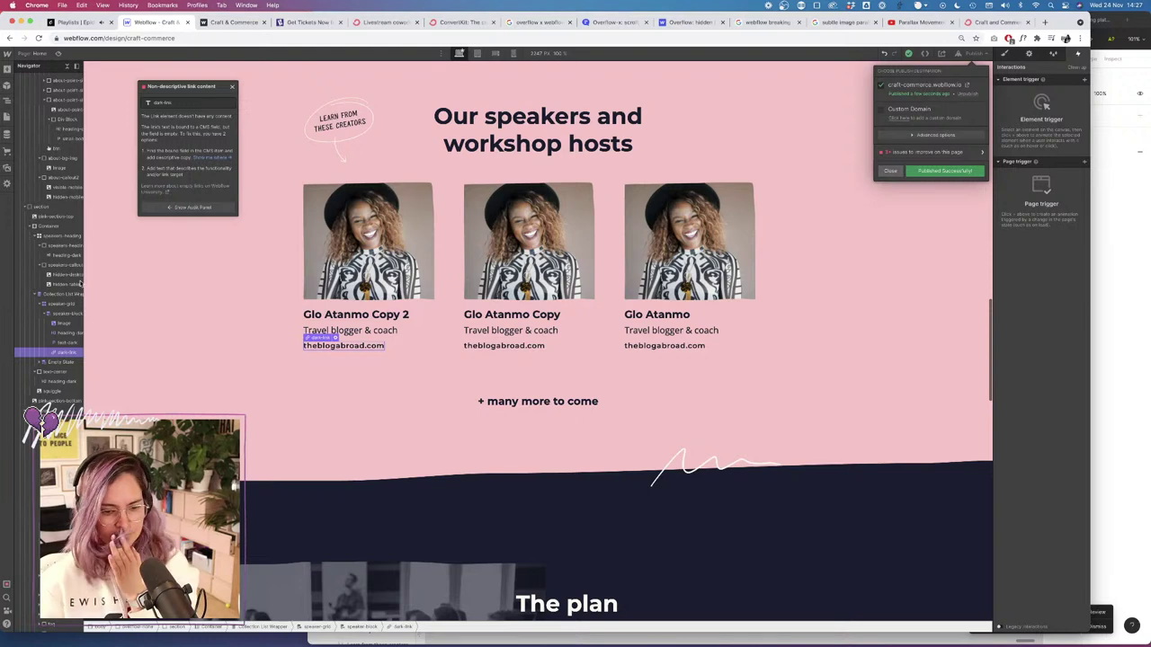
Open the Craft & Commerce project settings containing the favicon and webclip uploads.
{"action": "left_click", "coordinate": [7, 56]}
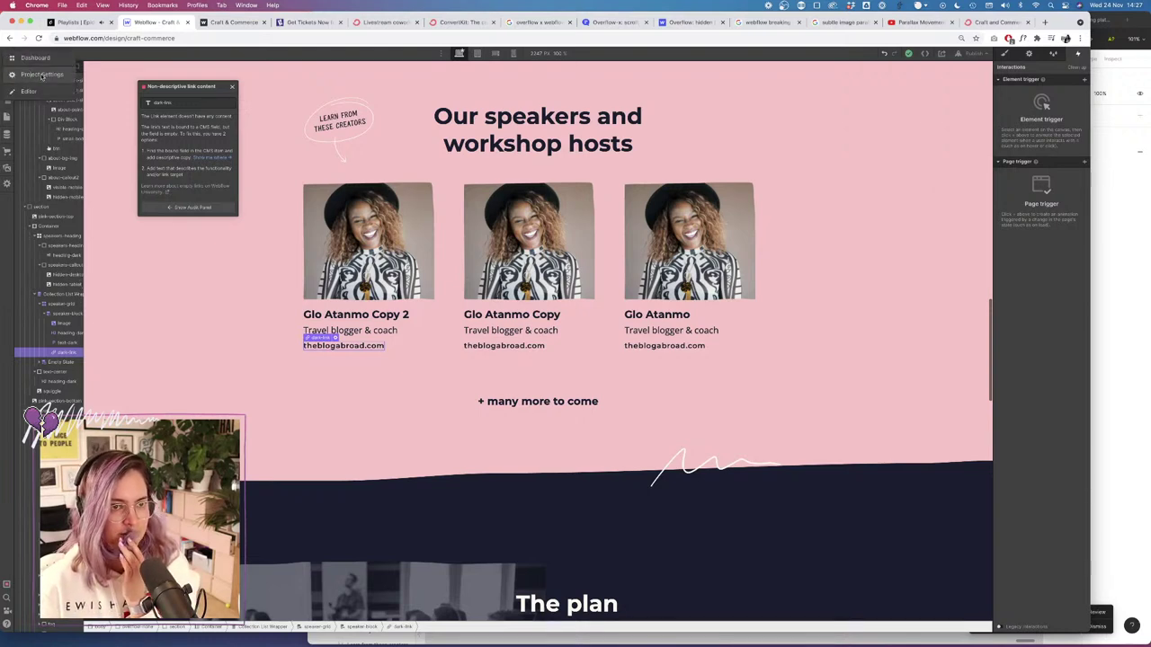
{"action": "left_click", "coordinate": [41, 75]}
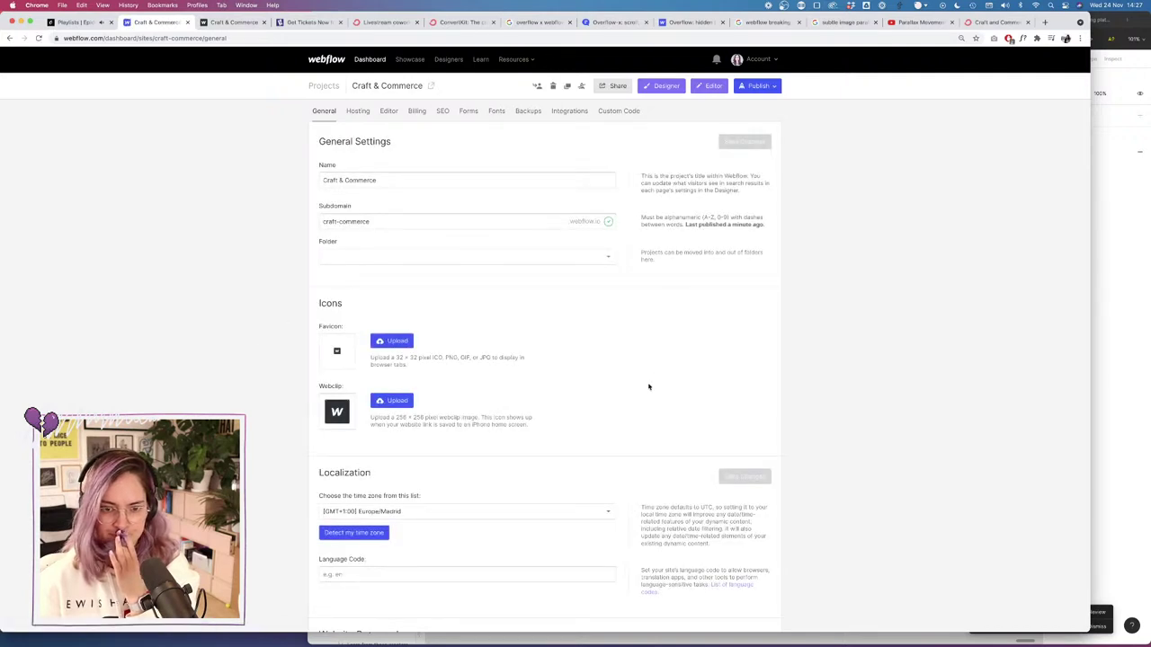
Switch to Figma and copy the pink plus from the Craft + Commerce logo in the header design.
{"action": "left_click", "coordinate": [1109, 368]}
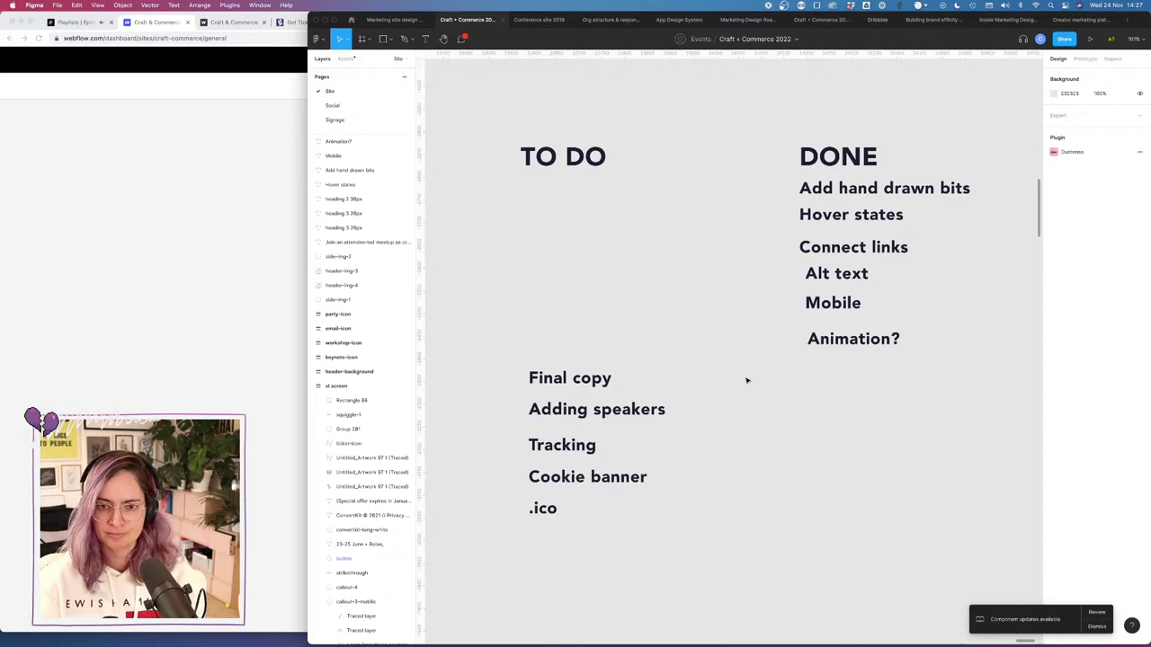
{"action": "scroll", "coordinate": [747, 381], "scroll_direction": "down", "scroll_amount": 5}
{"action": "scroll", "coordinate": [747, 380], "scroll_direction": "left", "scroll_amount": 7}
{"action": "scroll", "coordinate": [745, 376], "scroll_direction": "right", "scroll_amount": 5}
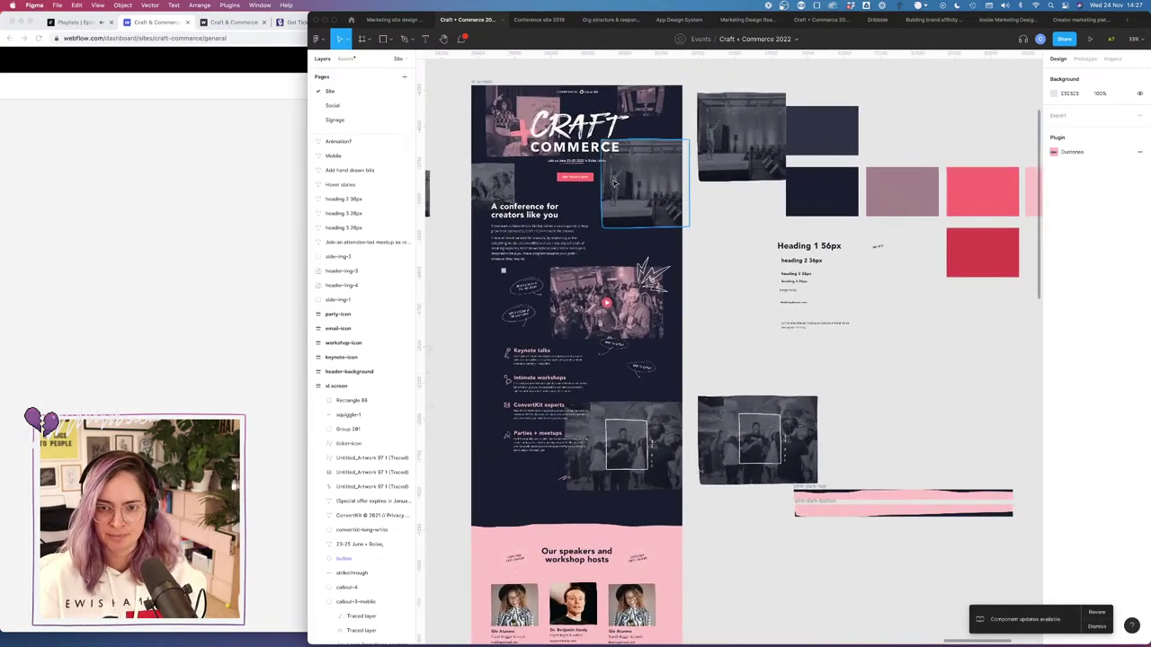
{"action": "double_click", "coordinate": [521, 134]}
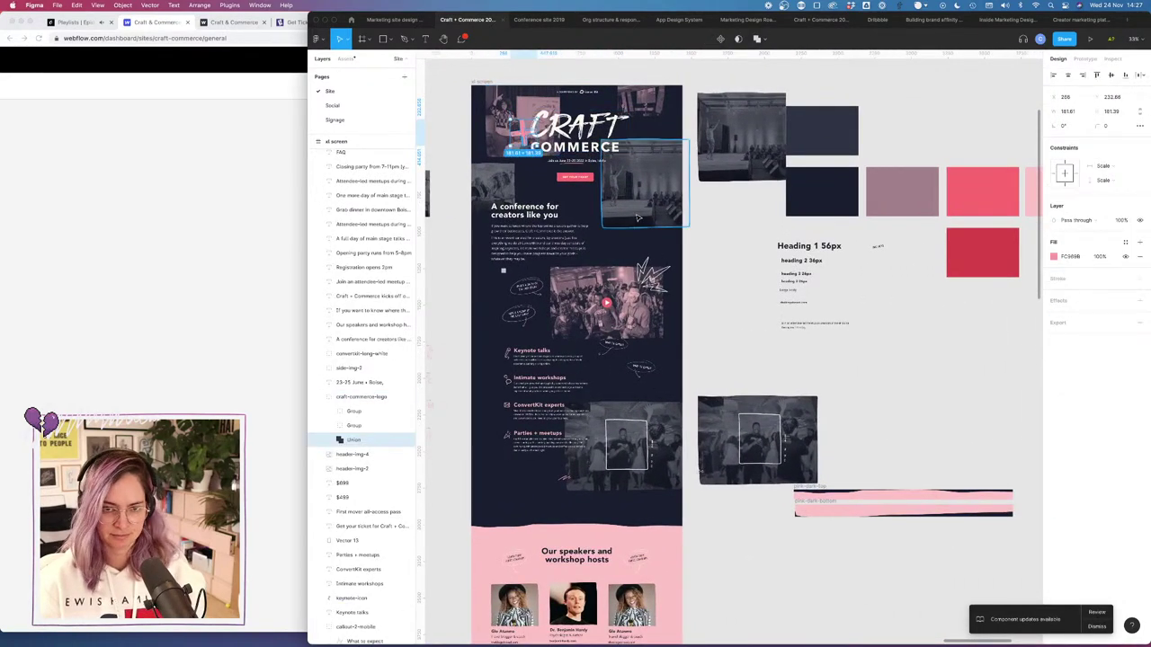
Draw a square frame of about 141 × 141 on the empty canvas beside the to-do list.
{"action": "scroll", "coordinate": [773, 252], "scroll_direction": "down", "scroll_amount": 1}
{"action": "scroll", "coordinate": [773, 251], "scroll_direction": "right", "scroll_amount": 1}
{"action": "scroll", "coordinate": [794, 261], "scroll_direction": "down", "scroll_amount": 1}
{"action": "scroll", "coordinate": [794, 262], "scroll_direction": "right", "scroll_amount": 1}
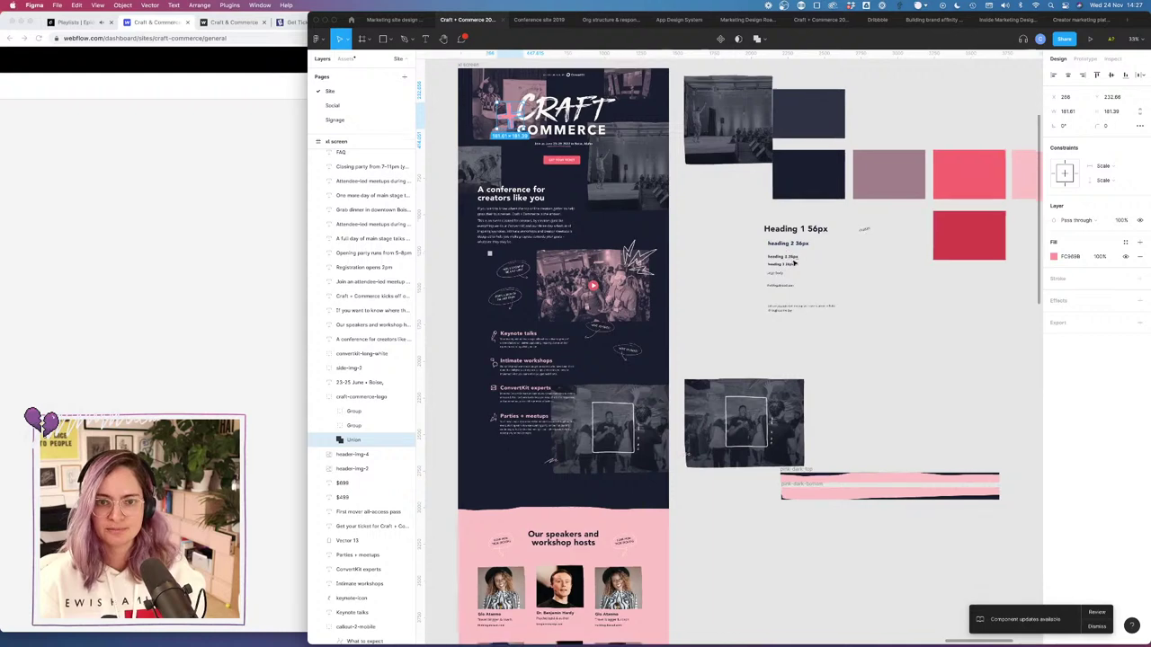
{"action": "scroll", "coordinate": [794, 261], "scroll_direction": "right", "scroll_amount": 2}
{"action": "scroll", "coordinate": [794, 262], "scroll_direction": "down", "scroll_amount": 1}
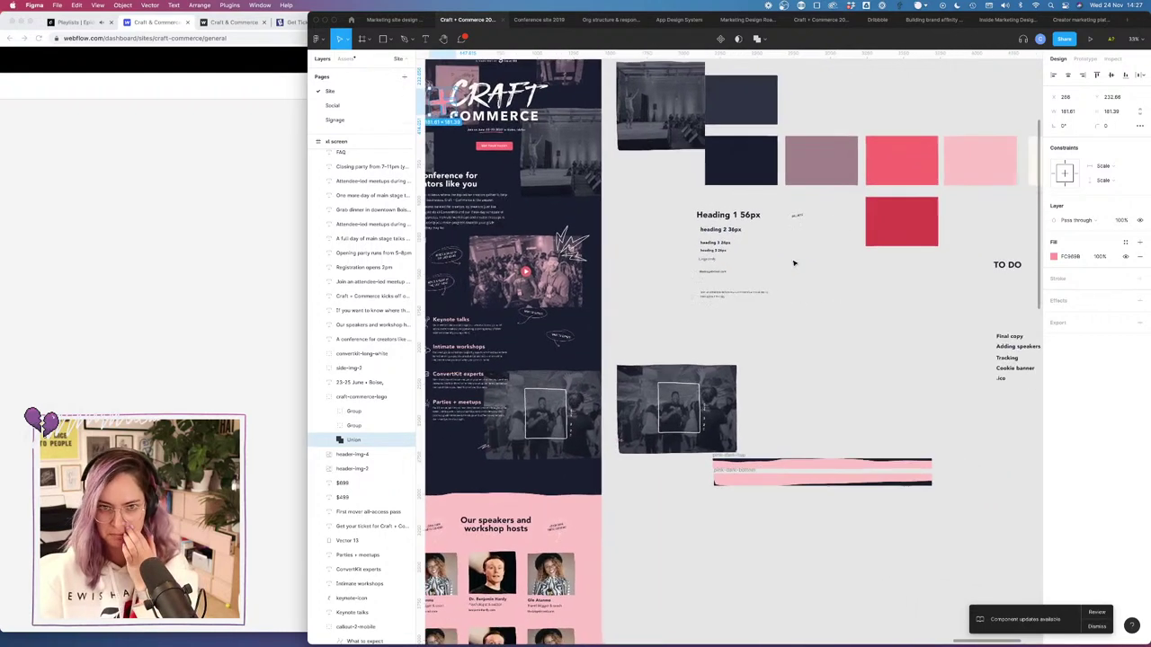
{"action": "left_click", "coordinate": [368, 39]}
{"action": "left_click", "coordinate": [358, 59]}
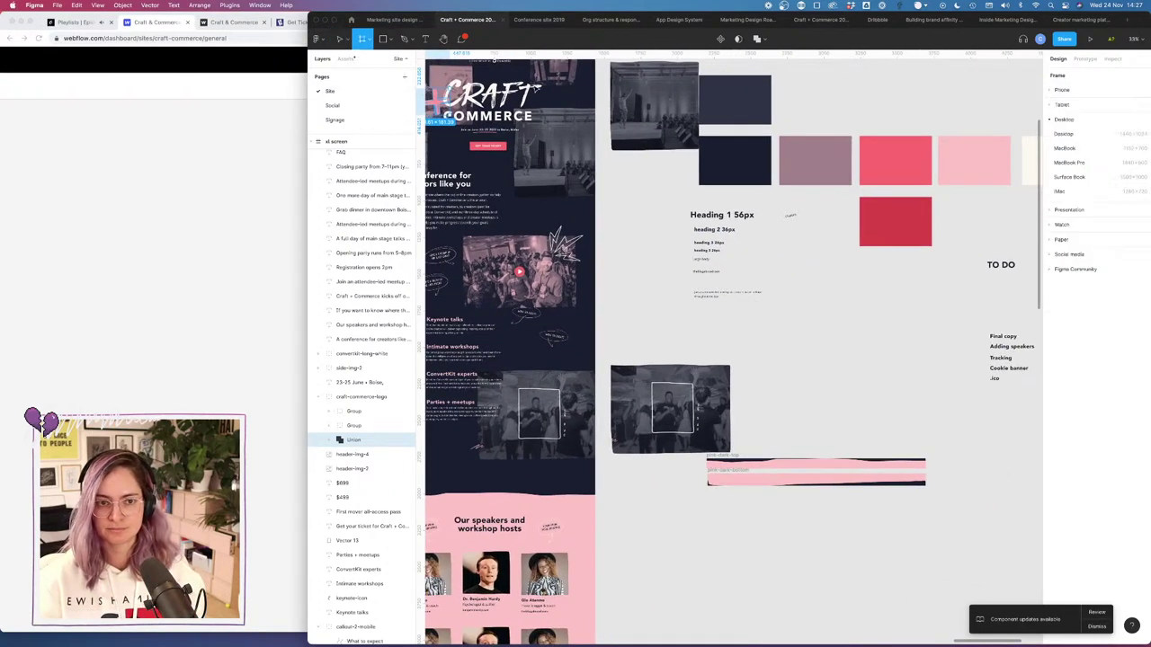
{"action": "left_click_drag", "start_coordinate": [879, 356], "coordinate": [902, 379]}
Check the required favicon size in the Webflow settings, and set the new Figma frame to 32 × 32.
{"action": "left_click", "coordinate": [179, 306]}
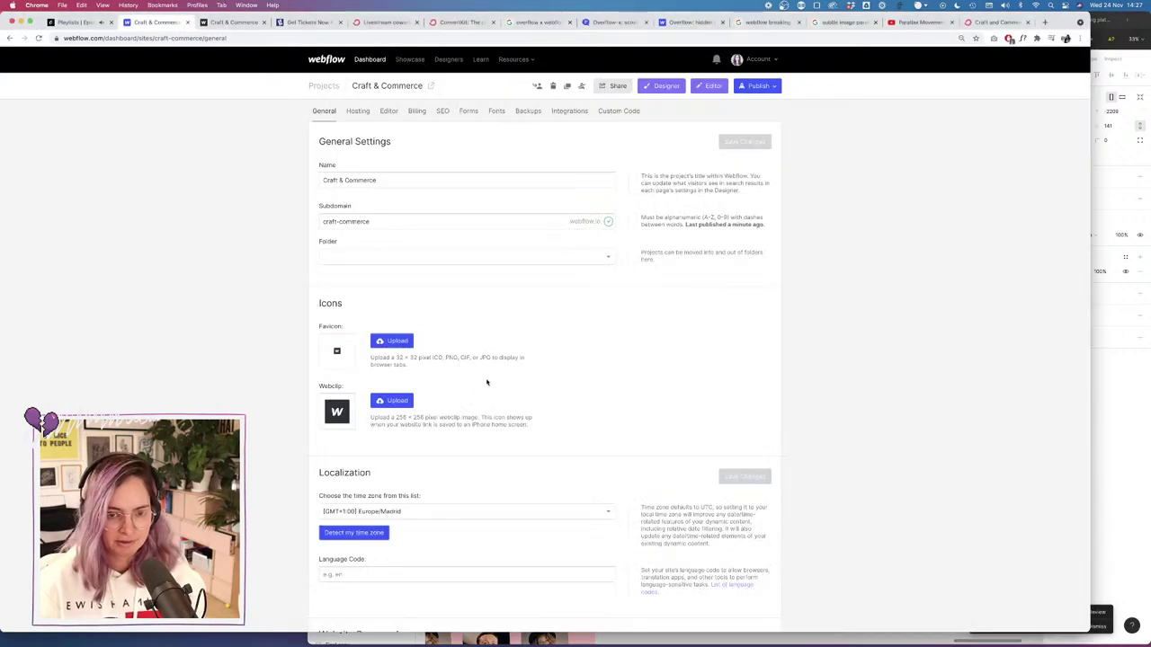
{"action": "left_click", "coordinate": [1115, 432]}
{"action": "left_click", "coordinate": [1065, 125]}
{"action": "type", "text": "32"}
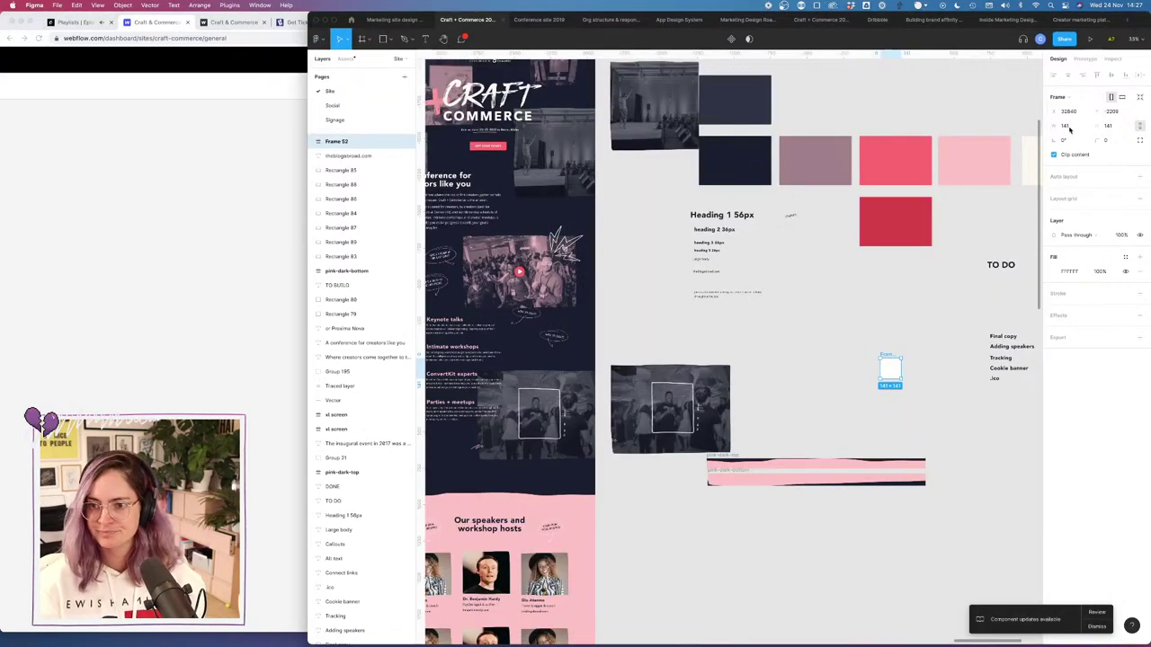
{"action": "key", "text": "Tab"}
{"action": "type", "text": "32"}
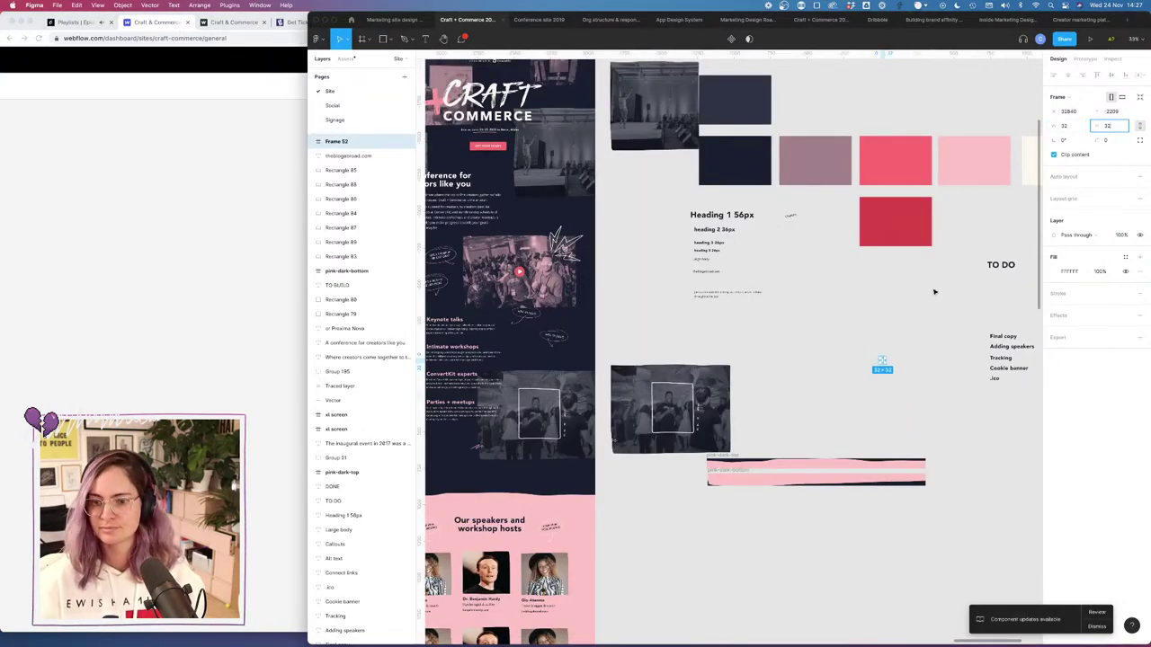
Paste the copied plus shape into the 32 × 32 frame.
{"action": "scroll", "coordinate": [912, 337], "scroll_direction": "up", "scroll_amount": 8}
{"action": "scroll", "coordinate": [911, 336], "scroll_direction": "down", "scroll_amount": 1}
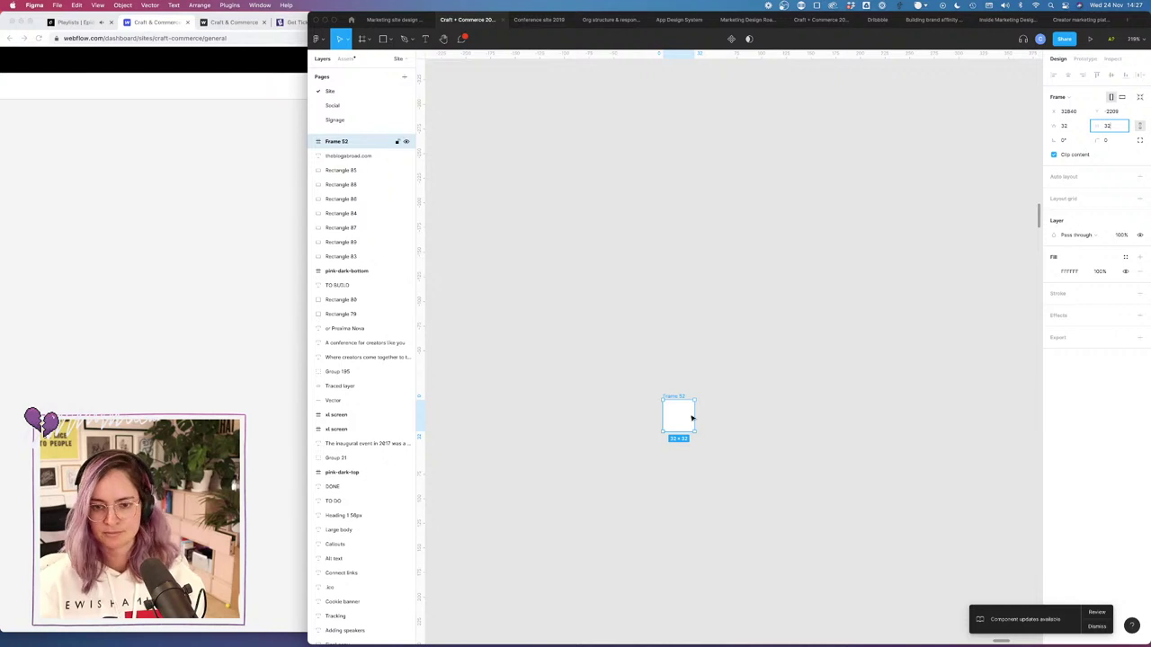
{"action": "left_click", "coordinate": [684, 411]}
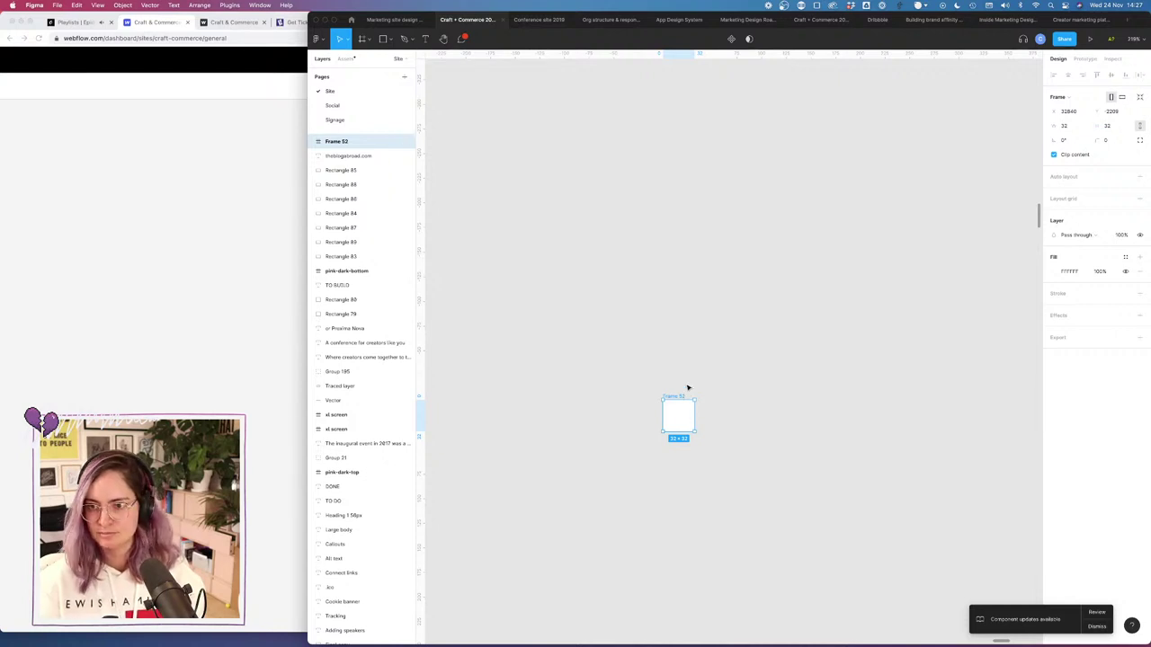
{"action": "left_click", "coordinate": [688, 387]}
{"action": "left_click", "coordinate": [678, 396]}
{"action": "key", "text": "super+v"}
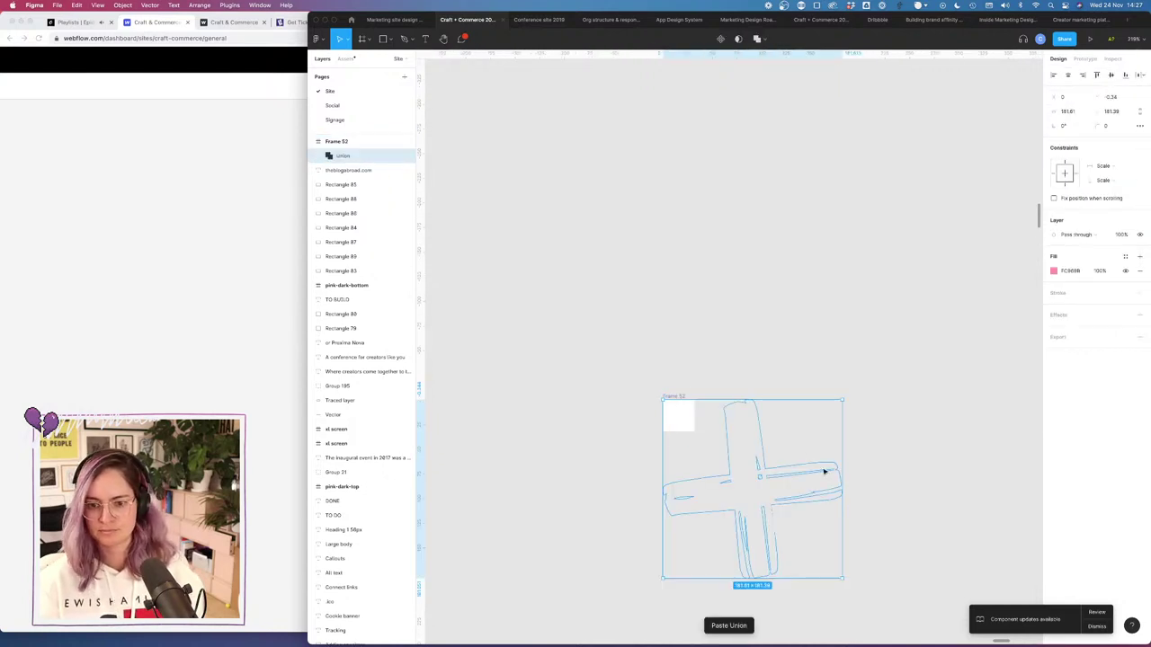
Scale the pasted plus down to about 32 × 32 so it fits inside the small frame.
{"action": "left_click_drag", "start_coordinate": [841, 580], "coordinate": [695, 432]}
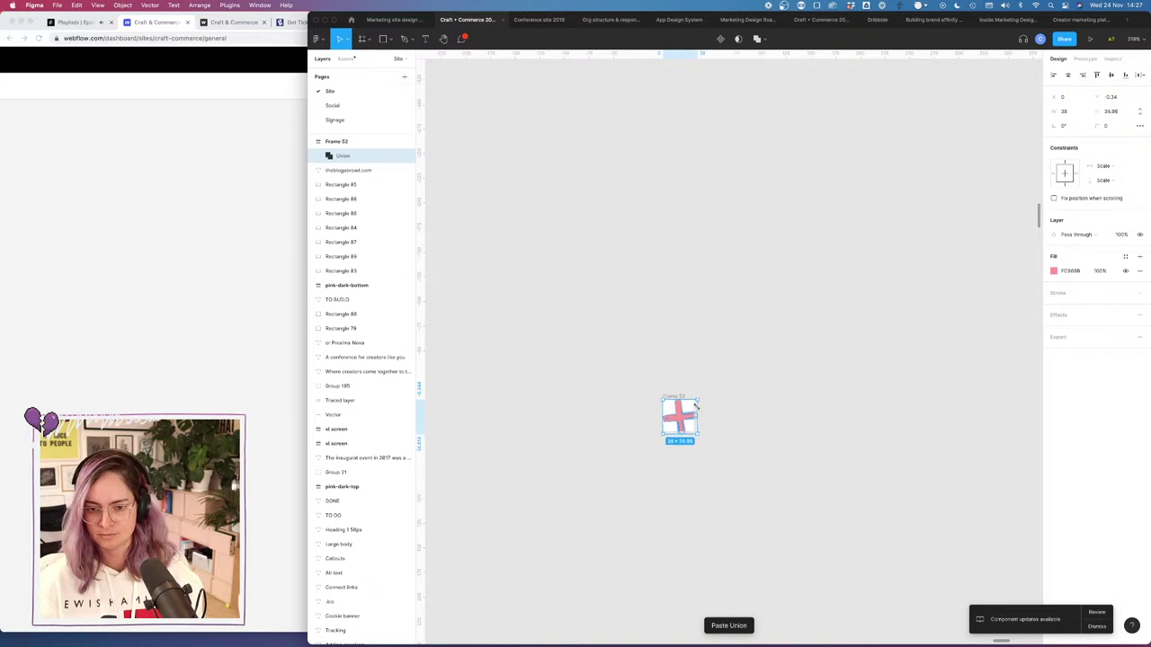
{"action": "scroll", "coordinate": [694, 404], "scroll_direction": "up", "scroll_amount": 5}
{"action": "scroll", "coordinate": [693, 406], "scroll_direction": "up", "scroll_amount": 3}
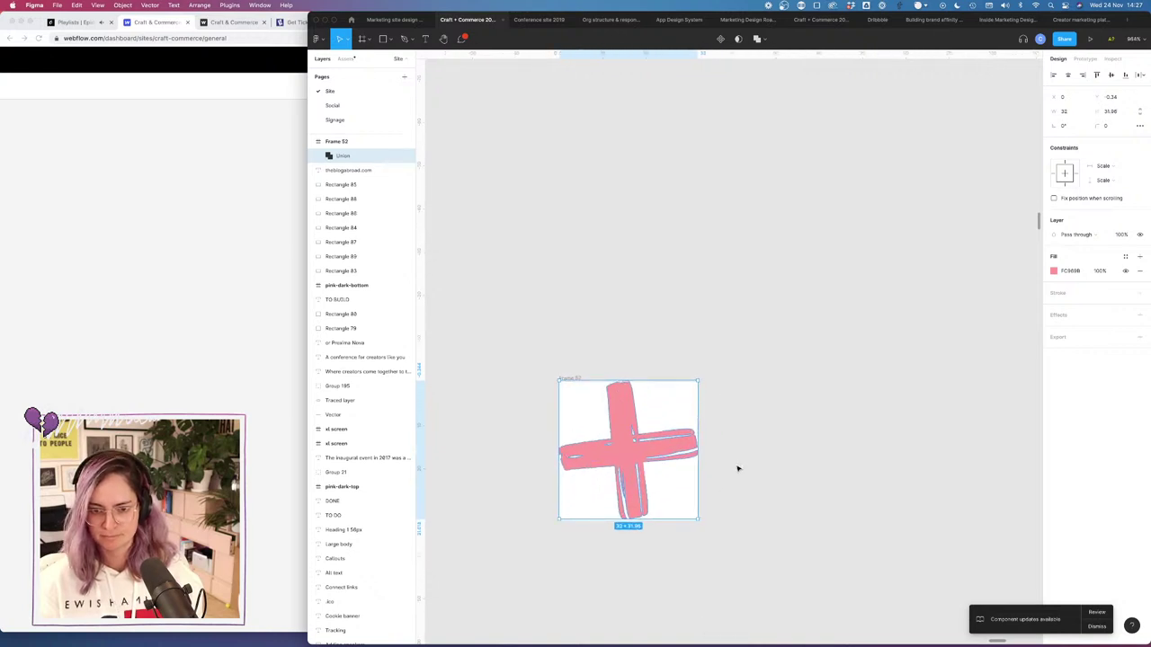
{"action": "left_click_drag", "start_coordinate": [697, 381], "coordinate": [688, 383]}
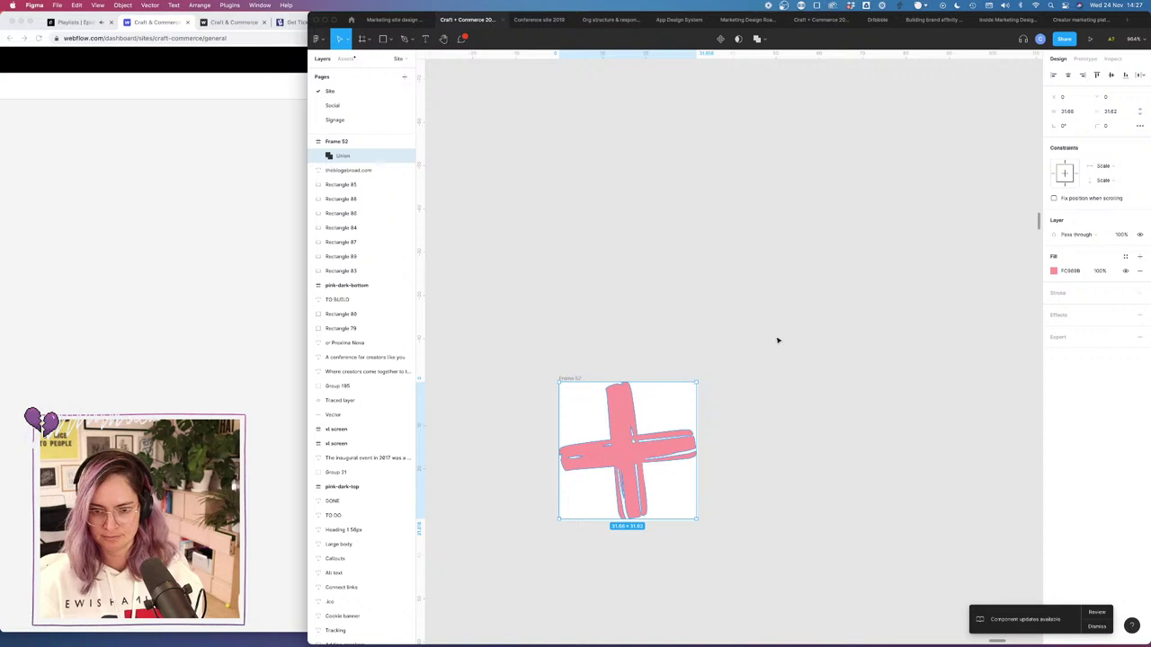
{"action": "left_click", "coordinate": [546, 344]}
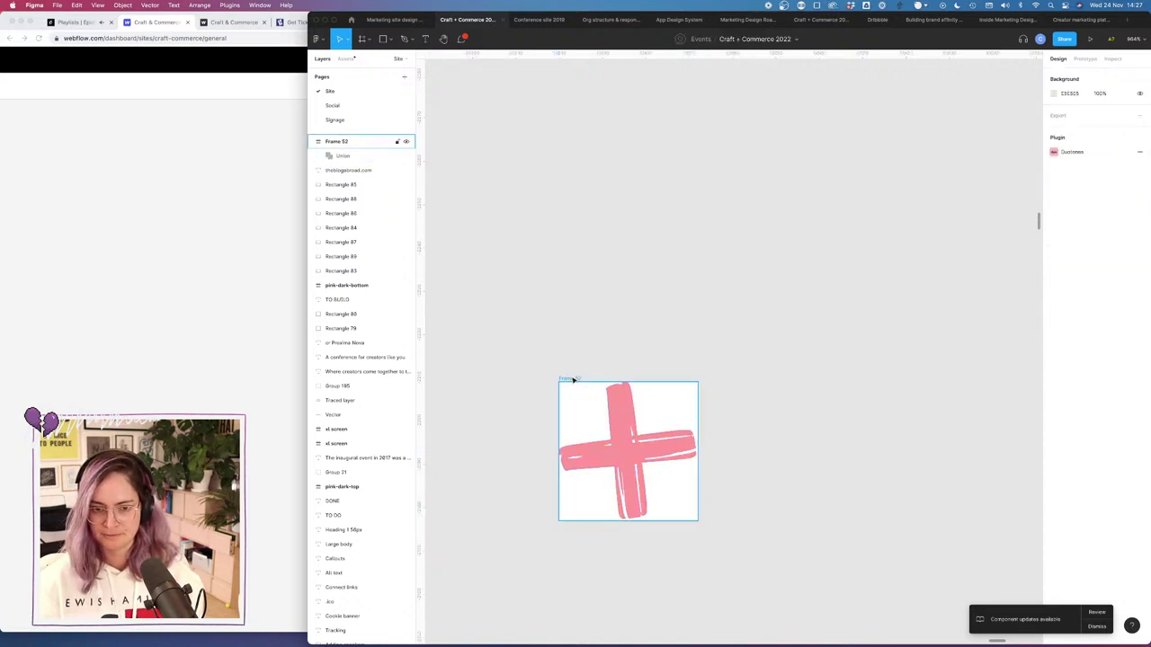
Export the 32 × 32 plus frame as favicon.png into the _exports folder.
{"action": "left_click", "coordinate": [569, 378]}
{"action": "left_click", "coordinate": [1140, 389]}
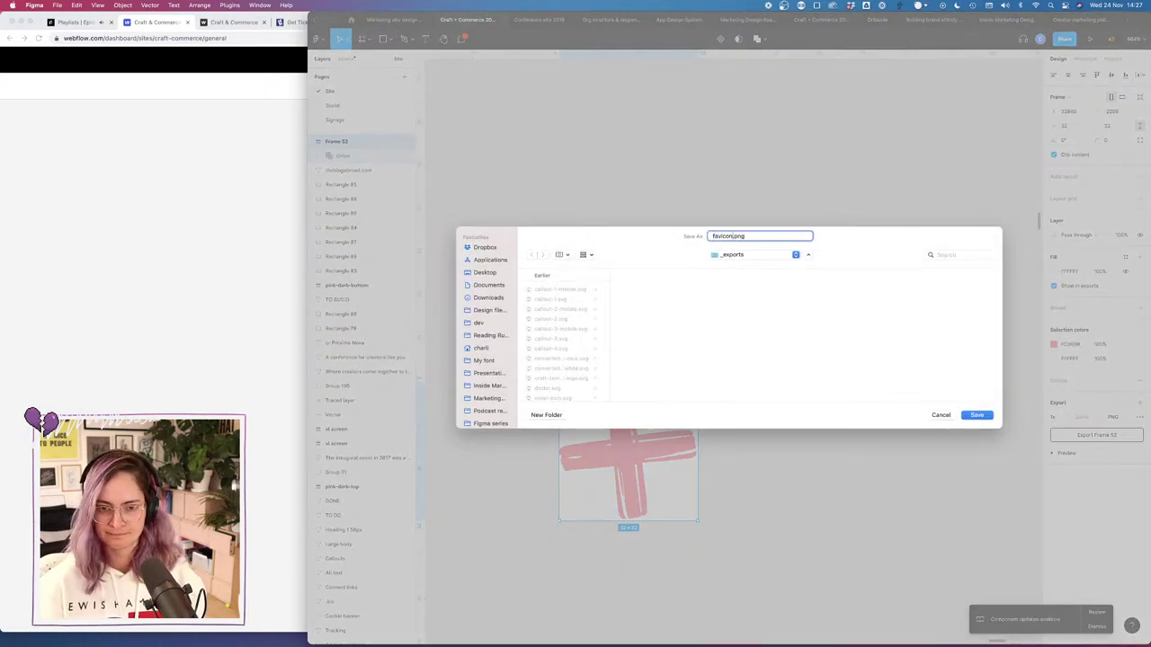
{"action": "key", "text": "Return"}
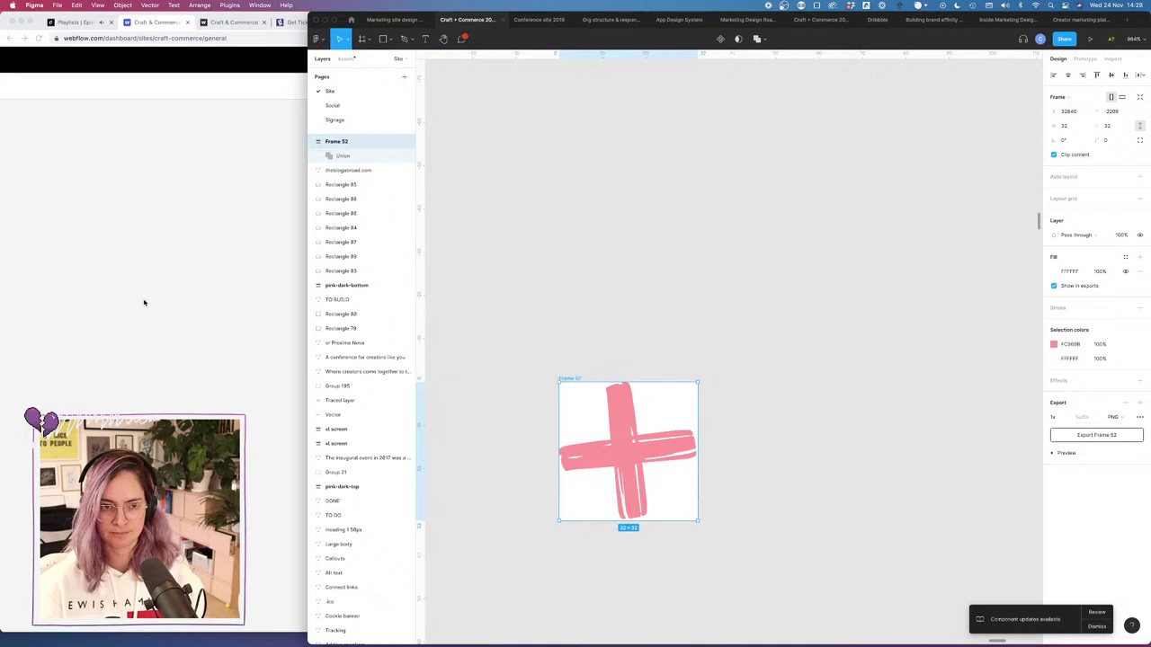
Check the webclip size in the Webflow settings, and duplicate the favicon frame in Figma at 256 × 256.
{"action": "left_click", "coordinate": [143, 302]}
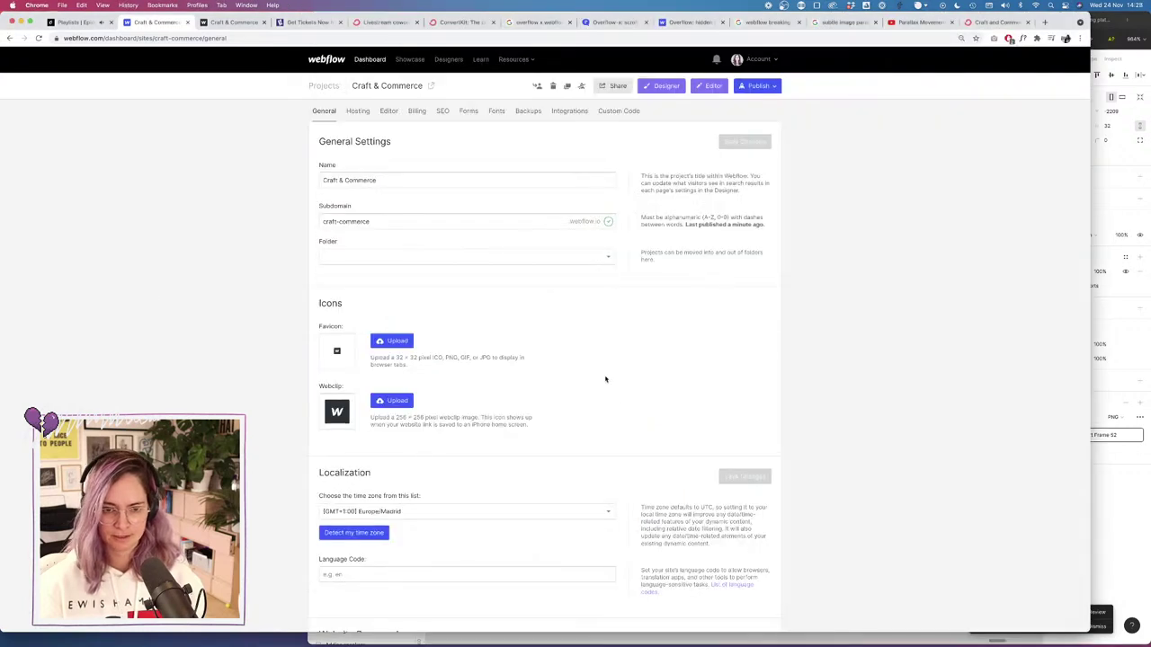
{"action": "left_click", "coordinate": [1128, 528]}
{"action": "scroll", "coordinate": [732, 355], "scroll_direction": "down", "scroll_amount": 5}
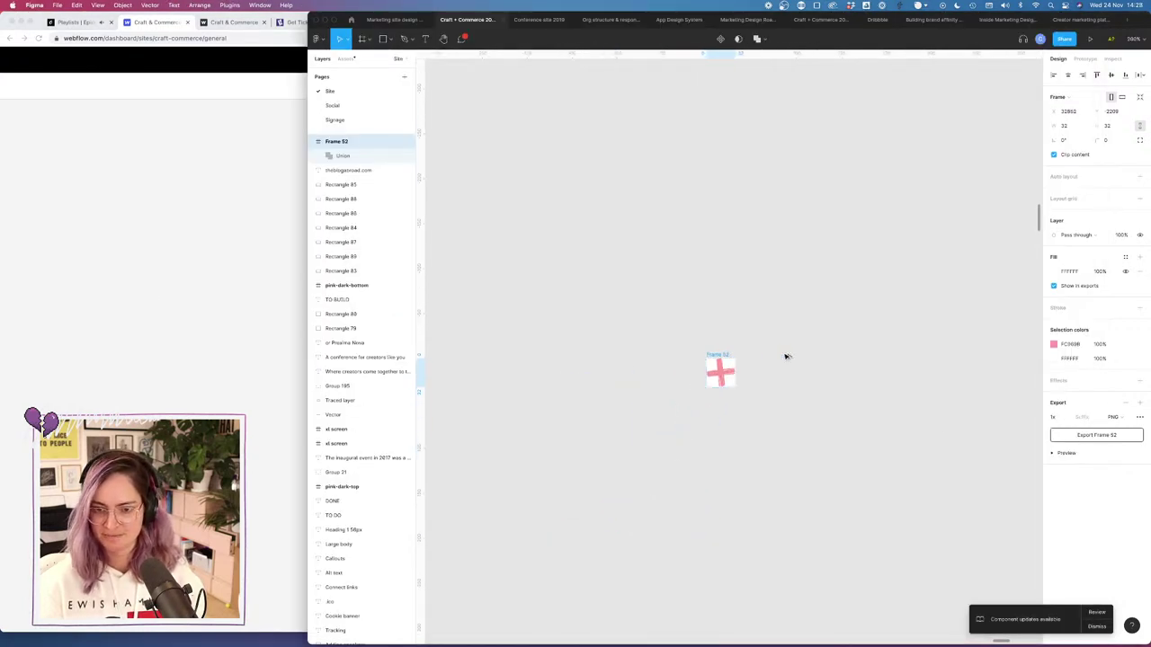
{"action": "key", "text": "super+d"}
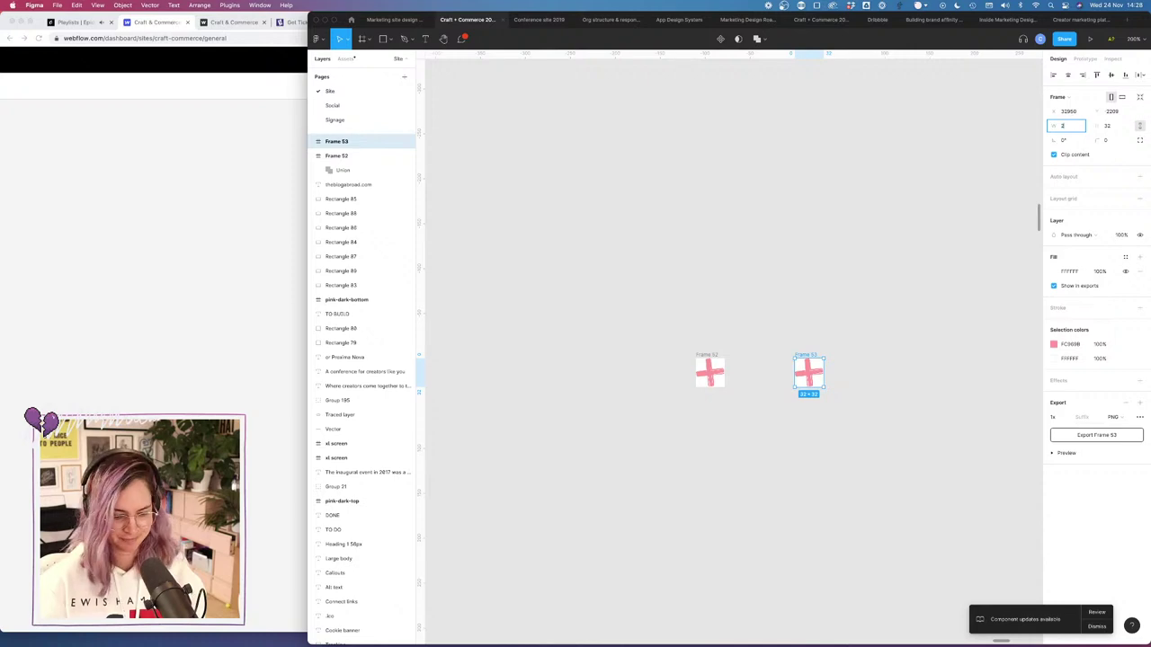
{"action": "type", "text": "256"}
{"action": "key", "text": "Return"}
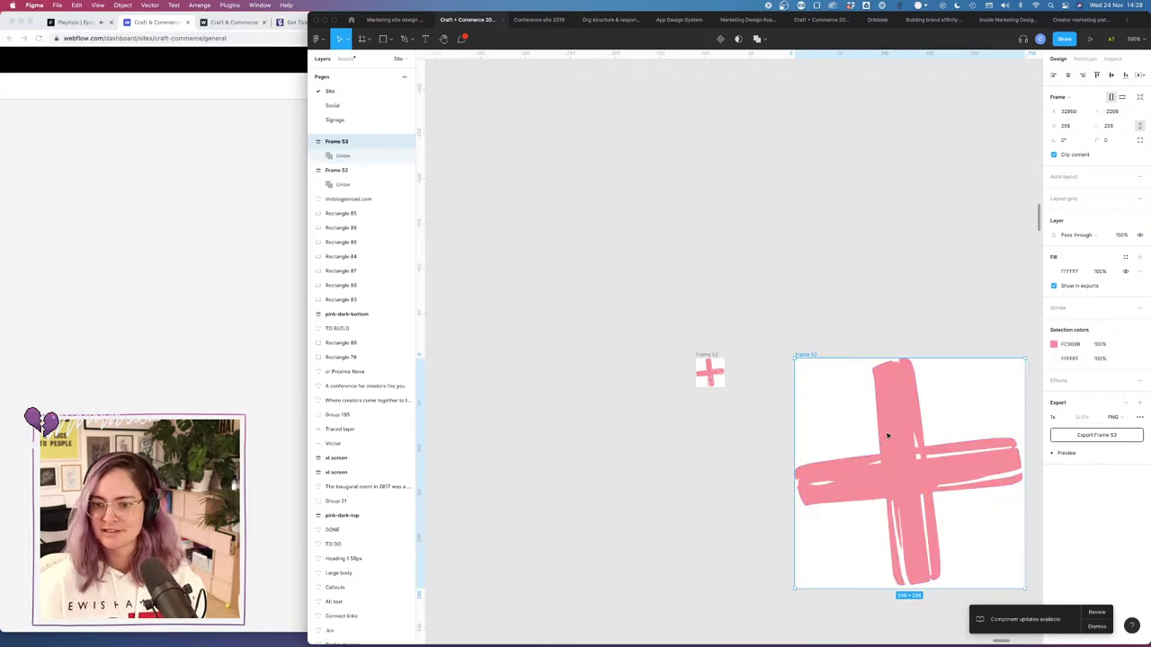
Delete the plus from the 256 × 256 frame and place a copy of the full Craft + Commerce logo in it.
{"action": "left_click", "coordinate": [887, 437]}
{"action": "key", "text": "Delete"}
{"action": "scroll", "coordinate": [888, 436], "scroll_direction": "down", "scroll_amount": 10}
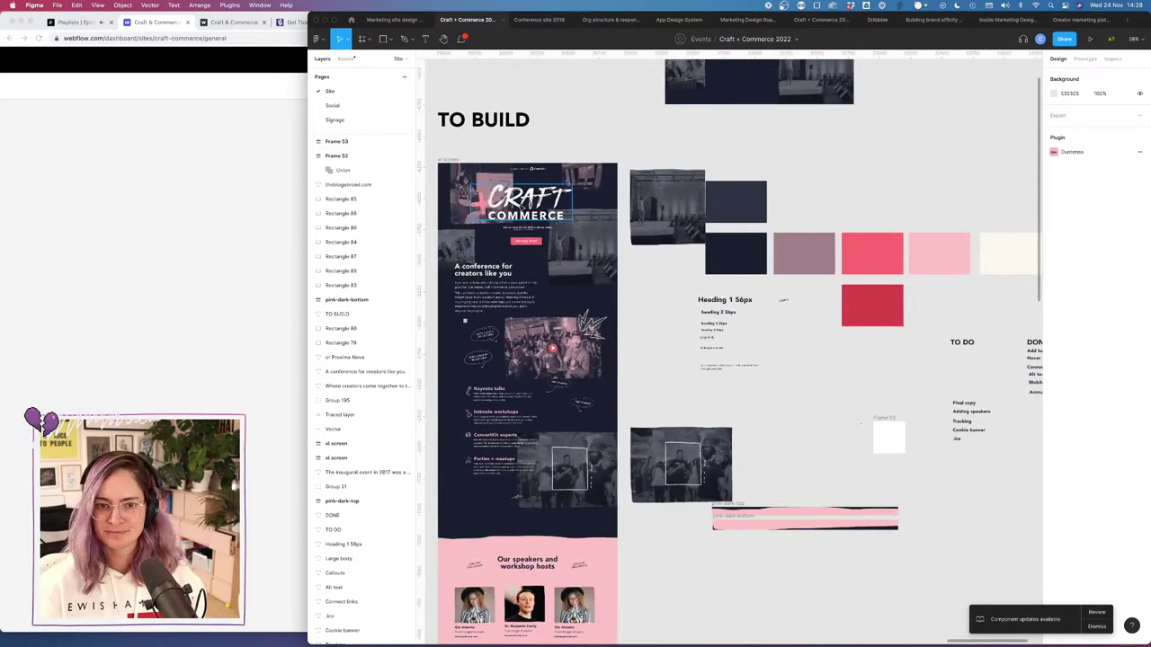
{"action": "left_click", "coordinate": [537, 203]}
{"action": "left_click_drag", "start_coordinate": [536, 203], "coordinate": [890, 438]}
{"action": "key", "text": "shift+2"}
Scale the logo copy to about 246 × 86 and center it within the 256 × 256 frame.
{"action": "scroll", "coordinate": [896, 439], "scroll_direction": "right", "scroll_amount": 5}
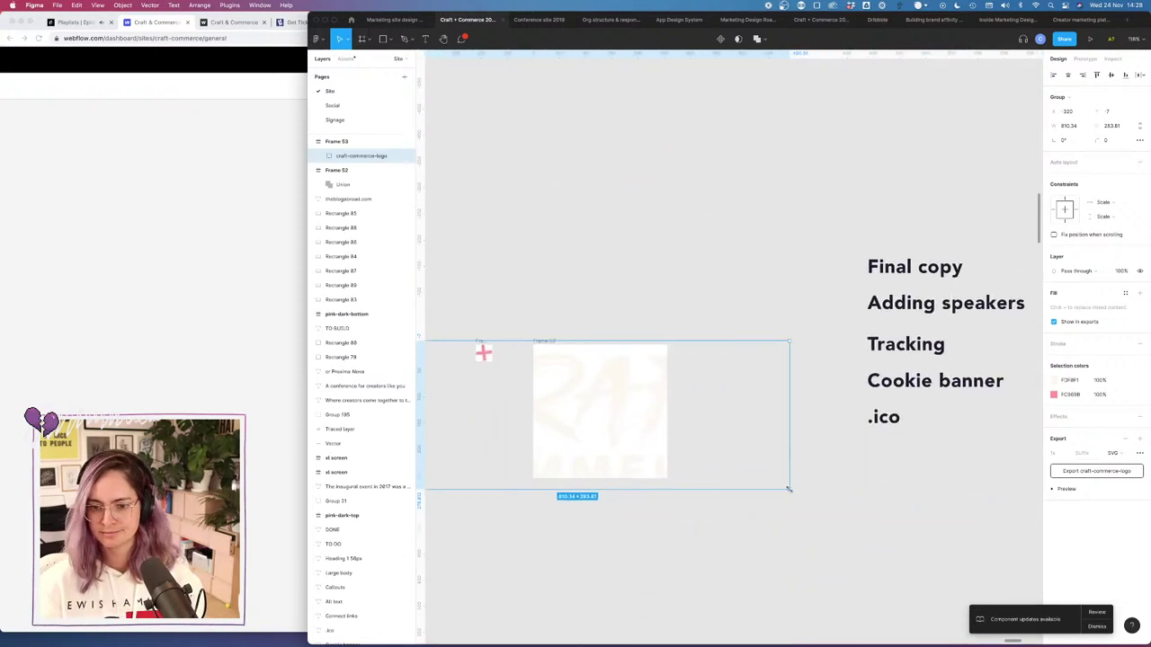
{"action": "left_click_drag", "start_coordinate": [789, 489], "coordinate": [711, 408]}
{"action": "left_click_drag", "start_coordinate": [739, 369], "coordinate": [615, 397]}
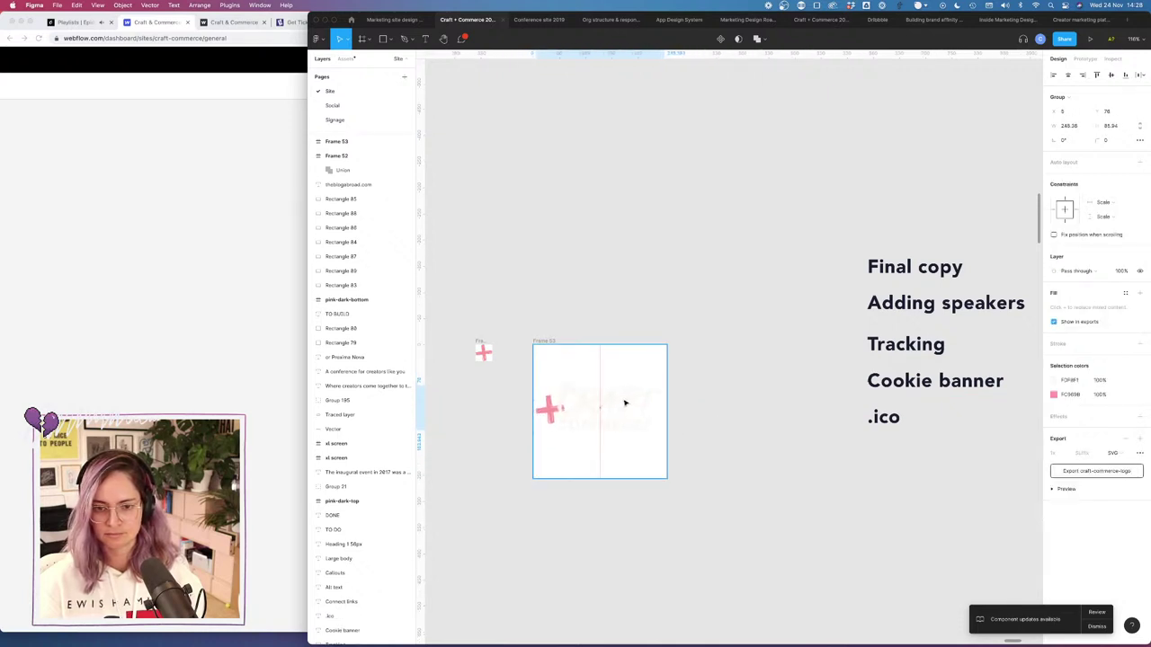
Fill the 256 × 256 logo frame with the darkest navy from the document colors.
{"action": "left_click", "coordinate": [547, 341]}
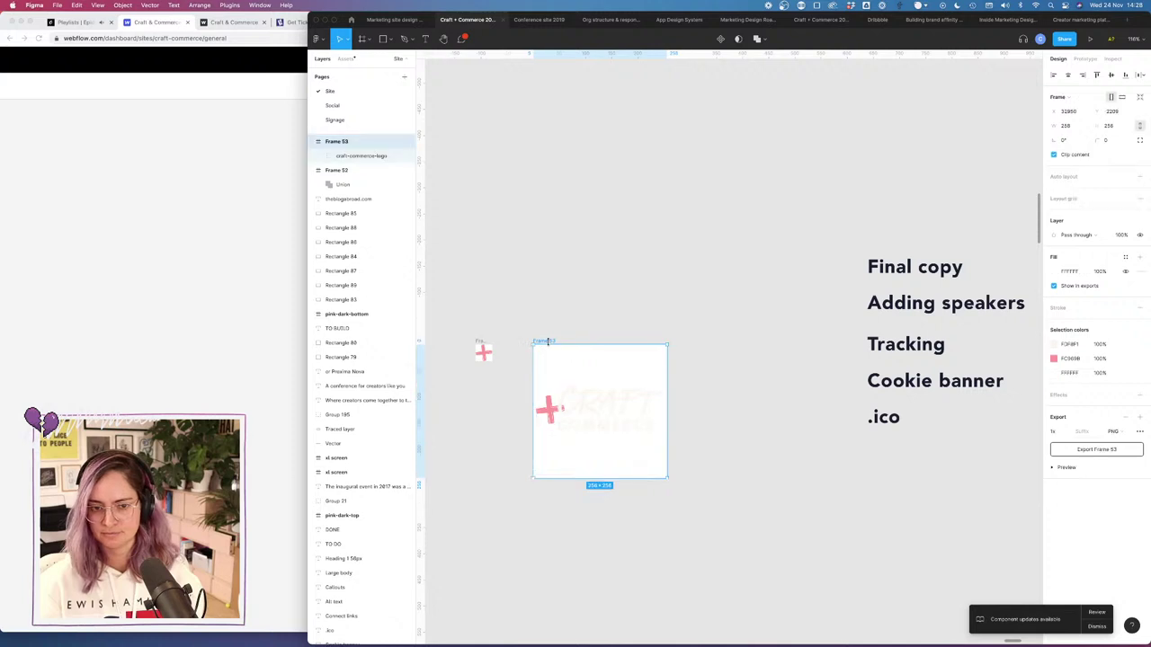
{"action": "left_click", "coordinate": [1057, 273]}
{"action": "left_click", "coordinate": [962, 449]}
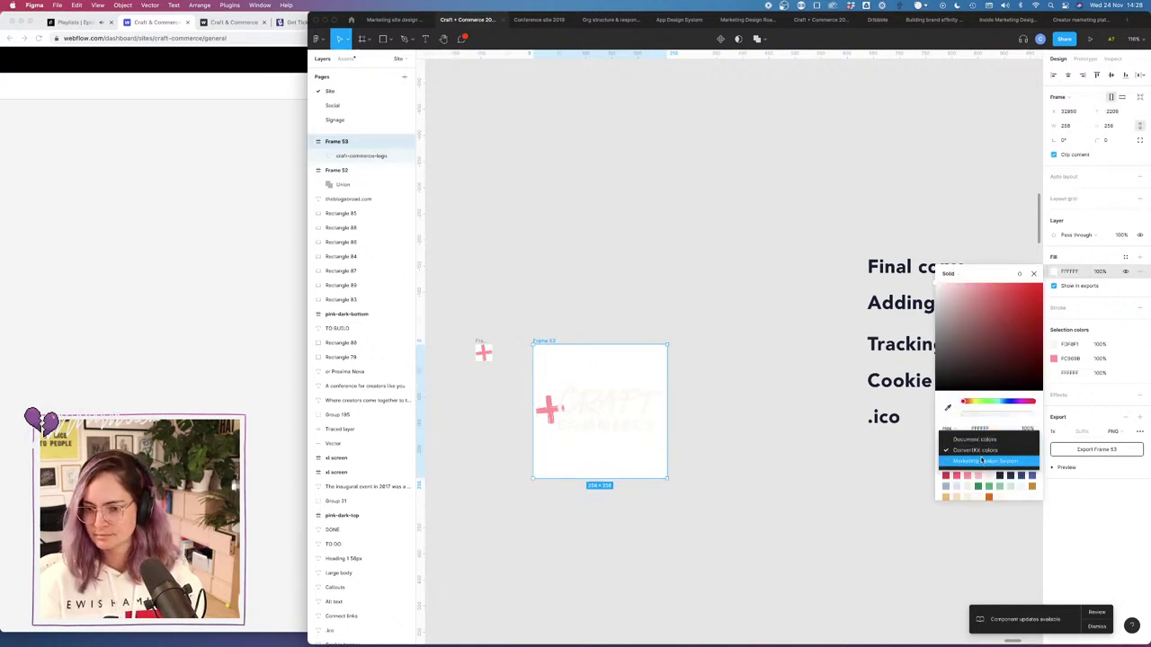
{"action": "left_click", "coordinate": [976, 439]}
{"action": "left_click", "coordinate": [989, 462]}
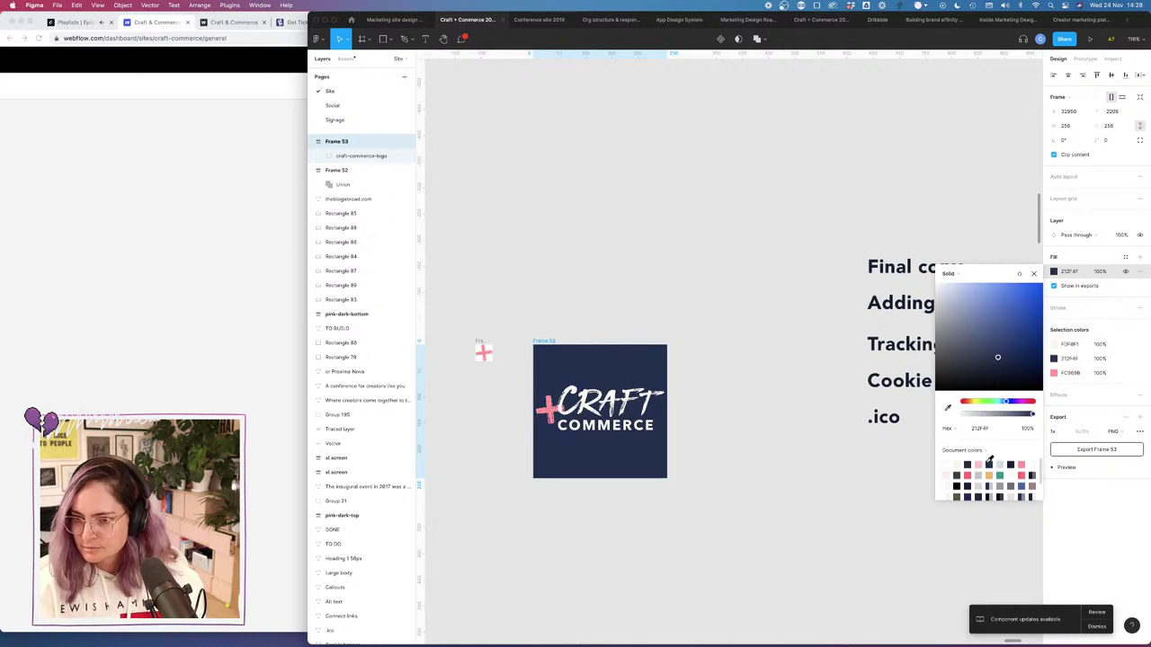
{"action": "left_click", "coordinate": [1010, 464]}
{"action": "left_click", "coordinate": [738, 327]}
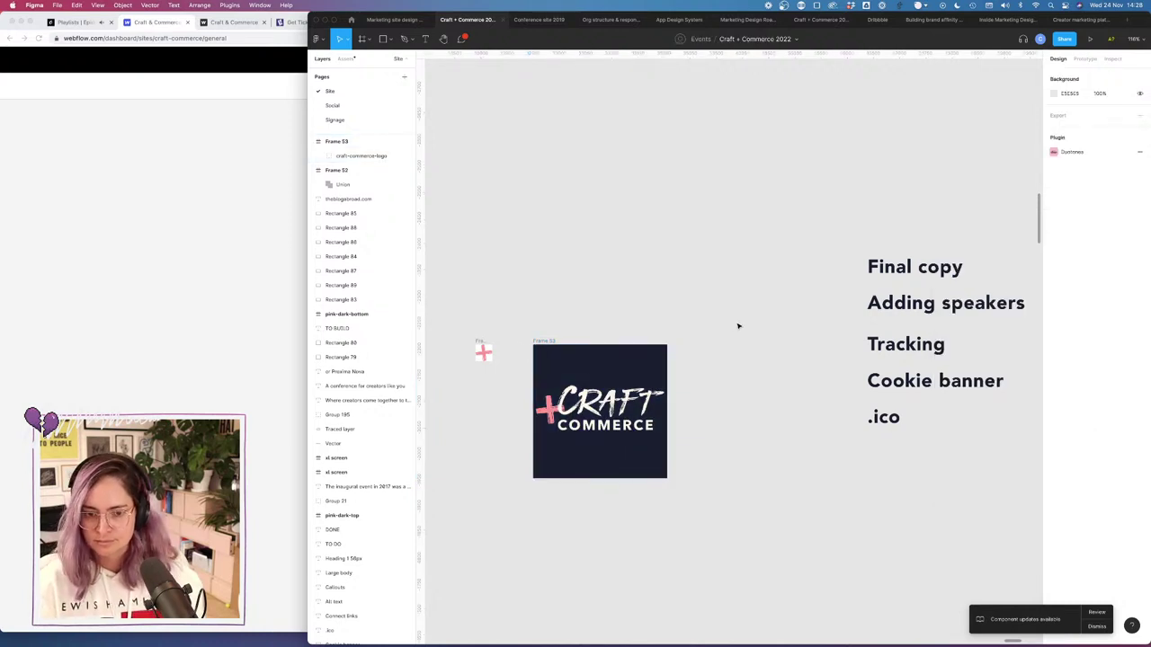
Export the navy logo frame as webclip.png into the _exports folder.
{"action": "left_click", "coordinate": [541, 341]}
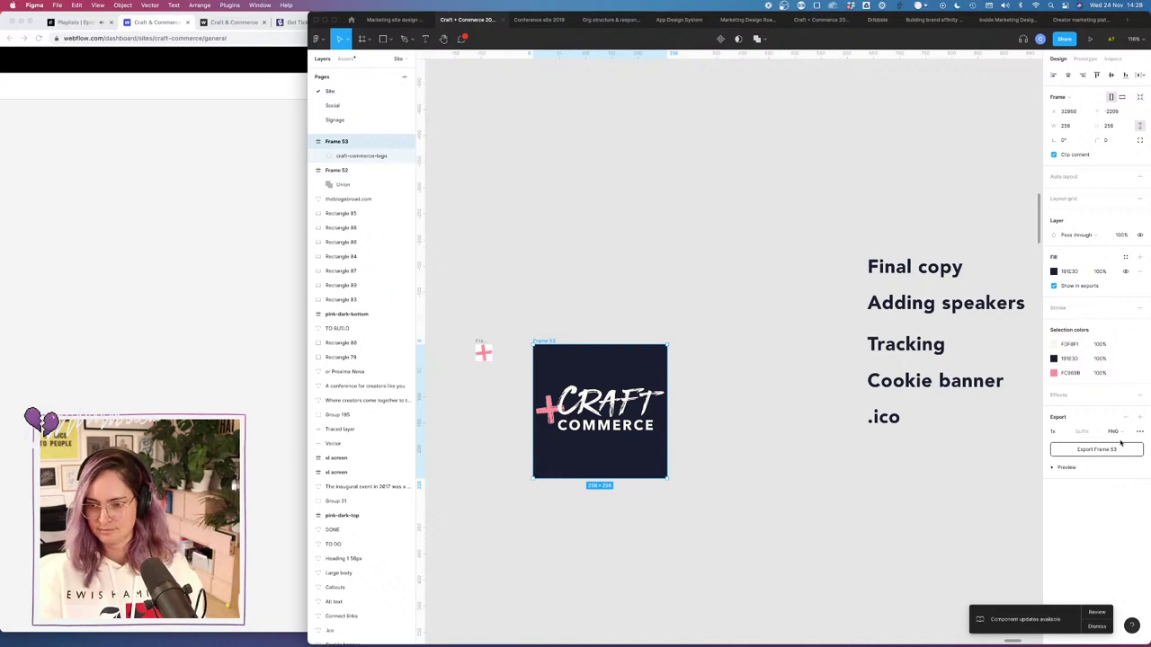
{"action": "left_click", "coordinate": [1115, 450]}
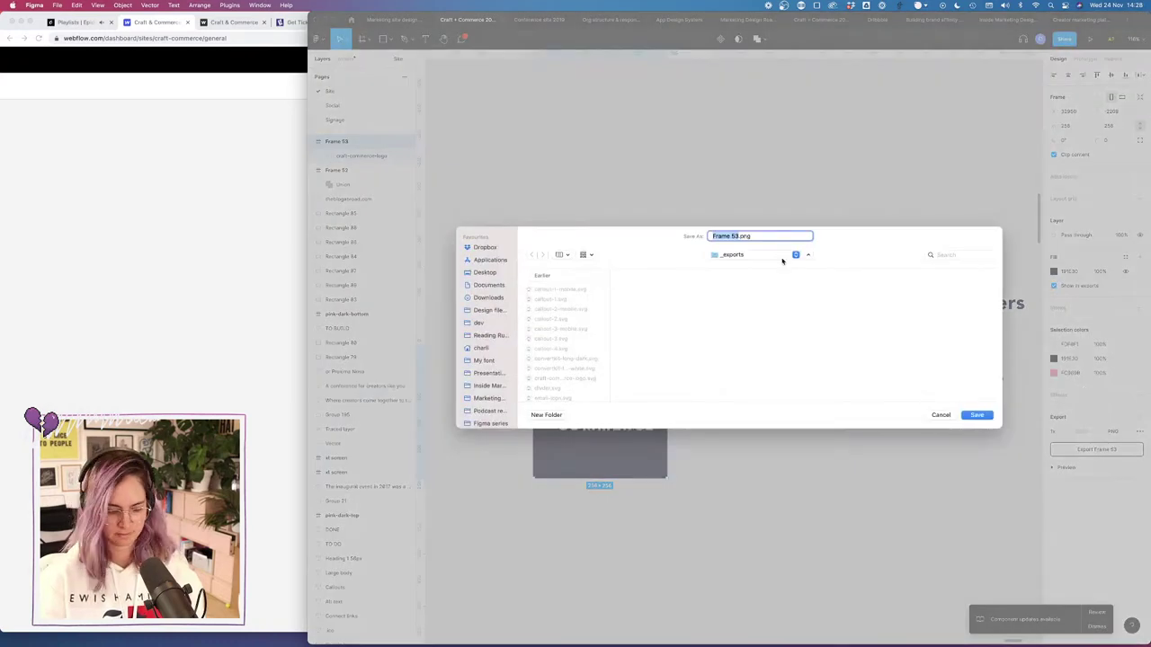
{"action": "type", "text": "webclip"}
{"action": "key", "text": "Return"}
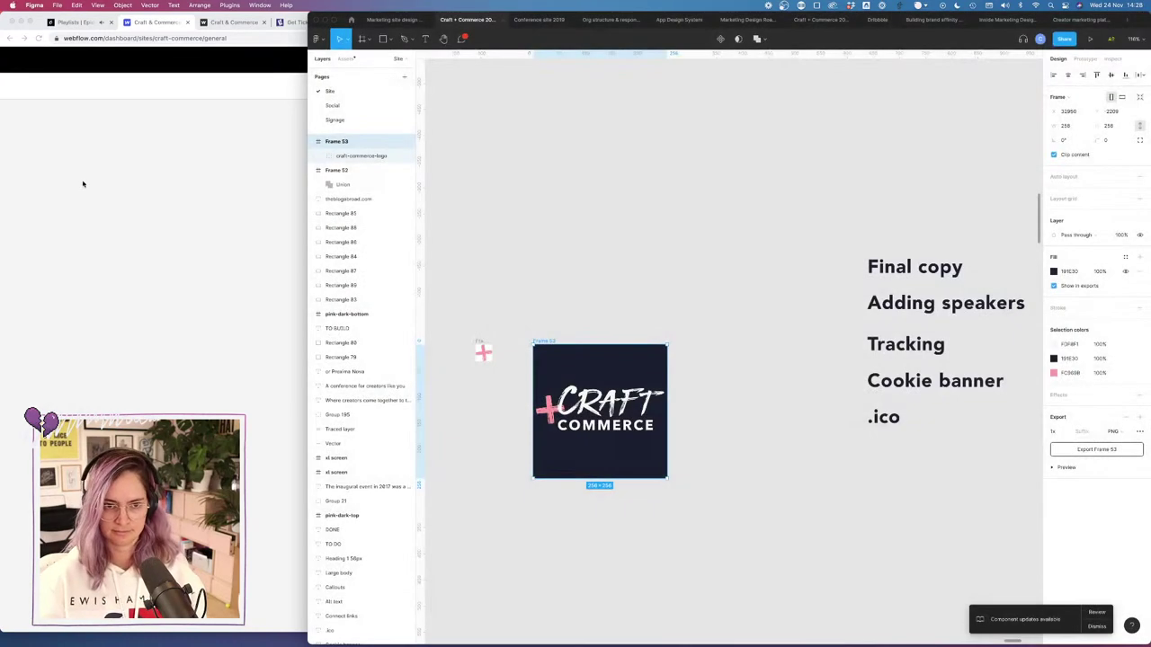
Switch to the Webflow project settings and upload favicon.png from Craft + Commerce > Conference Website > 2022 > _exports as the favicon.
{"action": "left_click", "coordinate": [137, 189]}
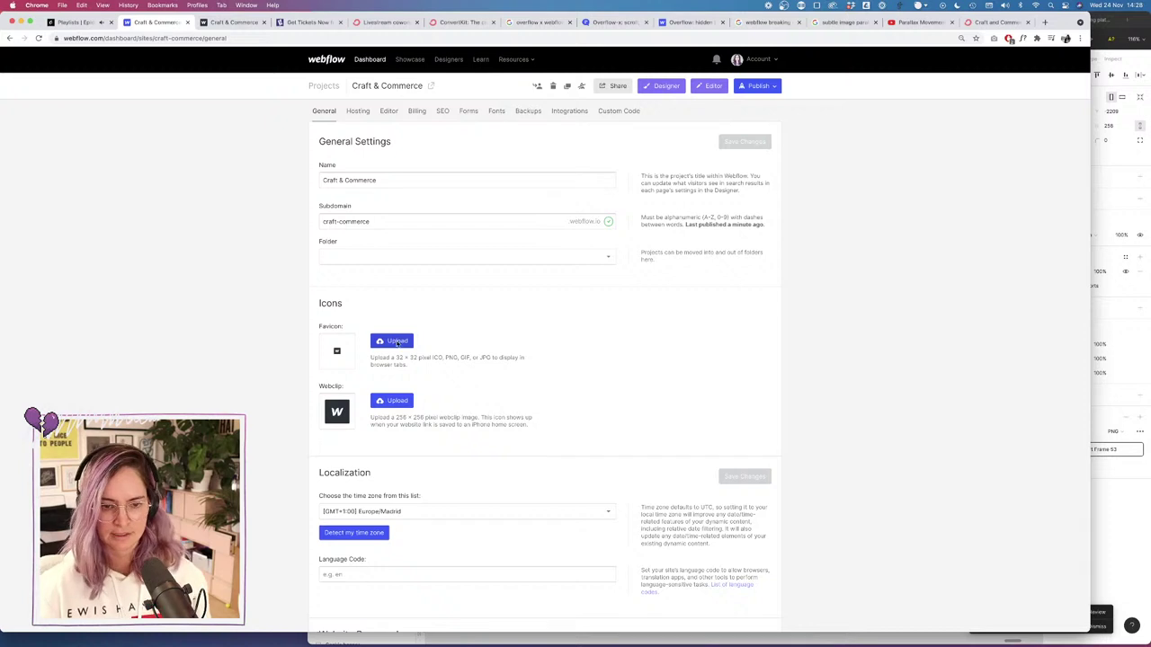
{"action": "left_click", "coordinate": [401, 340]}
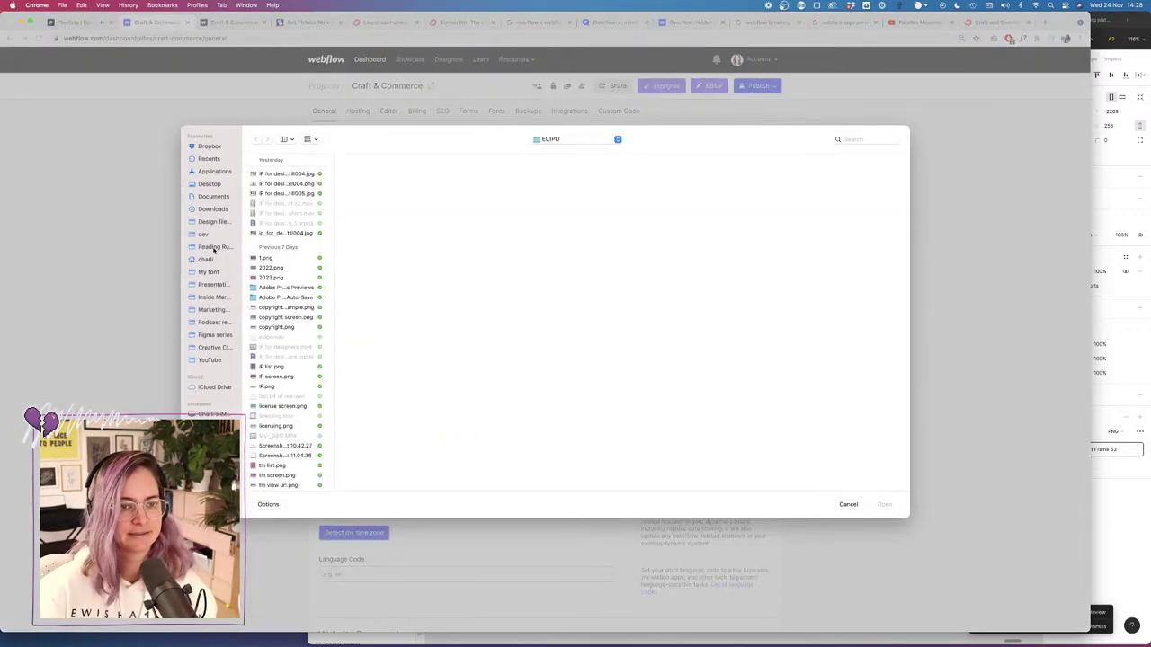
{"action": "left_click", "coordinate": [213, 221]}
{"action": "left_click", "coordinate": [283, 173]}
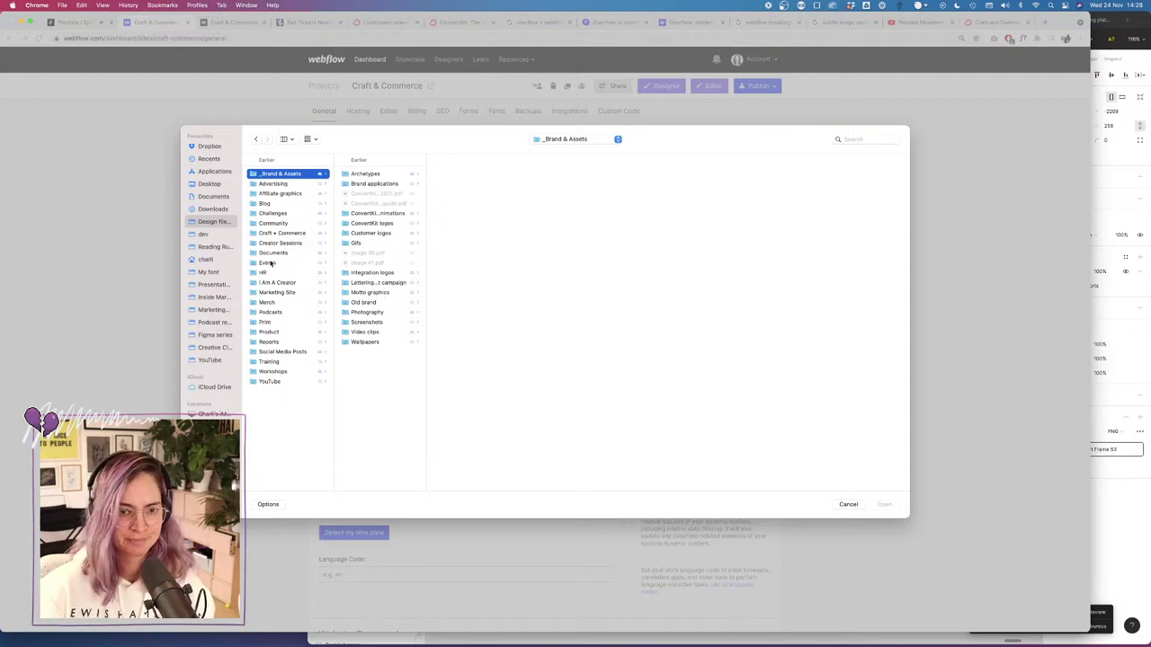
{"action": "left_click", "coordinate": [284, 233]}
{"action": "left_click", "coordinate": [389, 174]}
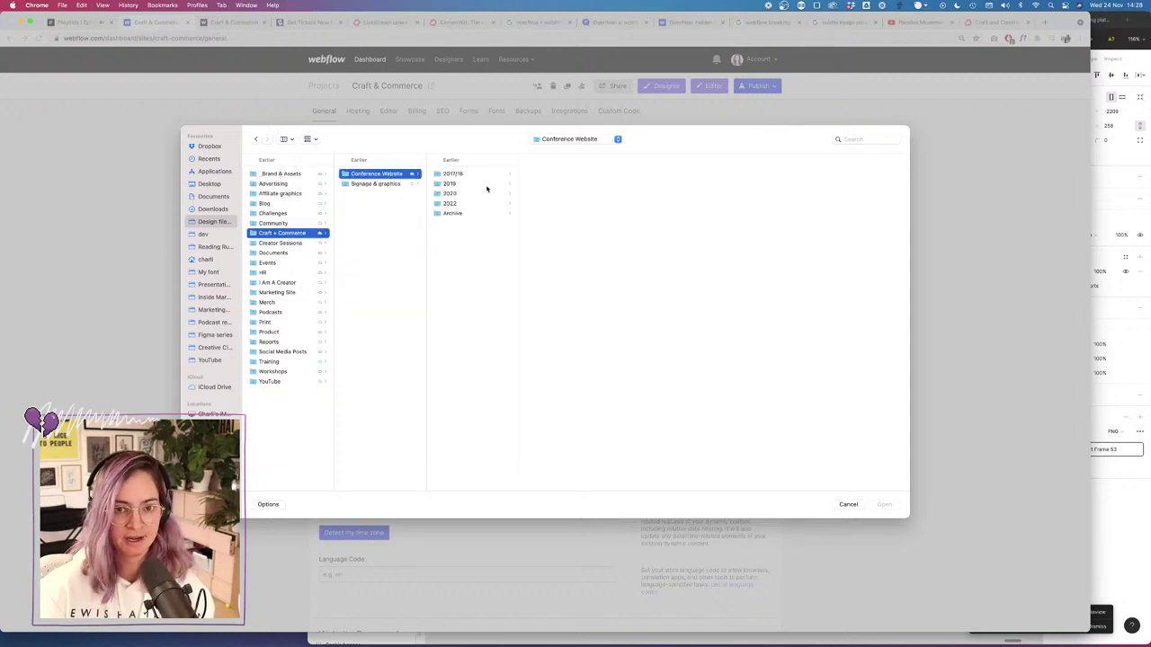
{"action": "left_click", "coordinate": [453, 204]}
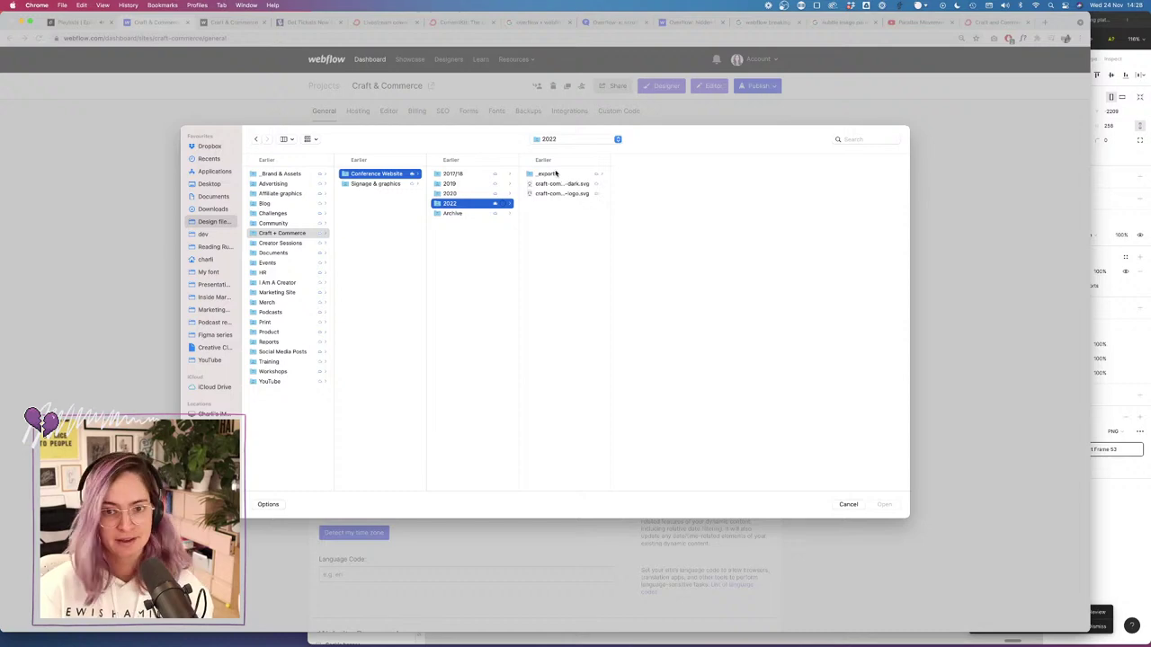
{"action": "left_click", "coordinate": [550, 174]}
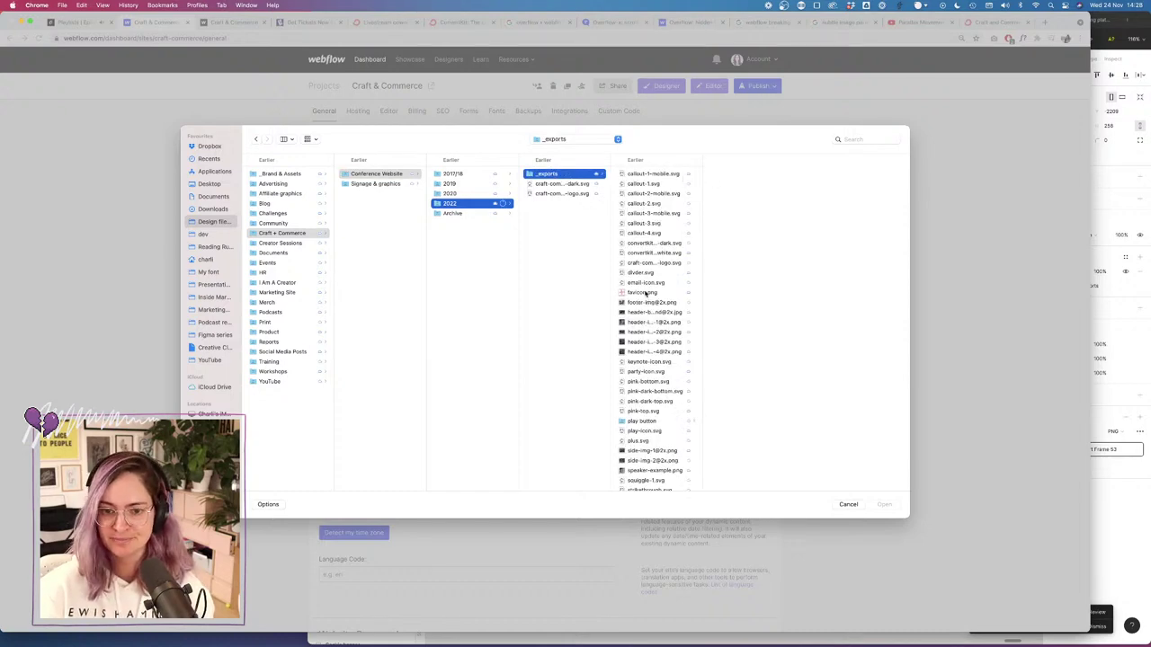
{"action": "left_click", "coordinate": [643, 293]}
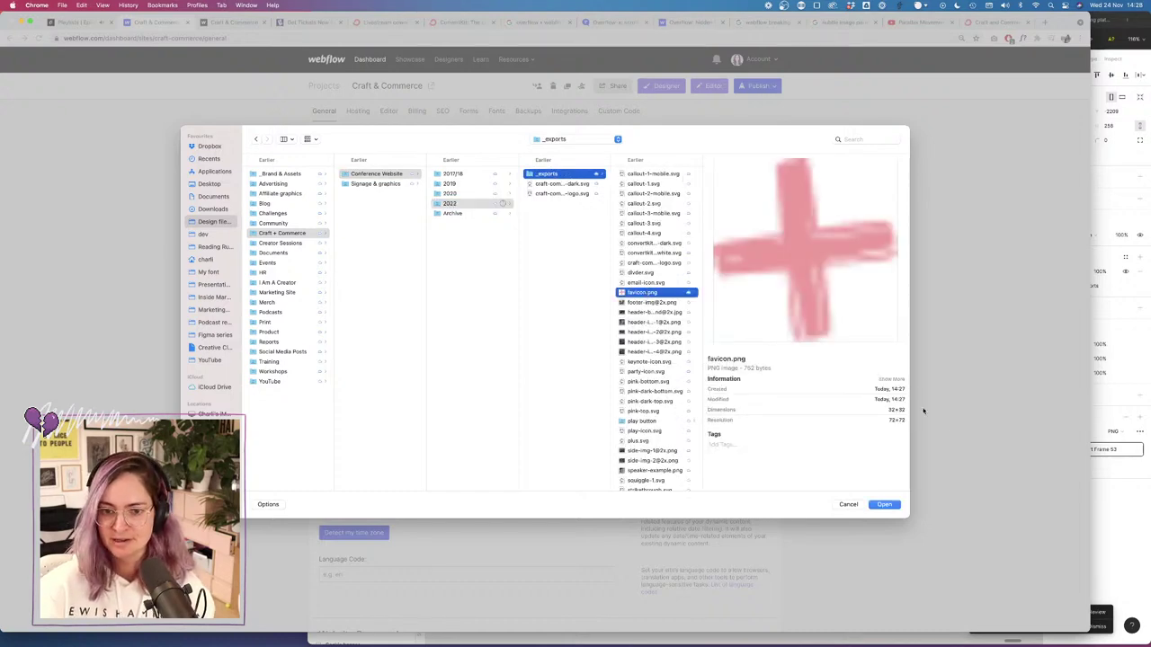
{"action": "left_click", "coordinate": [886, 505]}
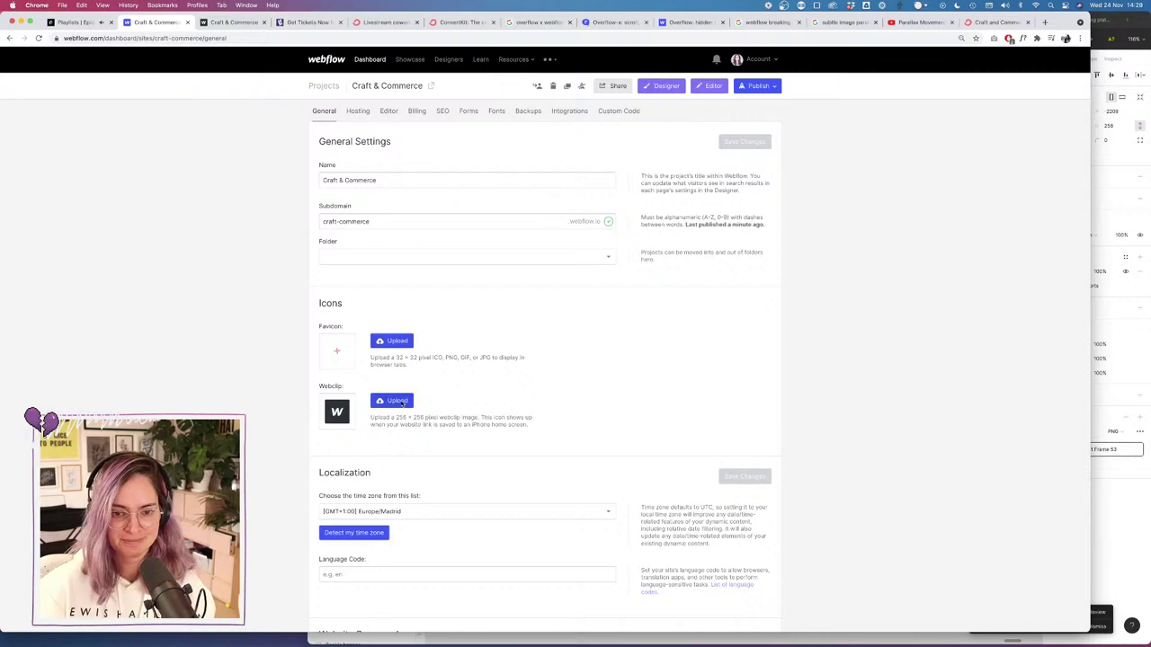
Upload webclip.png from the _exports folder as the project's webclip image.
{"action": "left_click", "coordinate": [401, 402]}
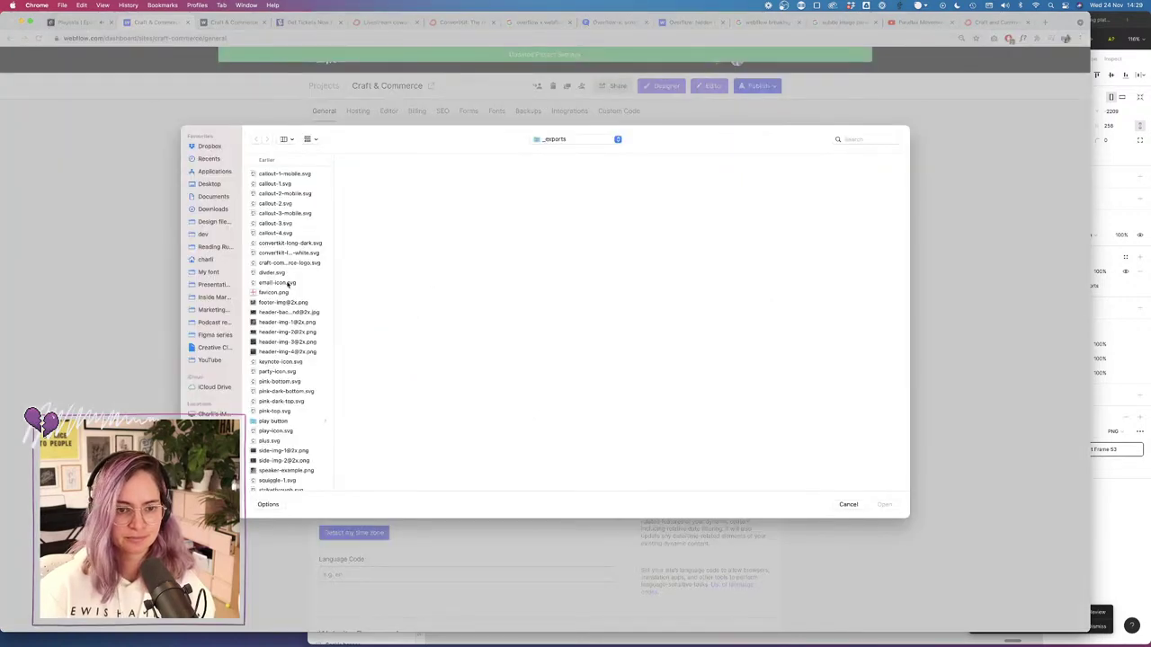
{"action": "scroll", "coordinate": [273, 391], "scroll_direction": "down", "scroll_amount": 3}
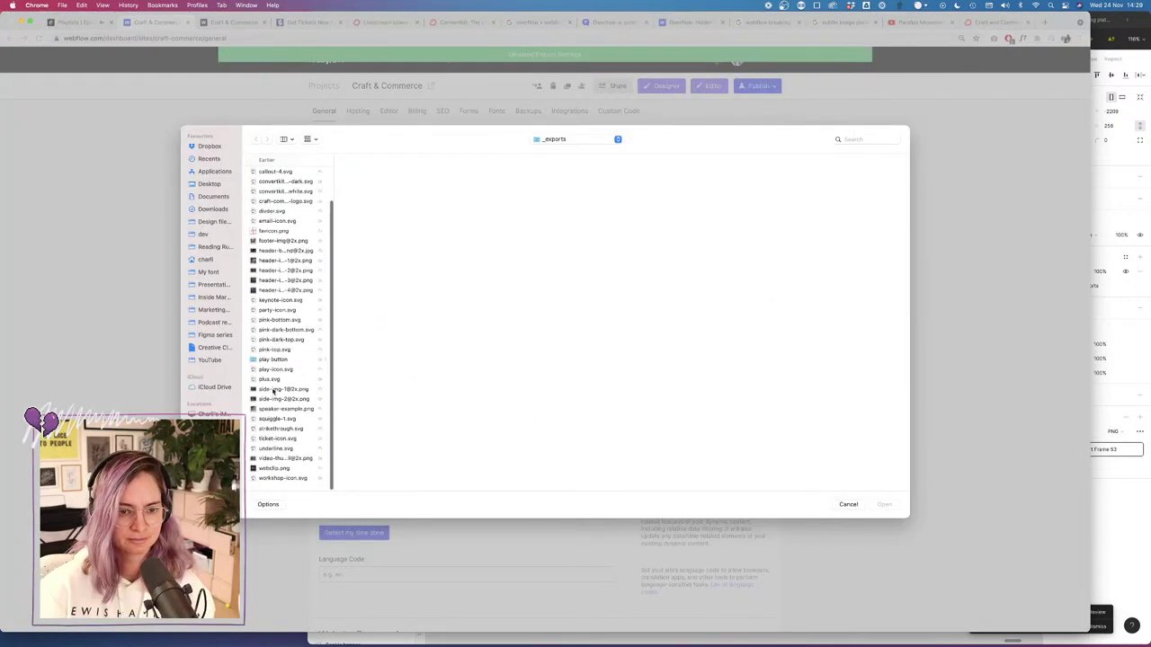
{"action": "left_click", "coordinate": [284, 472]}
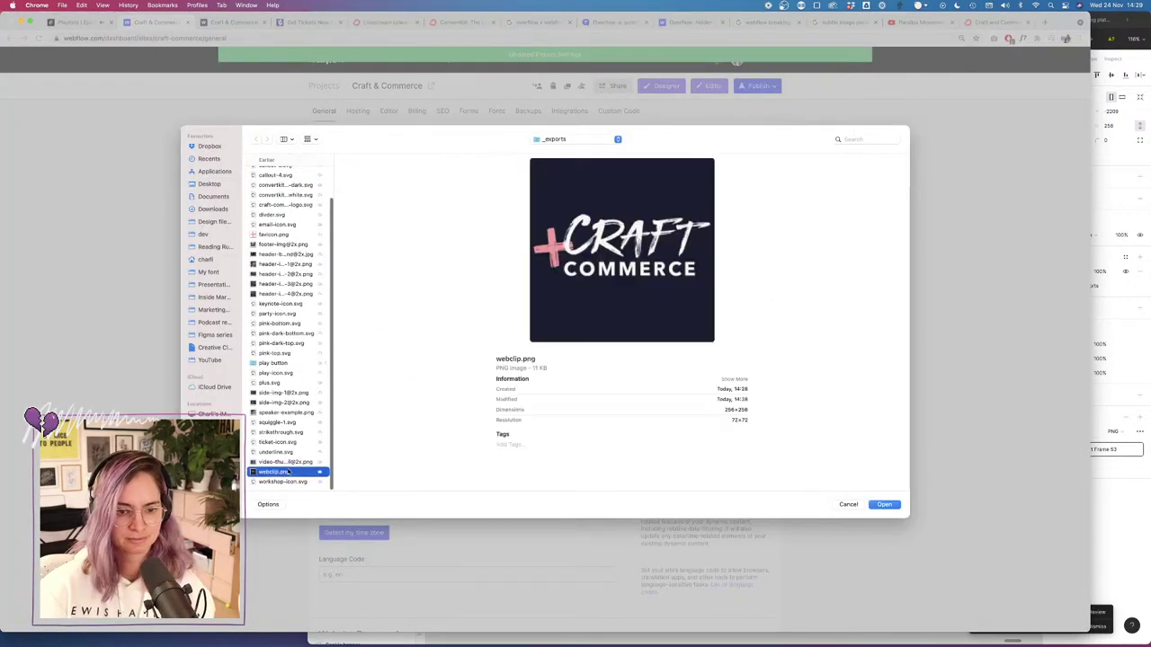
{"action": "left_click", "coordinate": [886, 506]}
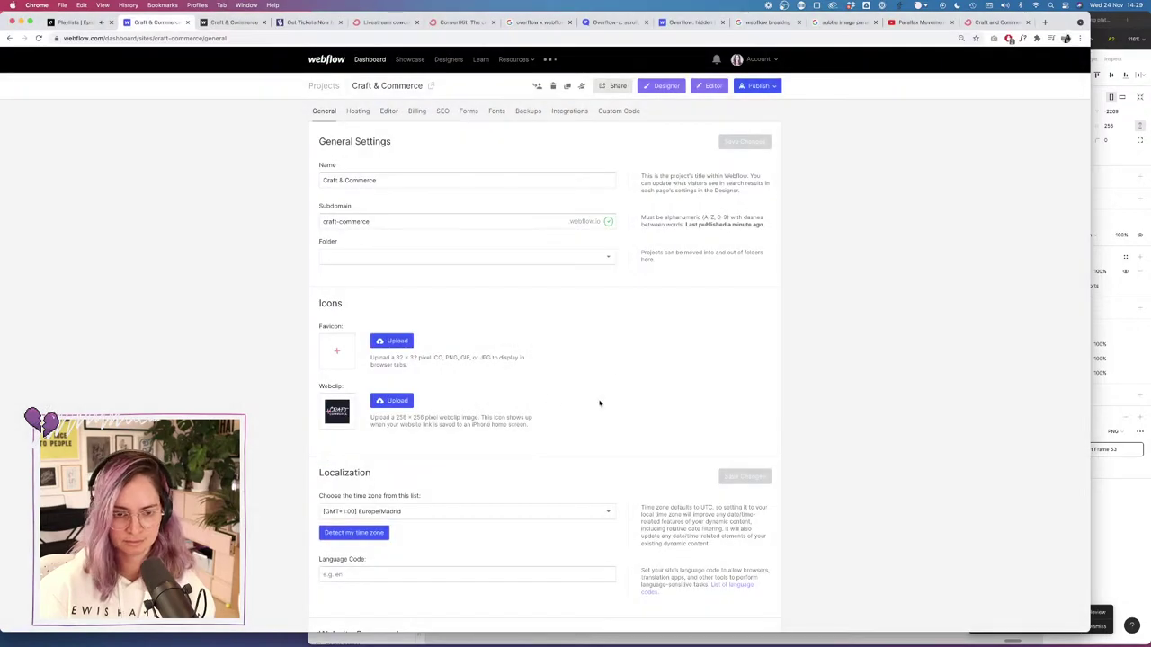
Publish the updated Craft & Commerce project to the craft-commerce.webflow.io domain.
{"action": "scroll", "coordinate": [639, 416], "scroll_direction": "down", "scroll_amount": 2}
{"action": "scroll", "coordinate": [638, 414], "scroll_direction": "up", "scroll_amount": 2}
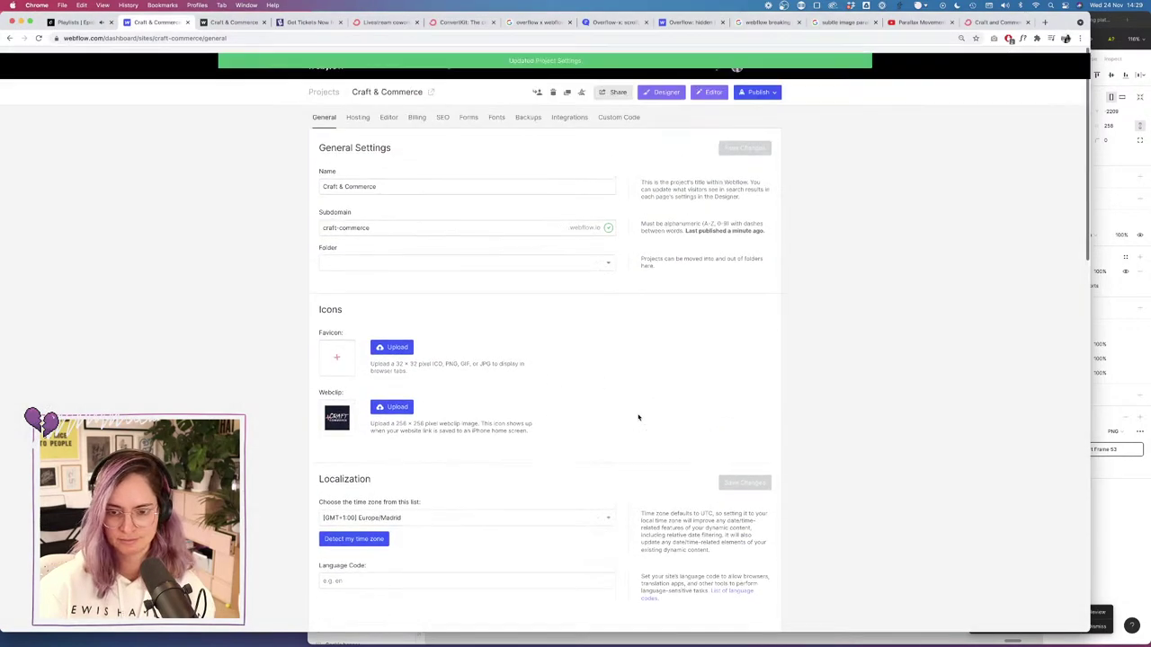
{"action": "left_click", "coordinate": [768, 87]}
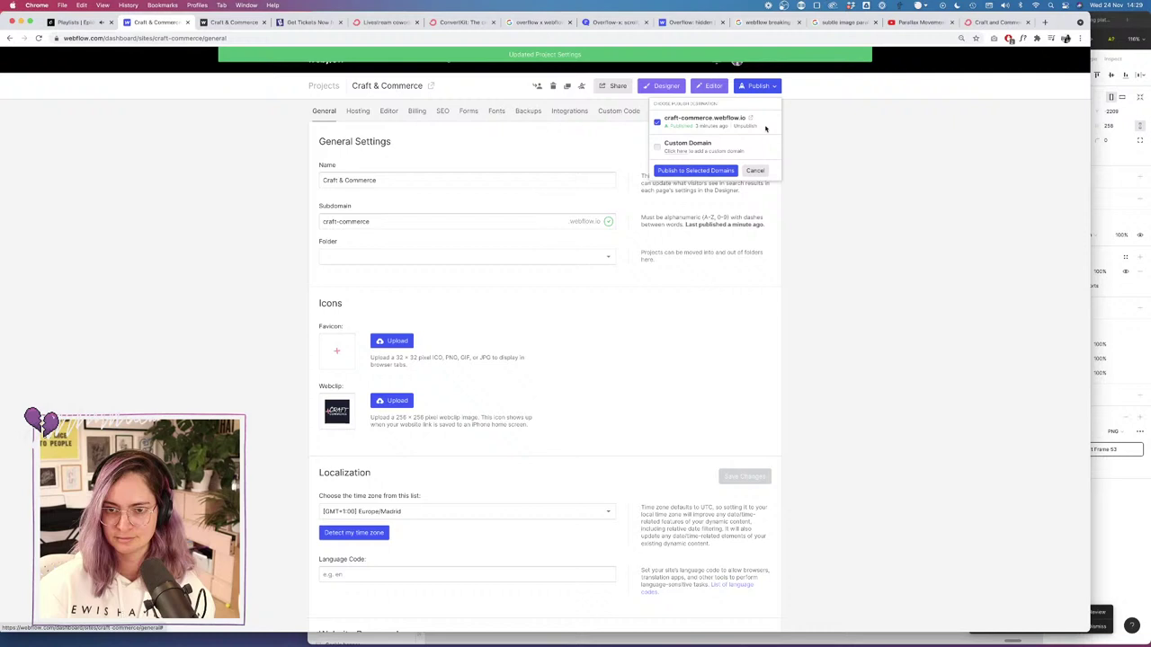
{"action": "left_click", "coordinate": [714, 172]}
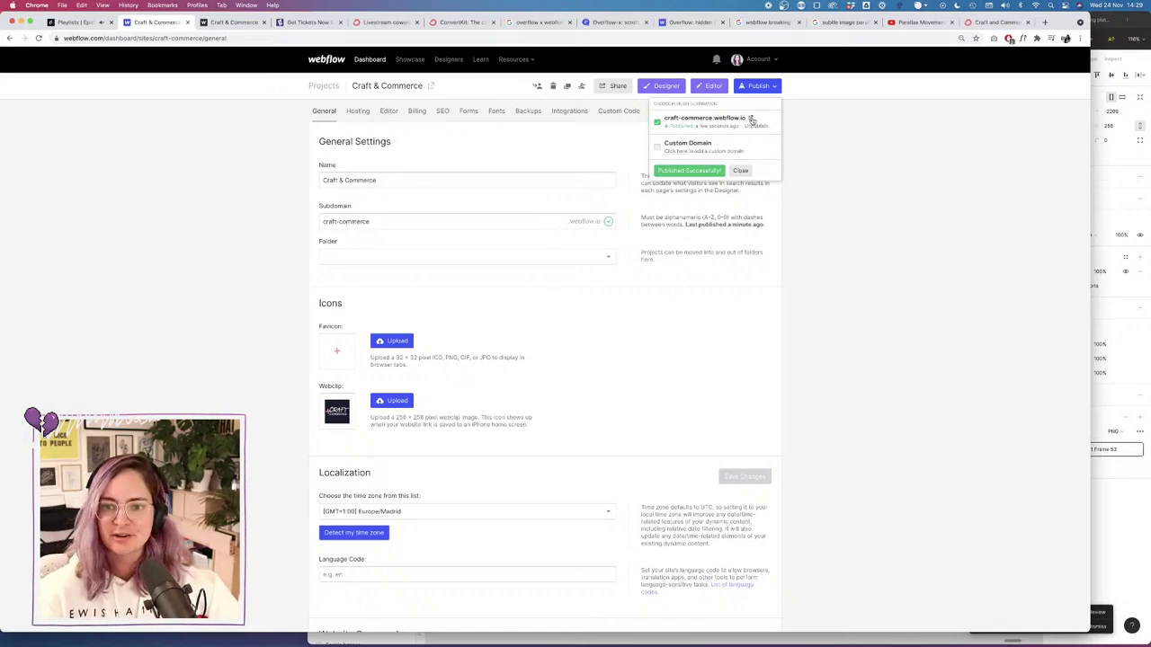
Reload the published Craft & Commerce site and review its favicon and page sections from the header down to the ticket area.
{"action": "left_click", "coordinate": [232, 22]}
{"action": "left_click", "coordinate": [38, 38]}
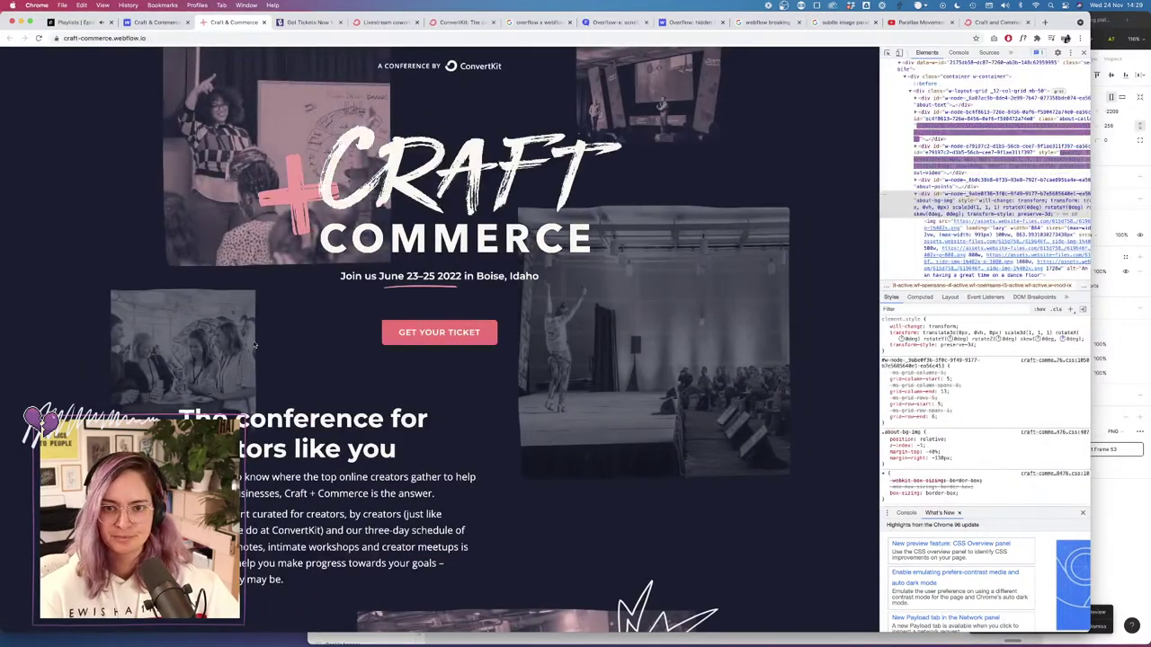
{"action": "scroll", "coordinate": [257, 354], "scroll_direction": "down", "scroll_amount": 3}
{"action": "scroll", "coordinate": [257, 354], "scroll_direction": "down", "scroll_amount": 10}
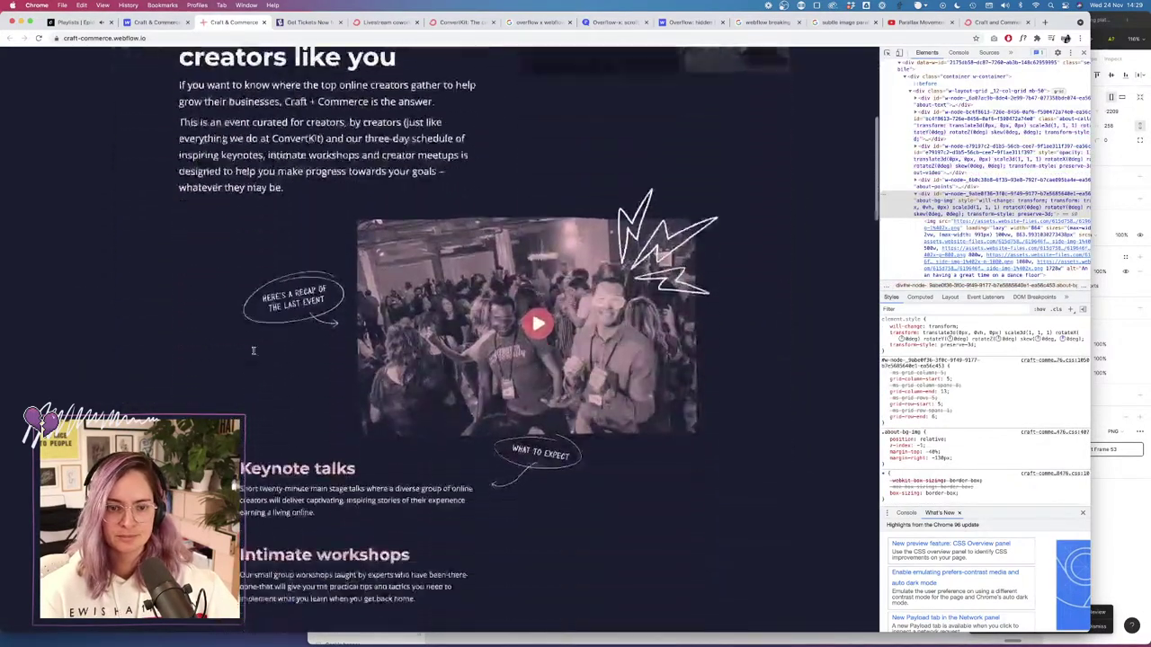
{"action": "scroll", "coordinate": [254, 351], "scroll_direction": "down", "scroll_amount": 5}
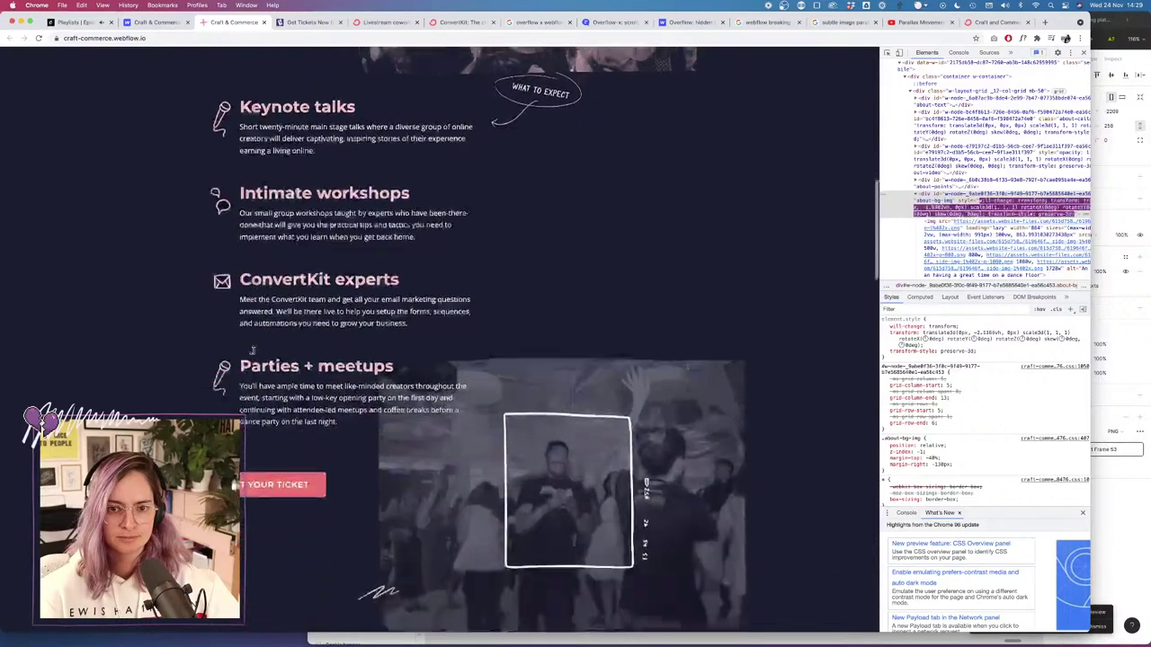
{"action": "scroll", "coordinate": [254, 355], "scroll_direction": "up", "scroll_amount": 9}
{"action": "scroll", "coordinate": [254, 354], "scroll_direction": "down", "scroll_amount": 16}
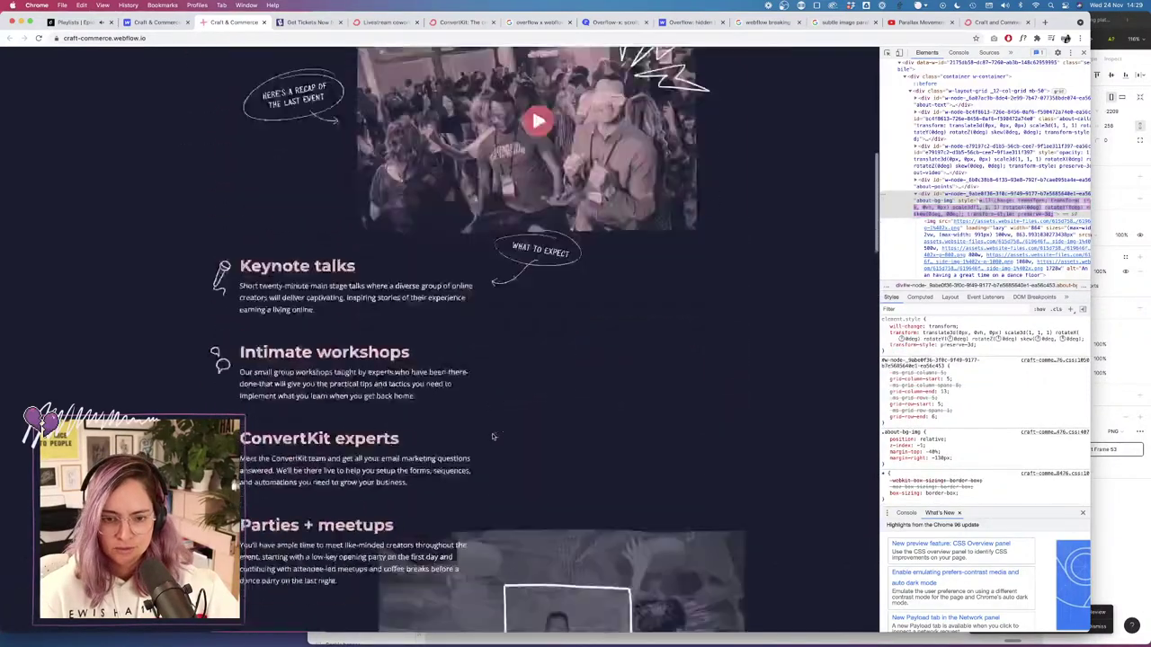
{"action": "scroll", "coordinate": [493, 438], "scroll_direction": "down", "scroll_amount": 6}
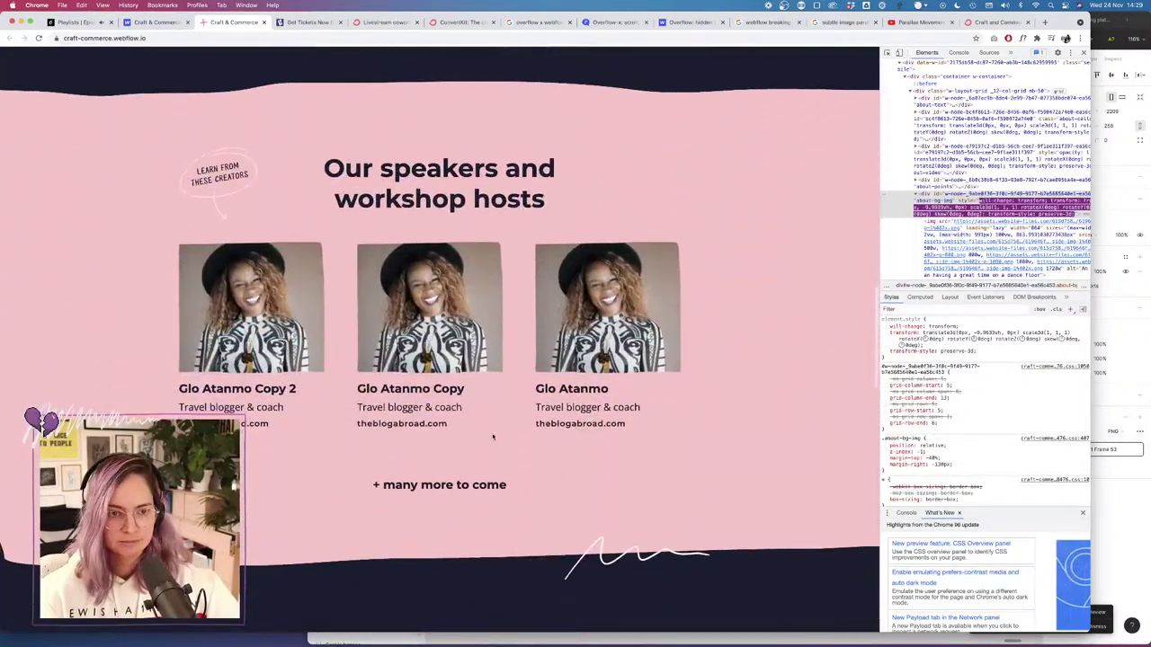
{"action": "scroll", "coordinate": [493, 438], "scroll_direction": "up", "scroll_amount": 15}
{"action": "scroll", "coordinate": [493, 438], "scroll_direction": "down", "scroll_amount": 7}
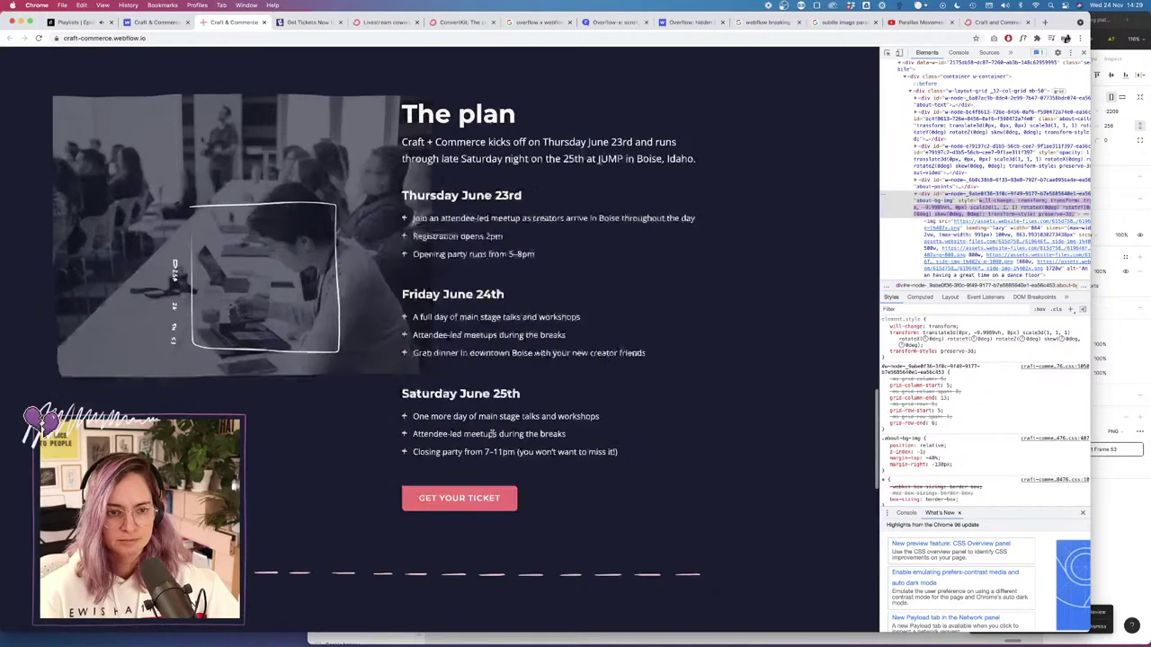
{"action": "scroll", "coordinate": [492, 438], "scroll_direction": "down", "scroll_amount": 12}
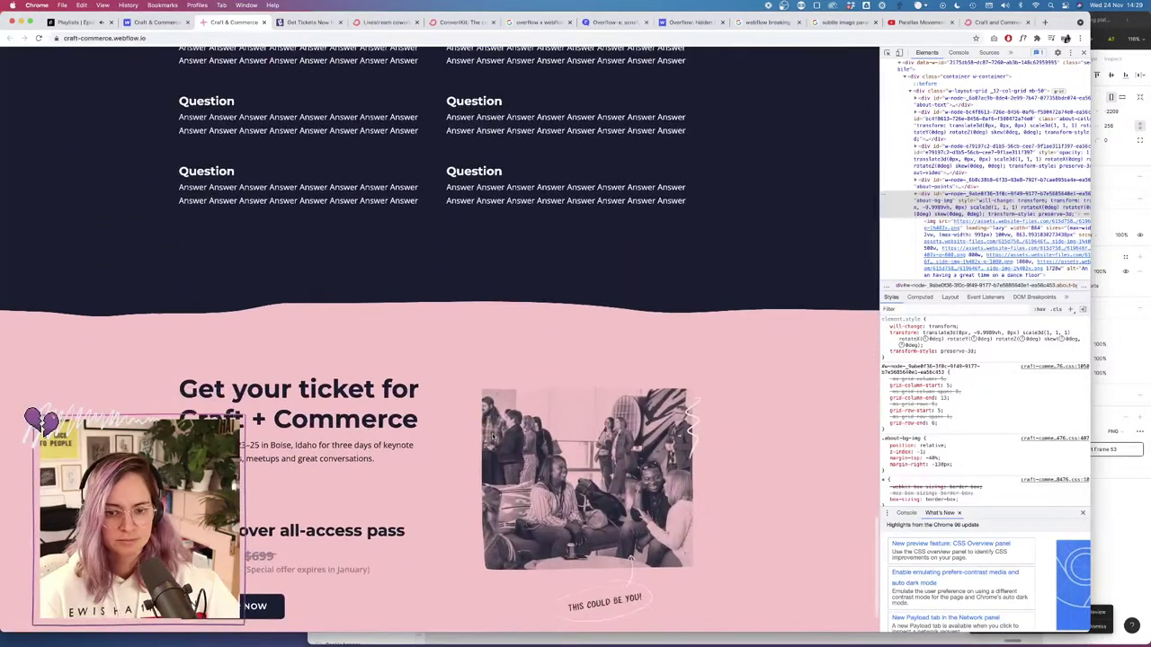
{"action": "scroll", "coordinate": [493, 438], "scroll_direction": "up", "scroll_amount": 20}
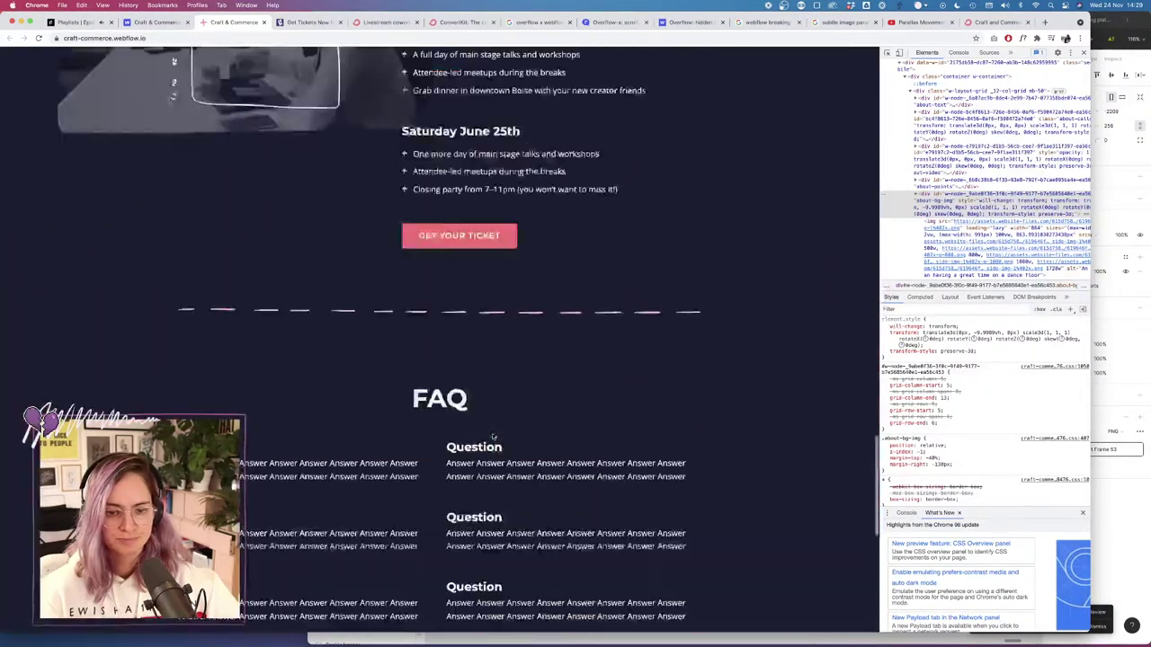